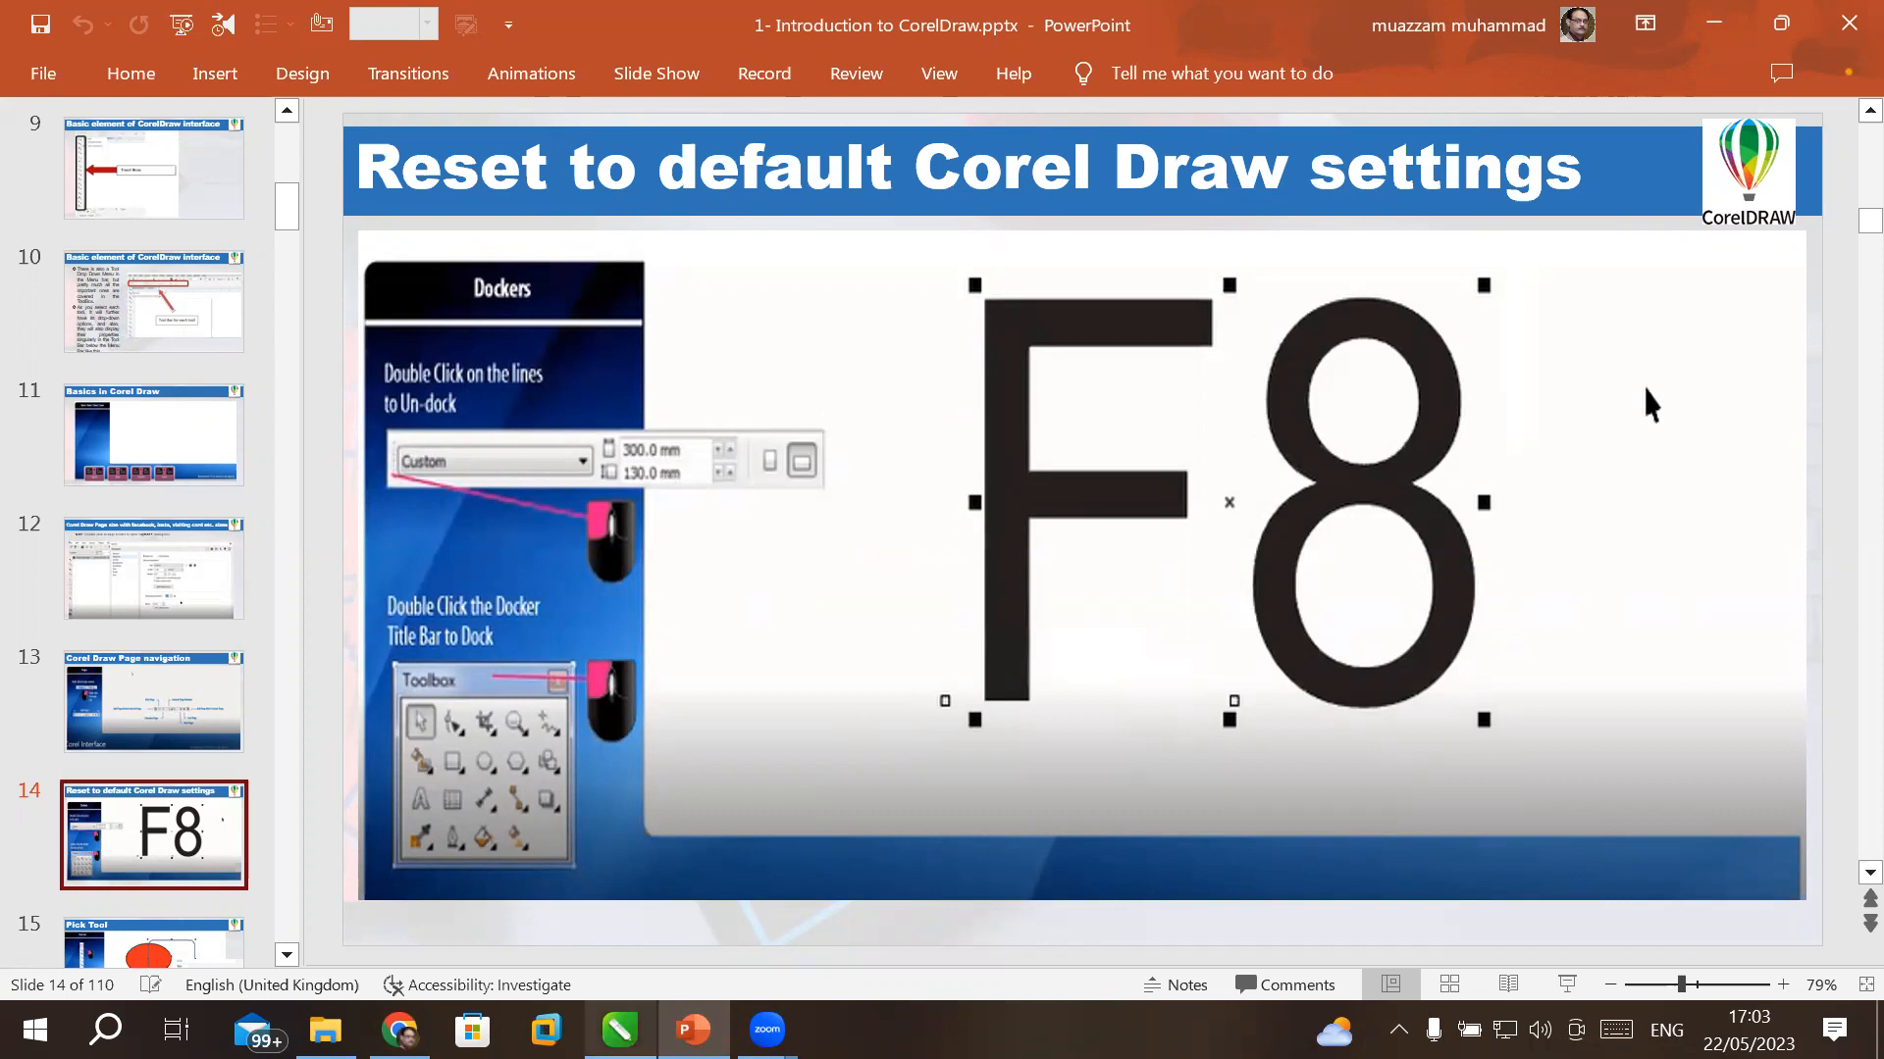
- Switch from the presentation to CorelDRAW and start creating a new document
left_click(619, 1030)
left_click(1127, 771)
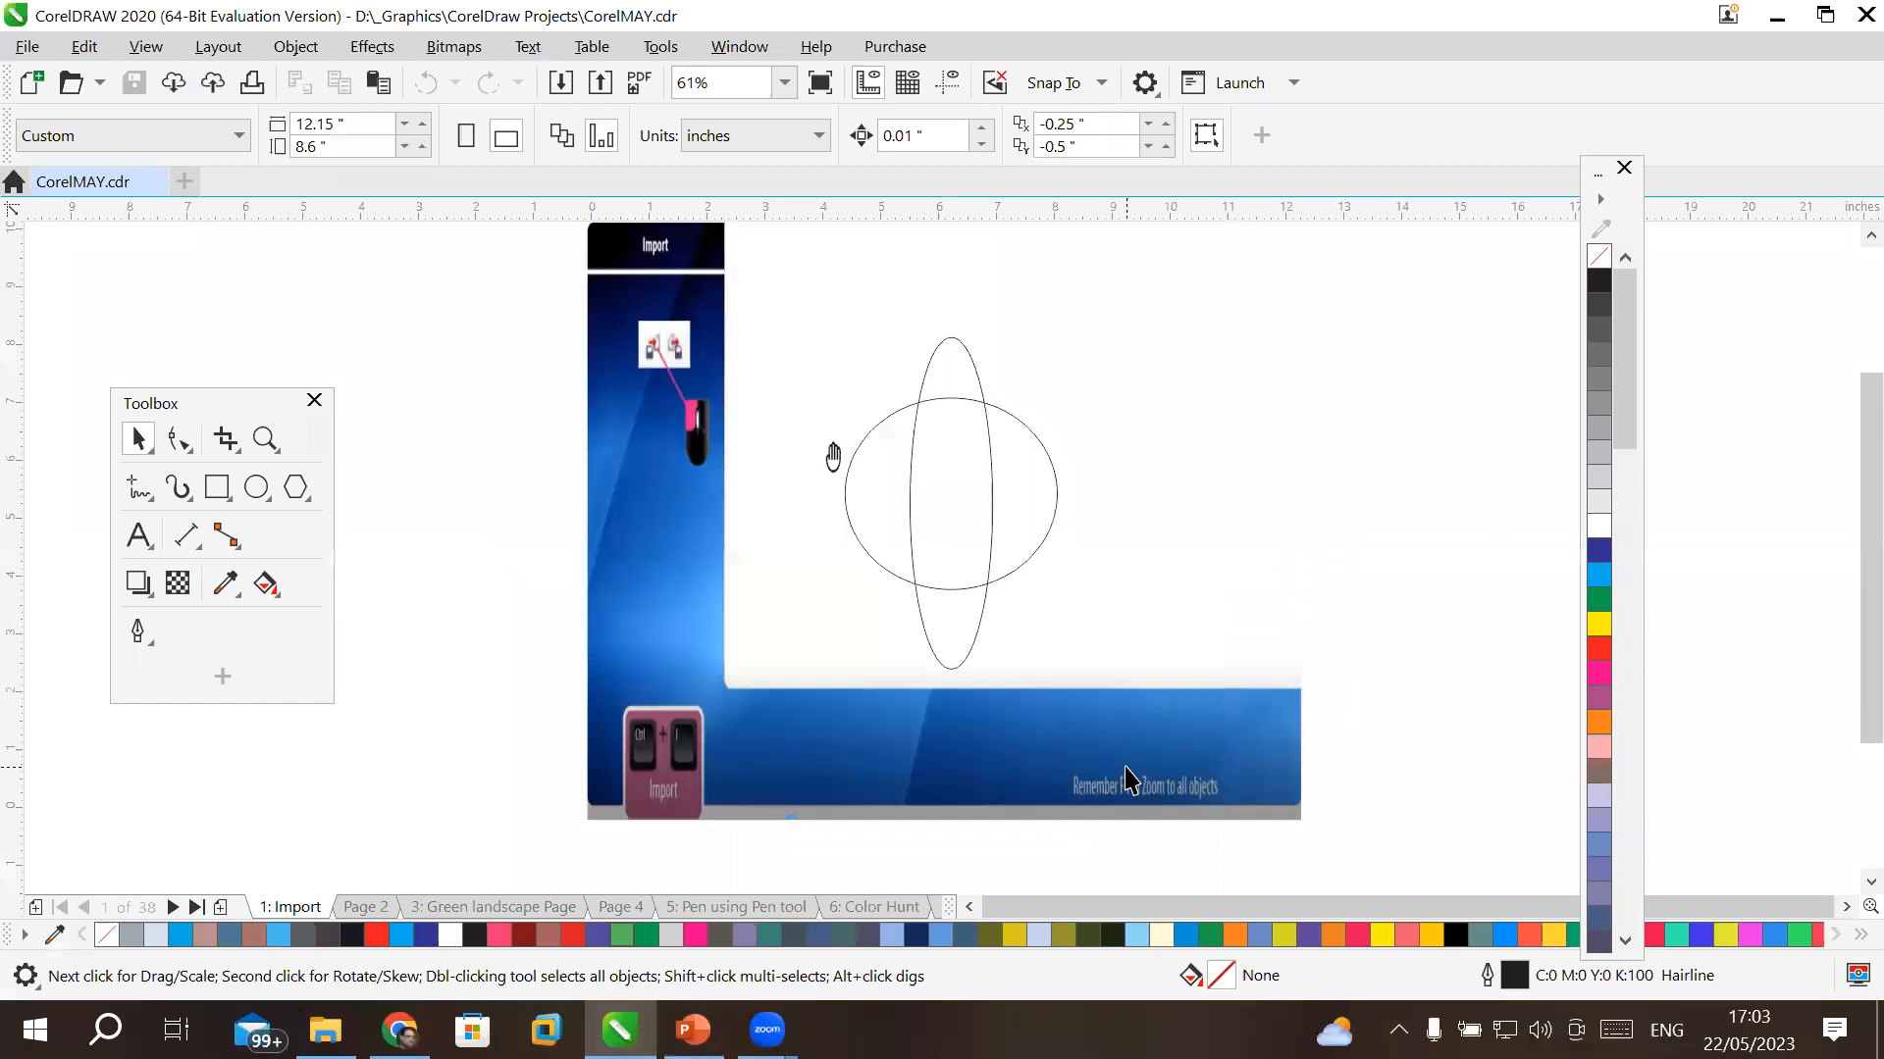
left_click(32, 48)
left_click(61, 83)
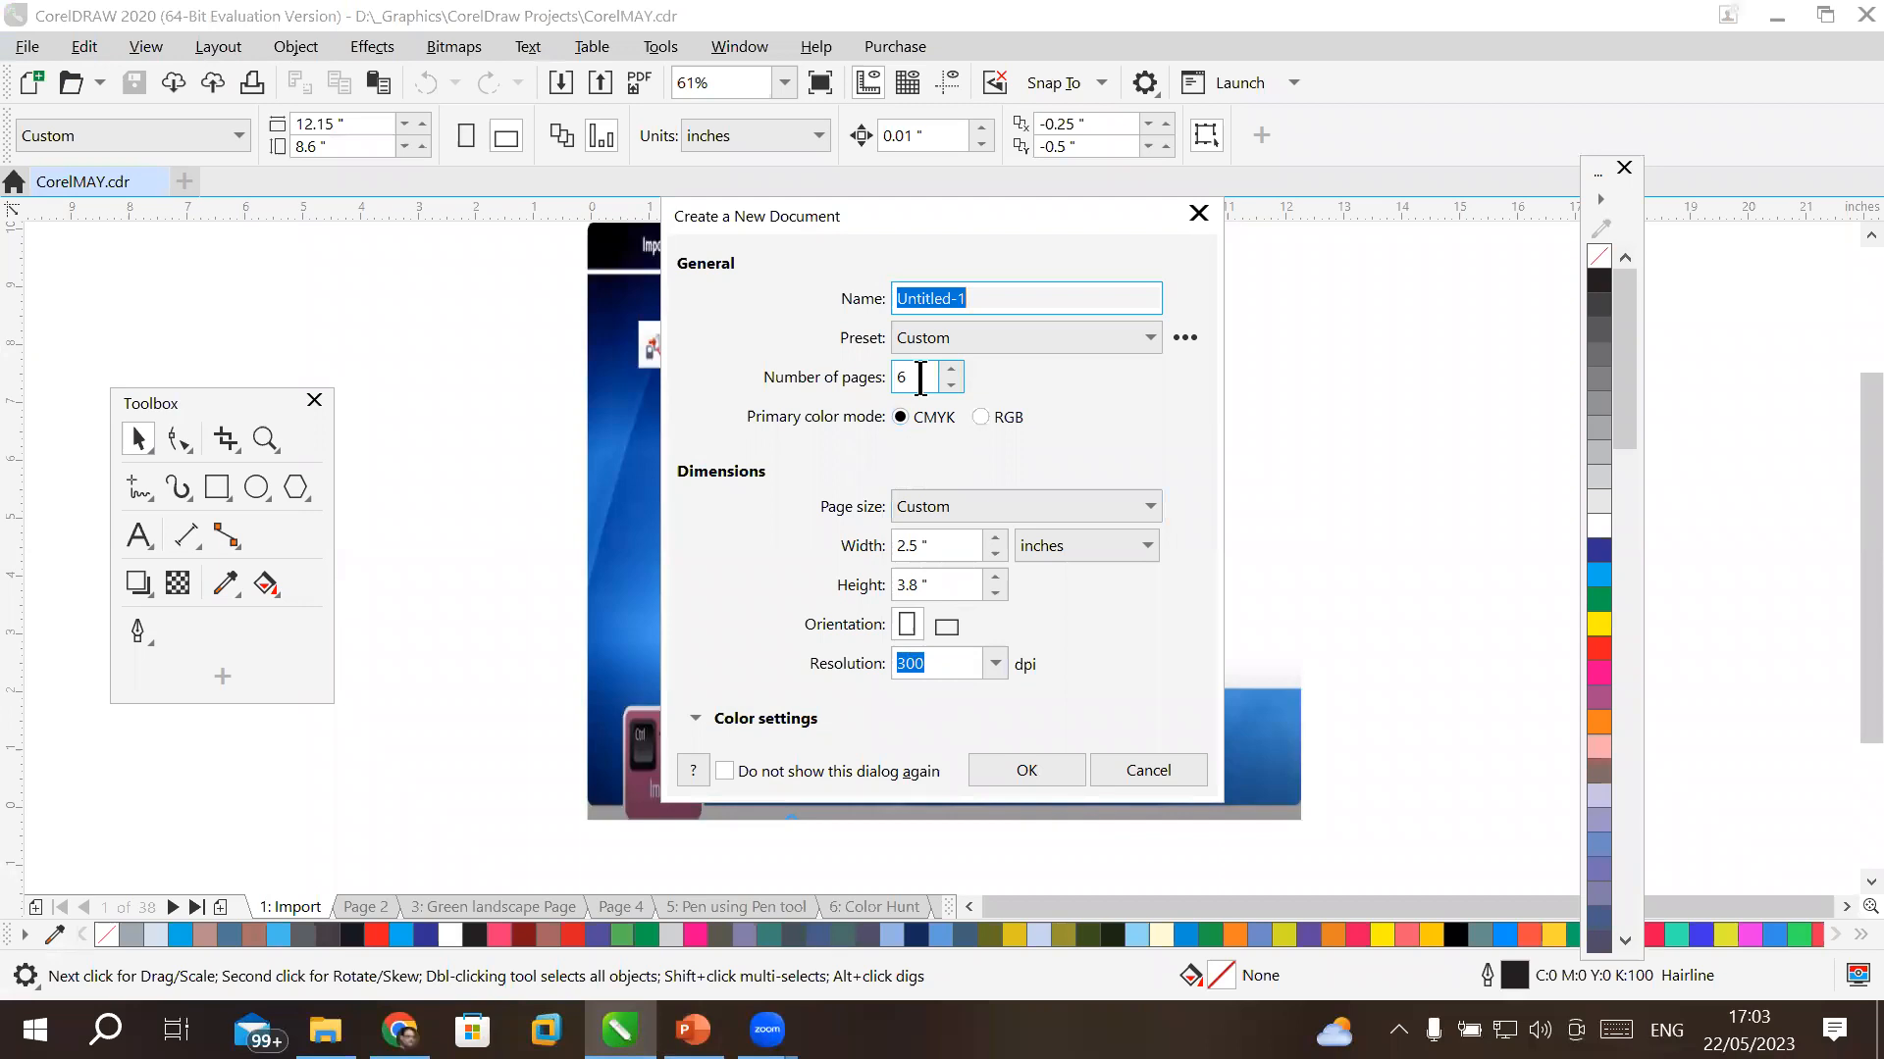
- Set the new document's number of pages to 50
double_click(920, 377)
type("1")
key("BackSpace")
type("50")
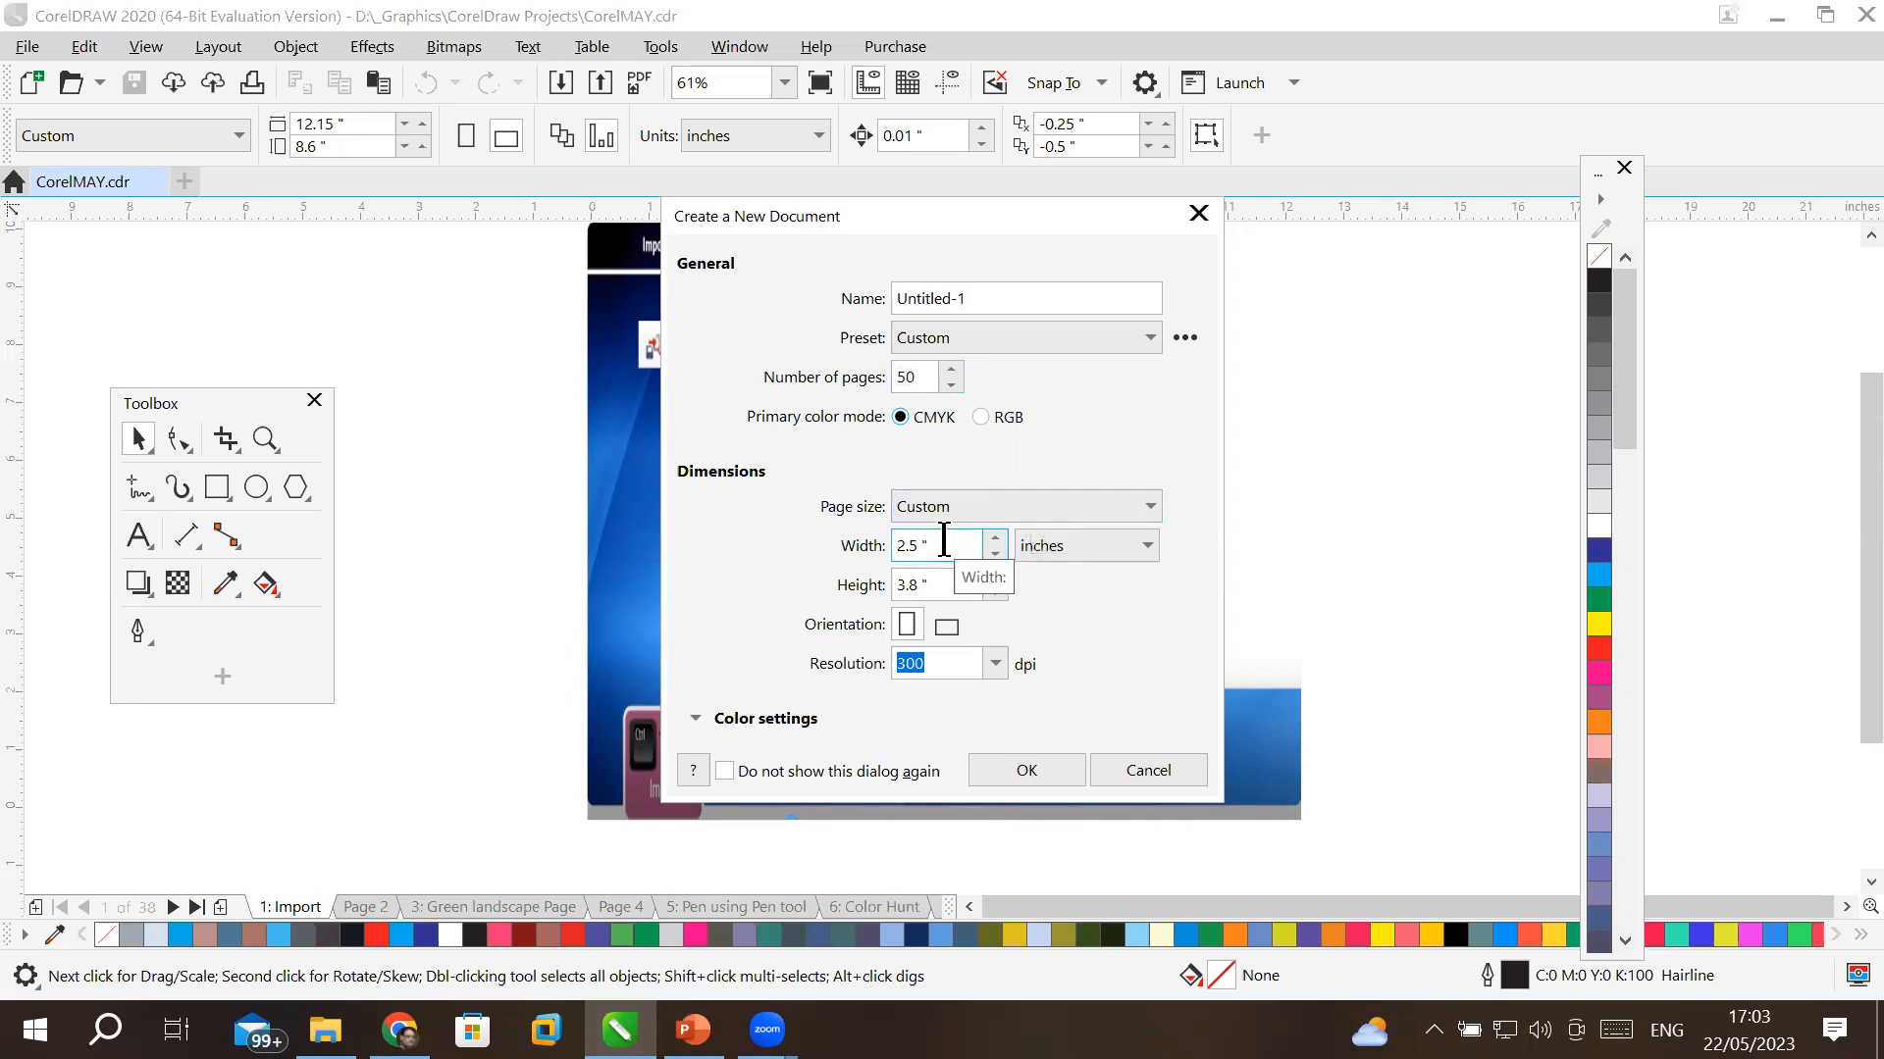
- Set the new document's page size to A4, try landscape orientation, and return it to portrait
left_click(1002, 510)
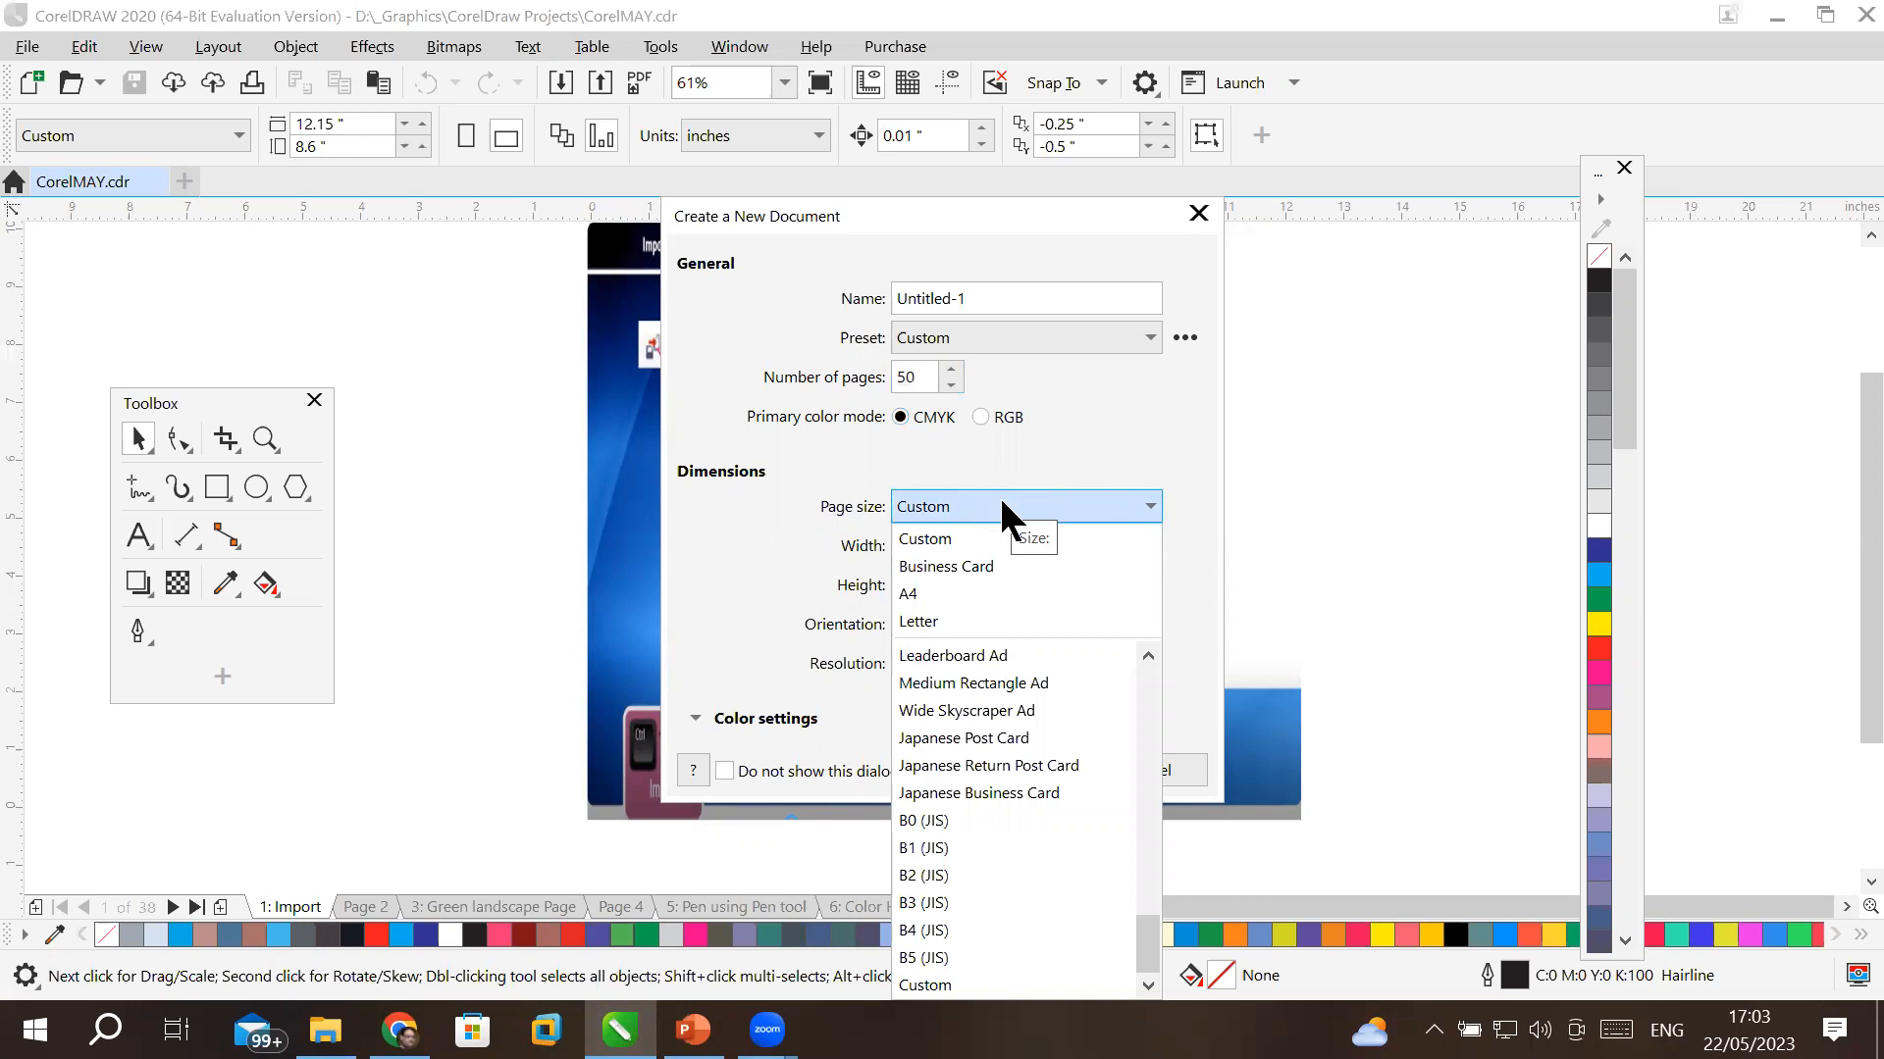
left_click(1001, 595)
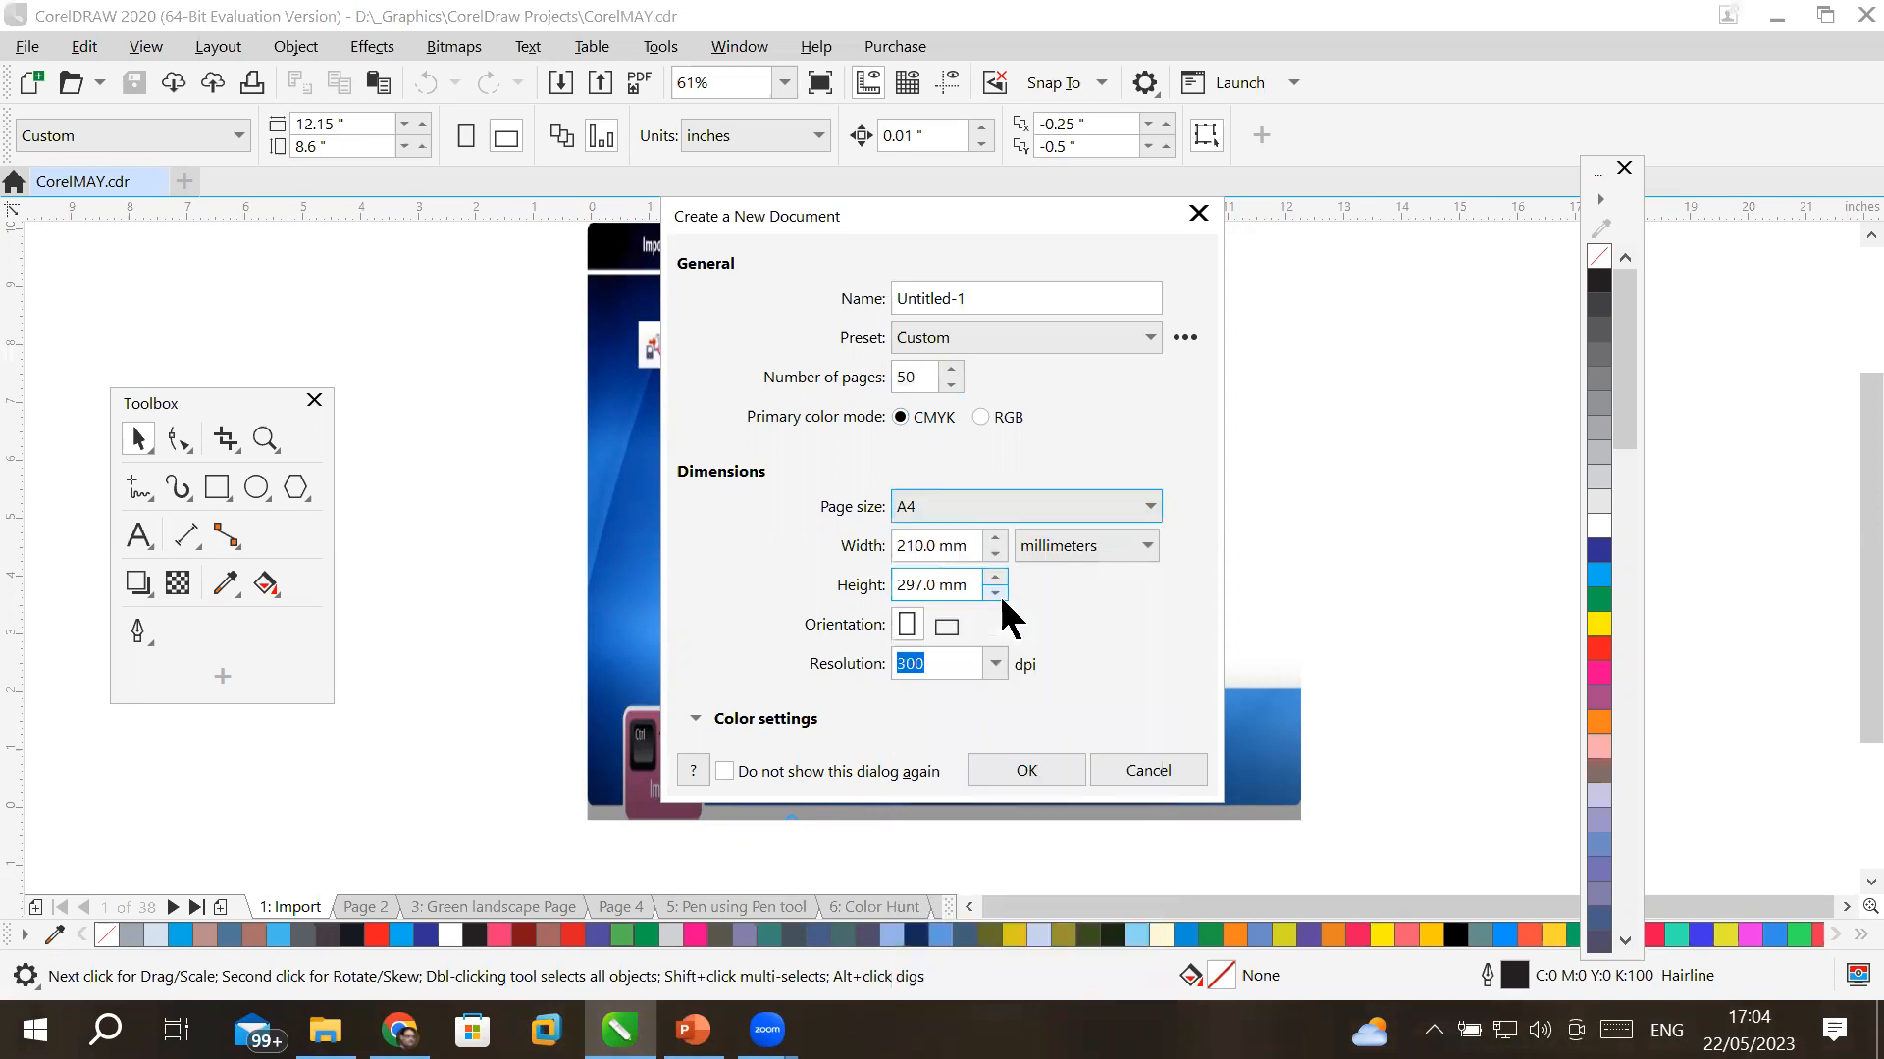
left_click(966, 550)
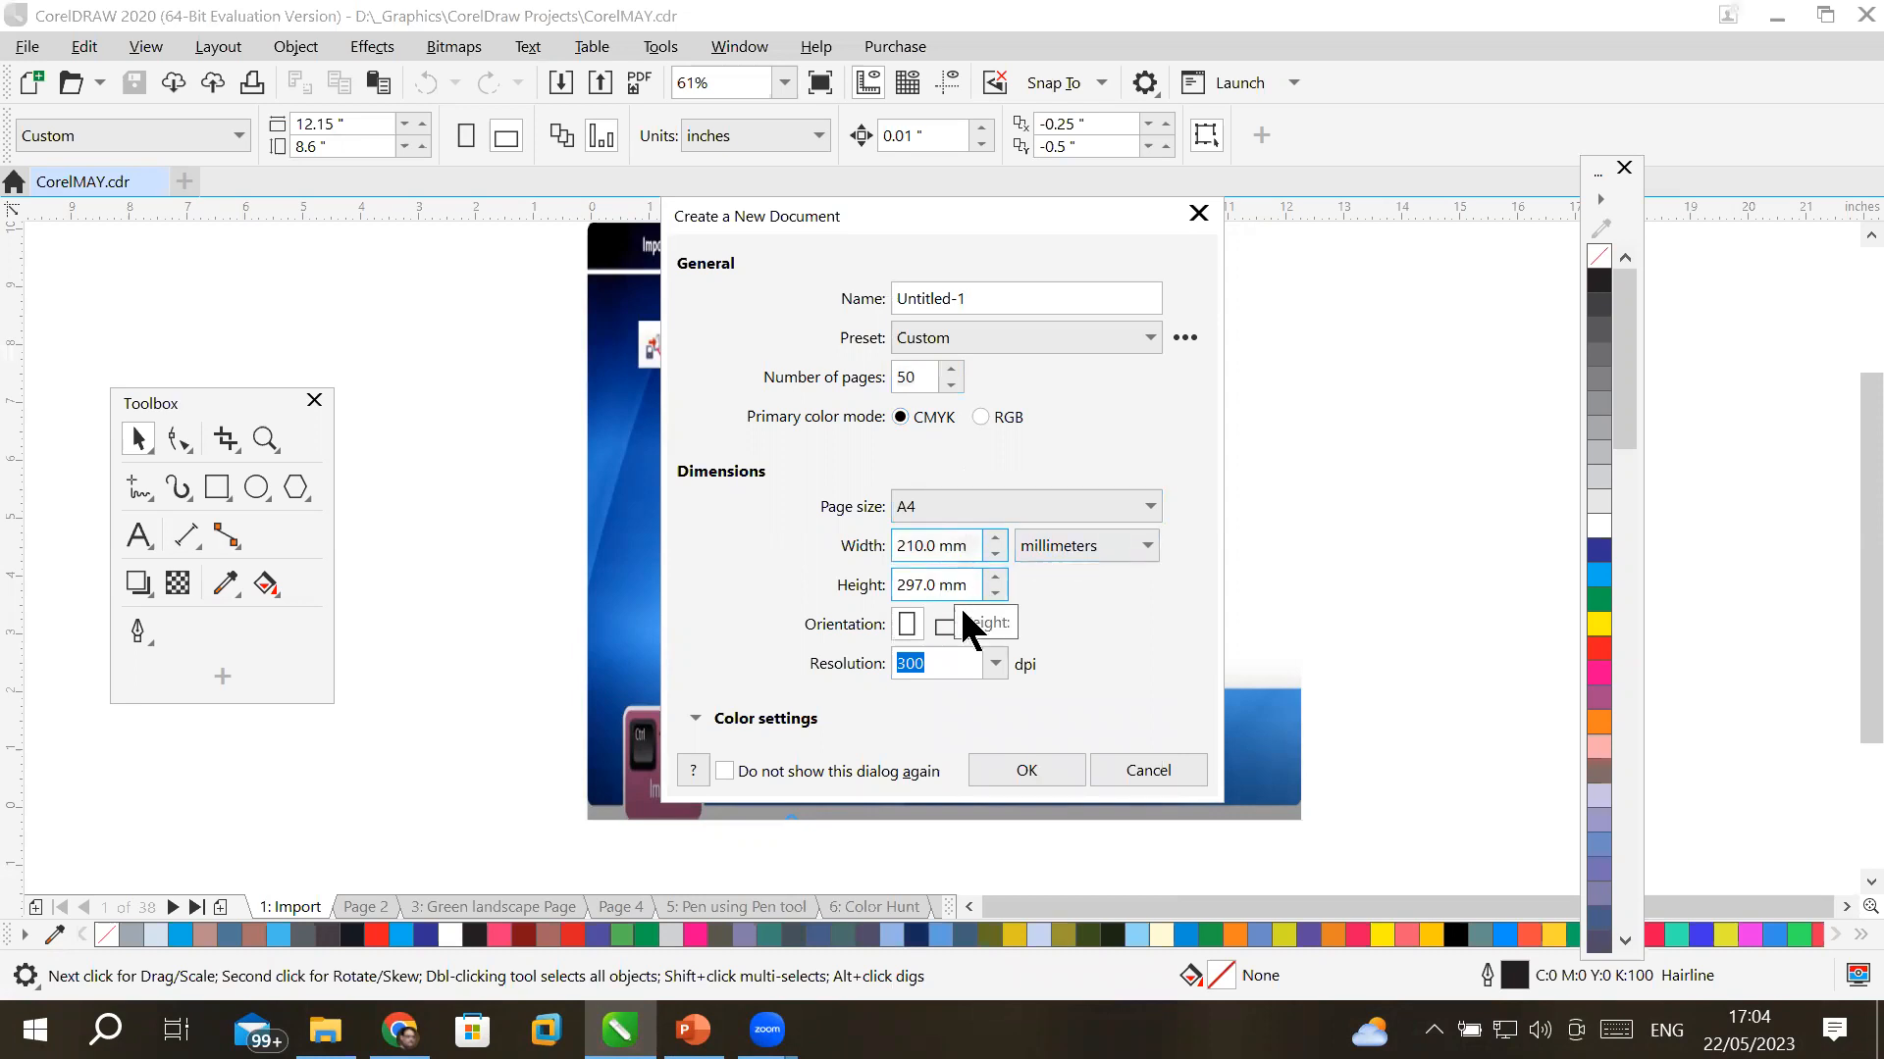
left_click(907, 626)
left_click(907, 626)
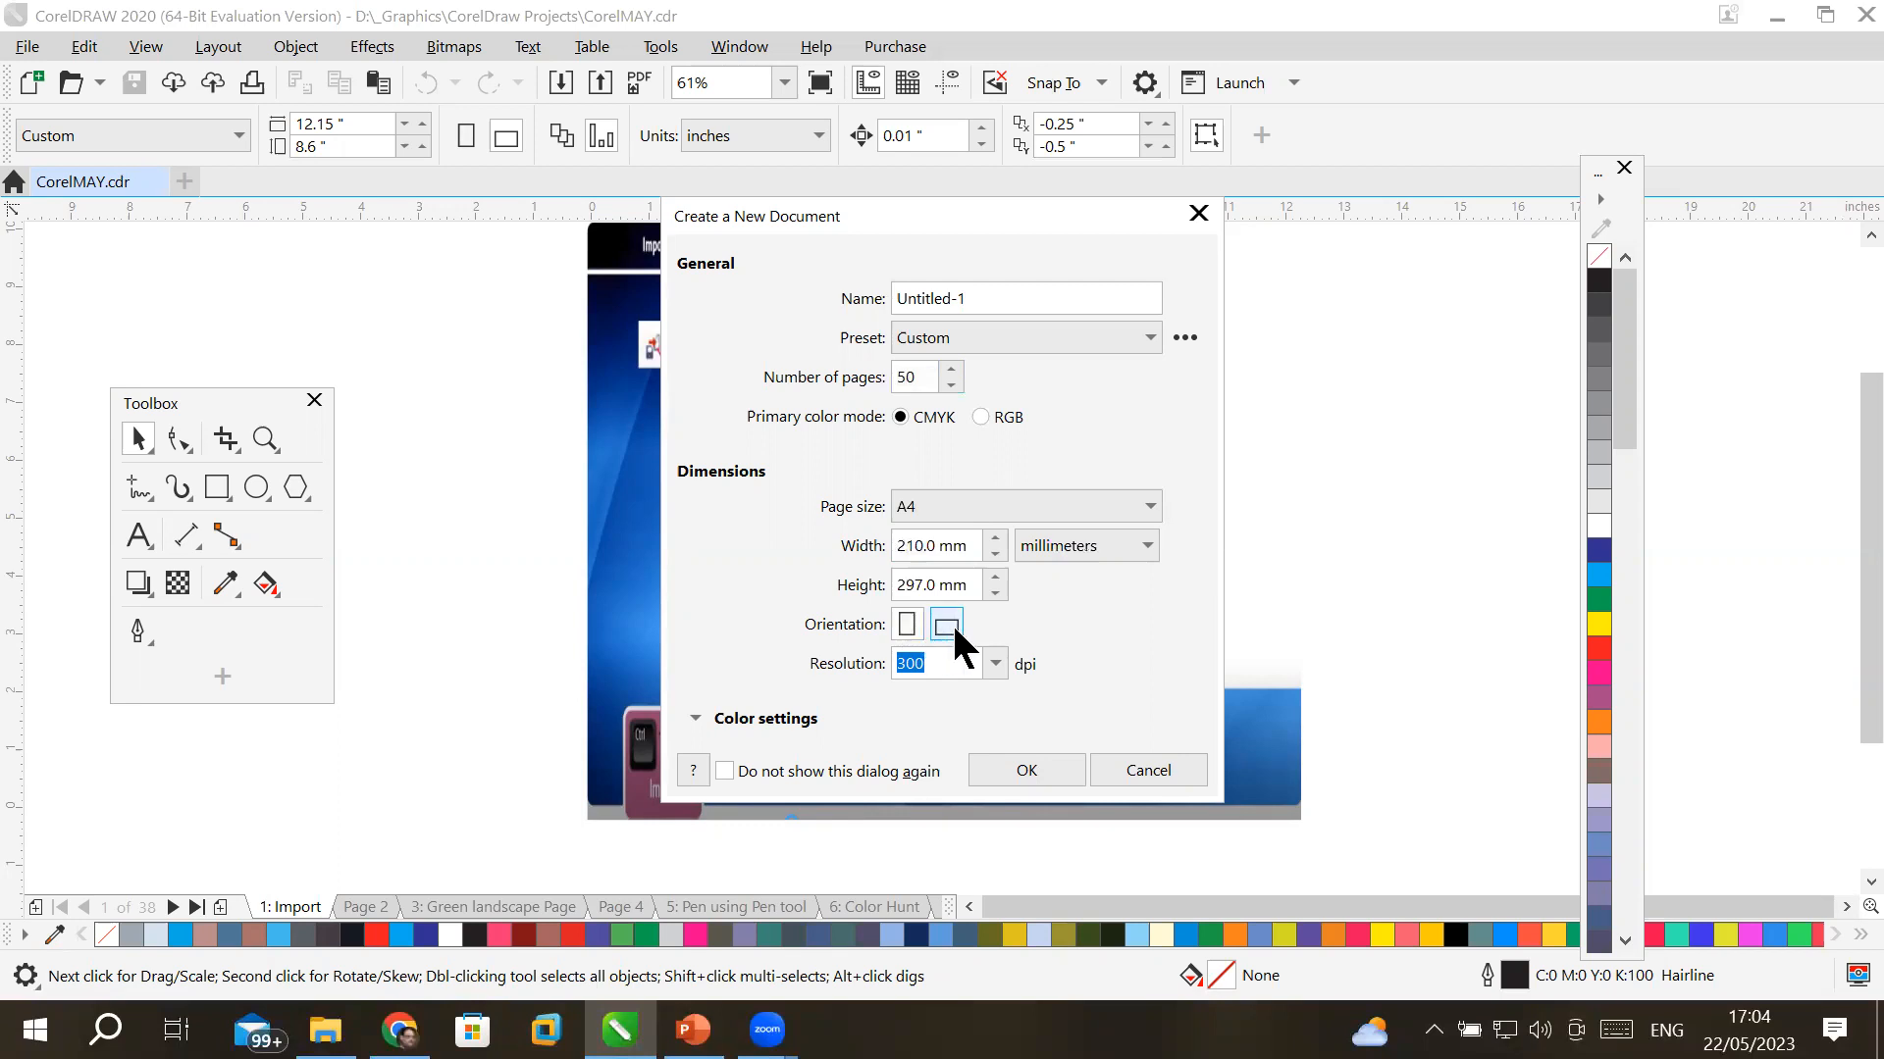
left_click(948, 626)
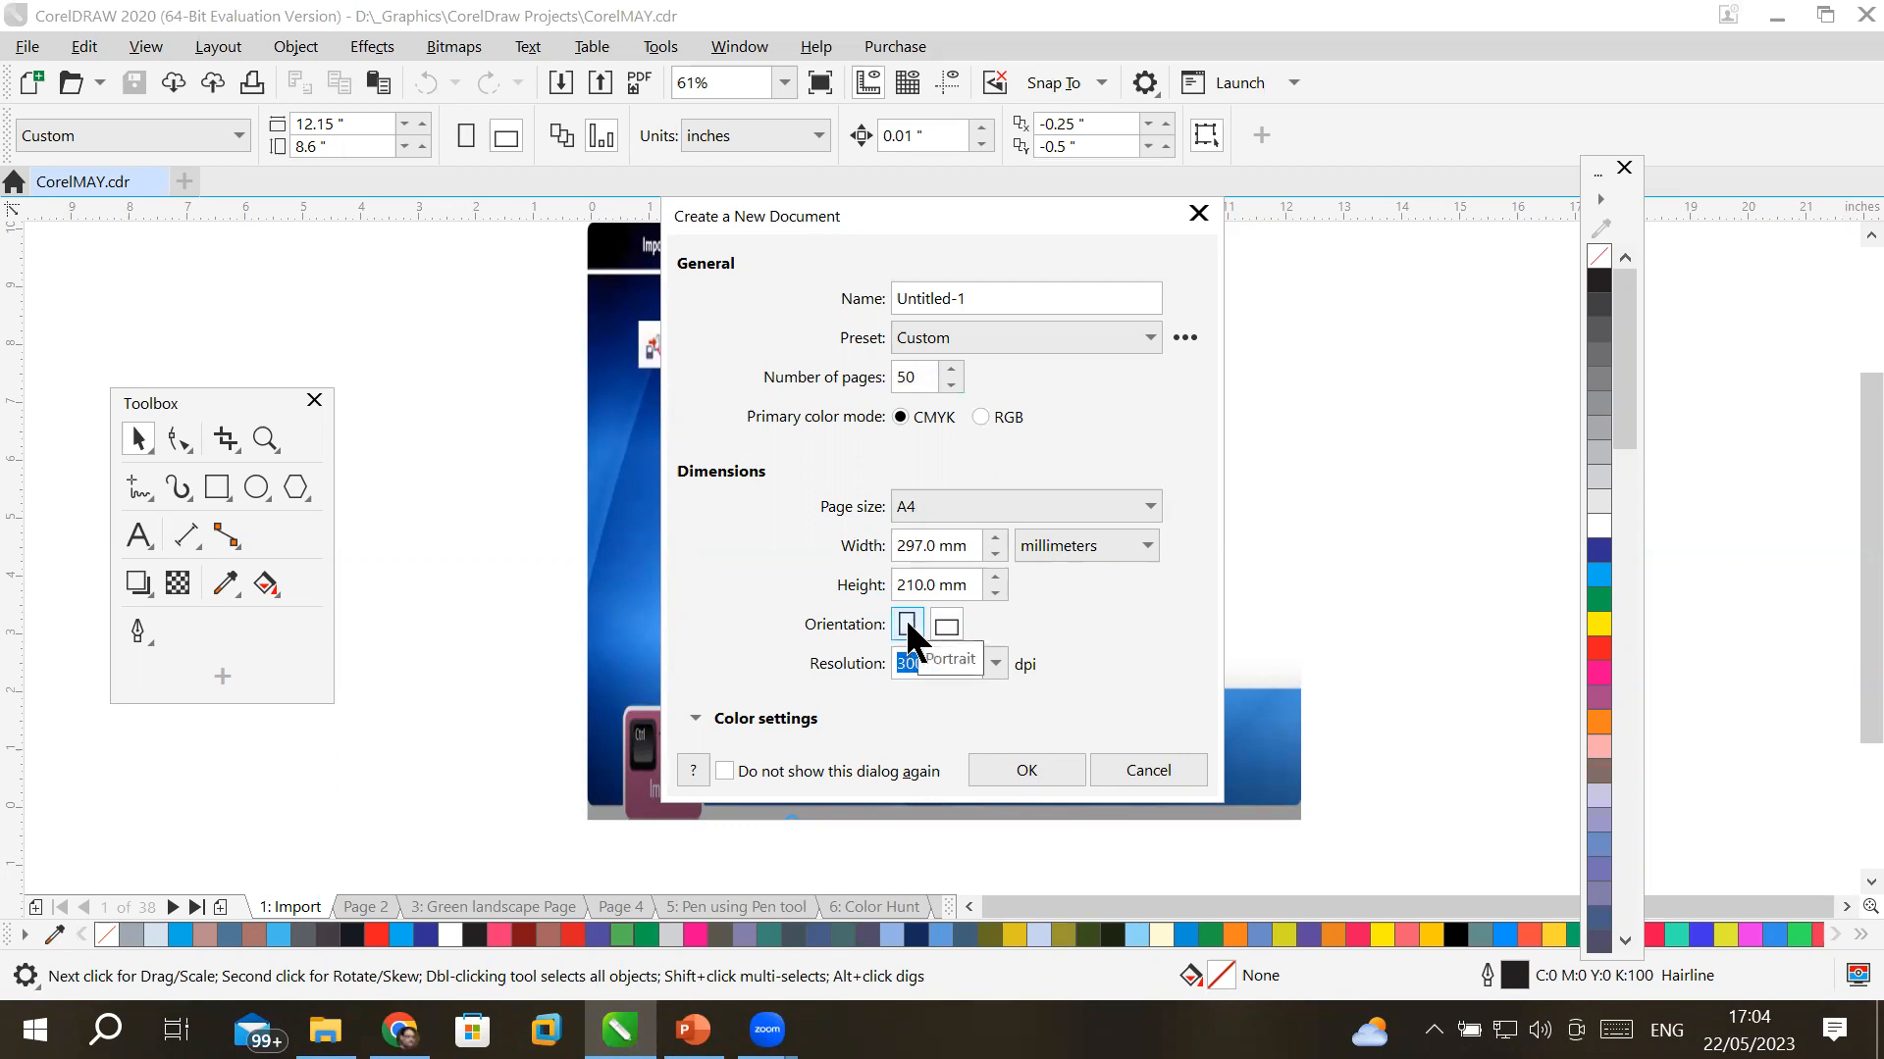
left_click(908, 628)
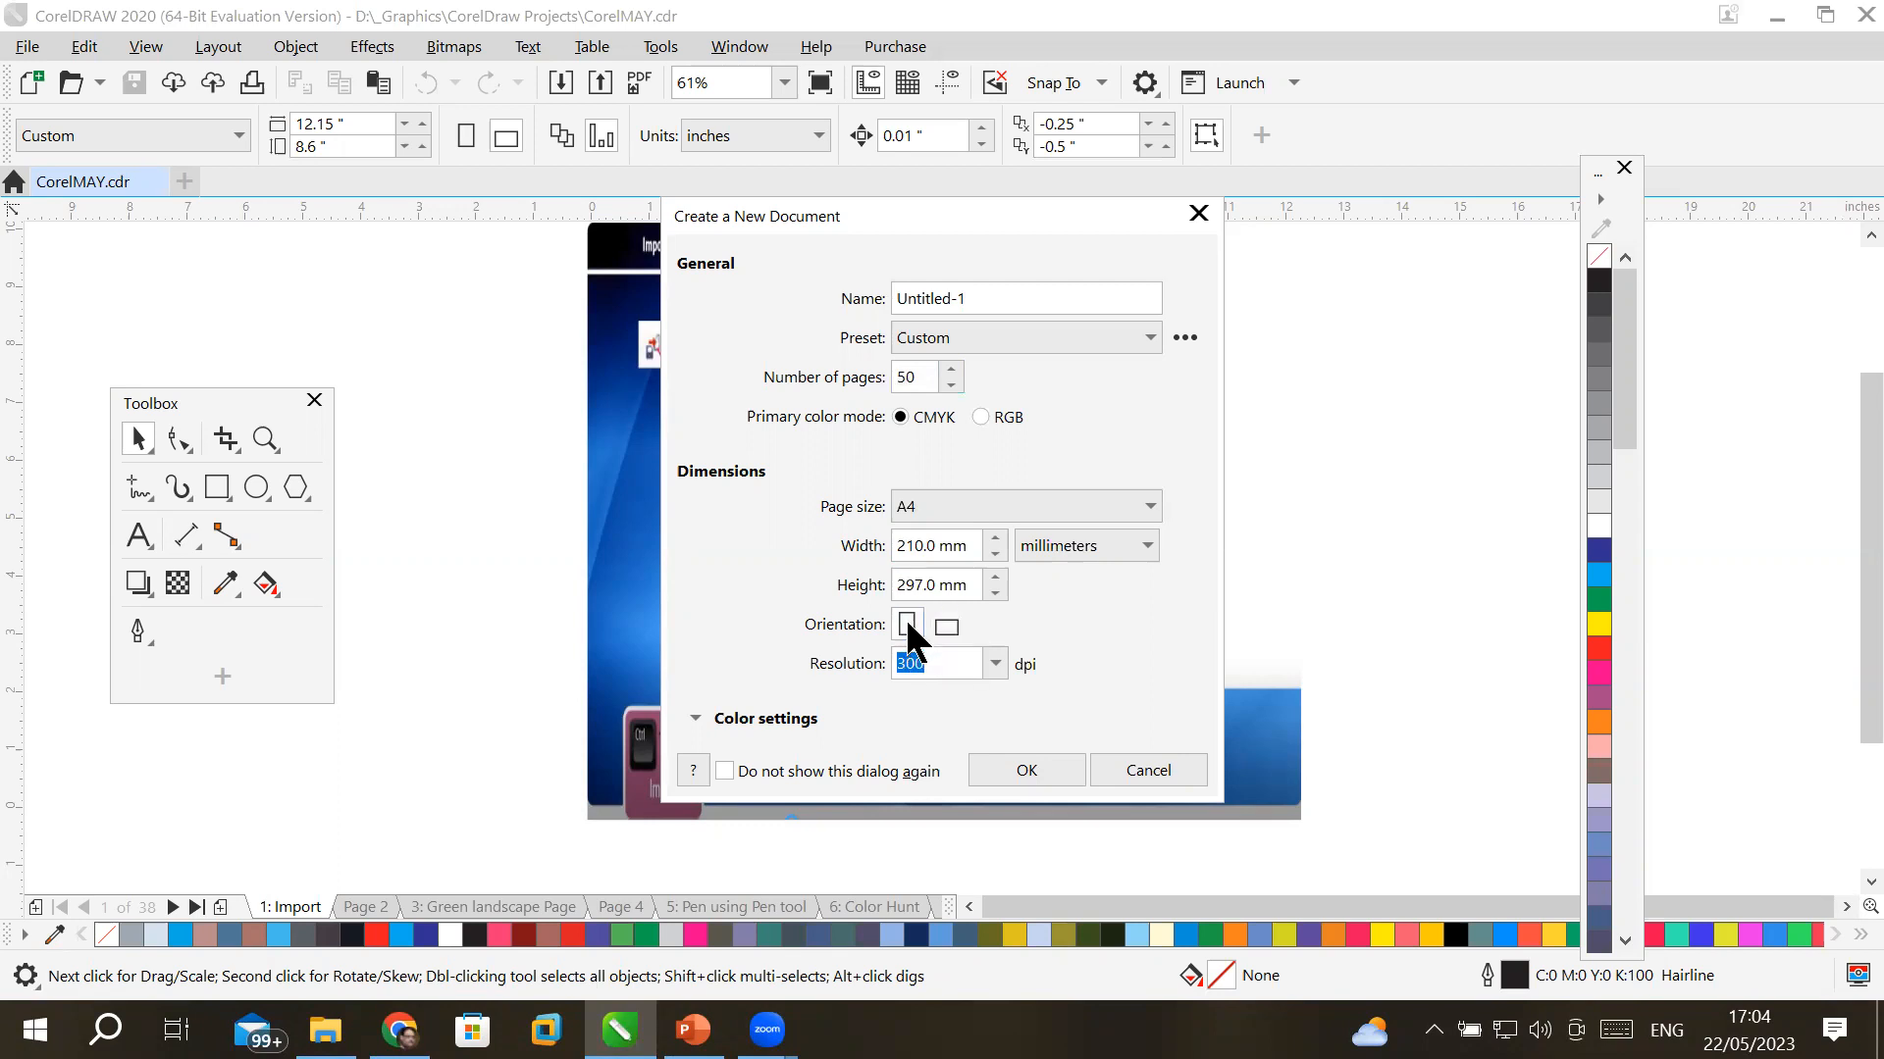
left_click(968, 657)
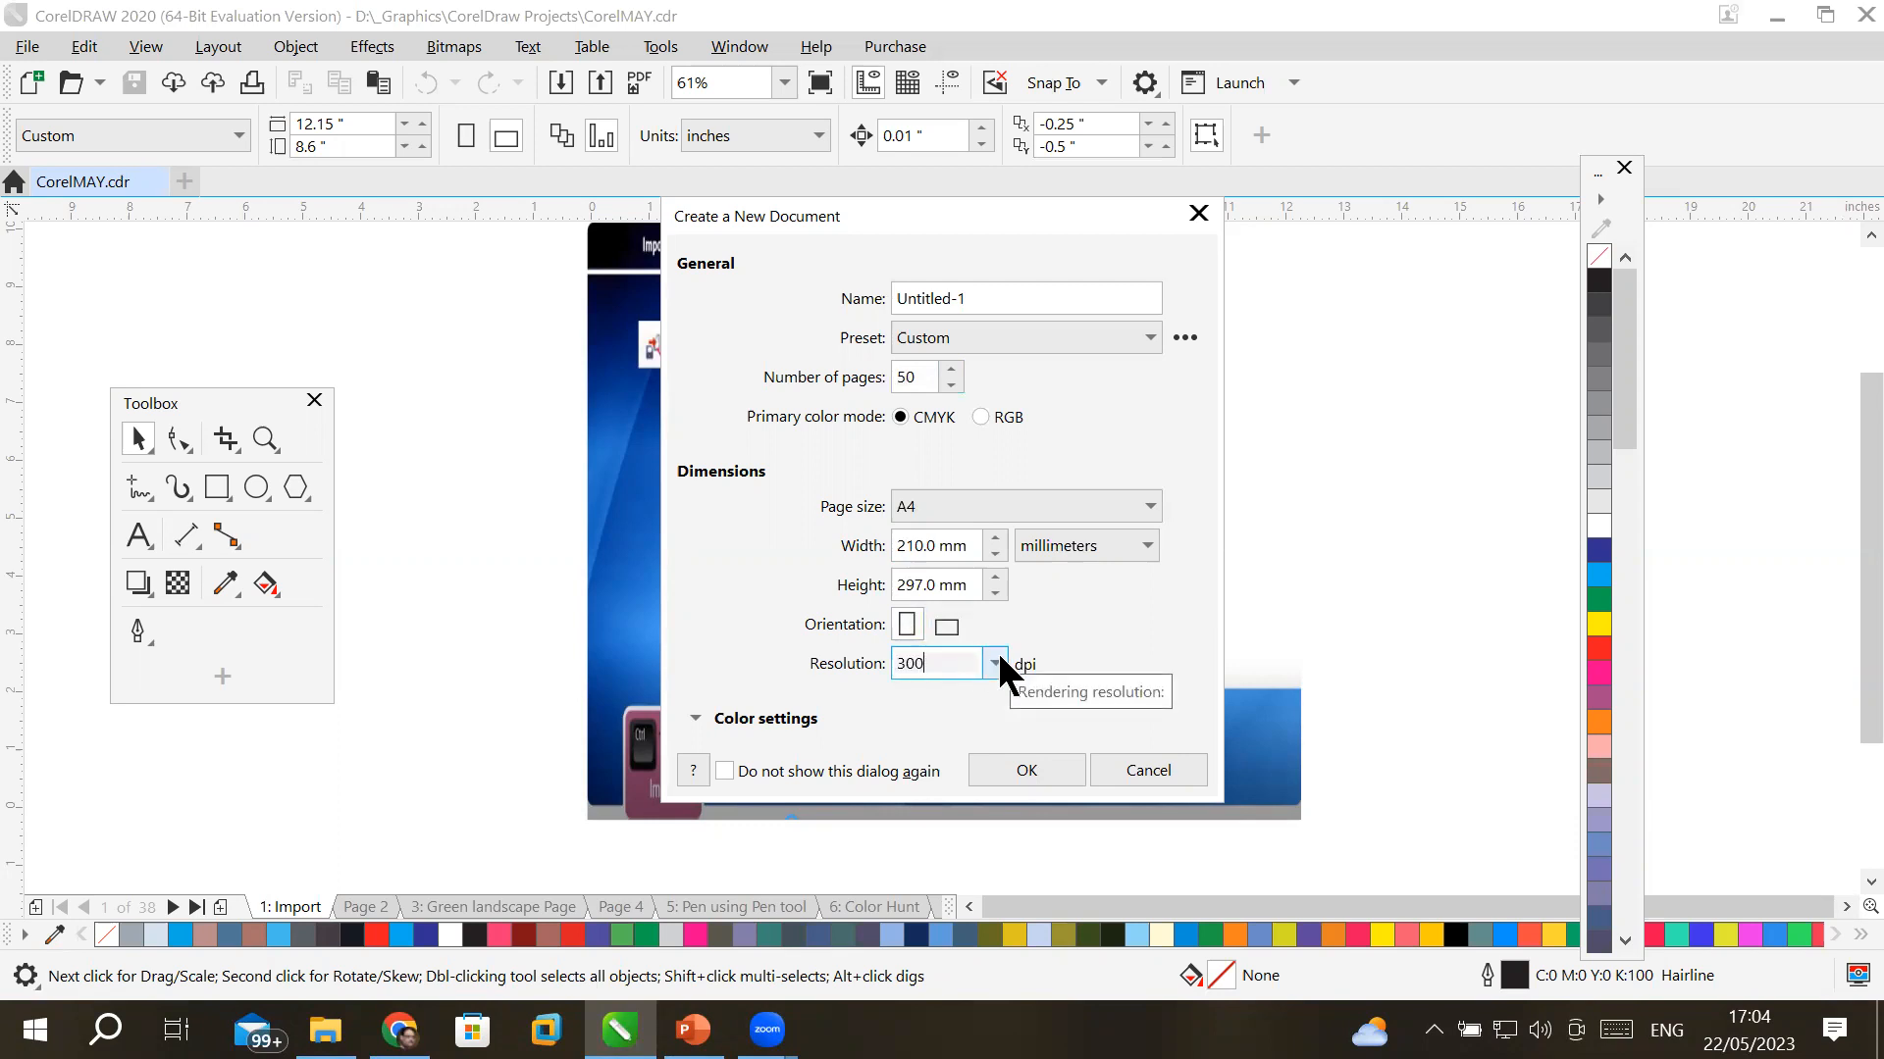
- Name the document Pakistan Tourism, set its number of pages to 20, and create it
left_click_drag(1020, 299, 814, 294)
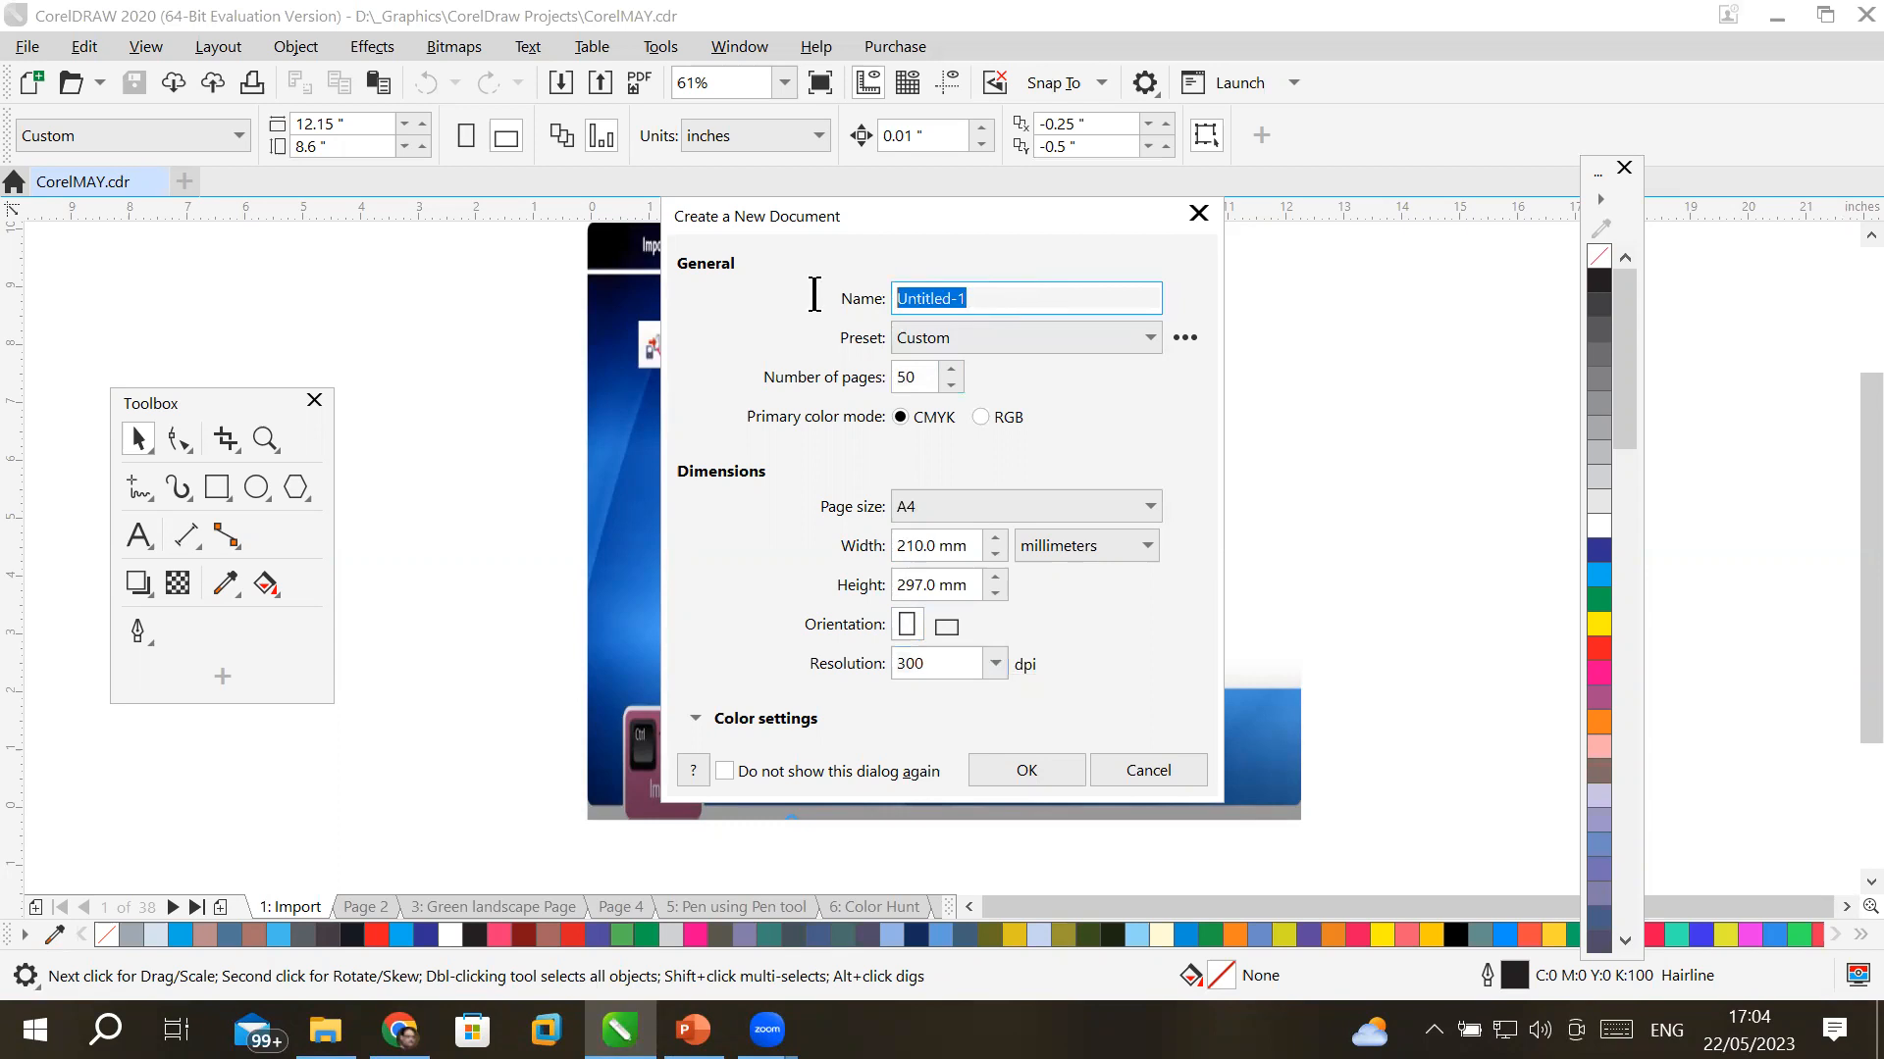
type("Pakistan To")
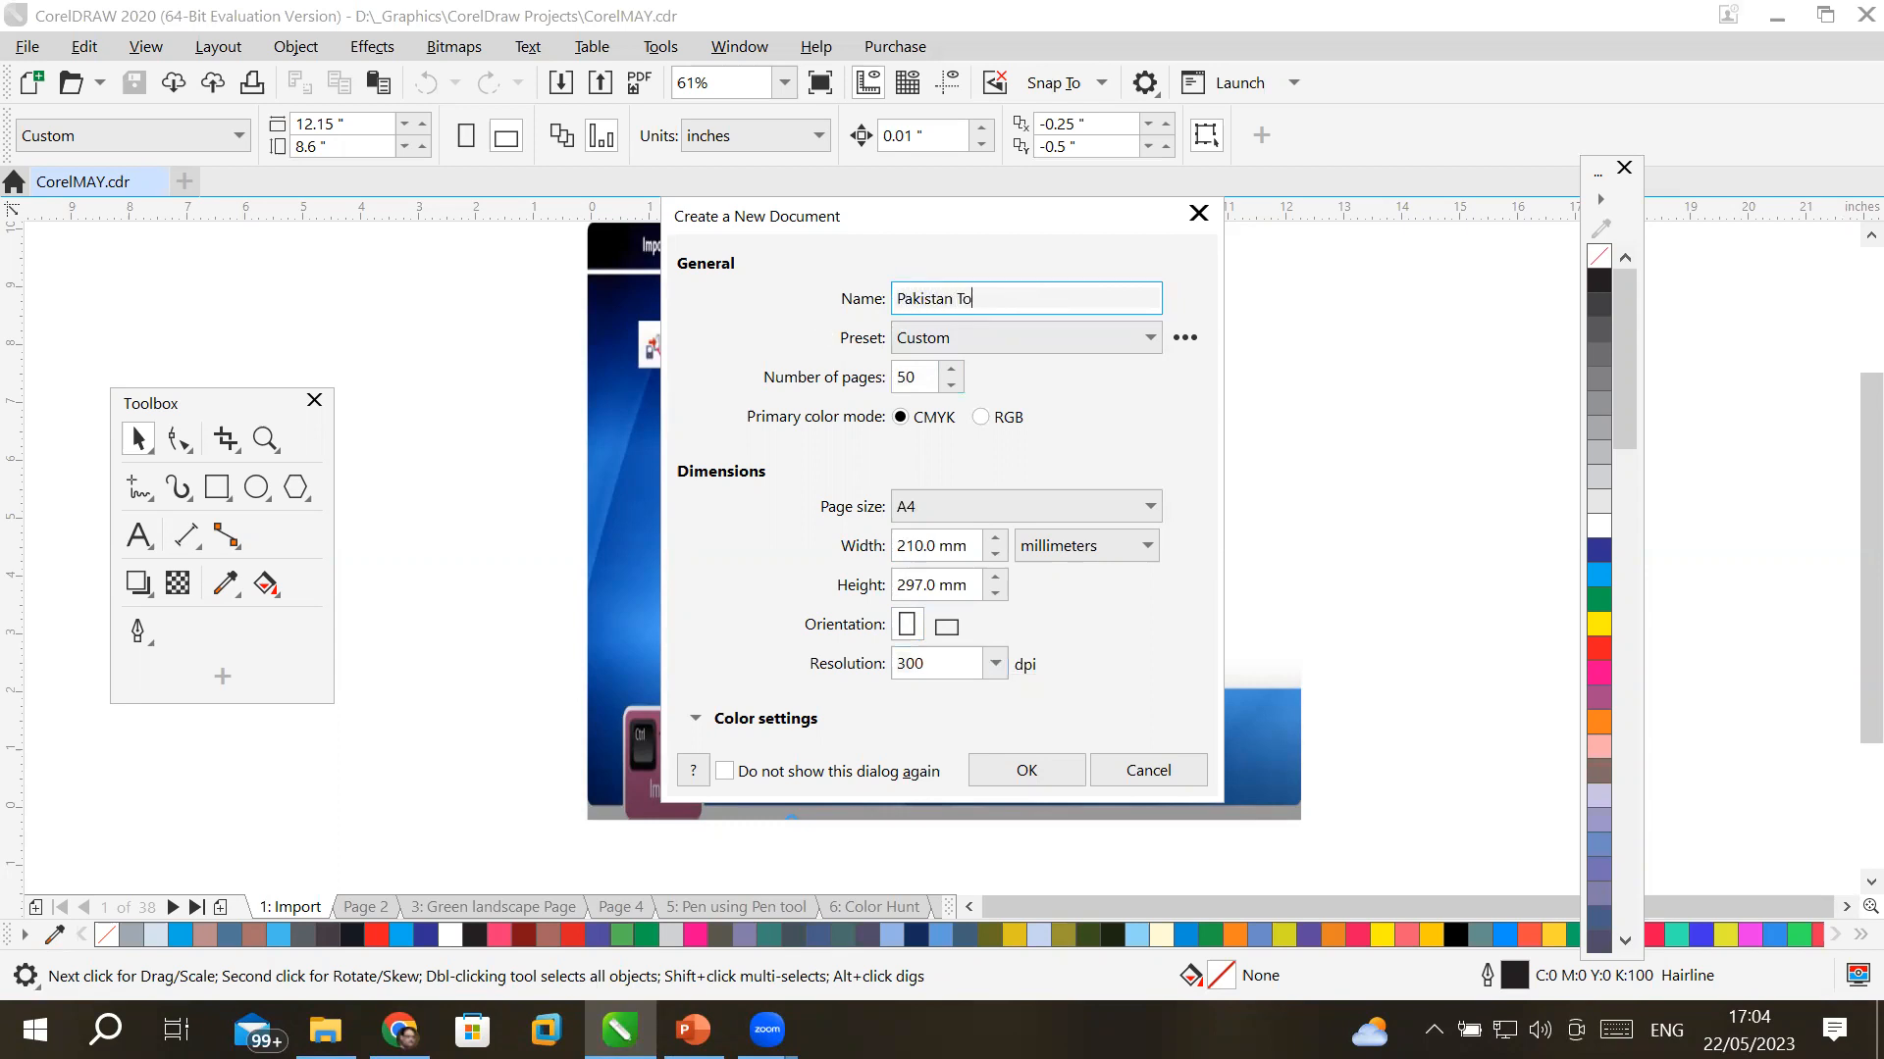
type("urism")
double_click(908, 378)
type("2")
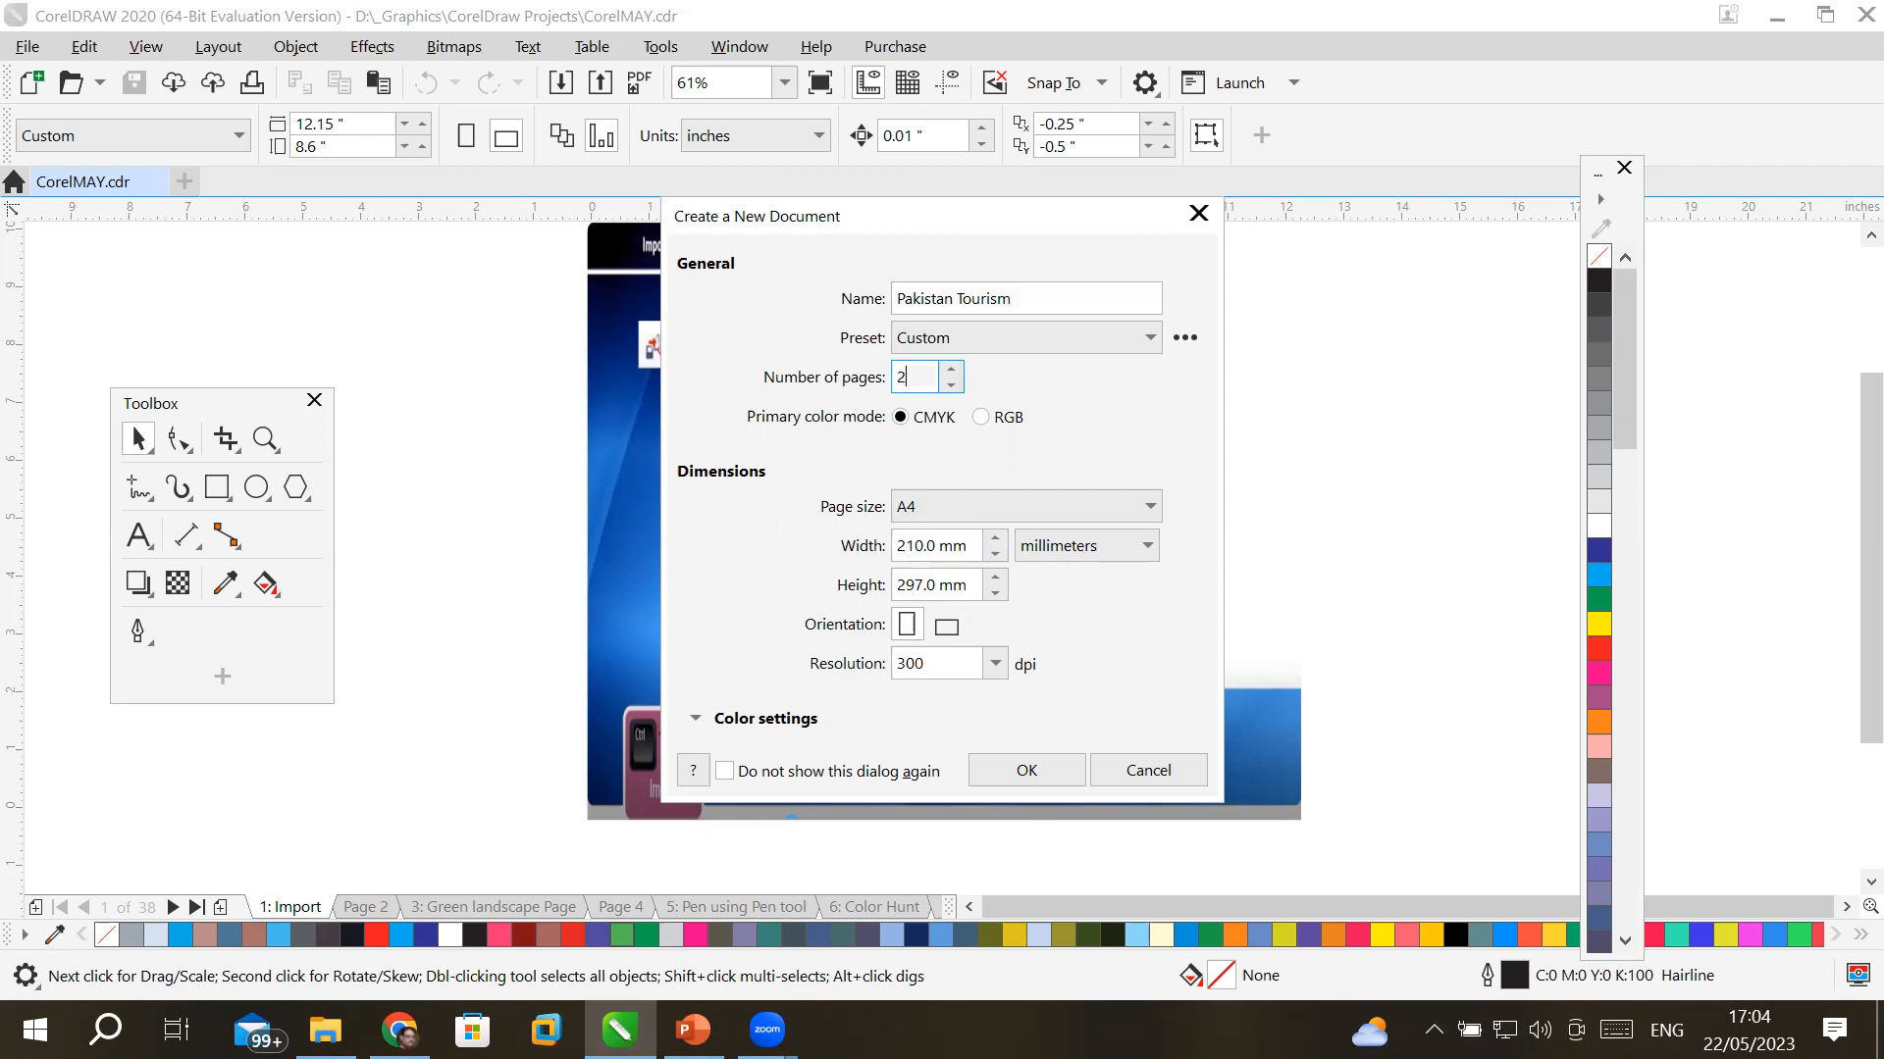
type("0")
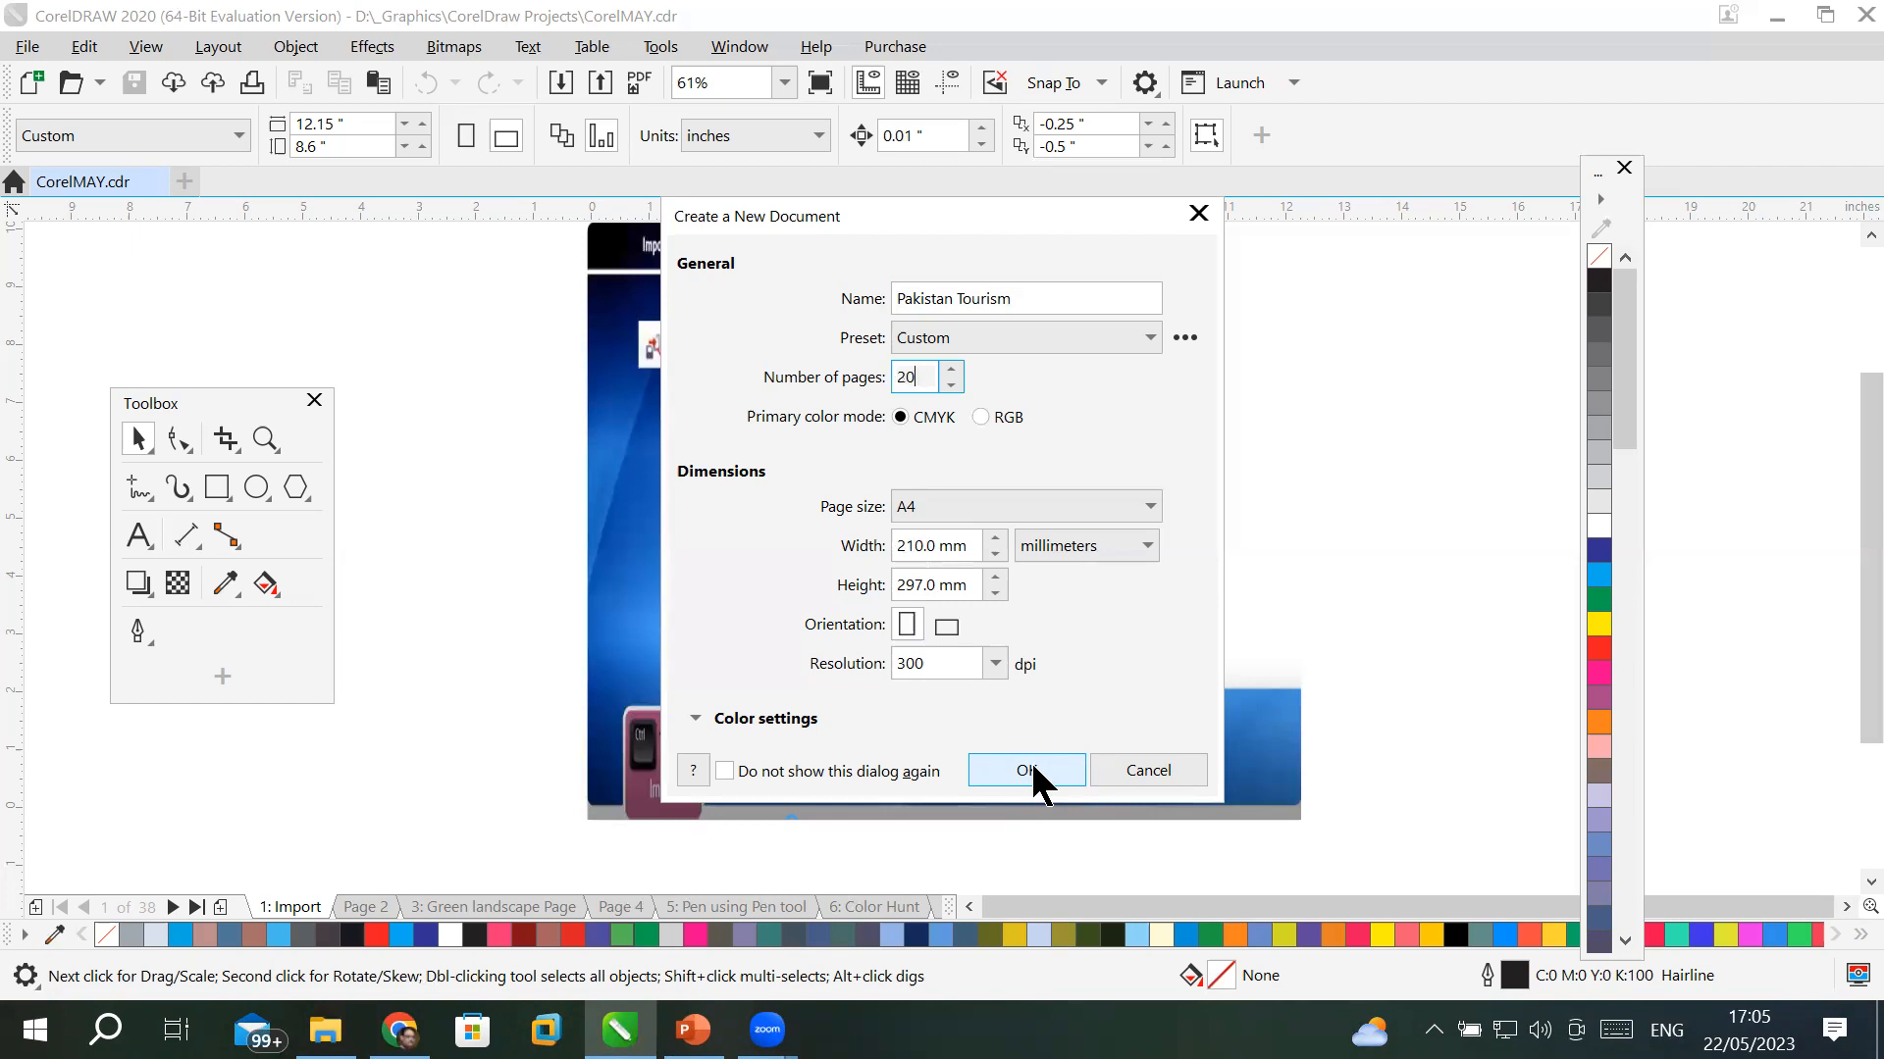
left_click(1033, 768)
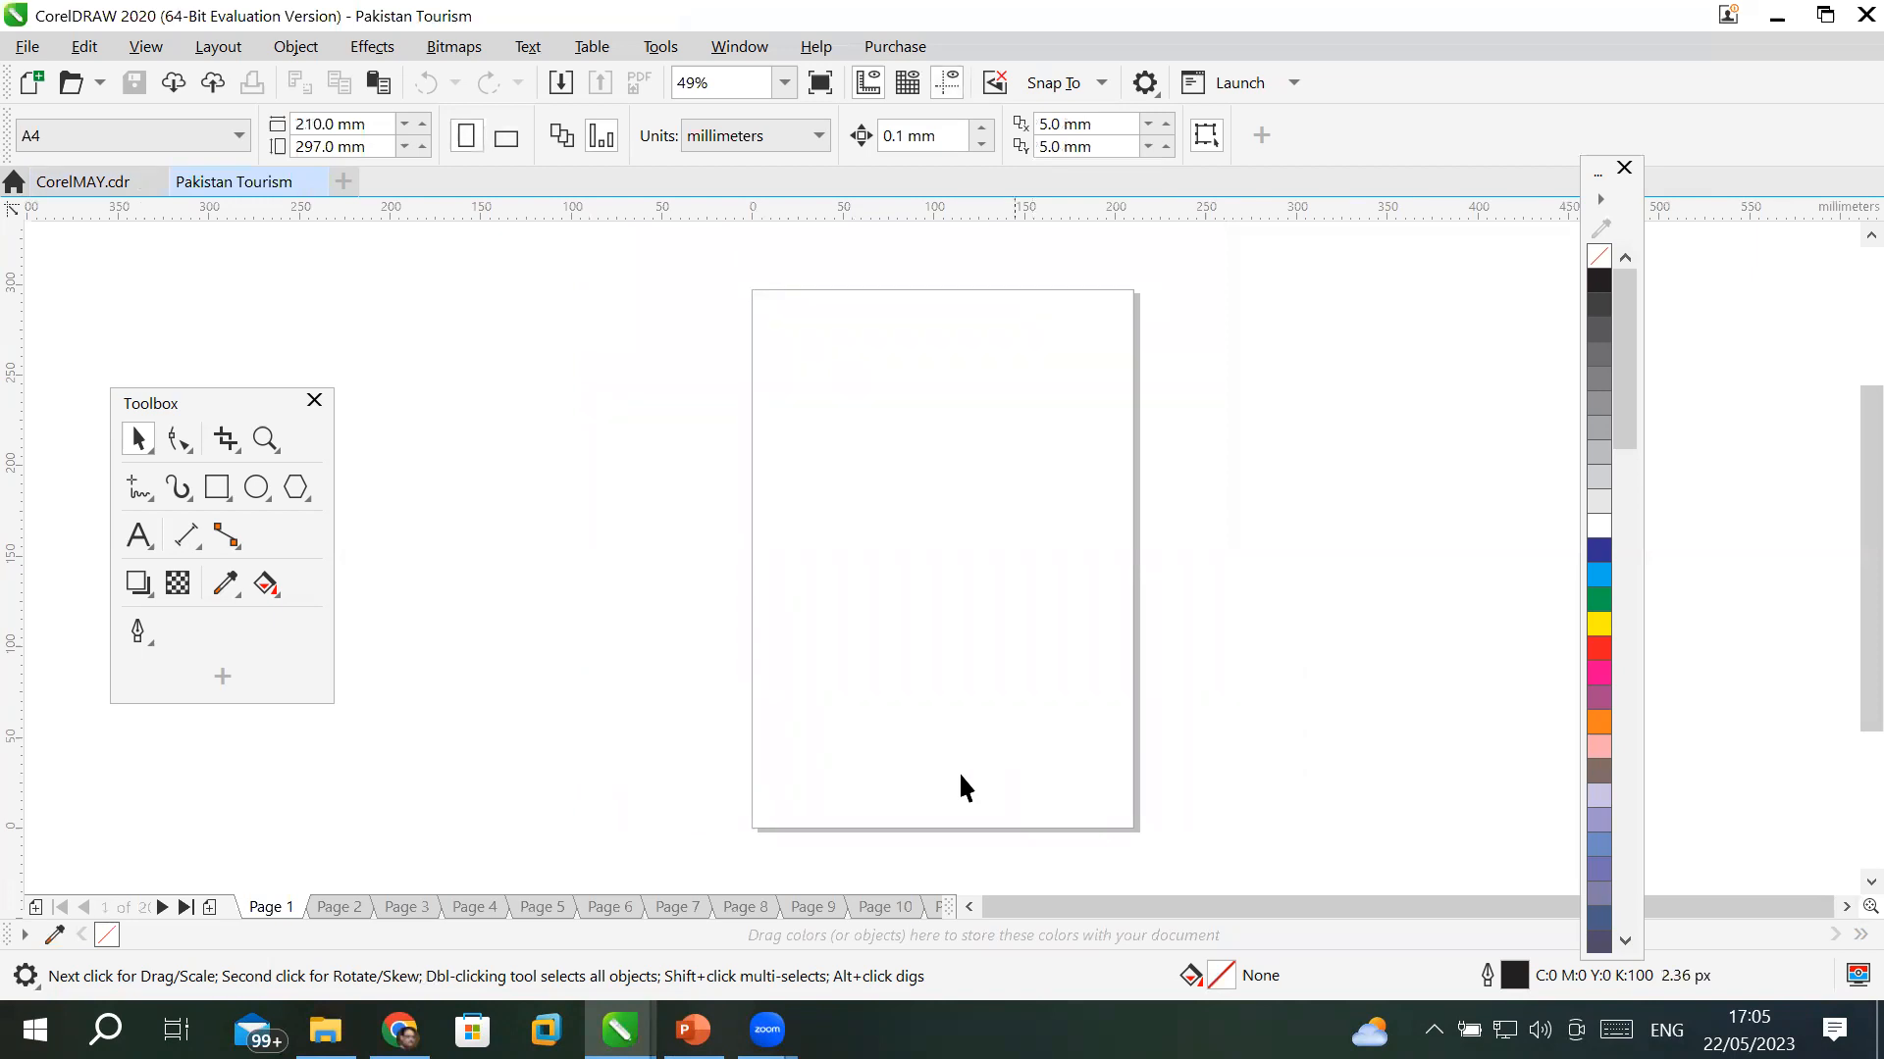
- Browse pages 2, 3 and 20 of the new document and return to page 1
left_click(346, 908)
left_click(410, 908)
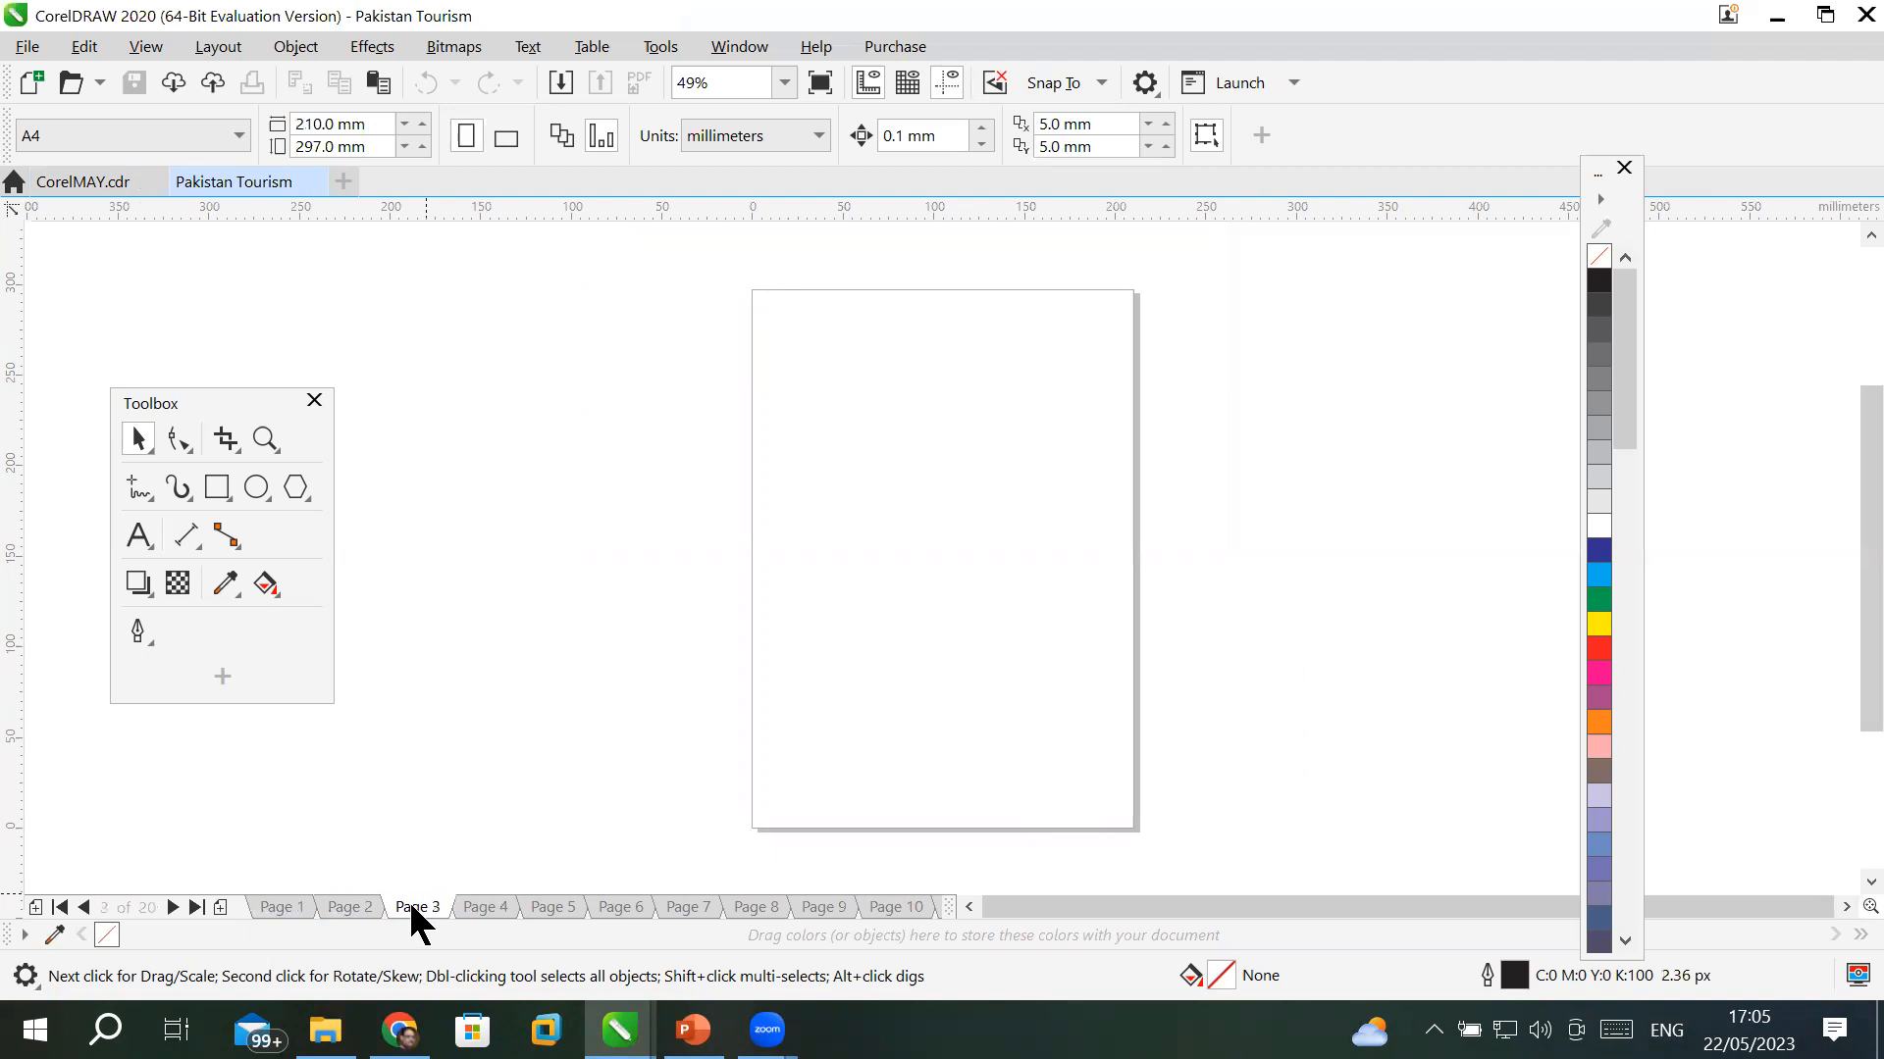
left_click(195, 903)
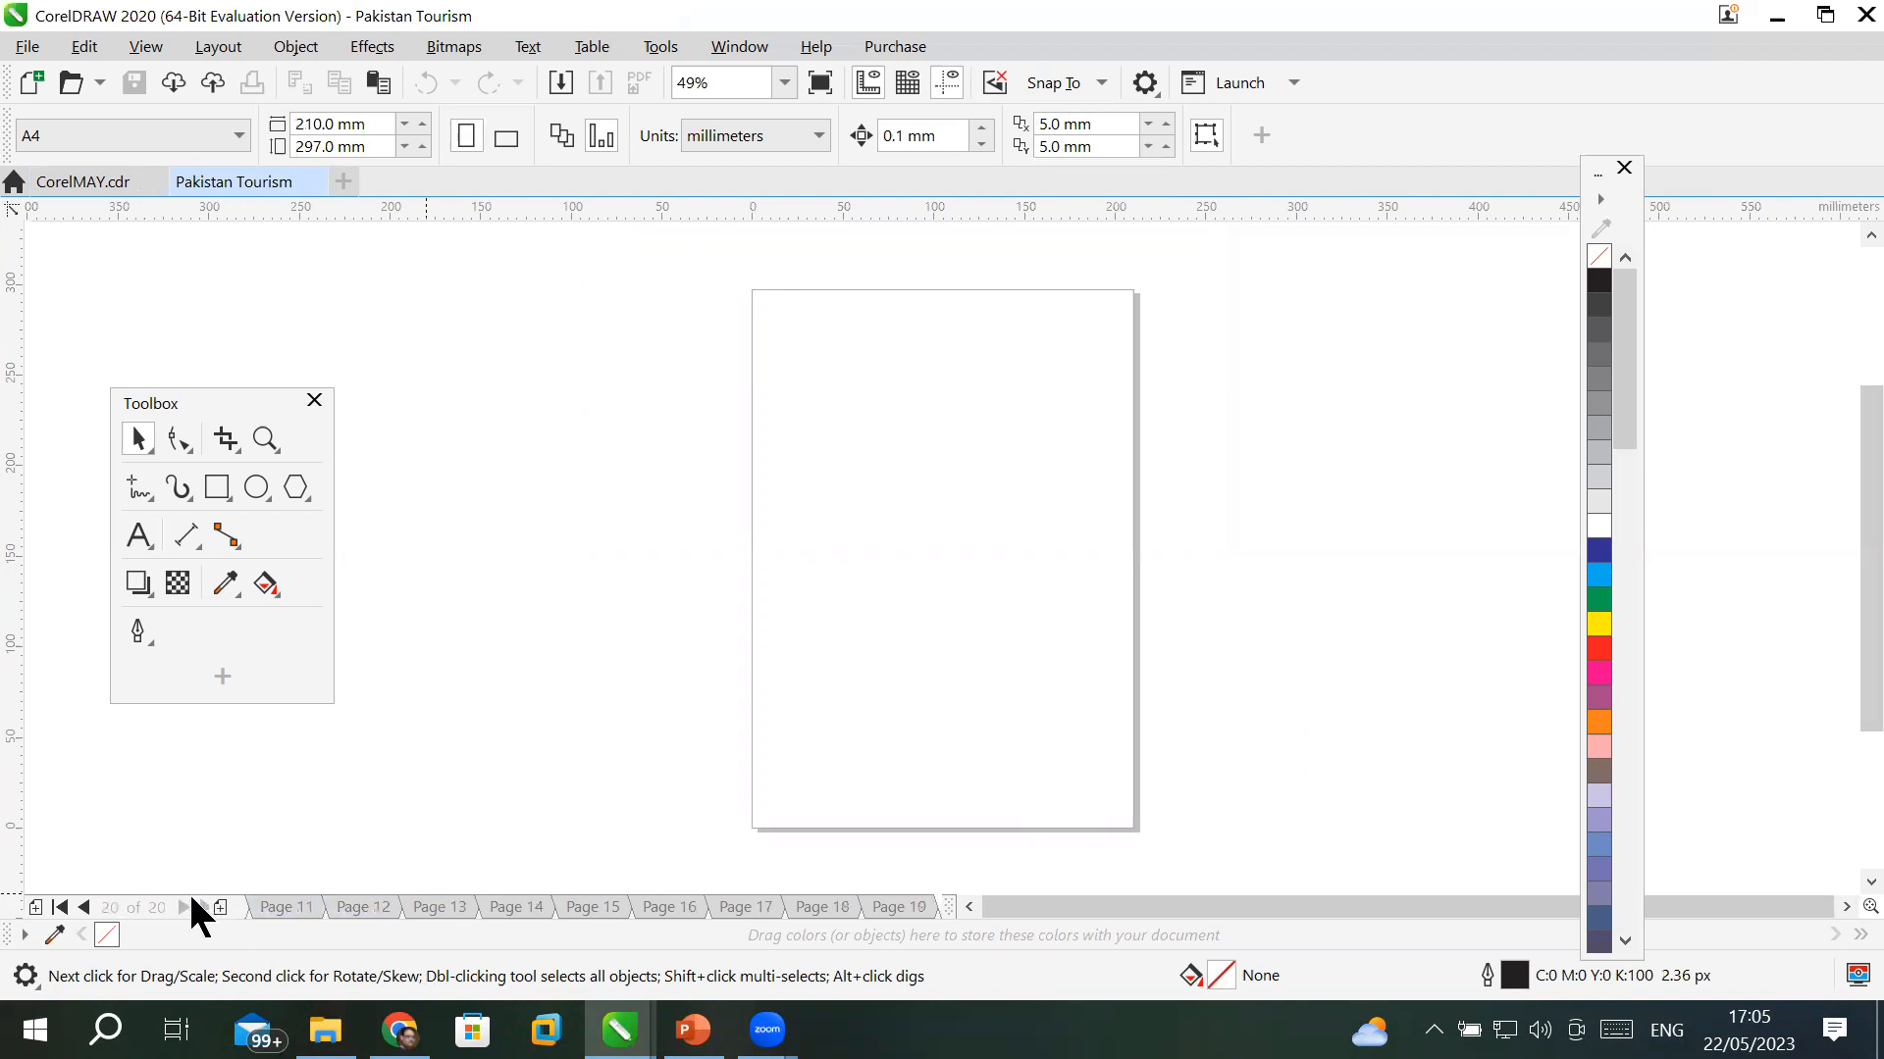
left_click(922, 903)
left_click(913, 909)
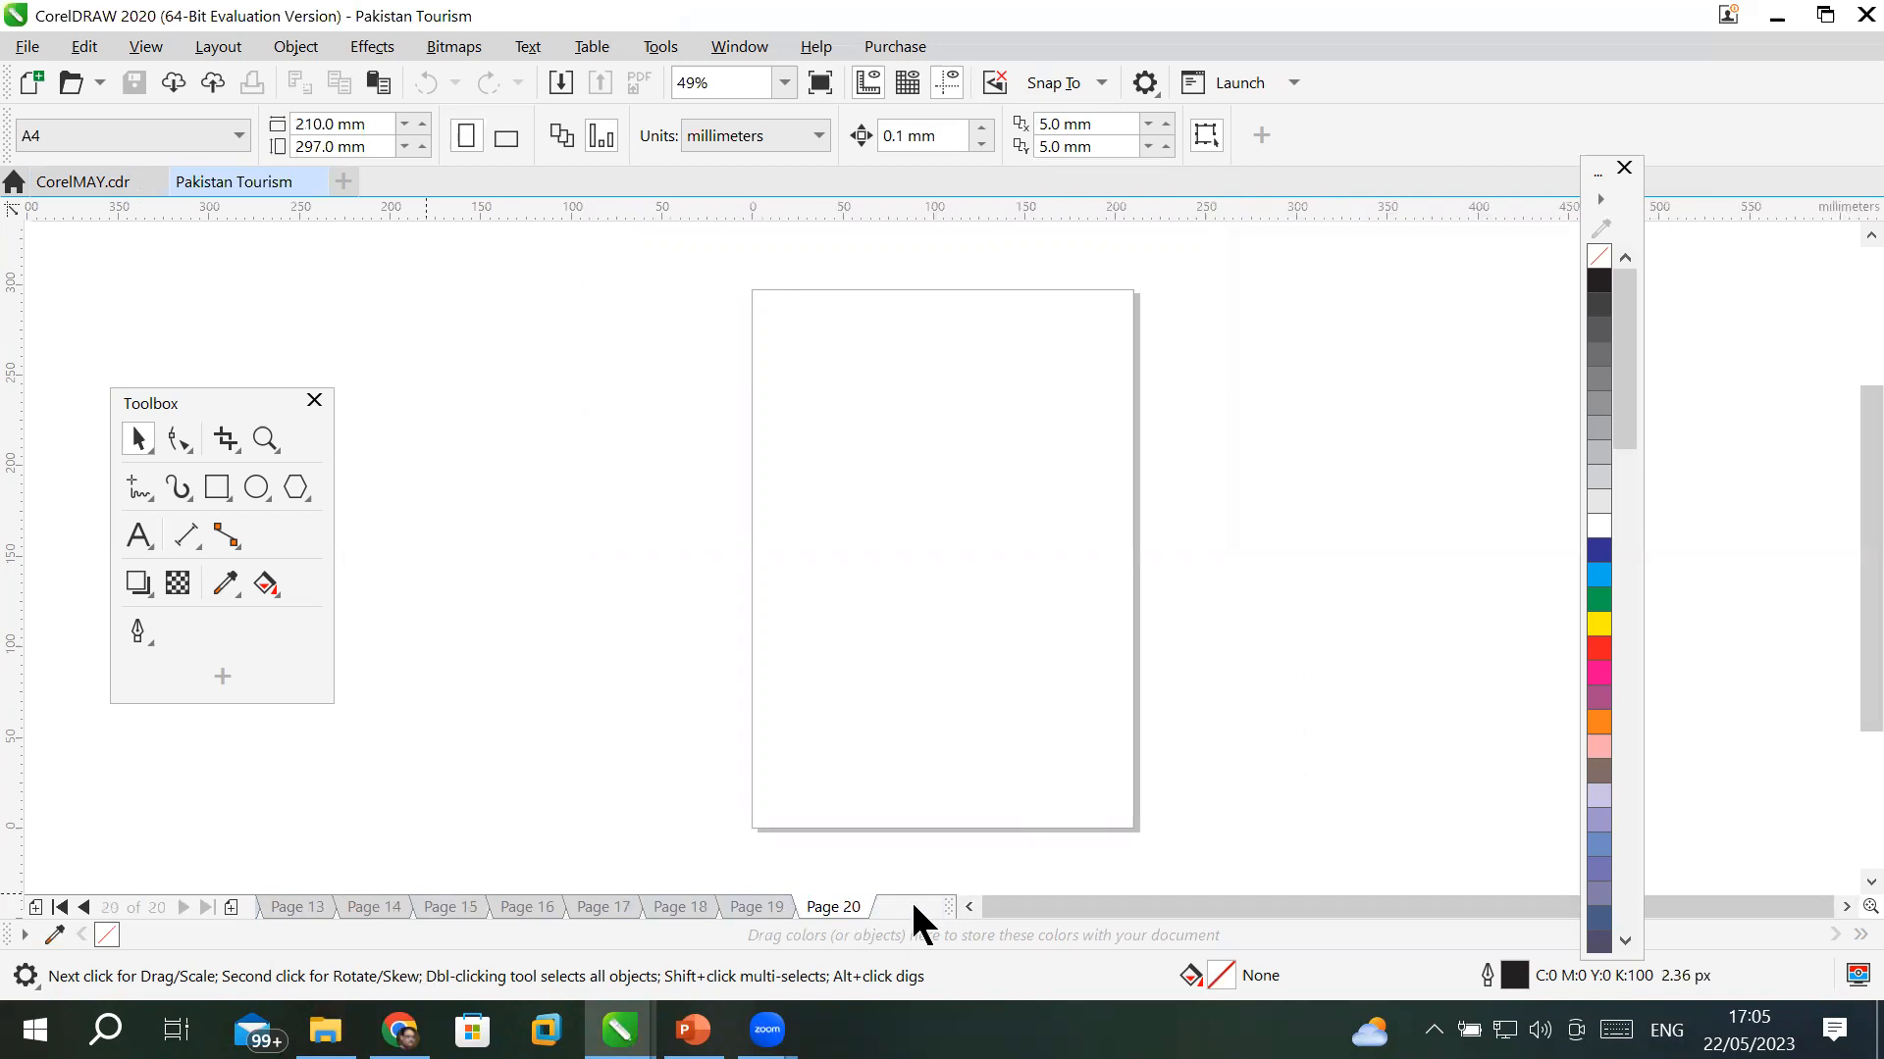
left_click(60, 903)
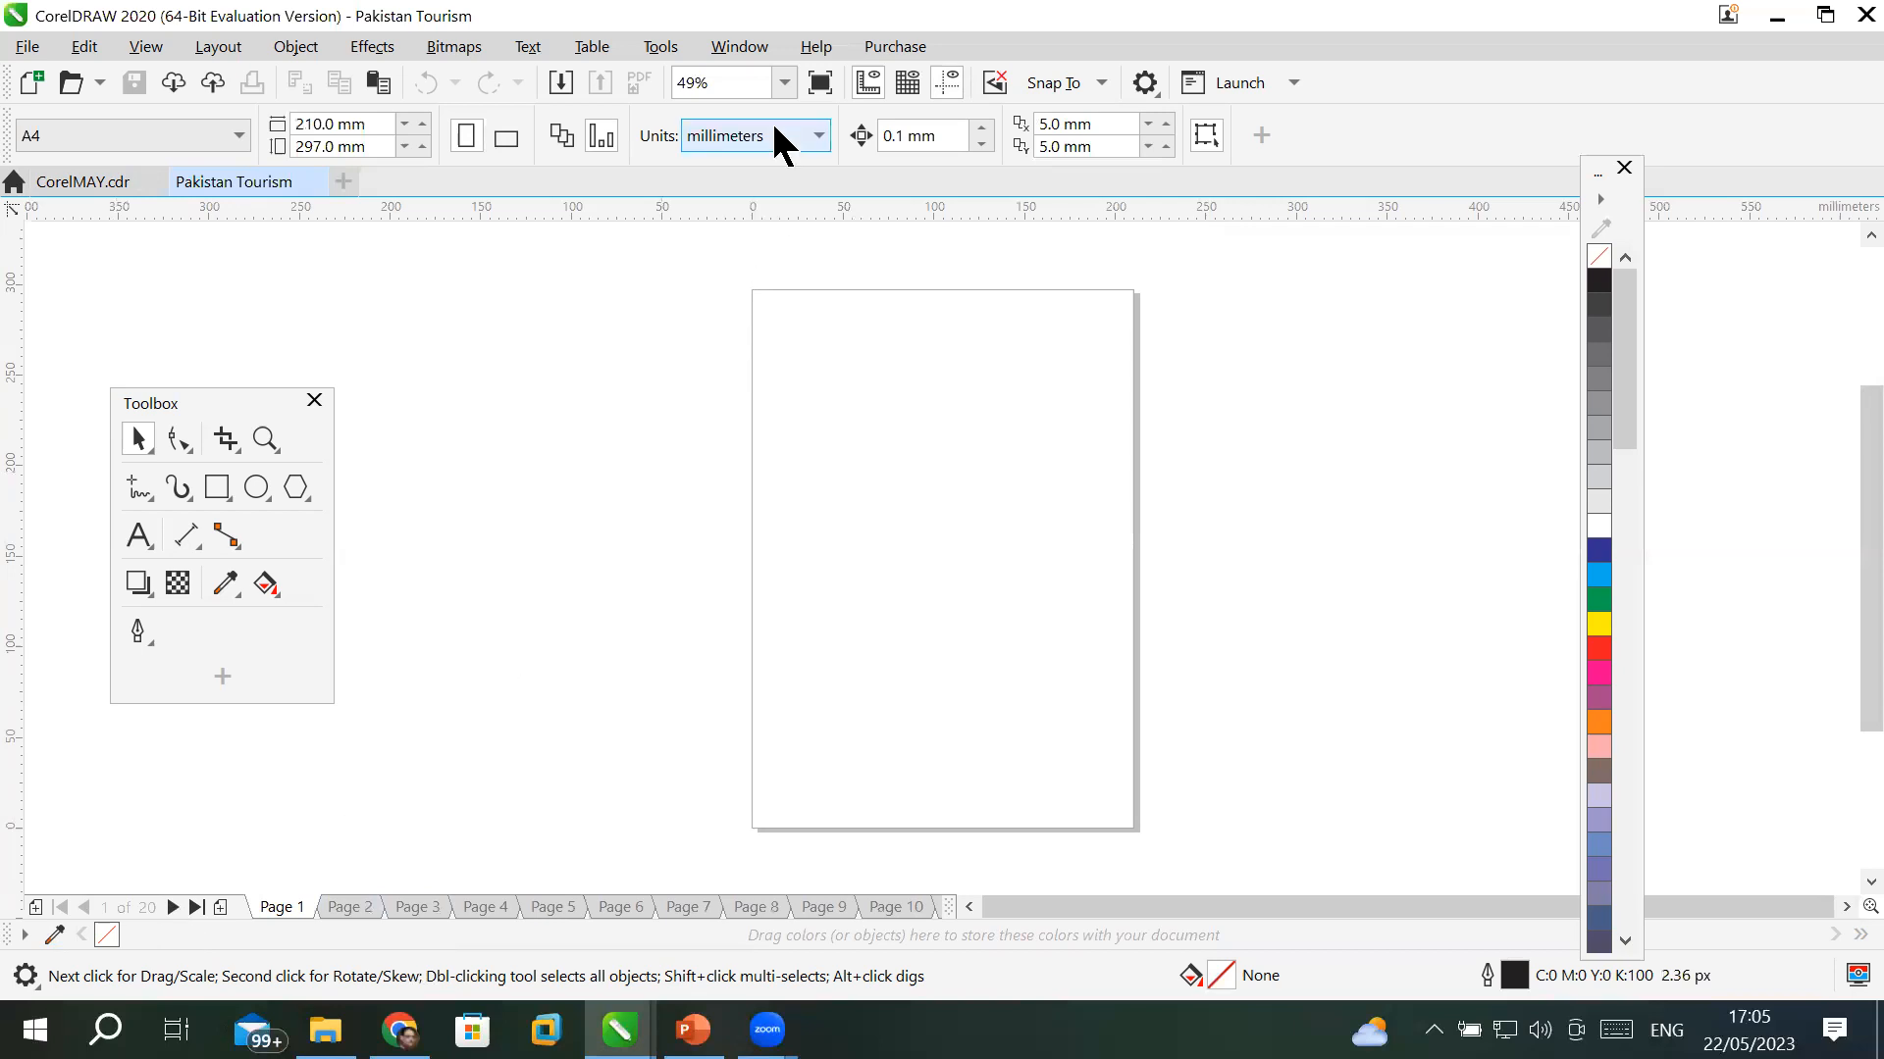
- Hide the status bar from the workspace
left_click(757, 57)
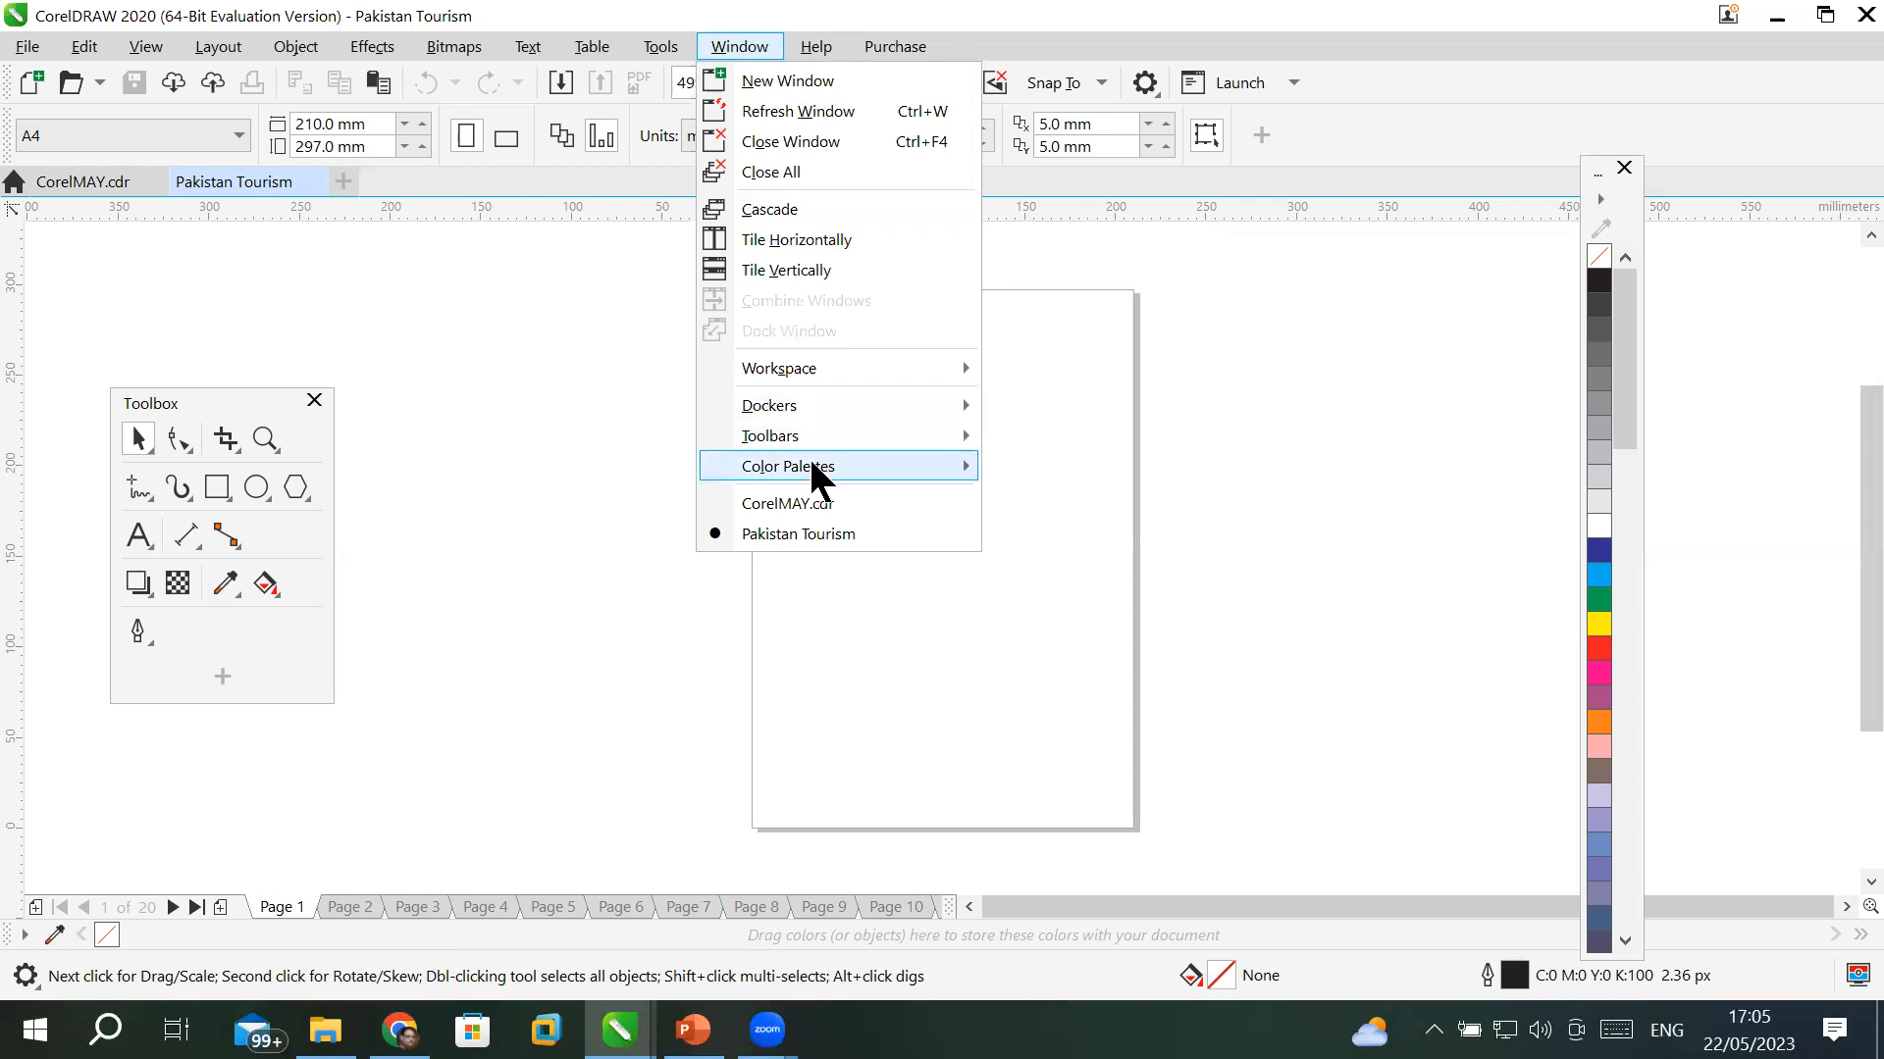
mouse_move(827, 448)
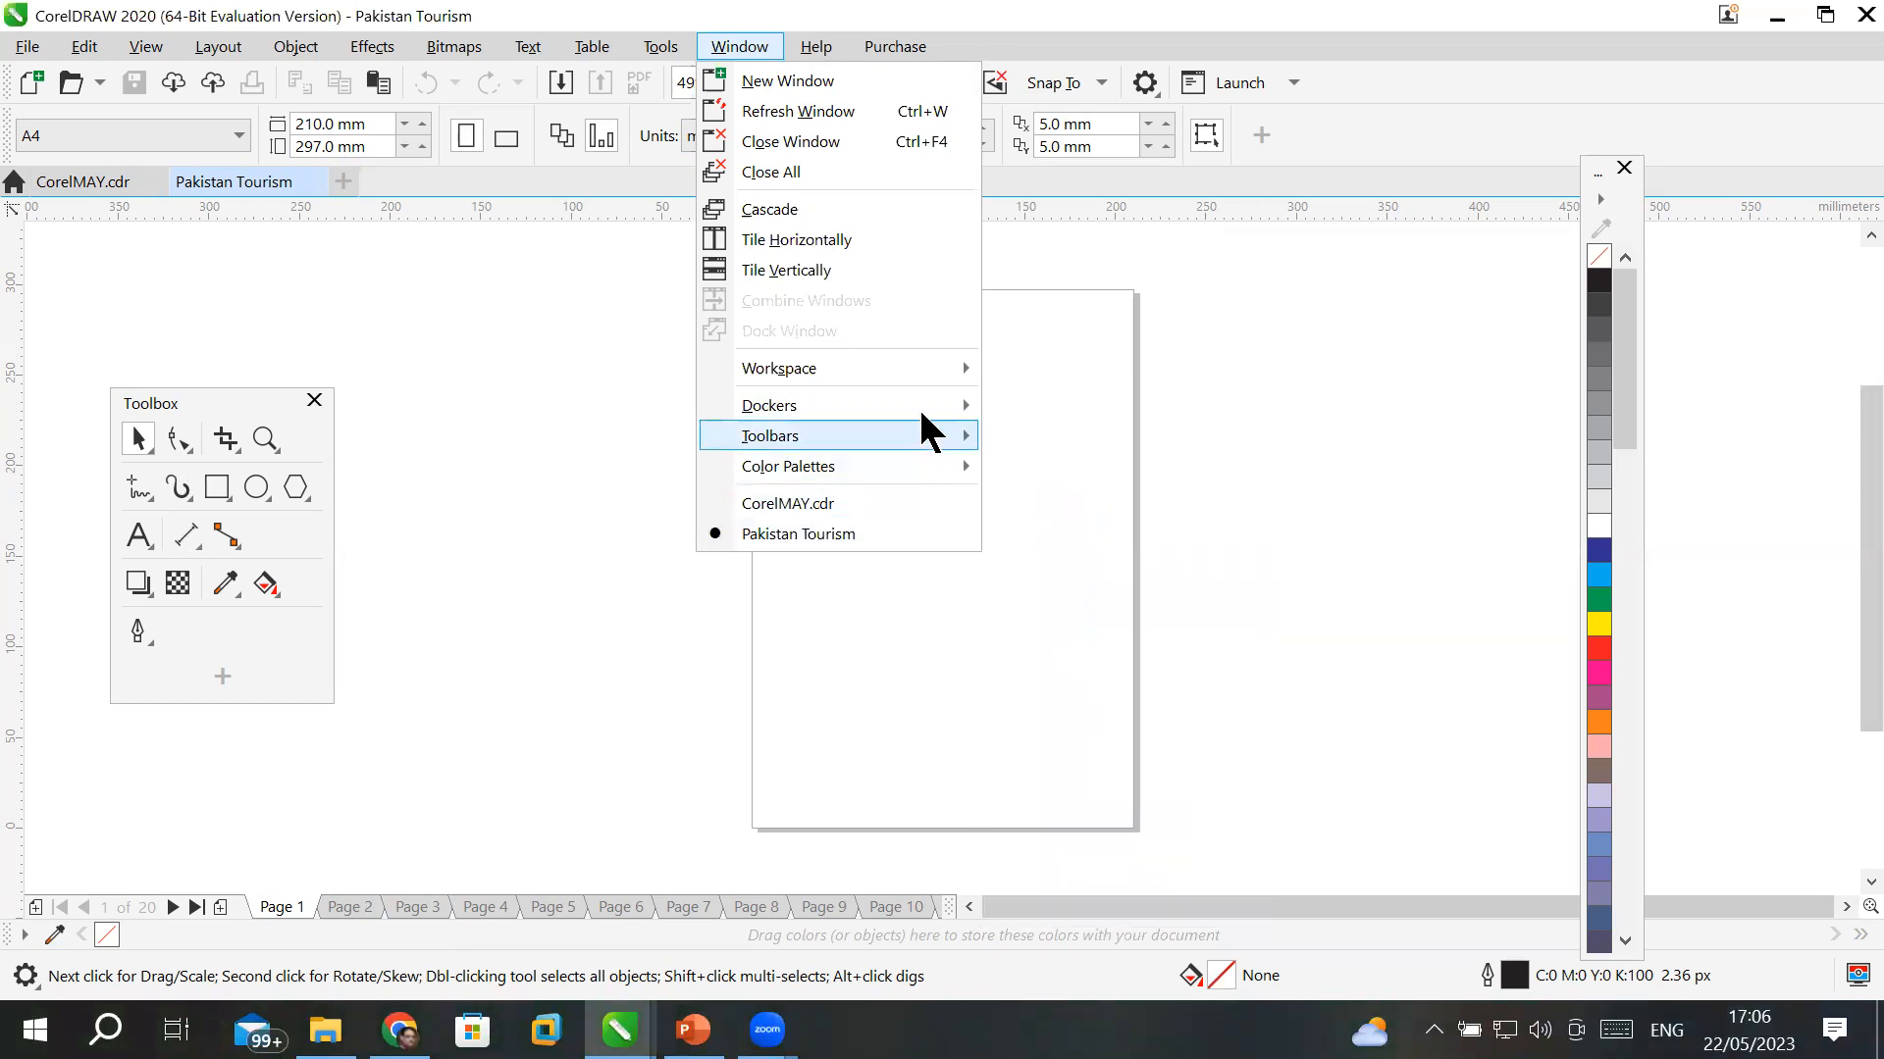
mouse_move(914, 437)
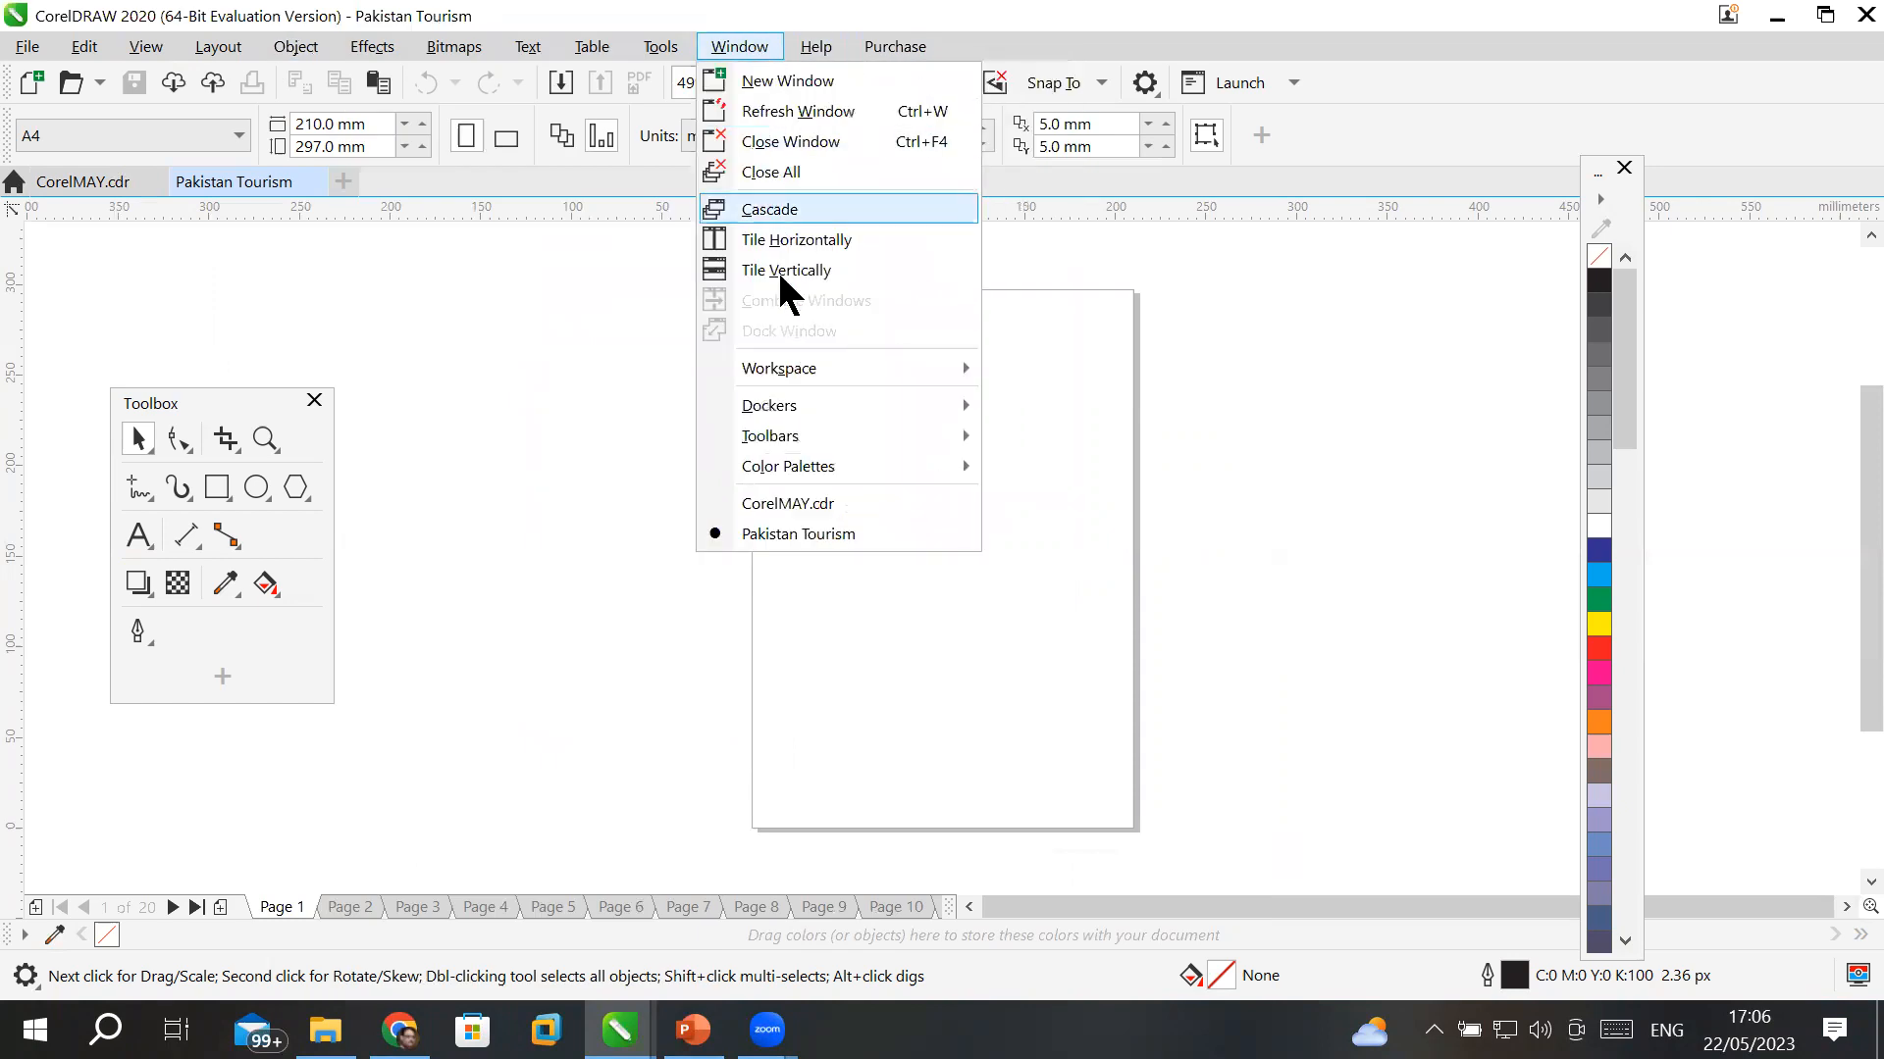
mouse_move(877, 432)
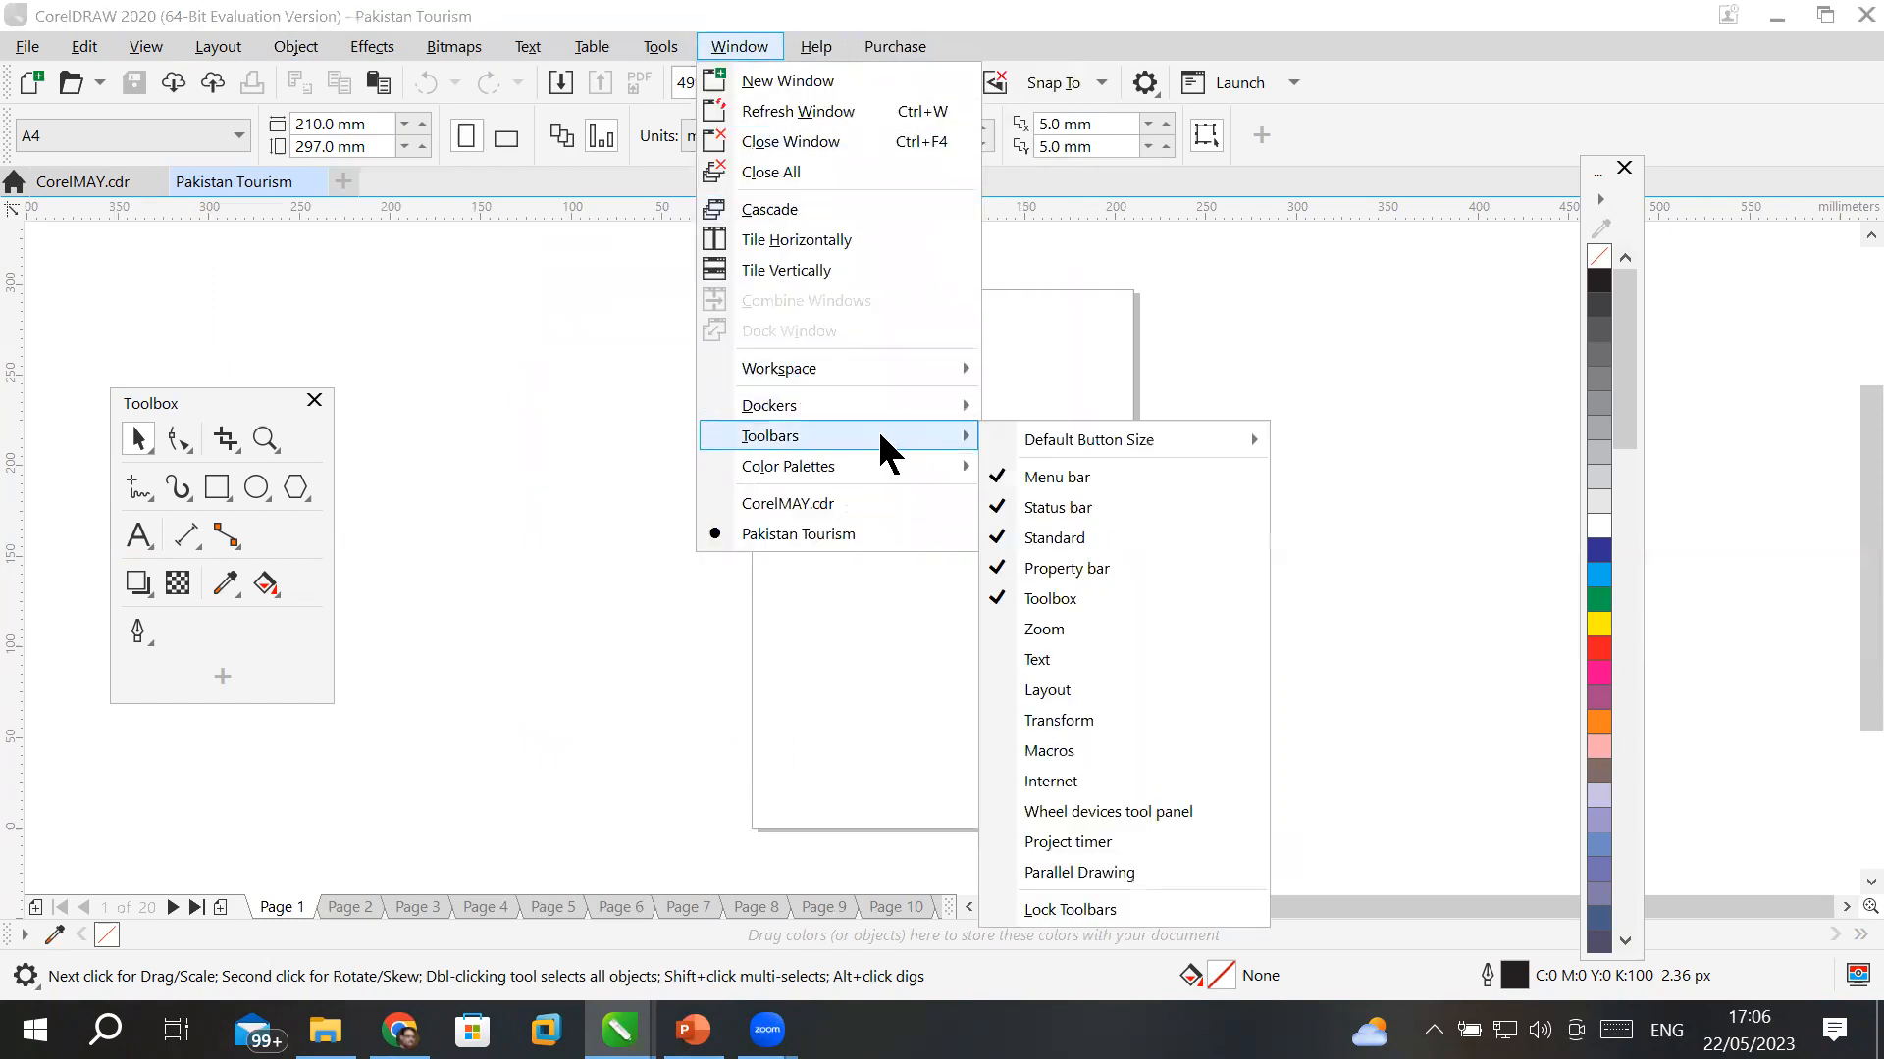
left_click(1093, 508)
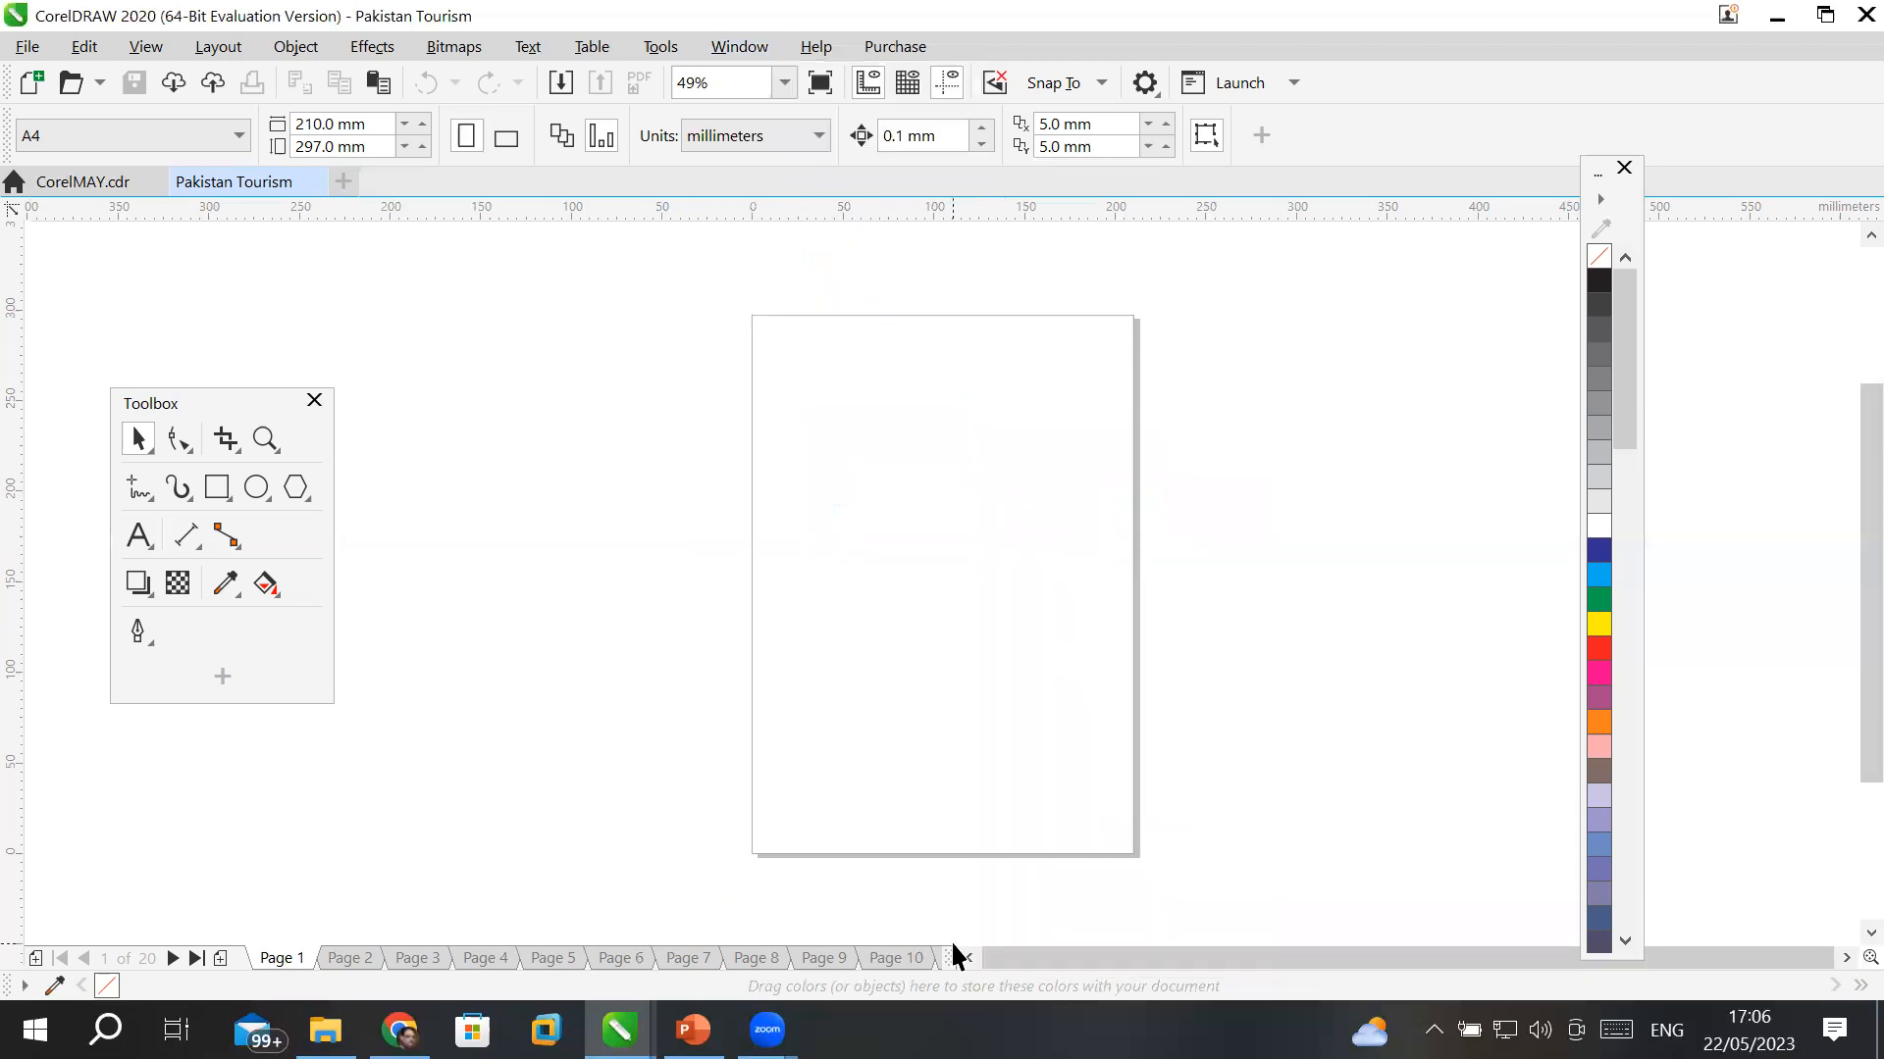
- Hide the Standard toolbar from the workspace
left_click(737, 46)
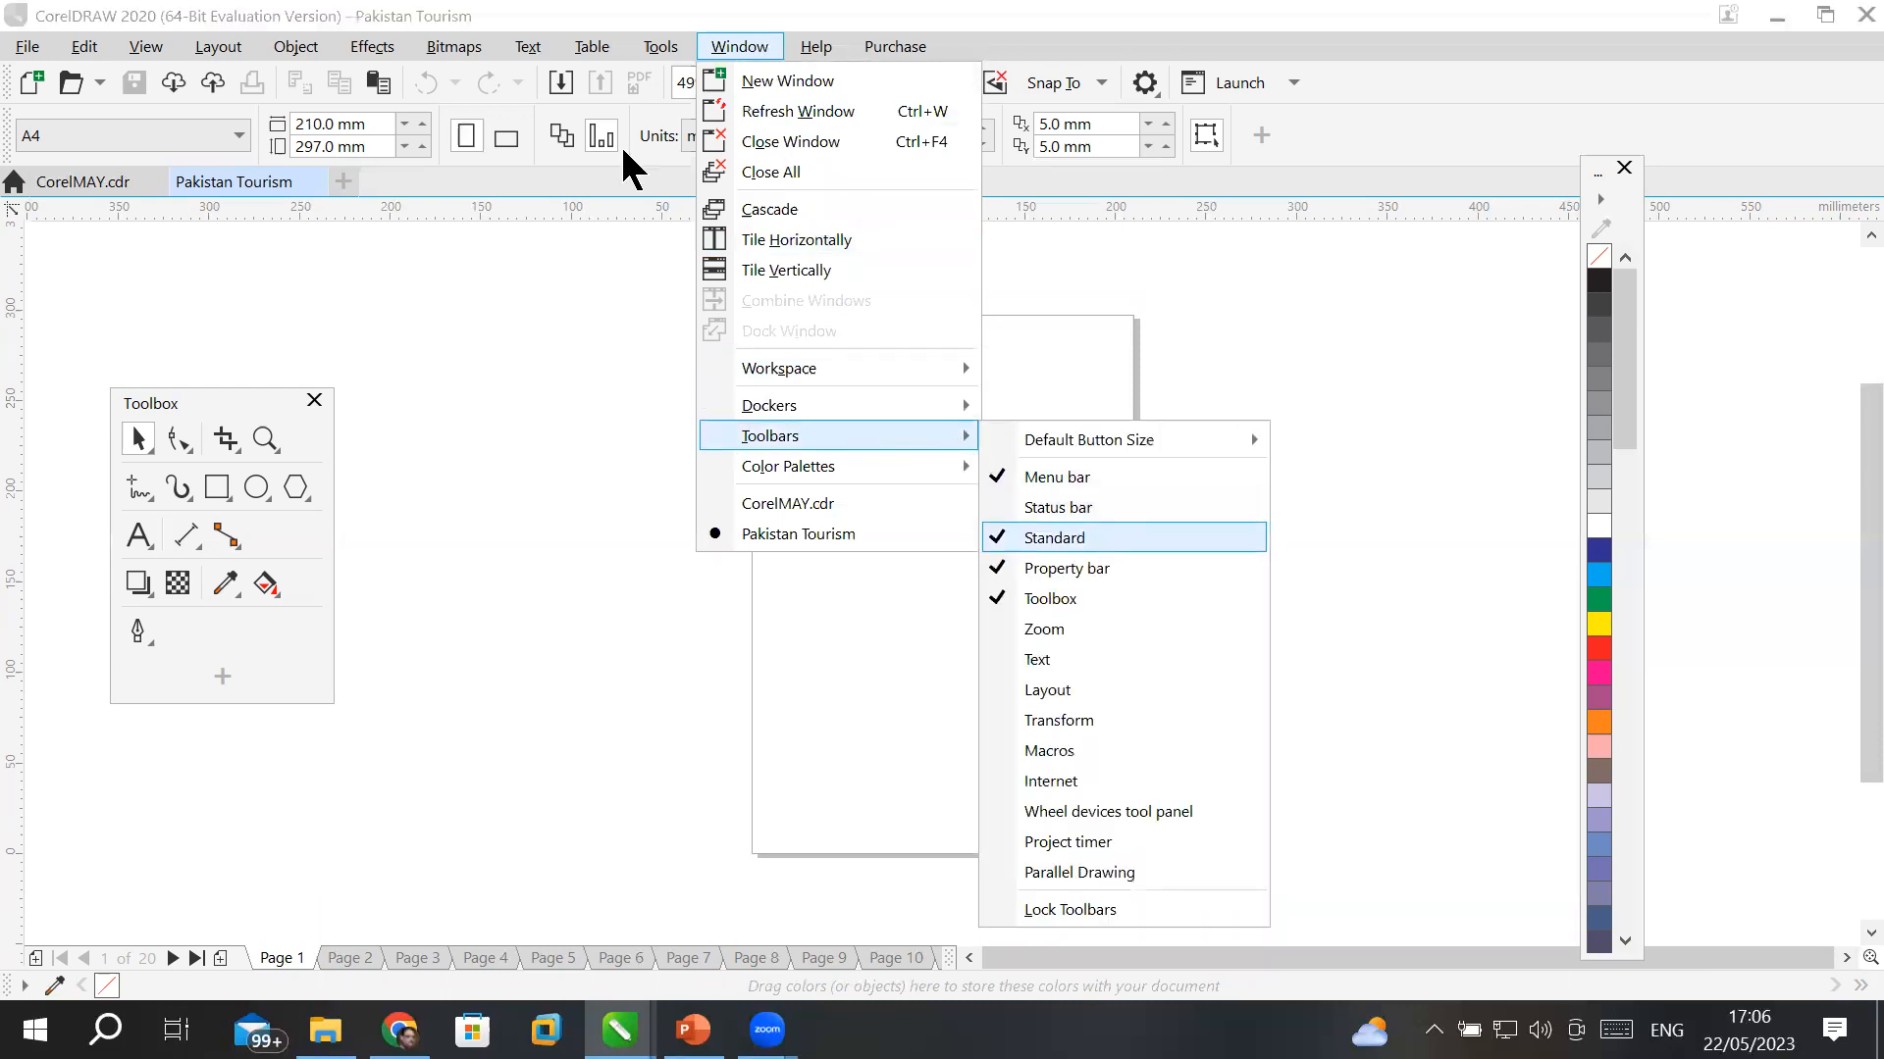
left_click(536, 47)
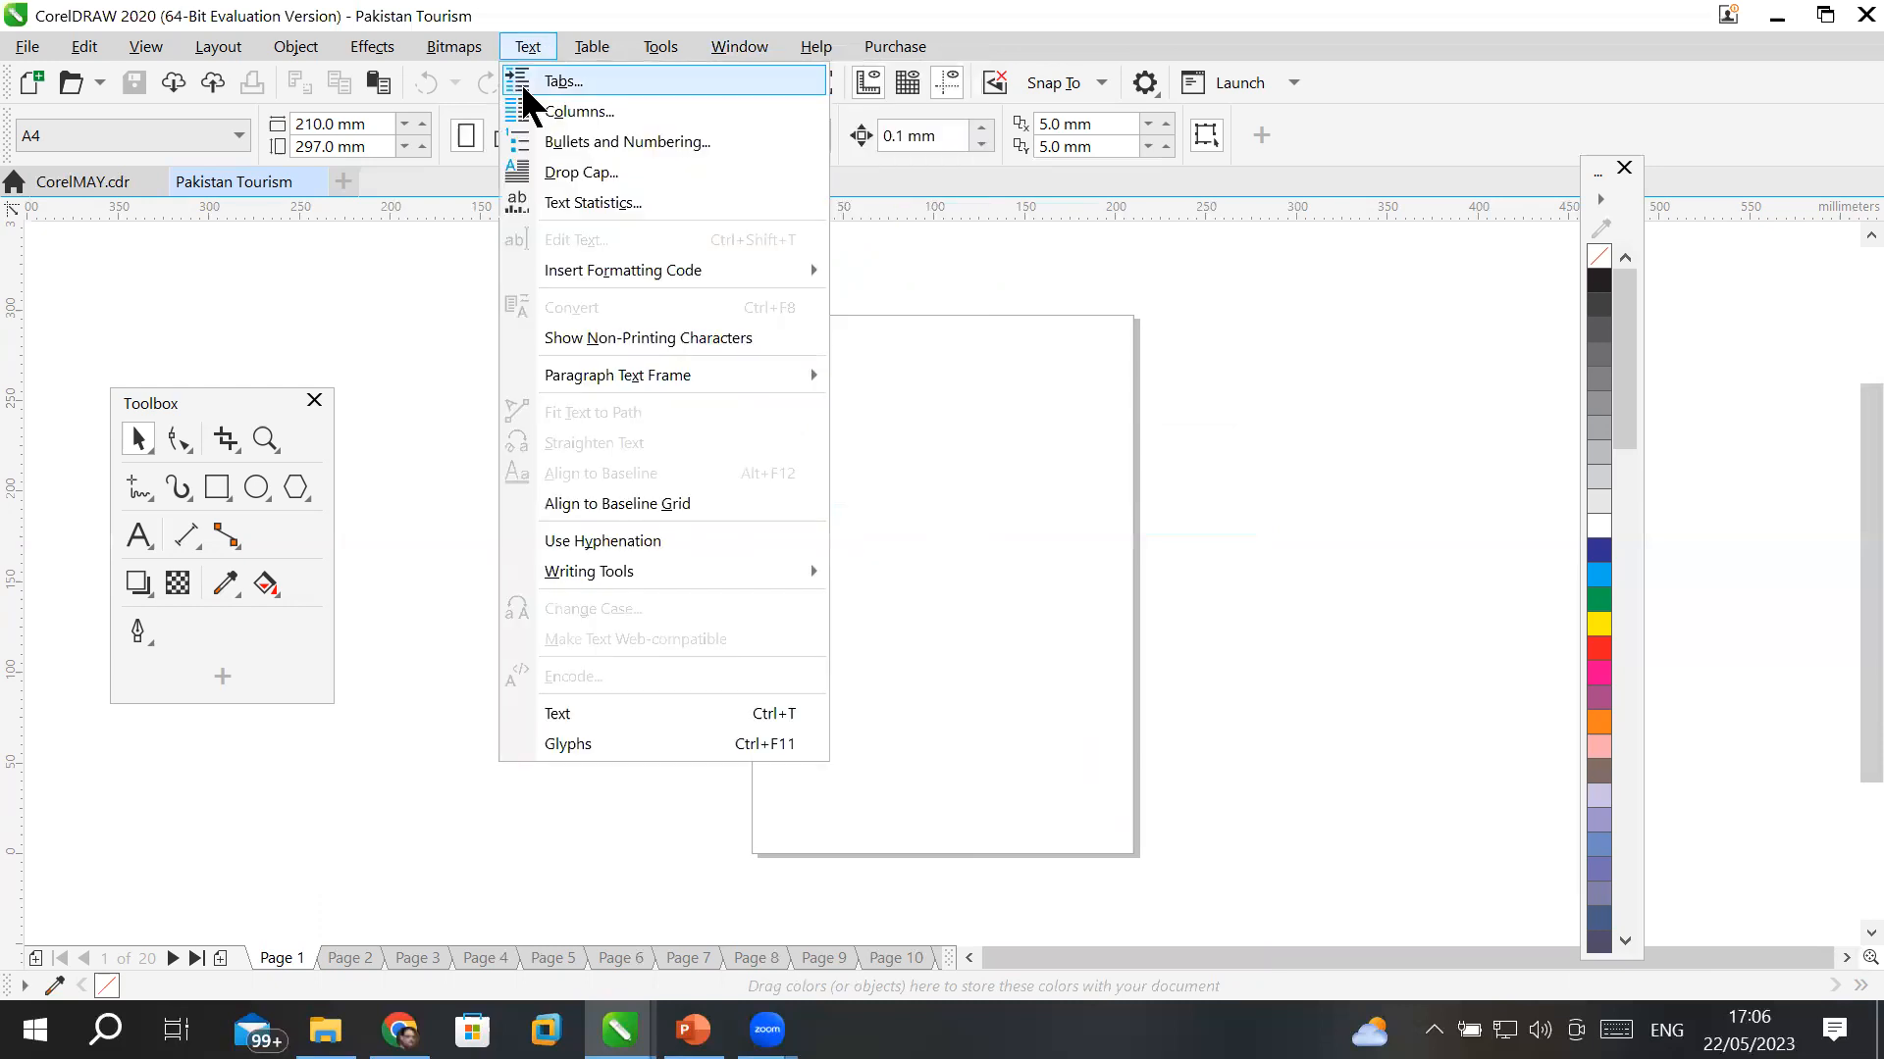
mouse_move(750, 47)
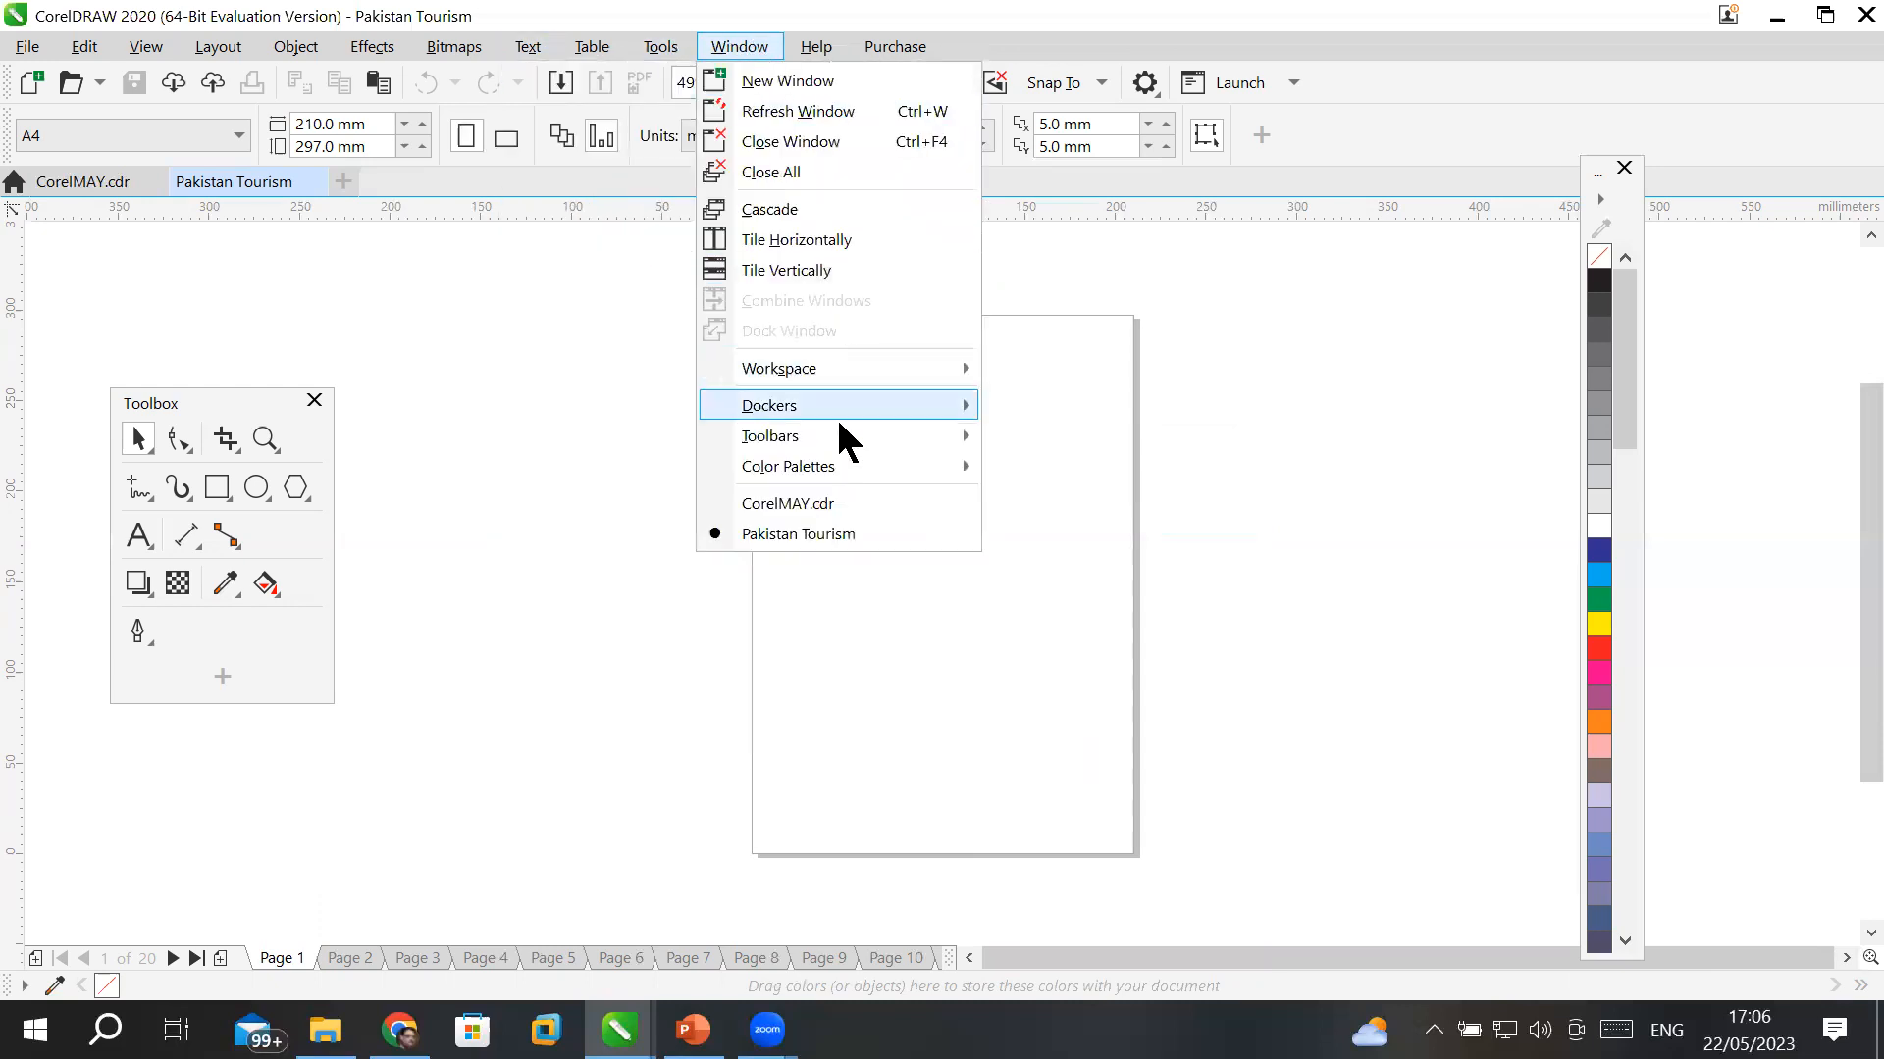
mouse_move(842, 432)
left_click(1055, 524)
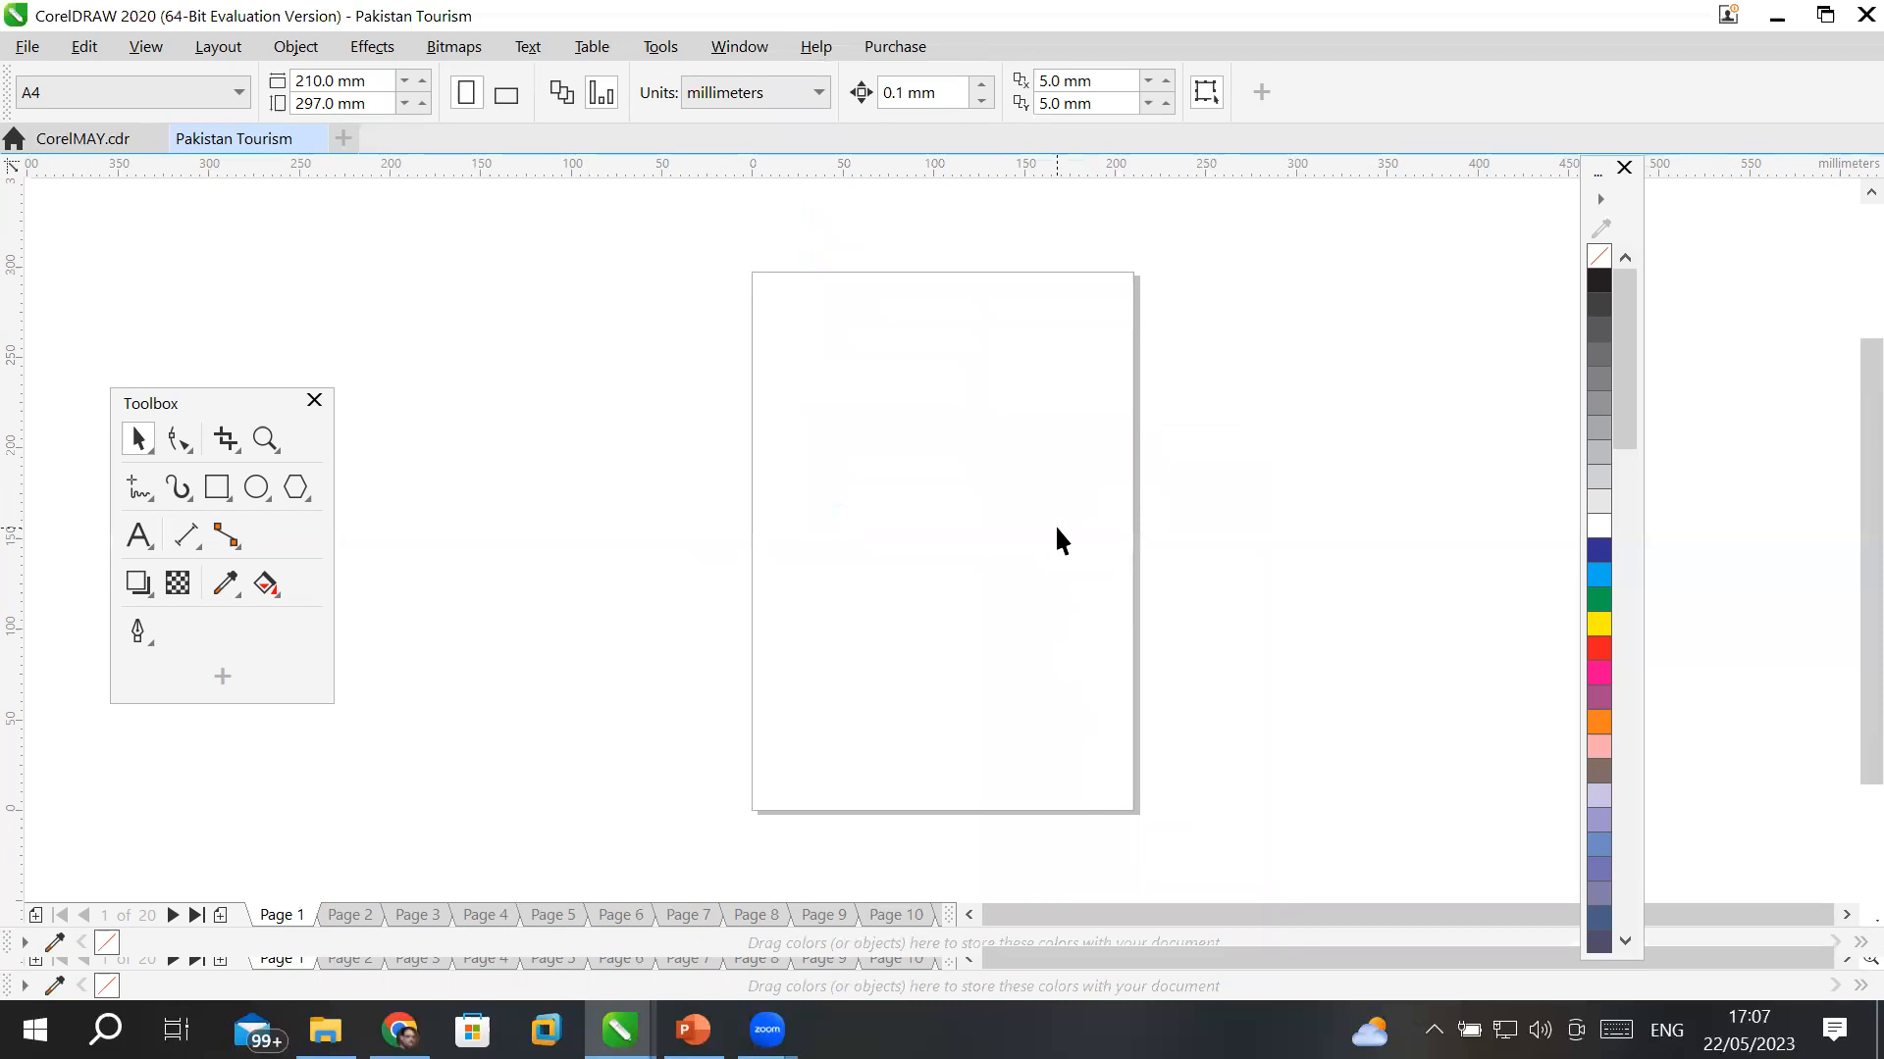
- Hide the property bar and the toolbox from the workspace
right_click(1339, 114)
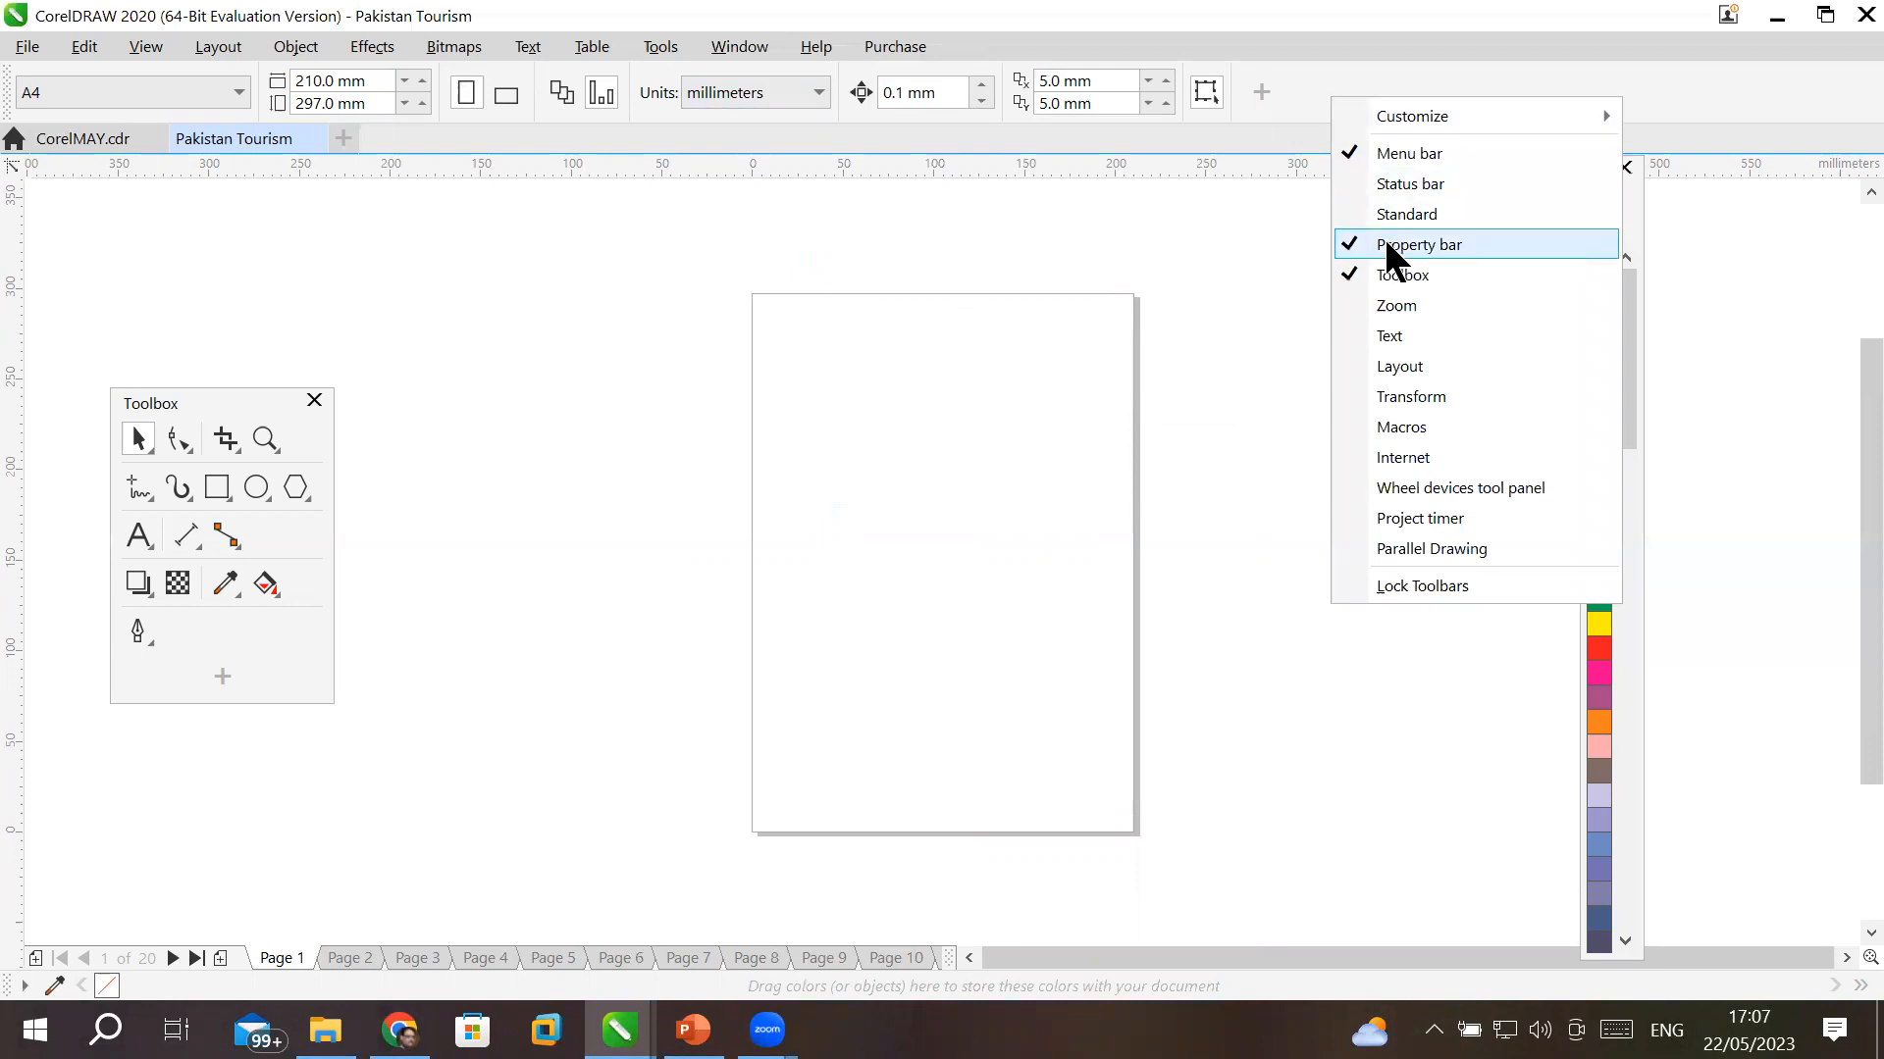
left_click(730, 46)
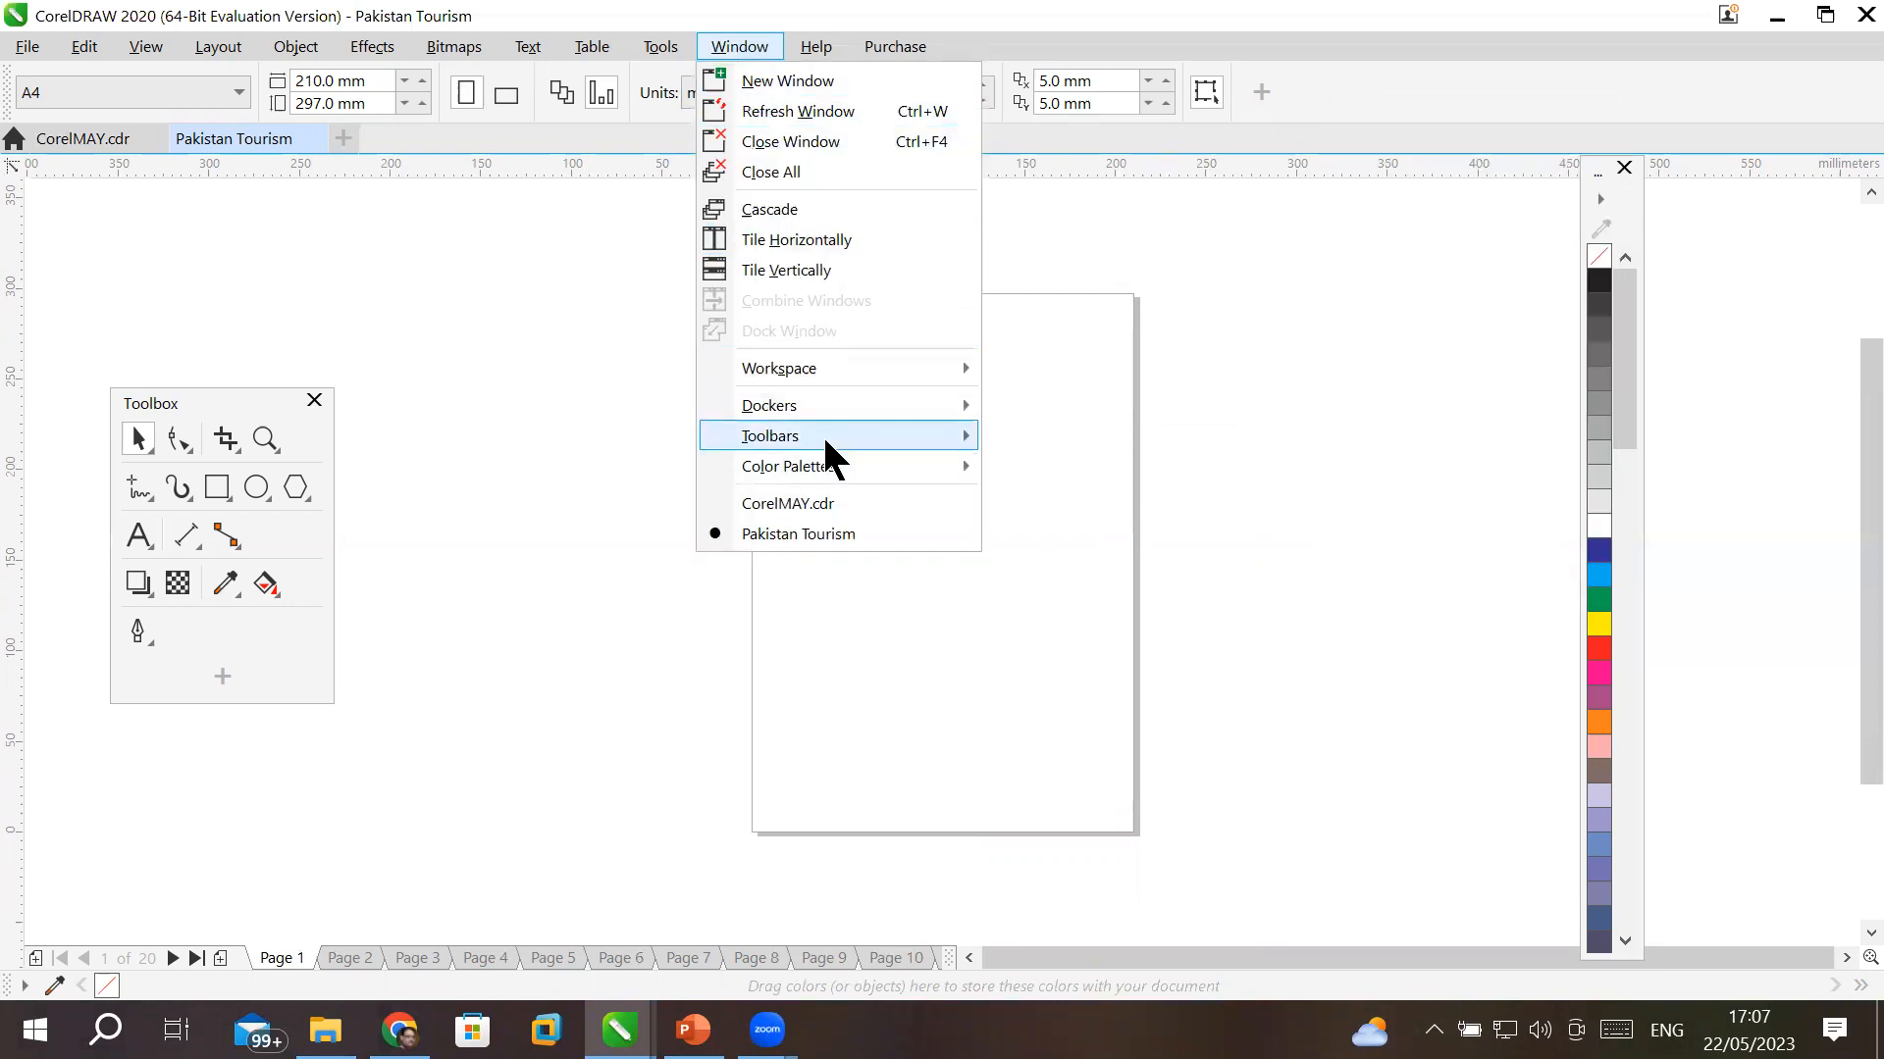
mouse_move(826, 432)
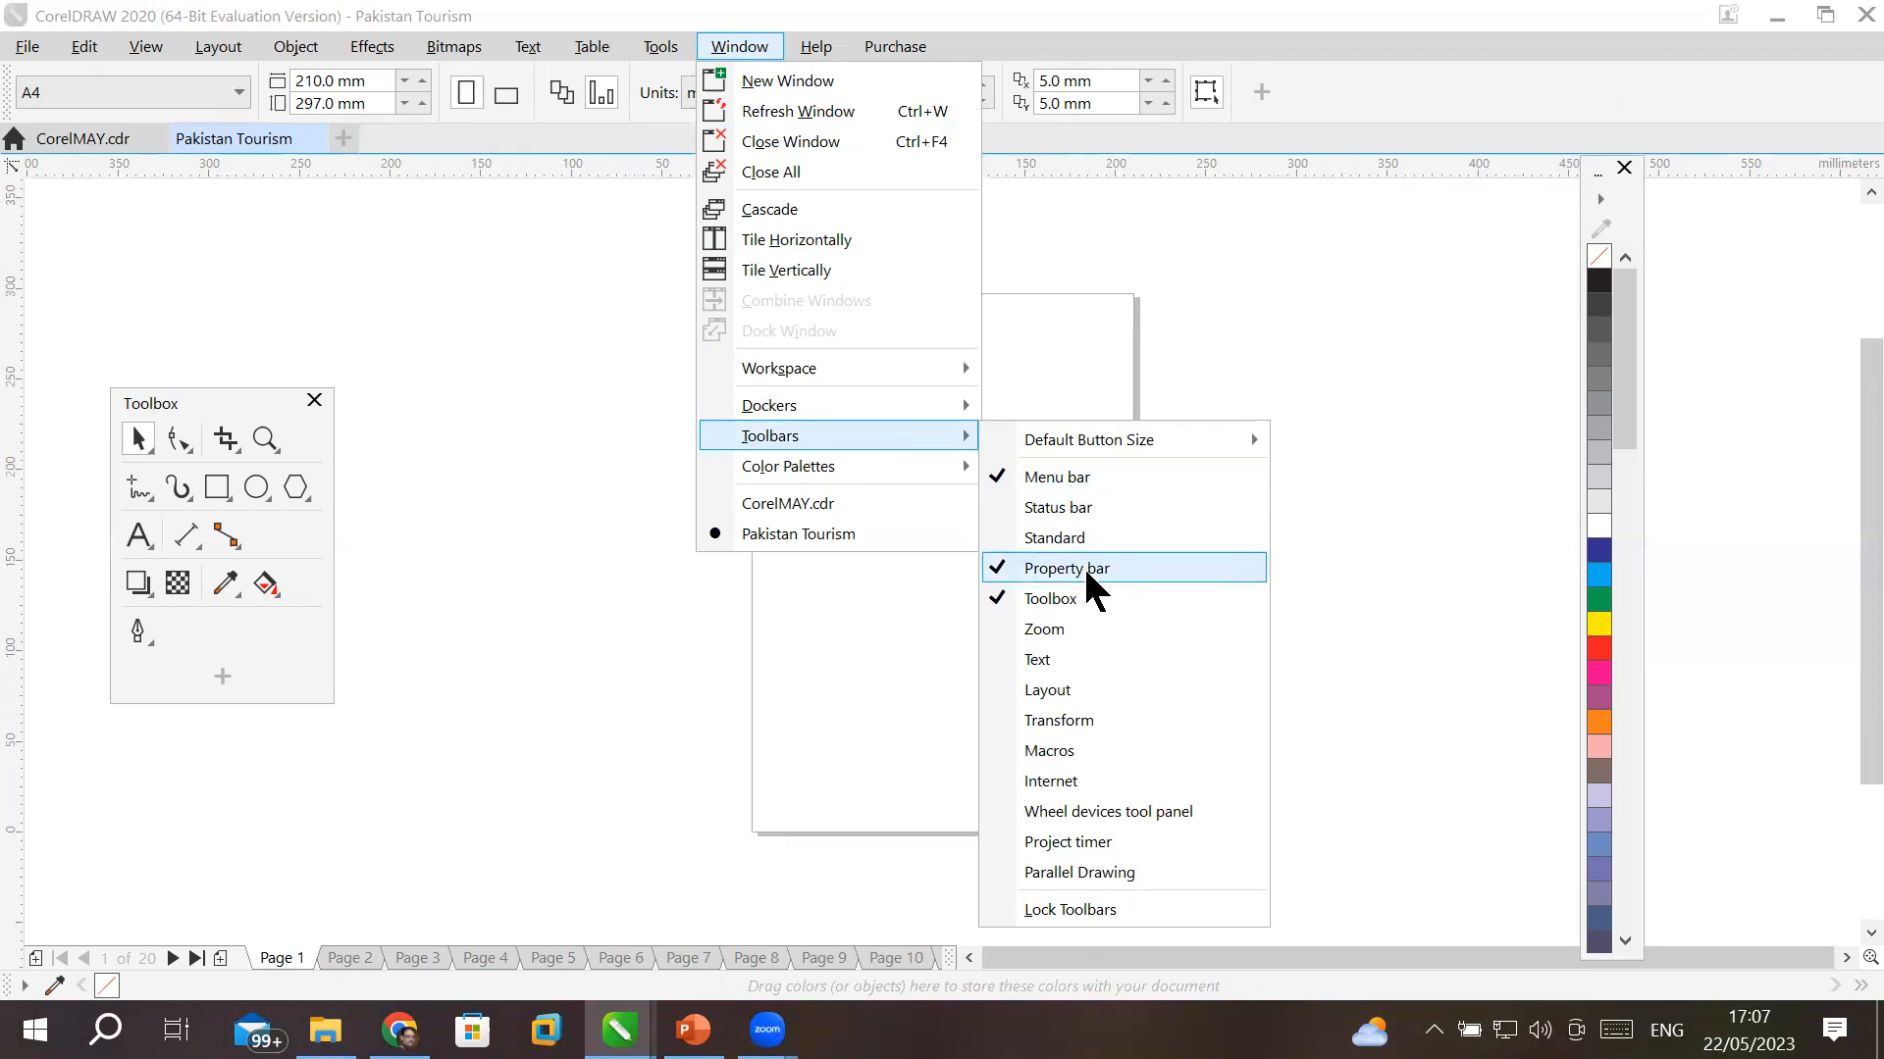
left_click(1338, 67)
right_click(1335, 86)
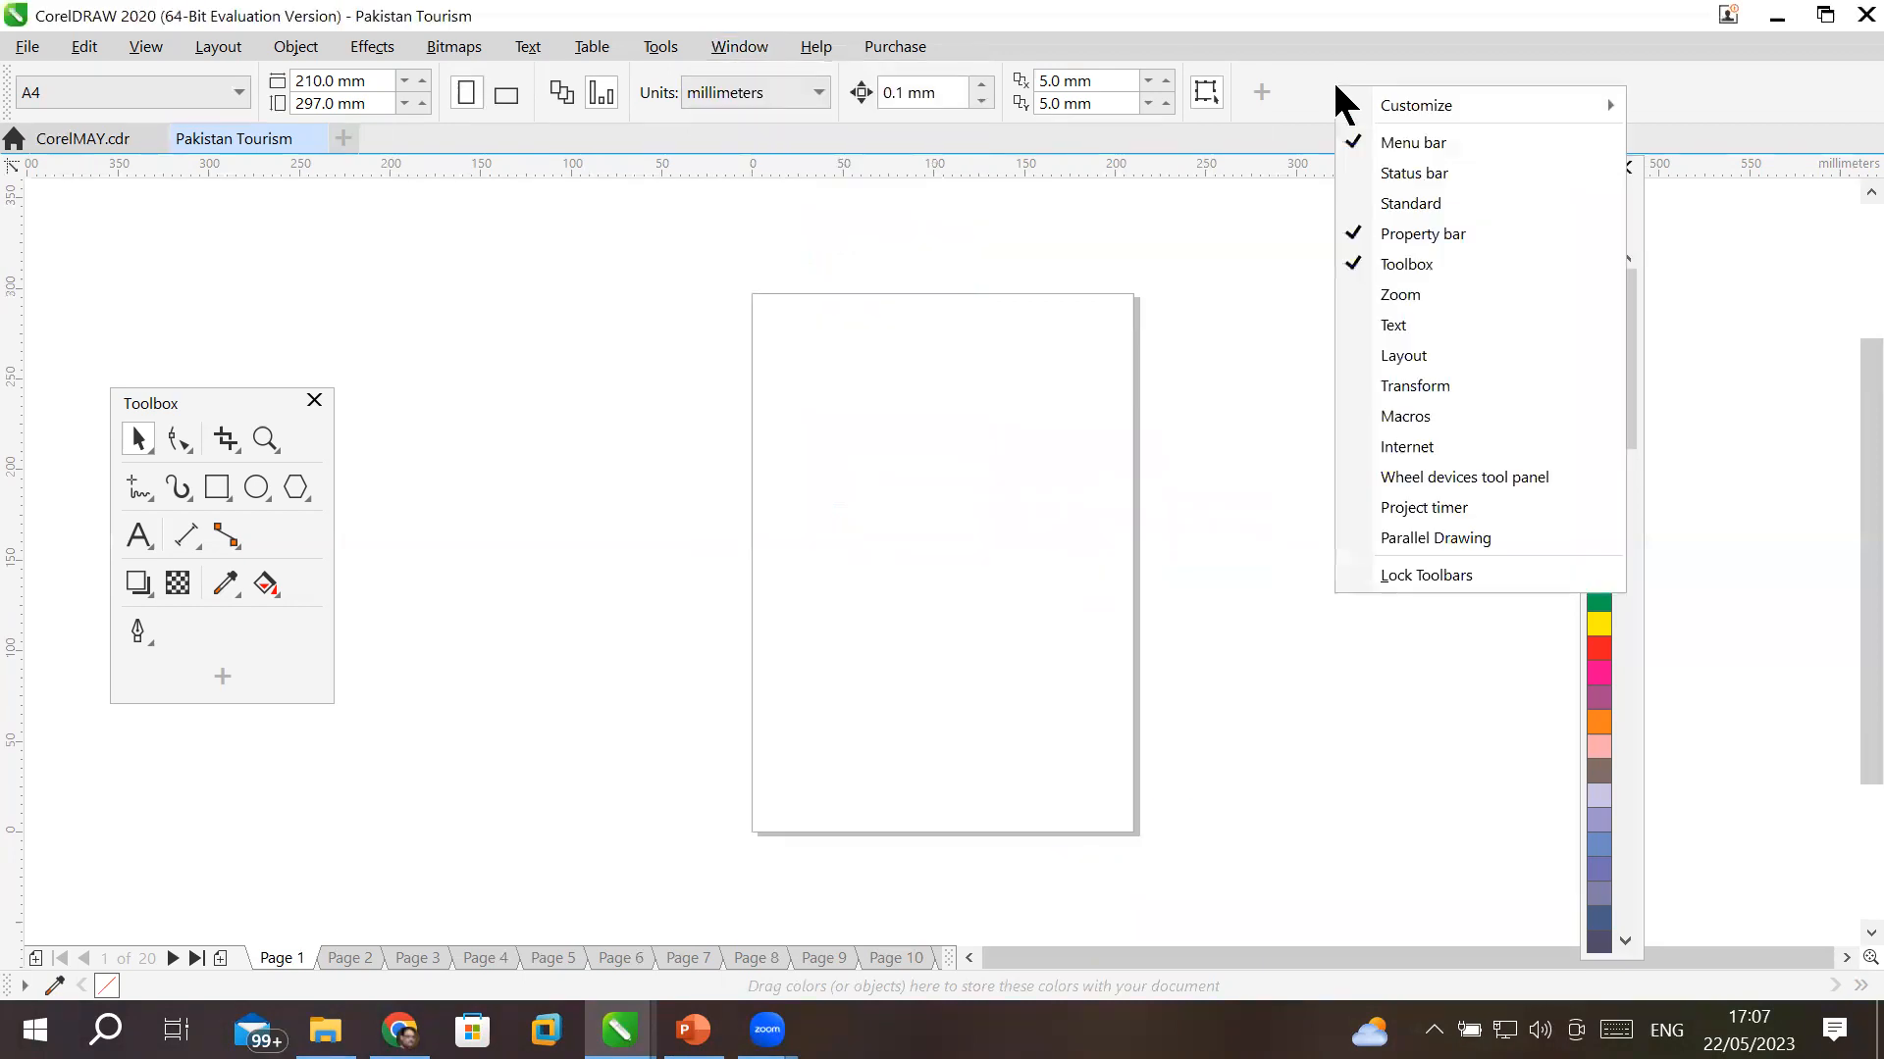
left_click(1385, 235)
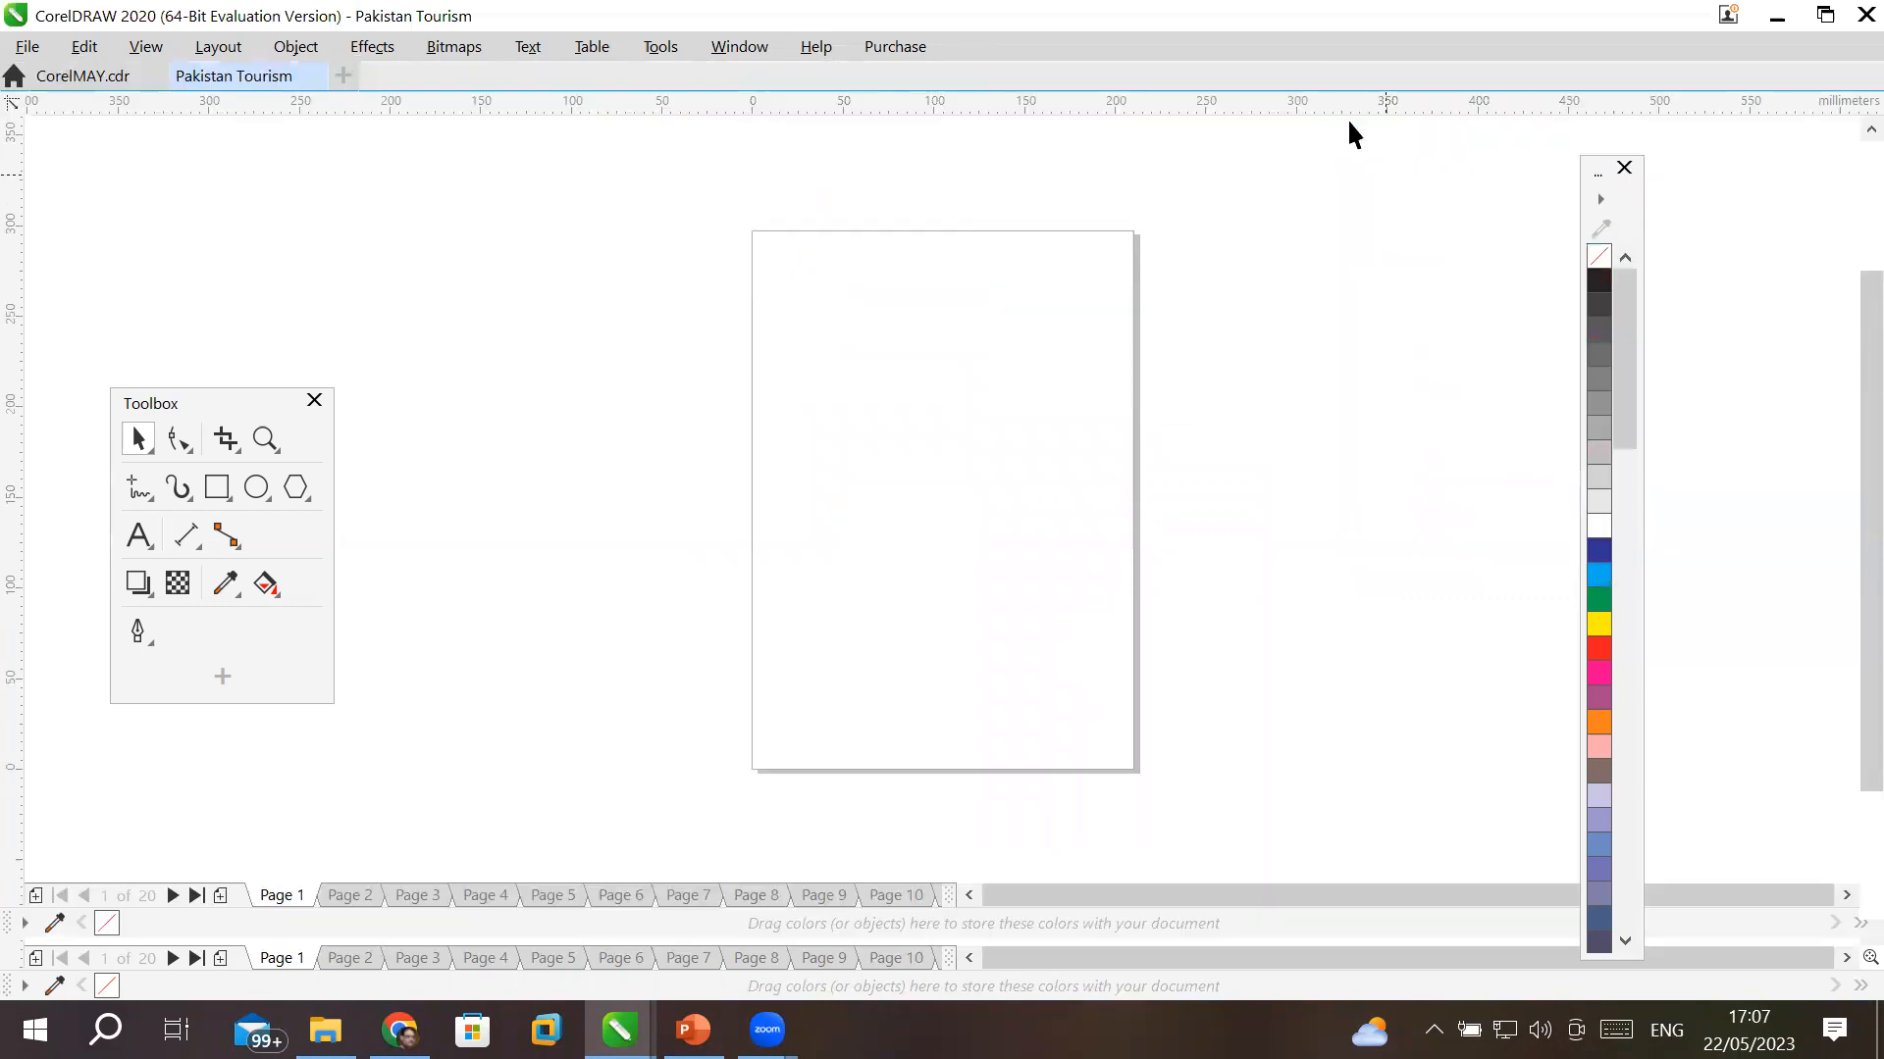
right_click(1336, 56)
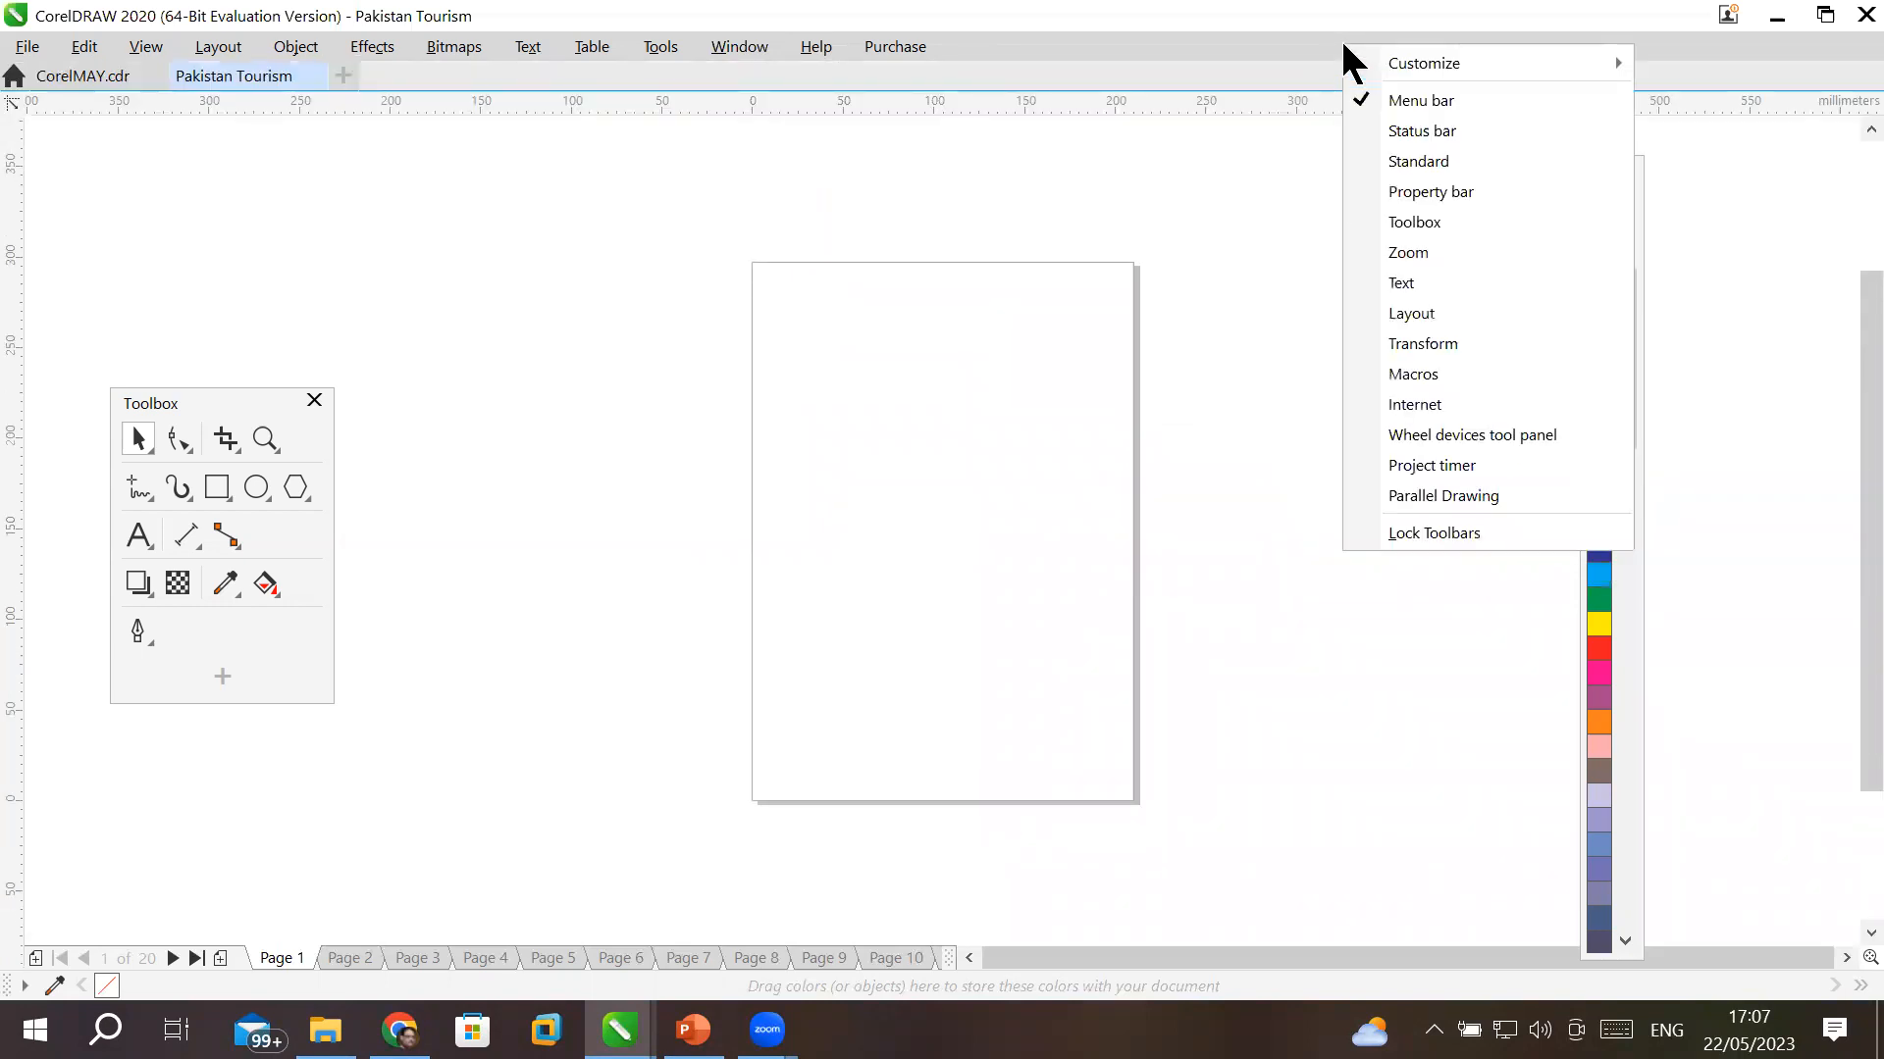
left_click(1419, 220)
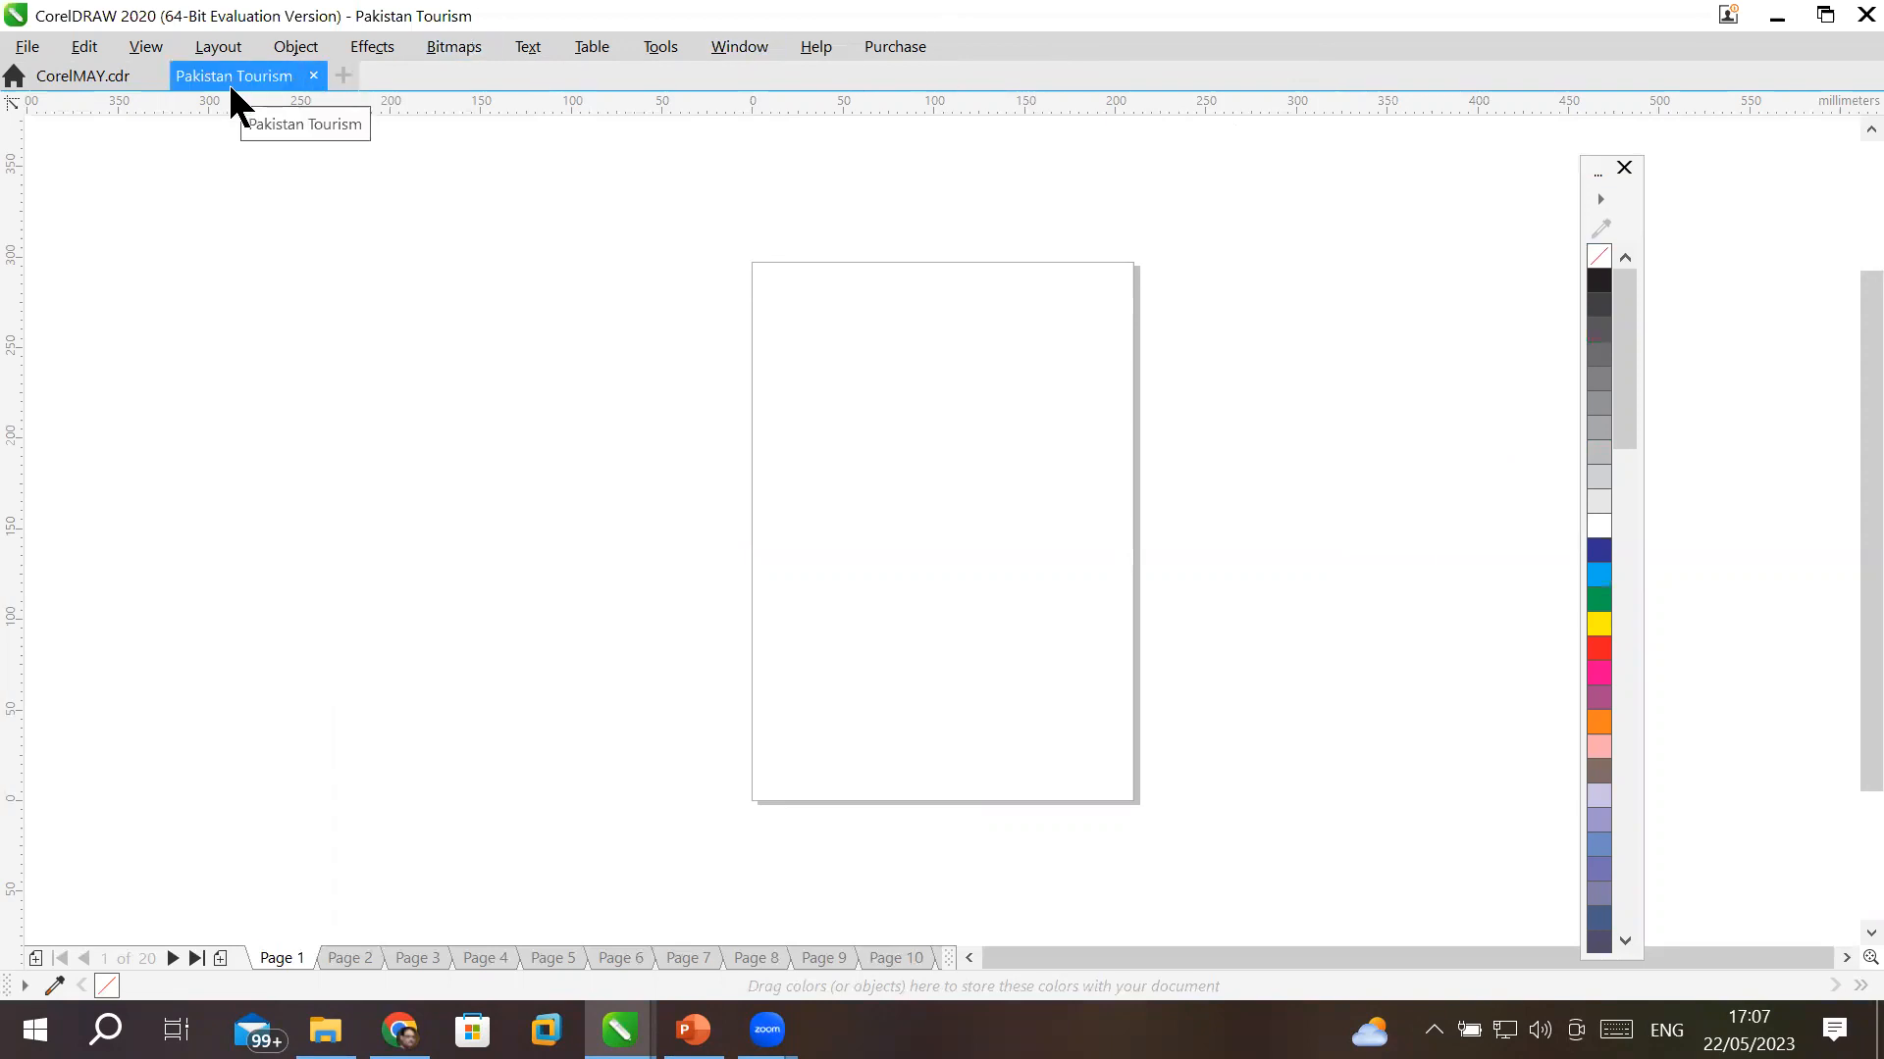
- Switch to PowerPoint to view the slide on resetting to default Corel Draw settings, and return to CorelDRAW
right_click(1016, 49)
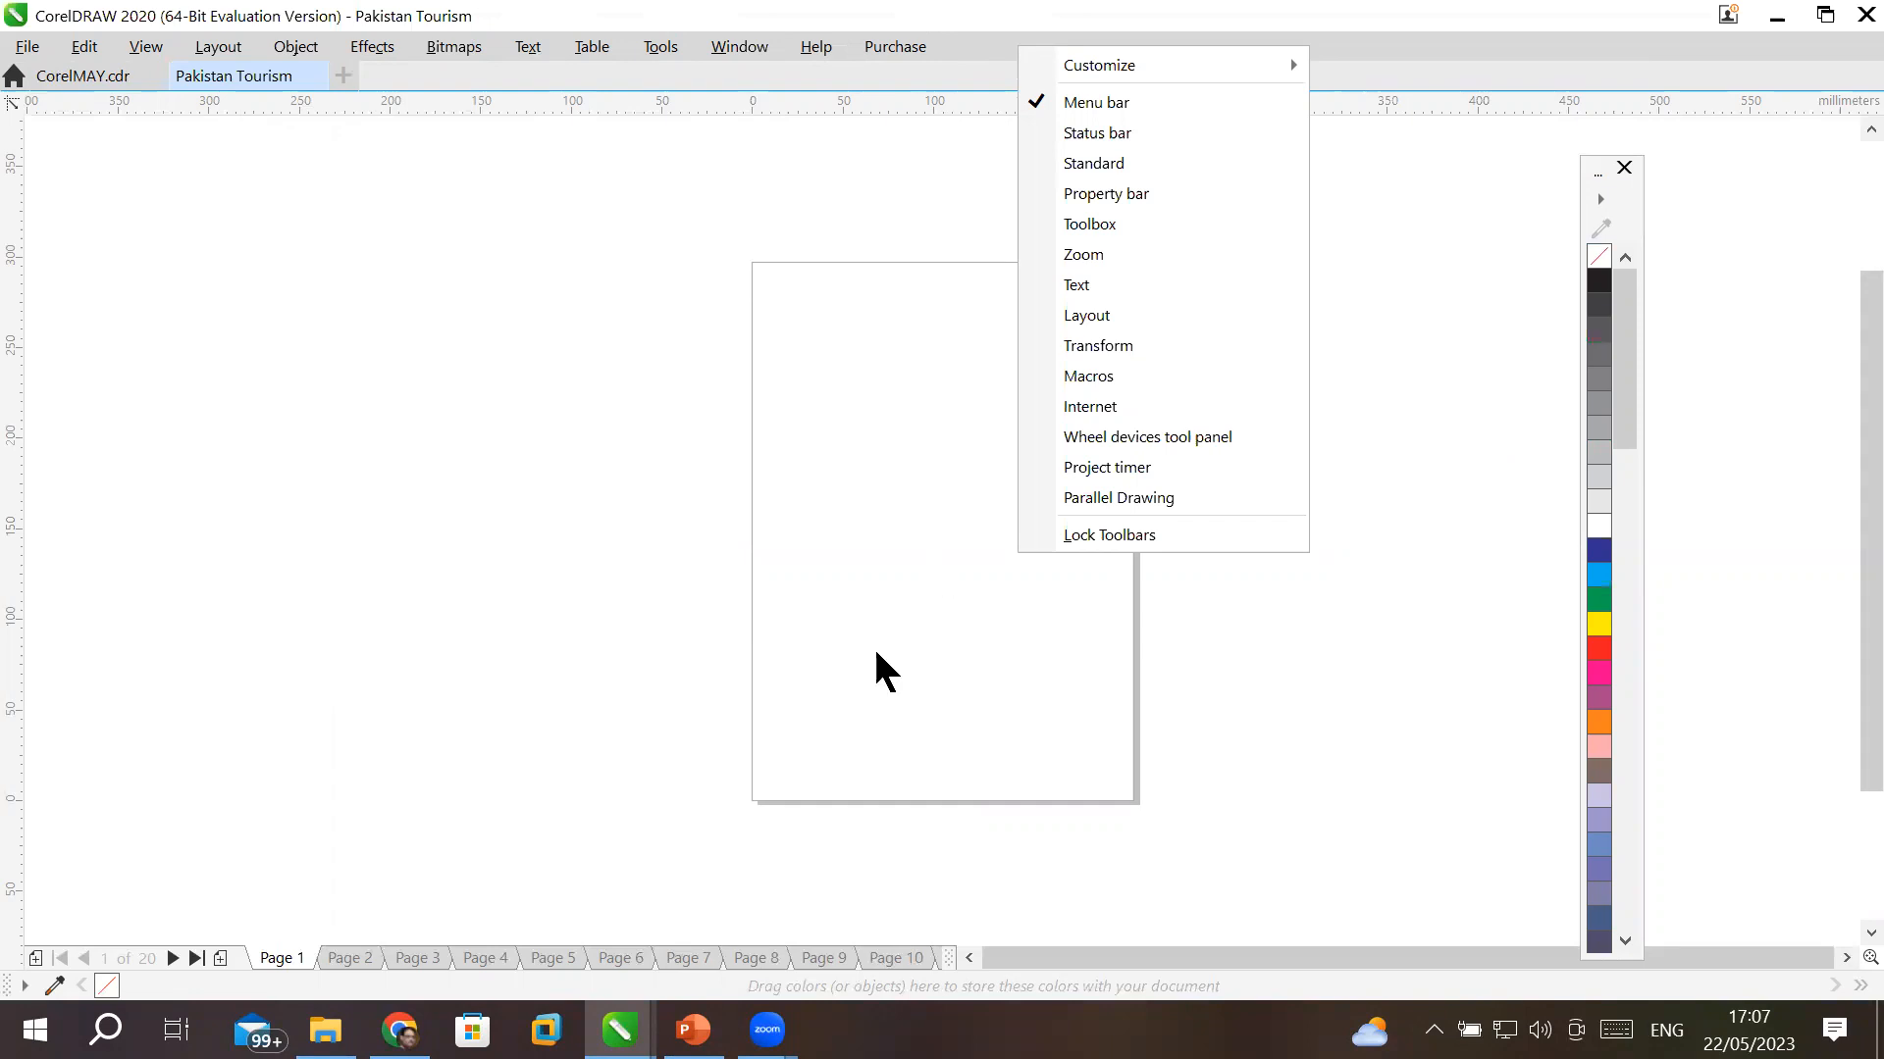
left_click(693, 1030)
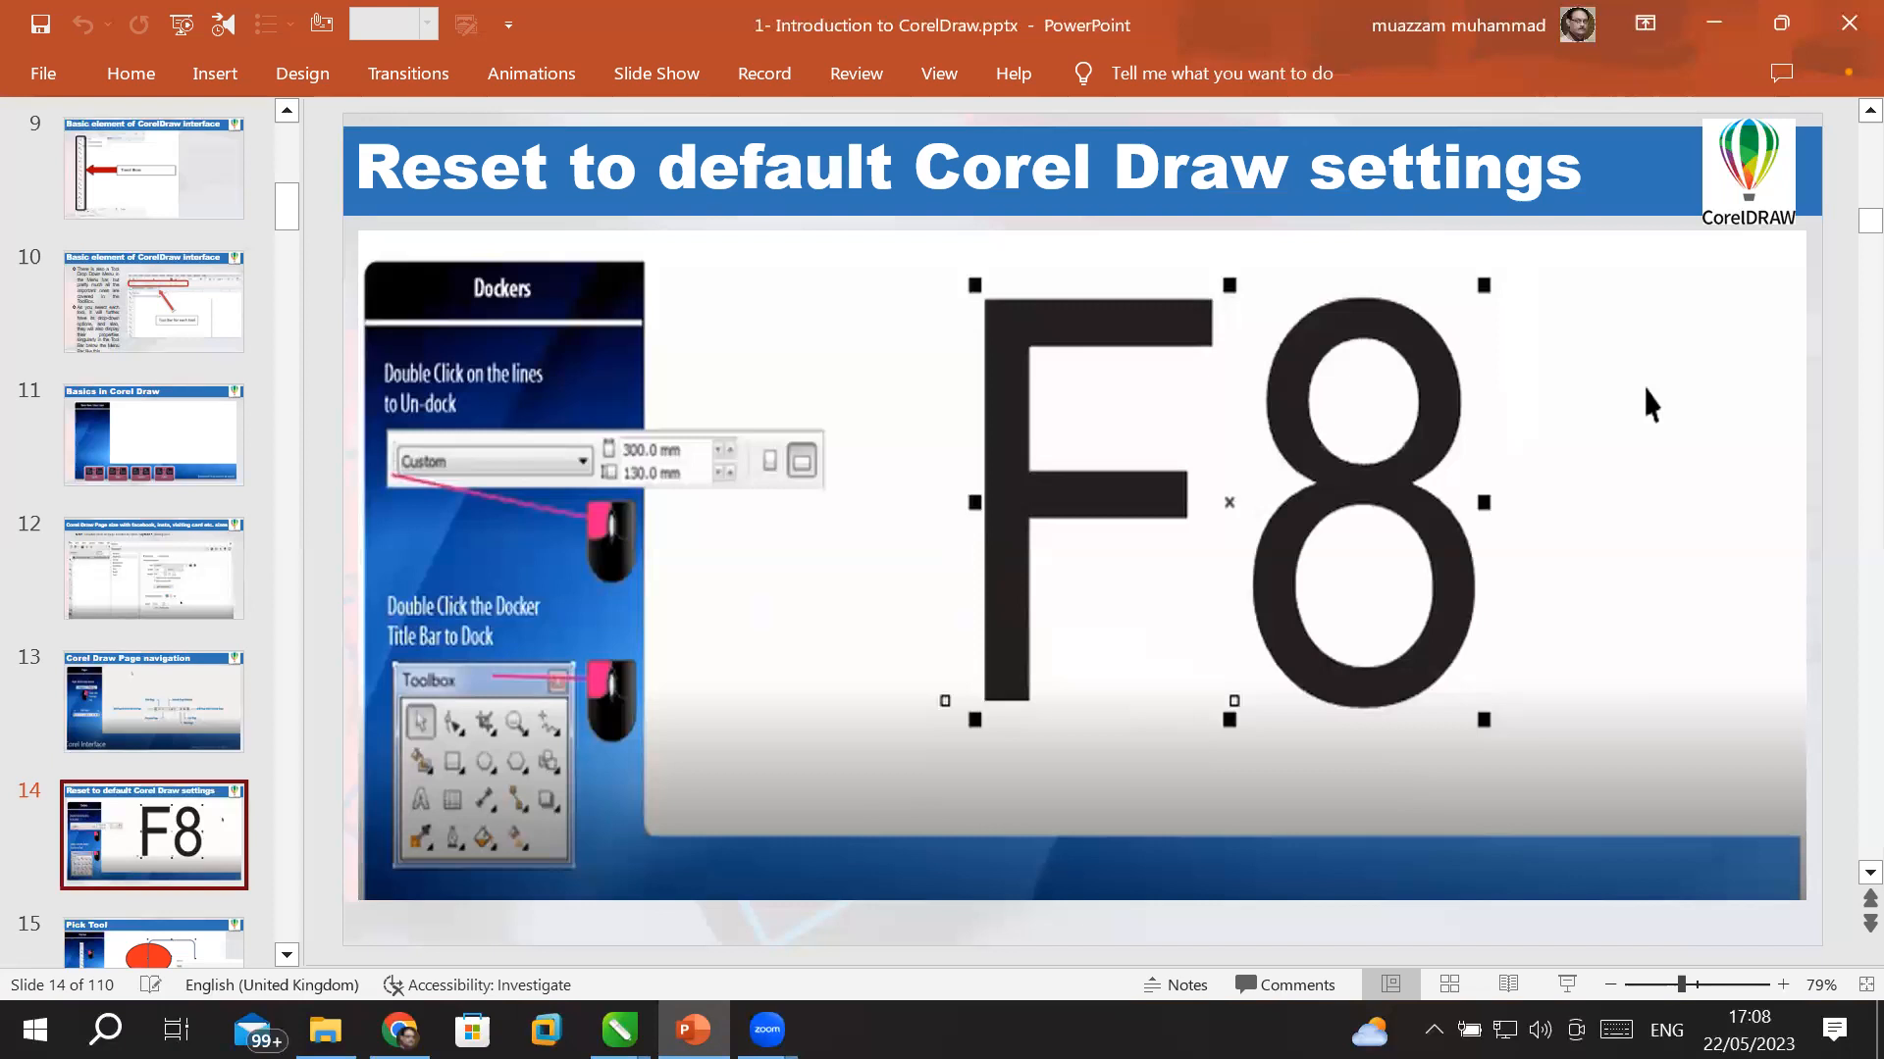
key("alt+Tab")
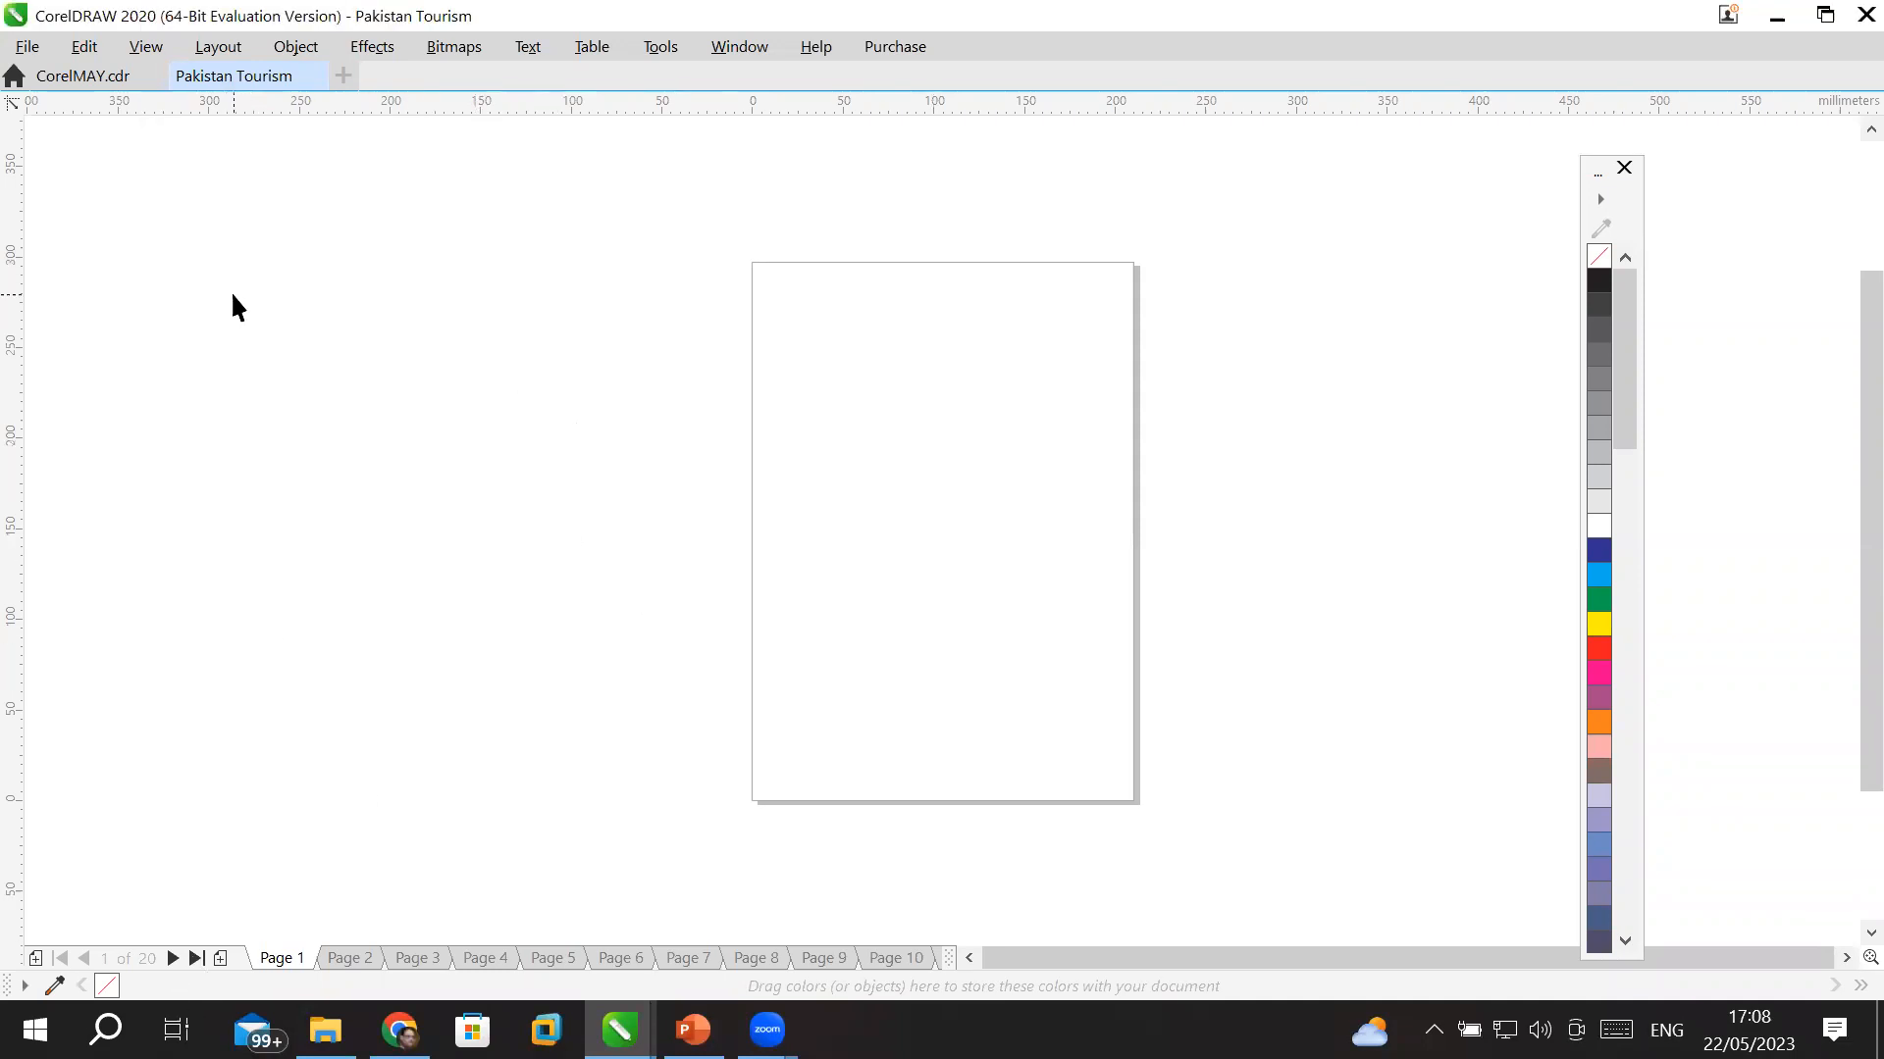
- Show the status bar and the Standard toolbar in the workspace again
left_click(724, 54)
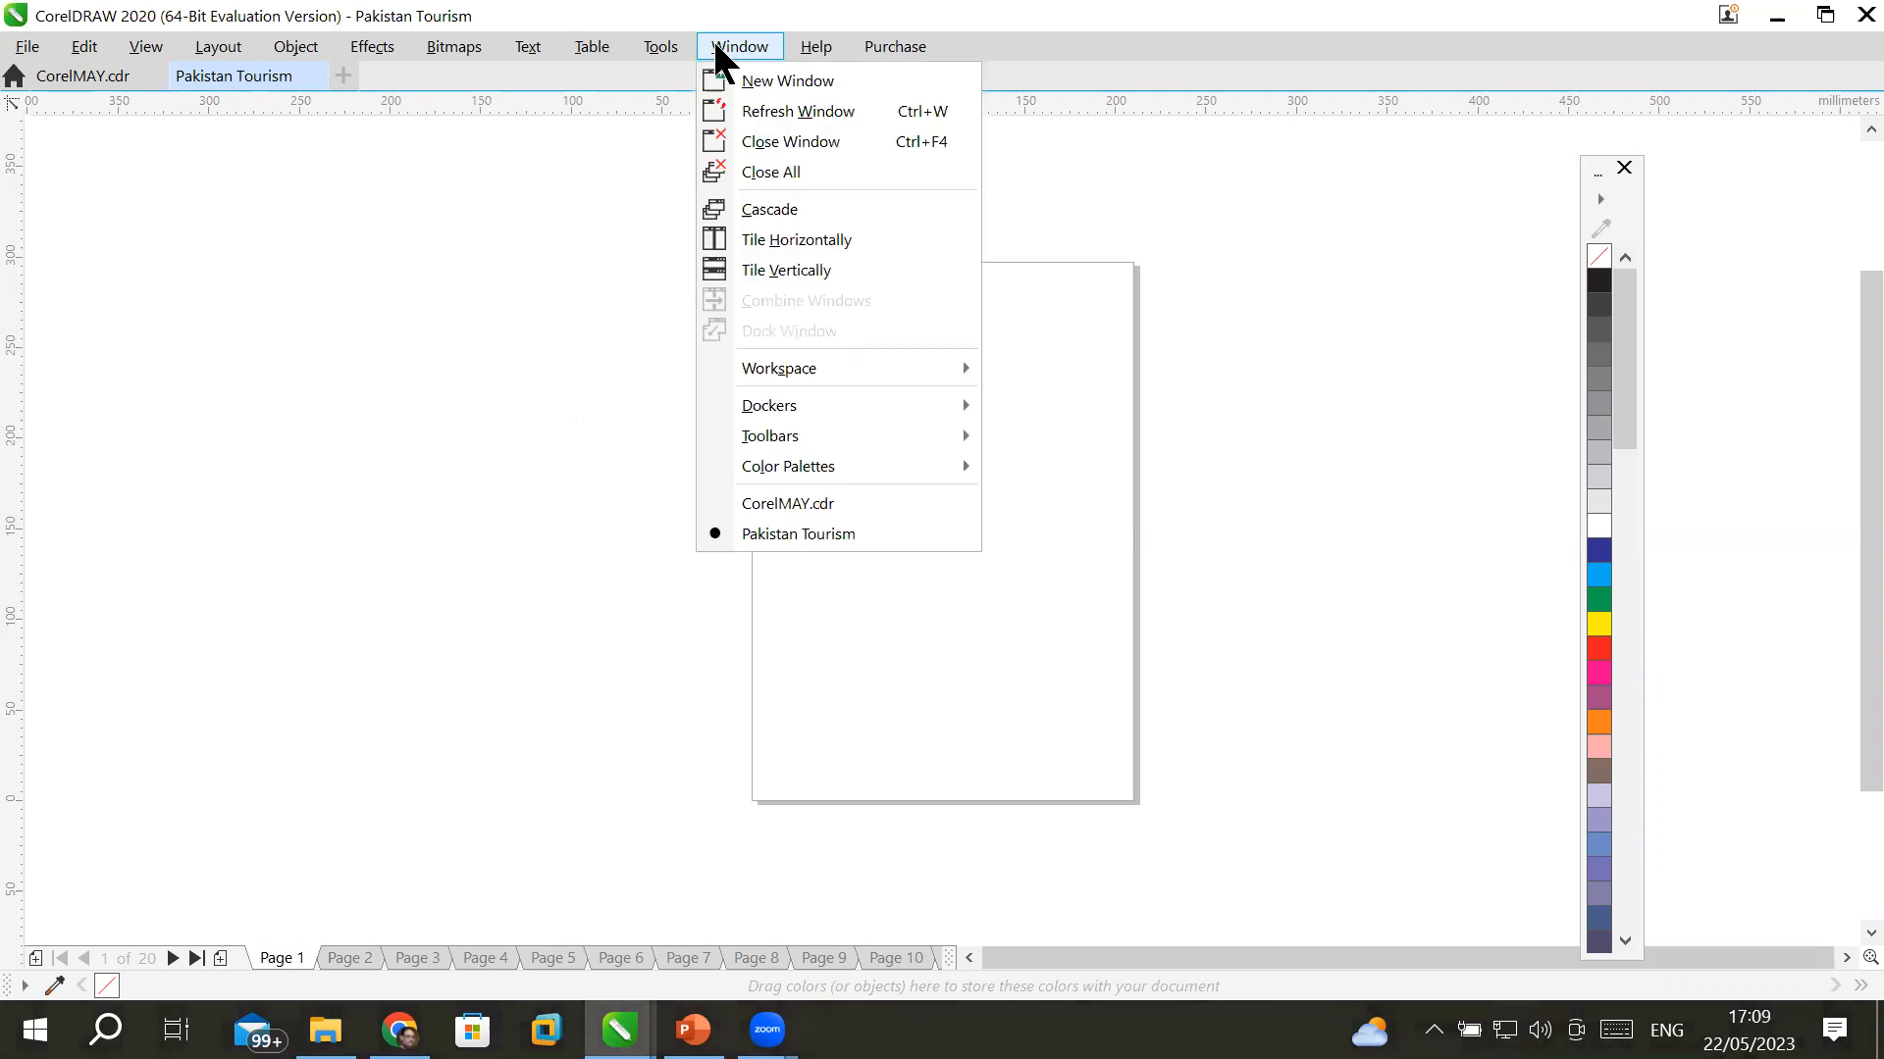
mouse_move(817, 446)
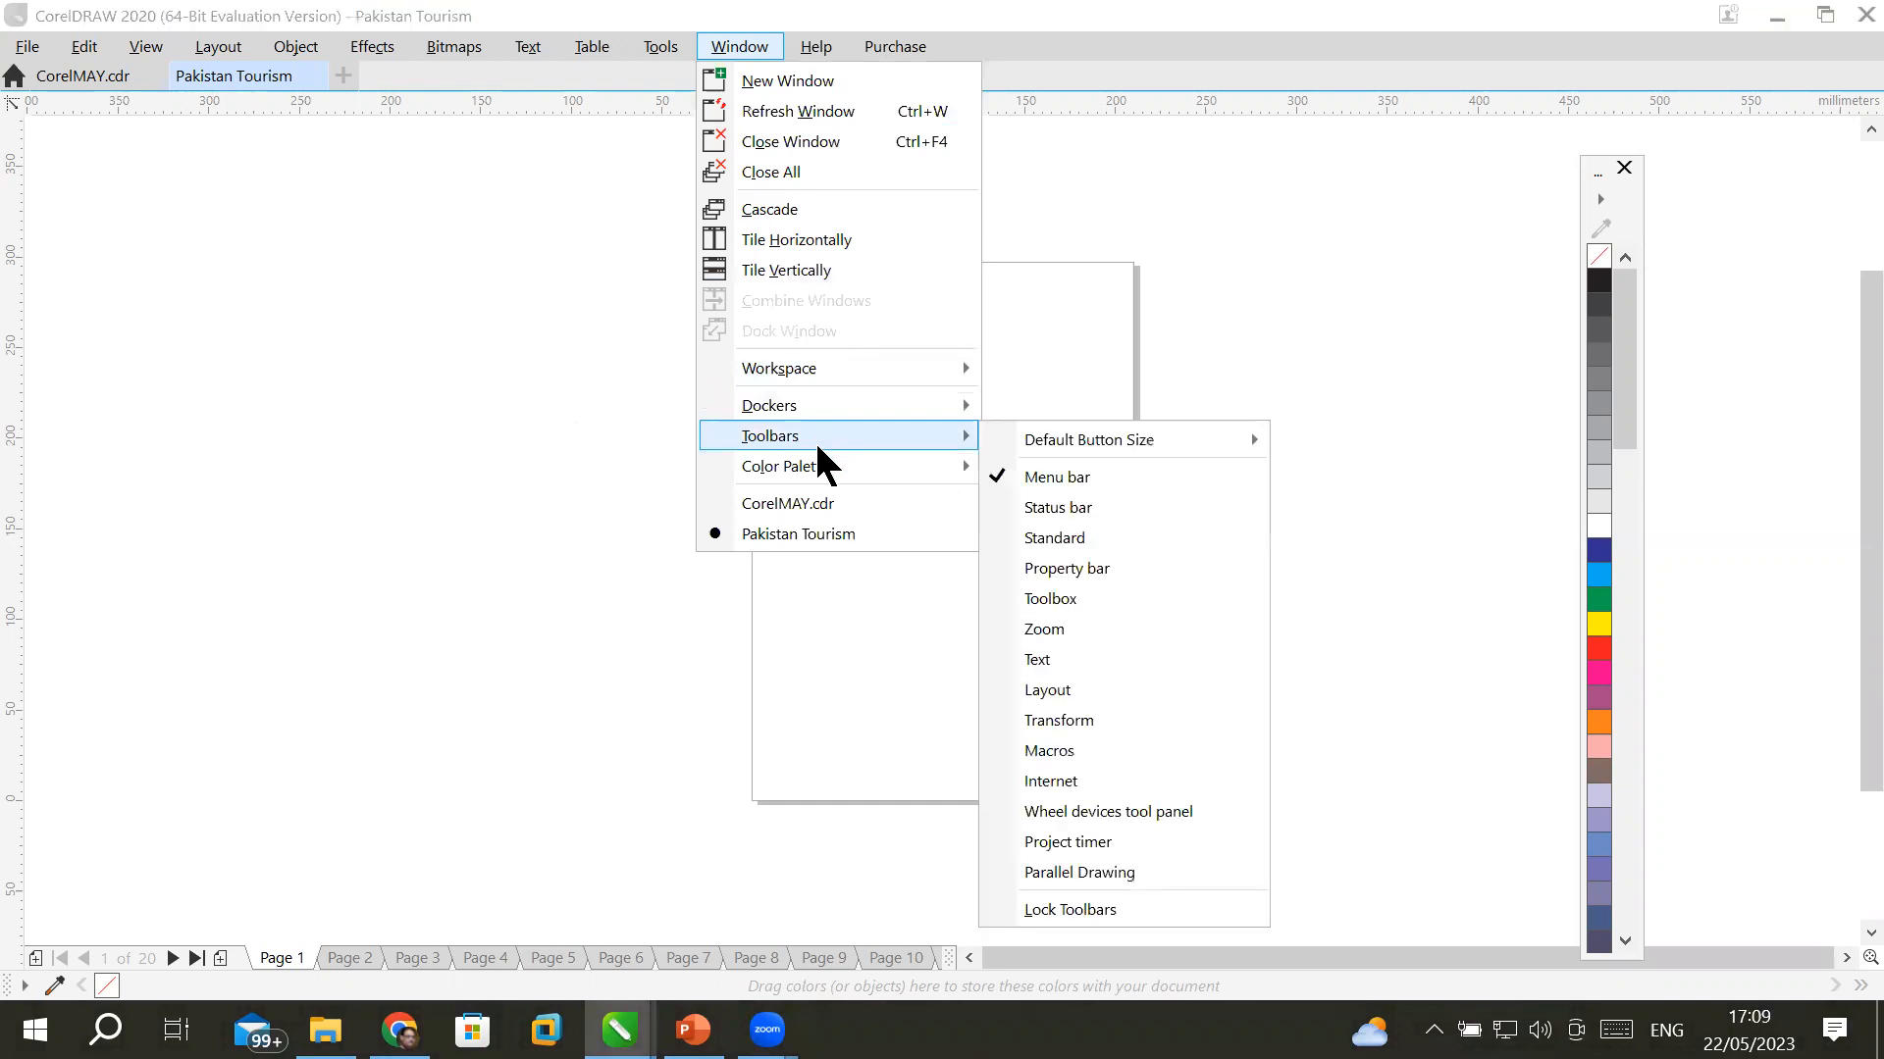
left_click(1058, 510)
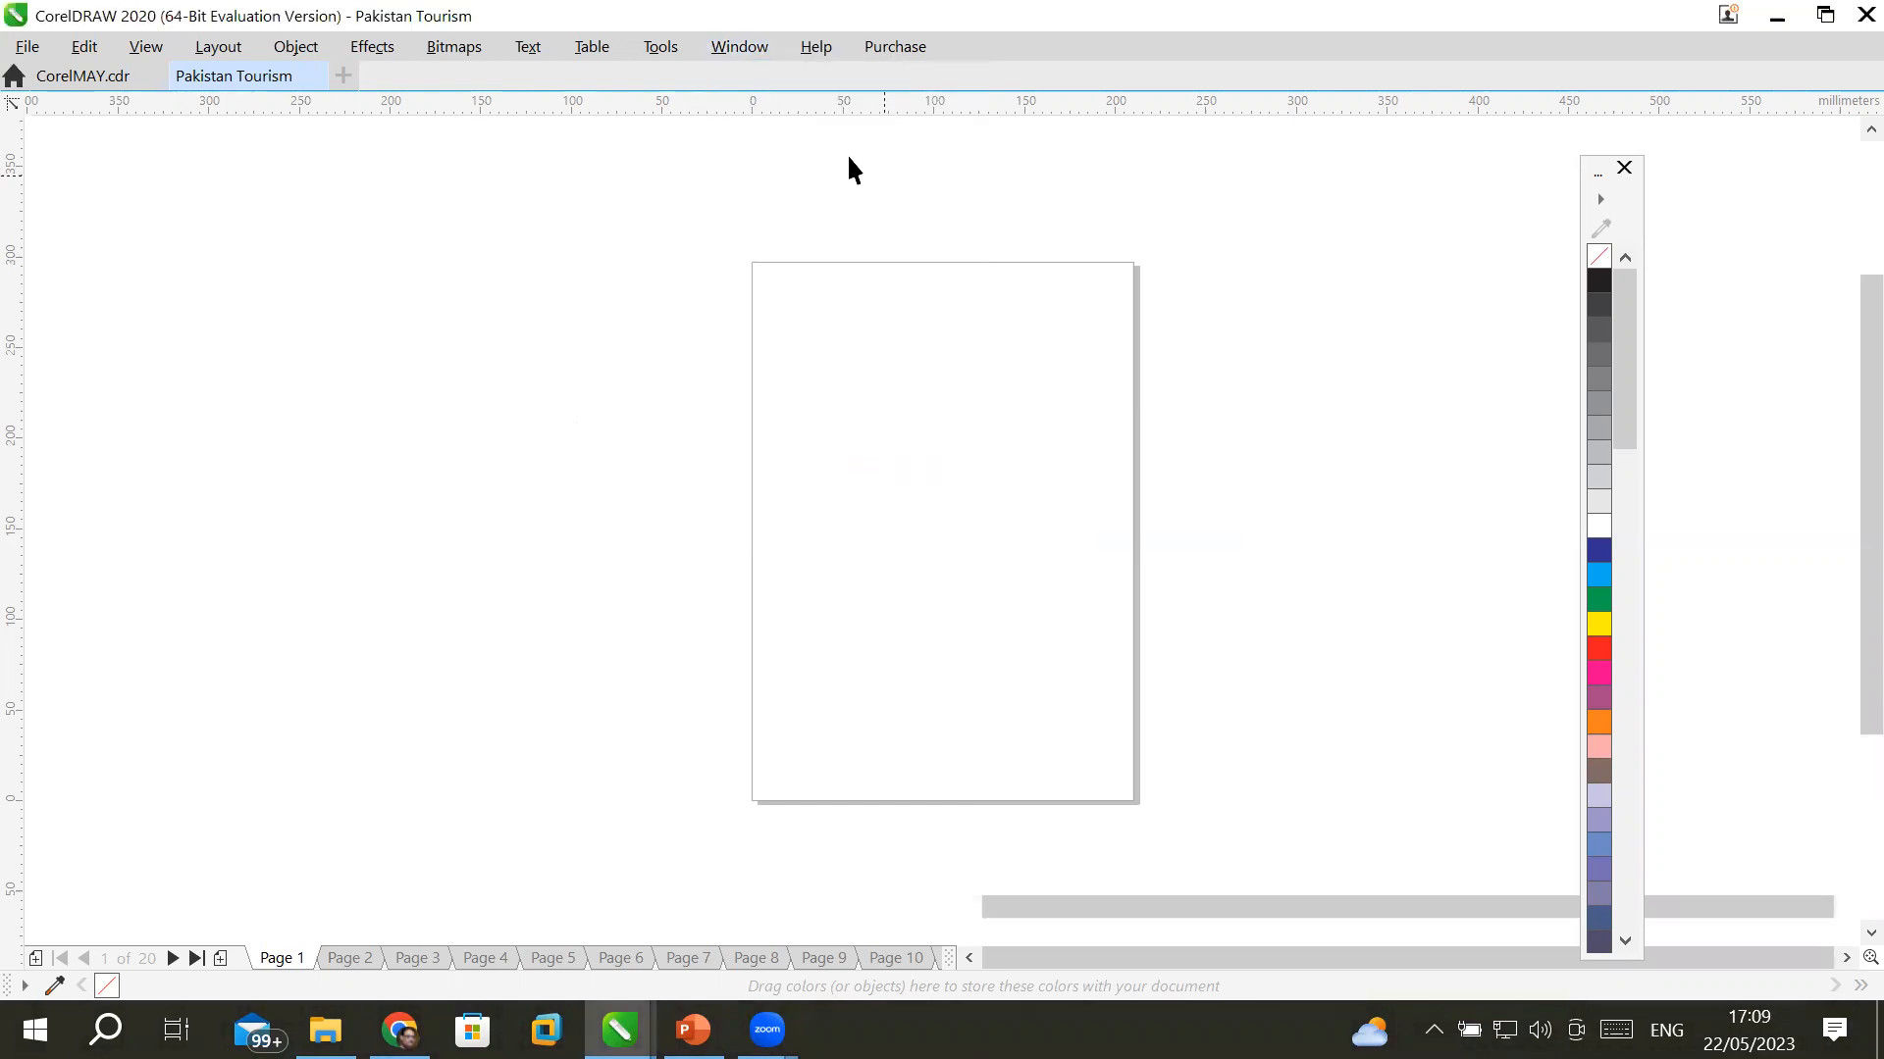
right_click(1056, 56)
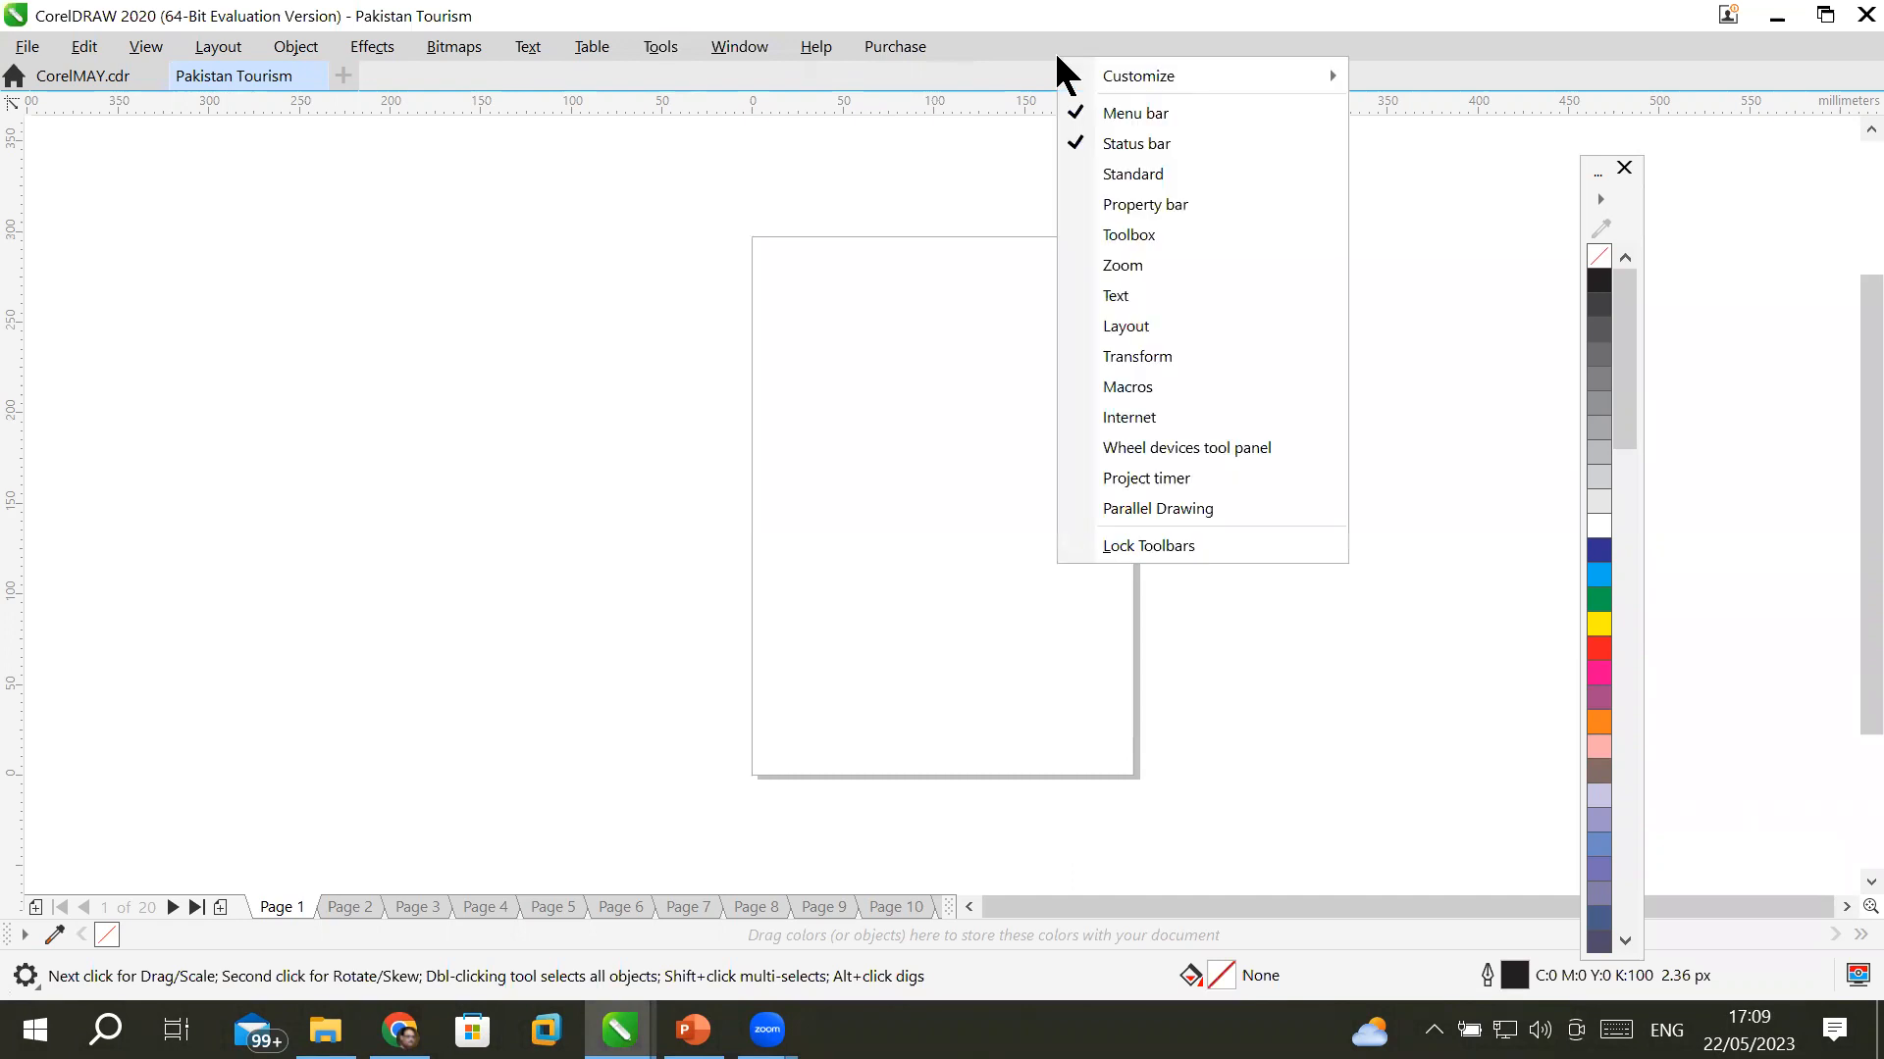
left_click(1144, 173)
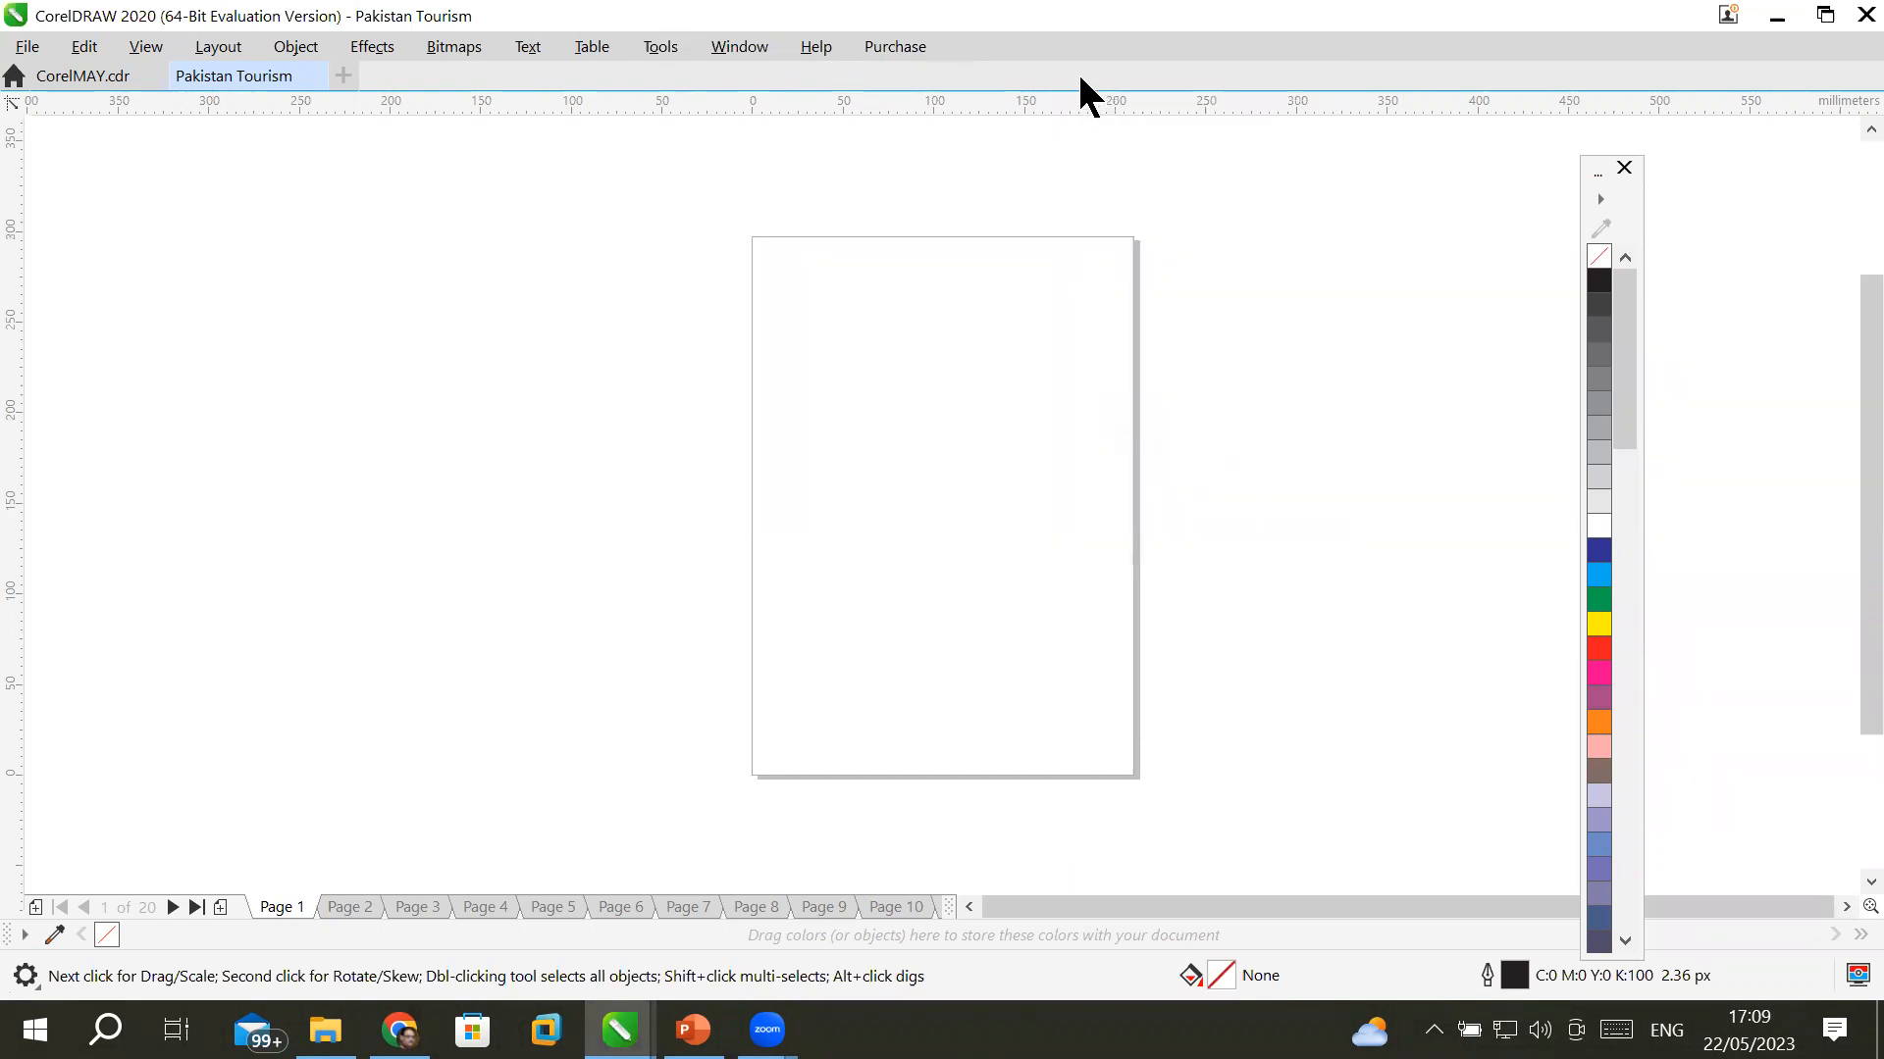
- Show the property bar and the toolbox again, placing the floating toolbox in the empty area beside the page
right_click(1133, 45)
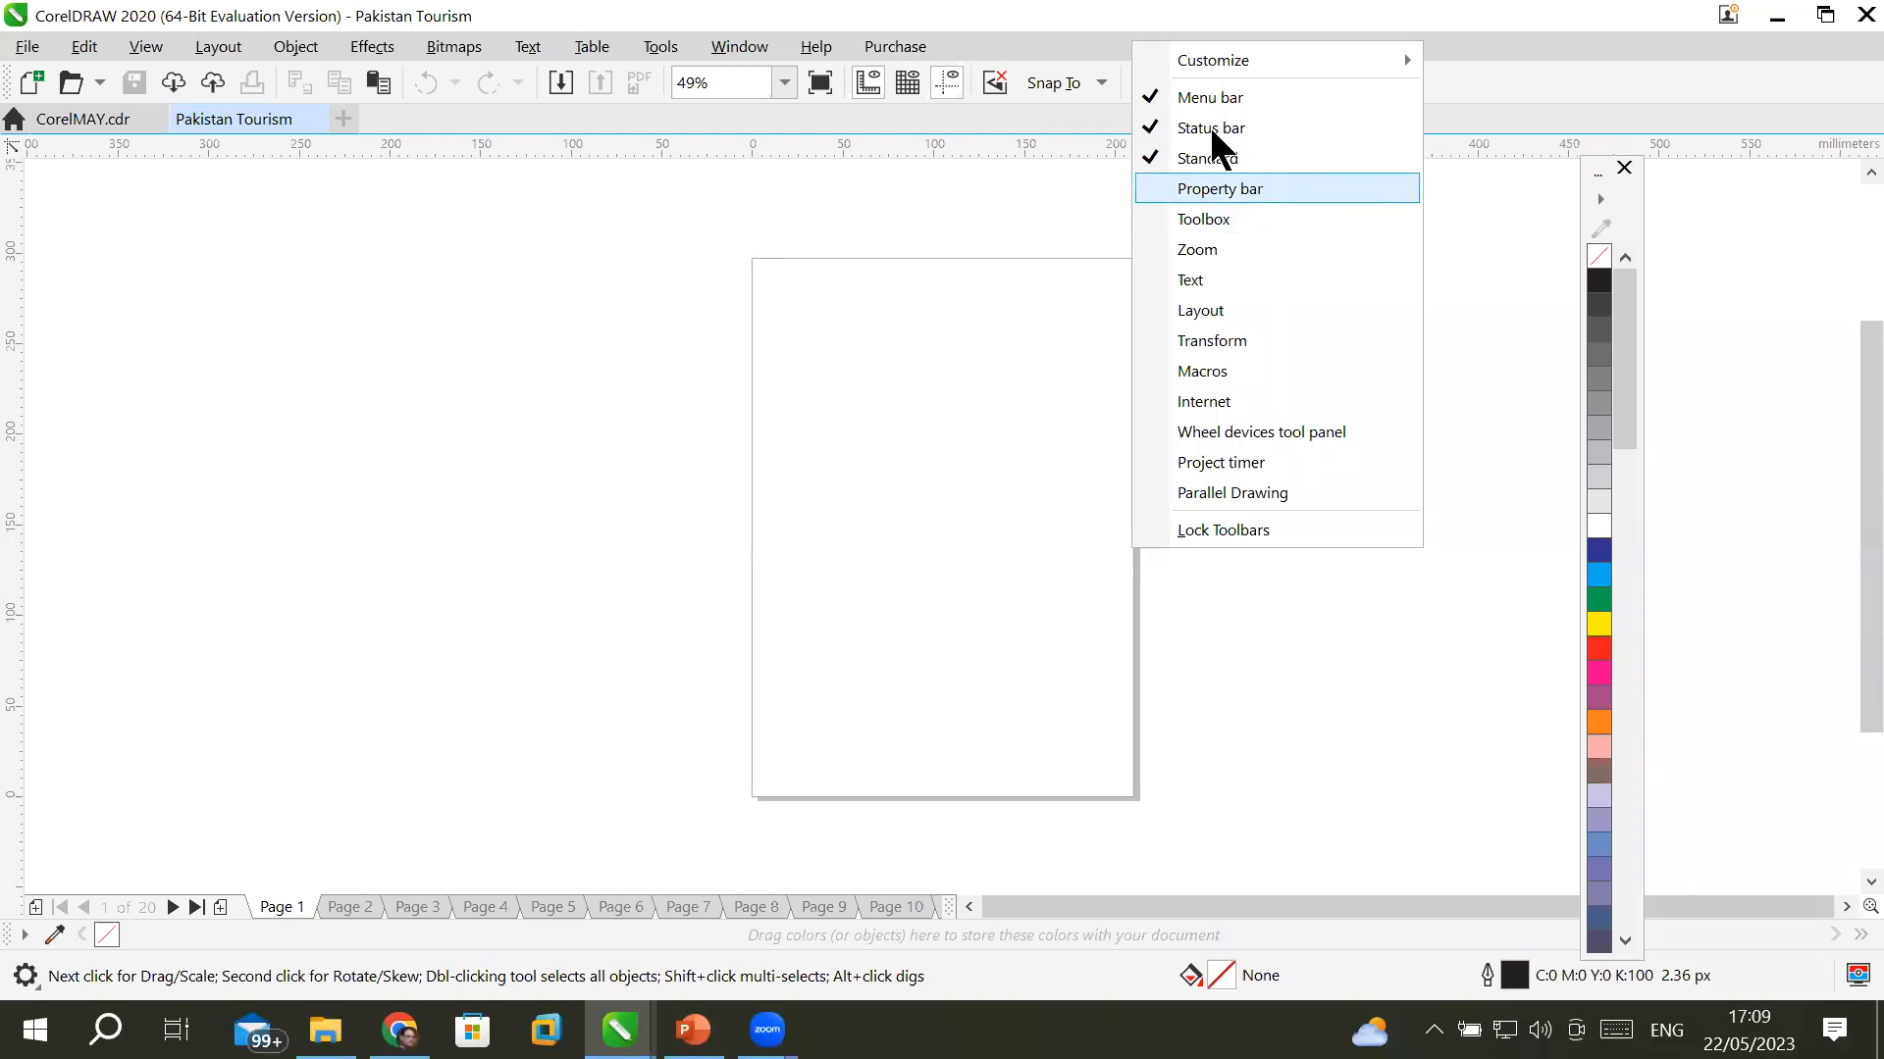
left_click(1254, 190)
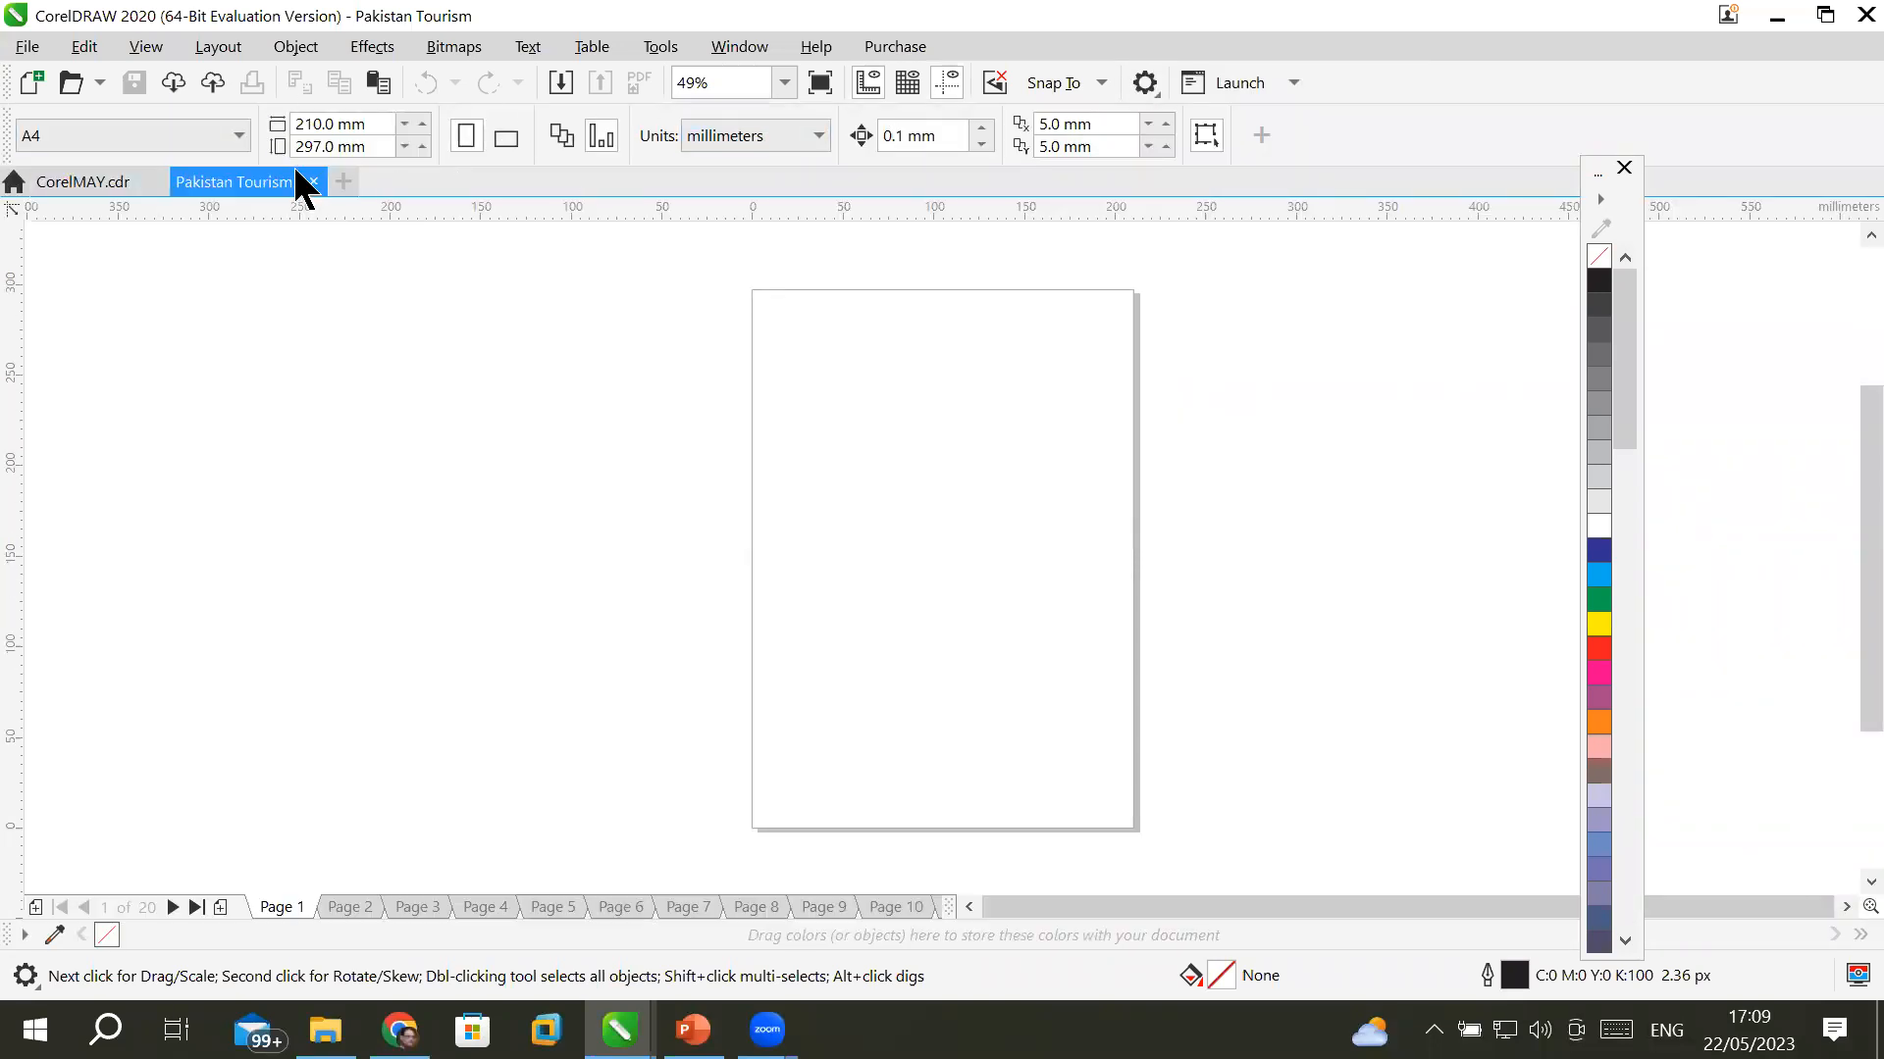
right_click(1389, 85)
left_click(1452, 267)
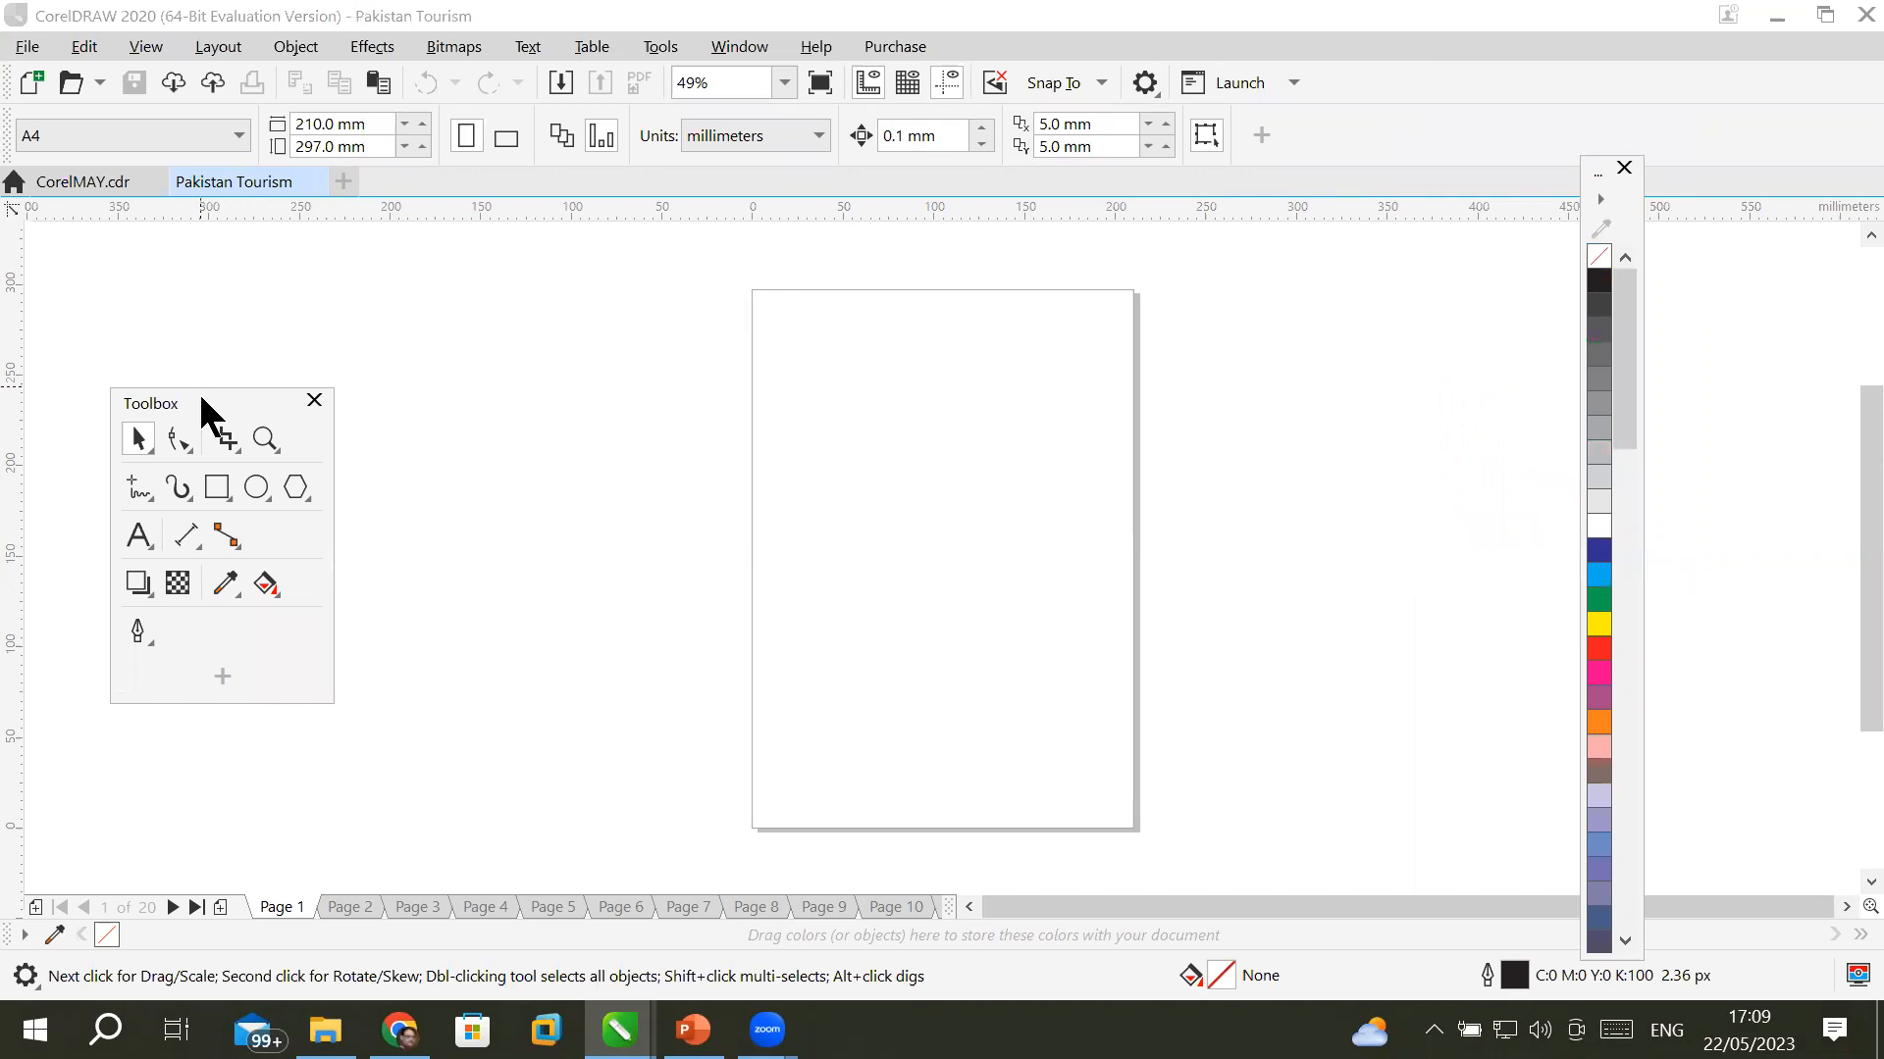
left_click_drag(202, 397, 410, 343)
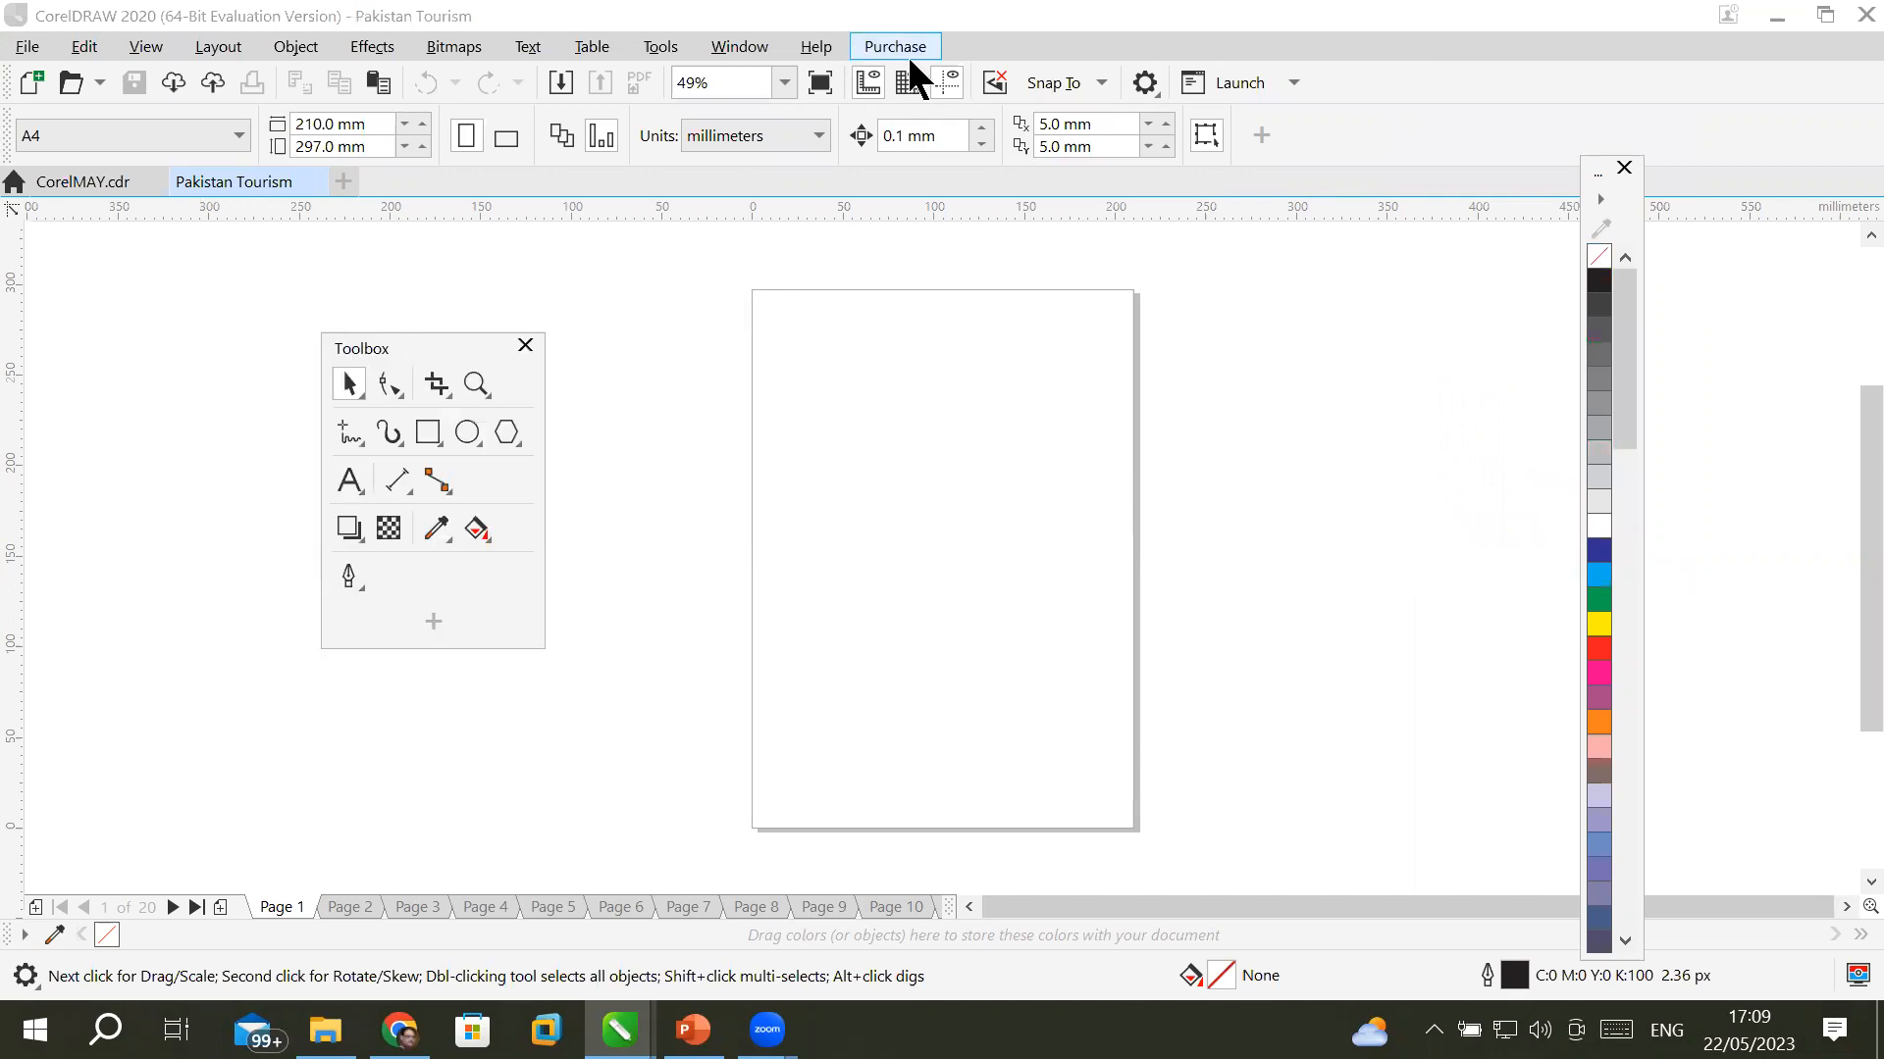
- Show the Zoom toolbar and place it floating between the toolbox and the page
right_click(1395, 75)
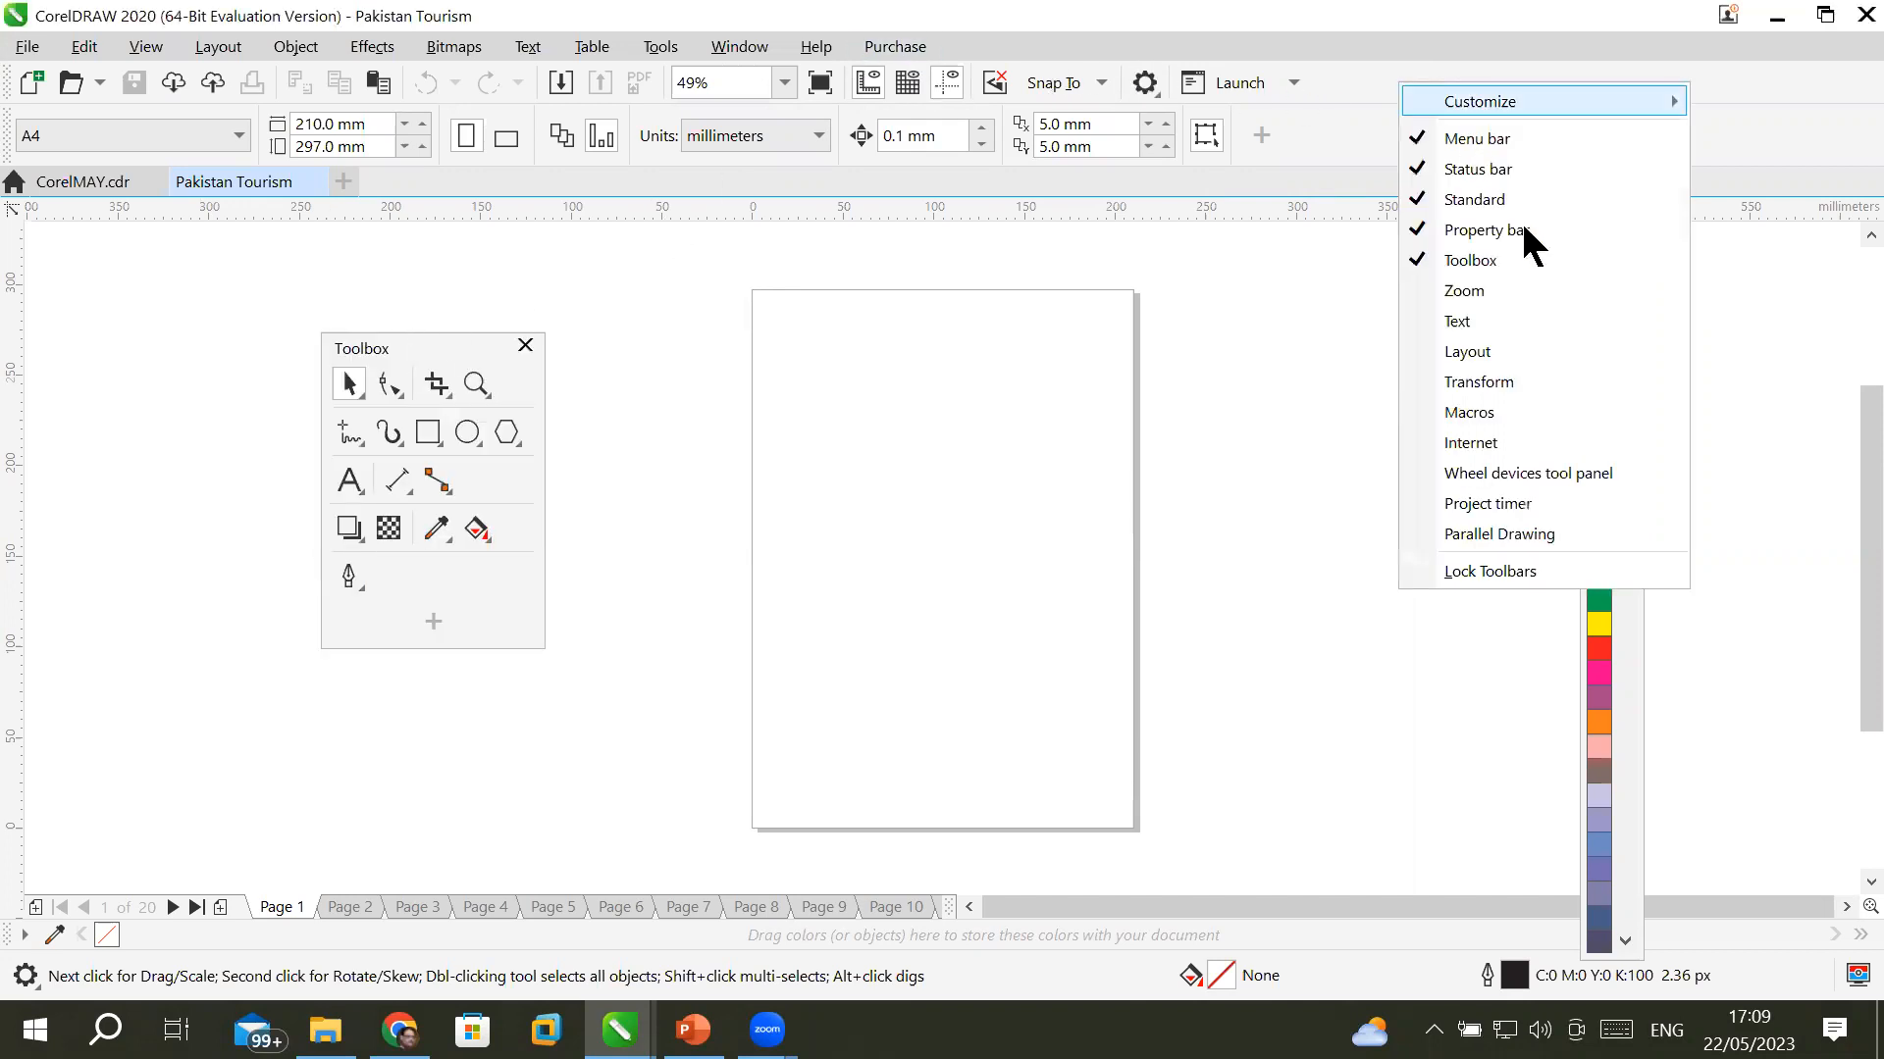
left_click(1481, 288)
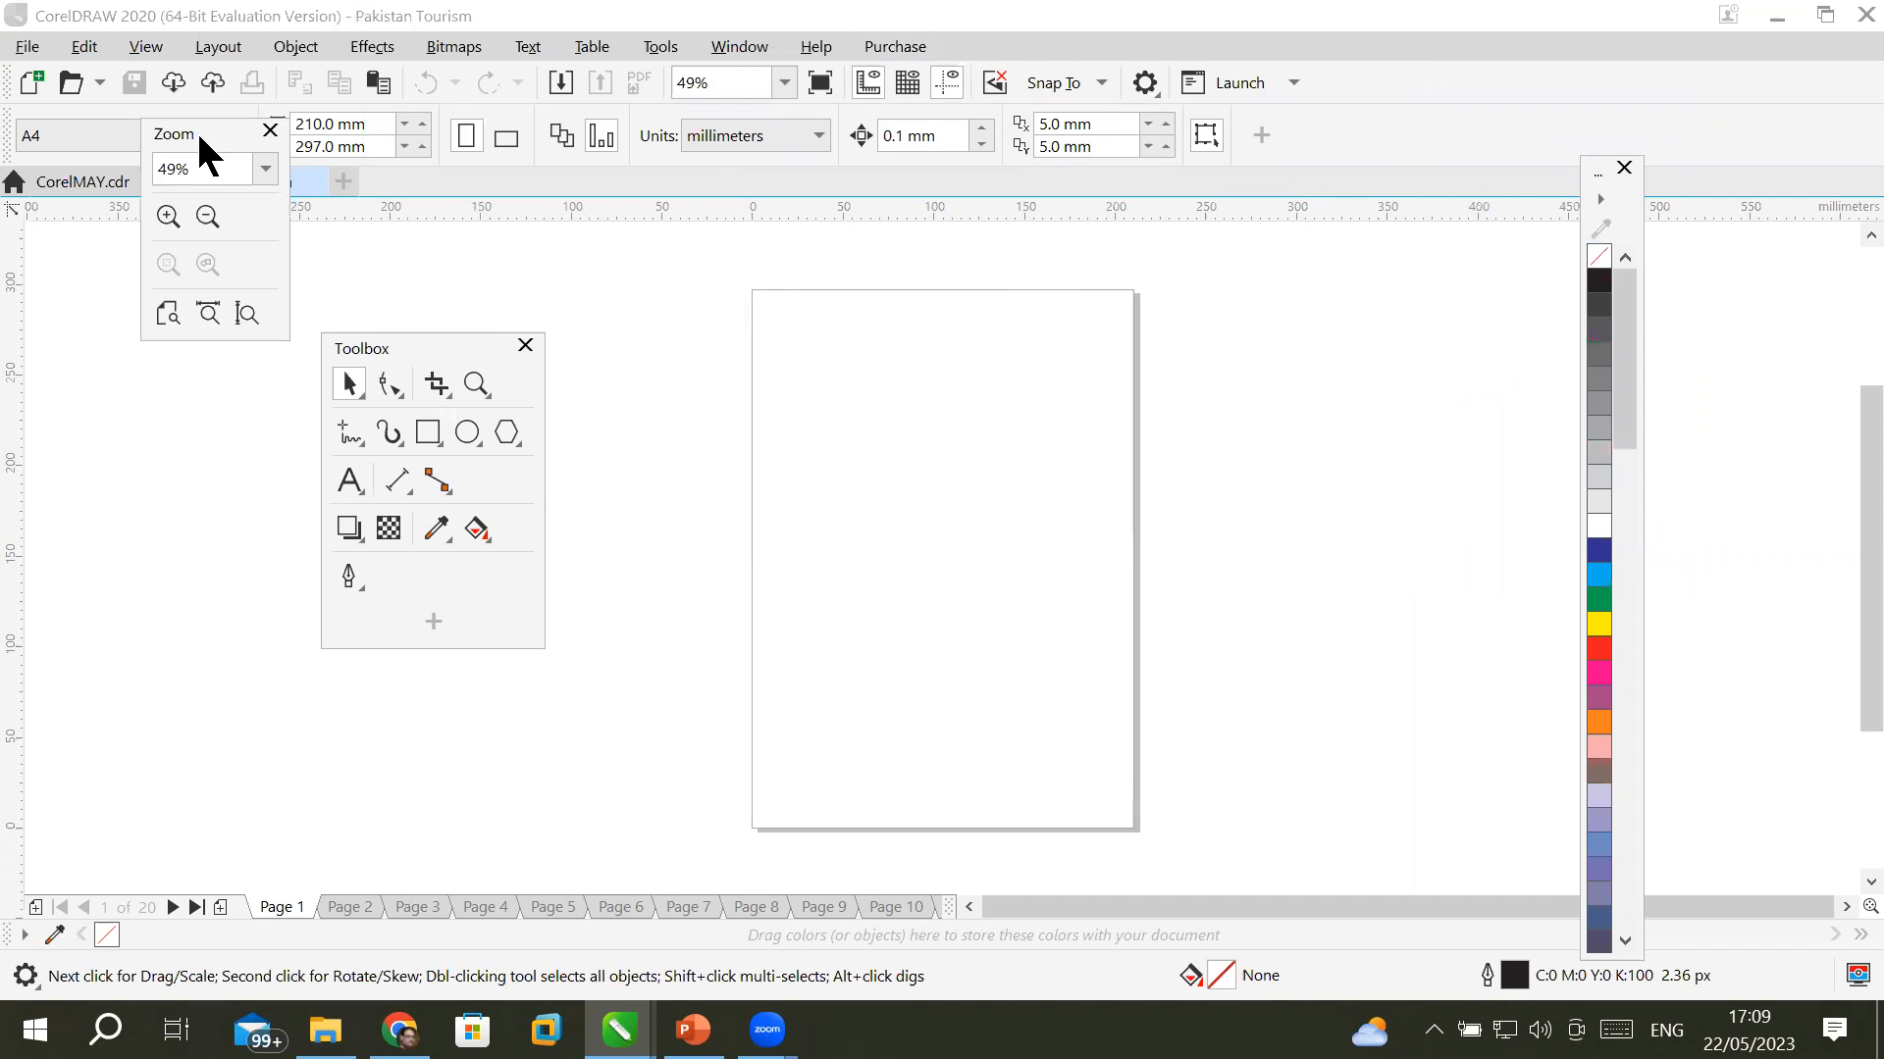
left_click_drag(199, 137, 648, 471)
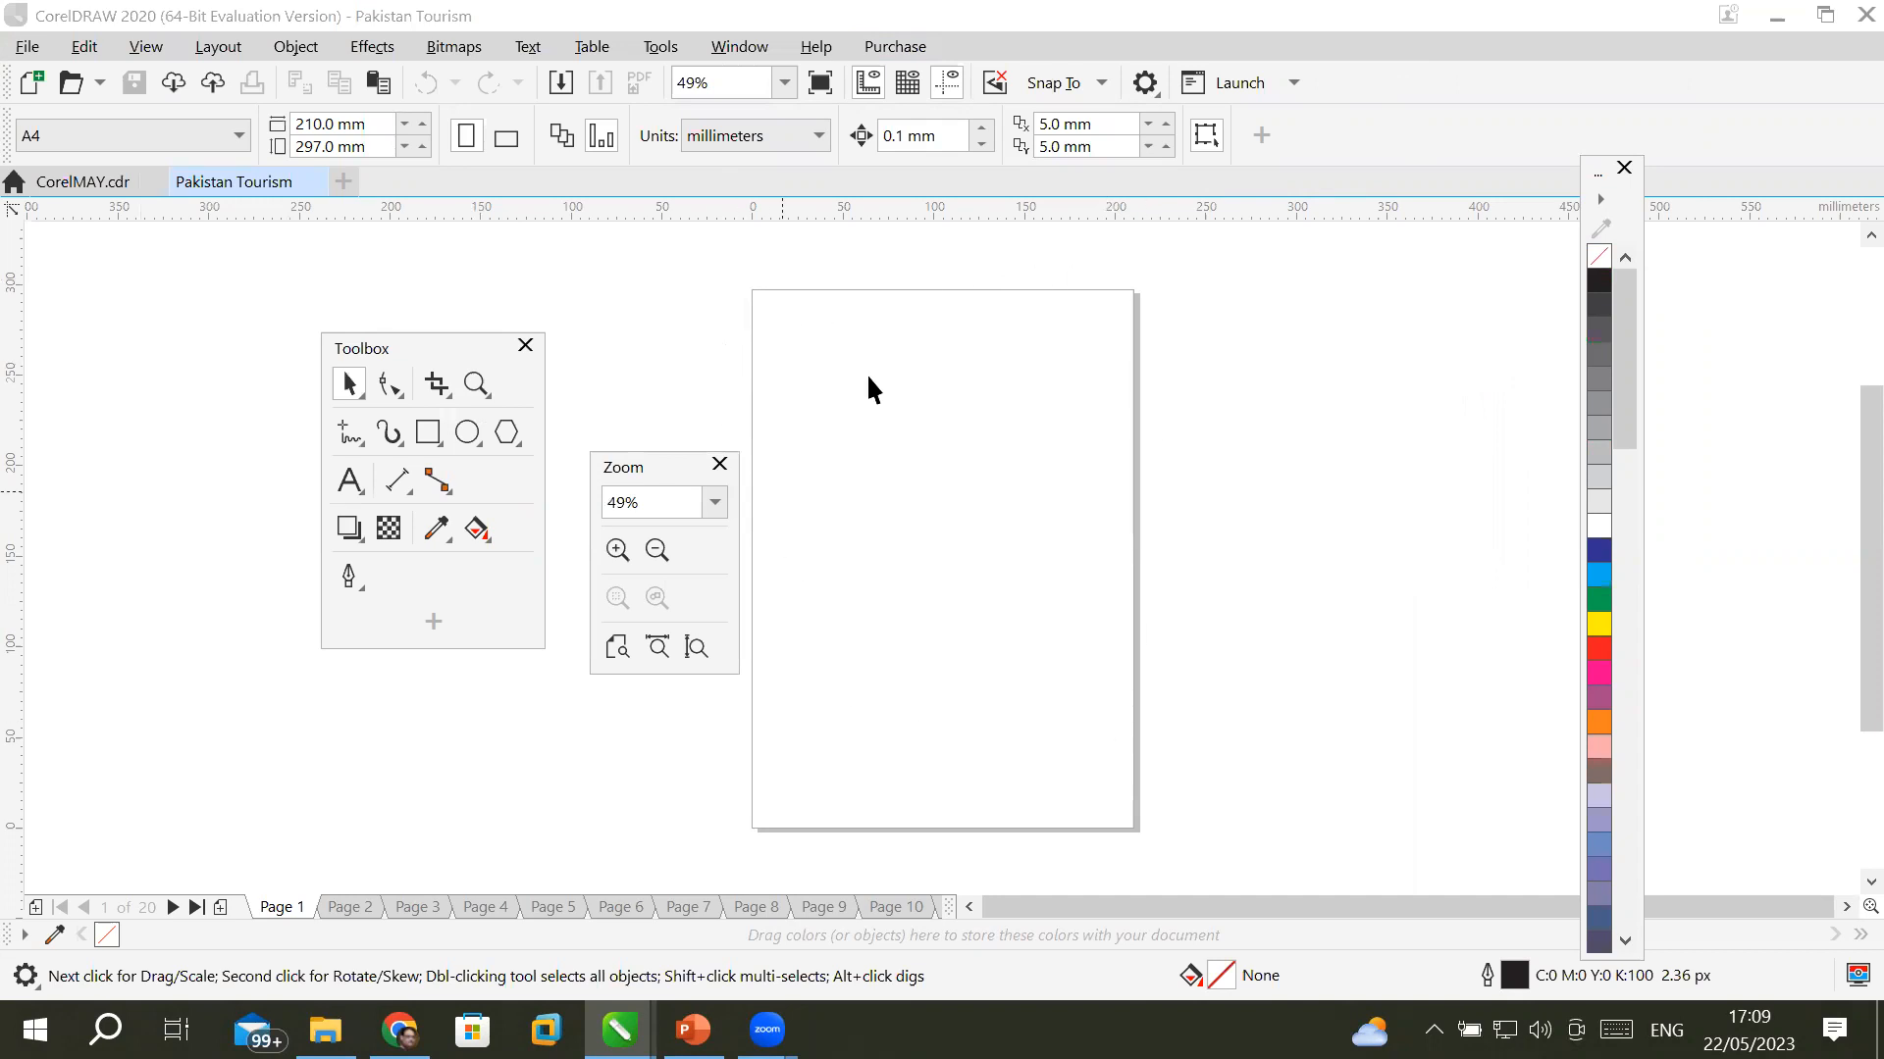
double_click(430, 422)
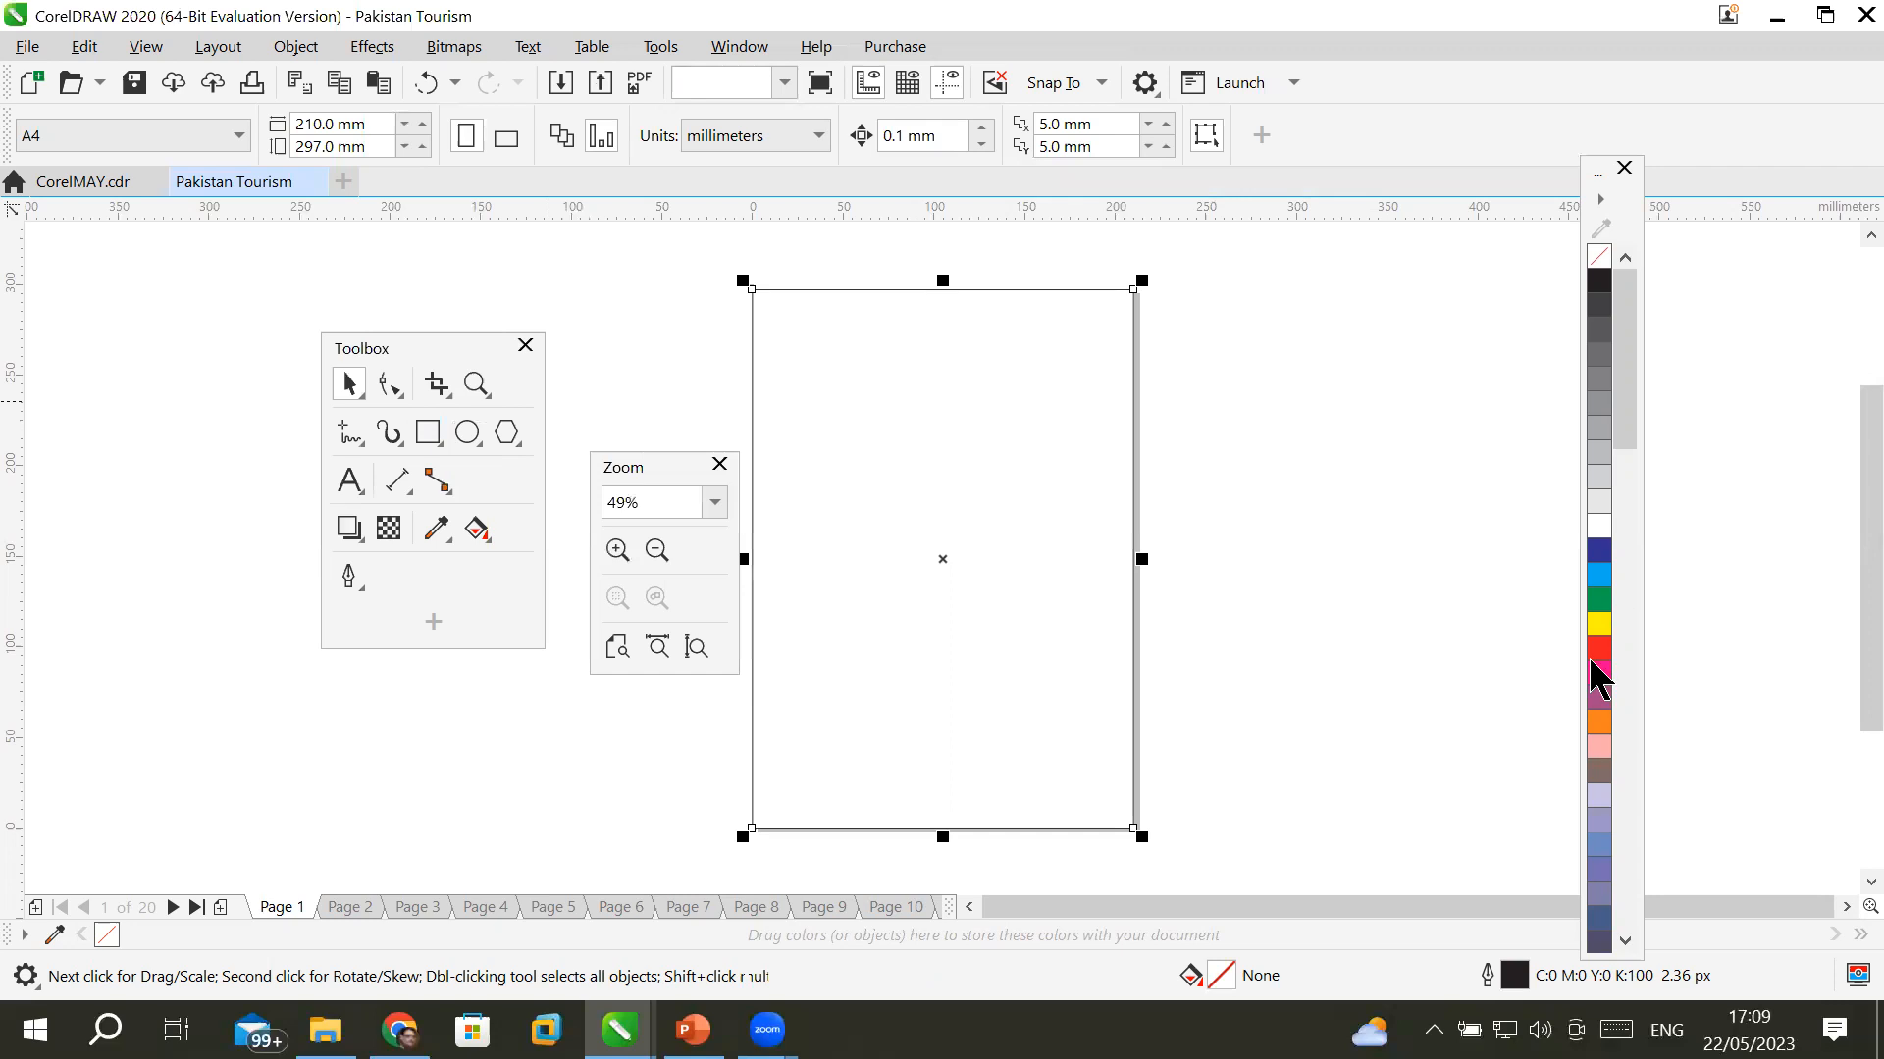
left_click(1599, 723)
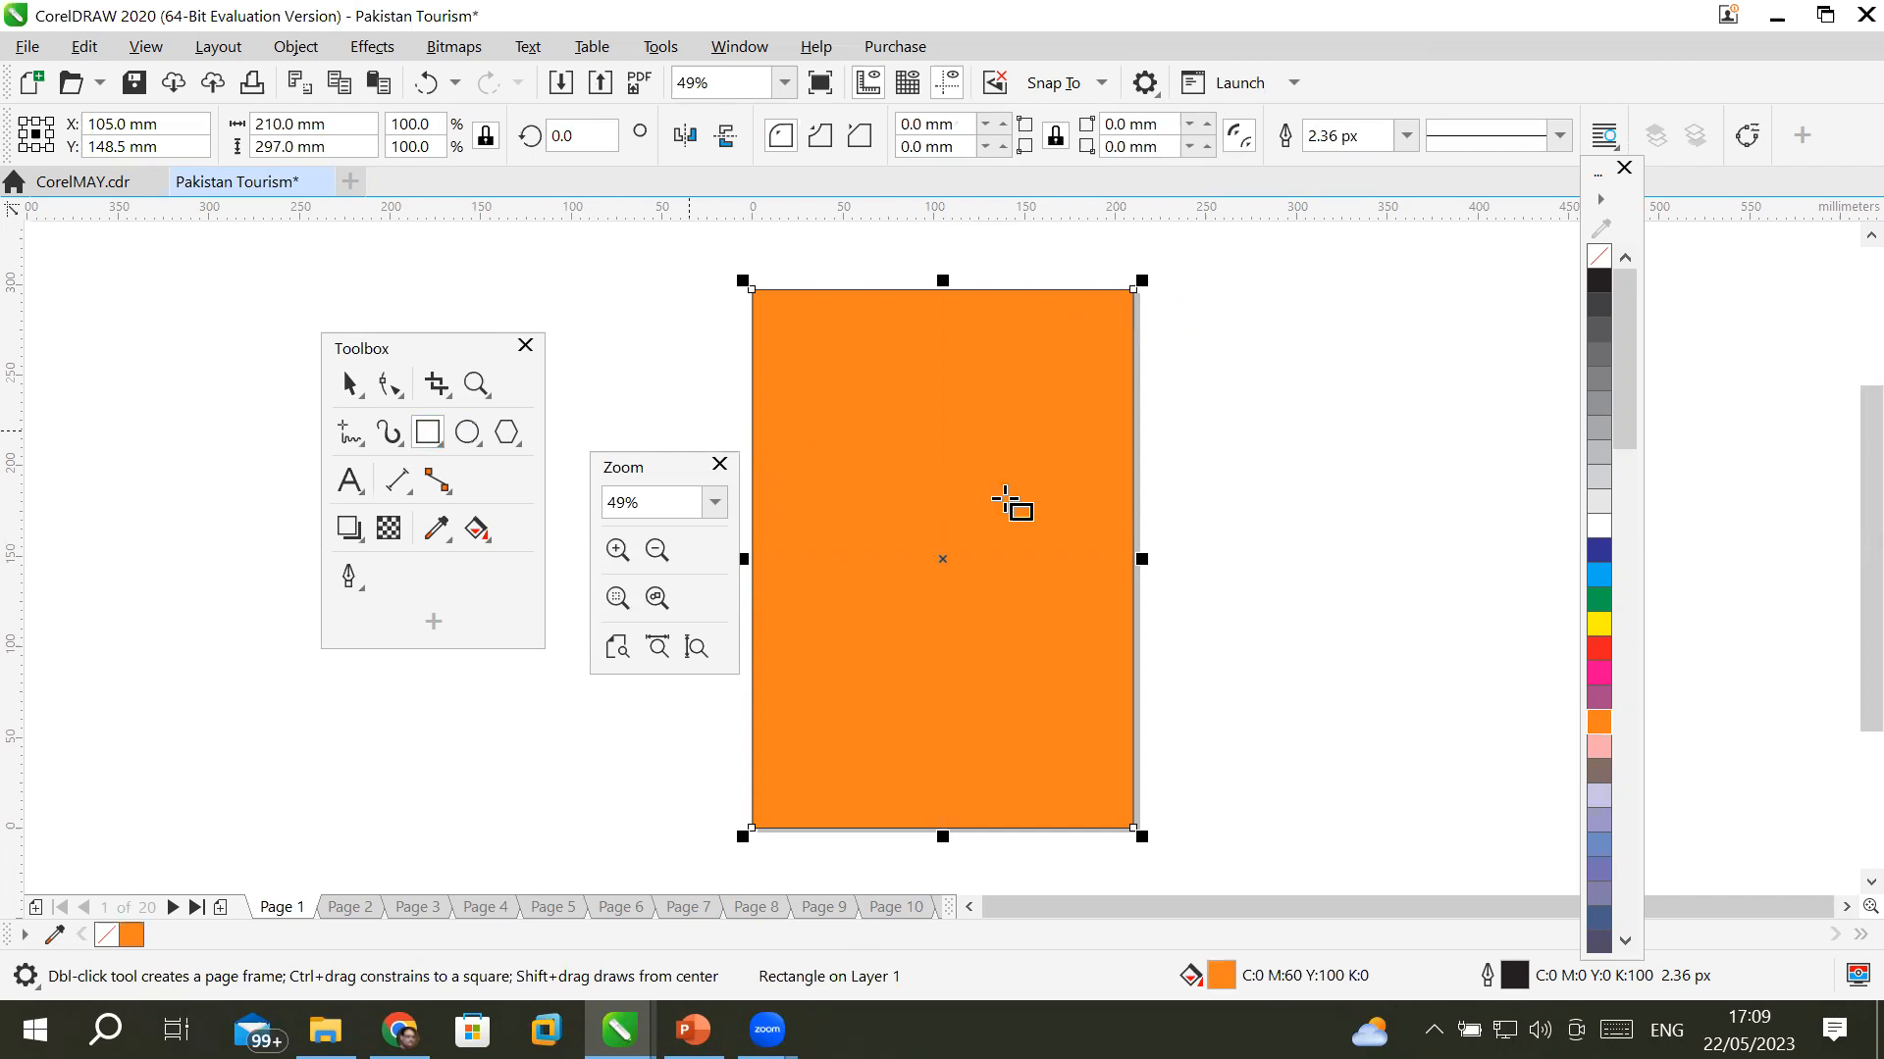
key("Delete")
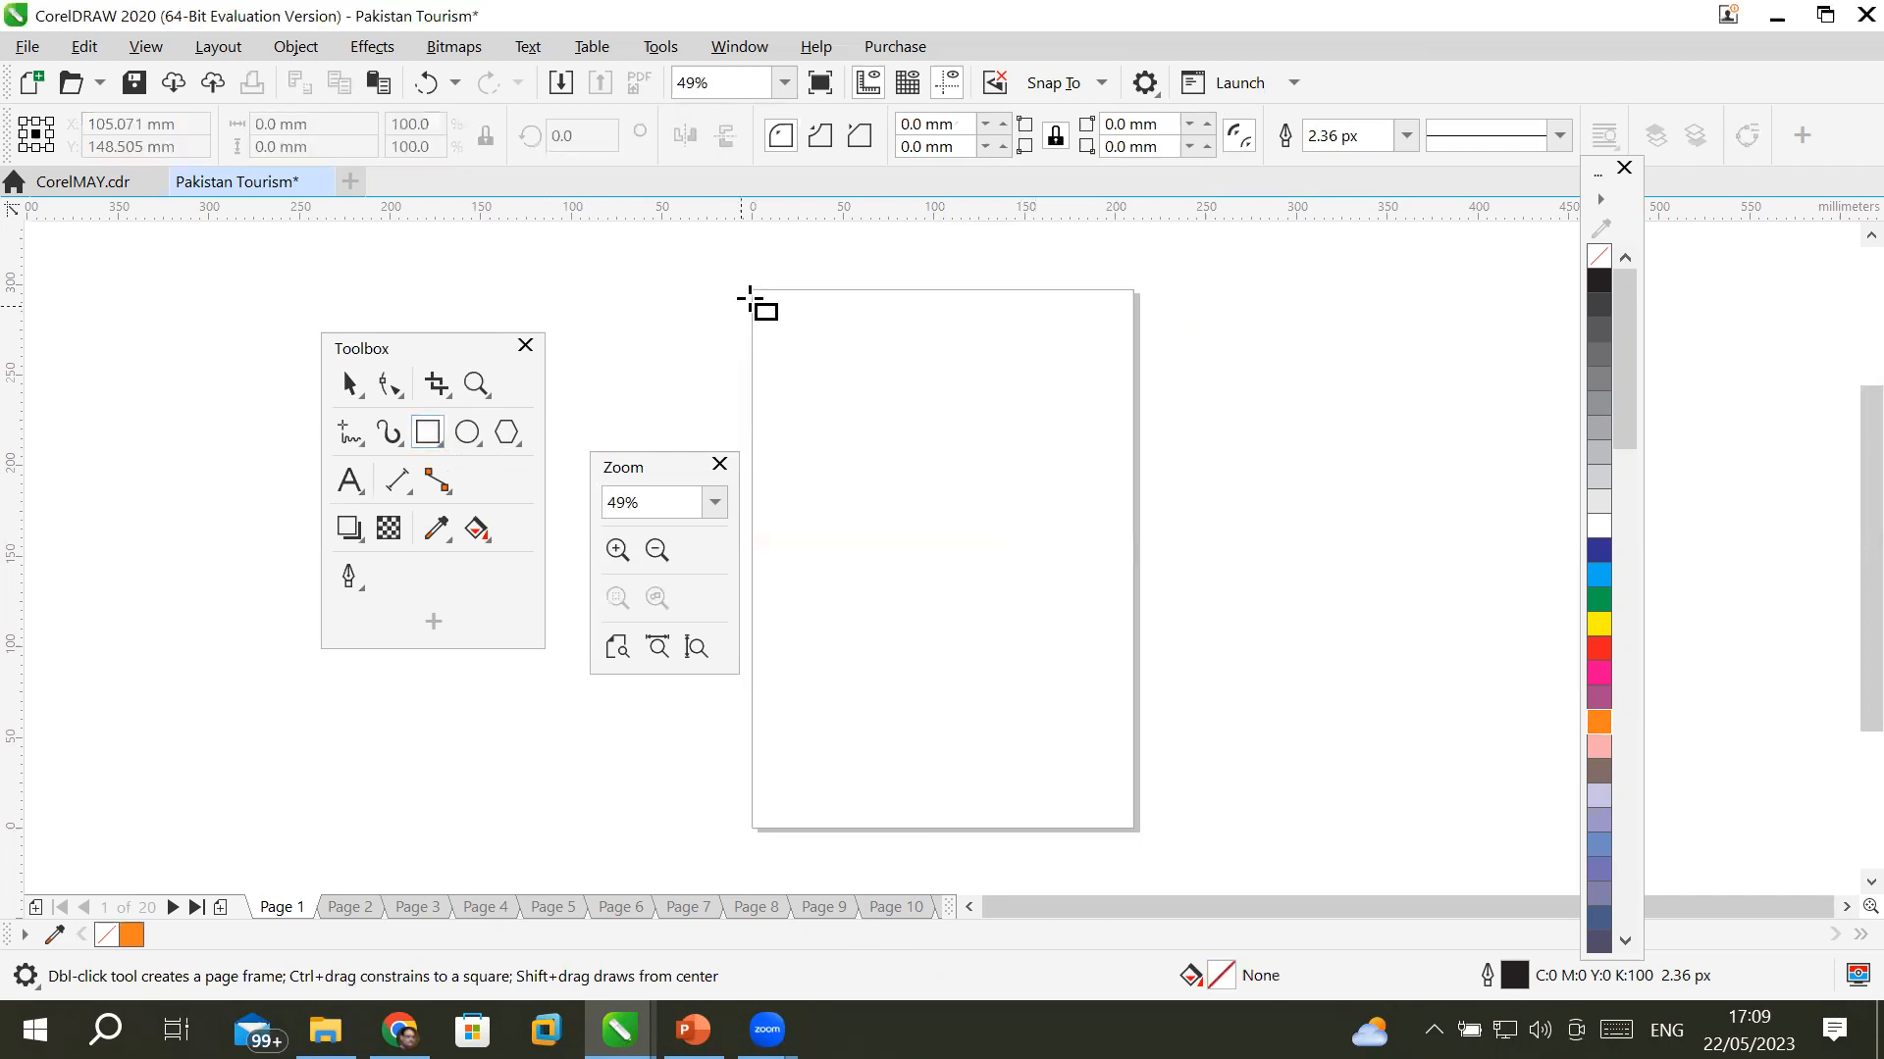
- Draw a rectangle of about 211 × 298 mm over page 1, try several palette fills and leave it green
left_click_drag(751, 292, 1132, 830)
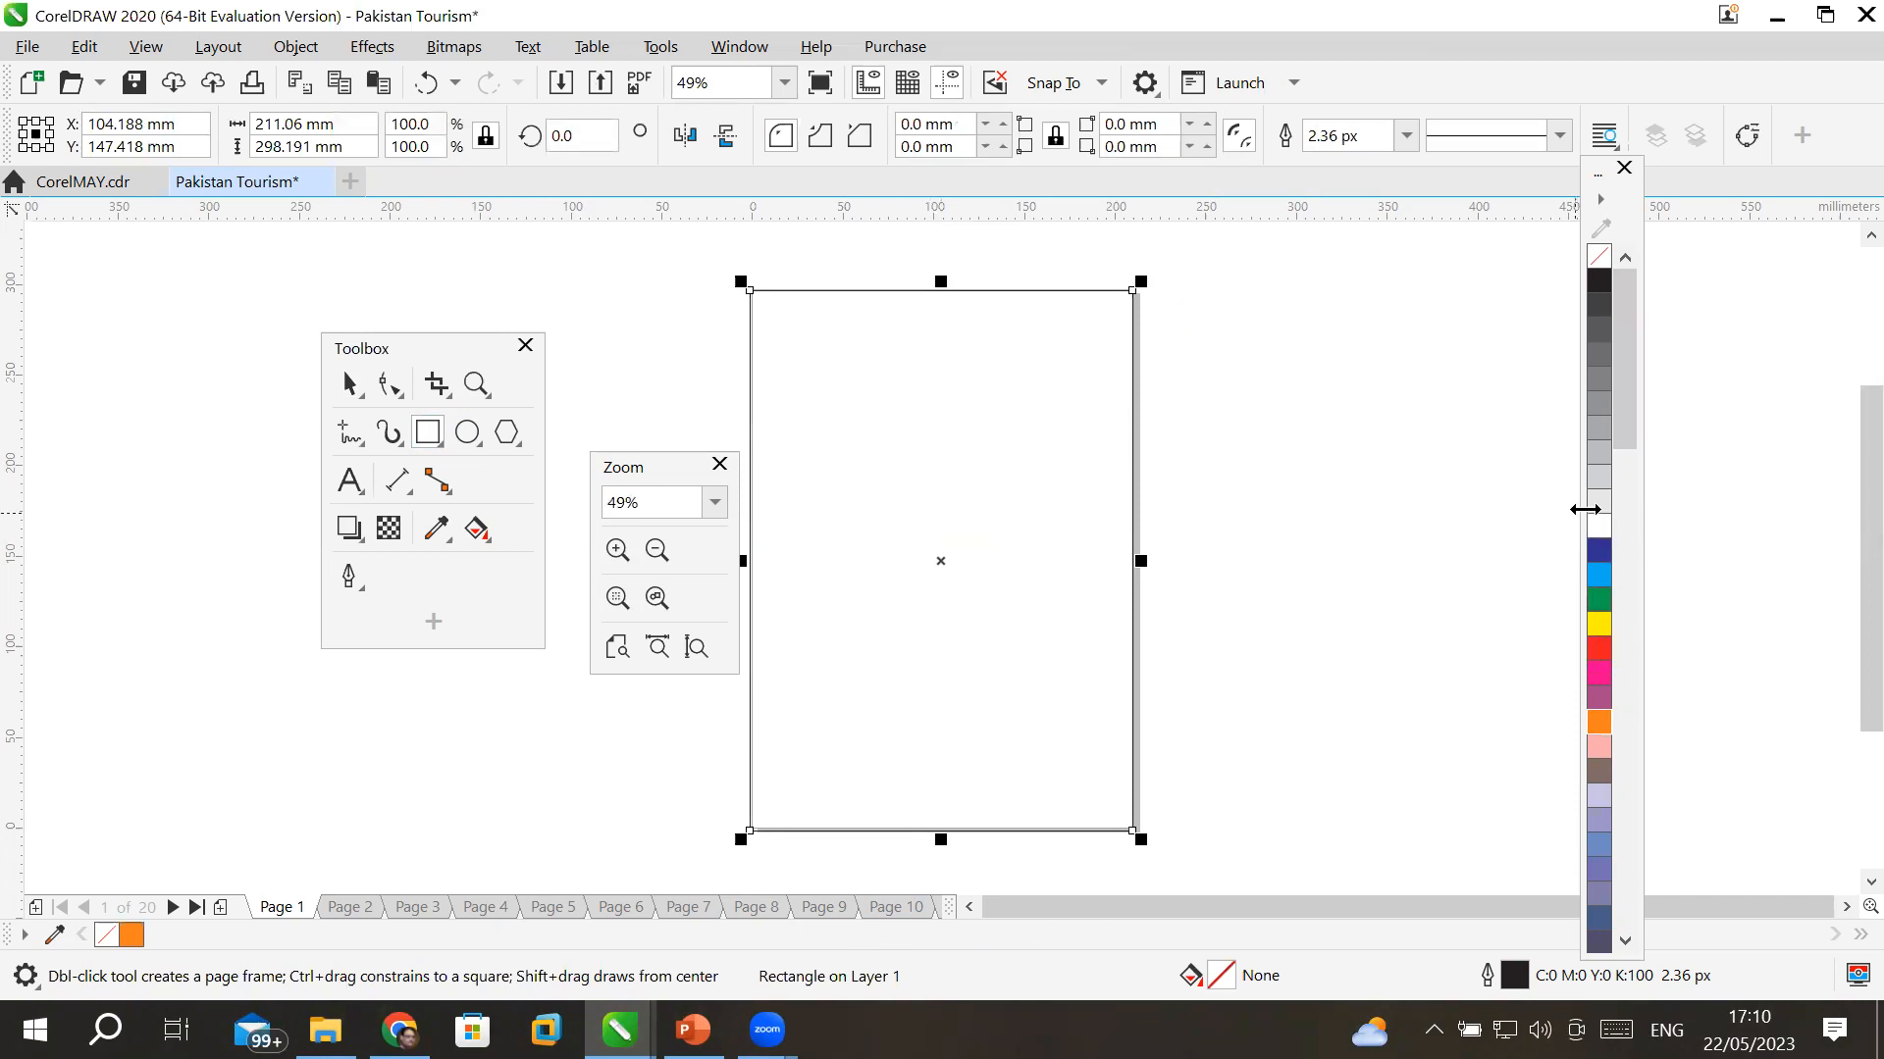
left_click(1601, 598)
left_click(1601, 574)
left_click(1601, 550)
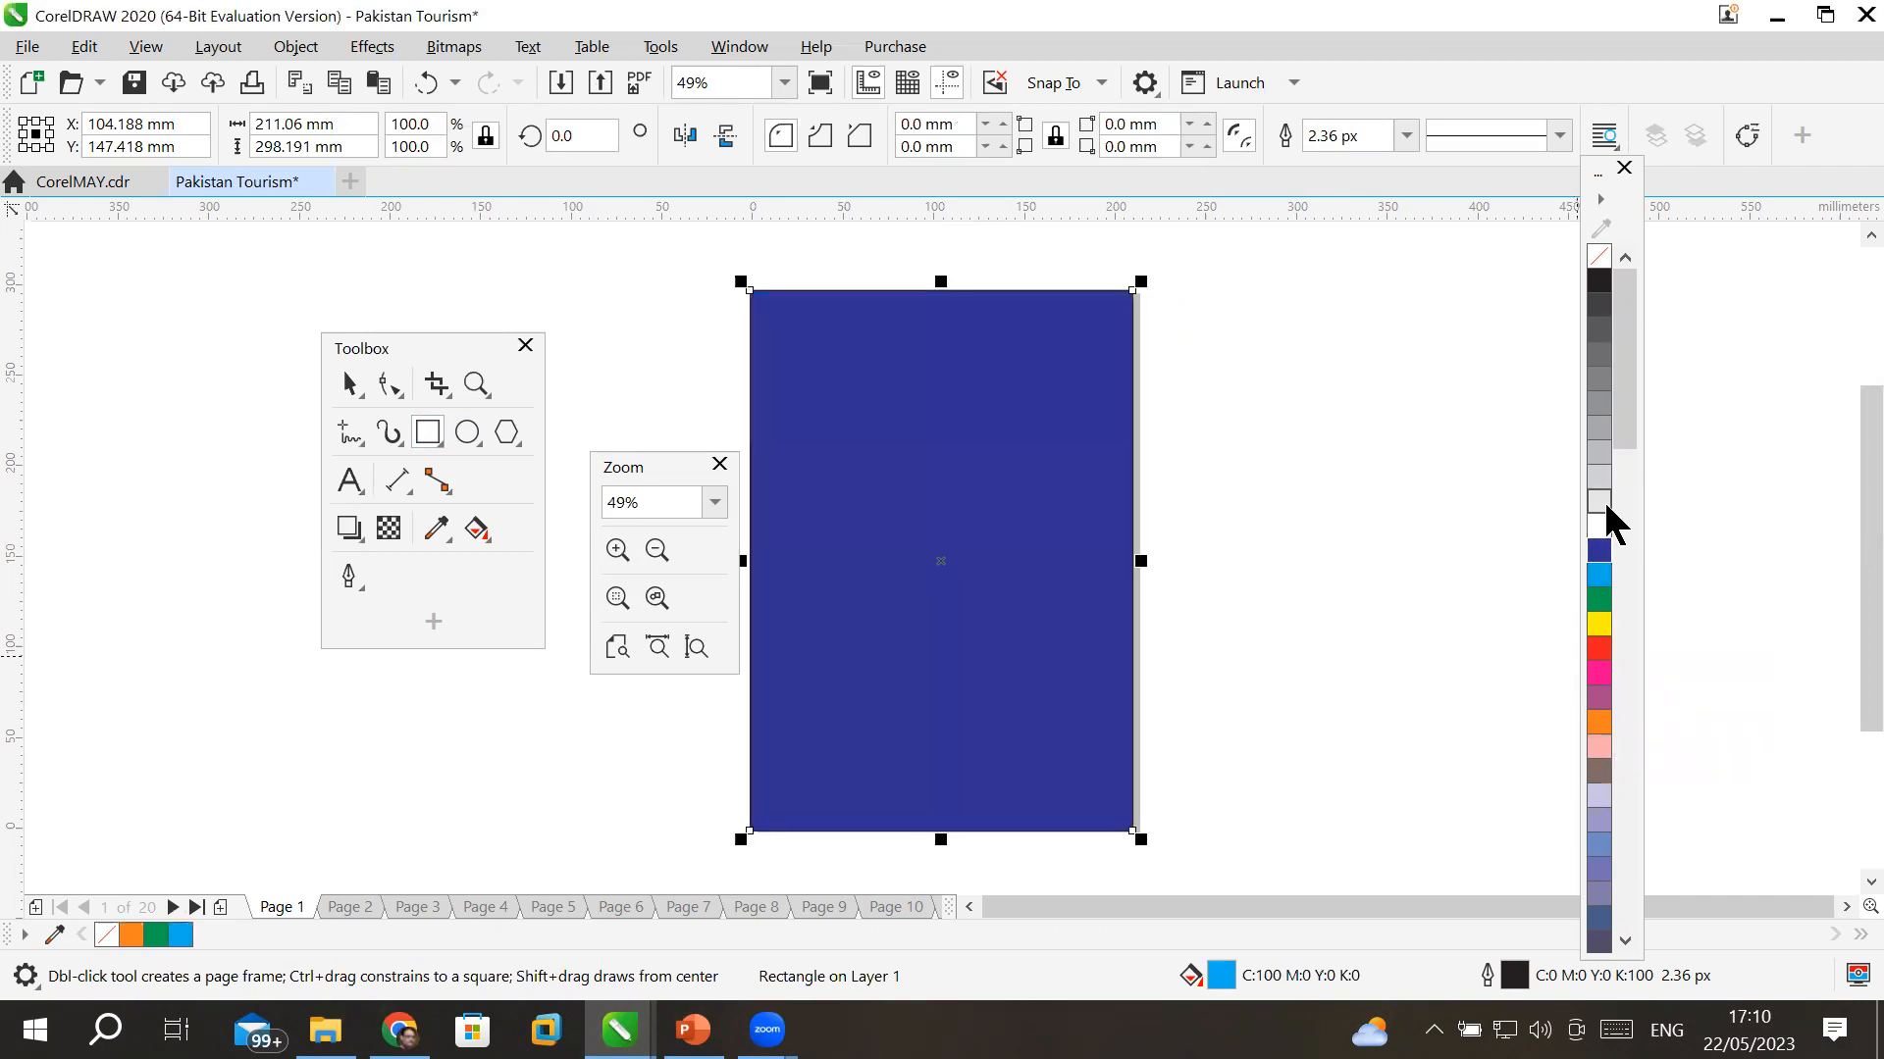
left_click(1601, 503)
left_click(1603, 479)
left_click(1599, 527)
left_click(1600, 575)
left_click(1601, 598)
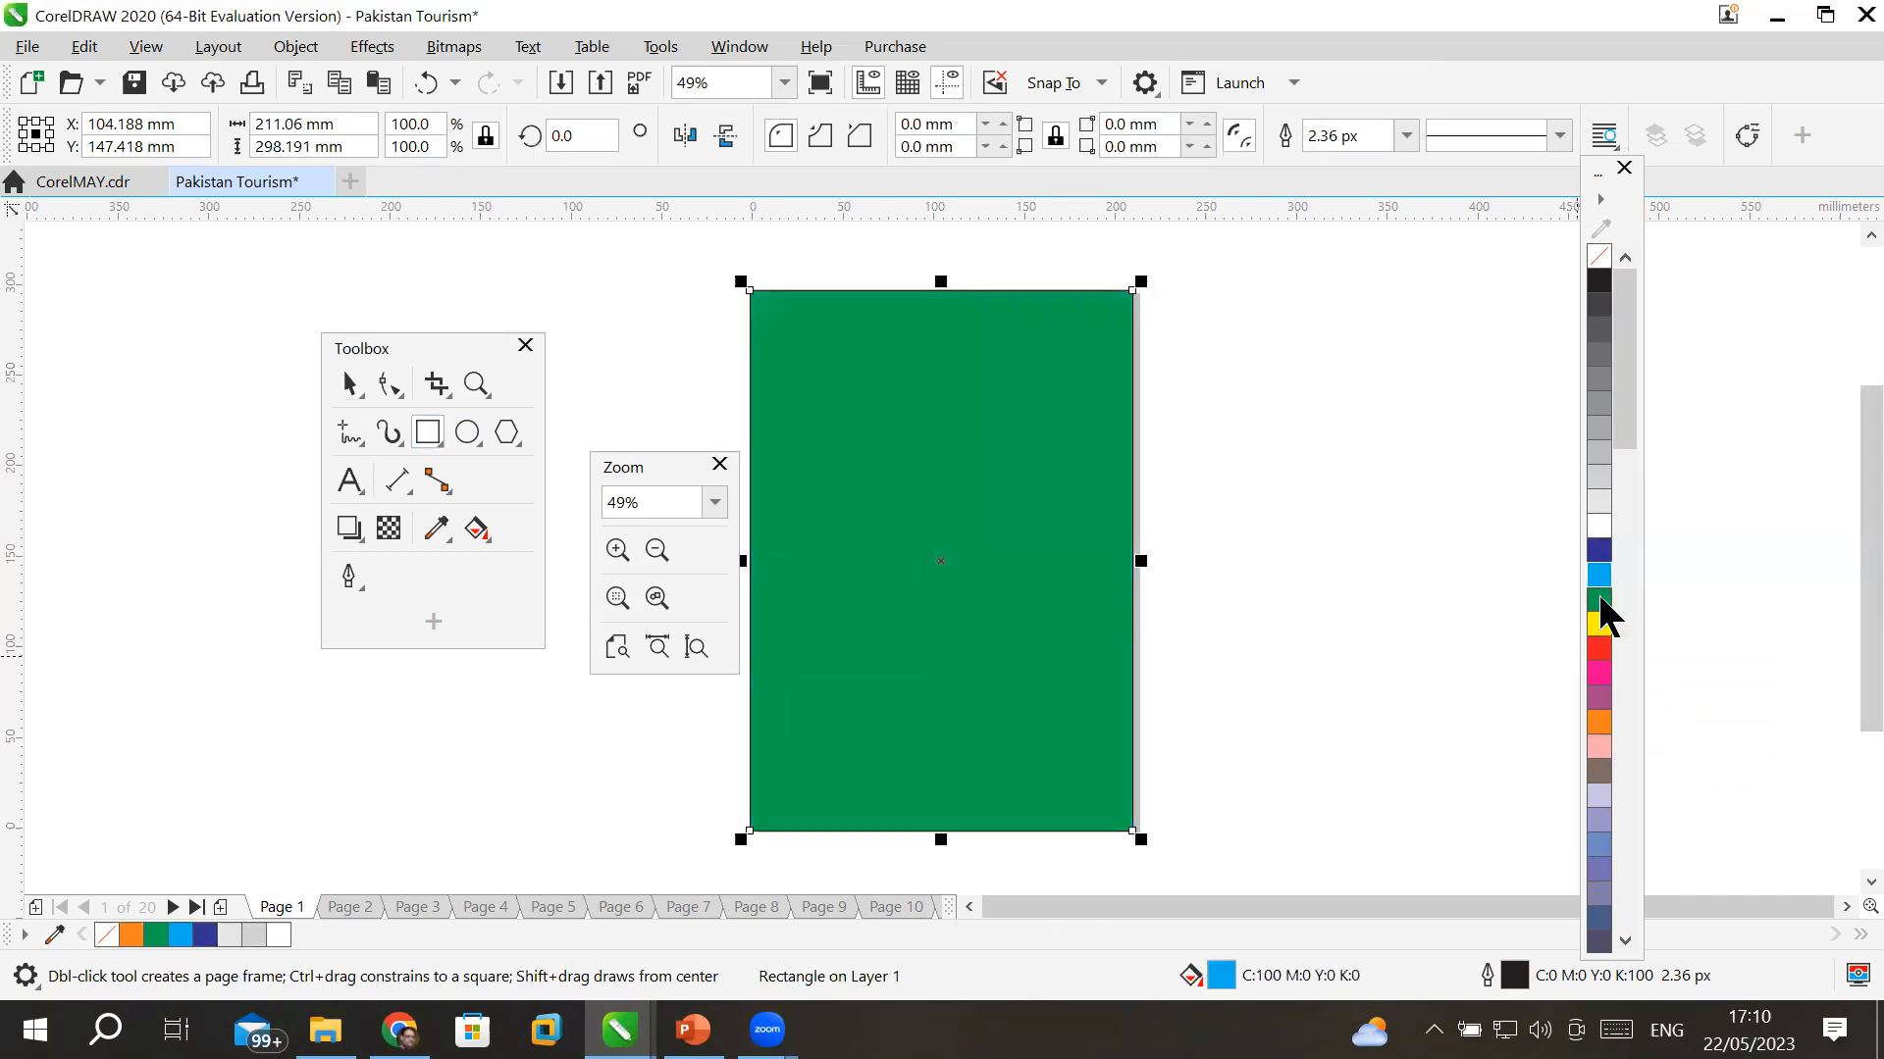
- Try a red outline on the page-sized rectangle, ending with a cyan outline (C:100 M:0 Y:0 K:0)
scroll(1020, 289, "up", 8)
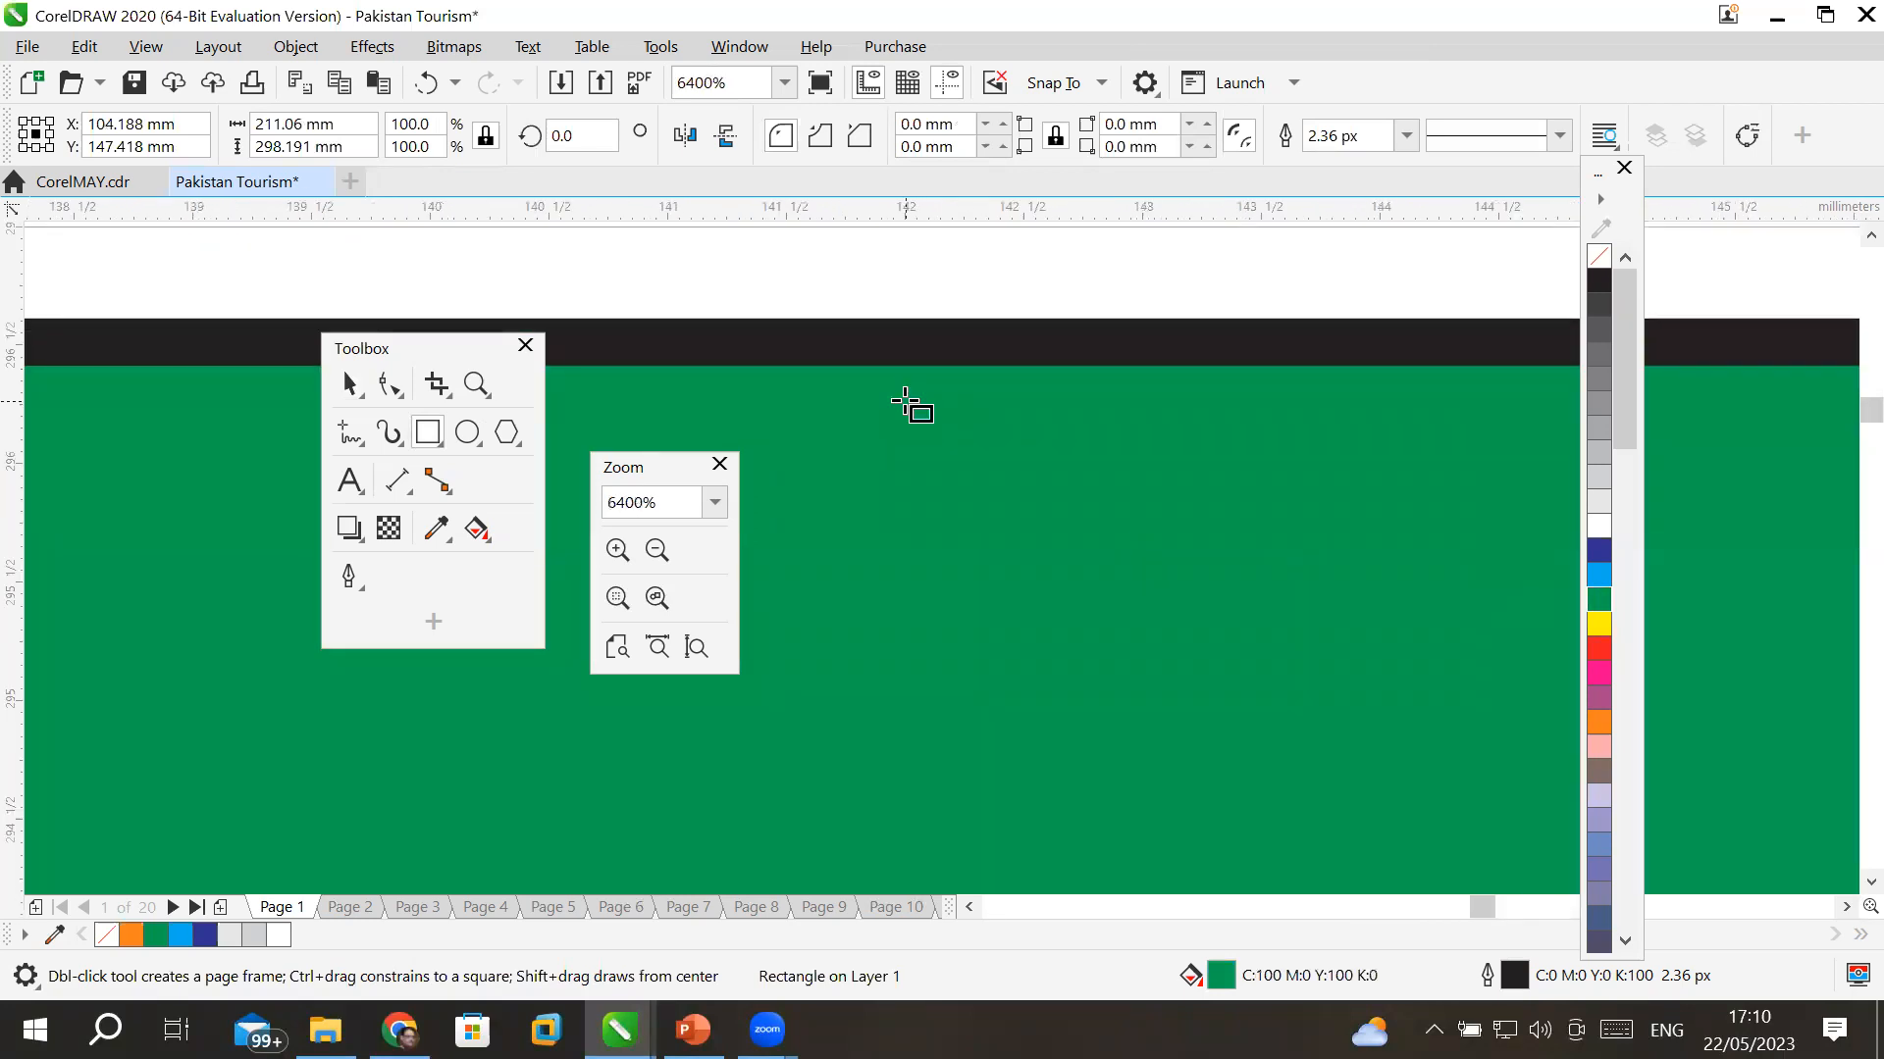
scroll(905, 403, "up", 1)
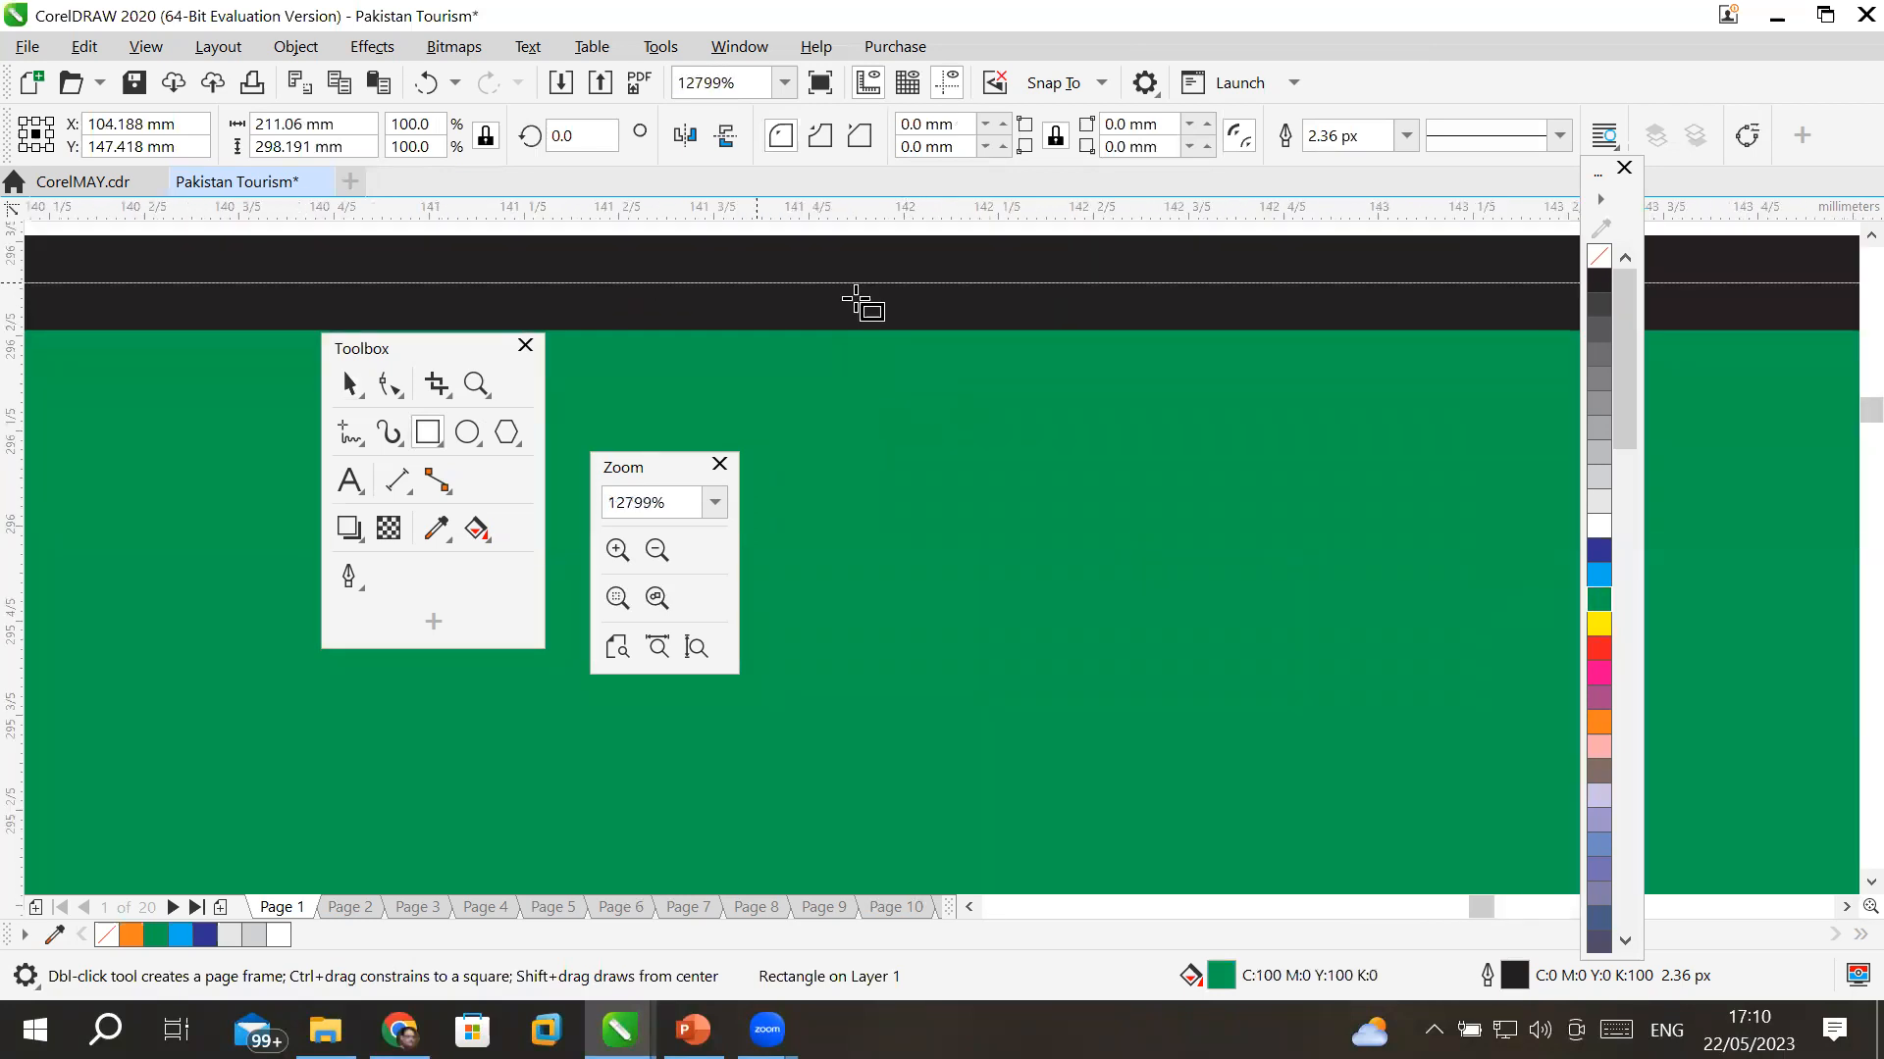
right_click(1601, 650)
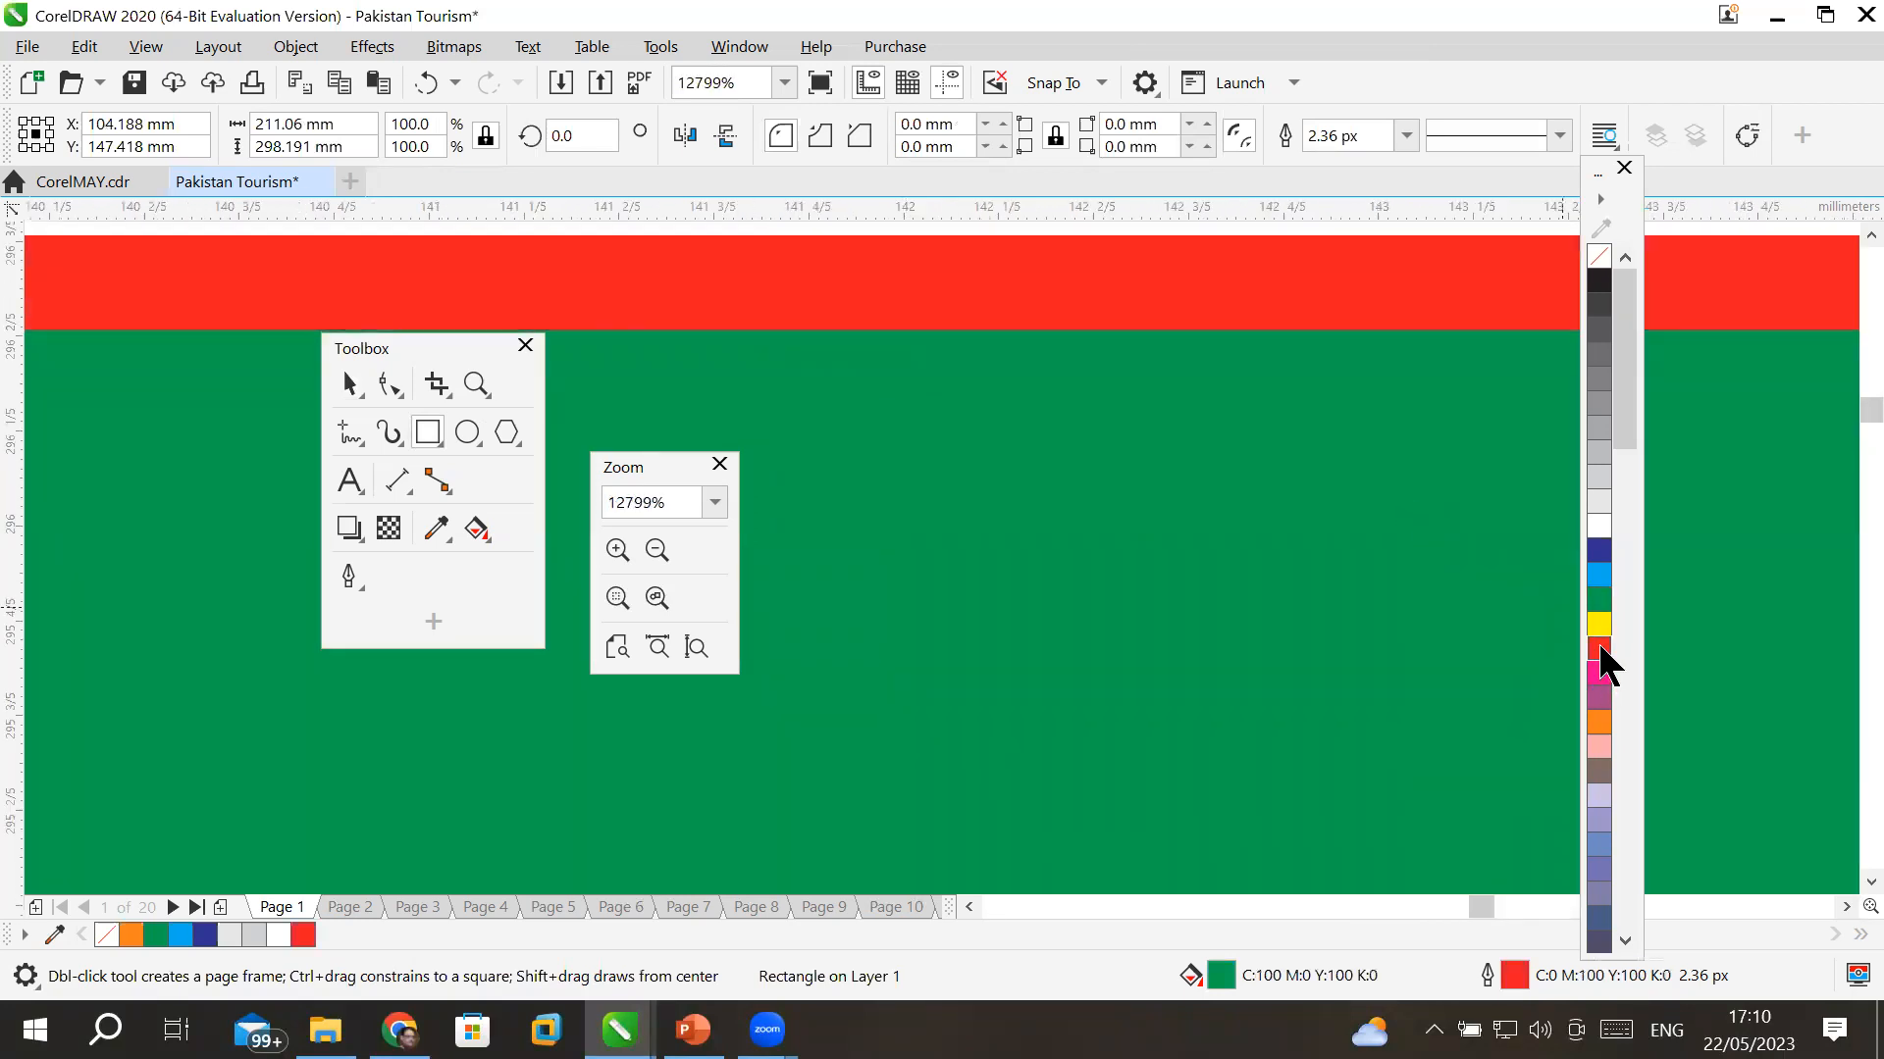
right_click(1599, 571)
scroll(1221, 554, "down", 5)
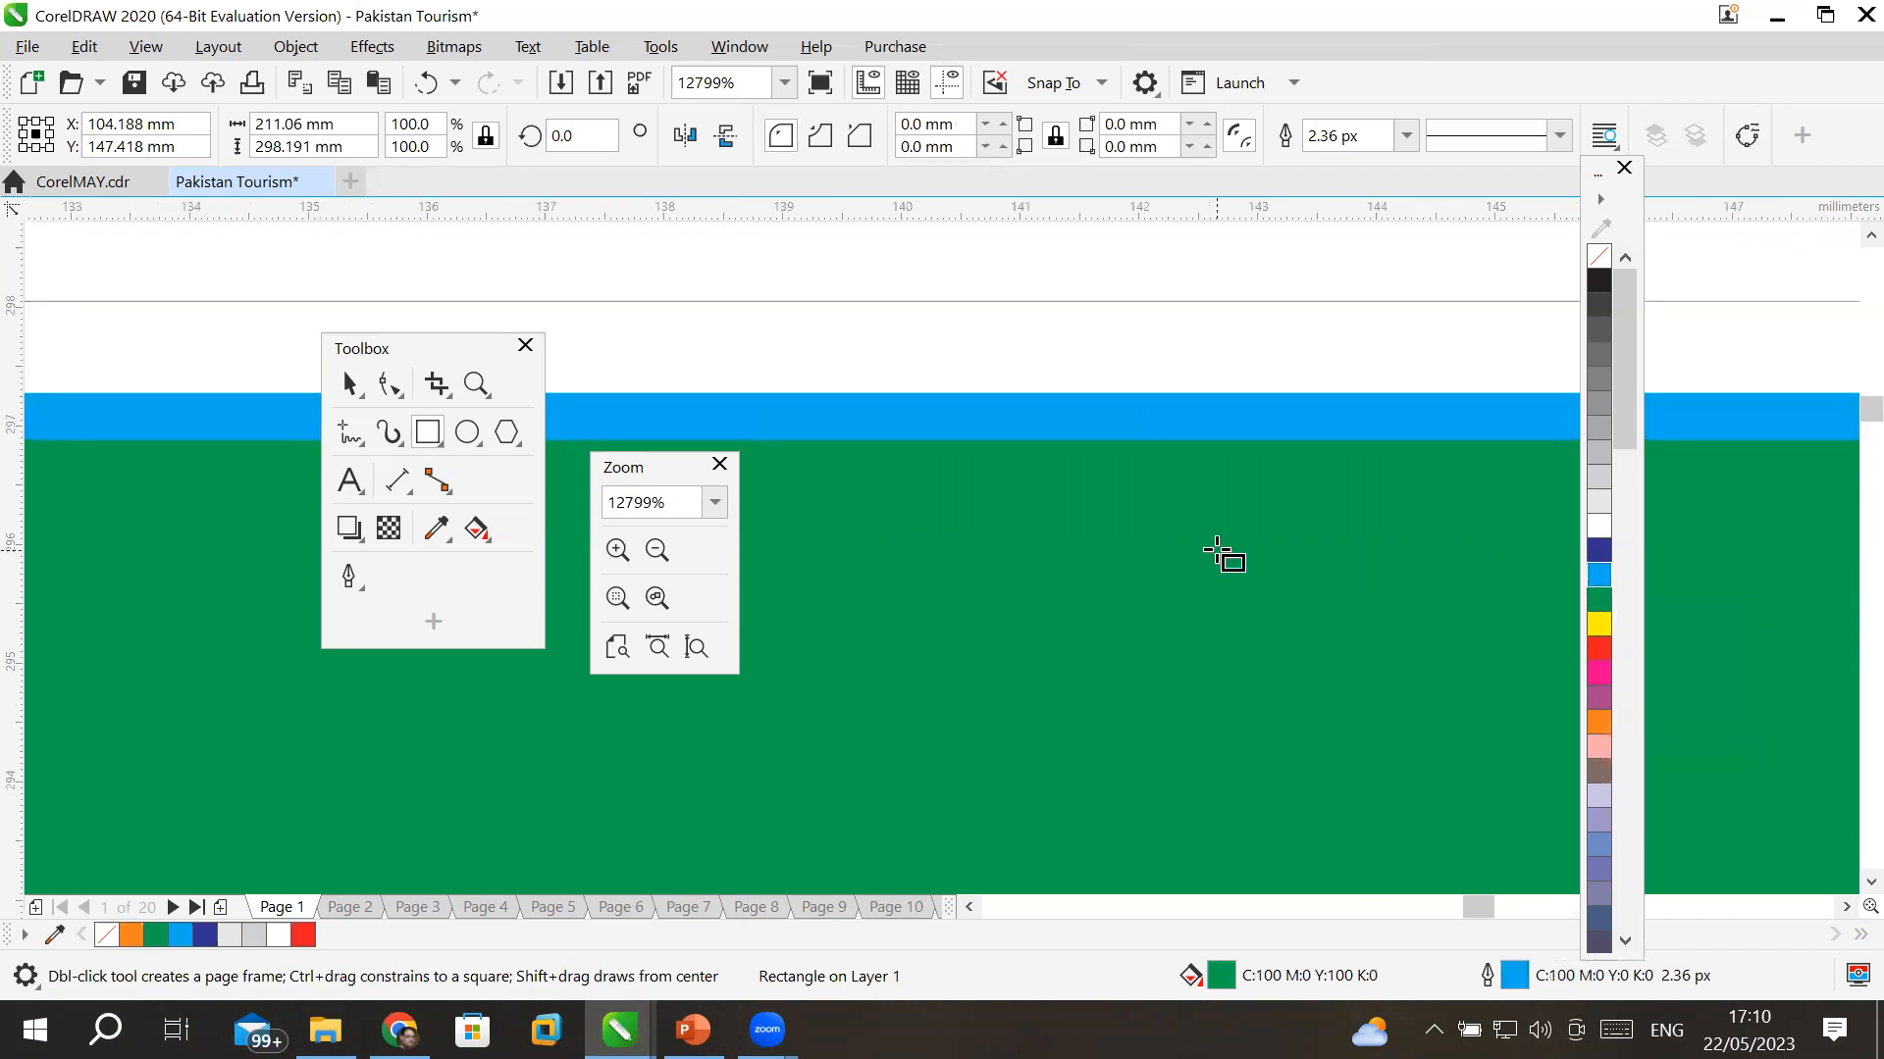
scroll(1219, 664, "down", 3)
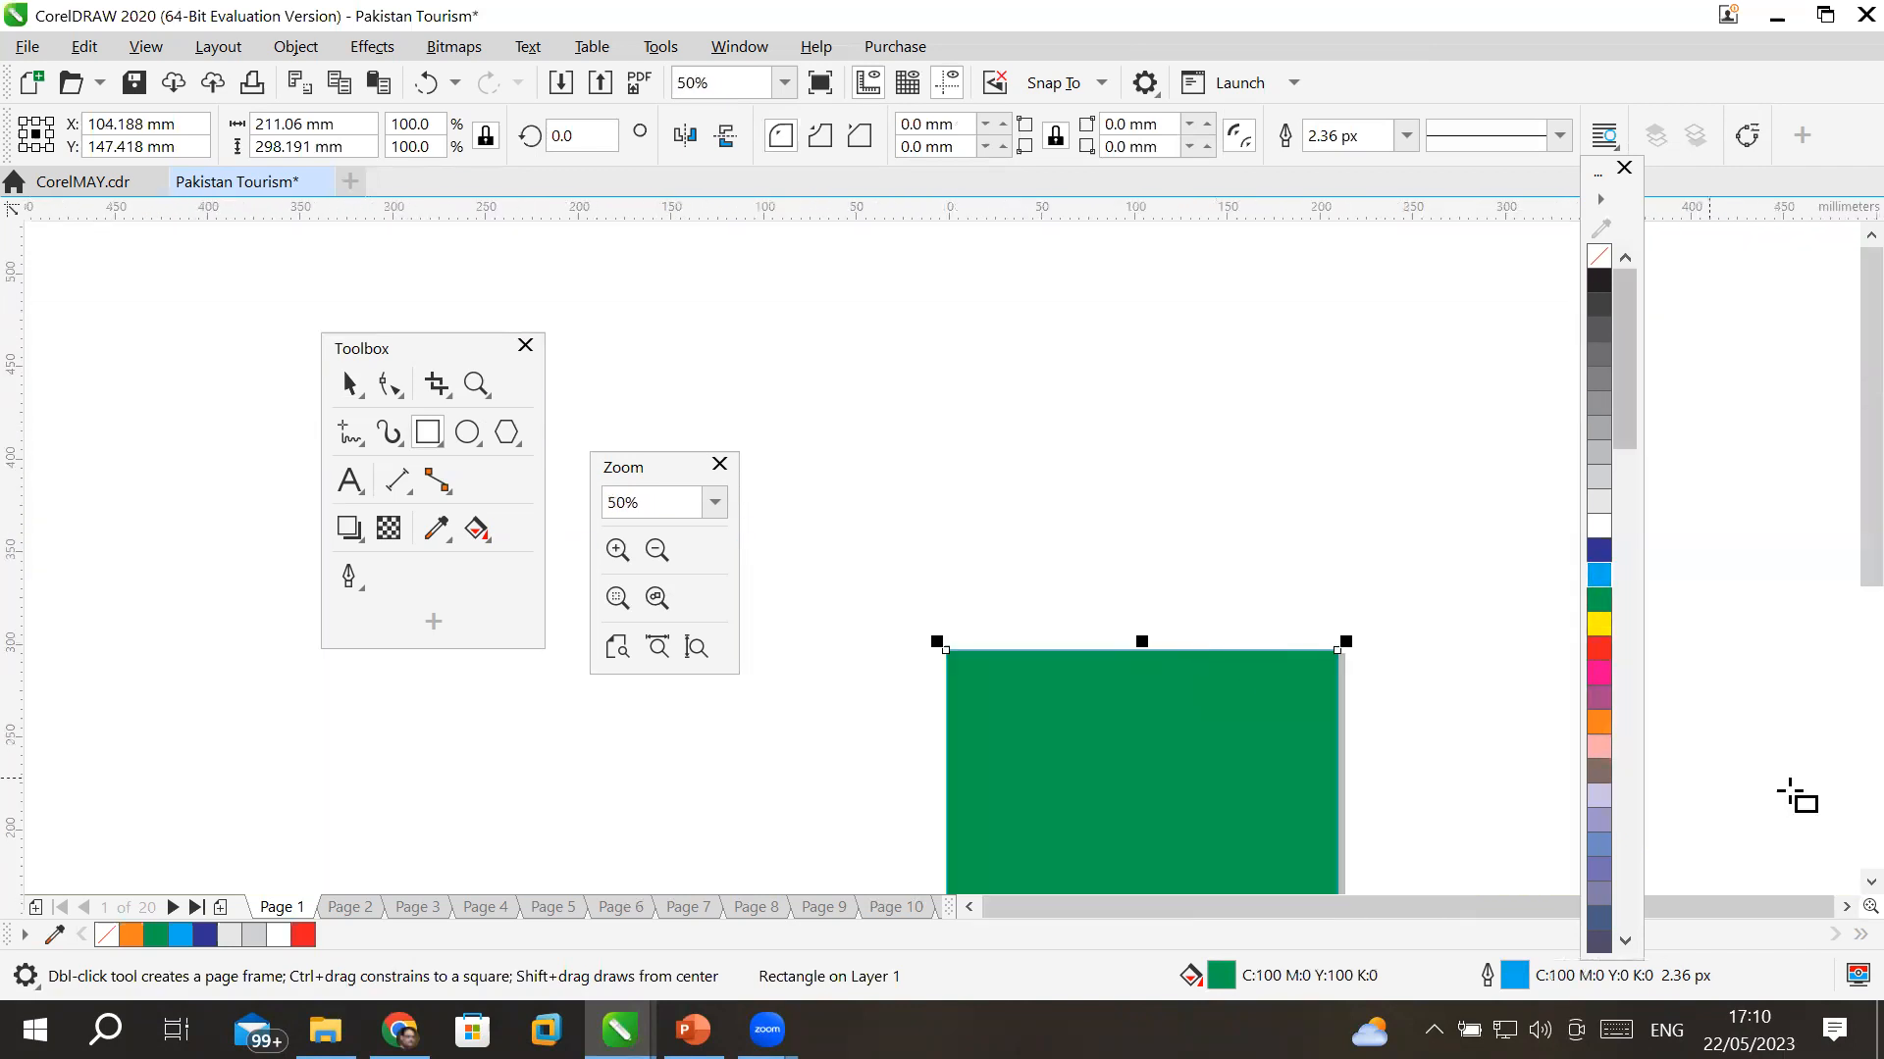
scroll(1854, 887, "down", 5)
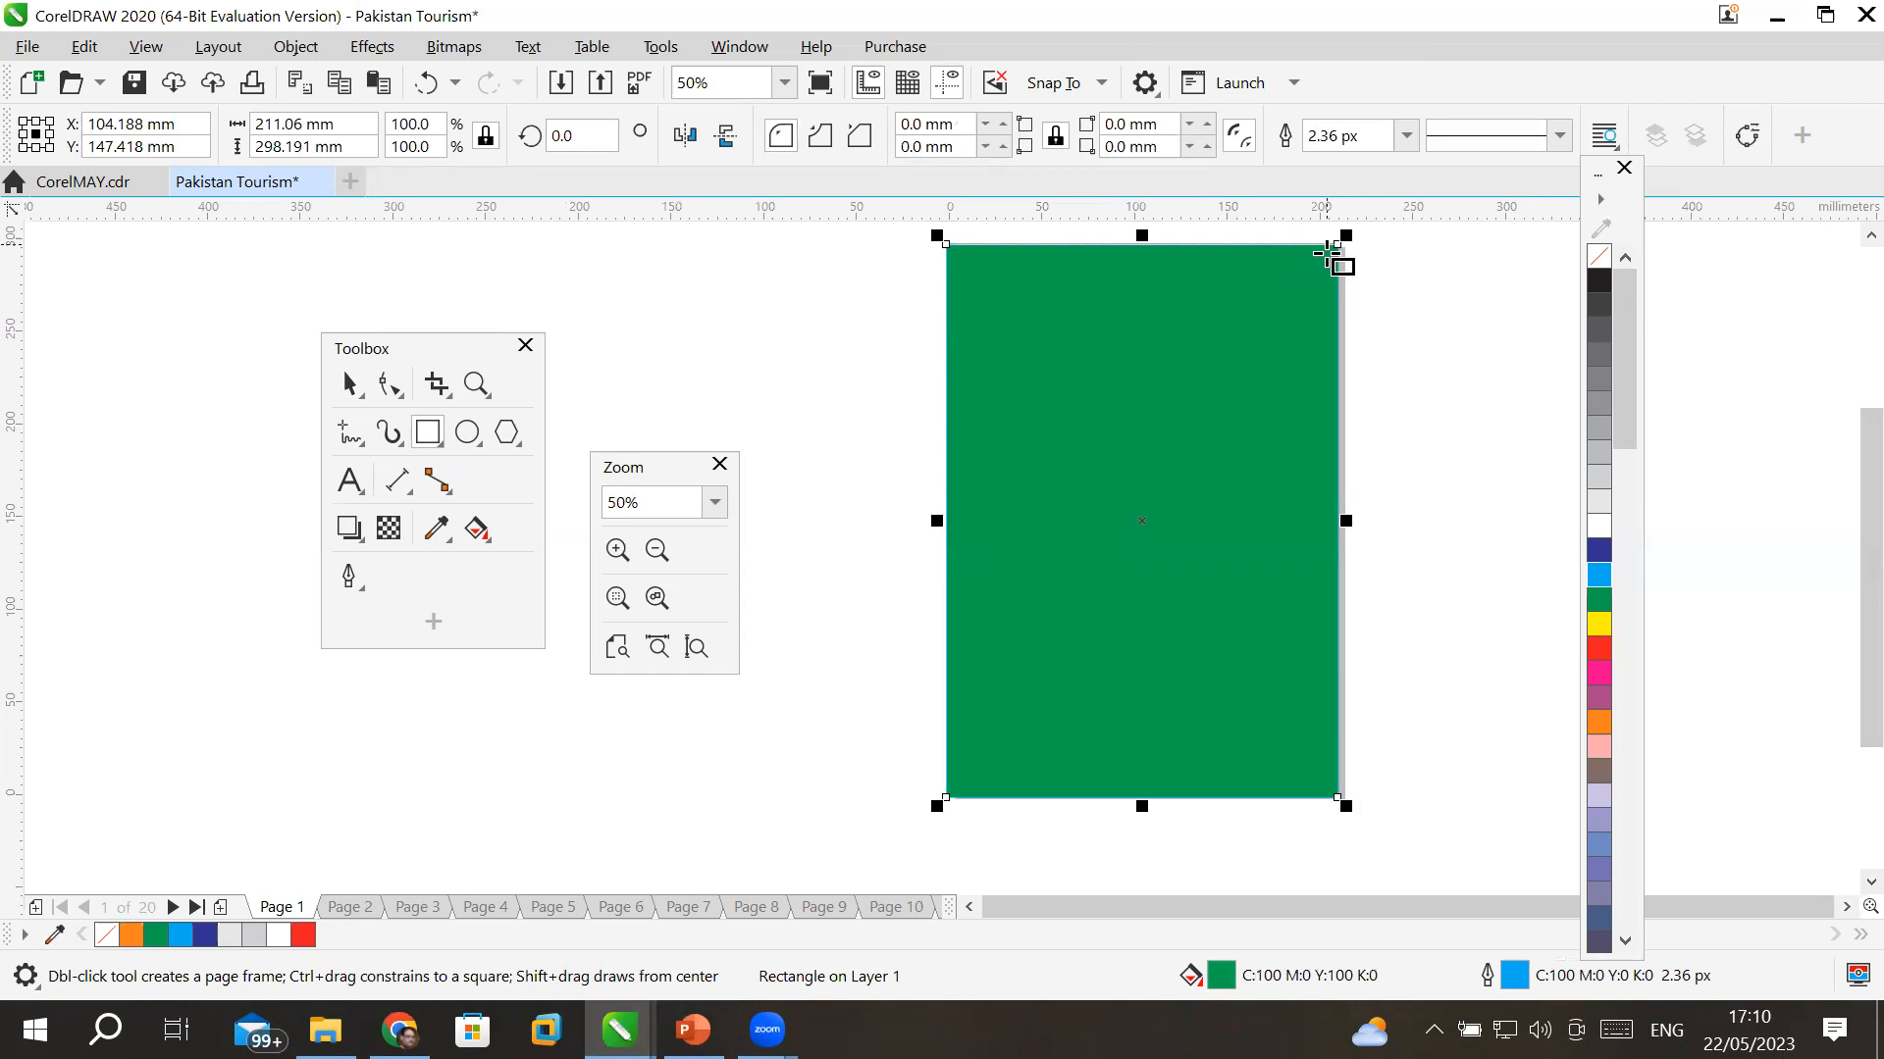
- Select the page-sized green rectangle with the Pick tool and change its fill to orange (C:0 M:60 Y:100 K:0)
left_click(351, 383)
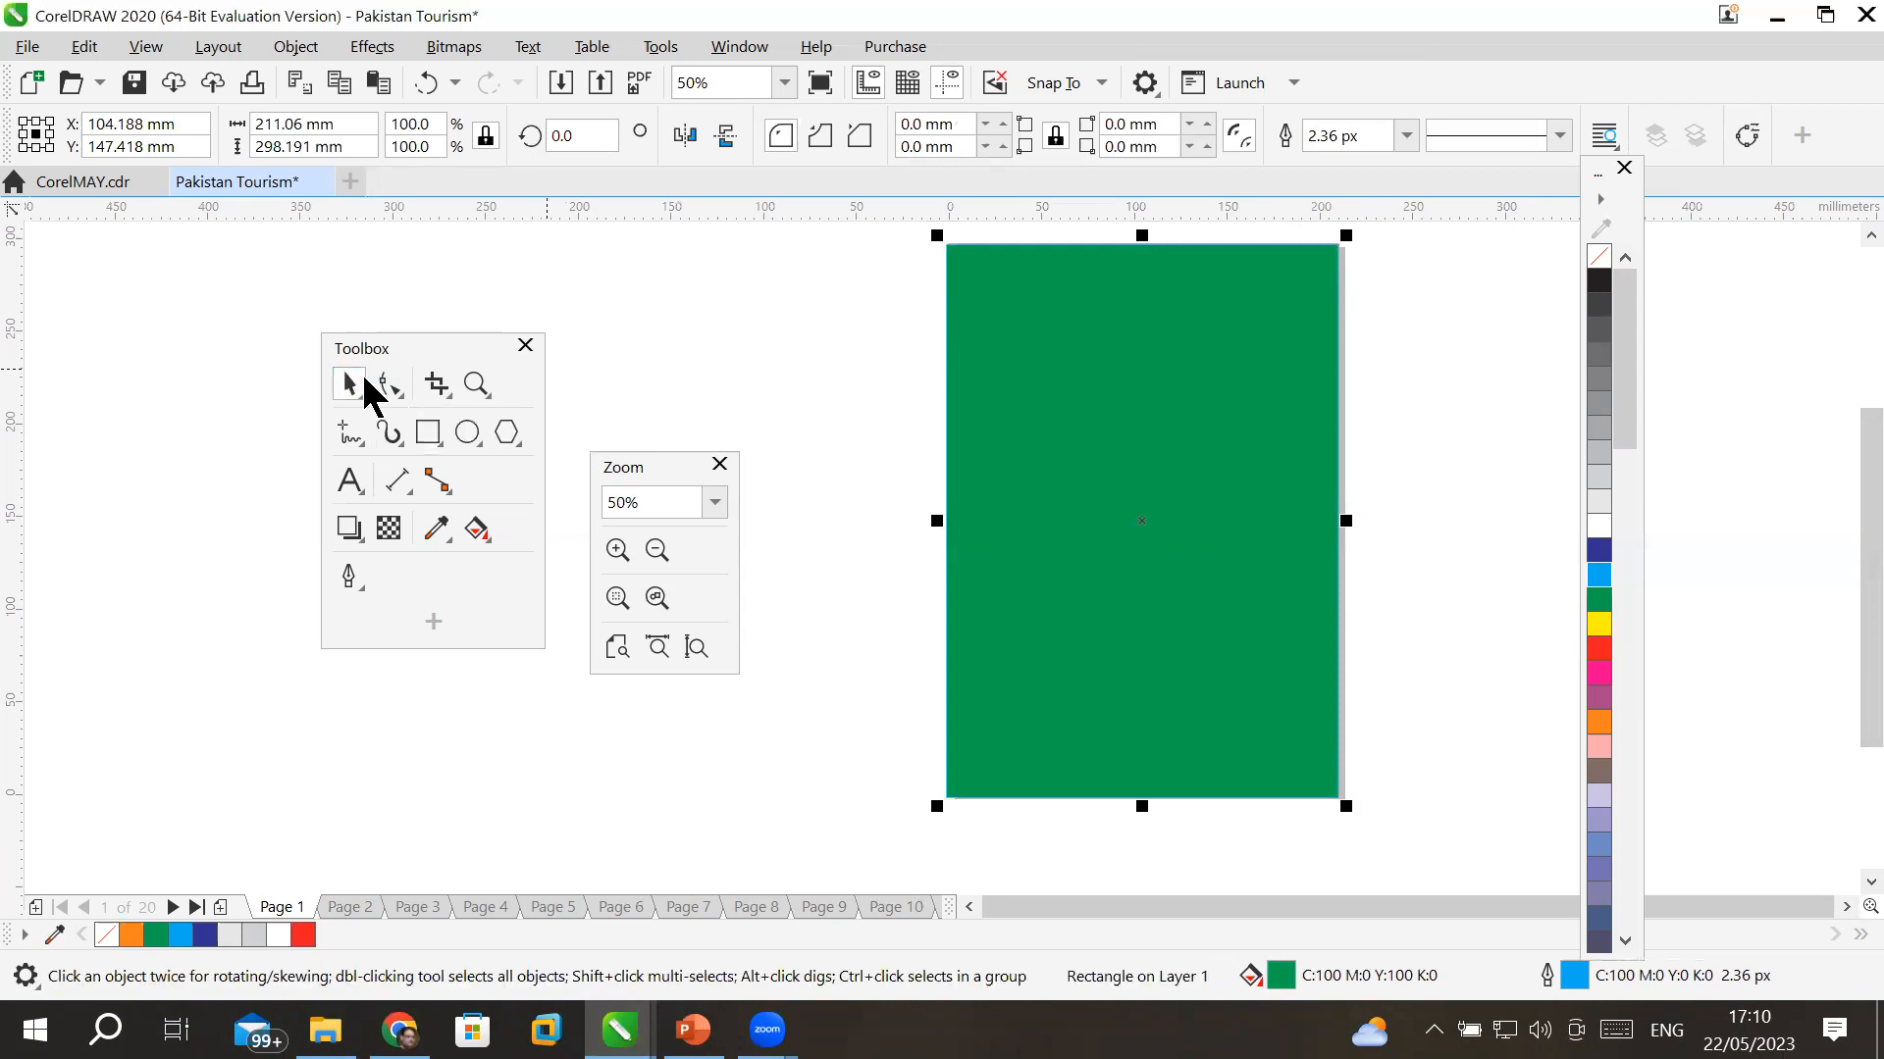
left_click(800, 336)
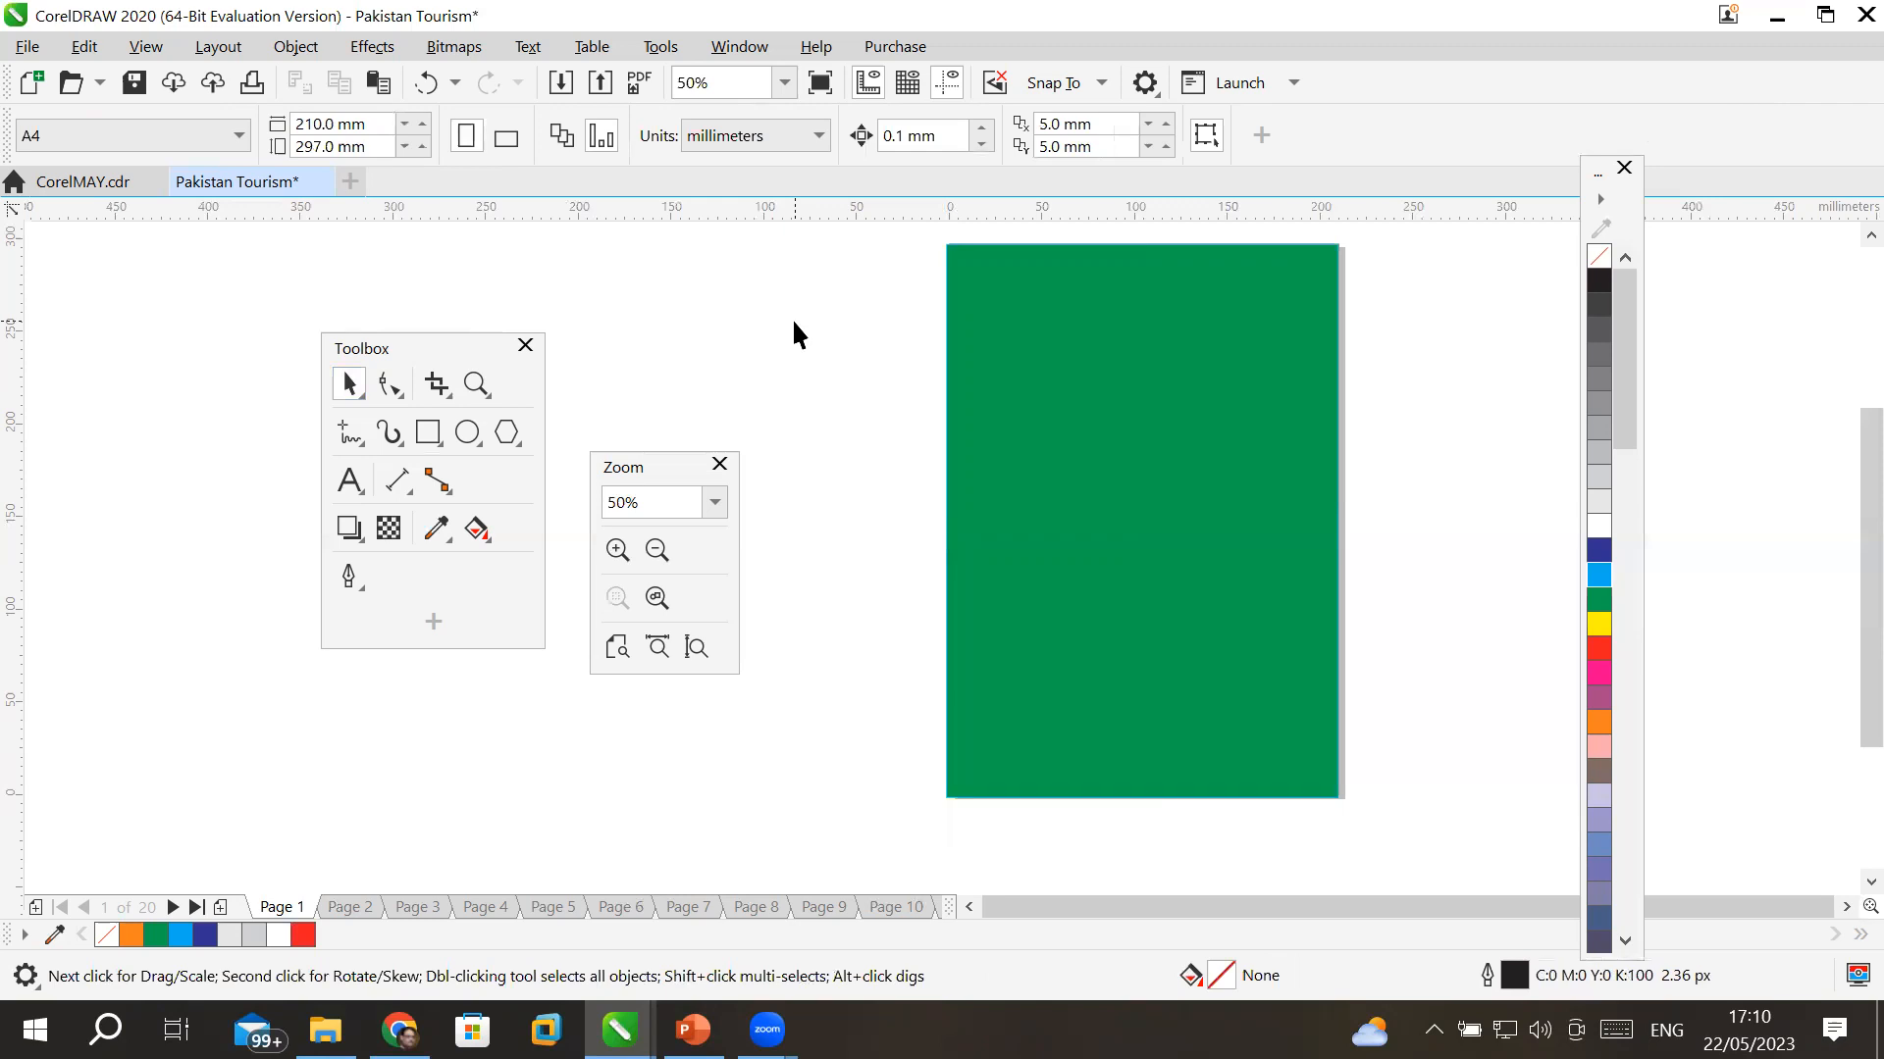
left_click(1052, 326)
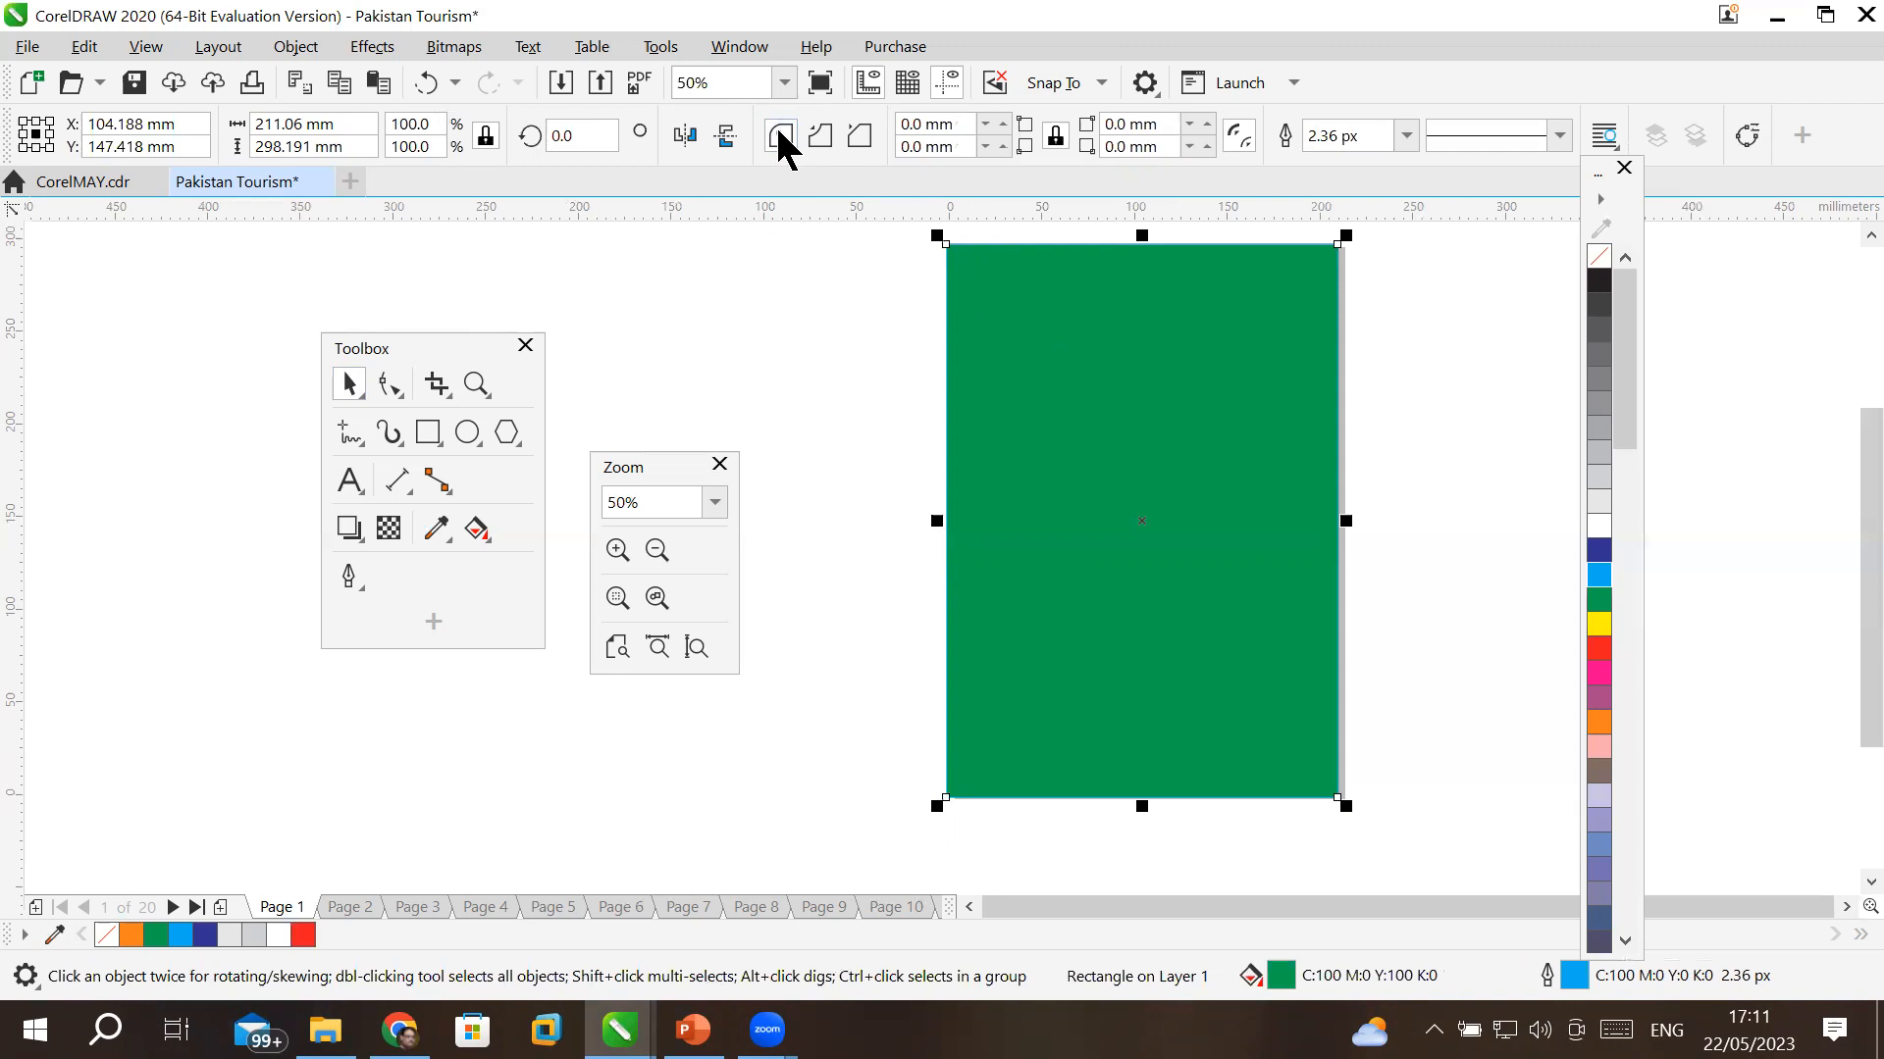
double_click(927, 124)
double_click(944, 146)
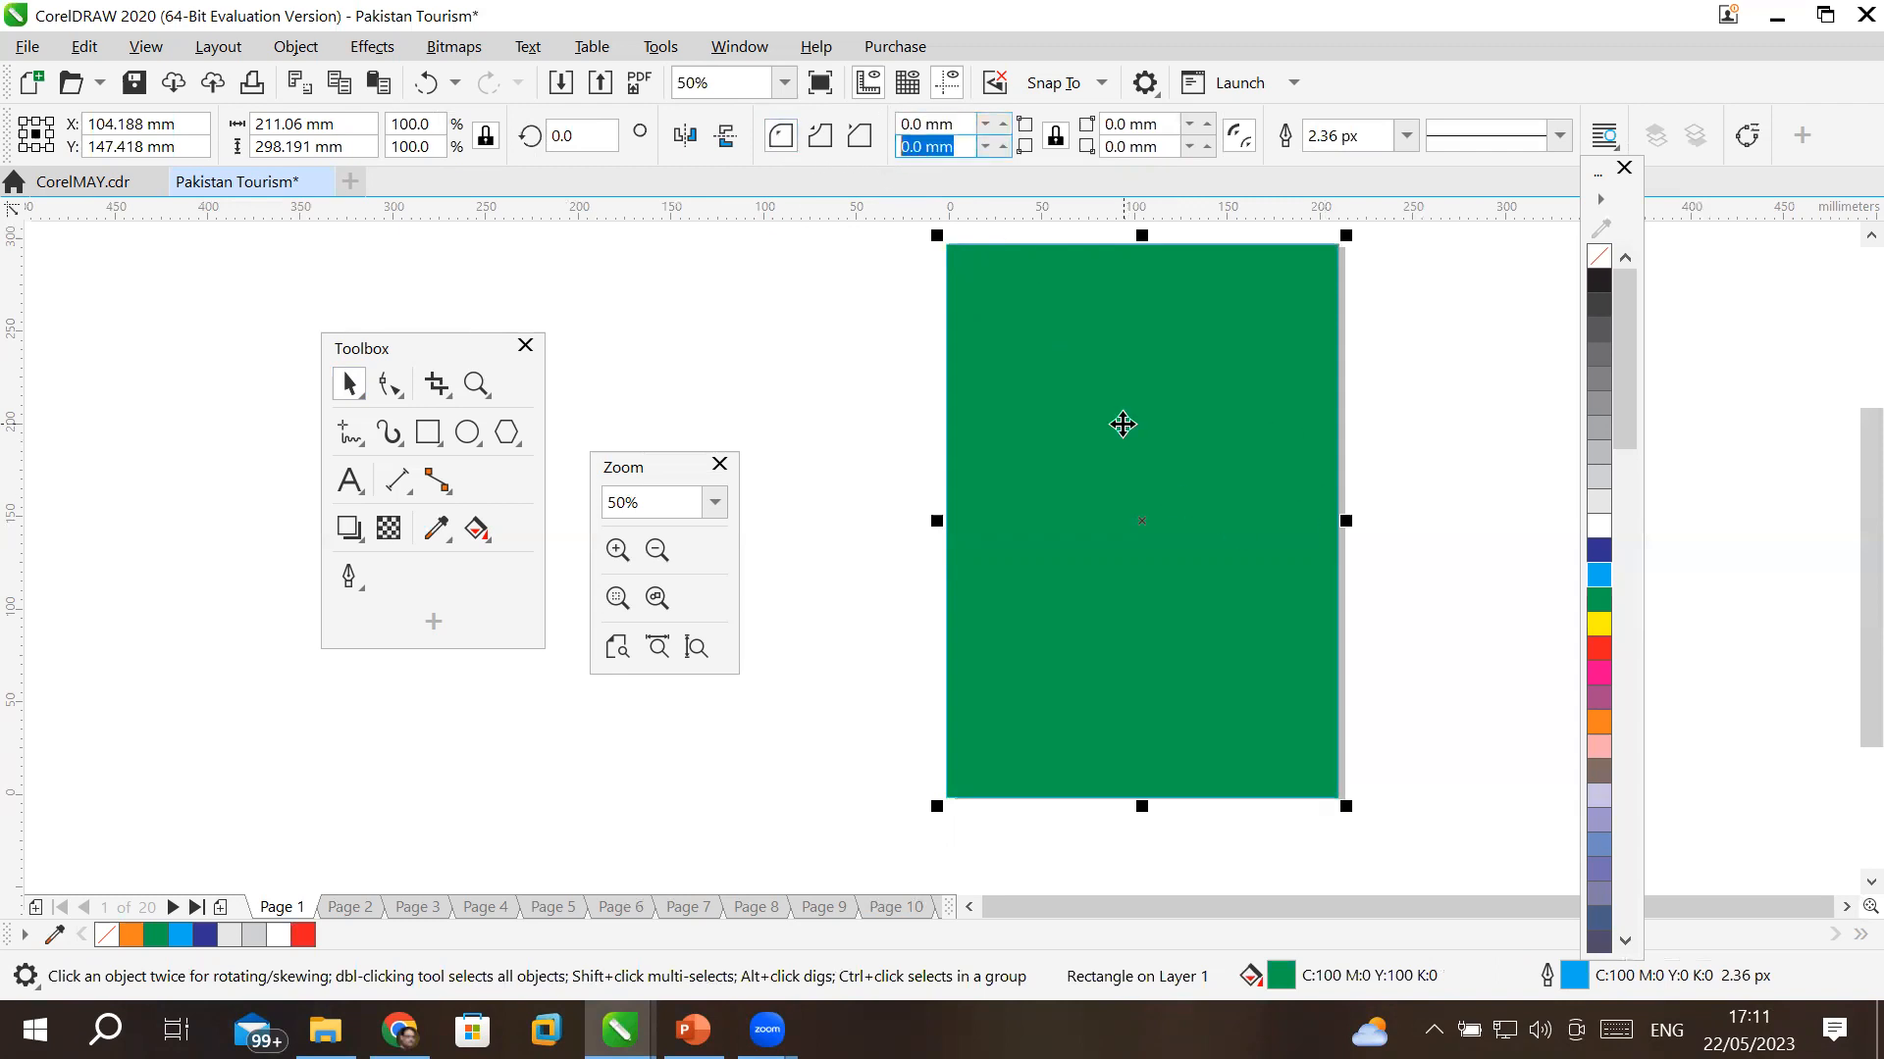
left_click(1600, 724)
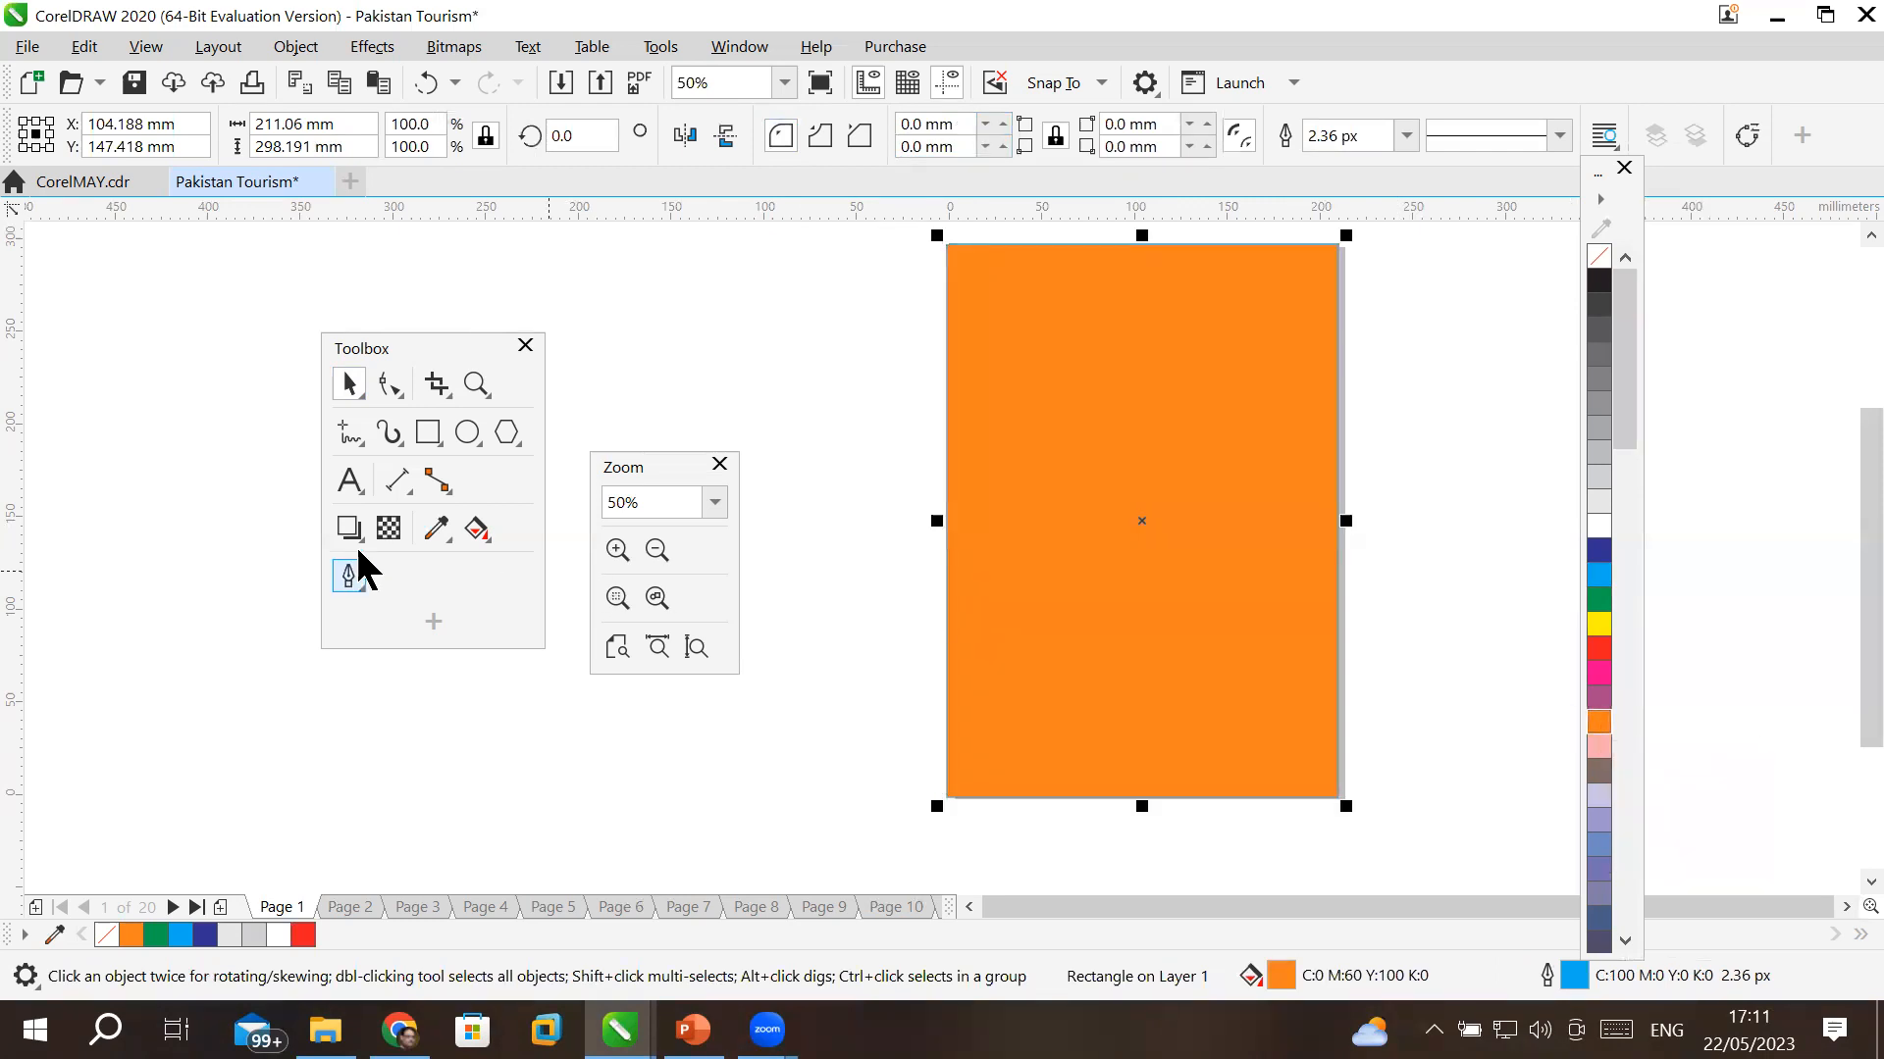
- Draw an unfilled square of about 48 mm in the empty area beside the page, removing the trial rectangle drawn on the page
left_click(428, 433)
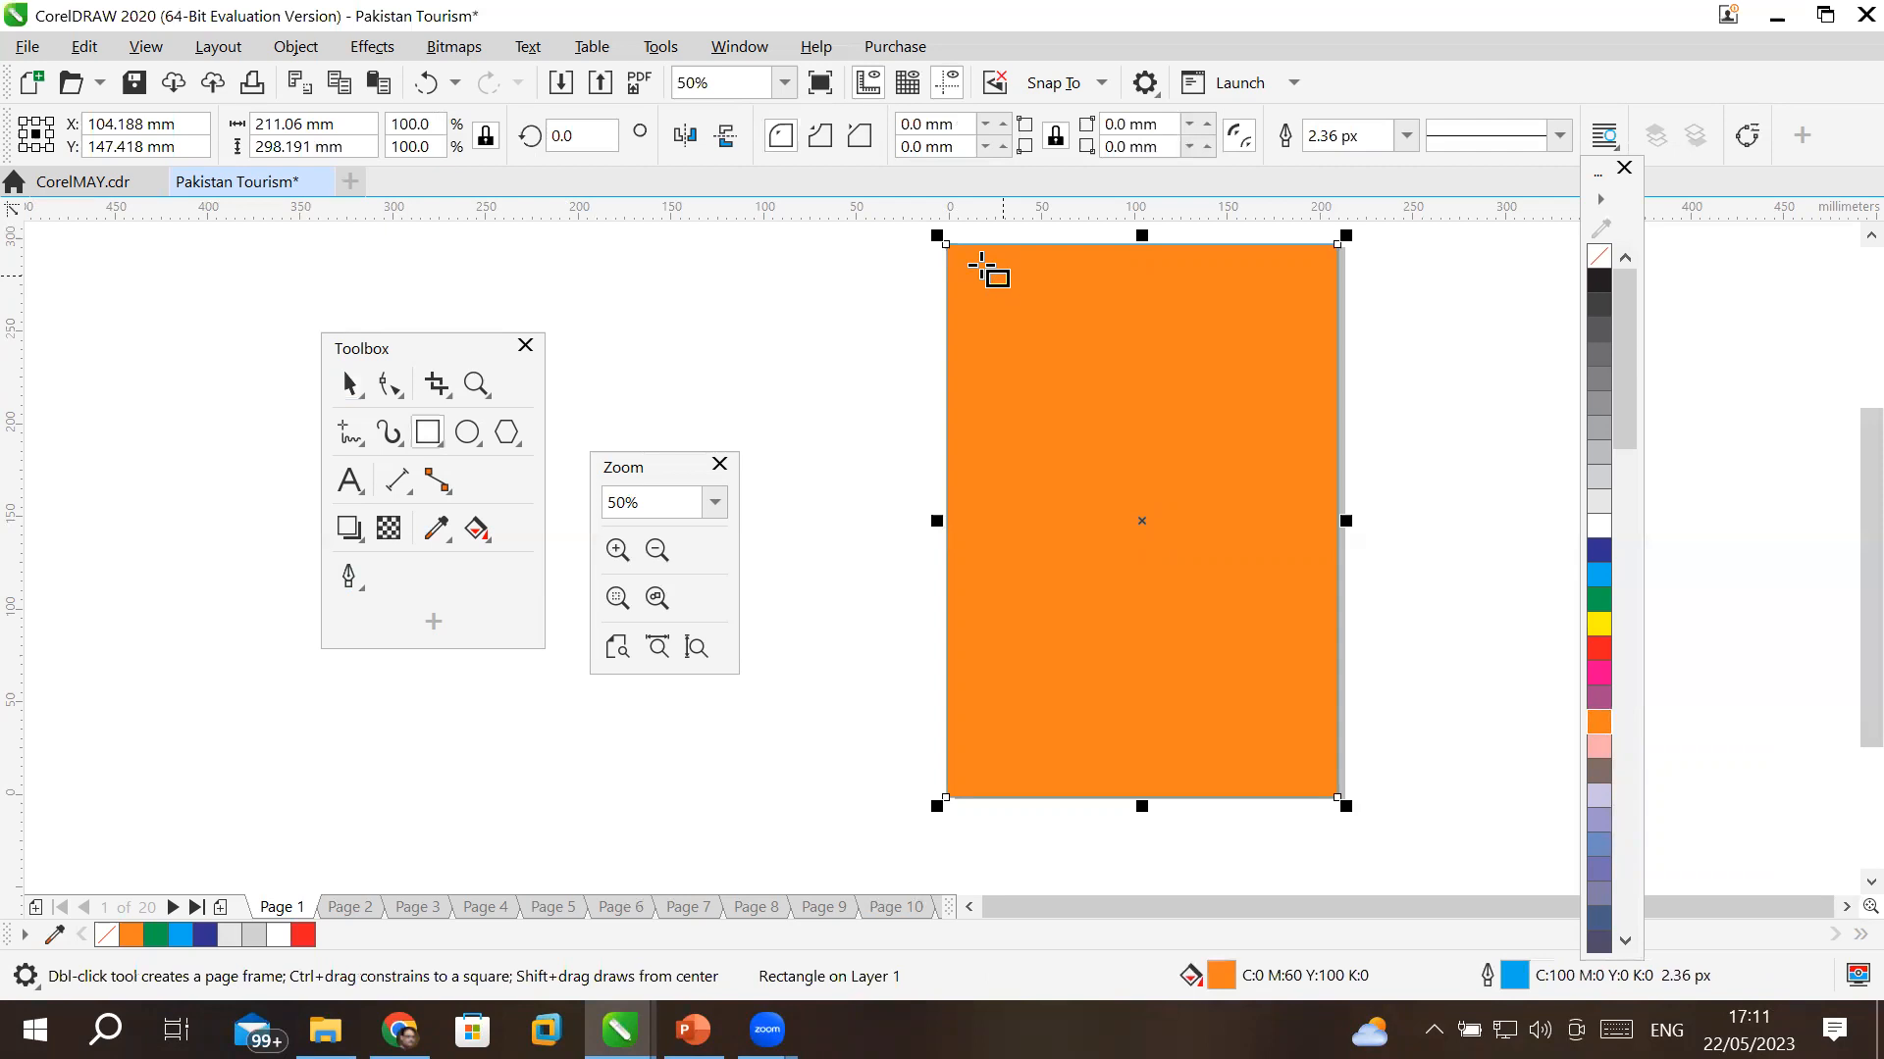
left_click_drag(964, 260, 1162, 410)
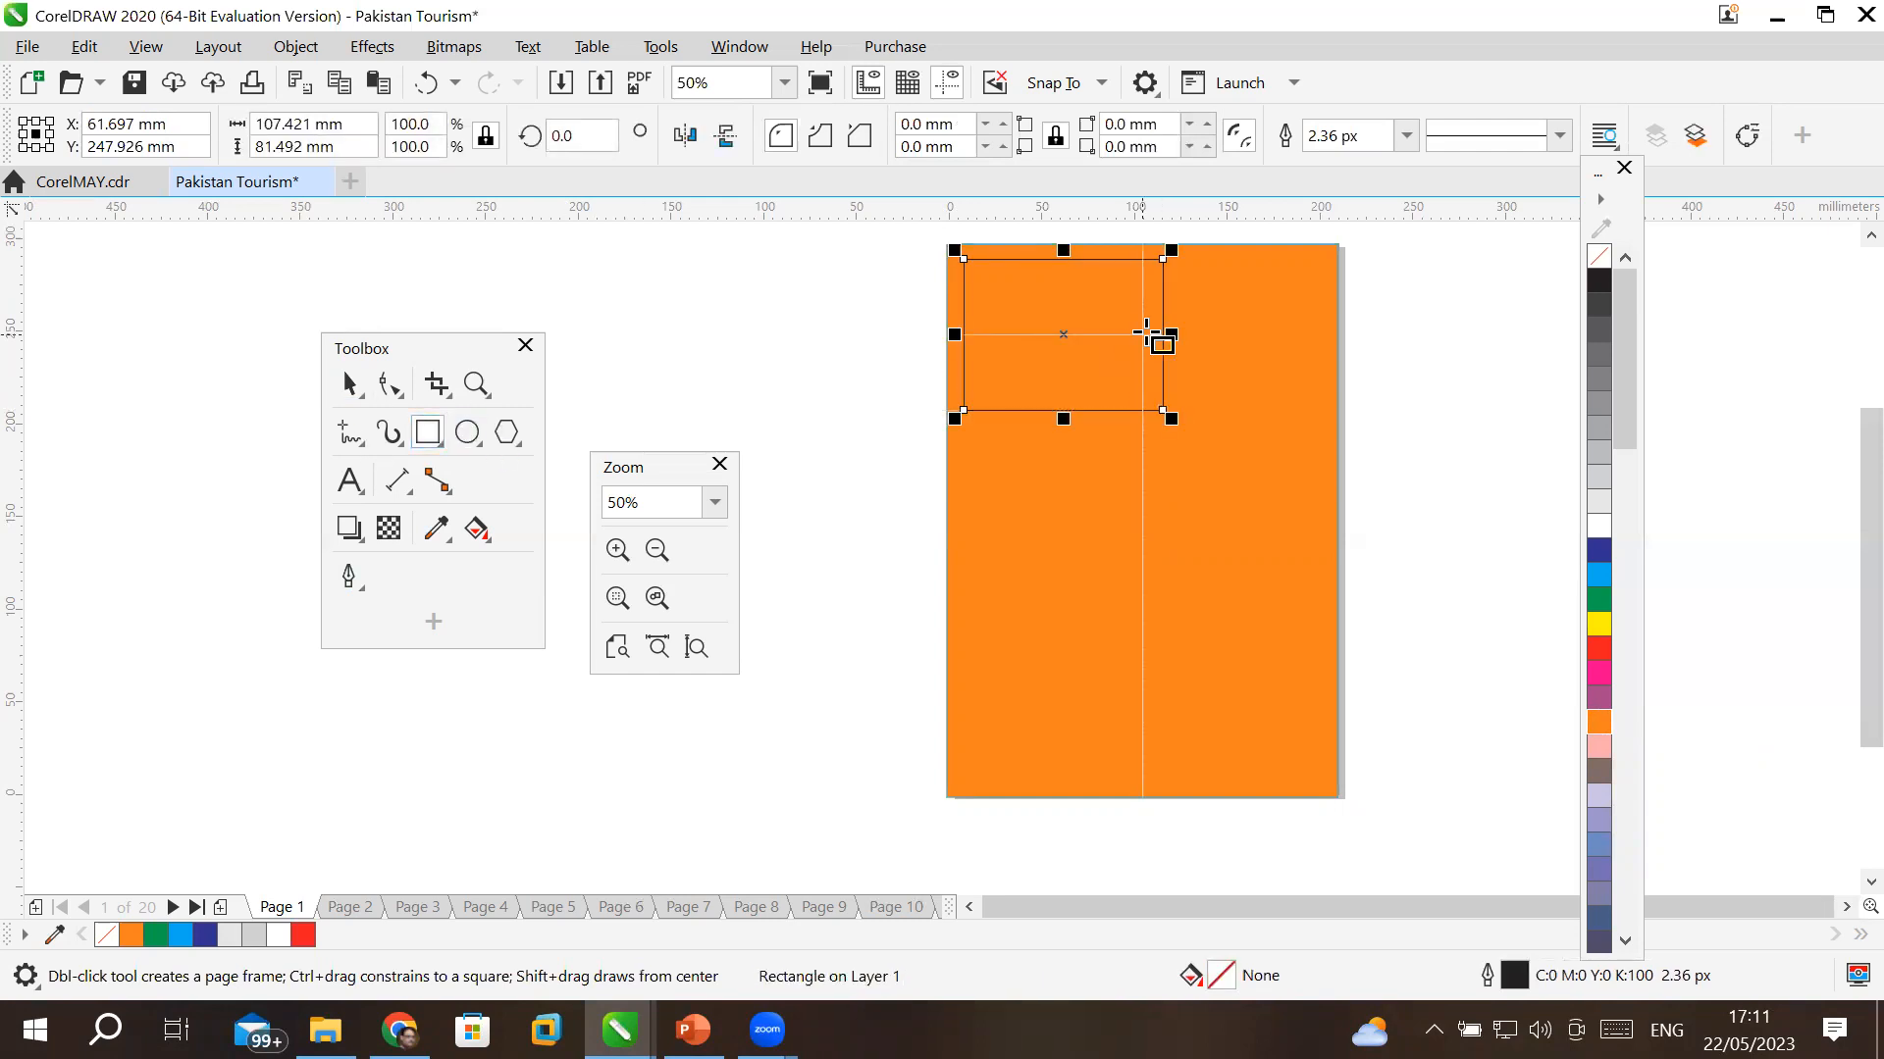
key("Delete")
left_click_drag(603, 277, 692, 336)
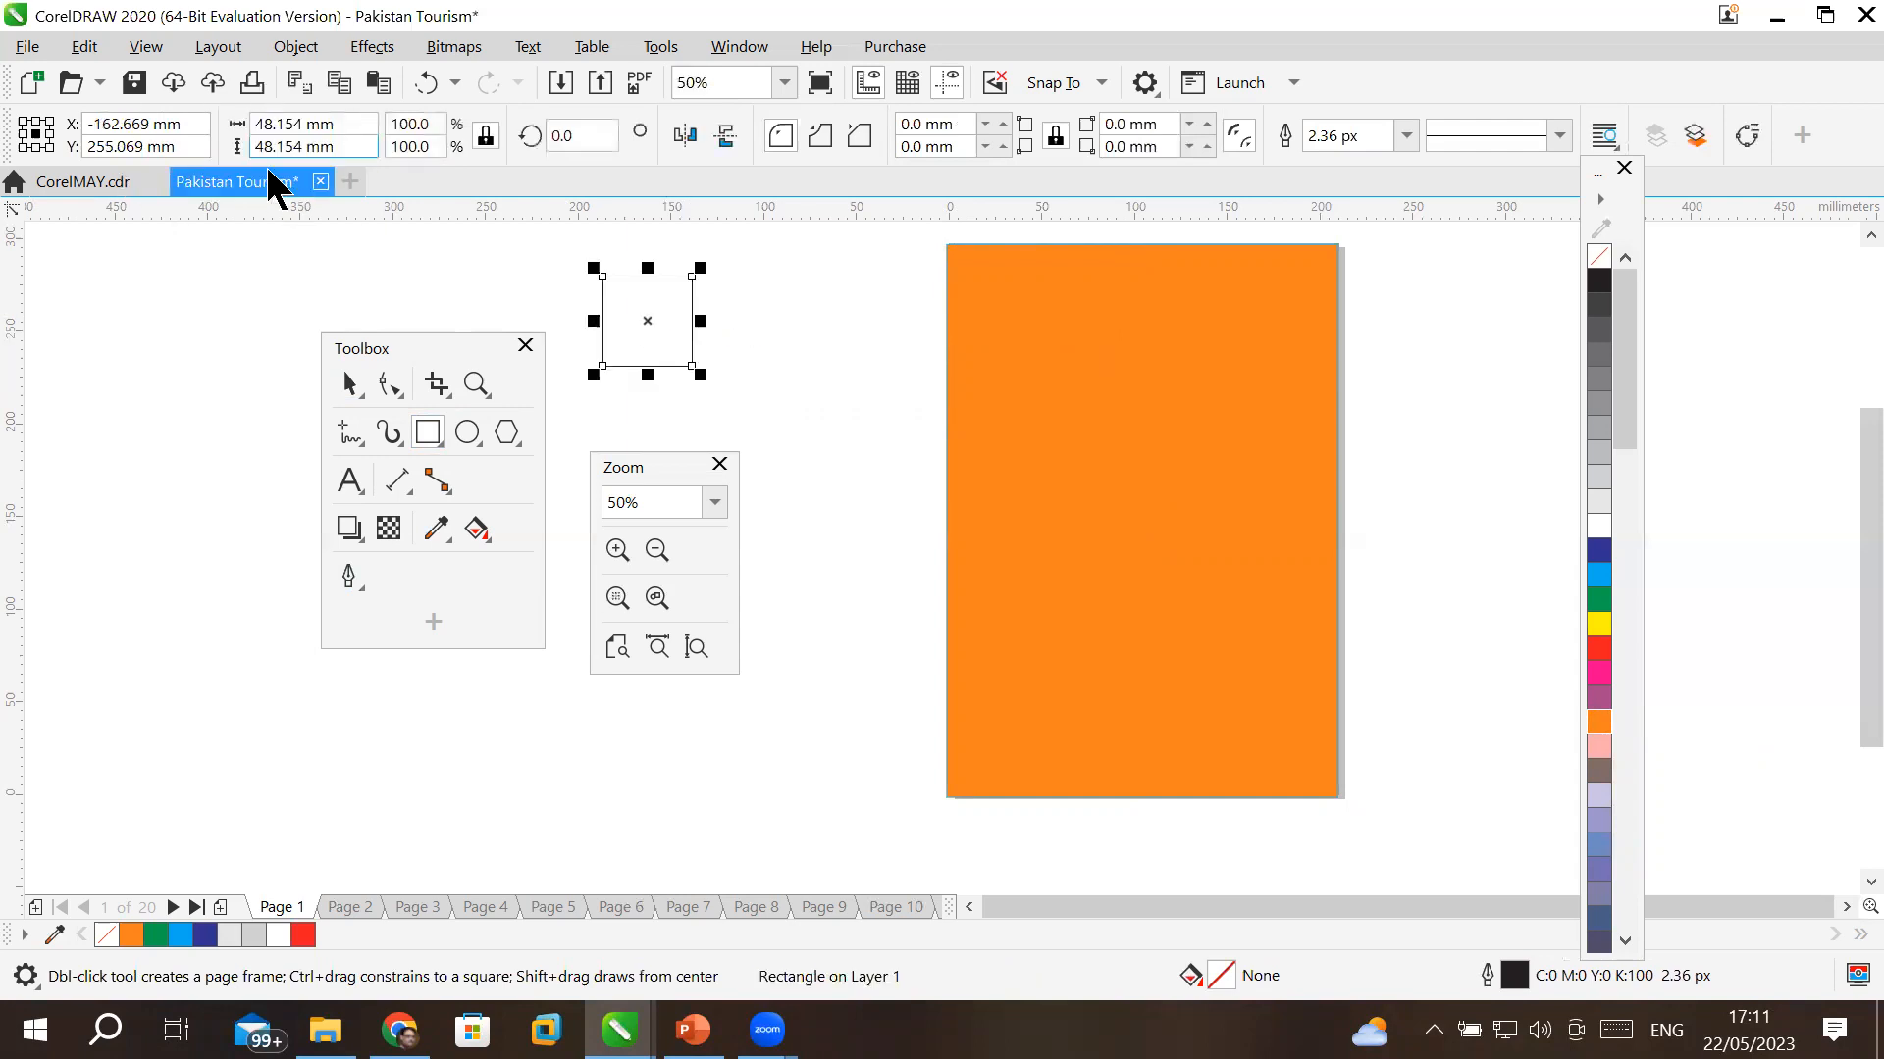
left_click(345, 126)
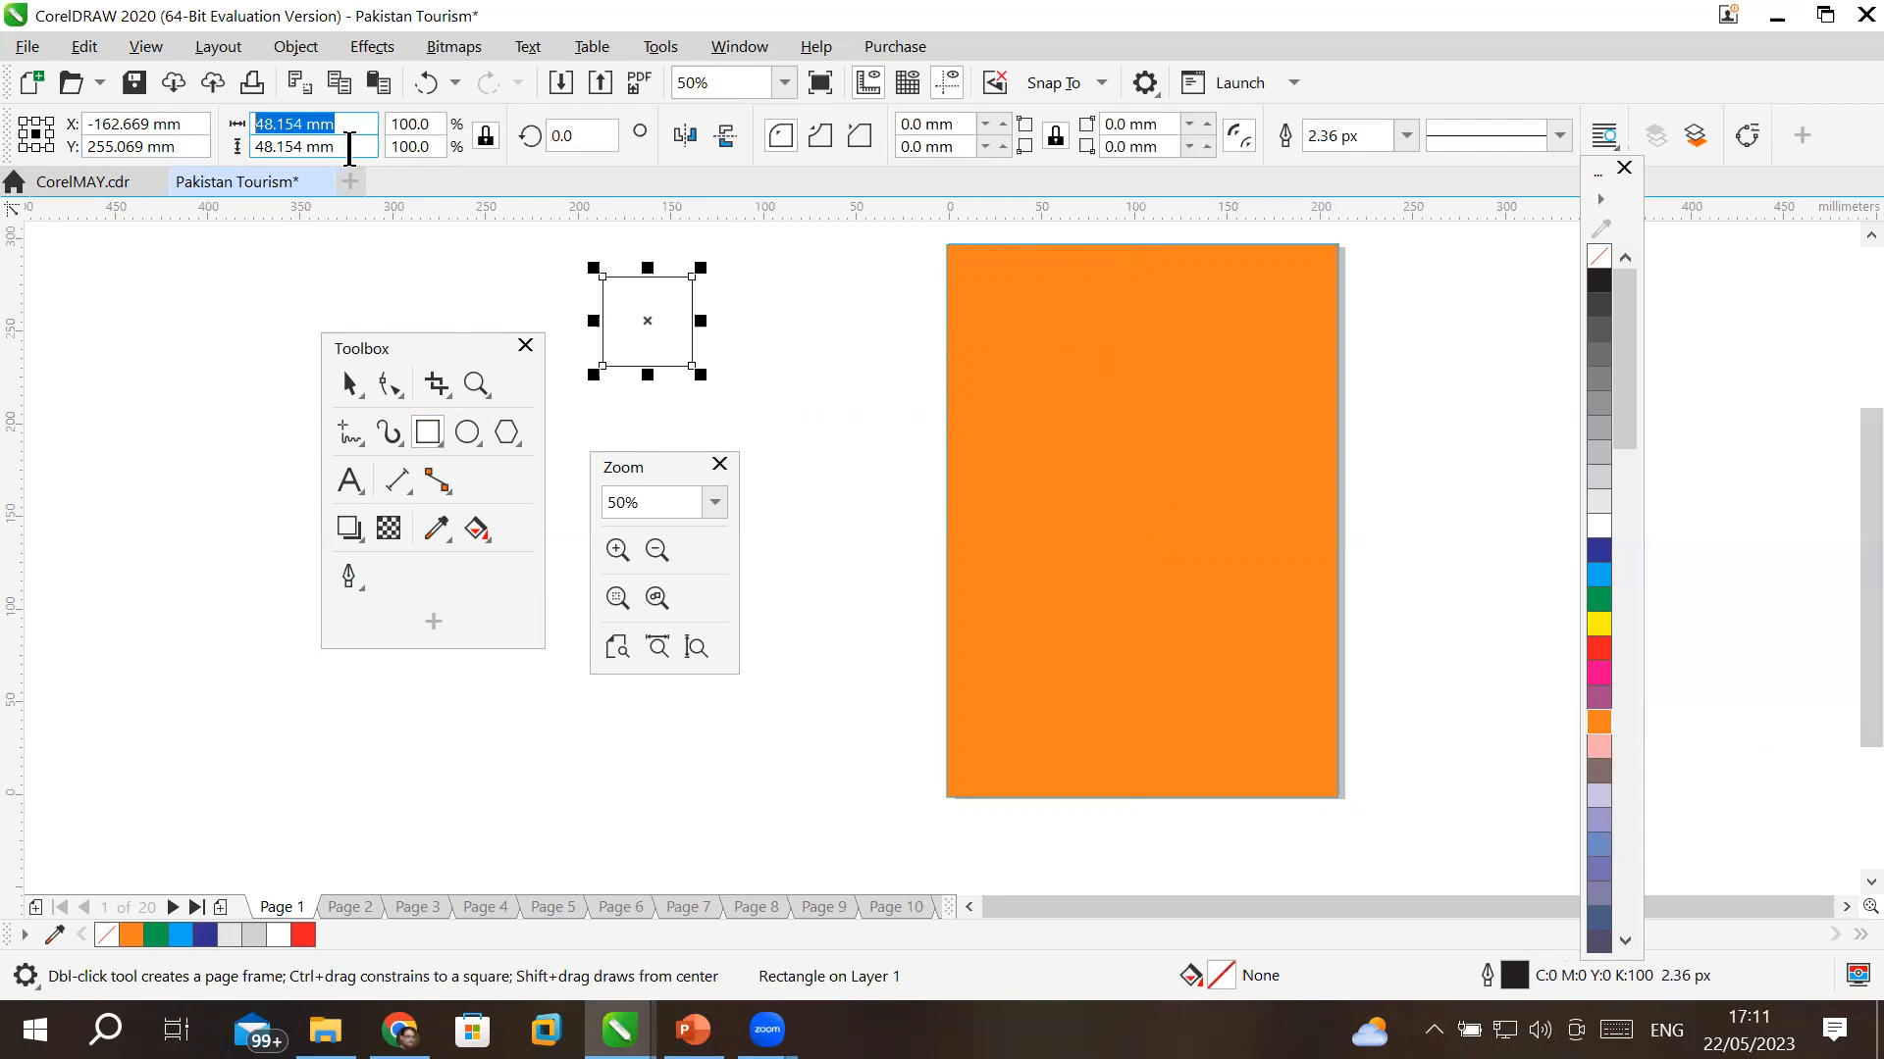
key("Tab")
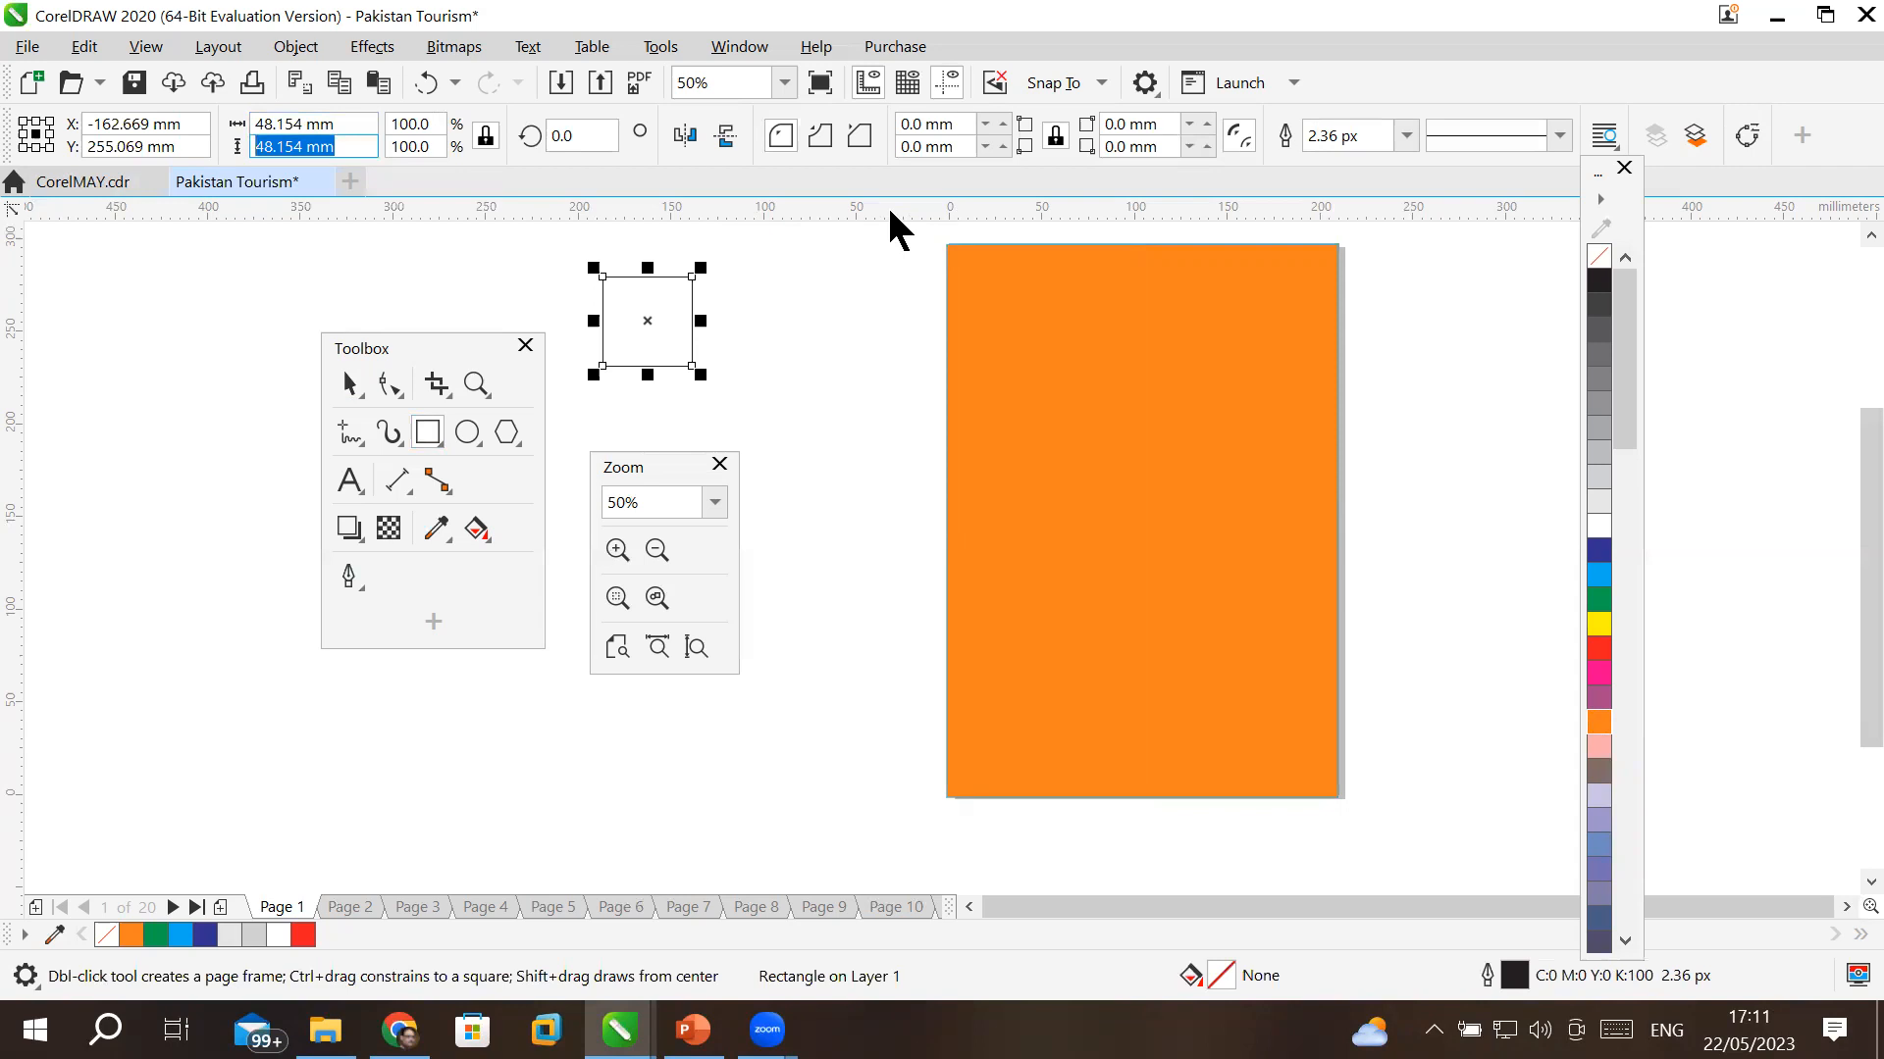
left_click(344, 128)
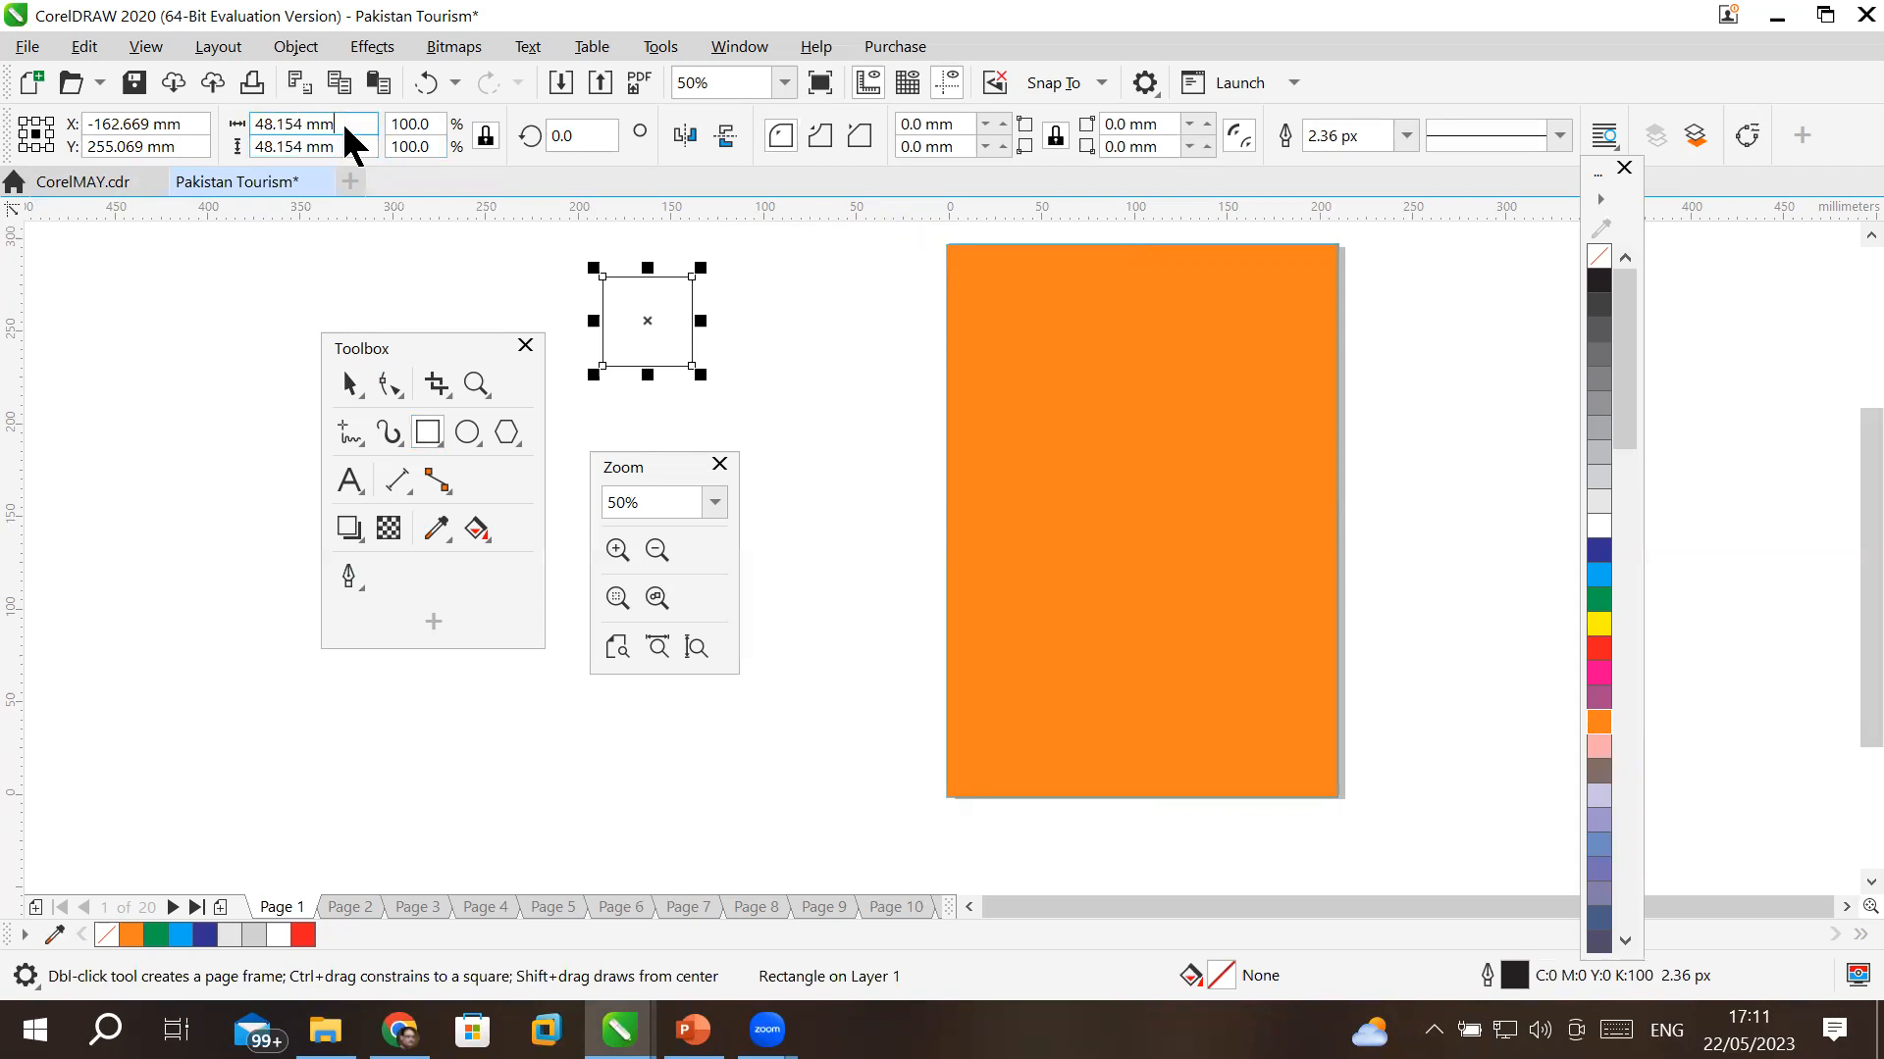
right_click(345, 132)
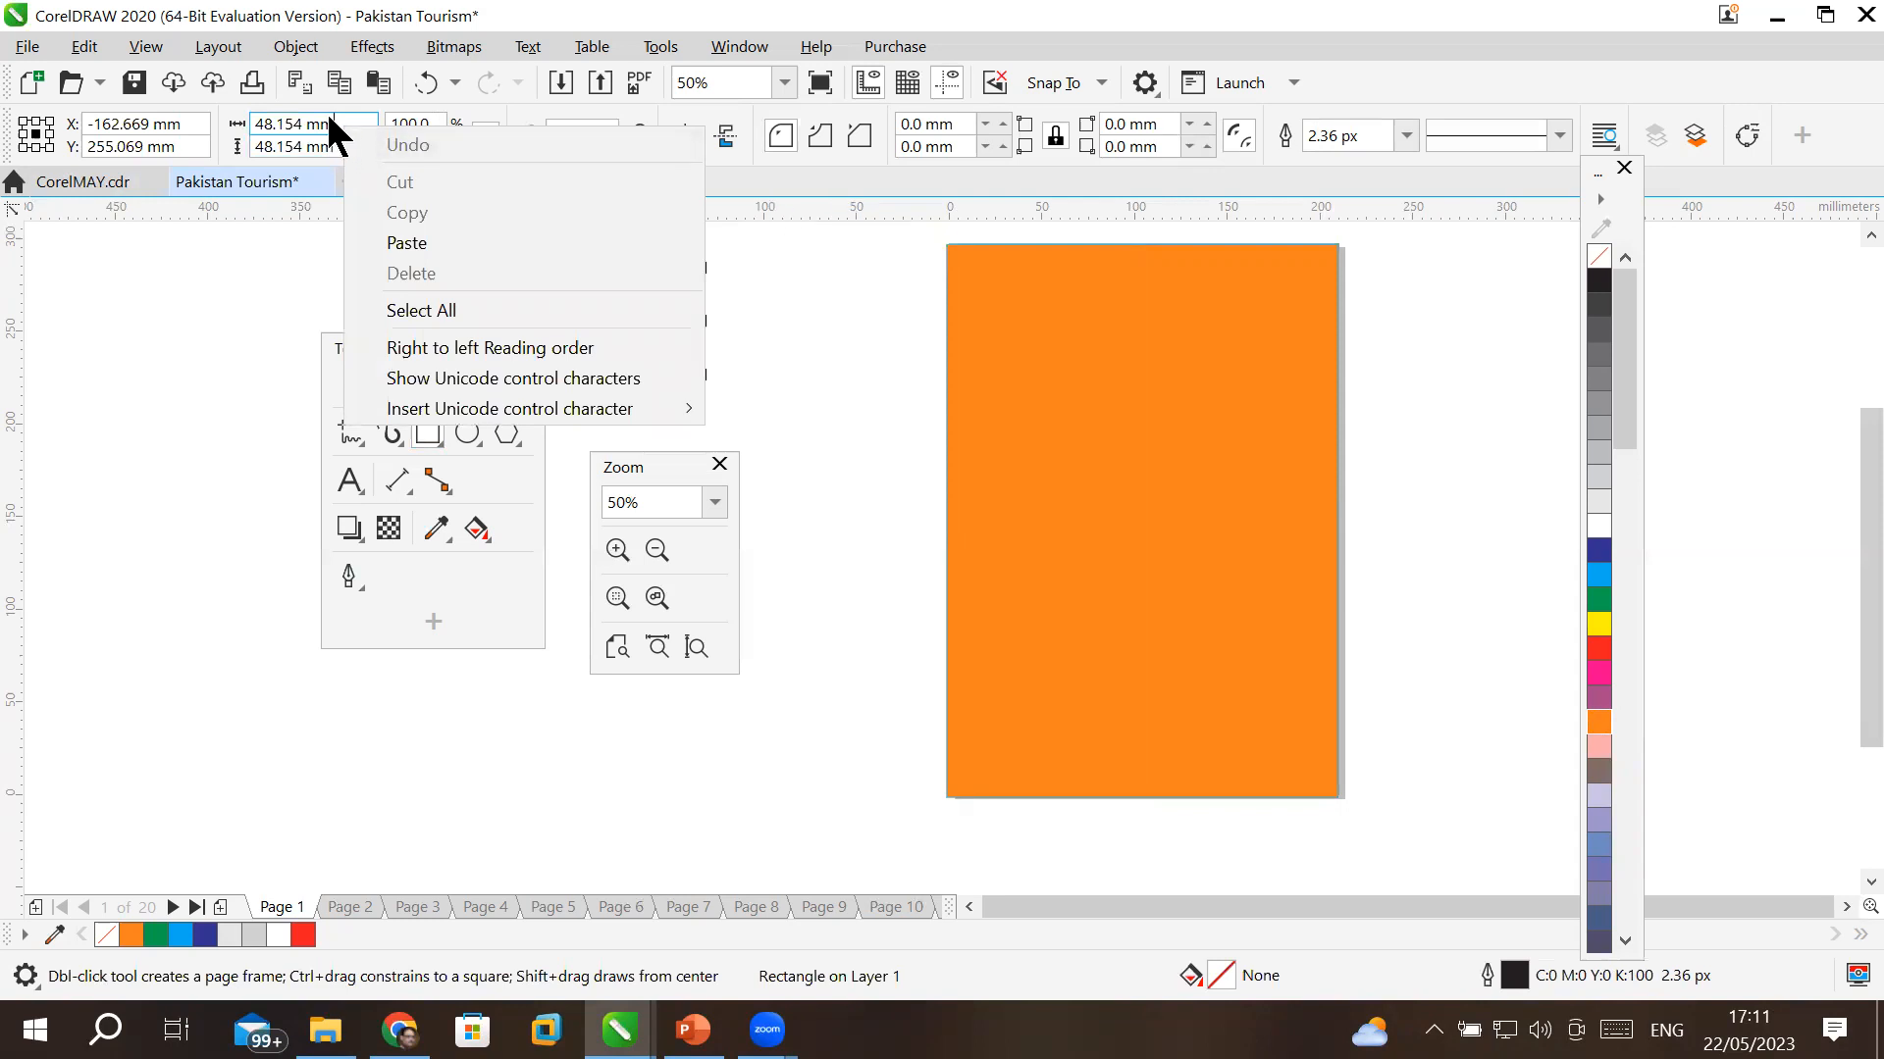
key("Escape")
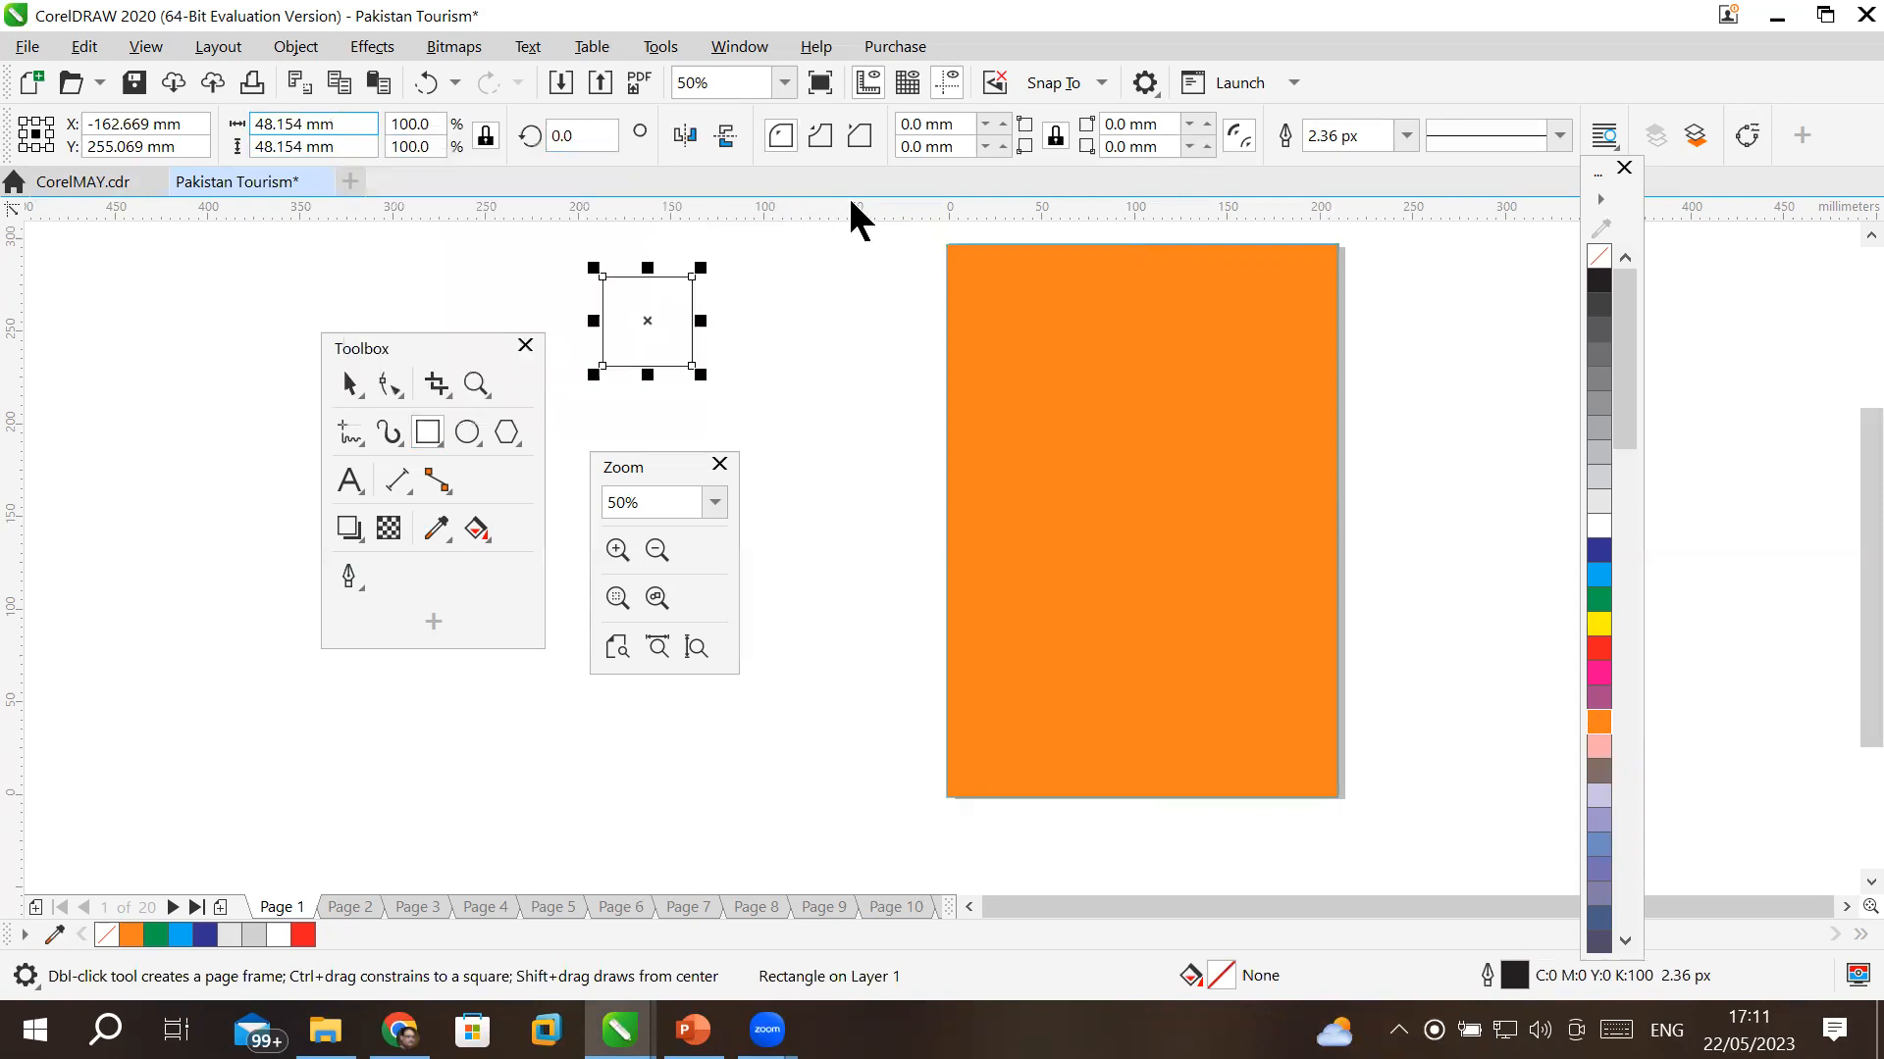
- Set the document's horizontal and vertical ruler units to inches
right_click(852, 205)
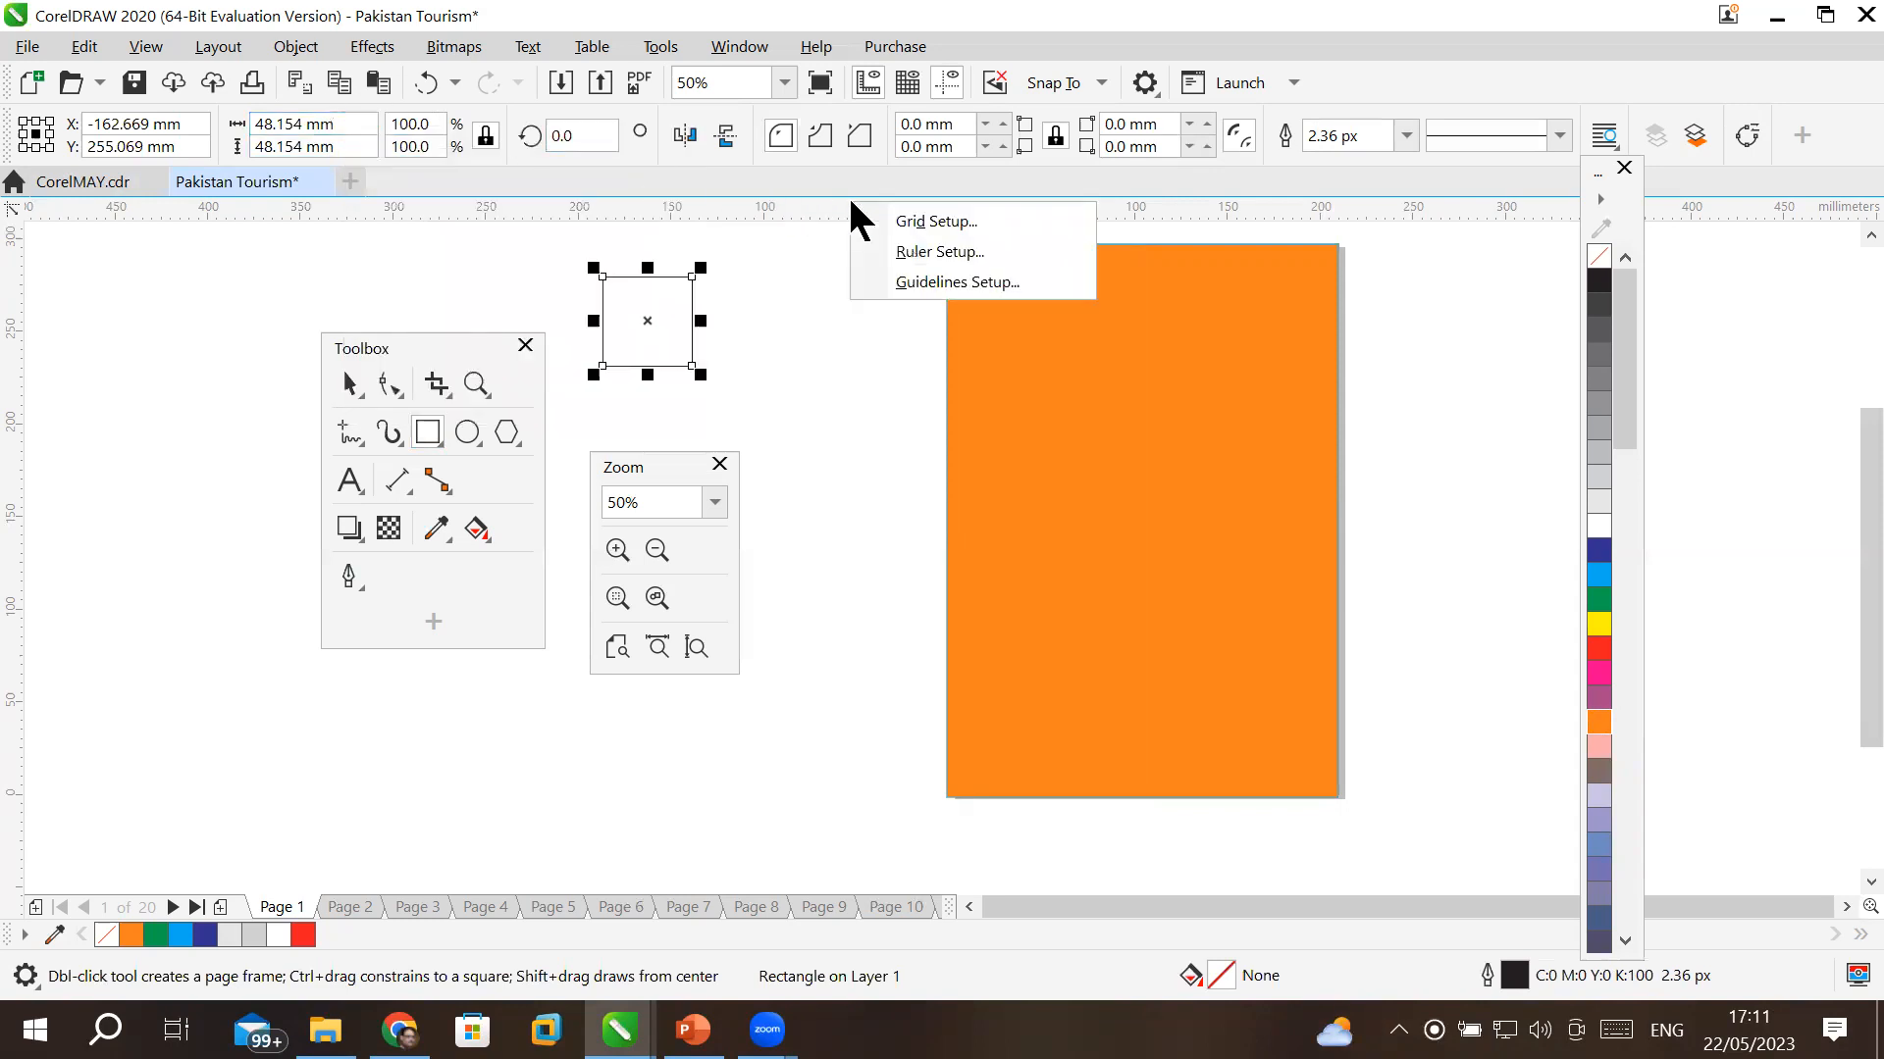
left_click(990, 252)
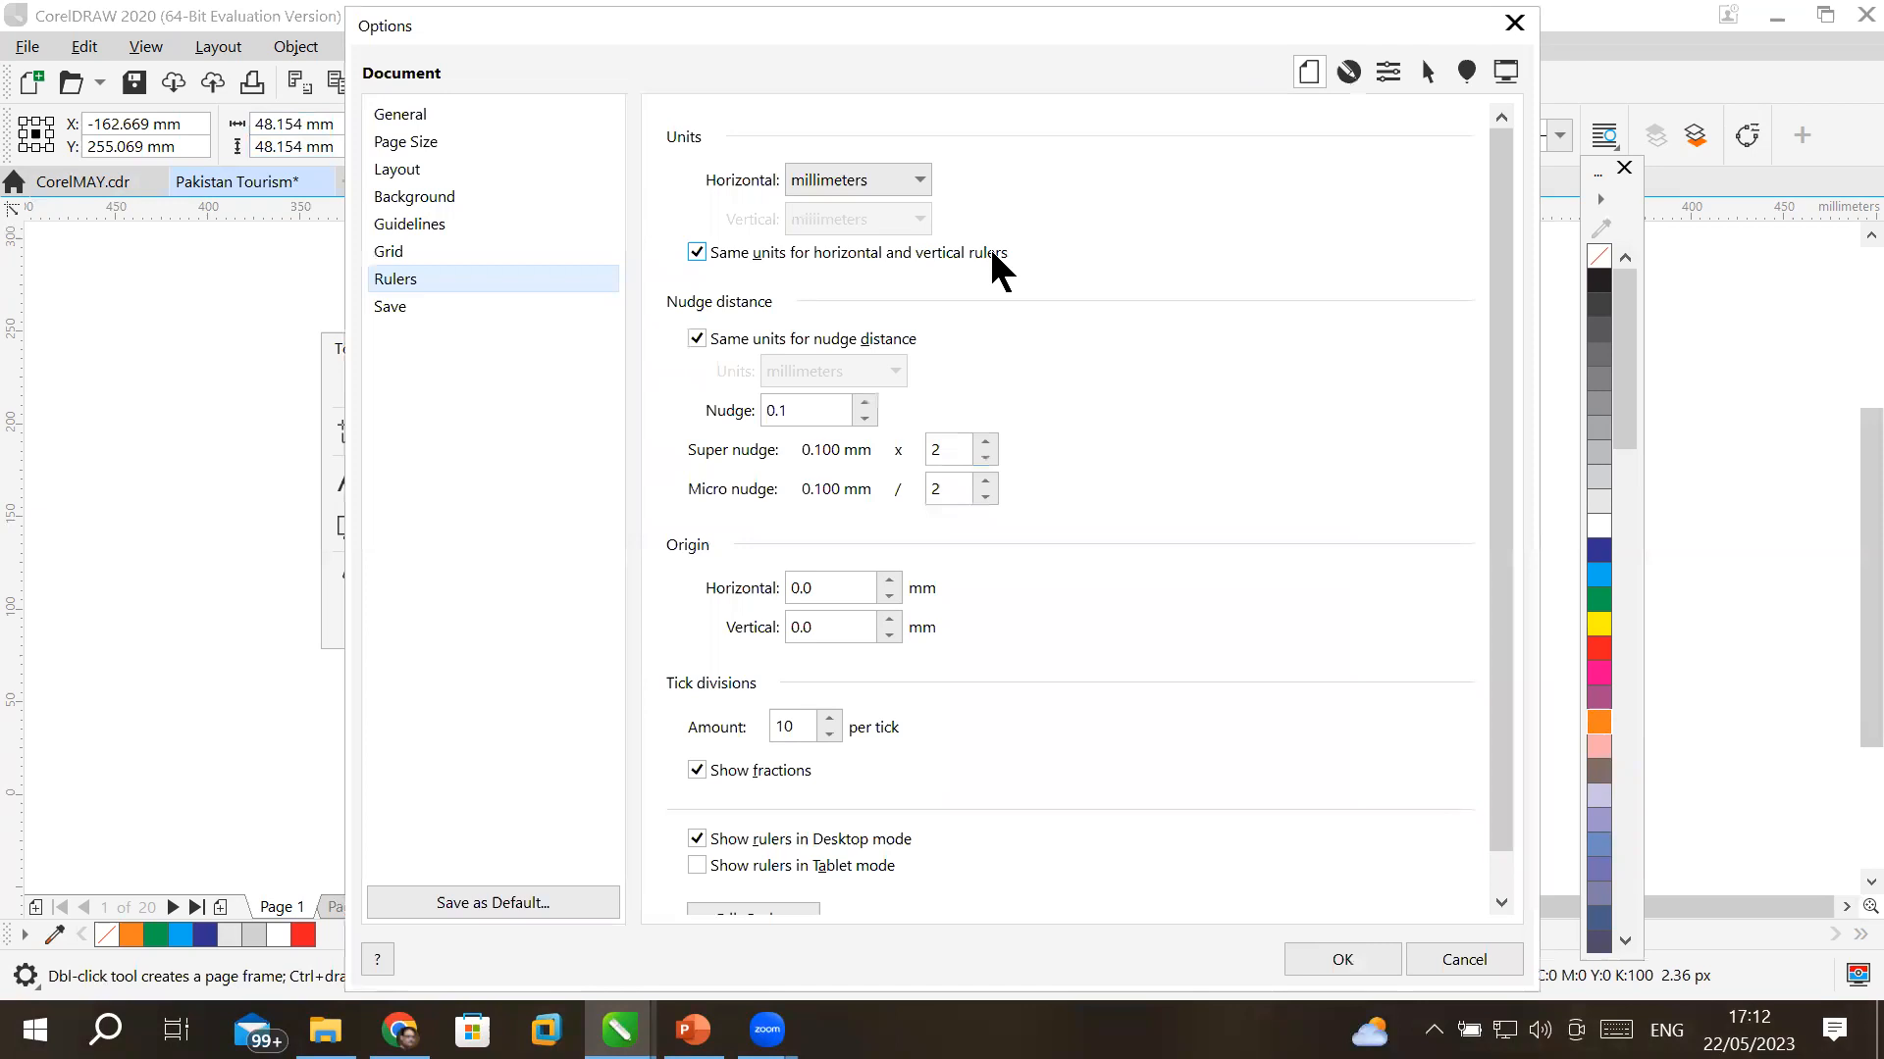
left_click(907, 186)
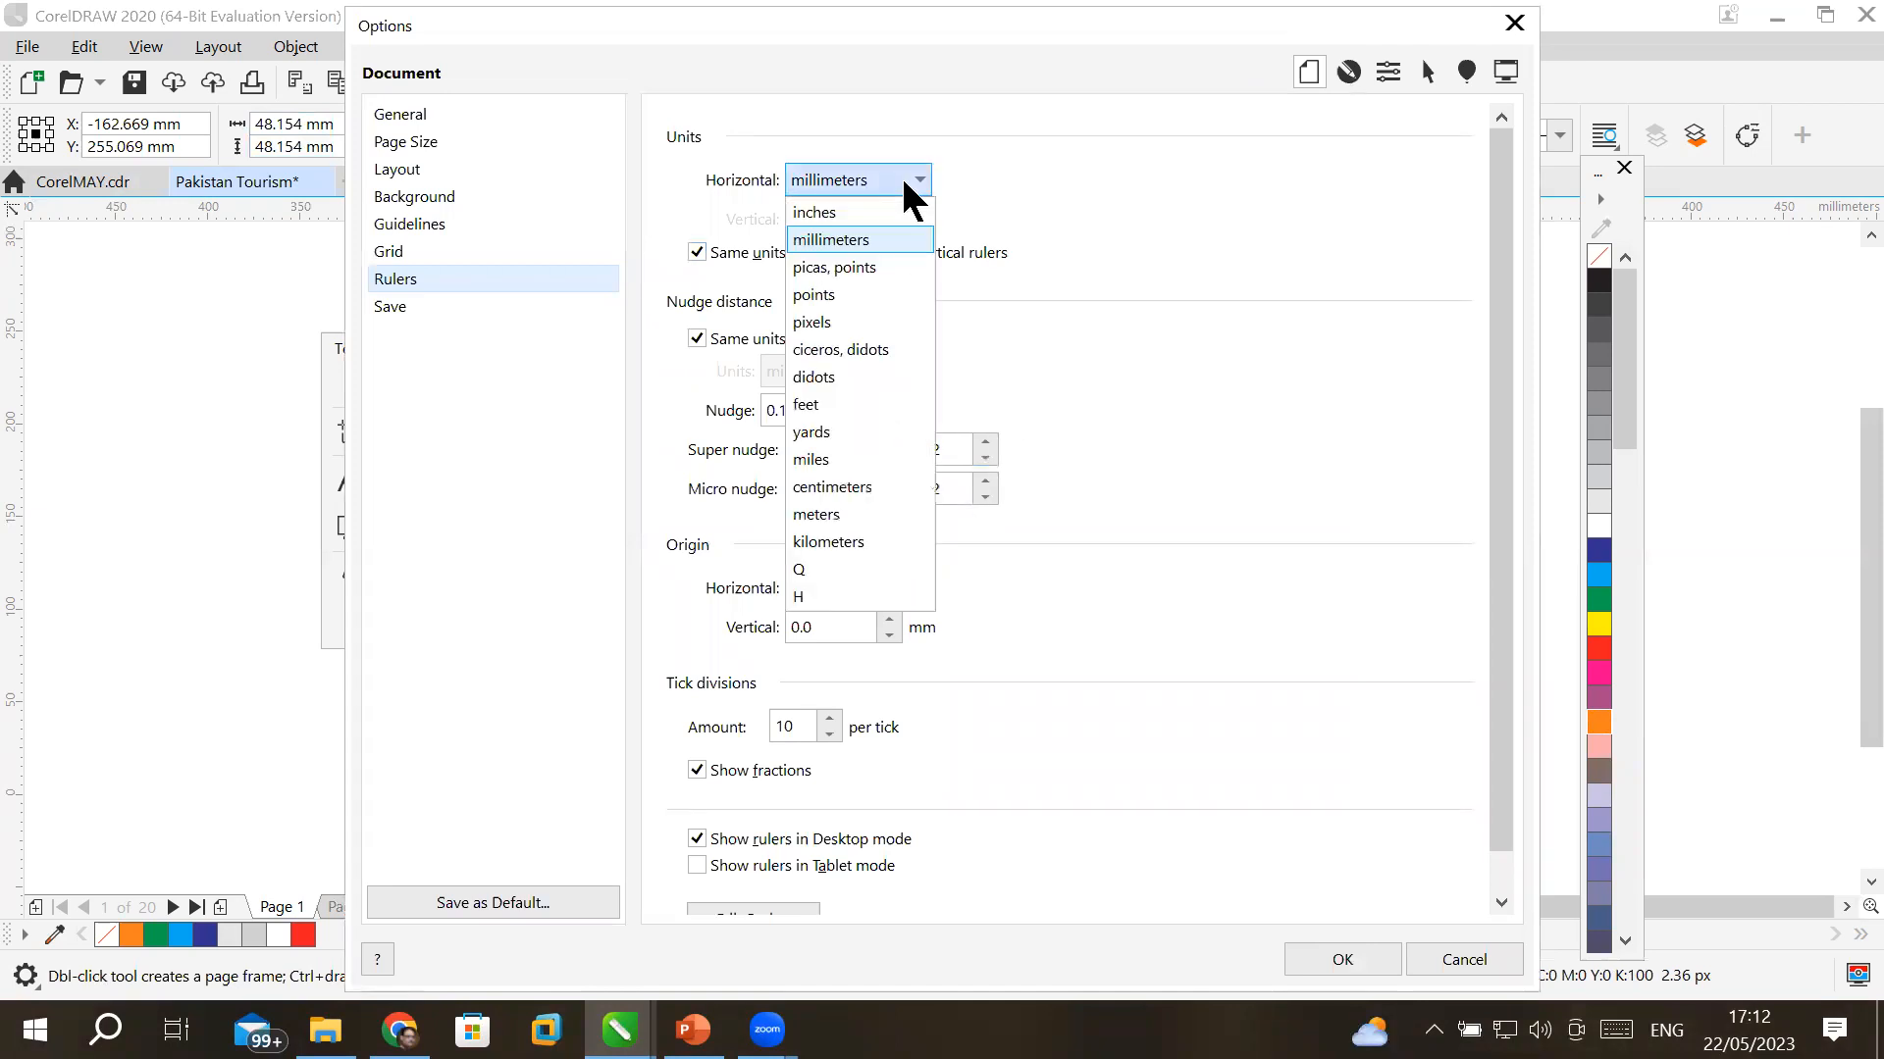
left_click(870, 214)
left_click(1365, 959)
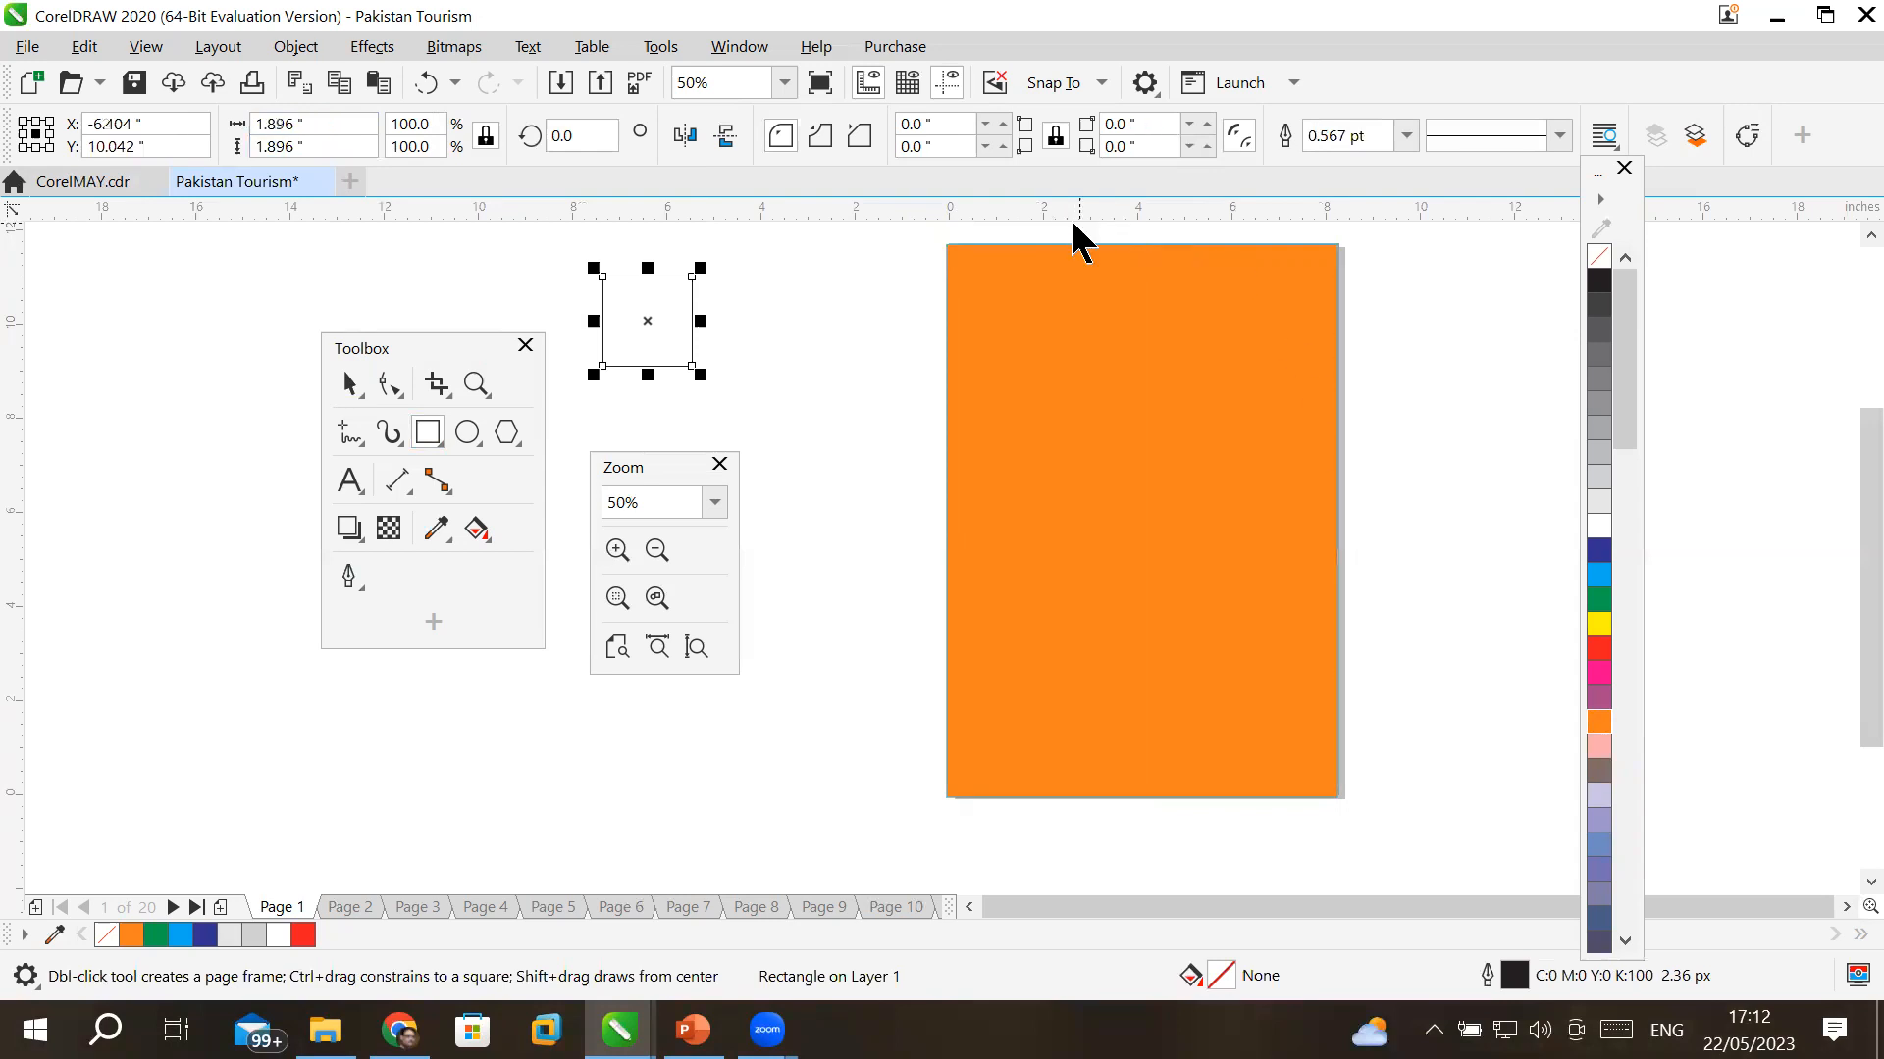
- Examine the square's width and height in inches and the display options for rulers and guidelines
left_click_drag(308, 125, 148, 130)
left_click_drag(328, 147, 202, 147)
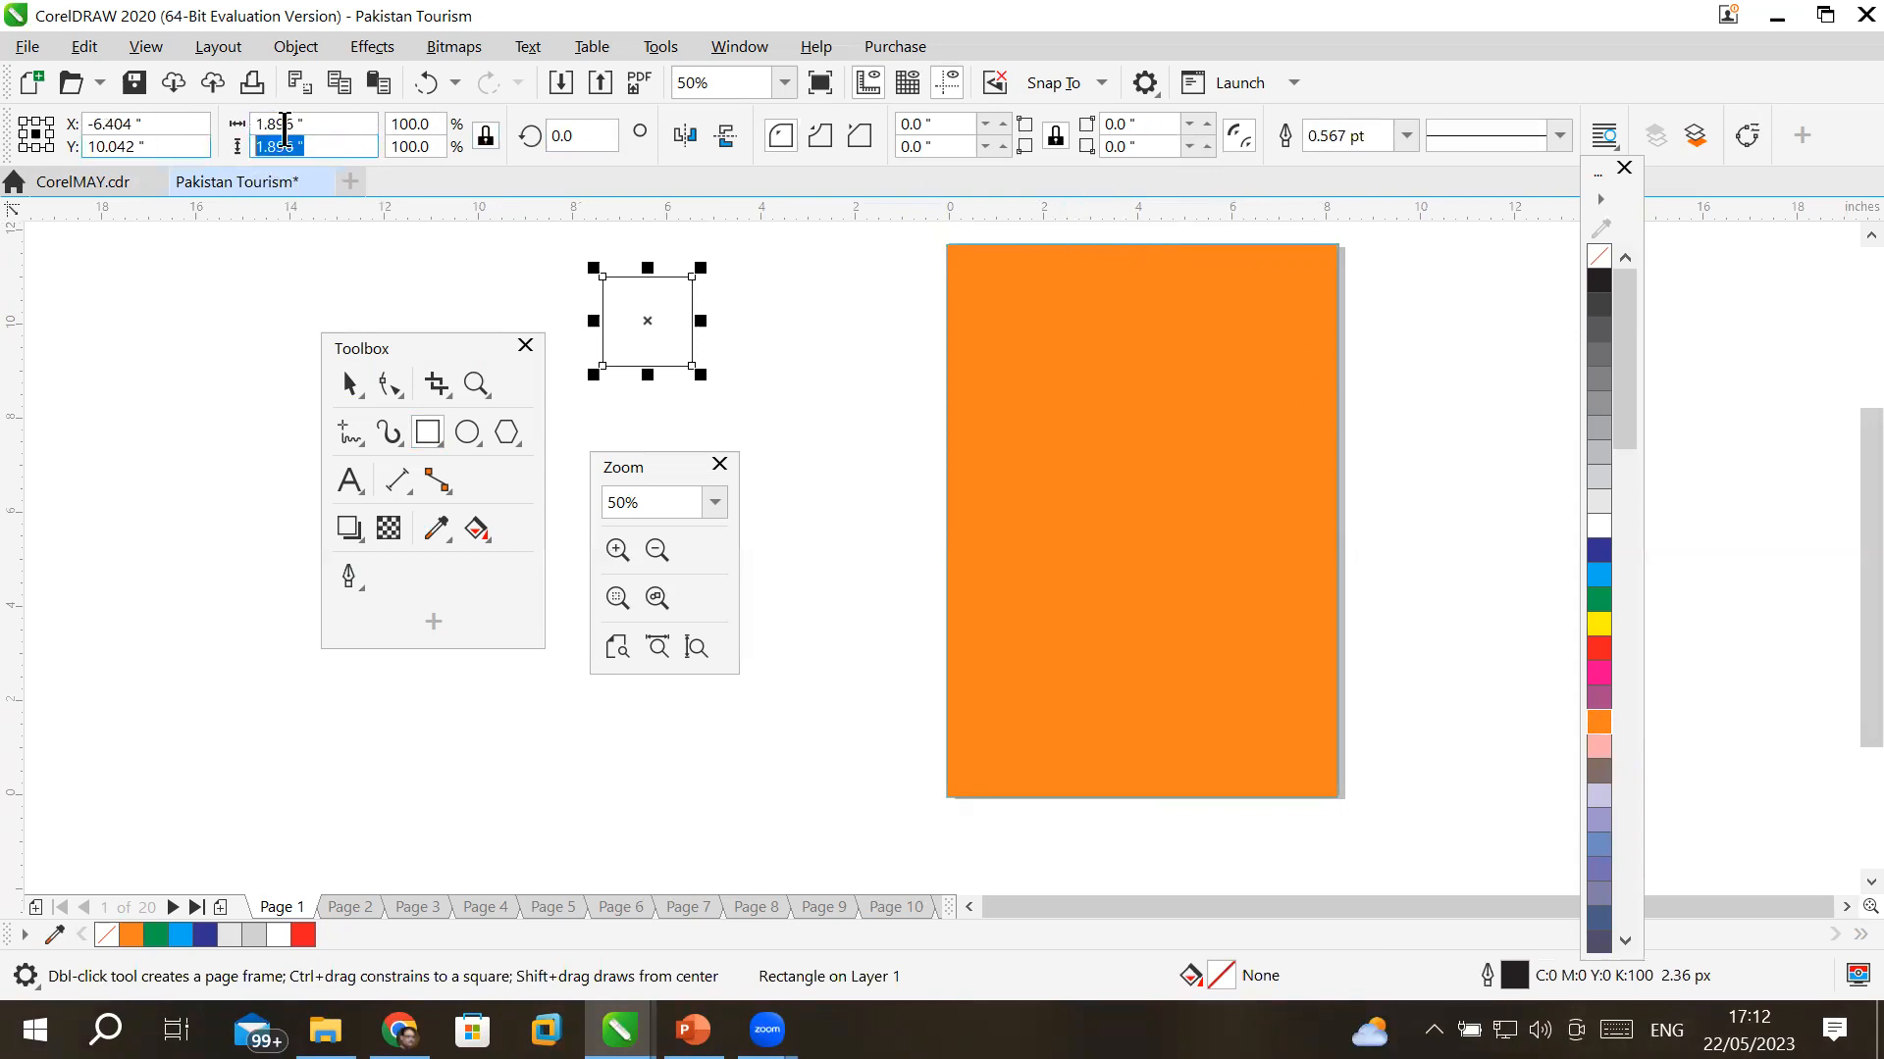
left_click_drag(315, 123, 243, 152)
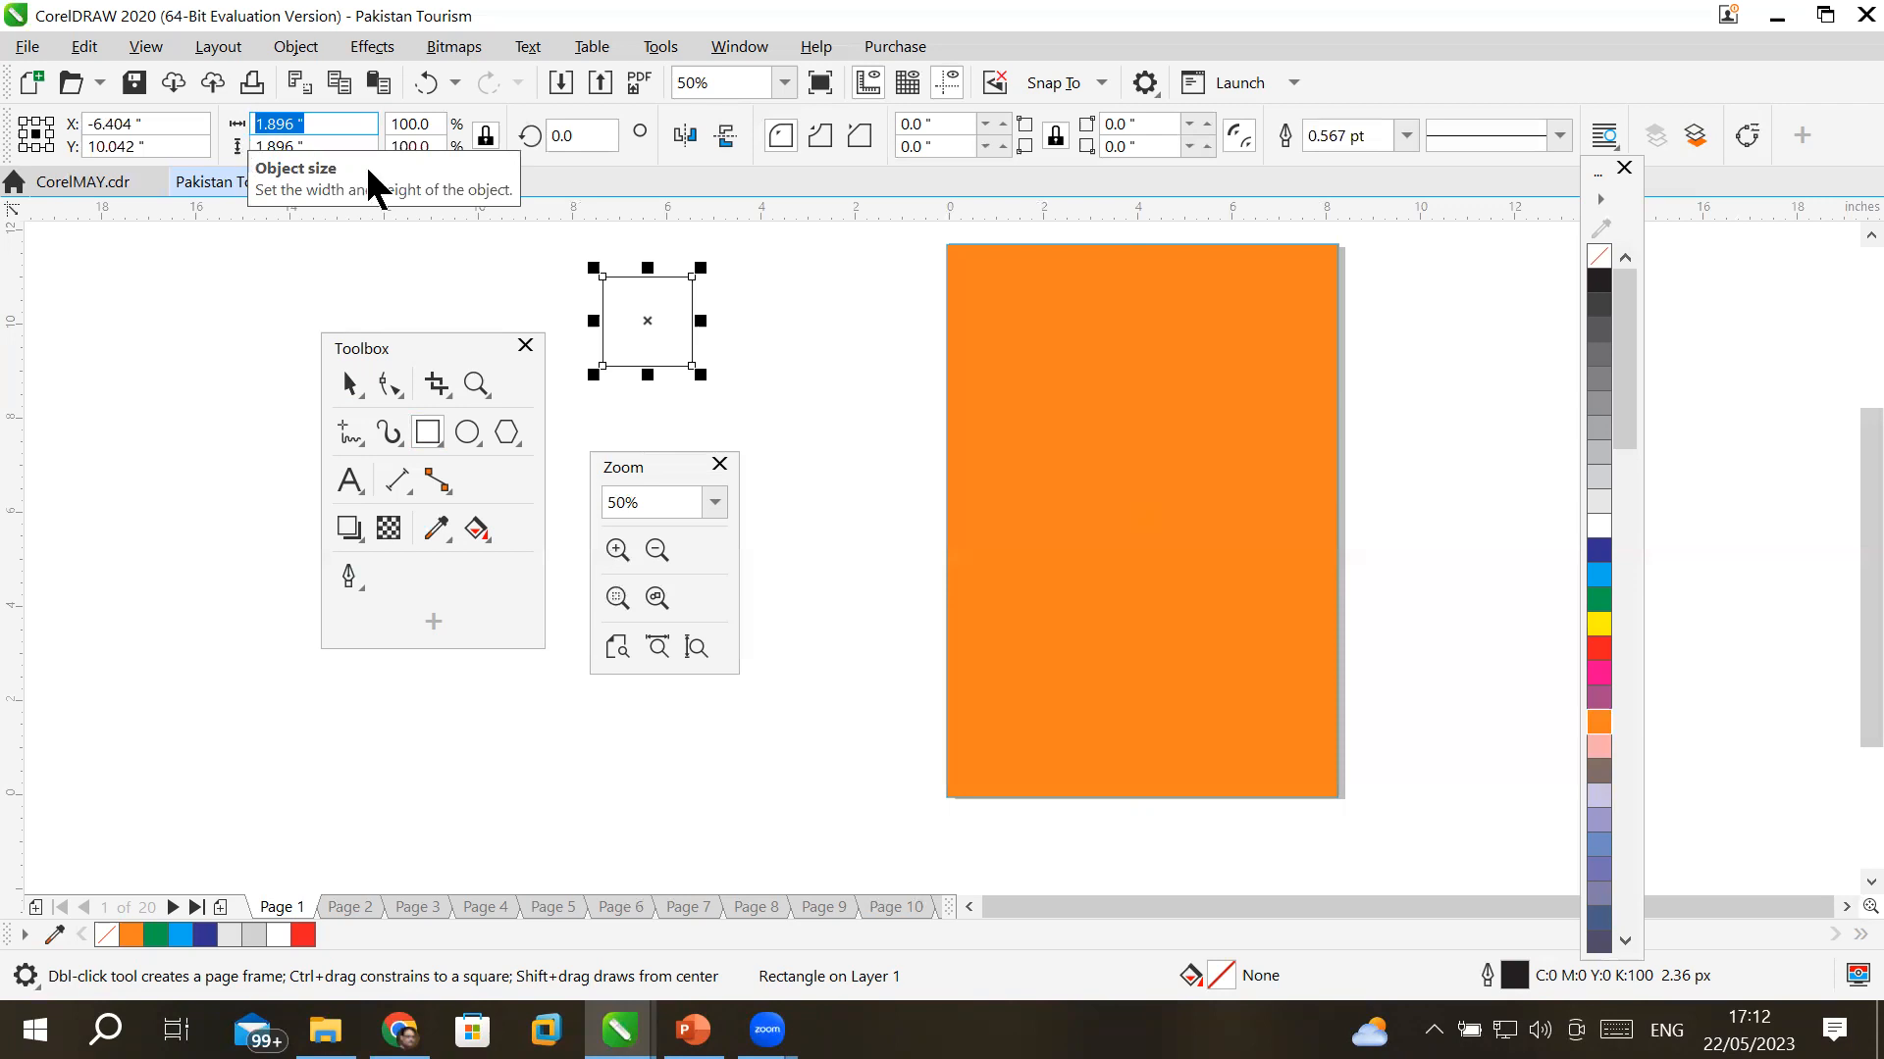
right_click(1045, 205)
left_click(901, 209)
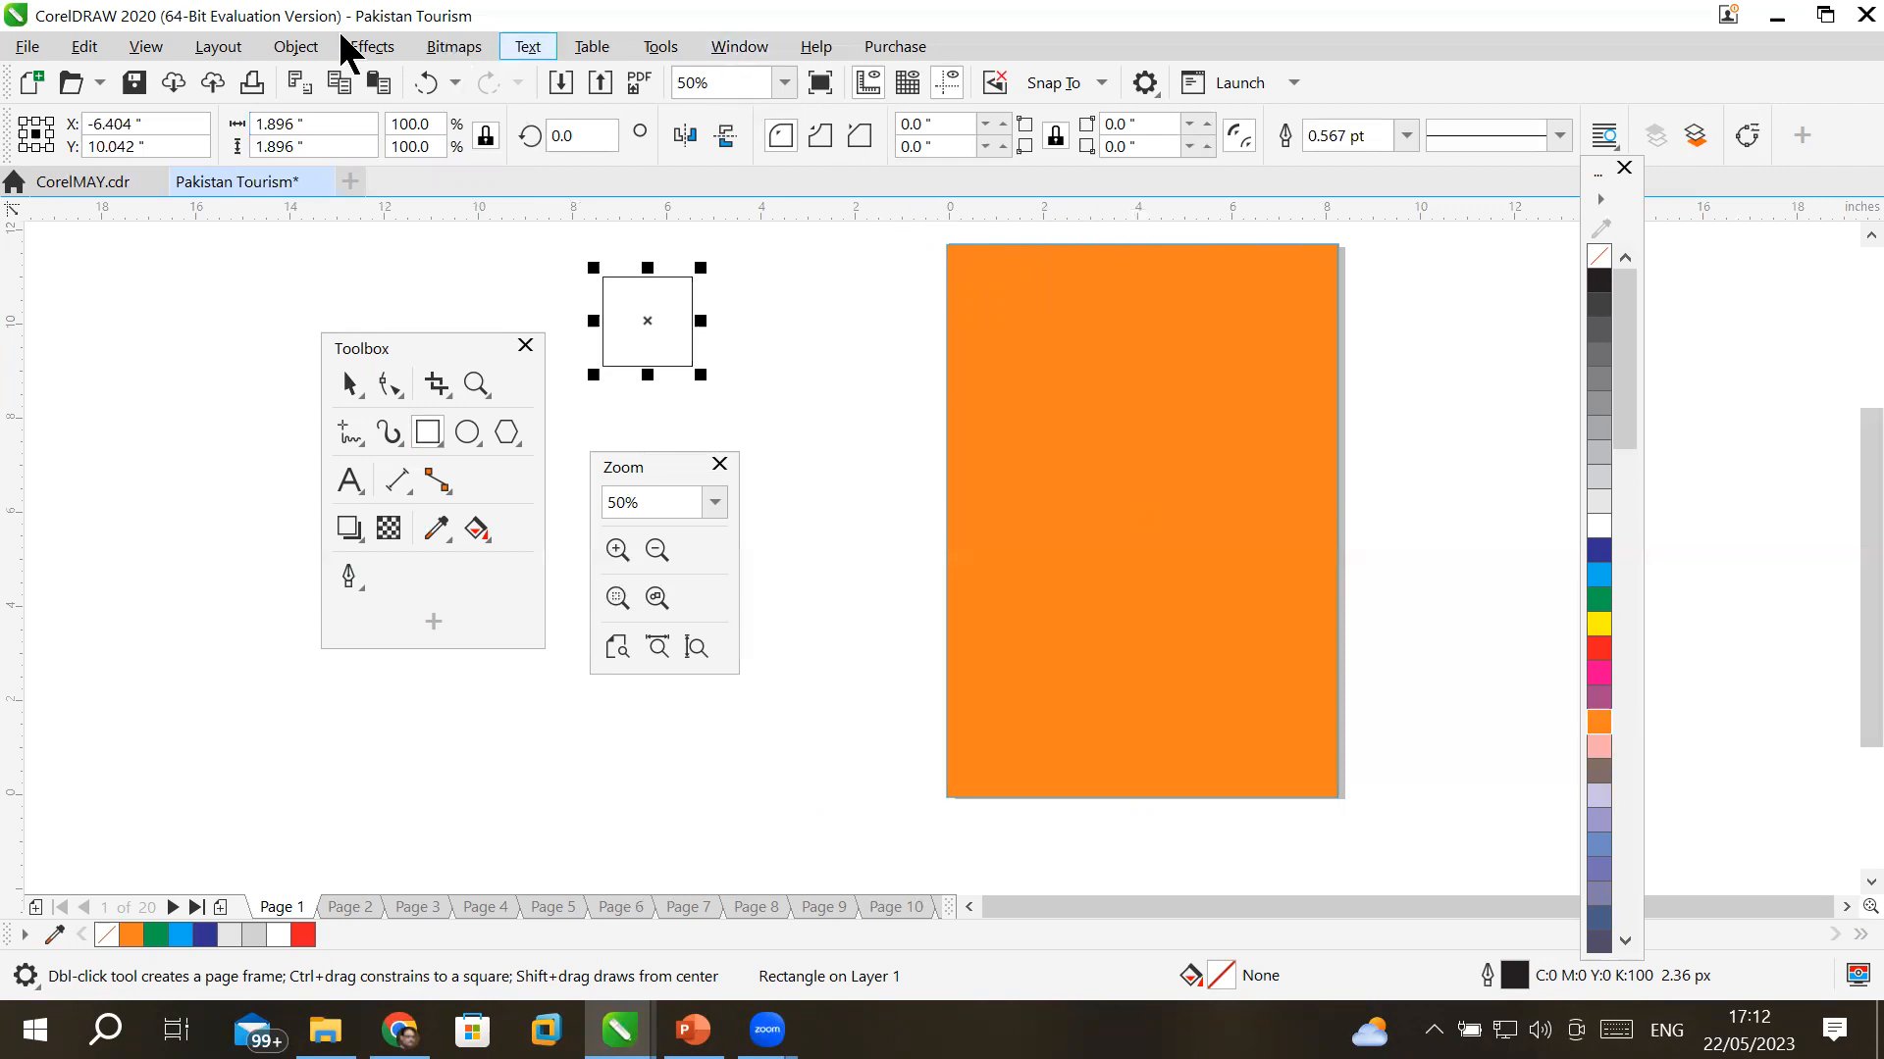
left_click(149, 47)
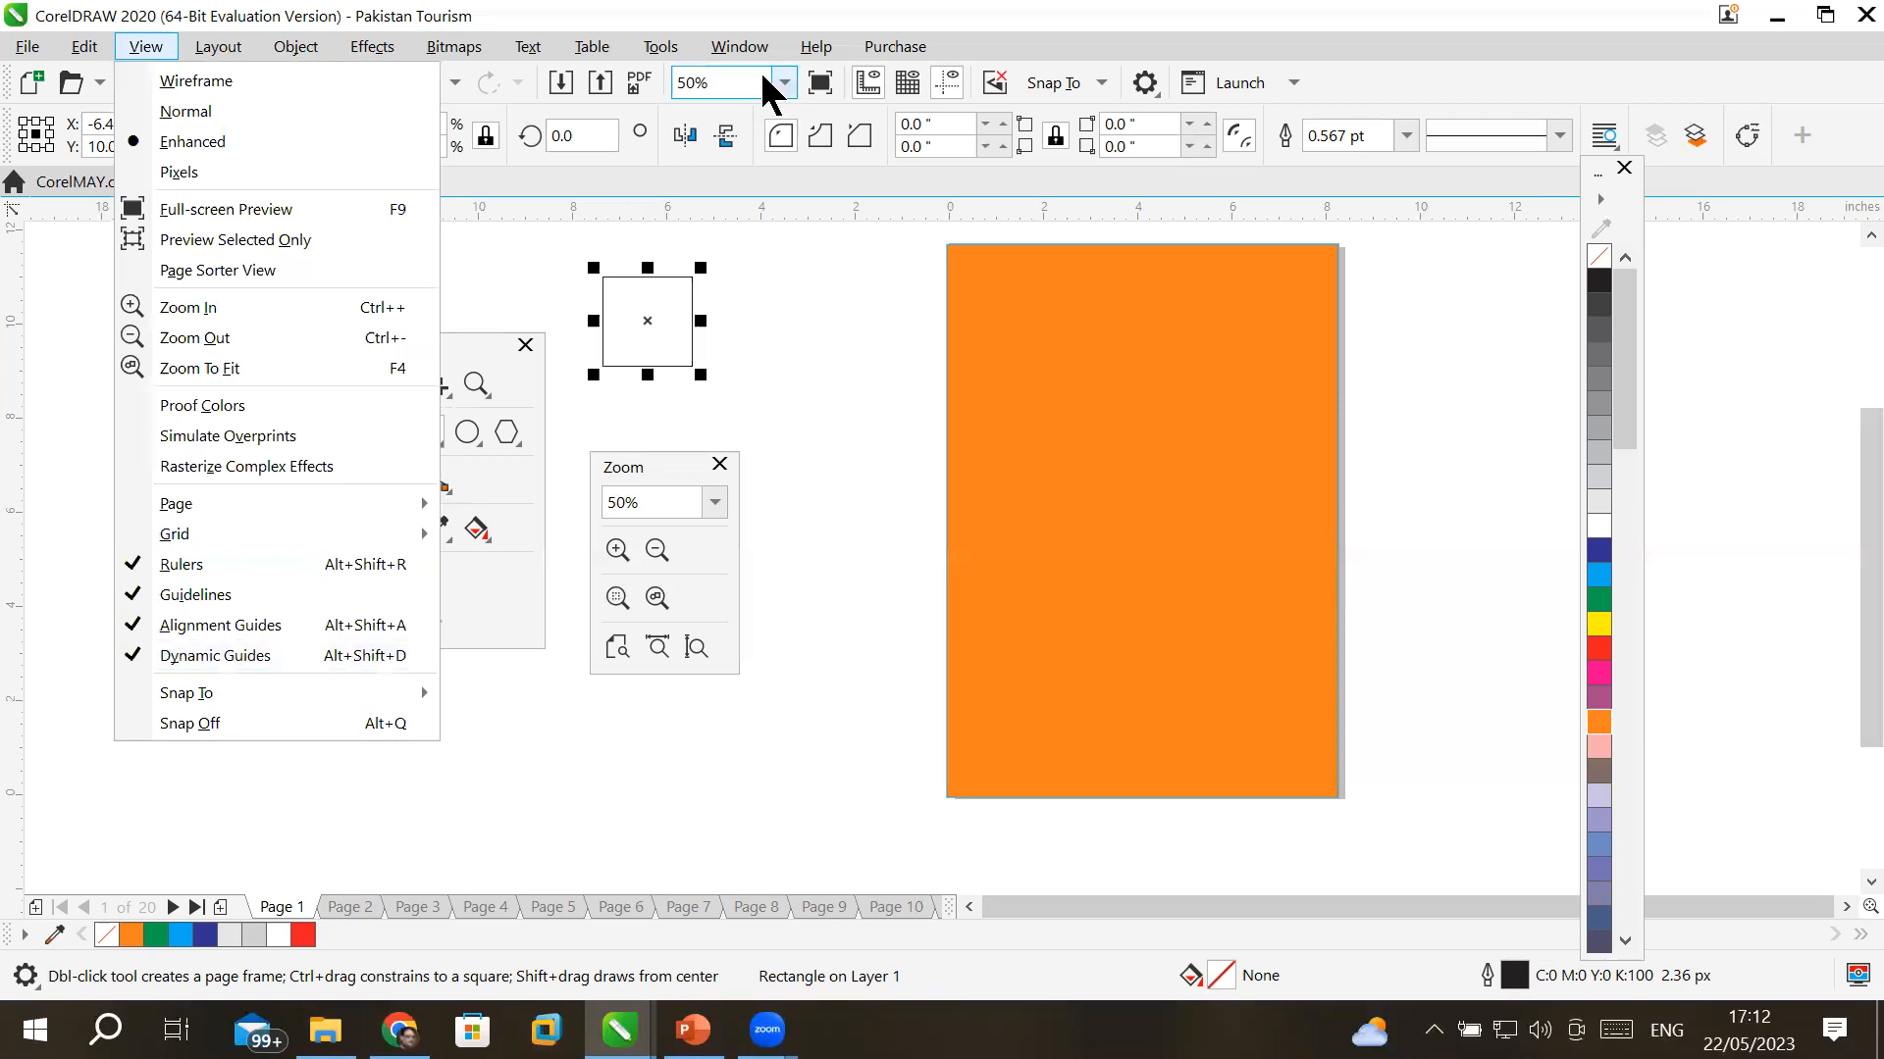
left_click(756, 44)
left_click(756, 43)
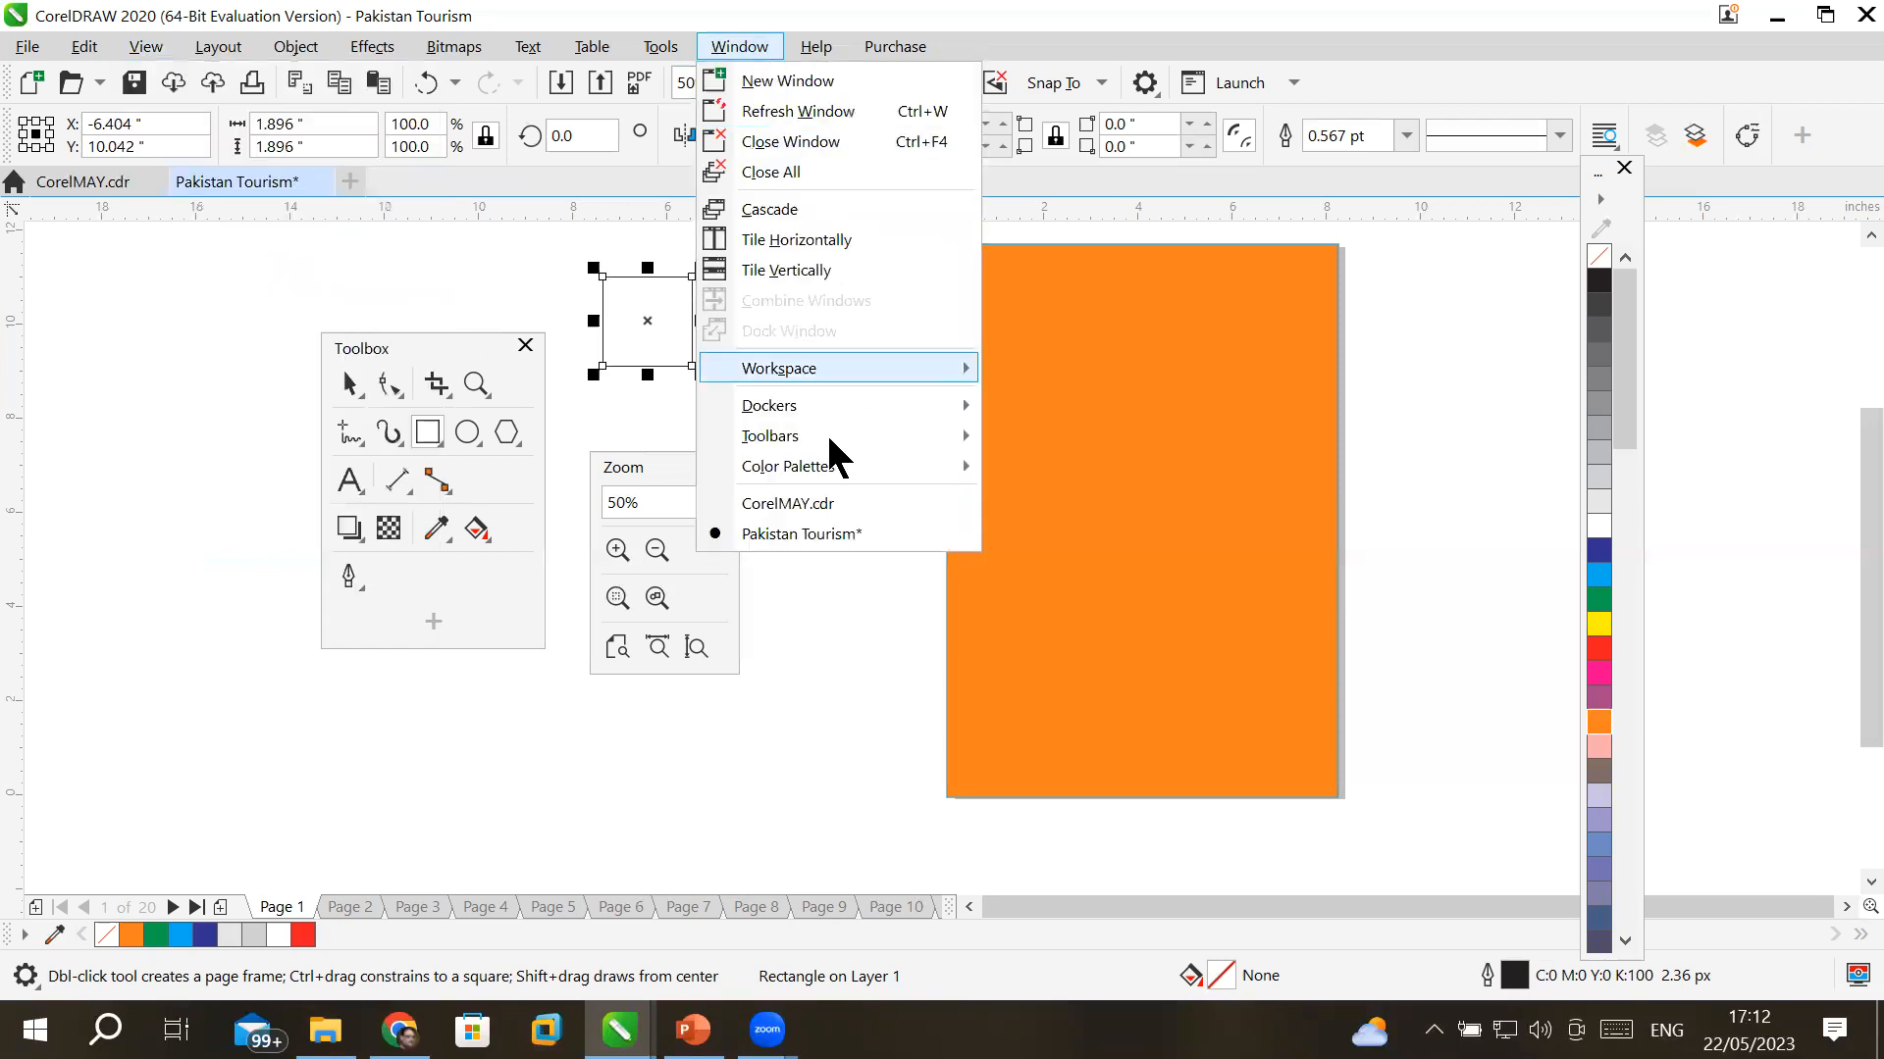
mouse_move(826, 432)
left_click(163, 53)
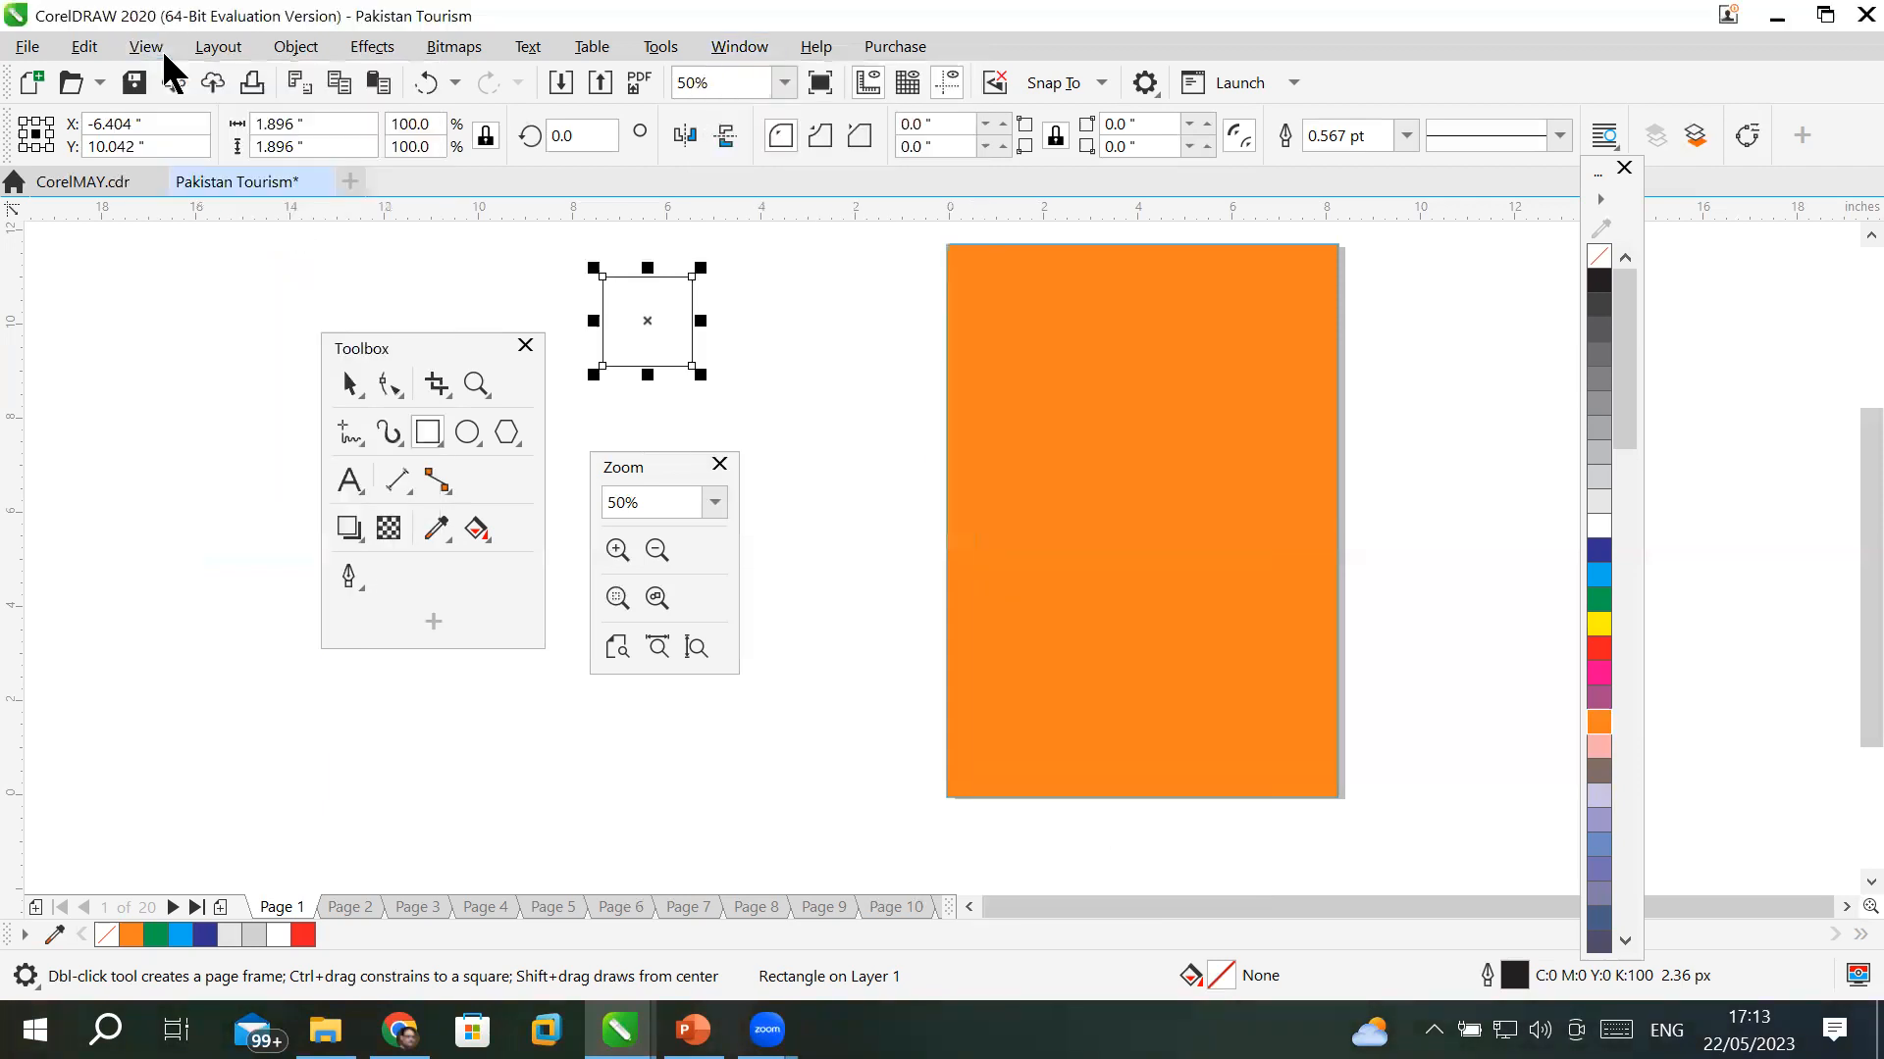
left_click(163, 53)
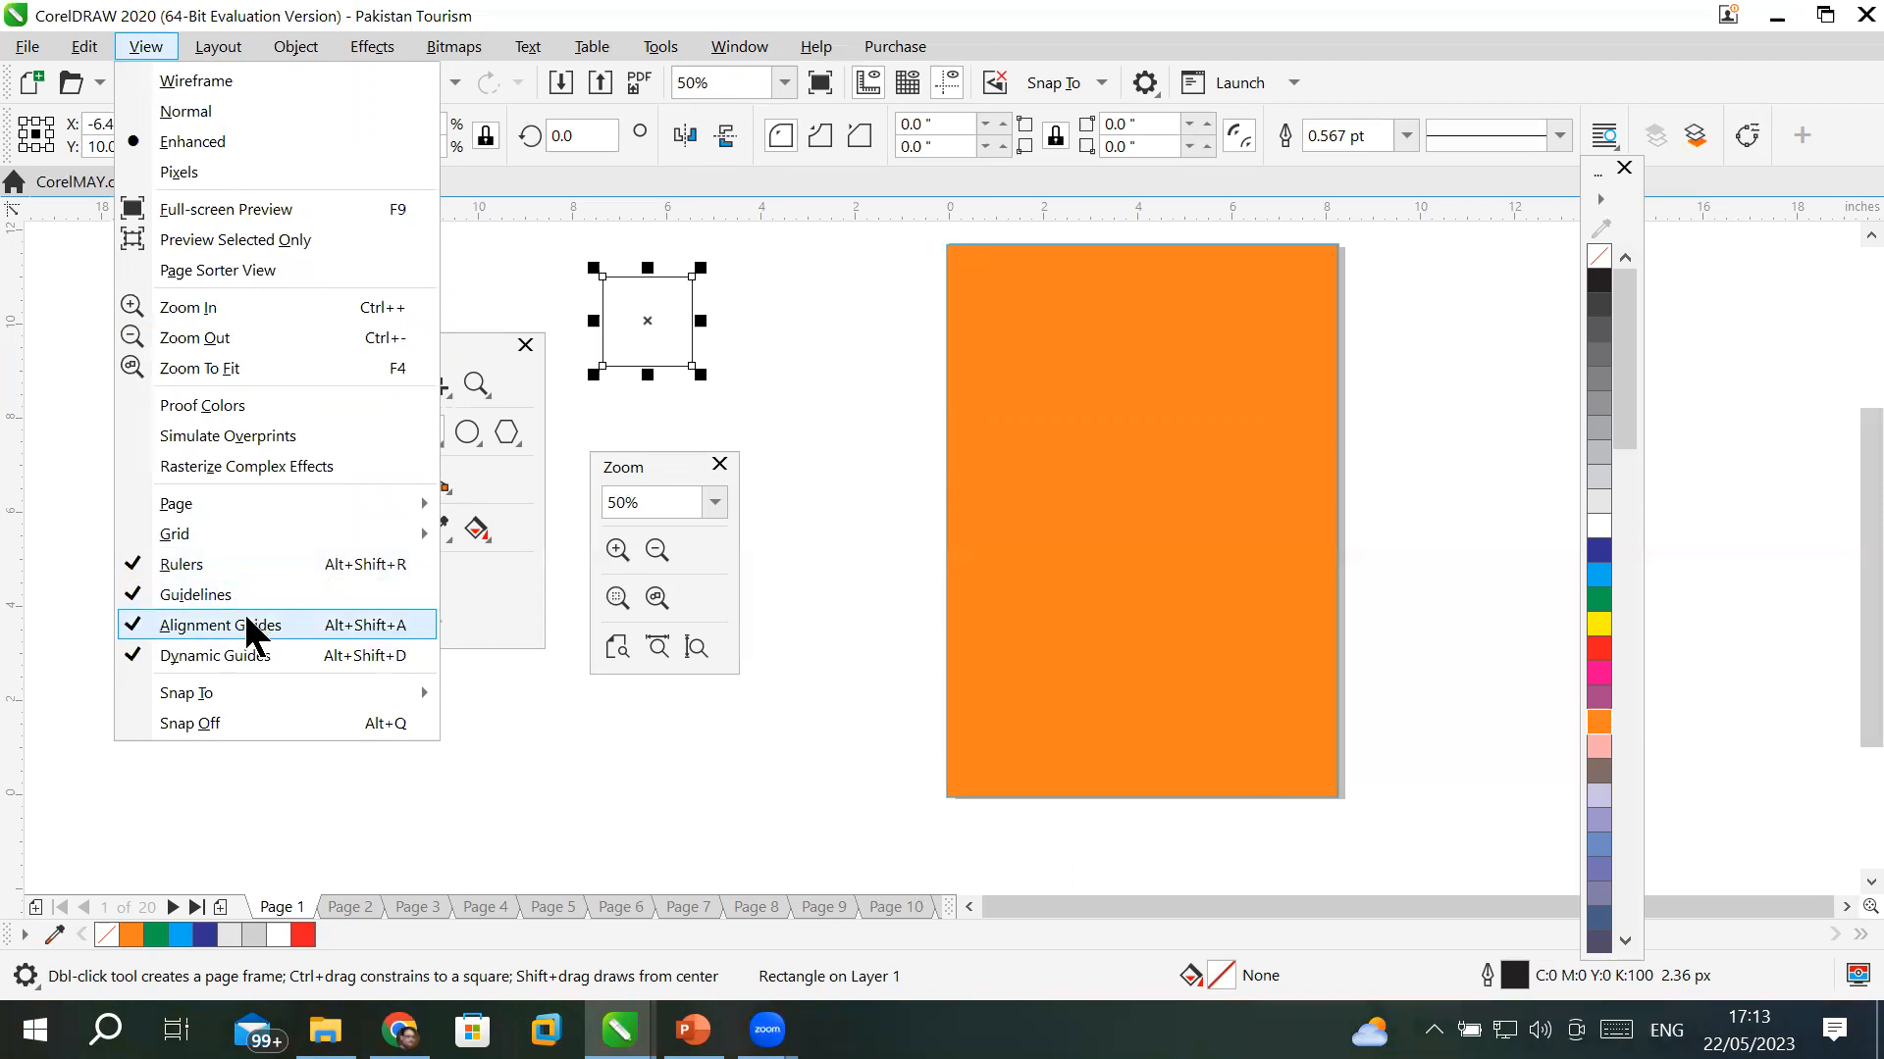
- Add a horizontal guideline at about Y 6.32 in and a vertical guideline at about X 4.06 in across the page
left_click(884, 200)
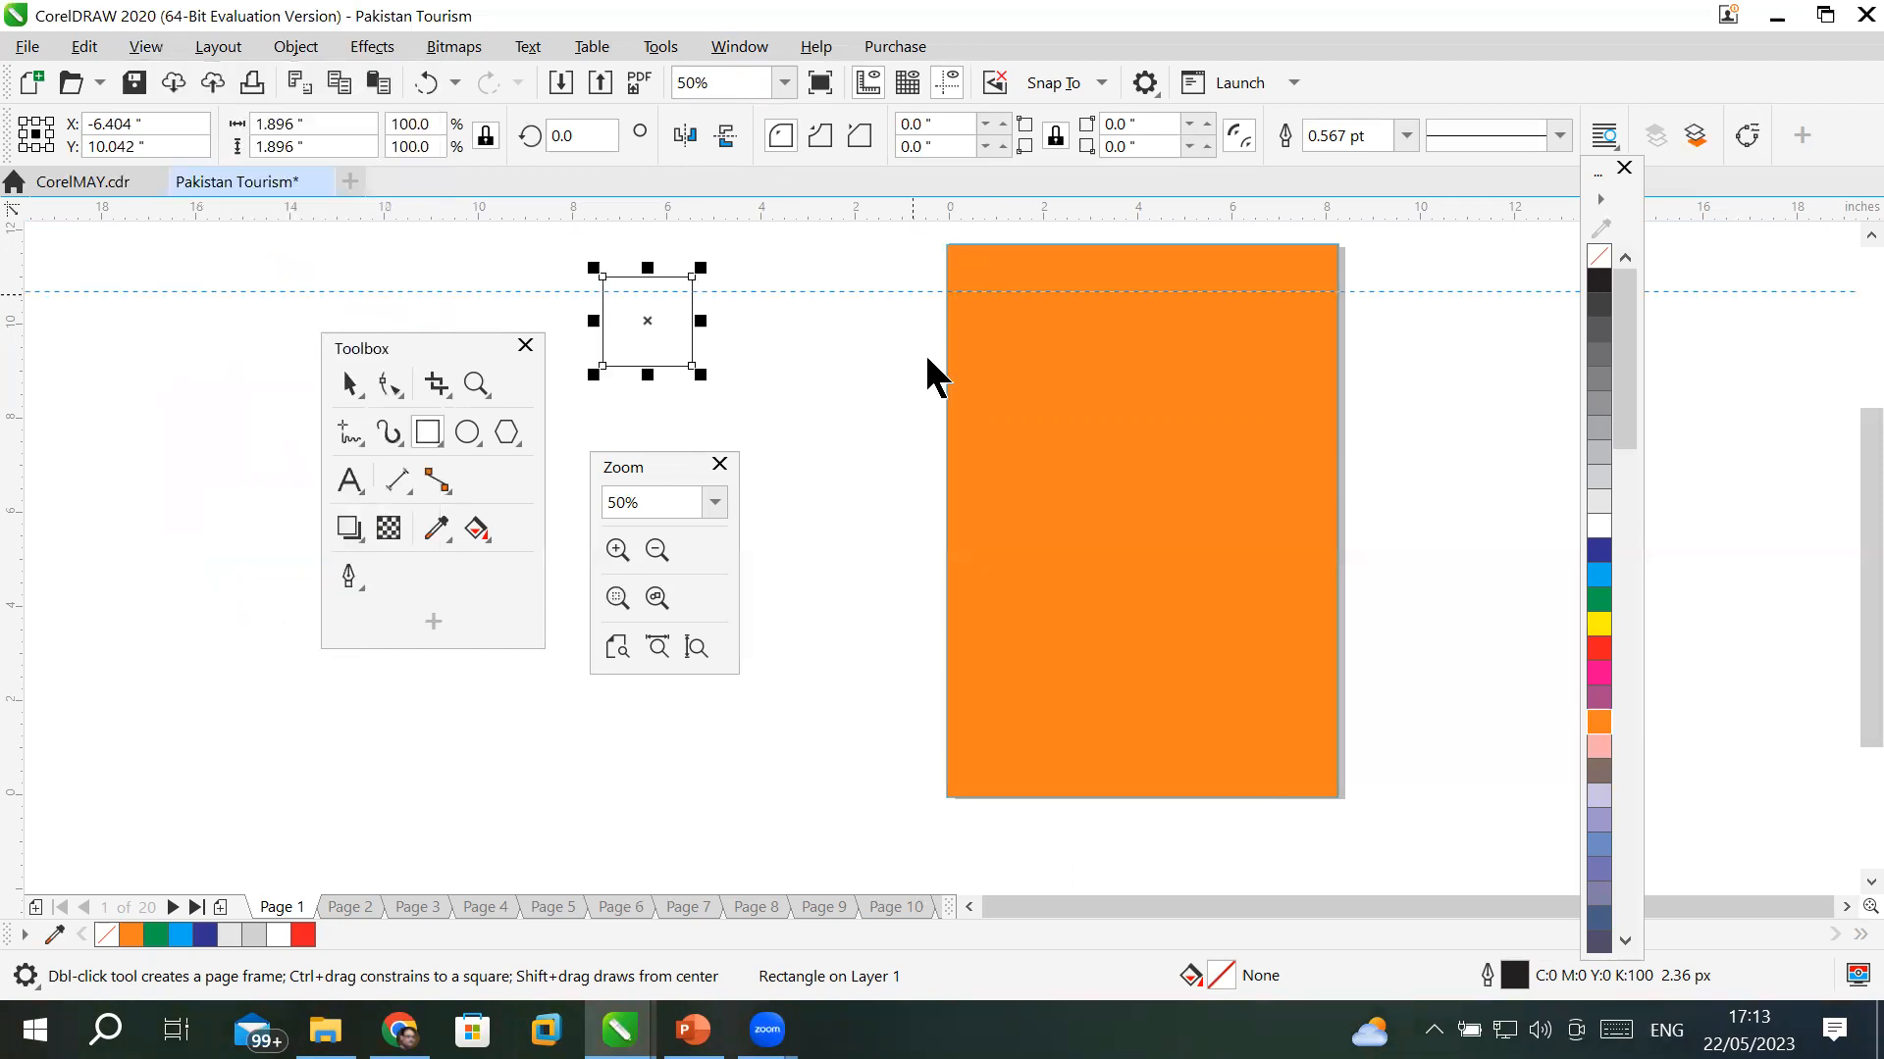
left_click(963, 498)
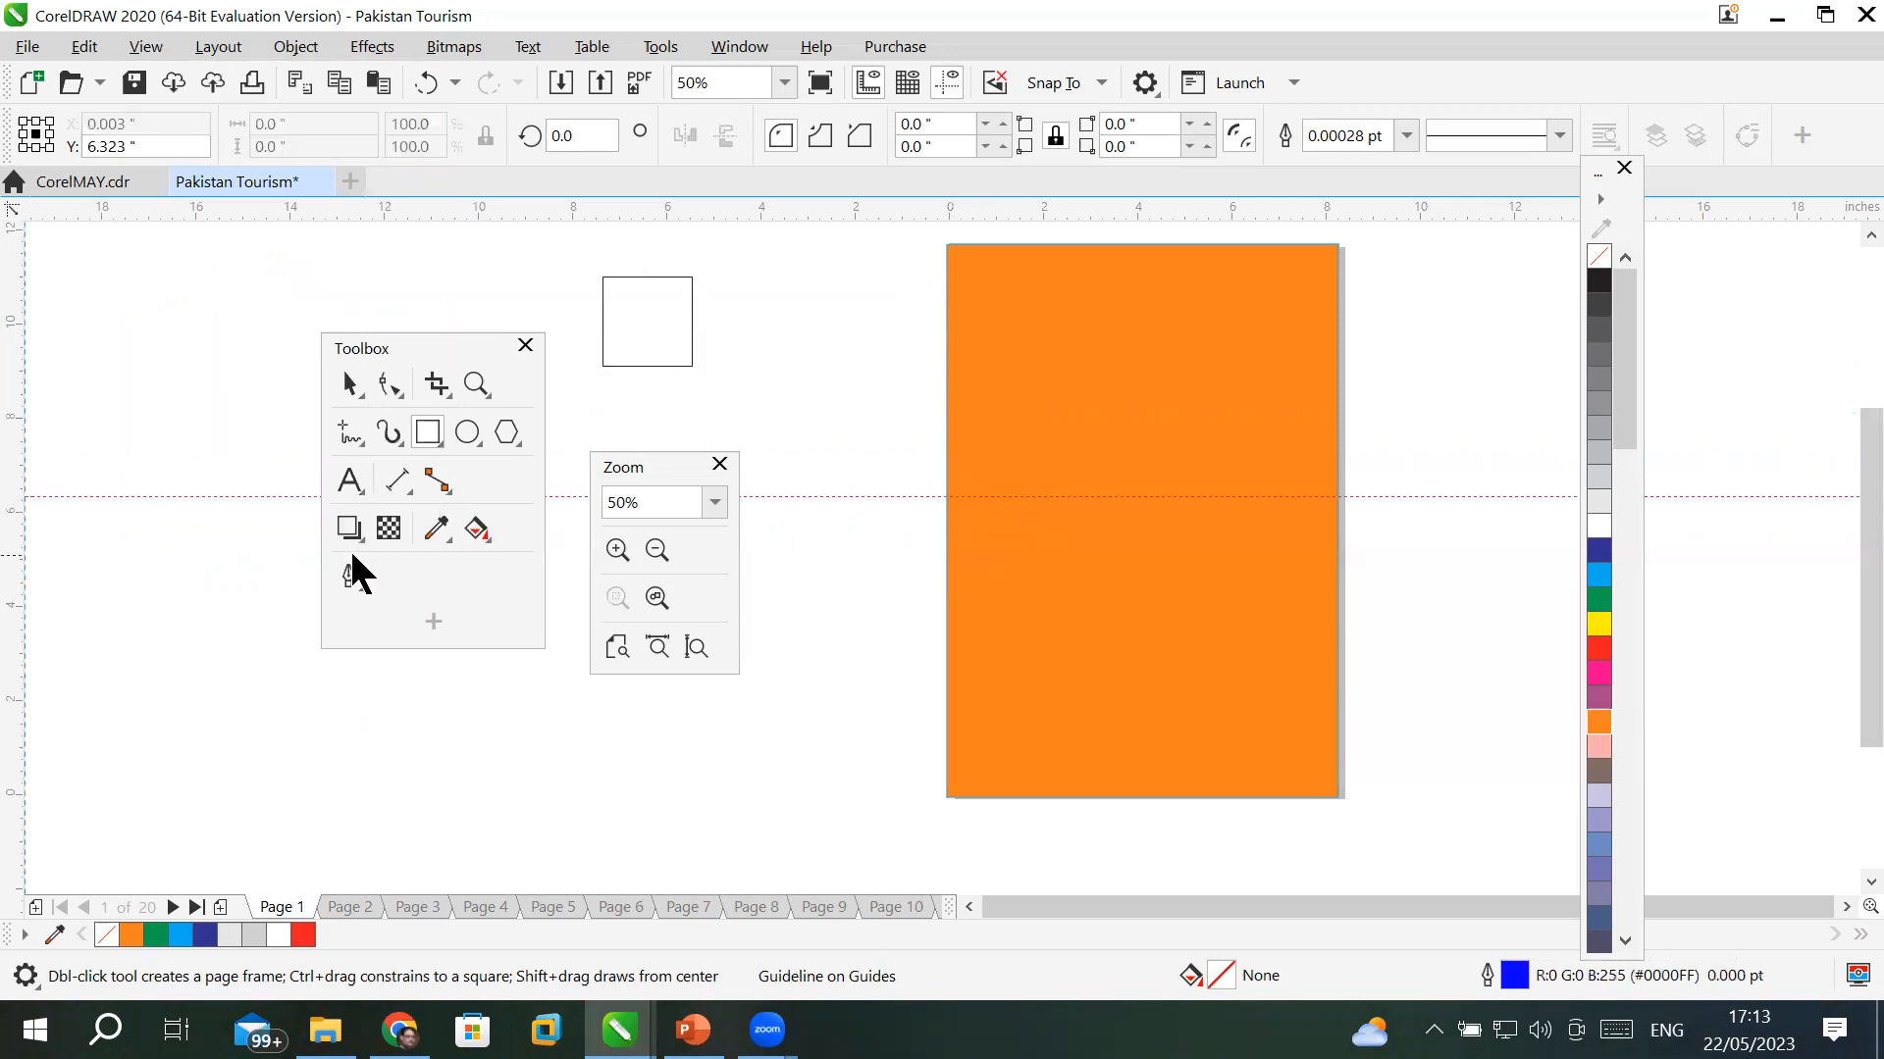
left_click_drag(1141, 556, 1141, 557)
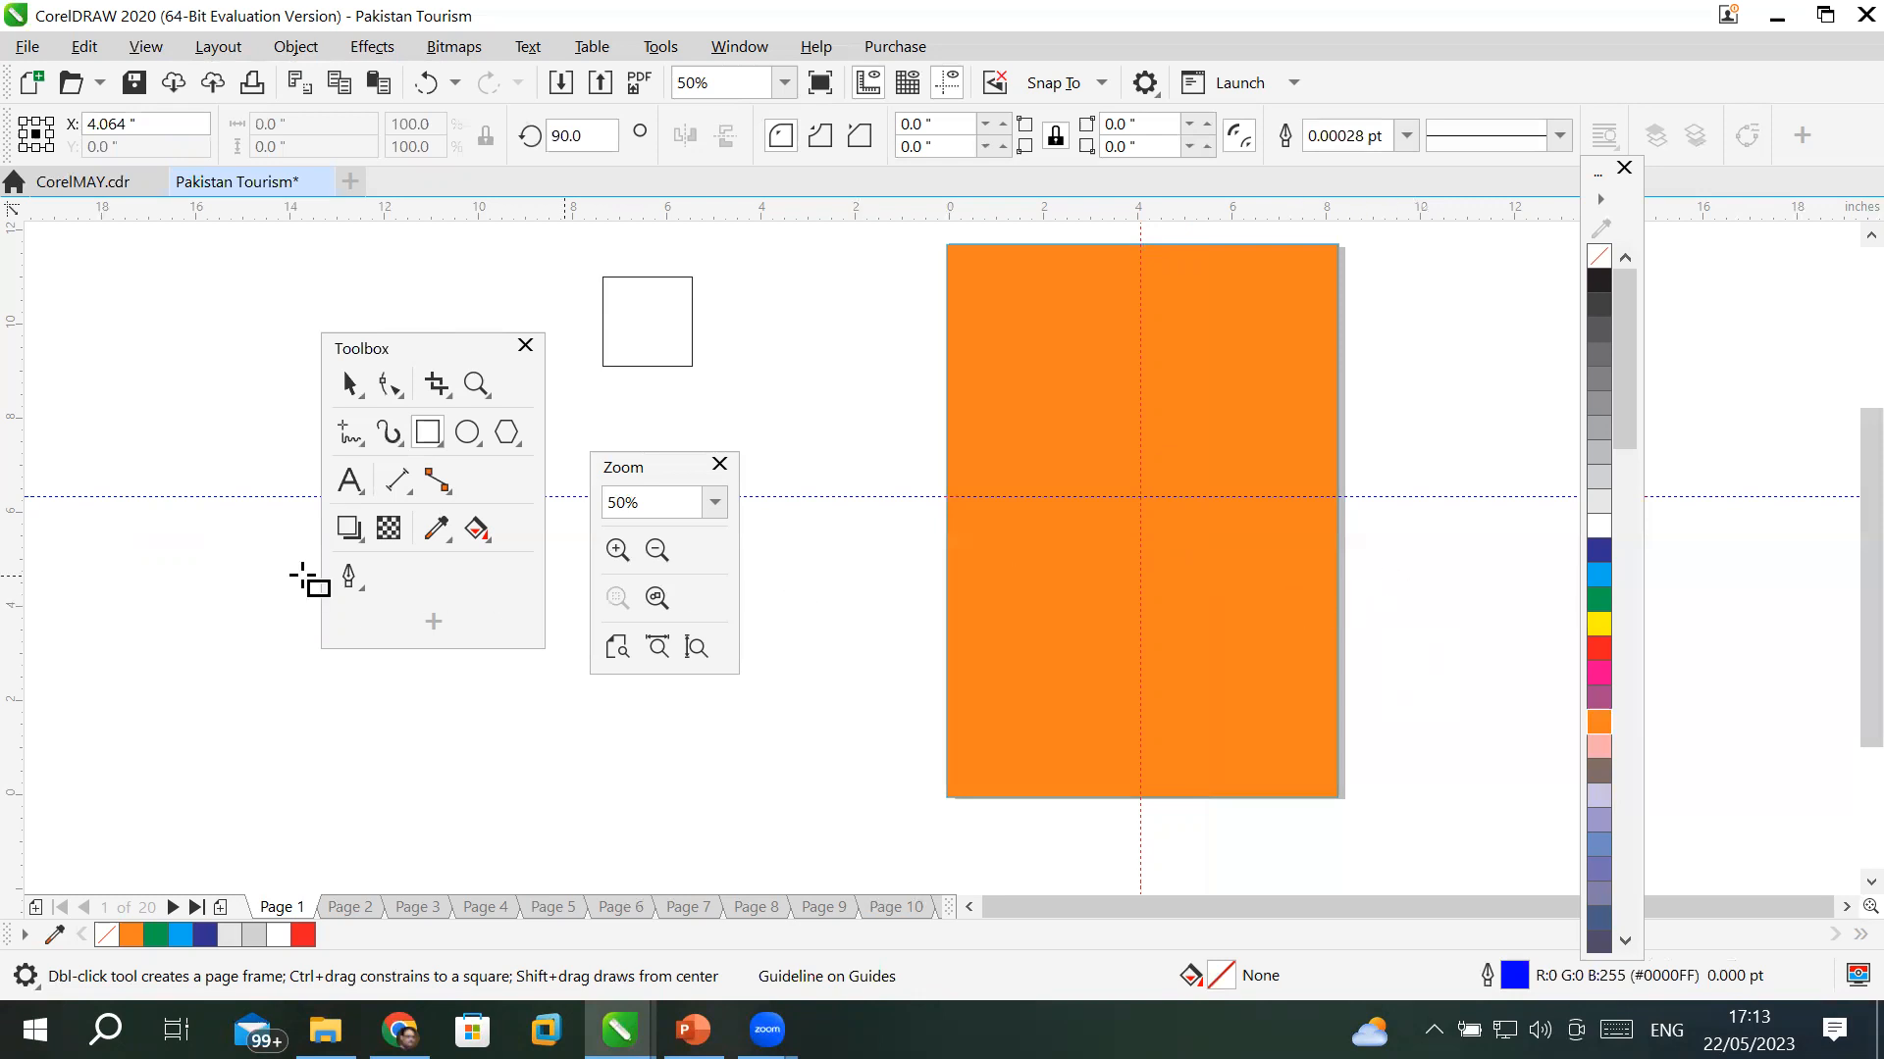
- Add vertical guidelines at about X 2 in and 6.3 in, and horizontal guidelines at about Y 8.87 in and 3.51 in
left_click_drag(7, 558, 1047, 553)
mouse_move(19, 540)
left_mouse_down()
mouse_move(1274, 547)
mouse_move(1243, 535)
left_mouse_up()
mouse_move(1390, 322)
left_mouse_down()
mouse_move(1390, 393)
mouse_move(1394, 377)
left_mouse_up()
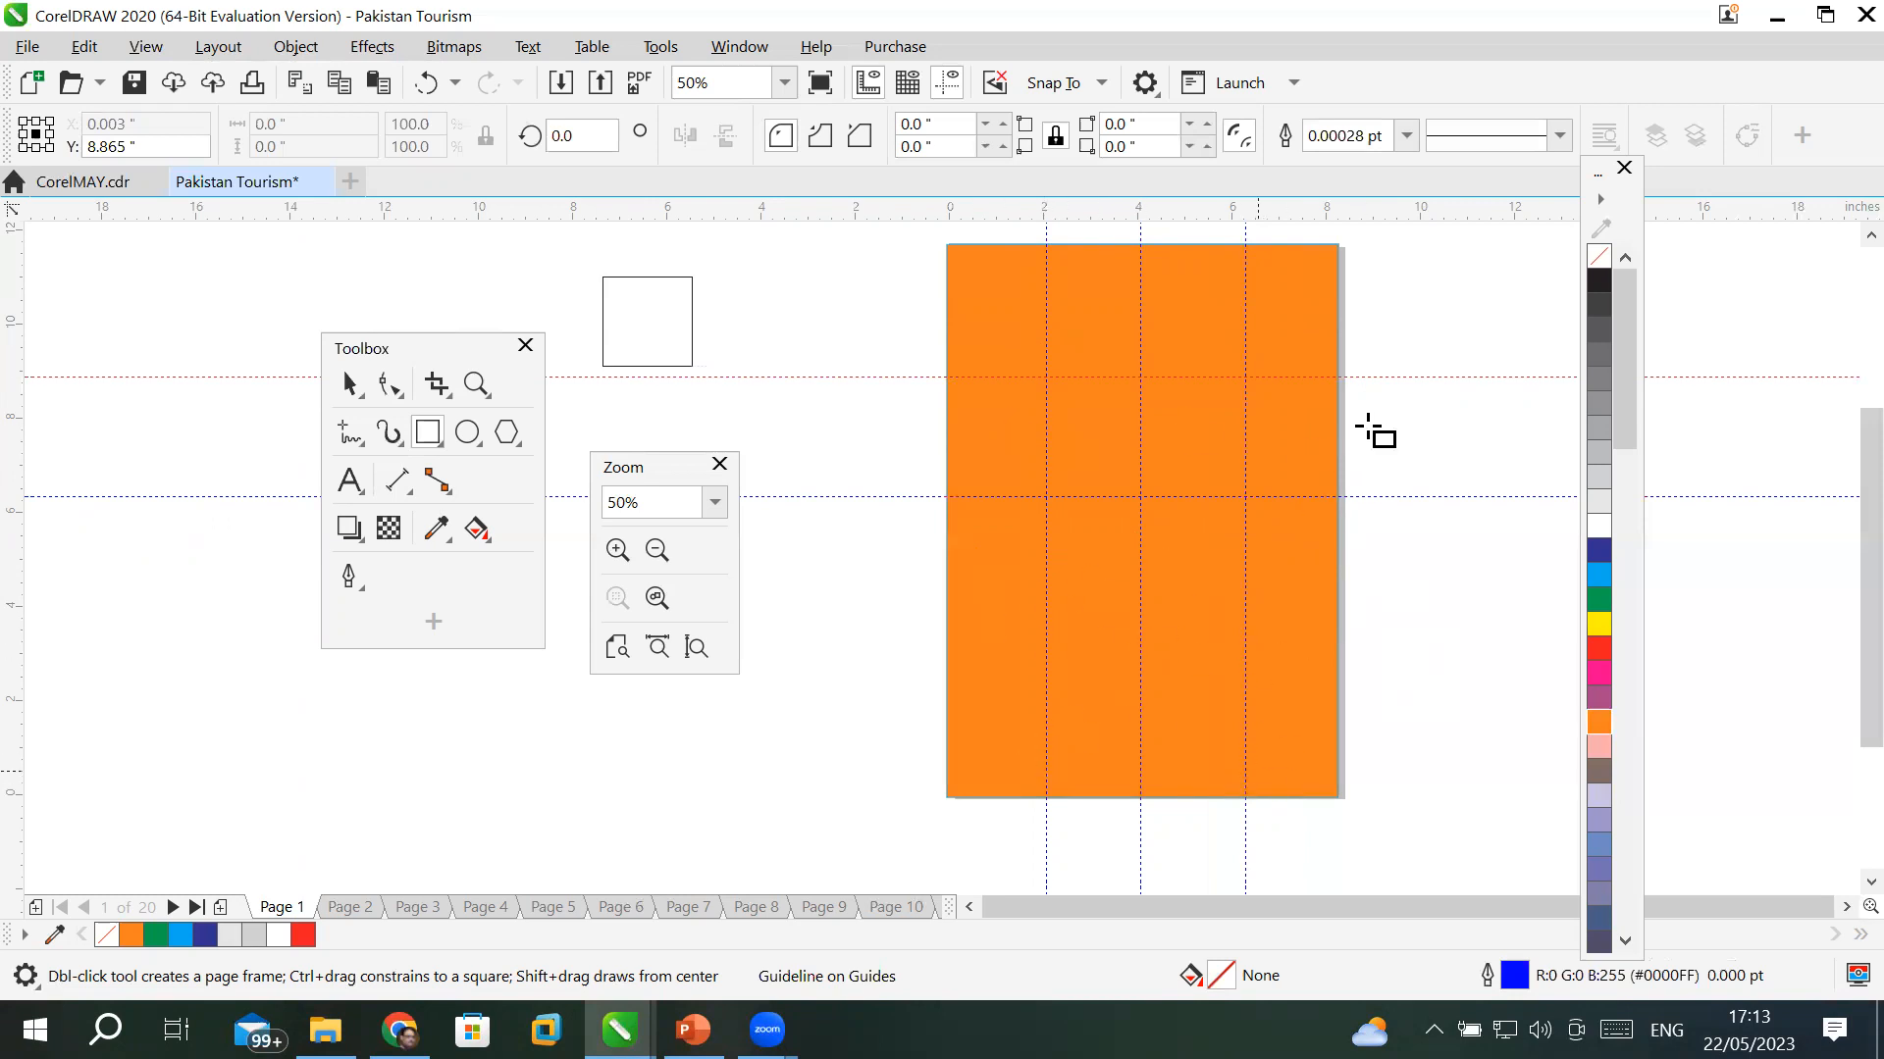
left_click_drag(1453, 210, 1462, 630)
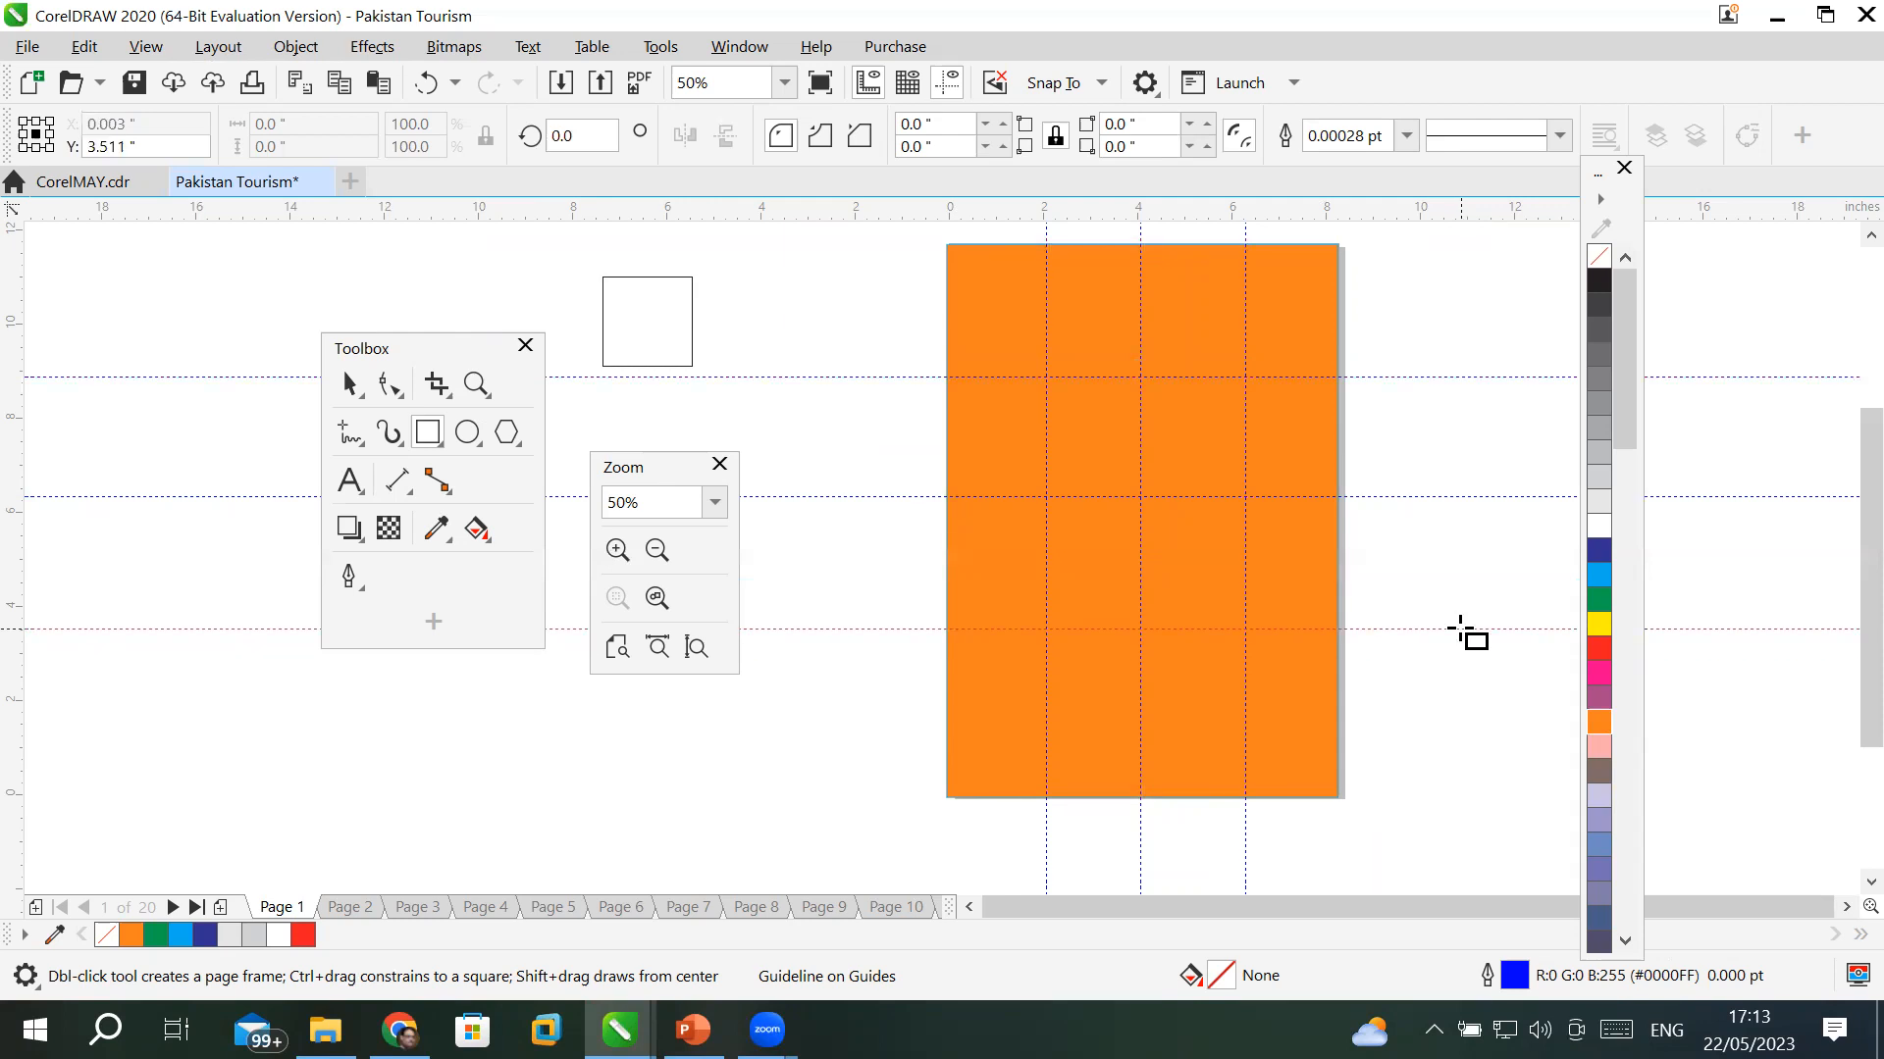
scroll(1485, 386, "up", 1)
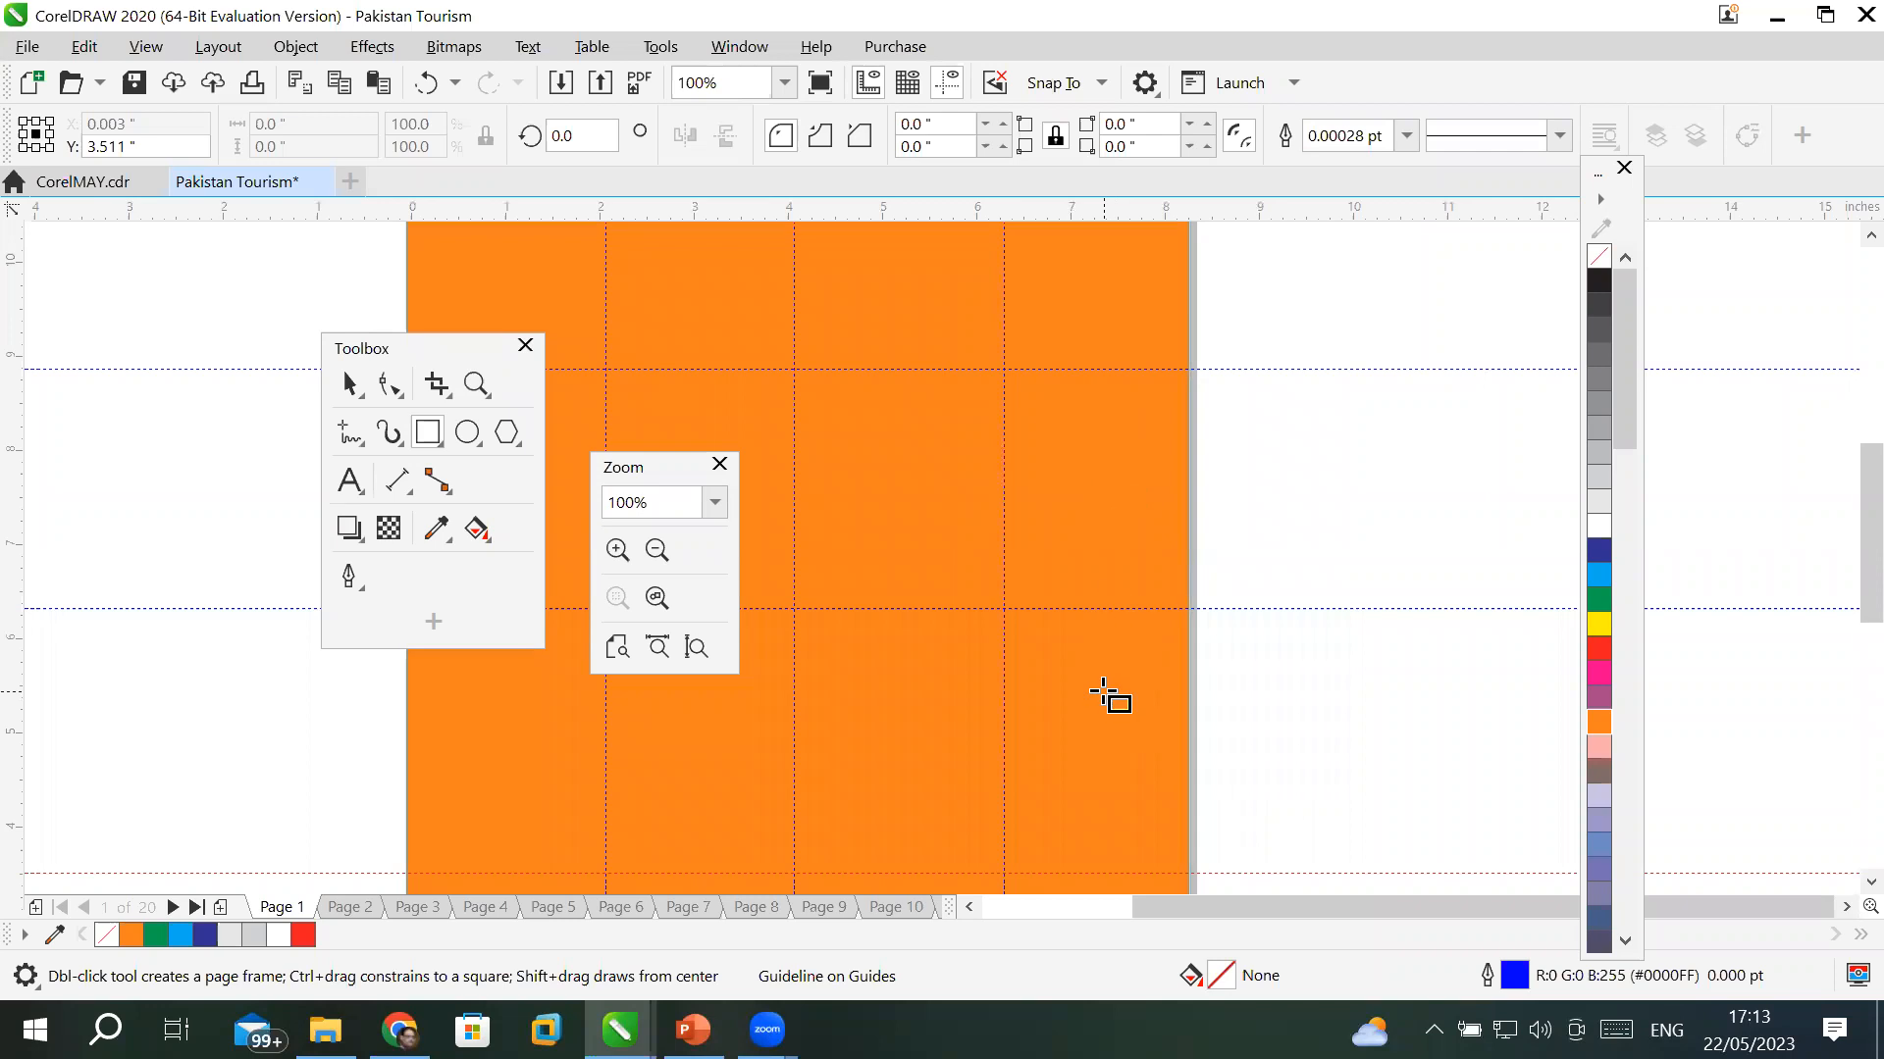
scroll(1108, 693, "down", 2)
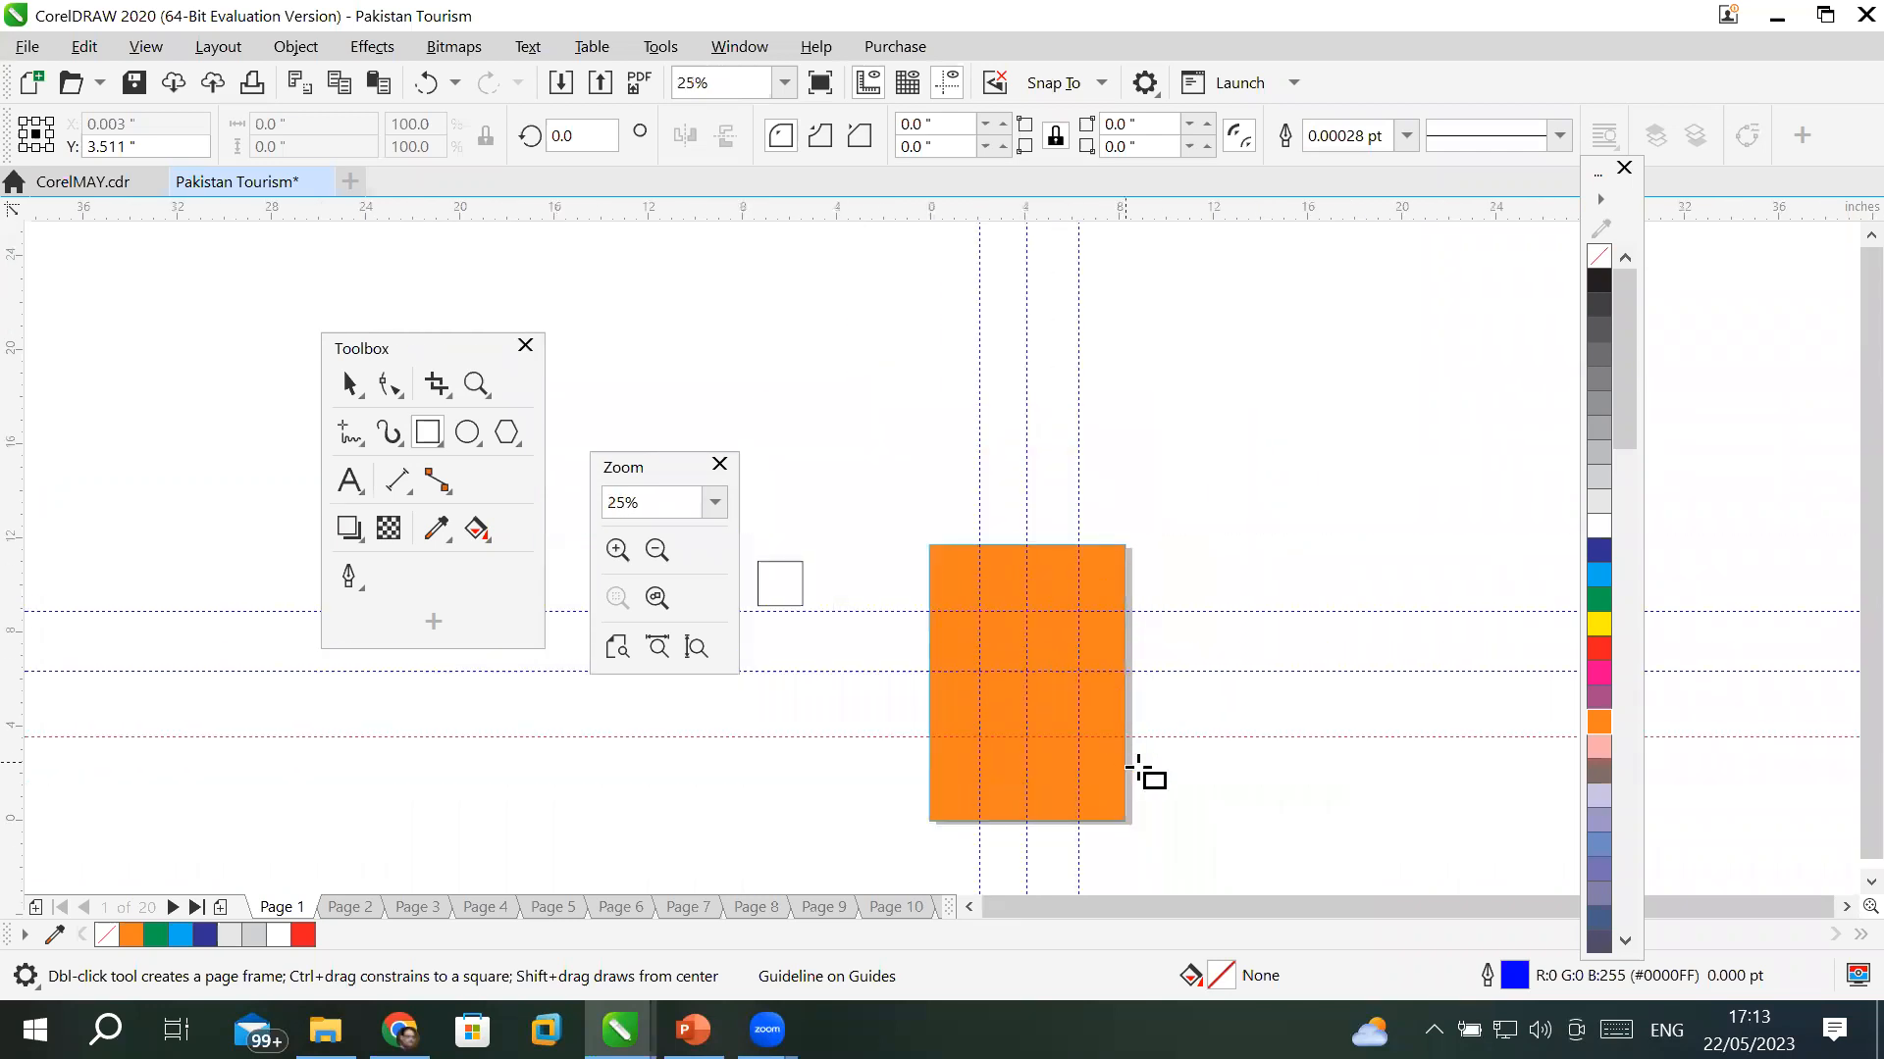
scroll(1173, 795, "up", 1)
scroll(1064, 775, "down", 1)
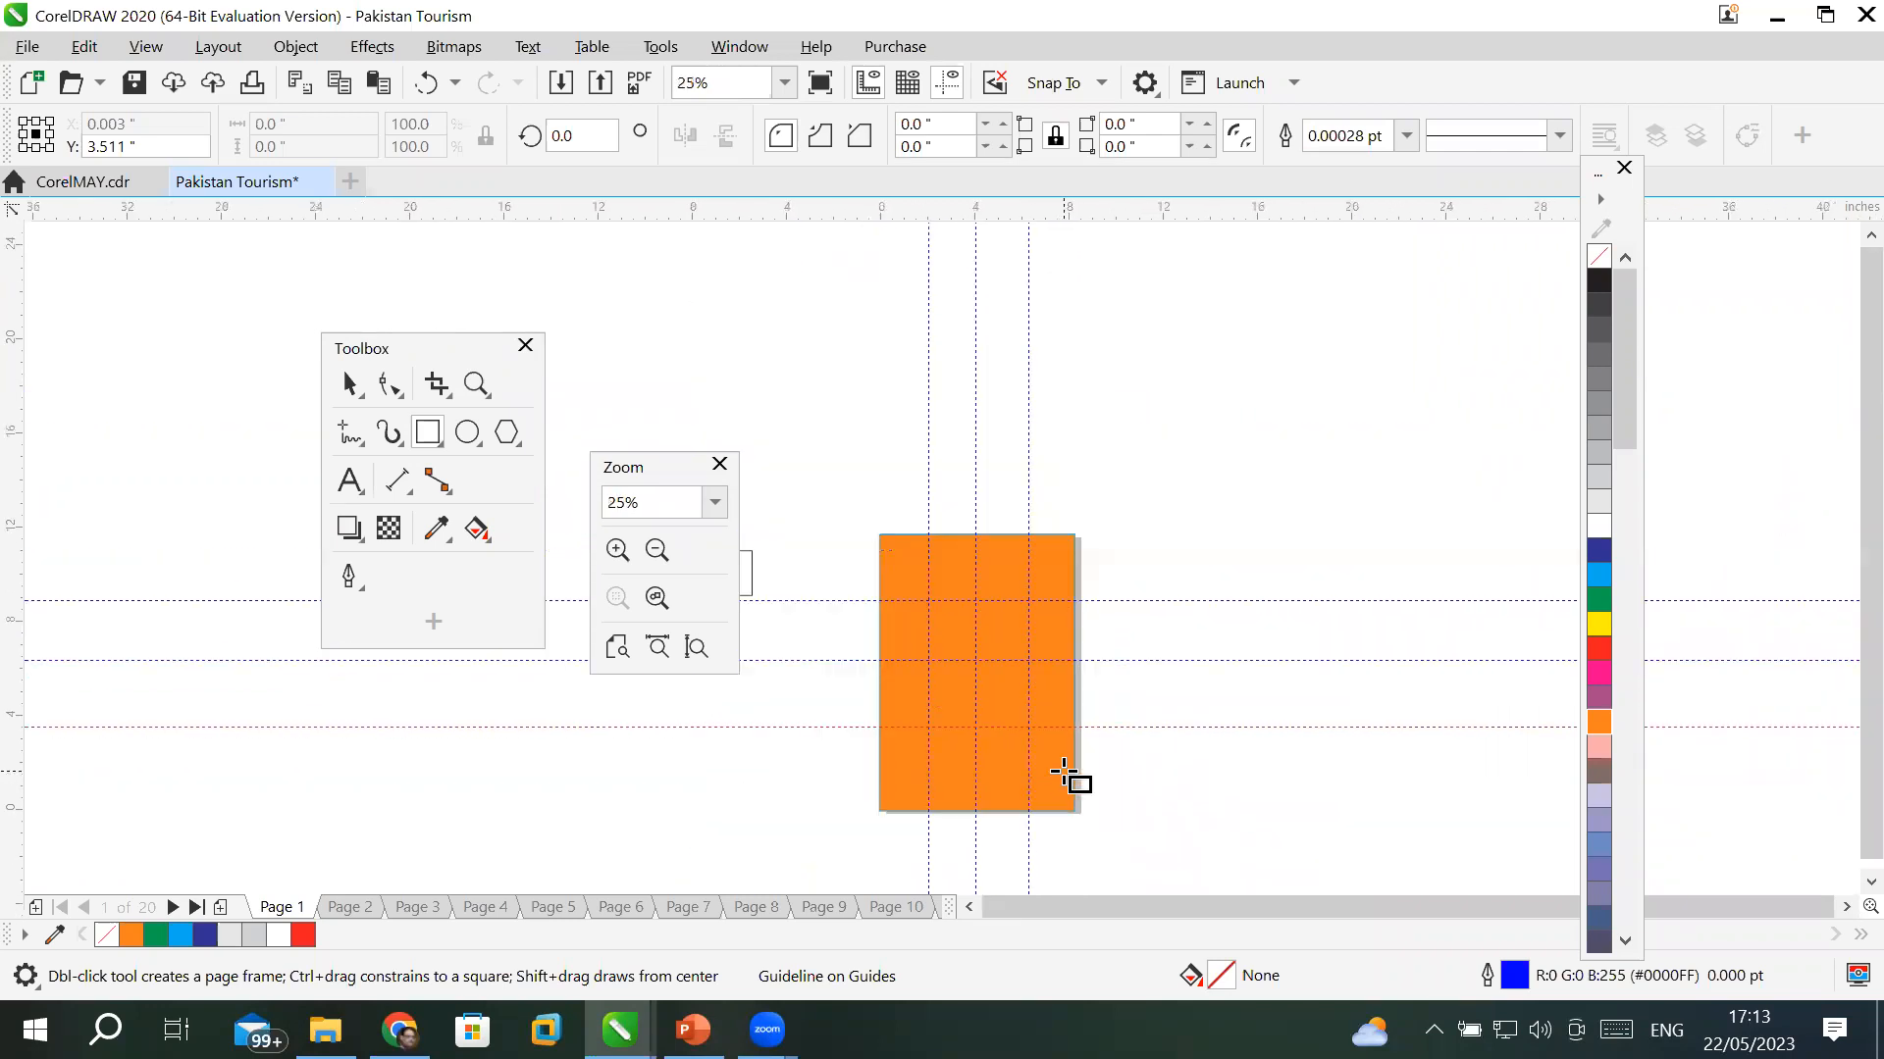
scroll(1065, 775, "up", 1)
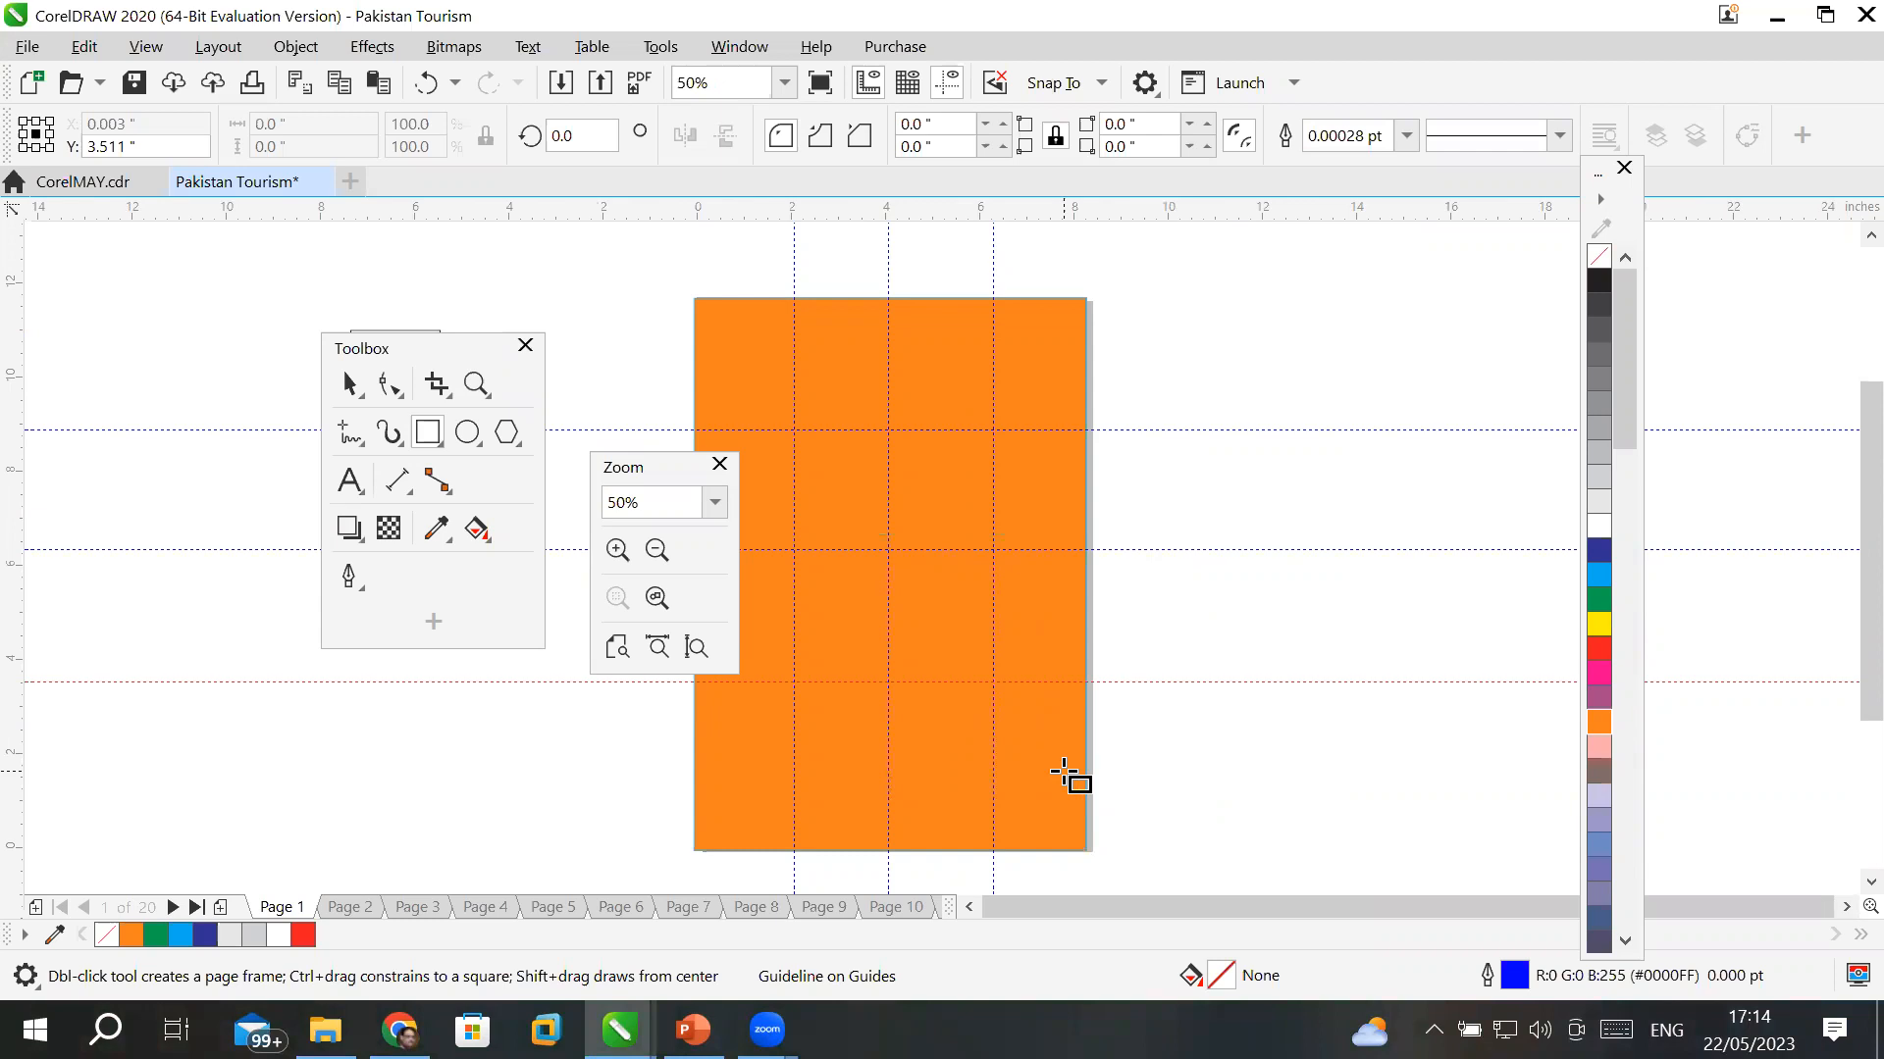
scroll(1072, 786, "up", 1)
scroll(1076, 786, "down", 1)
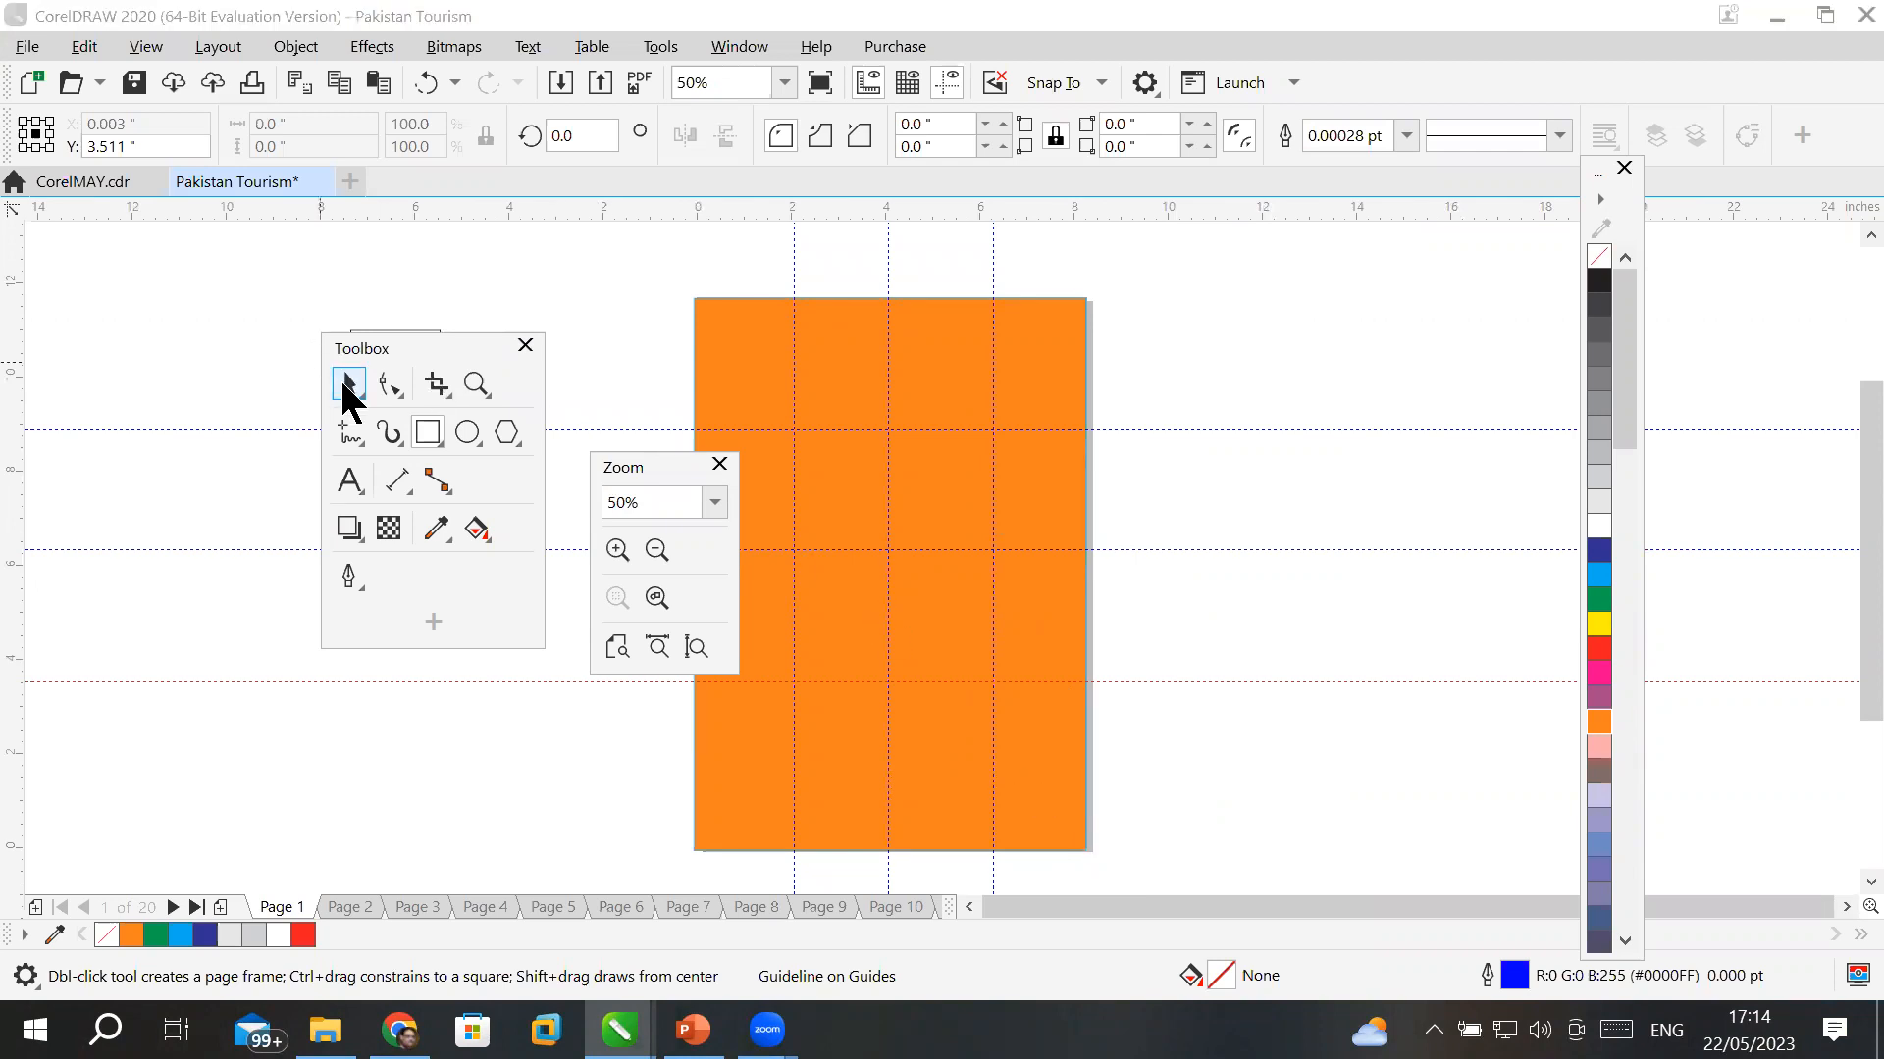
- Move all three horizontal guidelines down with the Pick tool, the middle one to about Y 5.54 in and the upper to about 8.38 in
left_click(349, 384)
left_click_drag(1240, 682, 1242, 722)
left_click(1286, 547)
mouse_move(1288, 572)
left_mouse_down()
mouse_move(1291, 601)
mouse_move(1287, 585)
left_mouse_up()
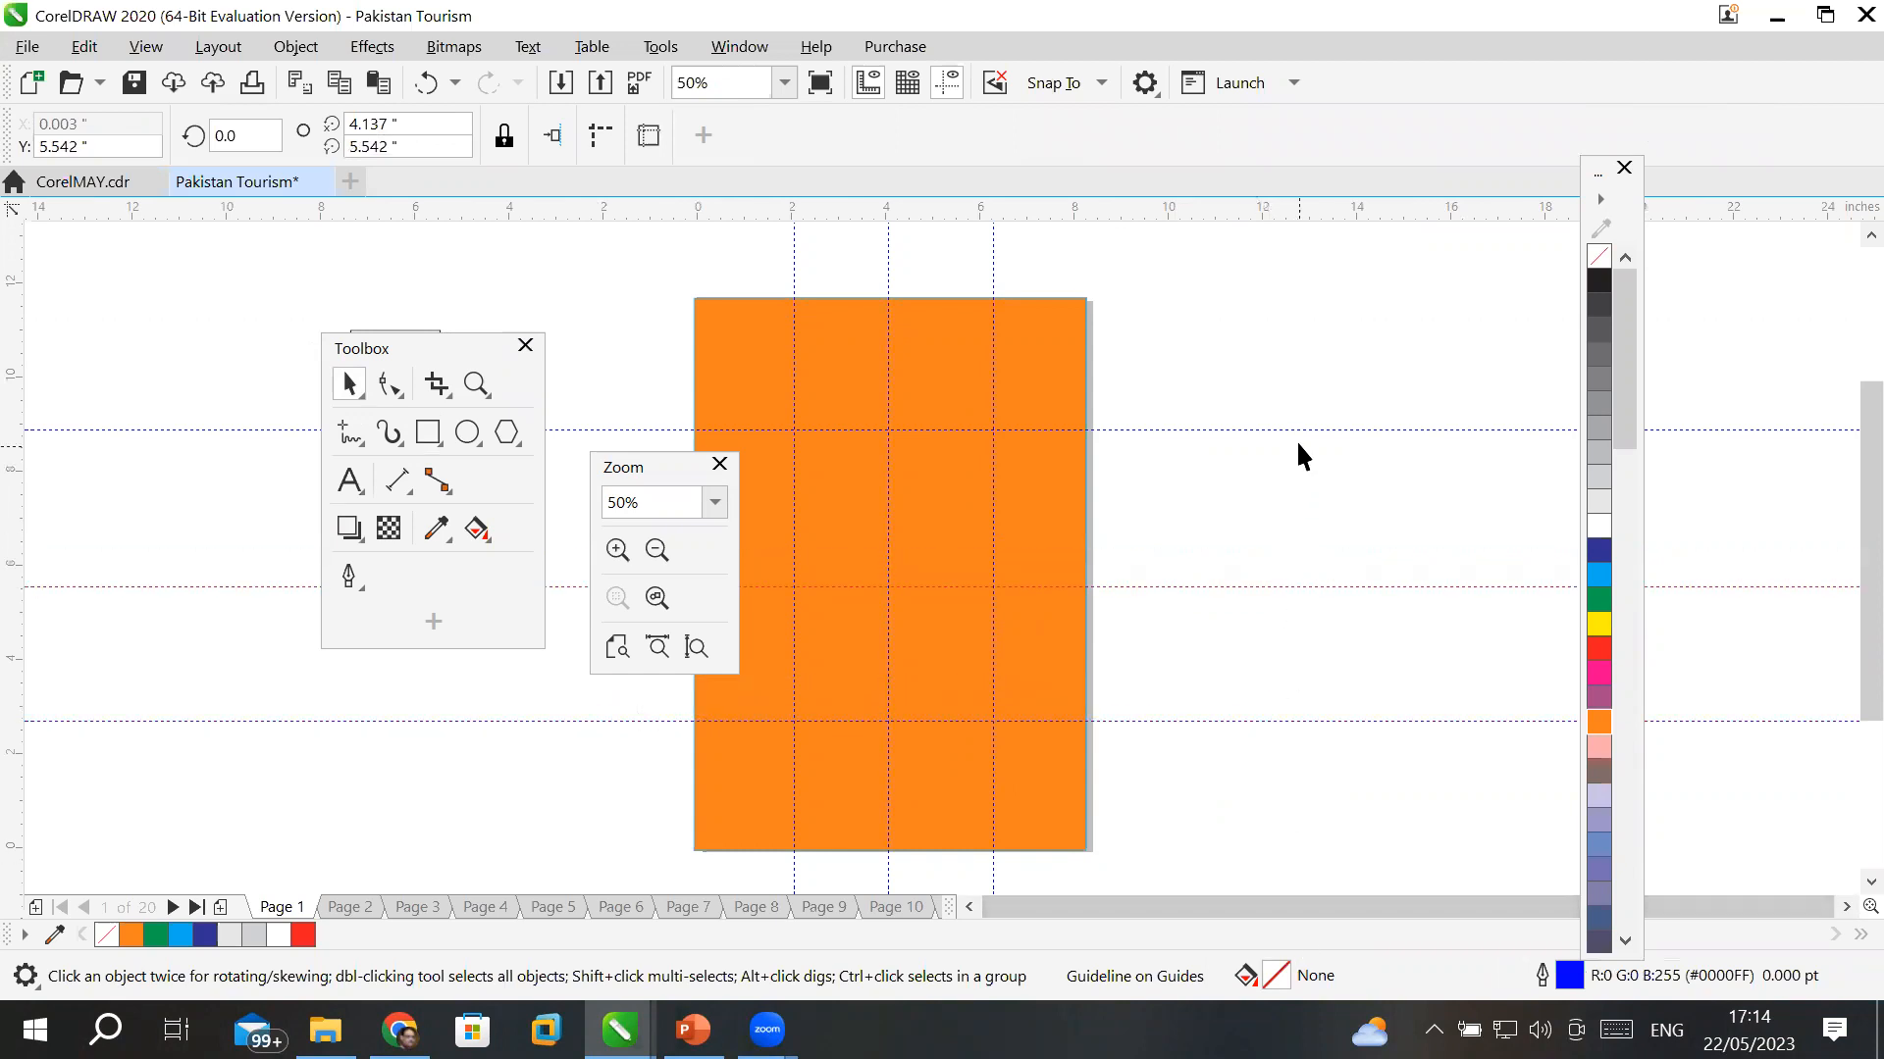
left_click_drag(1299, 432, 1303, 455)
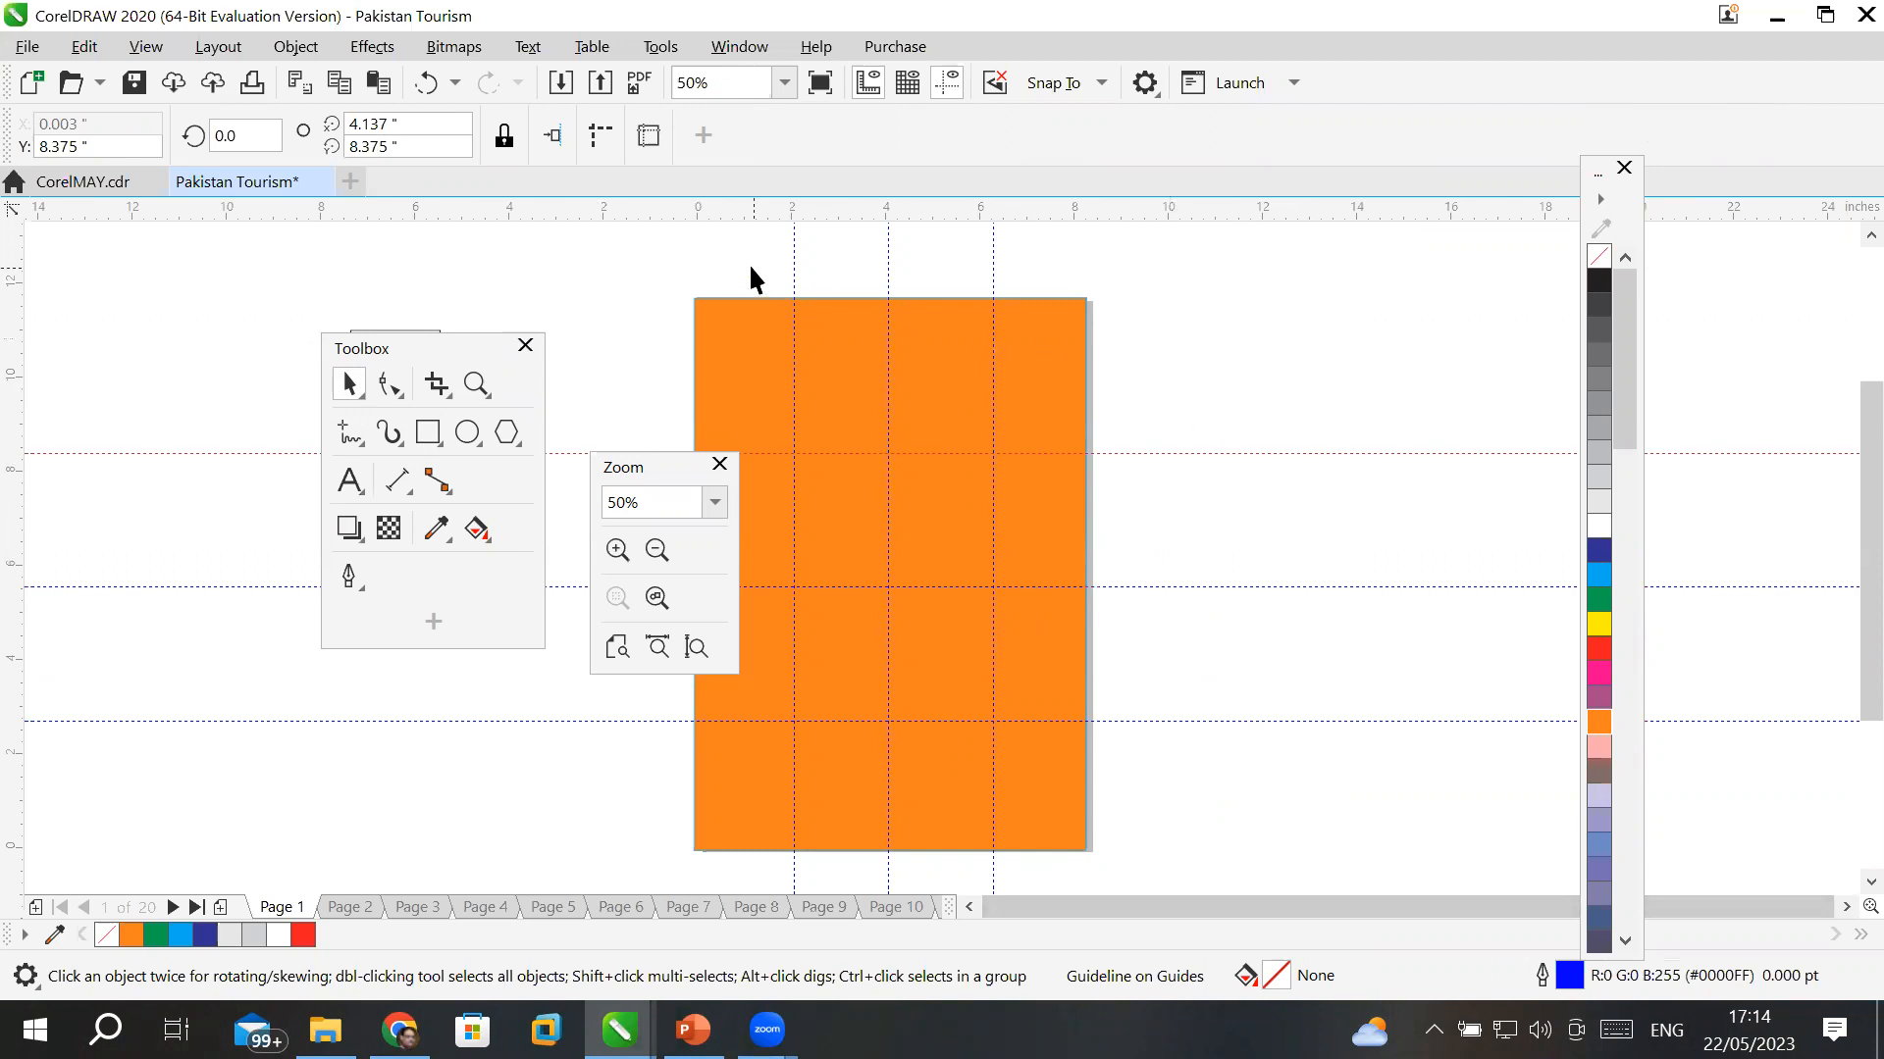
- Shift the left and middle vertical guidelines leftward, the middle one to about X 3.86 in, and delete the rightmost one
left_click_drag(791, 253, 774, 261)
left_click_drag(889, 259, 878, 277)
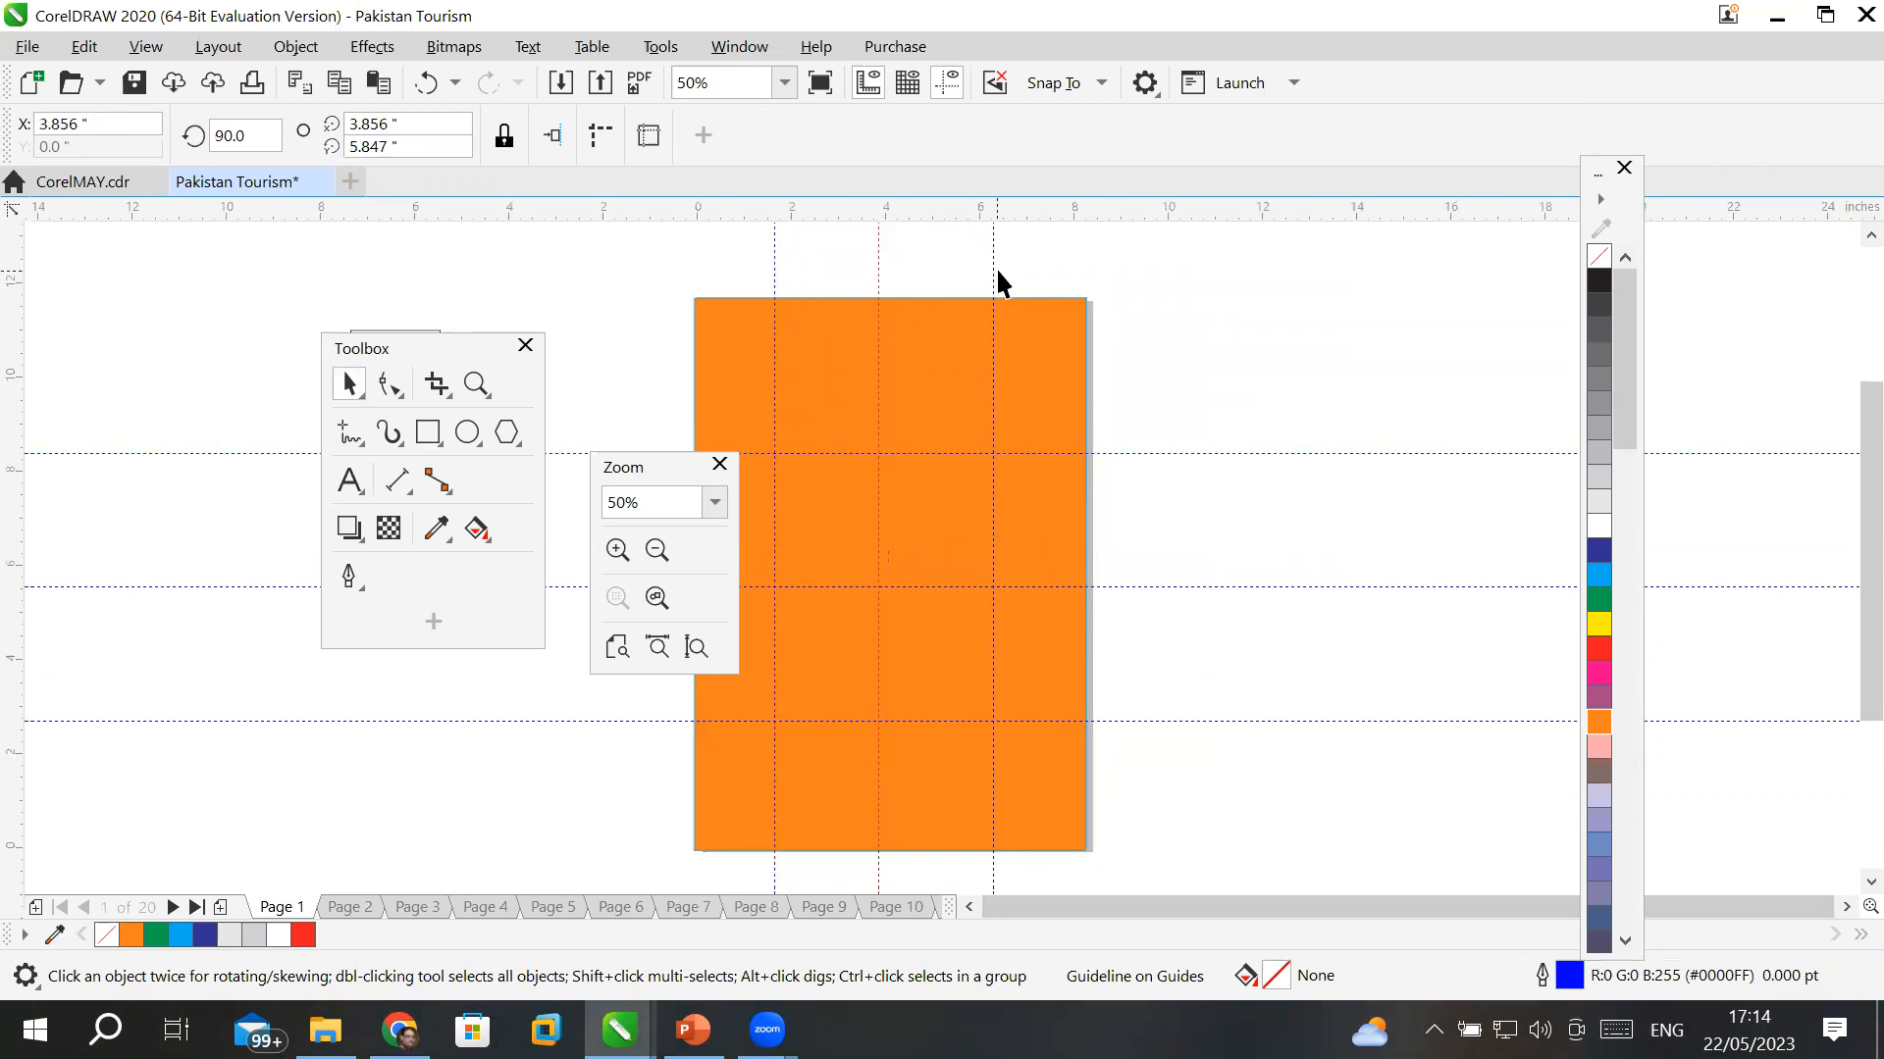
left_click_drag(996, 266, 1029, 271)
key("Delete")
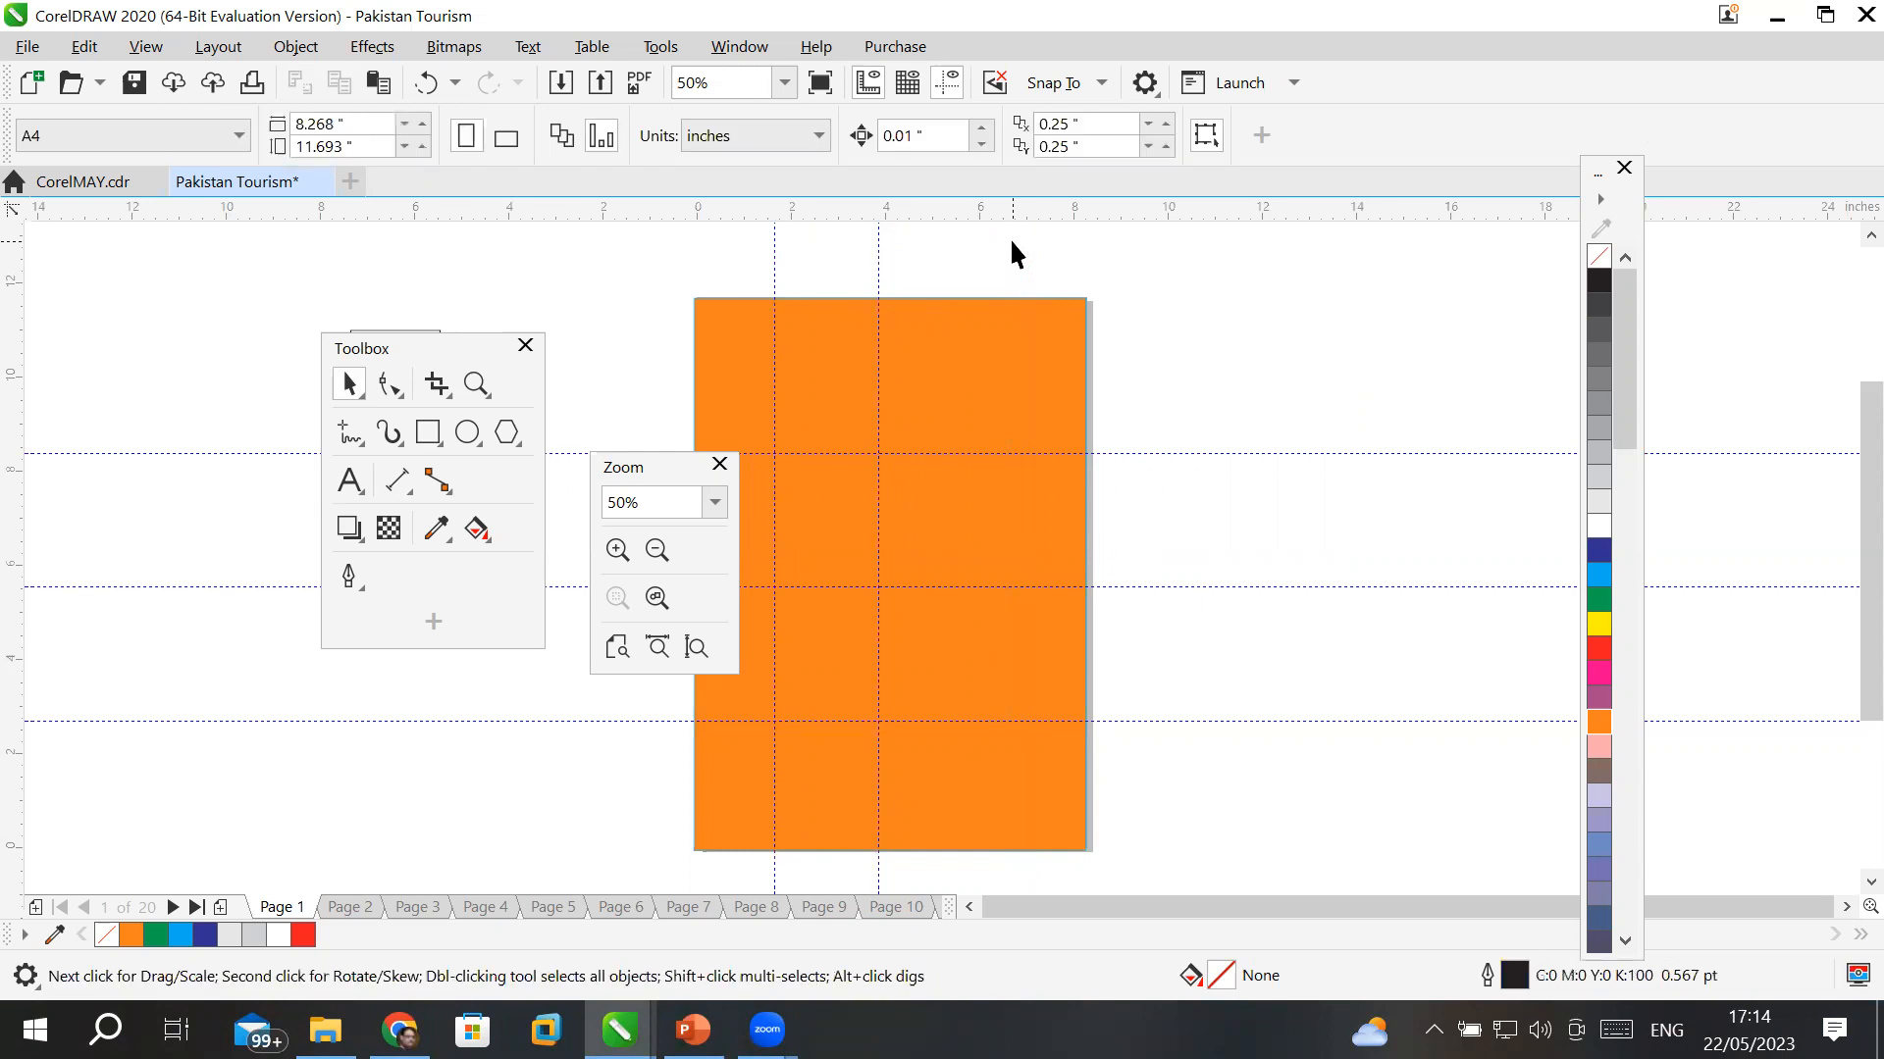
- Replace the upper and middle horizontal guidelines with two new ones, the lower of them at about Y 5.63 in
left_click(1271, 453)
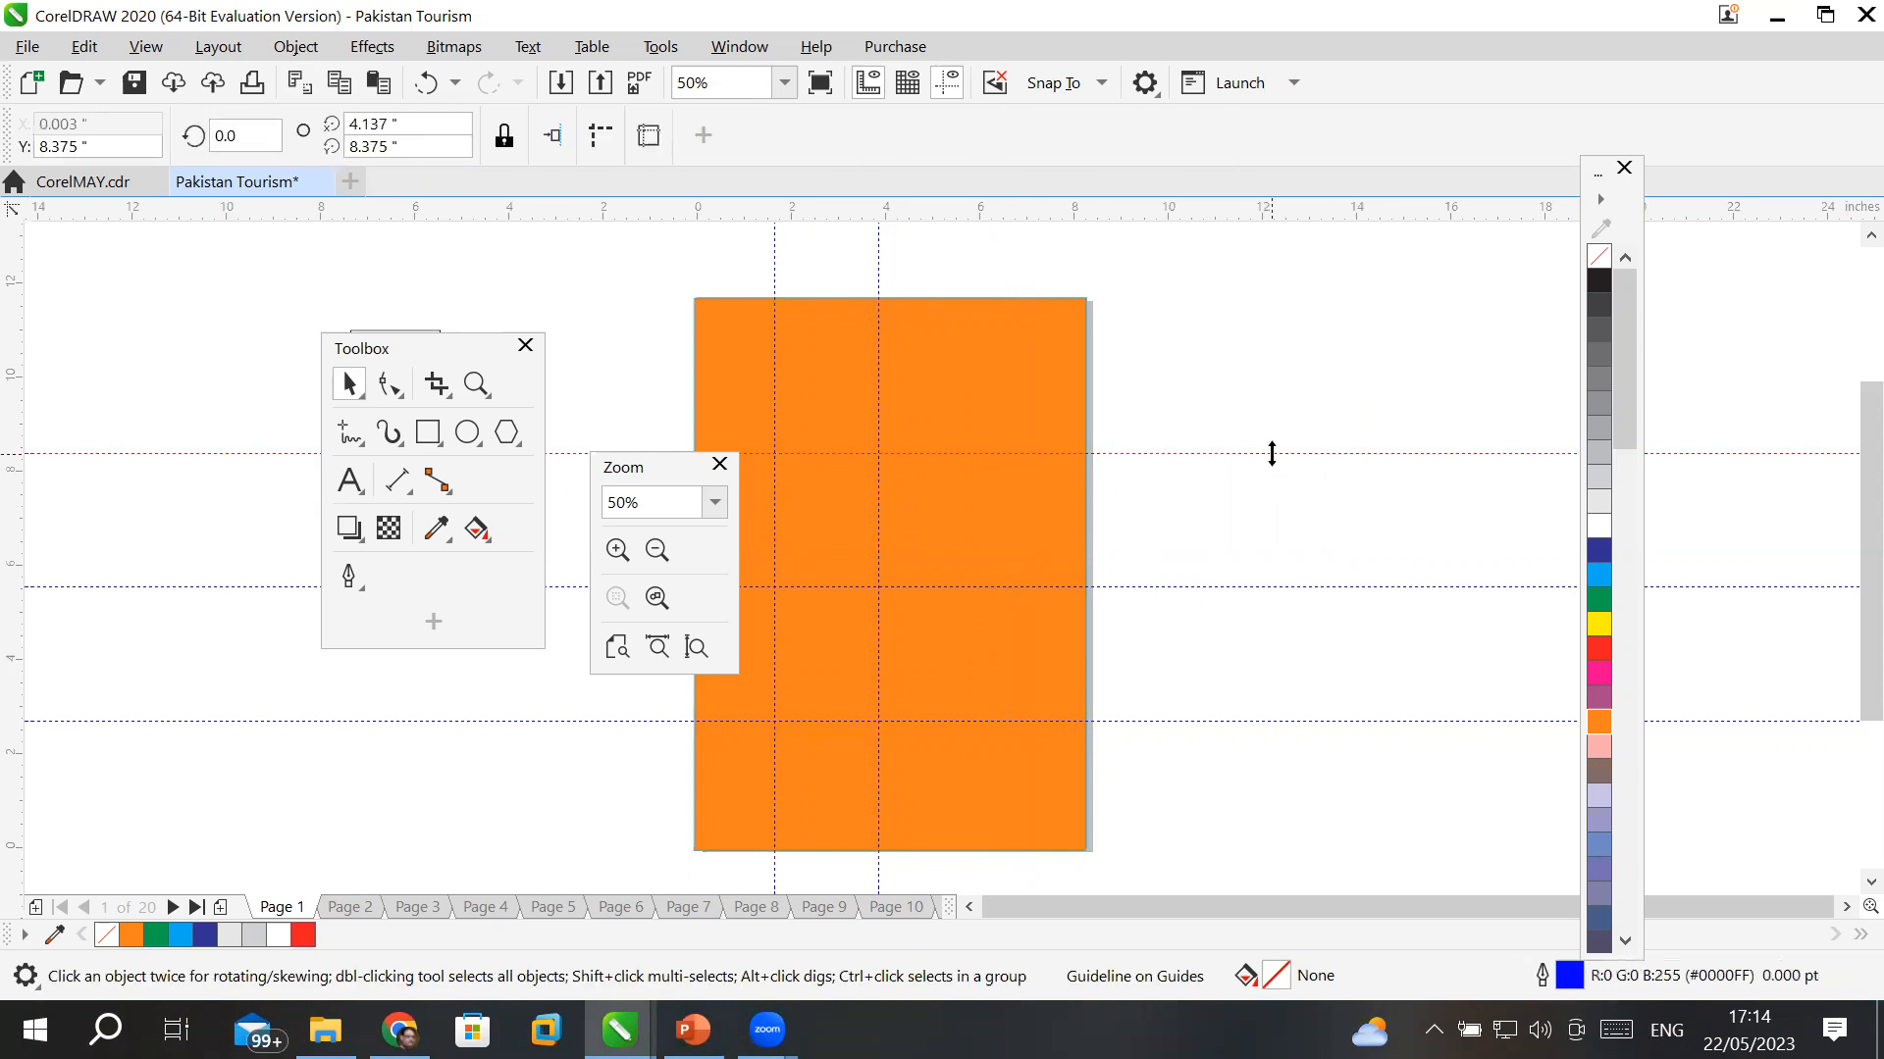
key("Delete")
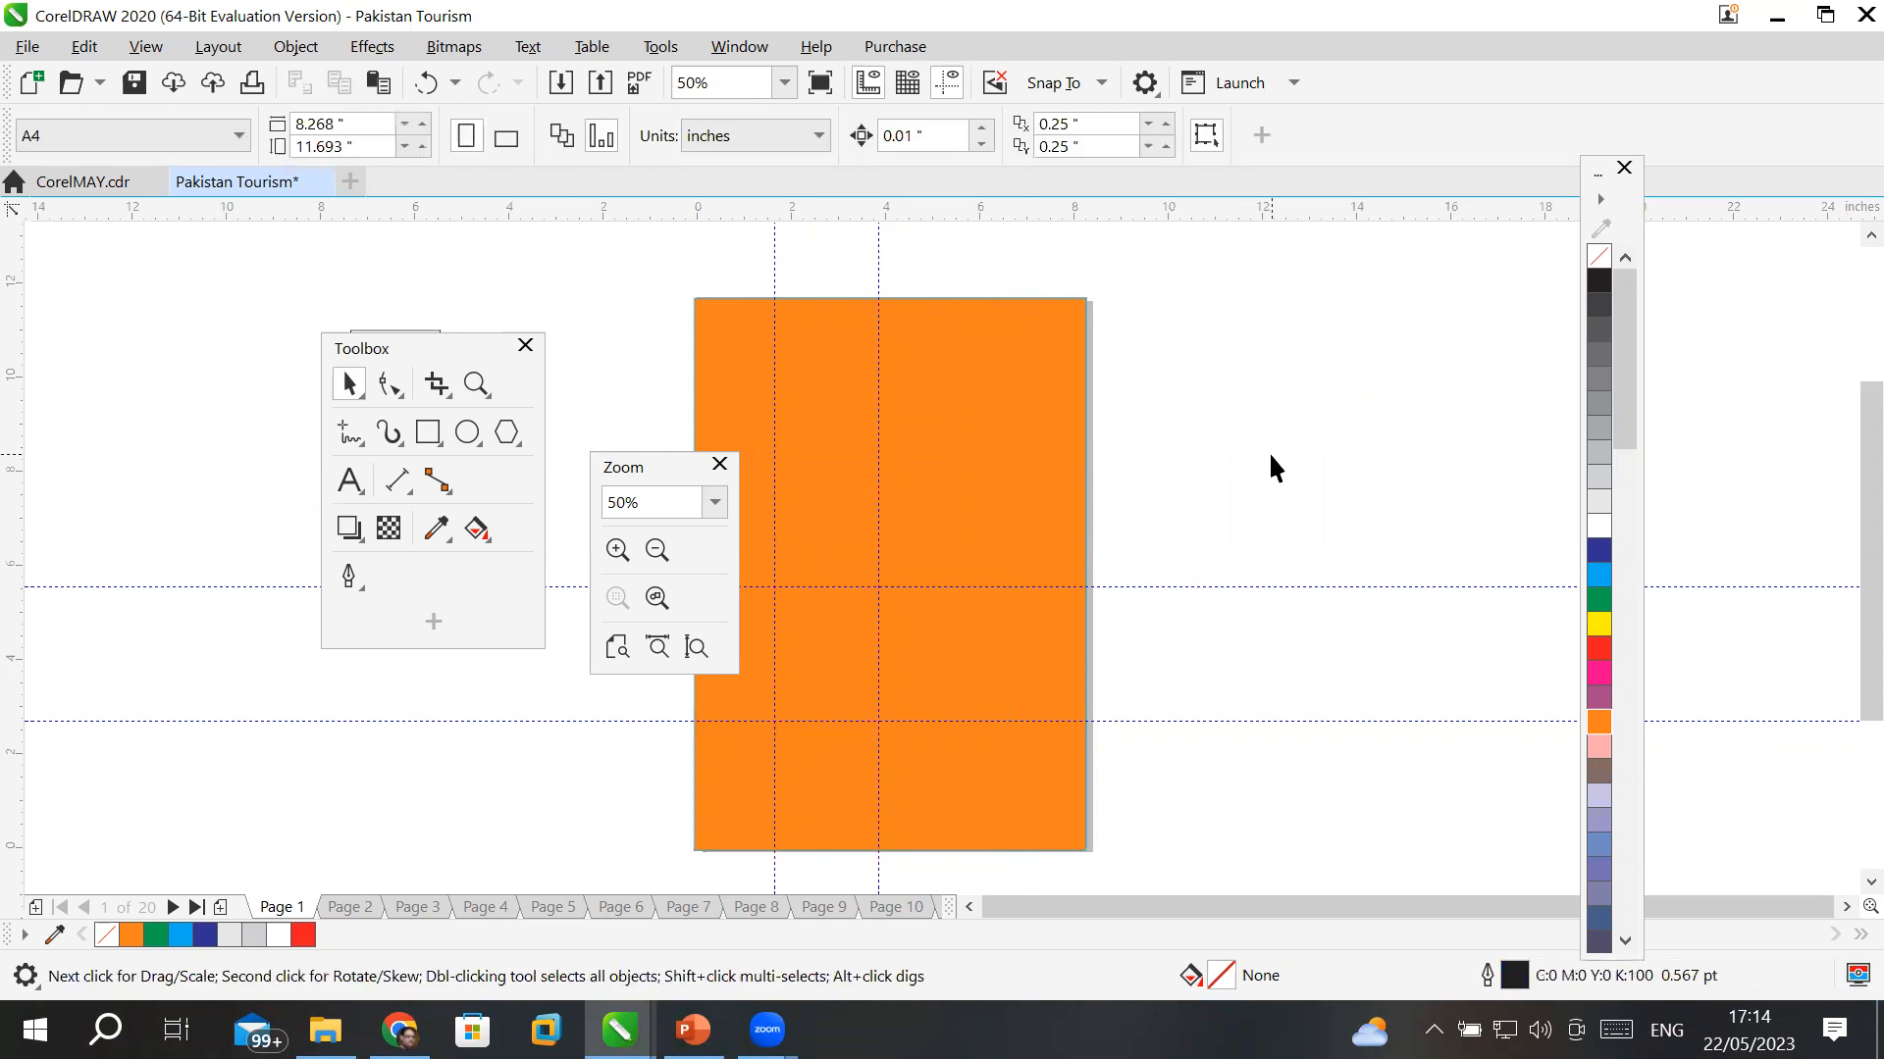
left_click(1170, 585)
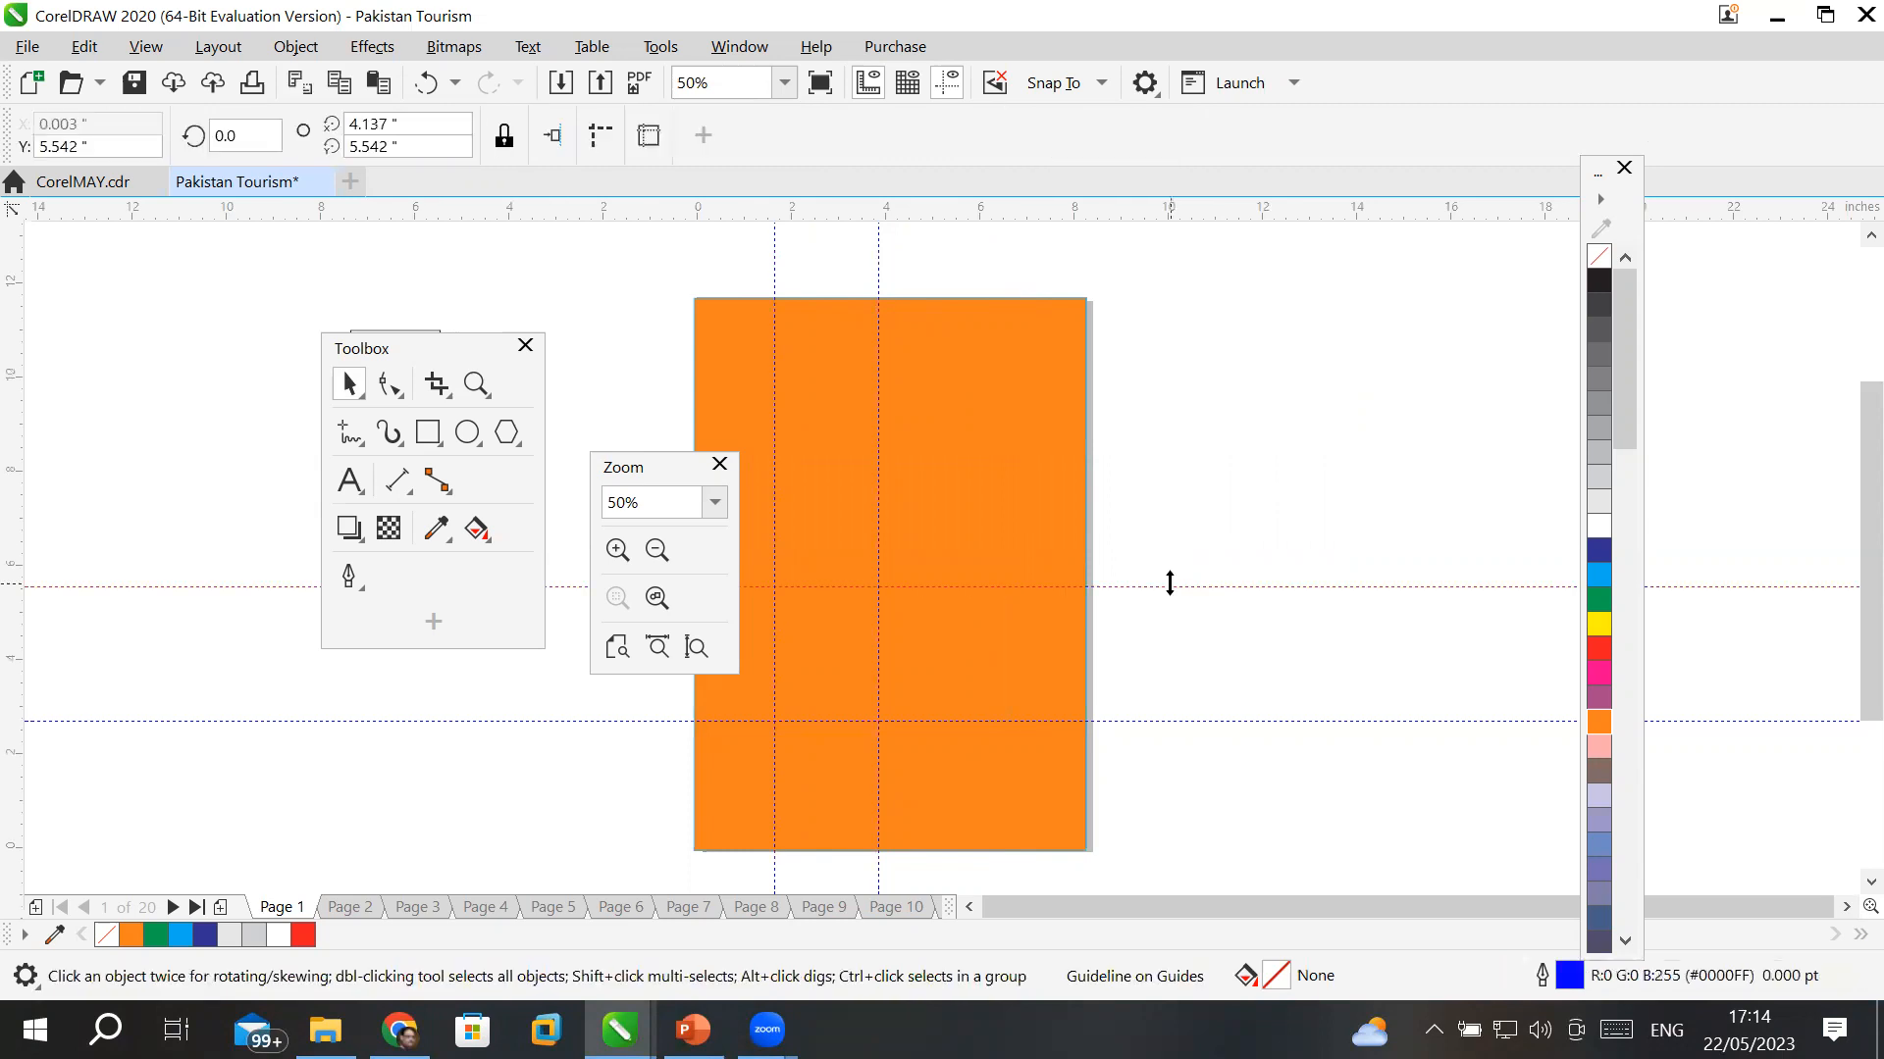
key("Delete")
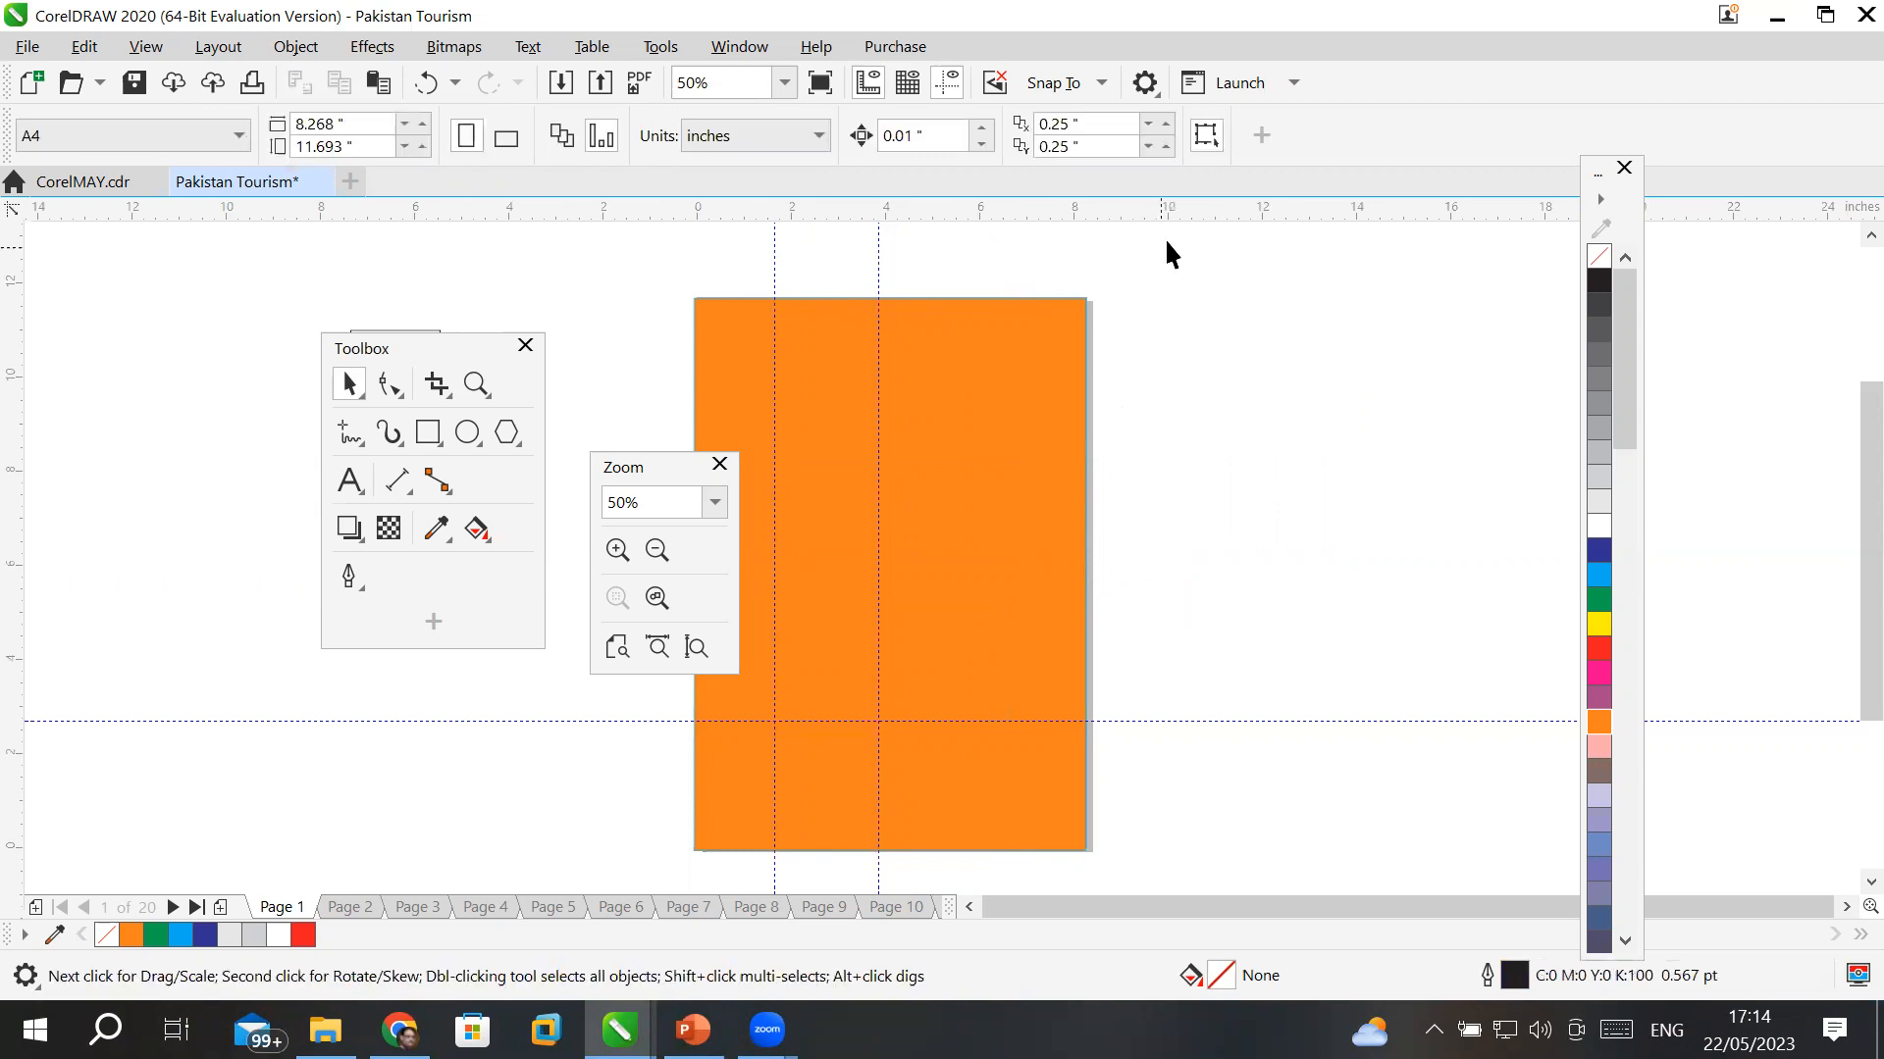
left_click(1144, 428)
left_click_drag(1158, 204, 1134, 583)
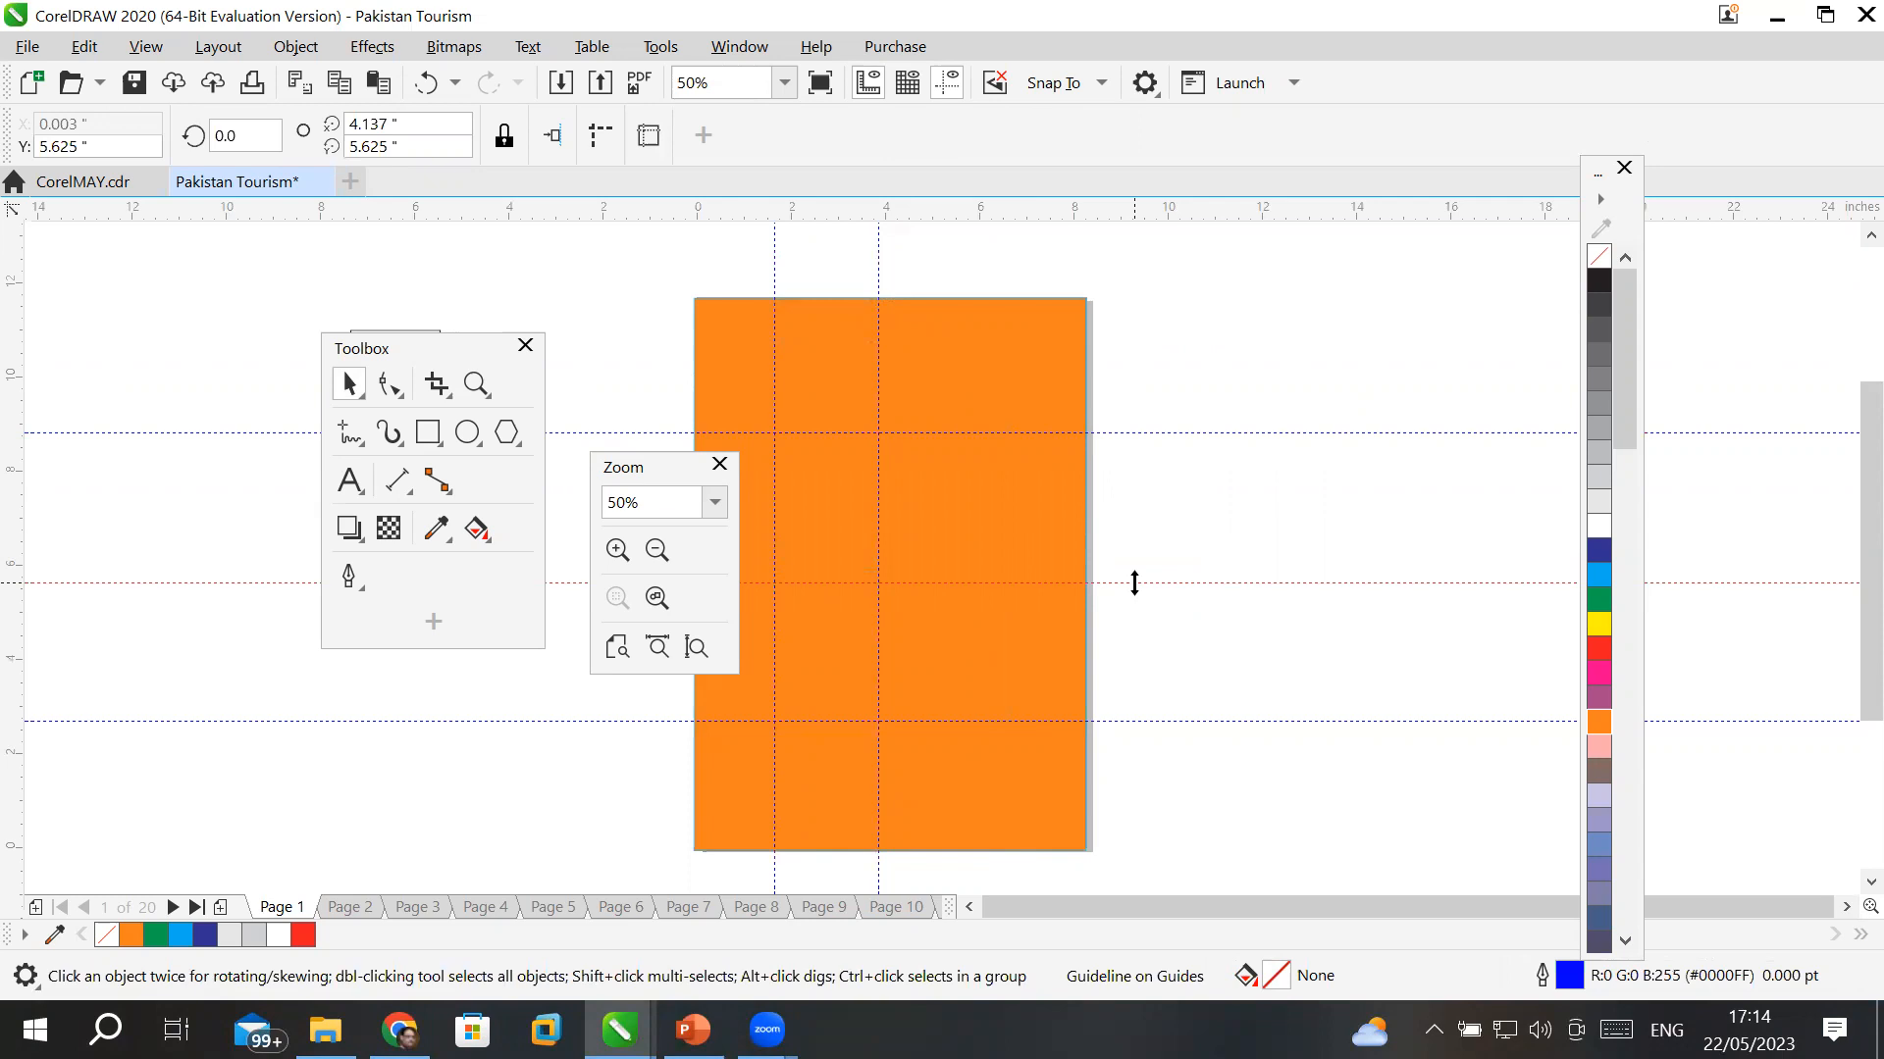
- Add a vertical guideline at about X 6.36 in and draw a square about 1.9 in wide near the page's top, between the other two
left_click_drag(12, 436, 995, 485)
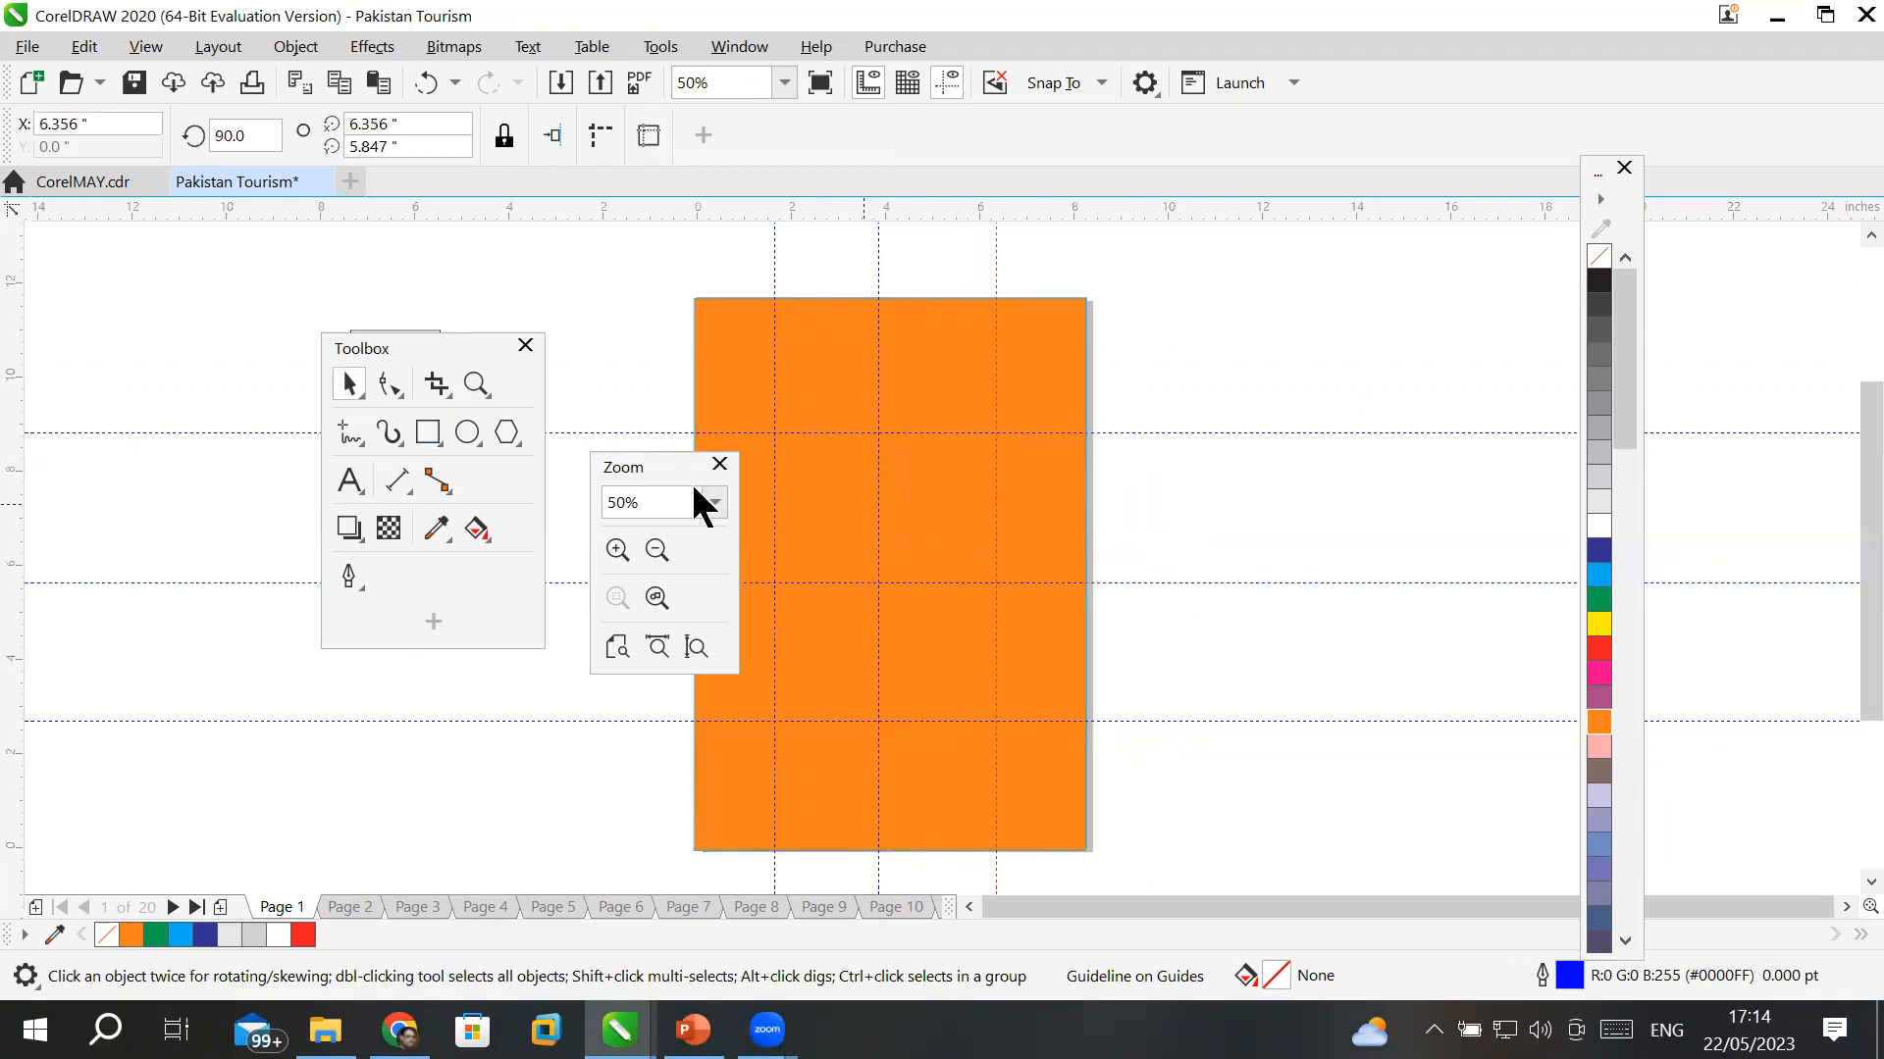
left_click(429, 434)
left_click_drag(785, 332, 873, 420)
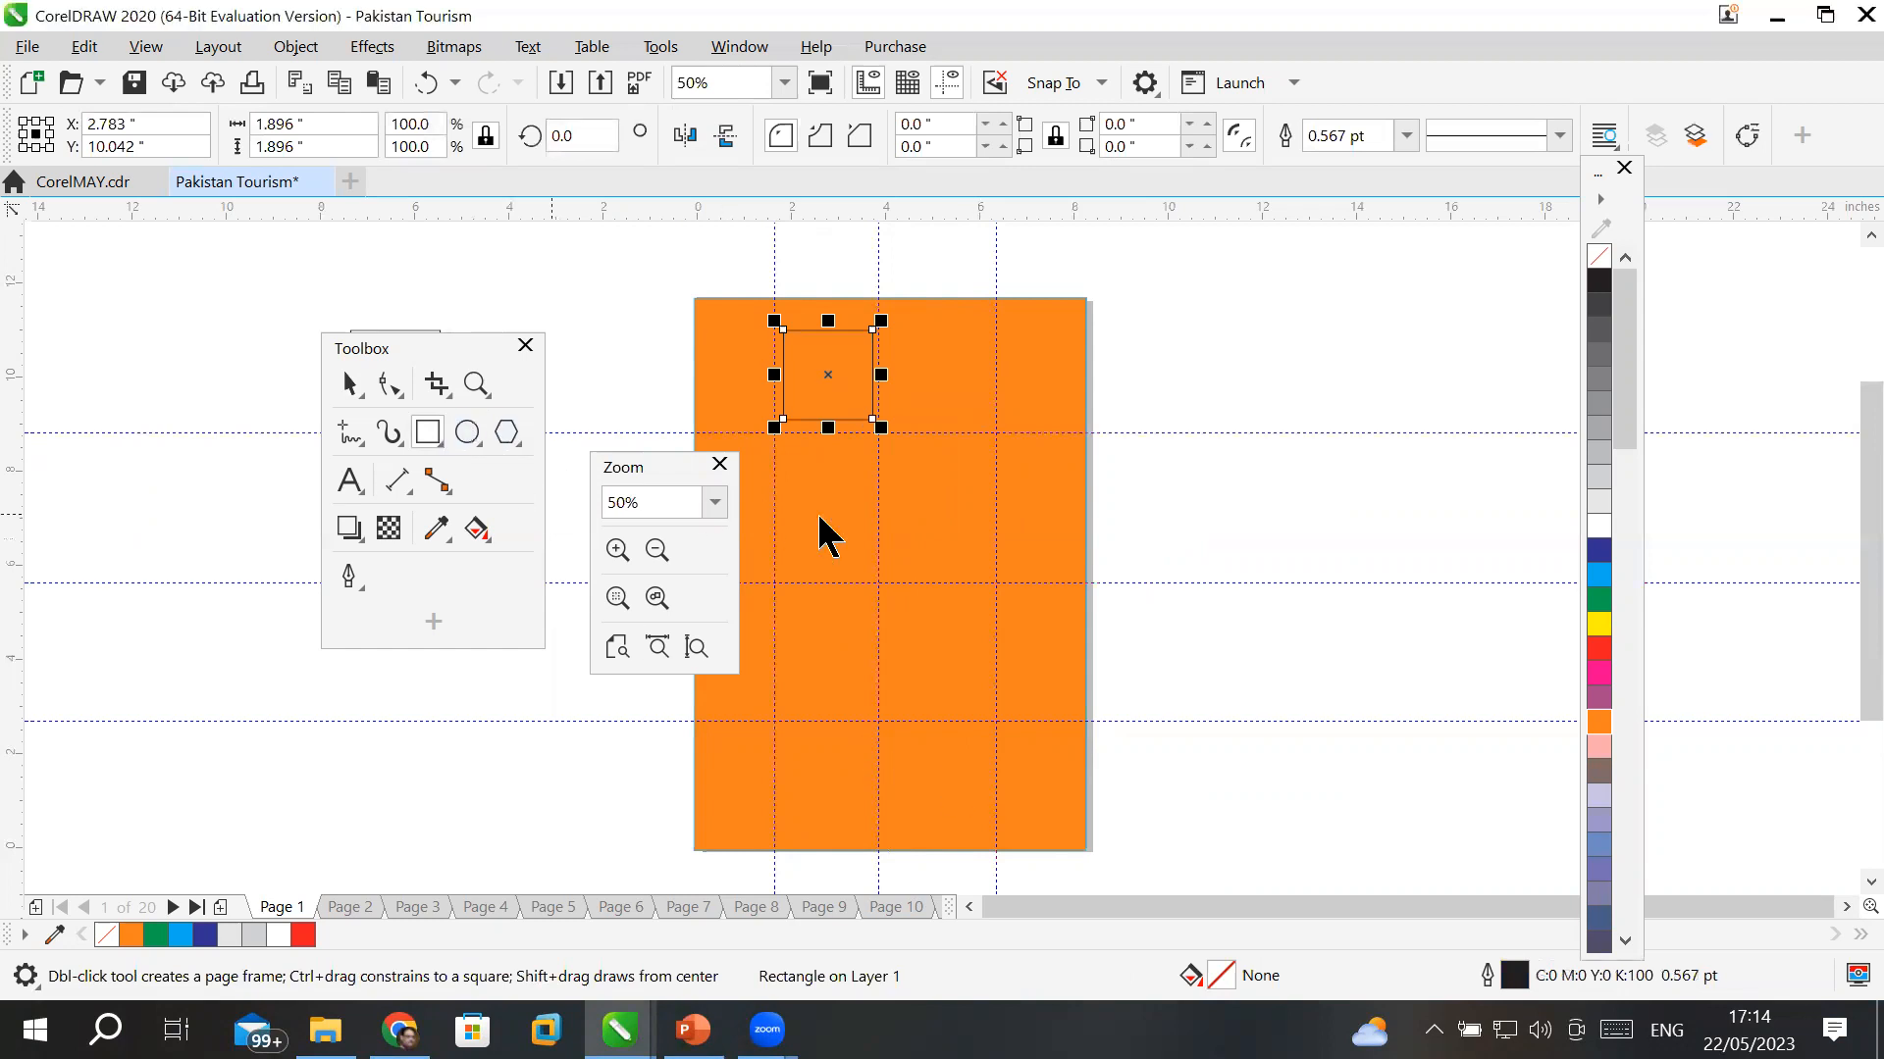
- Draw two circles between the middle and right vertical guidelines, the upper about 2.17 in and the lower about 1.9 in across
key("F7")
left_click_drag(892, 463, 992, 567)
left_click_drag(915, 614, 965, 703)
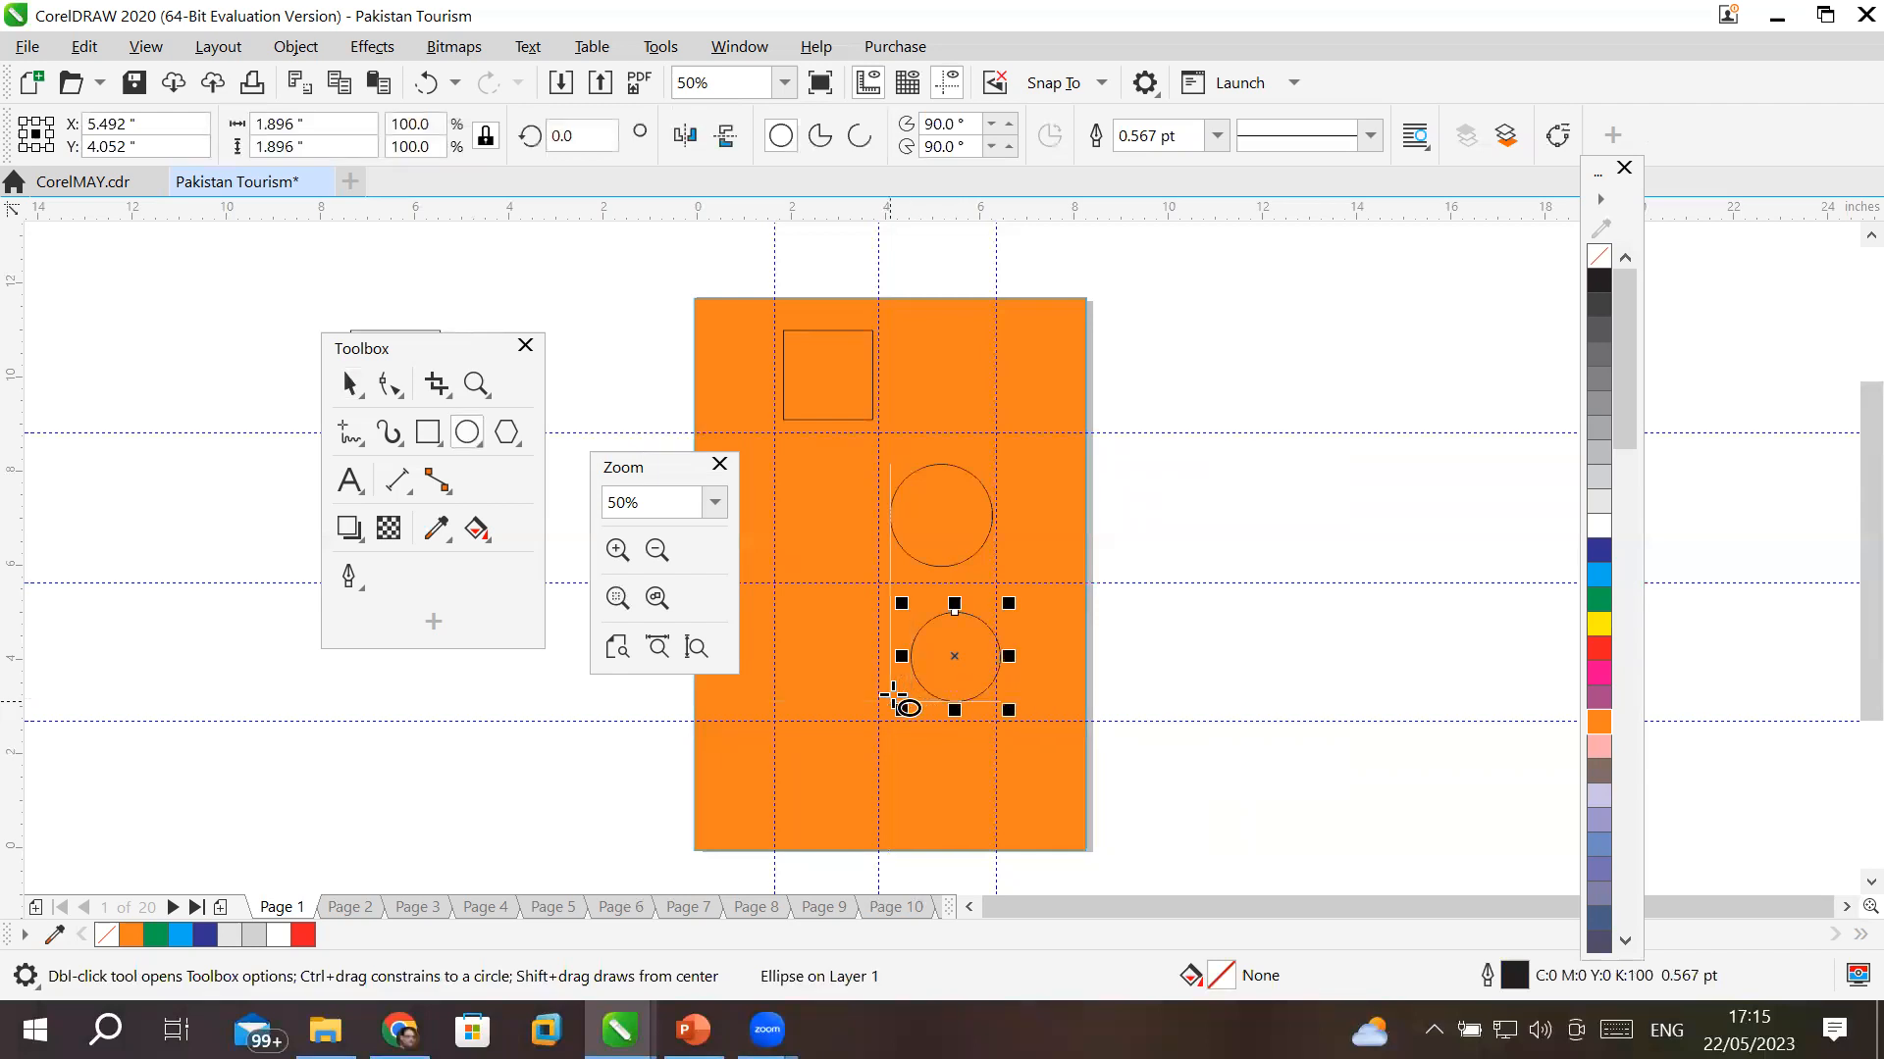
- Turn on snapping to guidelines and move the upper circle between the left and middle vertical guidelines, centred at about X 2.73 in
left_click(146, 46)
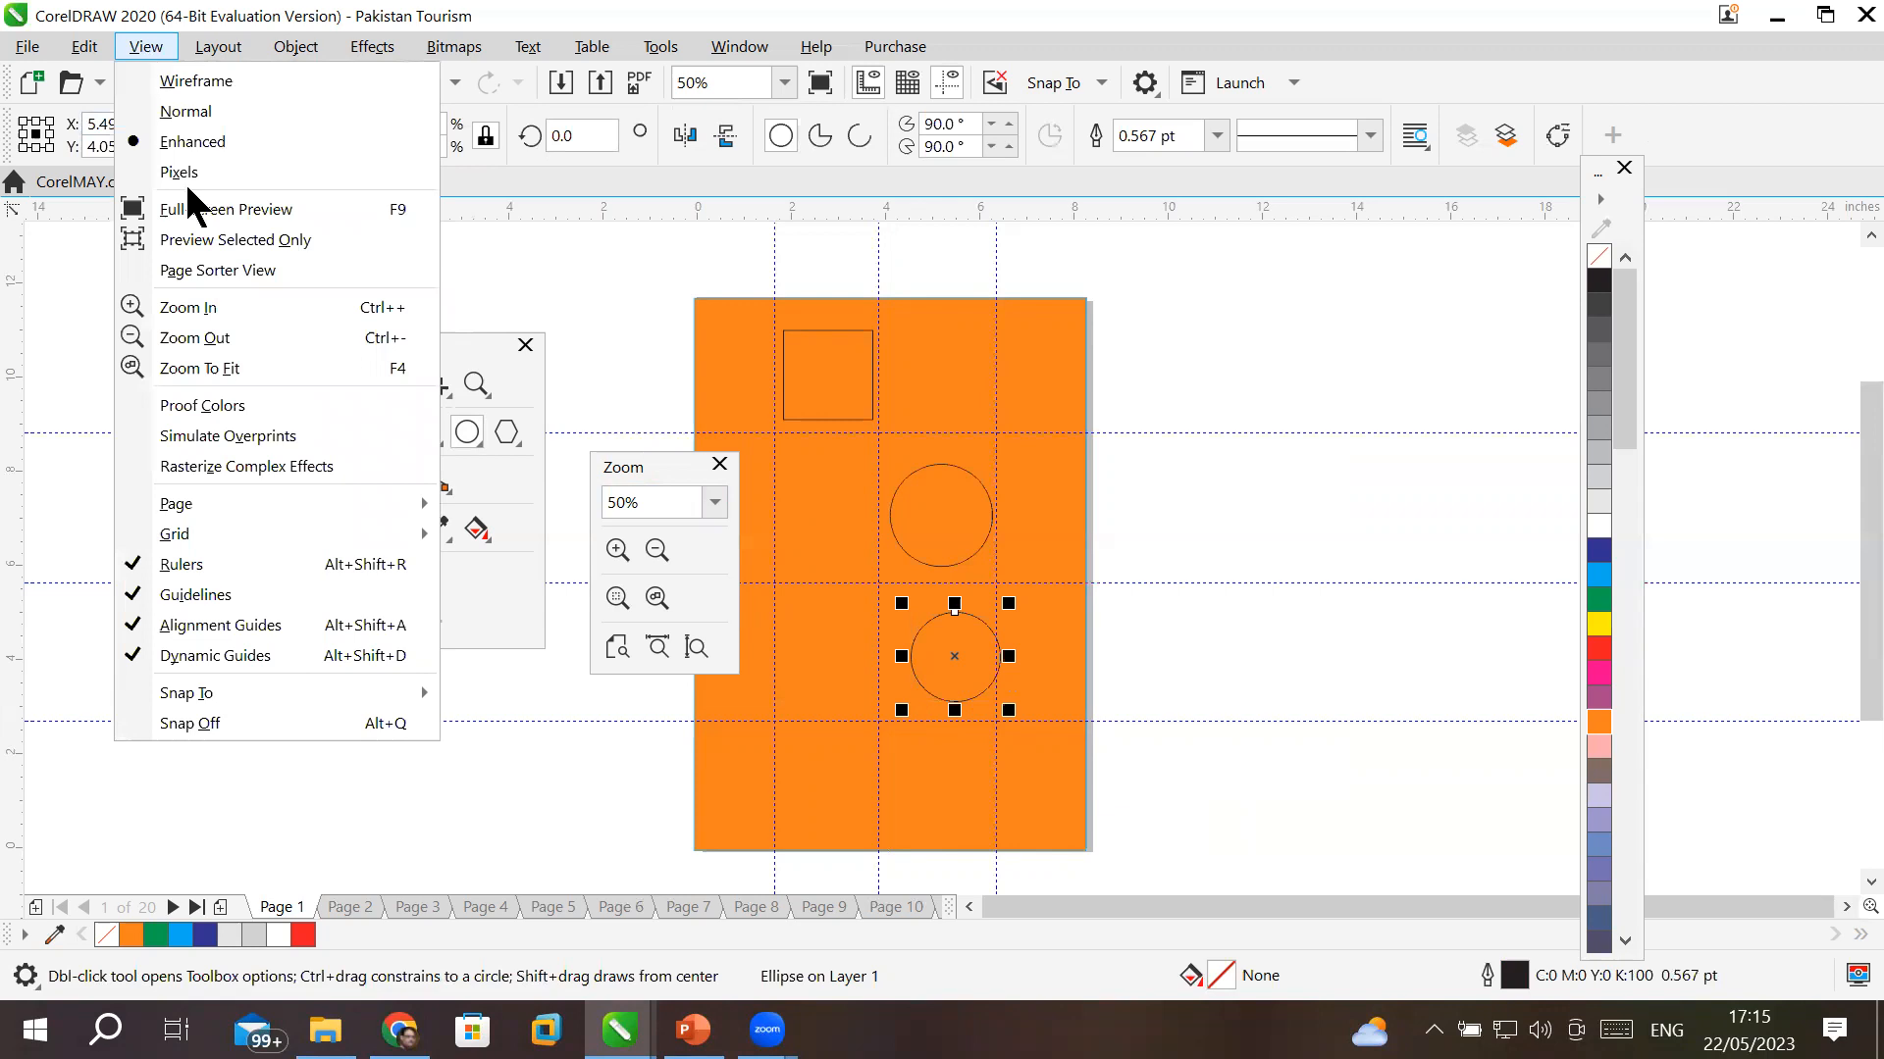
mouse_move(285, 533)
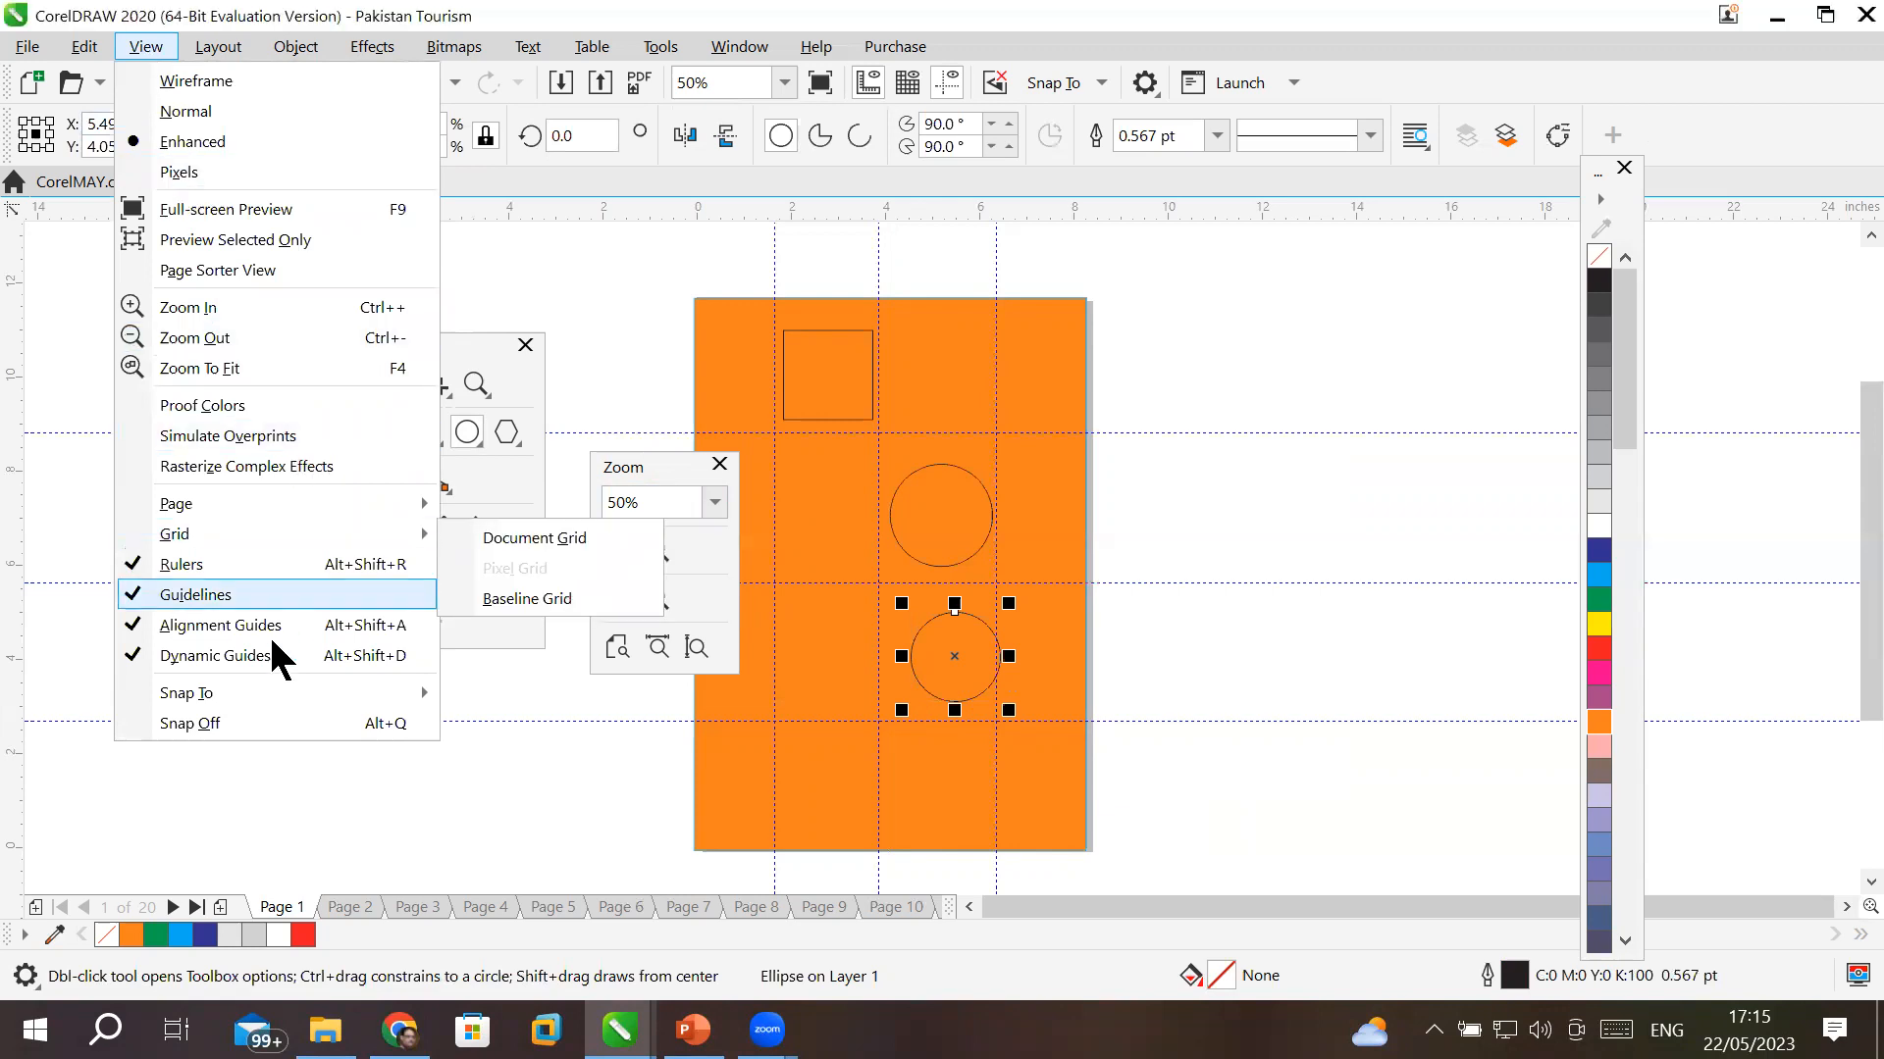
mouse_move(267, 697)
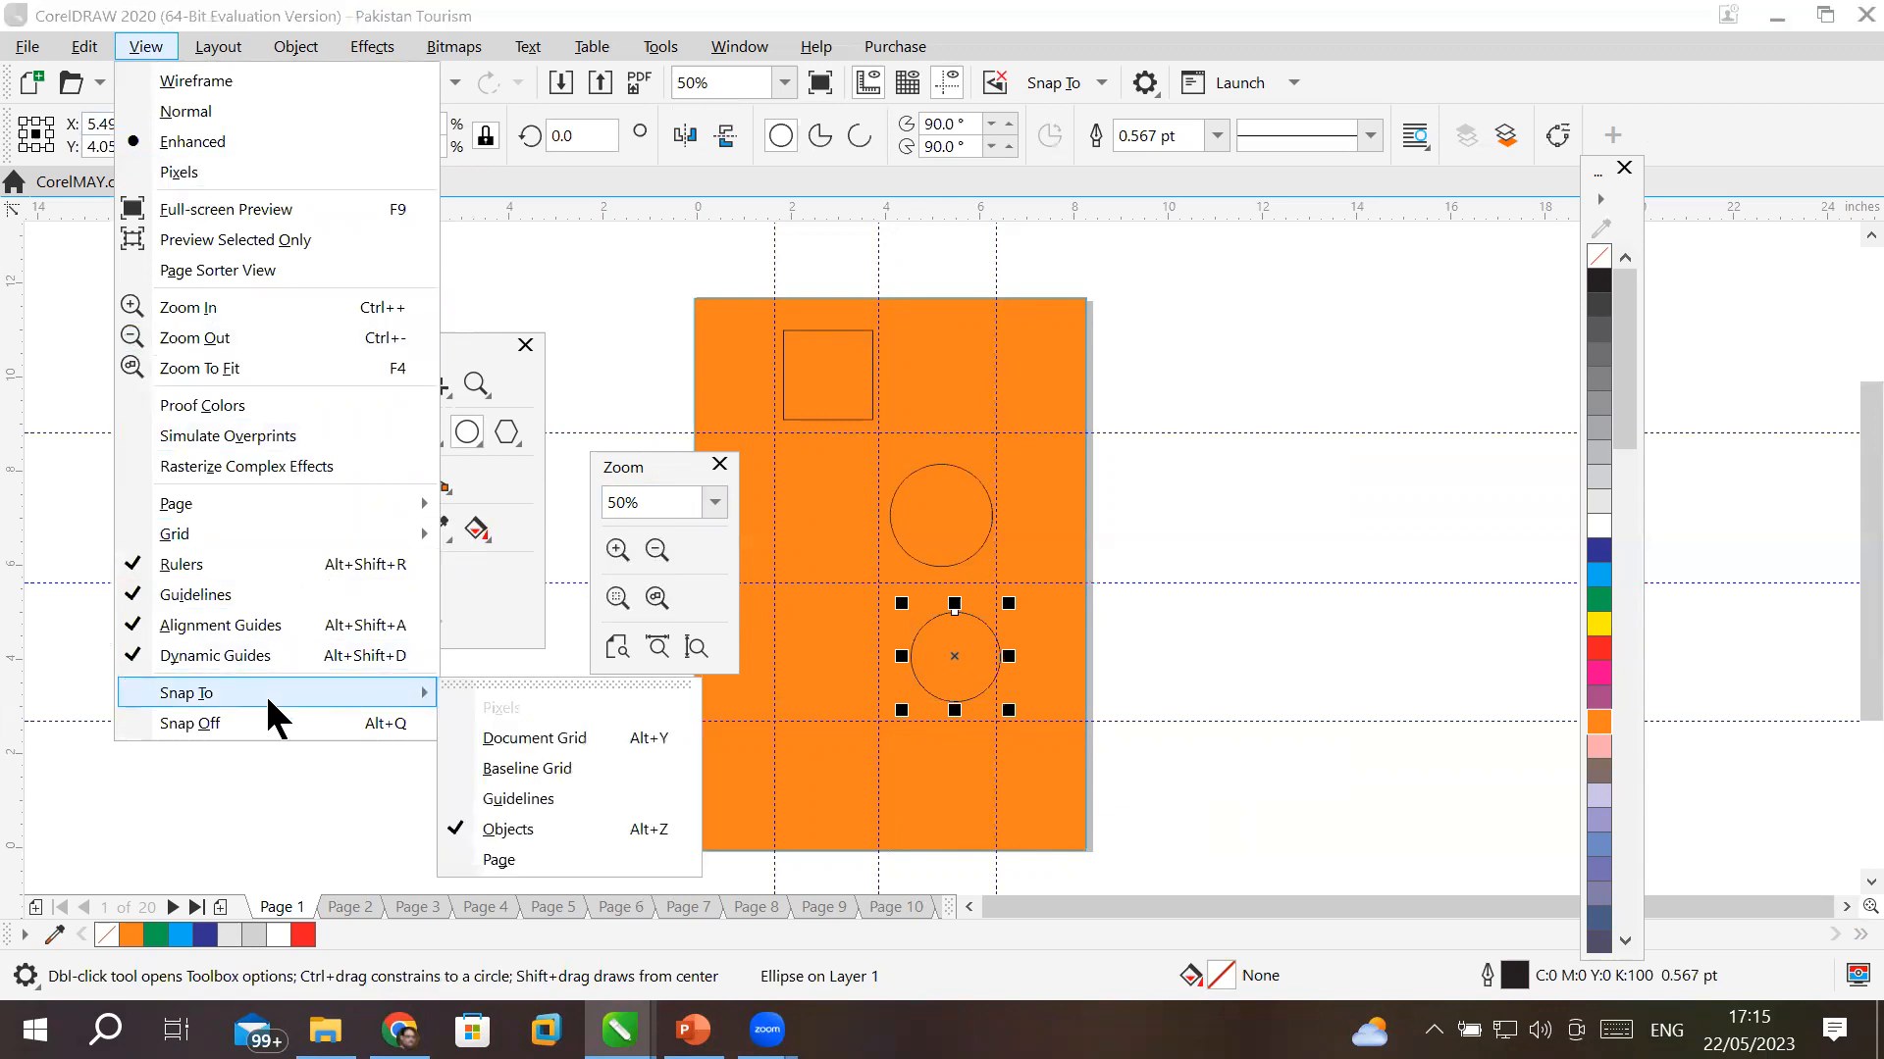
left_click(580, 793)
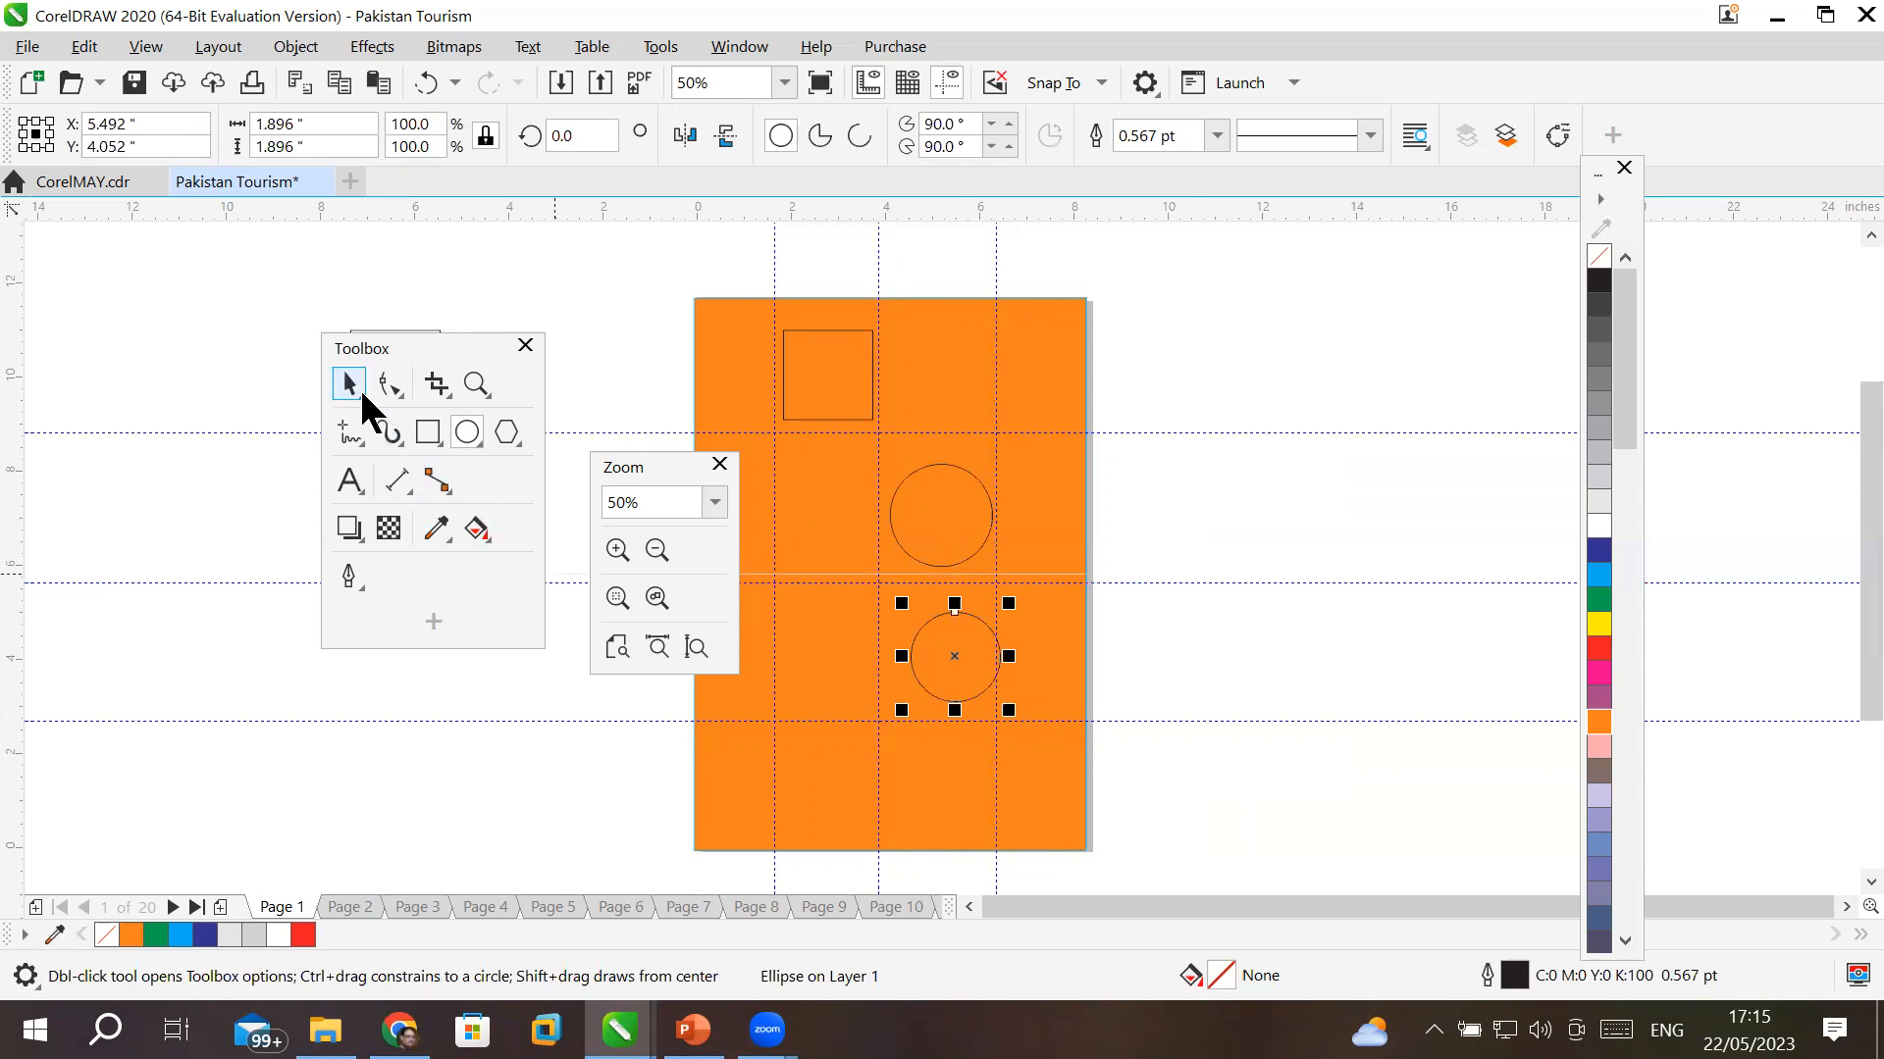
left_click(352, 383)
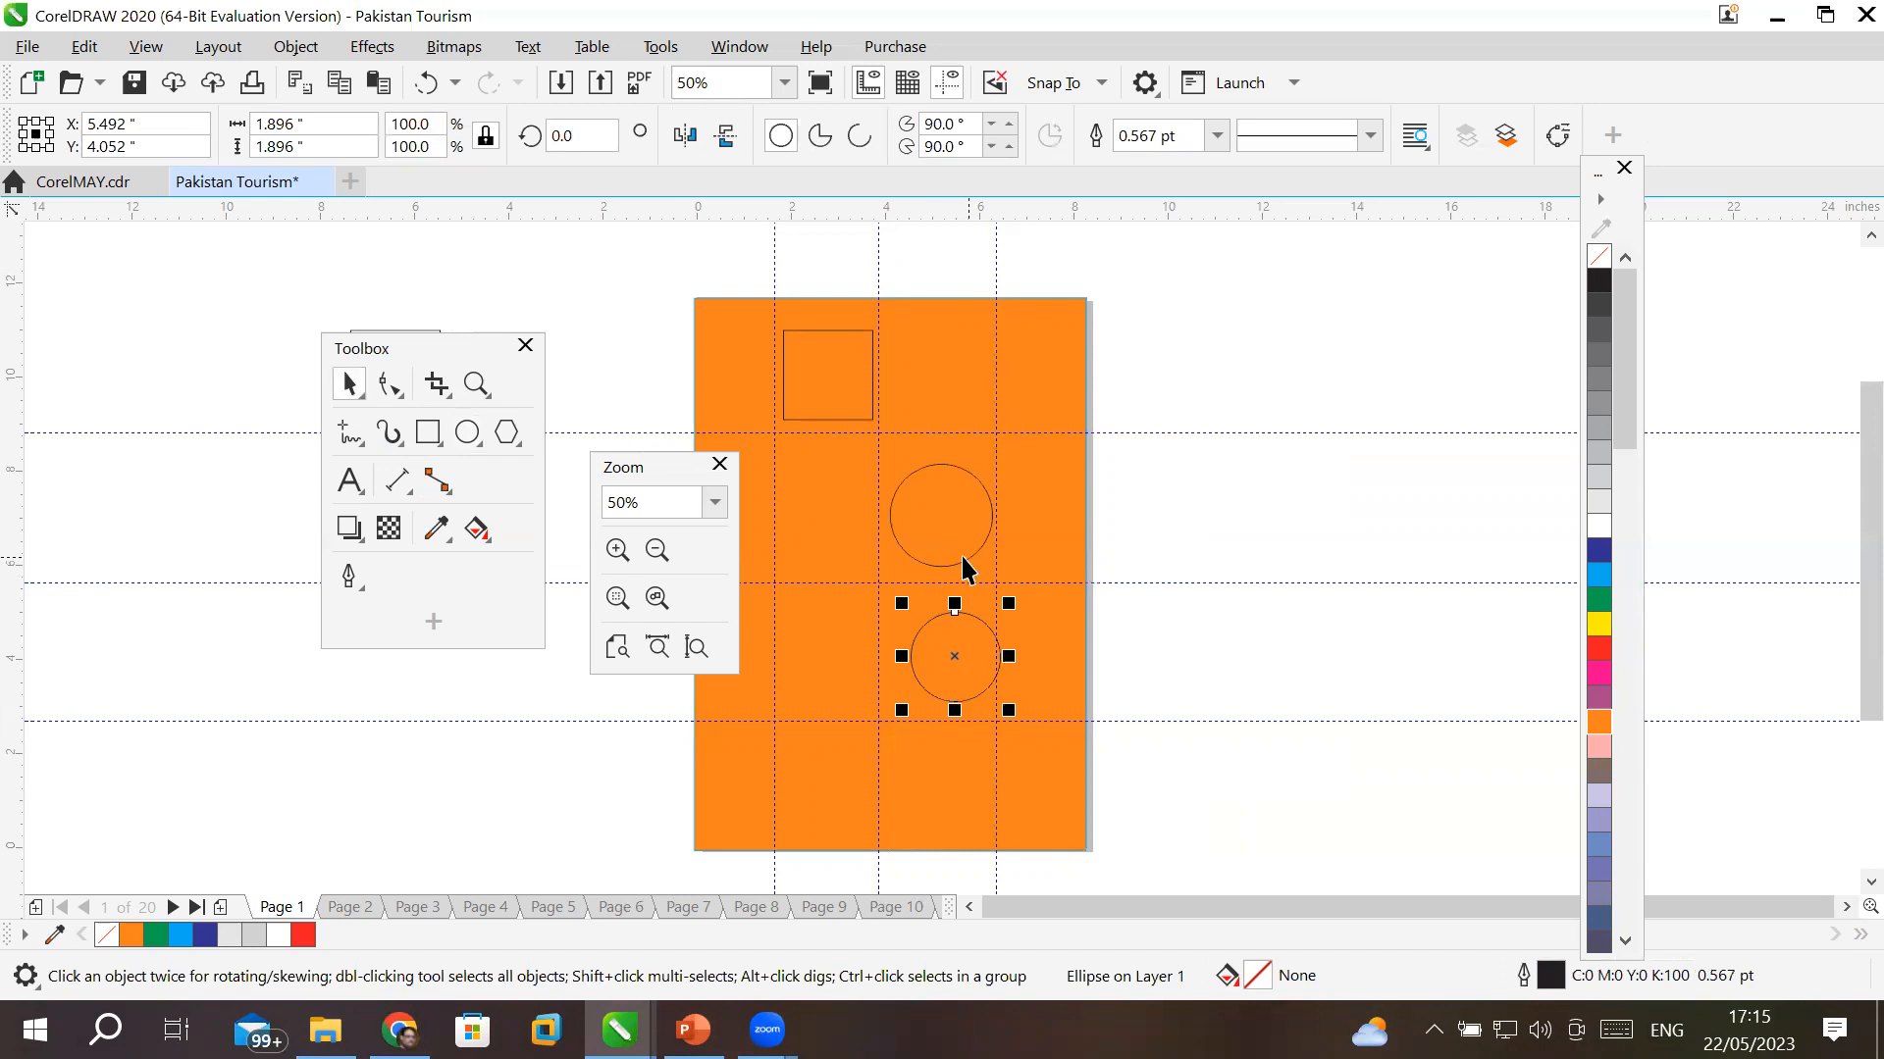
left_click(964, 557)
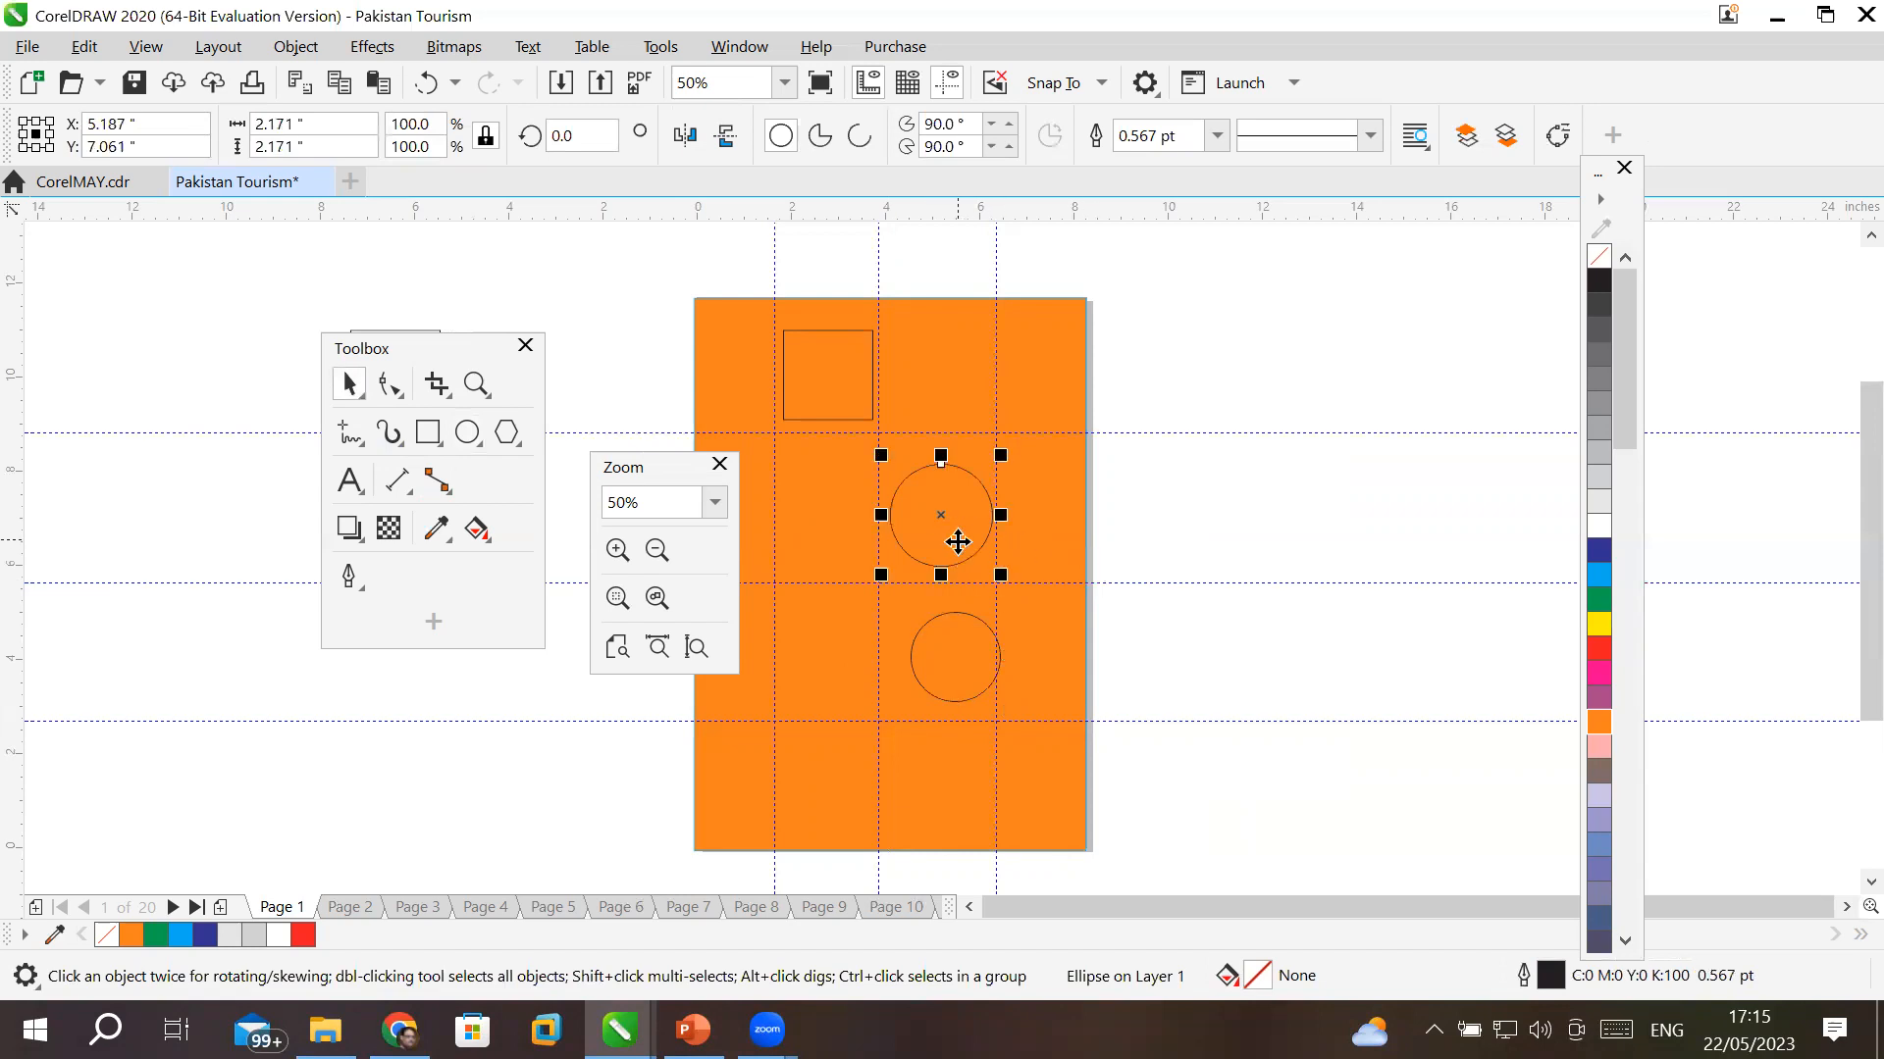
left_click_drag(957, 542, 842, 532)
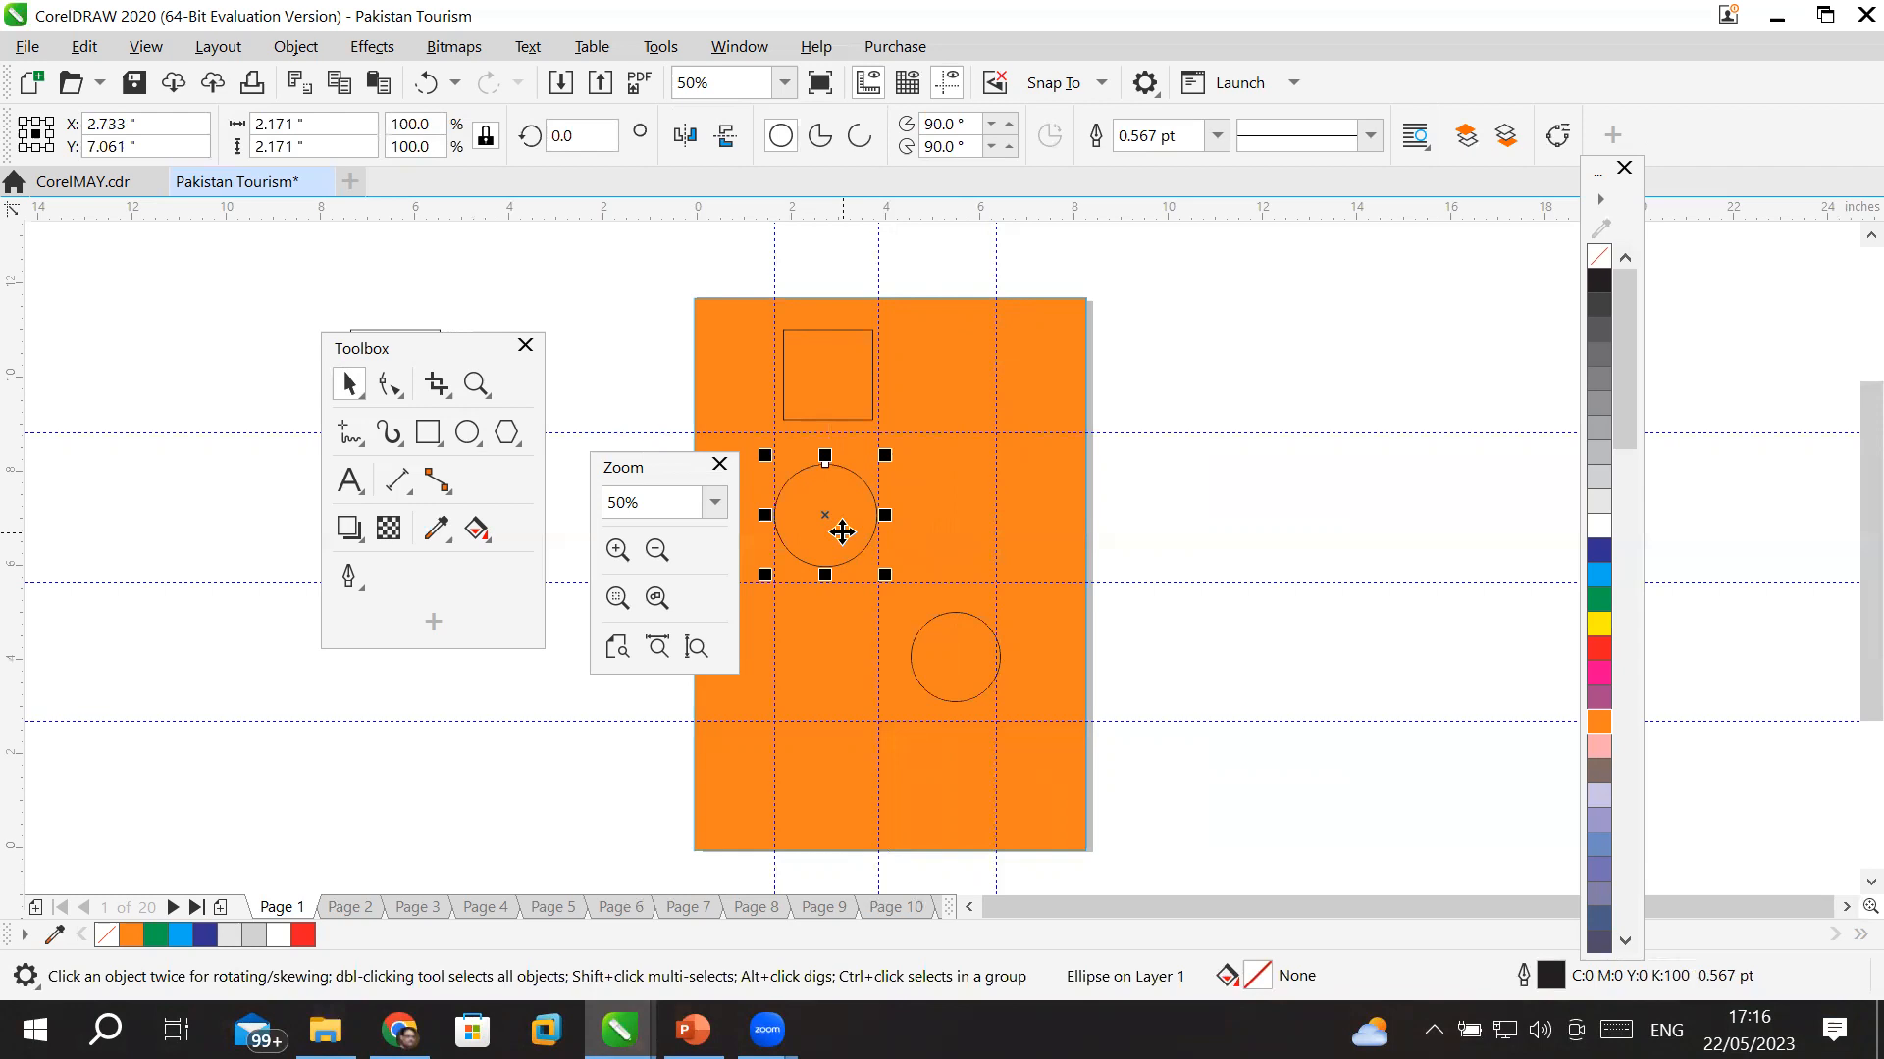
- Move the smaller circle off the page to about X 9.69 in, Y 7.06 in, and place the larger one touching it at about X 11.72 in
left_click(147, 51)
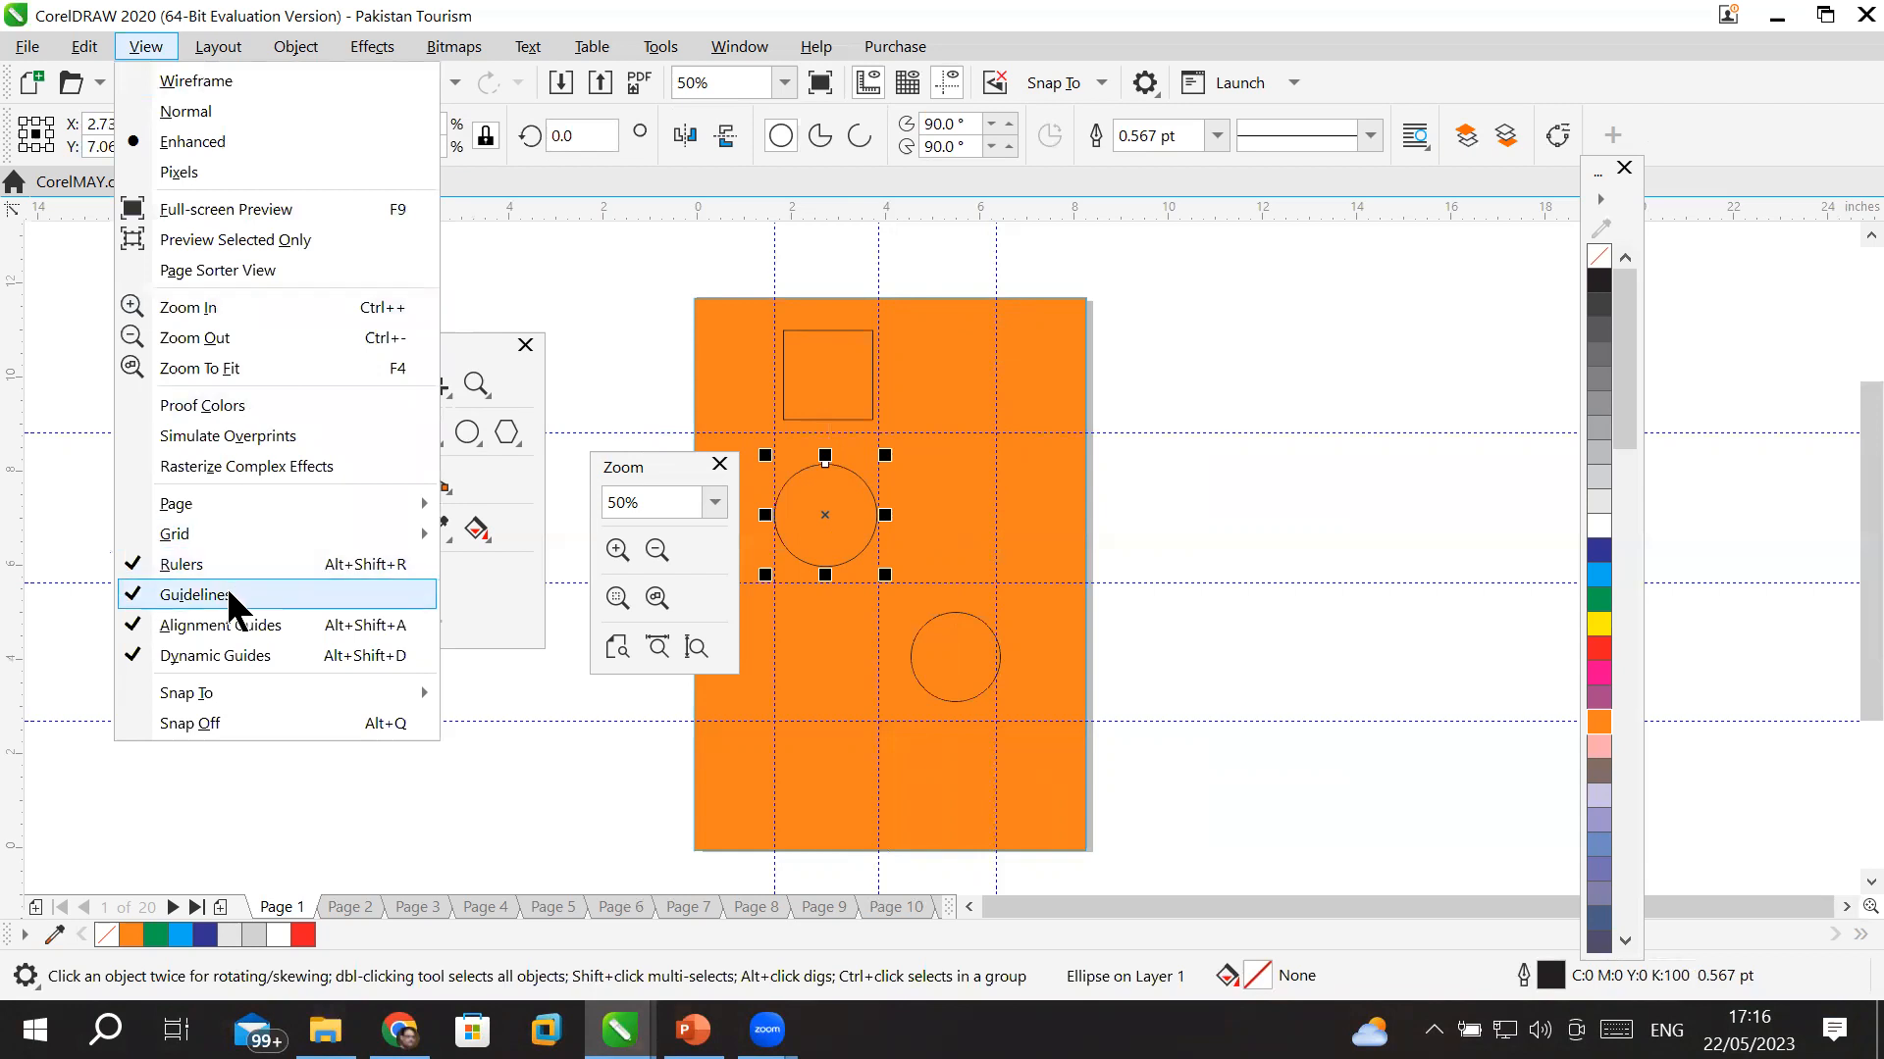
mouse_move(231, 687)
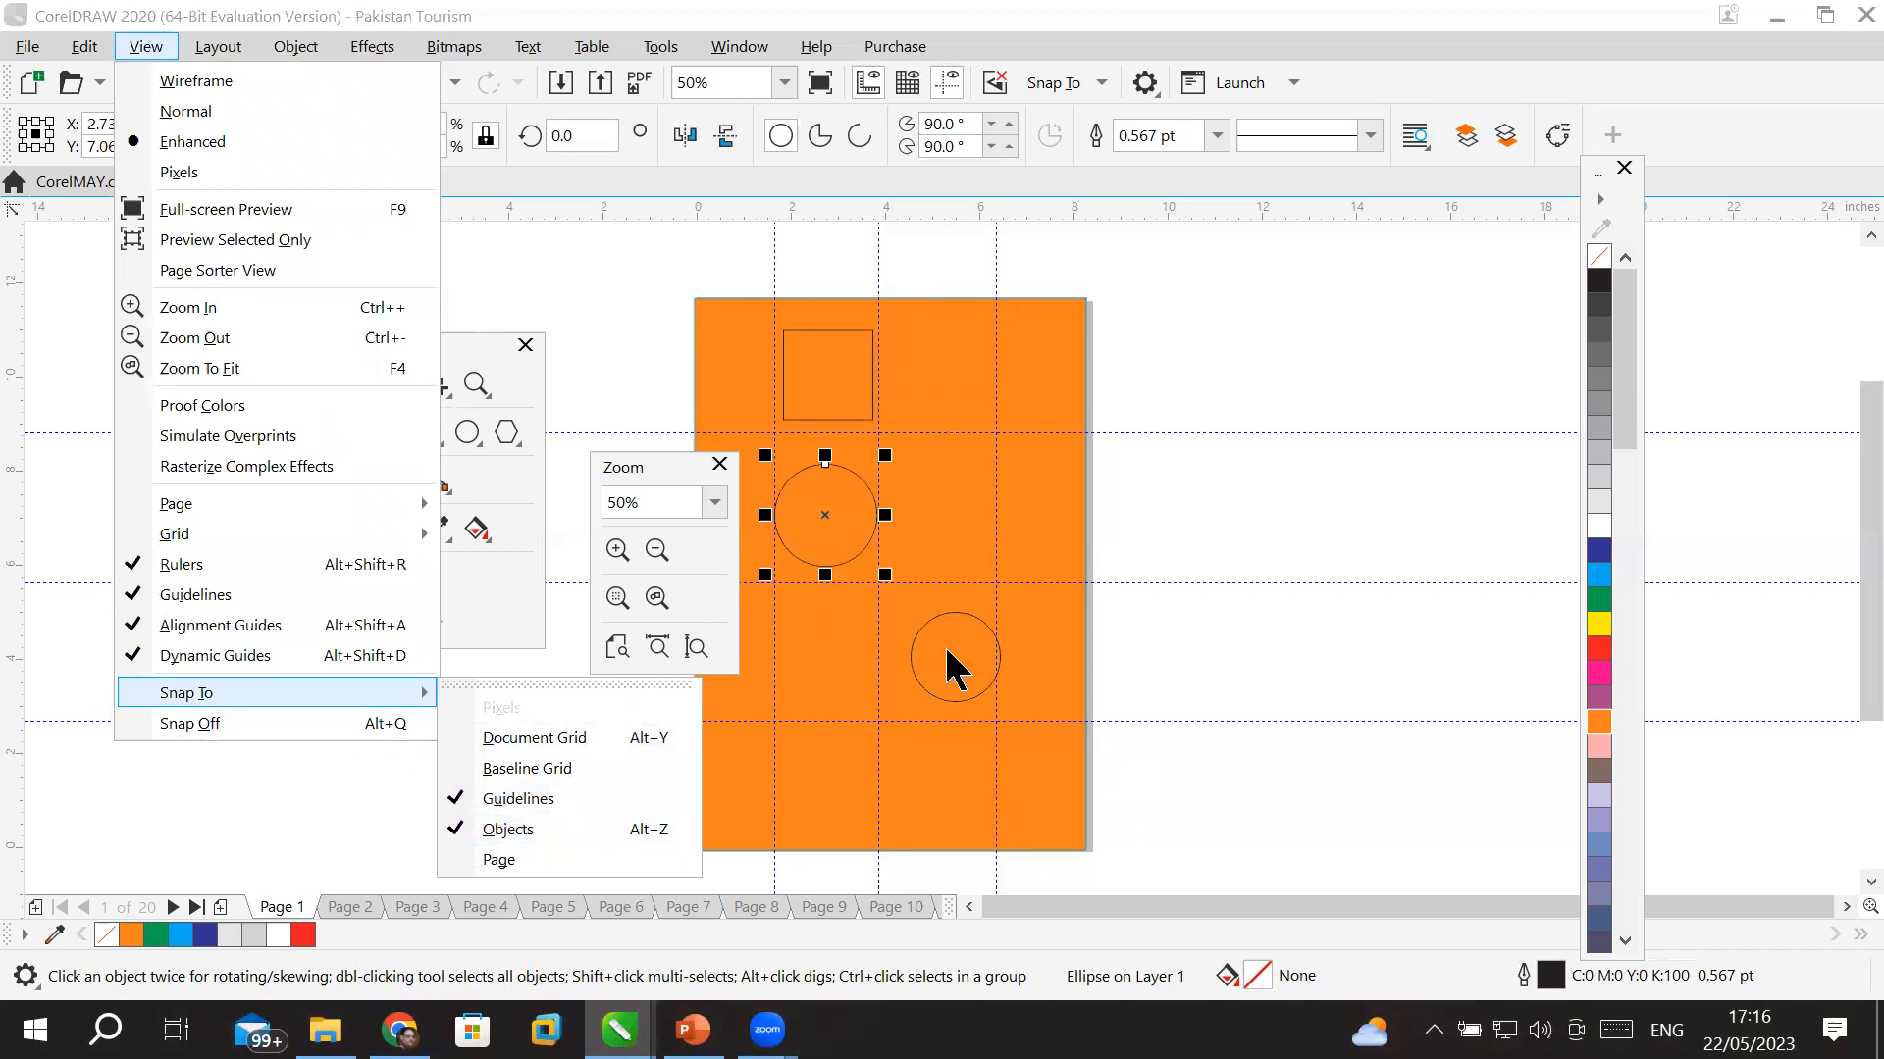
scroll(948, 651, "up", 1)
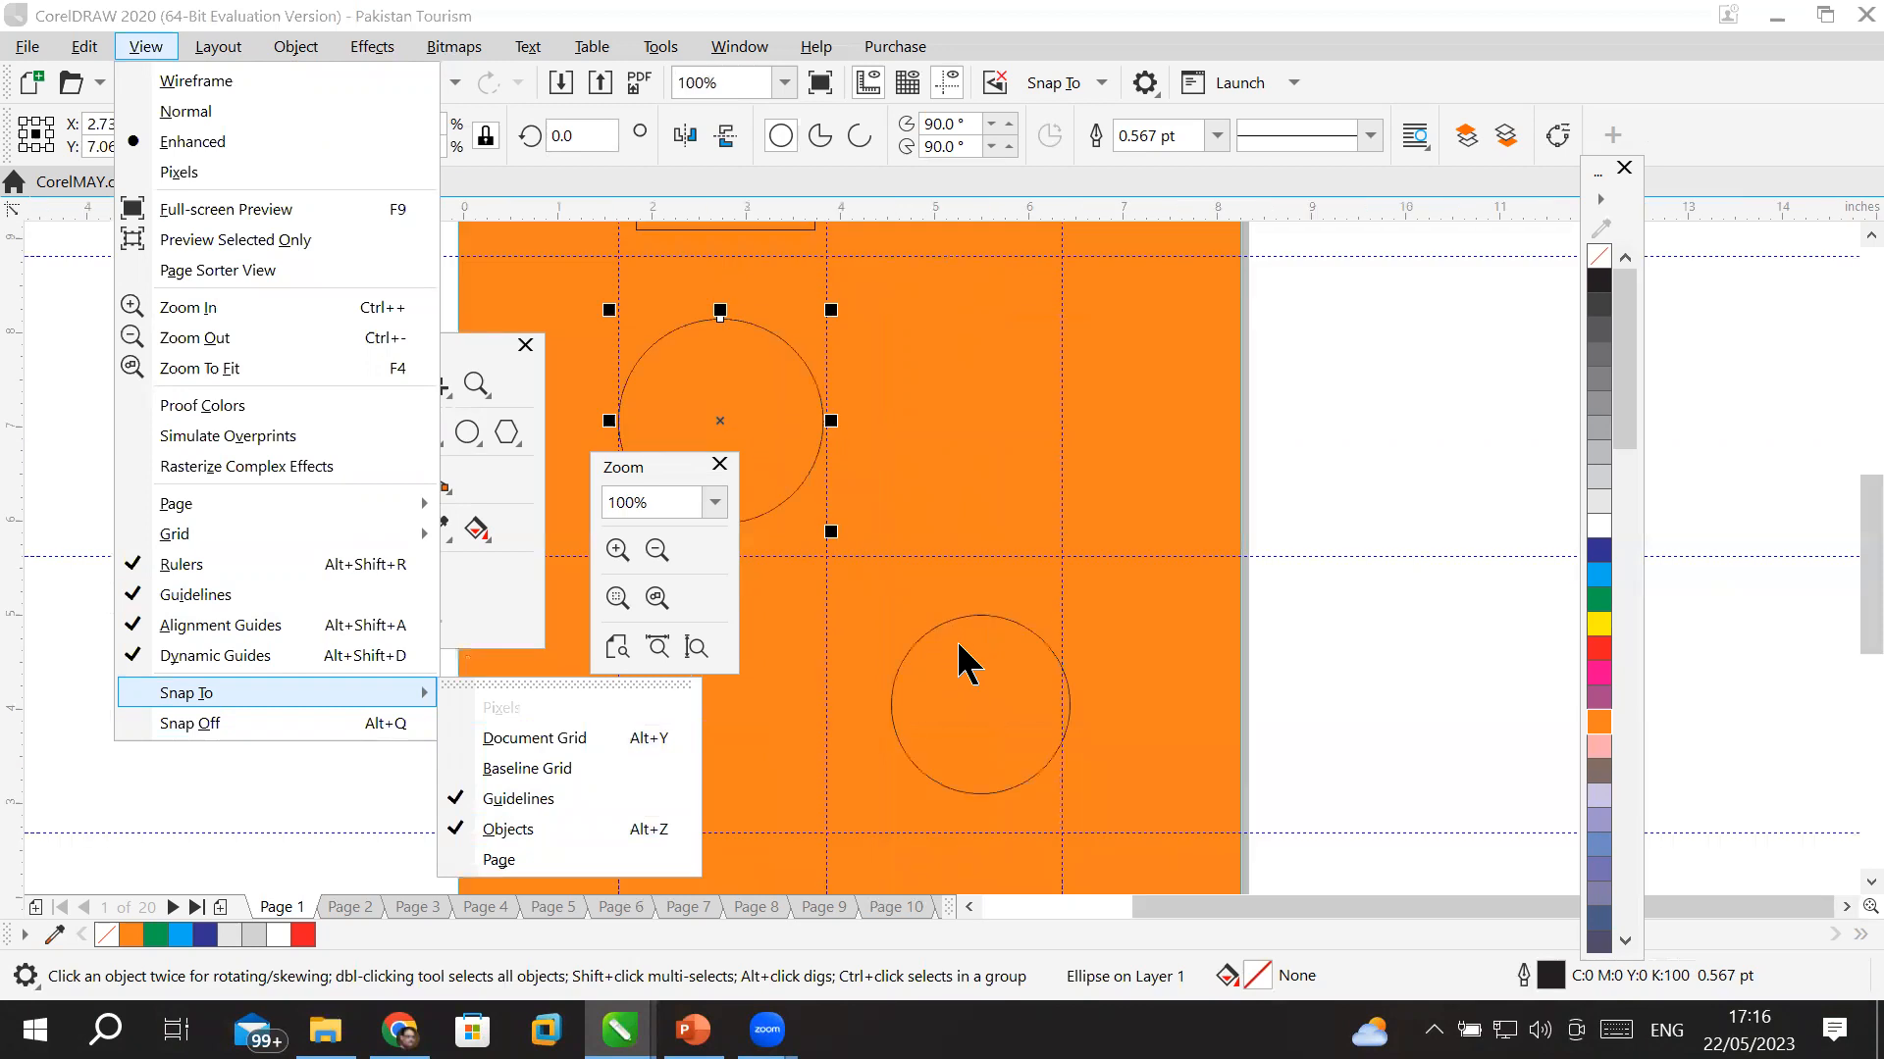
left_click(983, 626)
left_click(1008, 618)
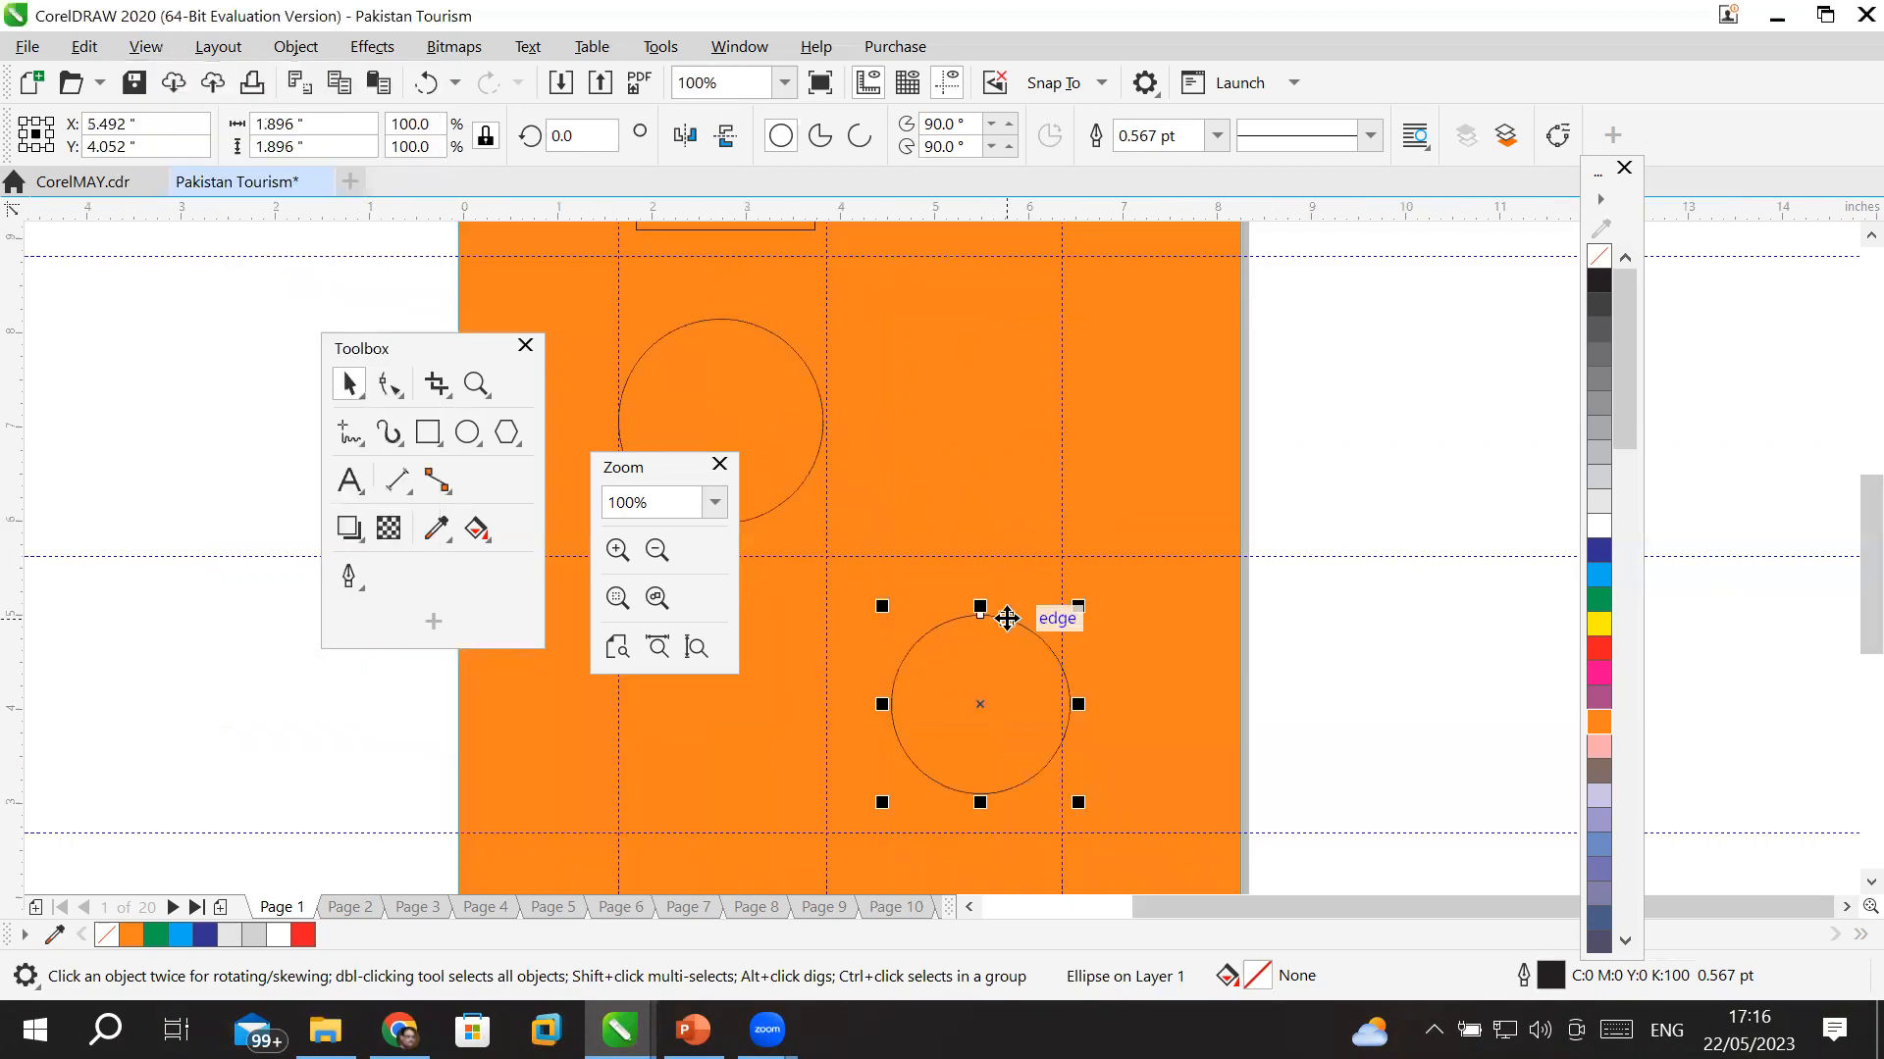
left_click_drag(1008, 618, 1211, 335)
left_click_drag(1397, 348, 1401, 339)
left_click(1844, 908)
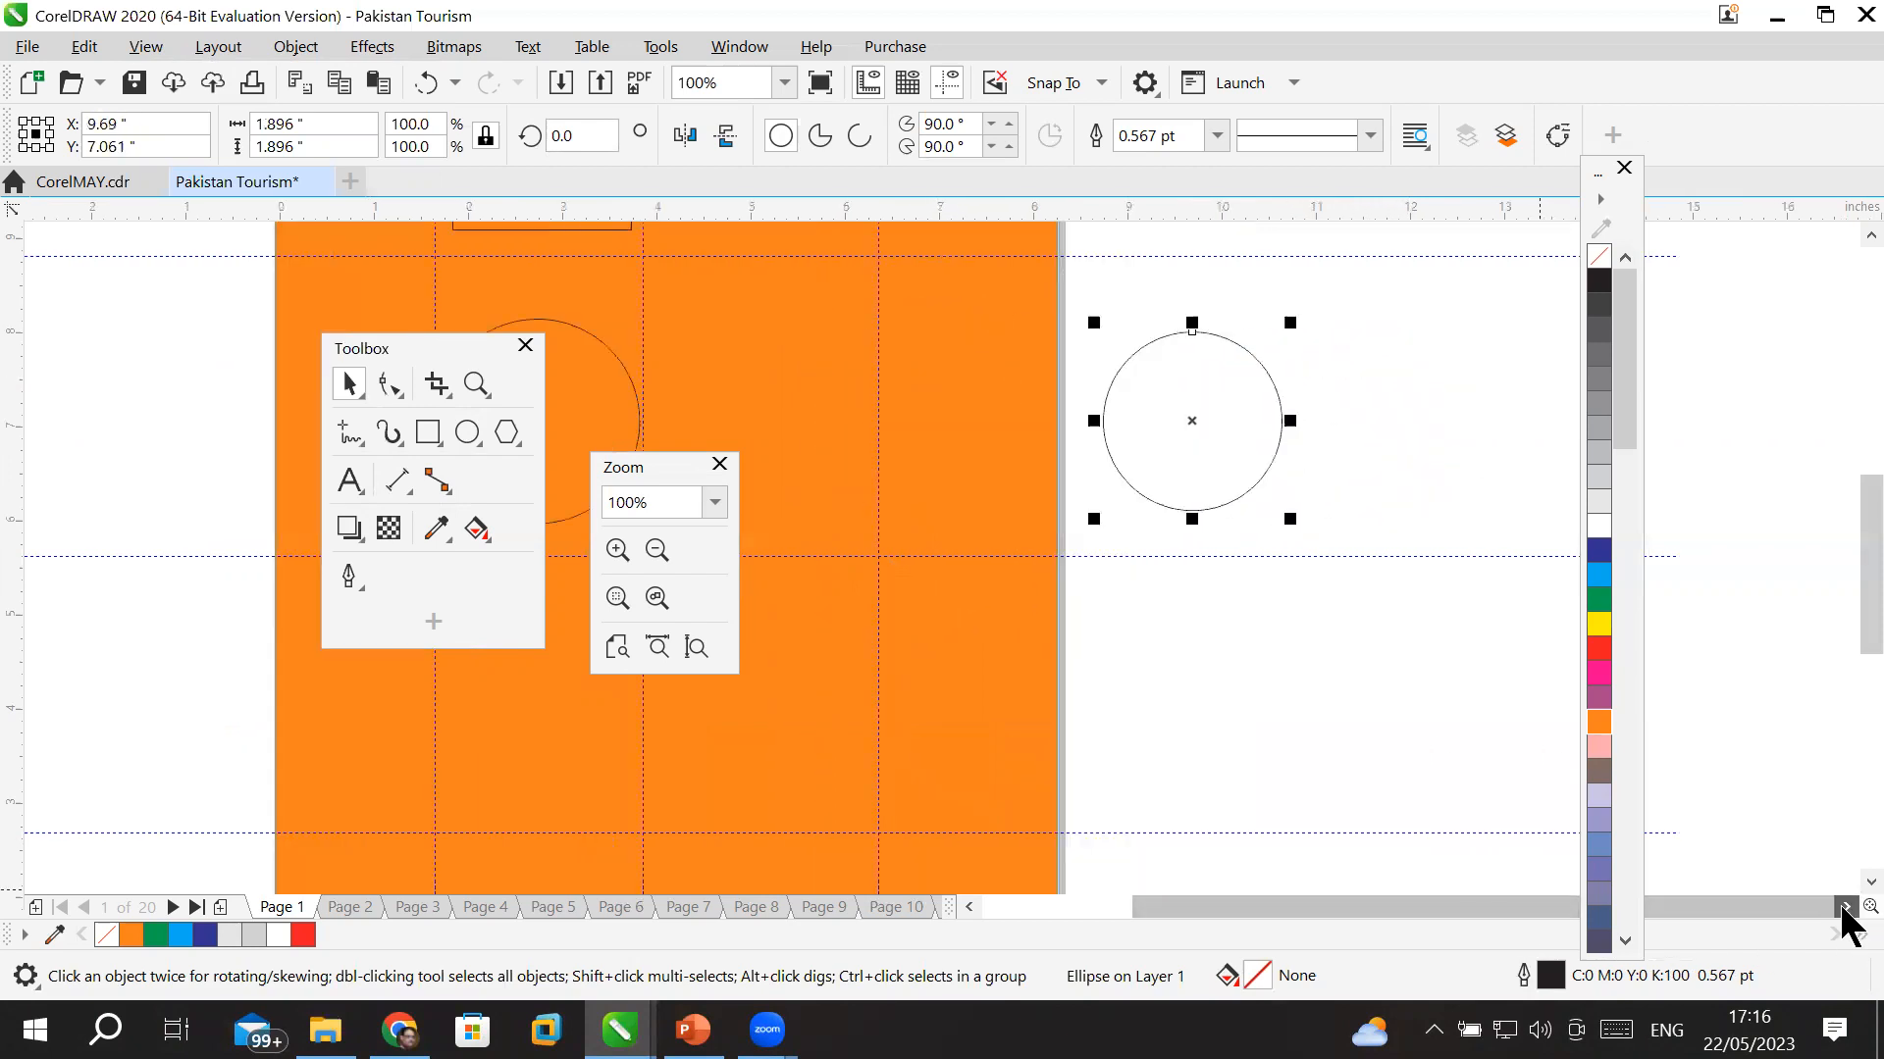
left_click(1845, 907)
left_click_drag(297, 507, 1144, 489)
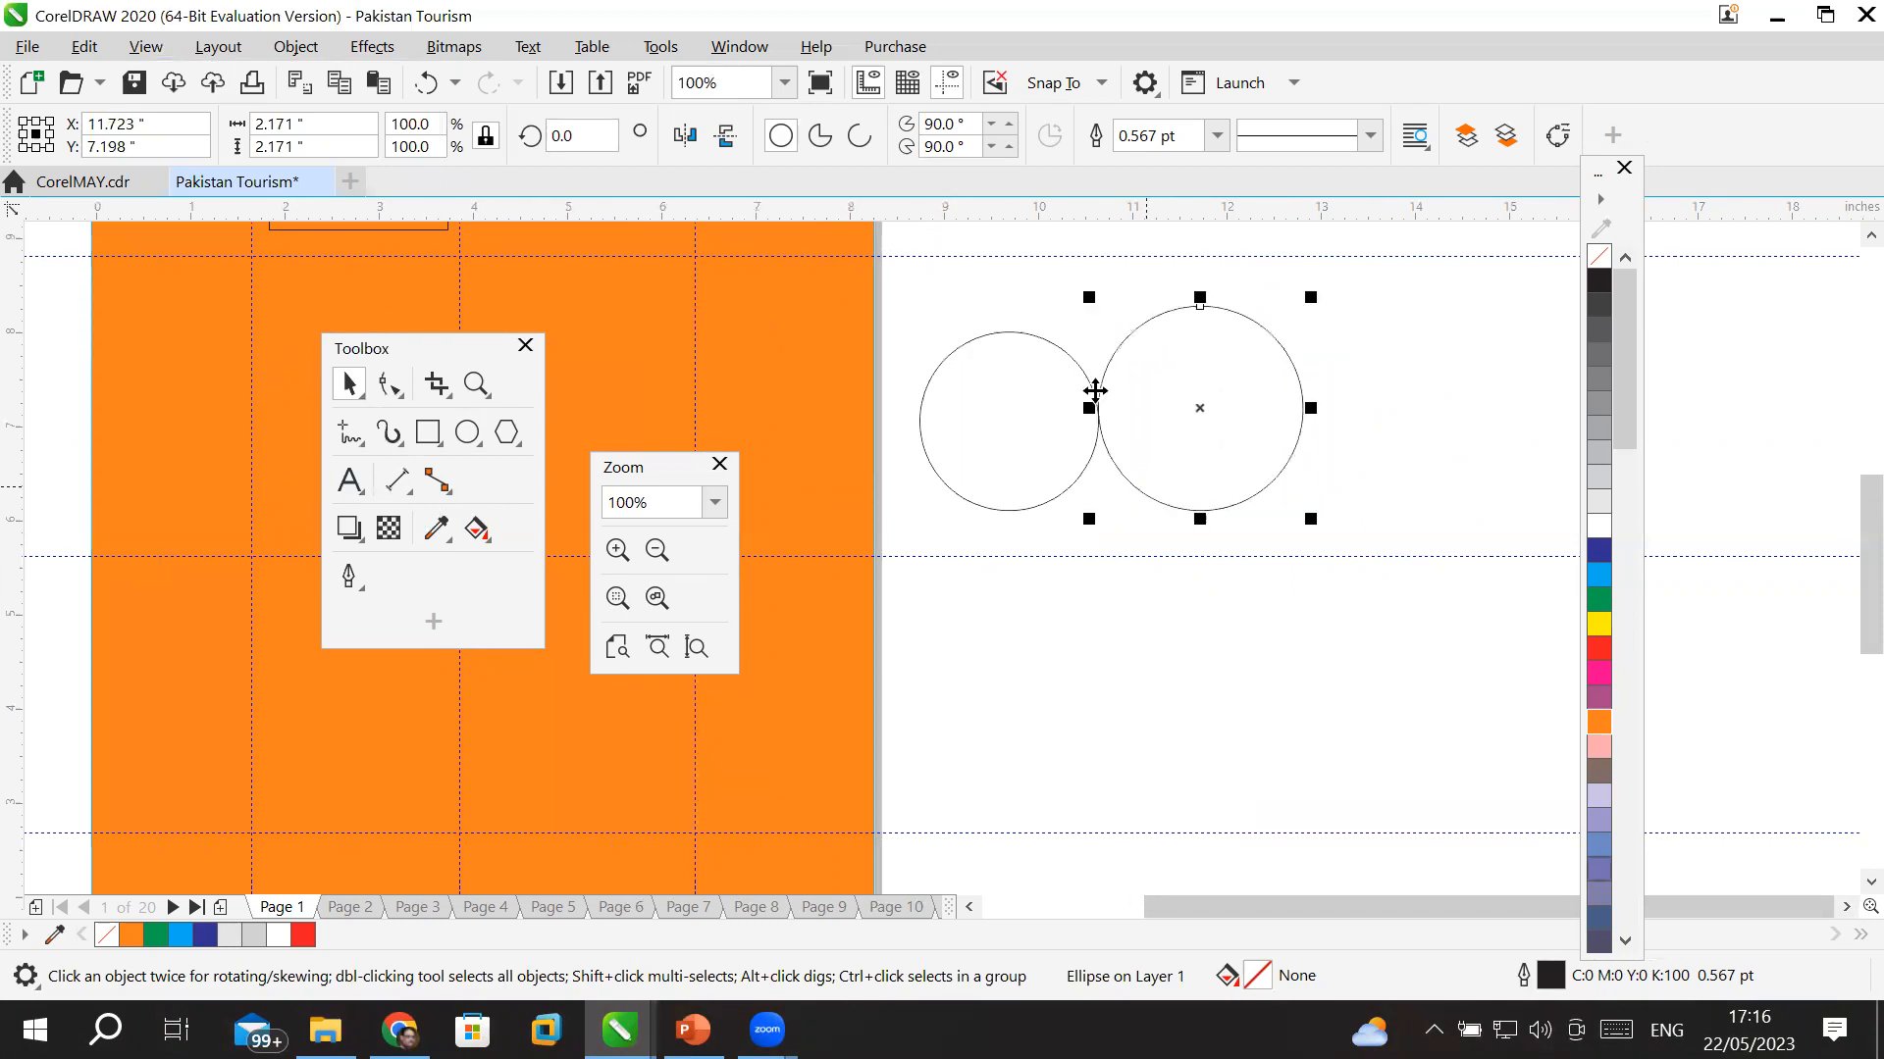
- Turn on snapping to the page and delete the orange page-sized rectangle
left_click(142, 47)
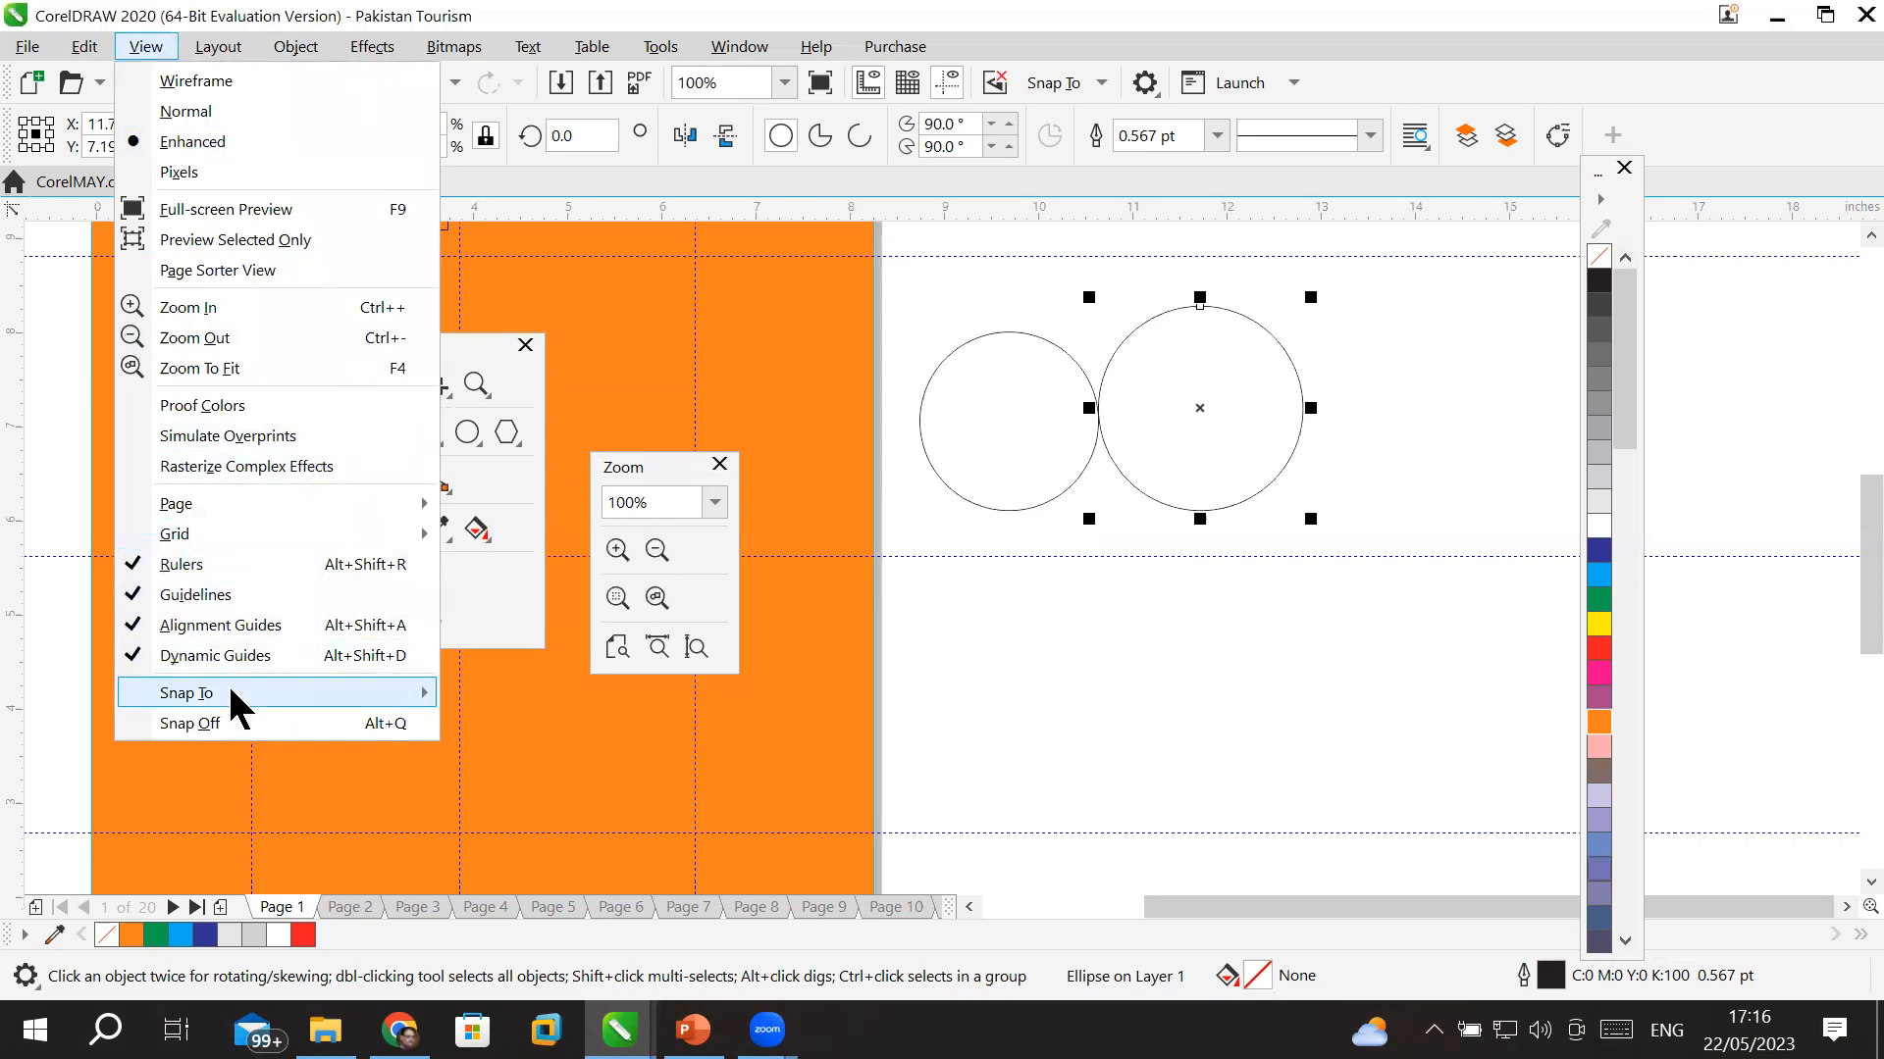
mouse_move(232, 694)
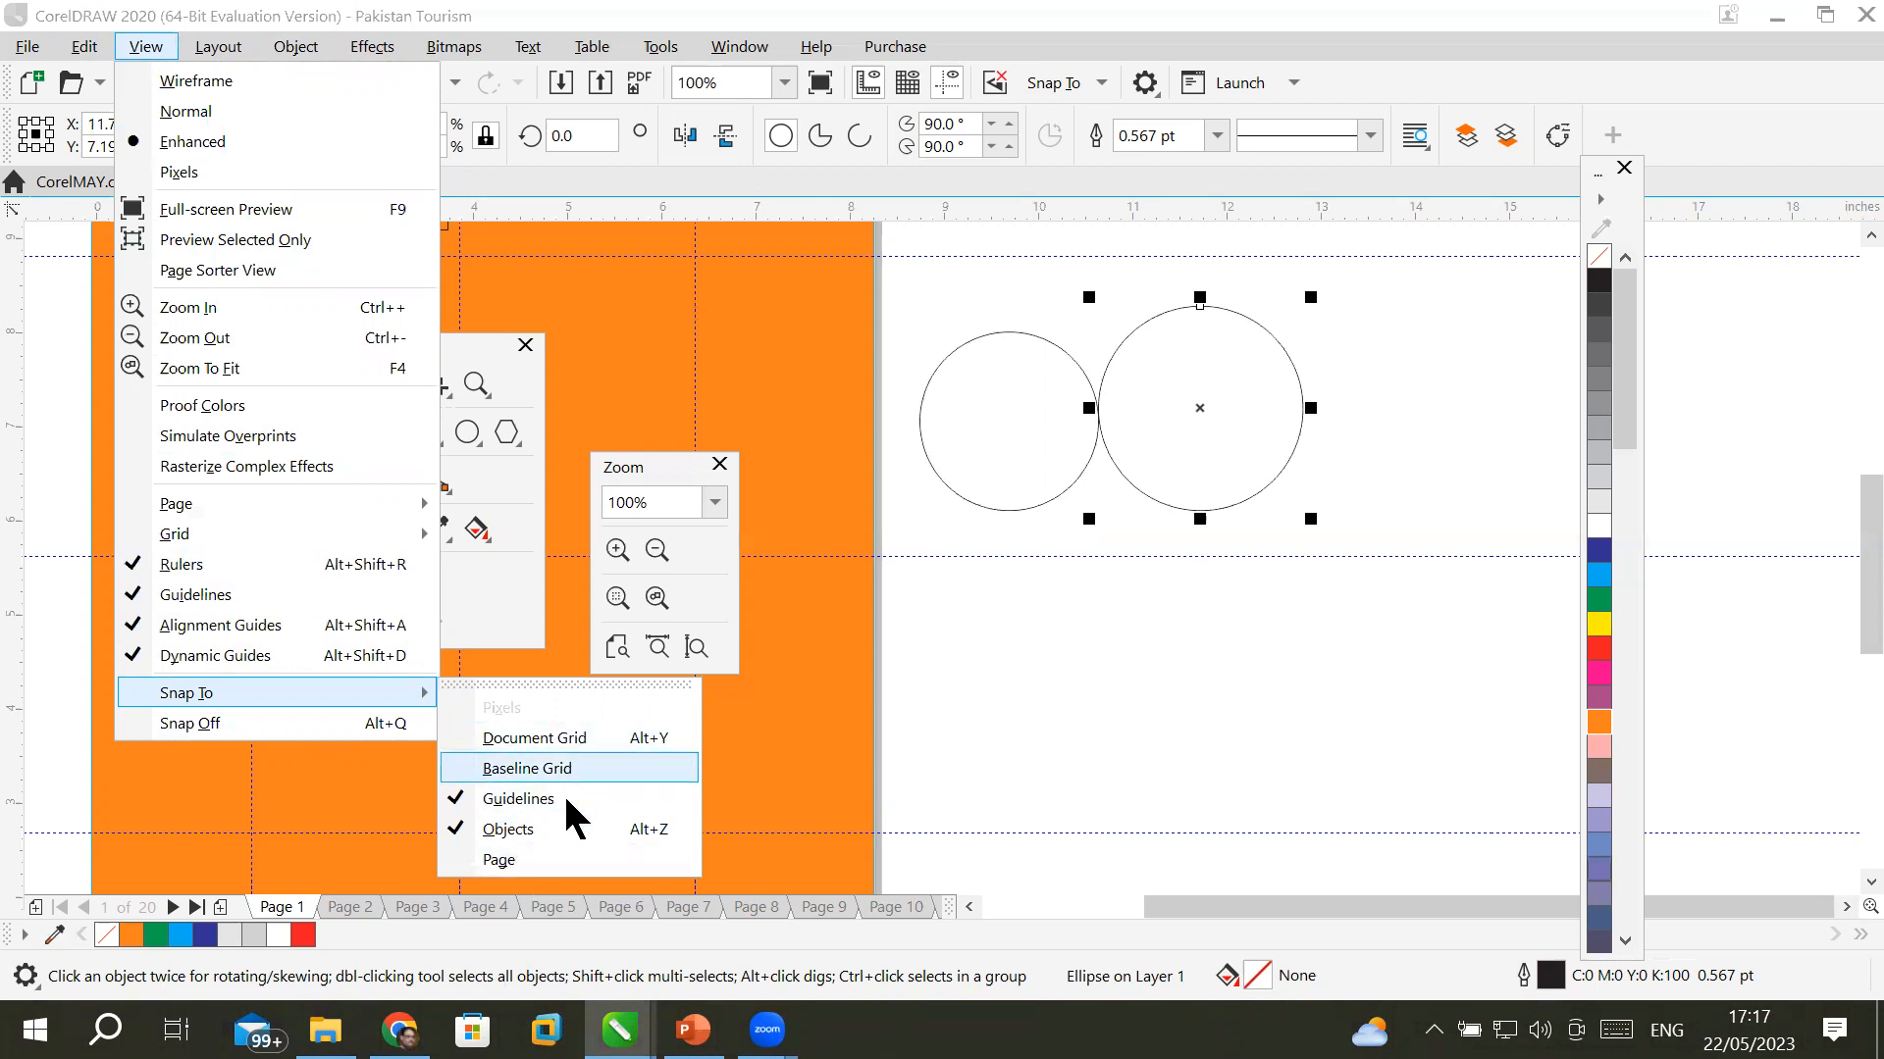
left_click(517, 868)
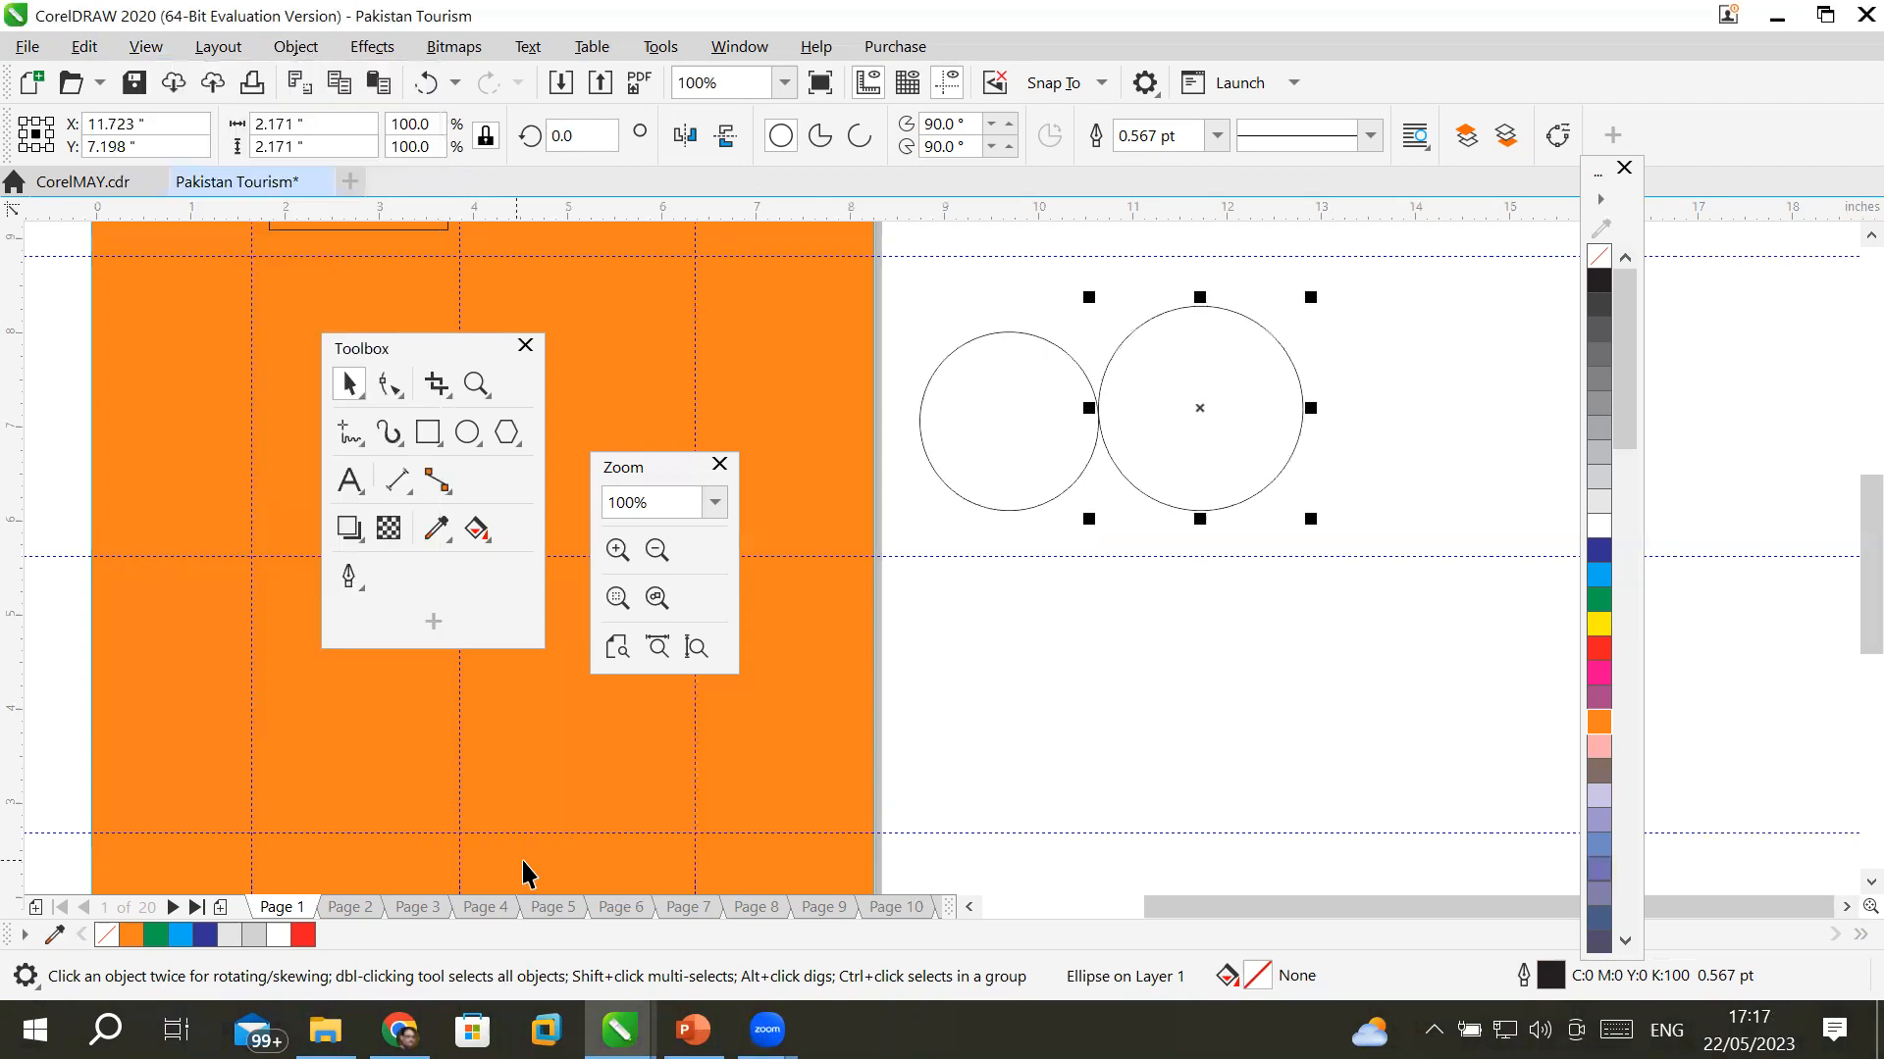
left_click(639, 344)
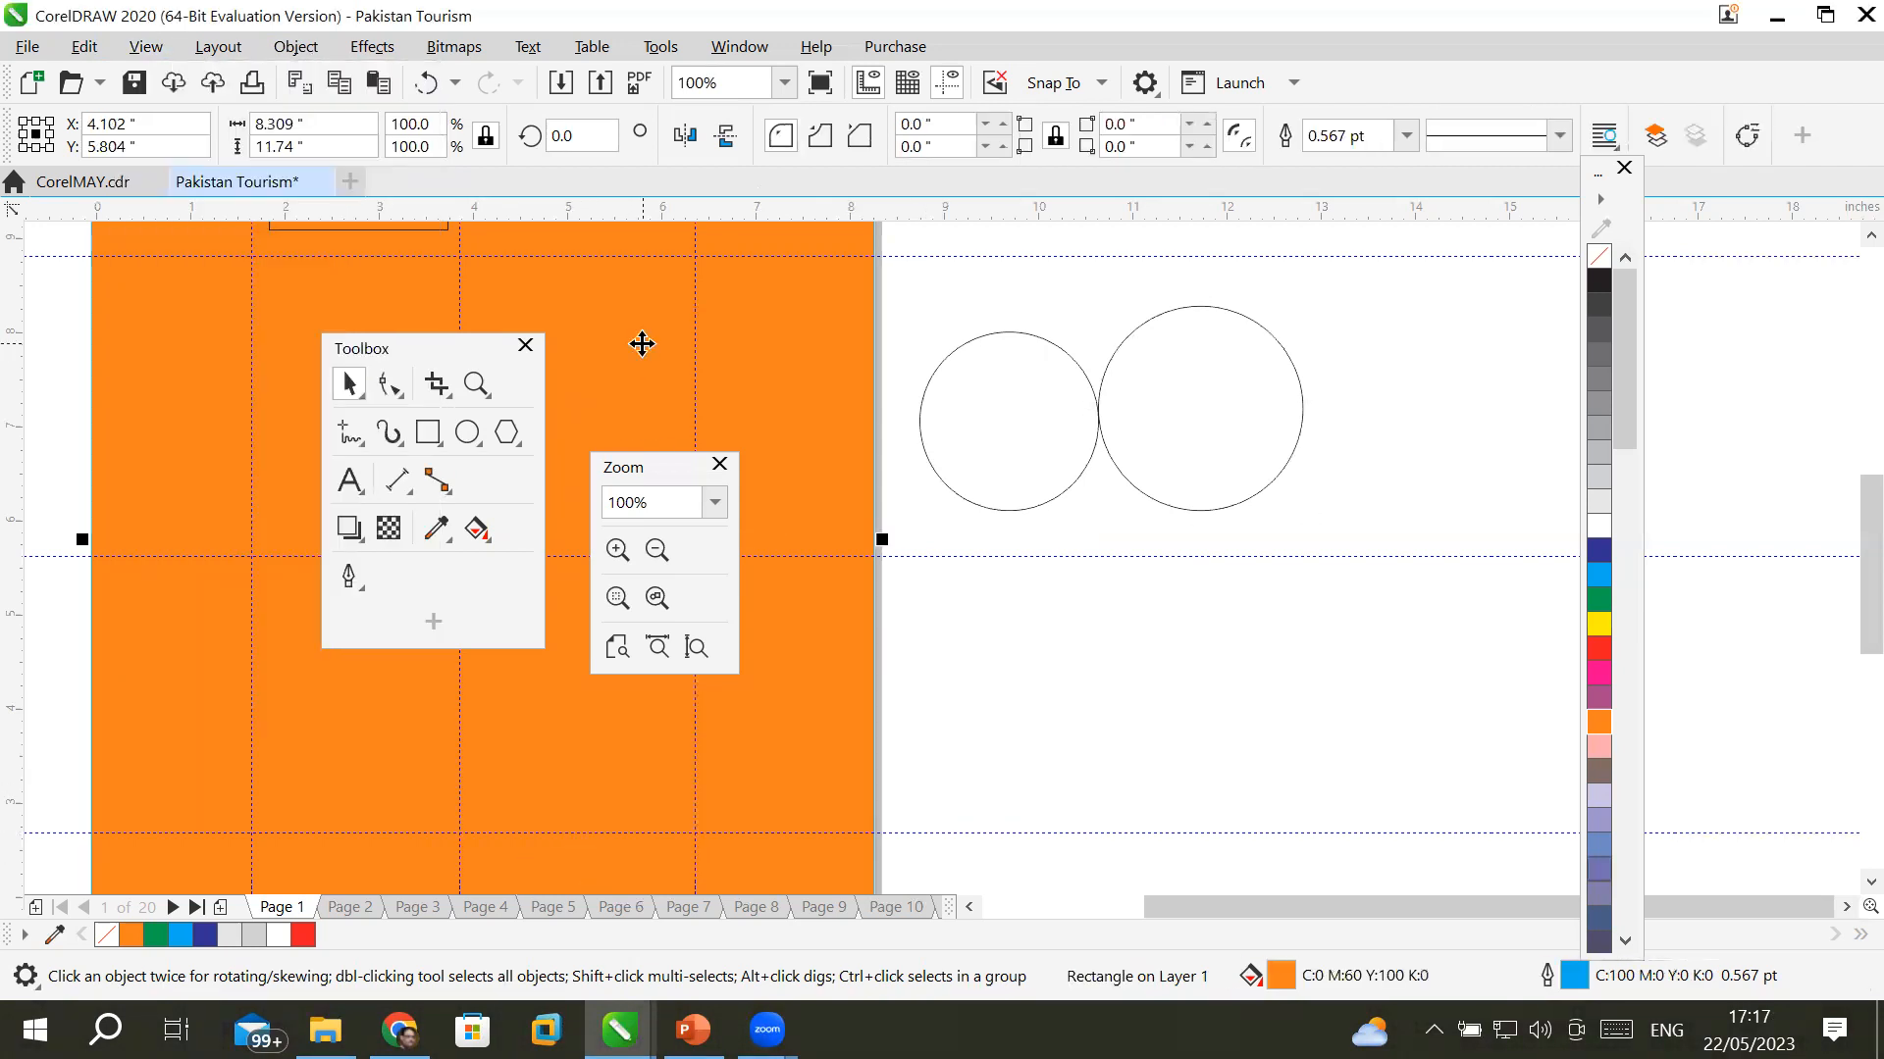
key("Delete")
scroll(704, 398, "down", 2)
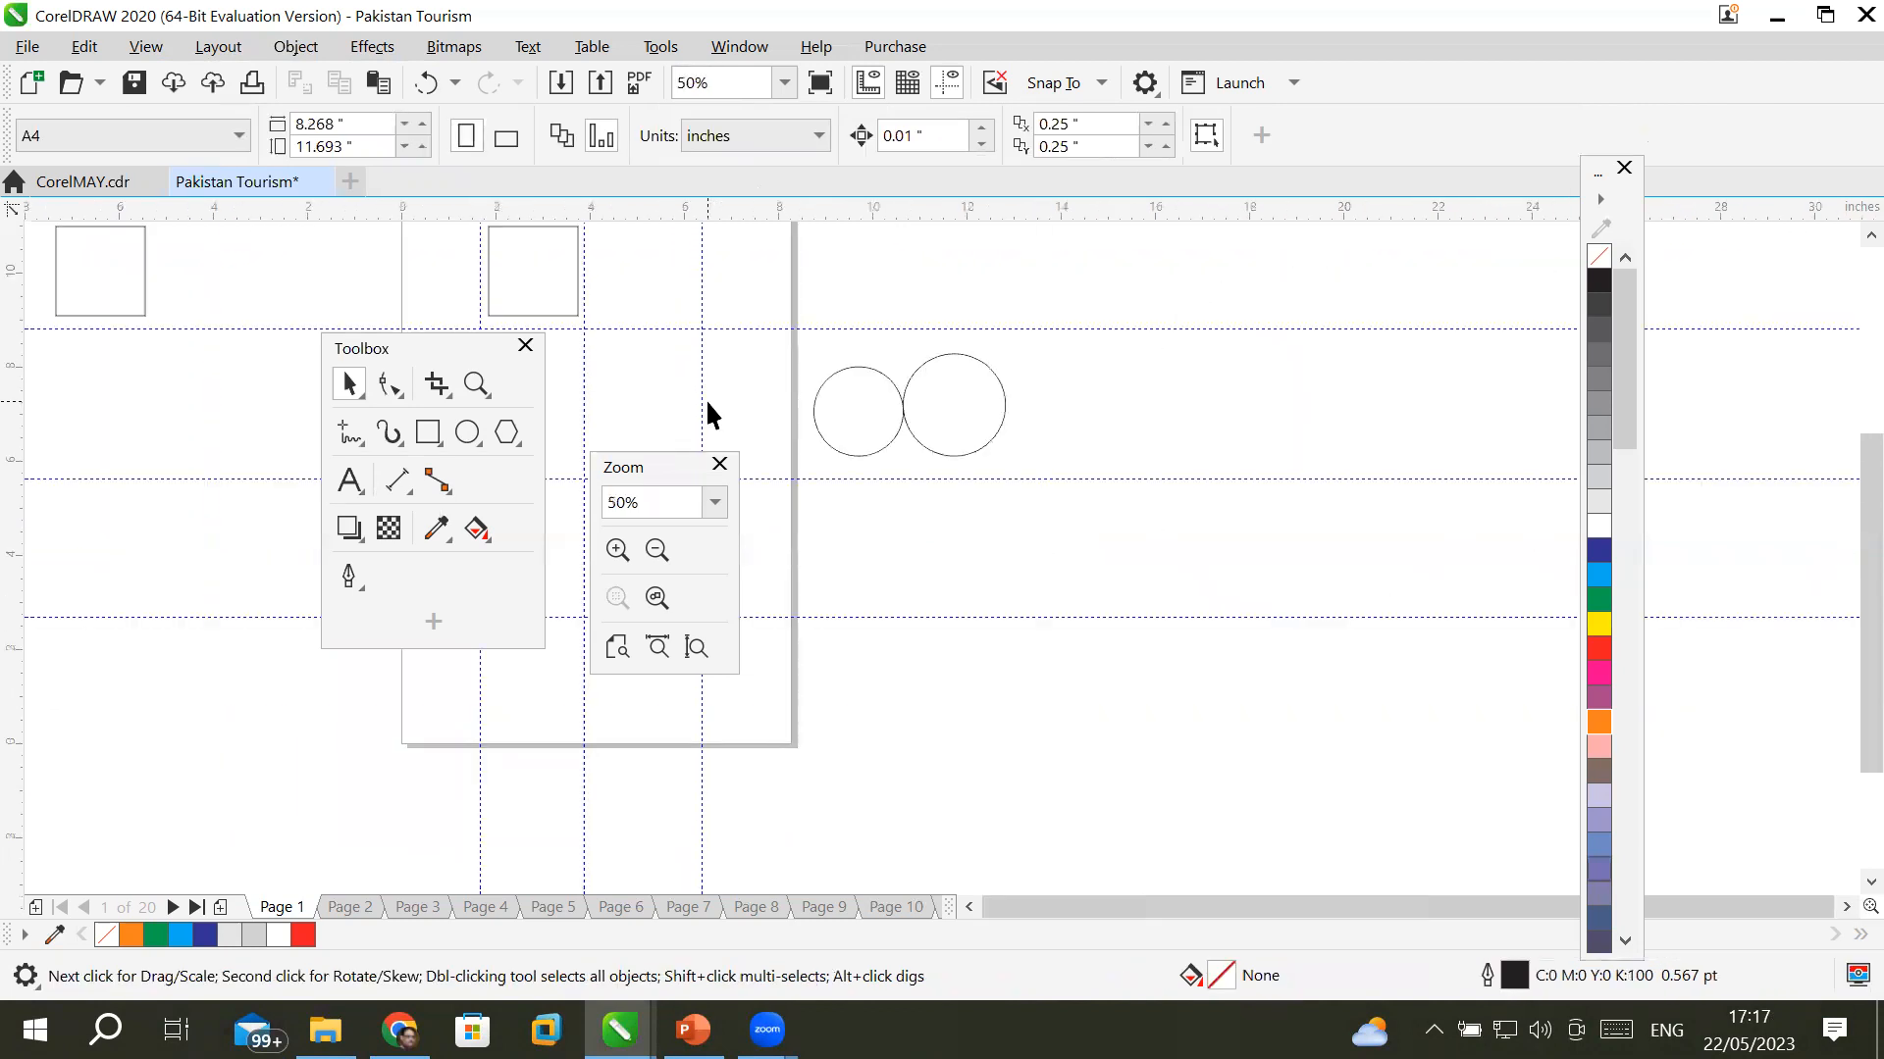
- Move the floating Toolbox and Zoom toolbars aside and place the smaller circle inside the page's right edge at about X 7.3 in, Y 3.64 in
scroll(704, 398, "up", 2)
left_click_drag(398, 349, 240, 366)
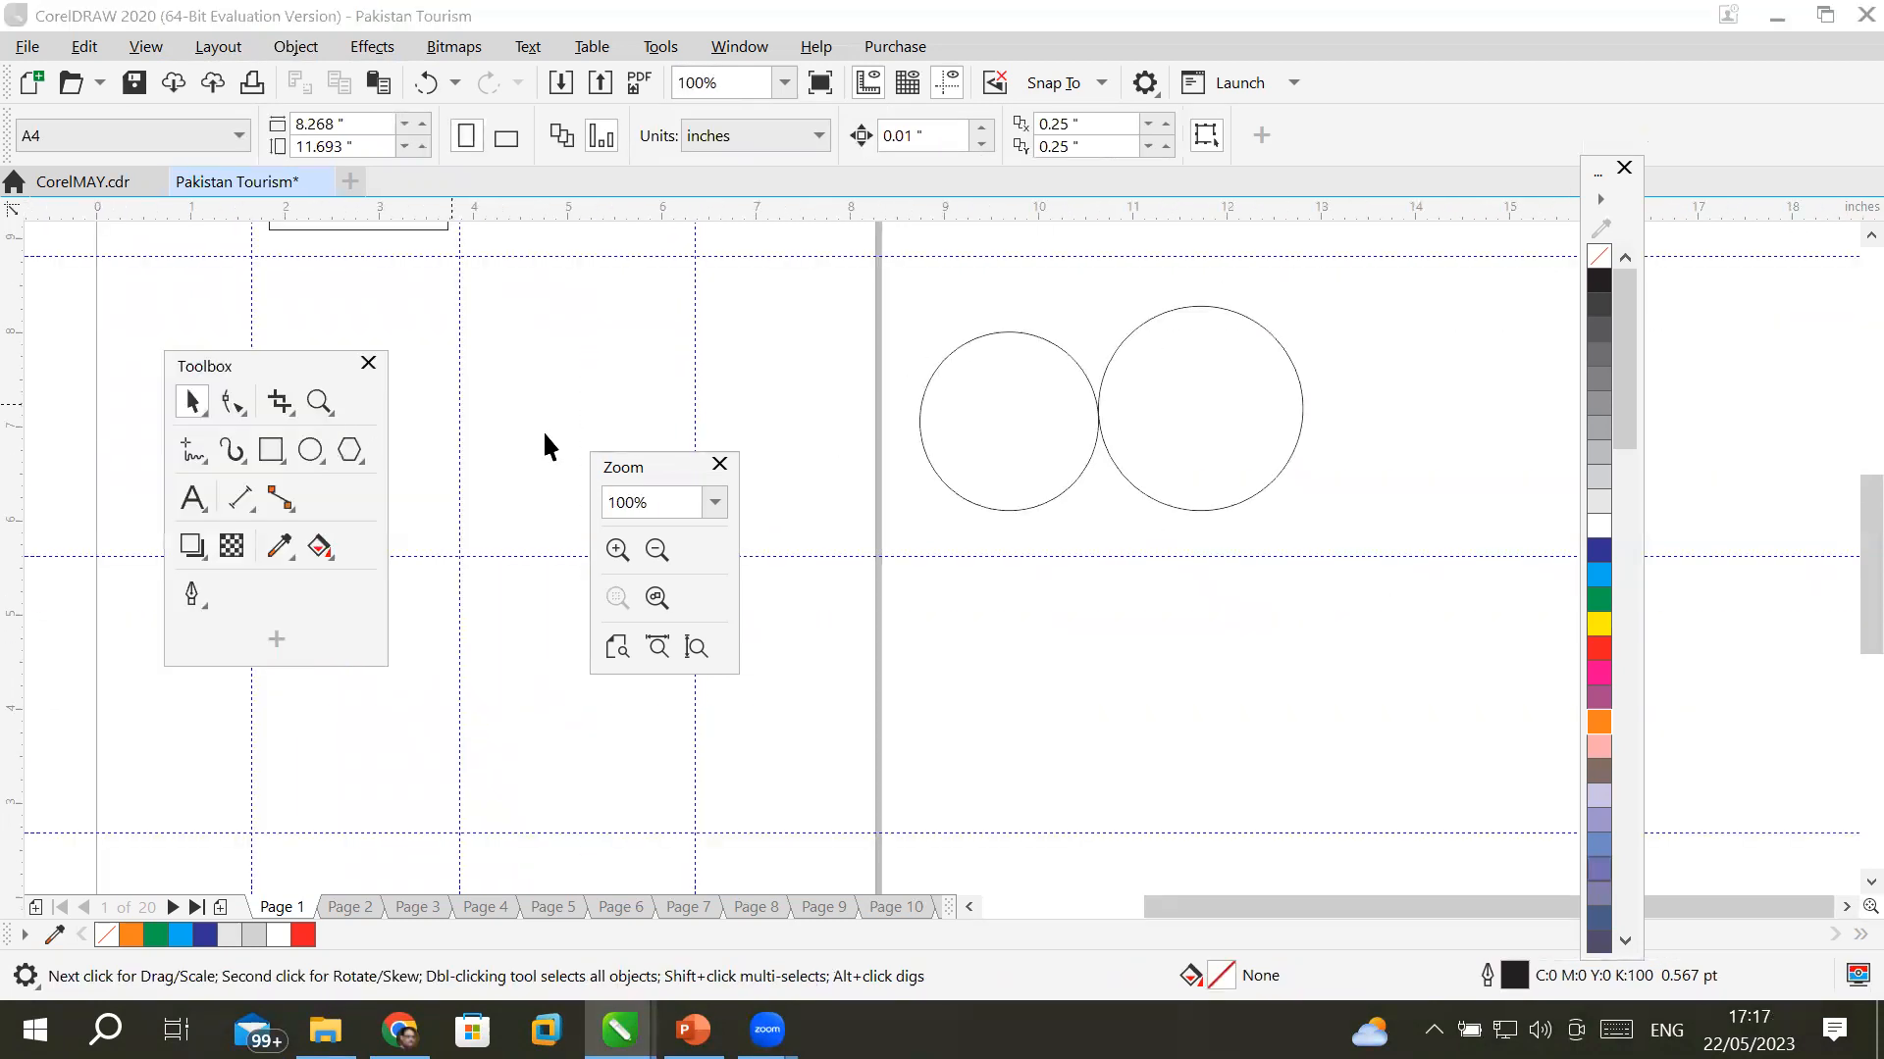
left_click_drag(651, 467, 262, 665)
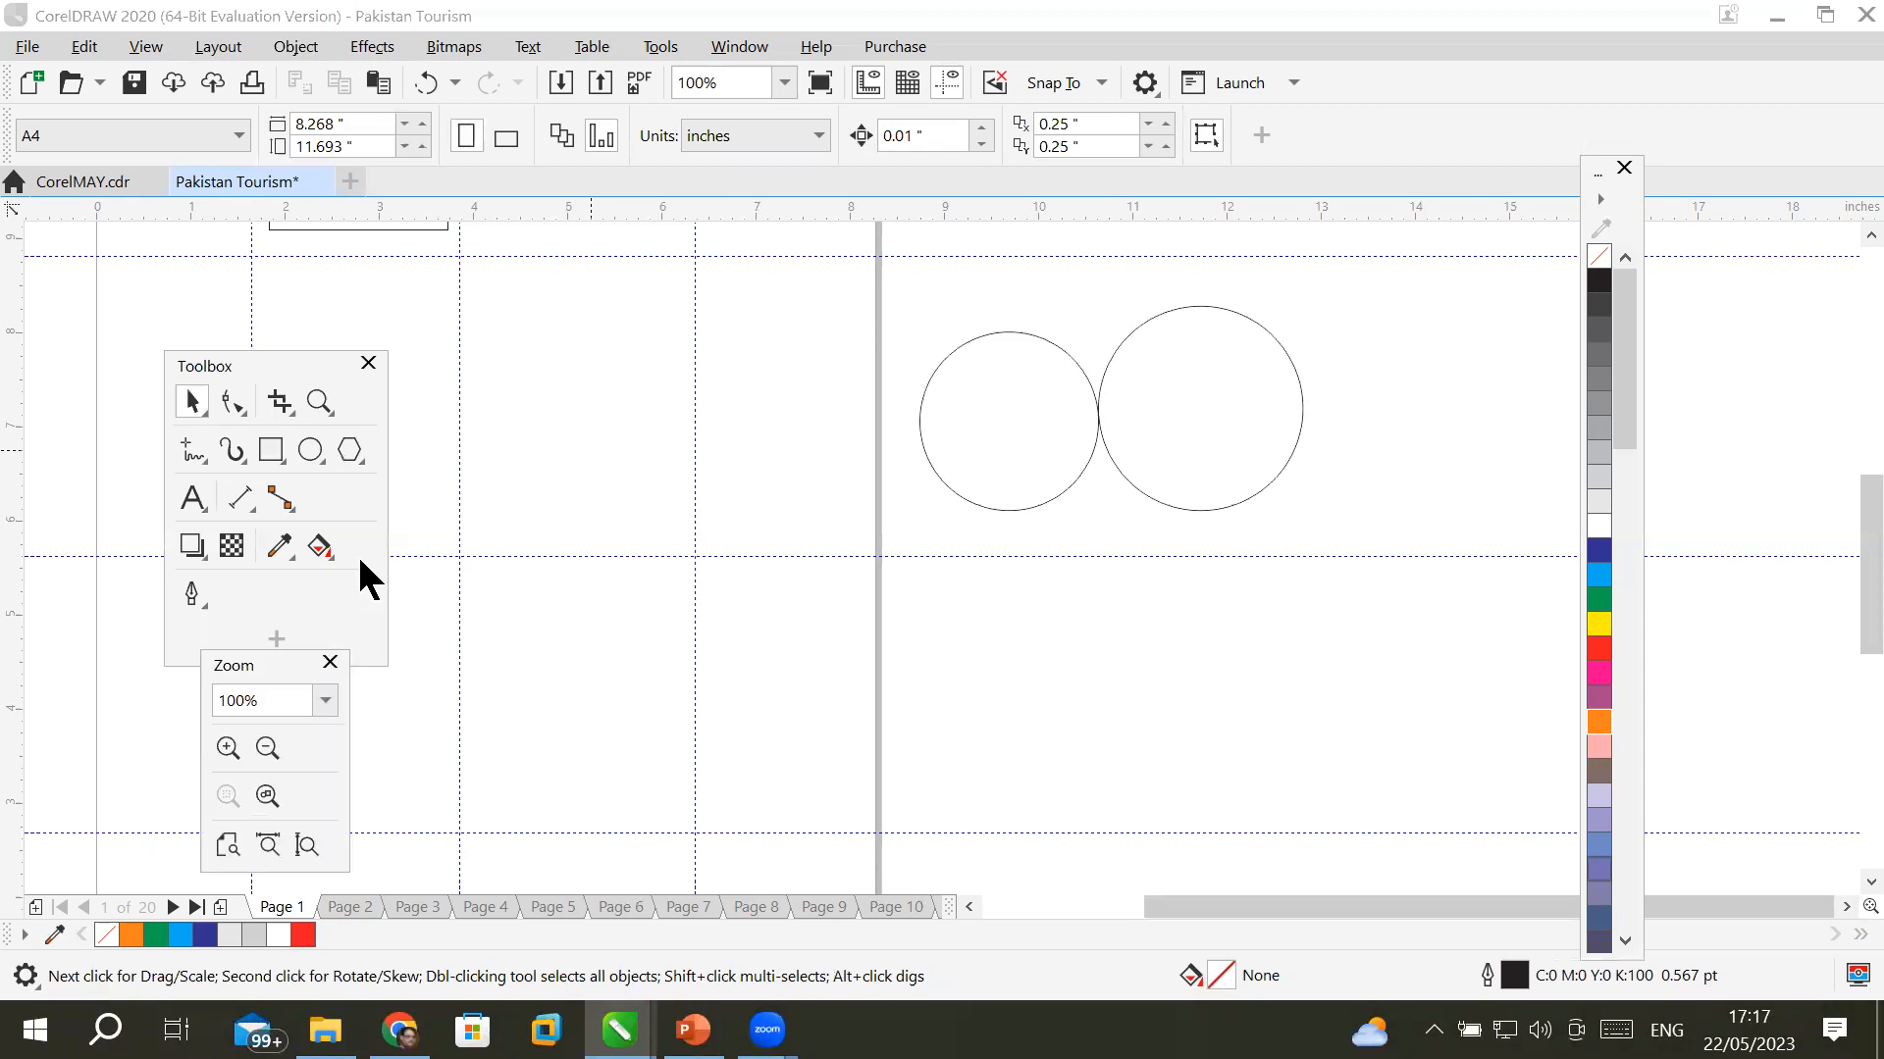
scroll(705, 437, "down", 1)
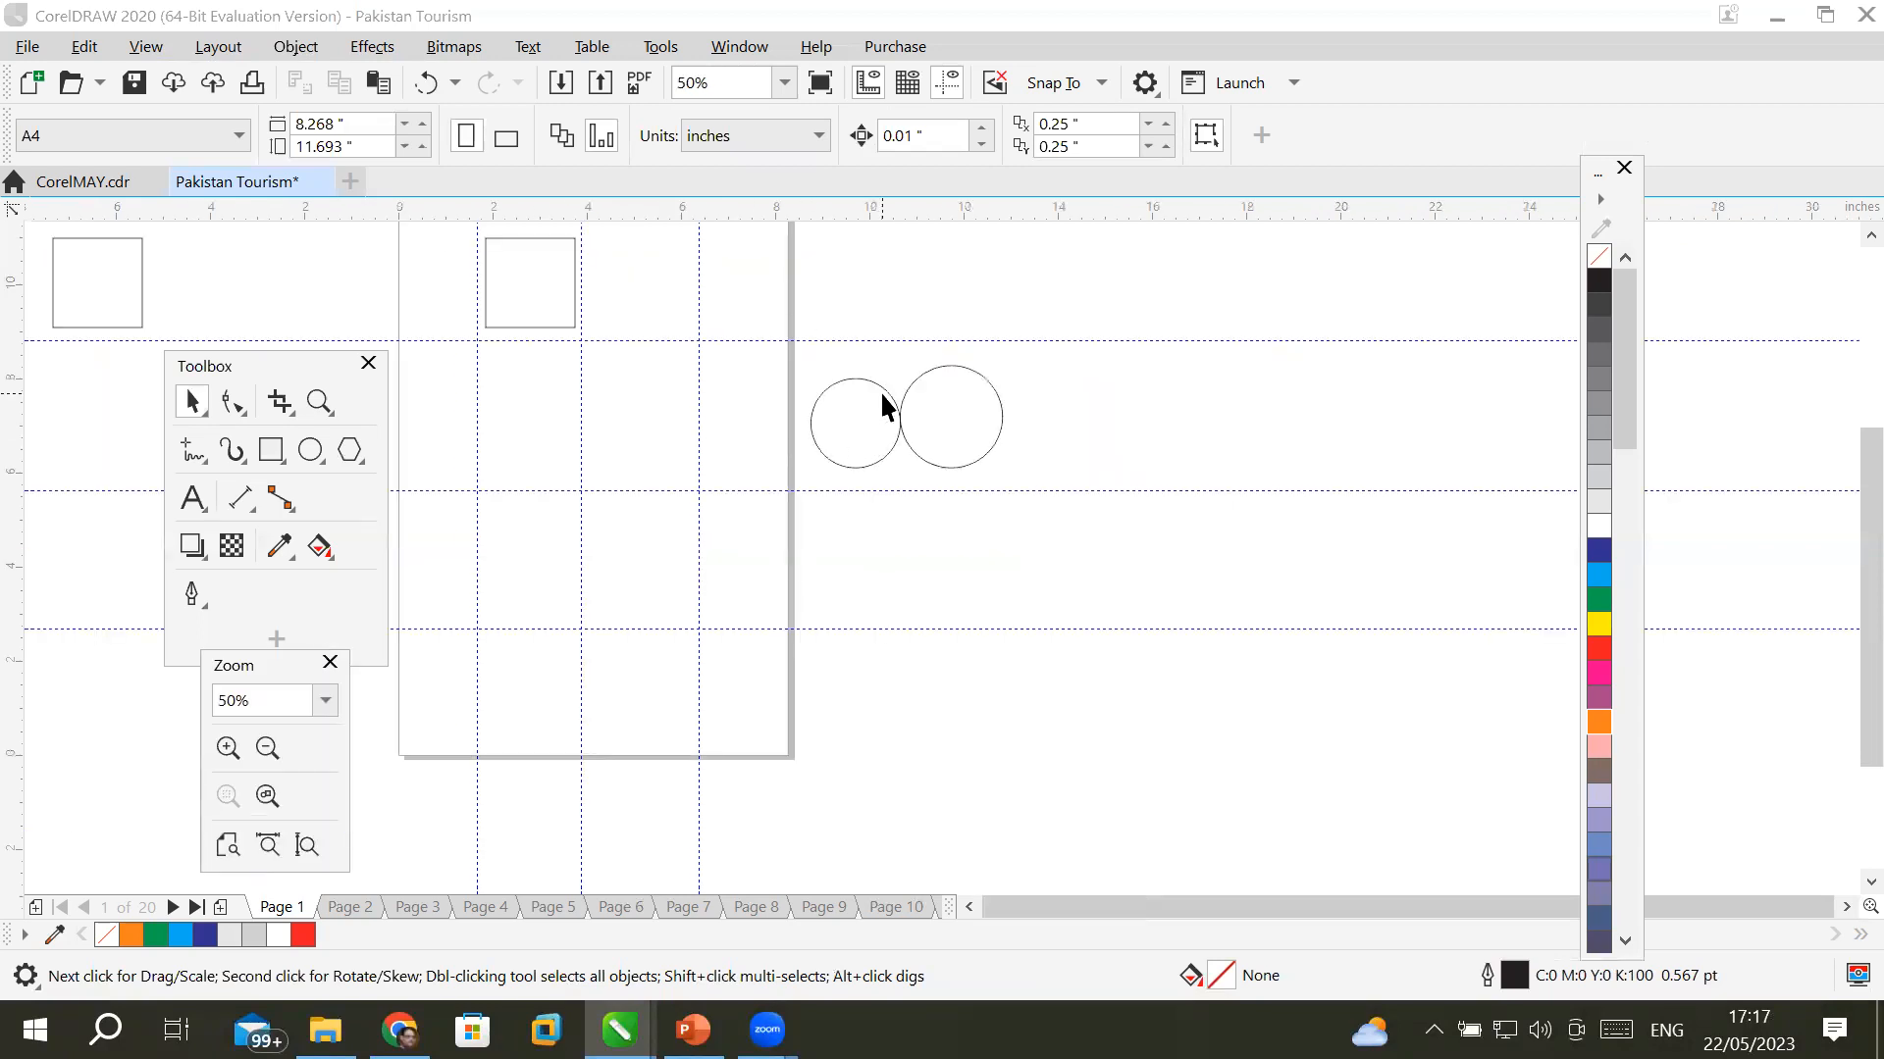
left_click_drag(889, 400, 770, 547)
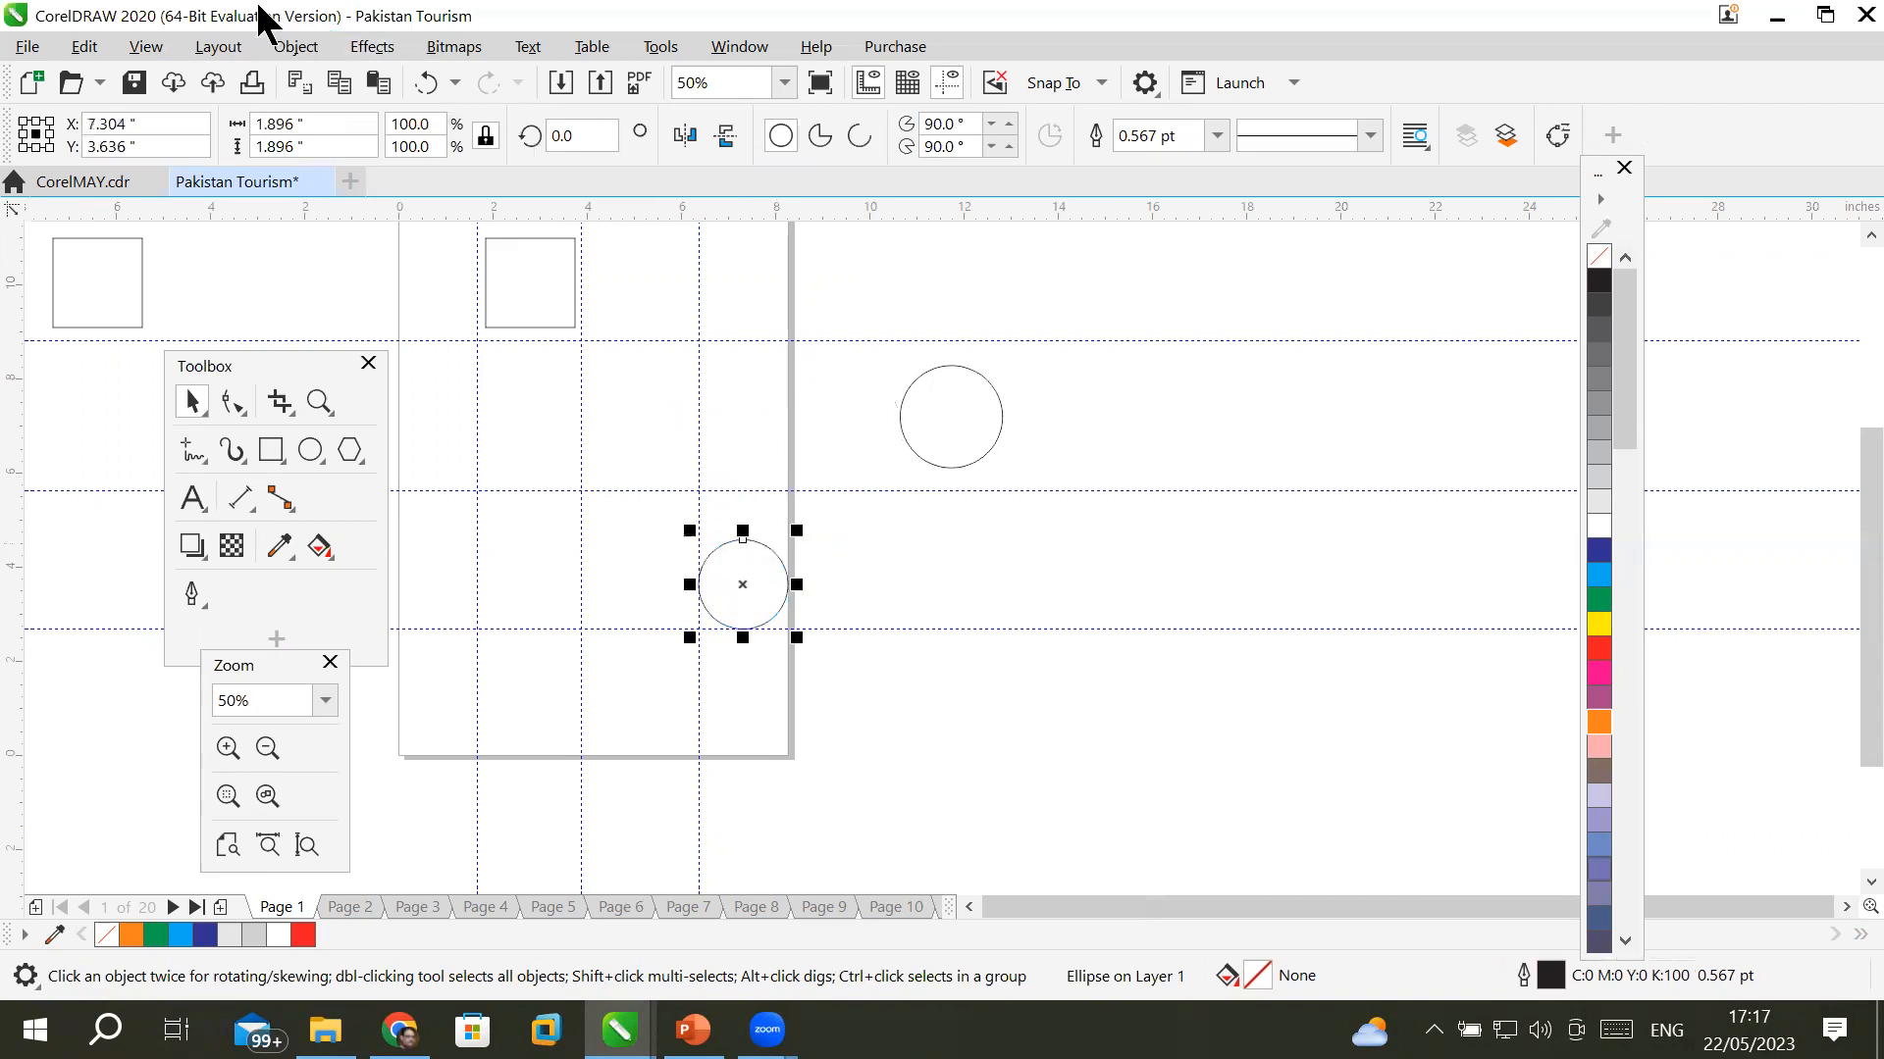
- Hide the guidelines and move the smaller circle to the page's left edge at about X 0.89 in, Y 4.37 in
left_click(138, 57)
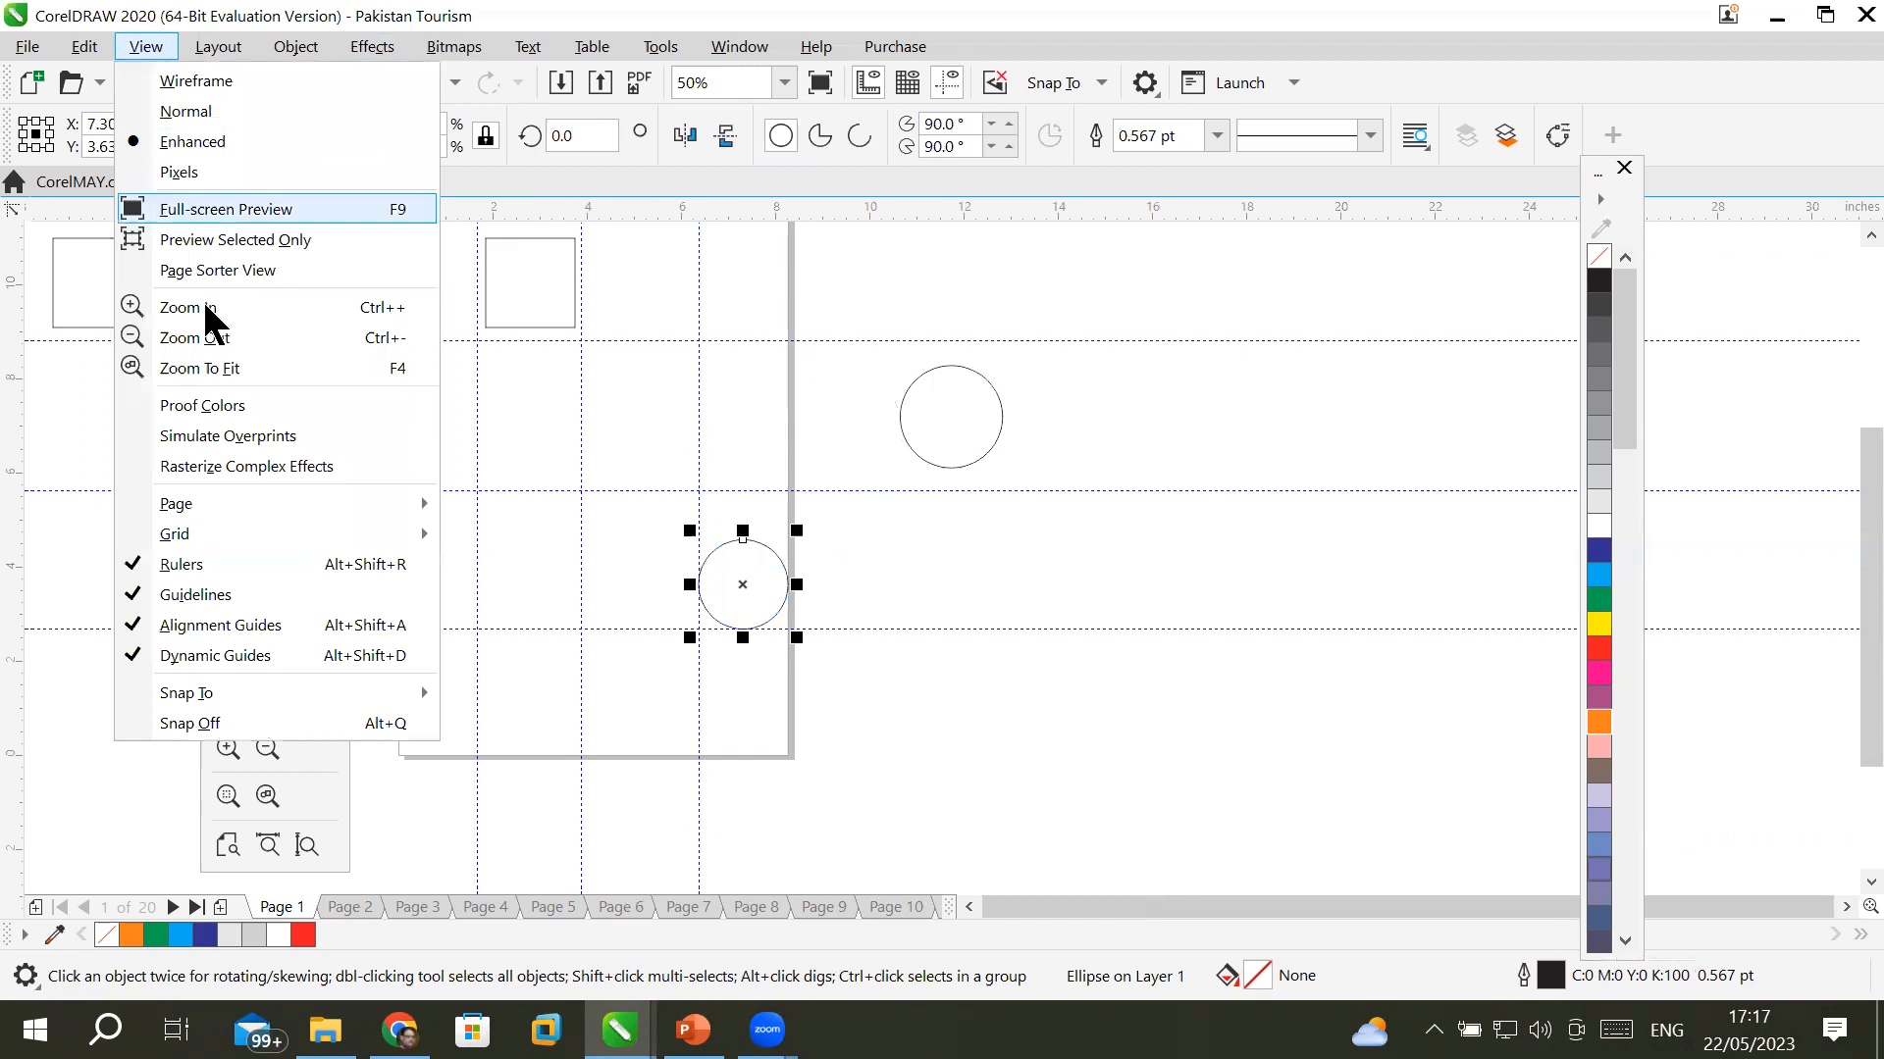
left_click(193, 598)
left_click_drag(718, 553, 420, 518)
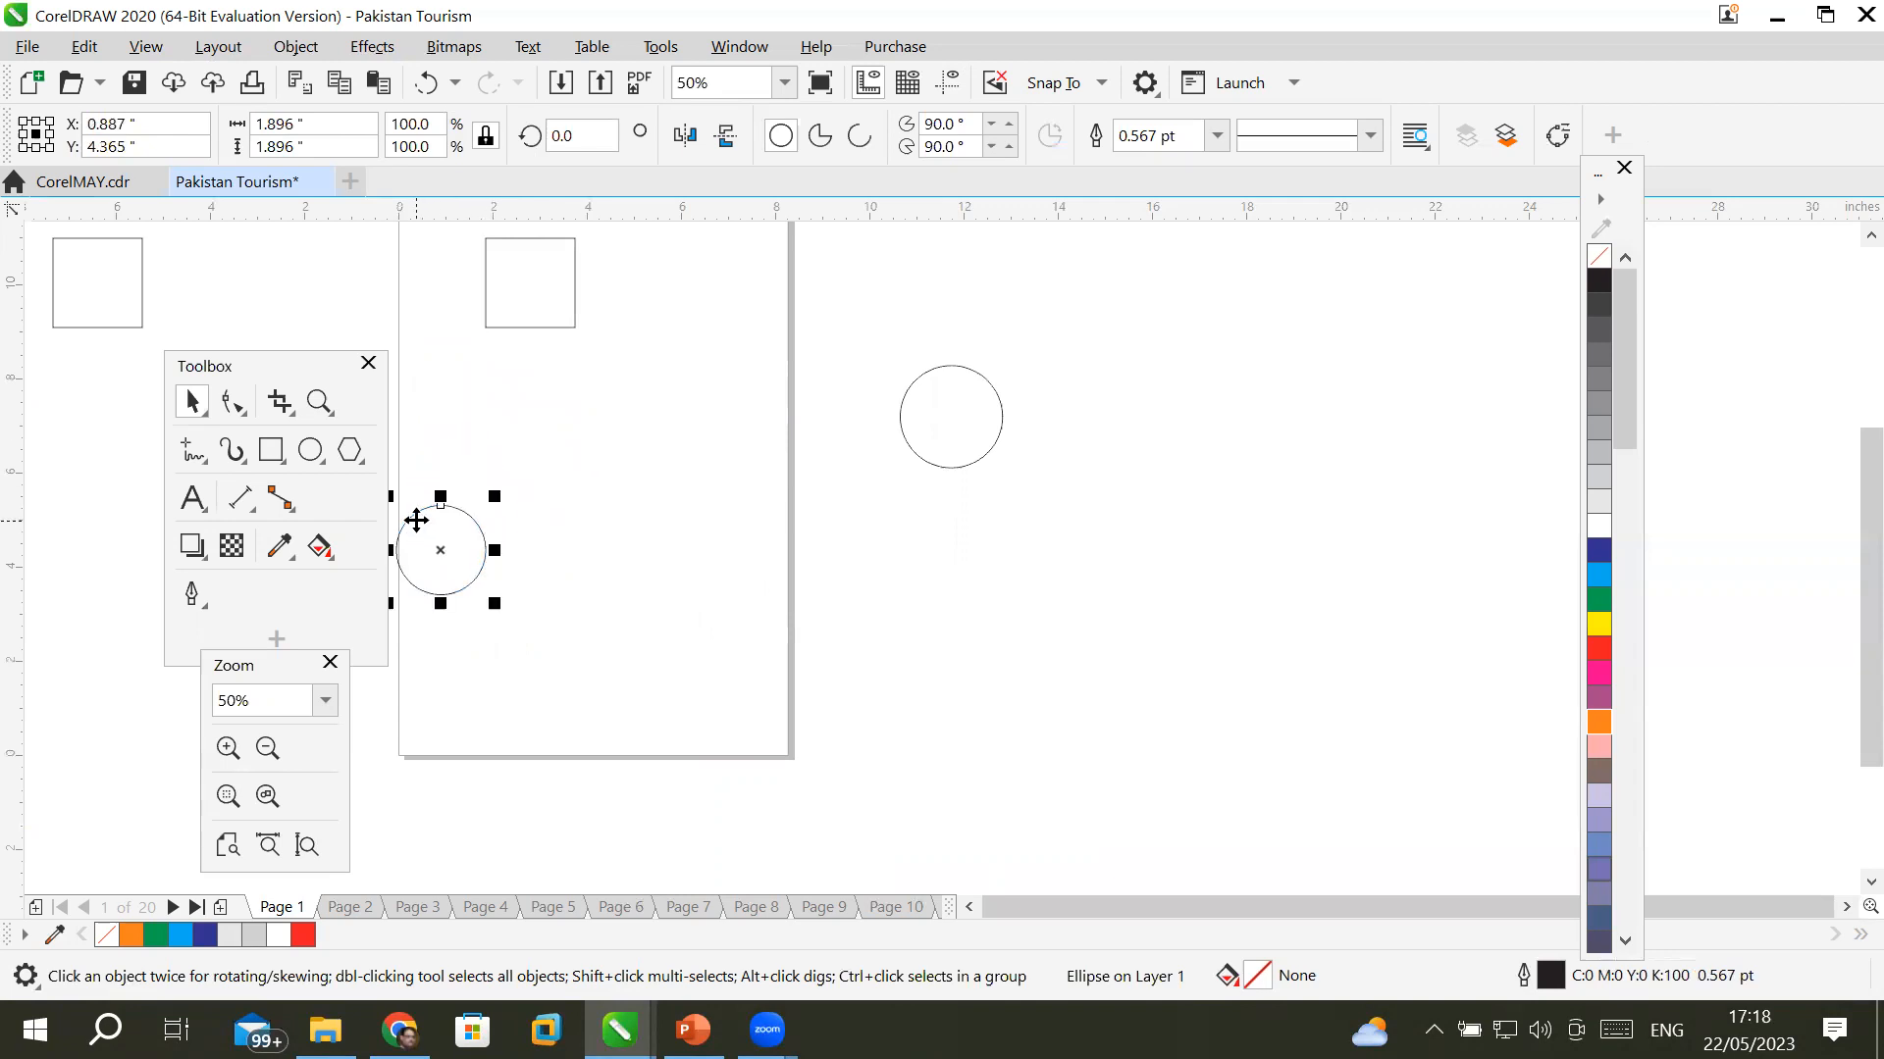
- Display the document grid and turn on snapping to it
left_click(137, 46)
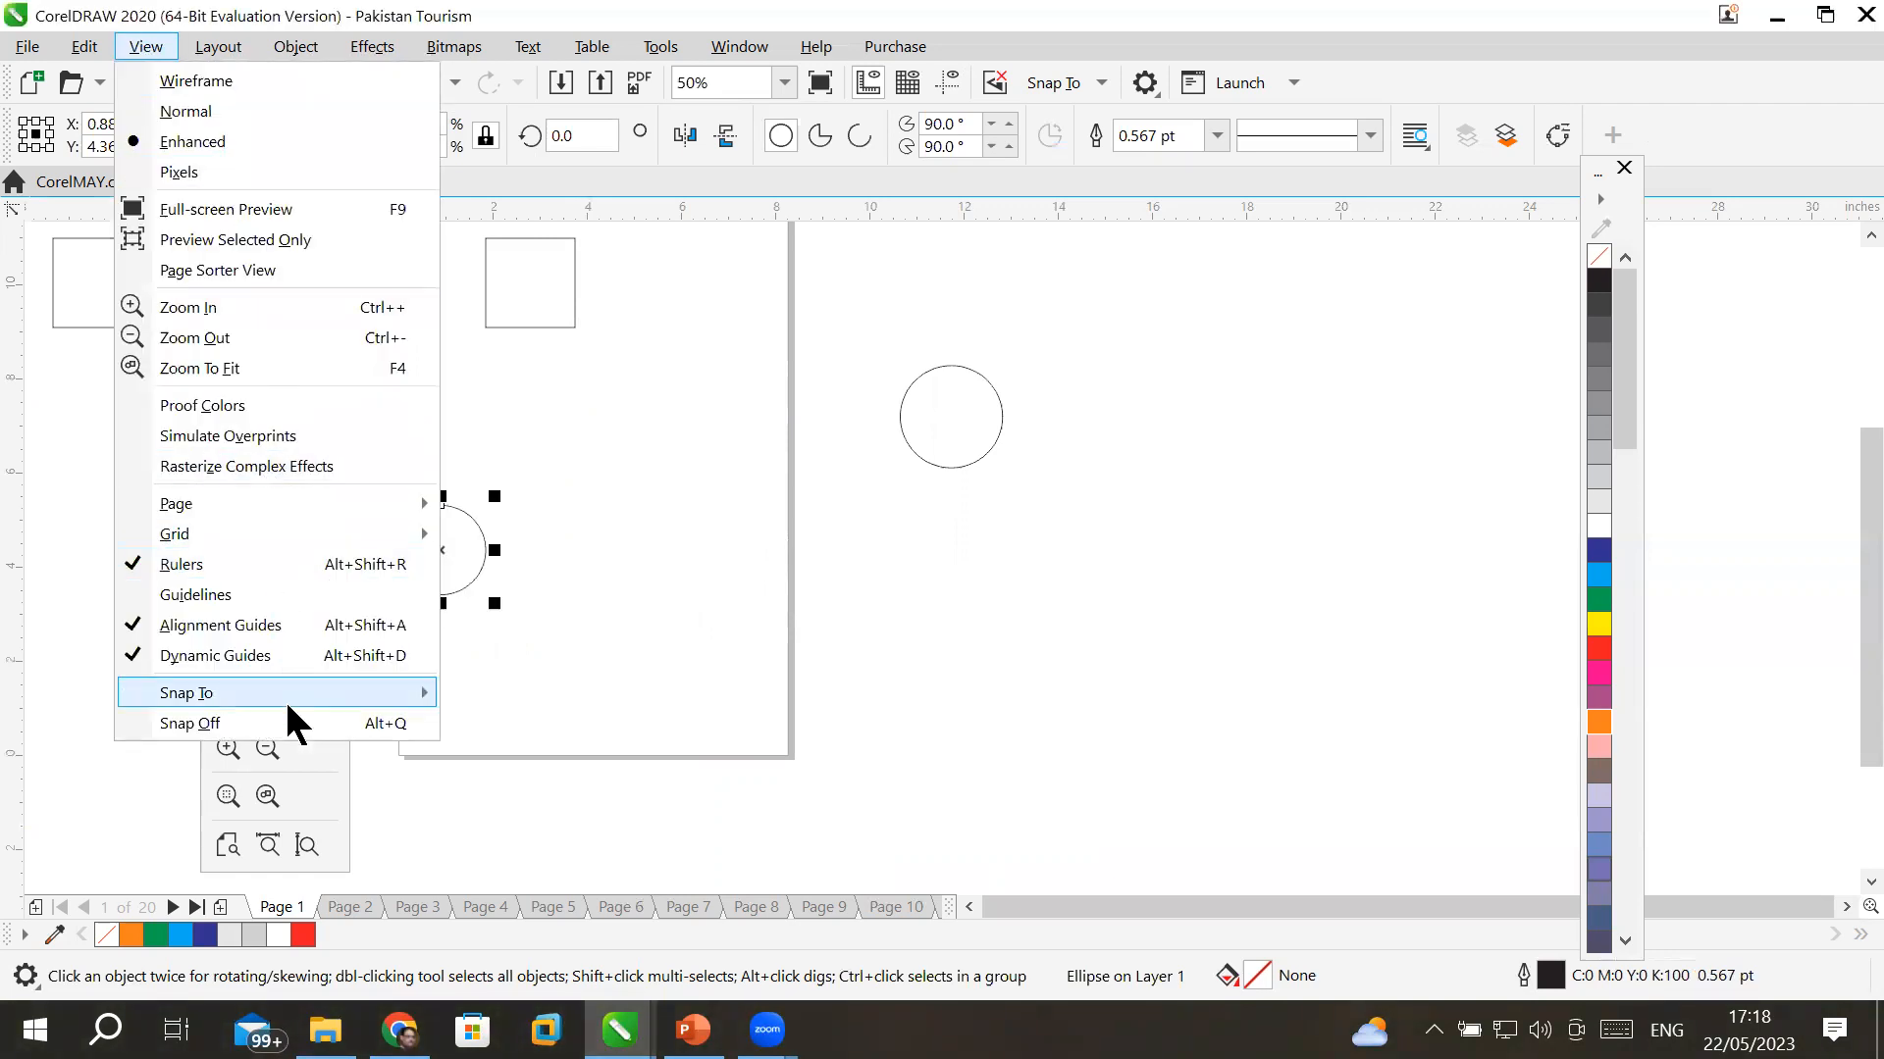
mouse_move(285, 699)
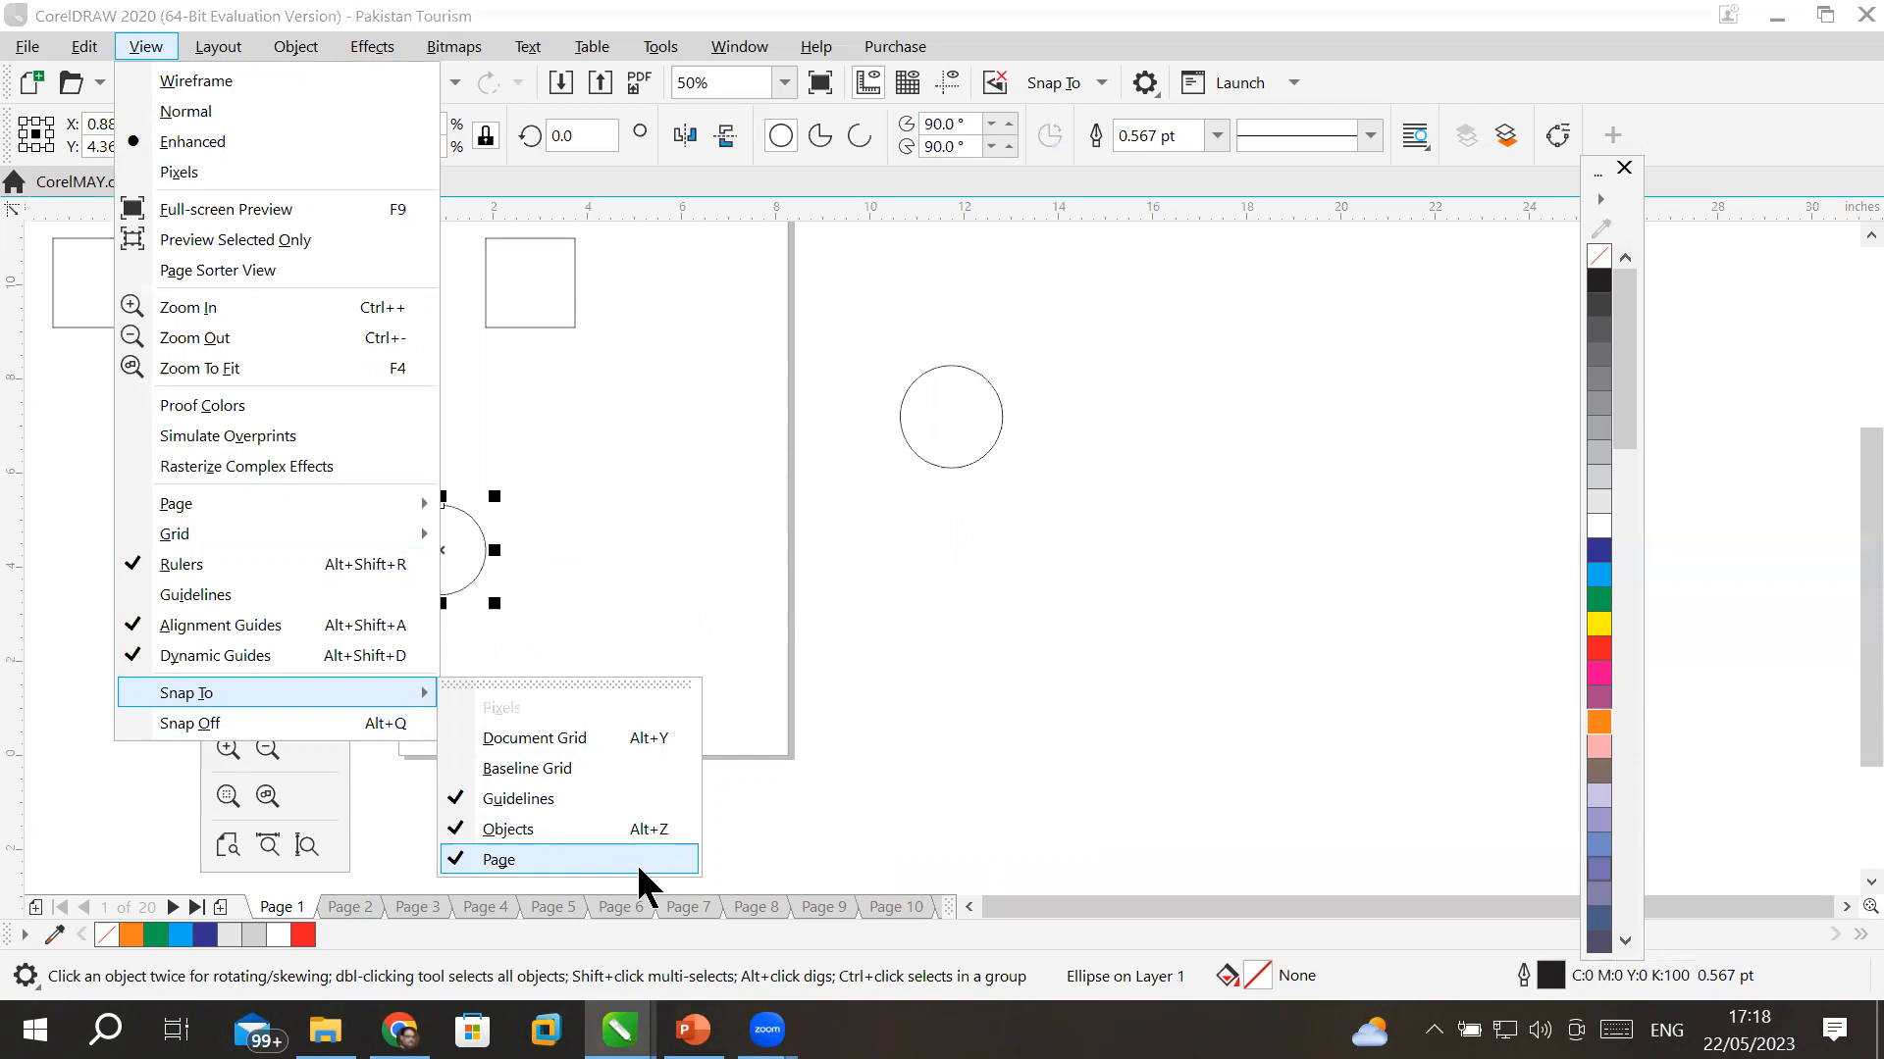
mouse_move(236, 538)
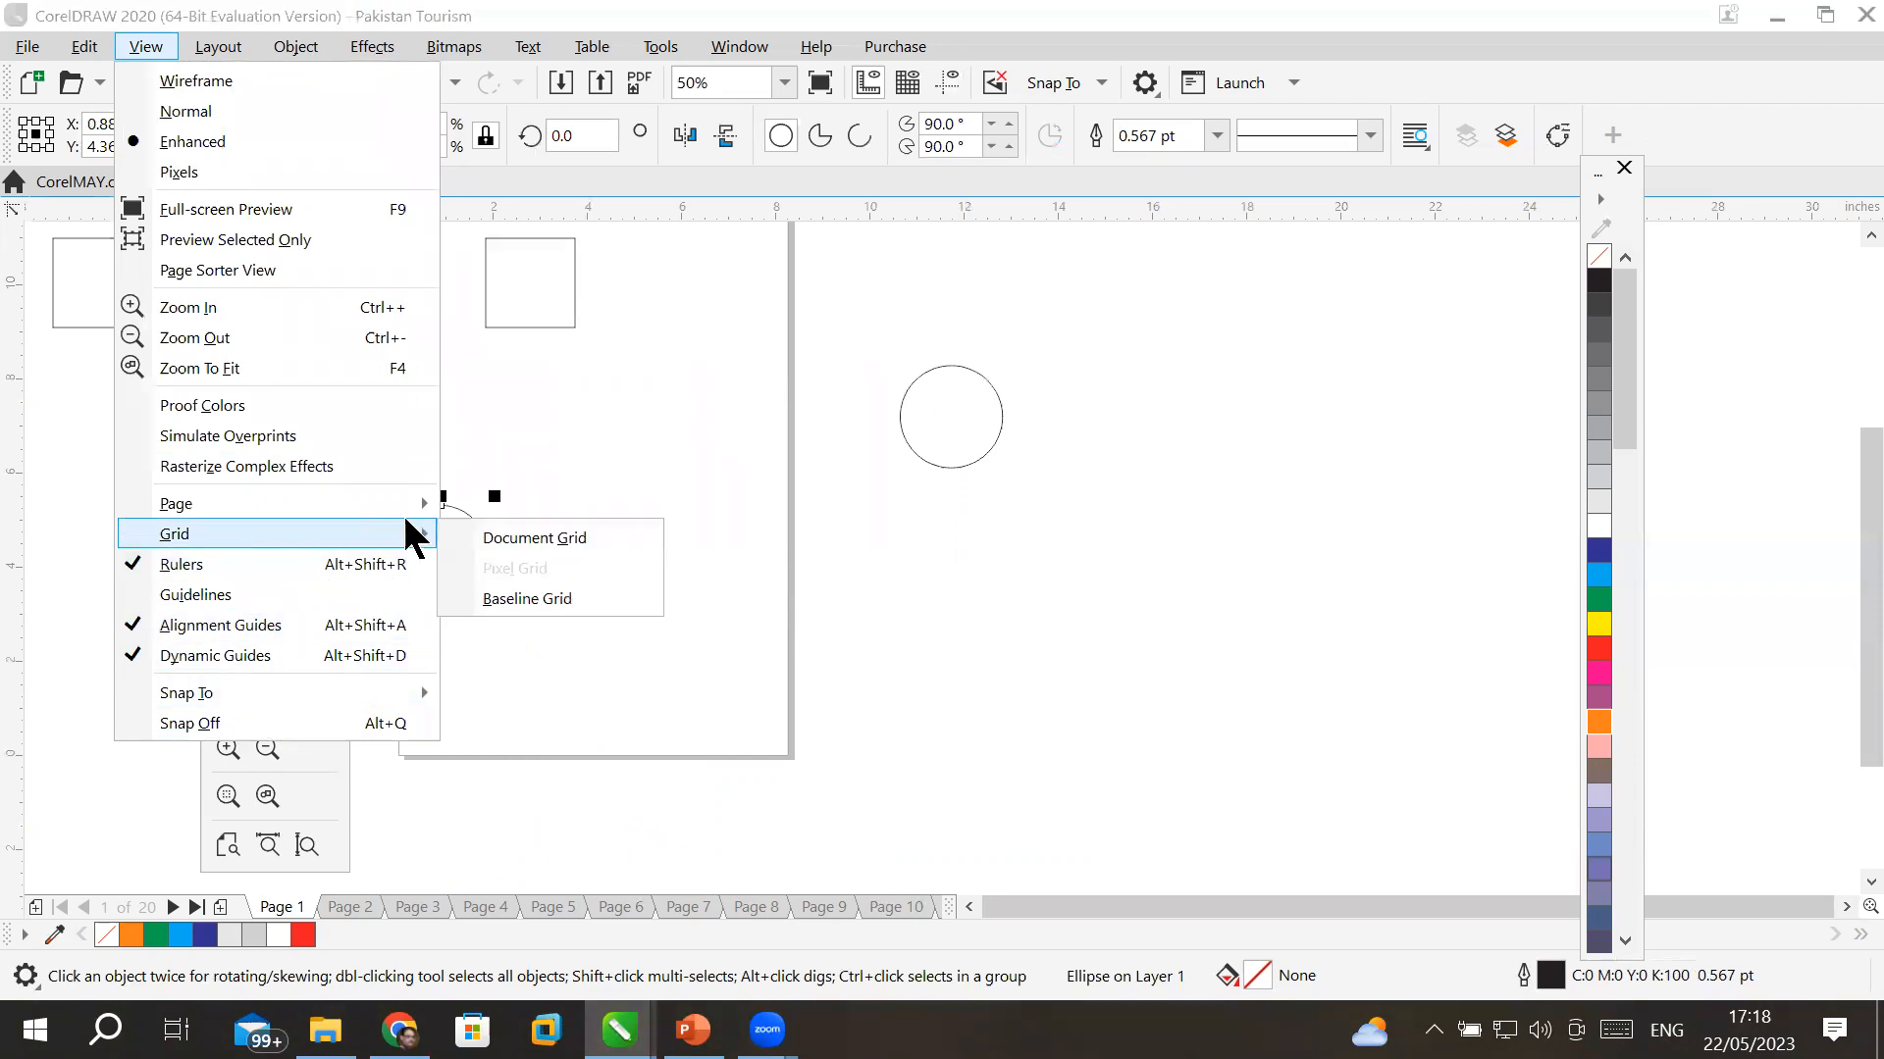
left_click(535, 539)
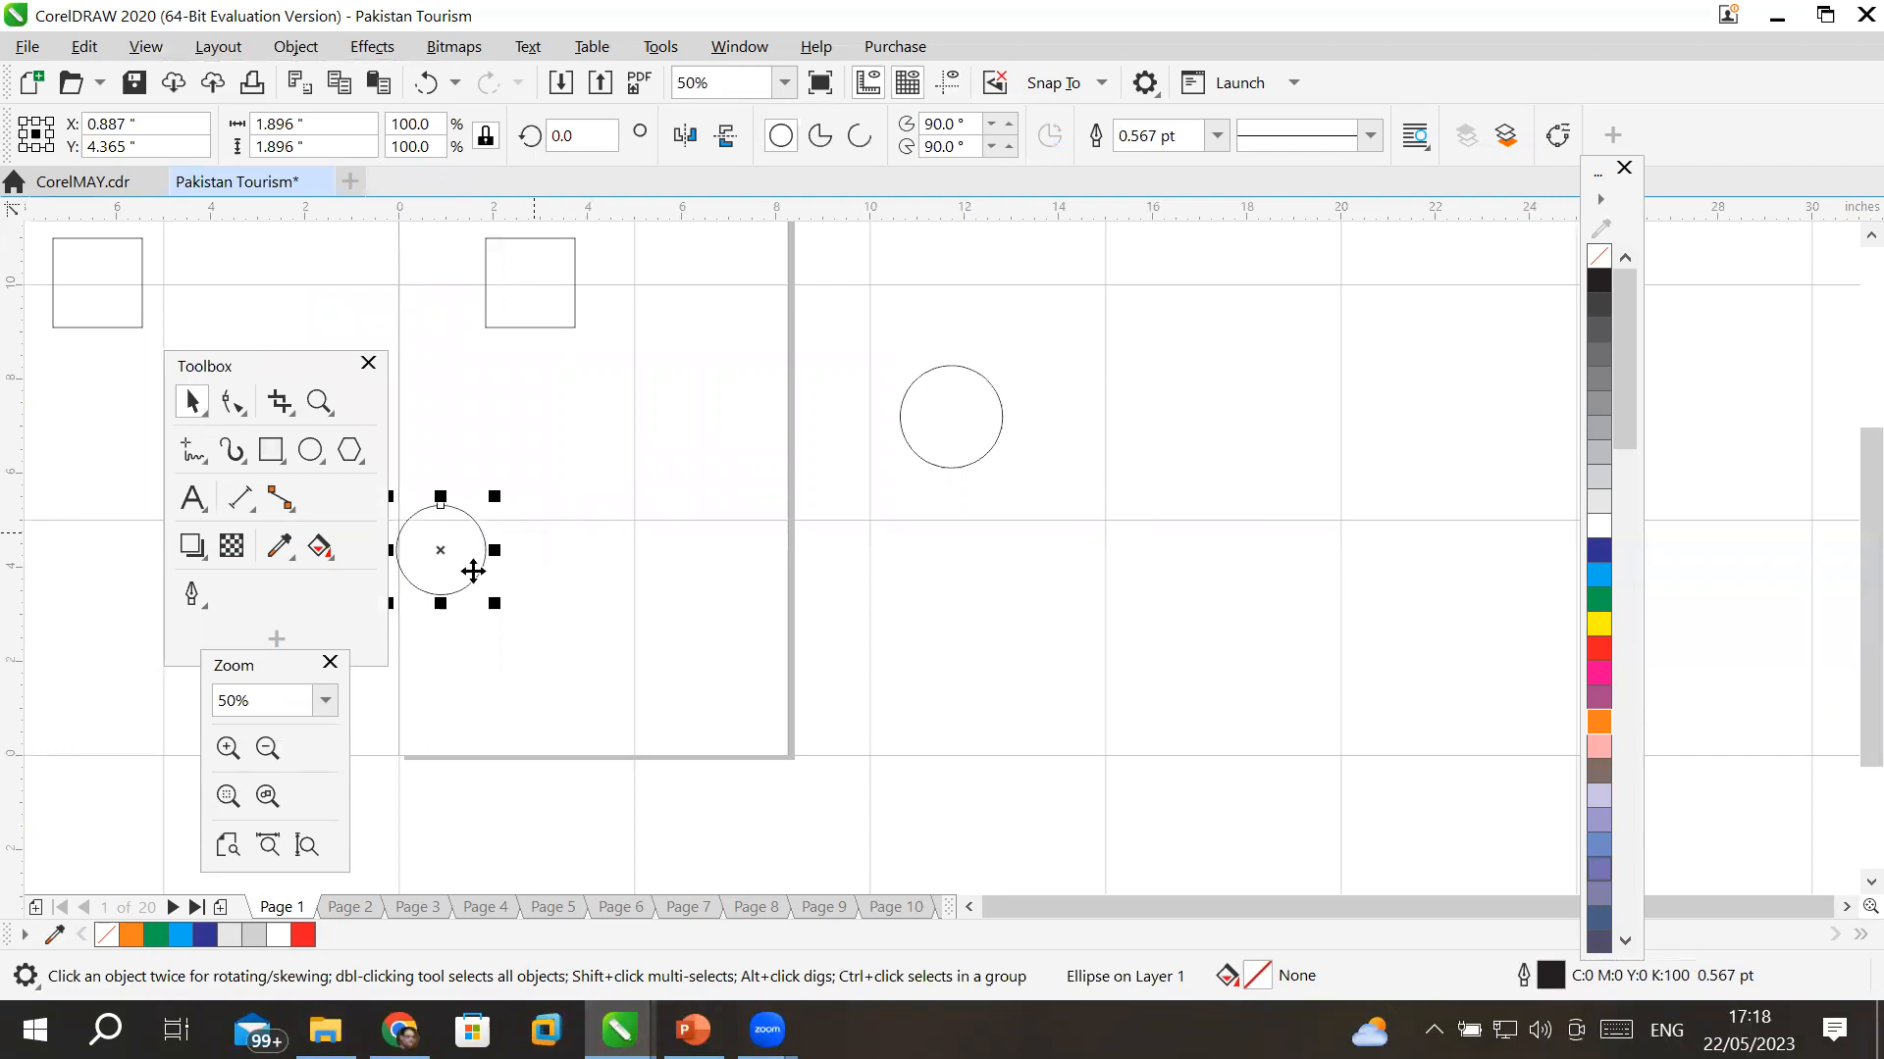
left_click(145, 46)
mouse_move(275, 535)
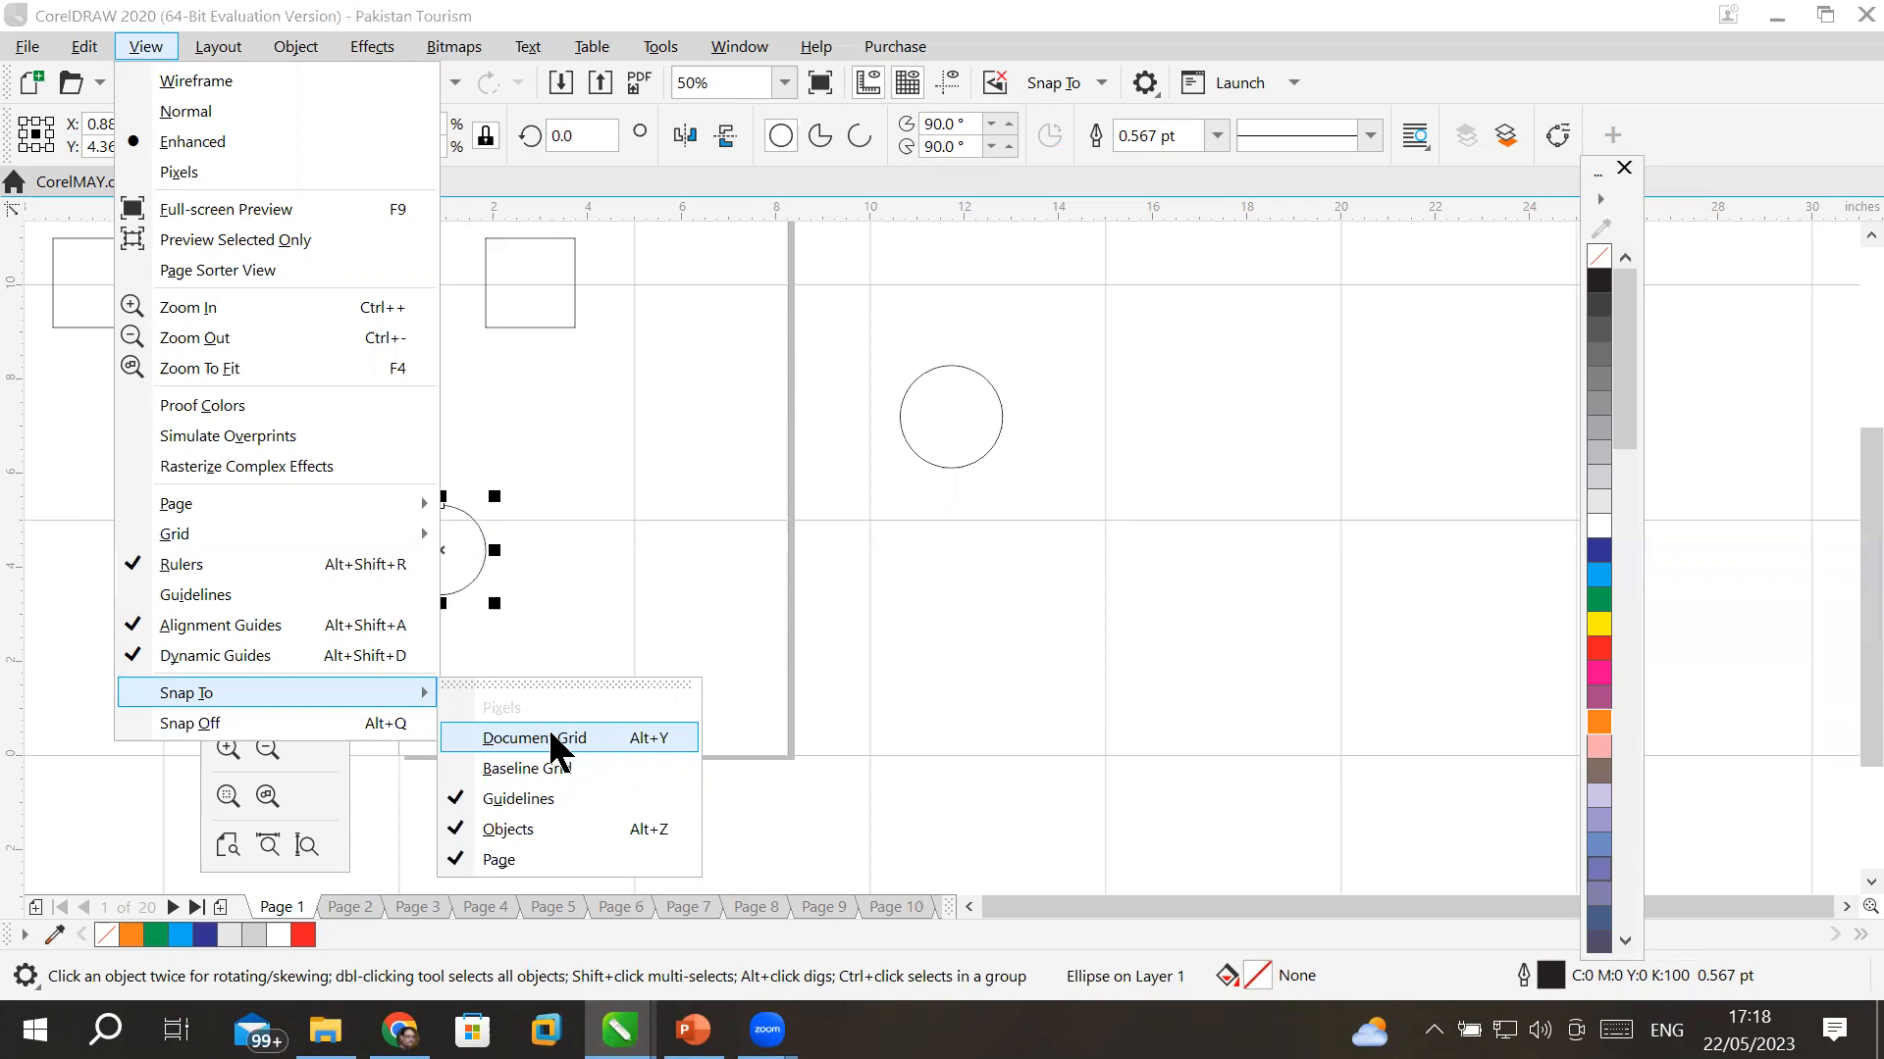
left_click(549, 736)
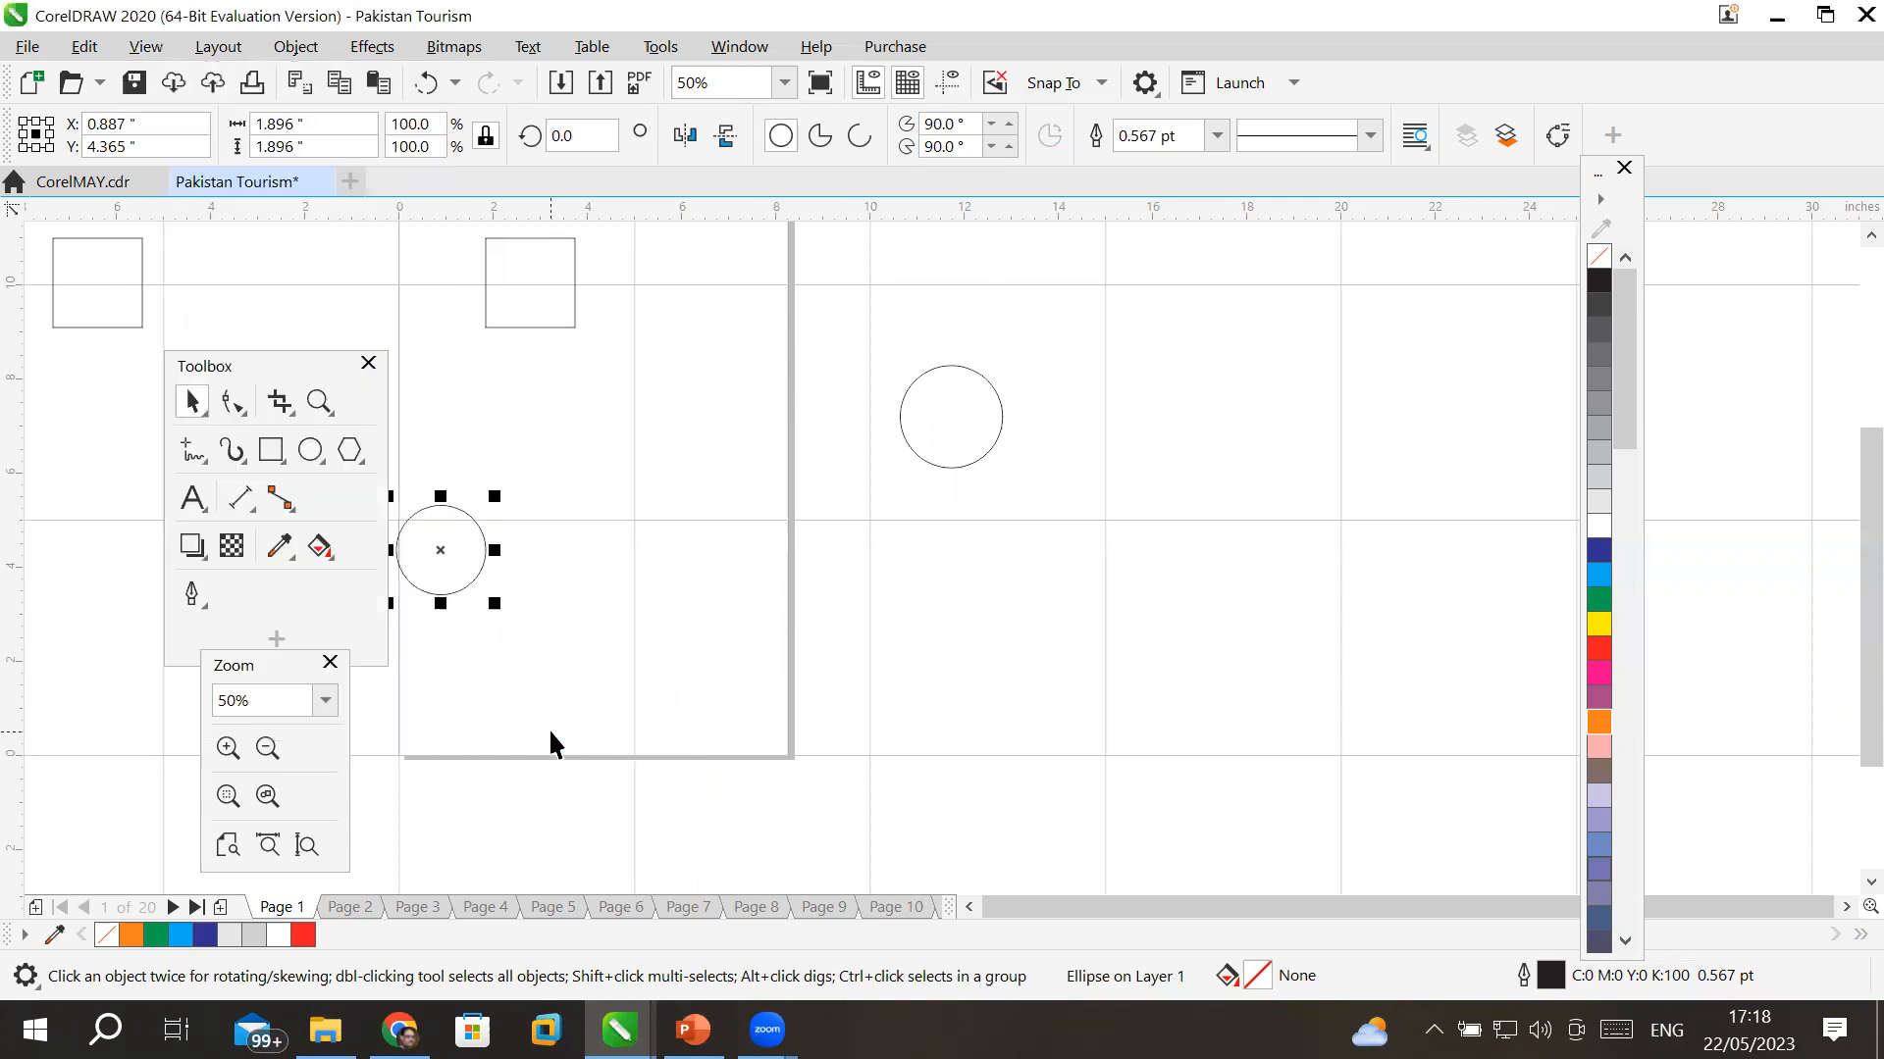
- Move the larger circle outside the page to about X 13.89 in, Y 6.4 in, and delete it
left_click_drag(930, 470, 1028, 502)
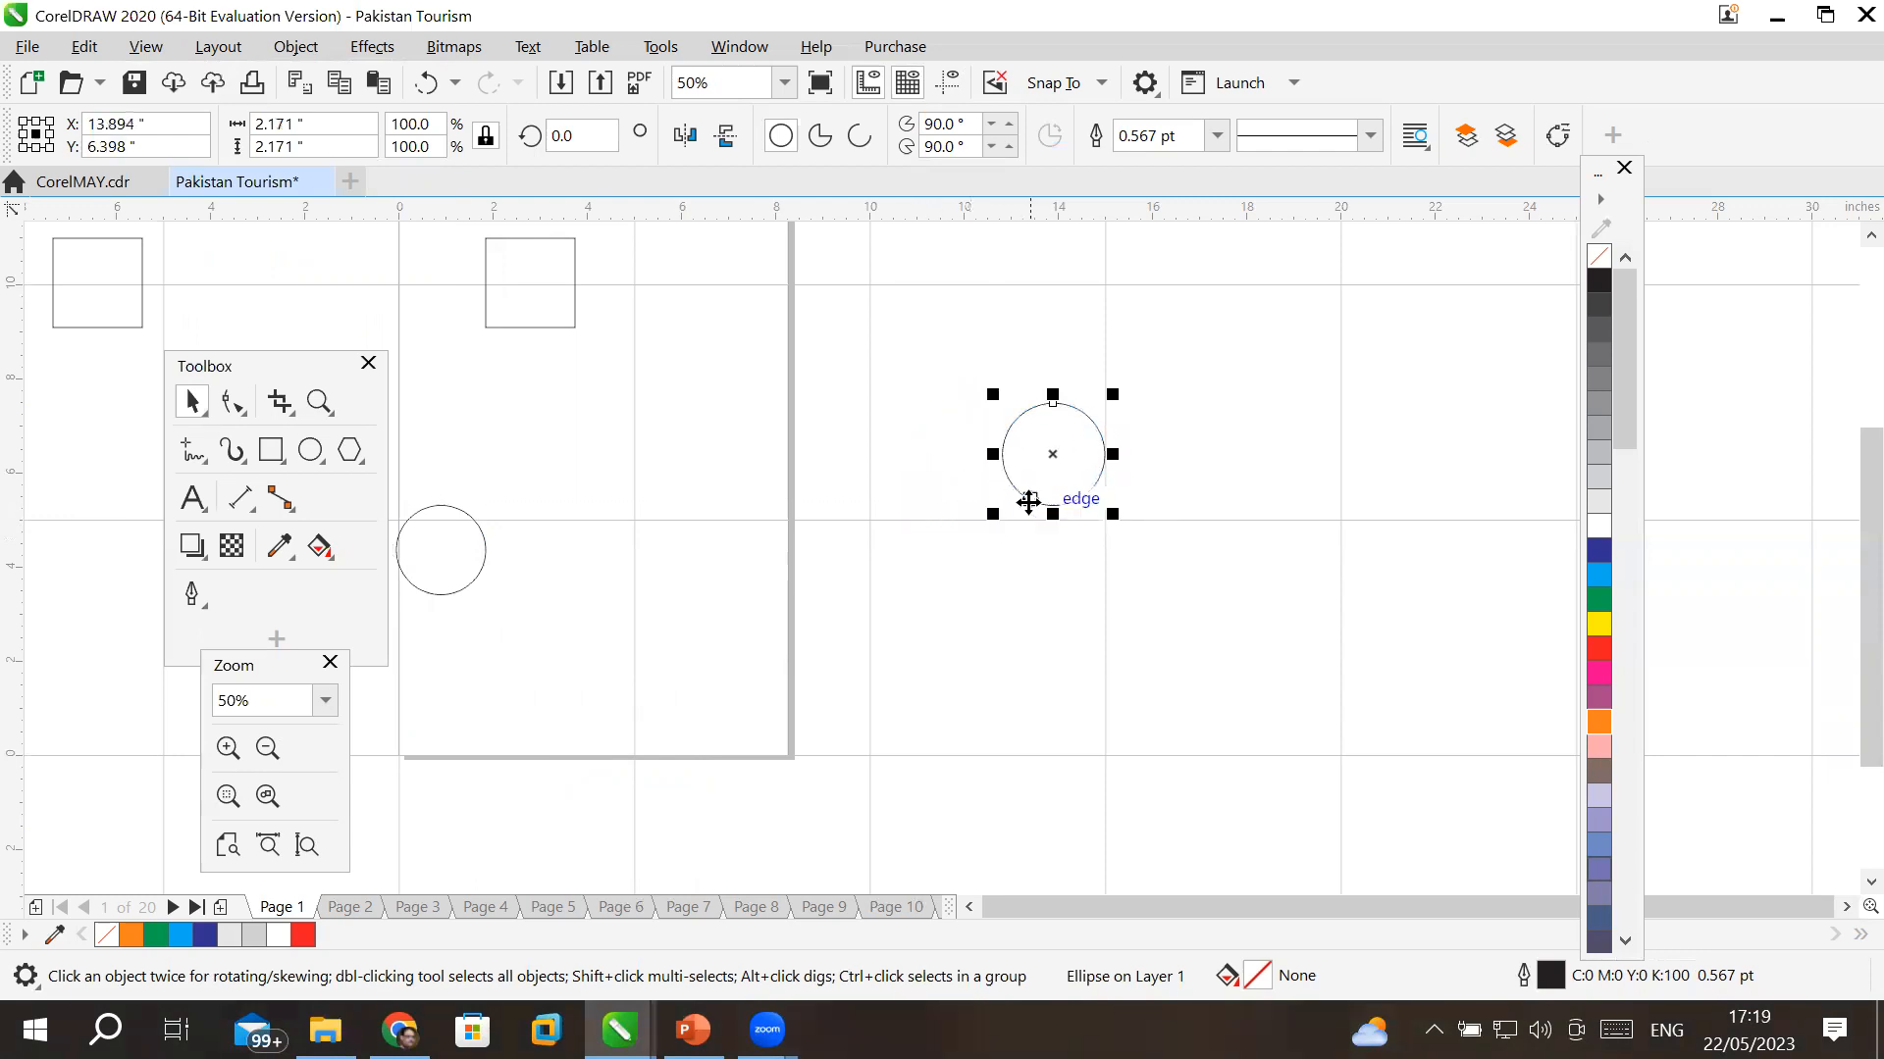
key("Delete")
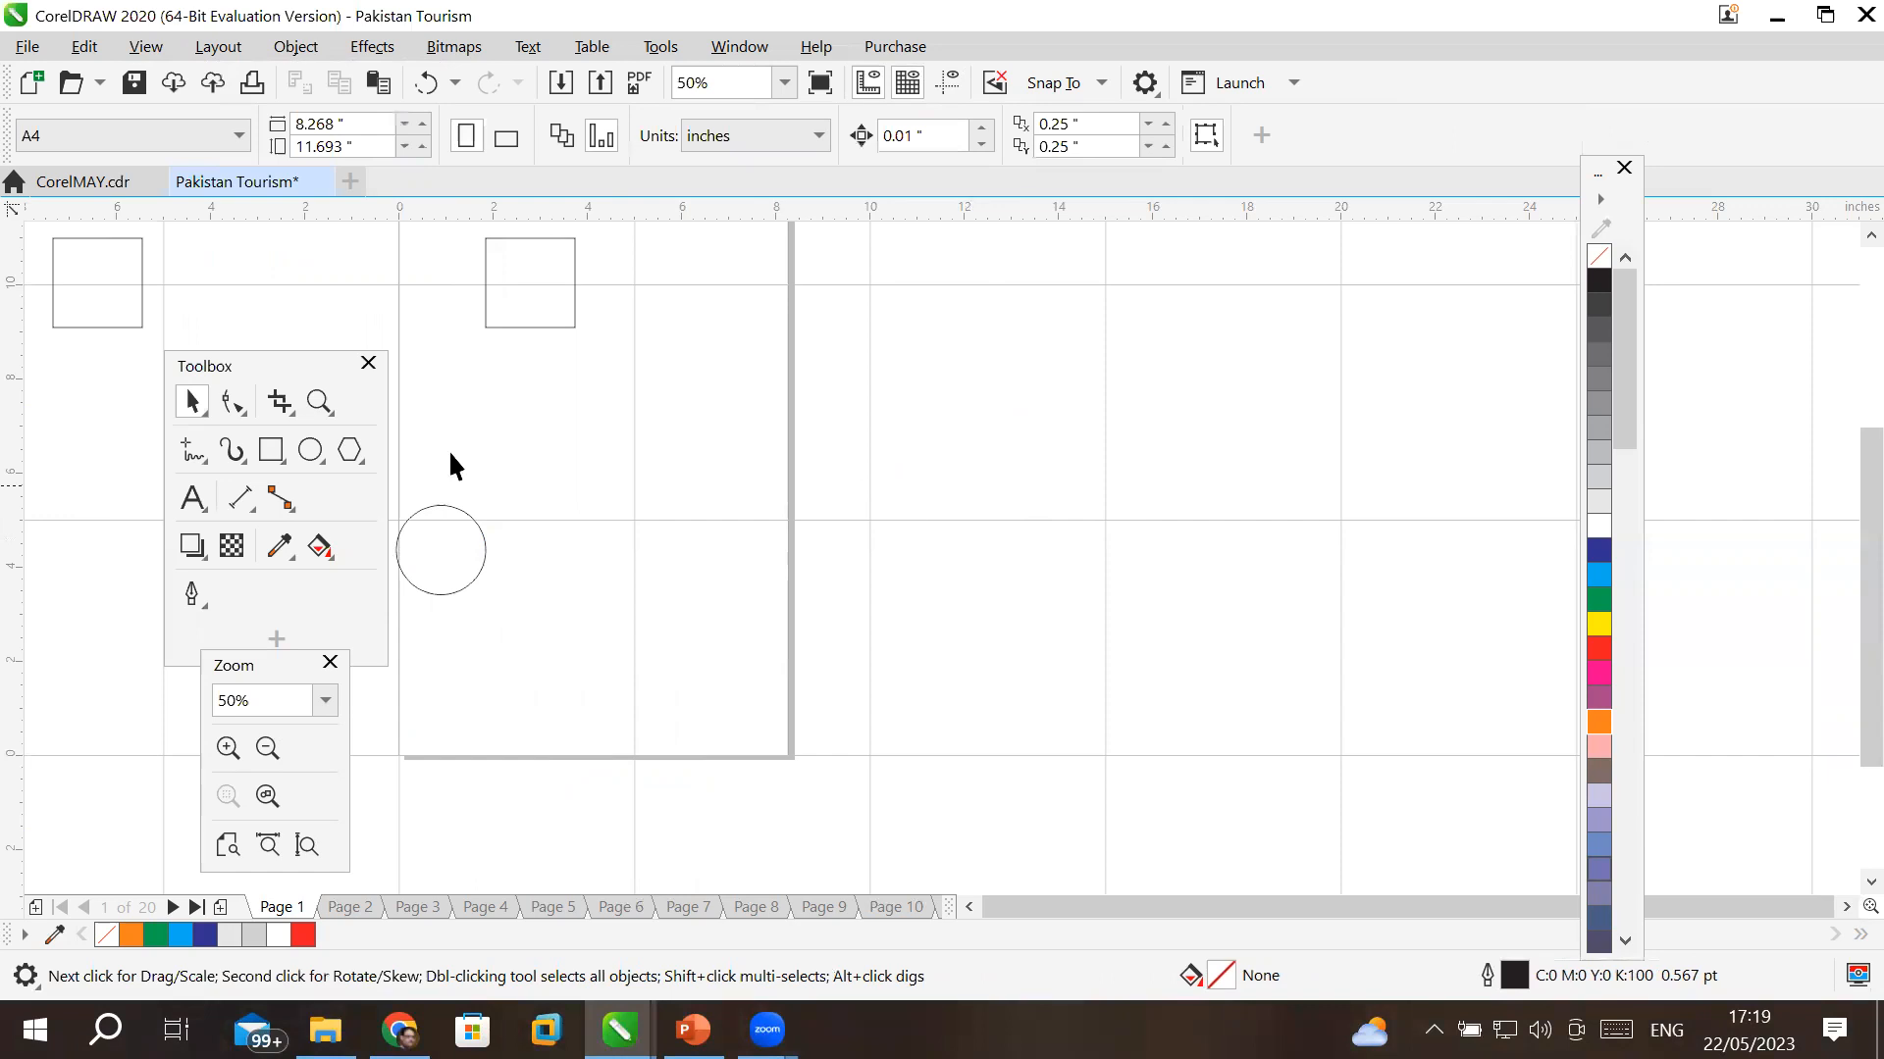
- Draw a rectangle about 4.9 by 5.15 in outside the page, snapped to the grid, and move it to about X 22.44 in, Y 7.47 in
left_click(271, 450)
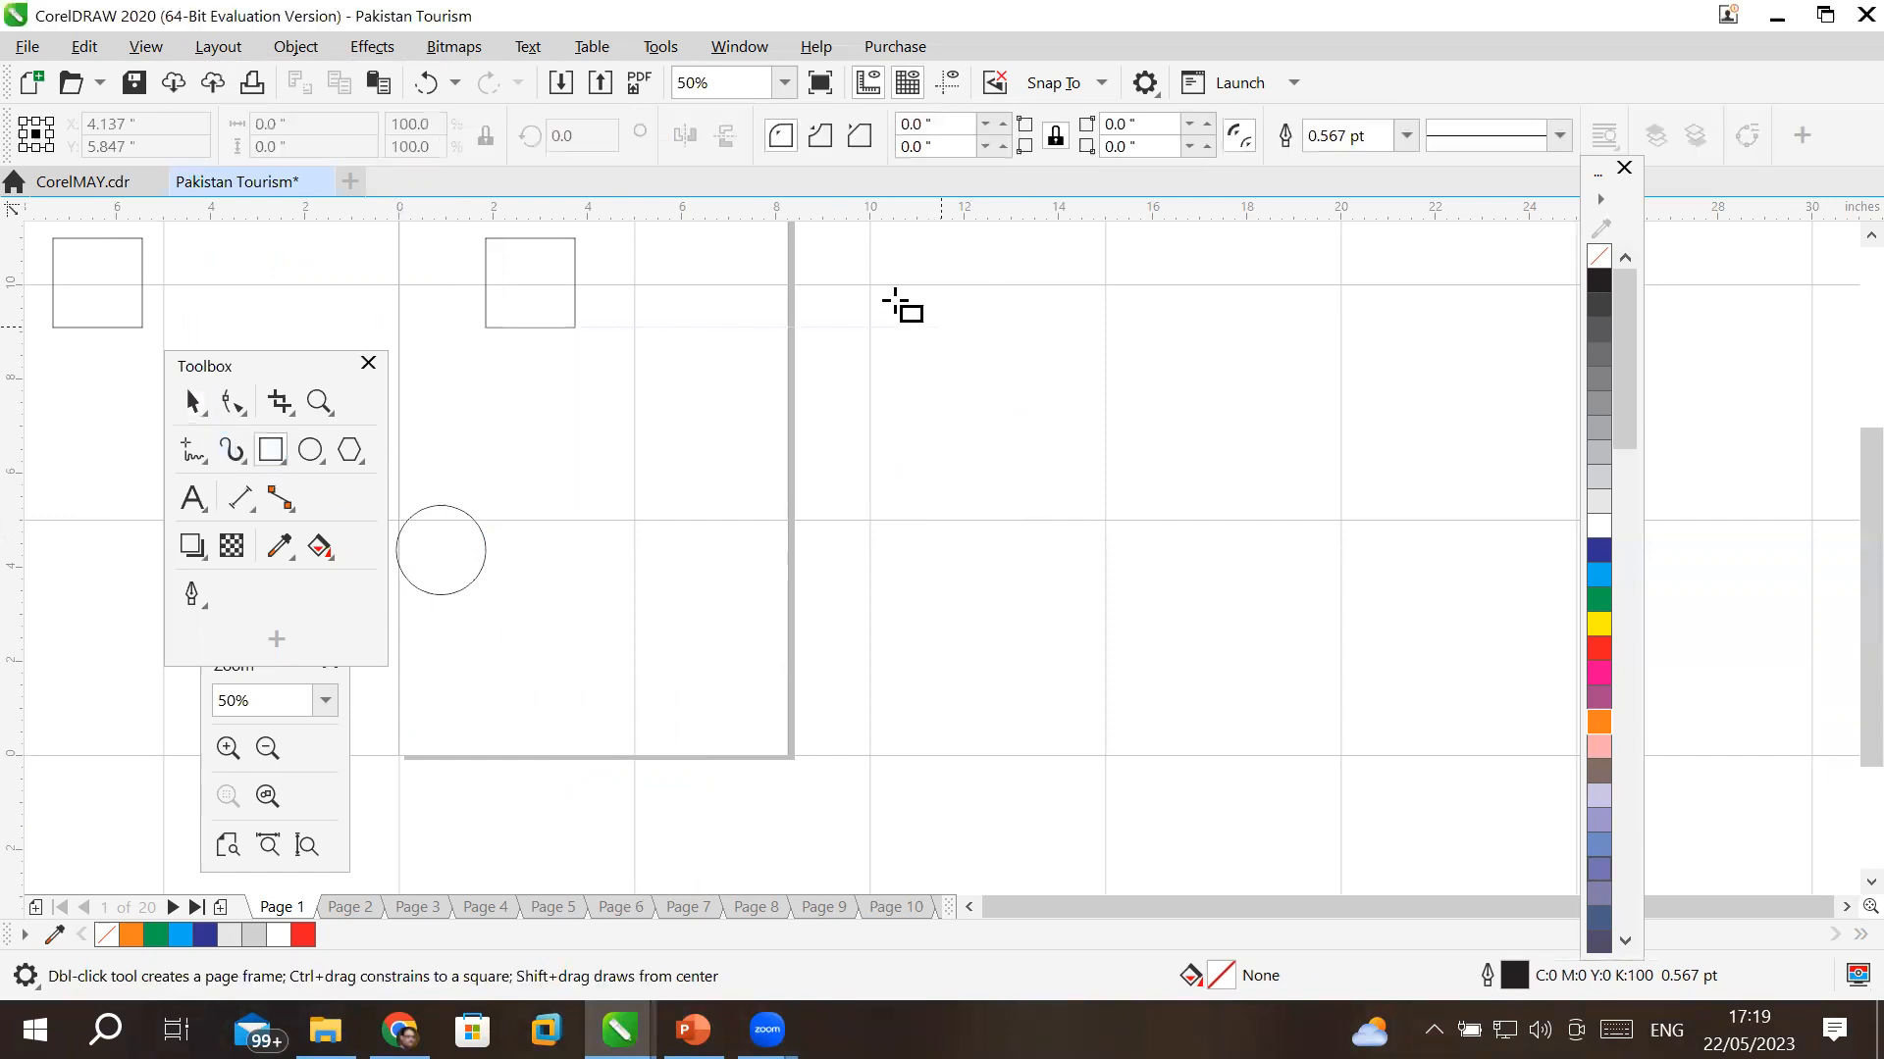
left_click_drag(871, 284, 1102, 524)
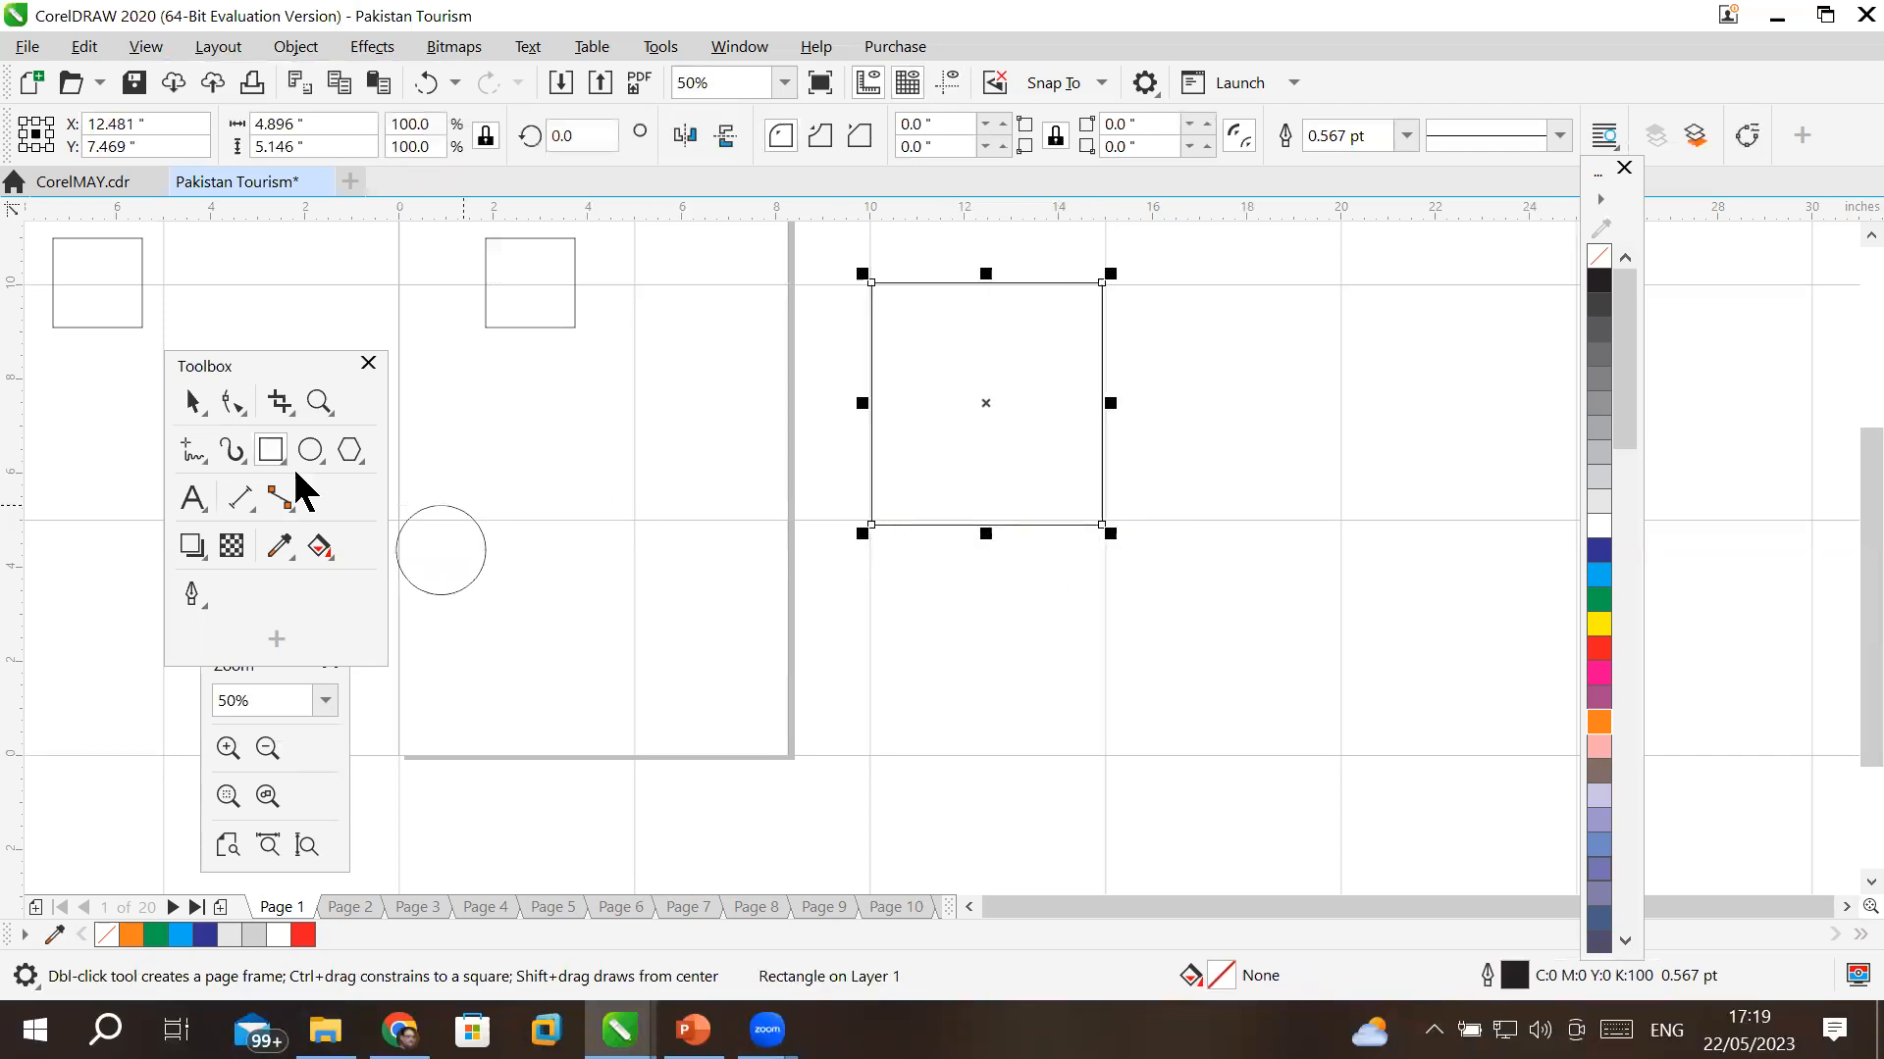
left_click(180, 402)
left_click_drag(961, 525, 1417, 505)
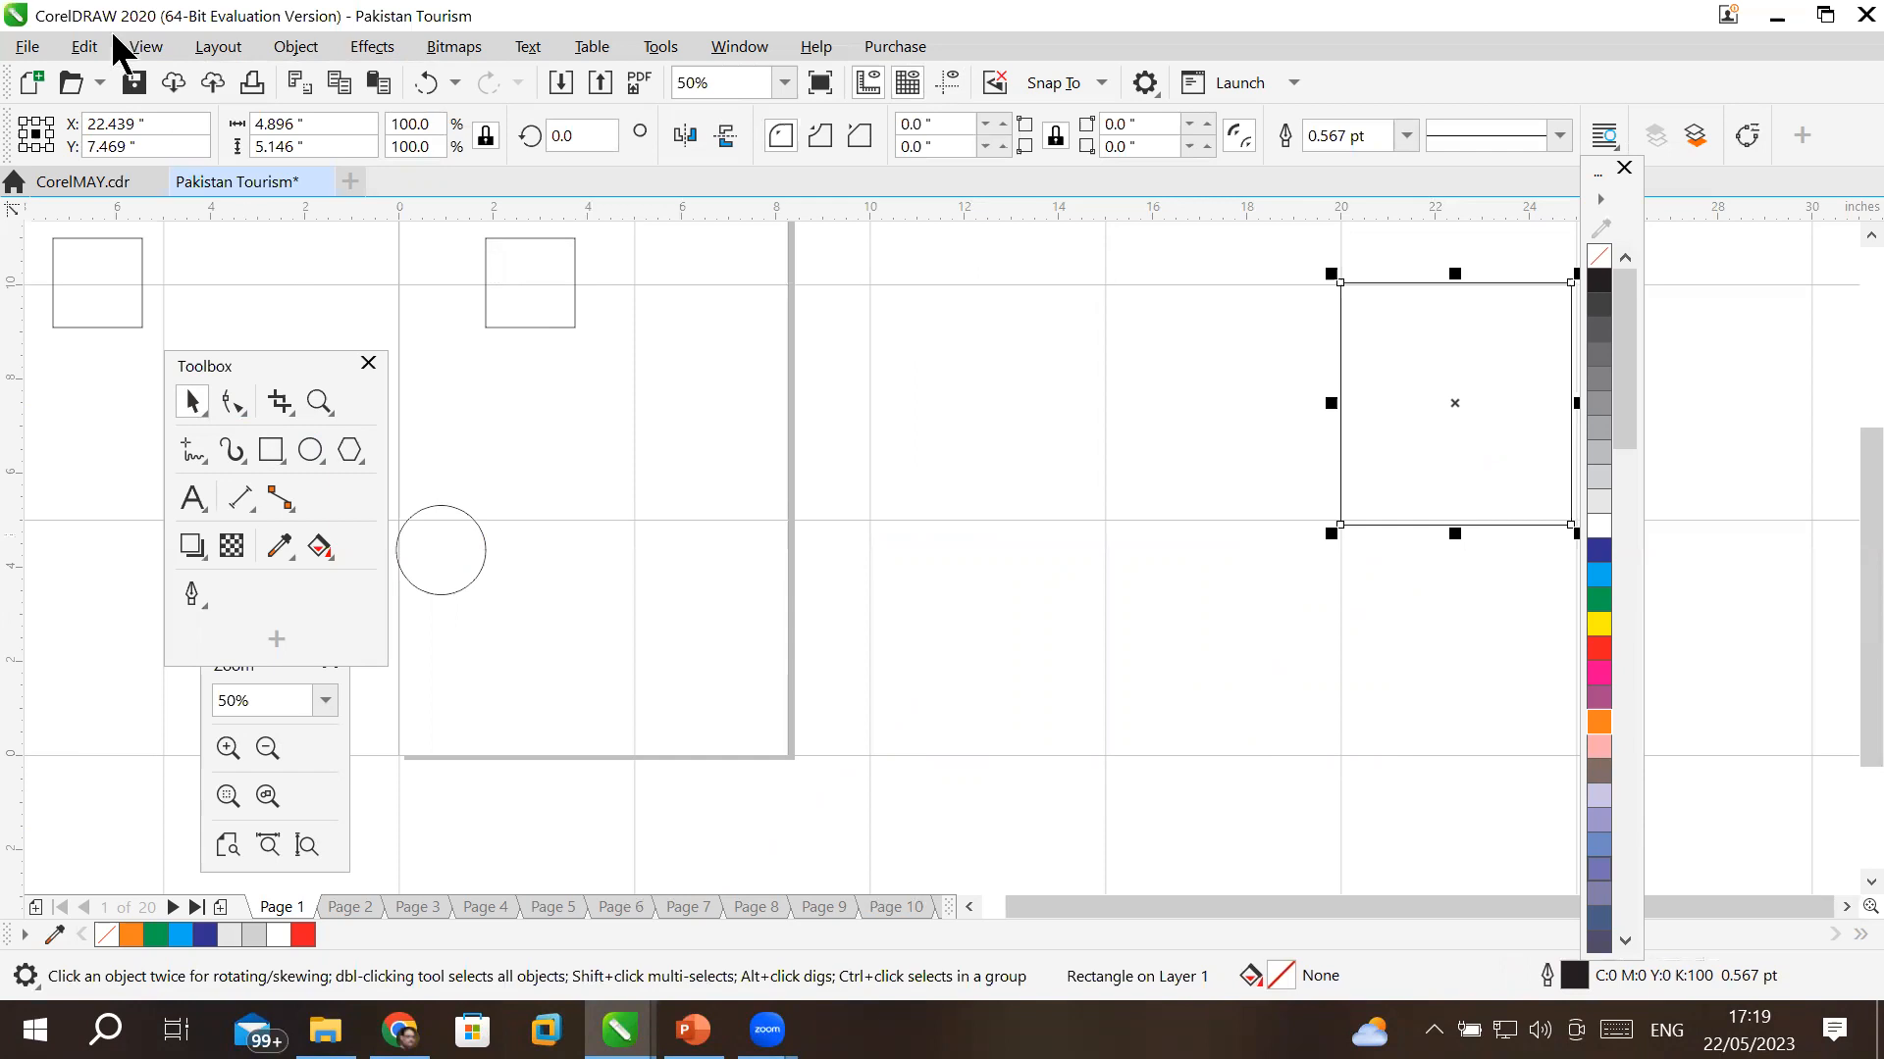
- Hide the document grid
left_click(145, 46)
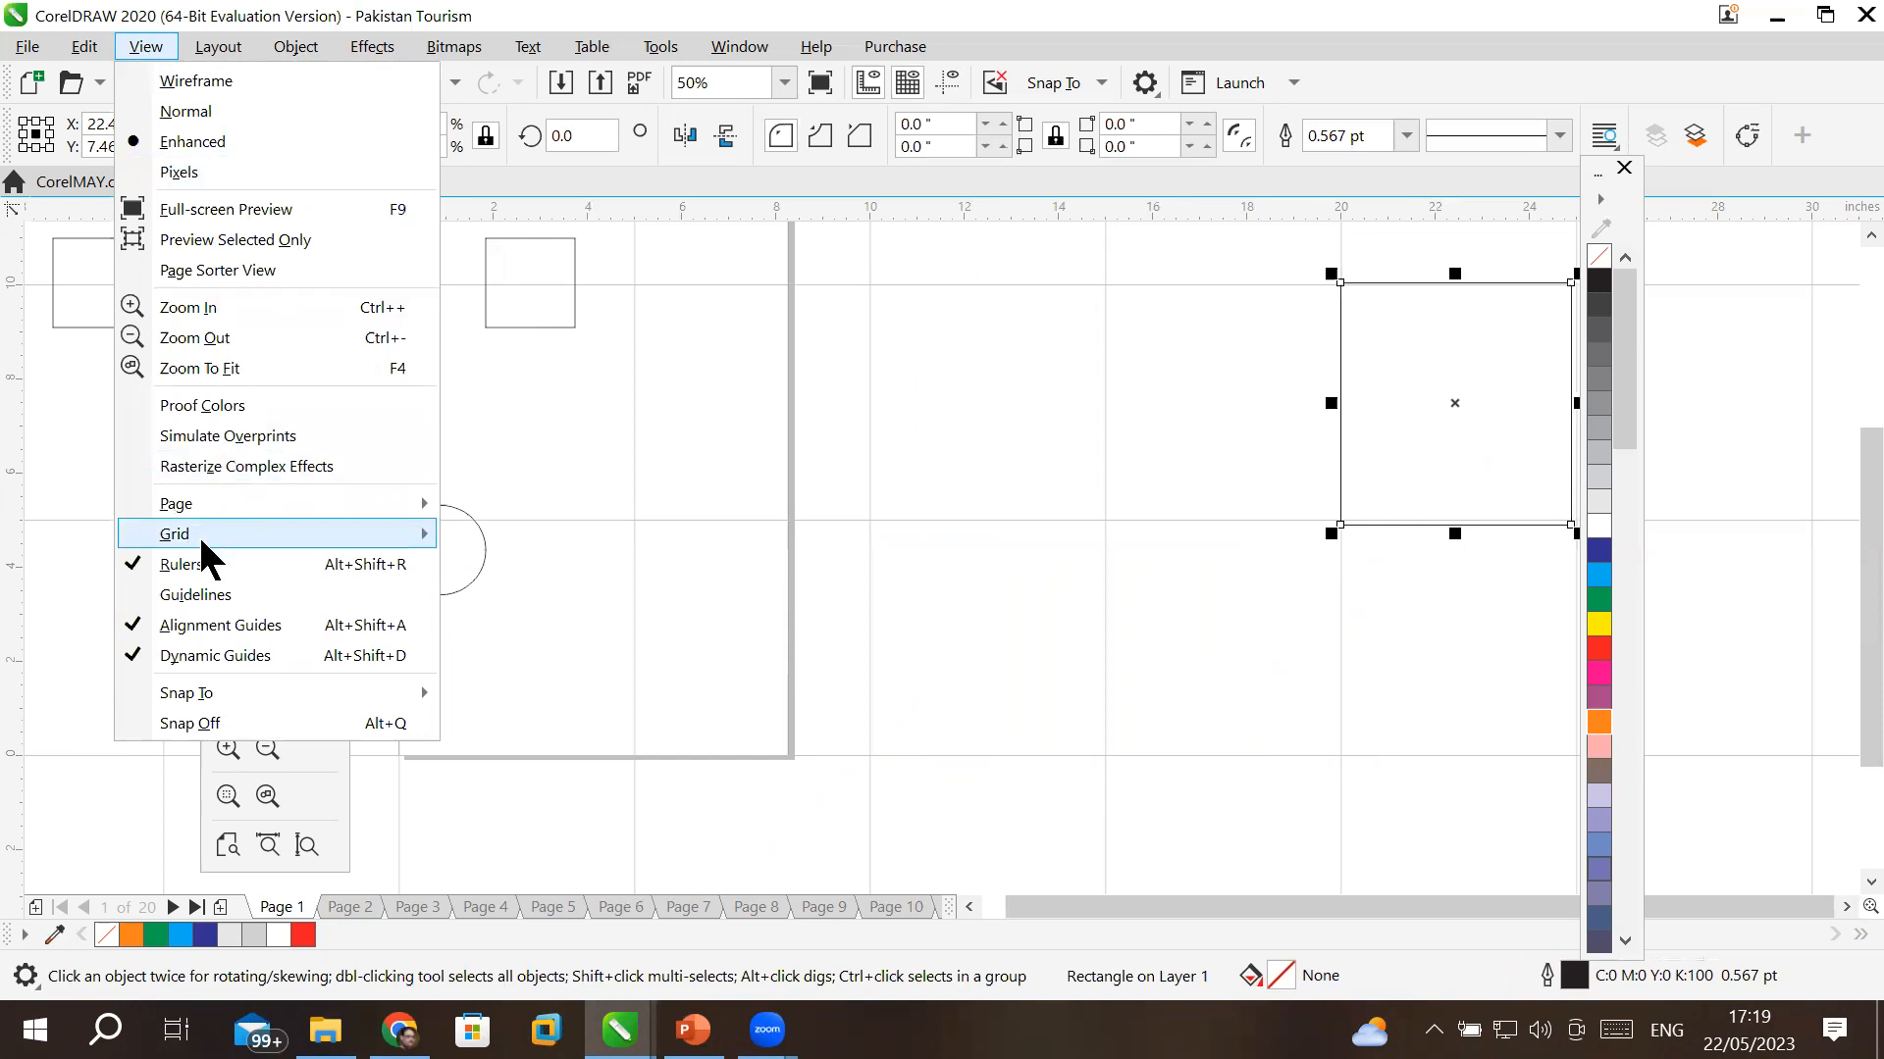
mouse_move(200, 545)
mouse_move(262, 535)
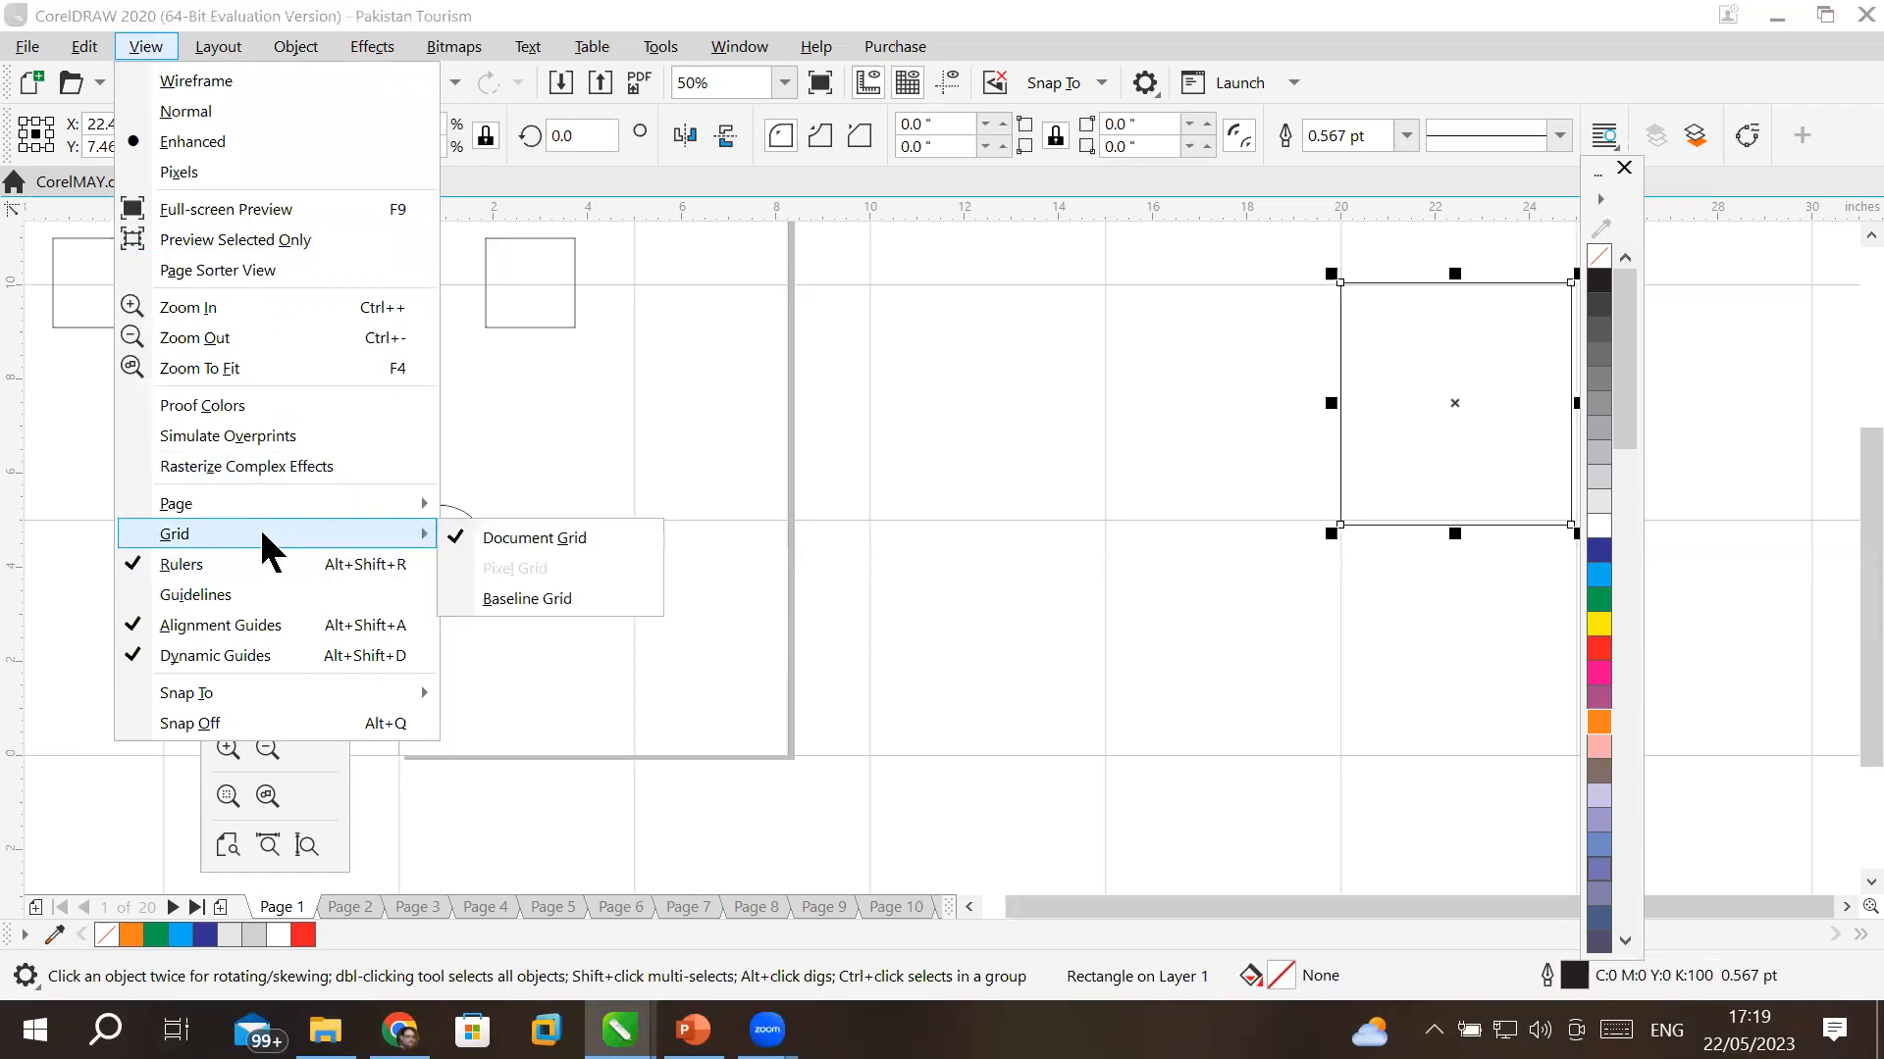
left_click(519, 537)
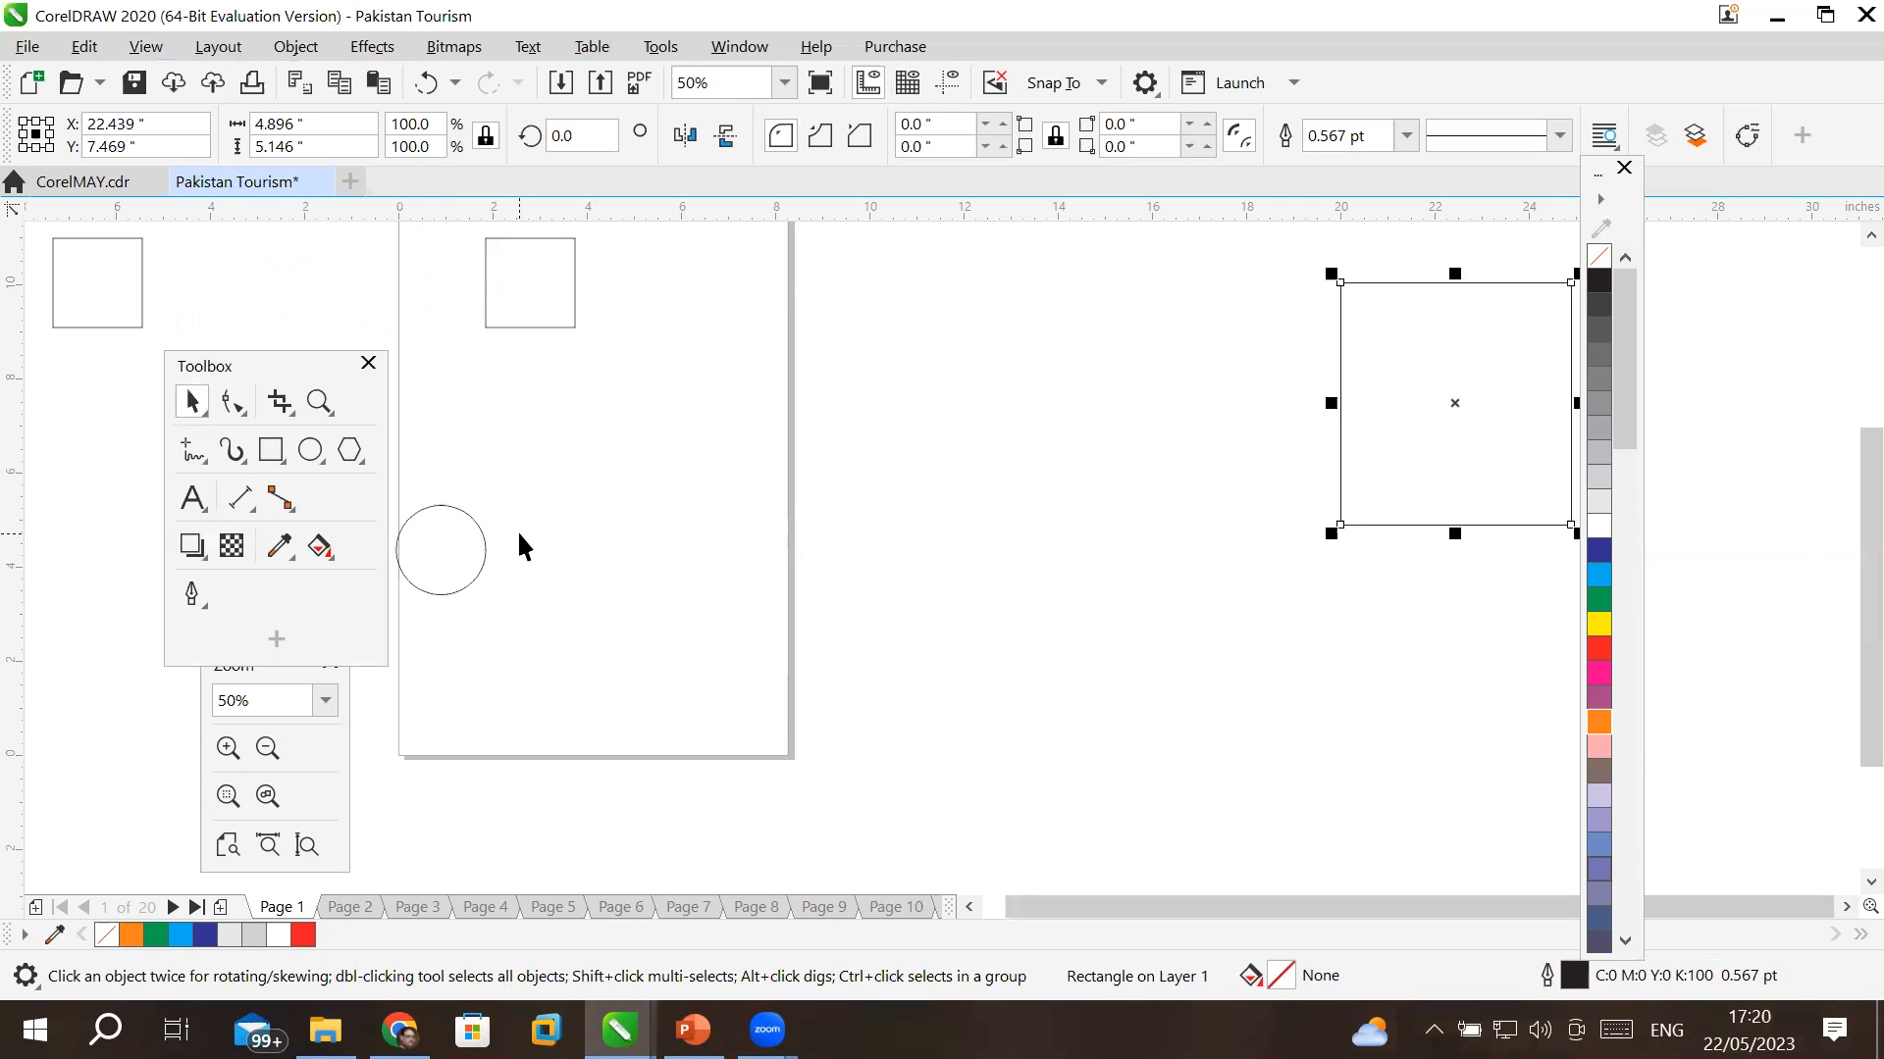
- Display the guidelines on the page
left_click(143, 44)
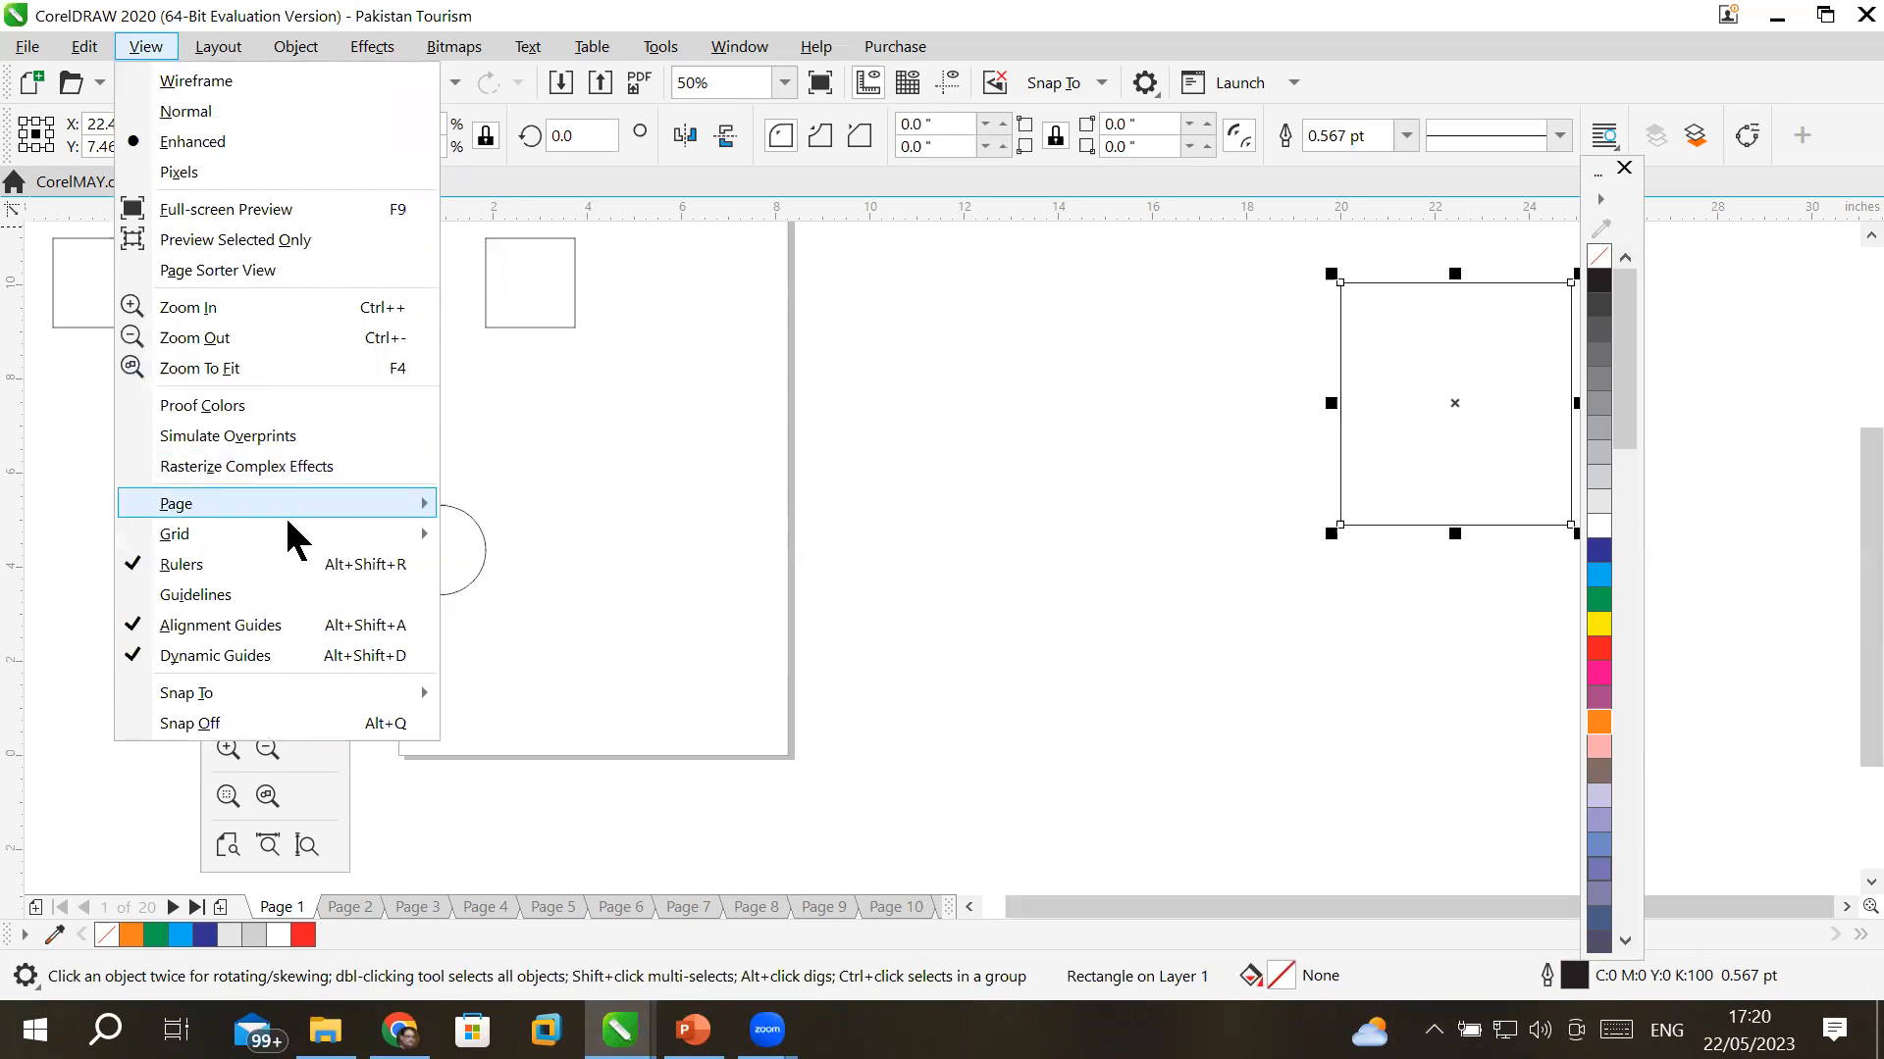
mouse_move(289, 535)
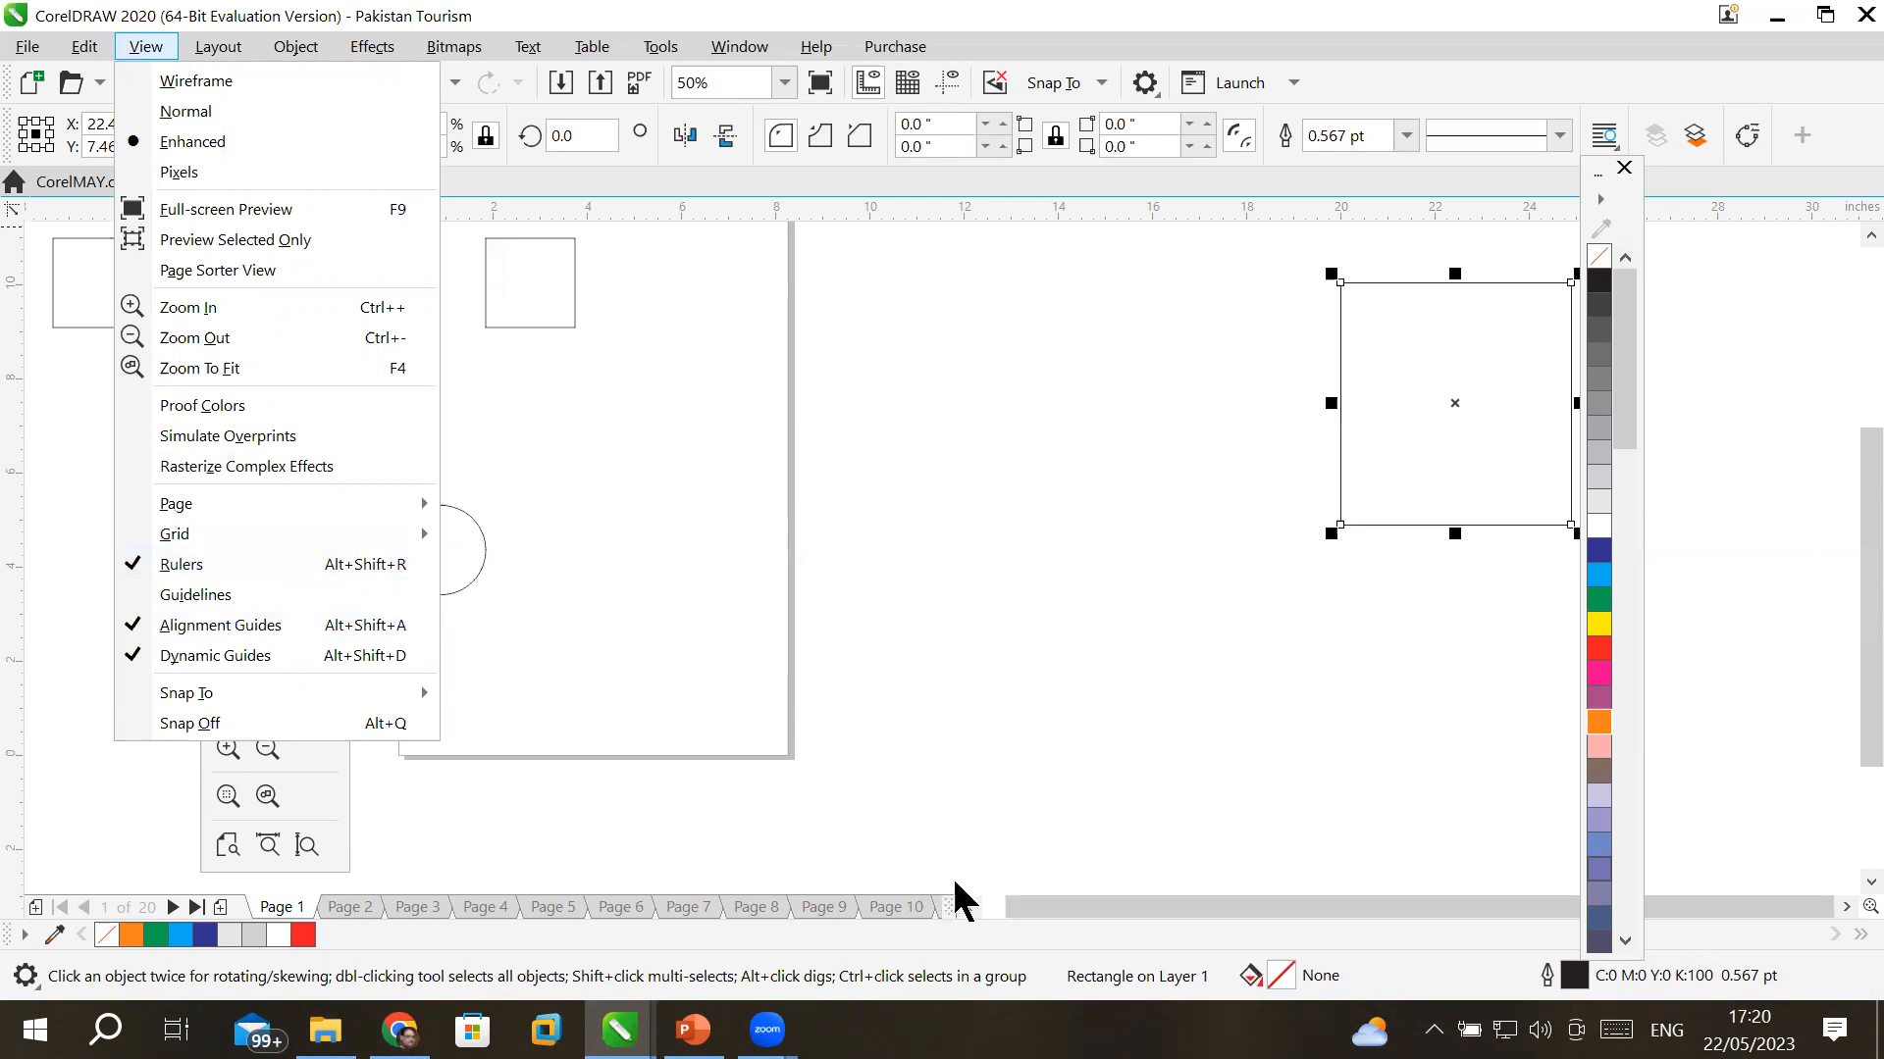
left_click(967, 908)
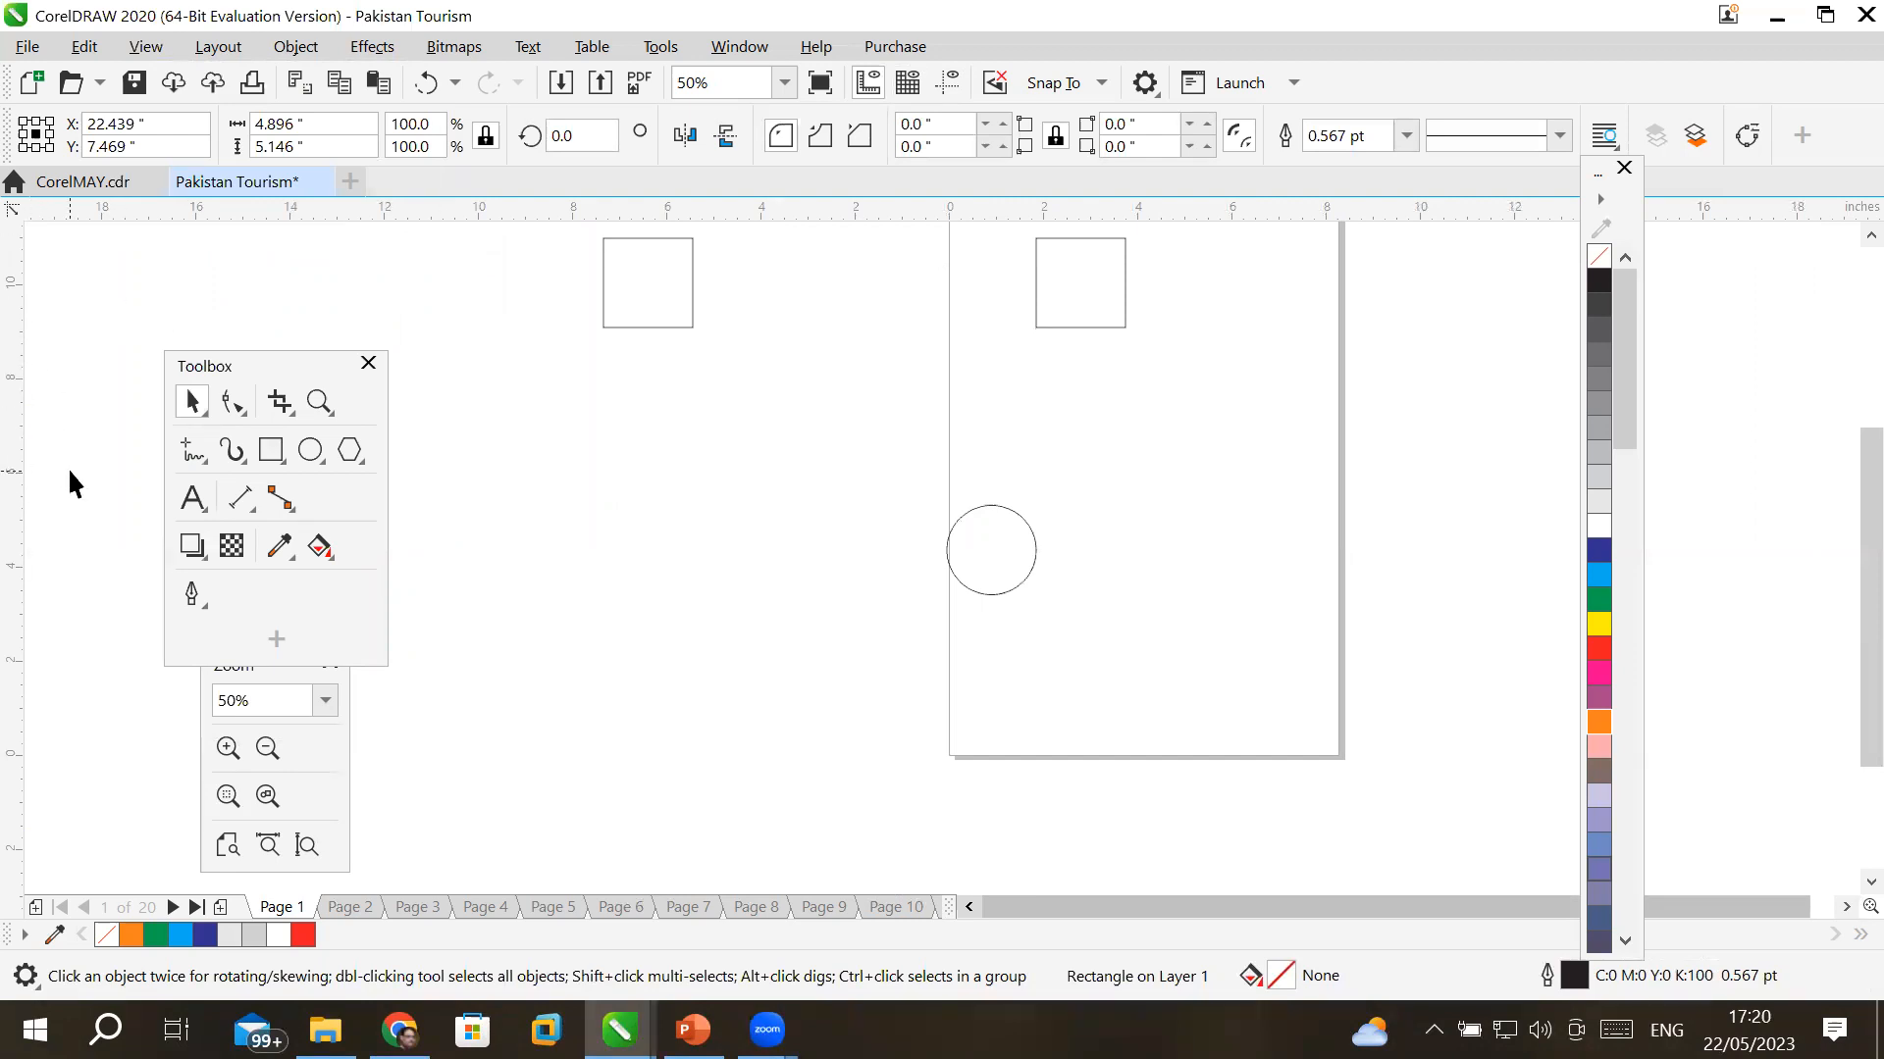
left_click(146, 47)
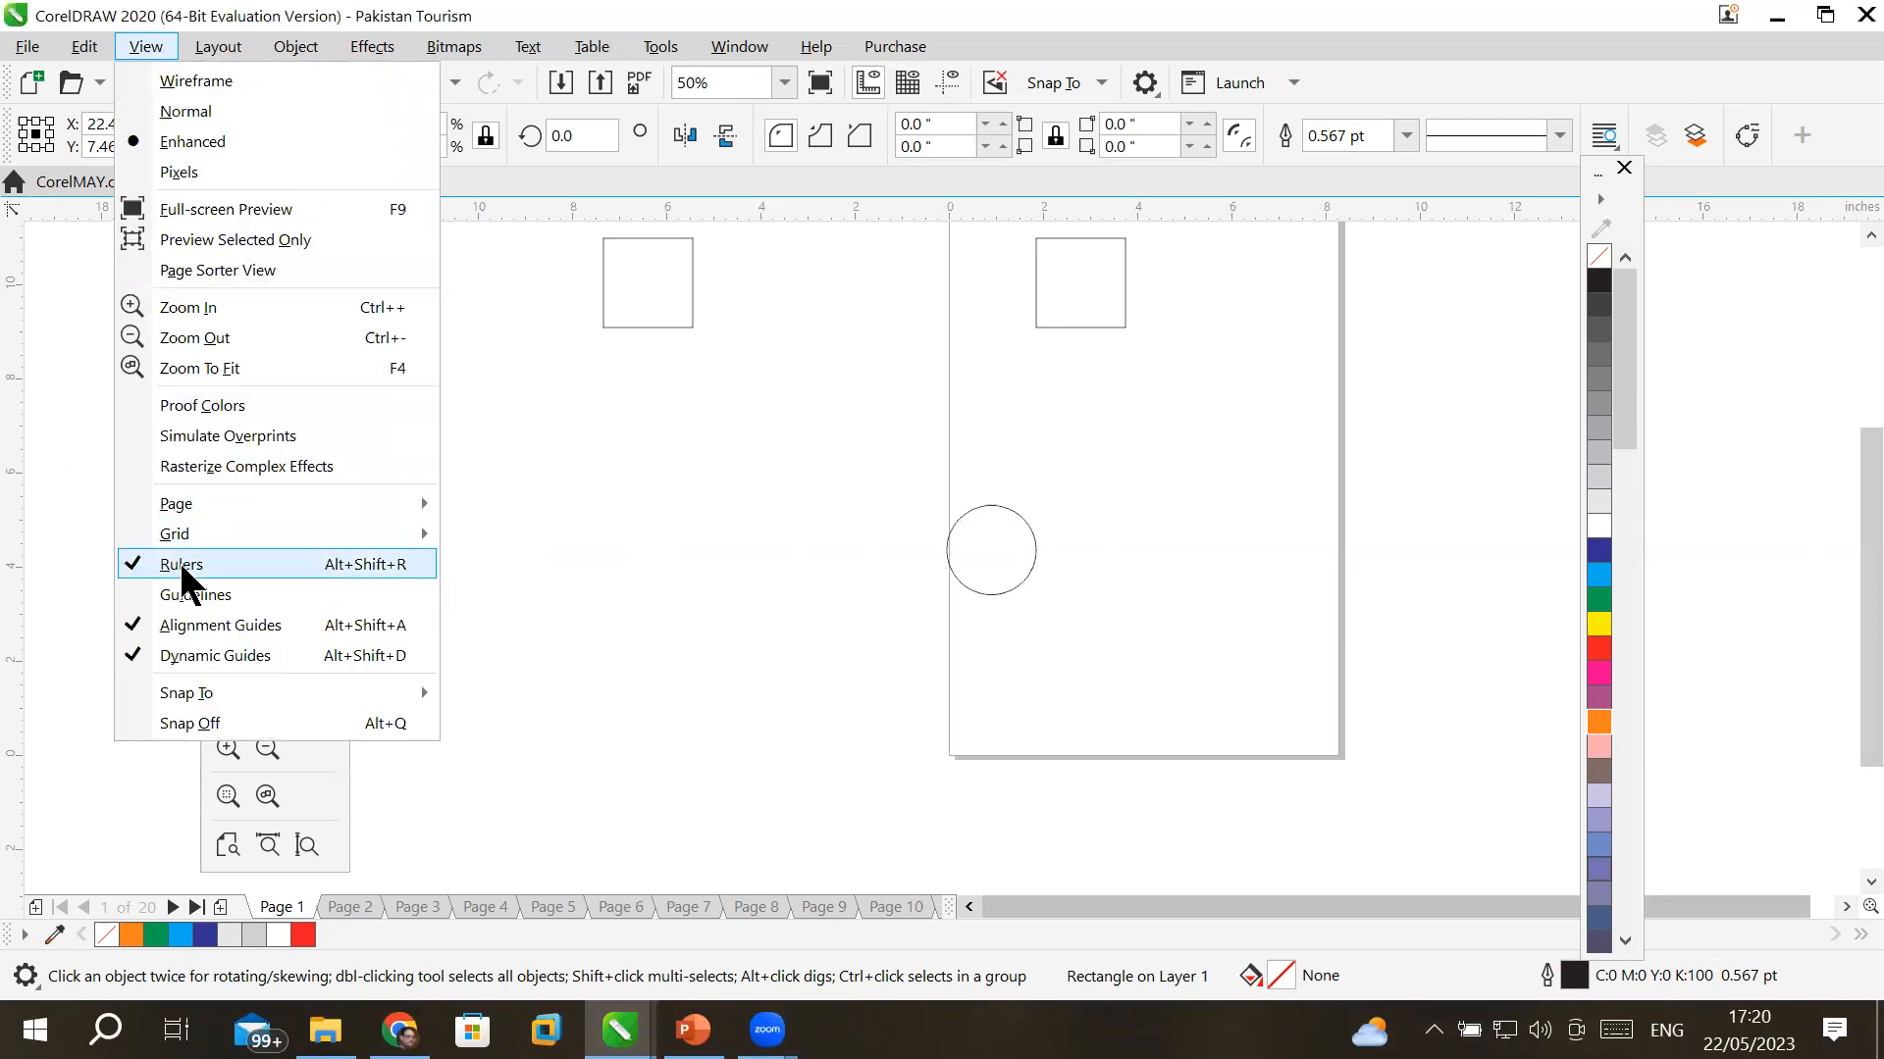
left_click(203, 596)
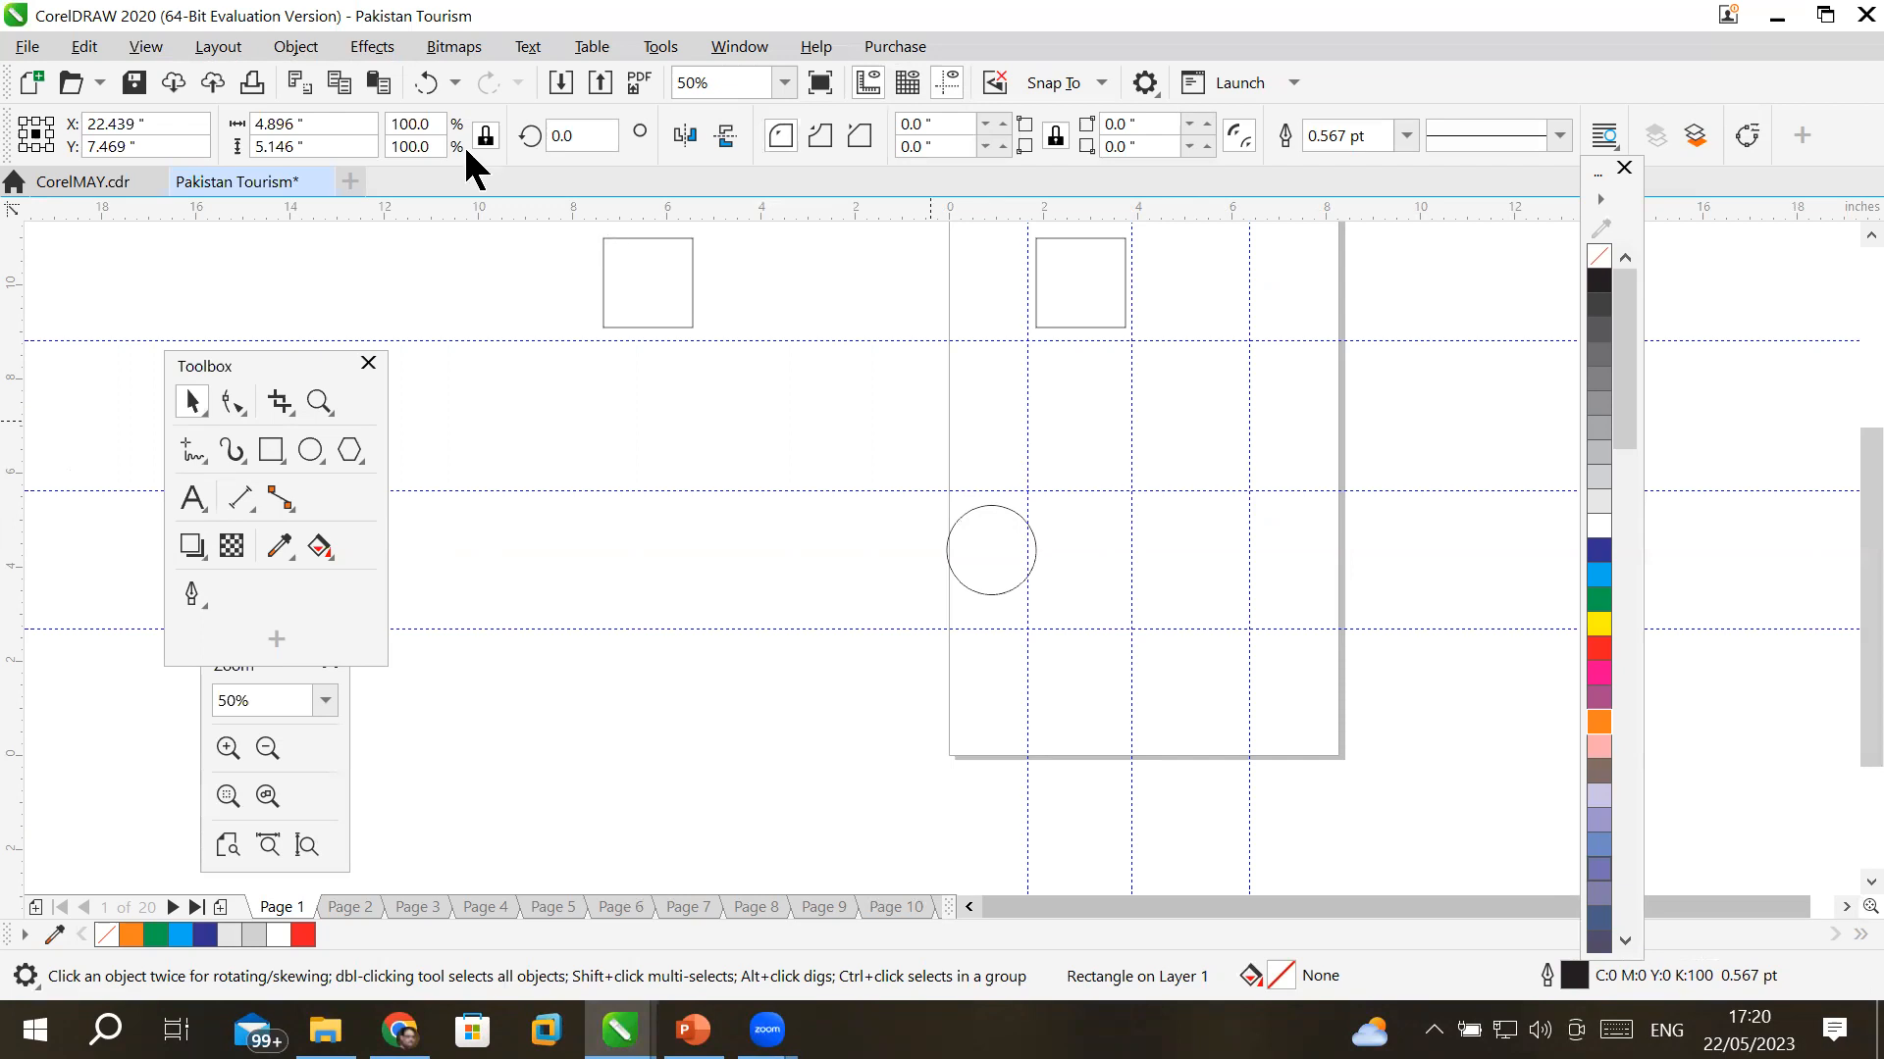
- Hide the page border and delete the selected large rectangle outside the page
left_click(146, 48)
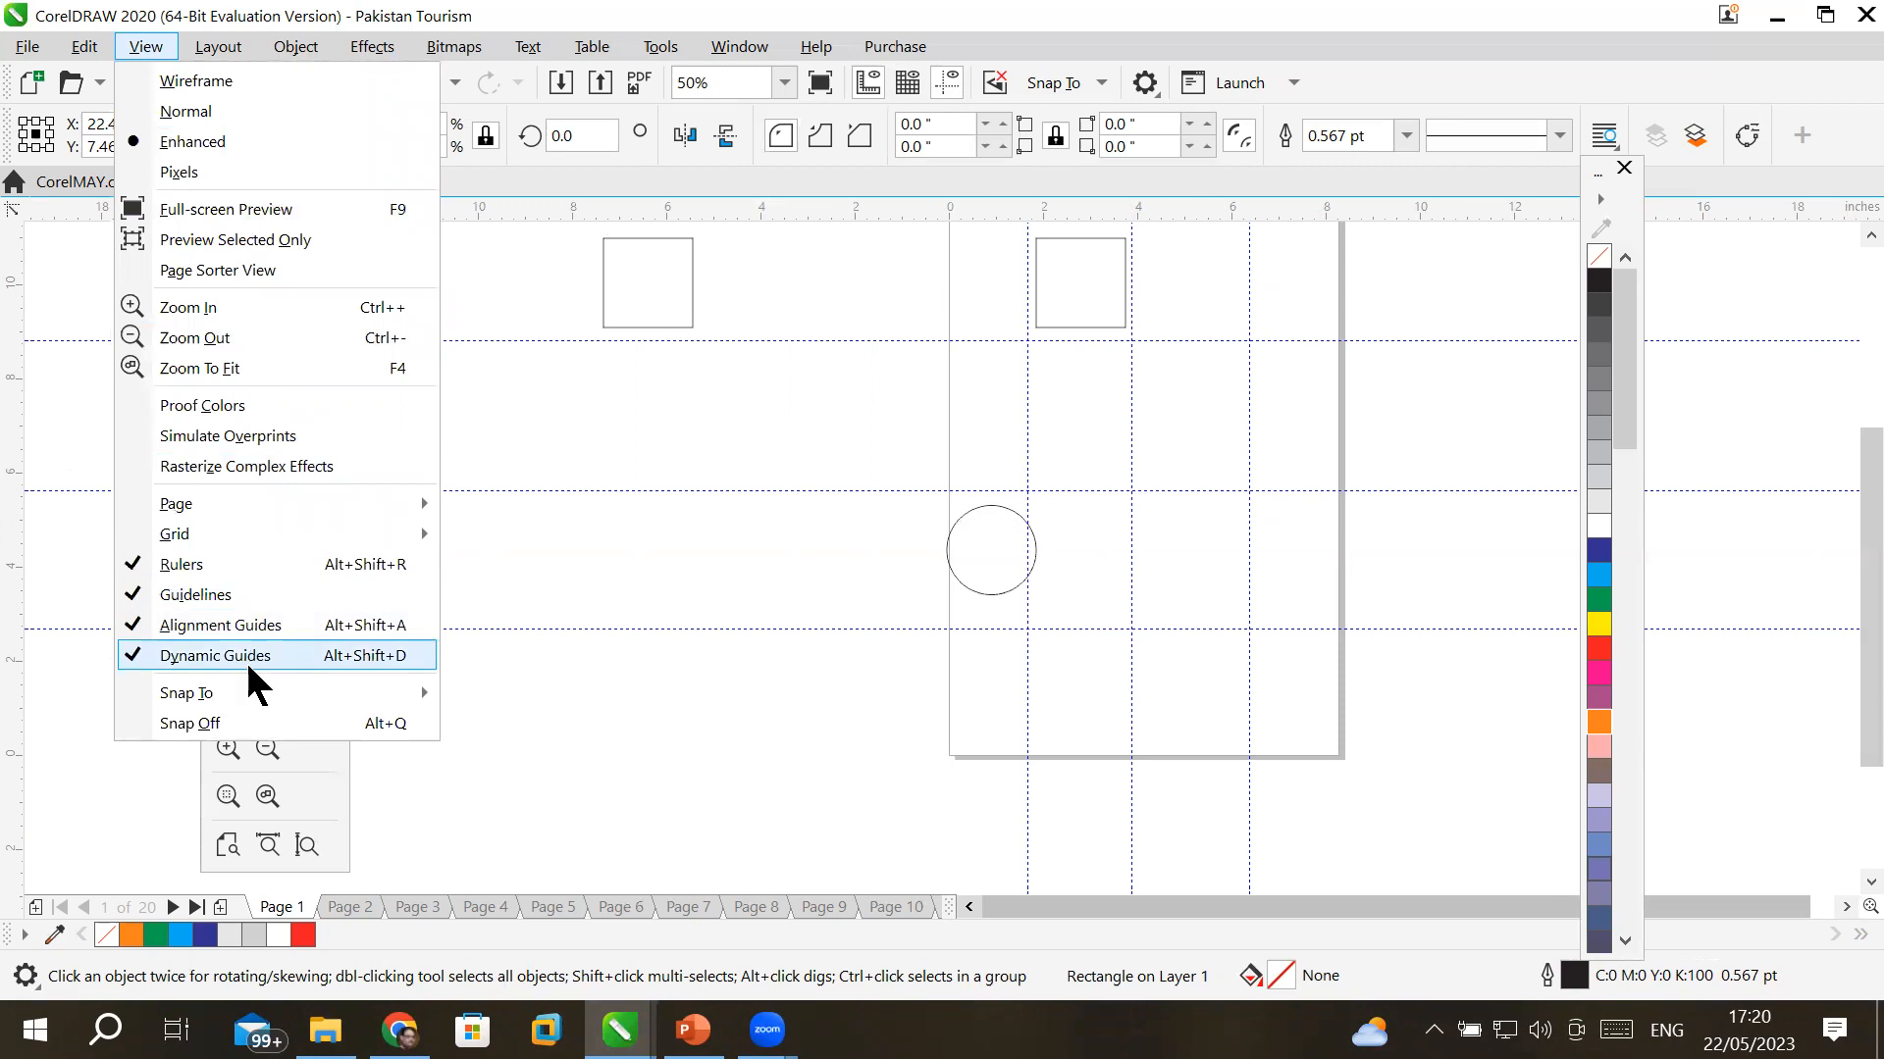
mouse_move(259, 706)
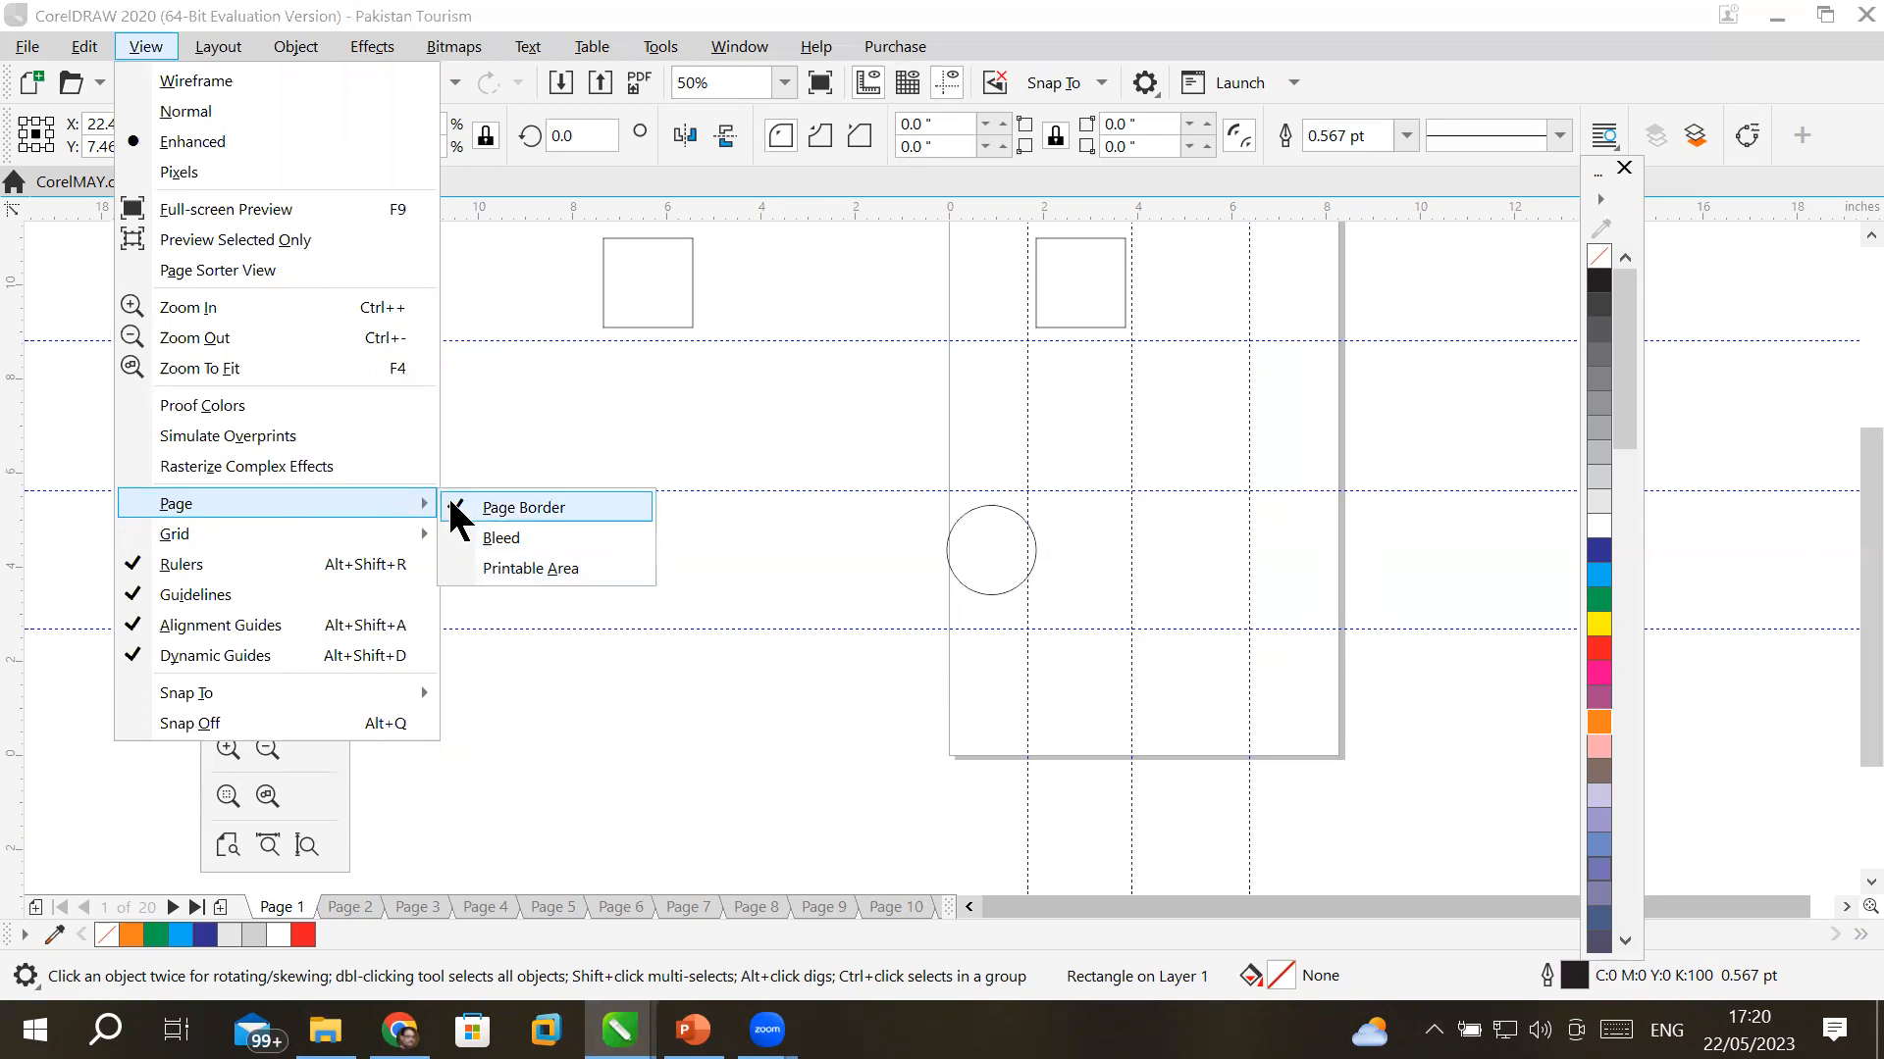
left_click(496, 507)
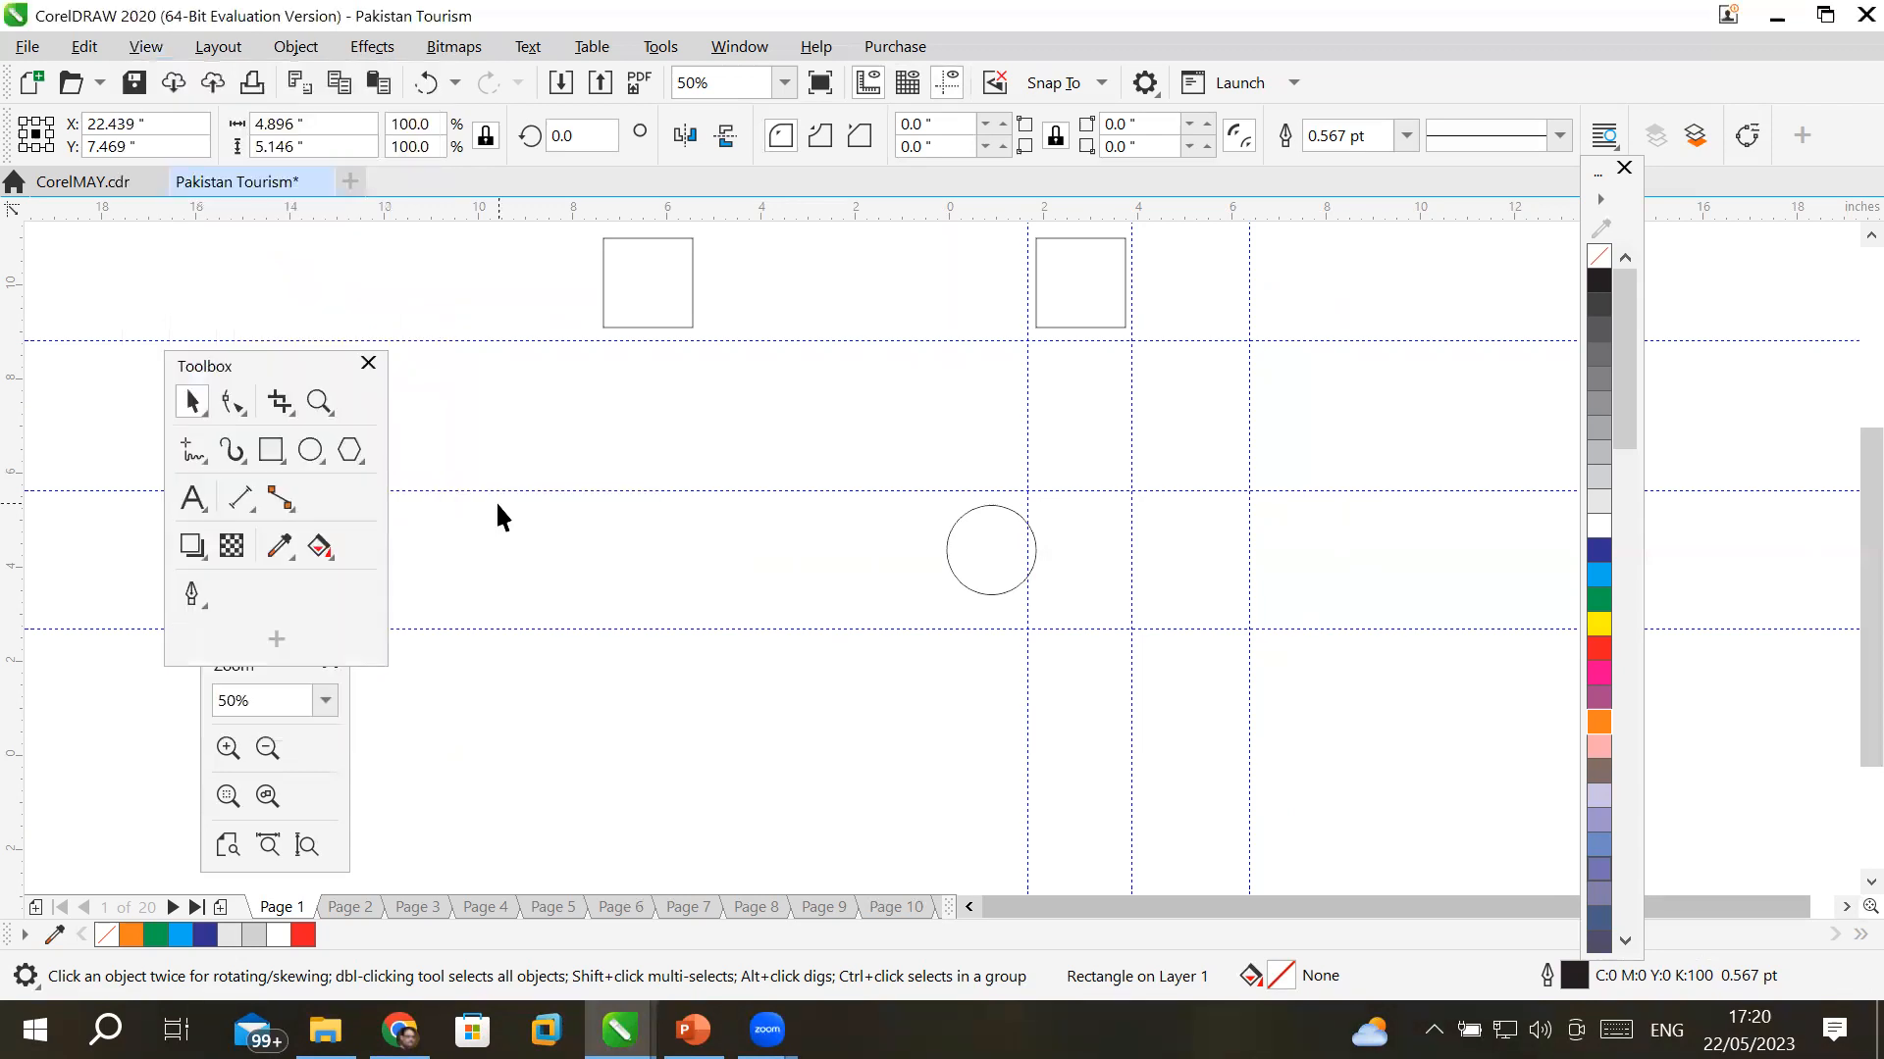
scroll(646, 488, "down", 3)
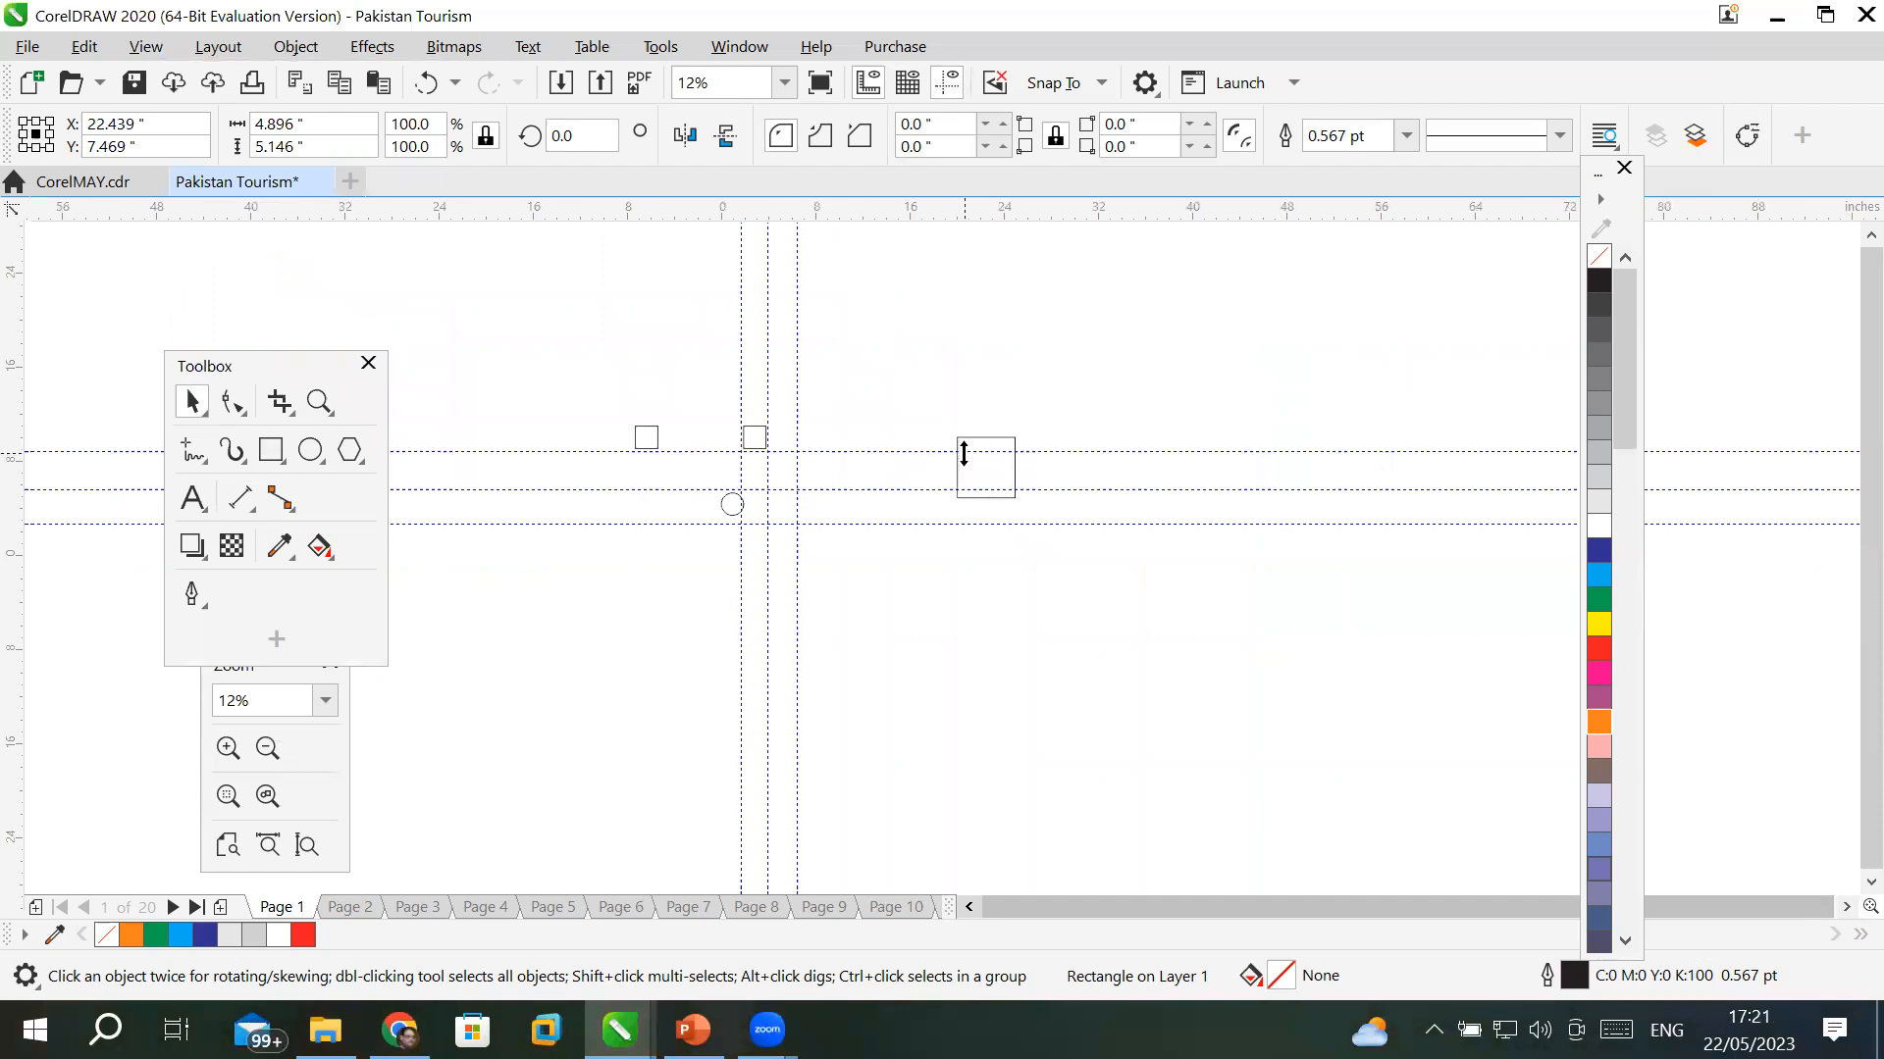
key("Delete")
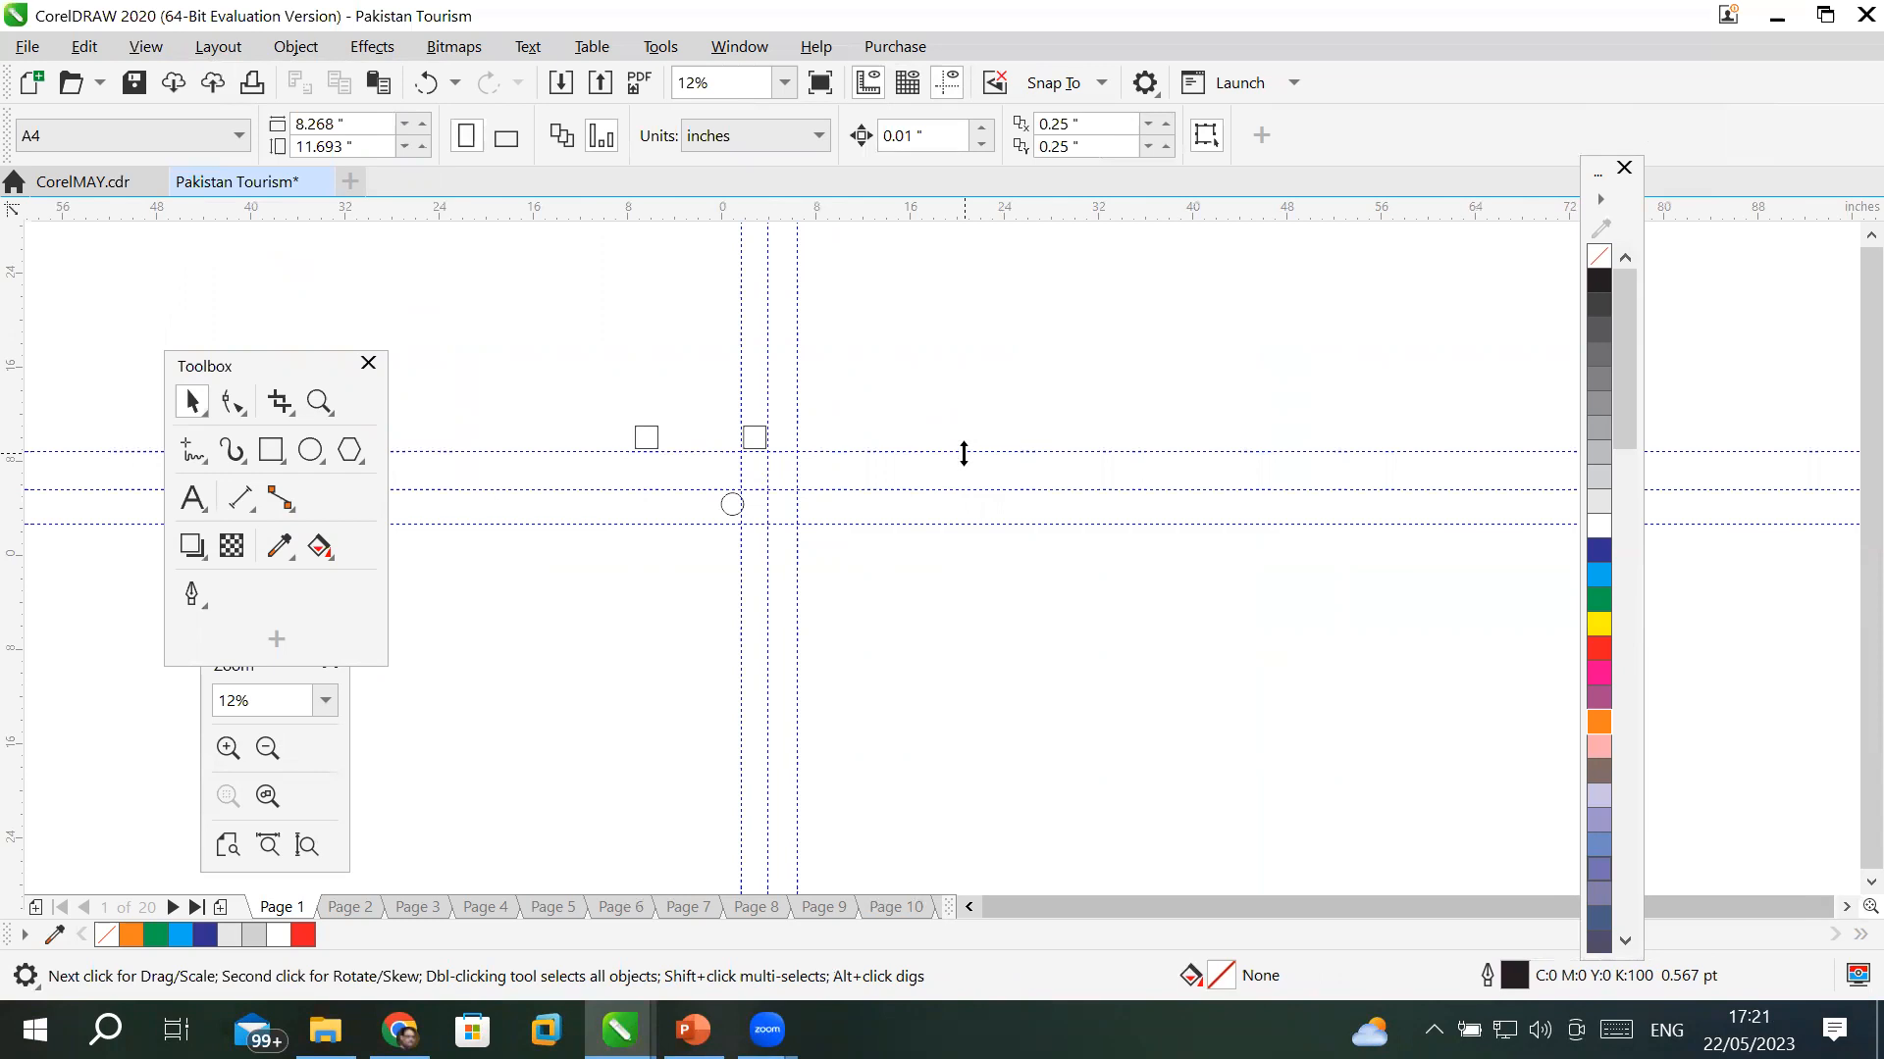
- Display the page border again
left_click(143, 47)
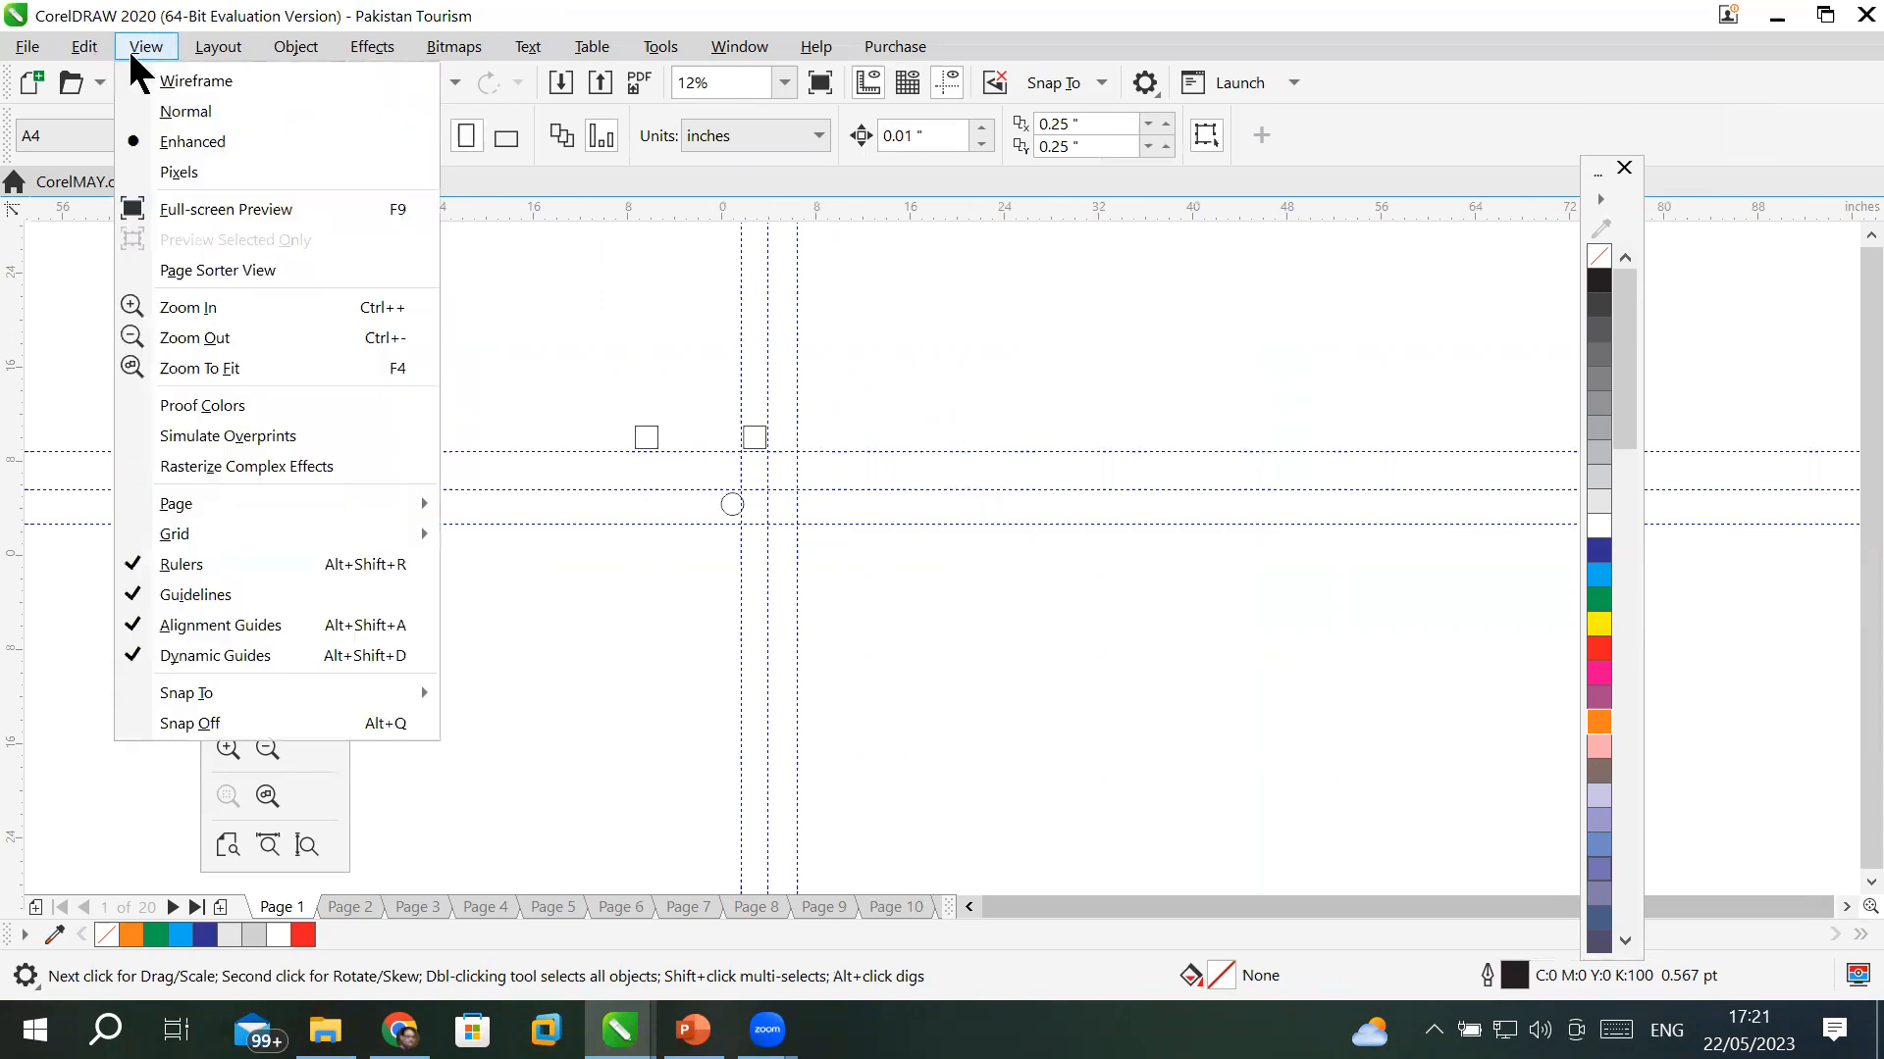
mouse_move(214, 506)
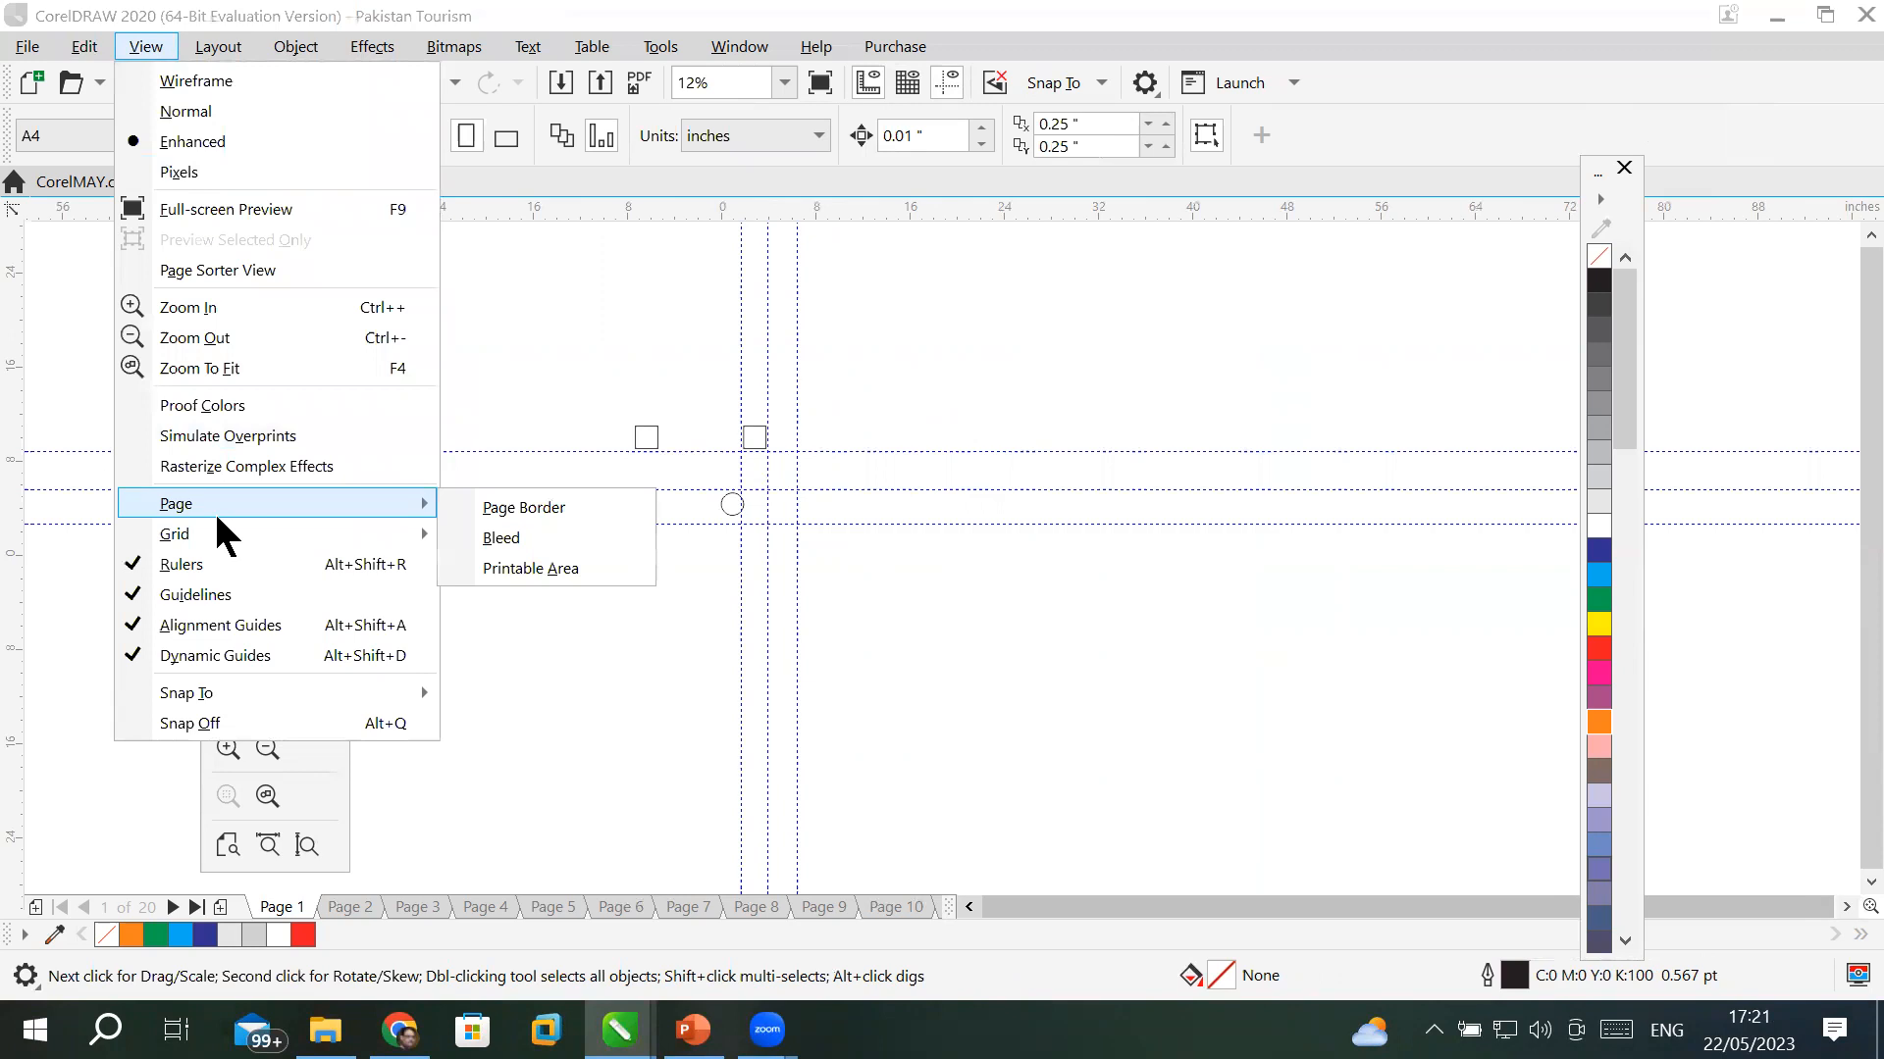
left_click(479, 507)
scroll(820, 472, "up", 3)
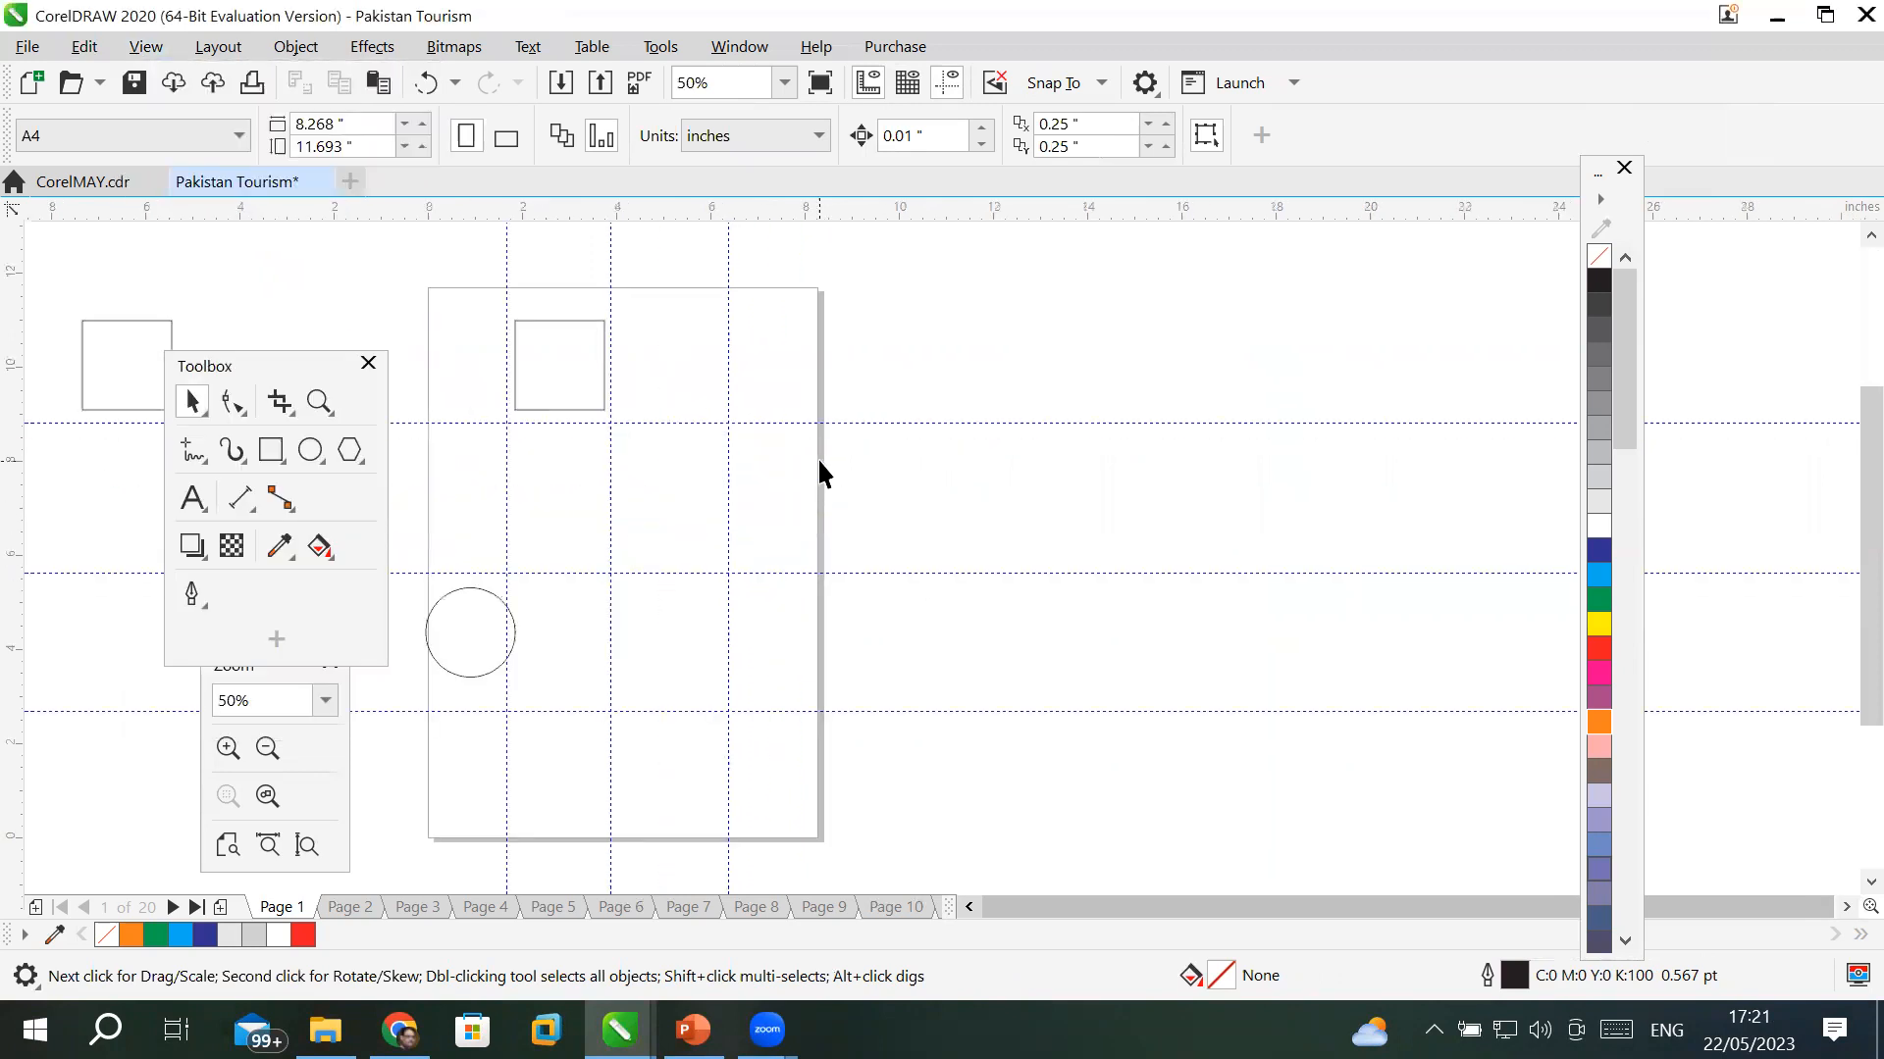
- Display the page's printable area and examine its outline near the page's upper edge
left_click(145, 46)
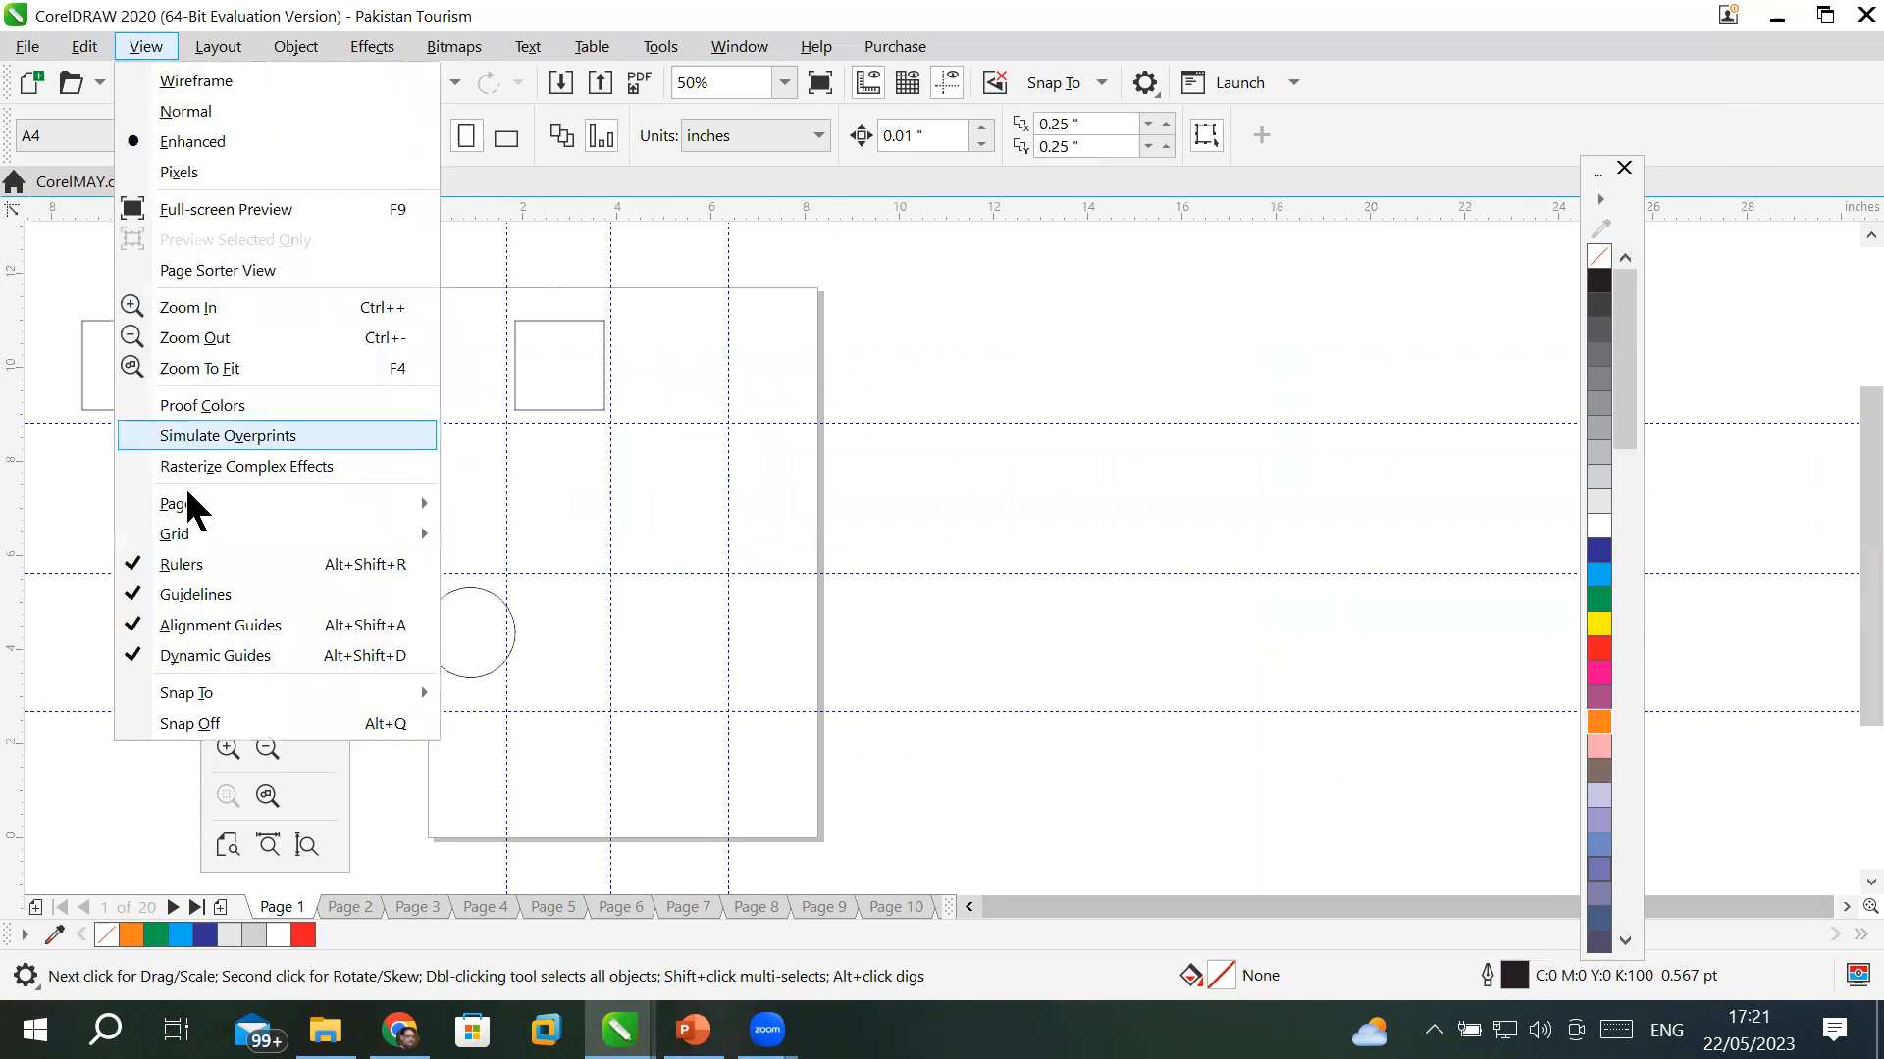
mouse_move(193, 506)
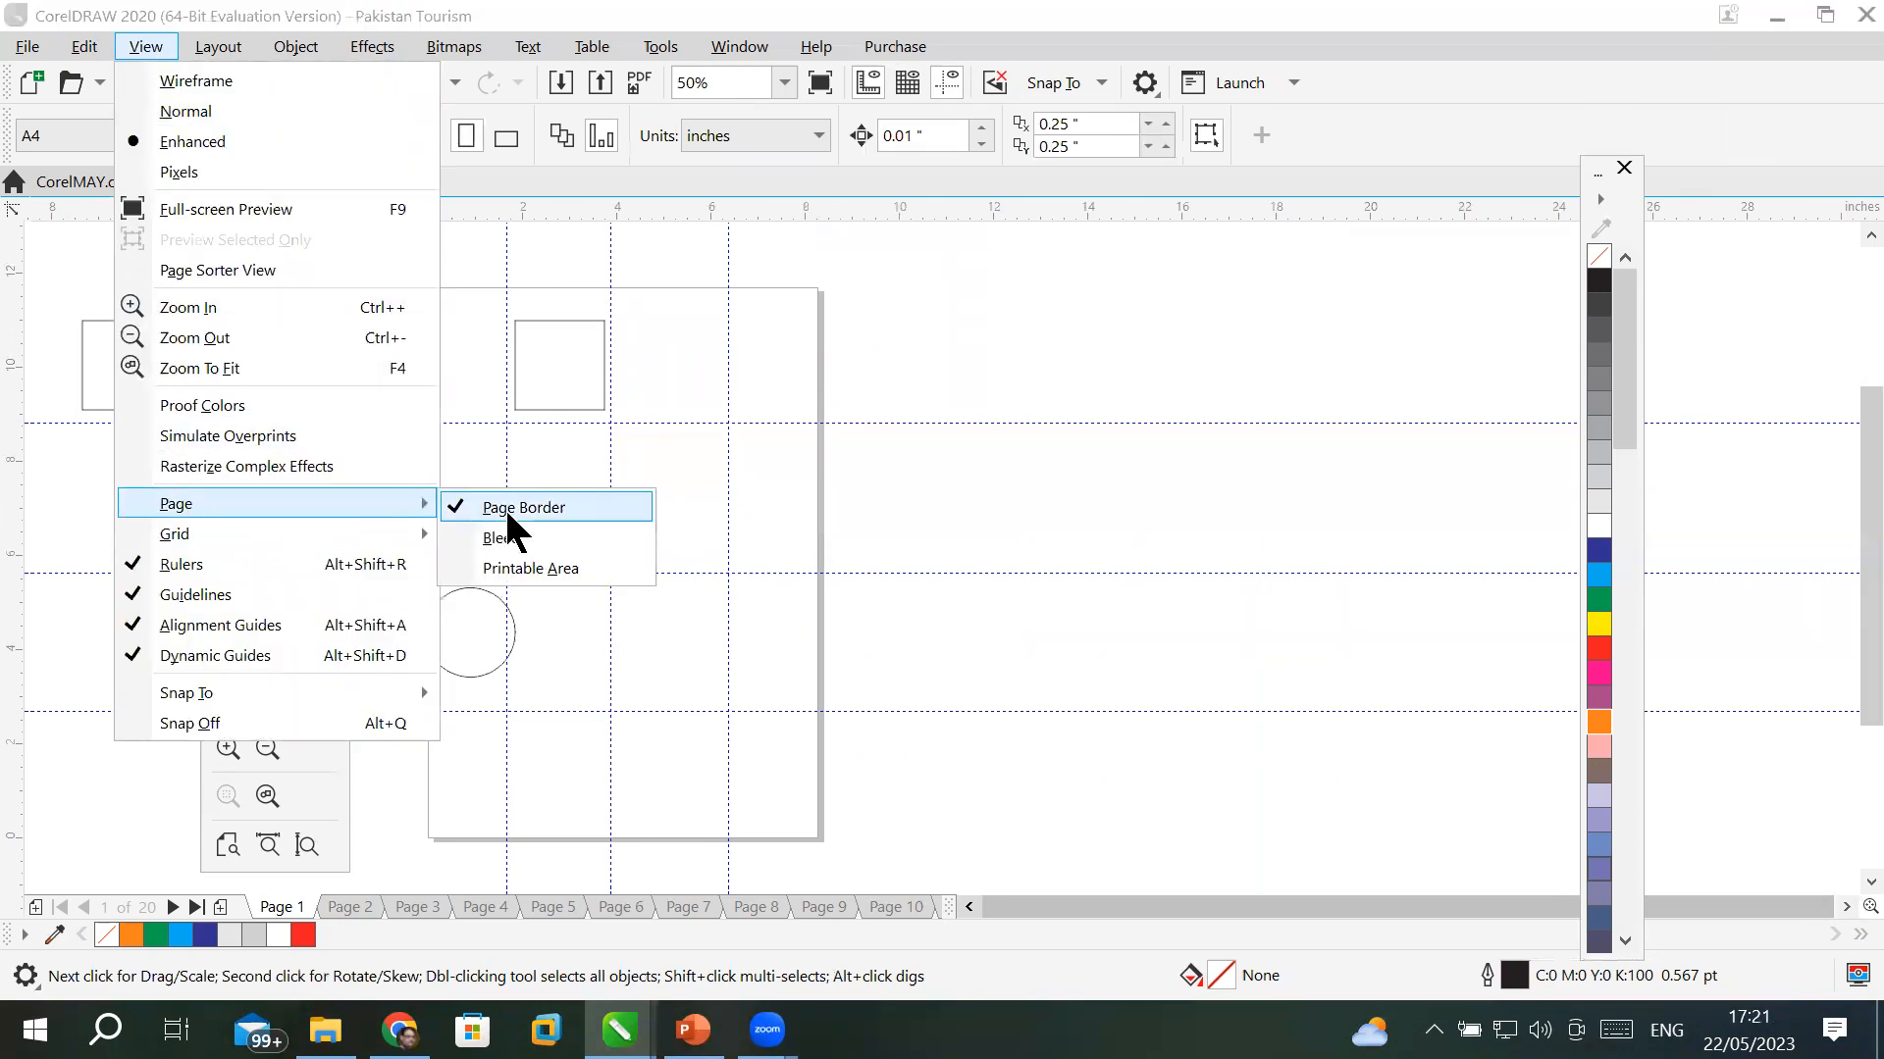
left_click(550, 569)
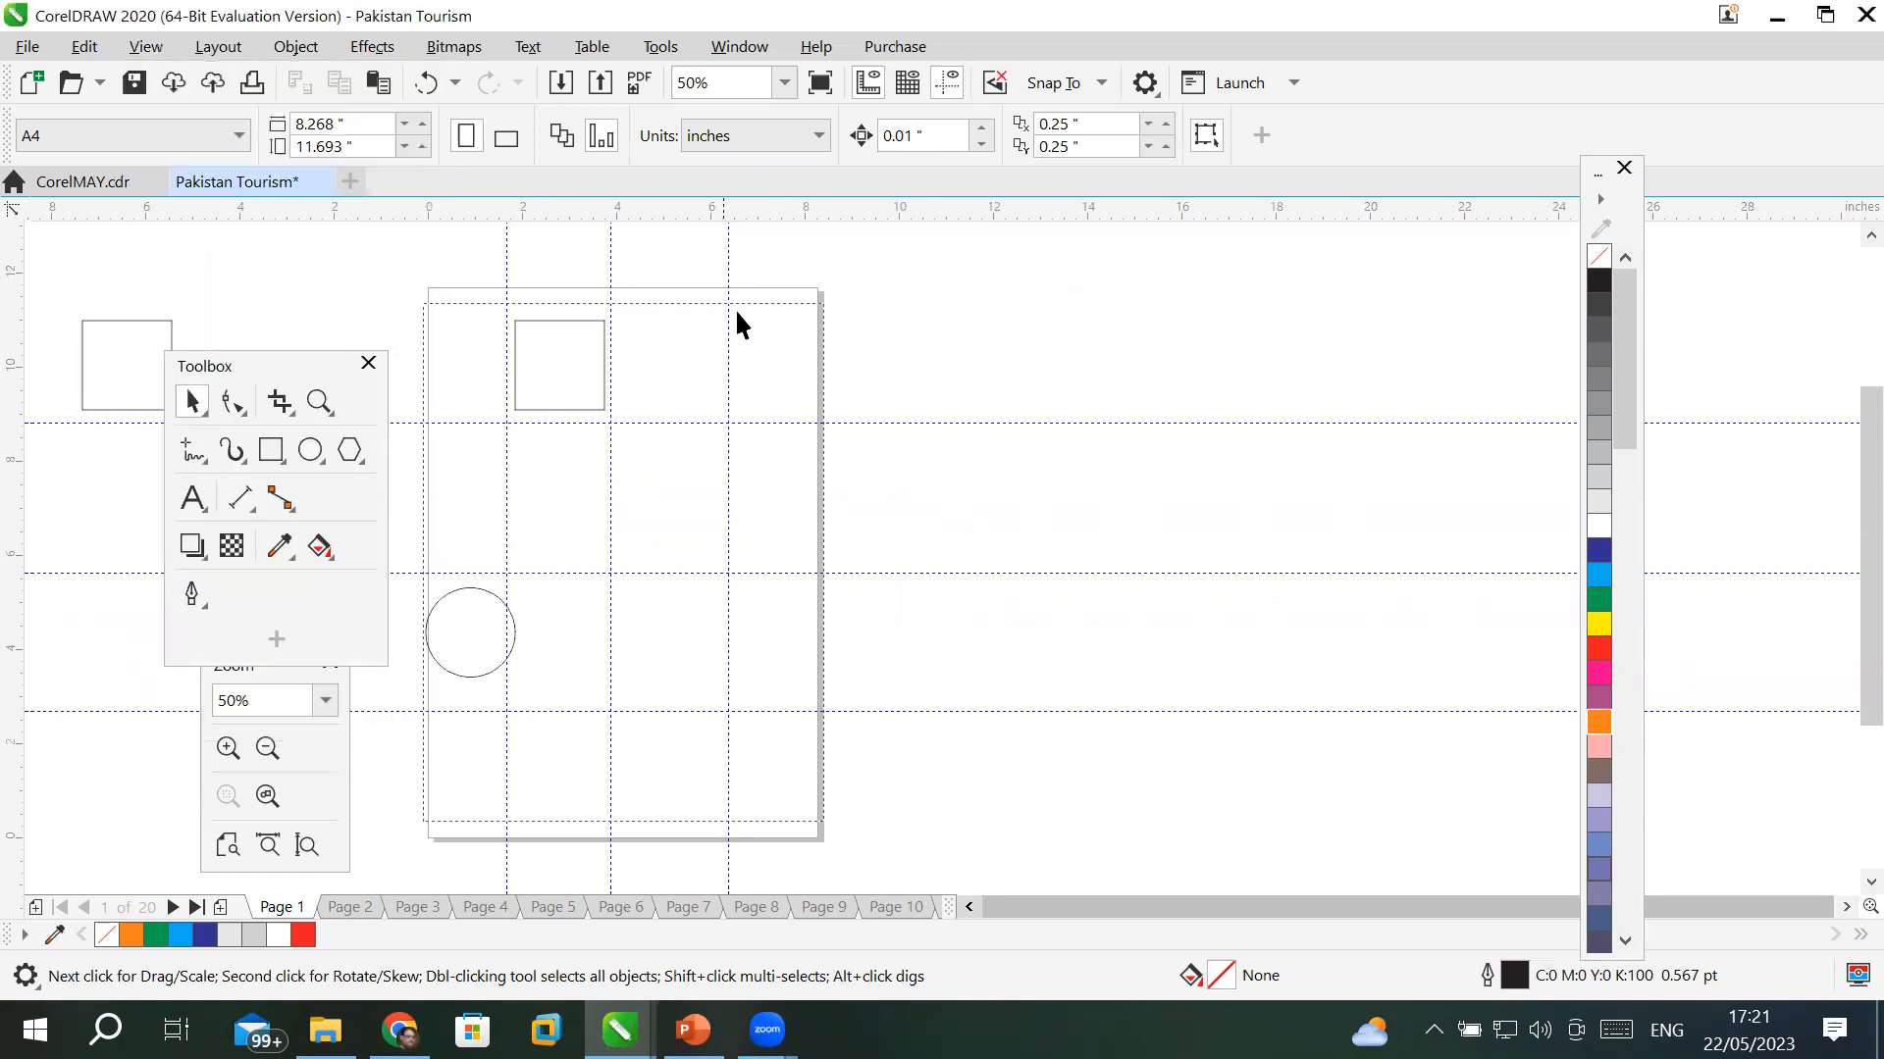
scroll(413, 324, "up", 2)
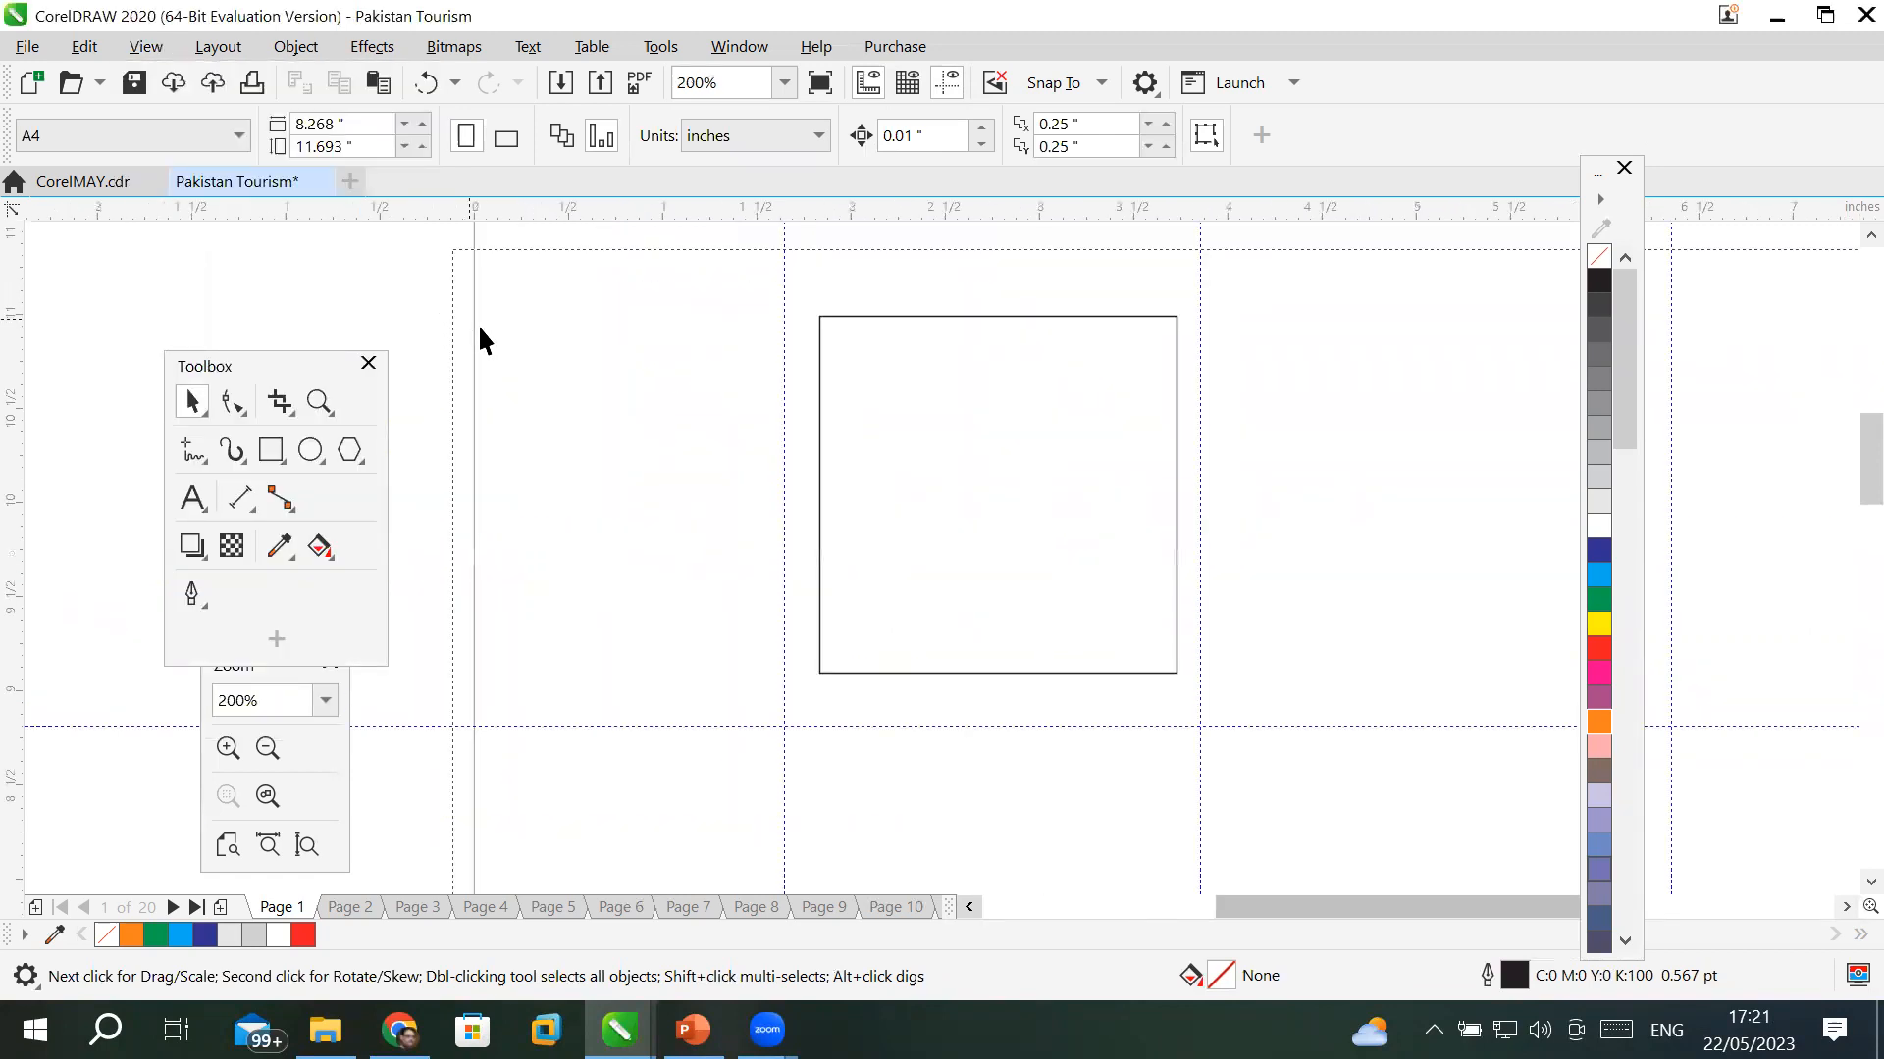
scroll(482, 332, "down", 1)
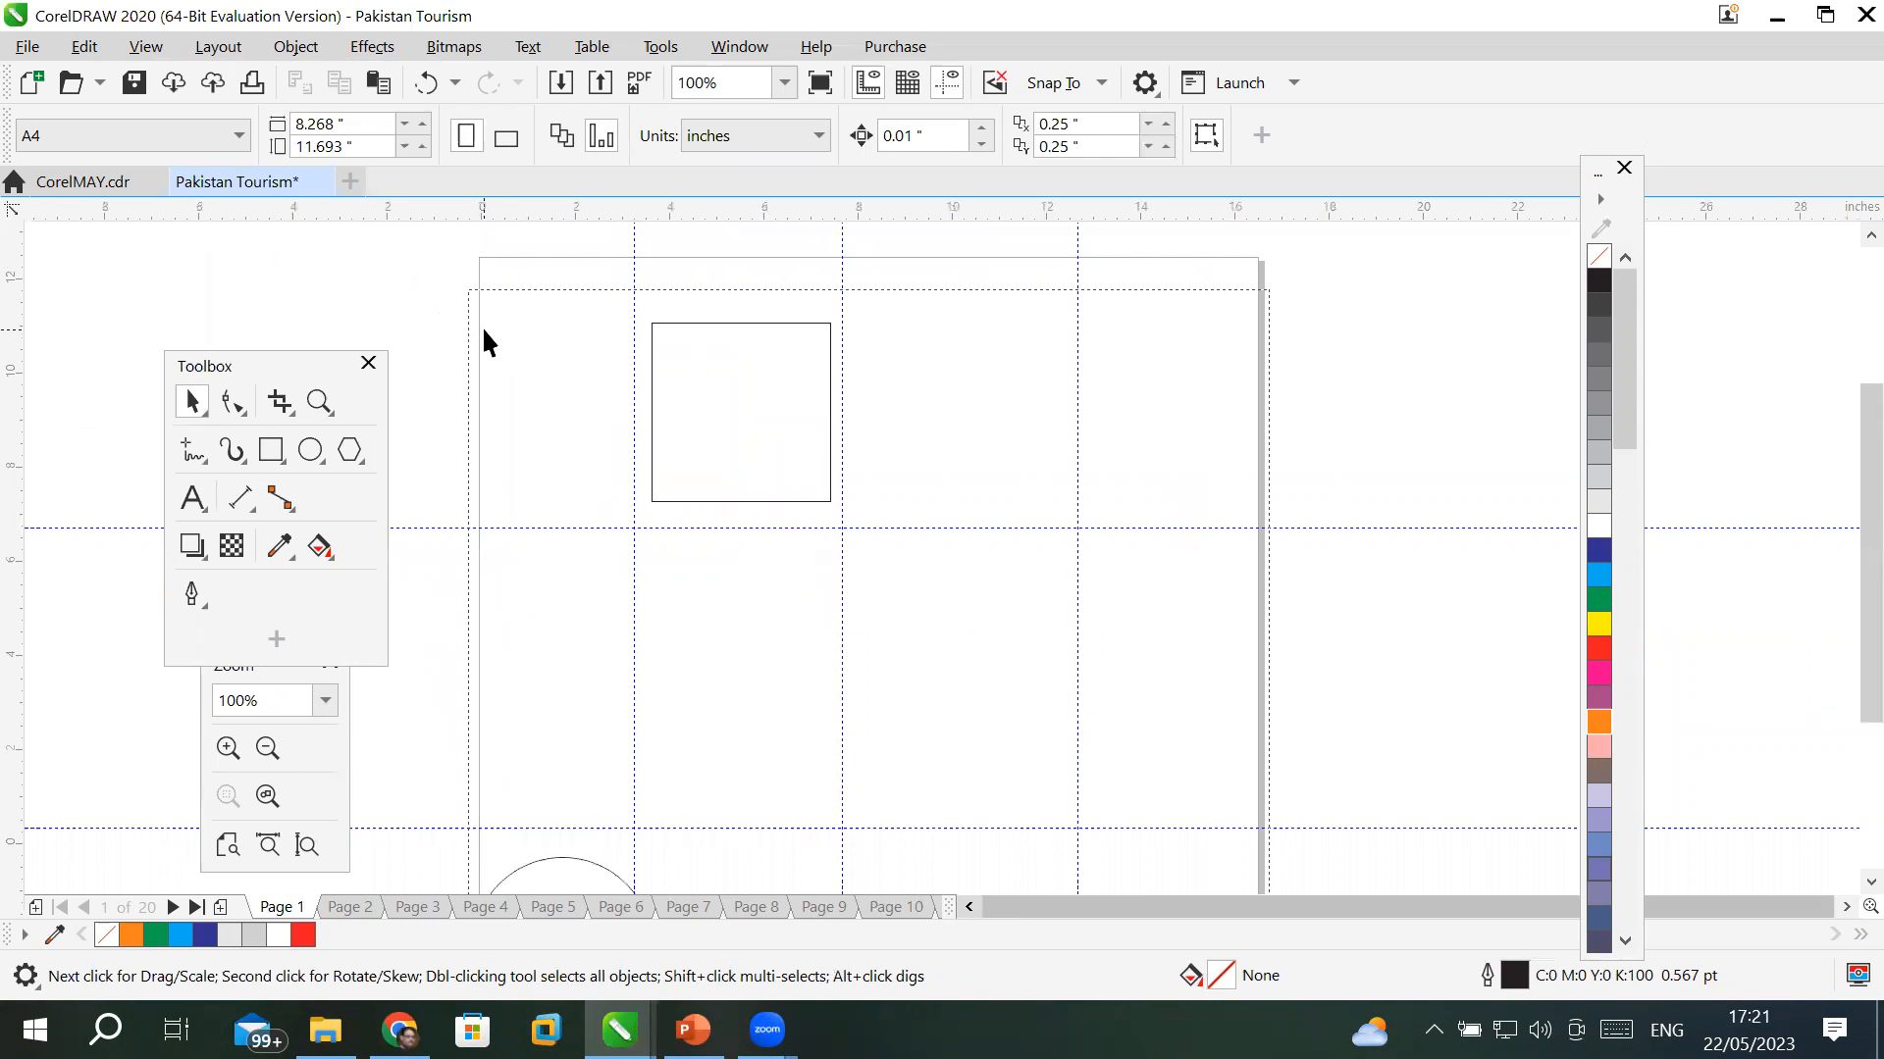
scroll(483, 329, "down", 1)
- Hide the guidelines and examine the printable area outline against the page edges
left_click(132, 46)
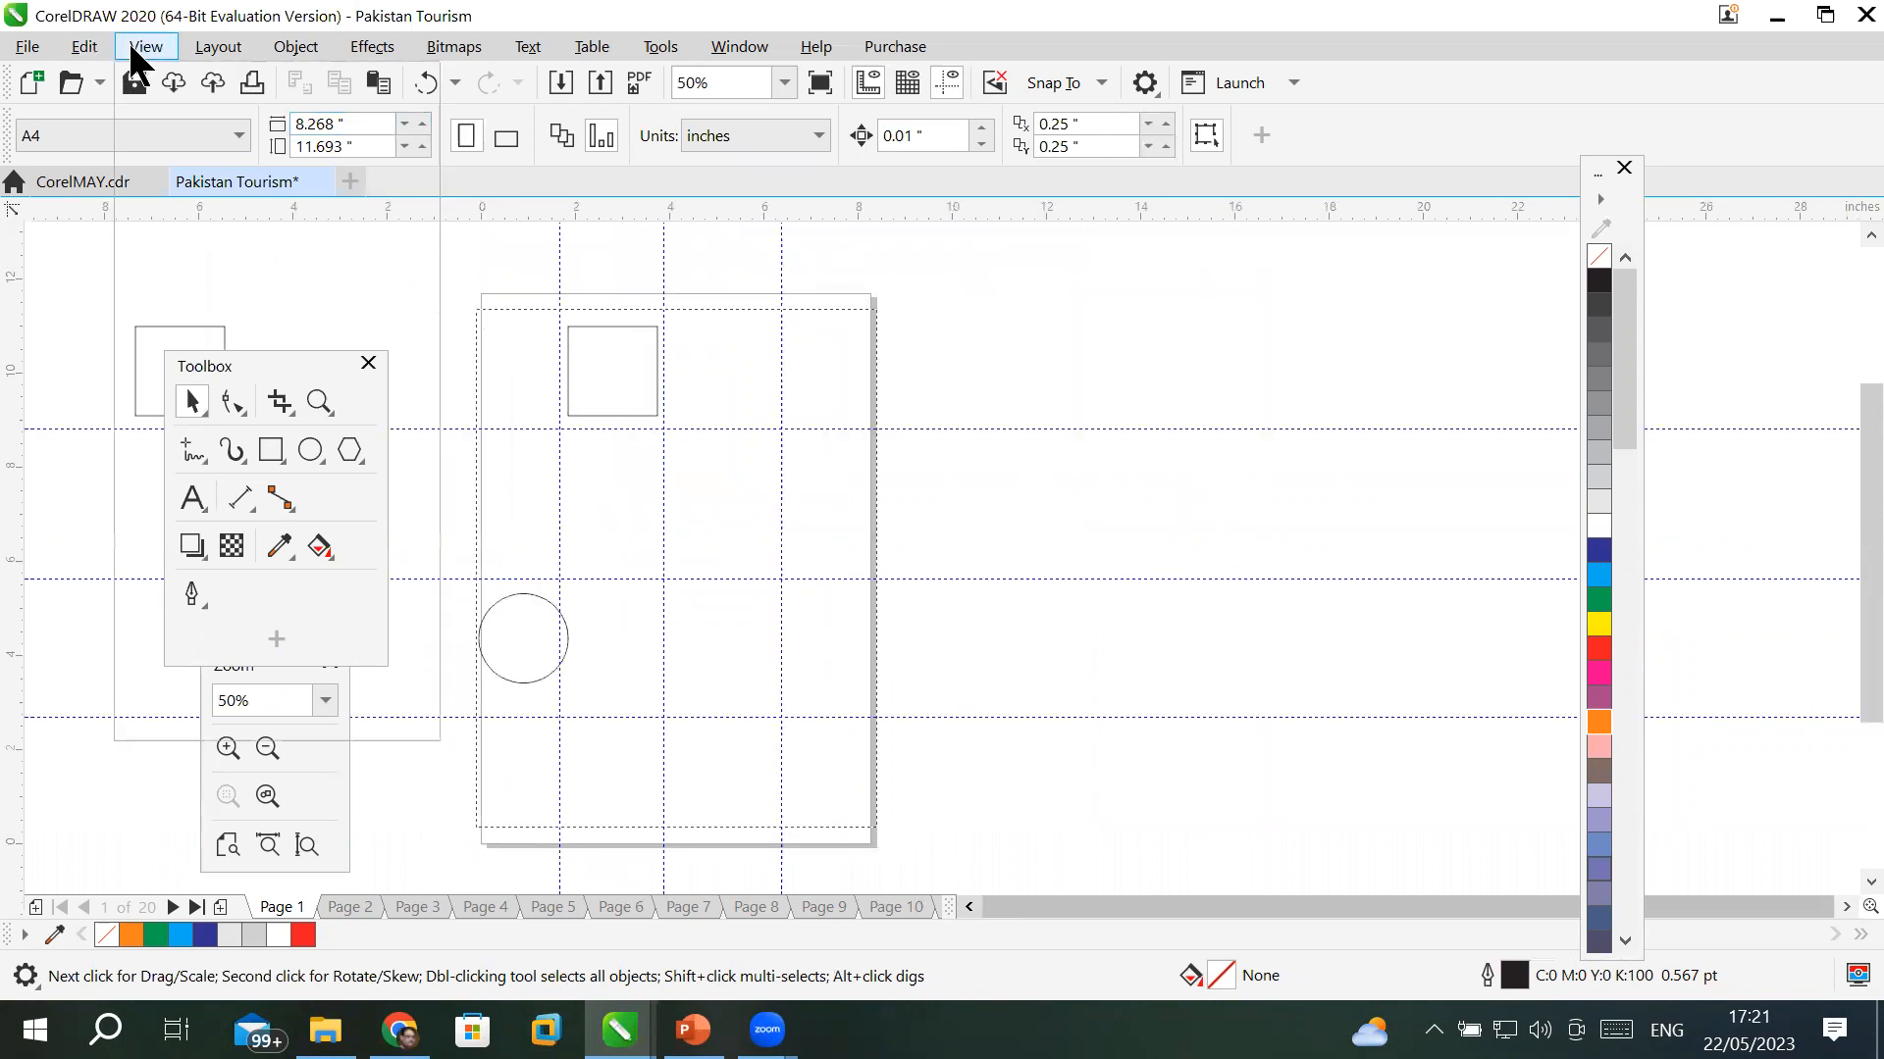
left_click(228, 595)
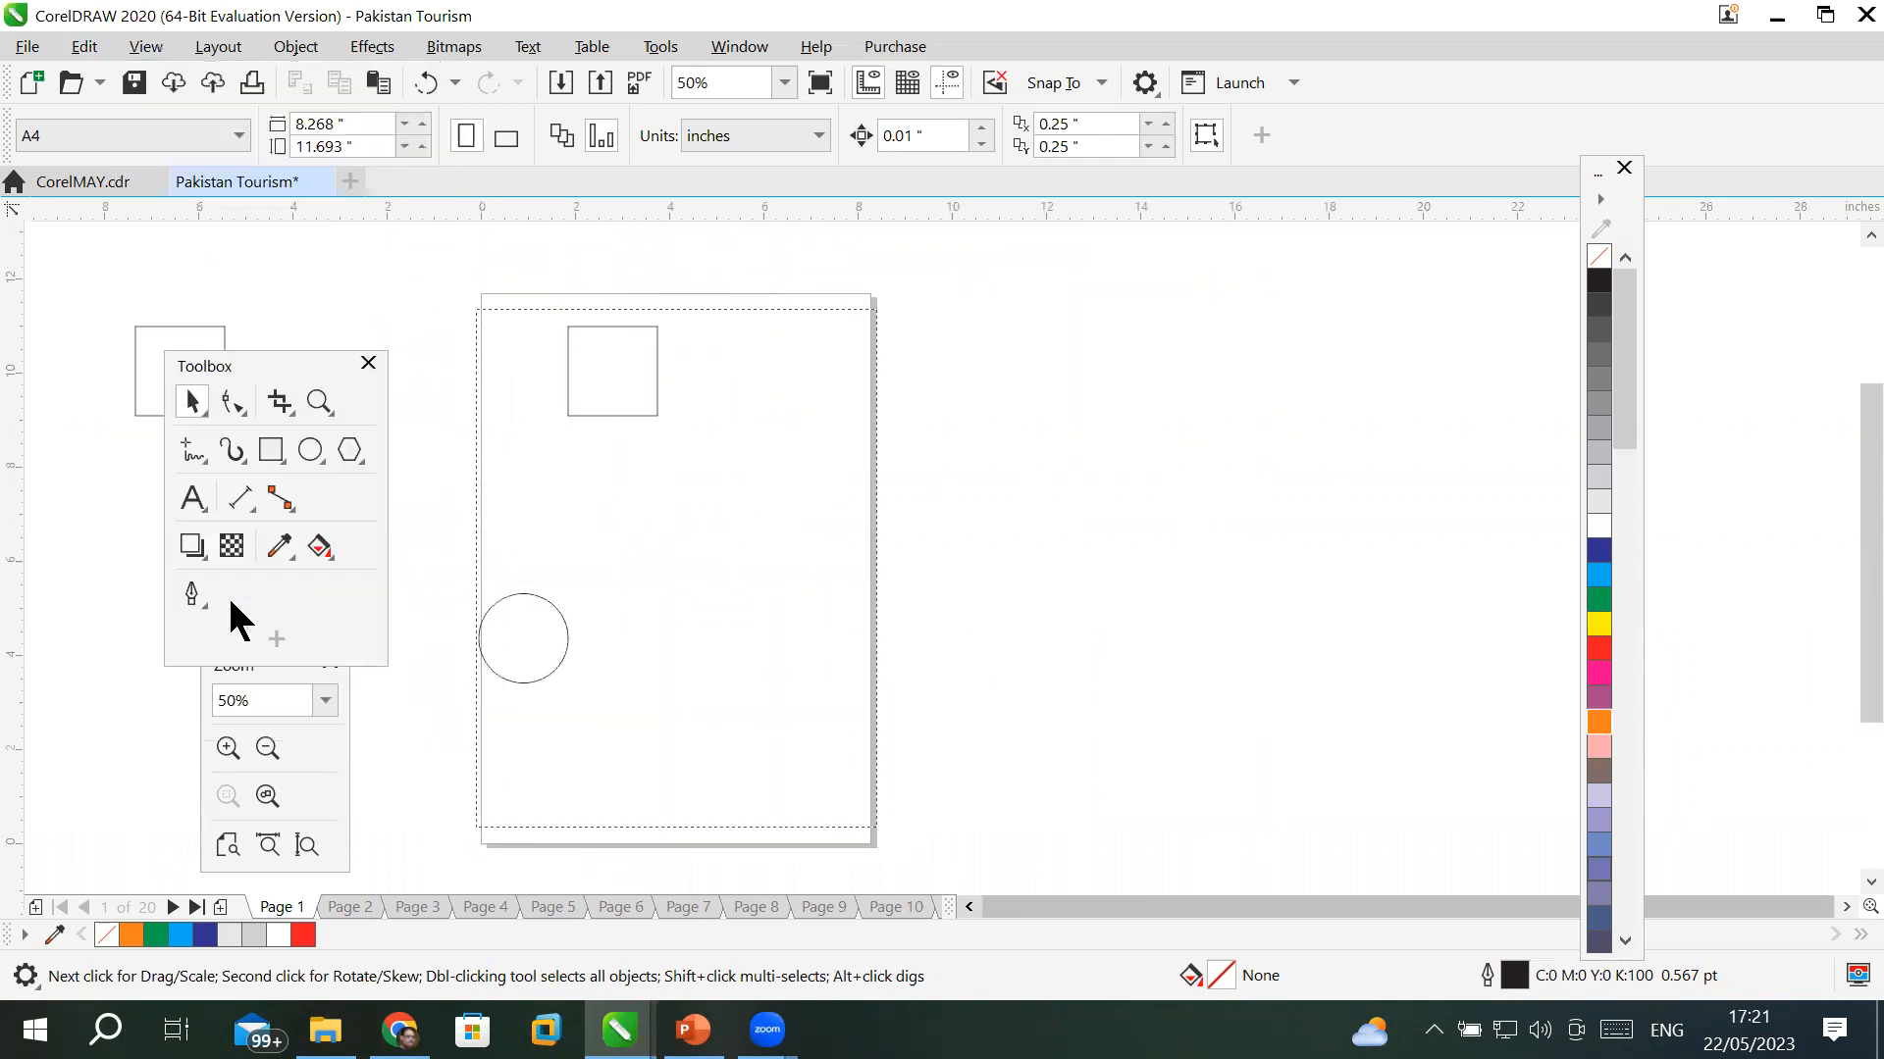
scroll(453, 321, "up", 2)
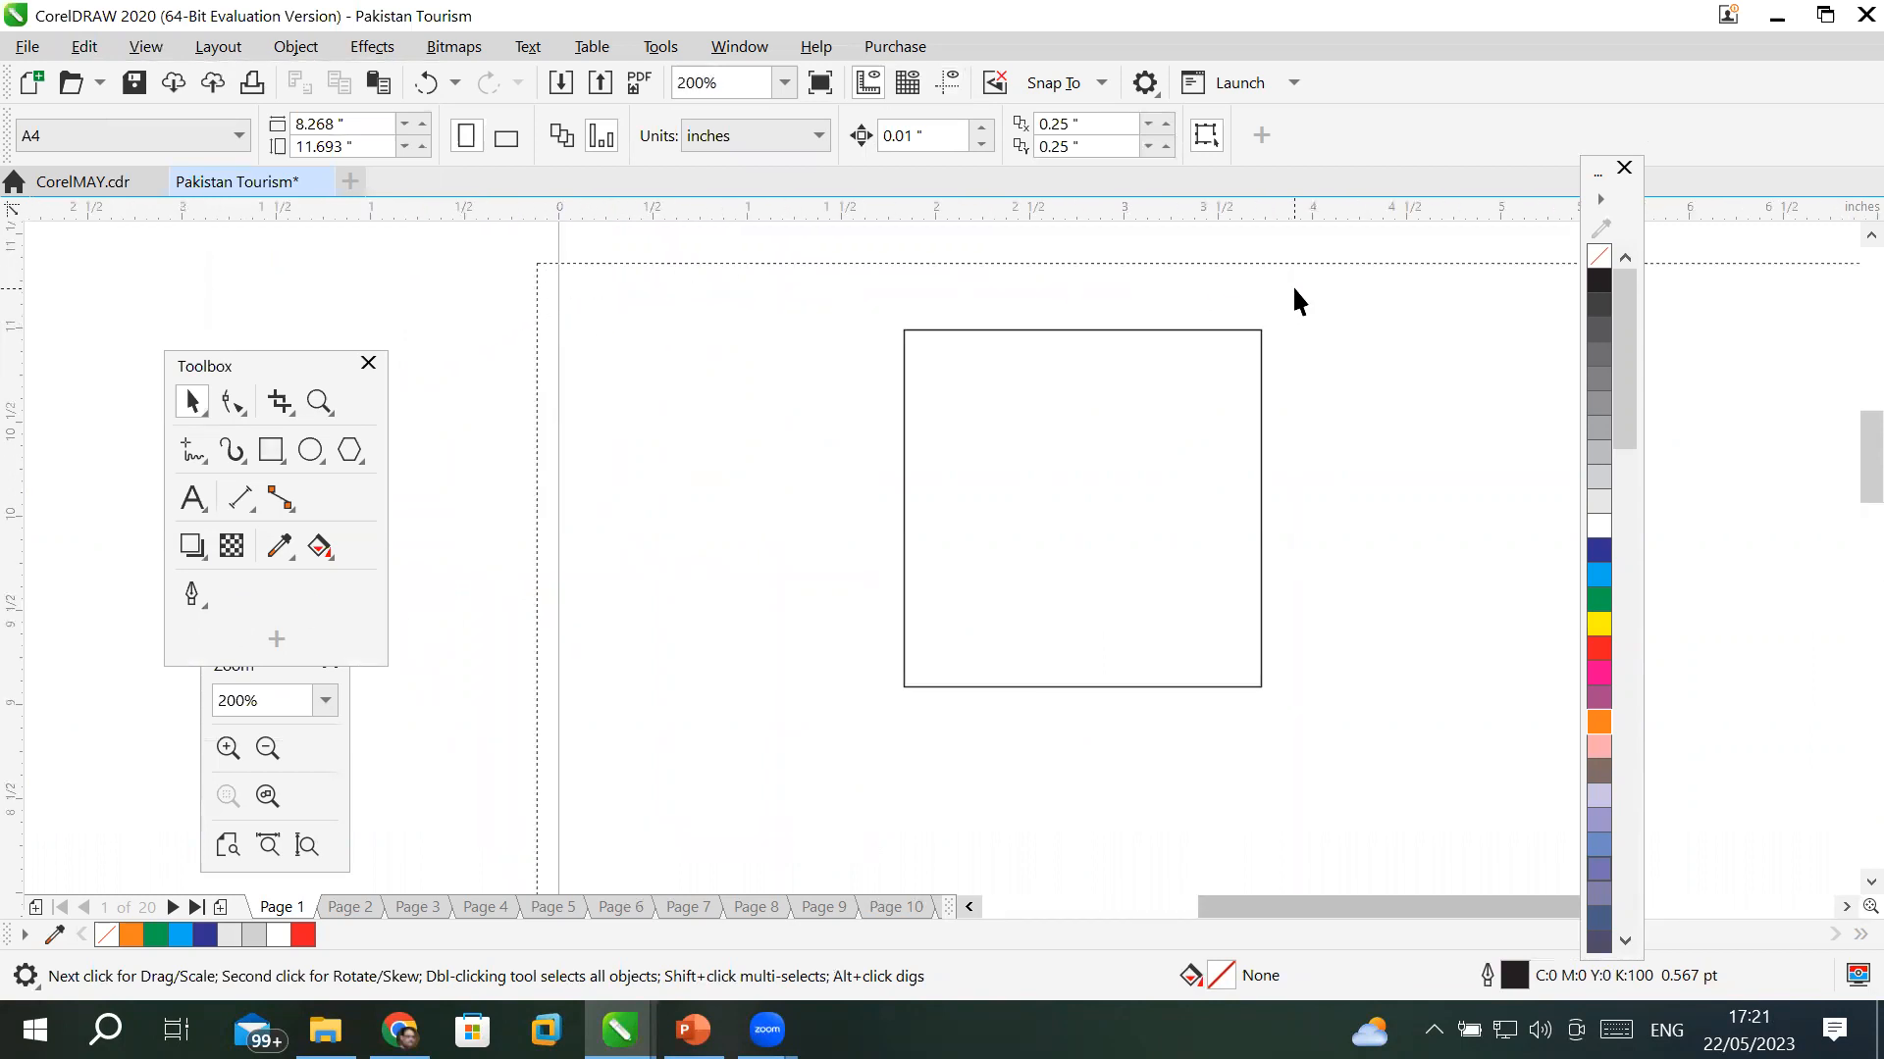
scroll(1294, 289, "down", 1)
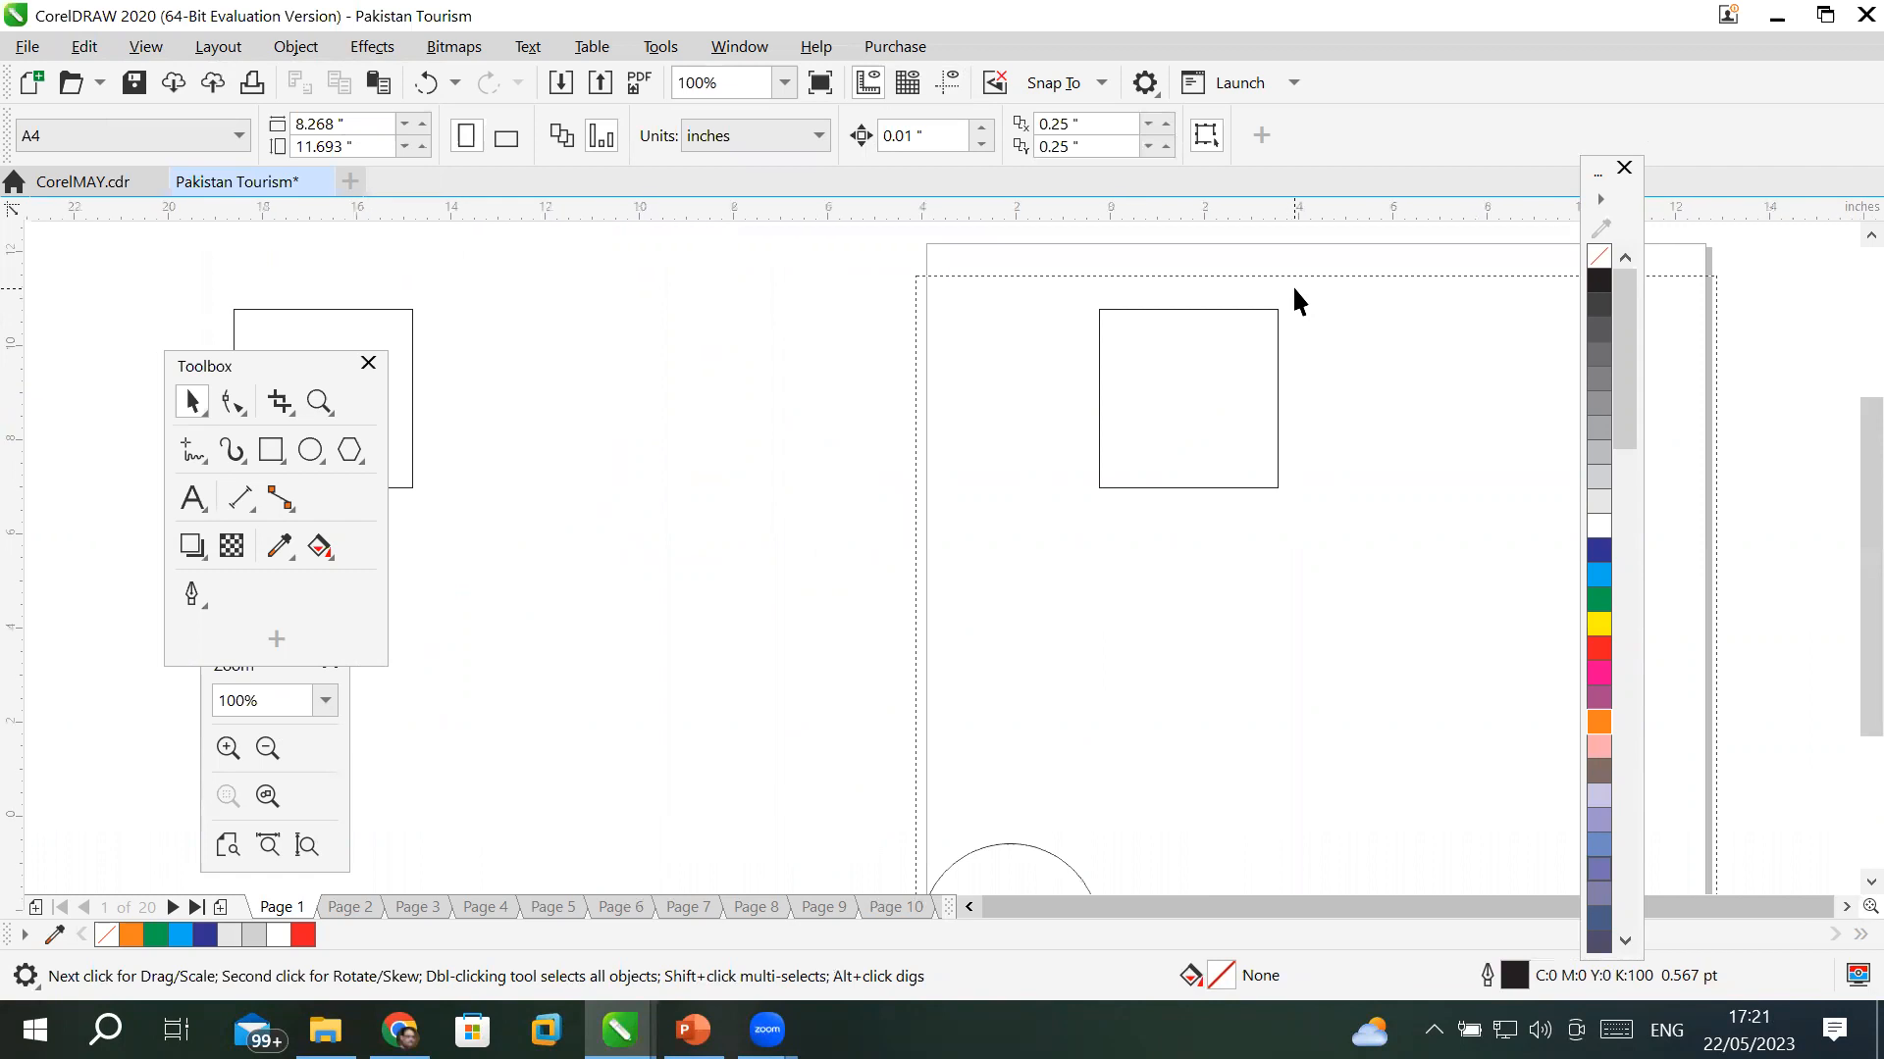
scroll(1292, 285, "down", 2)
scroll(1446, 443, "up", 1)
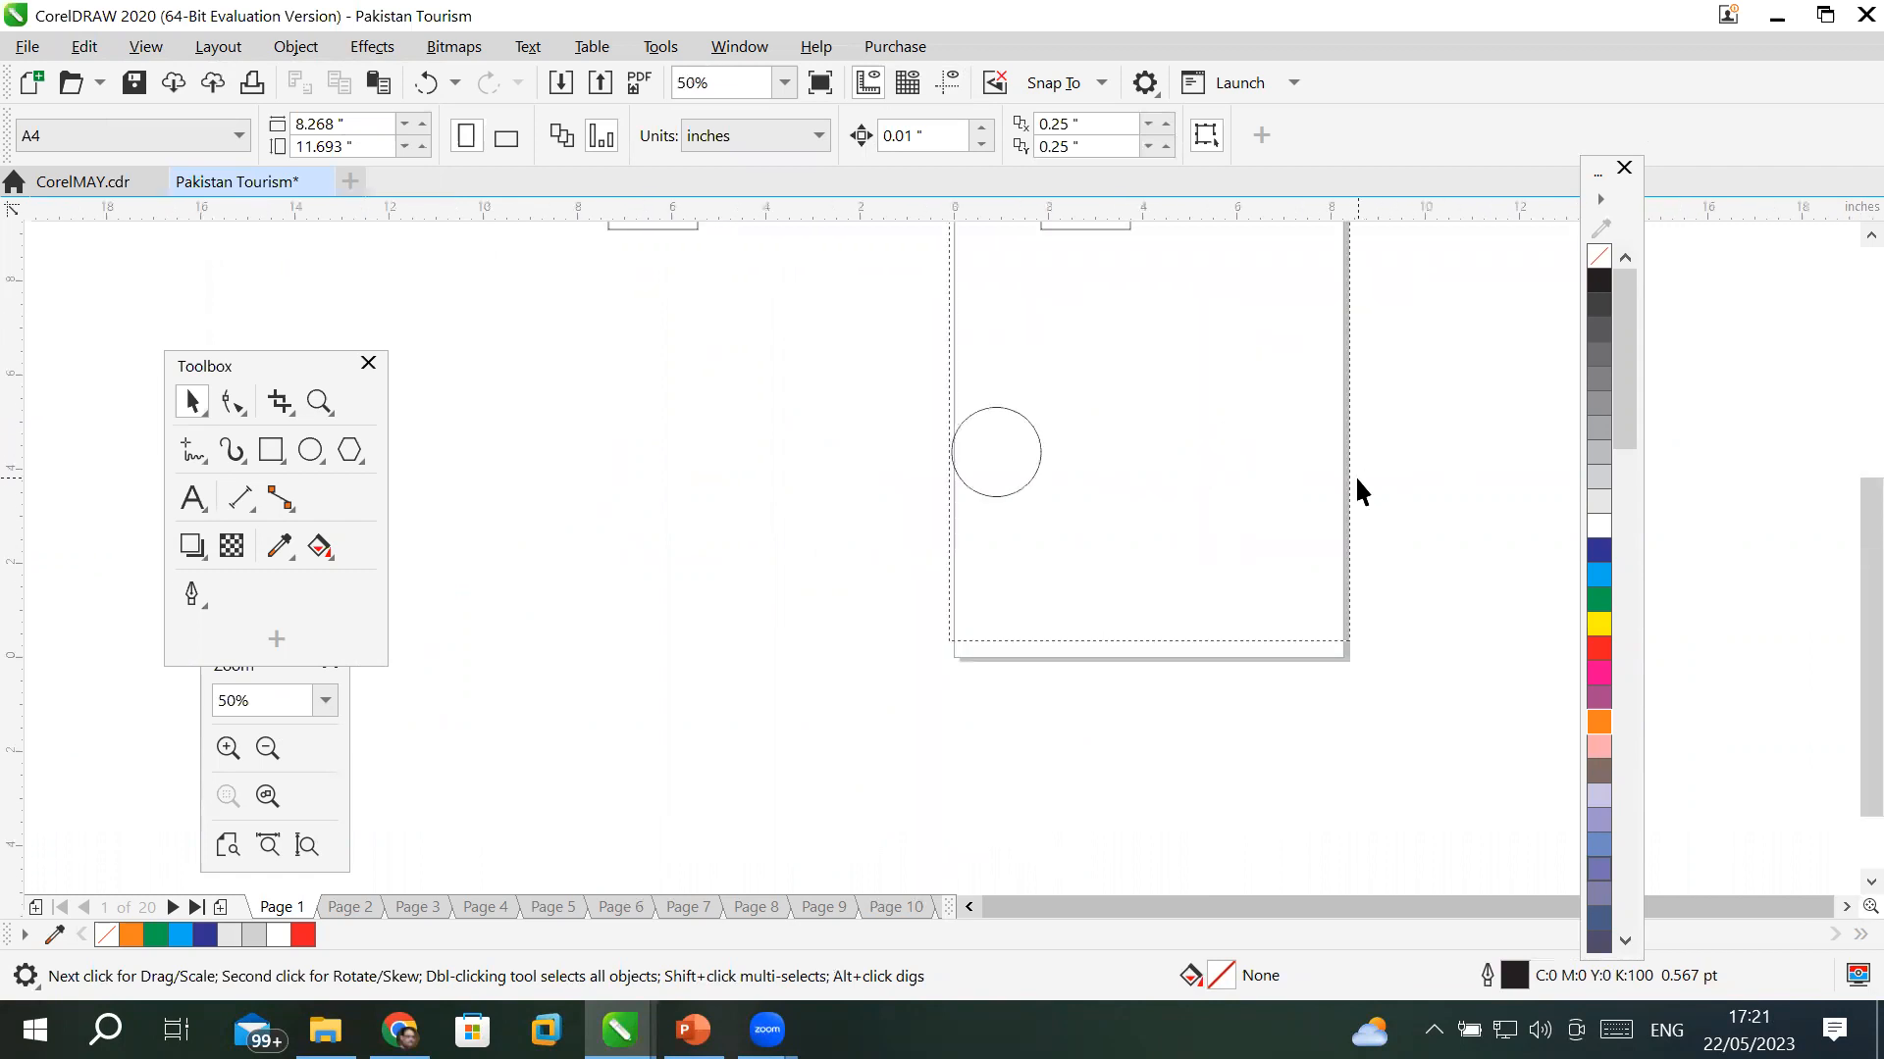
- Hide the printable area outline and display it again
left_click(165, 56)
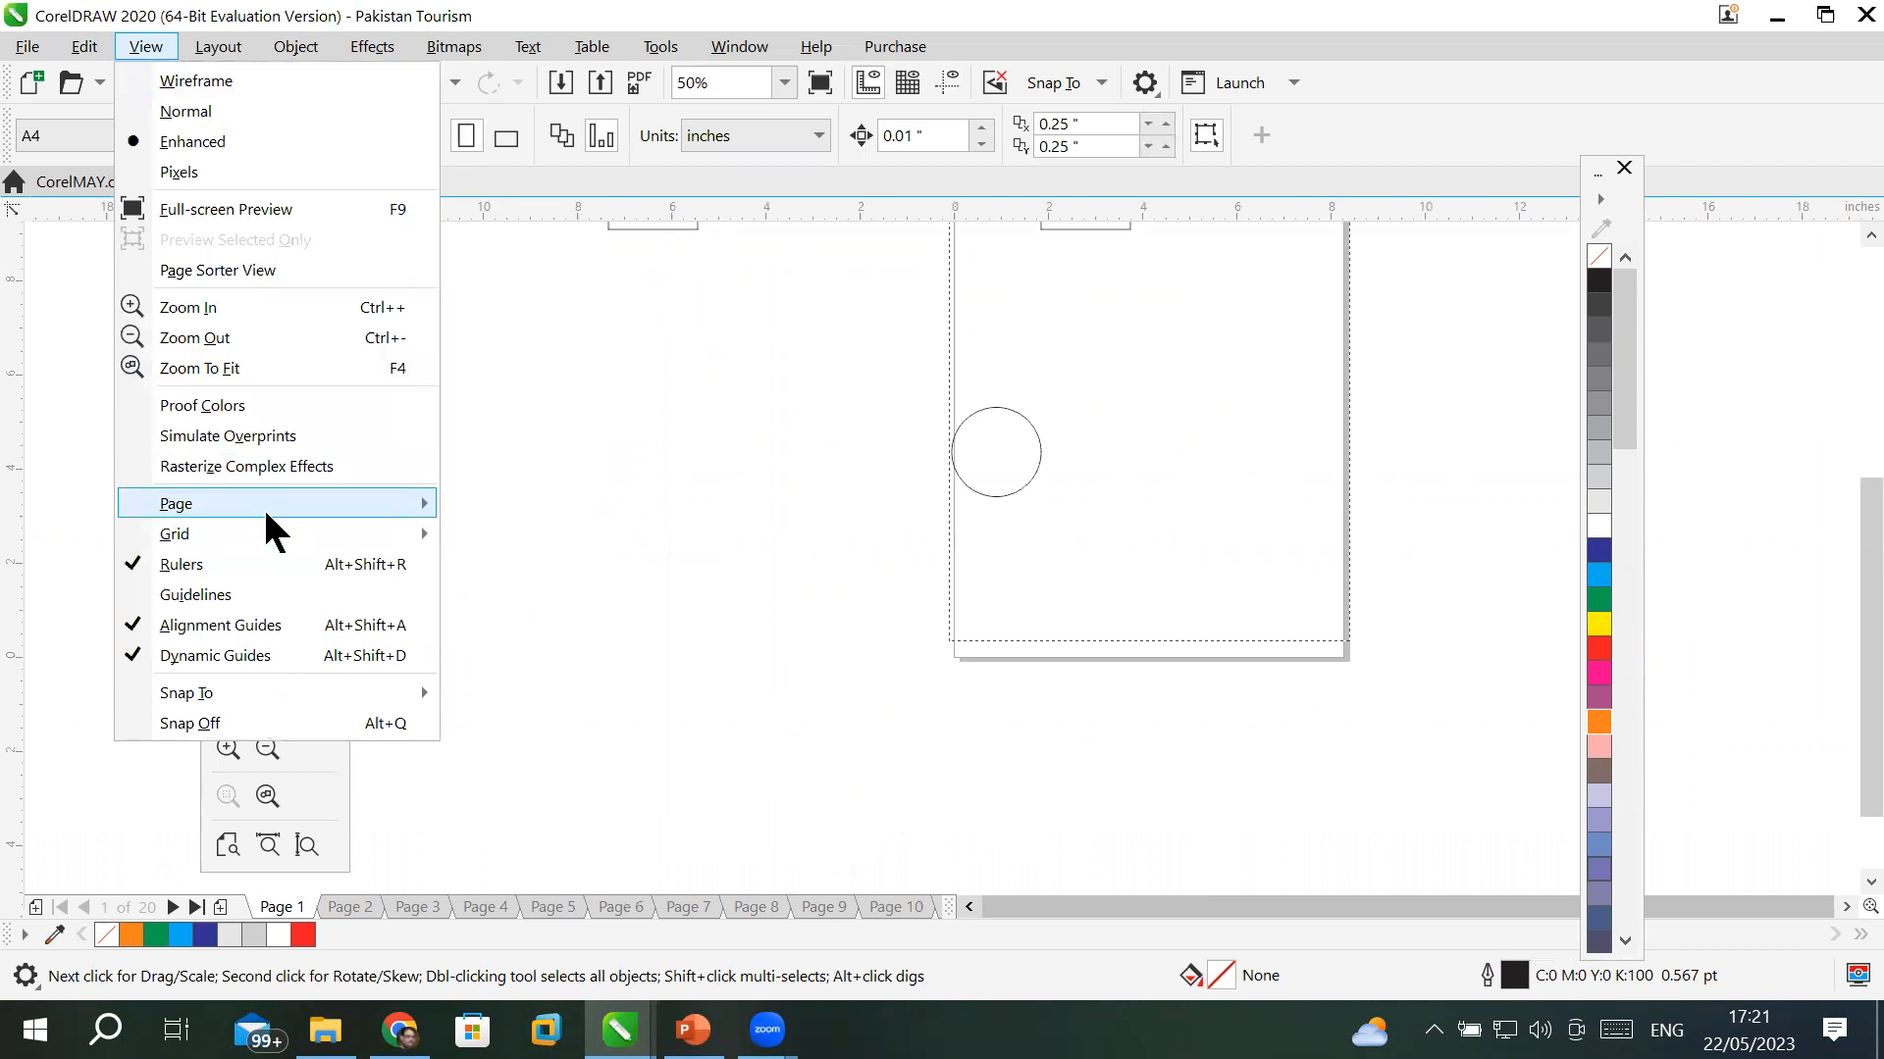
mouse_move(263, 506)
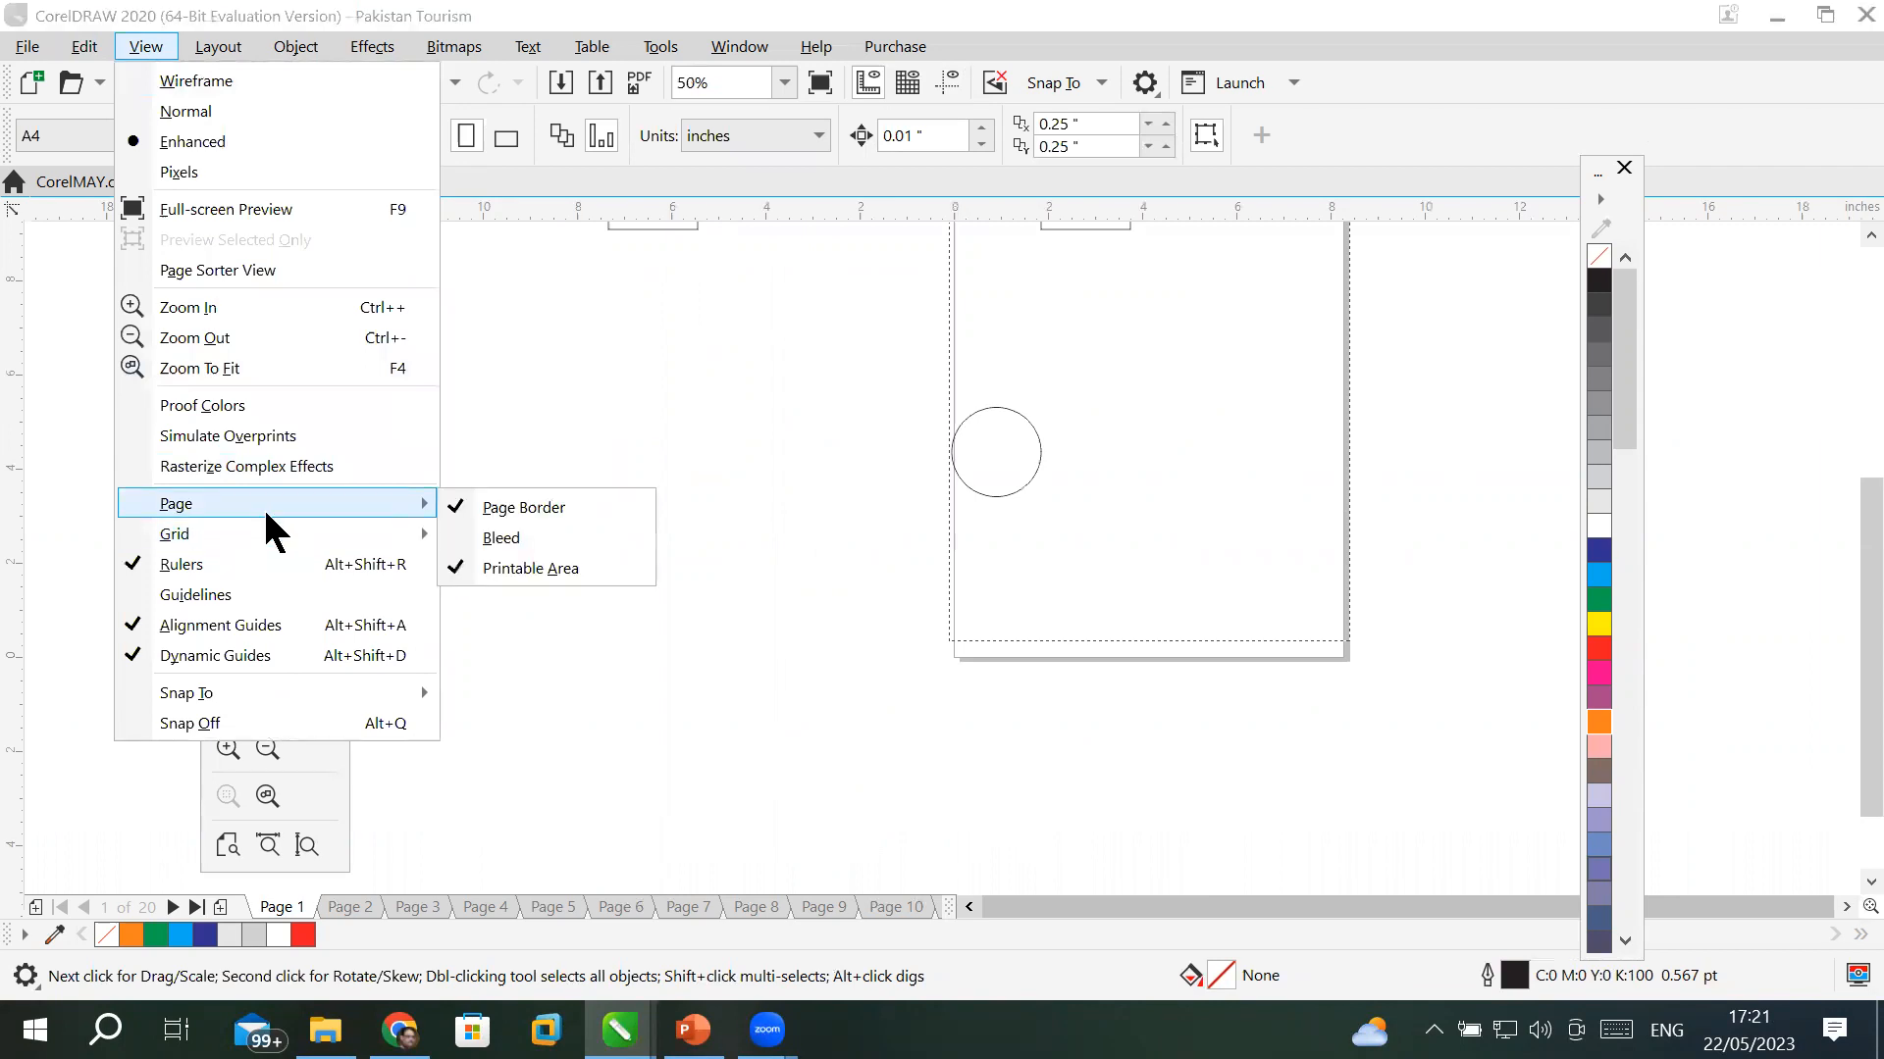
left_click(555, 568)
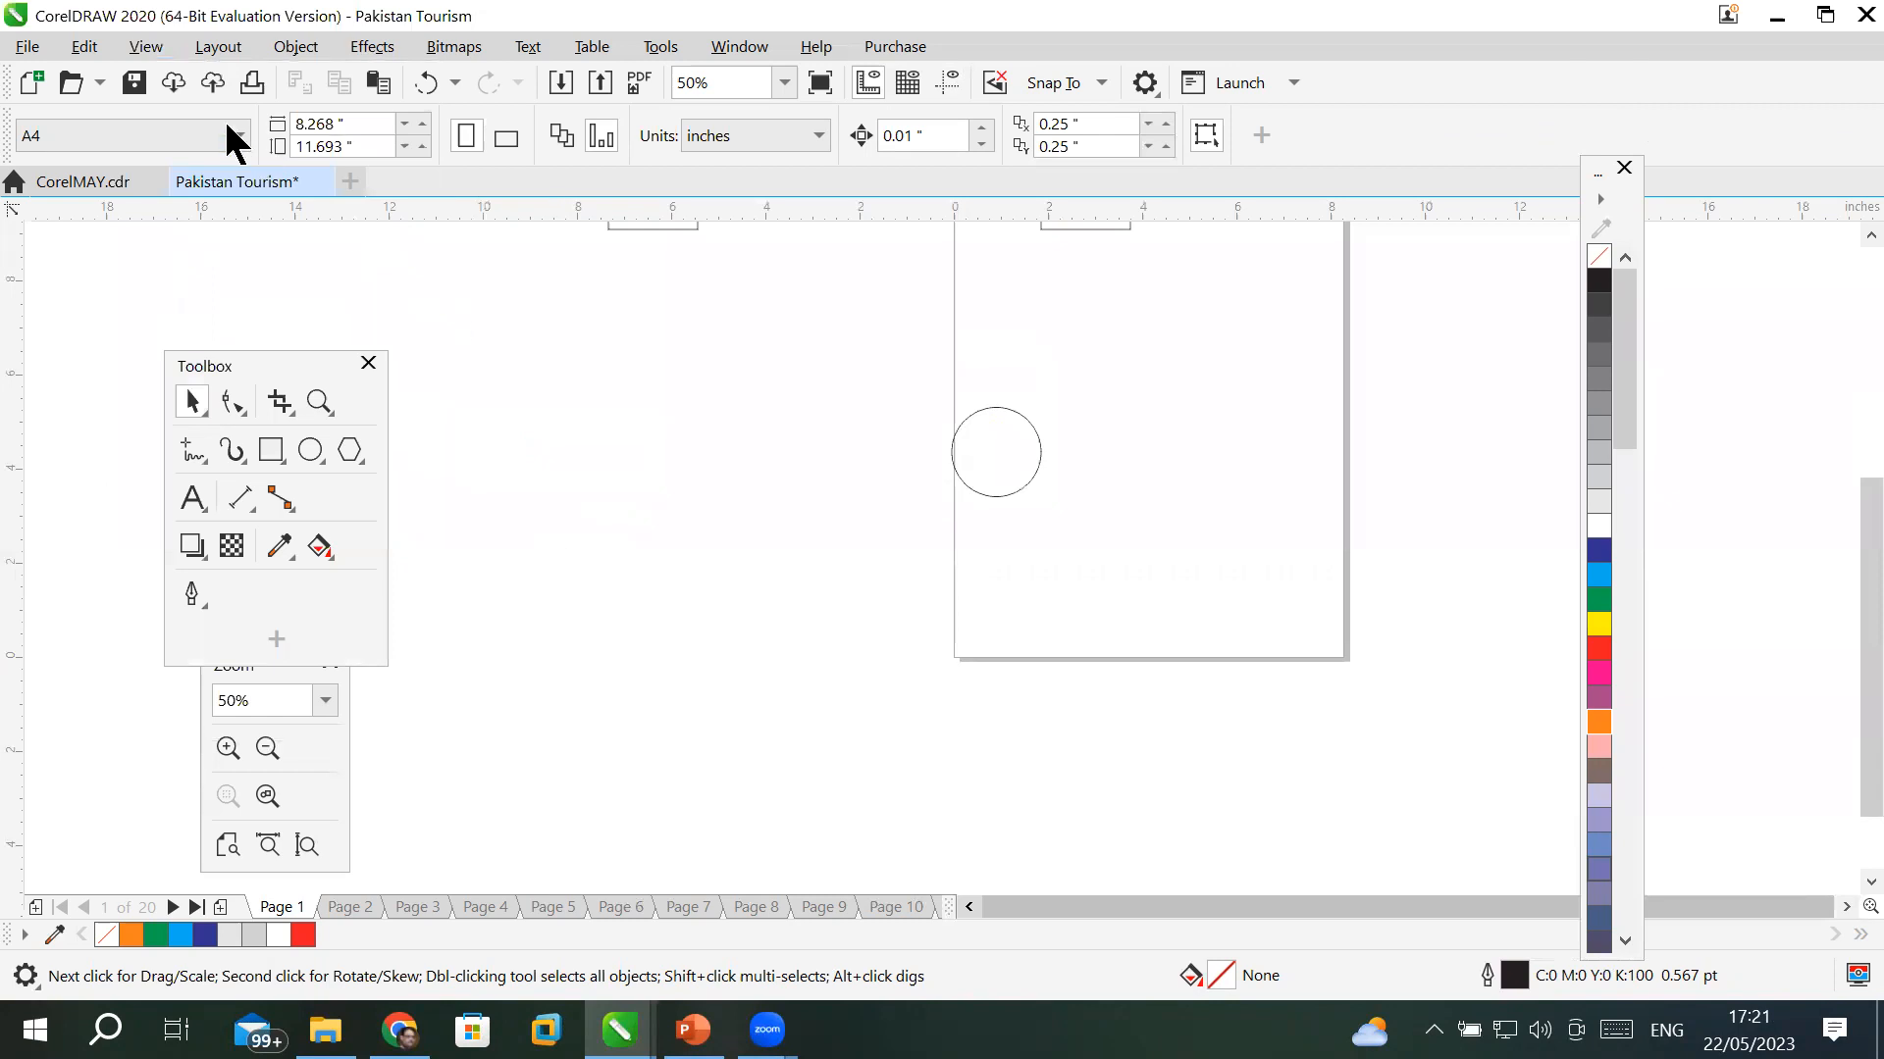
left_click(152, 49)
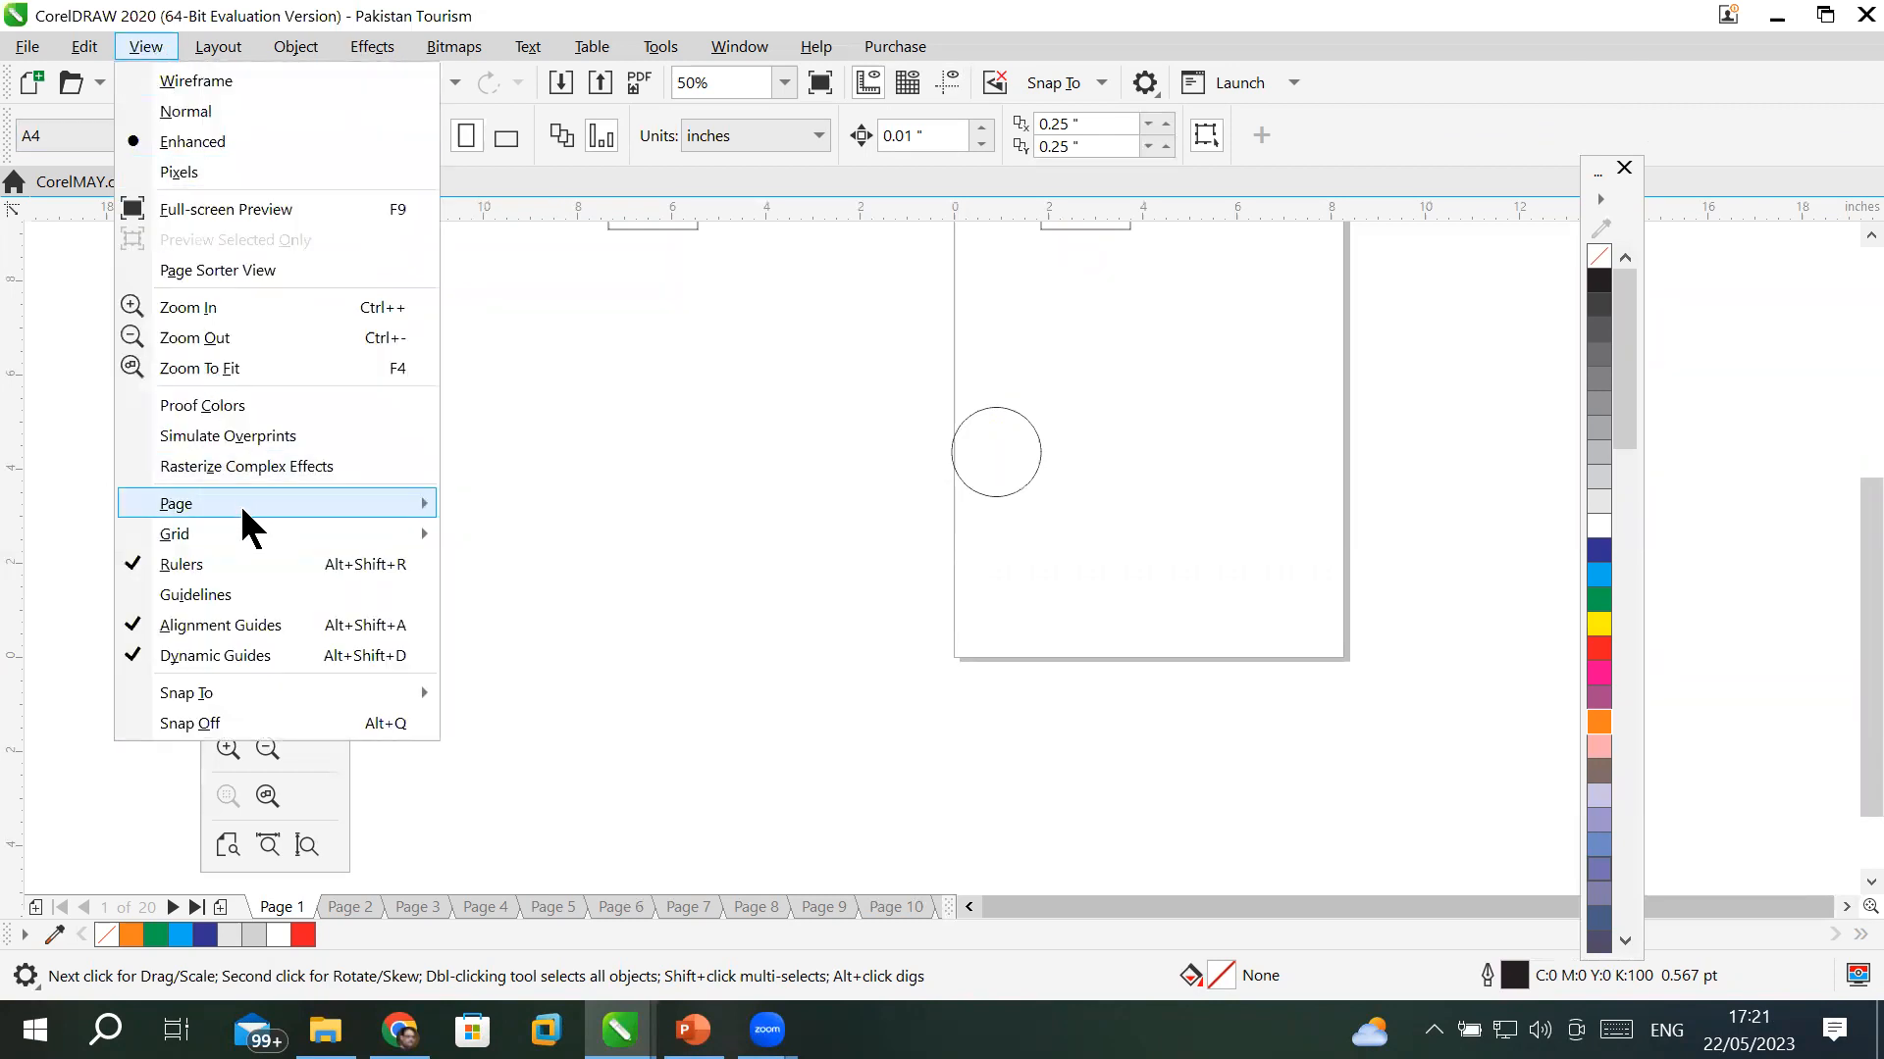
mouse_move(239, 504)
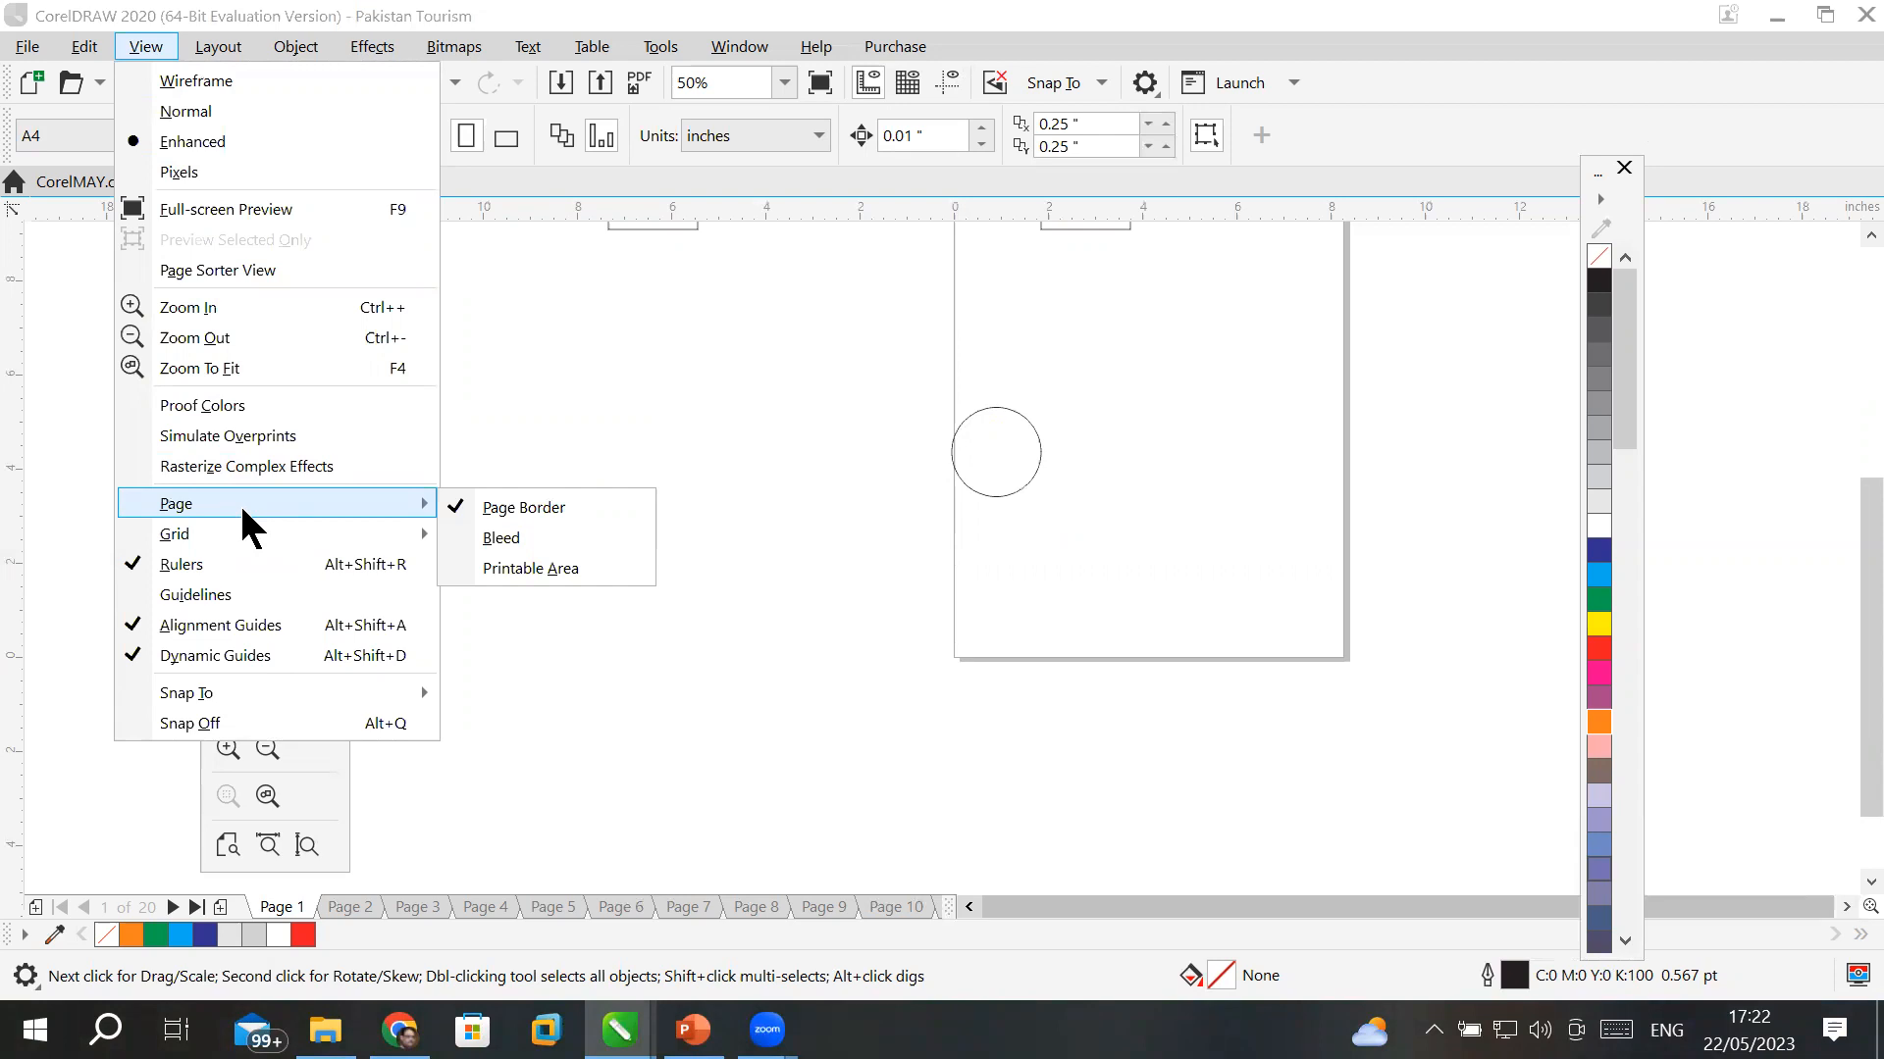
left_click(530, 568)
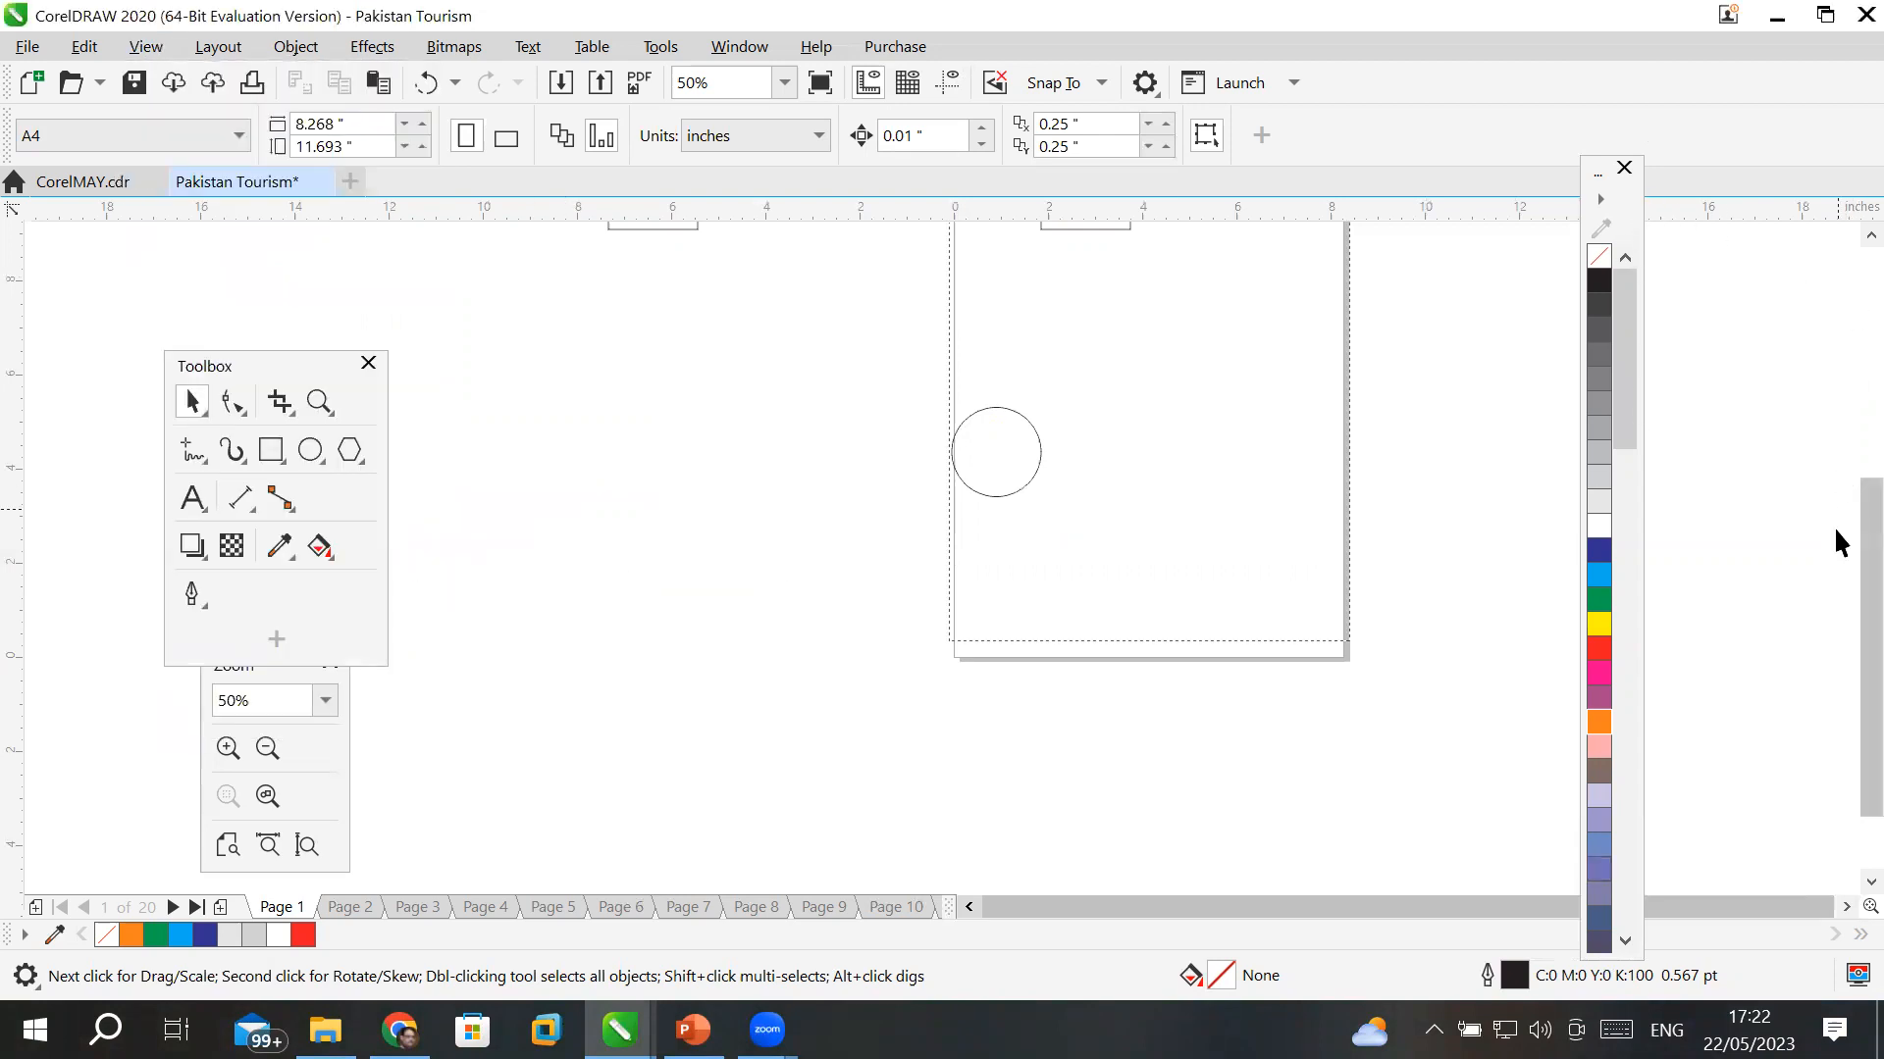
- Try the outer square on the page, then place both squares and the circle in the empty area beside the page
left_click_drag(1851, 564, 1850, 474)
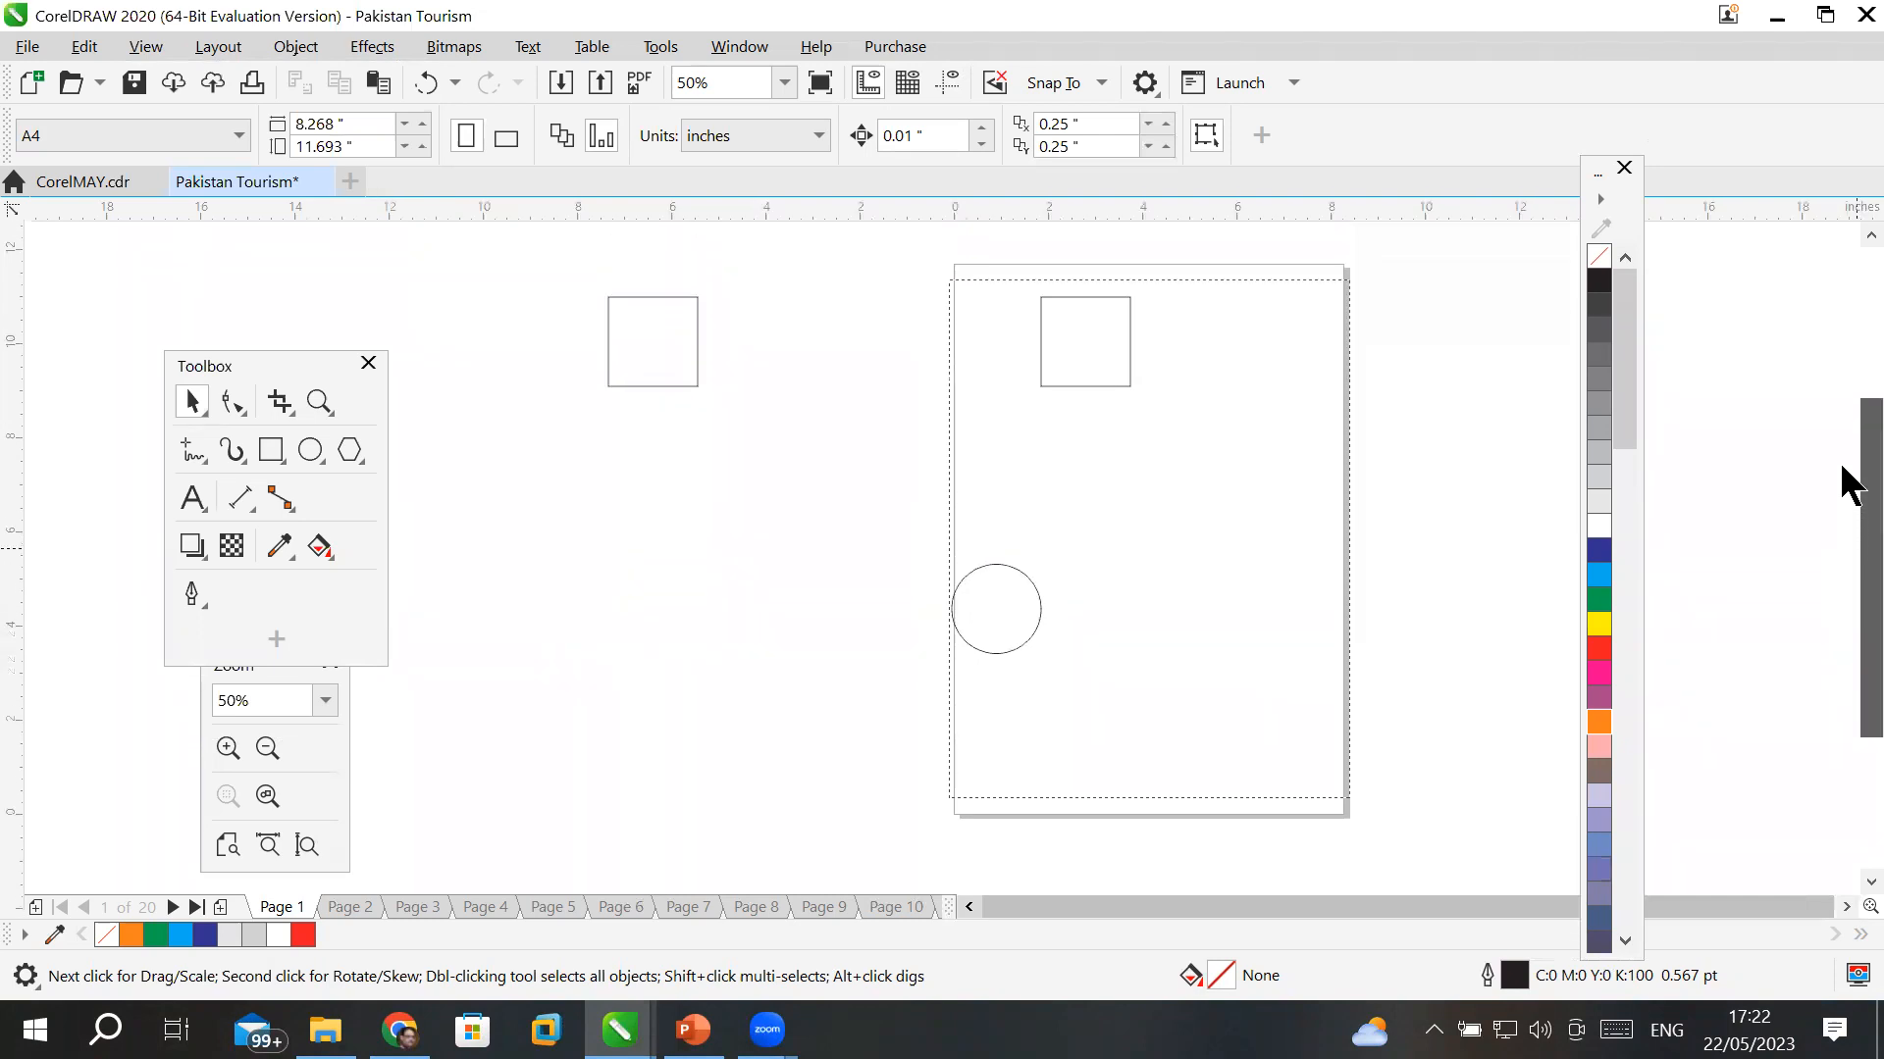
left_click(694, 360)
left_click_drag(693, 359, 1203, 518)
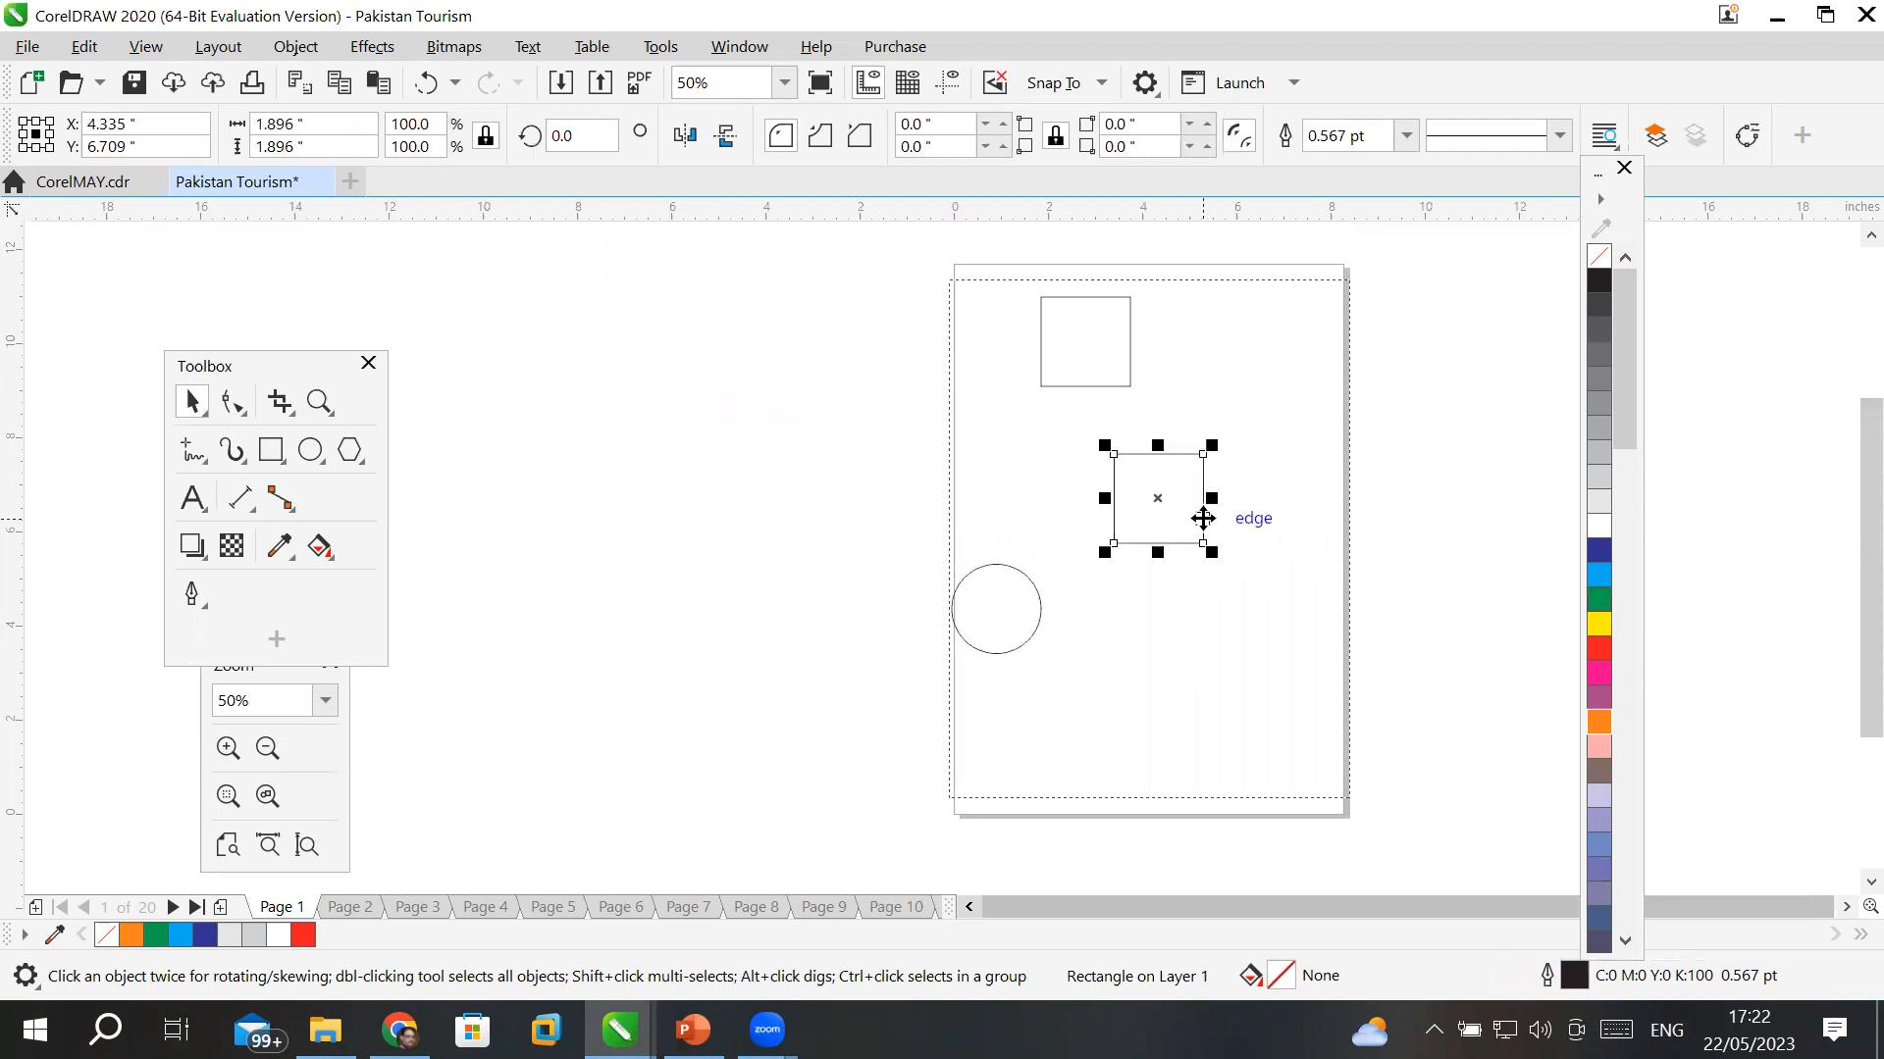
left_click_drag(1203, 518, 767, 500)
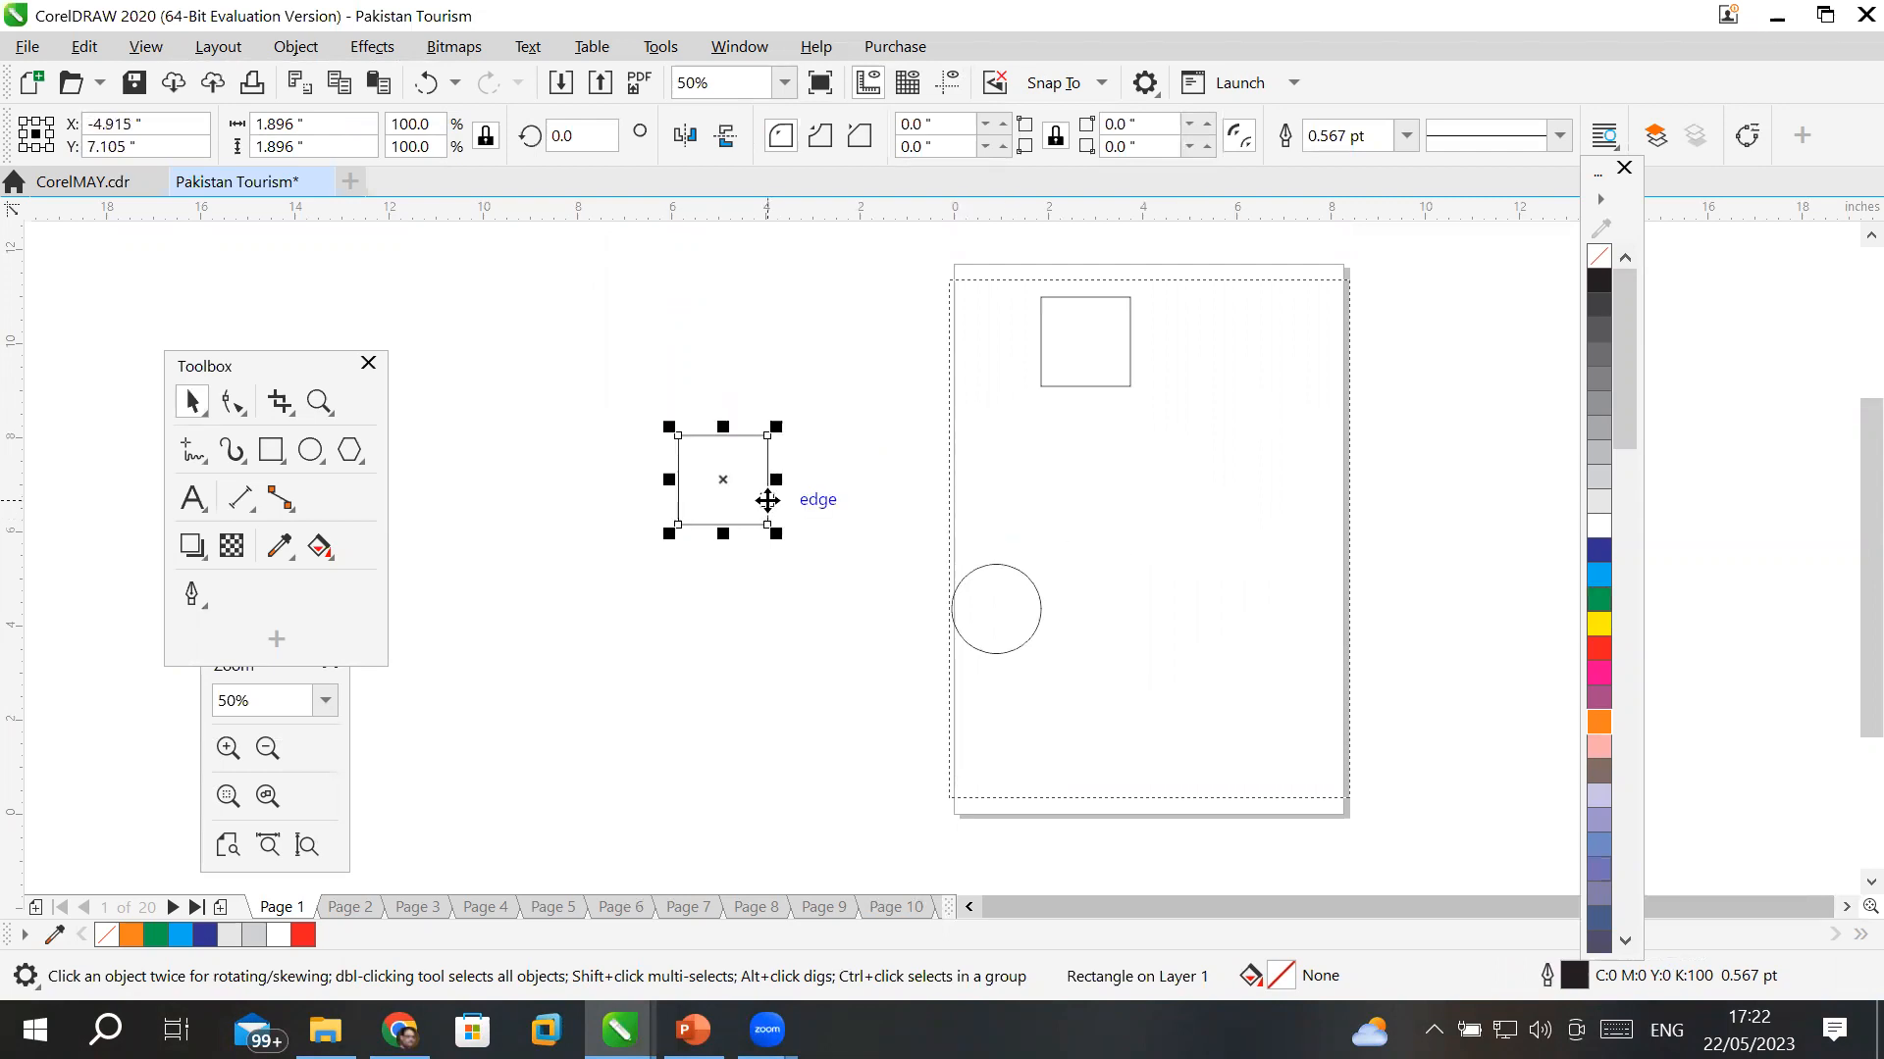
left_click_drag(1013, 566, 723, 592)
left_click_drag(1092, 379, 795, 357)
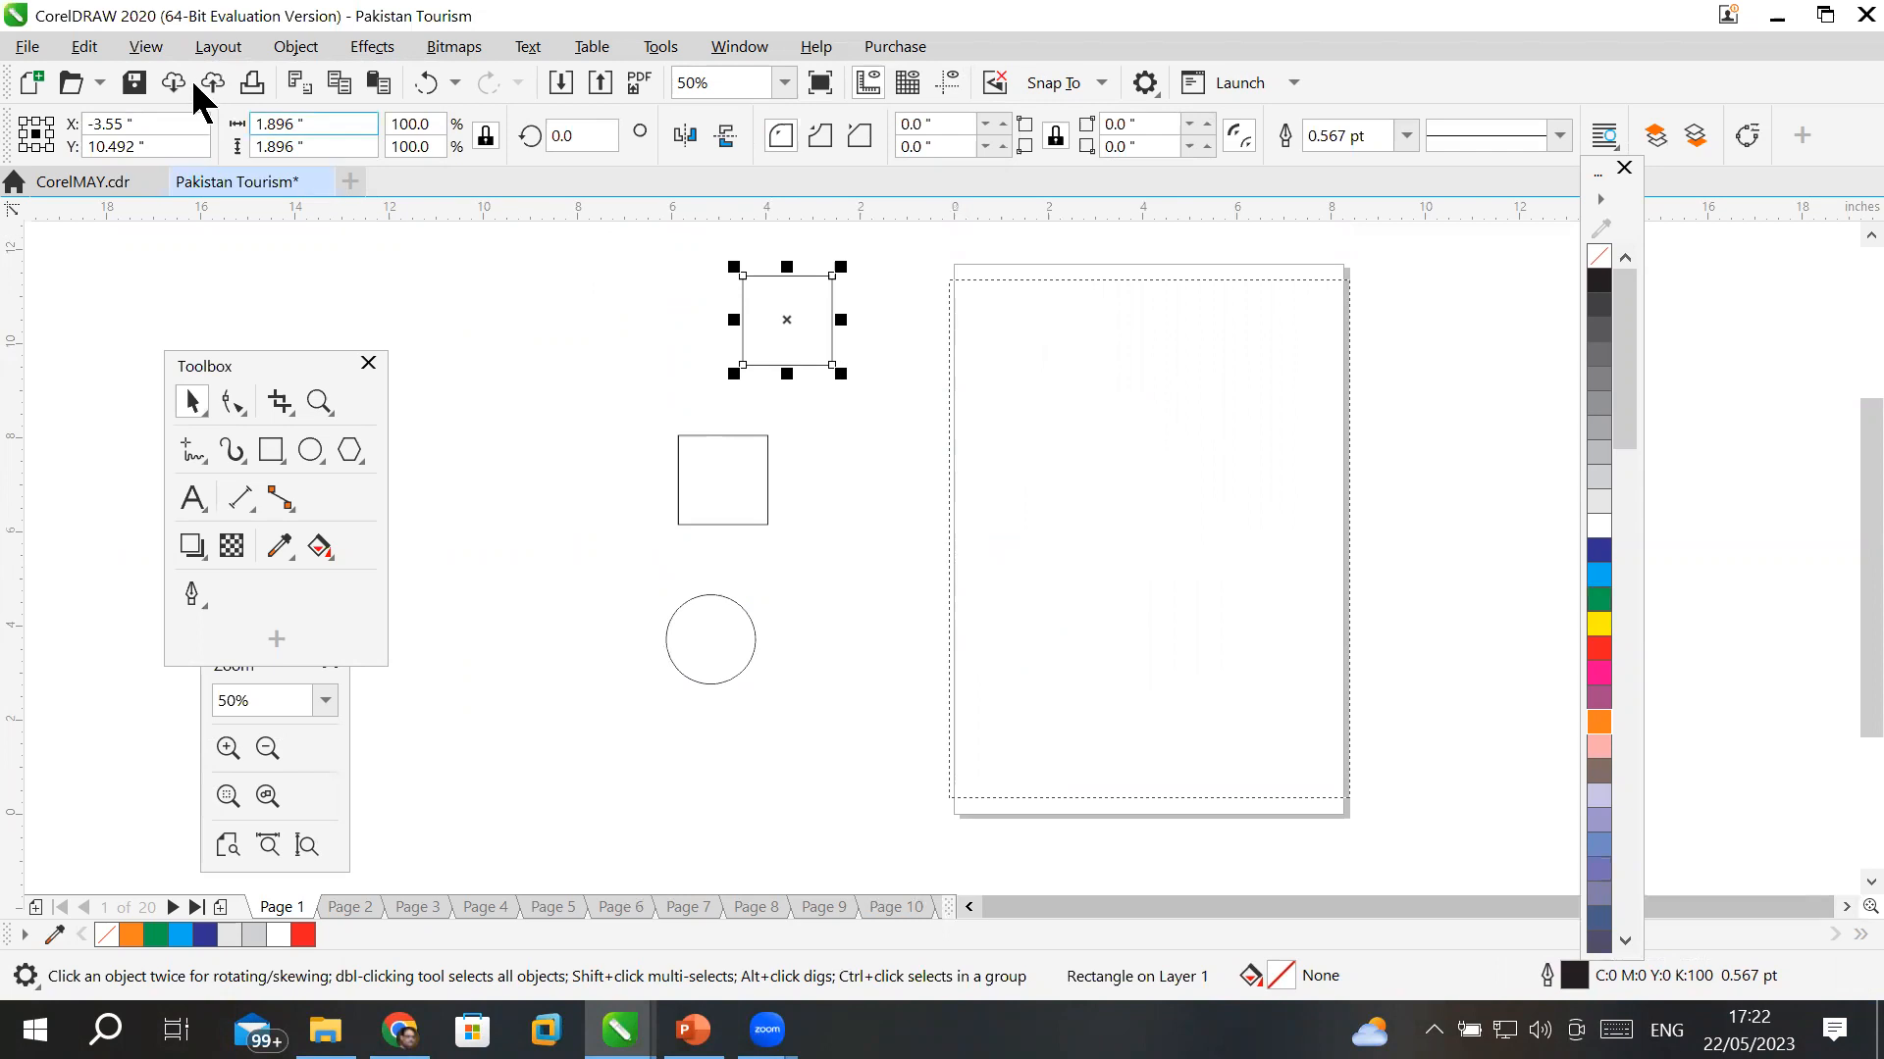
- Hide the page border and the printable area outline
left_click(142, 48)
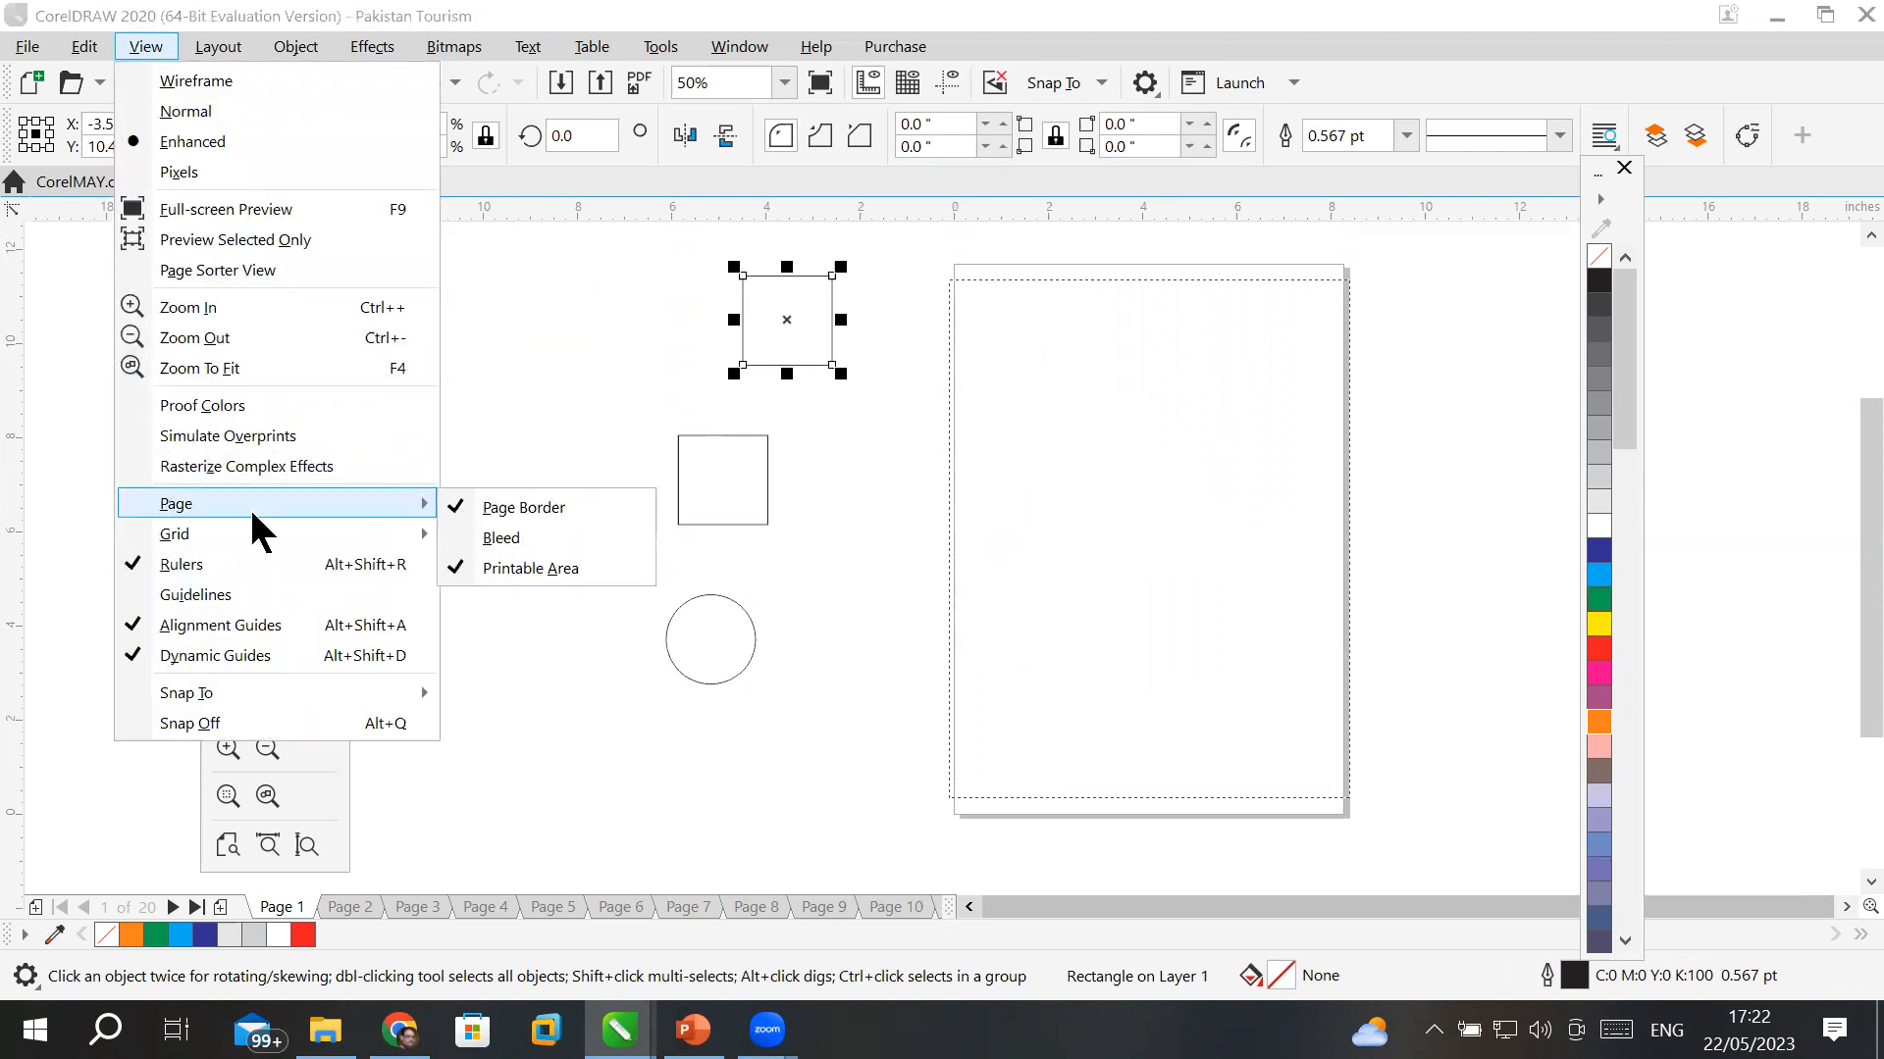
mouse_move(414, 535)
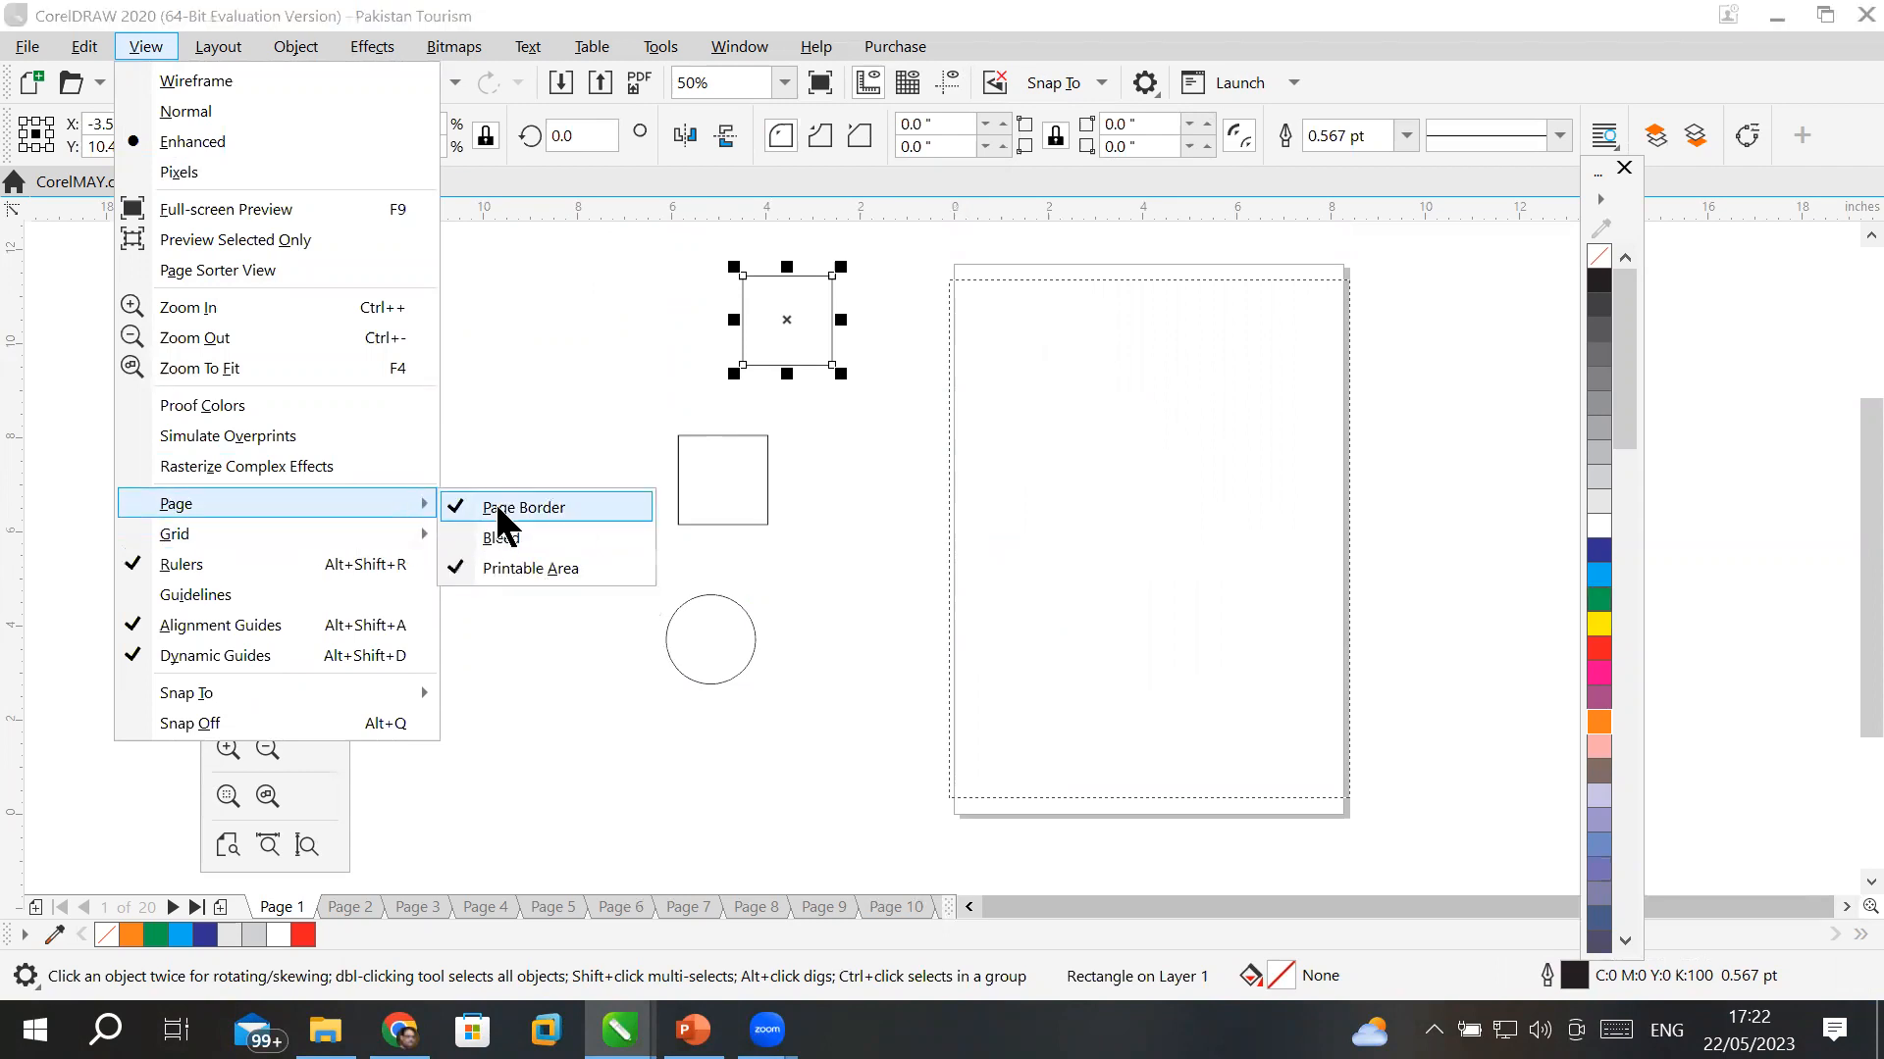
left_click(494, 502)
left_click(145, 46)
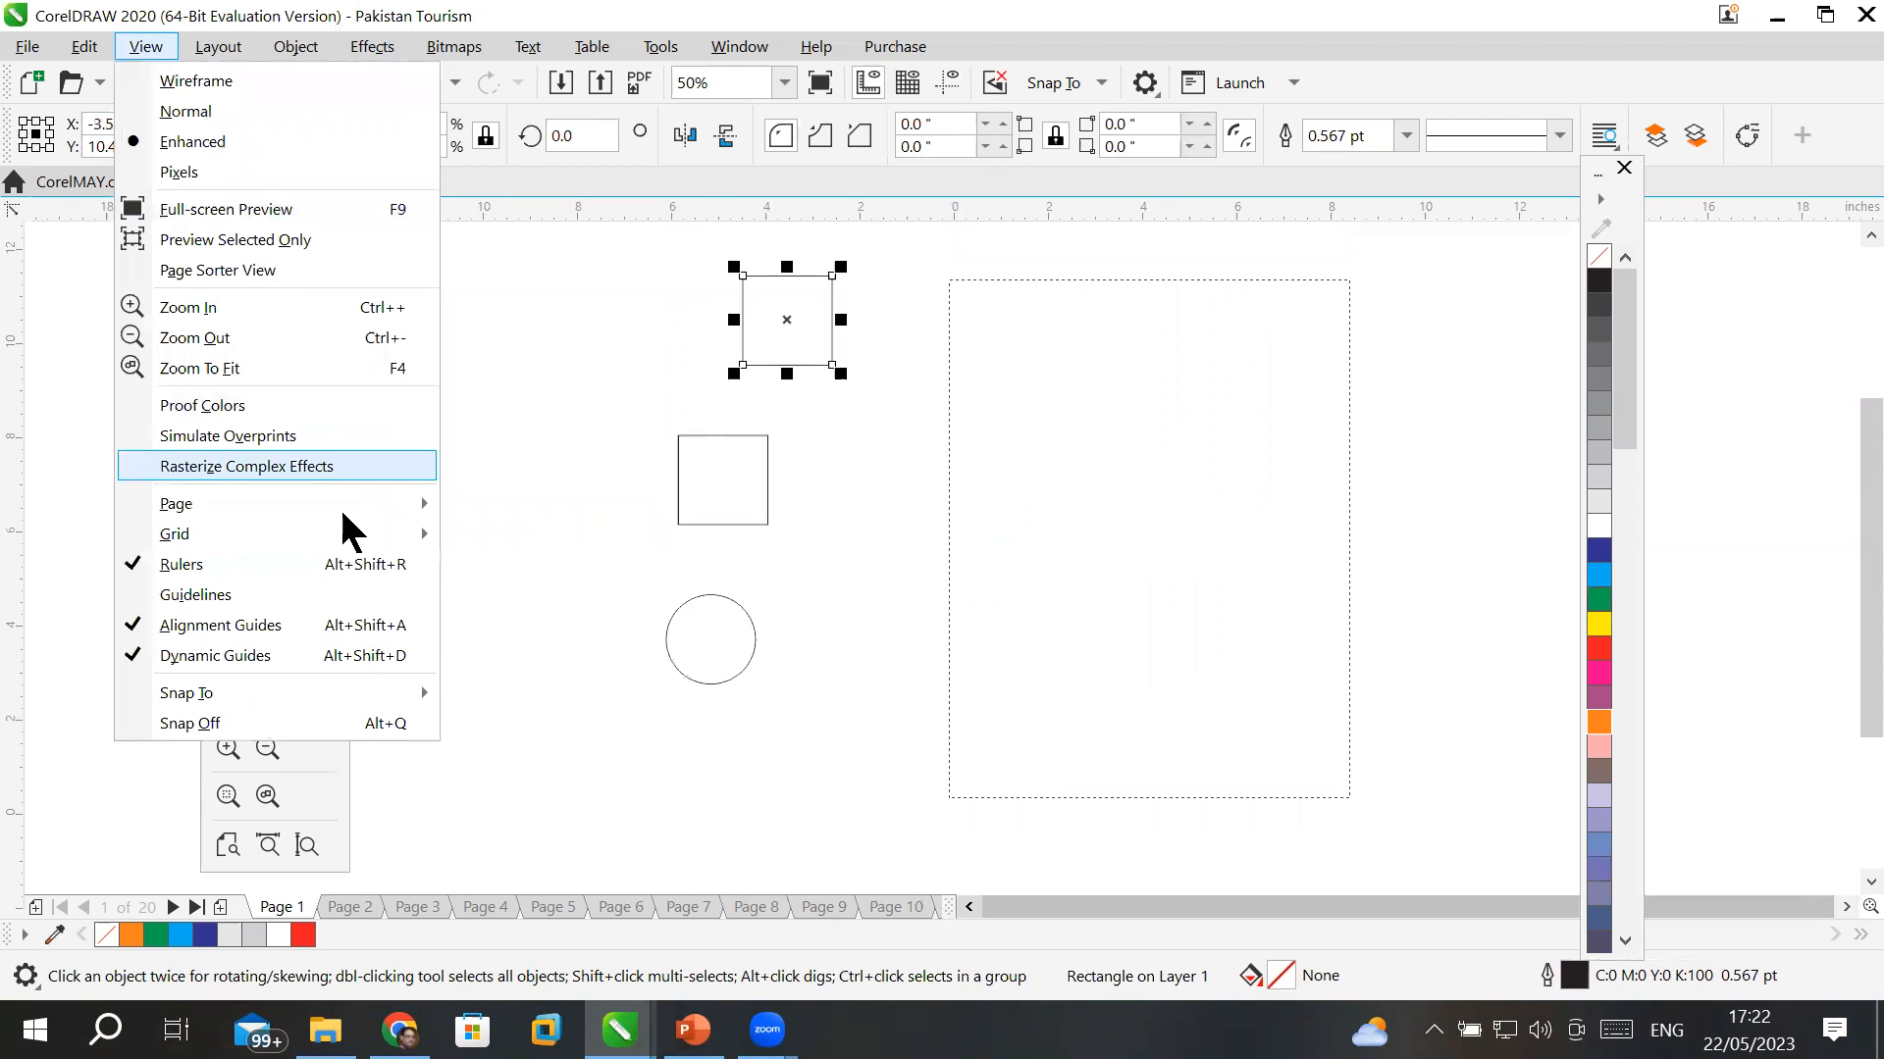
mouse_move(389, 506)
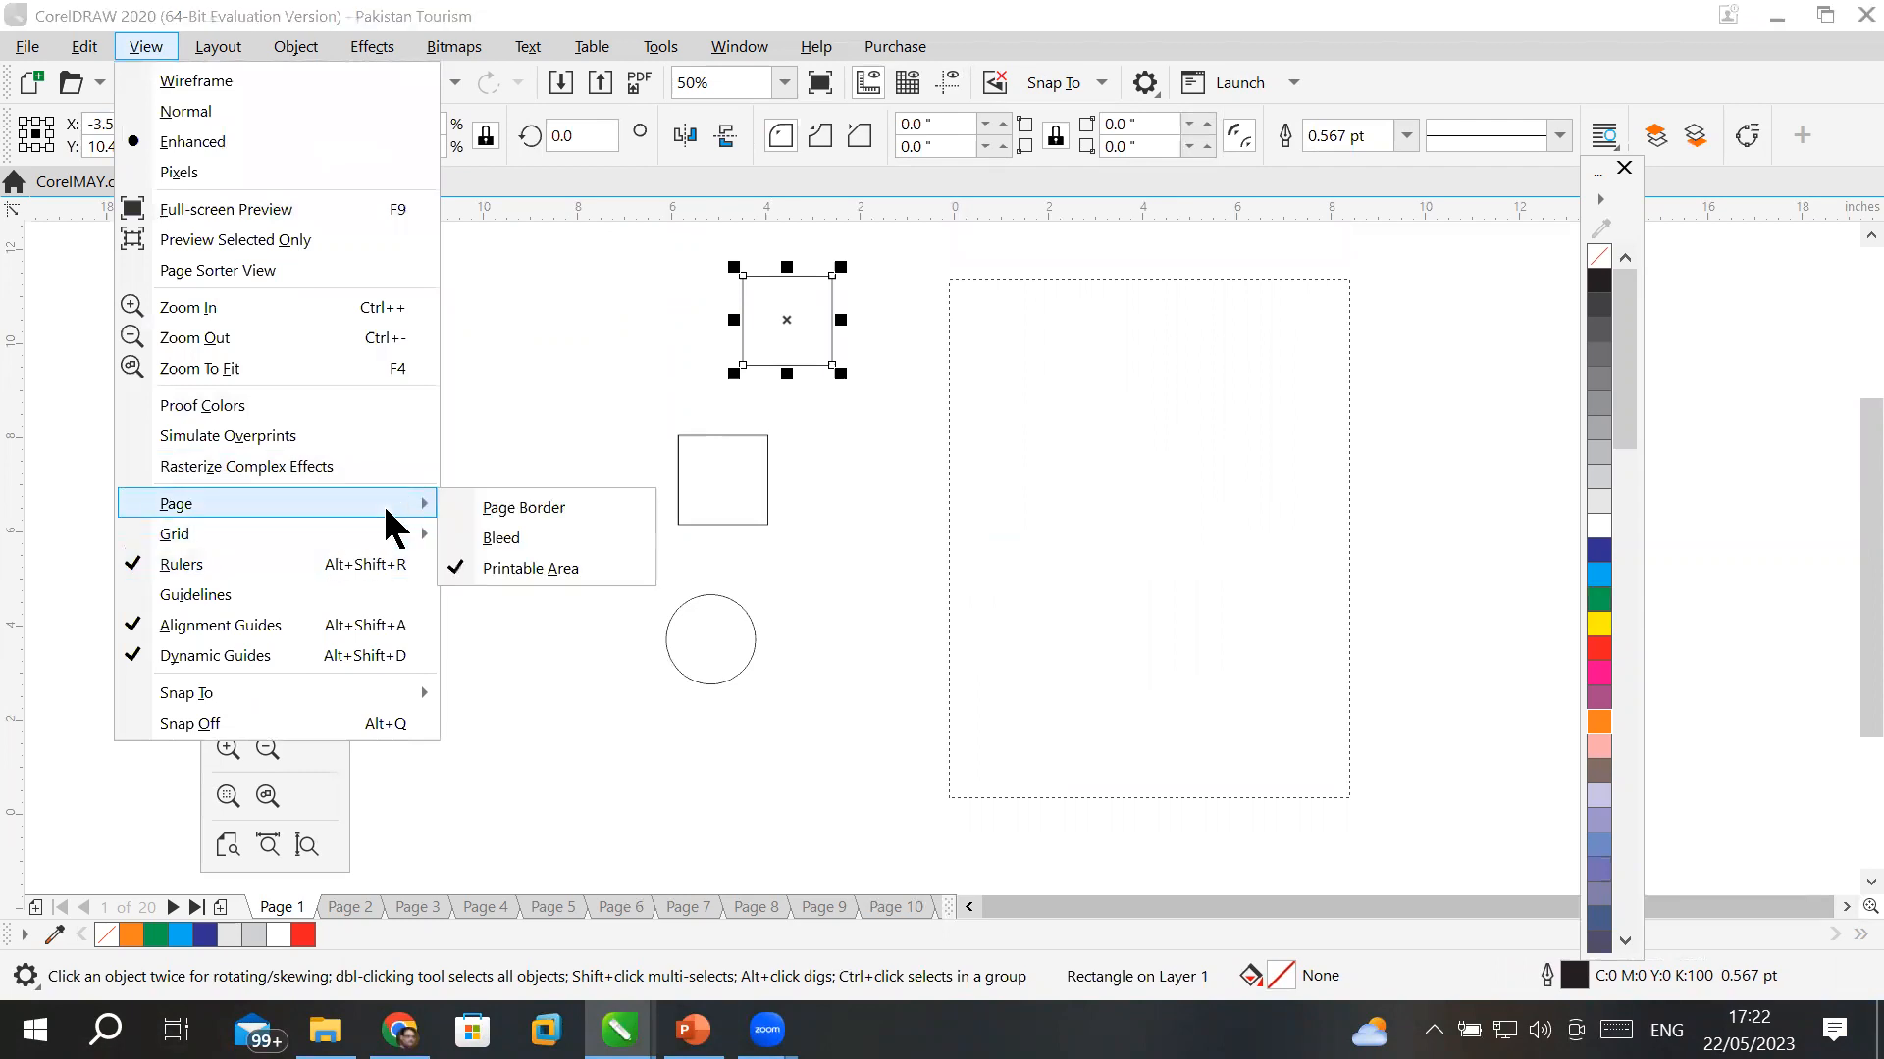
left_click(551, 565)
scroll(667, 567, "down", 1)
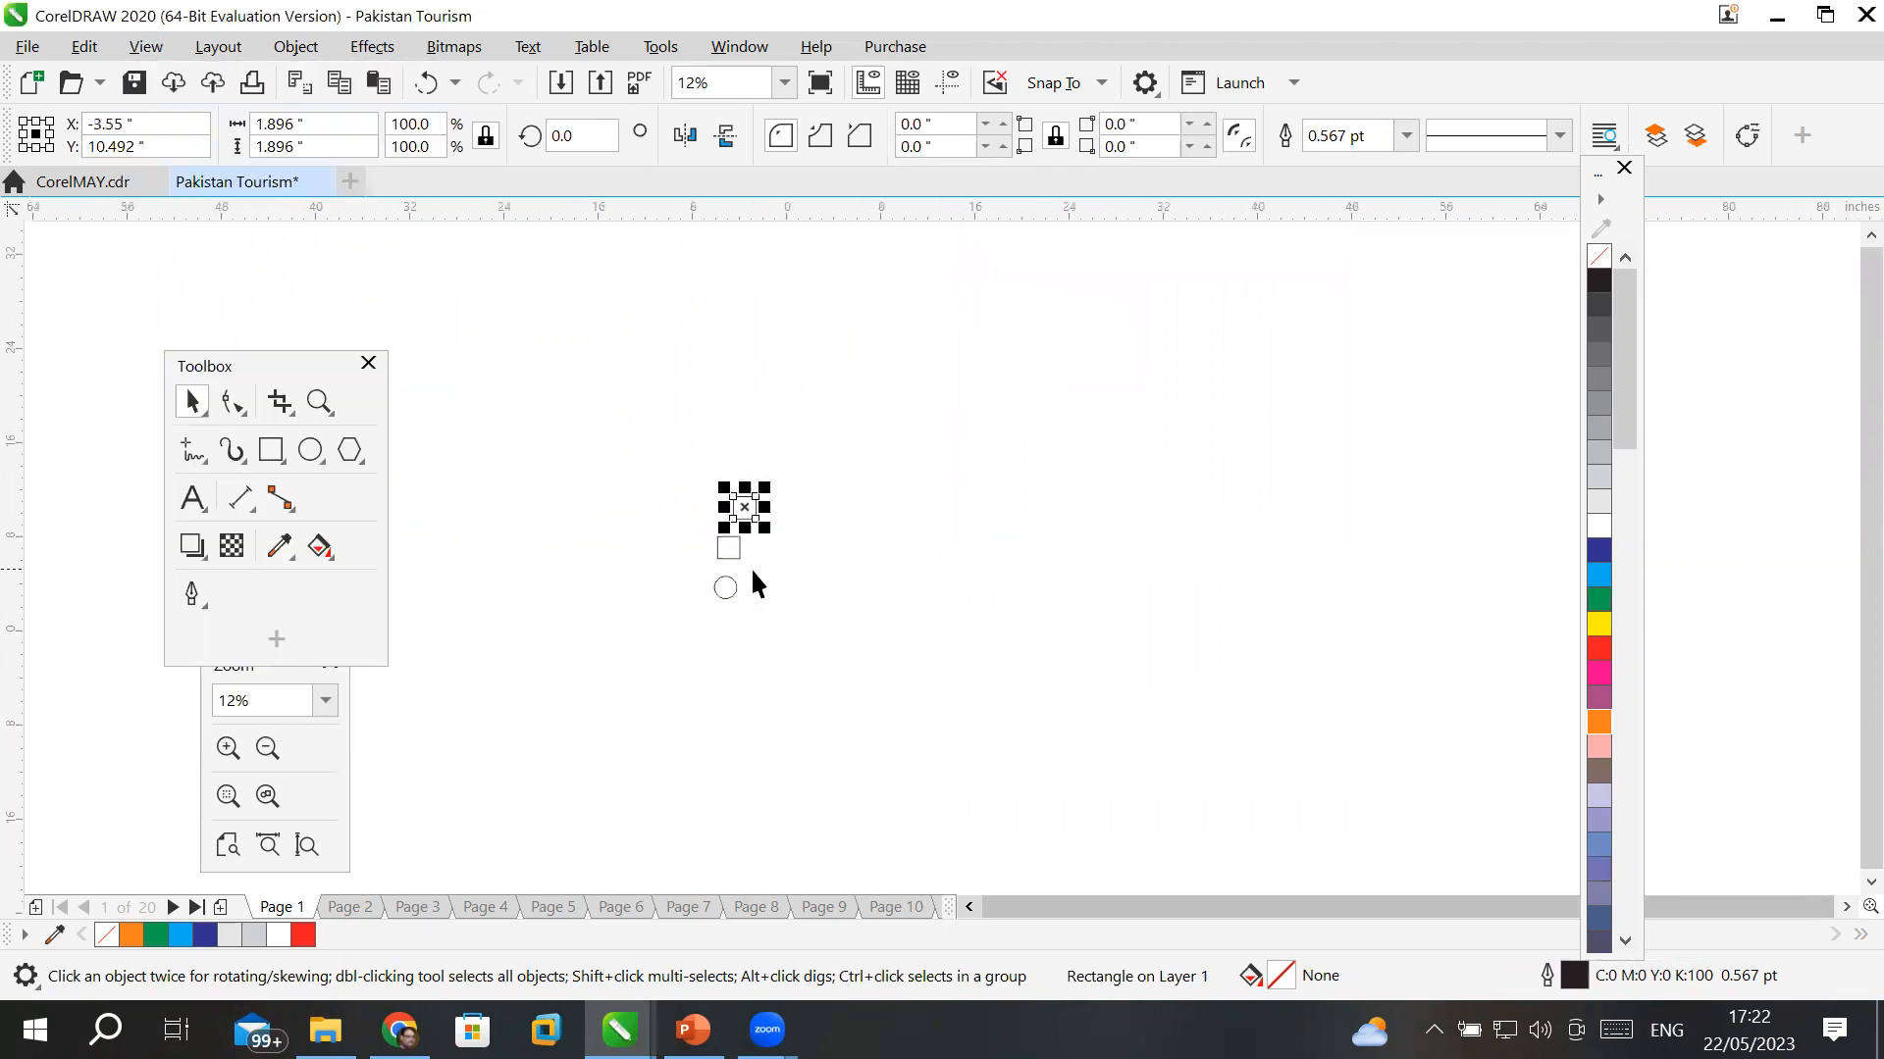
- Display the page border again and move the two squares and the circle together onto the page
left_click_drag(637, 343, 806, 738)
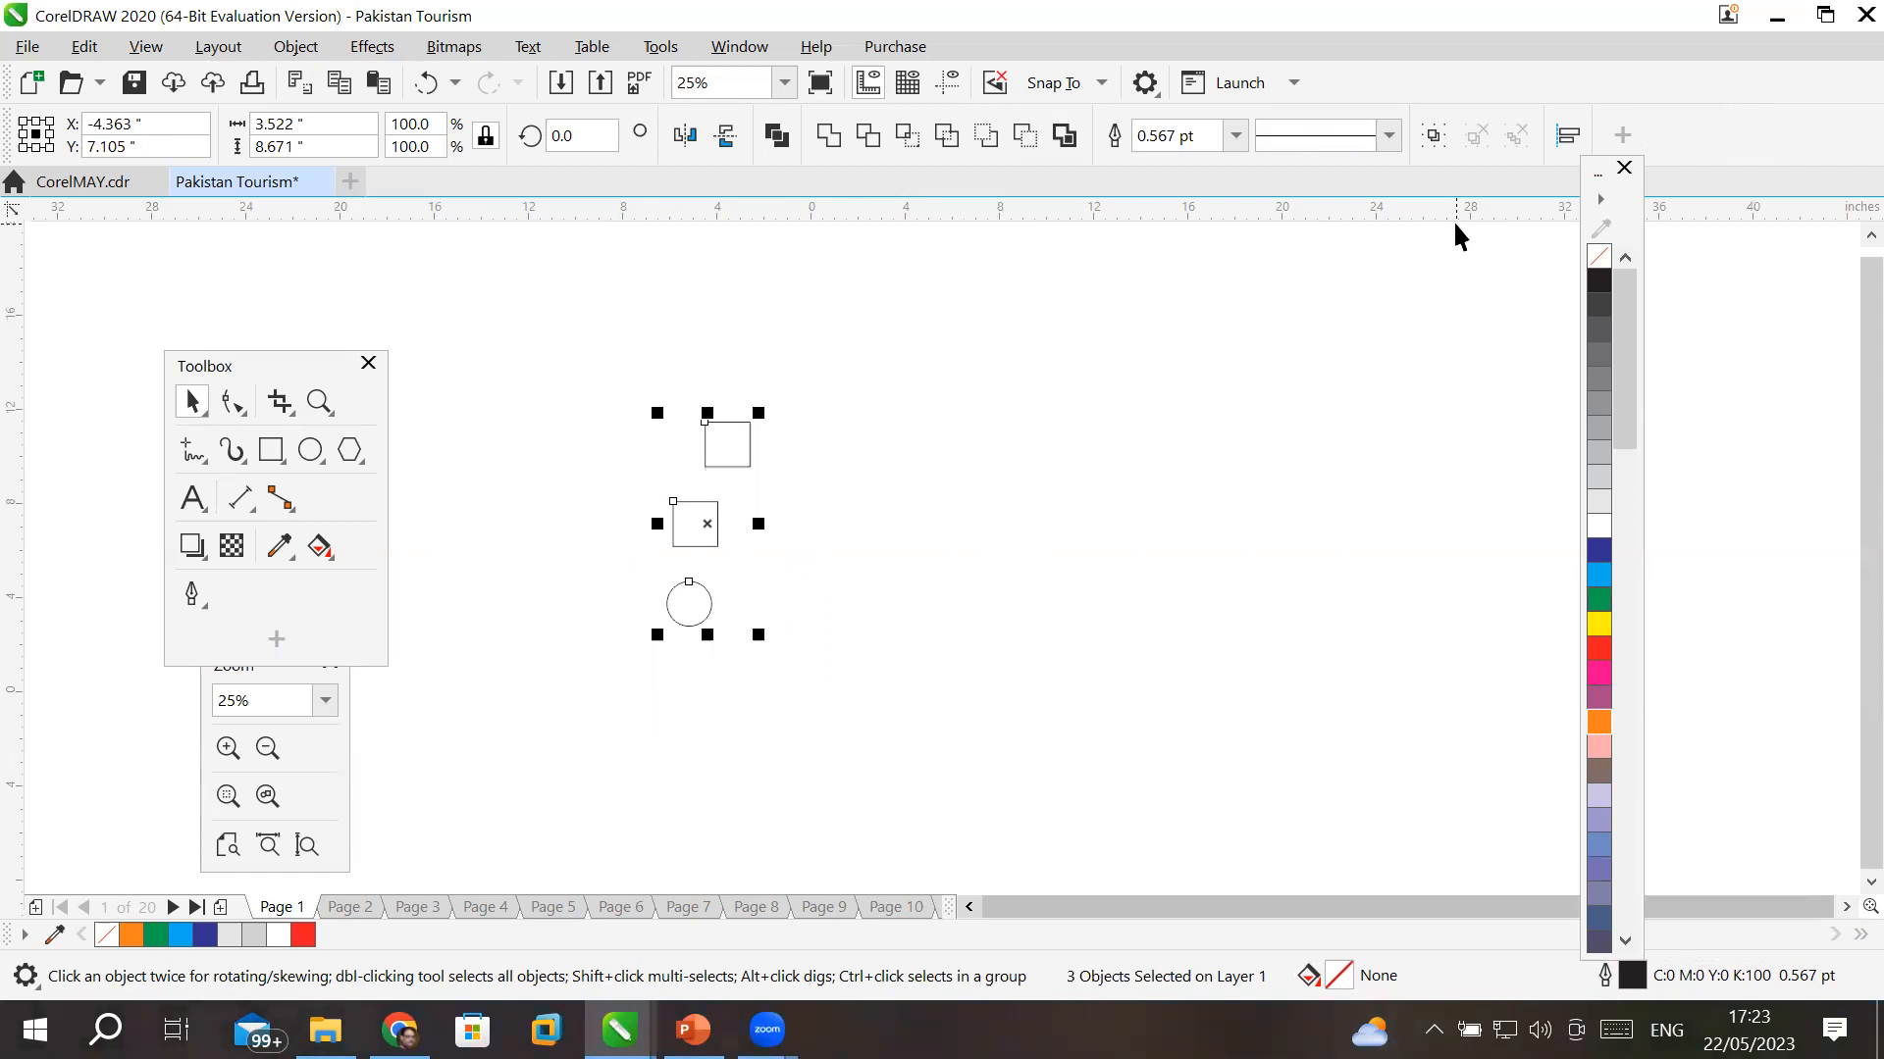
left_click(144, 49)
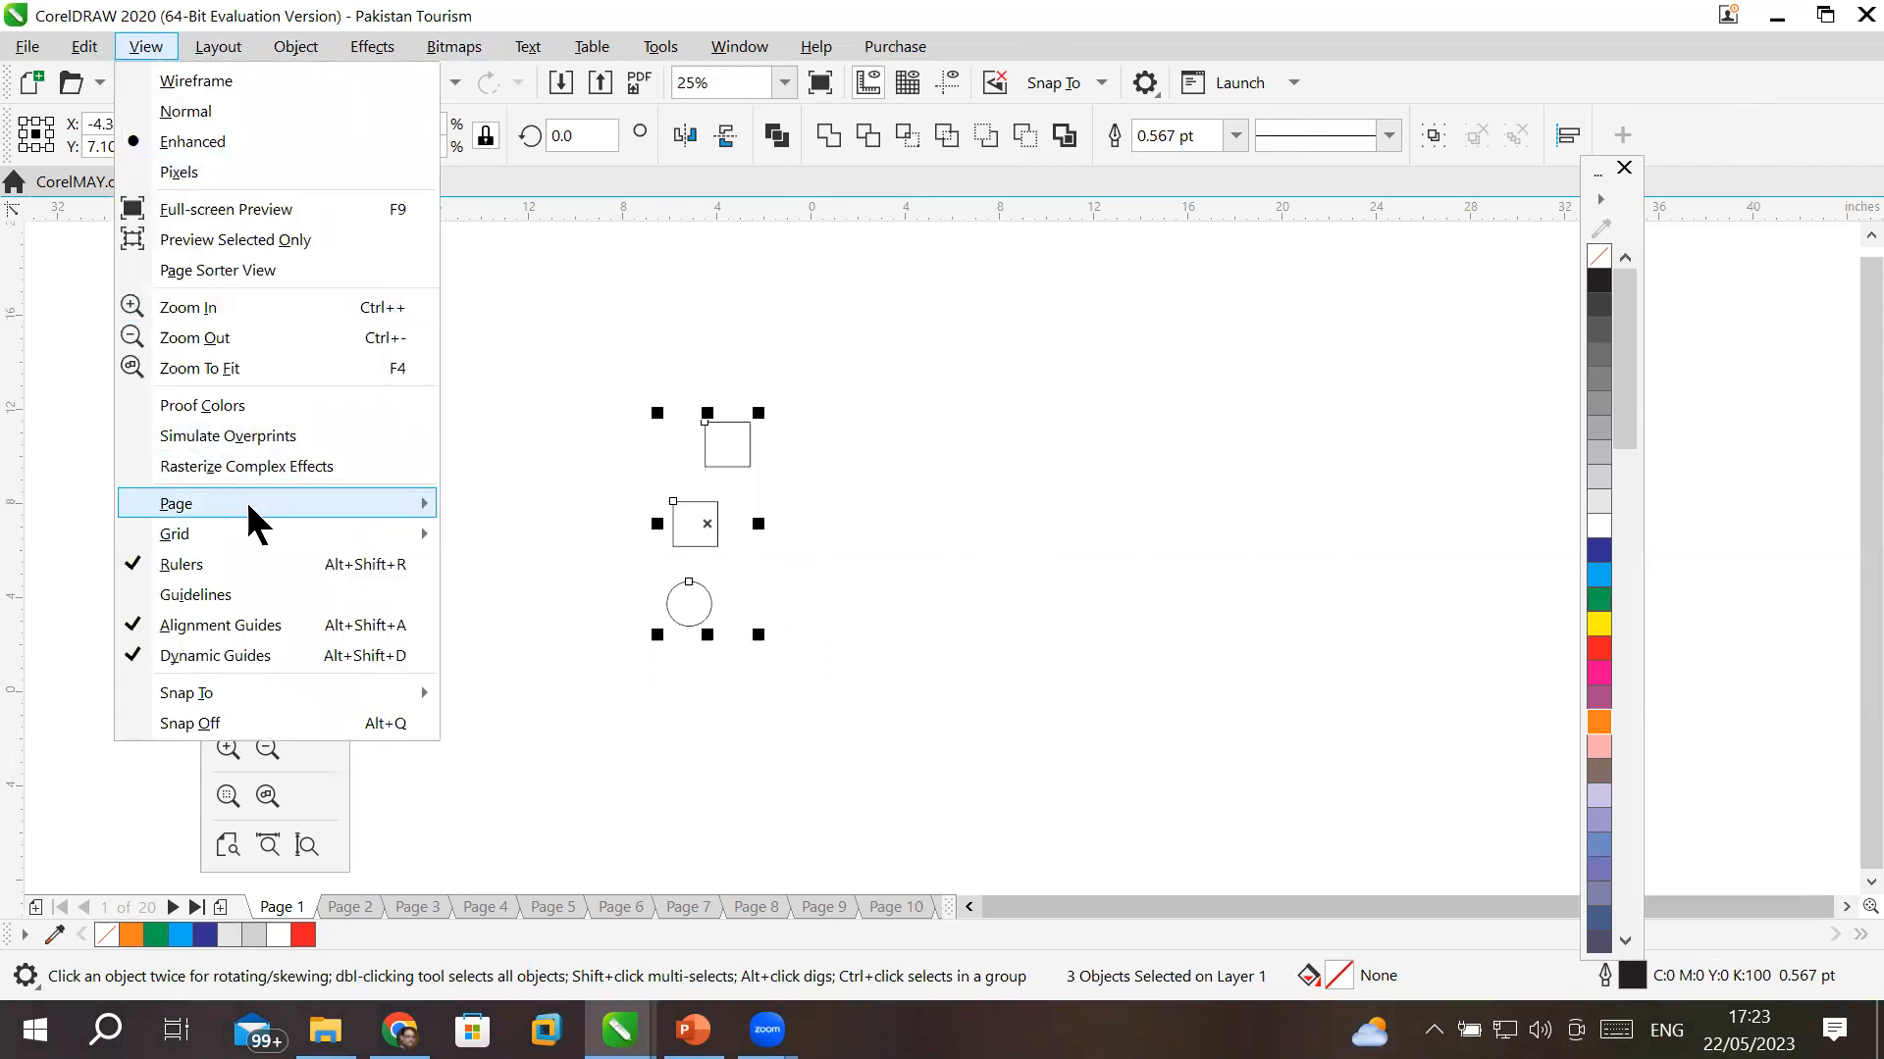
mouse_move(254, 505)
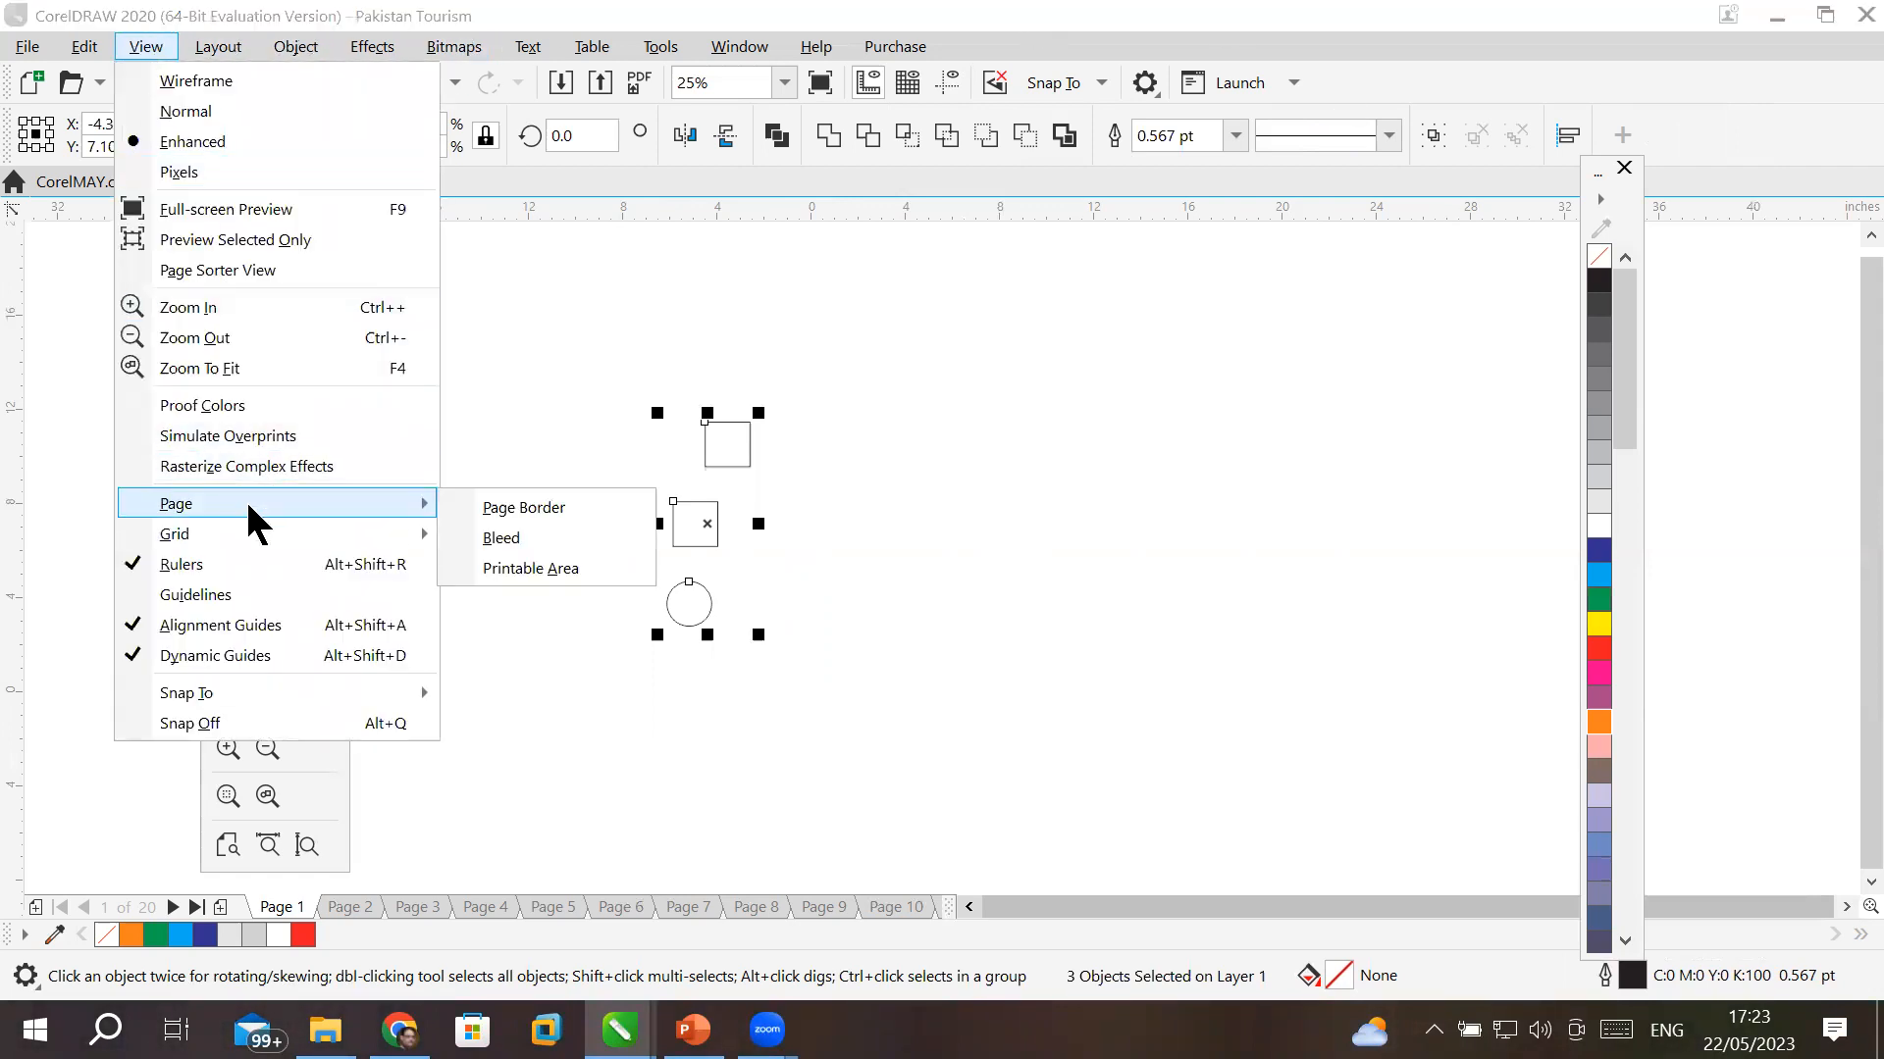
left_click(530, 516)
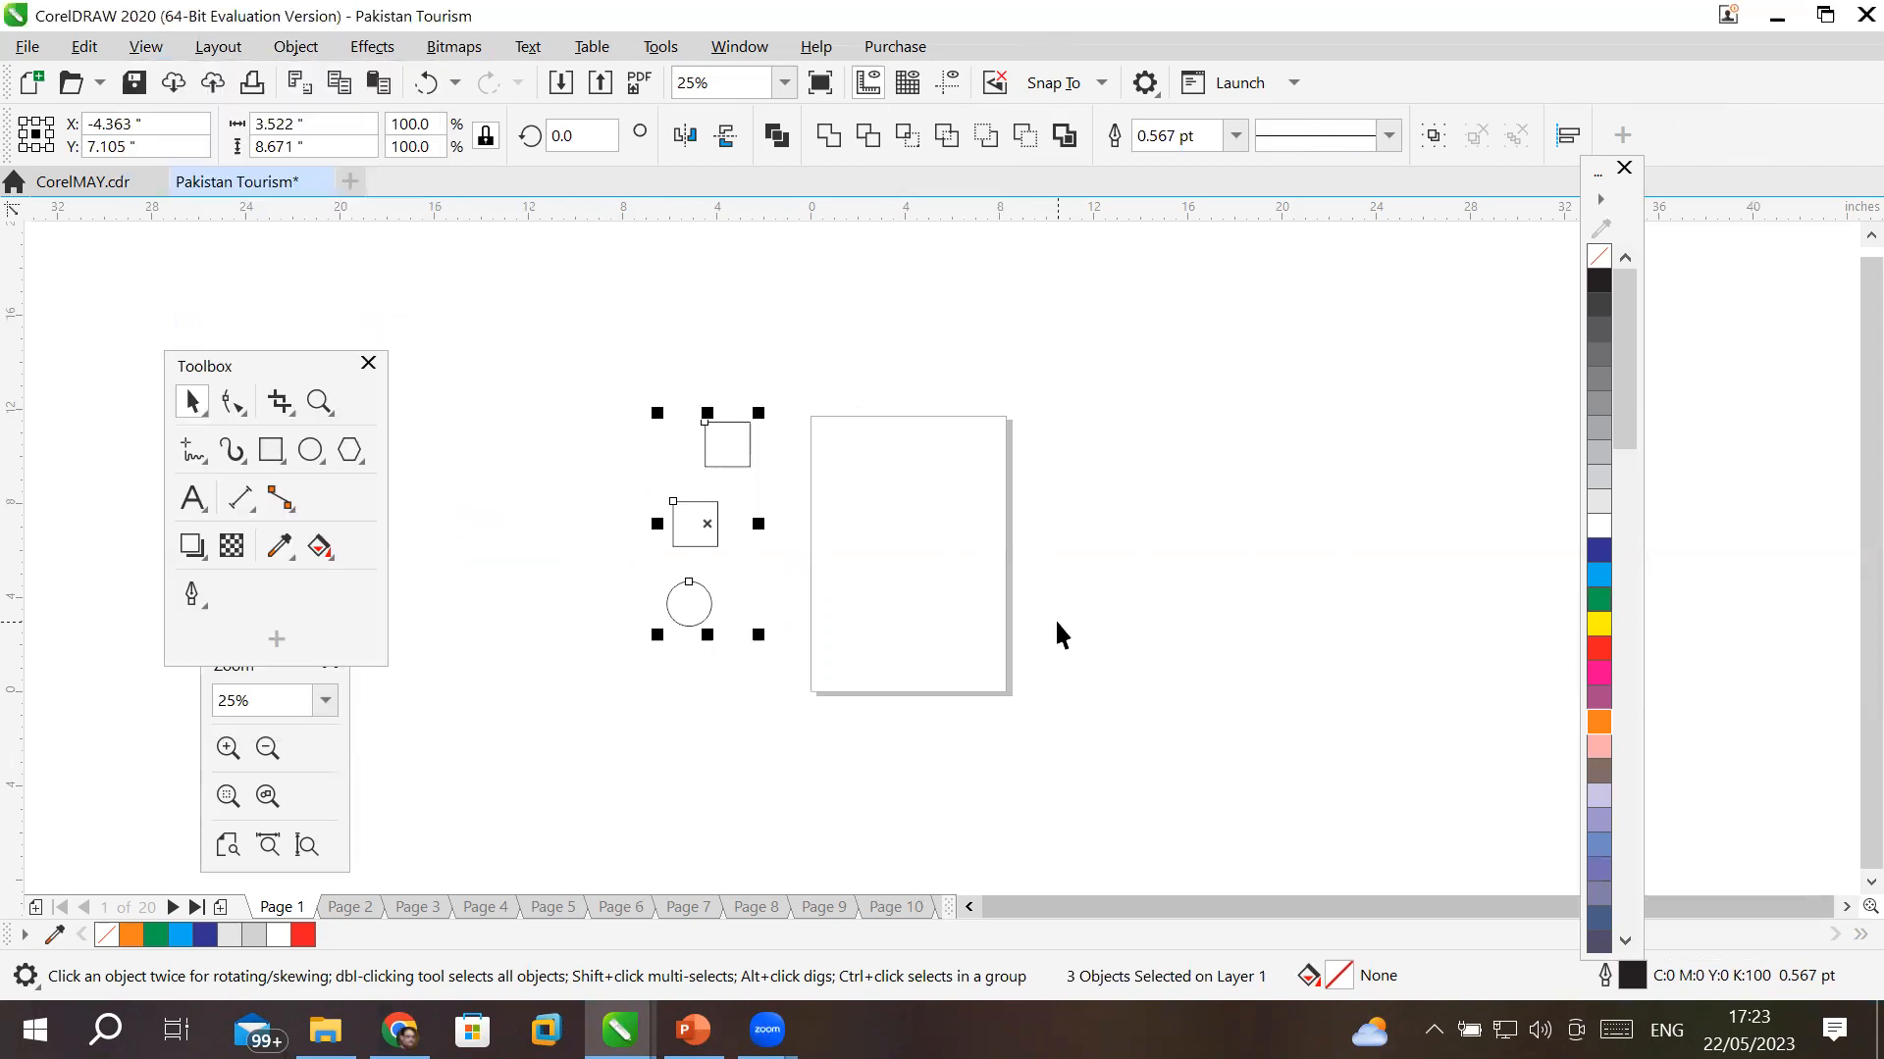
left_click_drag(698, 543, 858, 553)
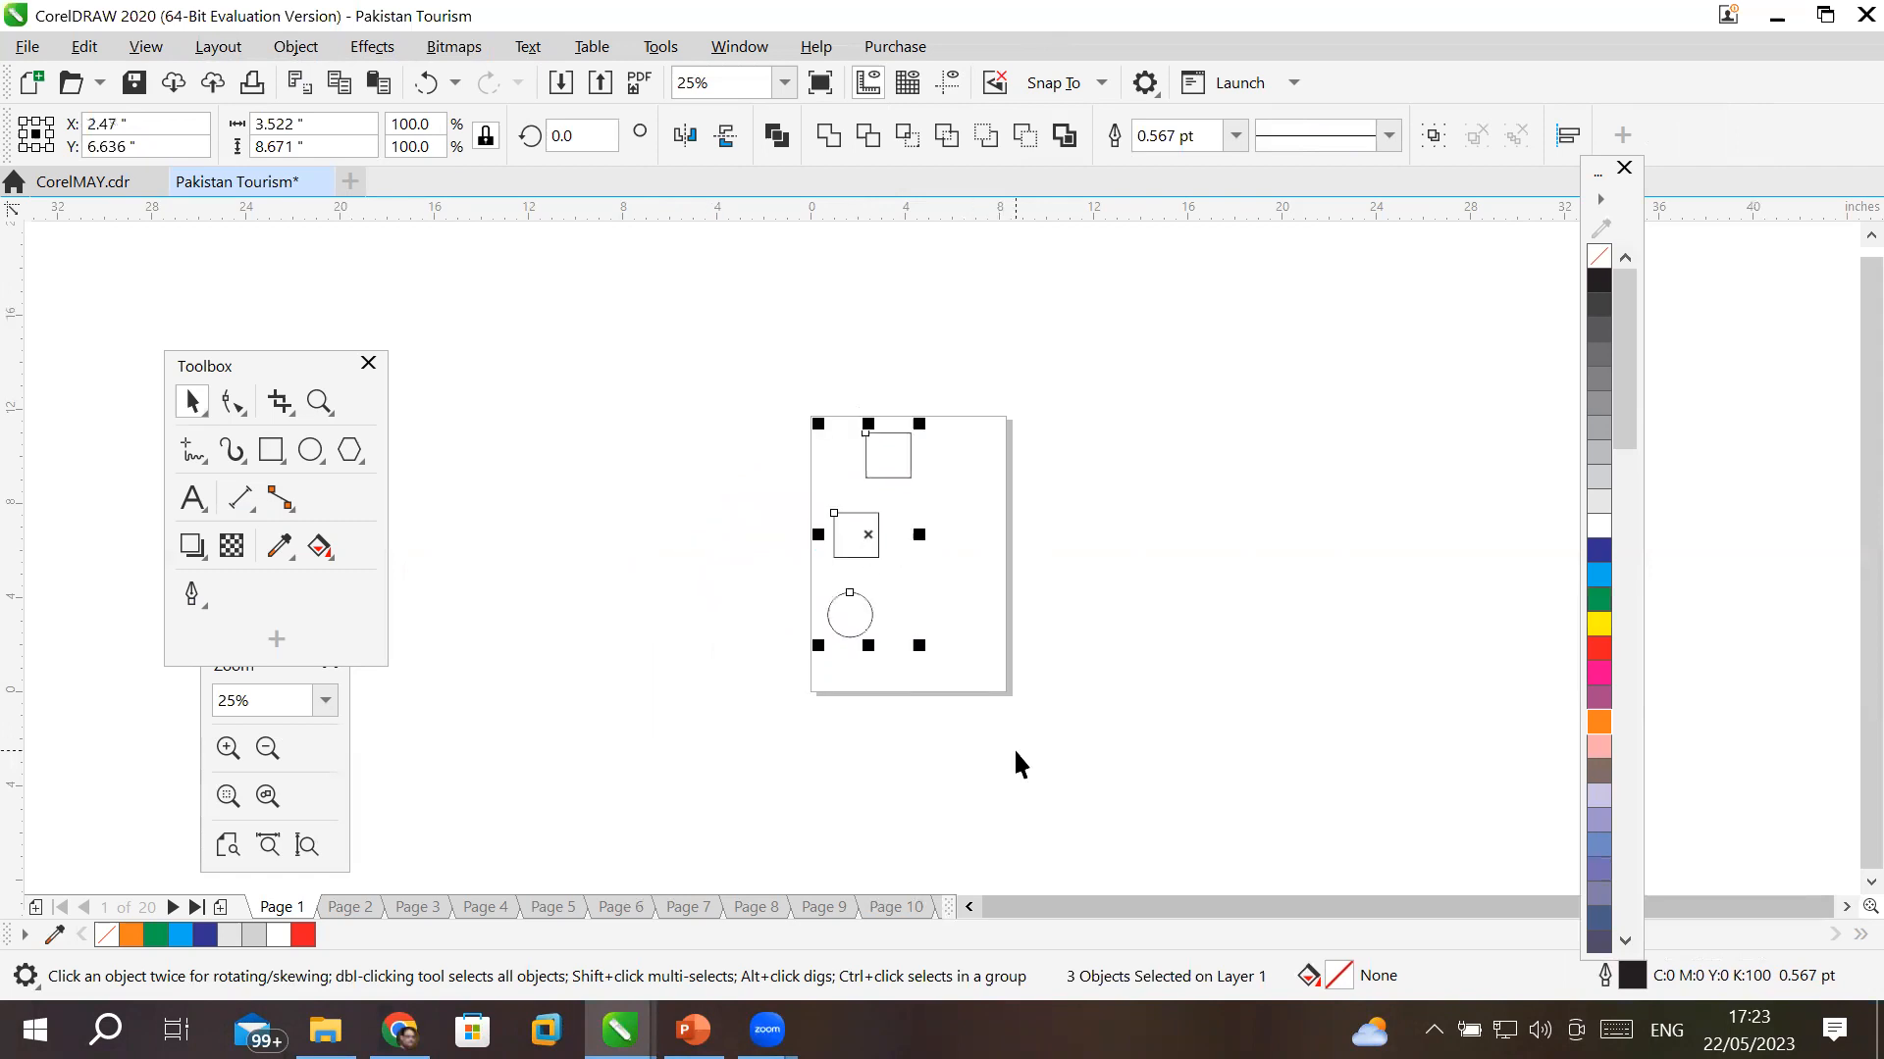
left_click(1014, 748)
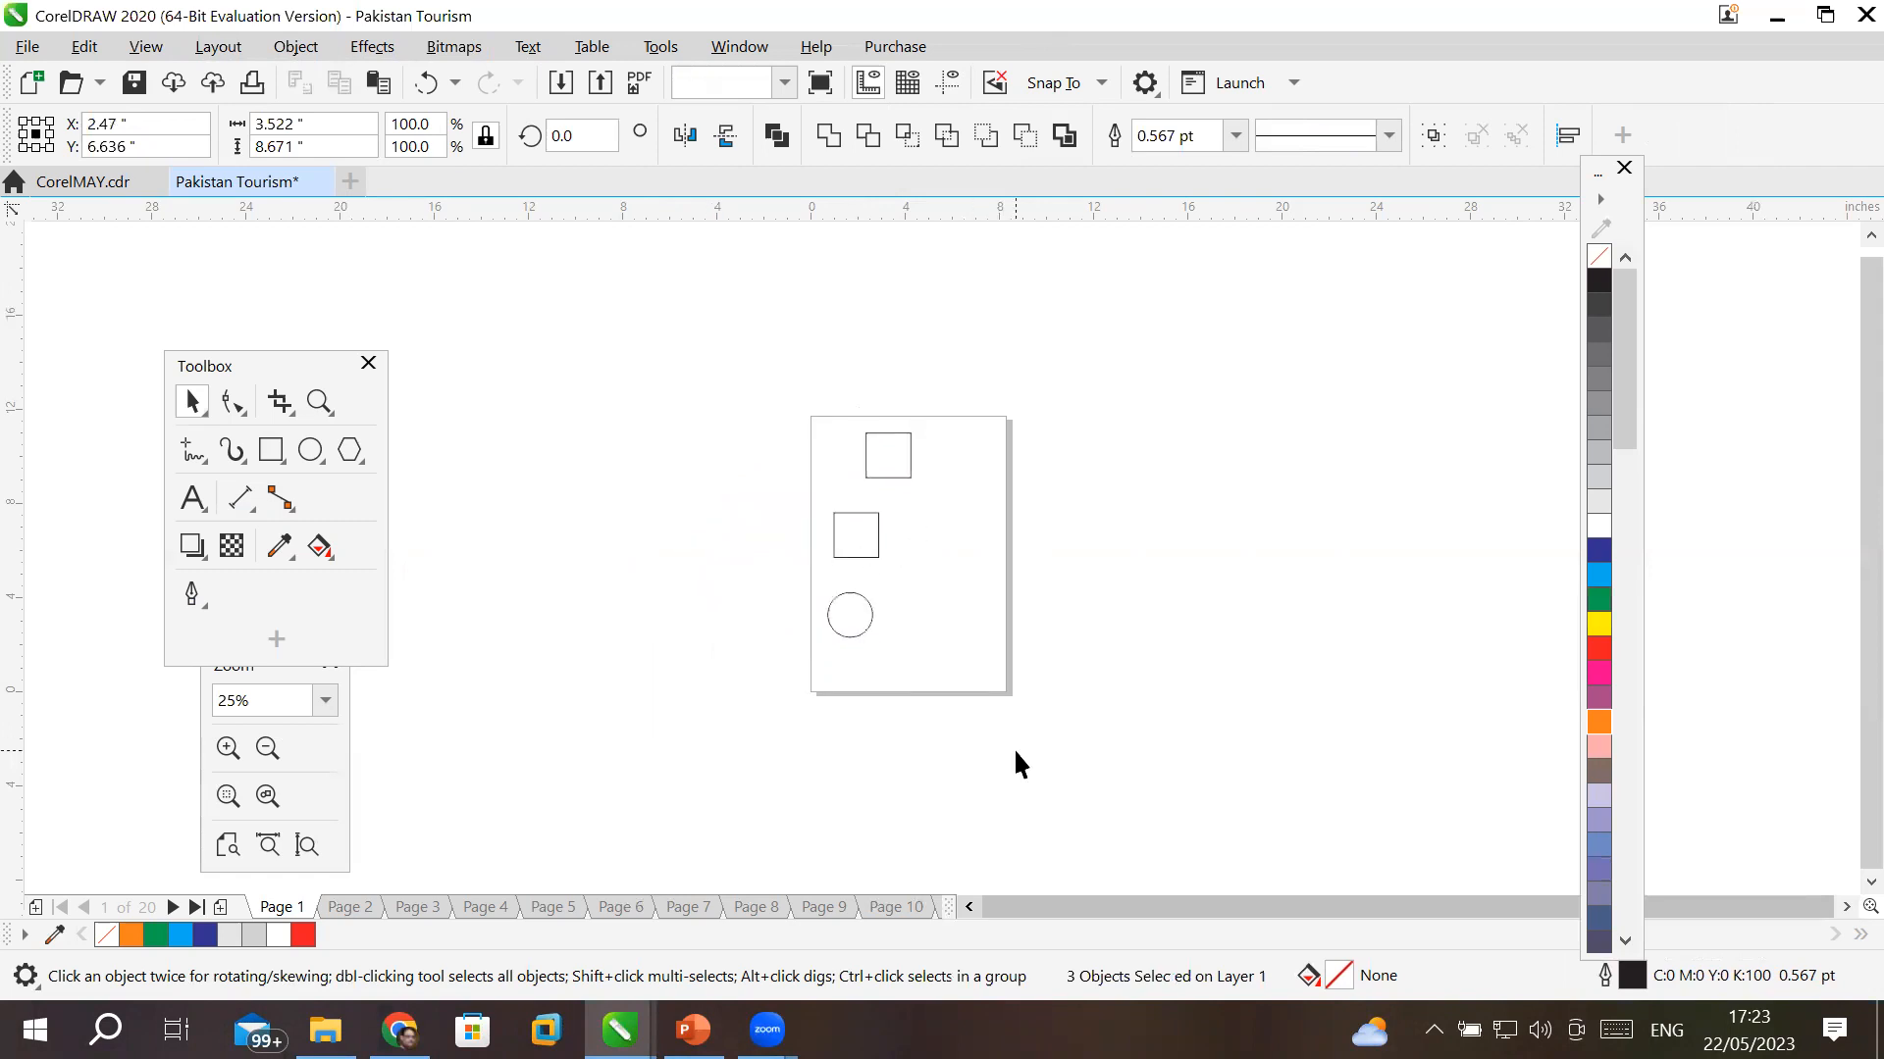
- Display the document's guidelines again
left_click(146, 49)
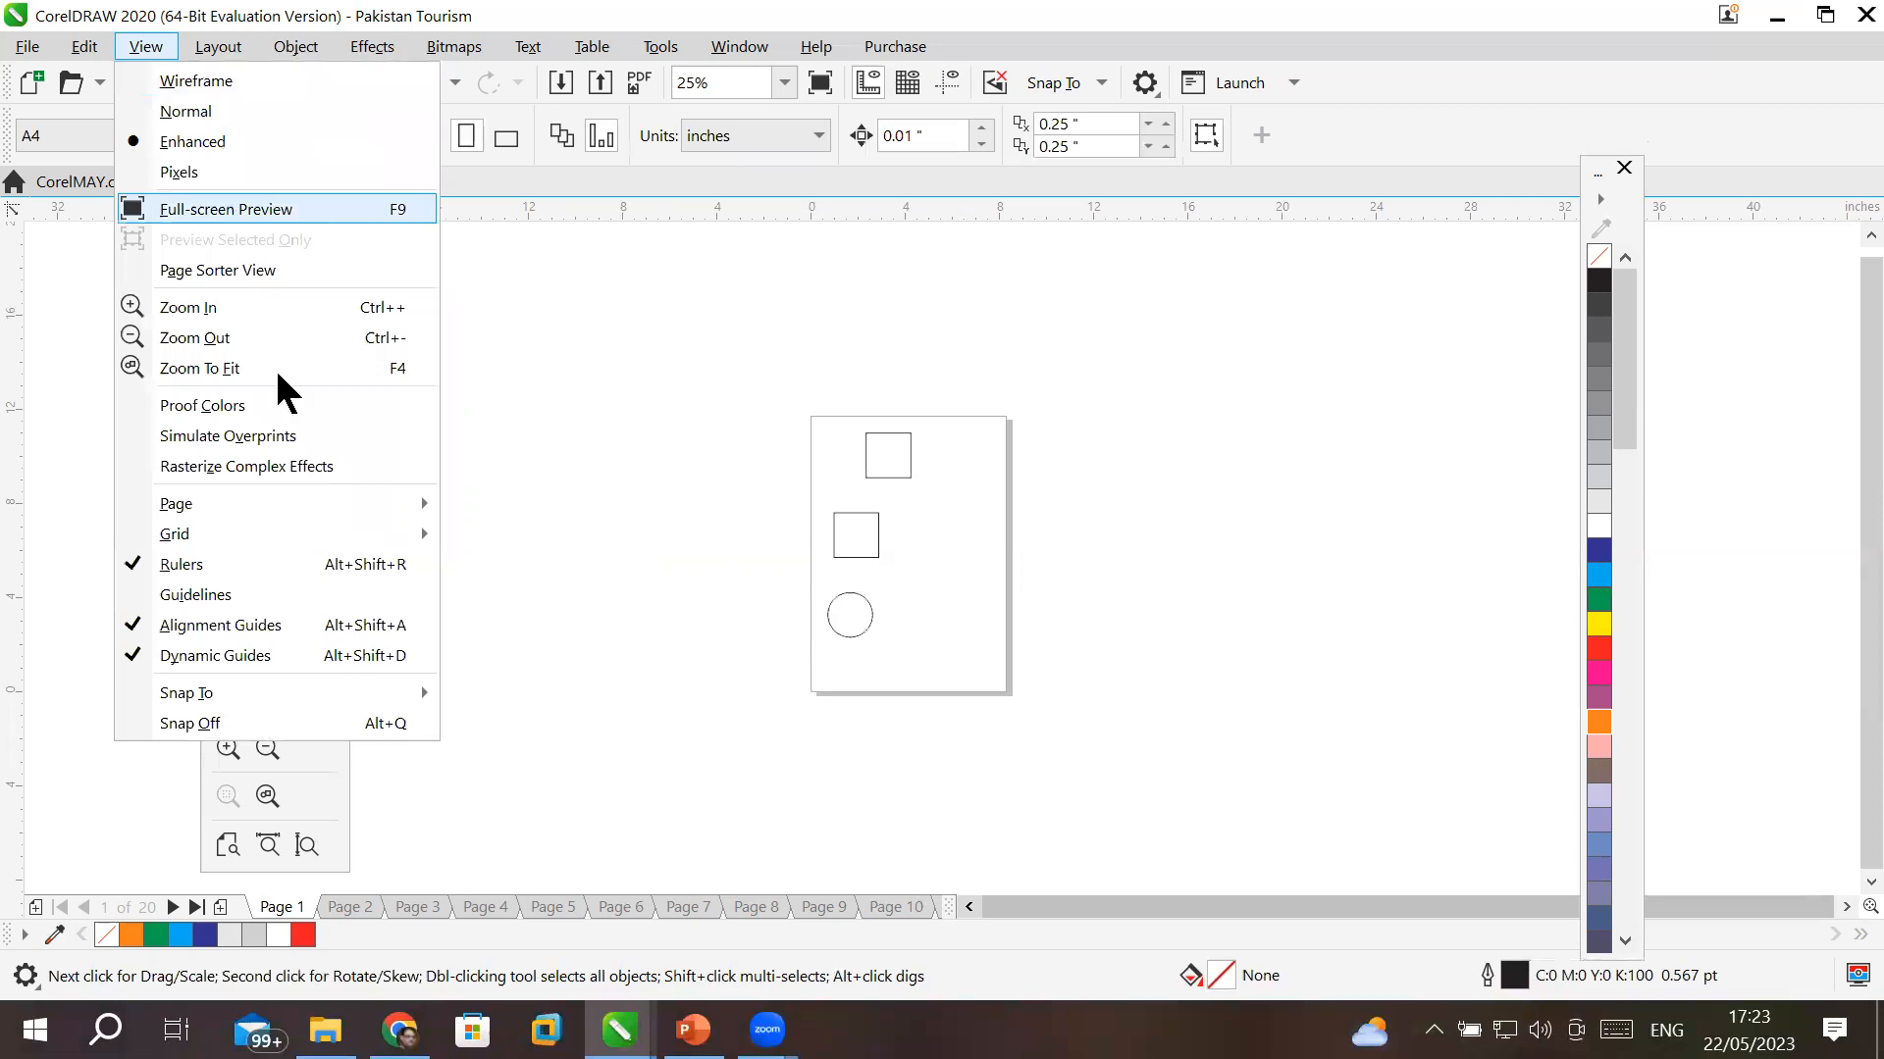
mouse_move(292, 502)
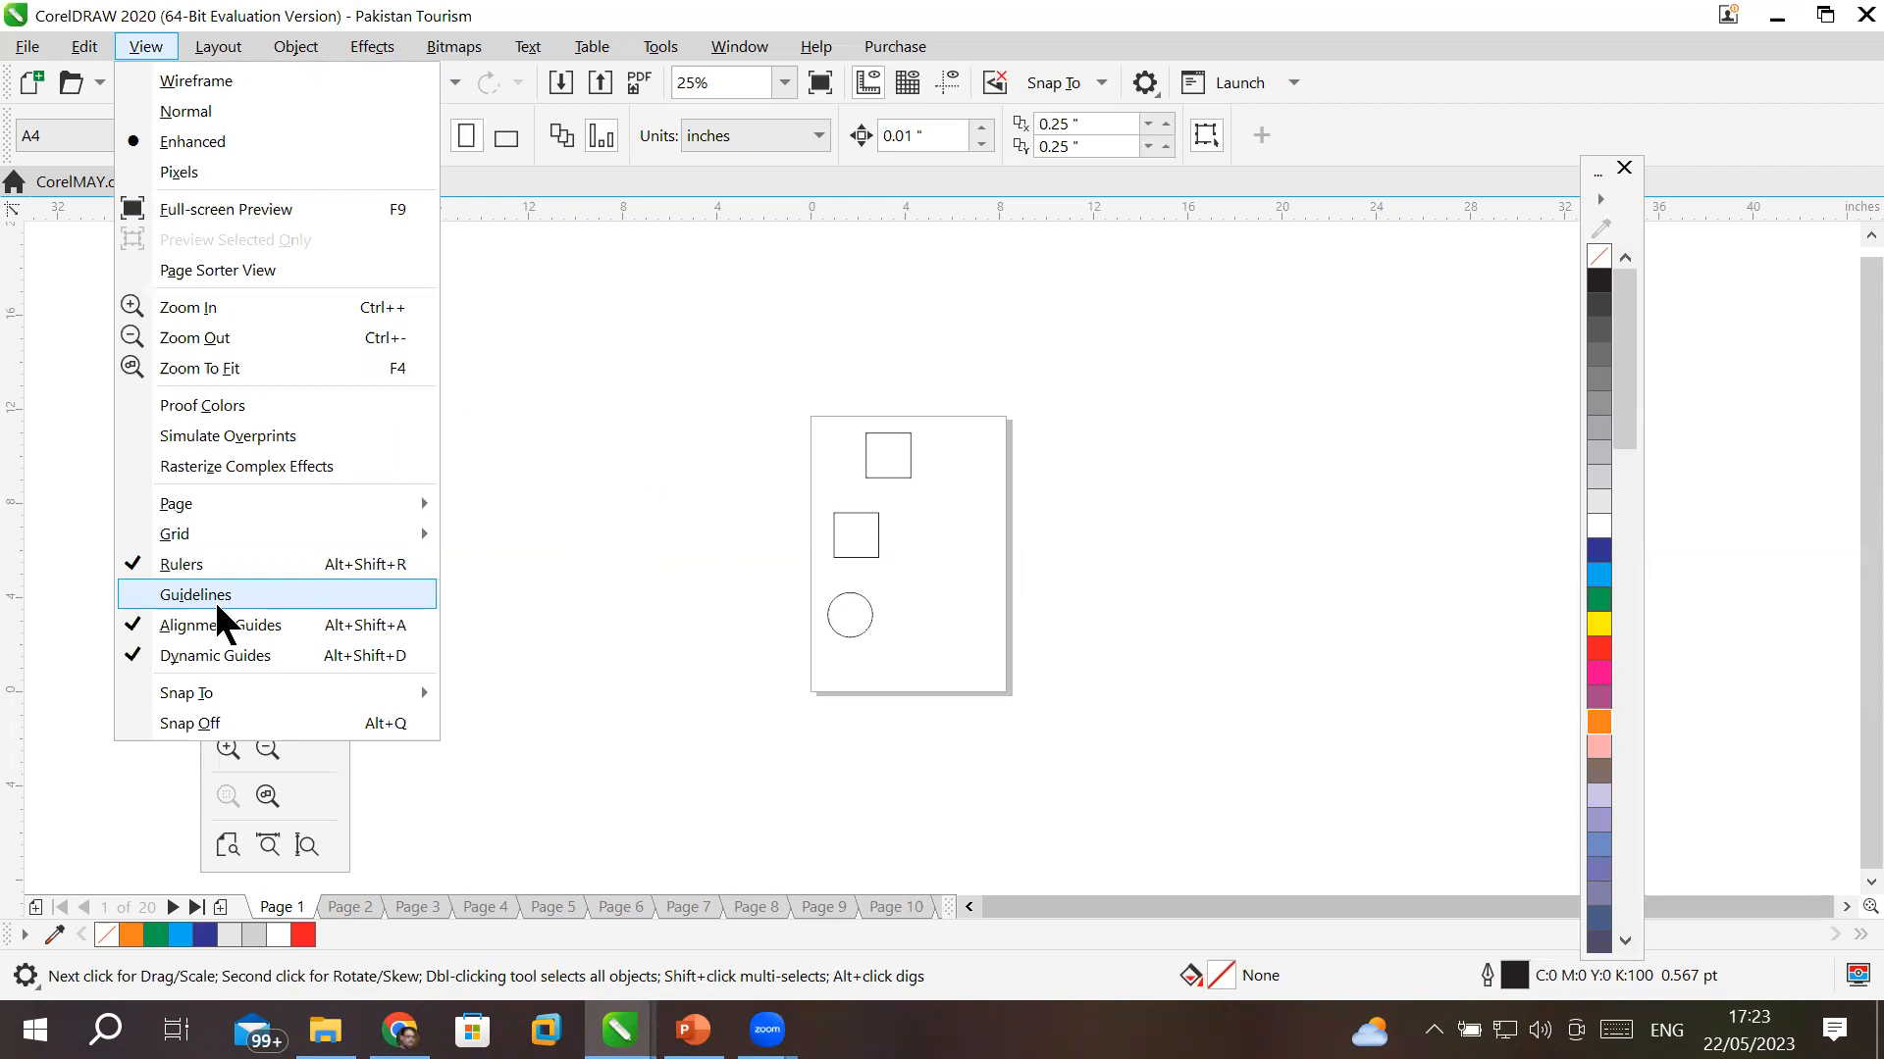
left_click(217, 599)
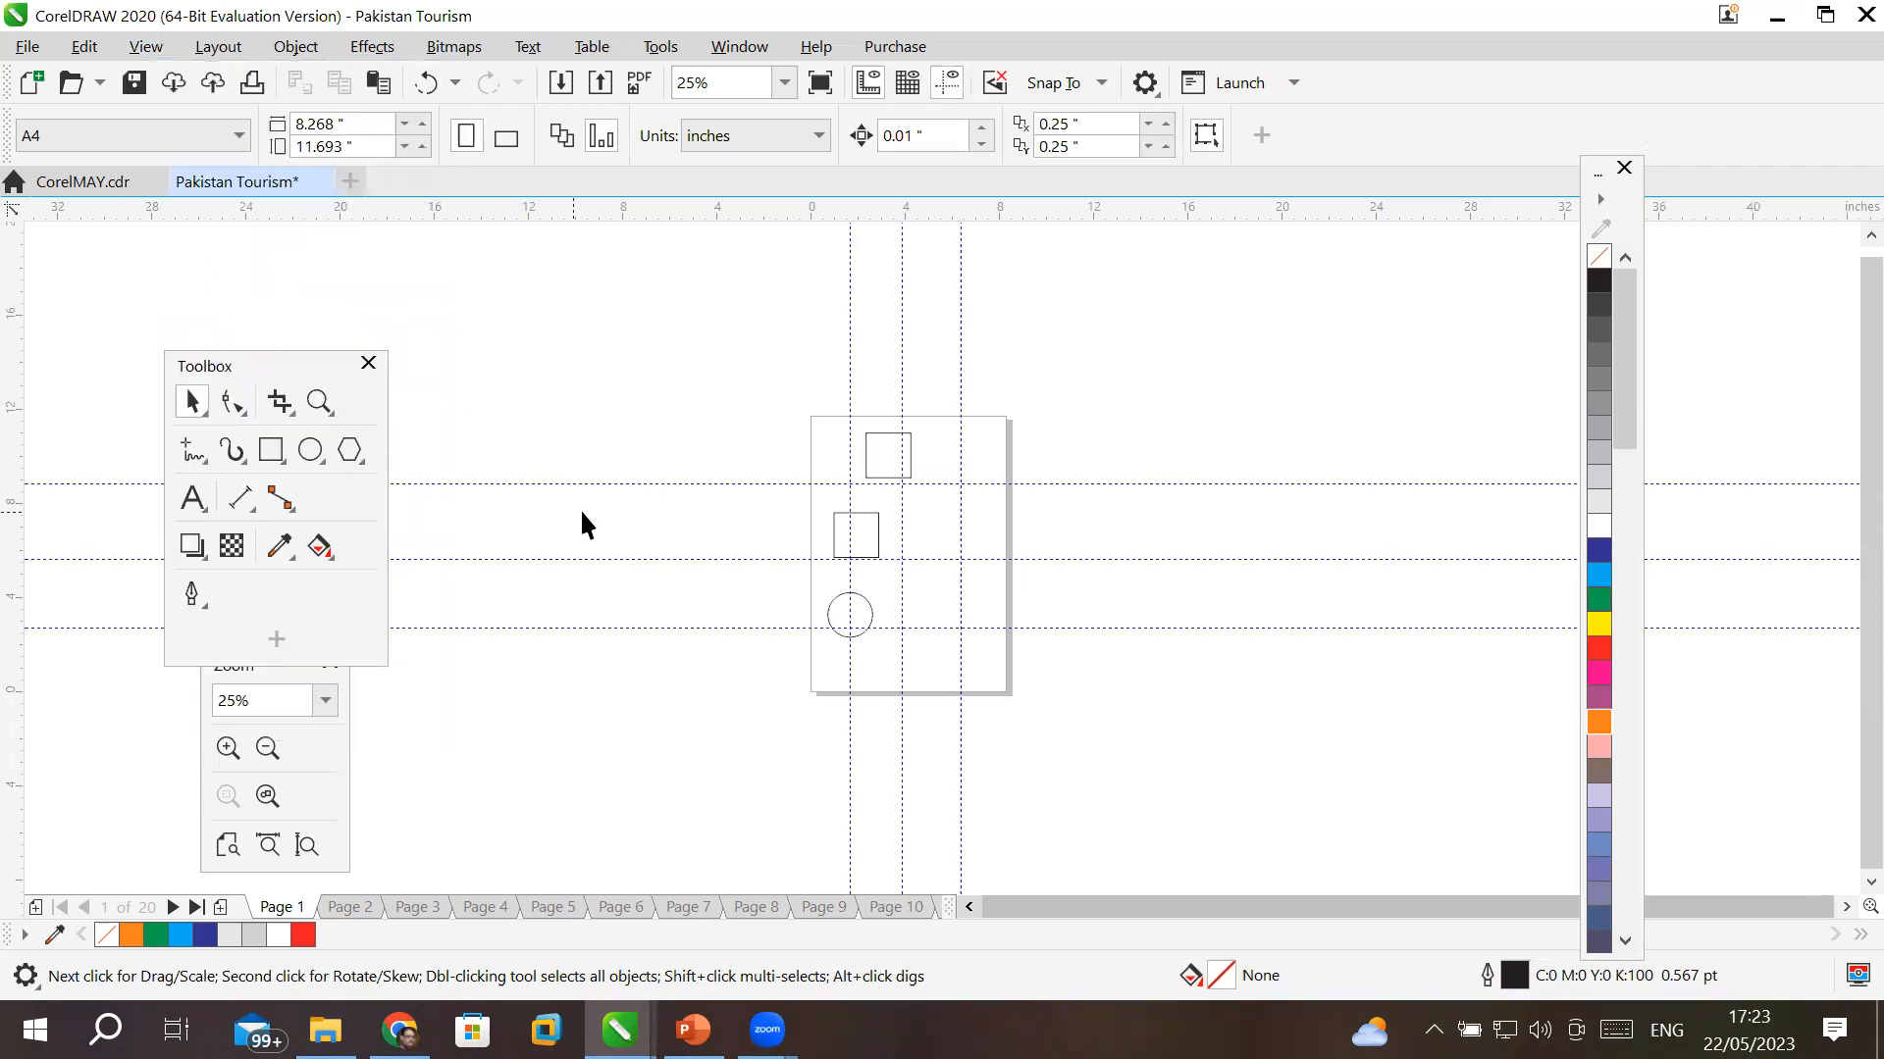
- Select the uppermost horizontal guideline and each of the three vertical guidelines in turn
left_click(626, 482)
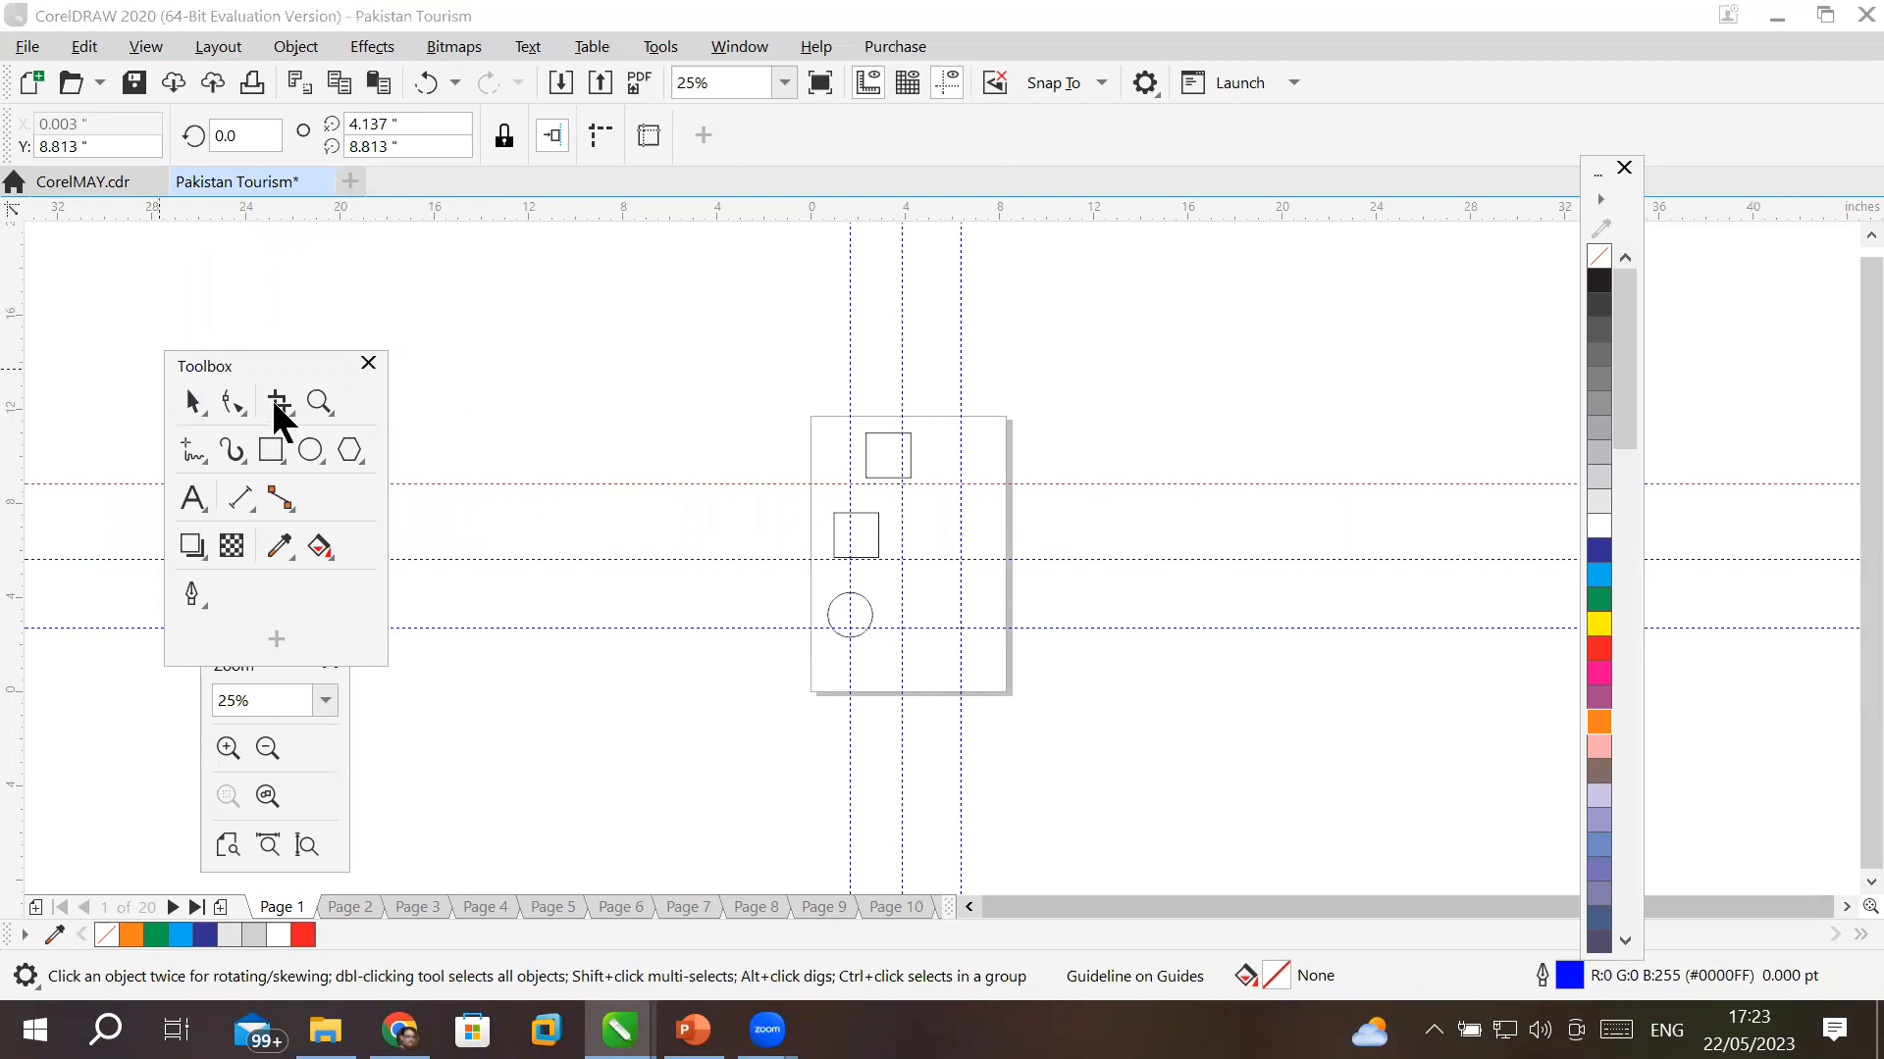
left_click(851, 327)
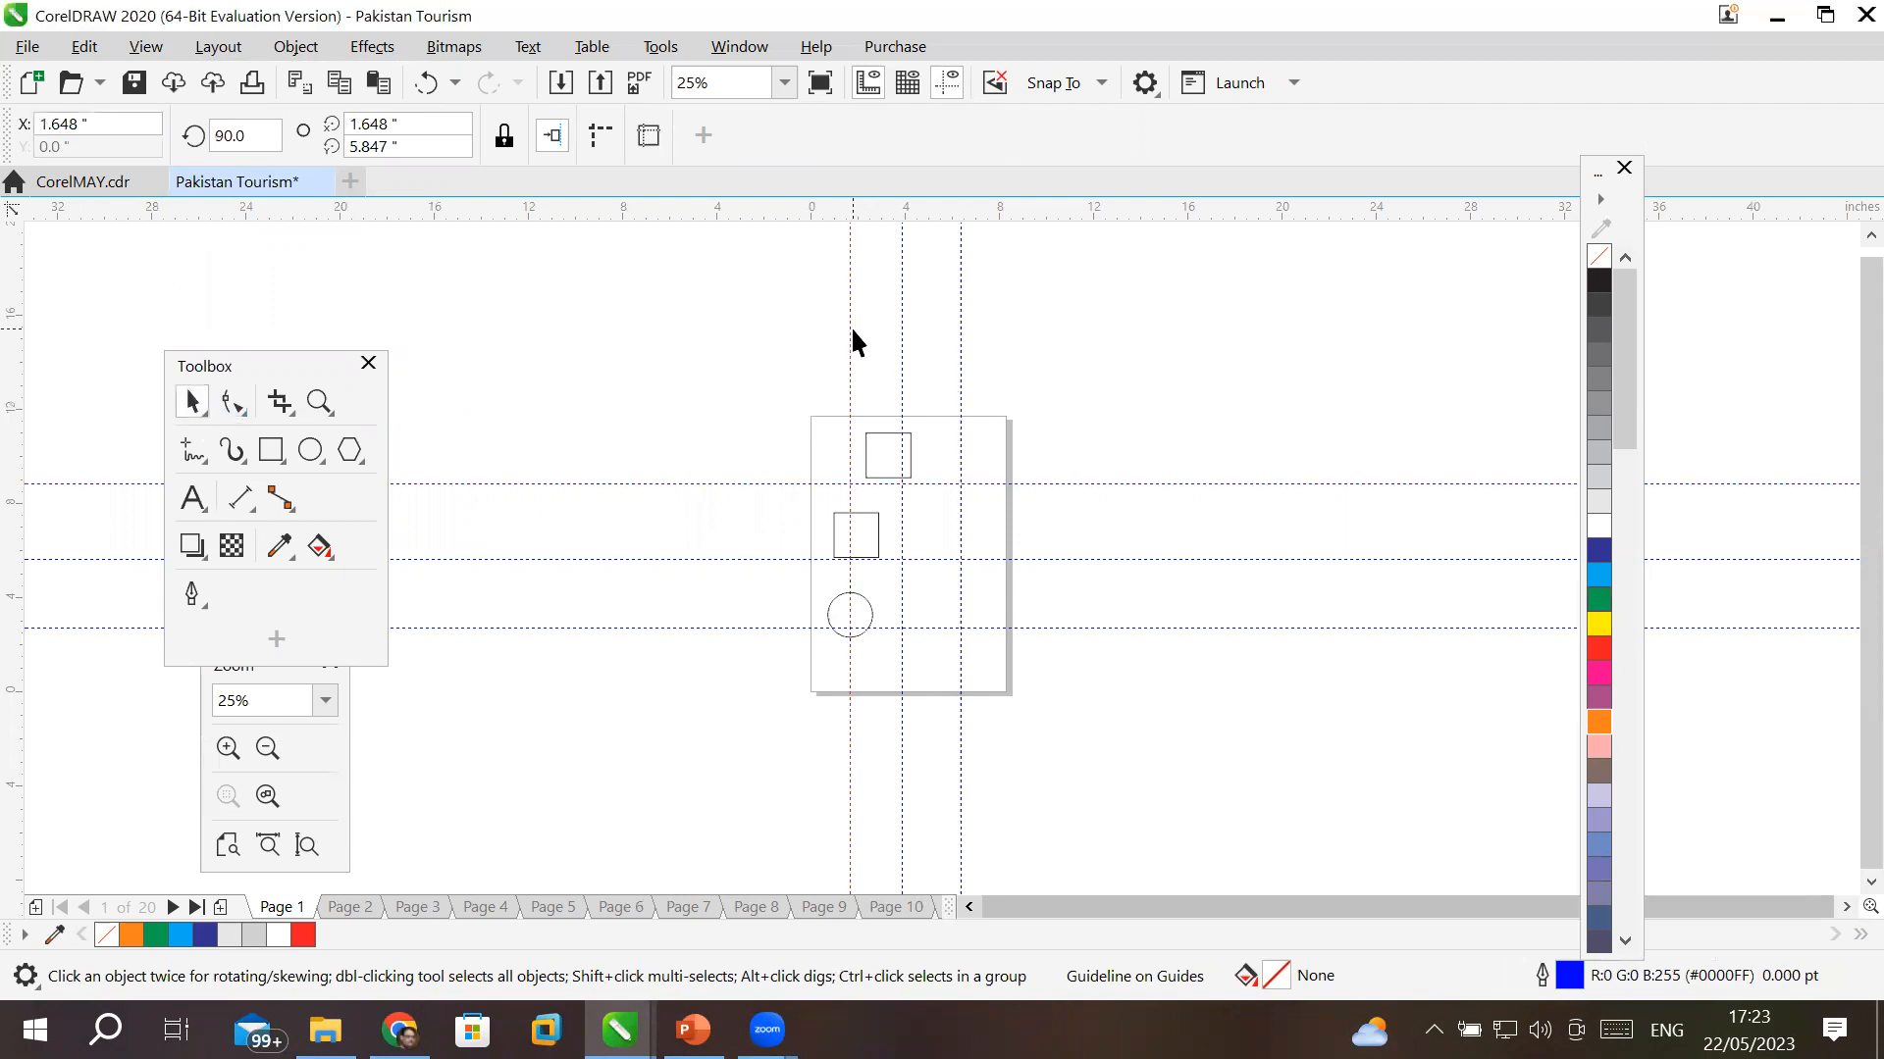
scroll(852, 334, "up", 3)
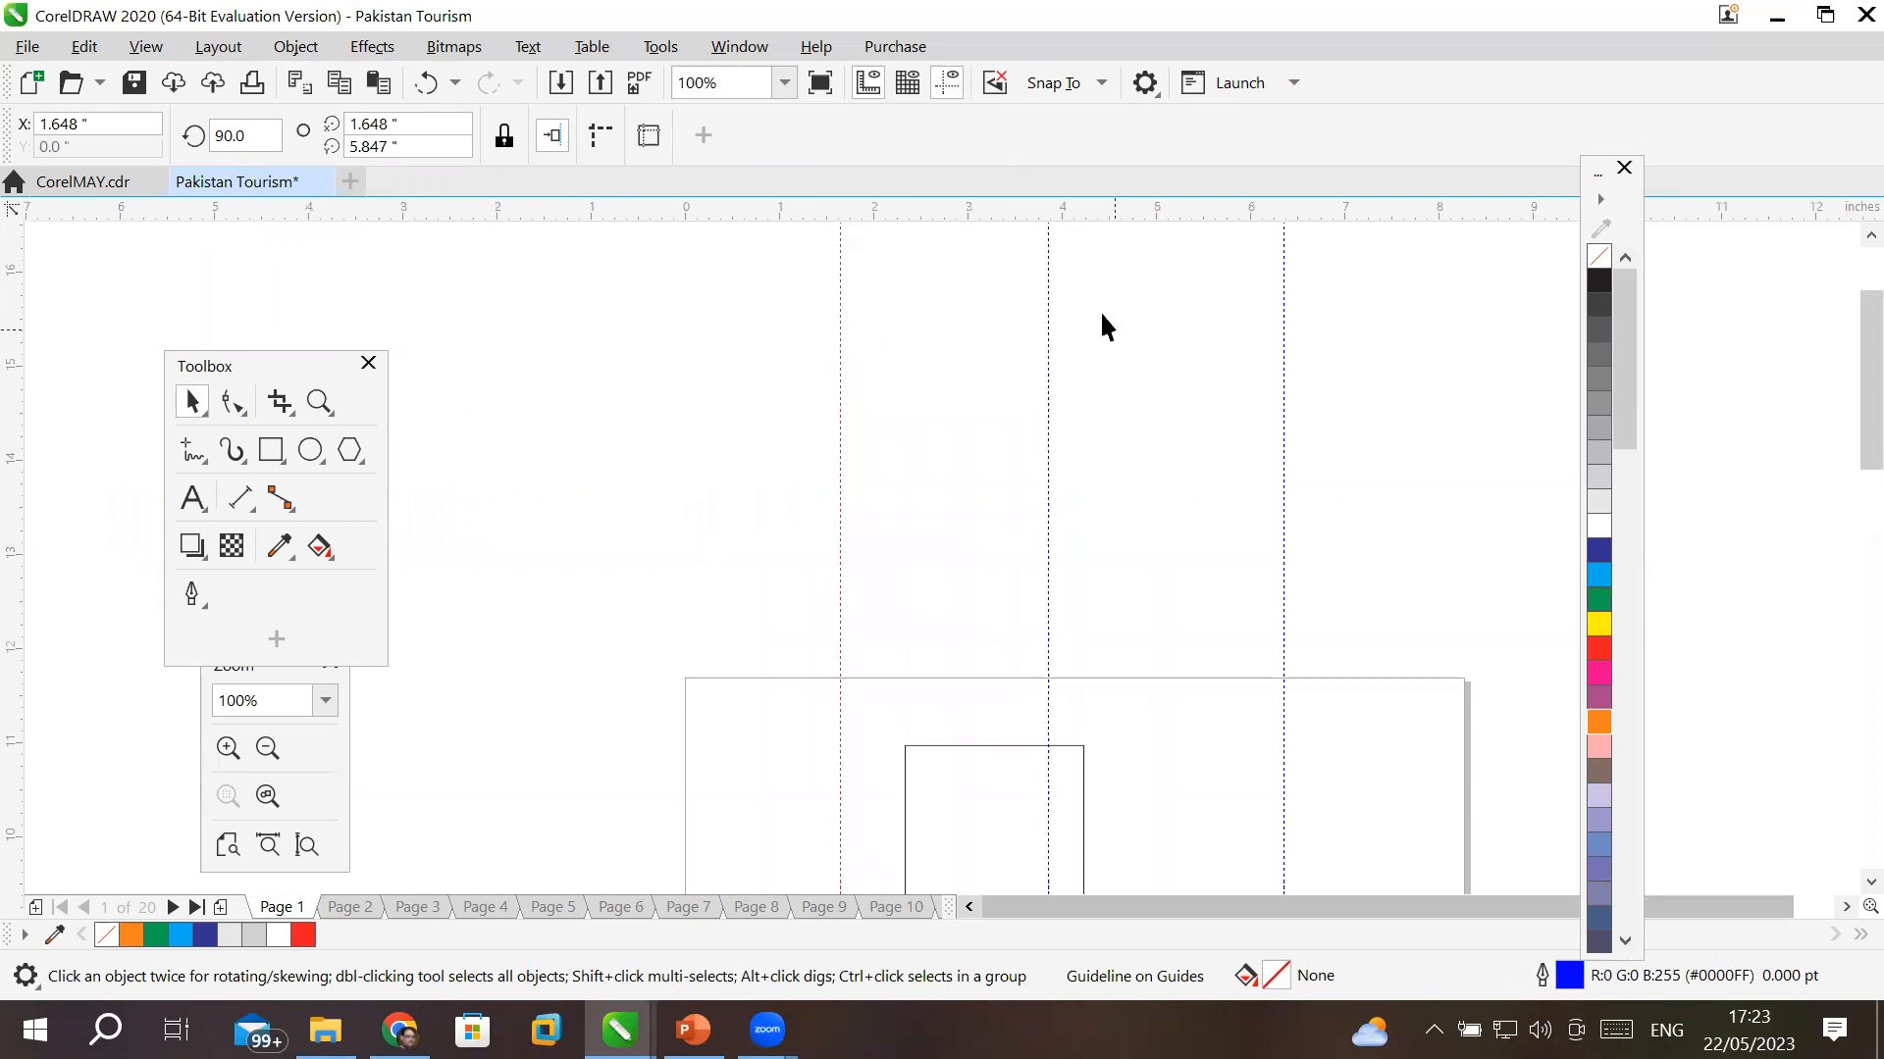
left_click(1050, 369)
left_click(1282, 387)
- Add two horizontal guidelines above the page at about 14.45 and 13.51 inches
left_click_drag(1128, 204, 1143, 418)
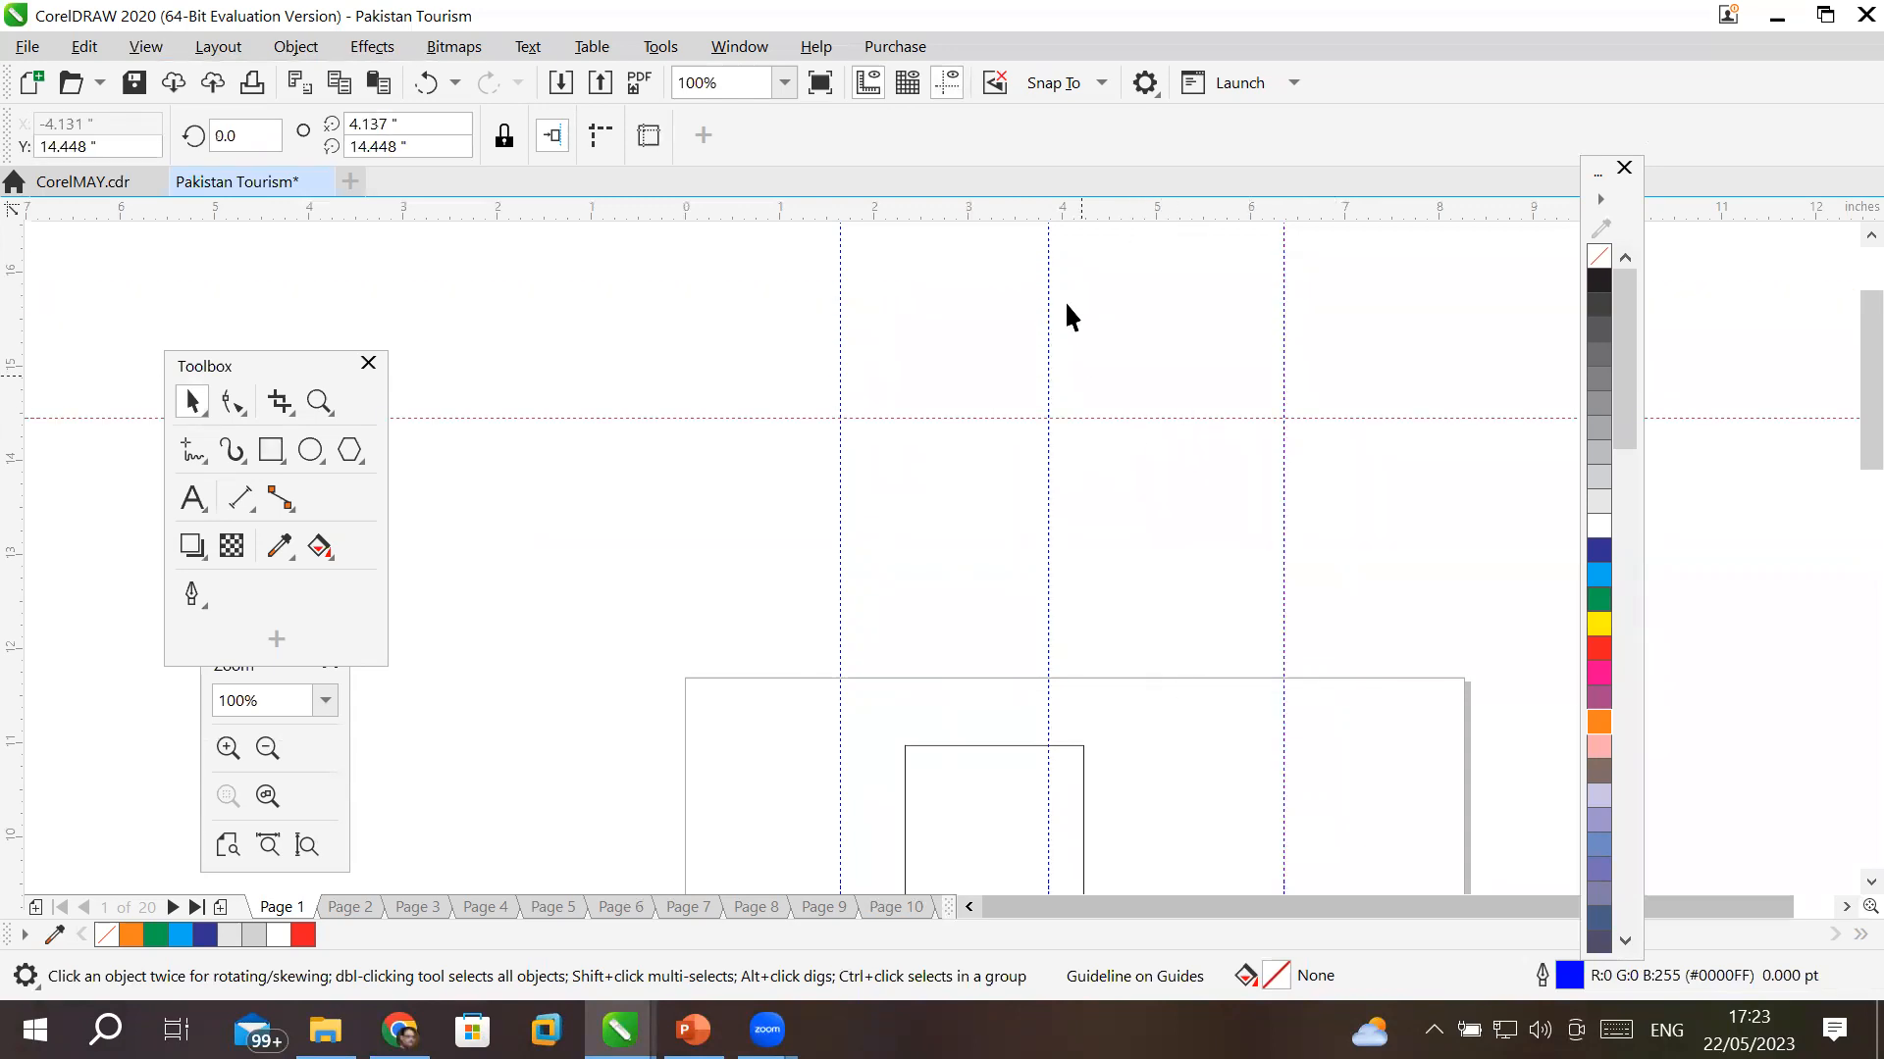
left_click_drag(1049, 202, 1065, 506)
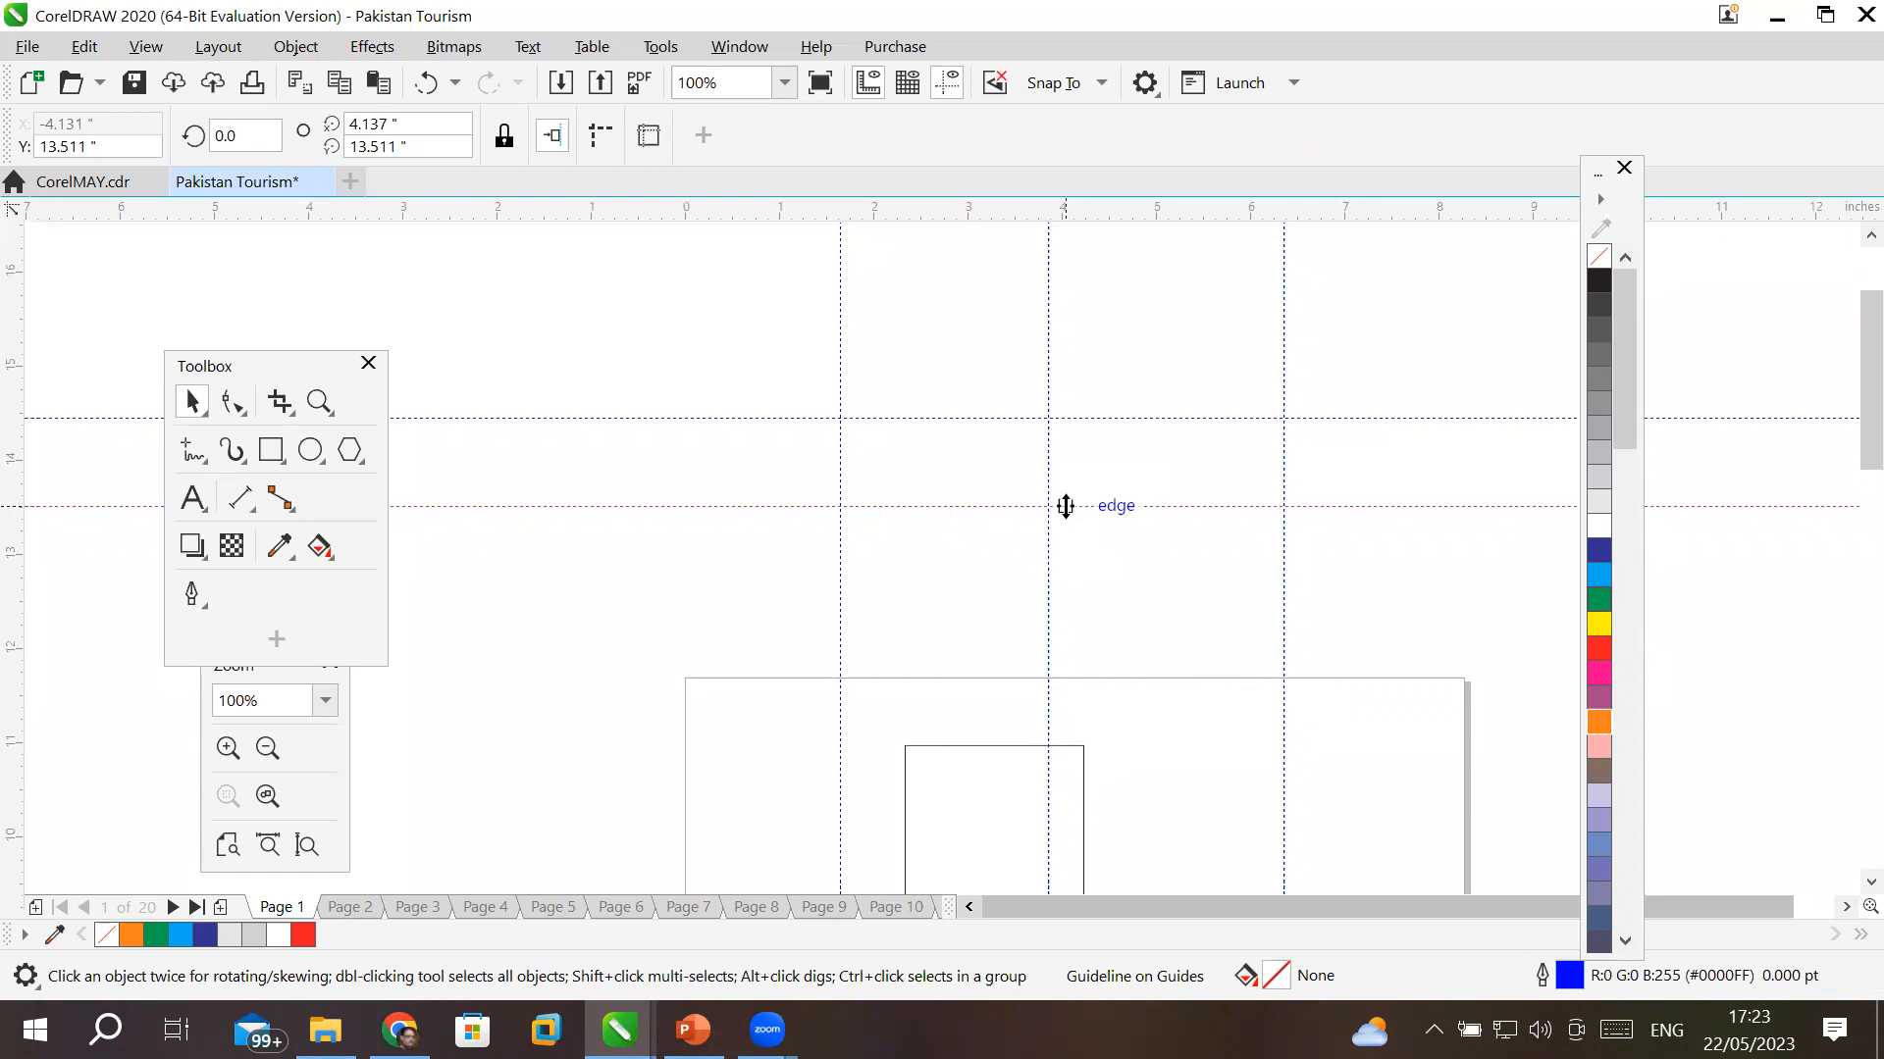
- Rotate the lower guideline above the page to about 22.9 degrees and delete it
left_click(1138, 504)
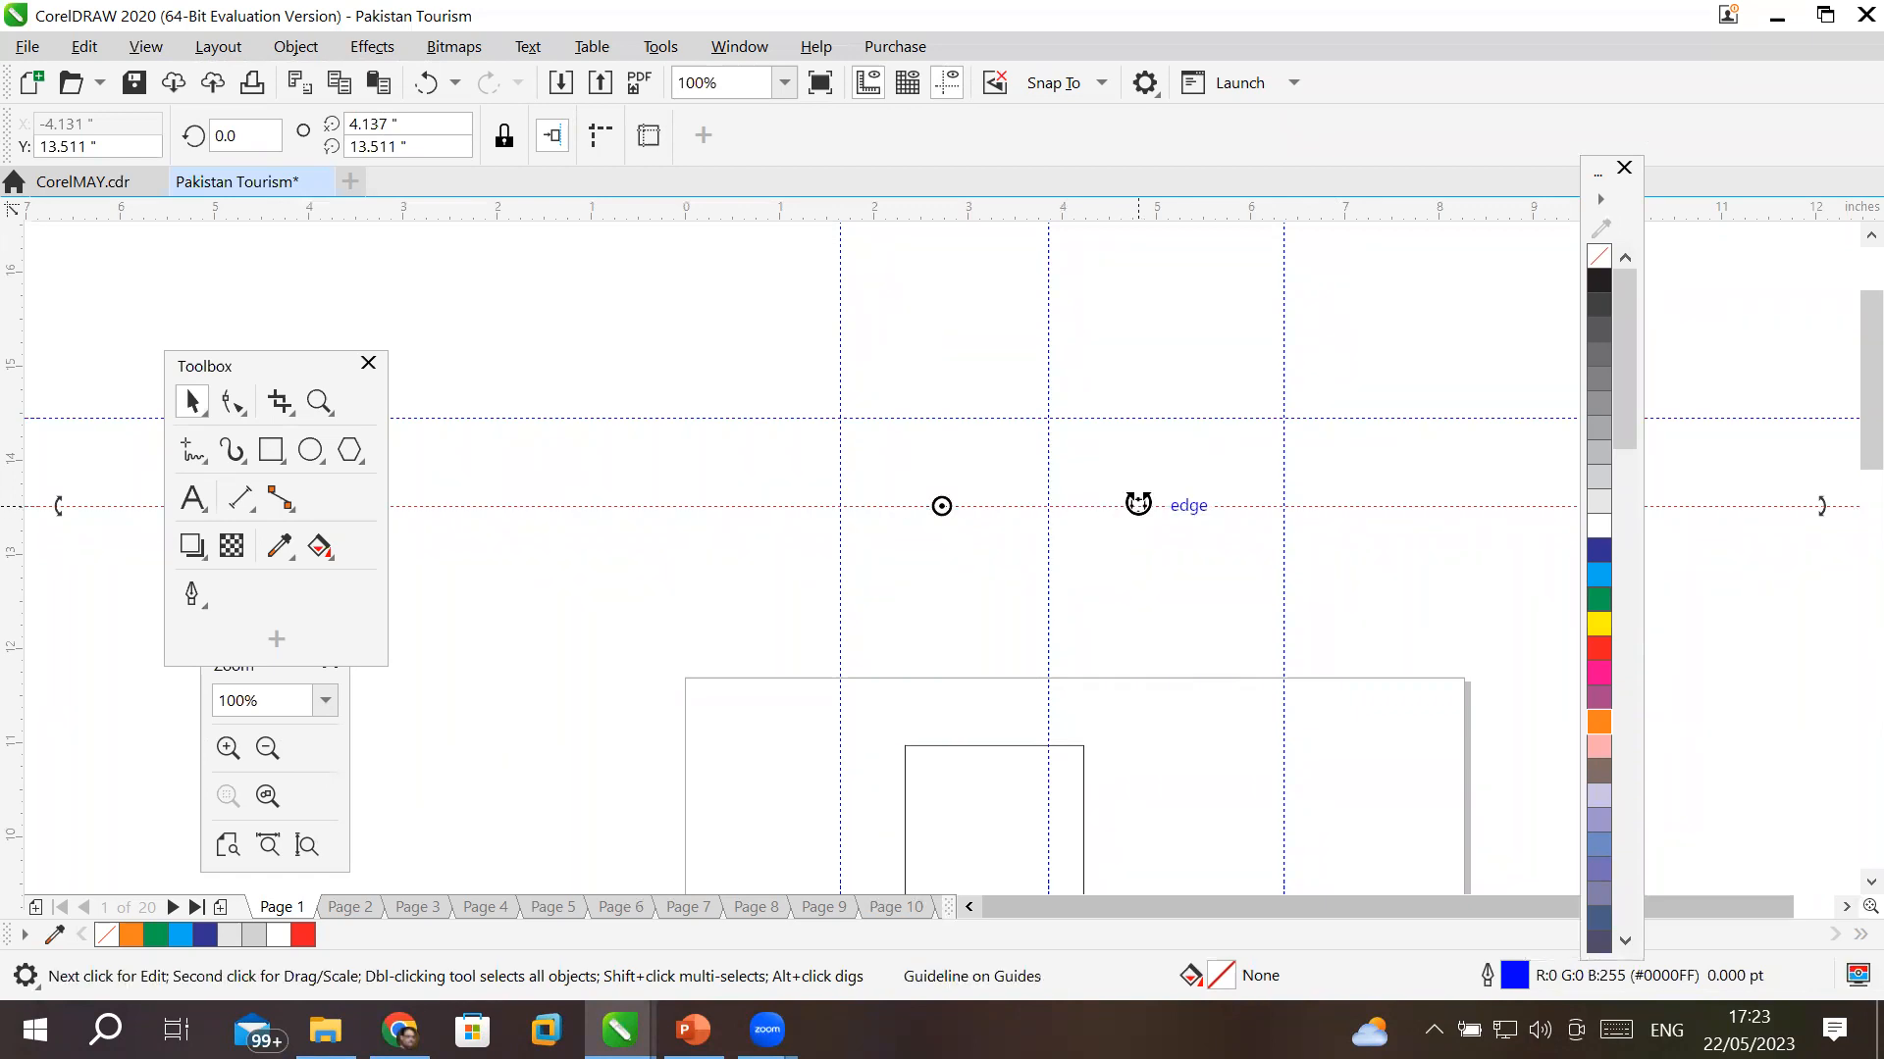
left_click_drag(1822, 504, 1705, 241)
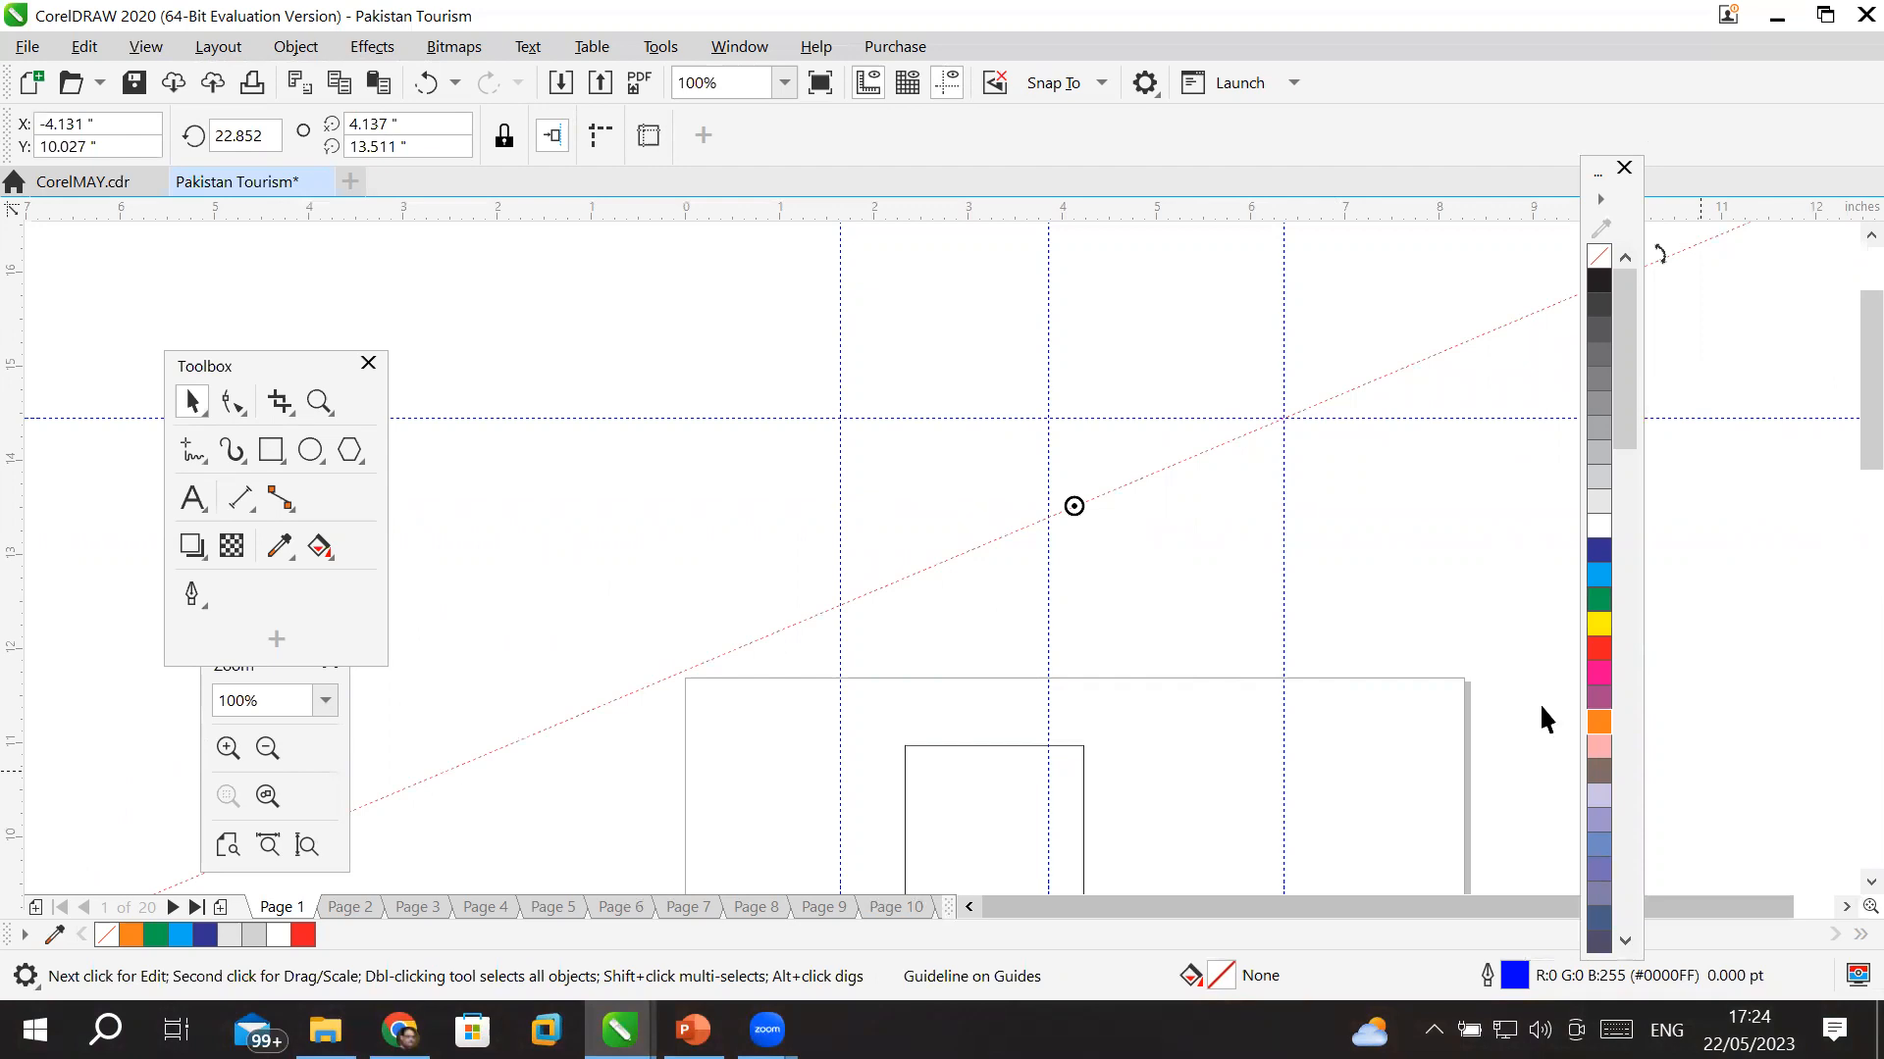
key("Delete")
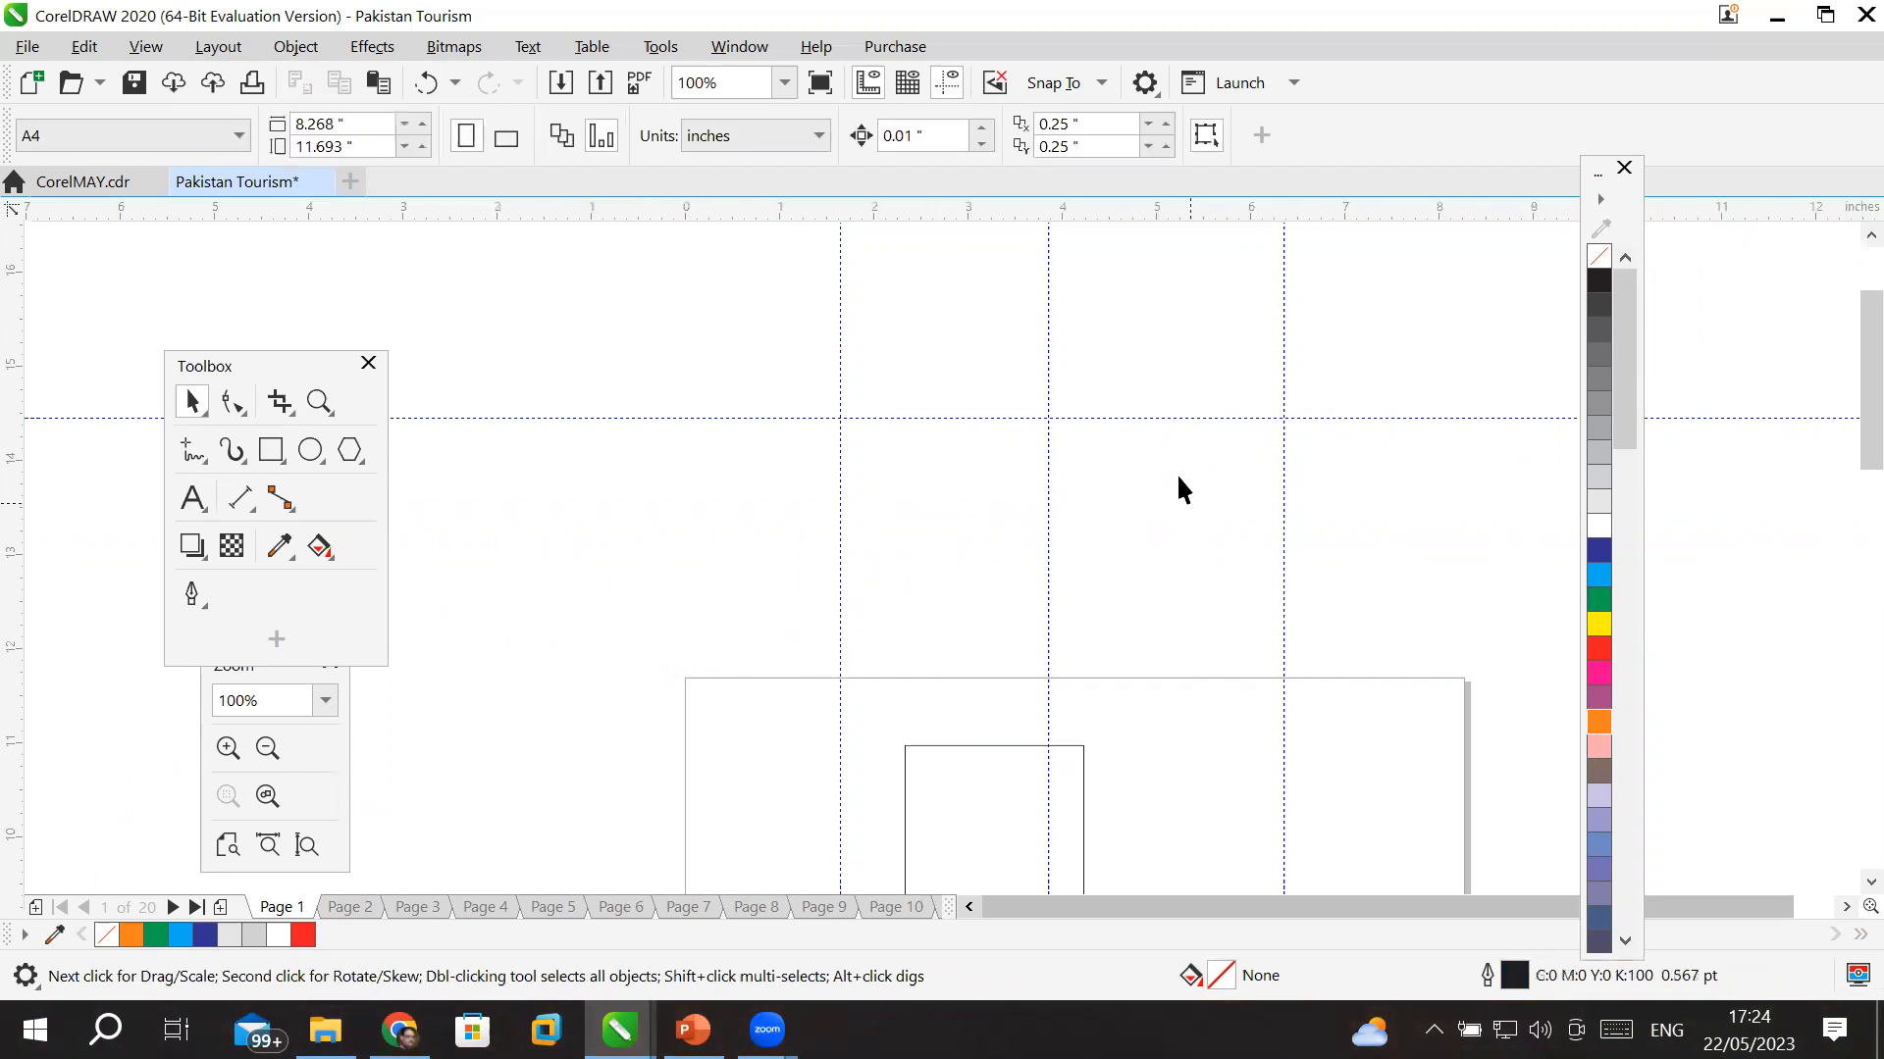
- Delete the horizontal guideline above the page and the three vertical guidelines
left_click(1173, 417)
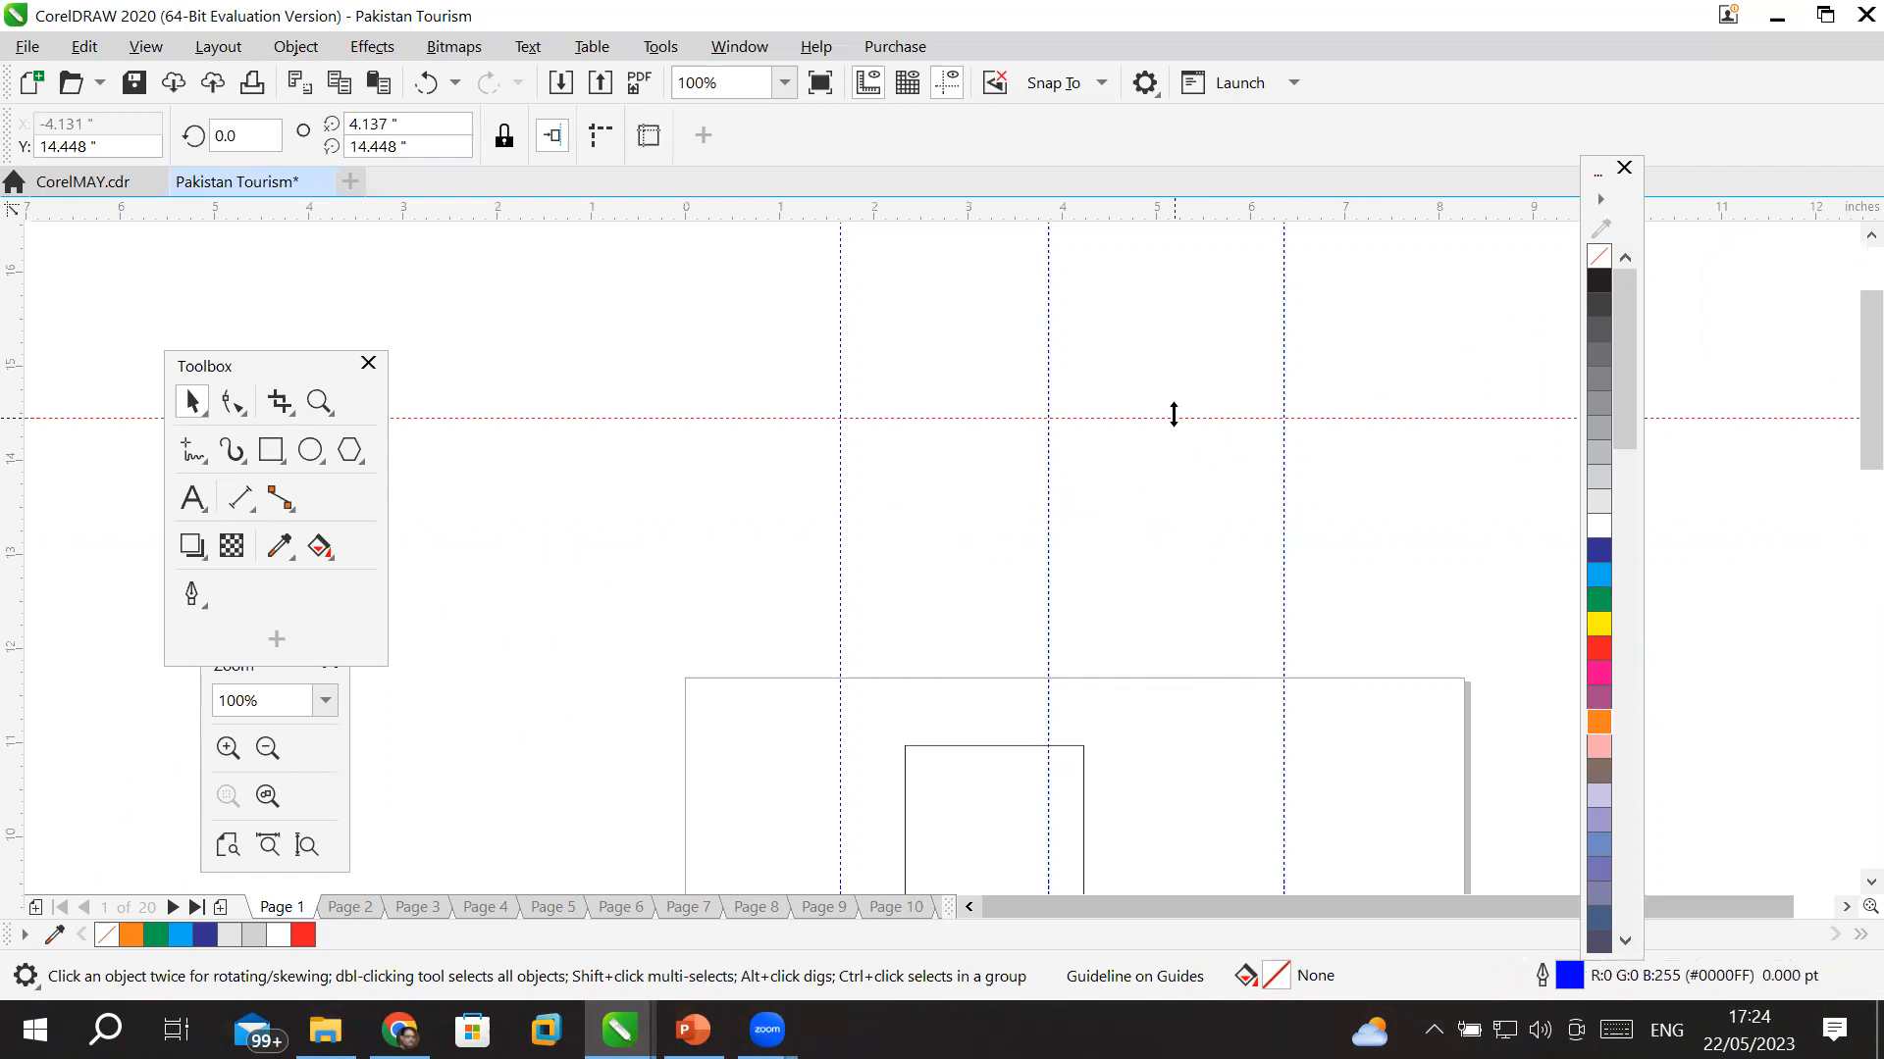
key("Delete")
left_click(1052, 469)
key("Delete")
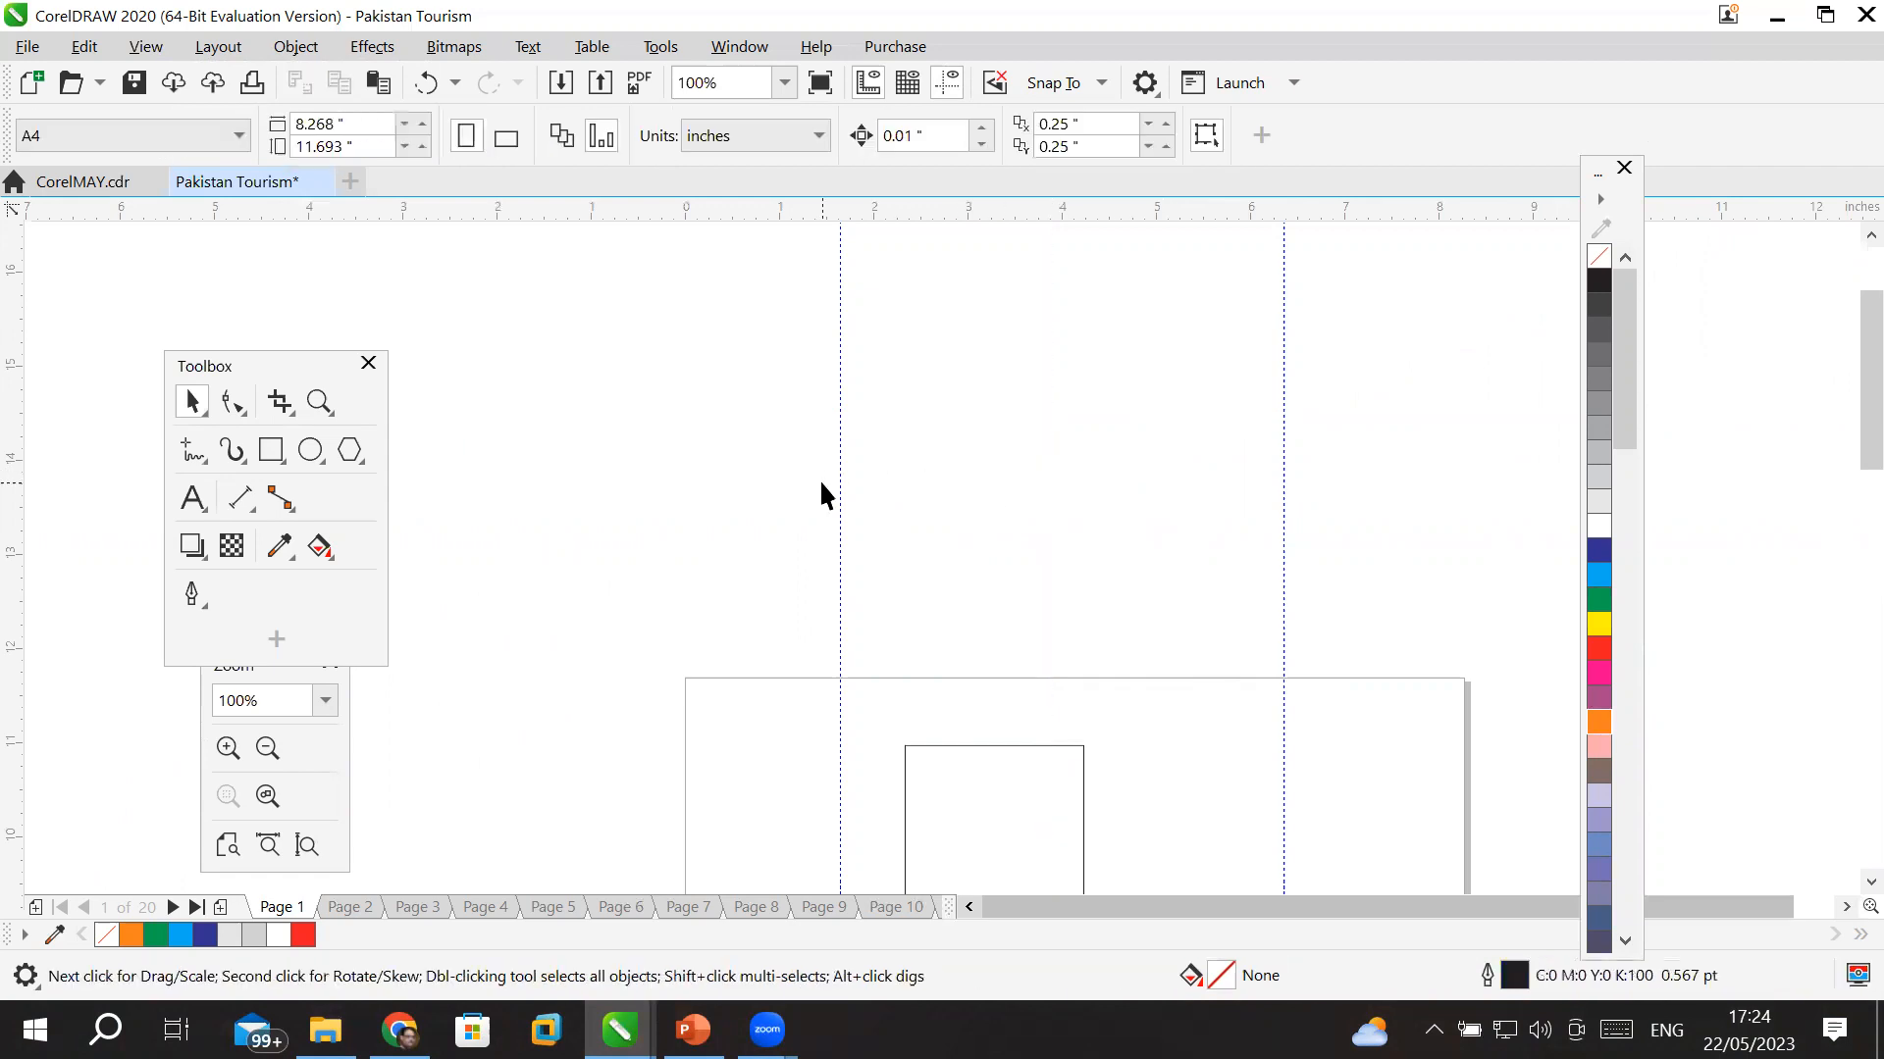
left_click(844, 483)
key("Delete")
left_click(1278, 483)
key("Delete")
- Delete the three horizontal guidelines that cross the page
scroll(1220, 651, "down", 2)
scroll(1220, 652, "down", 1)
left_click(1870, 881)
left_click(1870, 882)
left_click(1870, 882)
left_click(1432, 515)
key("Delete")
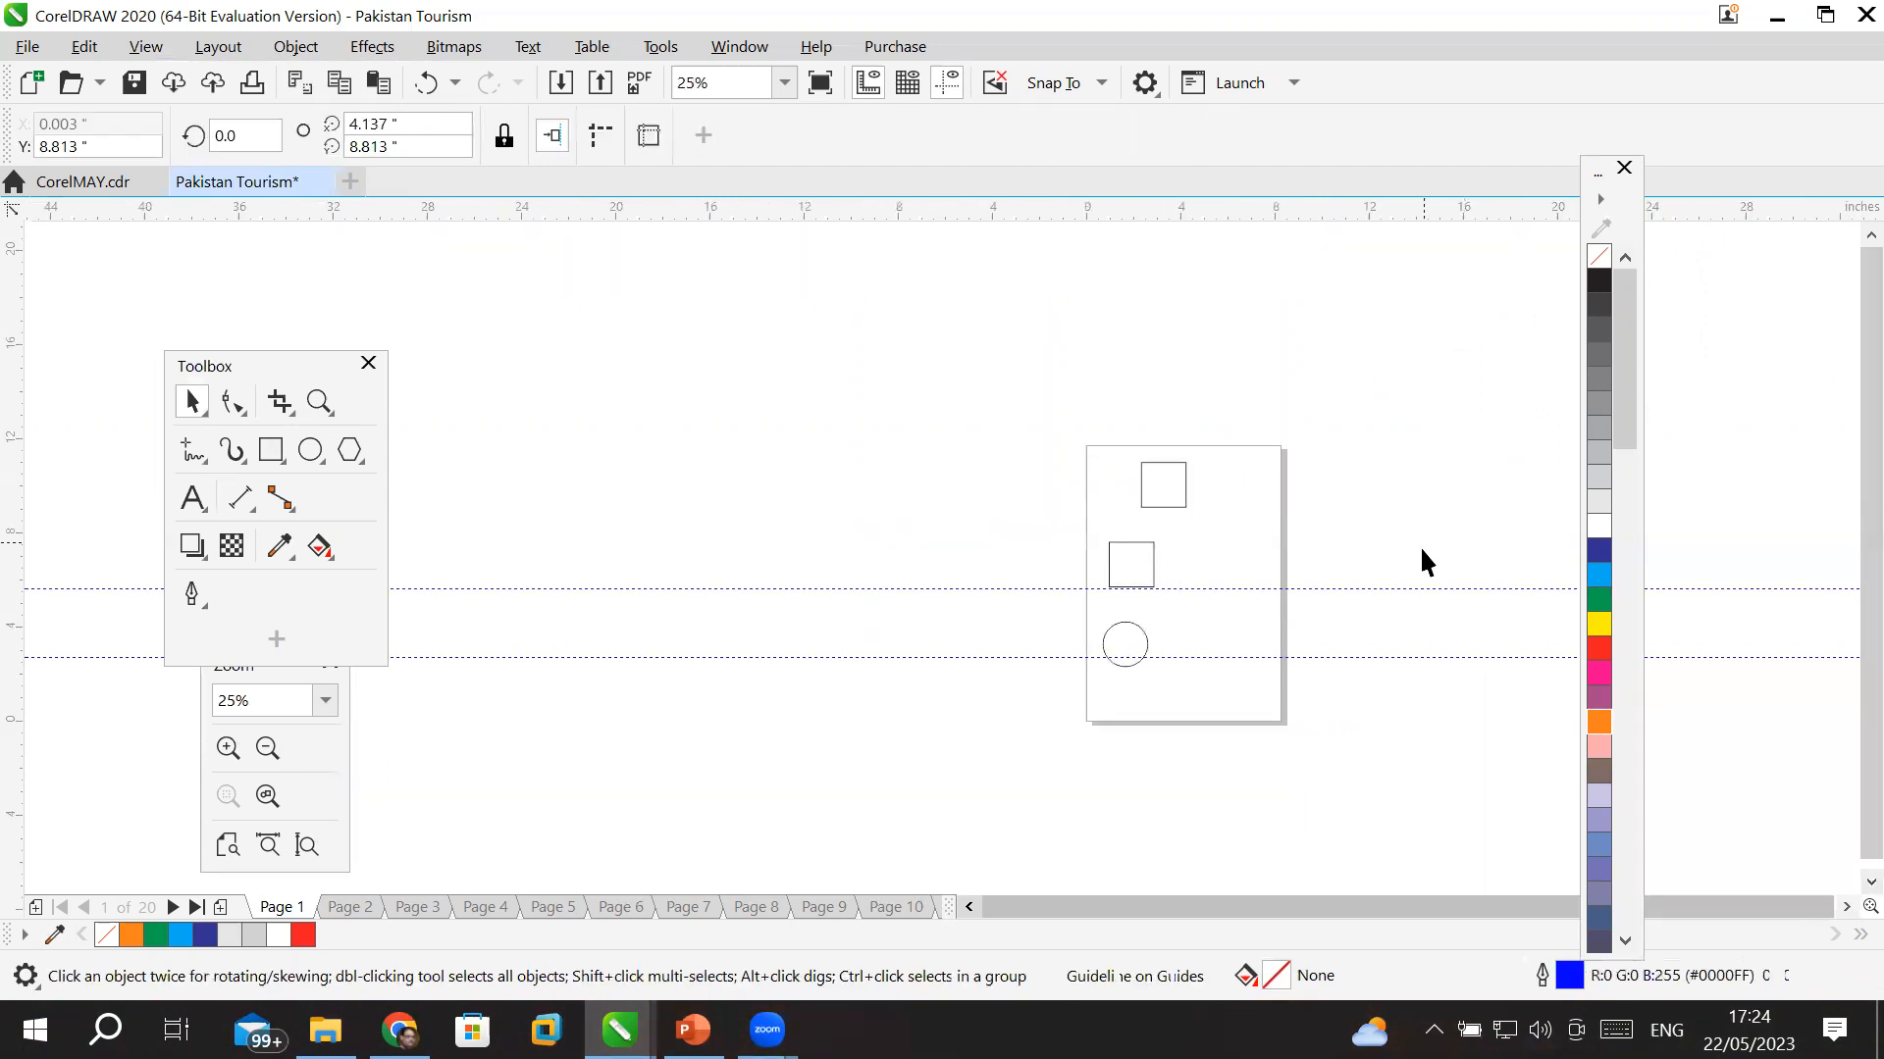
left_click(1412, 591)
key("Delete")
left_click(1405, 656)
key("Delete")
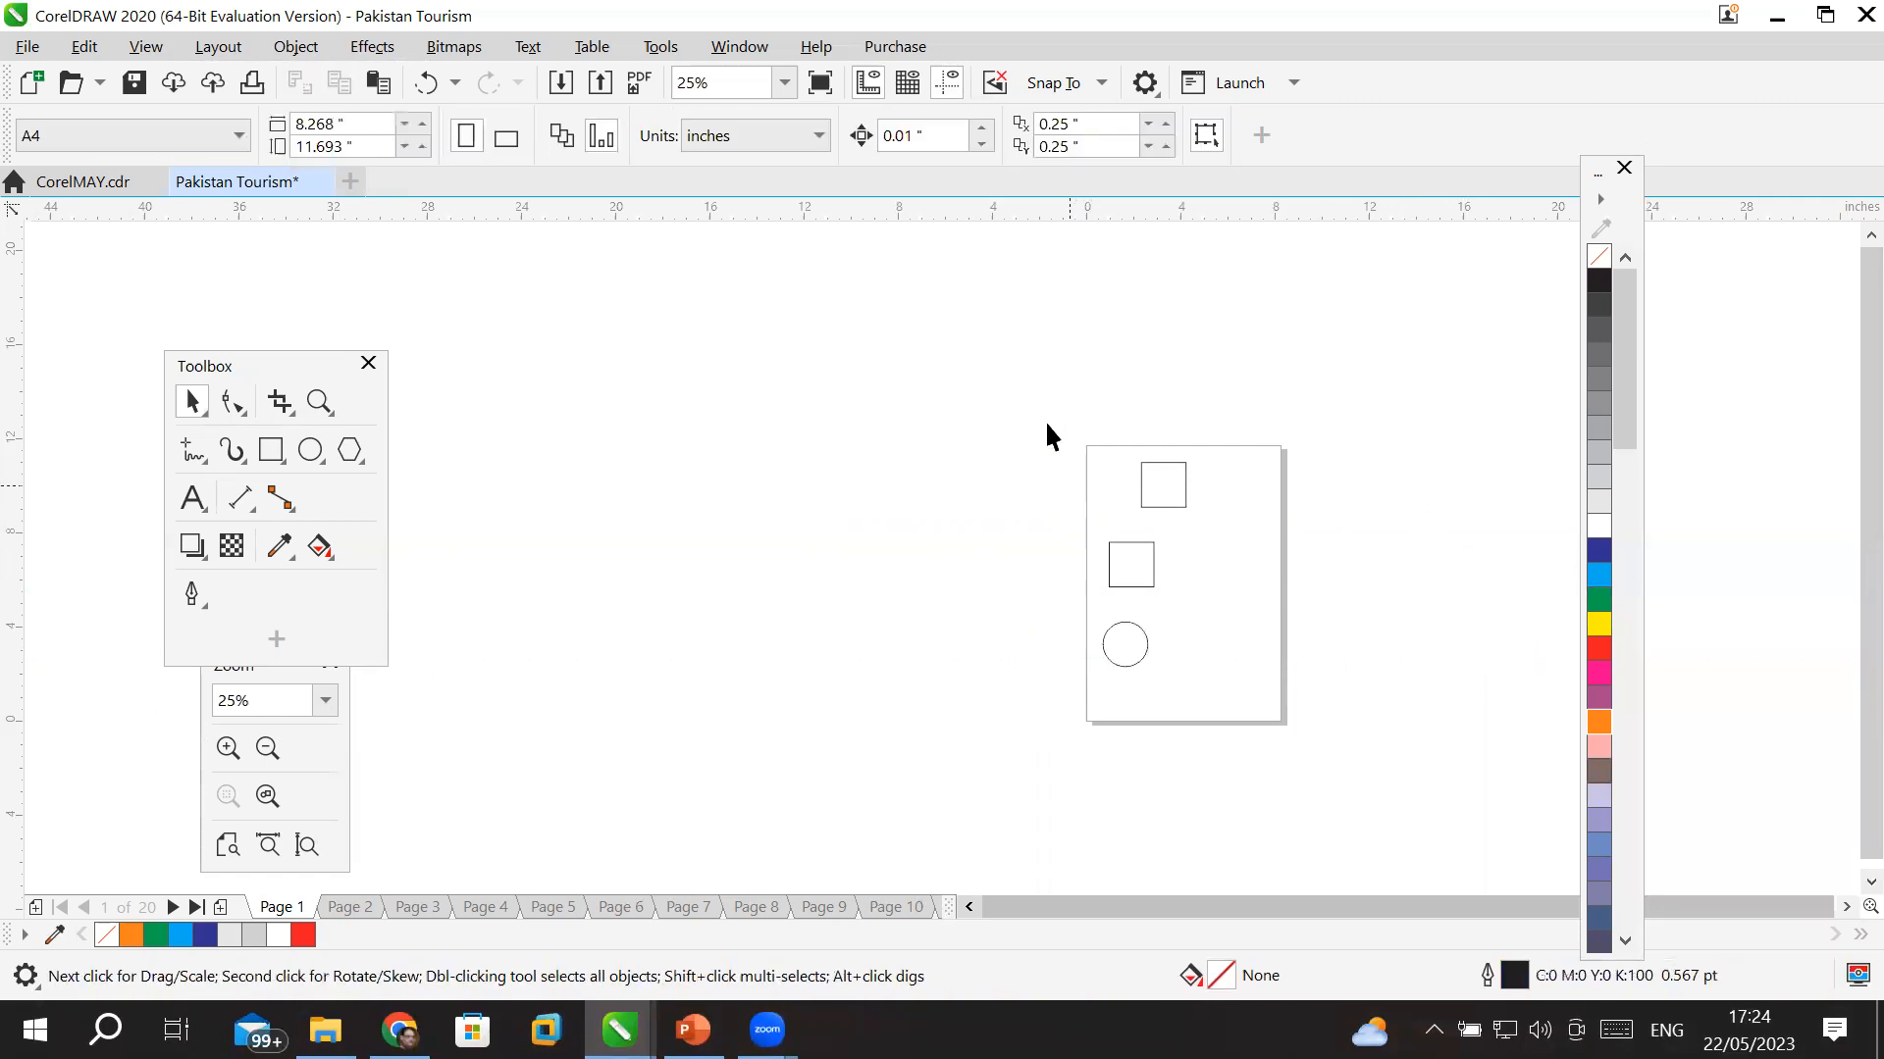
- Delete the two squares and the circle from the page
left_click_drag(1244, 696, 1327, 741)
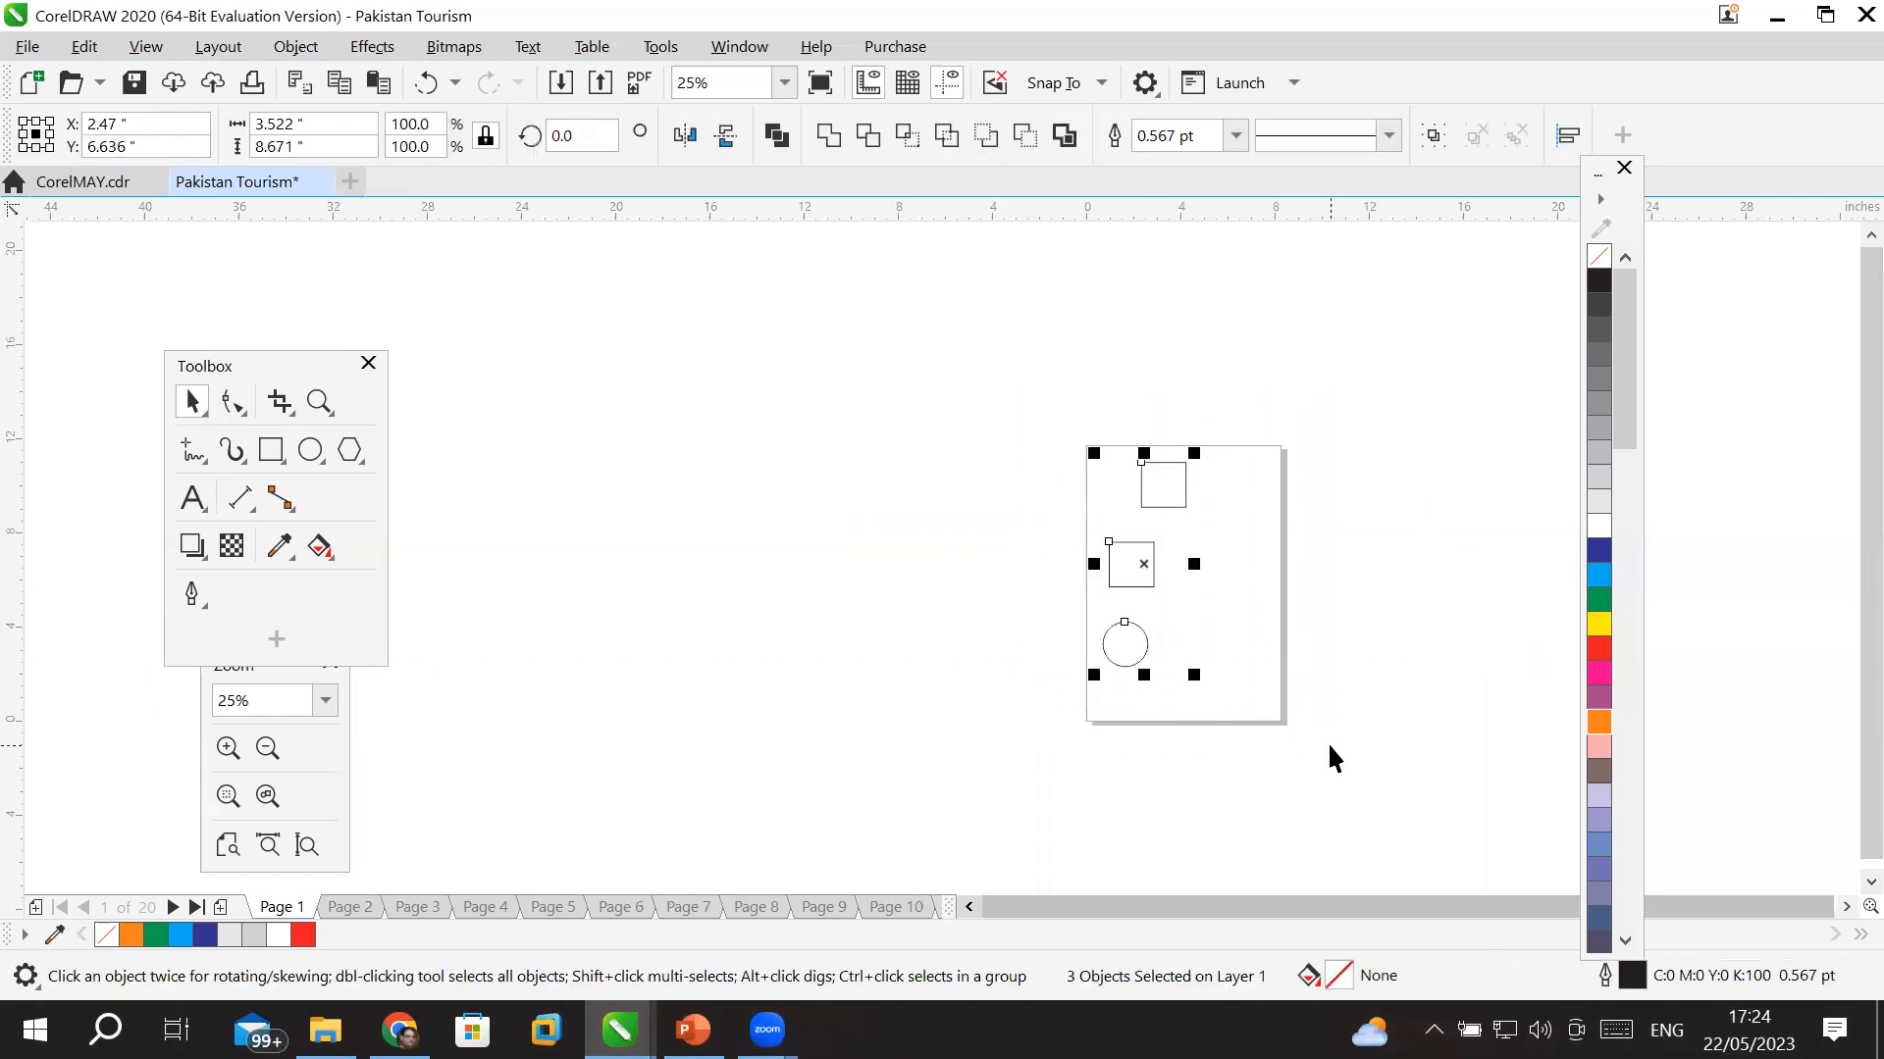
key("Delete")
- Add a horizontal guideline across the page's middle and rotate it to about 54.9 degrees, along the page's diagonal
left_click(1846, 906)
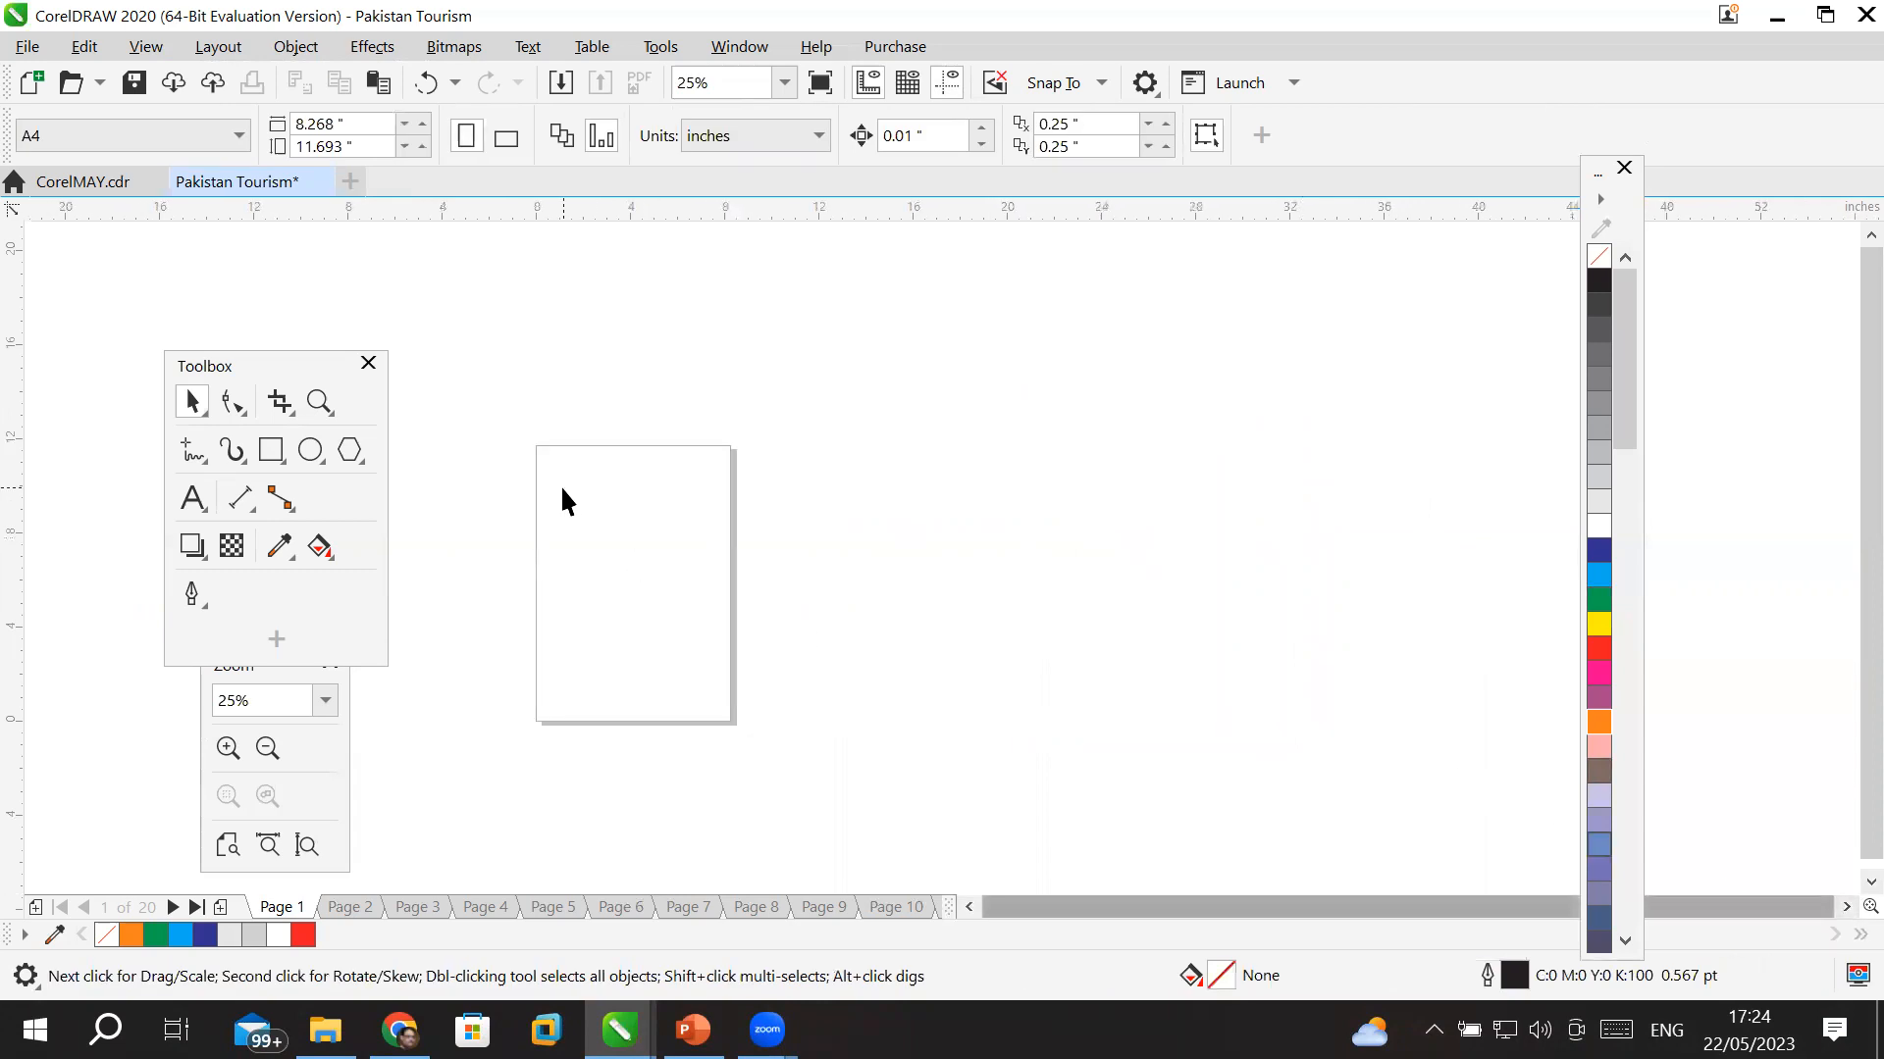
left_click_drag(645, 206, 656, 512)
left_click_drag(663, 594, 667, 578)
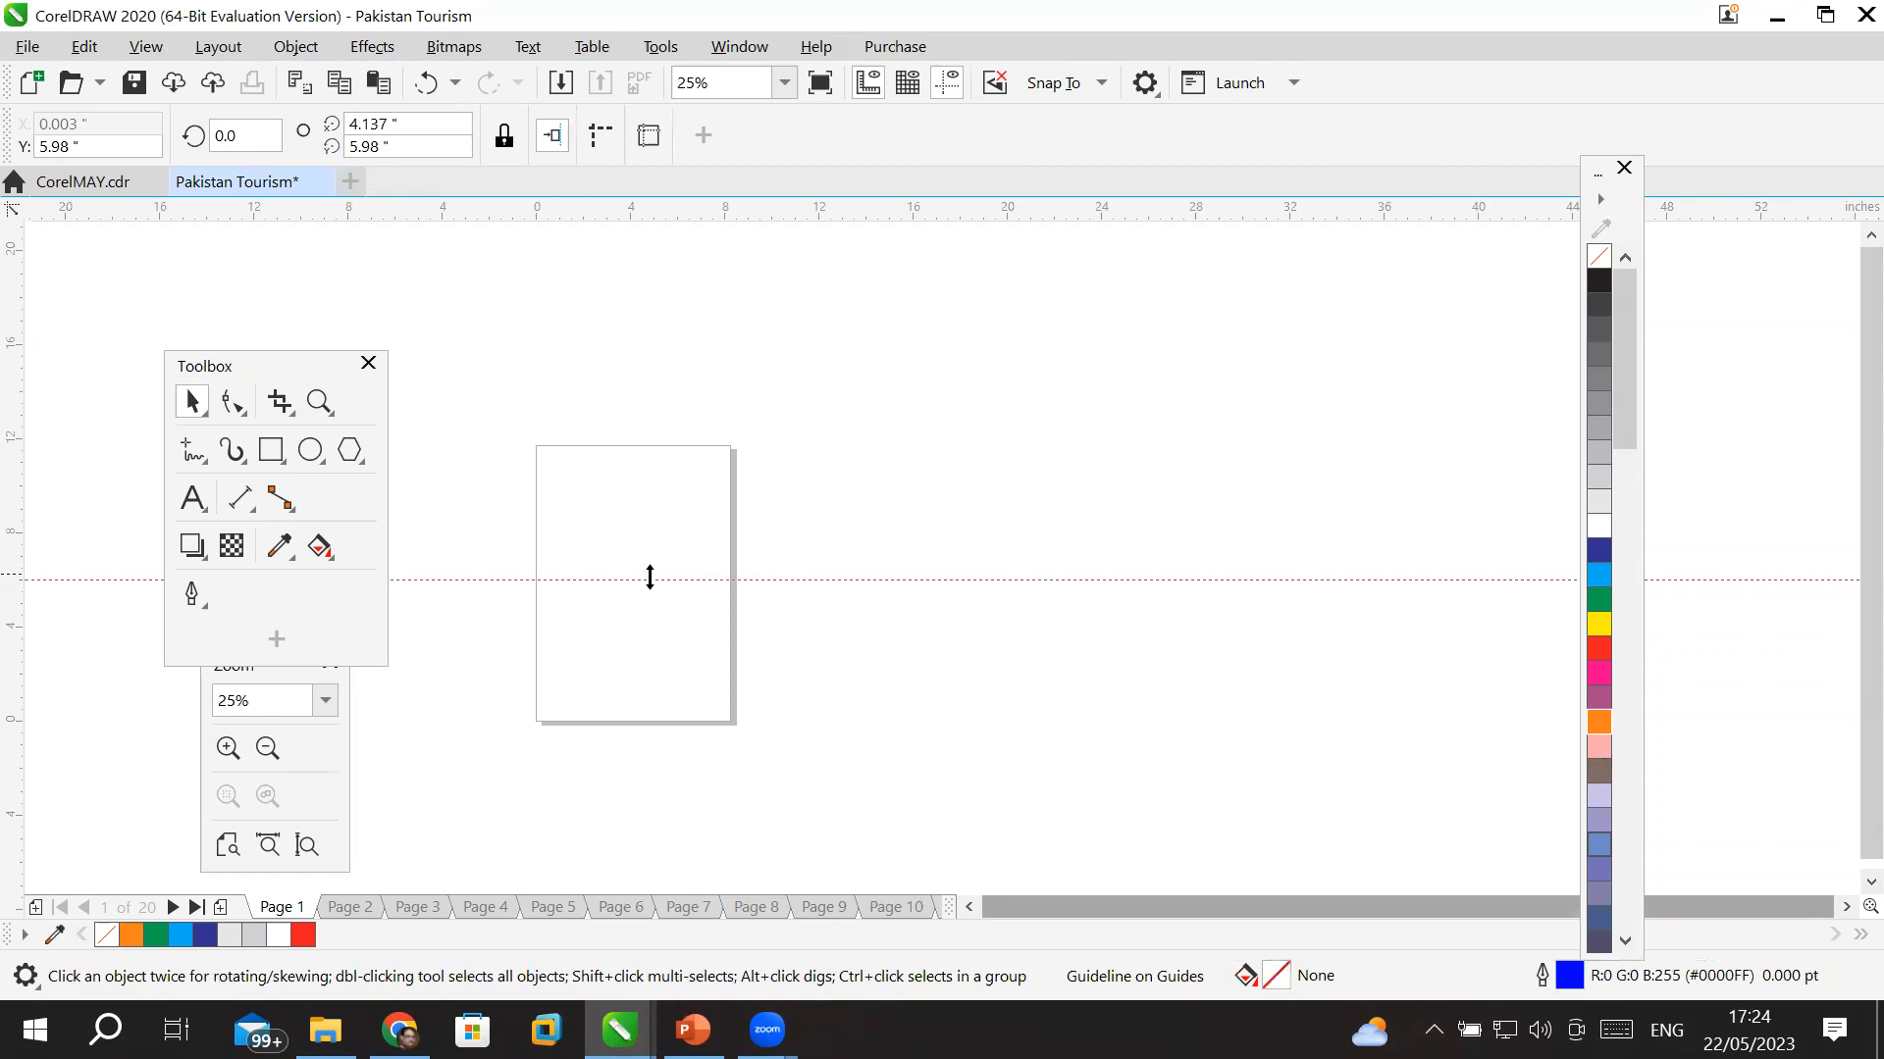
left_click(649, 579)
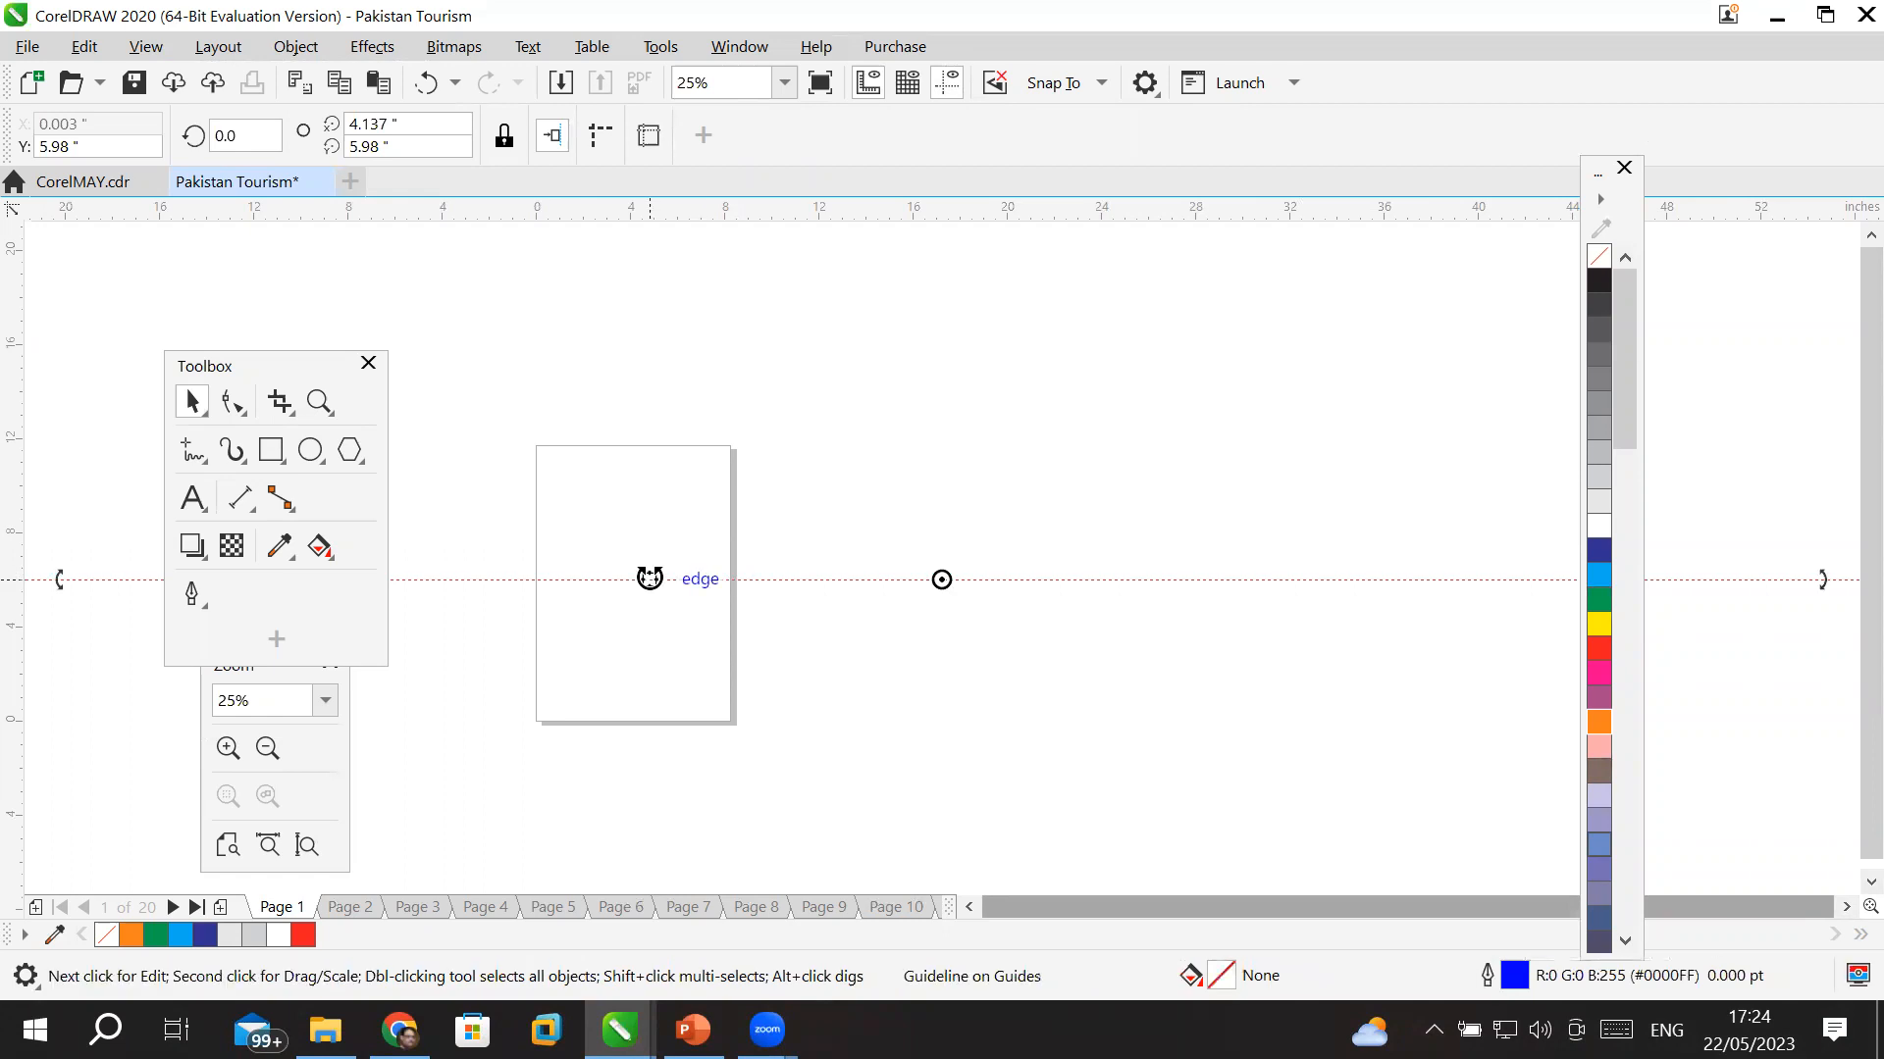
left_click_drag(1820, 579, 1018, 42)
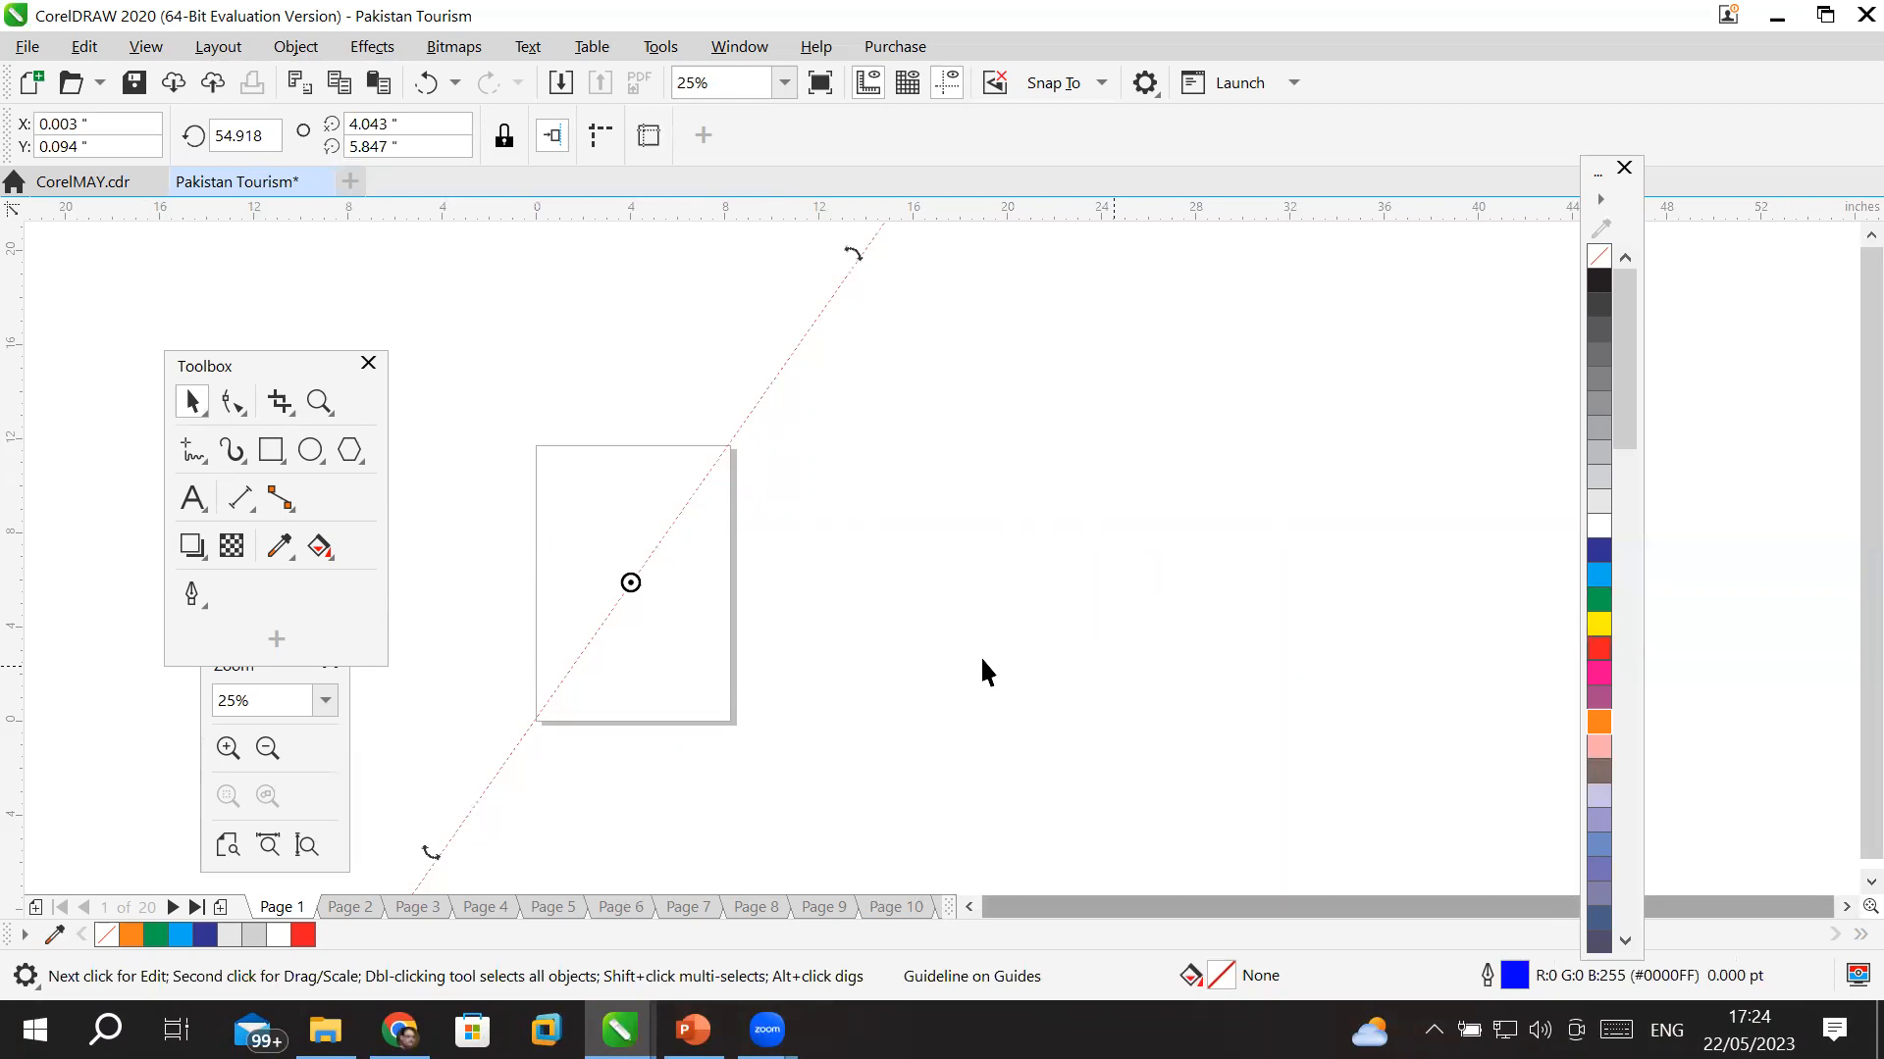
- Deselect the diagonal guideline, activate the Polygon tool and raise its number of sides to 8
left_click(496, 402)
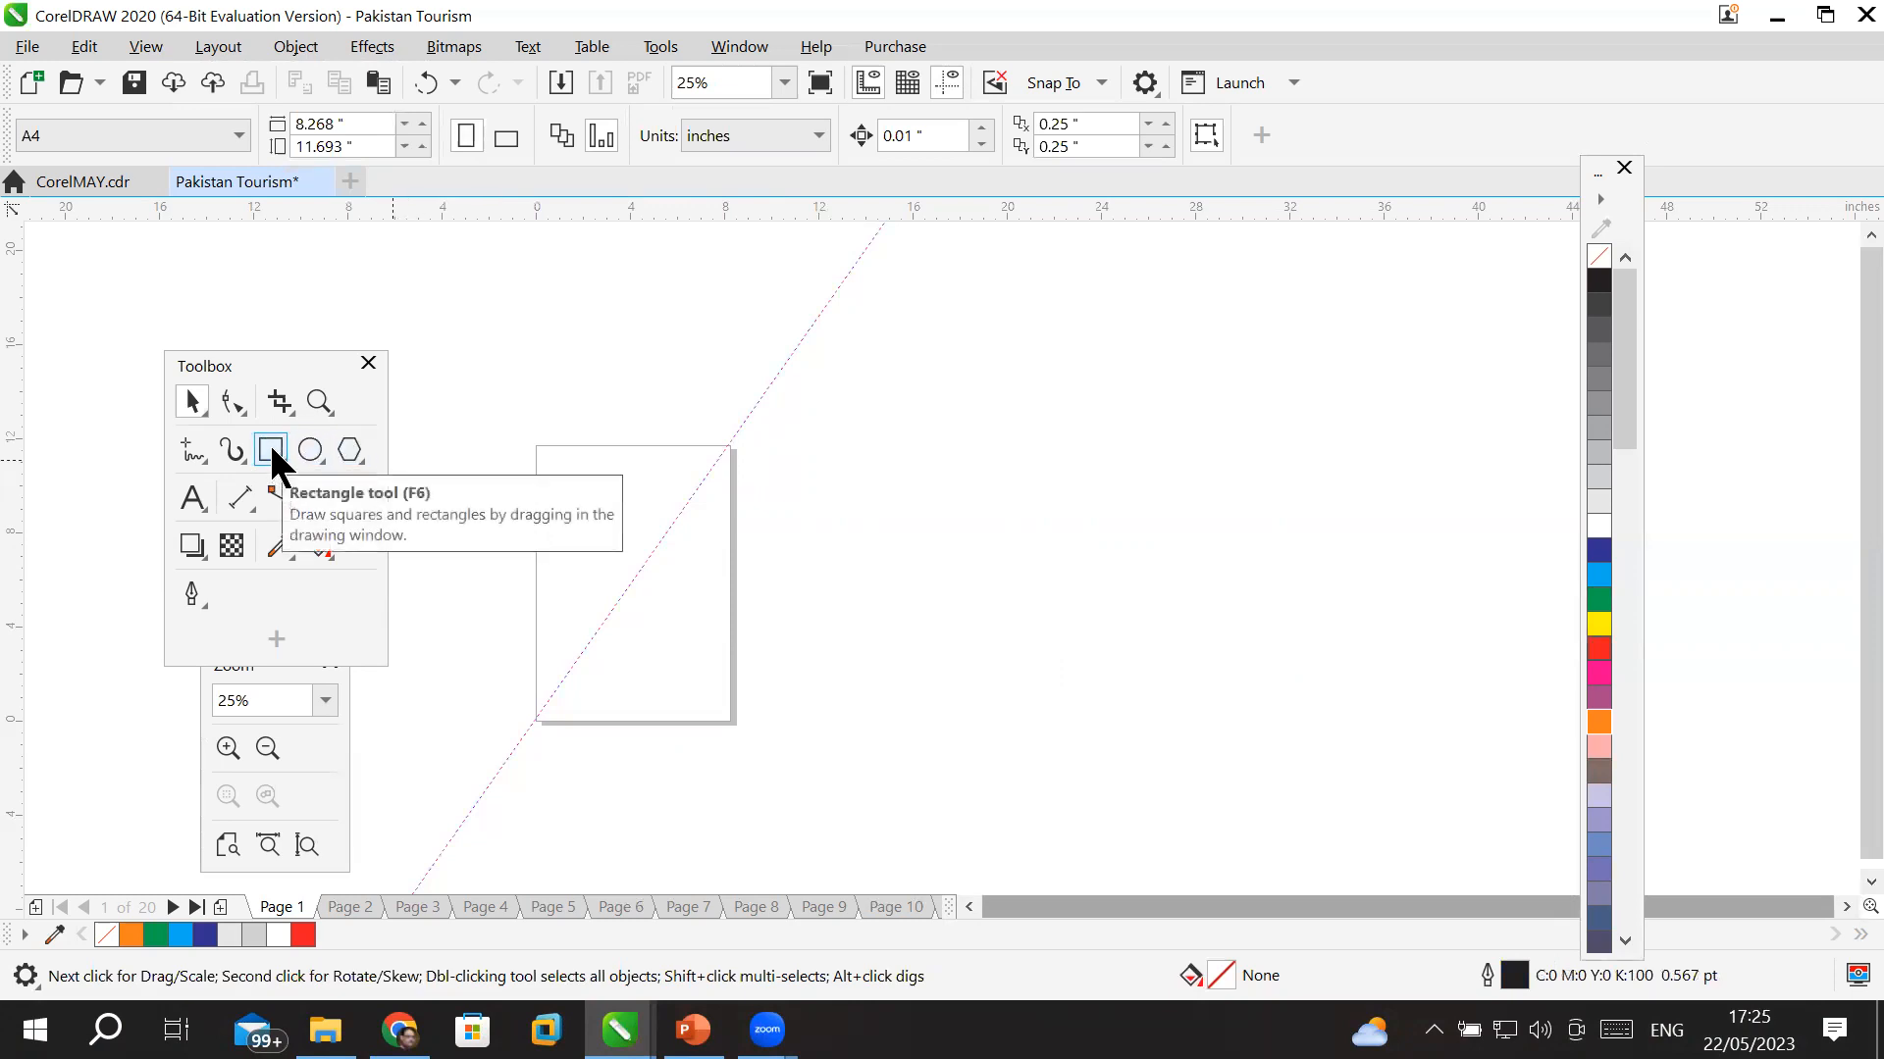
left_click(349, 451)
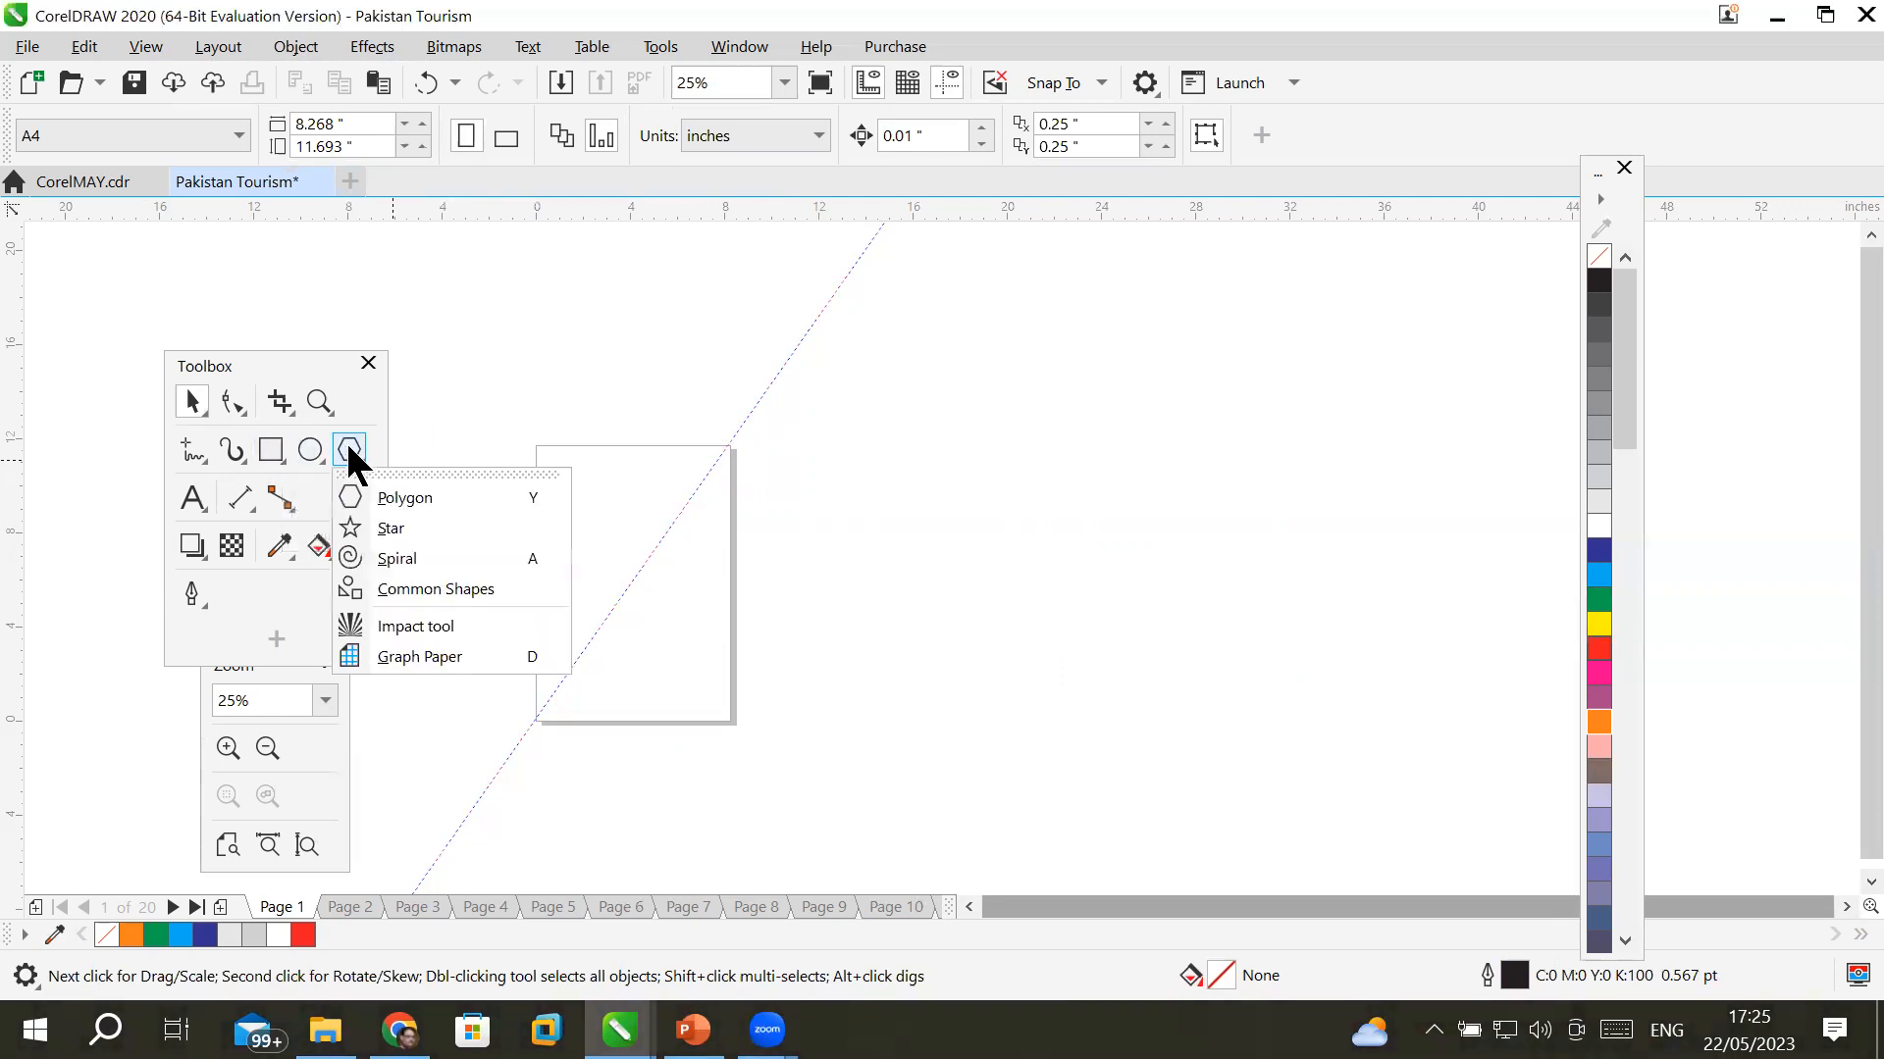
left_click(404, 497)
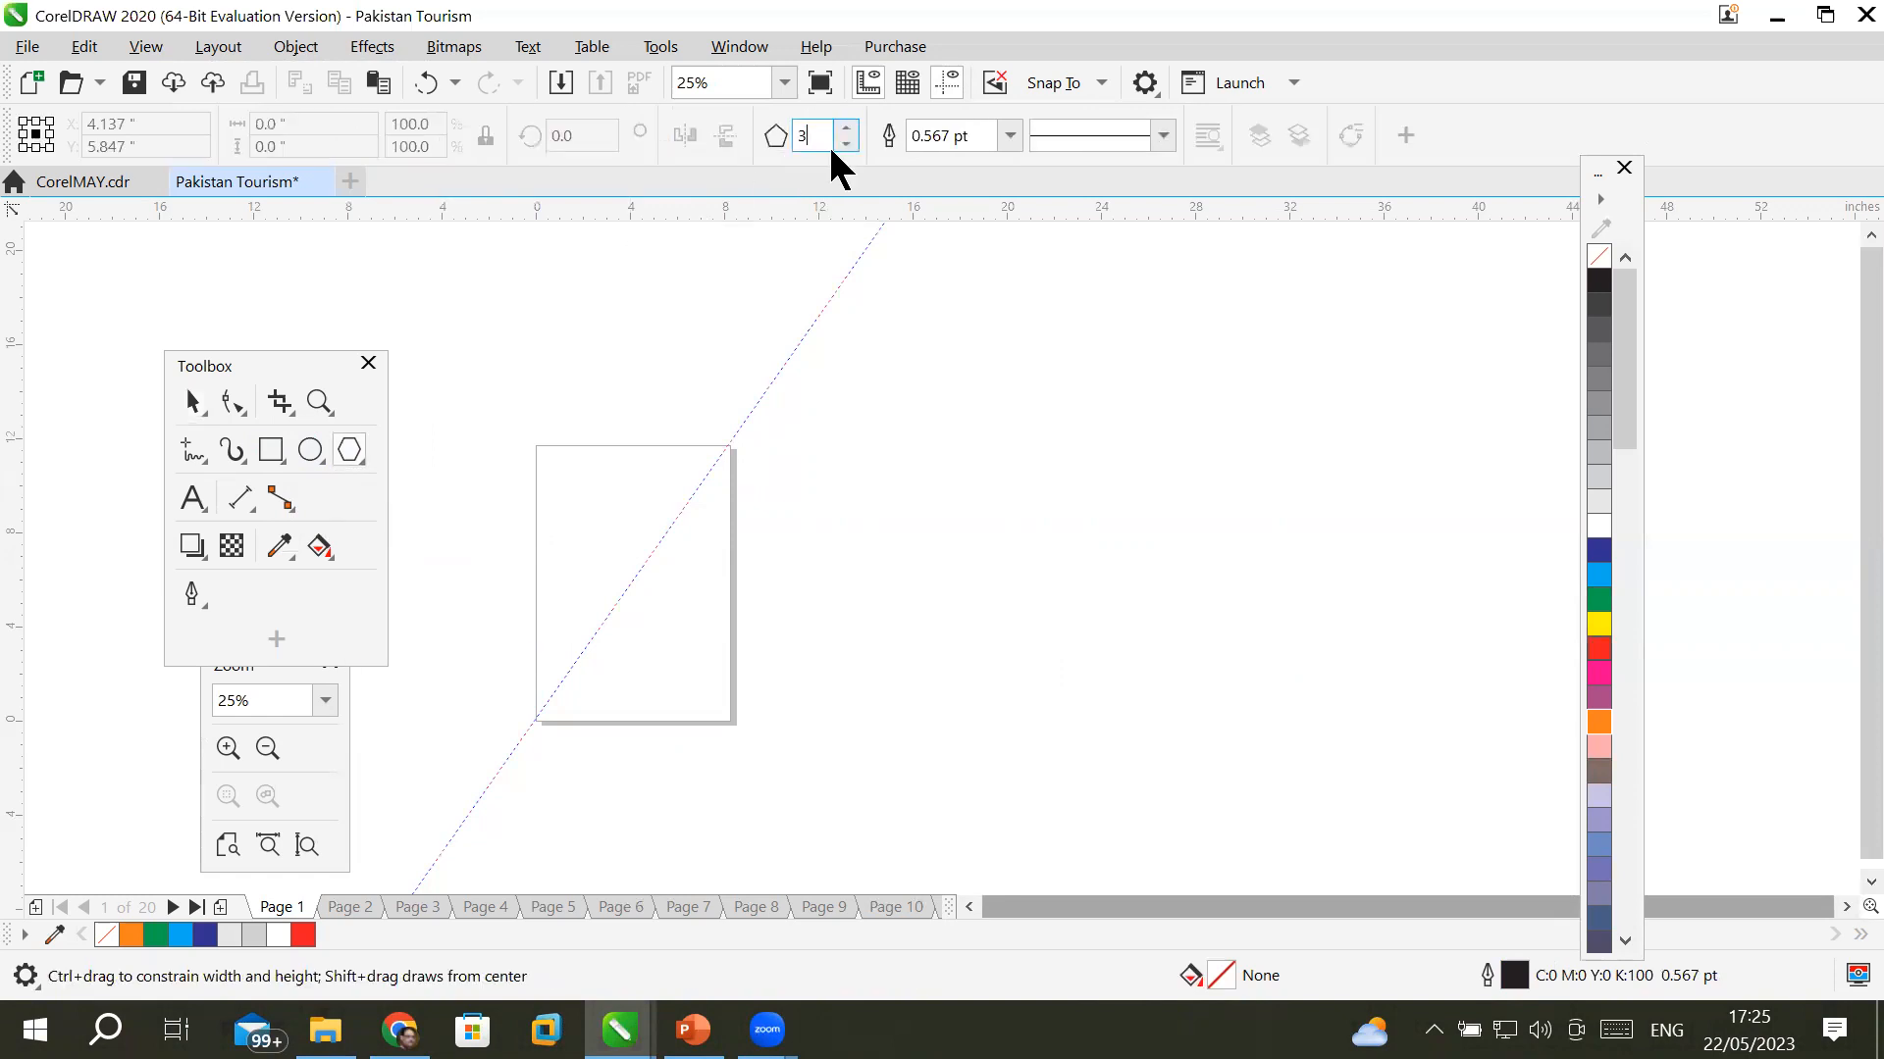
mouse_move(827, 136)
left_mouse_down()
mouse_move(755, 140)
mouse_move(885, 136)
mouse_move(780, 135)
mouse_move(848, 127)
left_mouse_up()
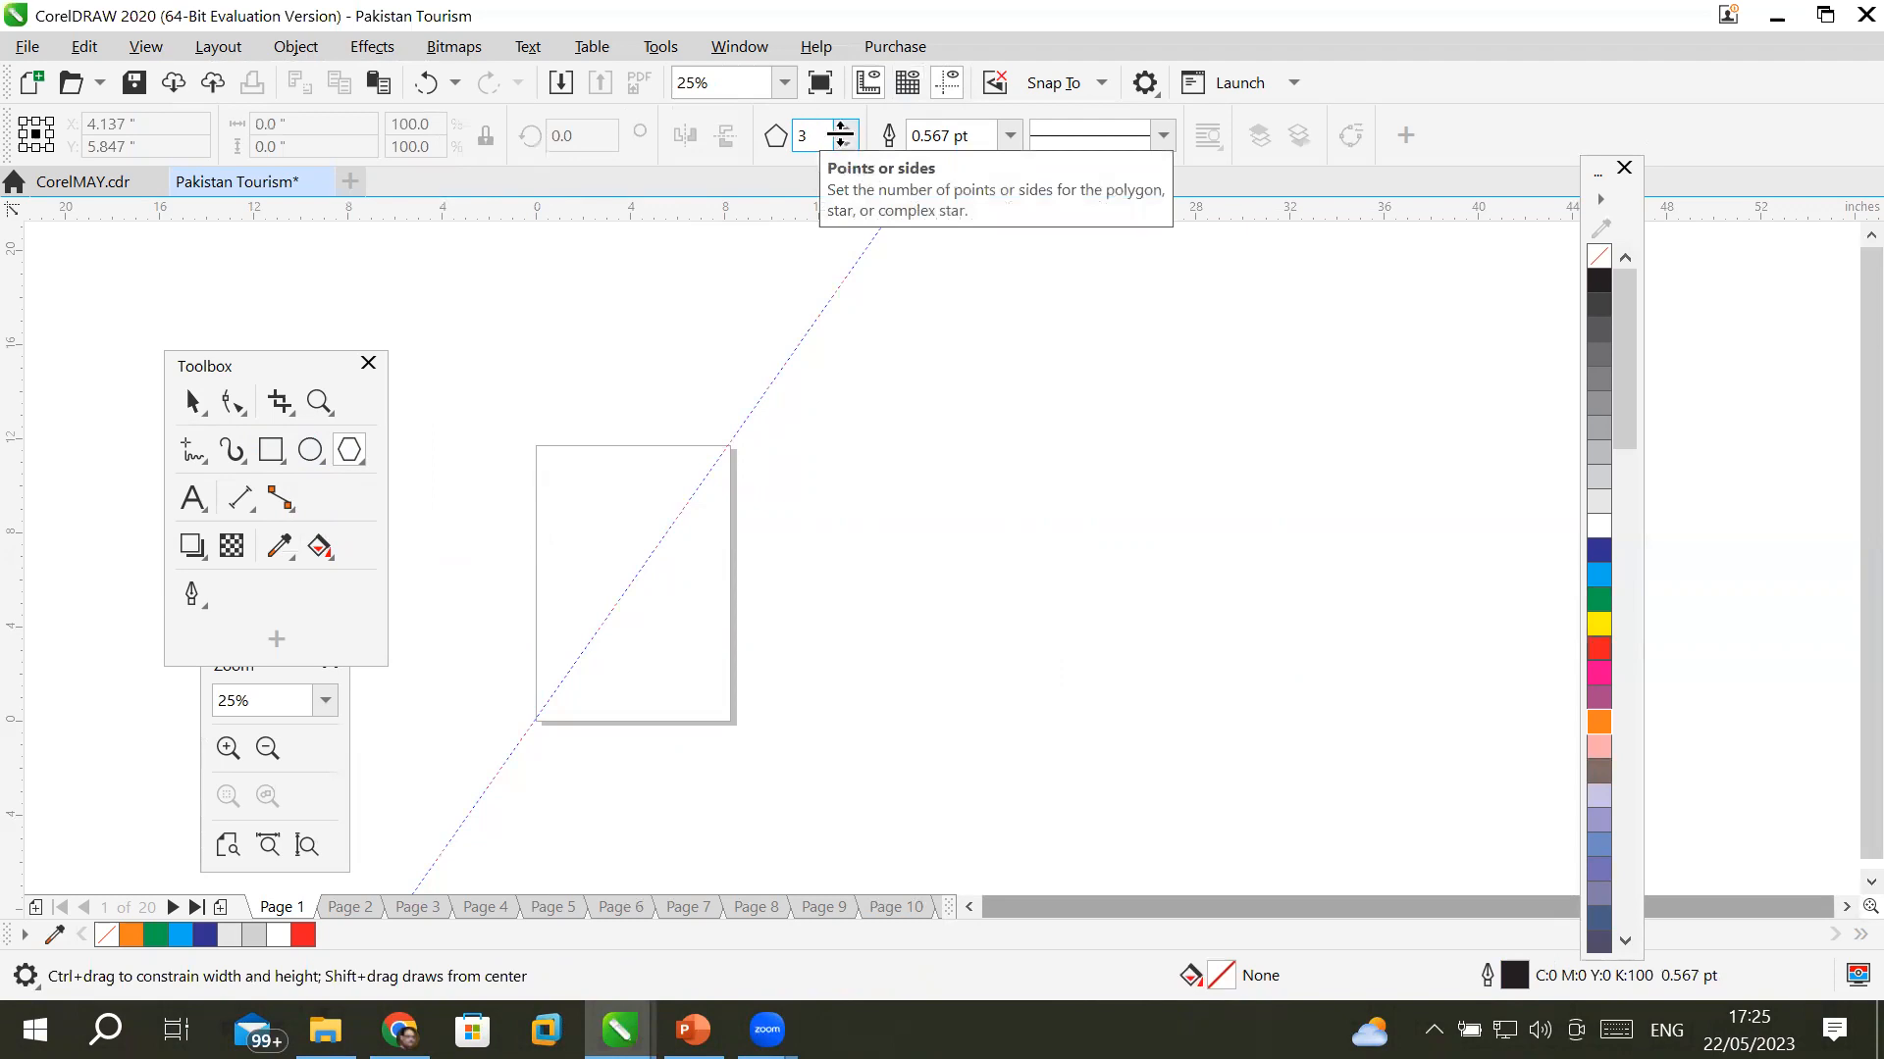
left_click(847, 127)
left_click(848, 128)
left_click(848, 127)
left_click(848, 128)
left_click(849, 128)
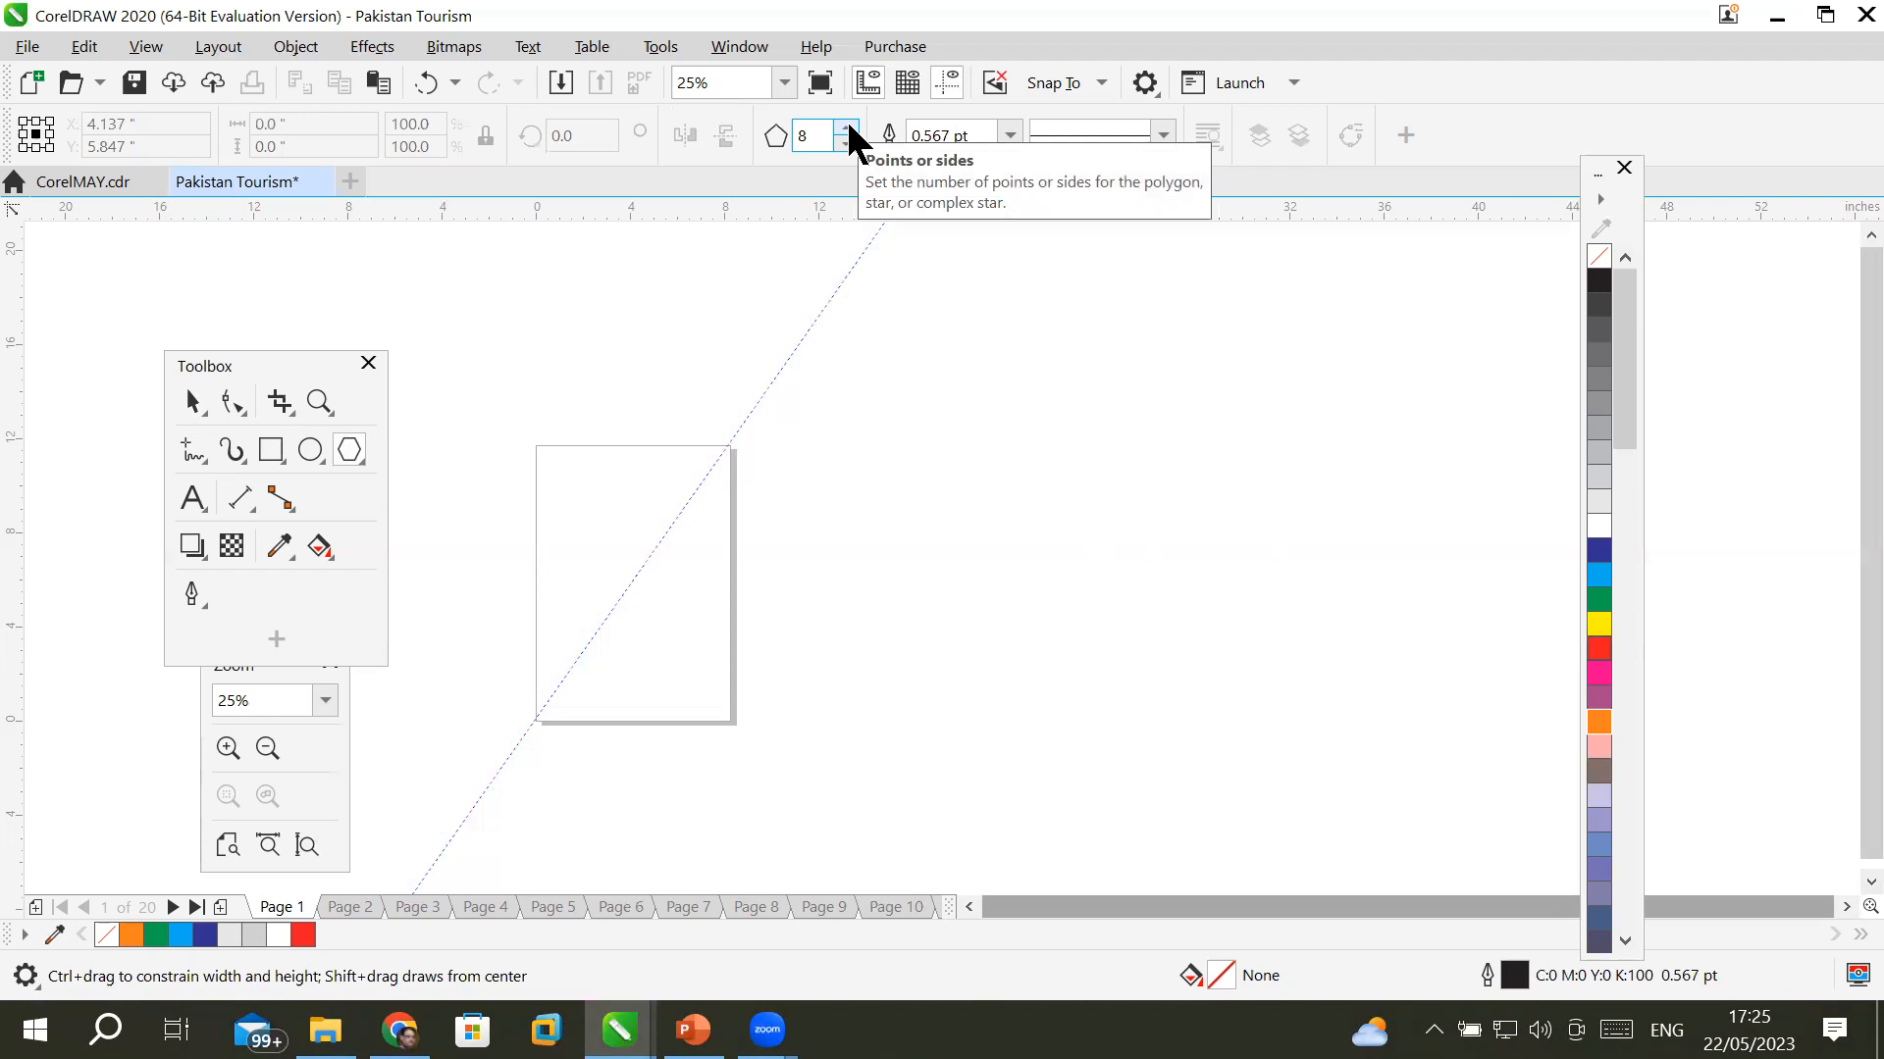
- Draw a 500-sided polygon about 20.5 × 17.25 inches in the empty area right of the page, and delete it
double_click(816, 135)
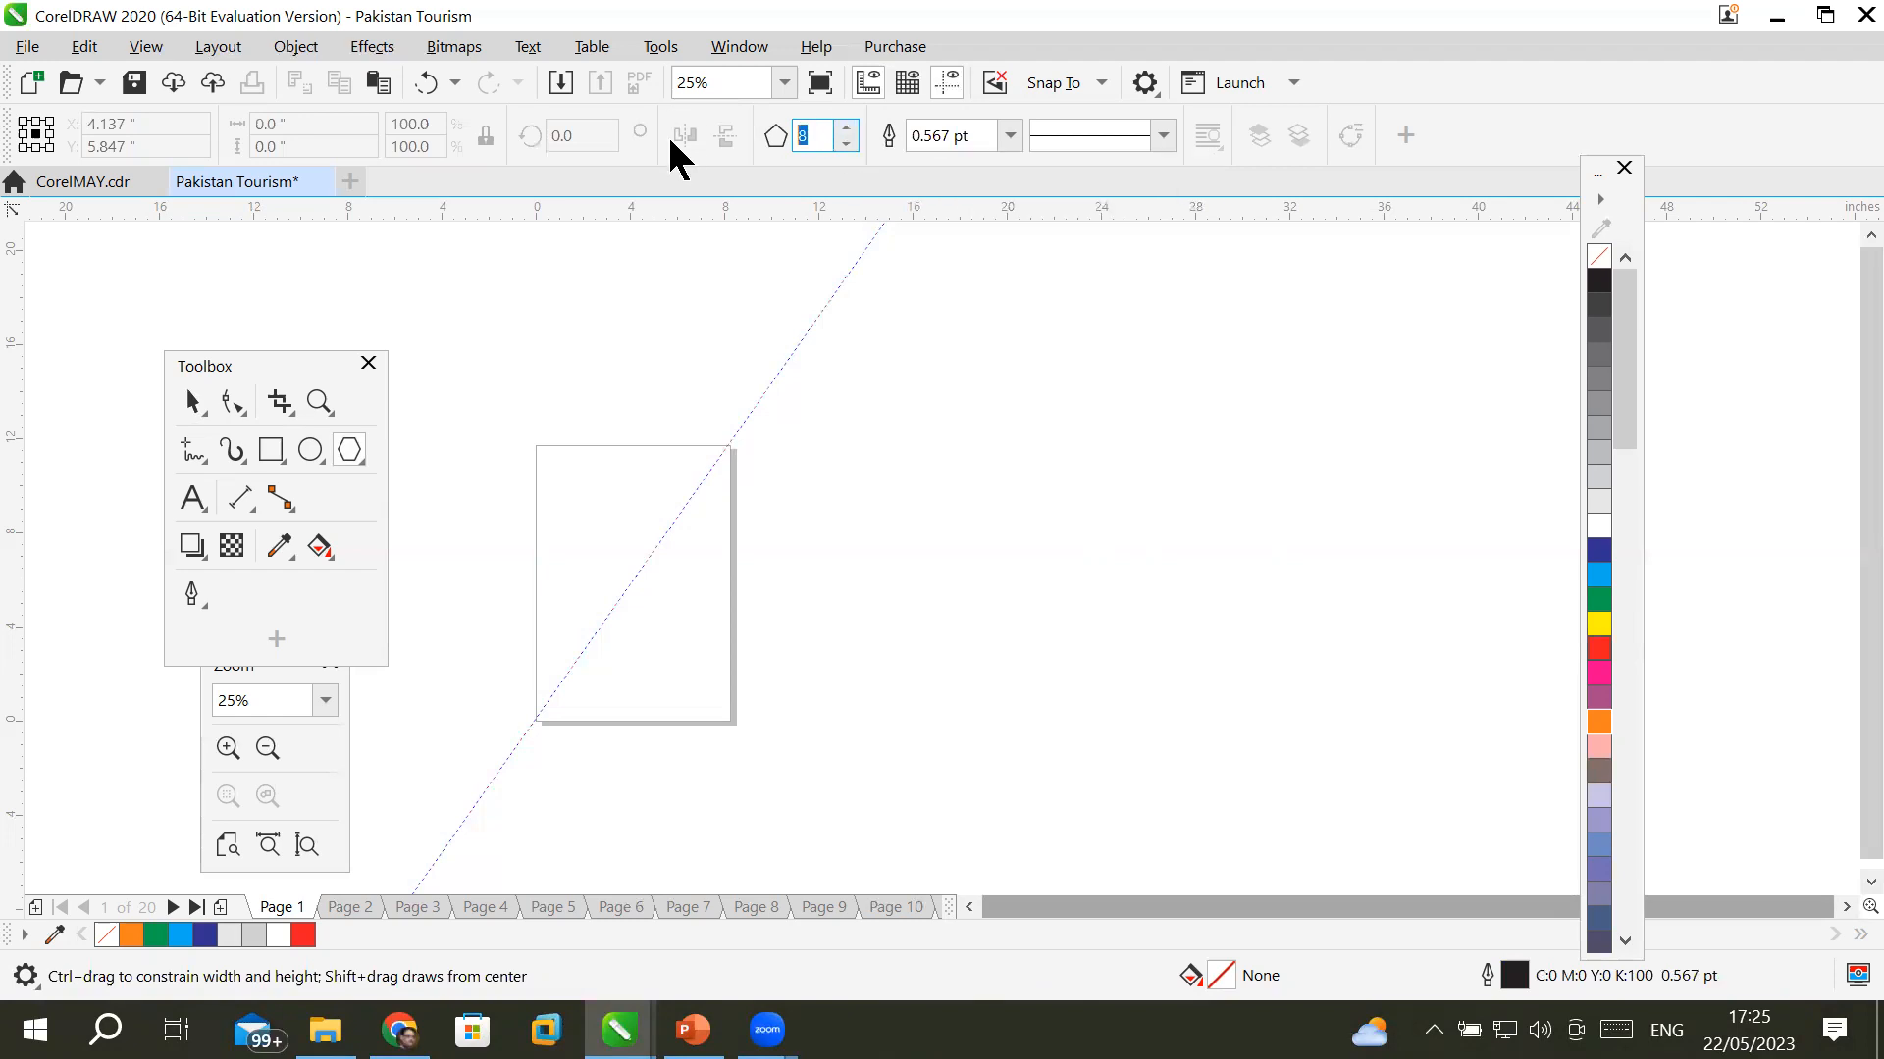
type("999")
key("Return")
left_click(811, 135)
left_click_drag(899, 316, 1381, 722)
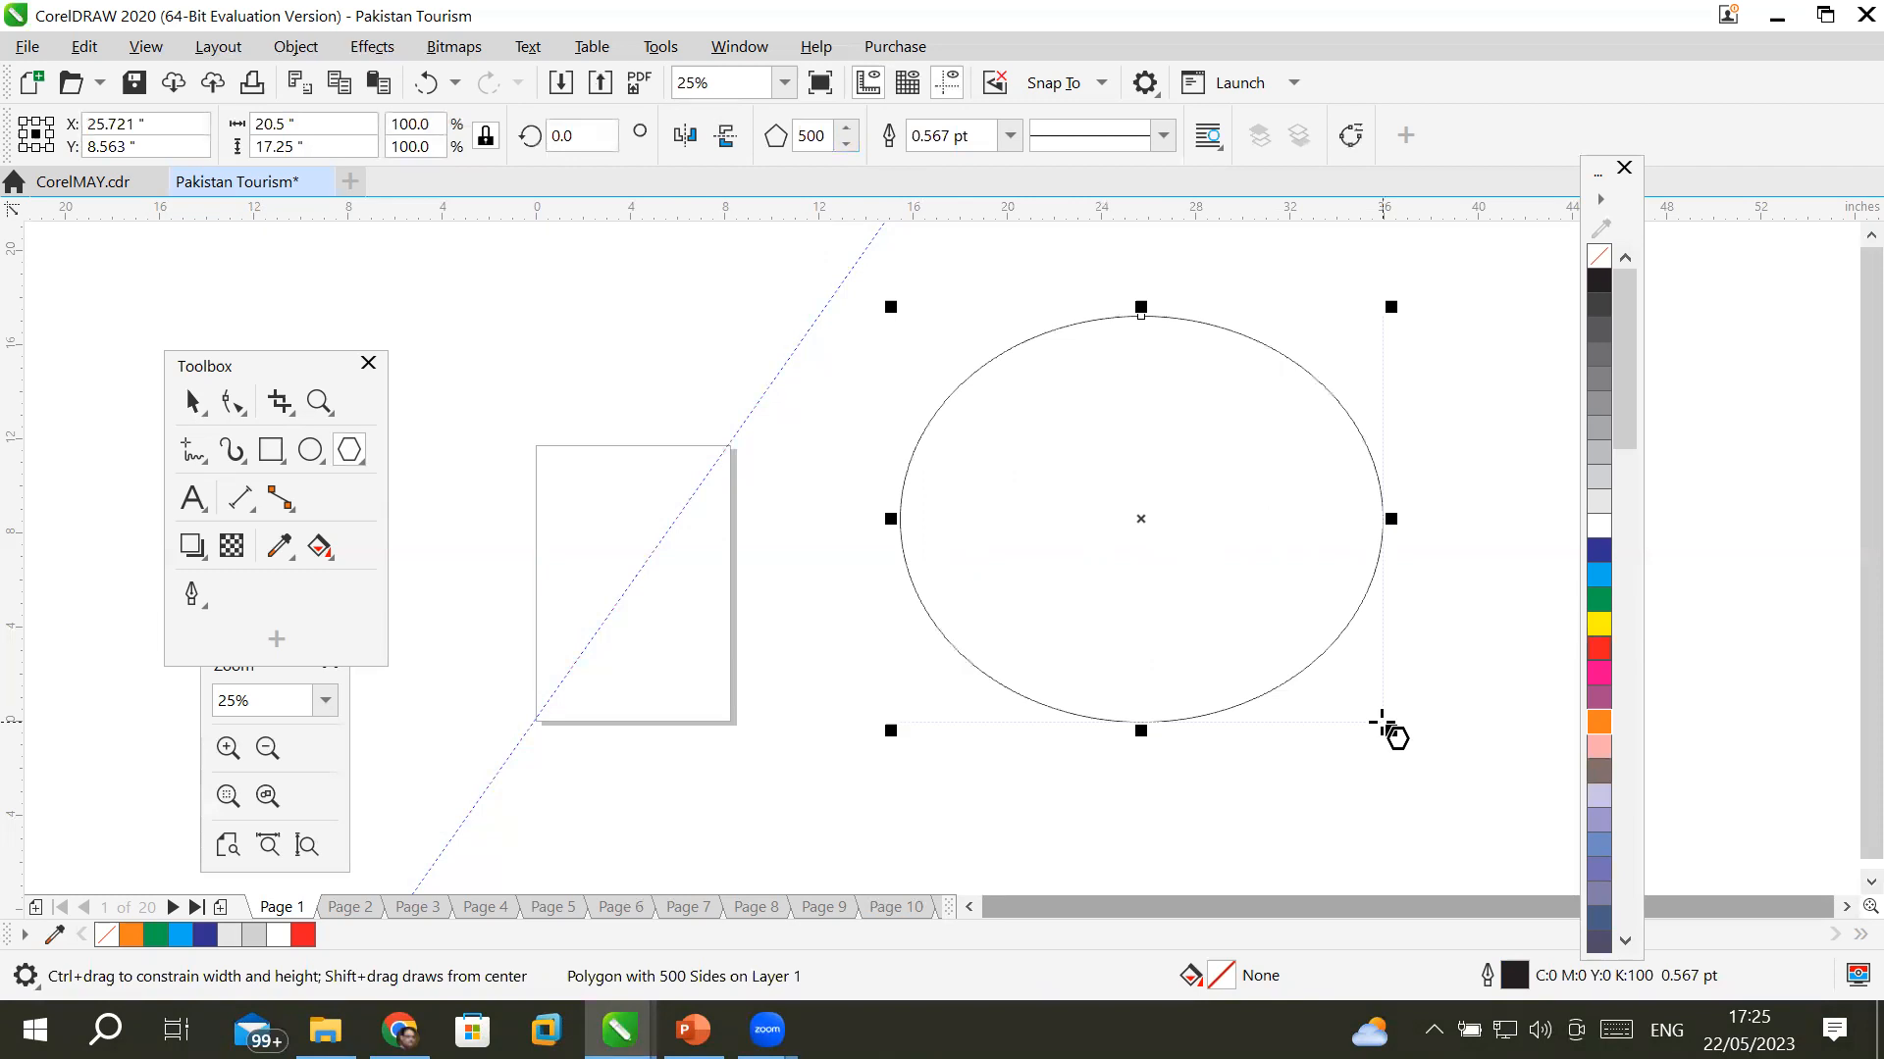
key("Delete")
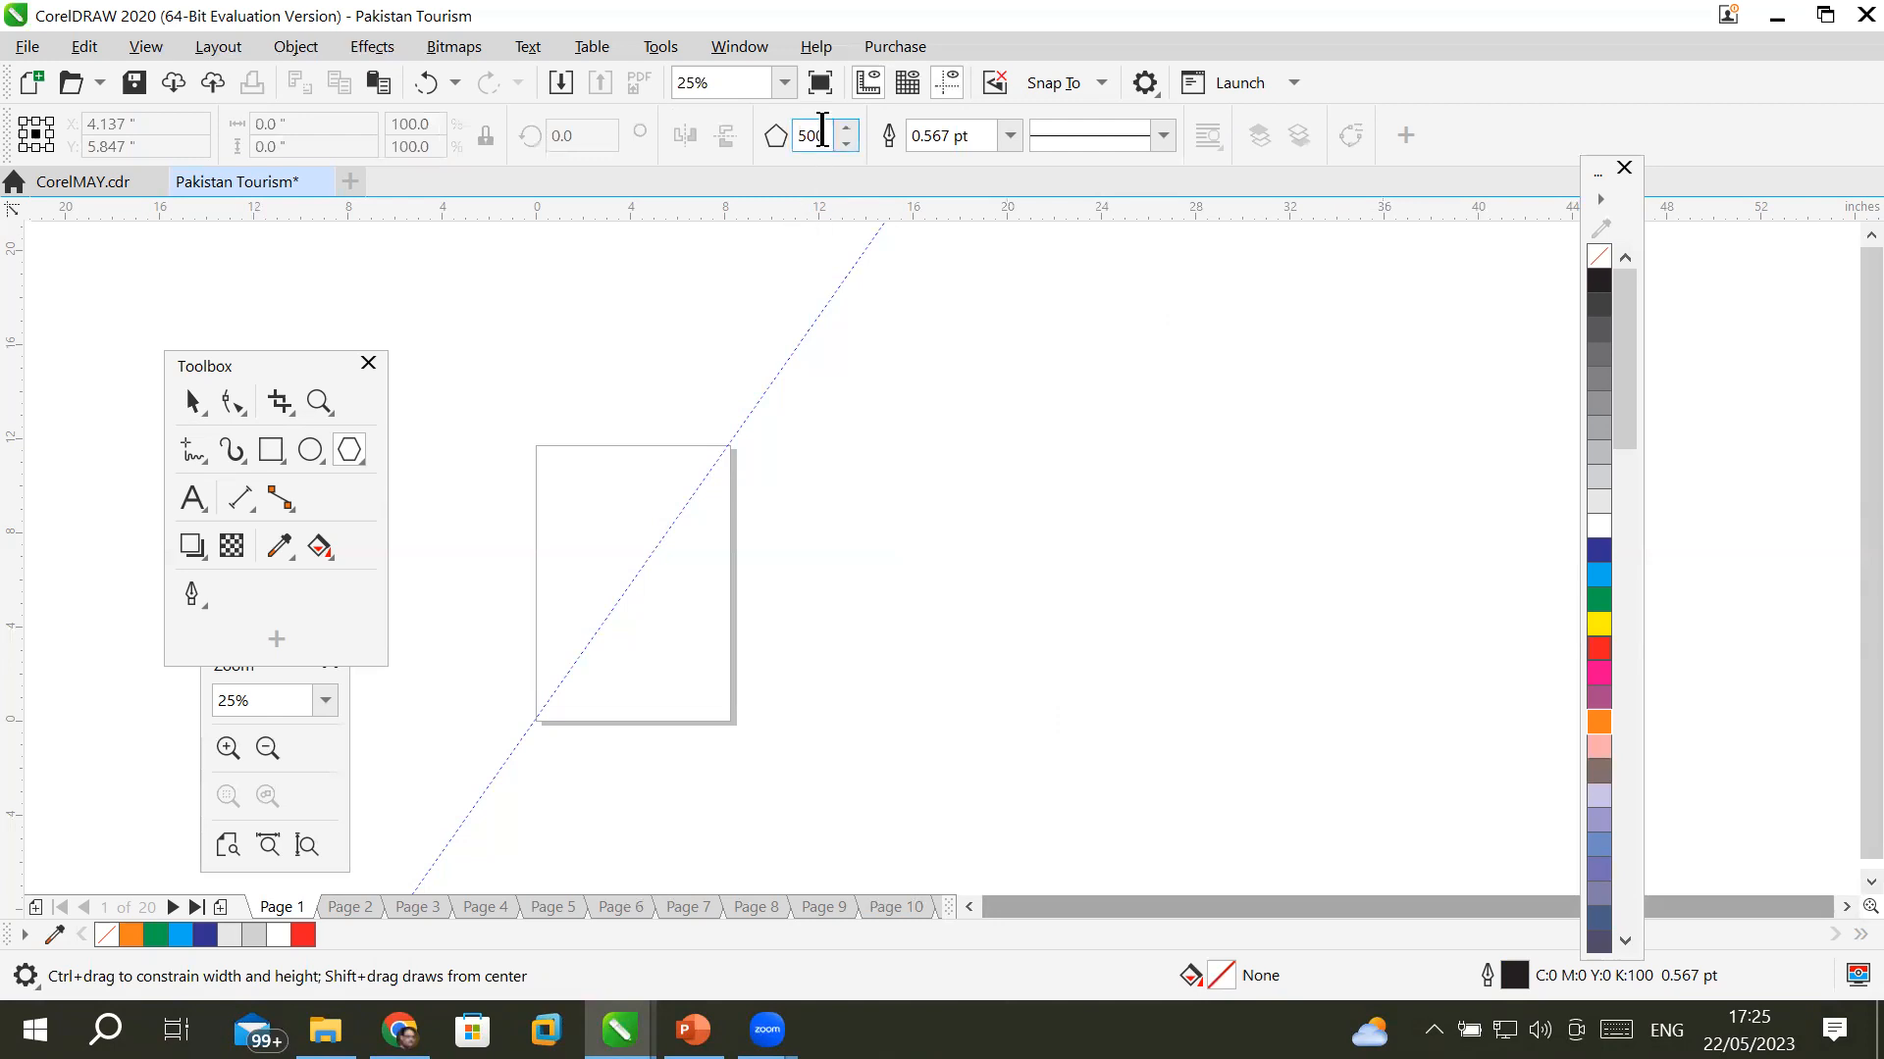
- Set the polygon's sides to 3 and draw a triangle about 5.9 × 8.4 inches from the page's top-left corner
left_click(814, 136)
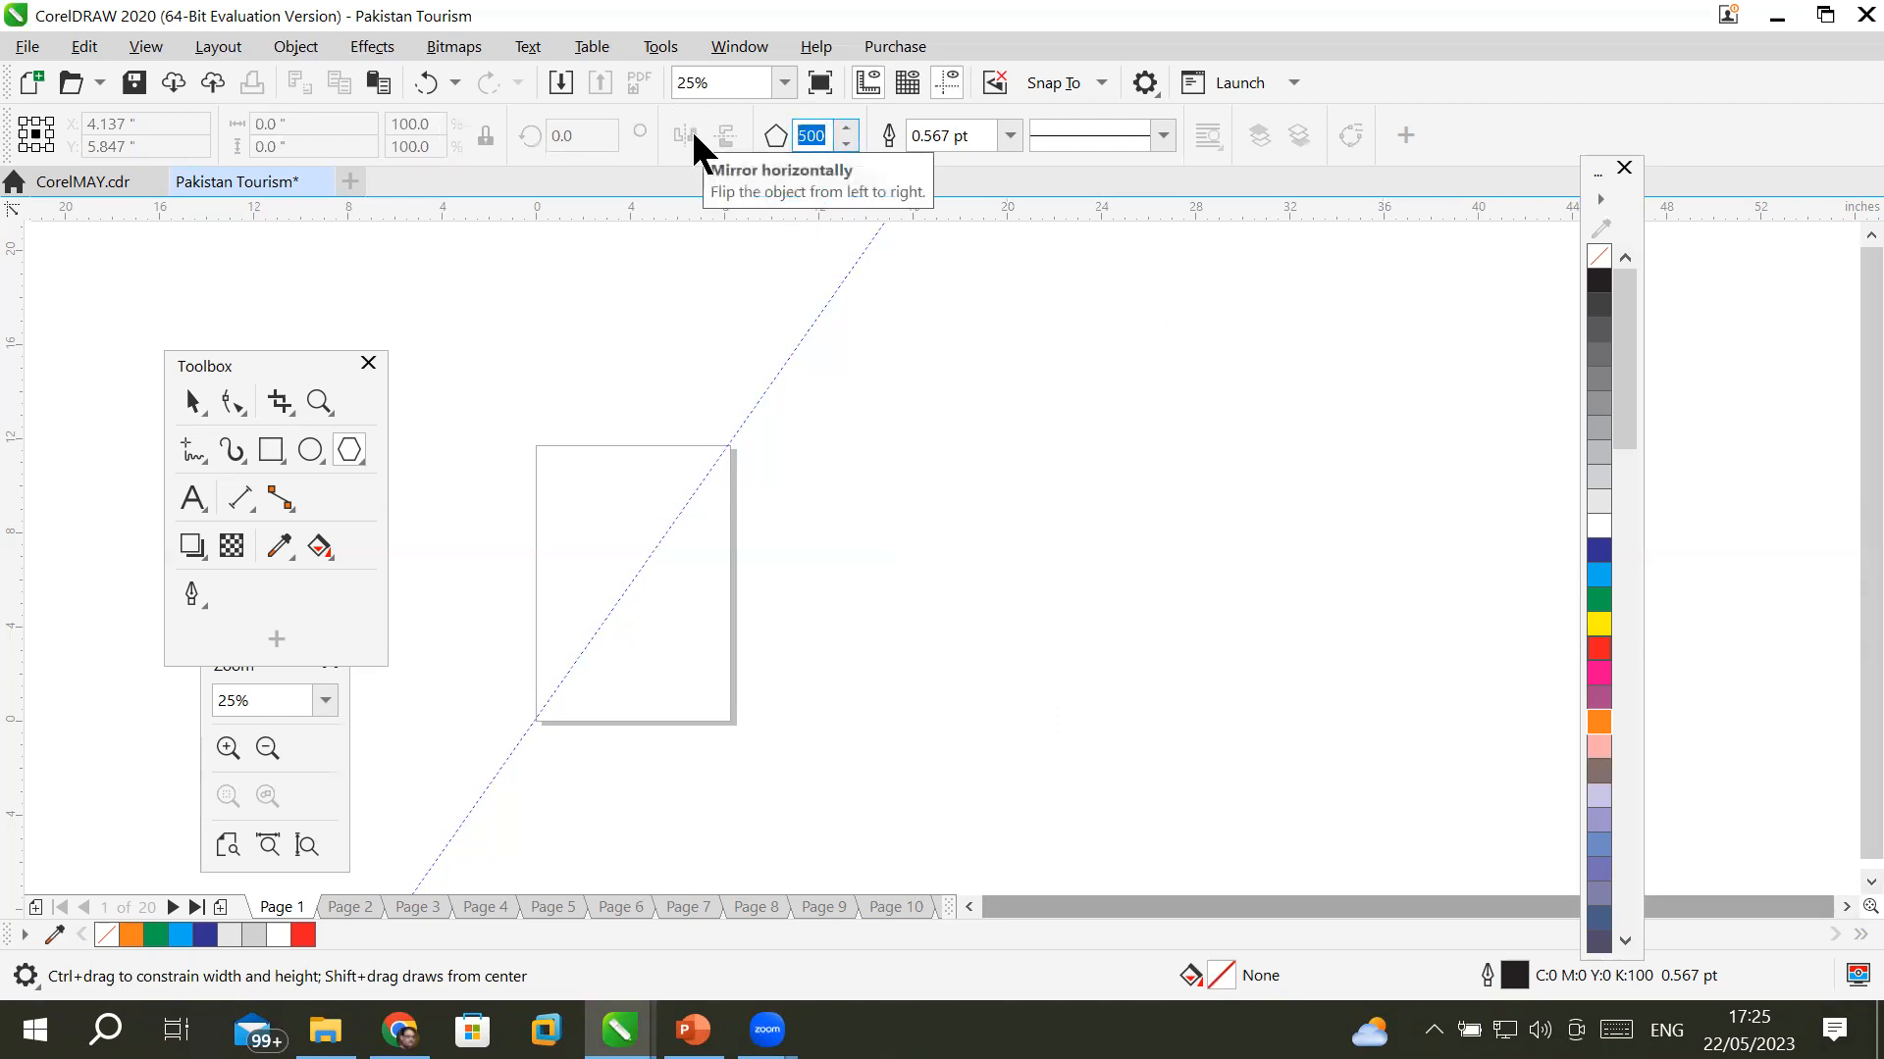
type("3")
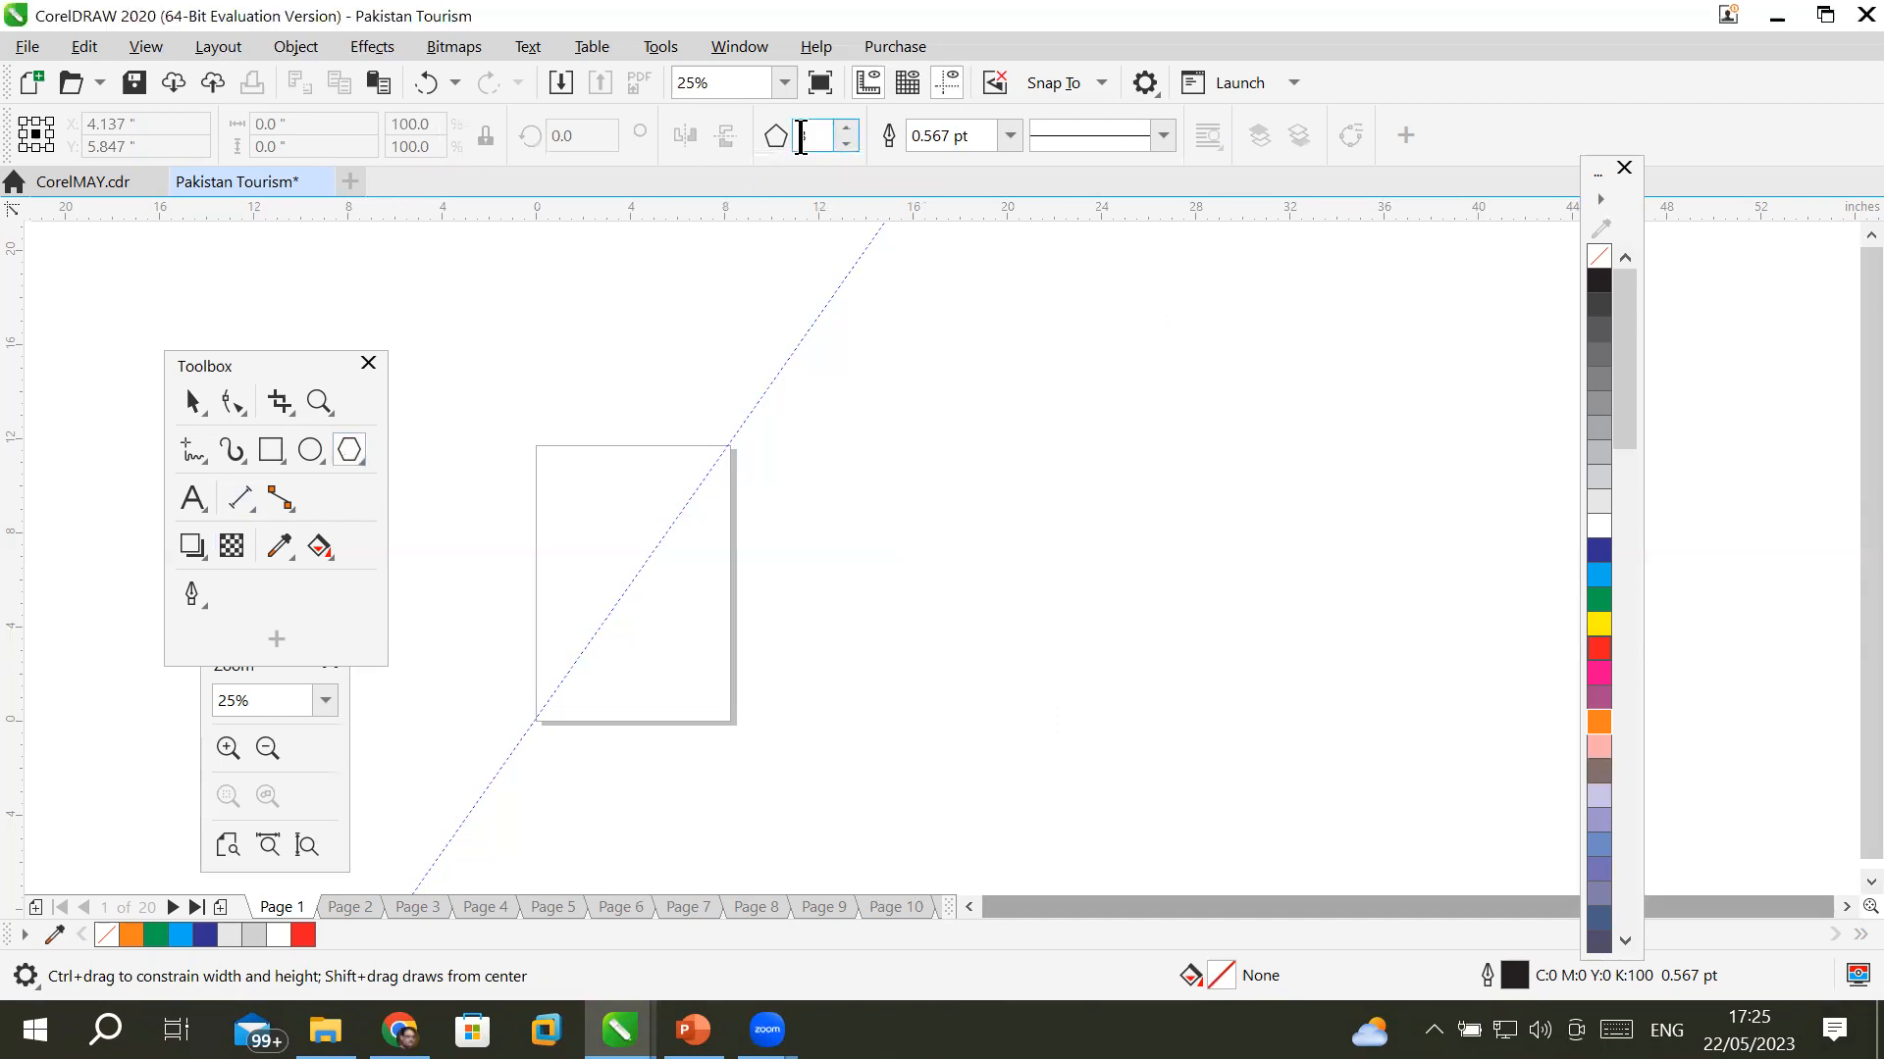
left_click_drag(537, 447, 695, 709)
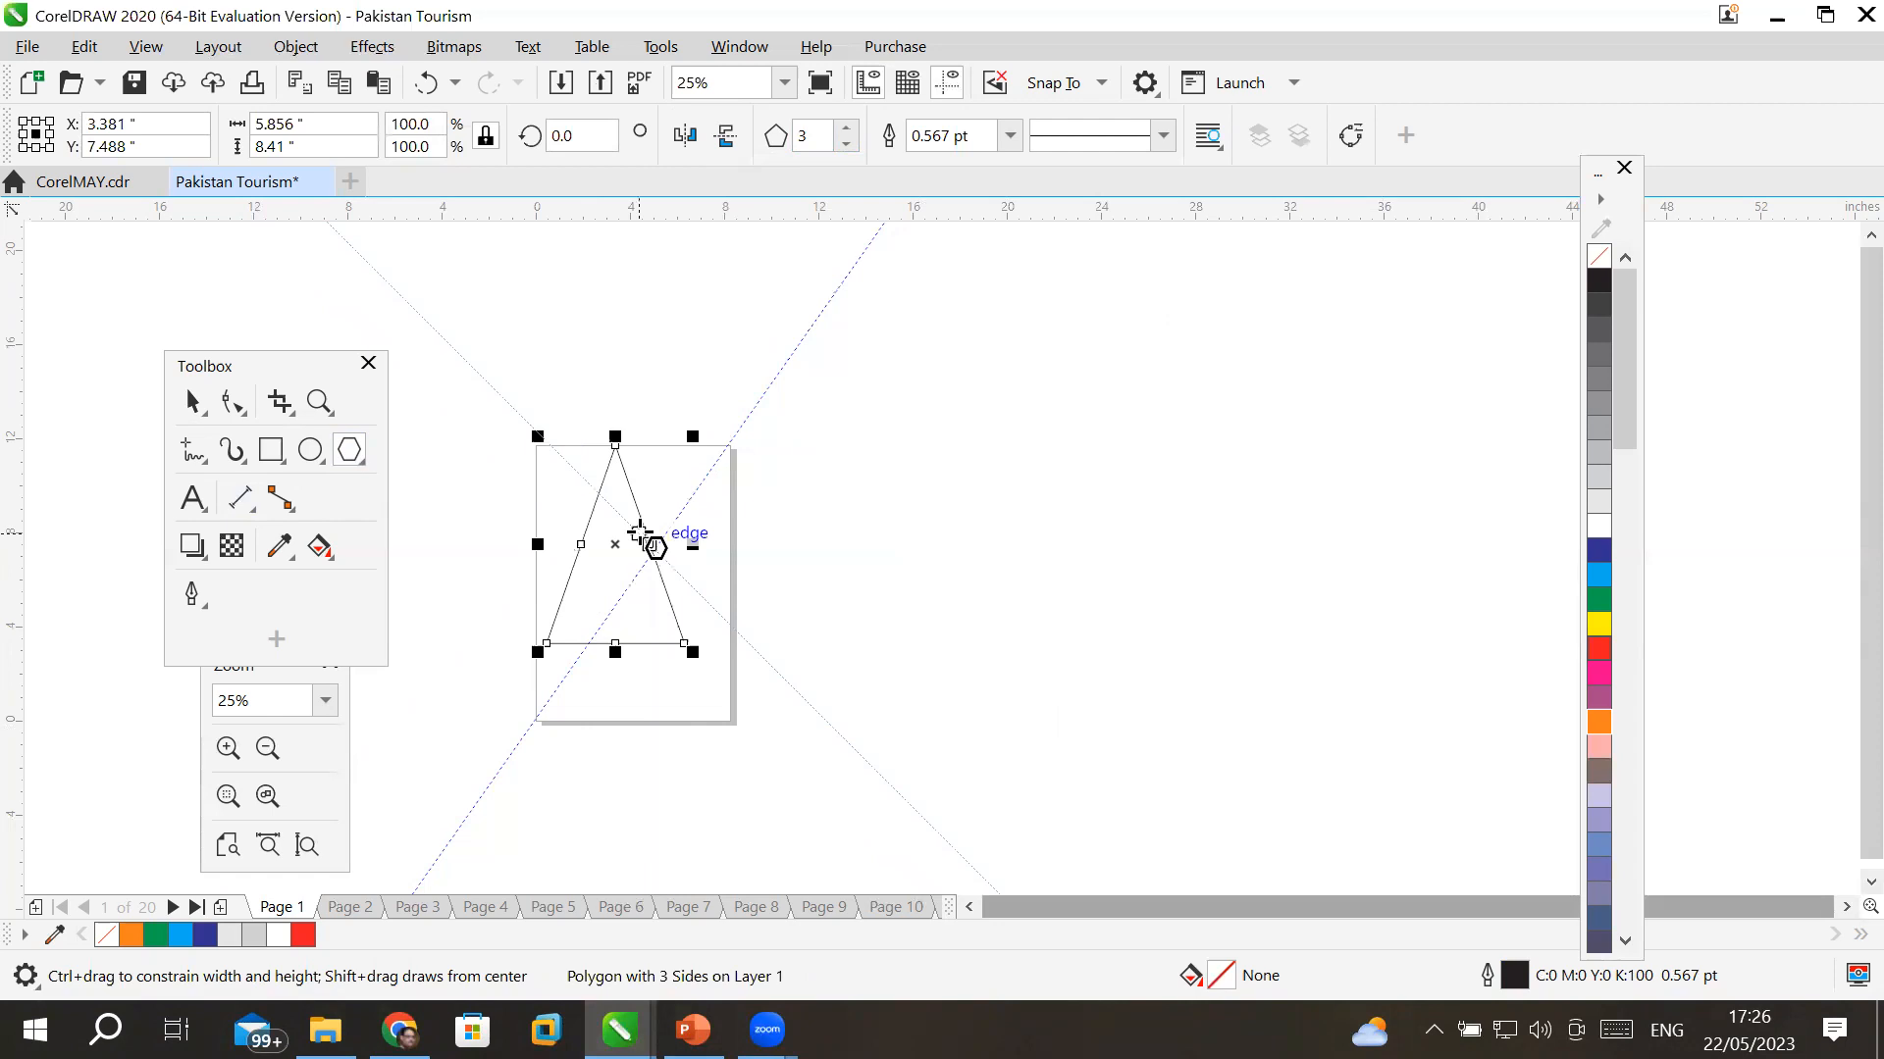
- Try to move the triangle's apex node toward the page's top-left corner with the Shape tool, and undo it
left_click(227, 400)
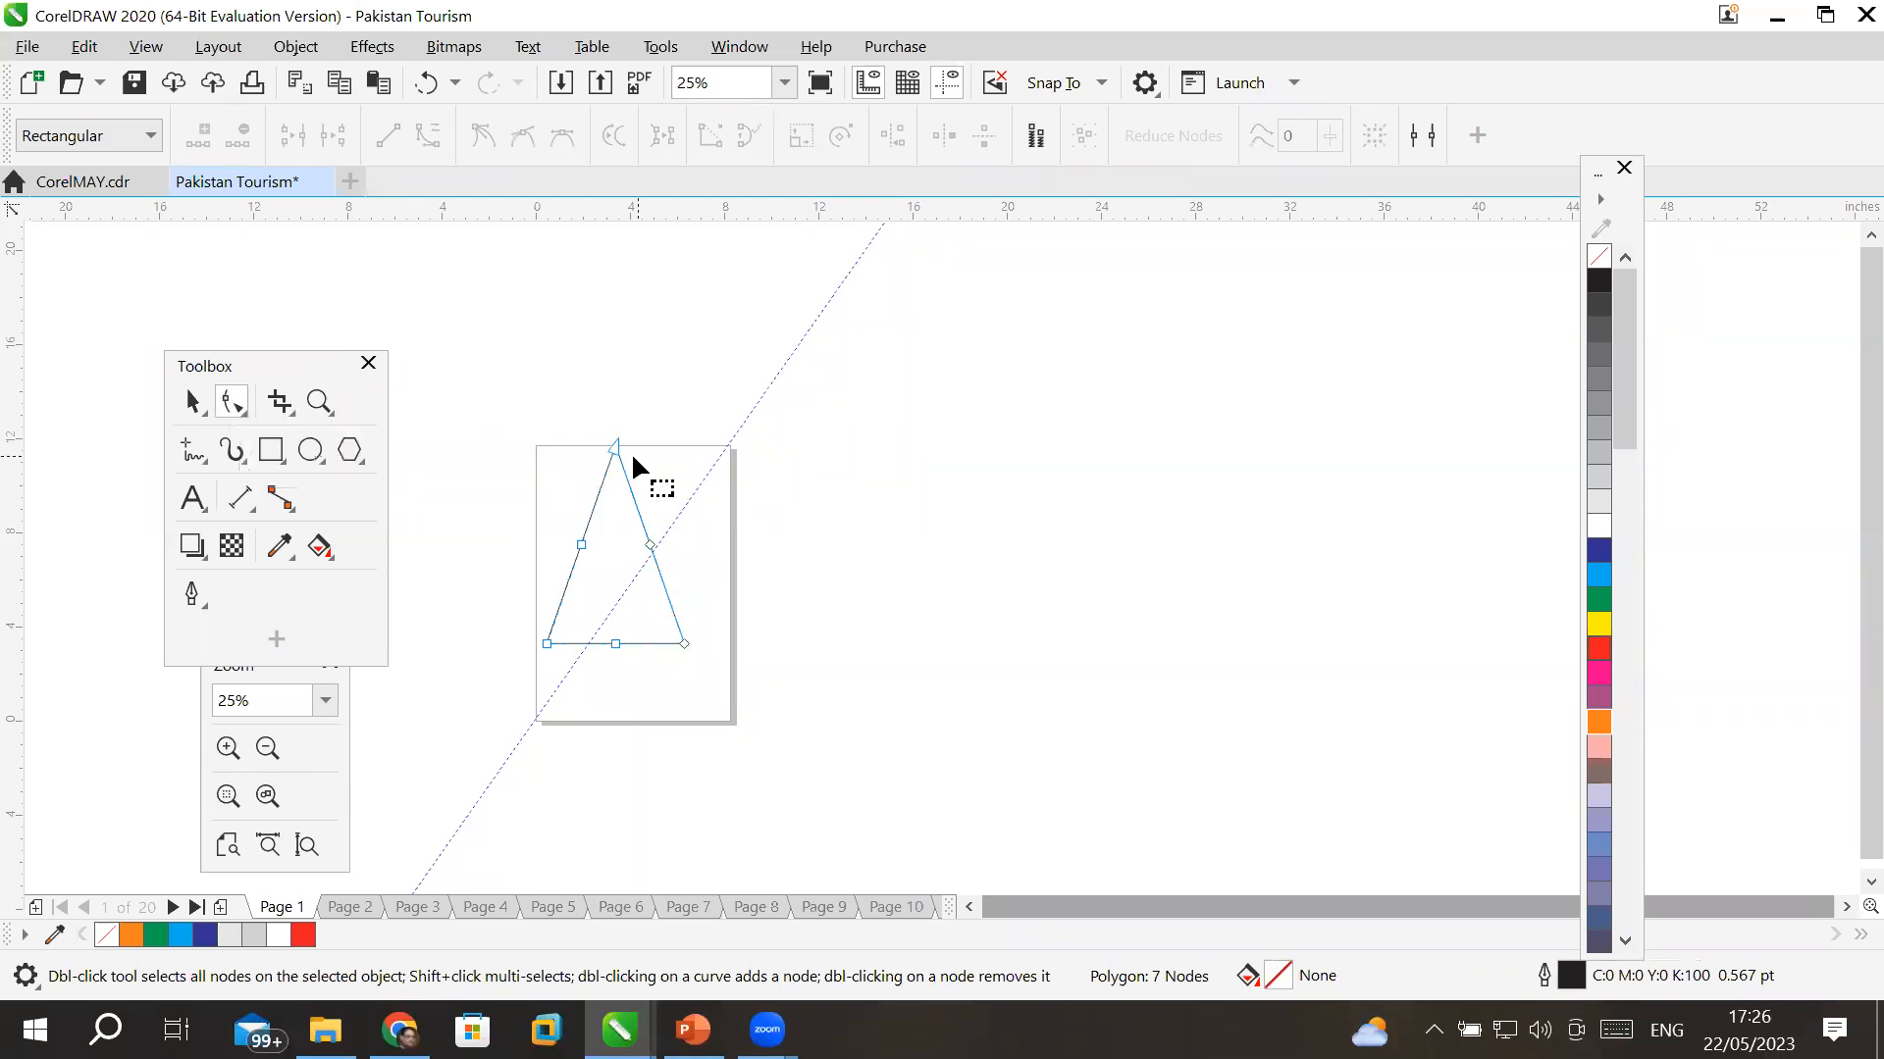
left_click_drag(619, 447, 547, 449)
key("ctrl+z")
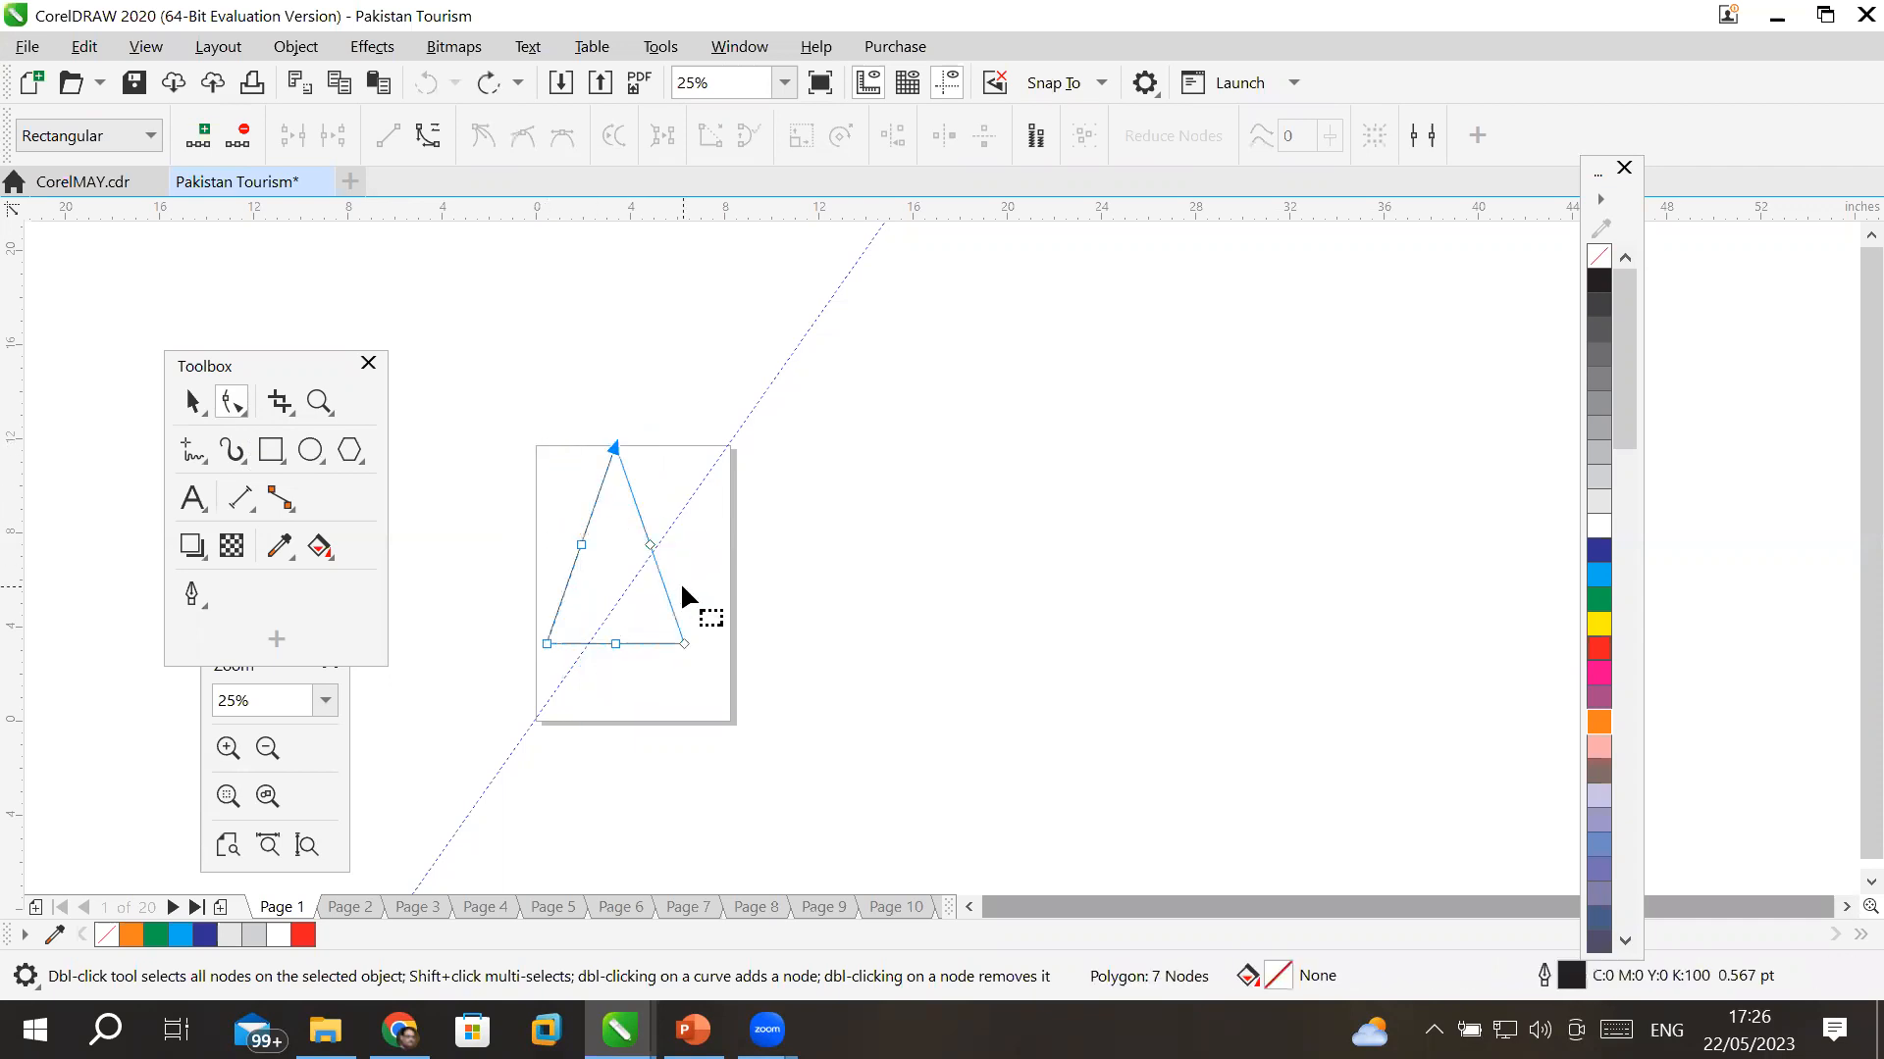
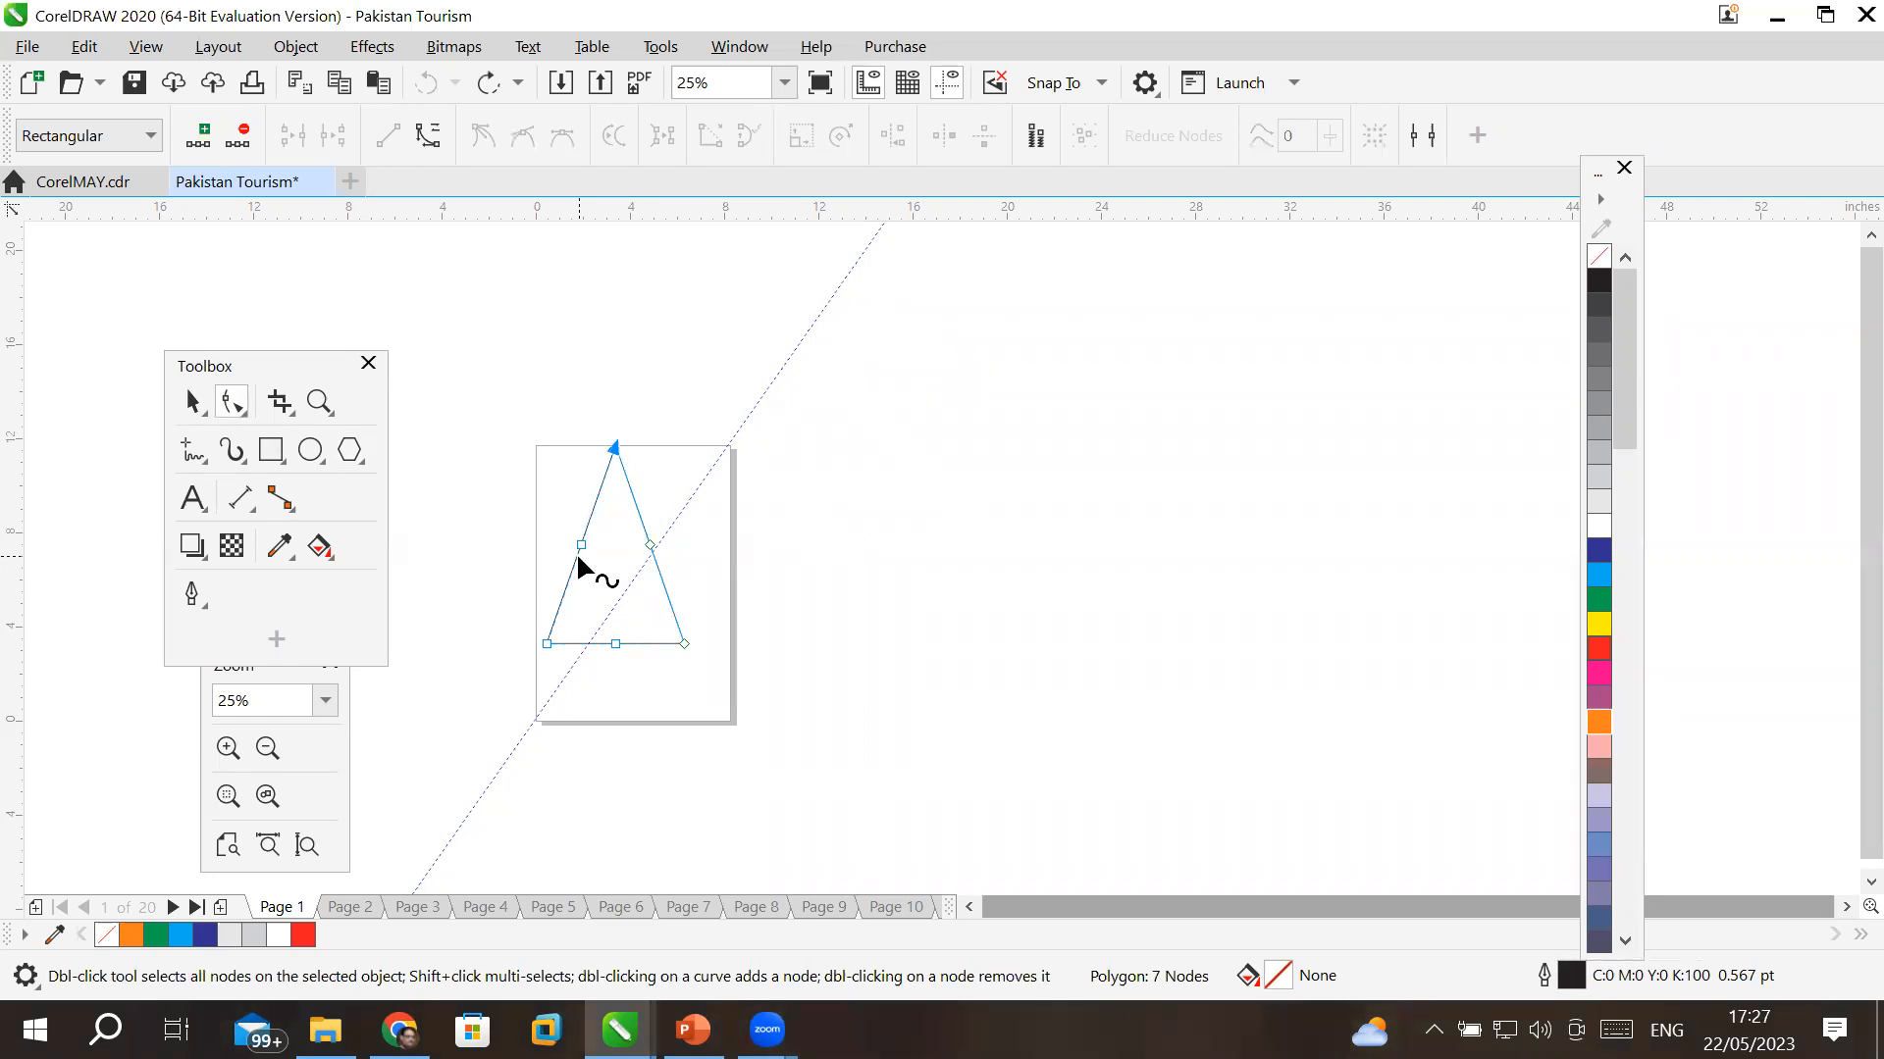
- Stretch the triangle to about 15.9 × 14 inches and move it to the right of the page
left_click(193, 402)
left_click_drag(696, 544, 920, 587)
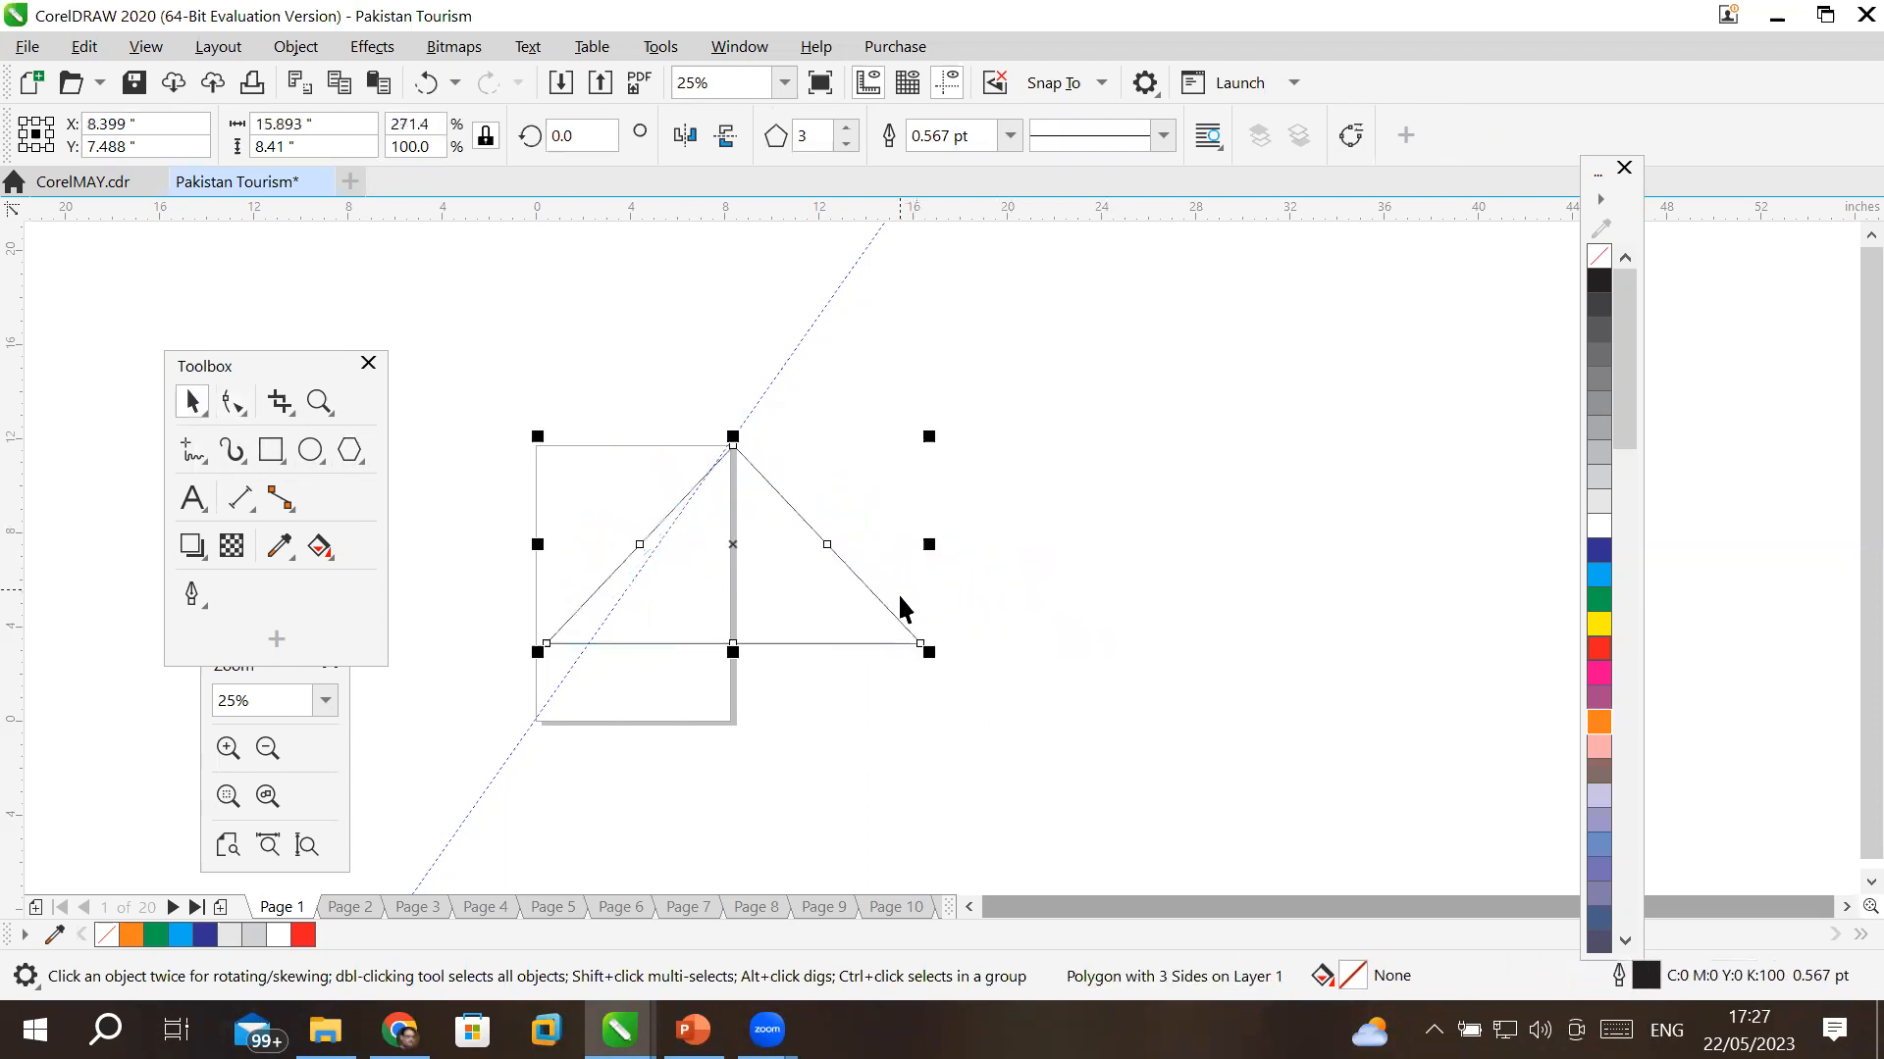
left_click_drag(884, 611, 1068, 580)
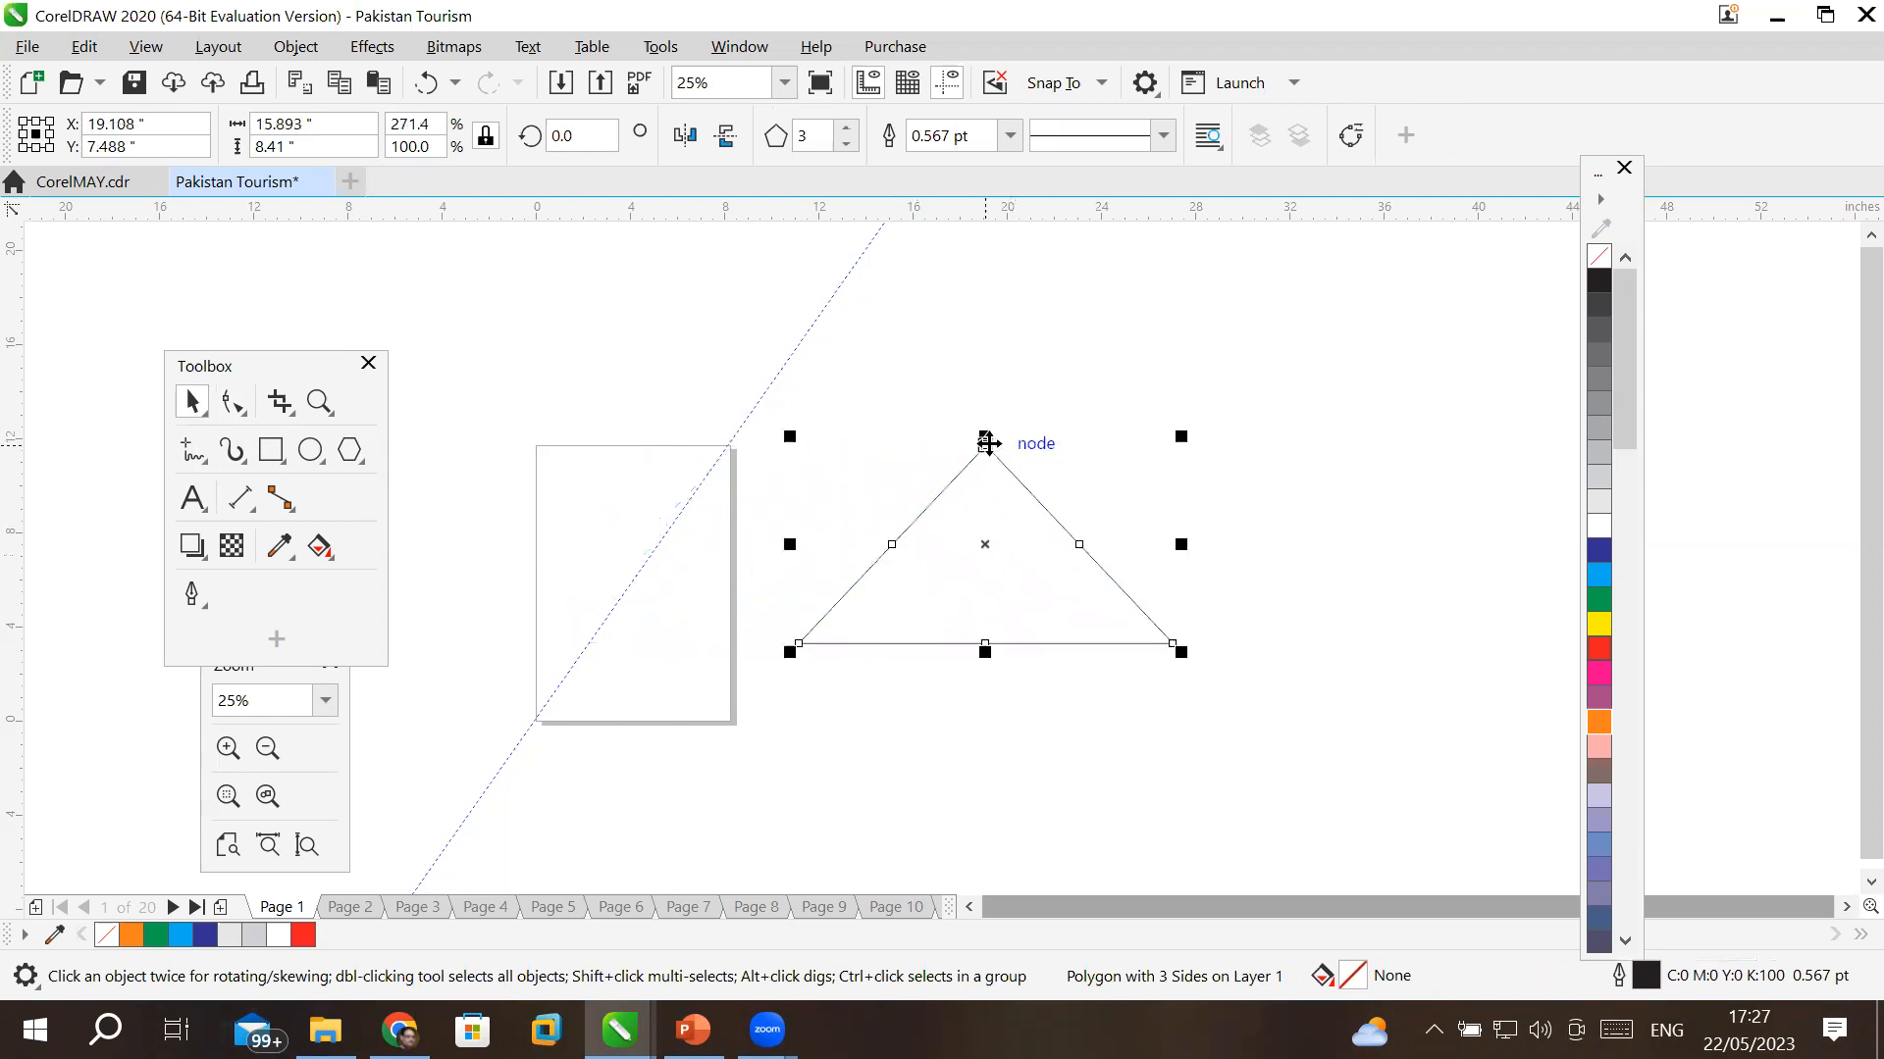
left_click_drag(985, 437, 985, 305)
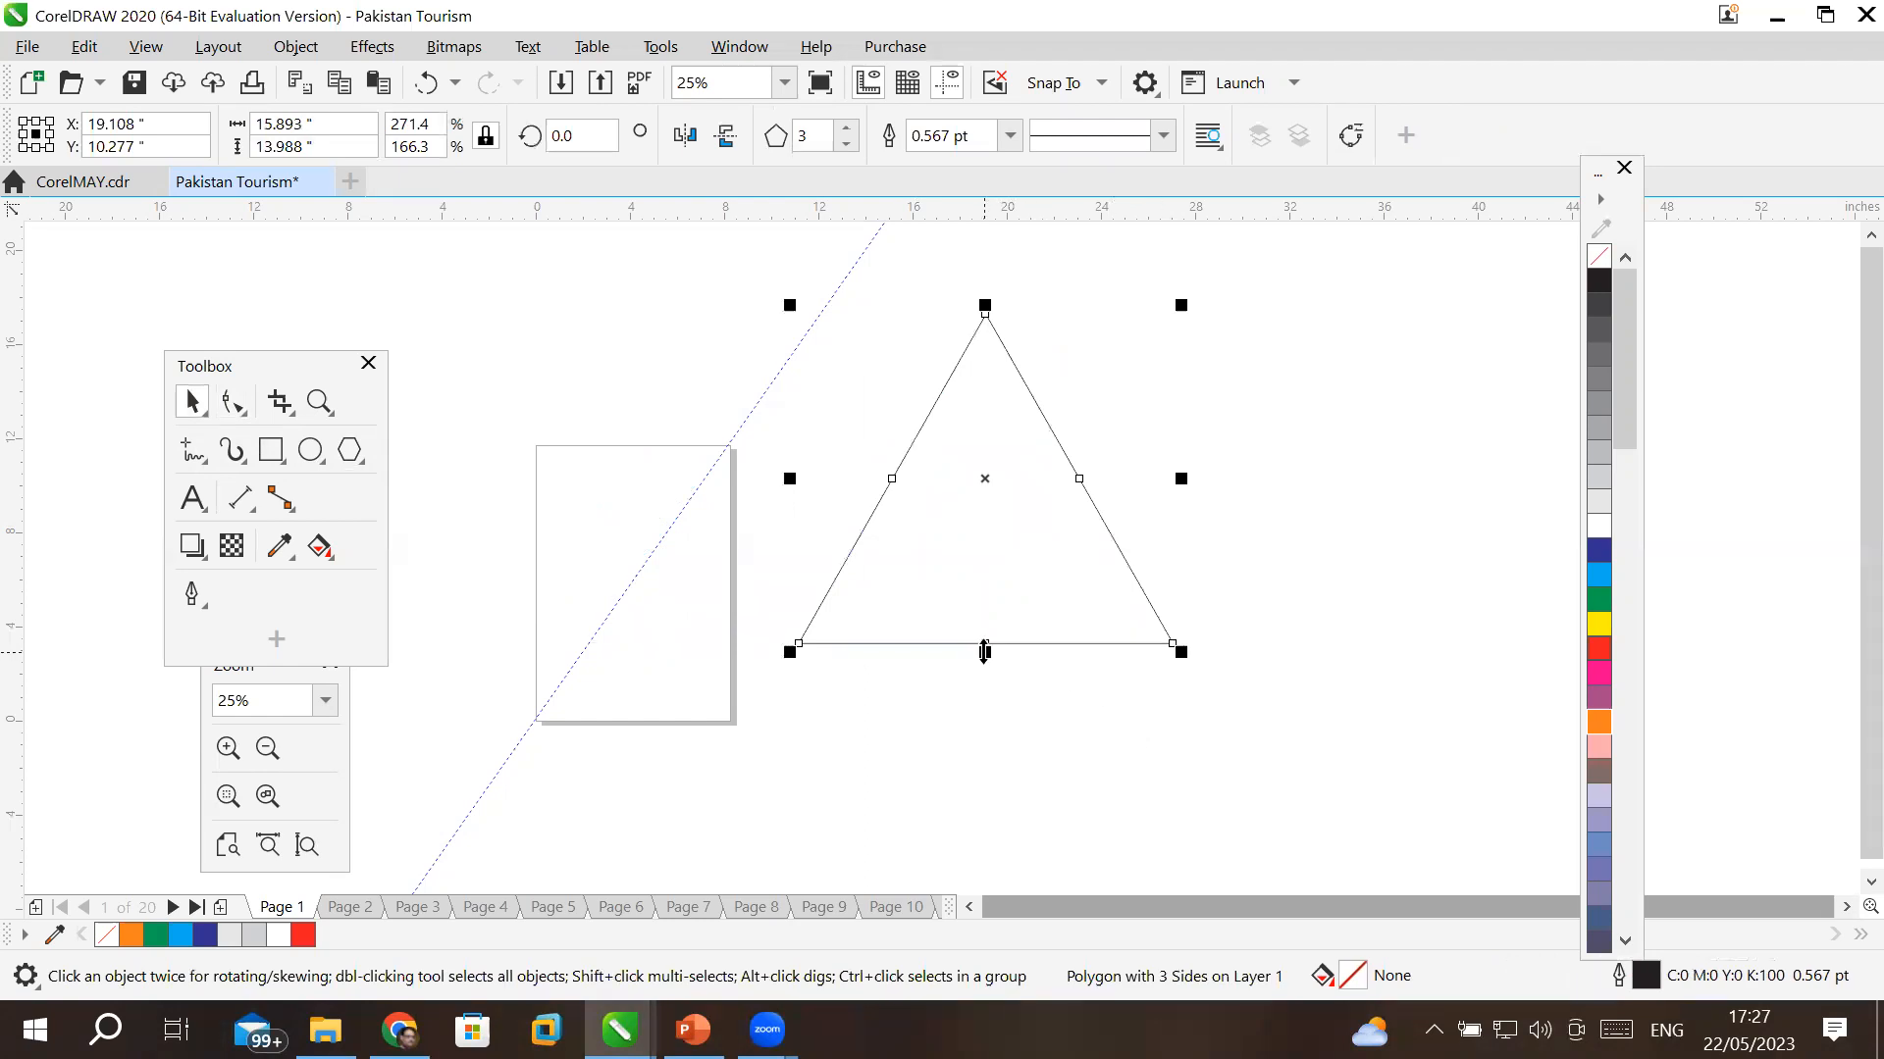
- Rotate and skew the triangle to an angle of about 282.7 degrees and a size of about 14.8 × 17.8 inches
left_click(1034, 516)
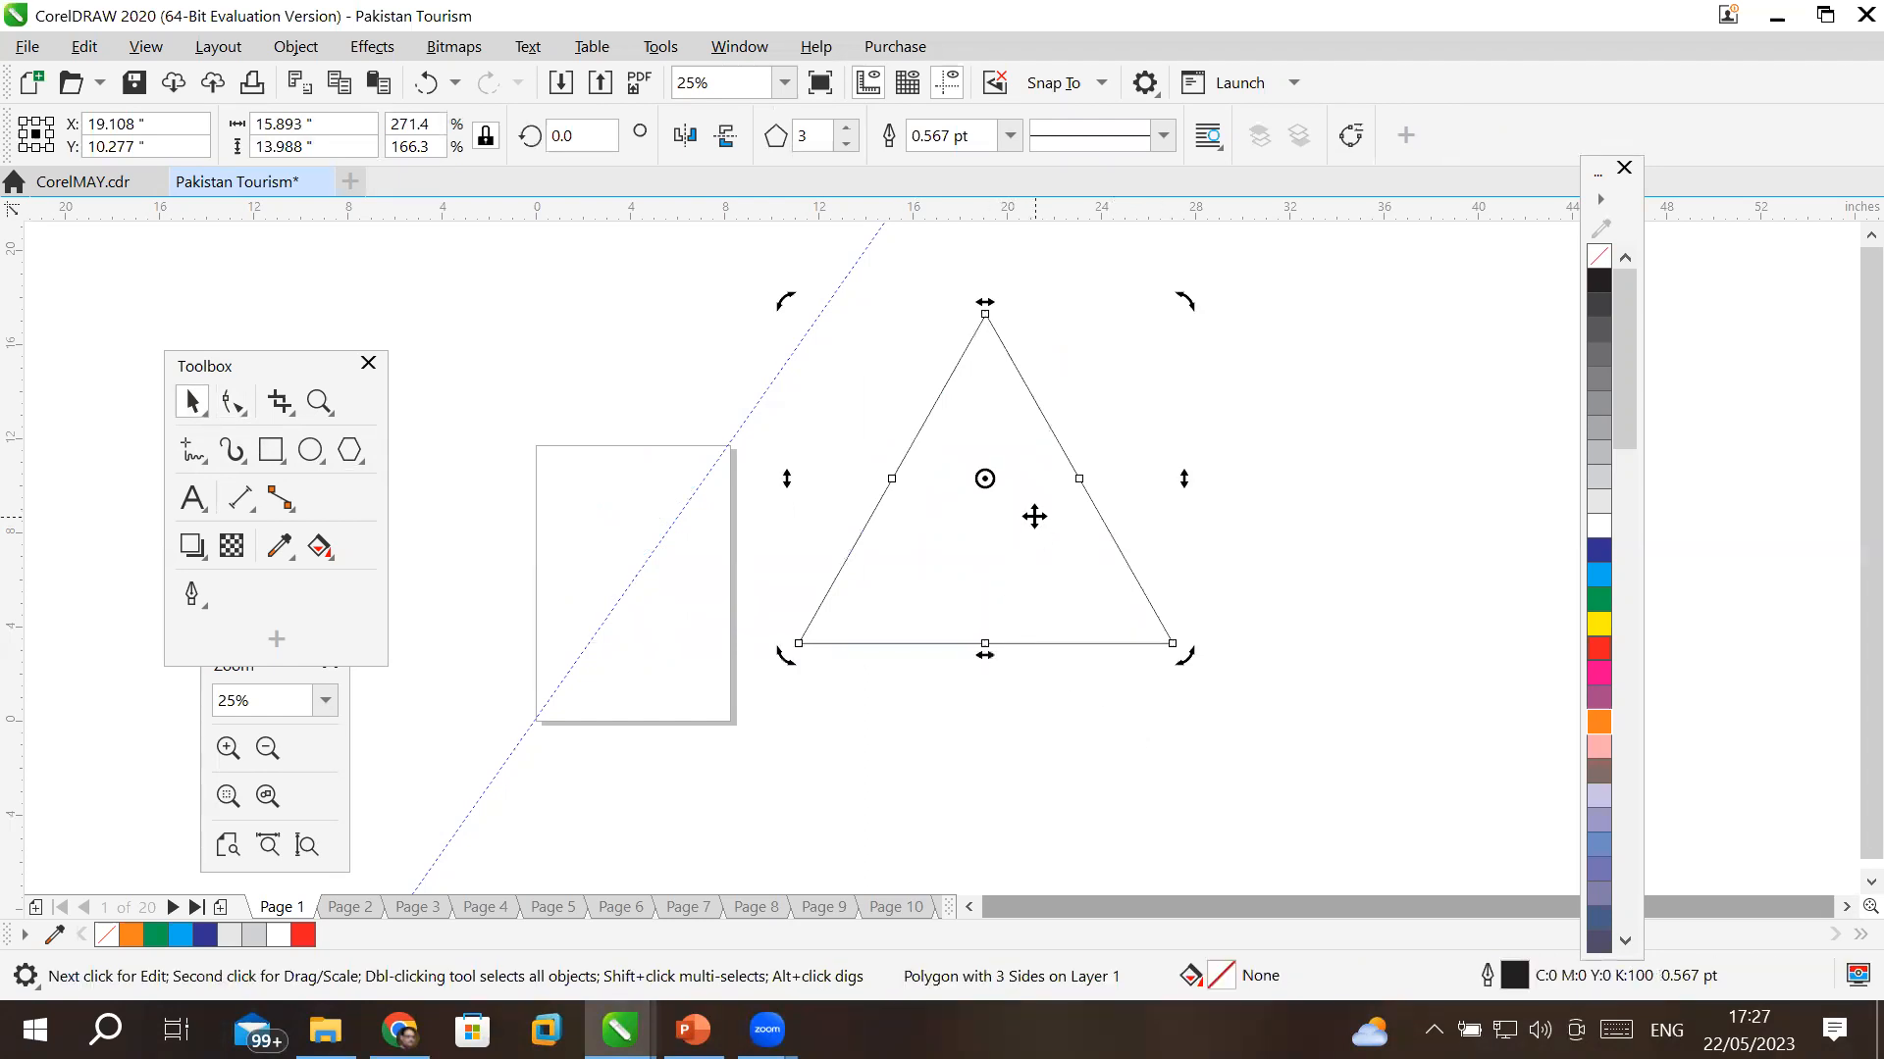
left_click_drag(1178, 296, 1193, 654)
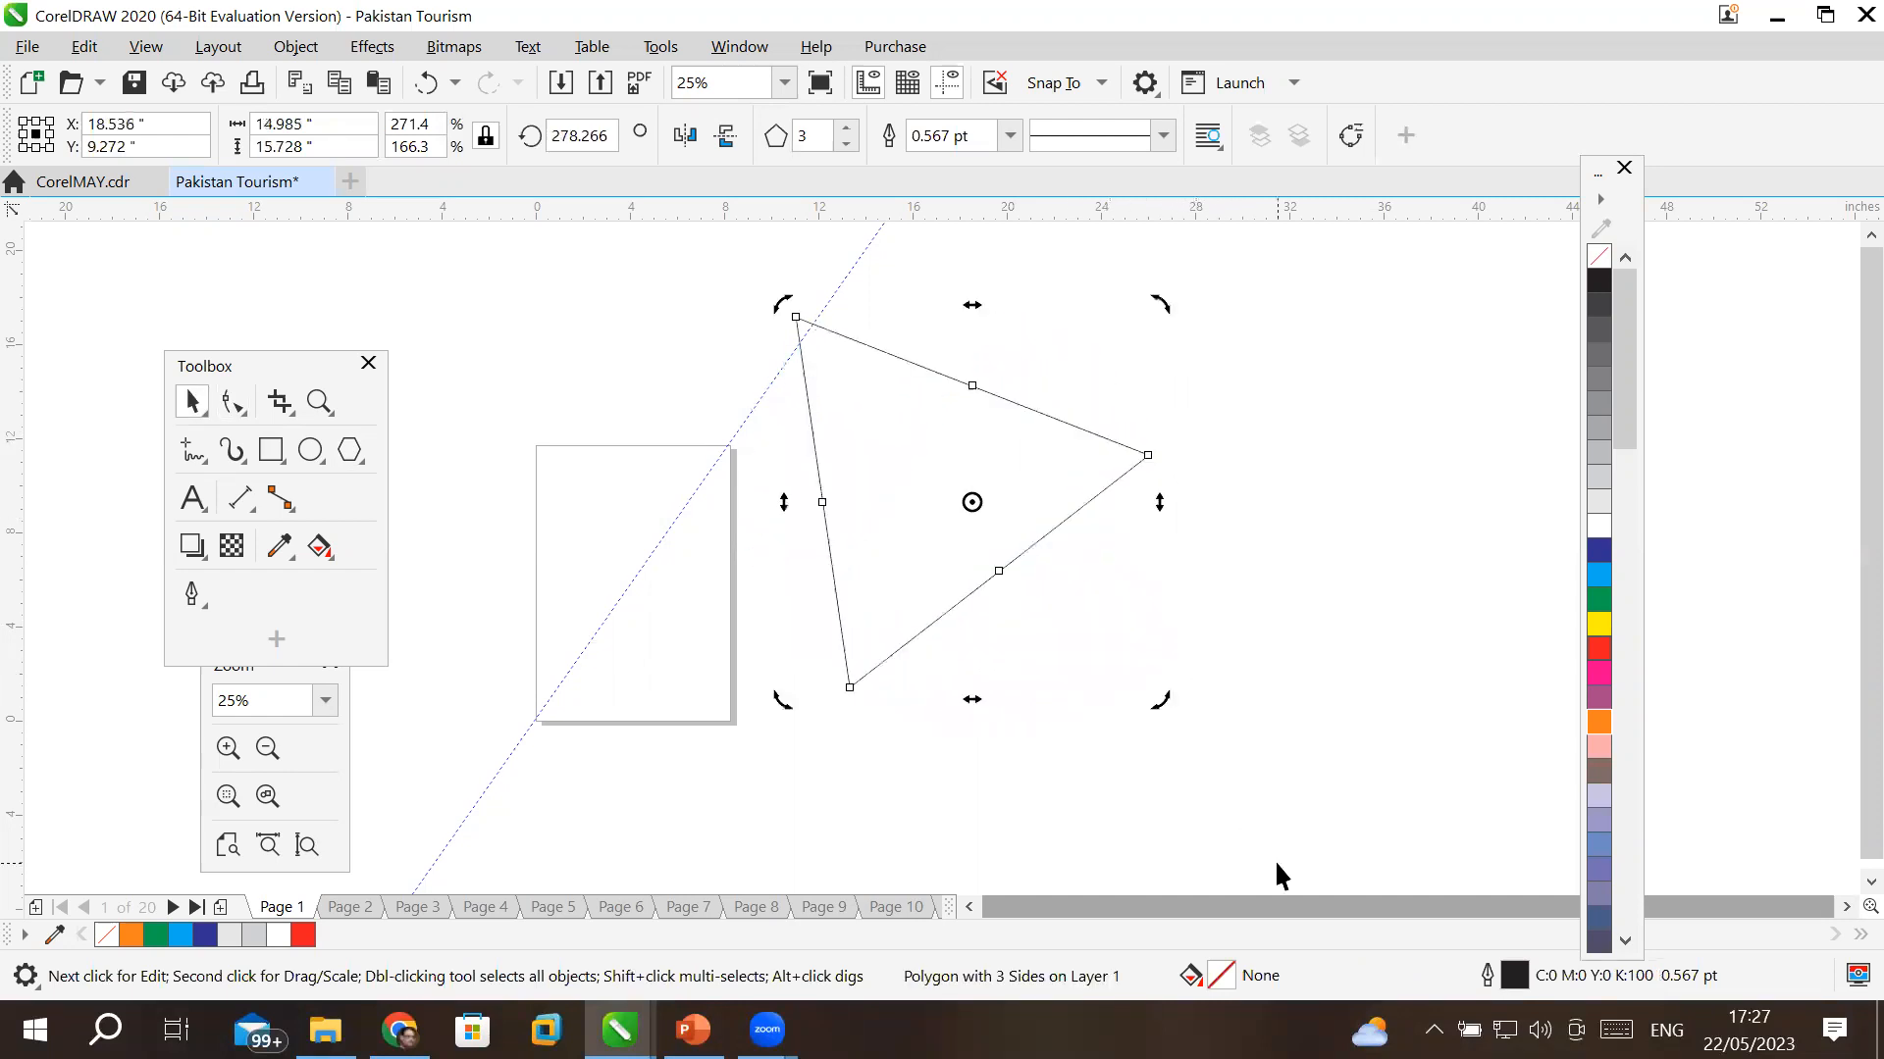
left_click_drag(1163, 507, 981, 295)
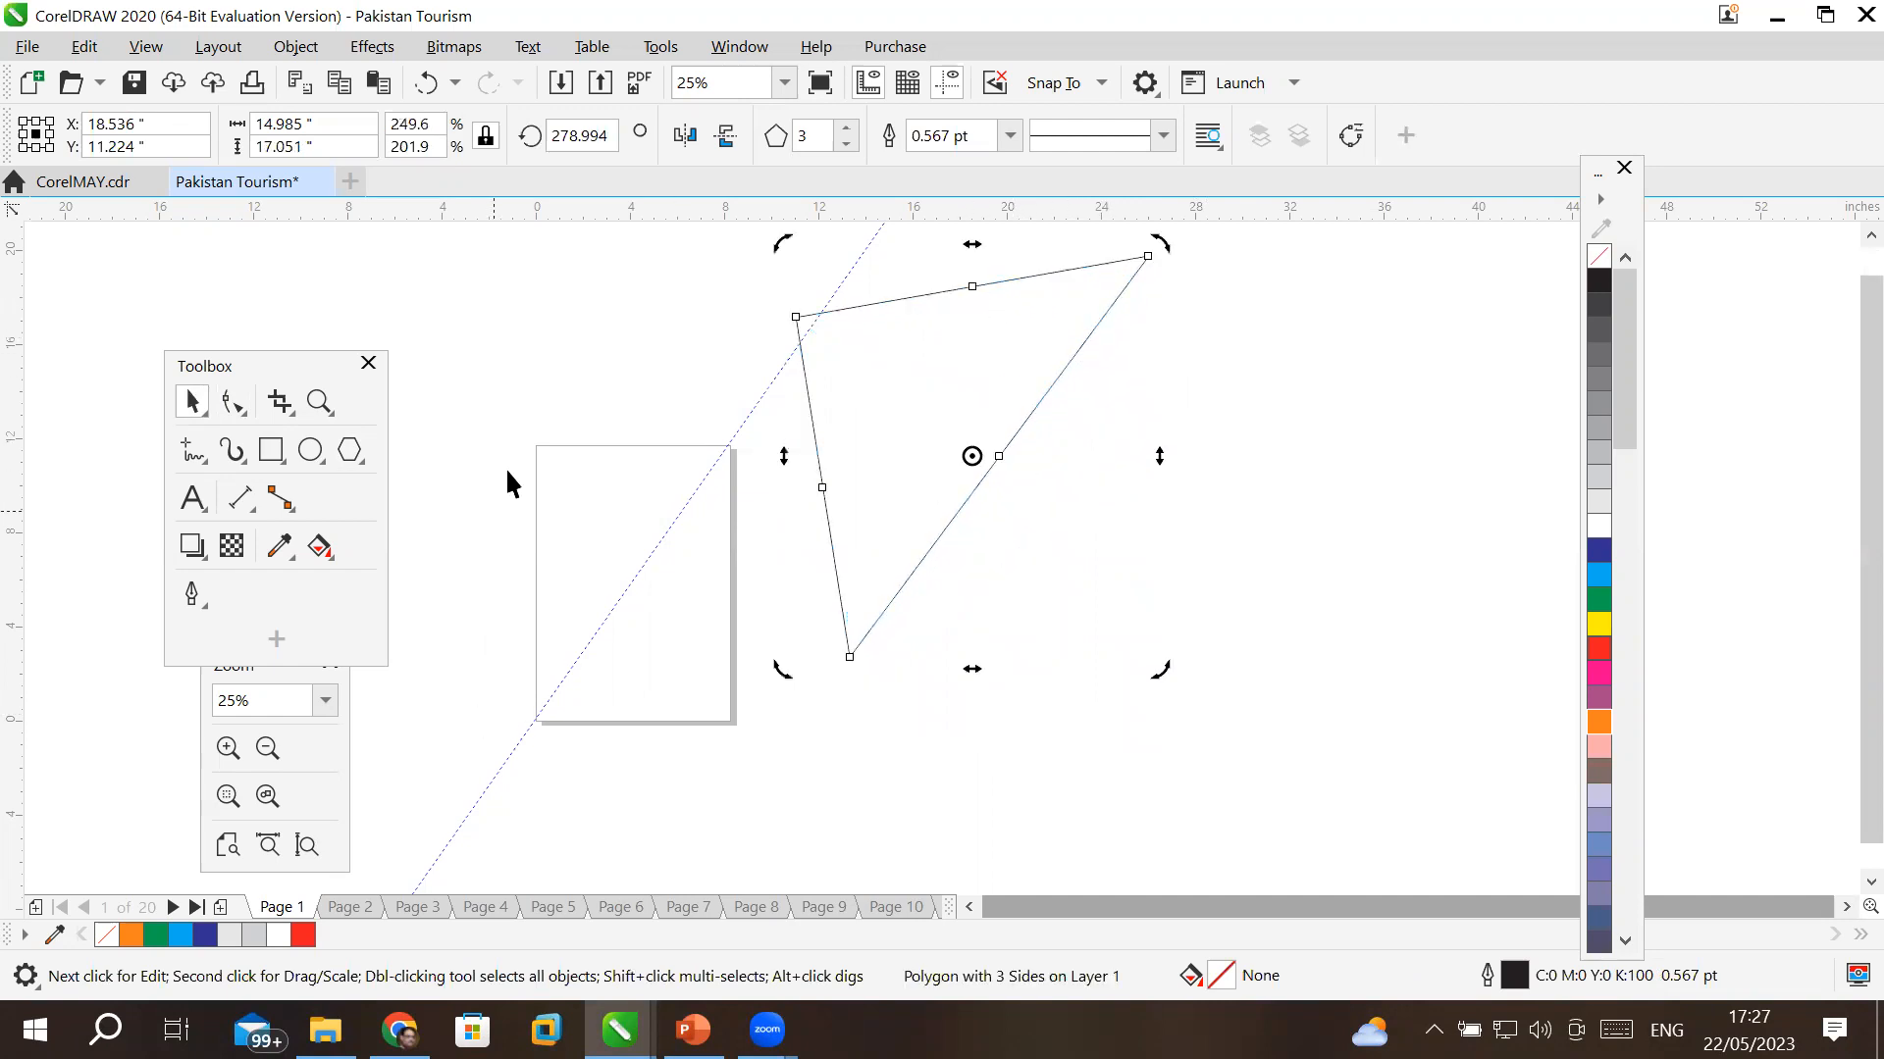
left_click(182, 398)
left_click_drag(822, 472, 605, 559)
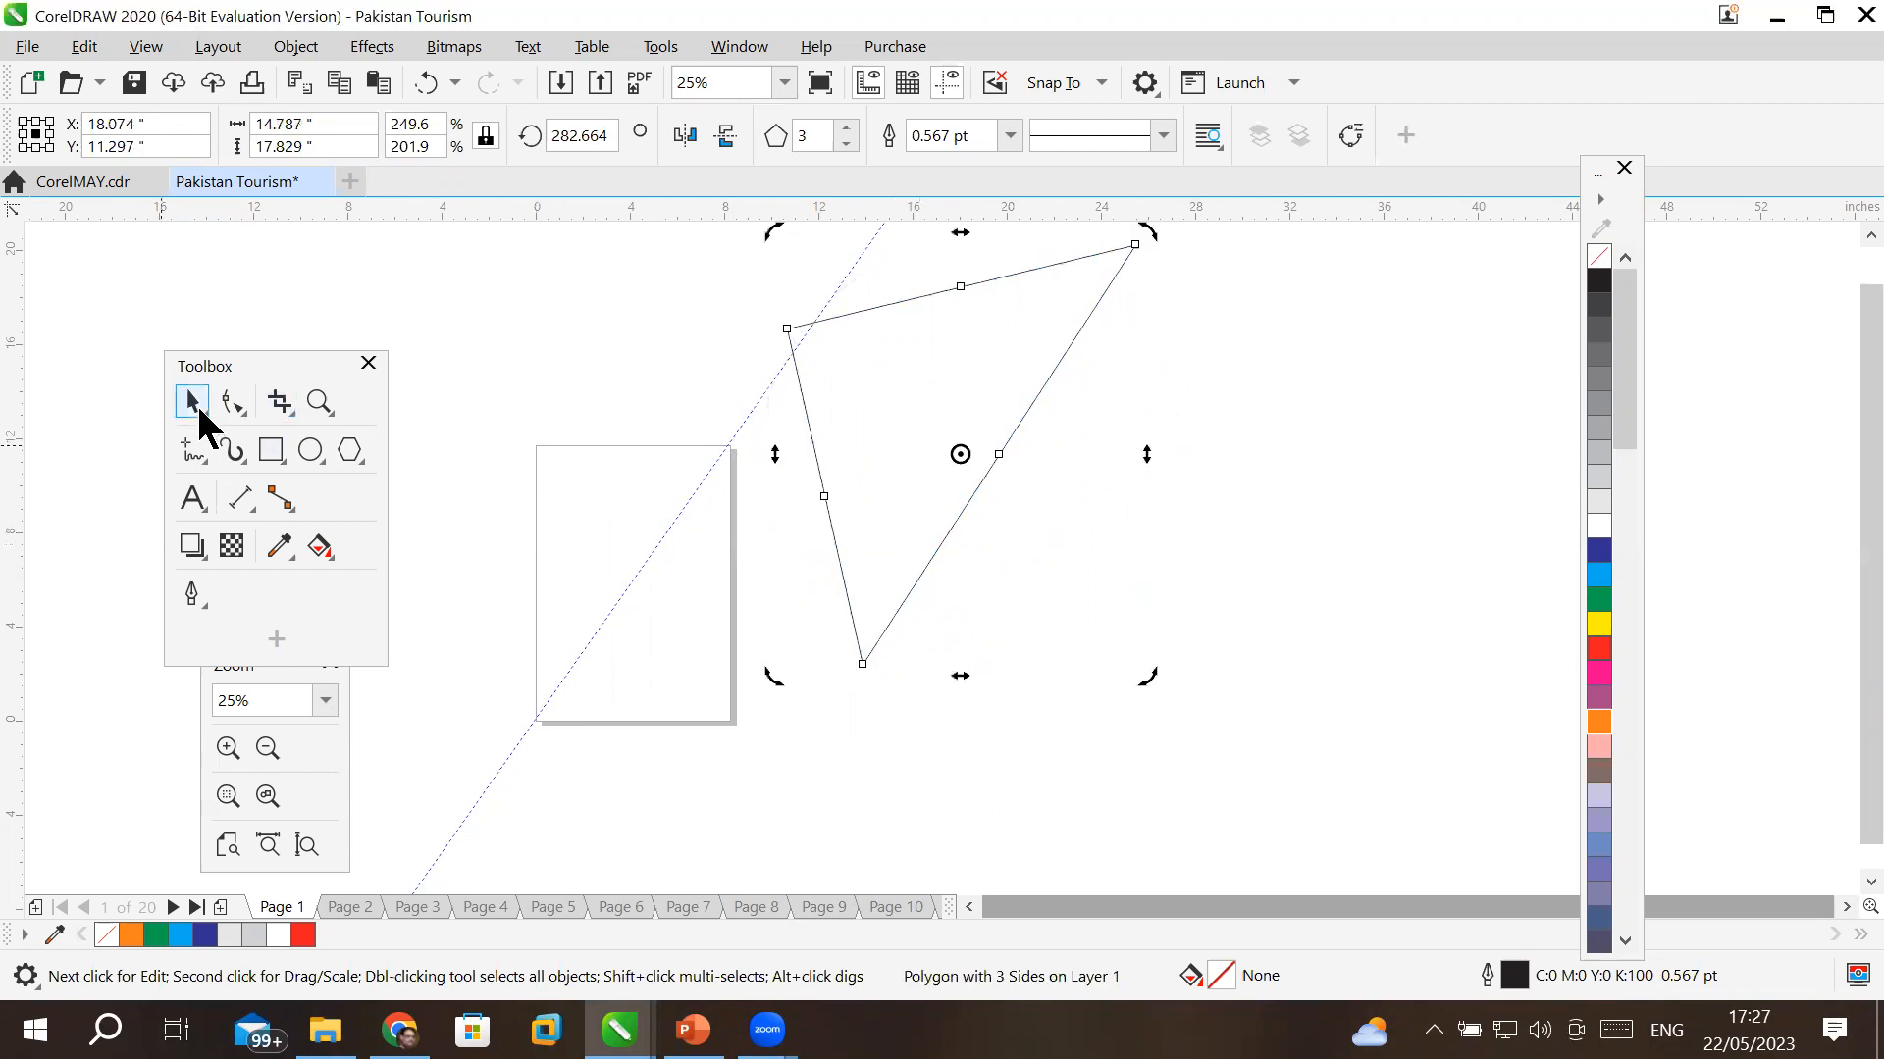
- Move the triangle over the page and shrink it to about 12.9 inches high, with its left side near the page's left edge
left_click(957, 520)
left_click_drag(957, 520, 615, 591)
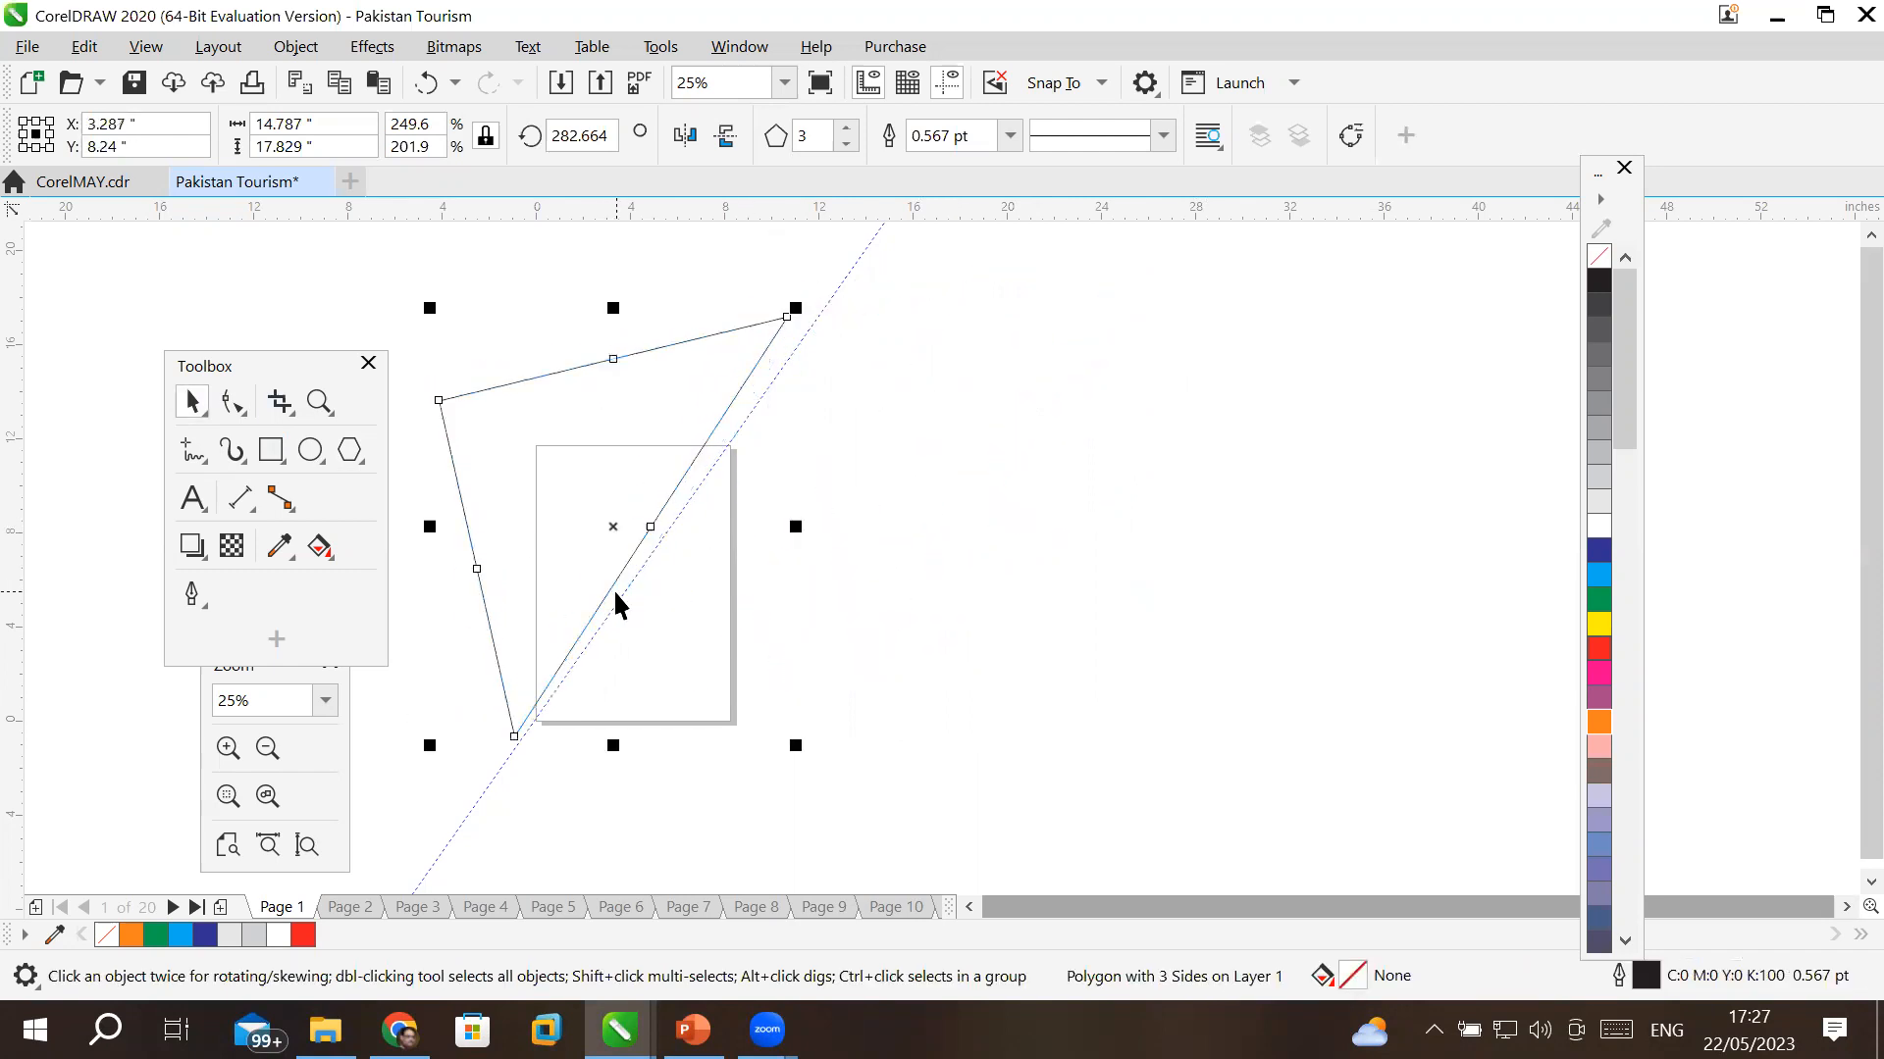
left_click_drag(614, 306, 586, 425)
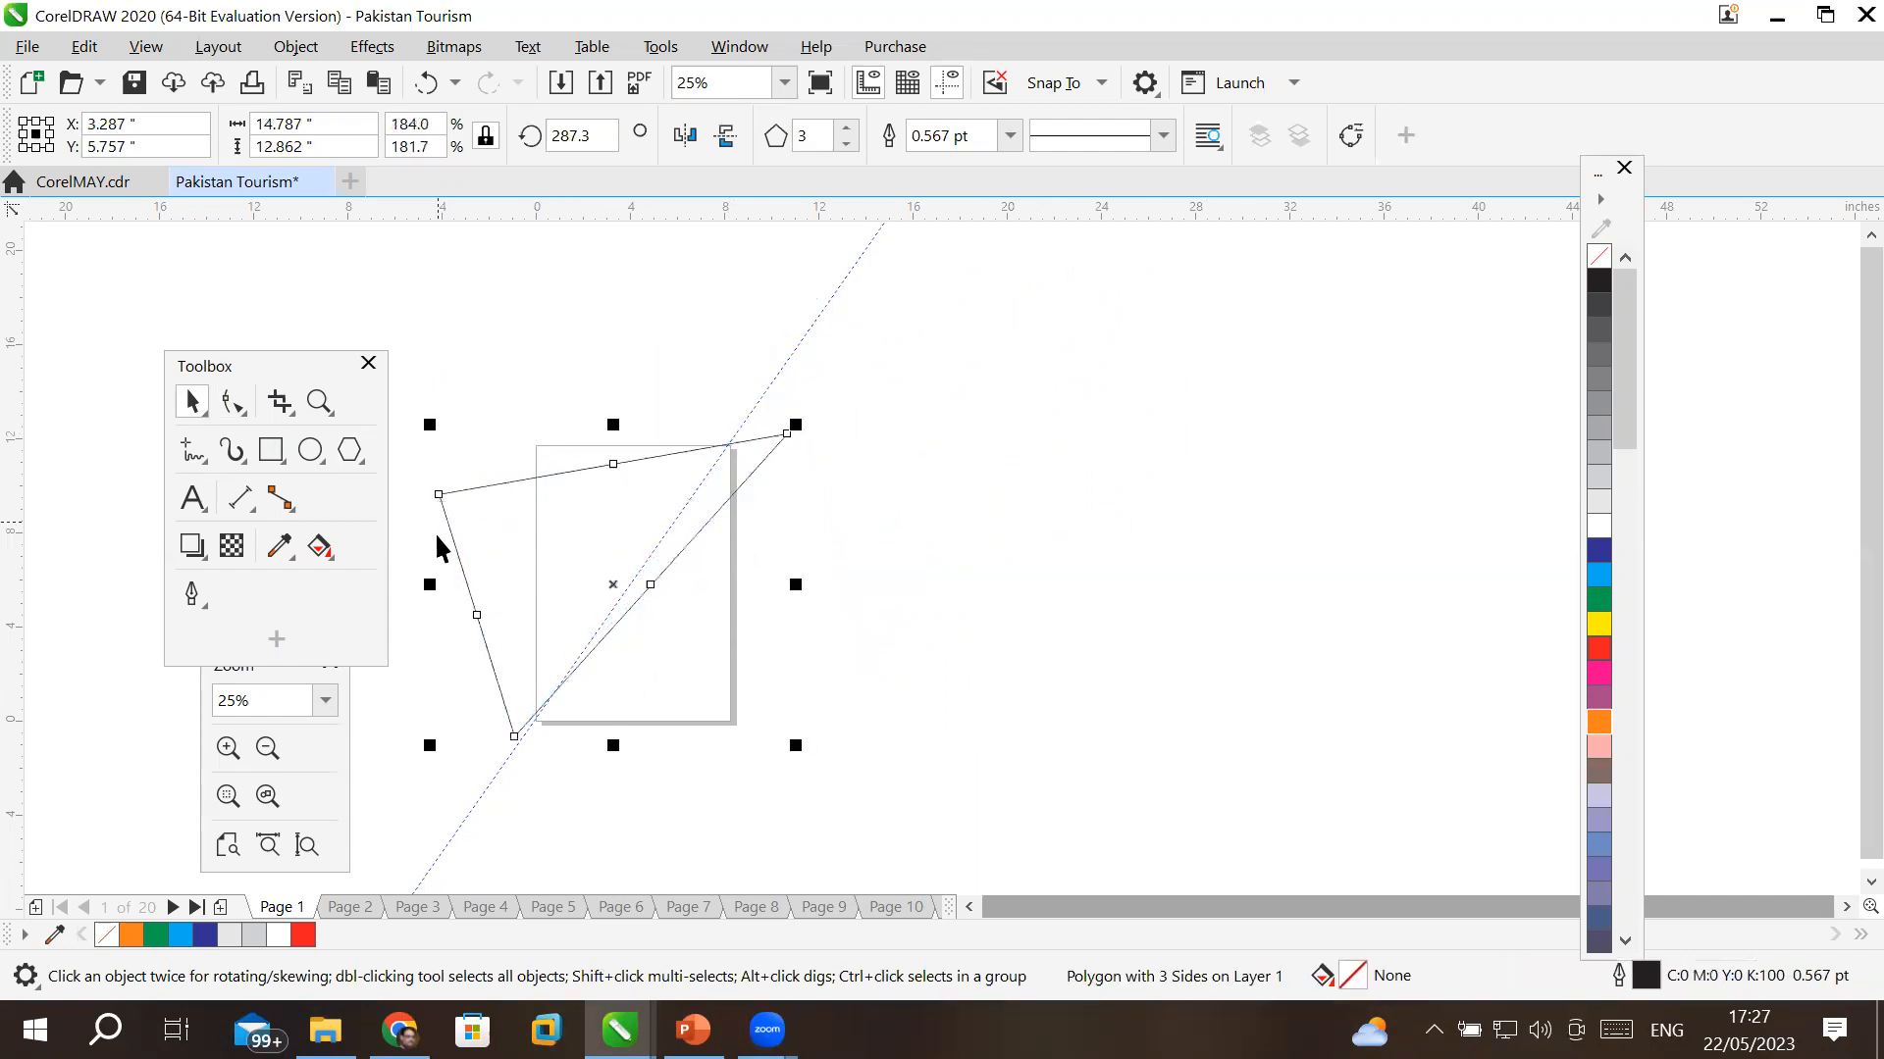
left_click_drag(429, 580, 527, 580)
- Skew the triangle horizontally so its left side lies along the page's left edge, and stretch its height to about 15 inches
left_click(605, 708)
left_click_drag(660, 746, 603, 718)
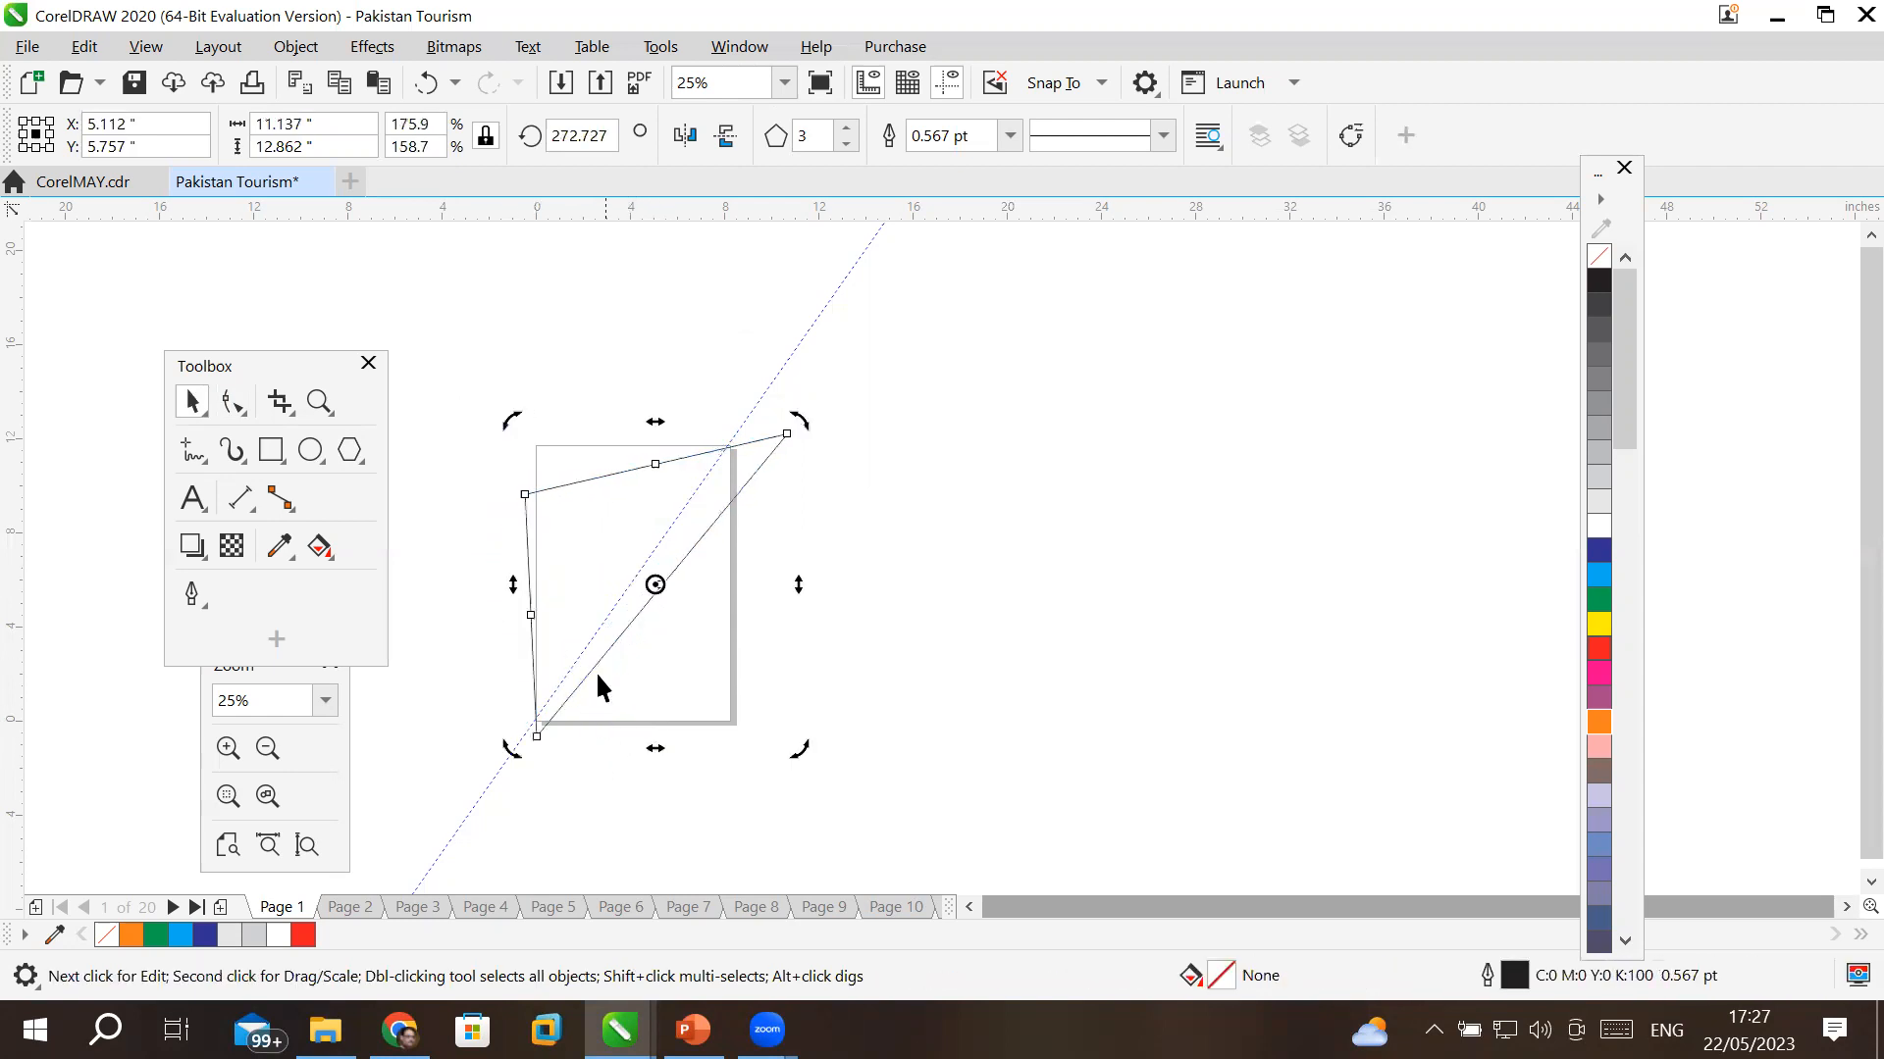
mouse_move(657, 427)
left_mouse_down()
mouse_move(676, 429)
mouse_move(656, 434)
left_mouse_up()
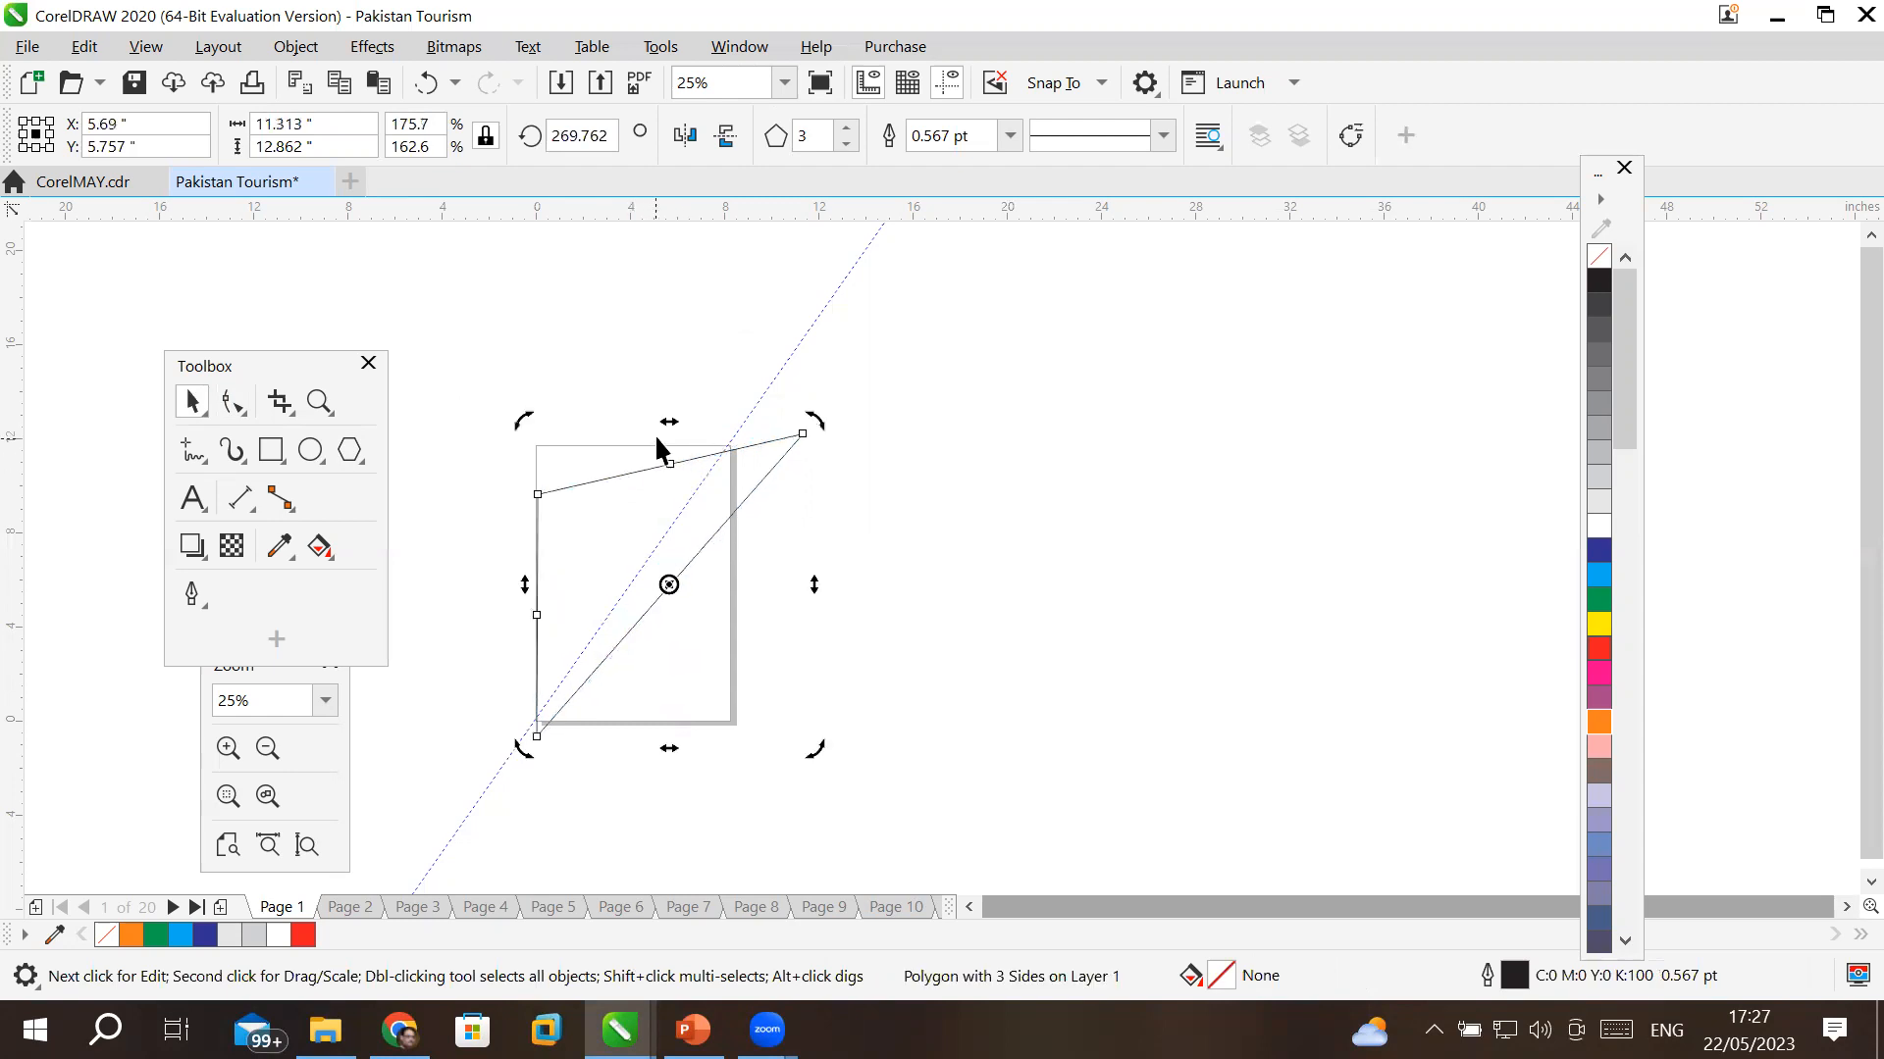
left_click(629, 502)
left_click_drag(669, 425, 679, 373)
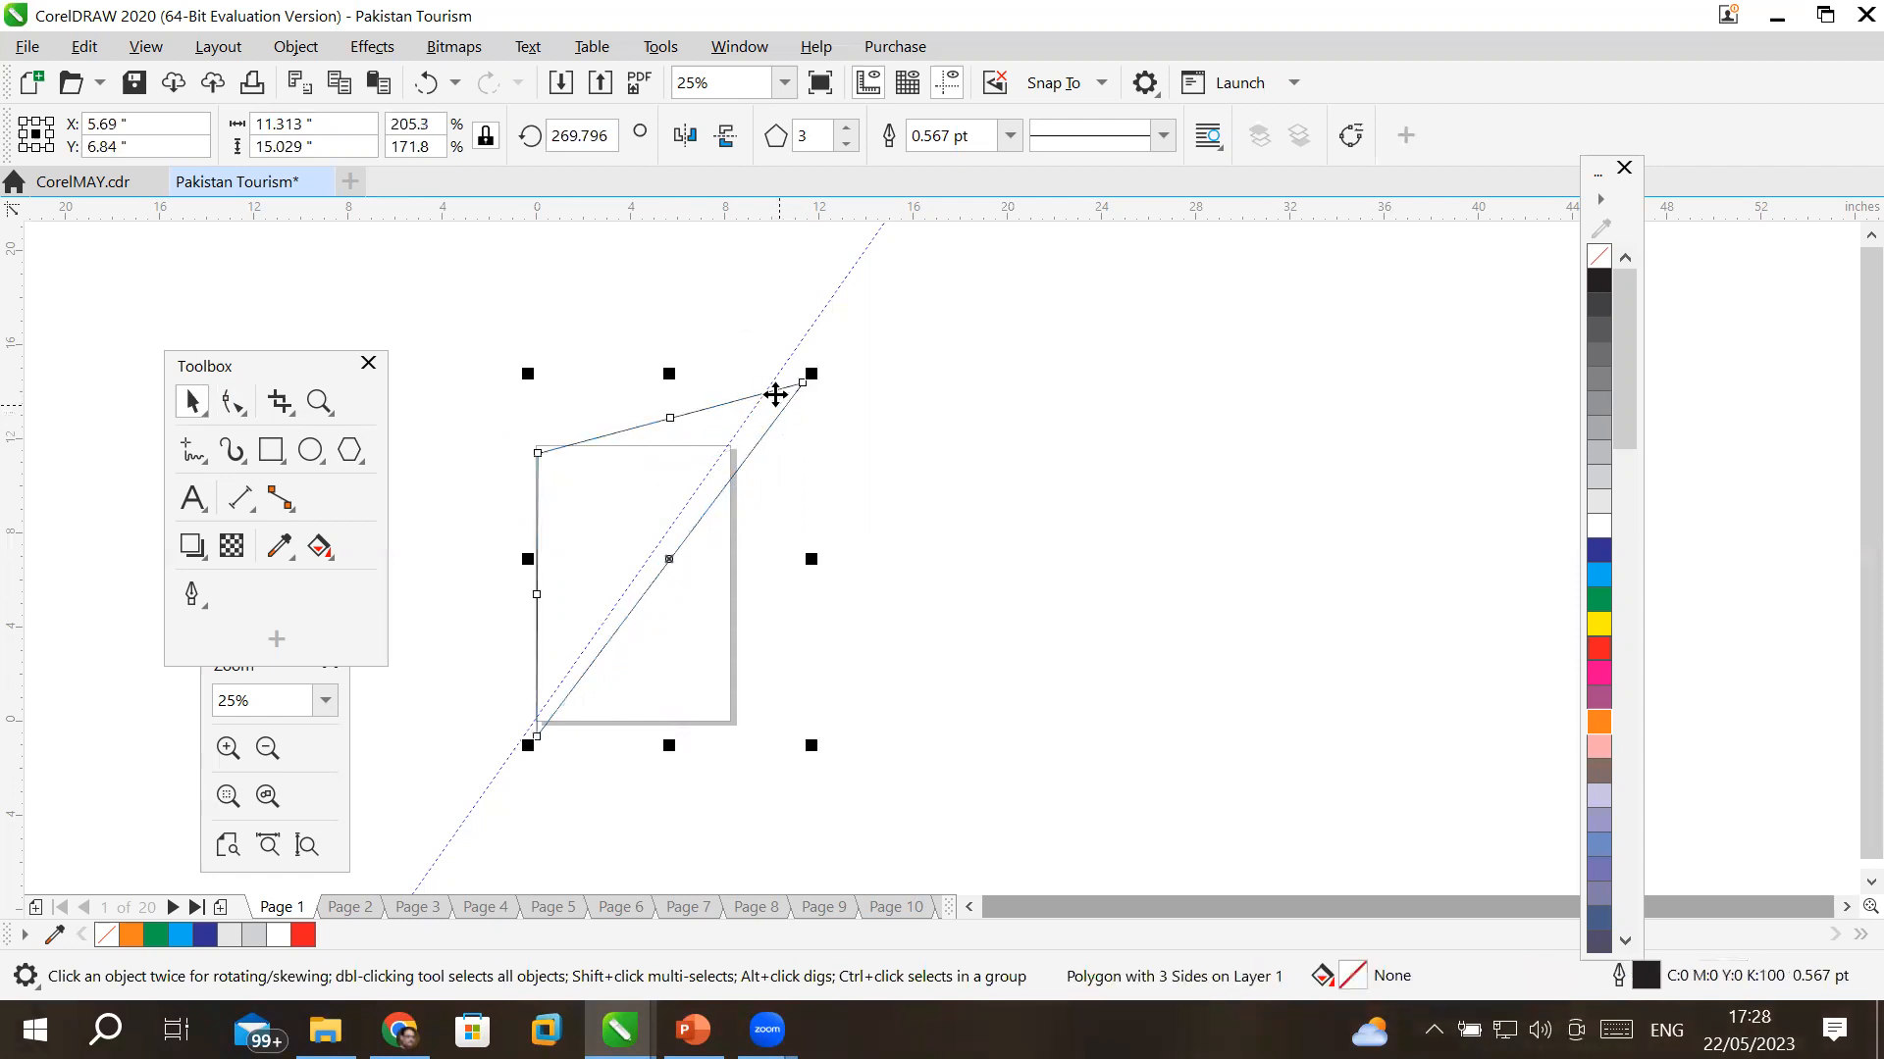
- Move the skewed triangle to the right of the page and convert it to curves
left_click(771, 391)
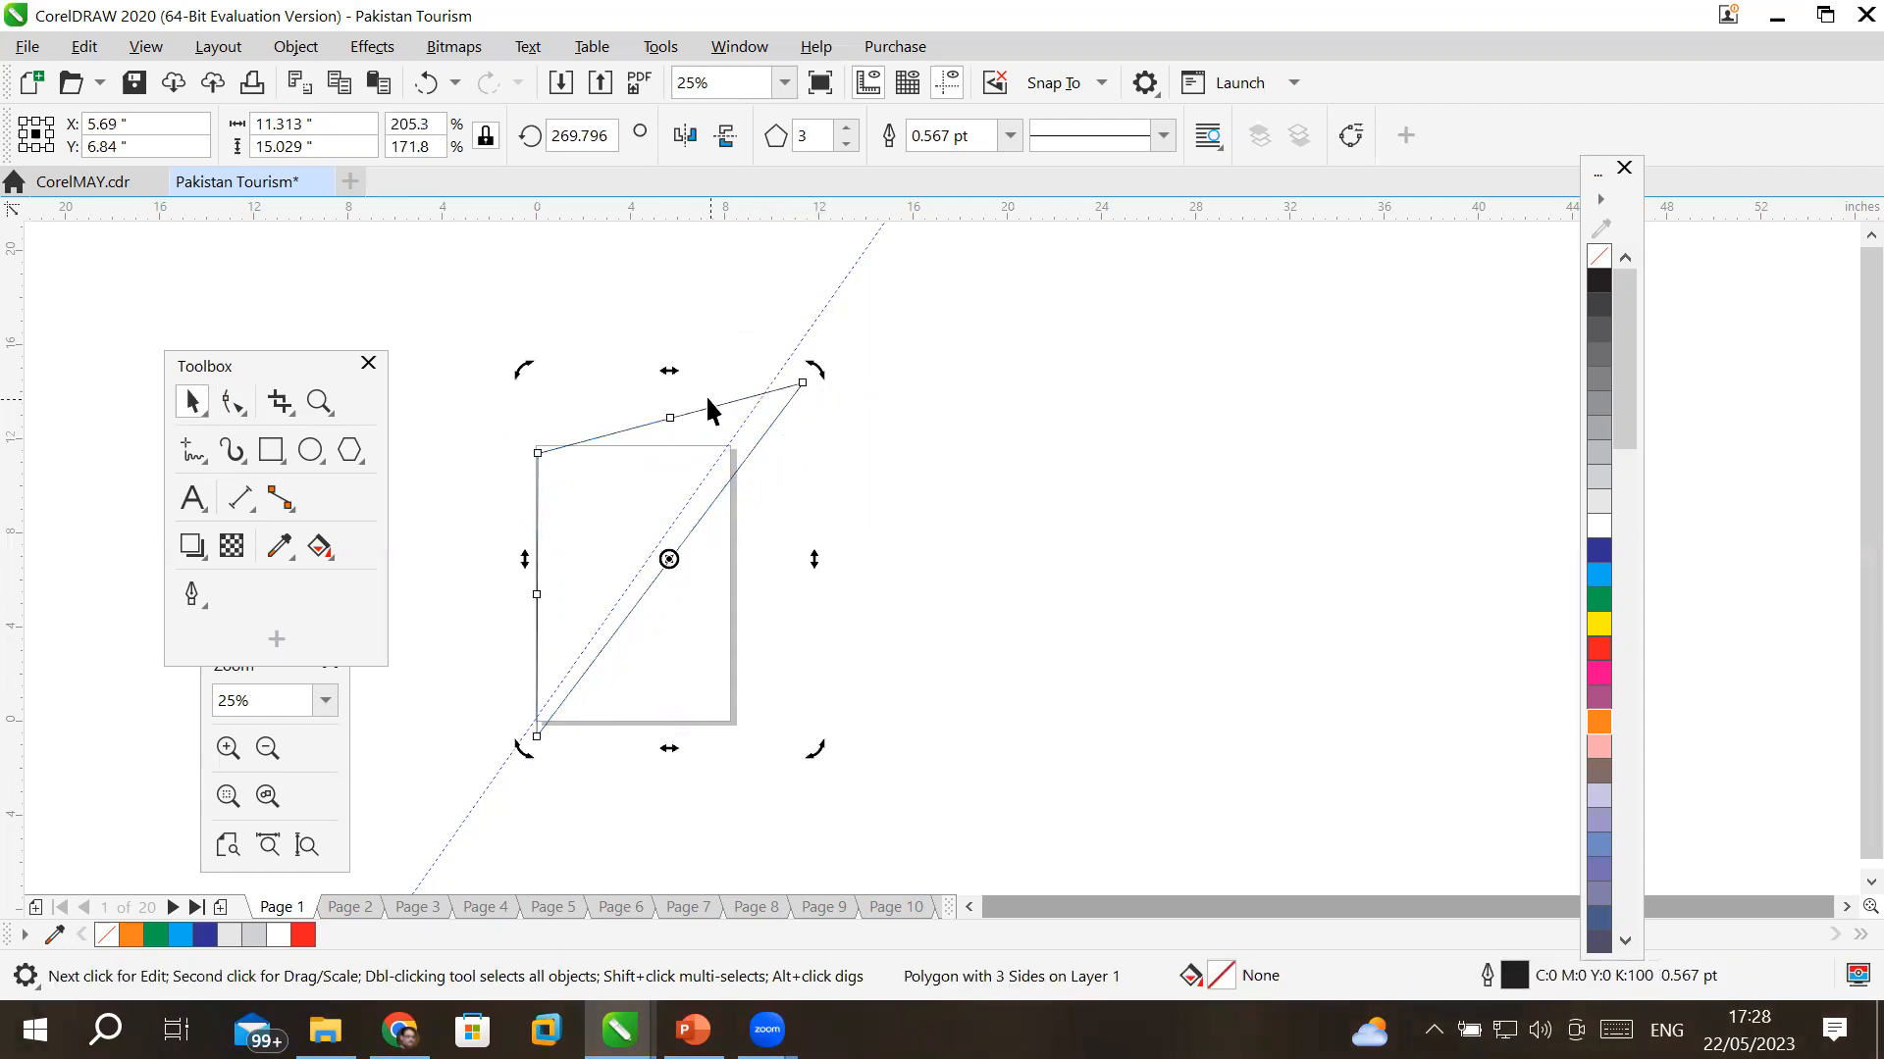
left_click_drag(669, 376, 1025, 425)
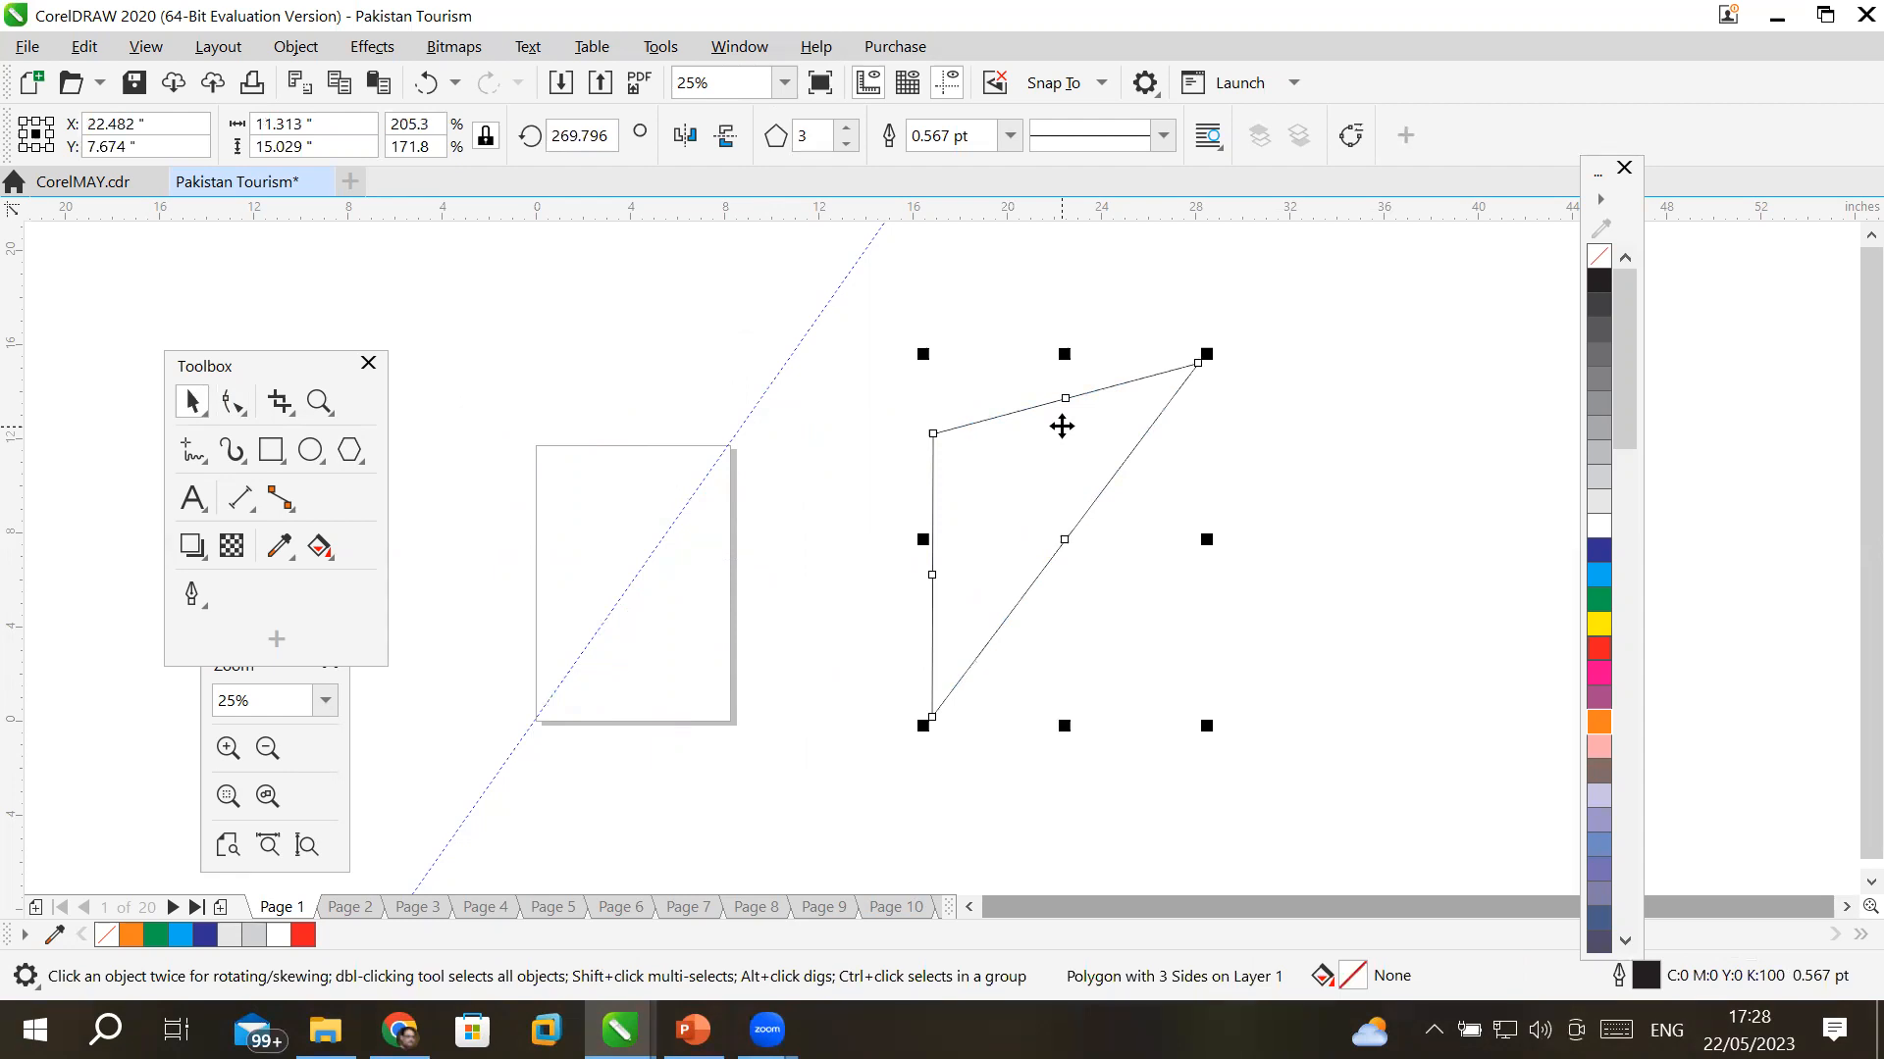
right_click(1061, 426)
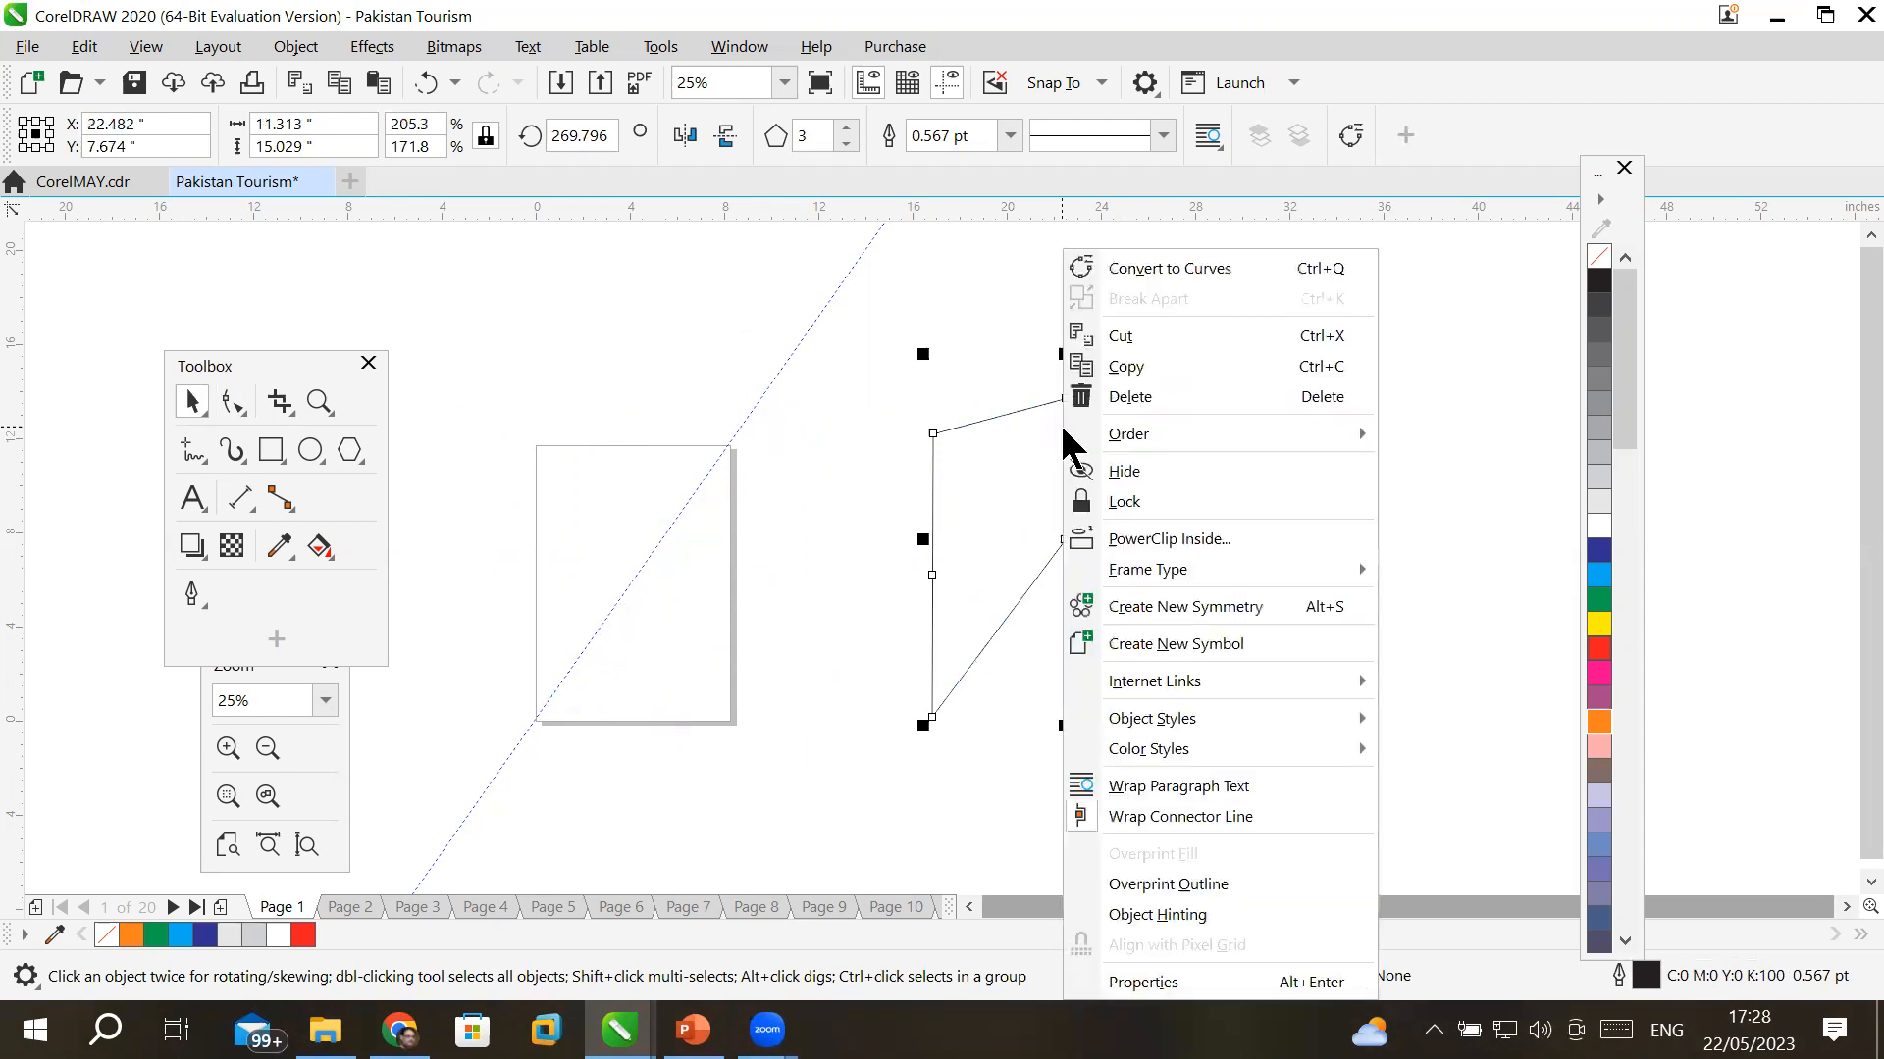
left_click(1252, 277)
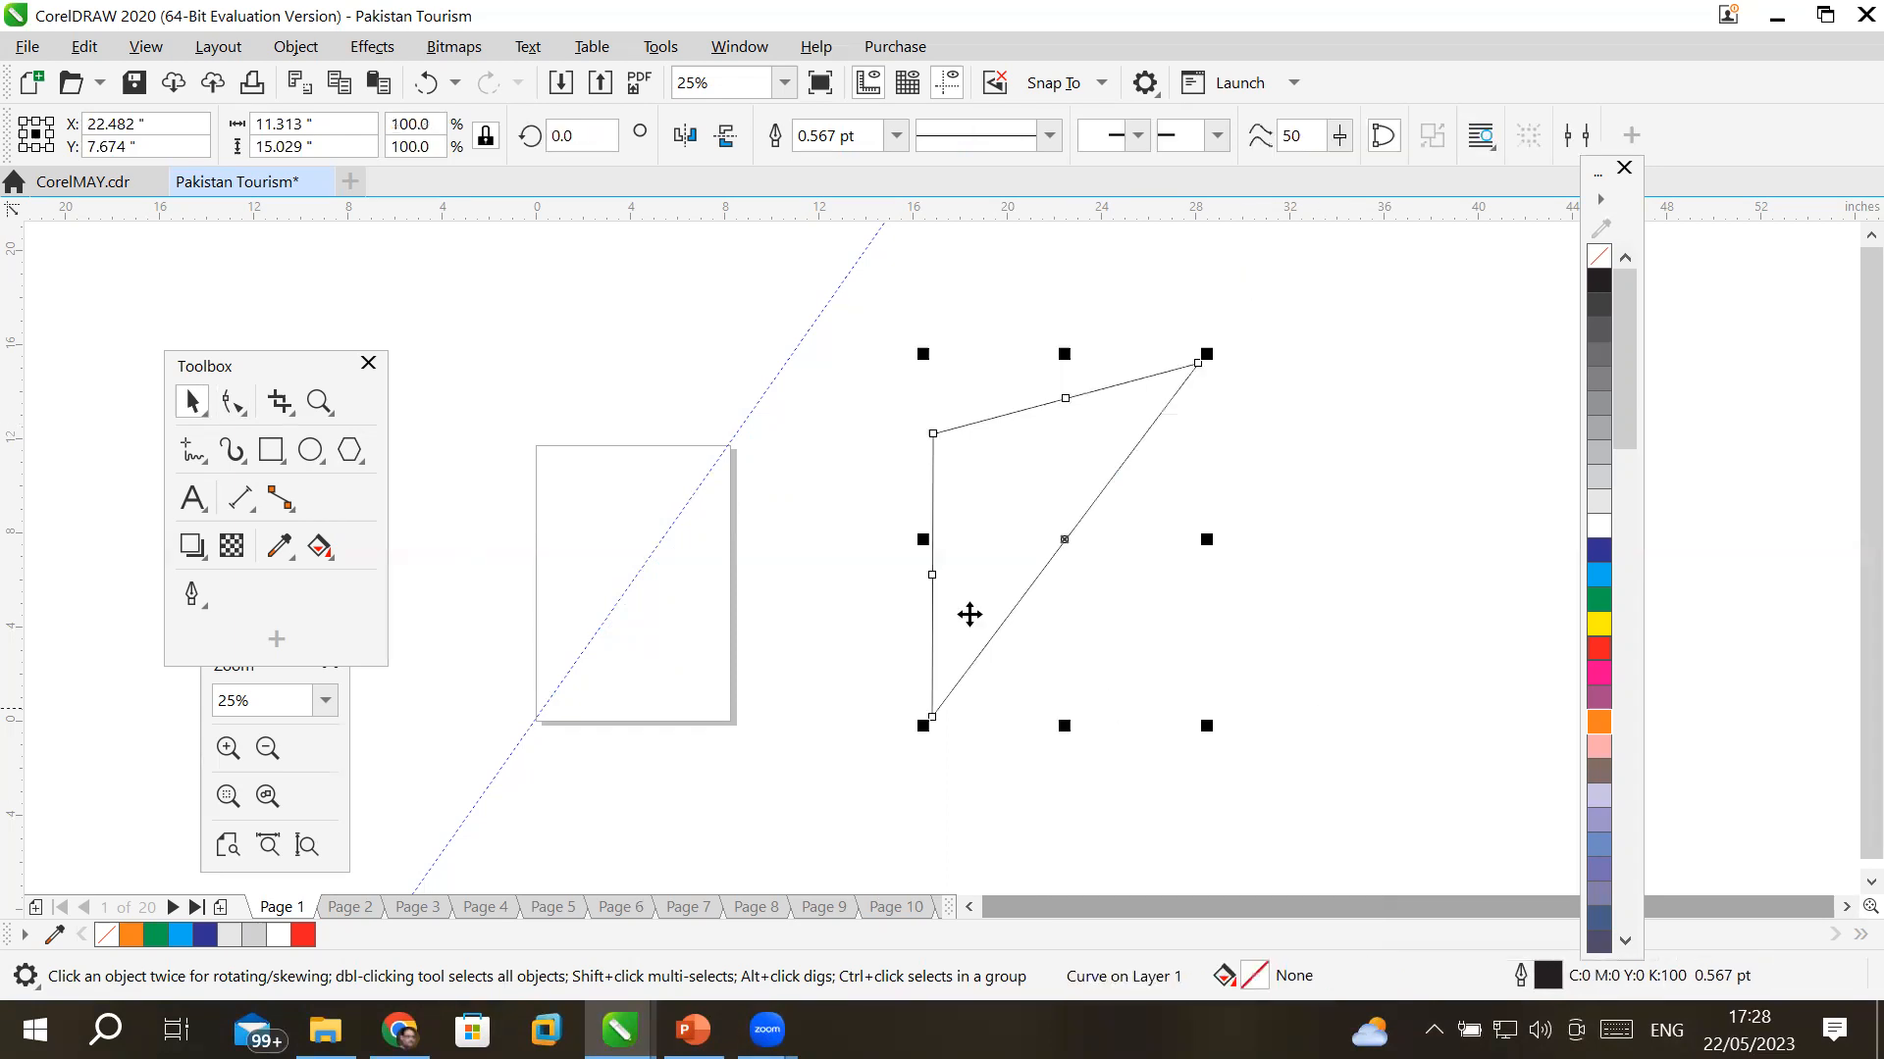
- Try to move the converted triangle's top-right node outward with the Shape tool, and undo it
left_click(232, 402)
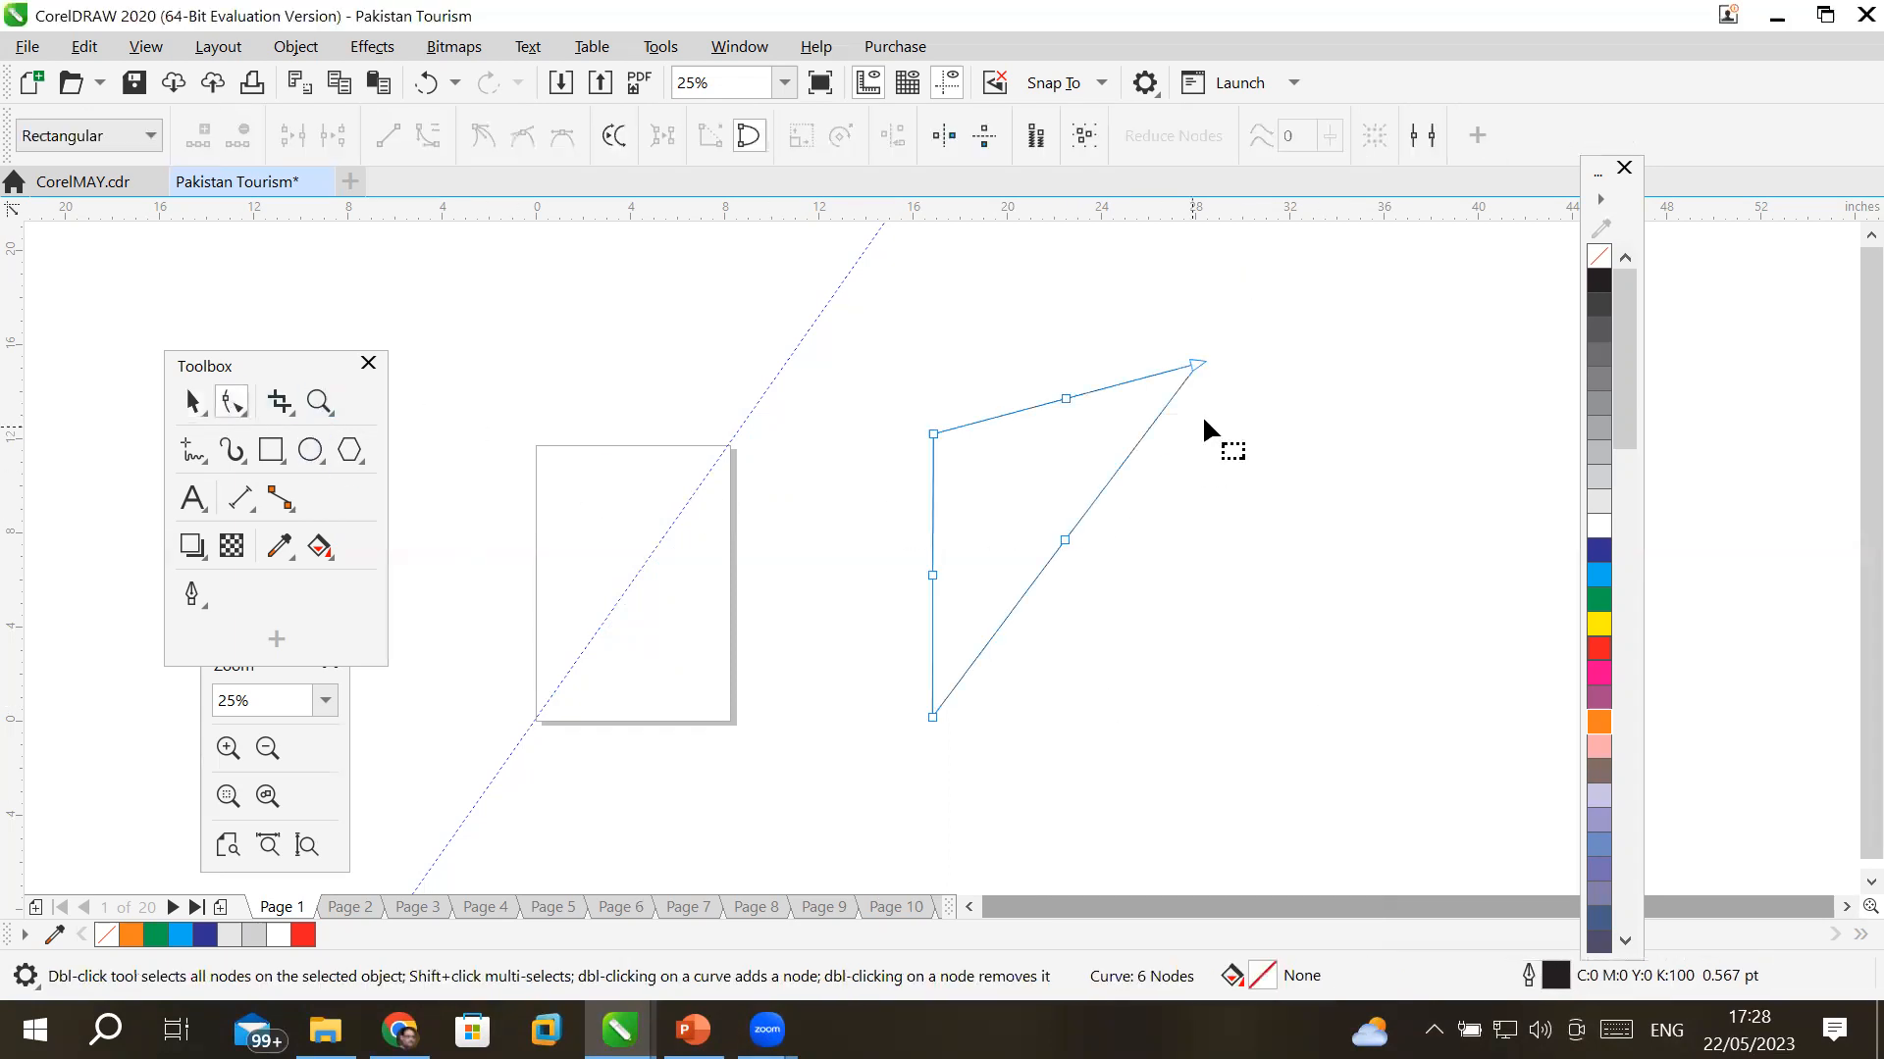
left_click_drag(1195, 365, 1262, 330)
key("ctrl+z")
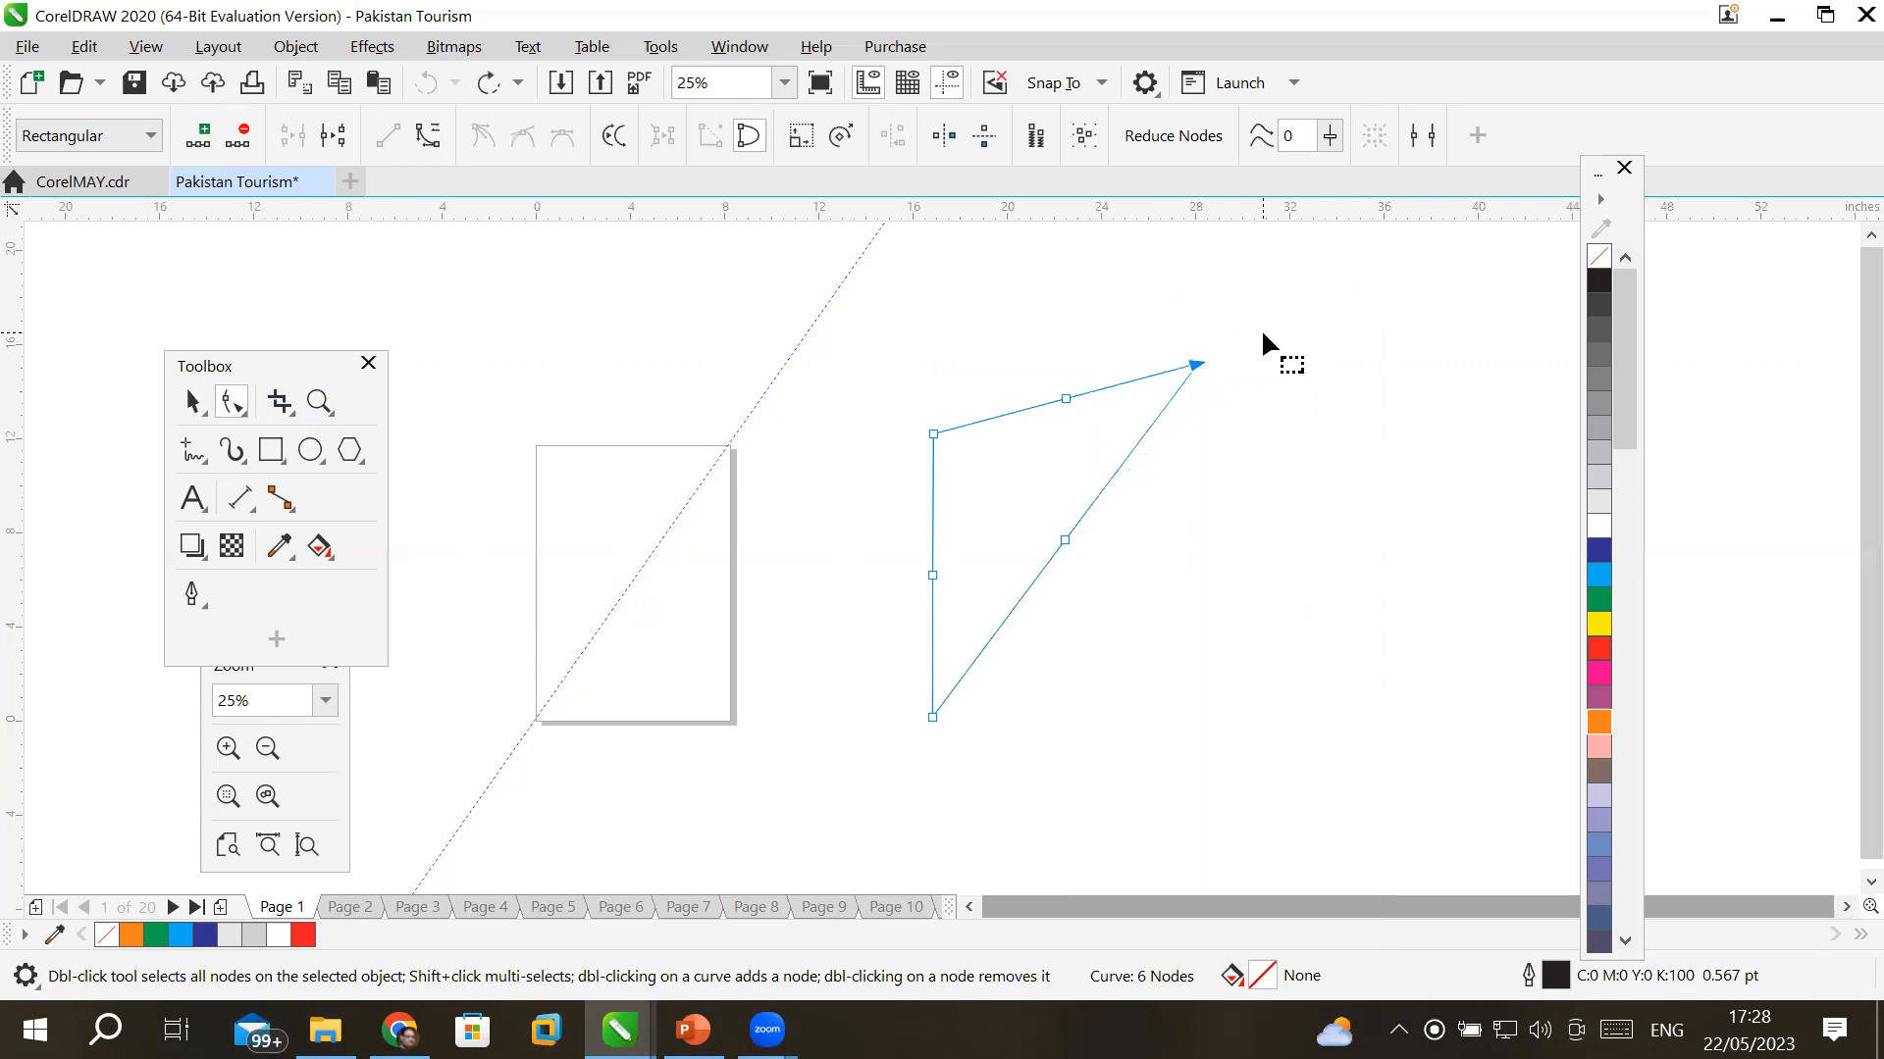
- Move the triangle curve back onto the page with its left side along the page's left edge, and activate the Shape tool
left_click(192, 402)
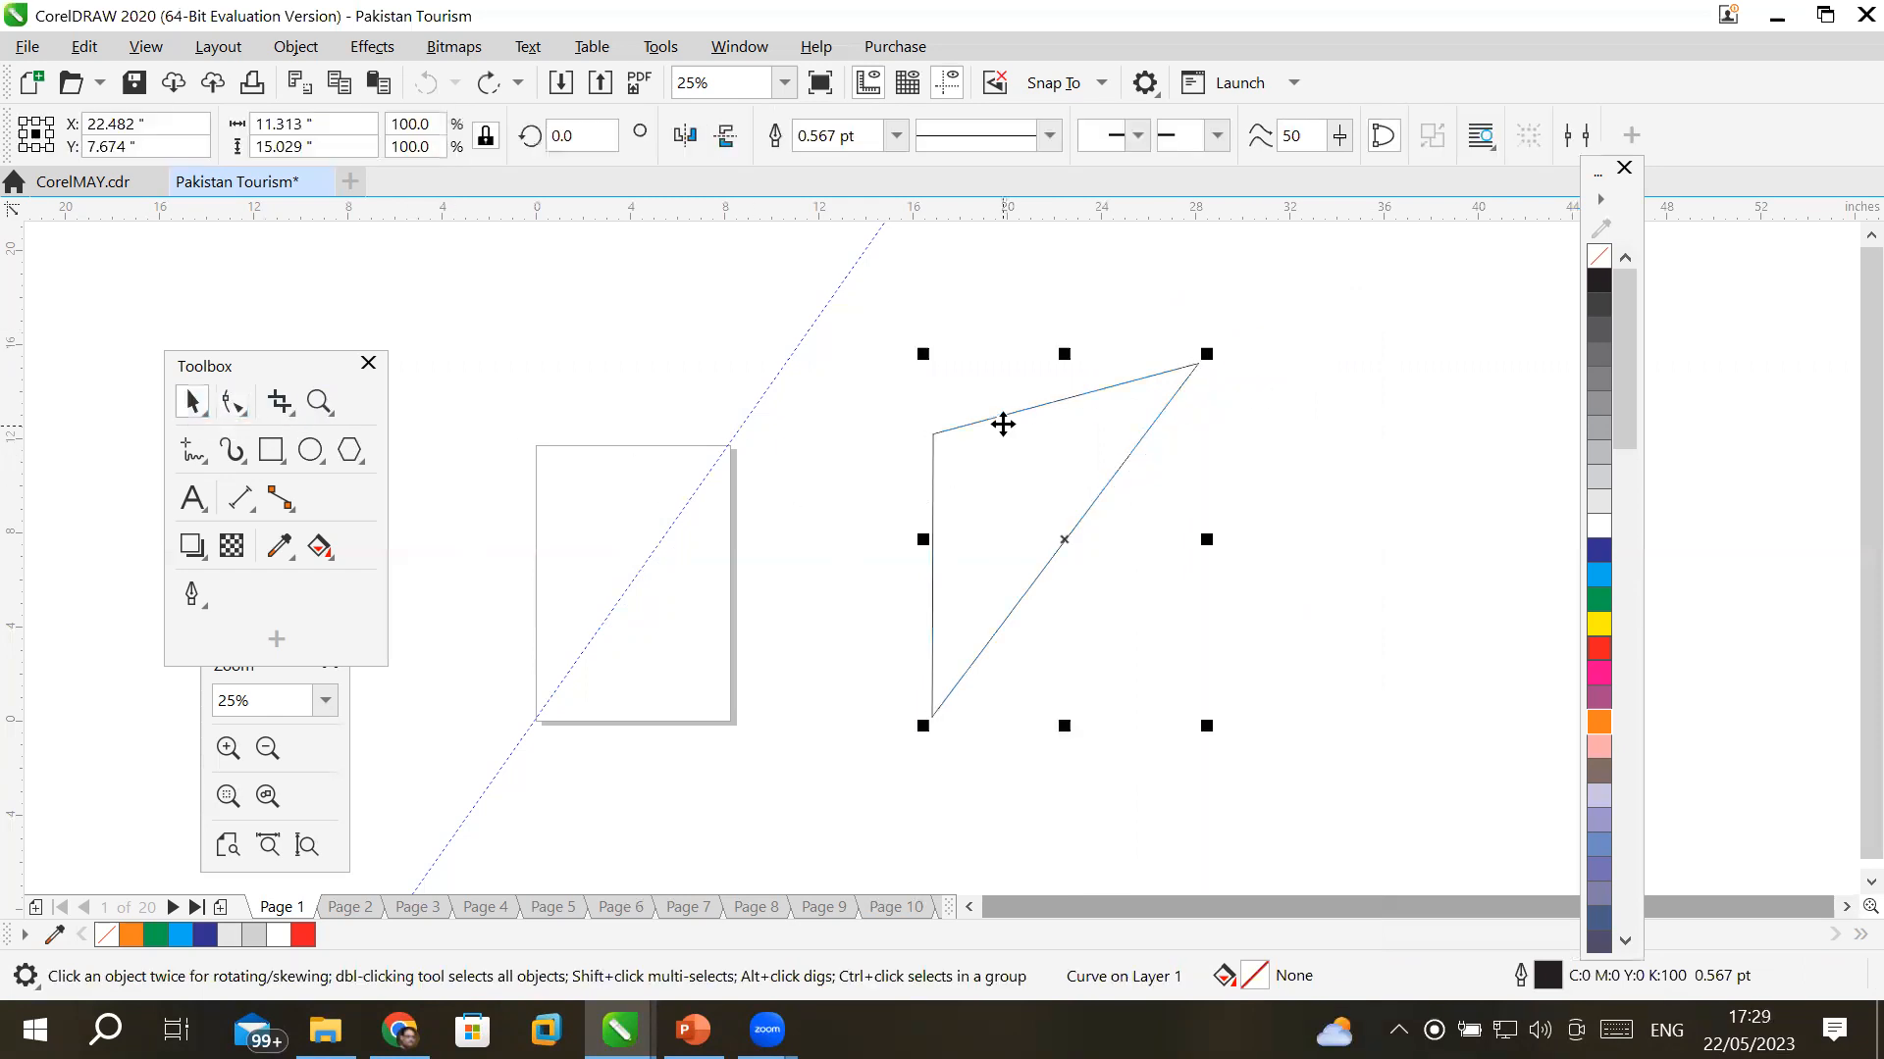
left_click_drag(1000, 418, 608, 431)
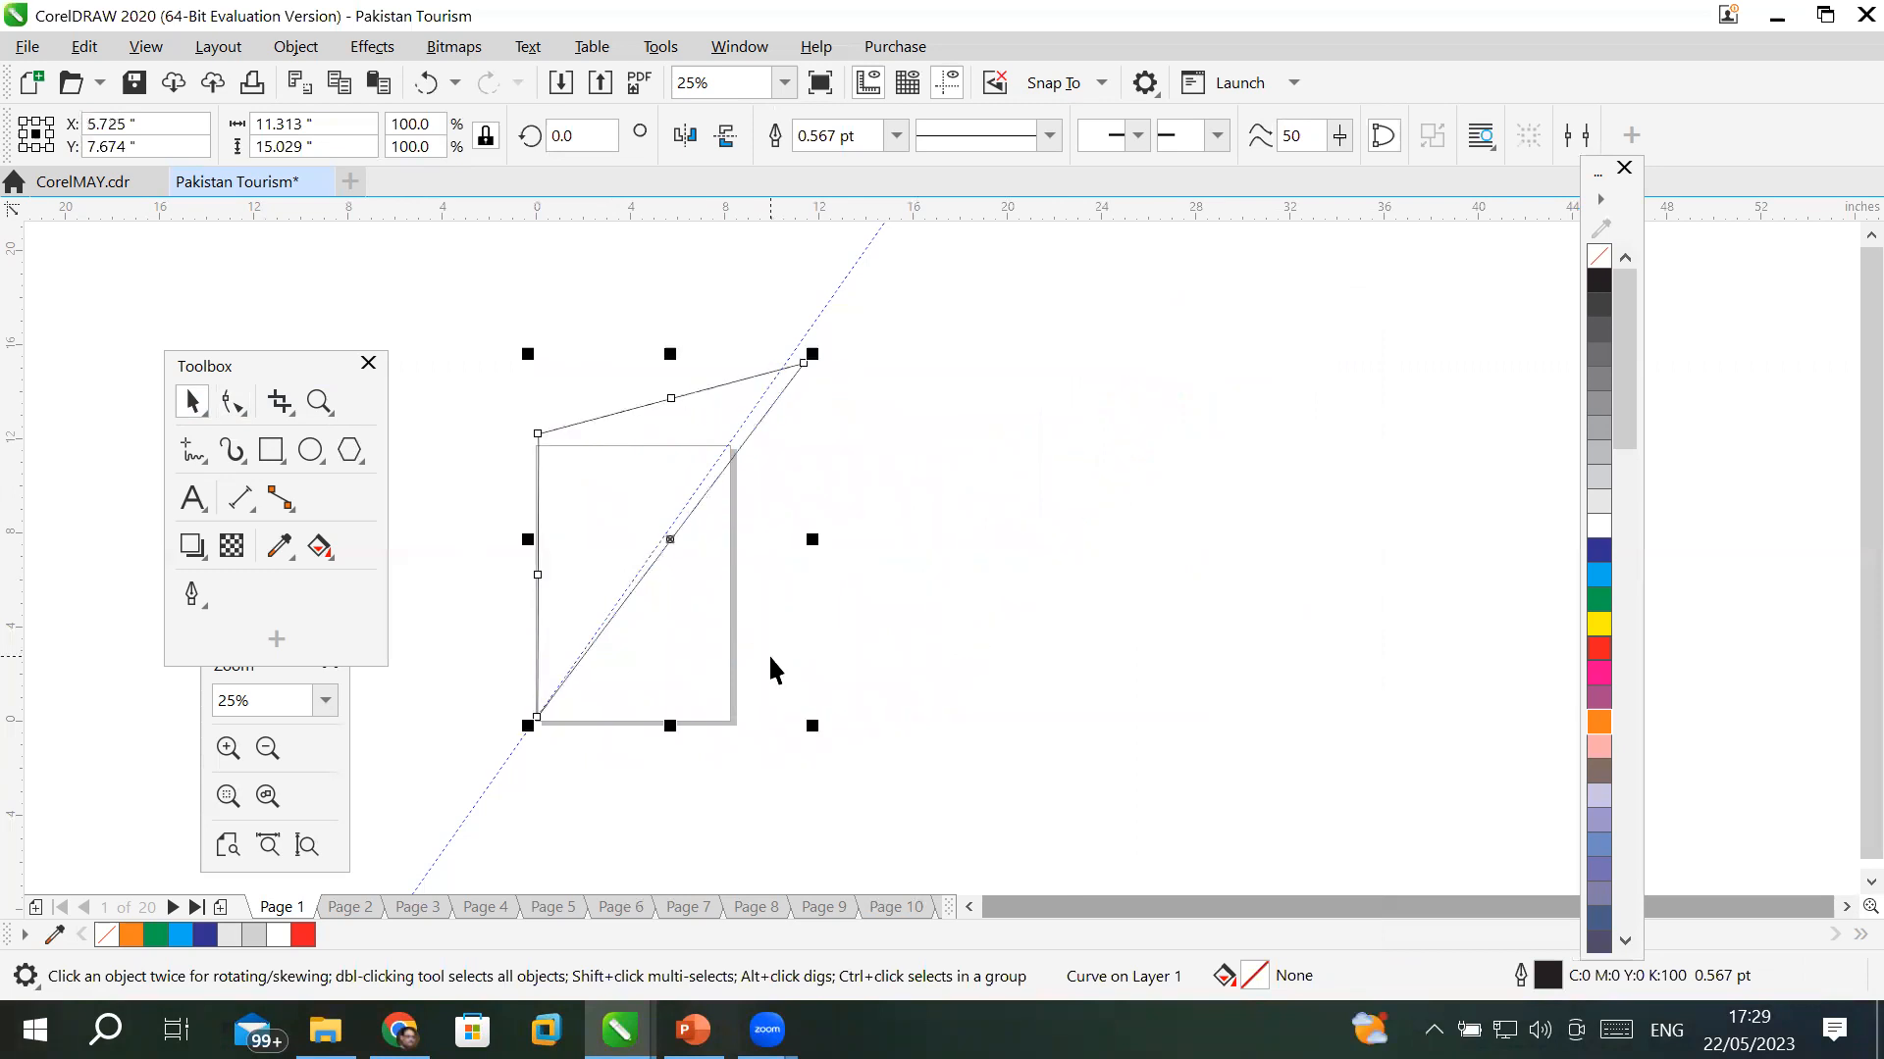
left_click(229, 403)
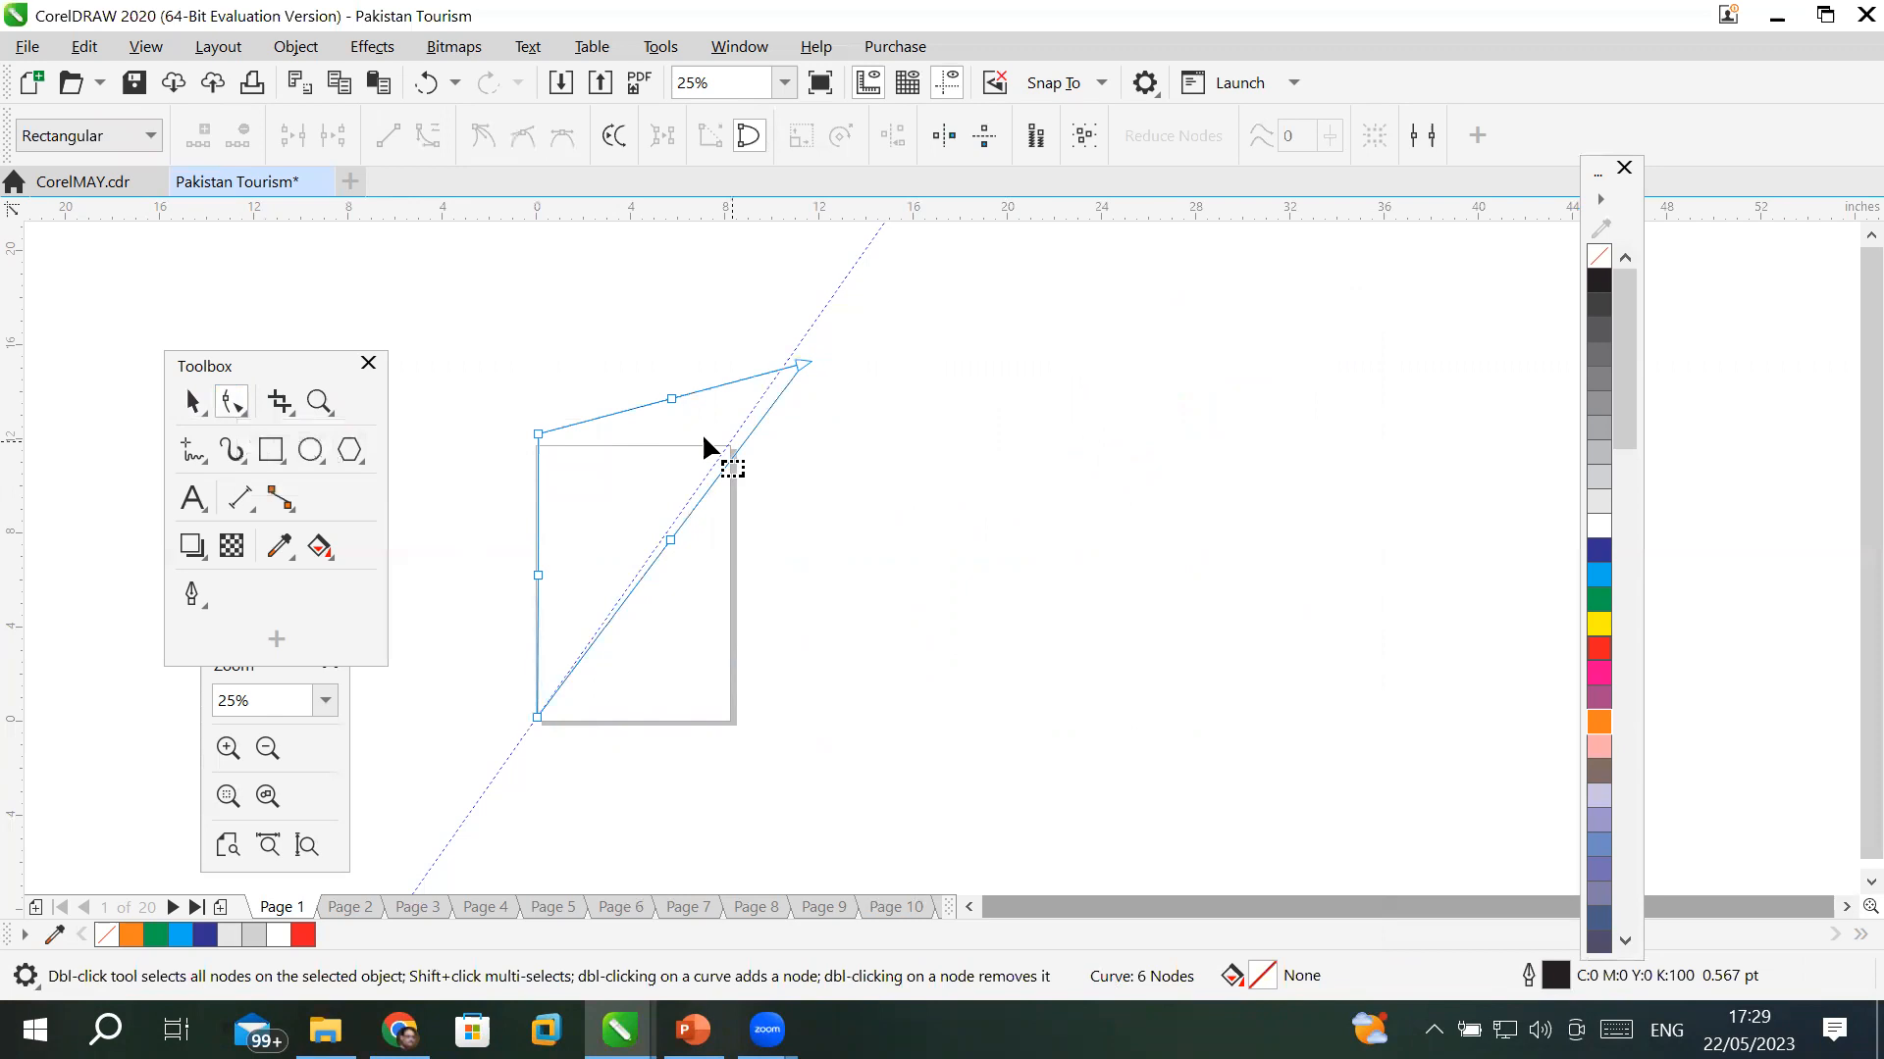
- Move the triangle curve's nodes to the page's top corners and onto the diagonal guideline, and fill it dark blue (C100 M100 Y0 K0)
left_click(671, 403)
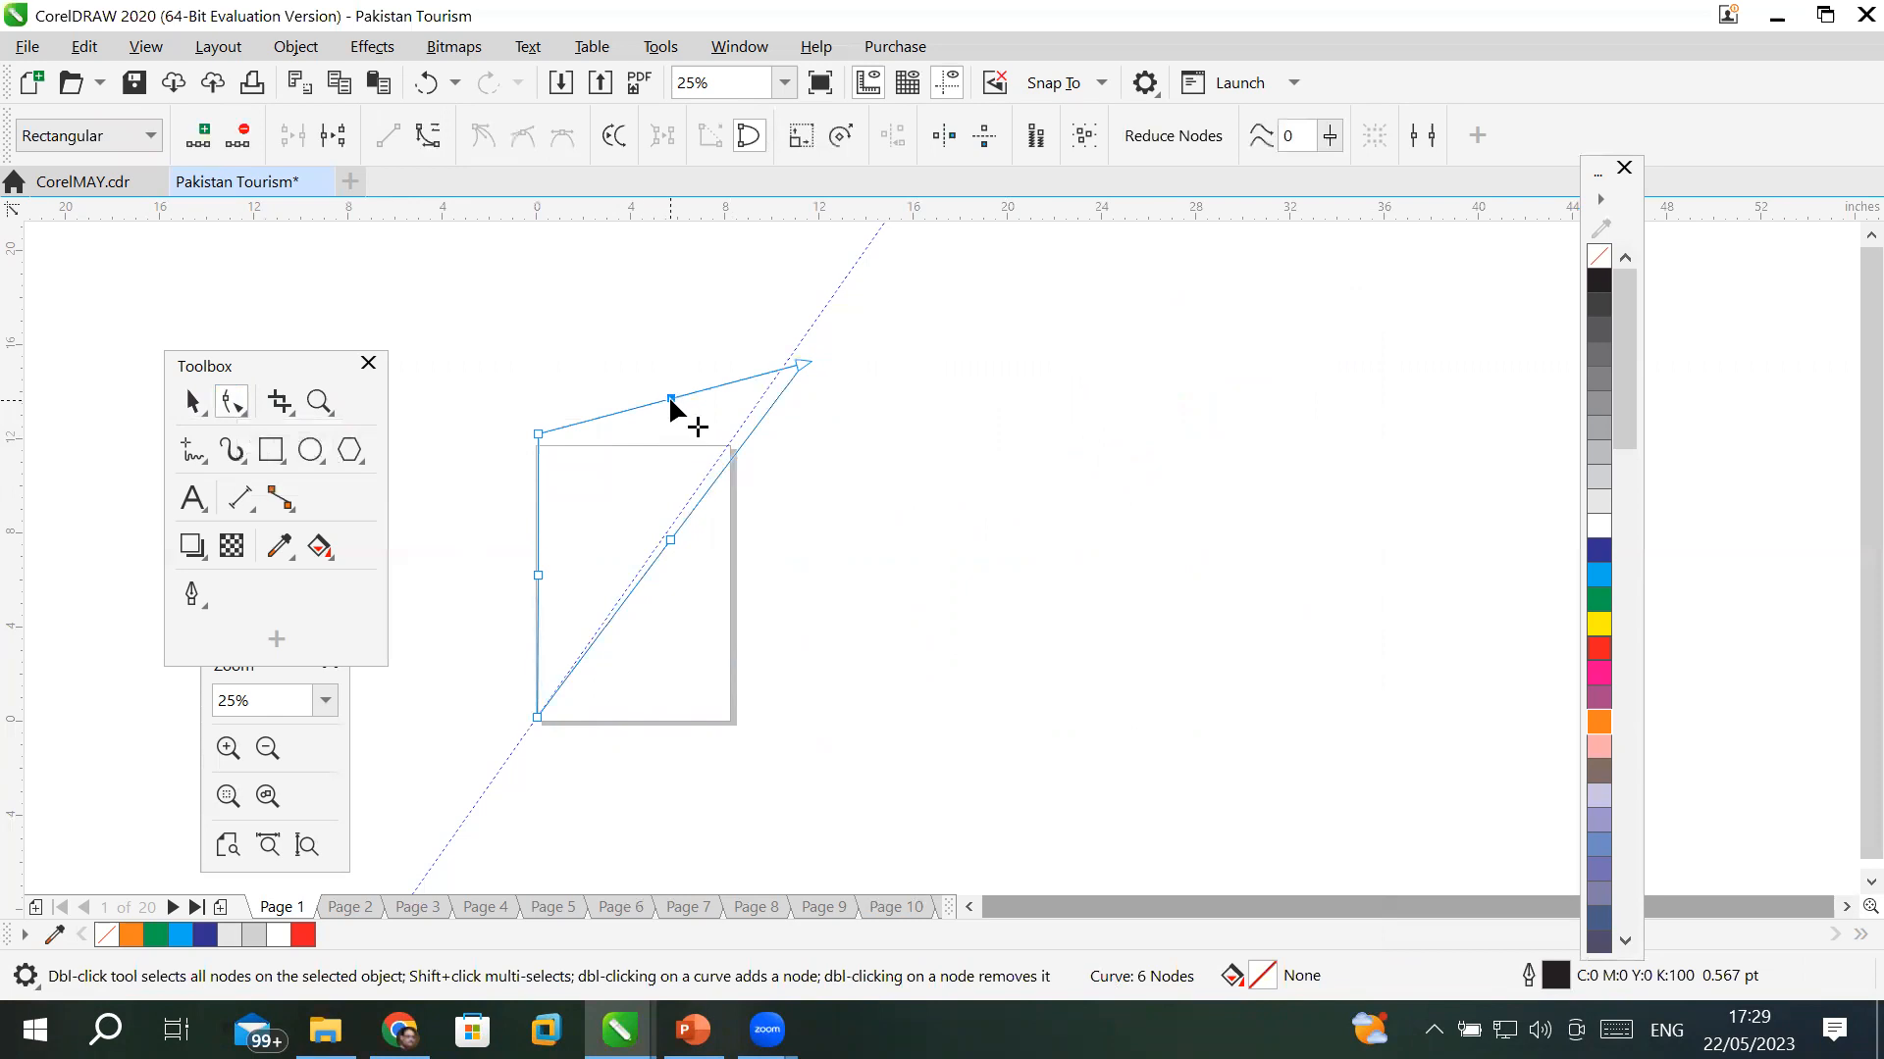
left_click_drag(653, 428, 537, 445)
left_click_drag(803, 361, 727, 443)
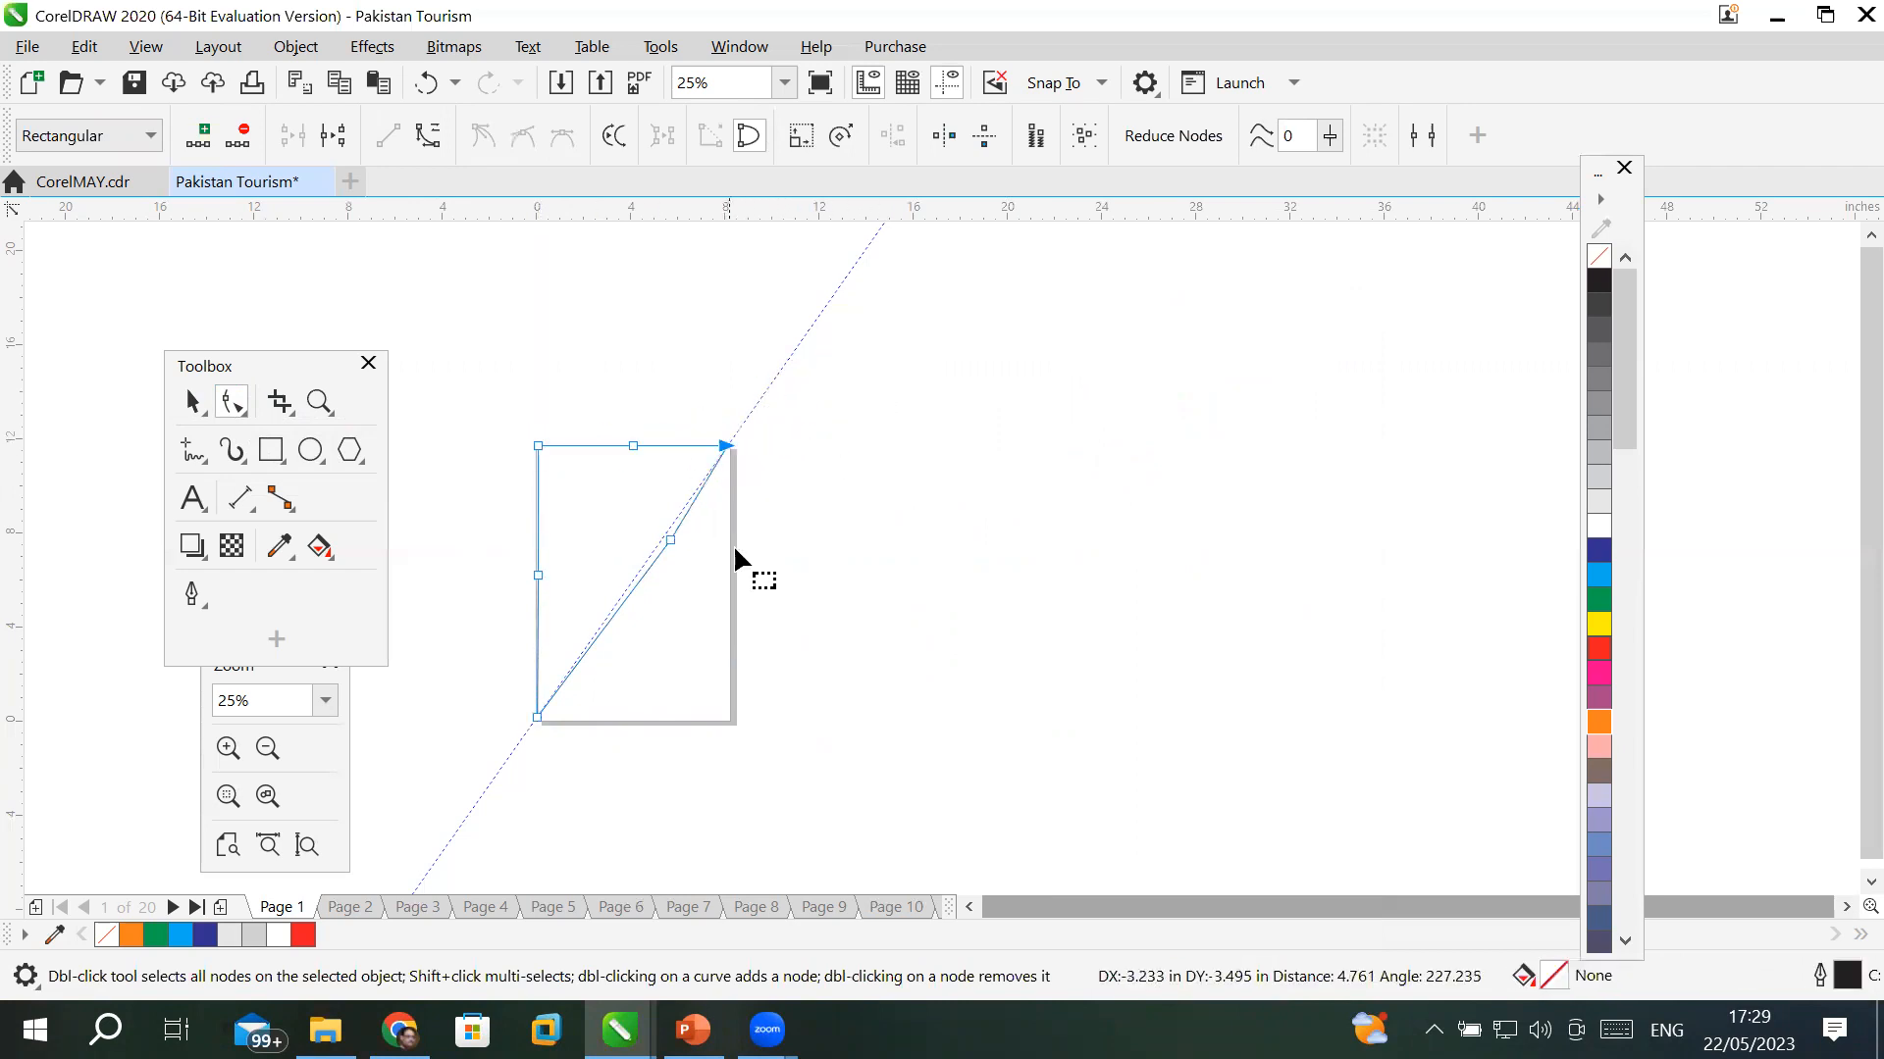
left_click(668, 538)
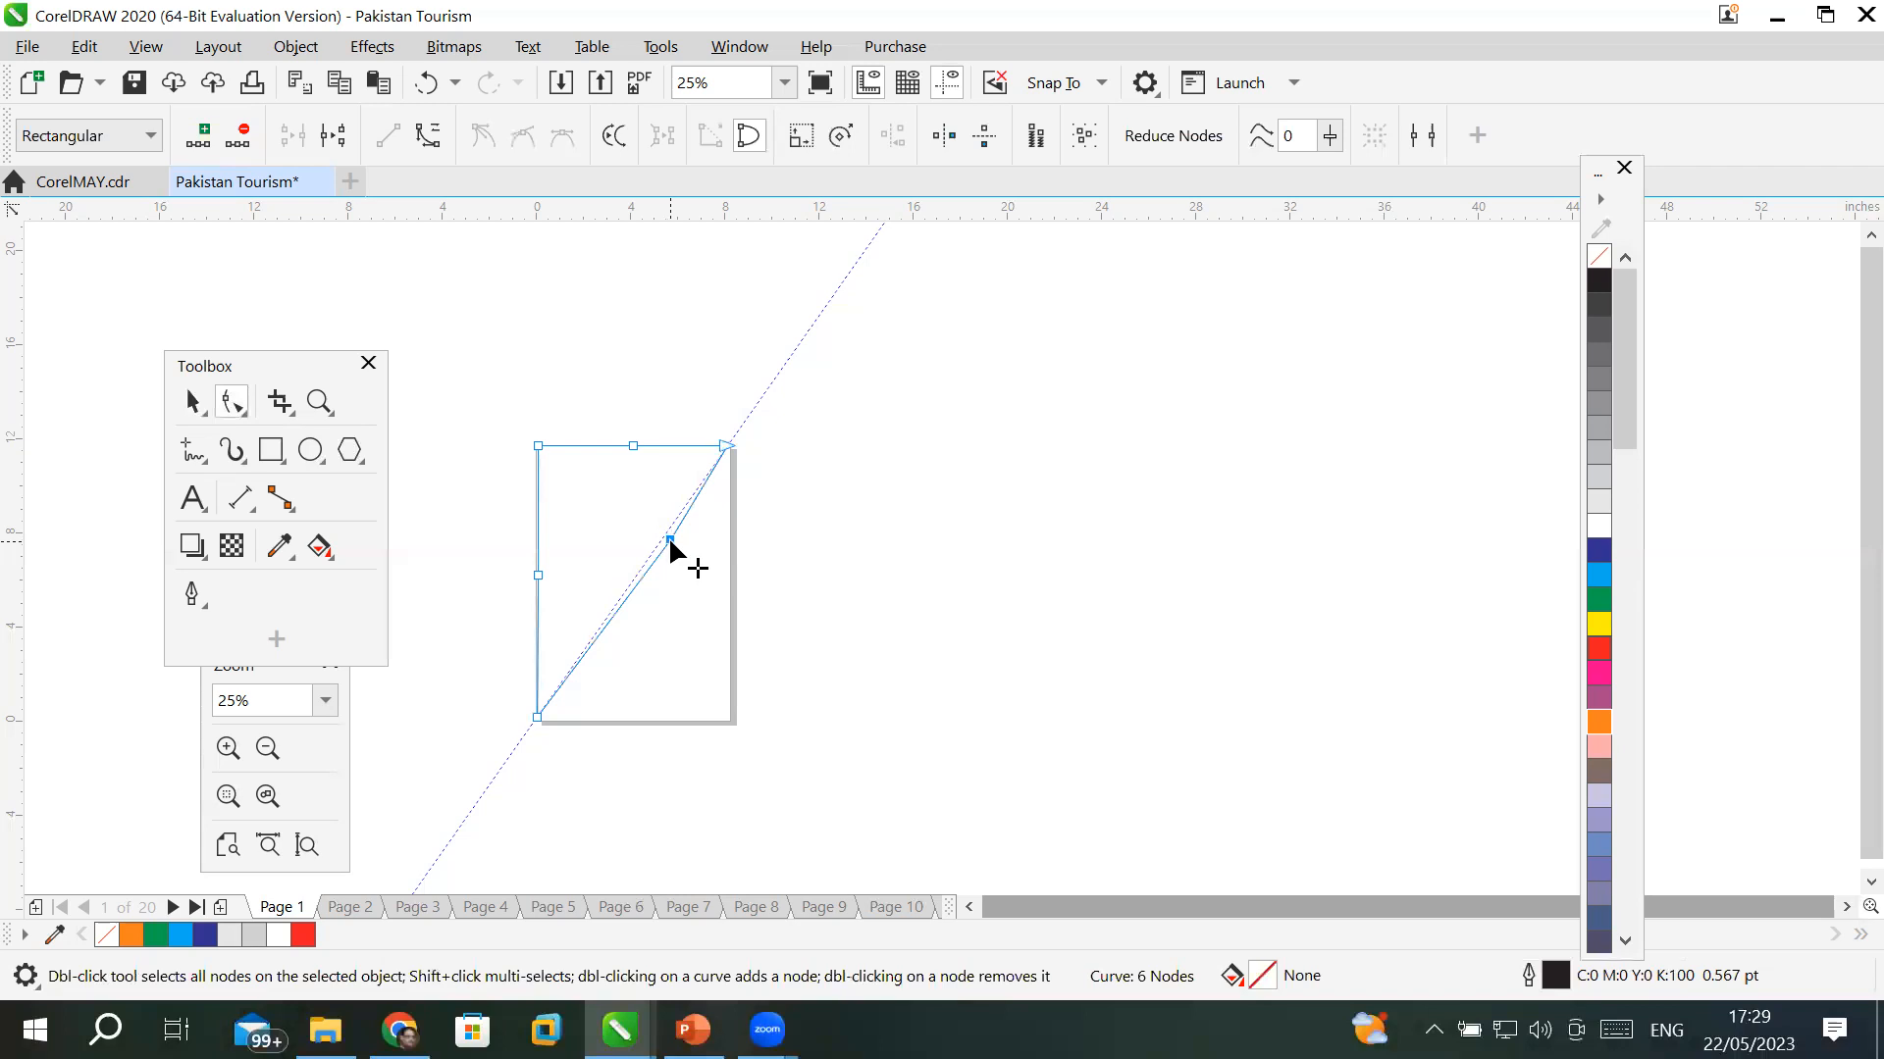
left_click_drag(663, 538, 661, 538)
left_click(1599, 549)
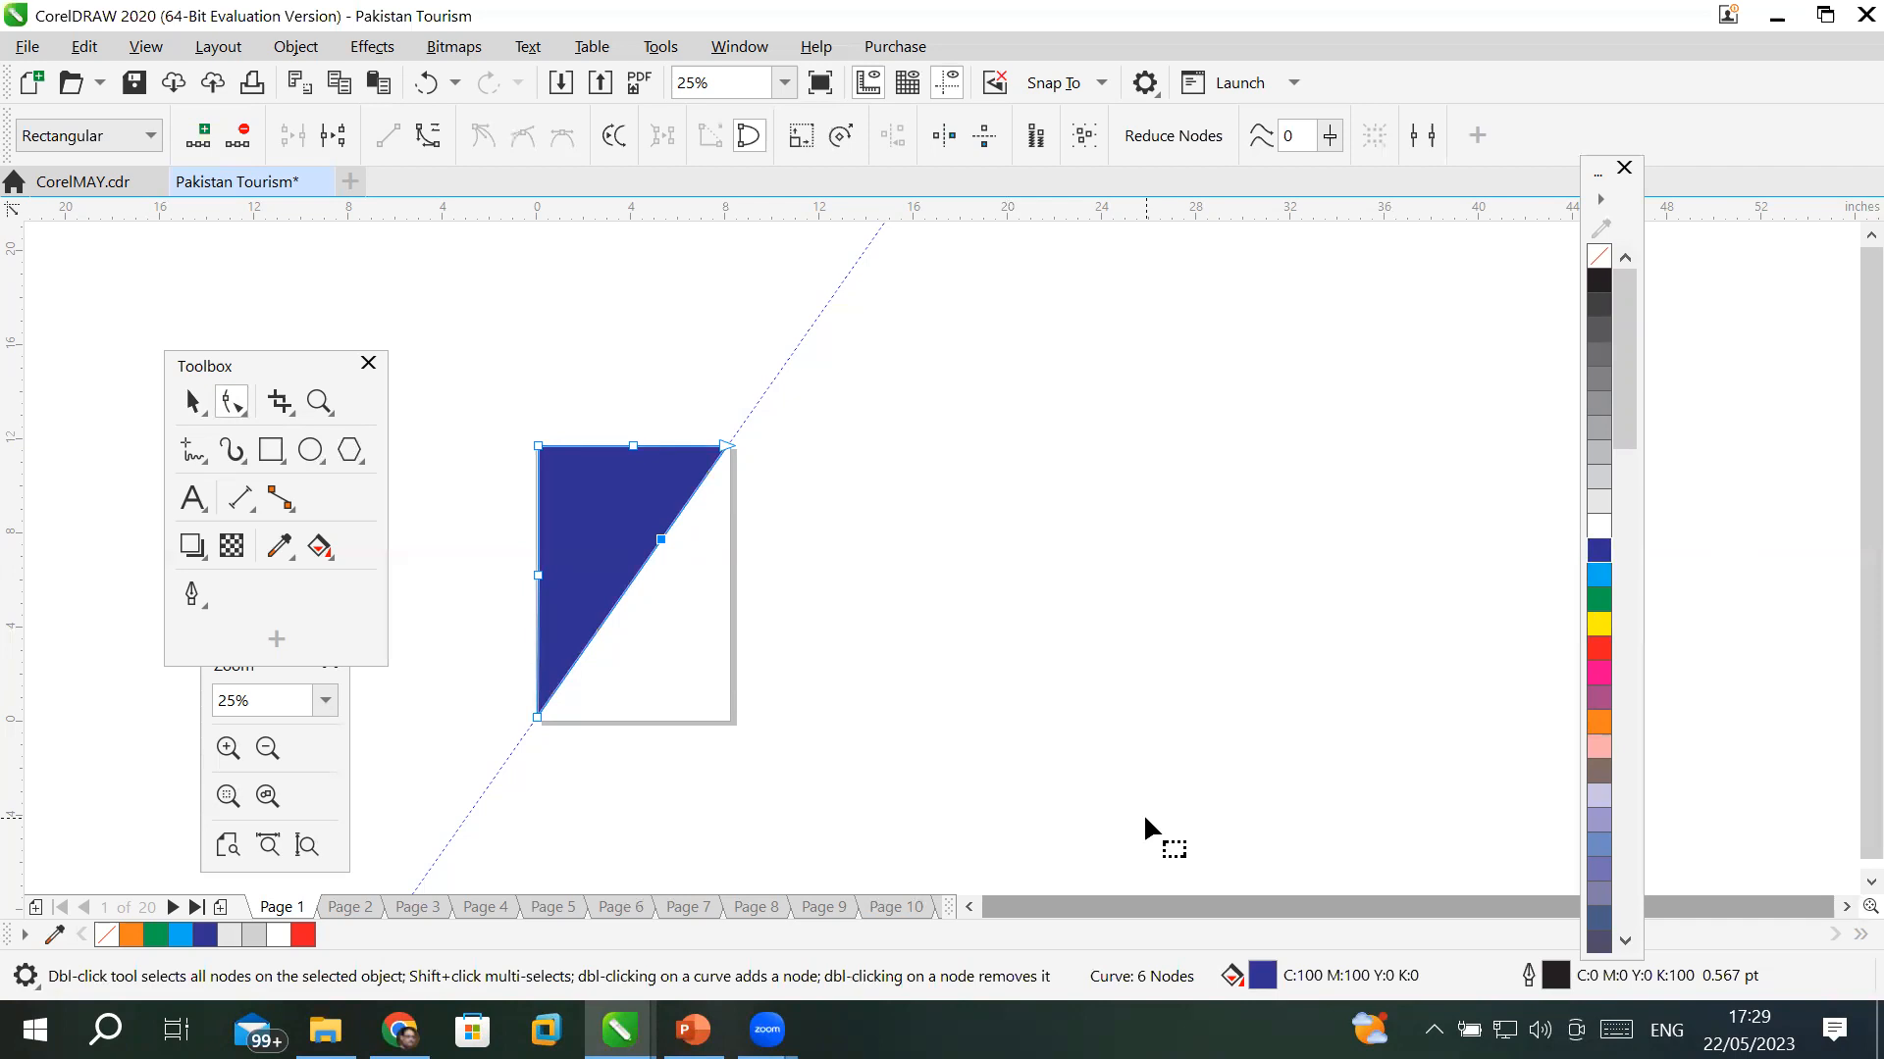
- Place a copy of the blue triangle to the right of the page, level with the original
left_click(190, 398)
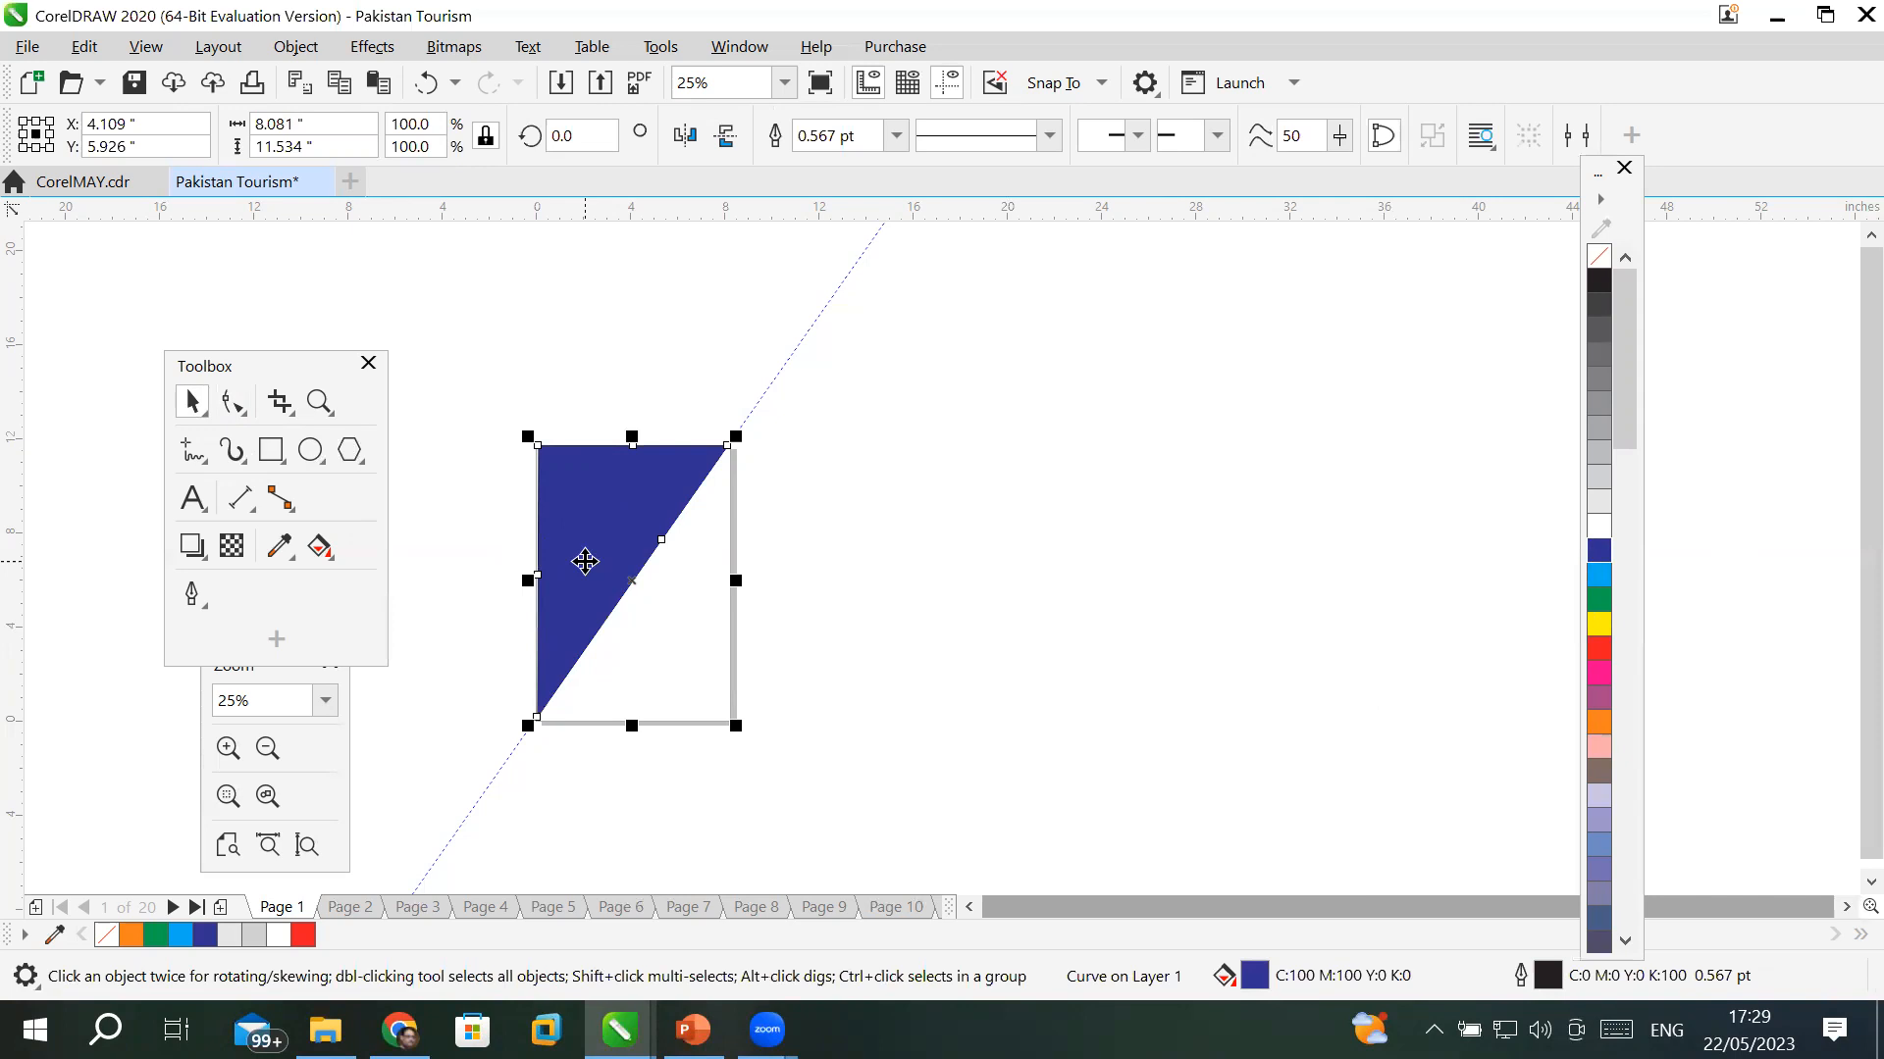
left_click(82, 49)
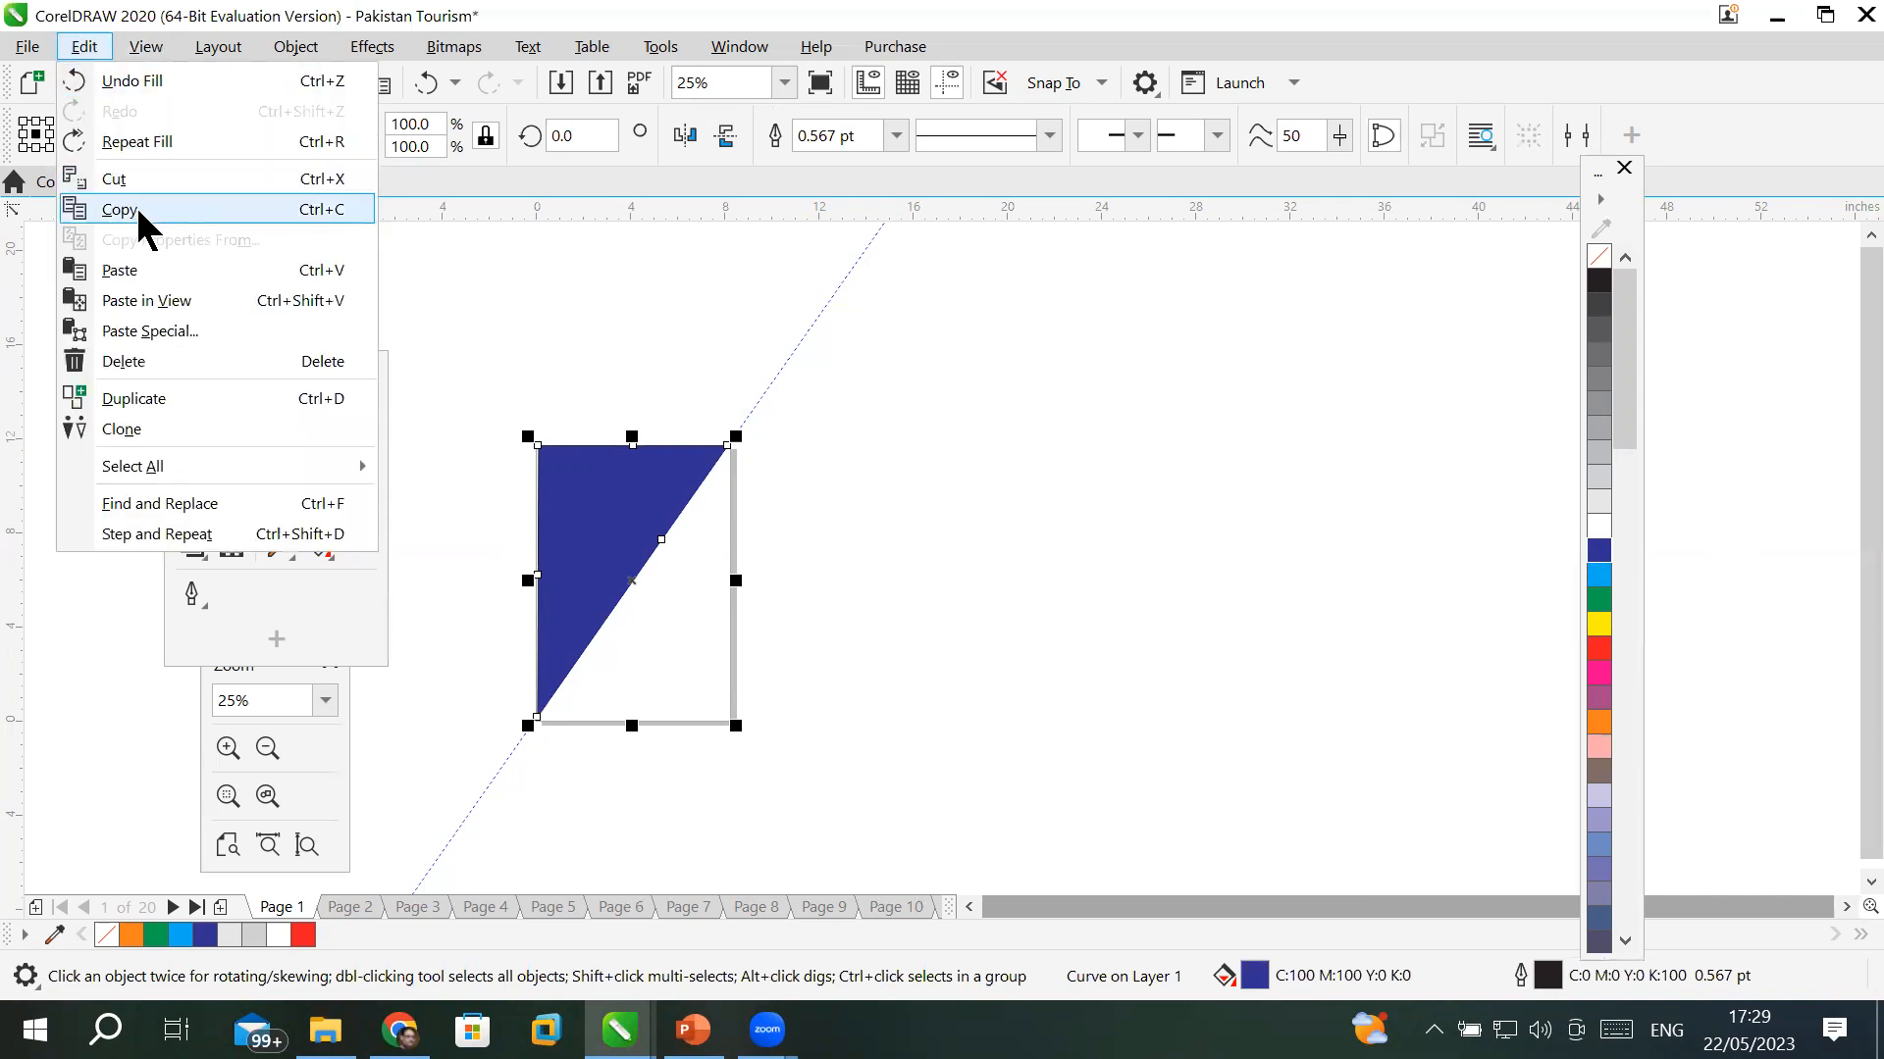
left_click(618, 496)
left_click_drag(618, 496, 846, 497)
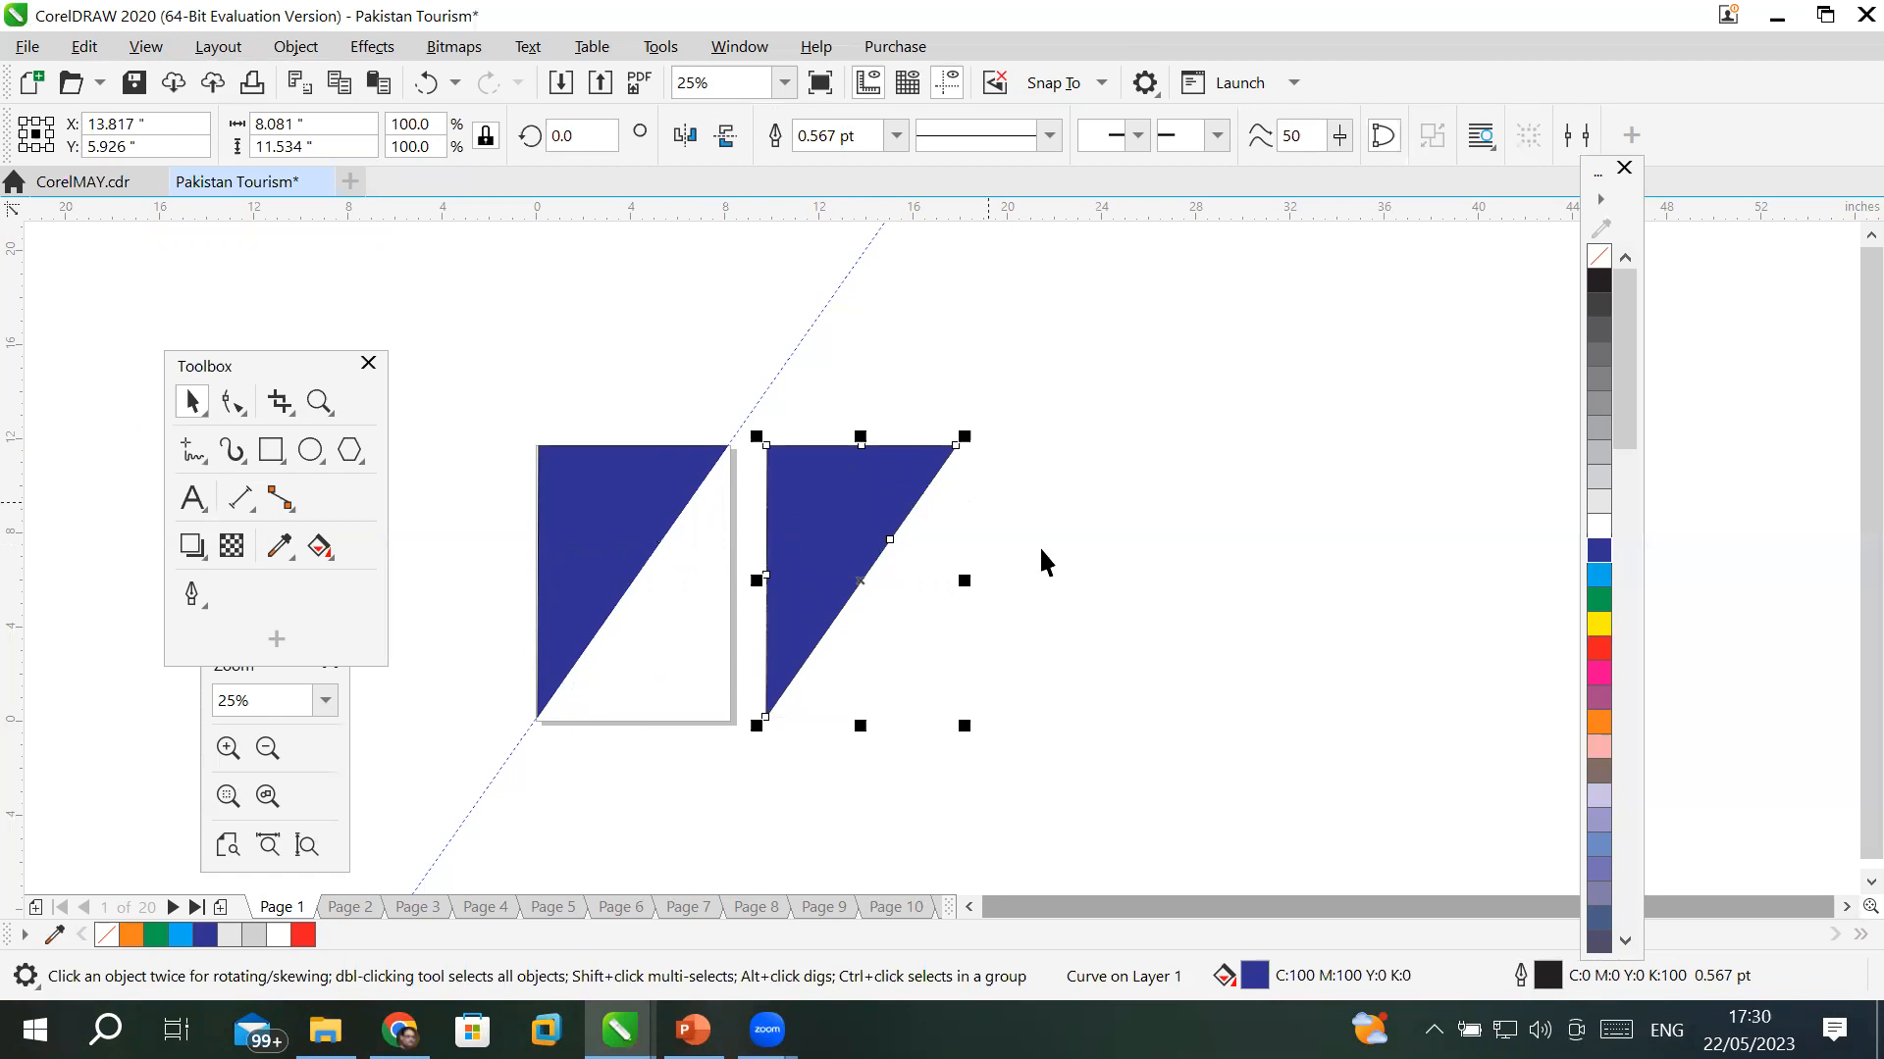
- Try to mirror the triangle copy horizontally about its right side, and undo it
left_click_drag(747, 581, 1126, 633)
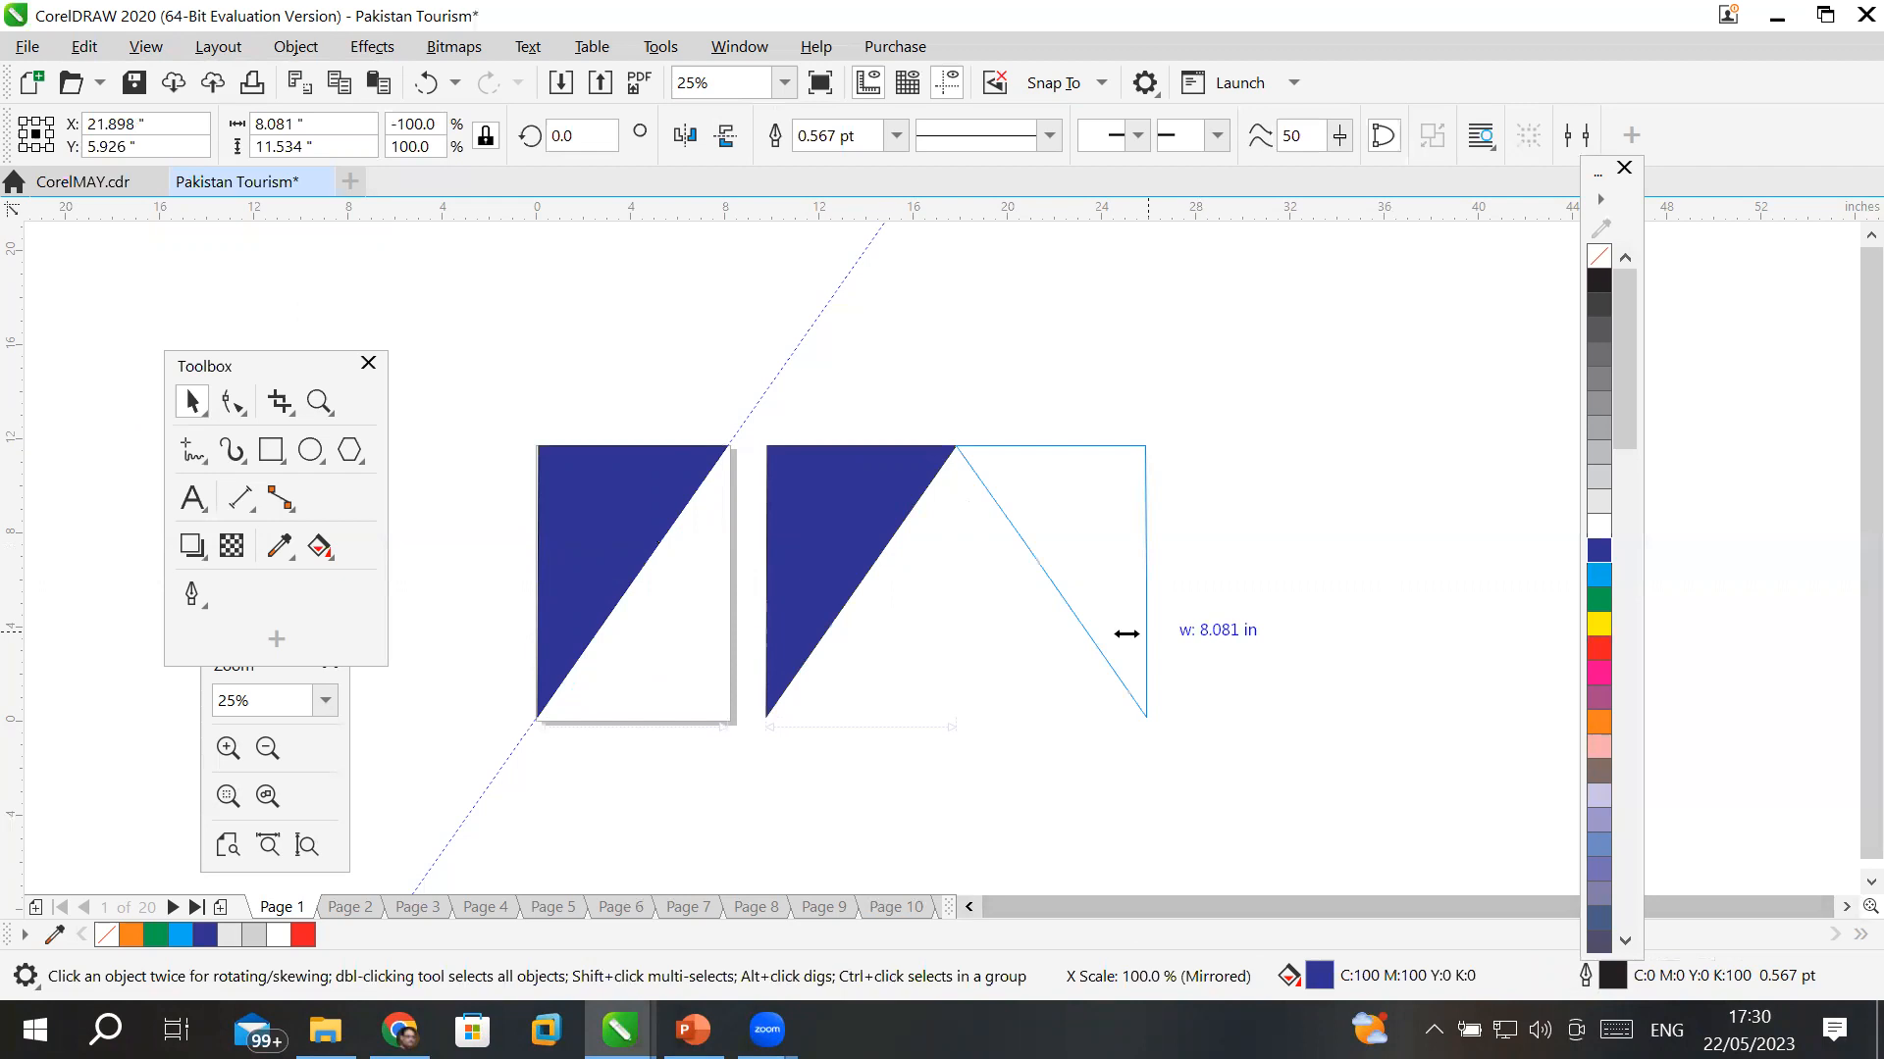
left_click_drag(1126, 633, 1124, 631)
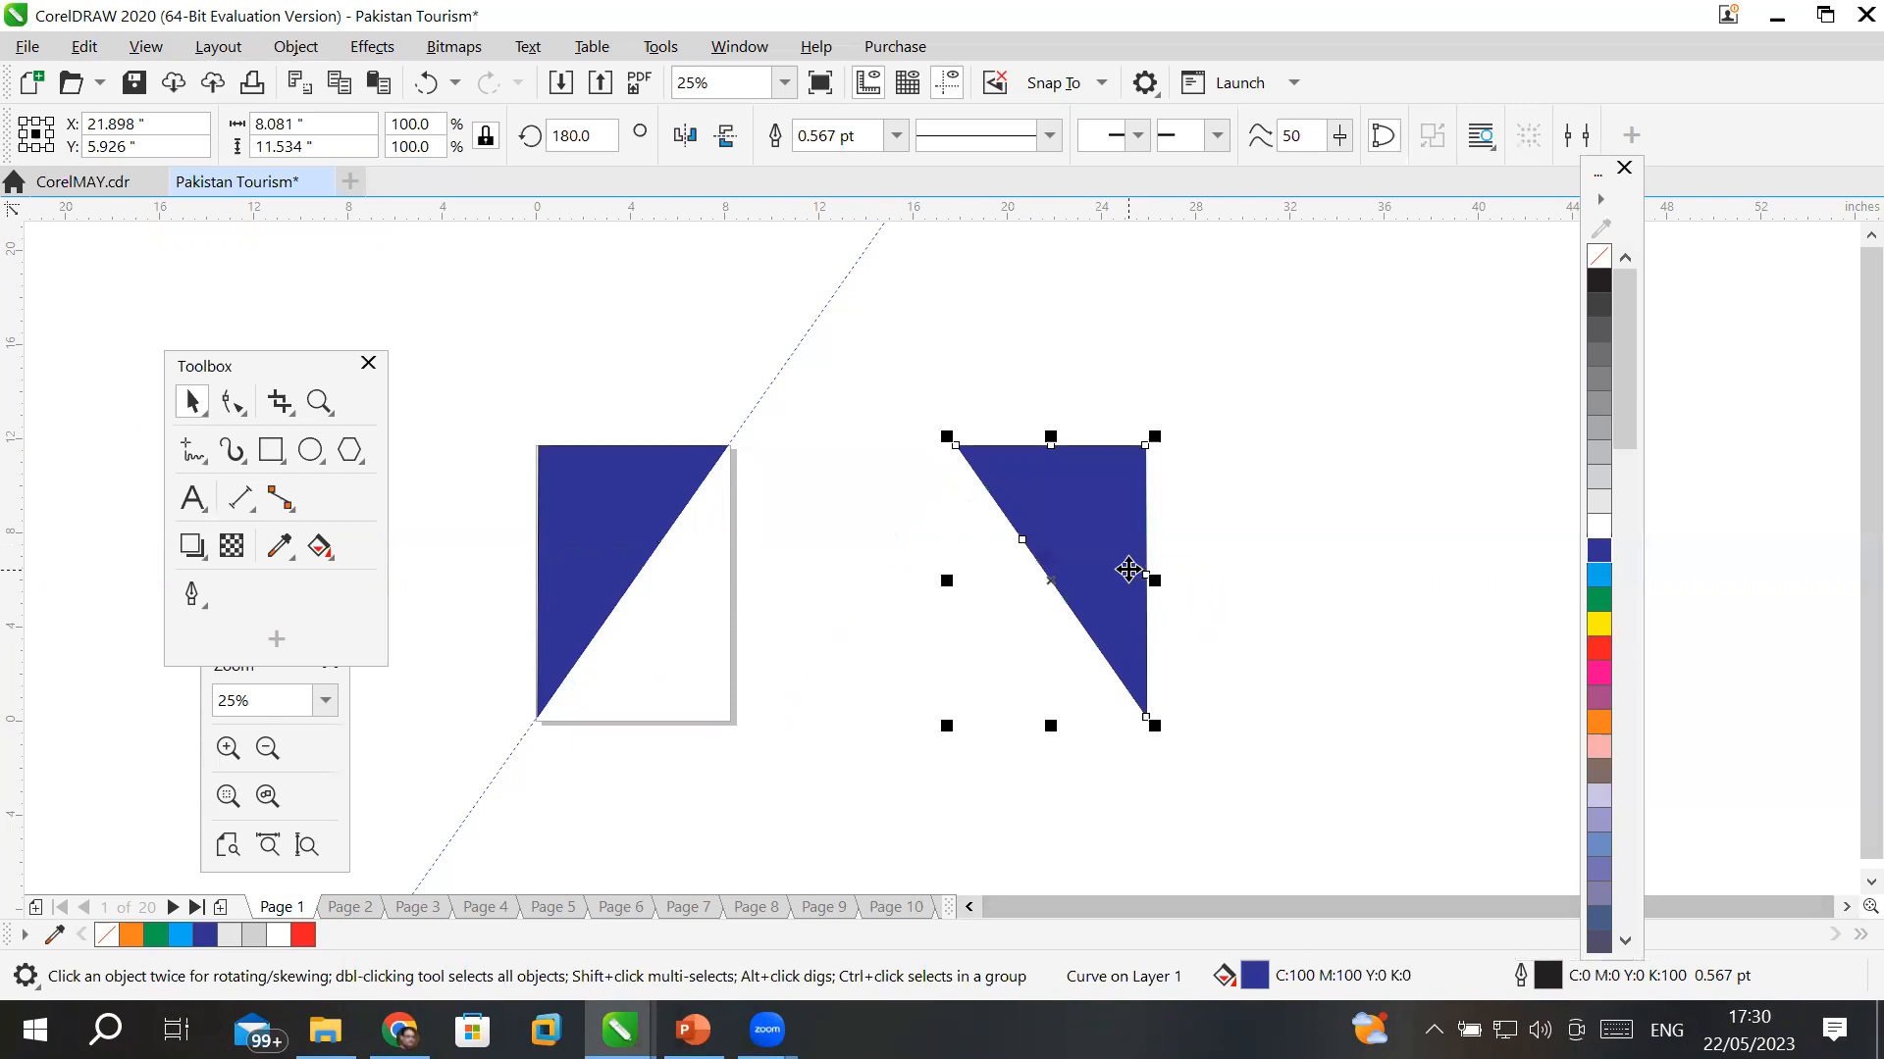
key("ctrl+z")
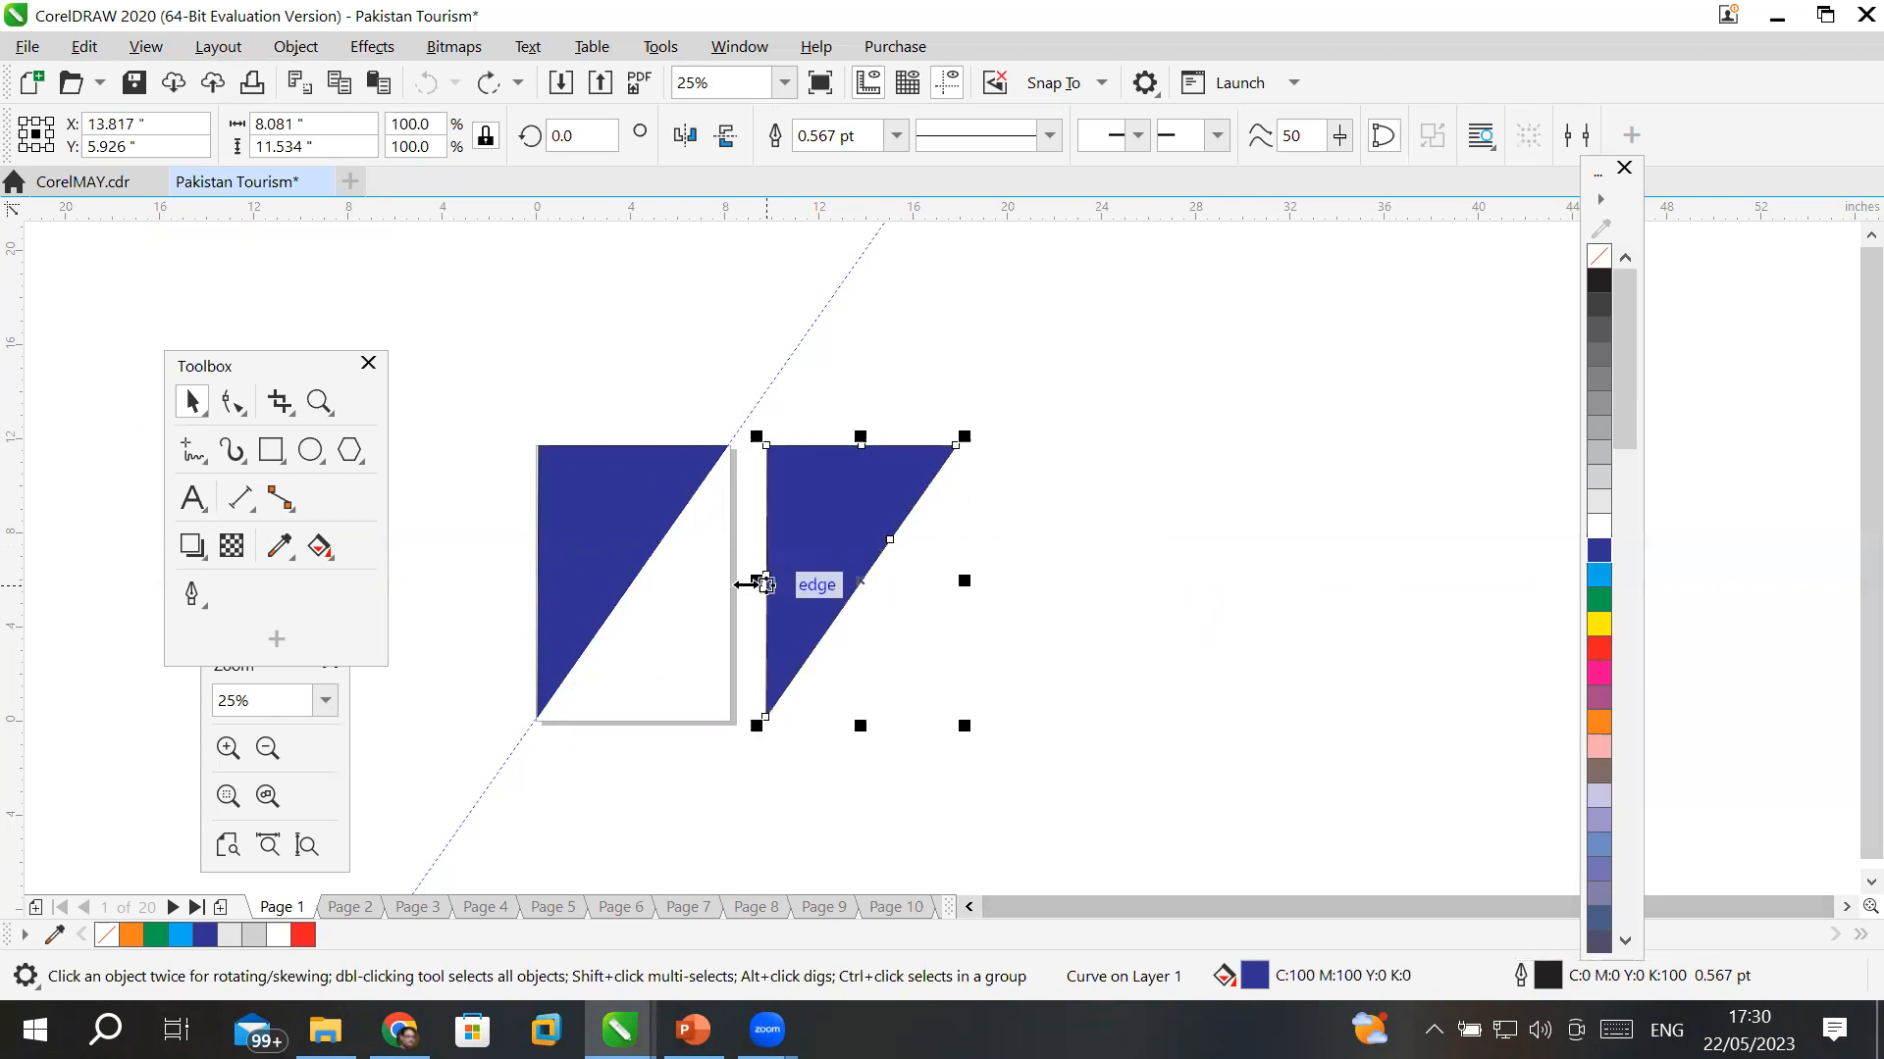
- Replace the triangle copy with a horizontally mirrored duplicate, and place that against the page triangle's top-right corner
left_click_drag(754, 584, 1038, 600)
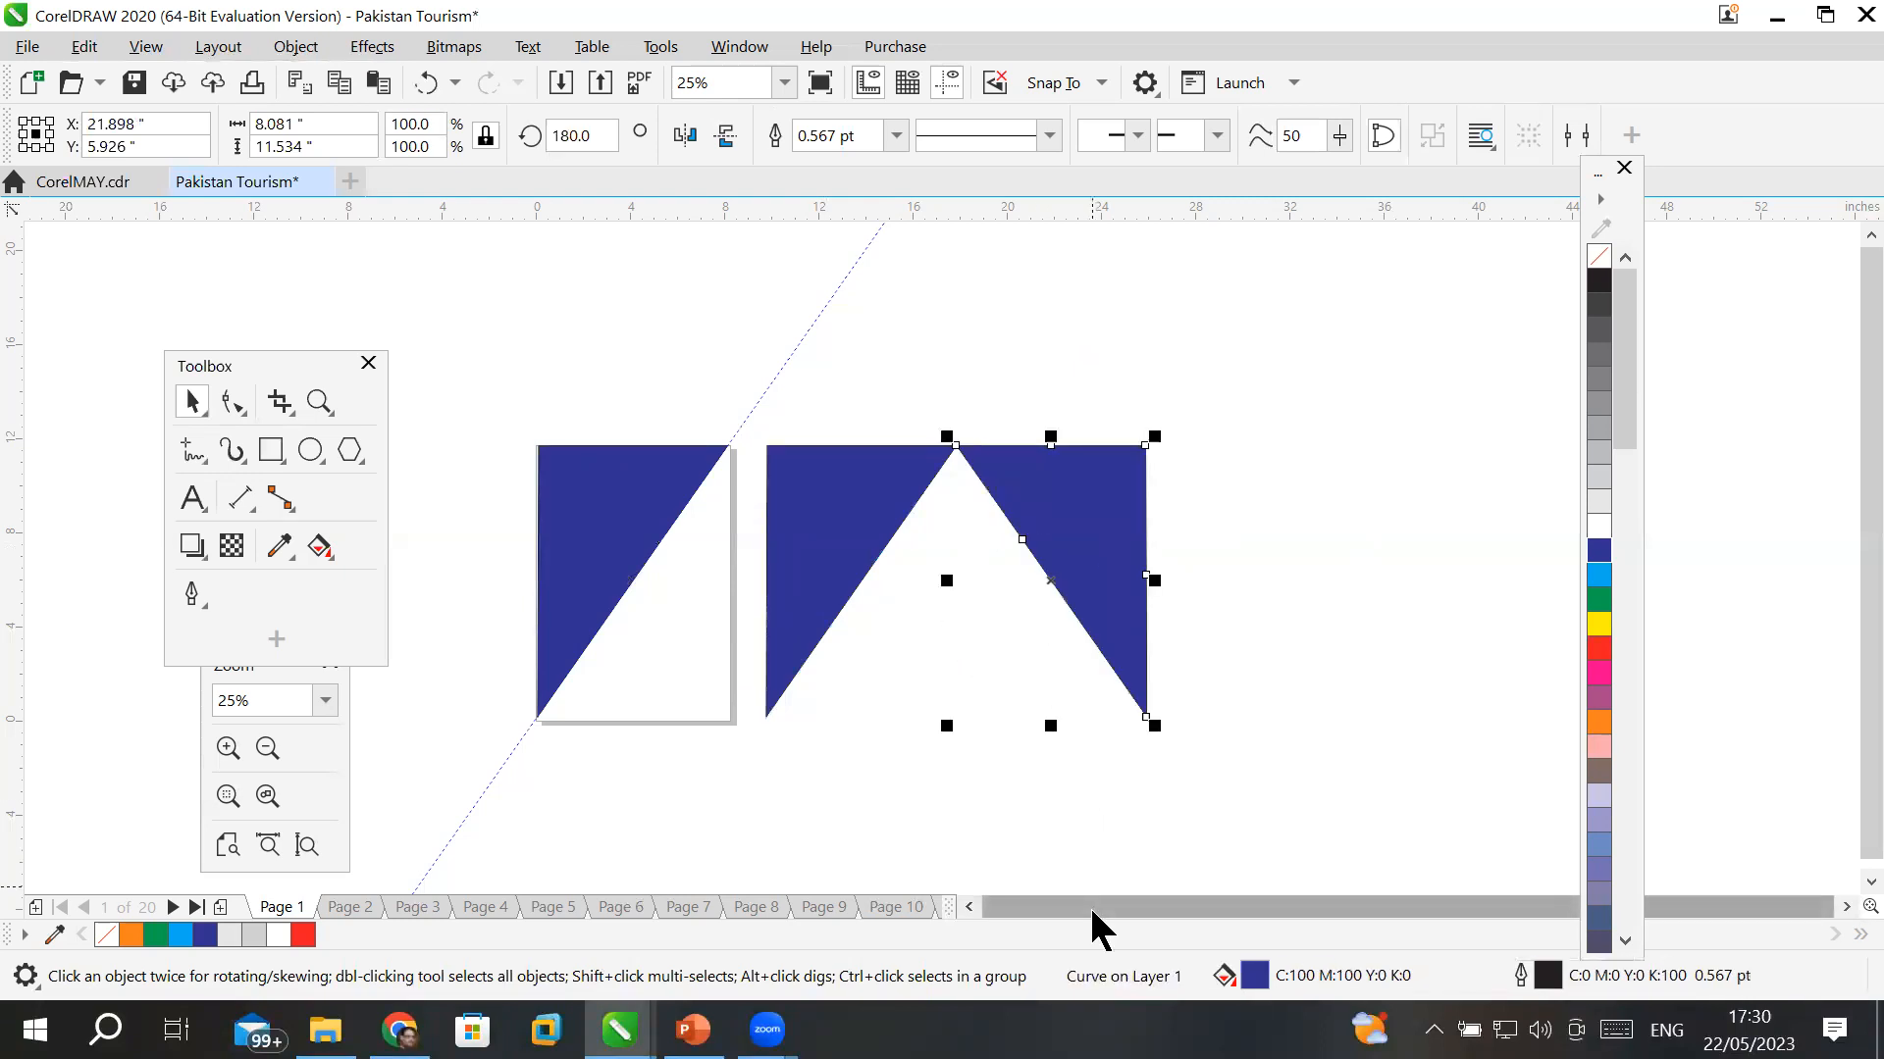
left_click(826, 584)
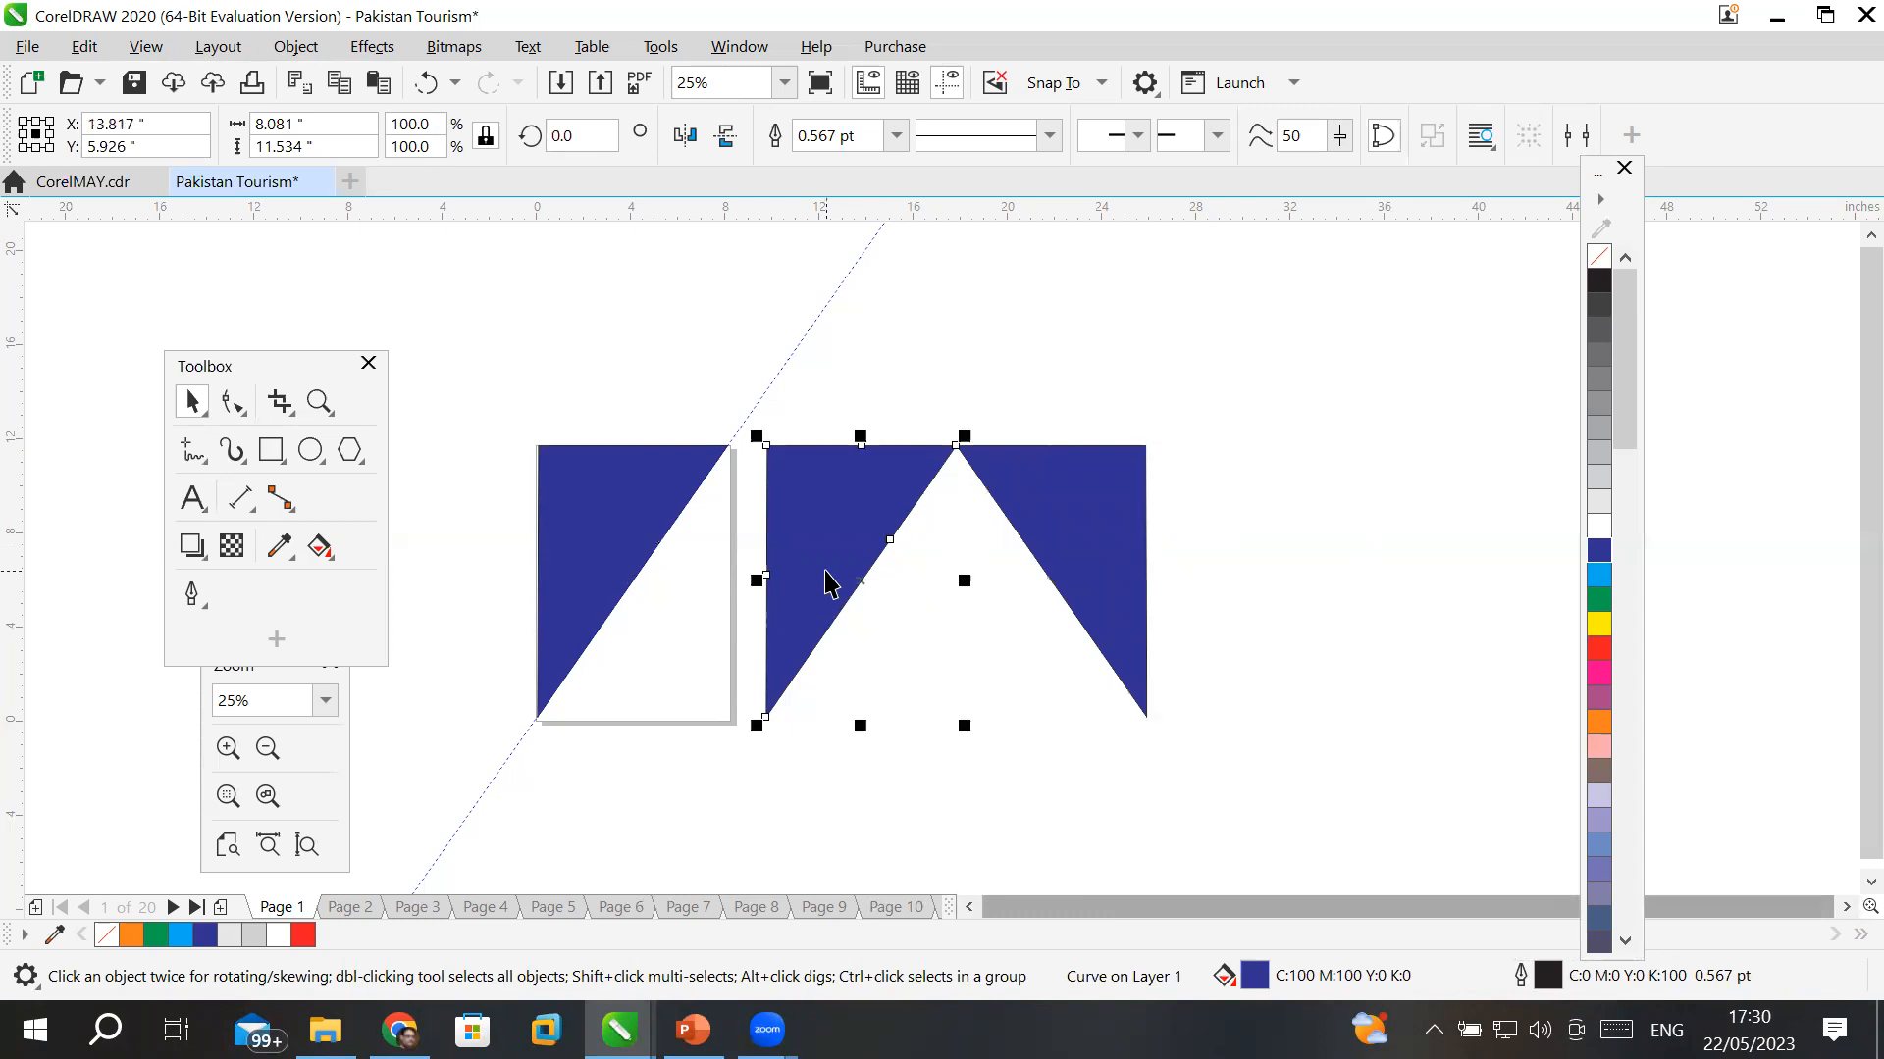
key("Delete")
left_click_drag(1051, 525, 826, 514)
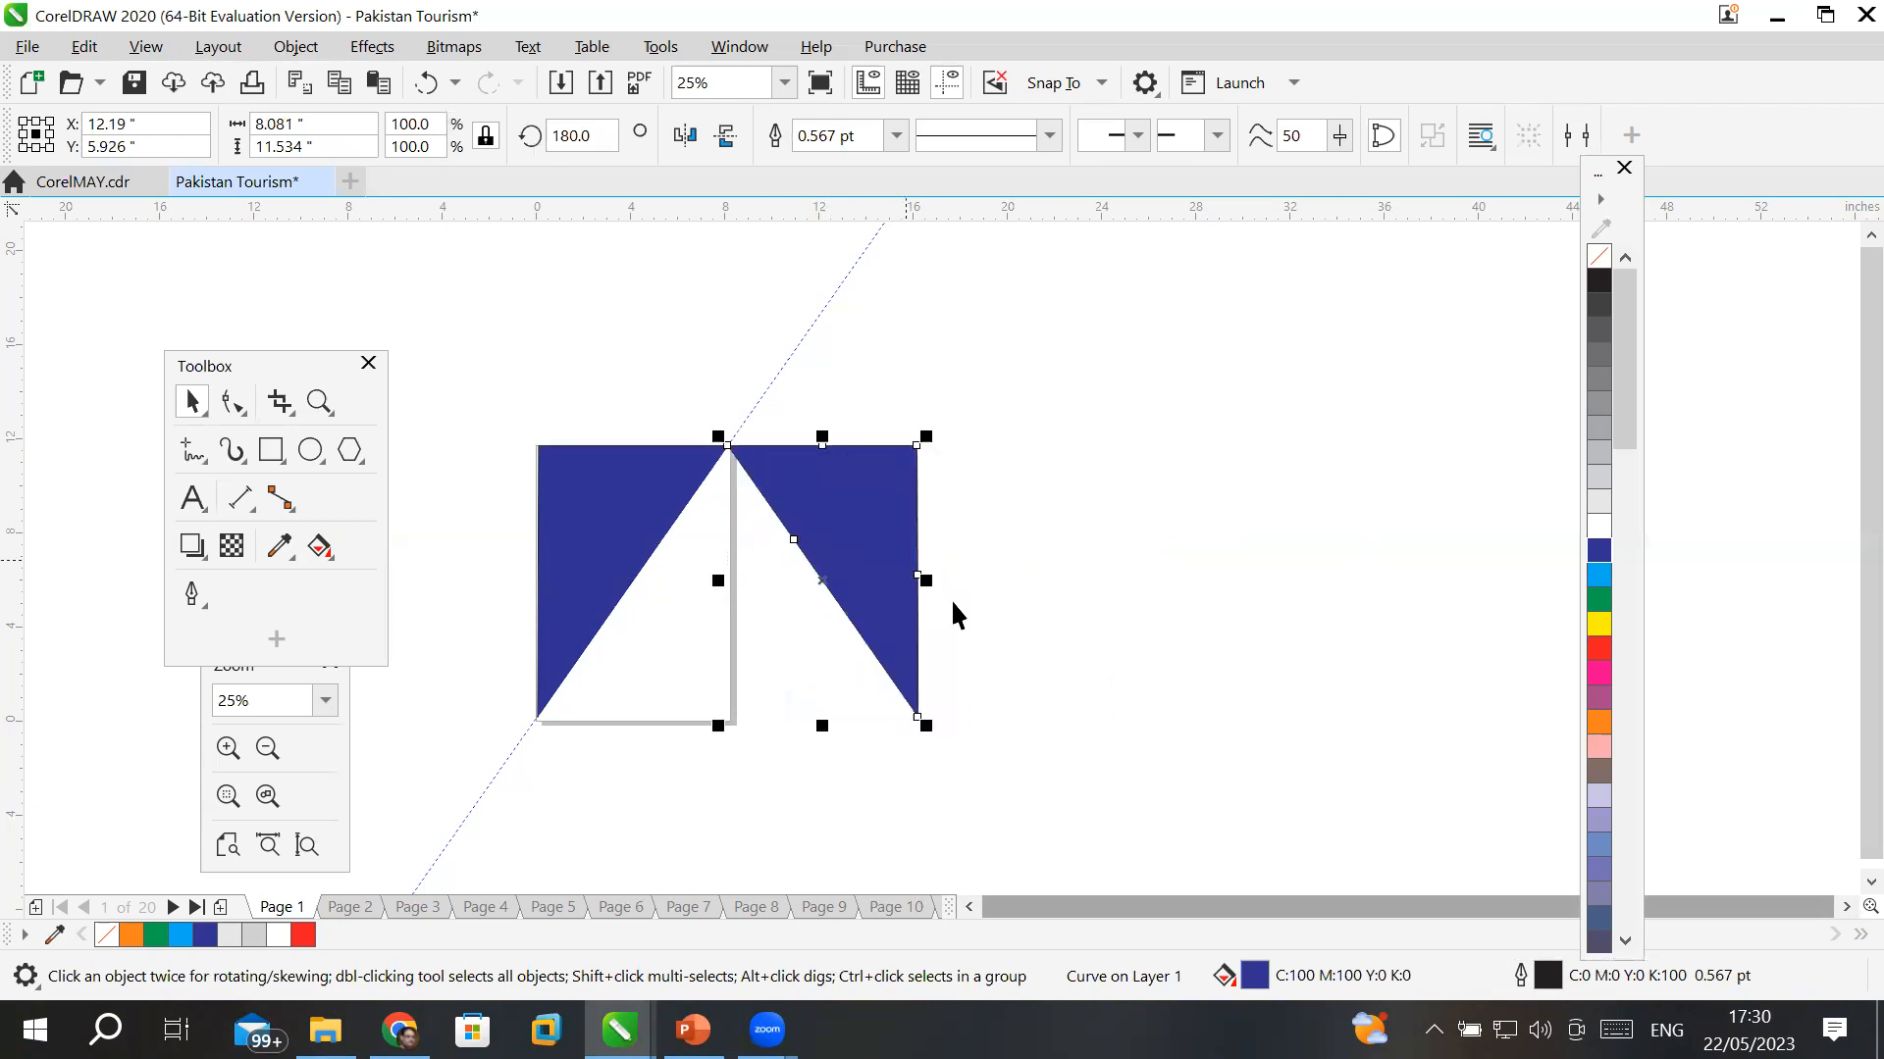
- Flip the mirrored triangle vertically onto the page's lower-right half and fill it red
scroll(952, 599, "down", 2)
scroll(953, 599, "up", 2)
left_click_drag(817, 438, 664, 559)
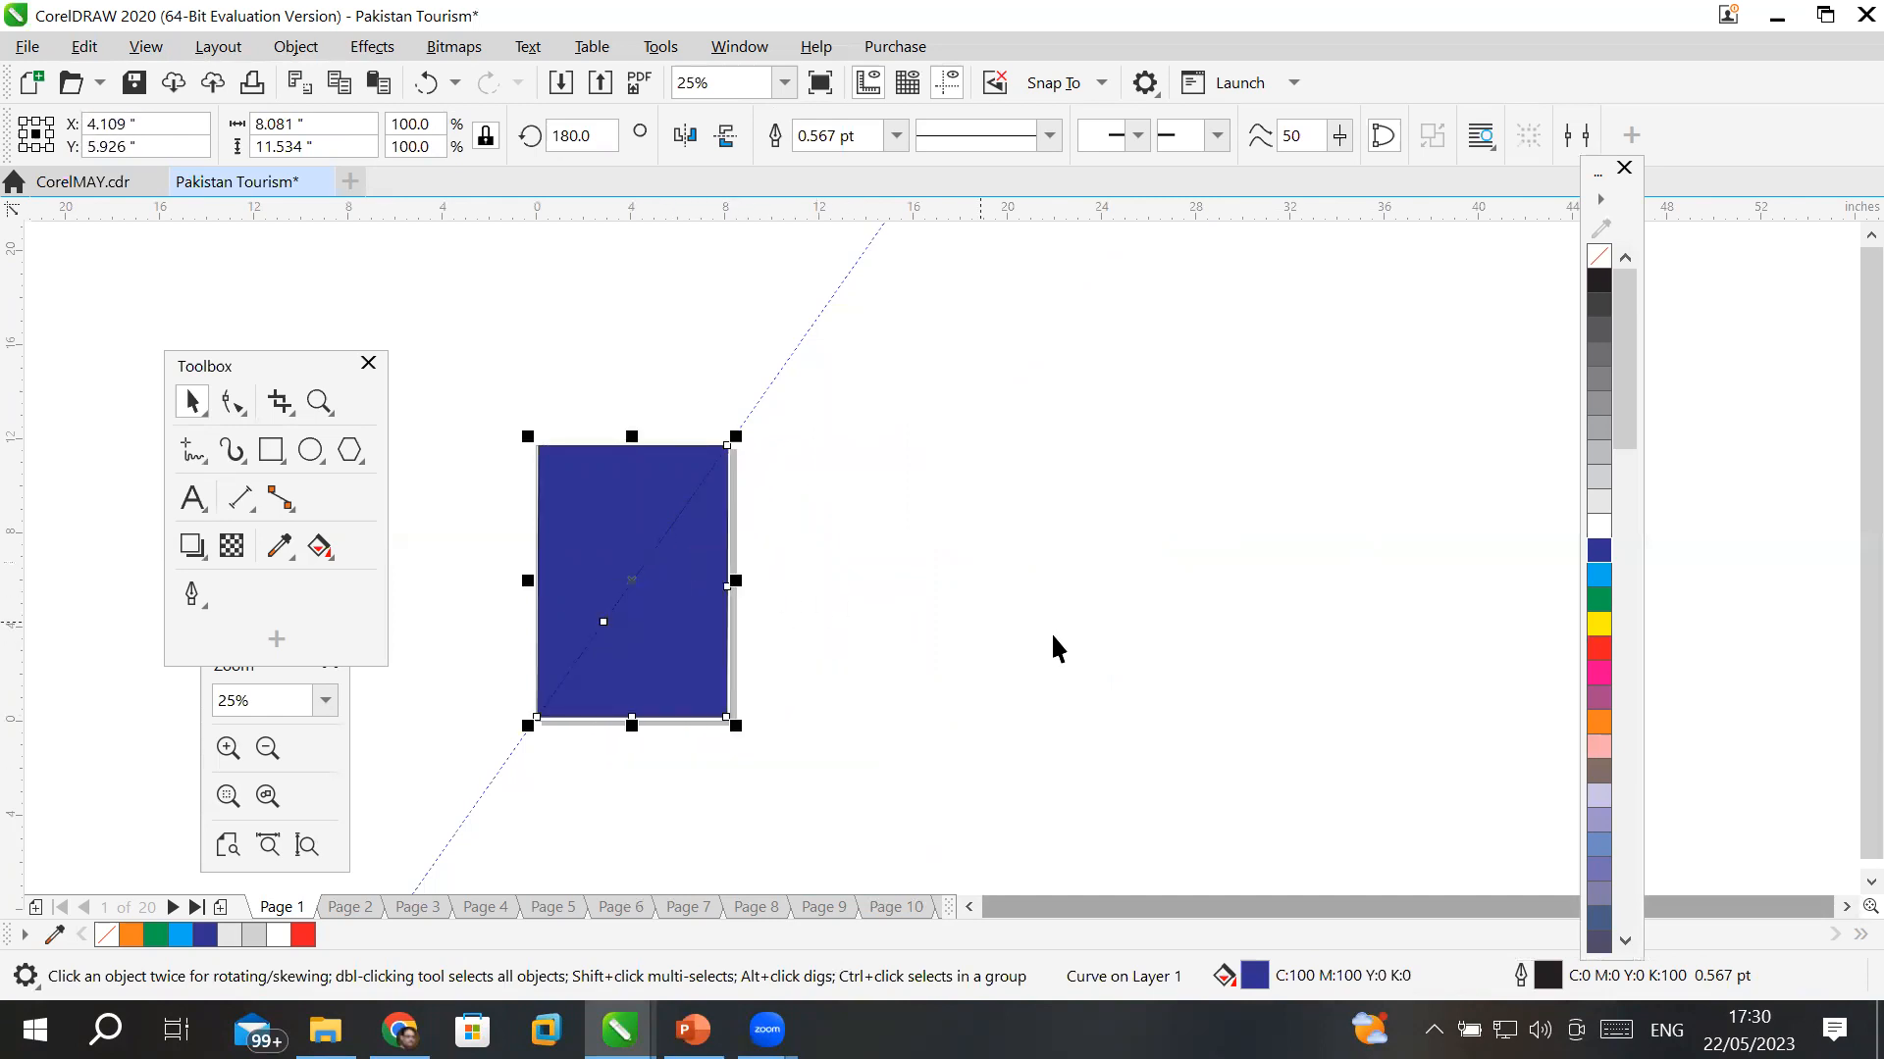
left_click(1599, 650)
- Move the red and blue triangles off the page, separately, to the empty area on its right
left_click(1017, 601)
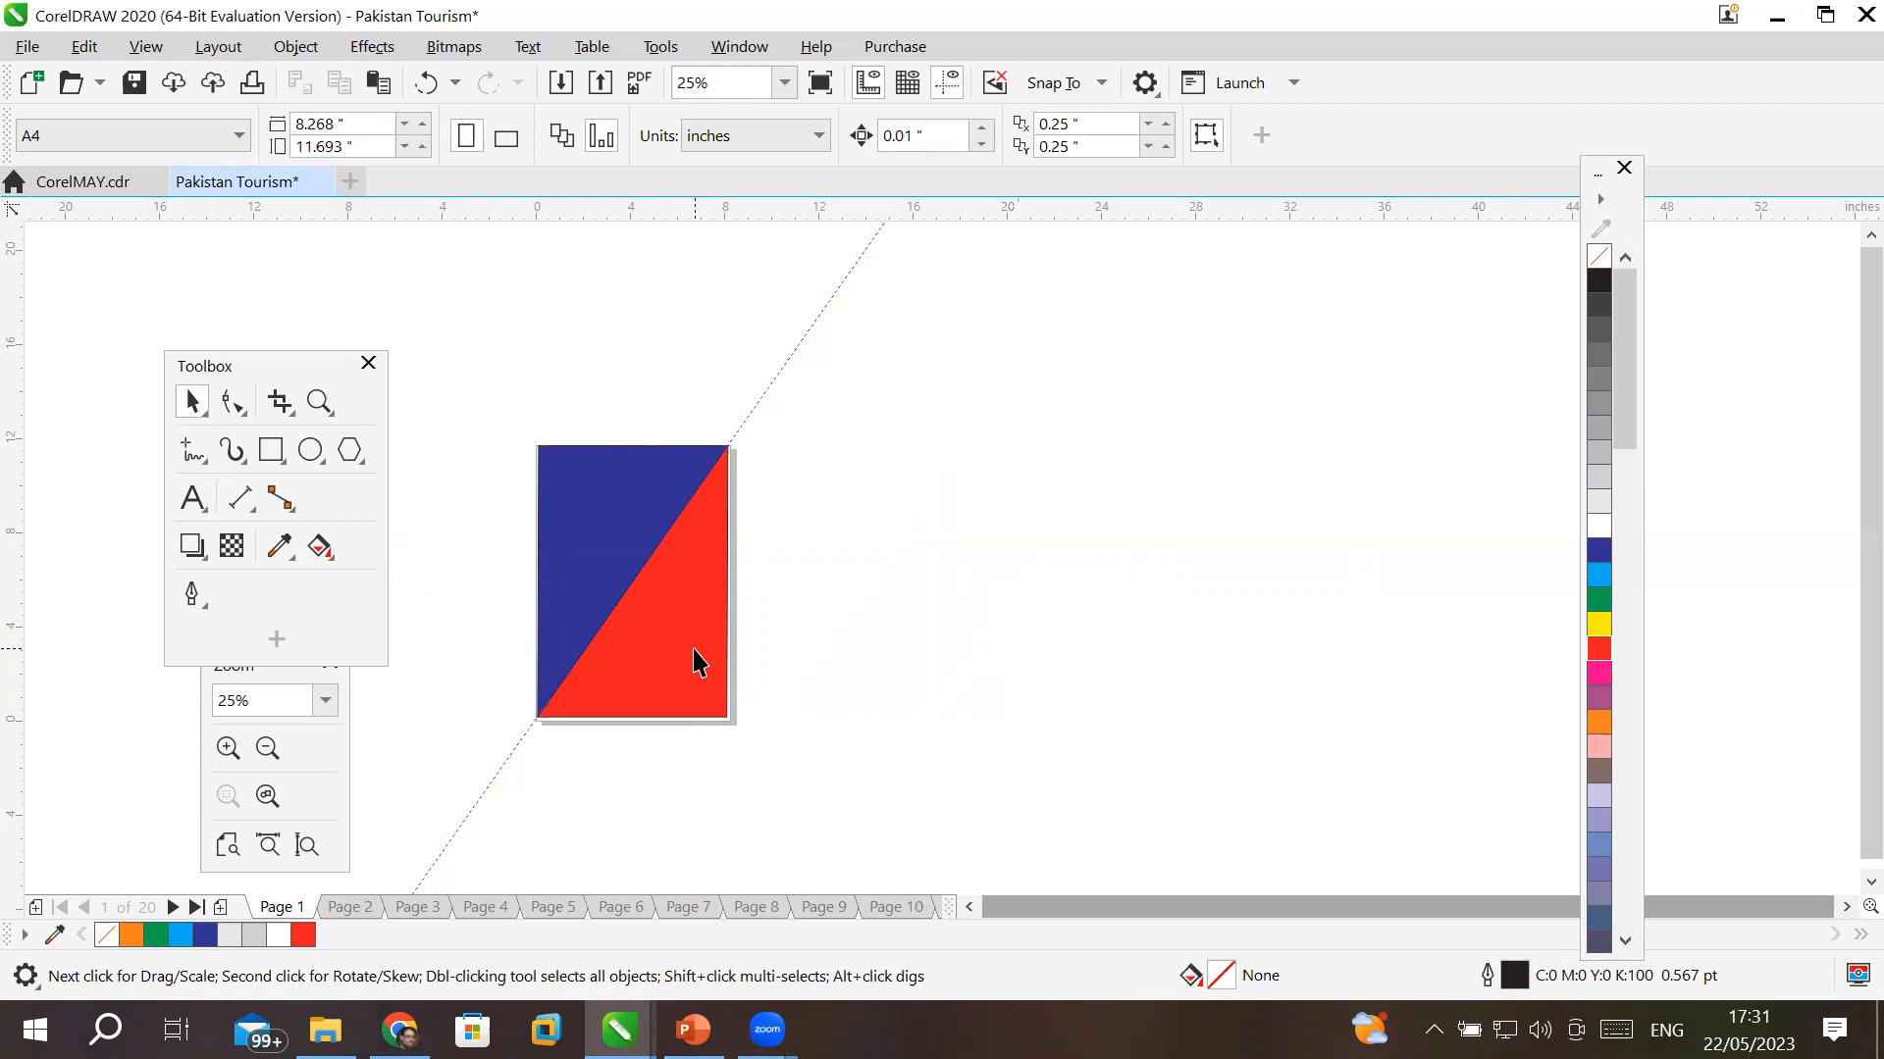
left_click_drag(707, 648, 1170, 598)
left_click_drag(589, 525, 991, 408)
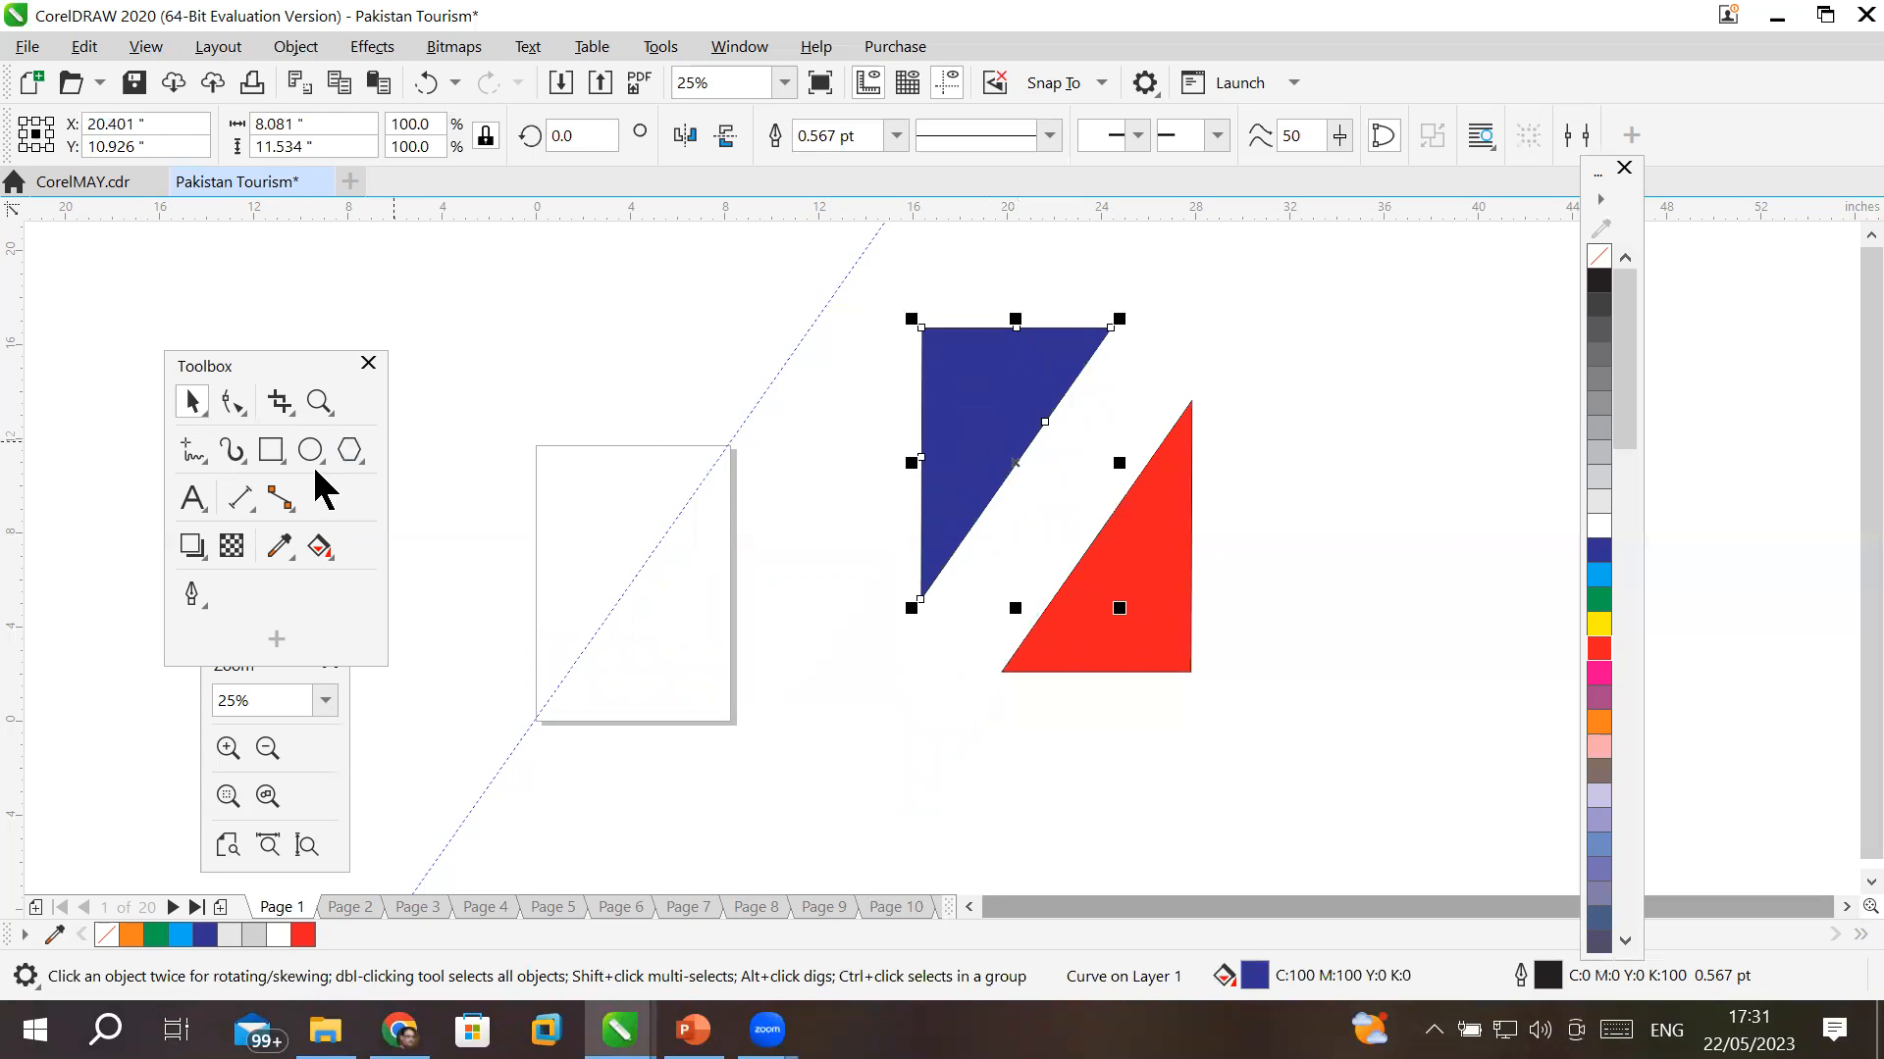
- Draw a three-sided polygon about 5.3 by 6.3 inches overlapping the page's upper edge
left_click(349, 453)
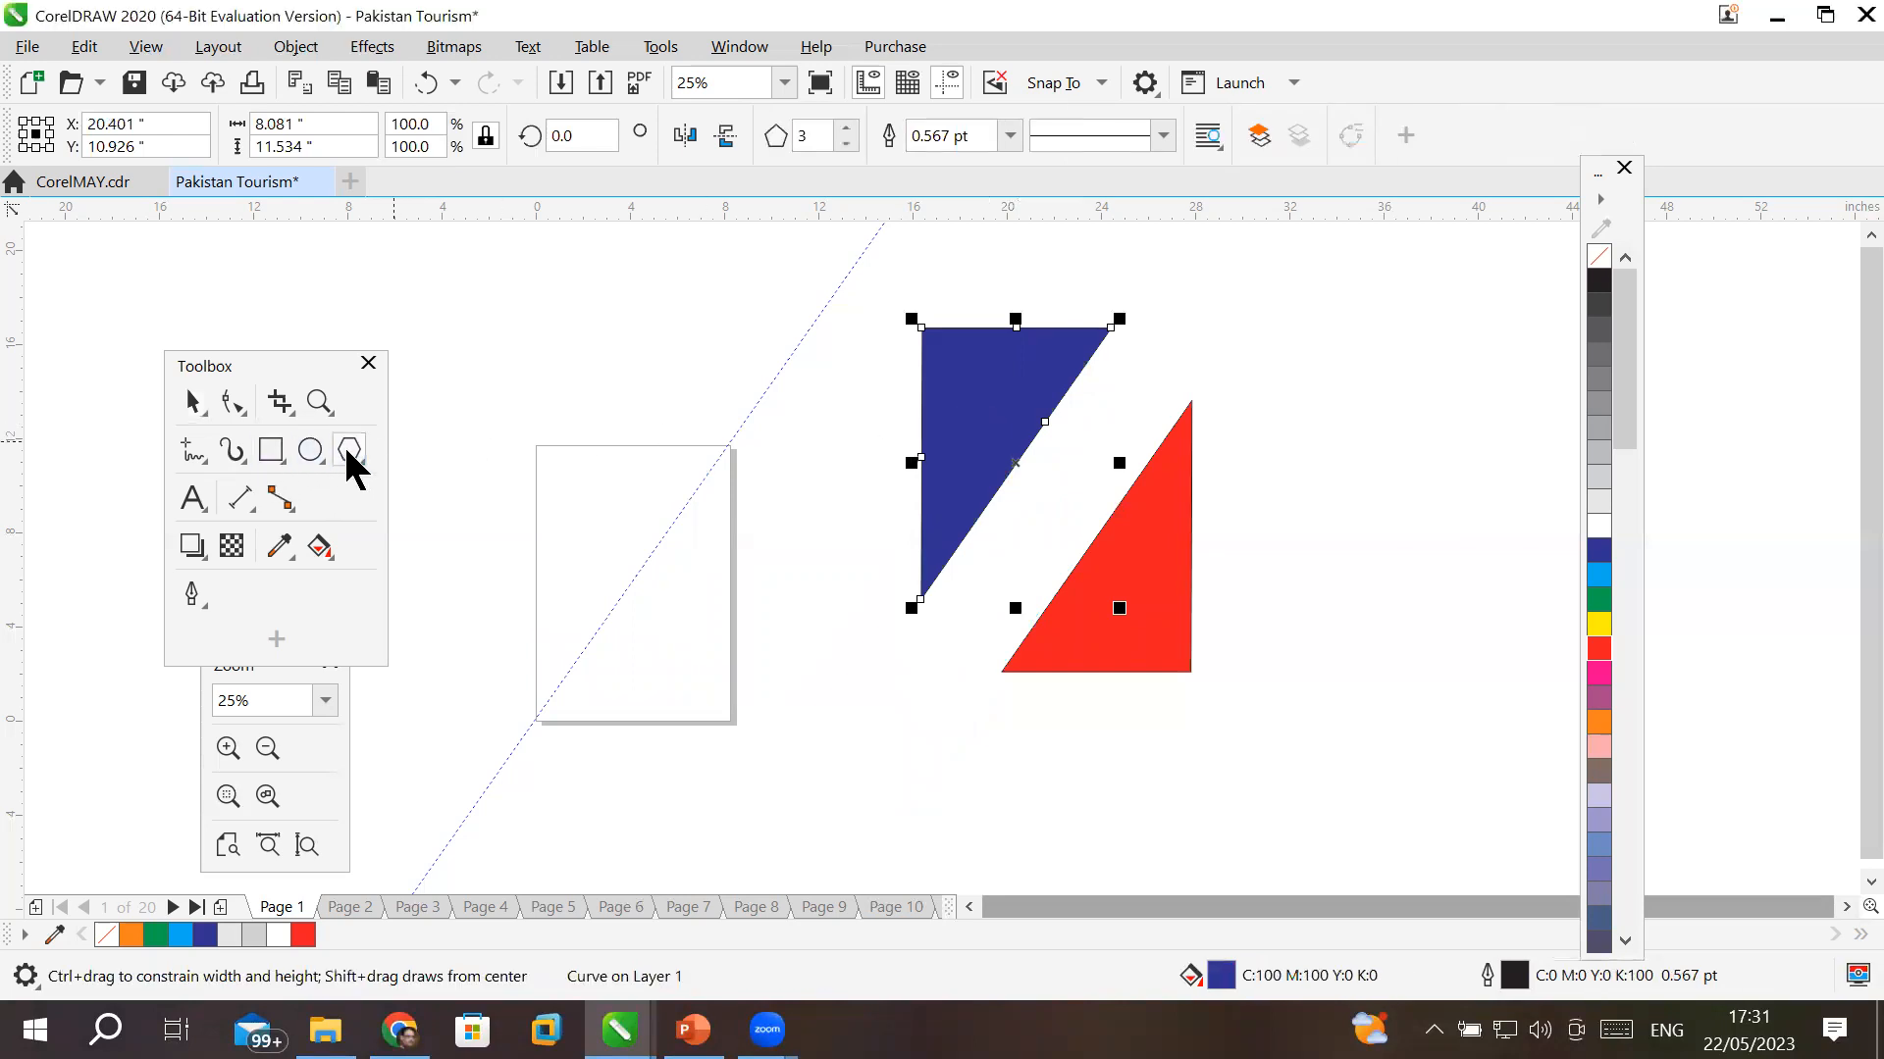
left_click_drag(514, 331, 650, 528)
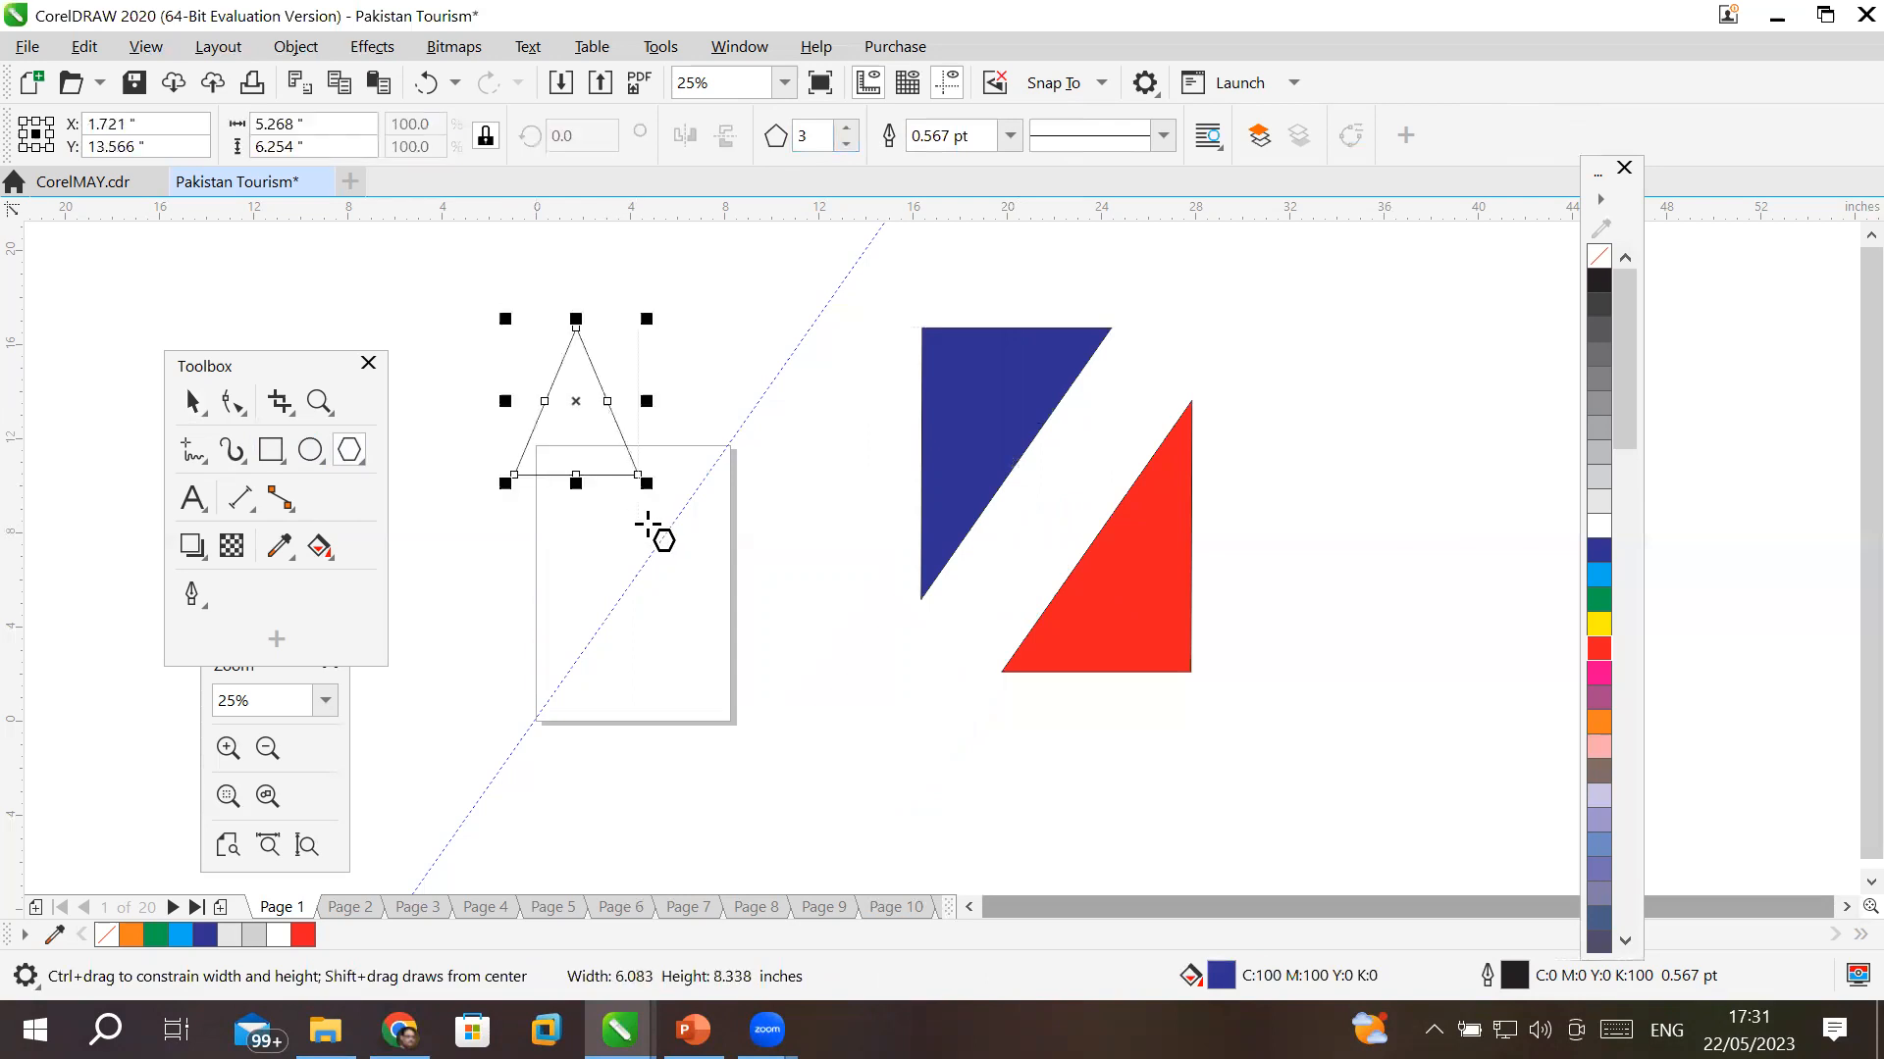
left_click(197, 398)
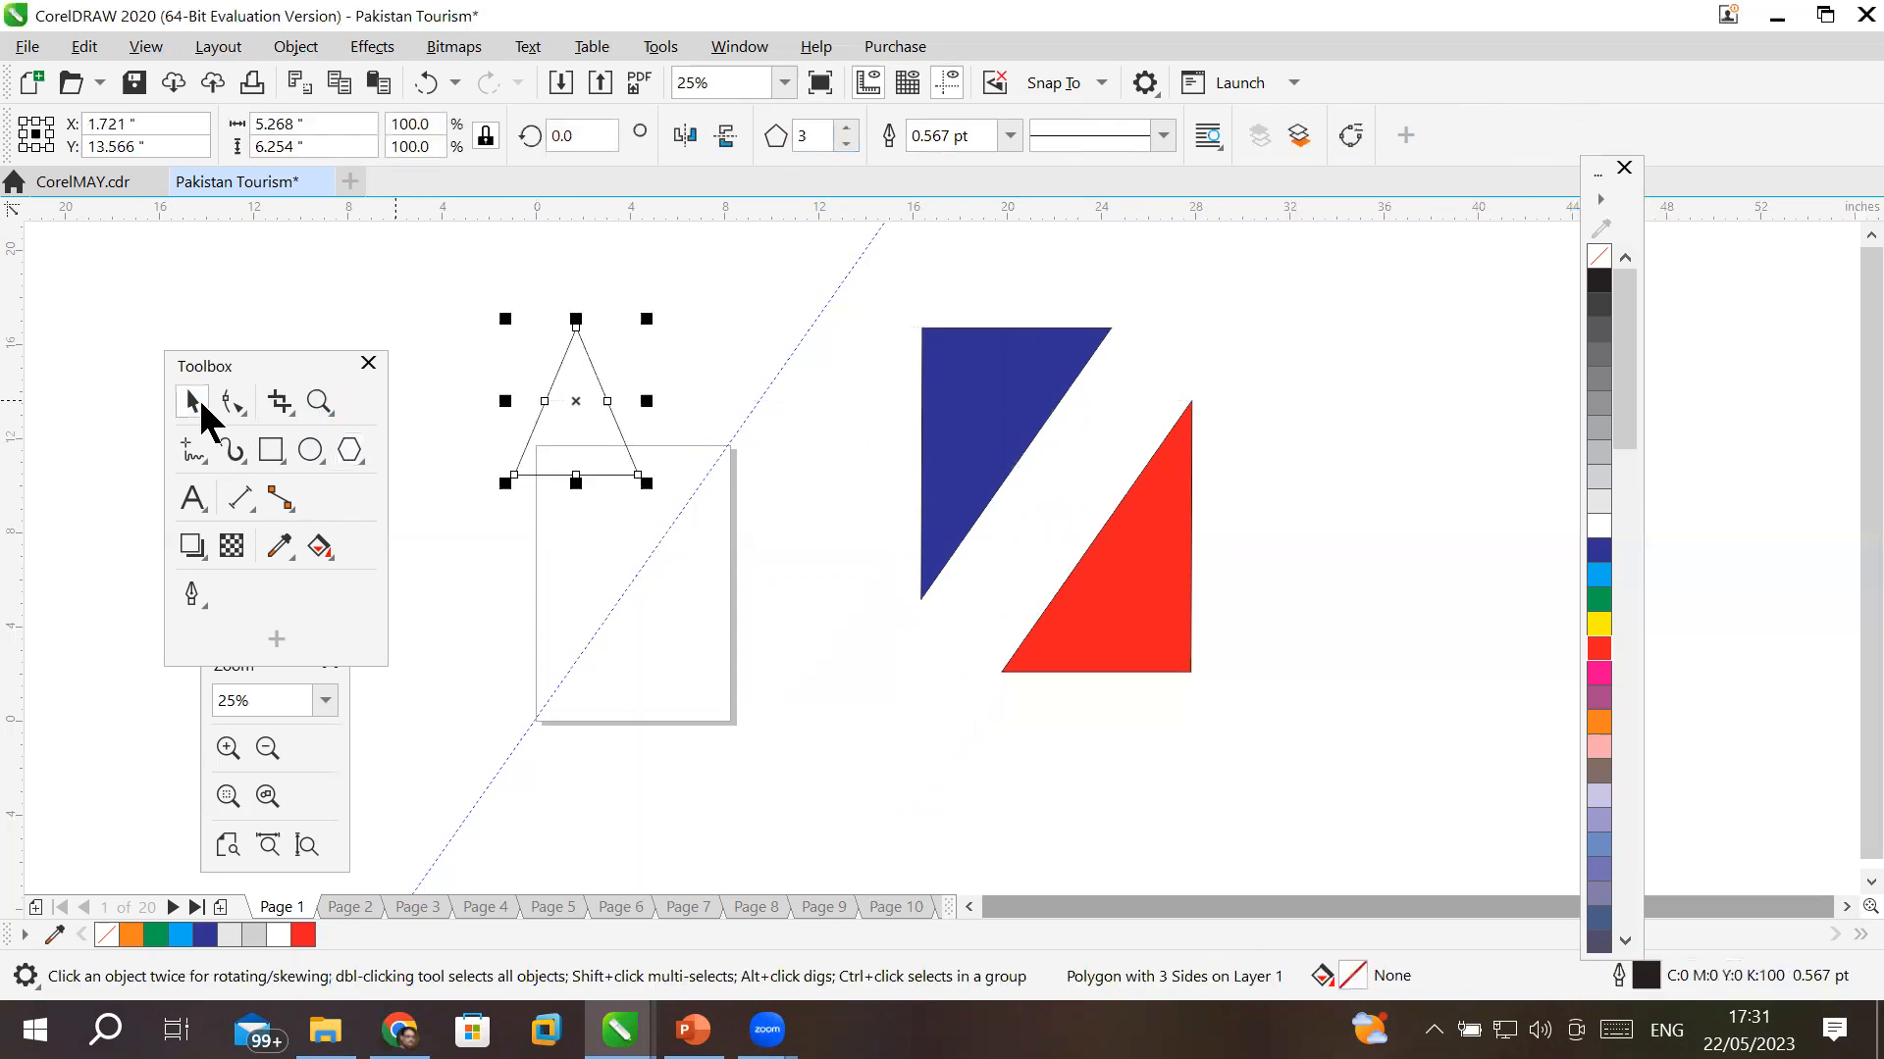
- Skew the polygon triangle horizontally and vertically, and move it down so its upper corner meets the page's top-right corner
left_click(590, 383)
left_click_drag(574, 320, 748, 342)
left_click_drag(751, 490, 763, 417)
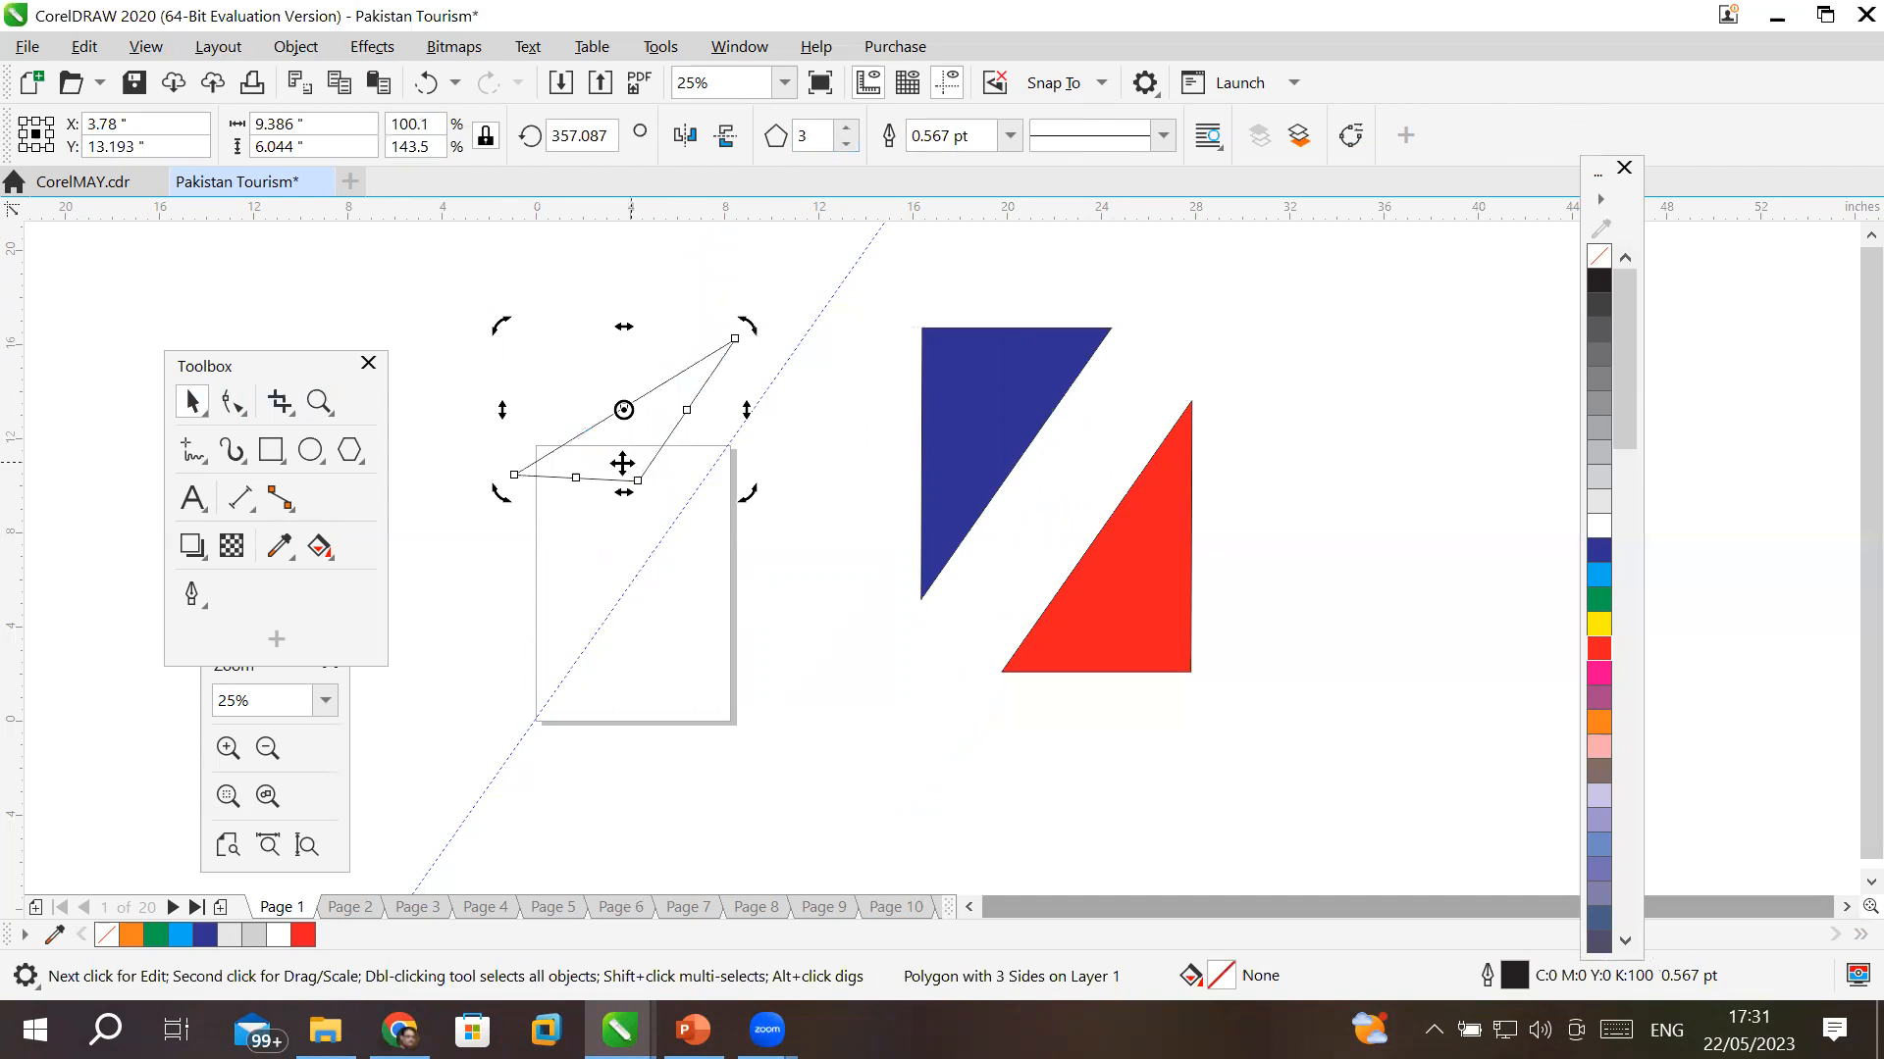
left_click_drag(588, 483, 581, 580)
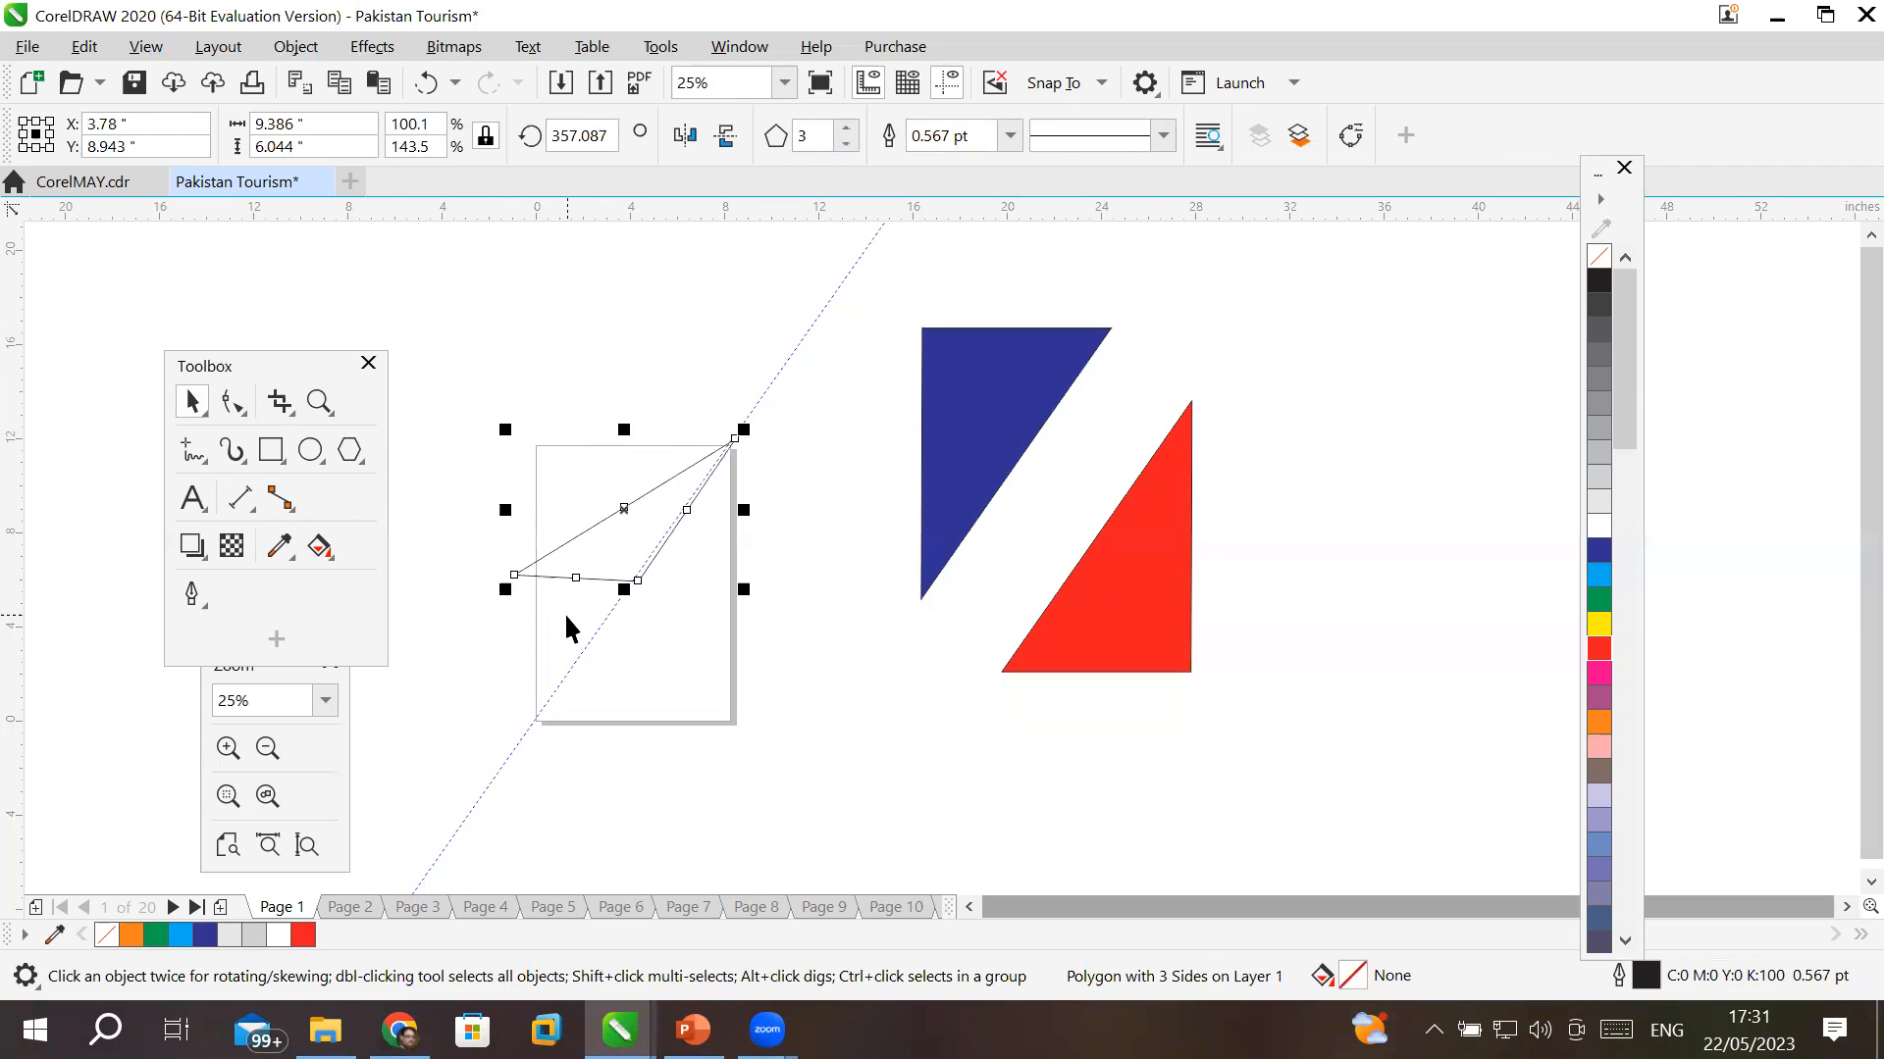
right_click(614, 553)
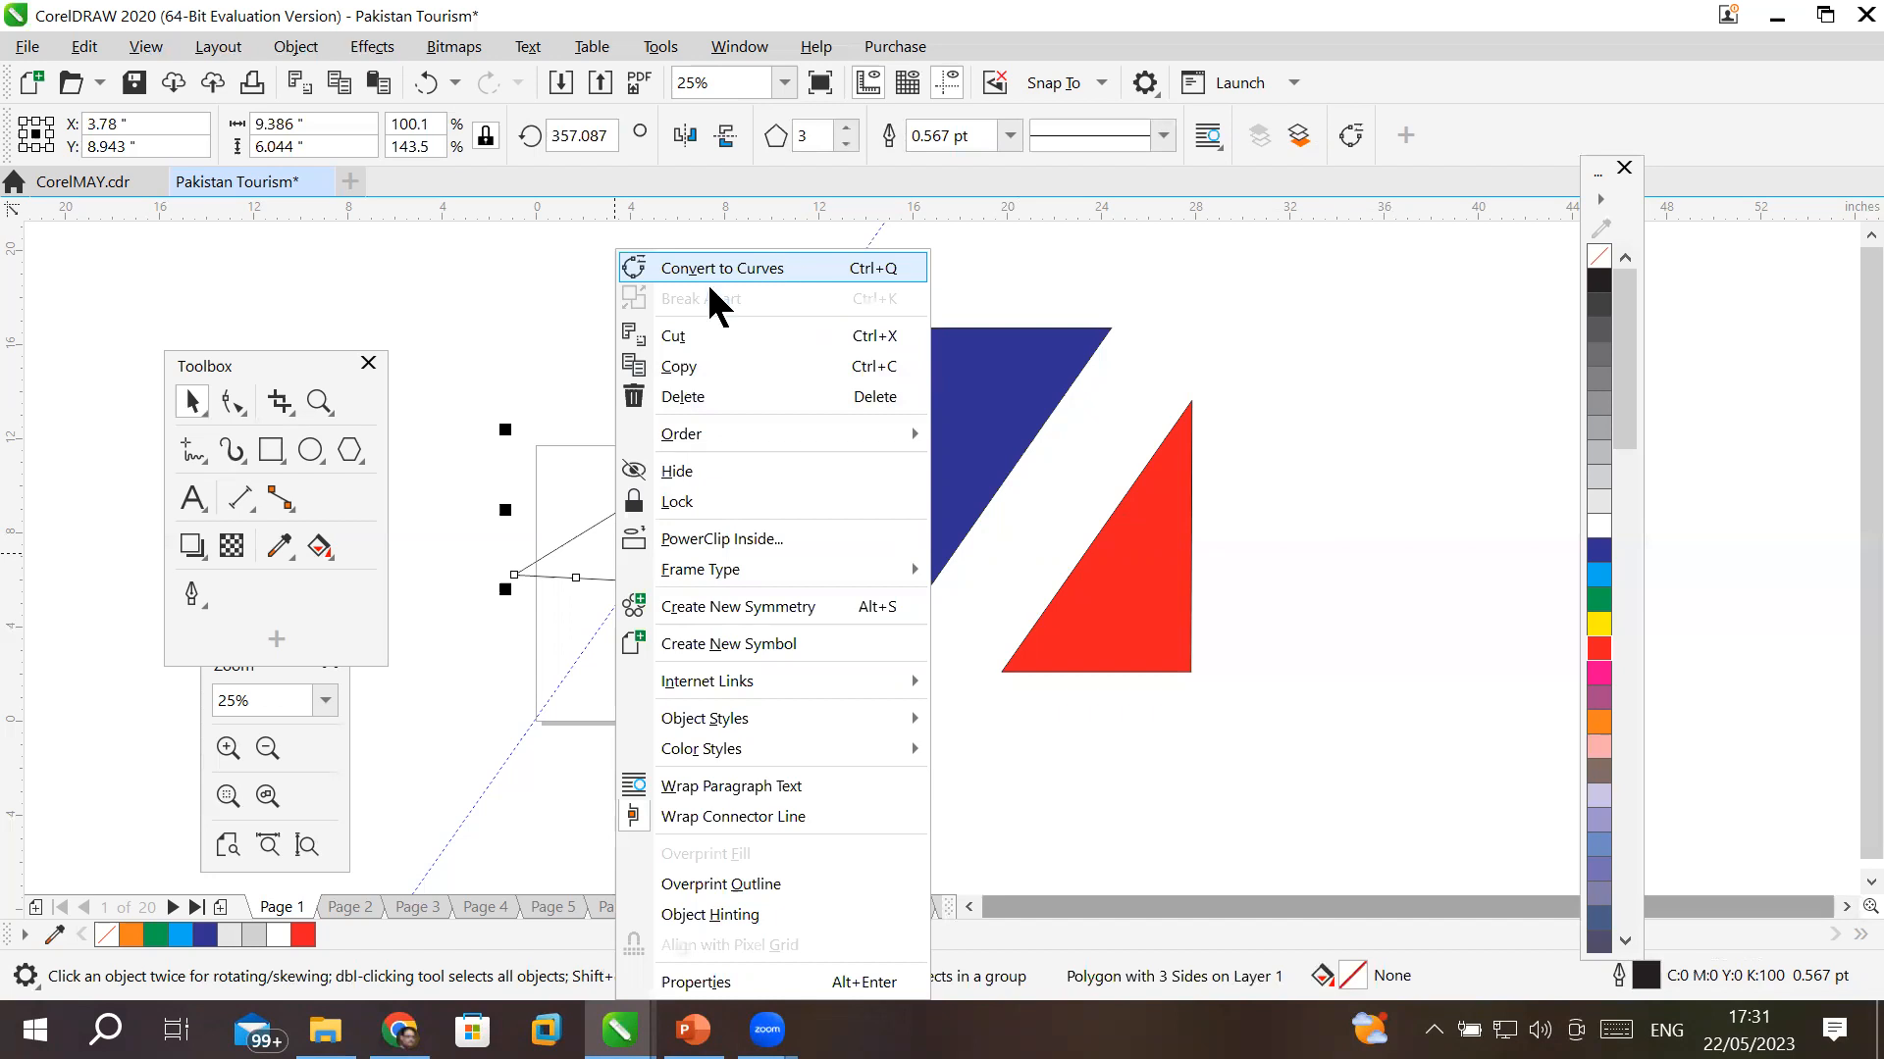
left_click(490, 368)
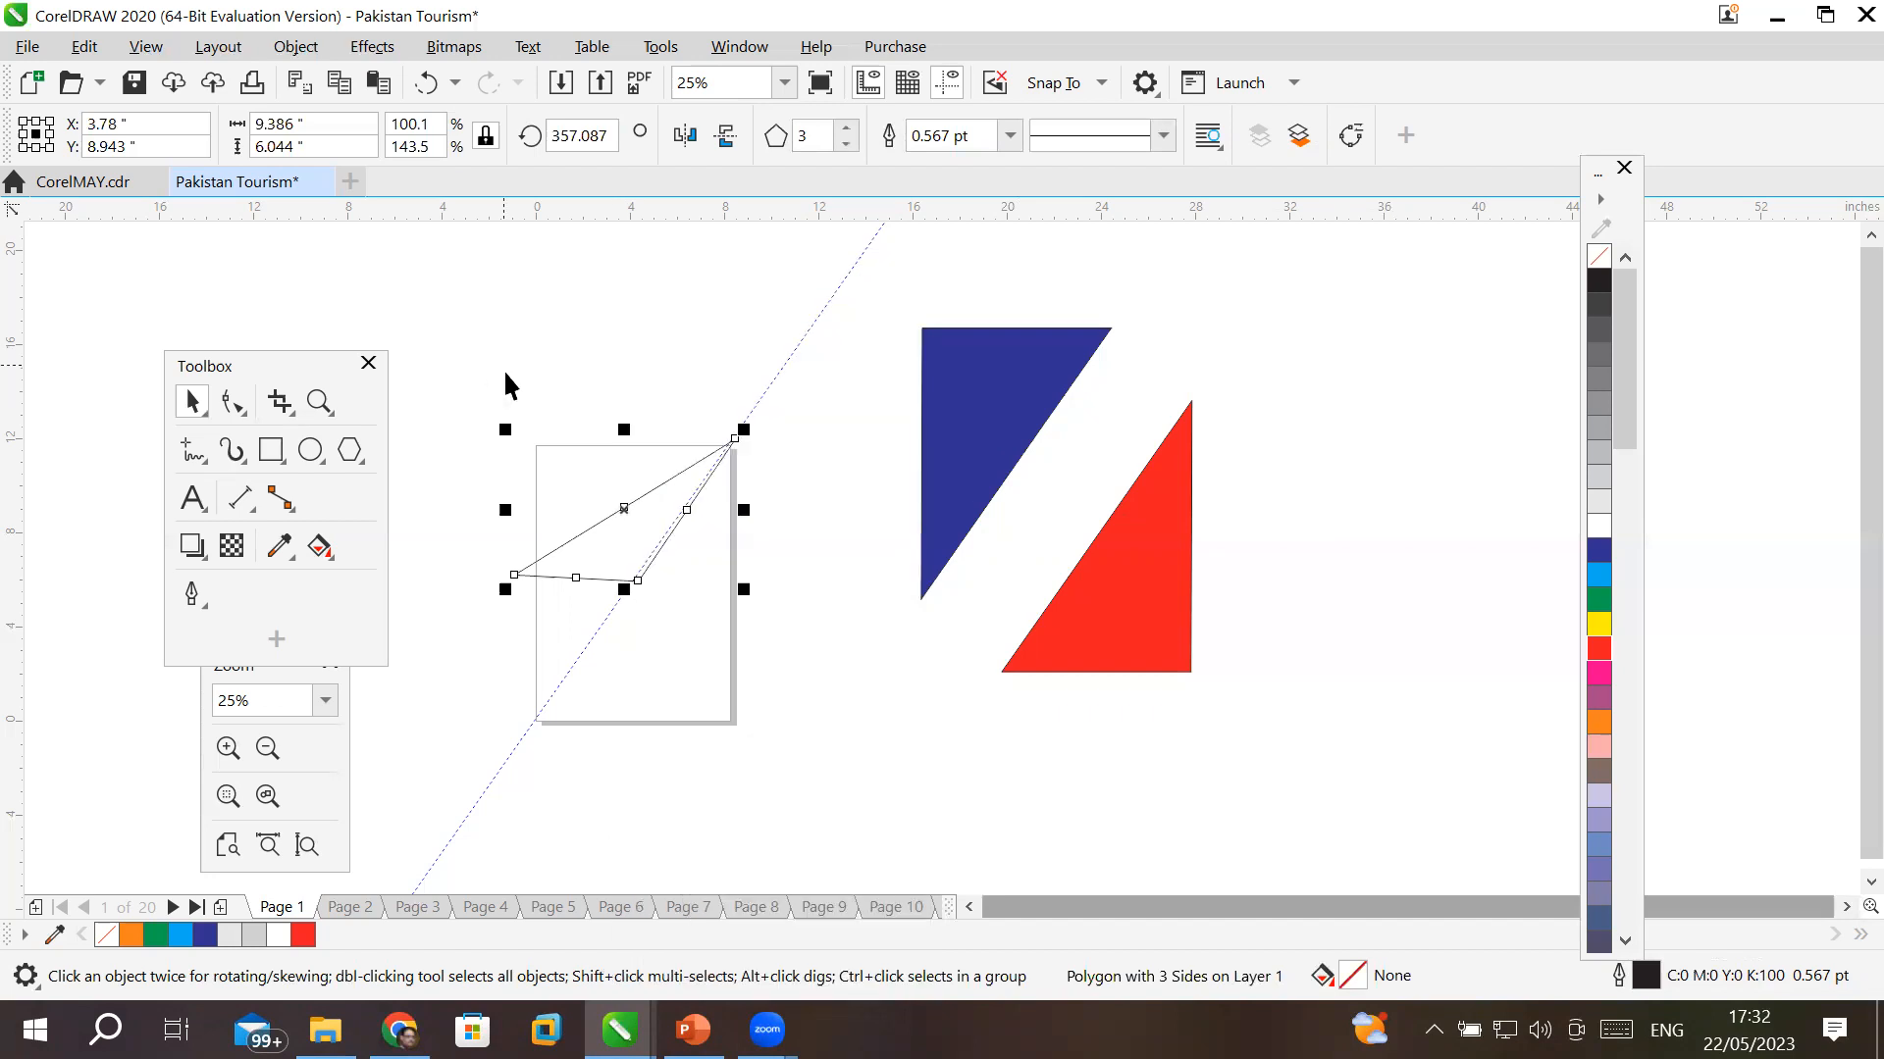
- Distort the unconverted polygon by moving its corner node with the Shape tool, filling it yellow and finally red
left_click(231, 410)
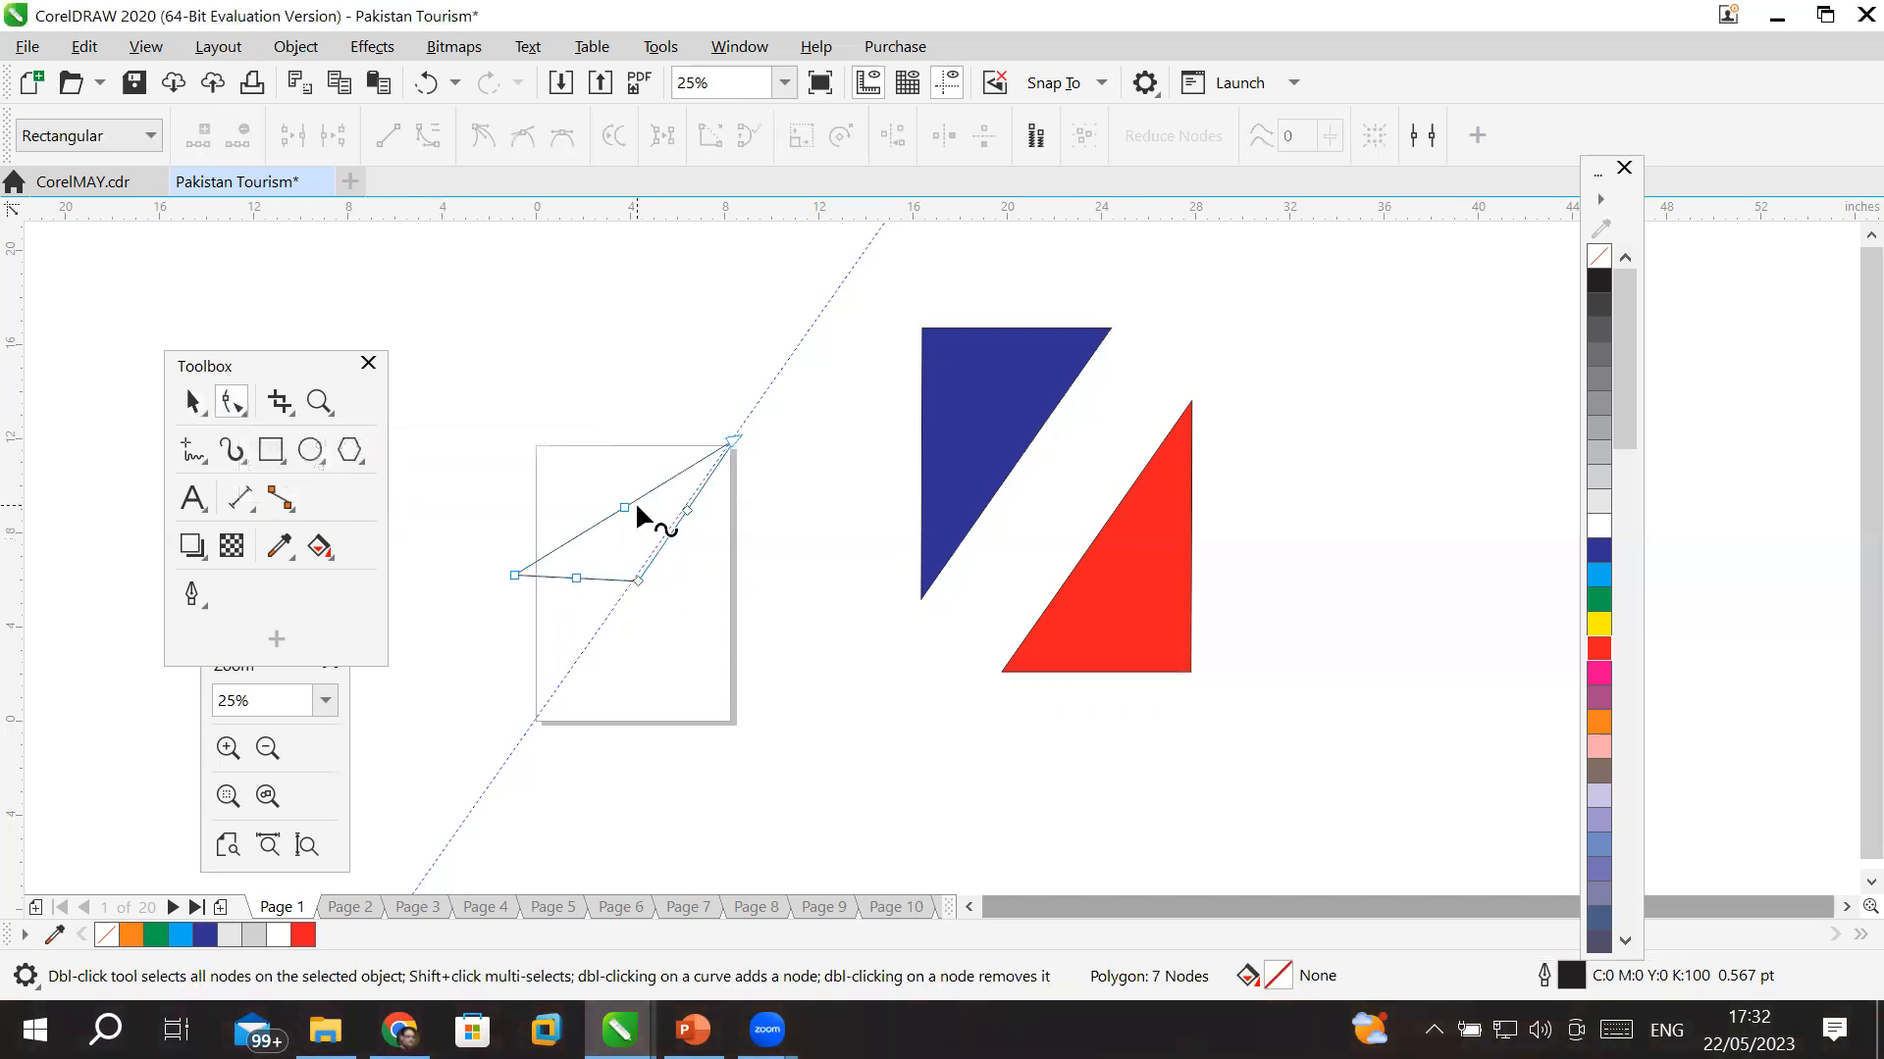
left_click_drag(733, 441, 660, 367)
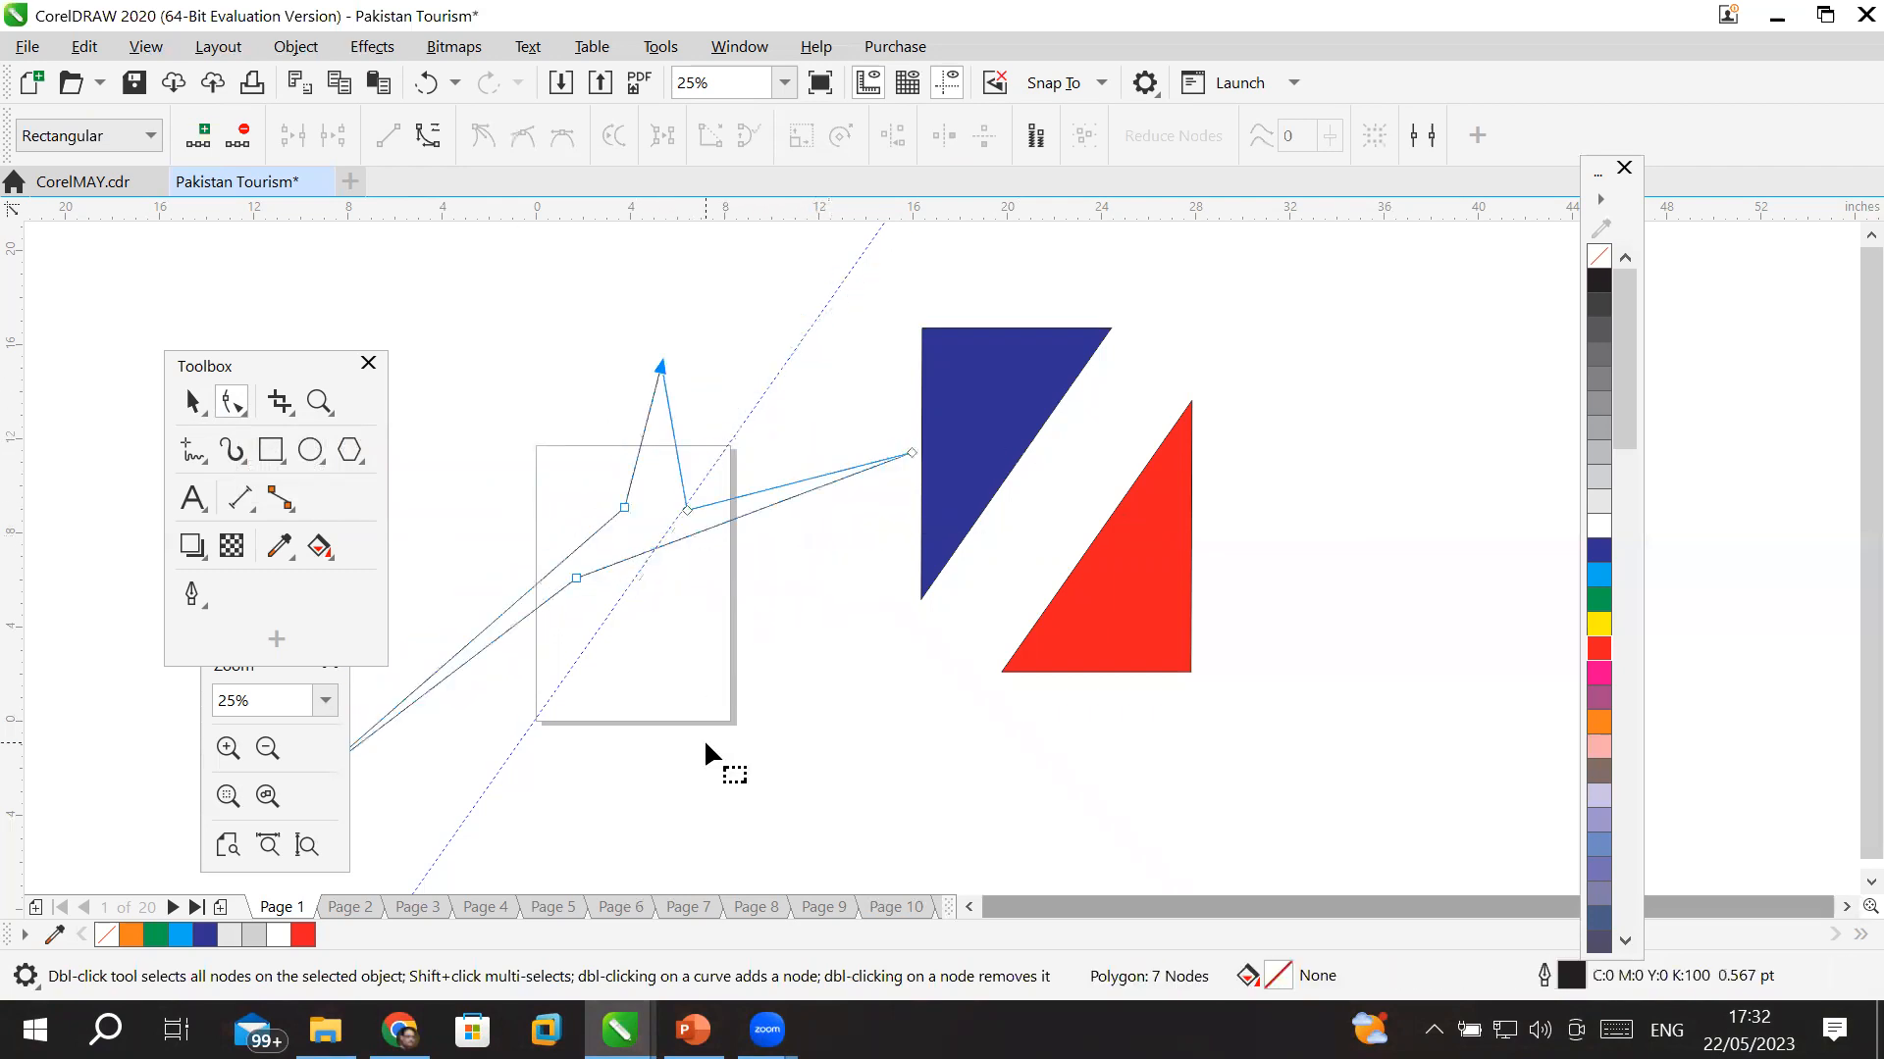
left_click(1599, 624)
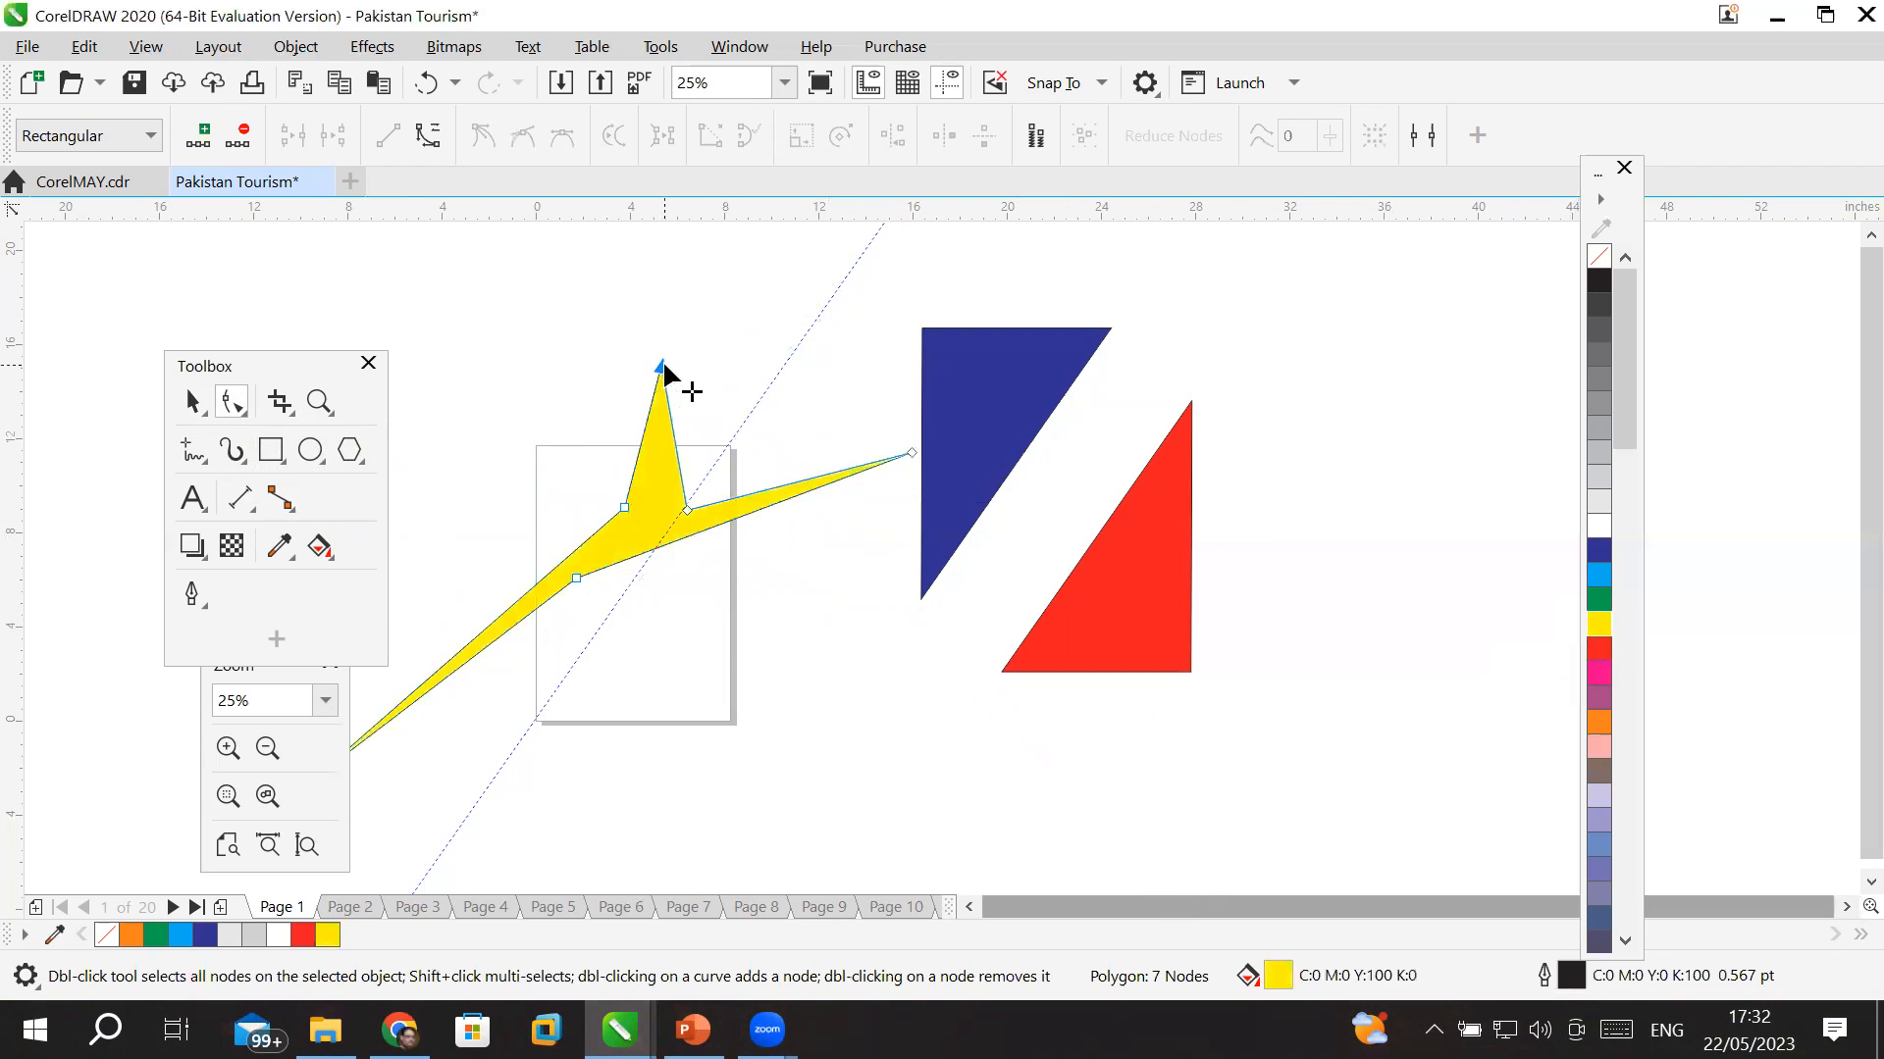
left_click_drag(667, 369, 687, 555)
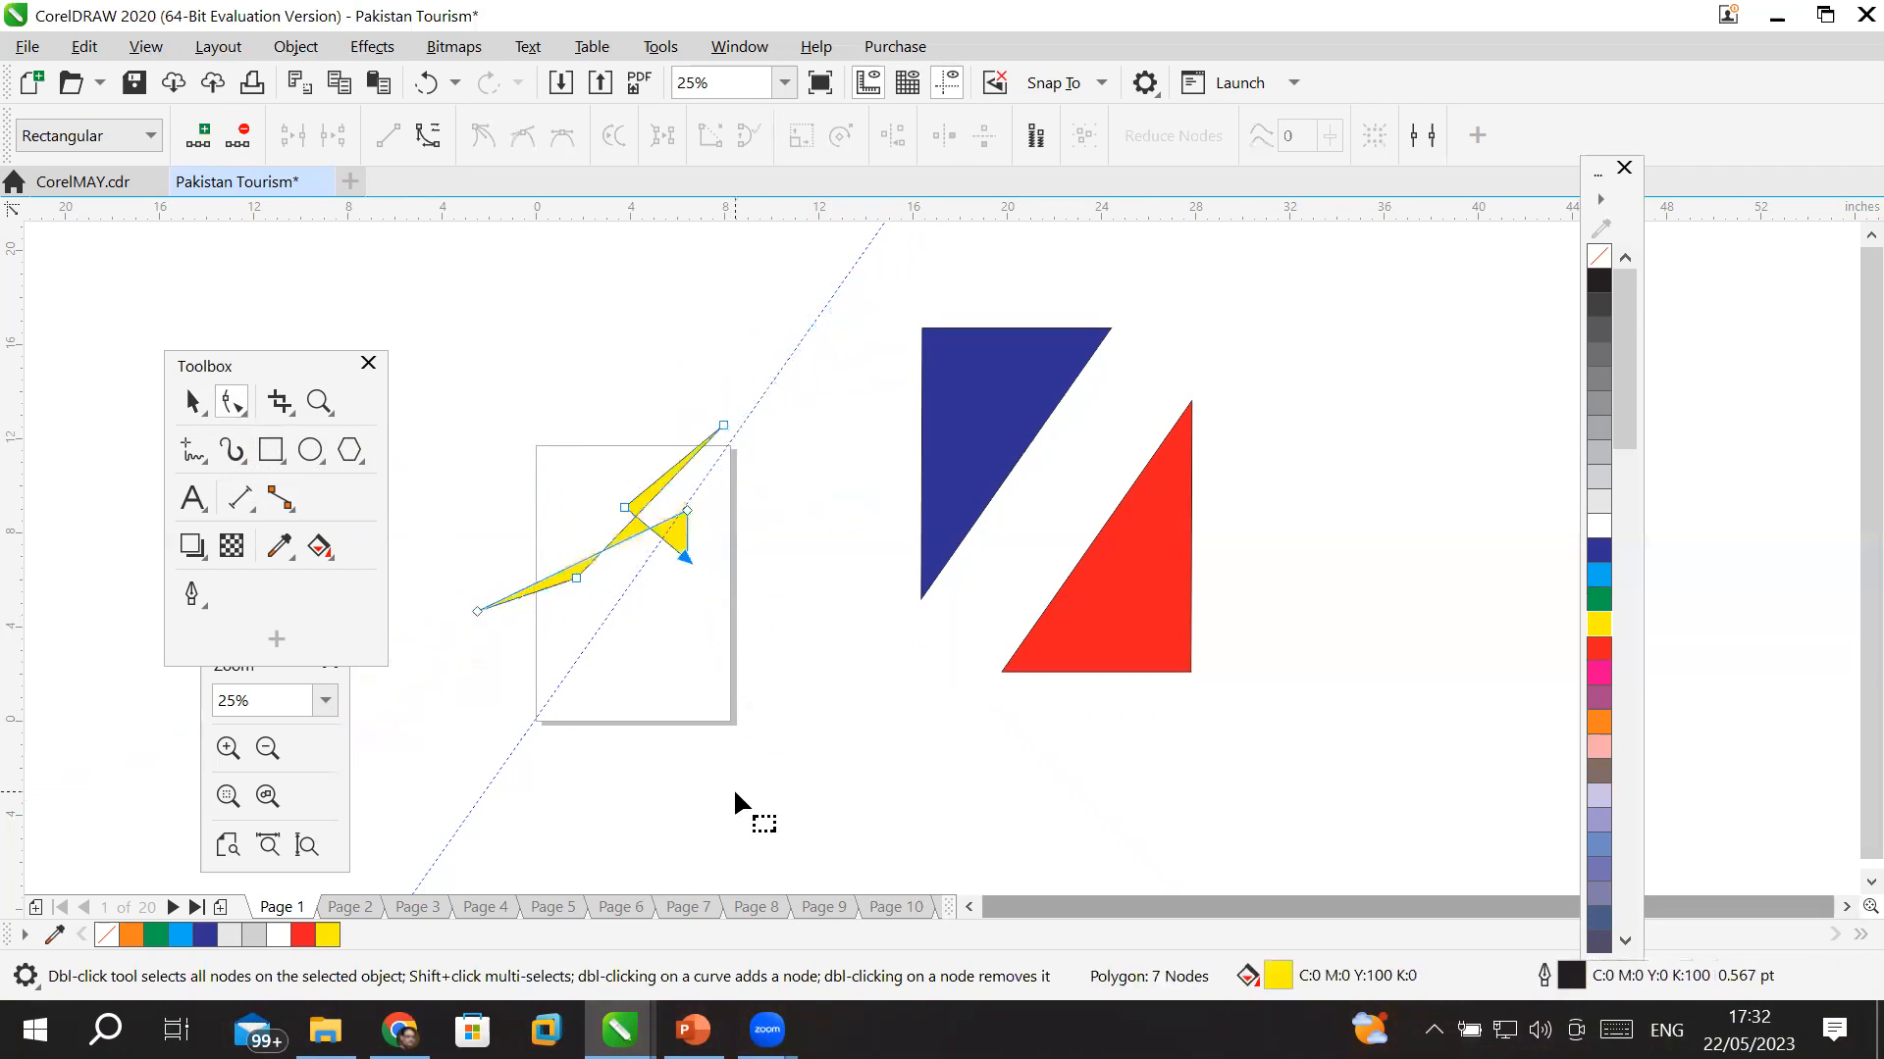
left_click(1598, 649)
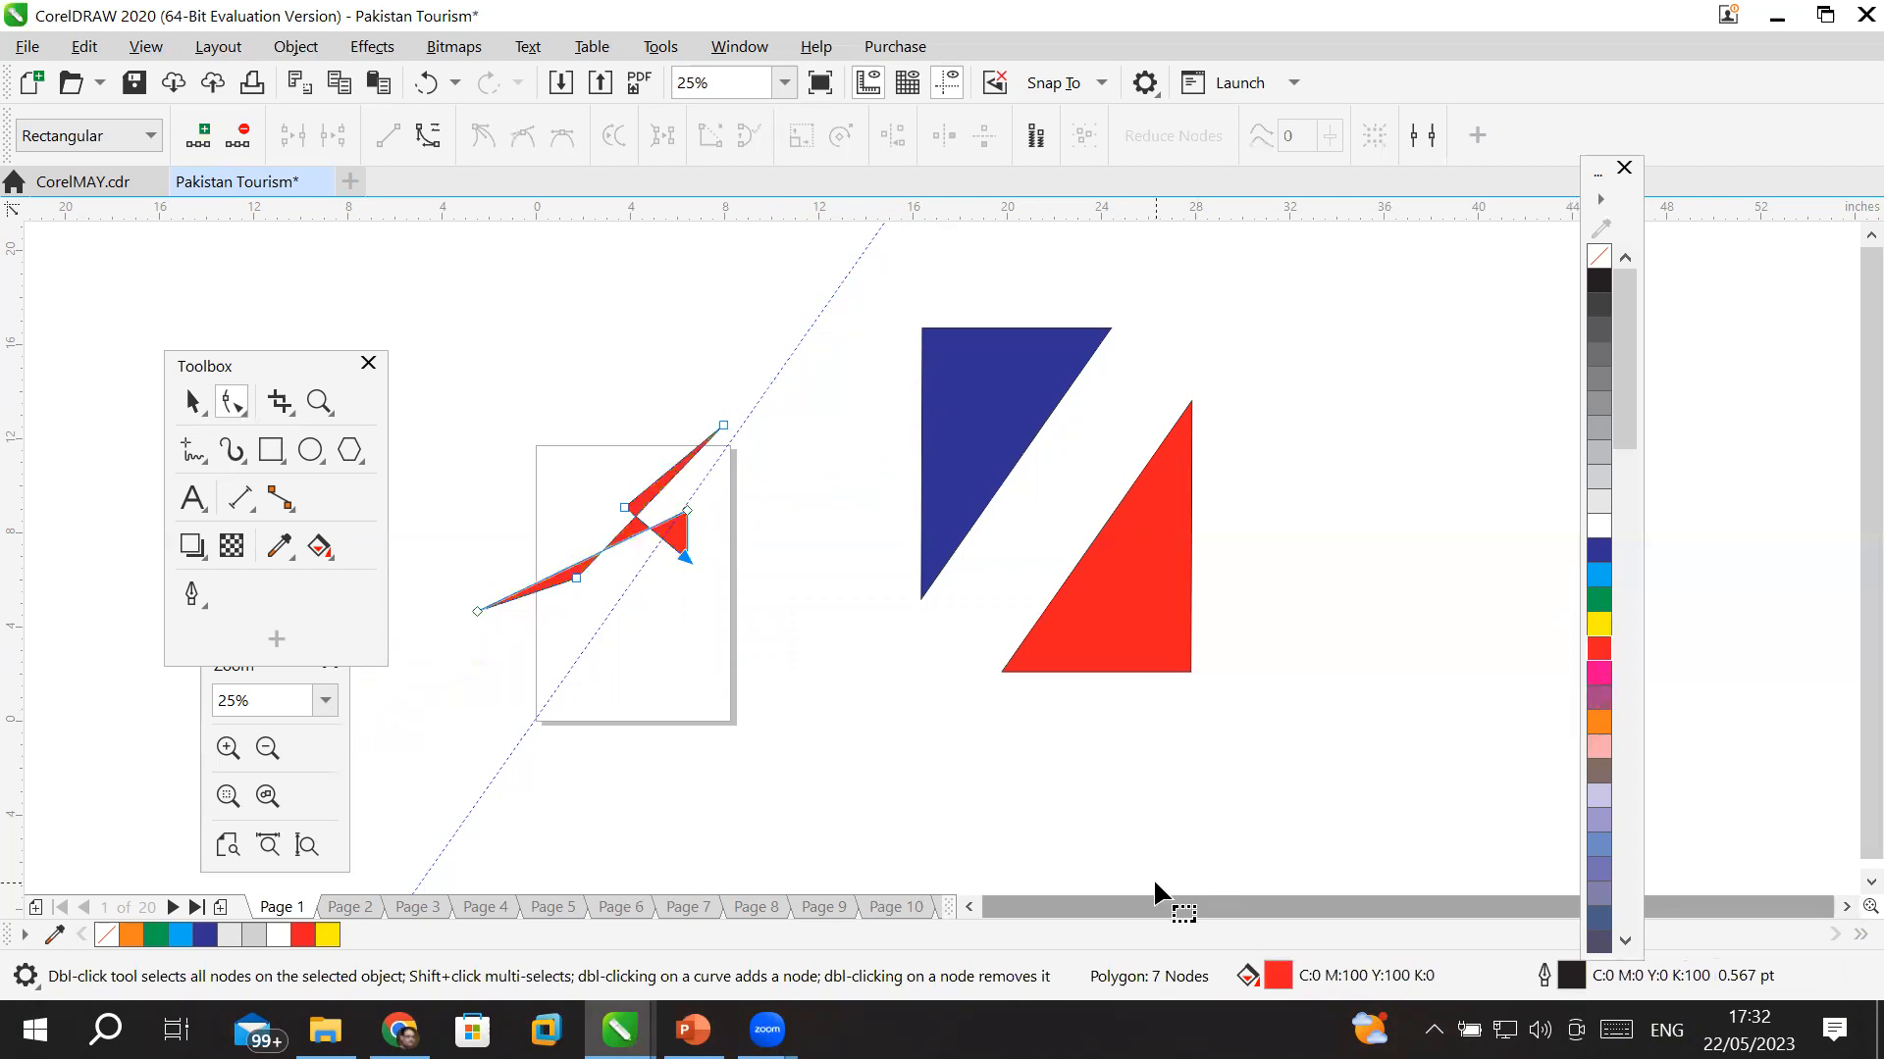
- Delete the polygon's selected corner node, and delete the whole remaining polygon from the page
key("Delete")
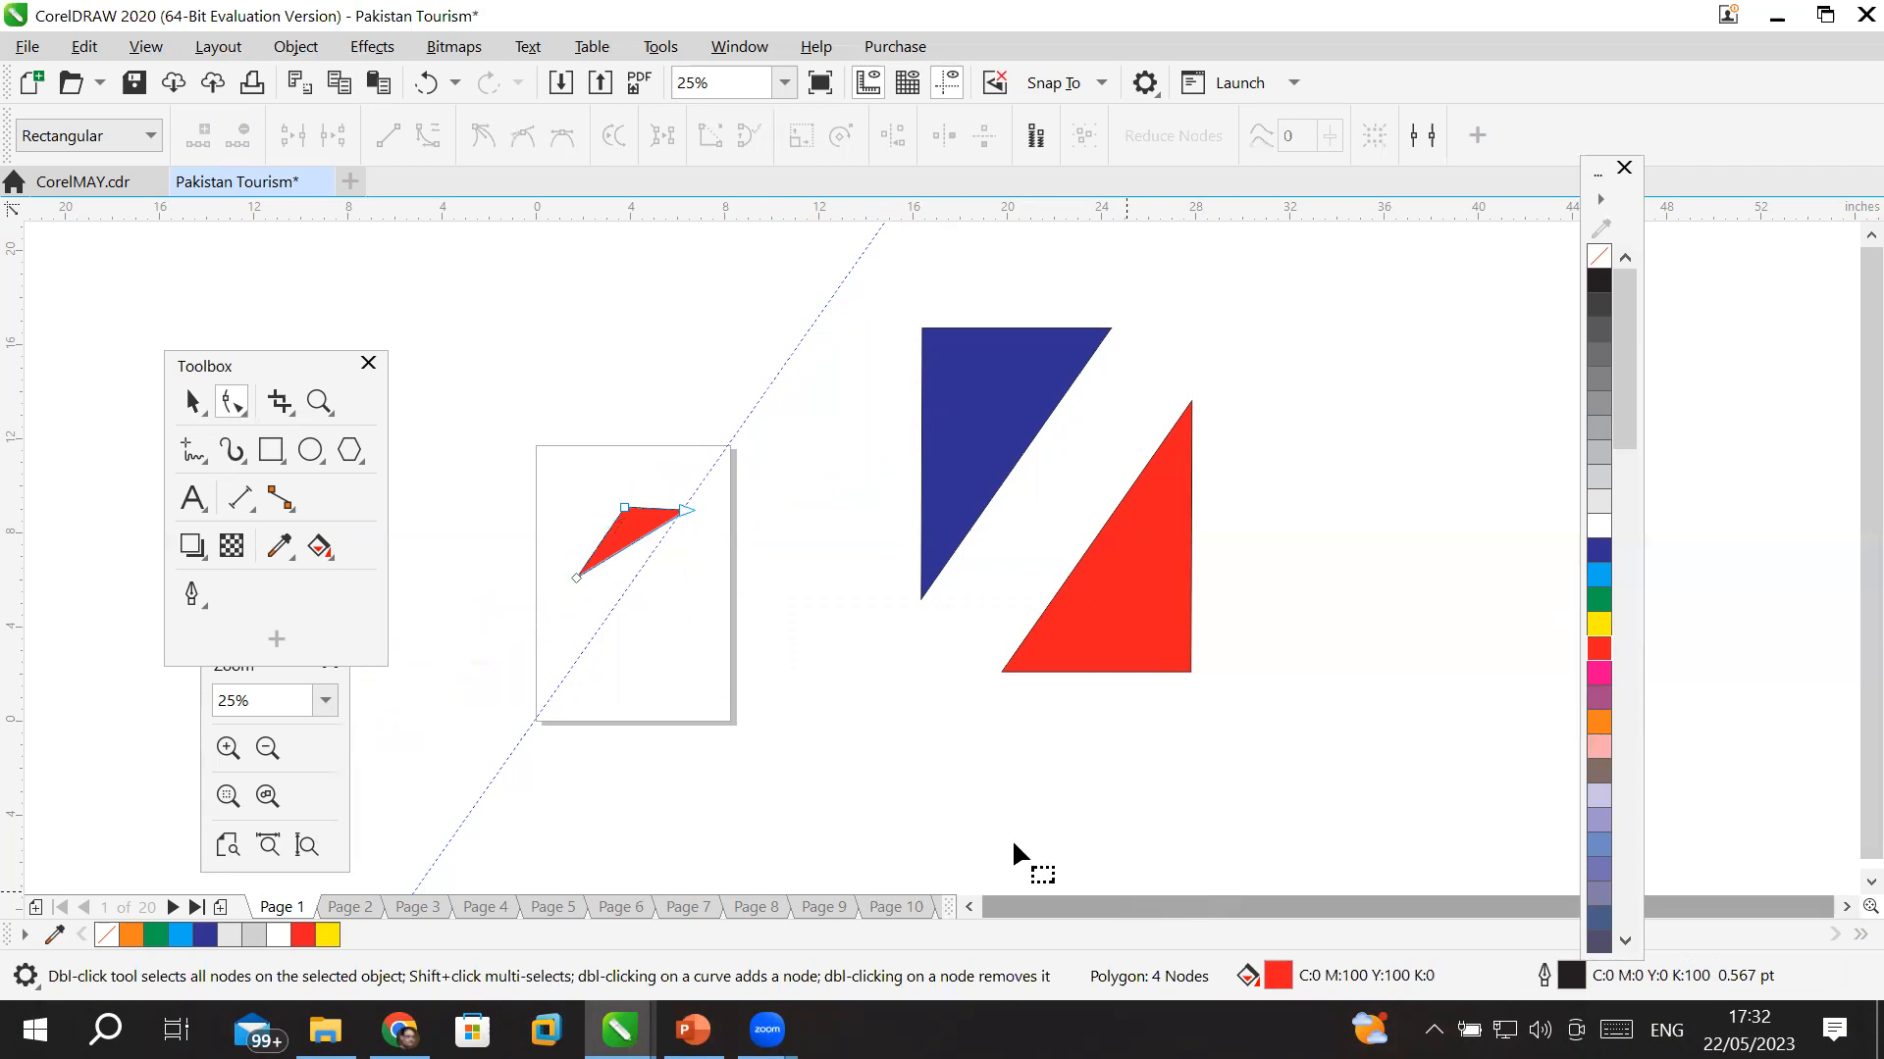
left_click(188, 398)
key("Delete")
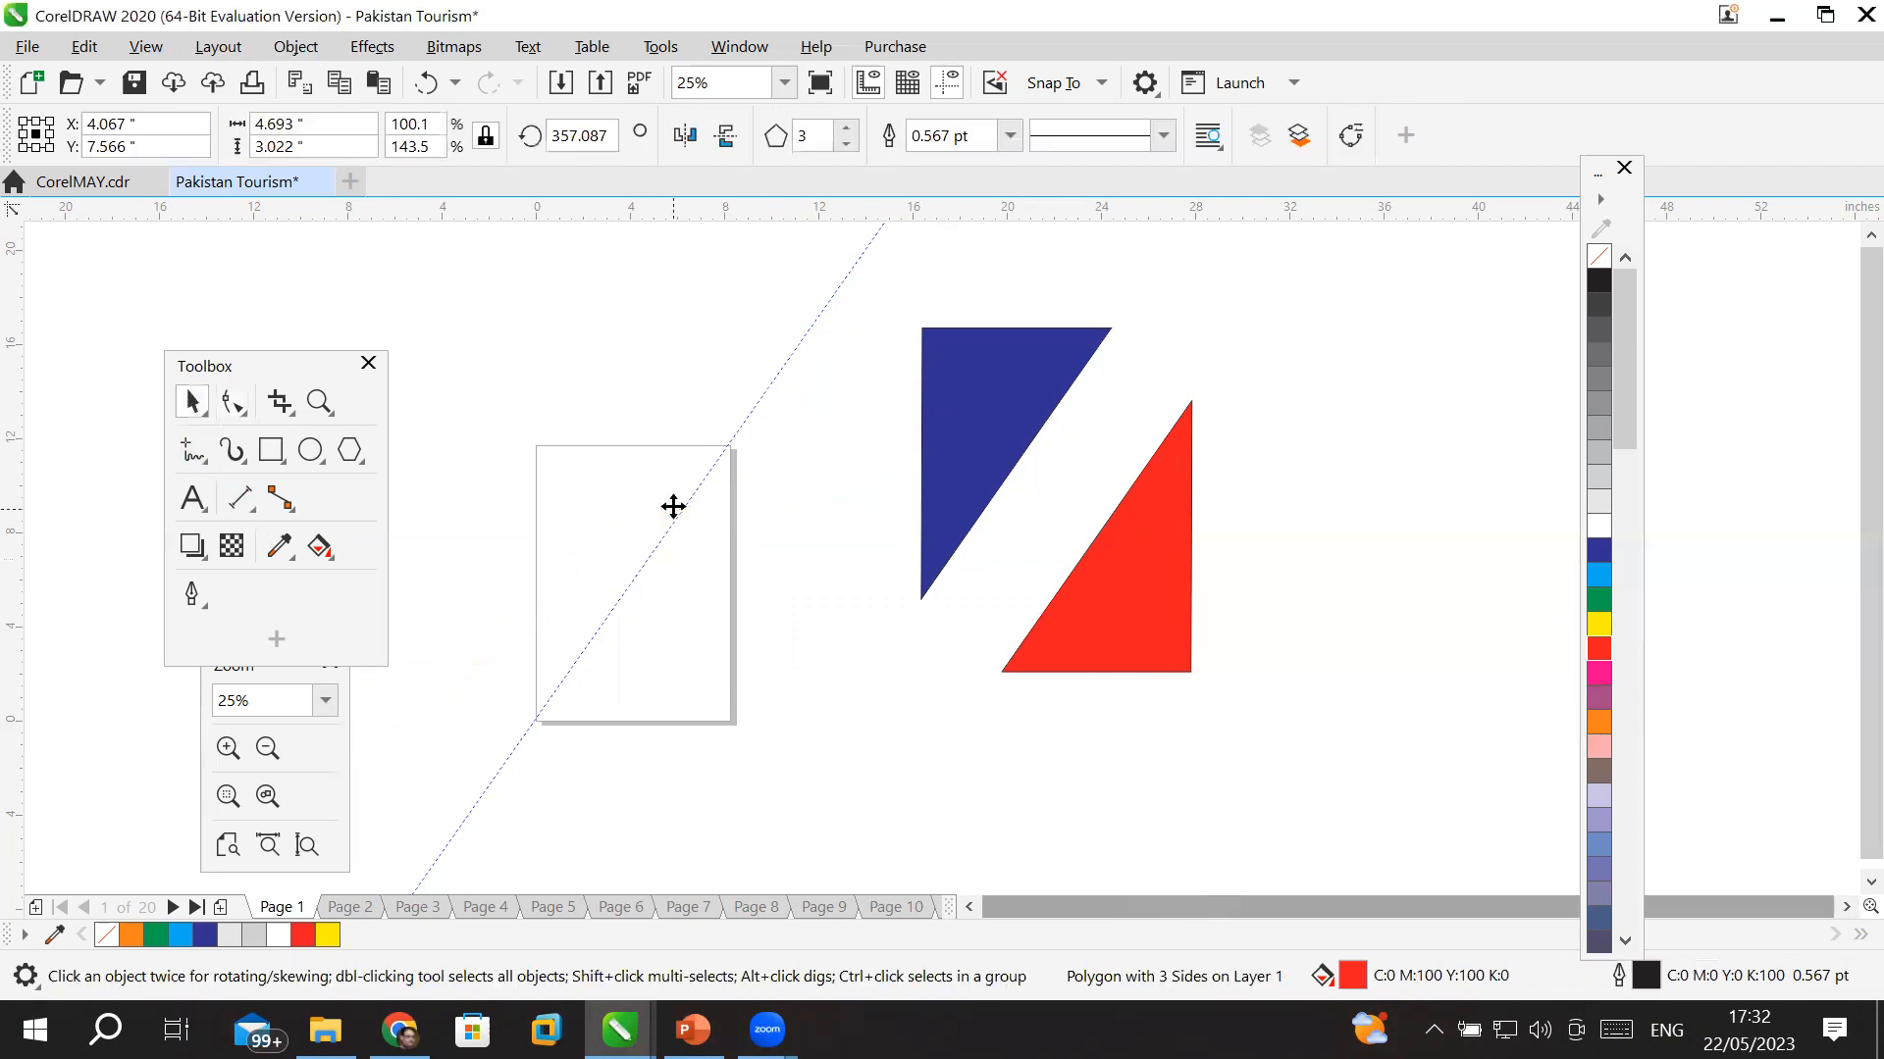
- Draw a rectangle about 7 by 5.7 inches above the page, shift it about 1.1 inches right, and show its rotate and skew handles
left_click(270, 451)
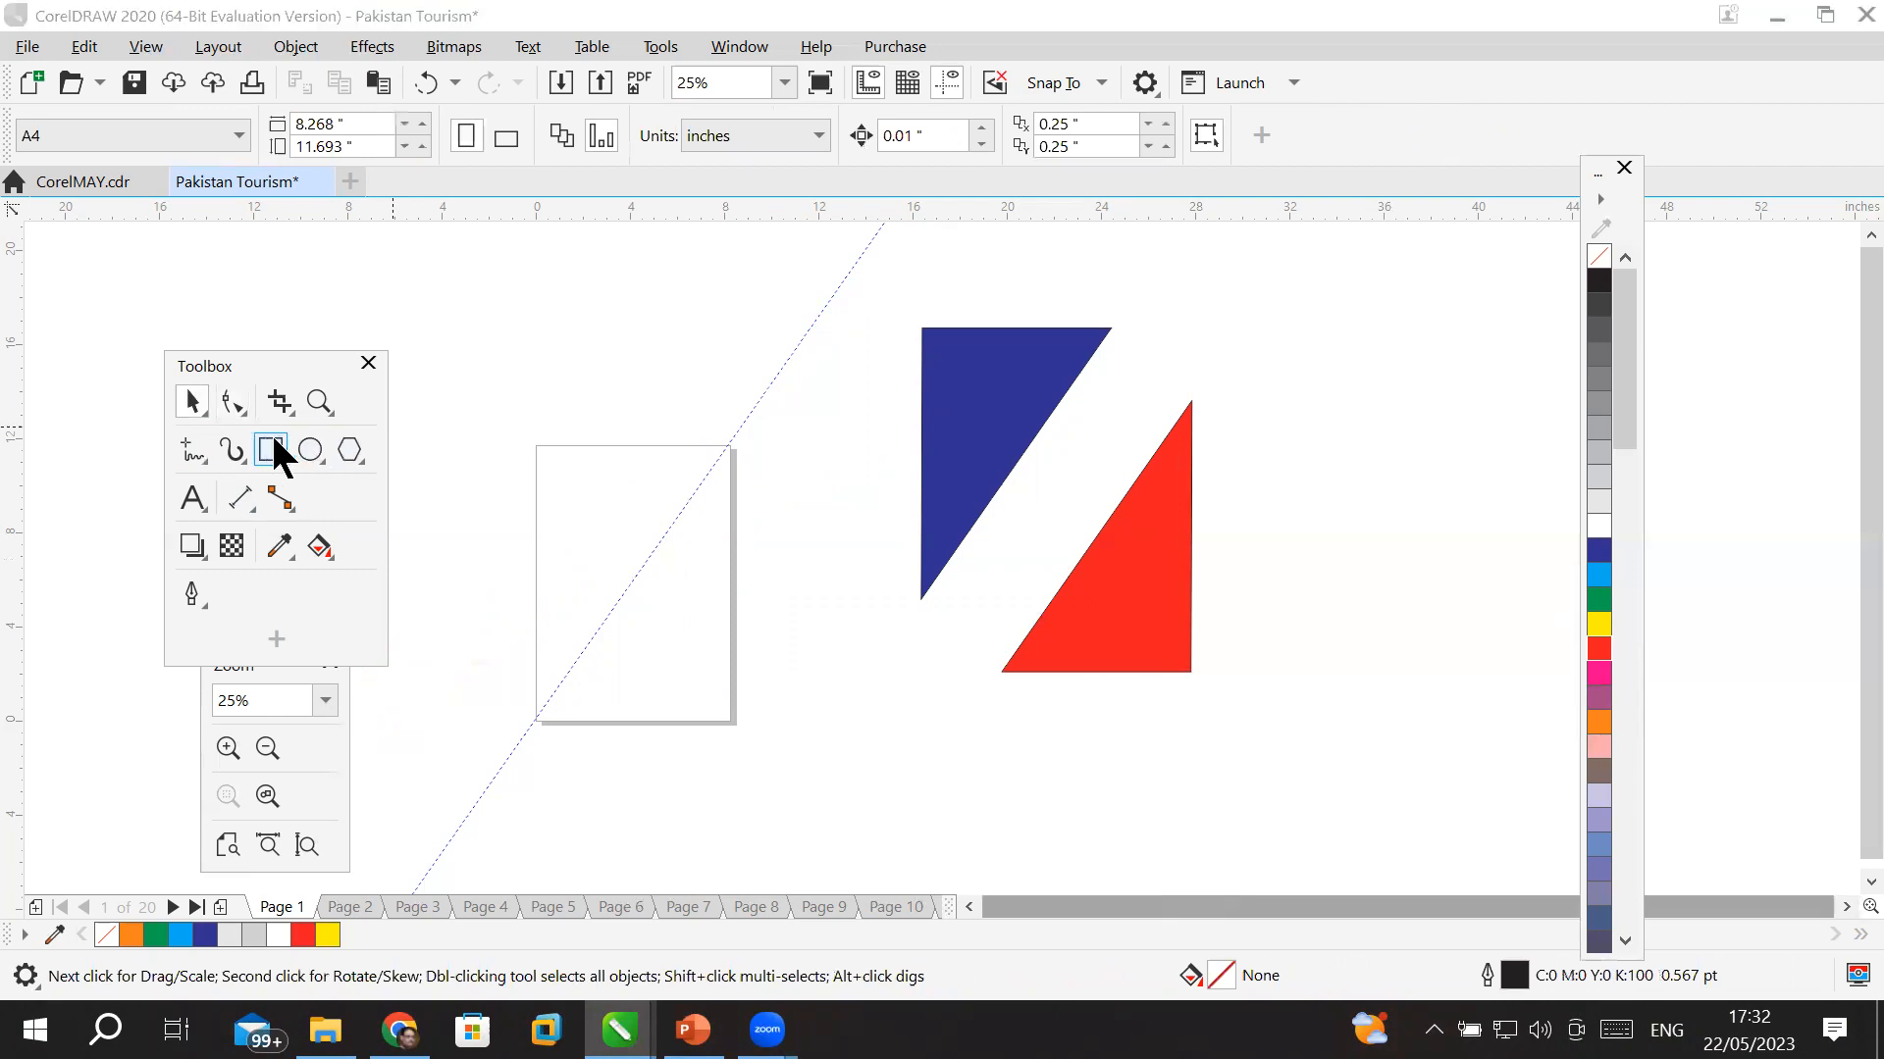
left_click_drag(520, 286, 686, 419)
left_click(193, 403)
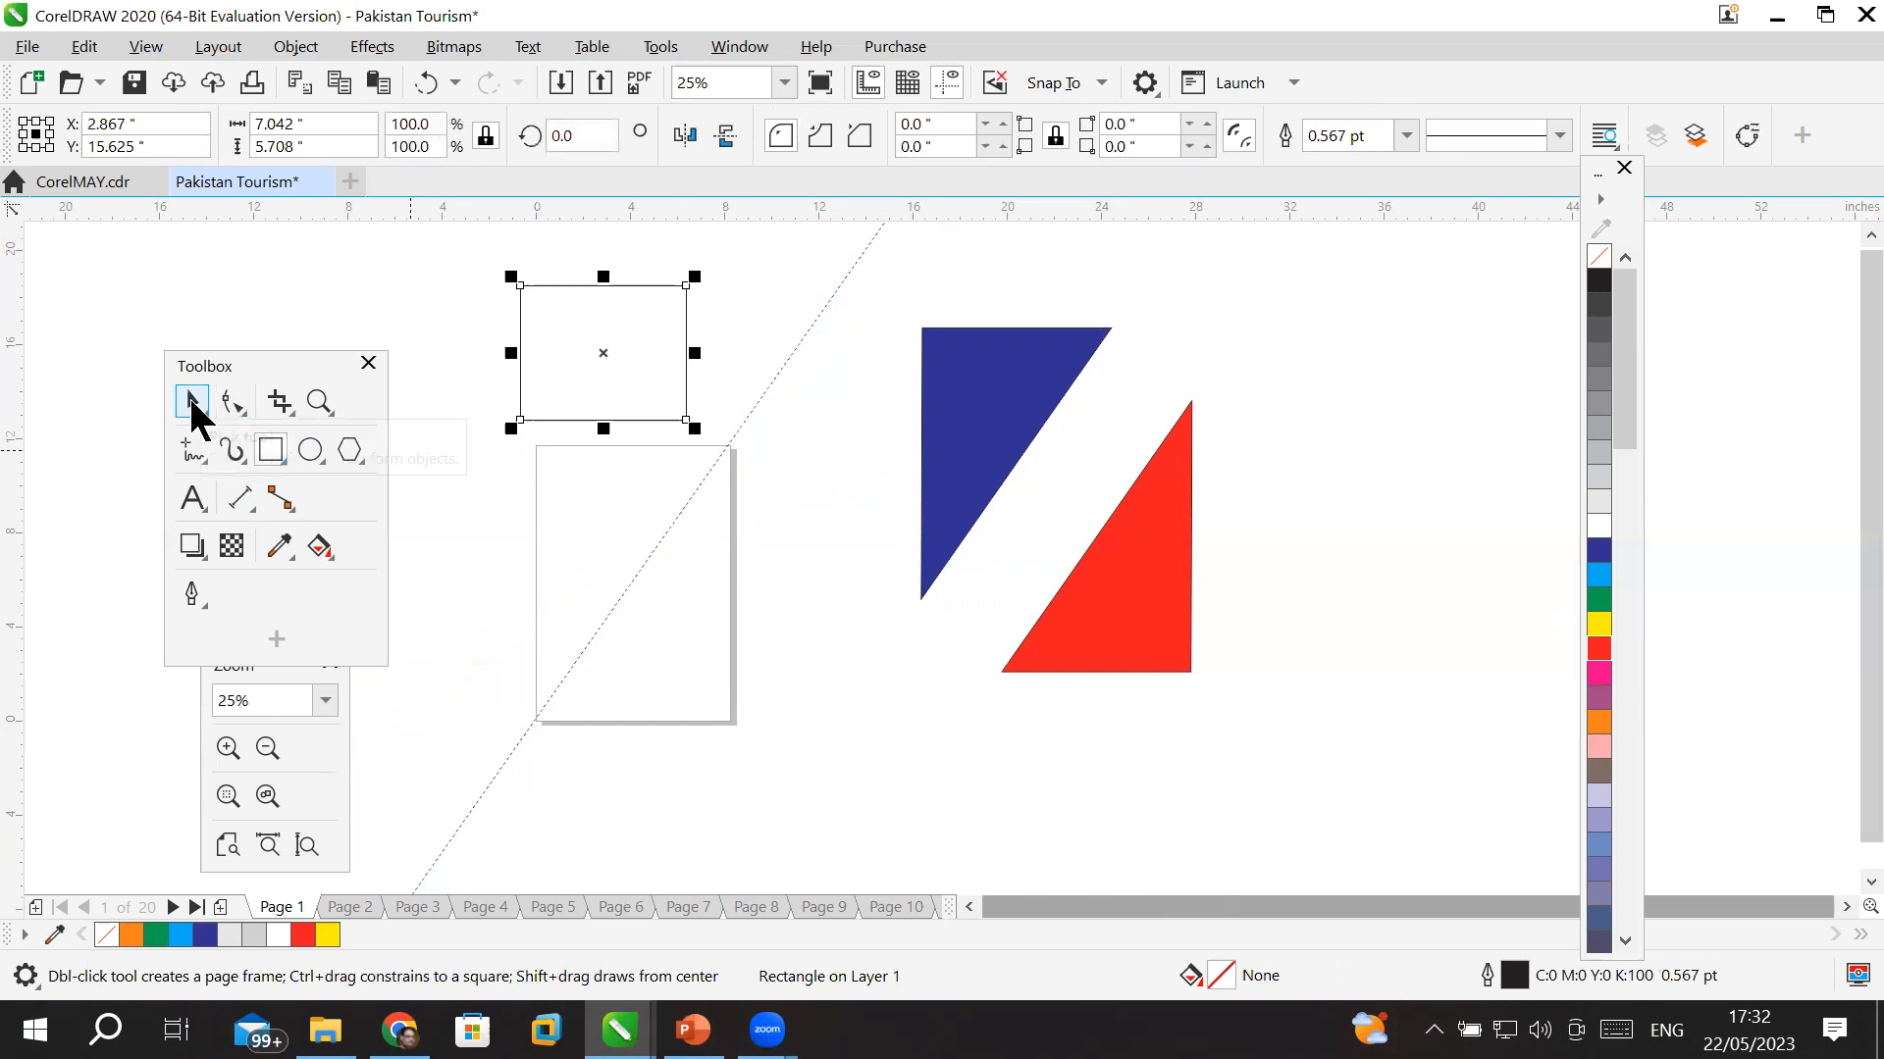
mouse_move(609, 420)
left_mouse_down()
mouse_move(609, 513)
mouse_move(631, 420)
left_mouse_up()
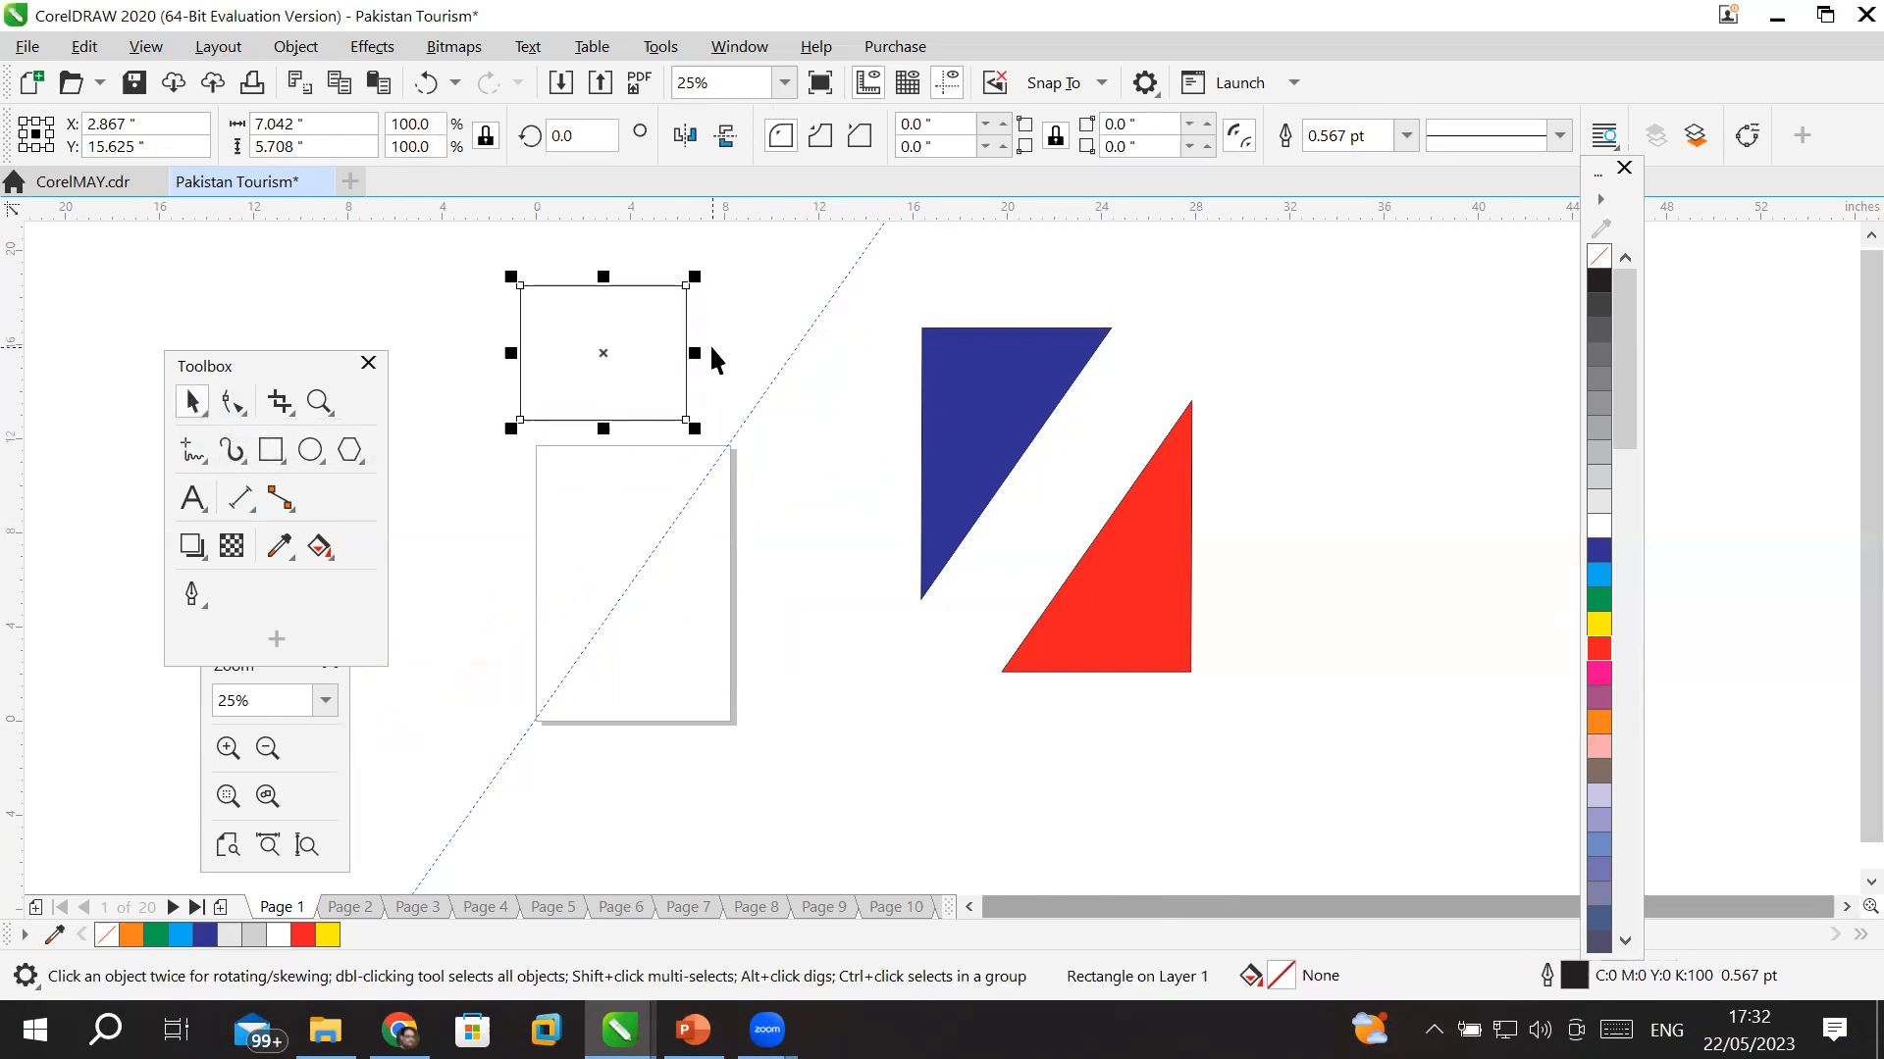
mouse_move(708, 354)
left_mouse_down()
mouse_move(795, 392)
mouse_move(711, 355)
left_mouse_up()
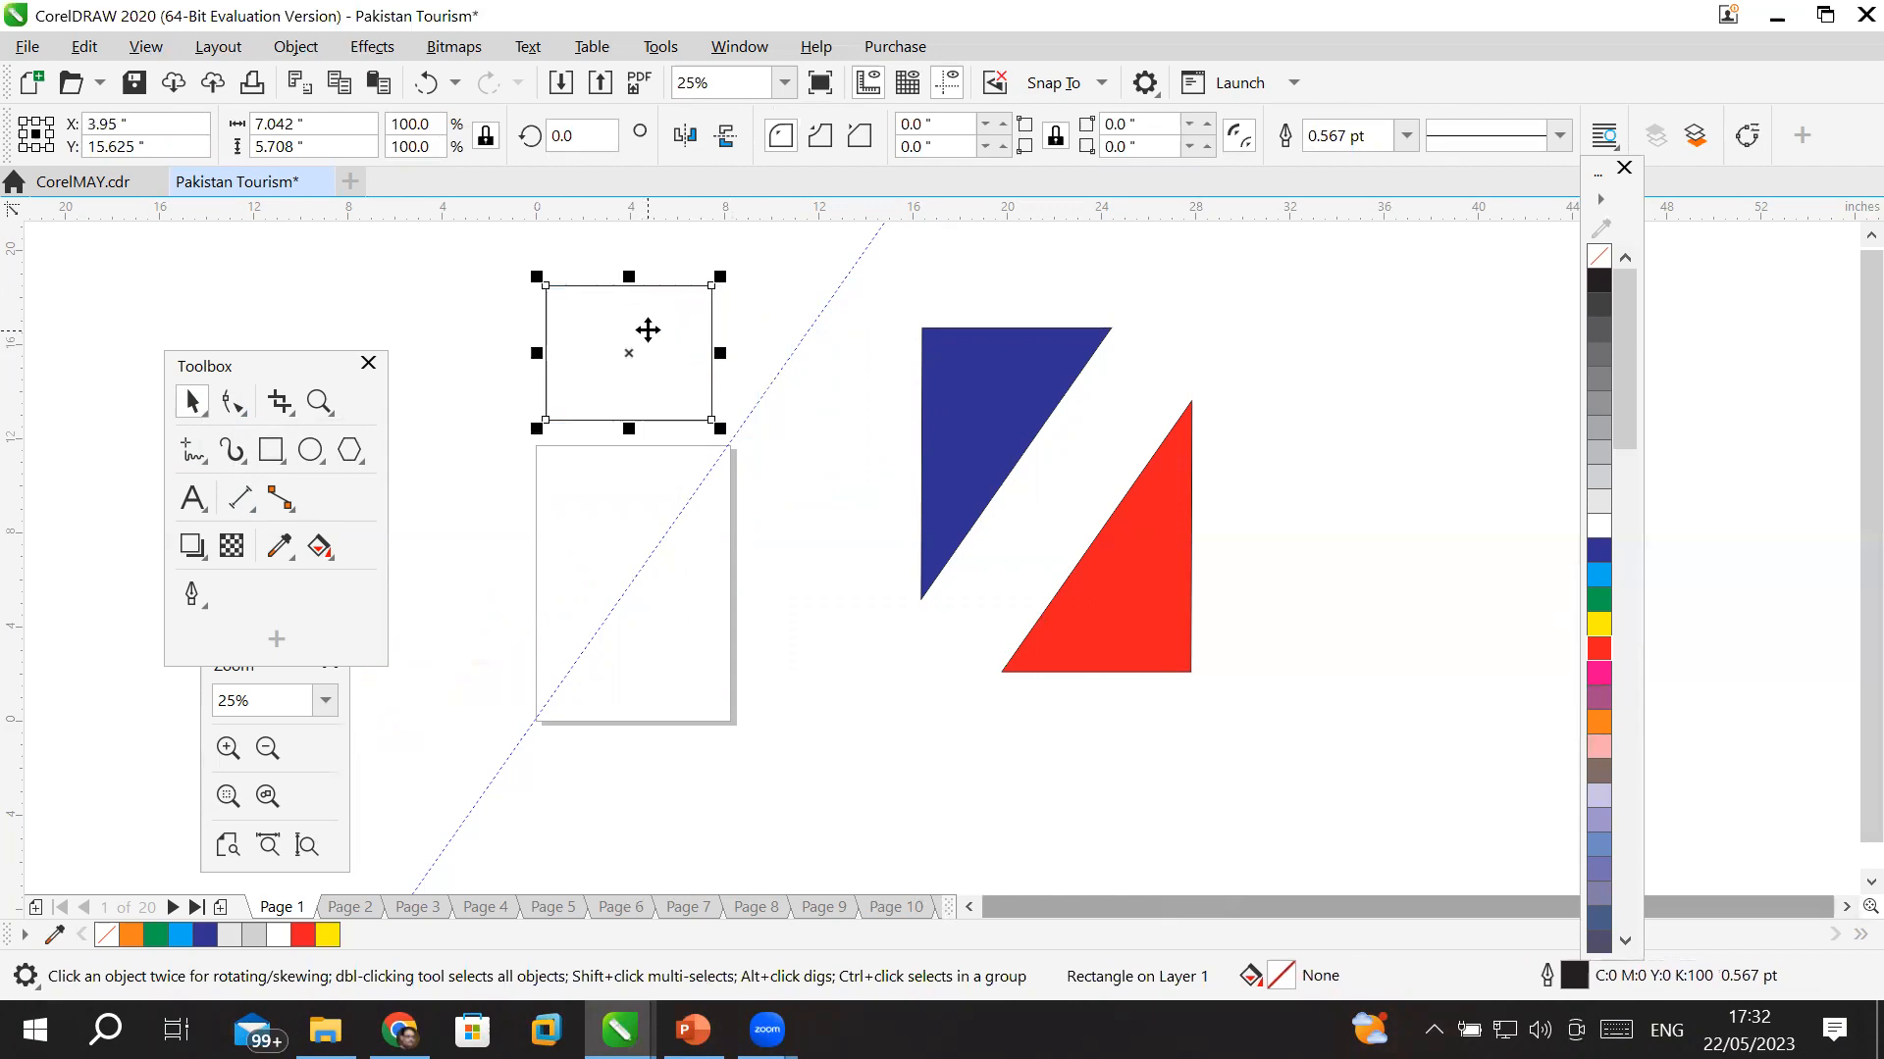
left_click(647, 330)
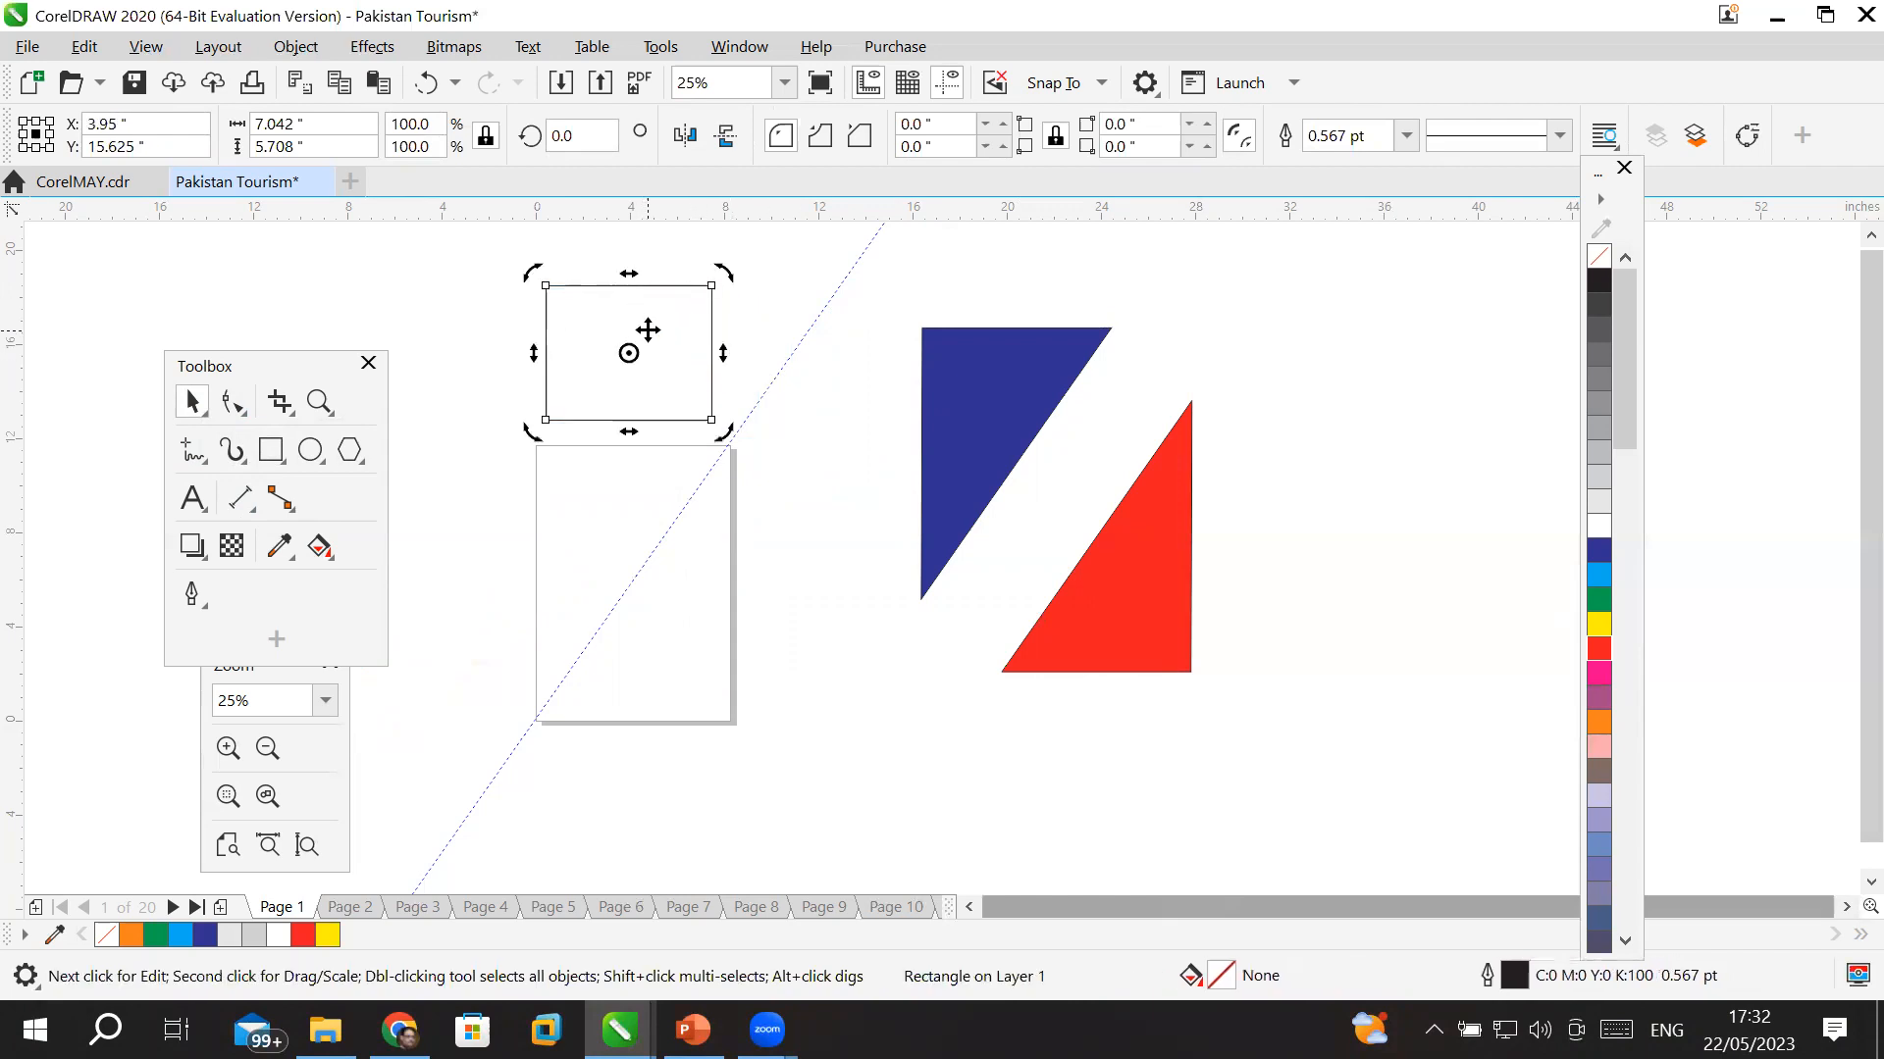
- Try rotating the upper rectangle about its centre and skewing it horizontally and vertically, undoing each change
left_click_drag(726, 278, 745, 394)
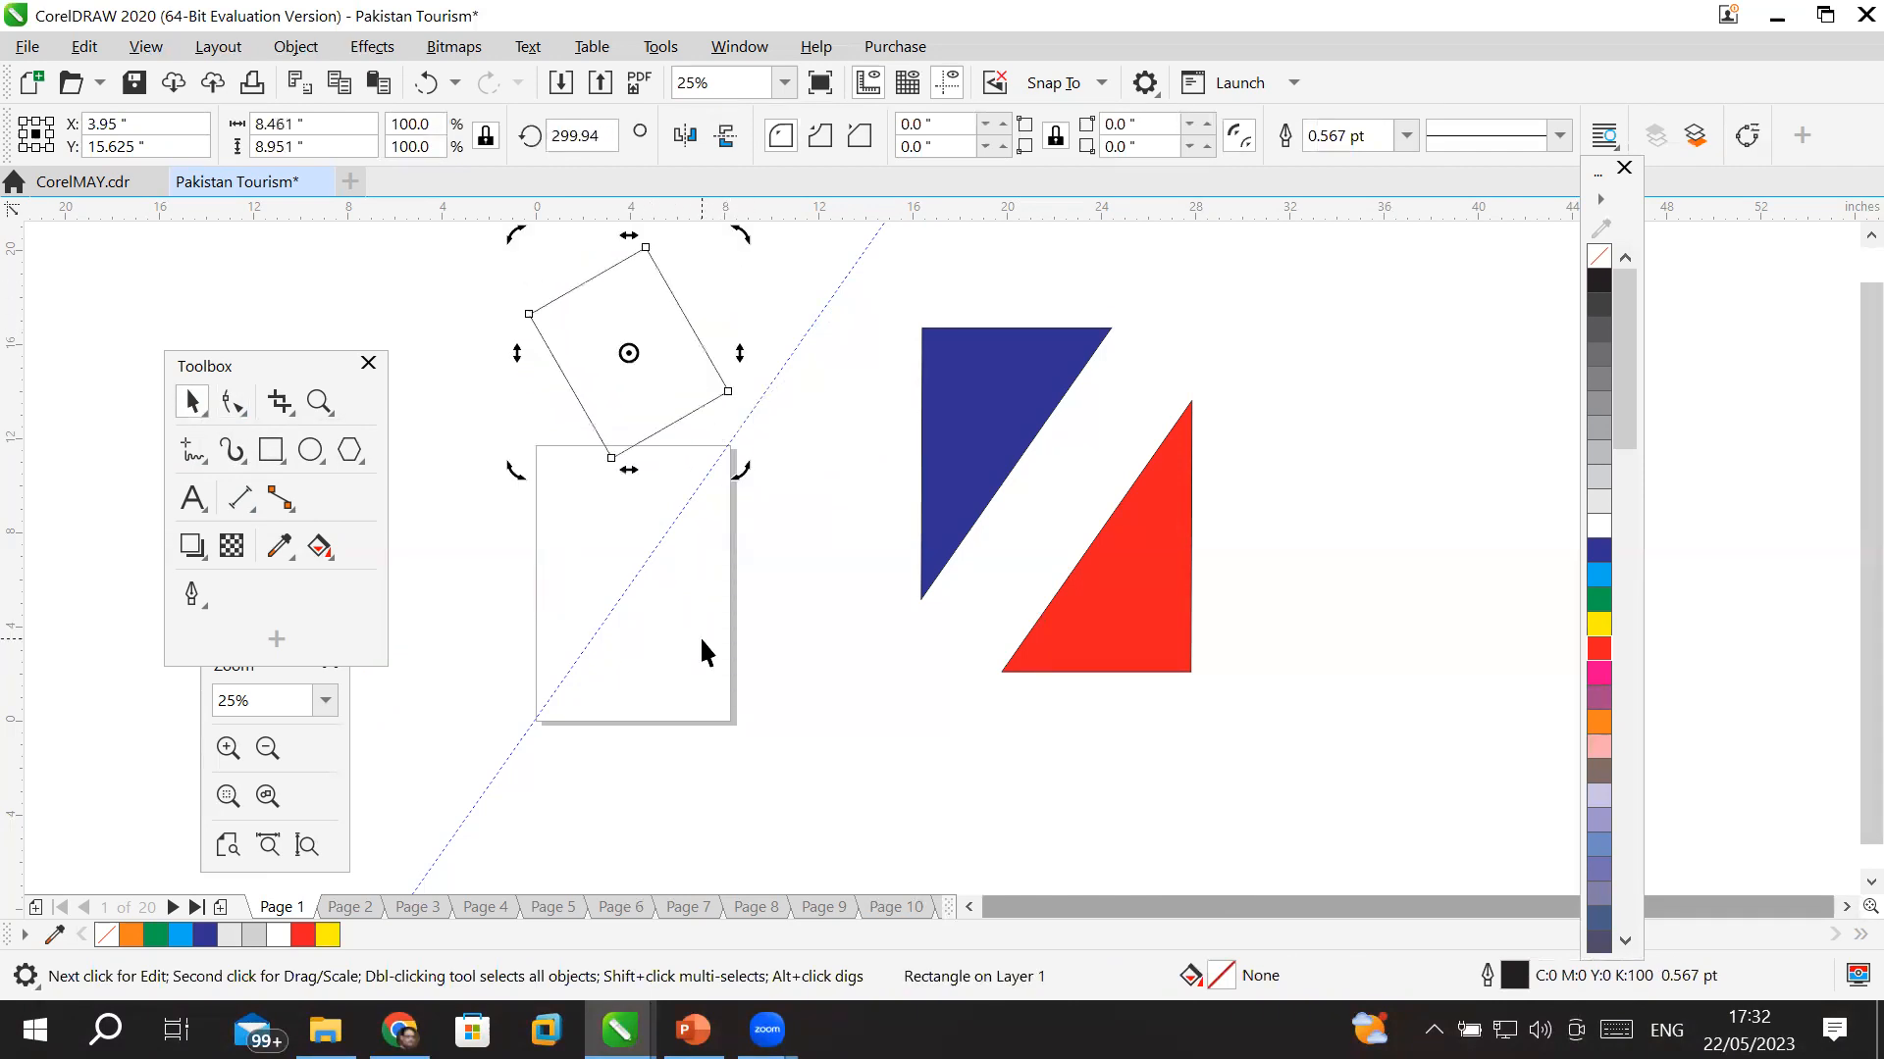
left_click_drag(738, 475, 794, 321)
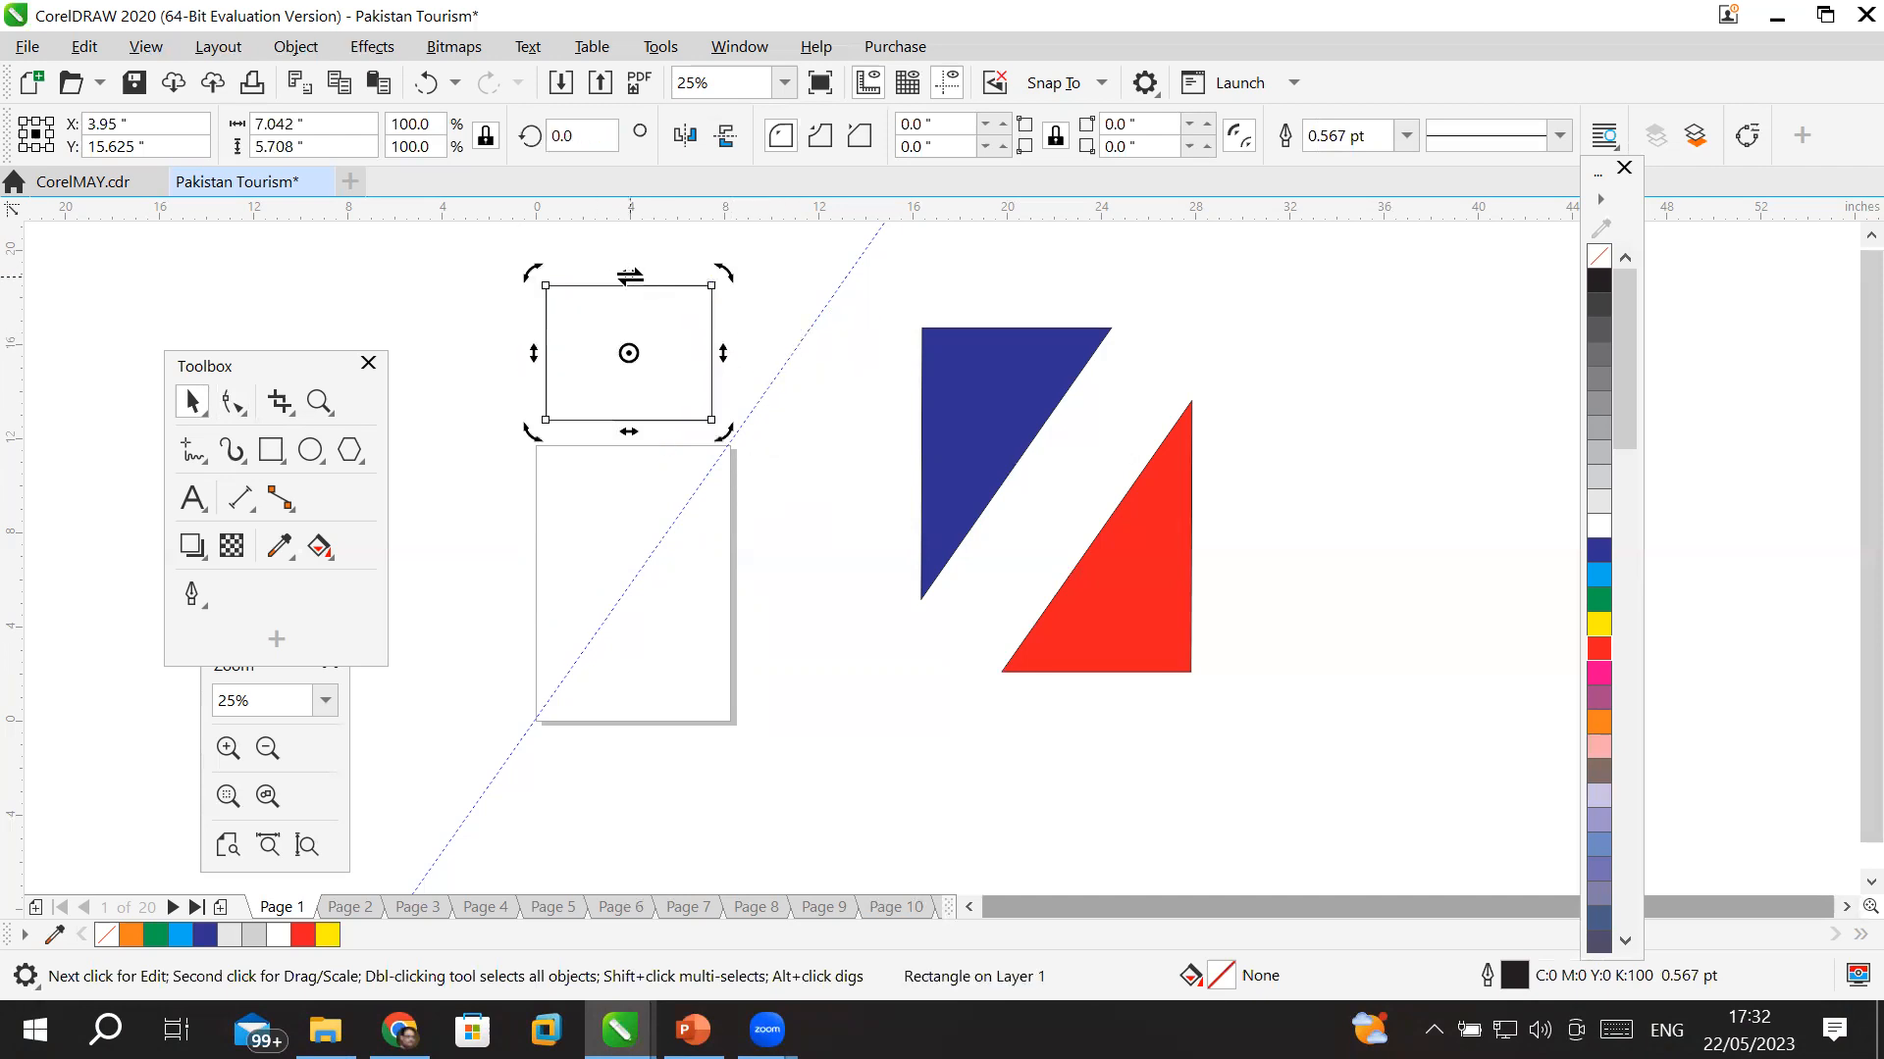
left_click_drag(630, 277, 734, 288)
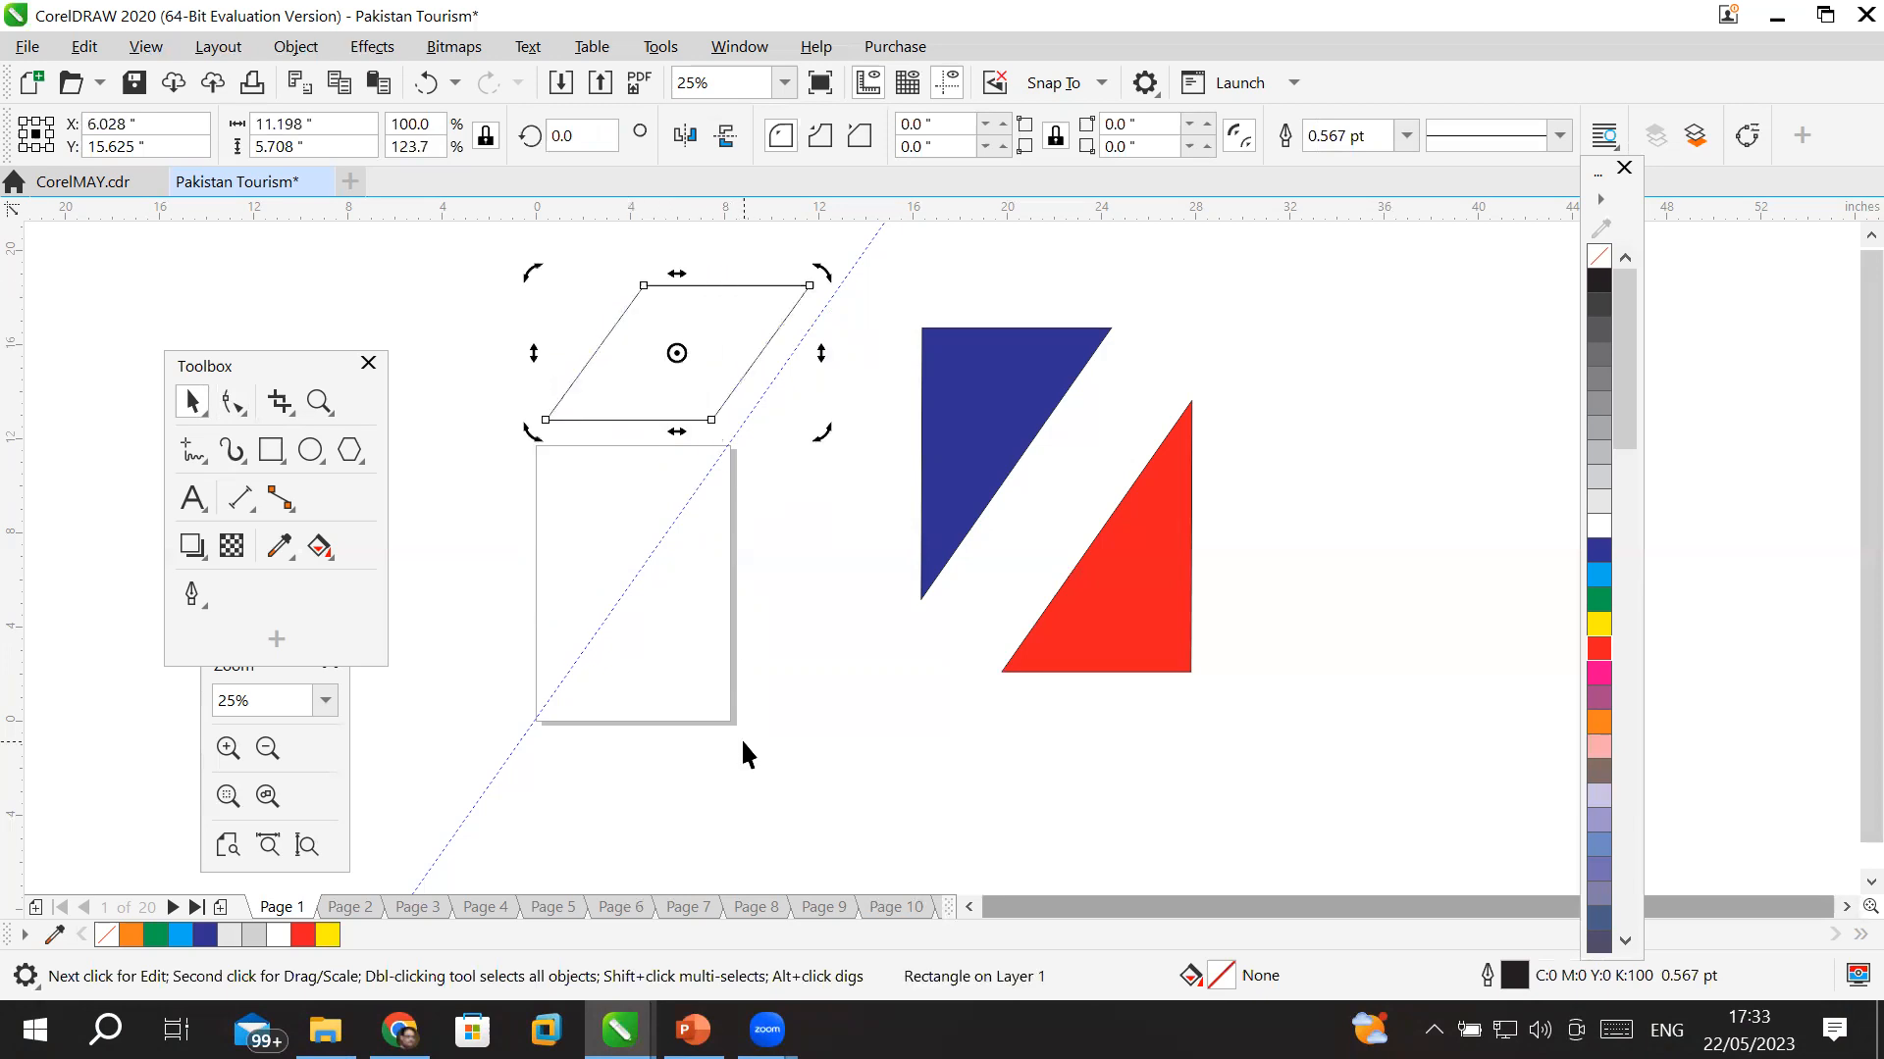
key("ctrl+z")
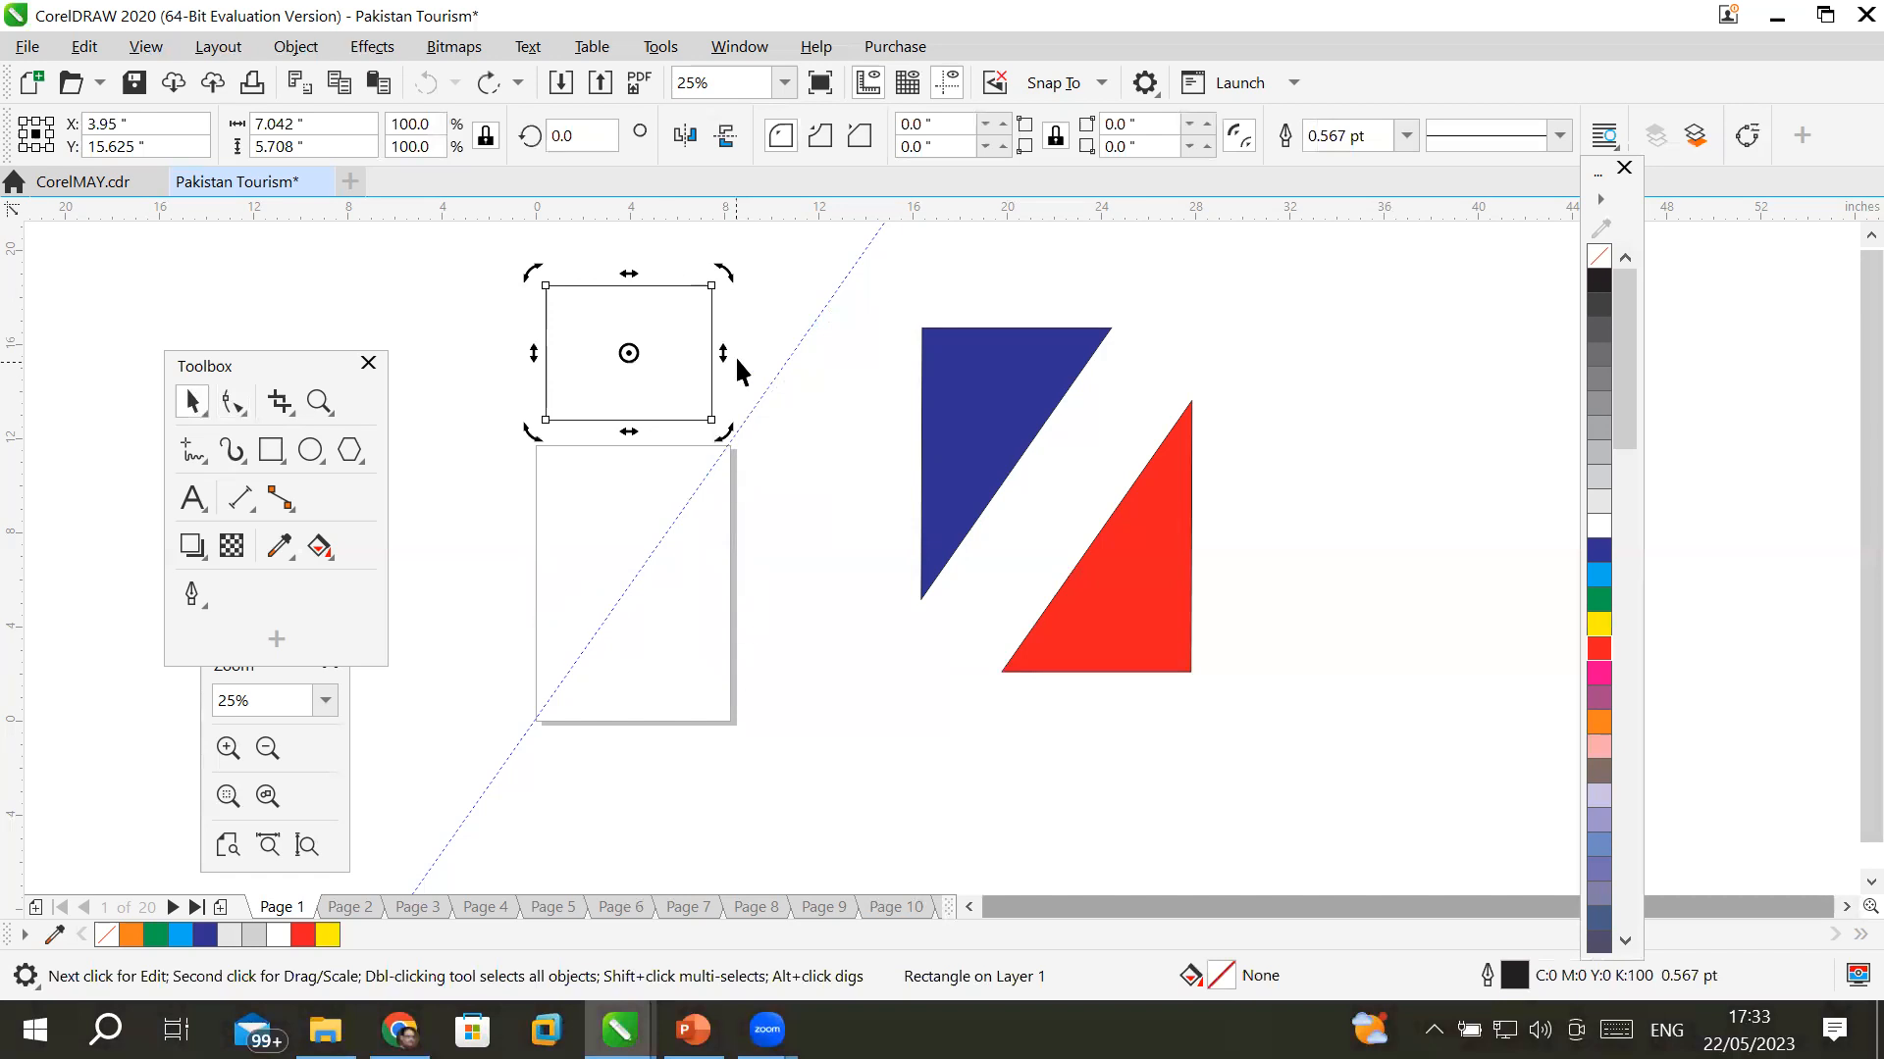
left_click_drag(727, 353, 715, 416)
key("ctrl+z")
- Make a horizontally skewed copy of the upper rectangle, fill the copy light grey, and fill the original dark grey and finally red
left_click_drag(640, 285, 704, 285)
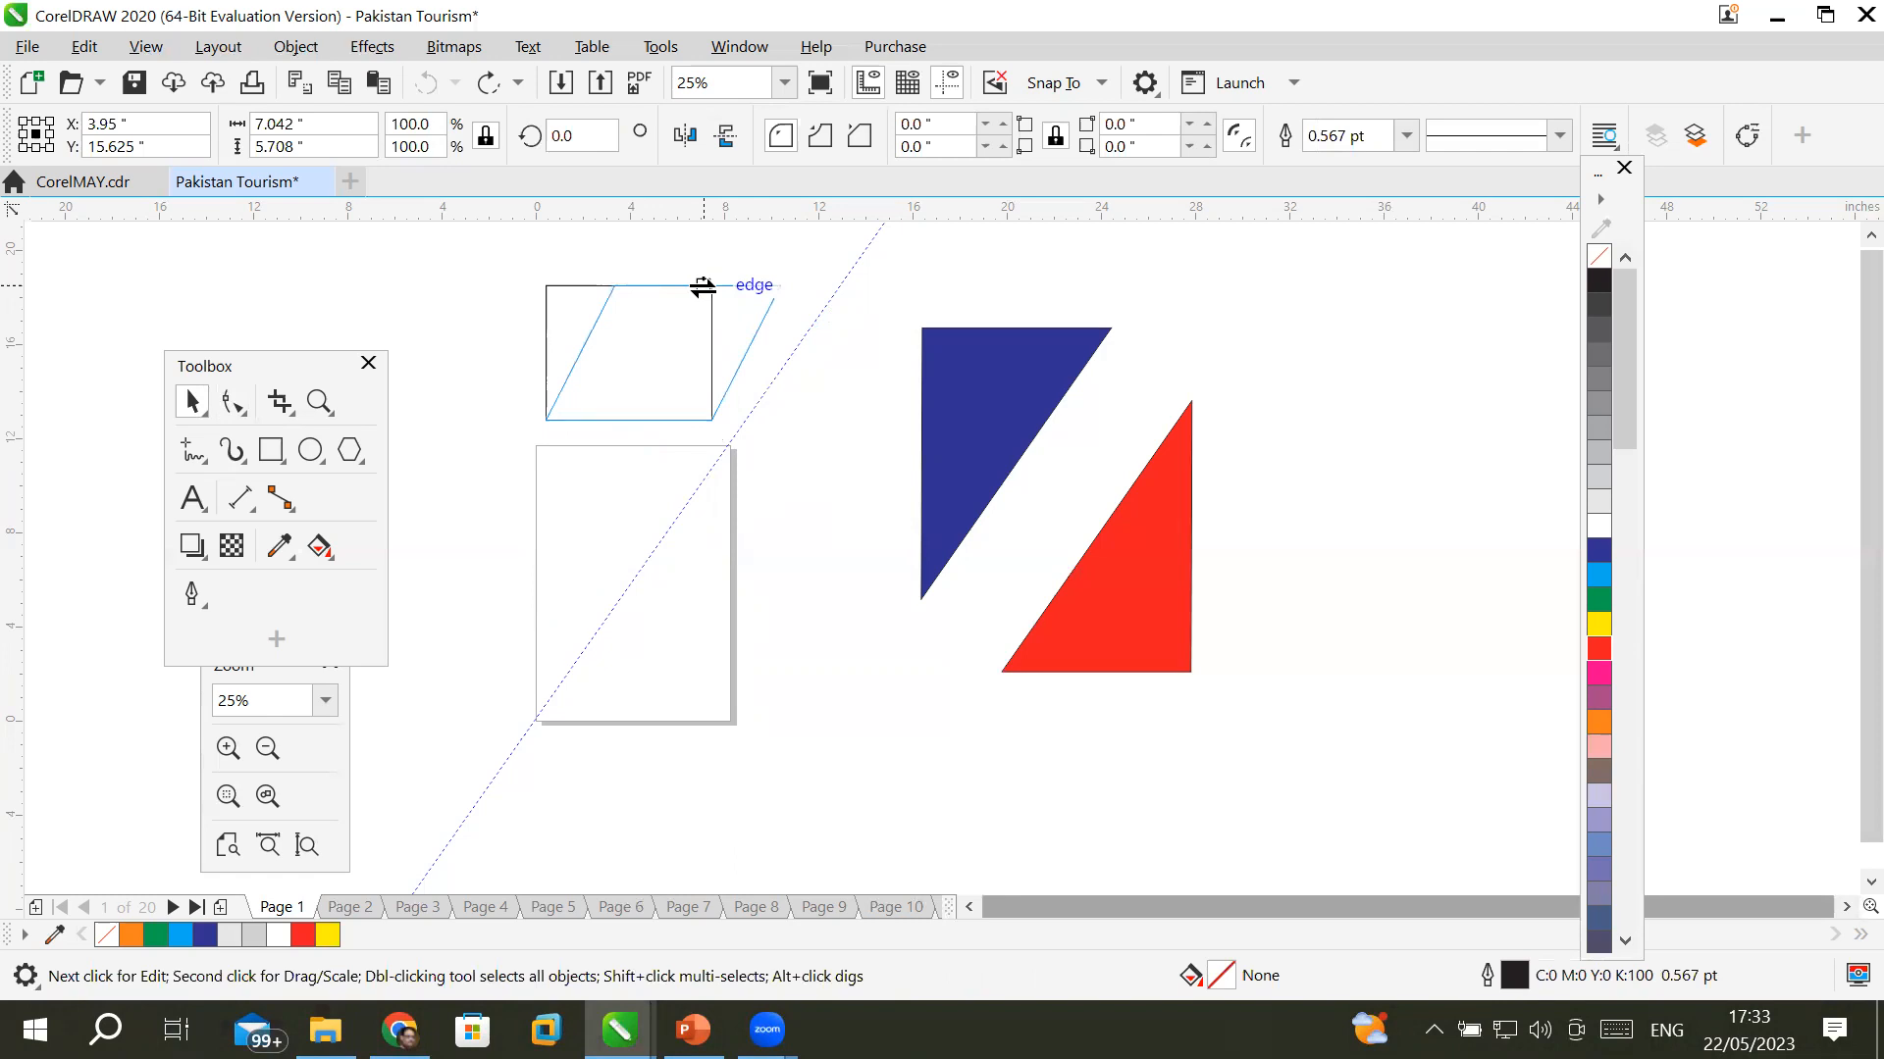
left_click_drag(704, 285, 706, 287)
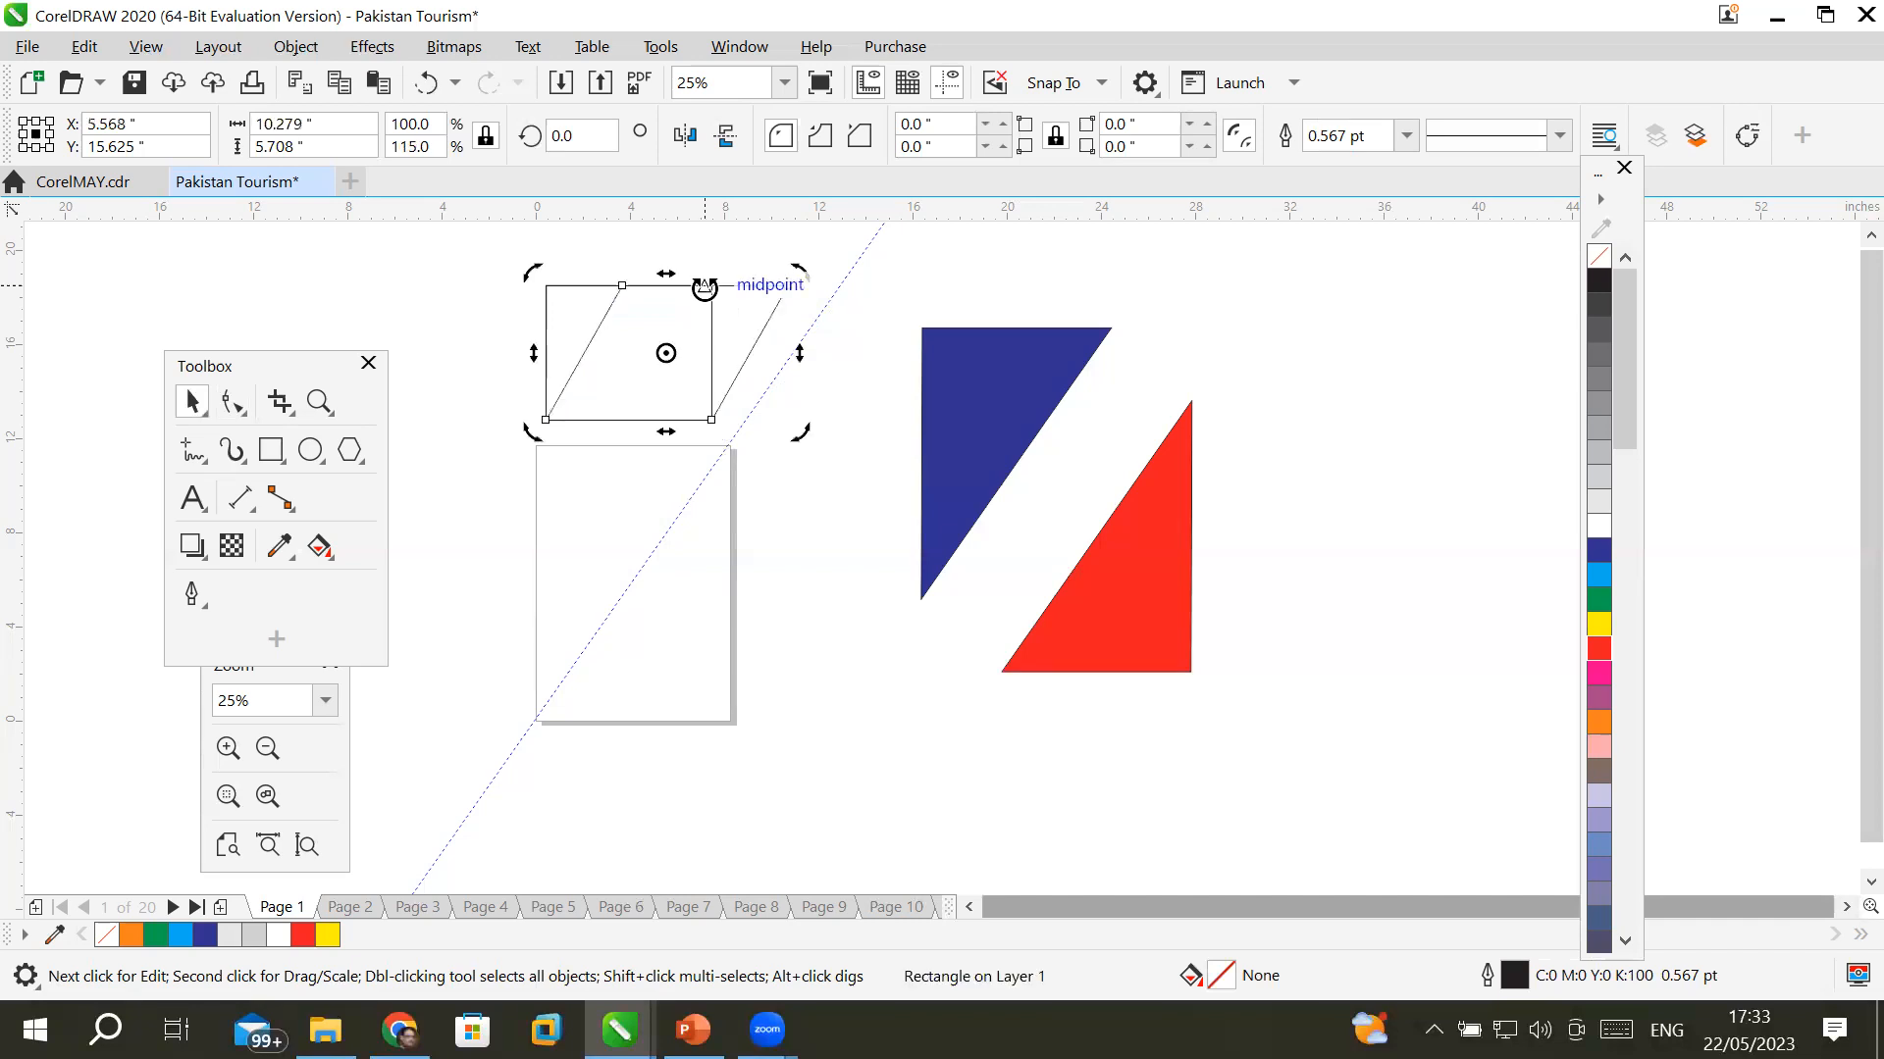
left_click(1599, 451)
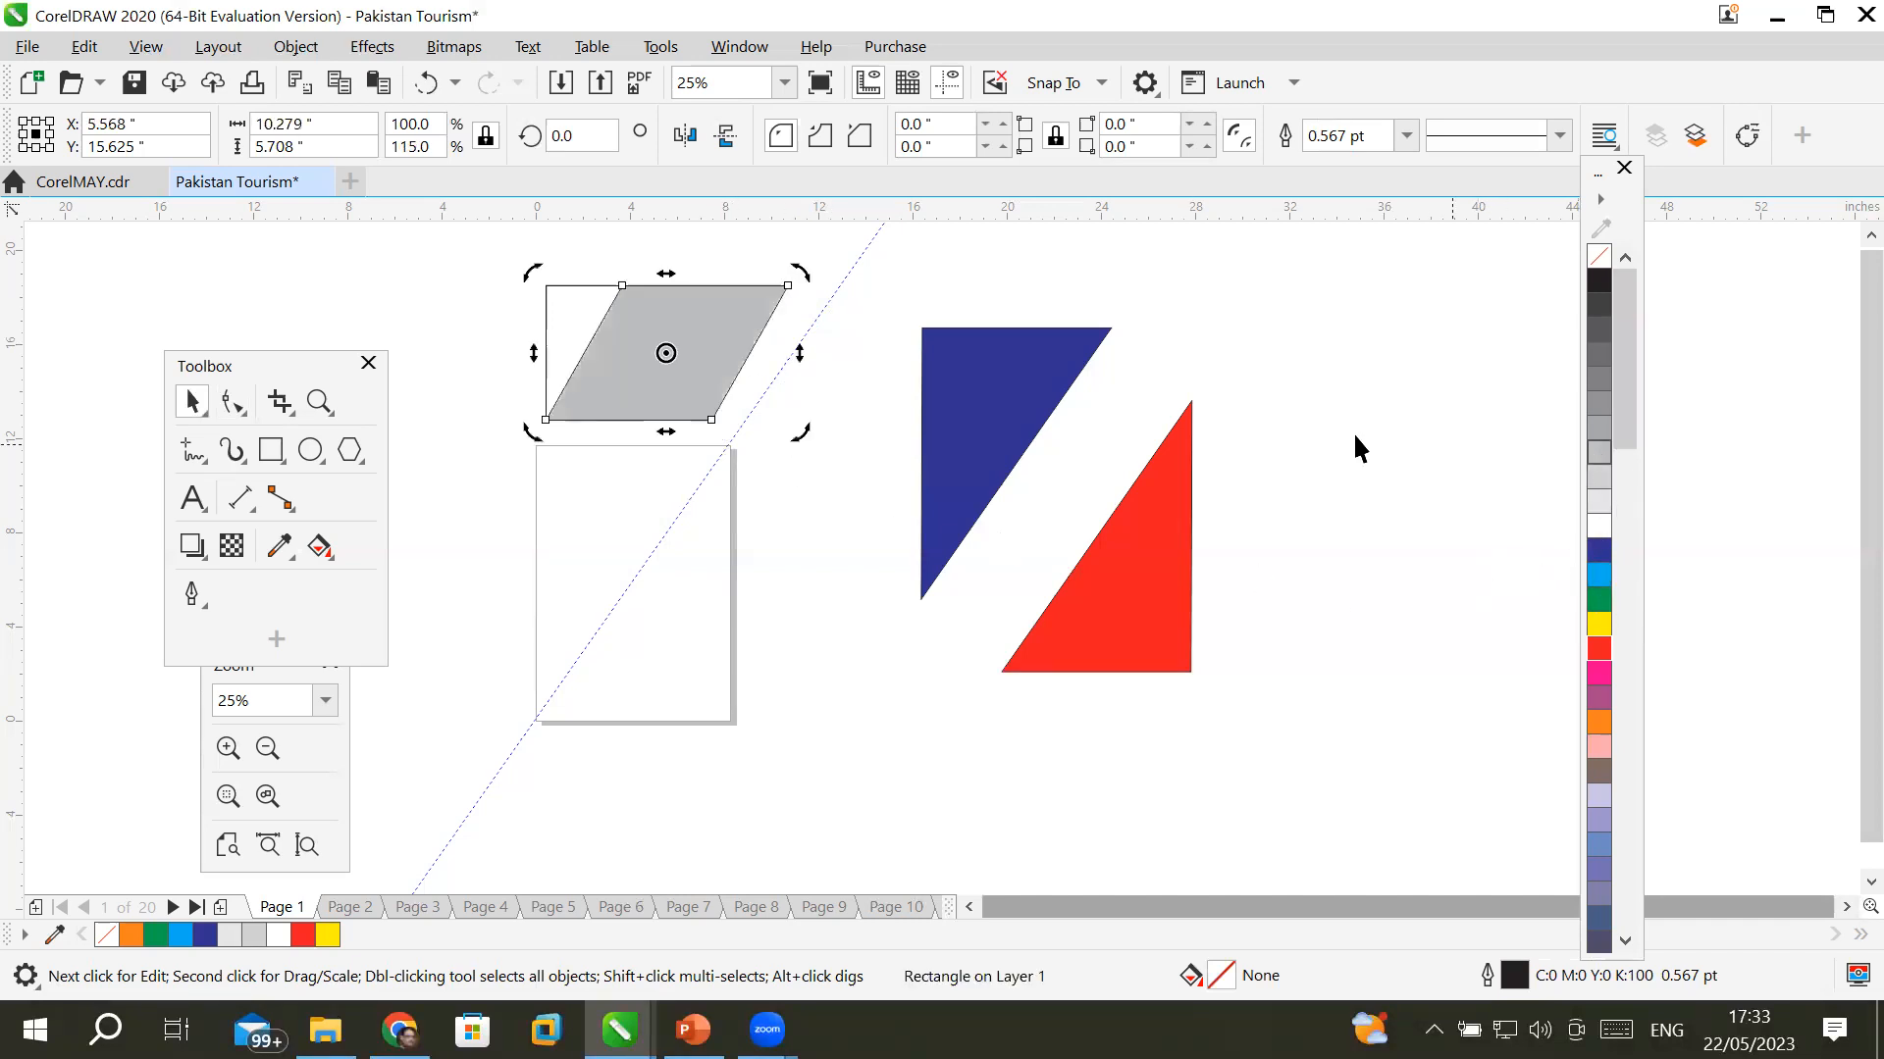
left_click(568, 306)
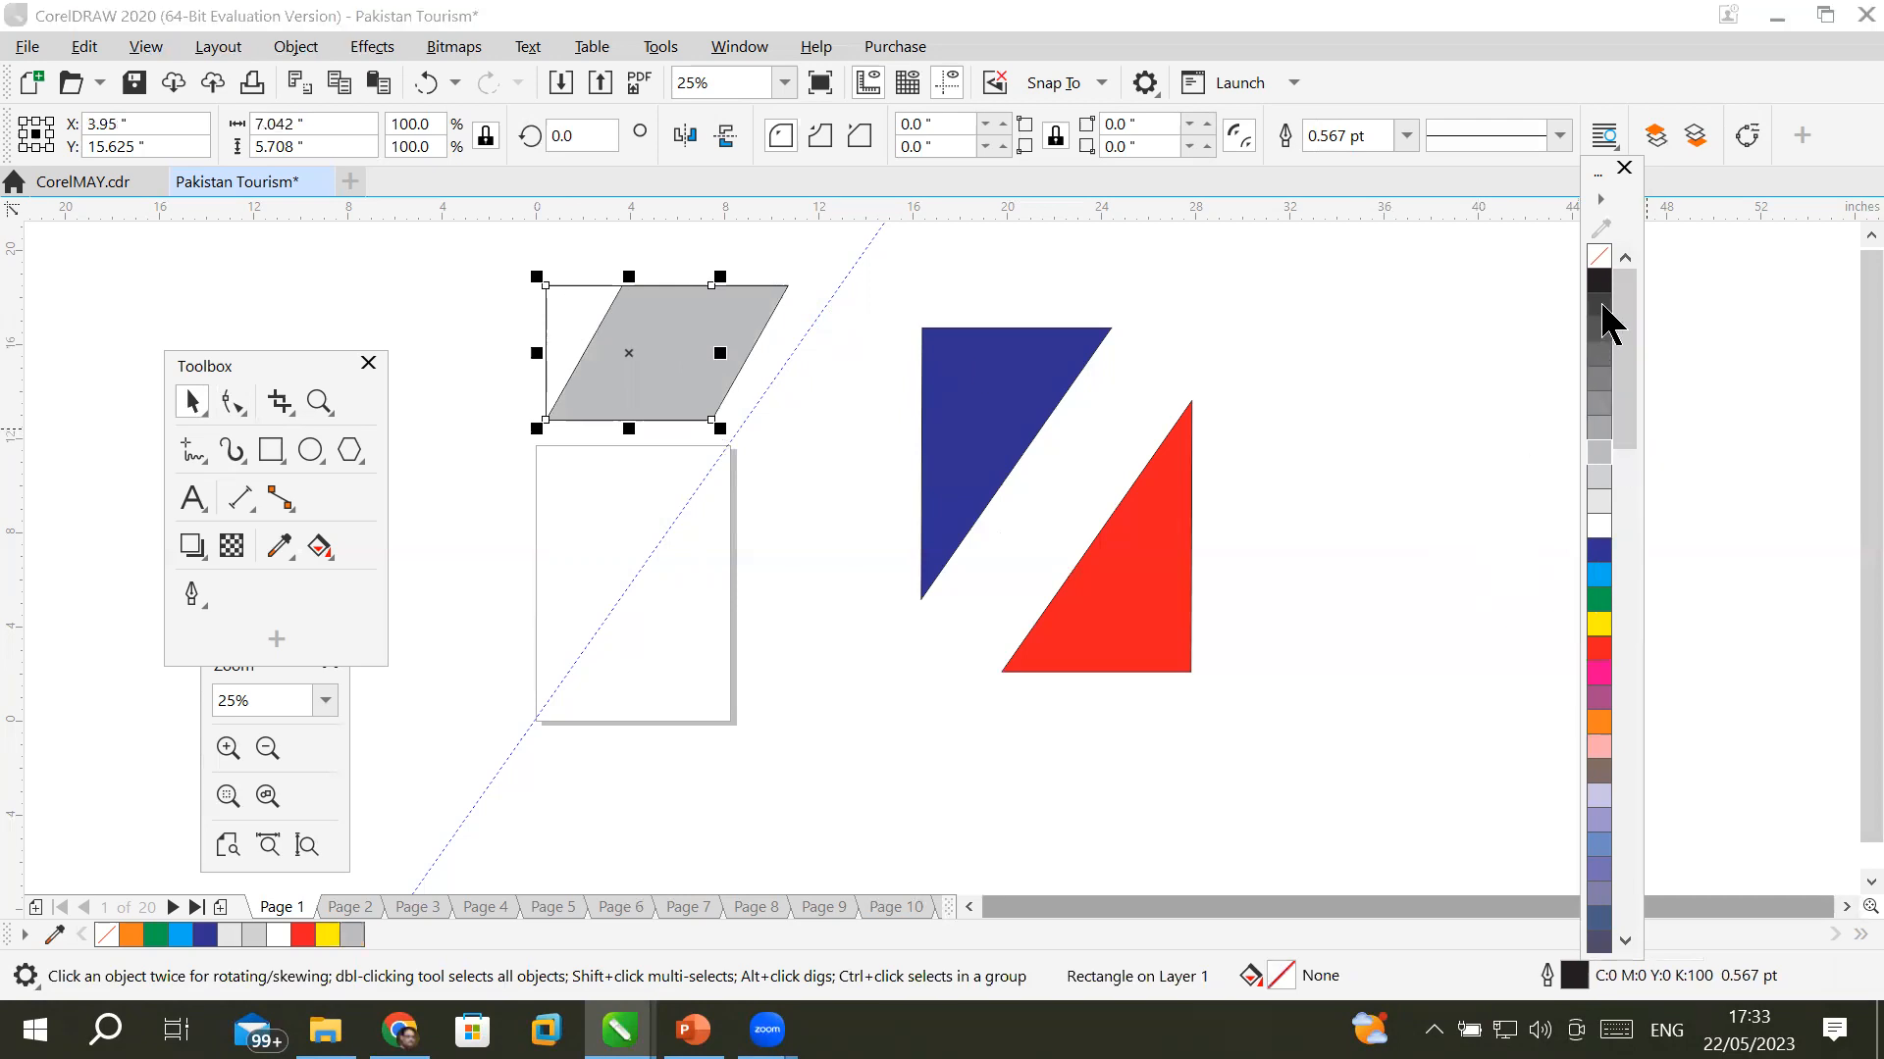
left_click(1600, 312)
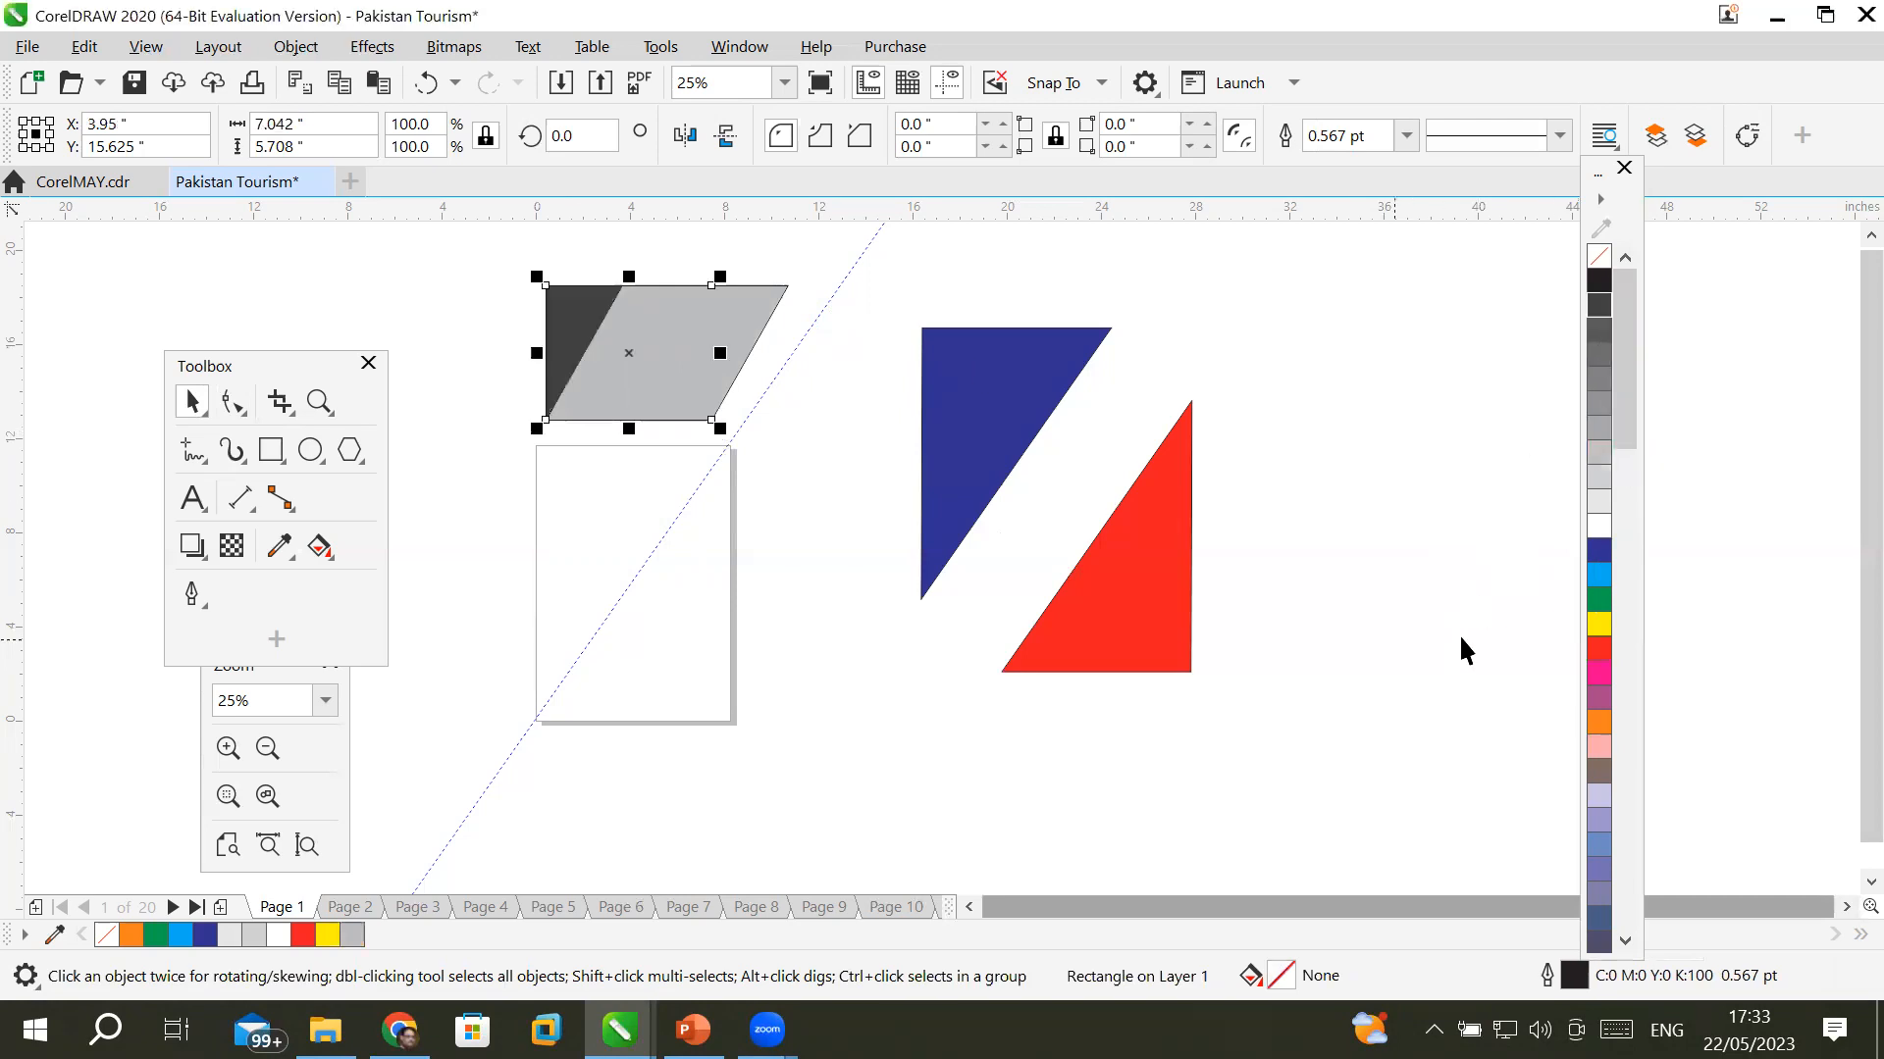
left_click(1599, 649)
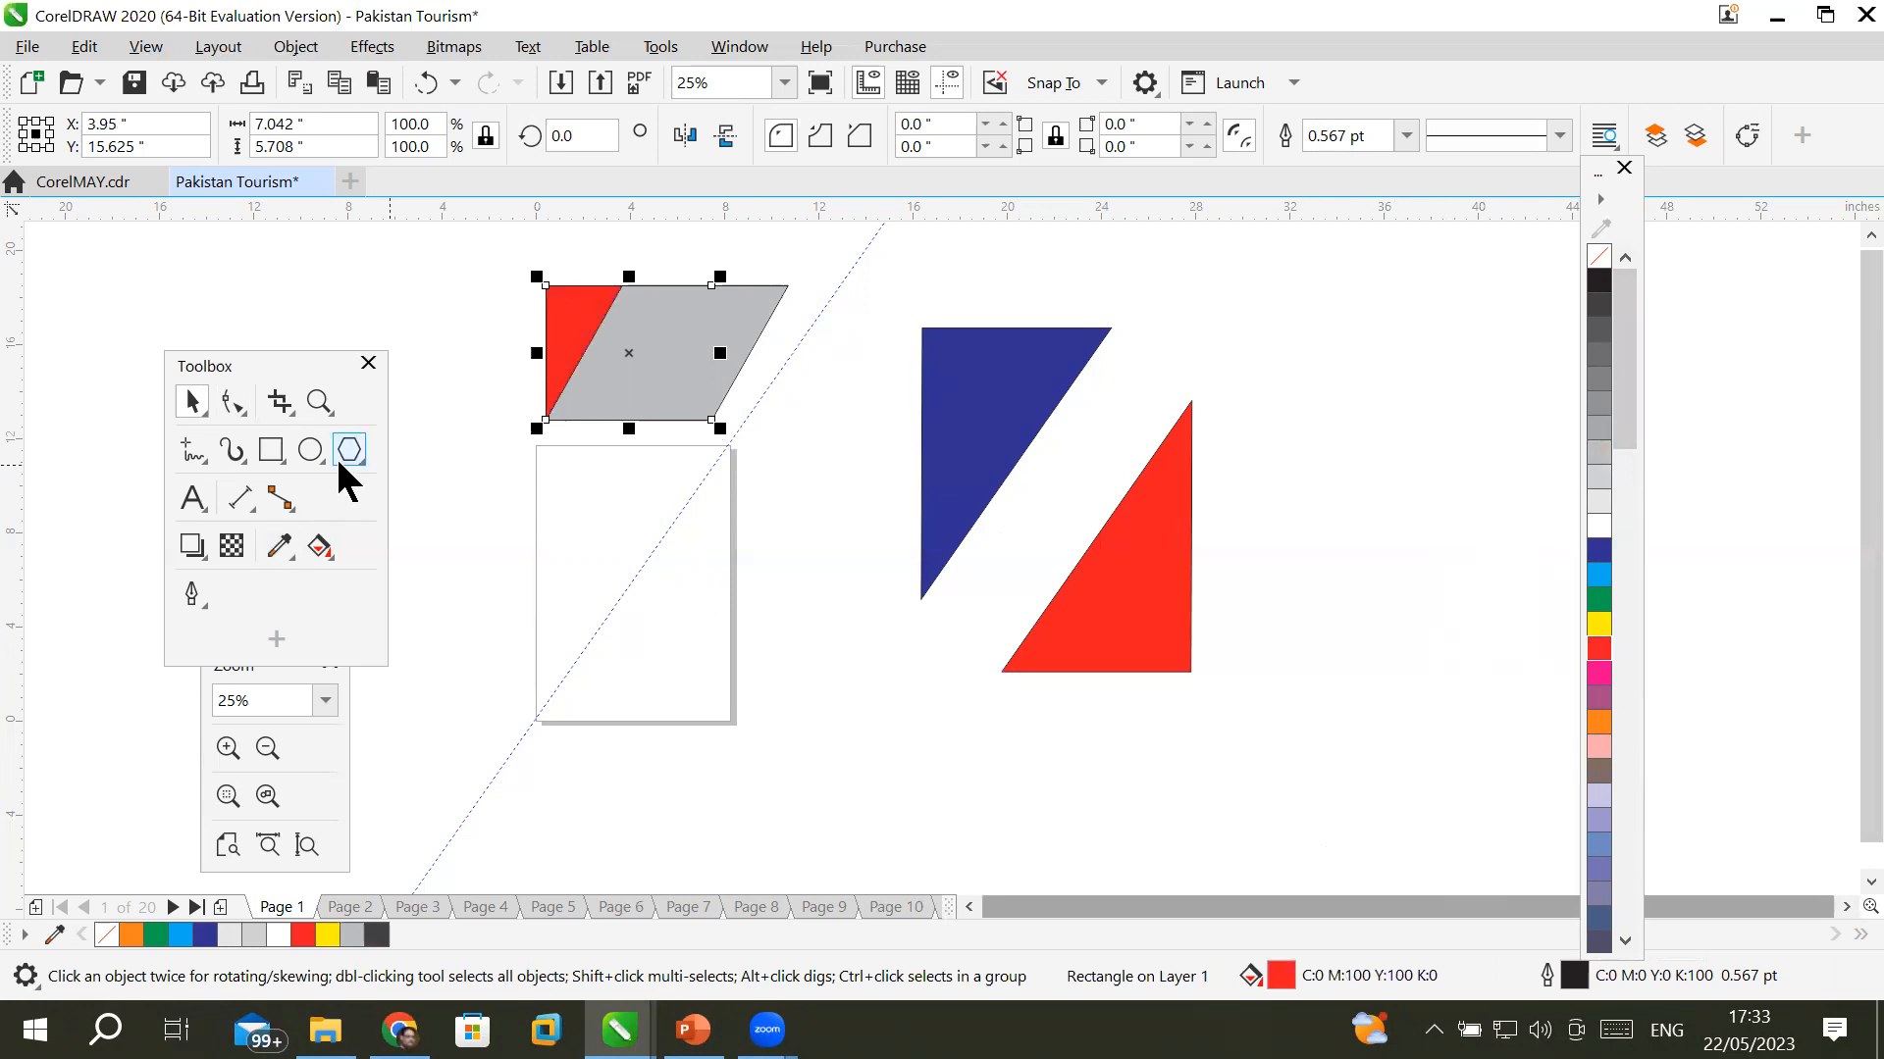
- Draw a rectangle about 11.4 by 5.7 inches across the page's lower-right corner and stretch it upward to about 9.4 inches tall
left_click(270, 450)
left_click_drag(651, 673, 919, 806)
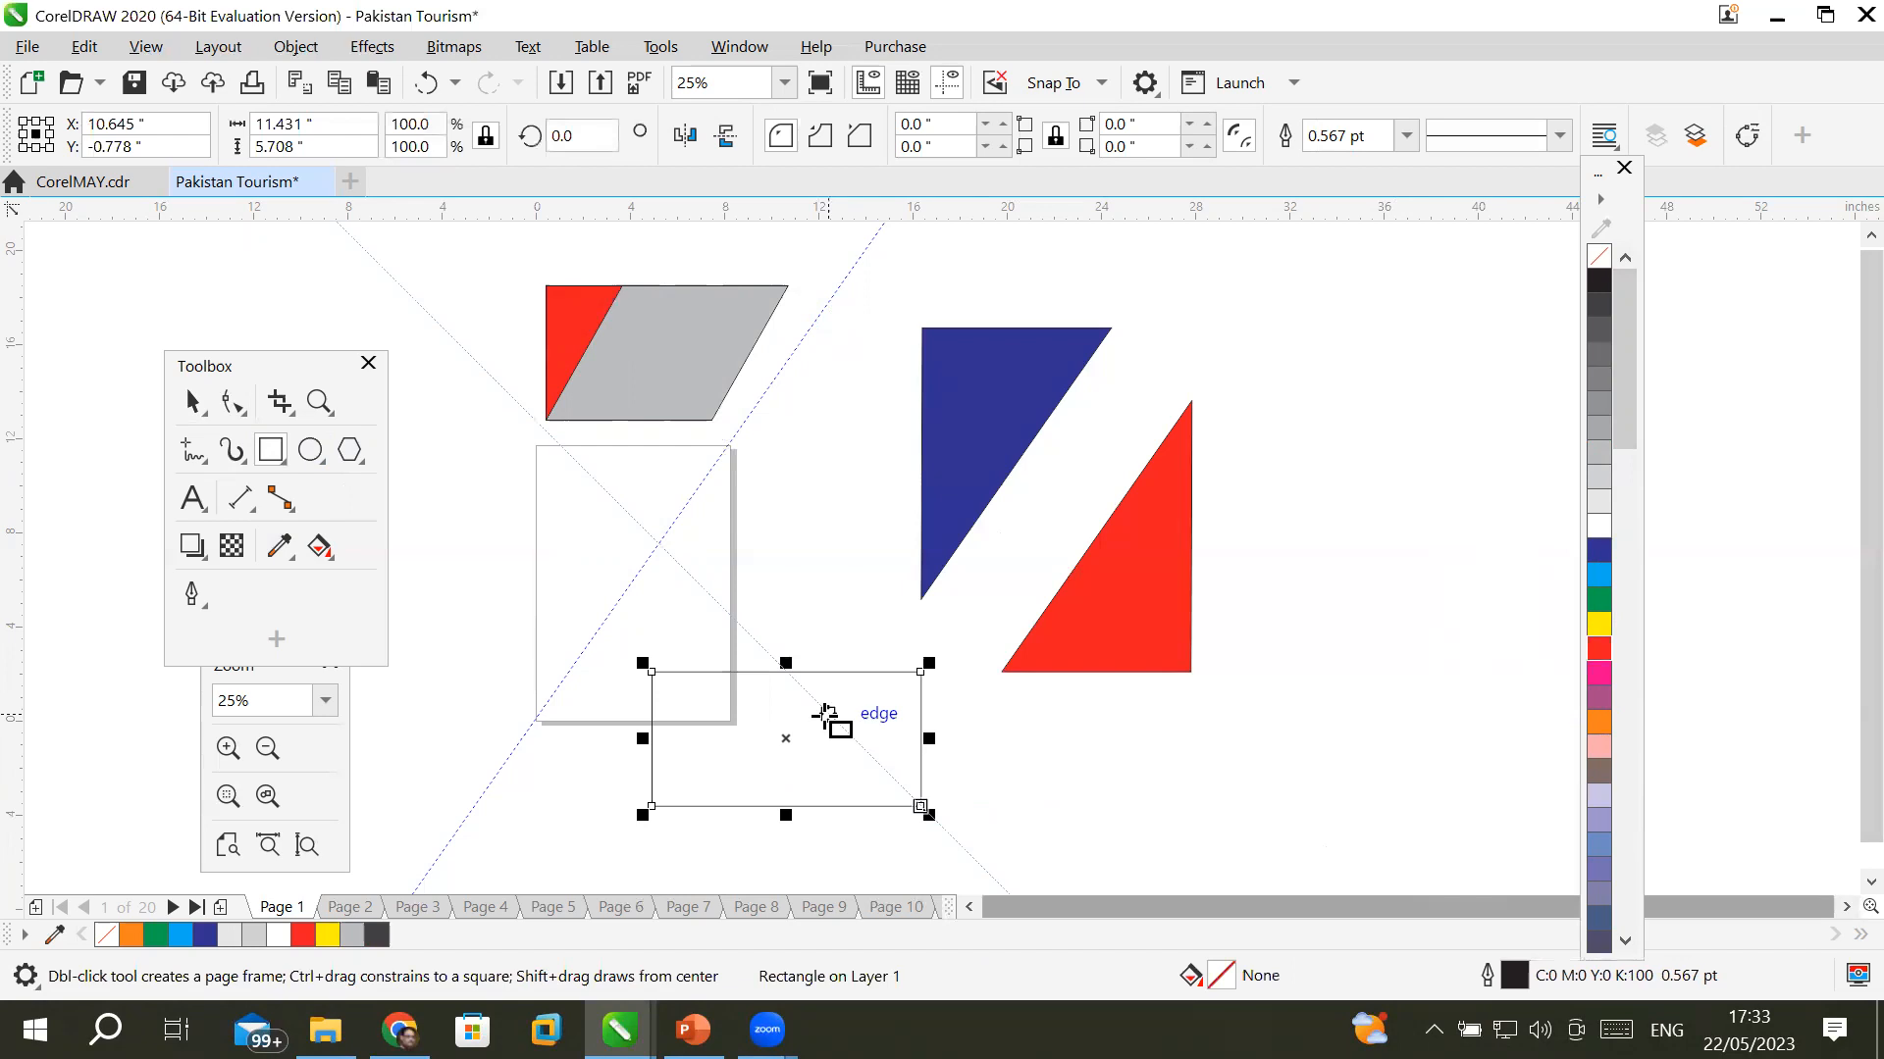
left_click(201, 404)
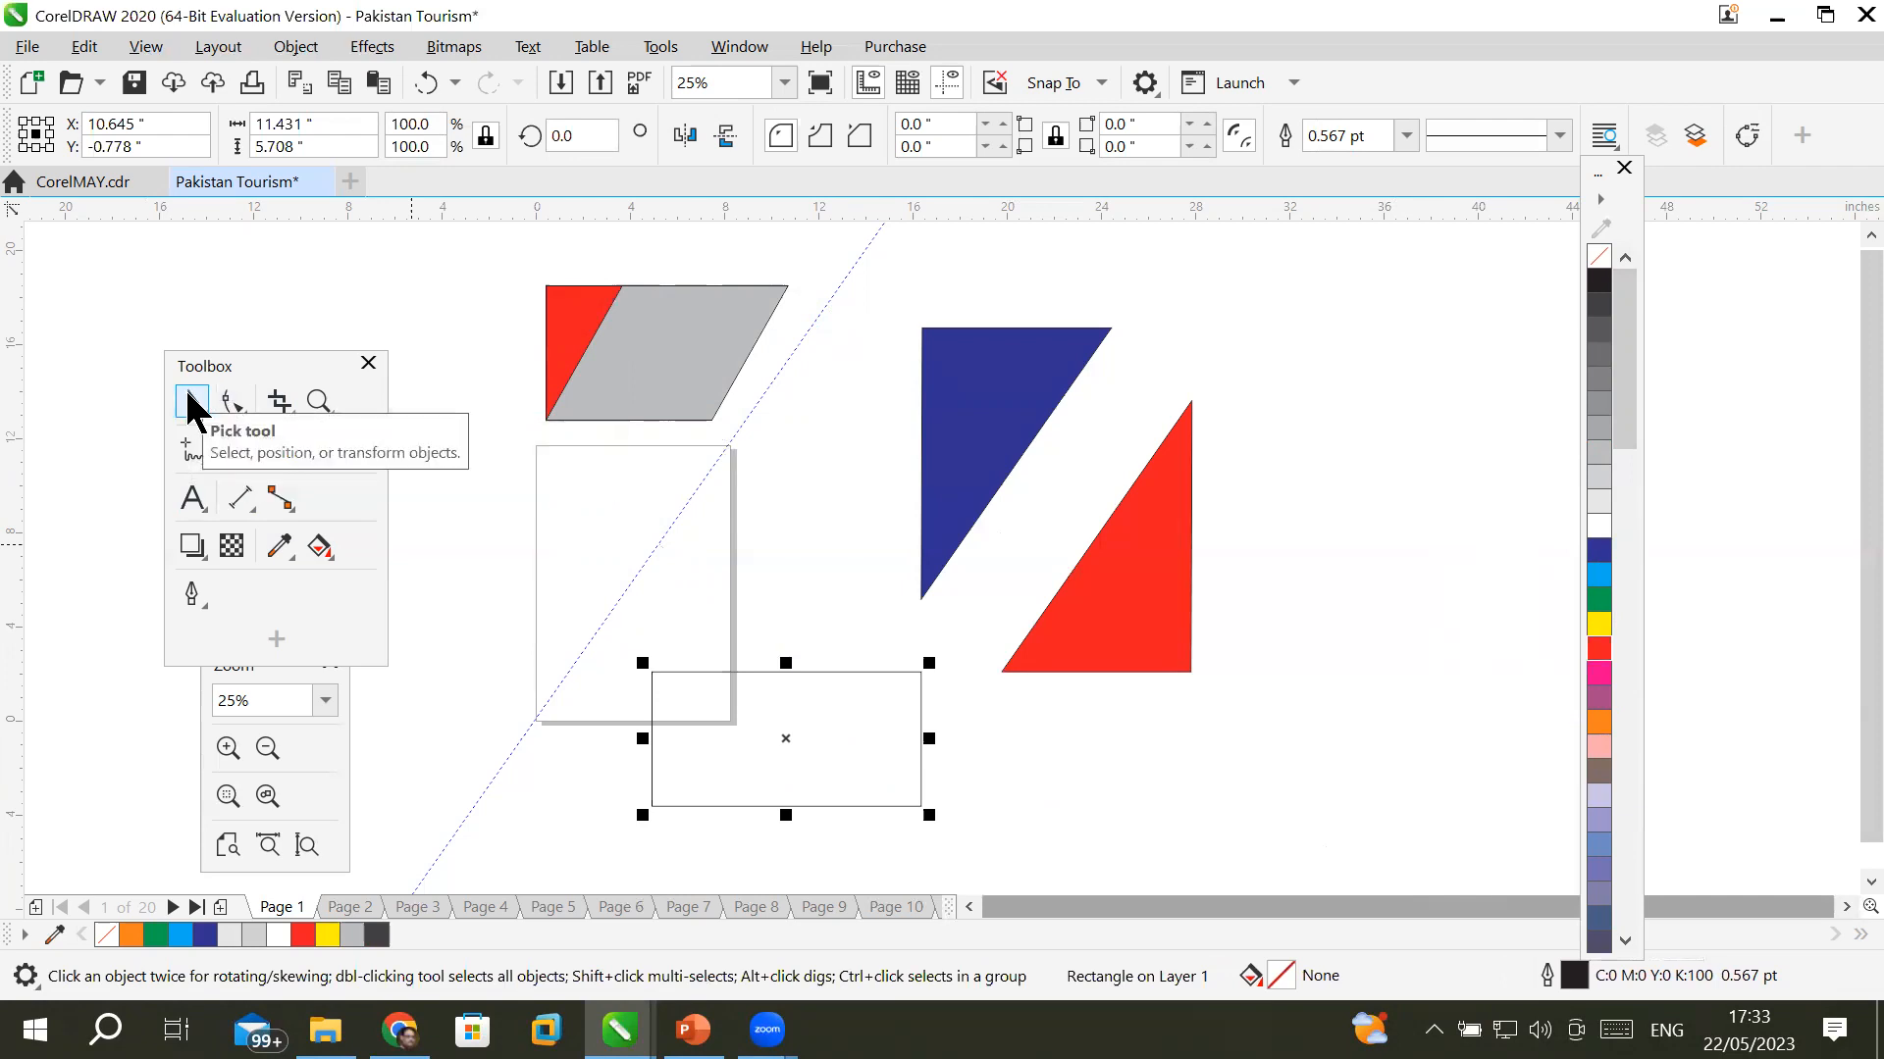
mouse_move(924, 737)
left_mouse_down()
mouse_move(1118, 756)
mouse_move(920, 756)
left_mouse_up()
left_click_drag(786, 672, 775, 577)
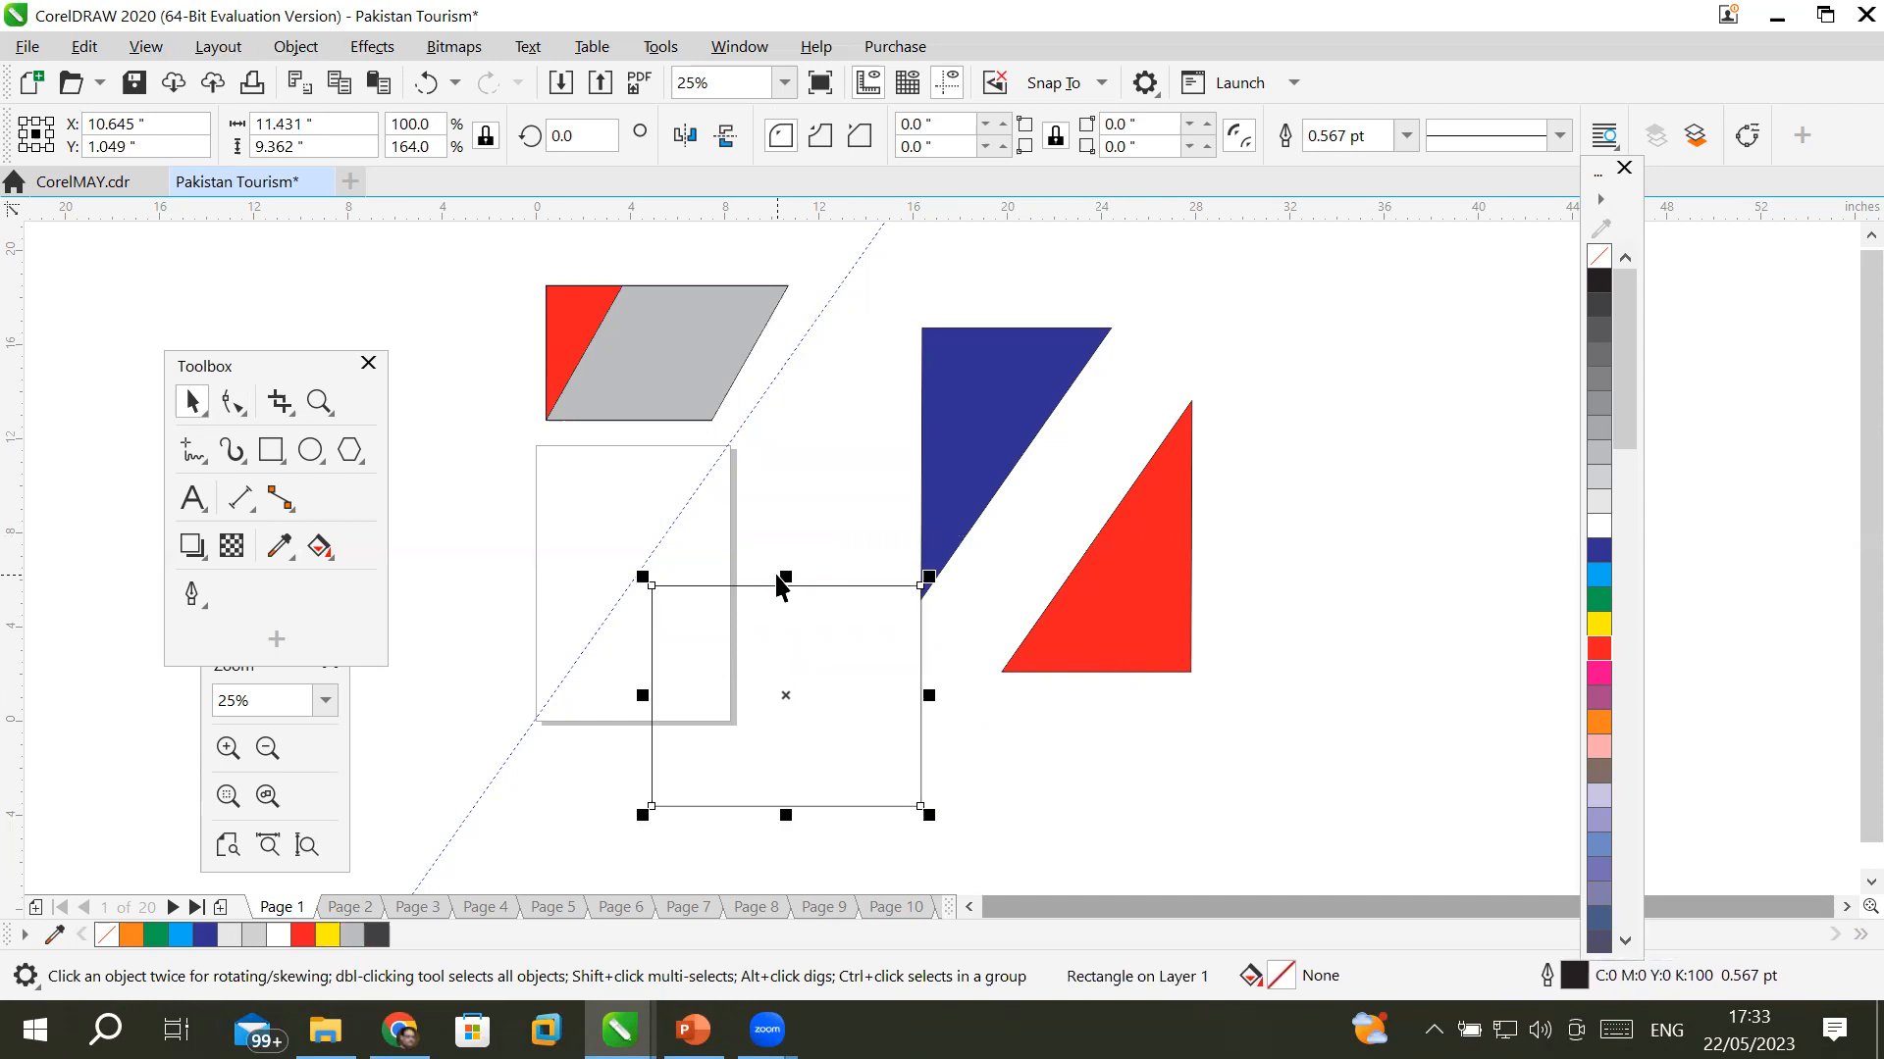
- Try skewing the new rectangle vertically by raising its left side, and undo the skew
left_click(775, 585)
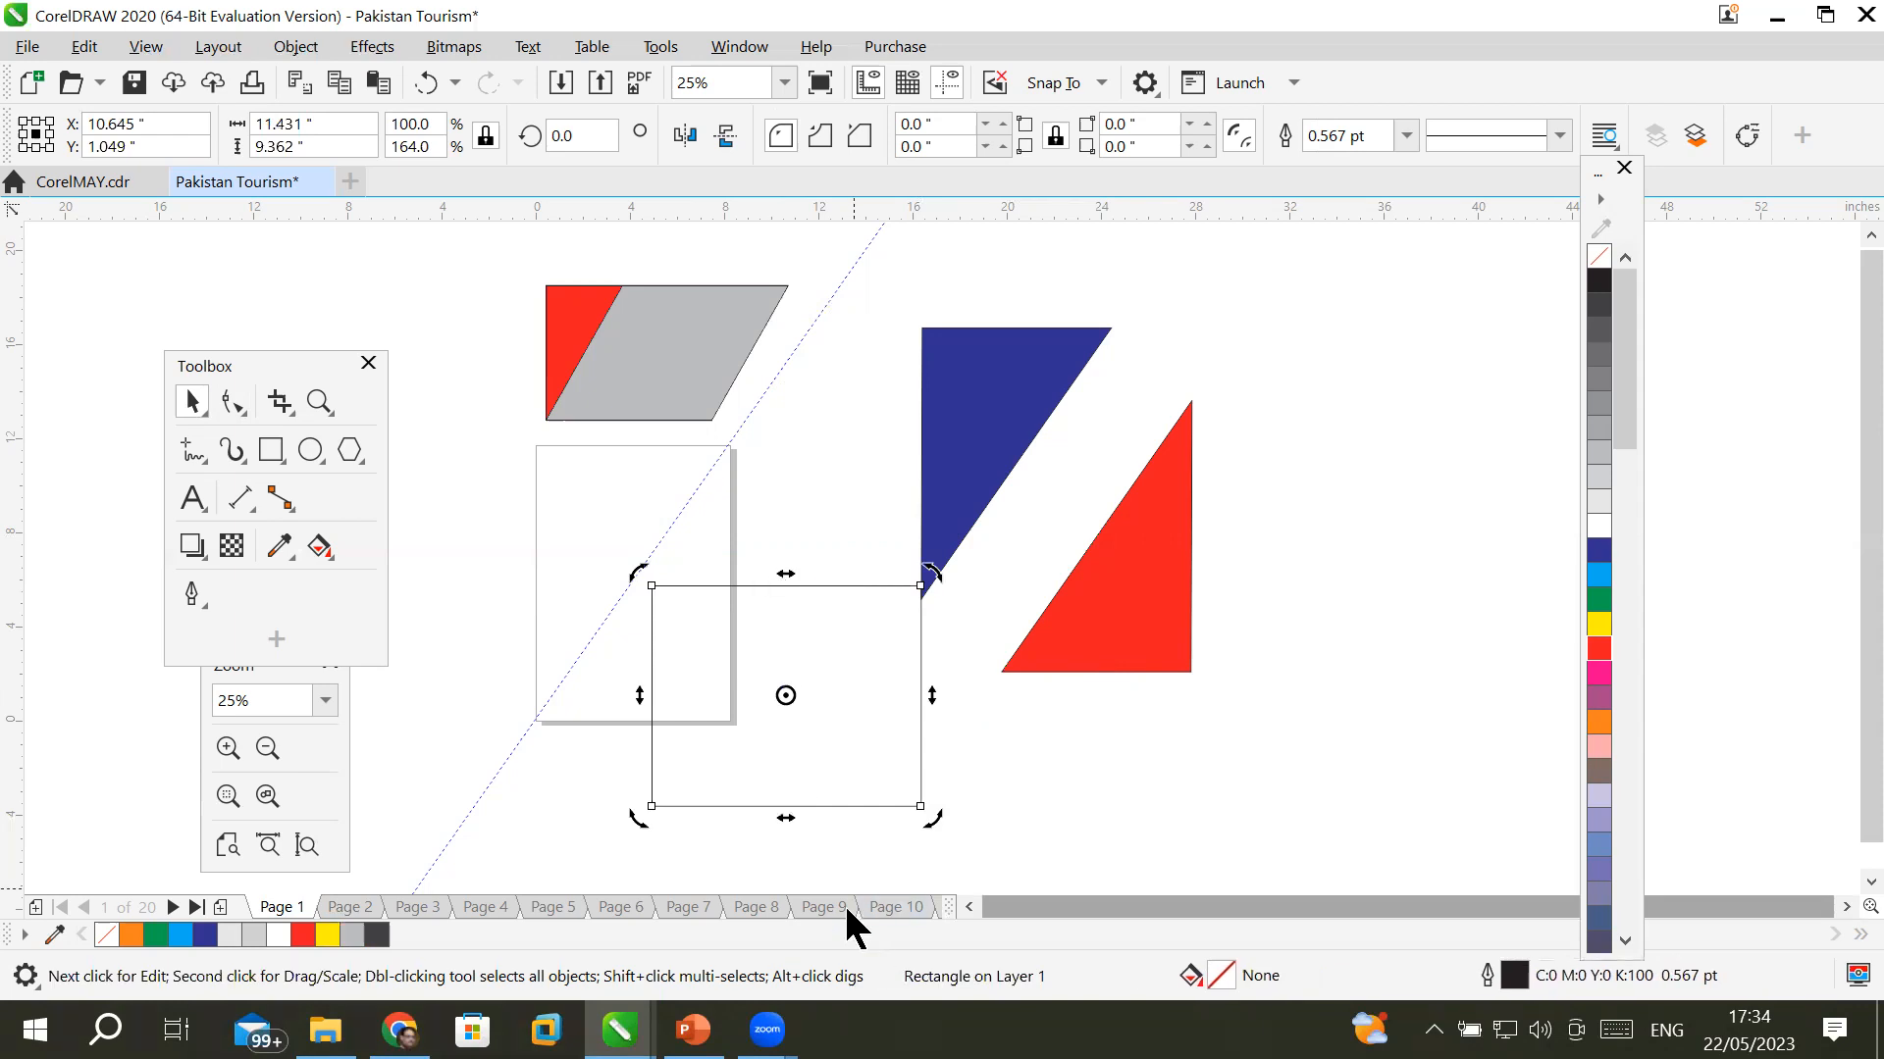
left_click_drag(639, 696, 662, 569)
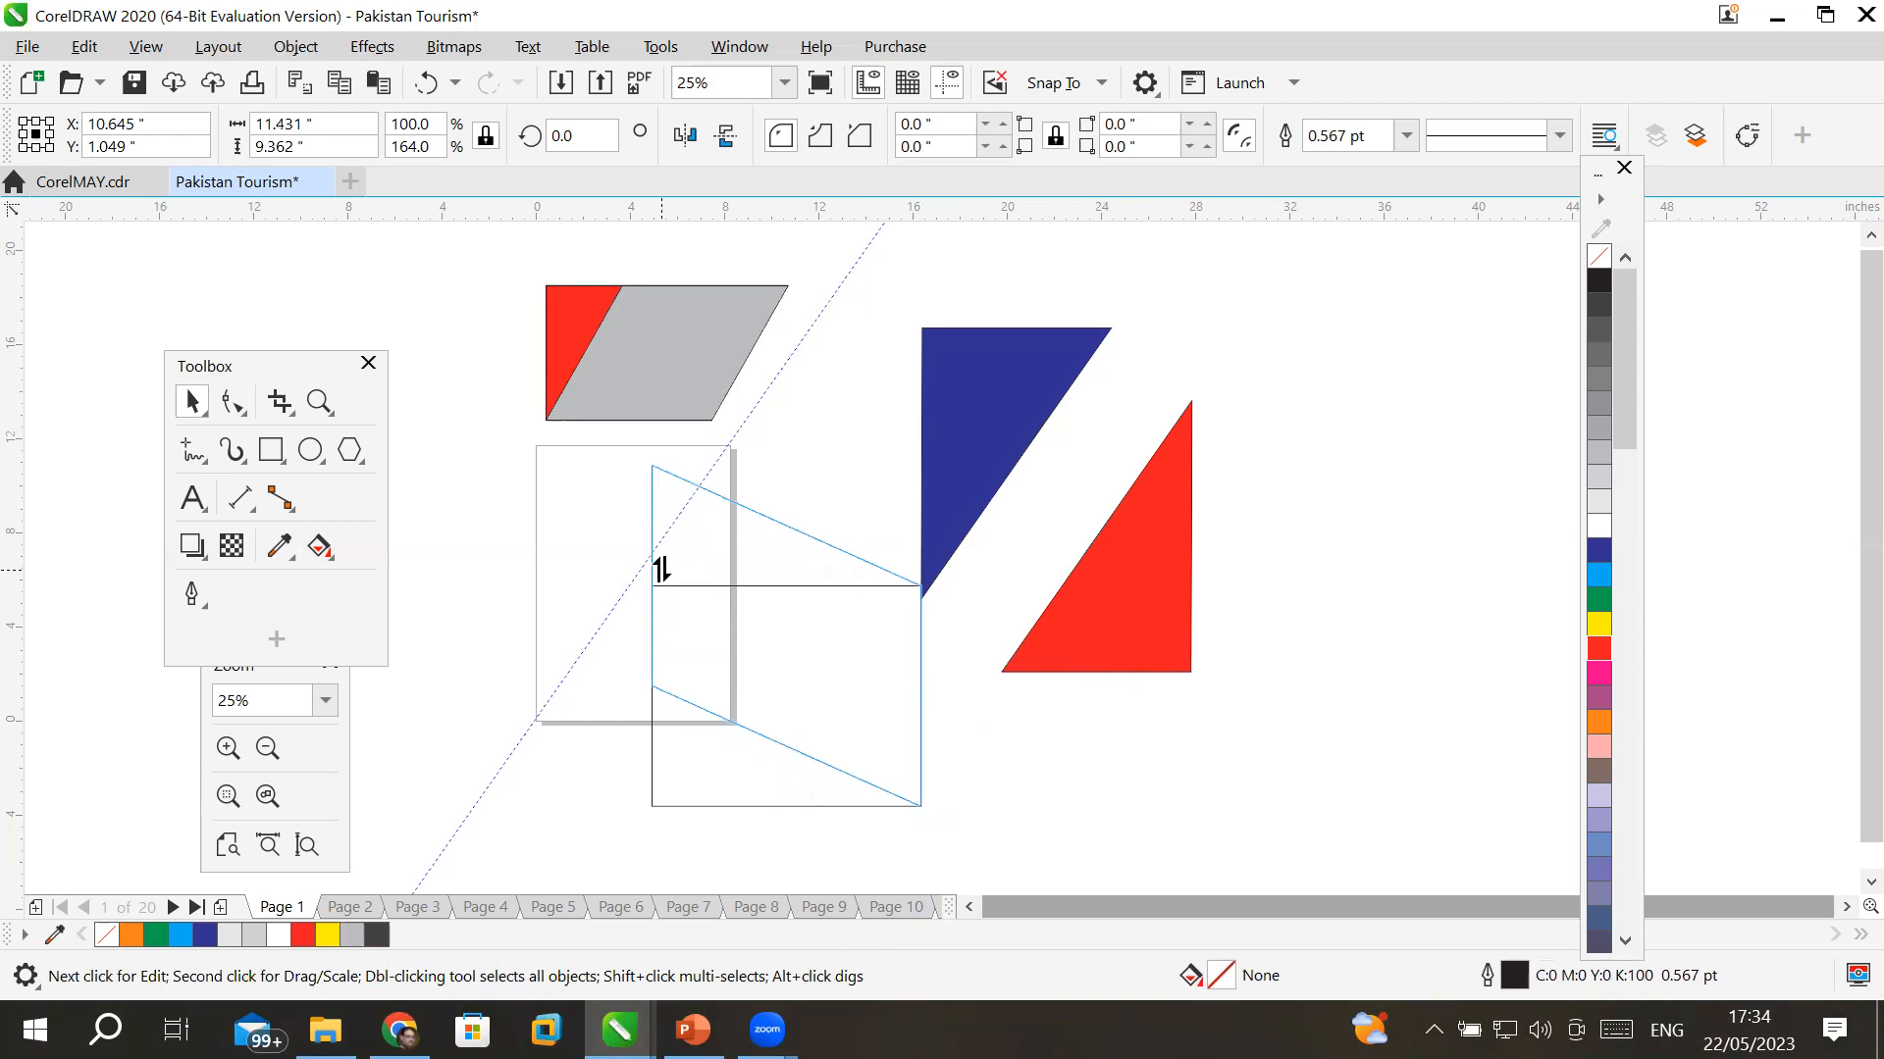
left_click_drag(662, 569, 662, 569)
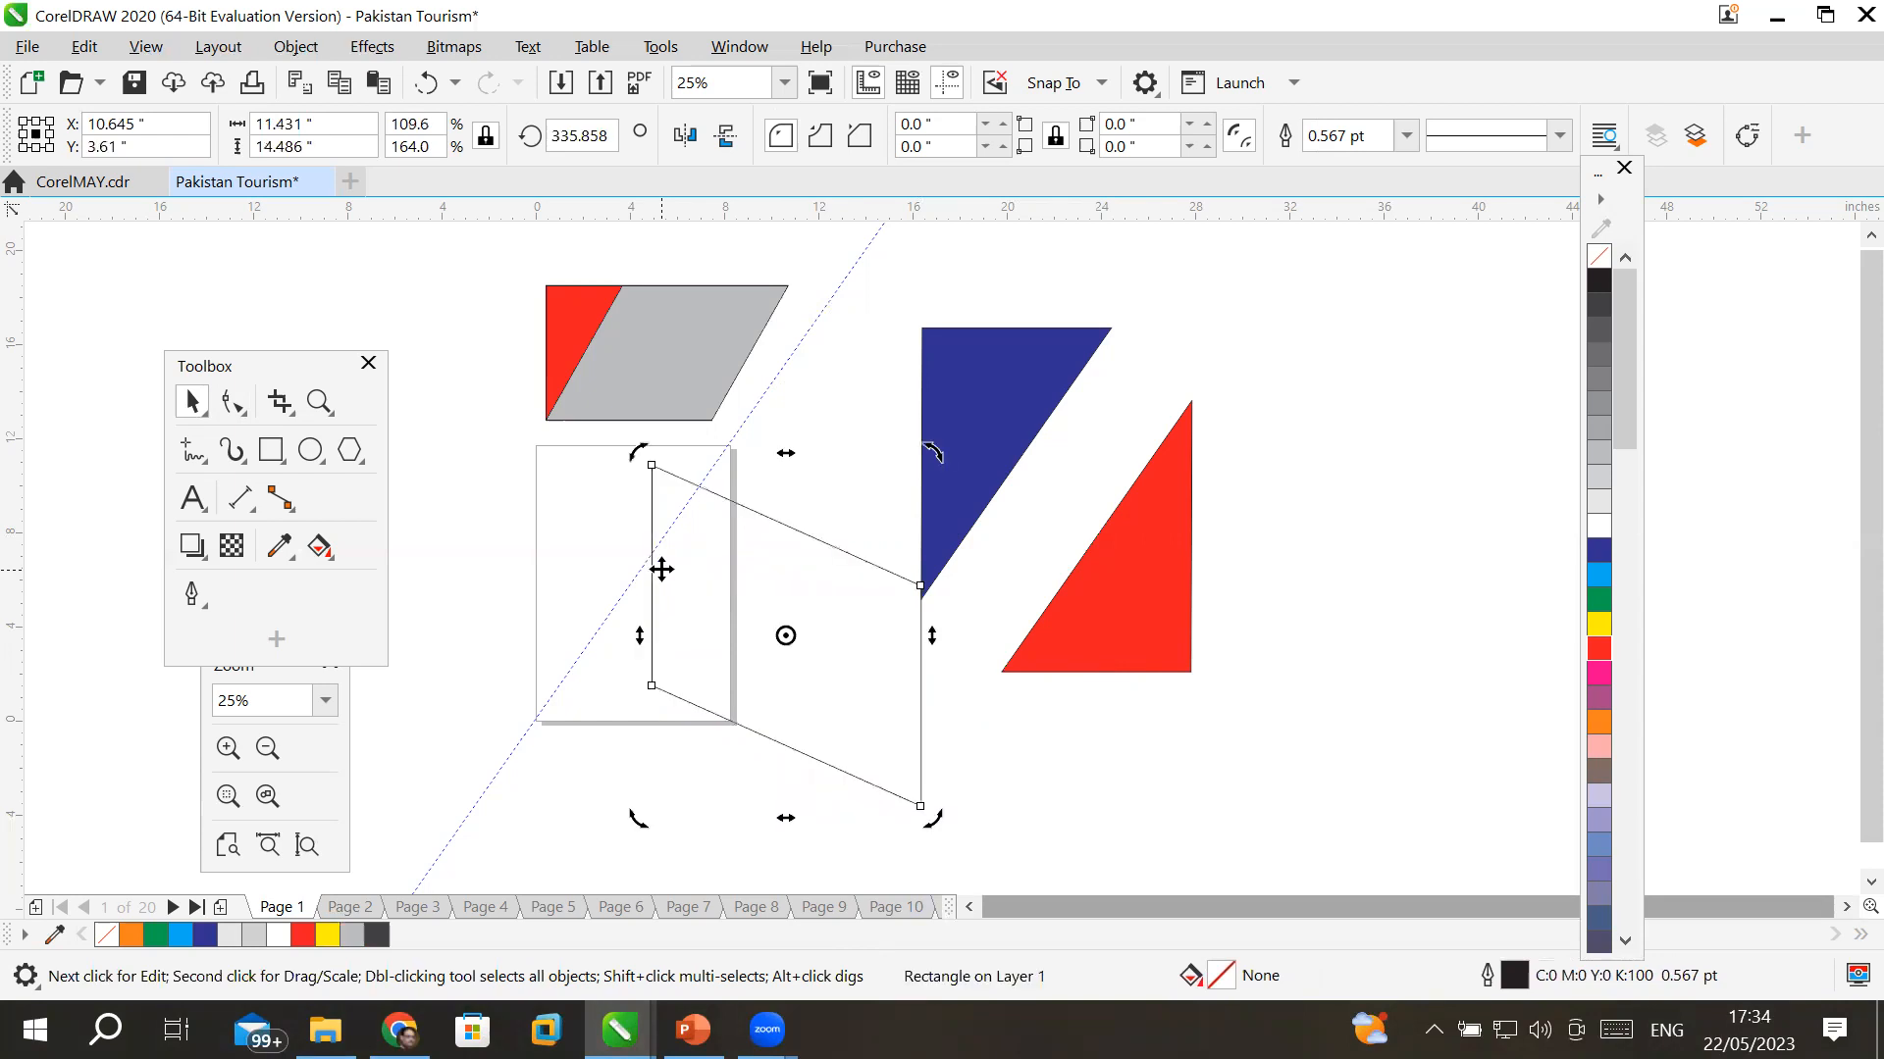
key("ctrl+z")
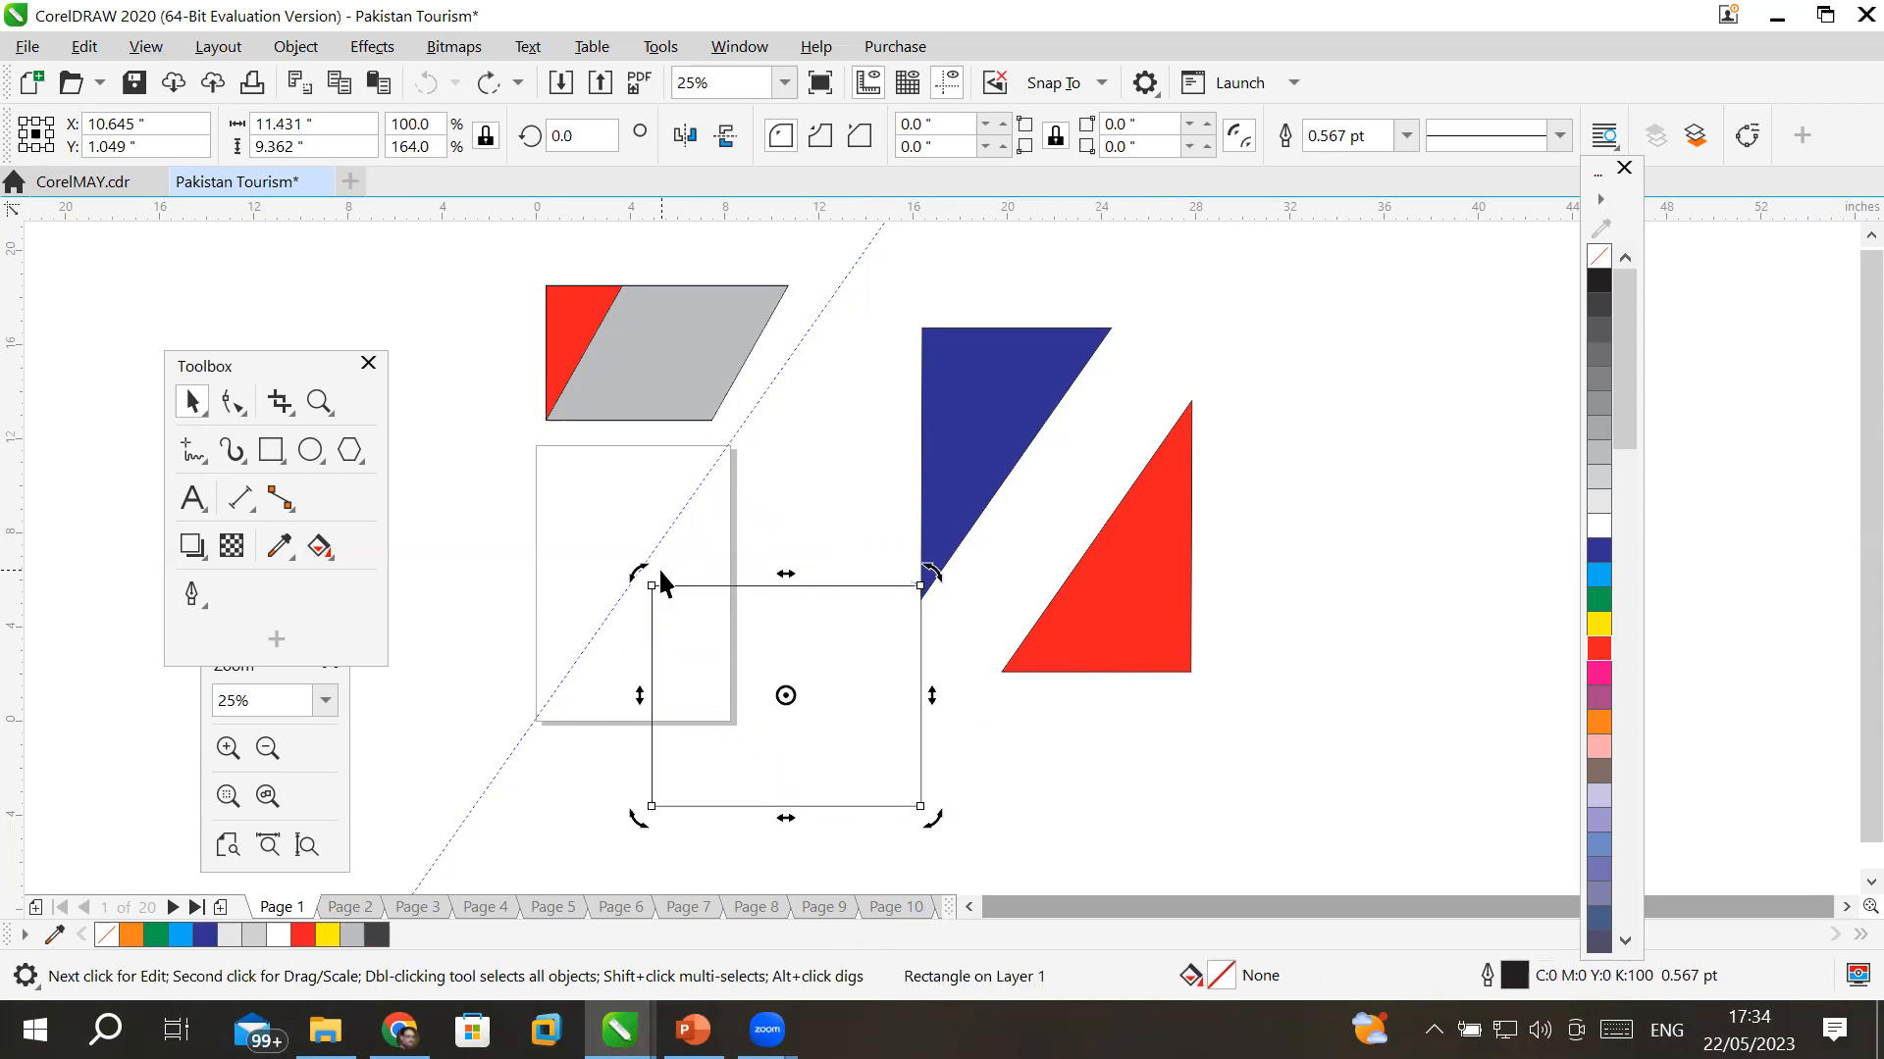
- Make a vertically skewed copy of the lower rectangle with its left side raised, filling the original green and the copy blue
left_click_drag(640, 690, 668, 561)
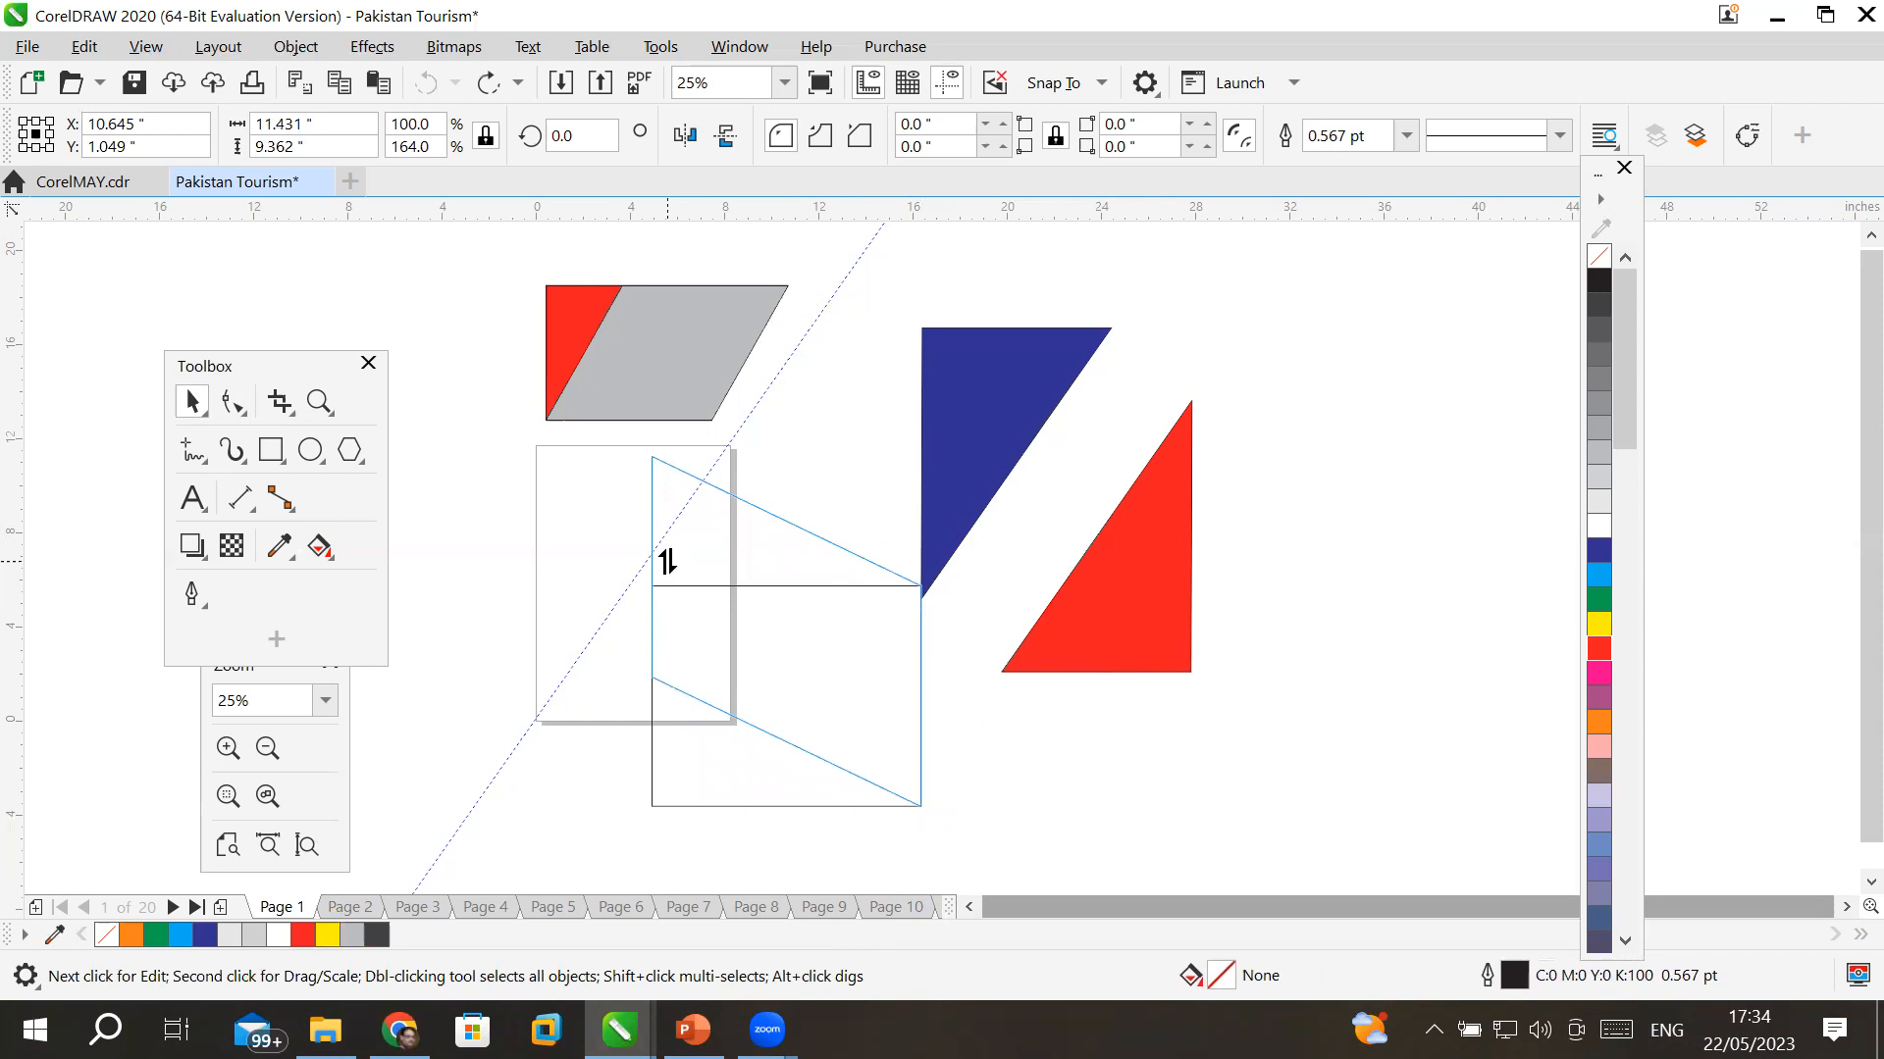
left_click_drag(667, 561, 664, 560)
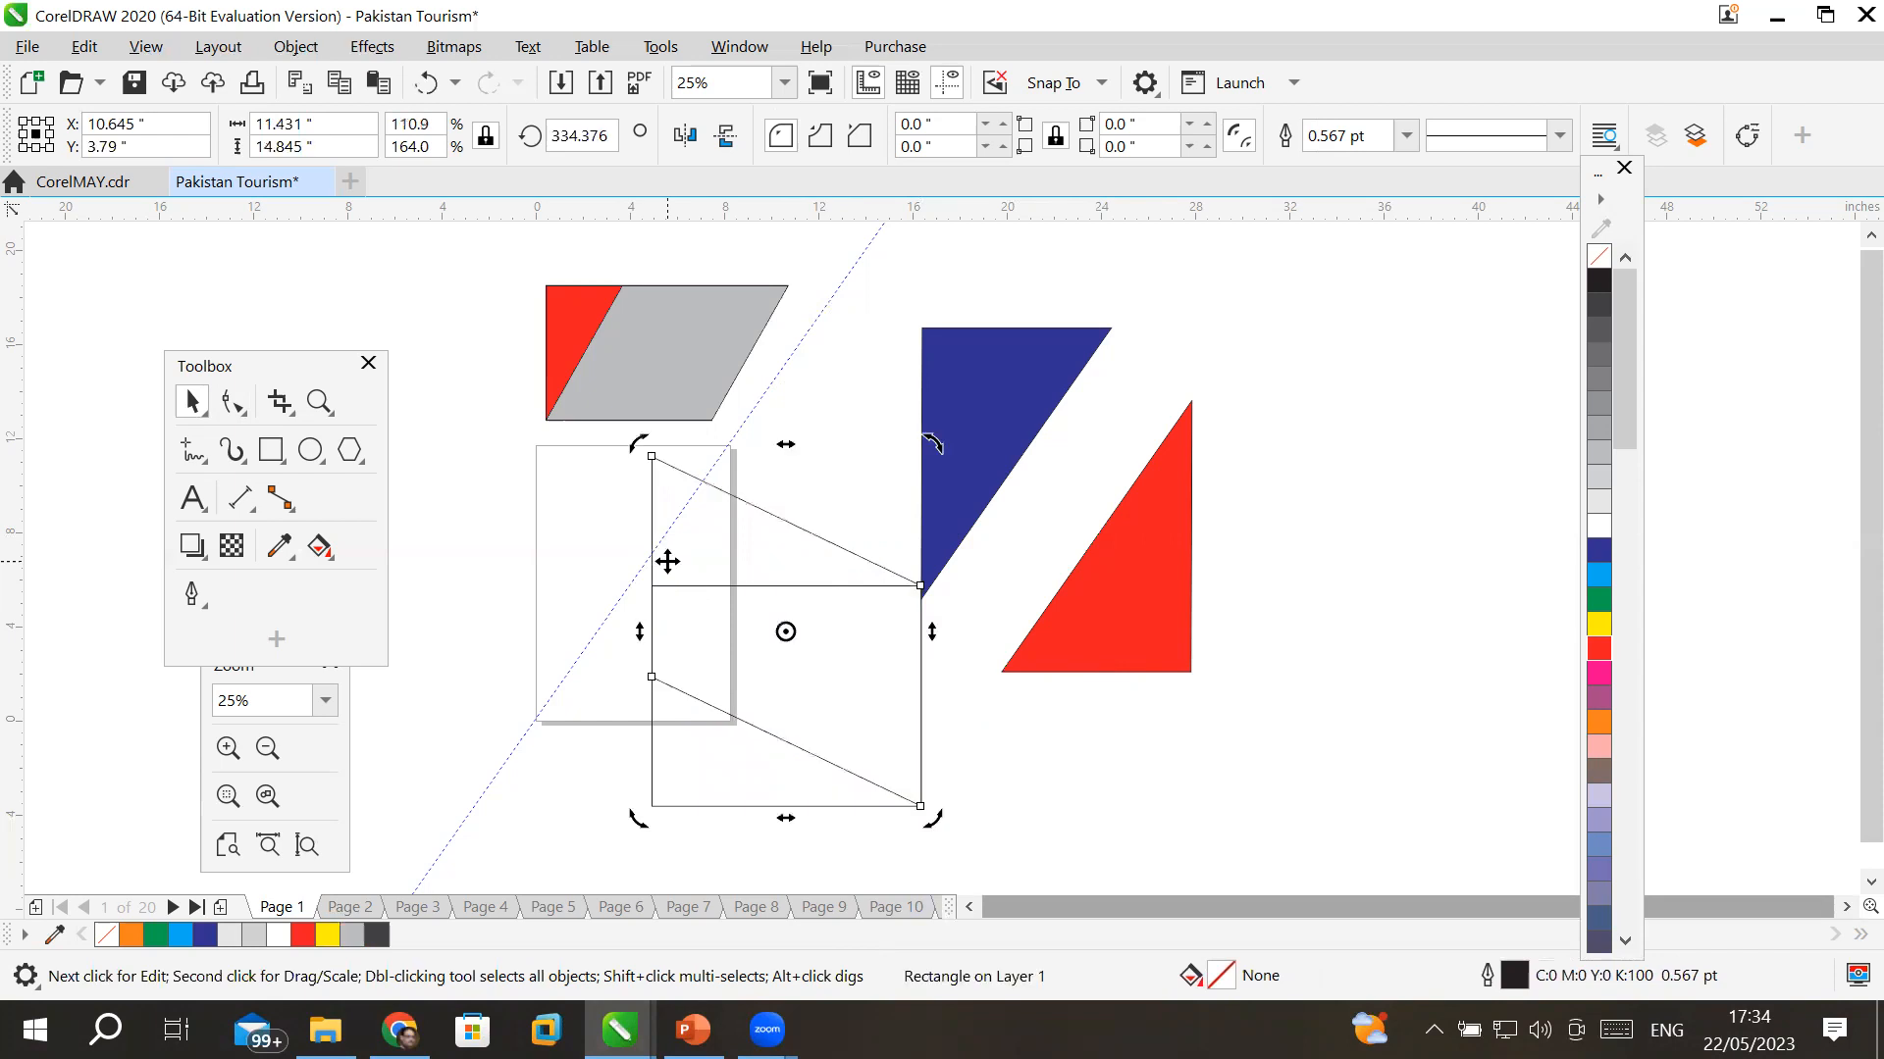
key("ctrl+z")
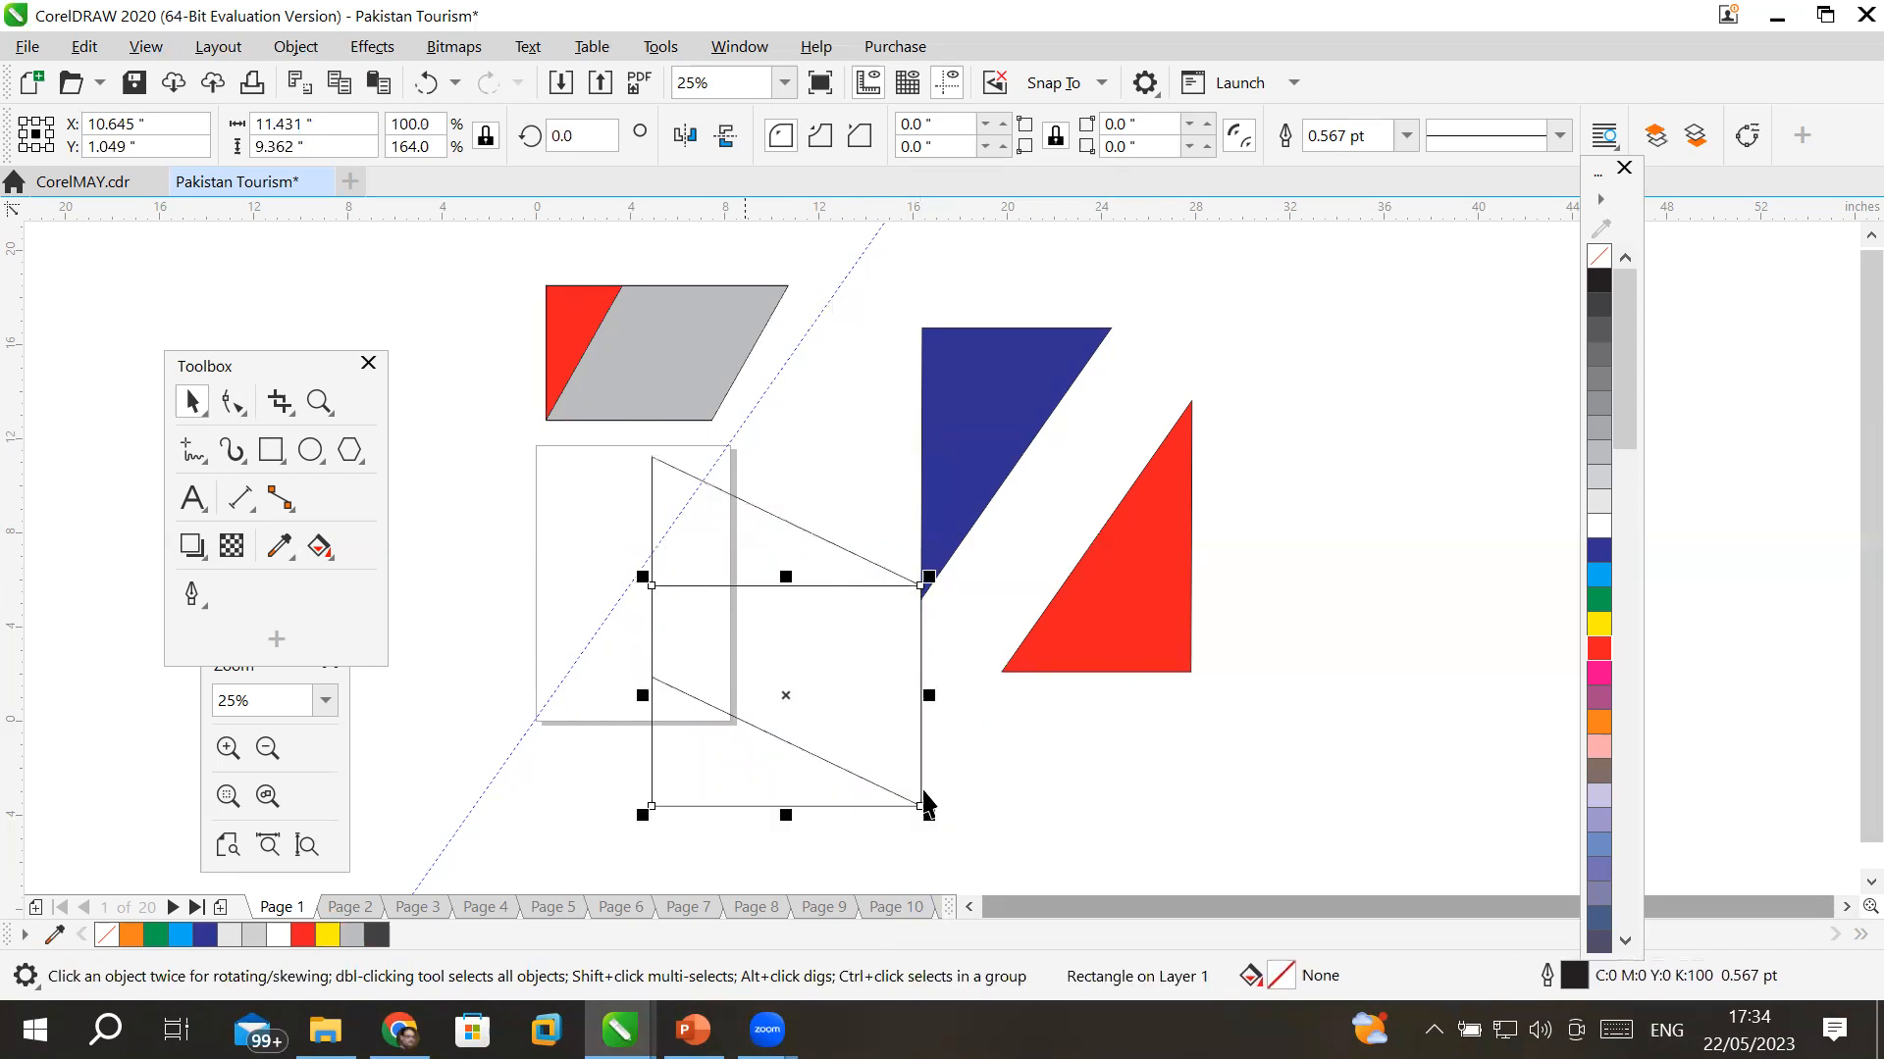
left_click(1607, 600)
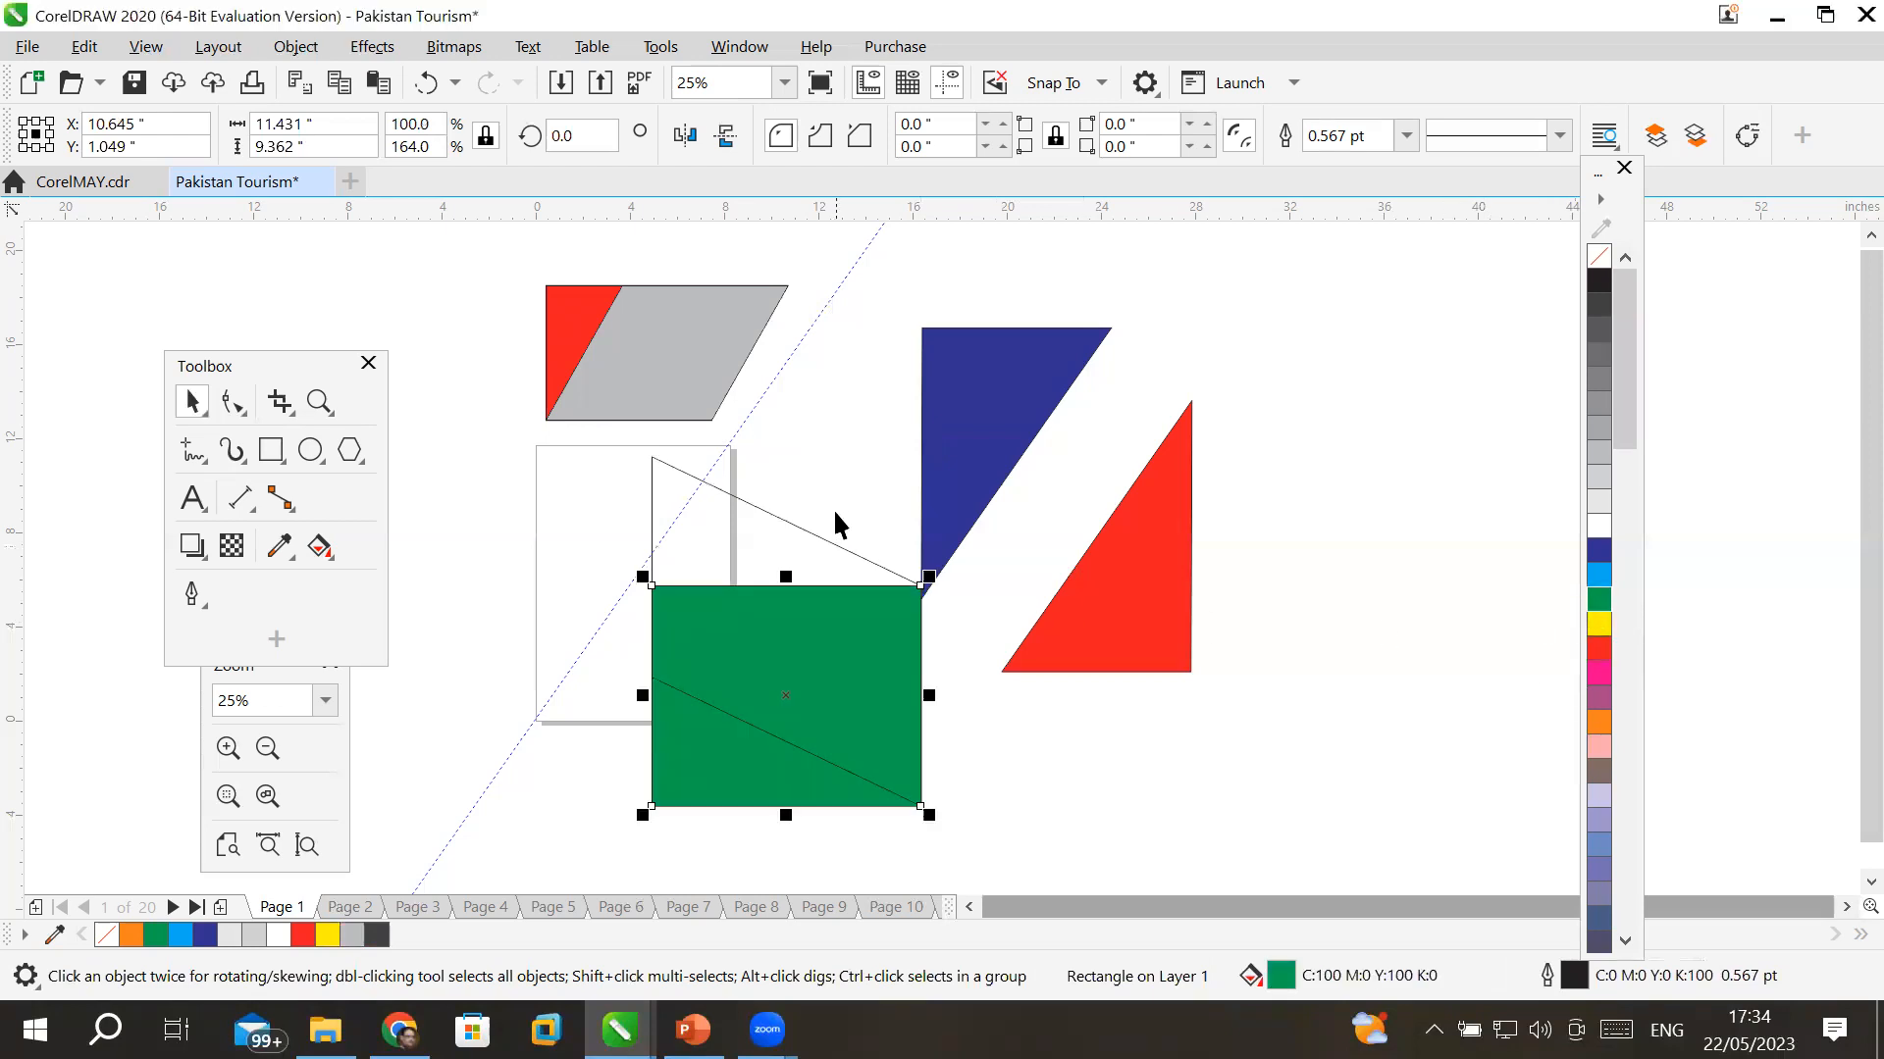
left_click(821, 541)
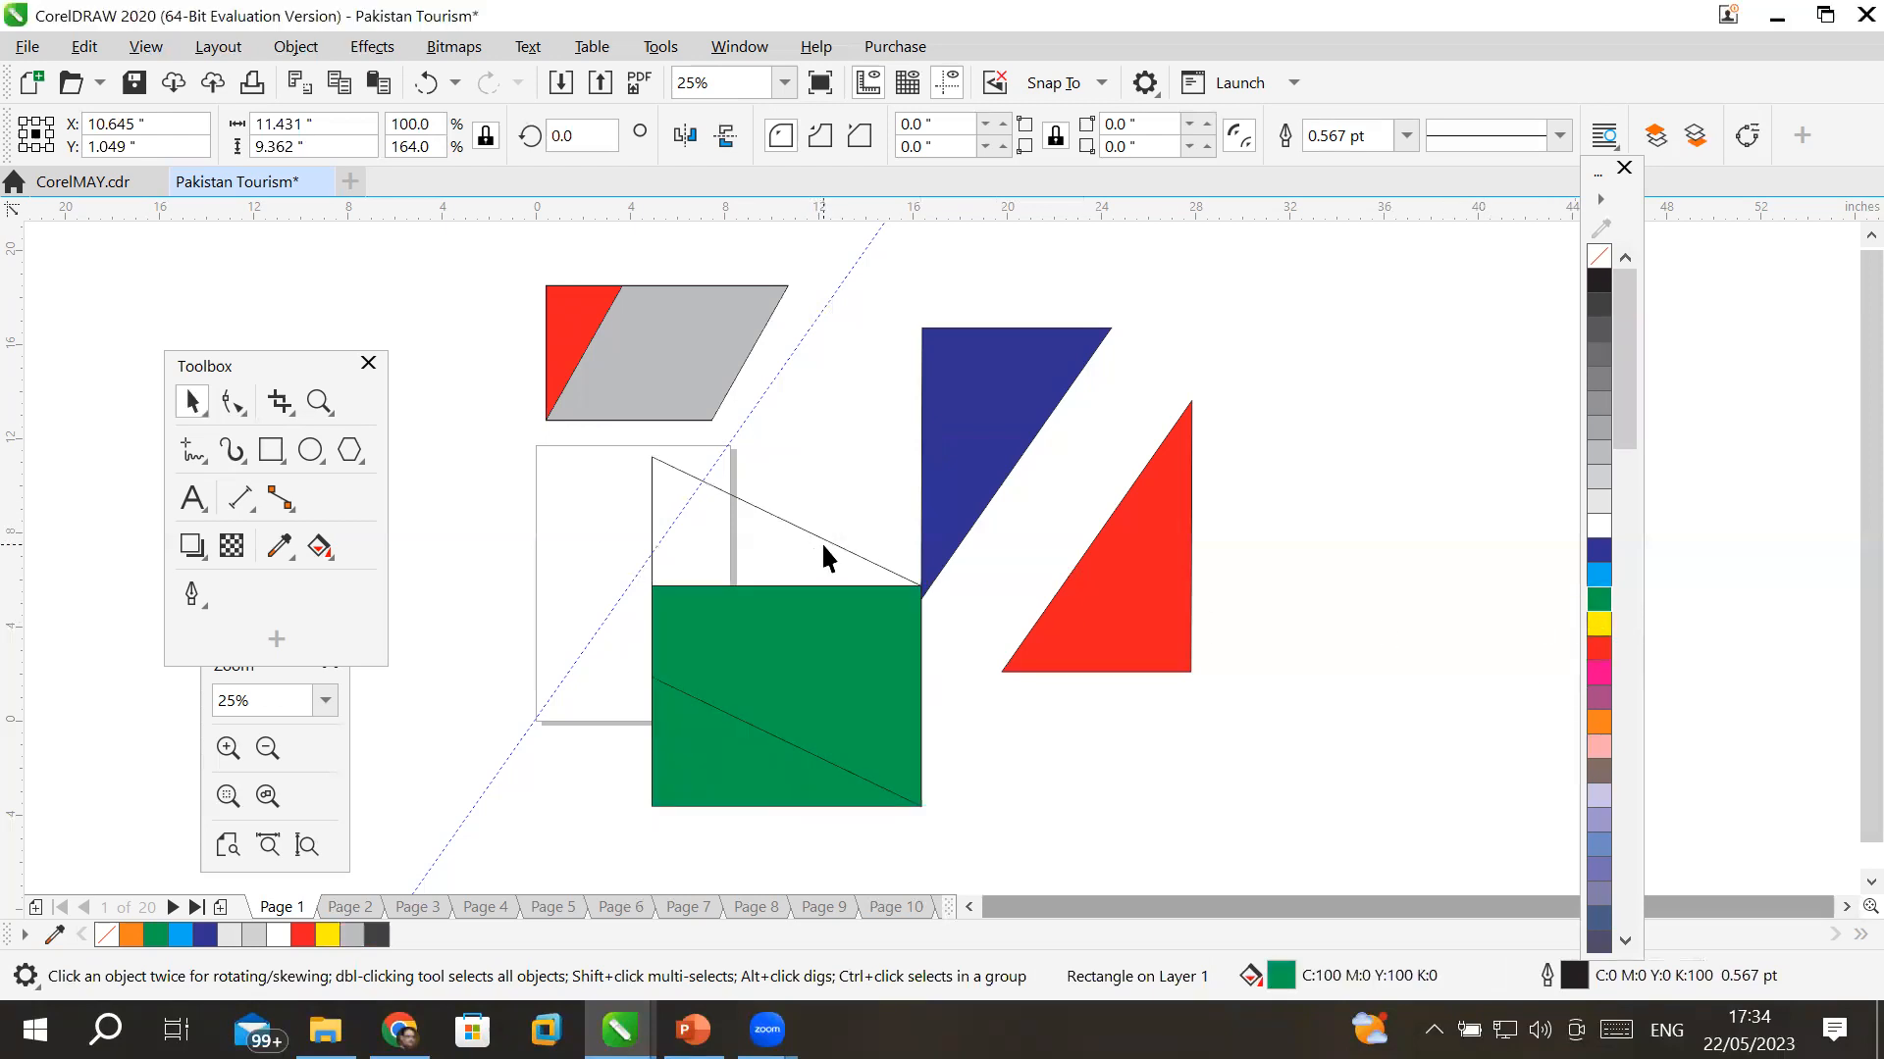
left_click(1600, 551)
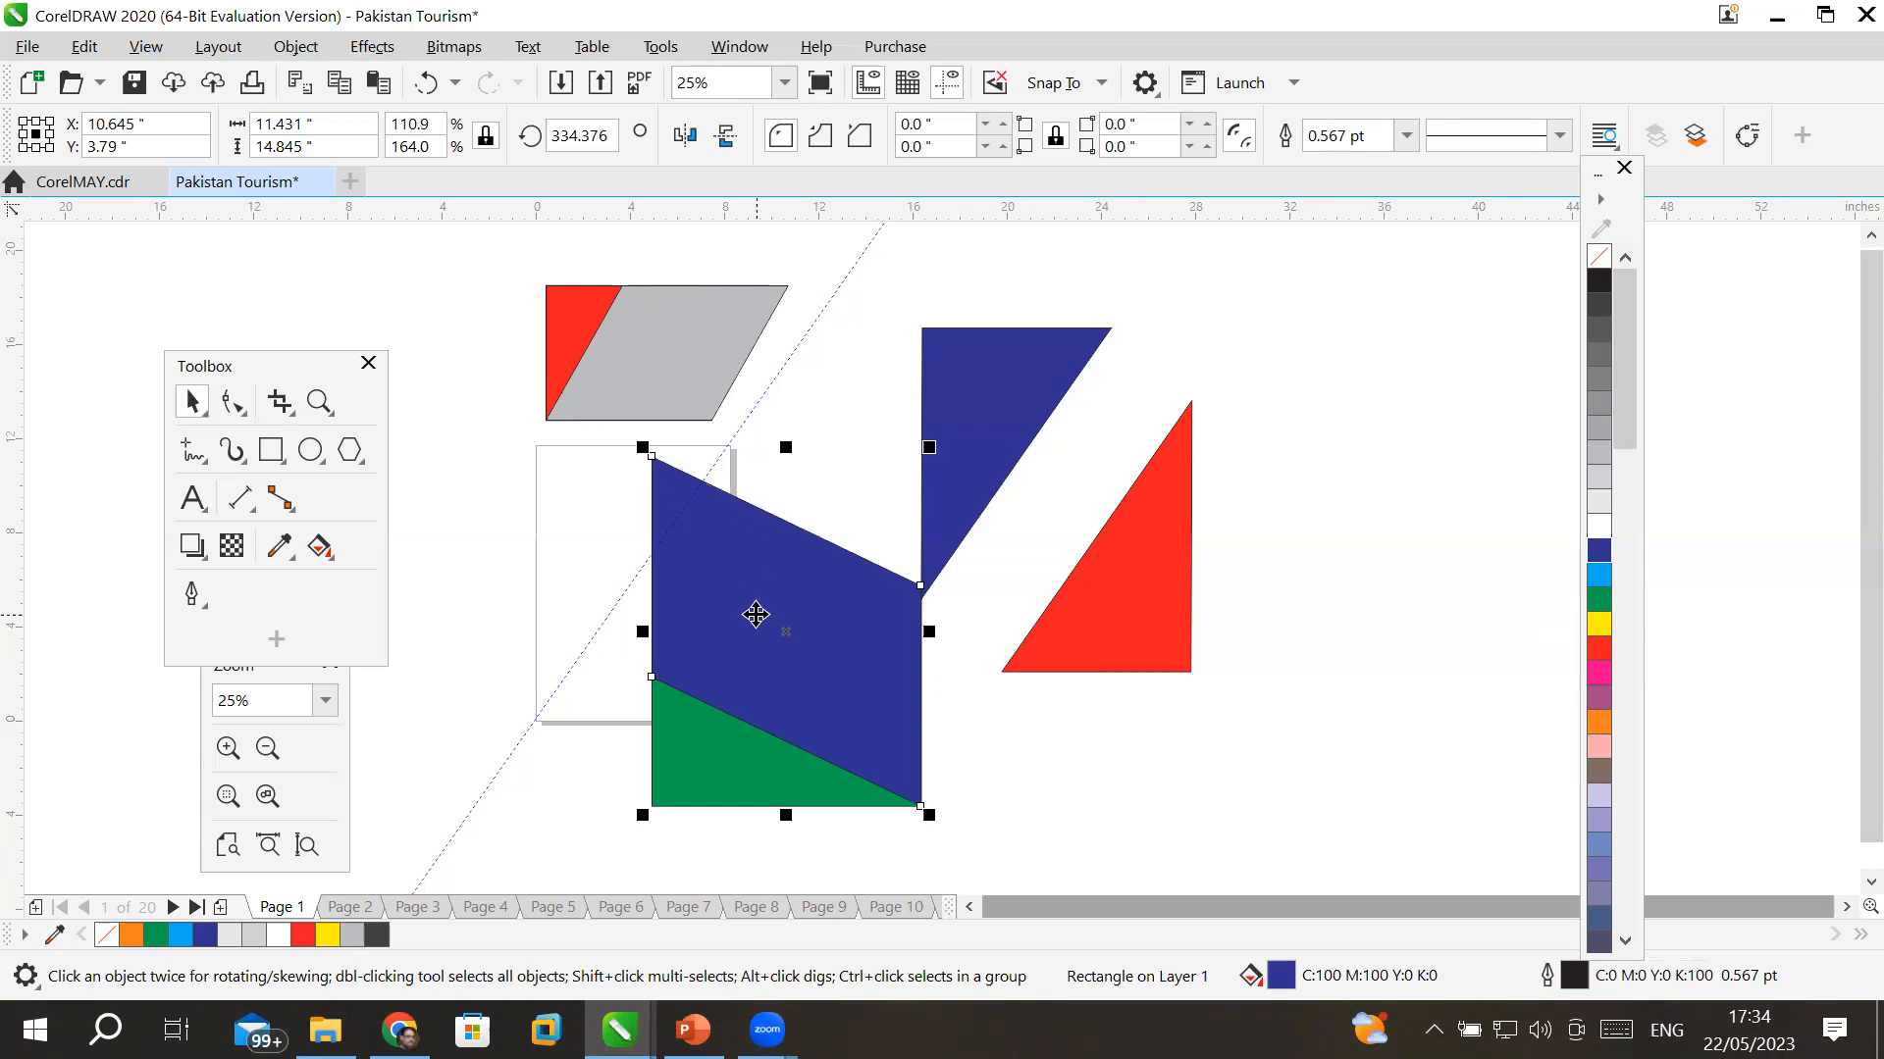
- Delete the blue skewed copy and green rectangle over the page, and the red rectangle and grey parallelogram above it
key("Delete")
left_click(749, 701)
key("Delete")
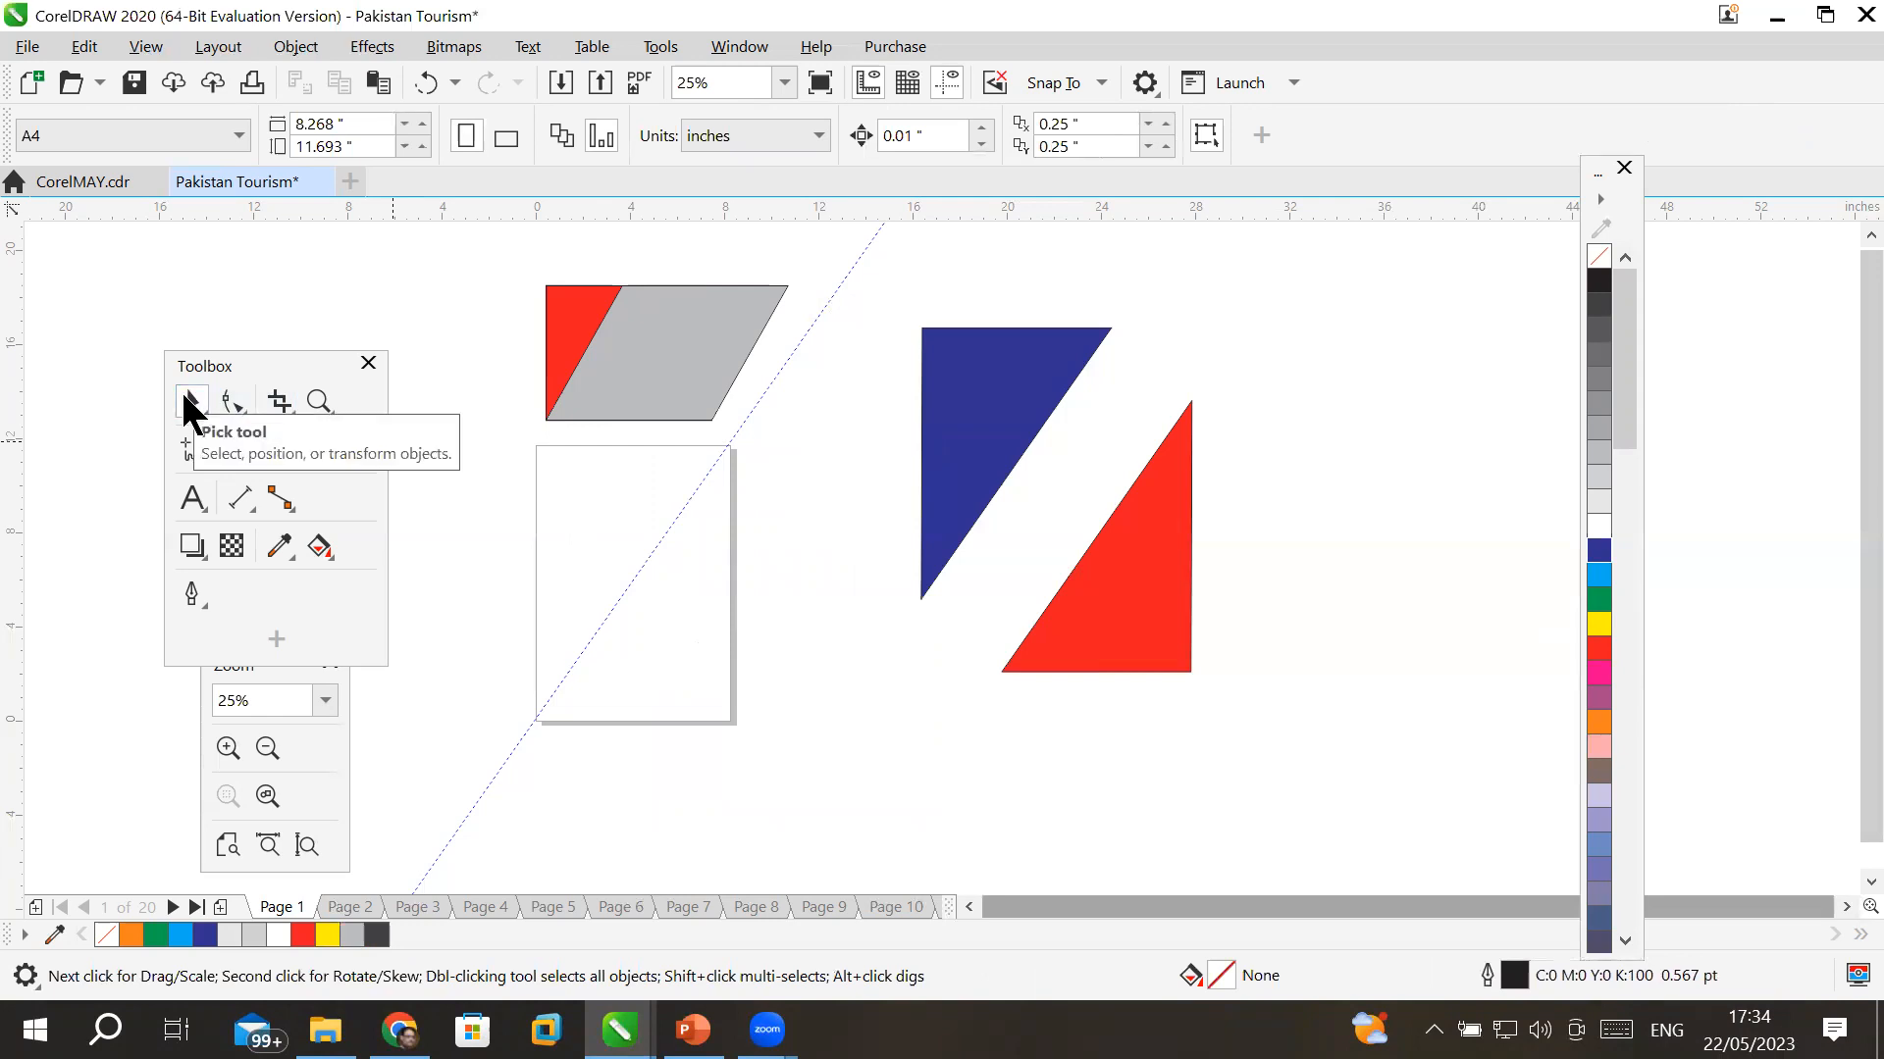
left_click_drag(499, 259, 785, 430)
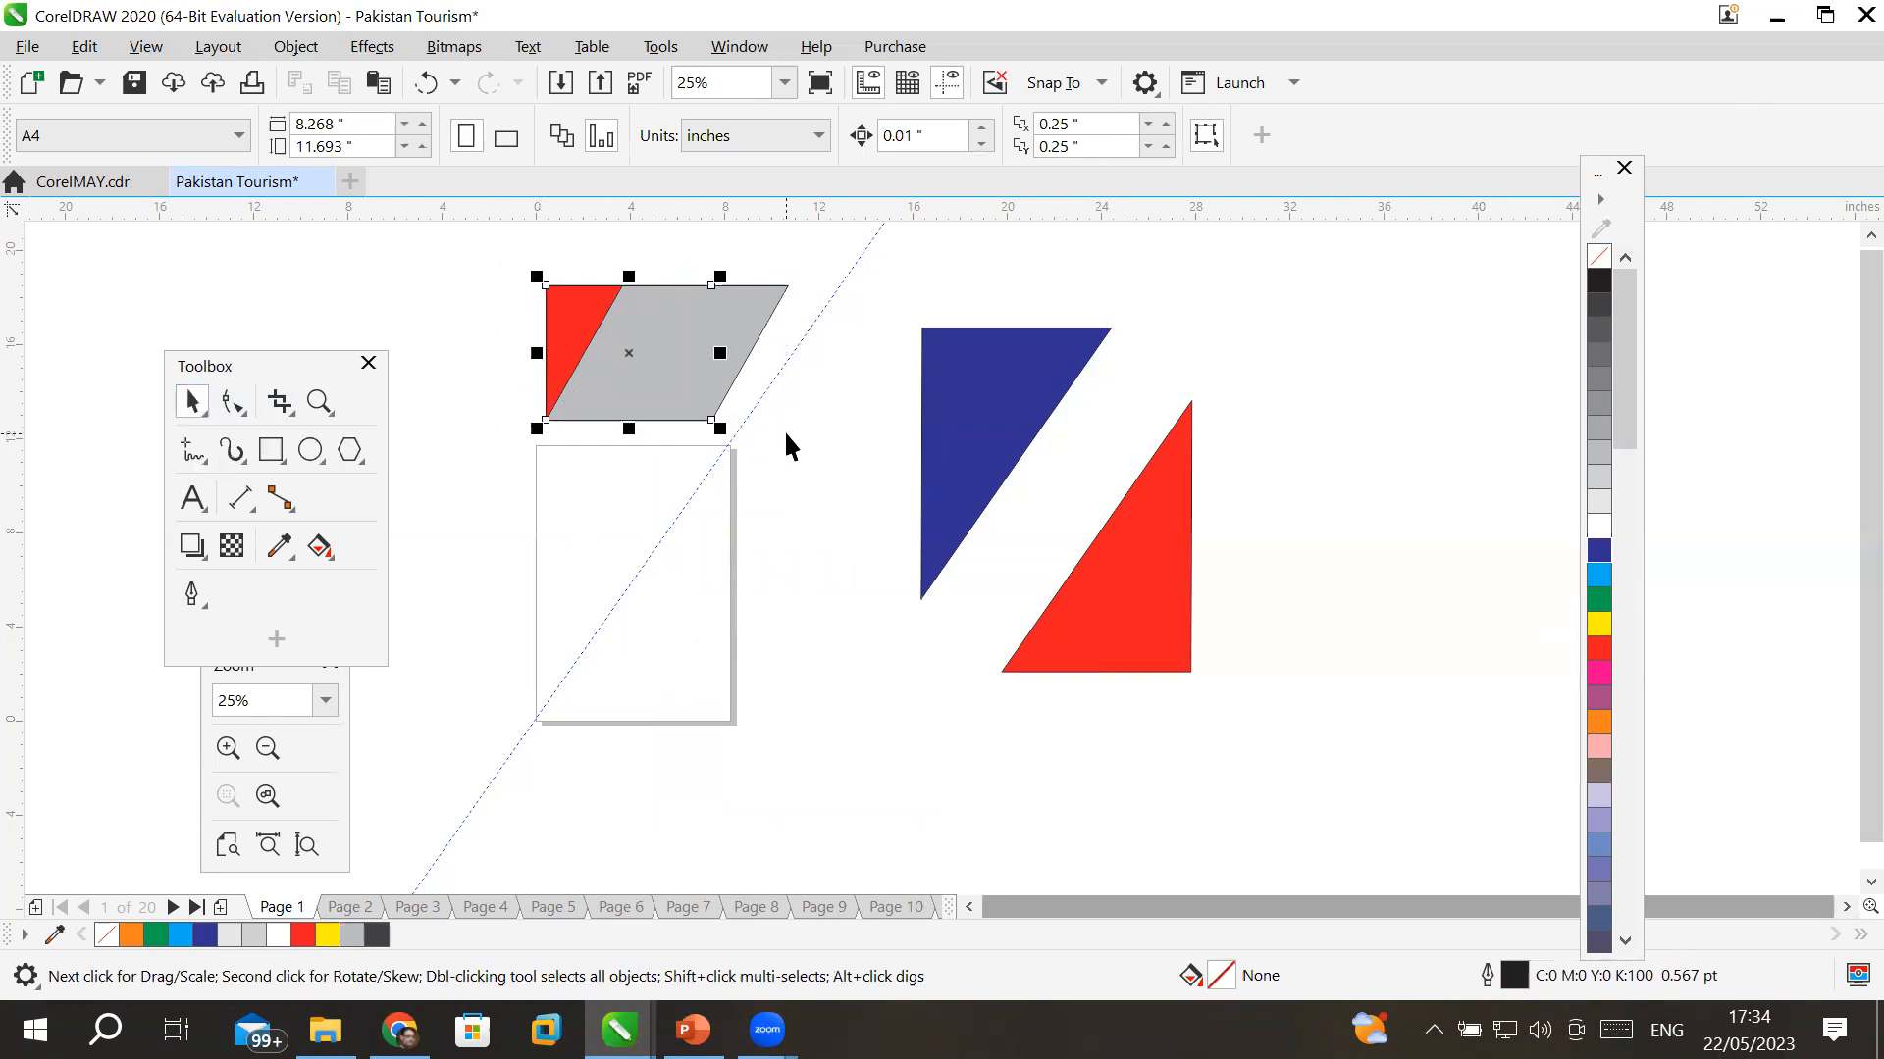
key("Delete")
left_click(726, 329)
key("Delete")
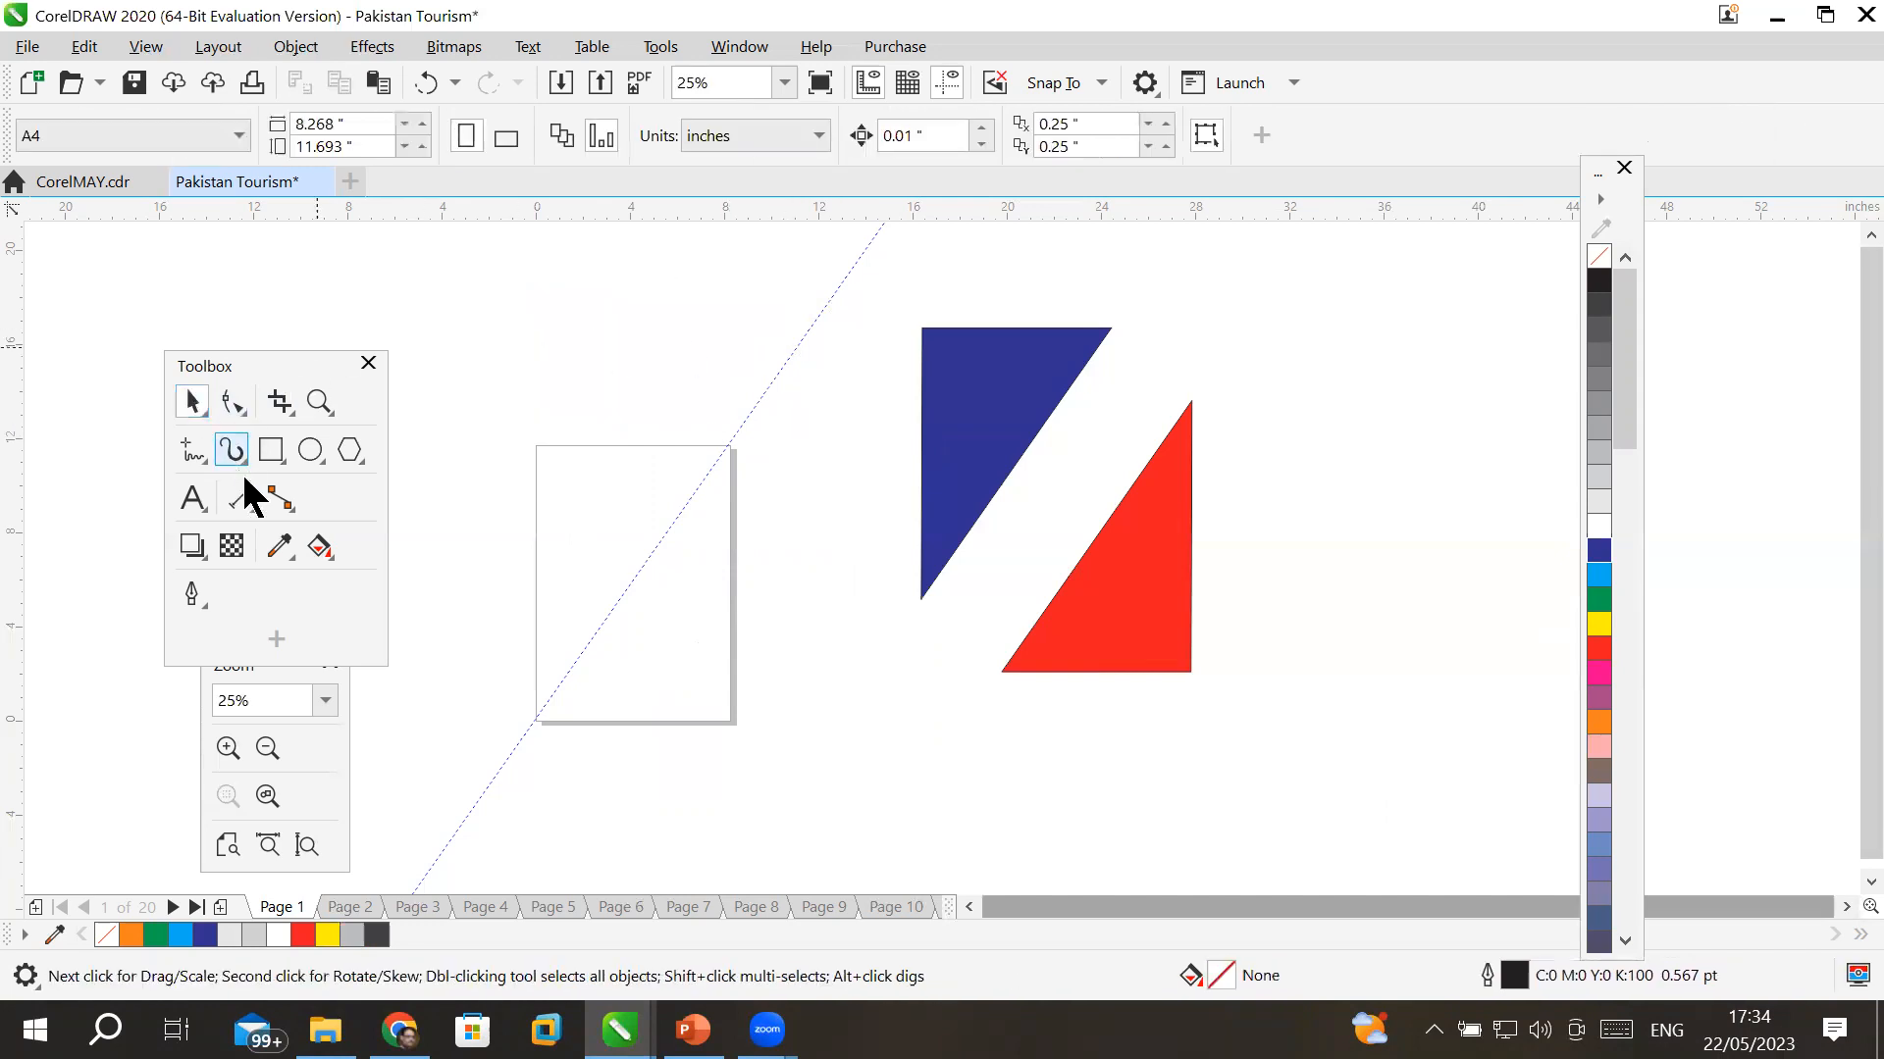
- Draw an ellipse about 7.3 by 7 inches just above the page with the Ellipse tool
left_click(265, 451)
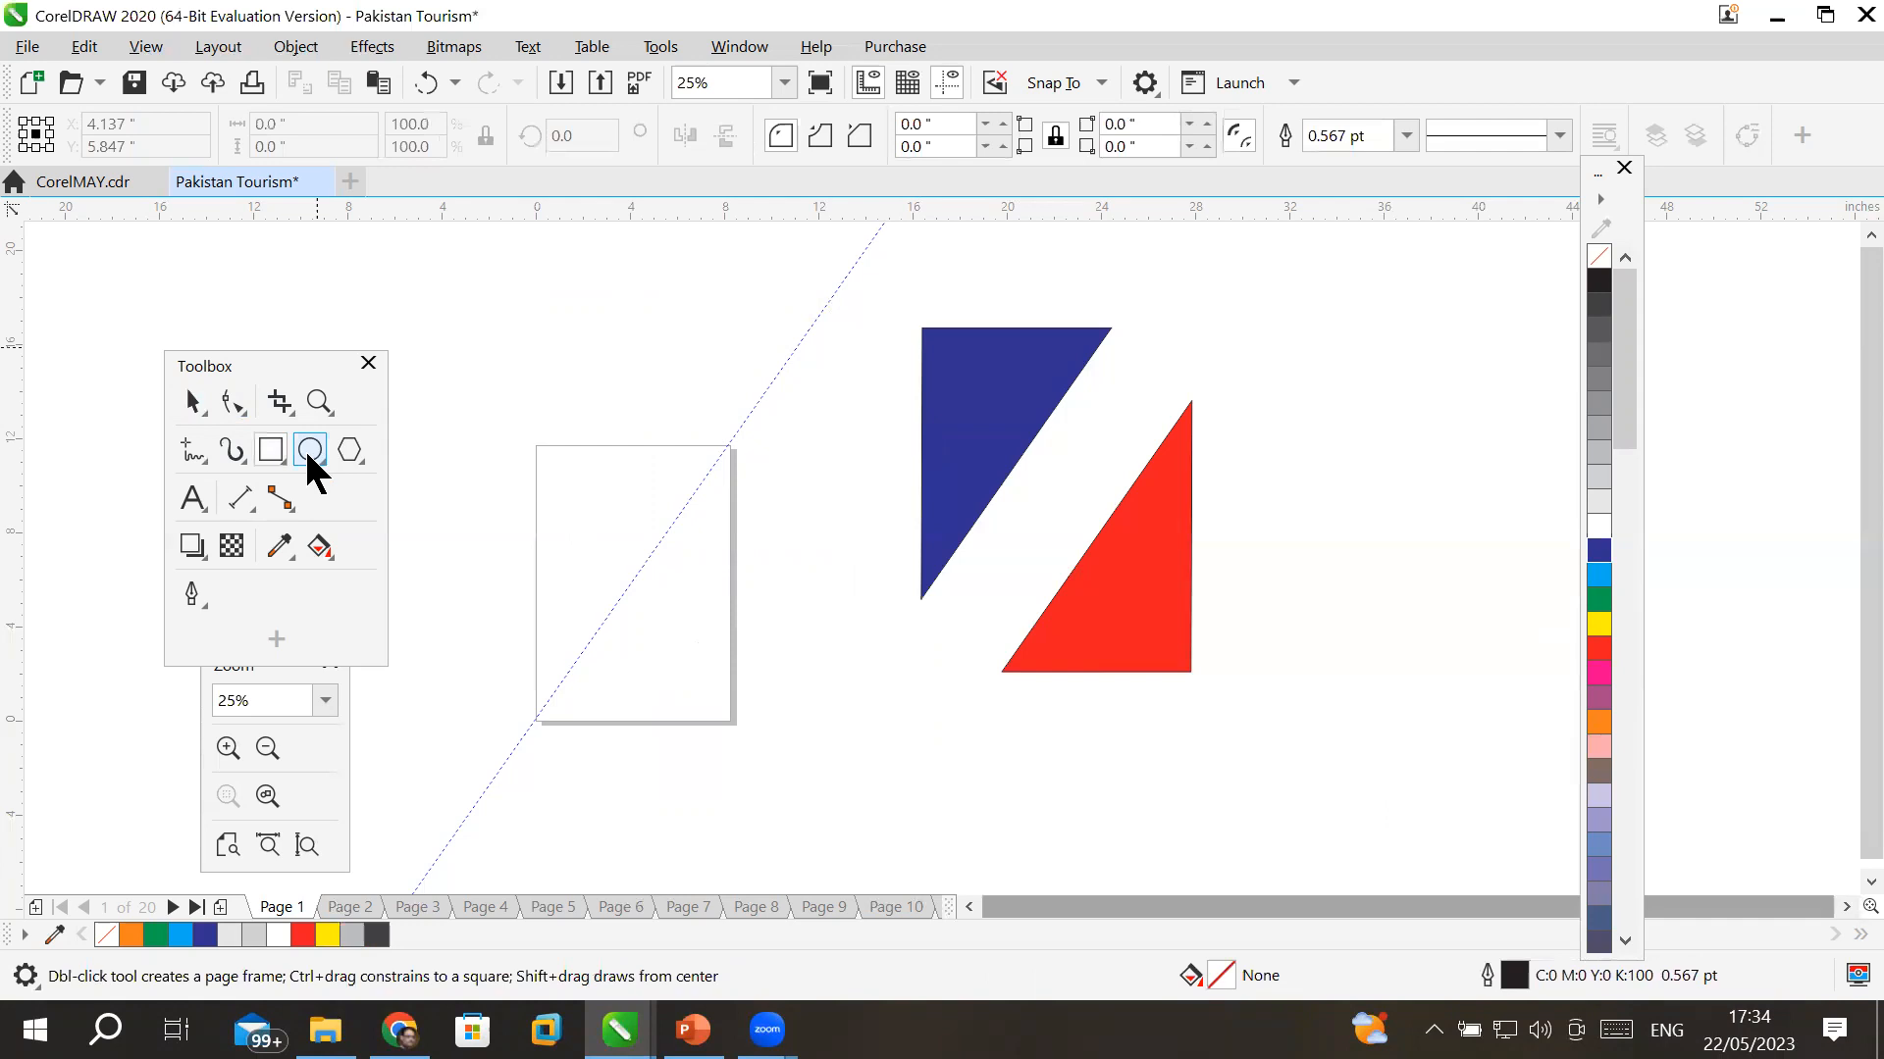
left_click(307, 453)
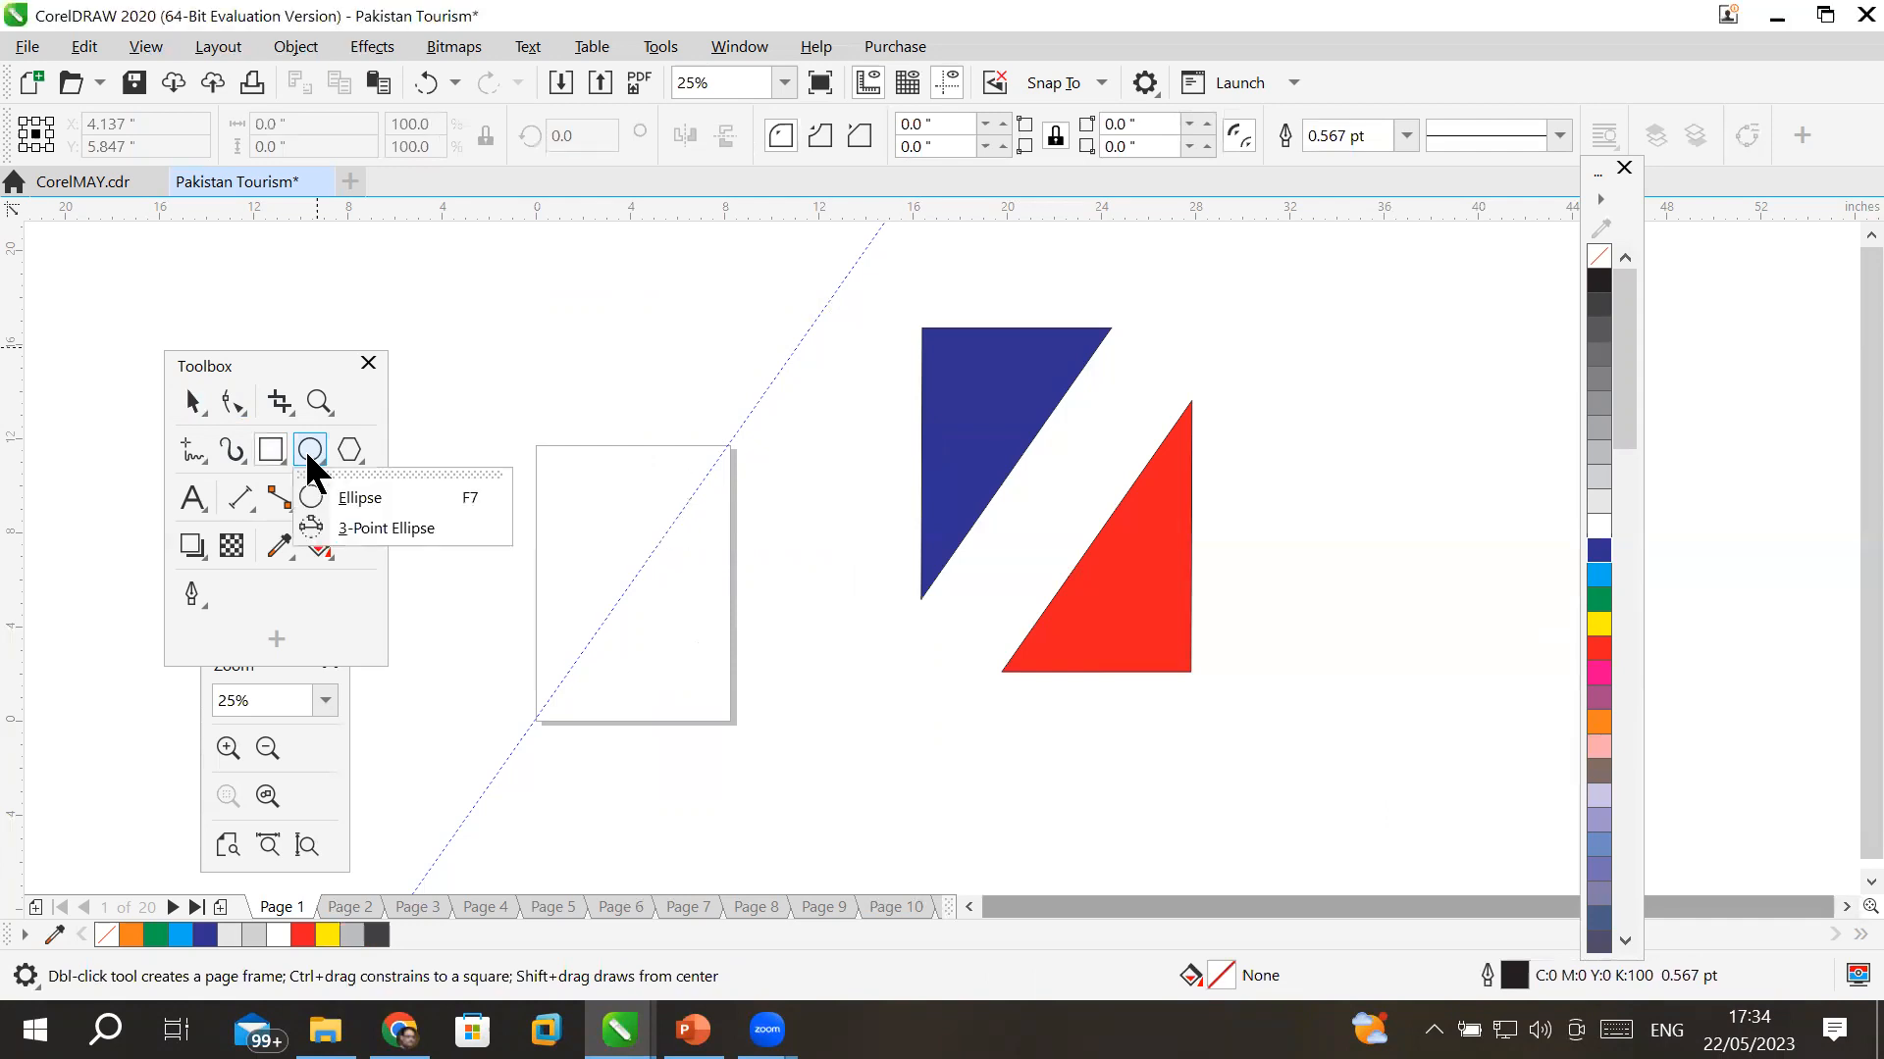
left_click(362, 503)
left_click_drag(483, 264, 663, 439)
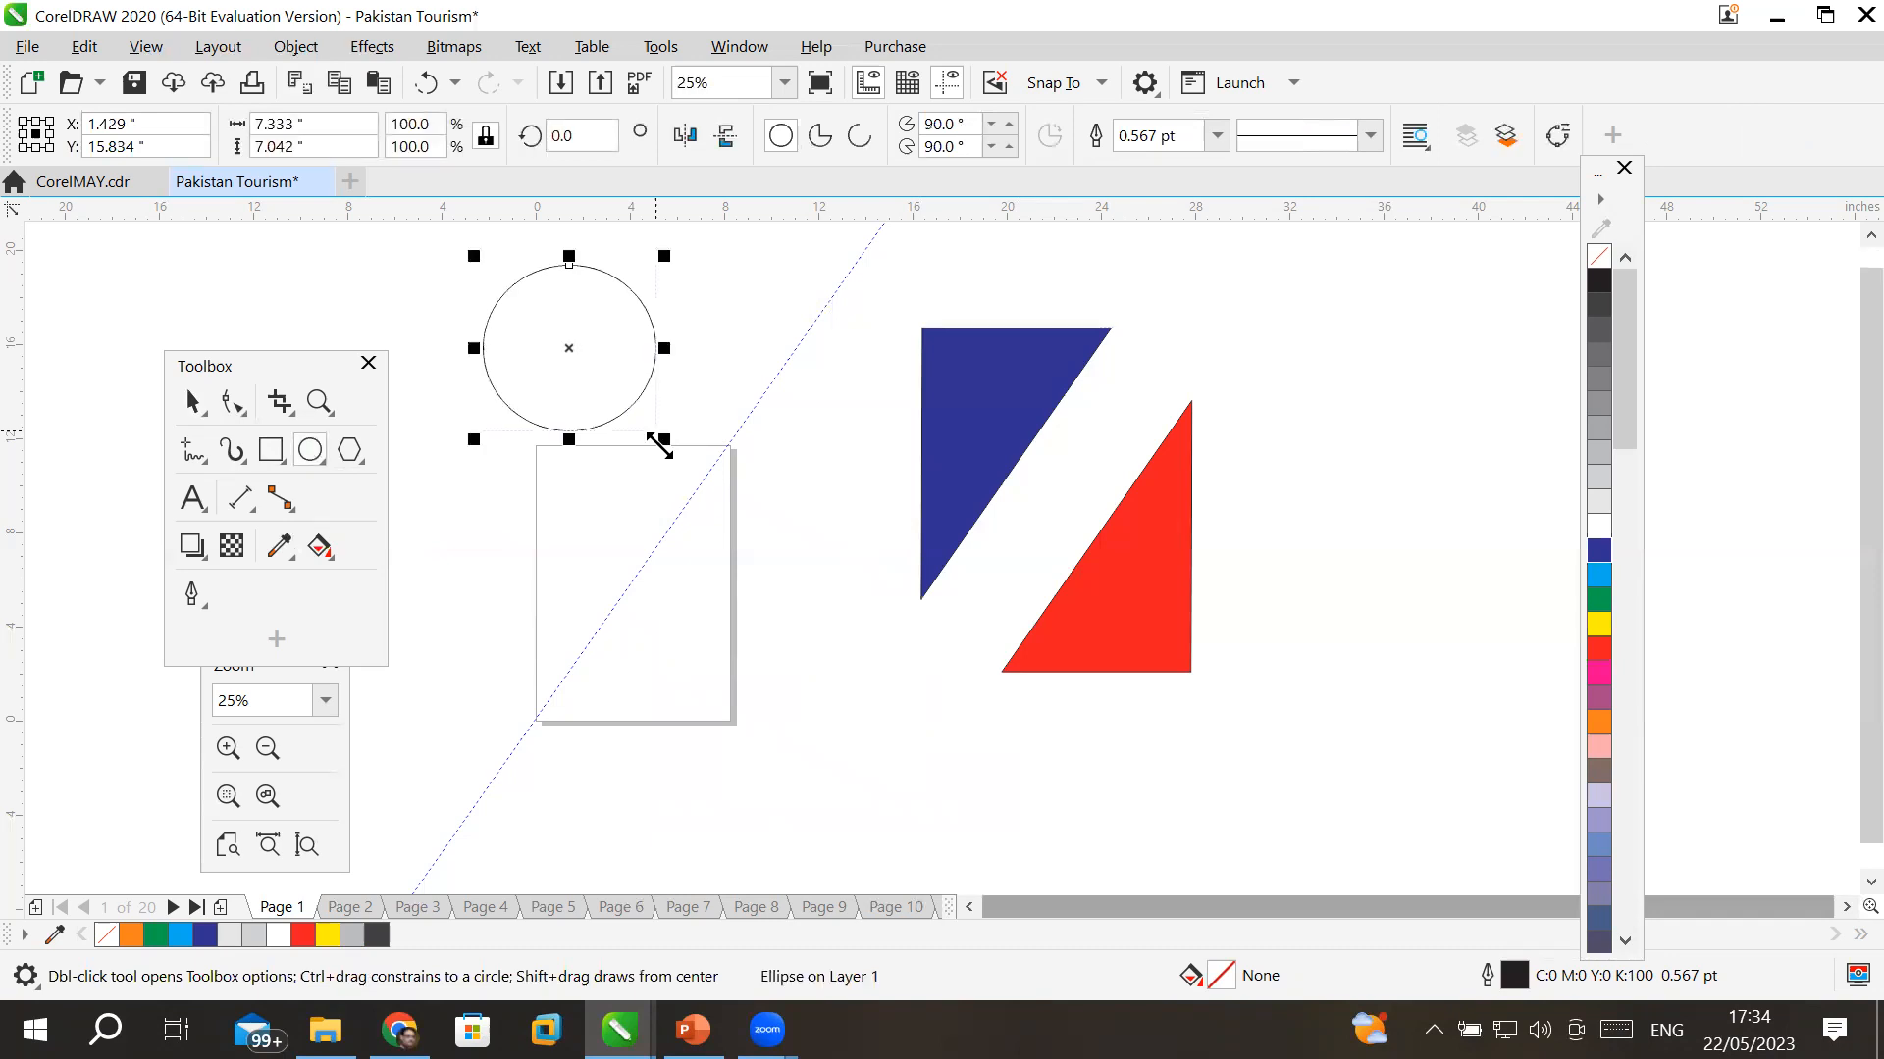
- Resize the ellipse to about 13.8 by 7.9 inches and move it down over the page's lower edge
left_click(192, 402)
left_click_drag(664, 348, 815, 361)
left_click_drag(645, 440, 658, 558)
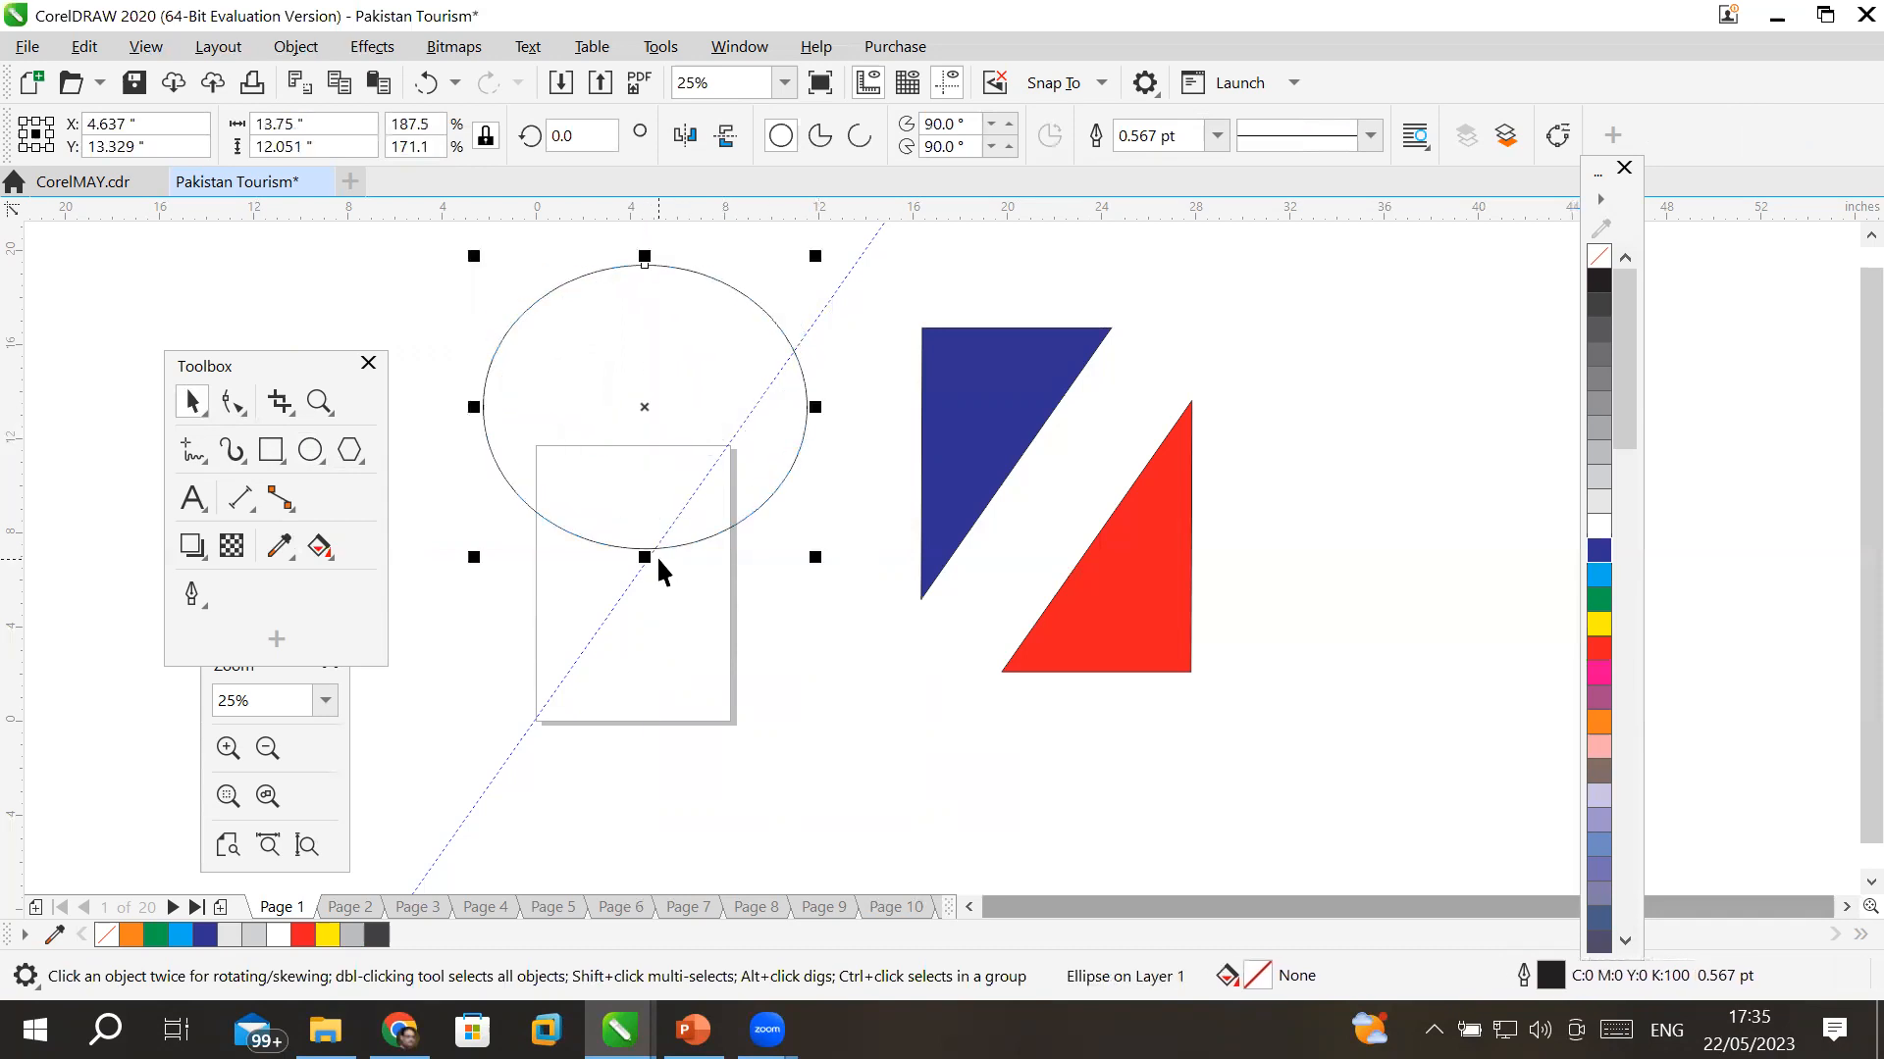
left_click_drag(622, 467, 622, 775)
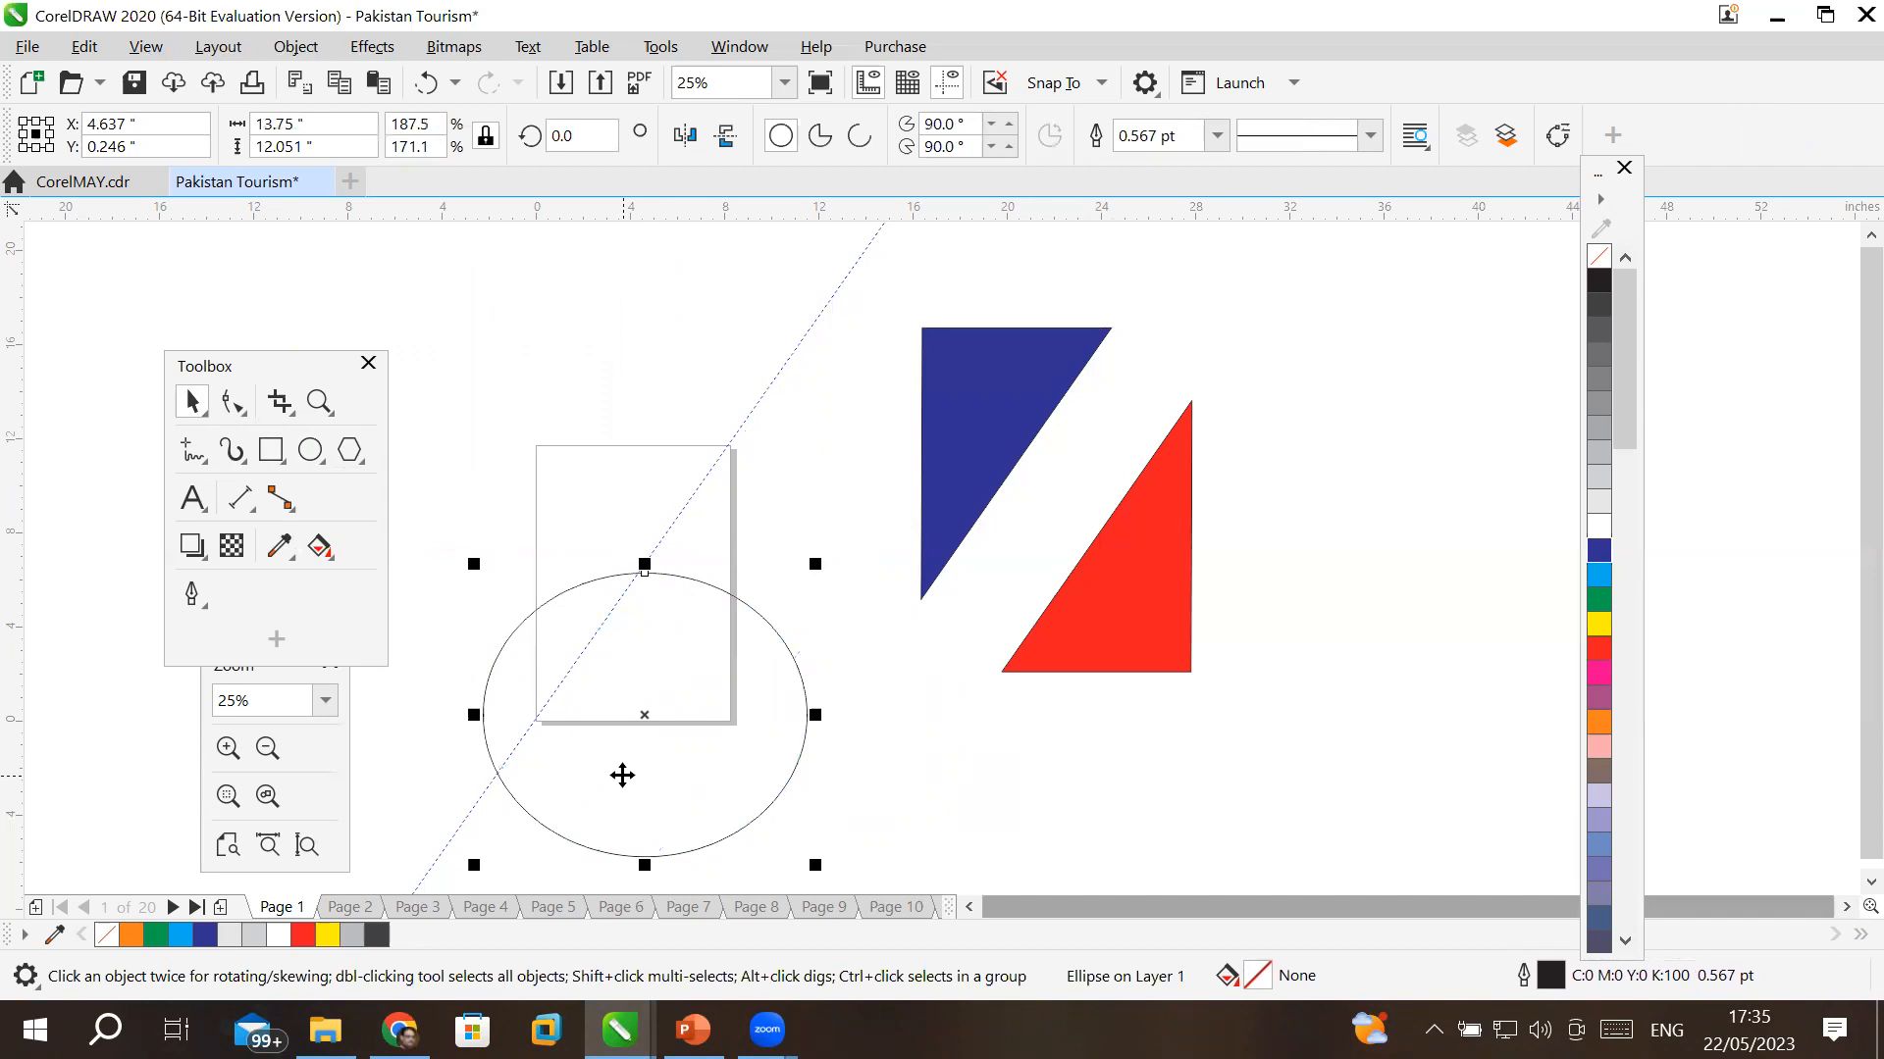
left_click_drag(643, 564, 620, 667)
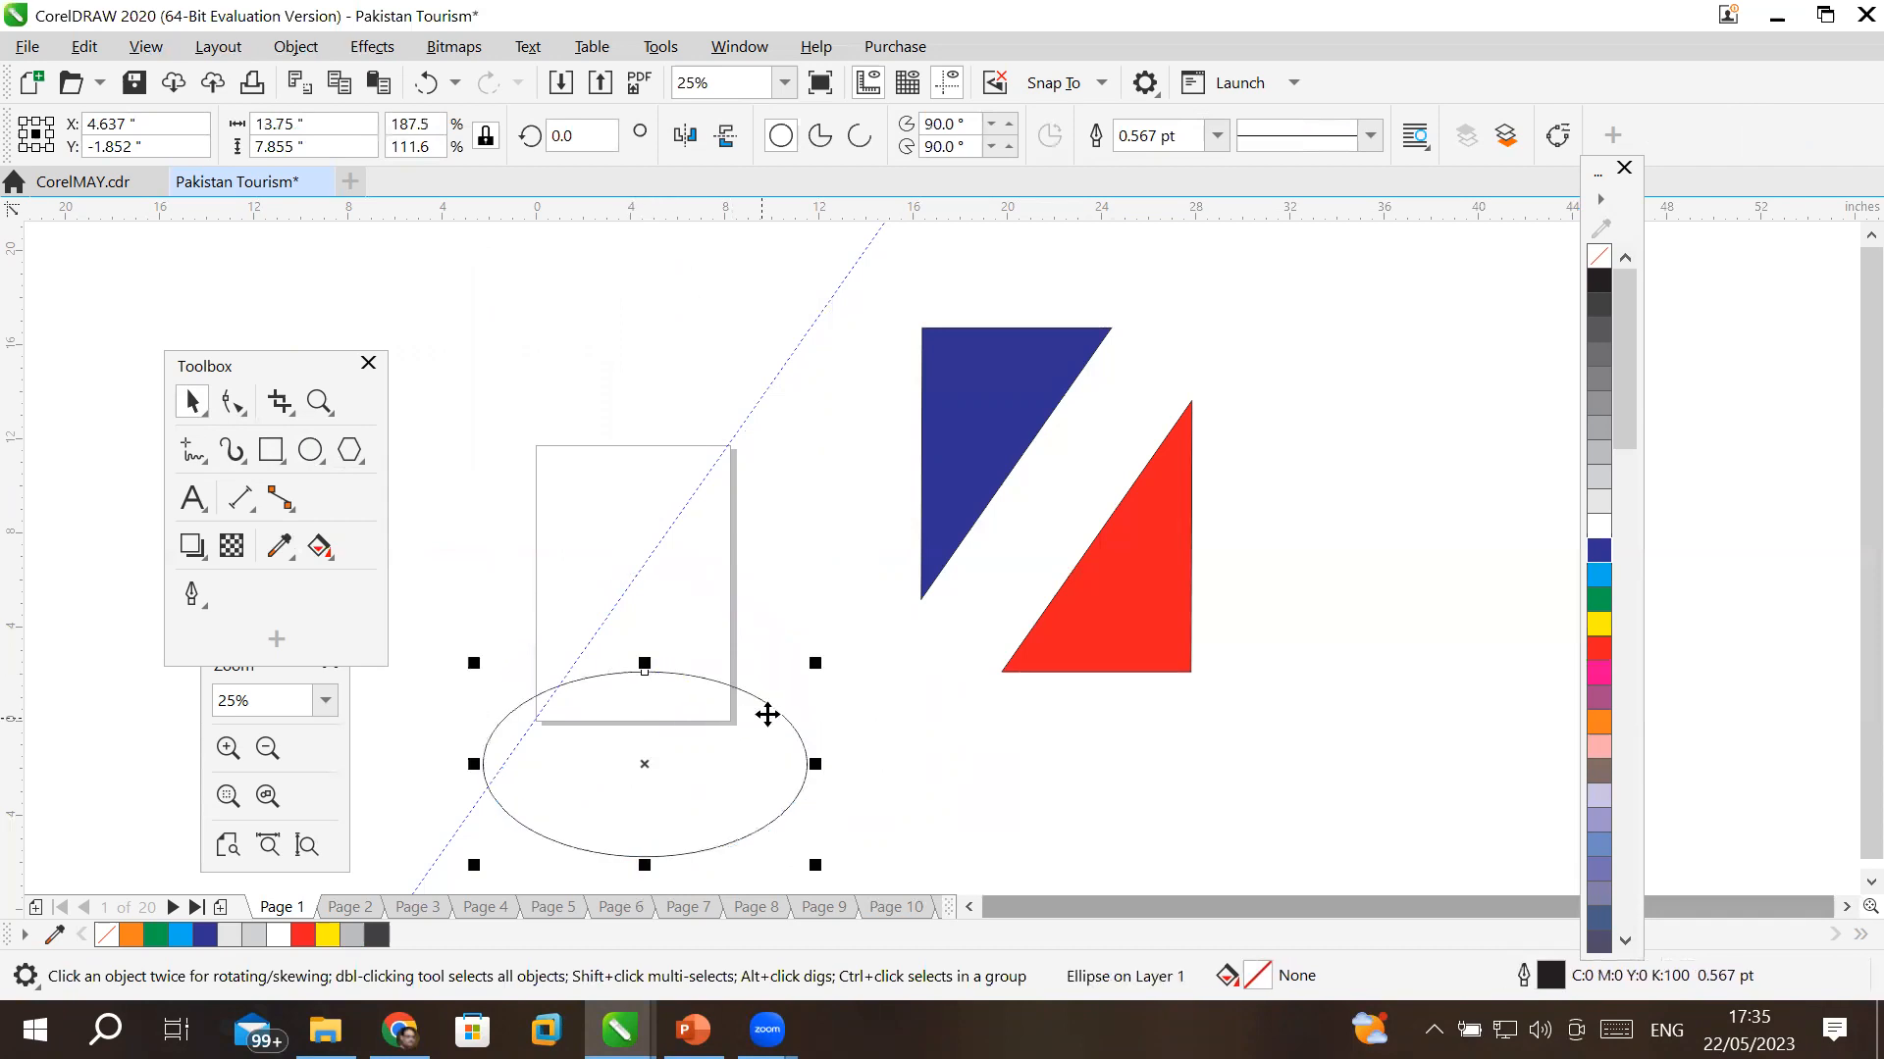
- Rotate the ellipse about its centre to about 33 degrees, and finally to about 323 degrees
left_click(767, 715)
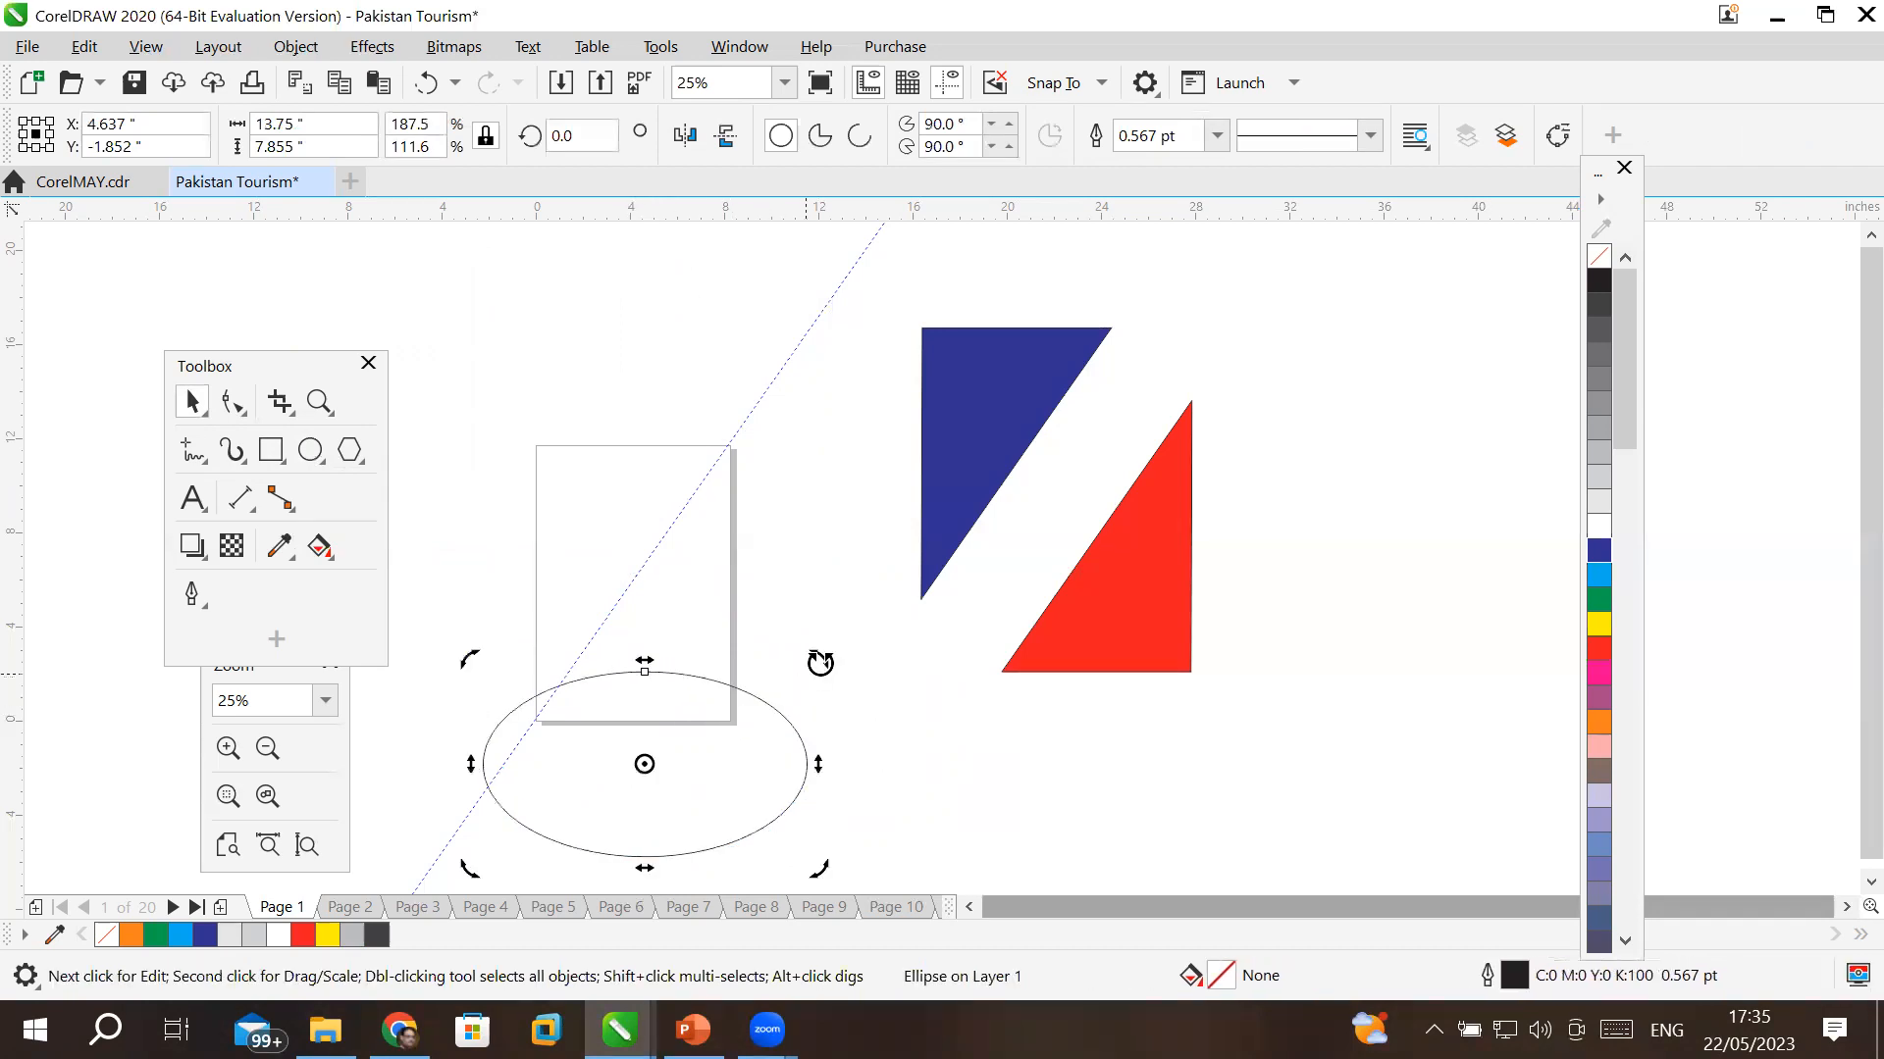
left_click_drag(828, 651, 761, 544)
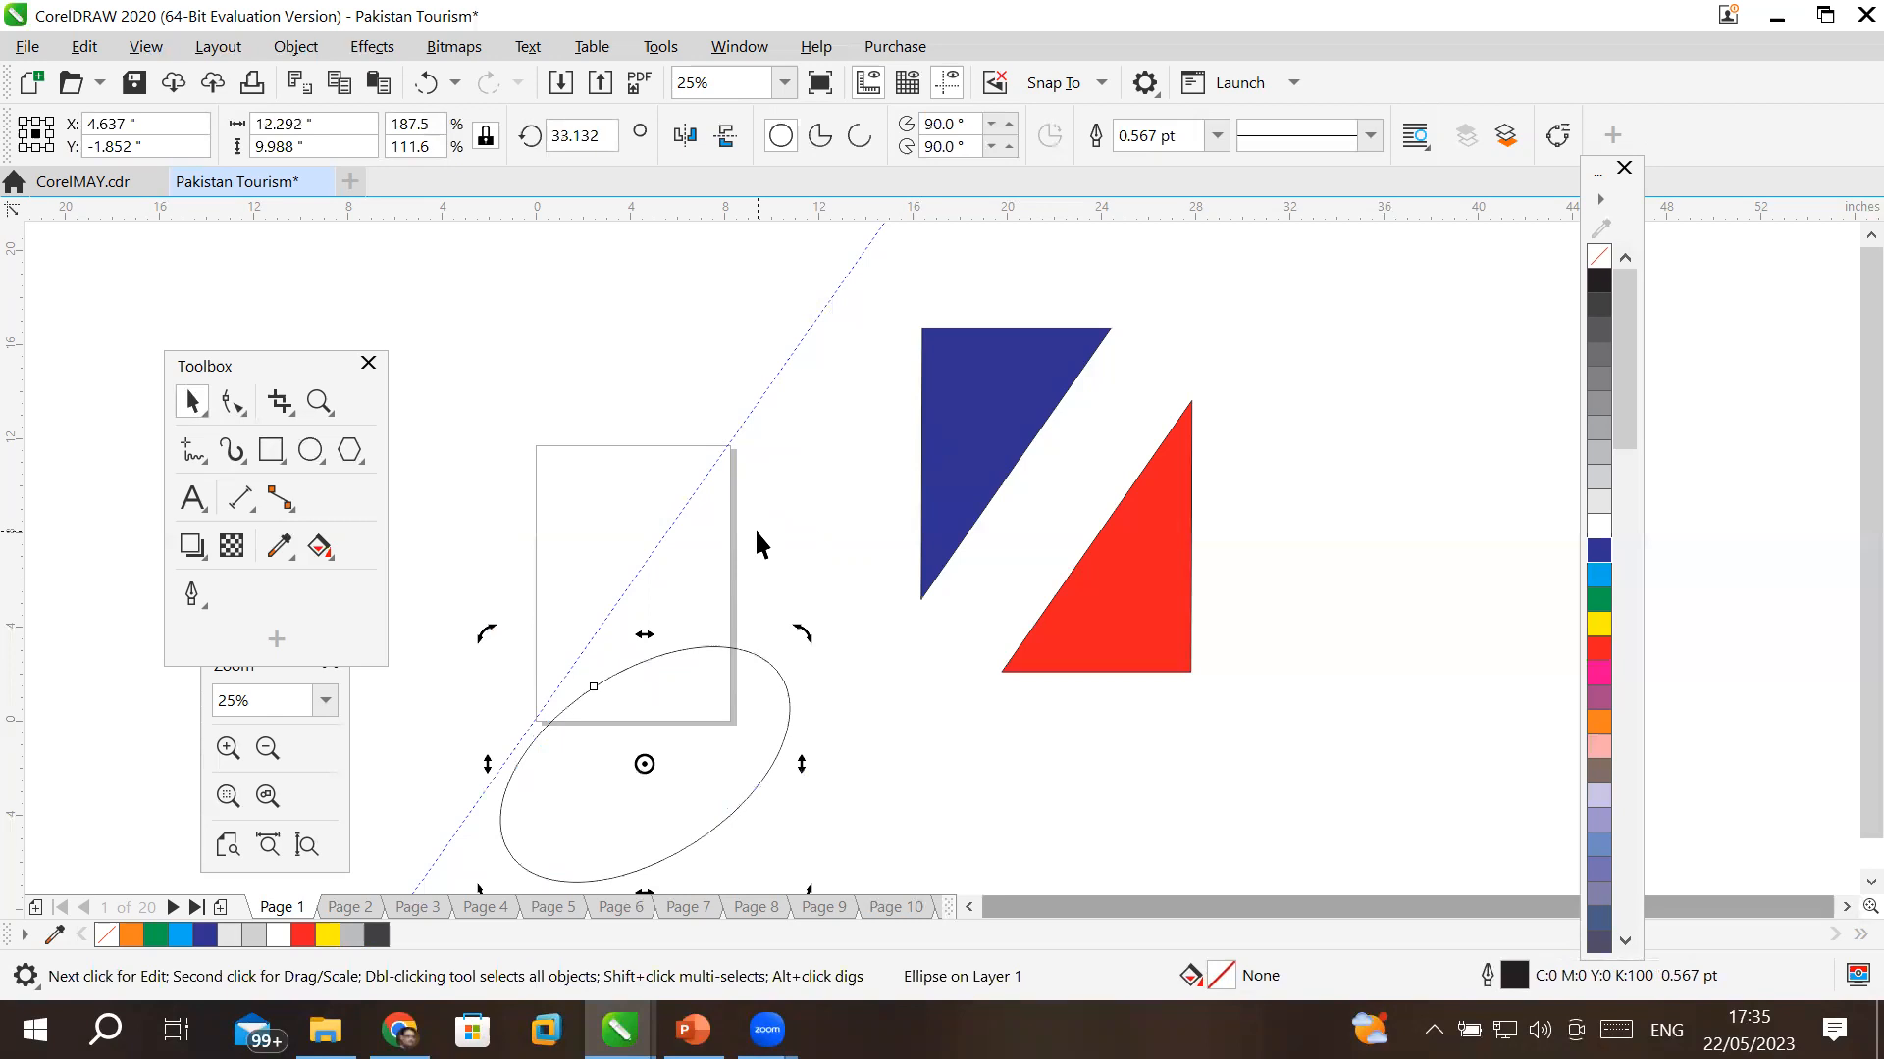
left_click_drag(800, 638, 798, 854)
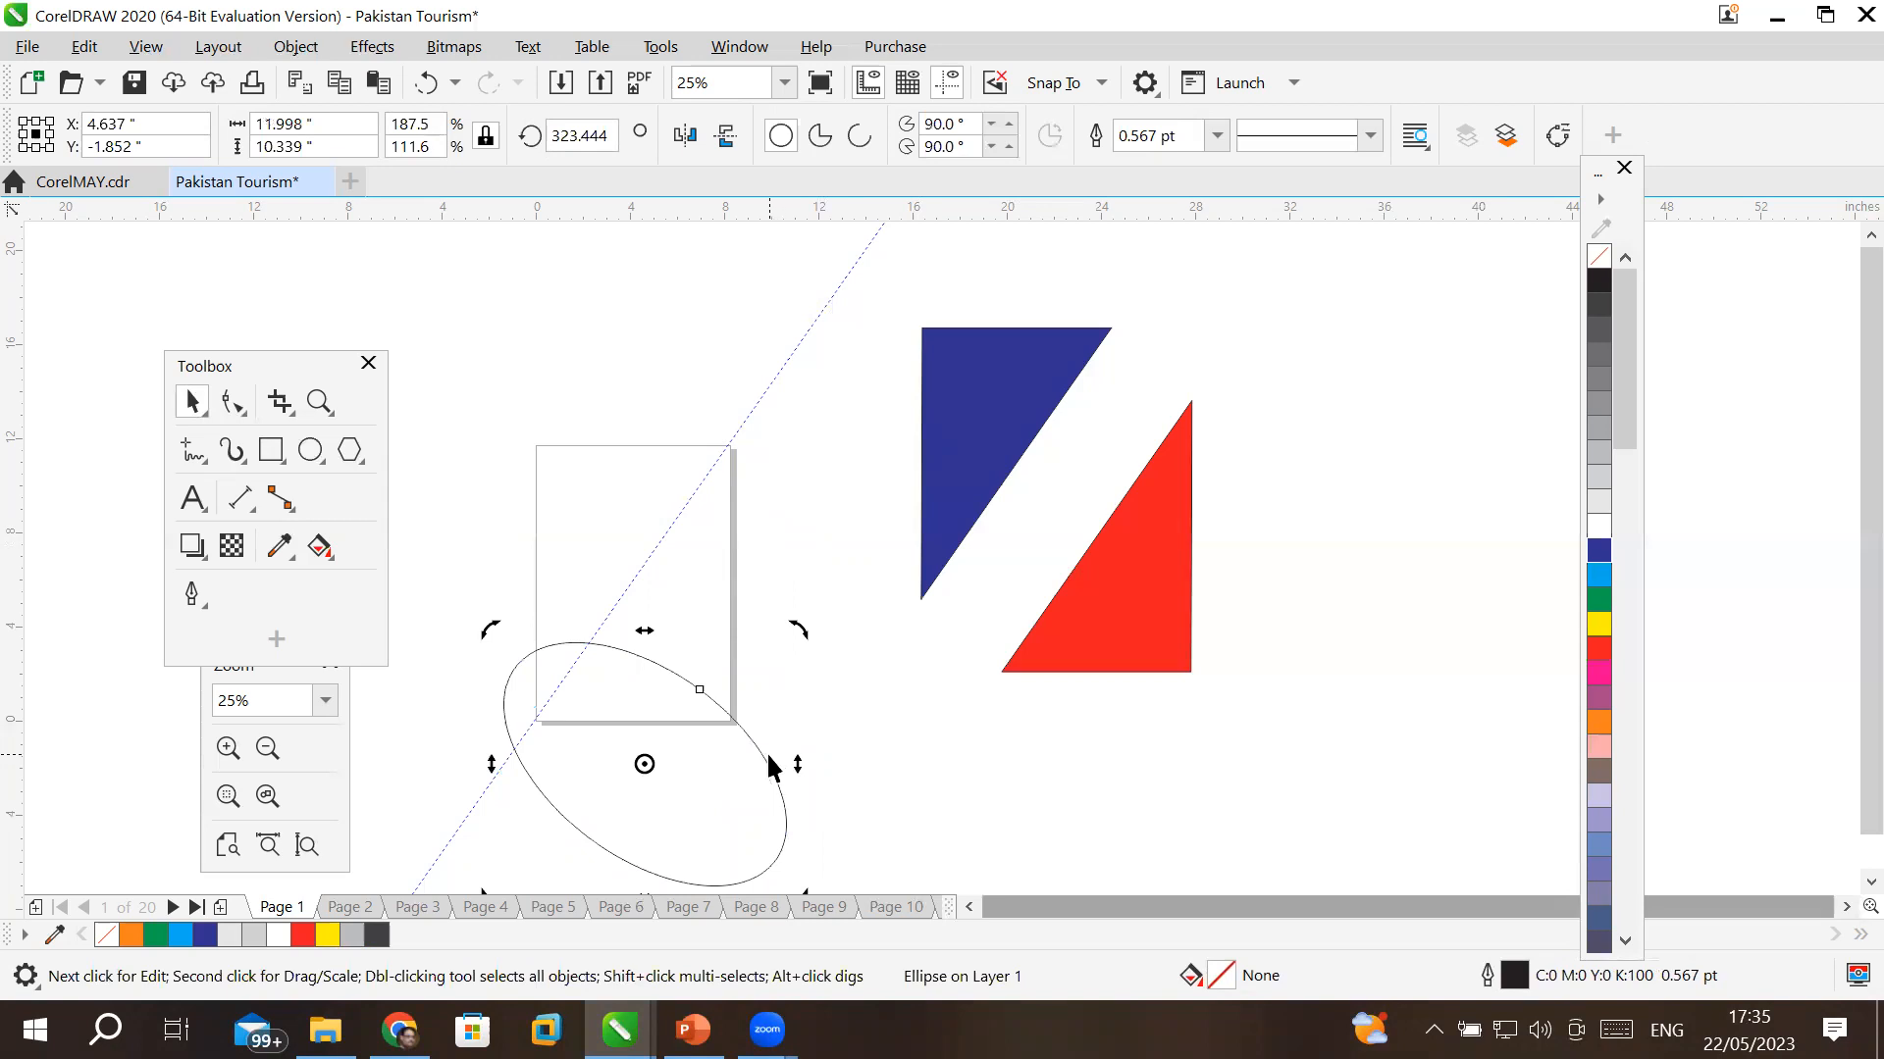
- Delete the rotated ellipse and draw a flat ellipse about 7.4 by 2 inches across the page, ready for rotation
key("Delete")
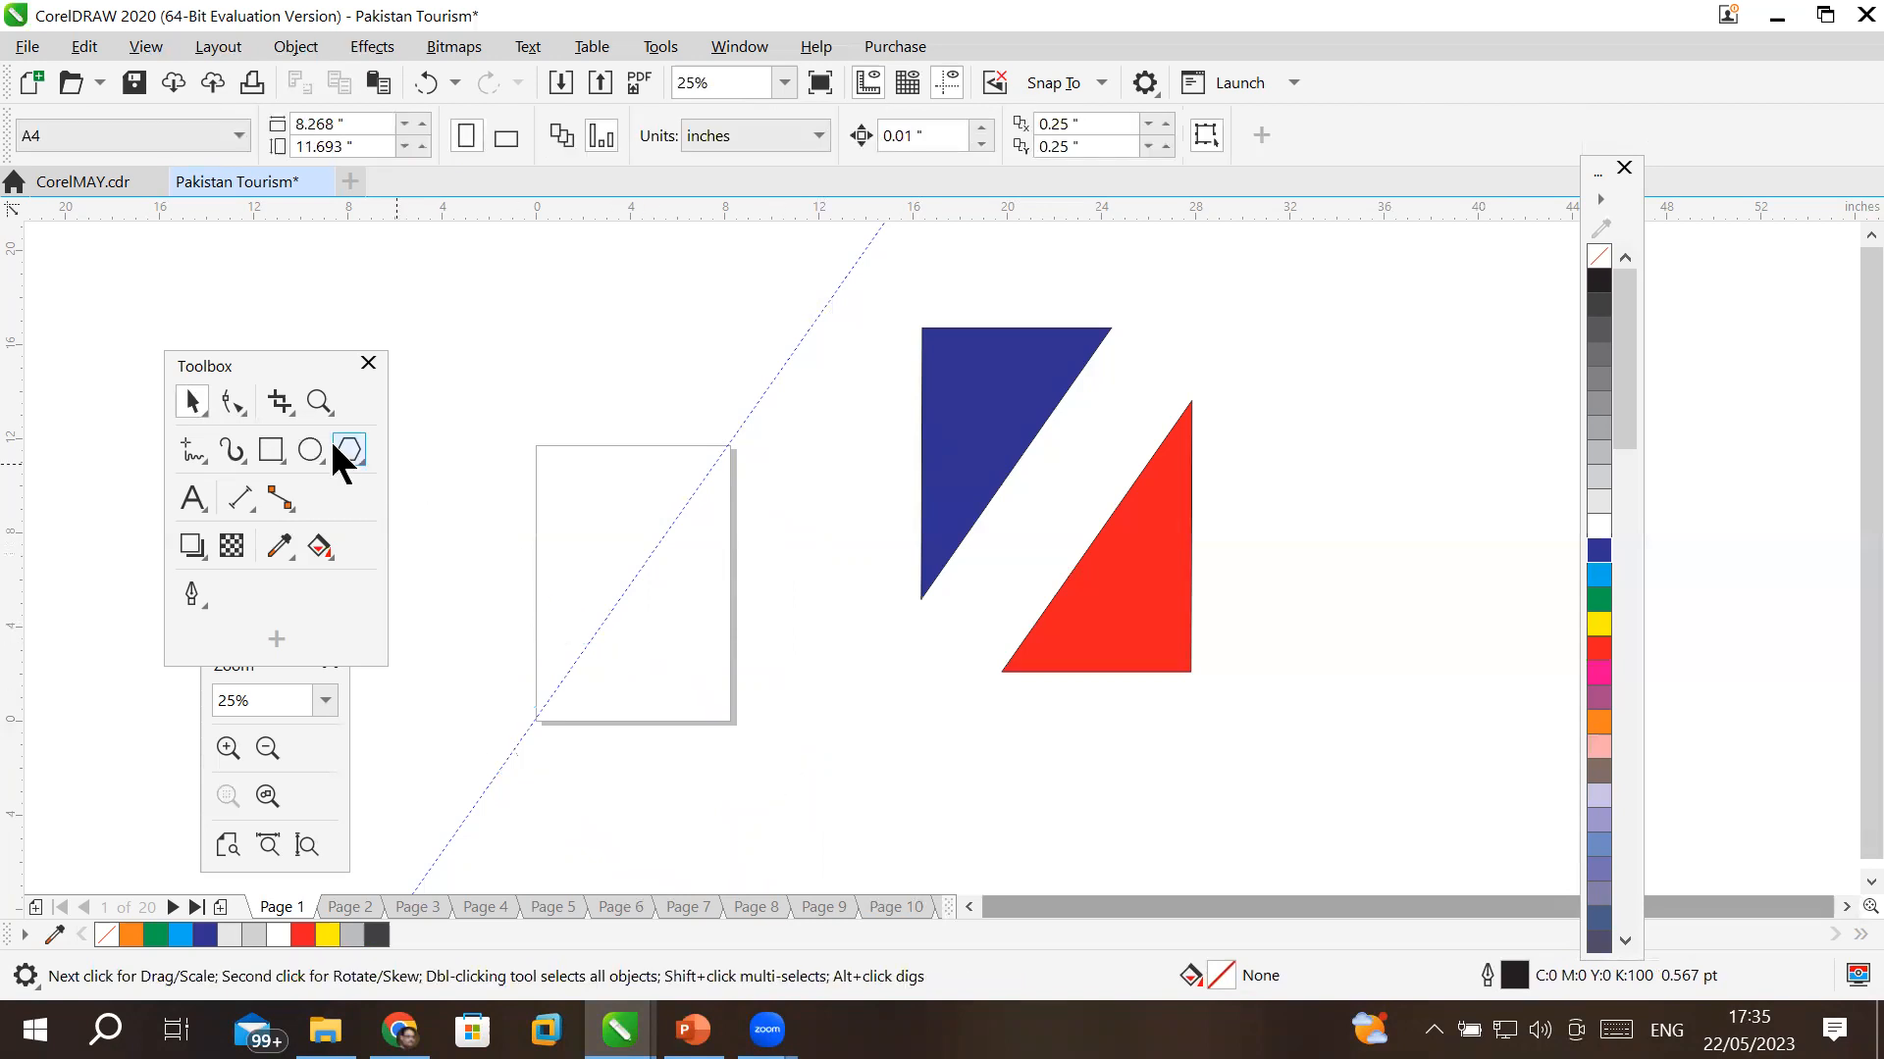
left_click(312, 442)
left_click_drag(555, 536, 723, 582)
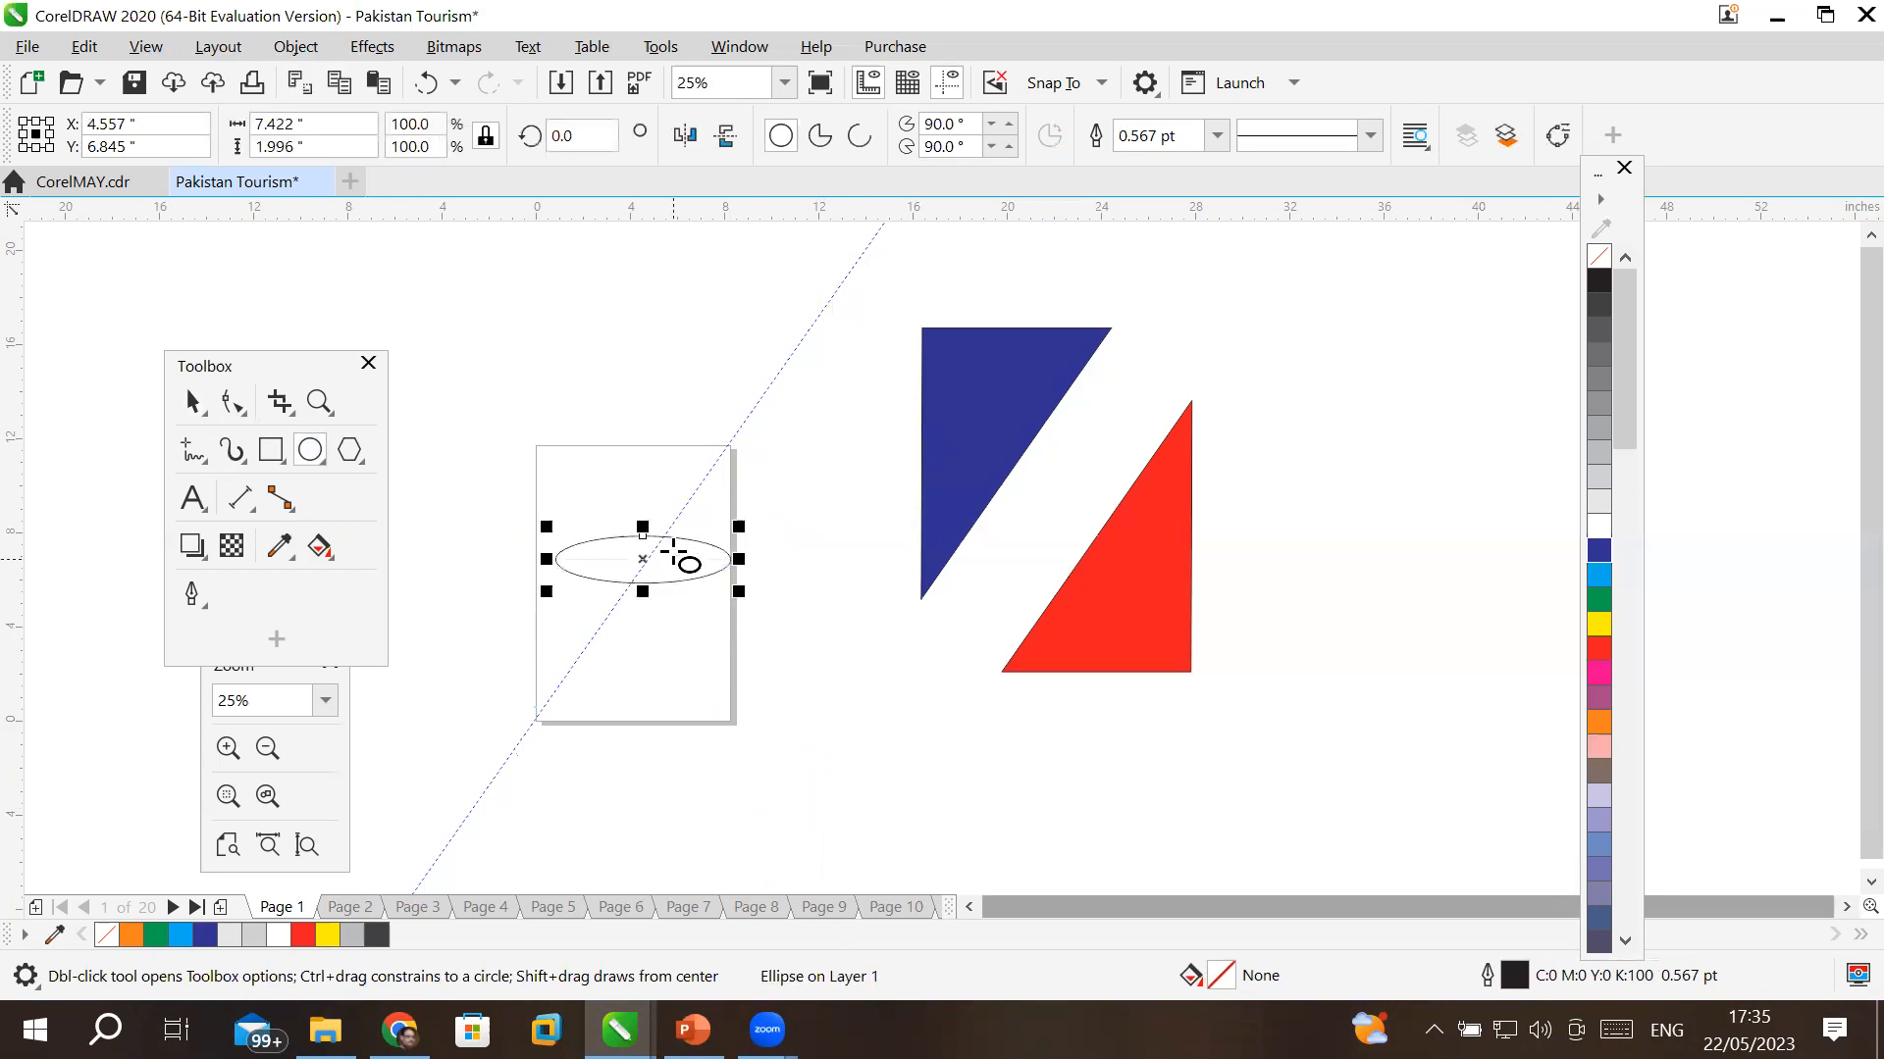
left_click(193, 403)
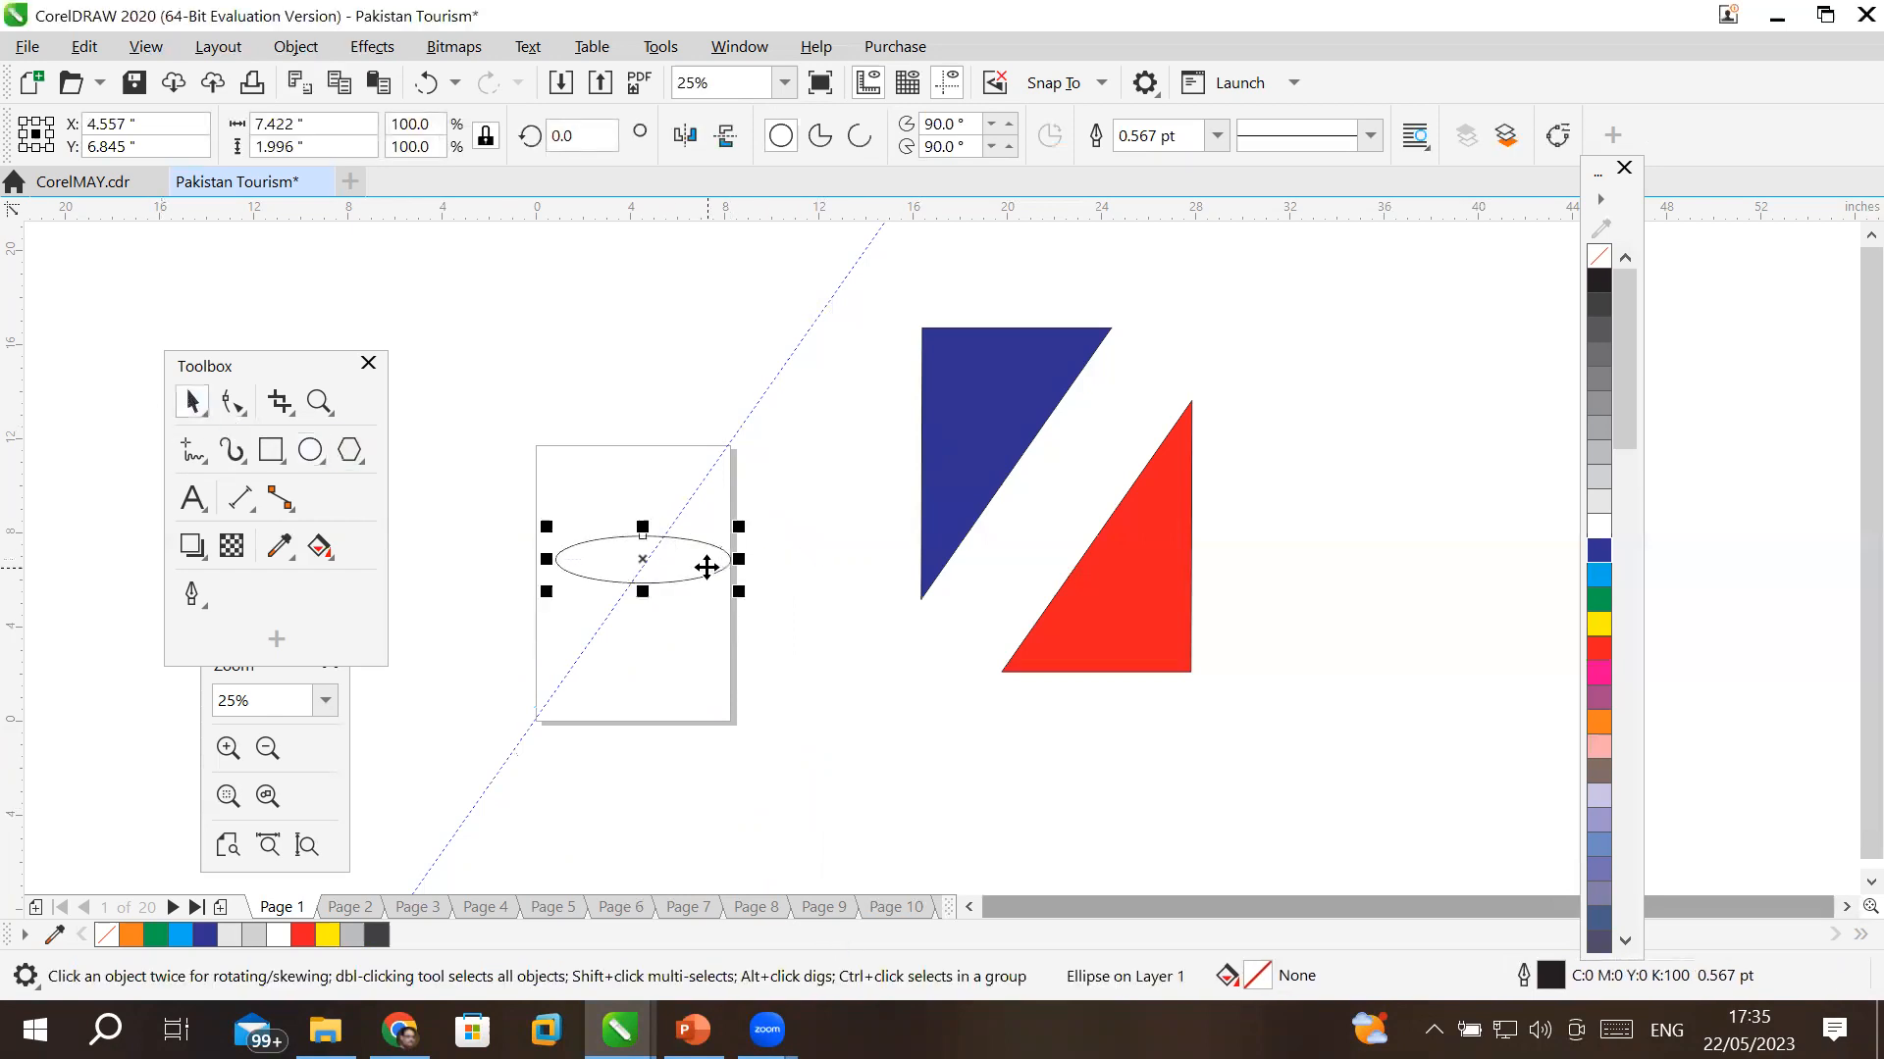
left_click(707, 567)
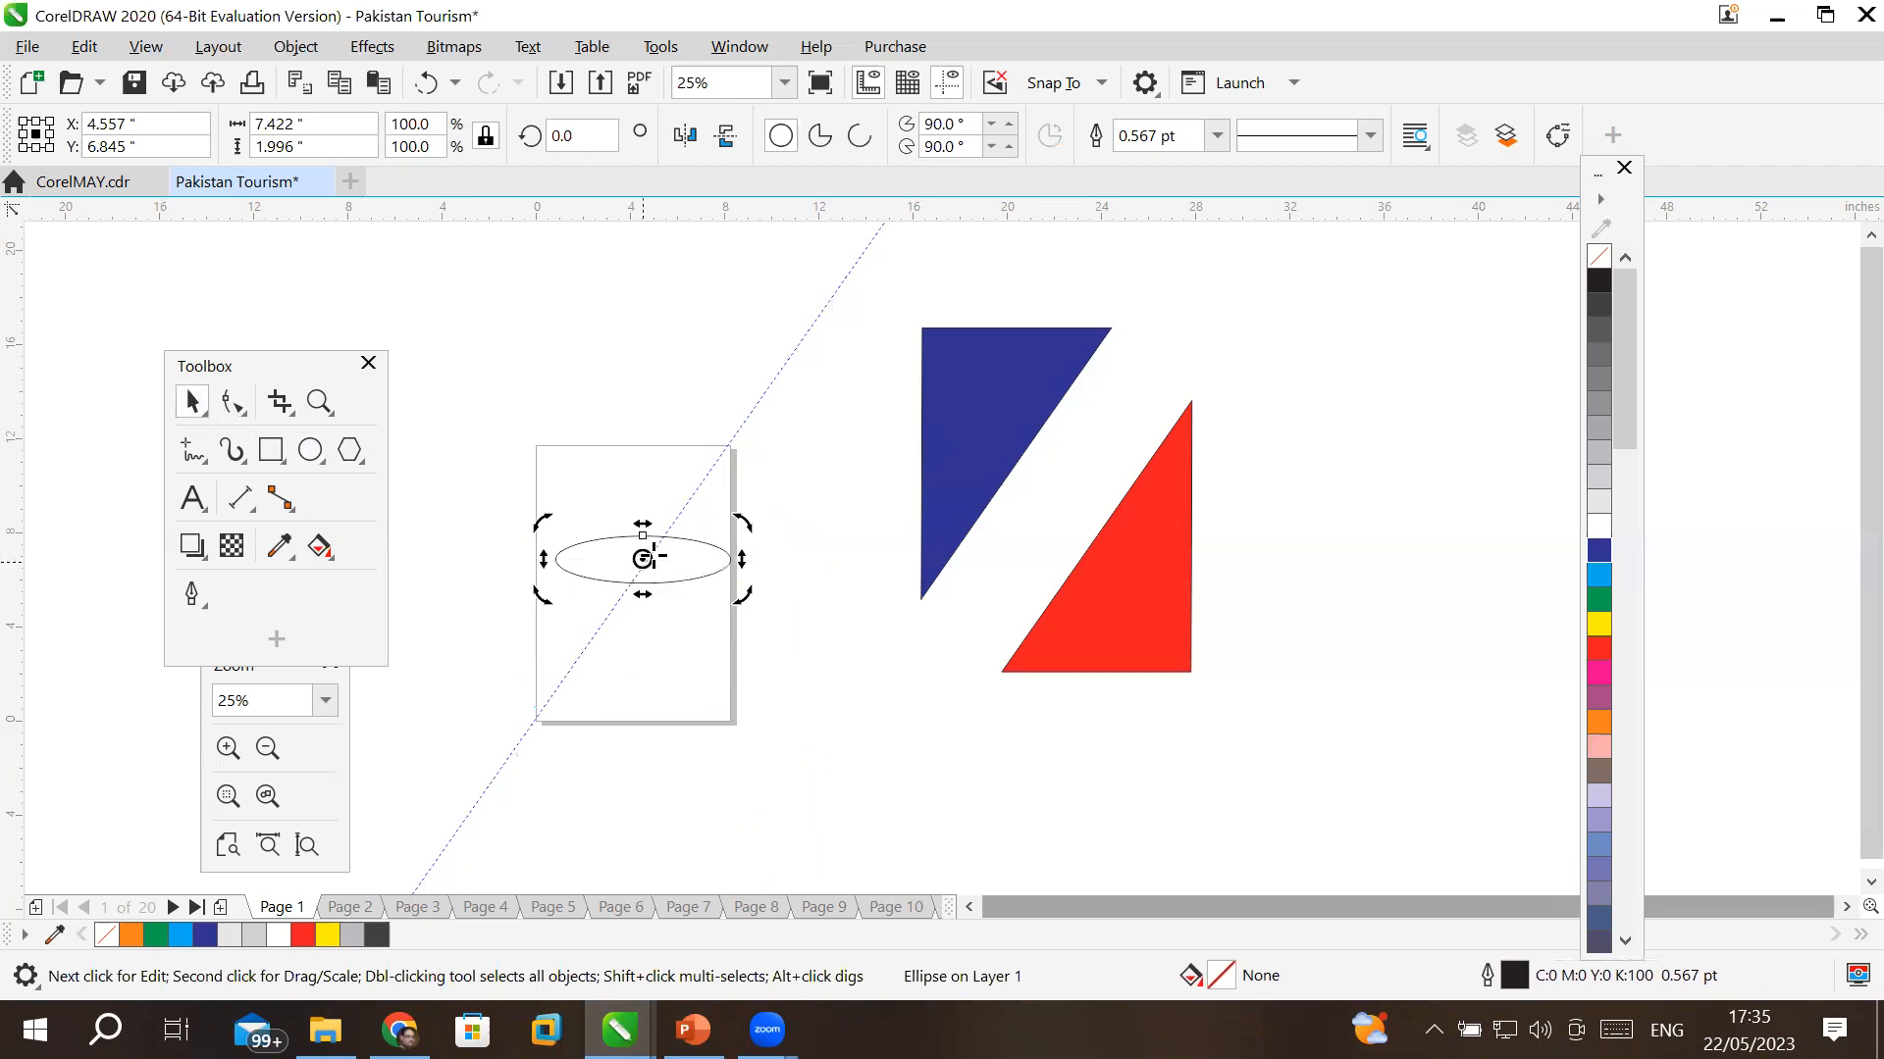
- Try corner positions for the ellipse's object origin, including the lower-left one, and restore the origin to the centre
scroll(637, 559, "up", 3)
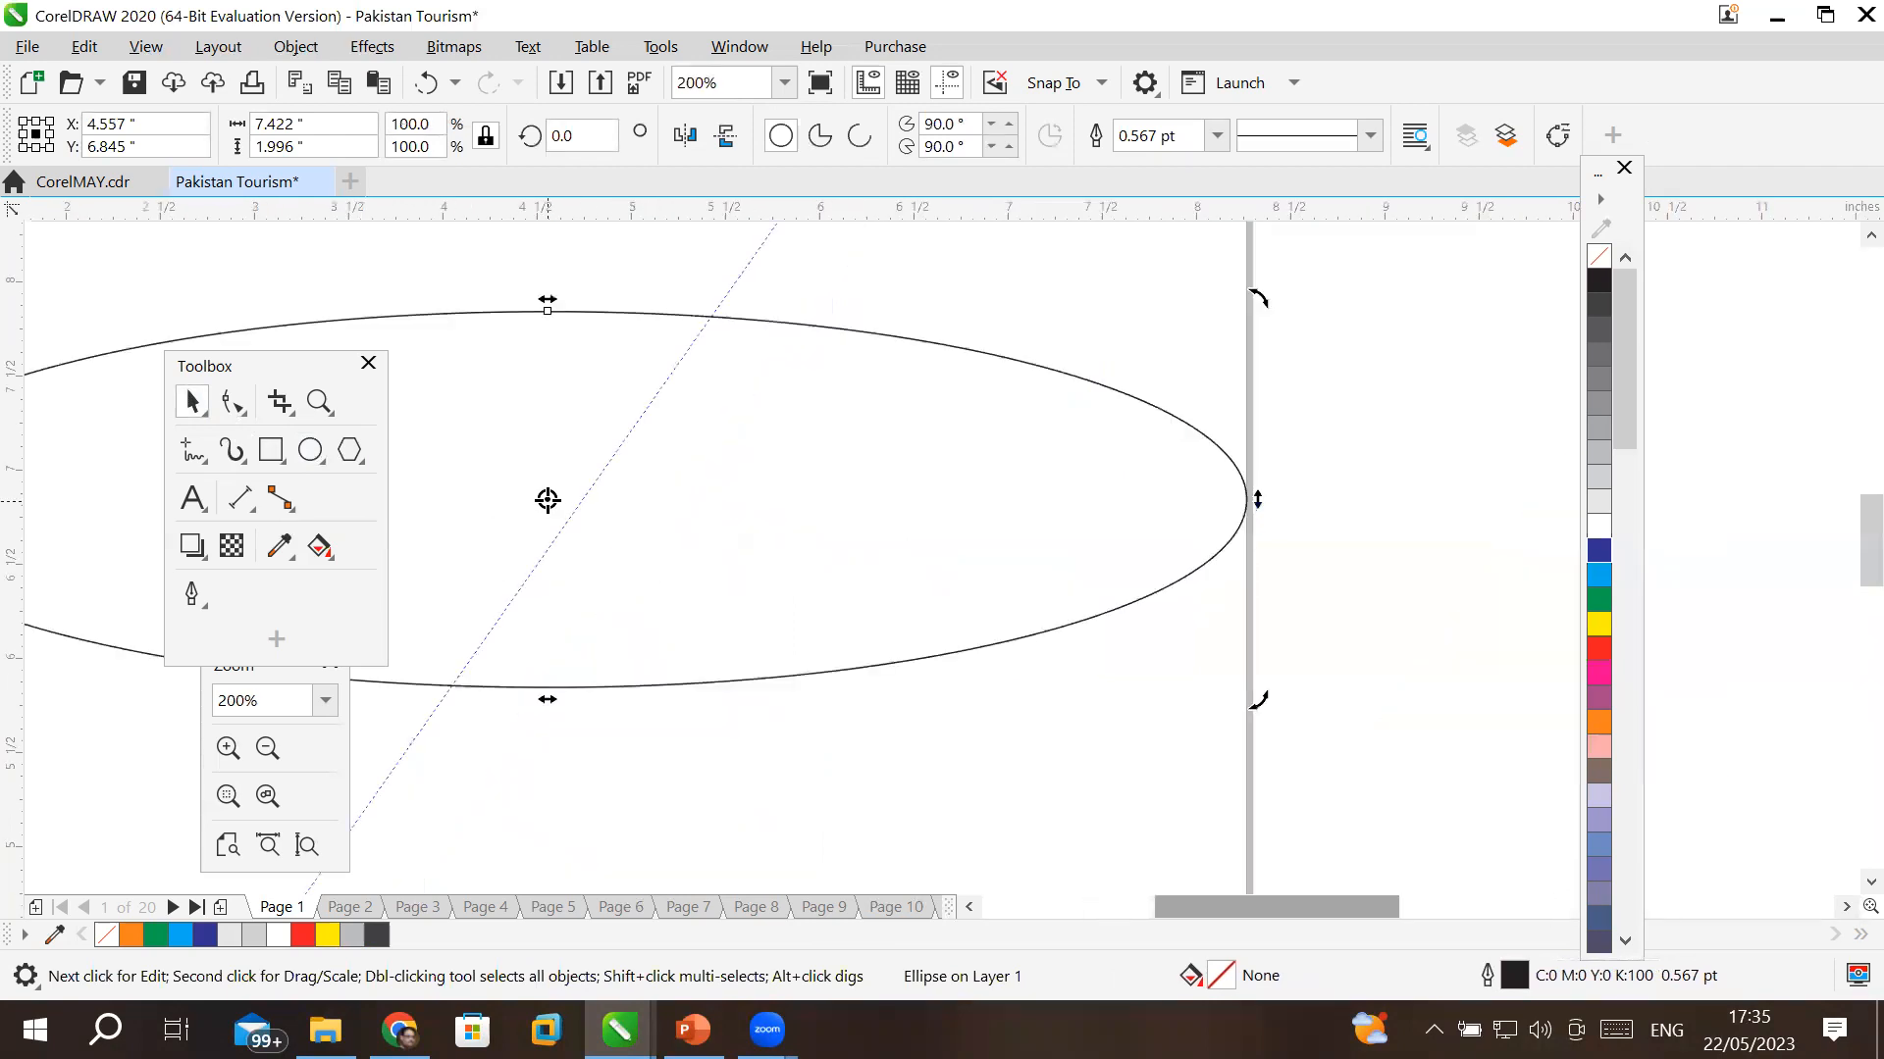
scroll(547, 500, "down", 2)
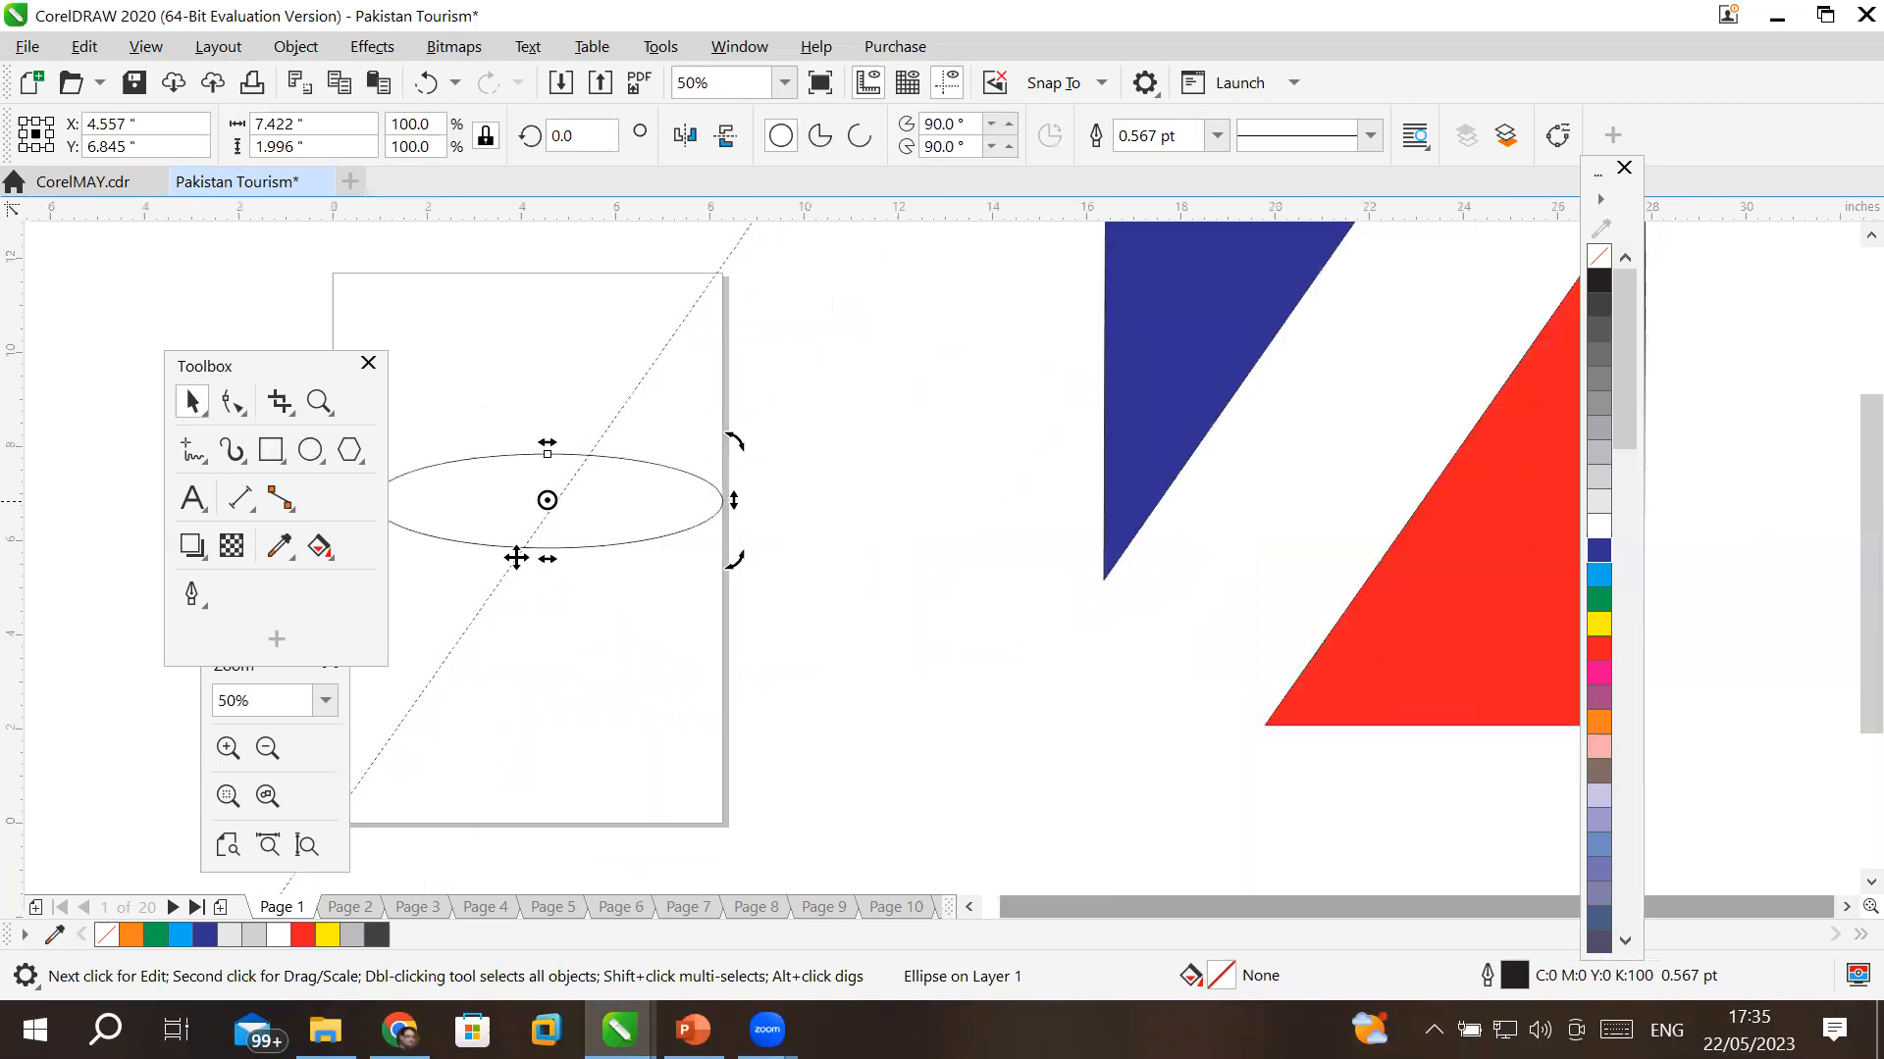
left_click(967, 907)
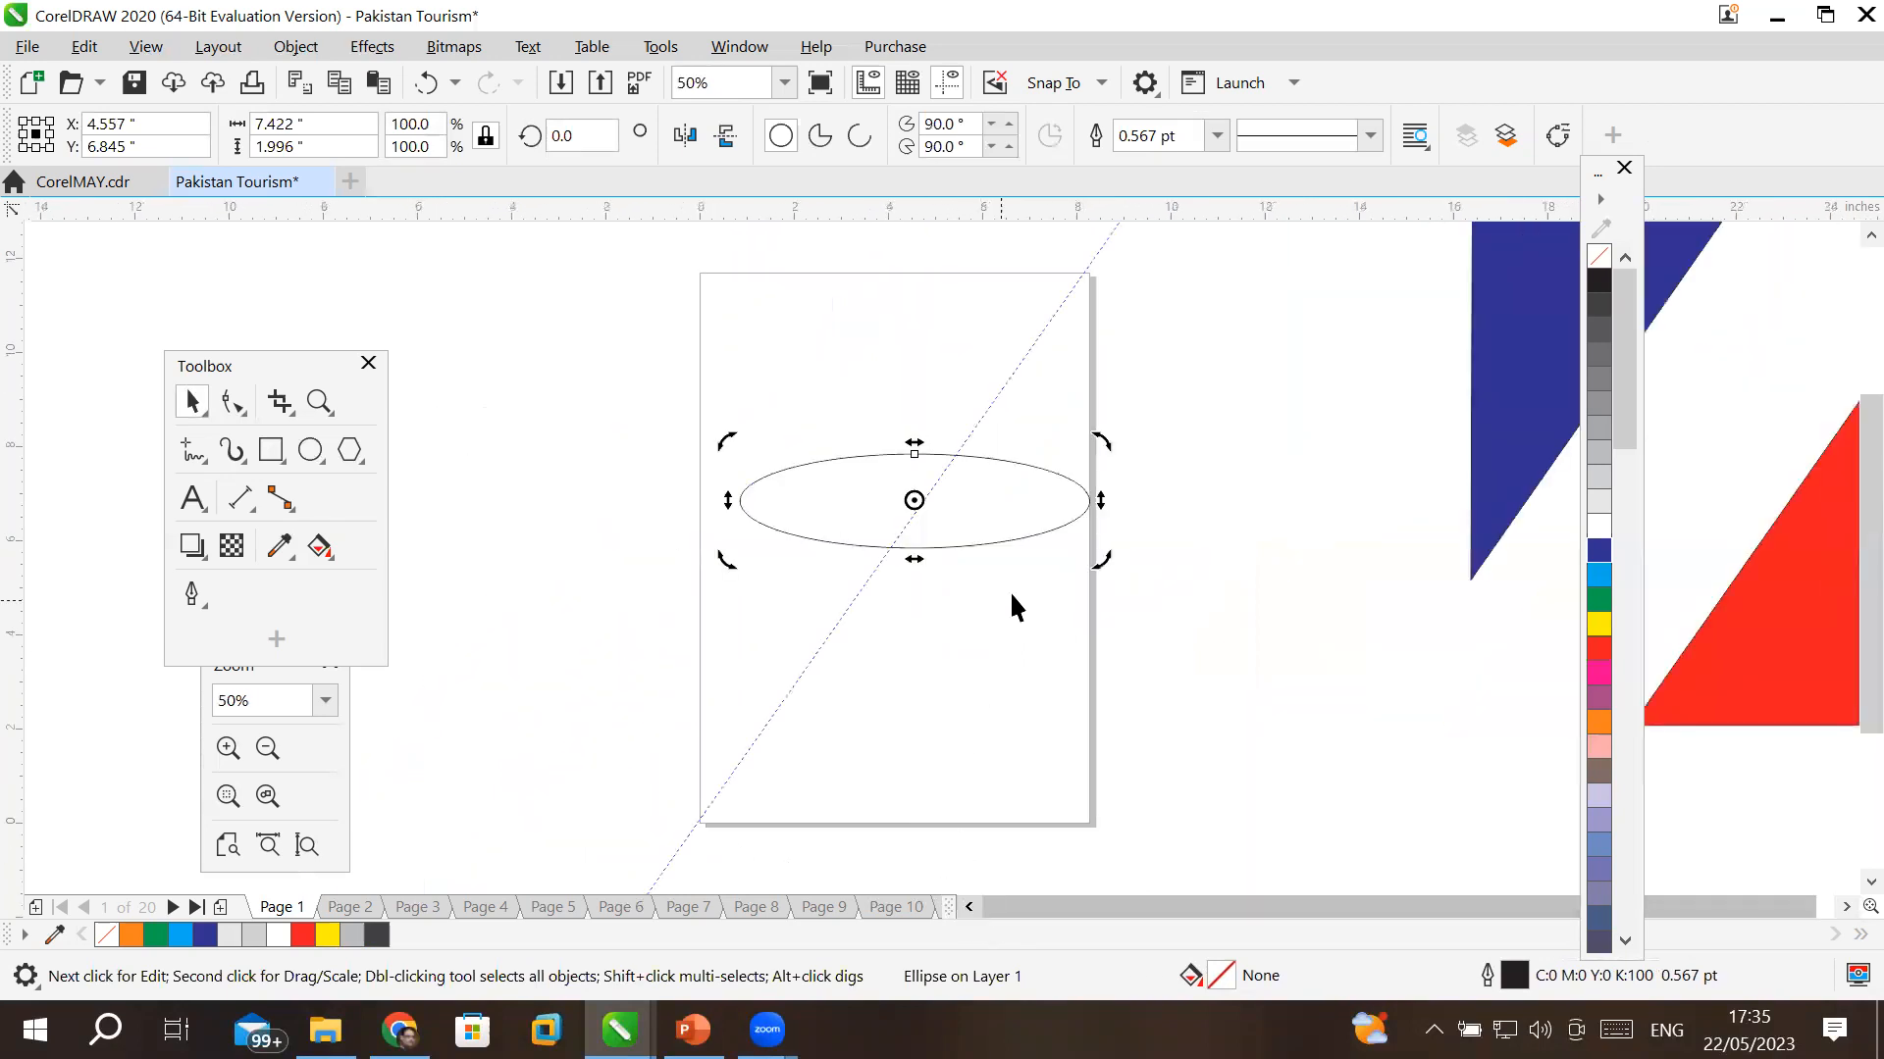
left_click(22, 121)
left_click(49, 147)
left_click(23, 148)
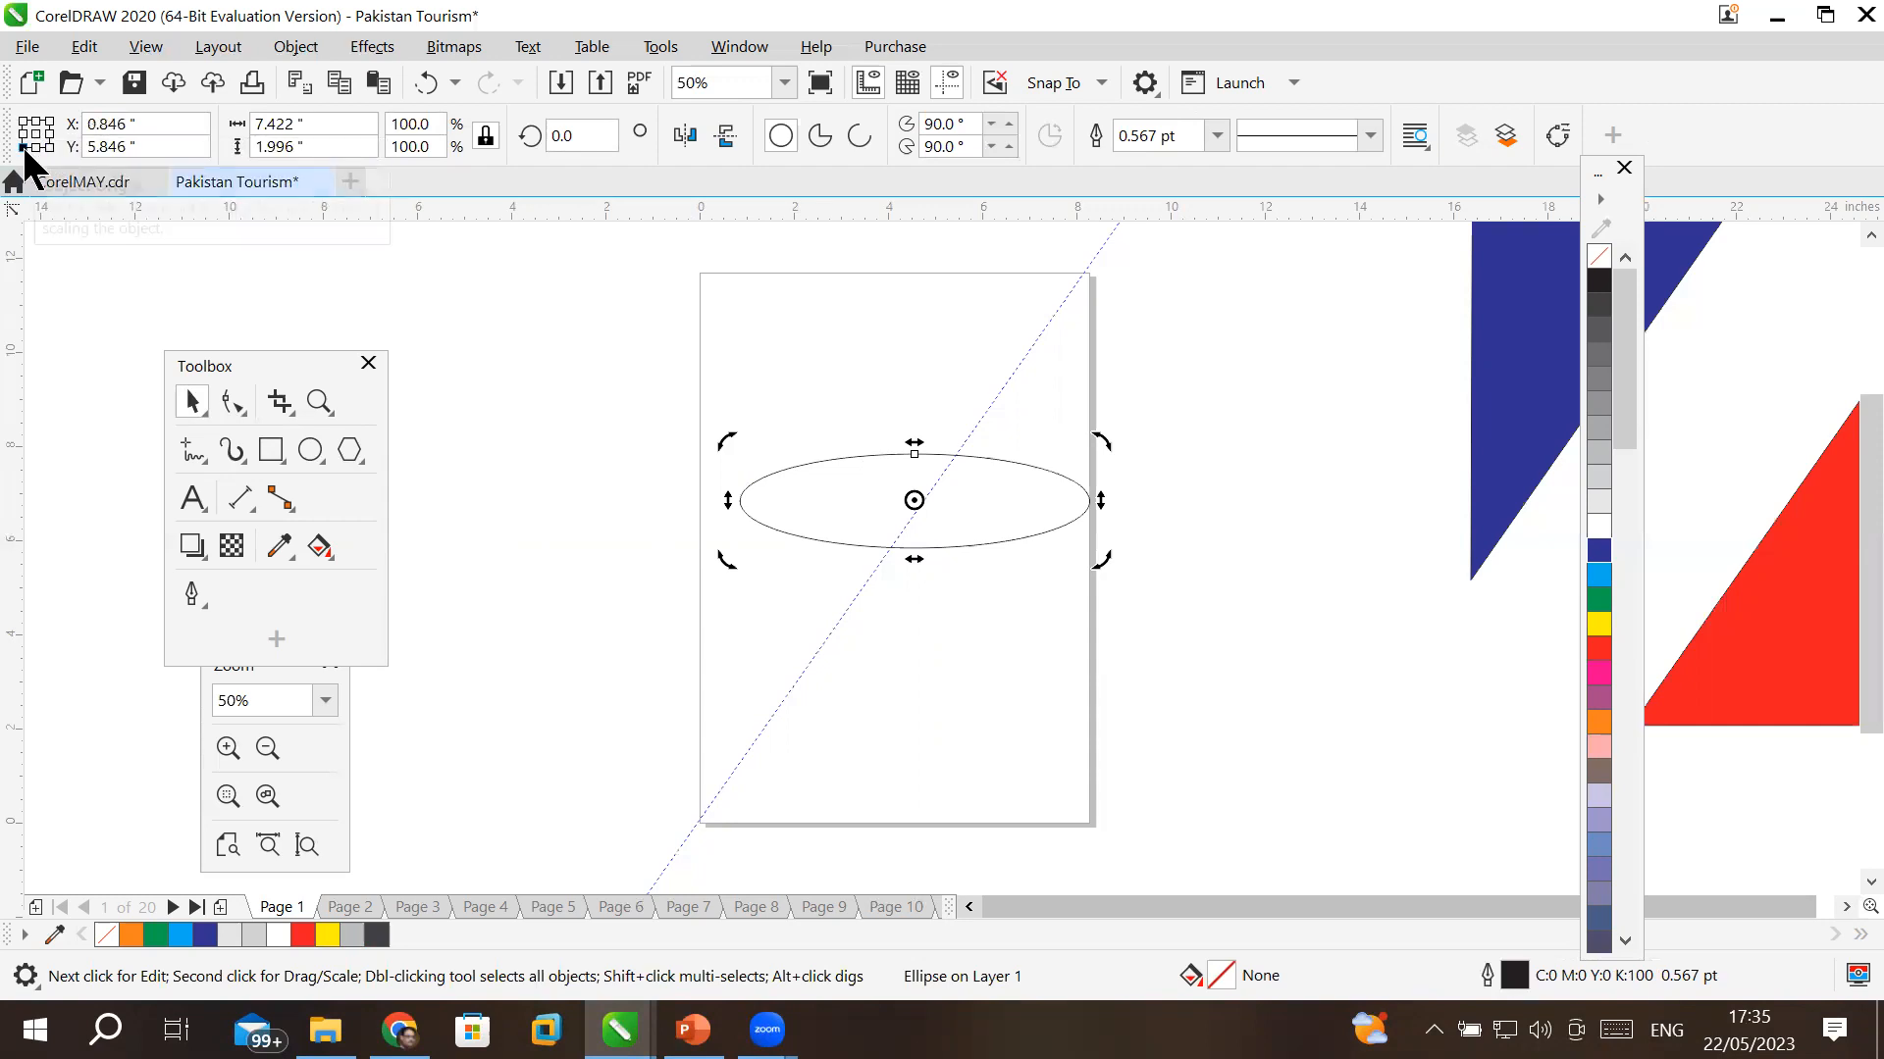
left_click(36, 135)
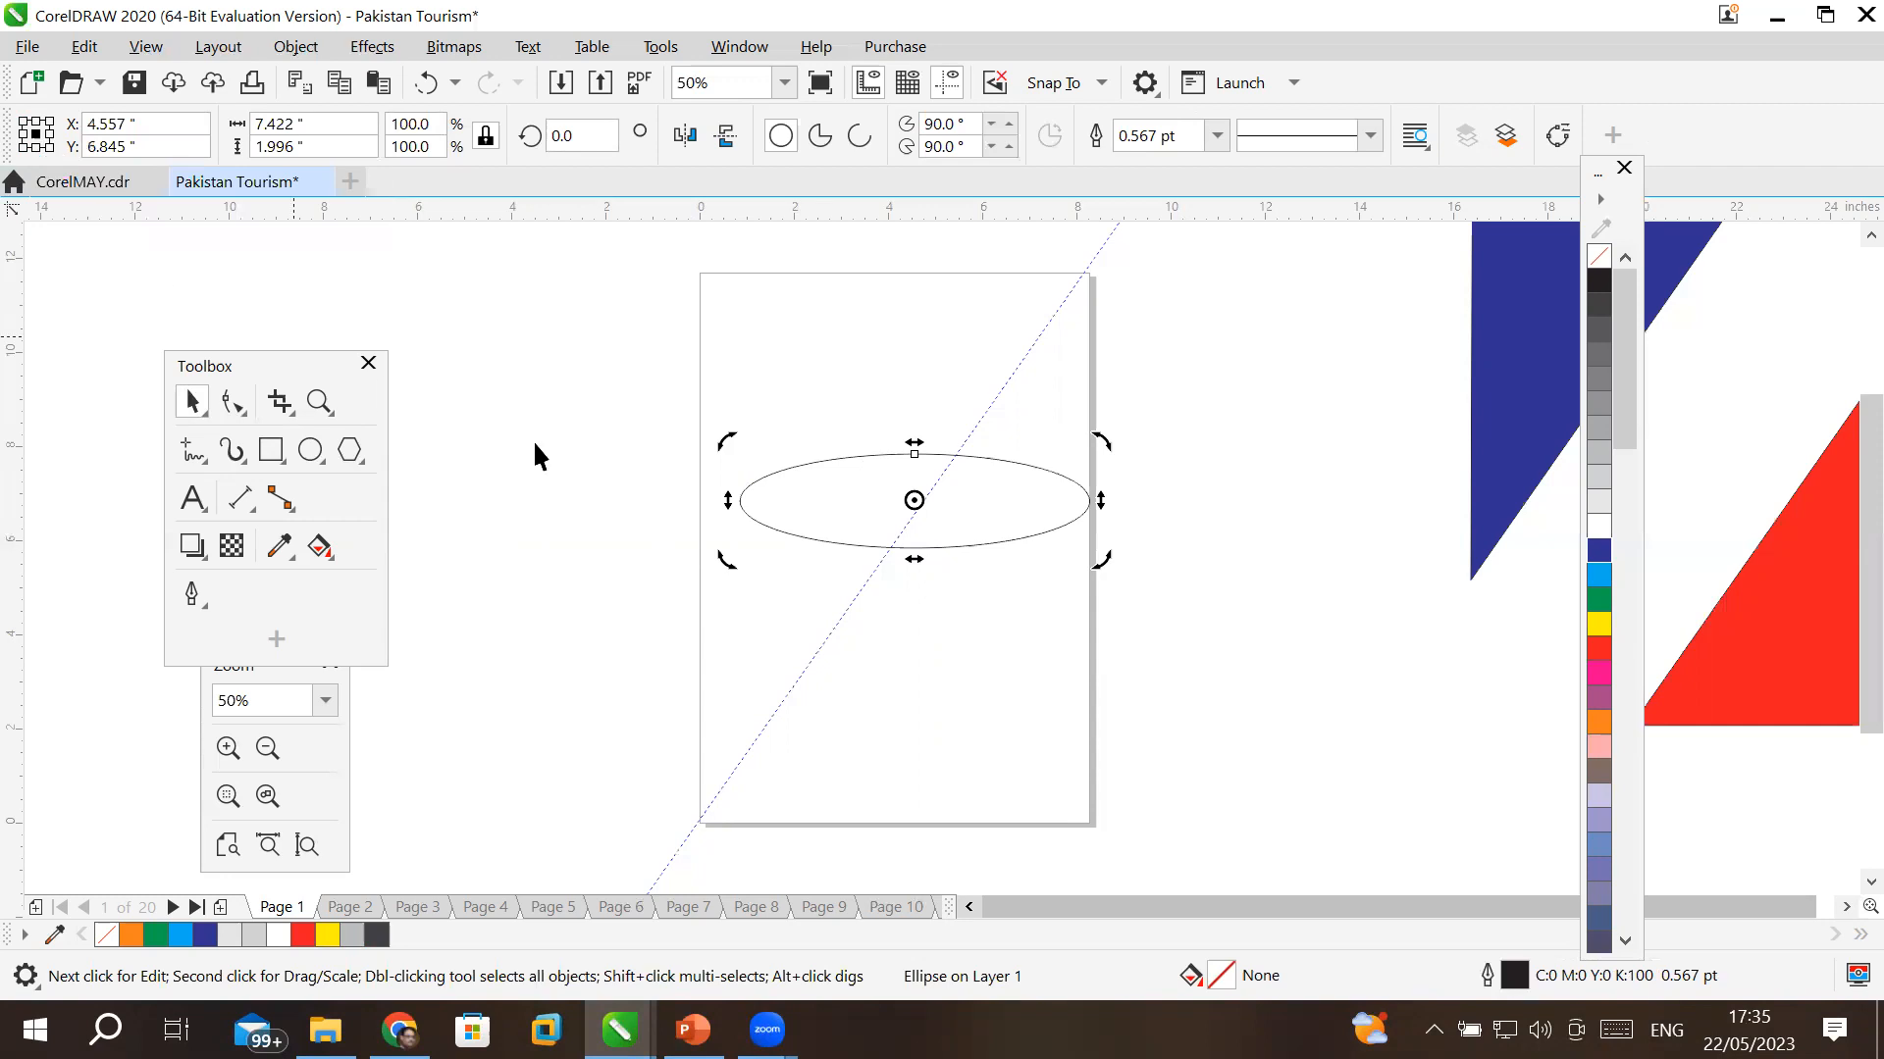
- Move the ellipse's rotation centre to its upper-left corner and make a copy rotated to about 346 degrees around it
left_click_drag(910, 499, 727, 442)
left_click_drag(1101, 441, 1121, 477)
key("ctrl+z")
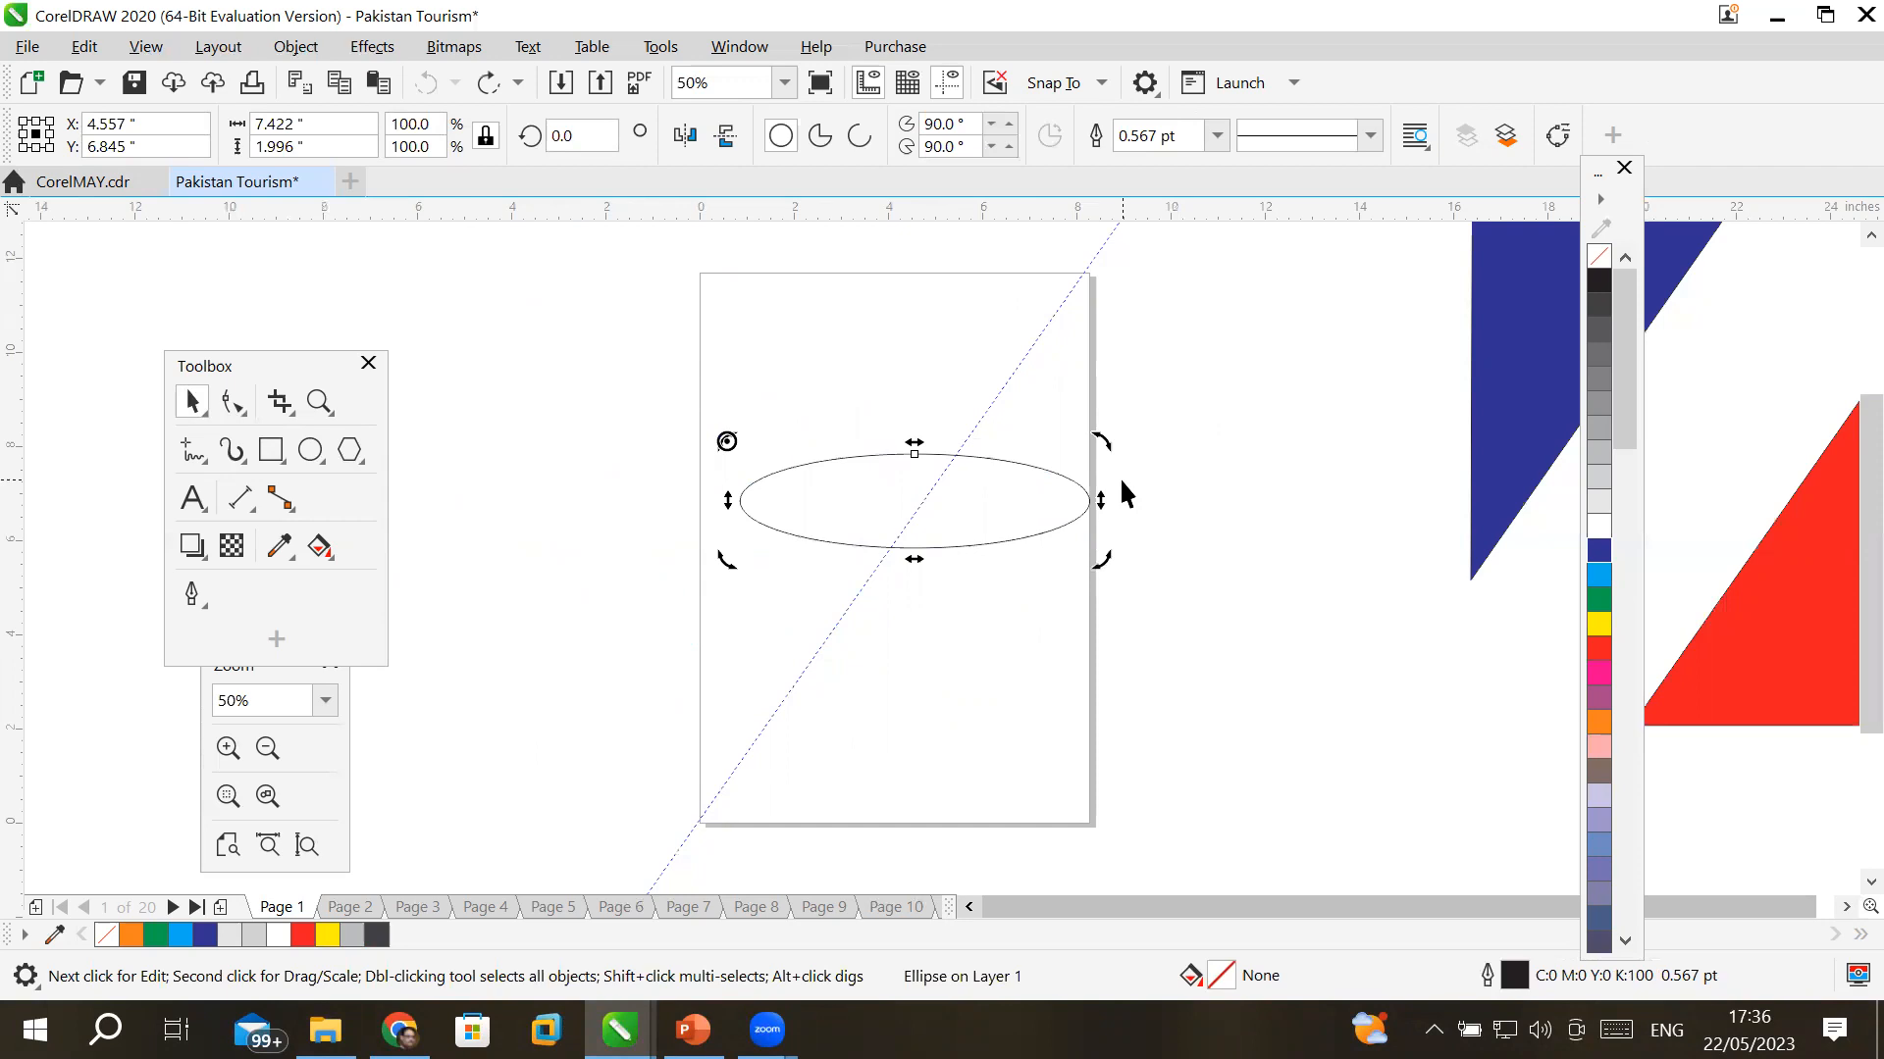
mouse_move(727, 444)
left_mouse_down()
mouse_move(930, 508)
mouse_move(913, 559)
mouse_move(723, 560)
mouse_move(1106, 559)
mouse_move(1090, 500)
mouse_move(732, 568)
mouse_move(730, 444)
left_mouse_up()
left_click_drag(1104, 440, 1103, 443)
left_click_drag(1113, 476, 1112, 536)
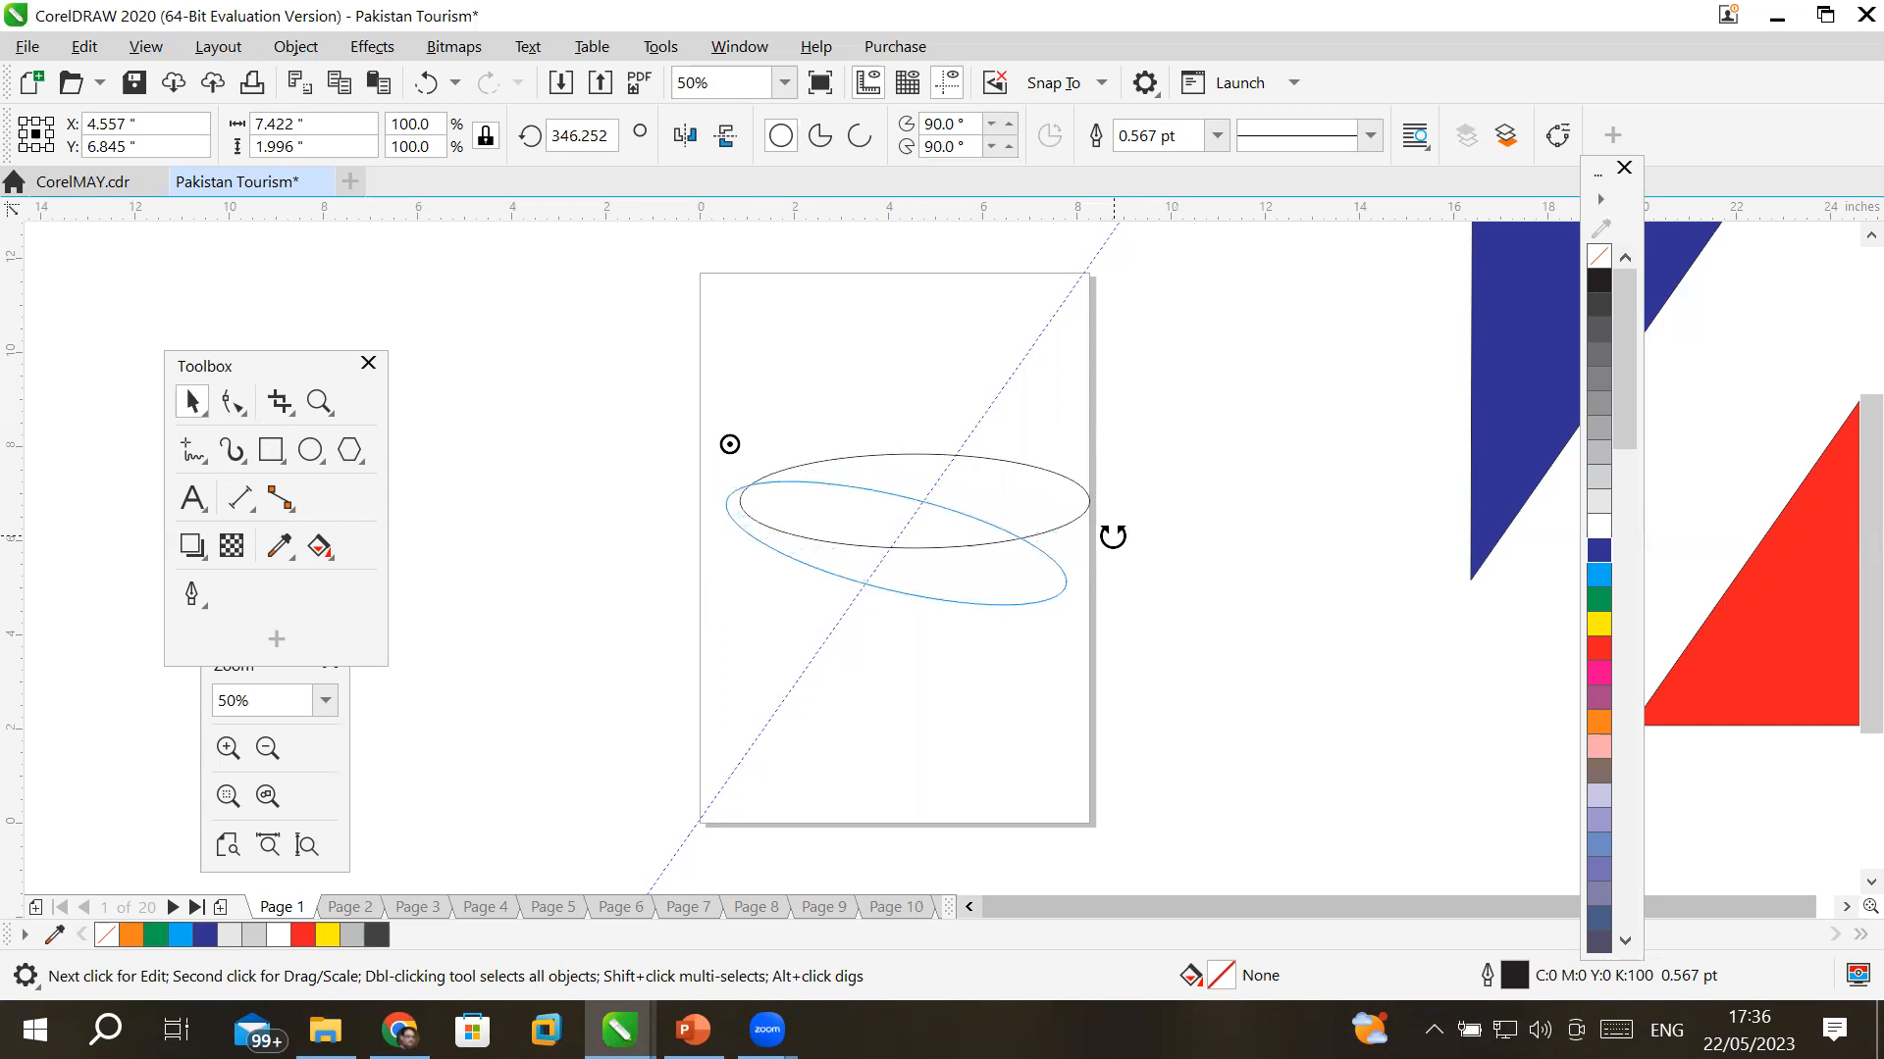
left_click_drag(1112, 536, 1112, 537)
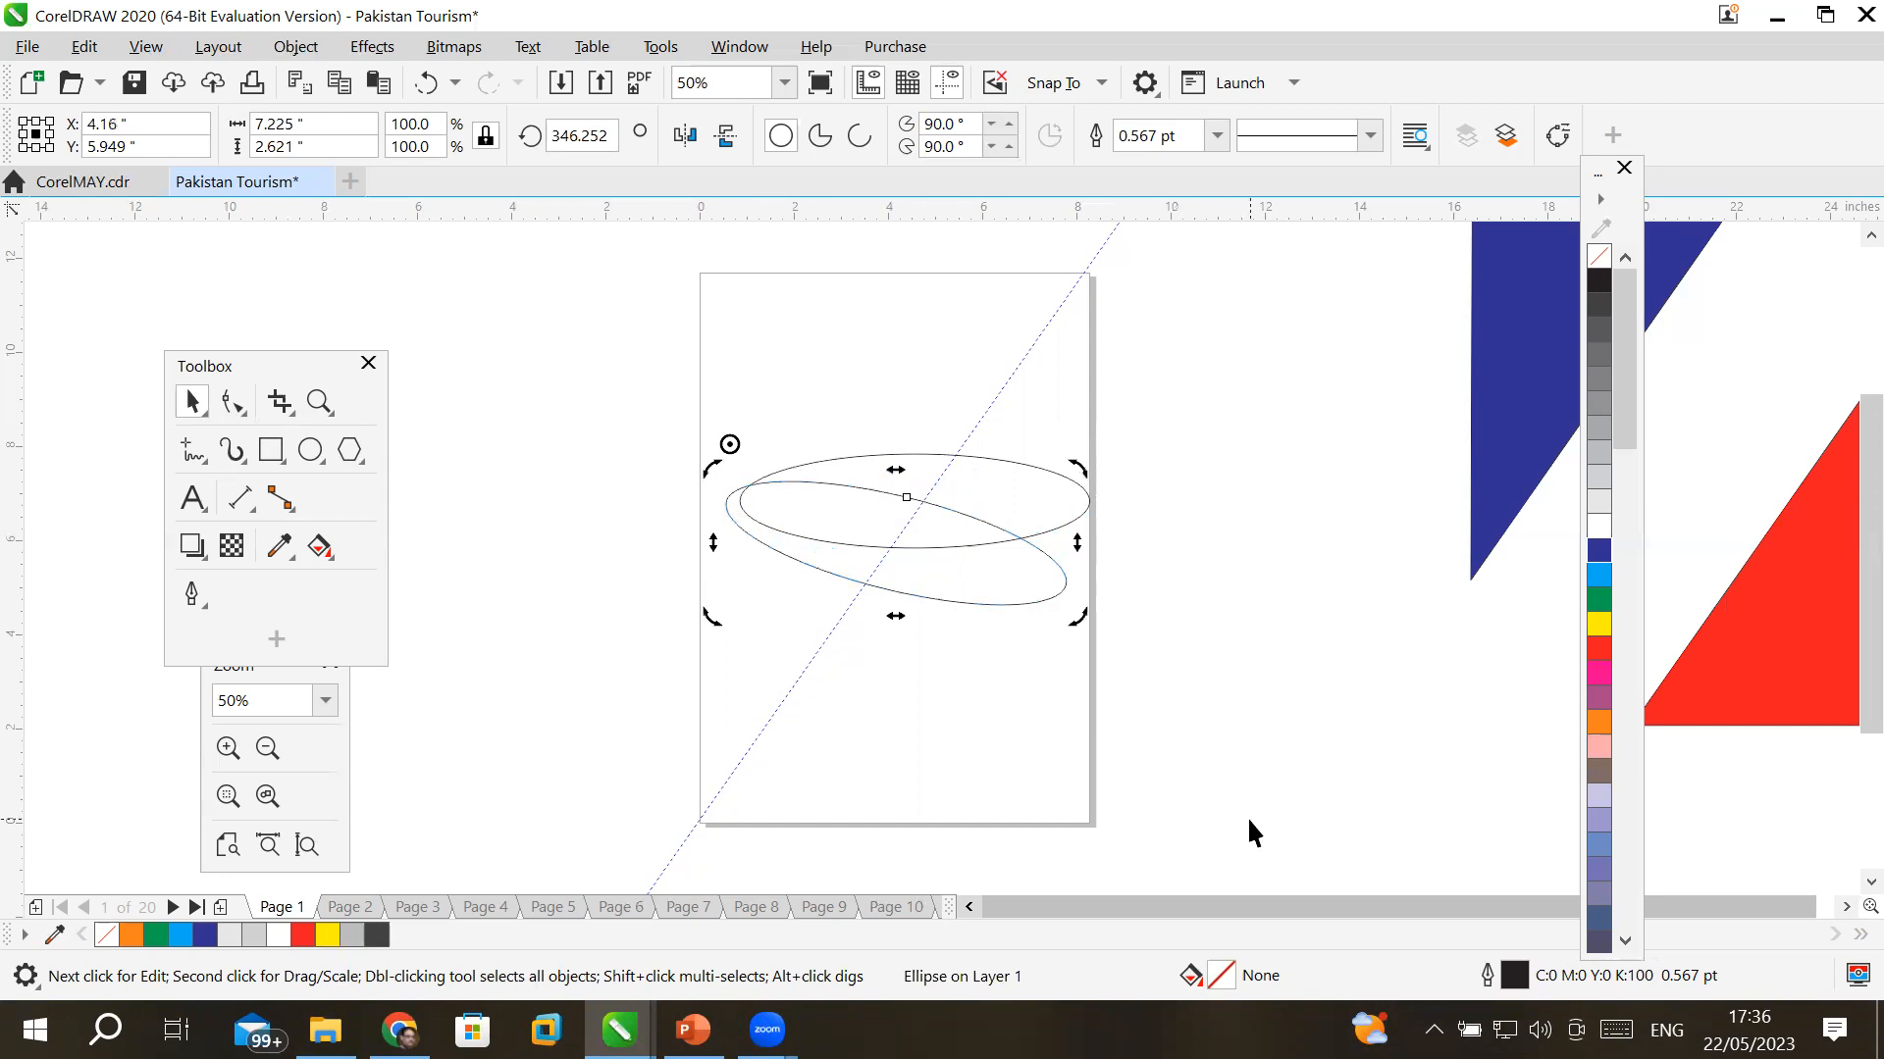
- Repeat the rotated ellipse duplication until the copies form a full circular flower around the rotation centre
key("ctrl+r")
key("ctrl+r")
key("ctrl+r")
key("ctrl+r")
key("ctrl+r")
key("ctrl+r")
key("ctrl+r")
key("ctrl+r")
key("ctrl+r")
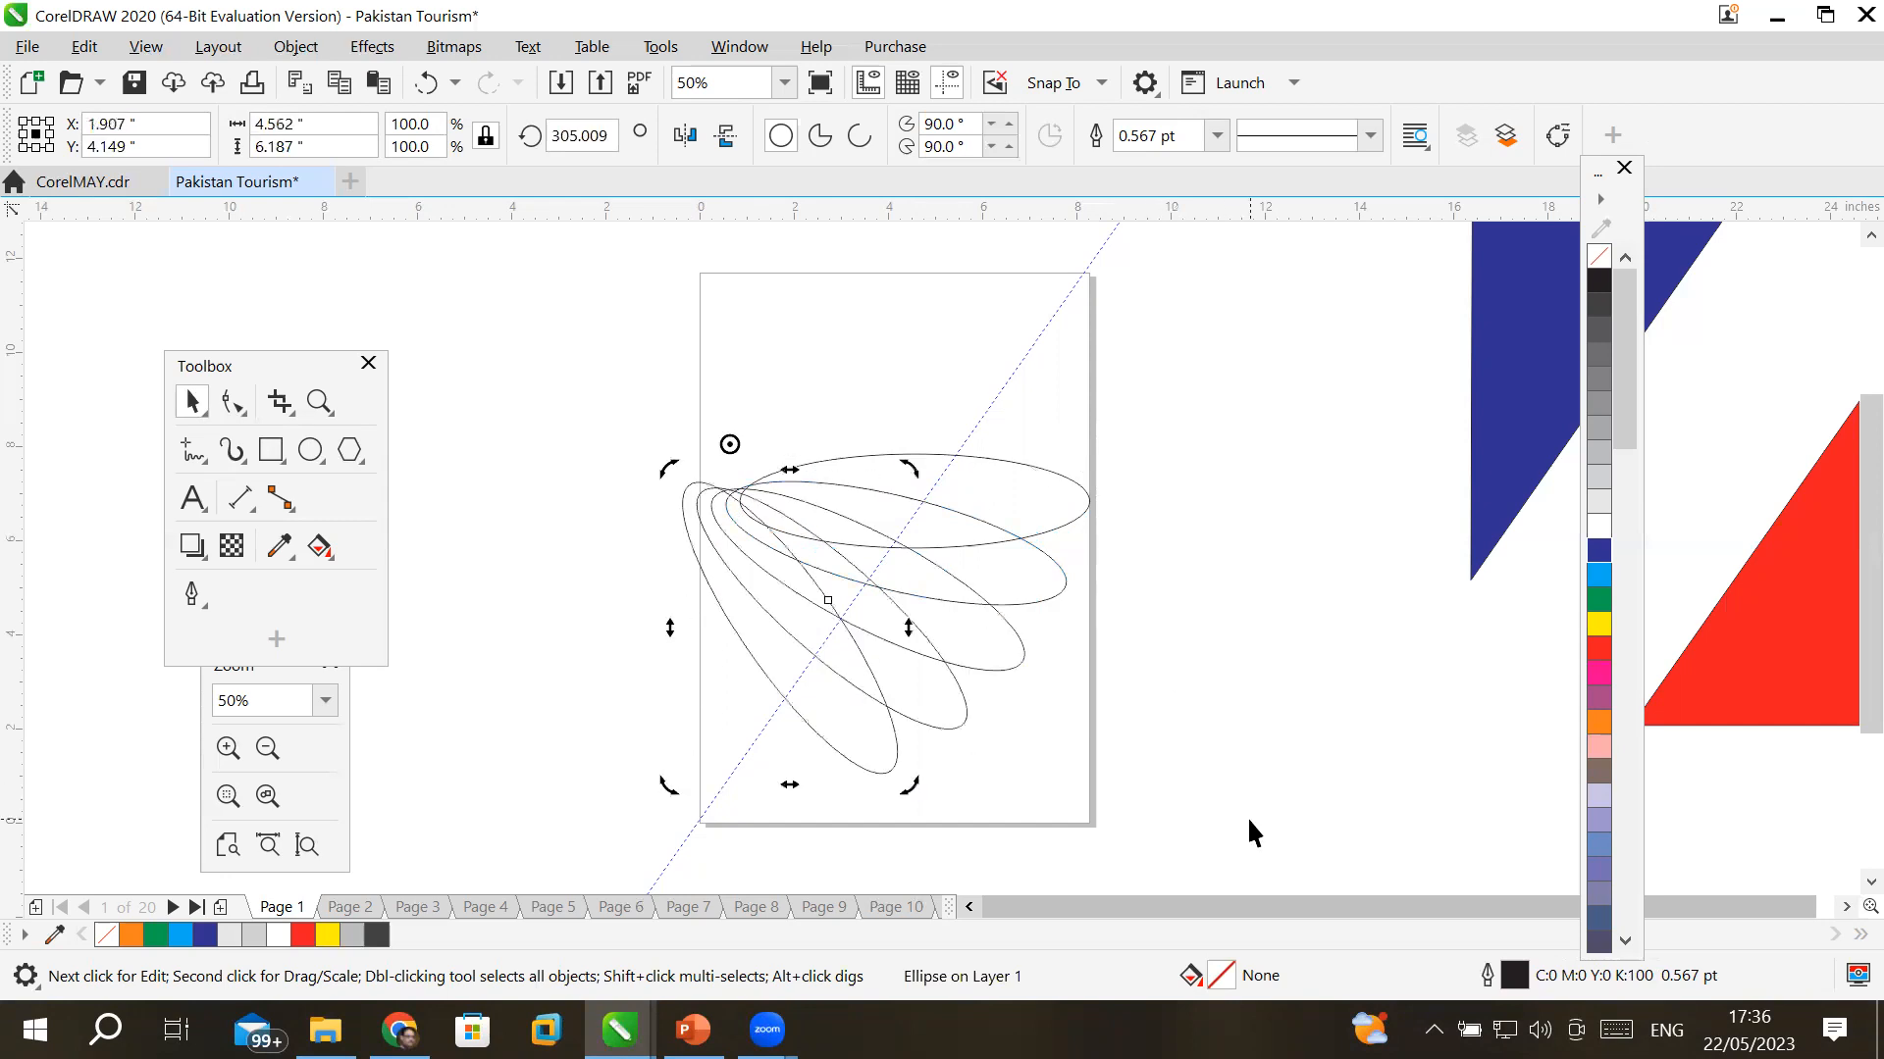
key("ctrl+r")
key("ctrl+r")
key("ctrl+r")
key("ctrl+r")
key("ctrl+r")
key("ctrl+r")
key("ctrl+r")
key("ctrl+r")
key("ctrl+r")
key("ctrl+r")
key("ctrl+r")
key("ctrl+r")
key("ctrl+r")
key("ctrl+r")
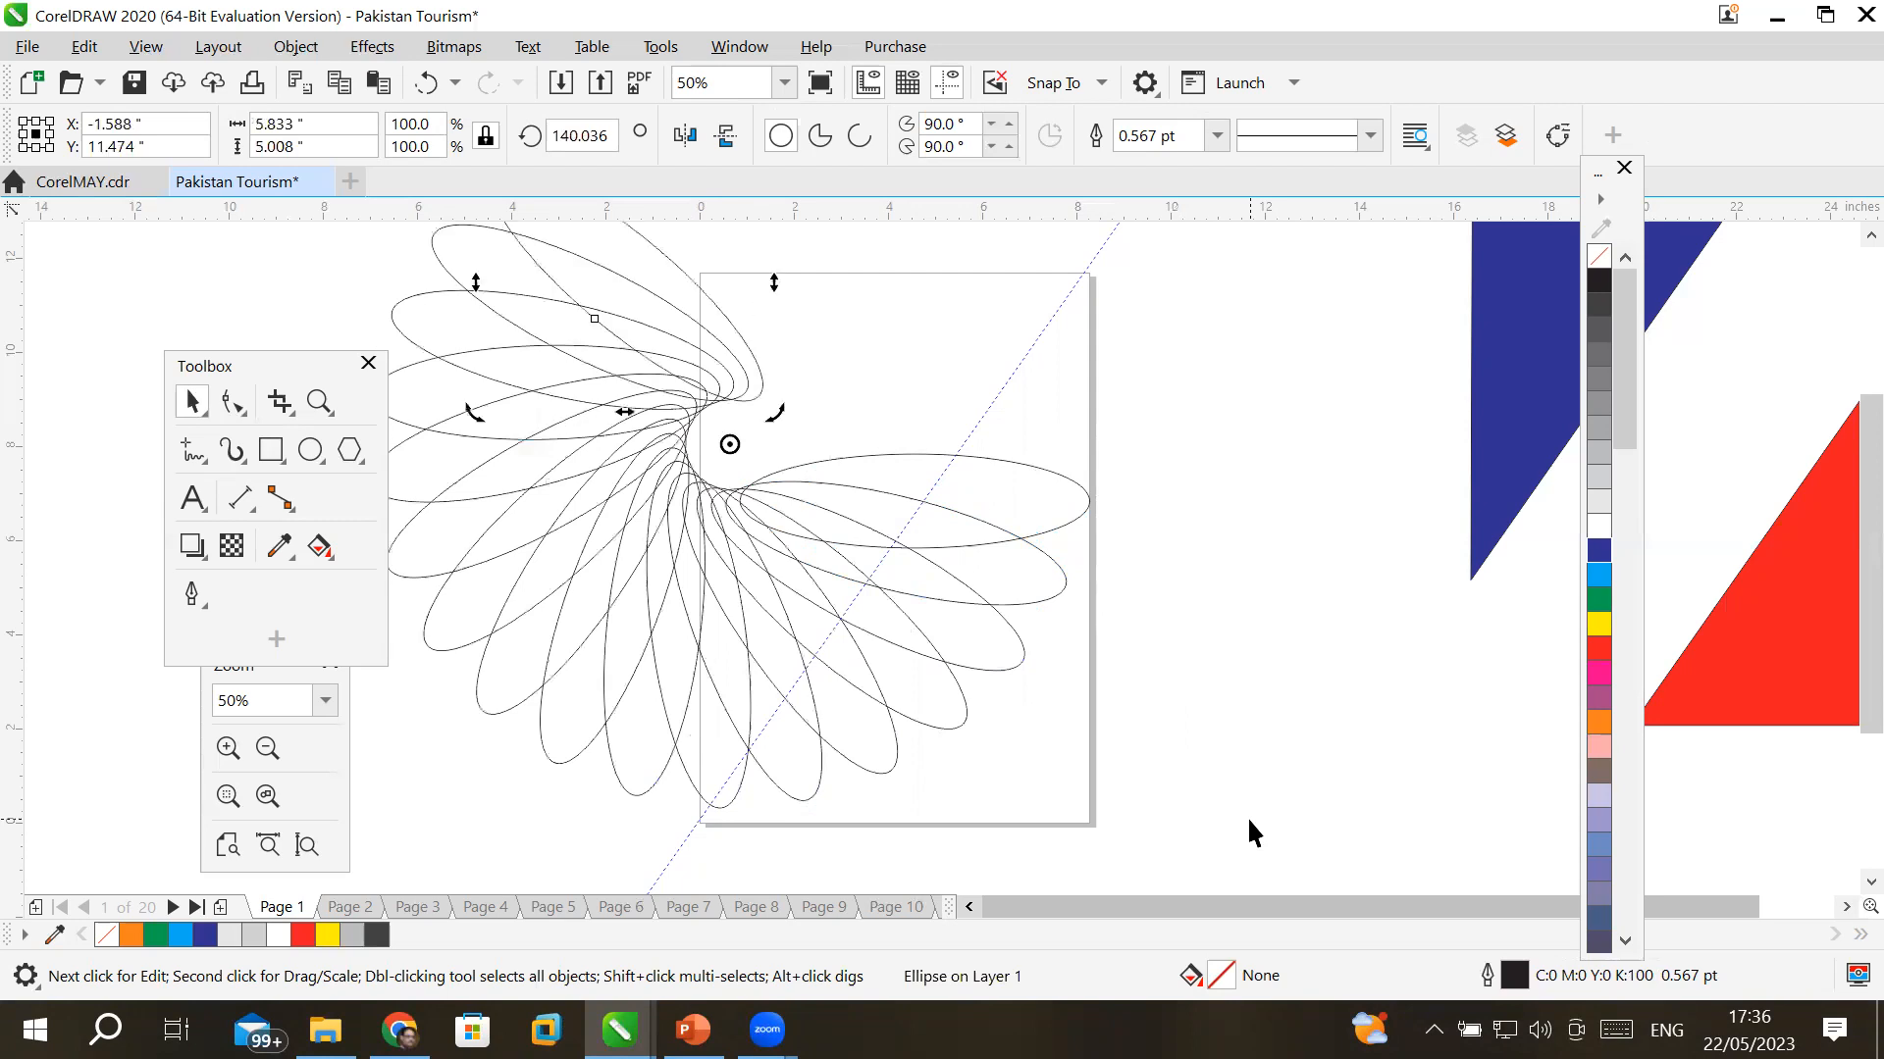
key("ctrl+r")
key("ctrl+r")
key("ctrl+r")
key("ctrl+r")
key("ctrl+r")
key("ctrl+r")
key("ctrl+r")
key("ctrl+r")
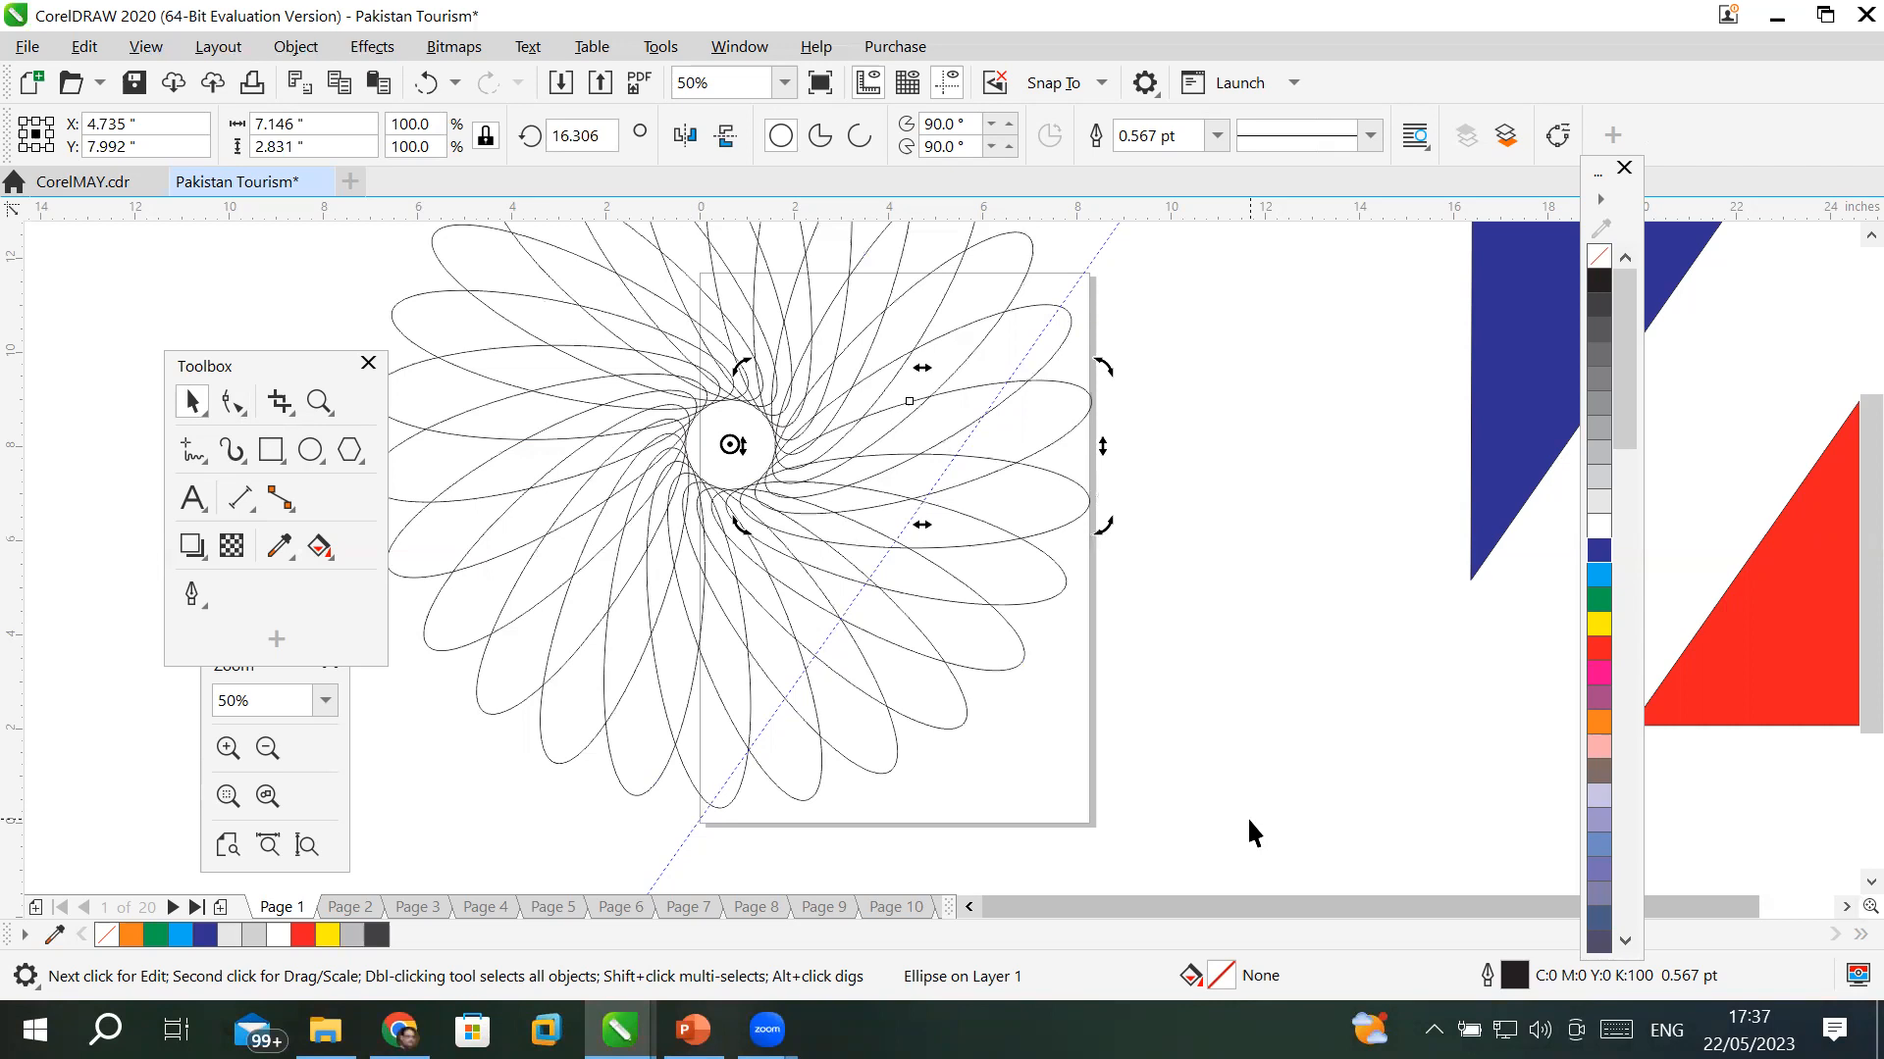
- Select all the flower's ellipses and scale them together to about 4.6 by 4.6 inches, up and to the left of the page
scroll(1249, 822, "down", 2)
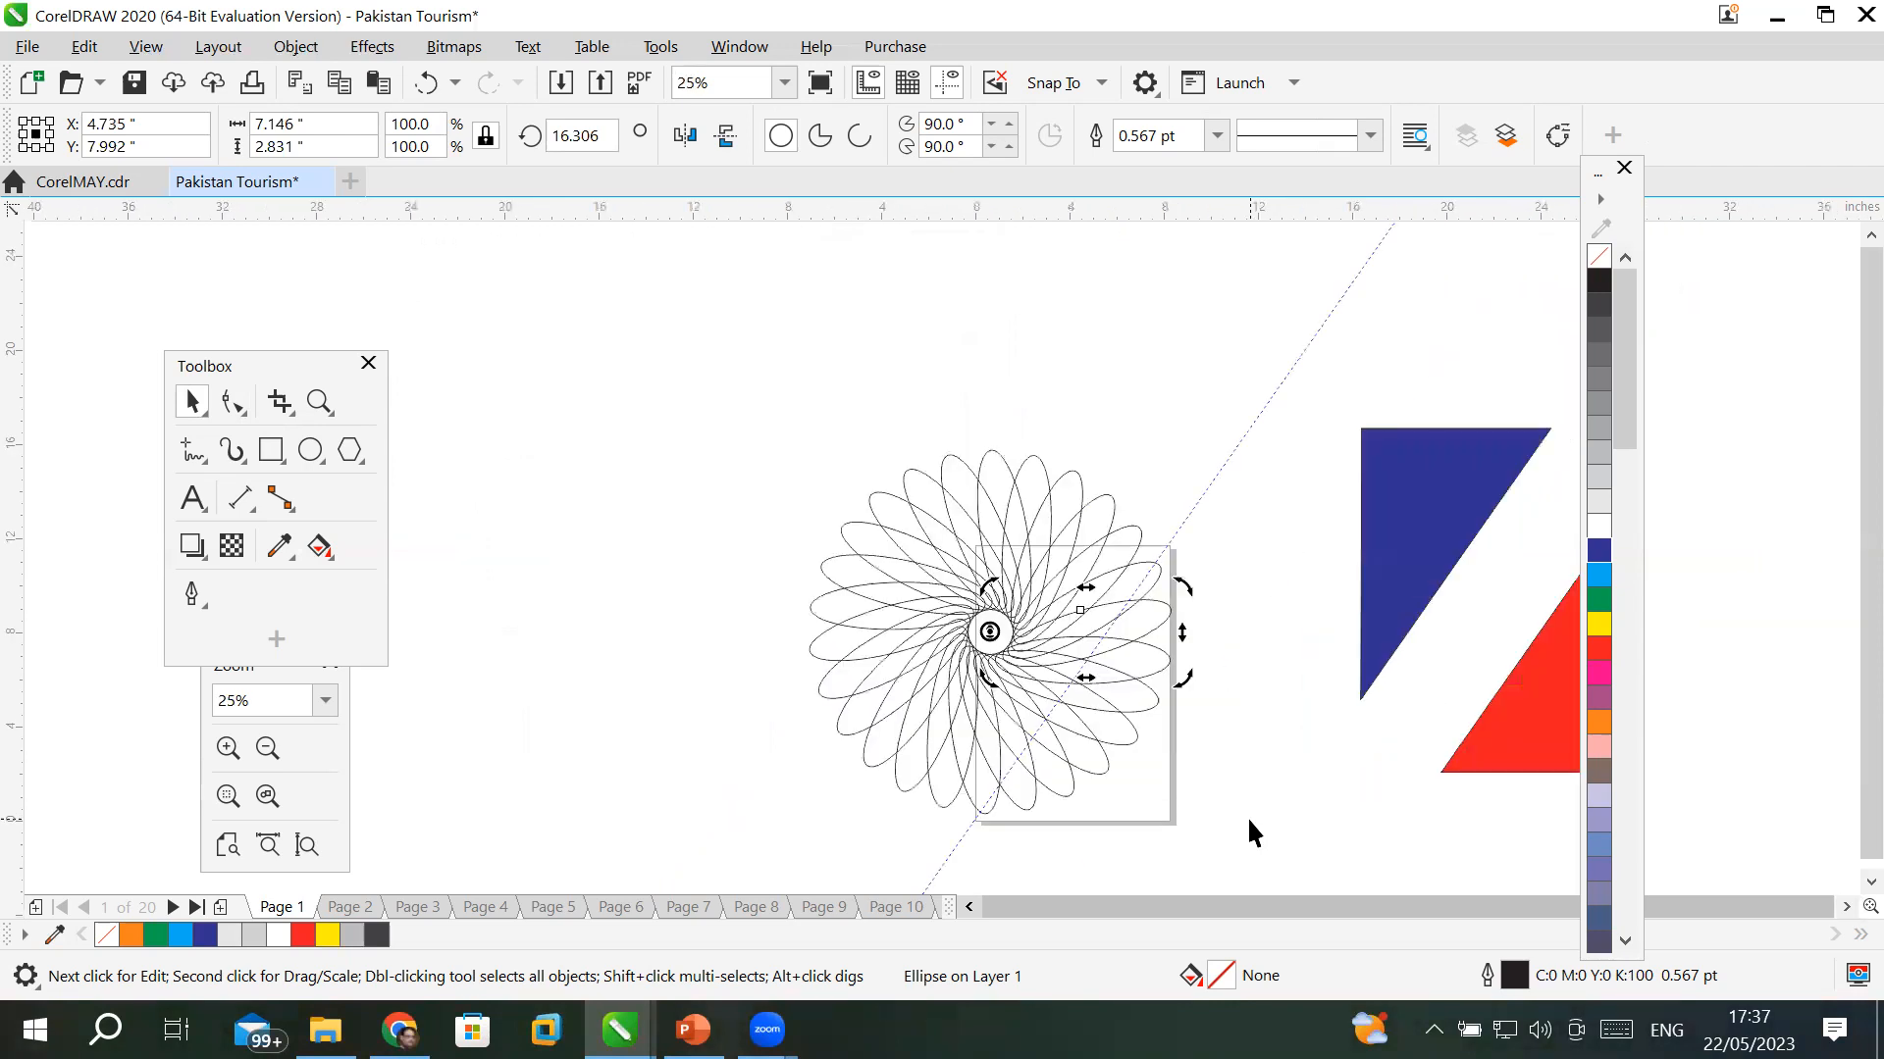
left_click_drag(692, 388, 1240, 879)
left_click_drag(1179, 822, 605, 358)
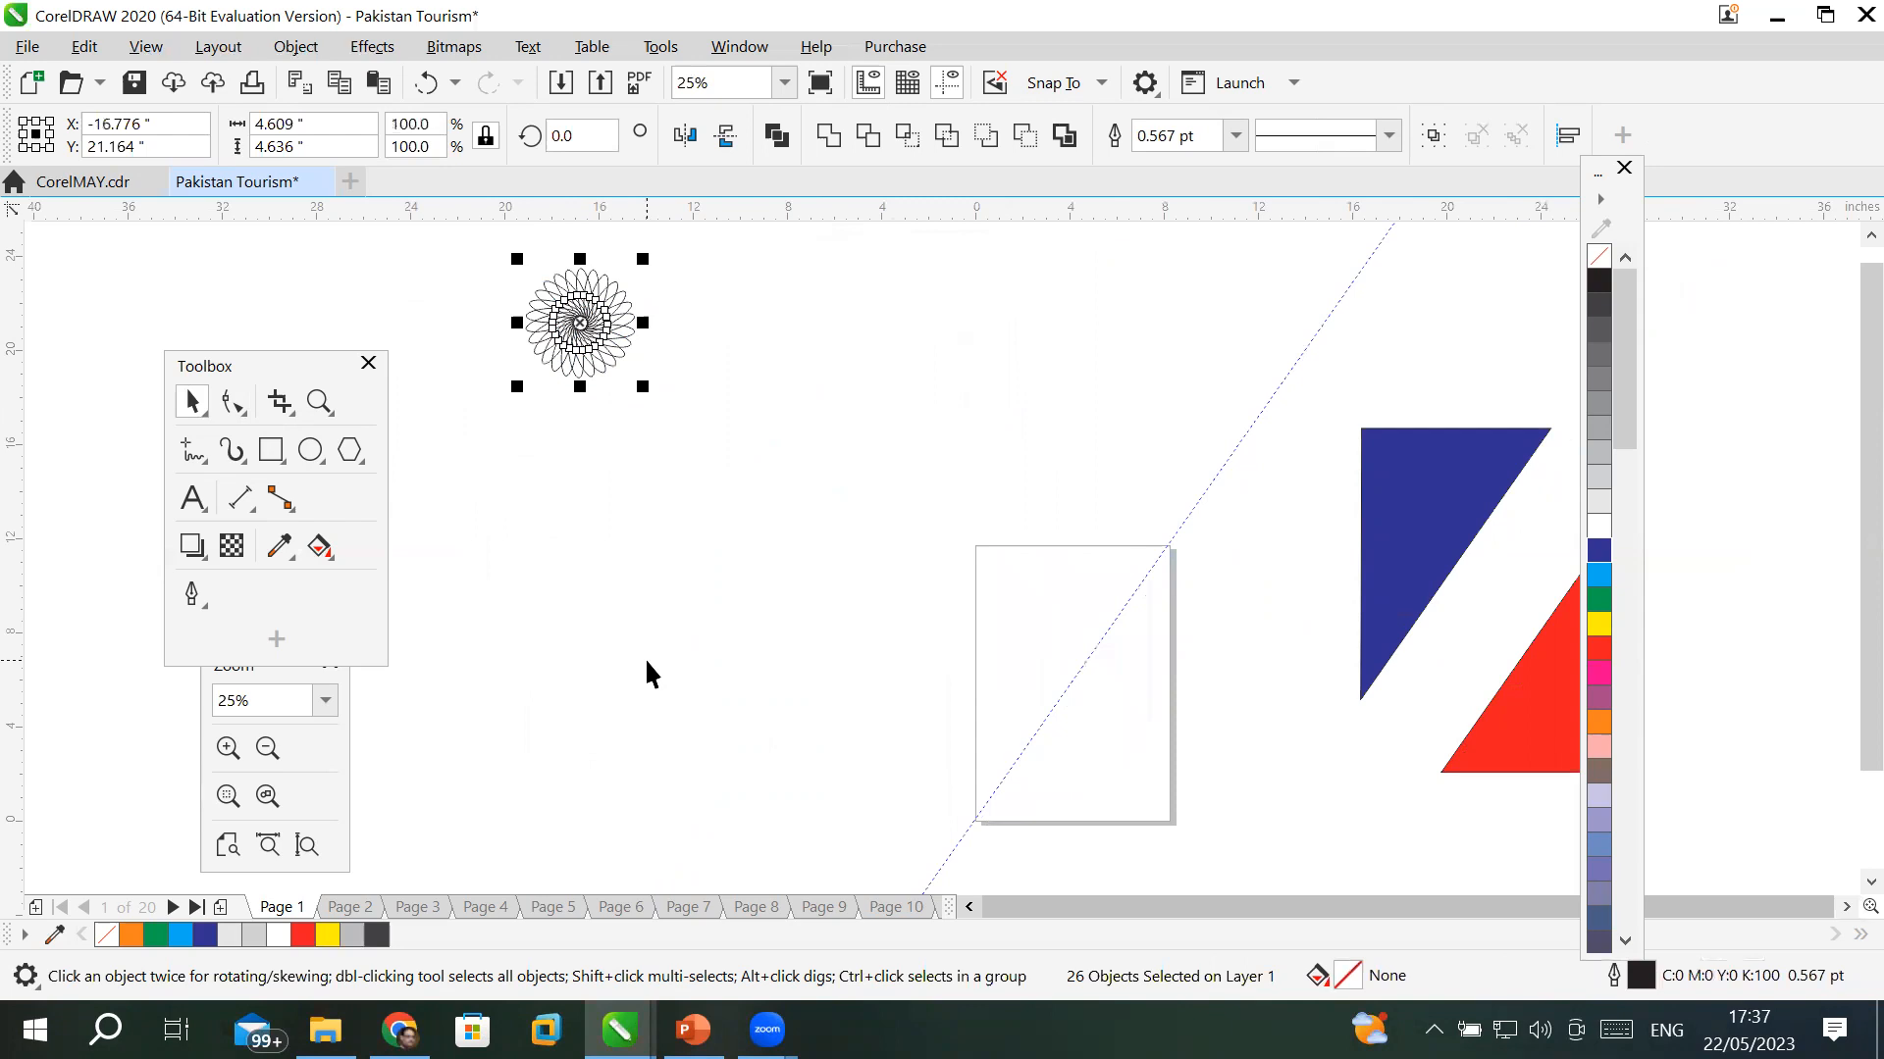
- Draw a rectangle about 9.3 by 1.9 inches on the empty area left of the page with the Rectangle tool
left_click(273, 444)
mouse_move(274, 453)
left_click(293, 499)
left_click_drag(600, 564, 818, 608)
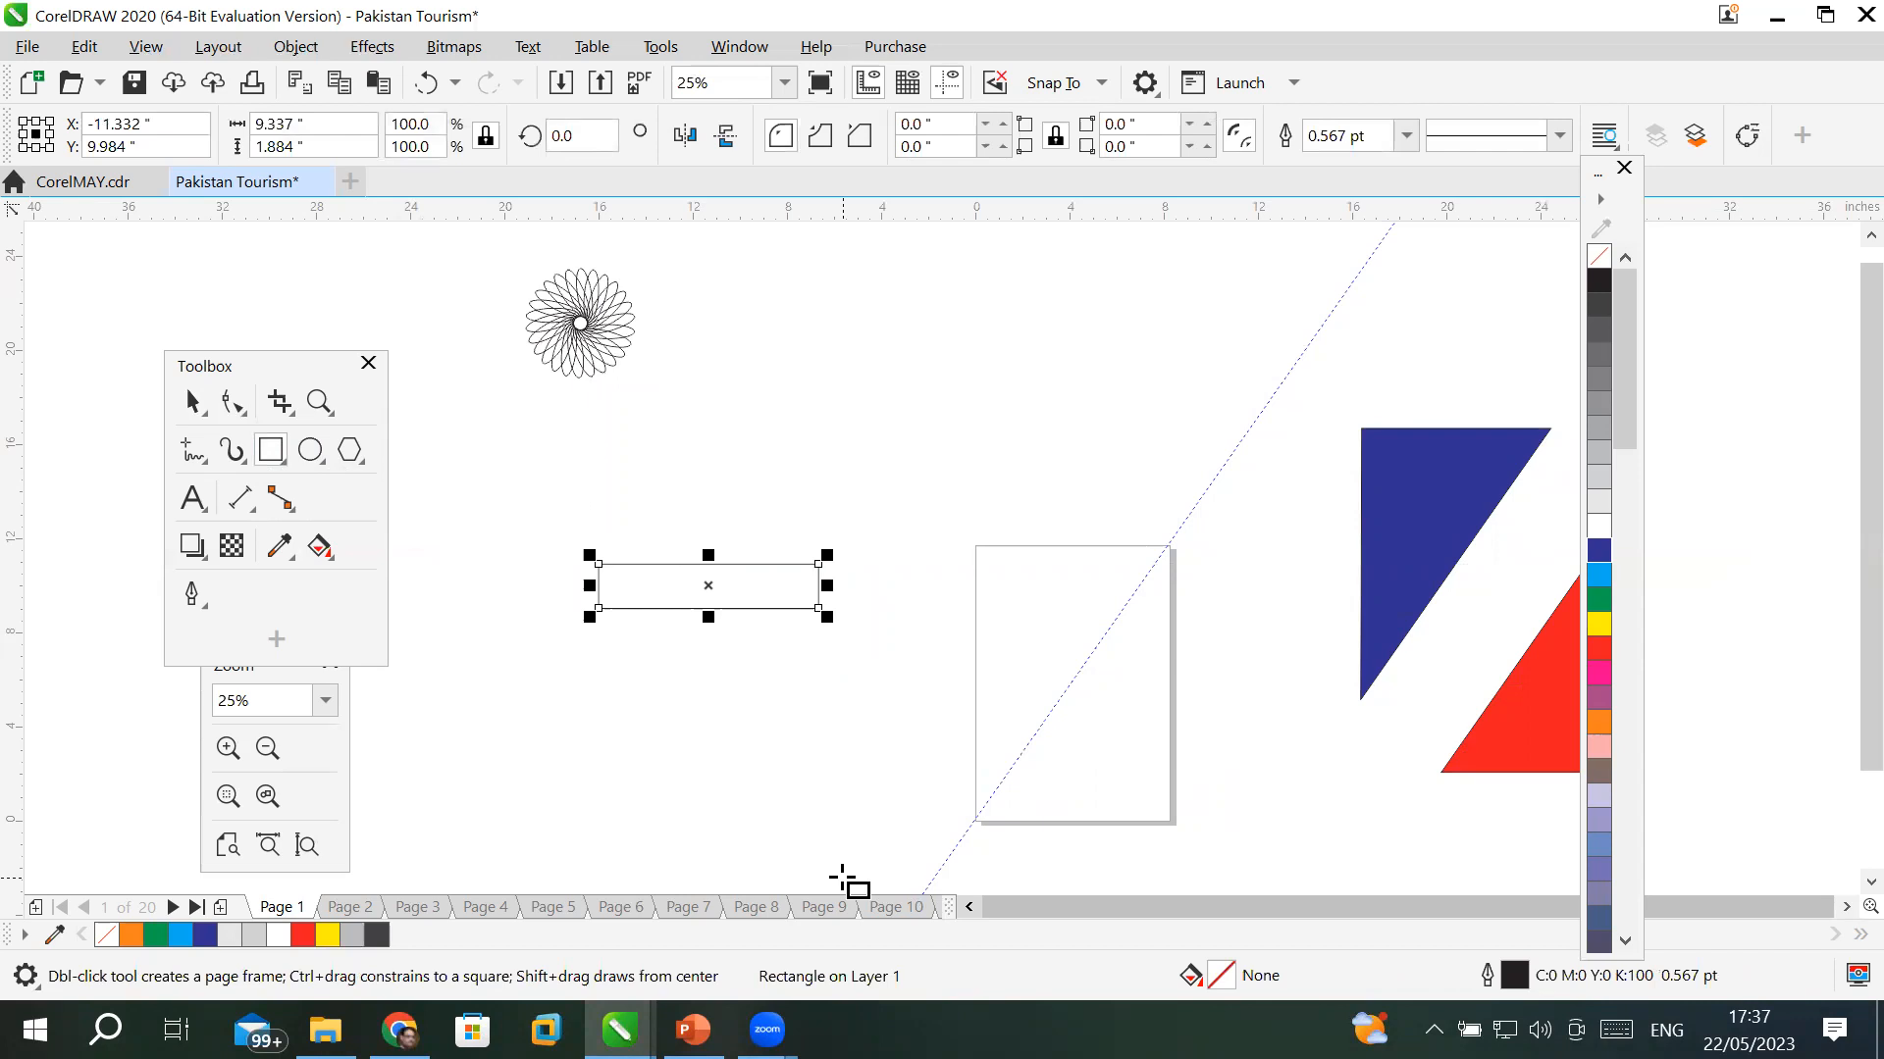
- Make a copy of the rectangle rotated 15 degrees about its centre, keeping the original
left_click(185, 404)
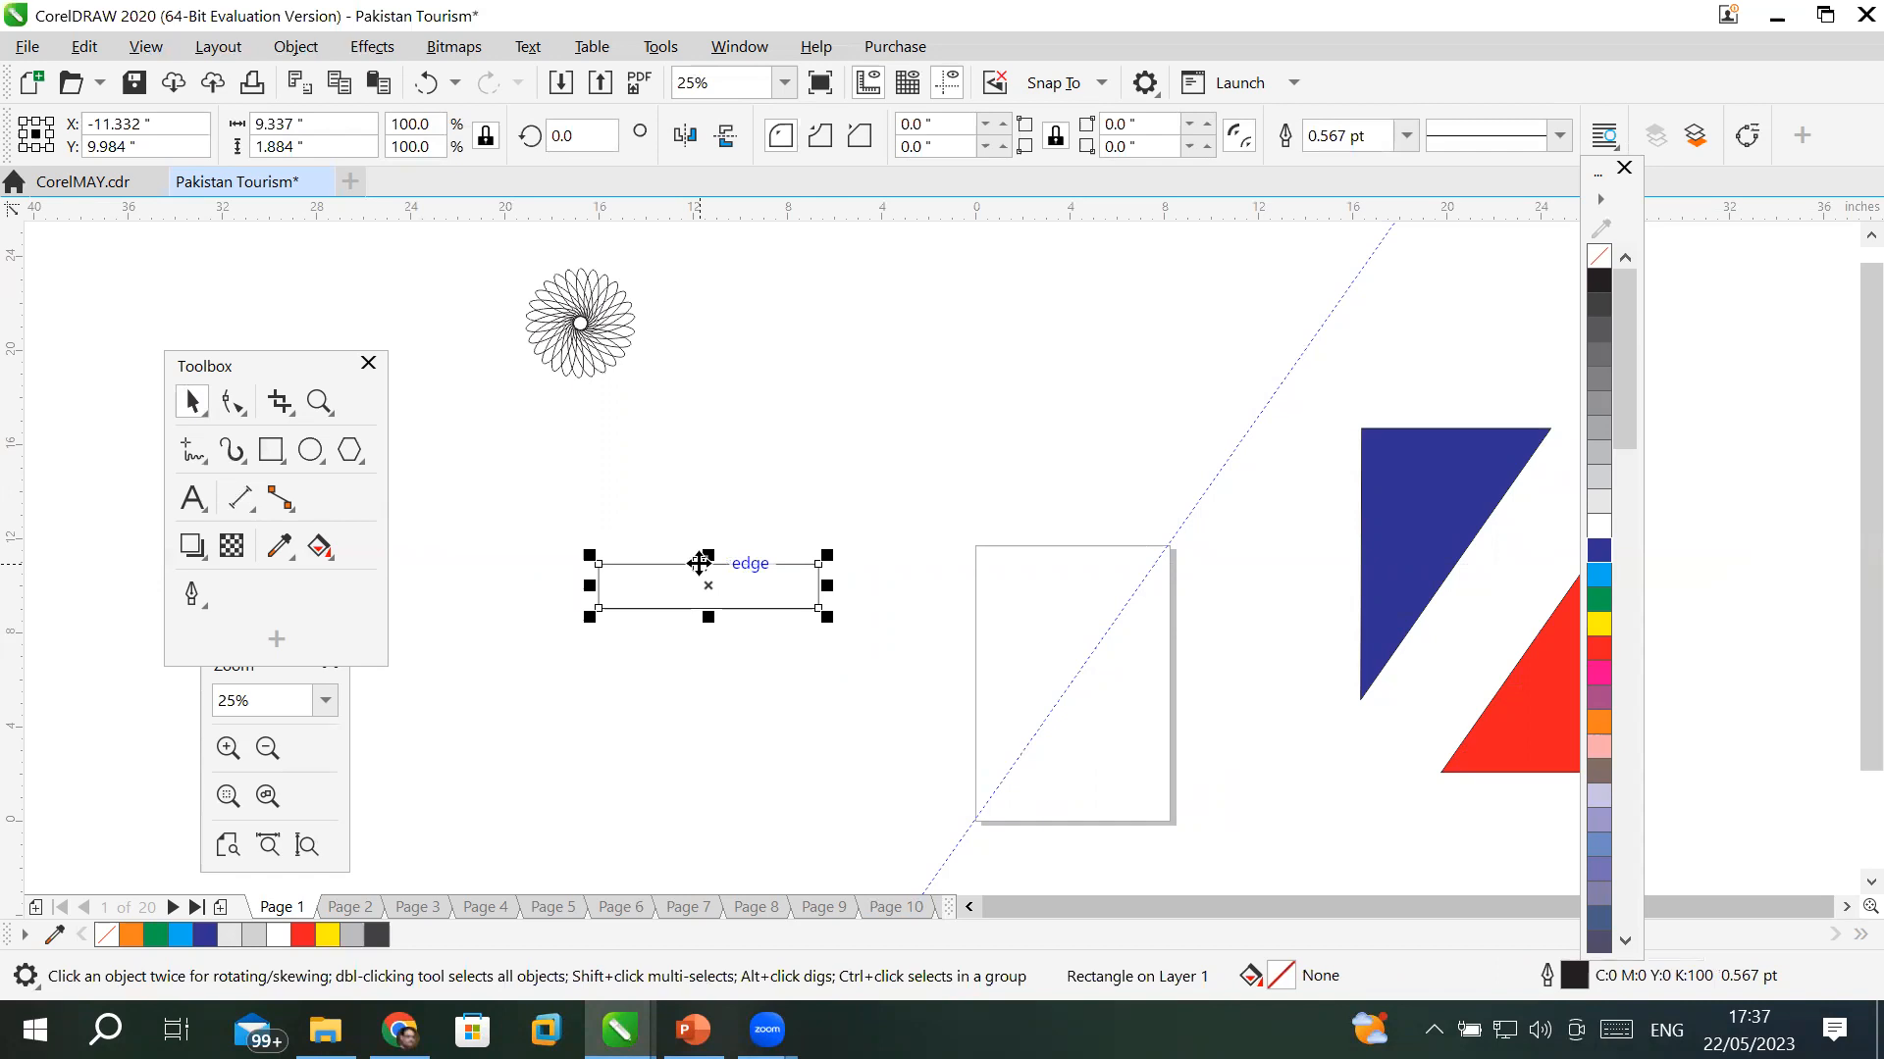
left_click(699, 563)
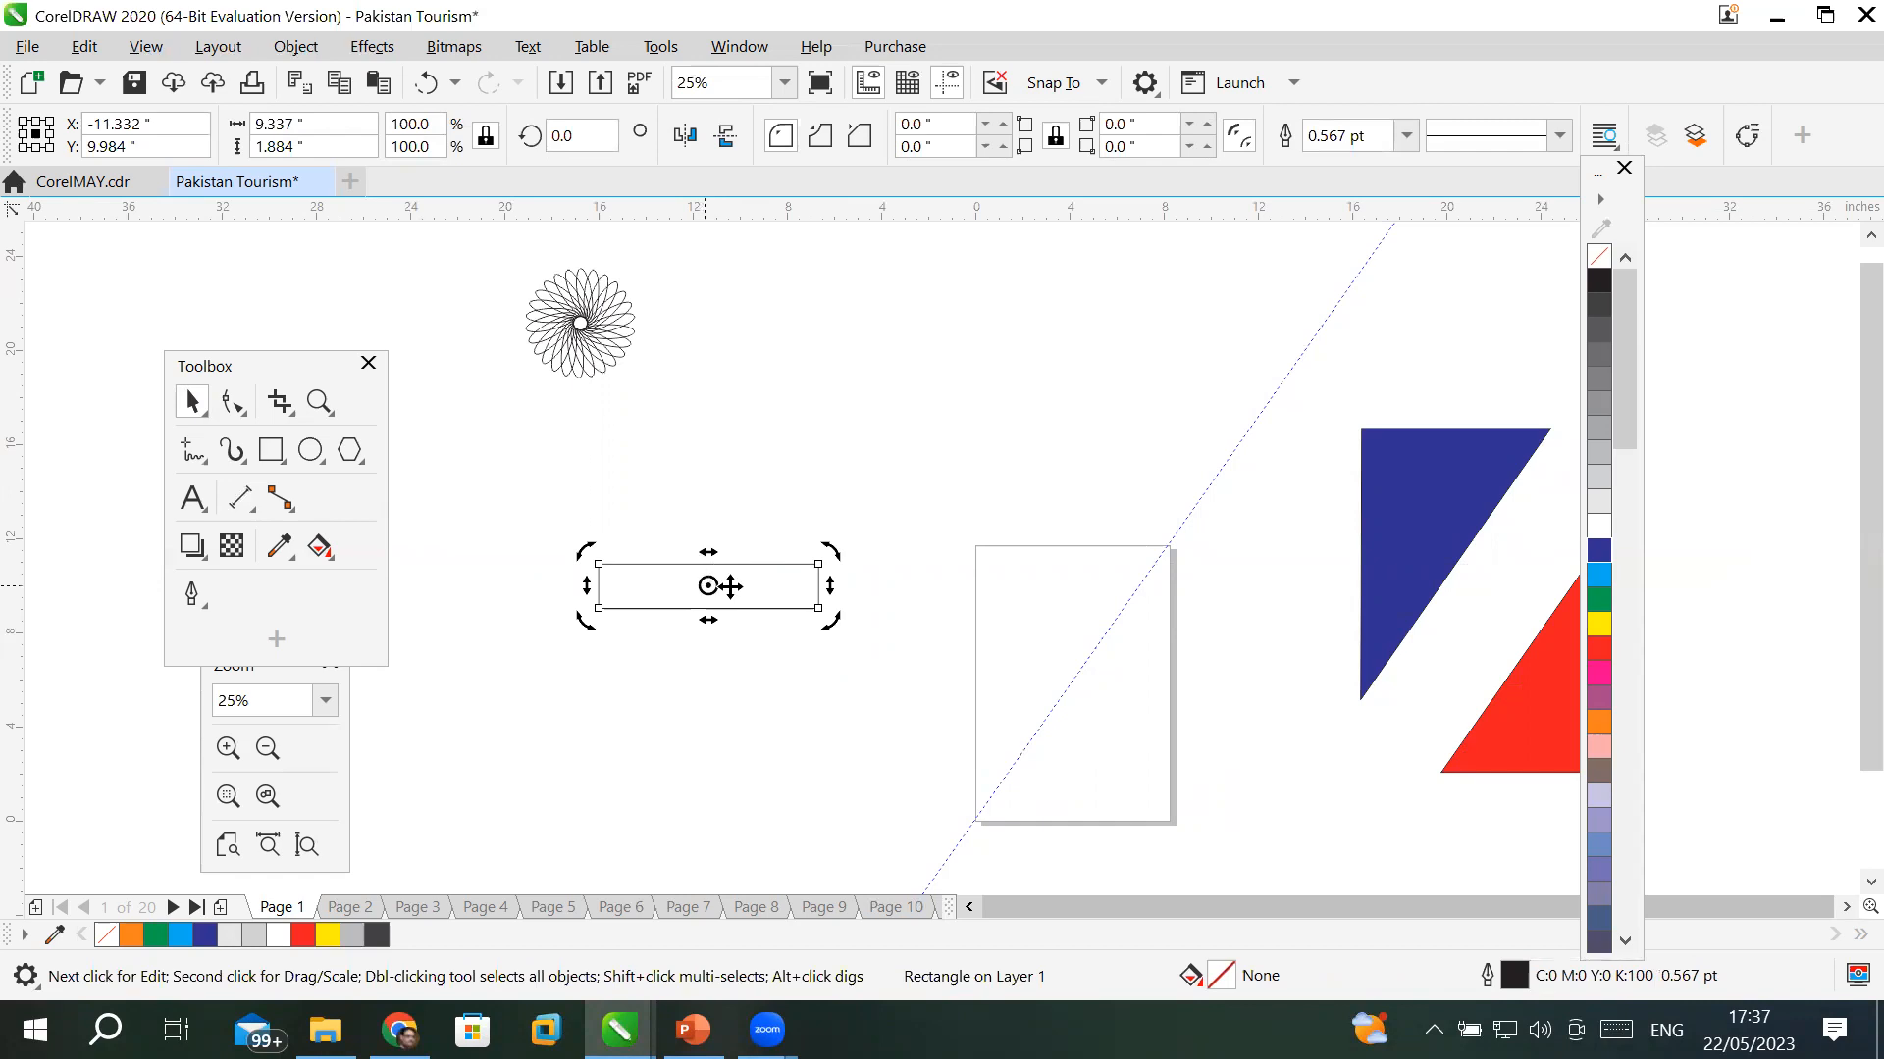
left_click_drag(829, 549, 824, 601)
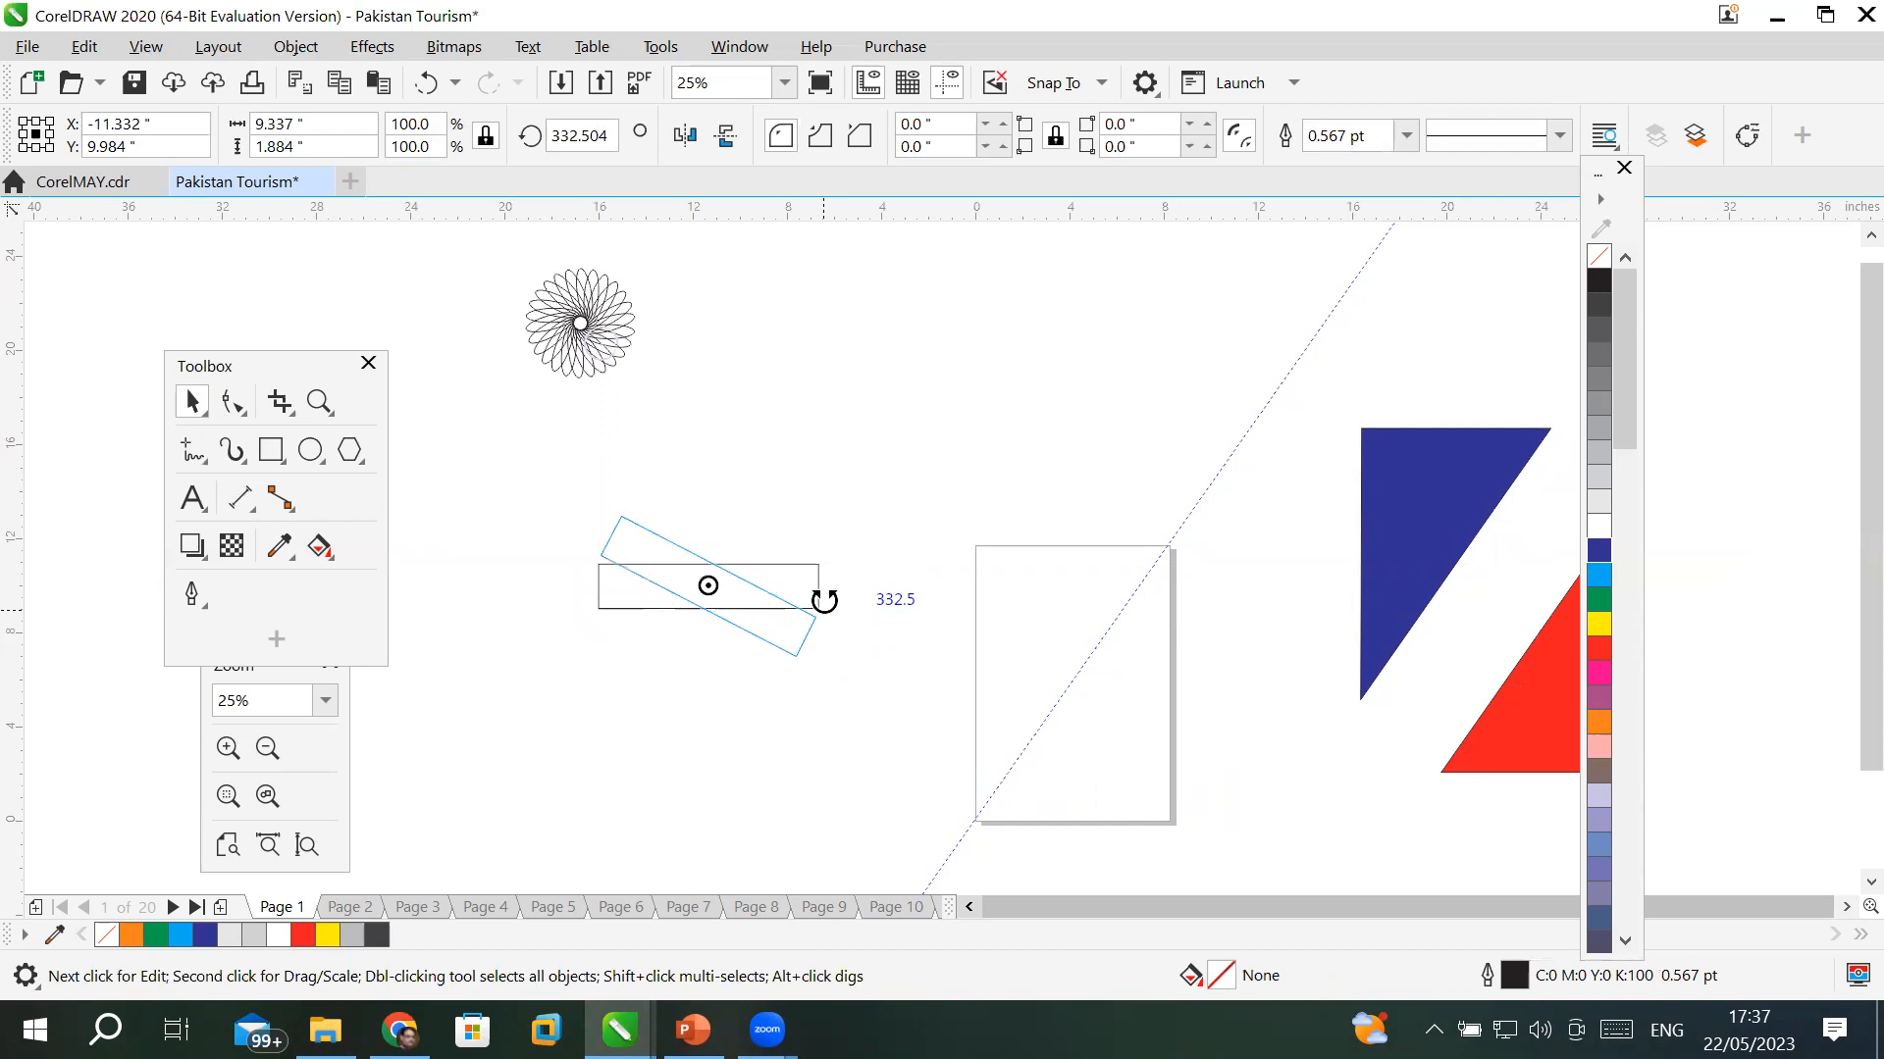
left_click_drag(824, 601, 904, 533)
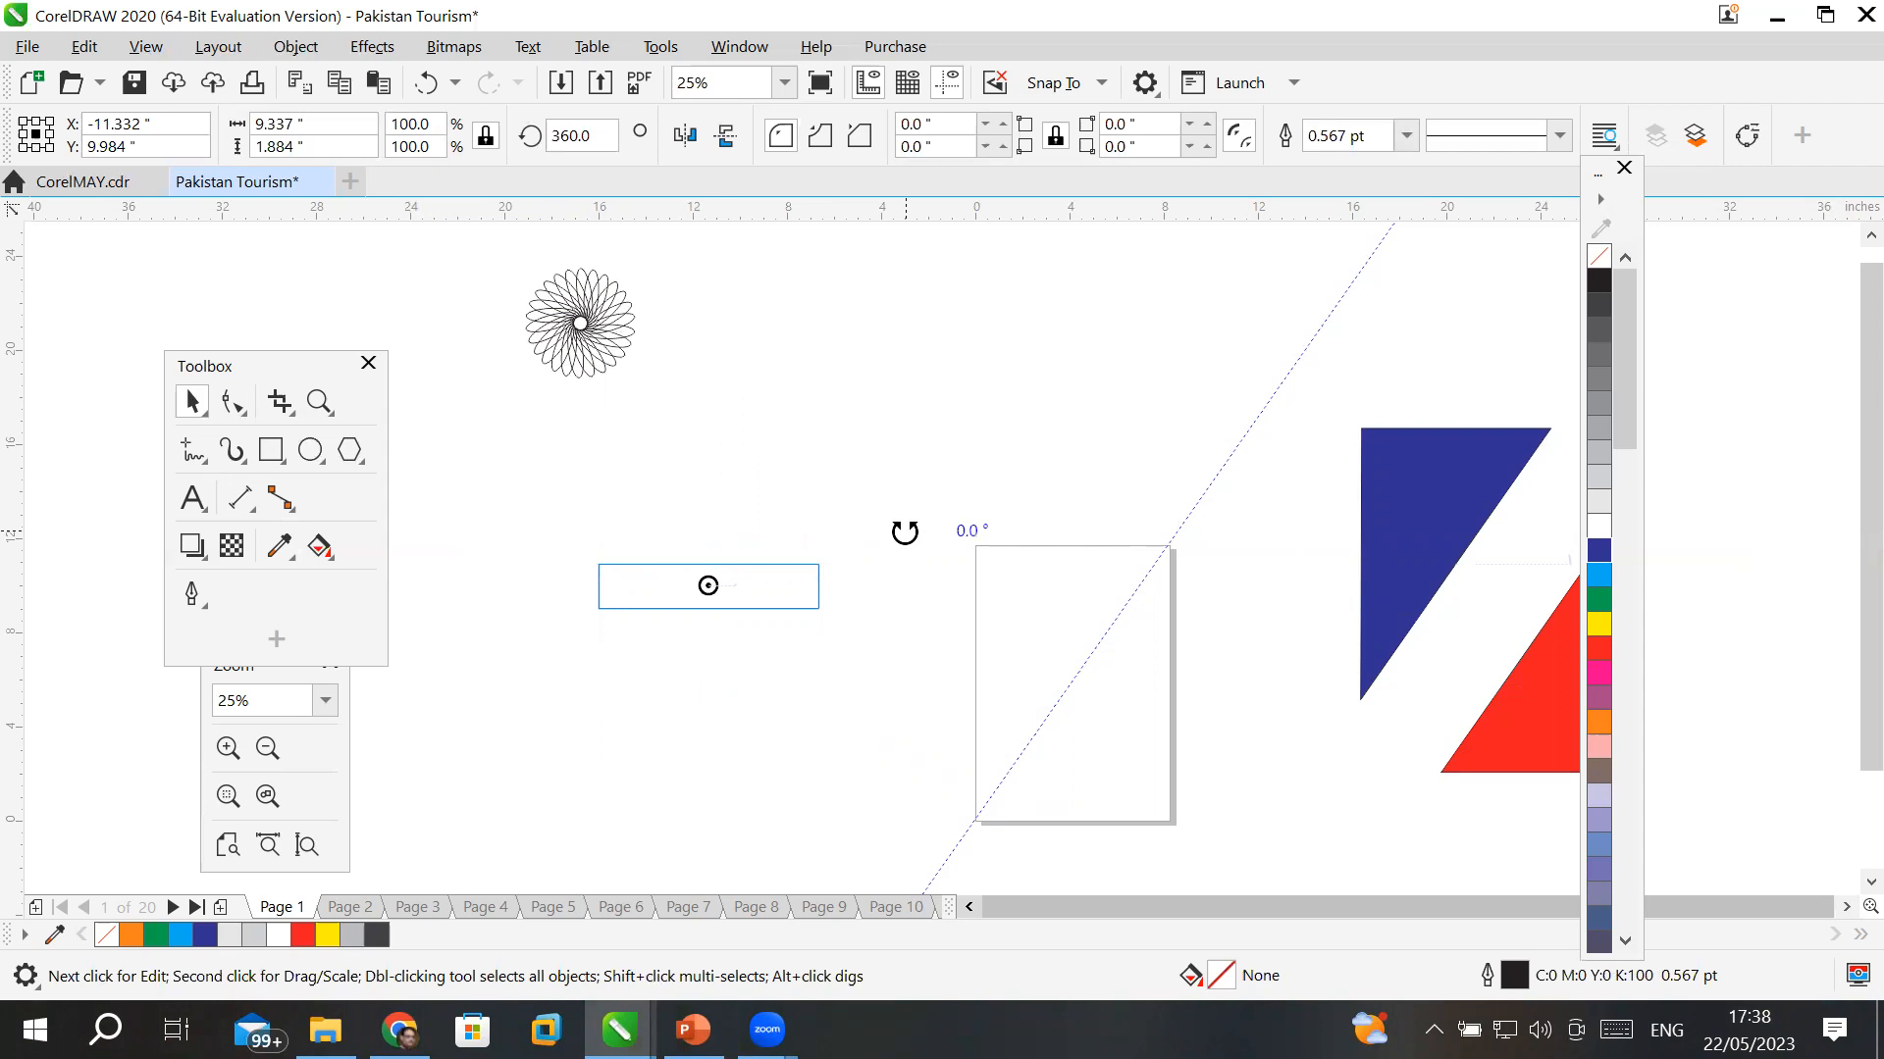
left_click_drag(904, 532, 908, 497)
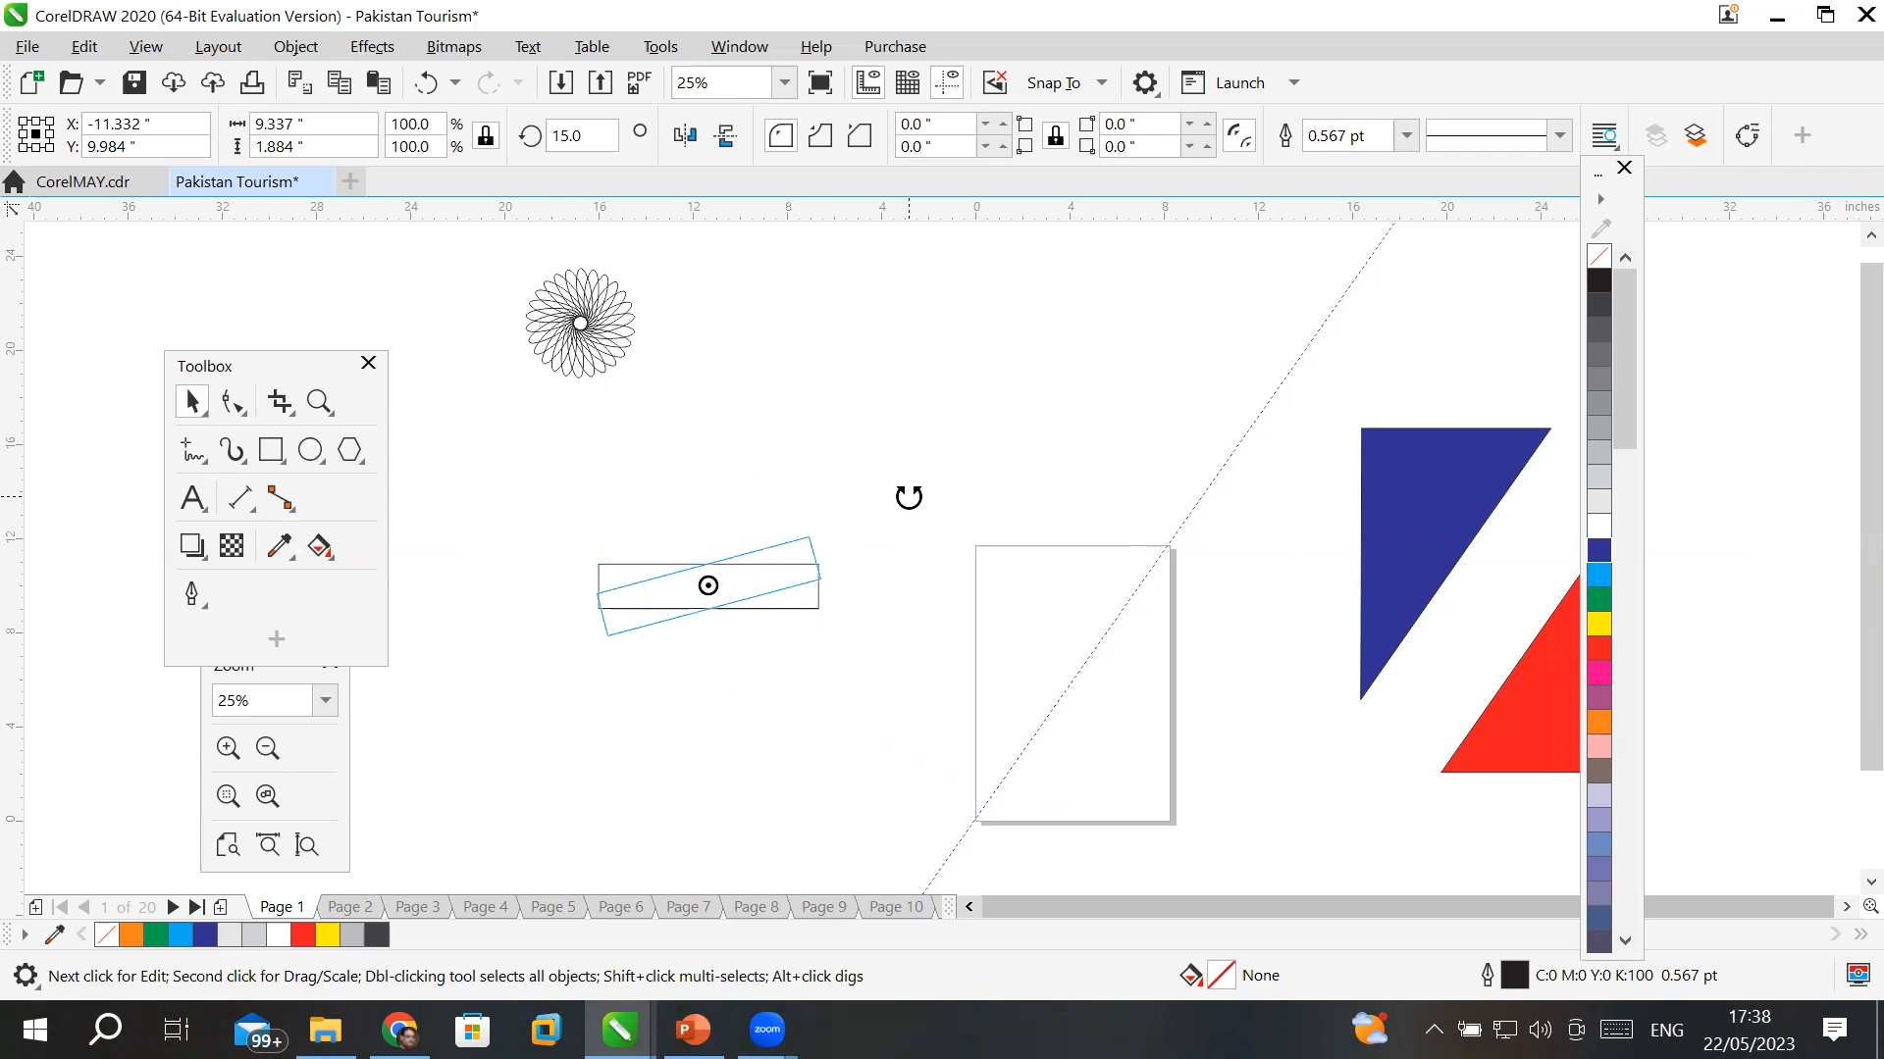
left_click_drag(905, 492, 905, 492)
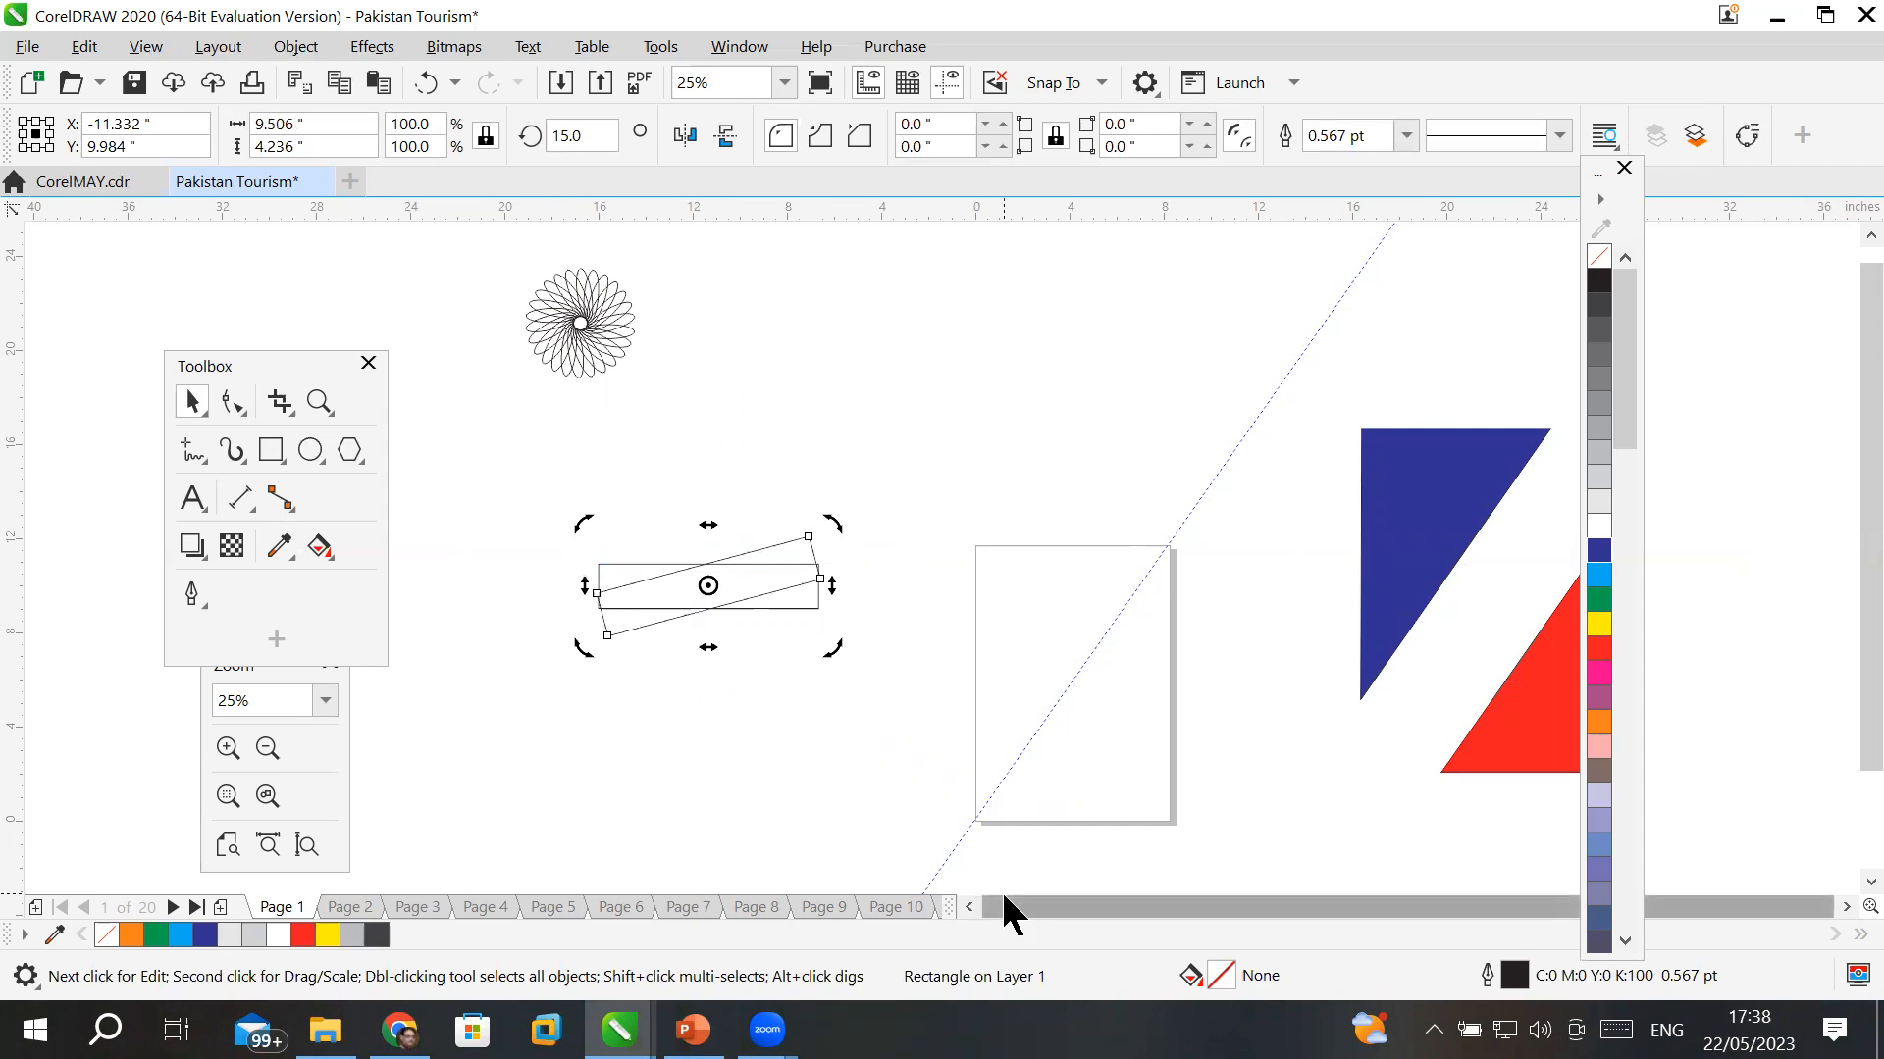
- Repeat the rectangle duplication in 15-degree increments until the newest copy is rotated to 150 degrees
left_click(84, 48)
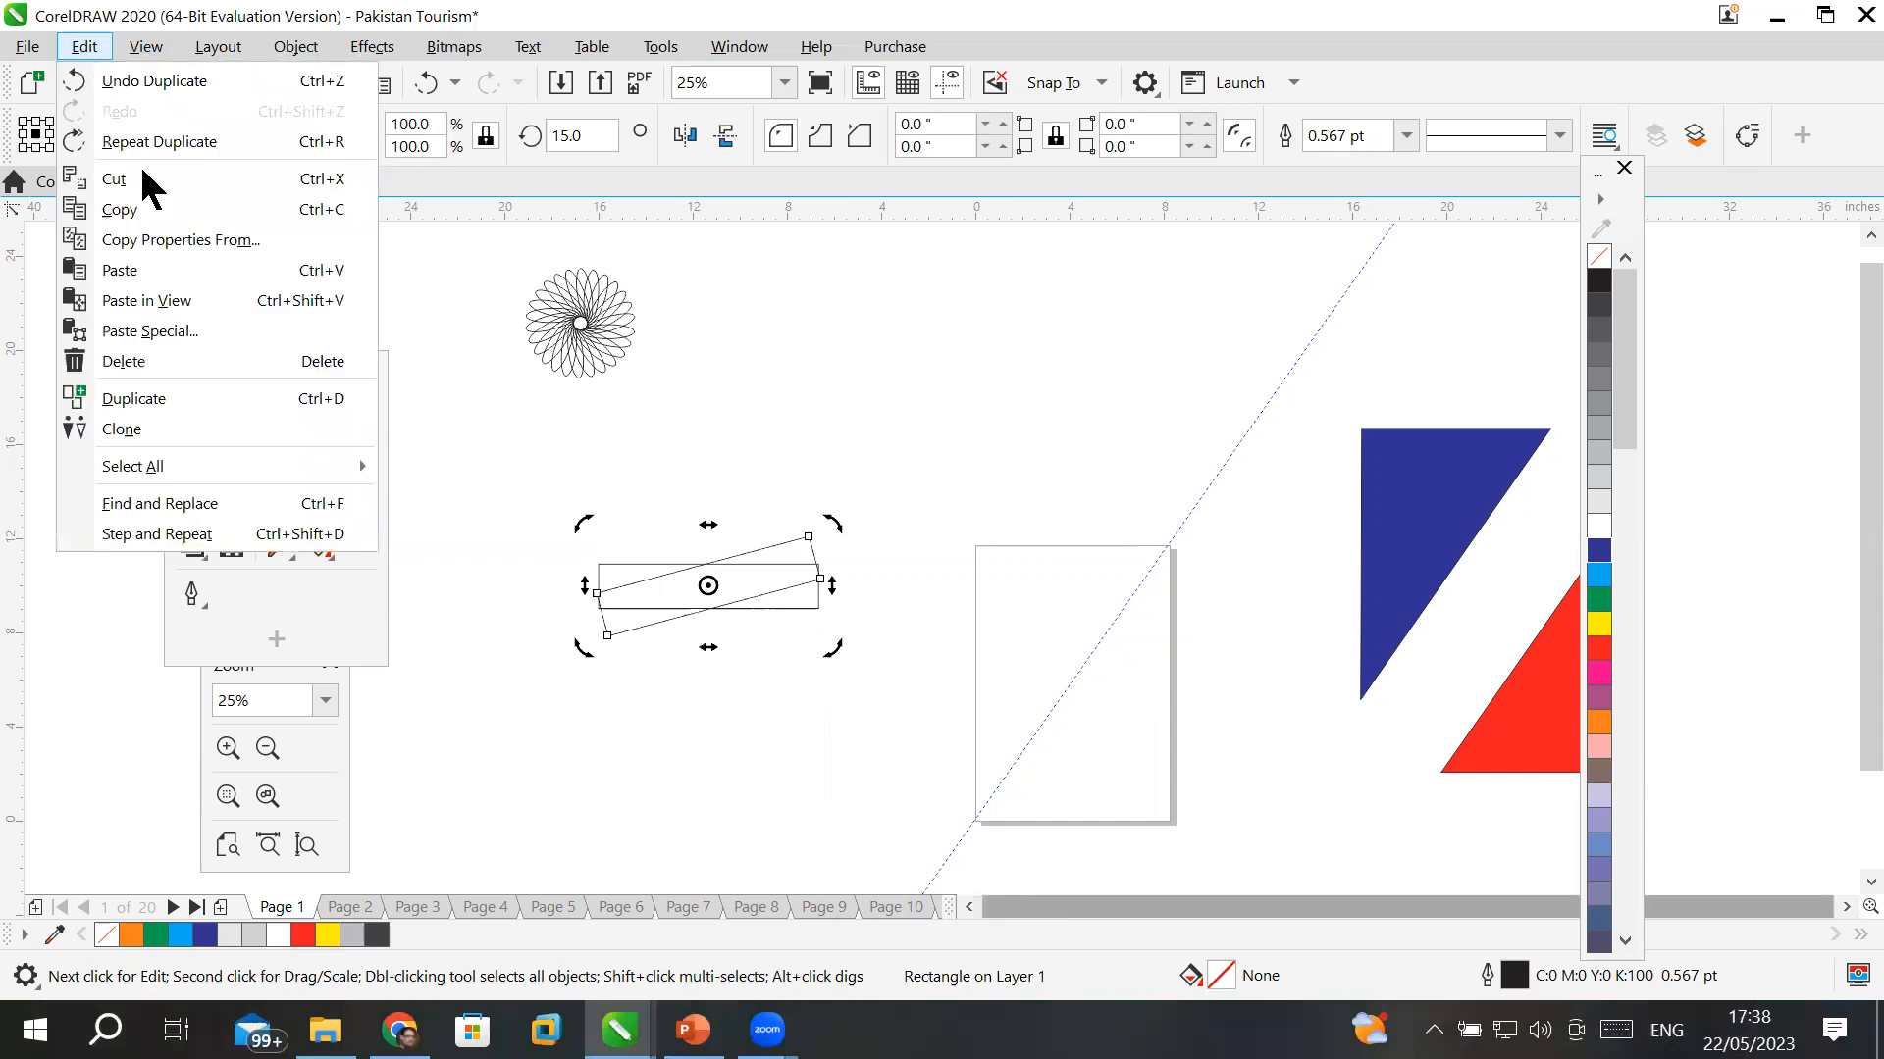
left_click(185, 404)
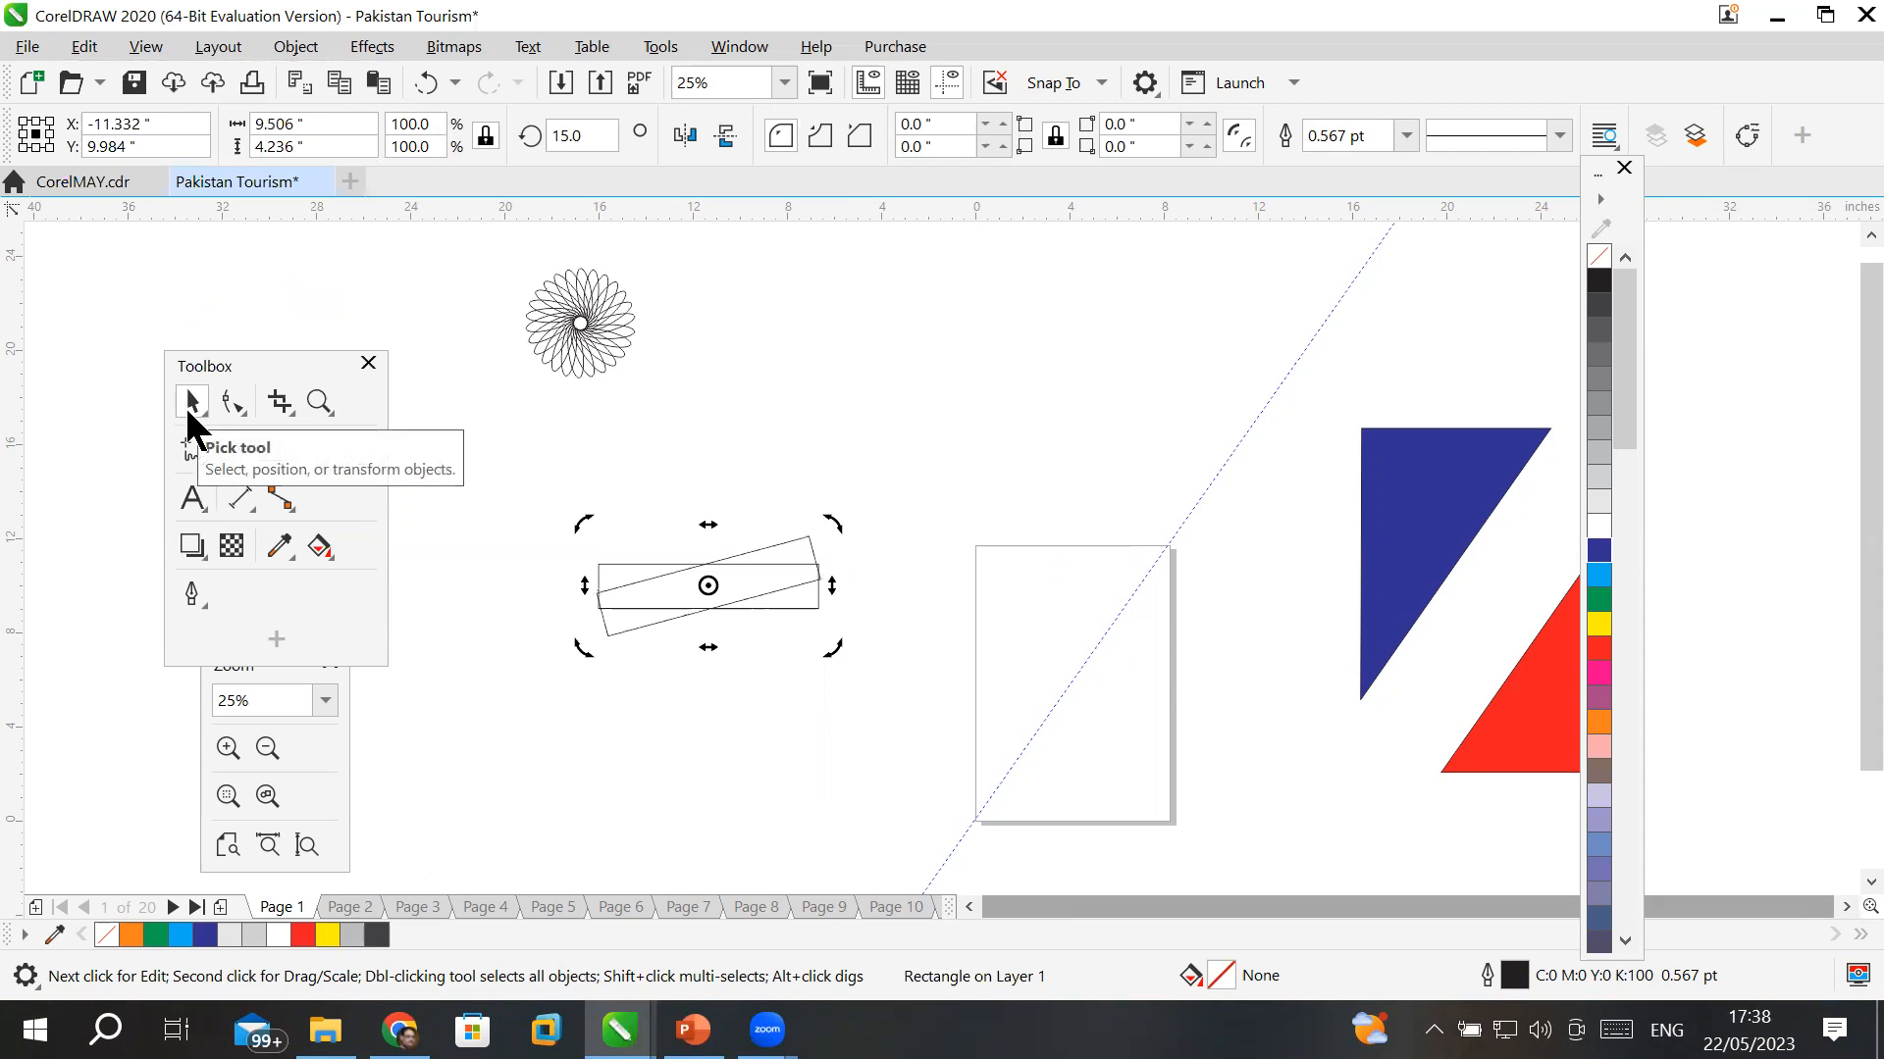
key("ctrl+r")
key("ctrl+r")
key("ctrl+r")
key("ctrl+r")
key("ctrl+r")
key("ctrl+r")
key("ctrl+r")
key("ctrl+r")
key("ctrl+r")
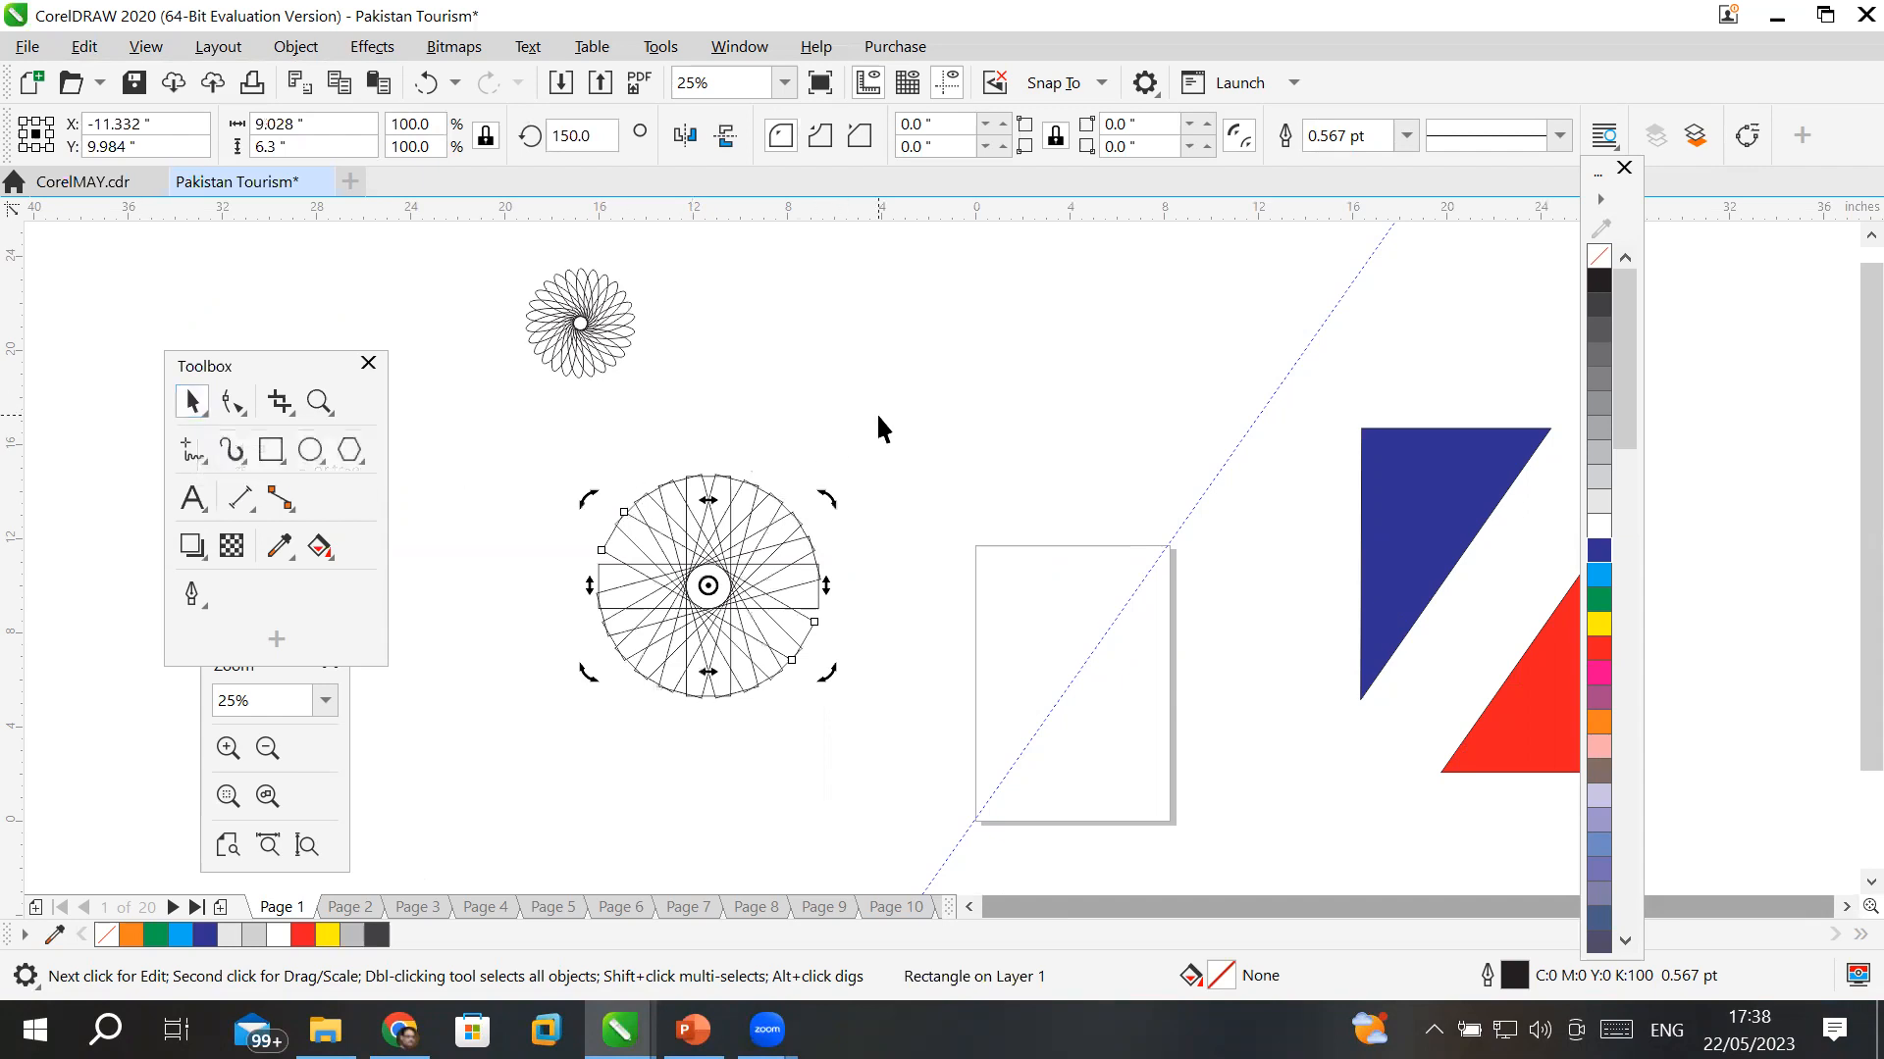
- Select all the rectangles of the circular pattern and move them above the page, beside the ellipse flower
left_click(903, 731)
scroll(888, 741, "up", 1)
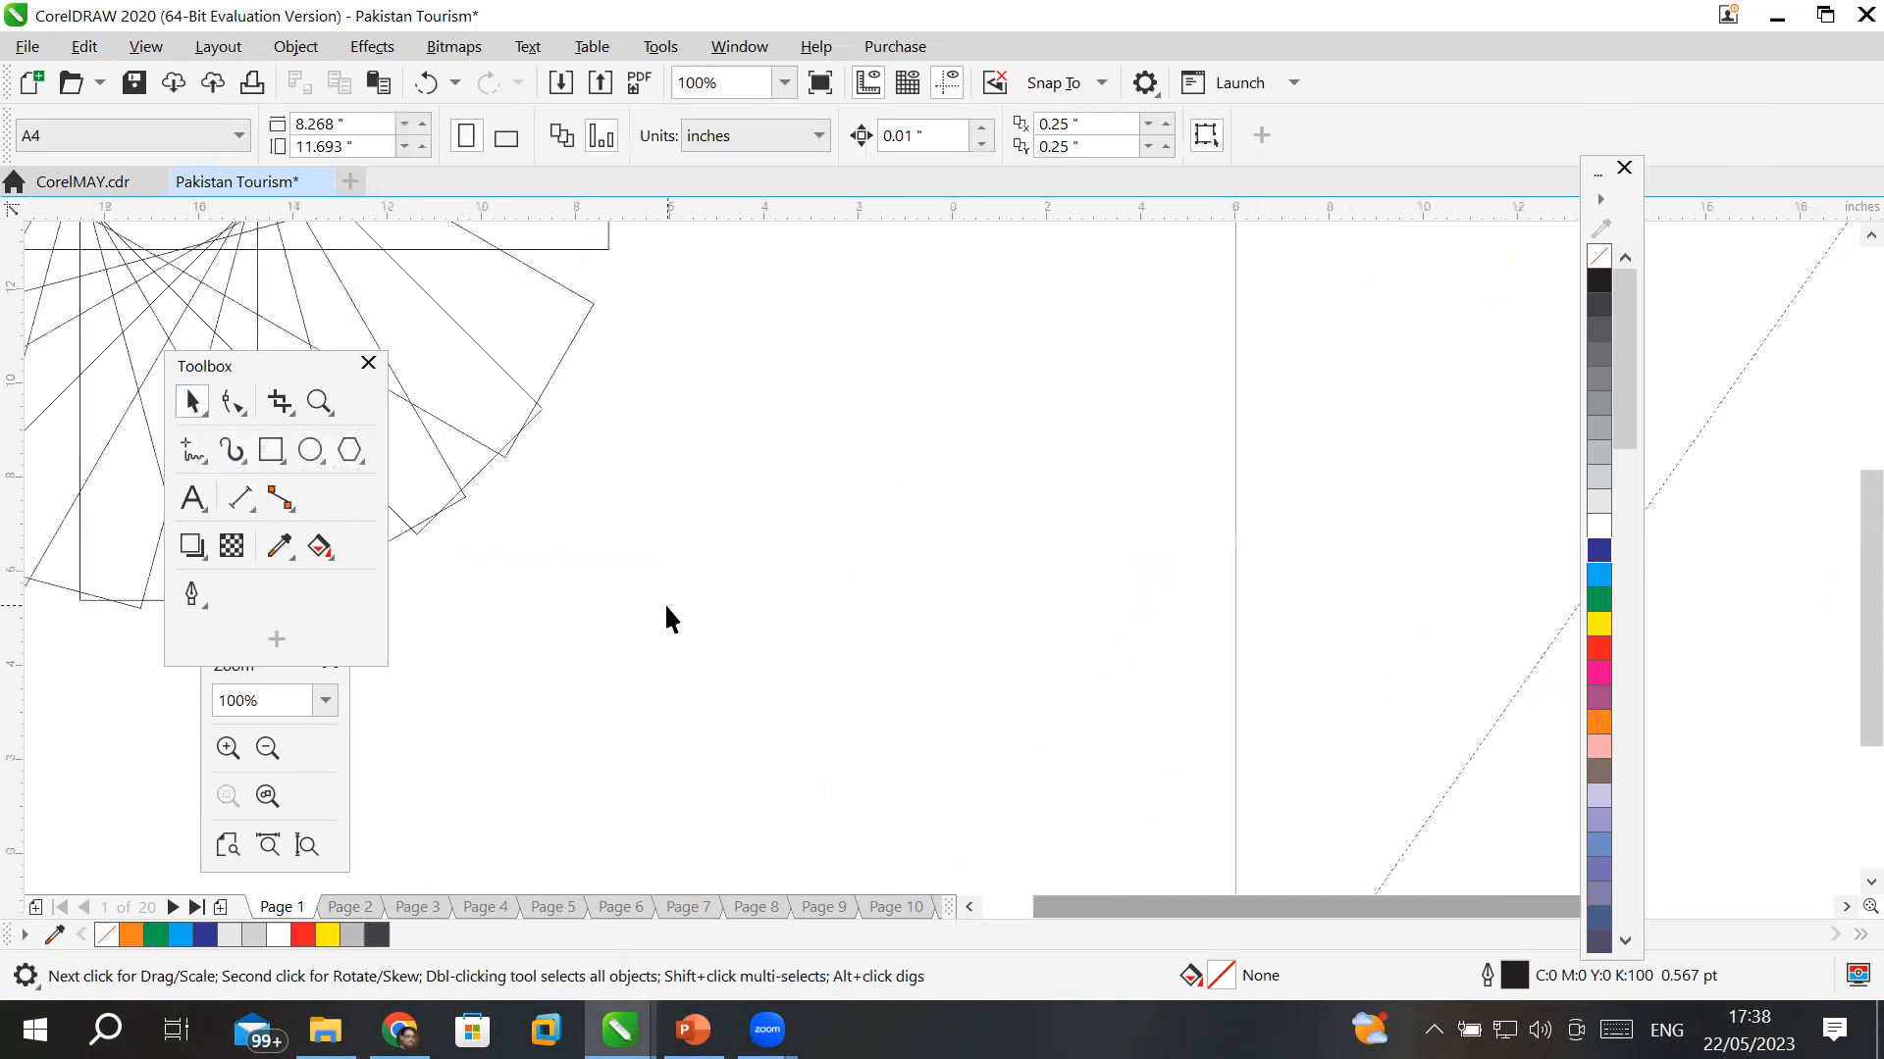
scroll(663, 602, "down", 3)
scroll(609, 563, "up", 1)
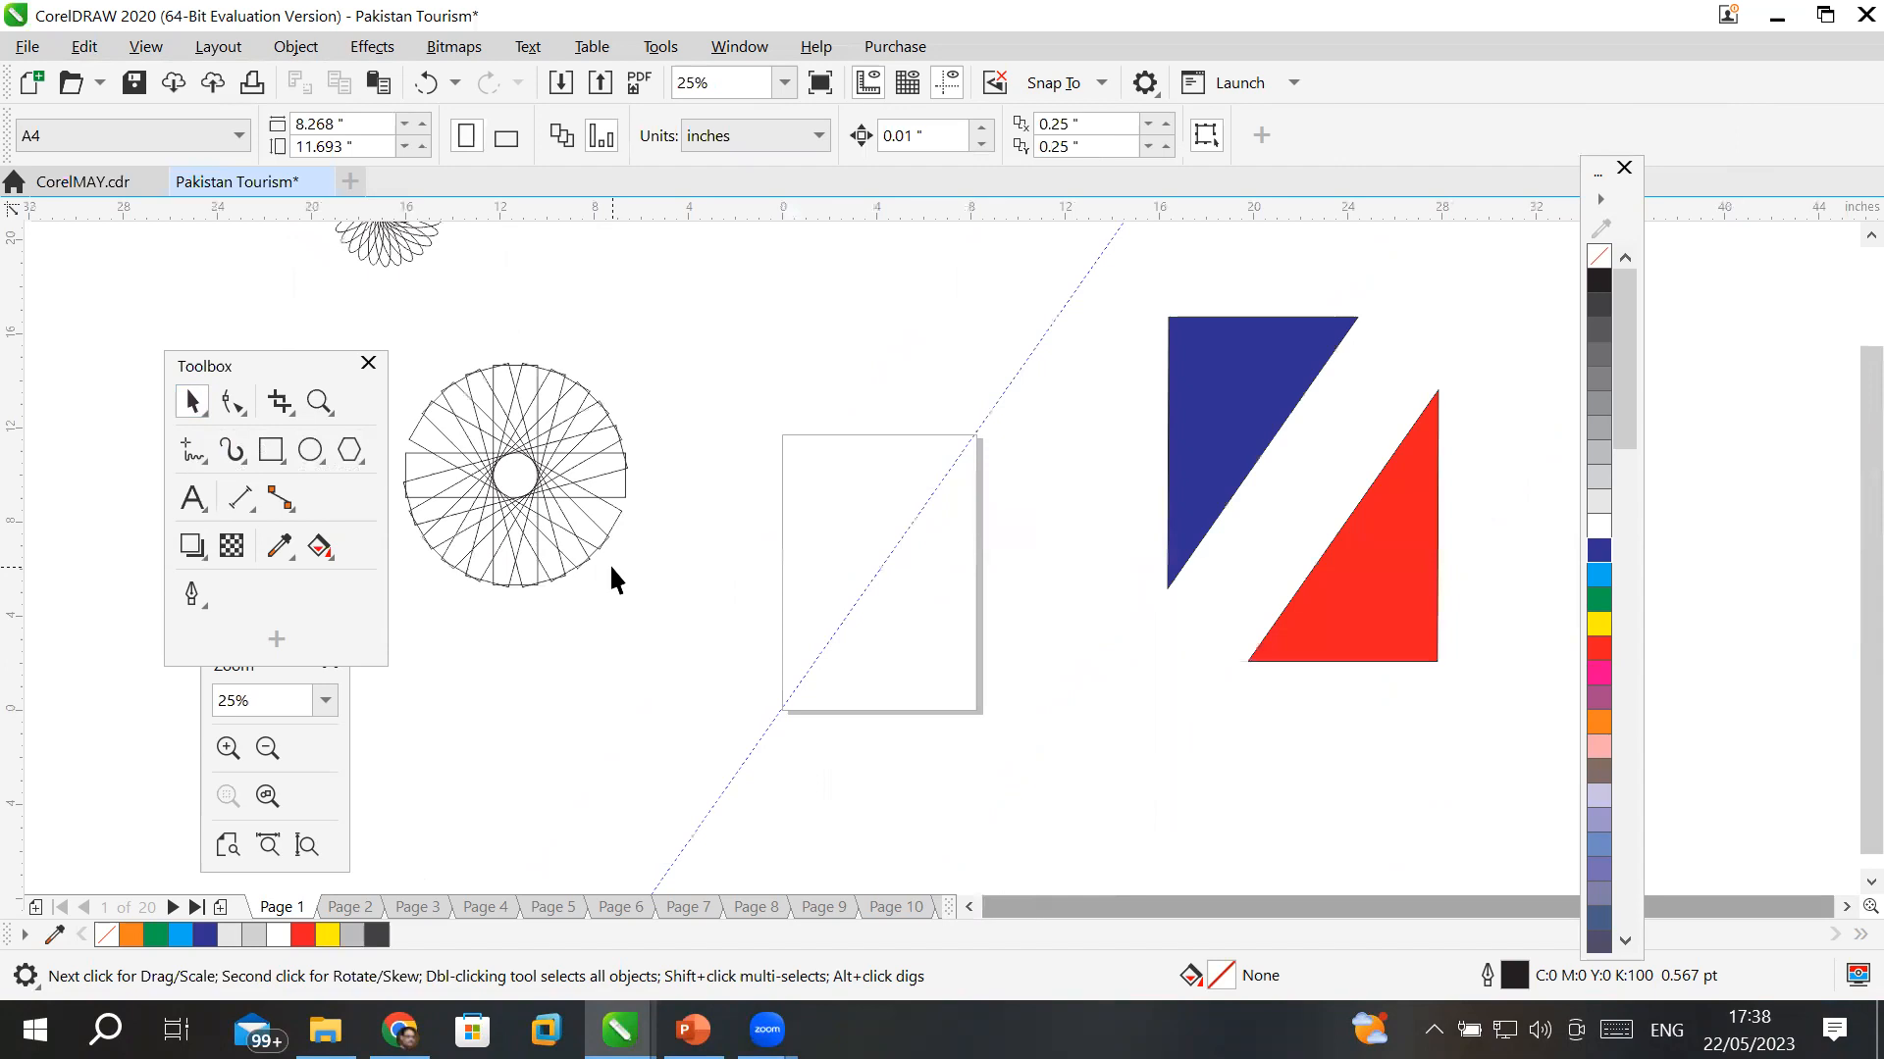
scroll(610, 563, "down", 1)
left_click_drag(625, 591, 664, 639)
left_click_drag(605, 541, 671, 386)
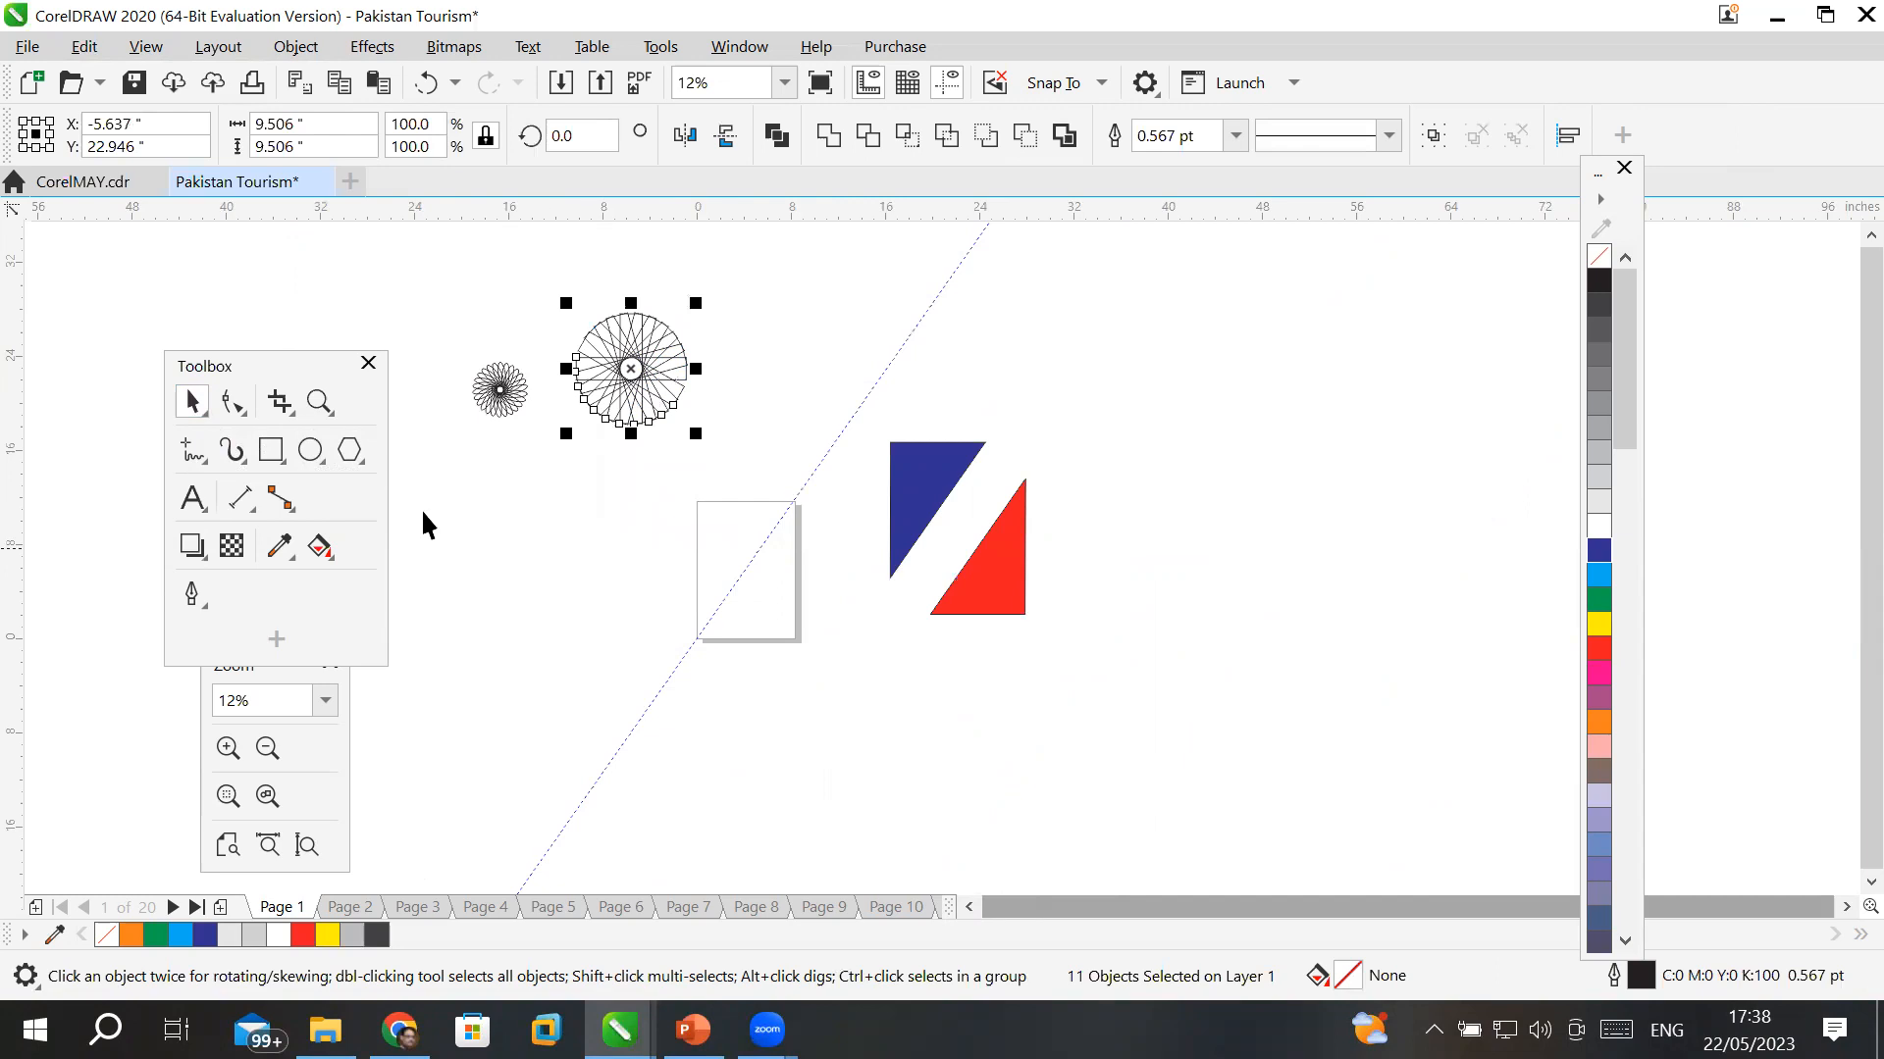
- Draw a long rectangle about 16.9 by 1.9 inches directly left of the page with the Rectangle tool
left_click(267, 454)
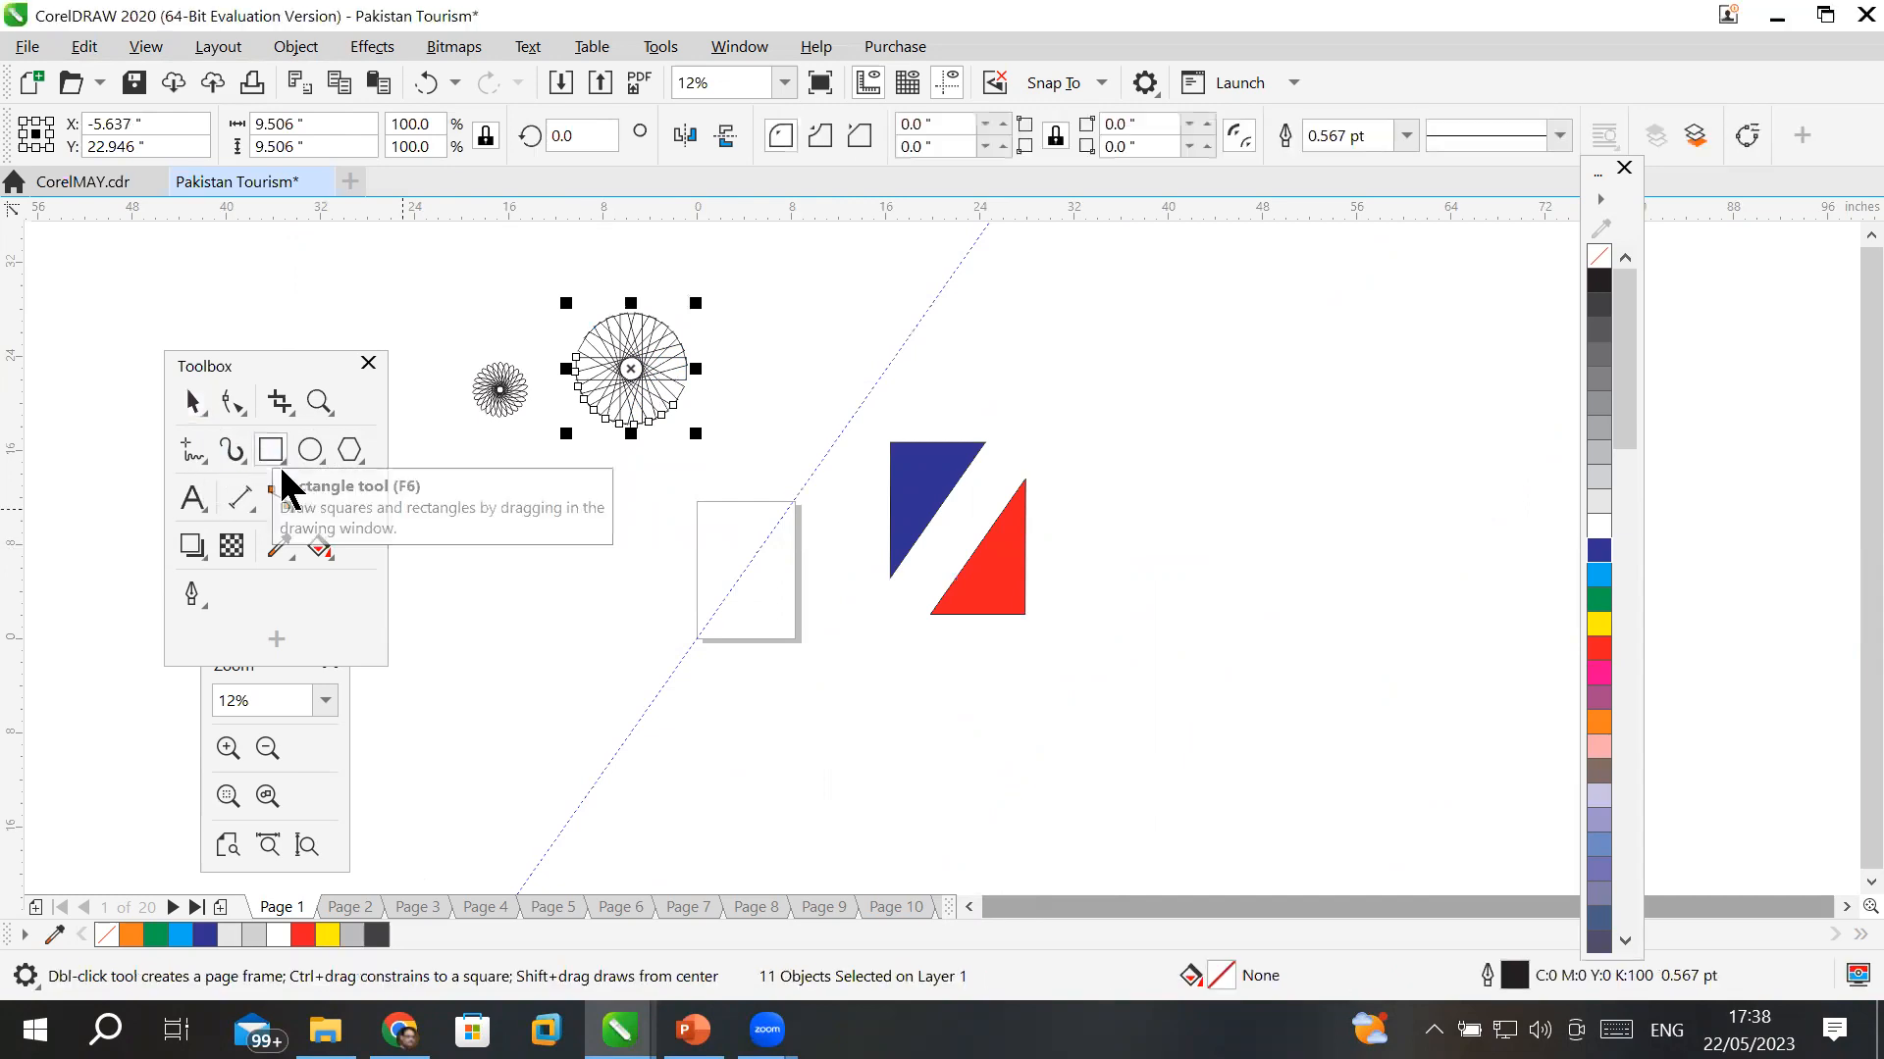
left_click_drag(485, 547, 685, 569)
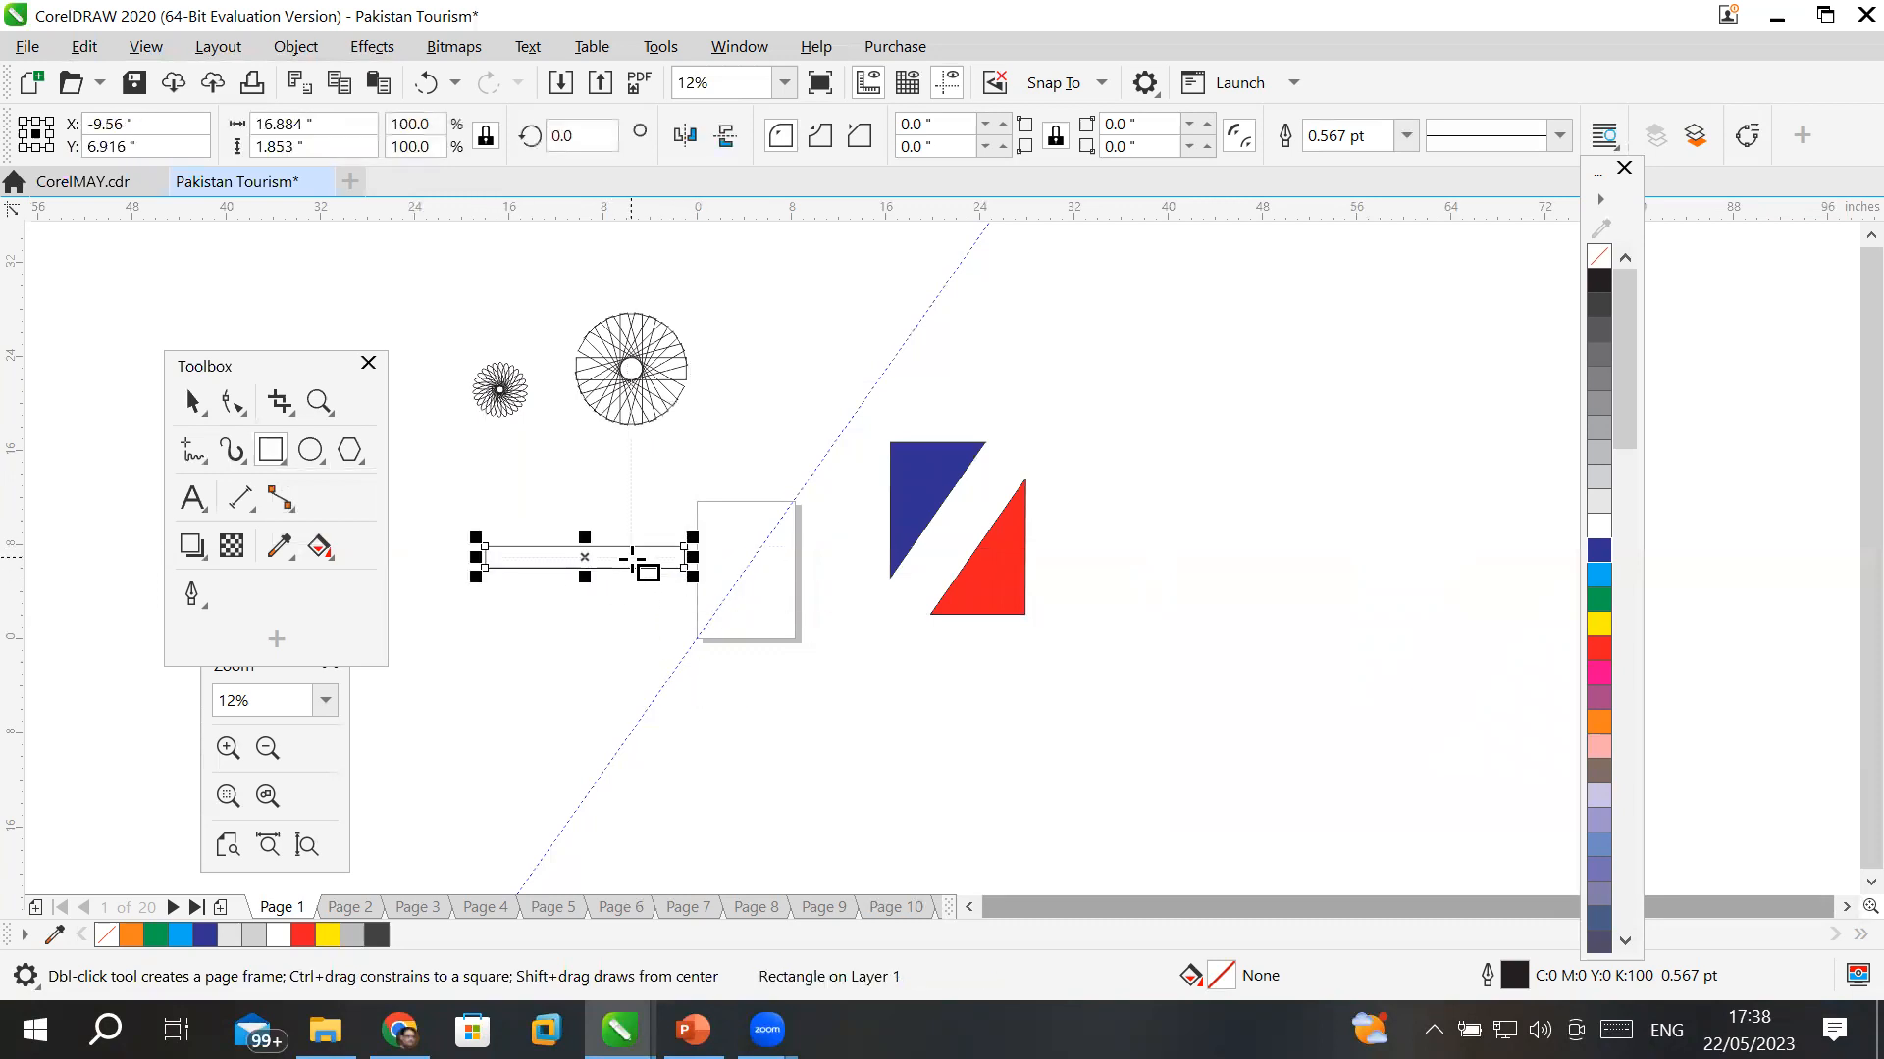
left_click(196, 397)
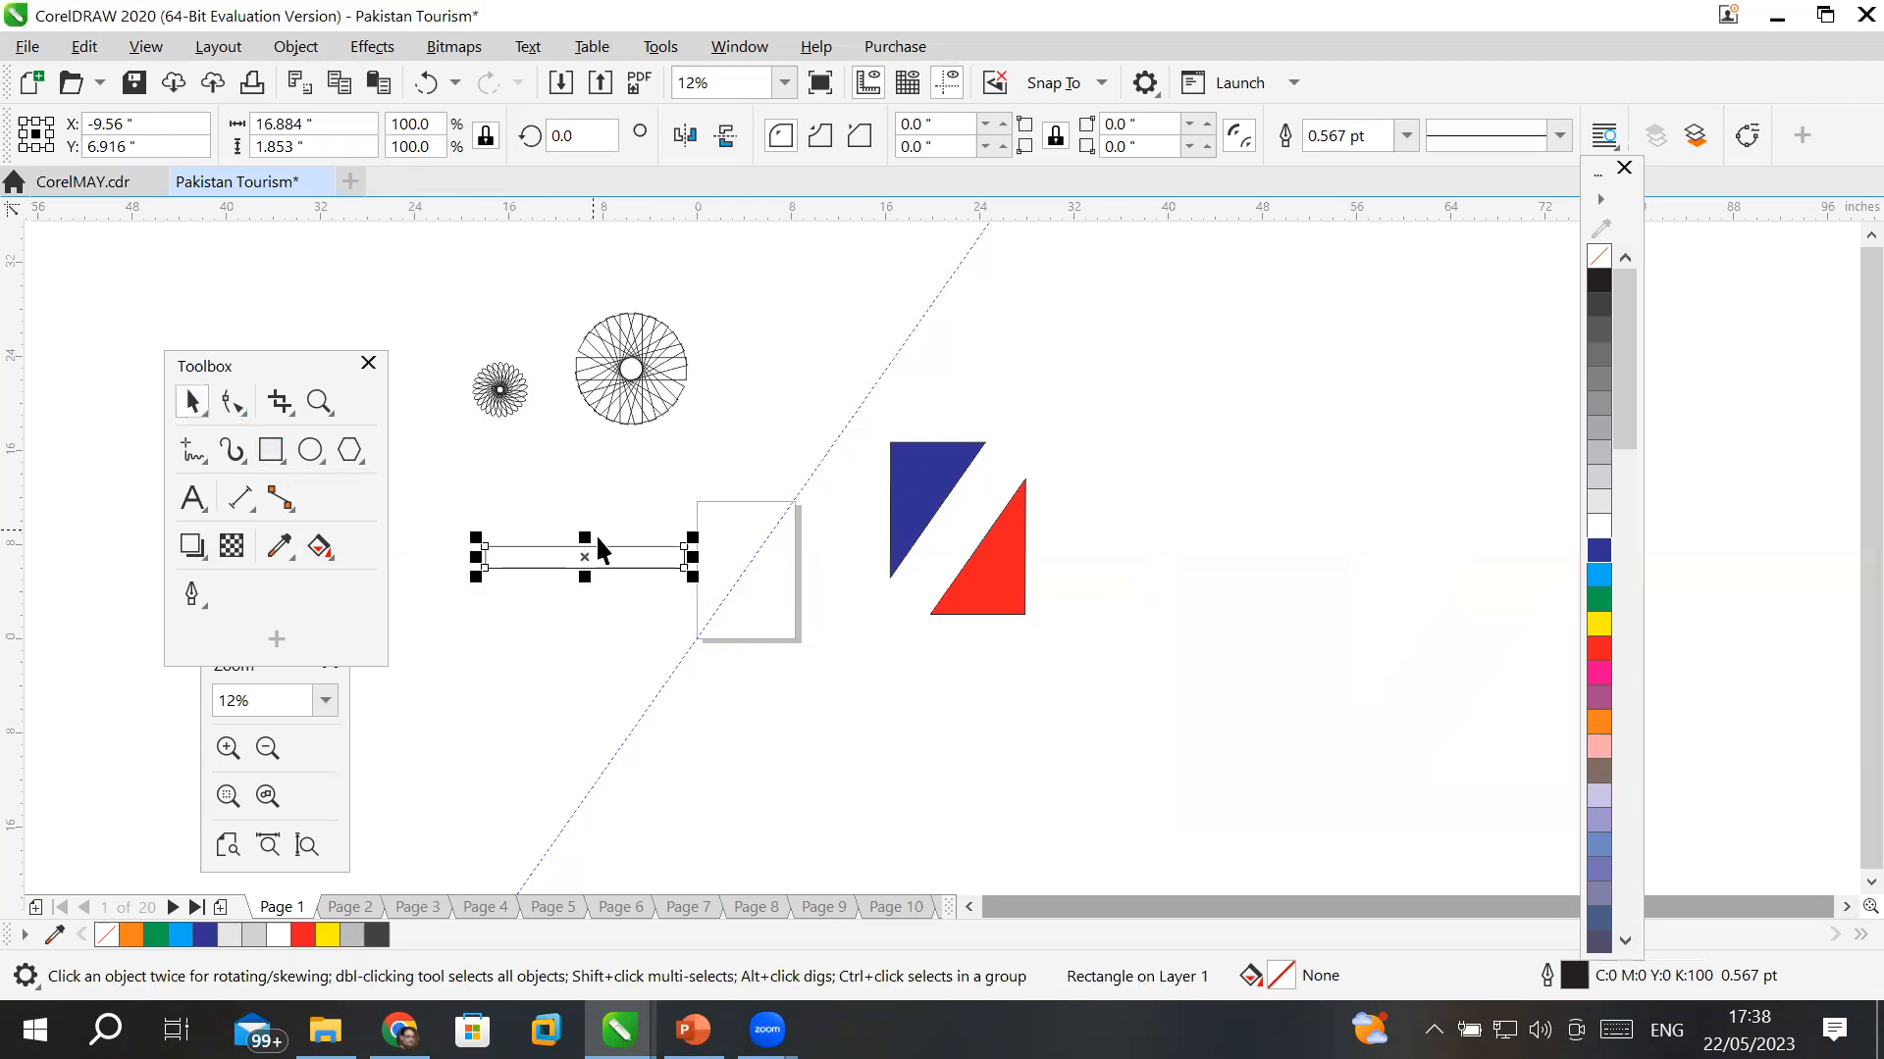
- Make a copy of the long rectangle rotated 15 degrees about its lower-left corner, keeping the original
left_click(601, 546)
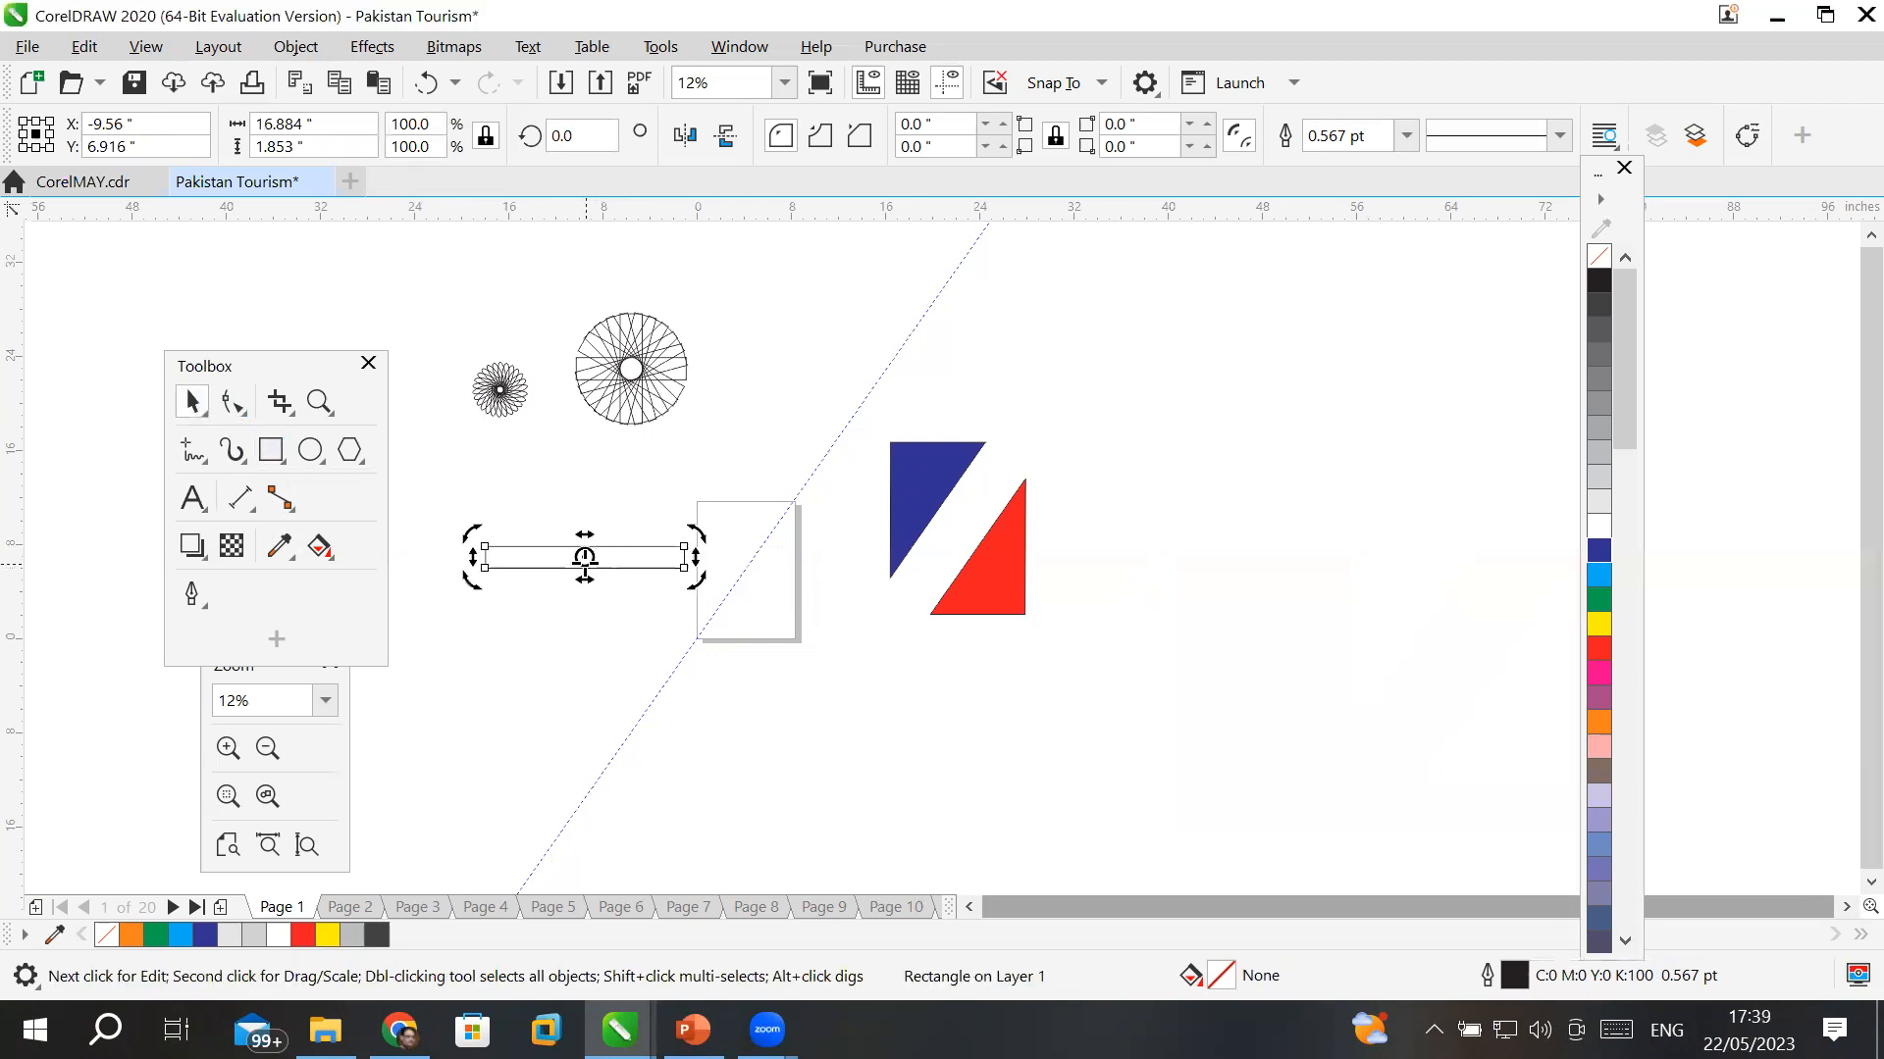
left_click_drag(584, 559, 485, 567)
left_click_drag(702, 533, 708, 473)
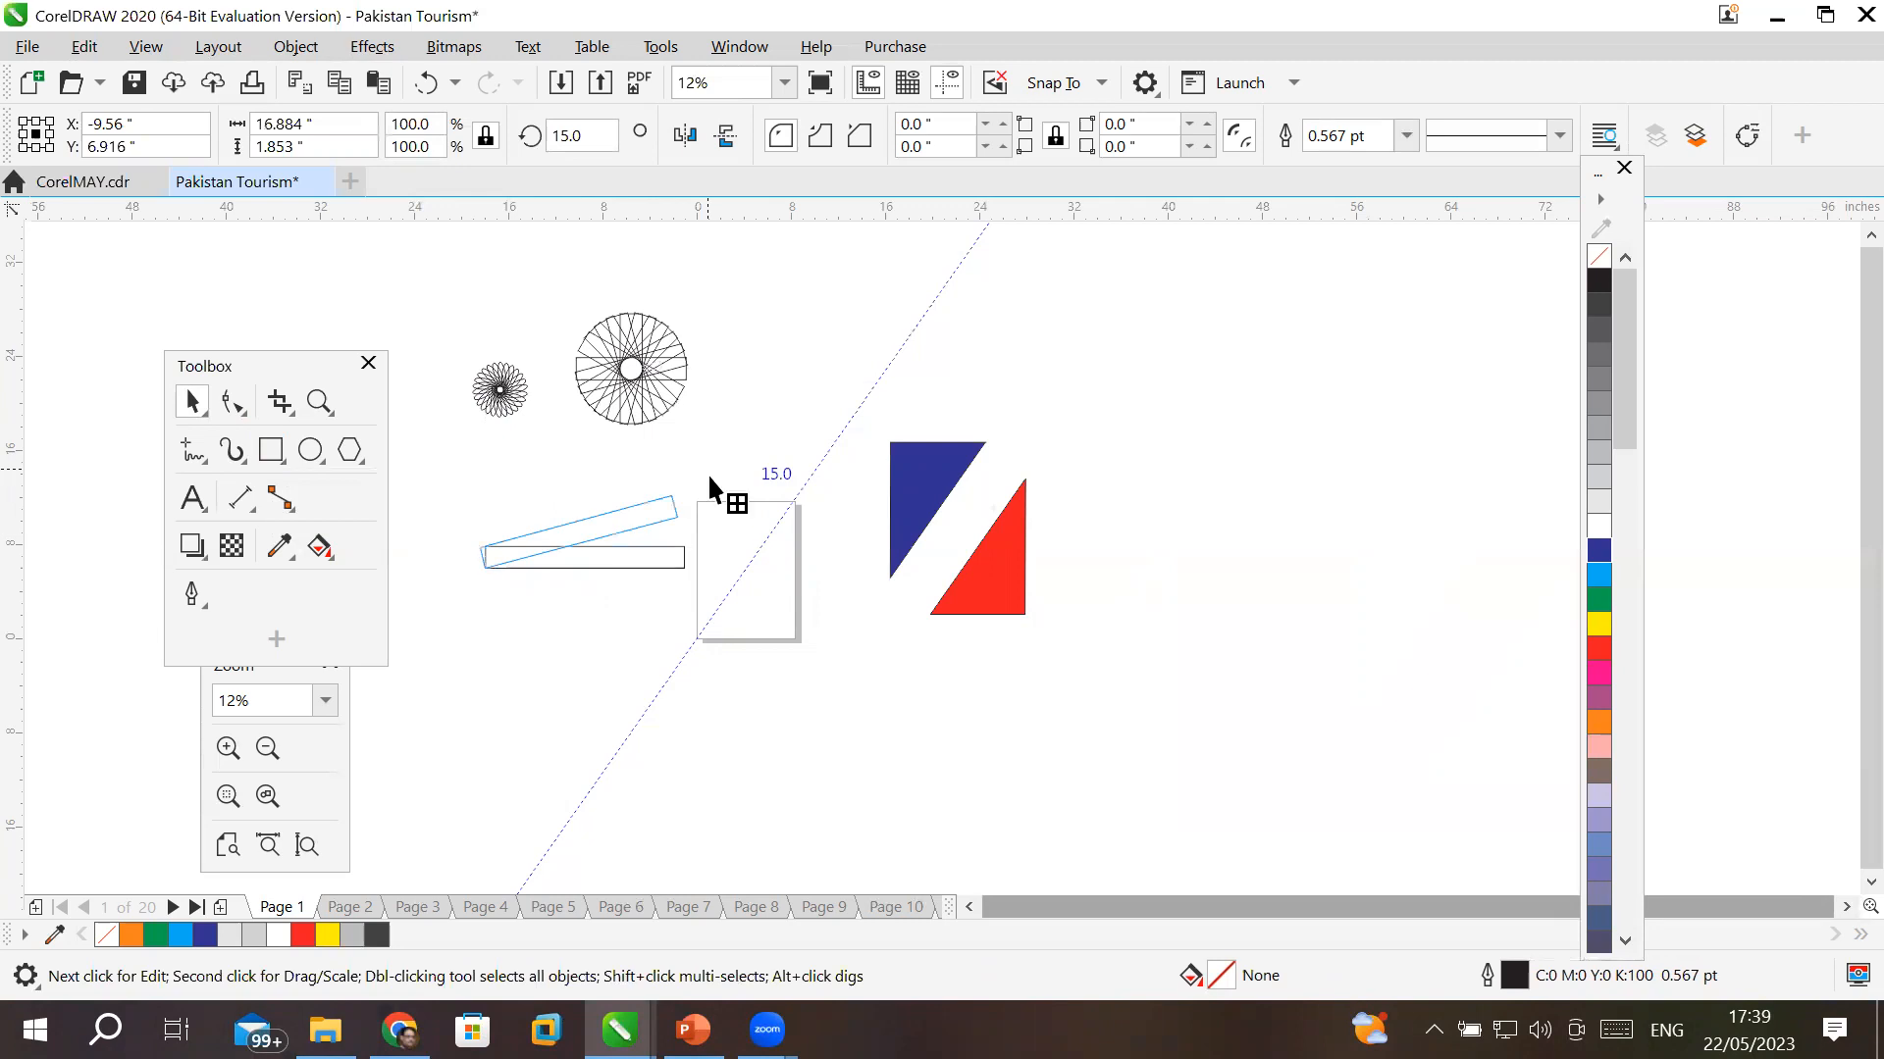
- Repeat the rectangle duplication in 15-degree increments around the corner pivot until the newest copy is rotated to 345 degrees
key("ctrl+r")
key("ctrl+r")
key("ctrl+r")
key("ctrl+r")
key("ctrl+r")
key("ctrl+r")
key("ctrl+r")
key("ctrl+r")
key("ctrl+r")
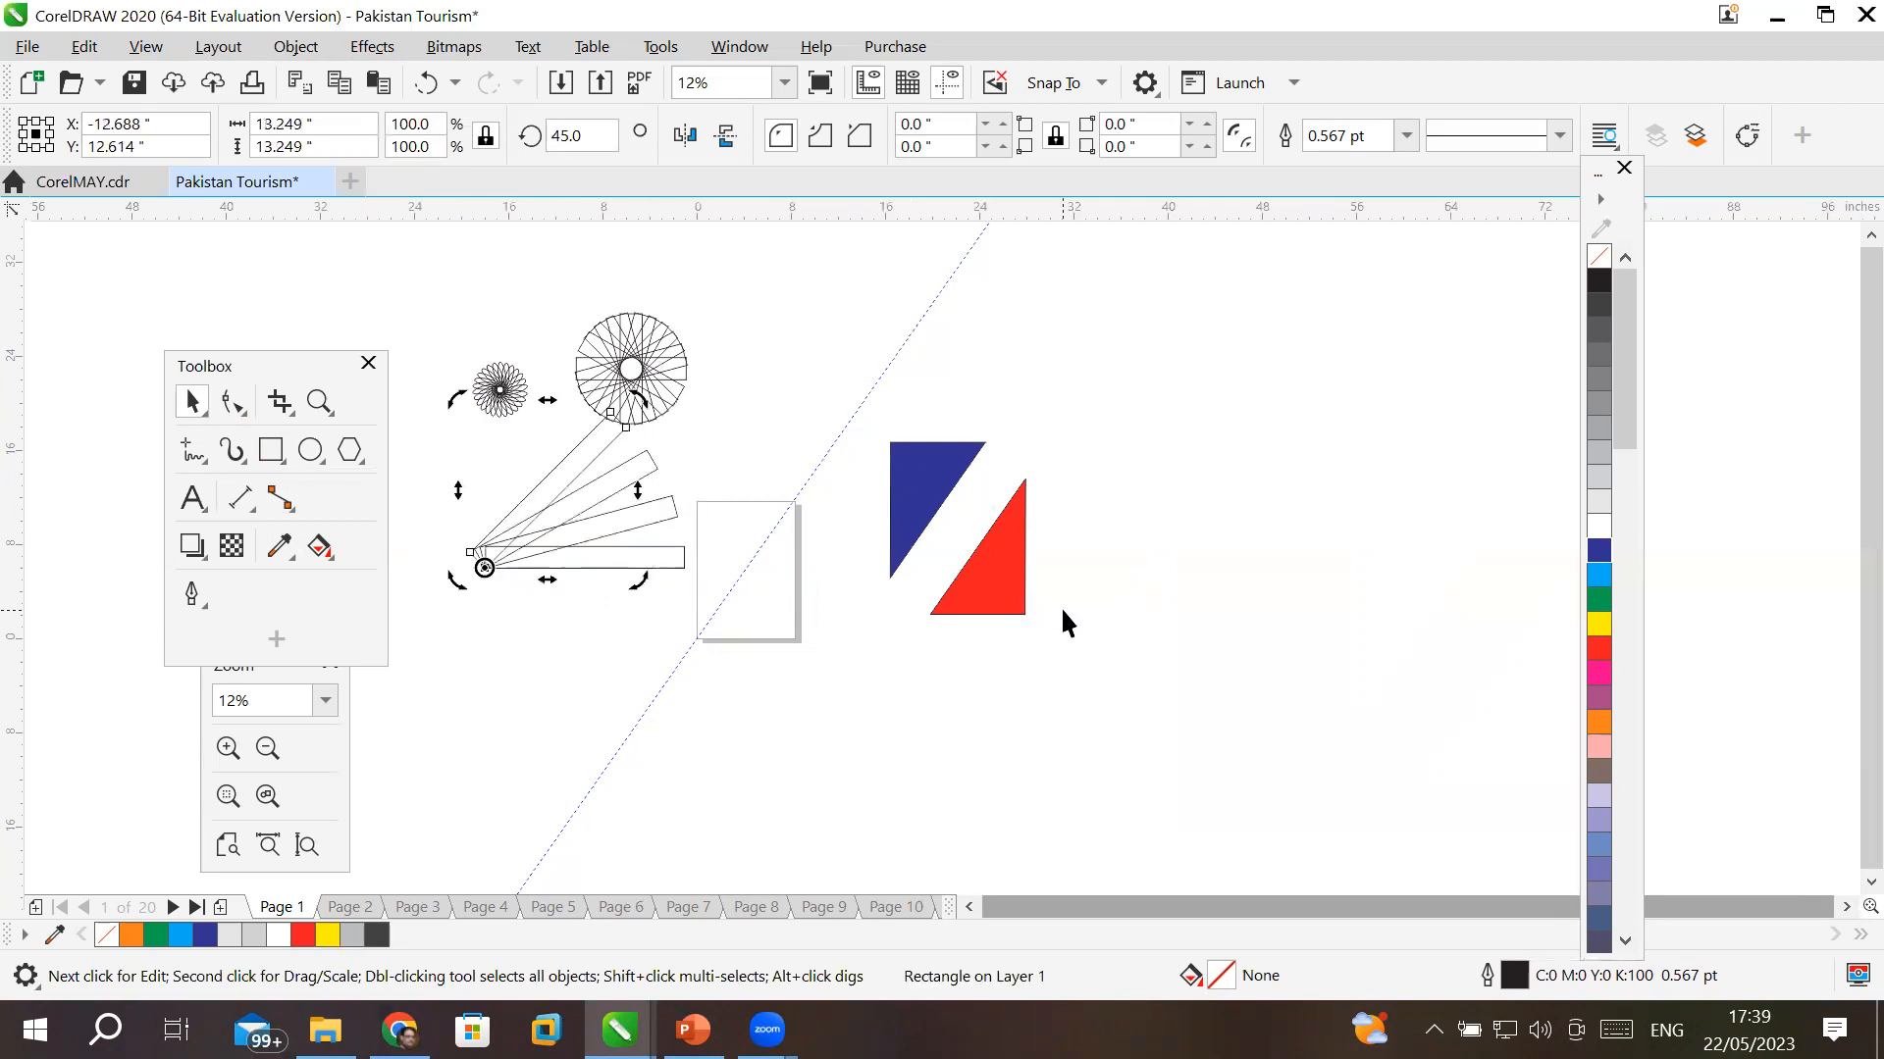
key("ctrl+r")
key("ctrl+r")
key("ctrl+r")
key("ctrl+r")
key("ctrl+r")
key("ctrl+r")
key("ctrl+r")
key("ctrl+r")
key("ctrl+r")
key("ctrl+r")
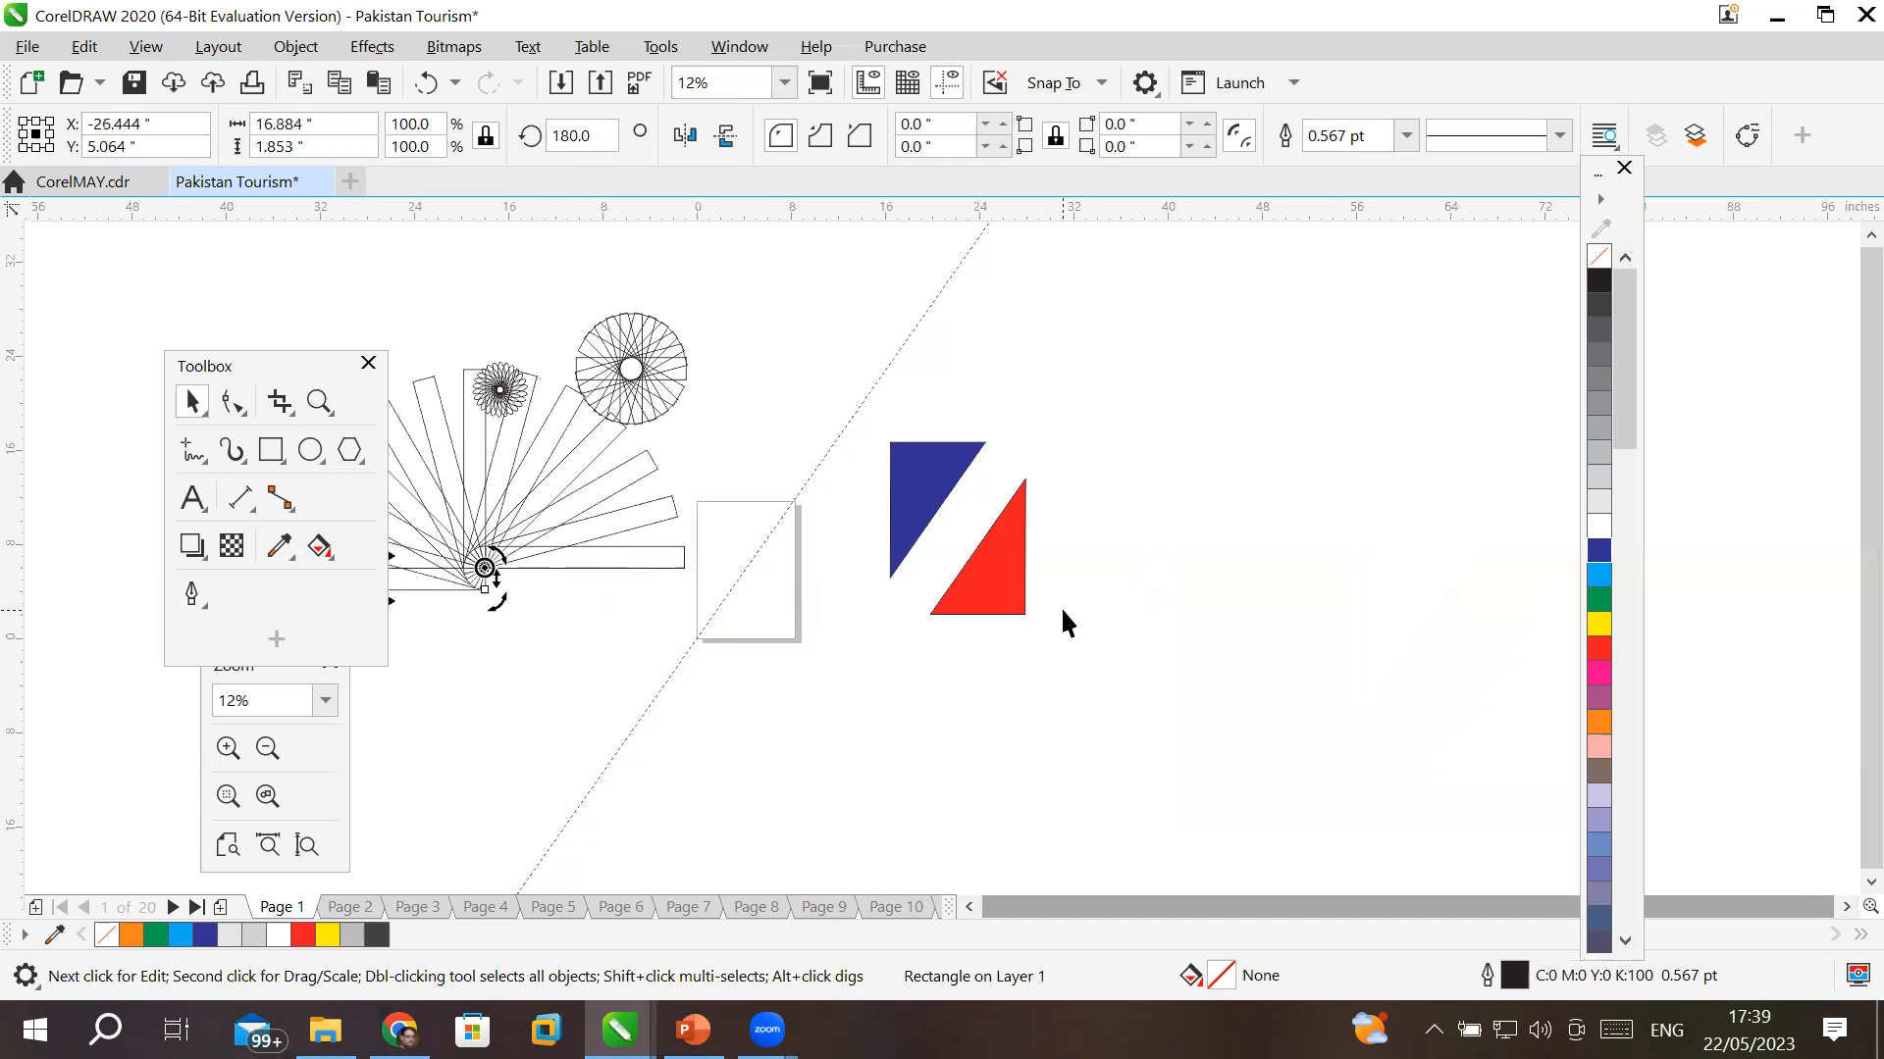
key("ctrl+r")
key("ctrl+r")
key("ctrl+r")
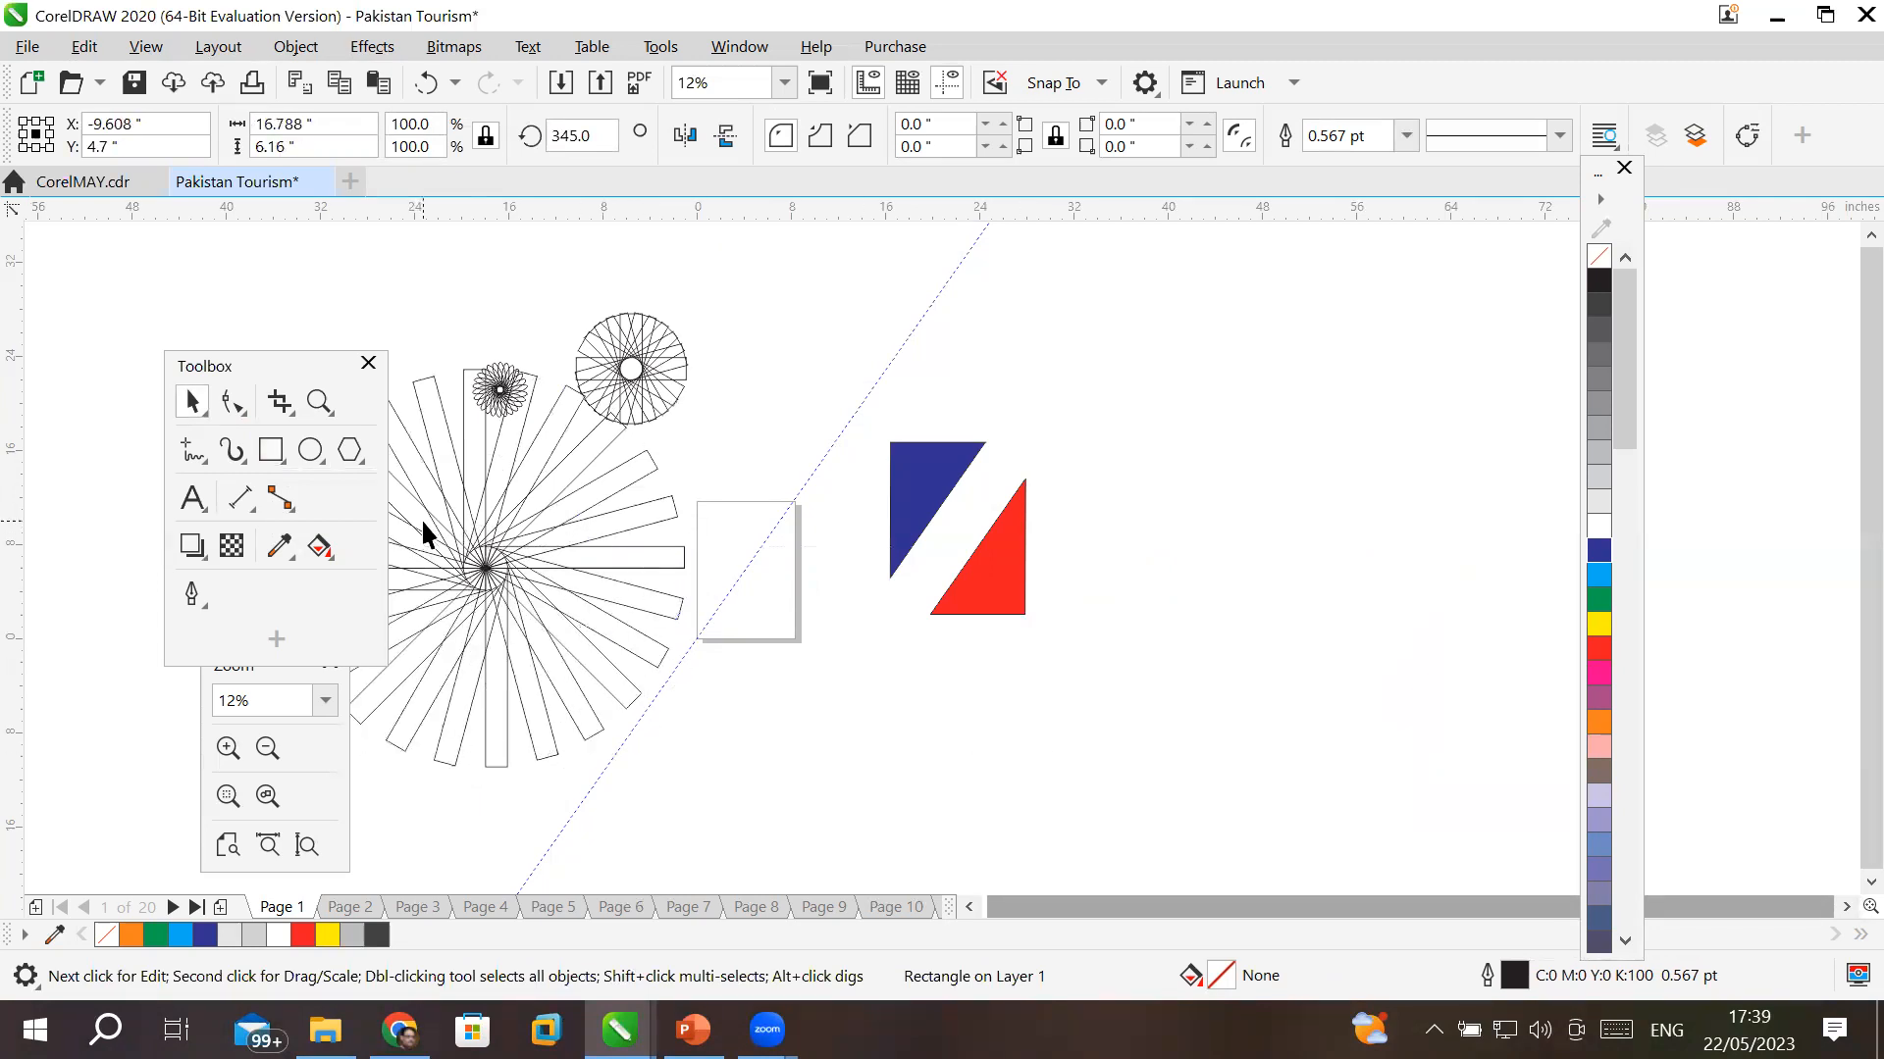
- Move the floating Toolbox off the rectangle pattern into the empty area beyond the blue and red shapes
scroll(421, 518, "up", 3)
scroll(421, 518, "down", 5)
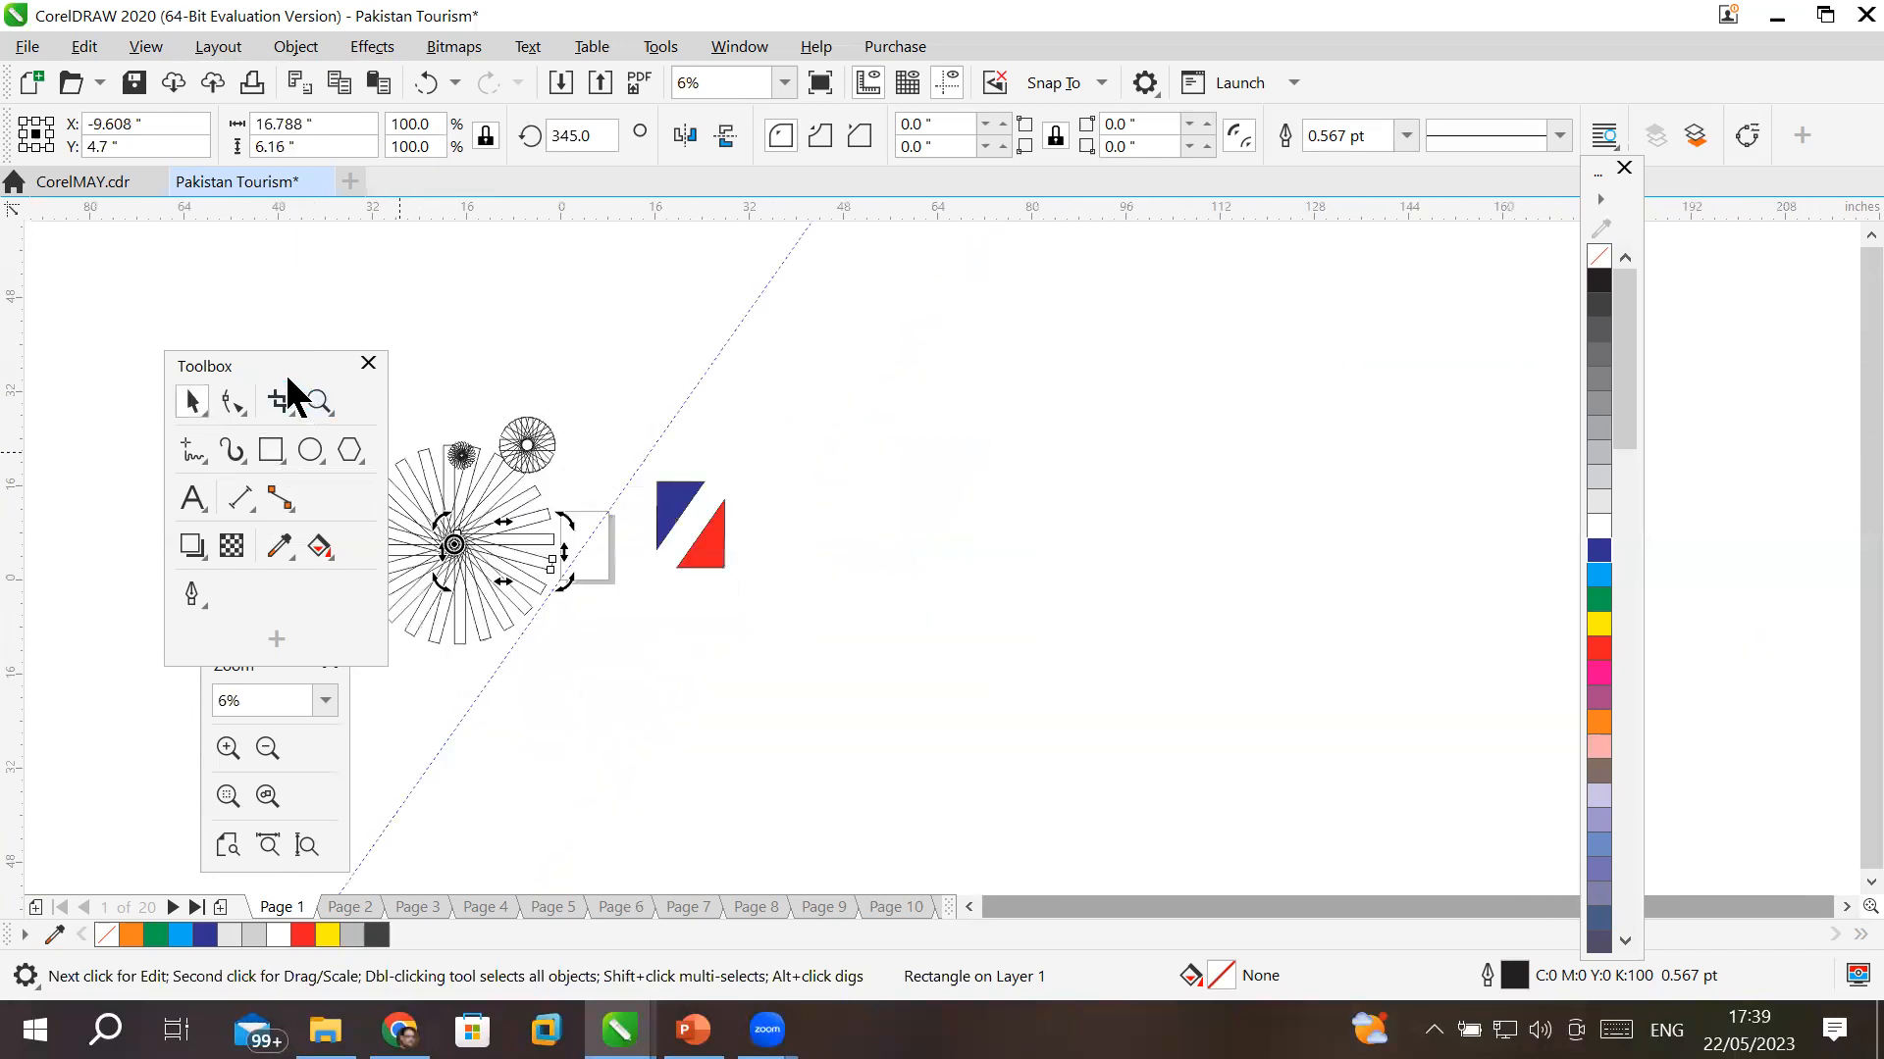
left_click_drag(284, 365, 1235, 368)
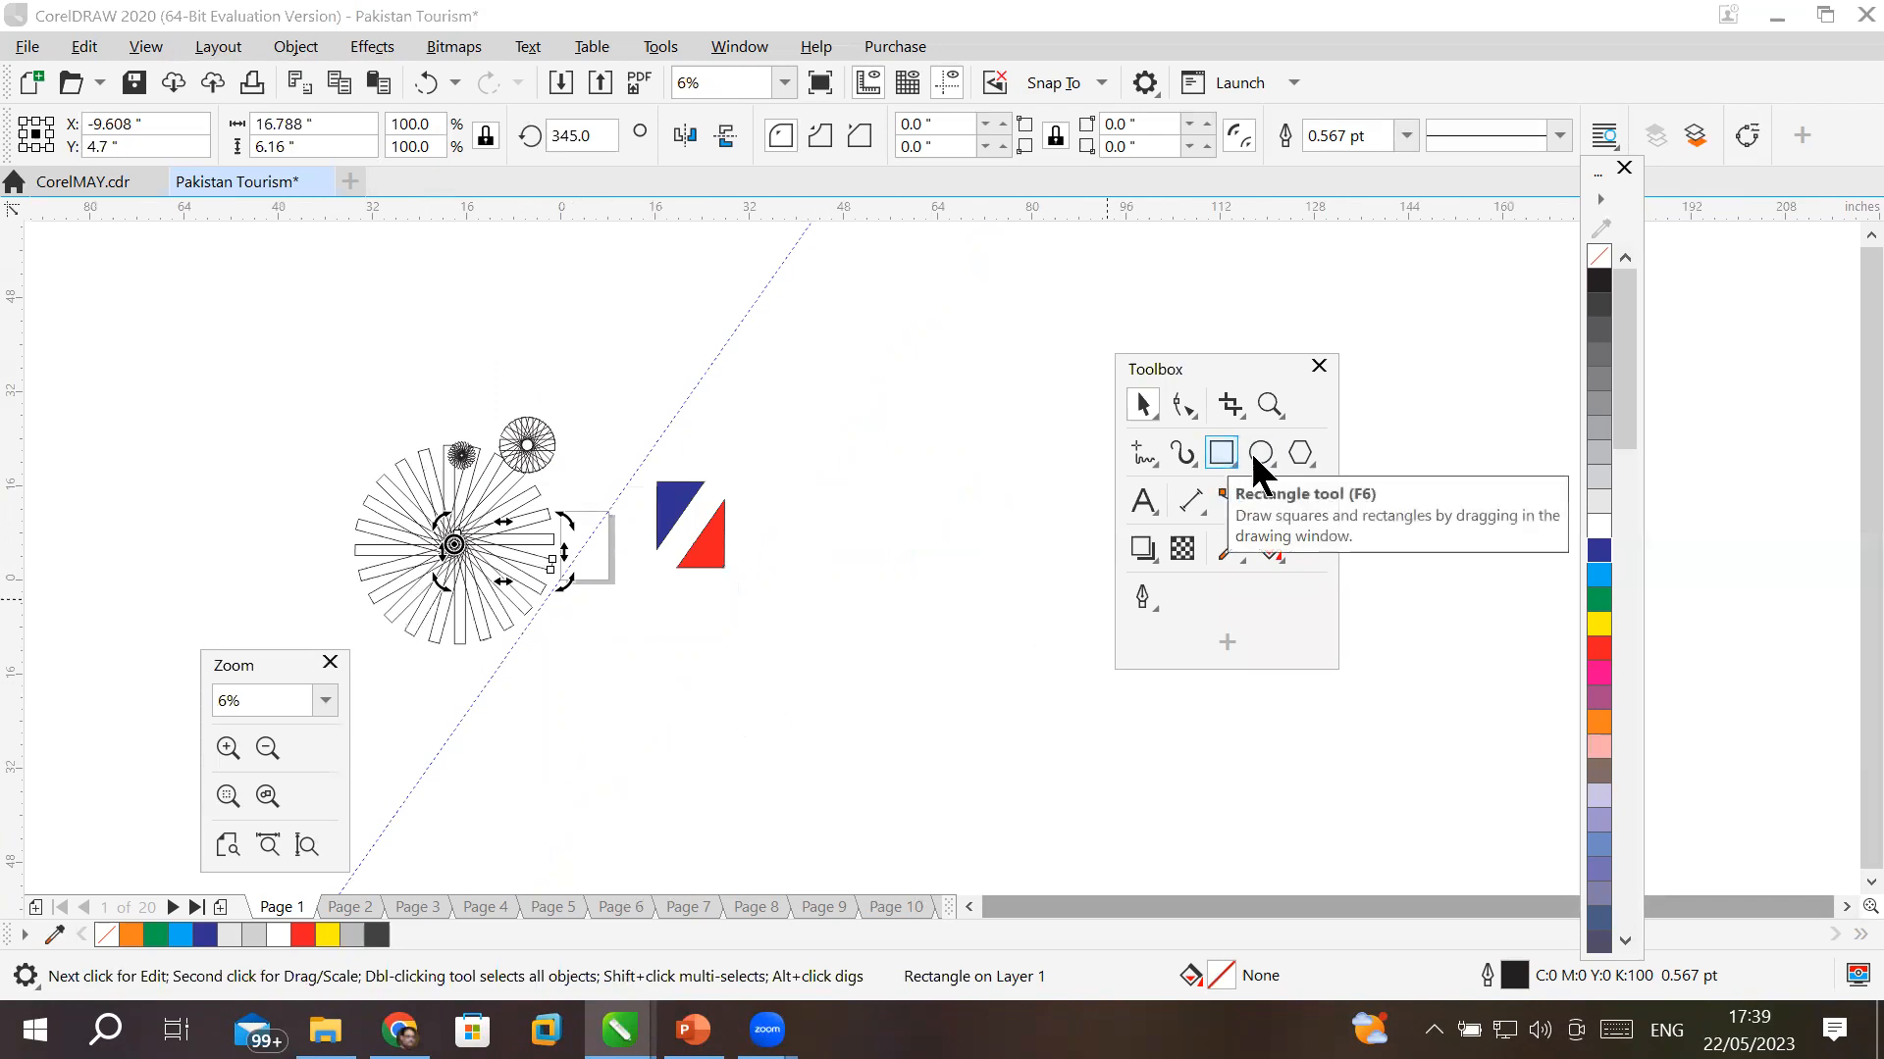
- Draw a three-sided polygon about 13.5 by 9.9 inches below the blue and red shapes
left_click(1305, 453)
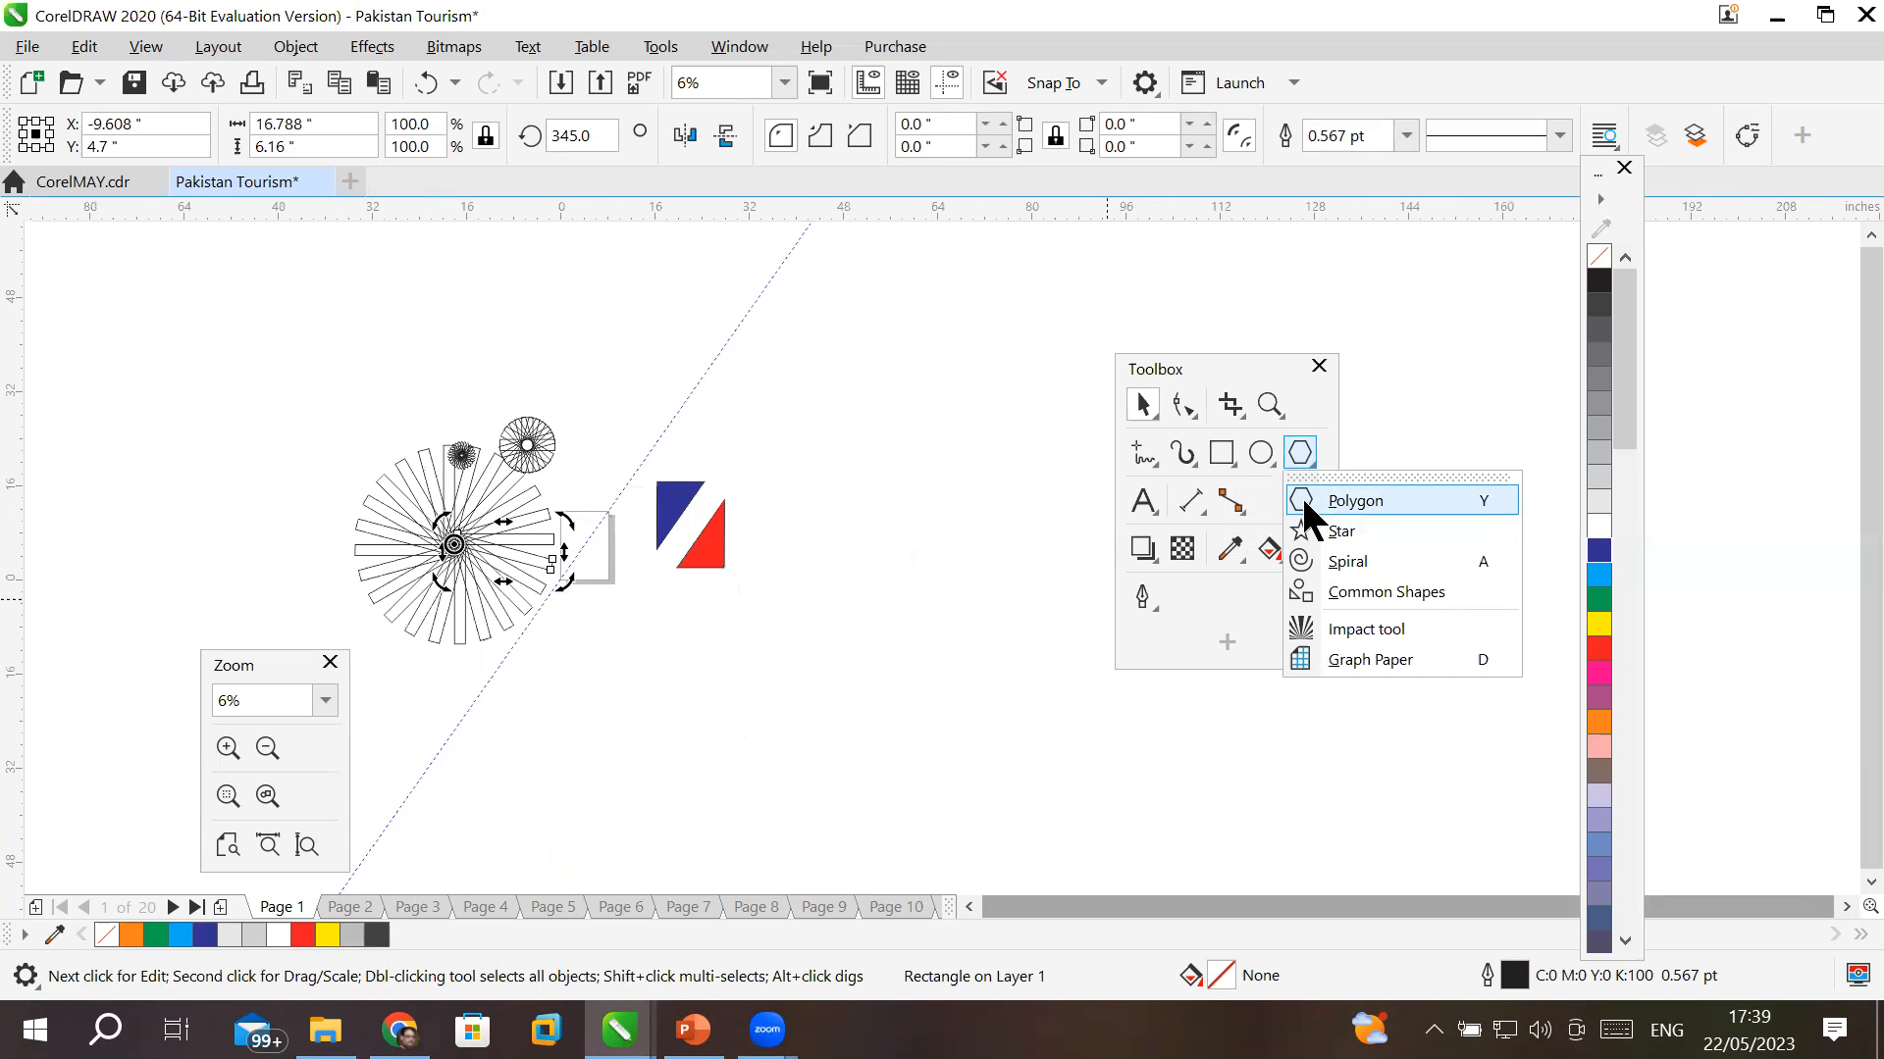
left_click(1306, 498)
left_click_drag(749, 678, 834, 758)
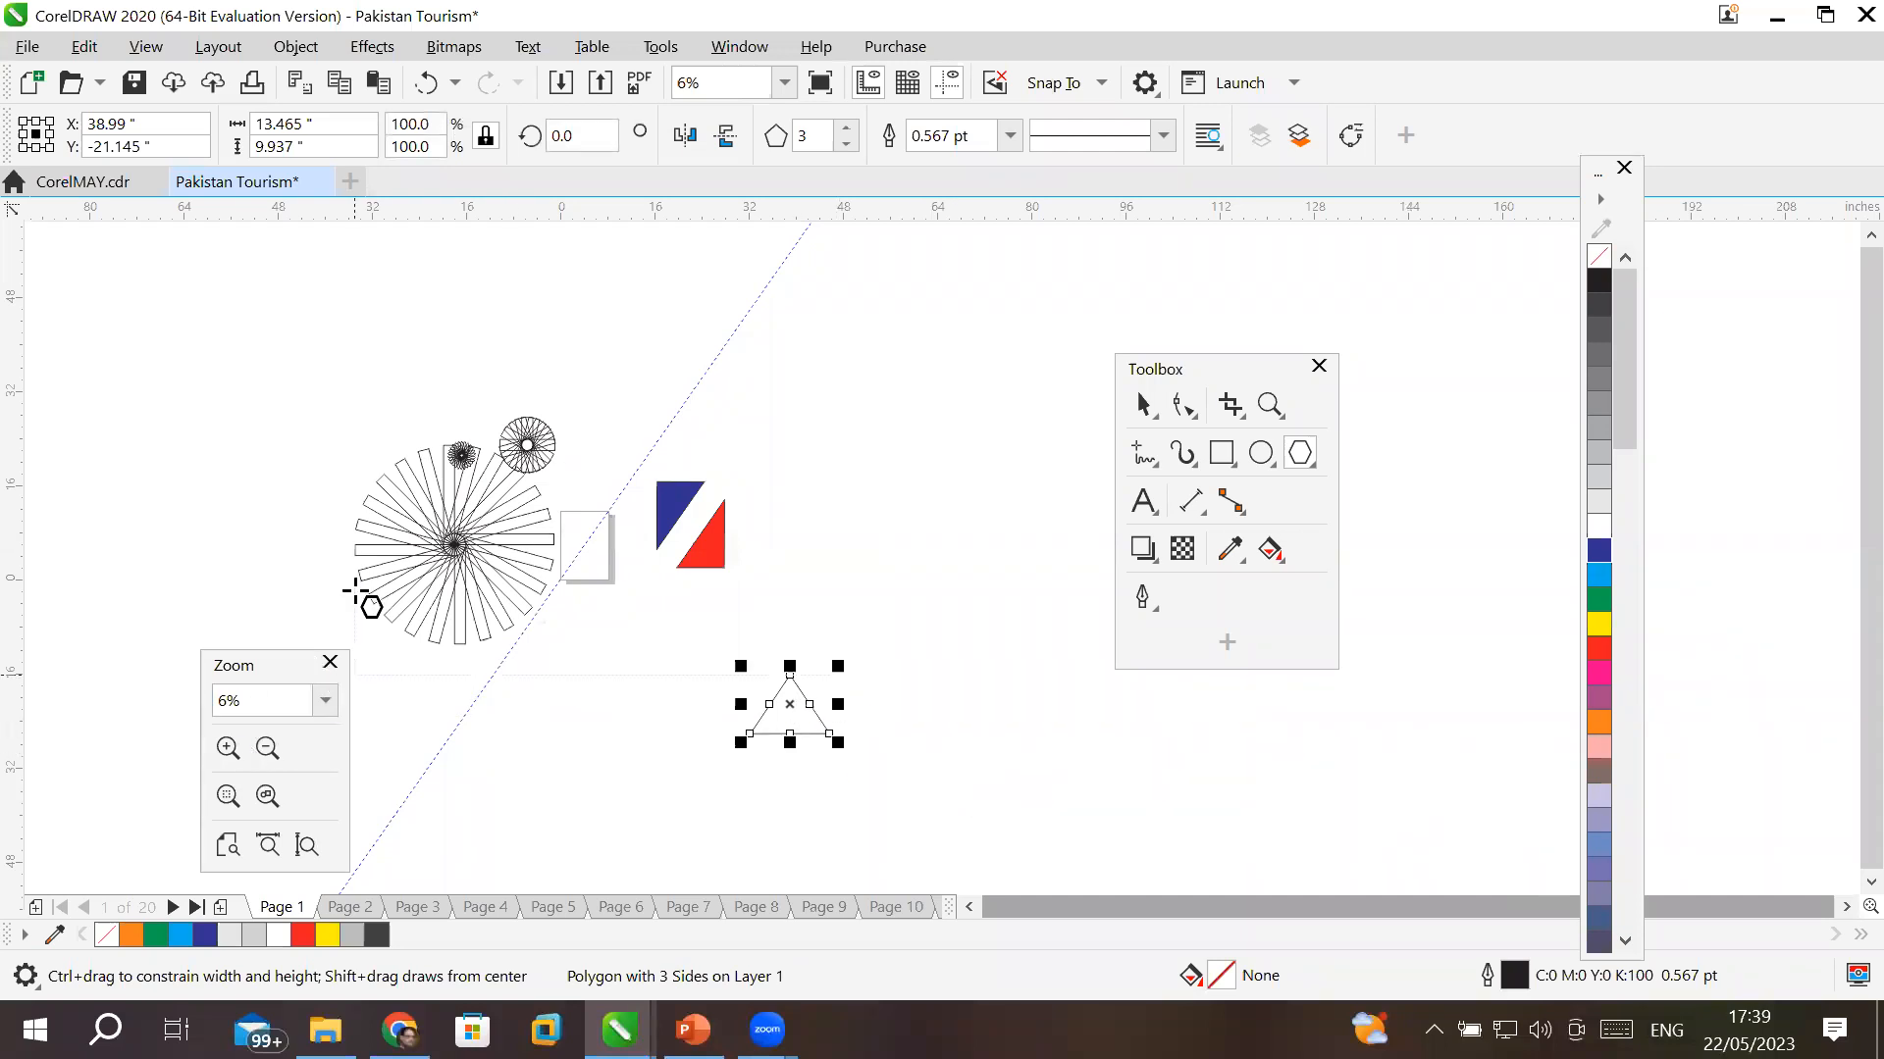
- Place the triangle's rotation centre below it and make a copy rotated to 300 degrees around that centre, keeping the original
left_click(1146, 404)
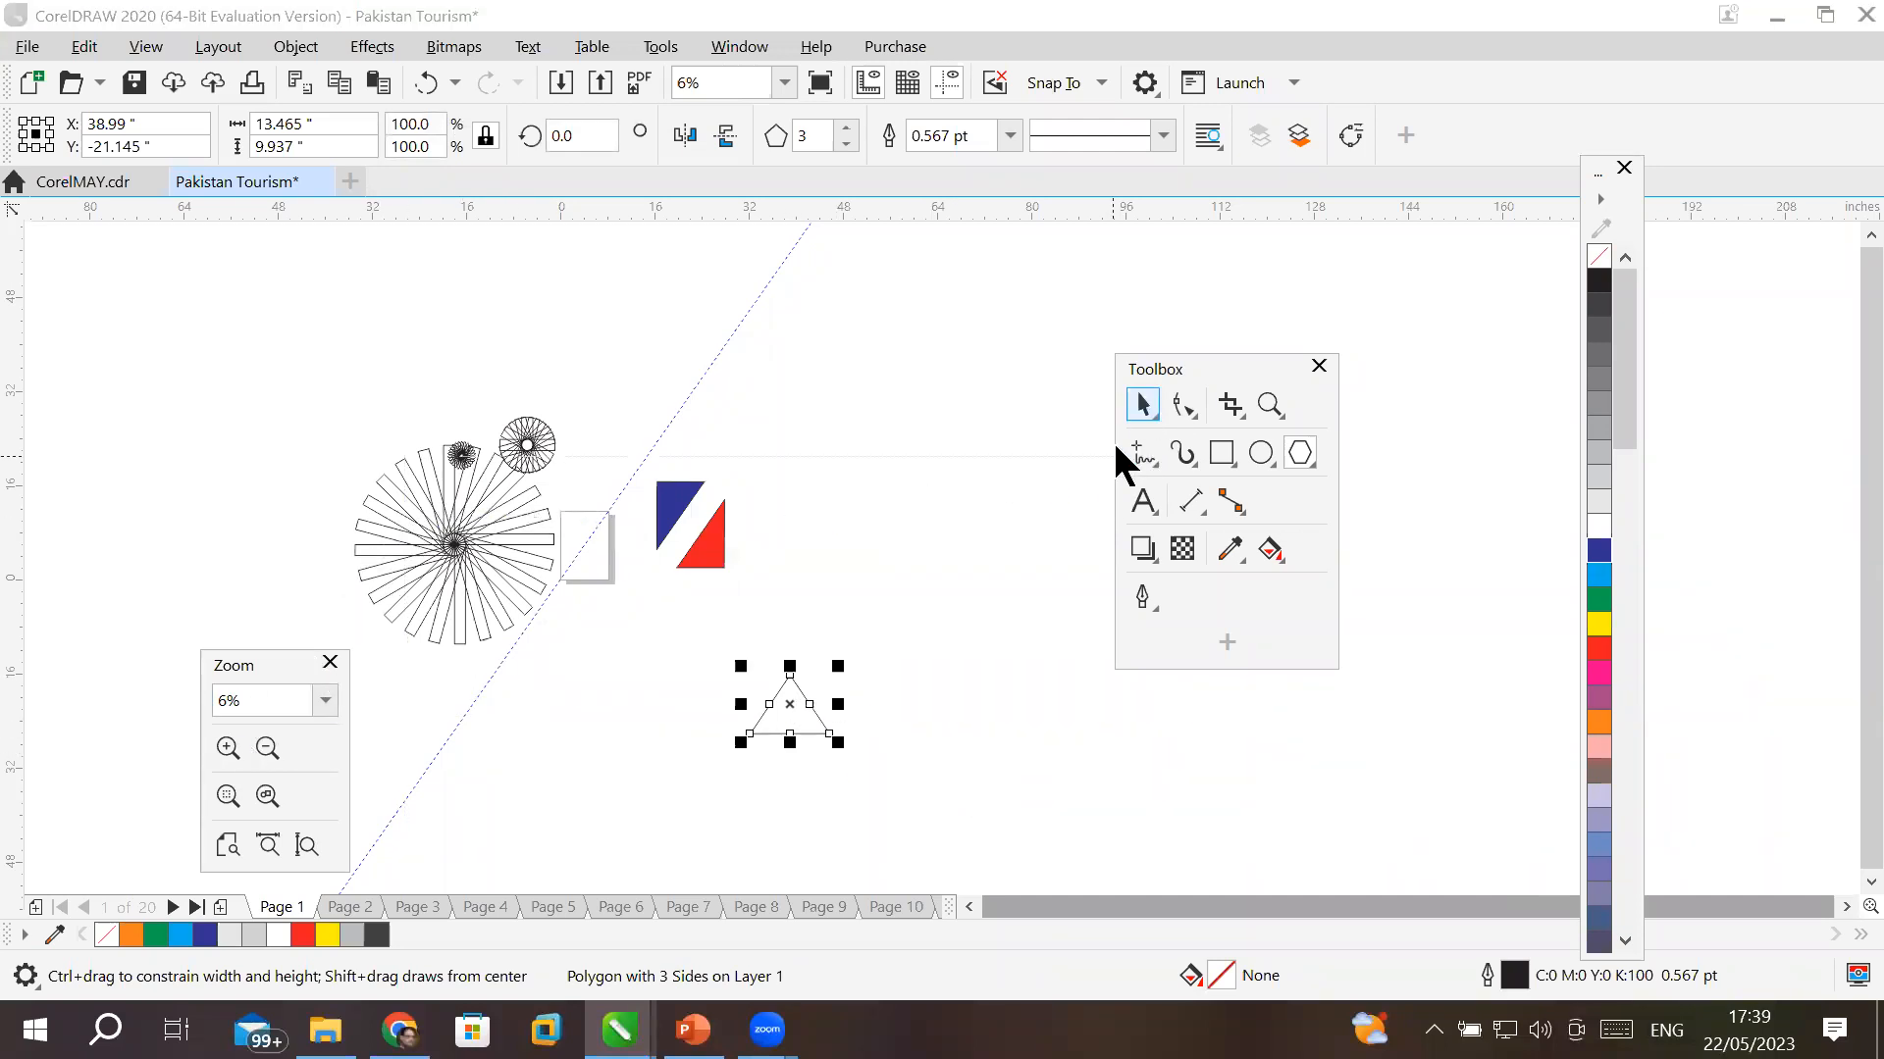
left_click(785, 706)
left_click_drag(789, 705, 795, 814)
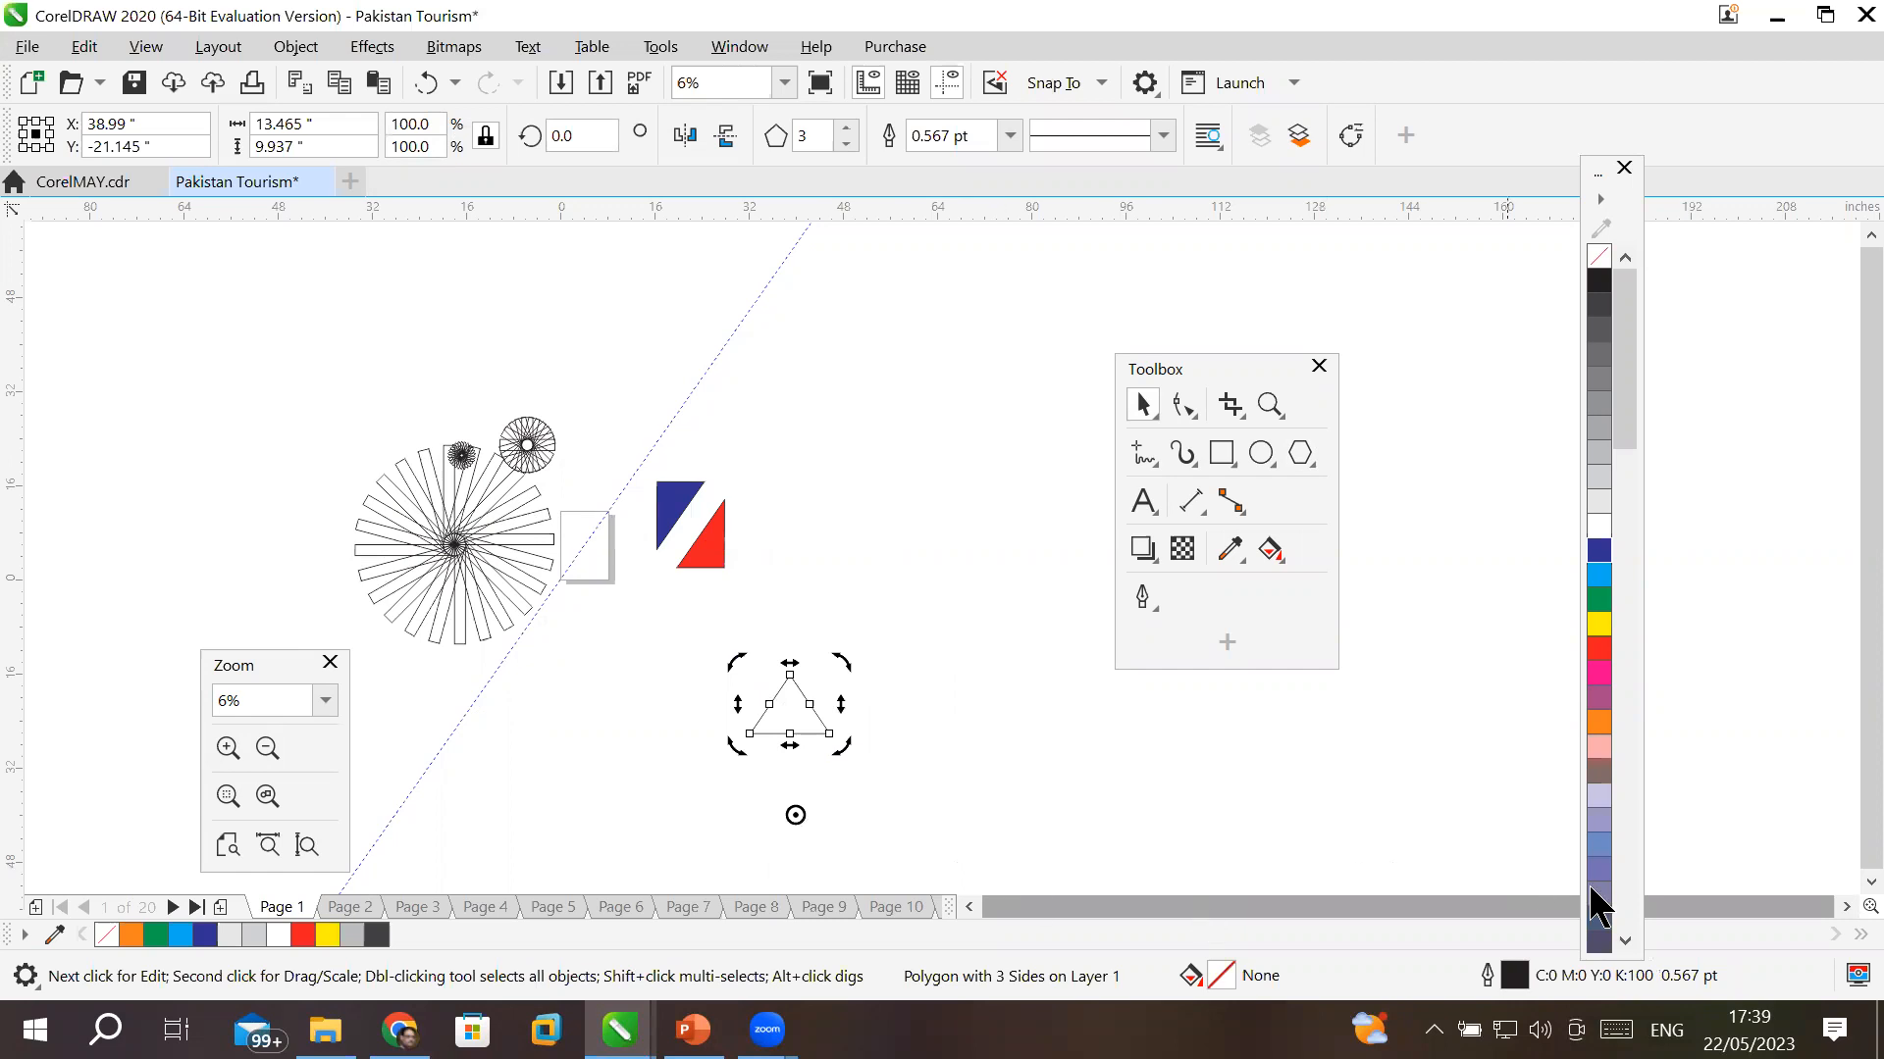
scroll(1852, 887, "down", 3)
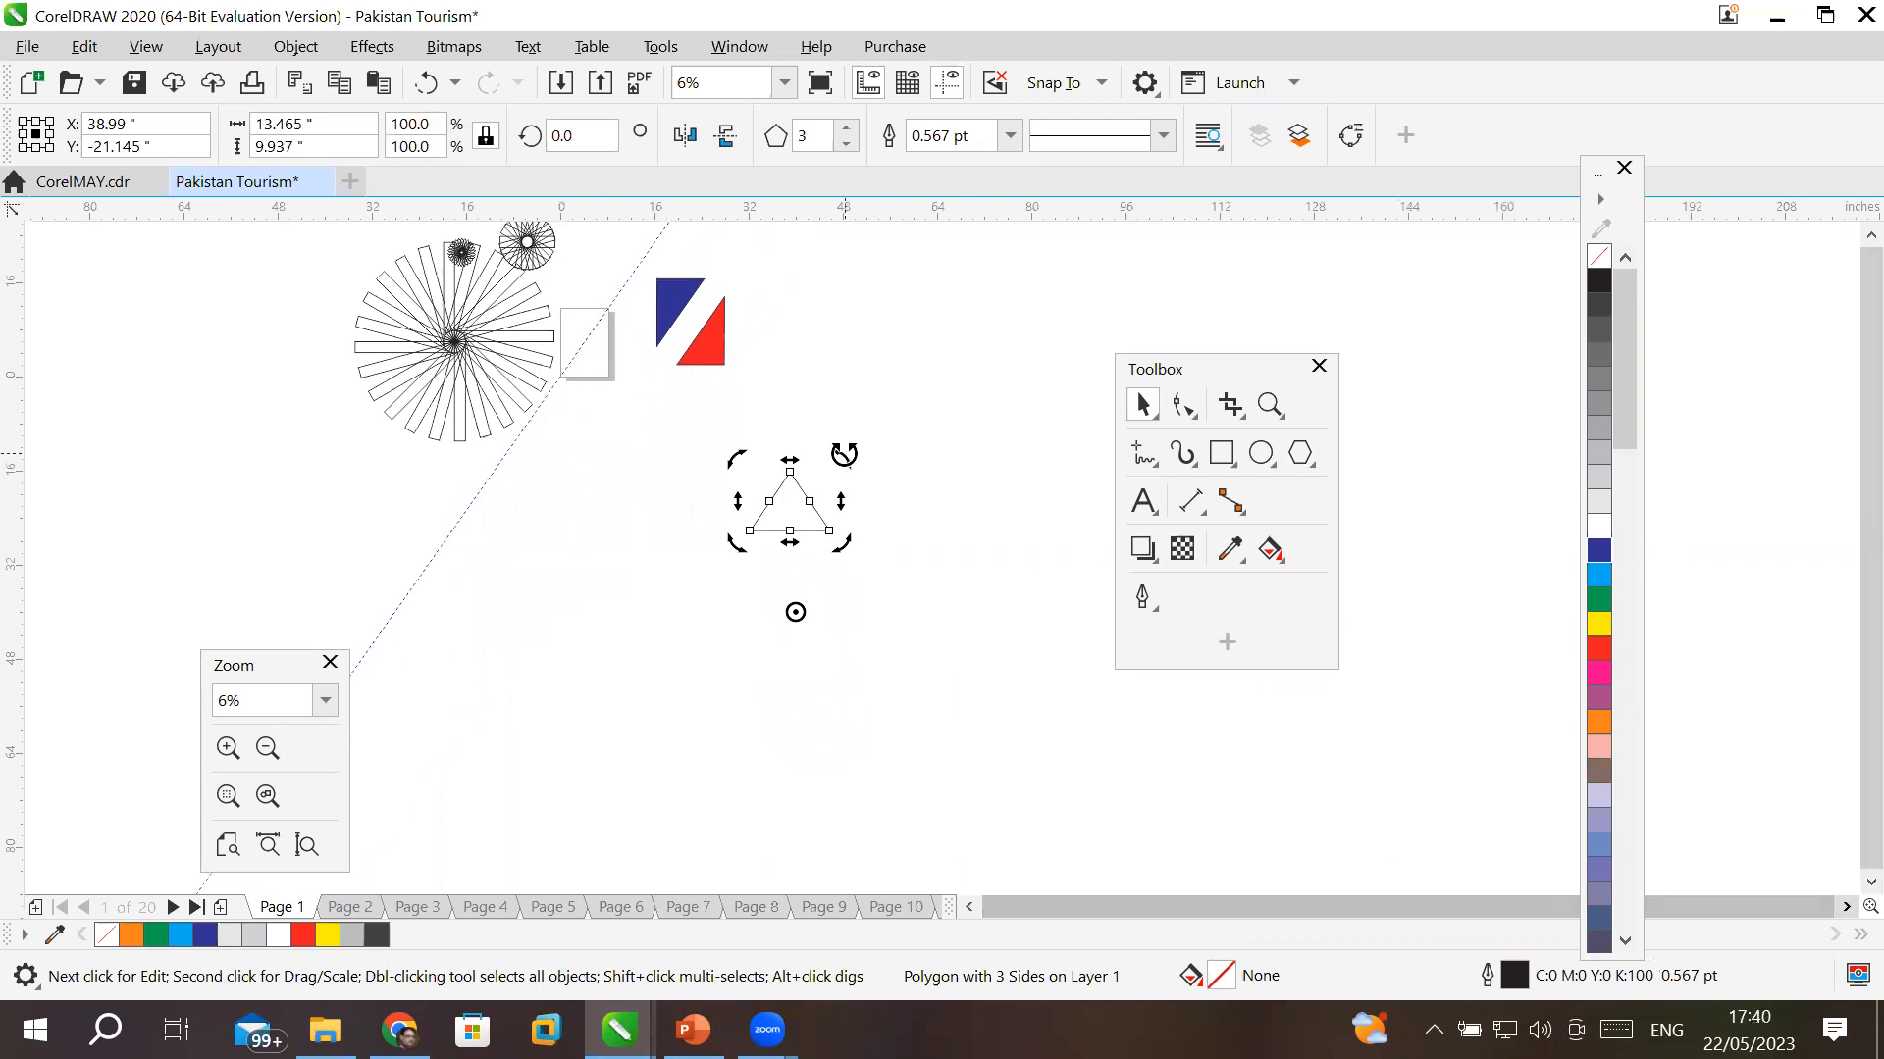
left_click_drag(844, 454, 938, 559)
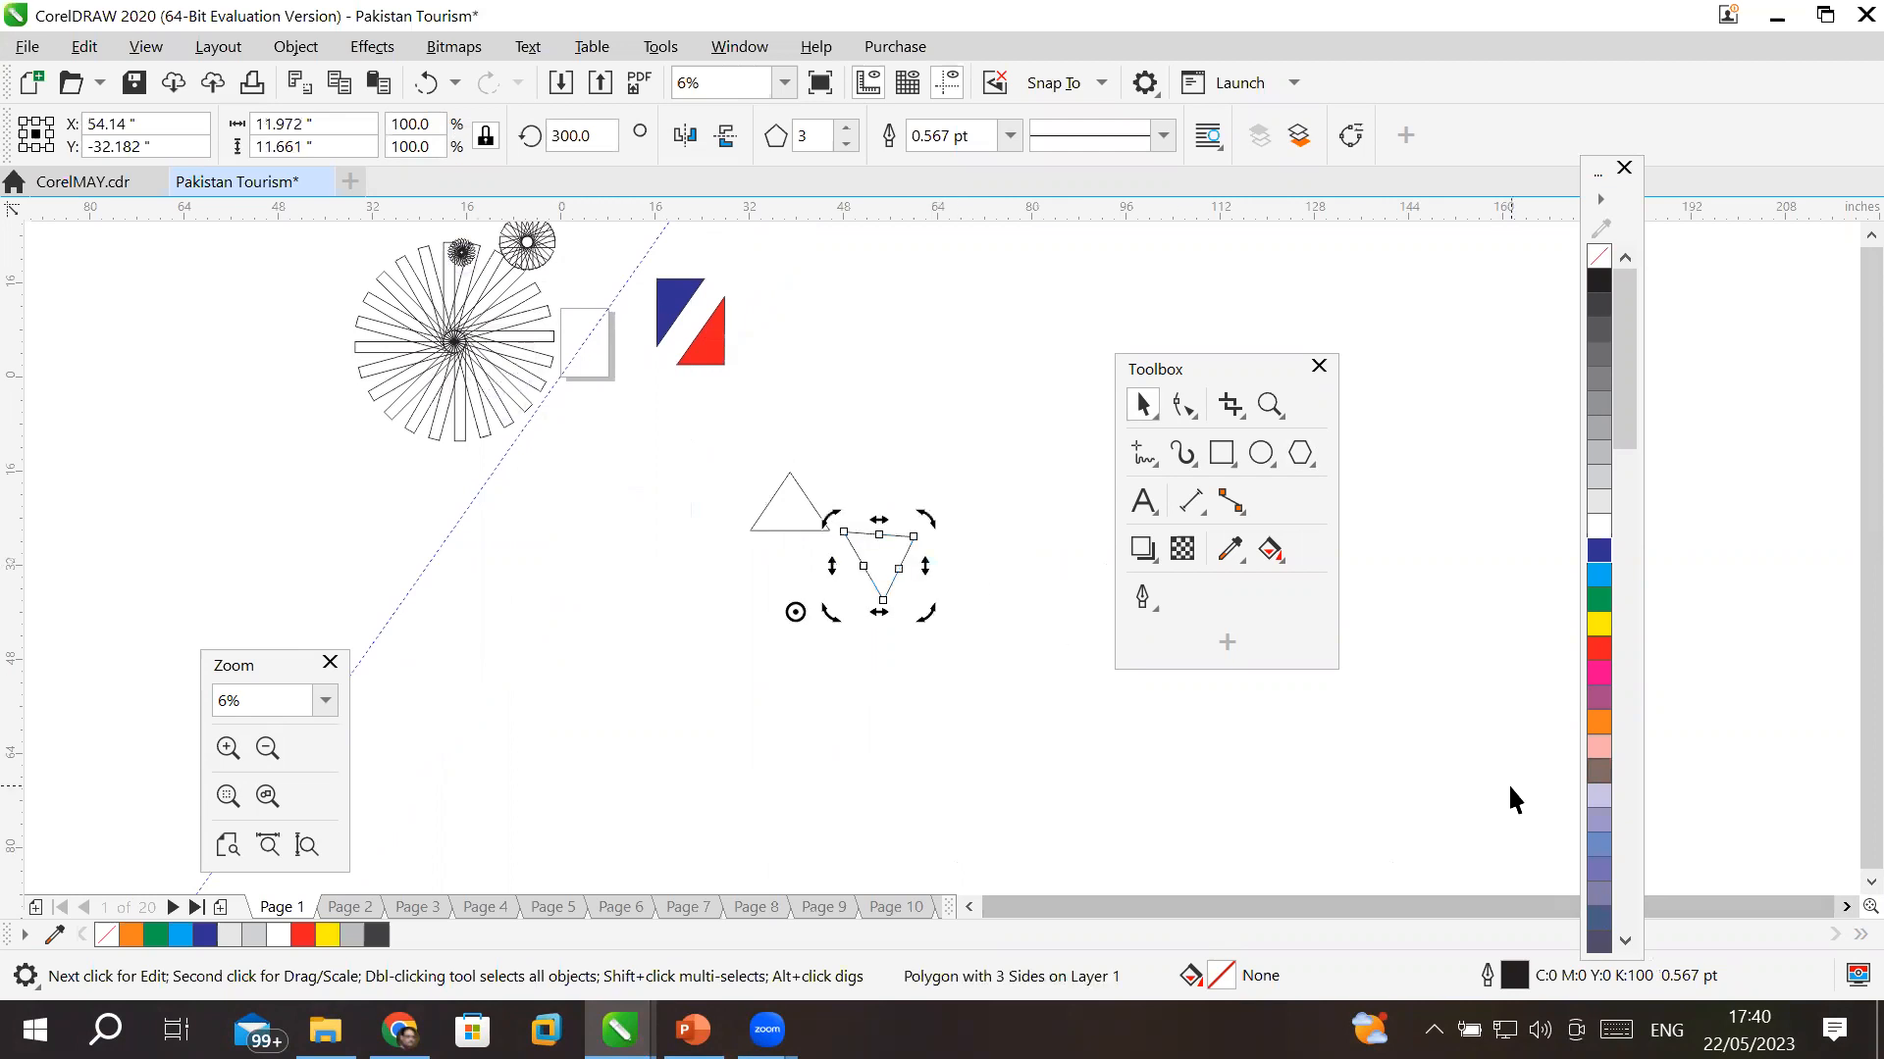
- Repeat the triangle duplication around the same centre until six triangles form a ring, and deselect the last copy
key("ctrl+r")
key("ctrl+r")
key("ctrl+r")
key("ctrl+r")
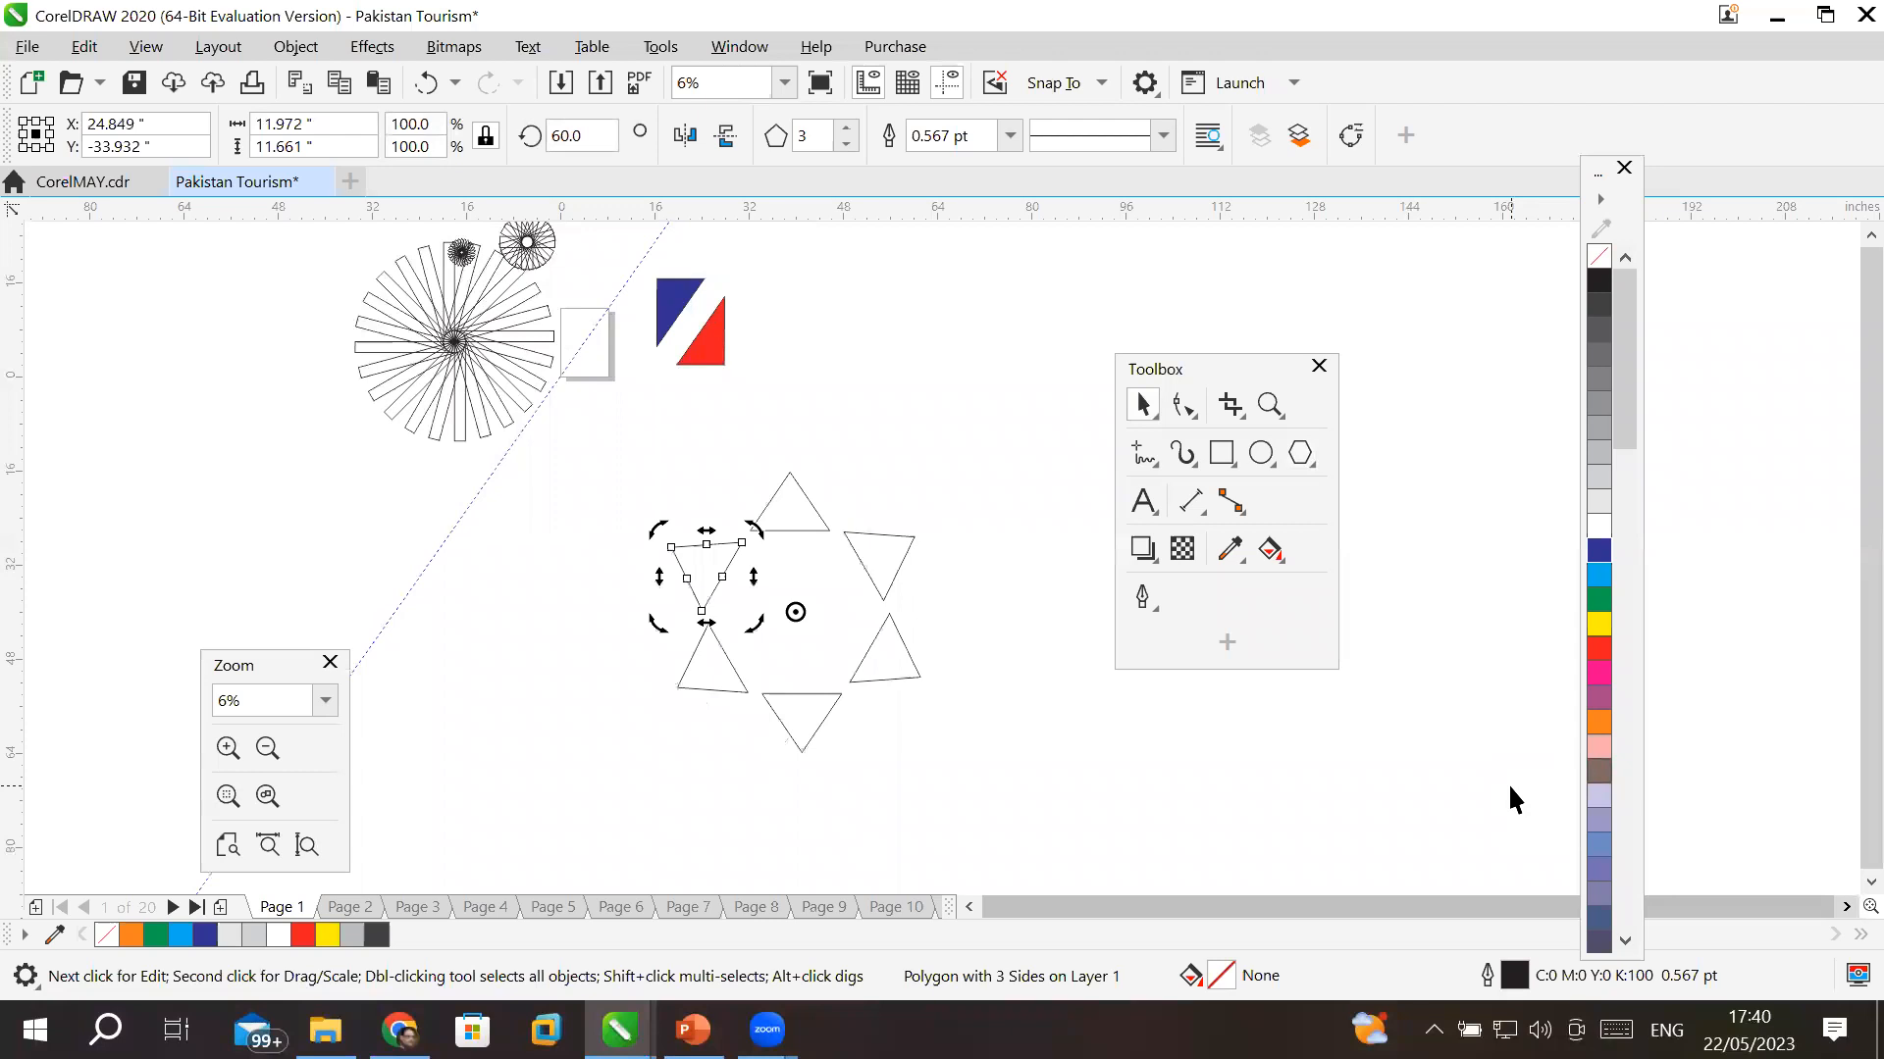
left_click(1220, 761)
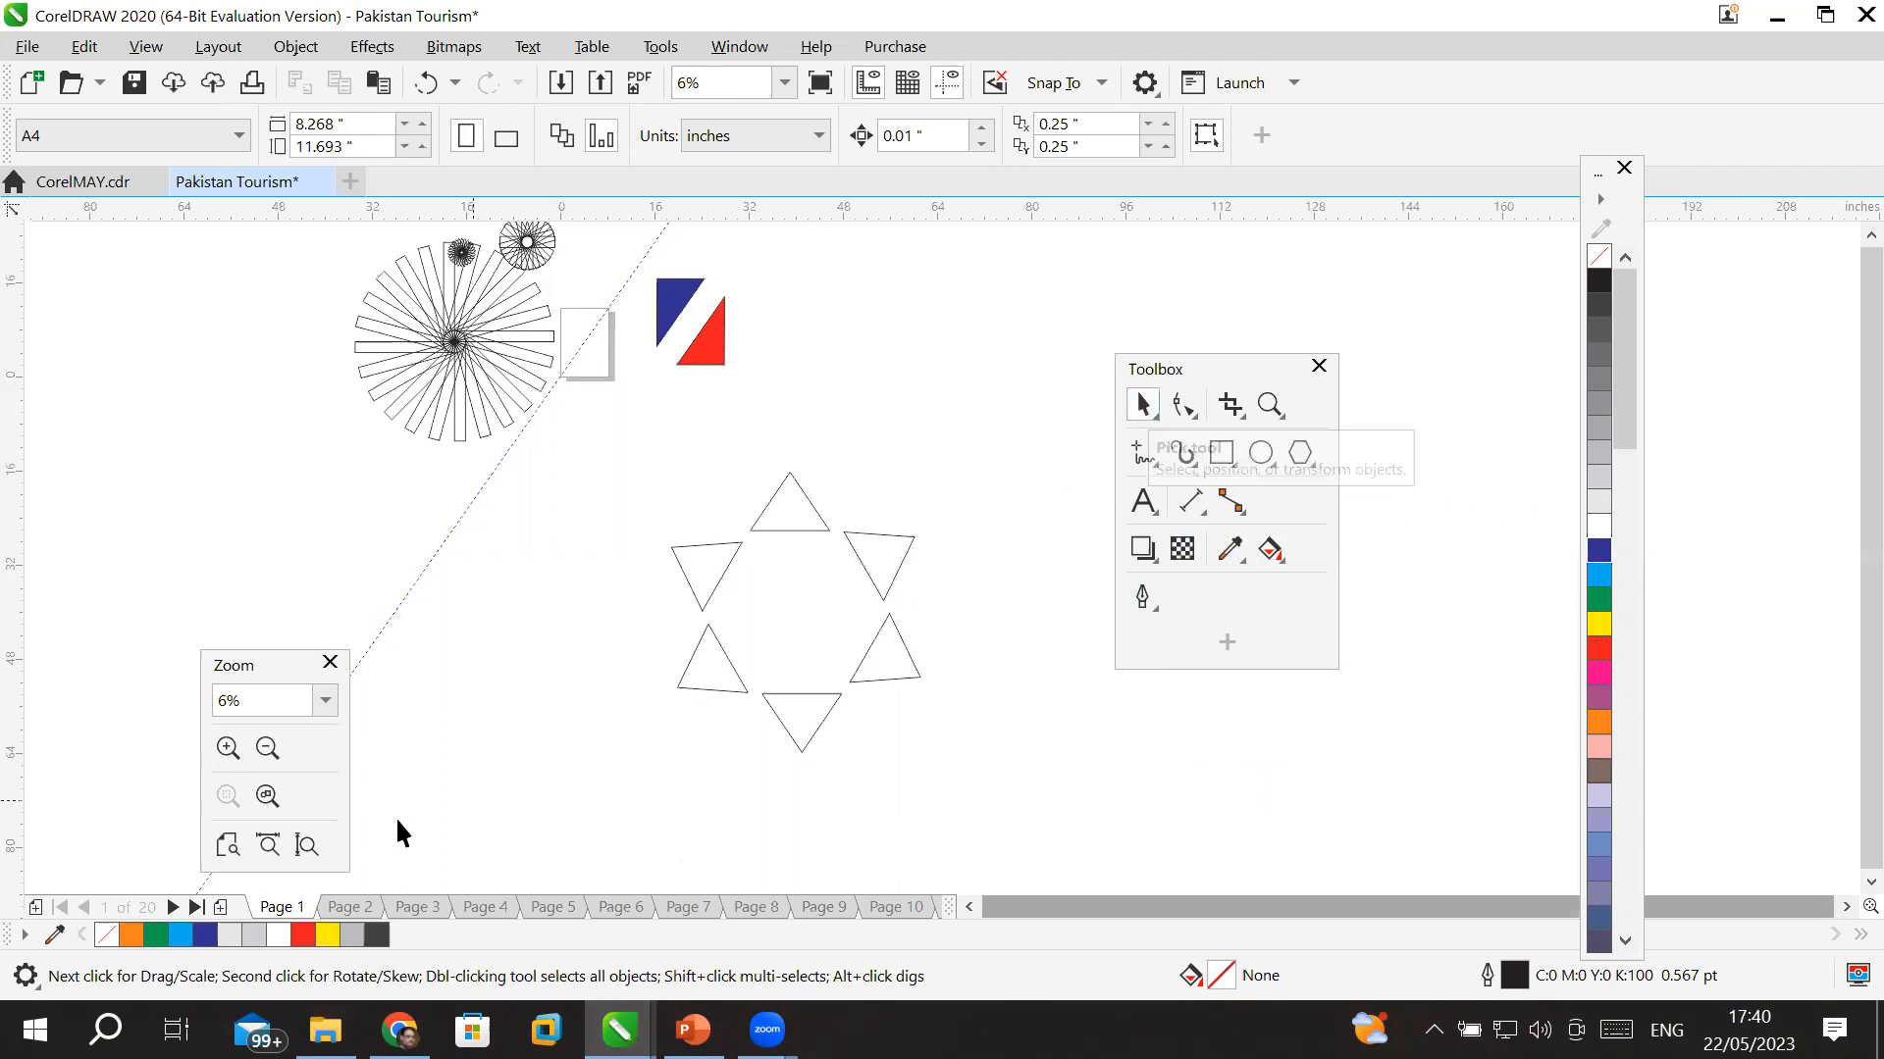
- Start an artistic text object in the empty area below the triangle ring and begin entering text with "a"
left_click(1141, 499)
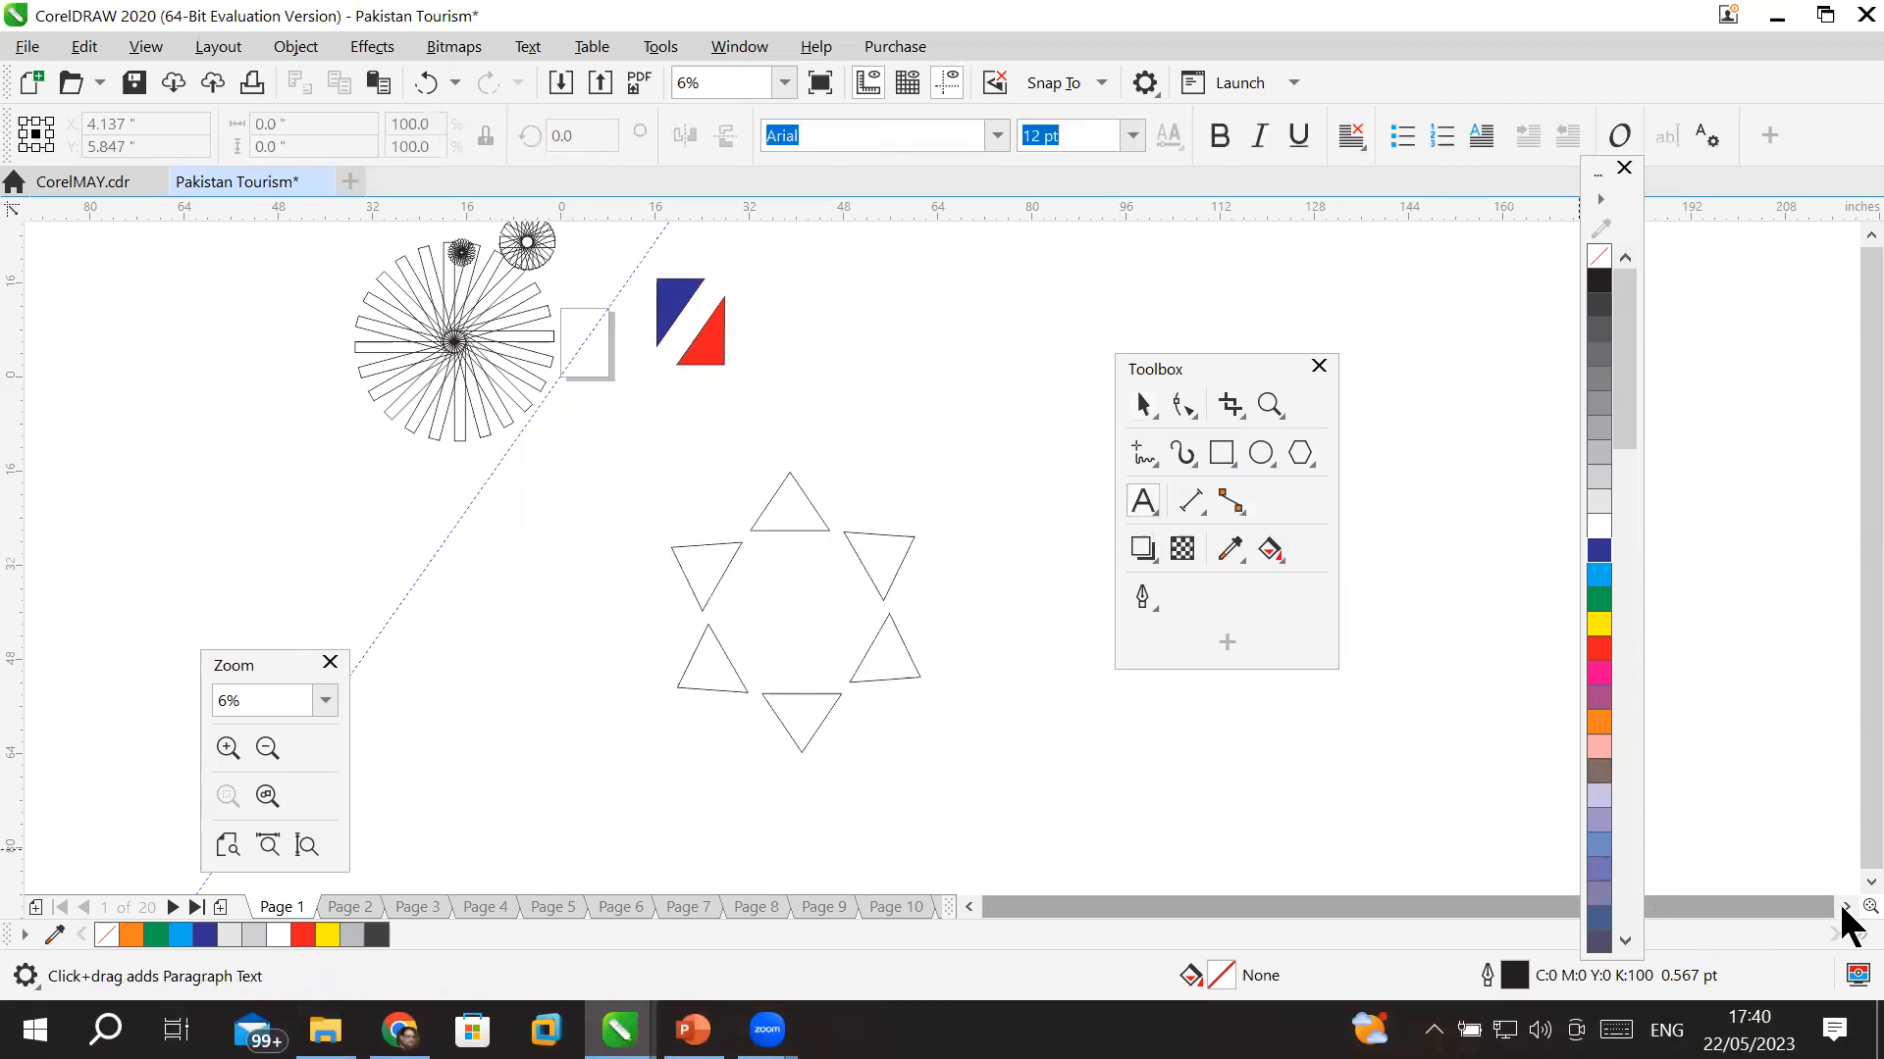
scroll(1843, 888, "down", 5)
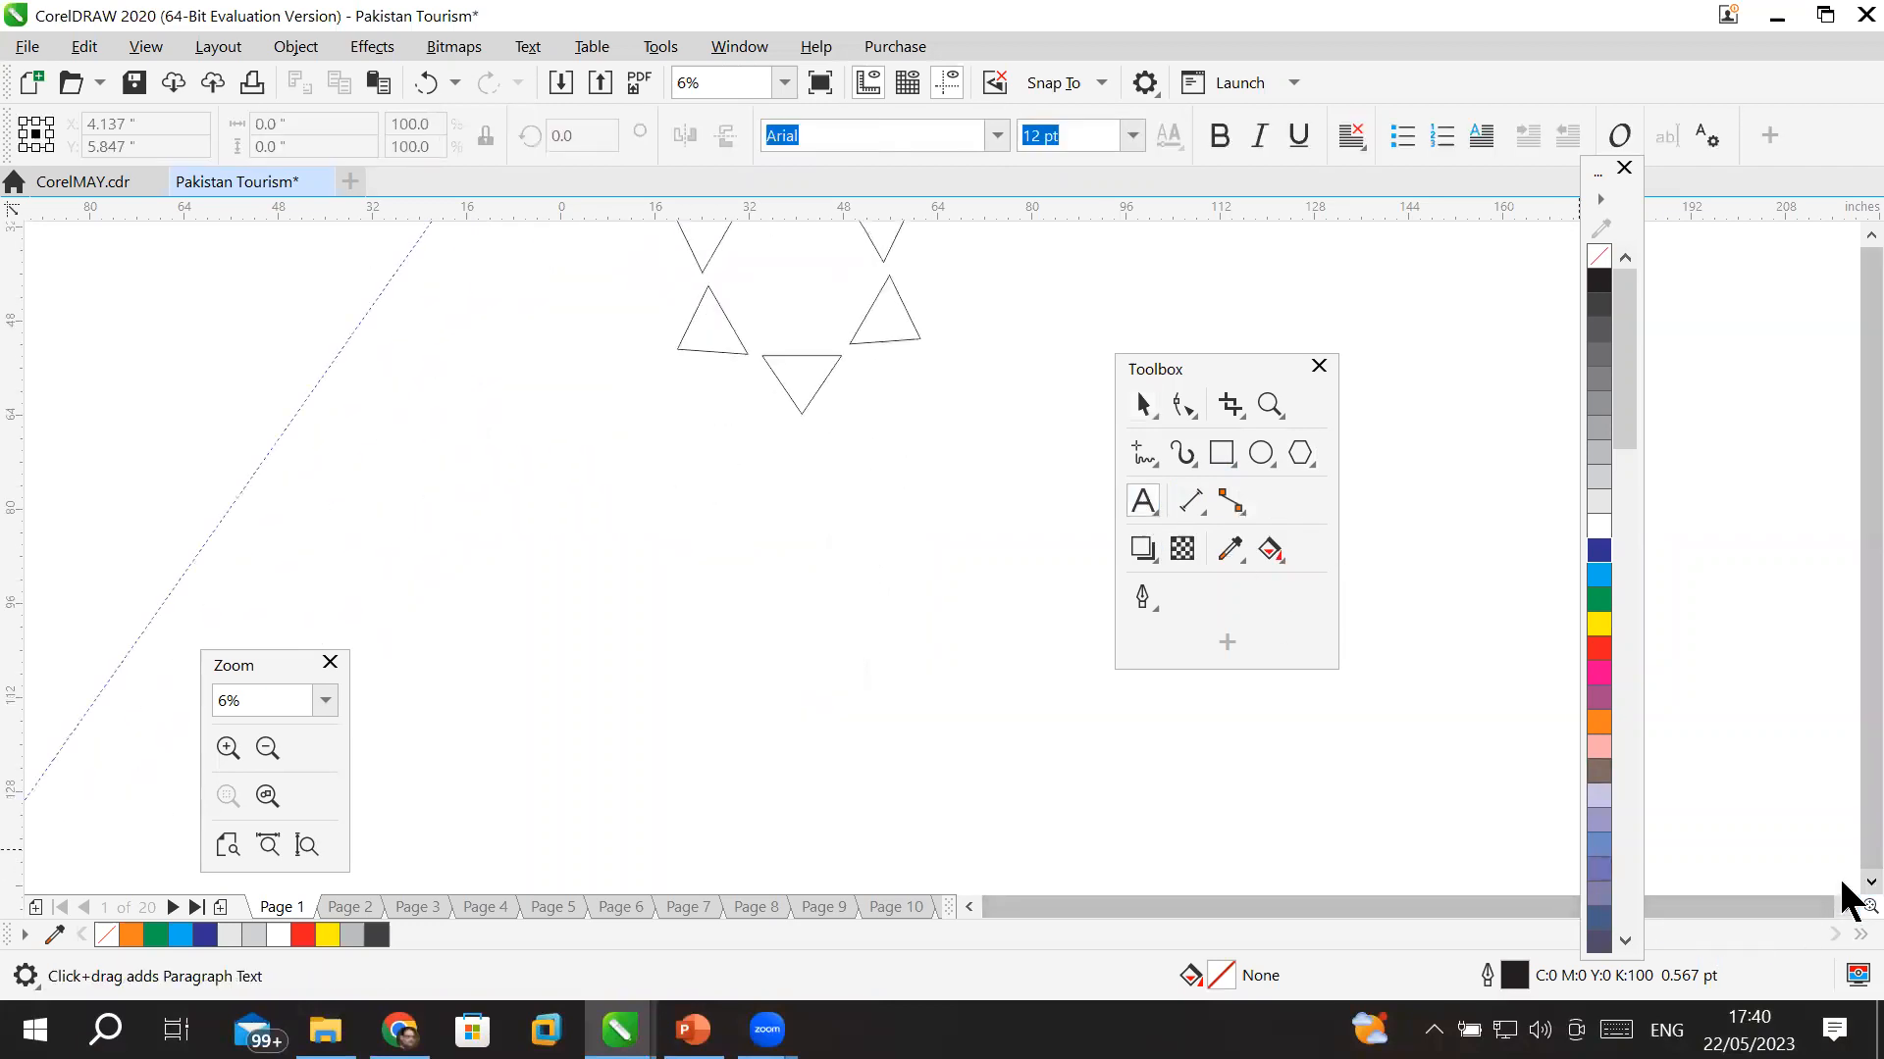
left_click(530, 518)
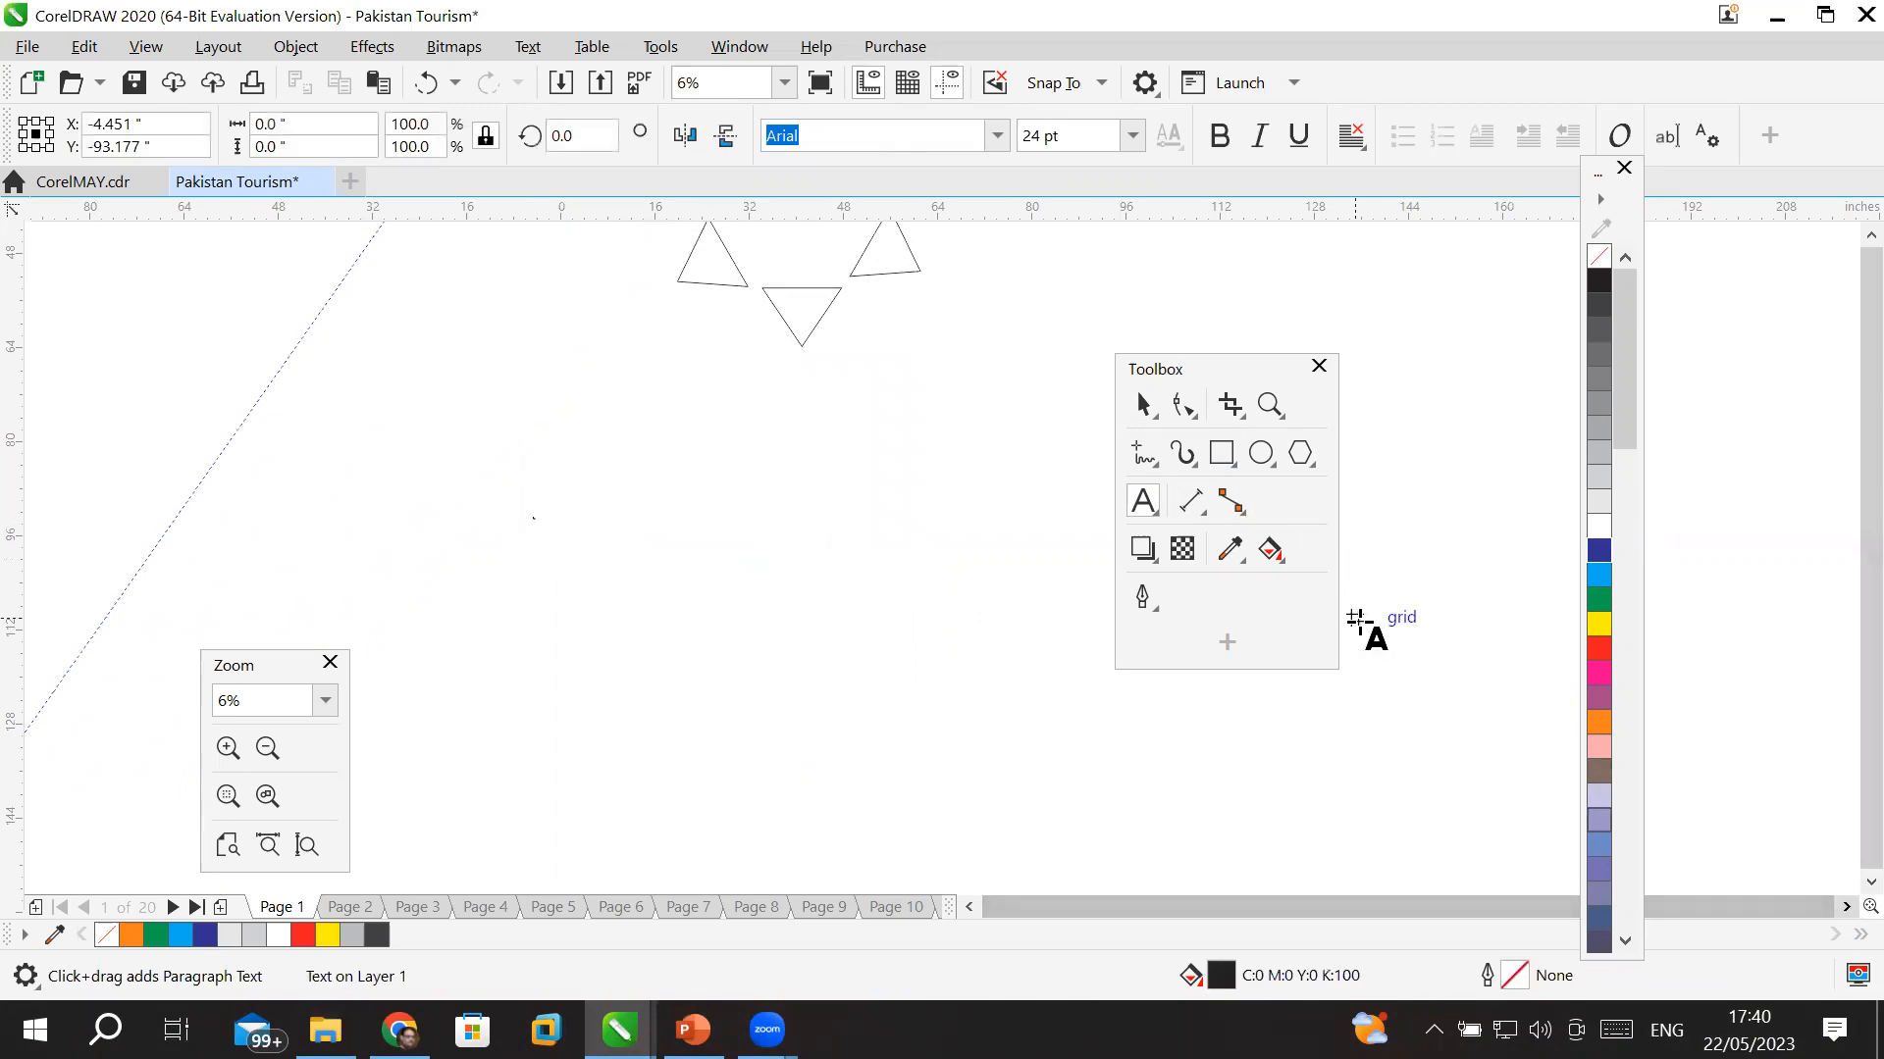
type("a")
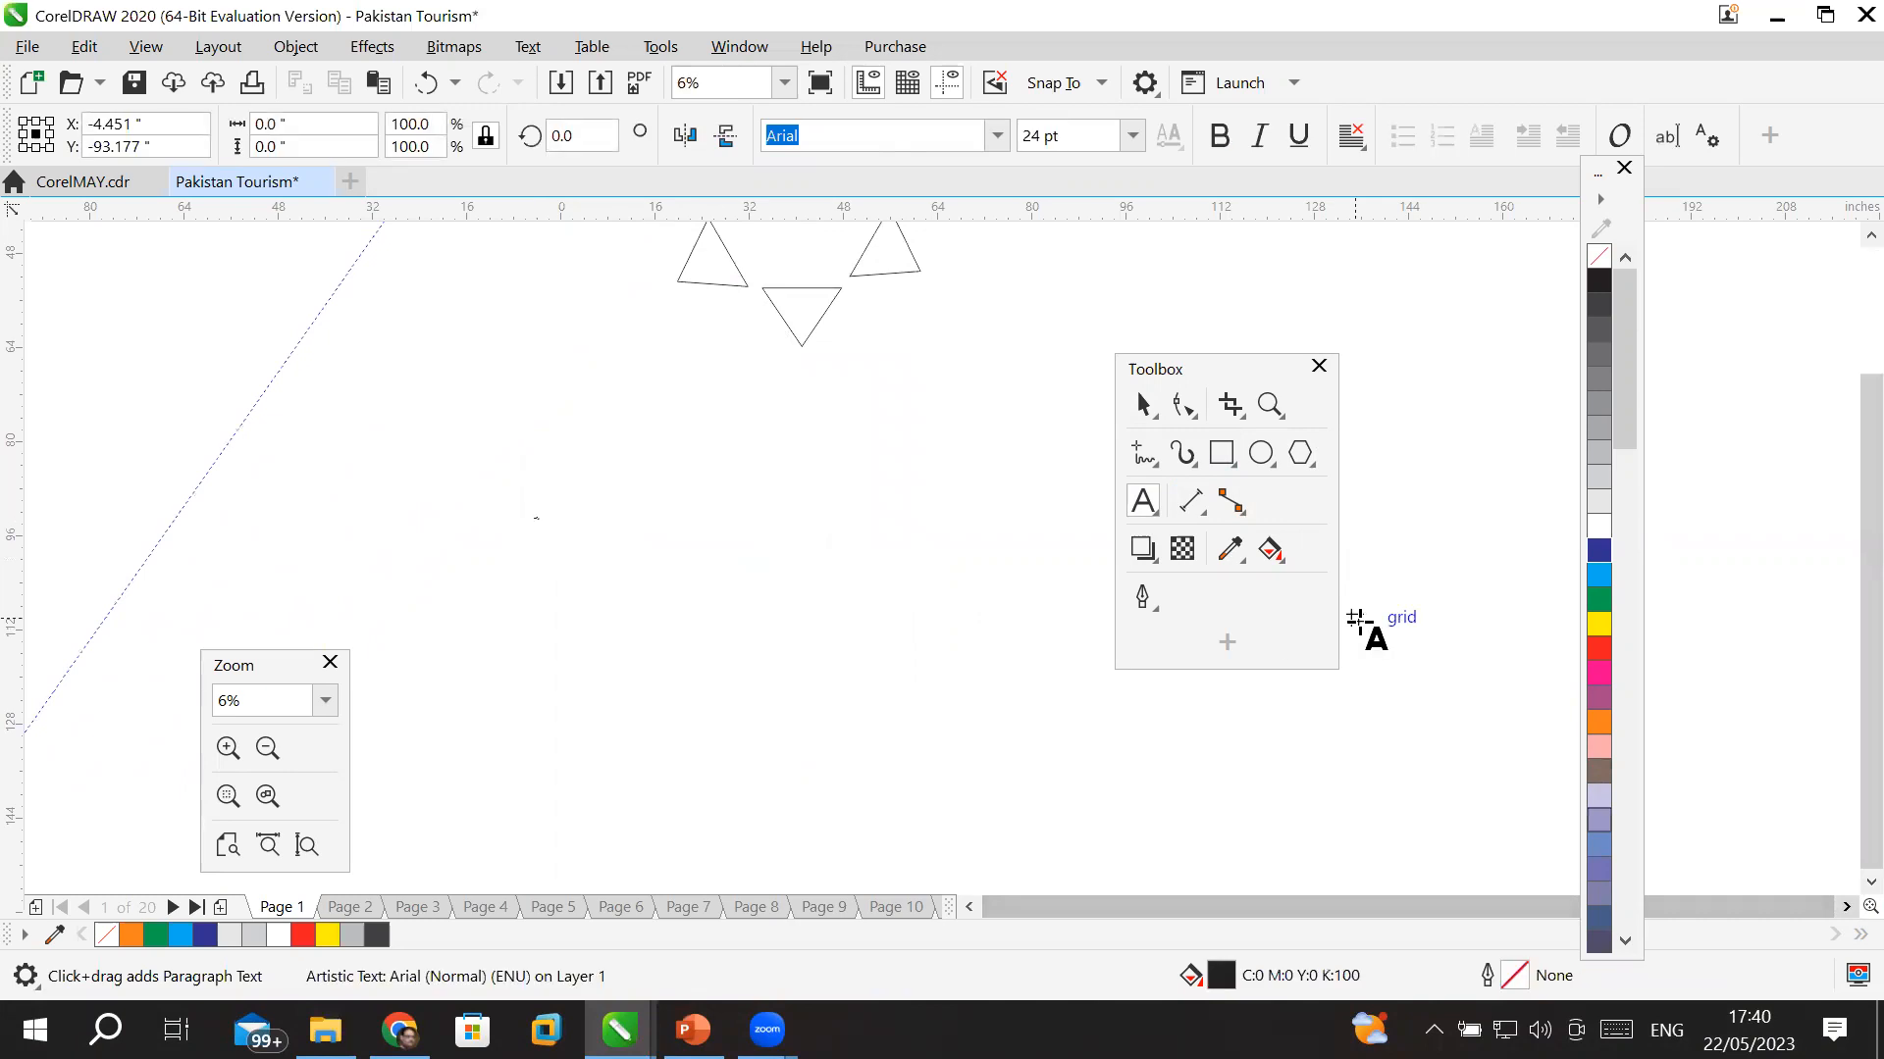
- Move the floating toolbox clear of the name text and enlarge the text proportionally to about 214 pt
scroll(496, 537, "up", 5)
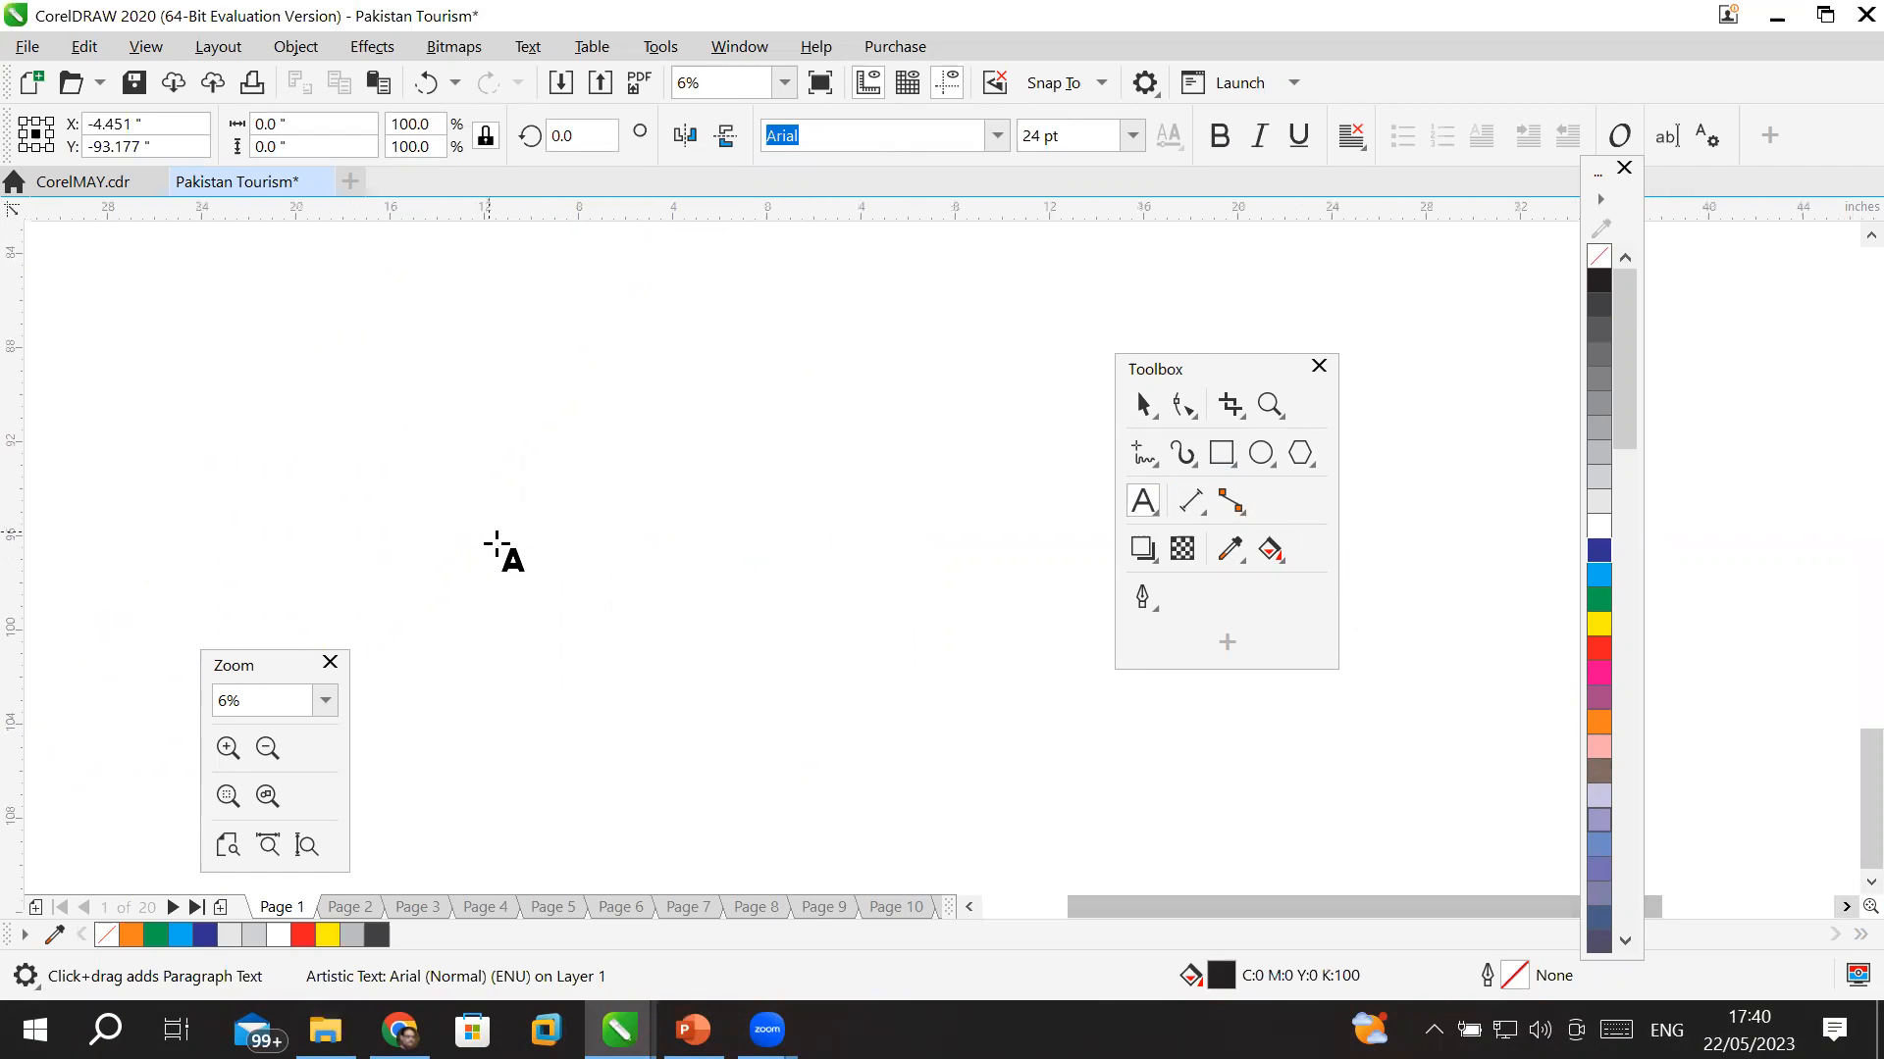
scroll(902, 502, "down", 2)
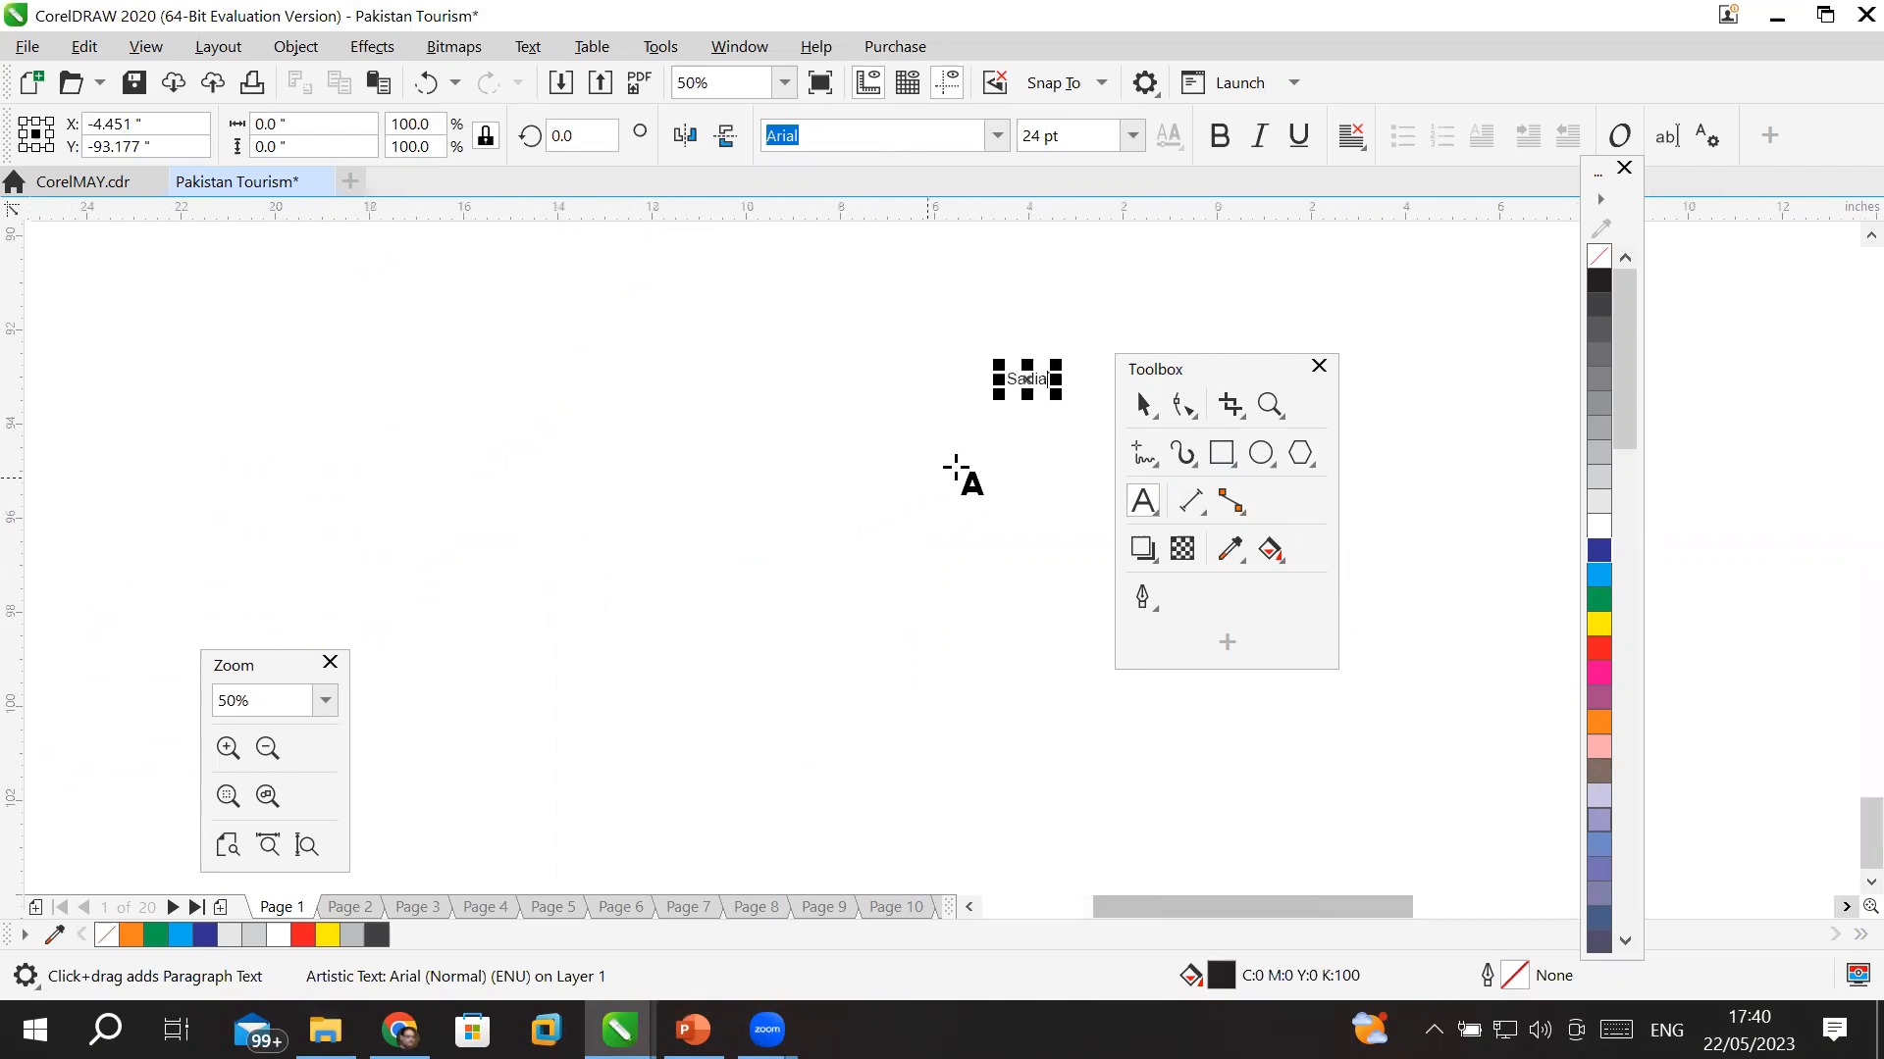
left_click_drag(1232, 371, 553, 315)
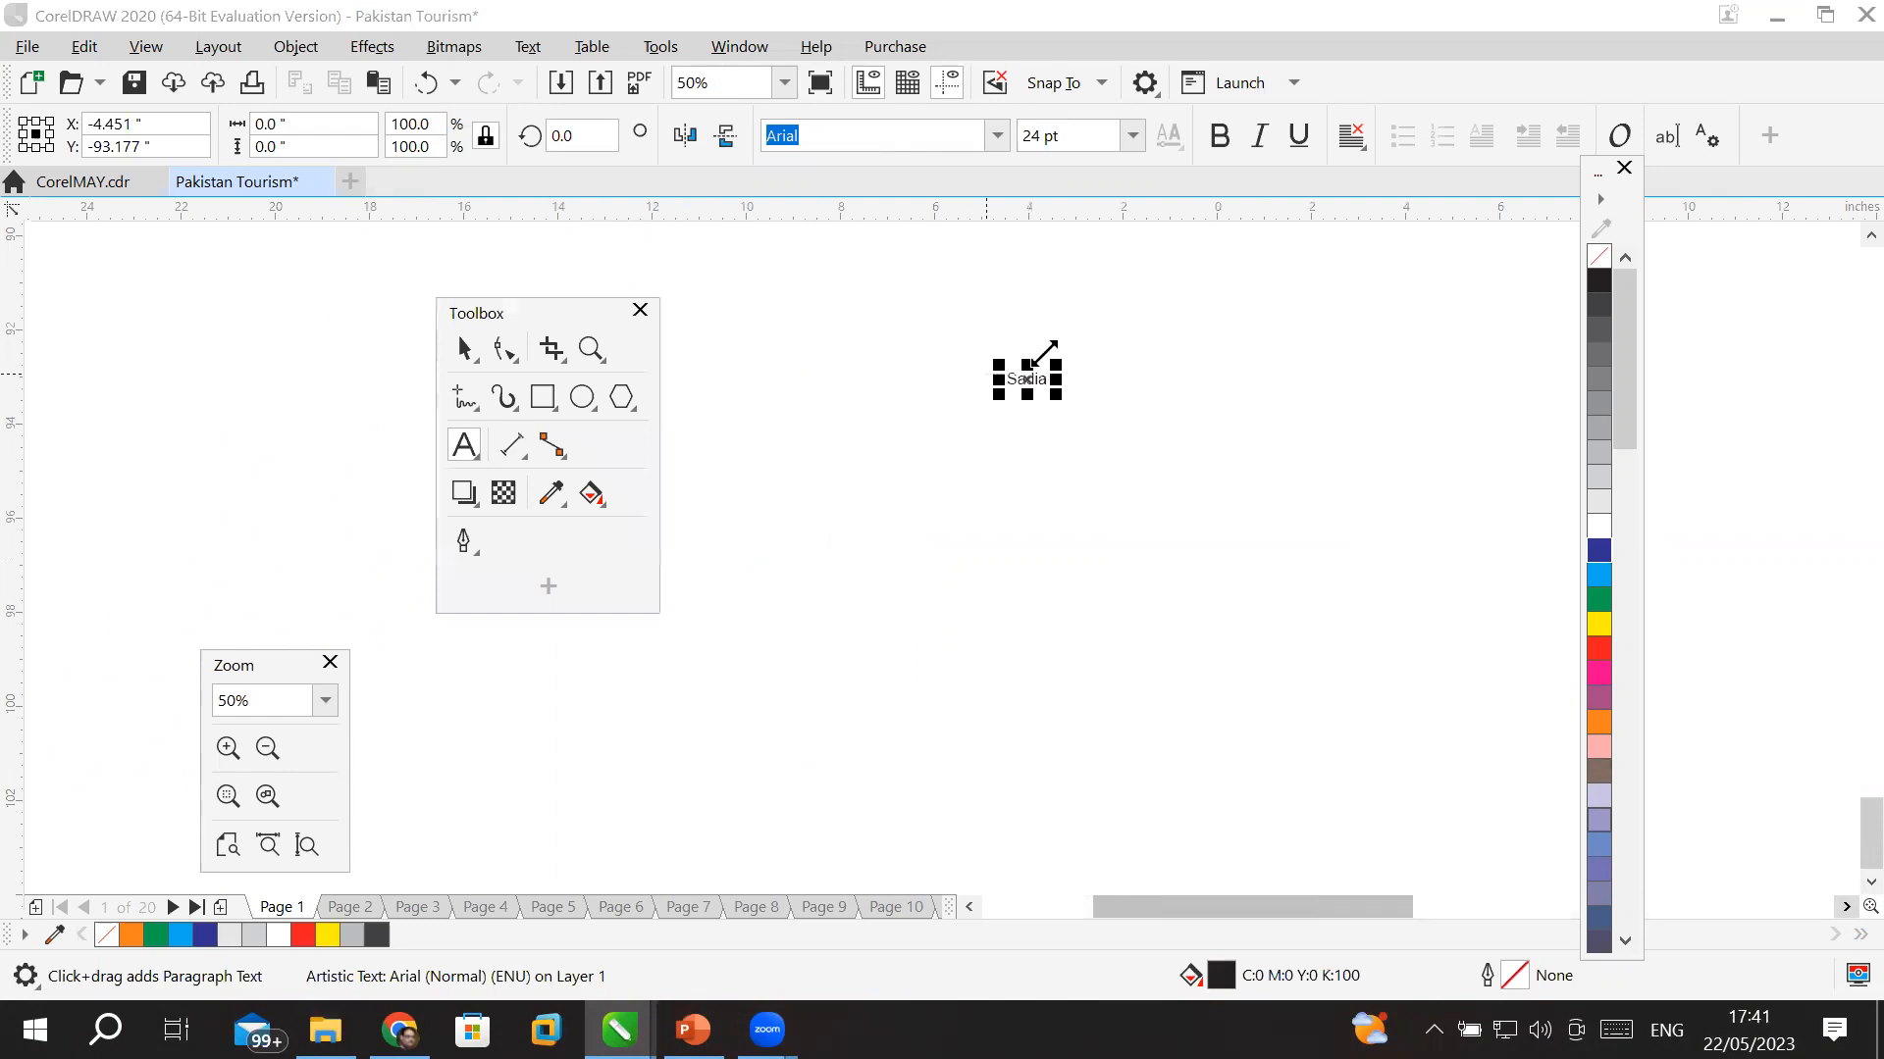
scroll(1057, 353, "up", 1)
left_click_drag(1047, 422, 1354, 597)
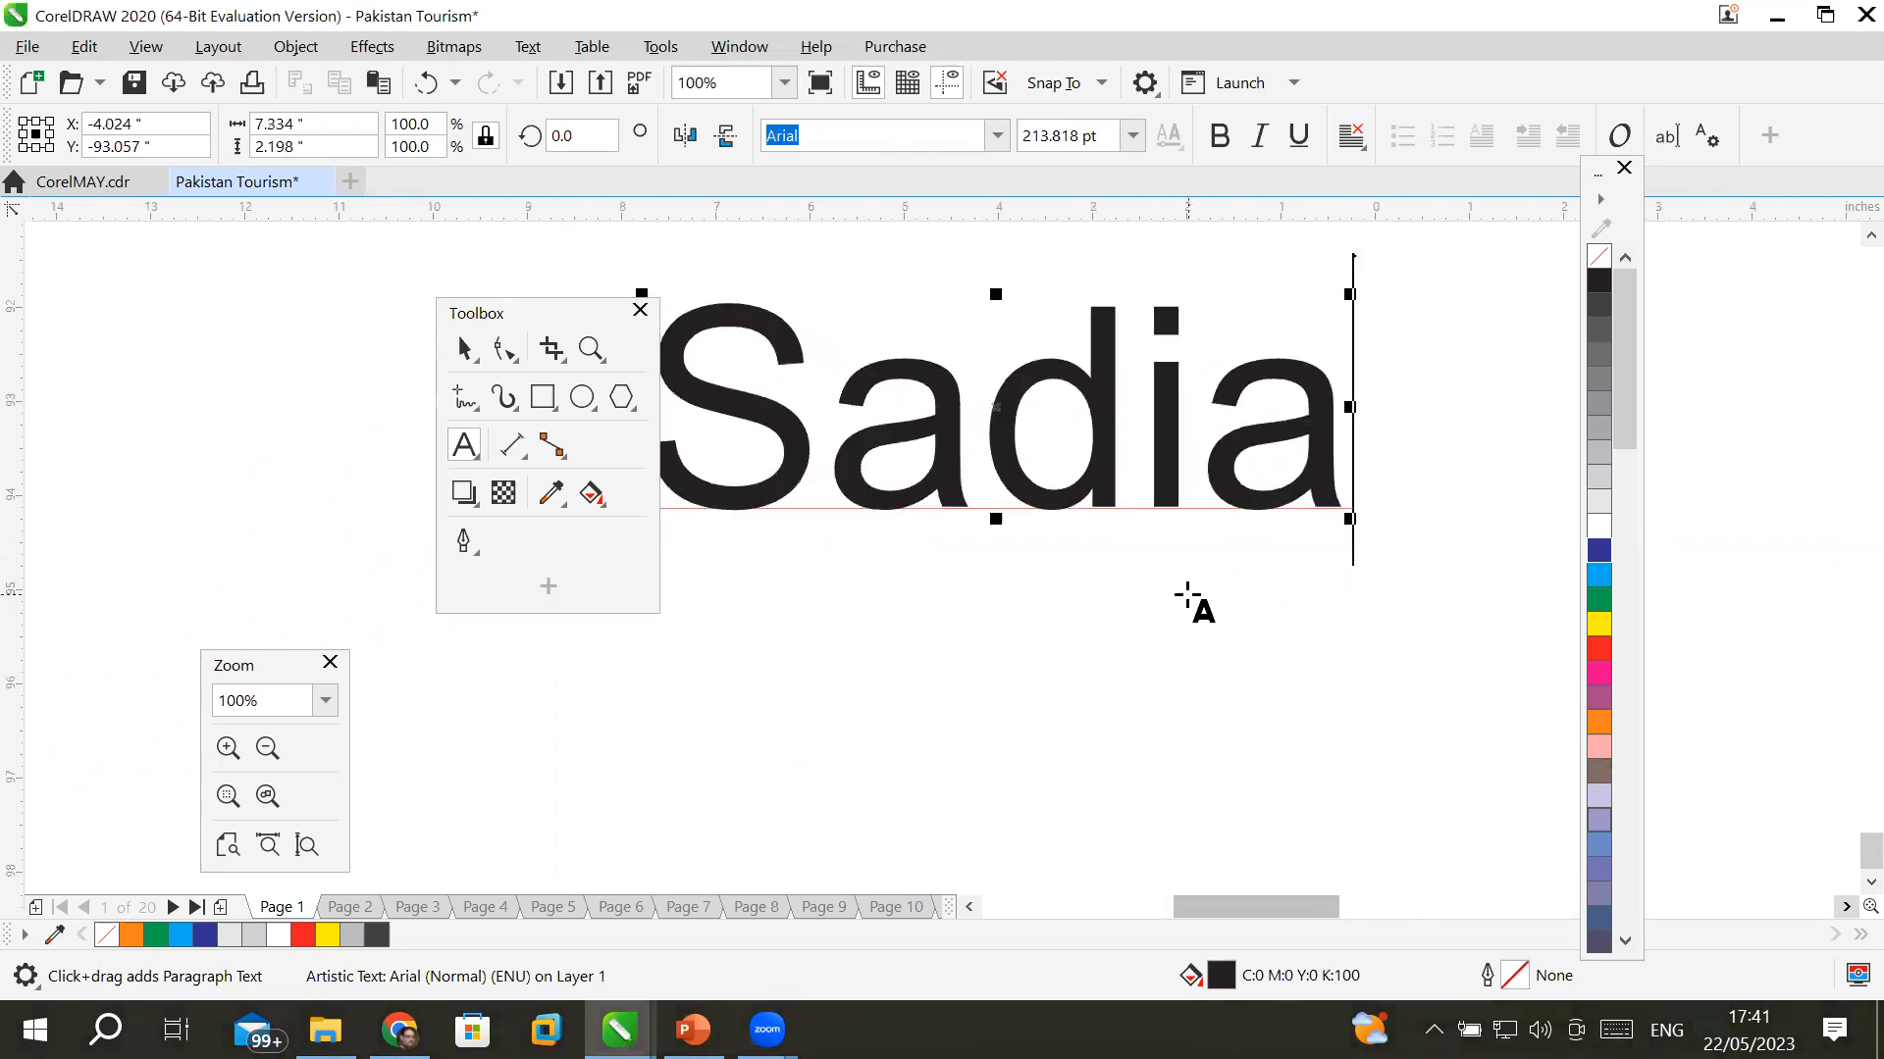
scroll(1194, 603, "down", 1)
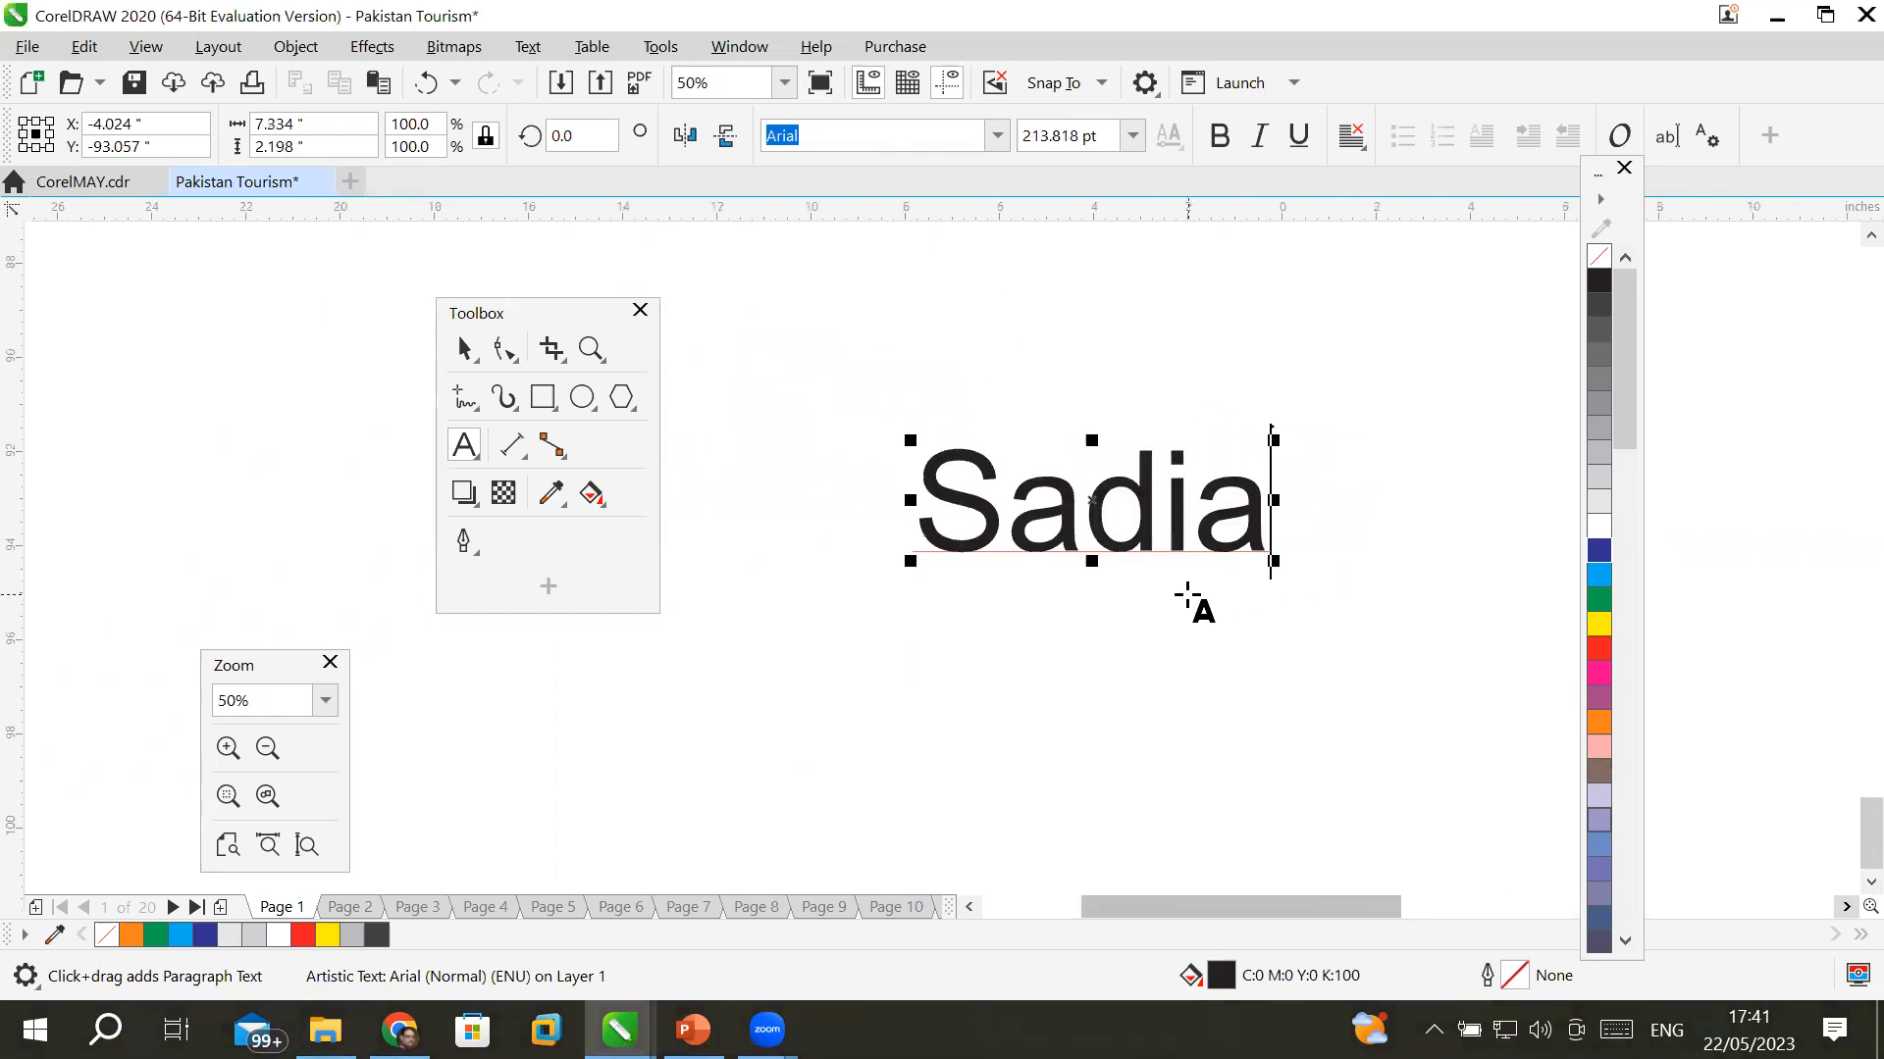
- Stretch the name text vertically and horizontally to about 9.98 inches wide and 4.44 inches high
left_click(465, 349)
left_click_drag(1092, 441, 1089, 334)
left_click_drag(1266, 452, 1374, 458)
left_click_drag(1020, 455, 894, 458)
- Try skewing the name text horizontally and vertically and rotating it clockwise, undoing each transformation
left_click(1105, 491)
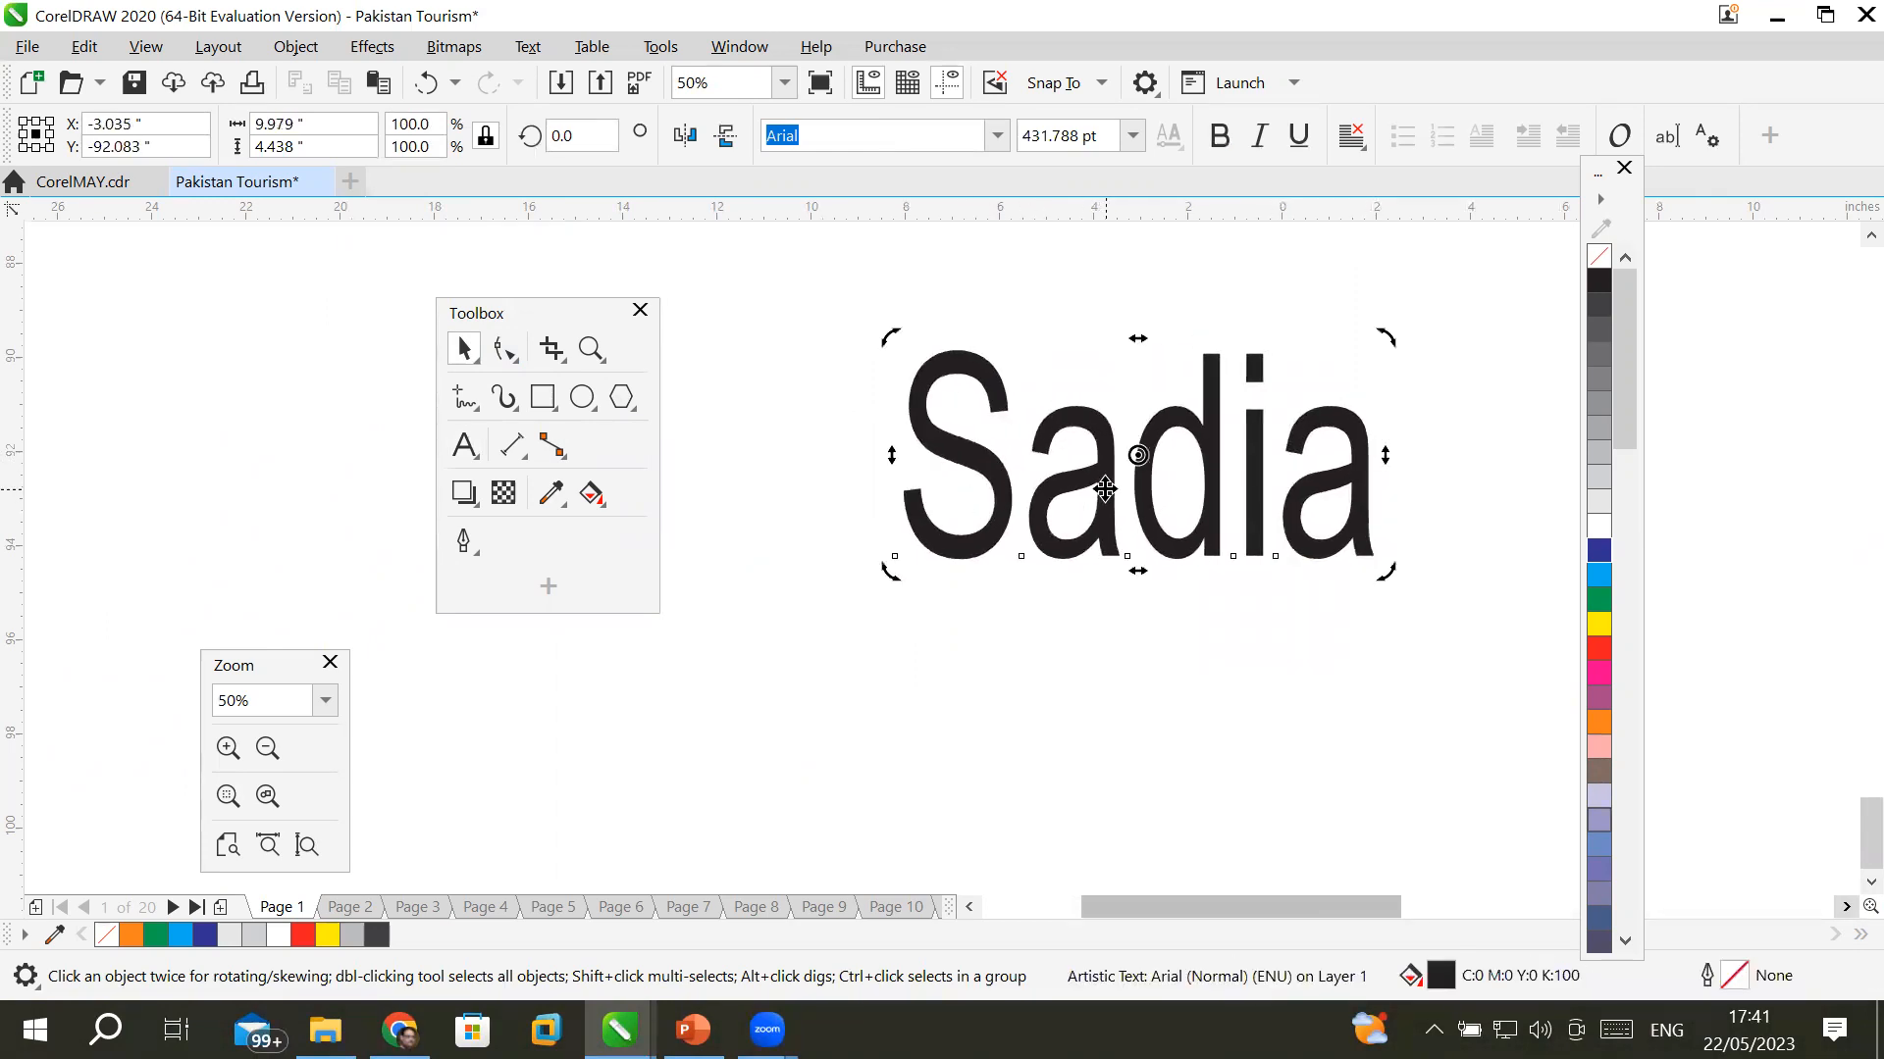
left_click_drag(1138, 341, 1248, 340)
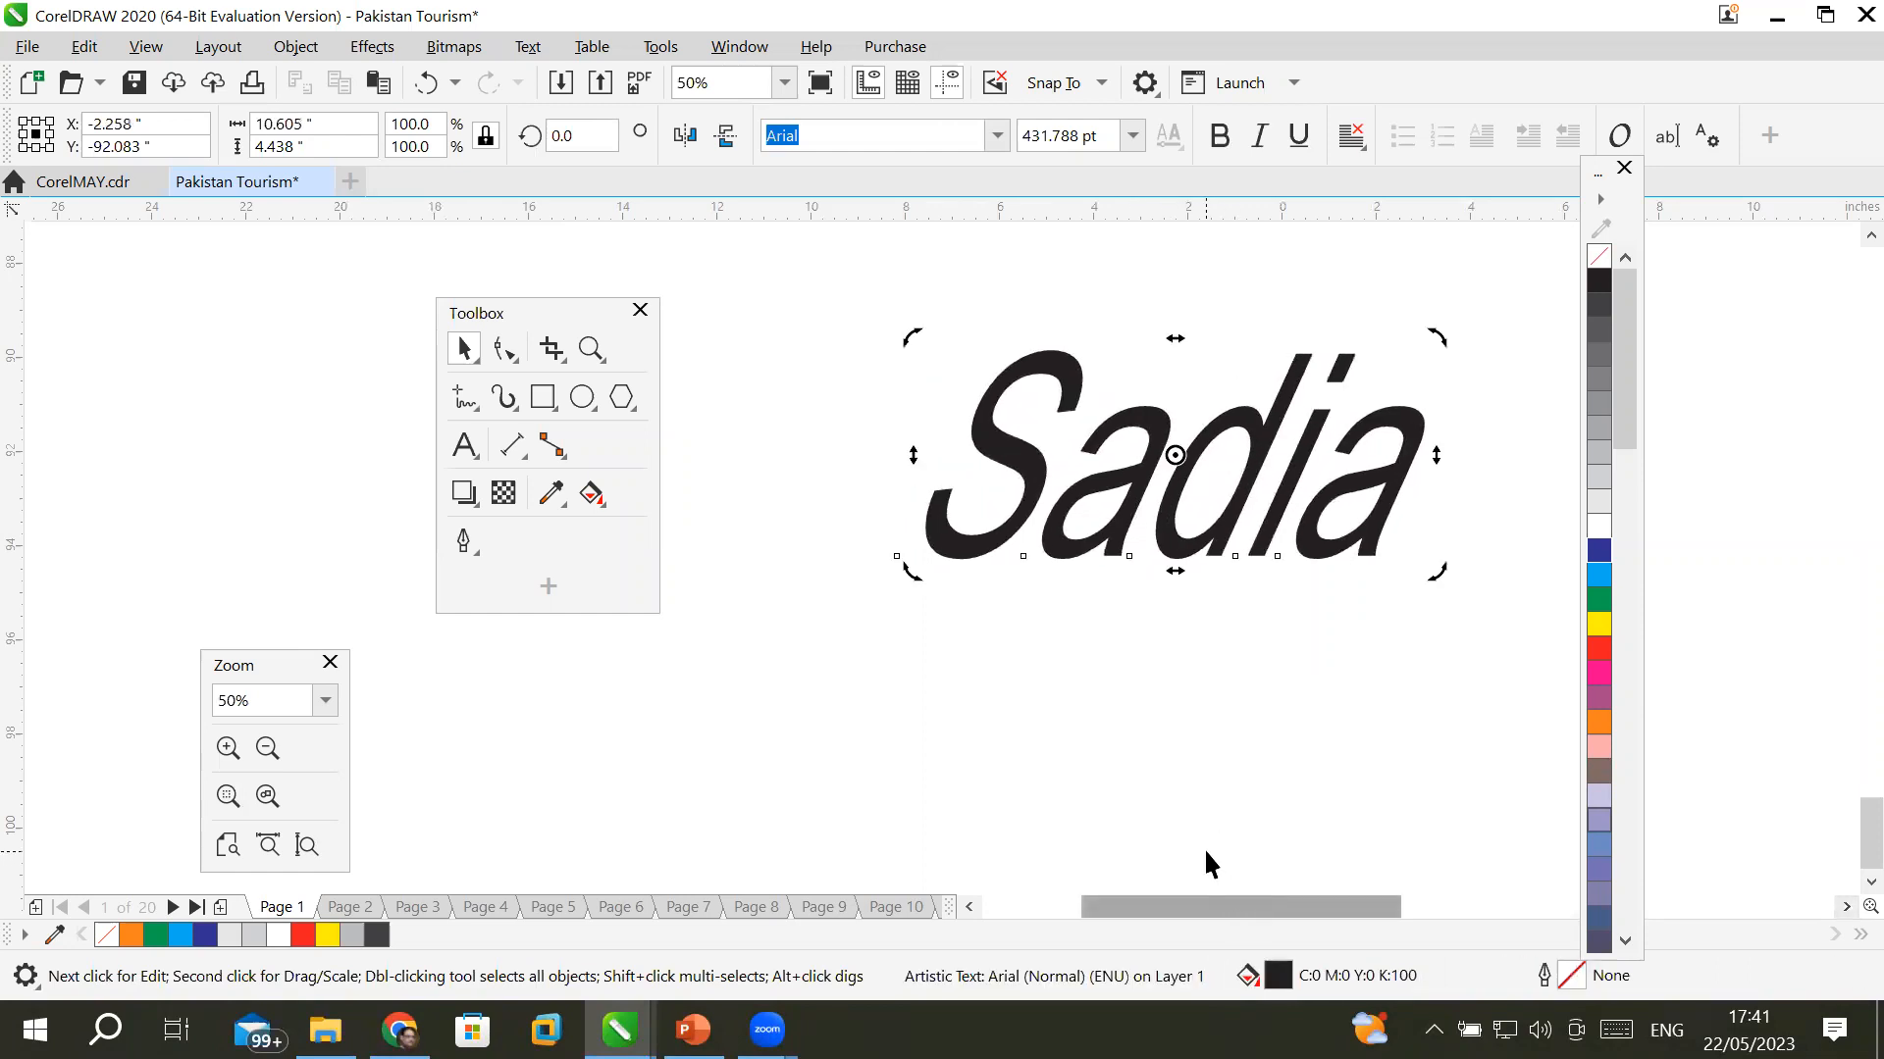
key("ctrl+z")
left_click_drag(891, 456, 892, 365)
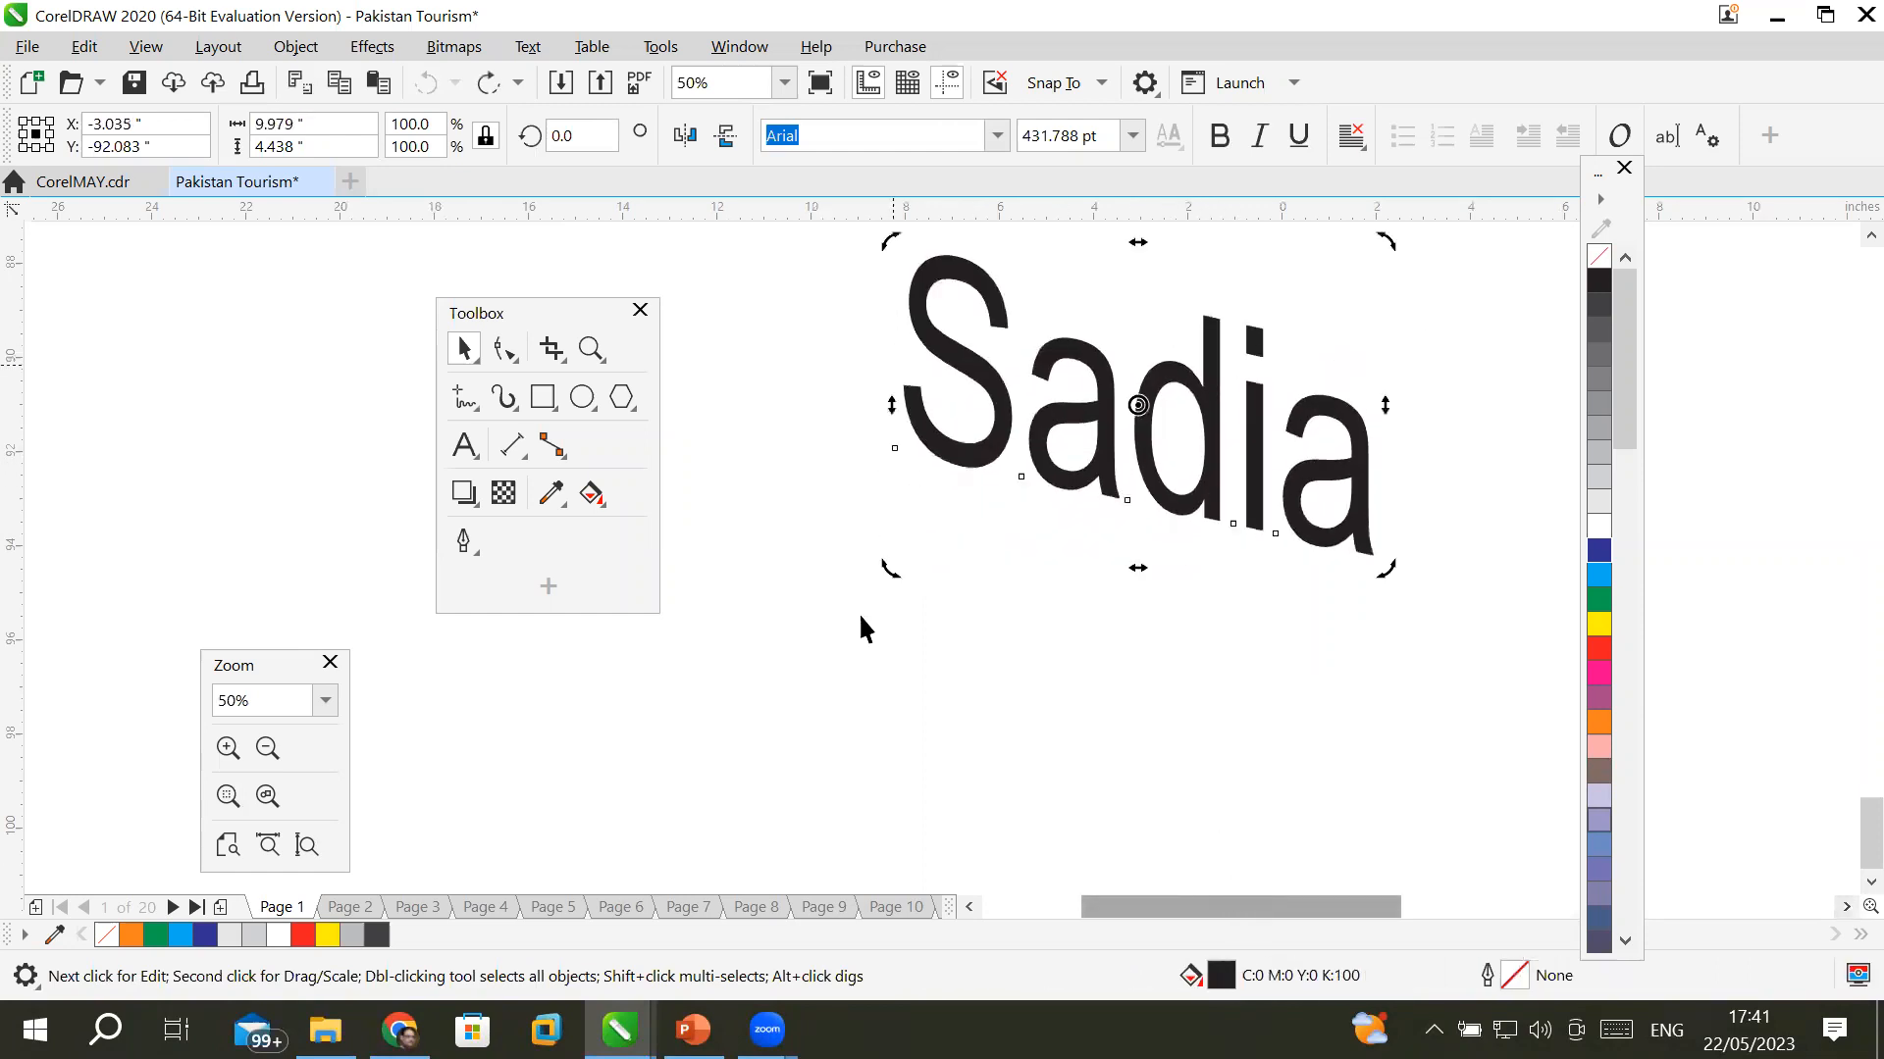
key("ctrl+z")
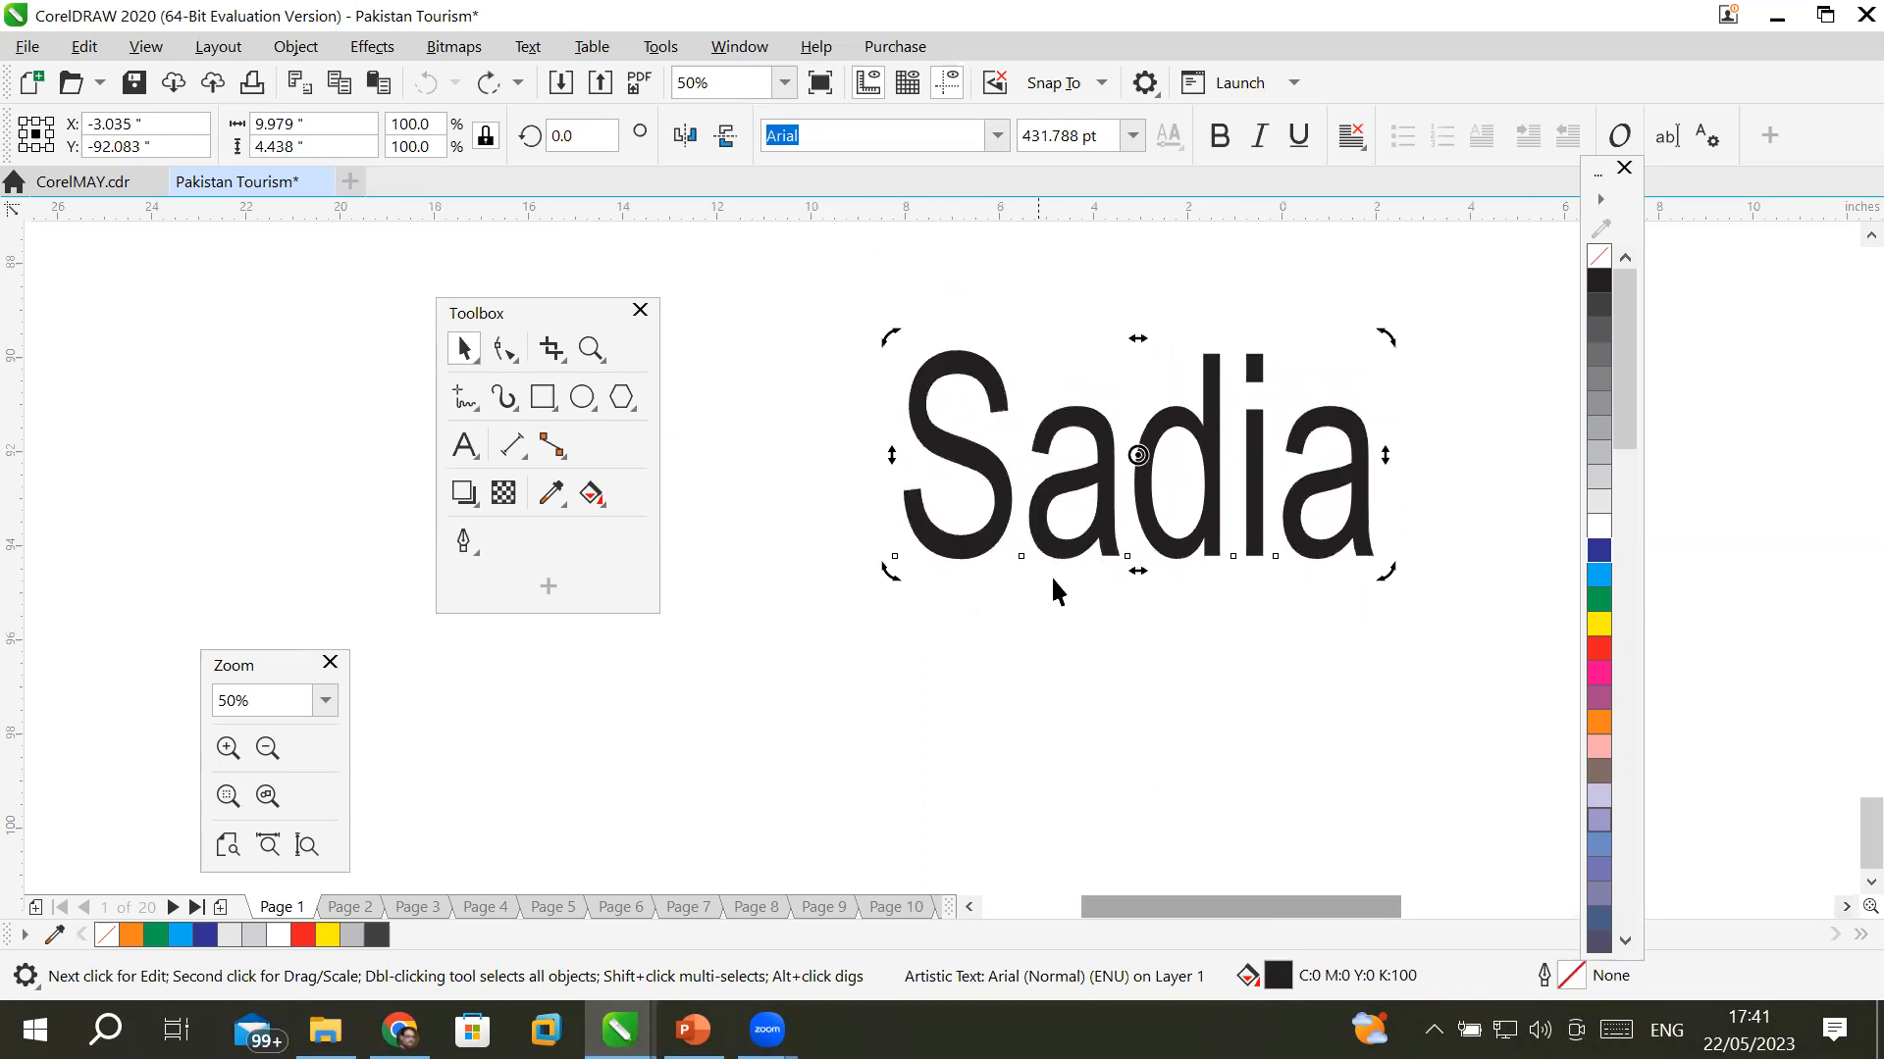
left_click_drag(1388, 332, 1403, 483)
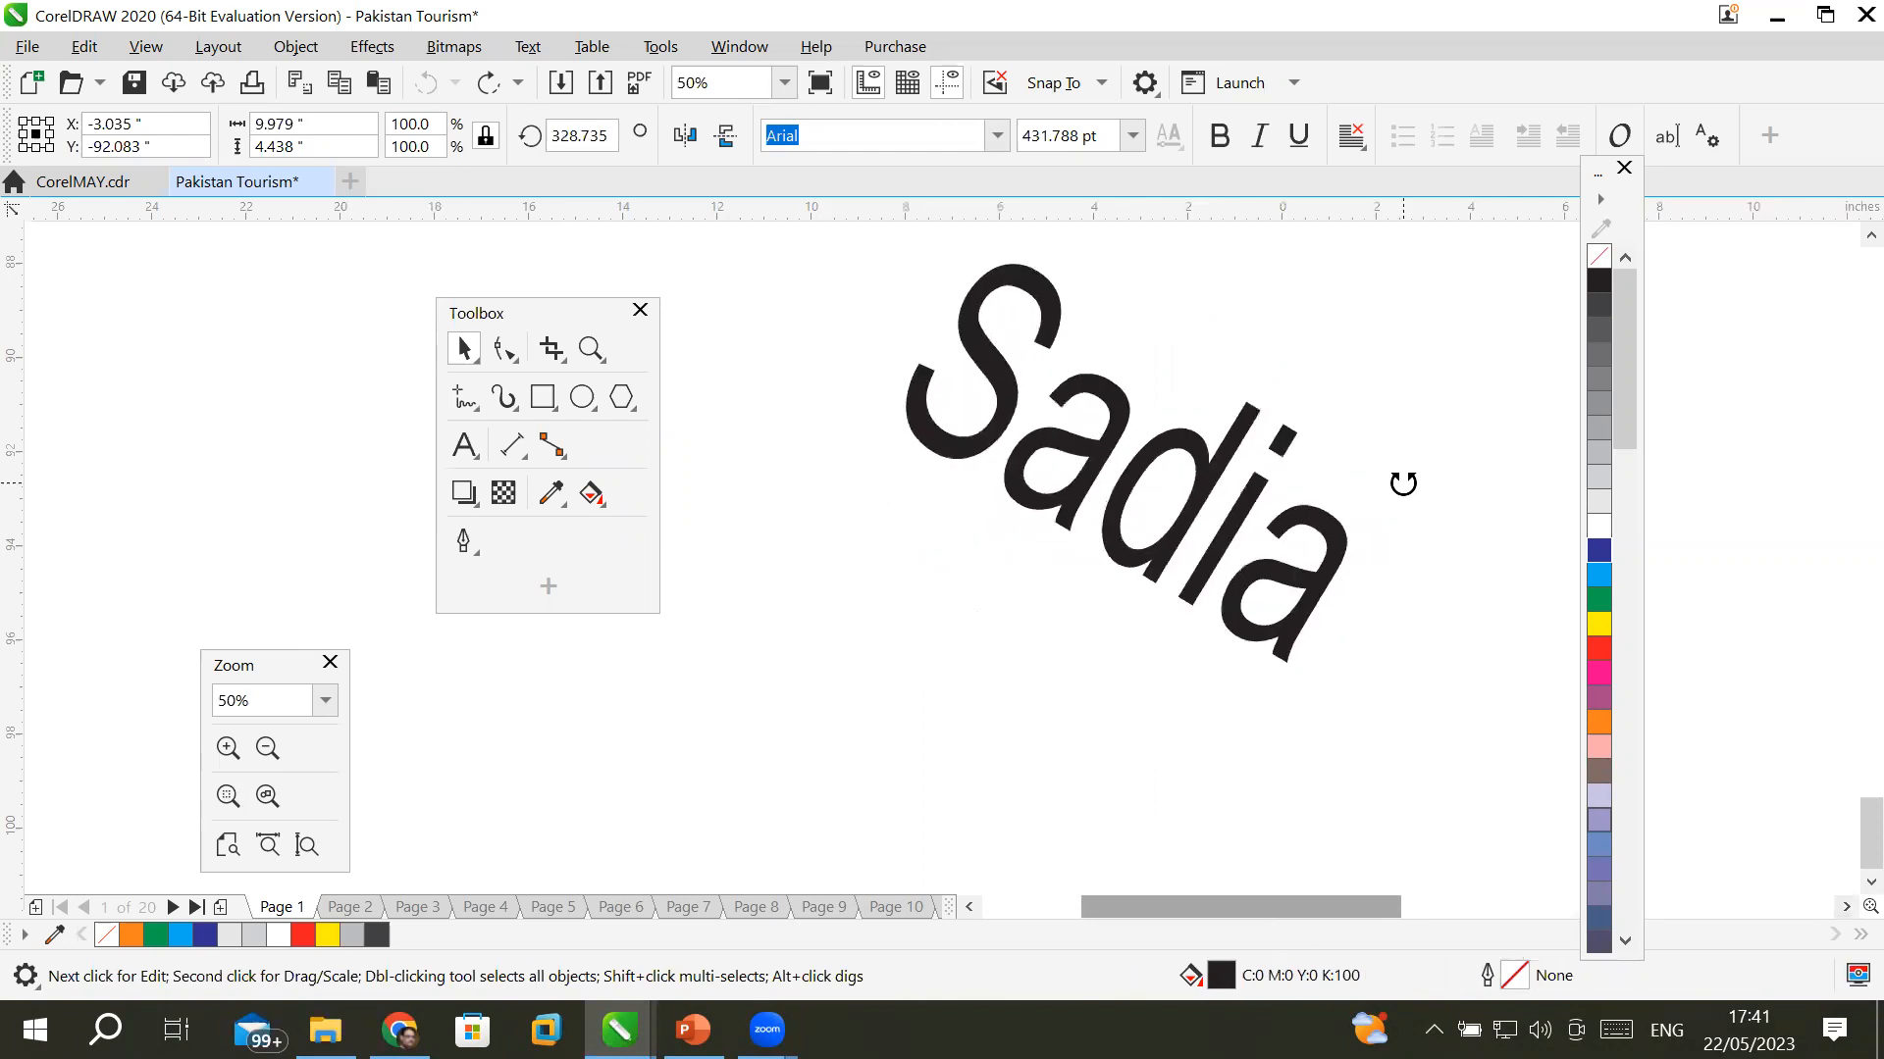
key("ctrl+z")
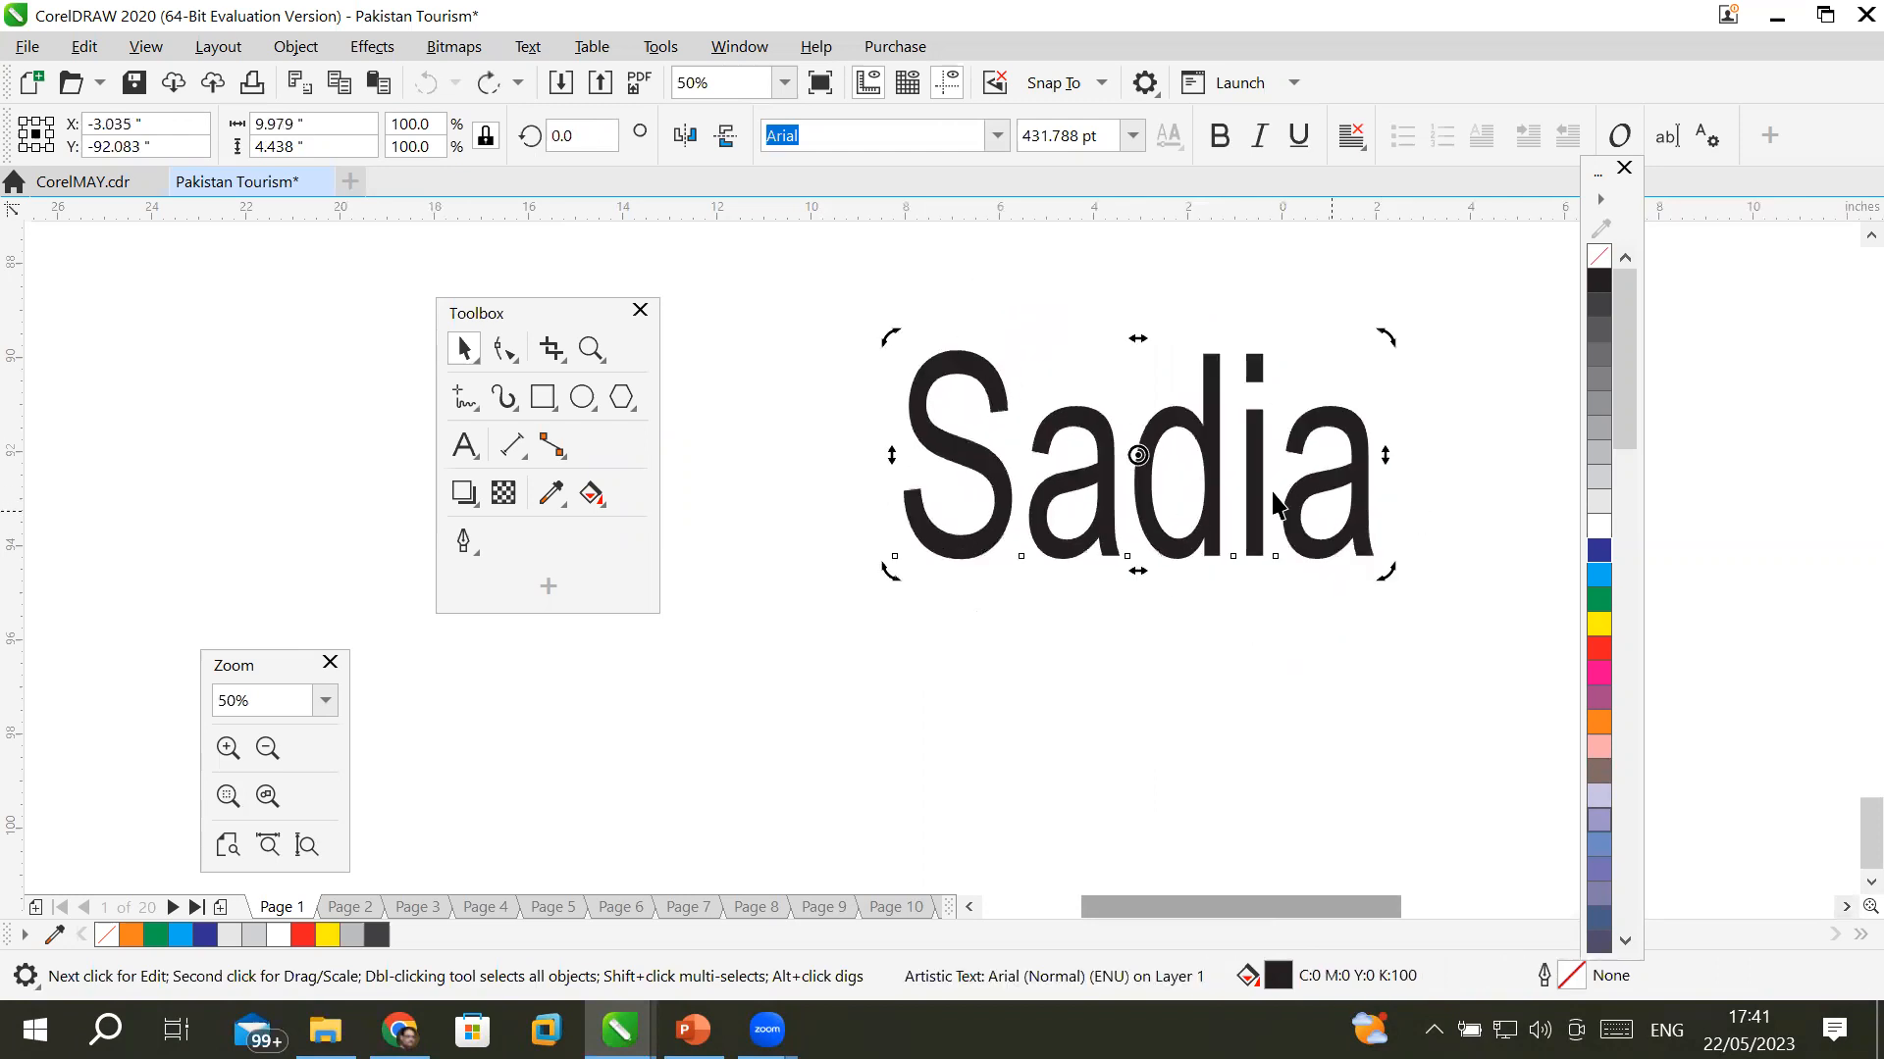
- Rotate the name text by about 1.9 degrees and move its rotation centre well below the text
left_click_drag(1381, 334, 1317, 361)
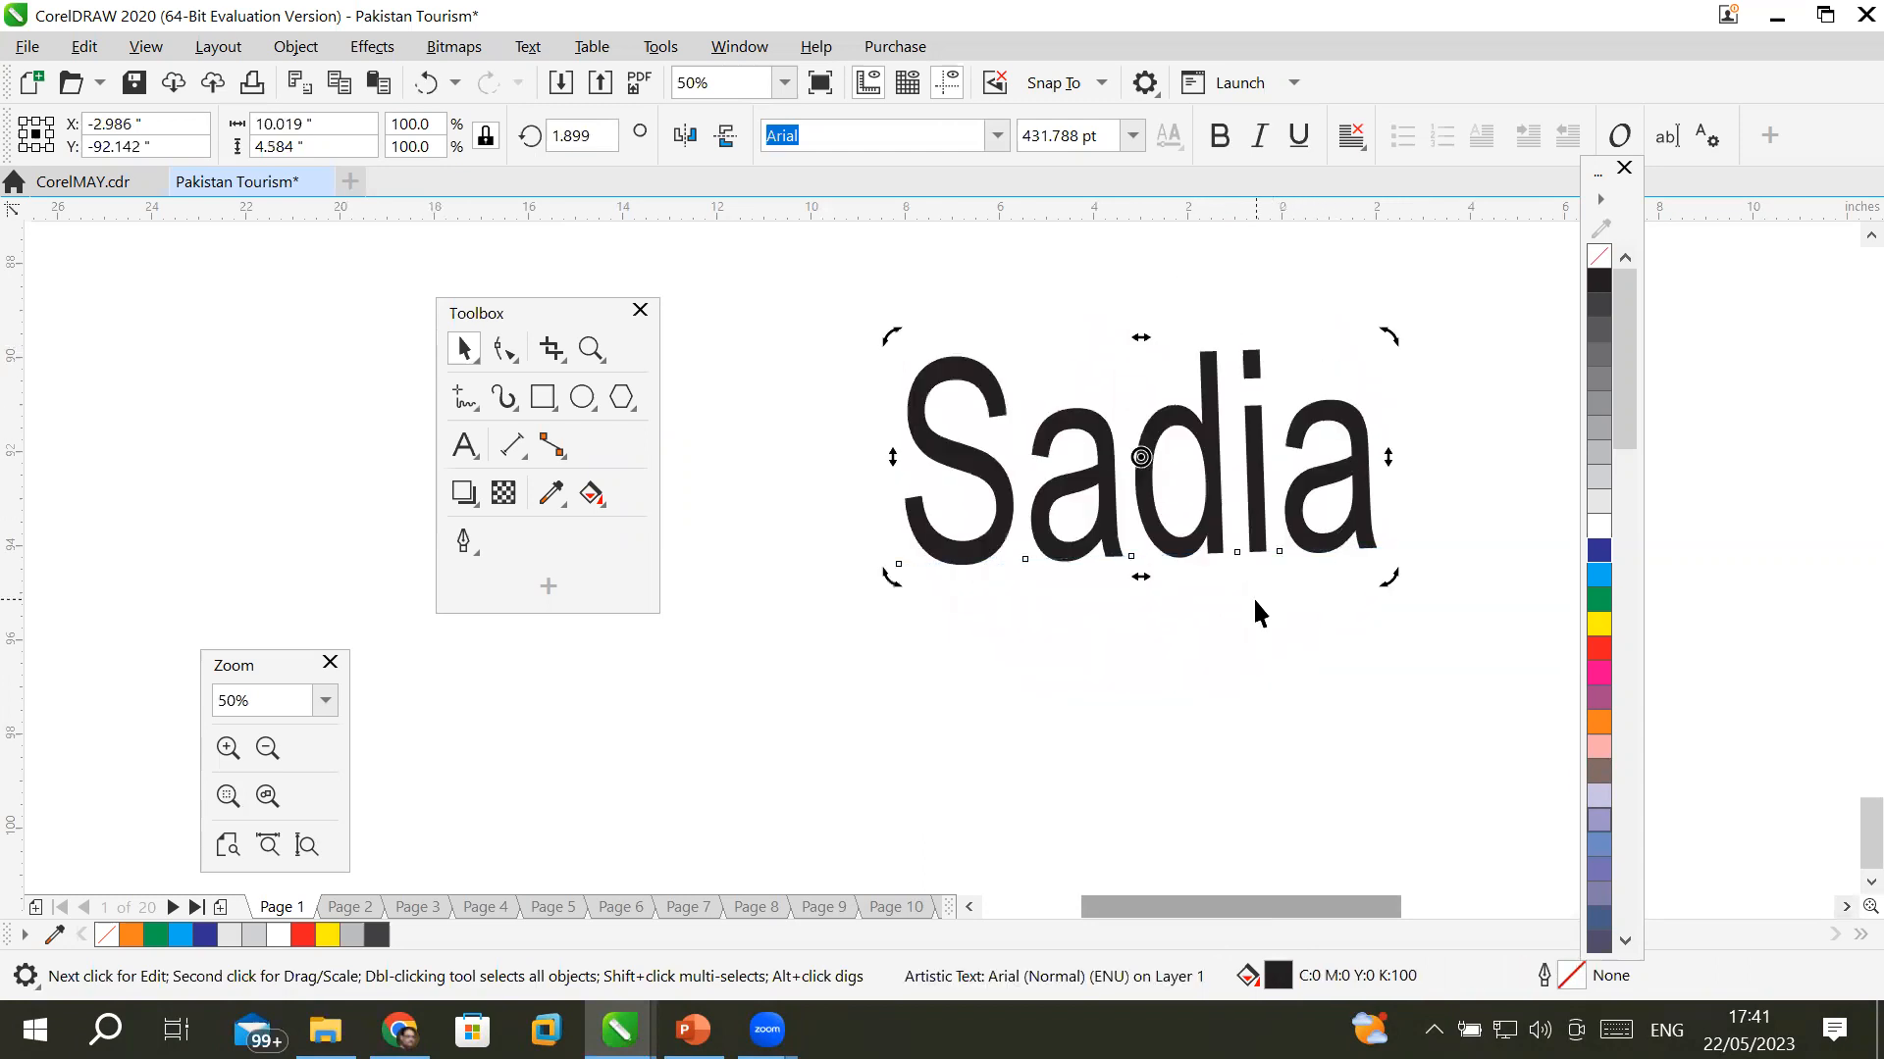
scroll(1848, 883, "down", 2)
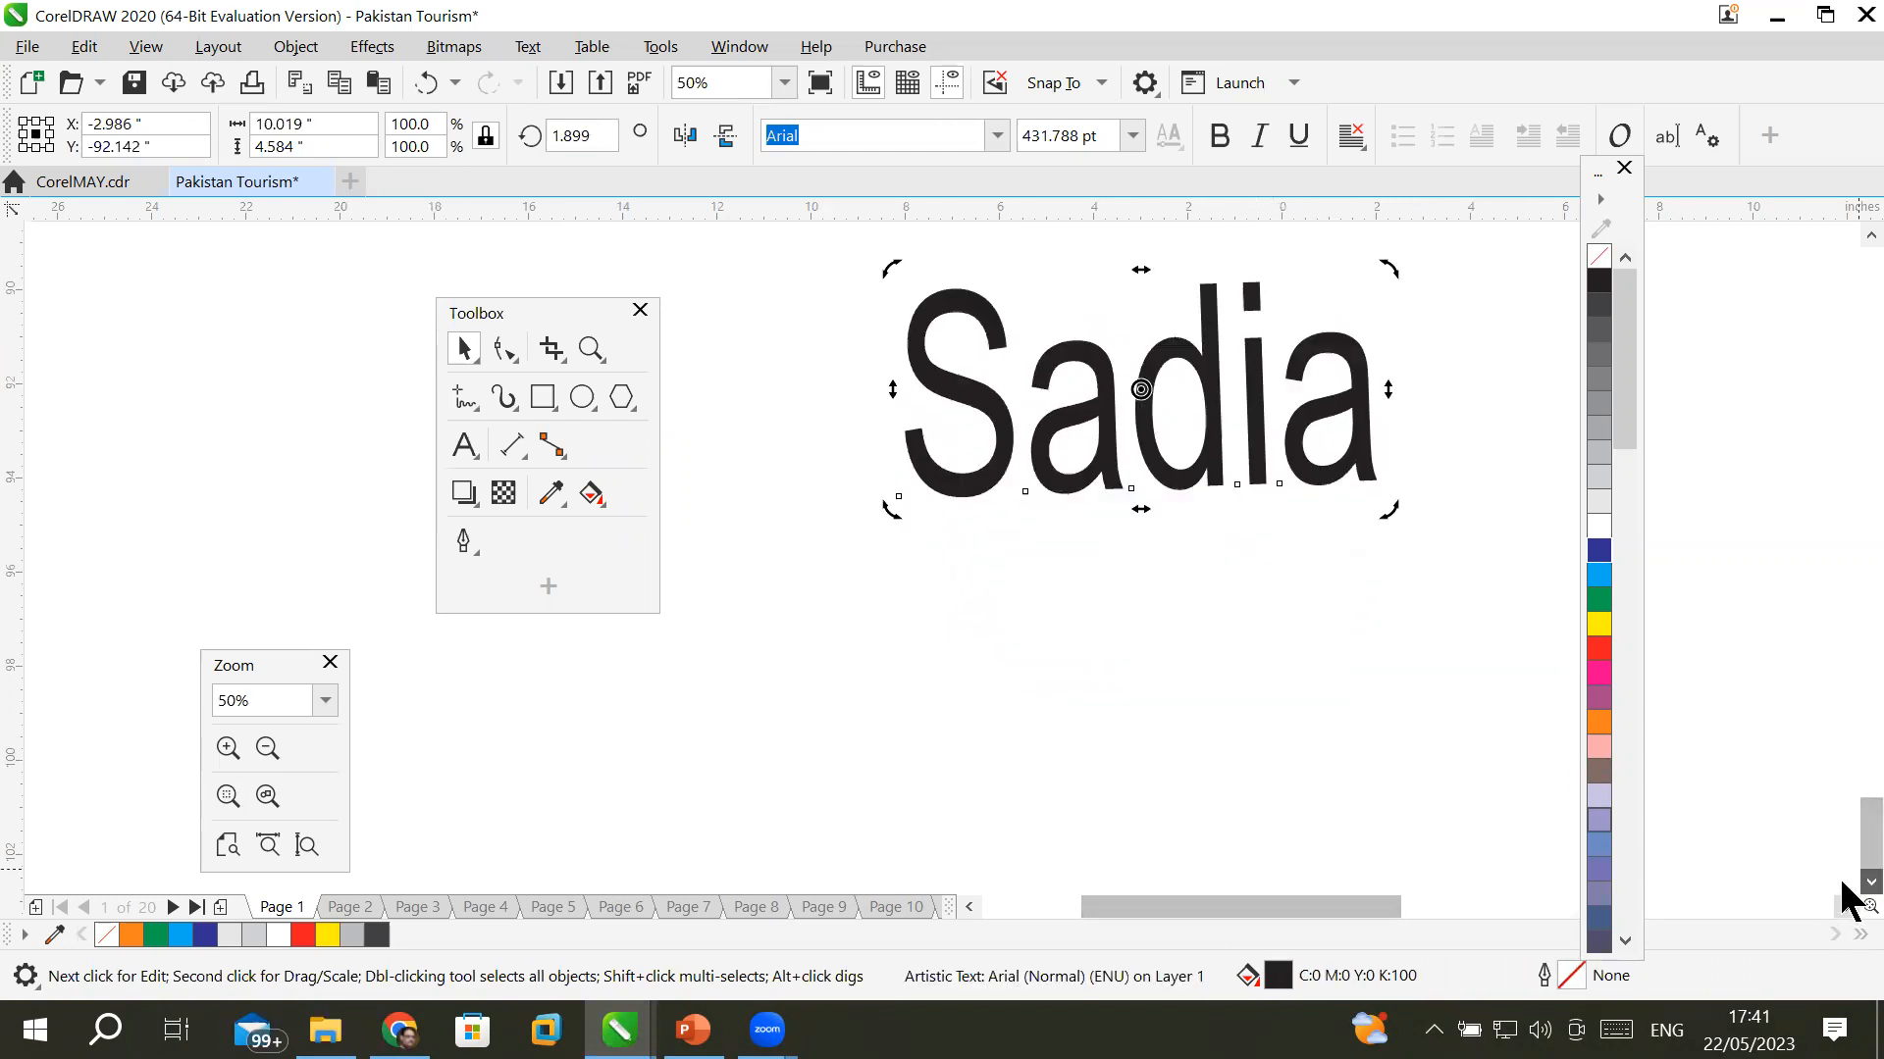
left_click_drag(1139, 321, 1144, 620)
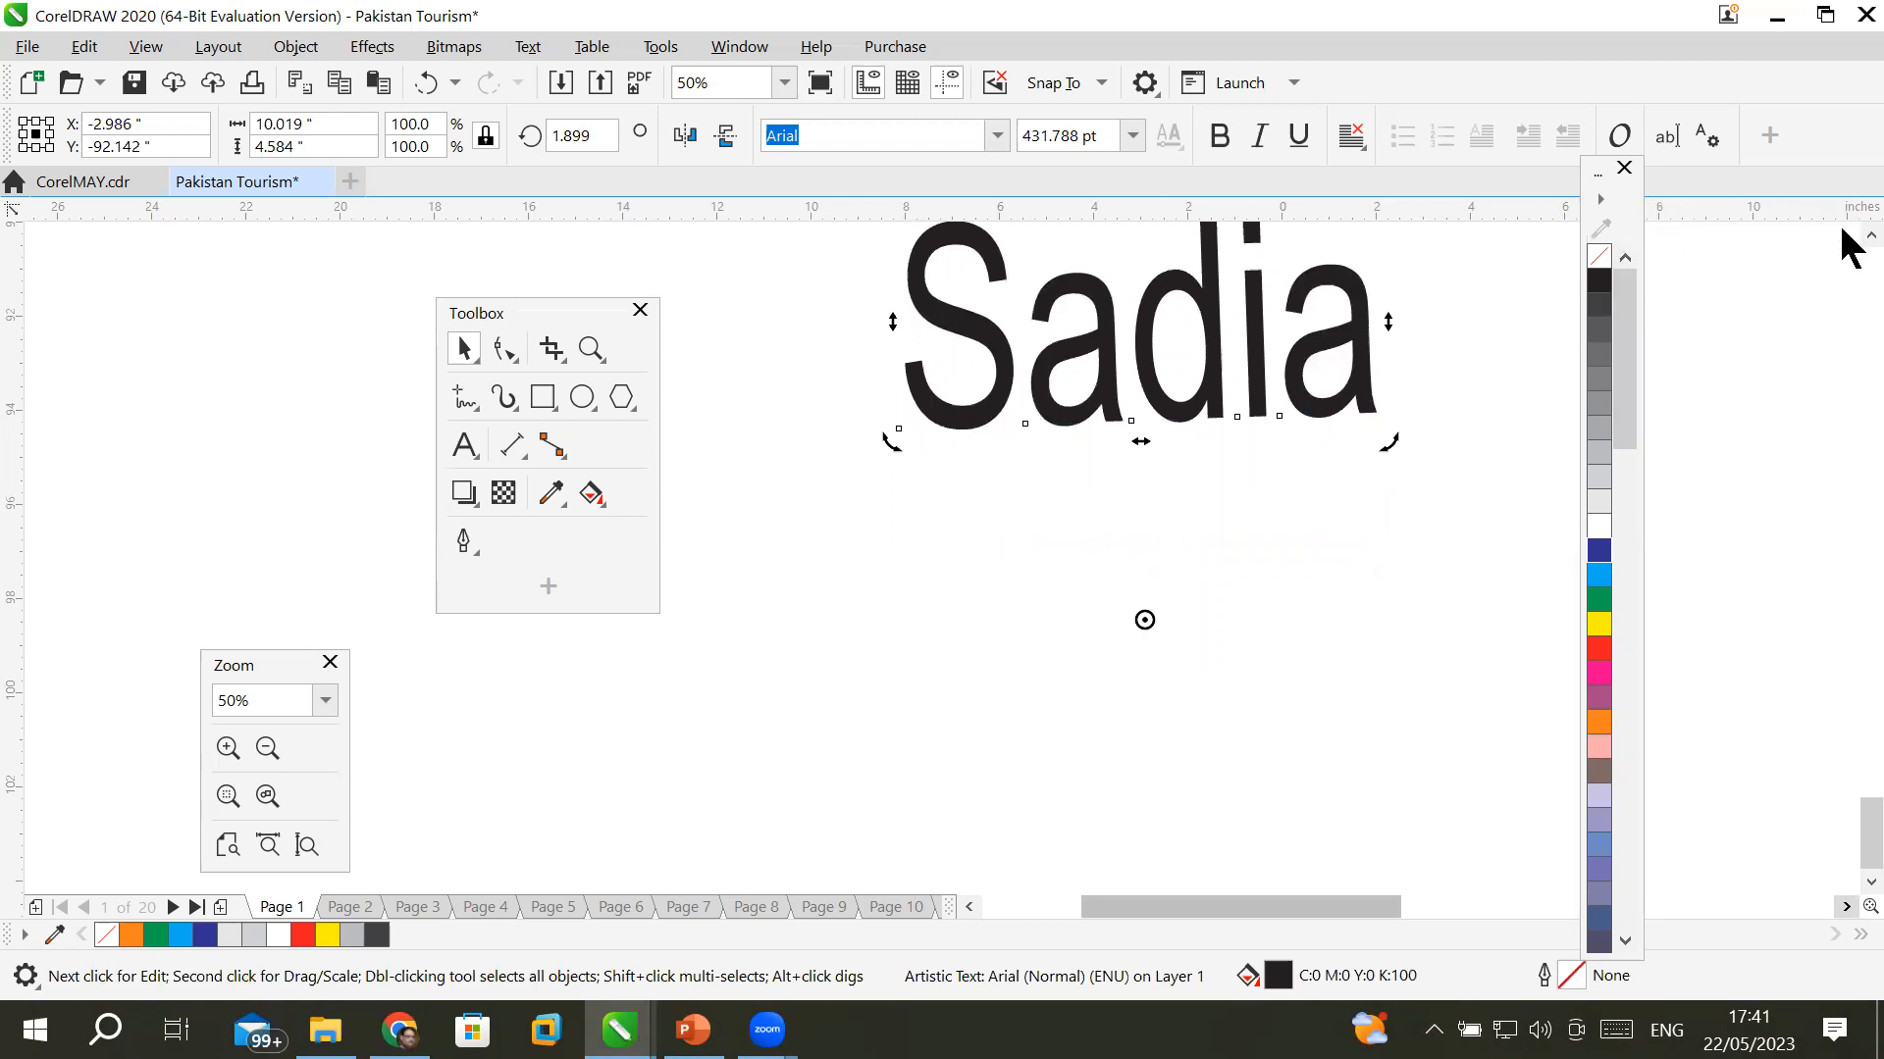
scroll(1844, 236, "up", 2)
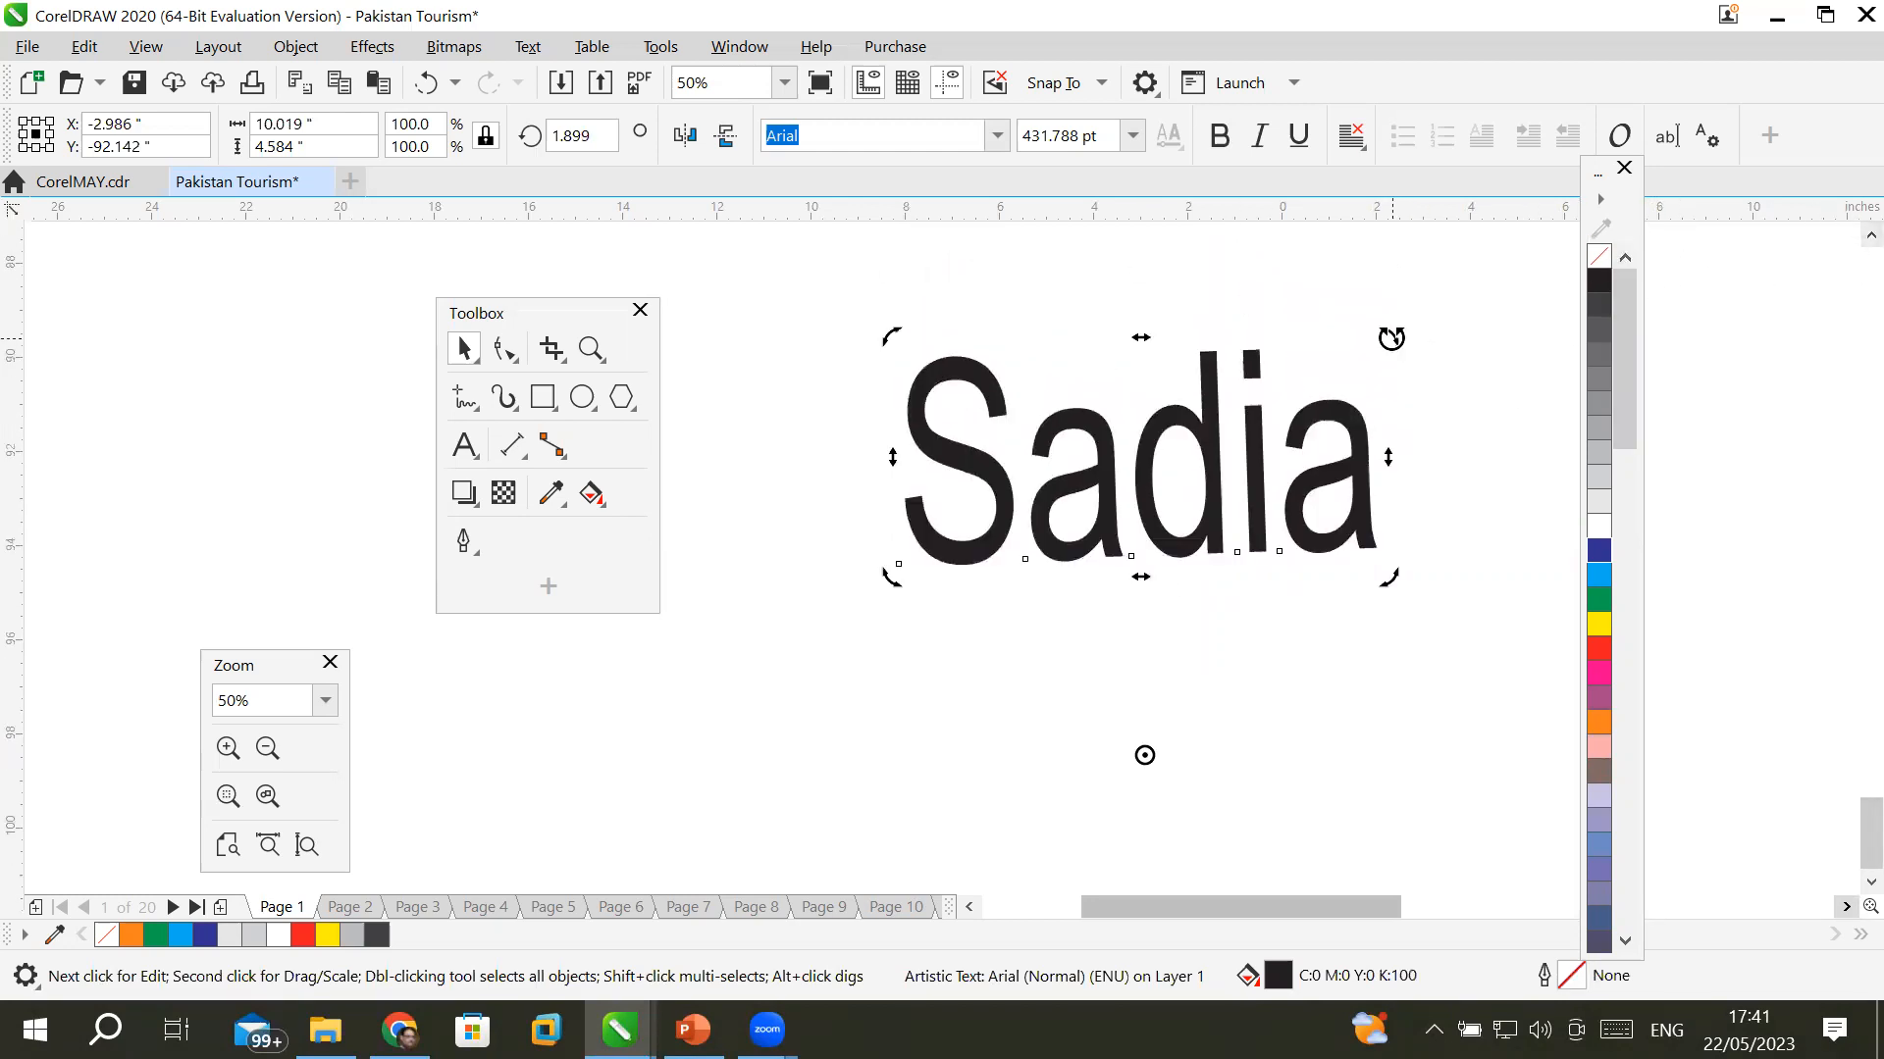
- Create a copy of the name text rotated 45 degrees clockwise around the lowered rotation centre
left_click_drag(1391, 338, 1477, 628)
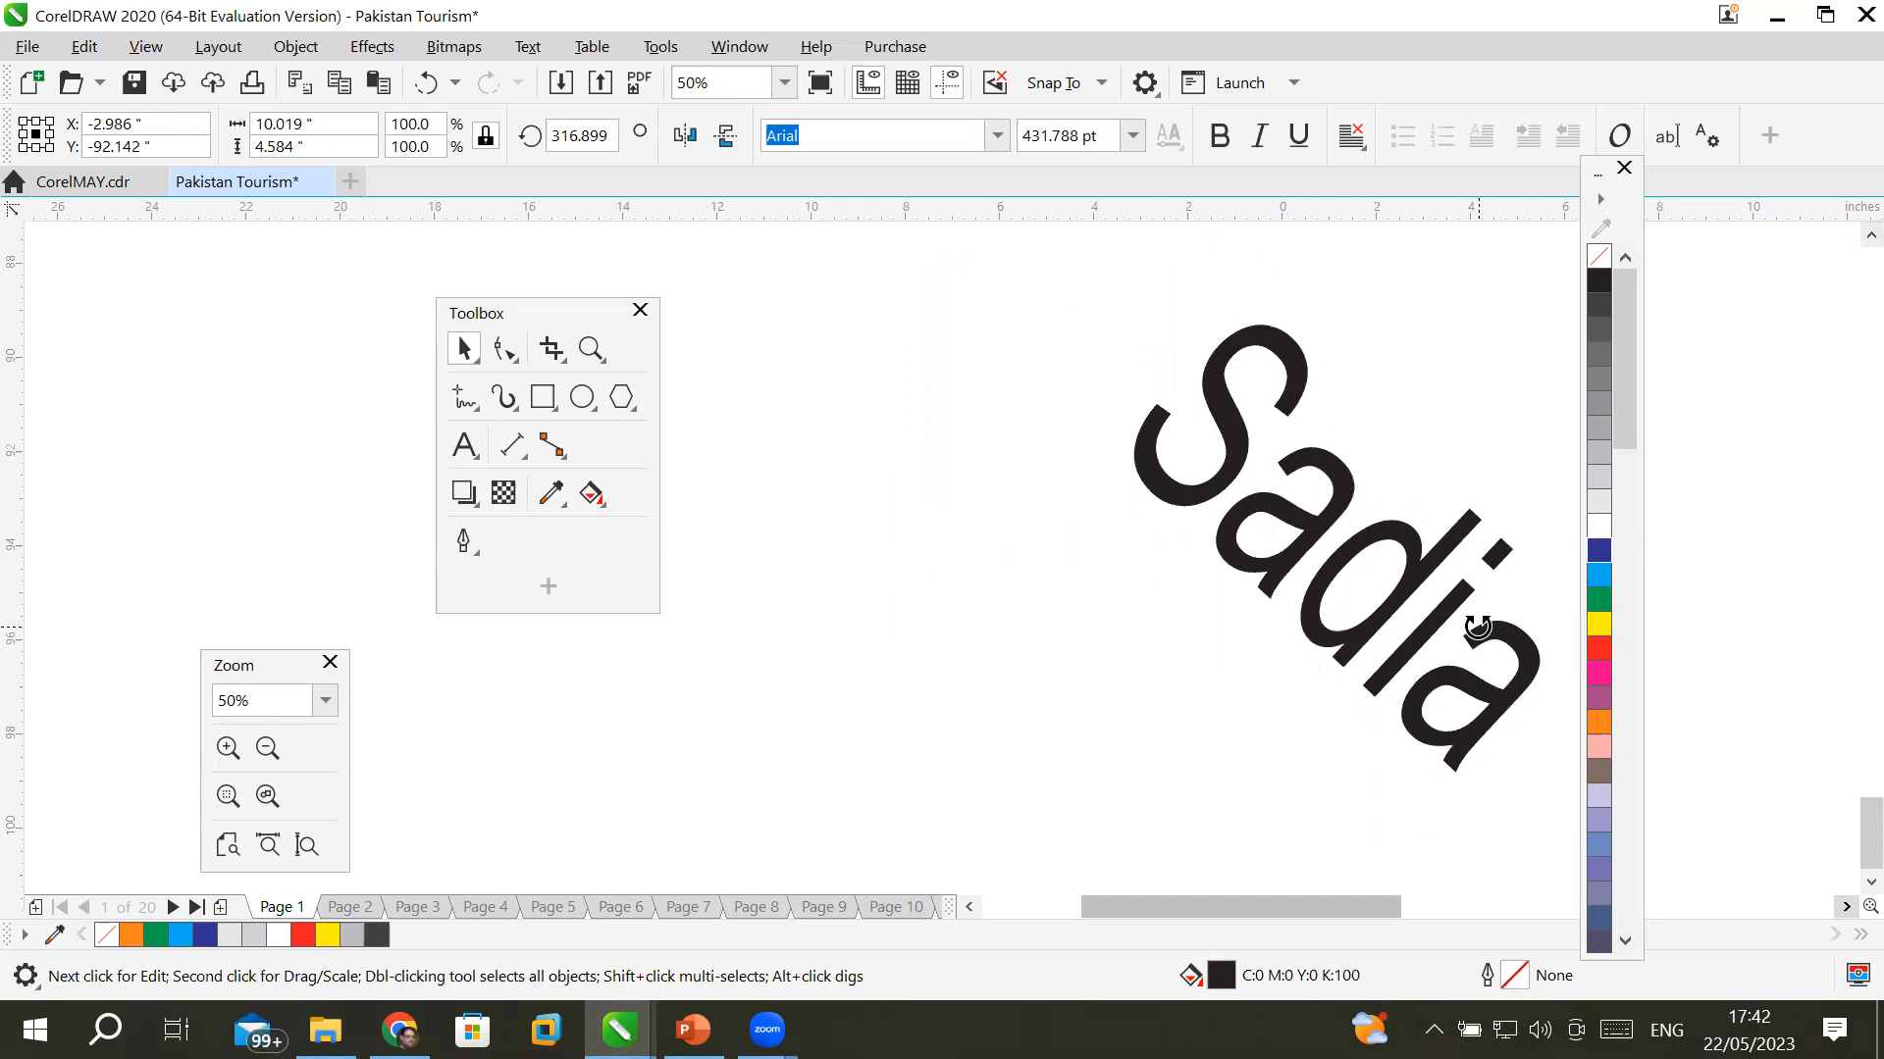
left_click_drag(1477, 628, 1477, 627)
right_click(1478, 628)
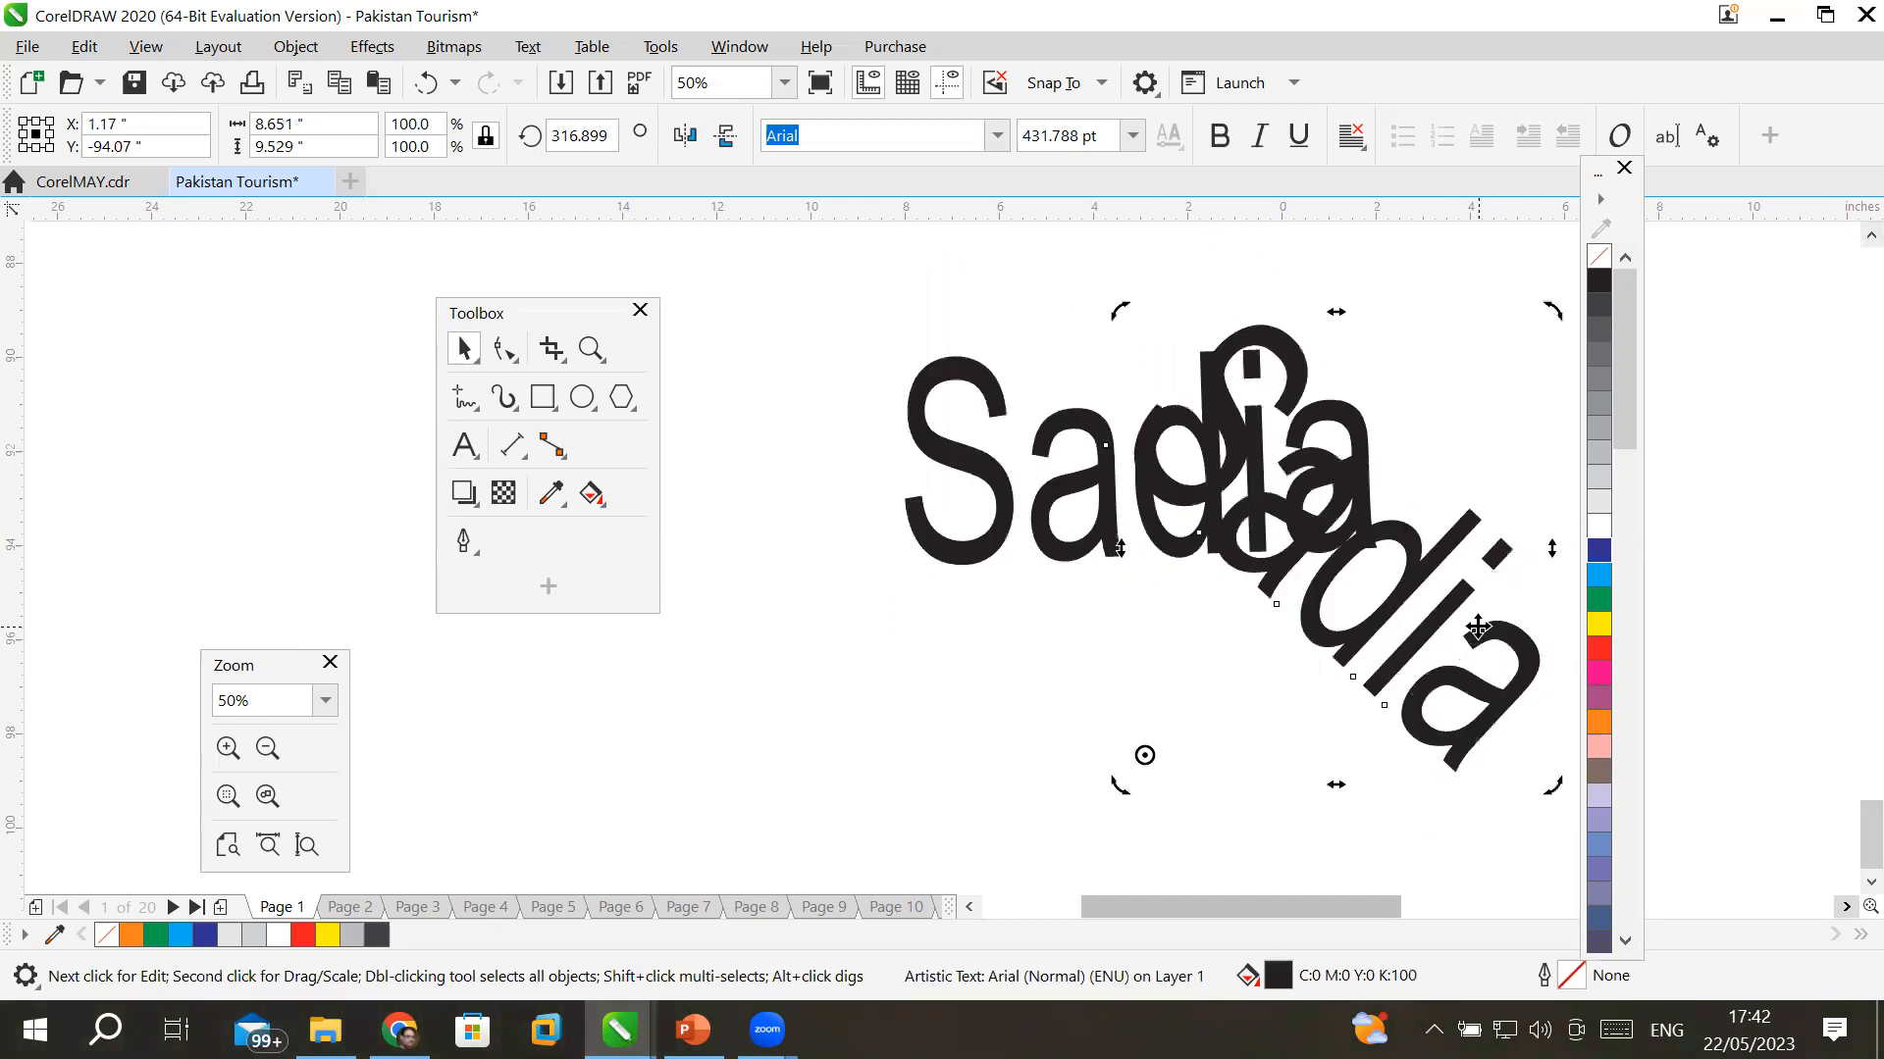
- Repeat the rotated duplication until the copies of the name form a complete ring around the centre
key("ctrl+r")
key("ctrl+r")
key("ctrl+r")
key("ctrl+r")
key("ctrl+r")
key("ctrl+r")
key("ctrl+r")
key("ctrl+r")
key("ctrl+r")
key("ctrl+r")
key("ctrl+r")
key("ctrl+r")
key("ctrl+r")
key("ctrl+r")
key("ctrl+r")
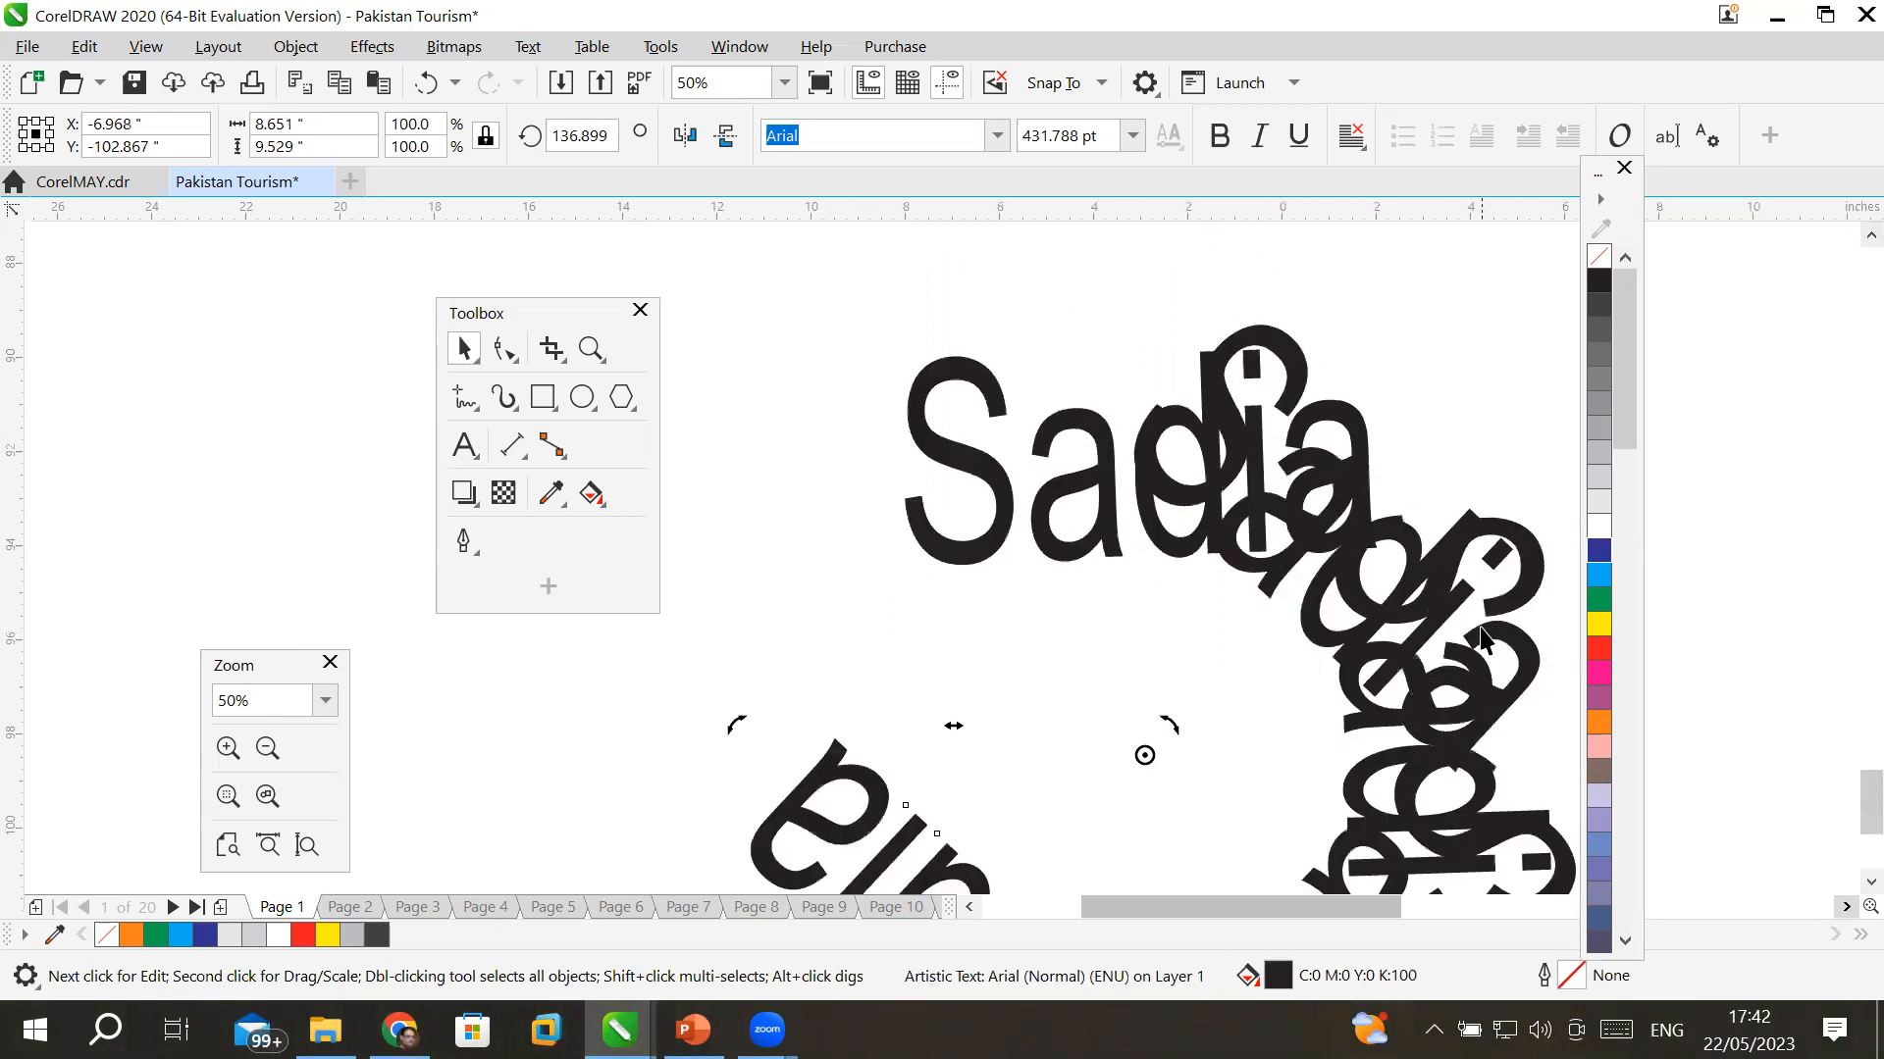
key("ctrl+r")
key("ctrl+r")
key("ctrl+r")
scroll(1483, 638, "down", 3)
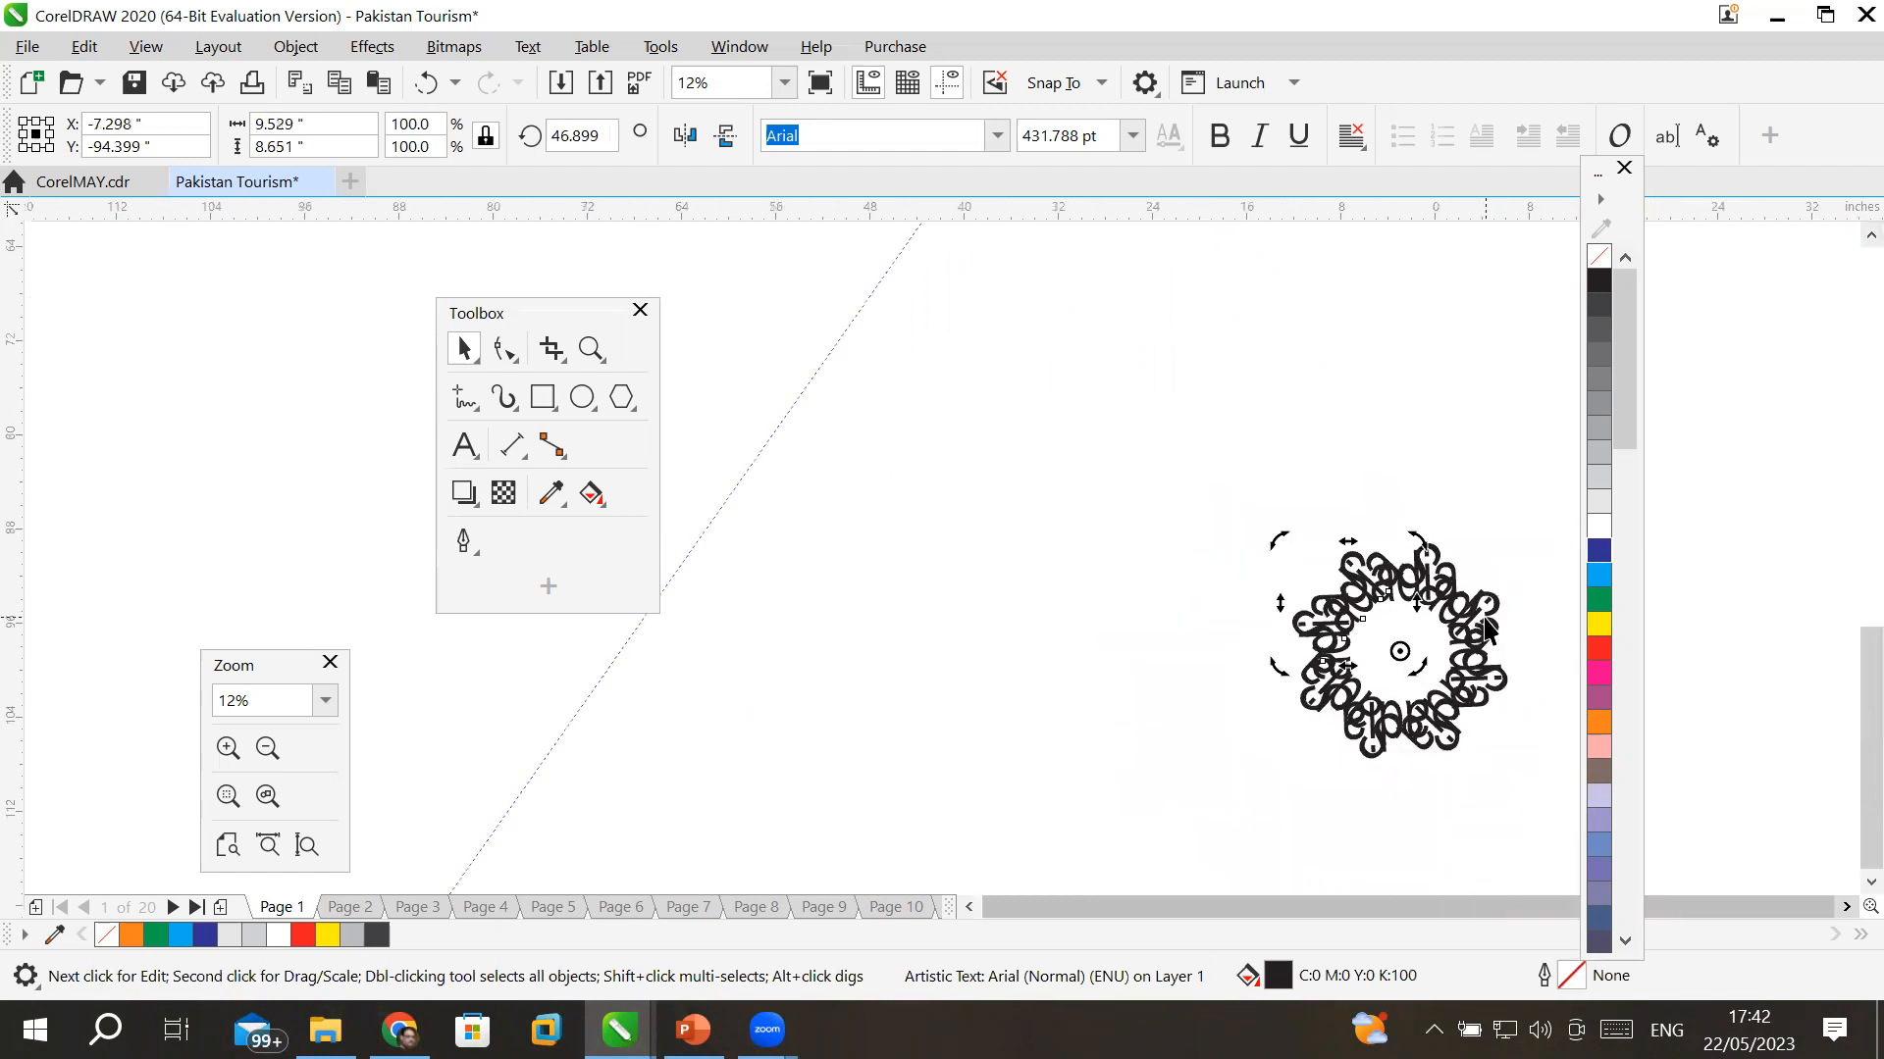
scroll(1544, 761, "up", 1)
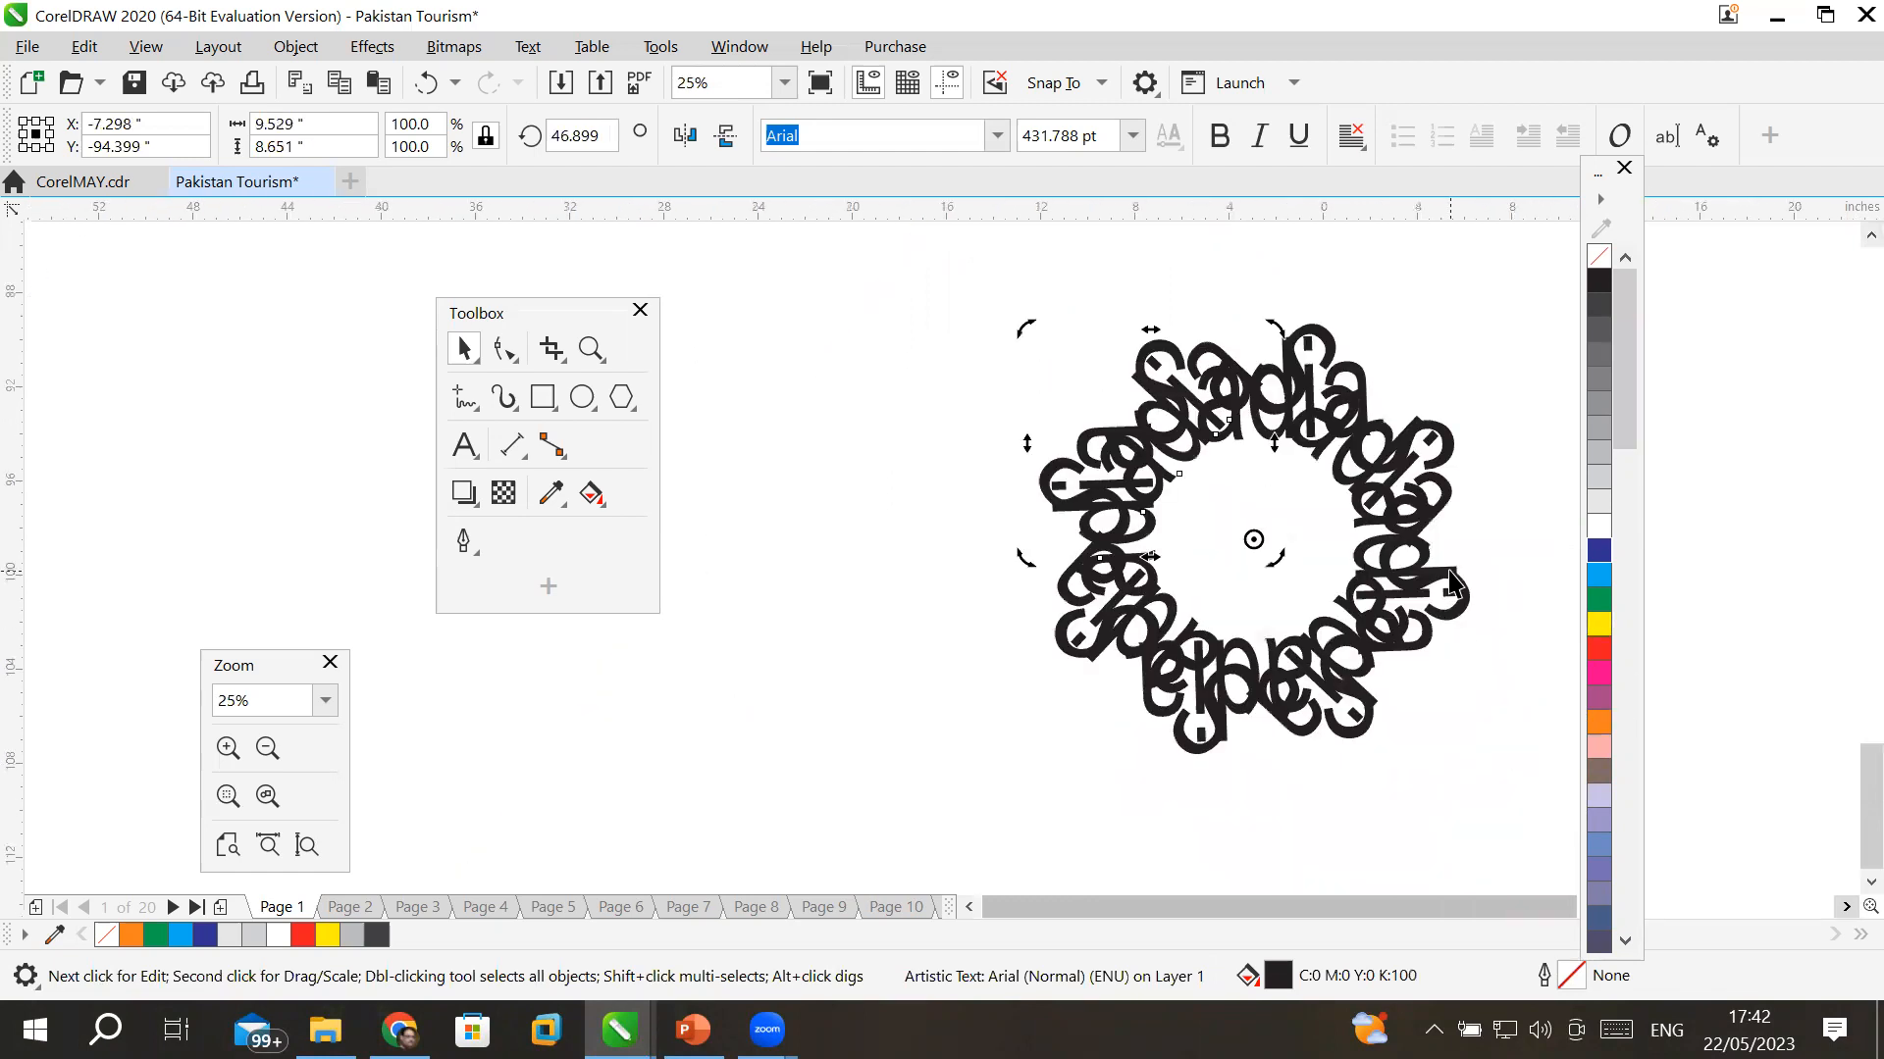
scroll(1450, 569, "up", 2)
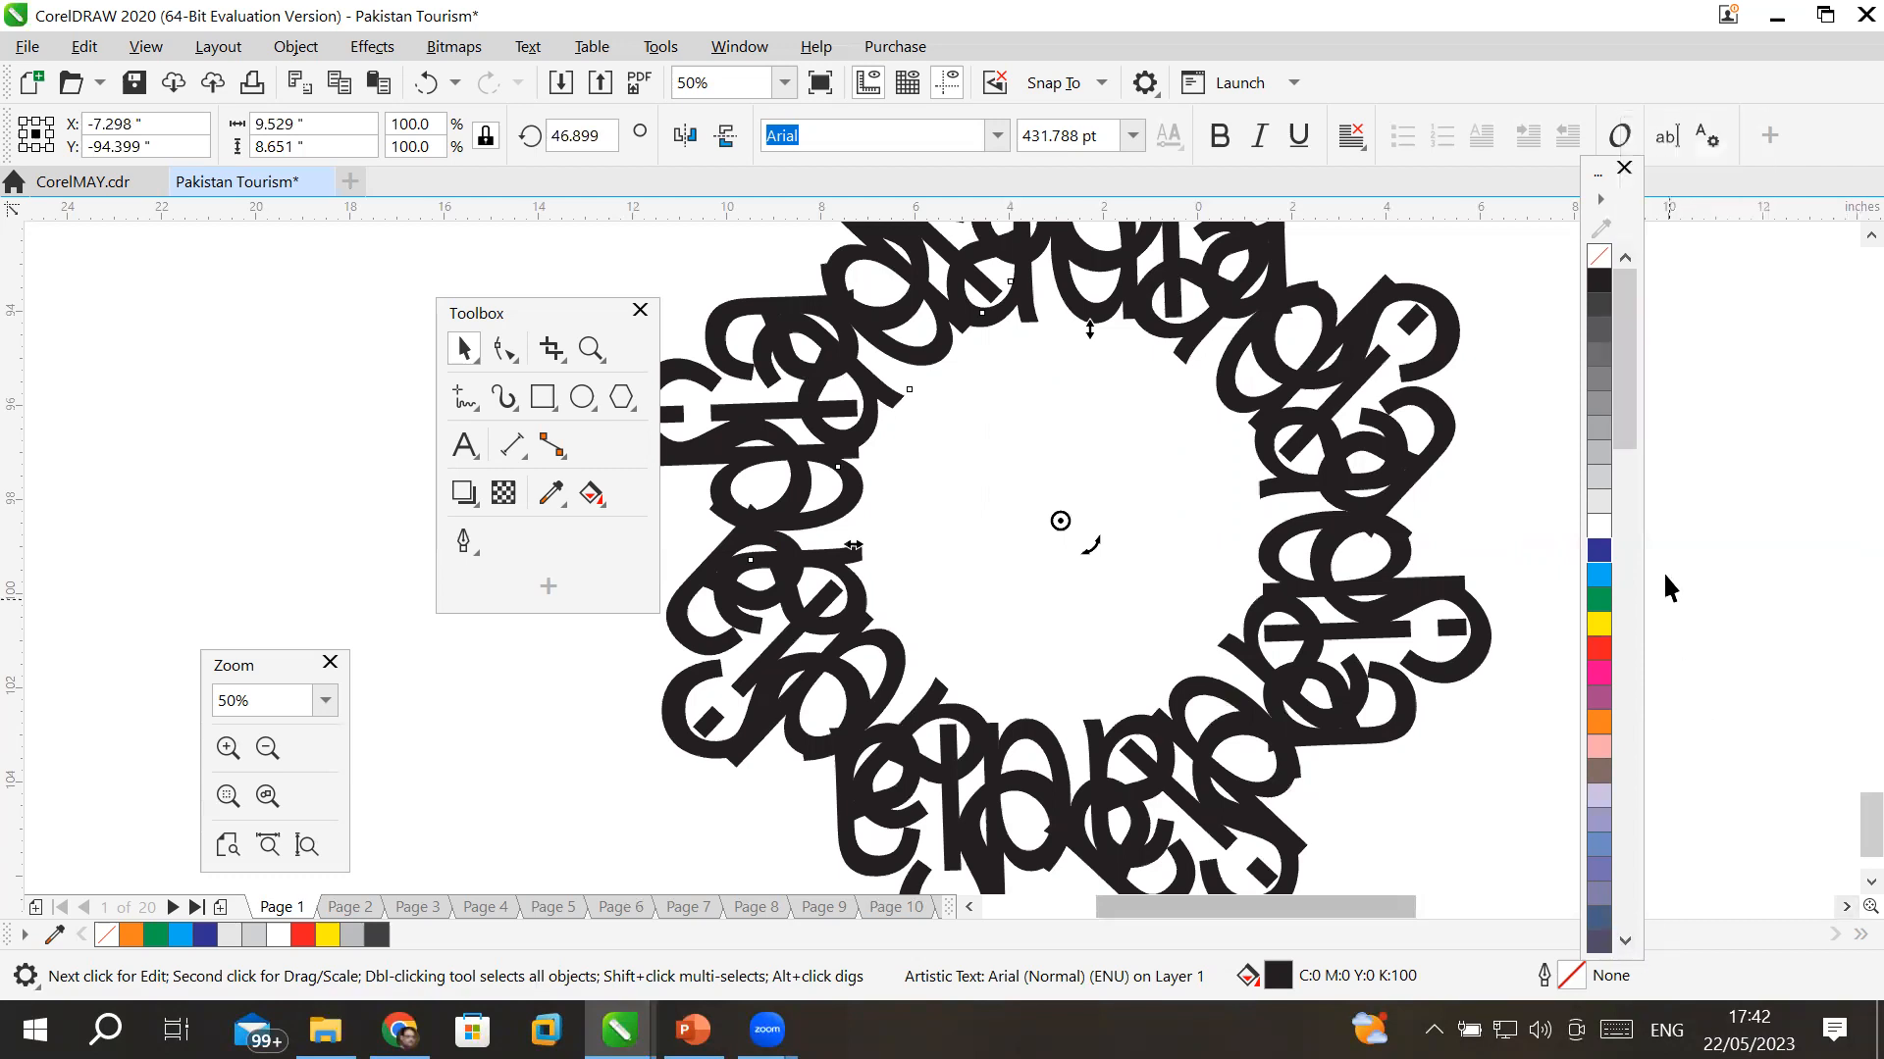
- Add the artistic text "S" in the empty area above the ring and enlarge it to about 769 pt
left_click(1626, 554)
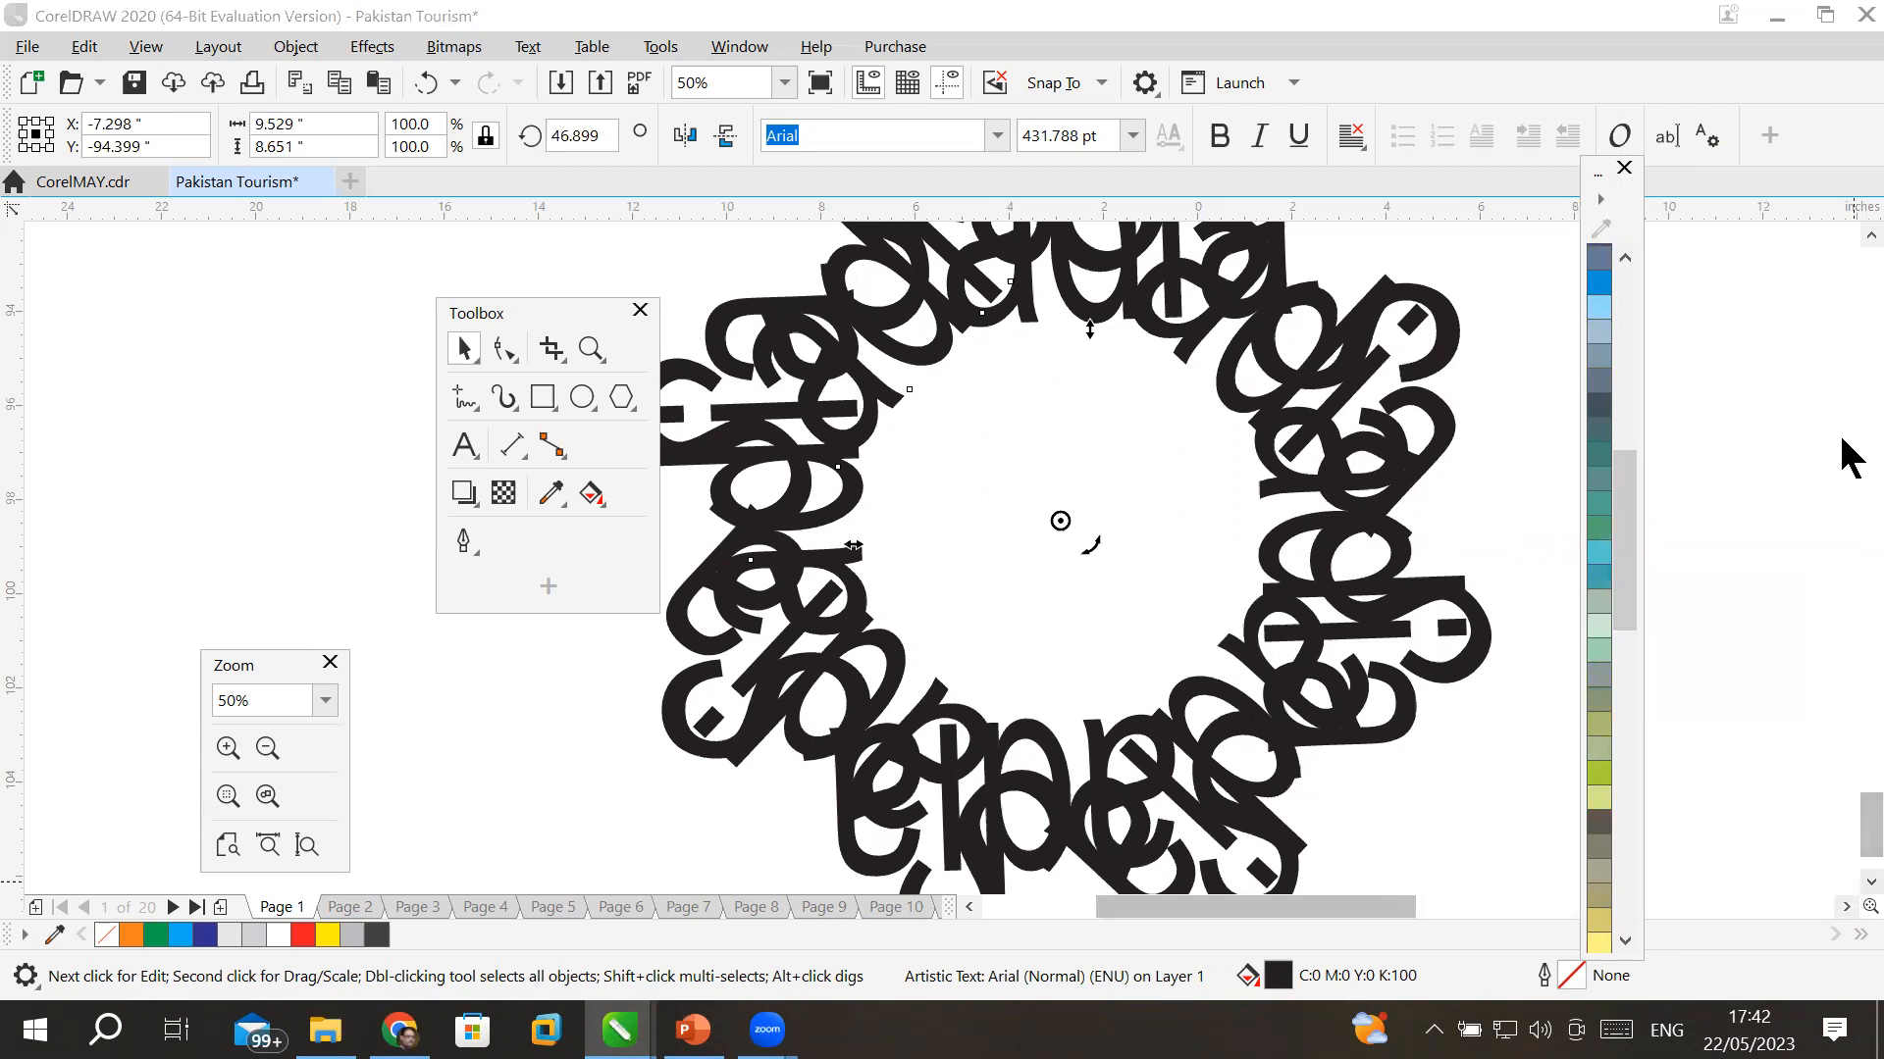
scroll(1852, 456, "up", 4)
scroll(1851, 457, "up", 4)
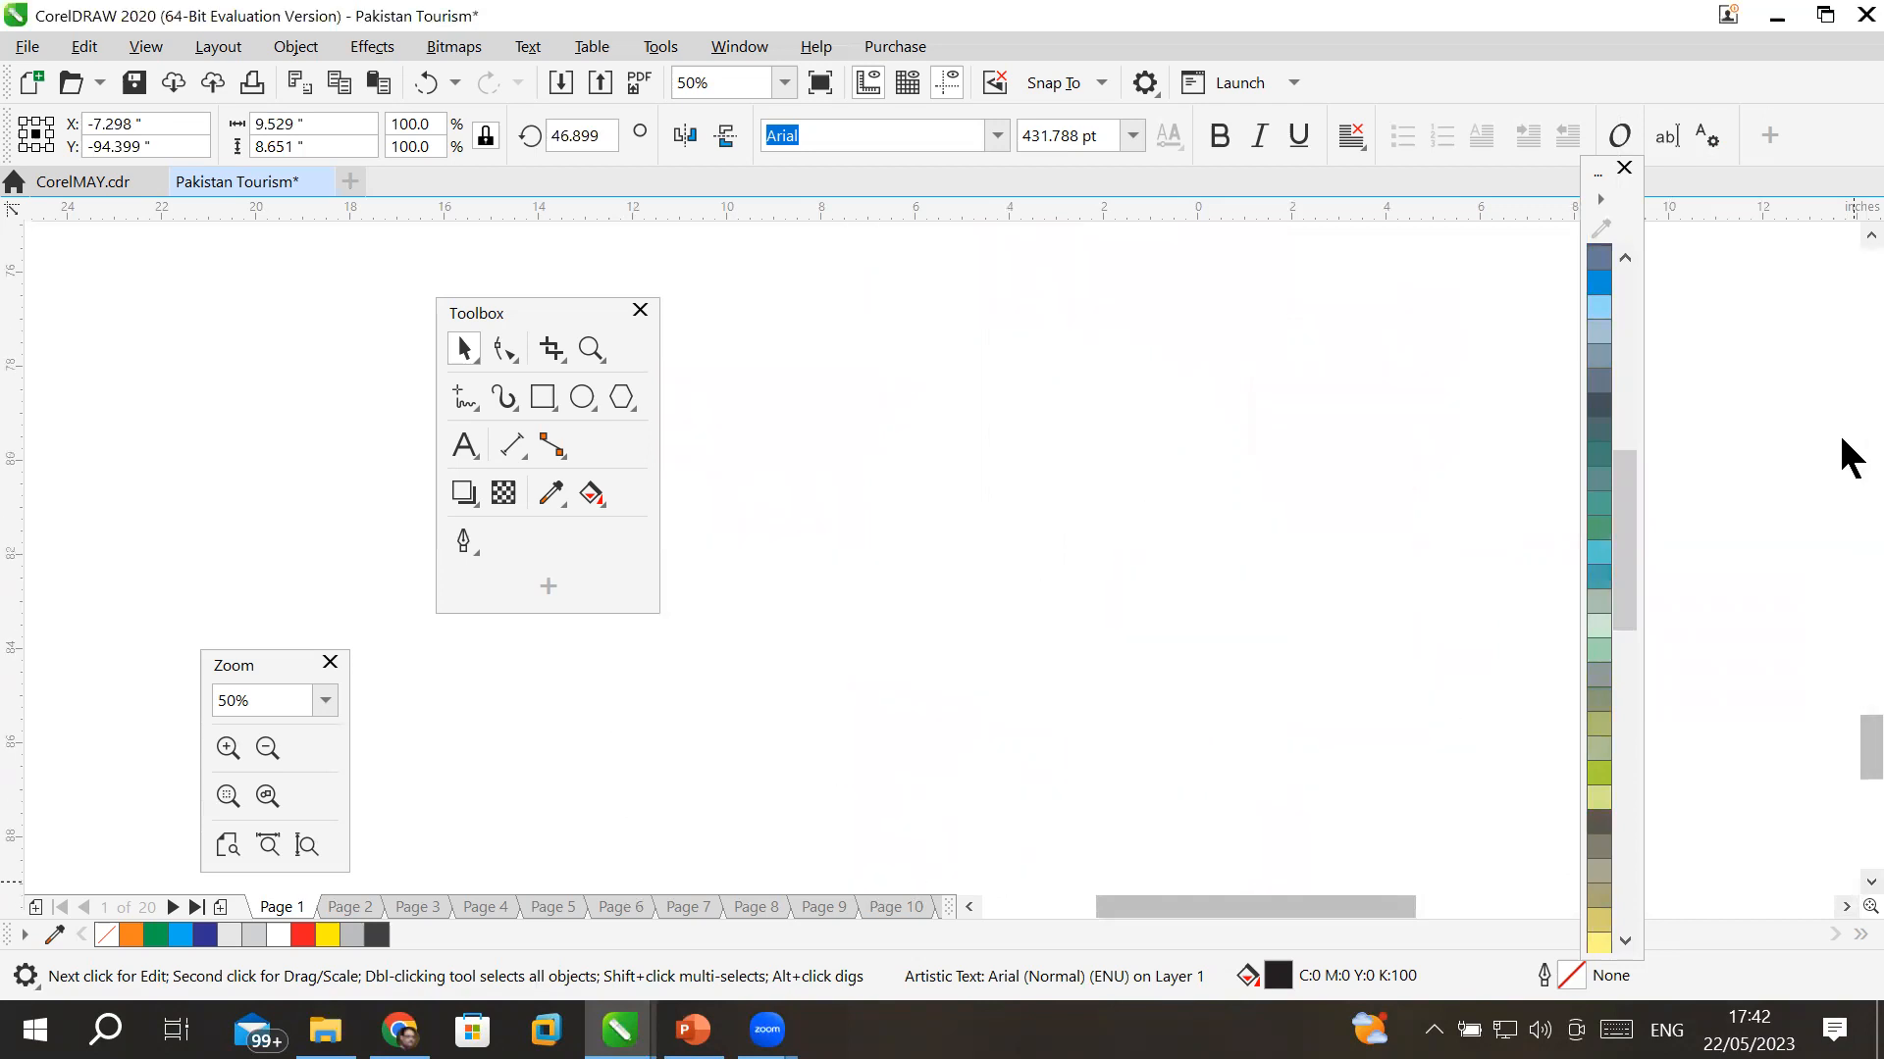
left_click(463, 445)
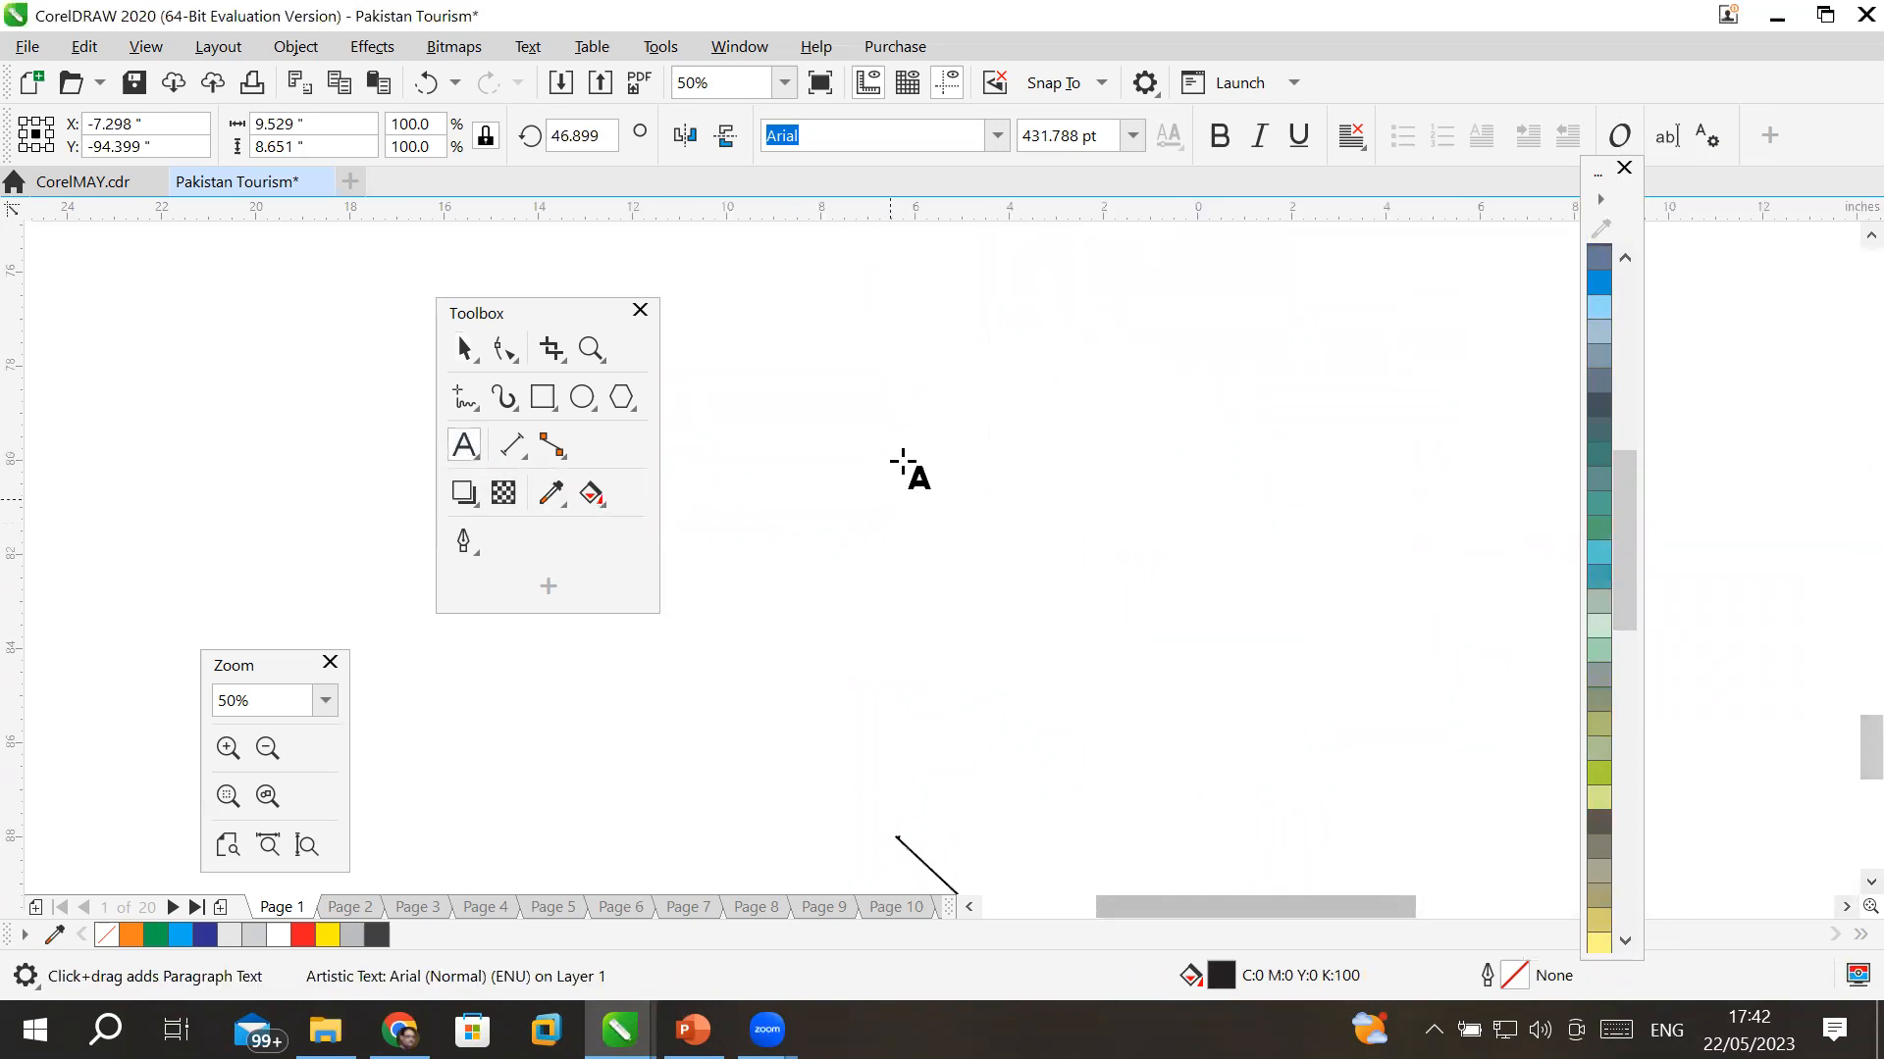
left_click(899, 440)
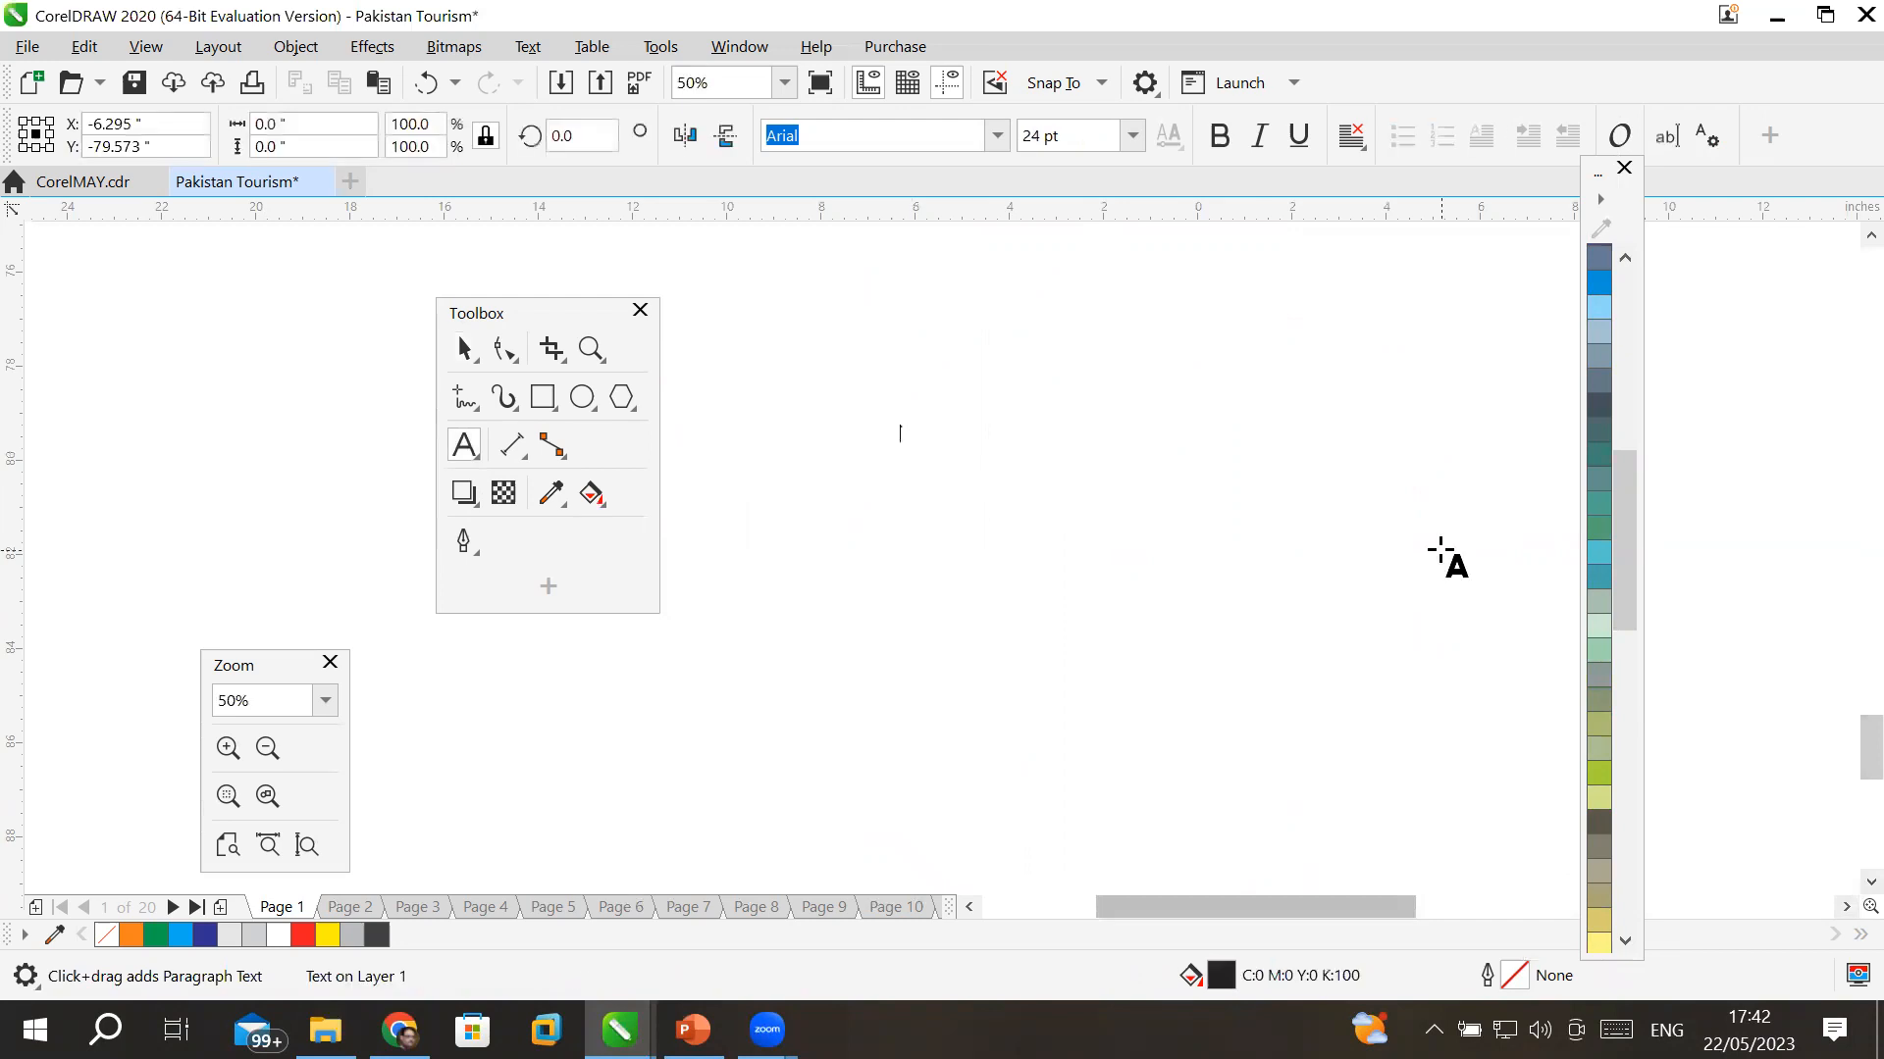
type("S")
key("Escape")
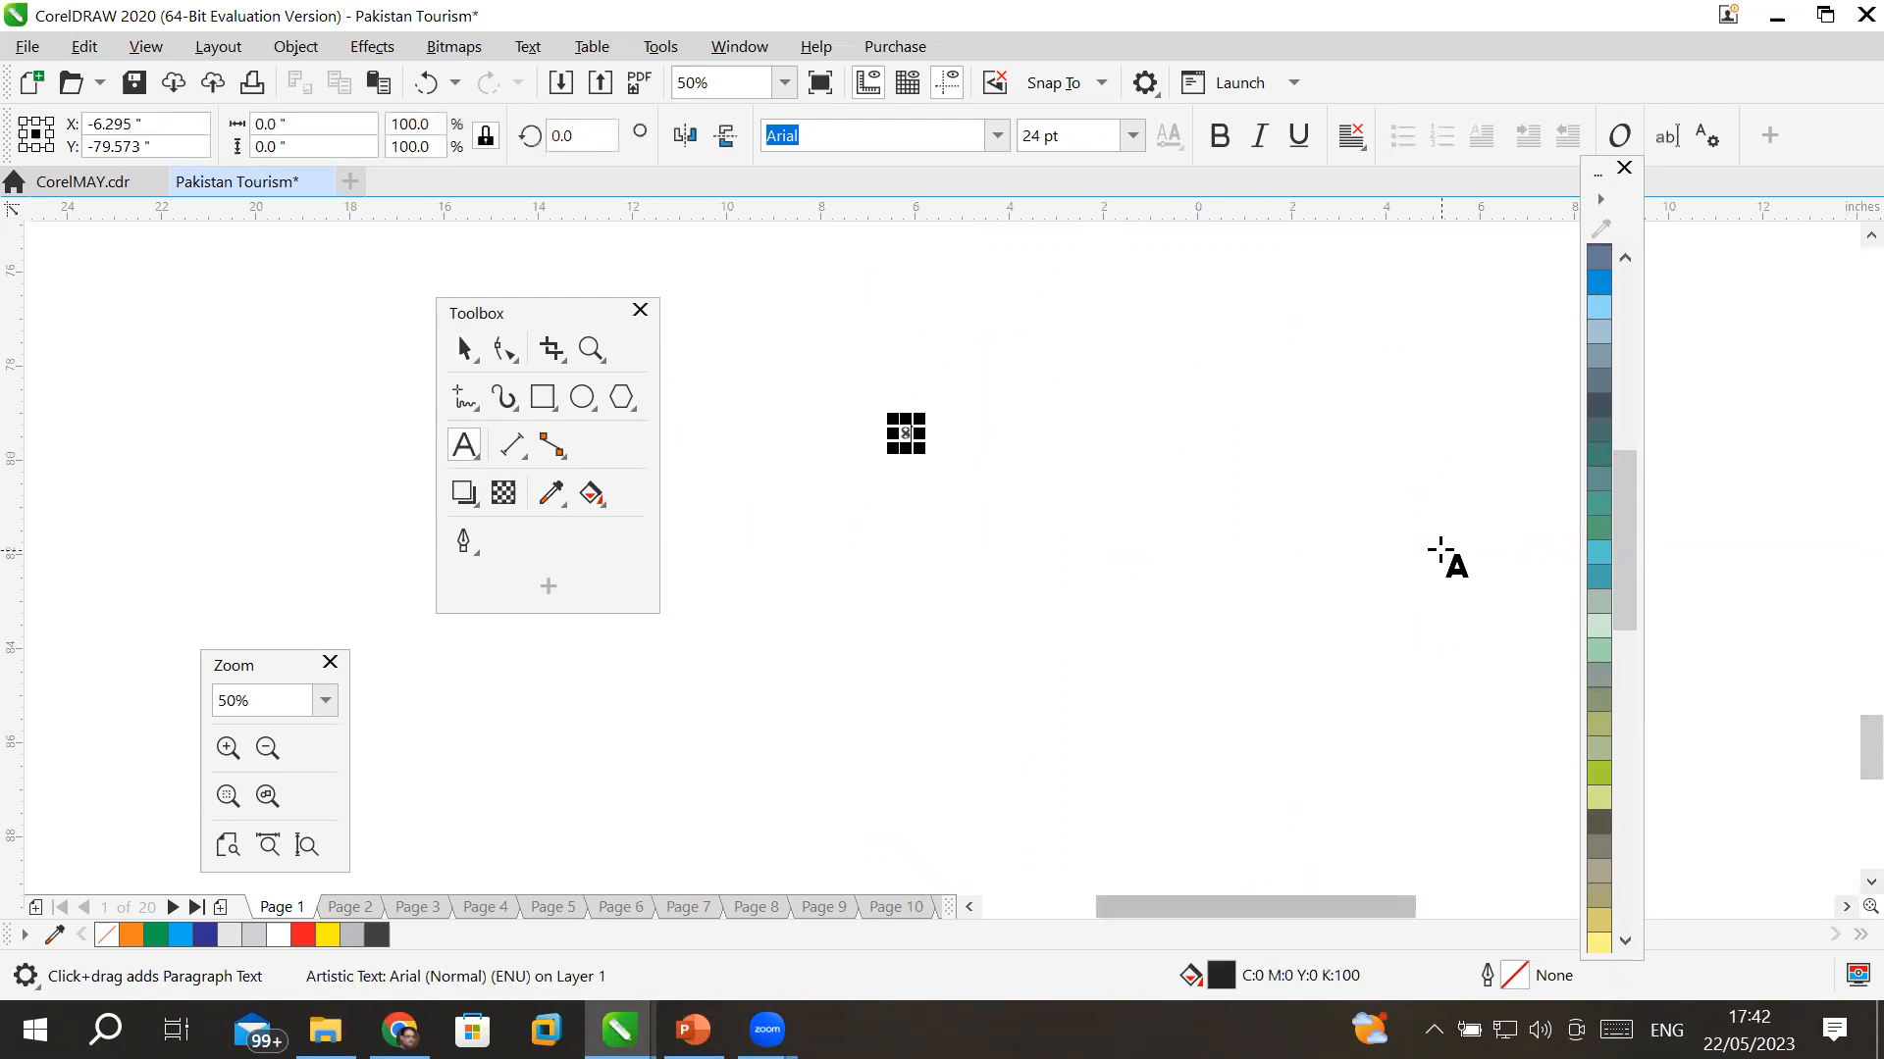
left_click_drag(924, 450, 1114, 632)
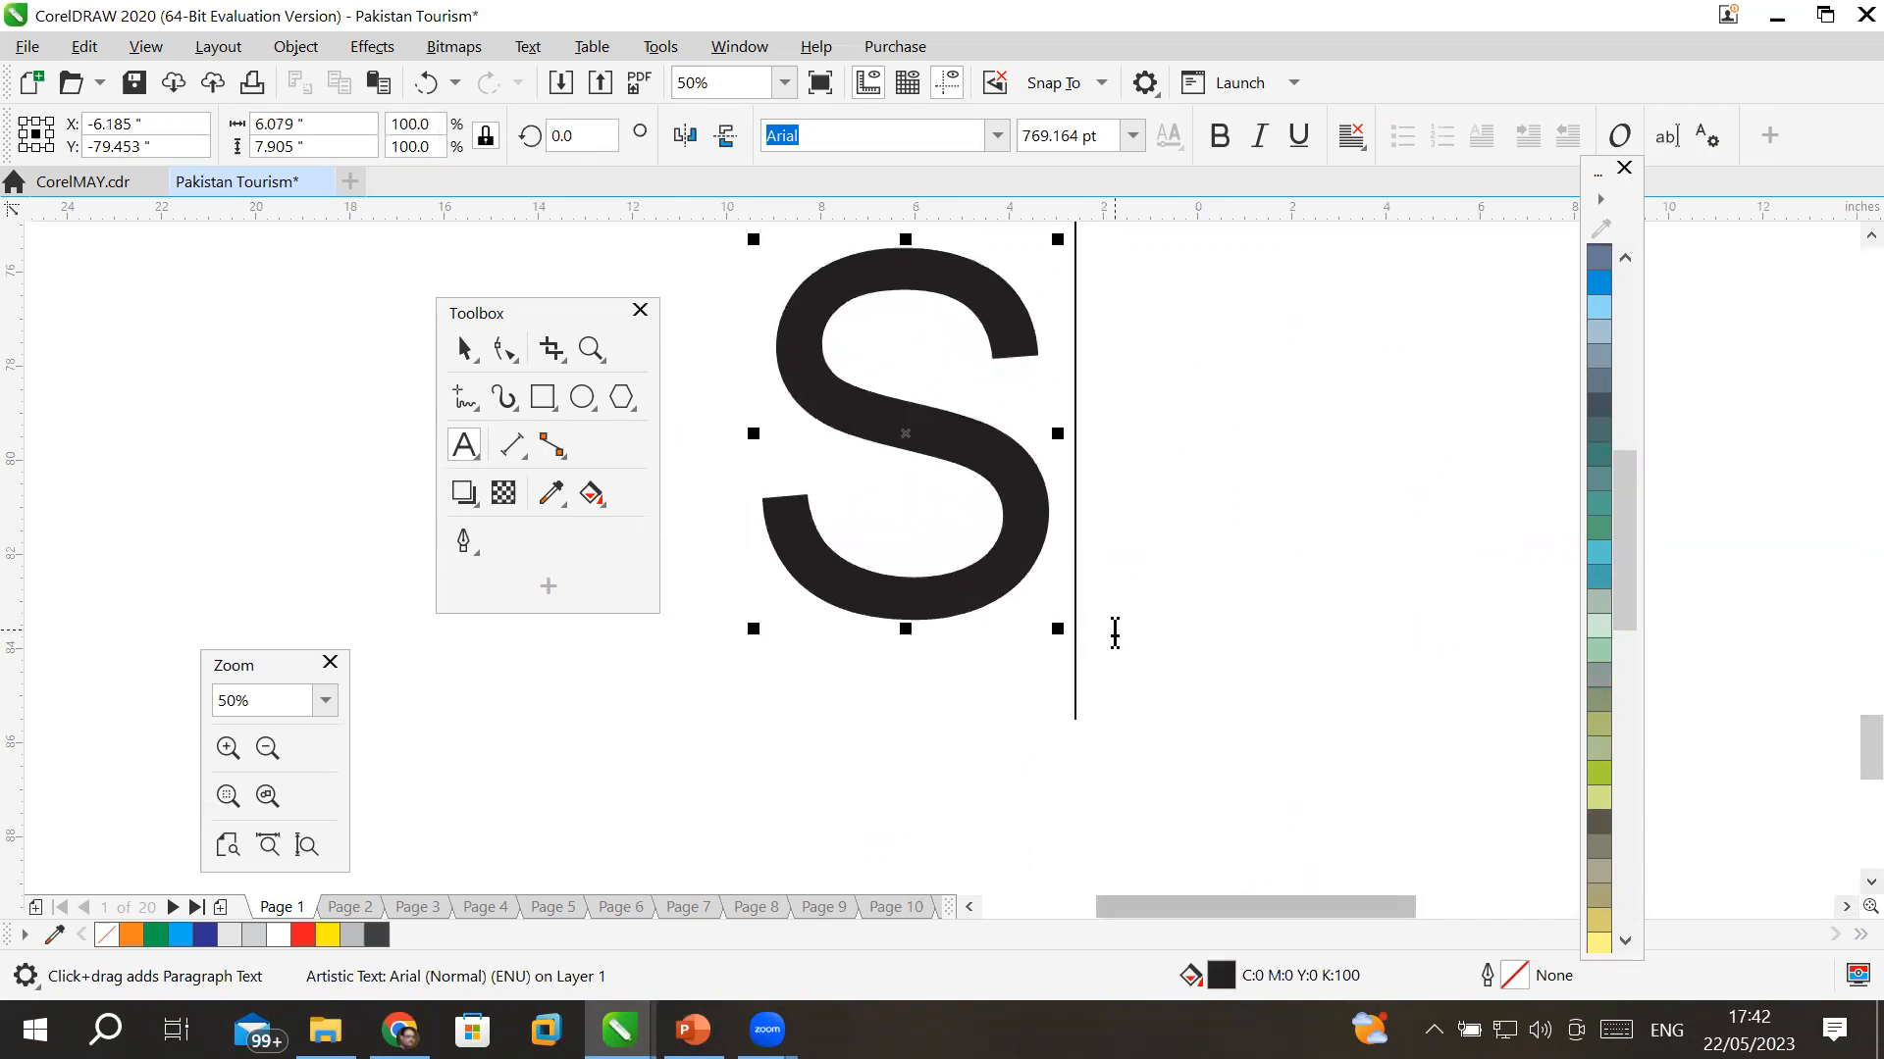
- Select the letter S and fill it with Ice Blue
left_click(1597, 281)
left_click_drag(807, 421, 1441, 417)
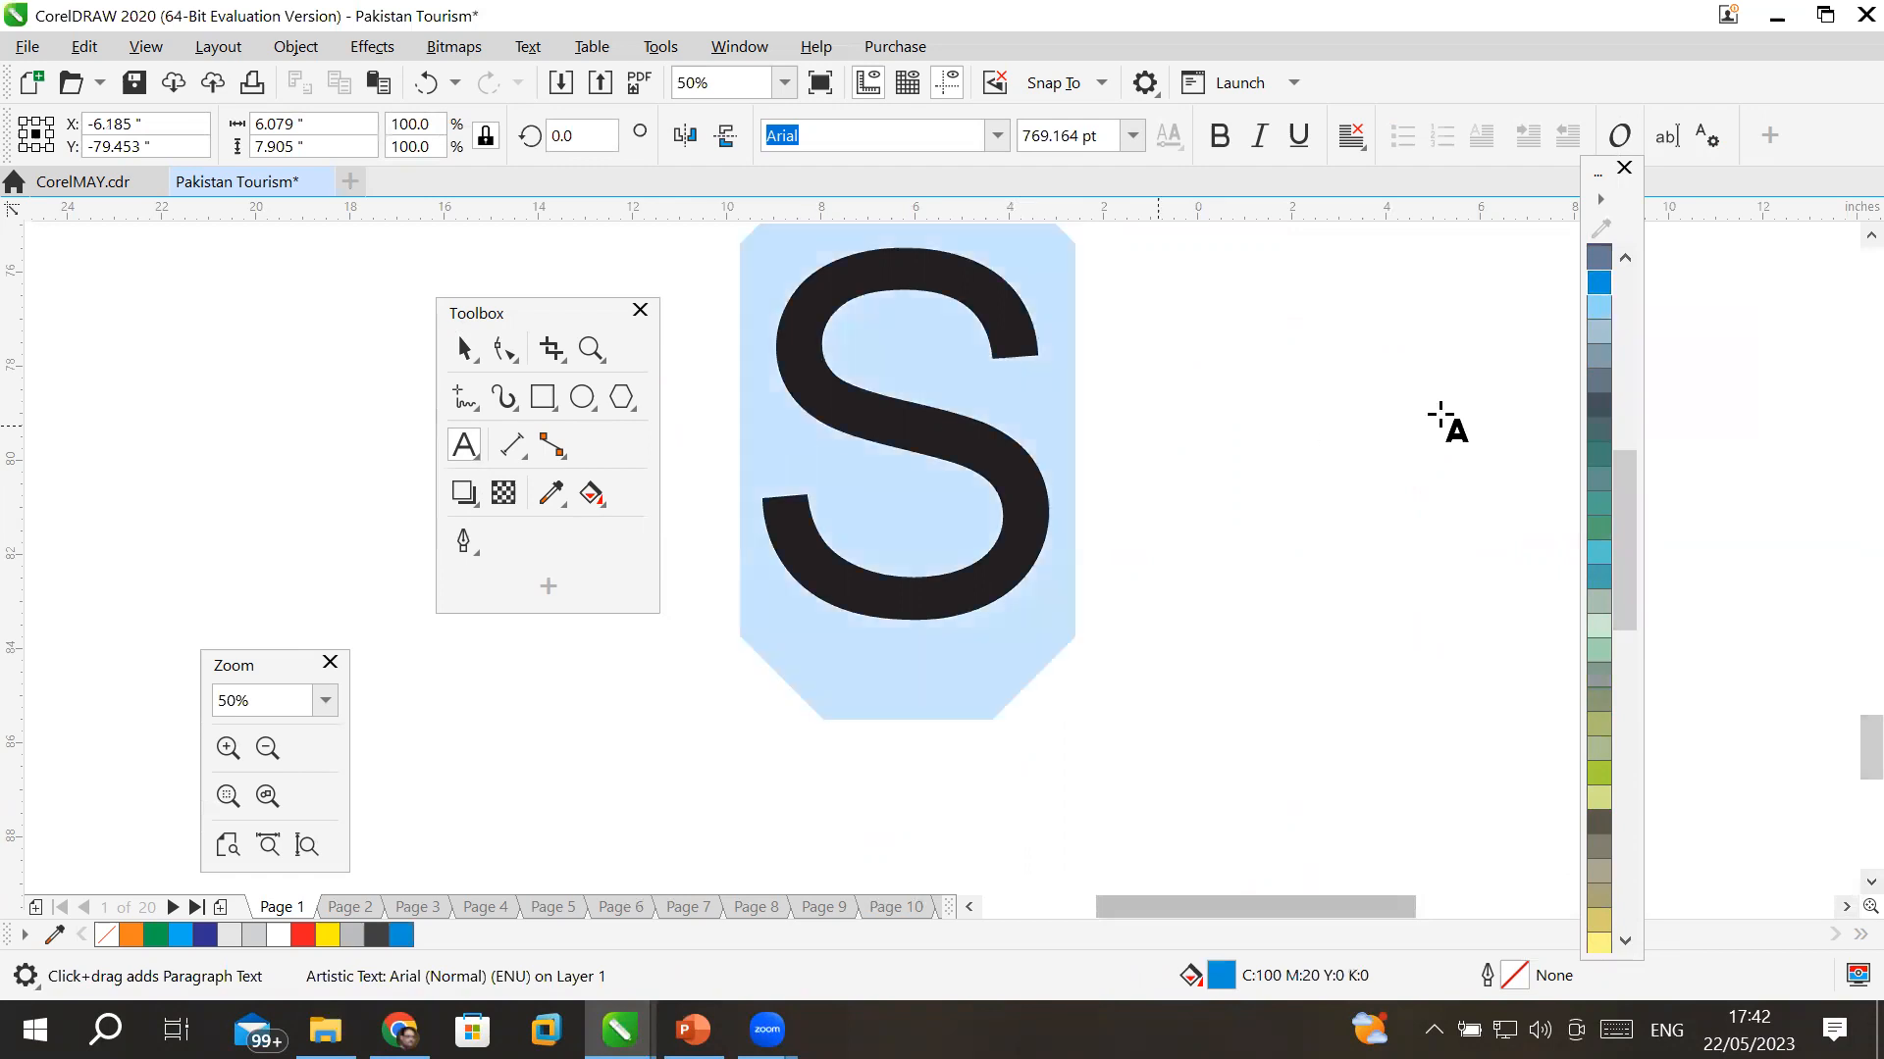
left_click(1597, 308)
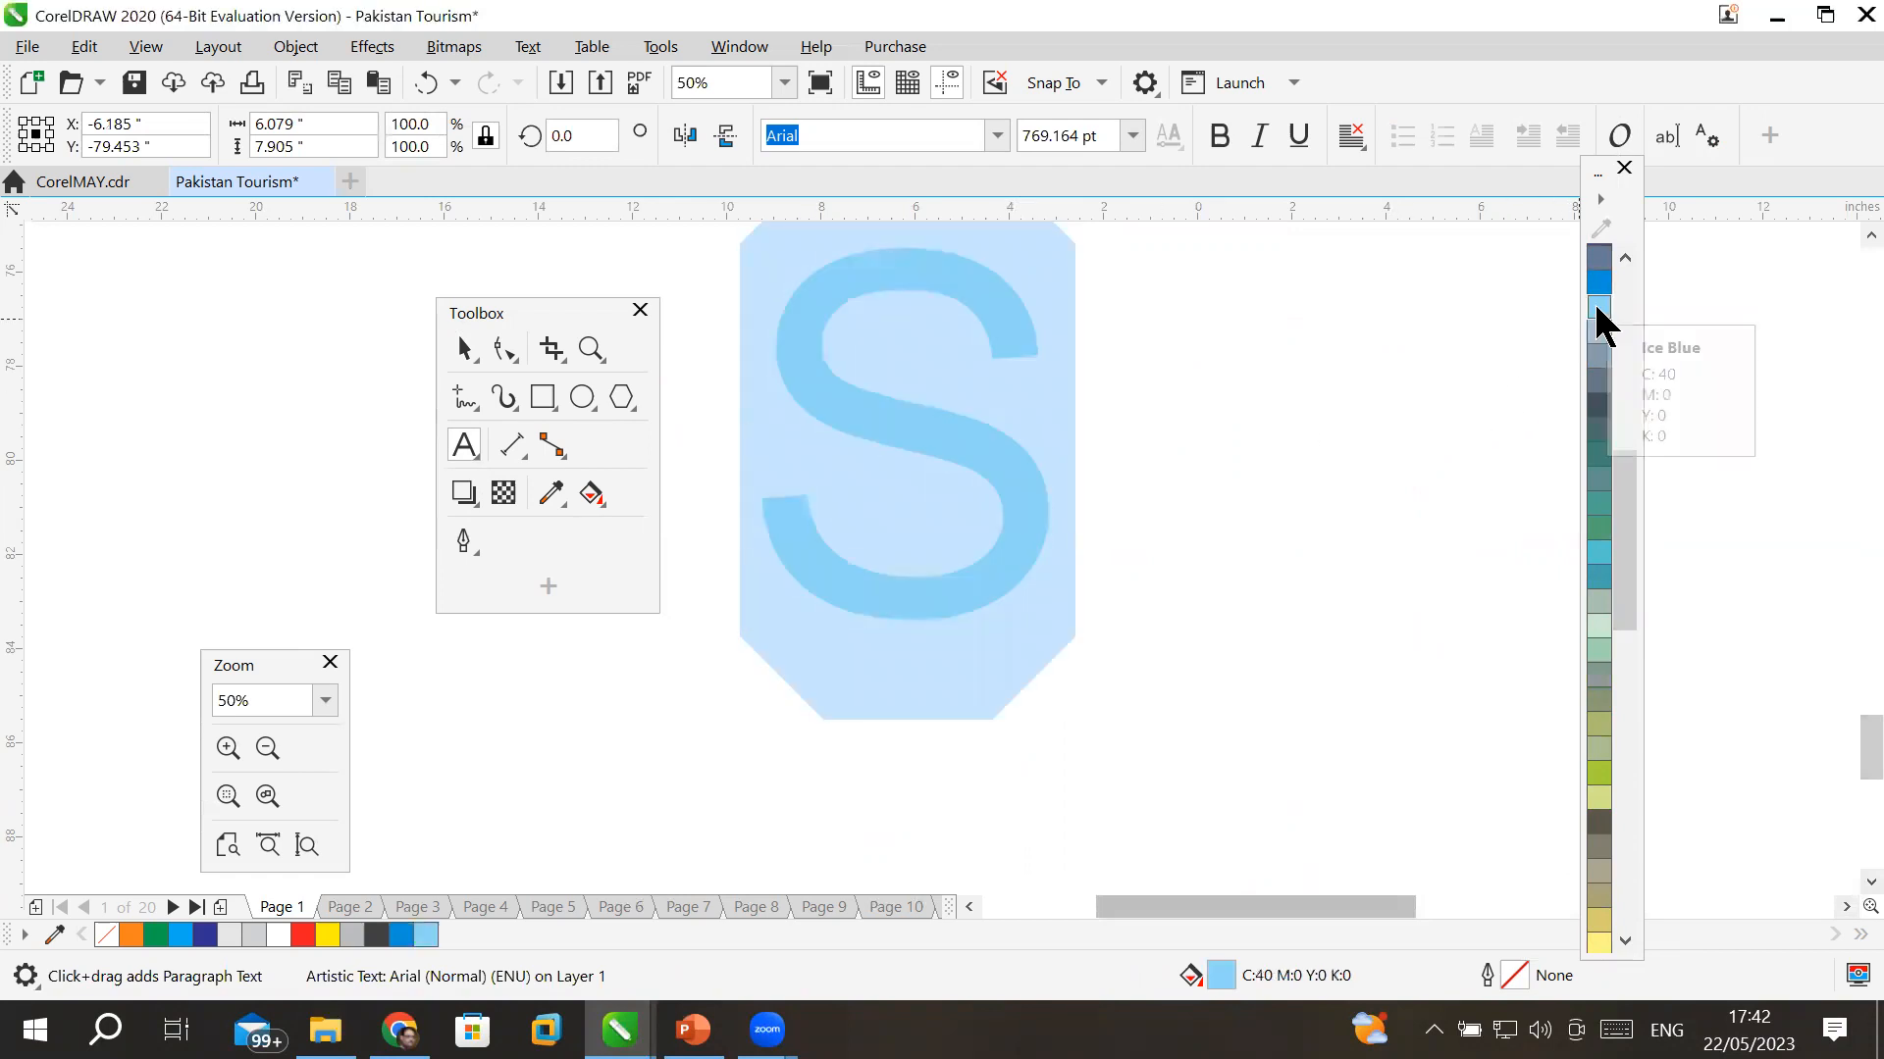
- Try Sky Blue and green outlines on the letter S, settle on Neon Red, and make the letter bold
right_click(1595, 277)
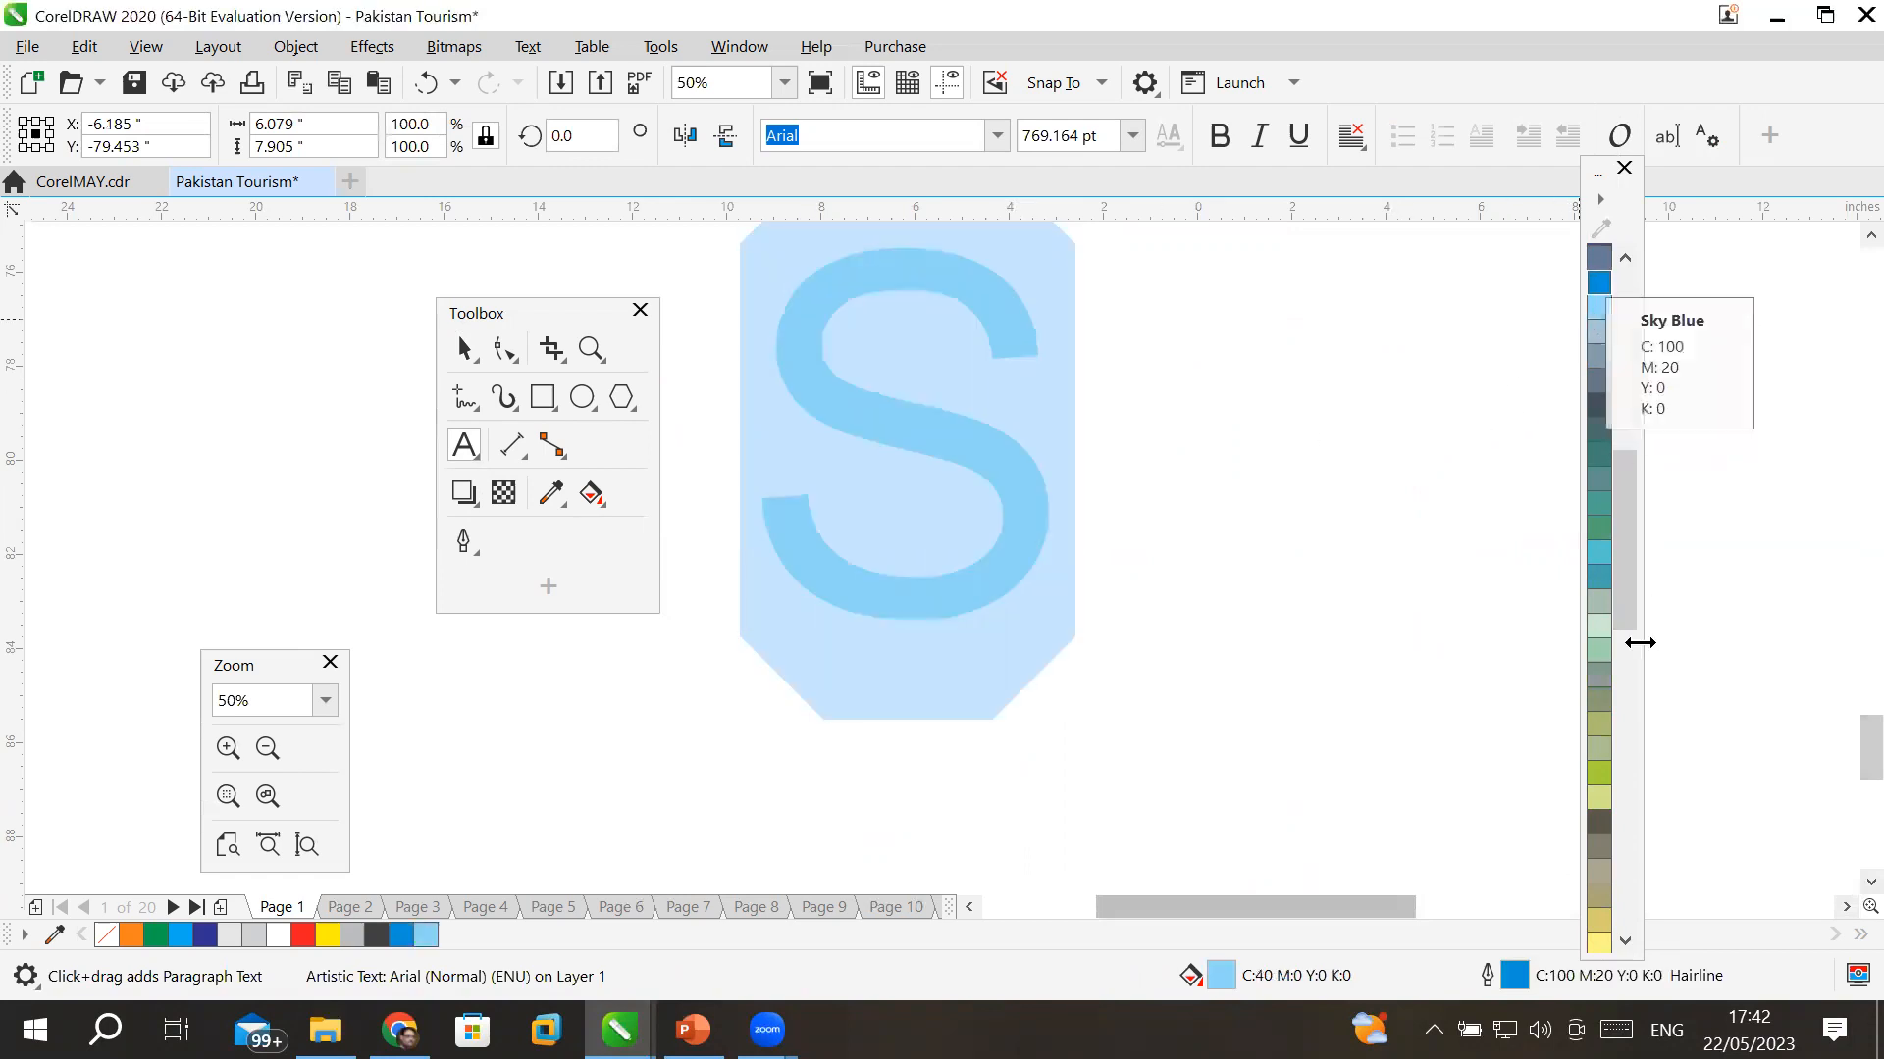
right_click(1599, 775)
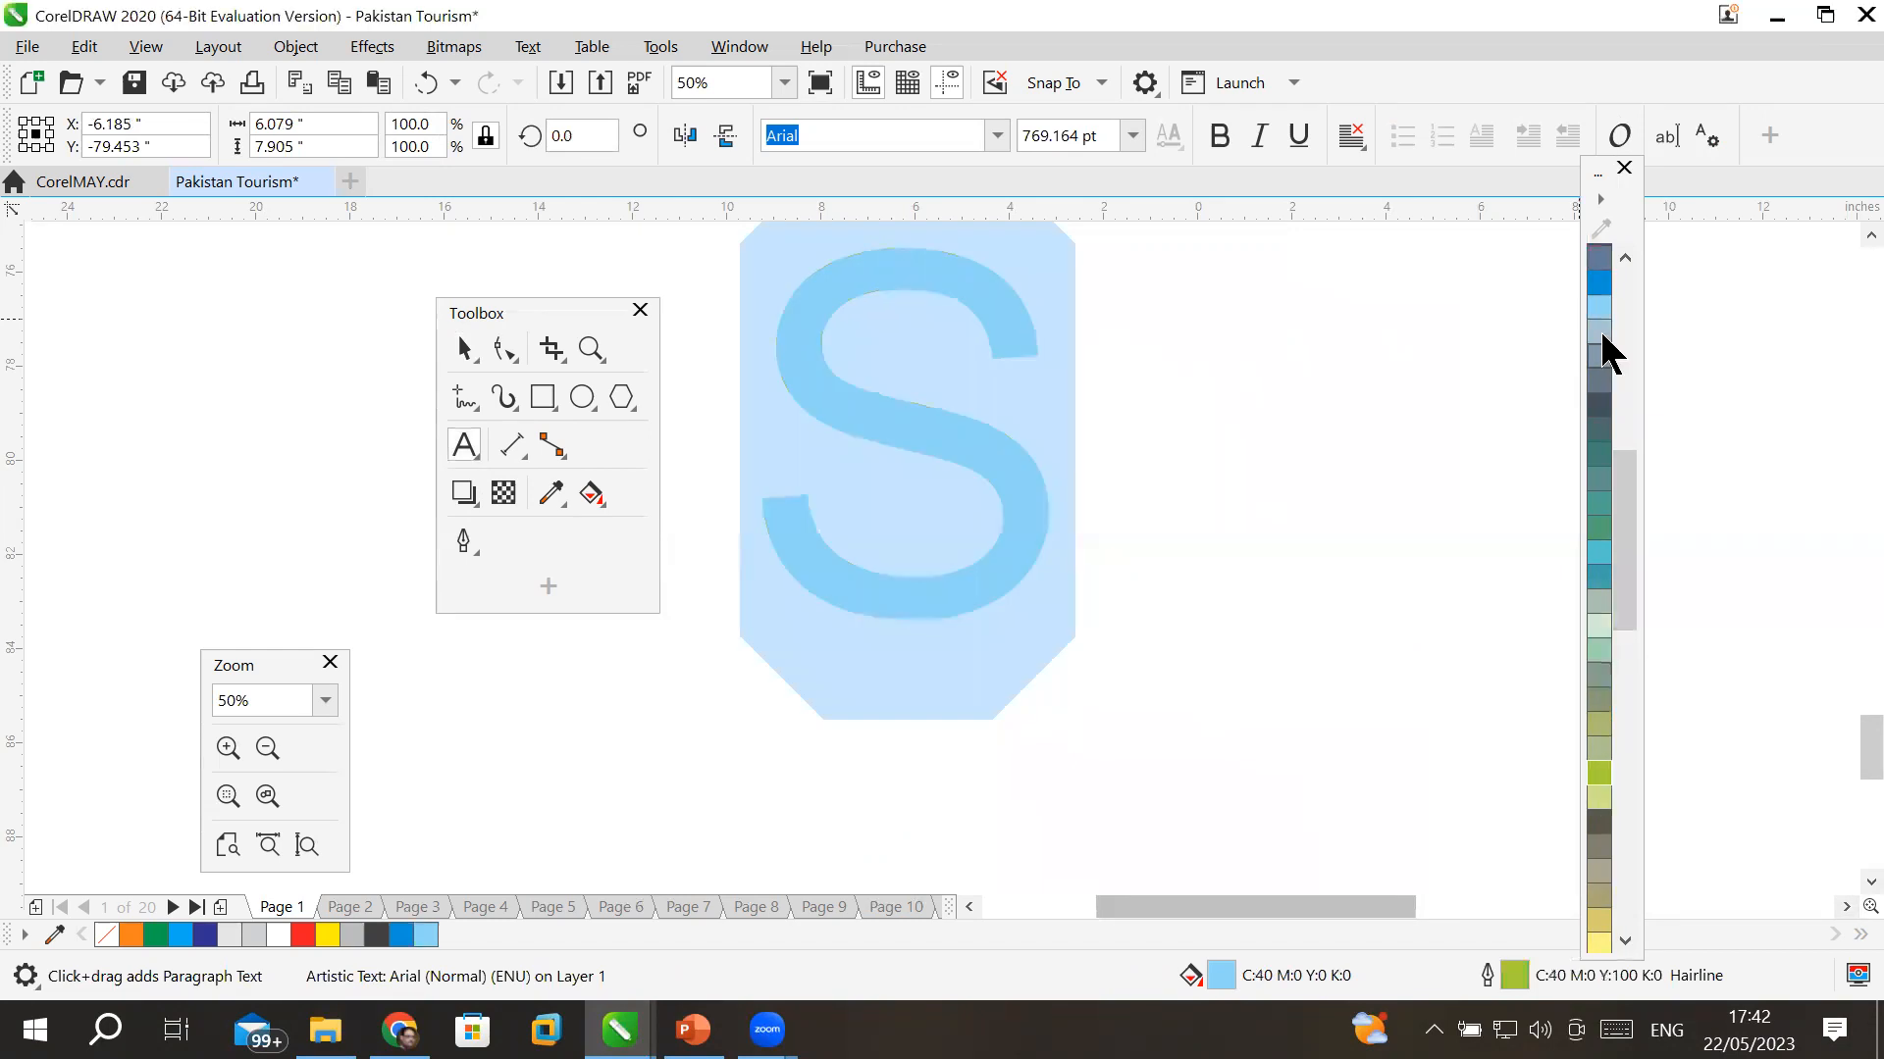
left_click(1624, 940)
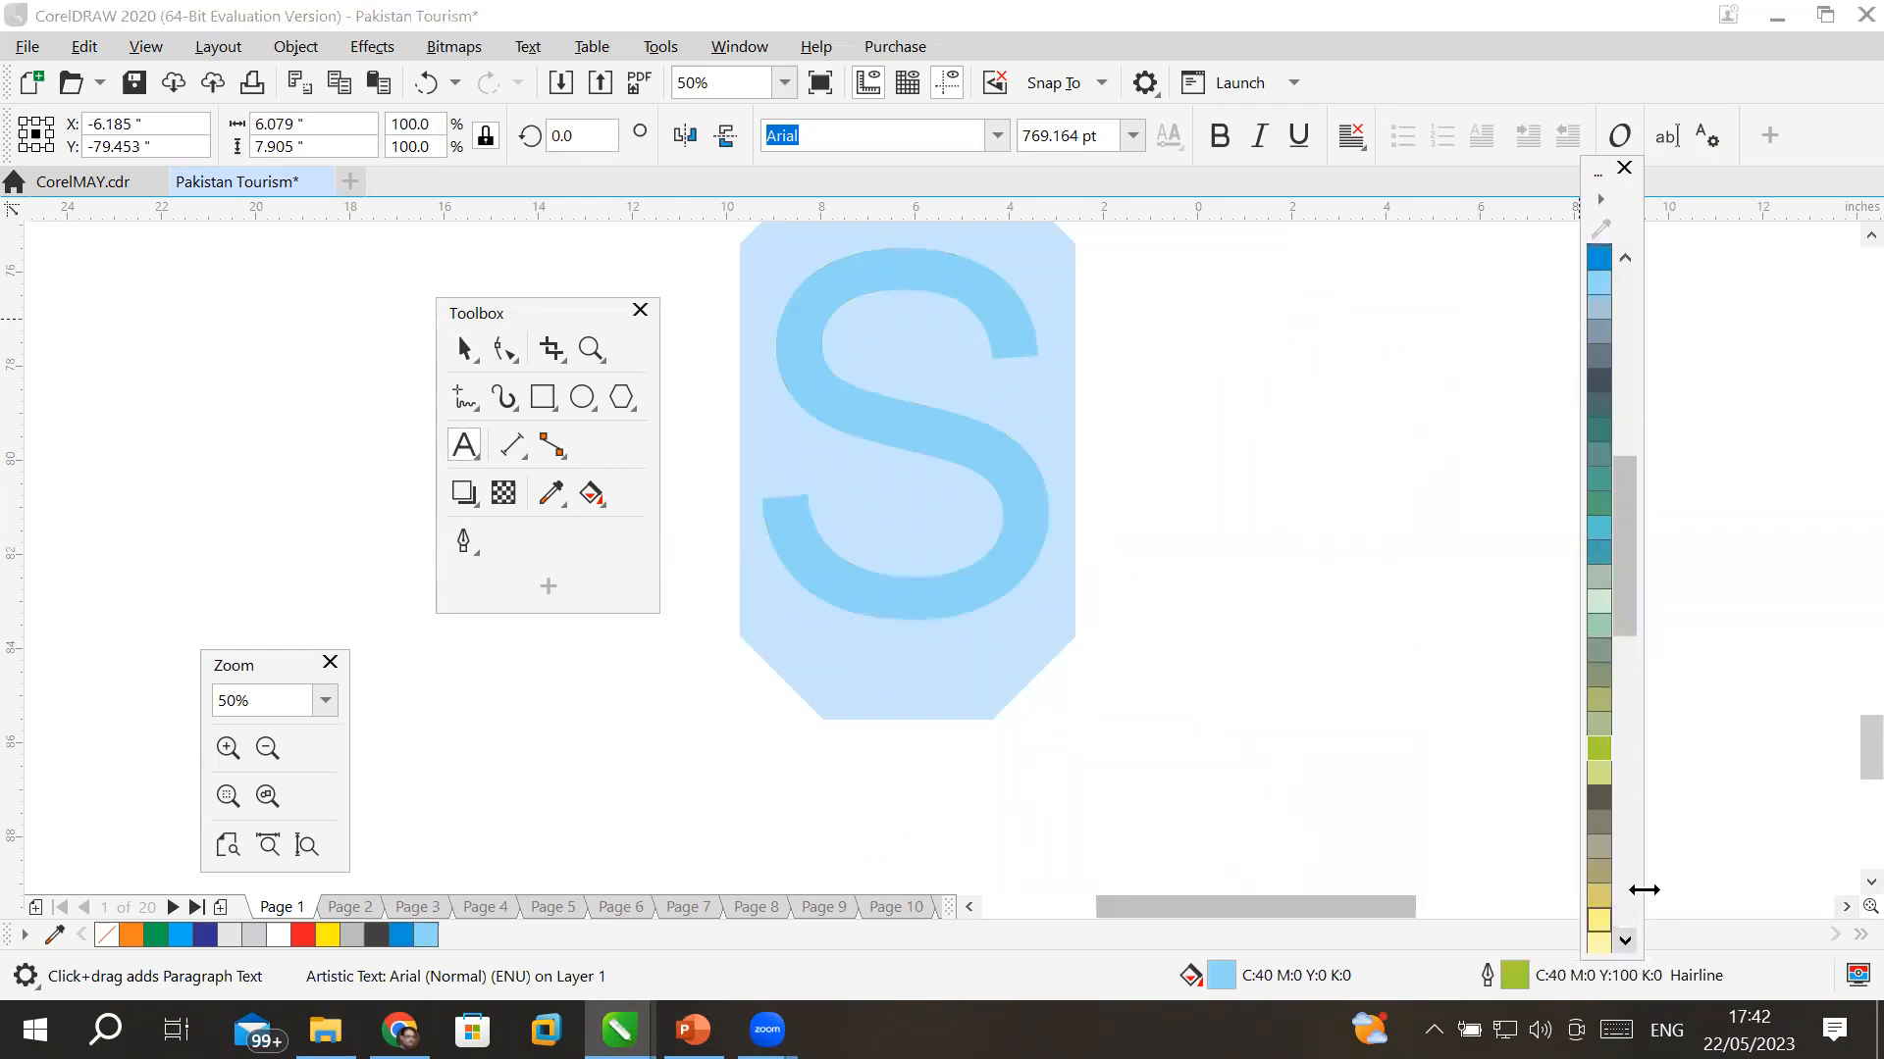
left_click(1631, 841)
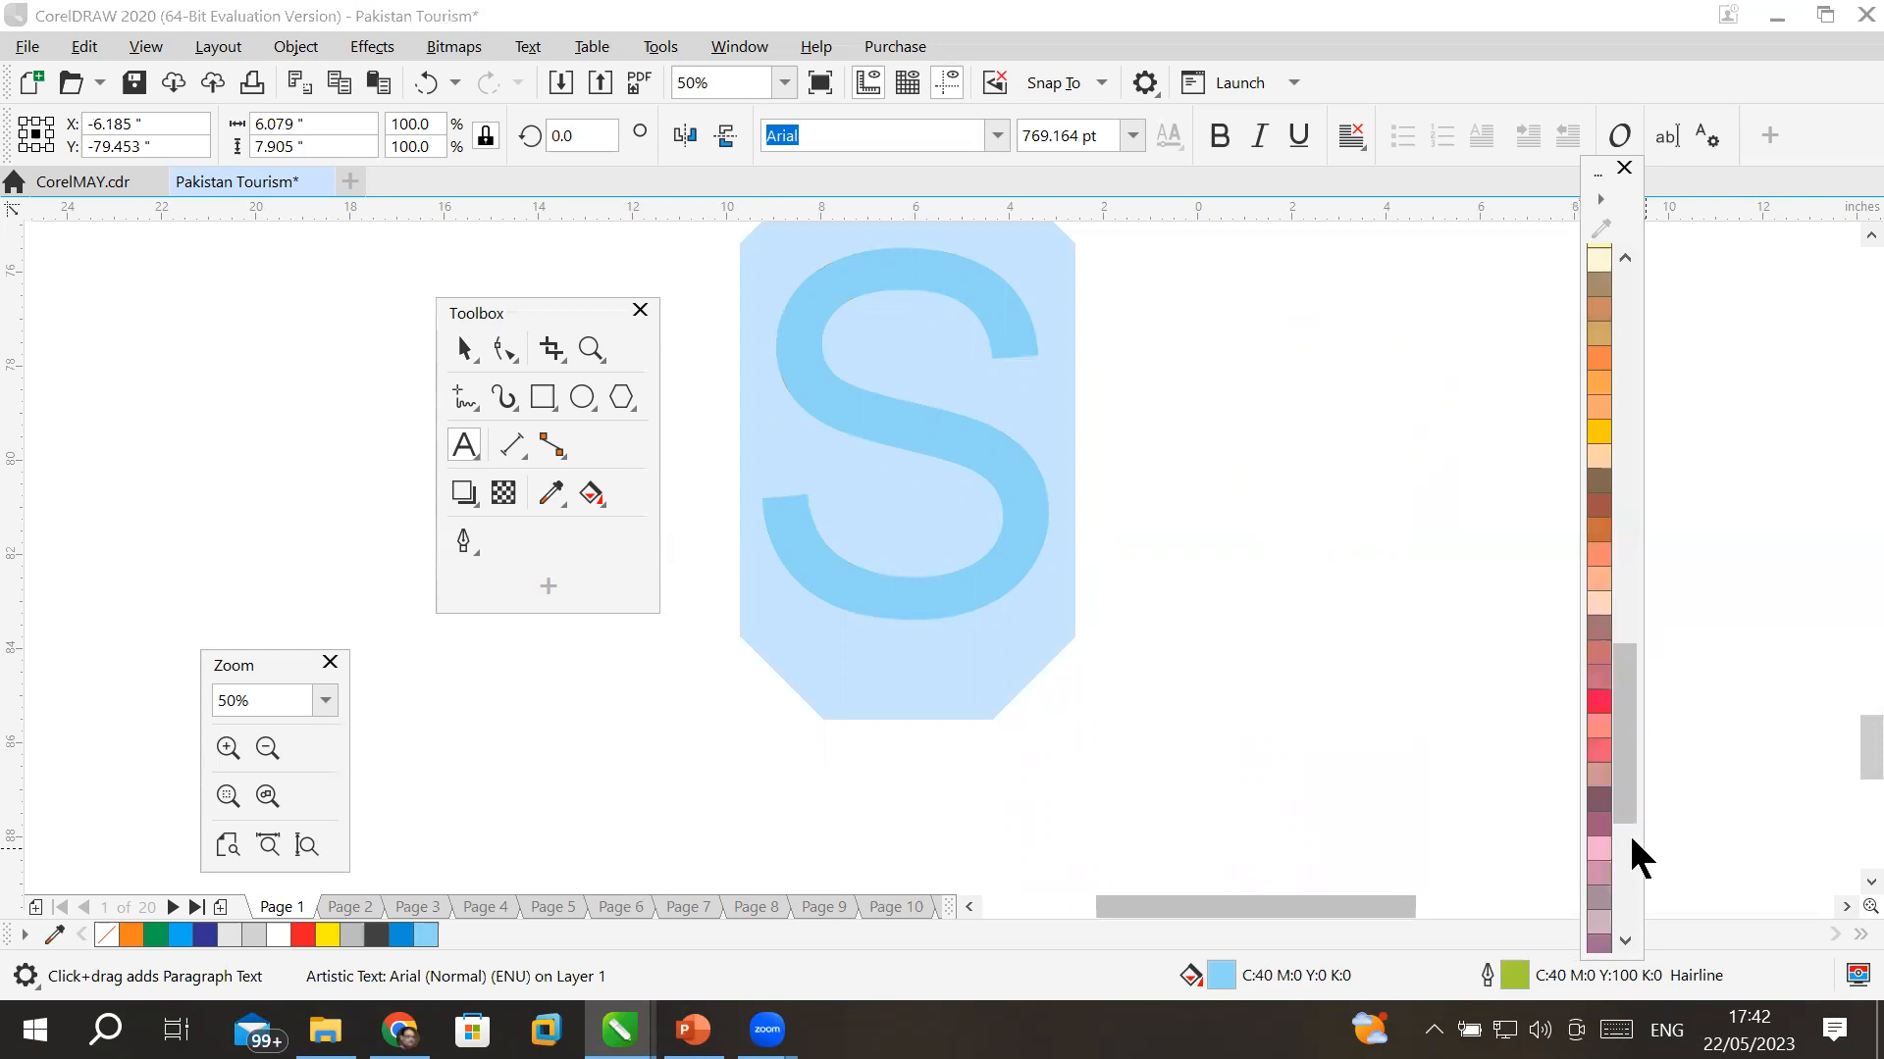
right_click(1597, 702)
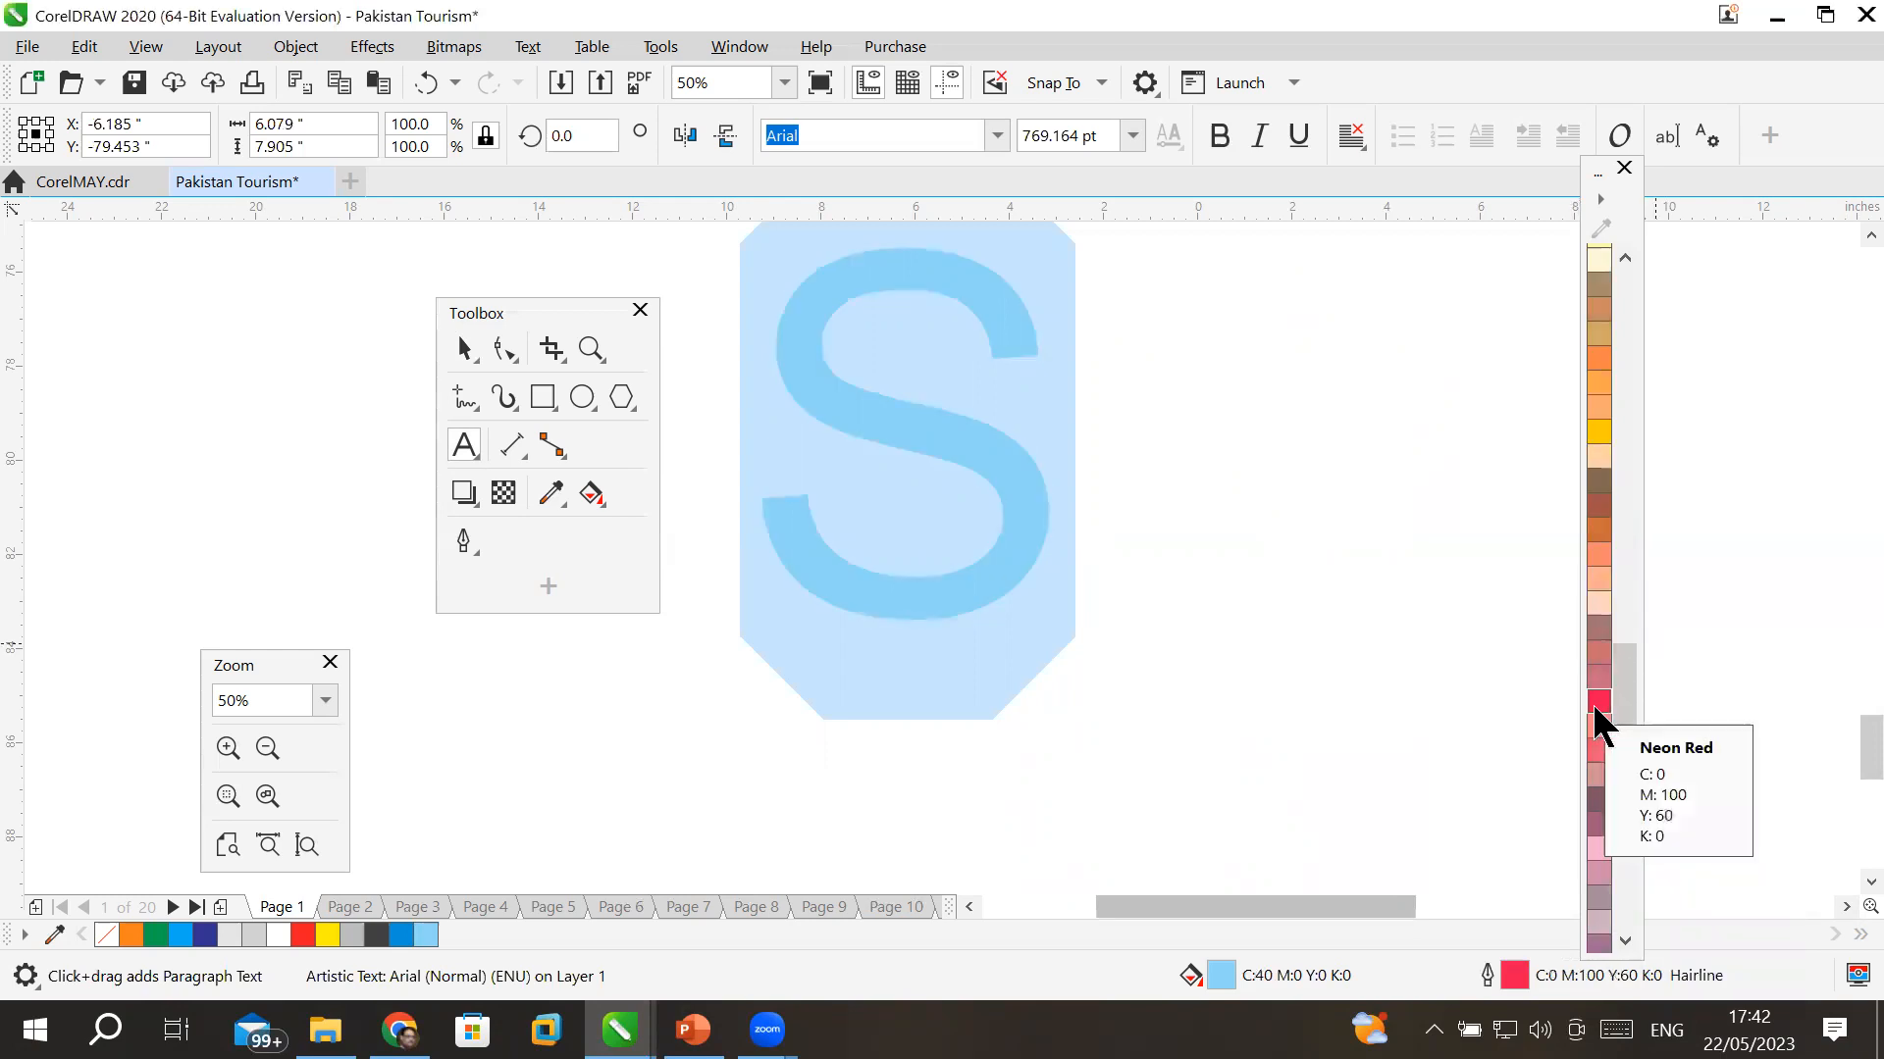
left_click(1220, 135)
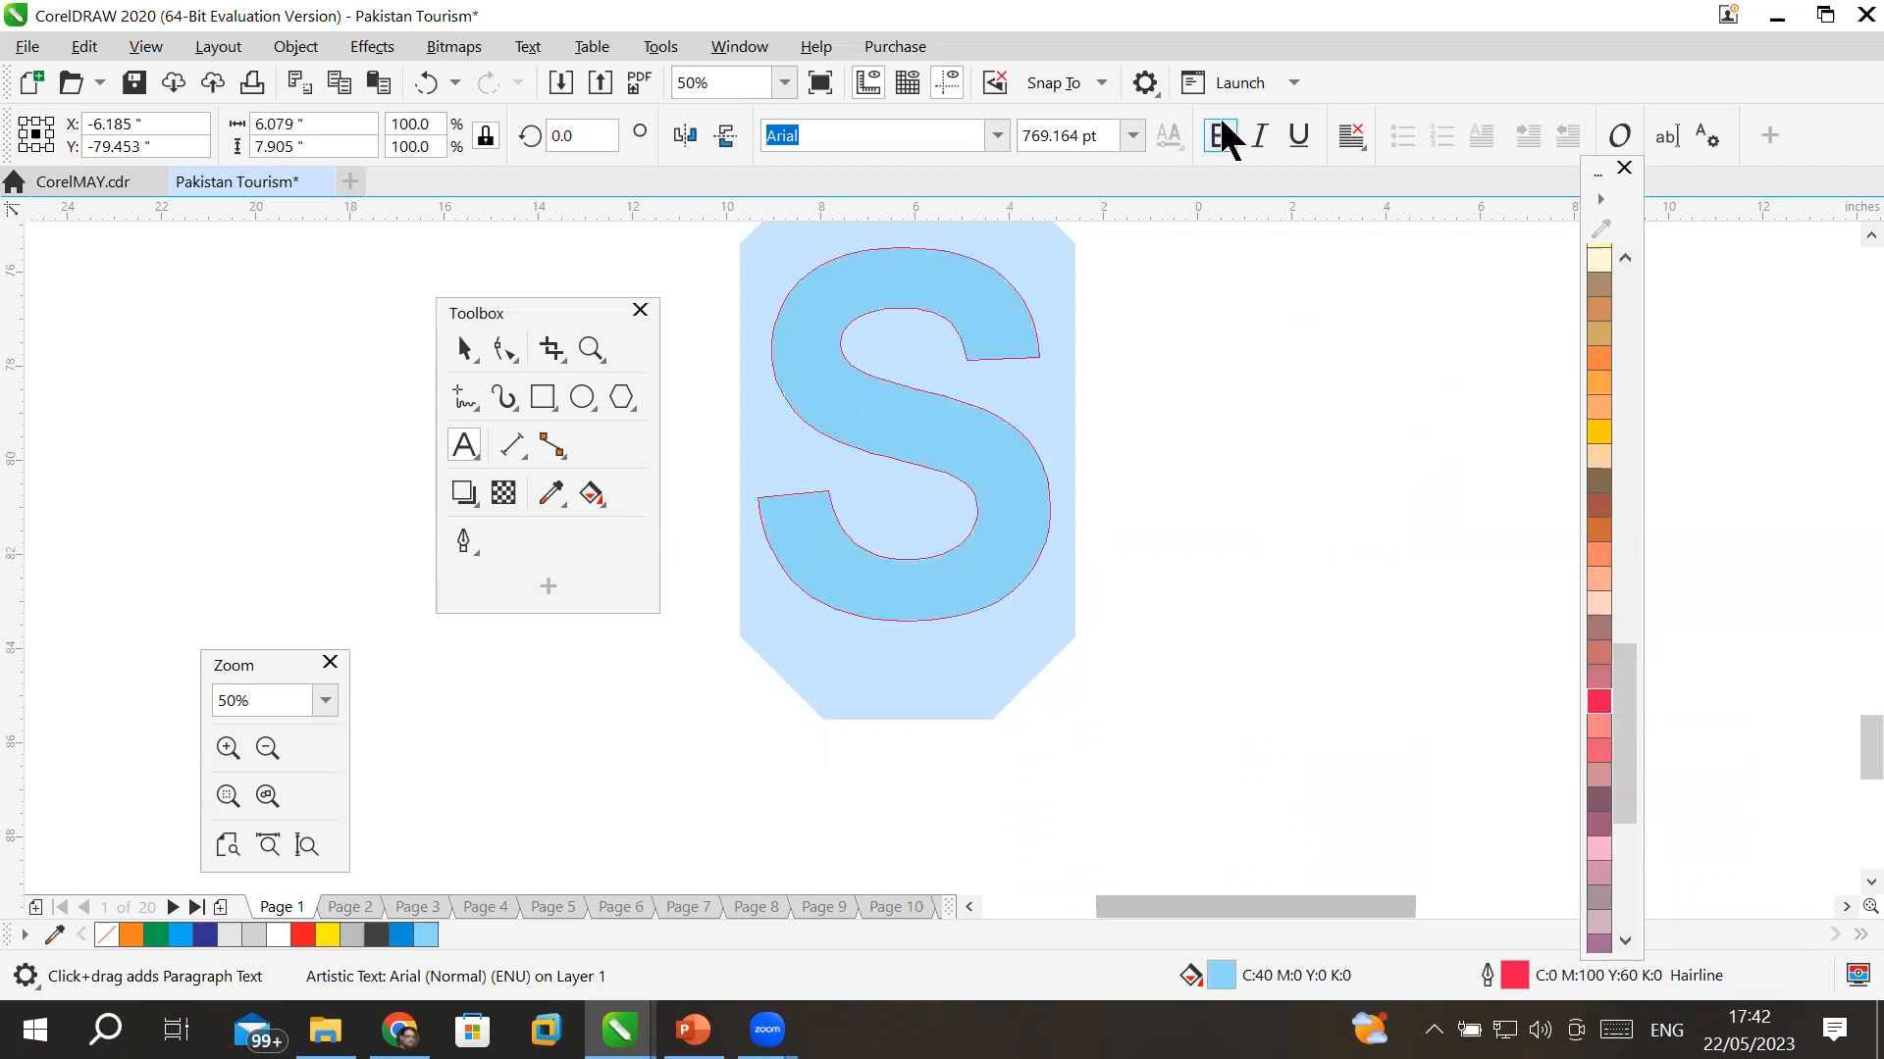
- Move the letter S to the empty area above and to the right of the black ring
left_click(461, 353)
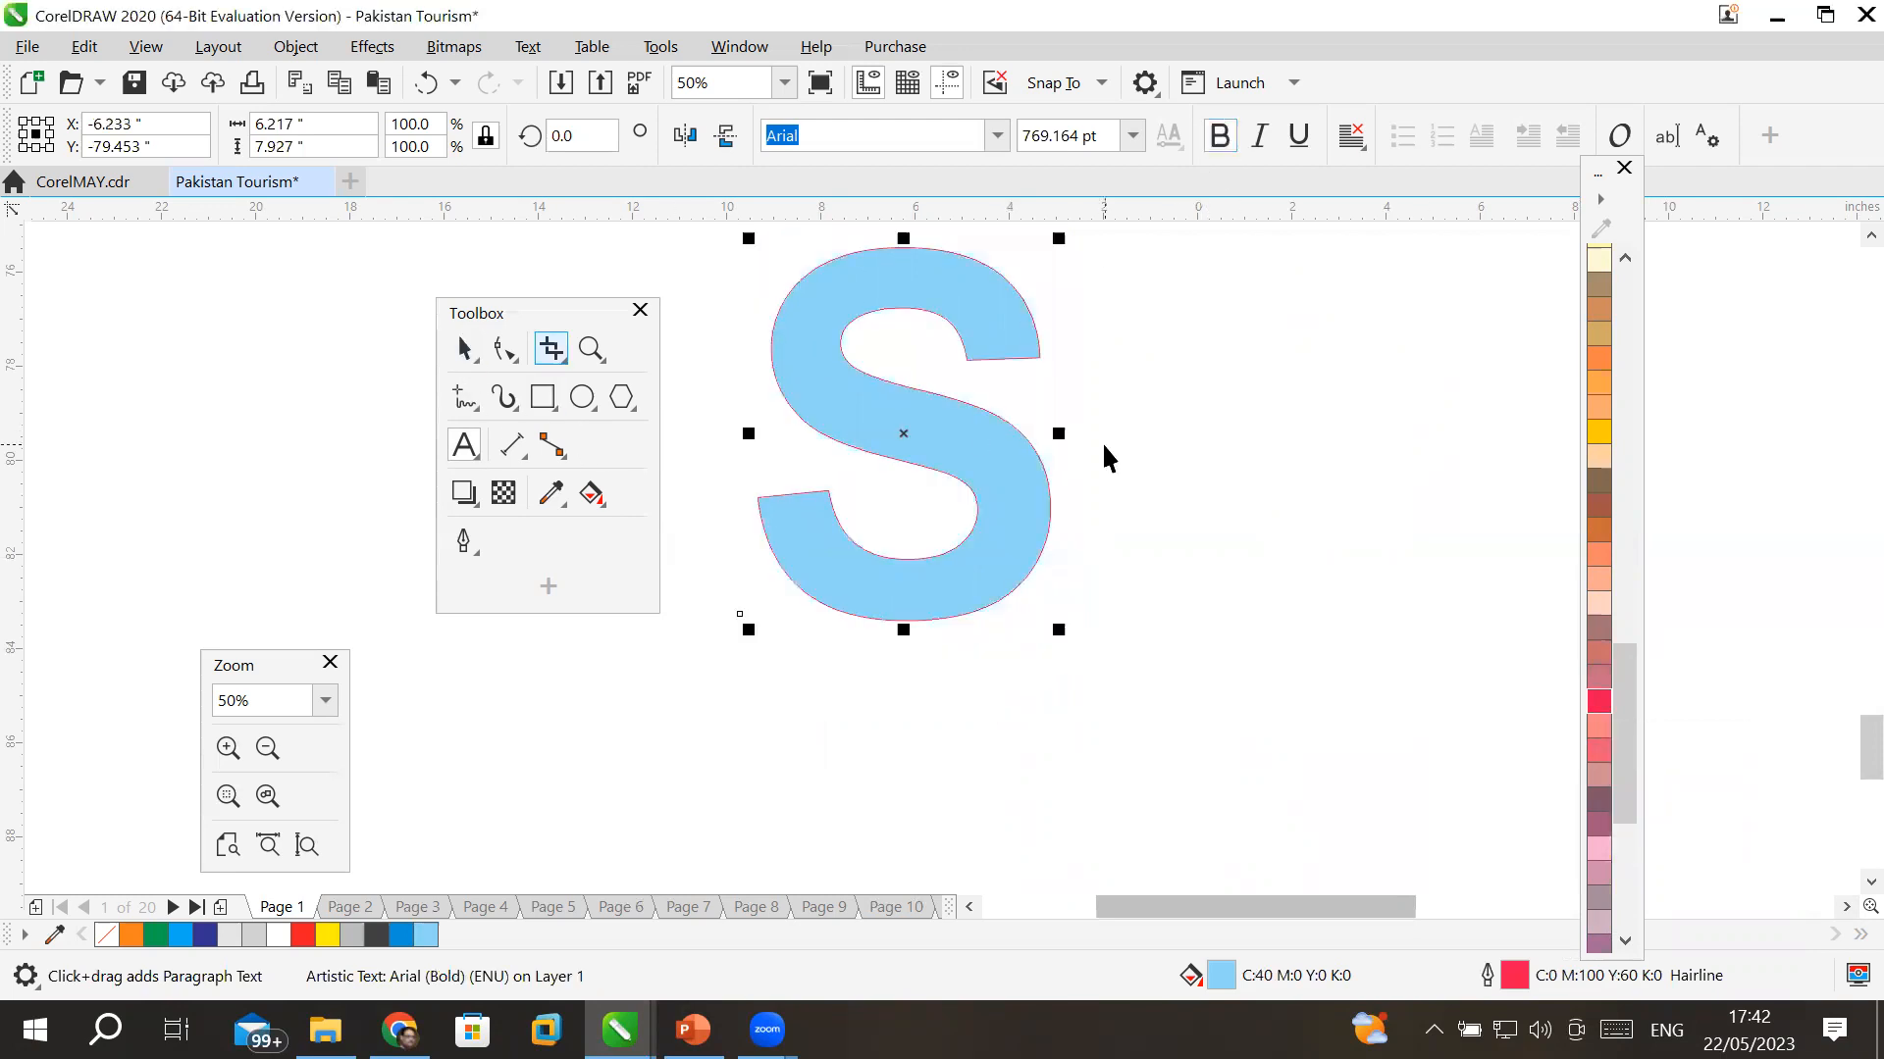
scroll(863, 373, "up", 2)
left_click(871, 349)
scroll(871, 349, "up", 1)
scroll(873, 352, "down", 5)
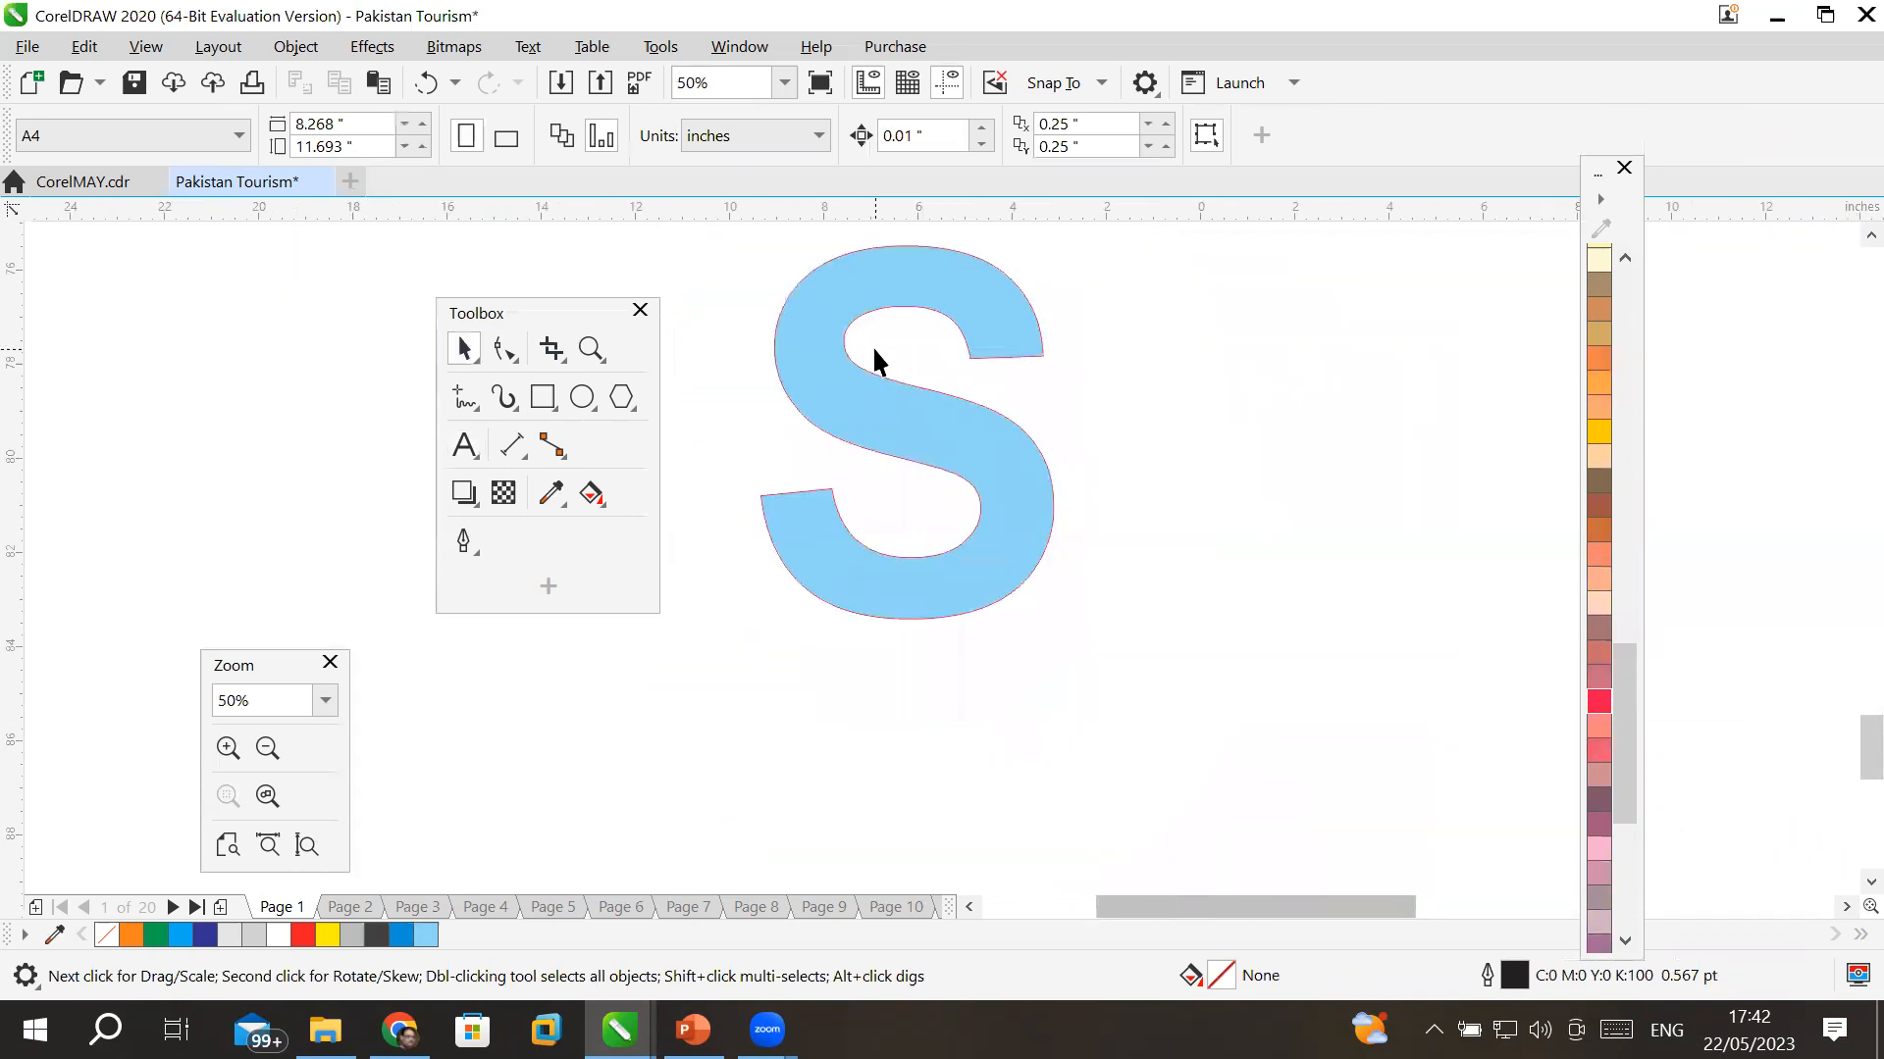
scroll(877, 356, "up", 1)
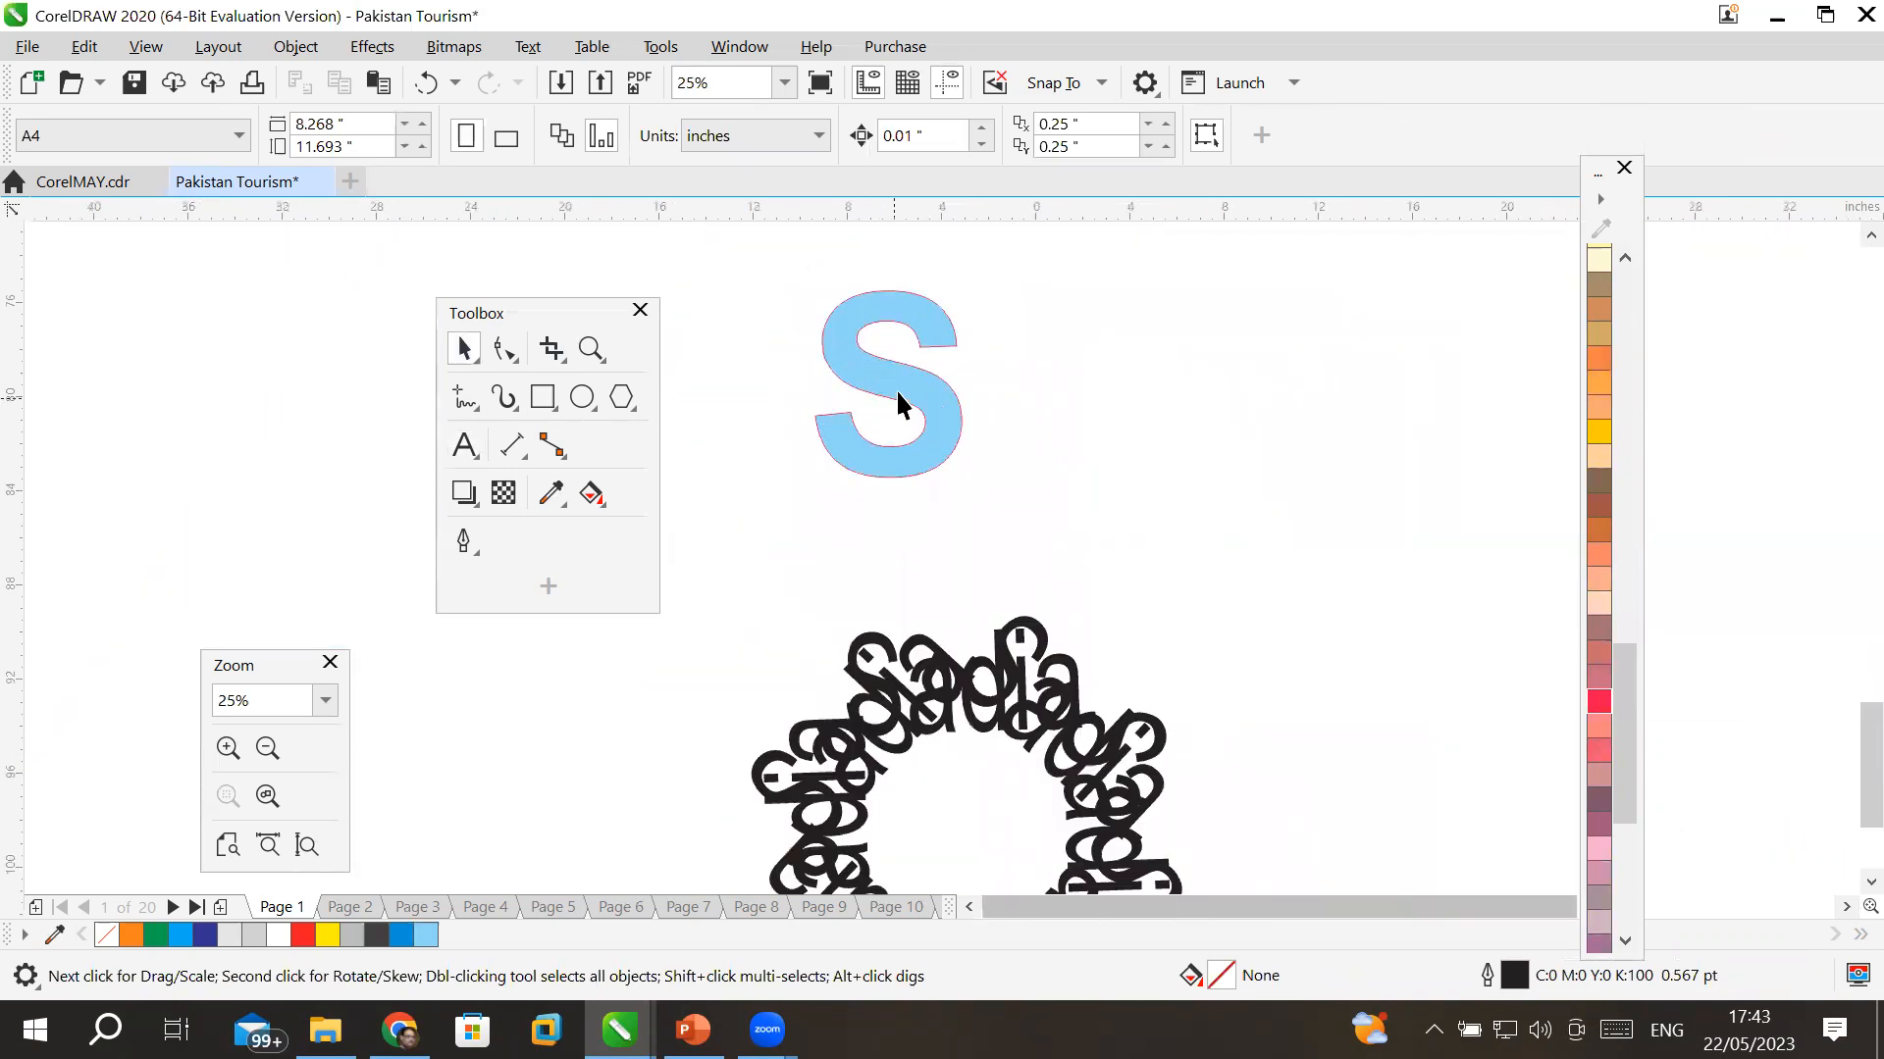
left_click(907, 392)
left_click_drag(907, 392, 1293, 334)
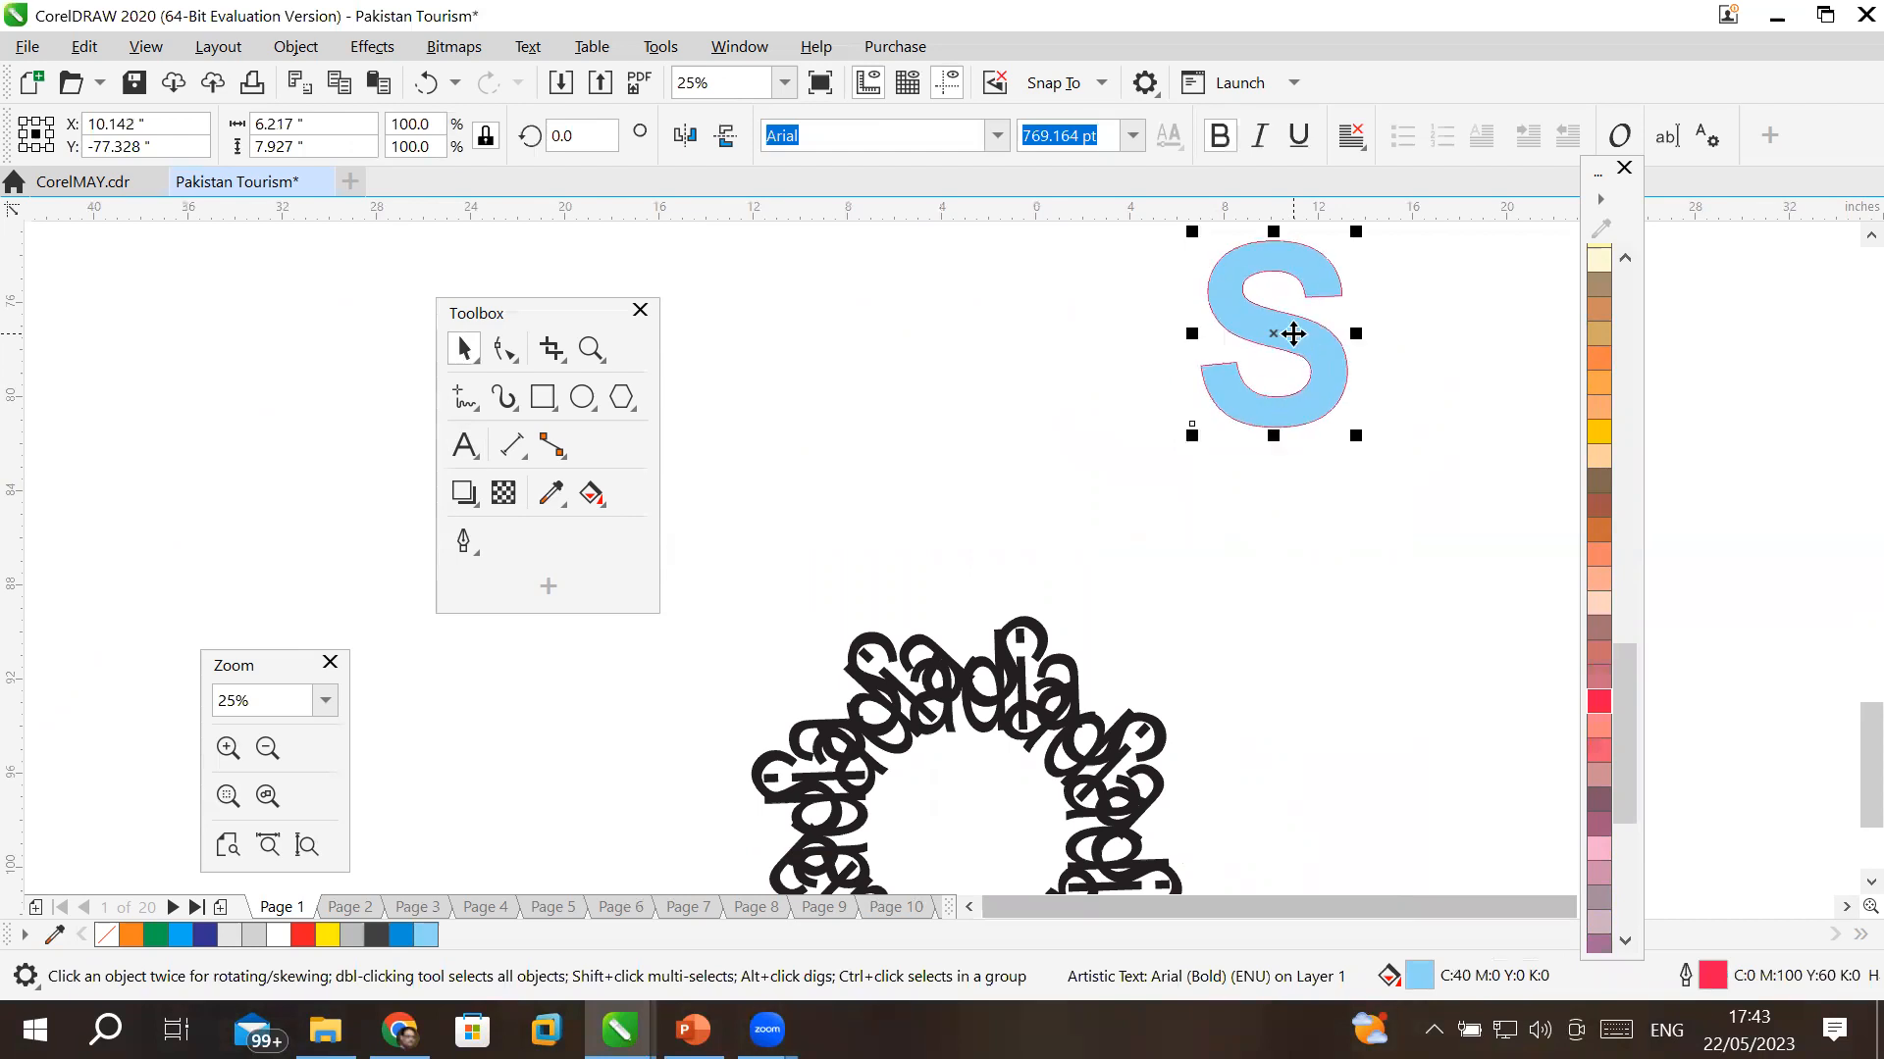
- Place the rotation centre near the lower-left corner of the letter S and create a copy rotated 45° clockwise around it
left_click(1293, 333)
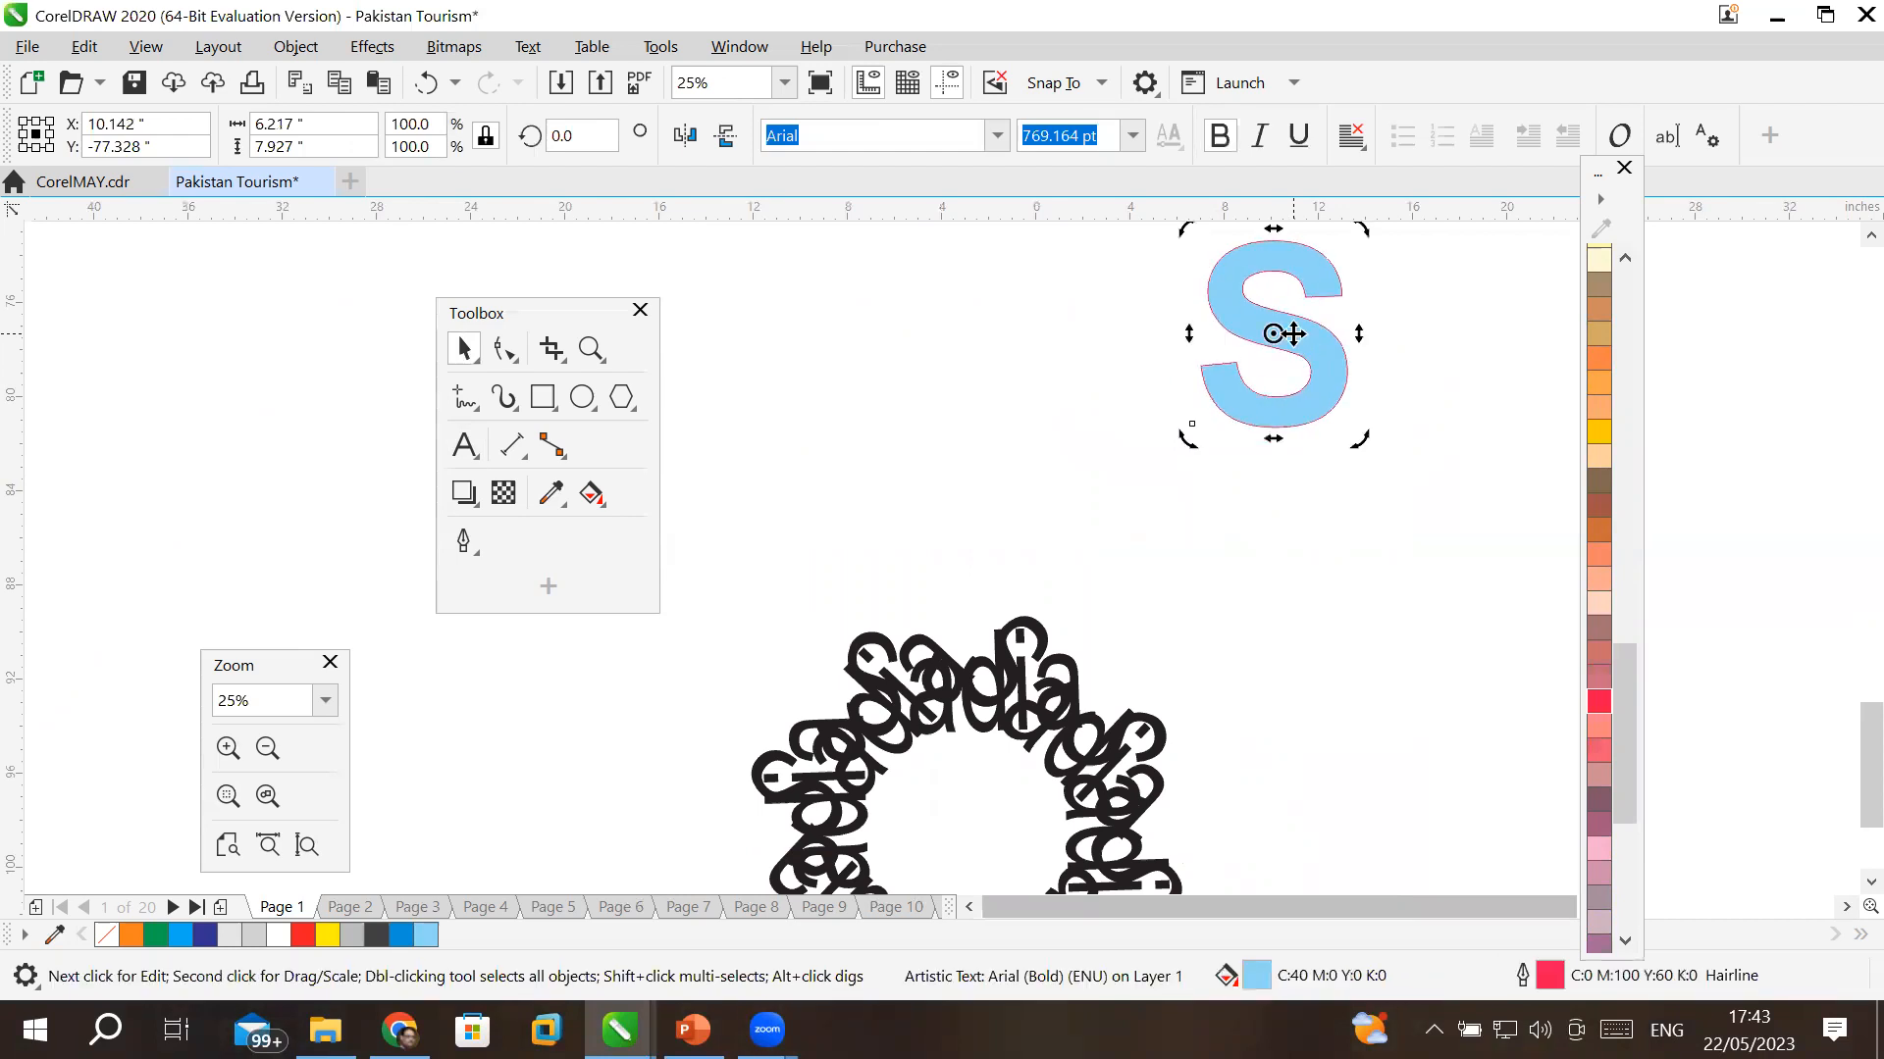
left_click_drag(1273, 333, 1187, 449)
left_click_drag(1366, 226, 1456, 394)
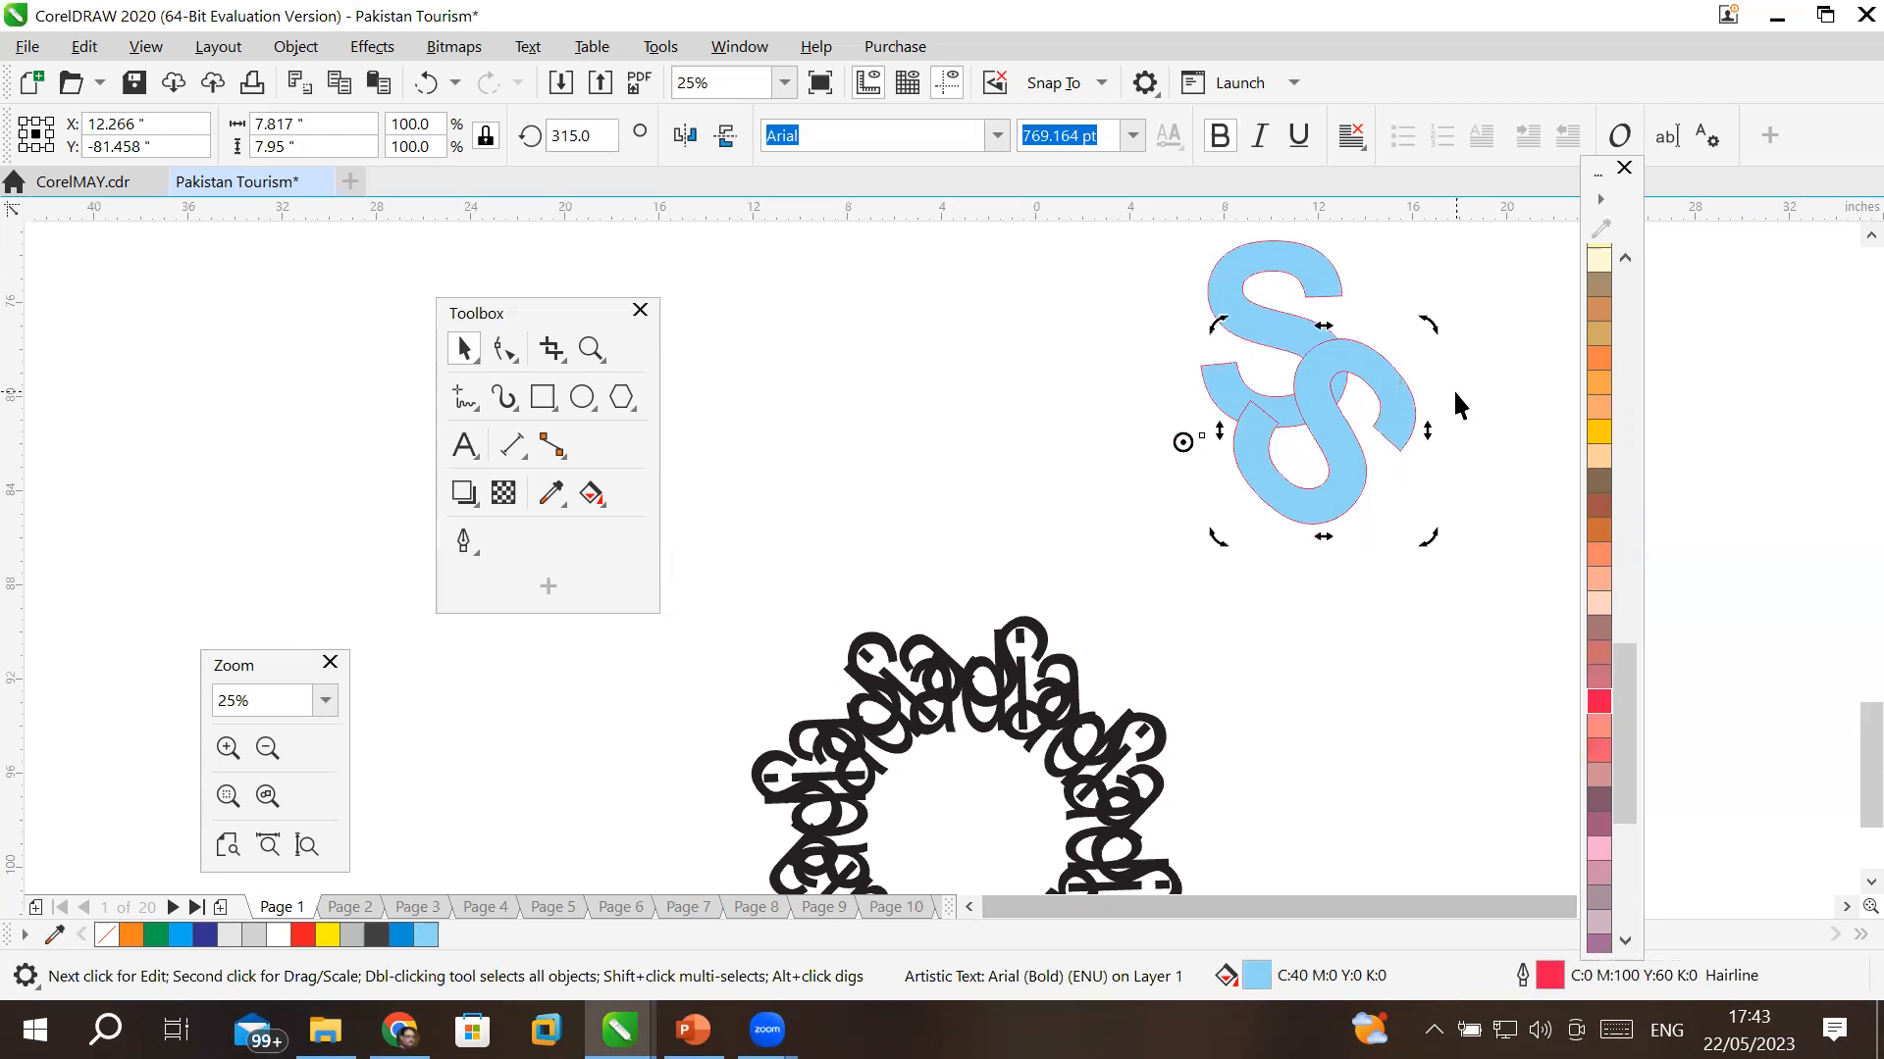
- Repeat the rotated duplication of the letter S around its centre and undo the last copy
key("ctrl+r")
key("ctrl+r")
key("ctrl+r")
key("ctrl+r")
key("ctrl+r")
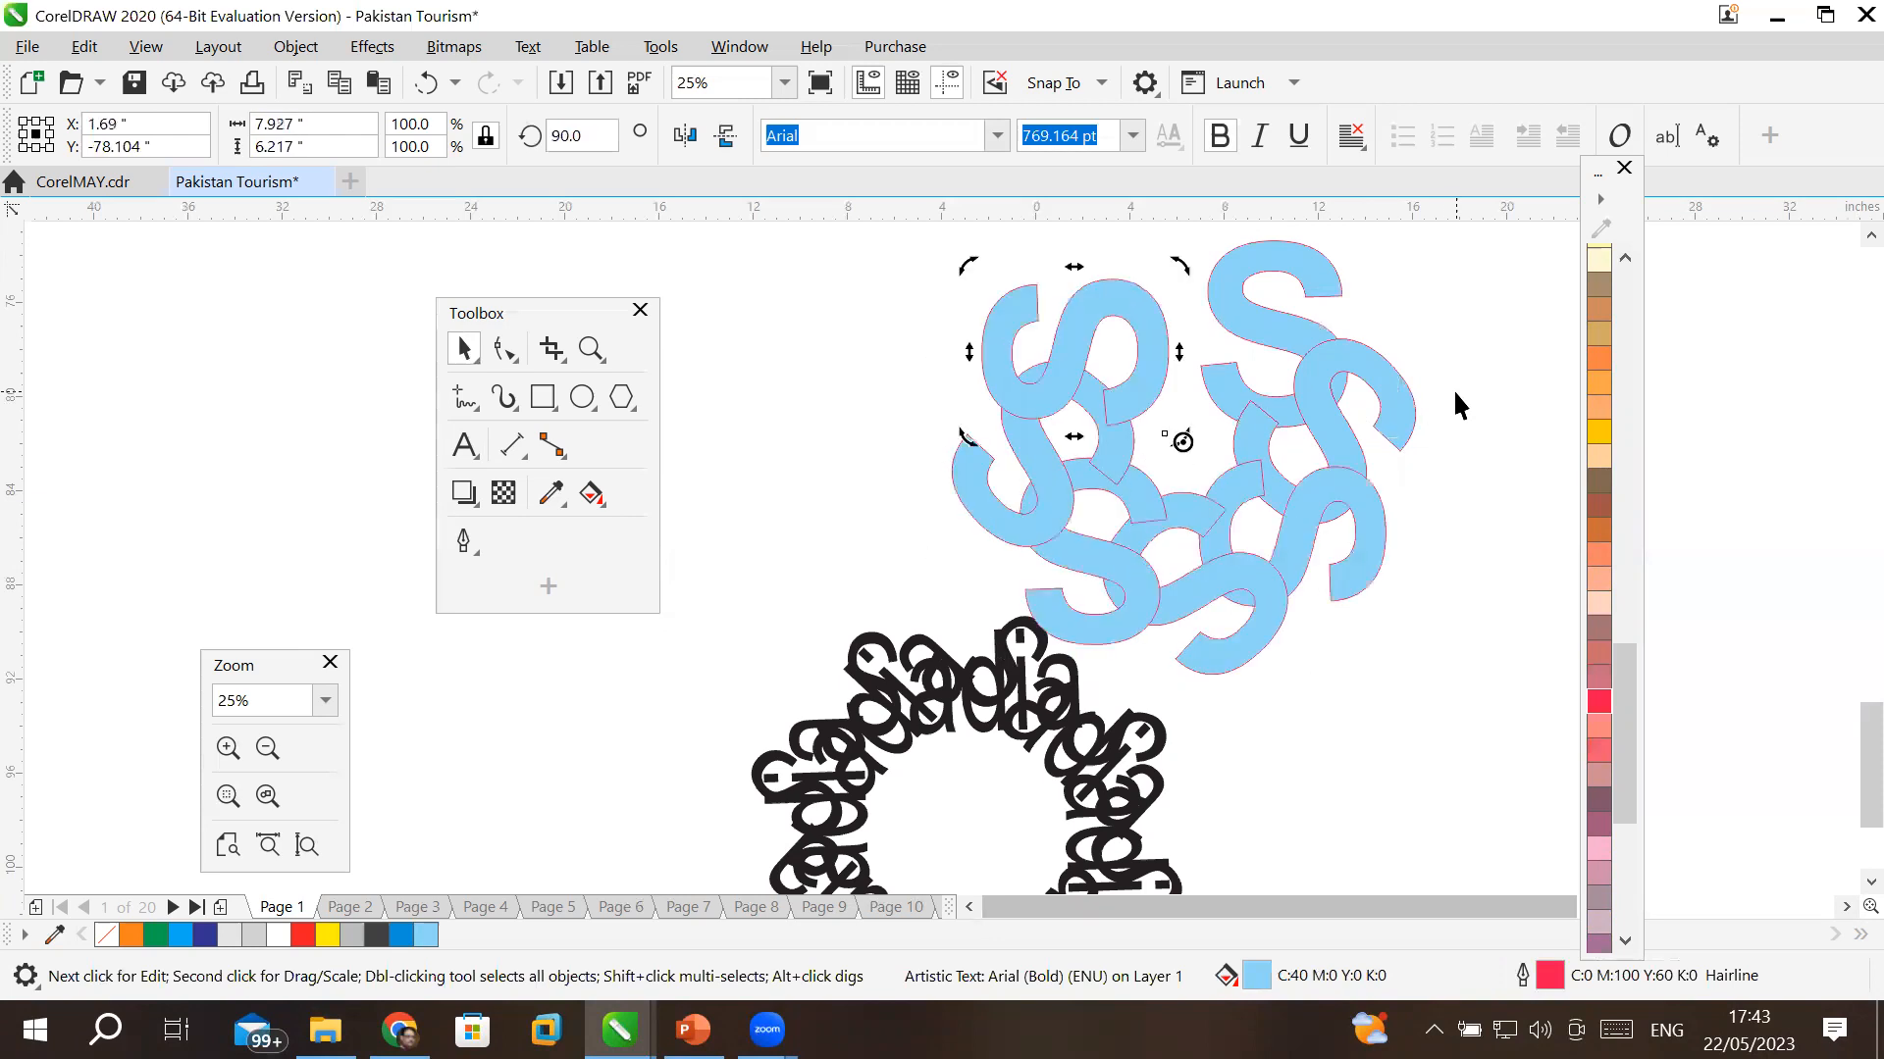
key("ctrl+r")
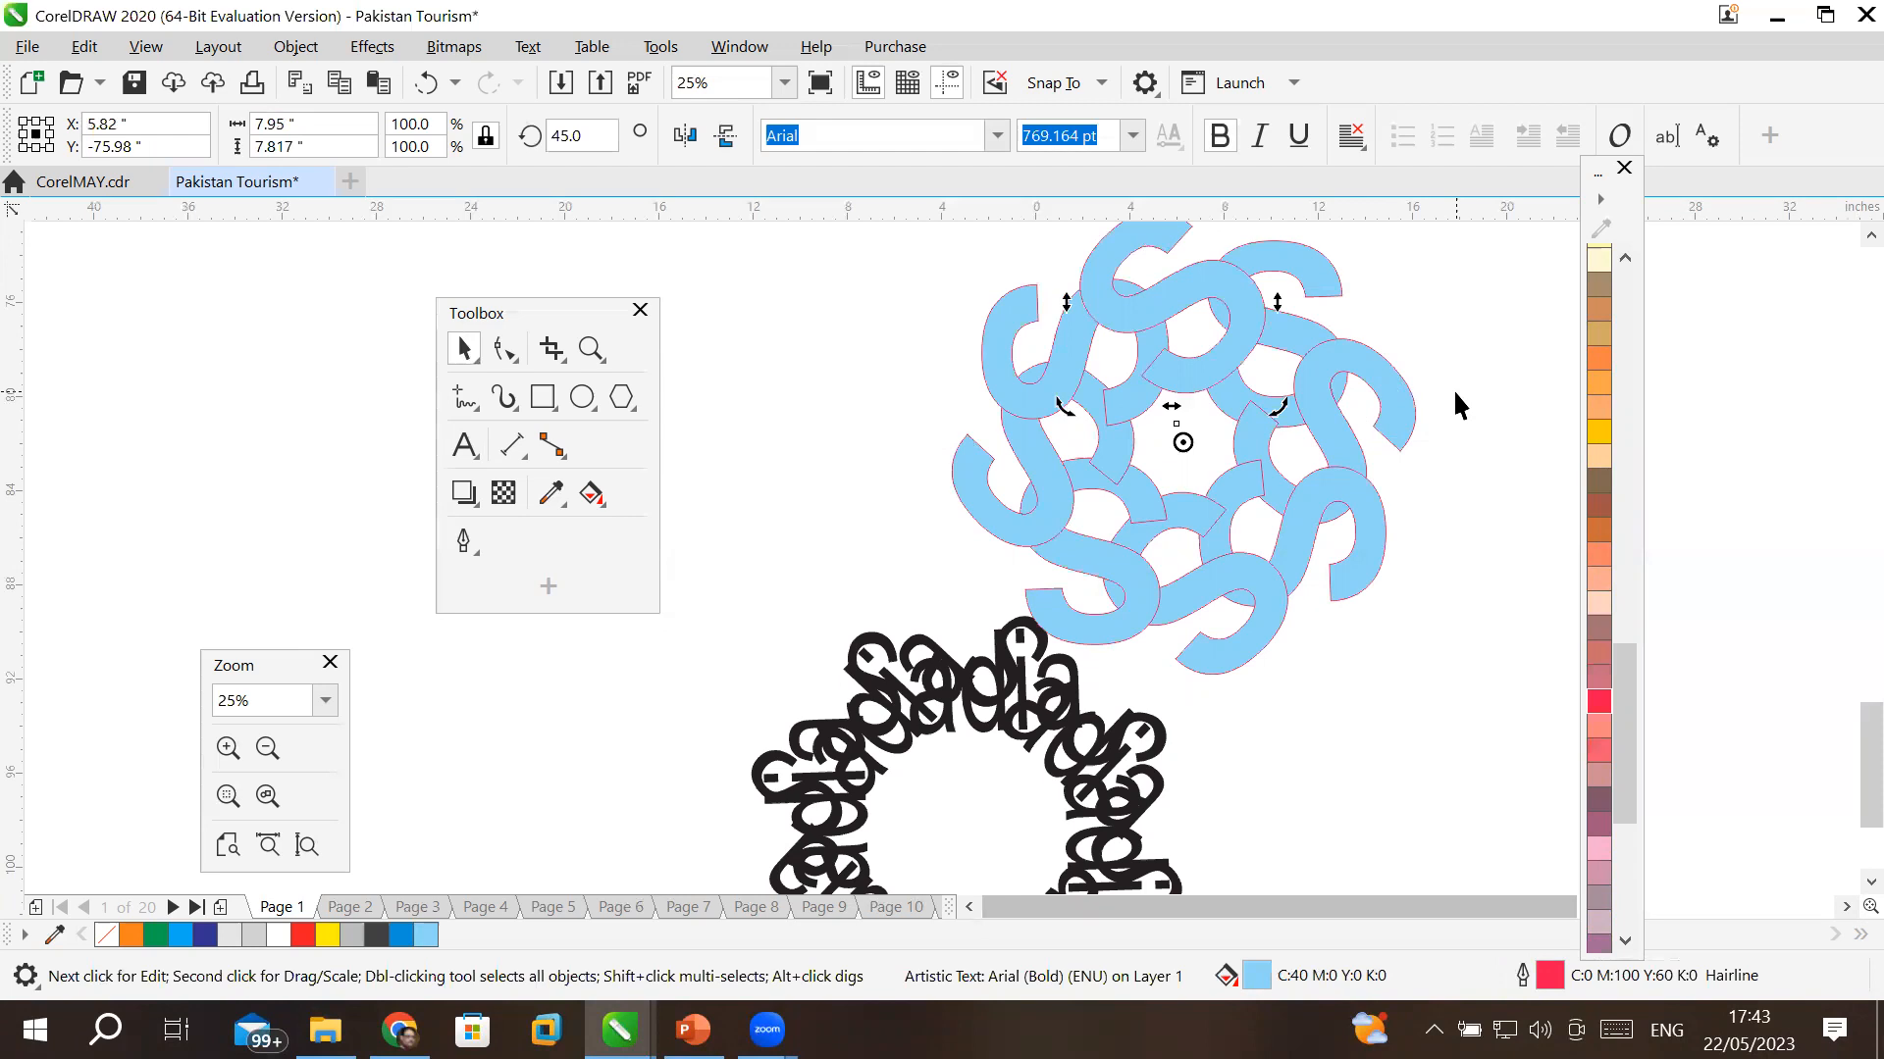
key("ctrl+z")
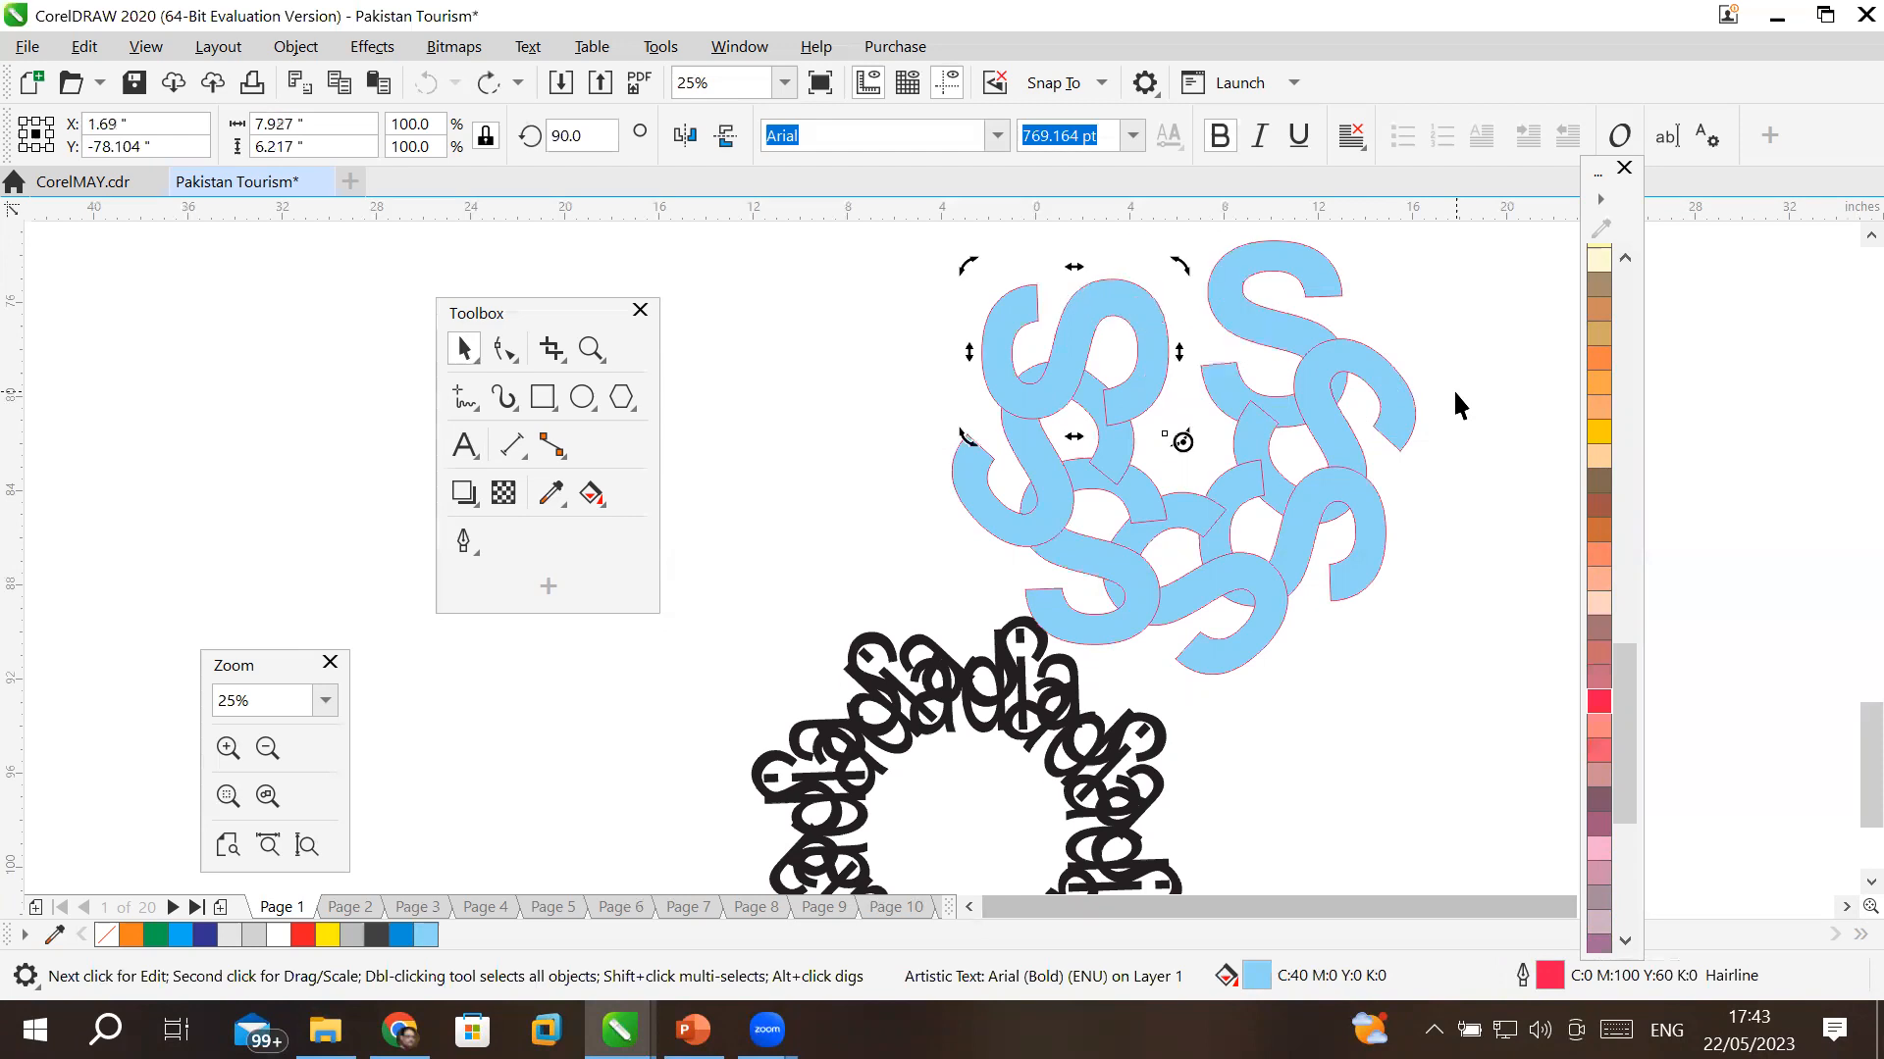
left_click(1463, 461)
left_click(1292, 520)
left_click(1032, 369)
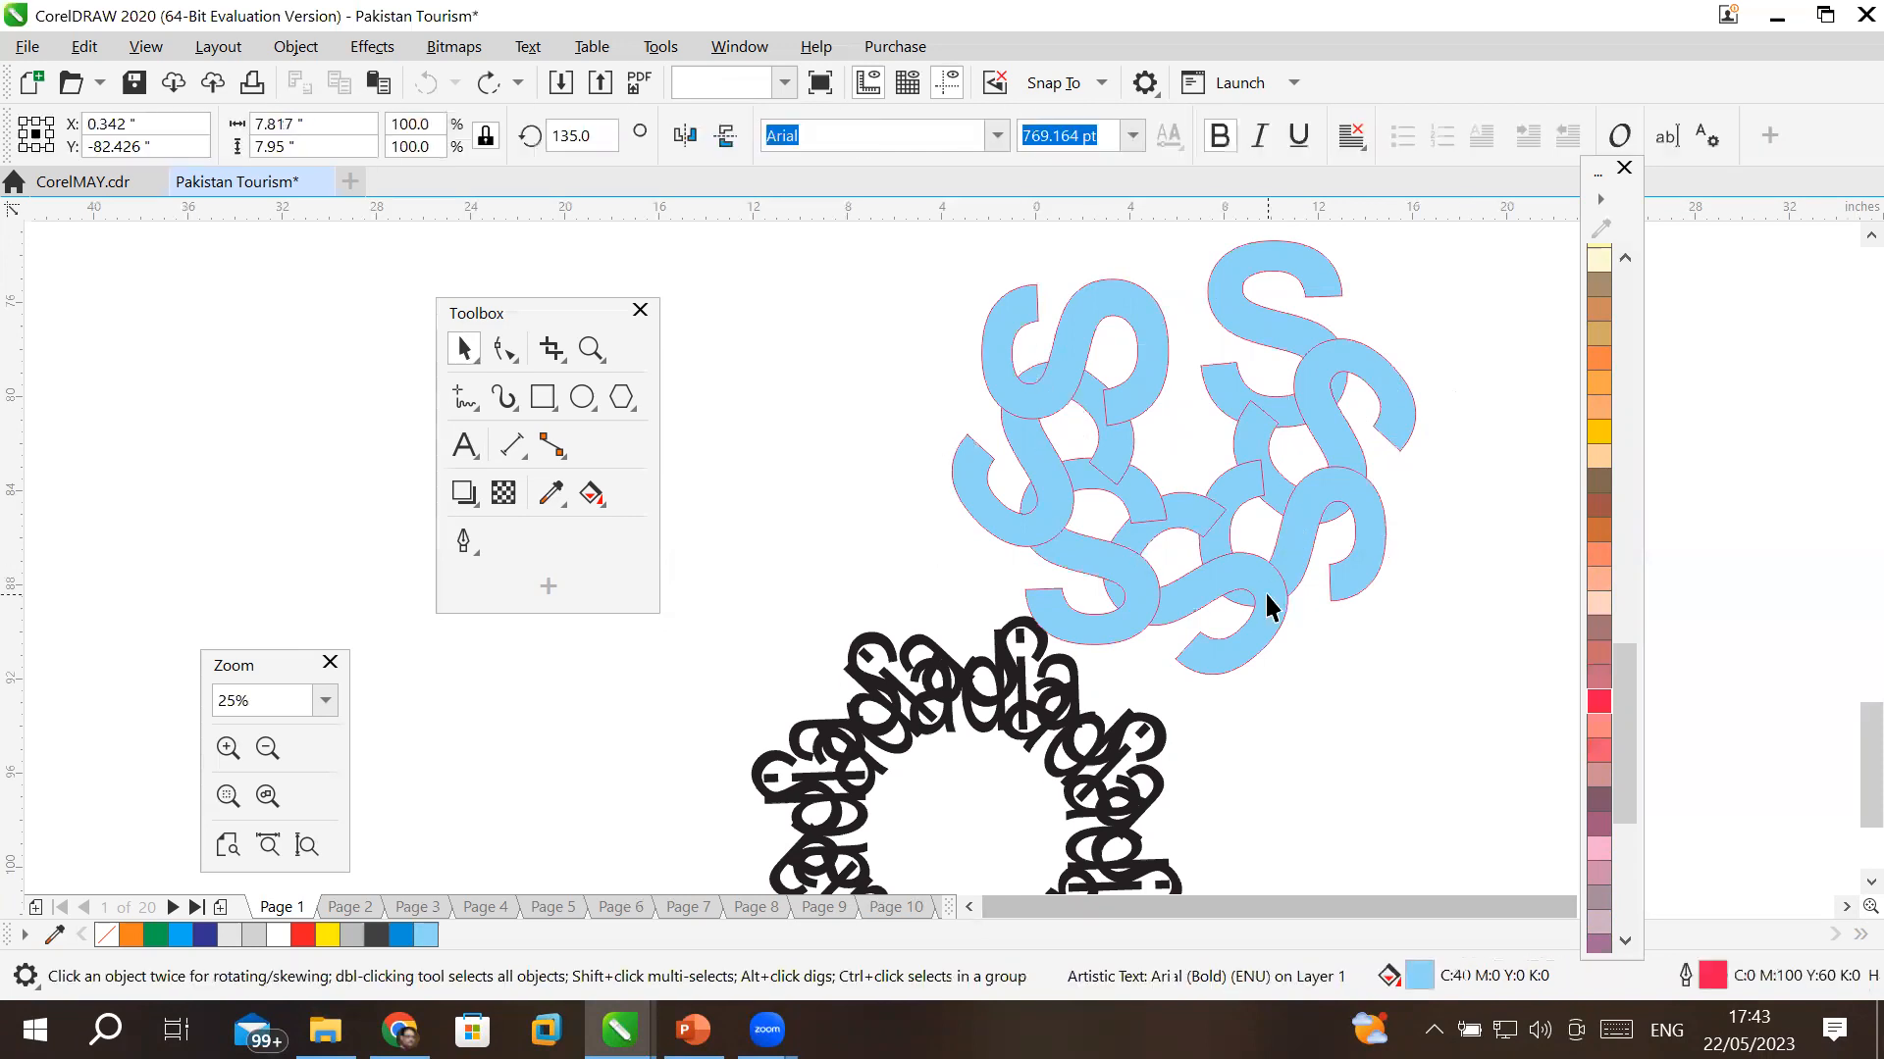
key("Escape")
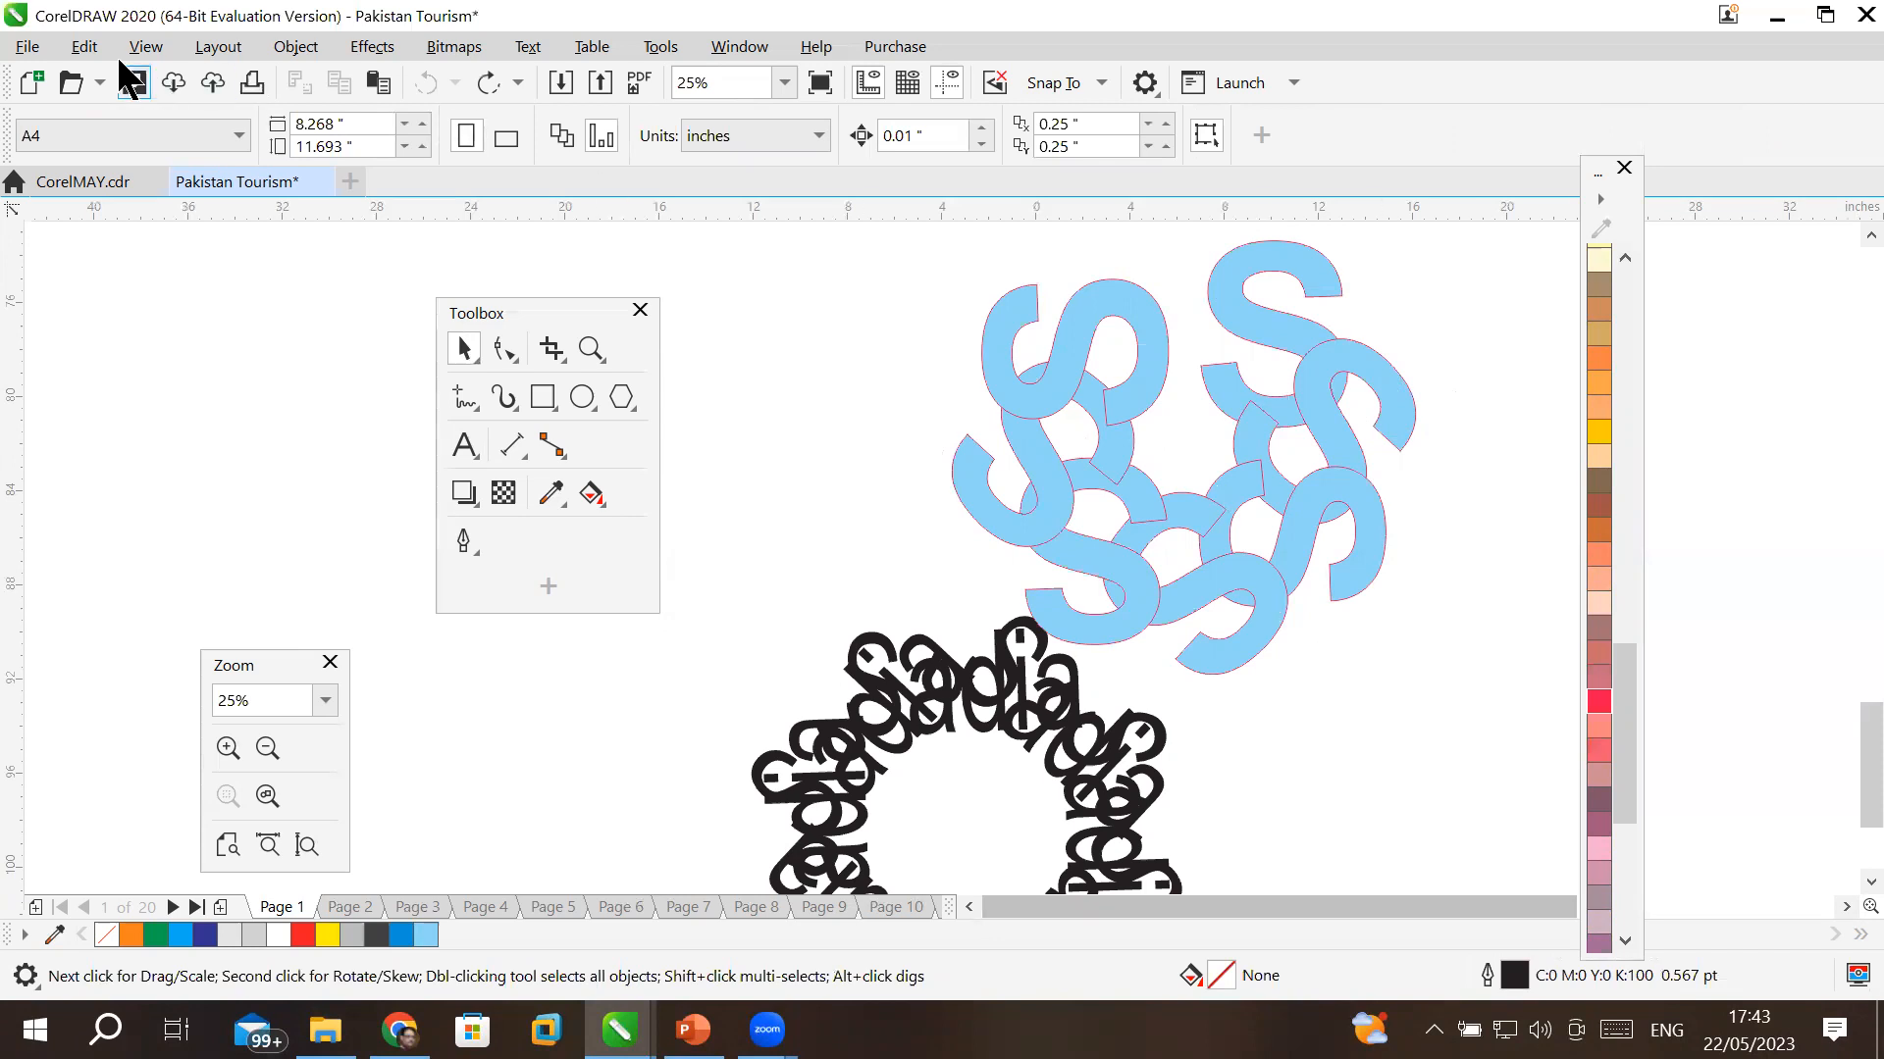
left_click(75, 47)
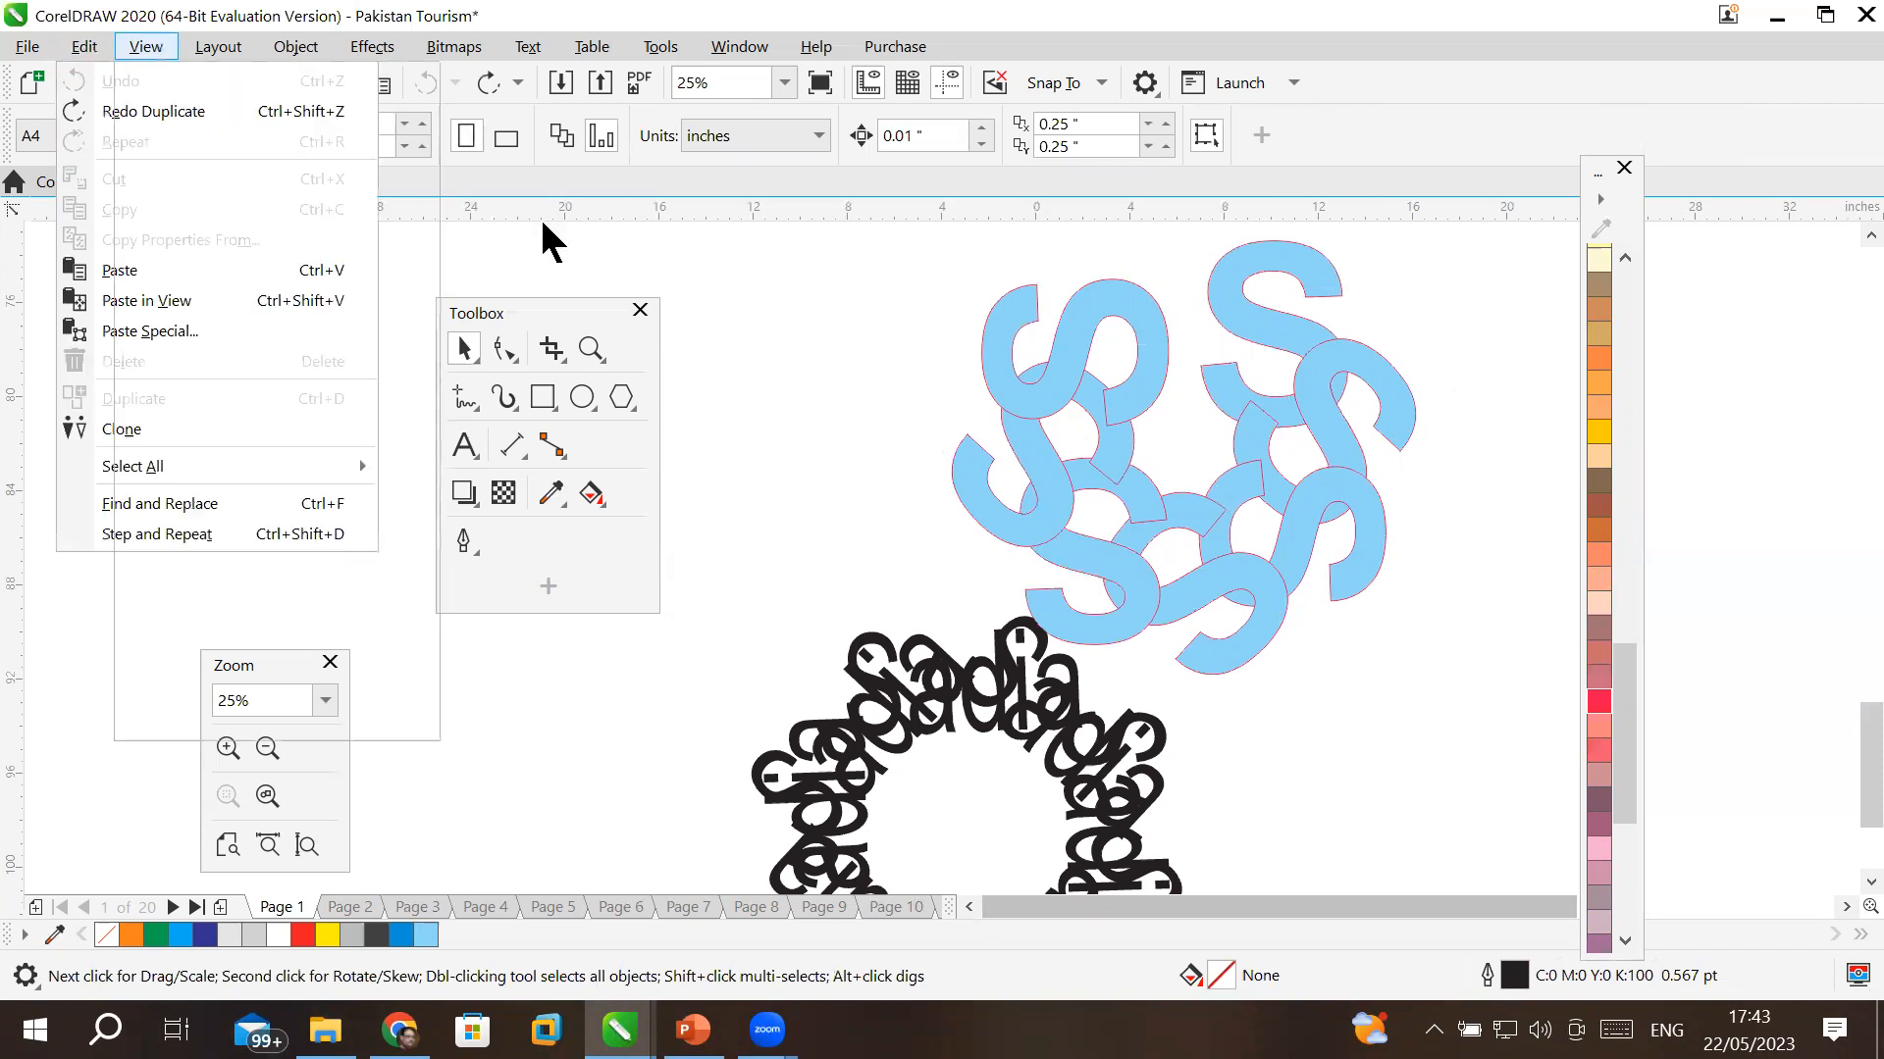
left_click(901, 322)
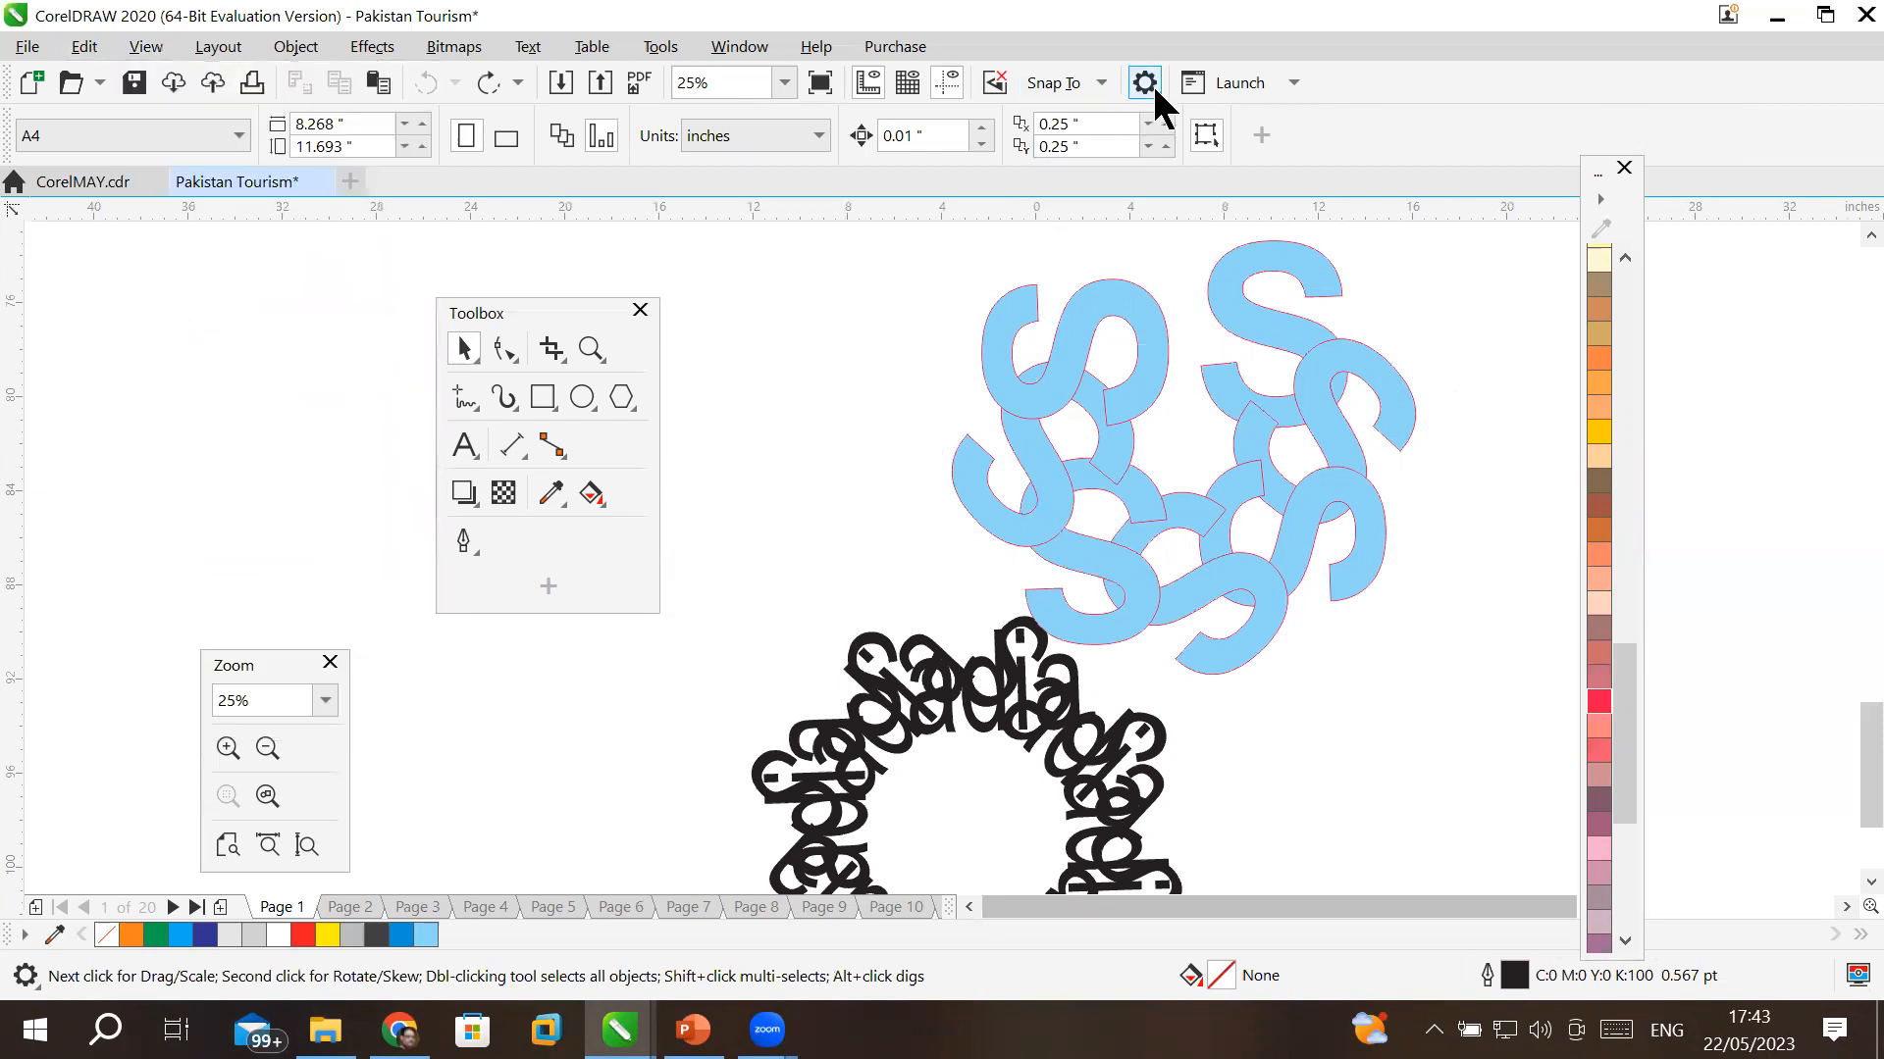
- Set the regular undo levels to 150 in the general program options
left_click(1145, 83)
left_click(1197, 128)
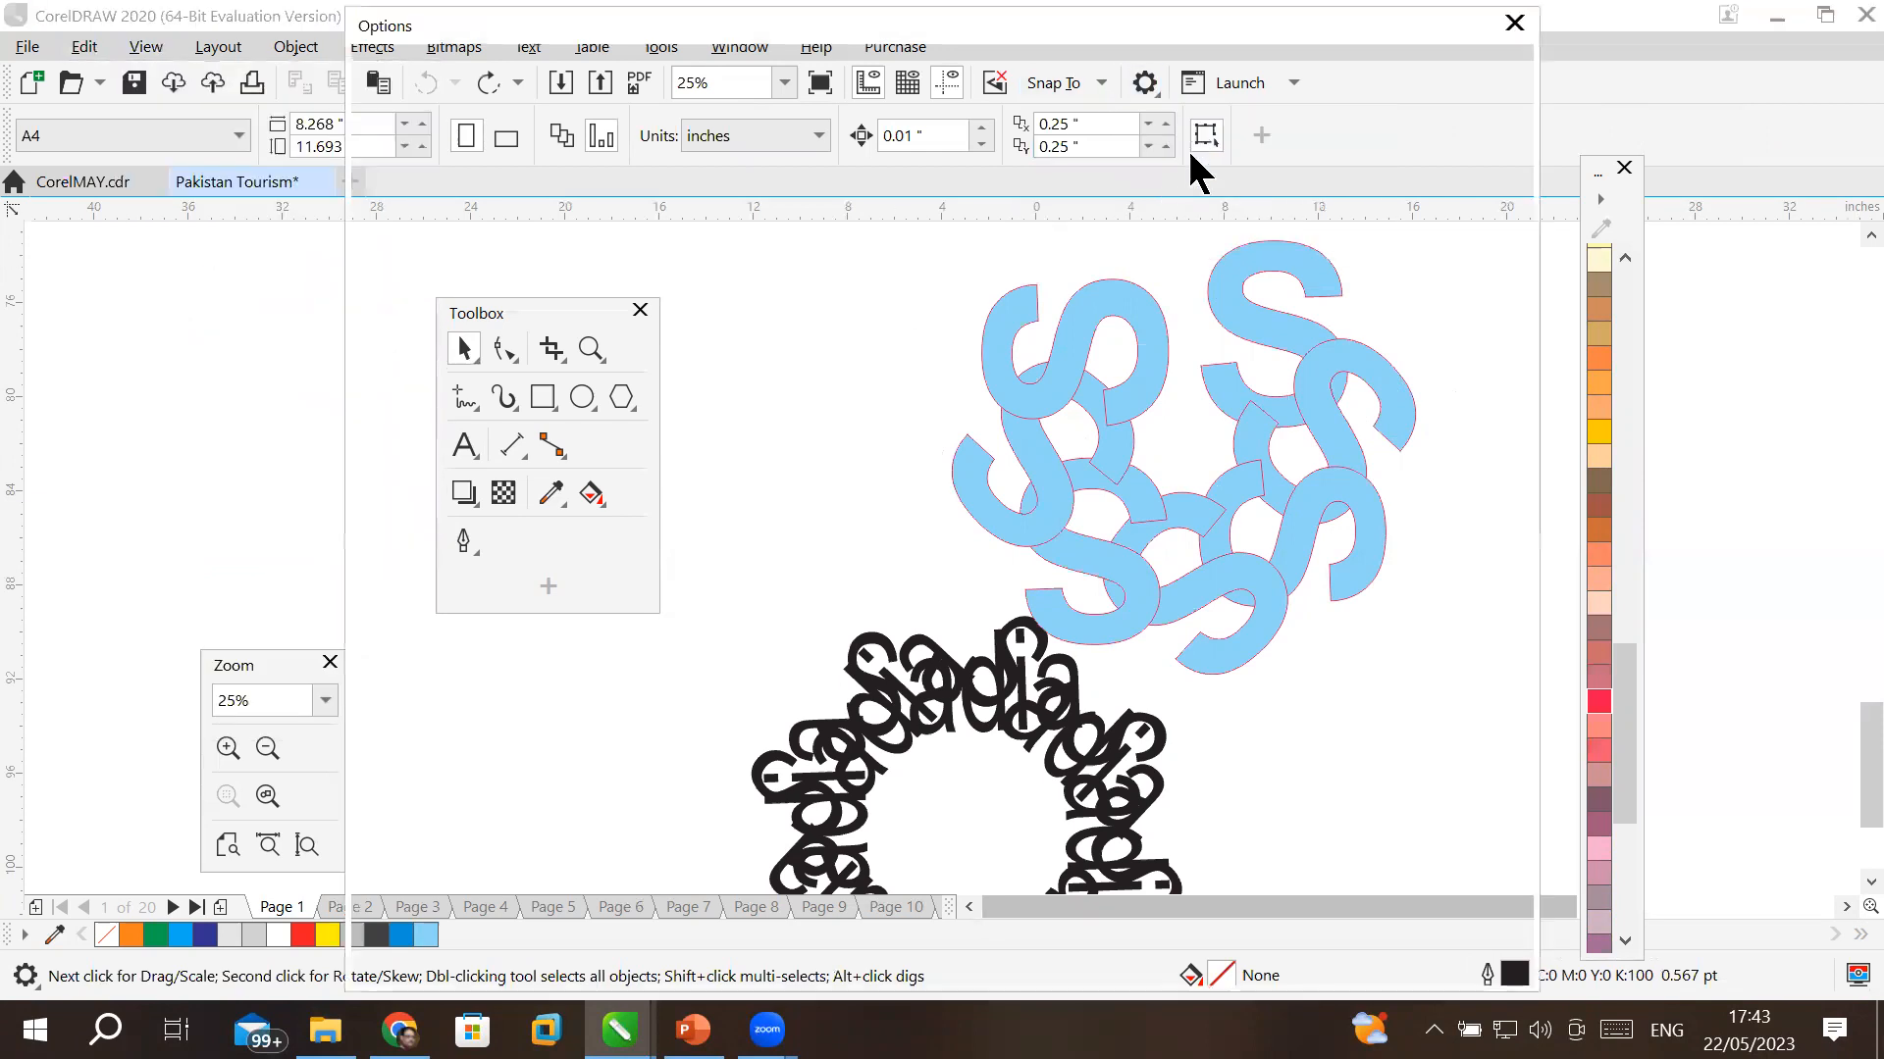
left_click(813, 316)
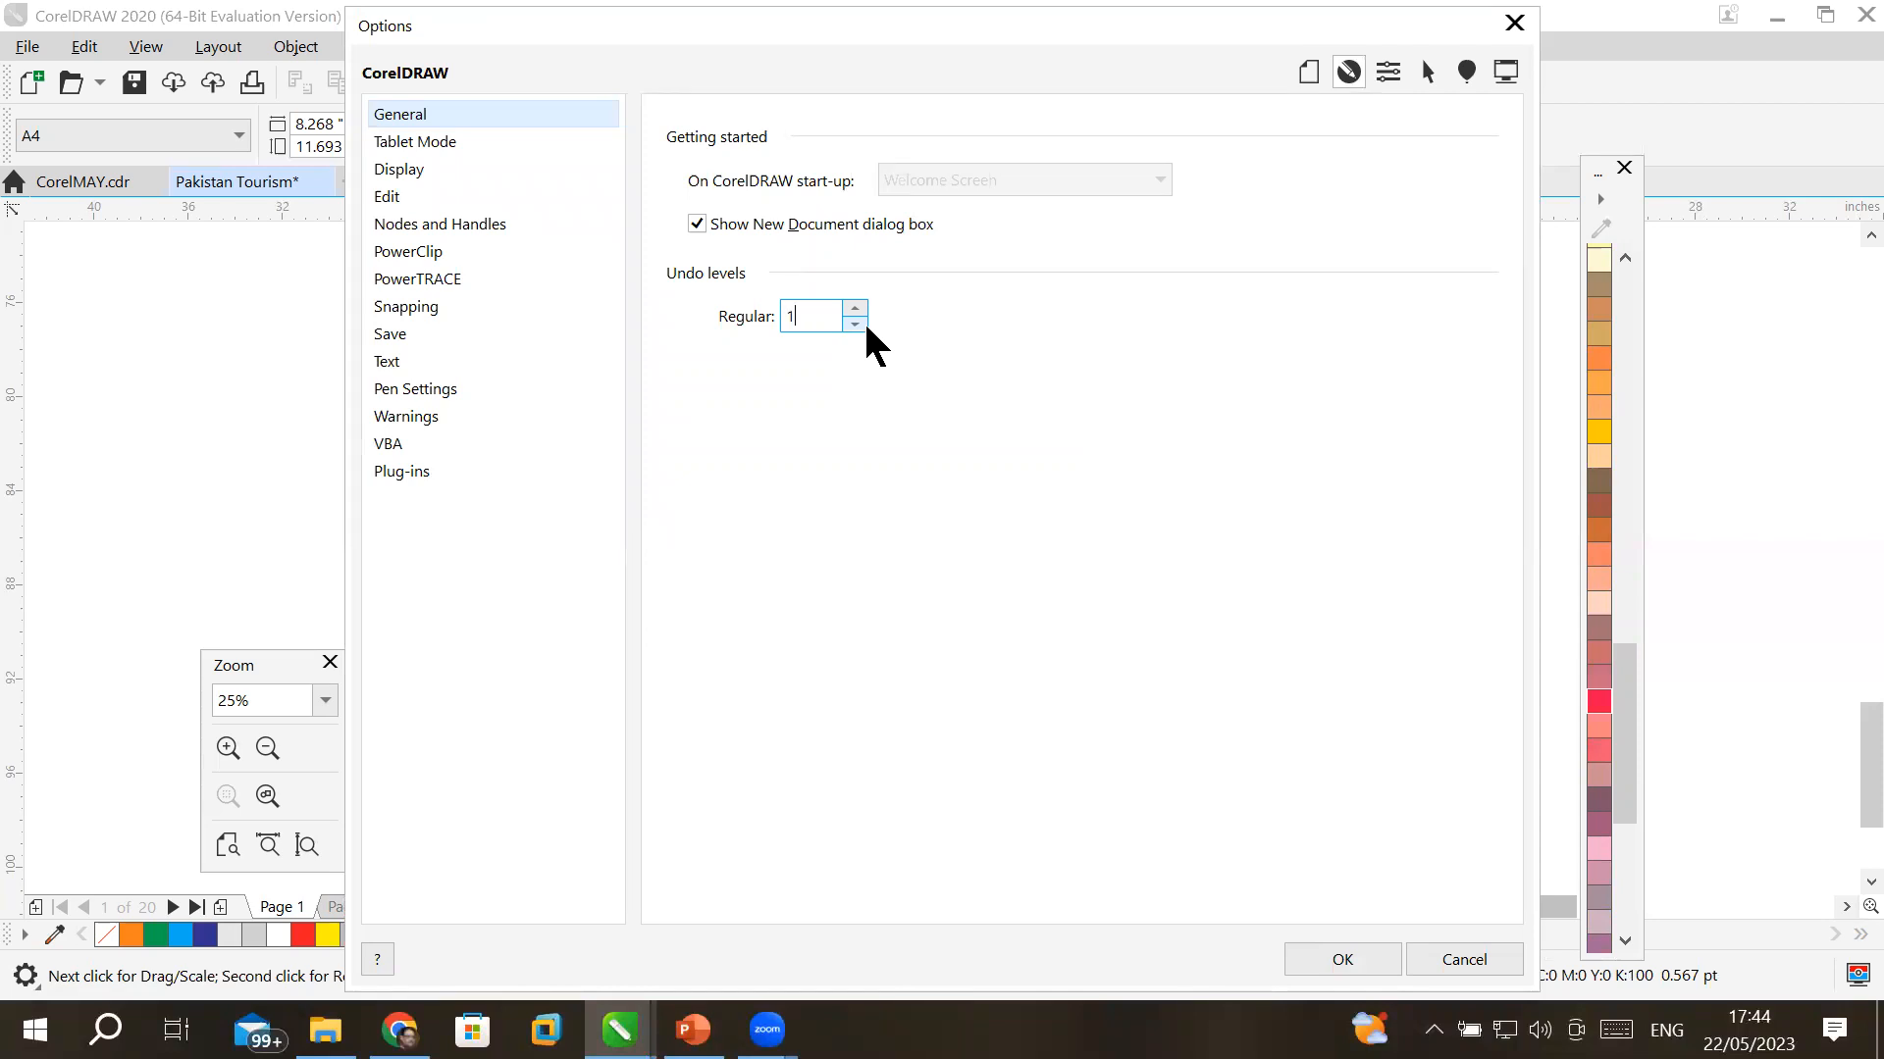
type("50")
left_click(1342, 961)
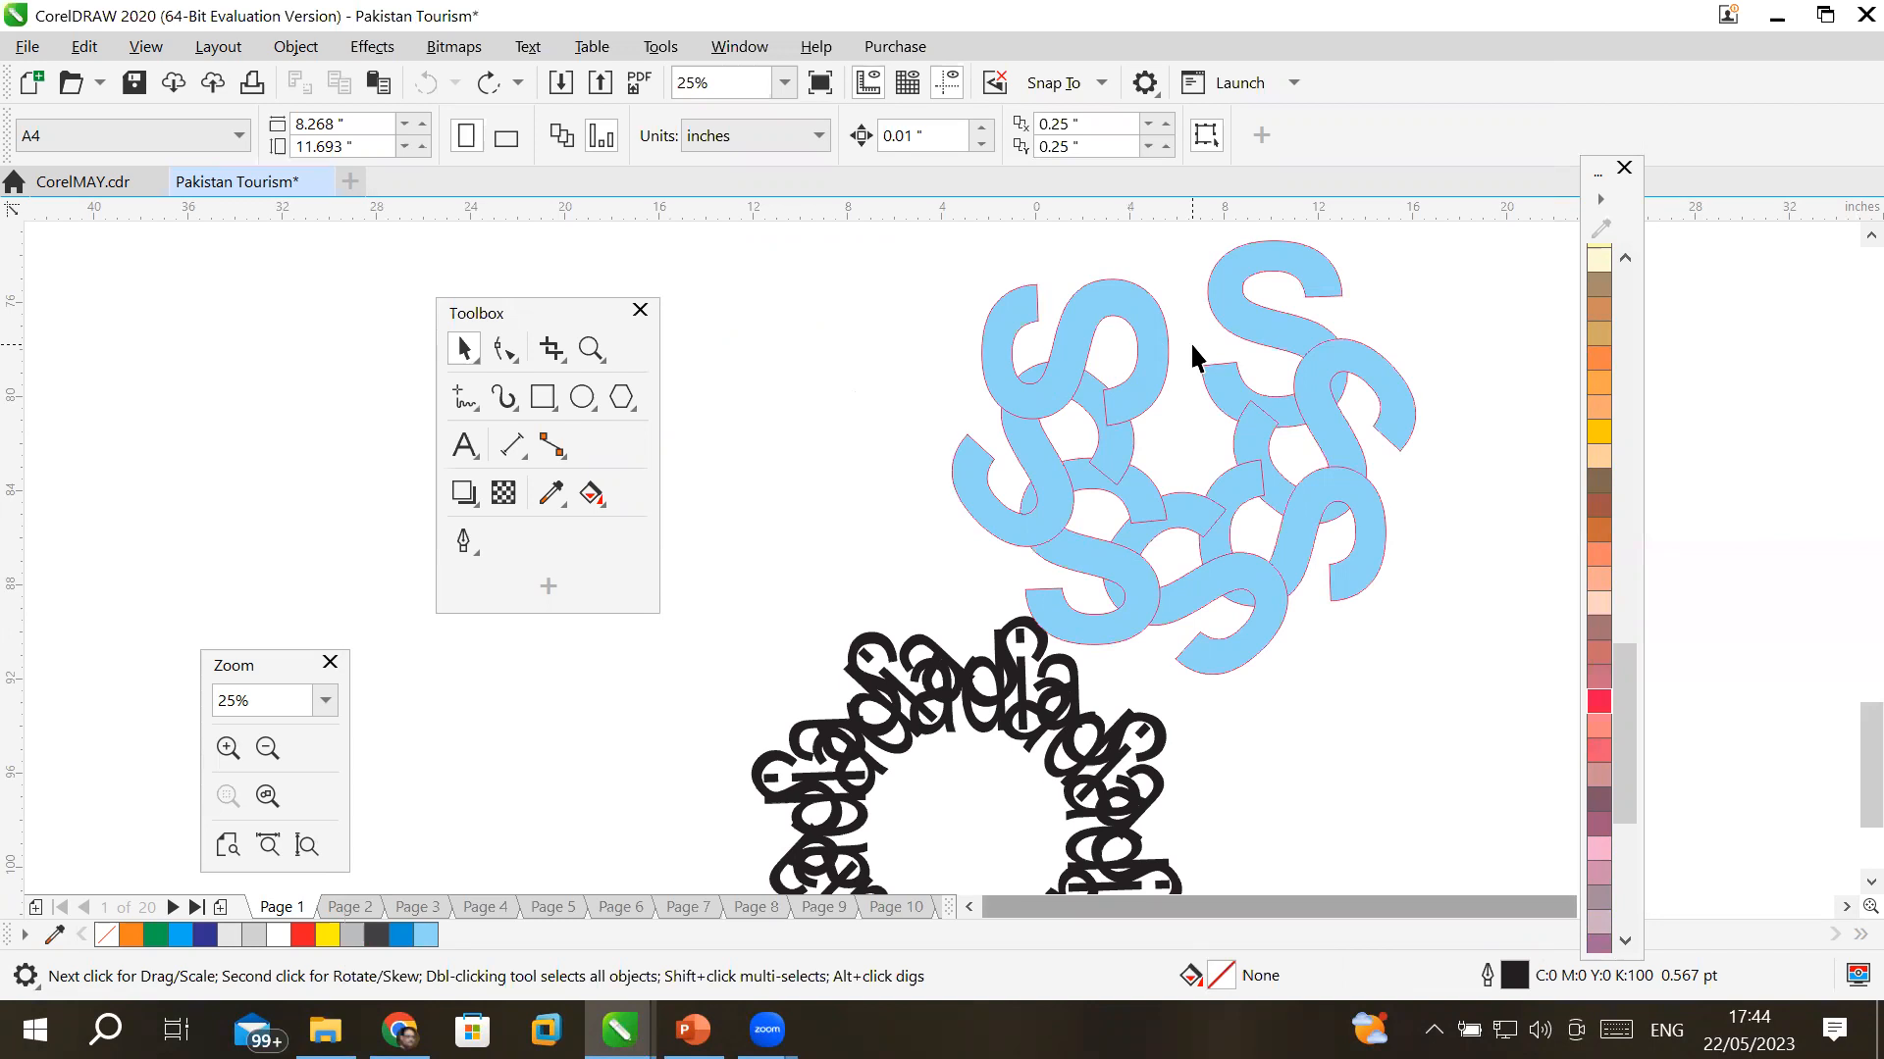
- Turn off the option that shows the New Document dialog box
left_click(1141, 86)
left_click(1194, 118)
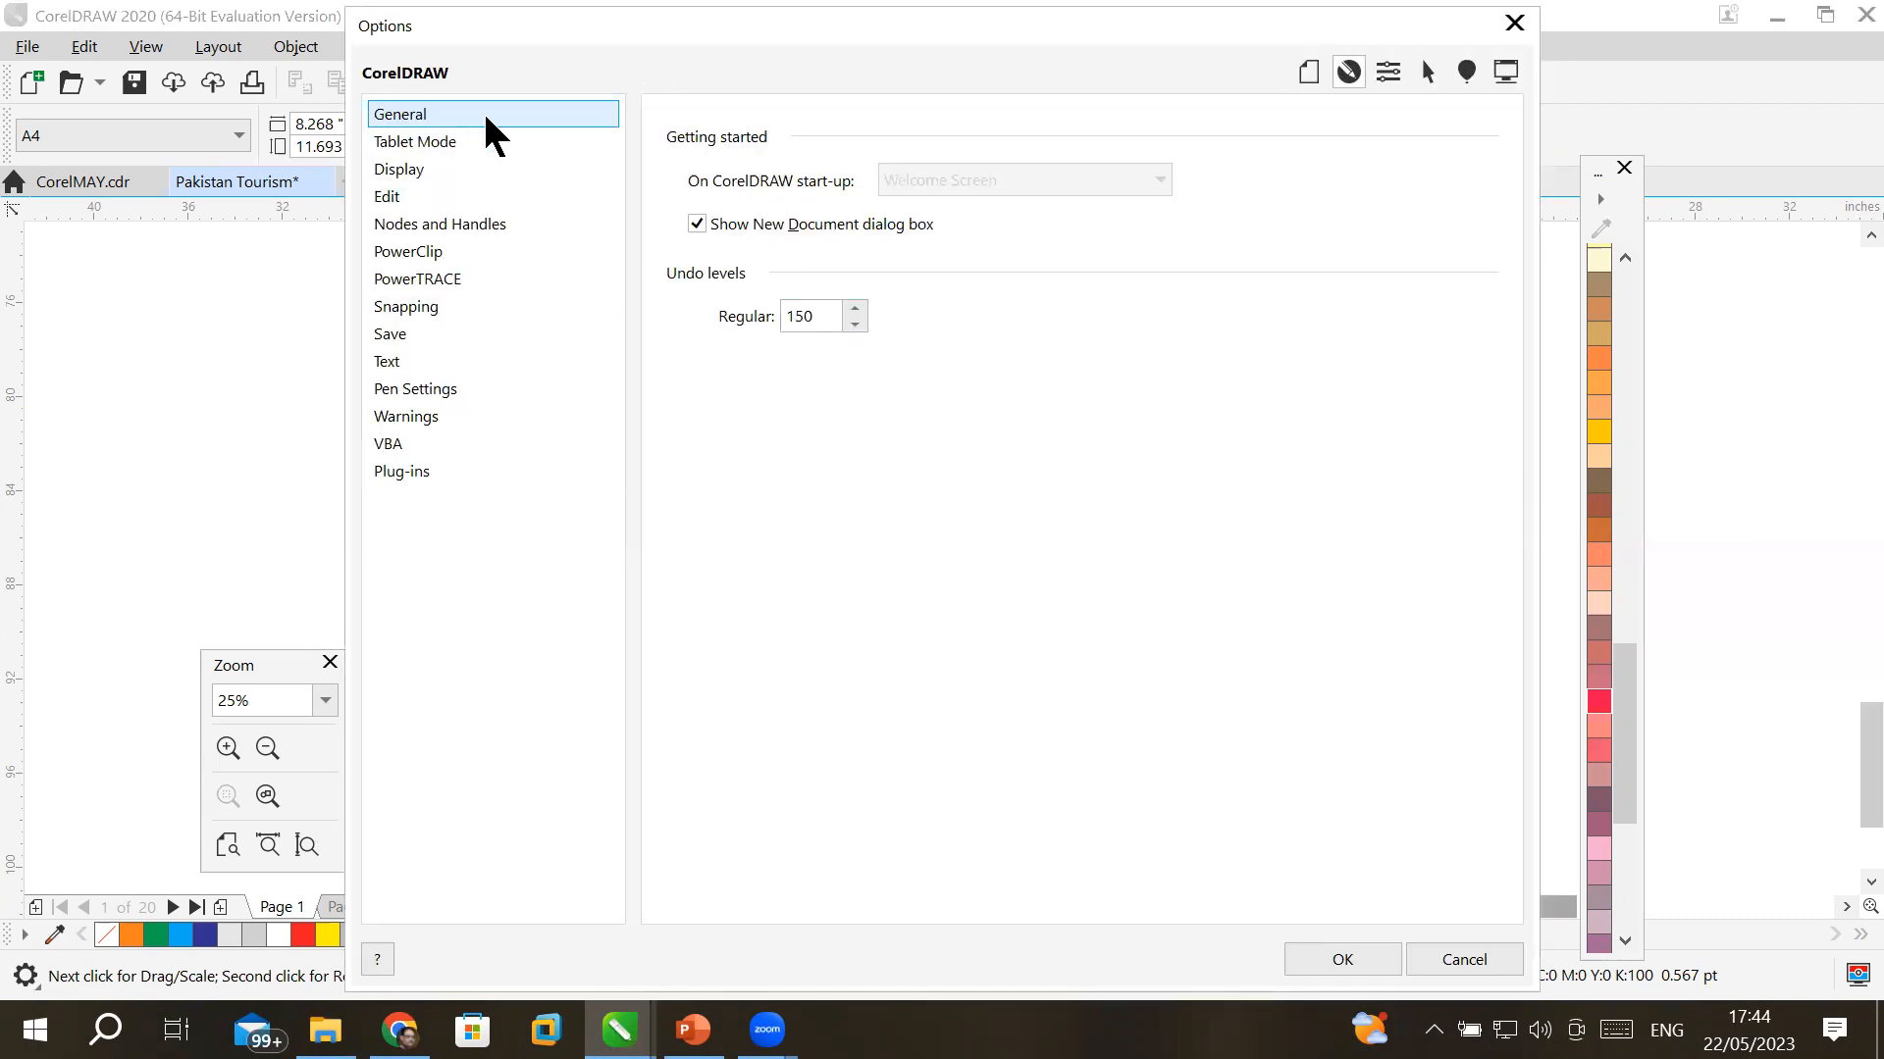
left_click_drag(829, 316, 752, 316)
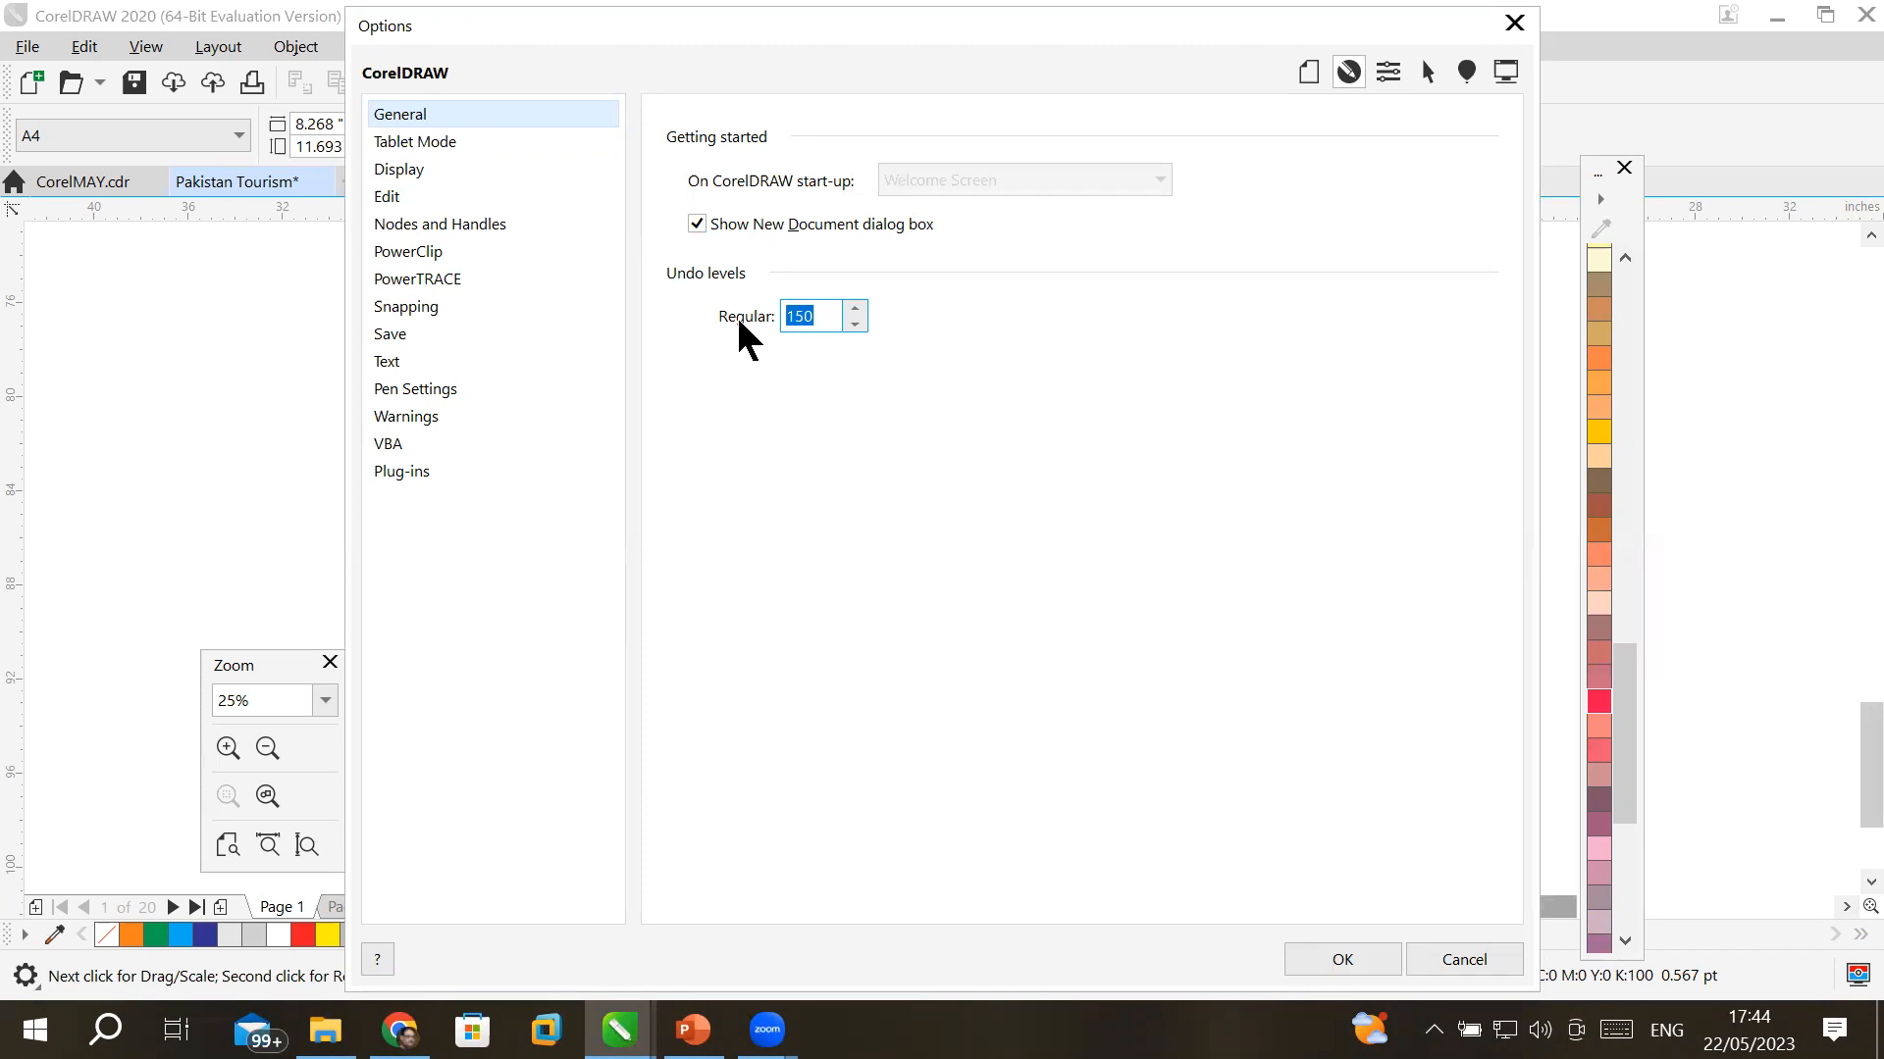
left_click(697, 225)
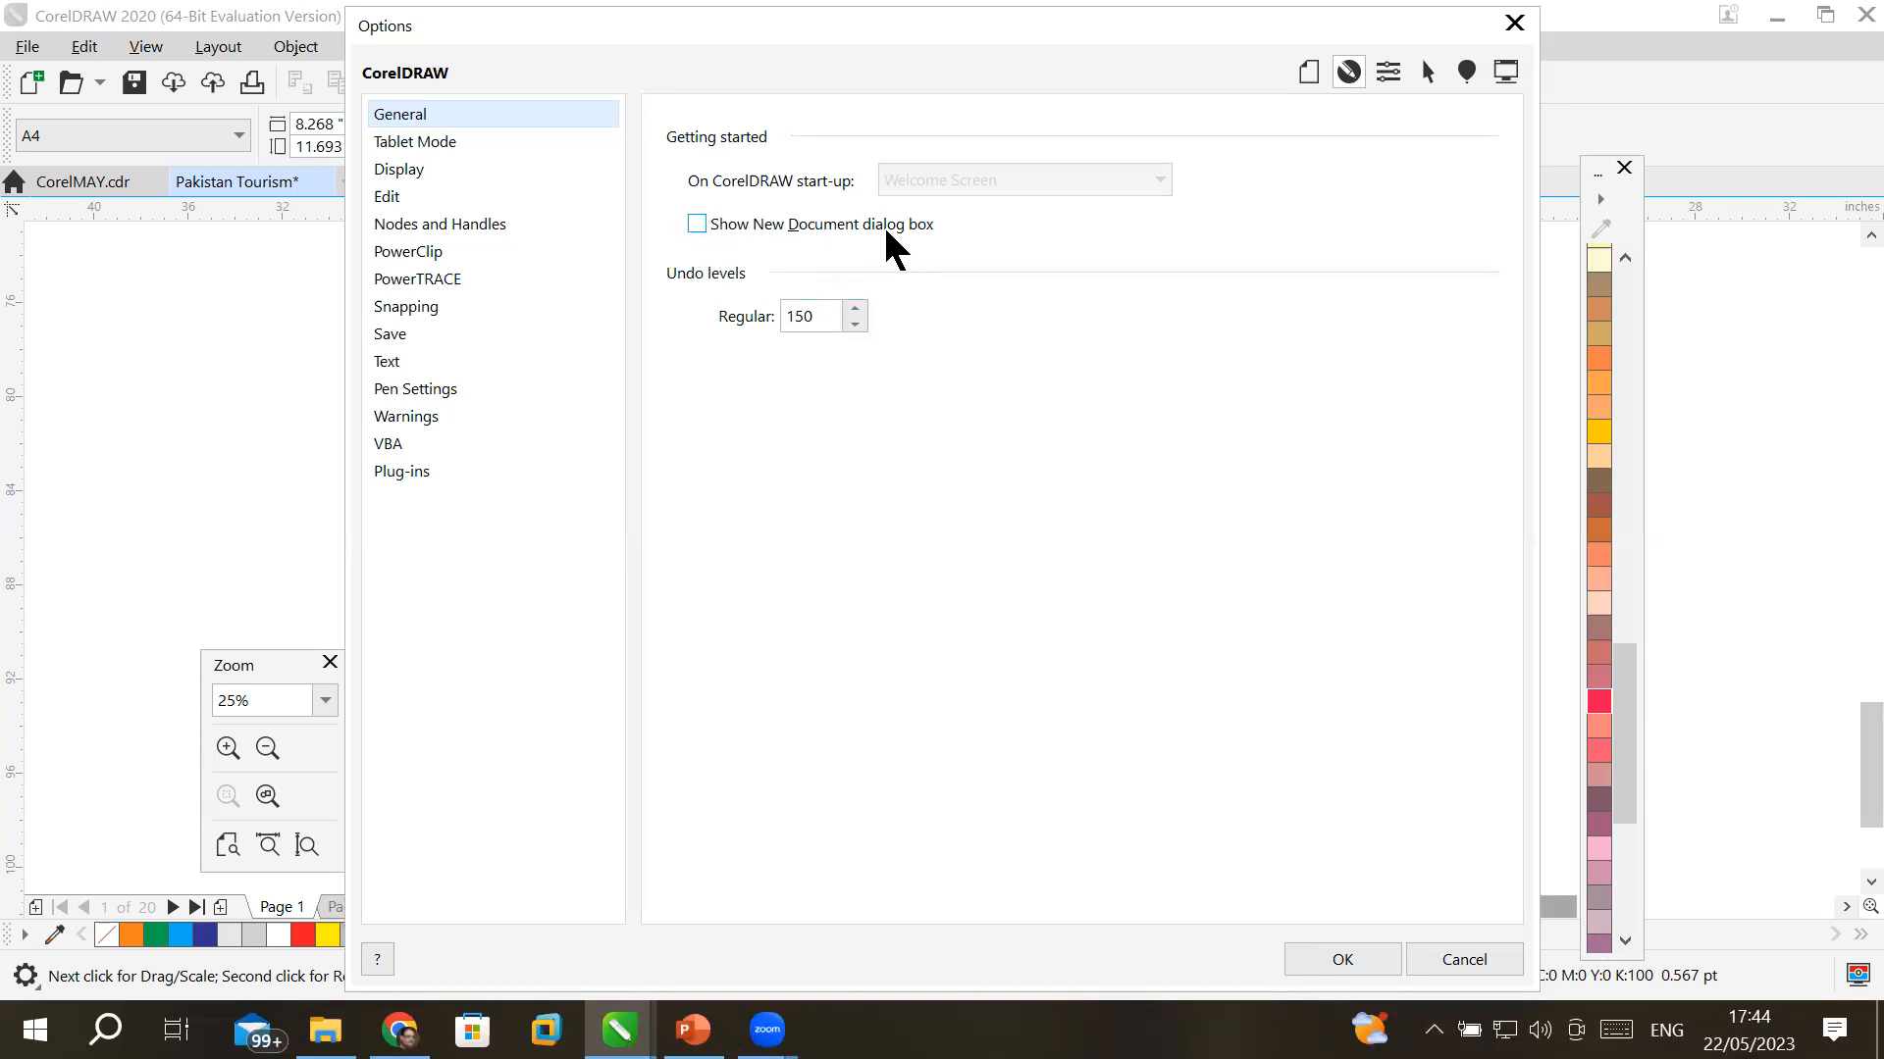
left_click(715, 240)
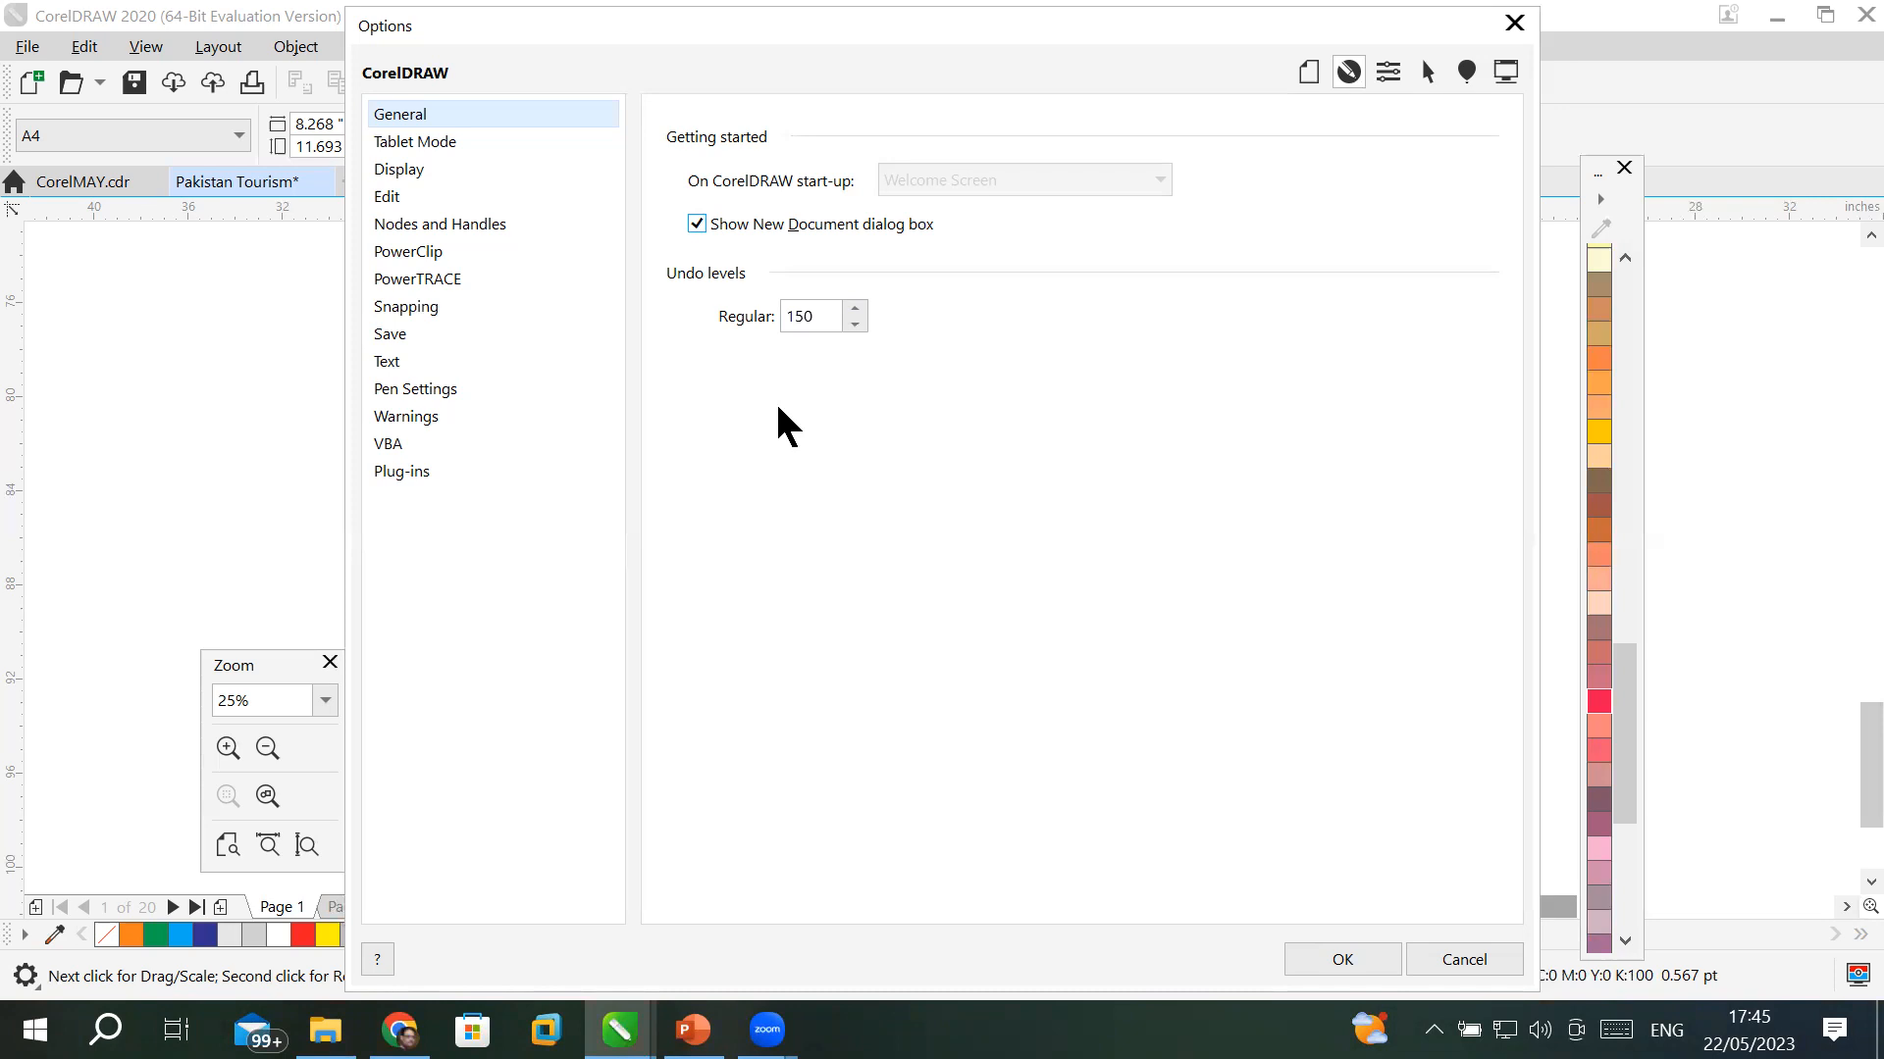
left_click(733, 225)
left_click(1344, 961)
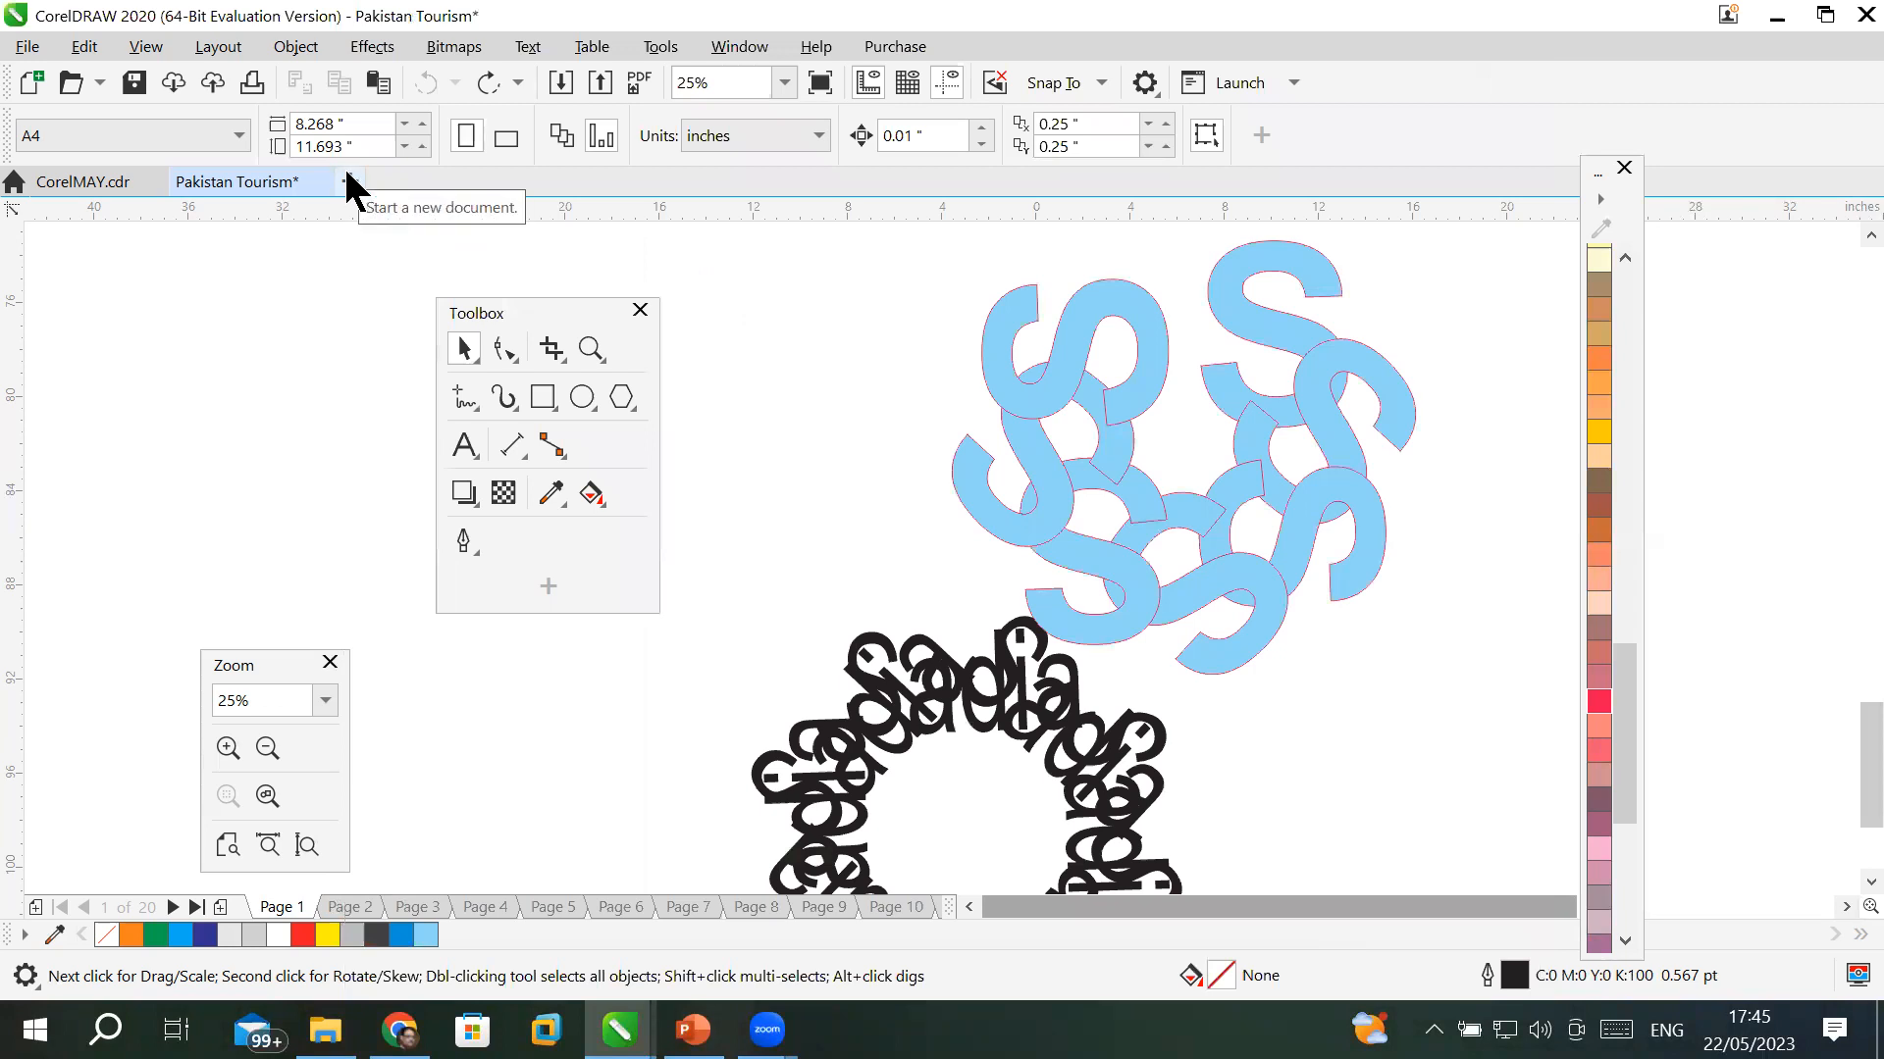
- Start a new blank document, switch to the Pakistan Tourism drawing and return to the new document
left_click(34, 49)
left_click(68, 78)
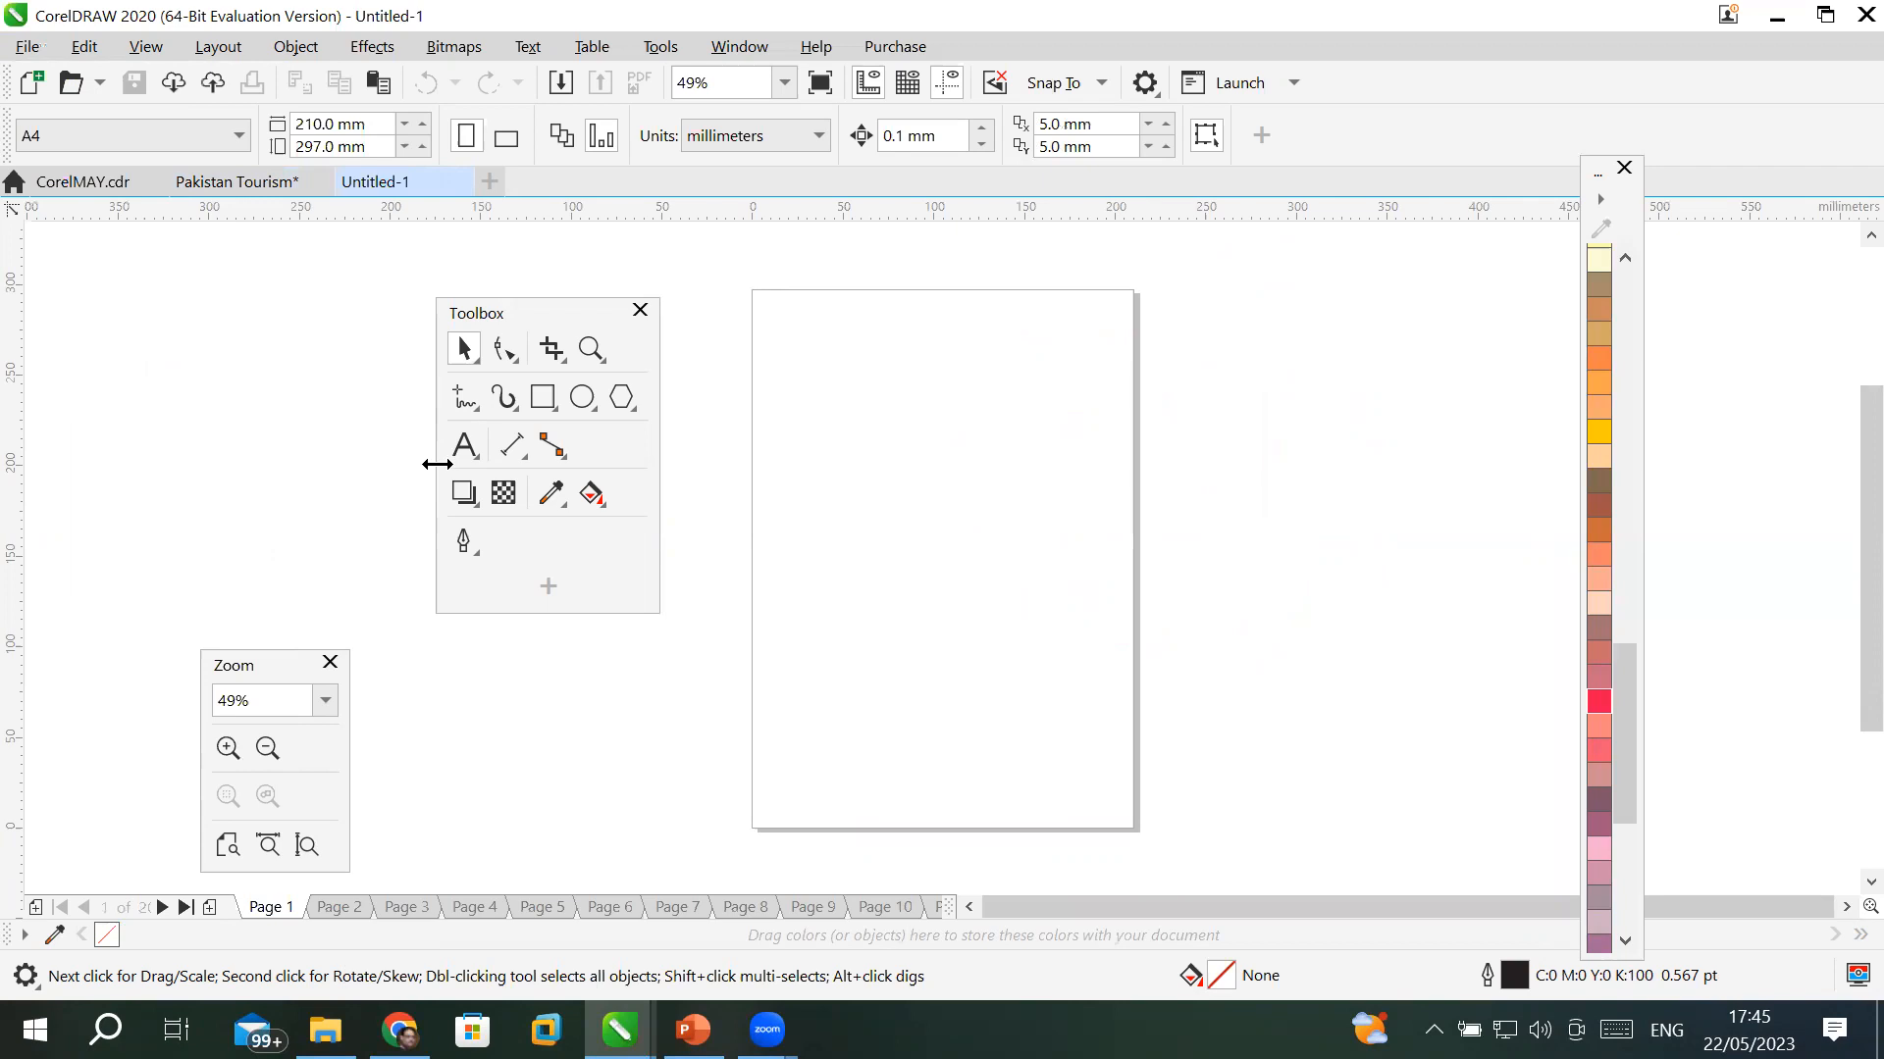
left_click(216, 174)
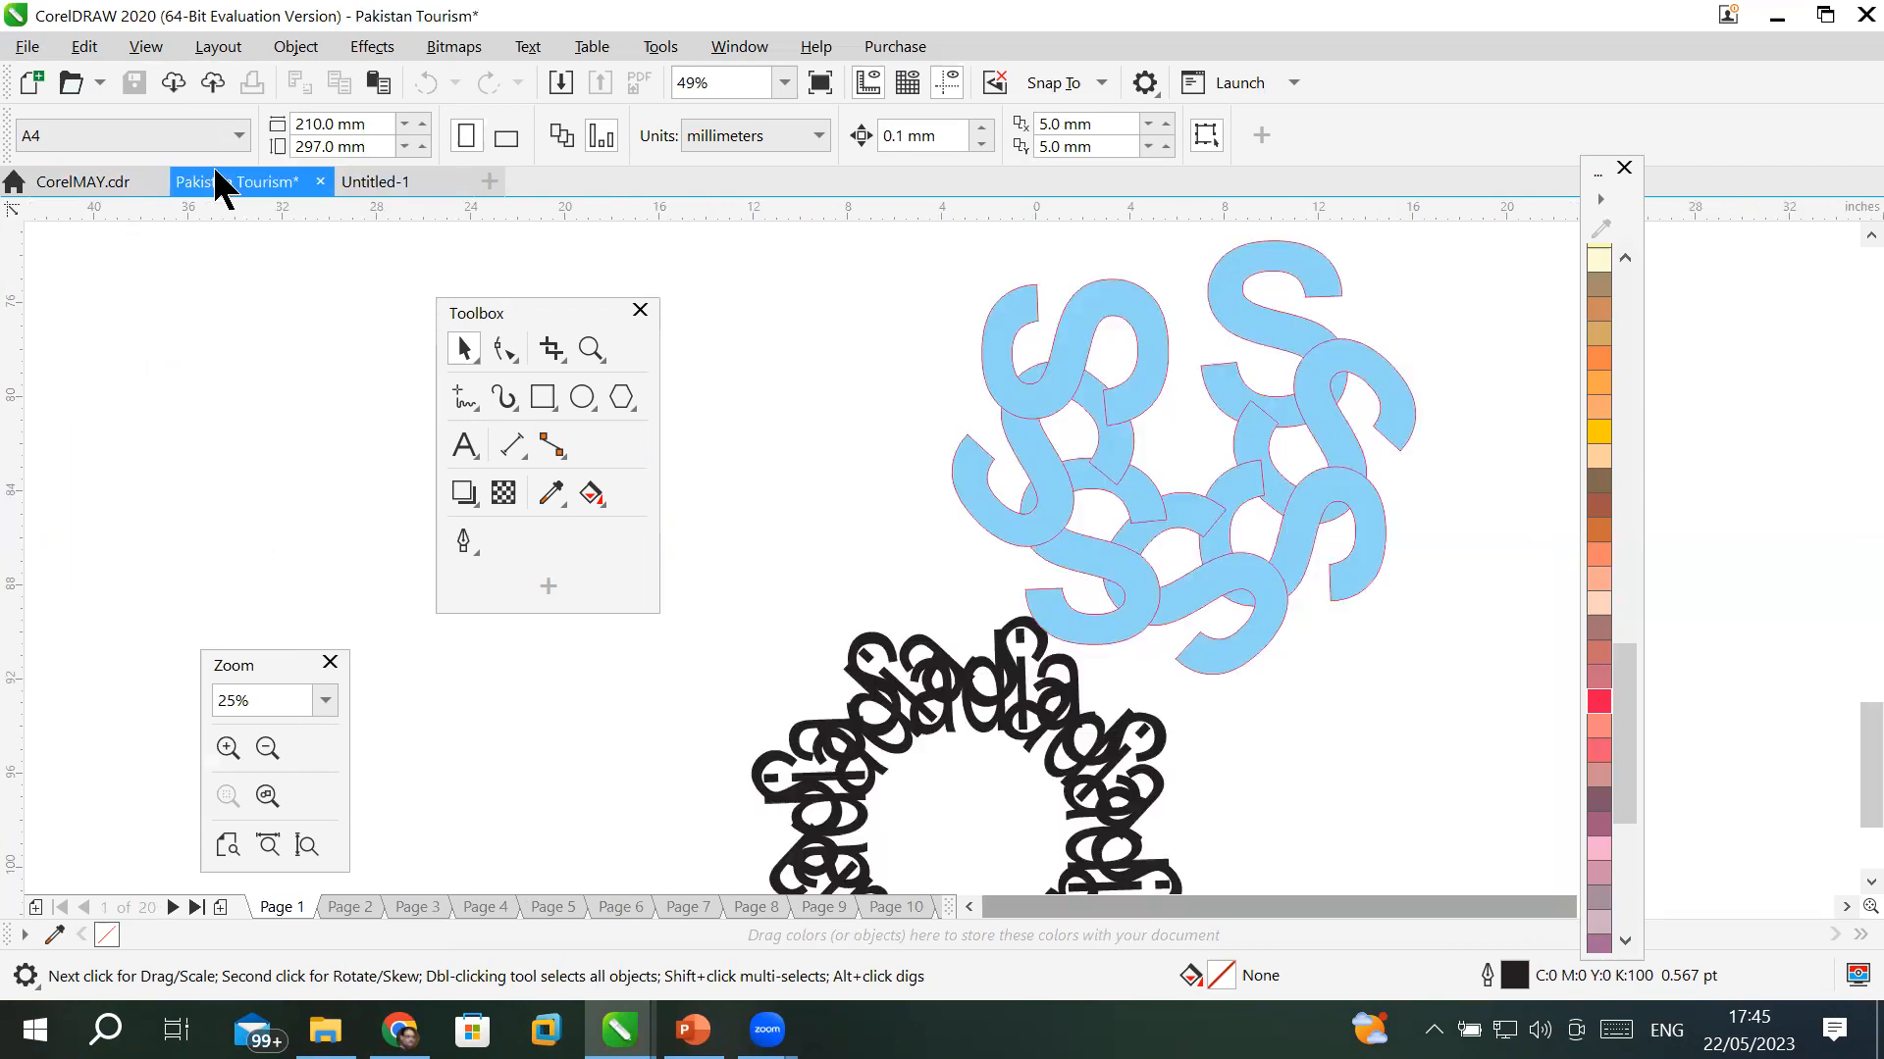
left_click(361, 187)
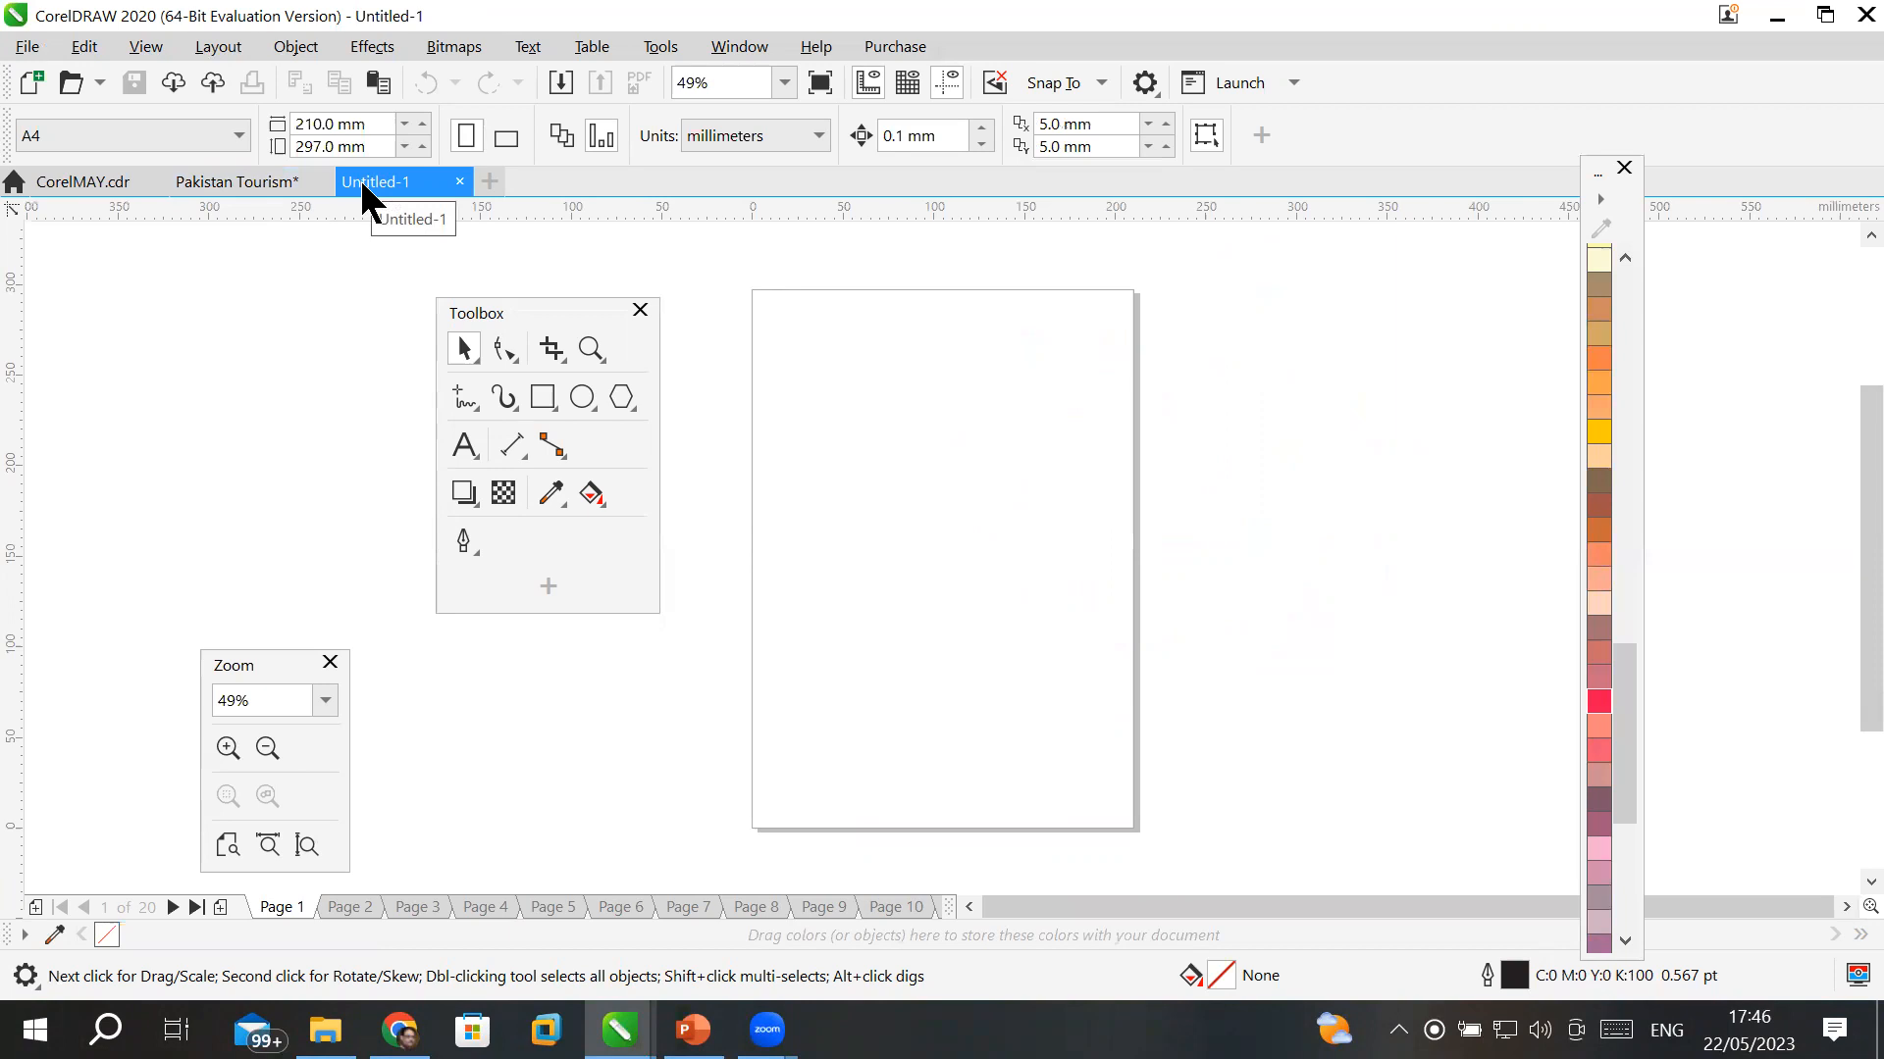
- Turn the option that shows the New Document dialog box back on
left_click(1143, 83)
left_click(1167, 118)
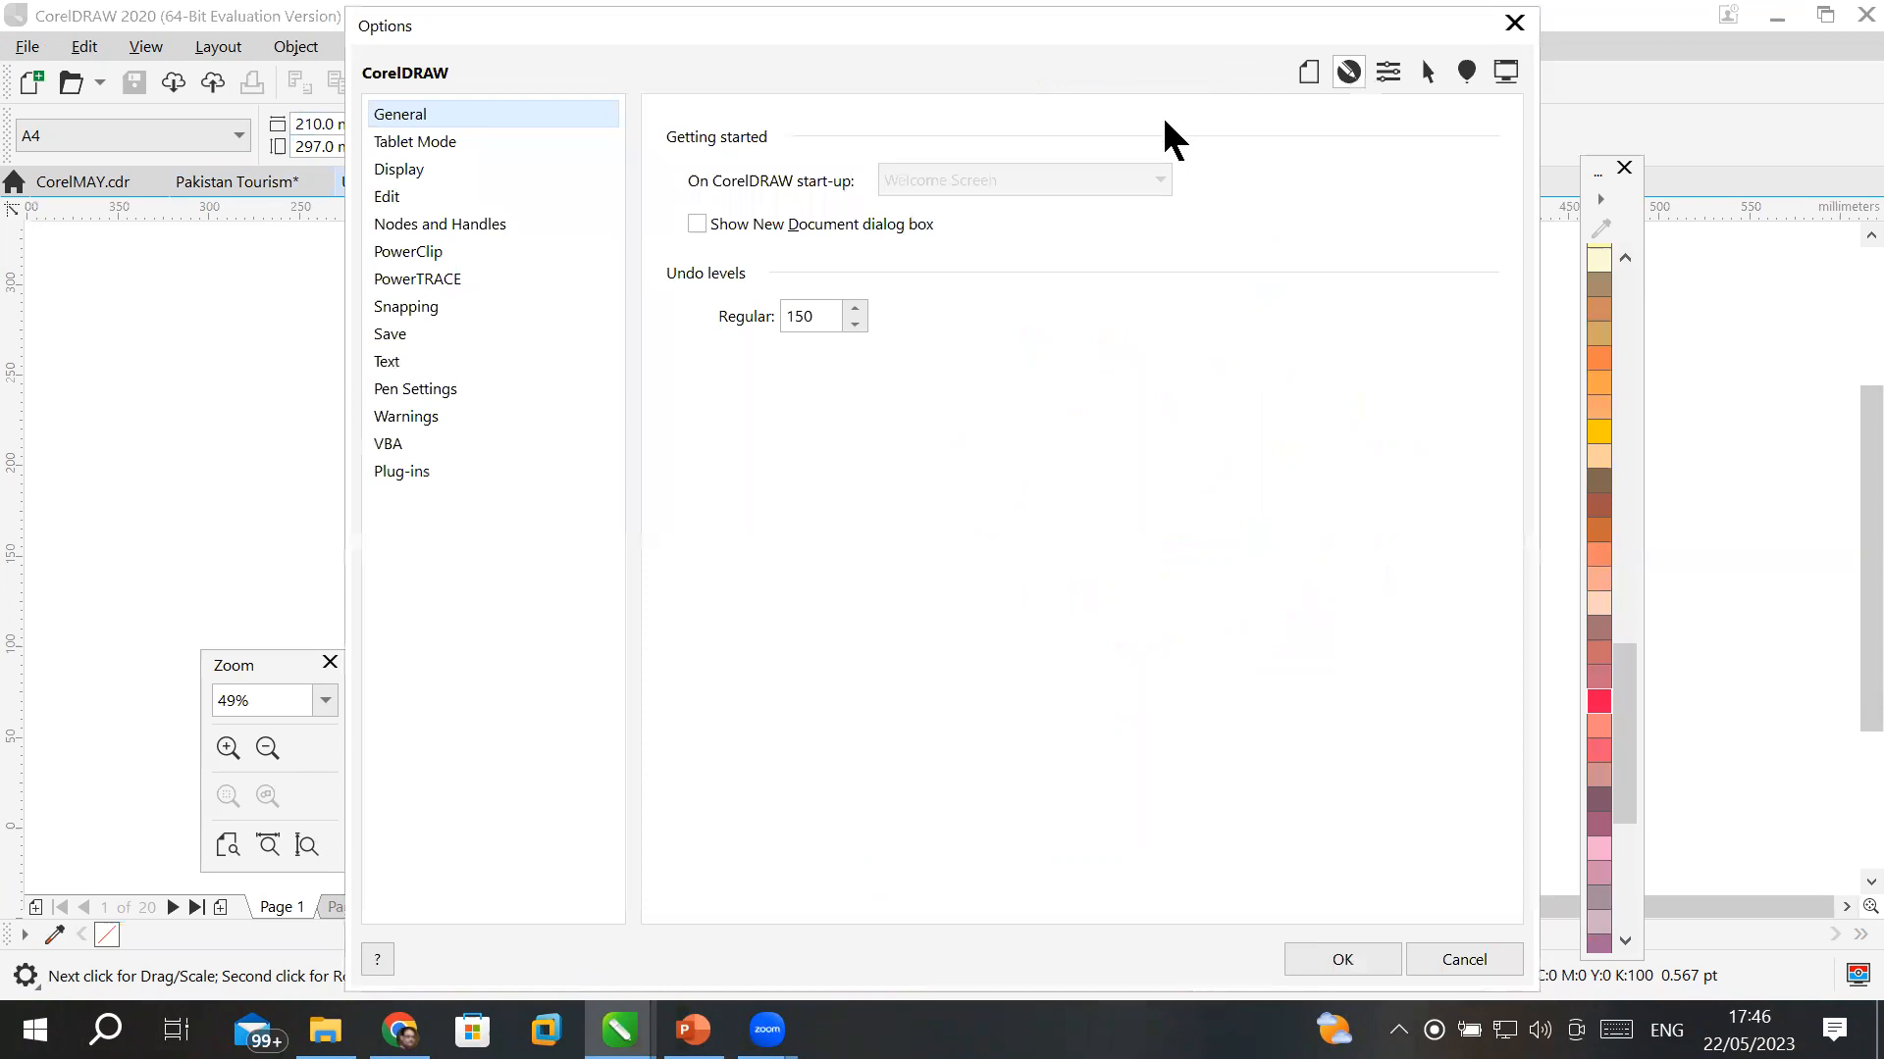
left_click(697, 224)
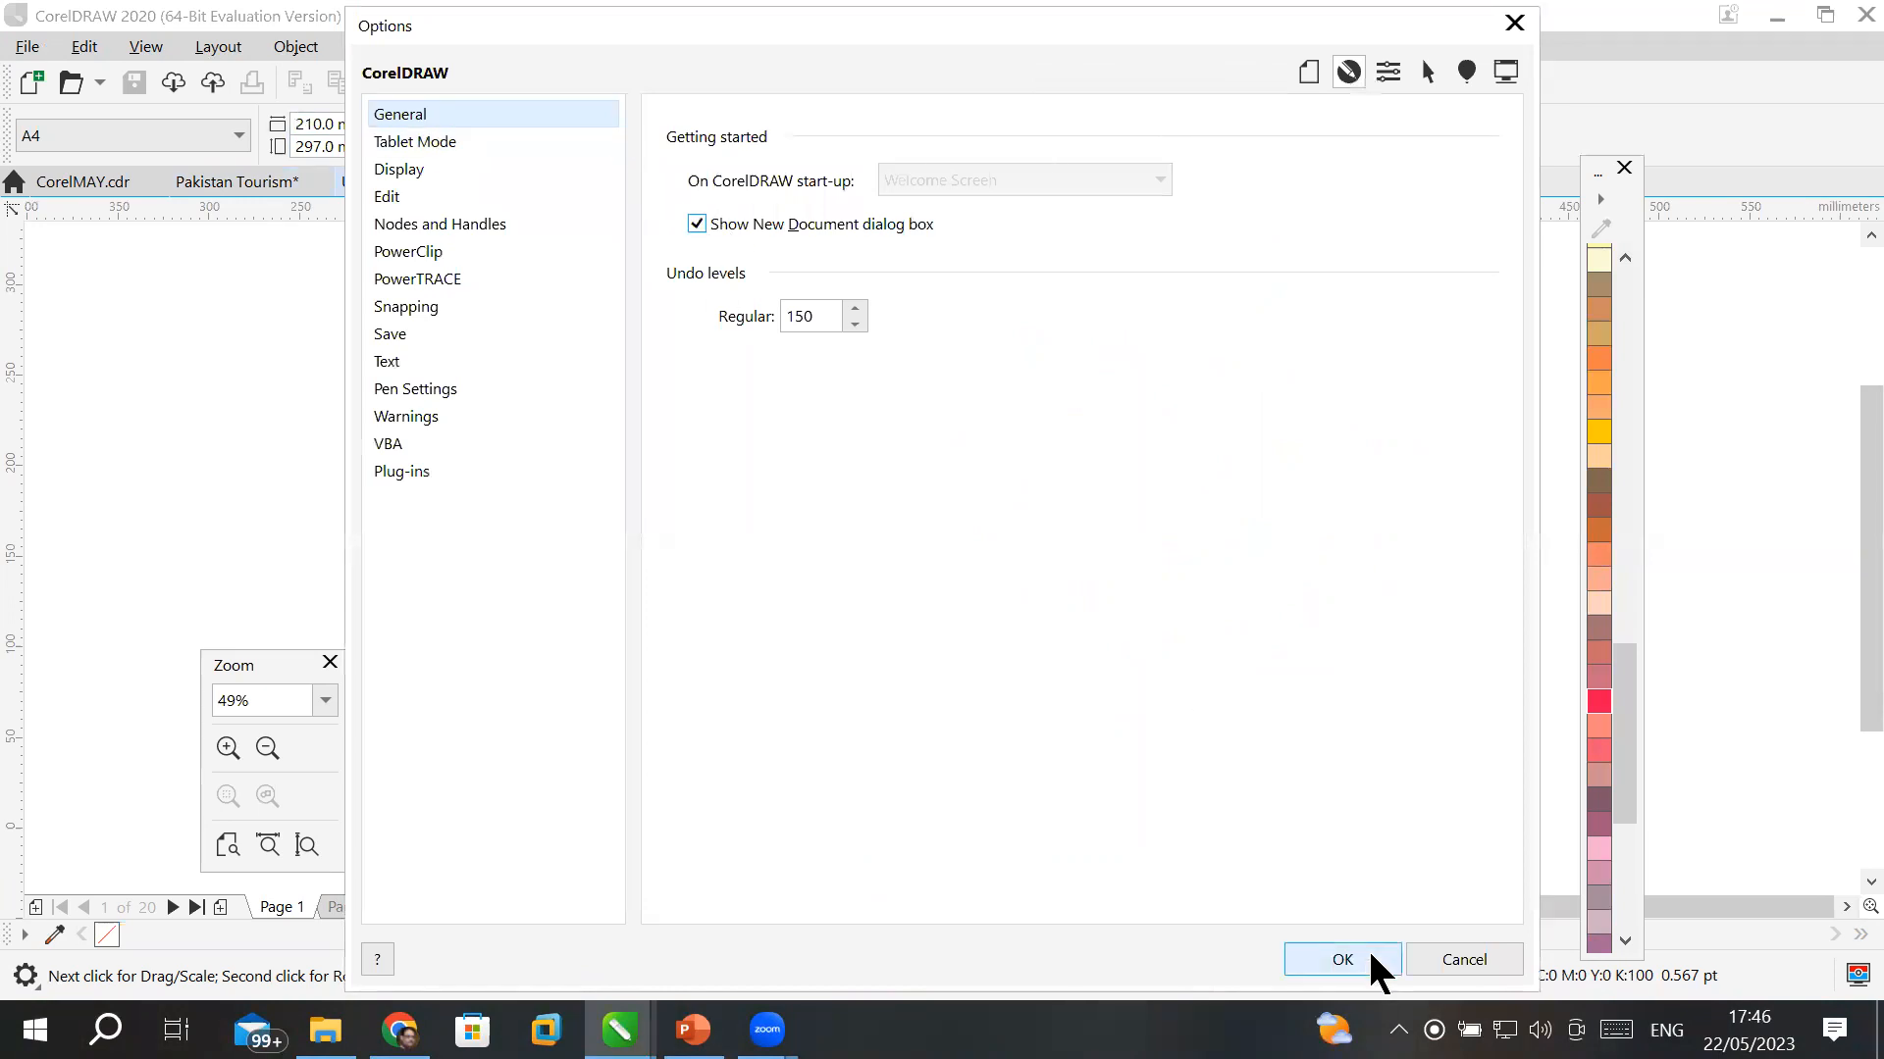
left_click(1343, 960)
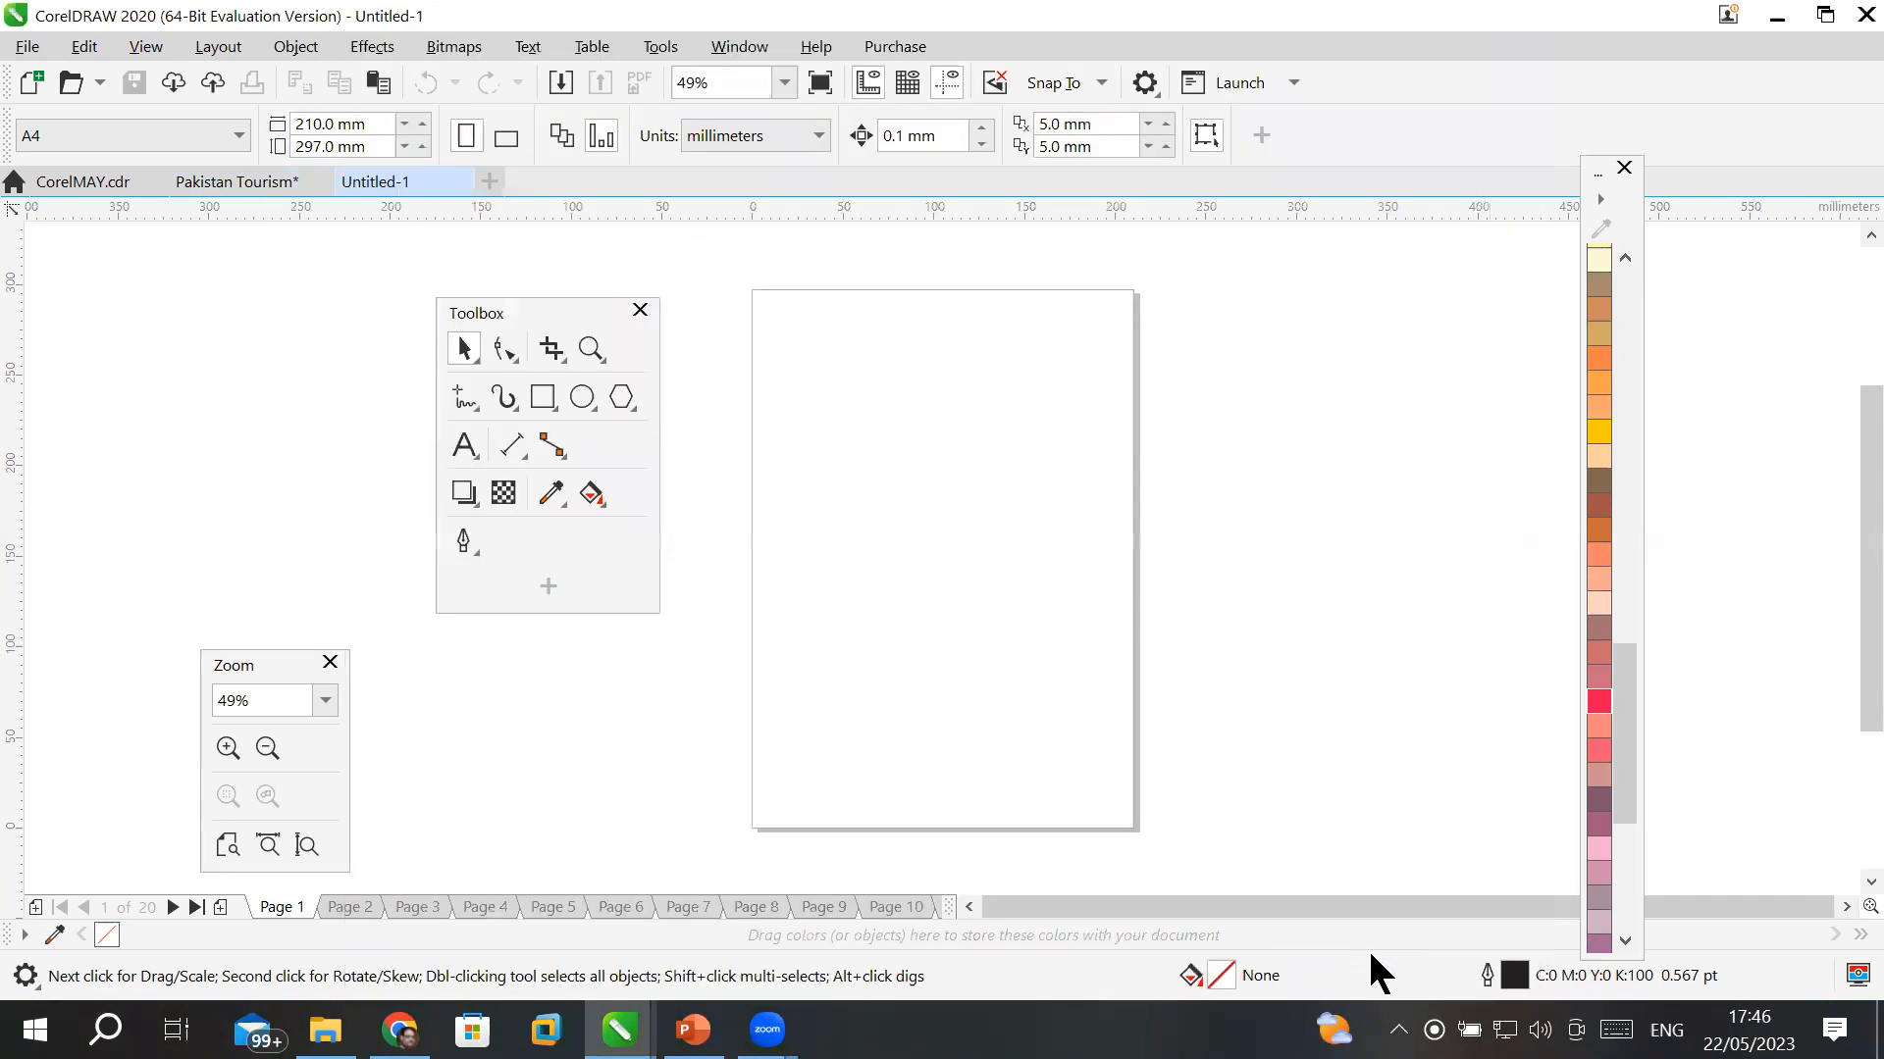
- Create a new A4 document with 5 pages
left_click(489, 184)
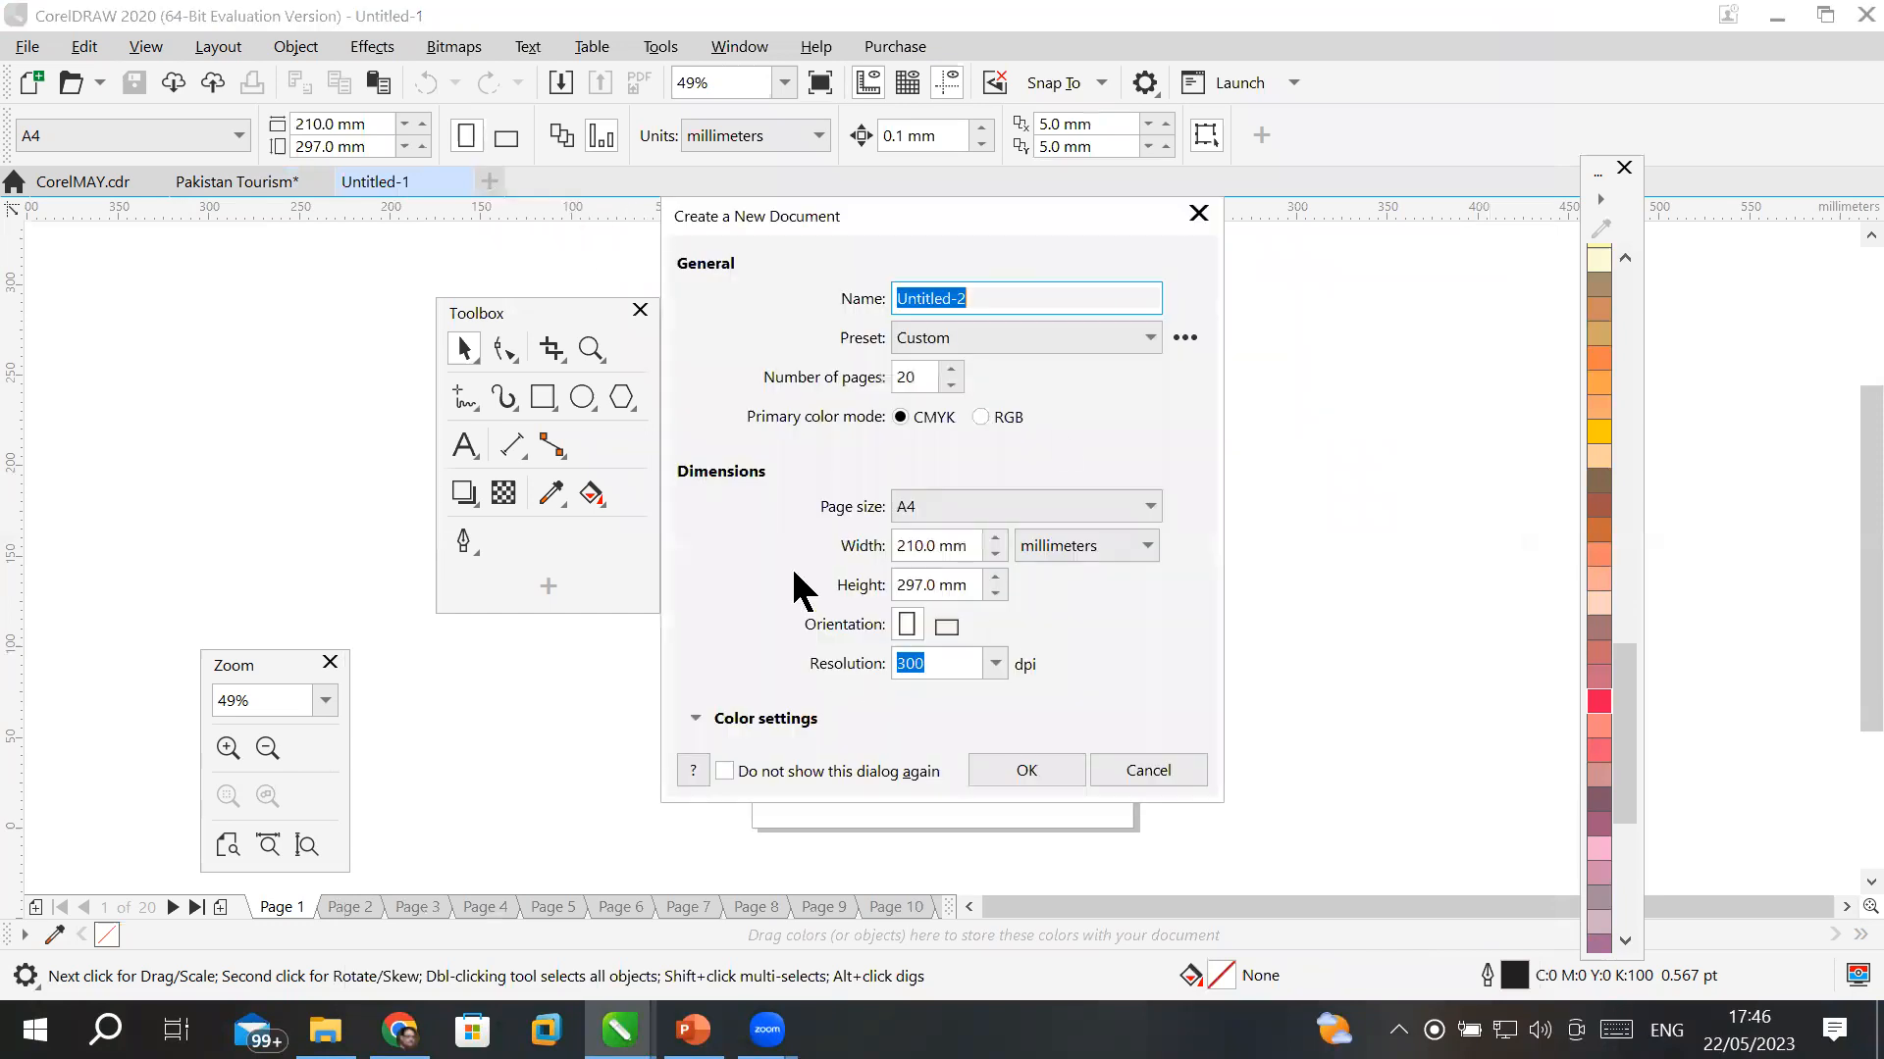
left_click_drag(888, 216, 876, 313)
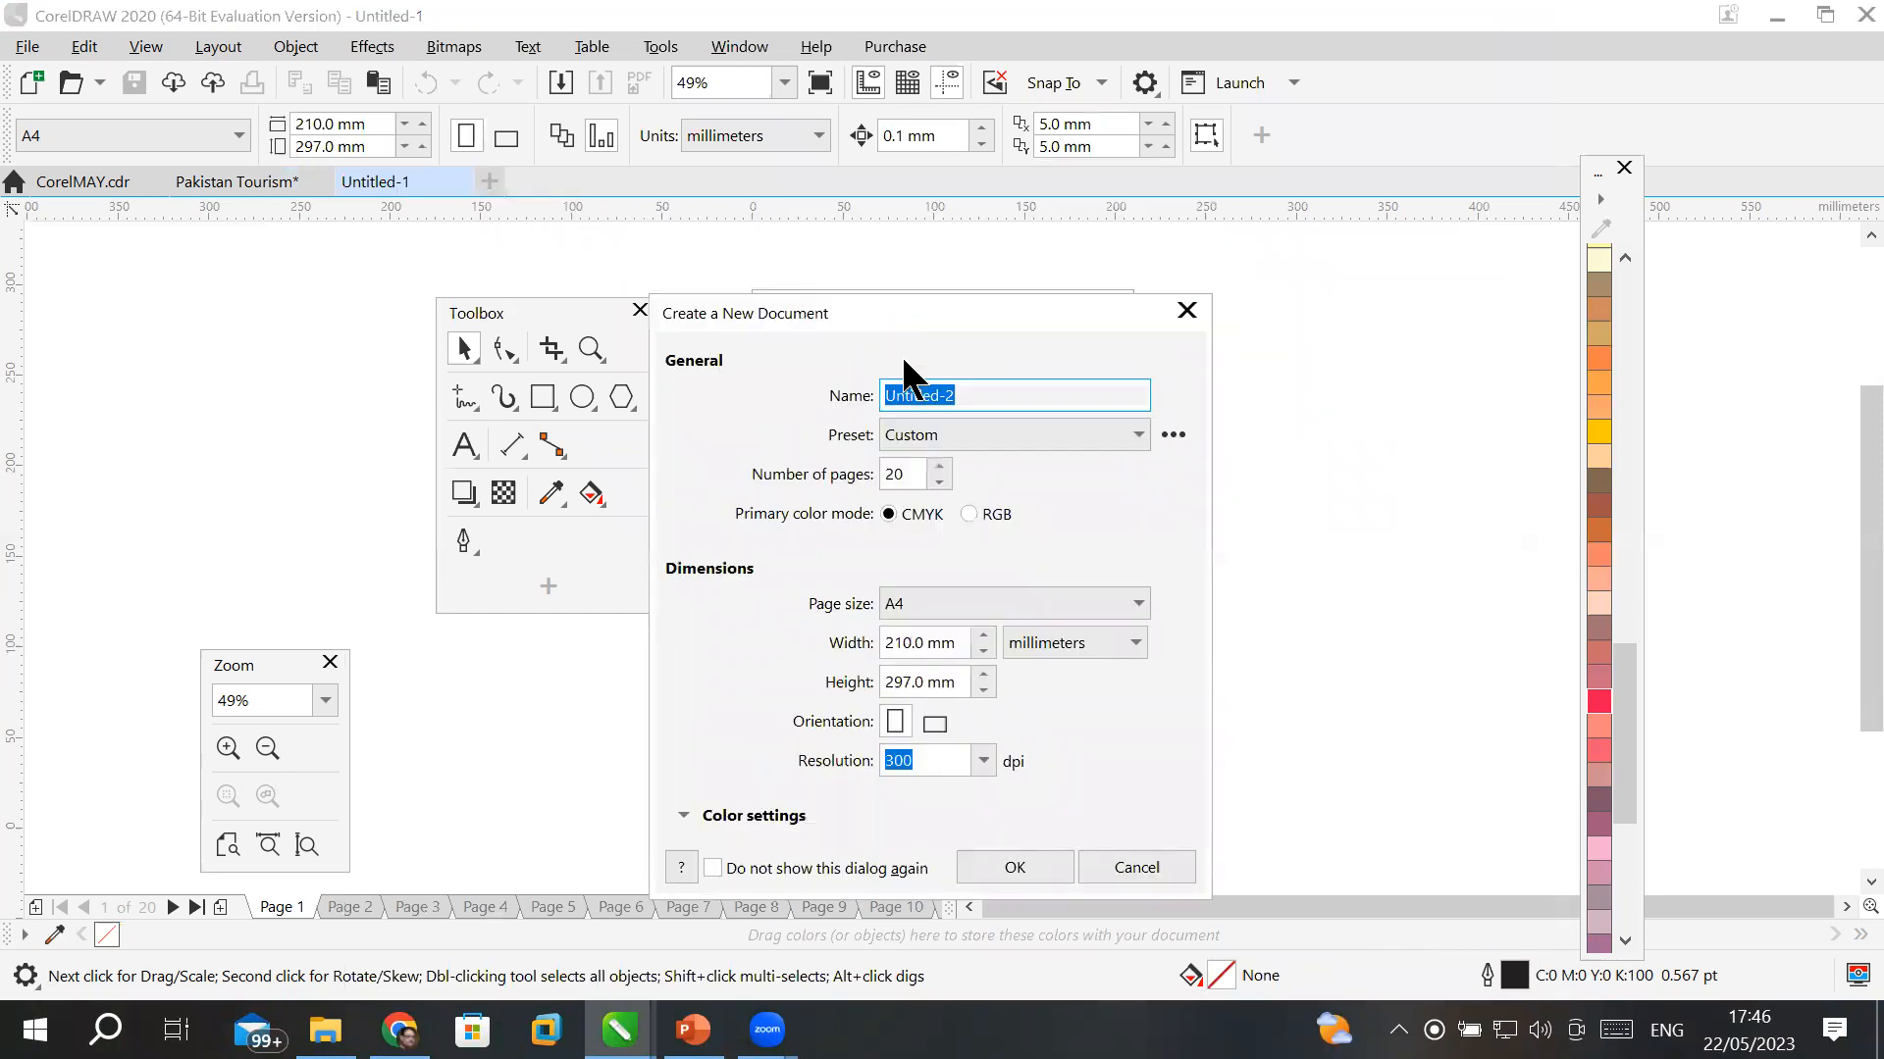
left_click_drag(913, 474, 829, 462)
type("5")
left_click(1010, 869)
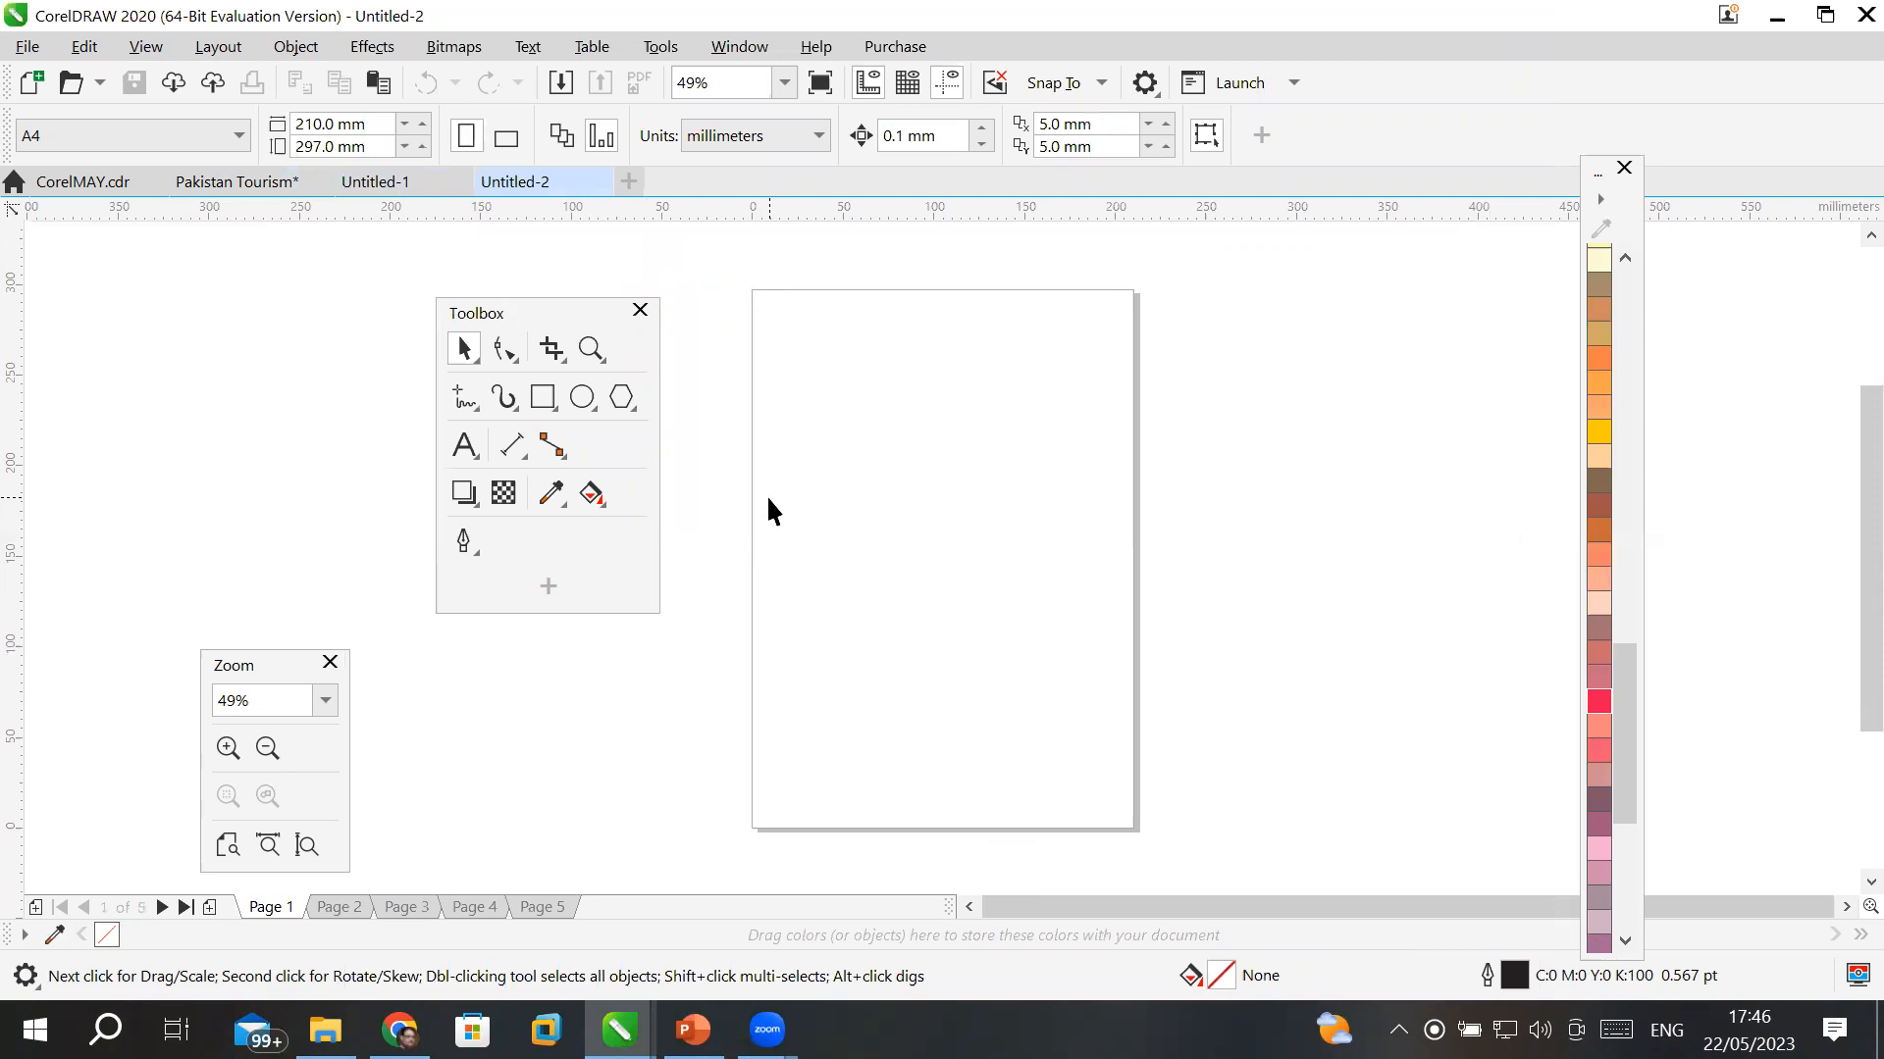
- Close both untitled documents without creating another one and return to the Pakistan Tourism drawing
left_click(628, 183)
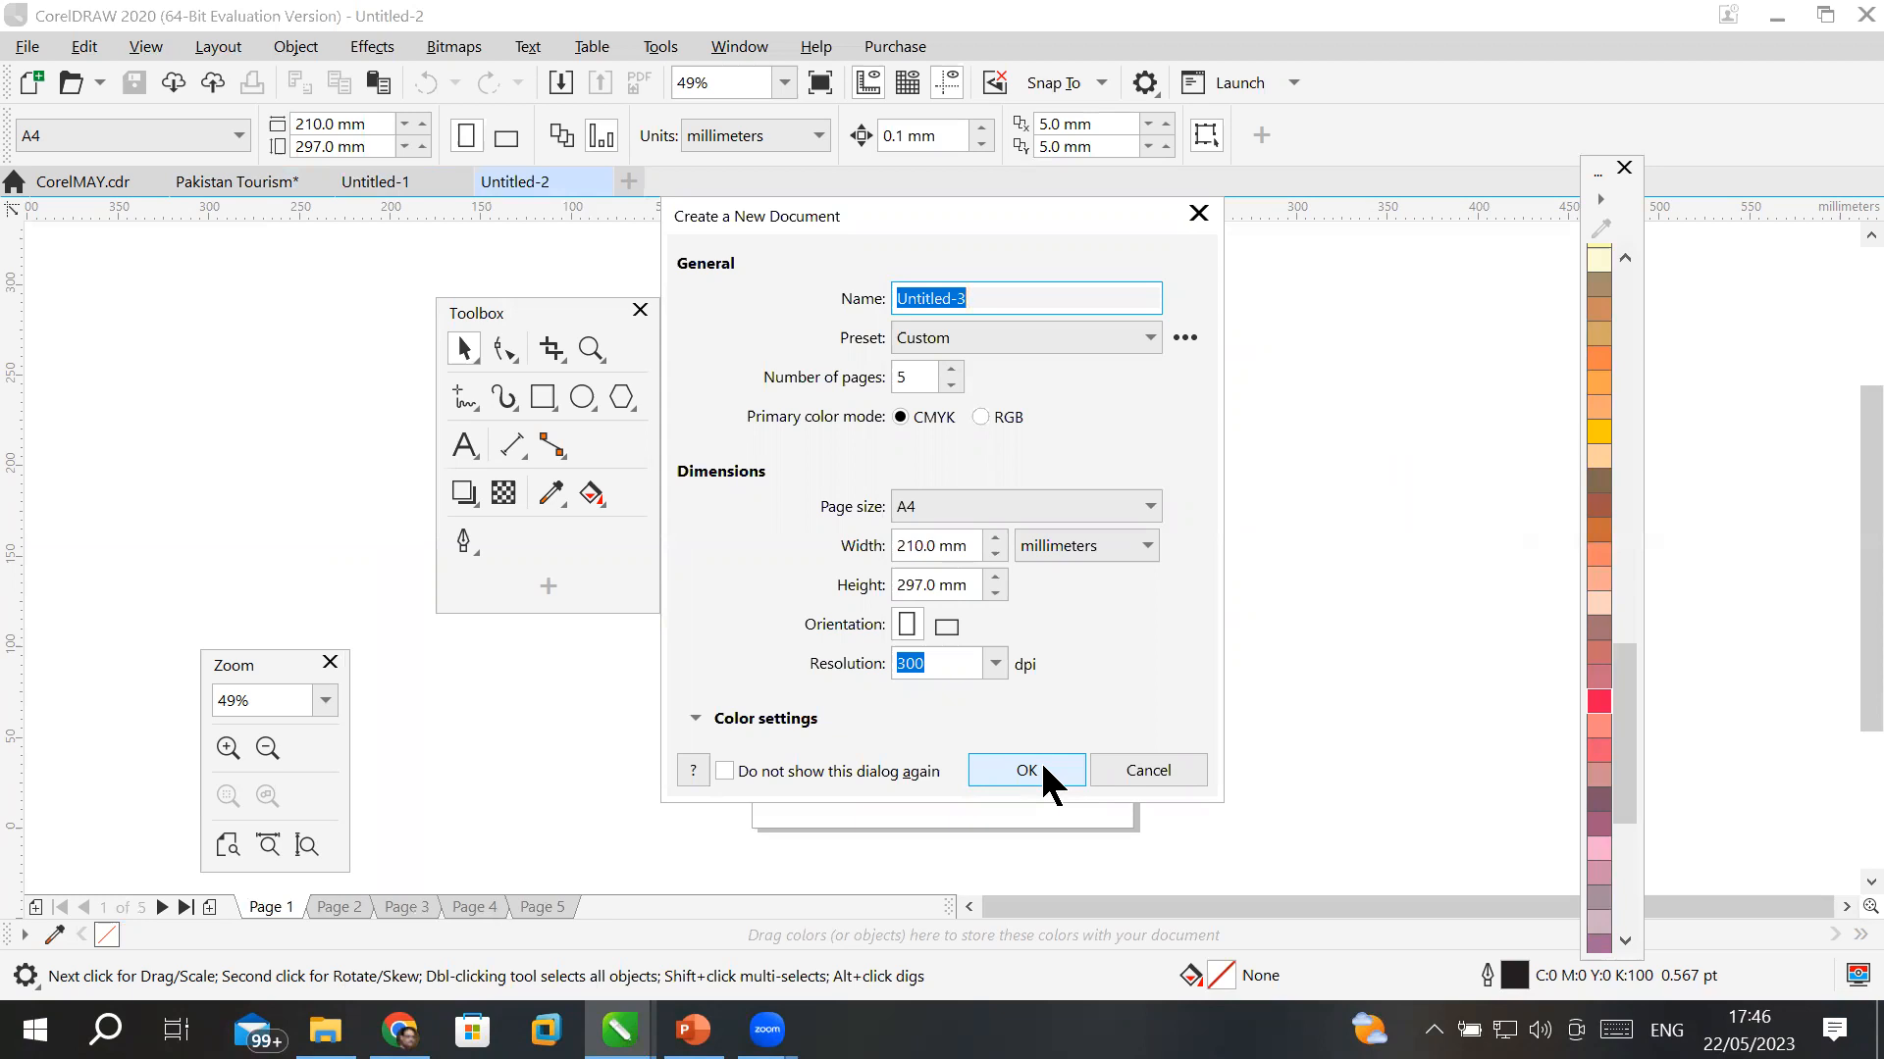
left_click(1150, 775)
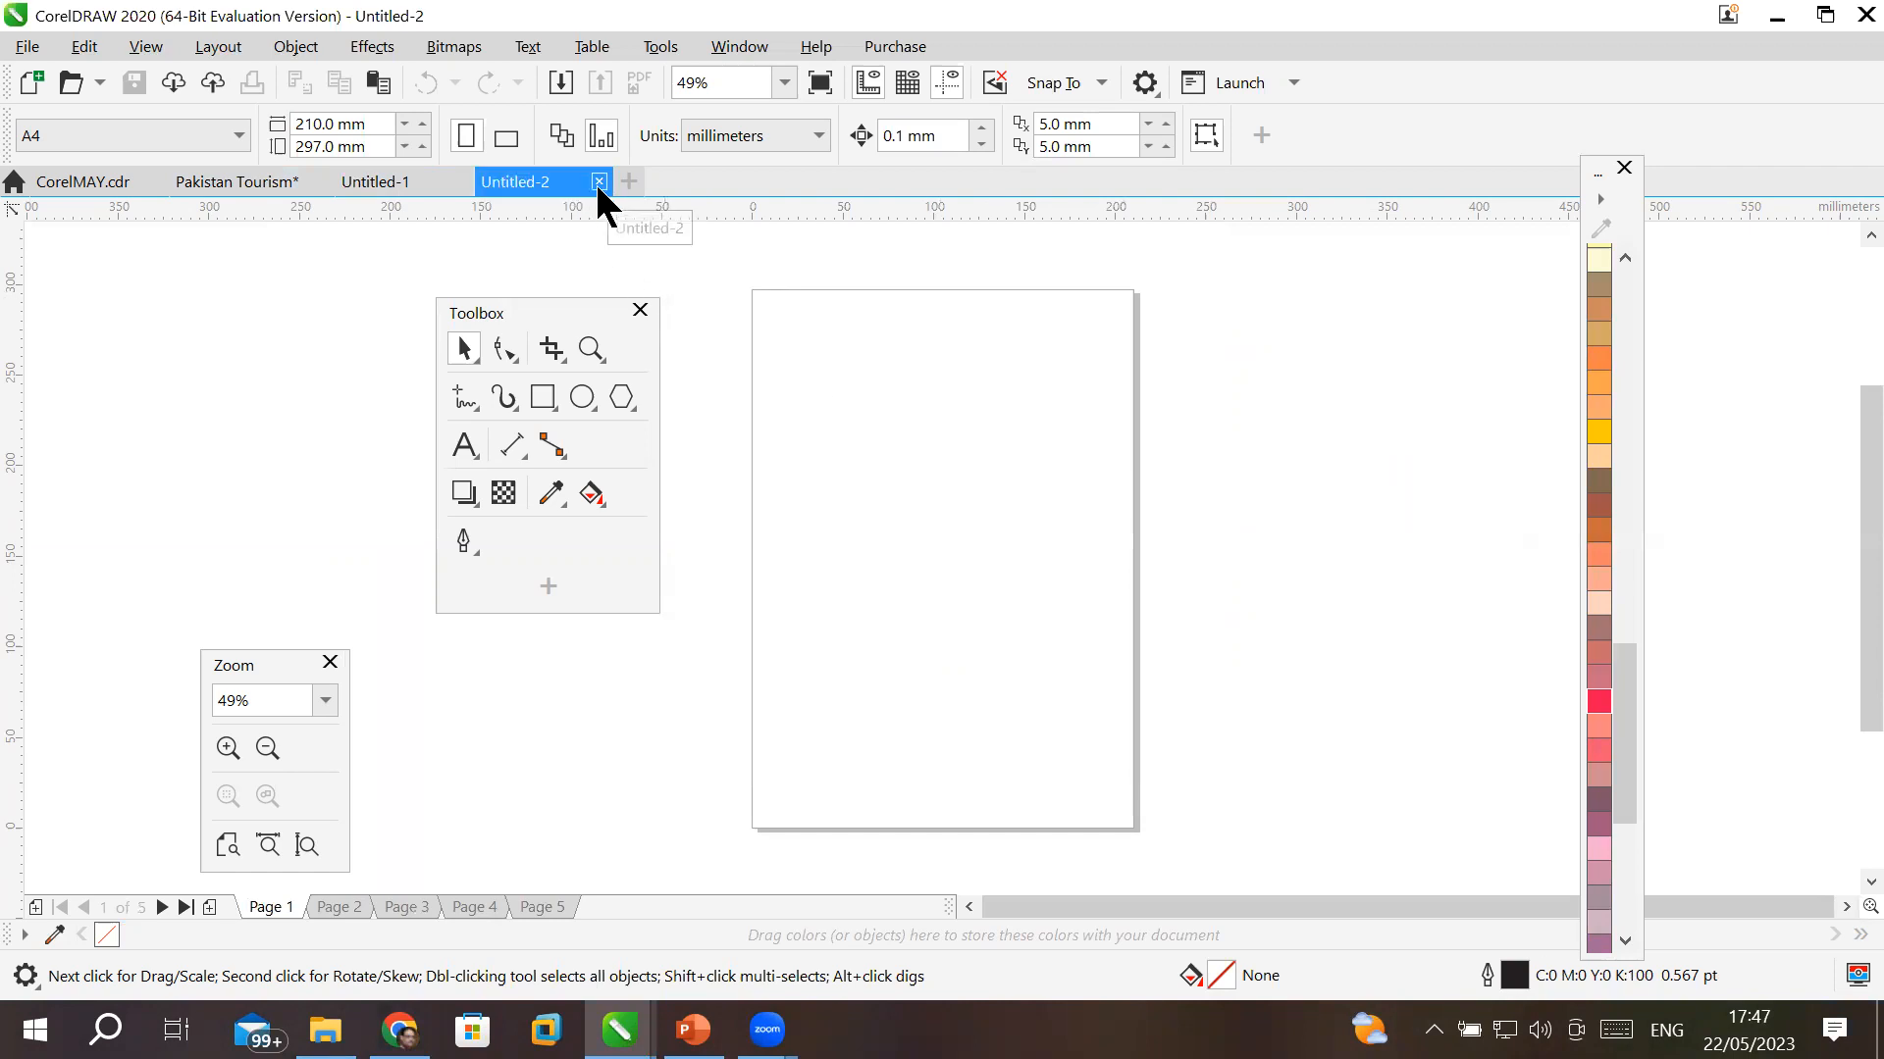
left_click(598, 180)
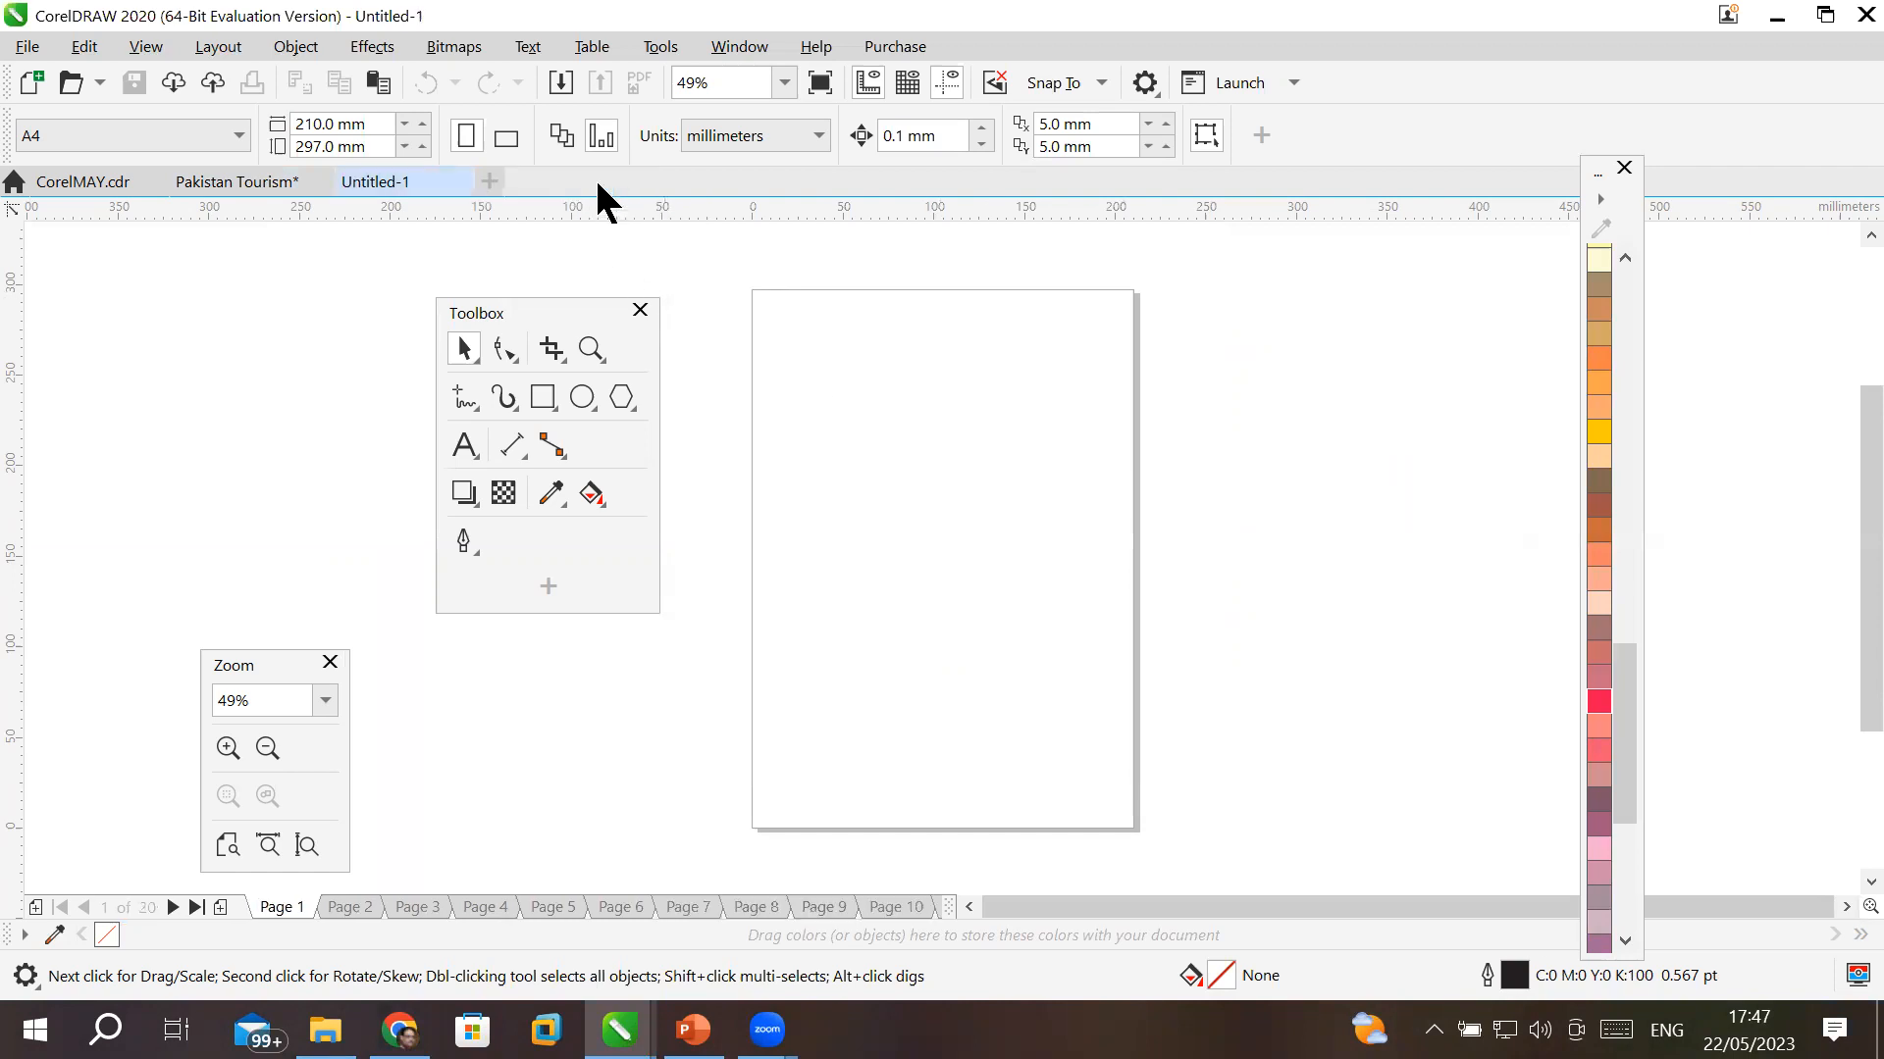
left_click(459, 184)
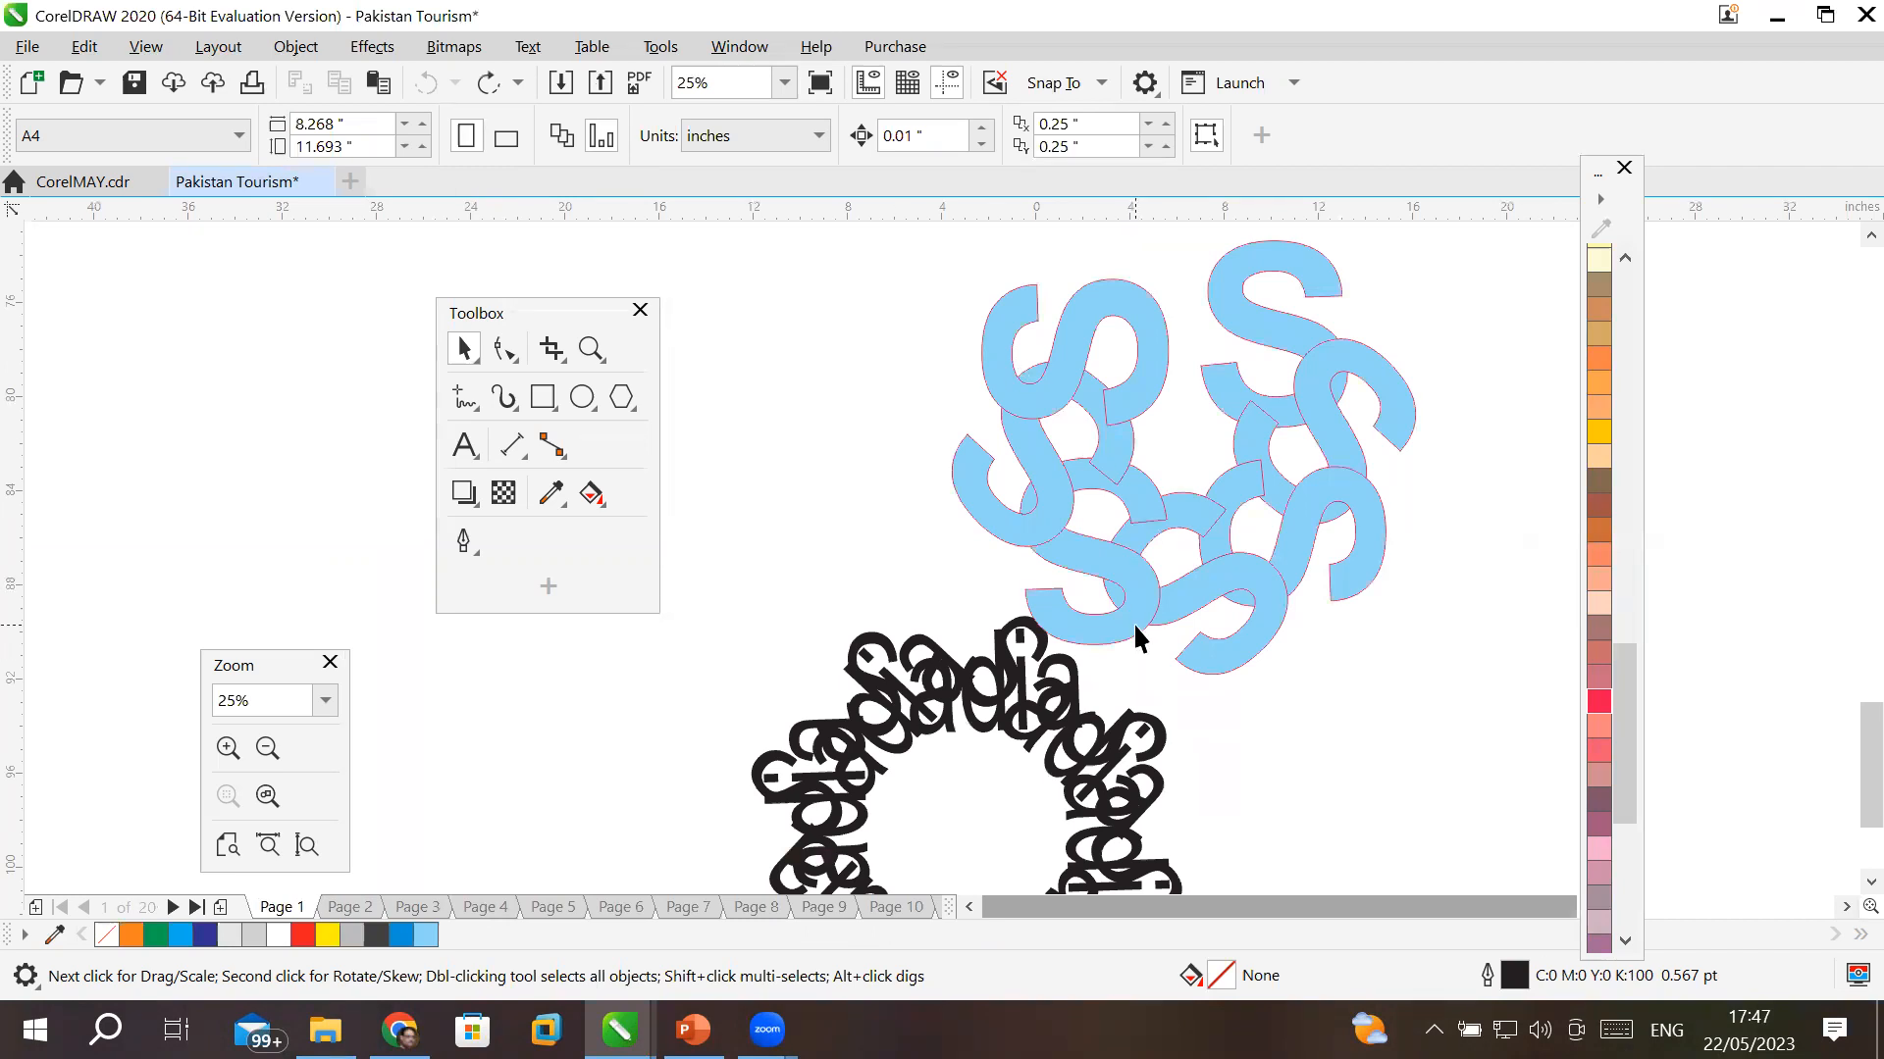
scroll(1133, 622, "down", 5)
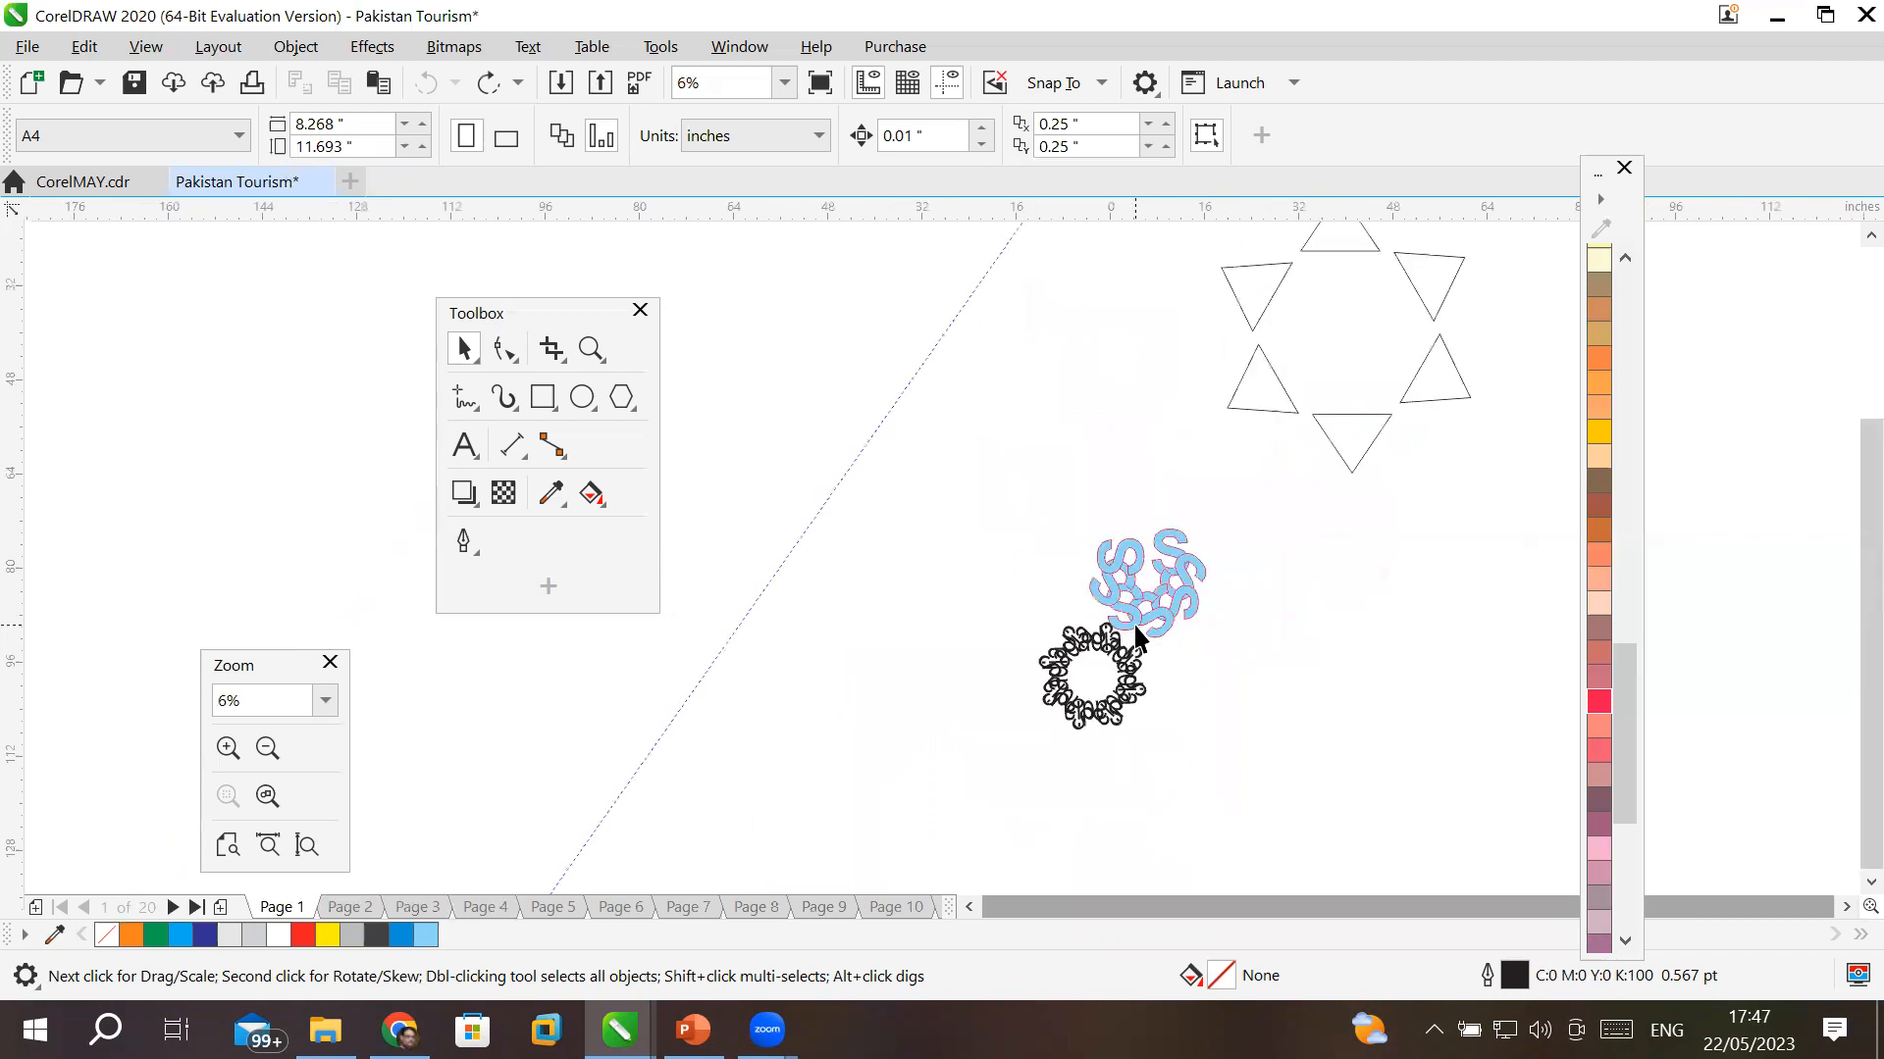
- Draw a five-pointed star about 8.2 by 9.1 inches in the empty area and fill it with red (C:0 M:100 Y:60 K:0)
scroll(1133, 622, "up", 1)
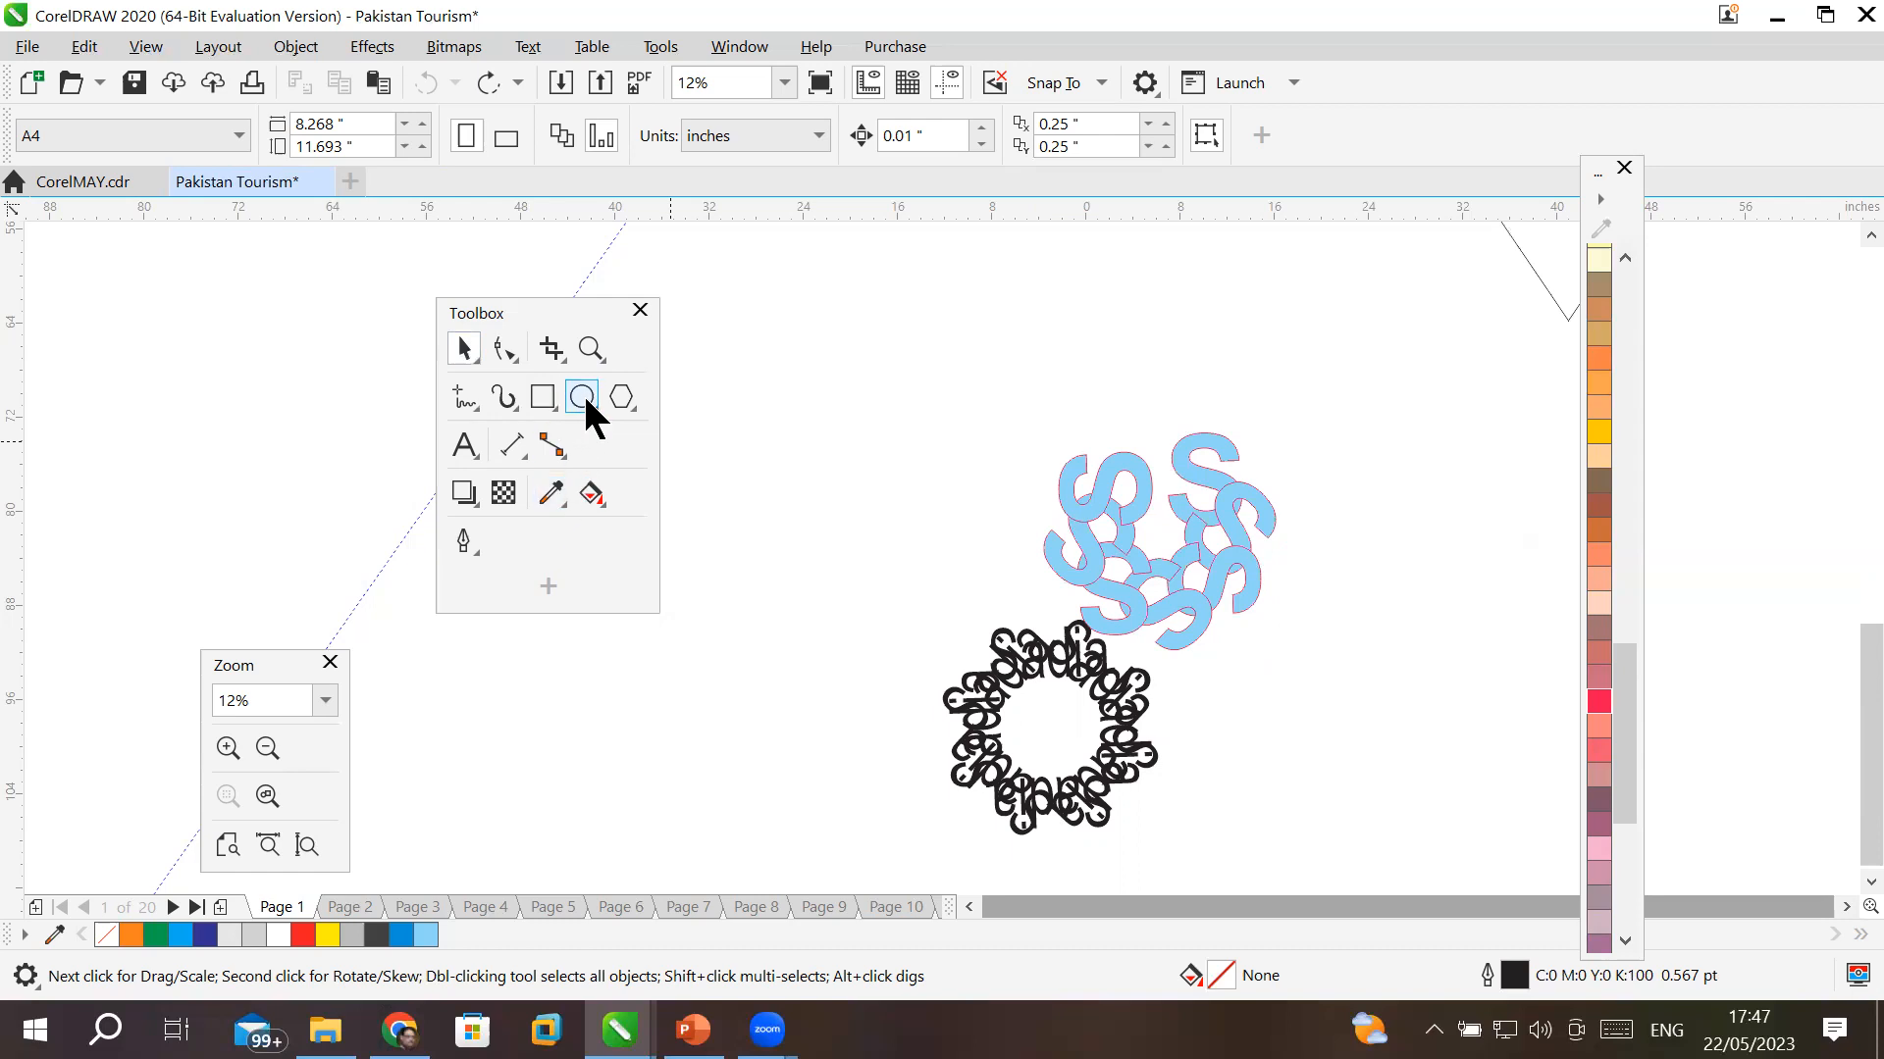
left_click(620, 404)
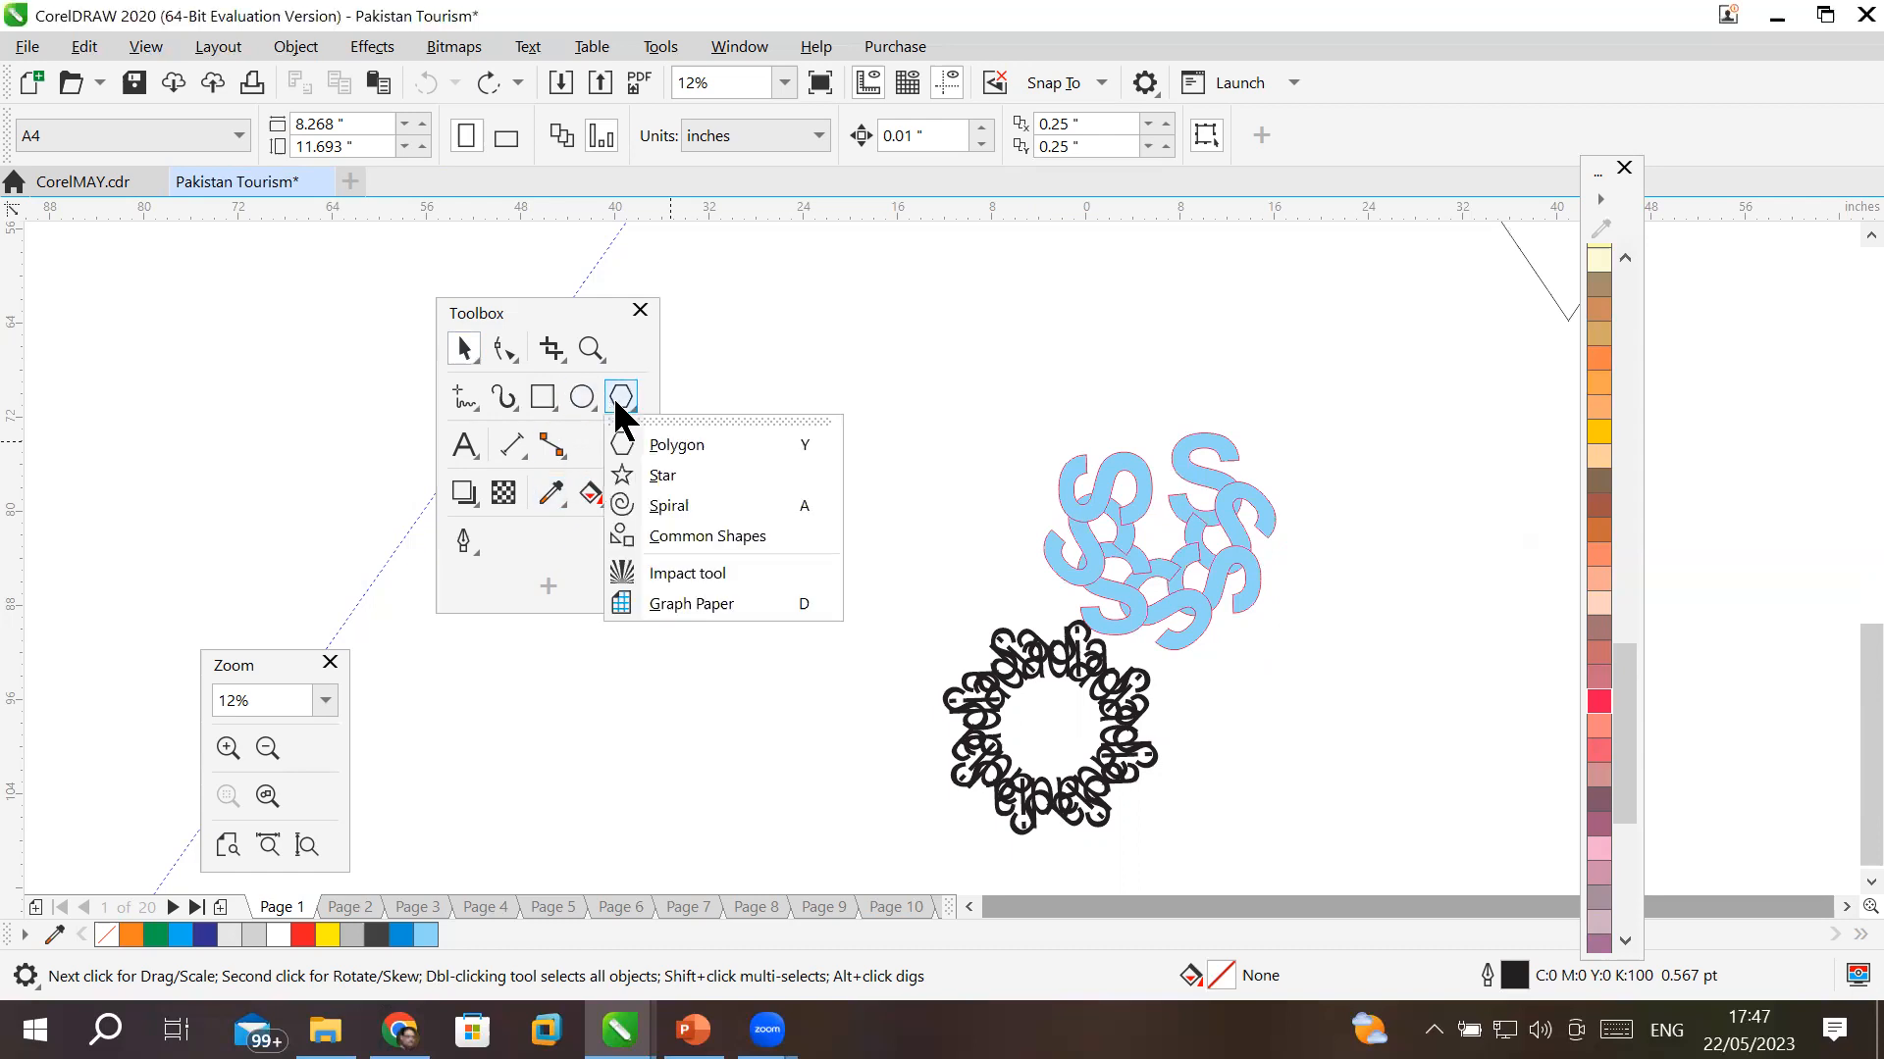
left_click(658, 473)
left_click_drag(786, 321, 873, 432)
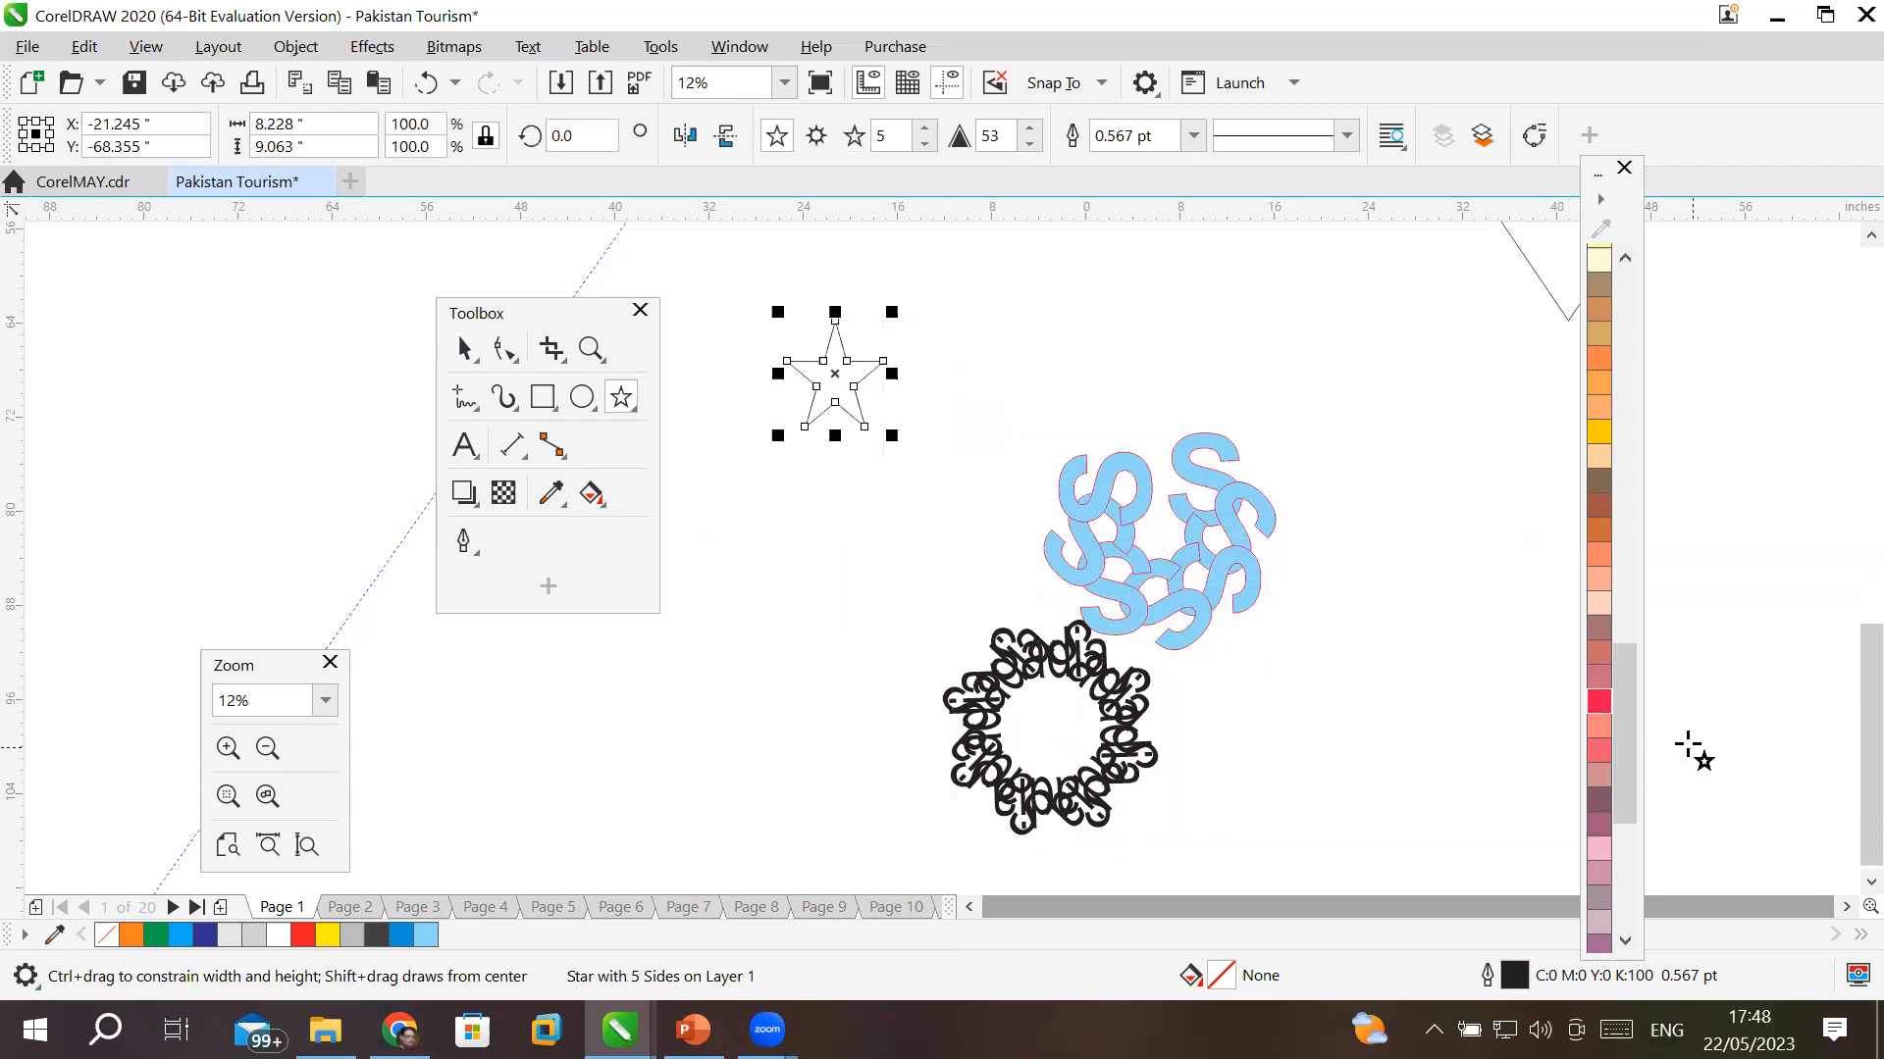
left_click(1599, 703)
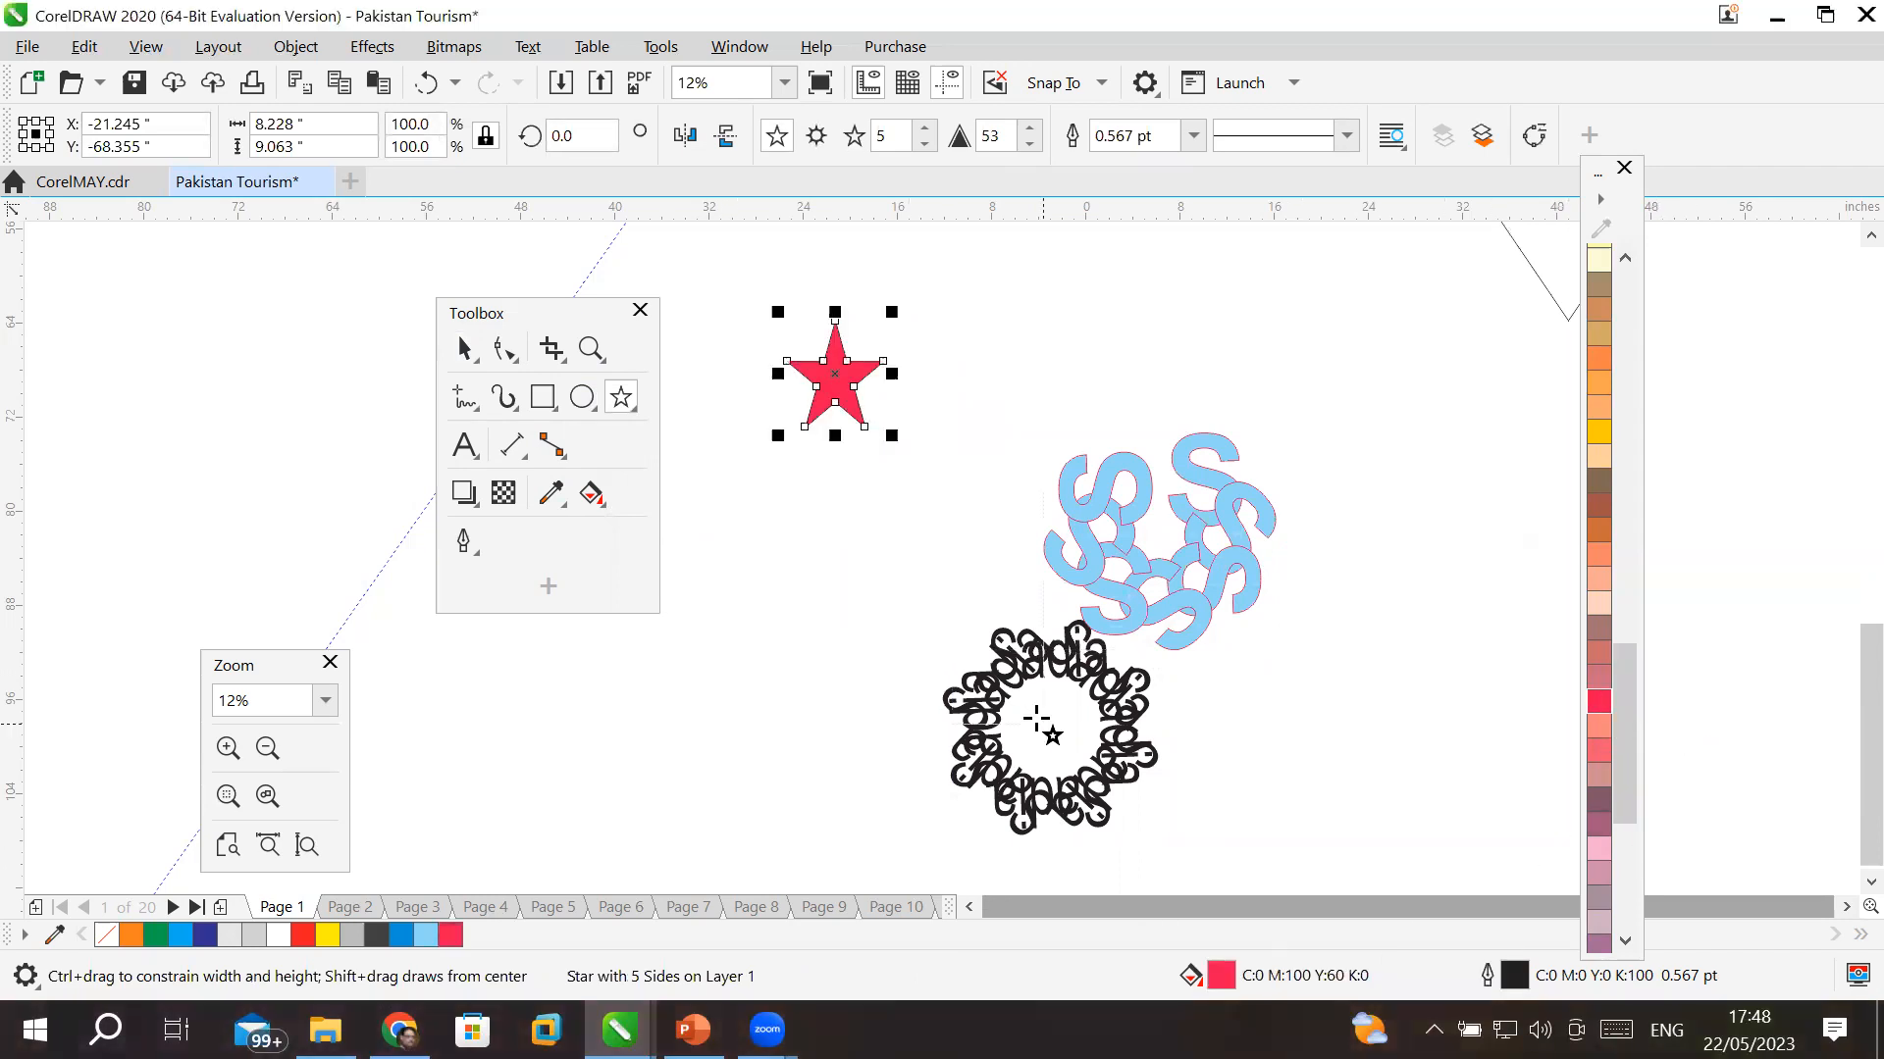
- Move the floating Toolbox aside and shift the star to open canvas at about X -66.3, Y -33.9 inches
scroll(919, 648, "down", 1)
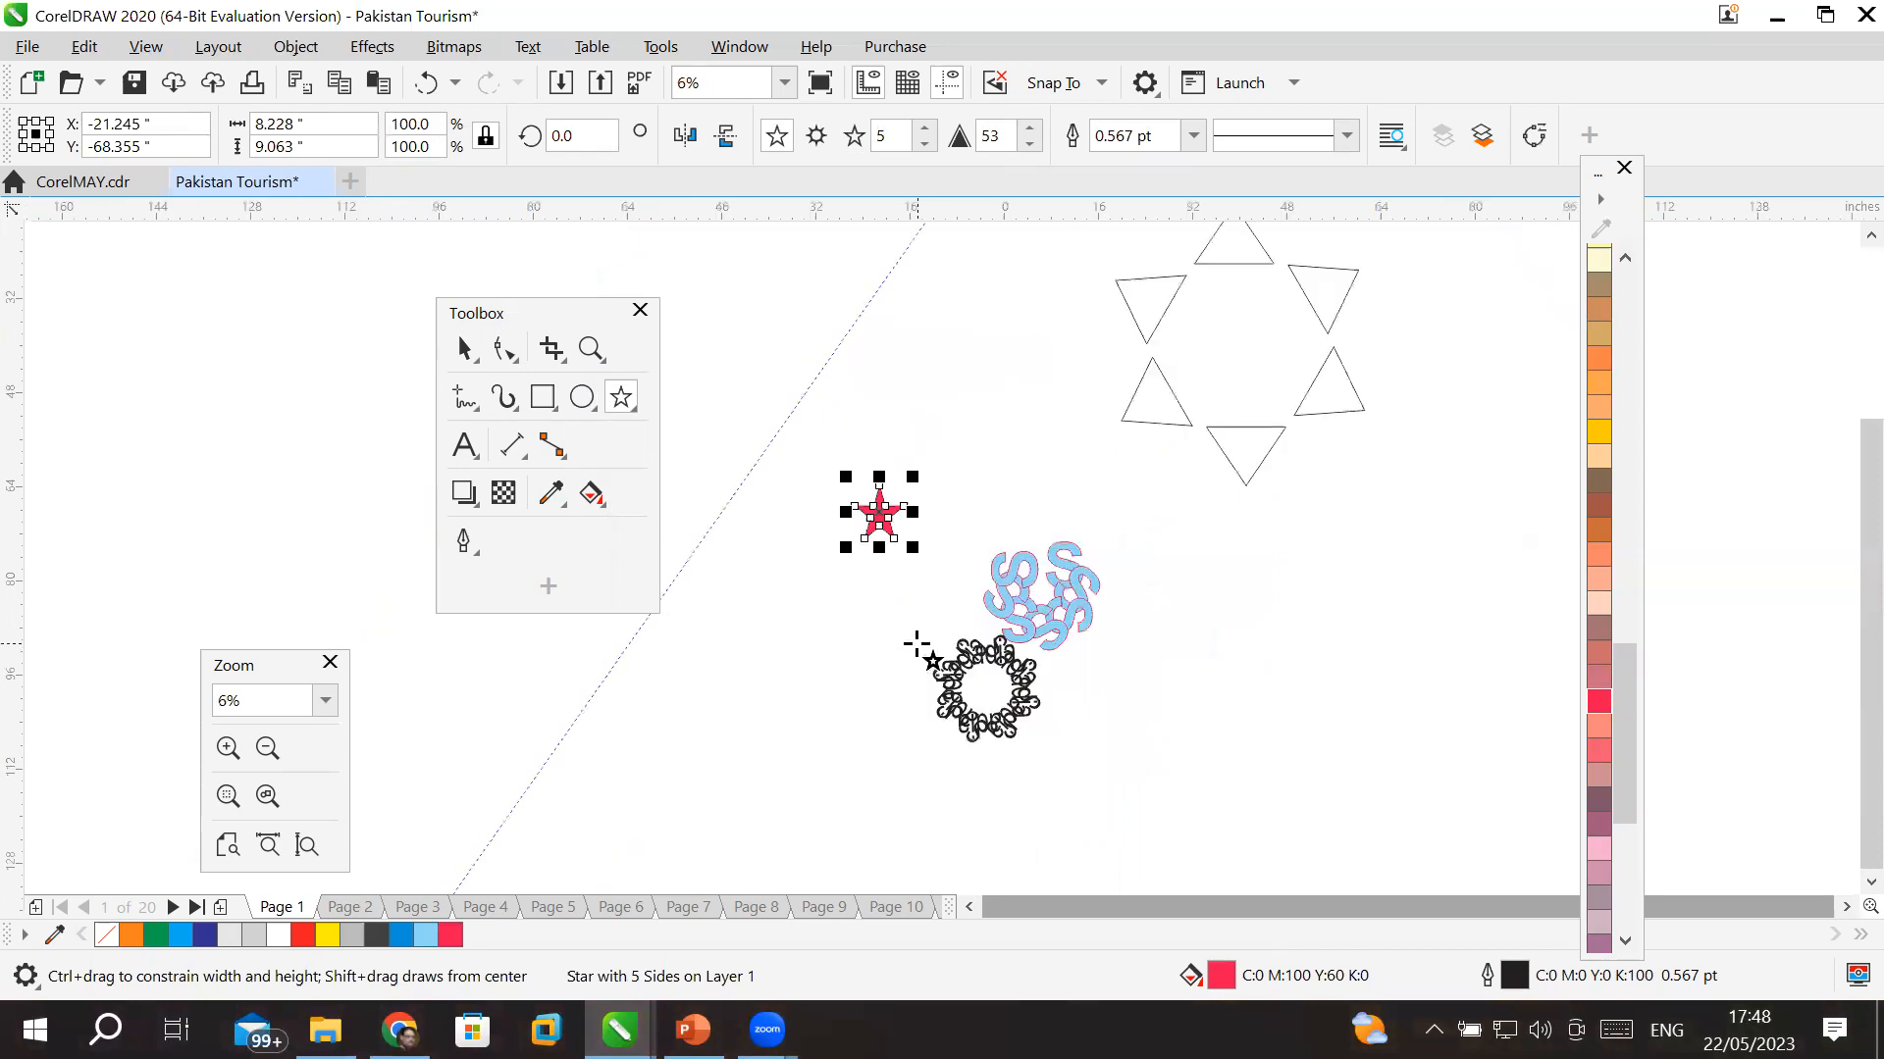
left_click(508, 312)
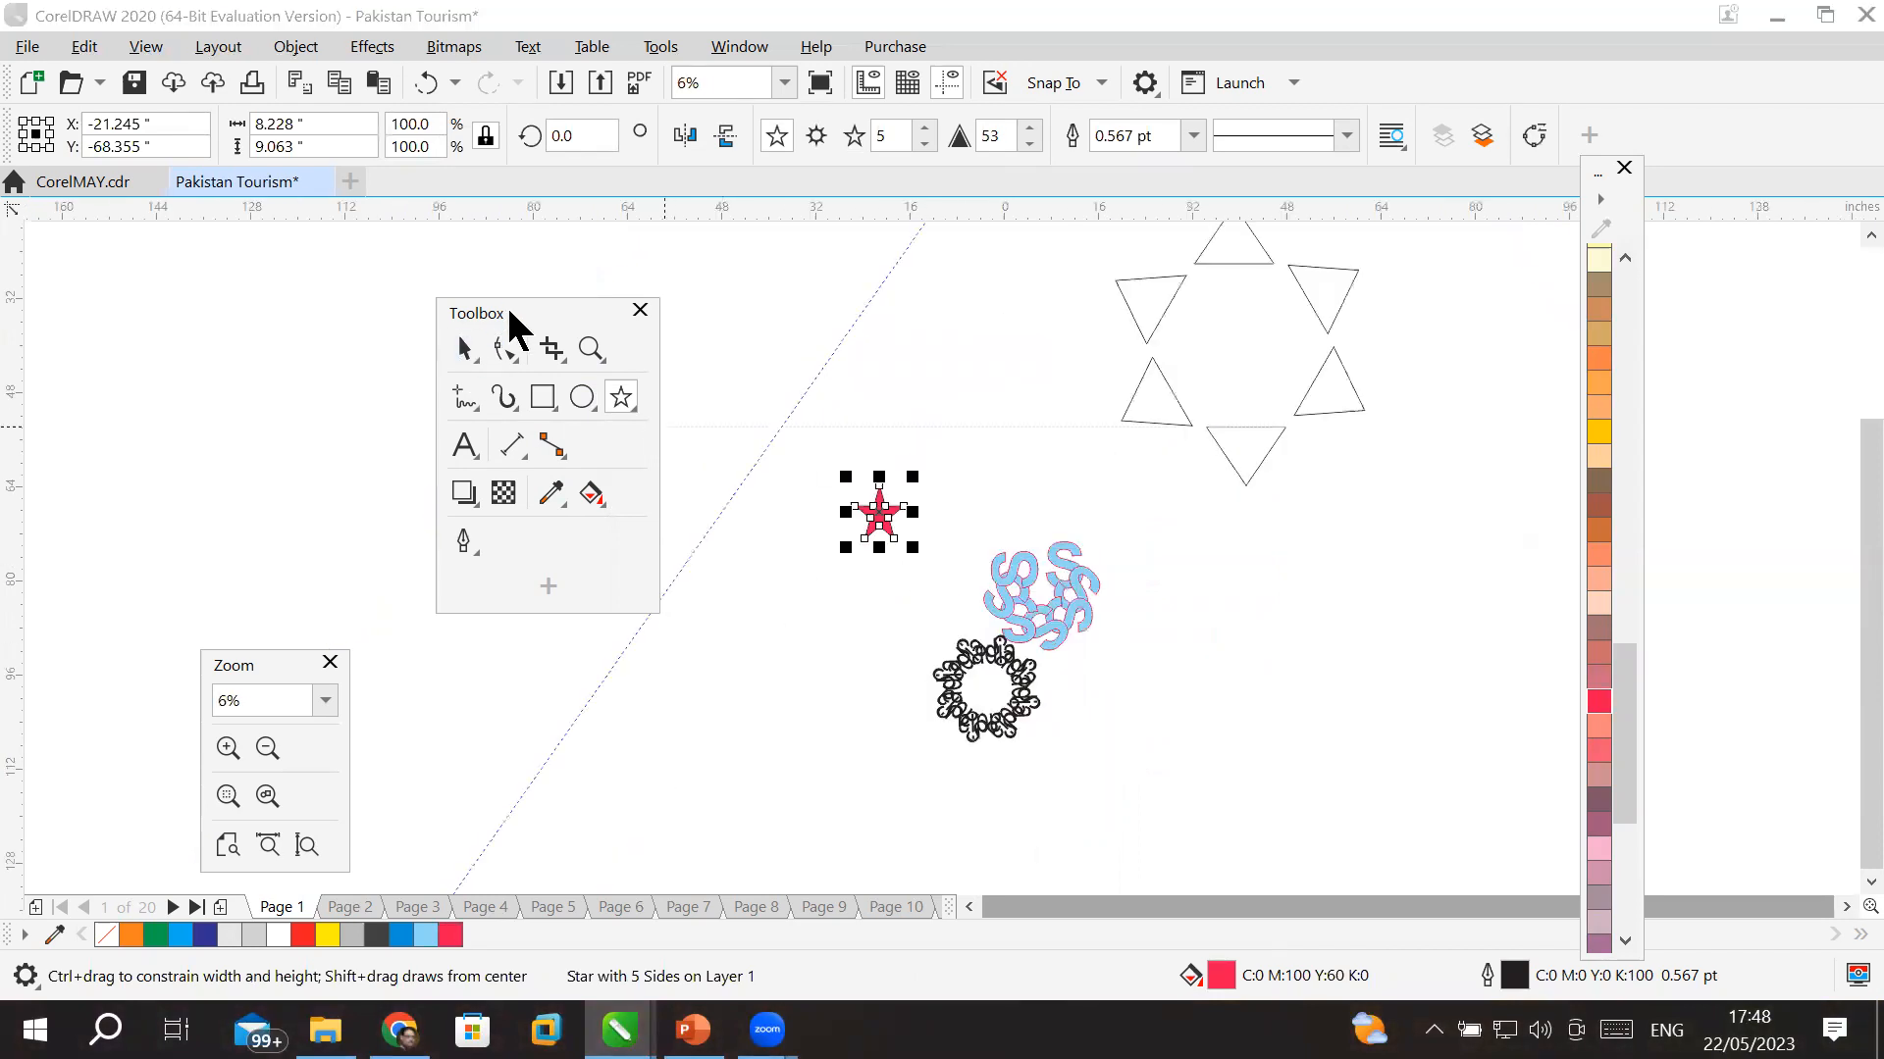
left_click_drag(506, 304, 185, 249)
left_click(145, 294)
left_click_drag(880, 512, 622, 331)
- Draw an ellipse about 76.8 by 65.6 inches below the star and set its width to 50 inches with locked proportions
left_click(262, 342)
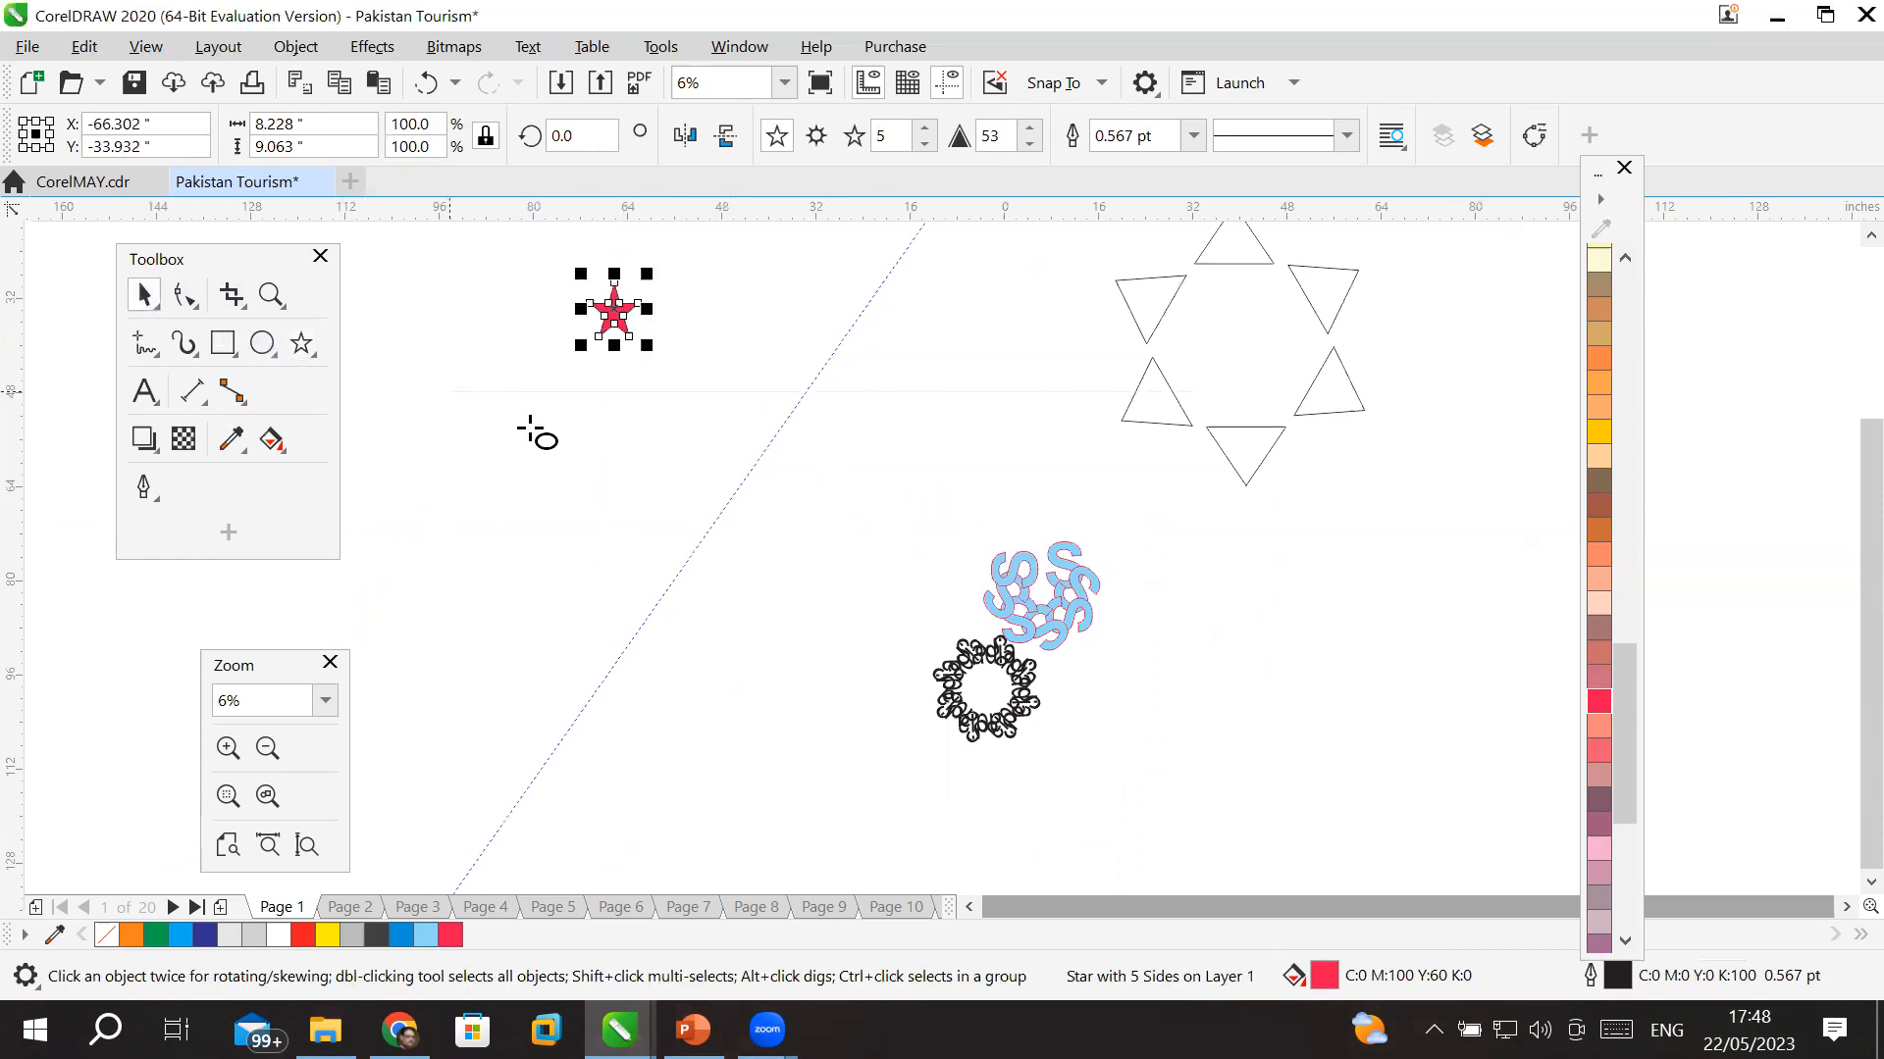
left_click_drag(460, 357, 915, 745)
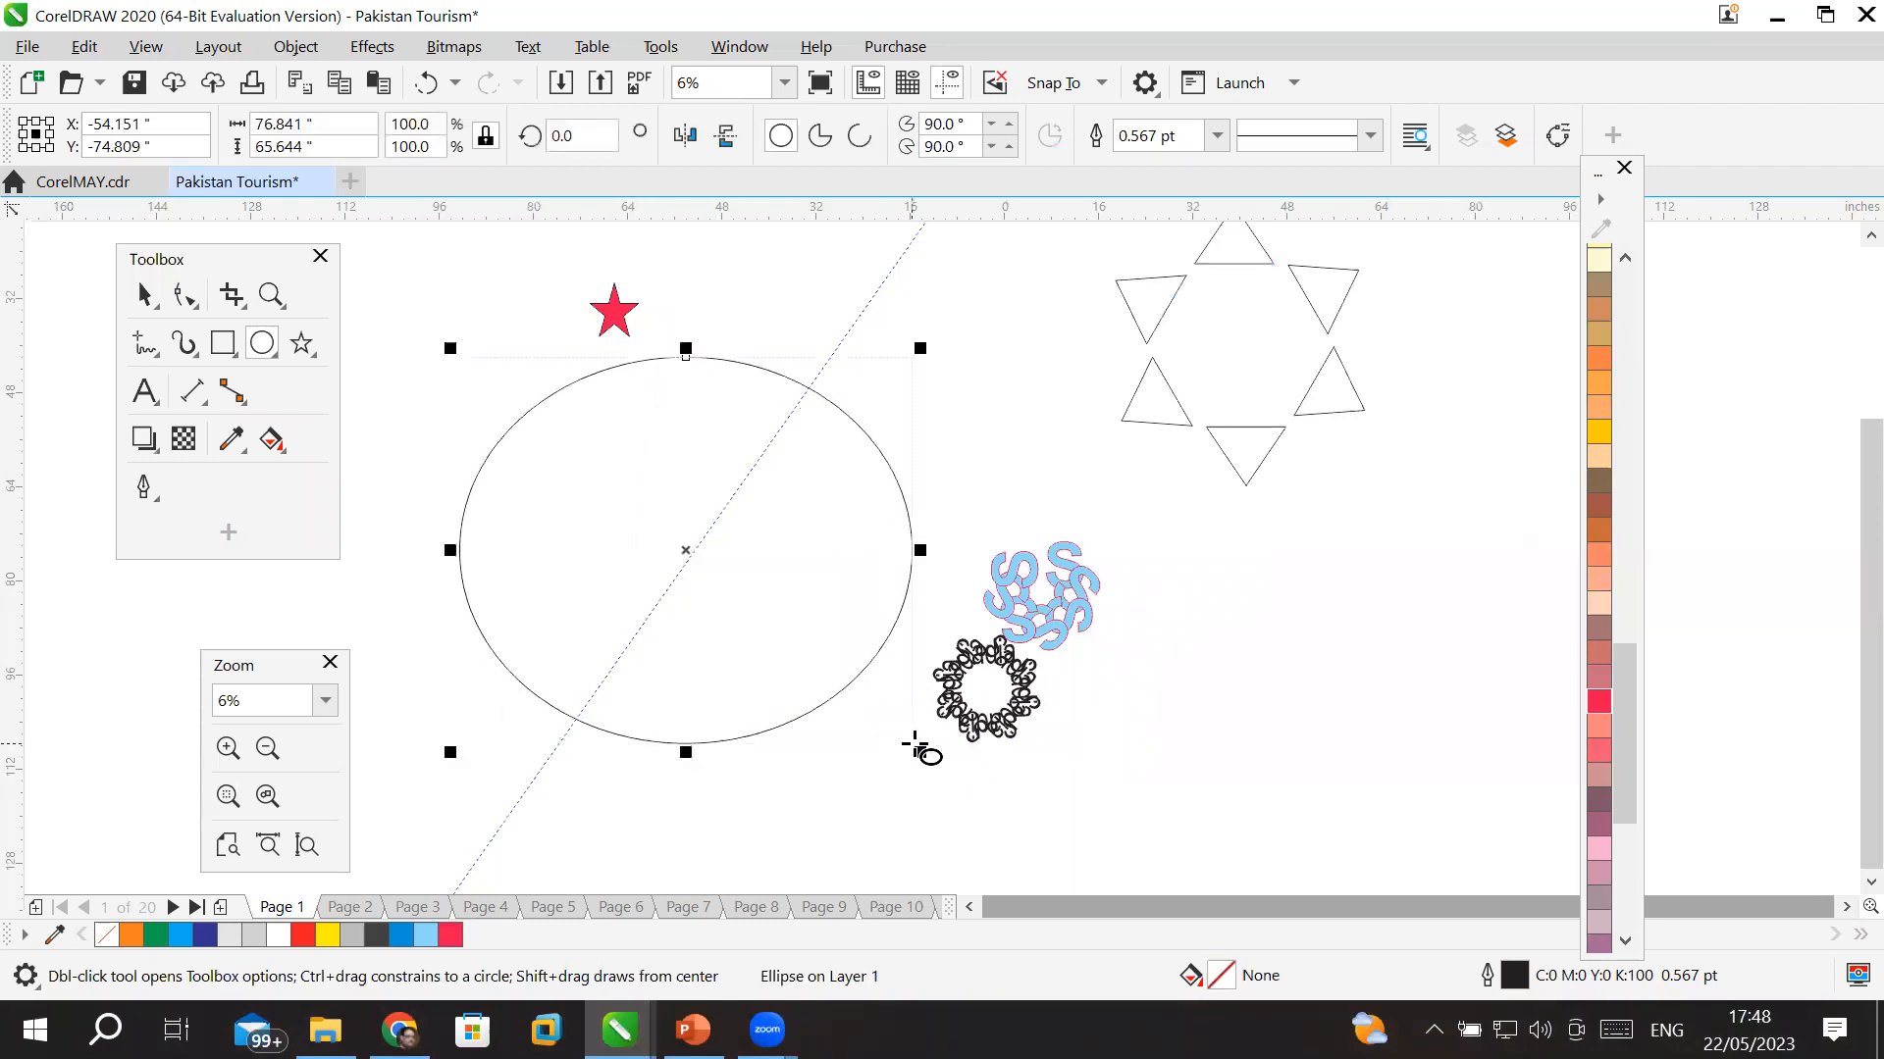
left_click(294, 124)
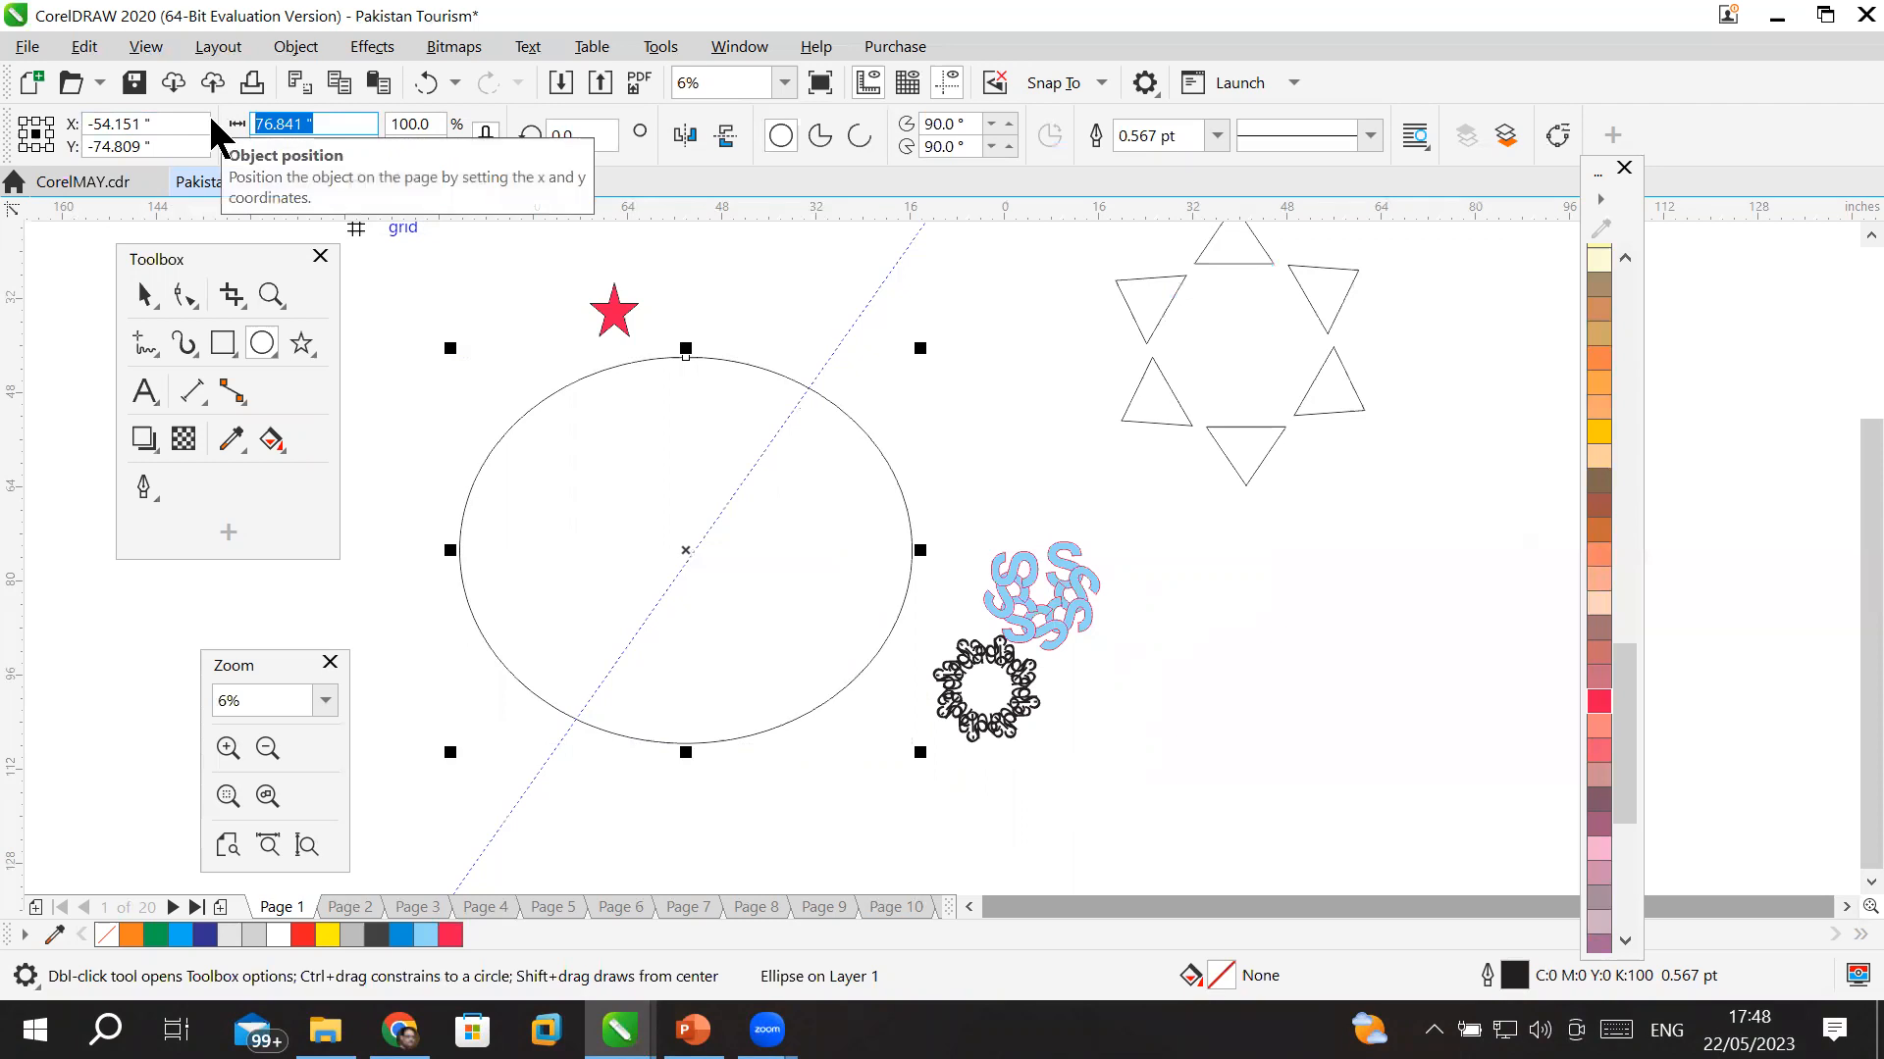
type("50")
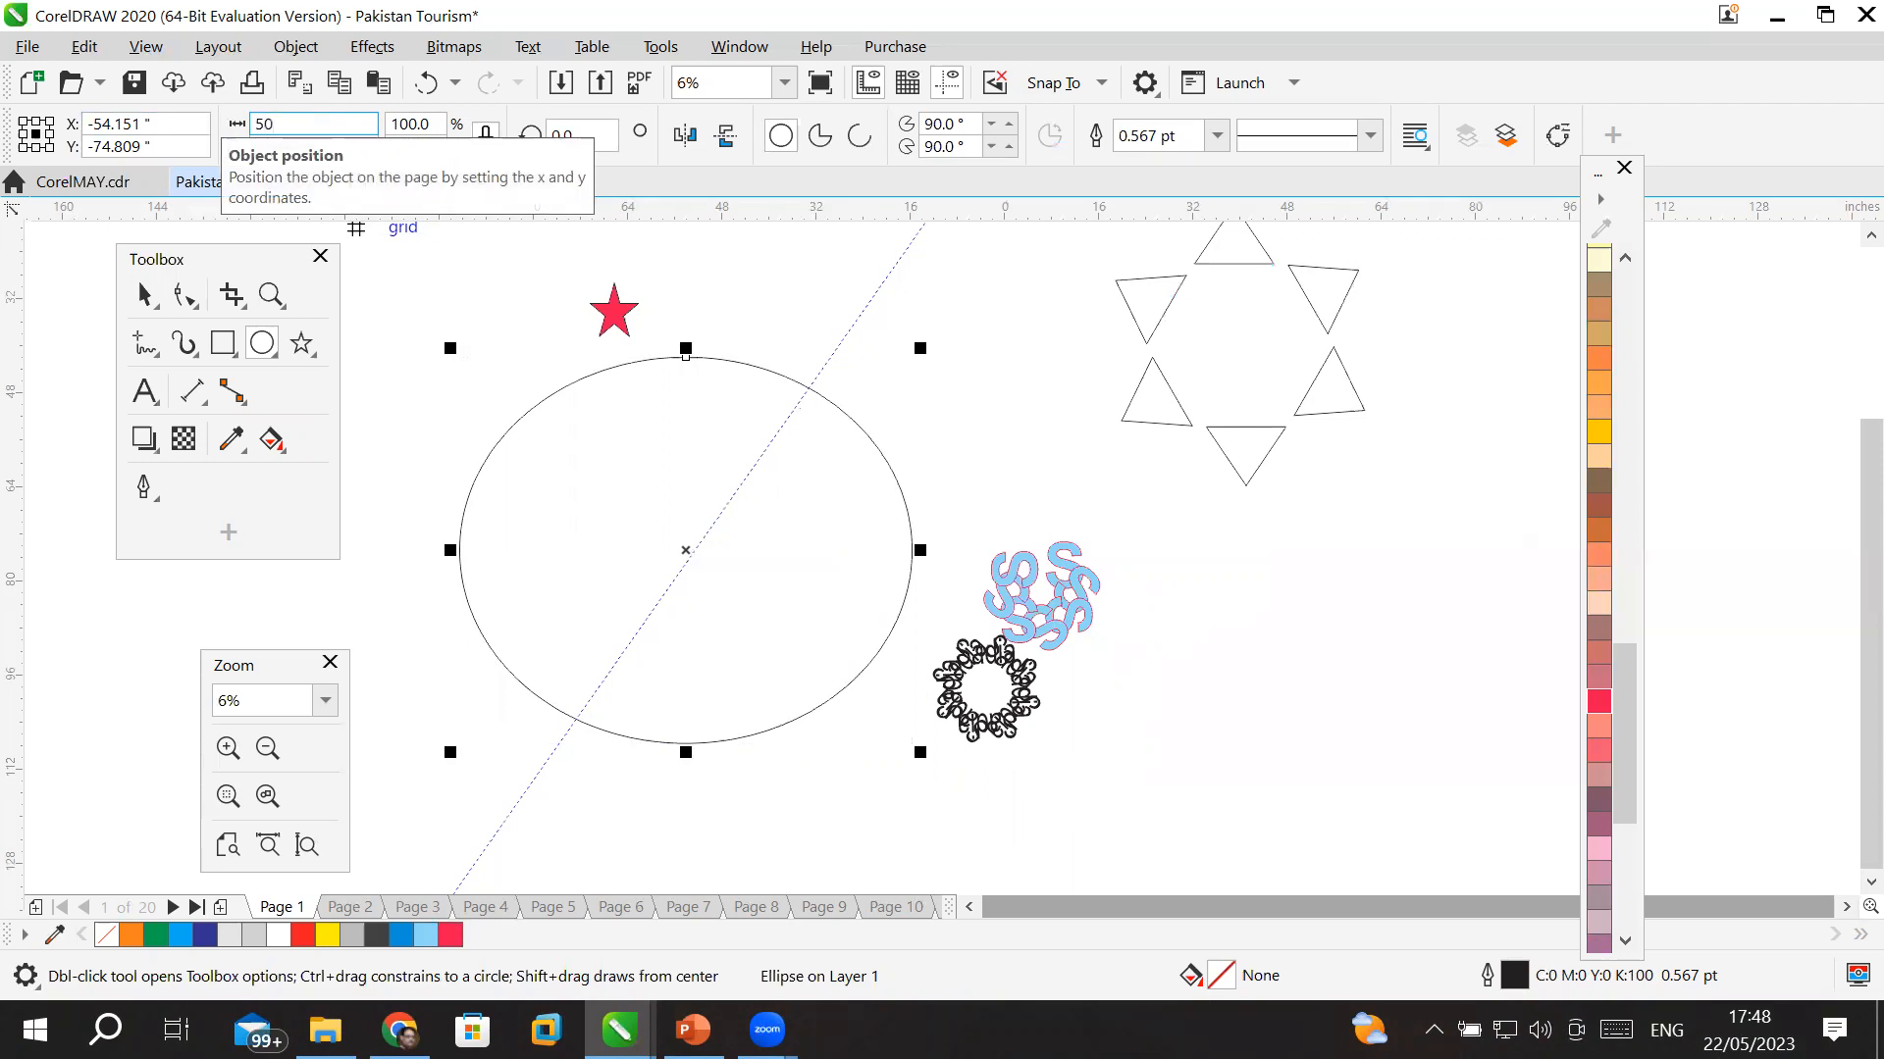
key("Return")
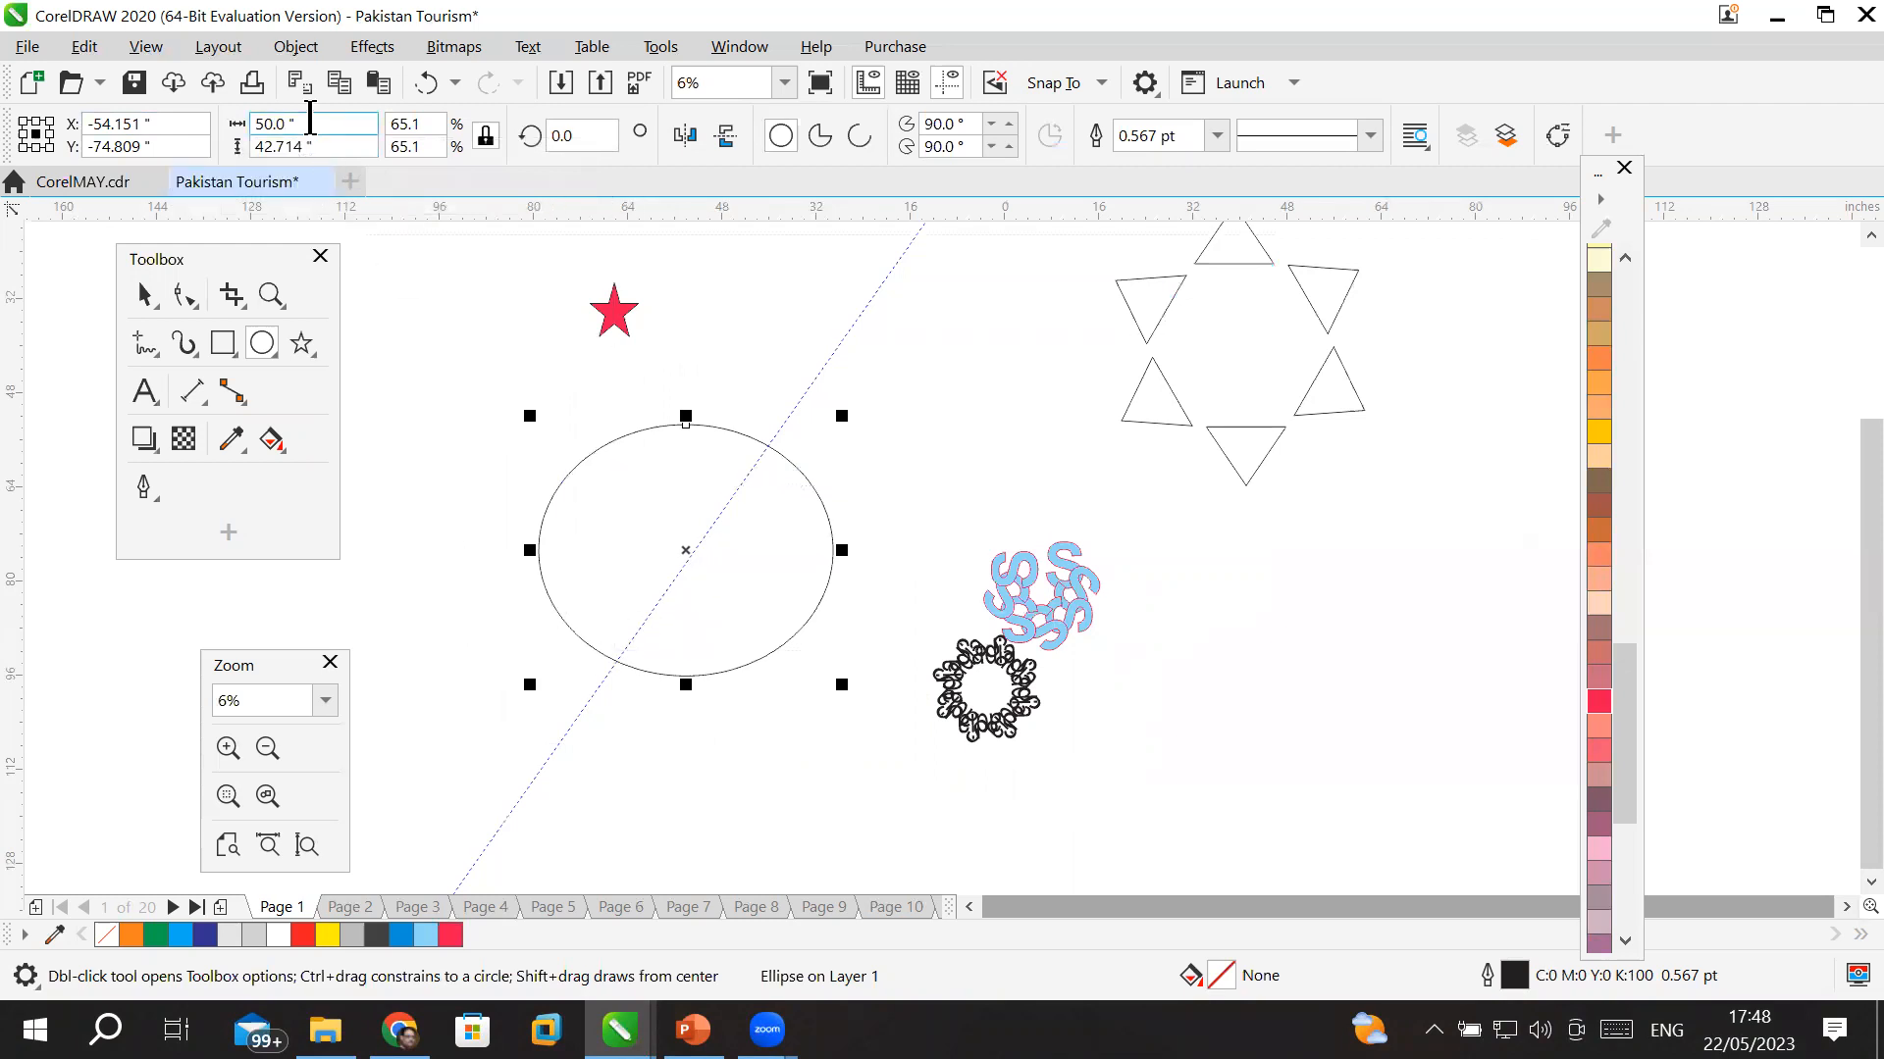
- Unlock the ellipse's proportions and set both its width and height to 50 inches
left_click(317, 146)
double_click(292, 147)
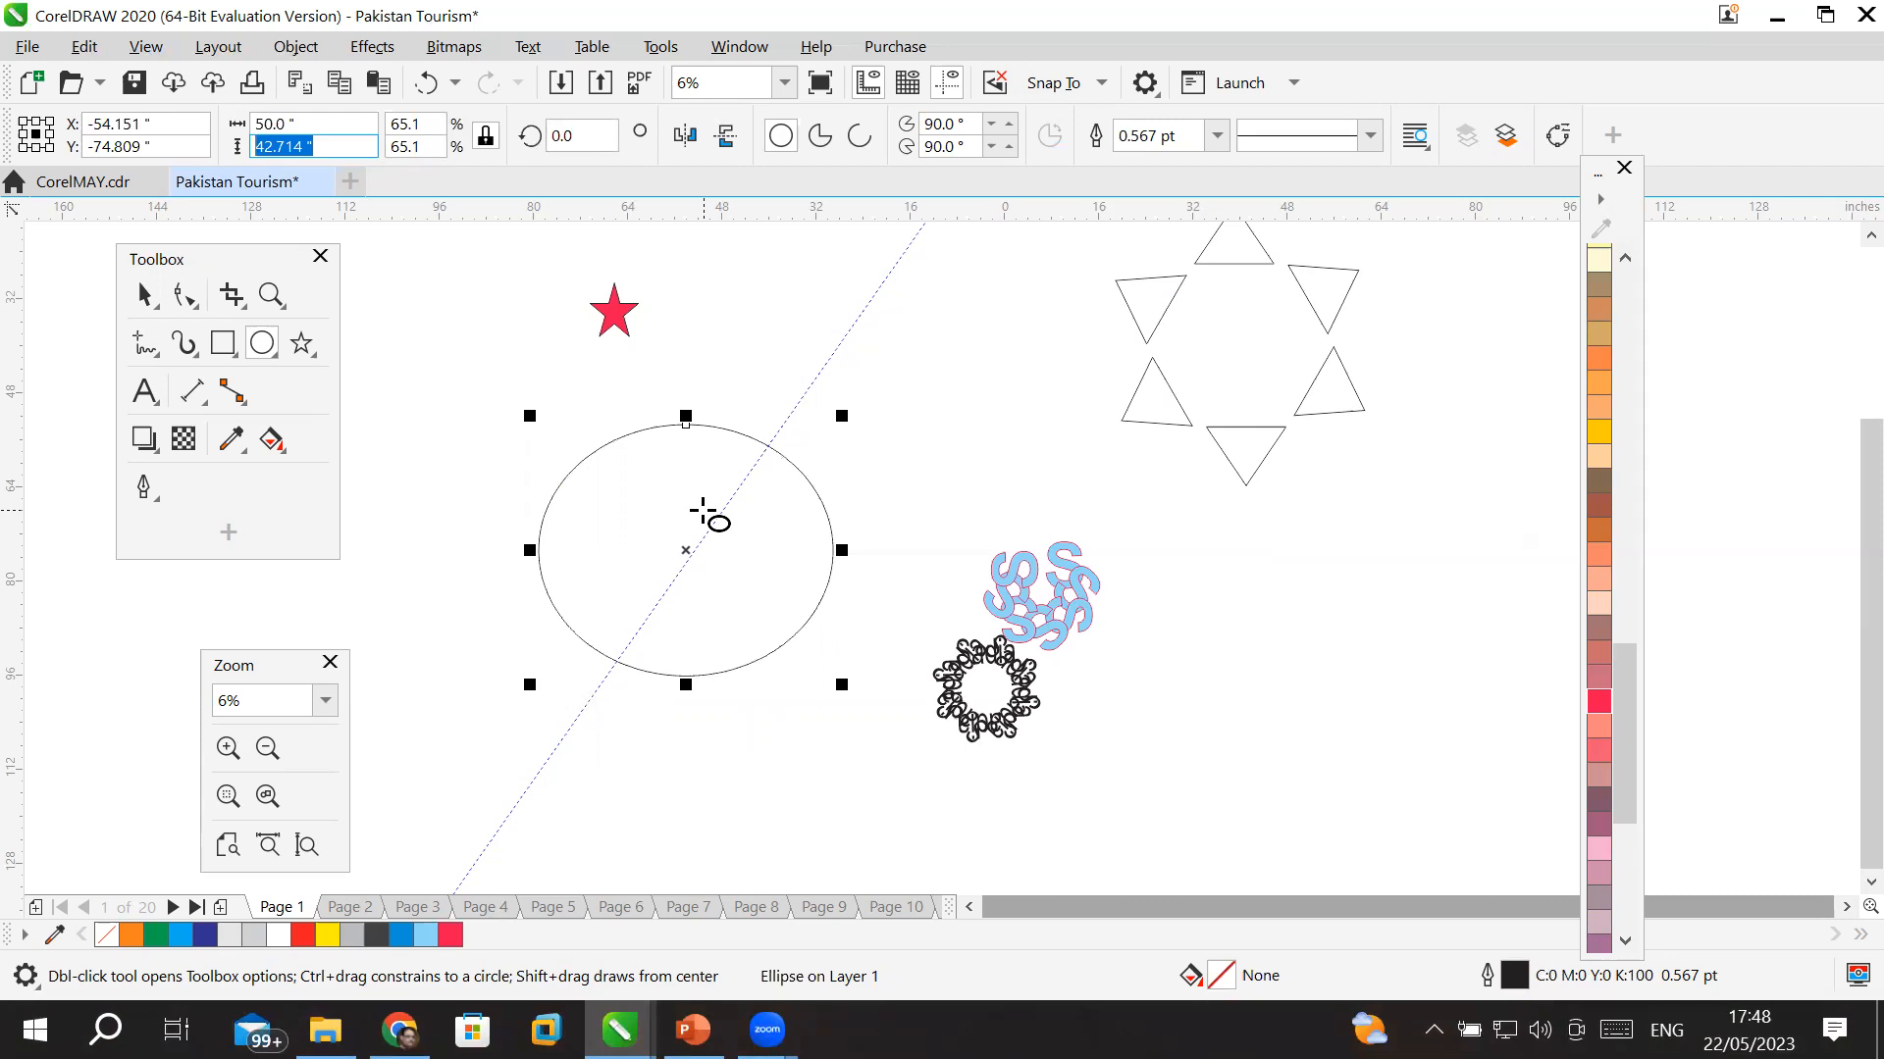
left_click(486, 138)
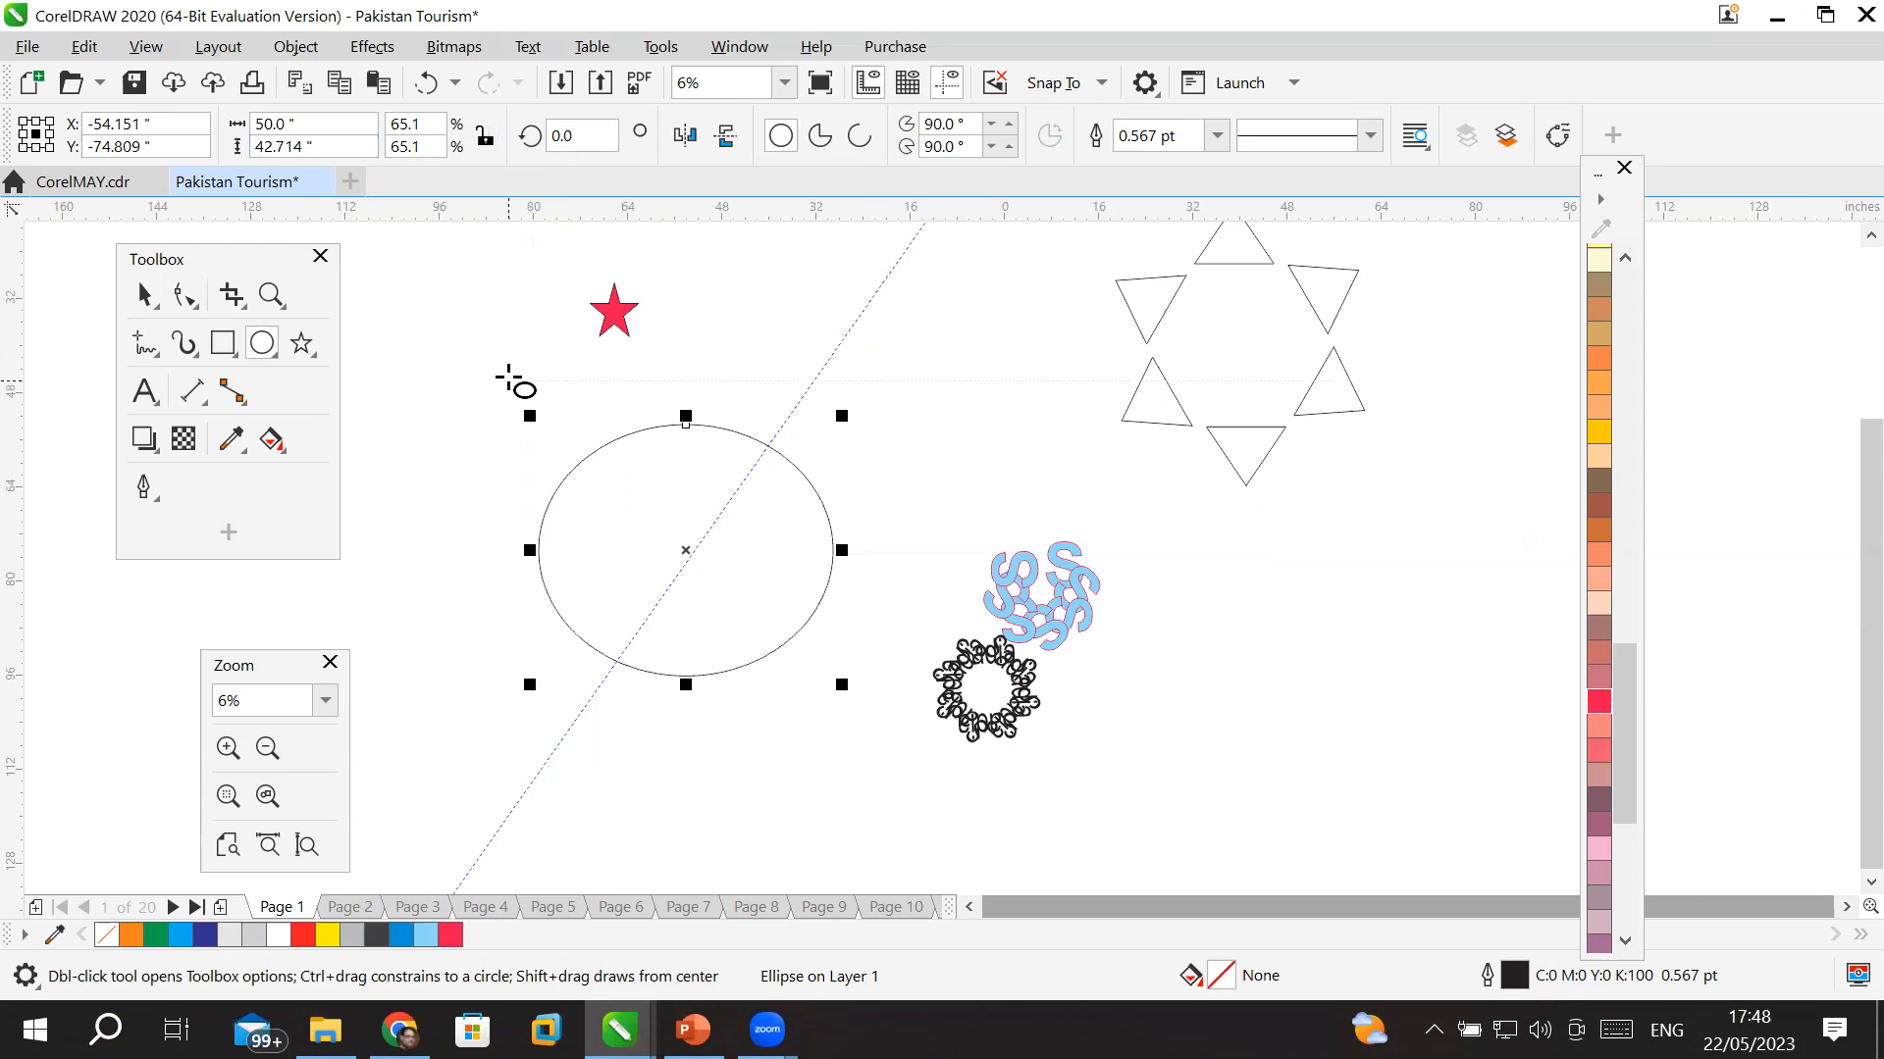
left_click(324, 125)
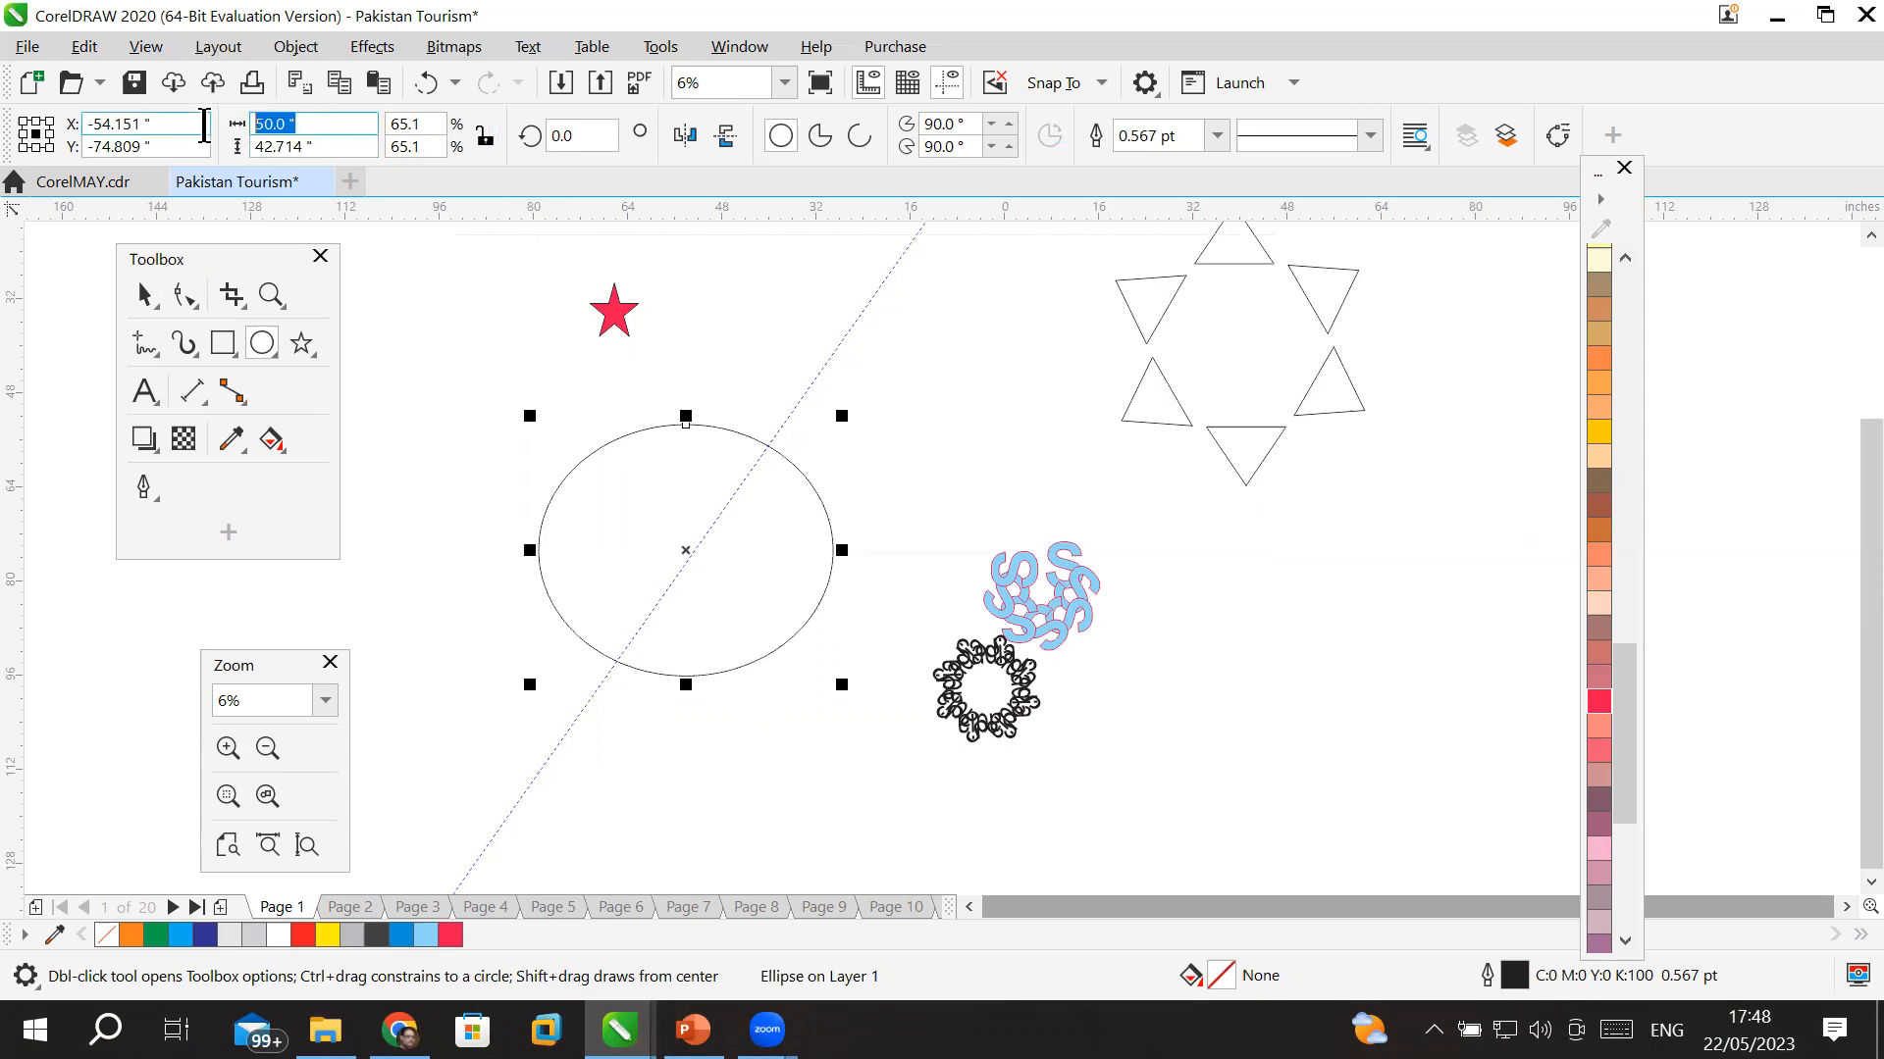
type("50")
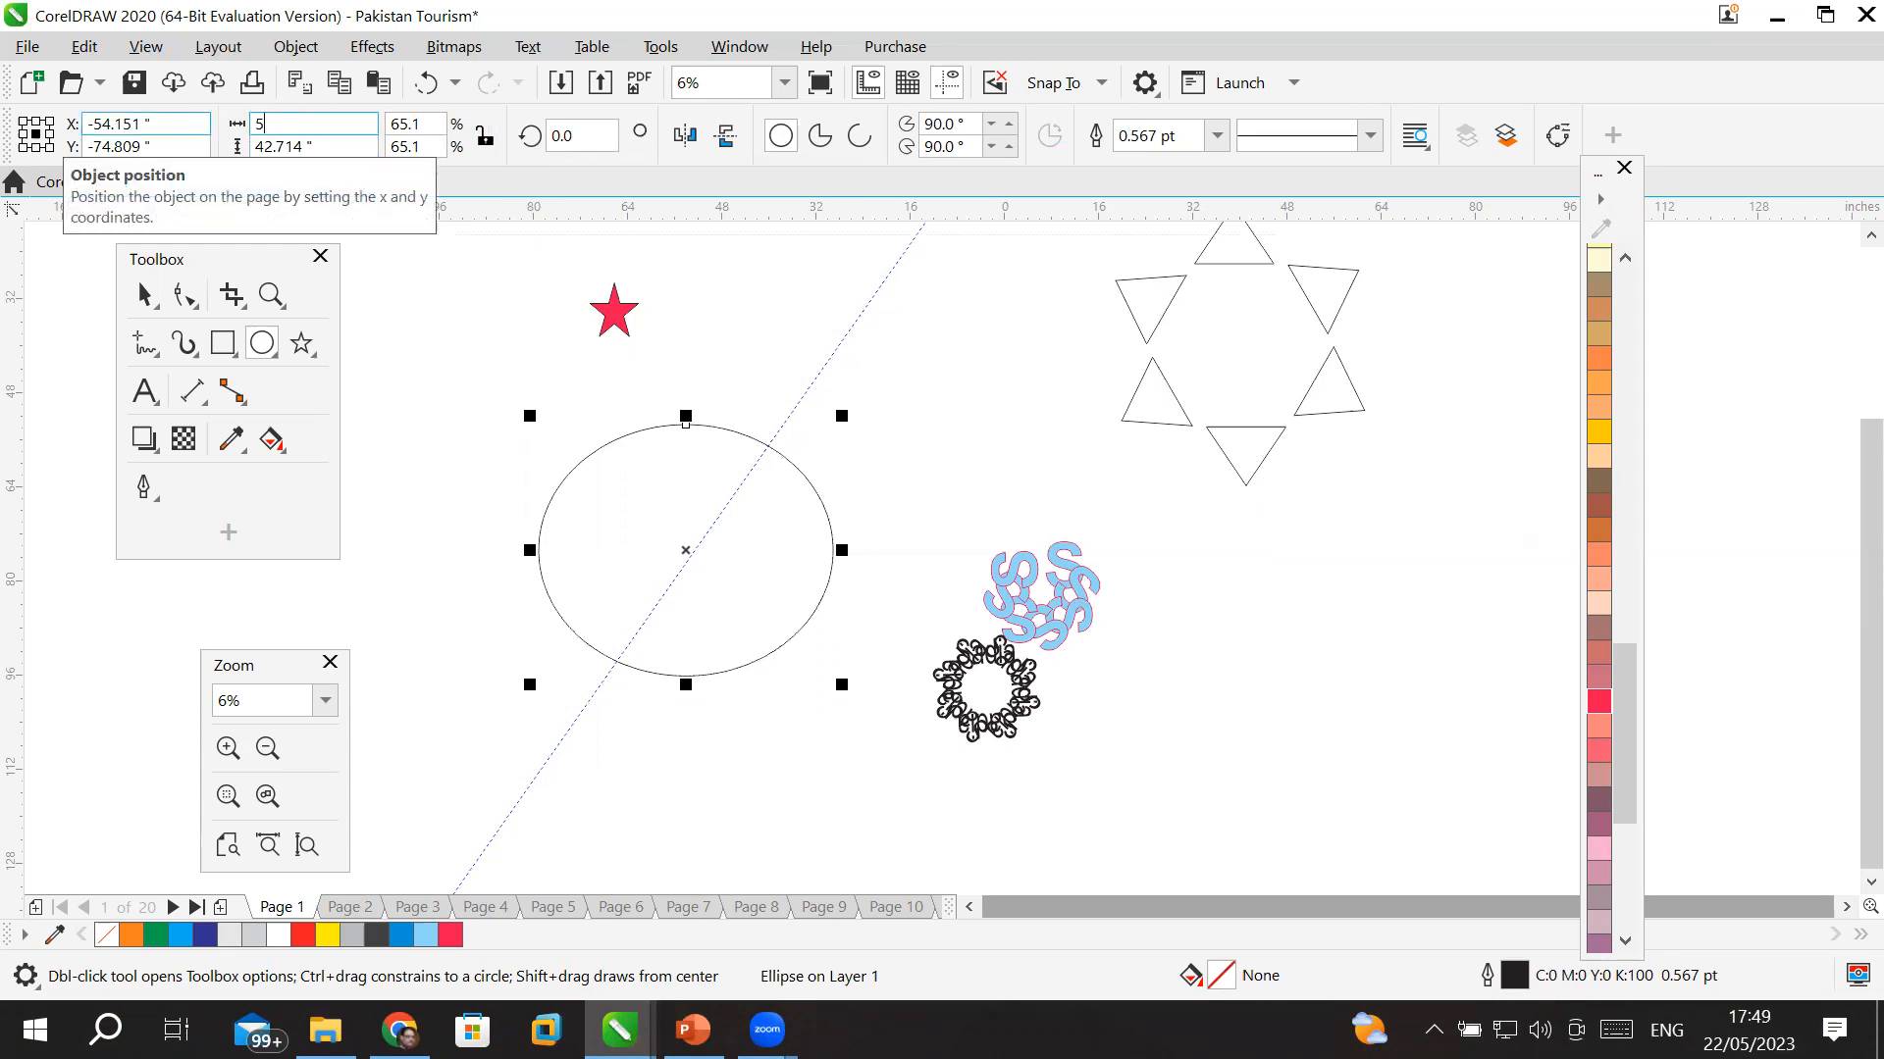
left_click(312, 147)
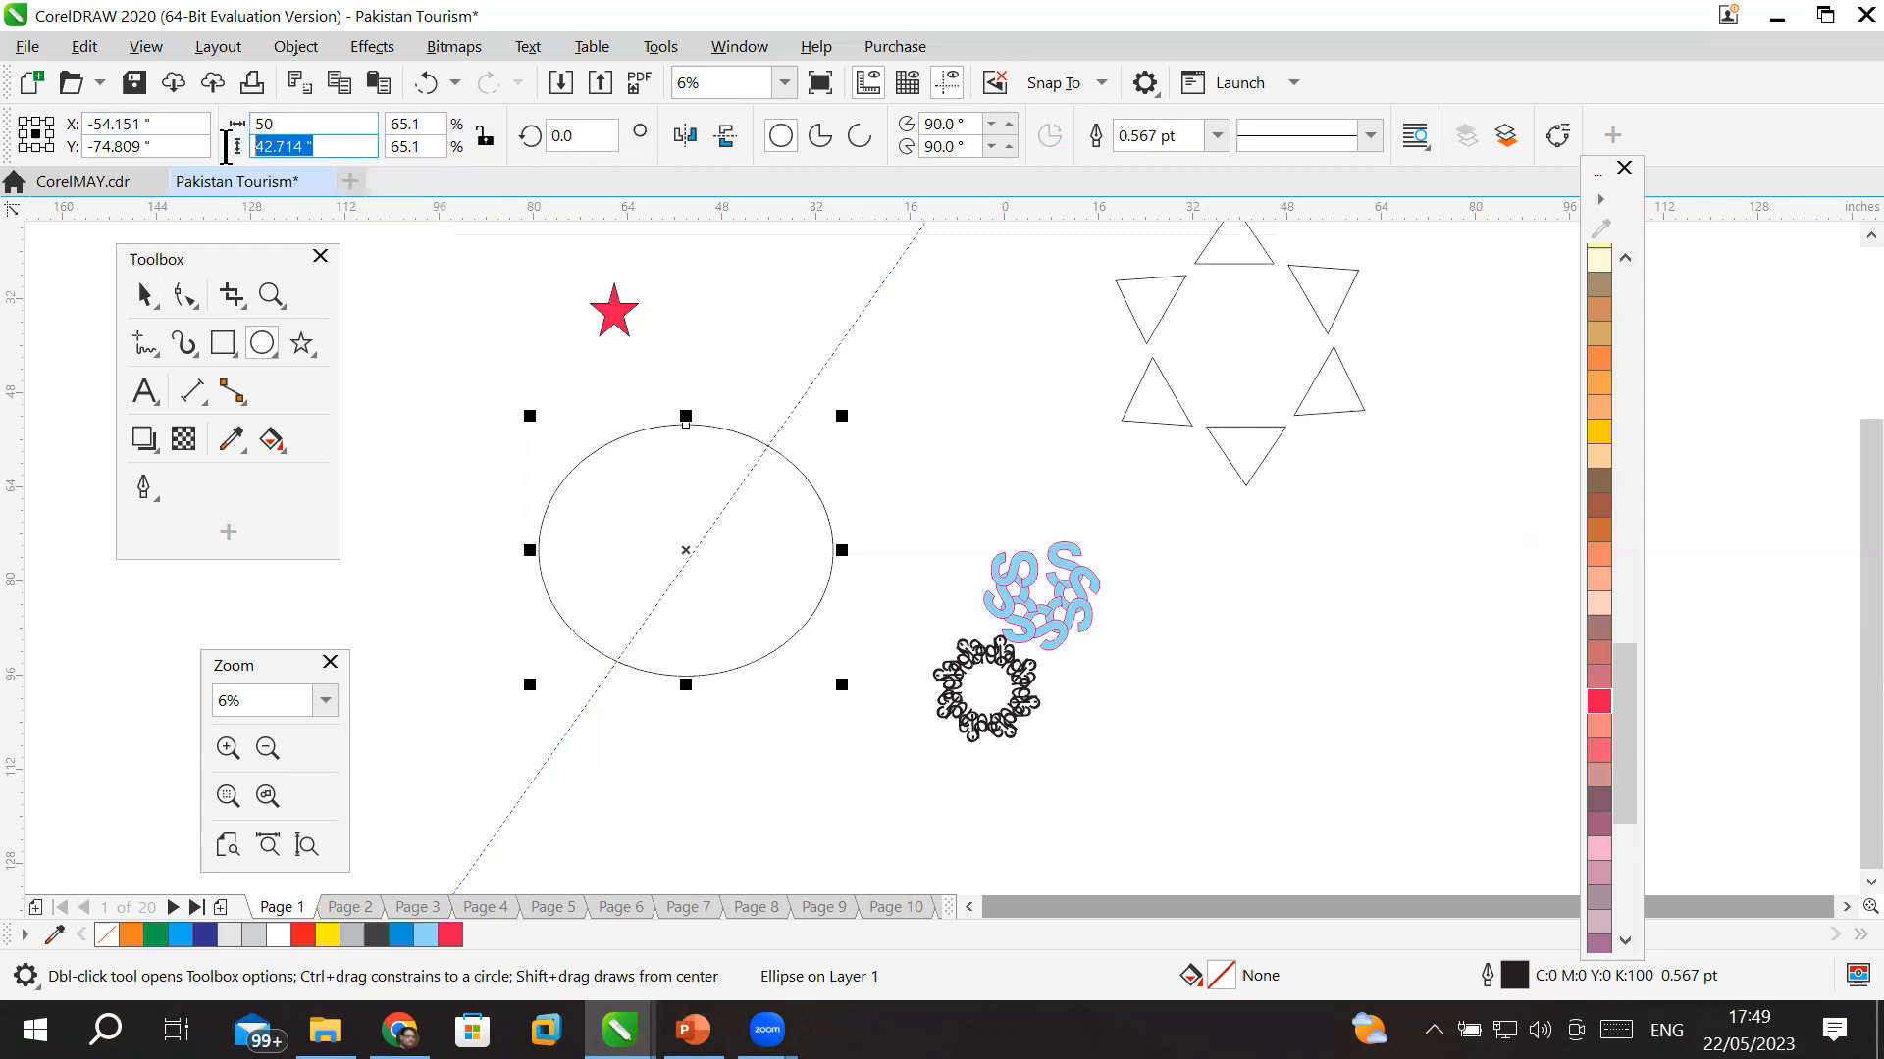
type("50")
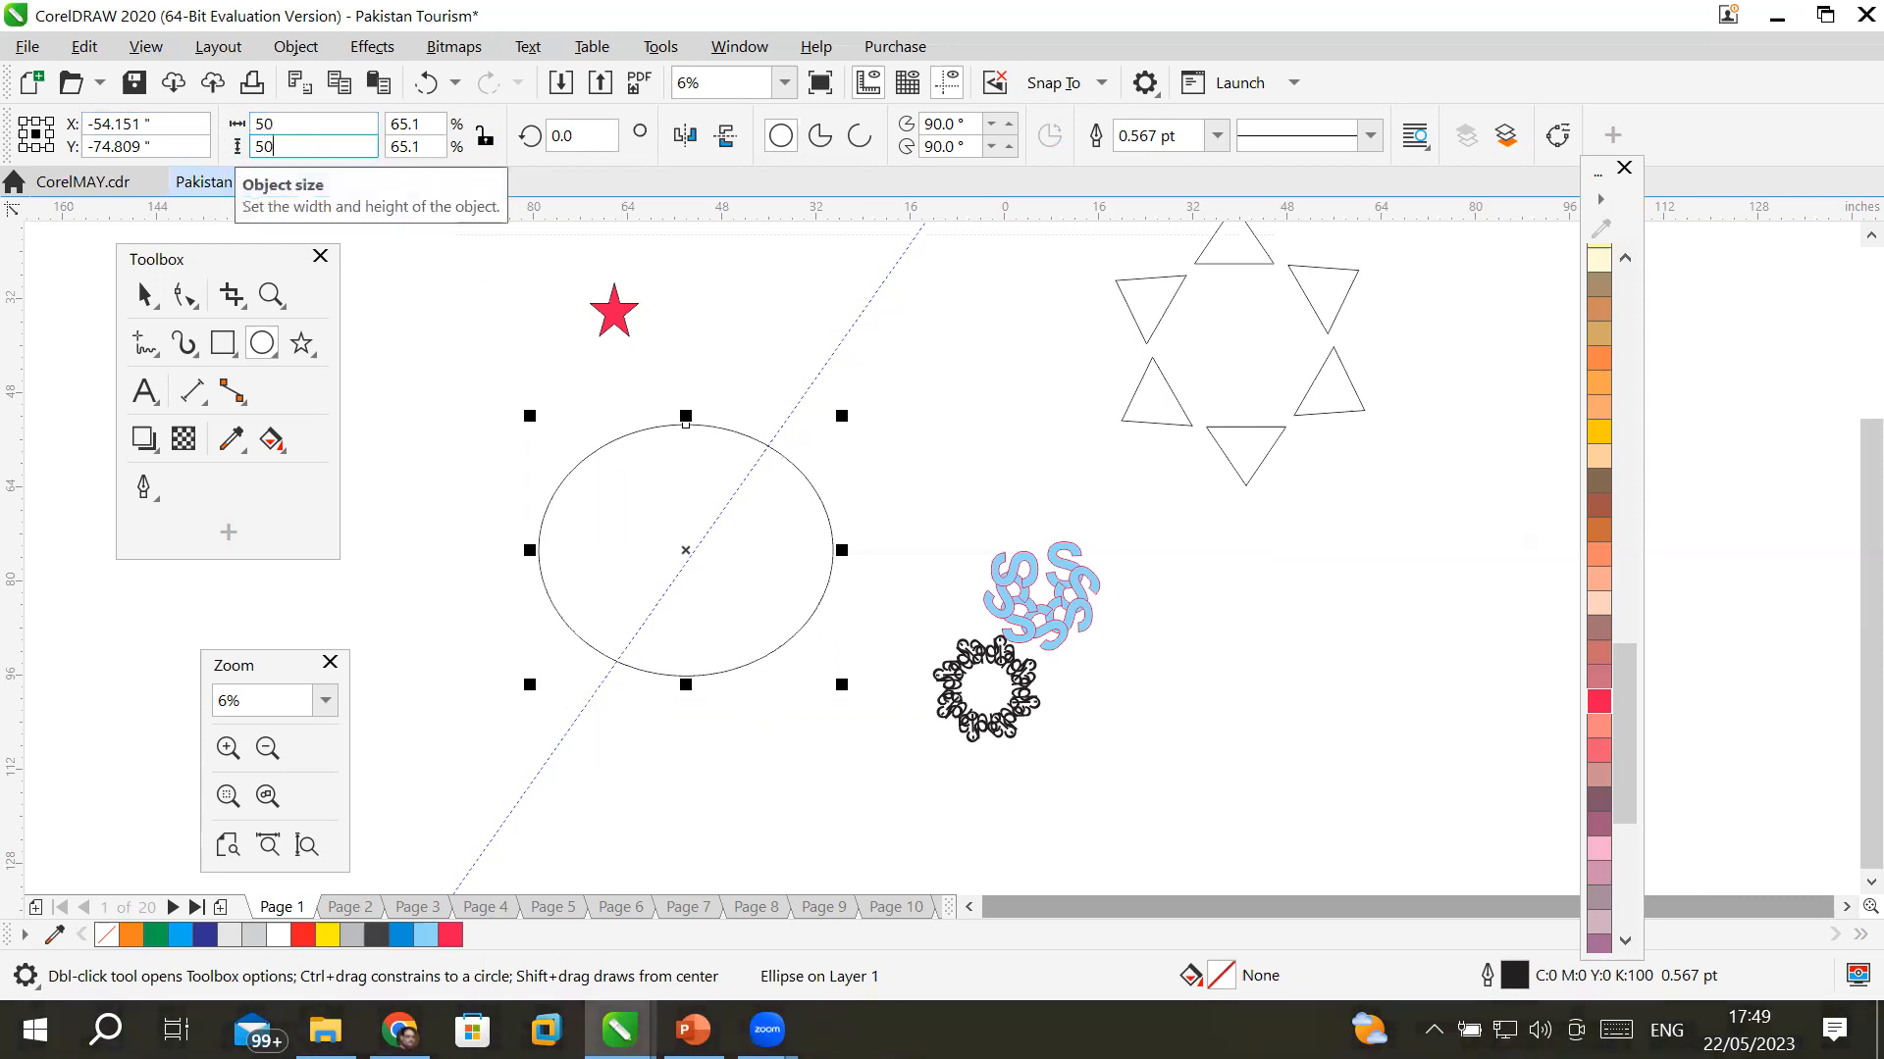
key("Return")
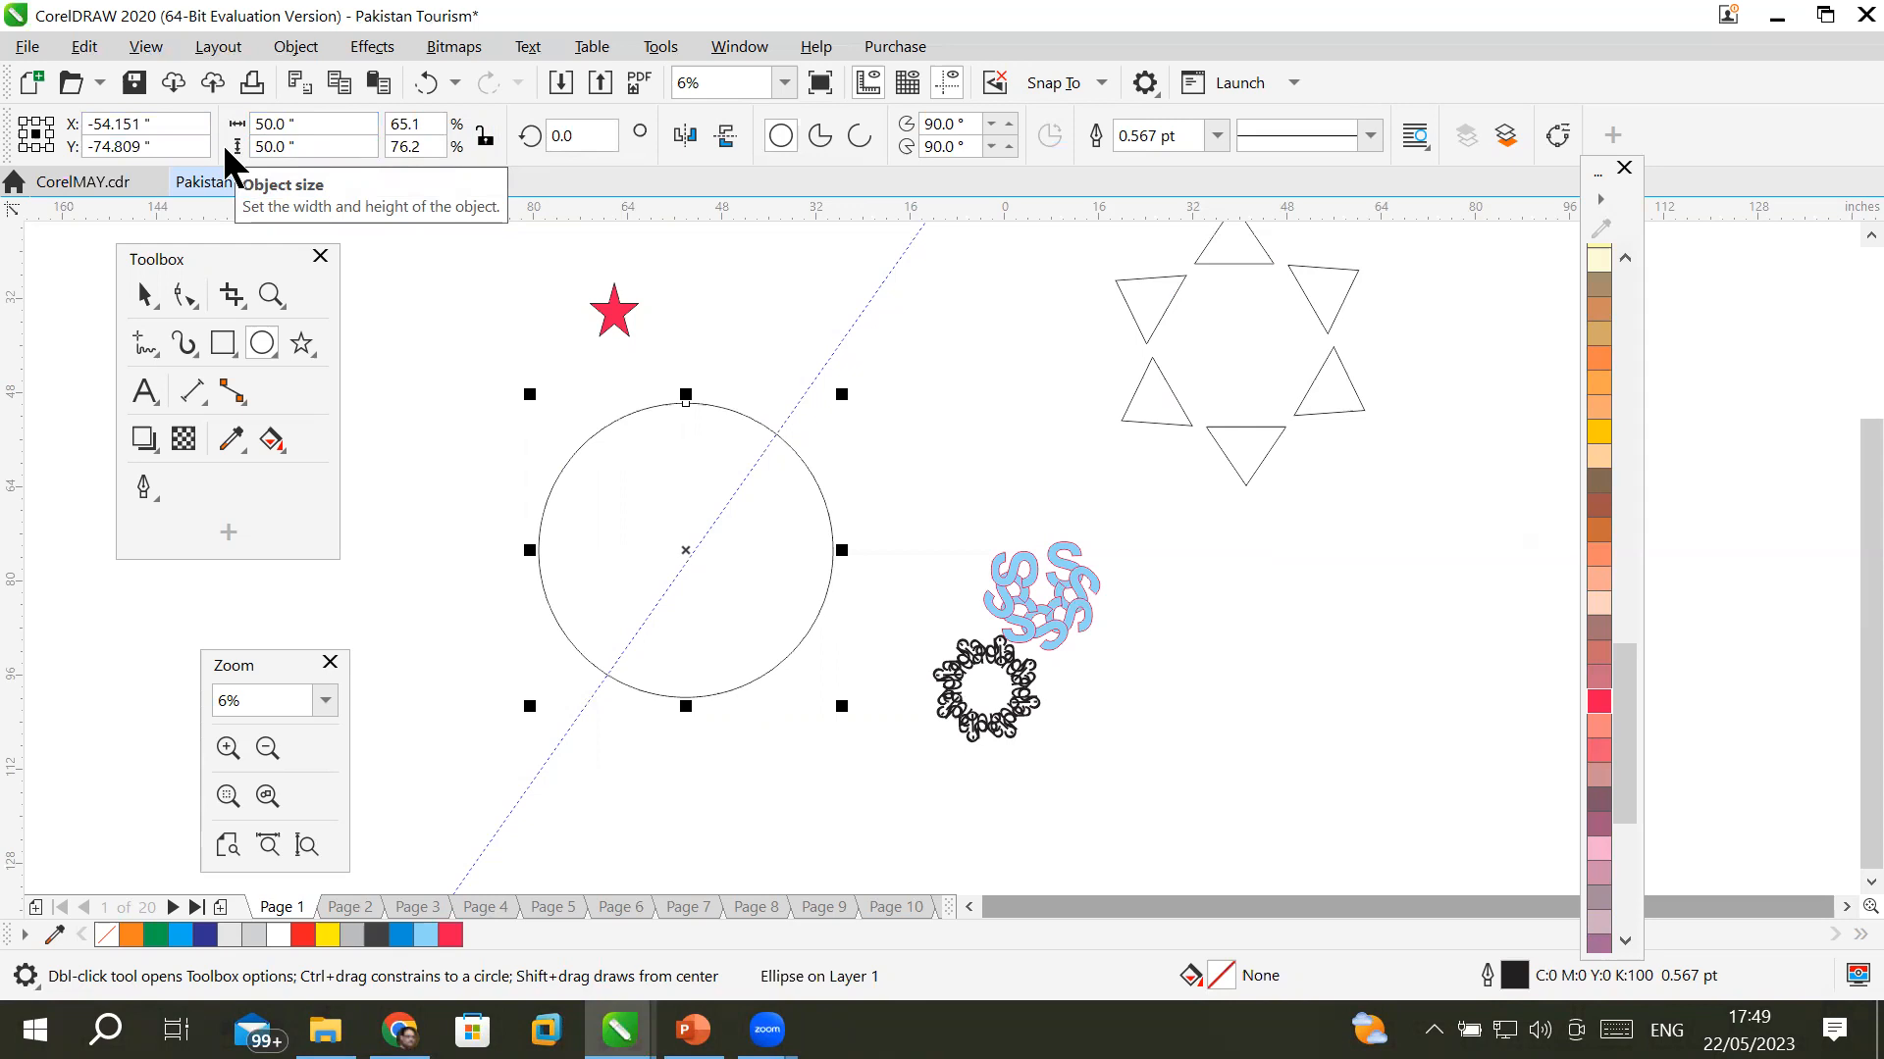
- Delete the resized ellipse and draw a constrained circle 50 inches in diameter below the star
key("Delete")
left_click(257, 345)
left_click_drag(551, 430, 804, 537)
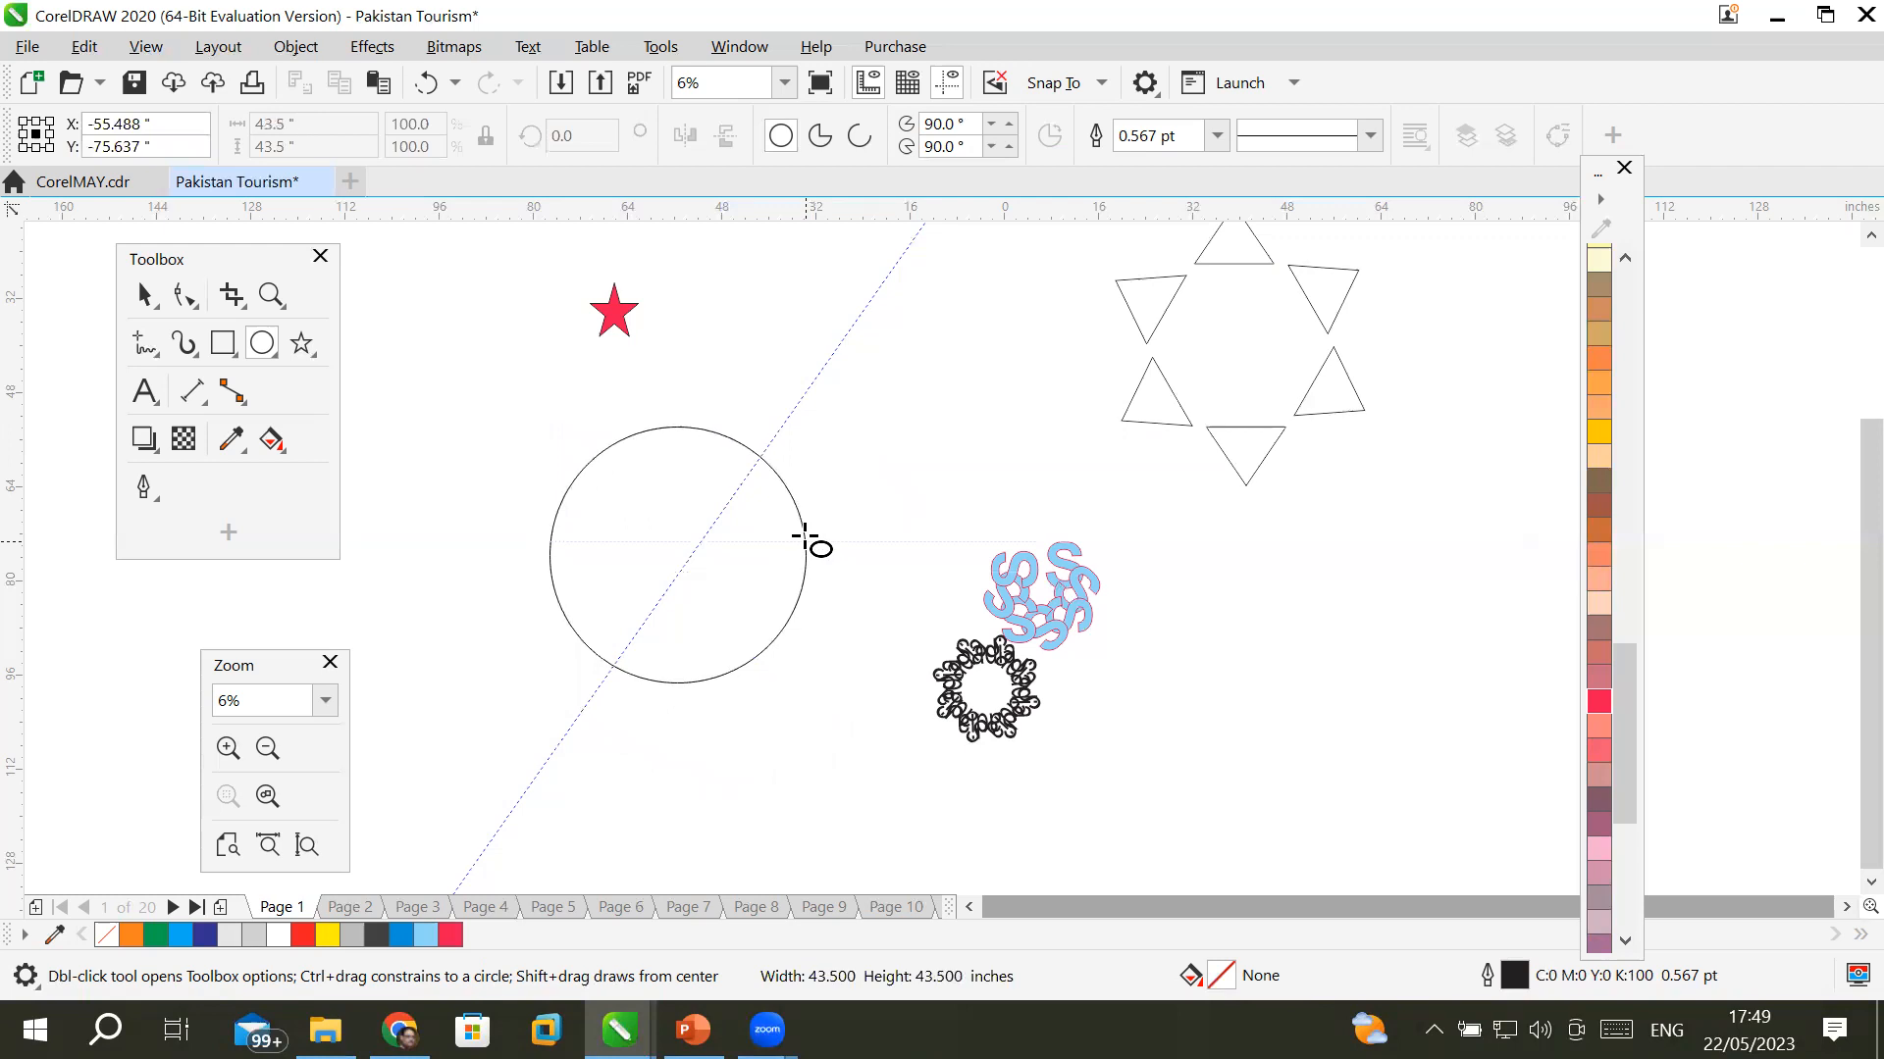
left_click_drag(804, 536, 840, 567)
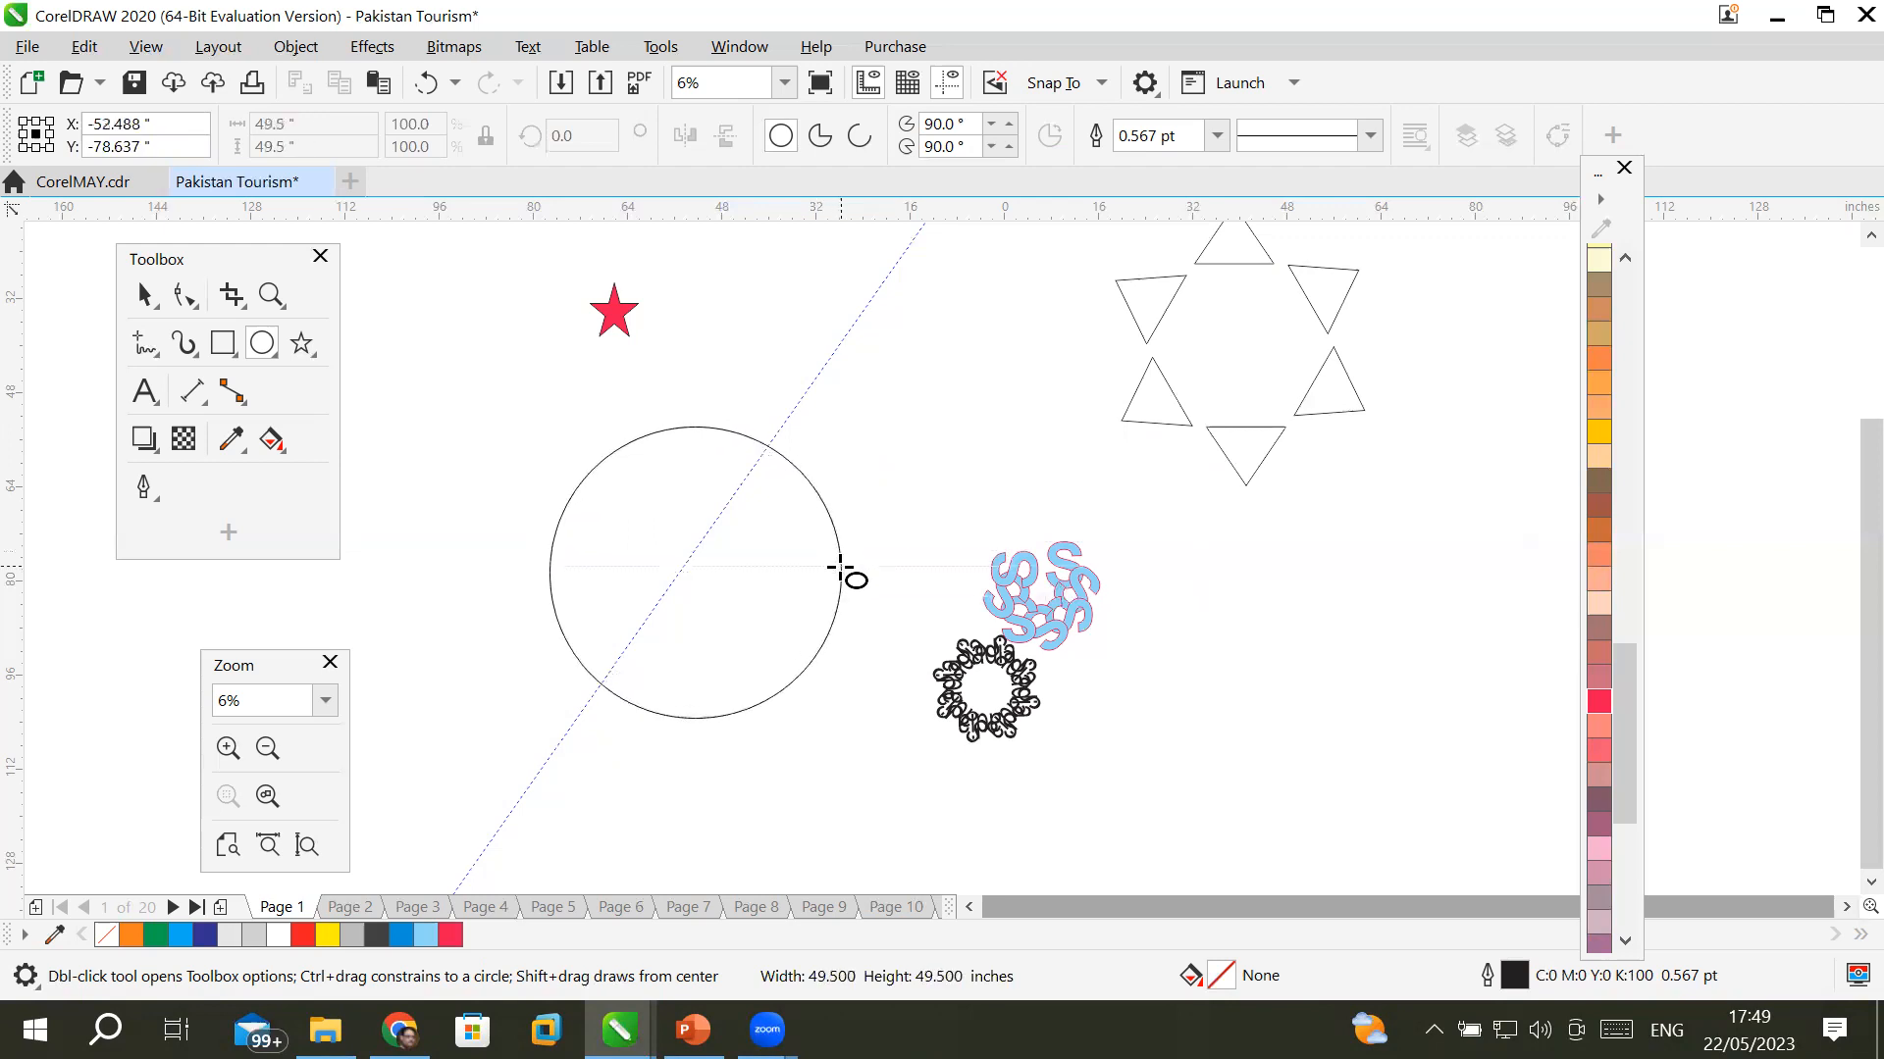
left_click_drag(840, 567, 843, 569)
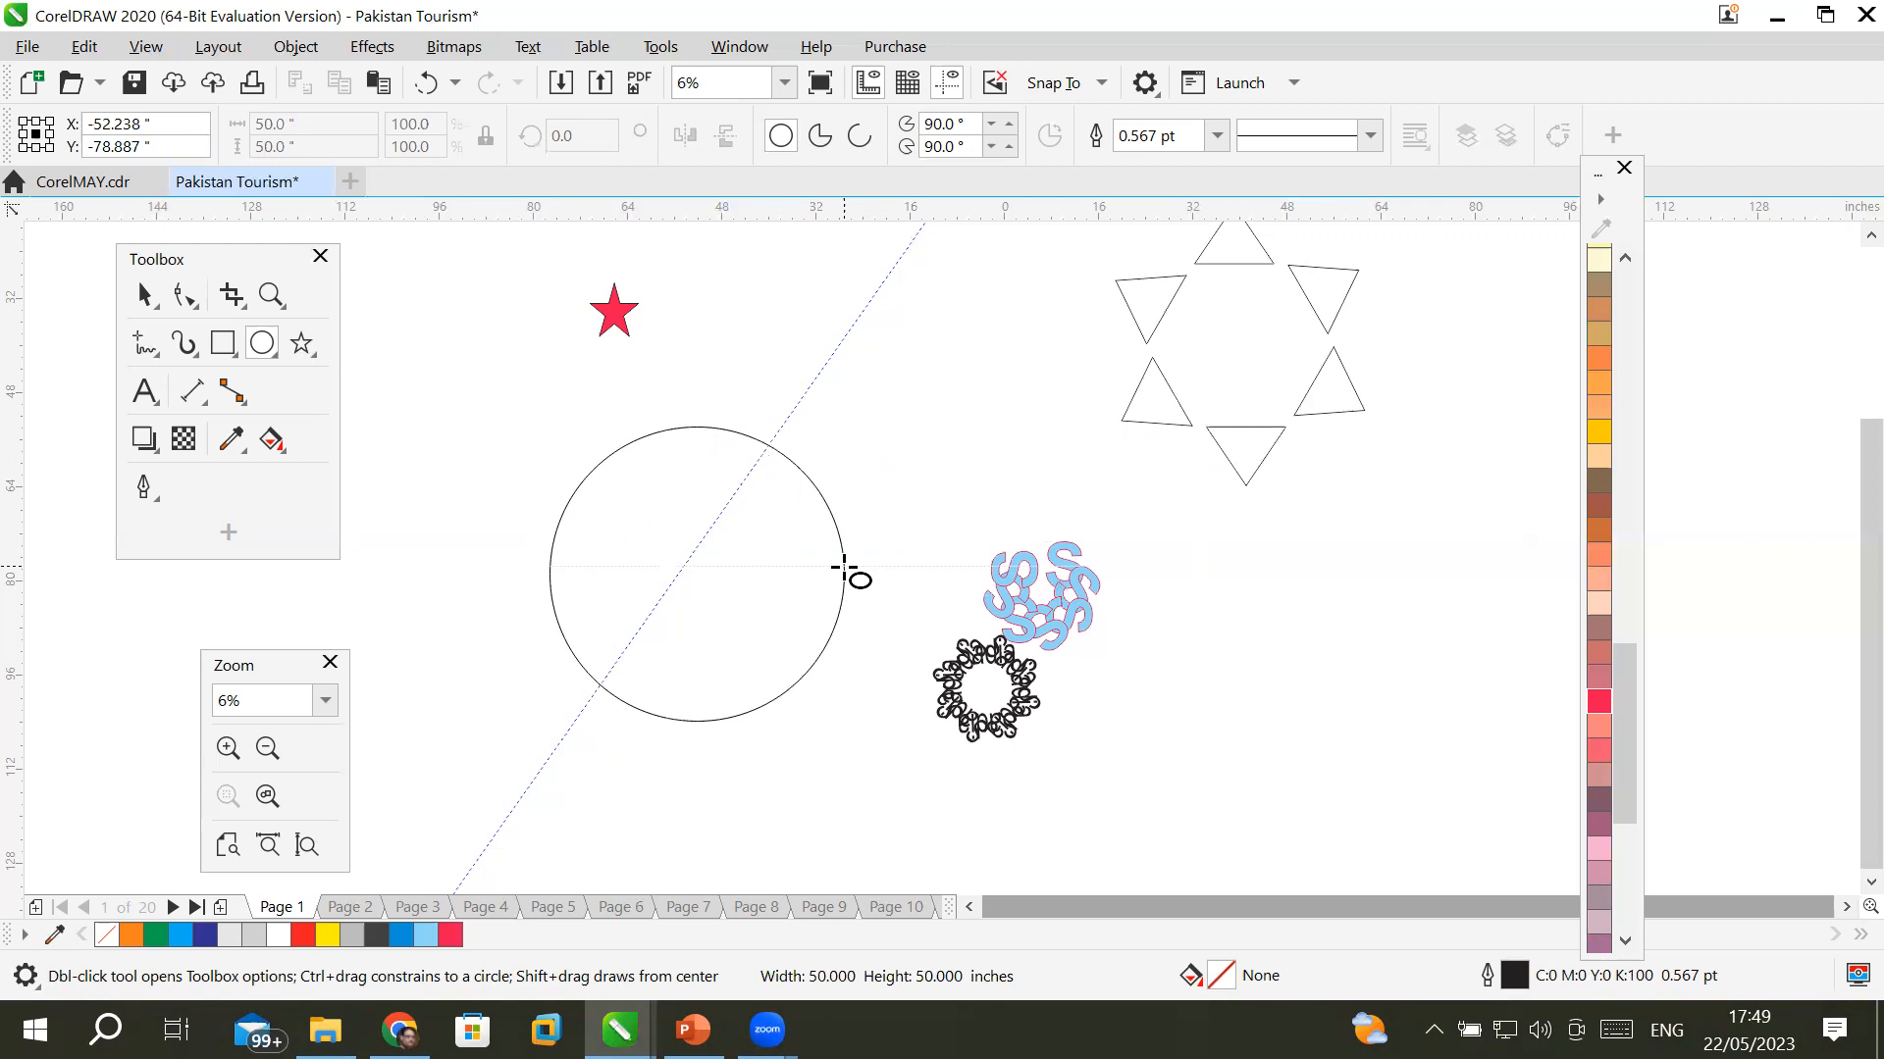
left_click_drag(844, 569, 844, 569)
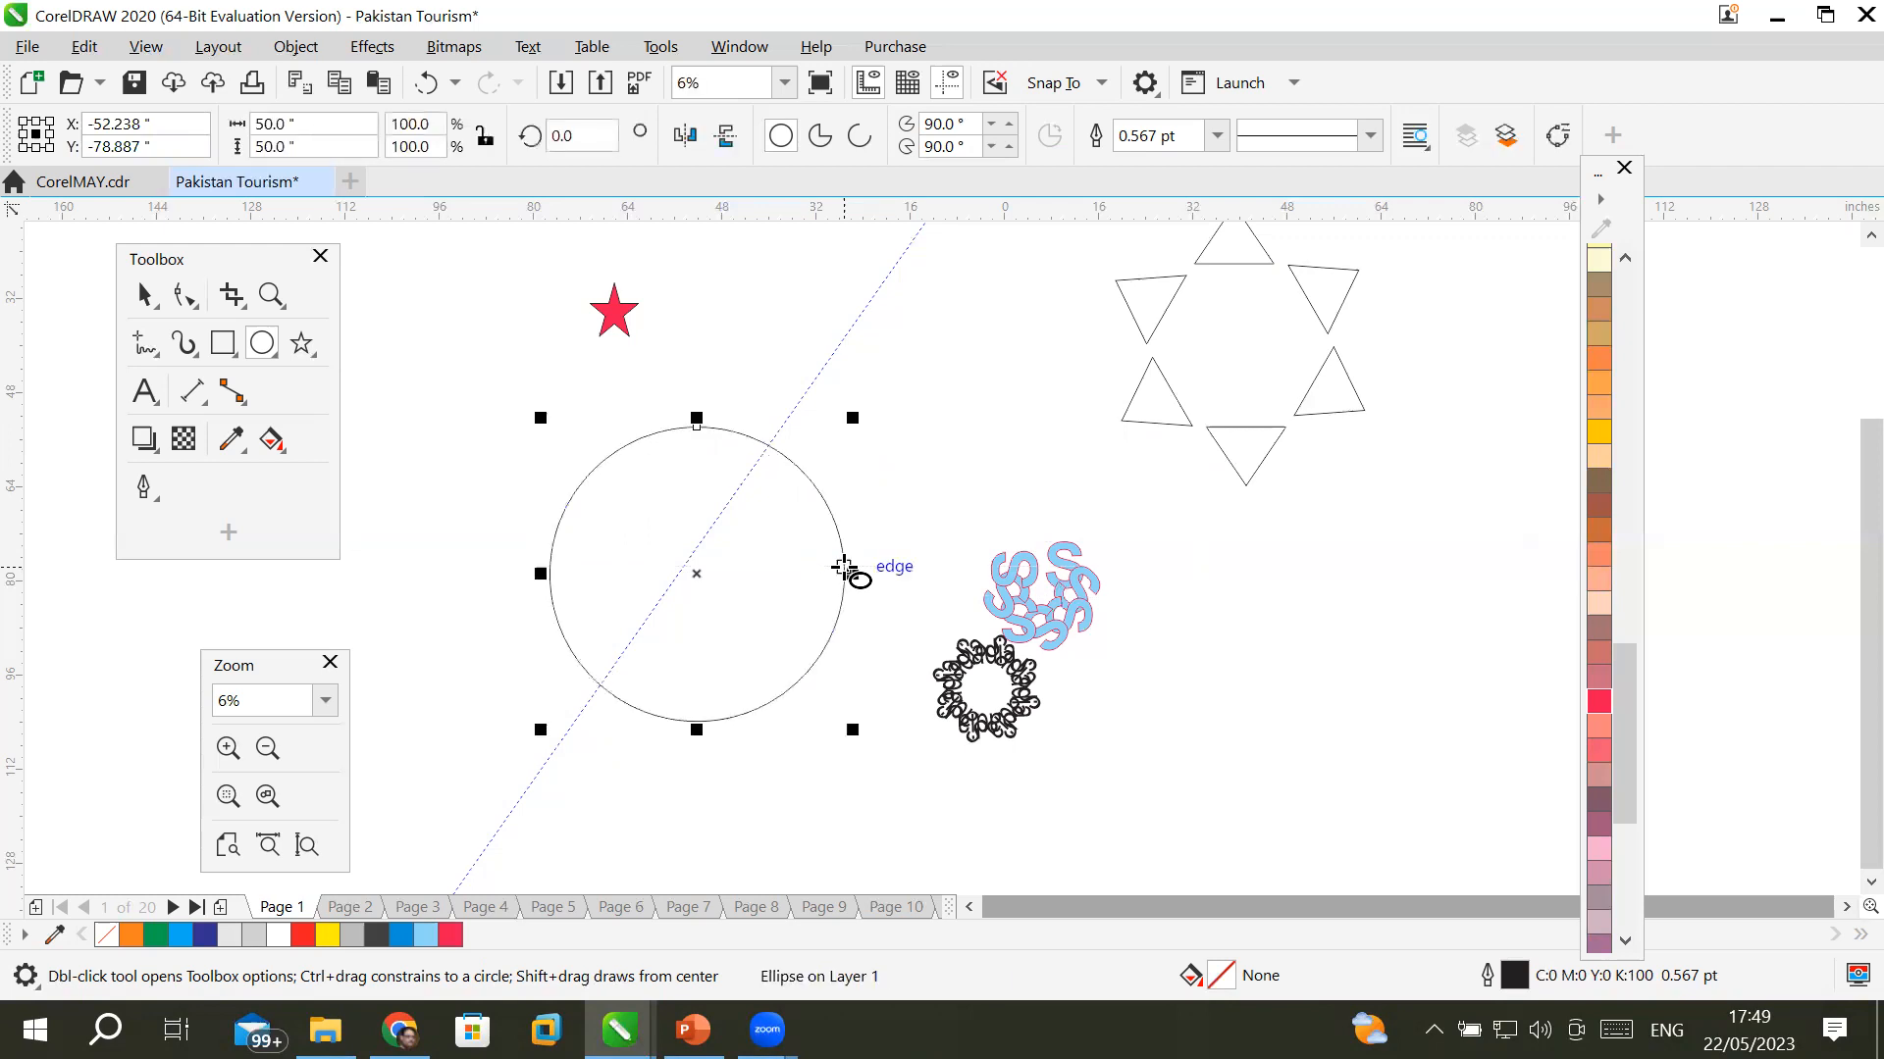
key("ctrl")
- Move the circle directly beneath the star so its top edge meets the star, at about X -66.3, Y -63.5 inches
left_click(143, 295)
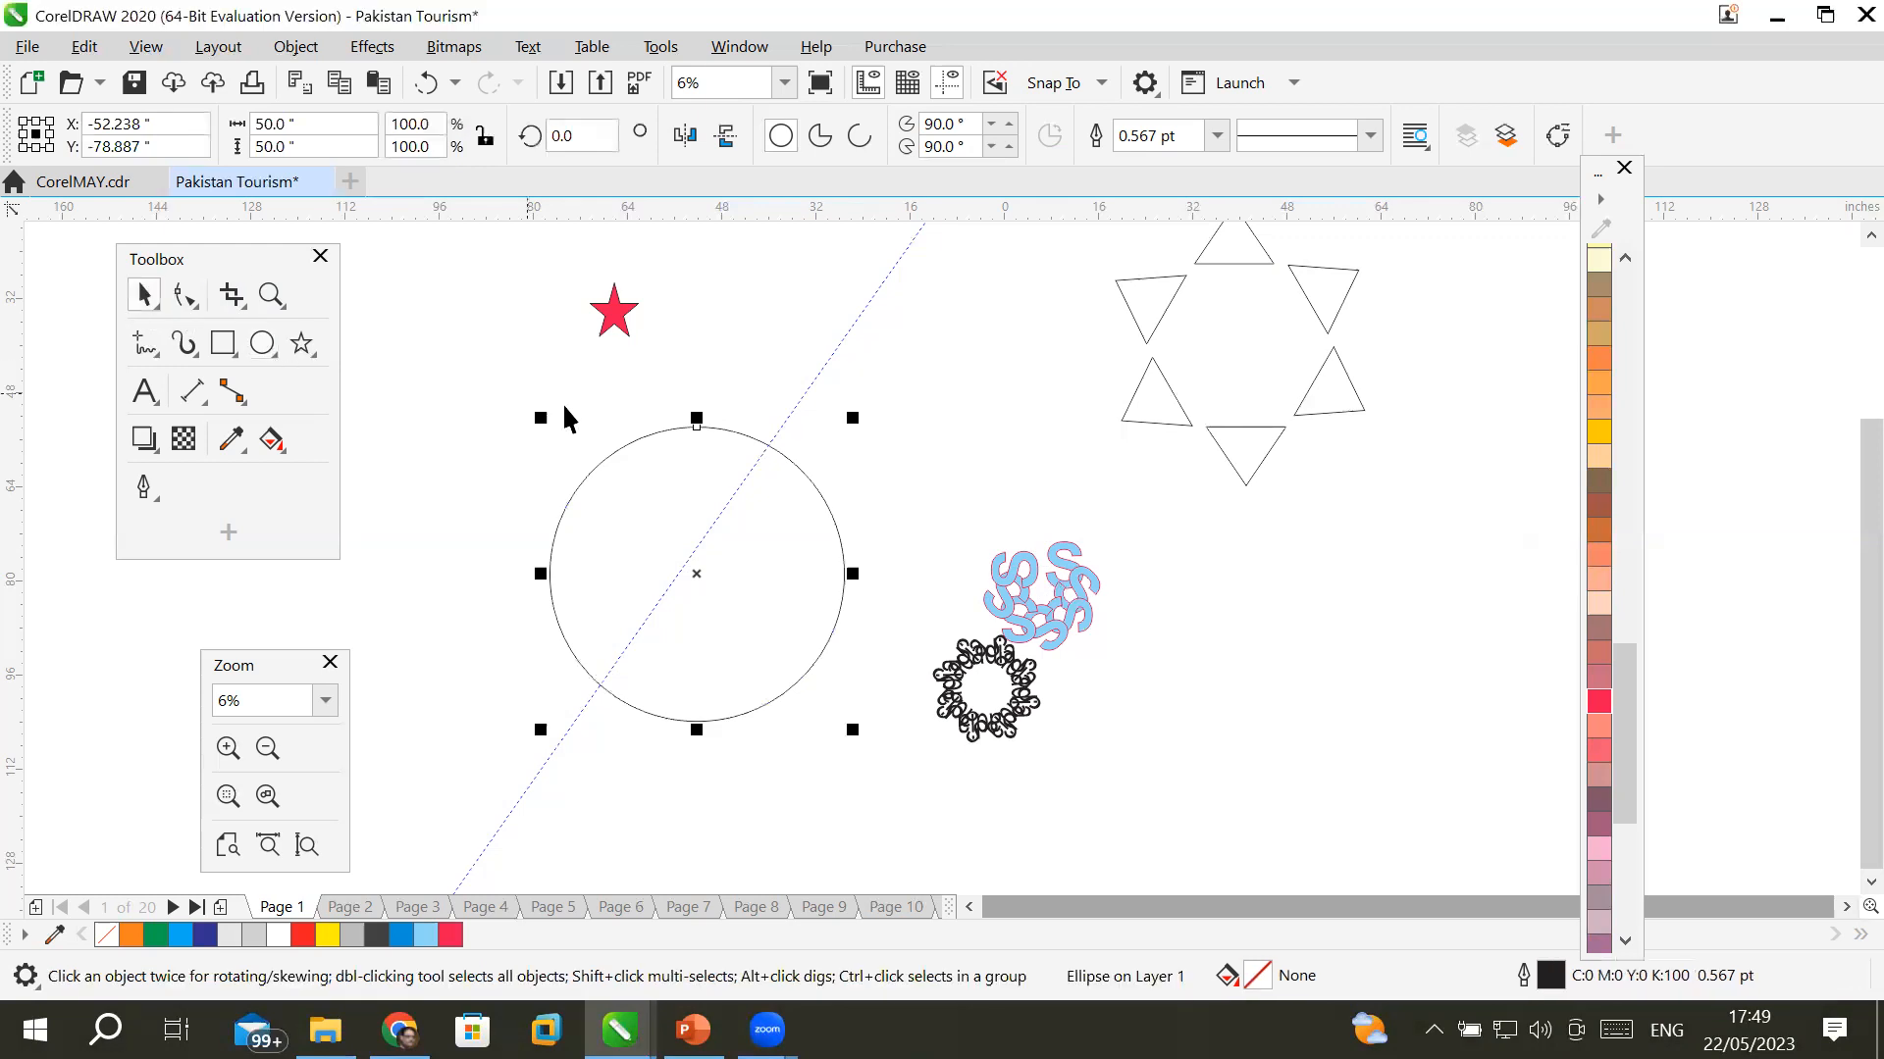
left_click_drag(625, 438, 547, 356)
left_click_drag(546, 363, 563, 392)
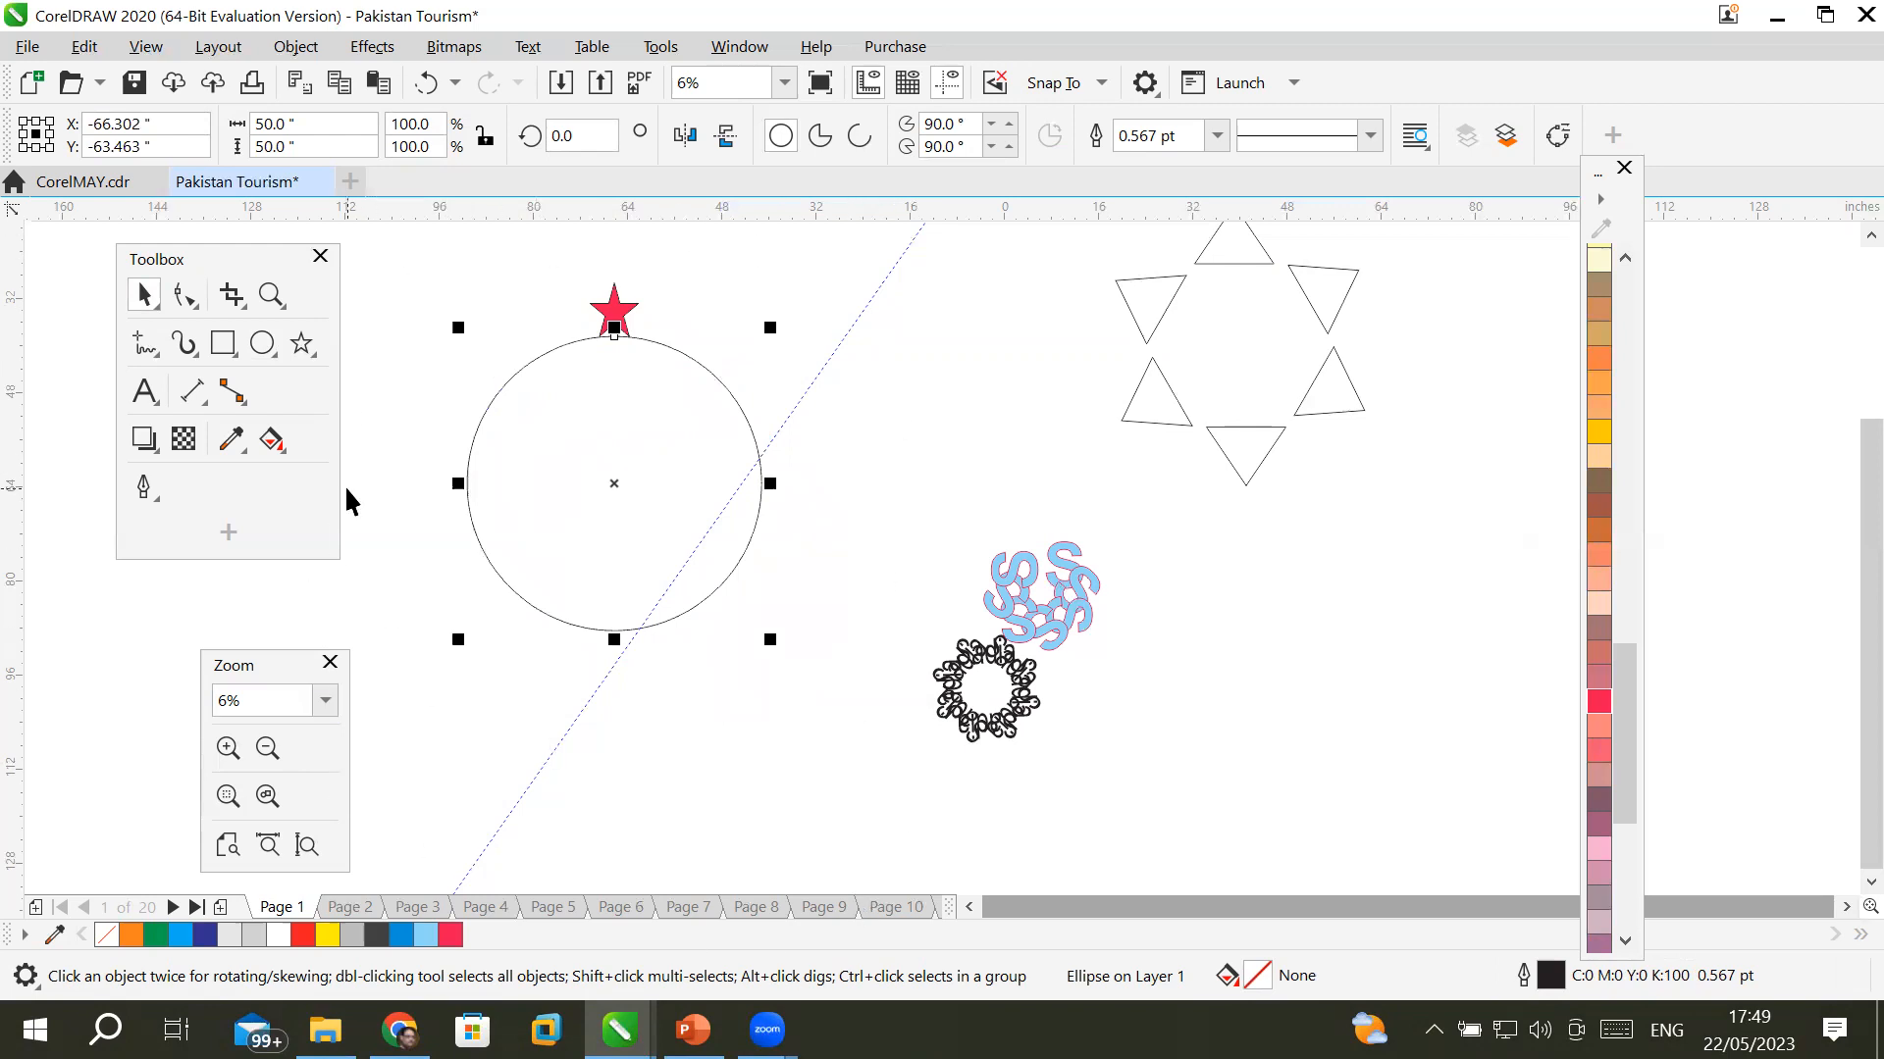
- Try rotating the star twice about its own centre and undo both rotations
left_click(617, 302)
left_click(615, 302)
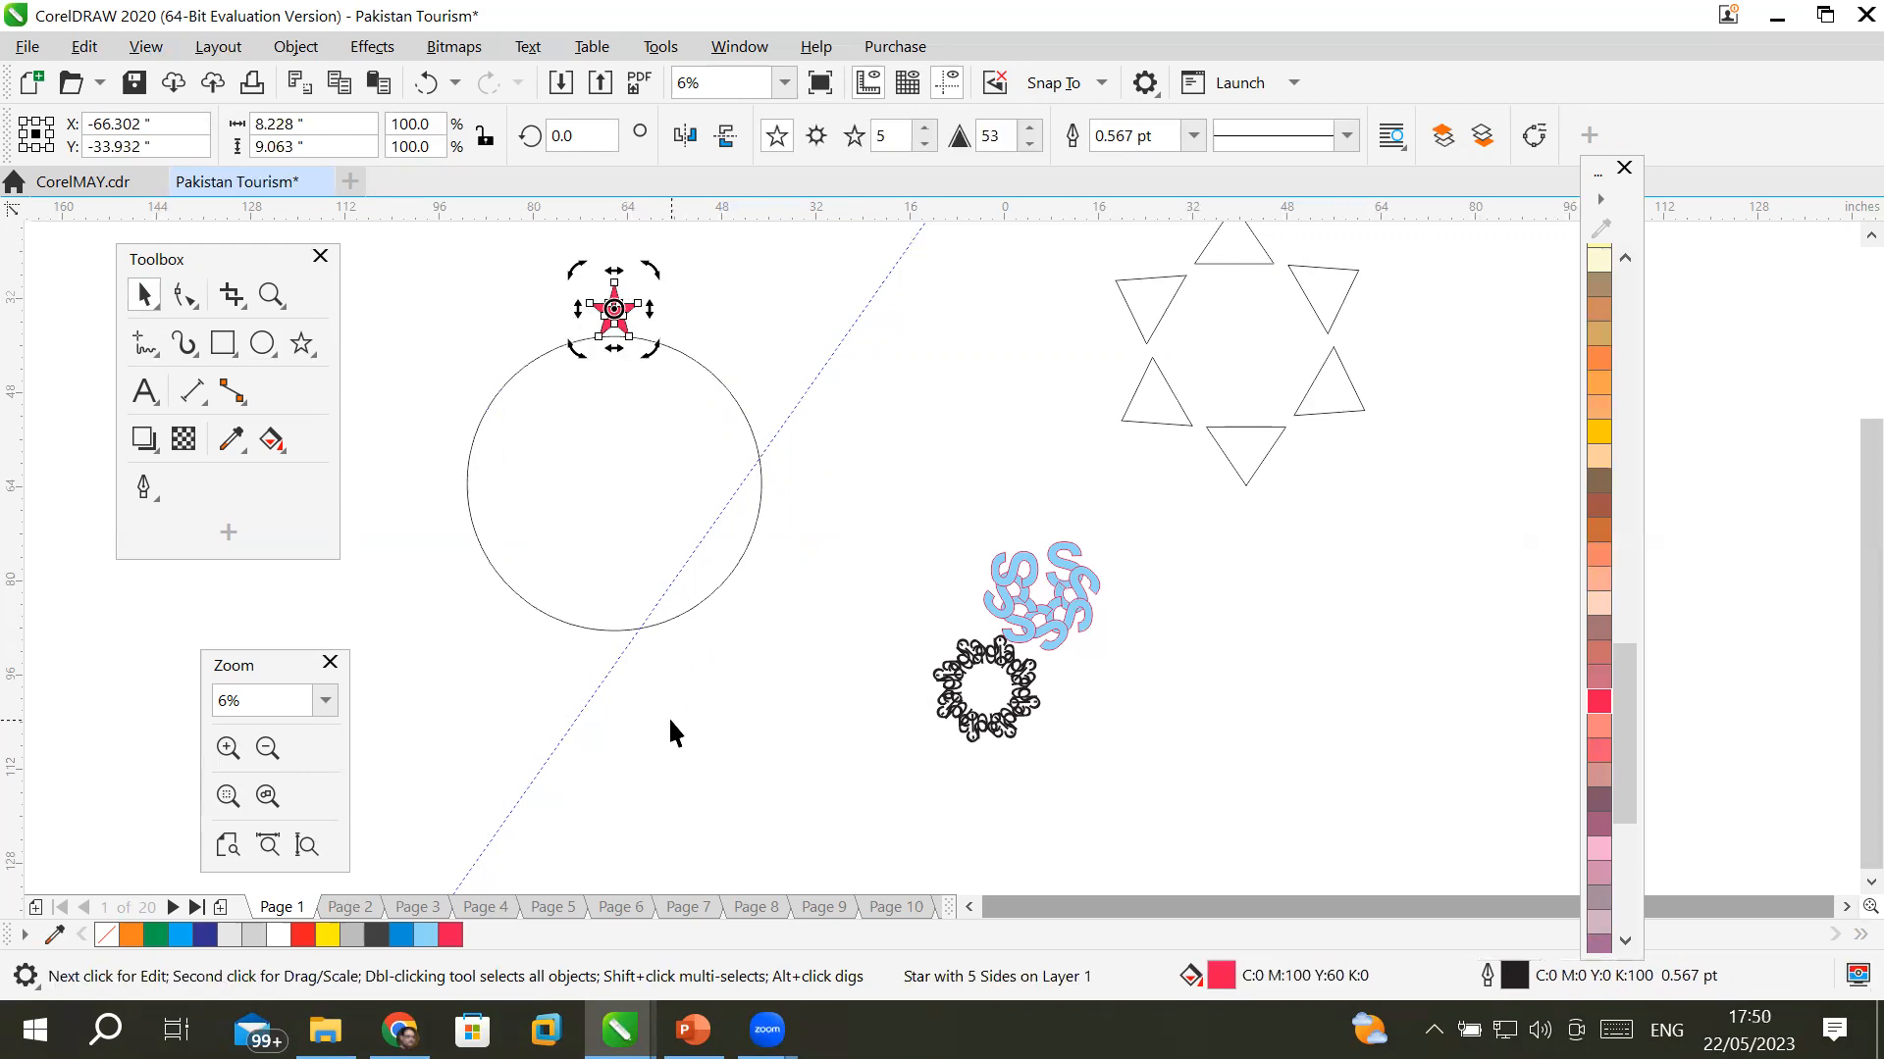
left_click_drag(647, 268, 592, 399)
scroll(616, 275, "up", 5)
left_click_drag(770, 335, 752, 638)
scroll(850, 595, "down", 4)
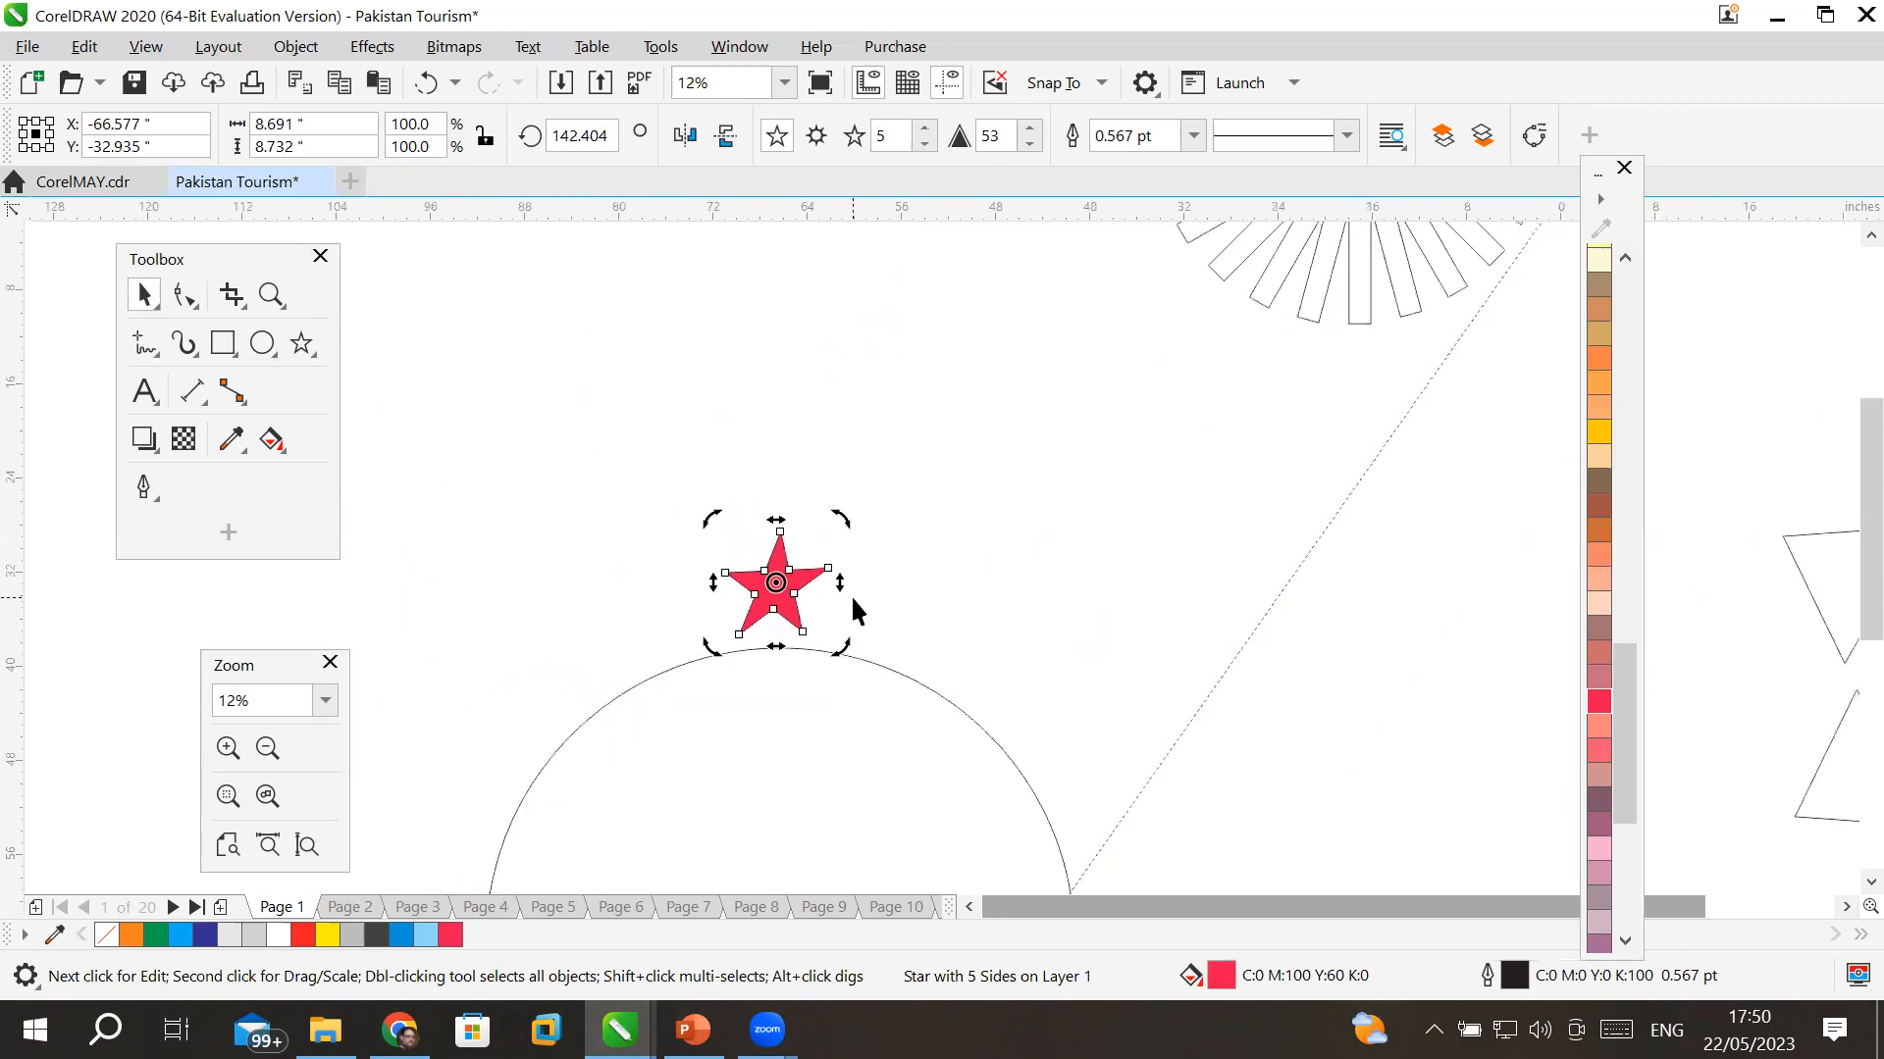
key("ctrl+z")
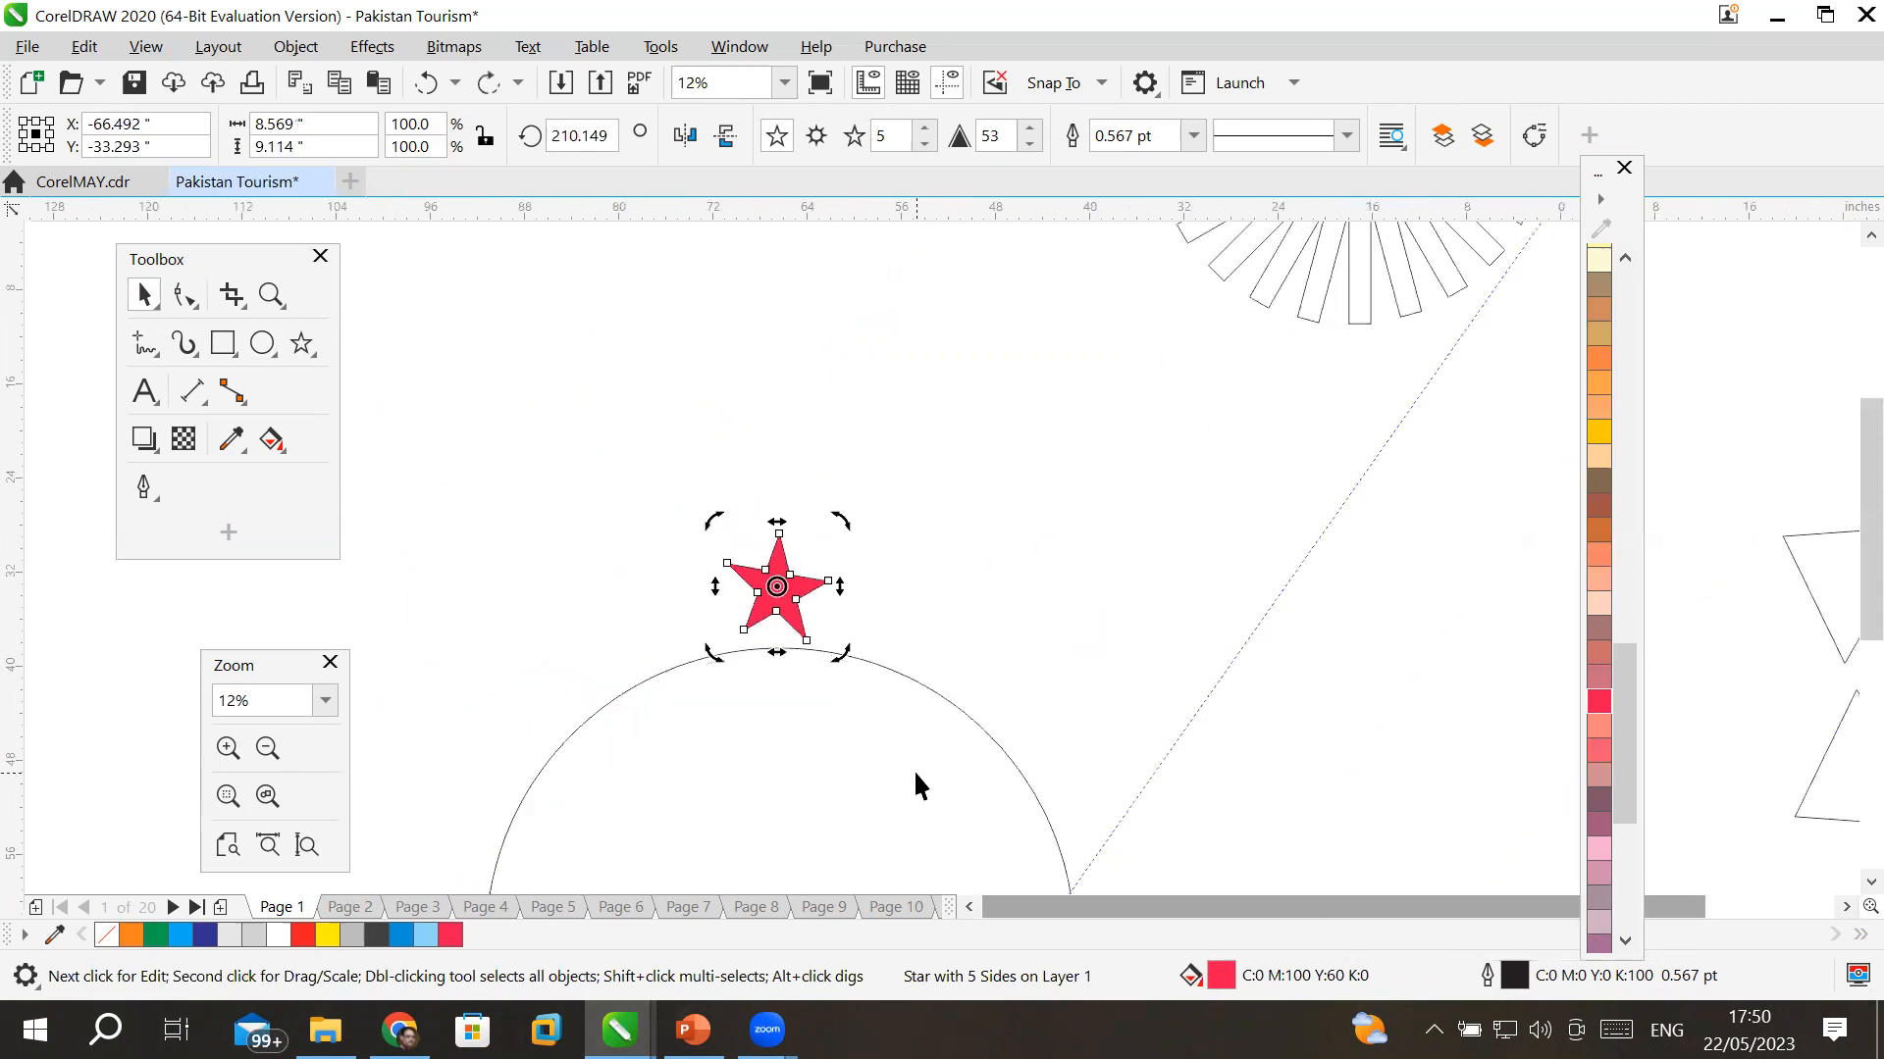
key("ctrl+z")
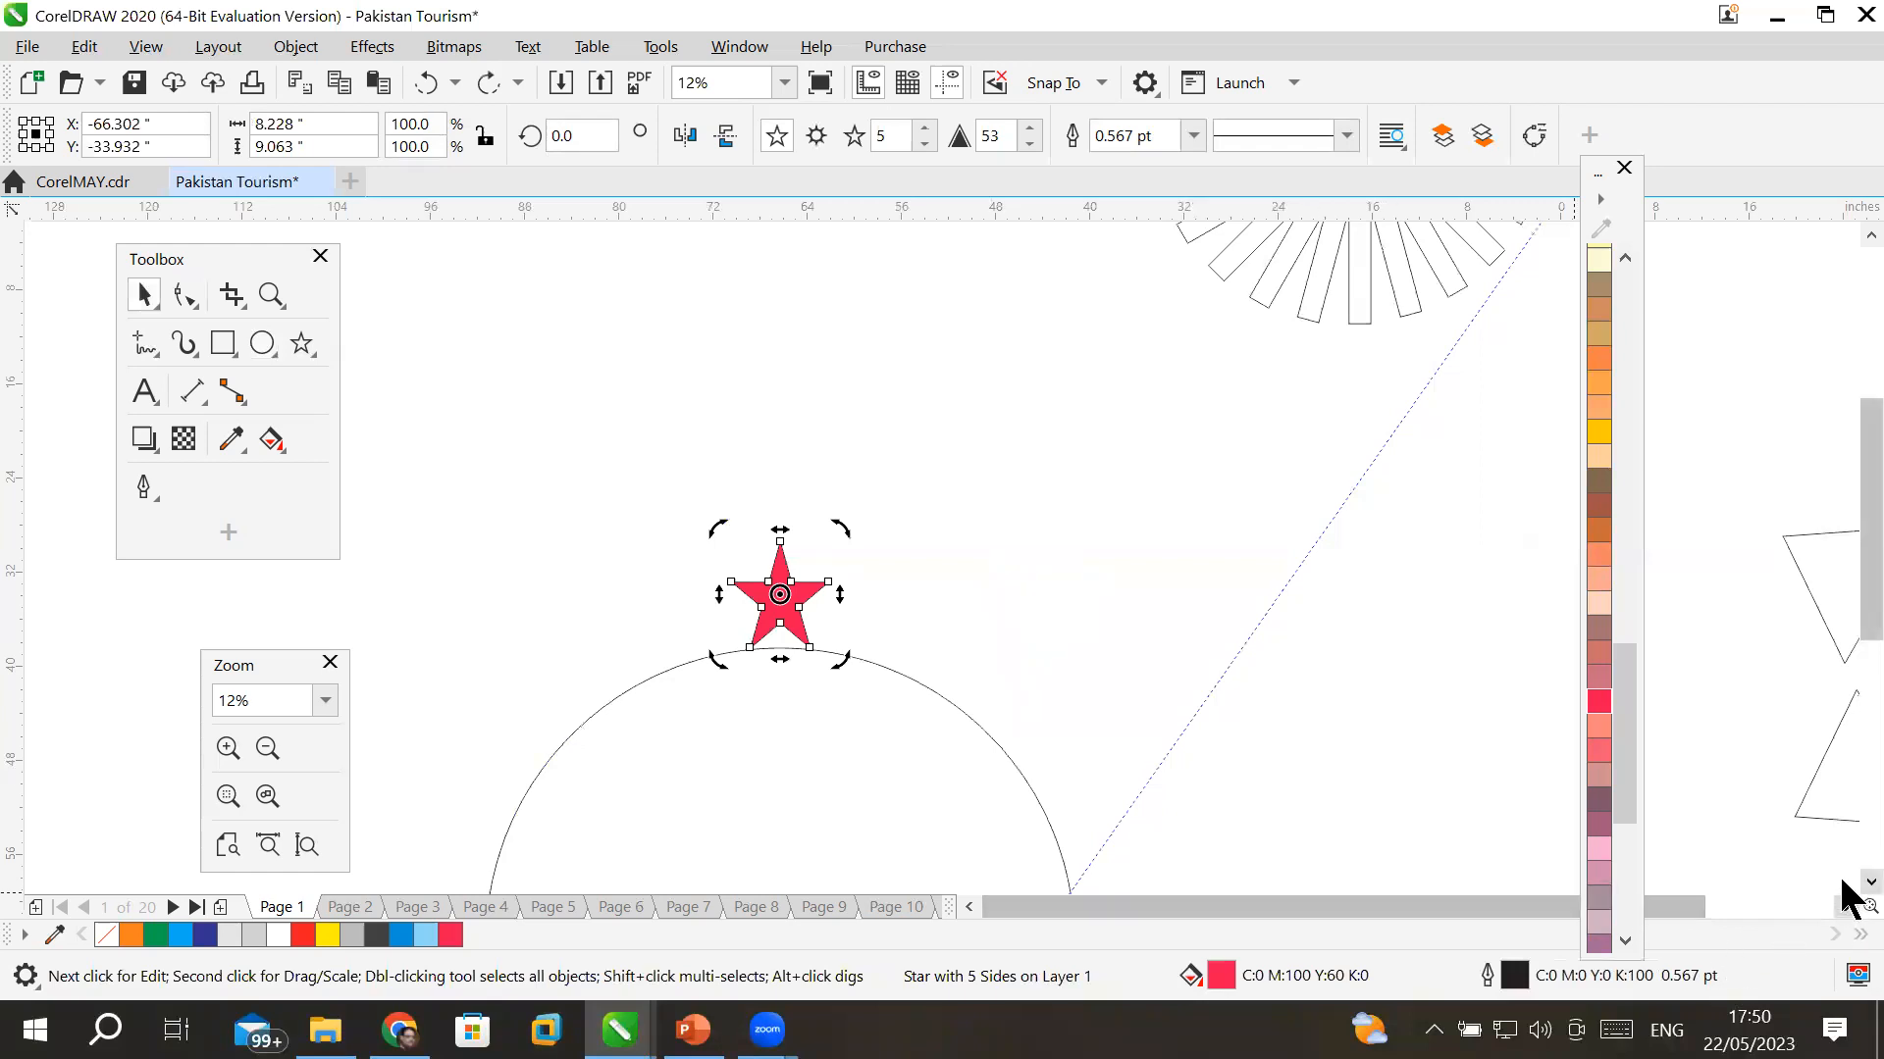
- Move the star's rotation centre down into the circle, near the circle's middle
scroll(1842, 882, "down", 3)
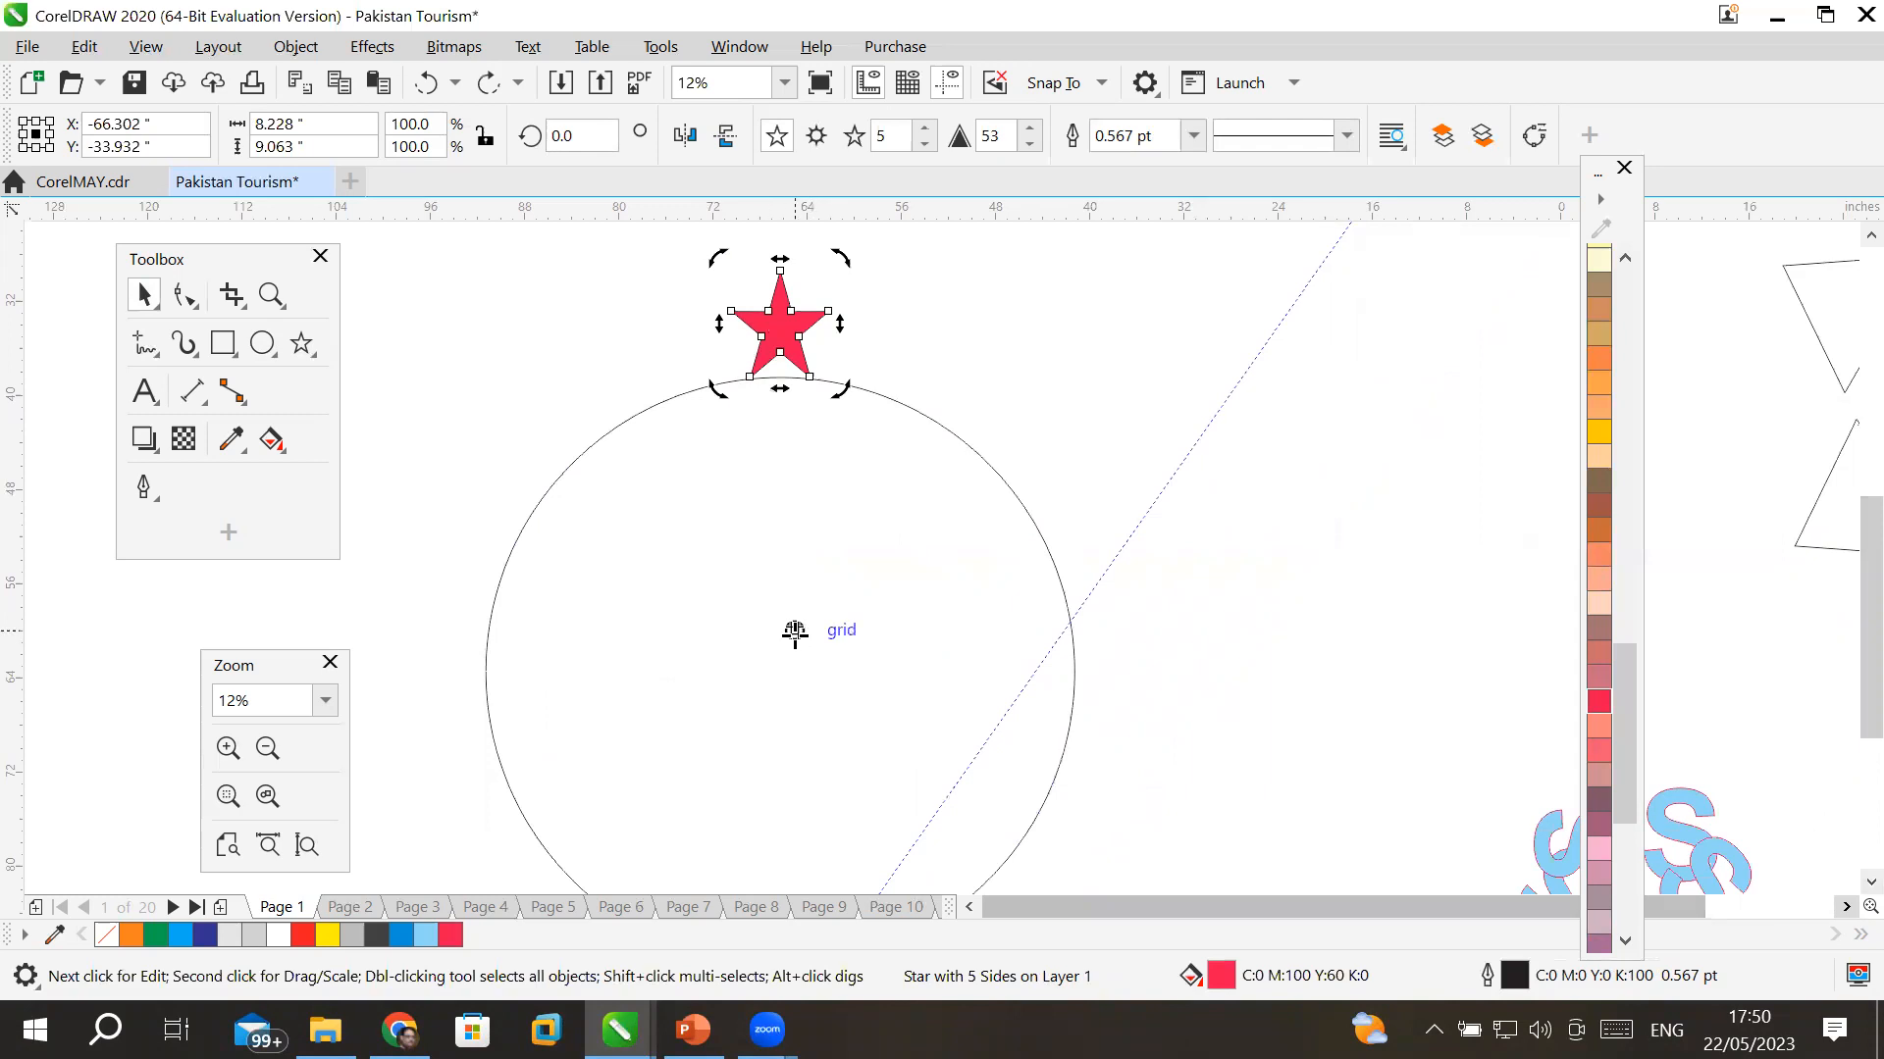
left_click_drag(795, 632, 795, 631)
left_click_drag(828, 252, 826, 431)
- Add a horizontal guideline and align it with the circle's centre at Y -63.463 inches, checking against the selected circle
scroll(1844, 876, "down", 2)
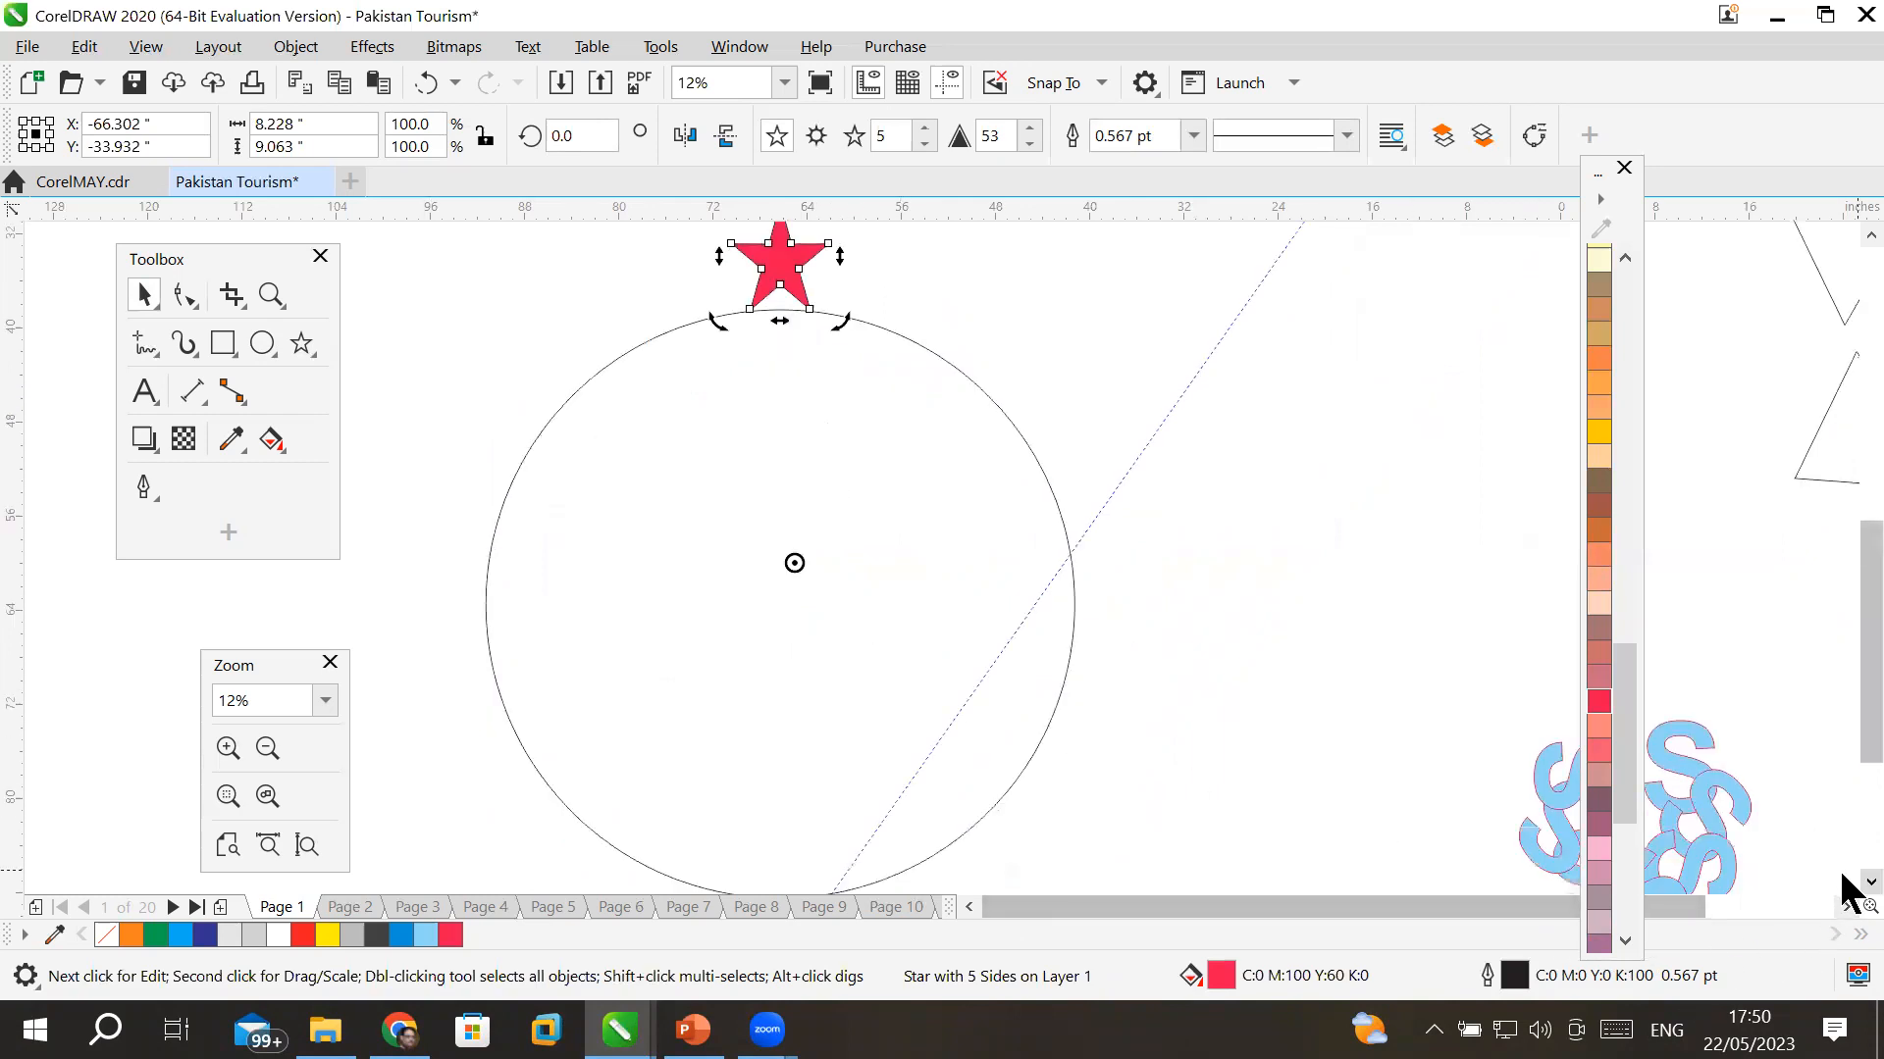
scroll(1844, 888, "down", 2)
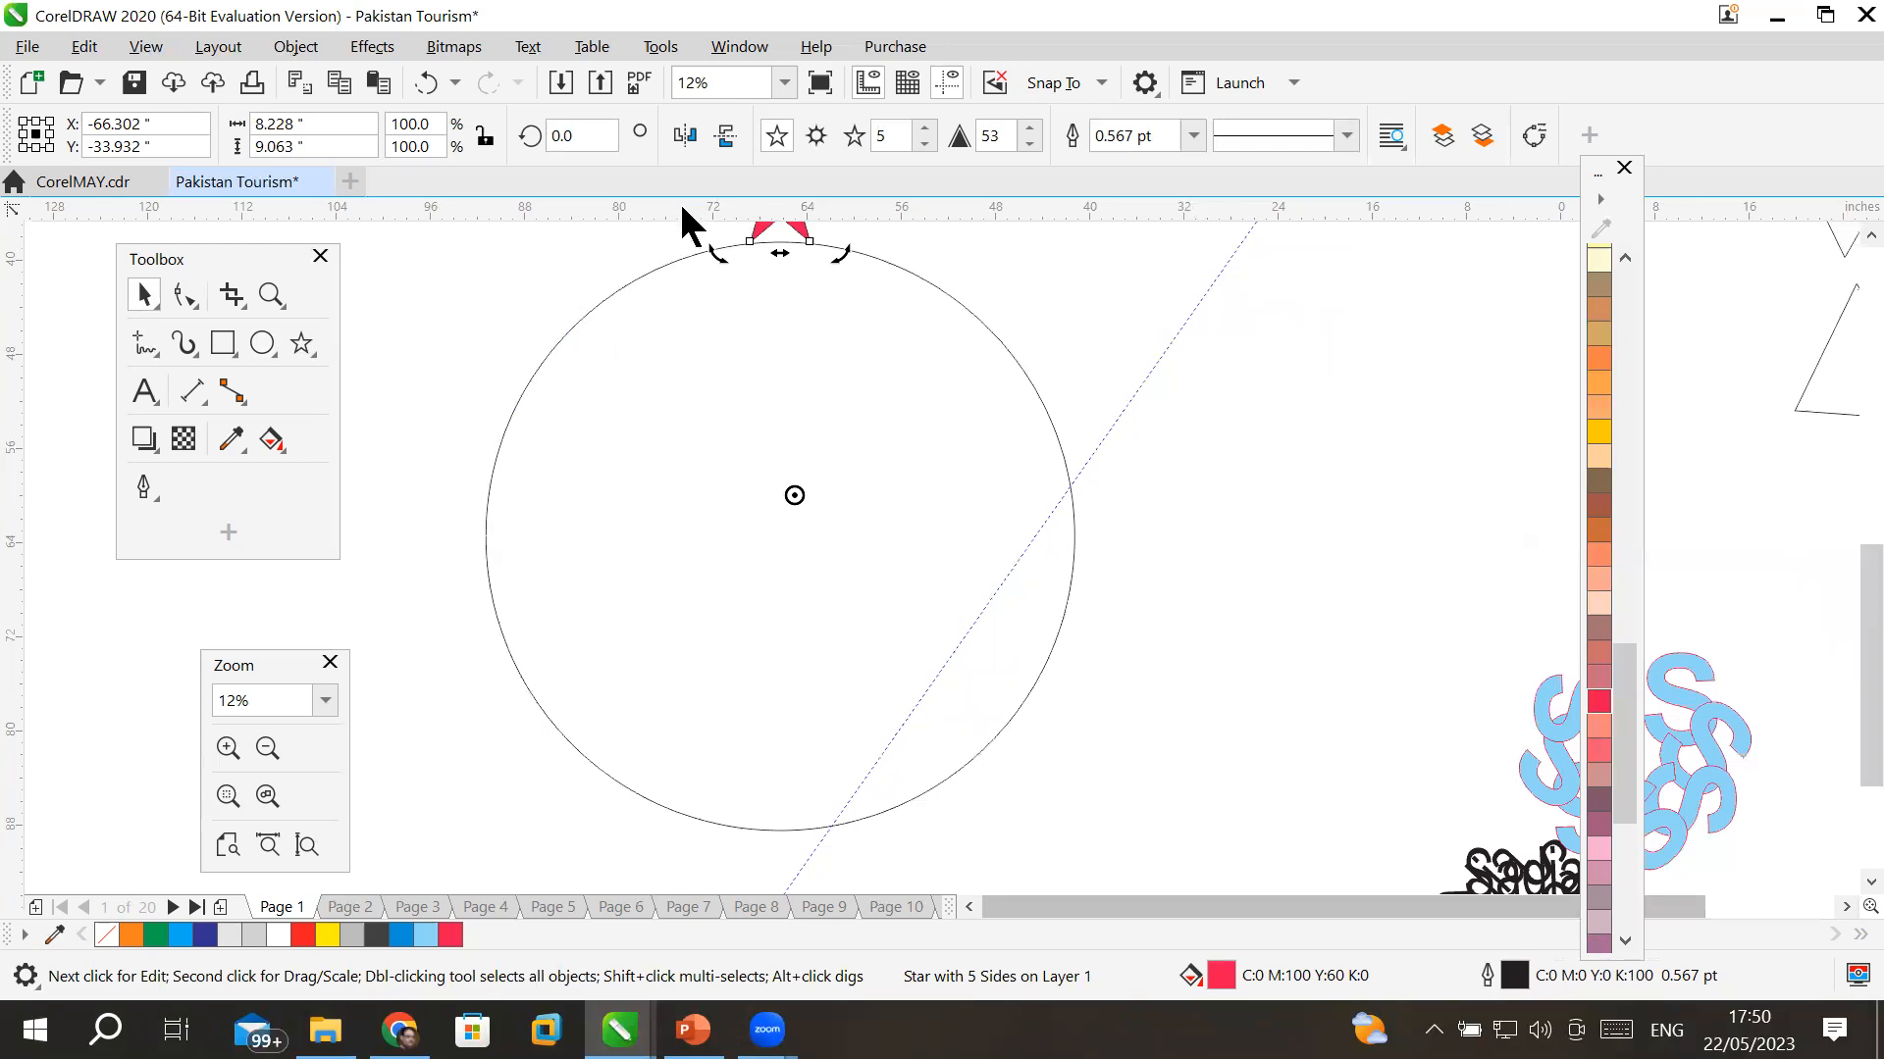
left_click_drag(713, 461, 726, 546)
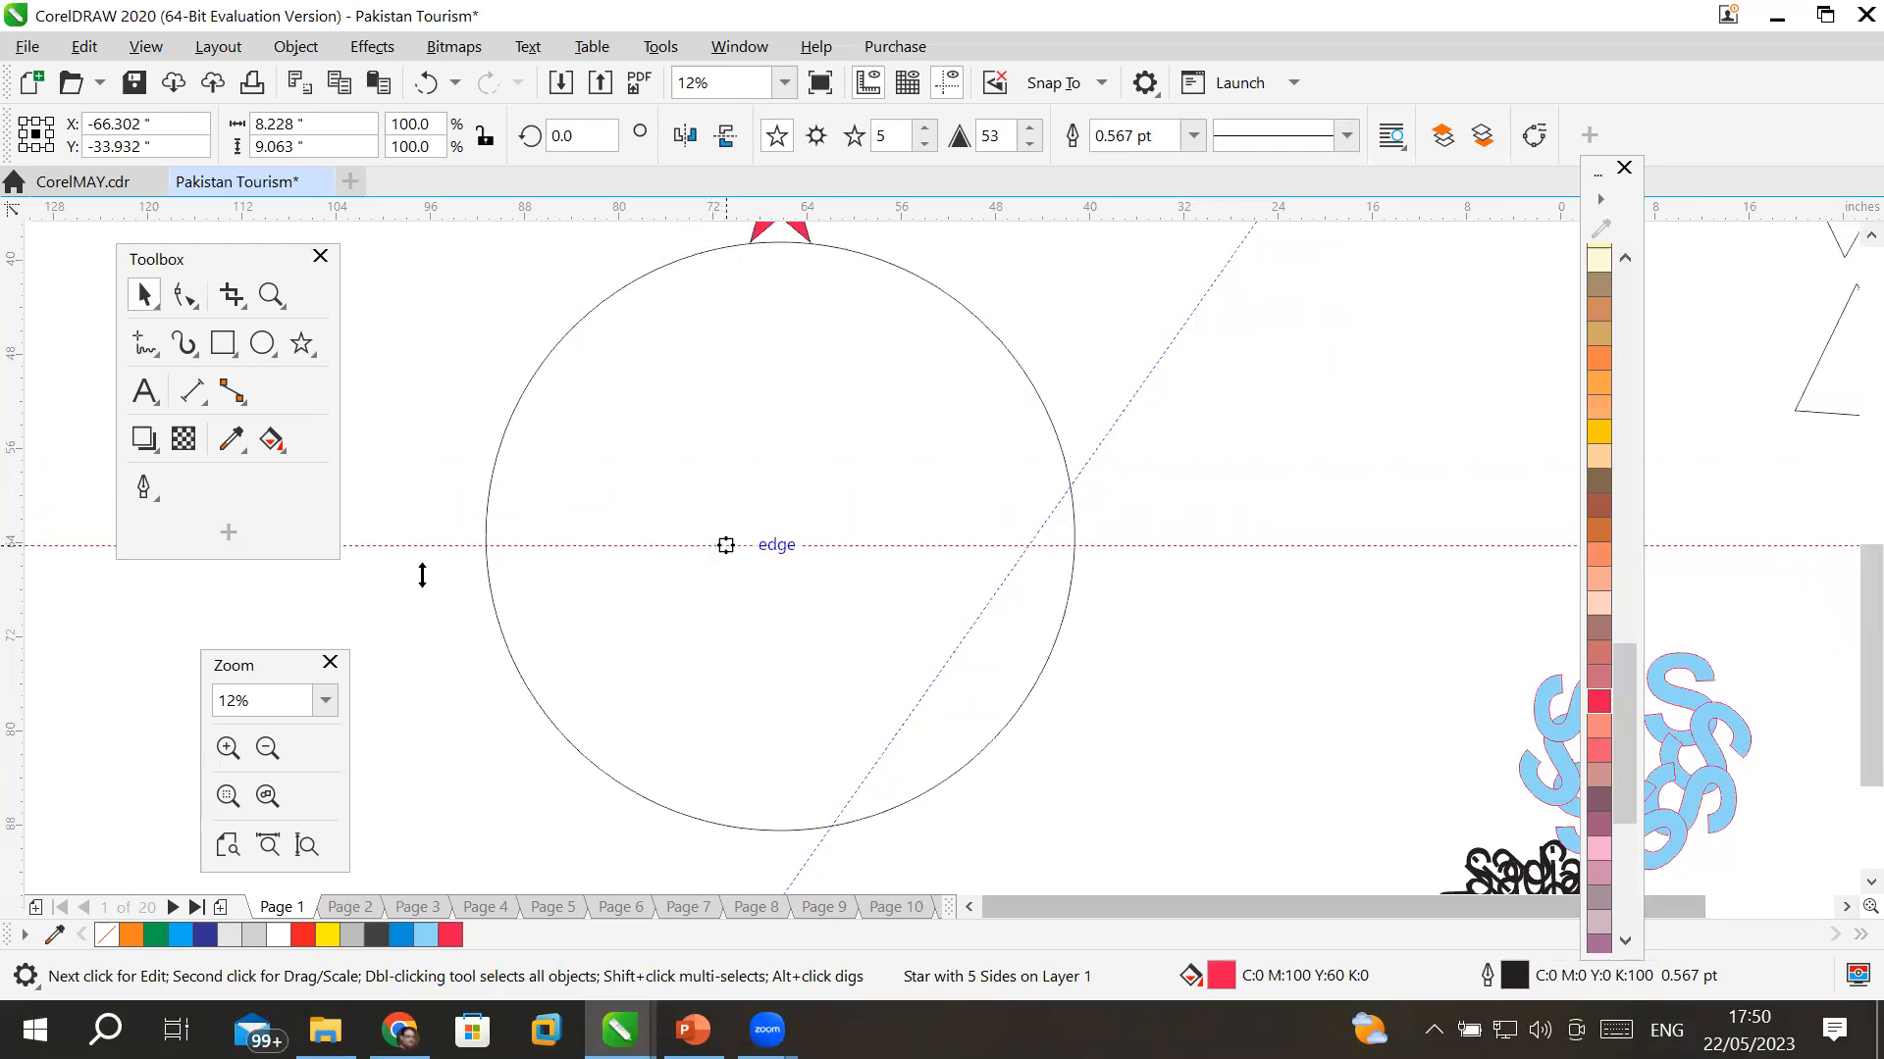
left_click(575, 324)
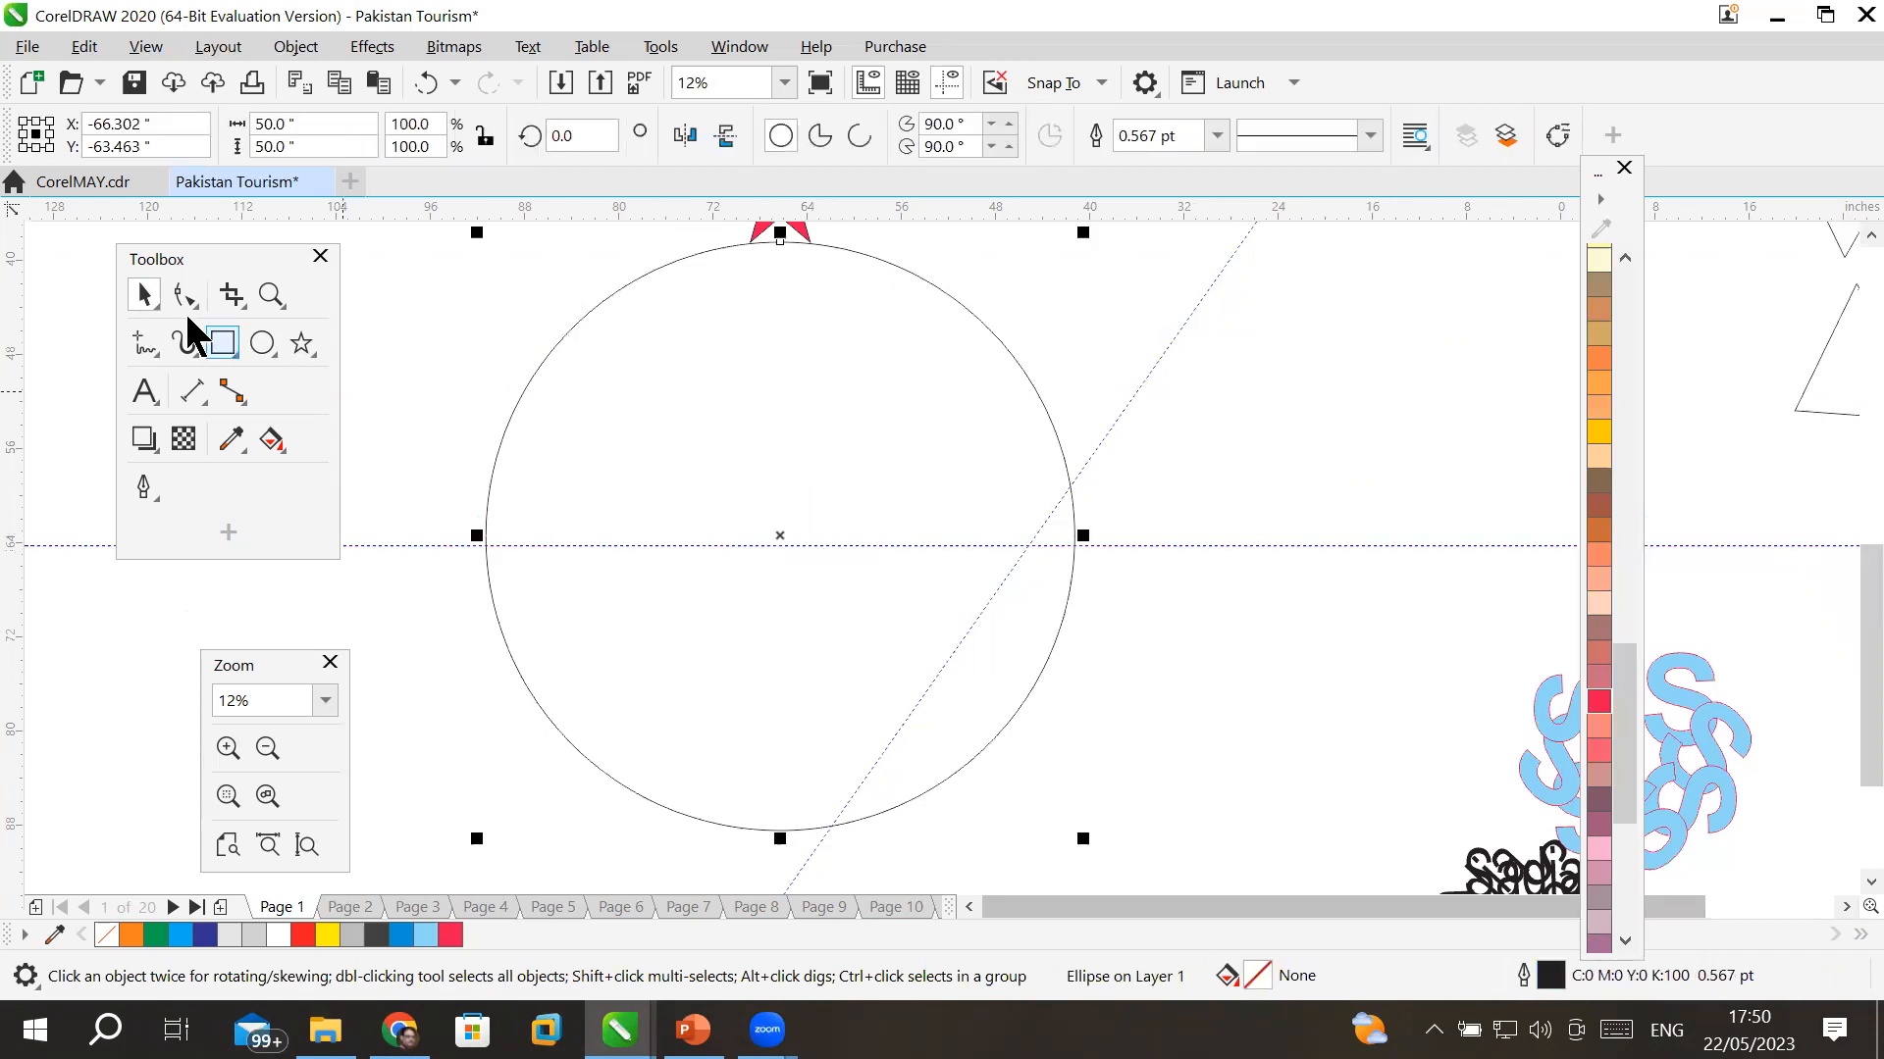
left_click_drag(605, 545, 619, 536)
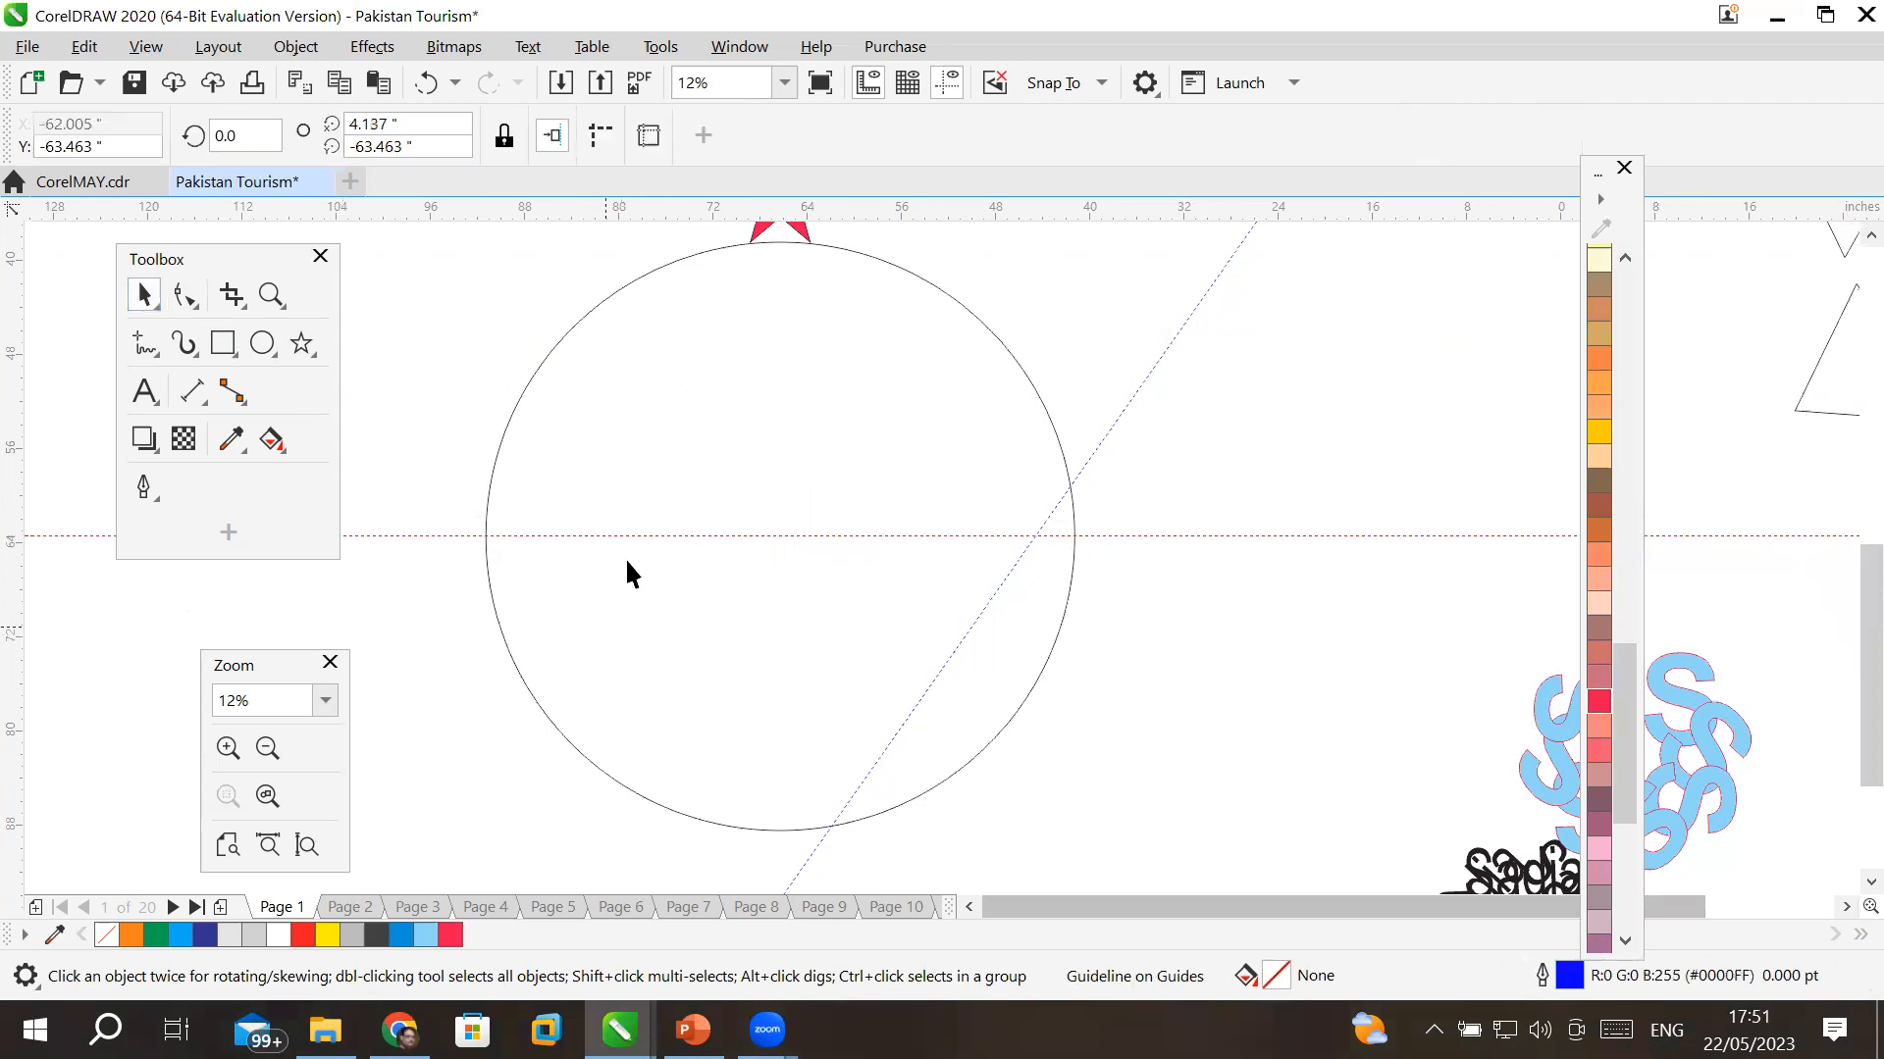
left_click(545, 371)
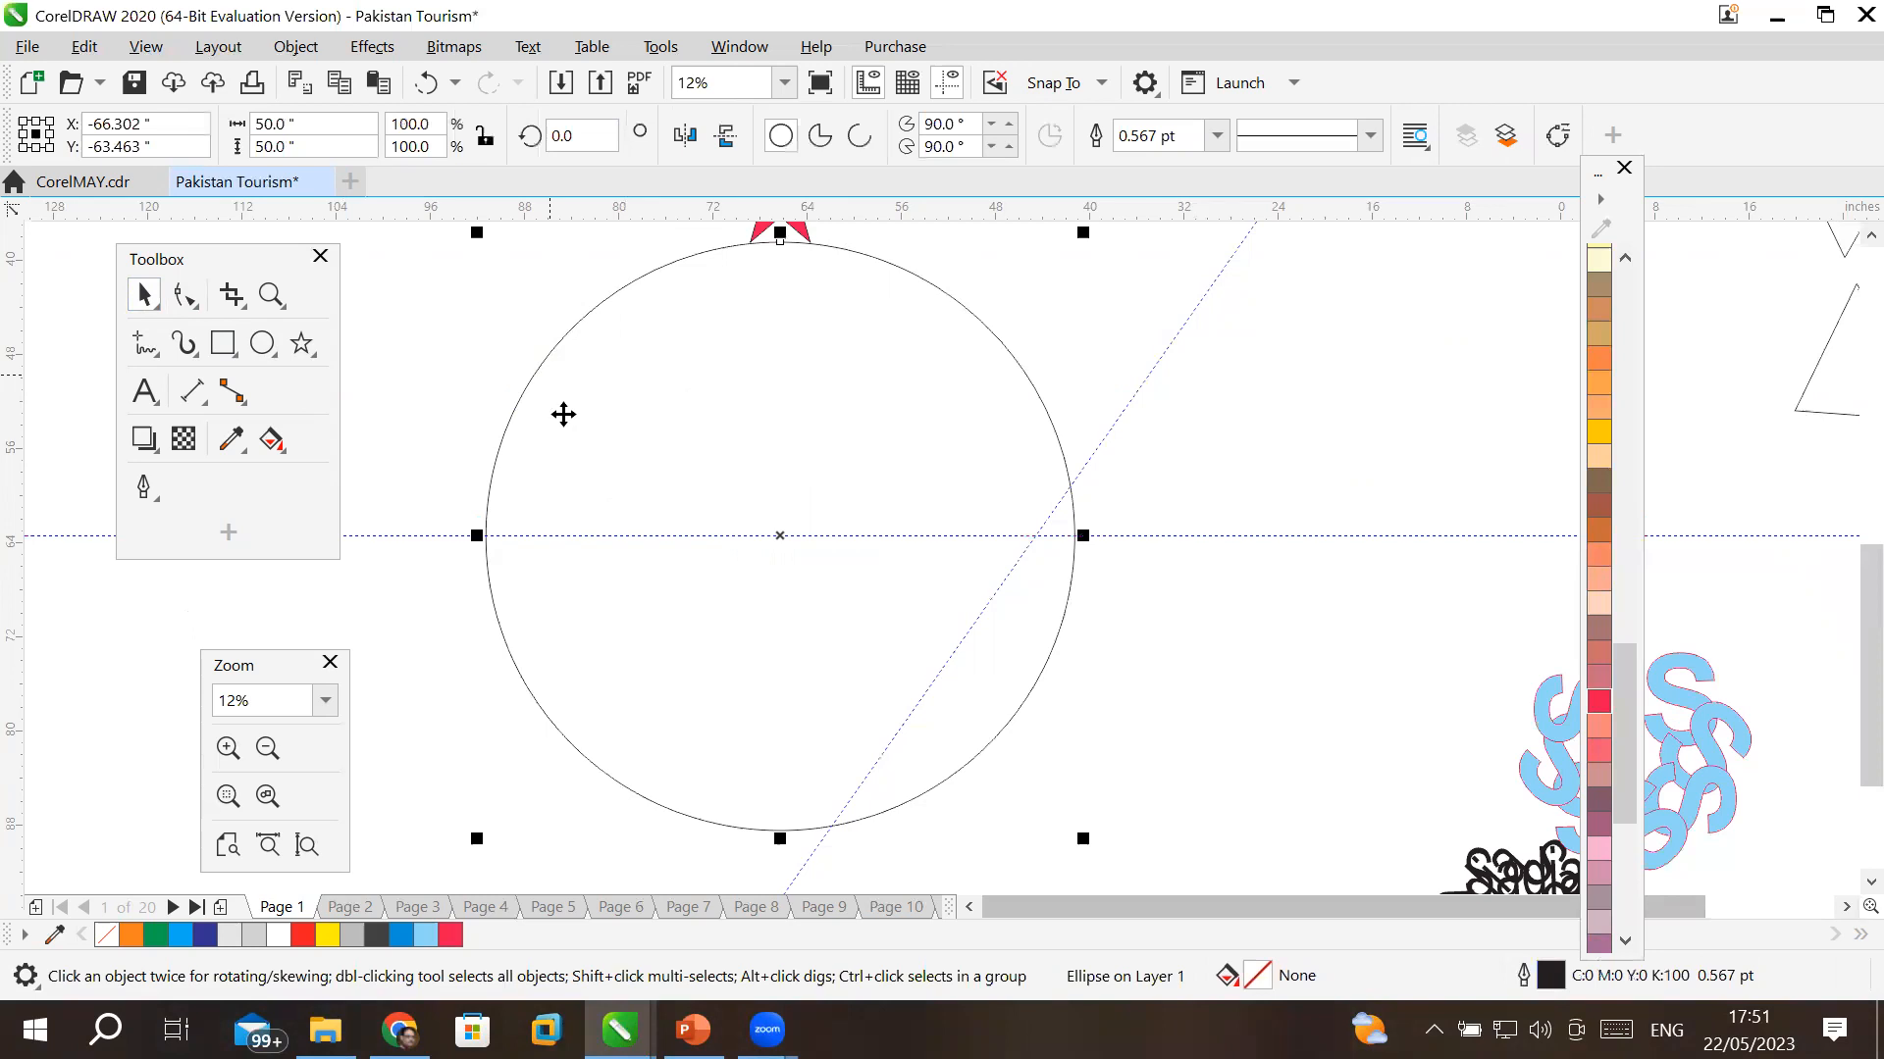
- Add a vertical guideline through the circle's centre, at about X -66.2 inches
scroll(499, 600, "up", 4)
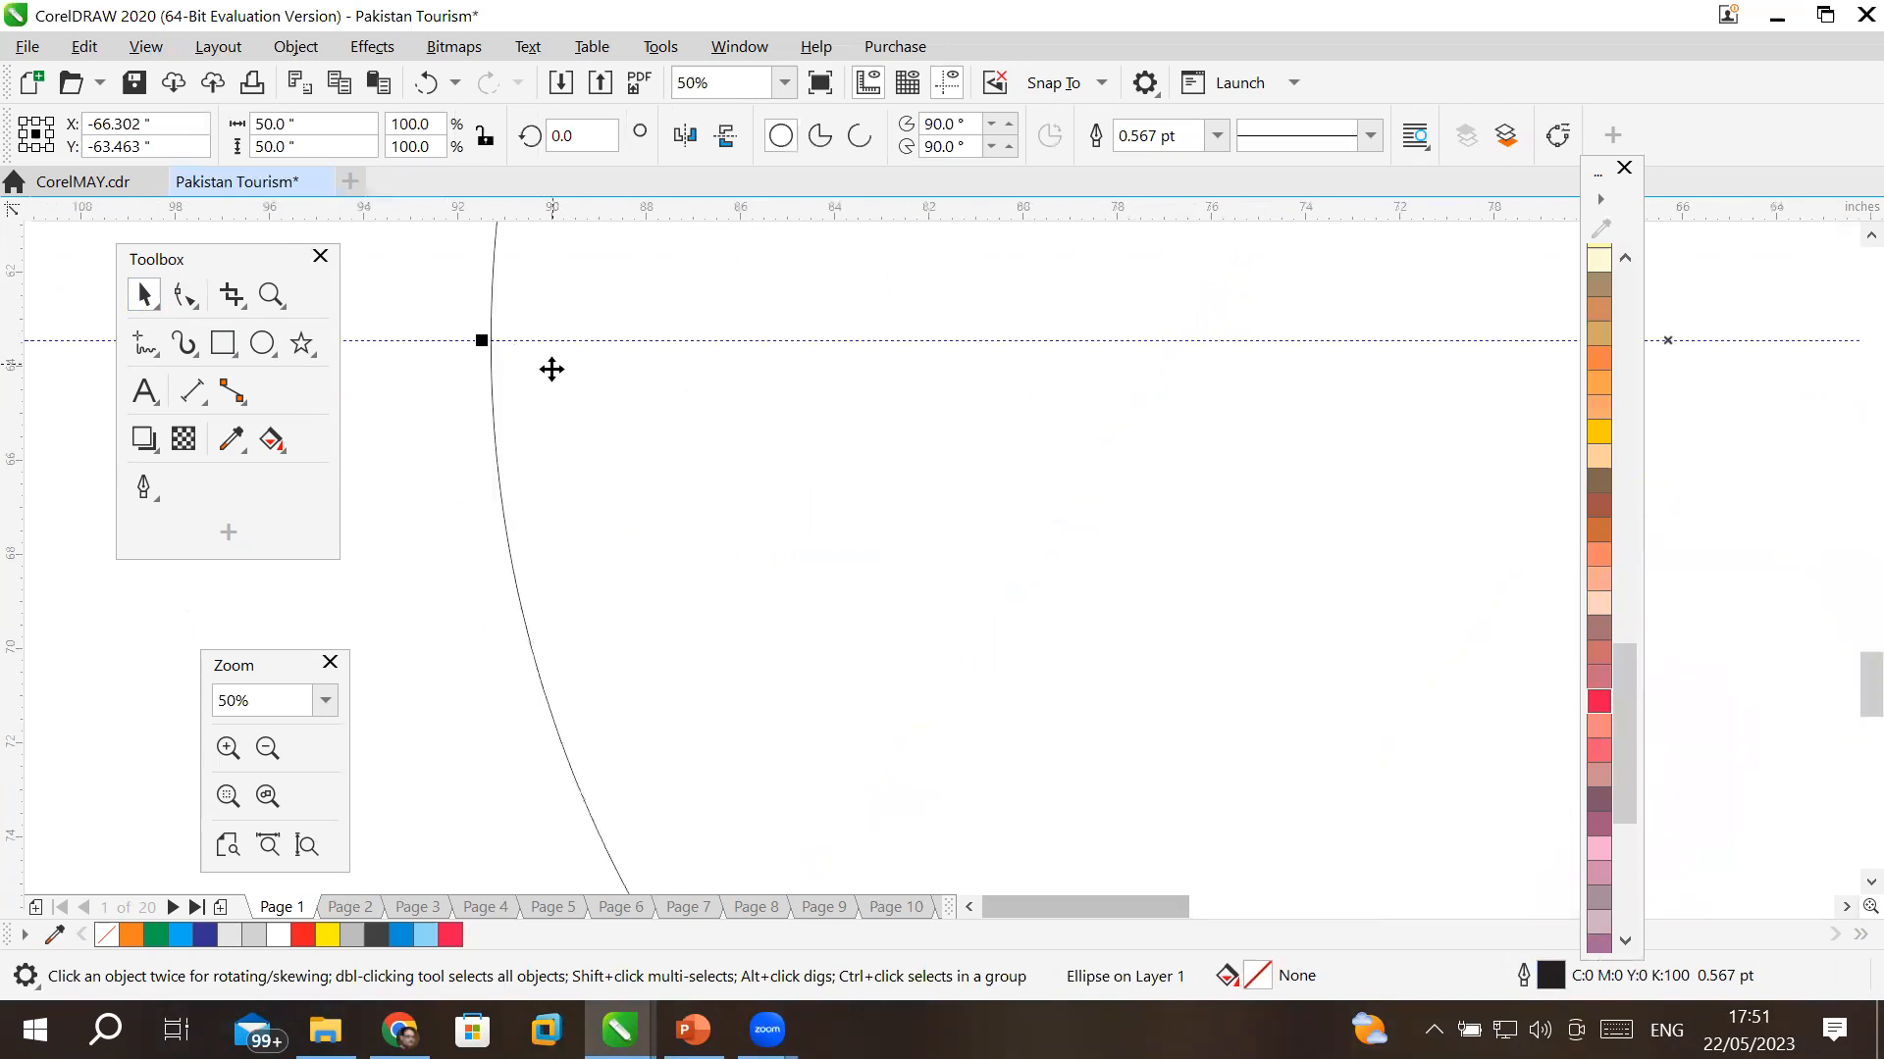
scroll(561, 389, "down", 4)
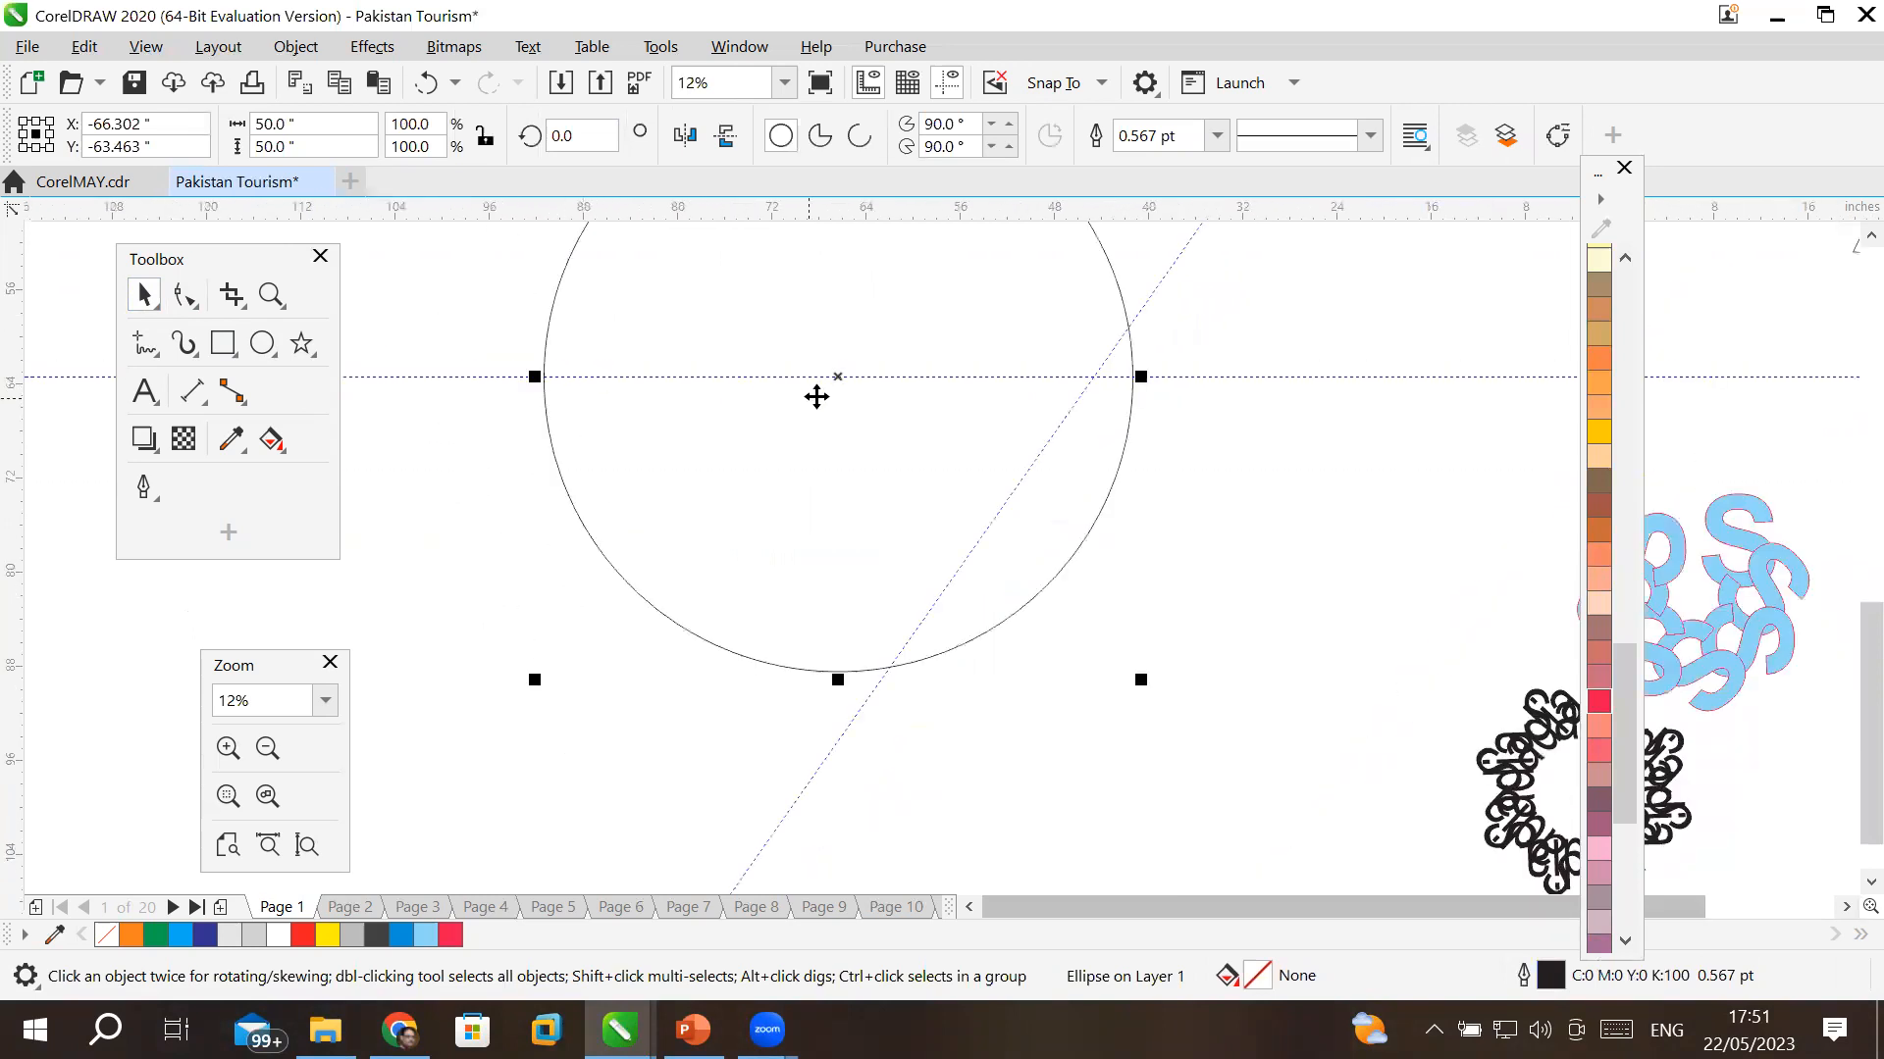
left_click_drag(12, 436, 837, 471)
left_click_drag(839, 471, 838, 471)
left_click(840, 509)
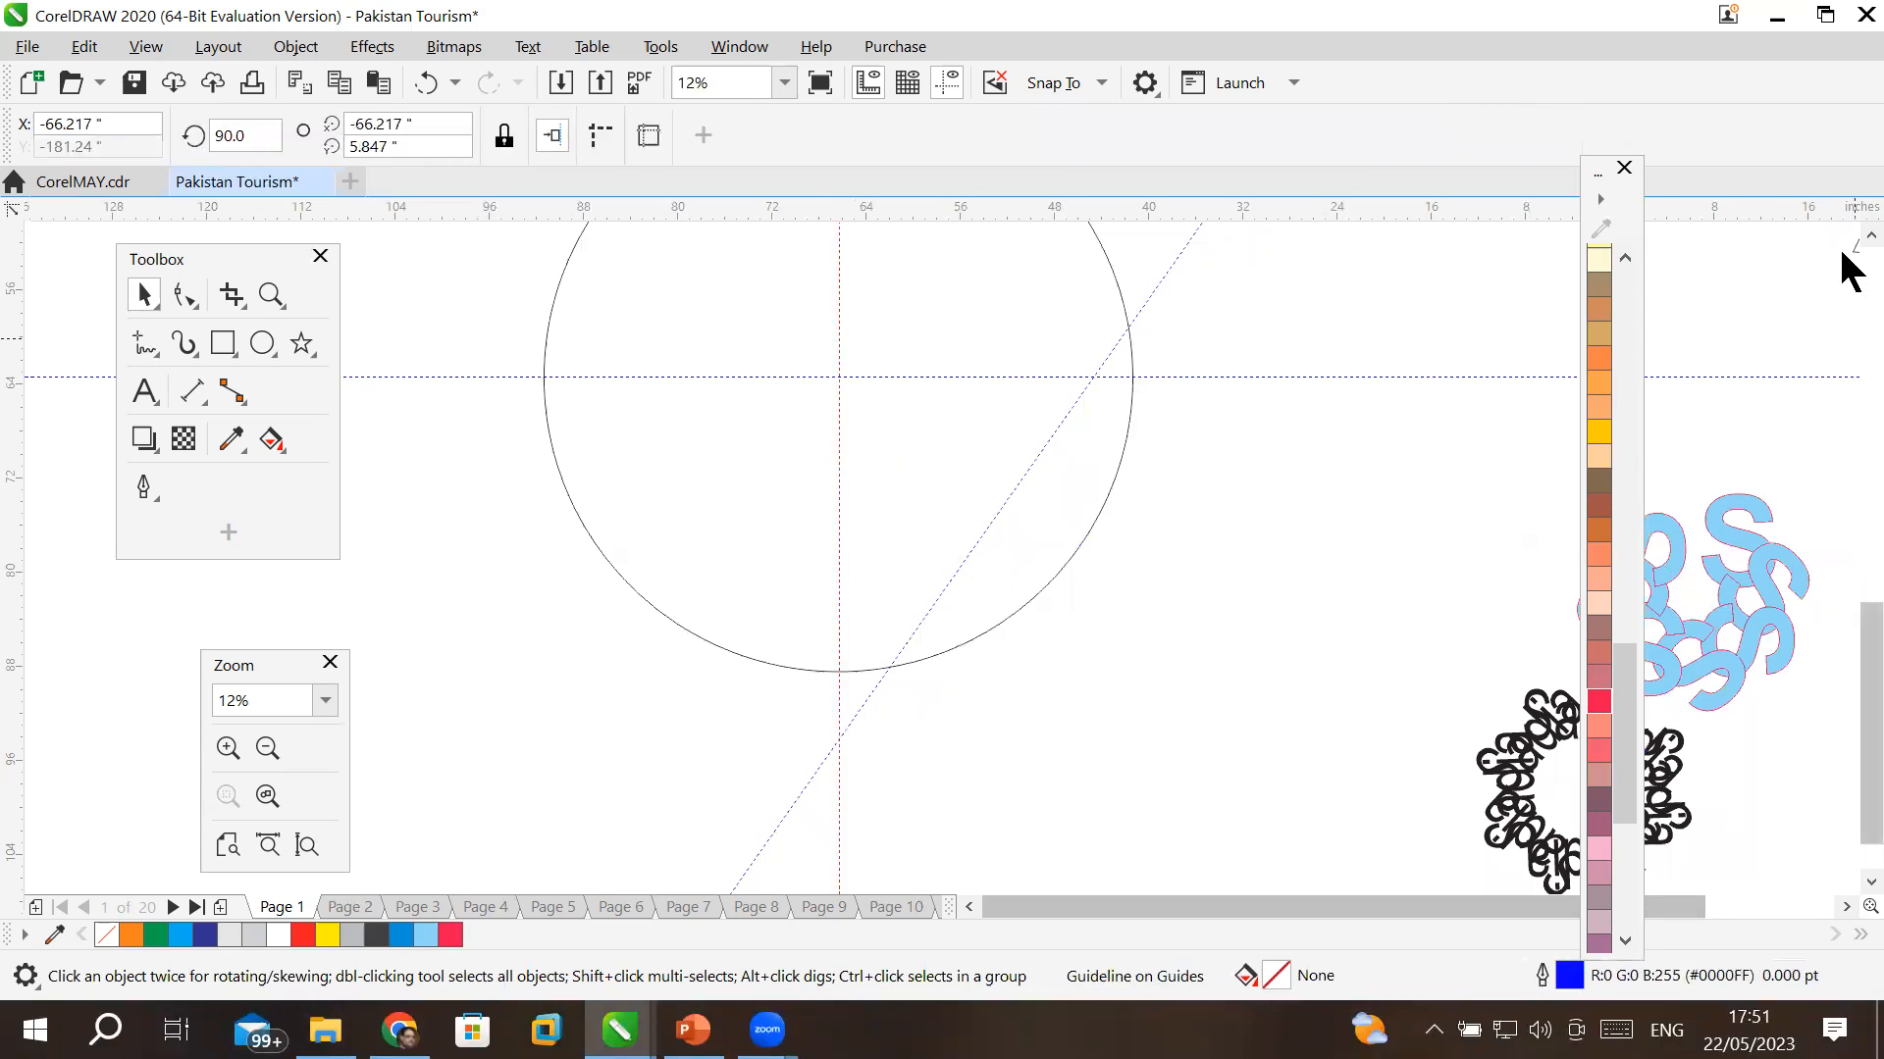
- Try rotating the vertical guideline about the circle's centre and undo the rotation
scroll(1843, 237, "up", 3)
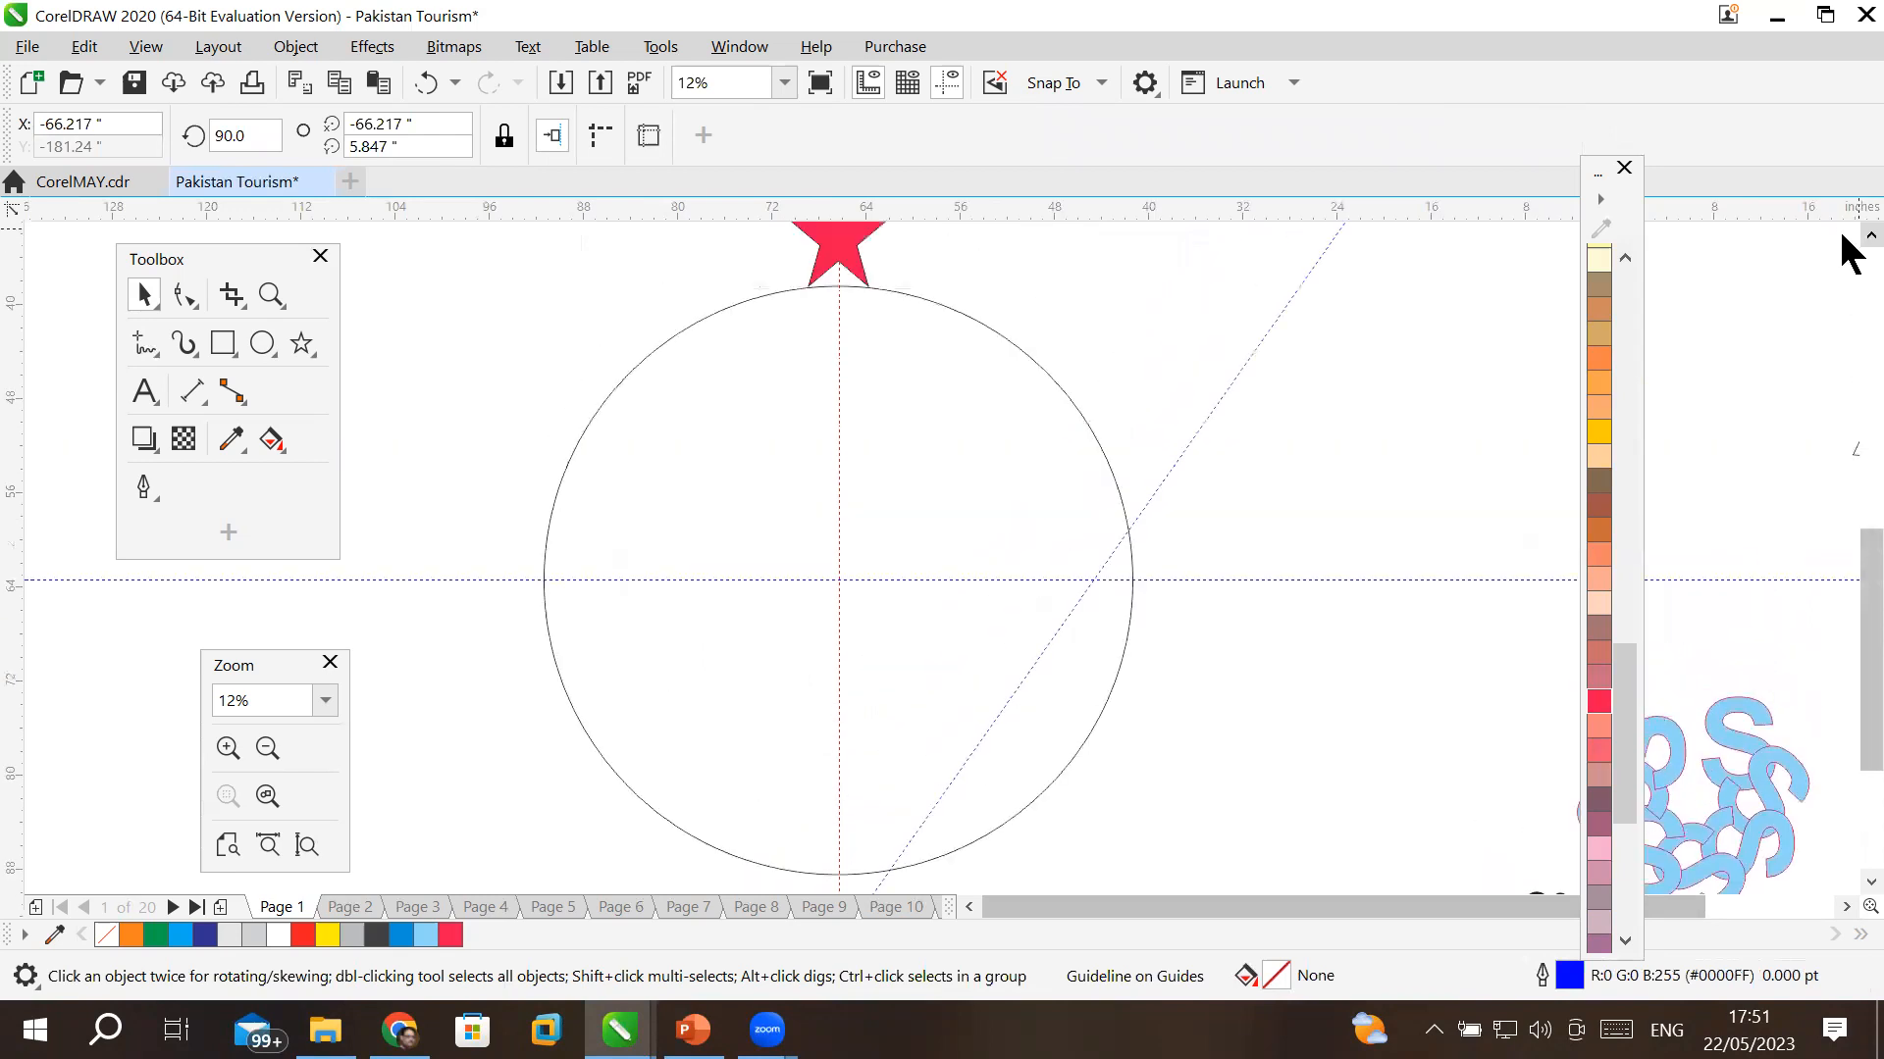
scroll(1849, 253, "up", 1)
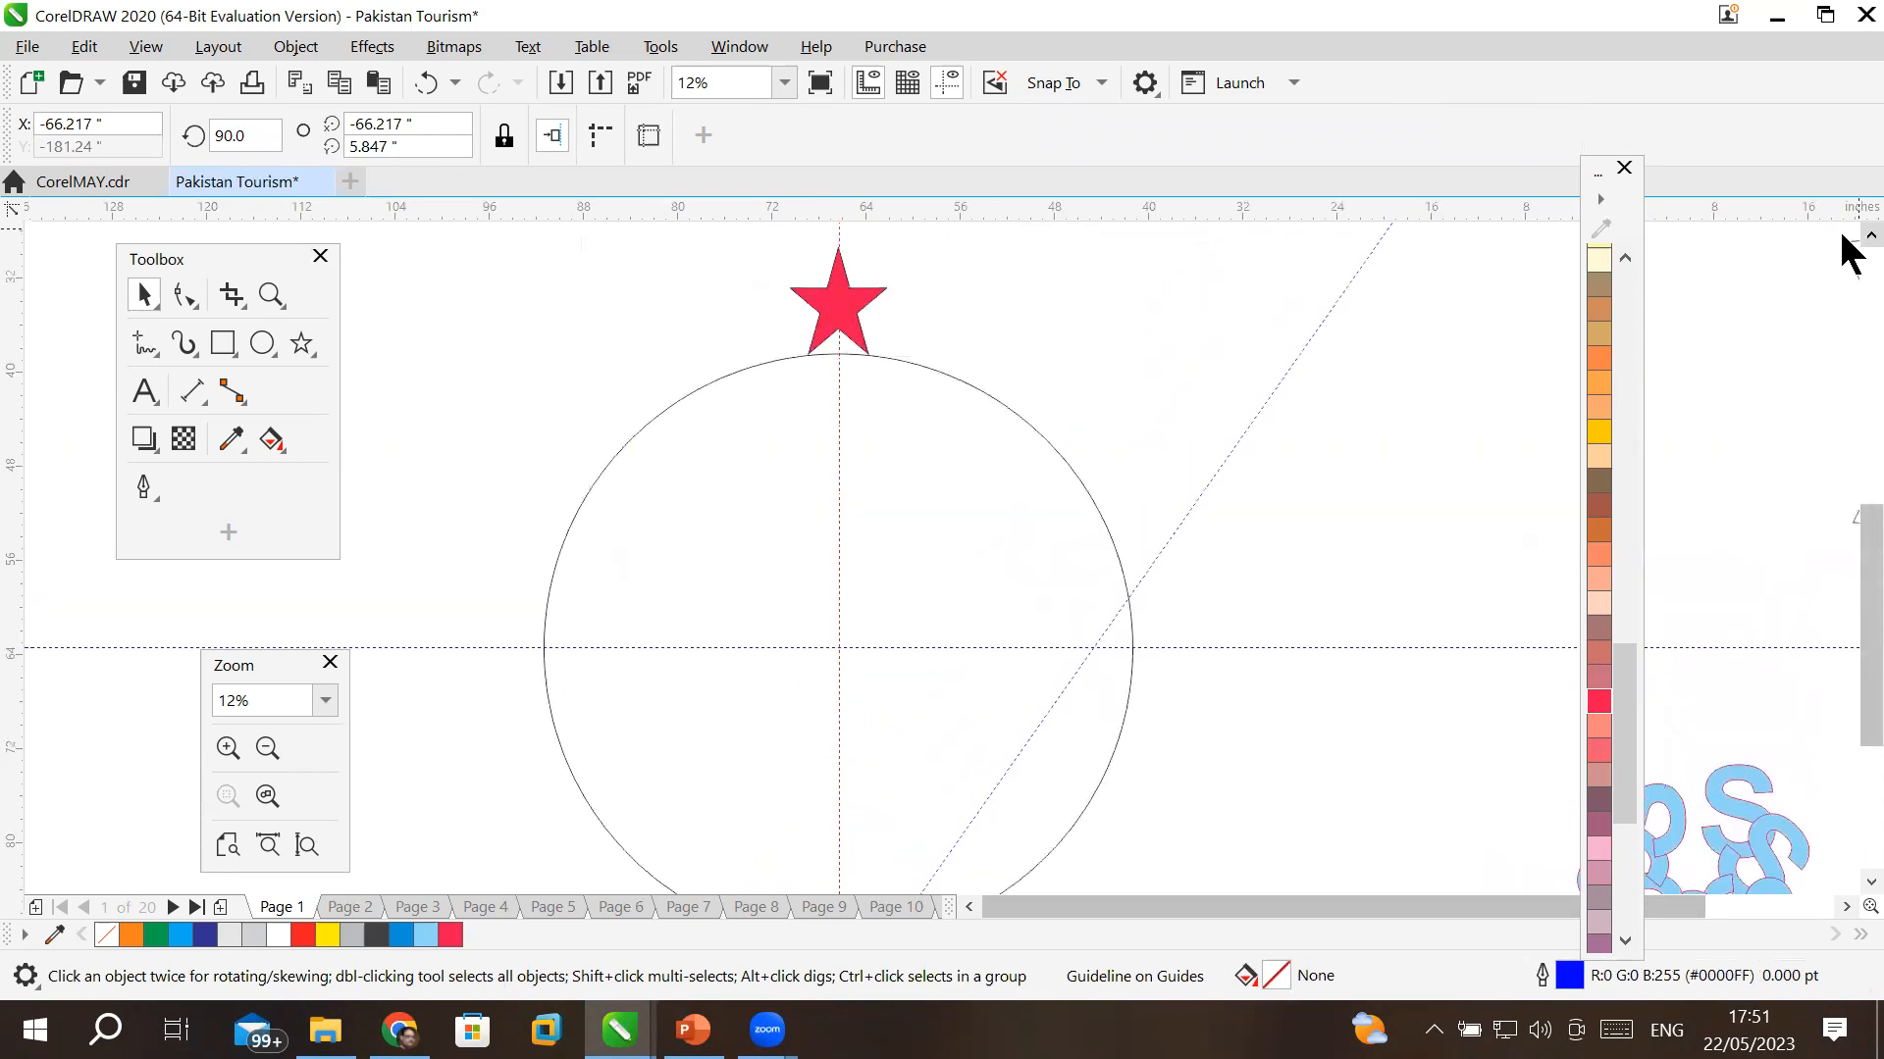
left_click(839, 301)
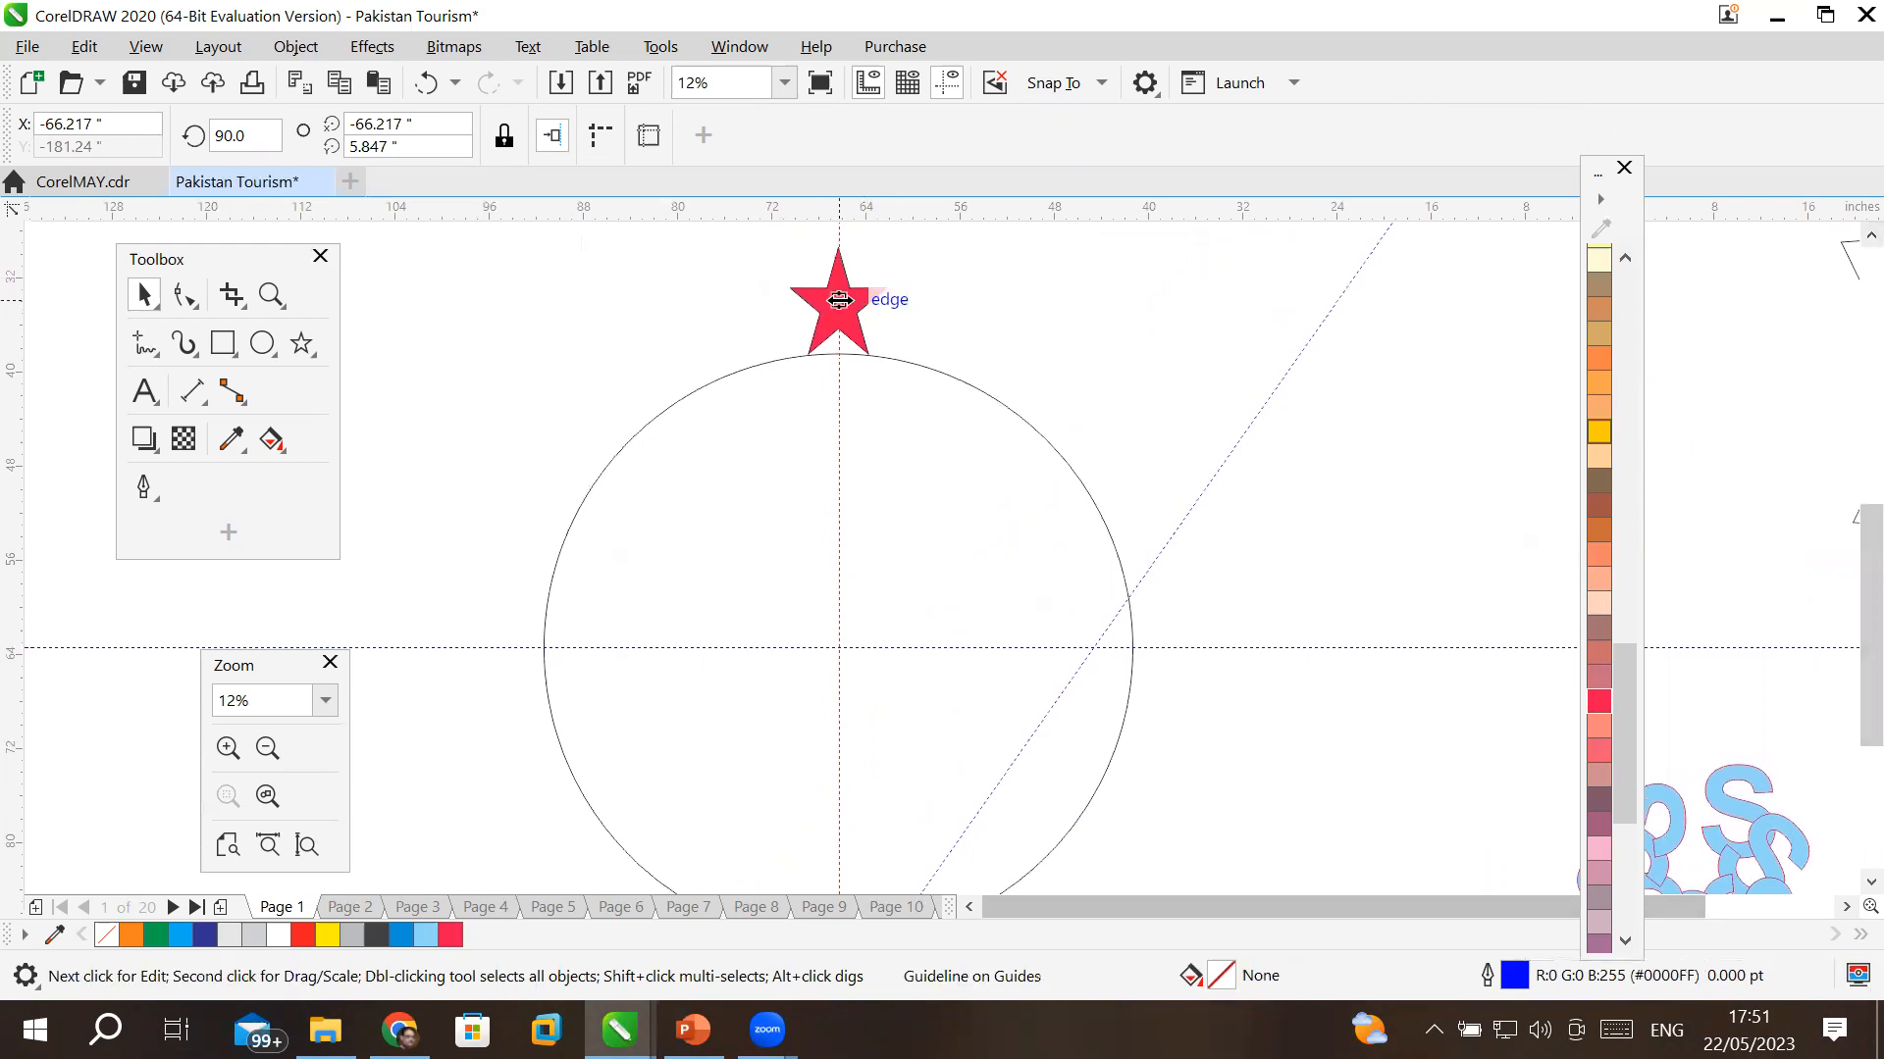
left_click_drag(839, 558, 838, 647)
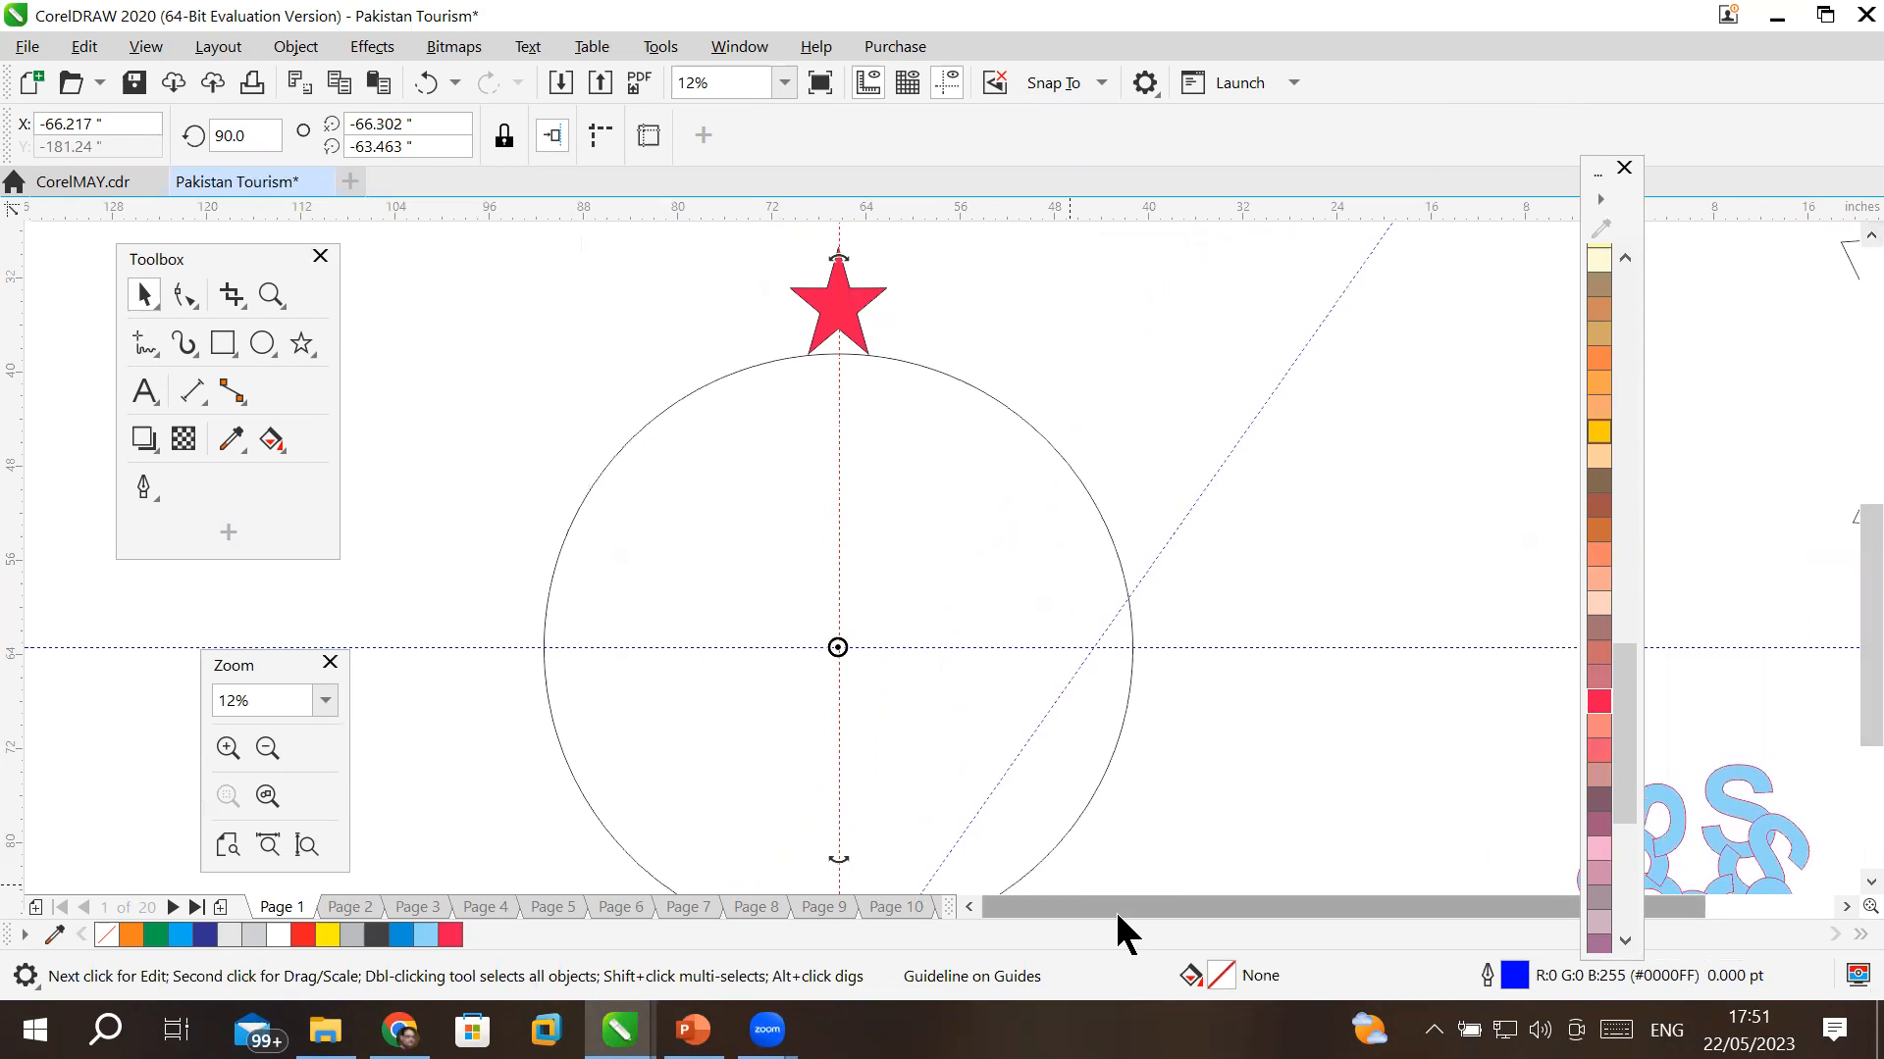
left_click_drag(835, 261, 1110, 359)
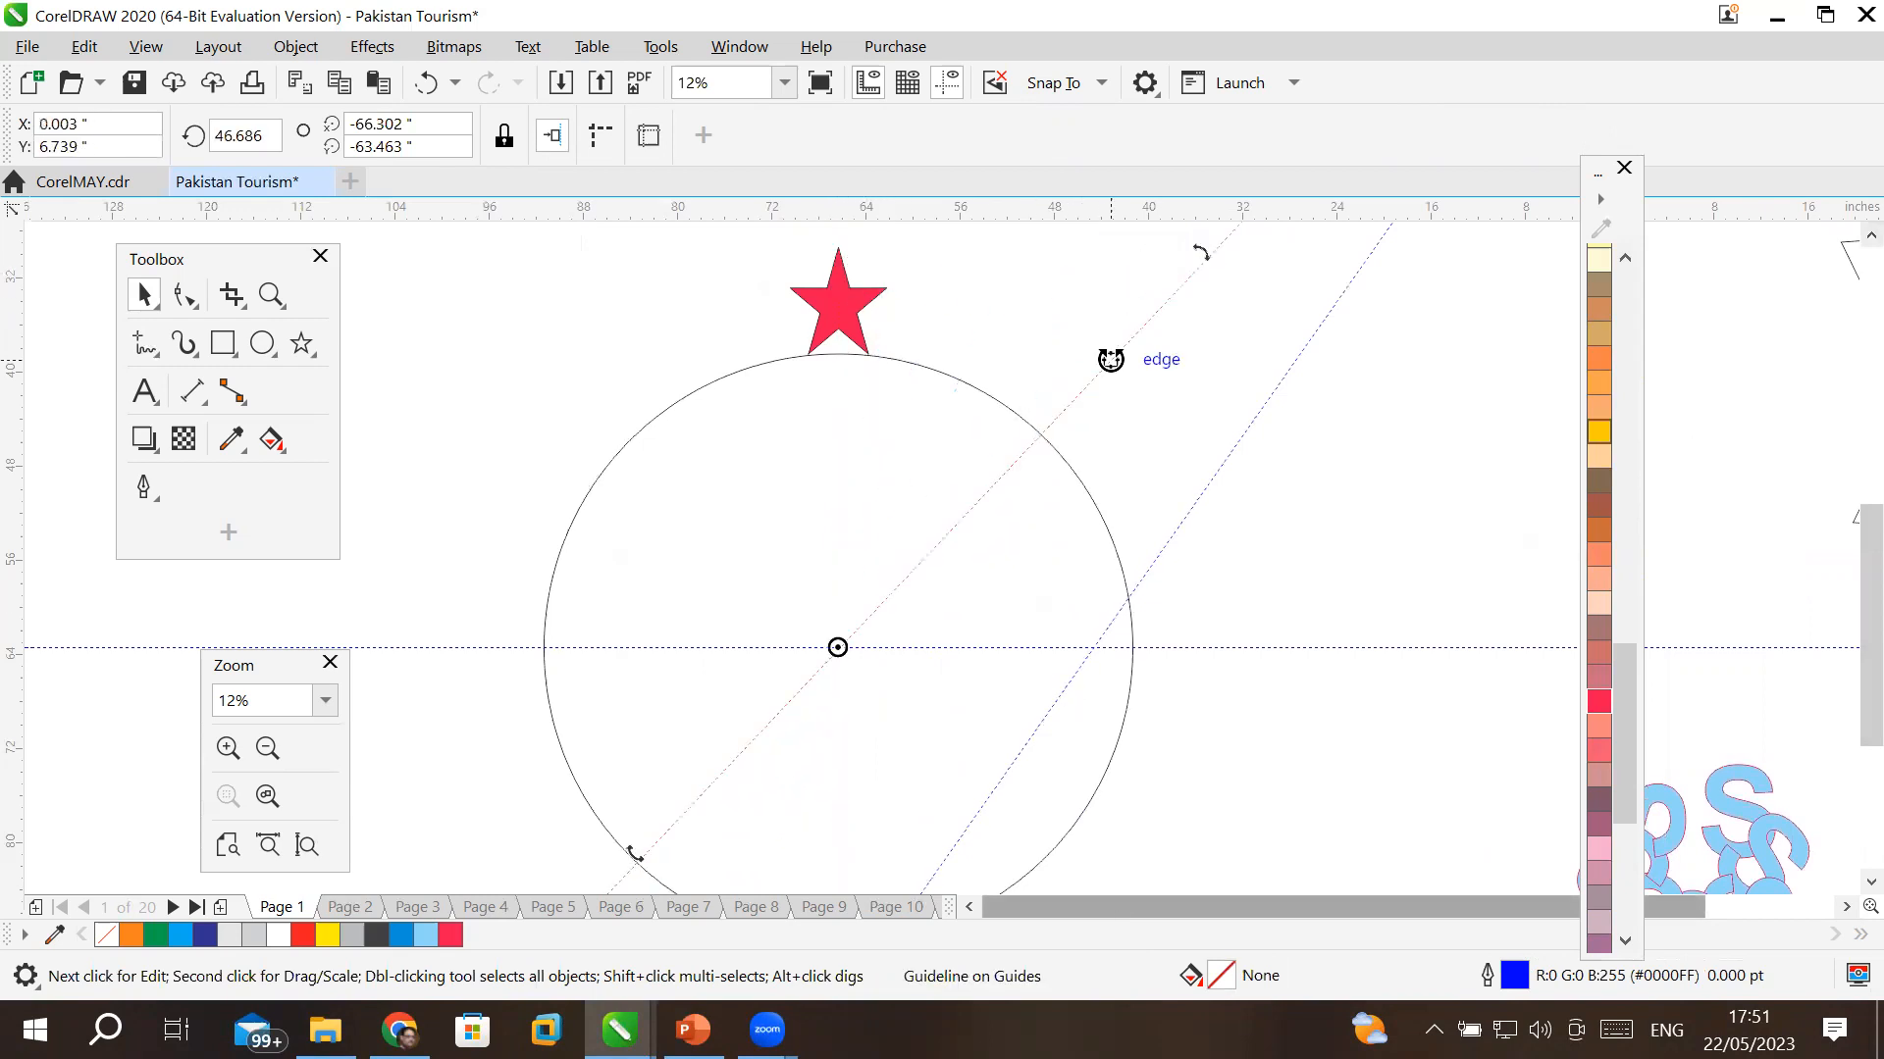
key("ctrl+z")
left_click(962, 667)
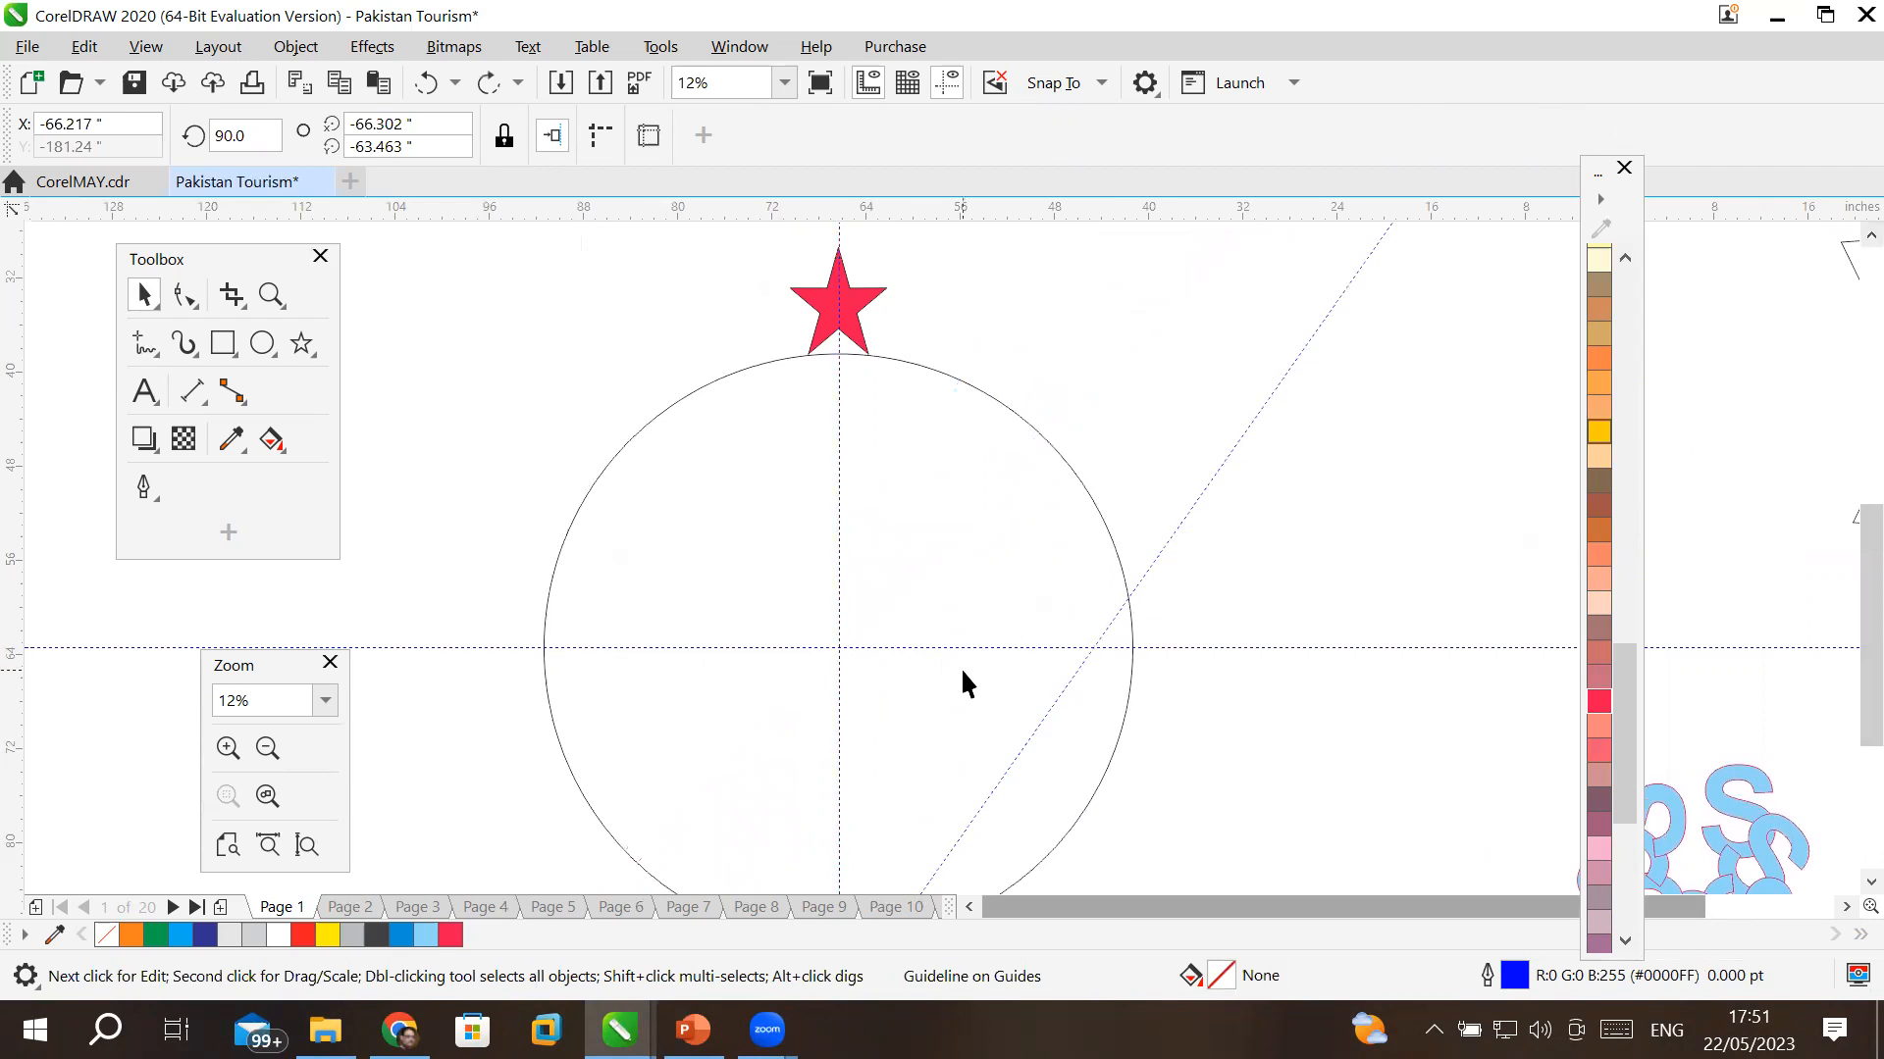
- Place the star's rotation centre at the circle's centre, where the two guidelines cross, and check the Snap To options
scroll(1285, 461, "down", 2)
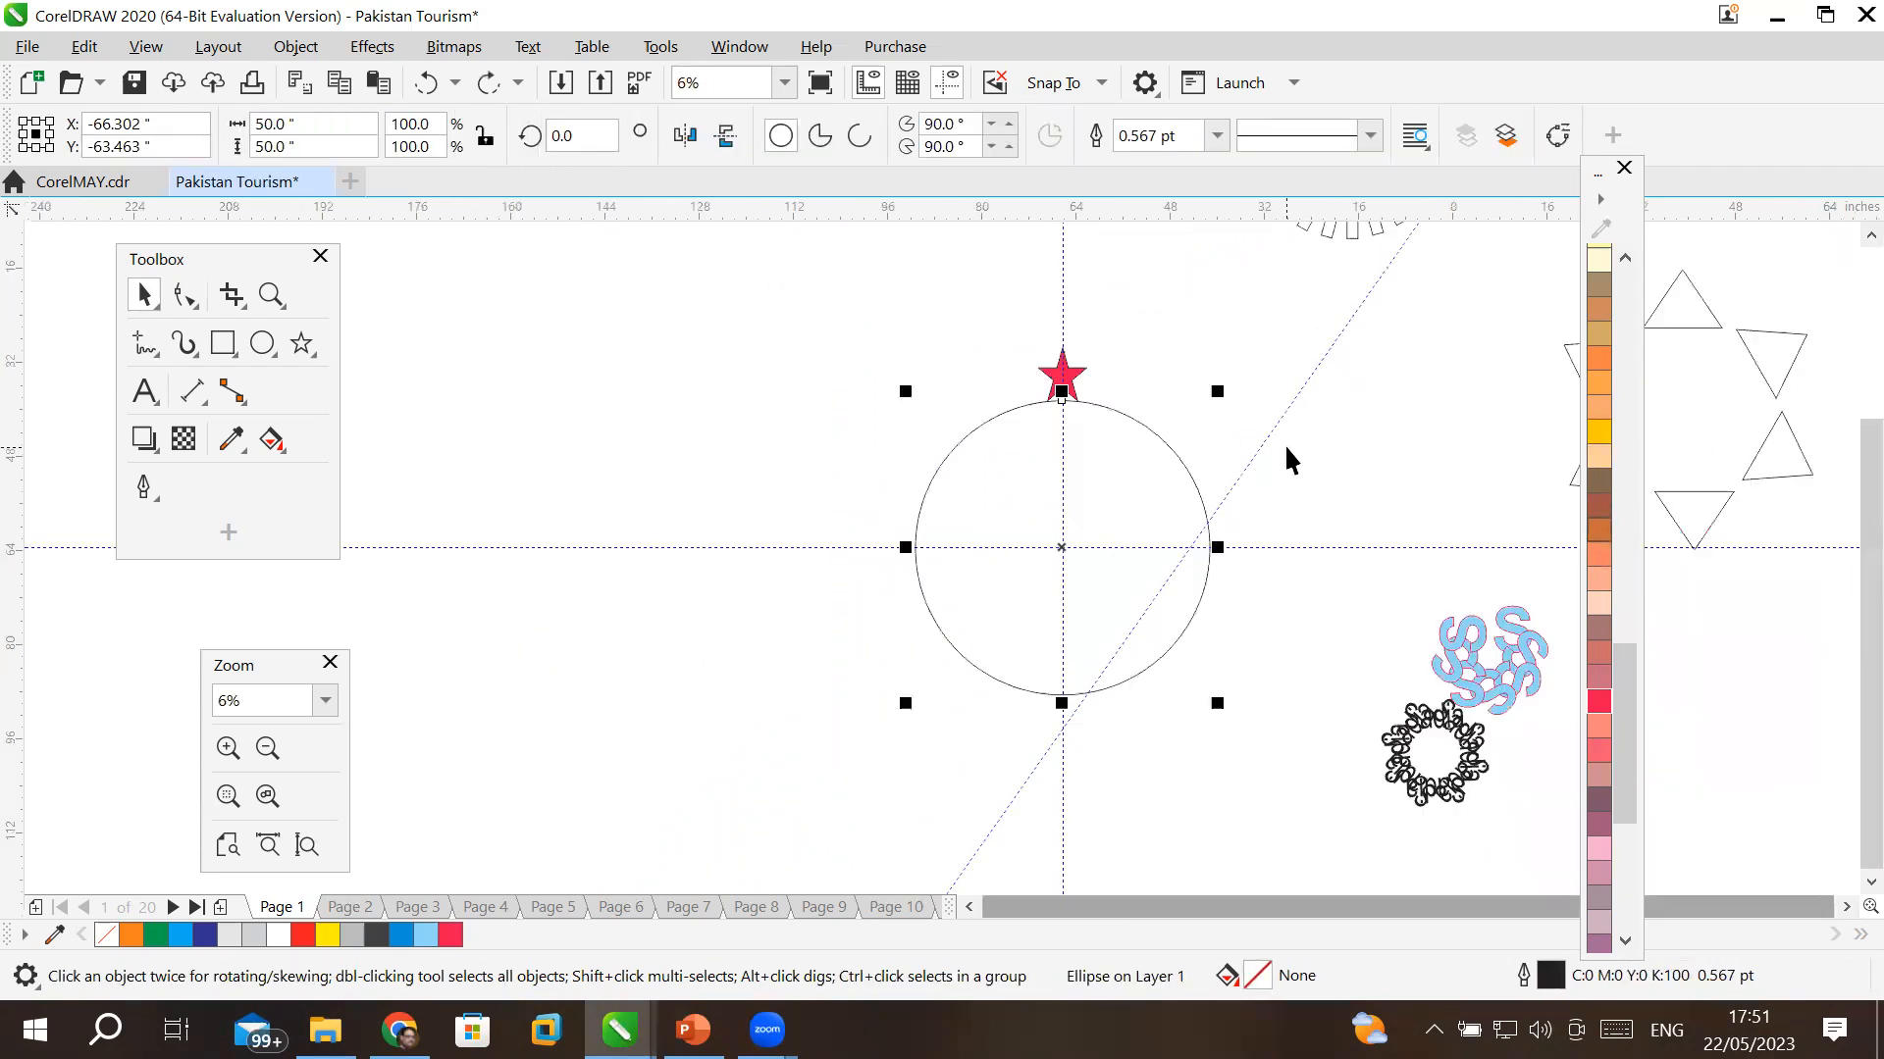
left_click(1067, 373)
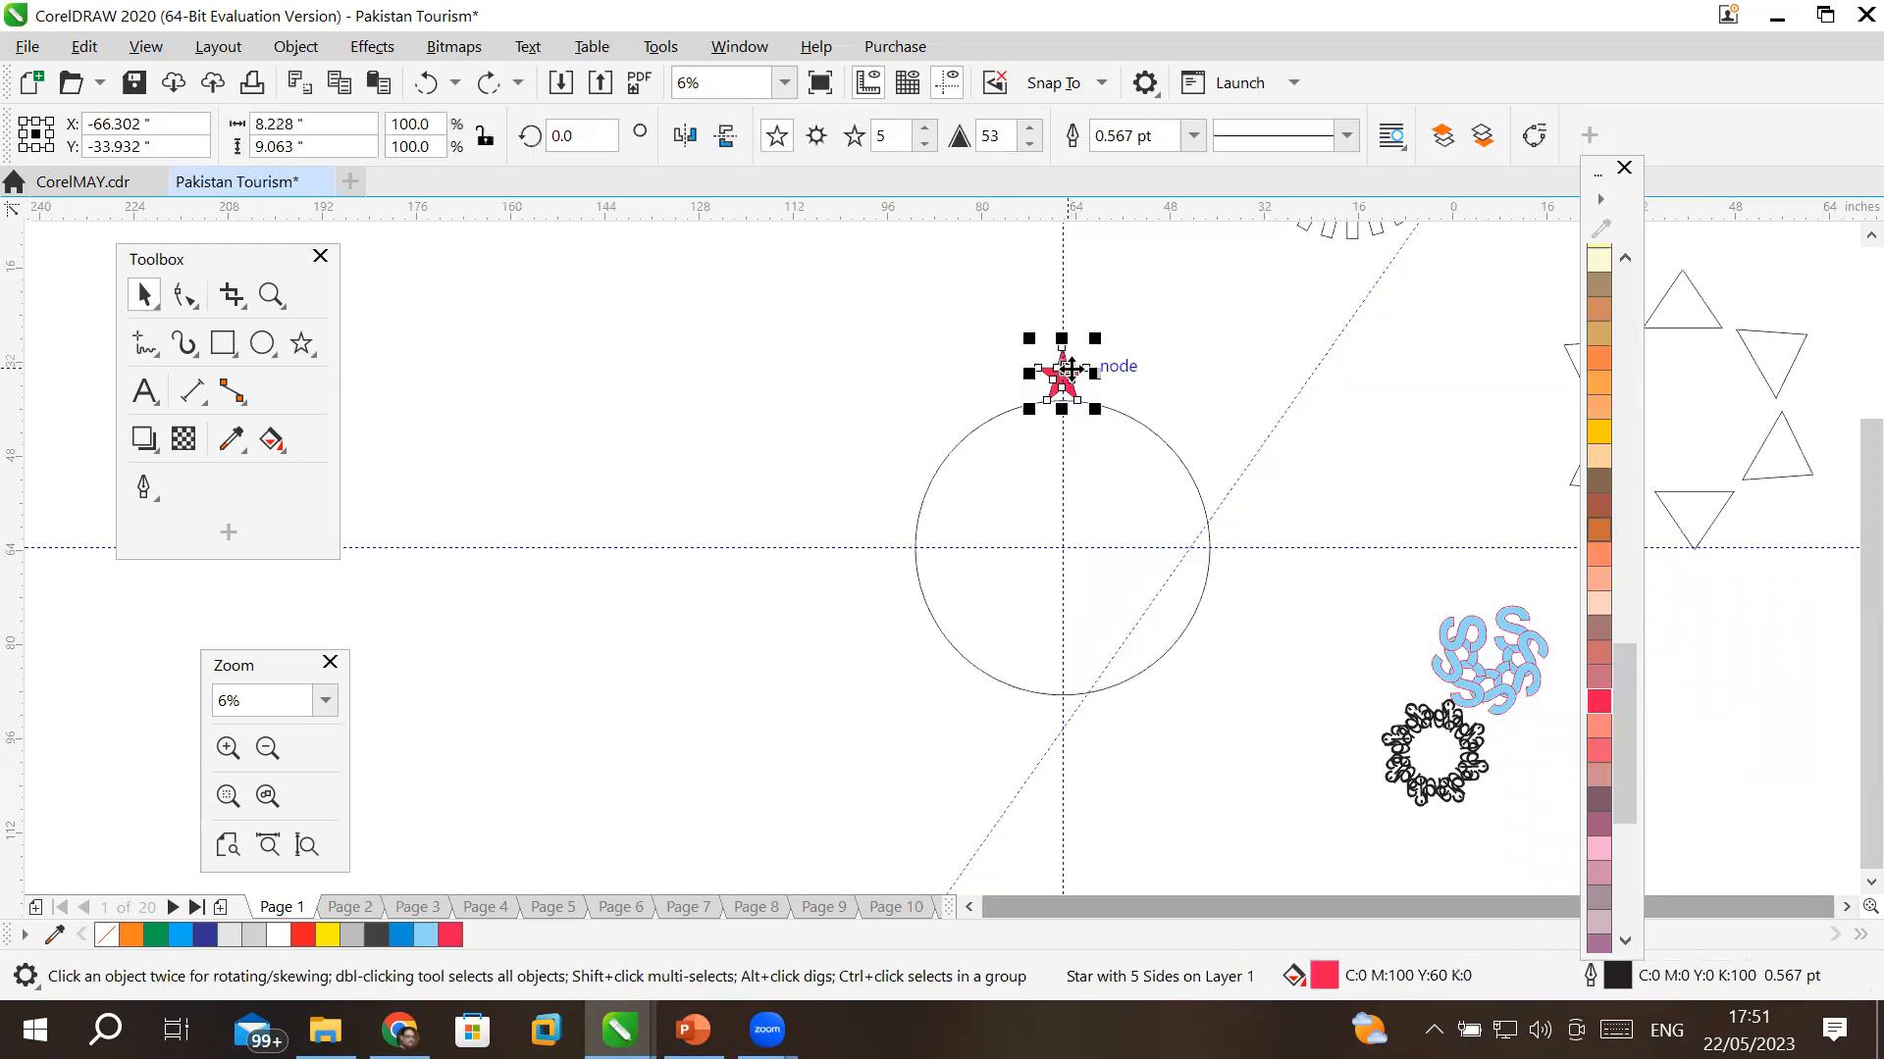
left_click(1068, 371)
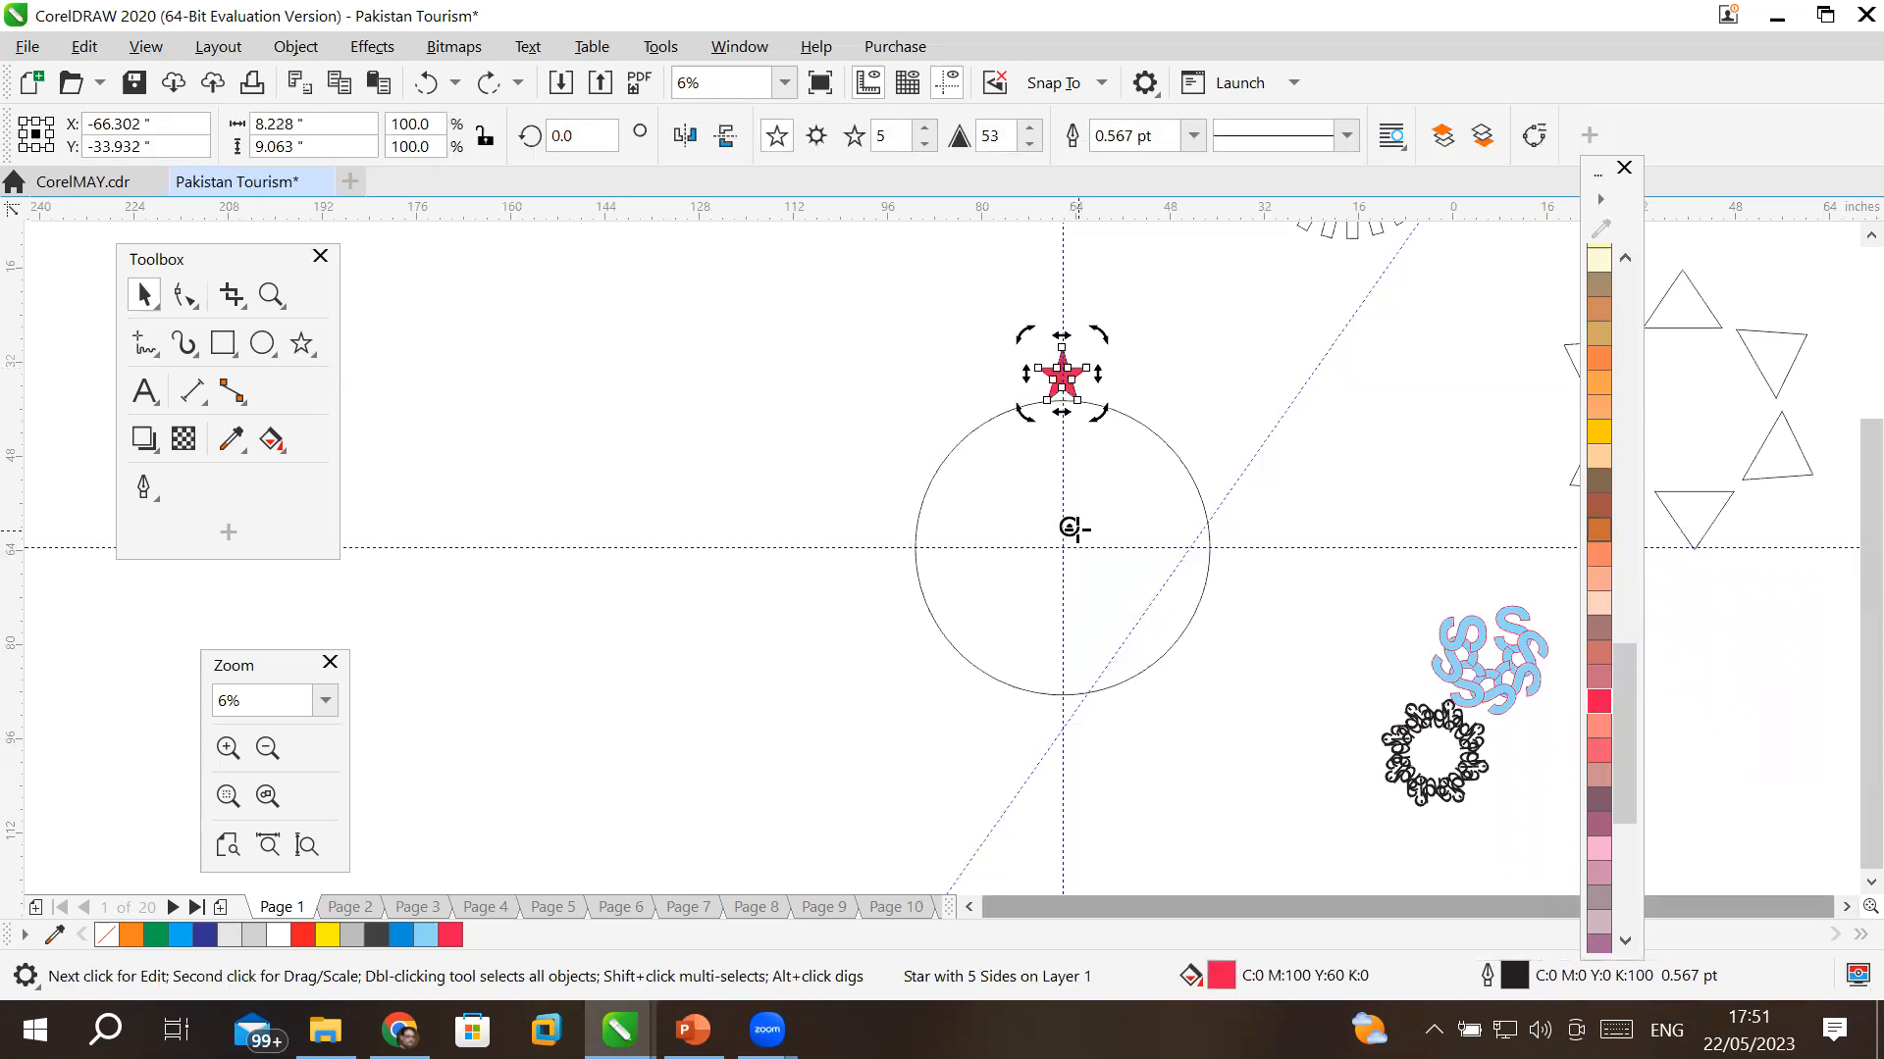
left_click_drag(1070, 527, 1061, 546)
left_click_drag(1062, 547, 1062, 546)
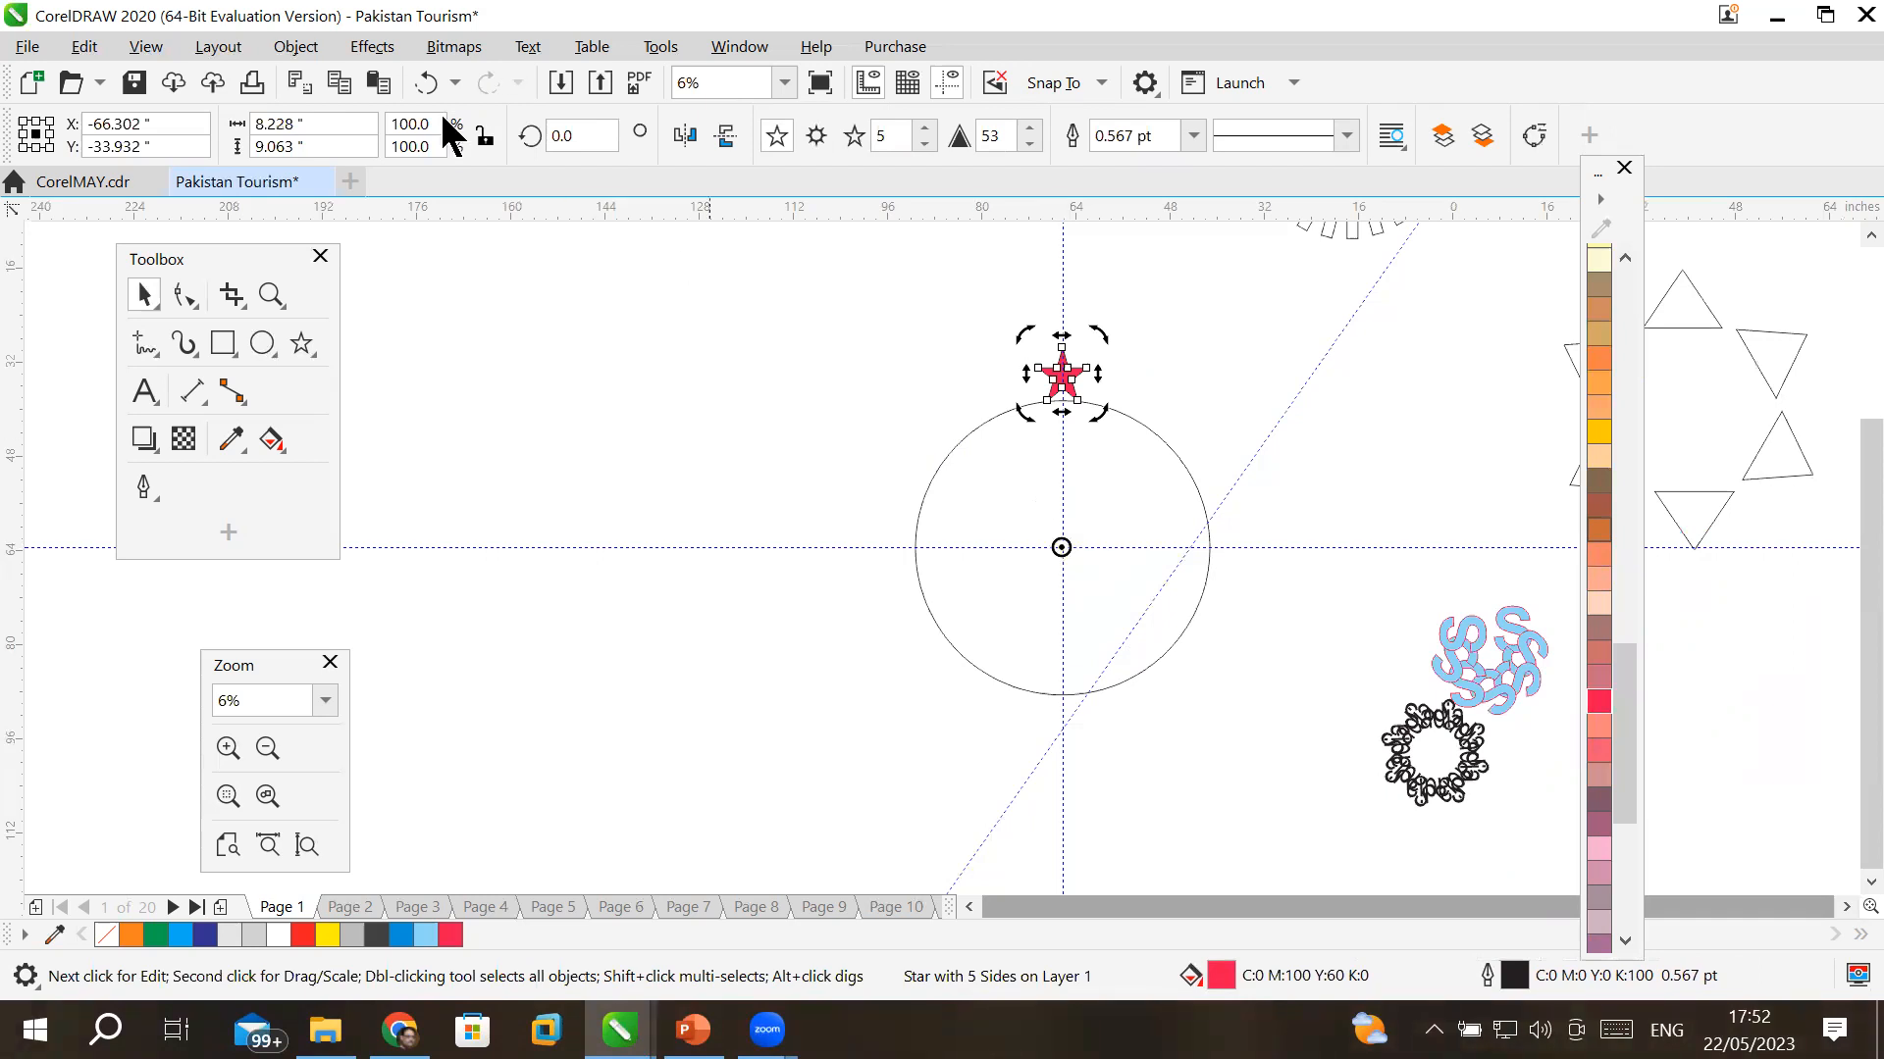
left_click(143, 47)
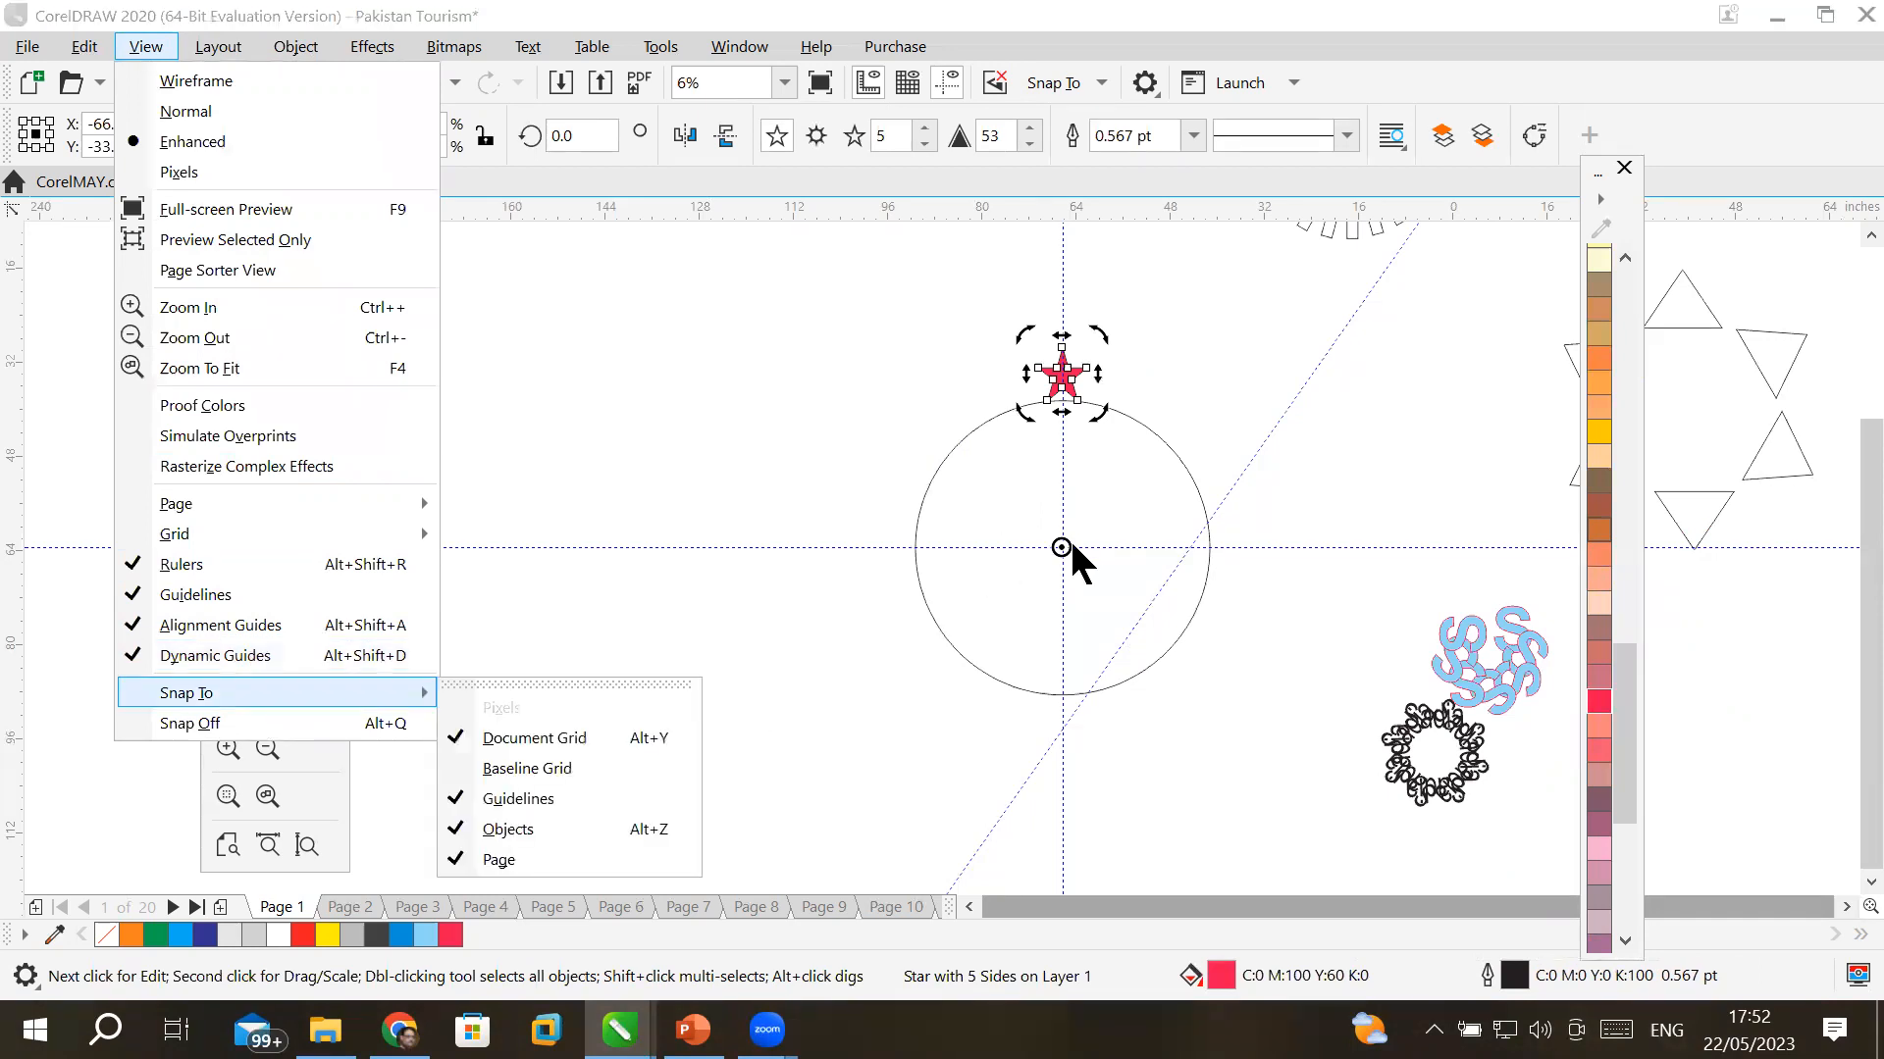
left_click(1094, 338)
left_click_drag(1083, 367, 1093, 328)
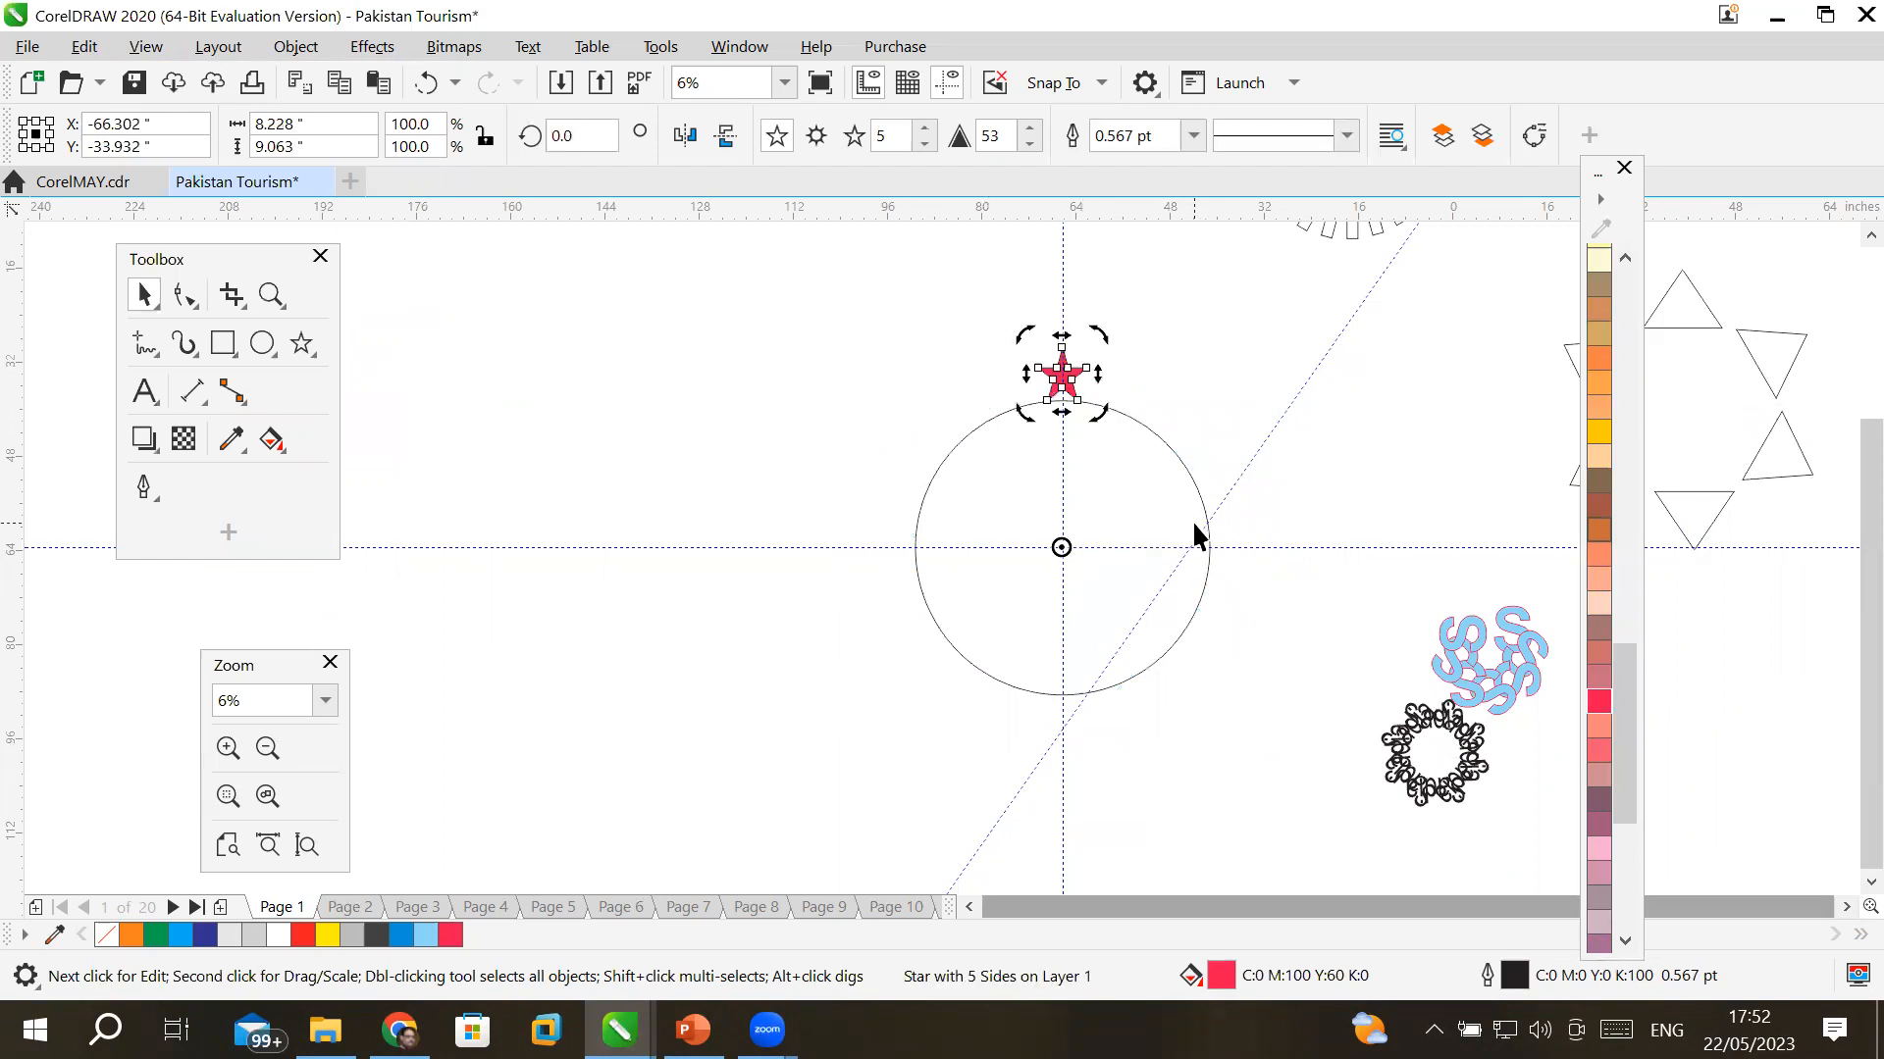
- Duplicate the star rotated 30 degrees clockwise about the circle's centre and repeat the duplication ten more times to complete the ring
left_click_drag(1105, 338, 1198, 402)
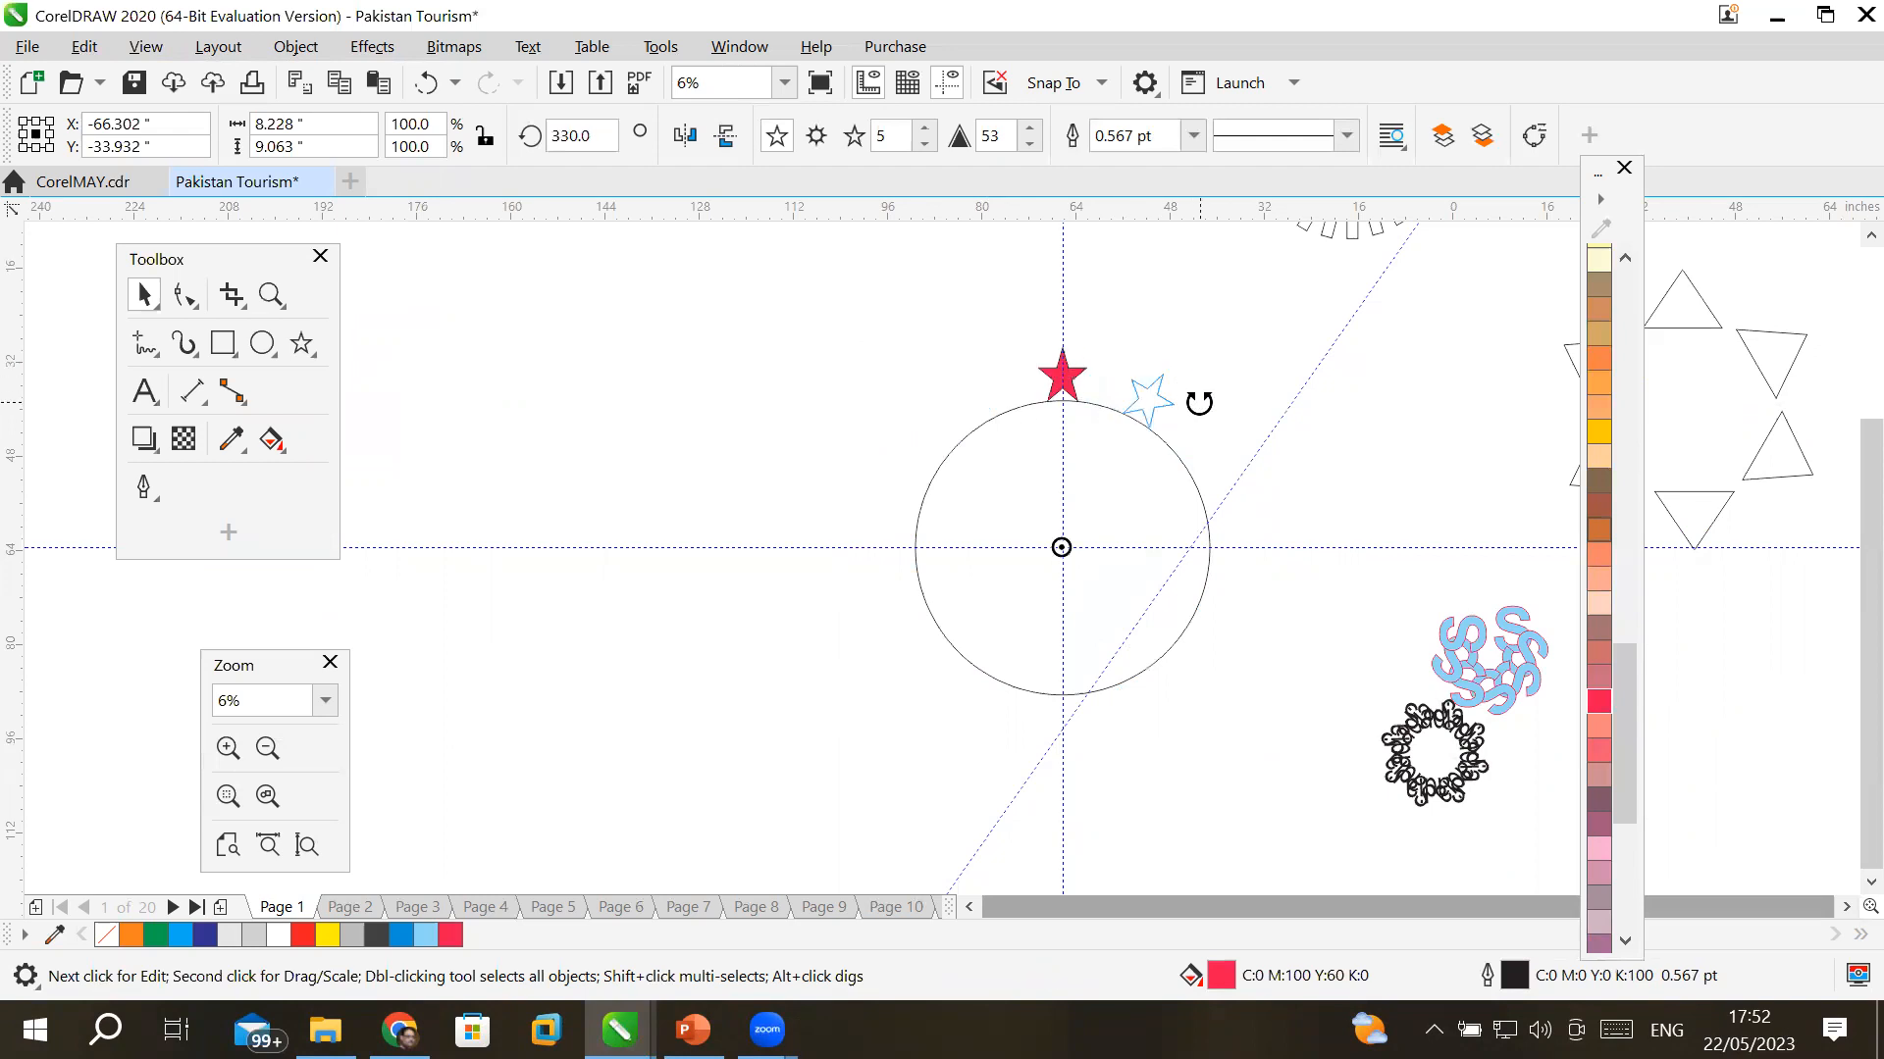
left_click_drag(1198, 402, 1198, 398)
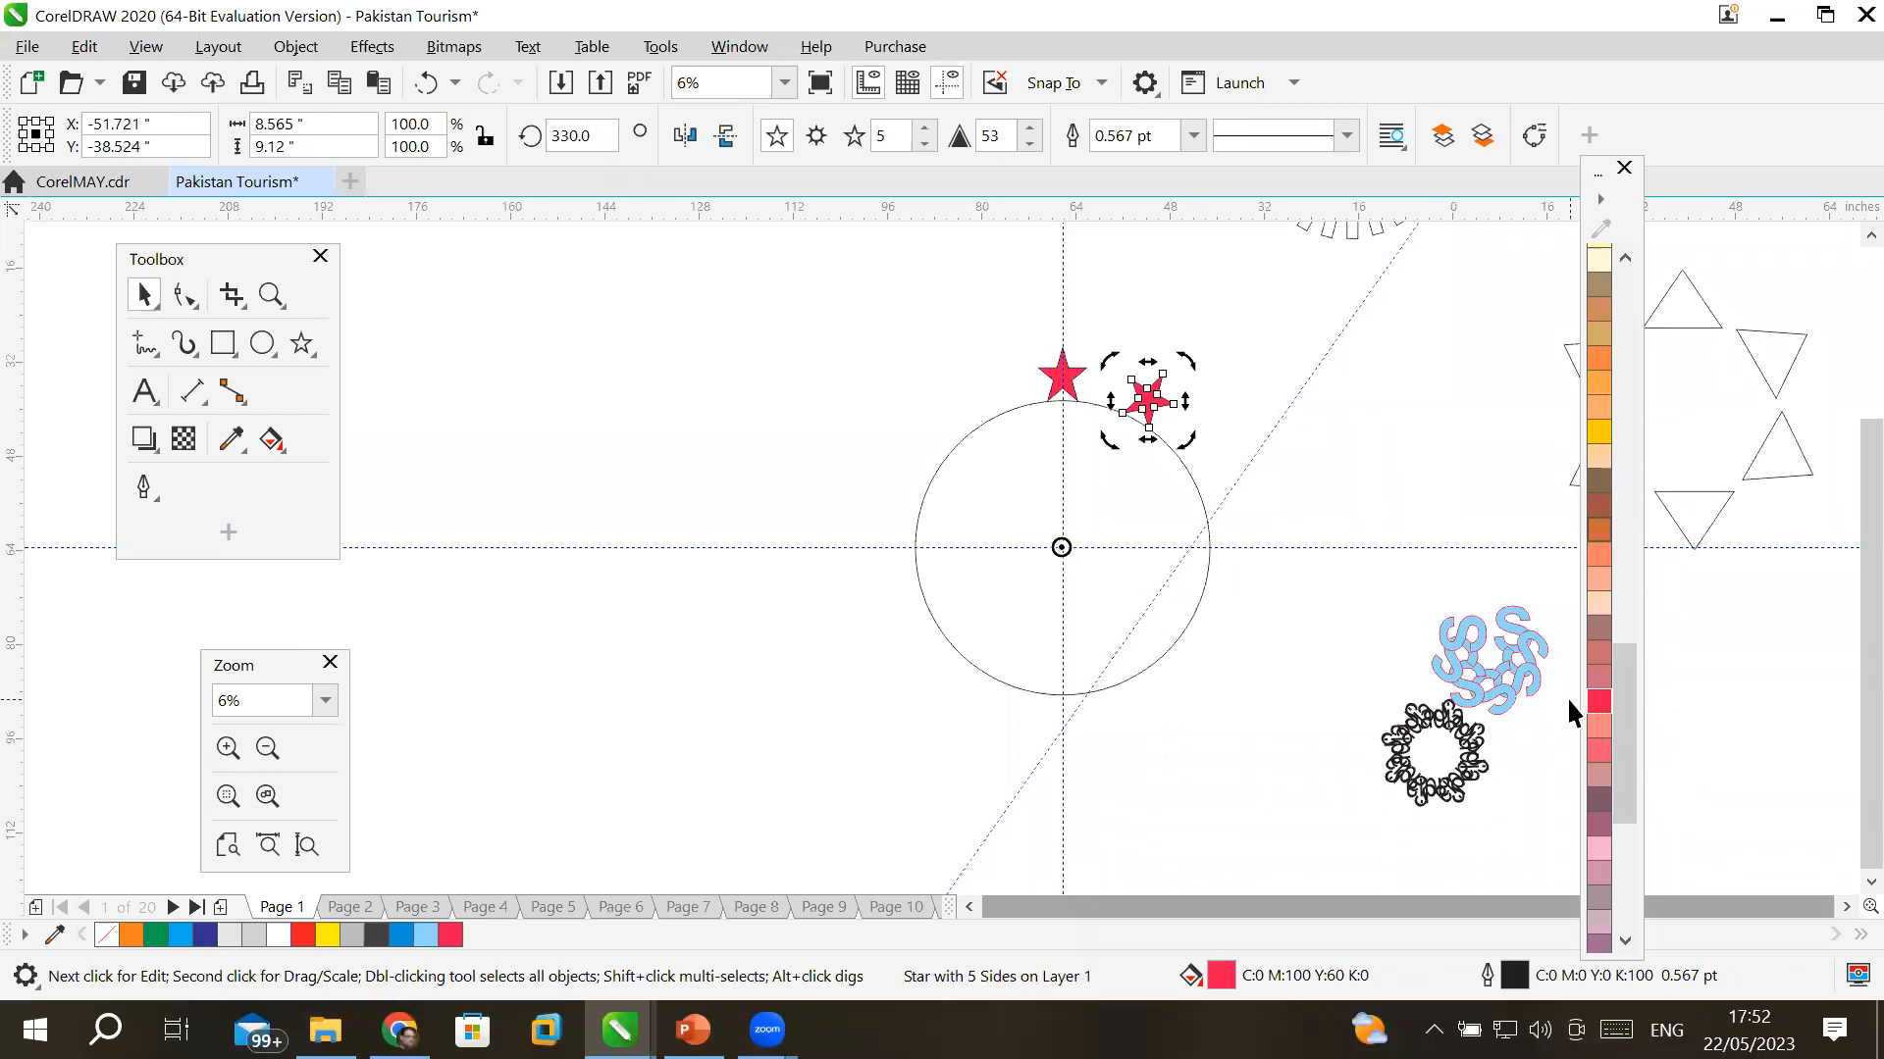
key("ctrl+r")
key("ctrl+r")
key("ctrl+r")
key("ctrl+r")
key("ctrl+r")
key("ctrl+r")
key("ctrl+r")
key("ctrl+r")
key("ctrl+r")
key("ctrl+r")
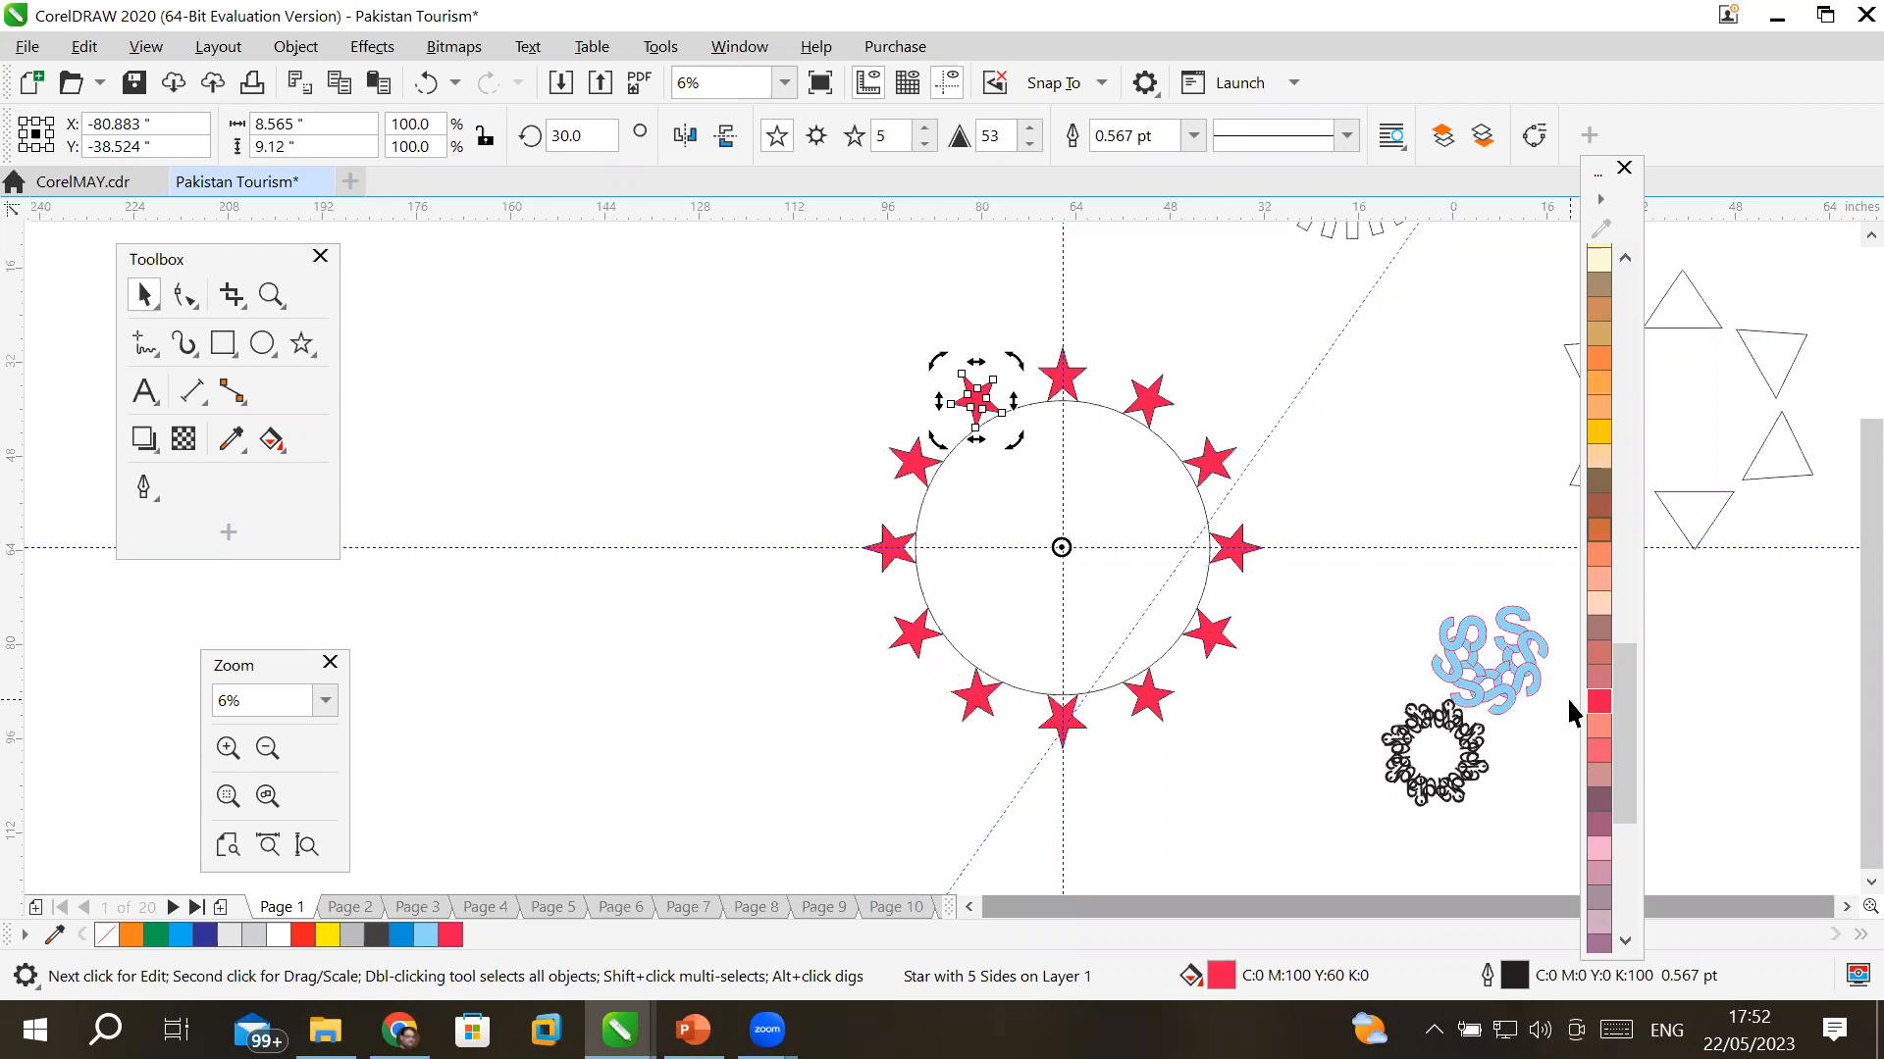
- Fill the large circle inside the star ring with the dusty red colour C0 M60 Y40 K20
left_click(1198, 555)
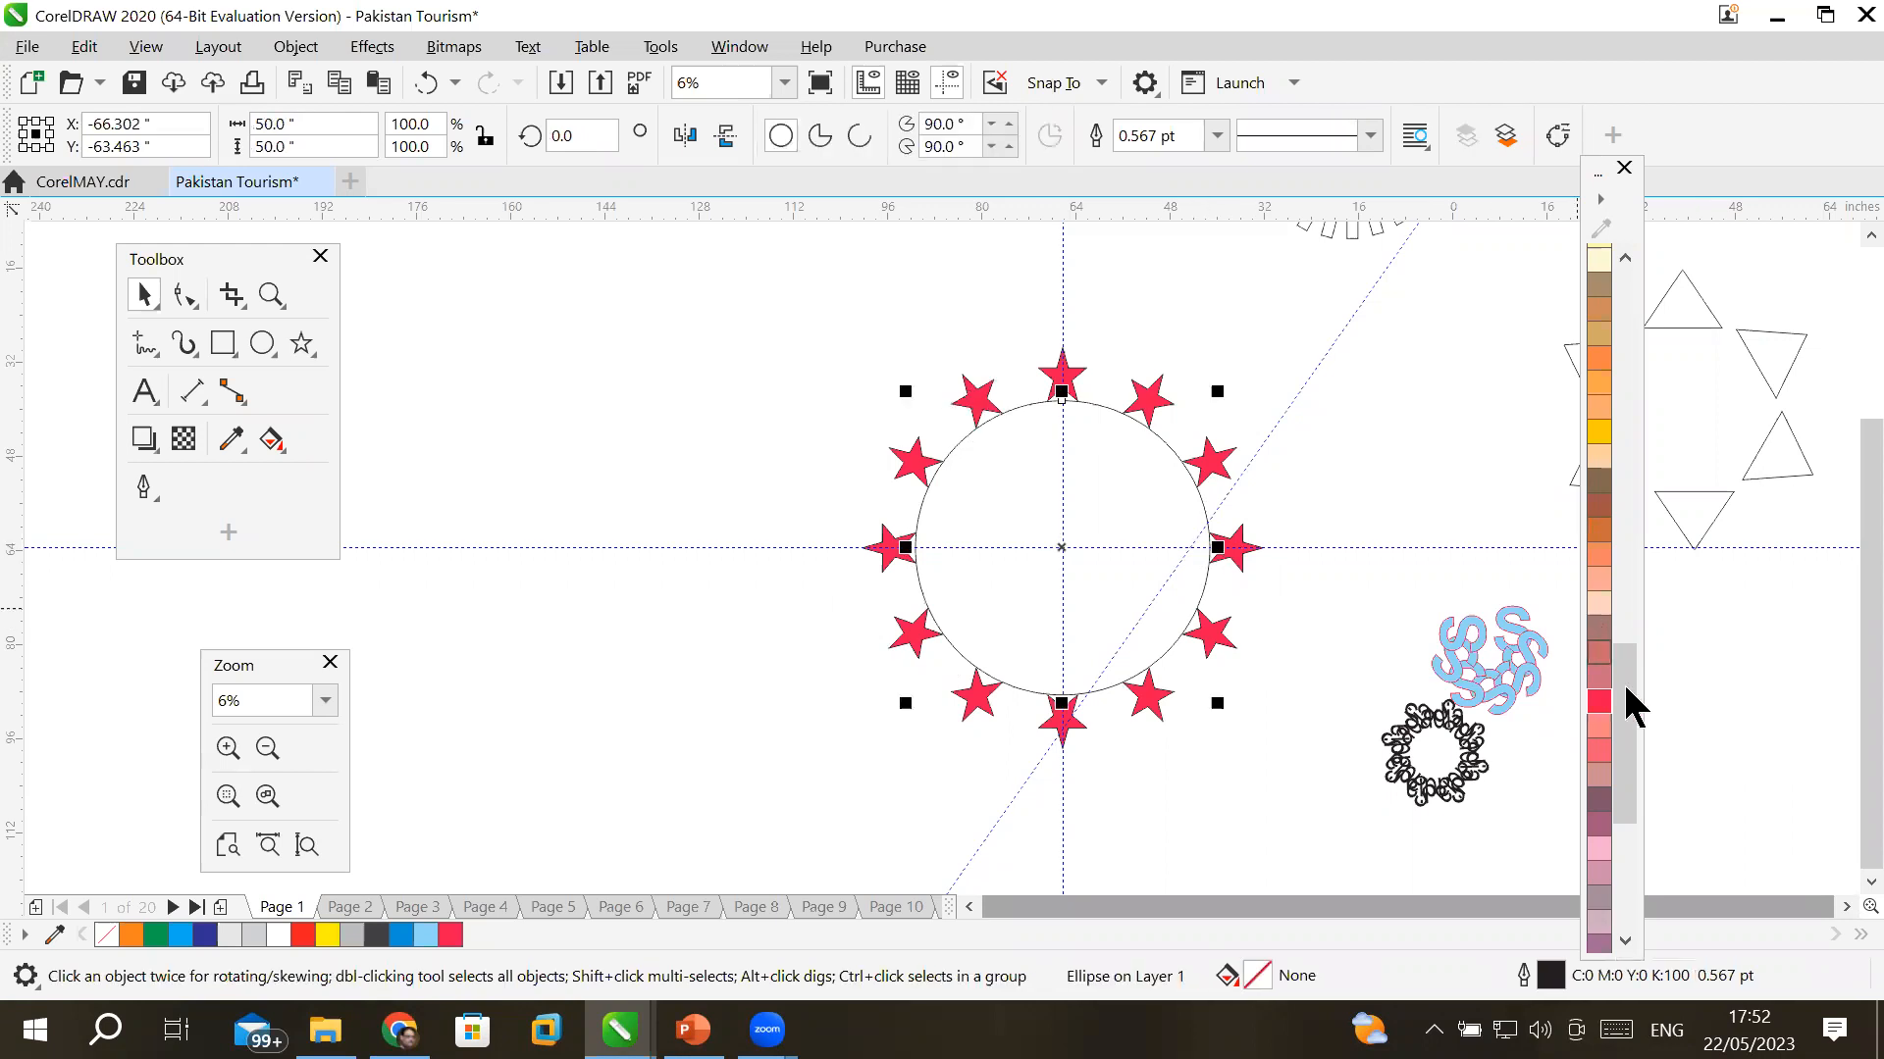
left_click(1601, 654)
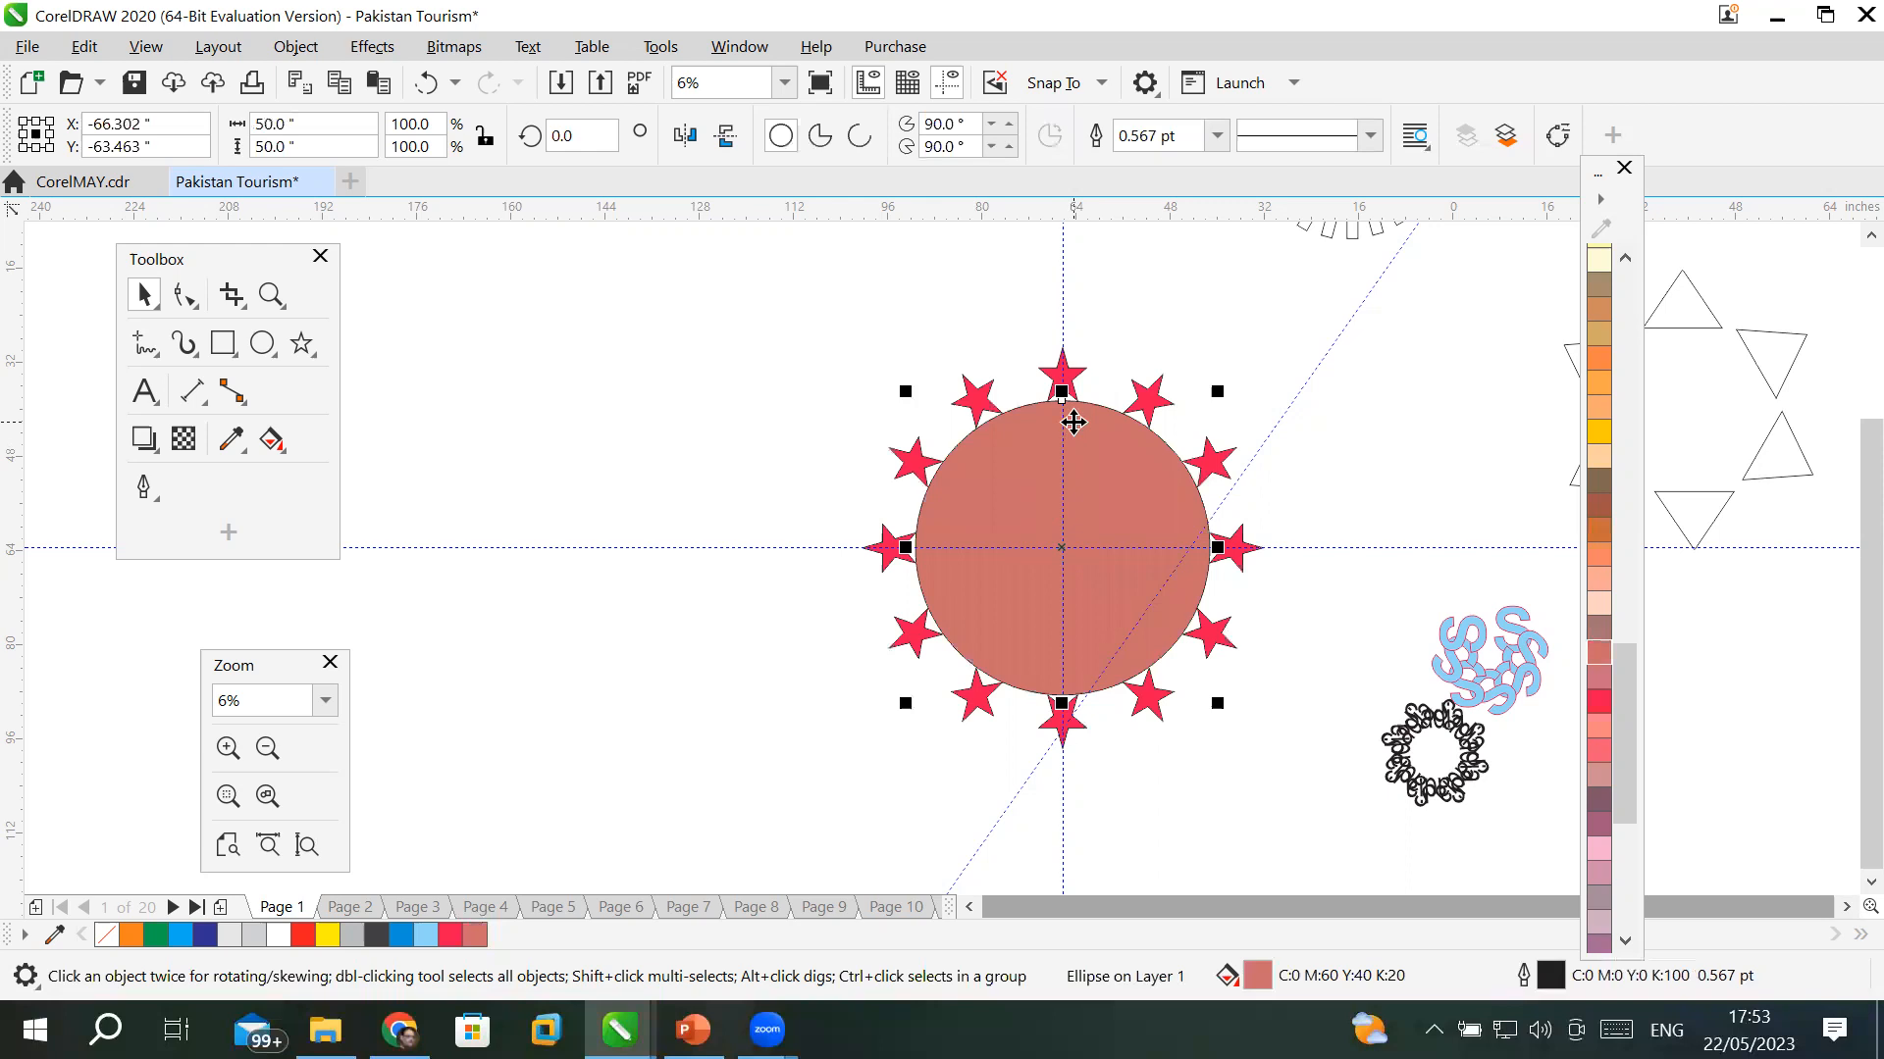
- Draw a square about 5.3 inches wide just above the top star and fill it with peach, C0 M40 Y40 K0
left_click(224, 343)
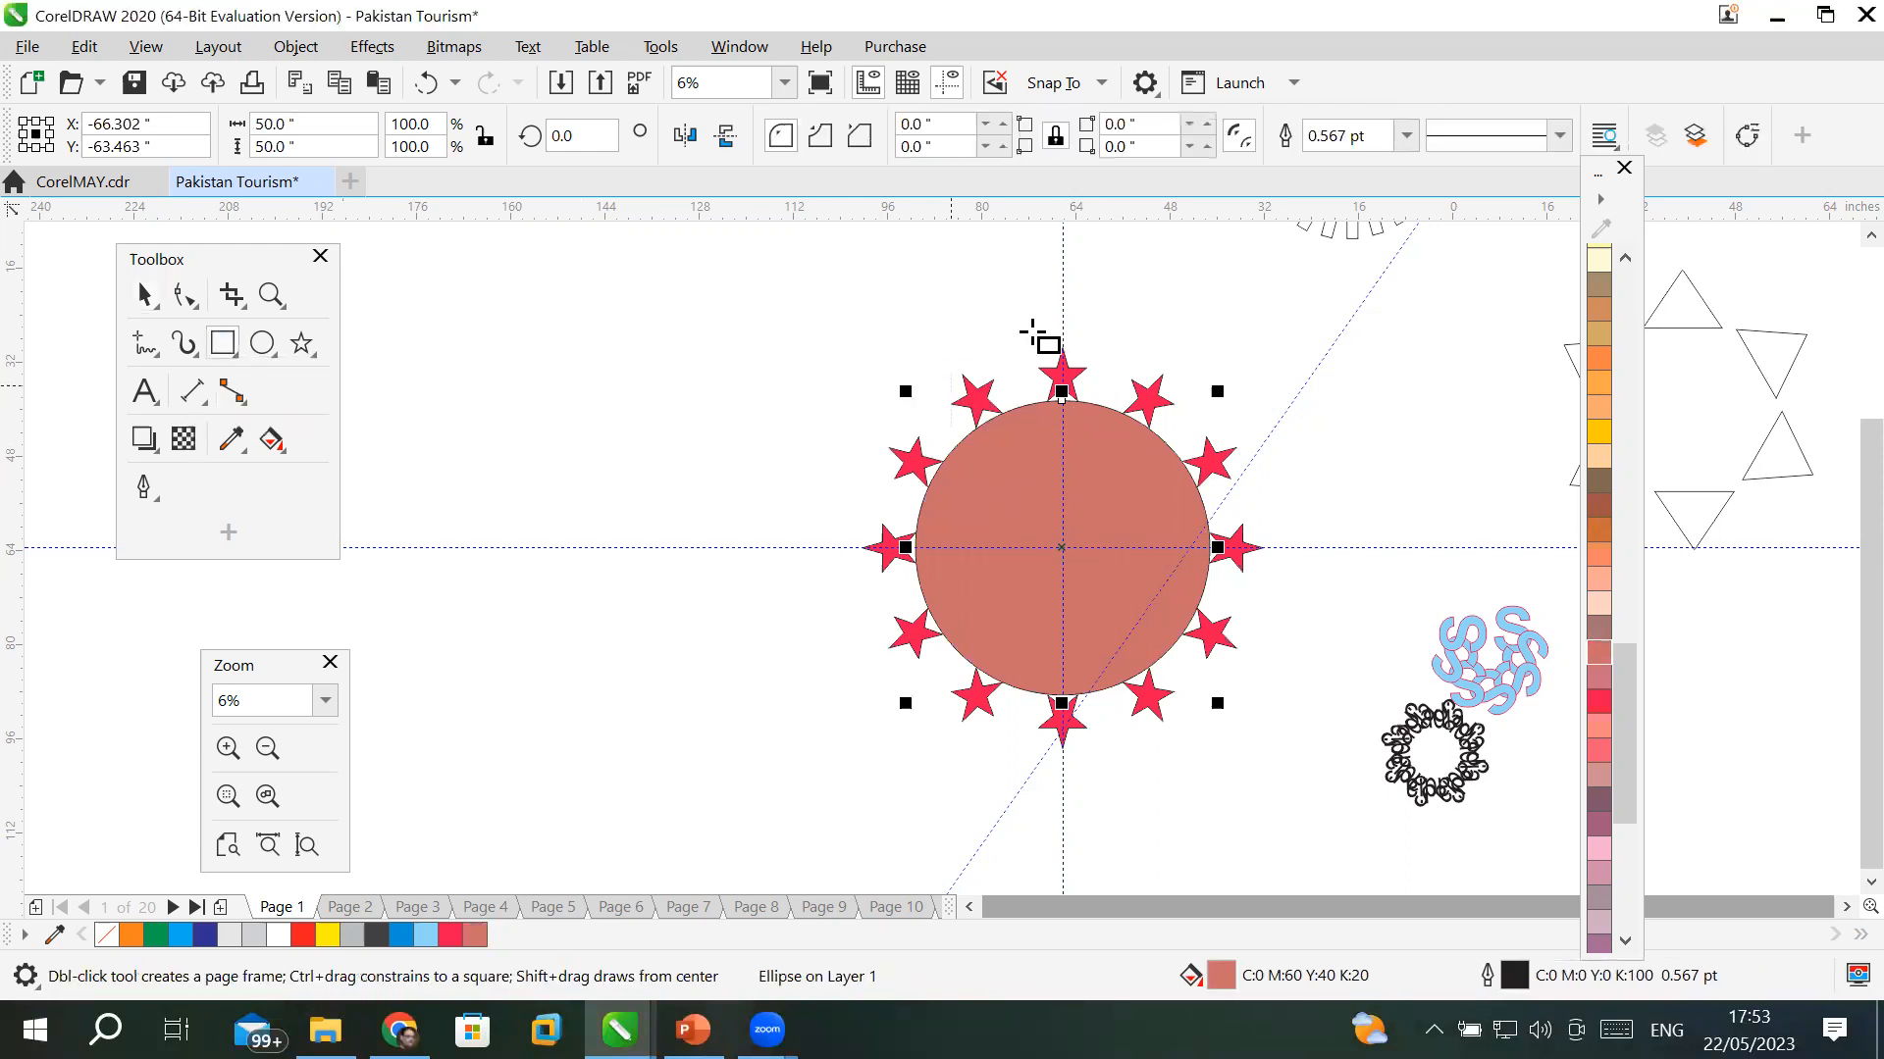
left_click_drag(1041, 321, 1070, 345)
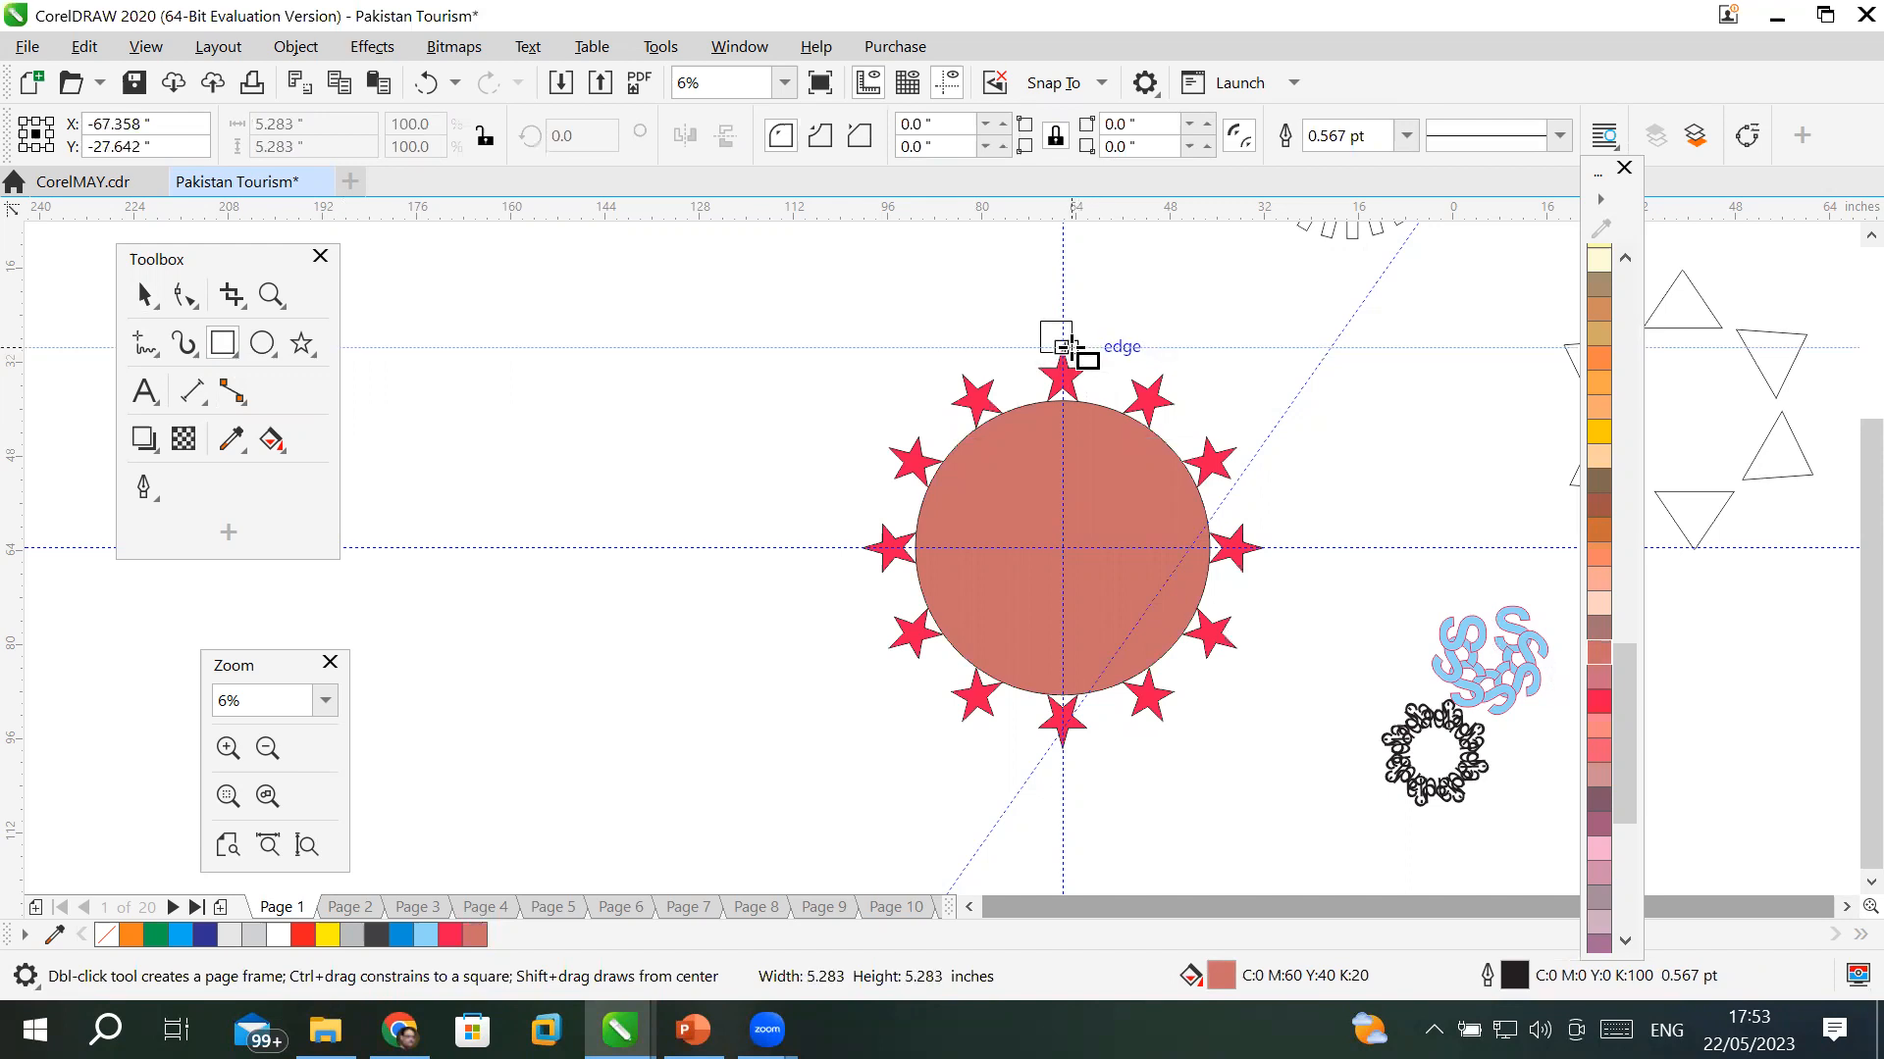
left_click_drag(1070, 345, 1070, 345)
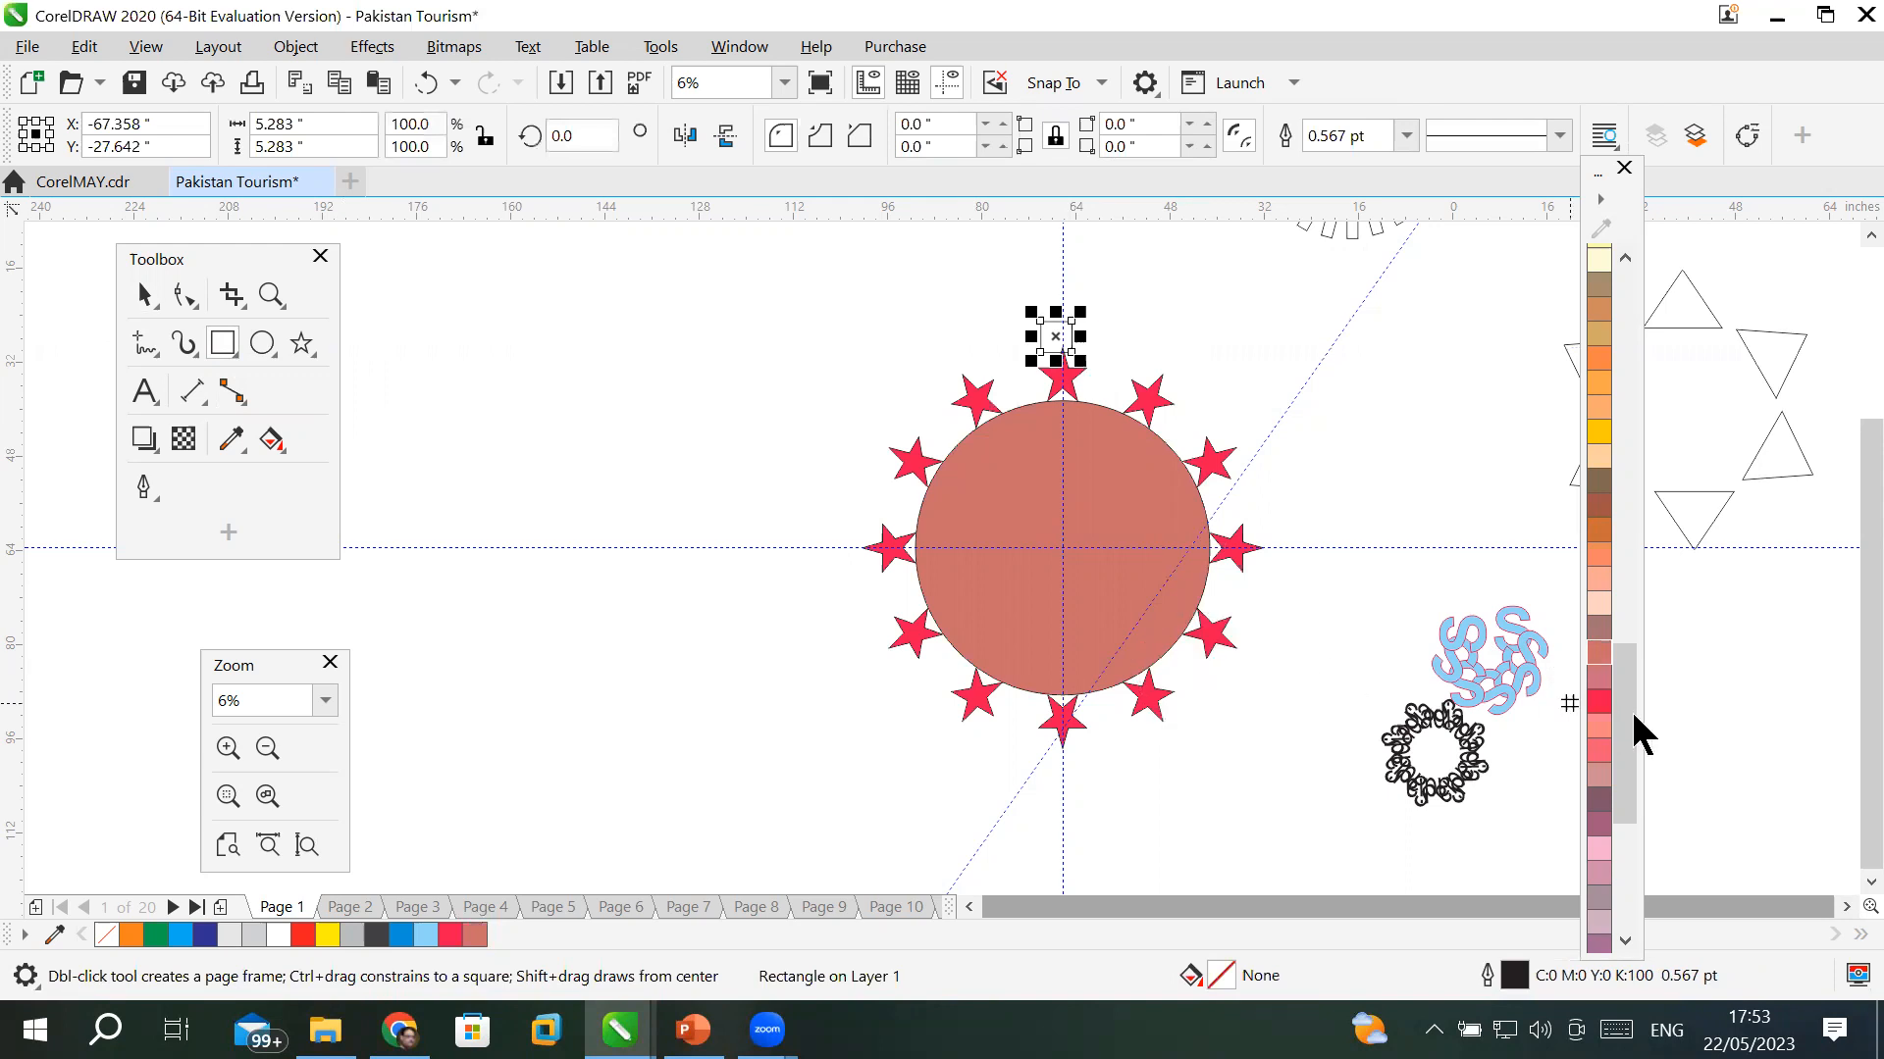
left_click(1599, 701)
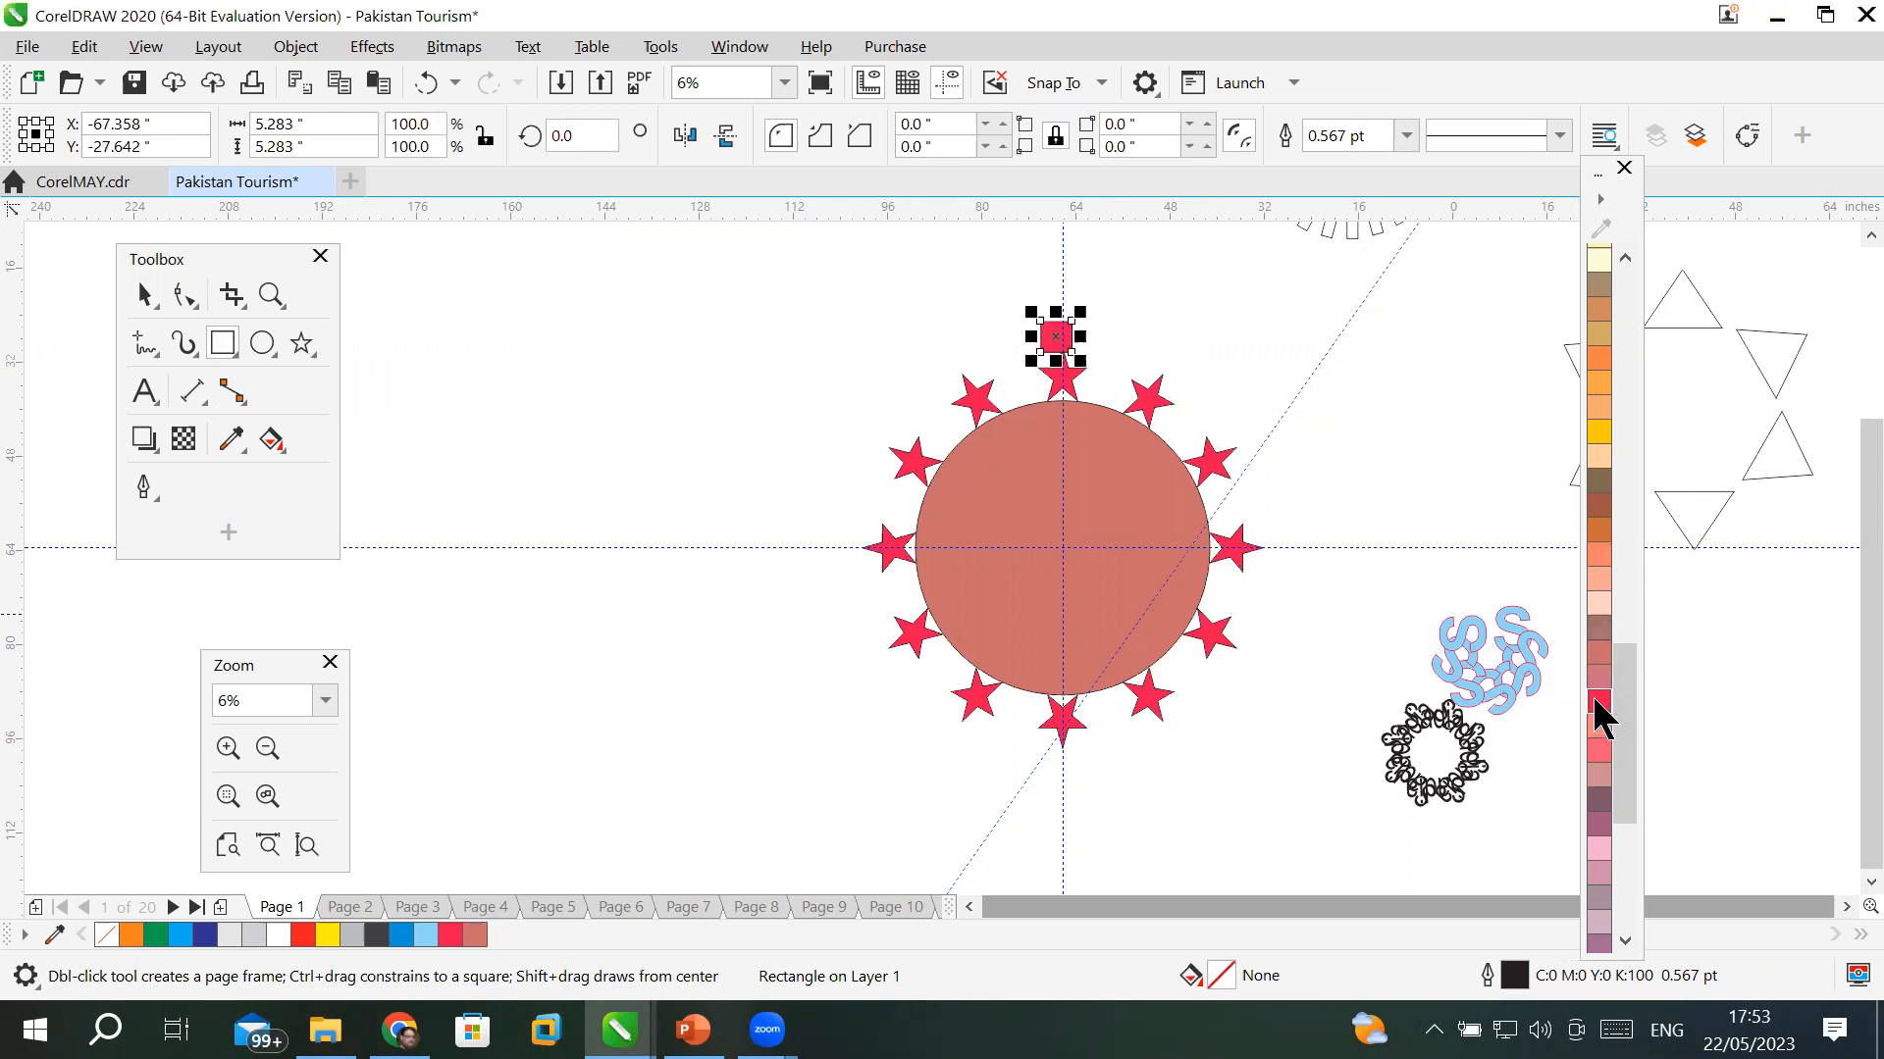
left_click(1599, 579)
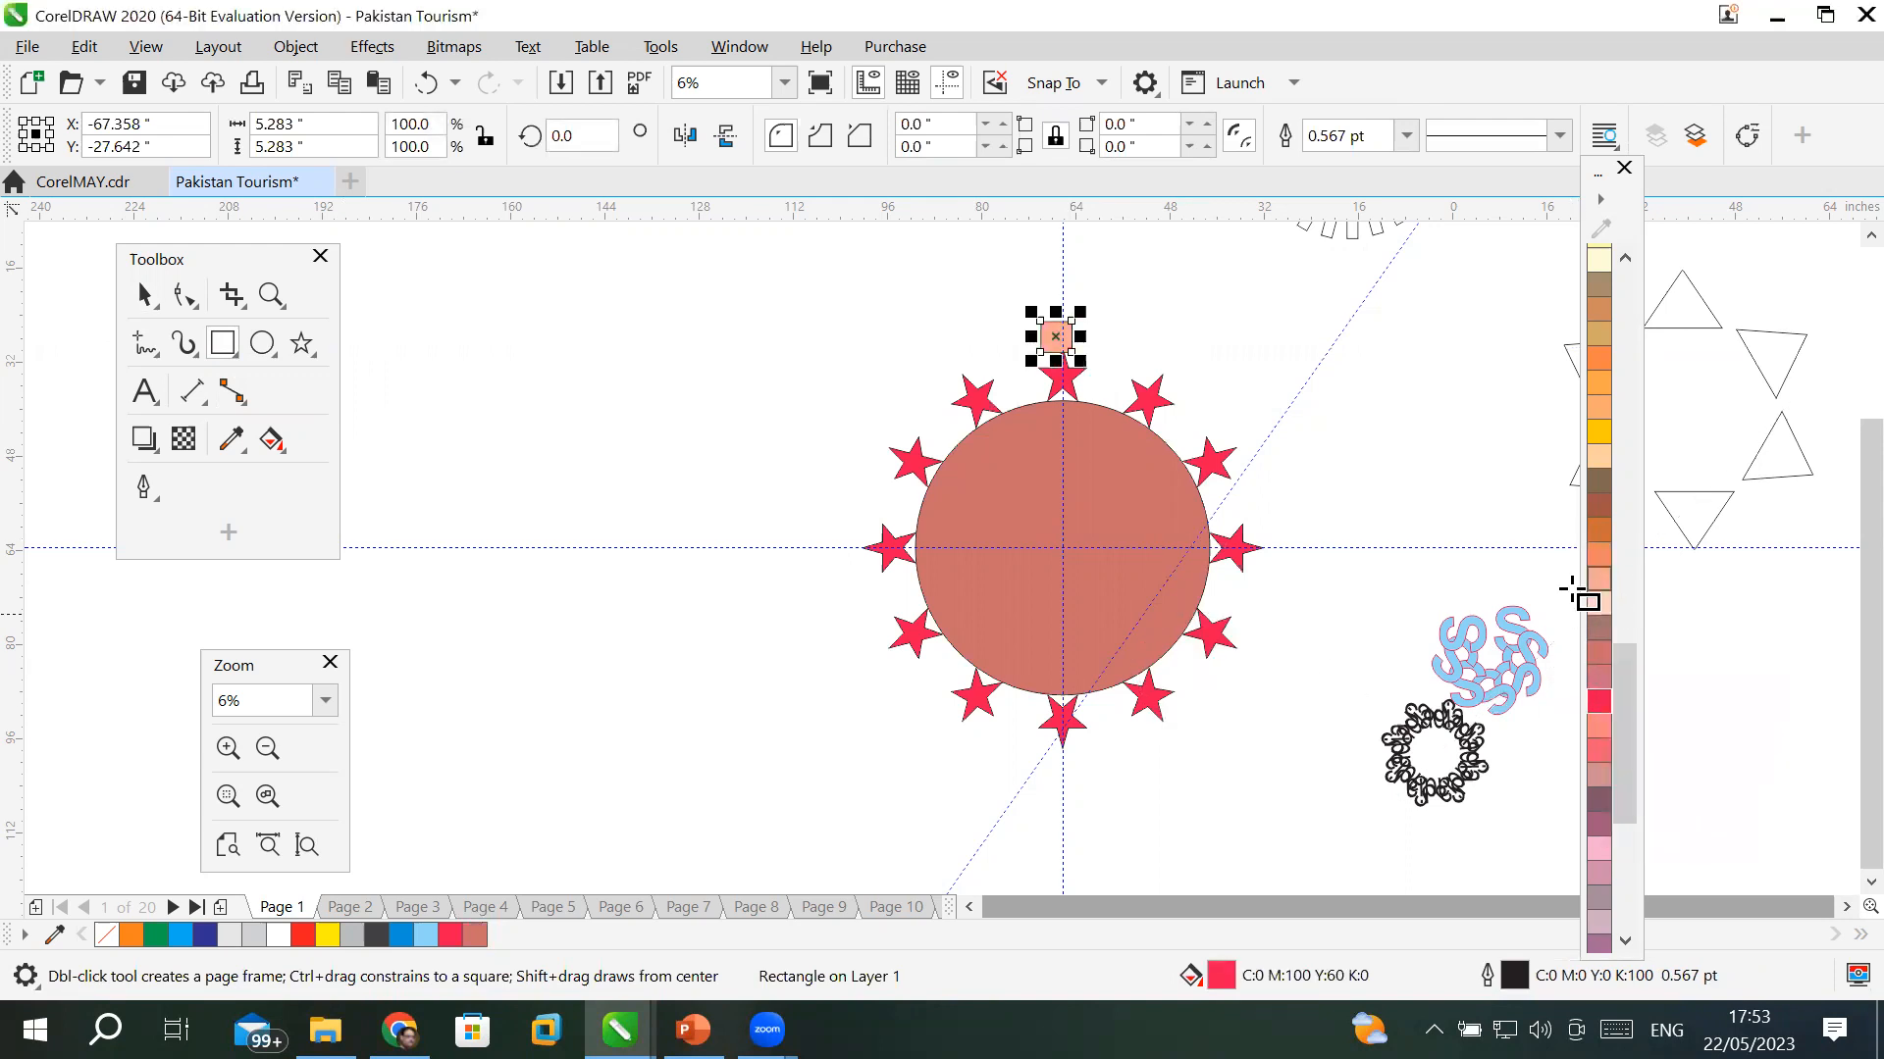
- Move the square down just inside the circle's top edge, beneath the top star, at about X -66.4, Y -41.1 inches
scroll(913, 365, "up", 1)
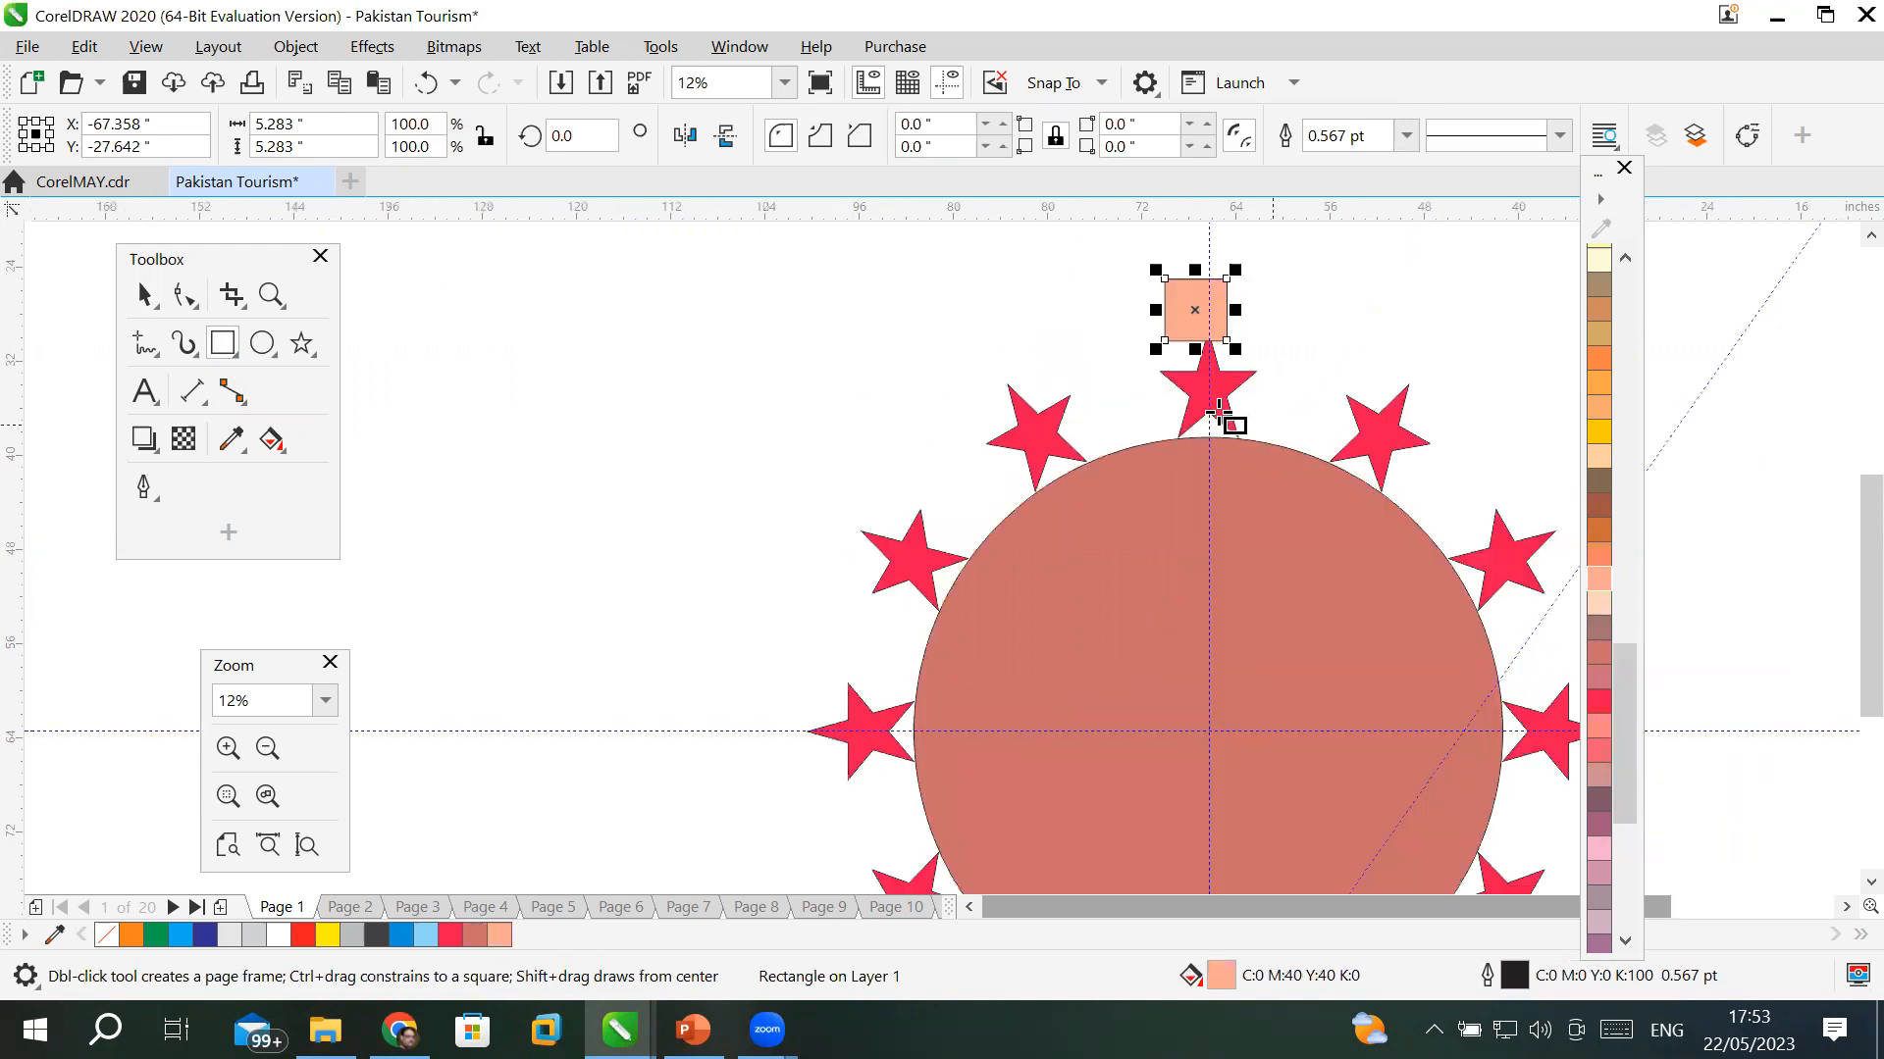
left_click(1846, 906)
left_click(1846, 908)
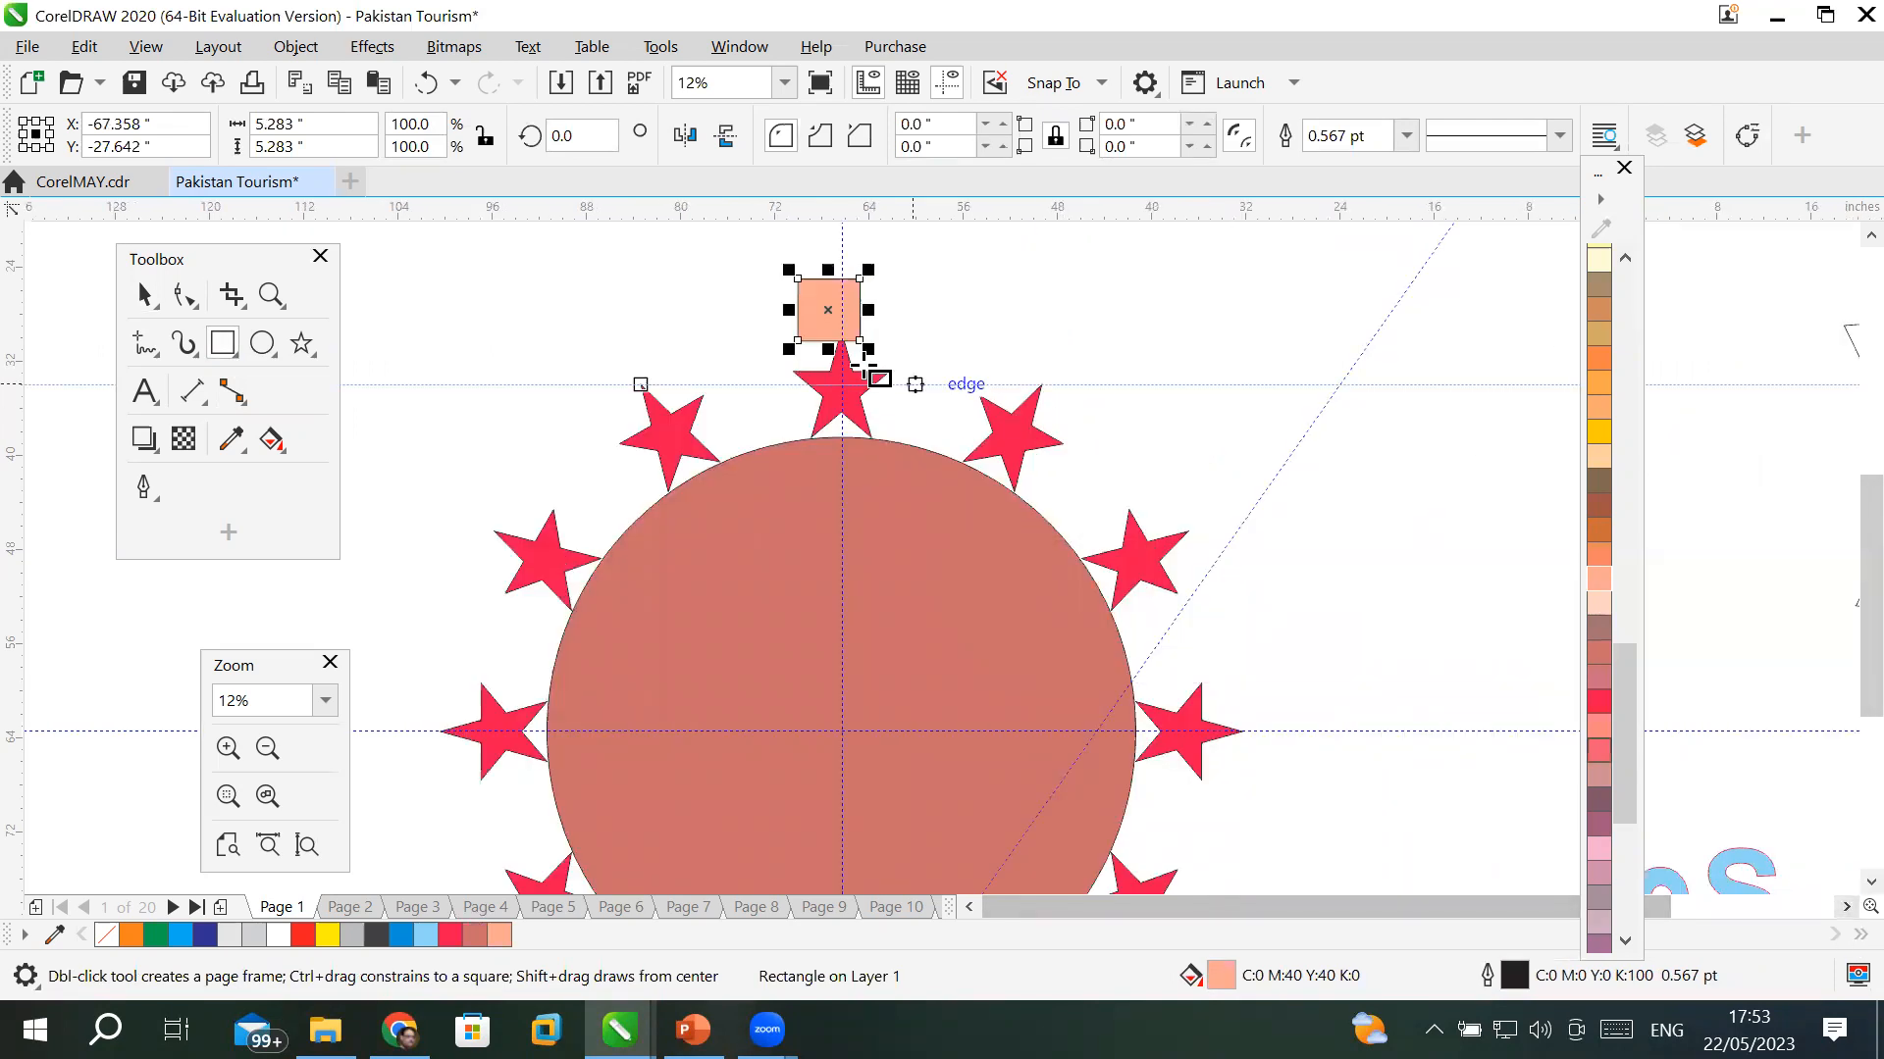
left_click(143, 294)
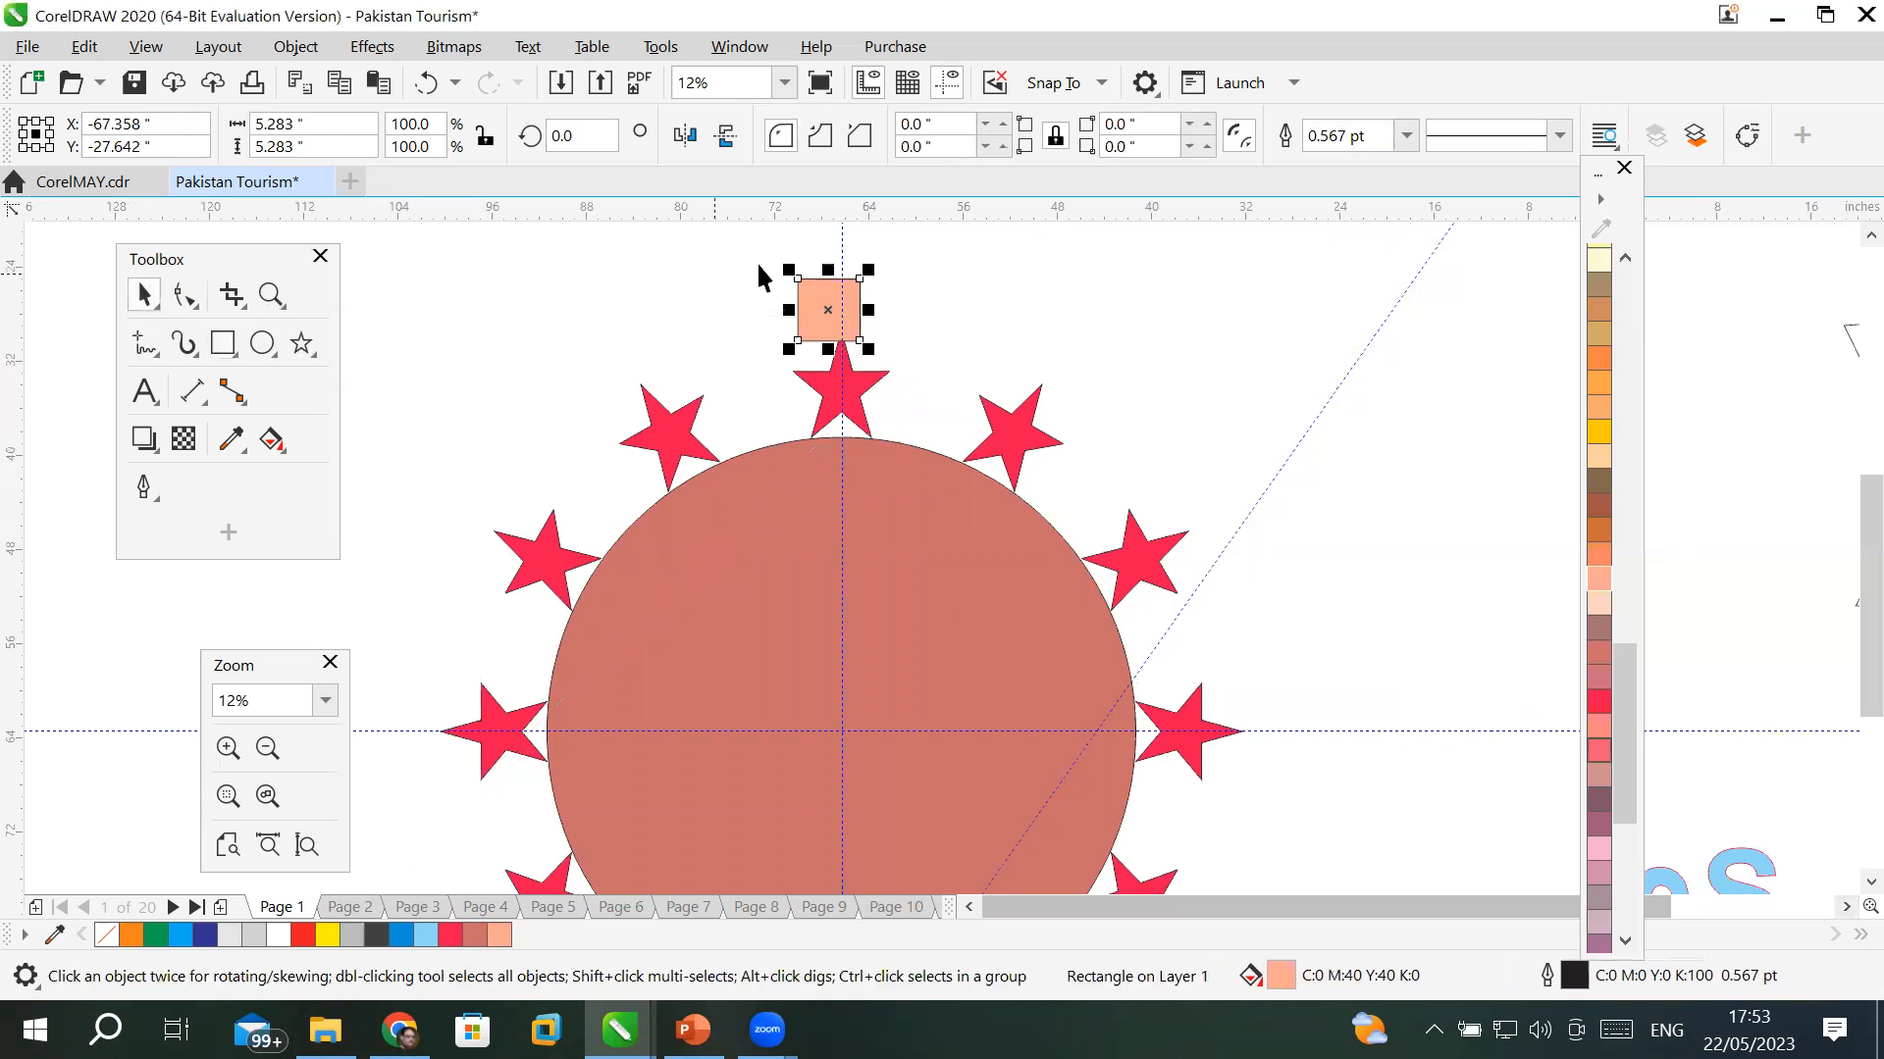
left_click_drag(845, 294, 843, 461)
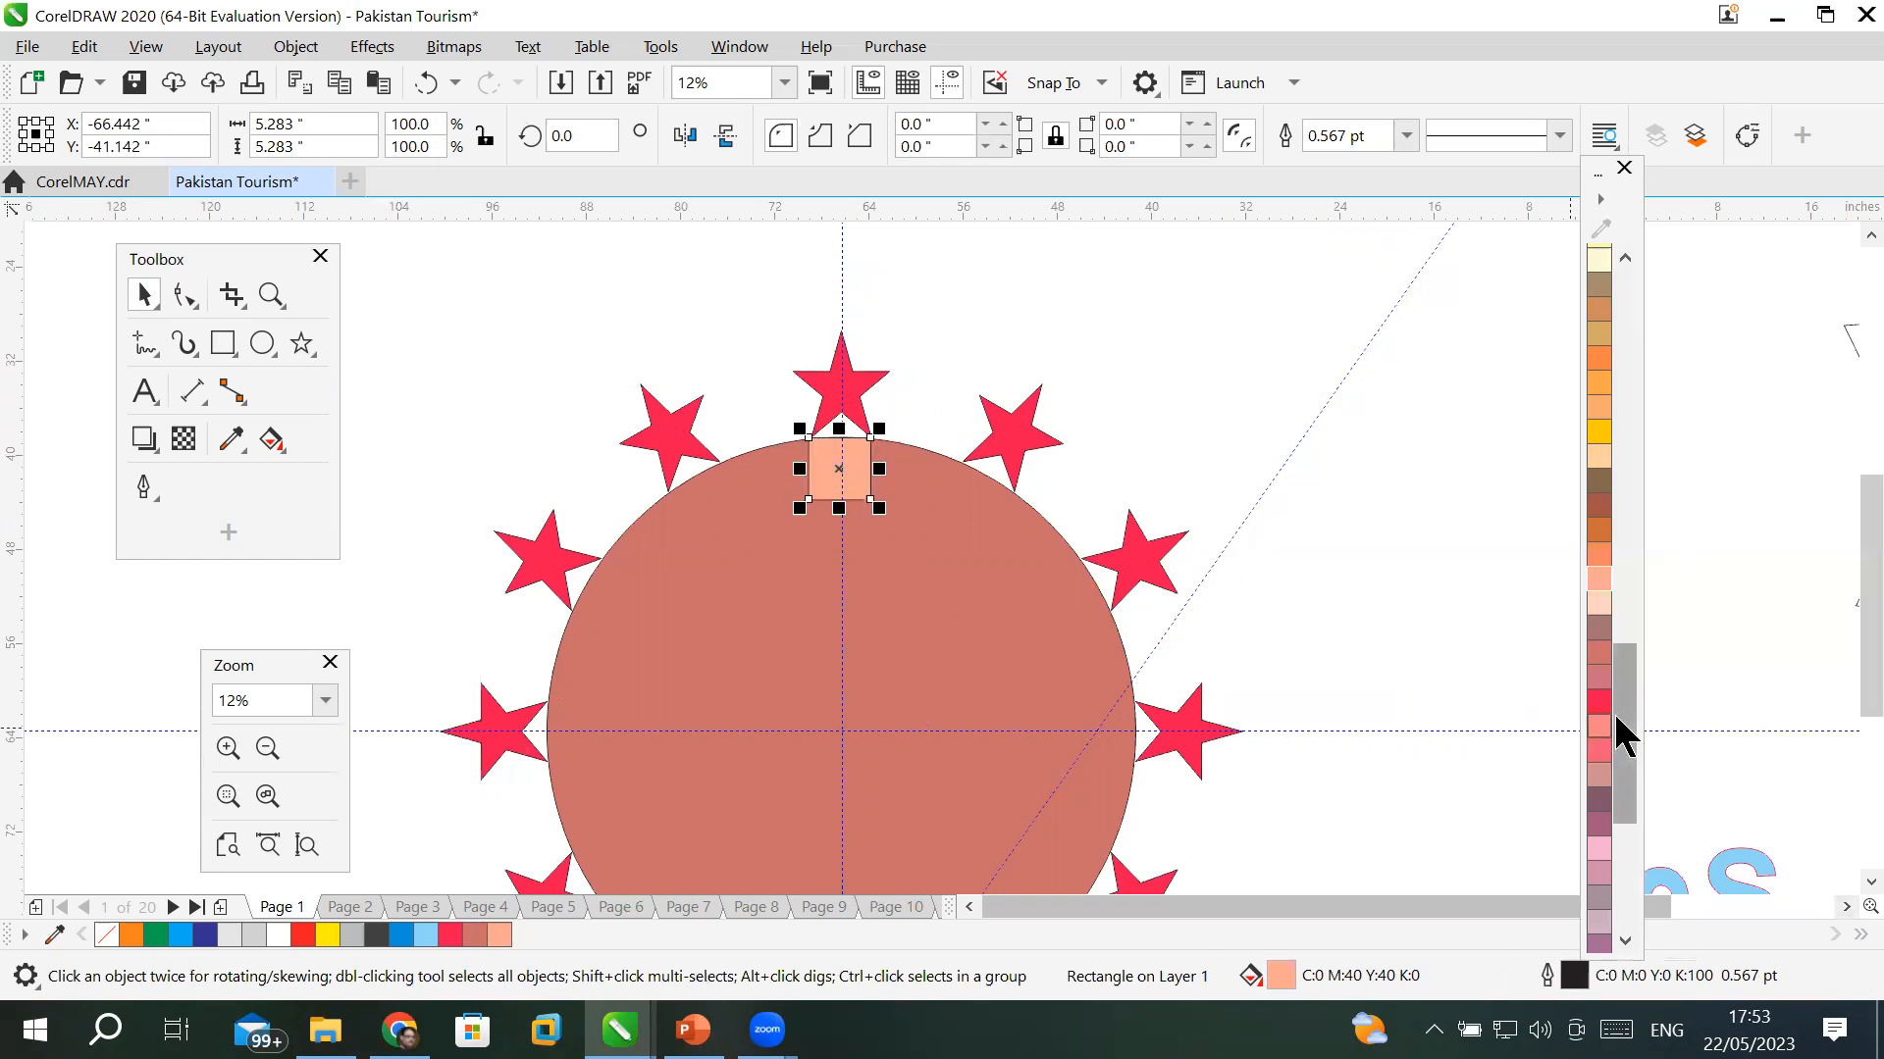
- Recolour the square with a dark blue fill, C100 M100 Y0 K0
left_click(1600, 603)
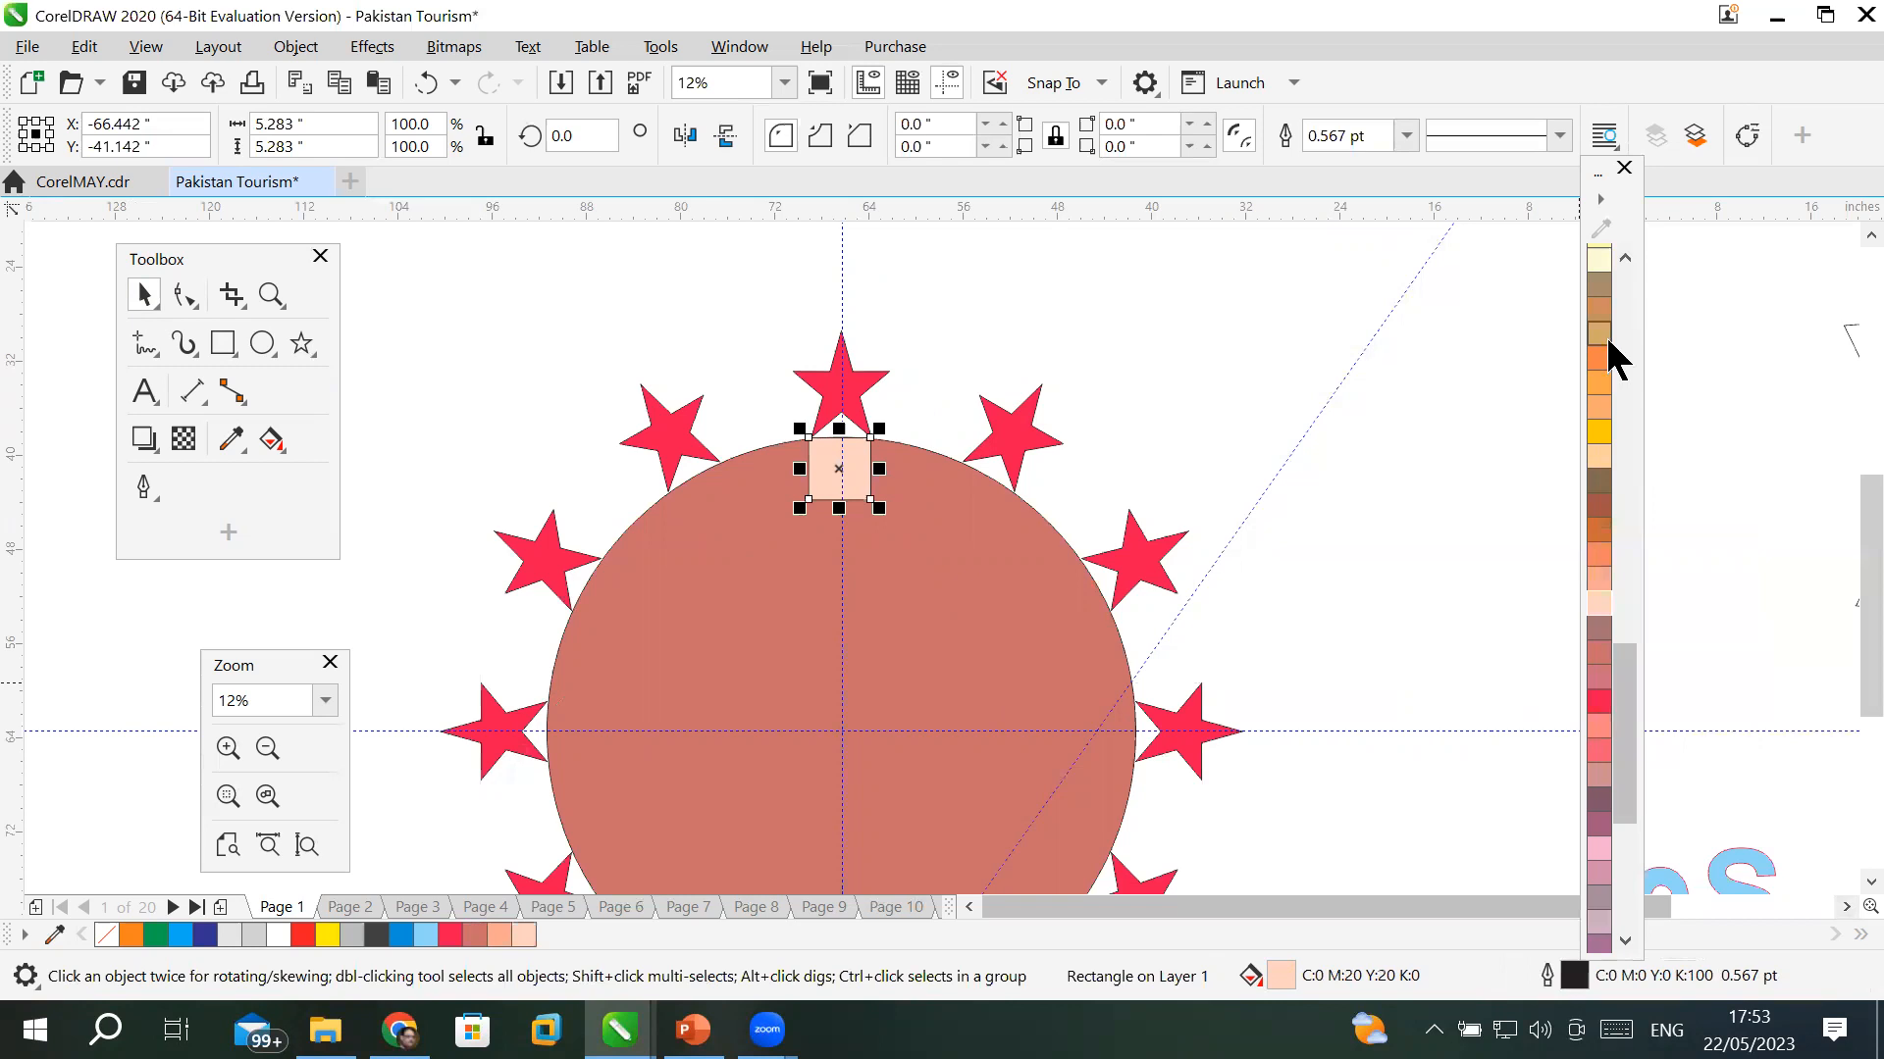
left_click_drag(1622, 757, 1674, 339)
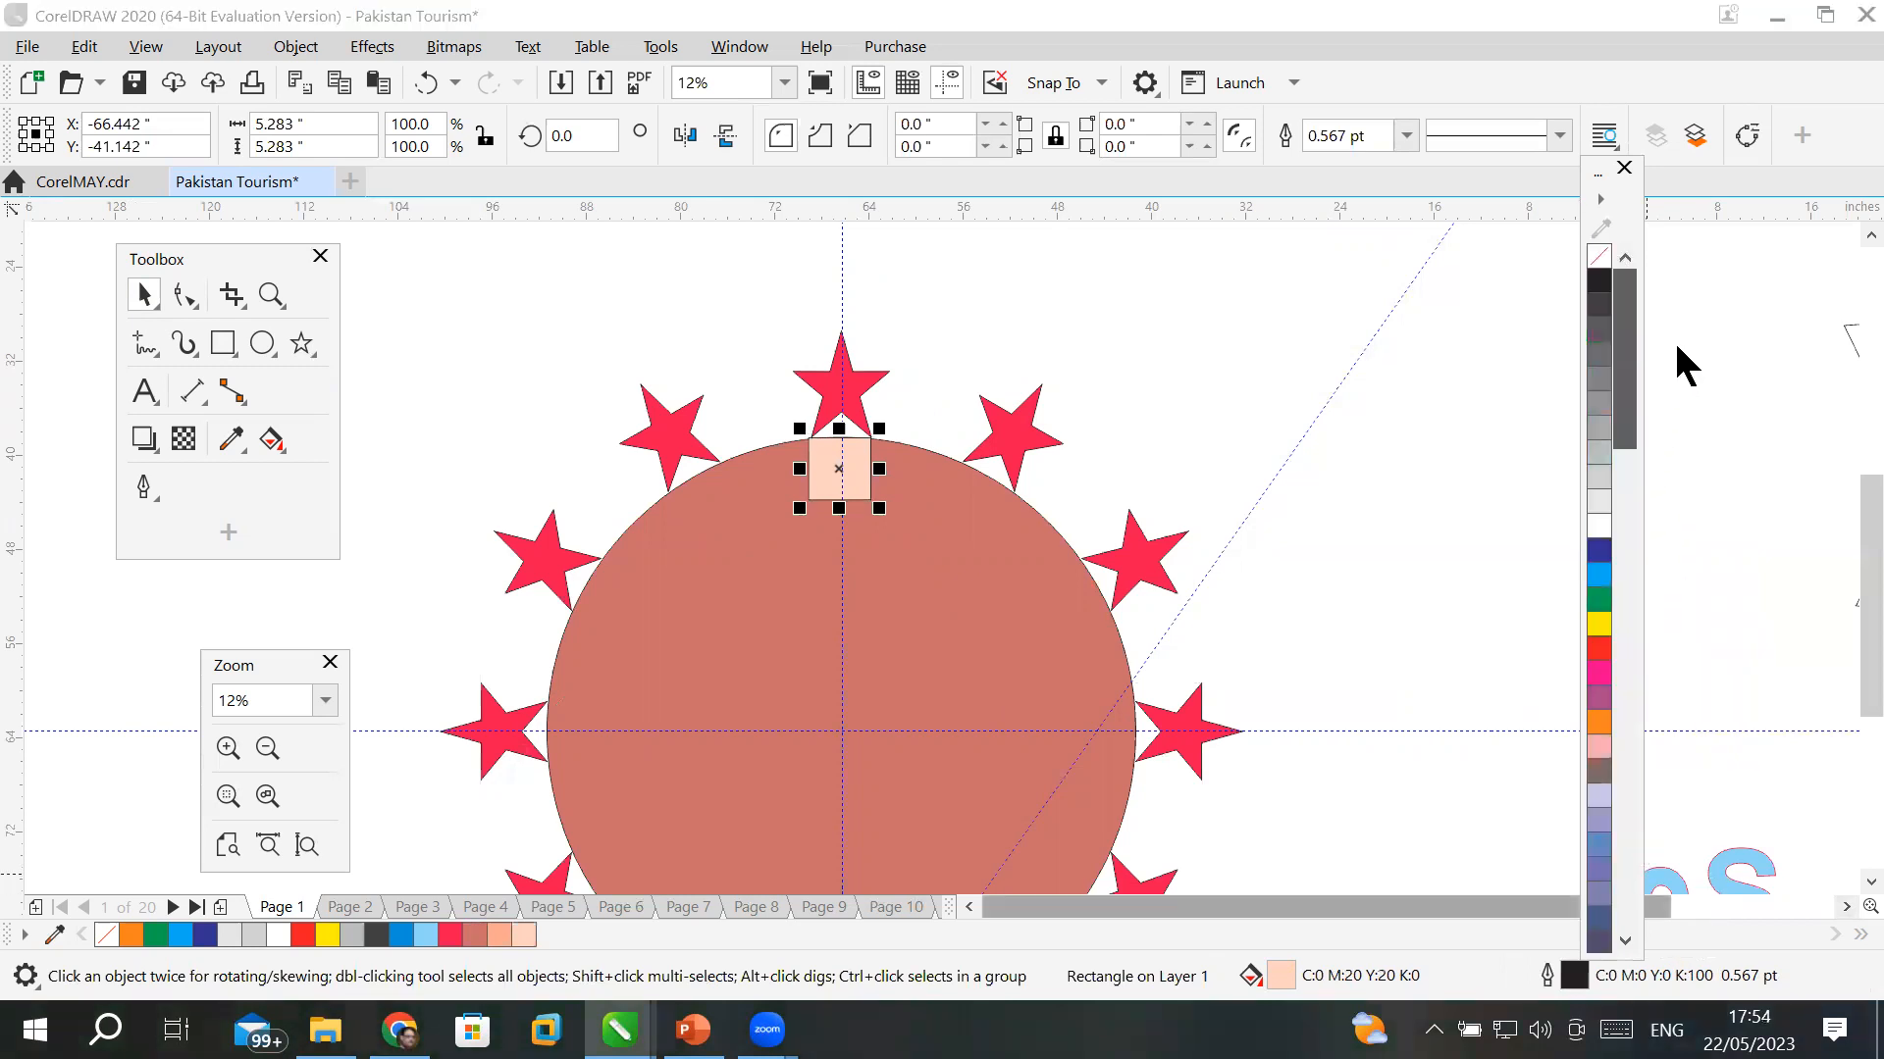
left_click(1601, 548)
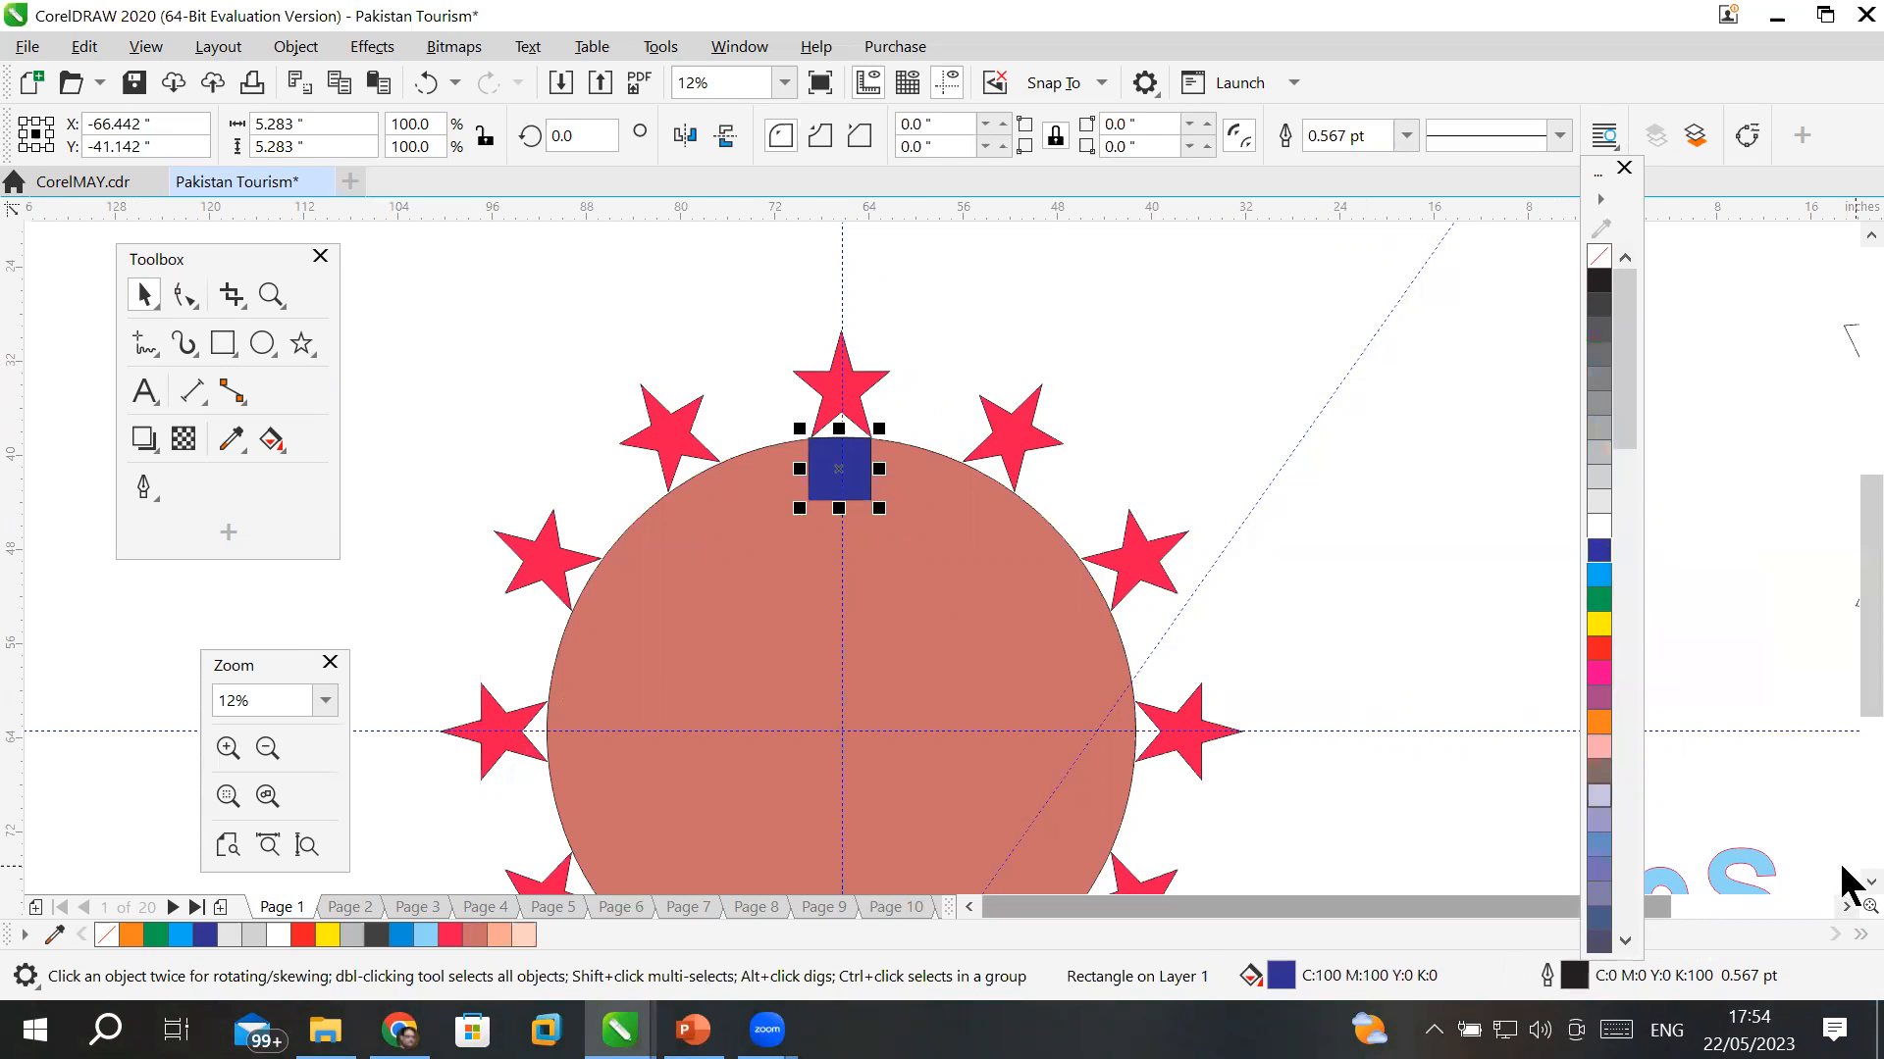
- Move the blue square's rotation centre down to the circle's centre, where the guidelines cross
scroll(1844, 880, "down", 2)
scroll(1845, 888, "down", 1)
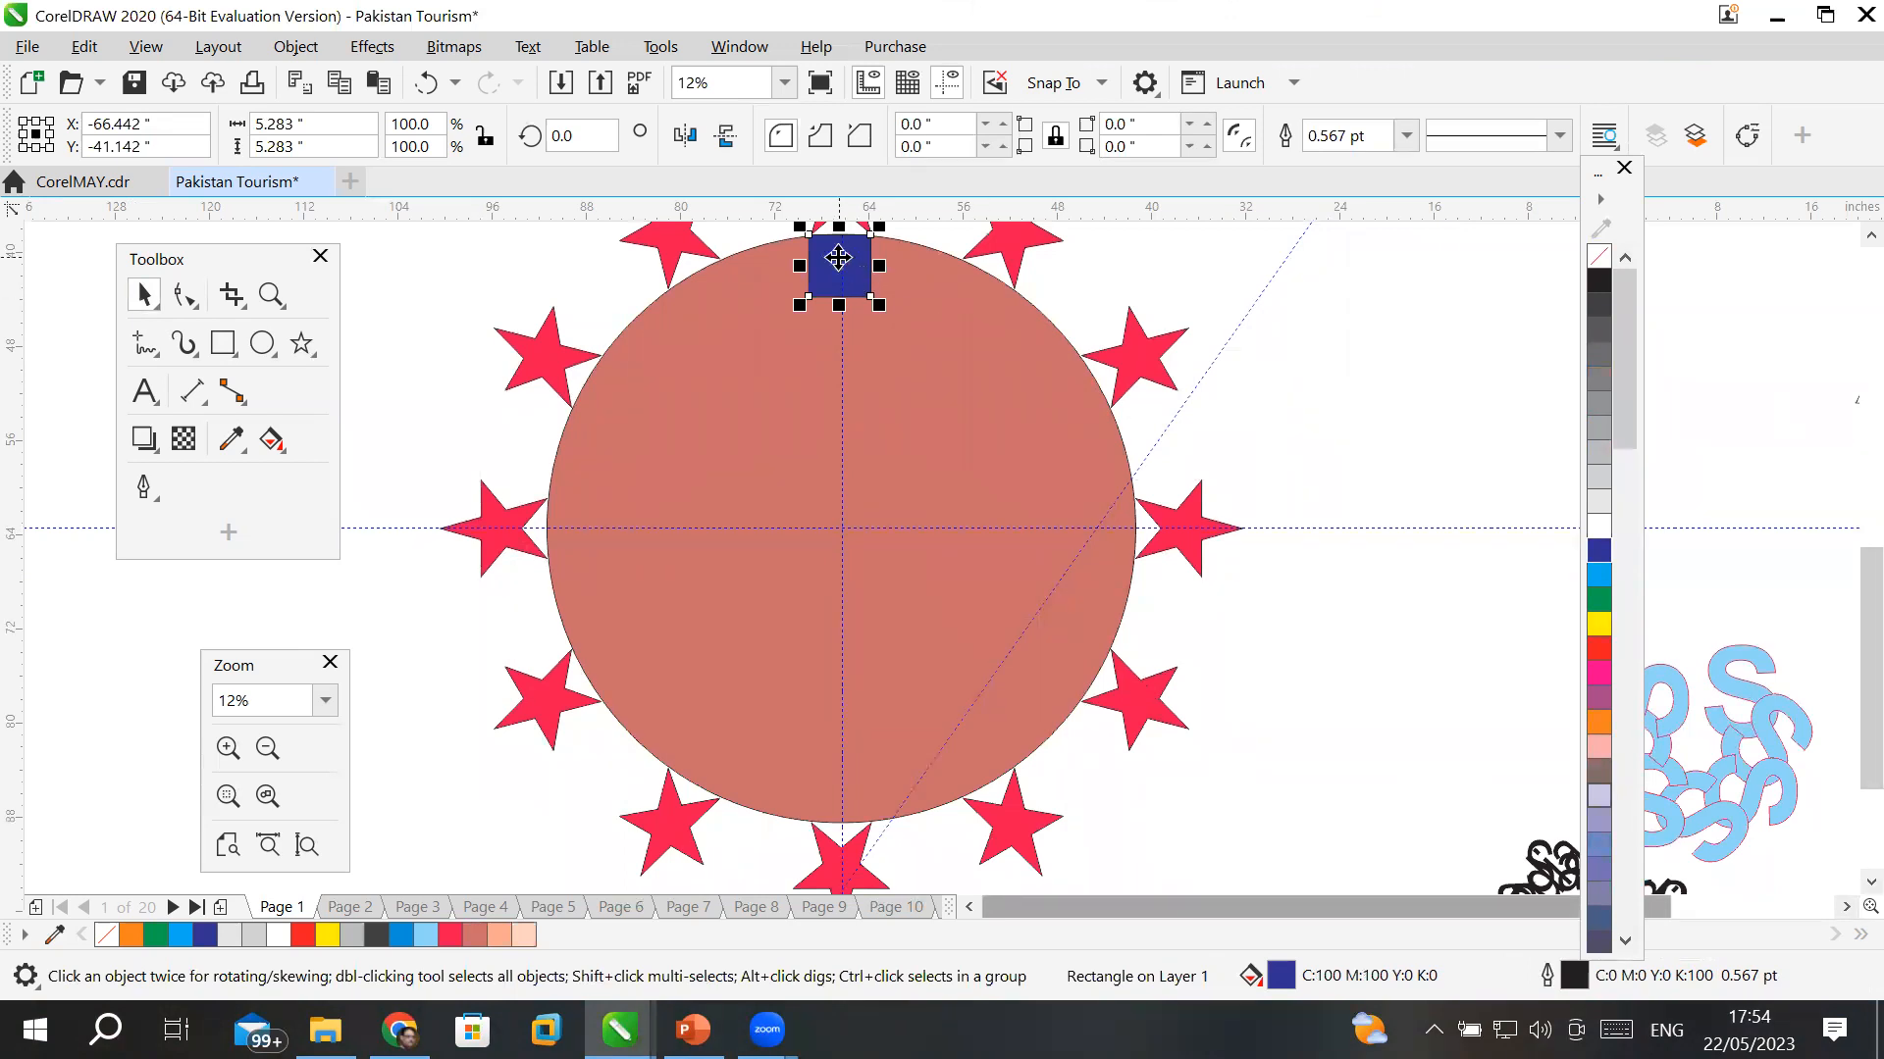
left_click(839, 257)
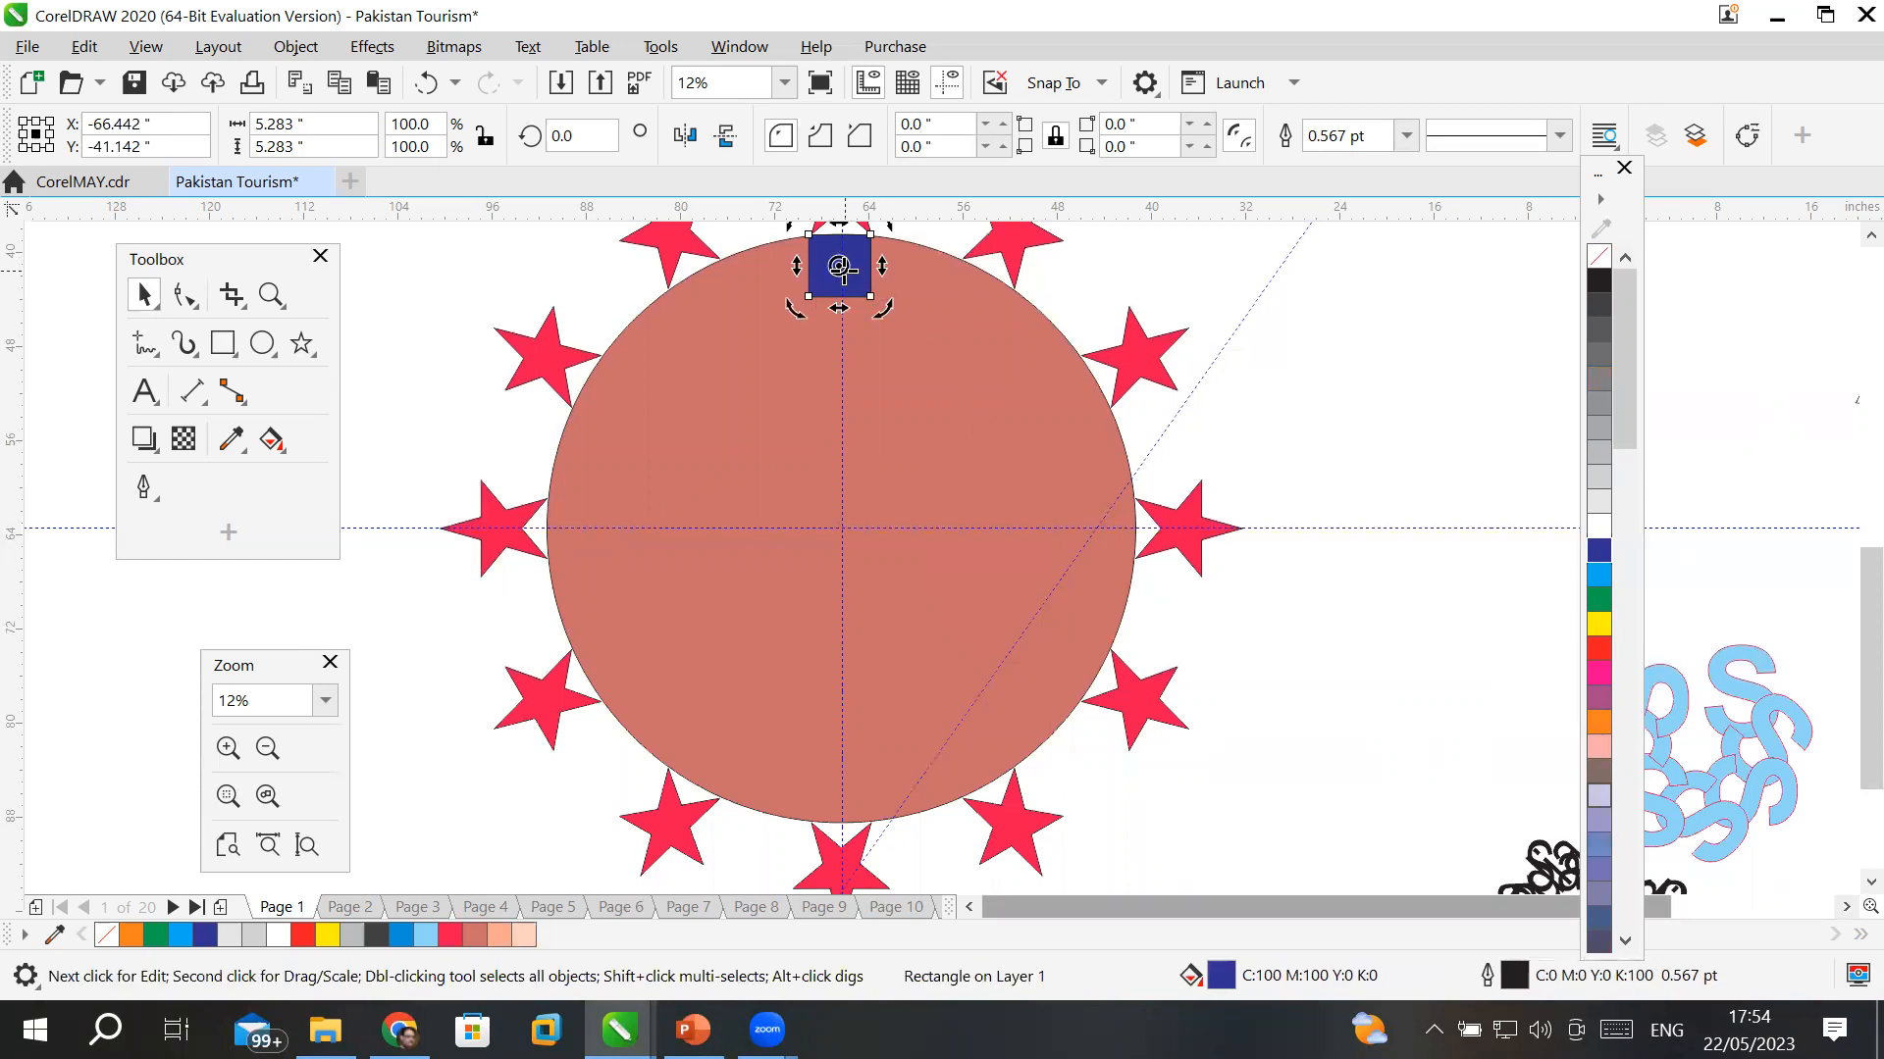
left_click_drag(839, 267, 841, 526)
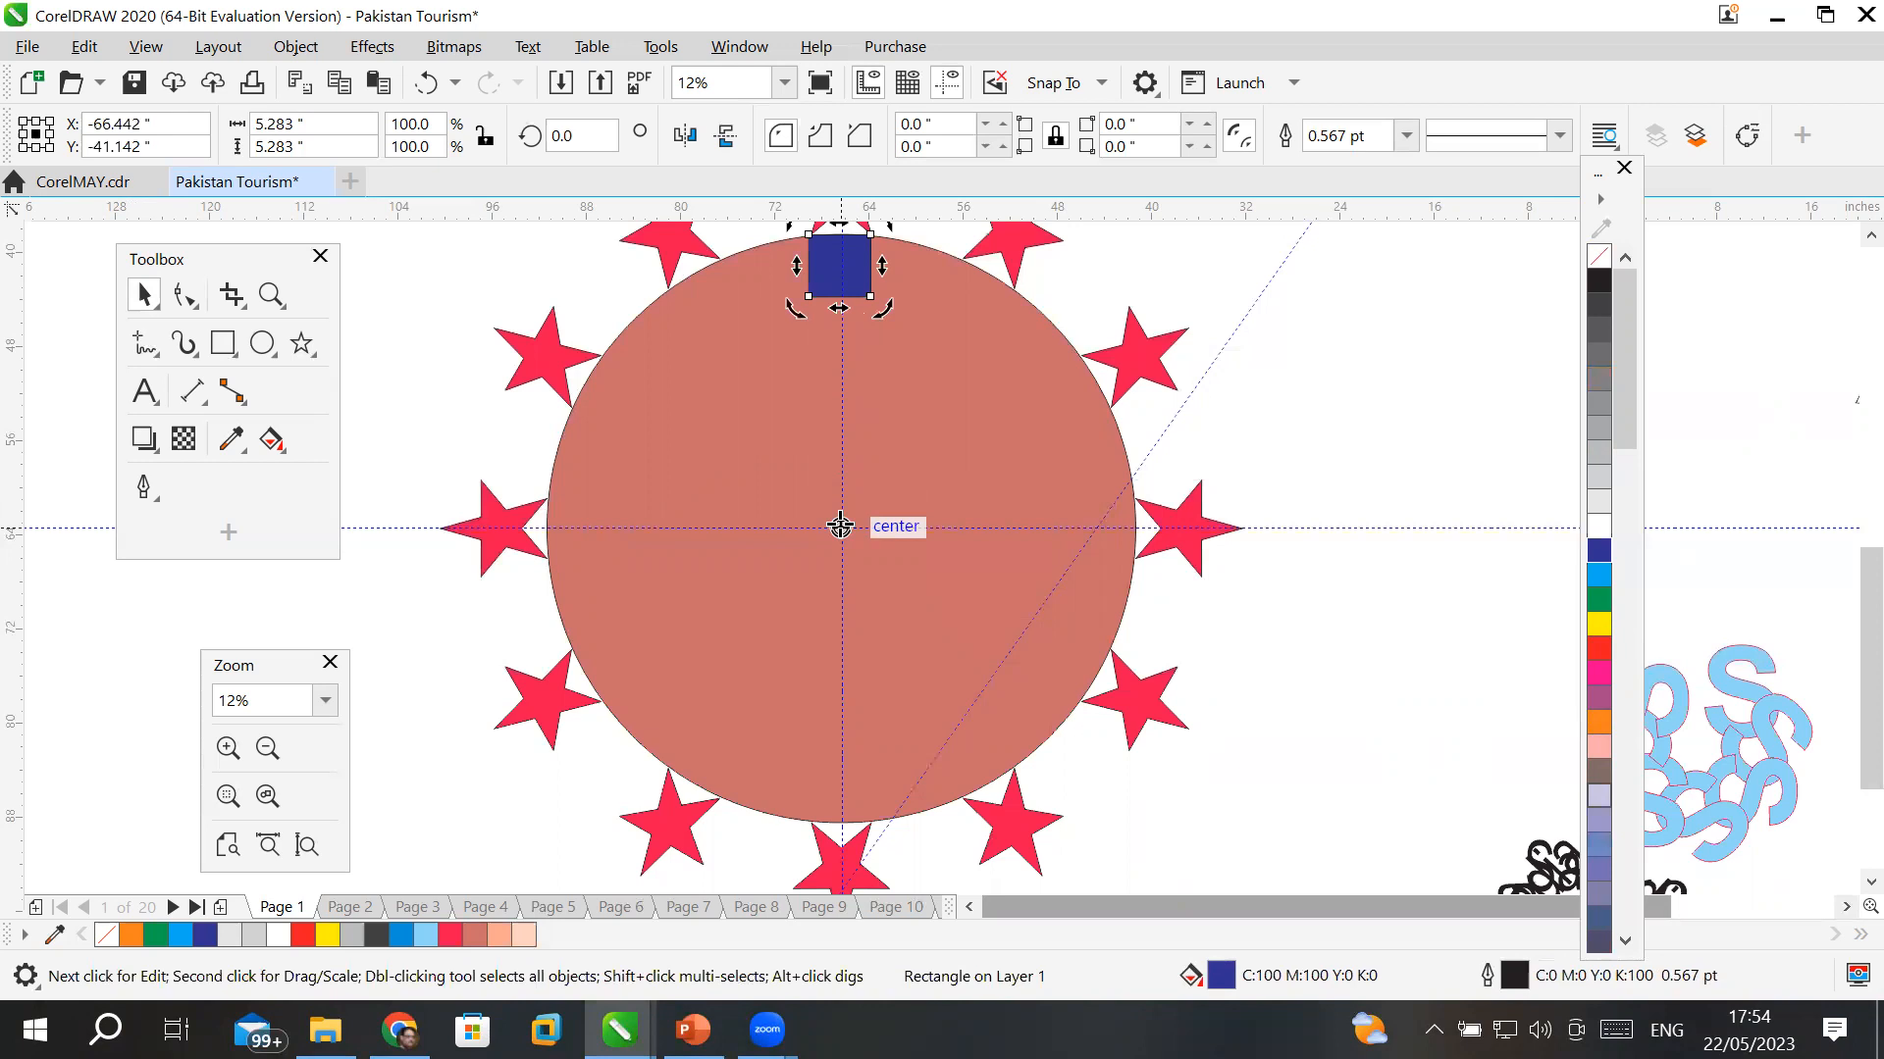
- Snap the blue square's rotation centre exactly onto the circle's centre, at the guideline crossing
left_click_drag(841, 526, 841, 528)
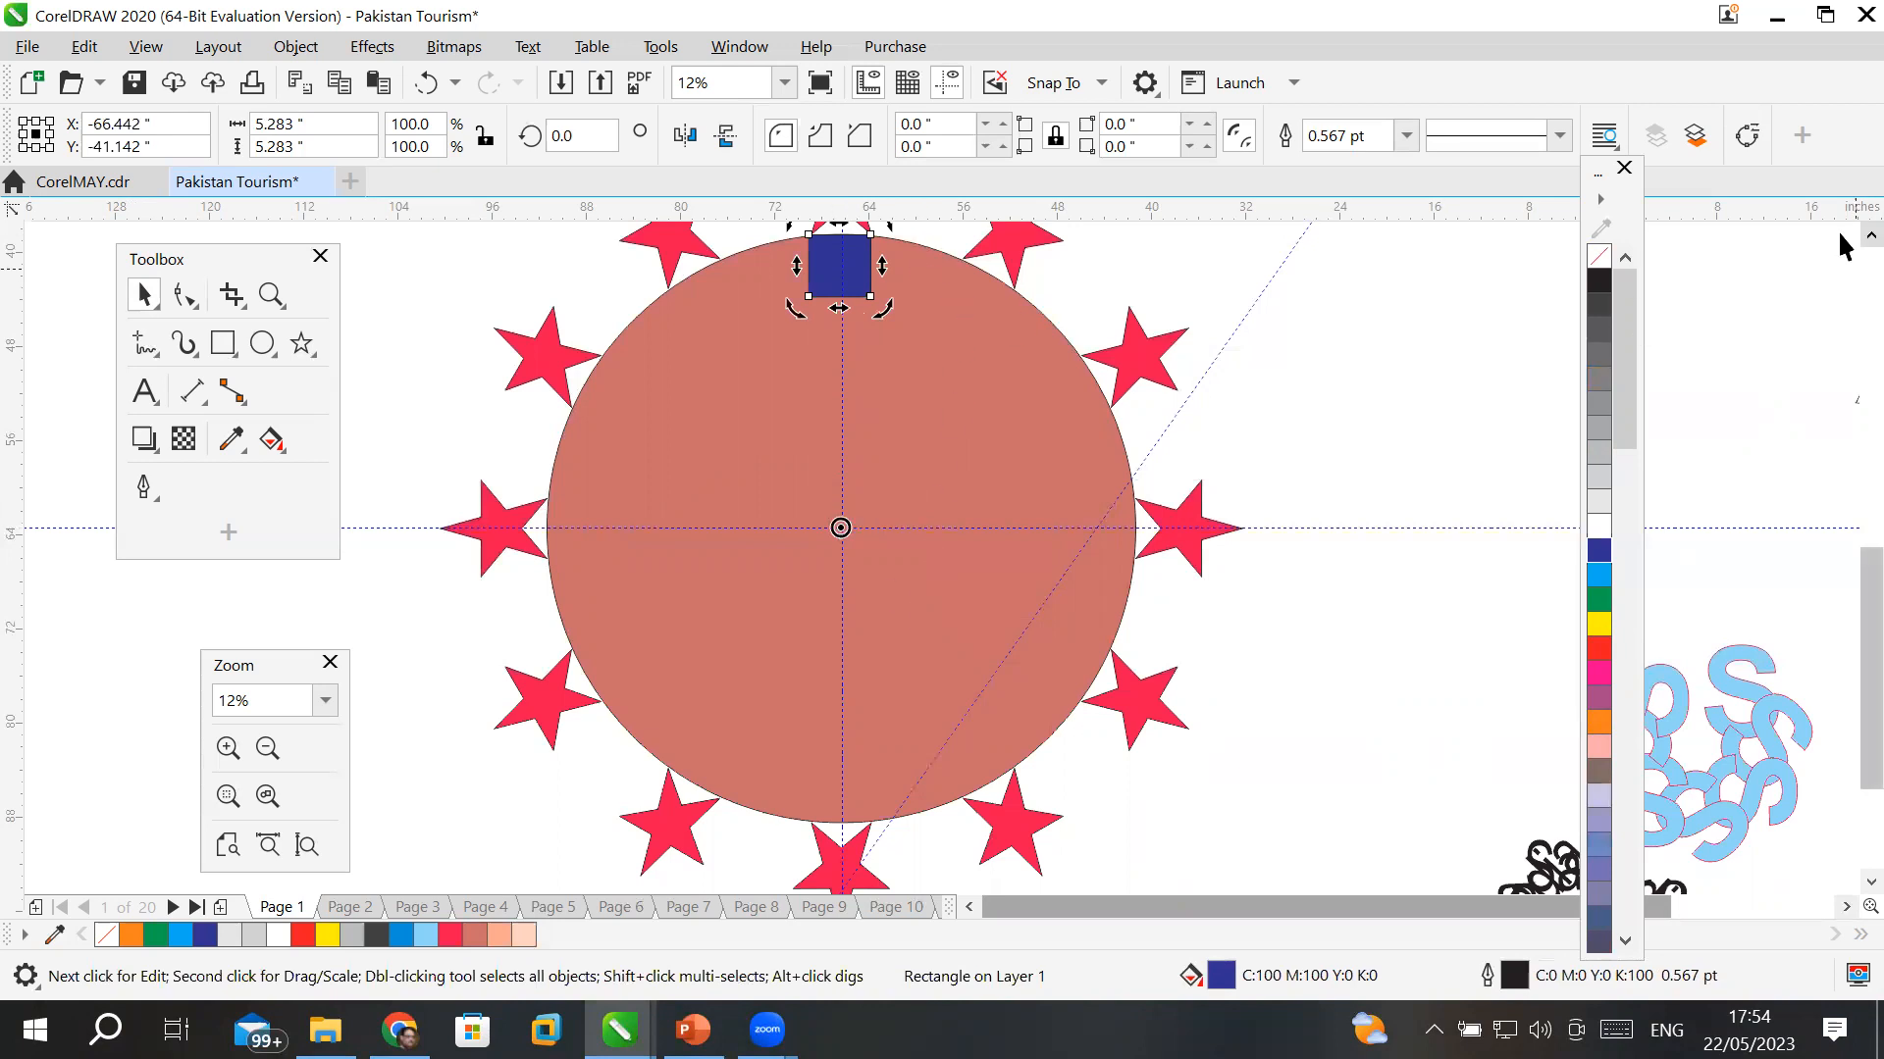
scroll(1850, 245, "up", 1)
mouse_move(883, 282)
left_mouse_down()
mouse_move(985, 316)
mouse_move(887, 300)
left_mouse_up()
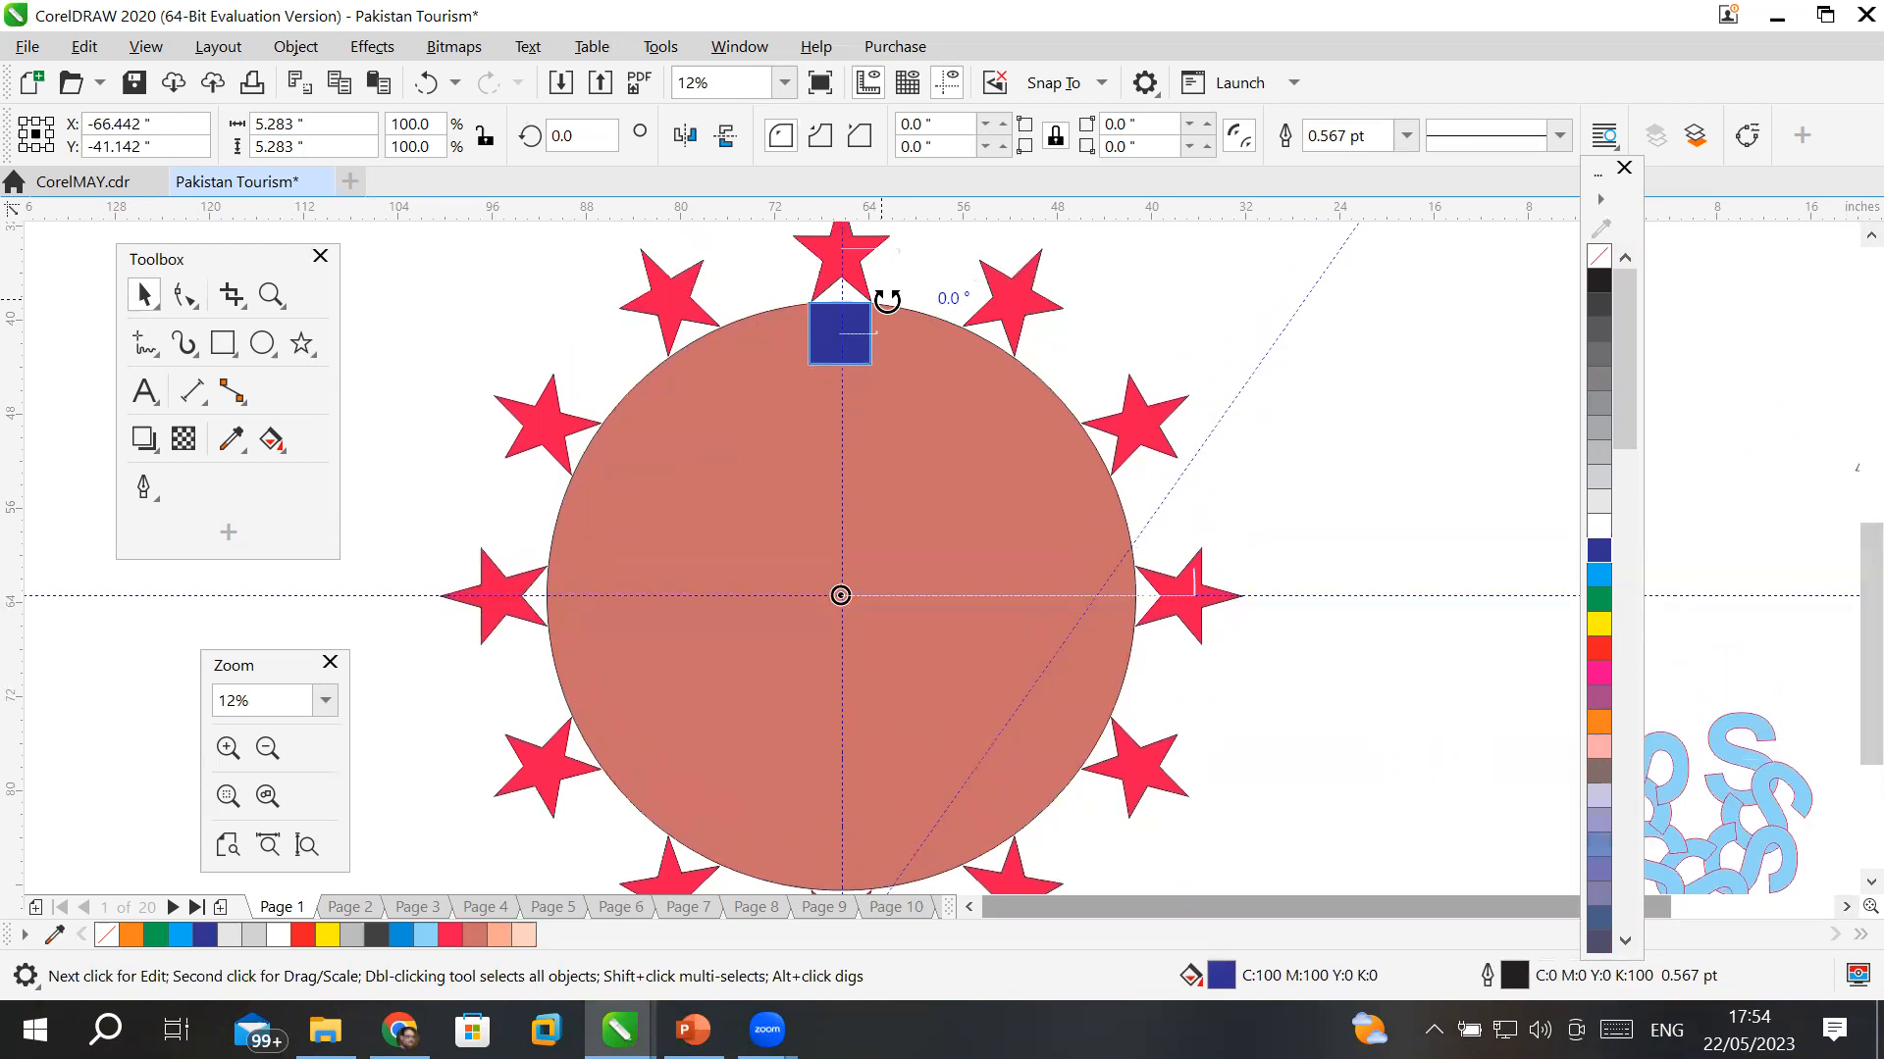
left_click_drag(887, 300, 887, 300)
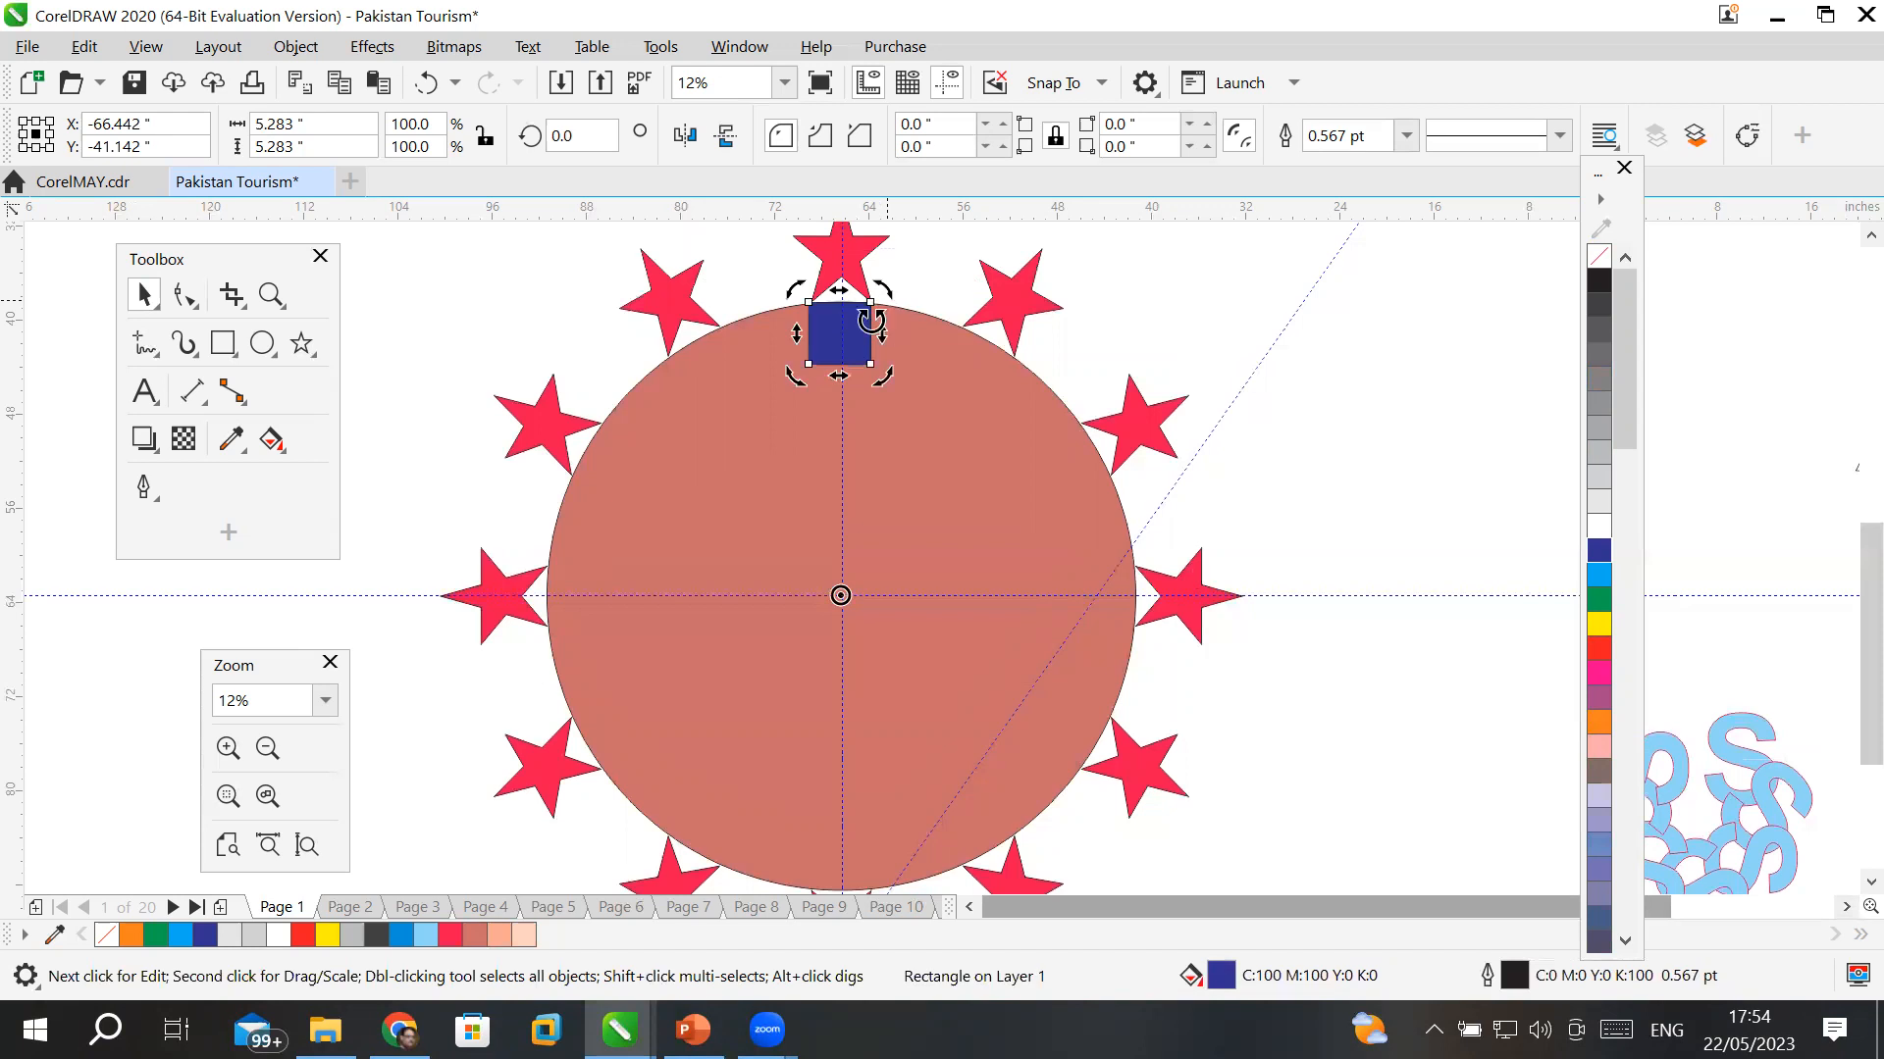
left_click(556, 136)
double_click(562, 136)
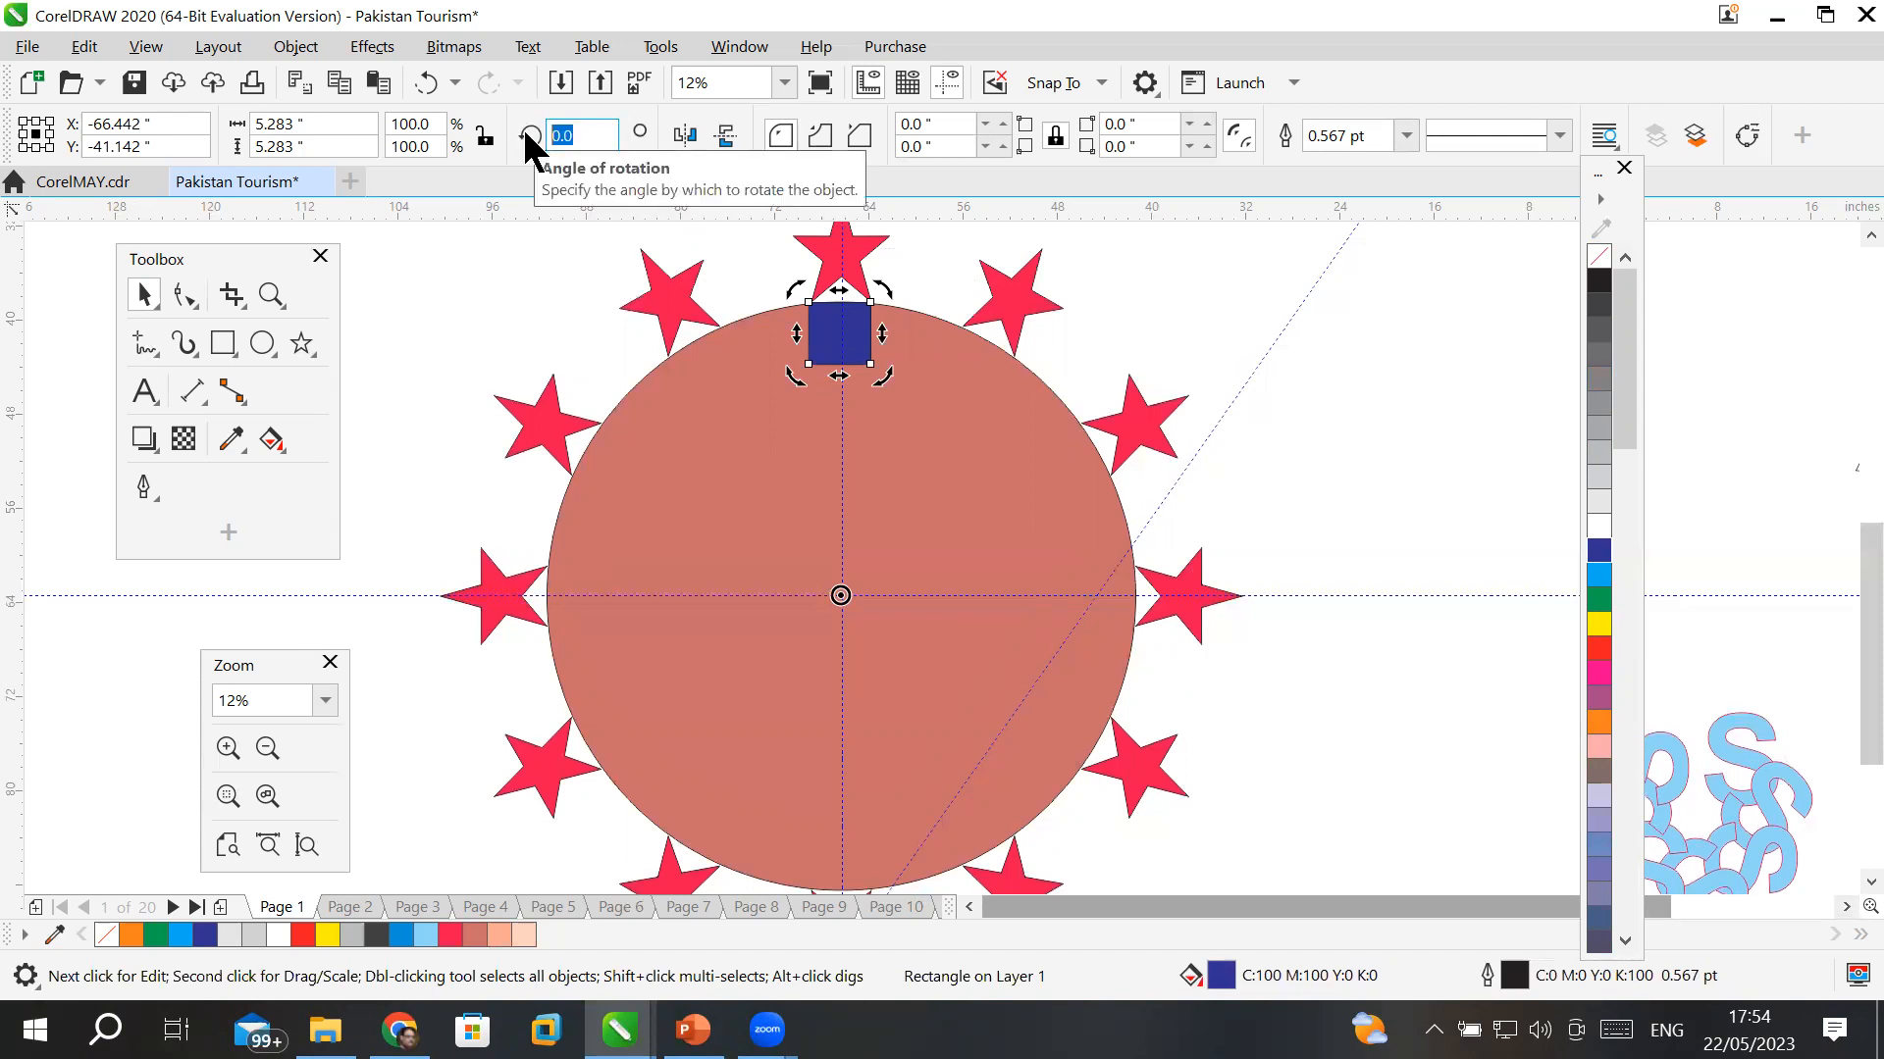
type("30")
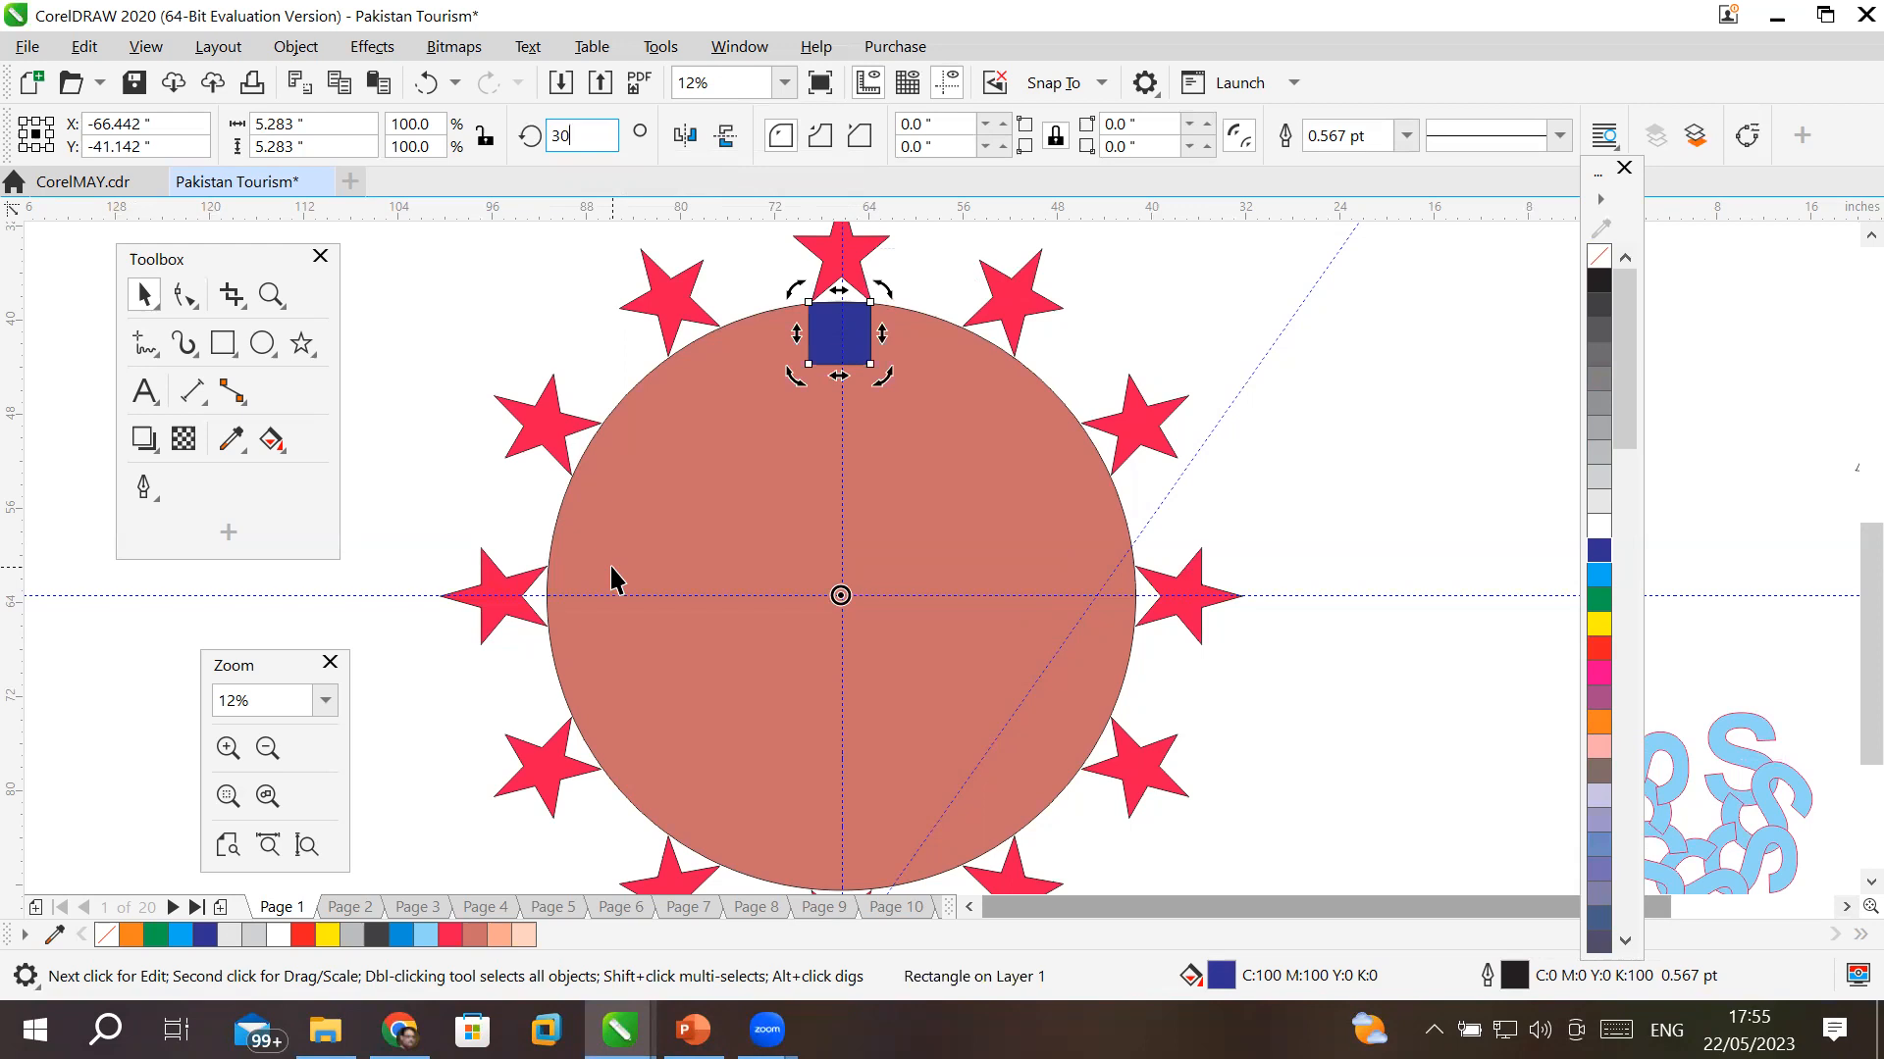
key("Escape")
- Rotate a copy of the blue square 30° clockwise about the circle's centre and repeat until twelve squares line the circle's inner edge
left_click_drag(871, 294, 1009, 387)
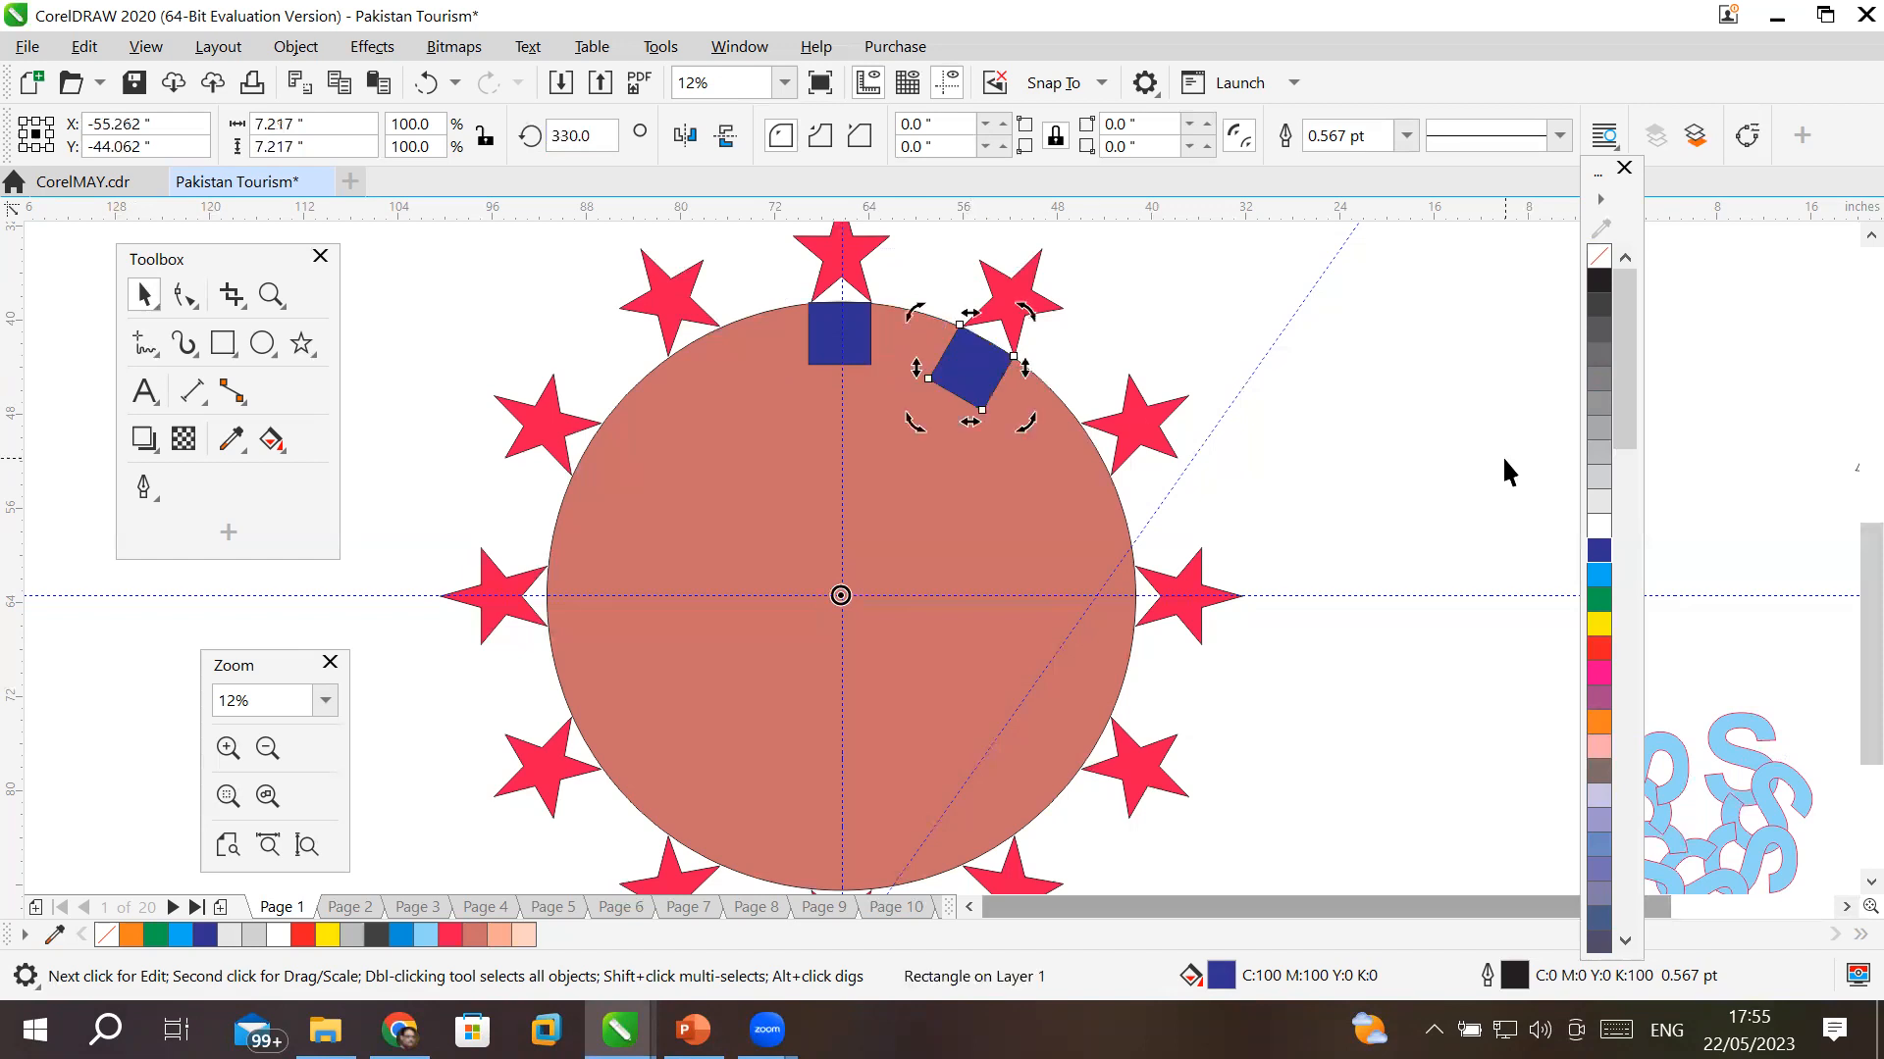
key("ctrl+r")
key("ctrl+r")
key("ctrl+r")
key("ctrl+r")
key("ctrl+r")
key("ctrl+r")
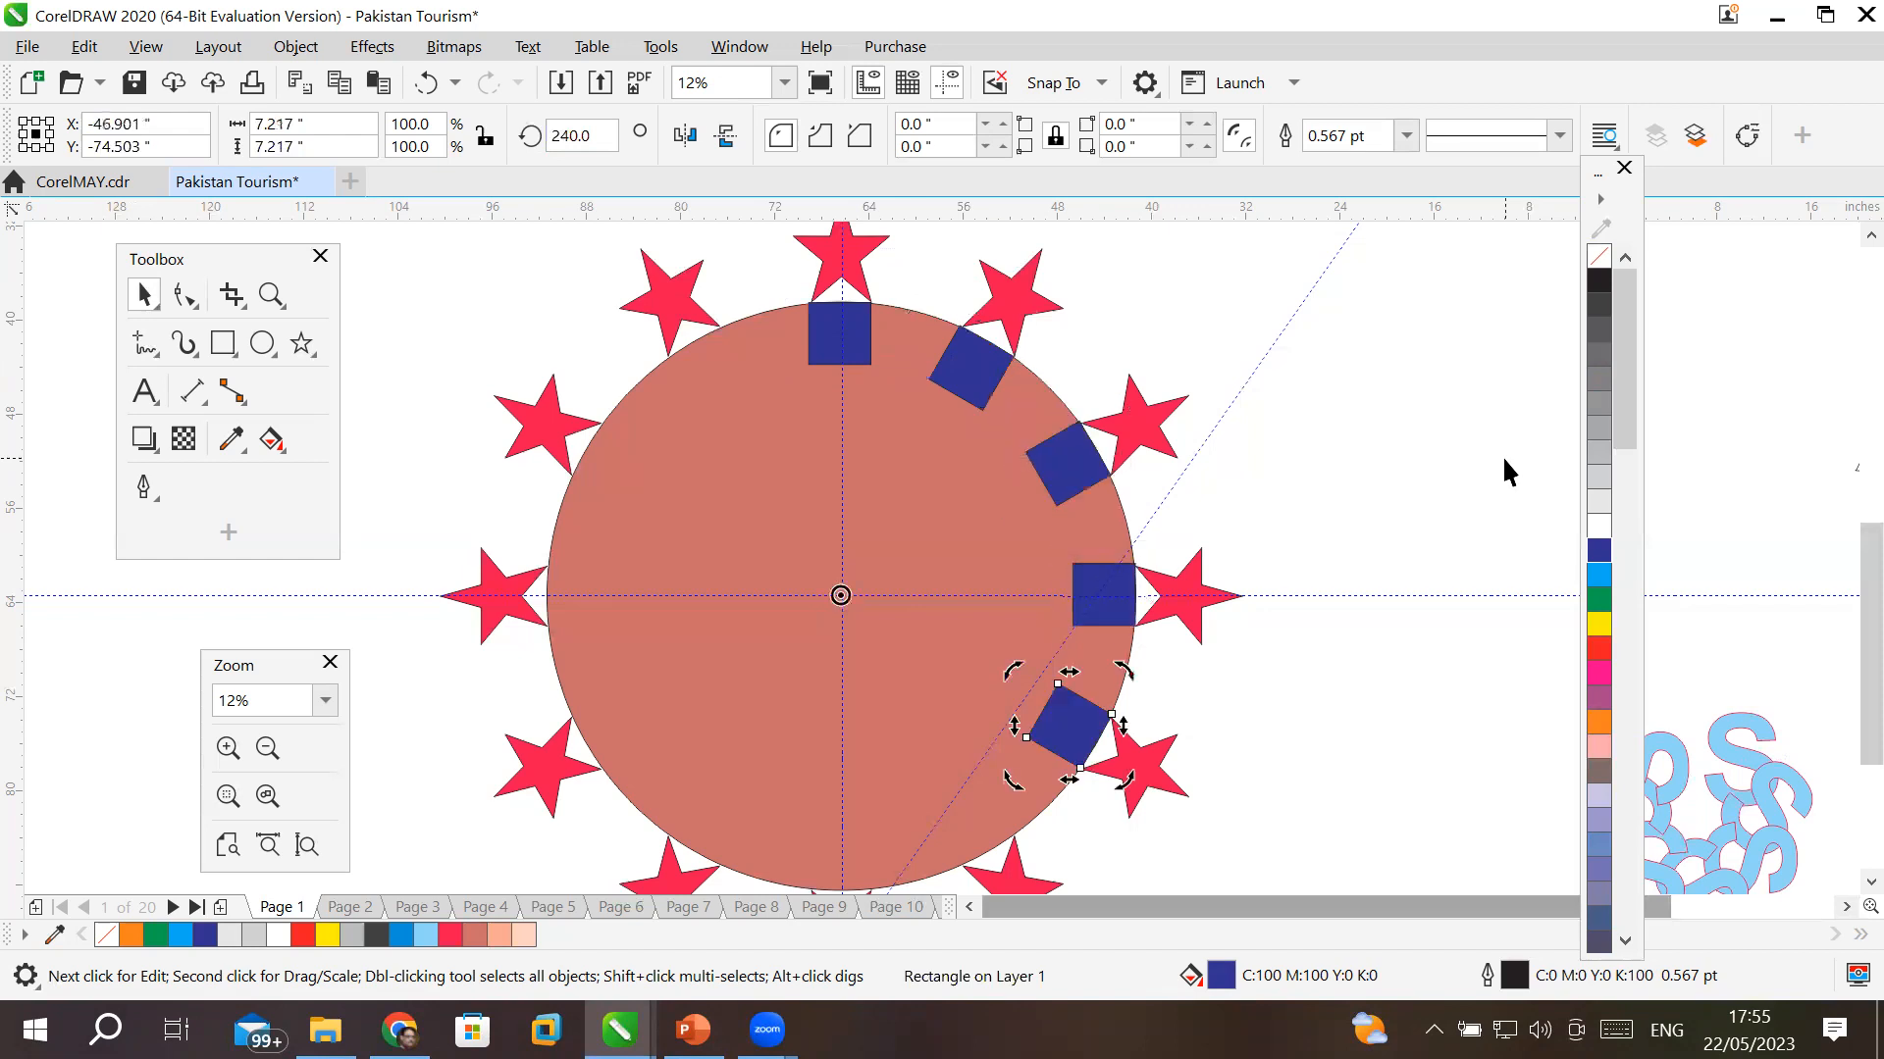
key("ctrl+r")
key("ctrl+r")
key("ctrl+r")
key("ctrl+r")
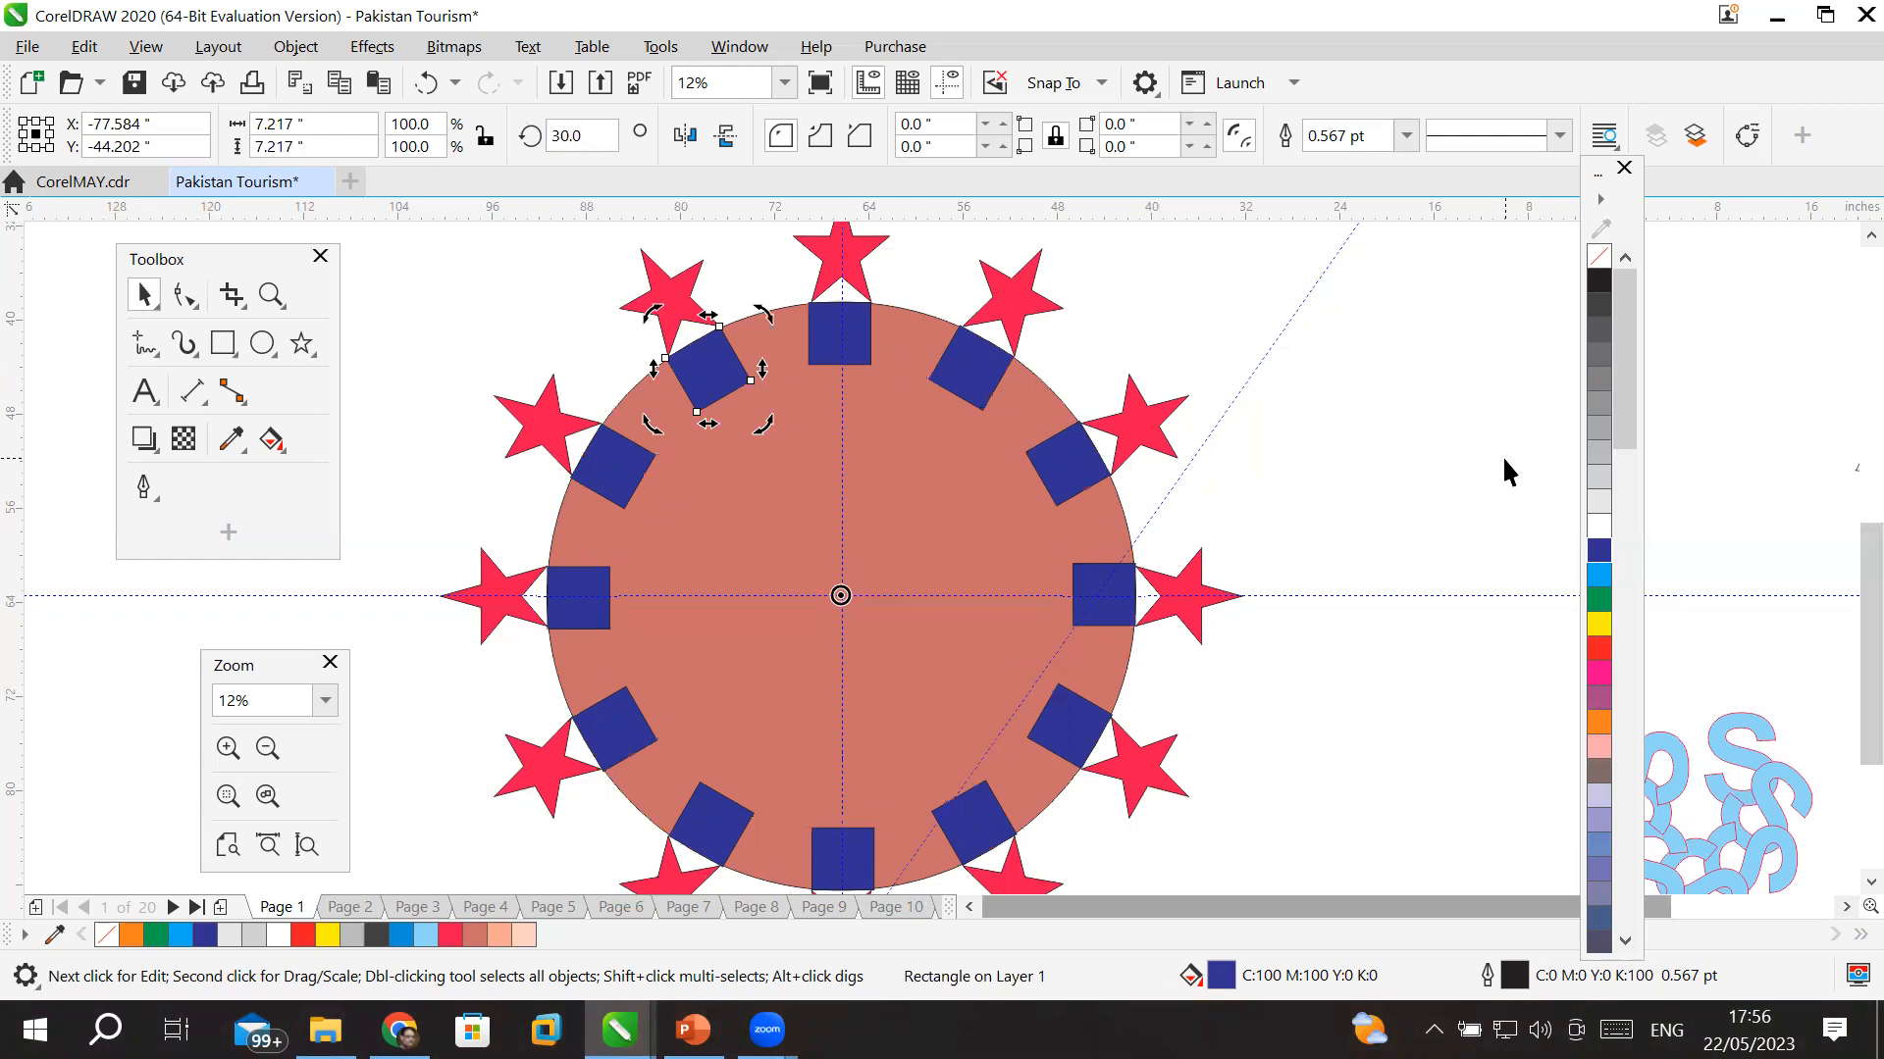
left_click(143, 294)
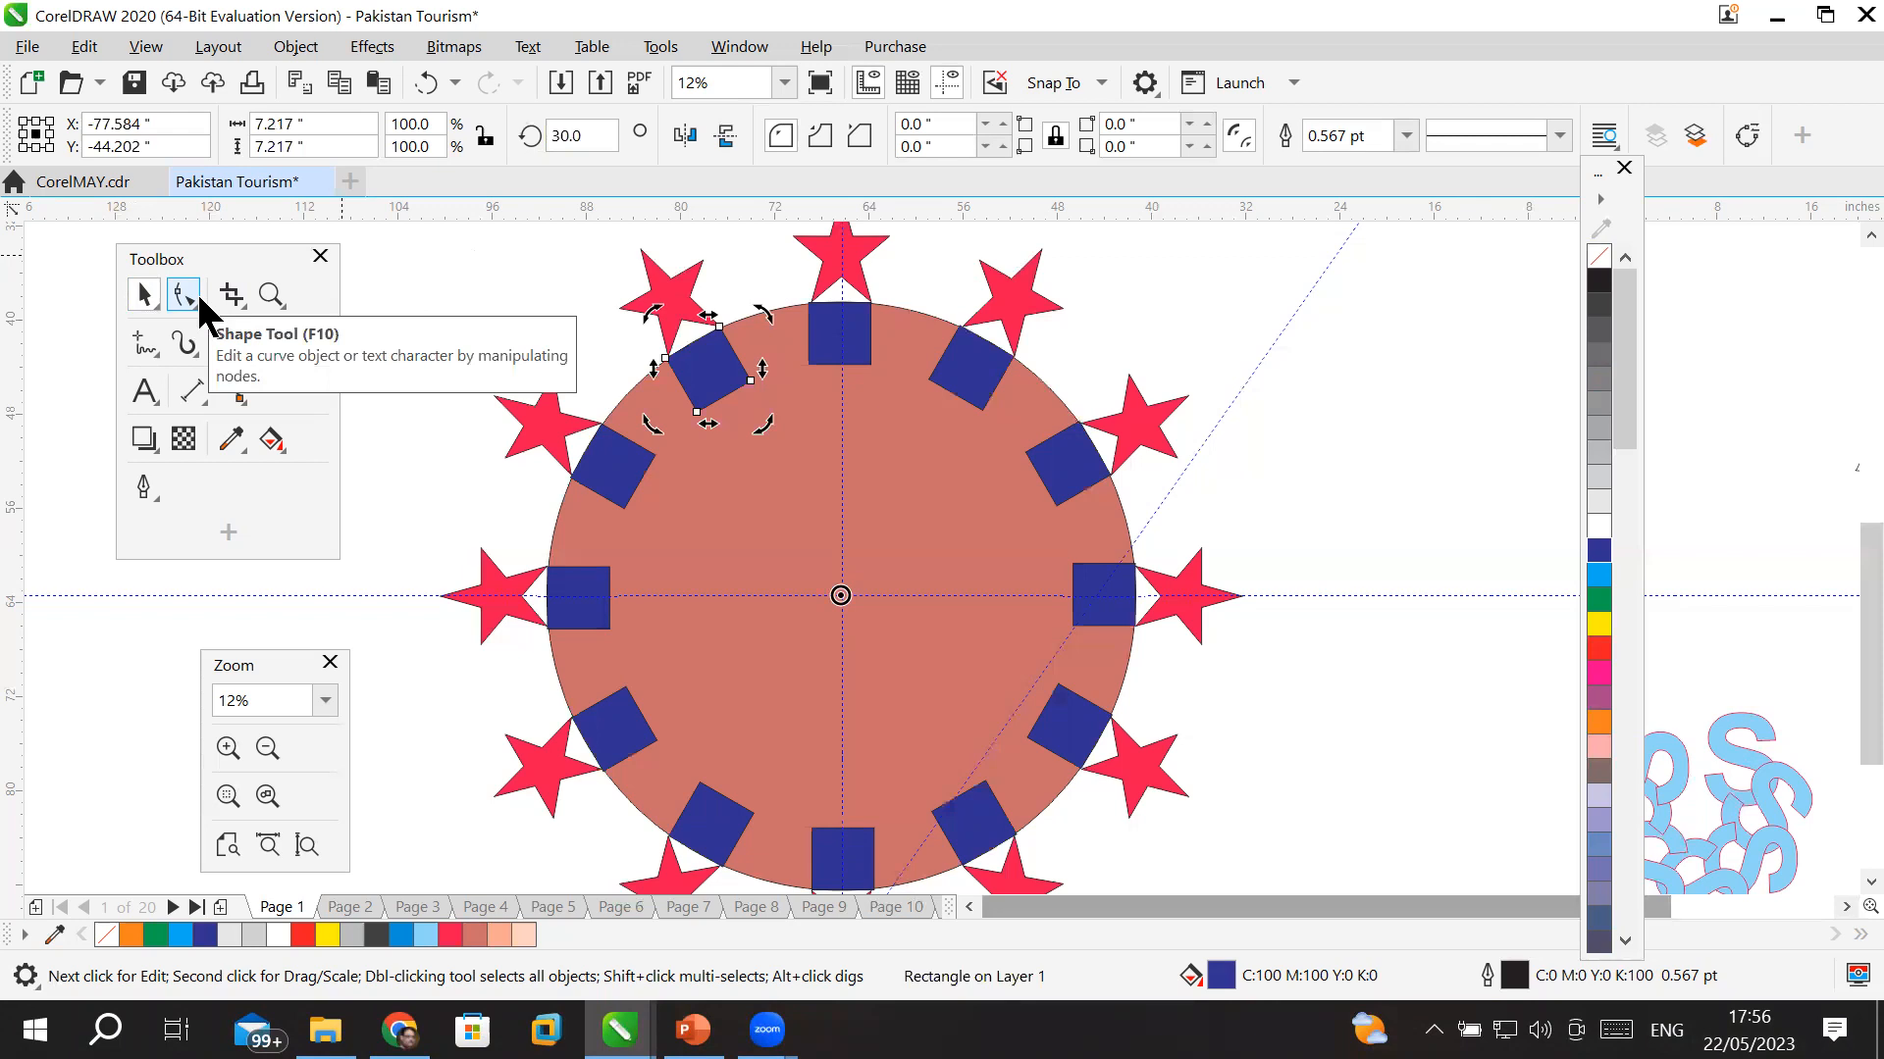
left_click(708, 375)
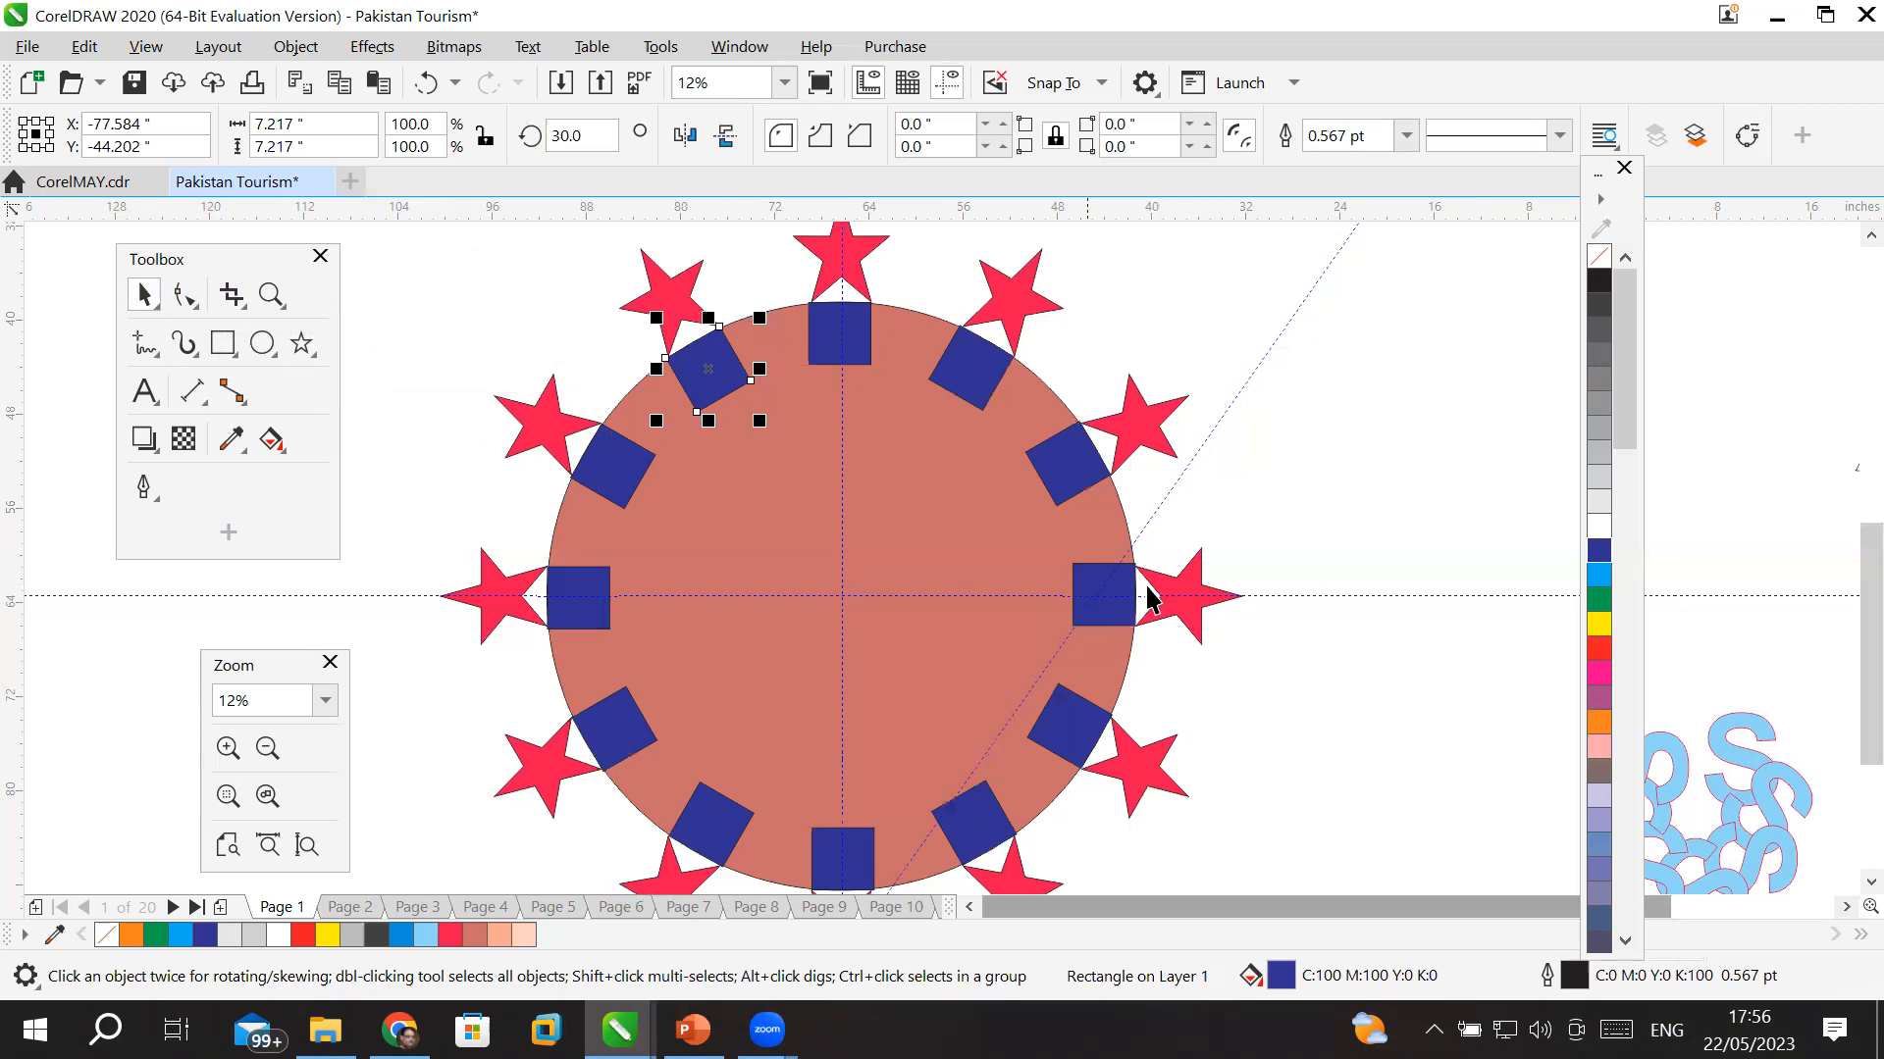
left_click(847, 345)
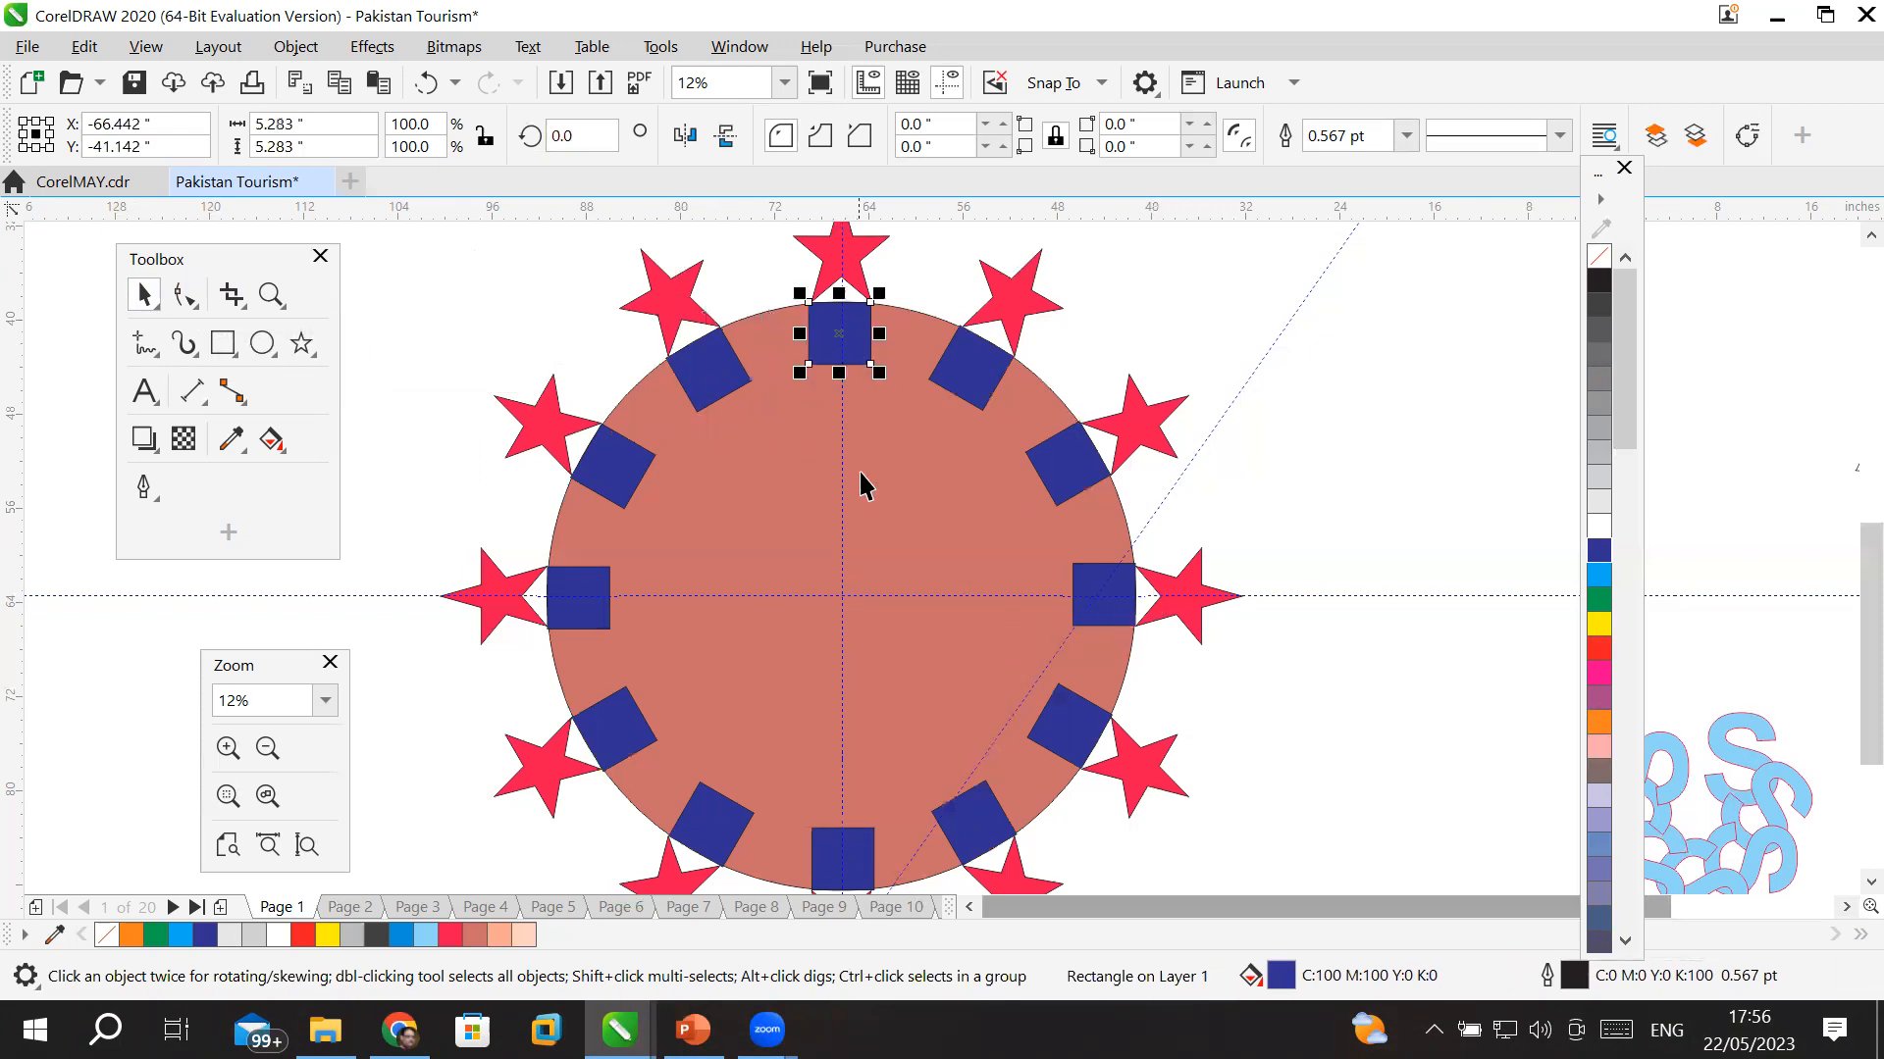
left_click(966, 377, "shift")
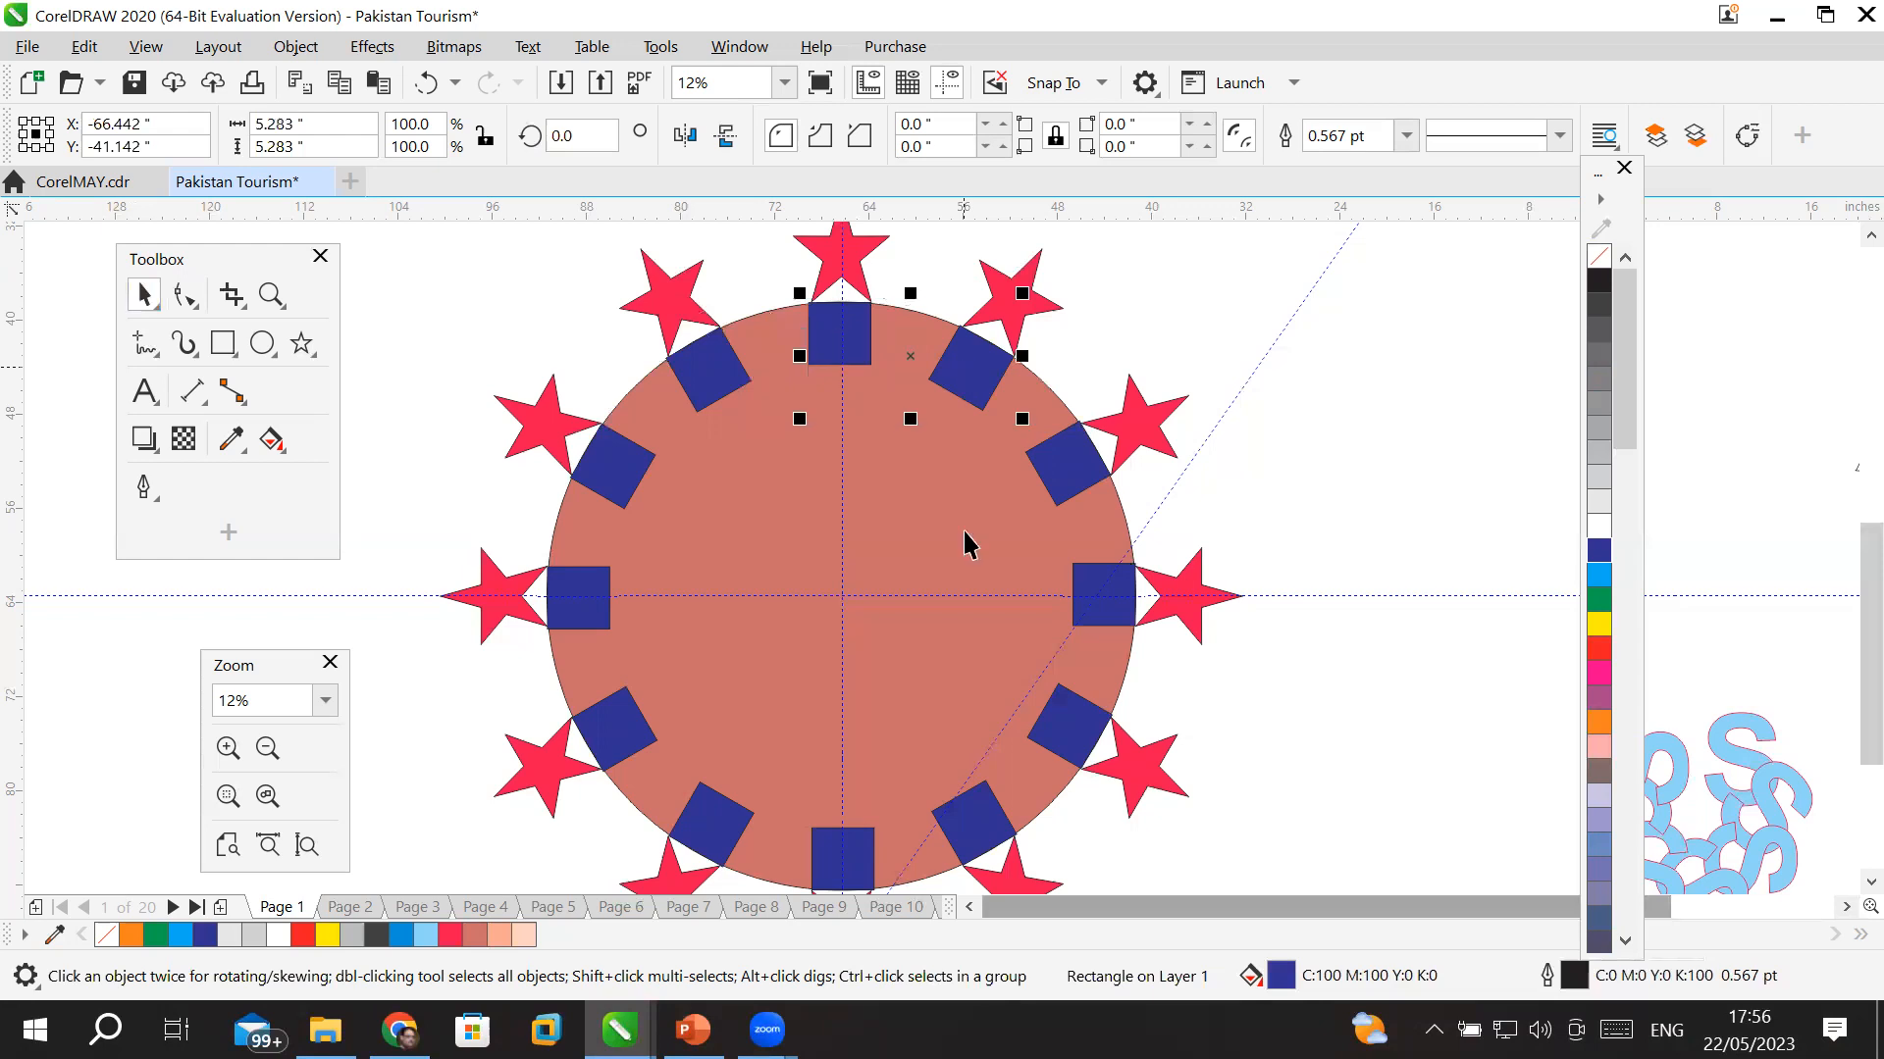
left_click(1107, 595)
left_click(1080, 738)
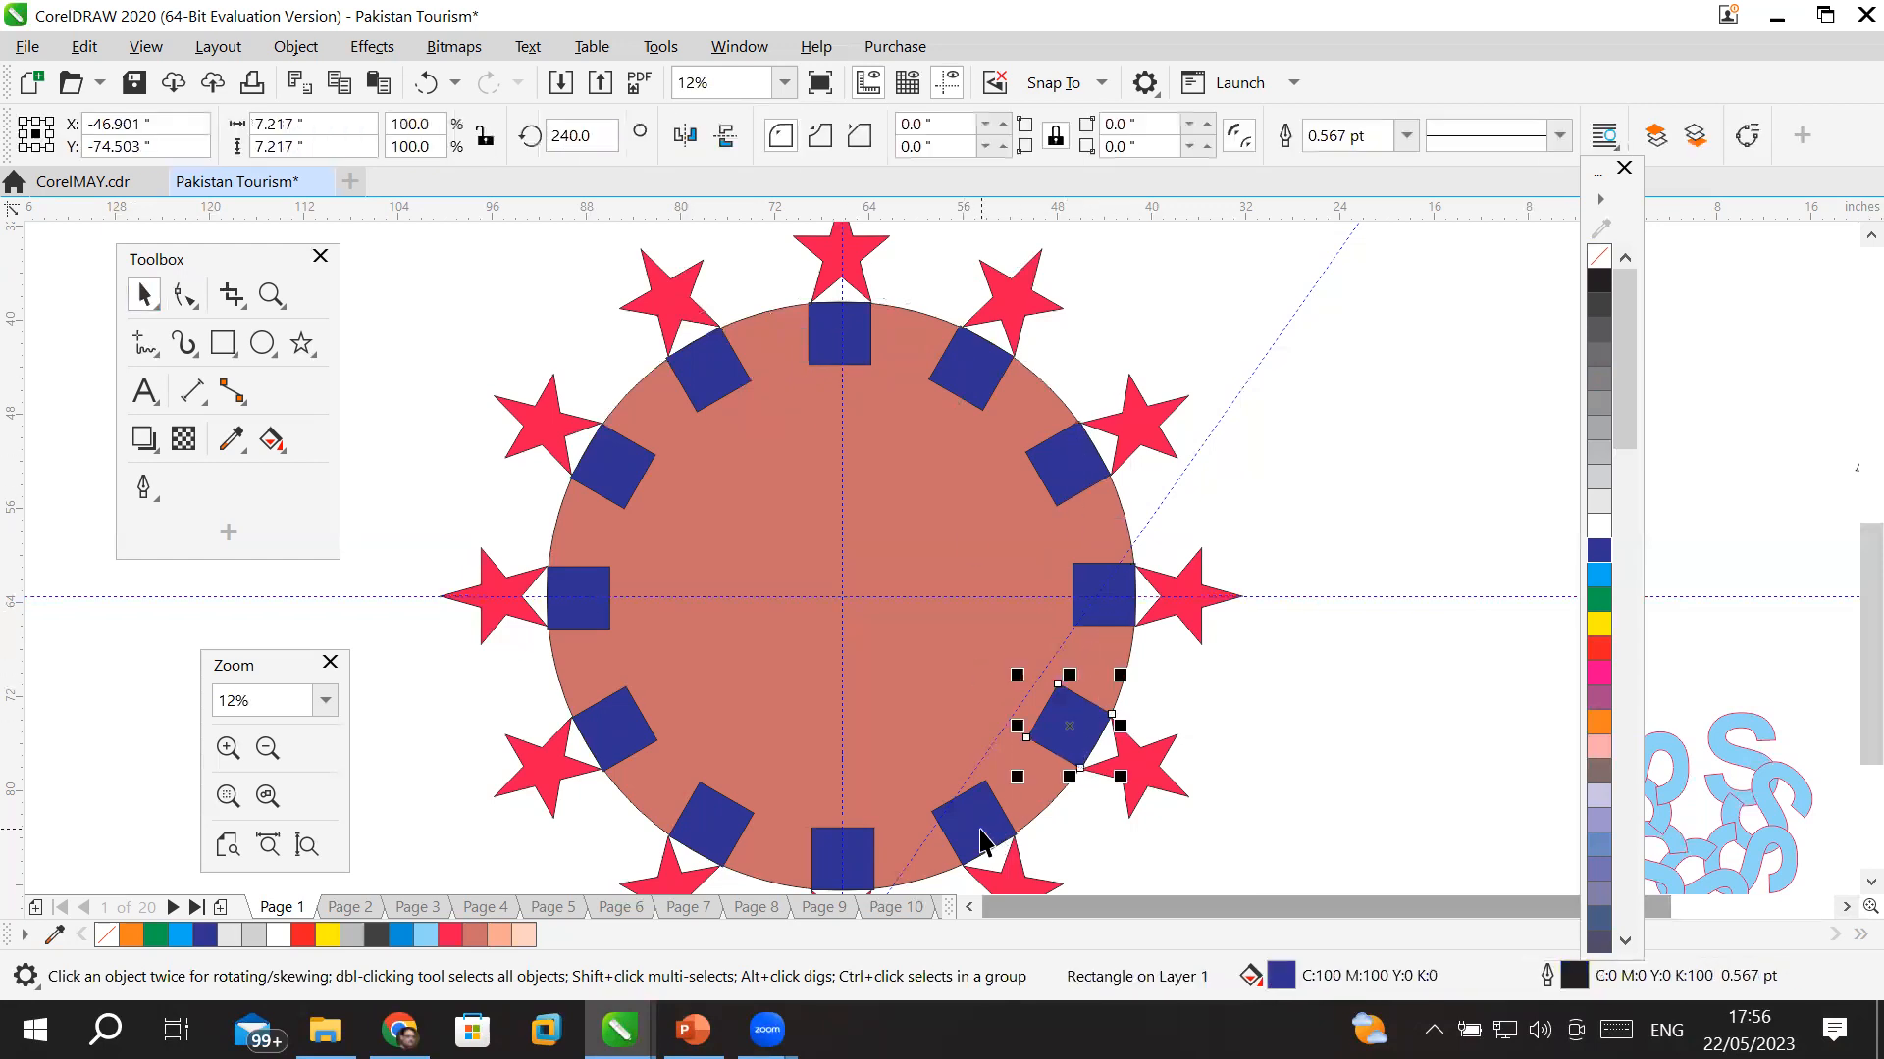
left_click(981, 836, "shift")
left_click(843, 869)
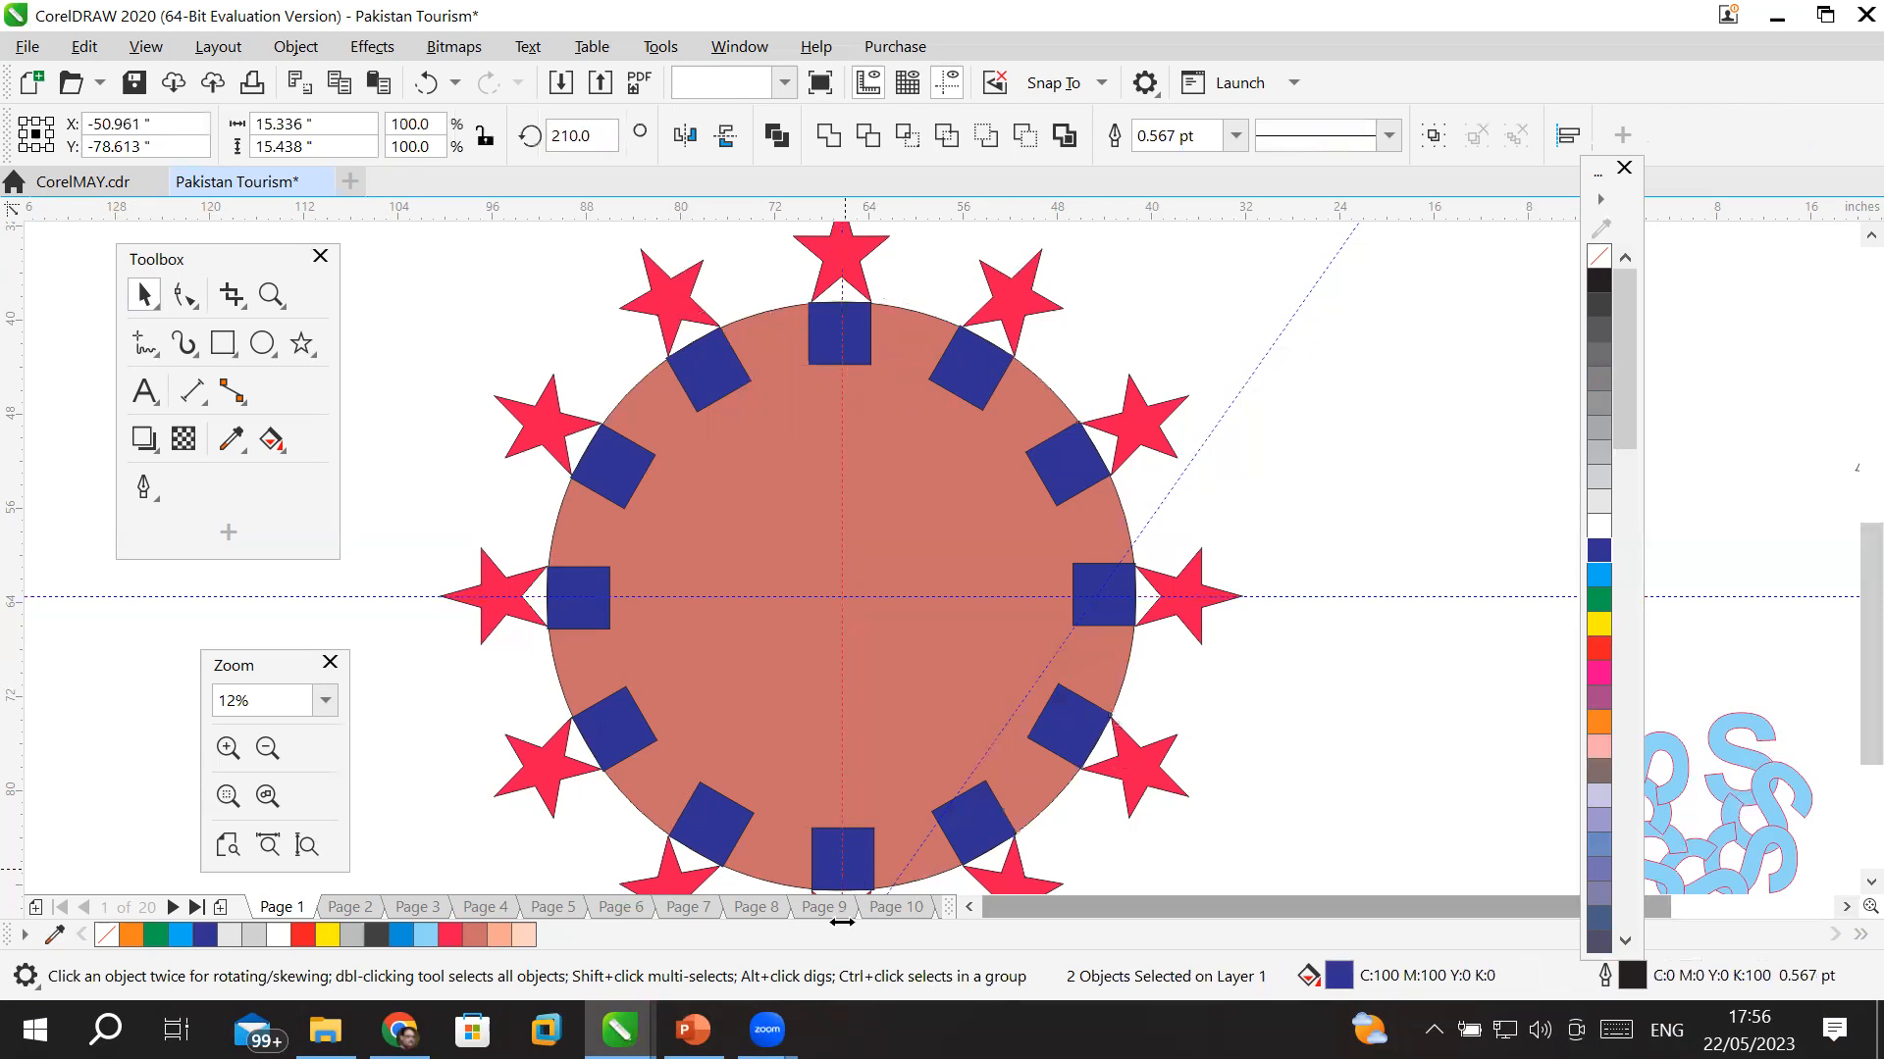
- Select the seven squares from the top one clockwise to the bottom one and fill them with yellow, C0 M0 Y100 K0
left_click(829, 351)
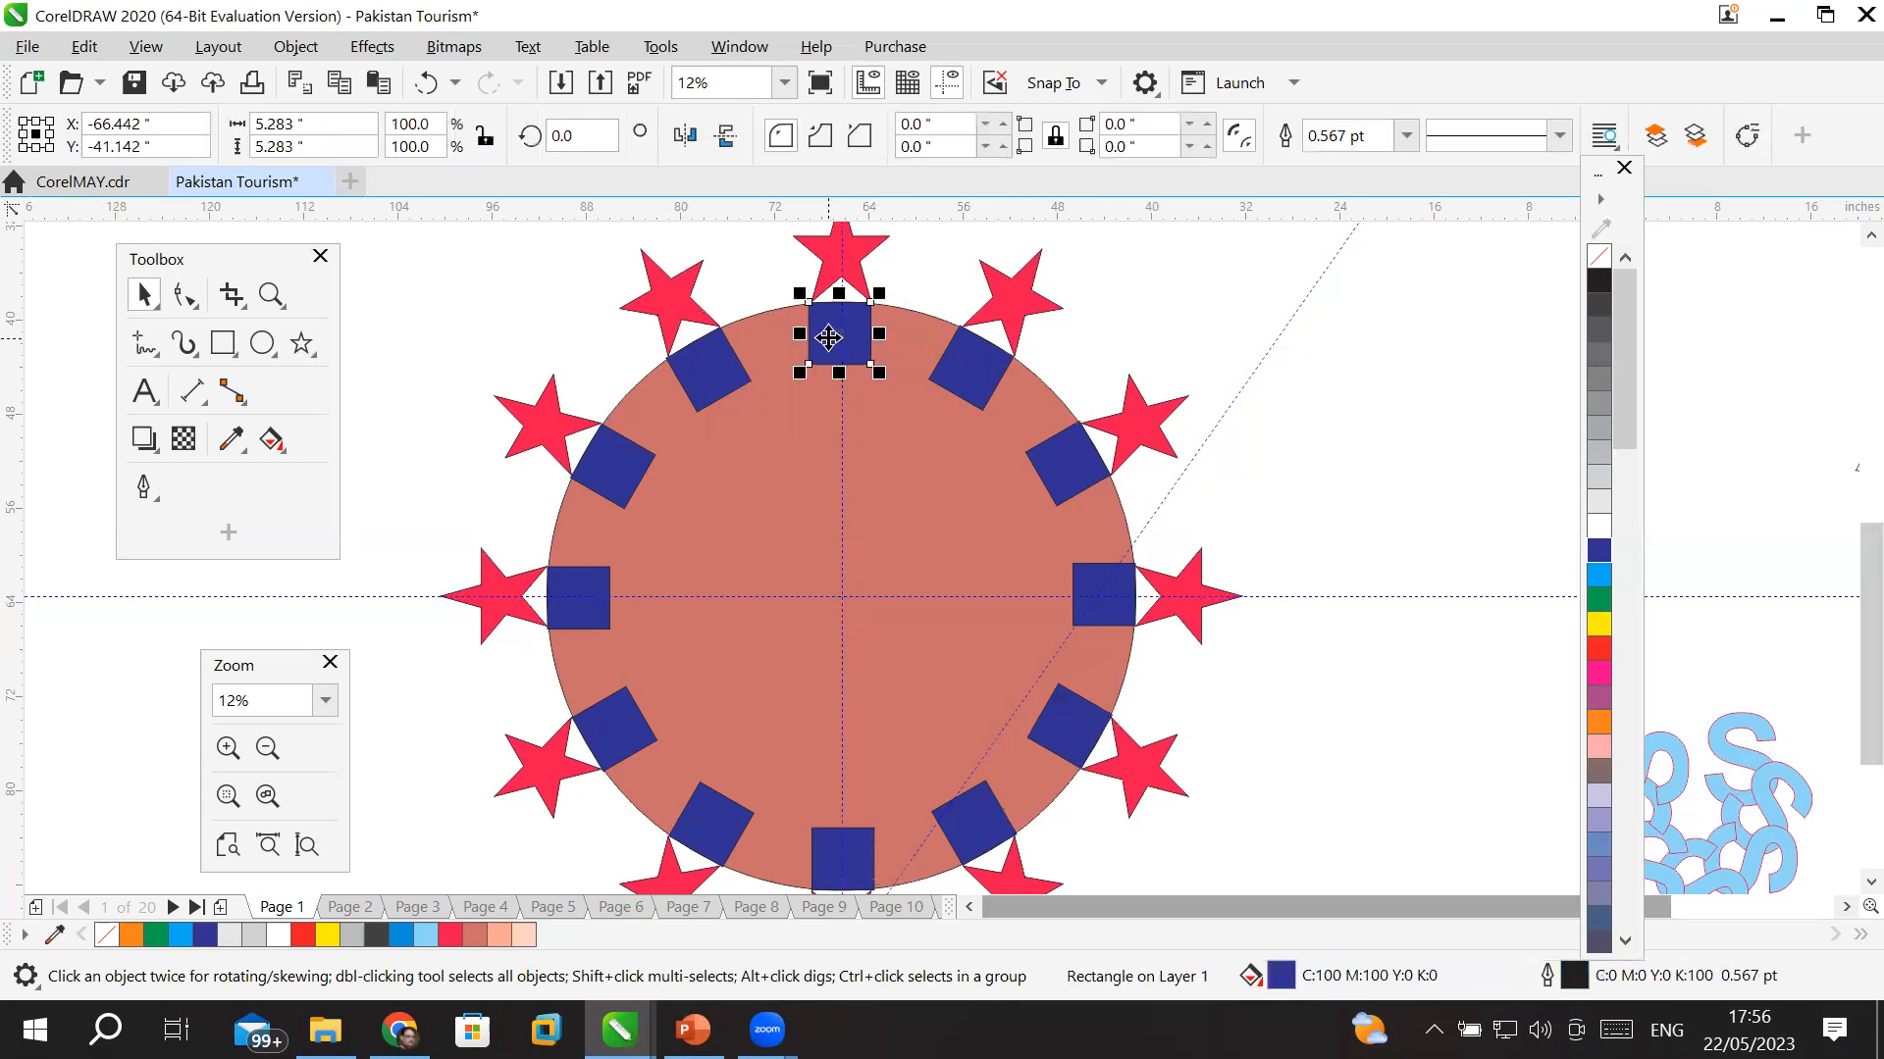
left_click(976, 378, "shift")
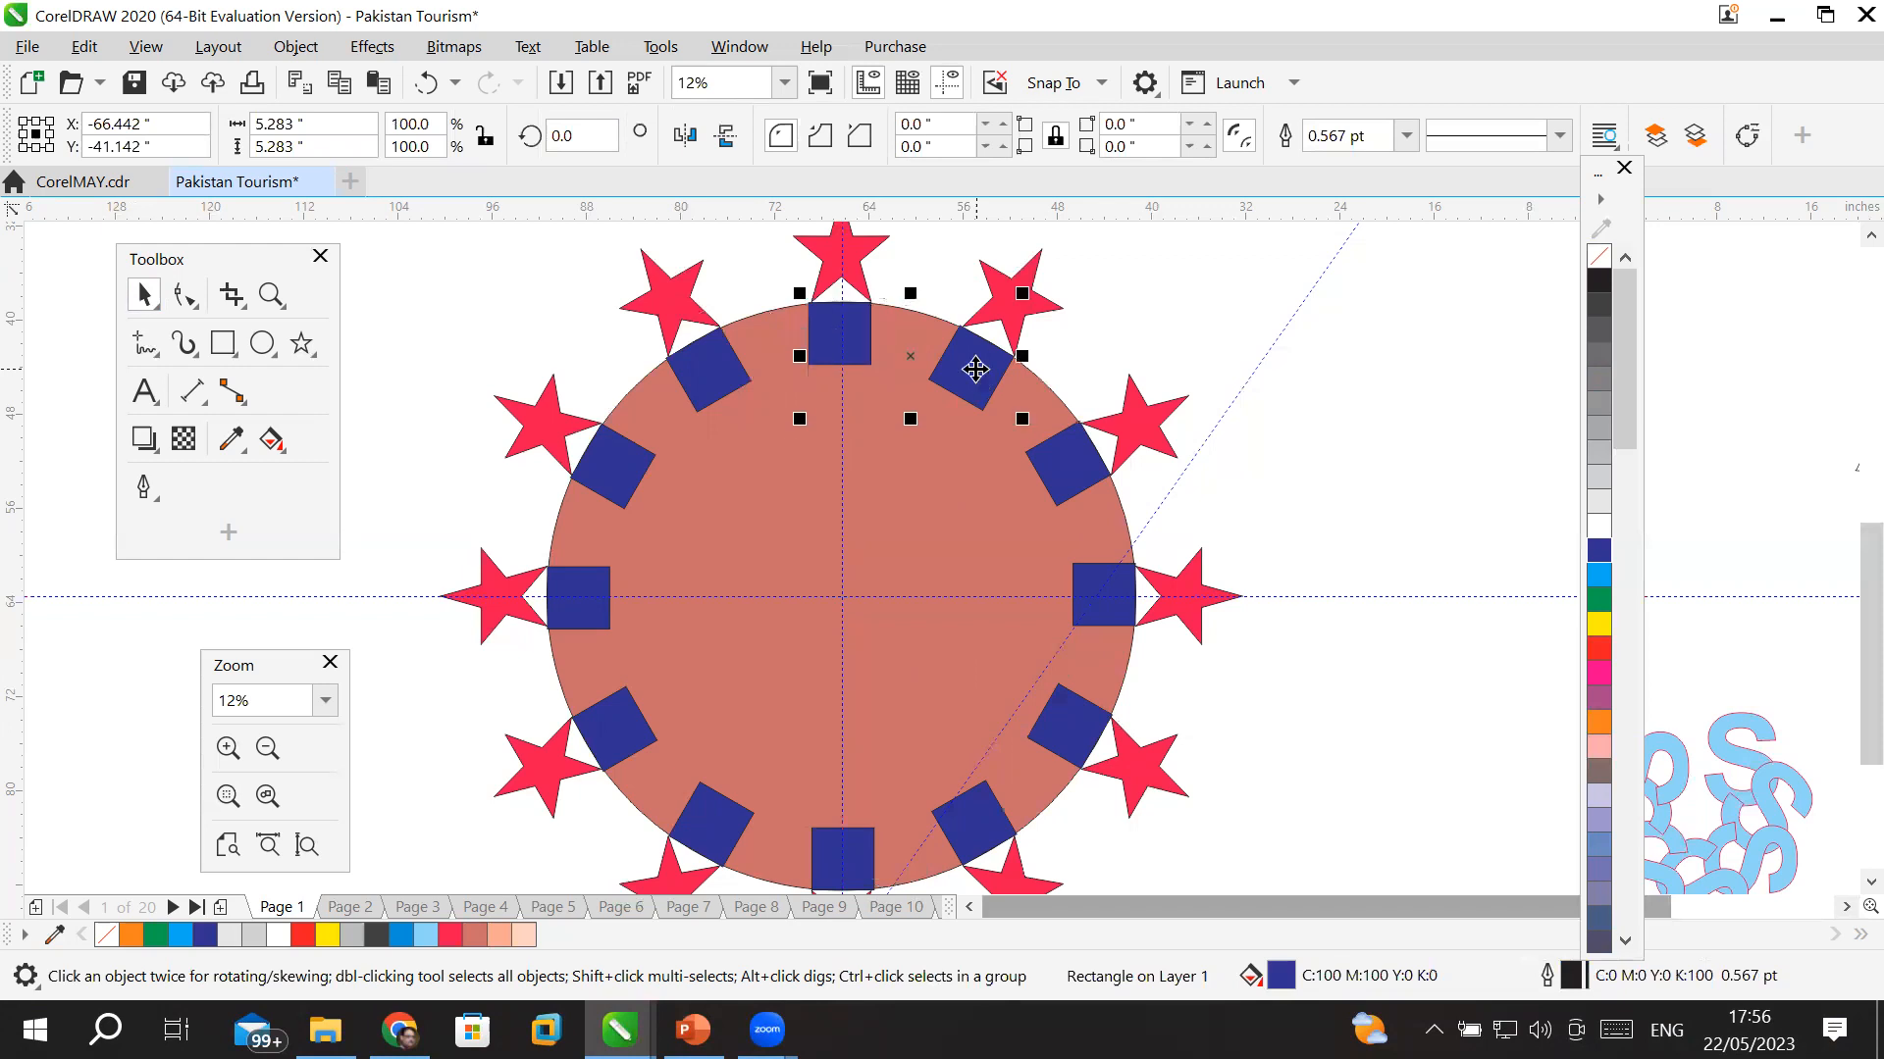
left_click(1077, 490, "shift")
left_click(1093, 619, "shift")
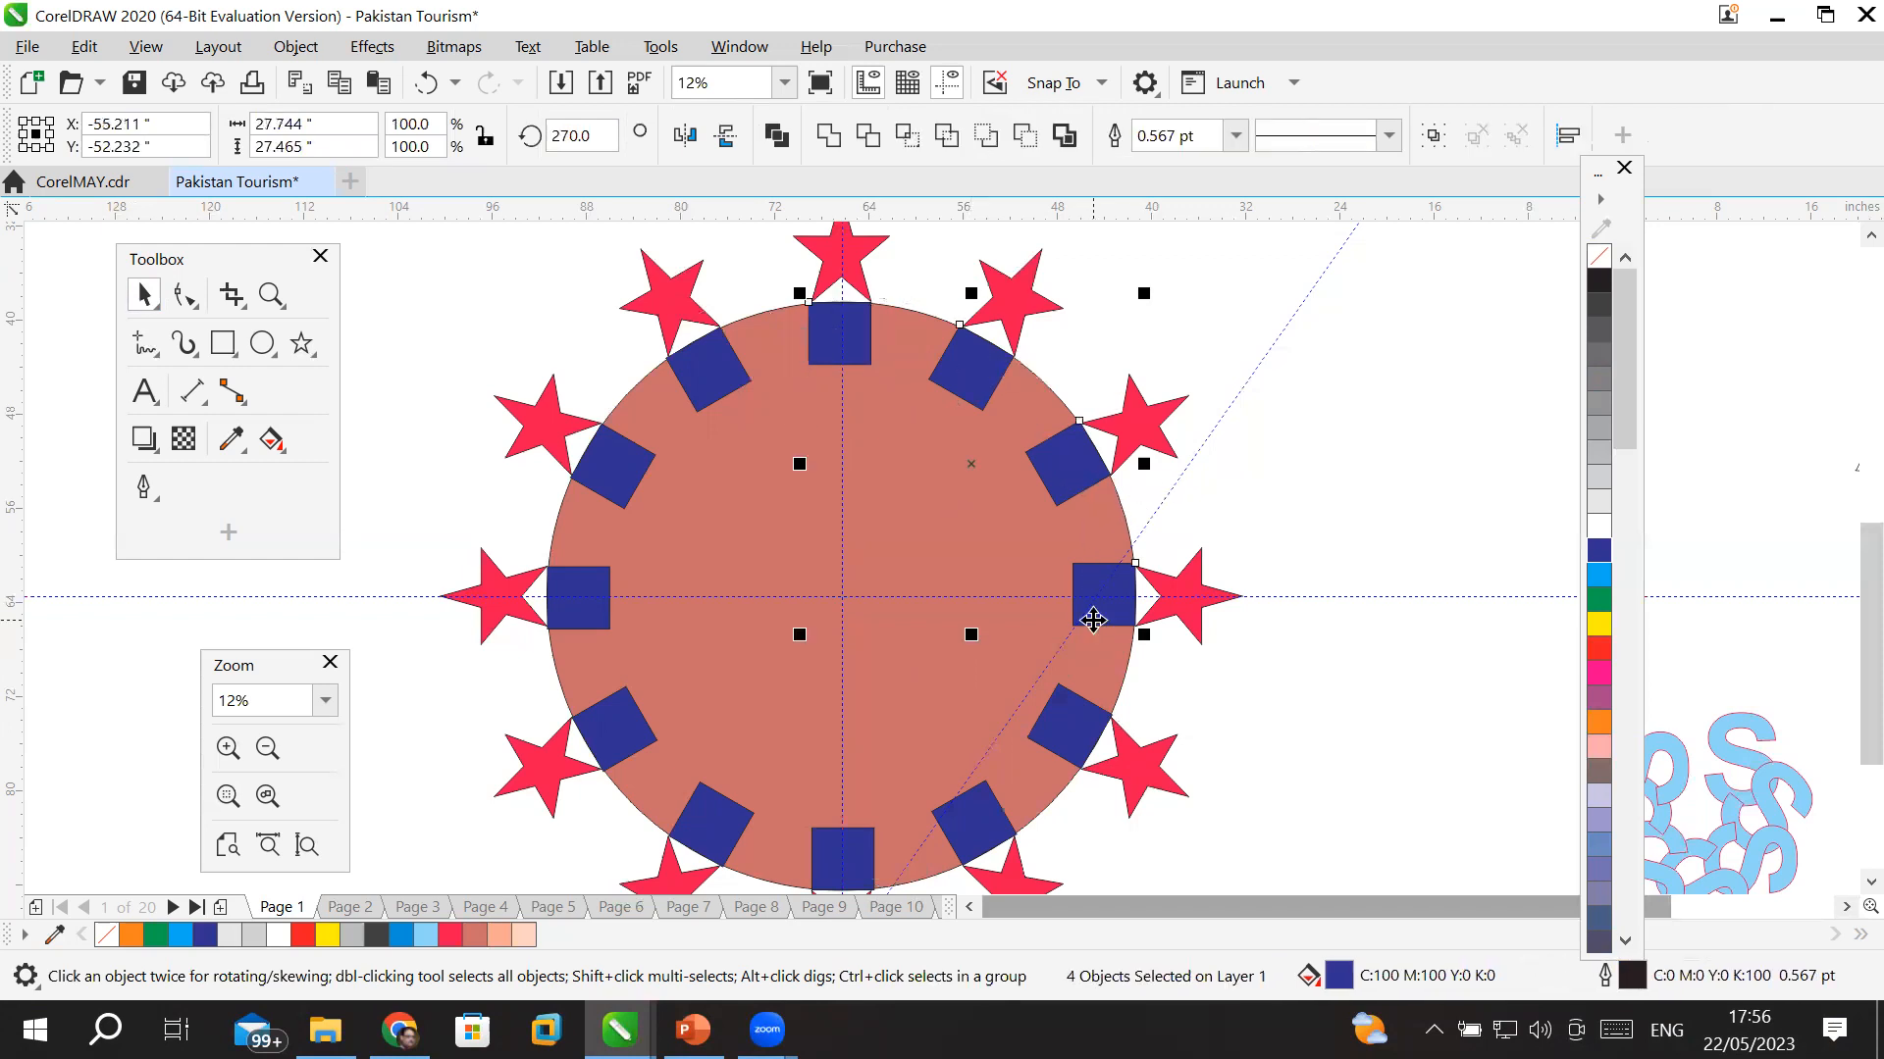
left_click(1064, 740, "shift")
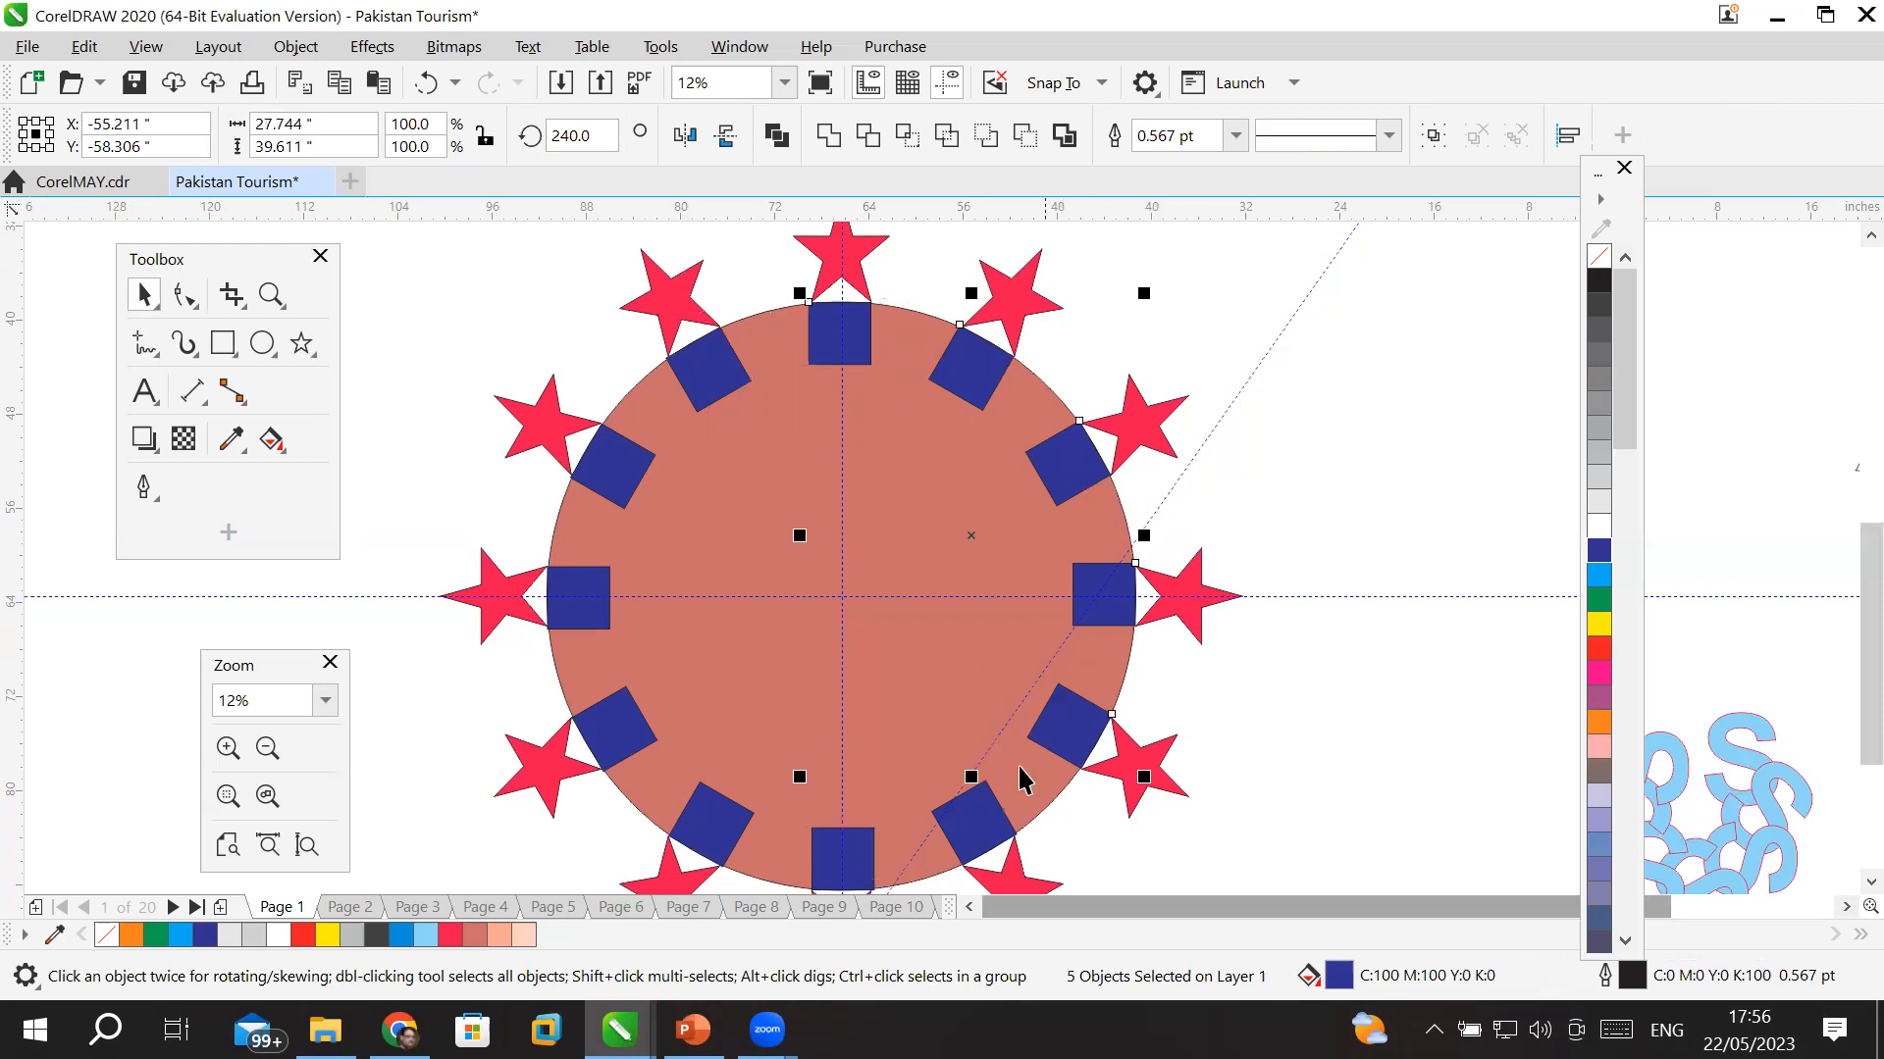
left_click(984, 827, "shift")
left_click(859, 850, "shift")
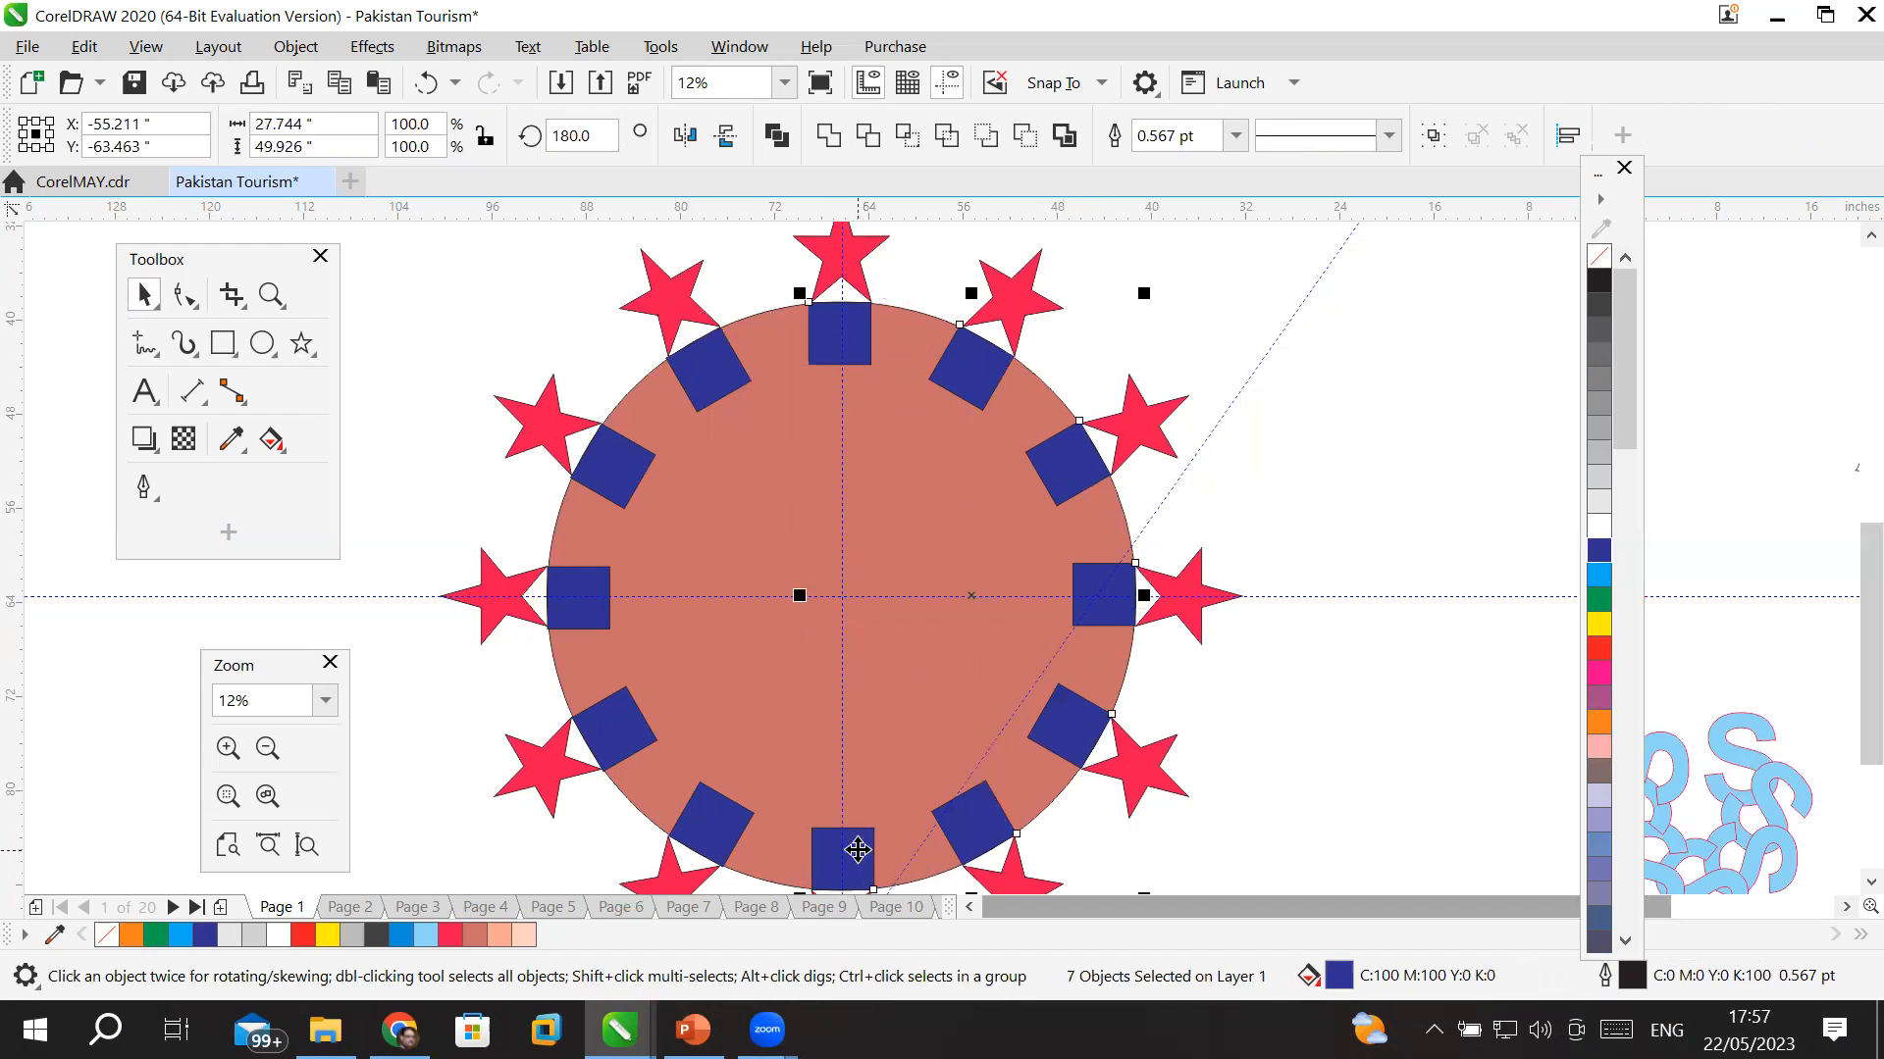
left_click(1599, 625)
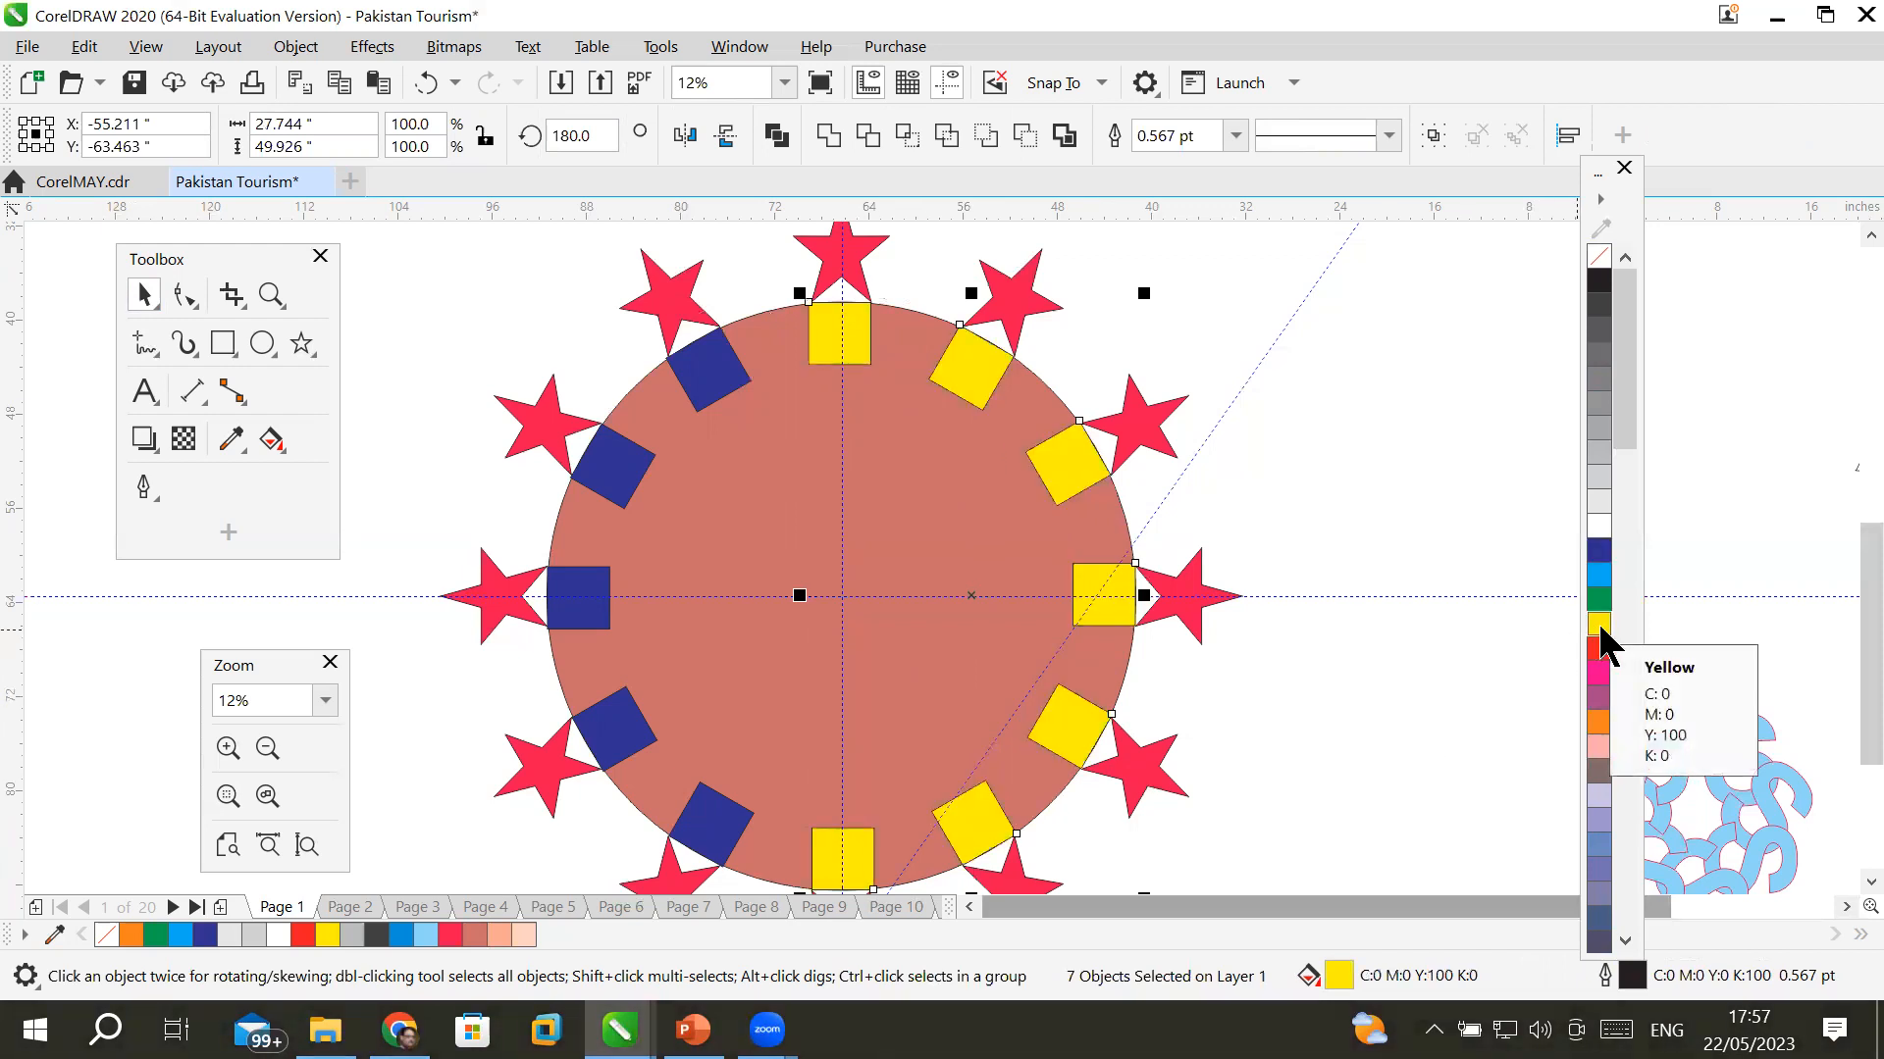
- Fill the five remaining blue squares on the circle's left half with green, C100 M0 Y100 K0, and deselect them
left_click(697, 376)
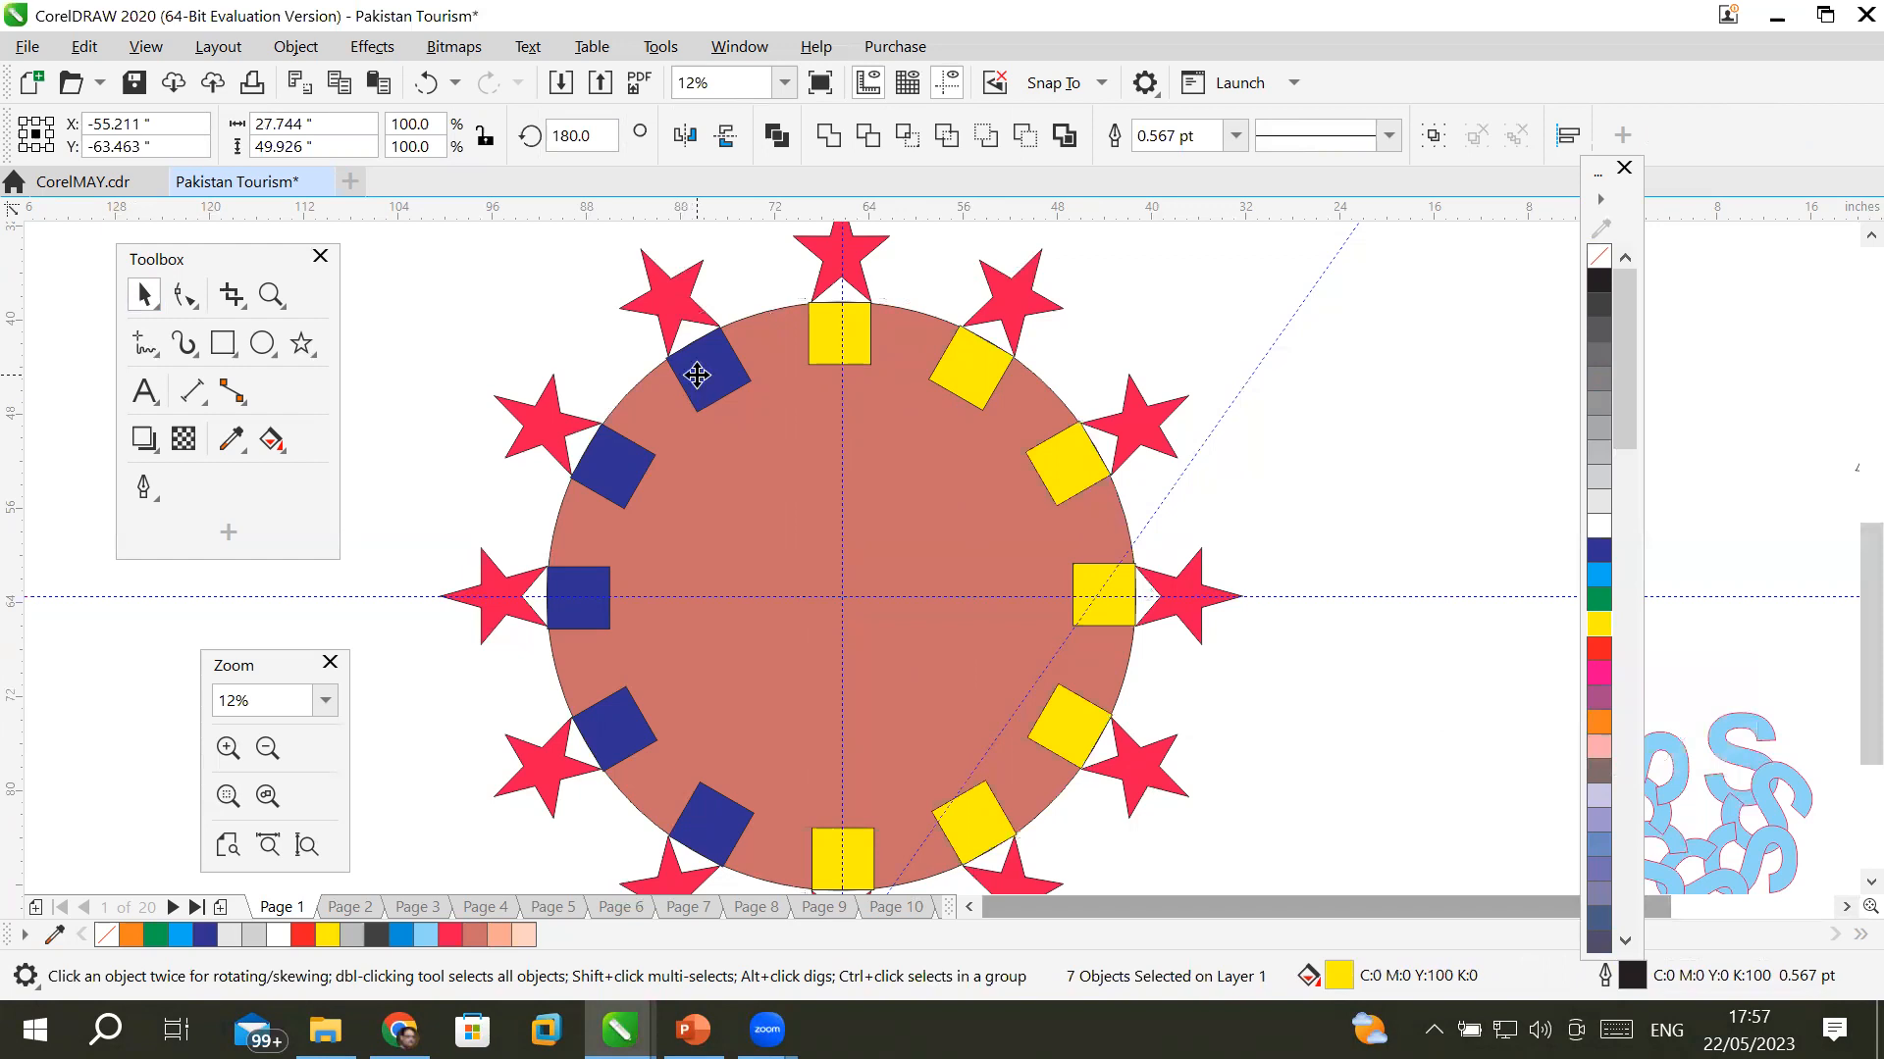
left_click(697, 376)
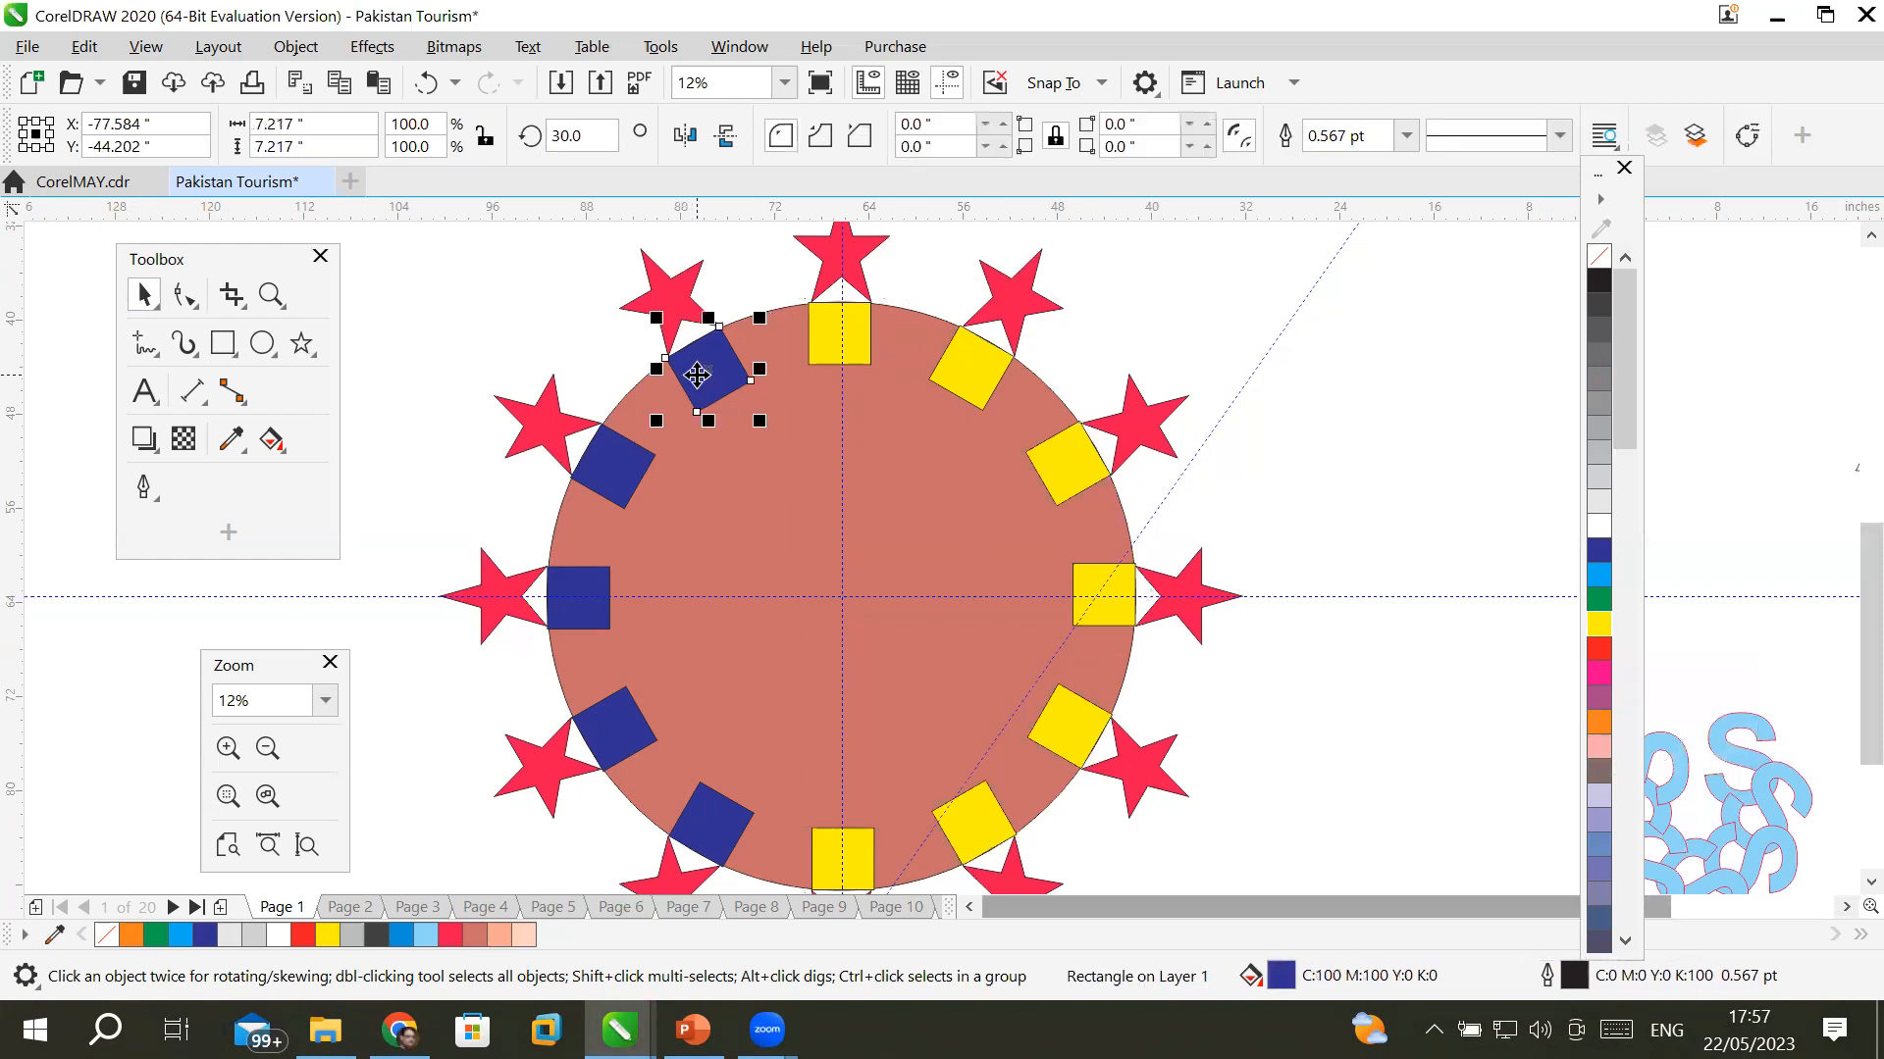
left_click(618, 461, "shift")
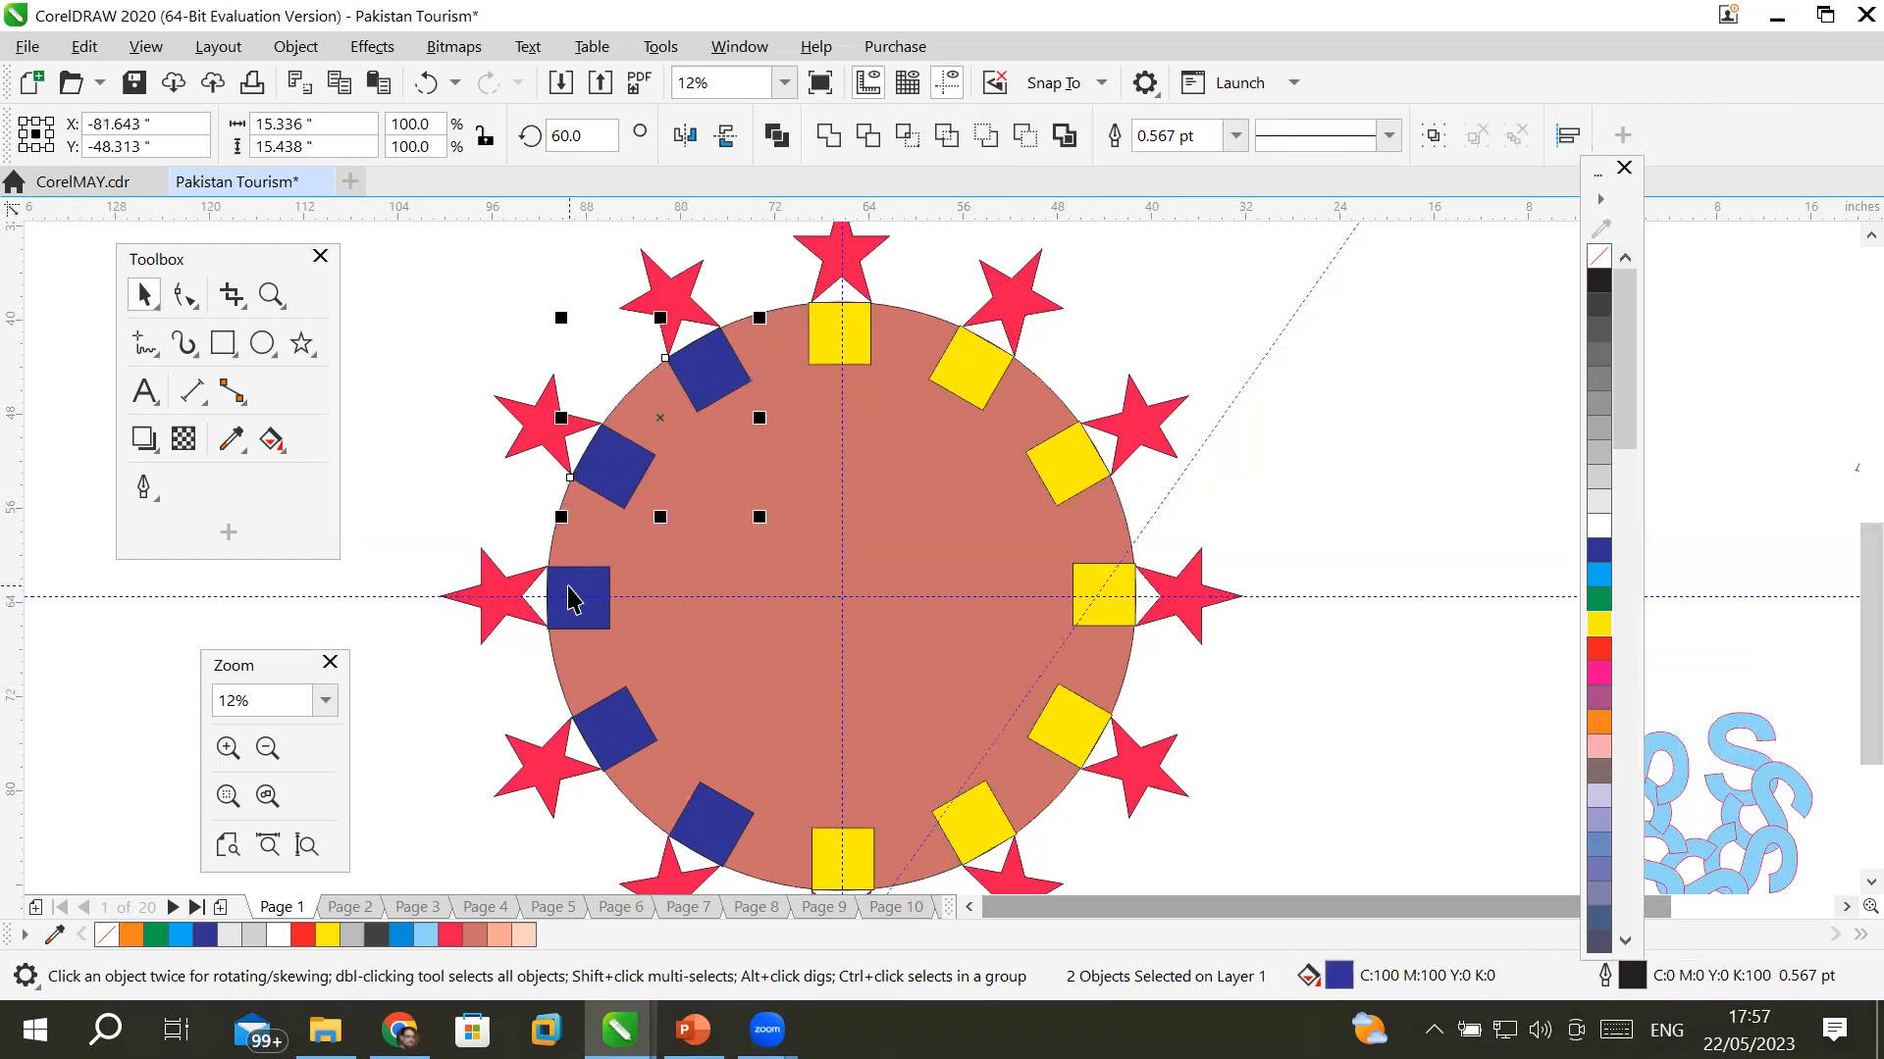
left_click(569, 586, "shift")
left_click(597, 726, "shift")
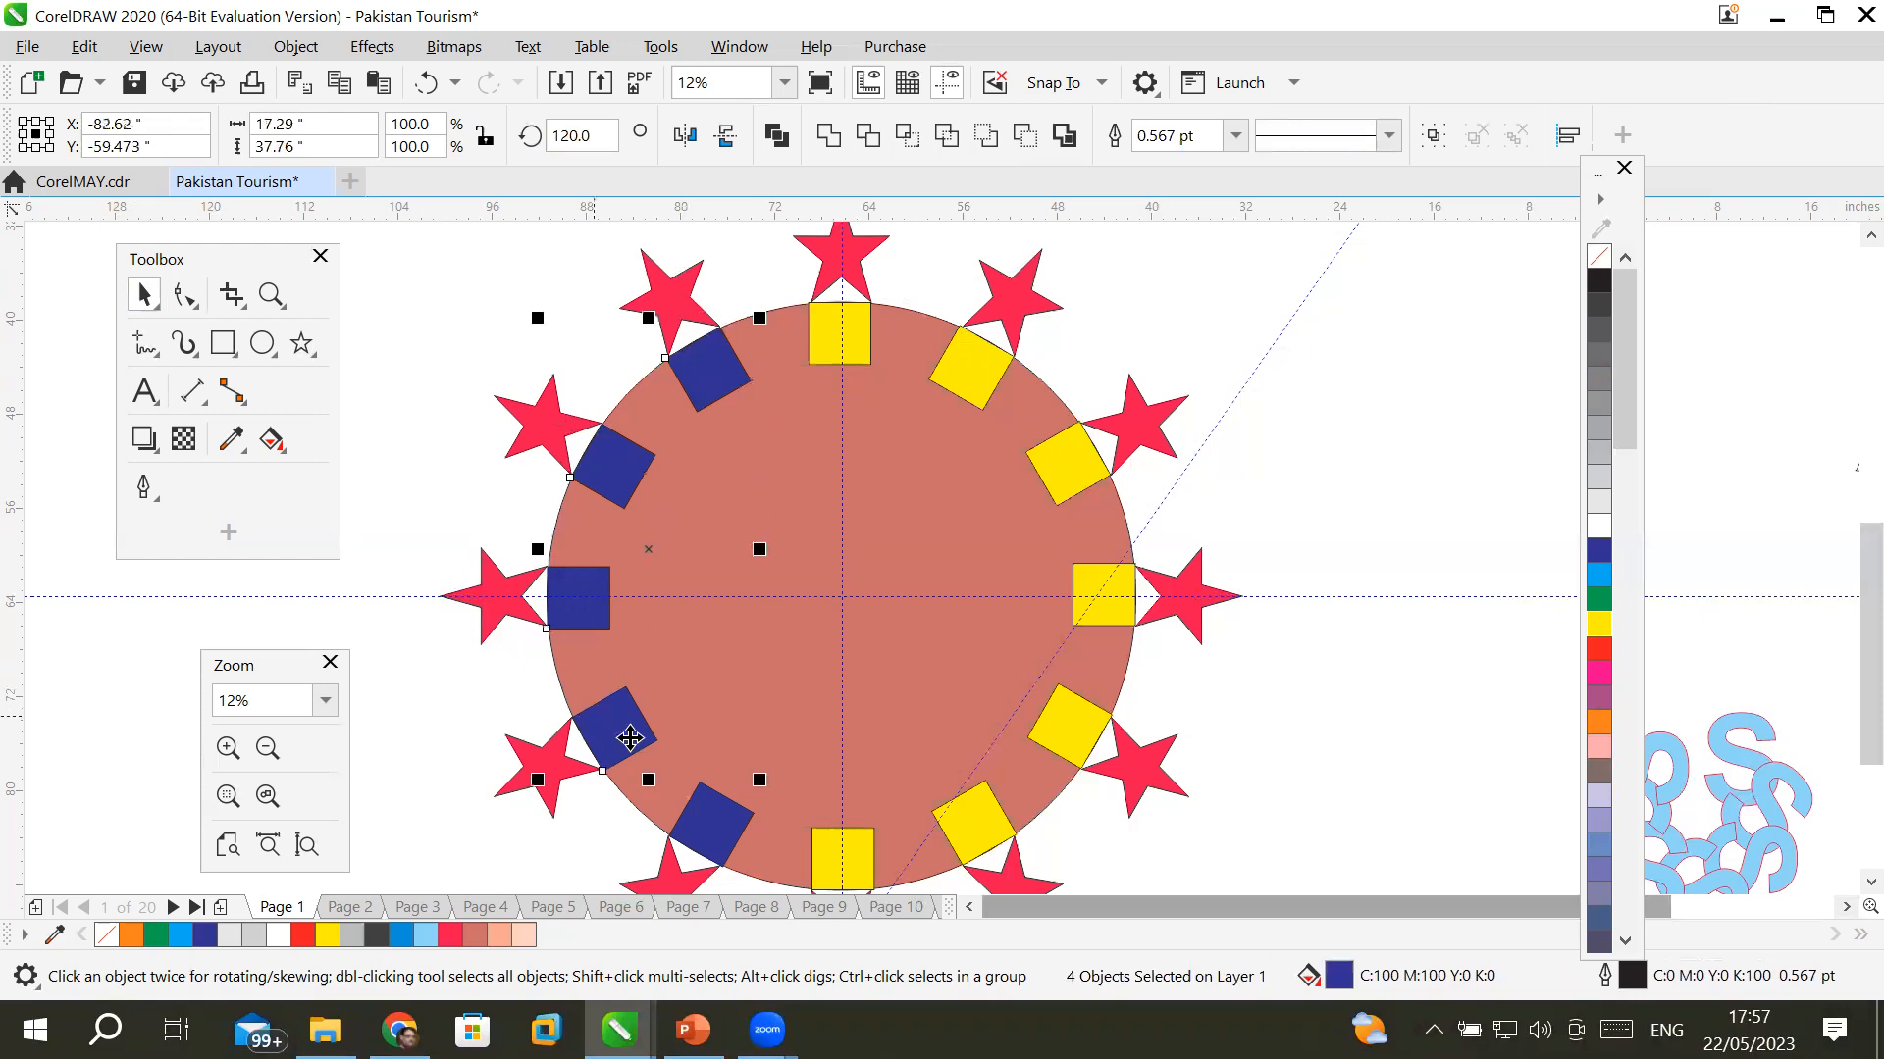
left_click(708, 820, "shift")
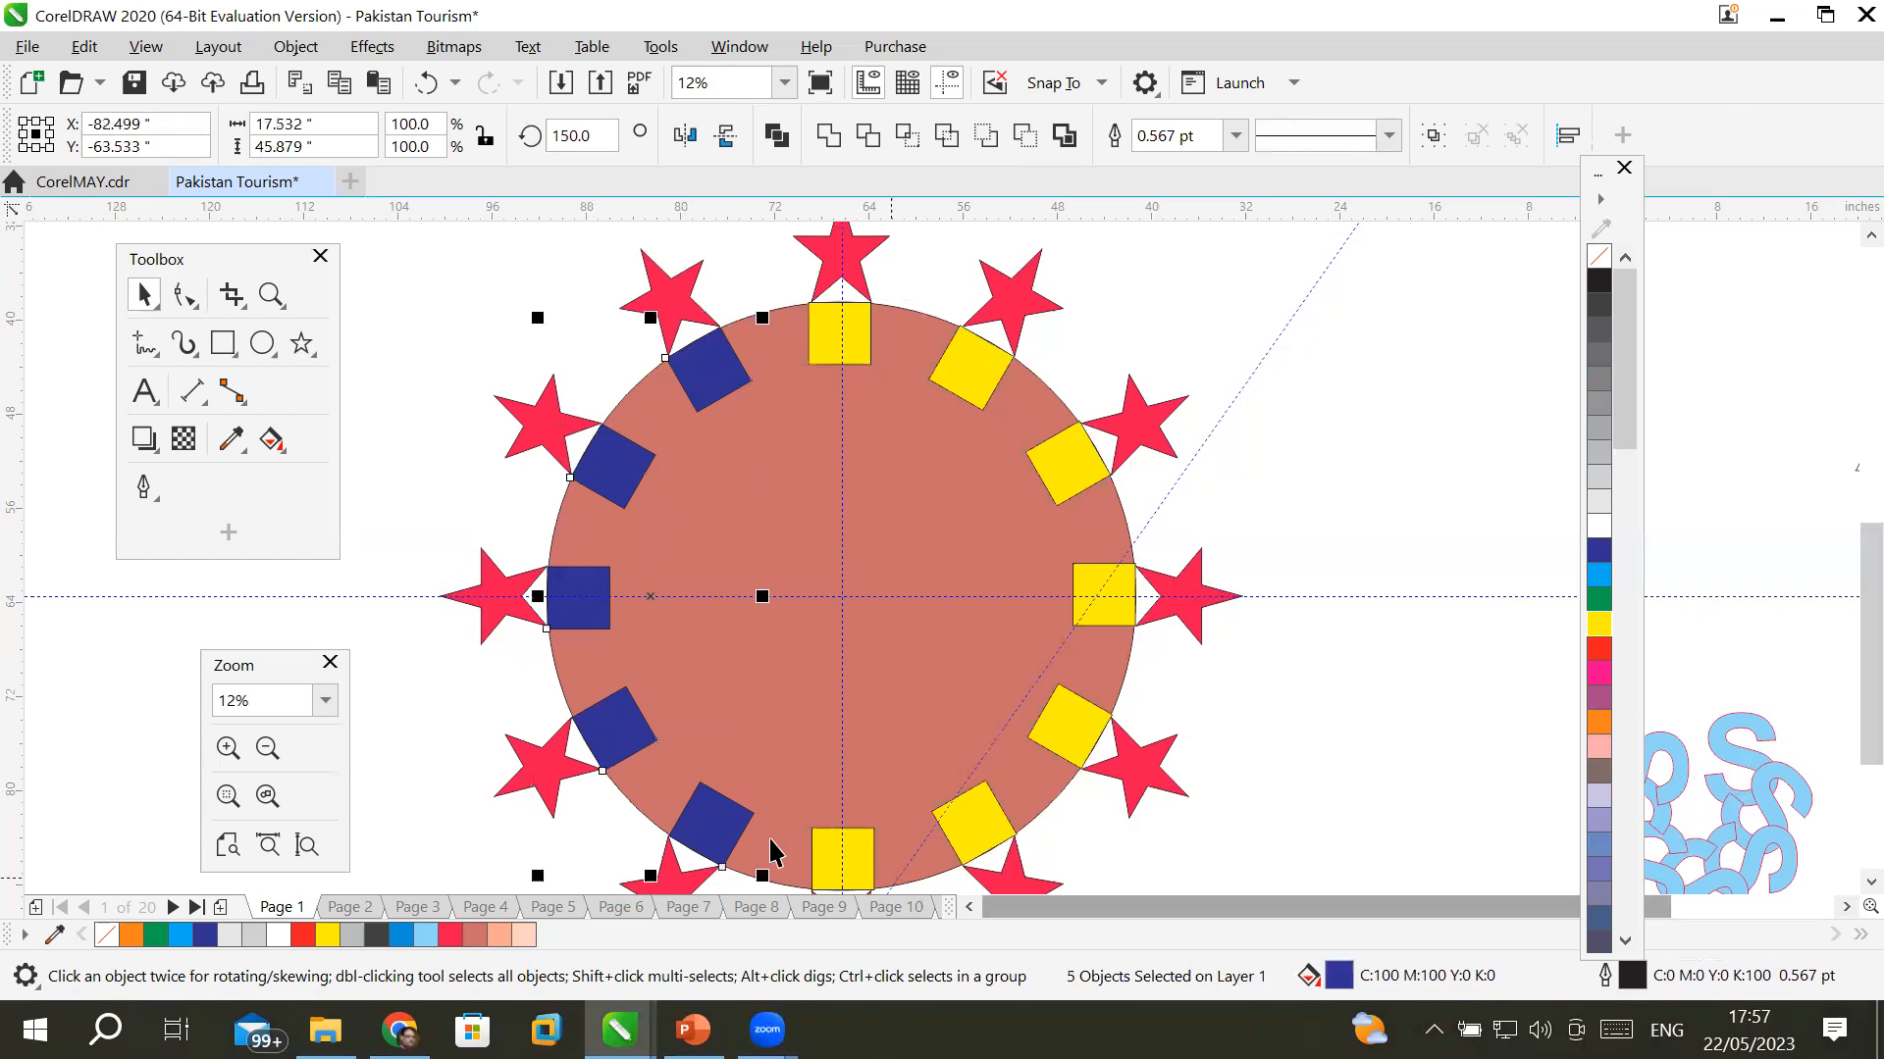
left_click(1598, 599)
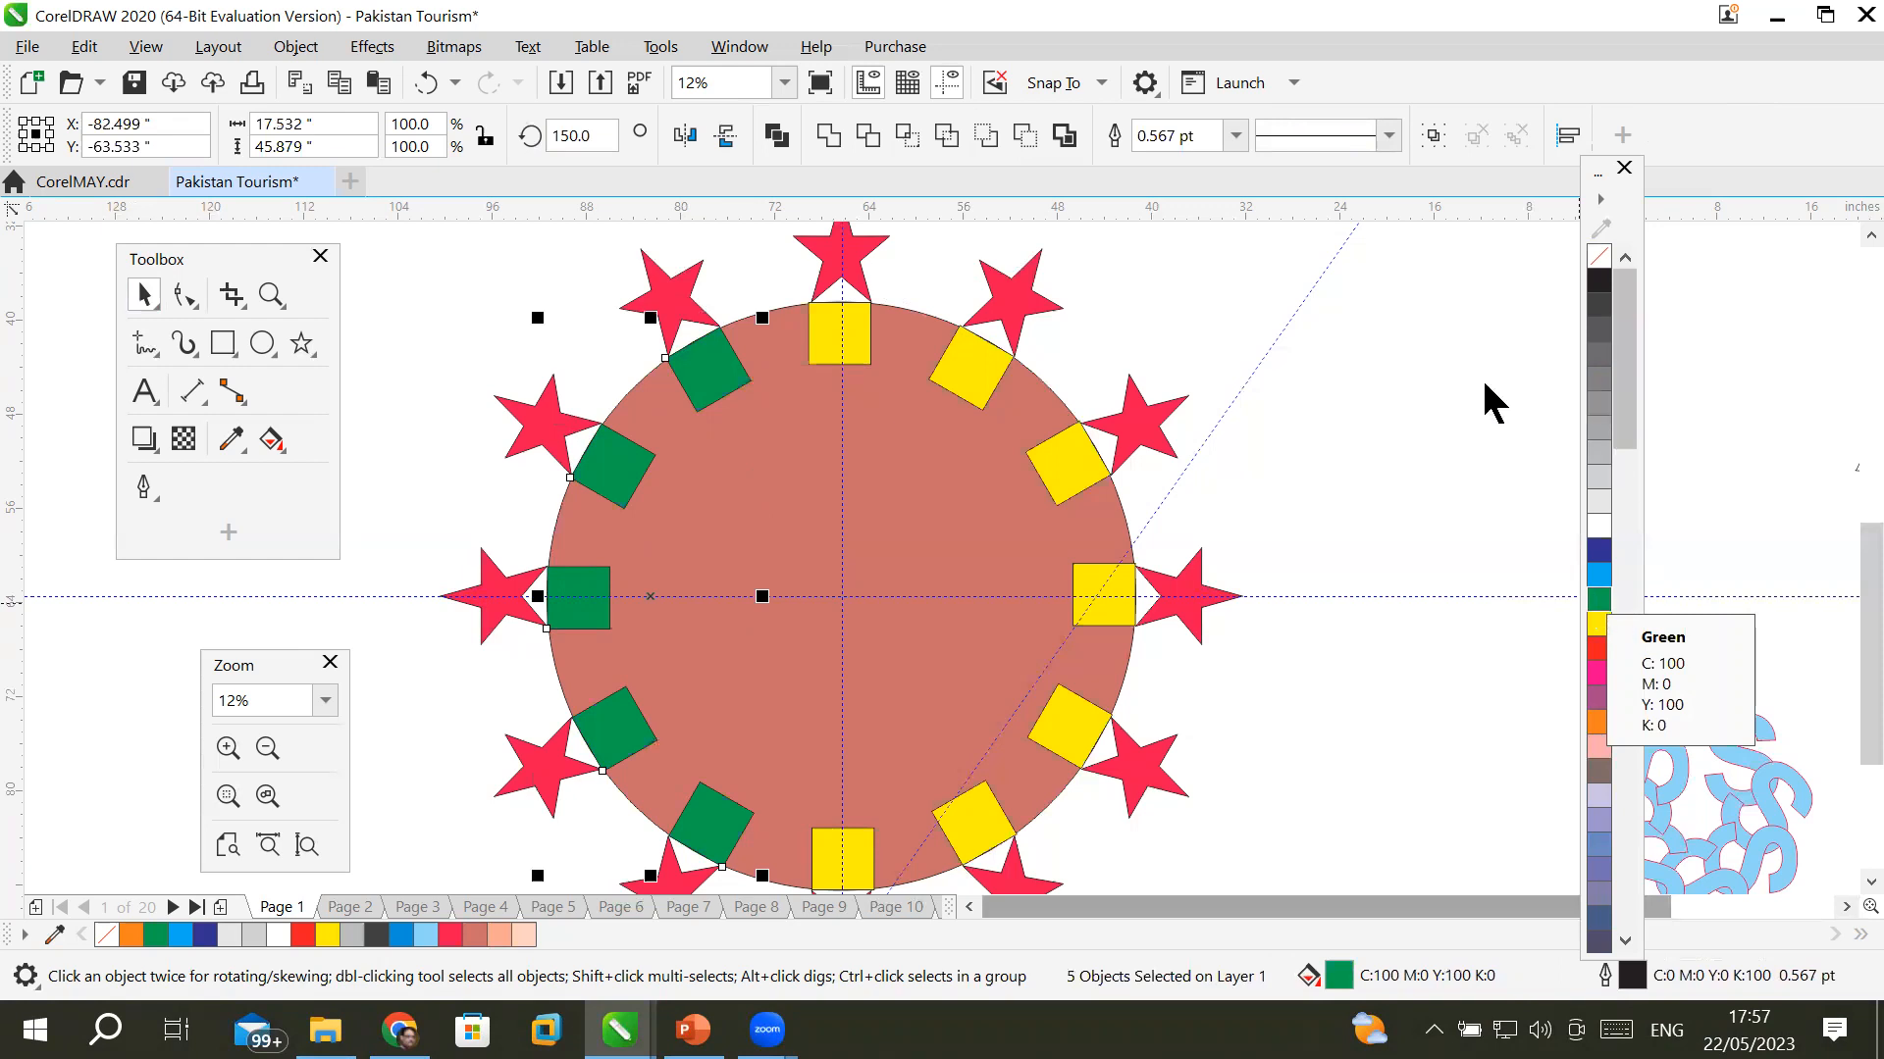
left_click(1191, 297)
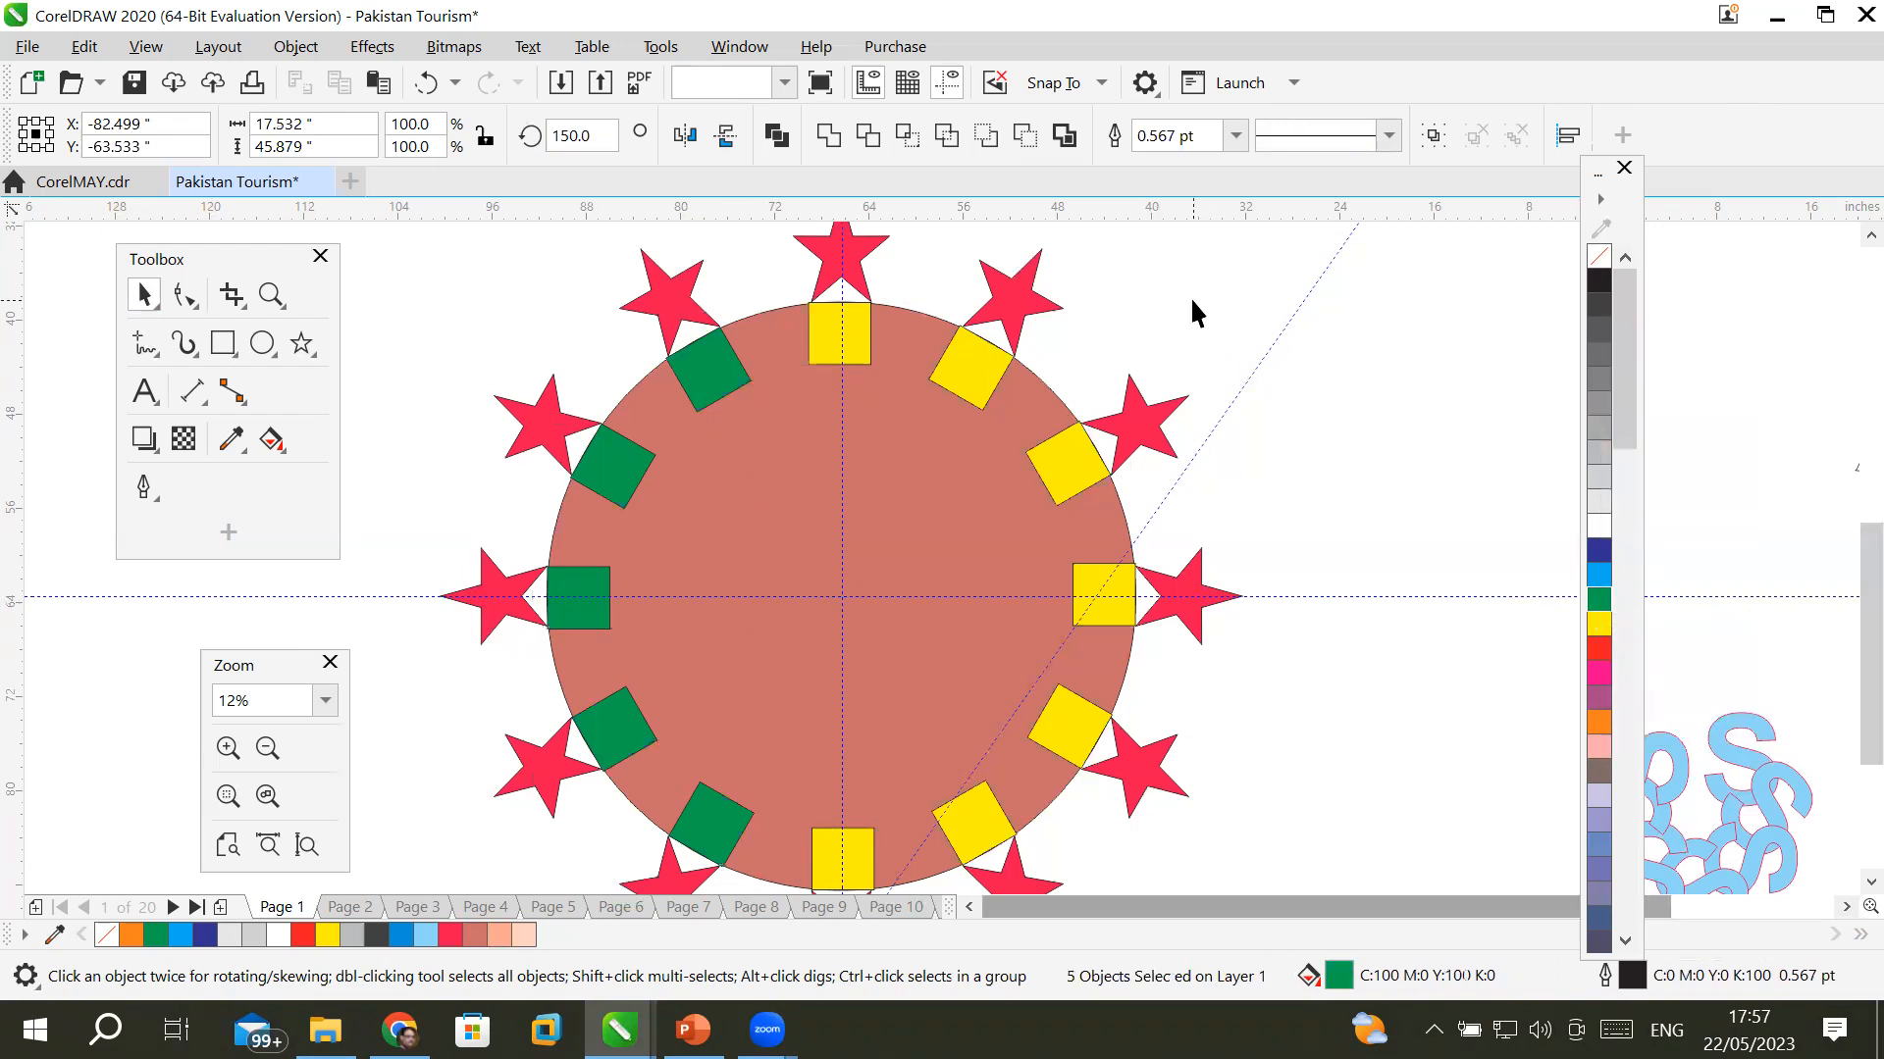
left_click(956, 368)
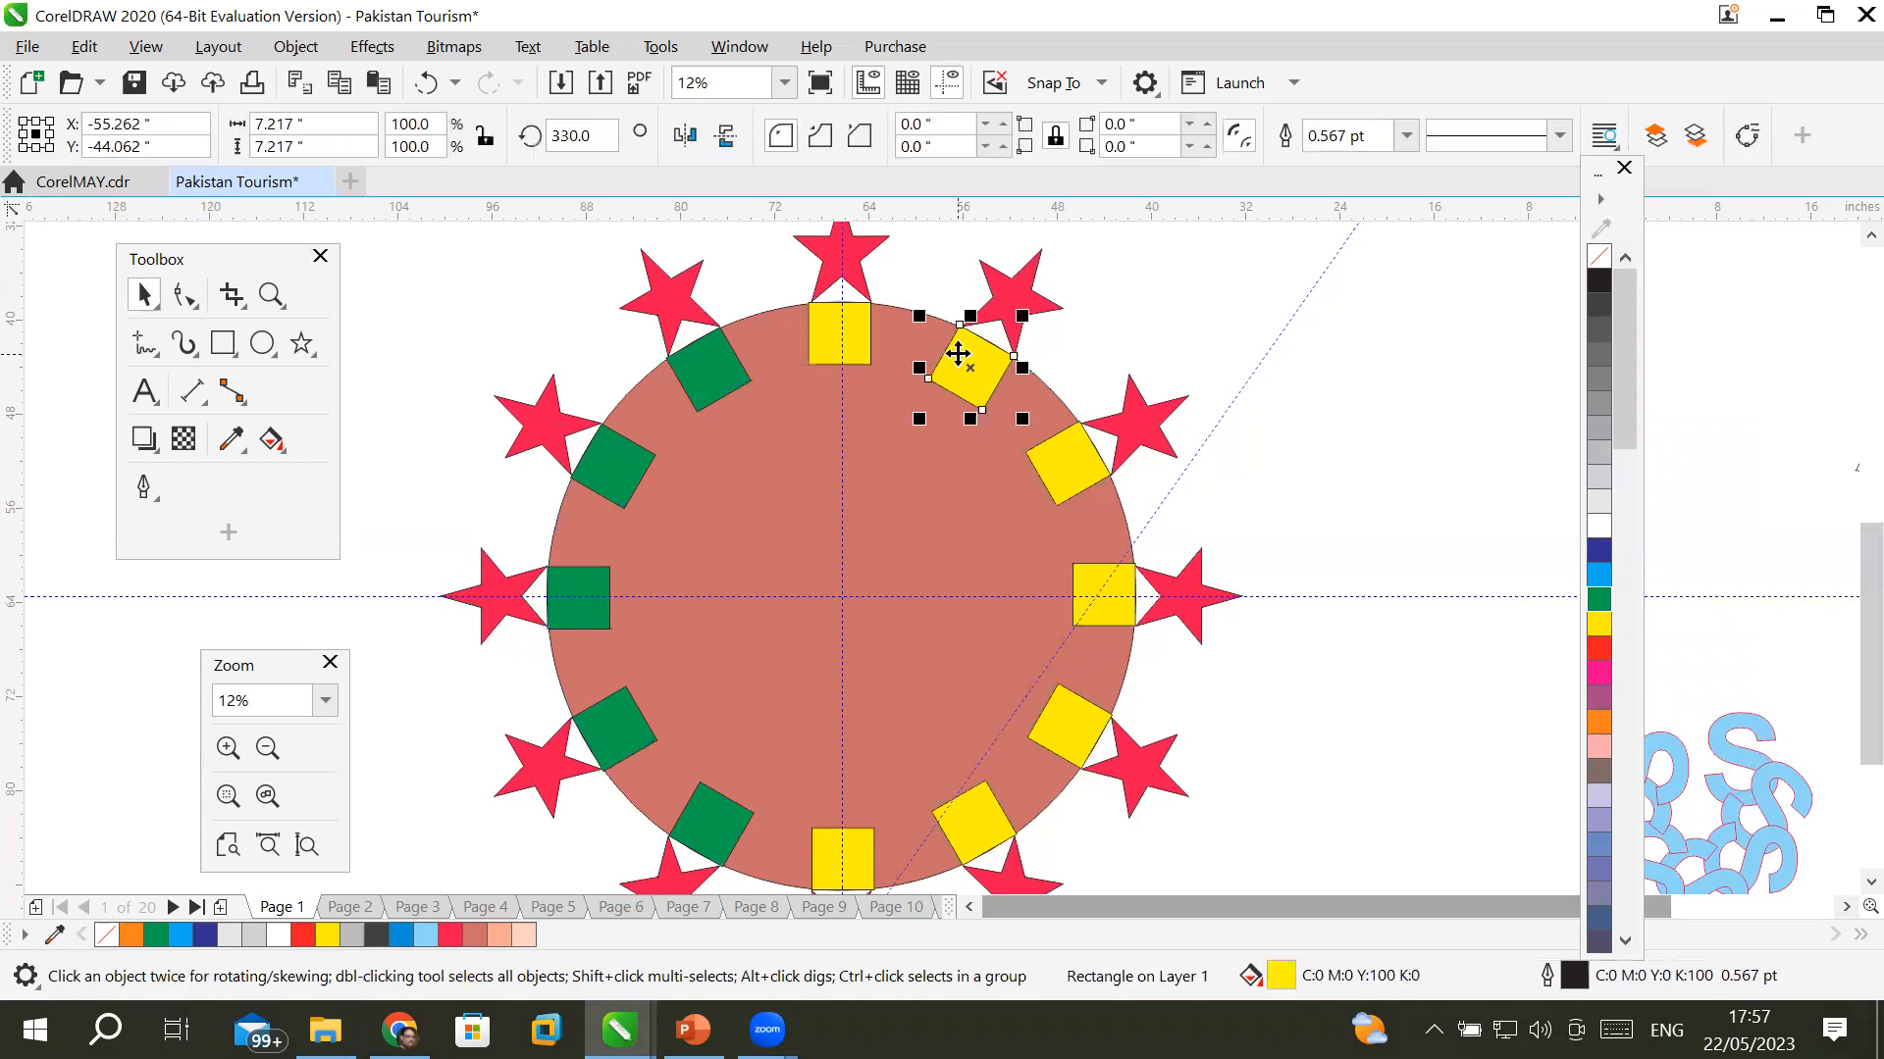
left_click(849, 333)
left_click(842, 263)
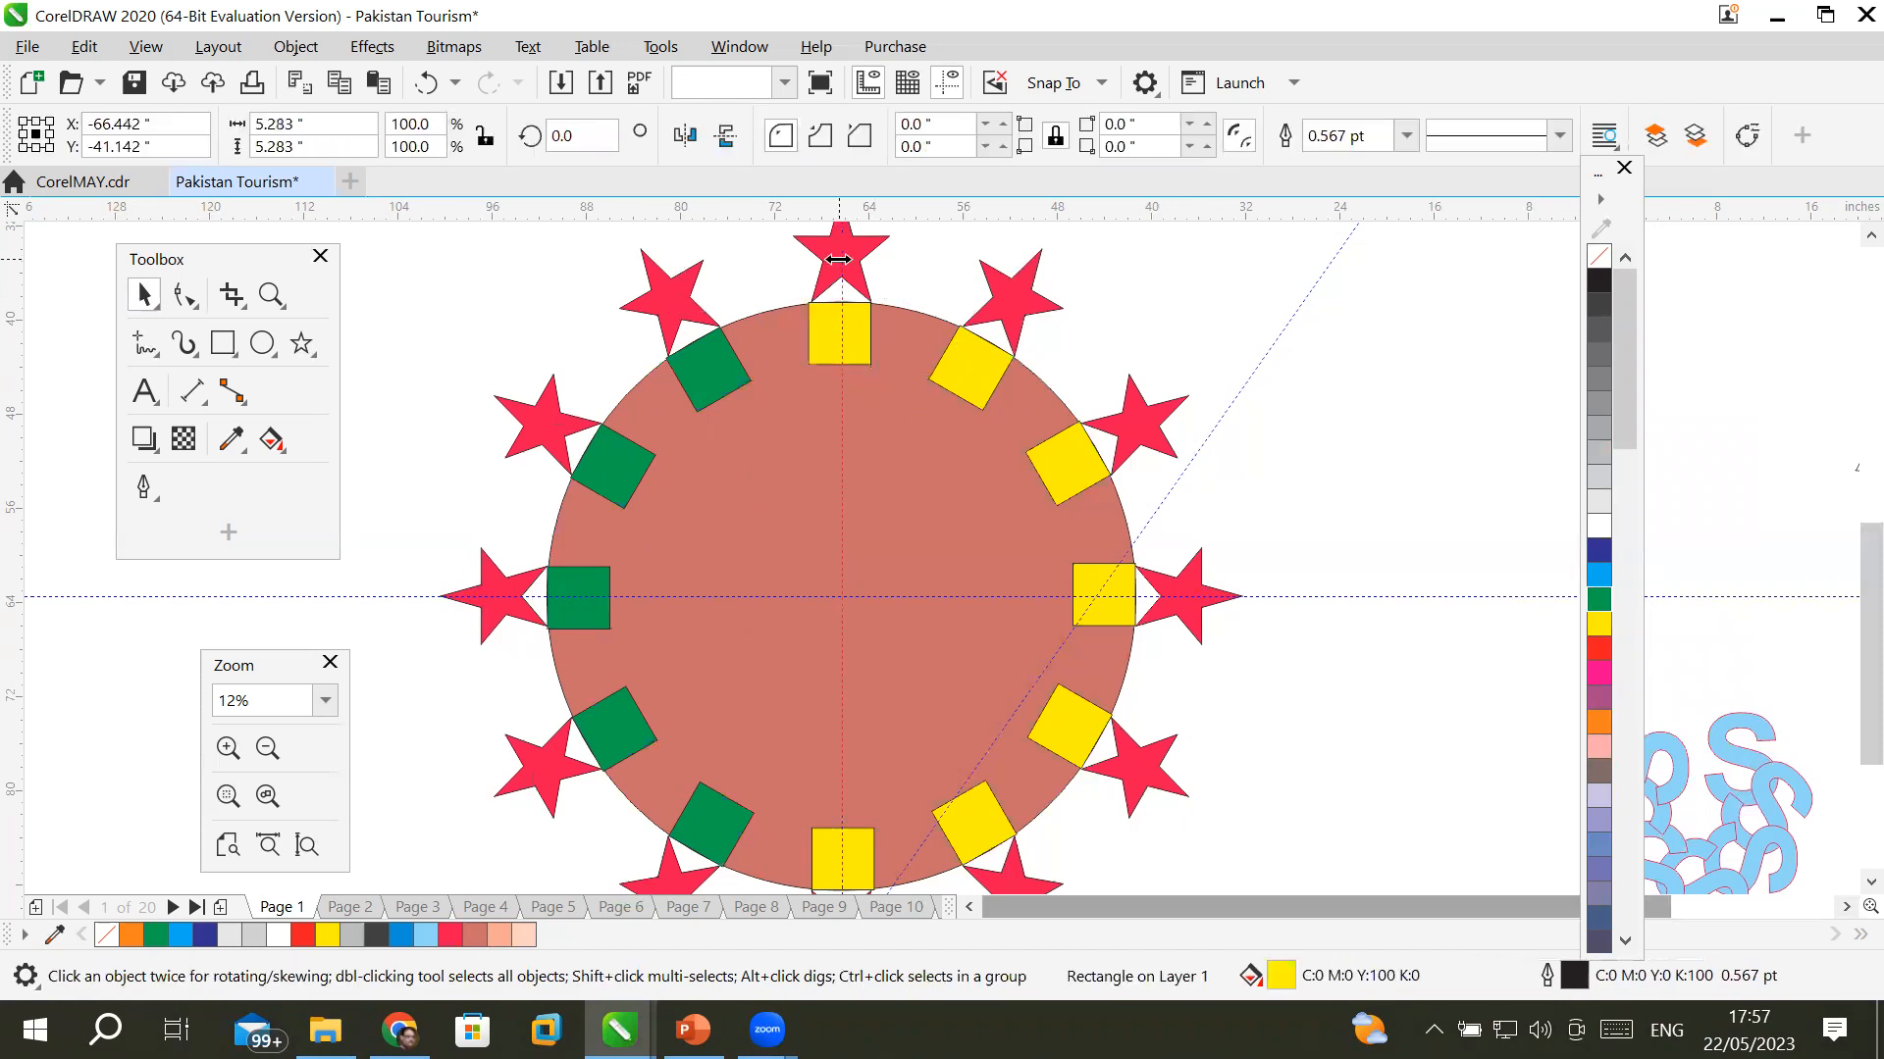
left_click(685, 281)
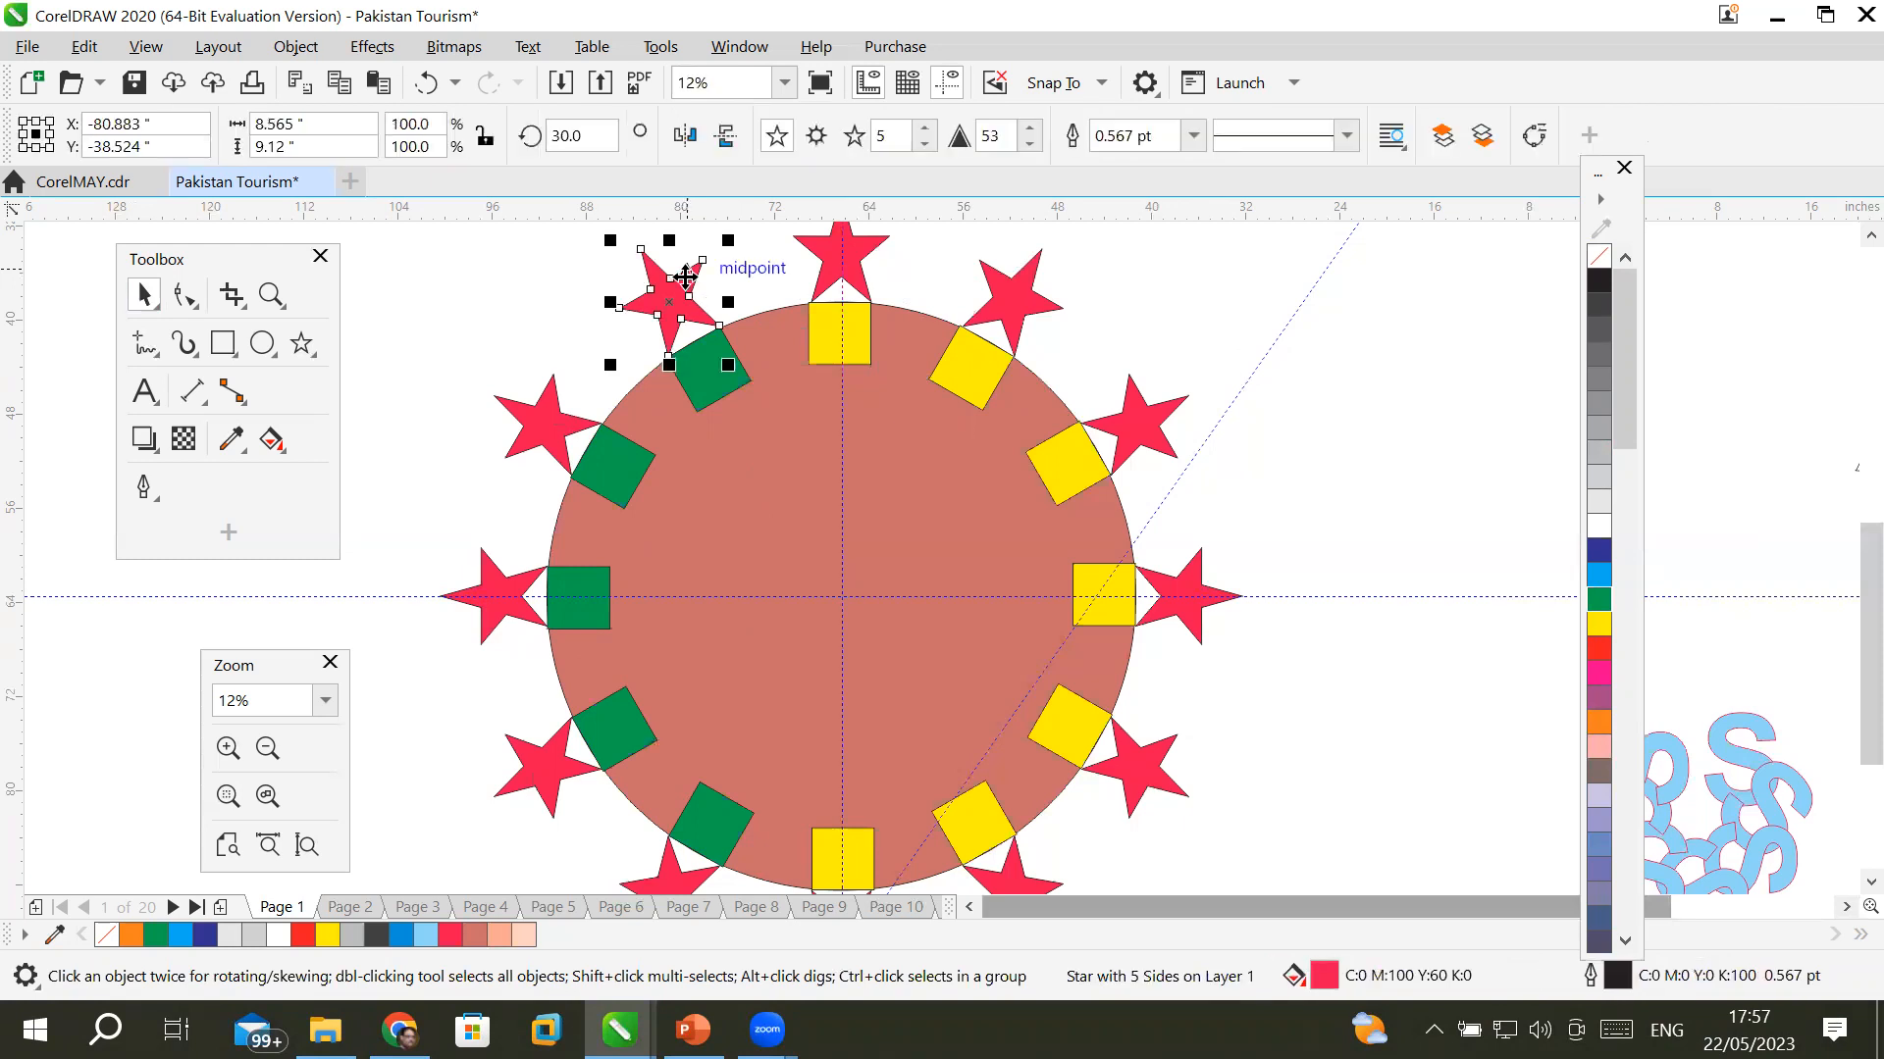
- Select the star at the top of the circle and open the list of the page's objects, viewing it from its start
left_click(822, 247)
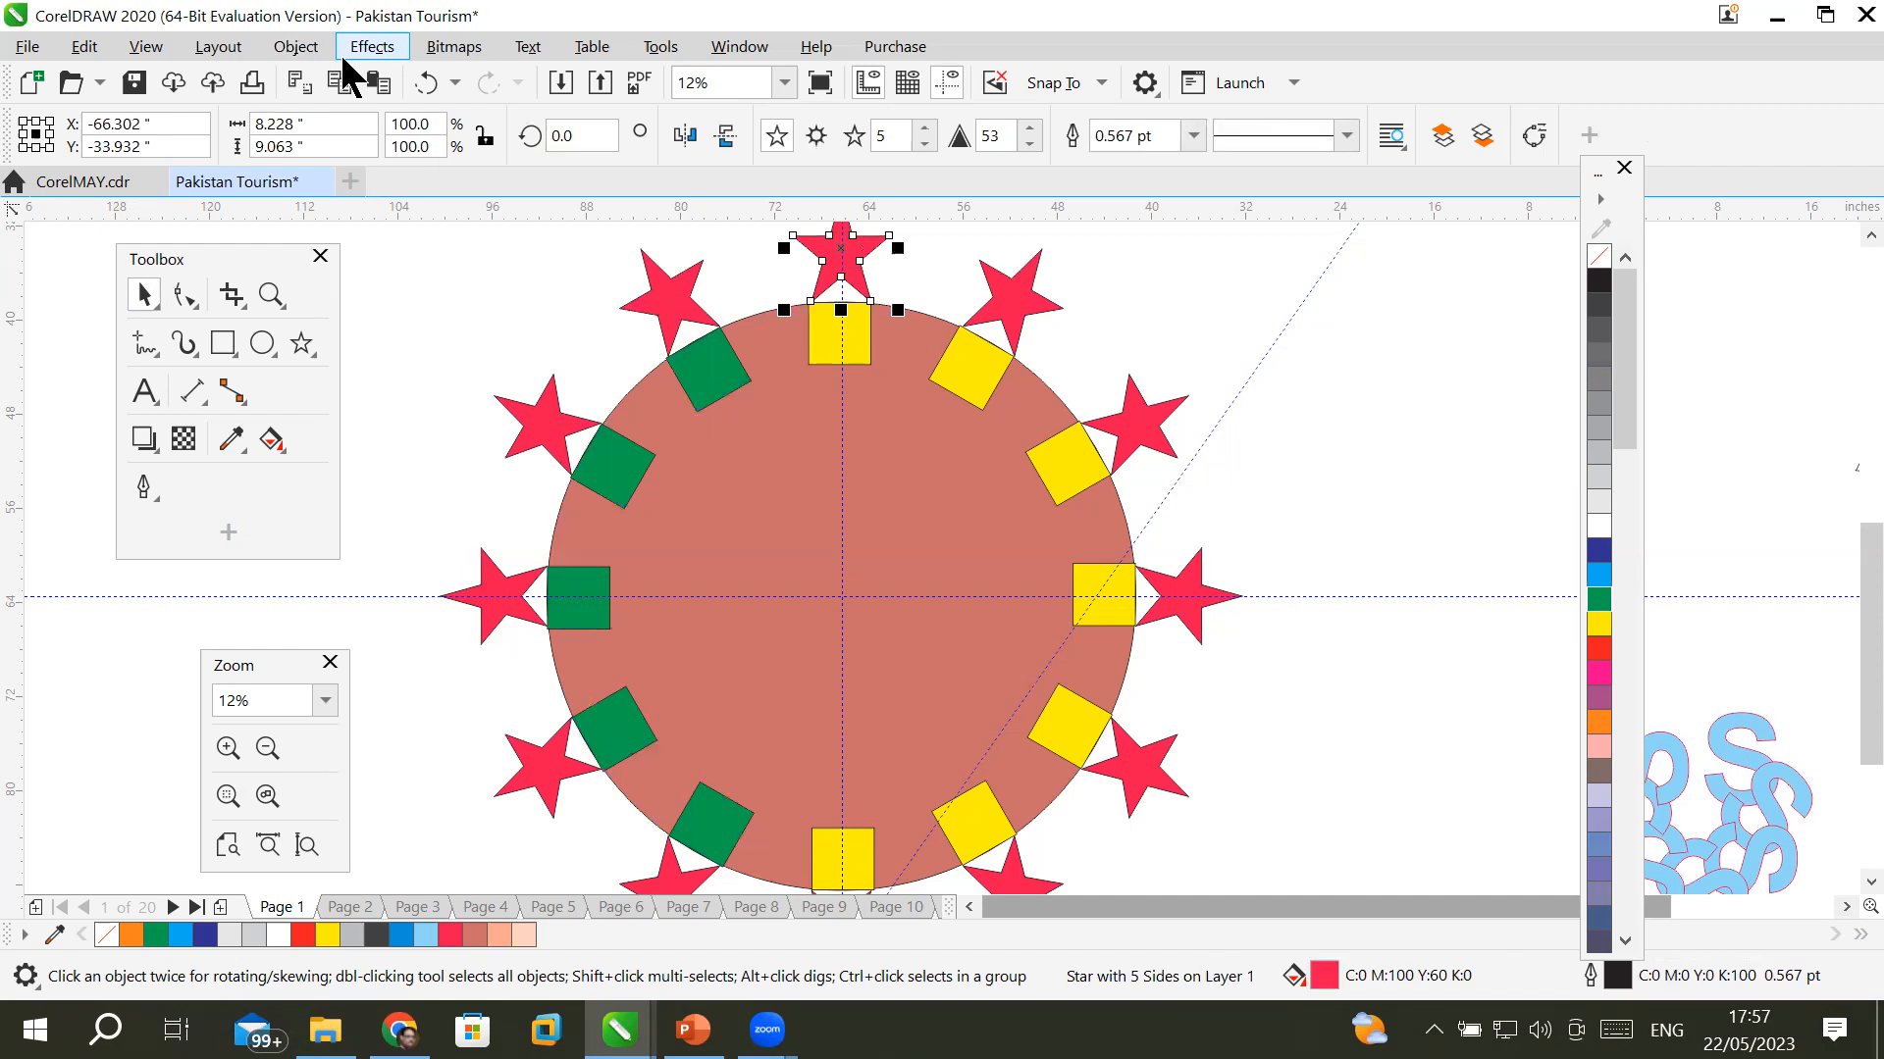
left_click(297, 47)
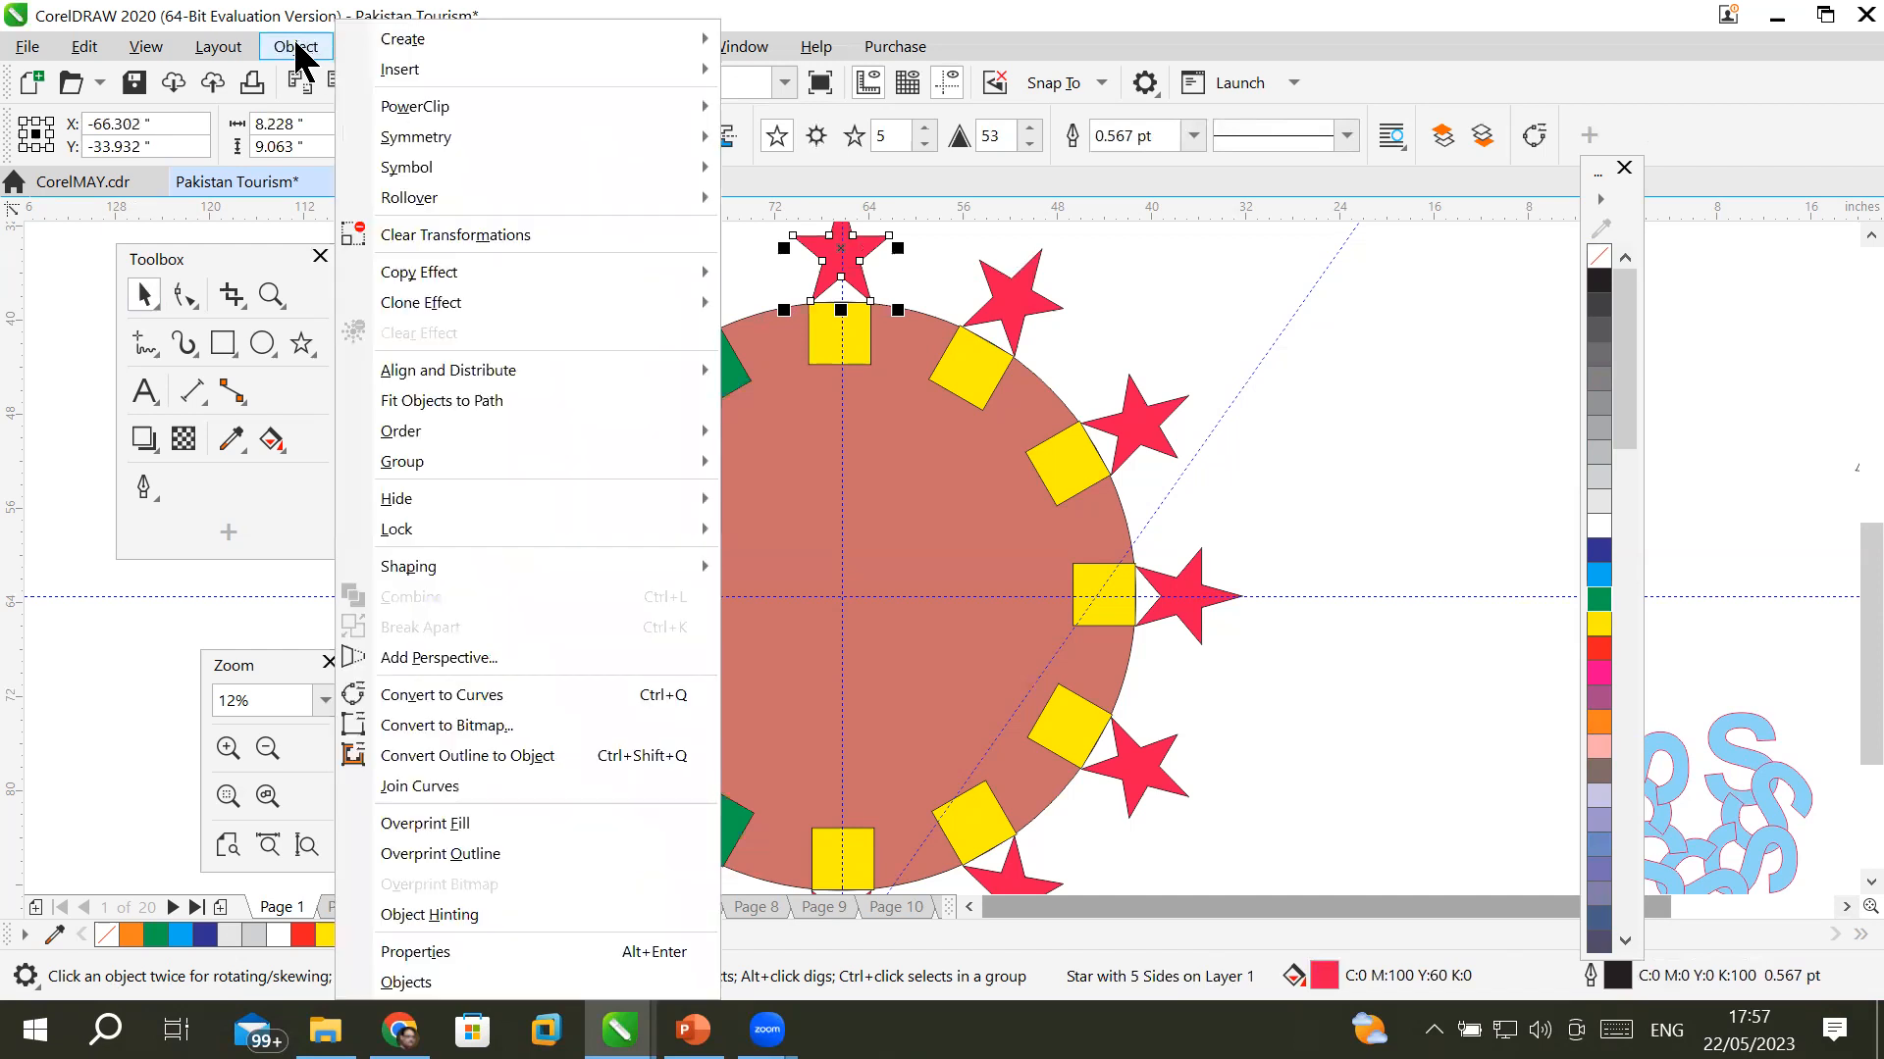
left_click(343, 993)
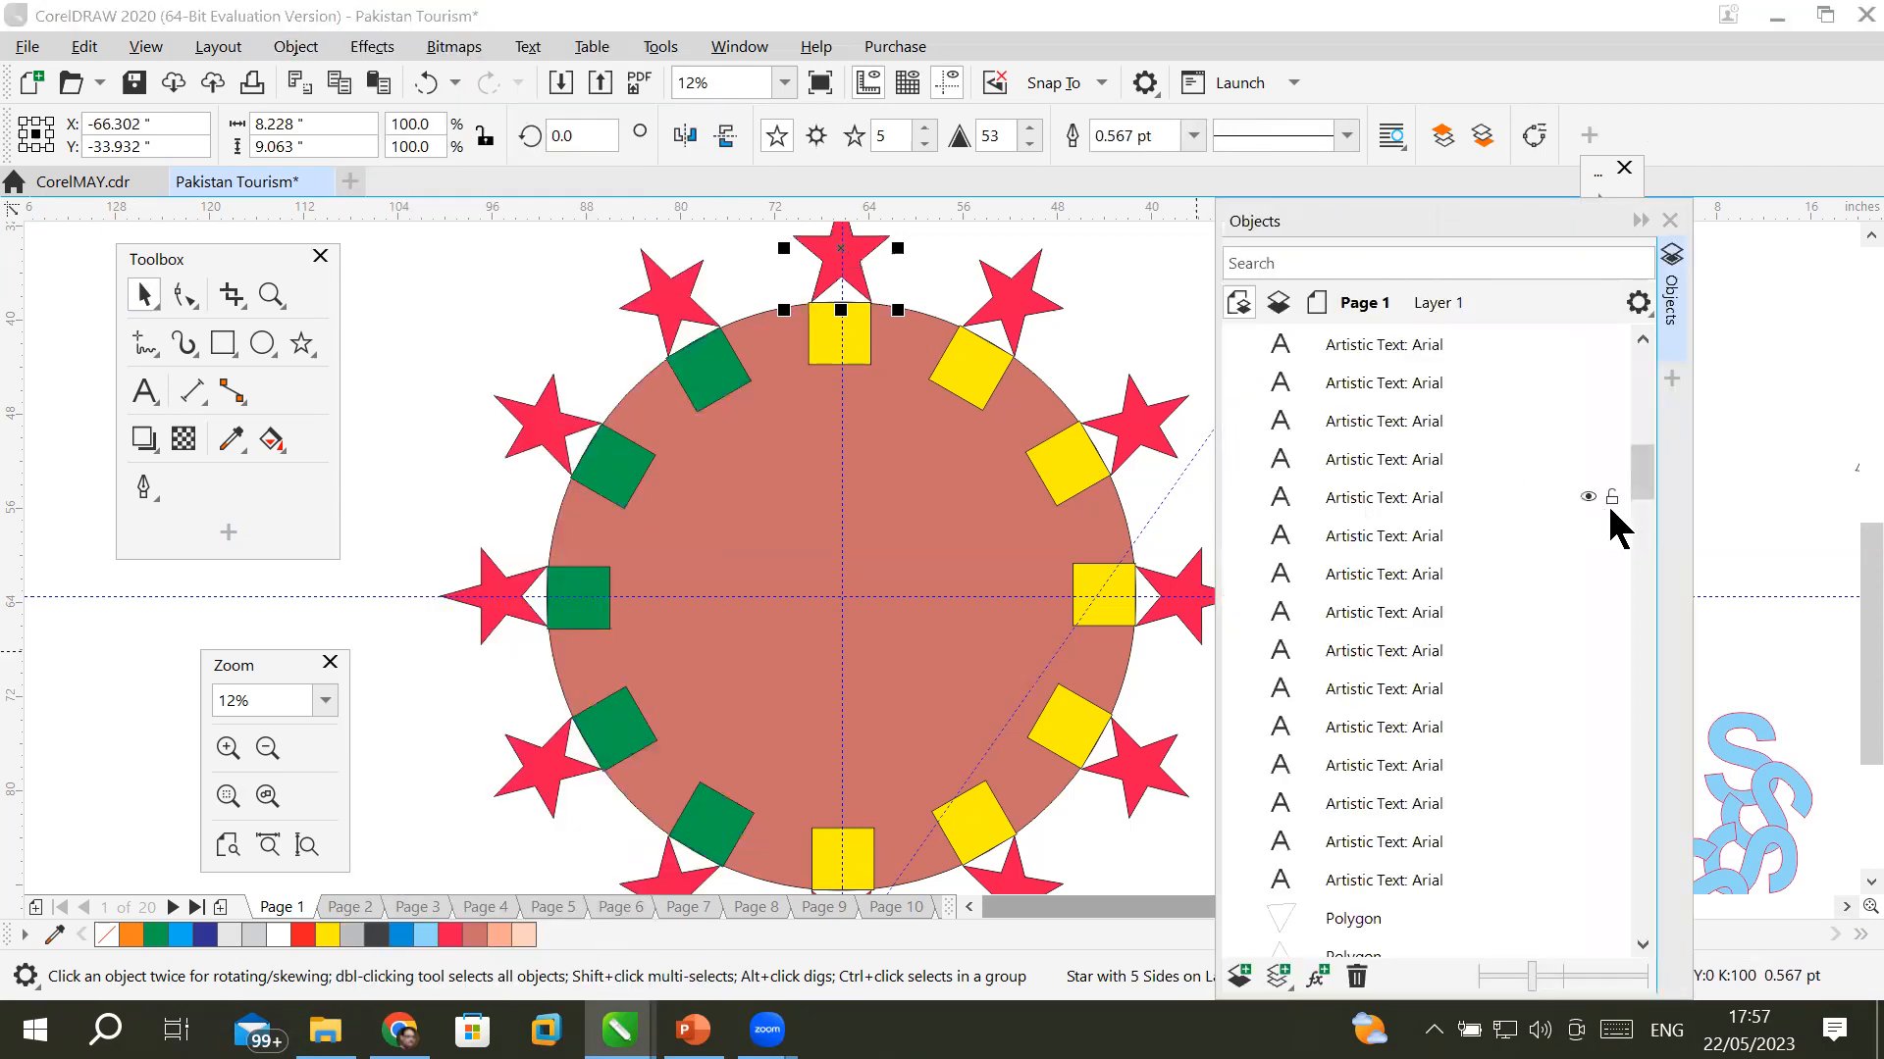
left_click_drag(1643, 432, 1643, 354)
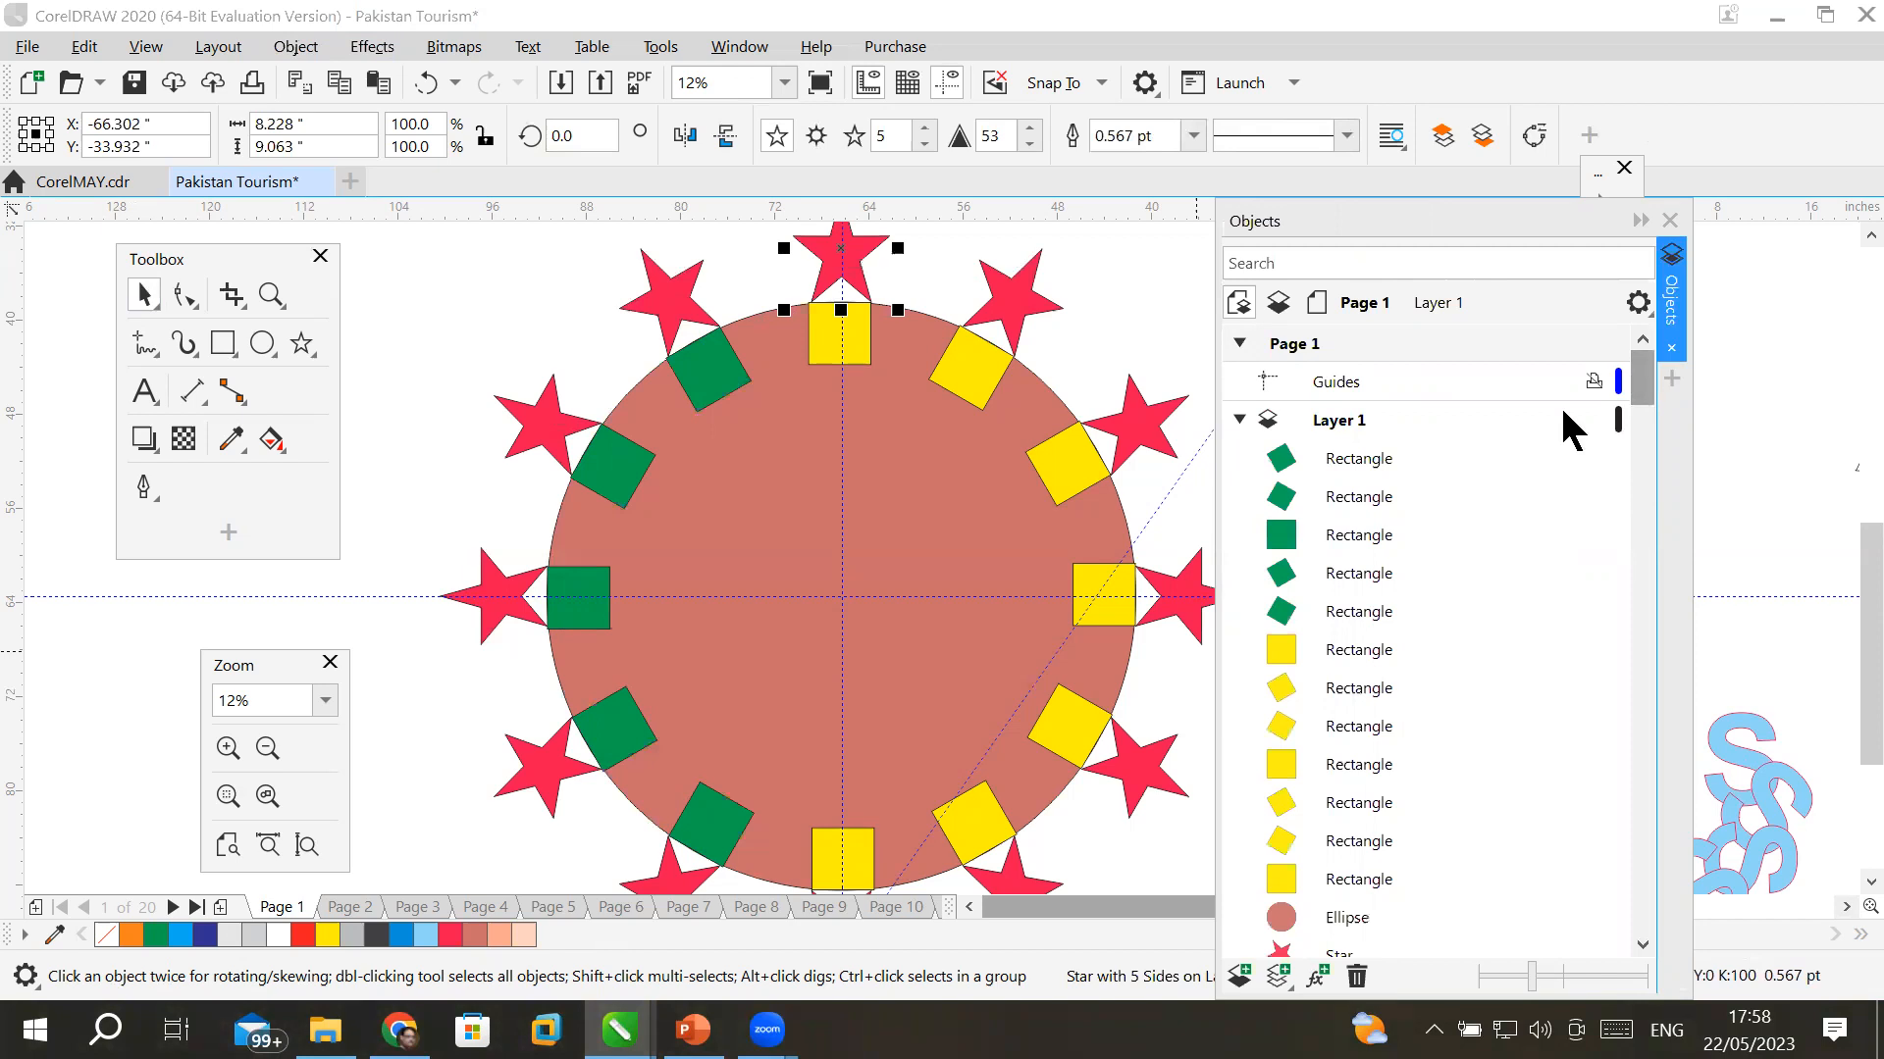
scroll(825, 442, "down", 4)
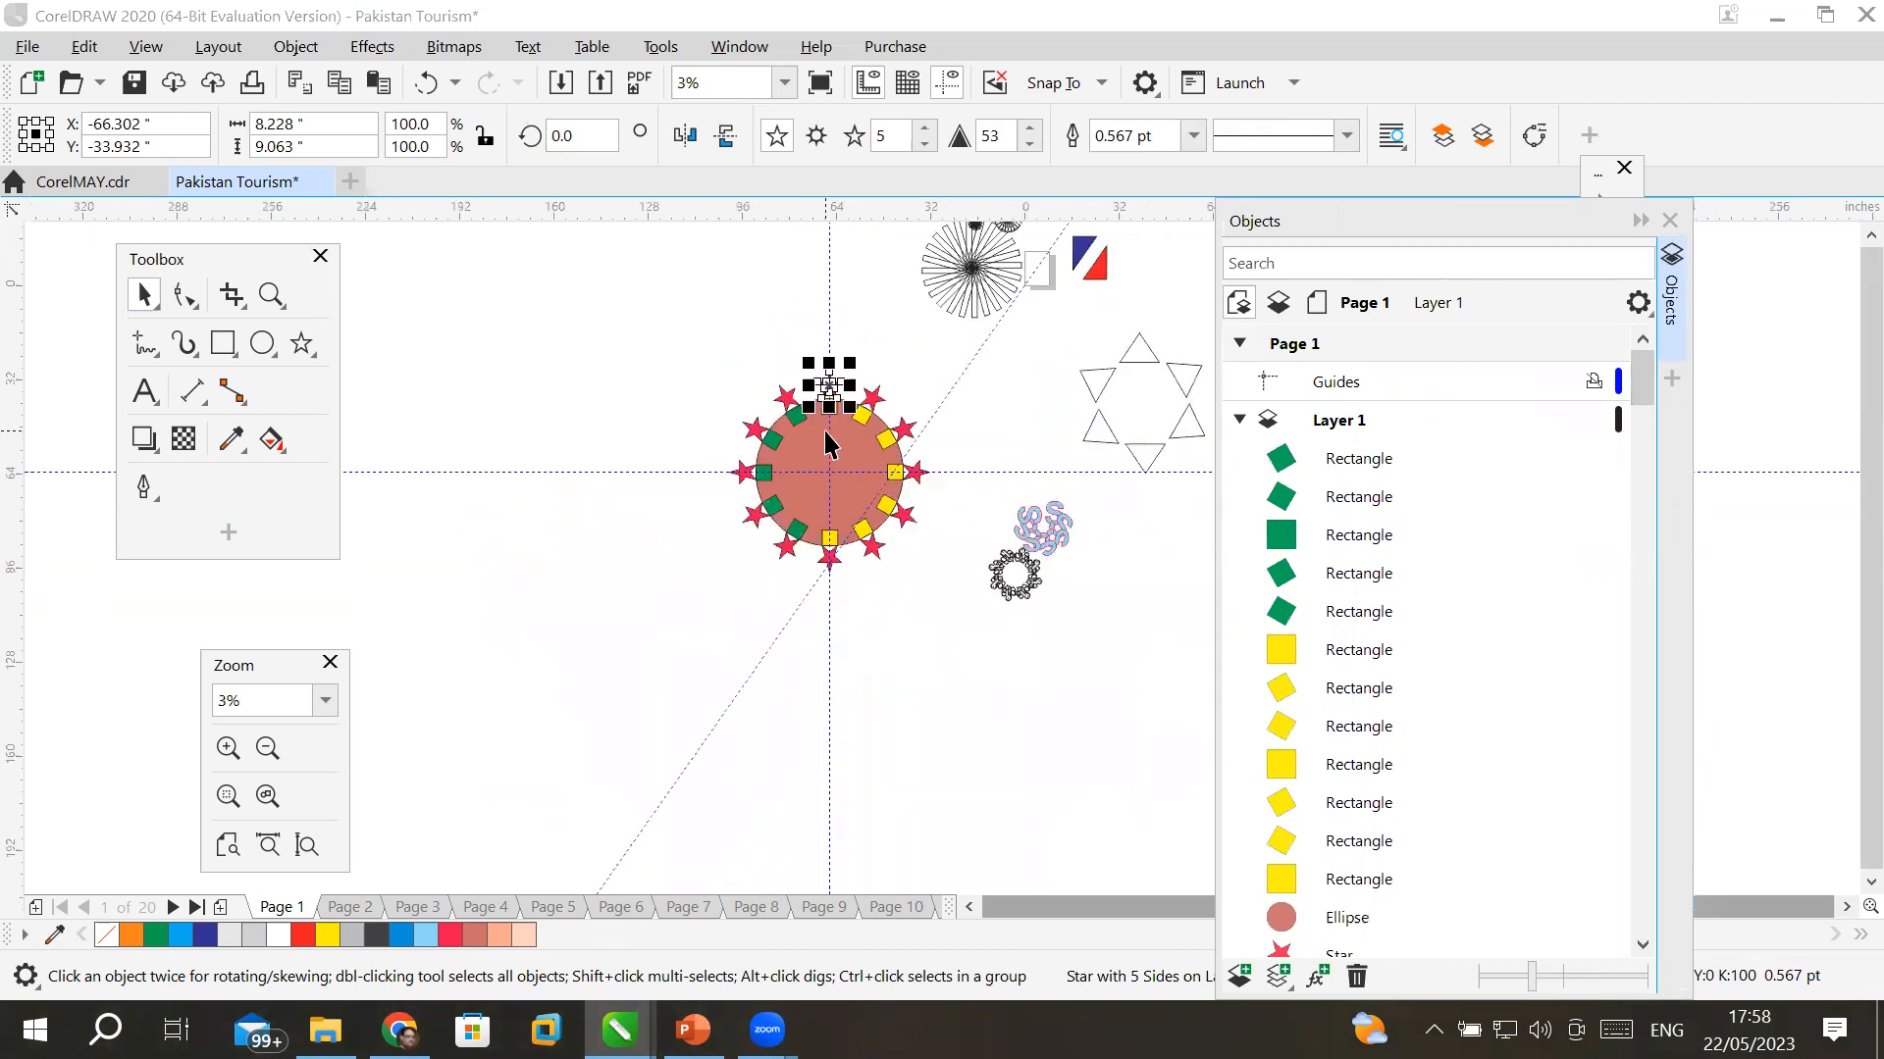
- Select all objects on page 1 and delete them
key("ctrl+a")
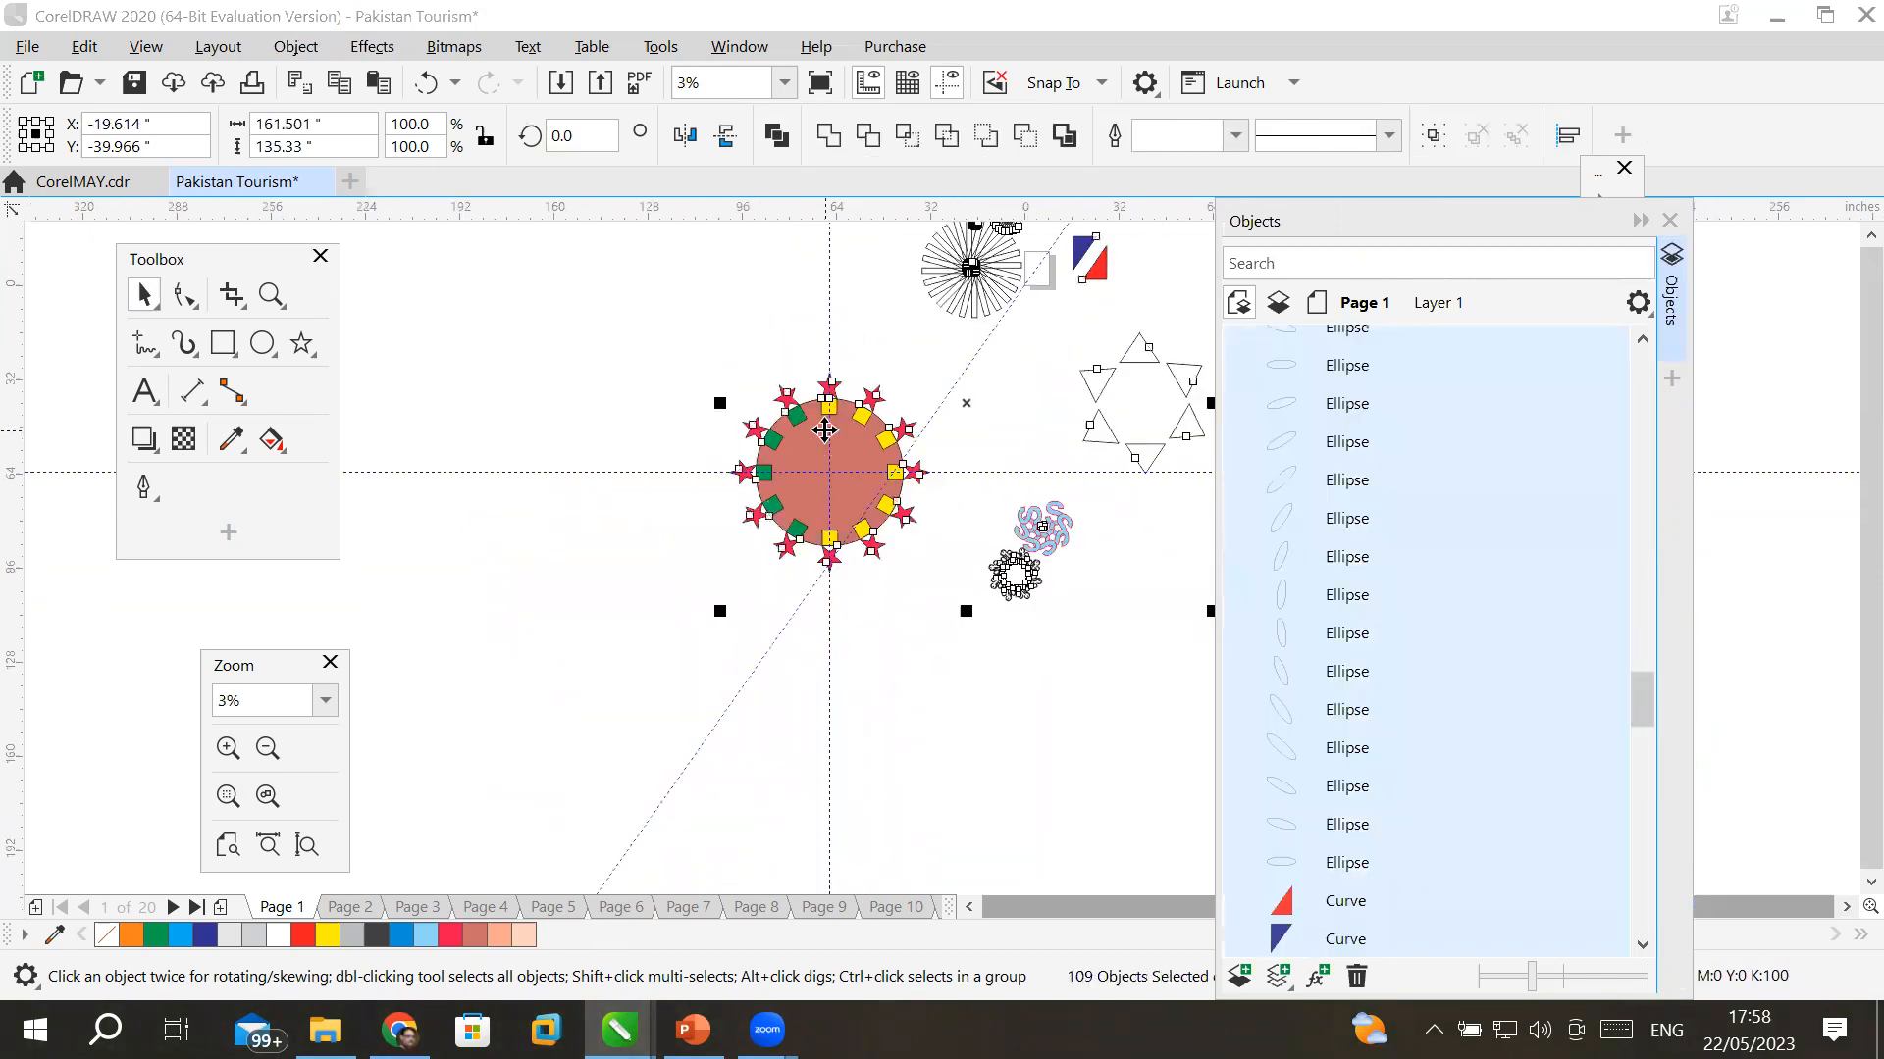
key("Delete")
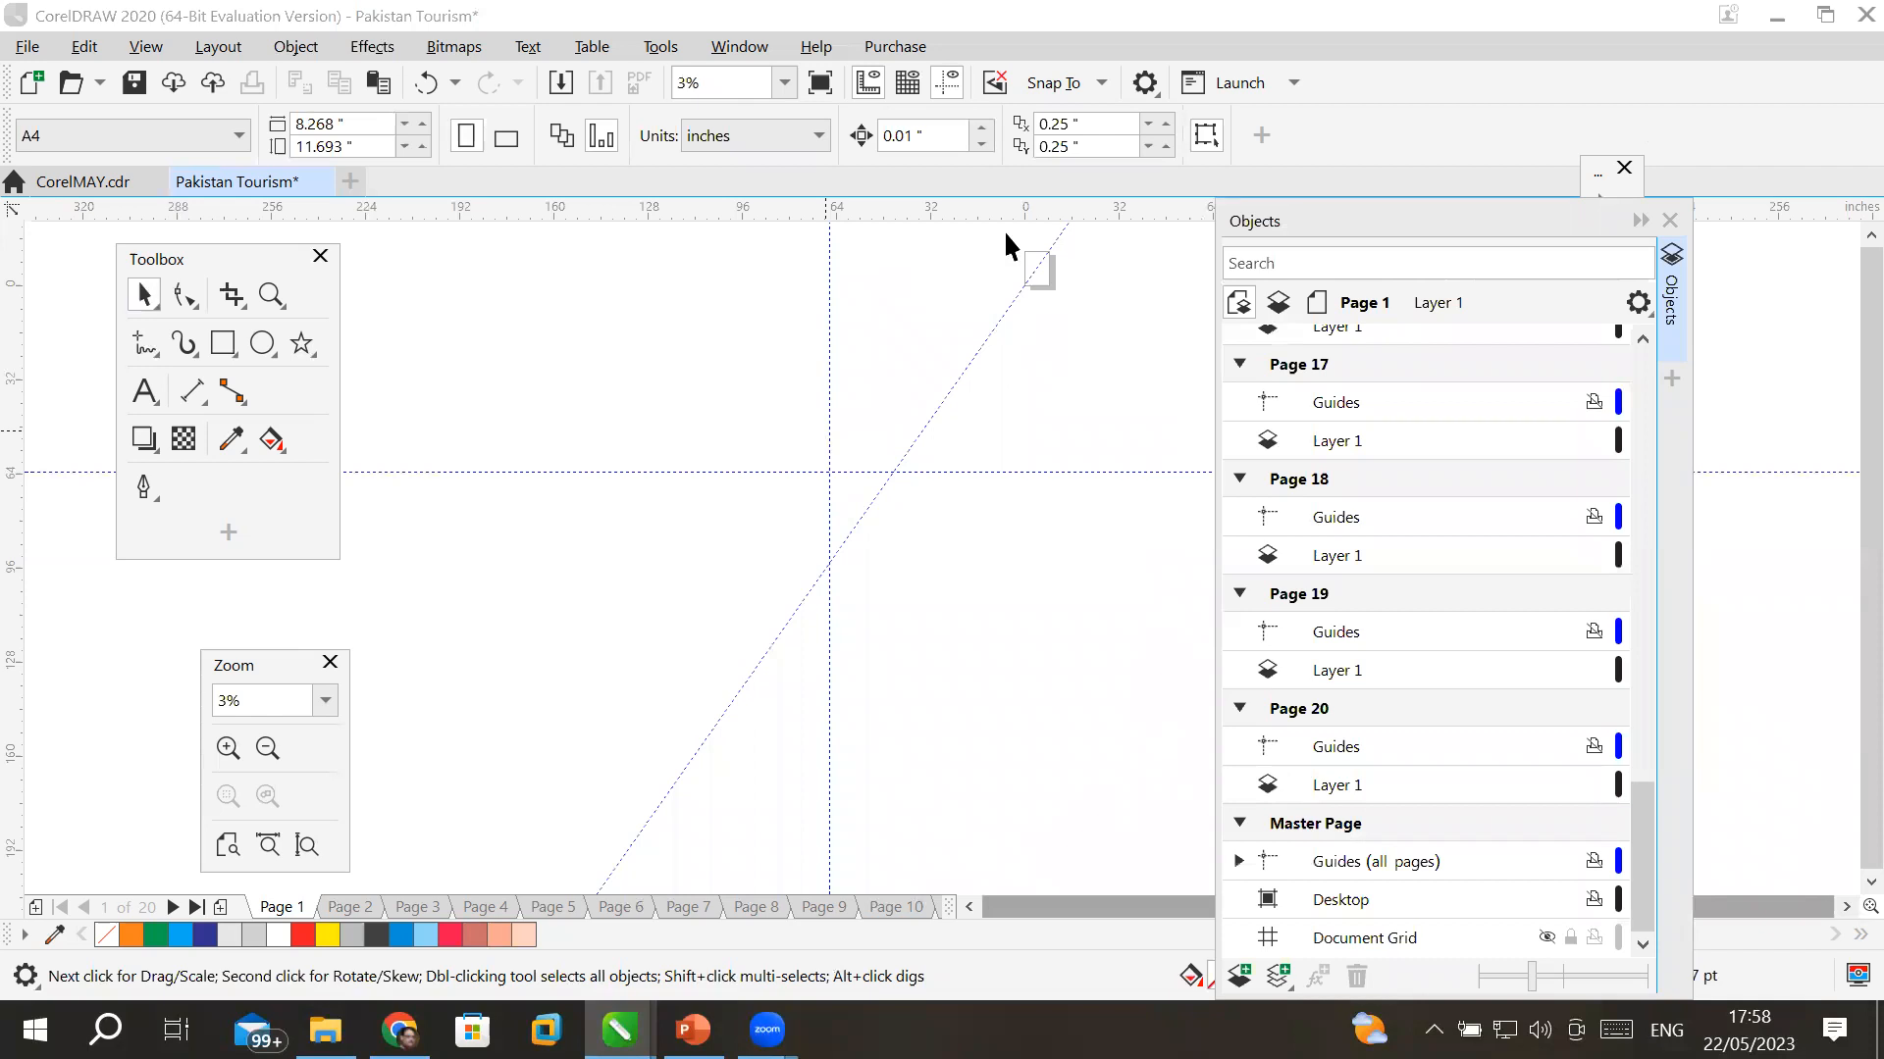
scroll(1063, 274, "up", 2)
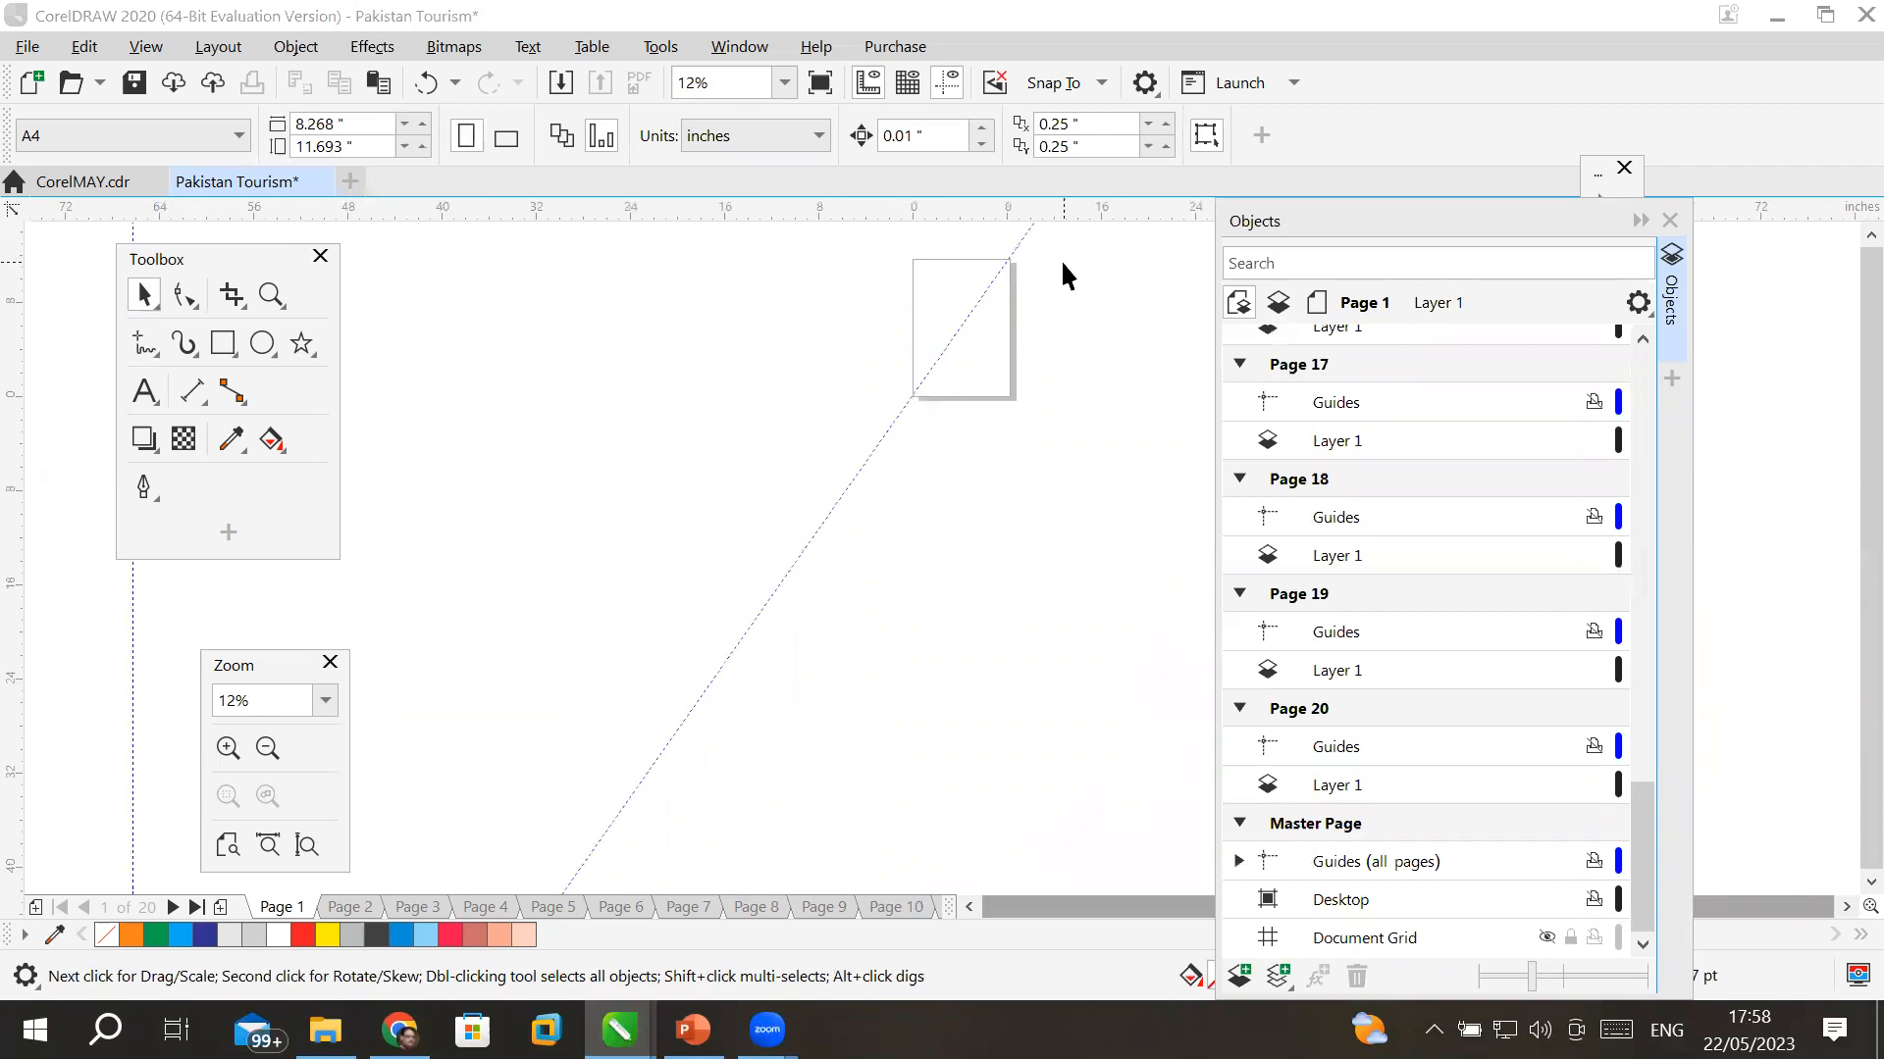
scroll(1030, 250, "up", 2)
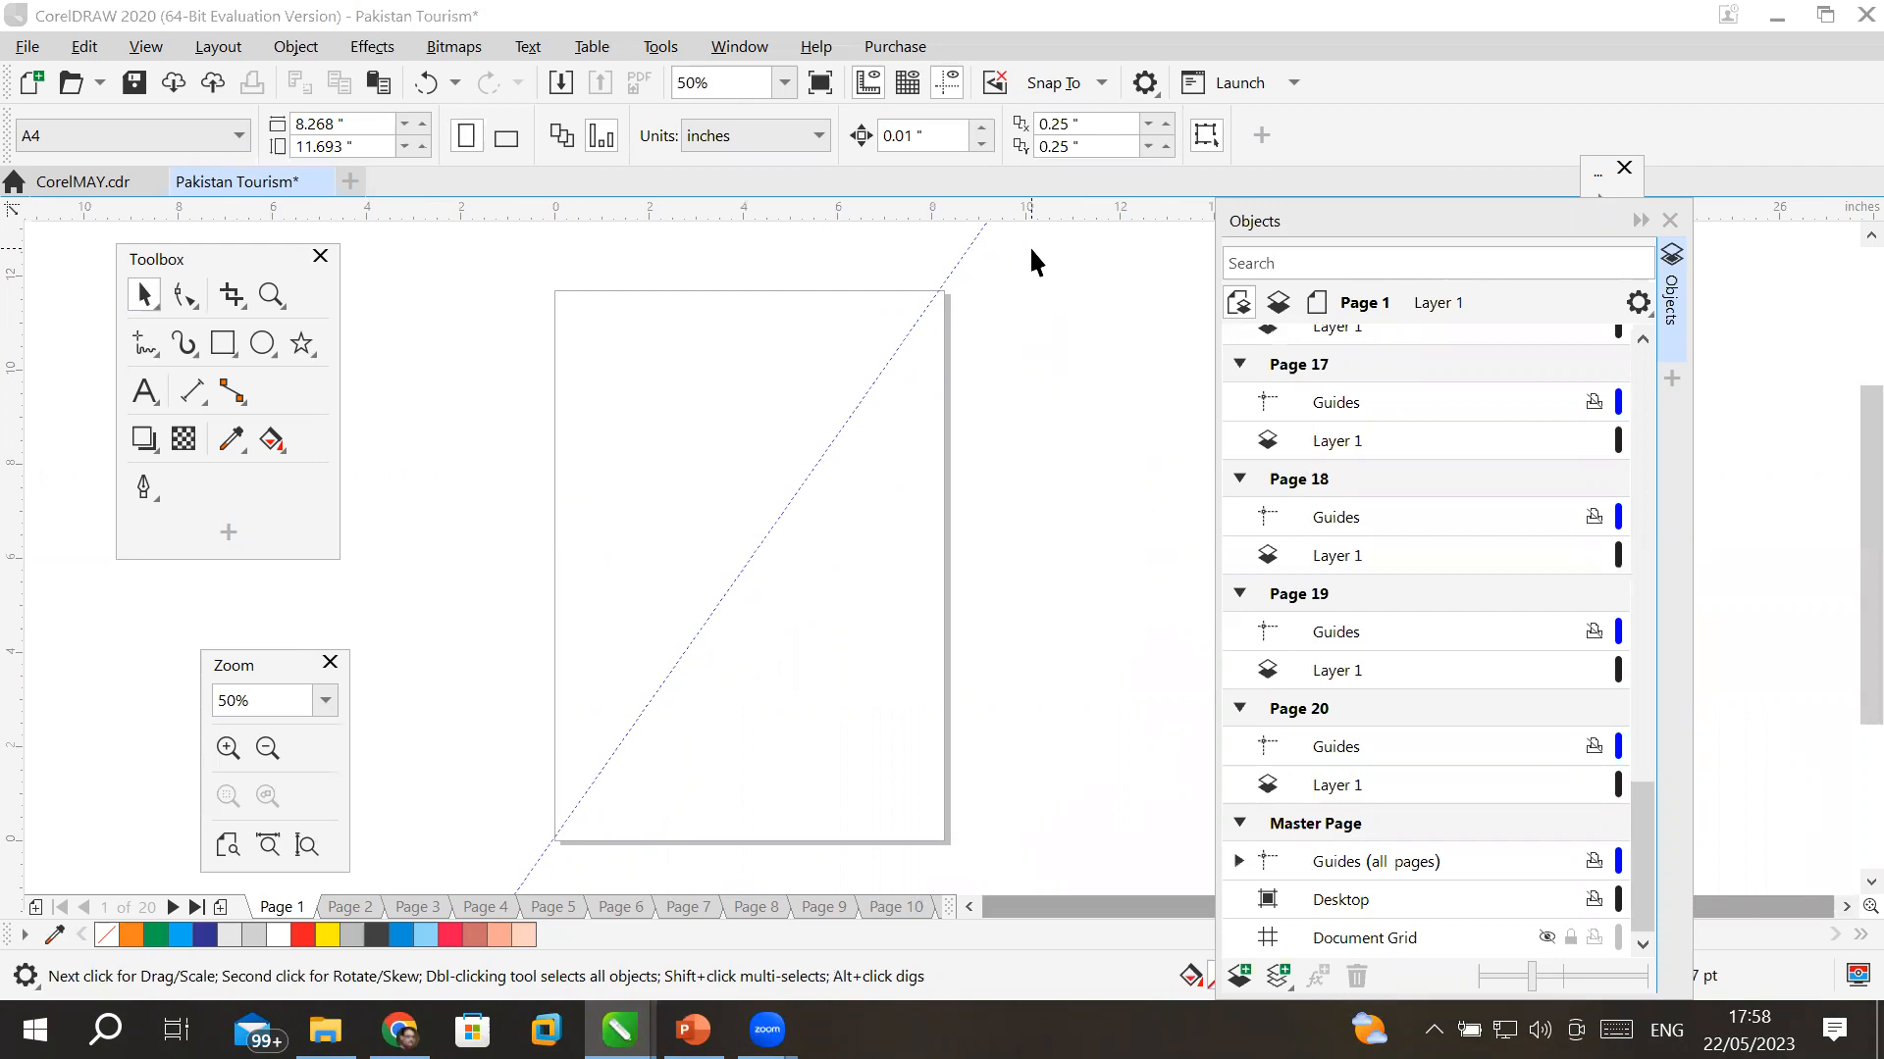
- Collapse the entries for pages 1 through 16 in the object list, starting from its beginning
left_click_drag(1644, 828, 1668, 253)
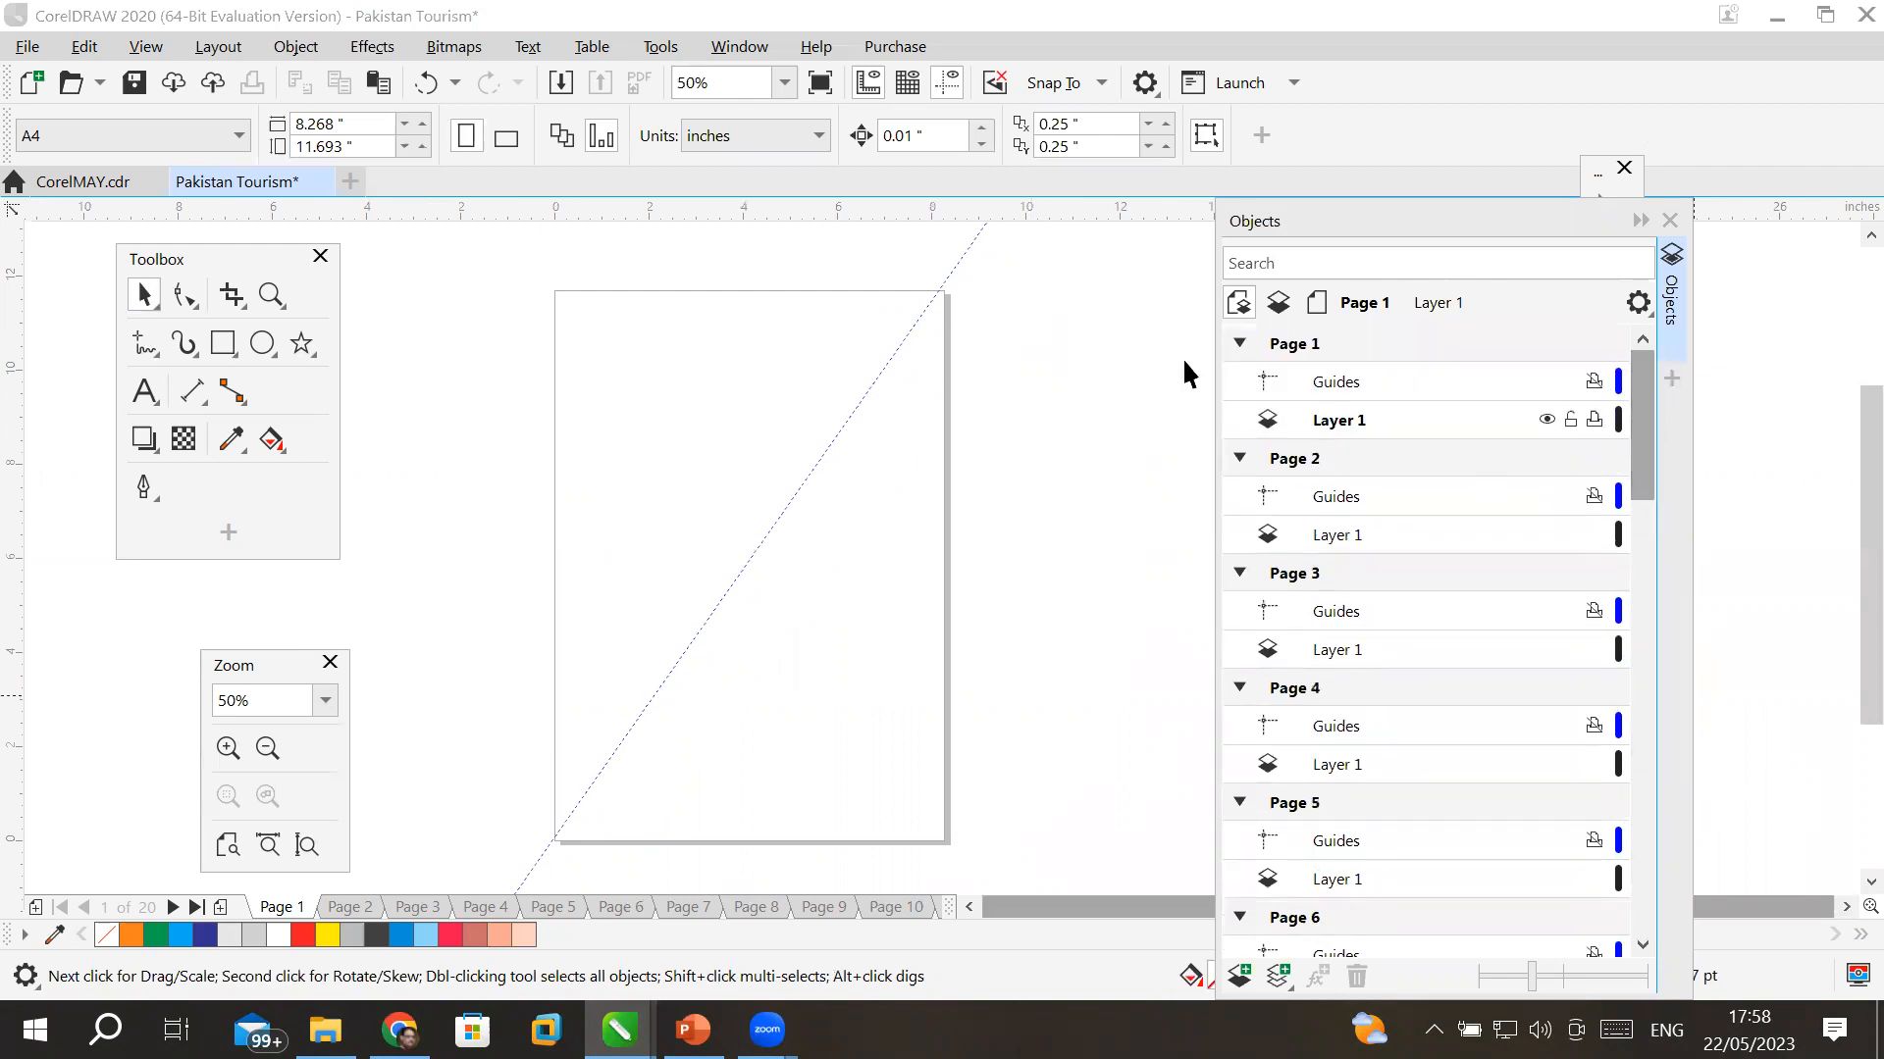
left_click(1240, 343)
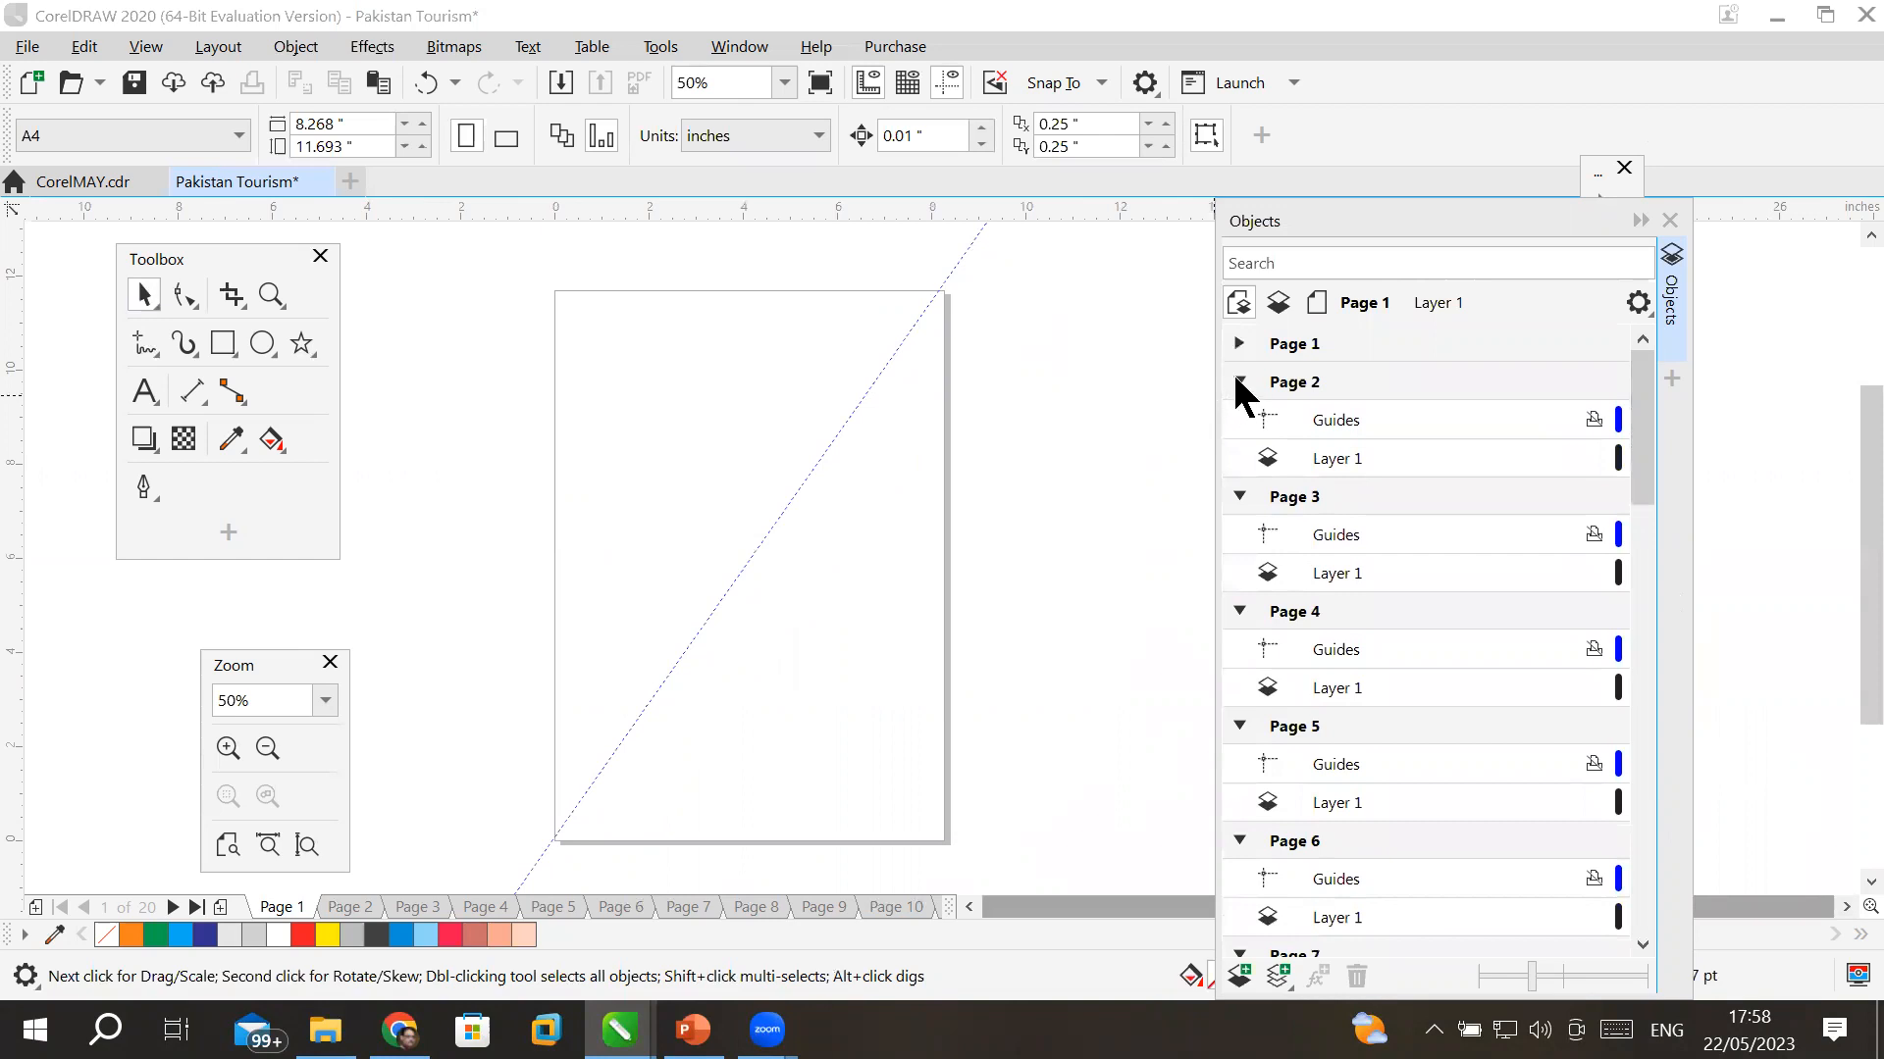
left_click(1239, 381)
left_click(1238, 420)
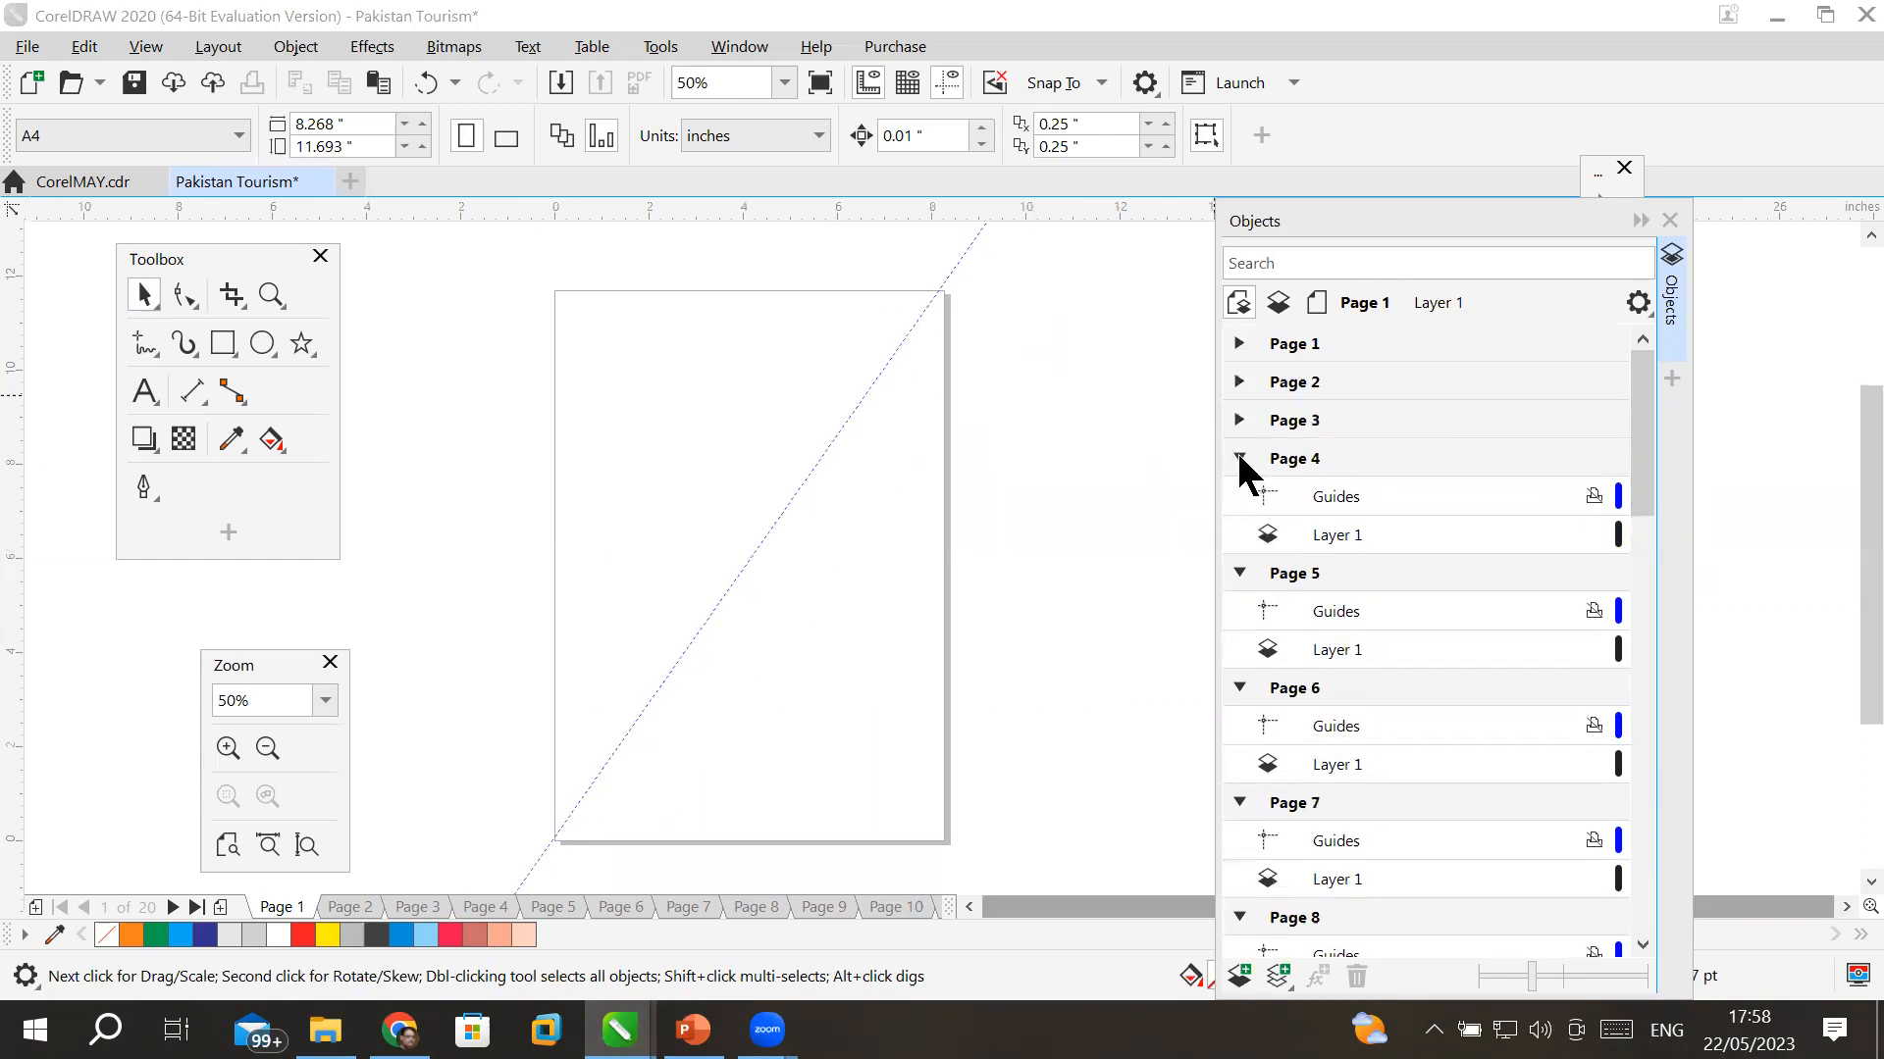
left_click(1239, 458)
left_click(1239, 496)
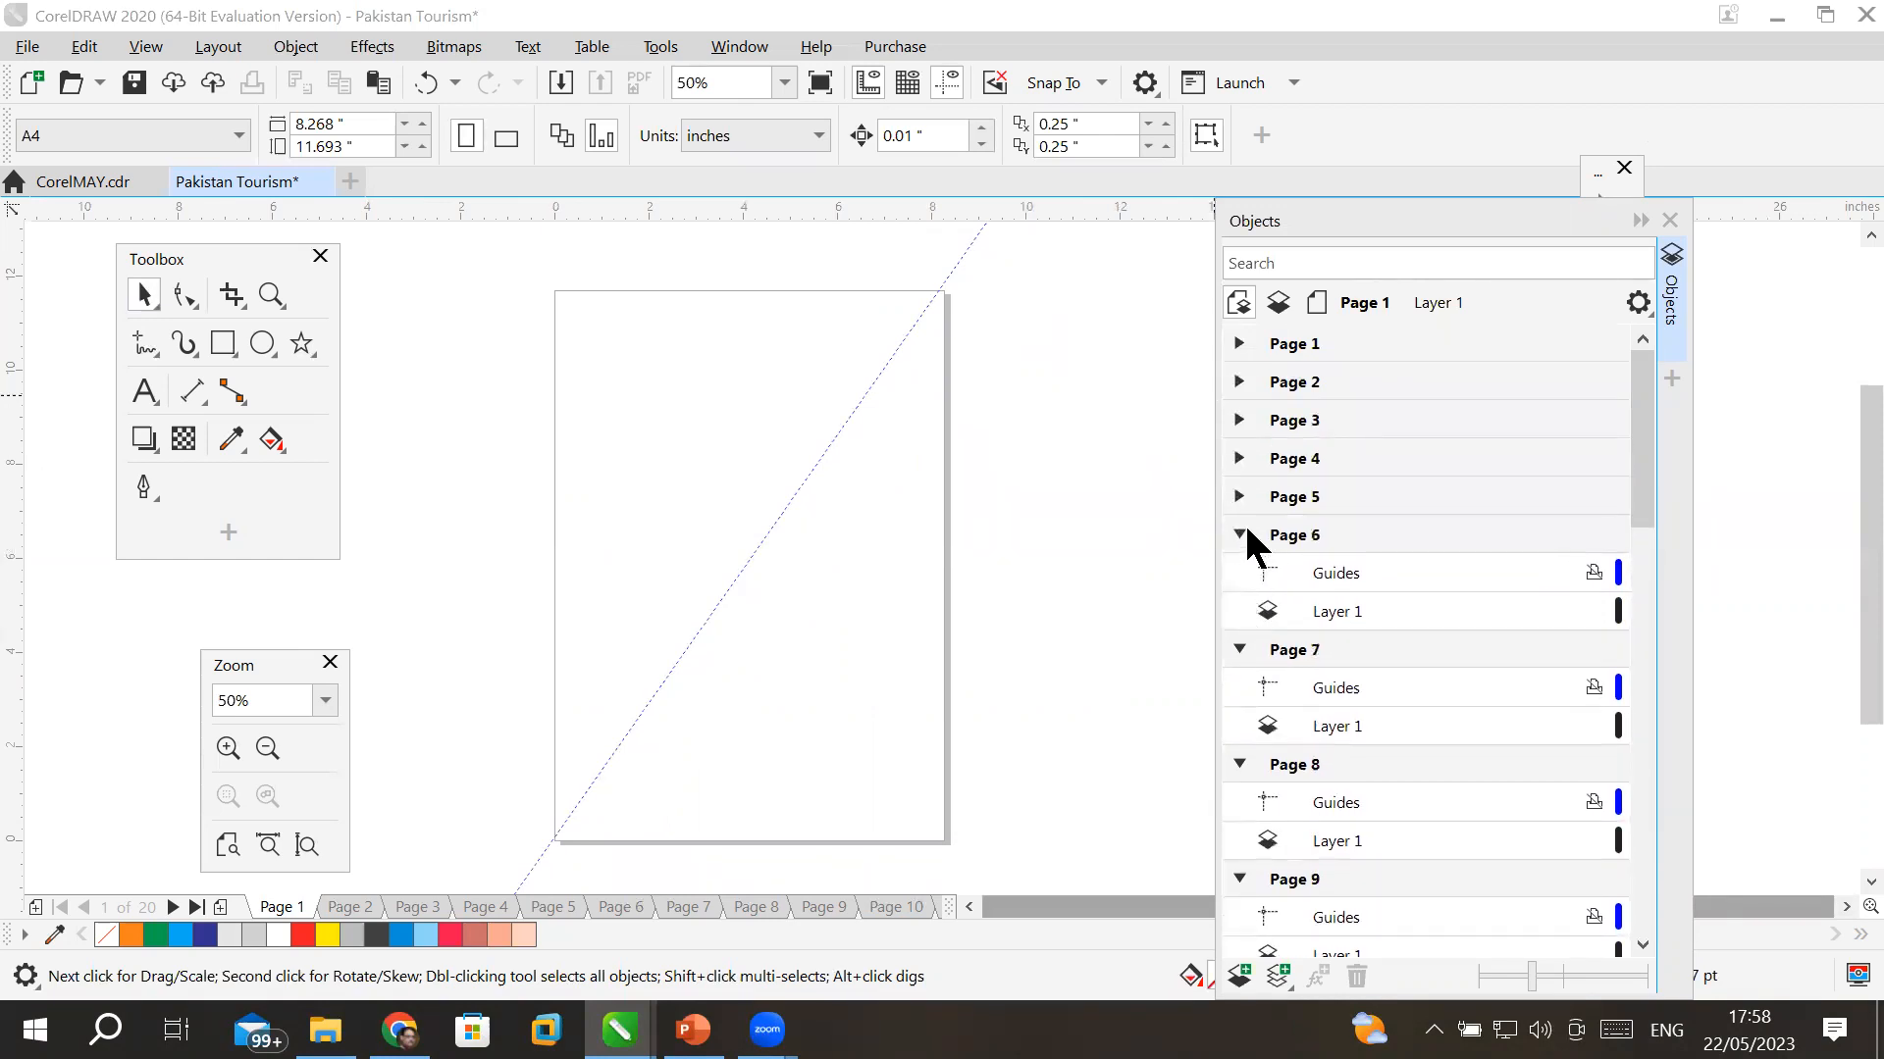
left_click(1239, 534)
left_click(1239, 573)
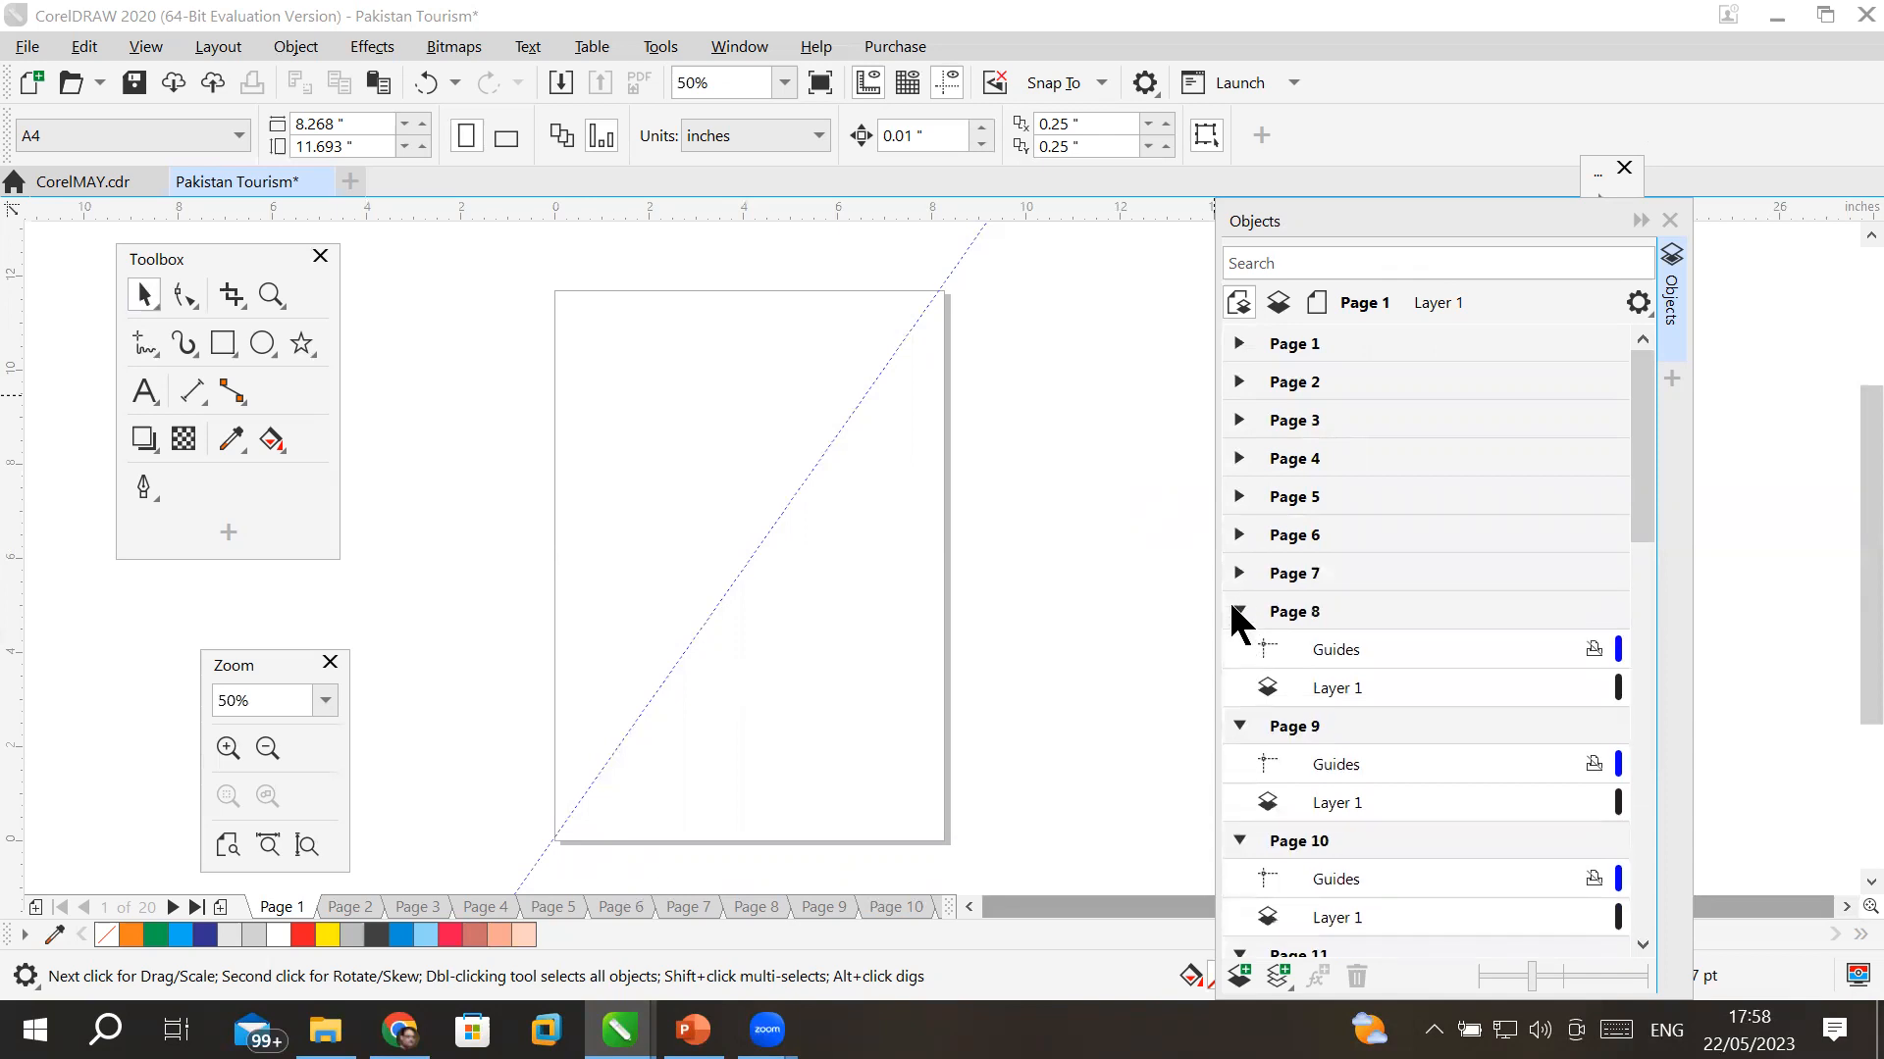
left_click(1239, 611)
left_click(1239, 649)
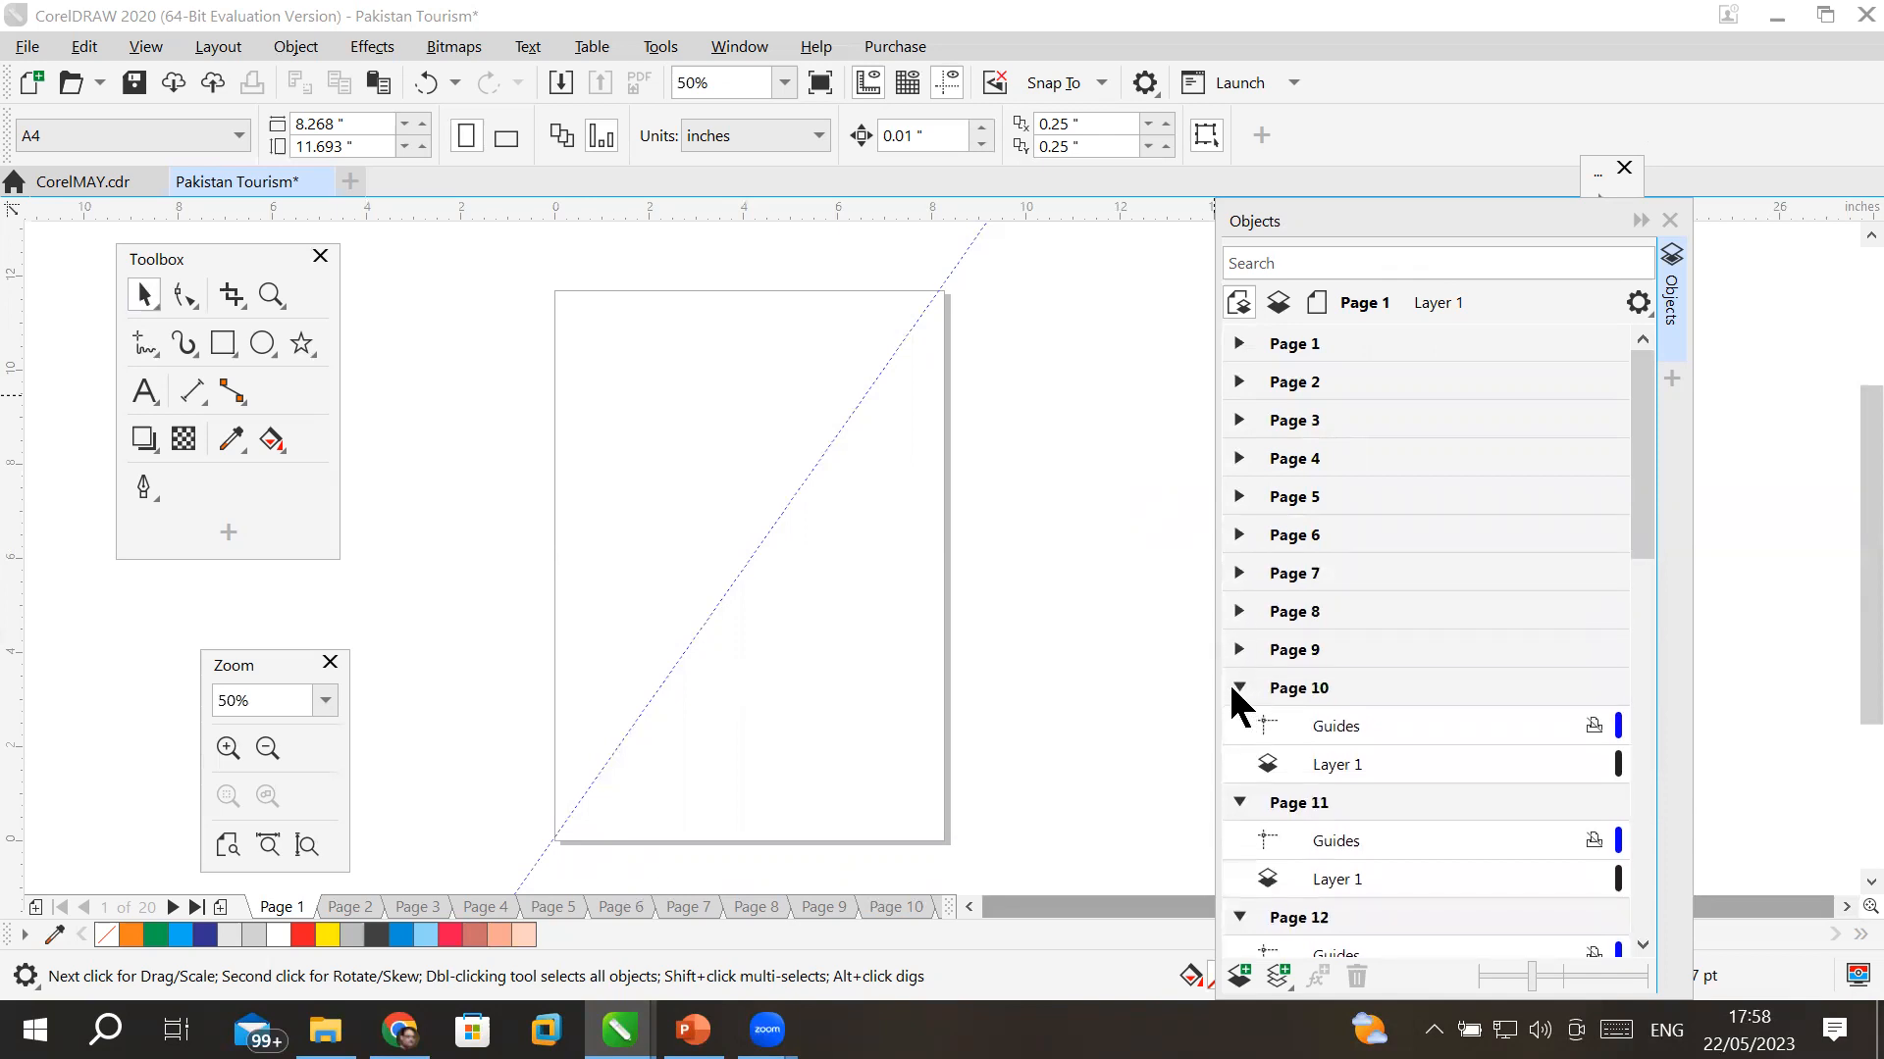
left_click(1239, 687)
left_click(1239, 726)
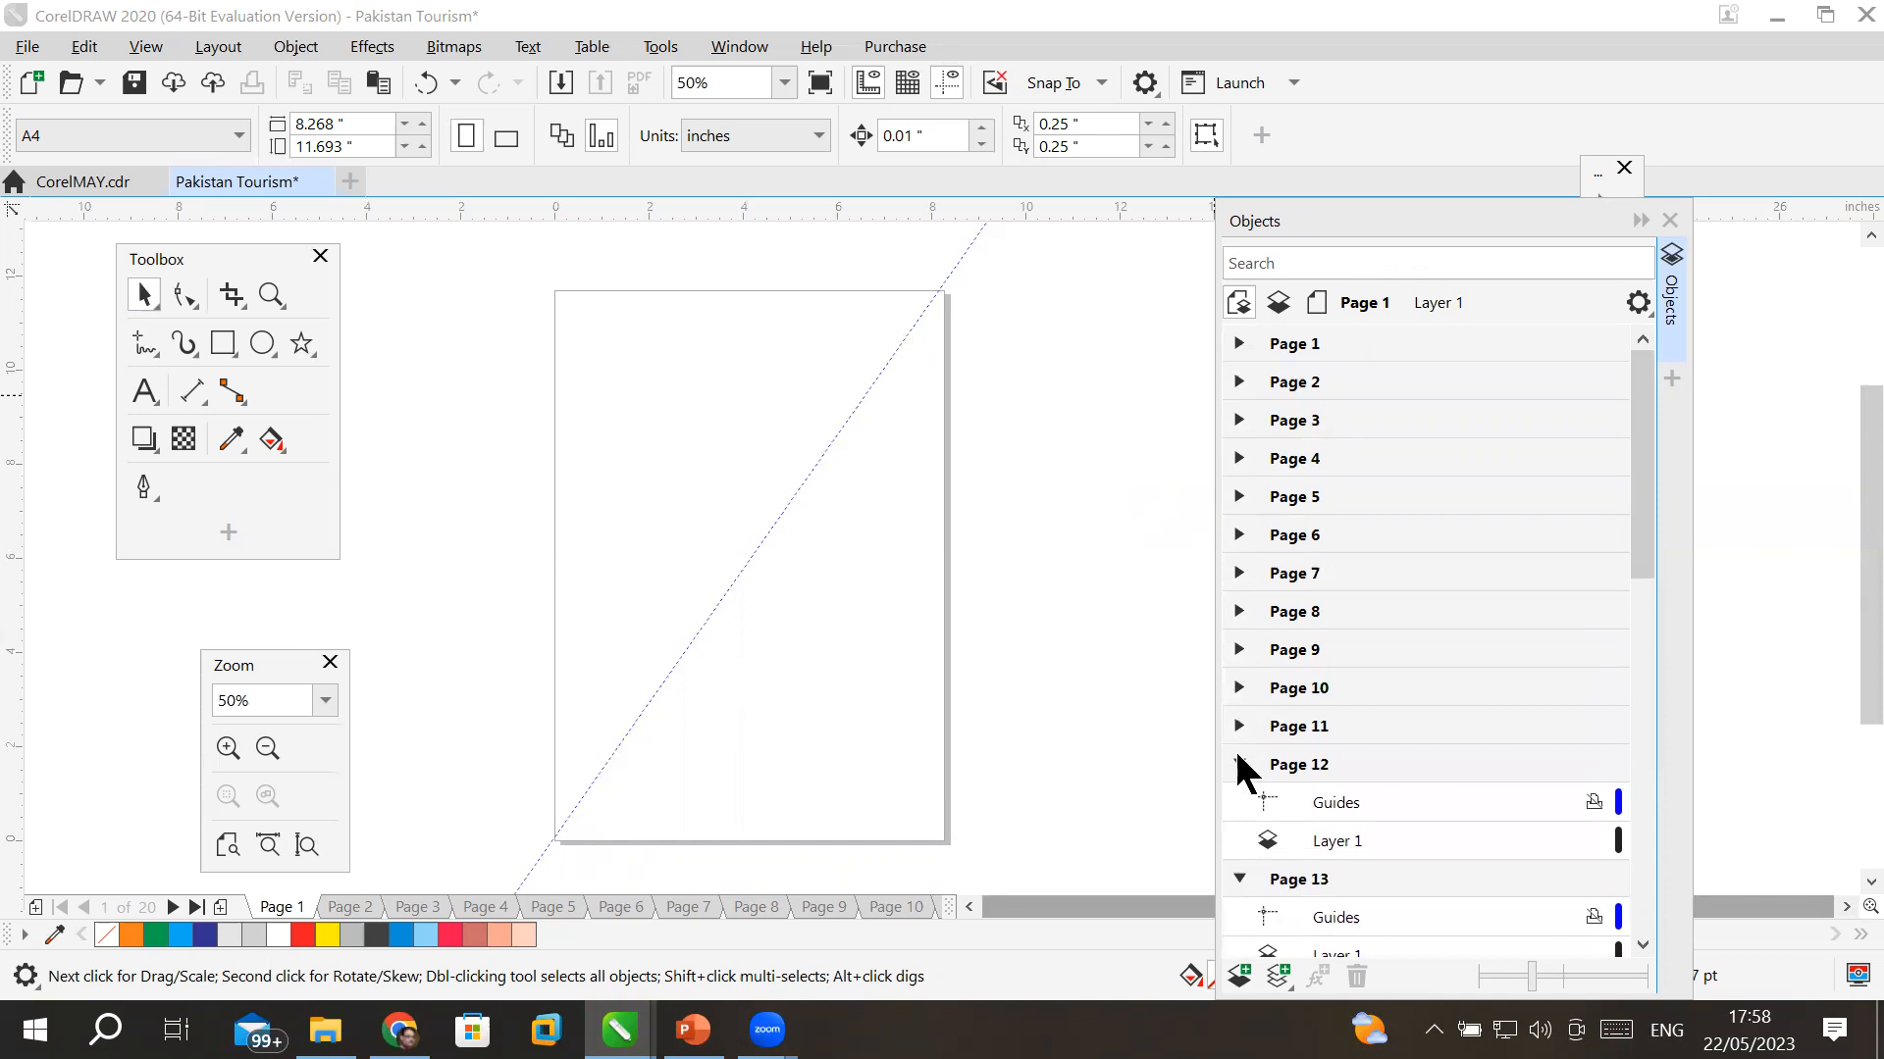
left_click(1239, 764)
left_click(1239, 802)
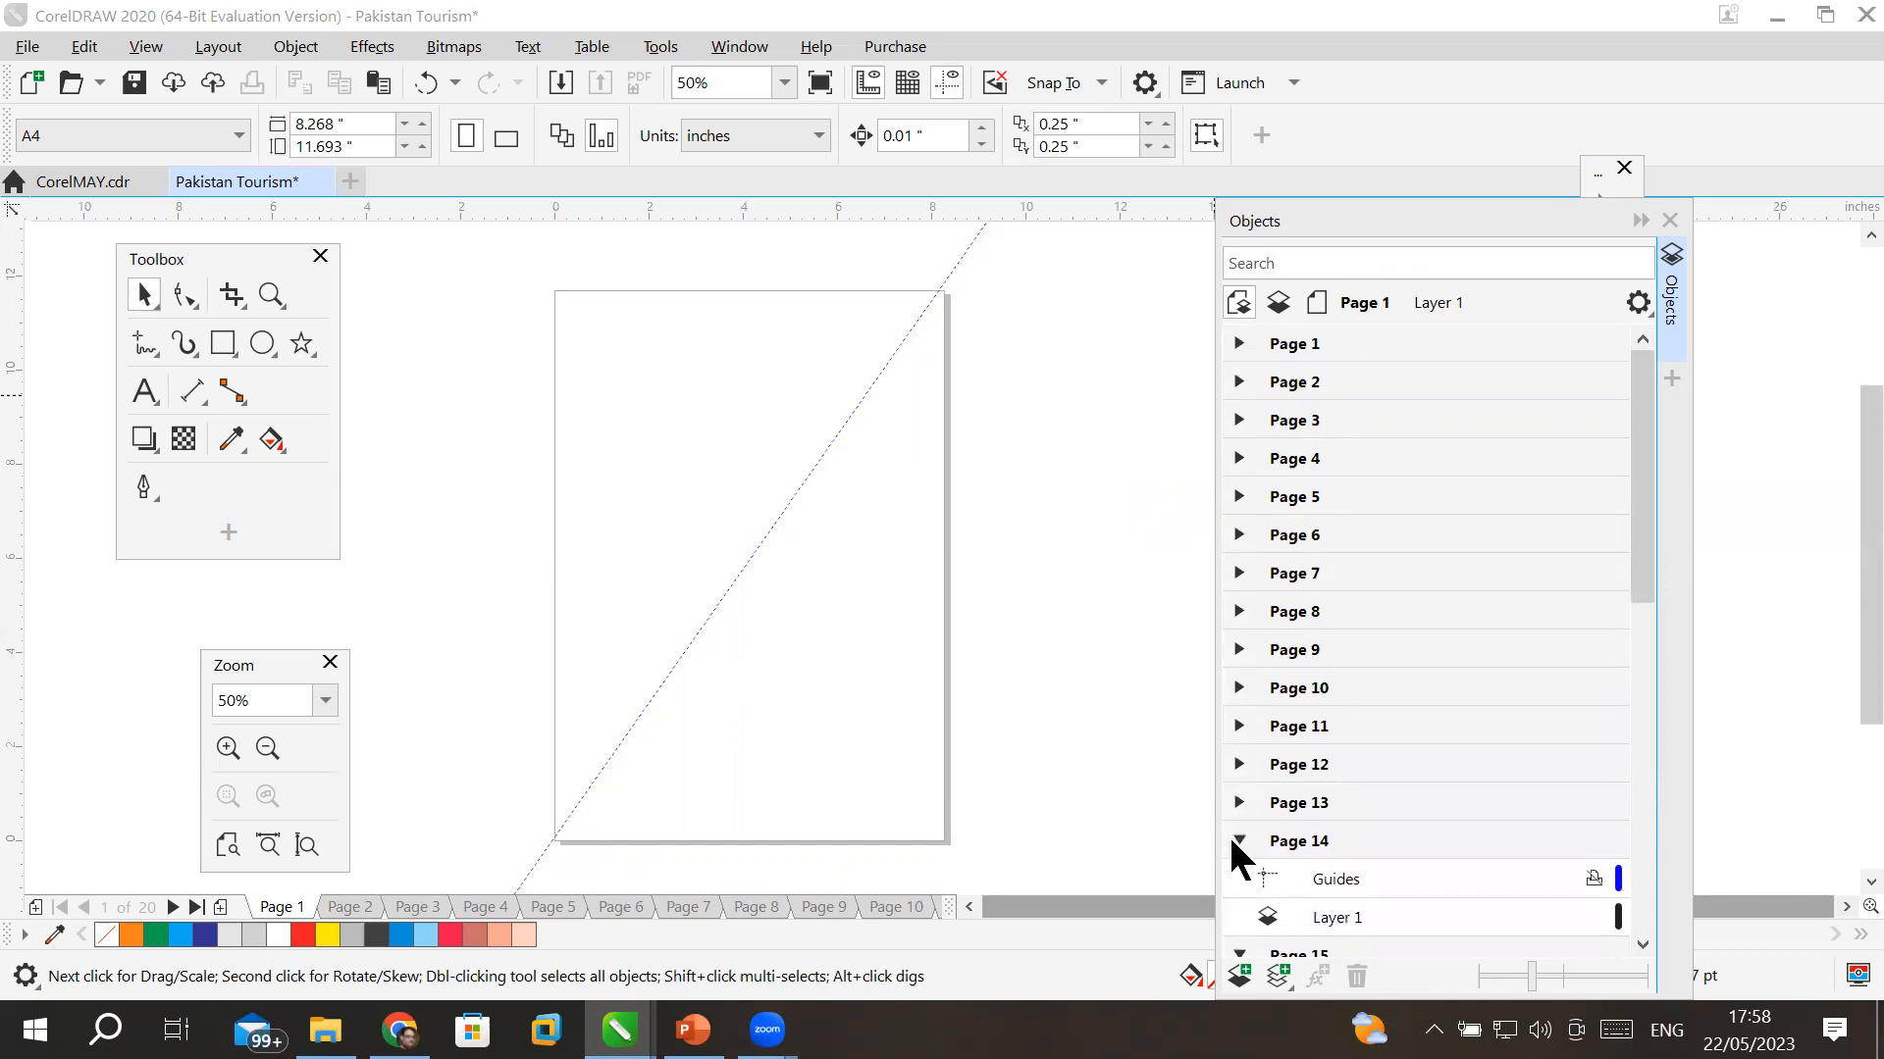
left_click(1234, 841)
left_click(1232, 877)
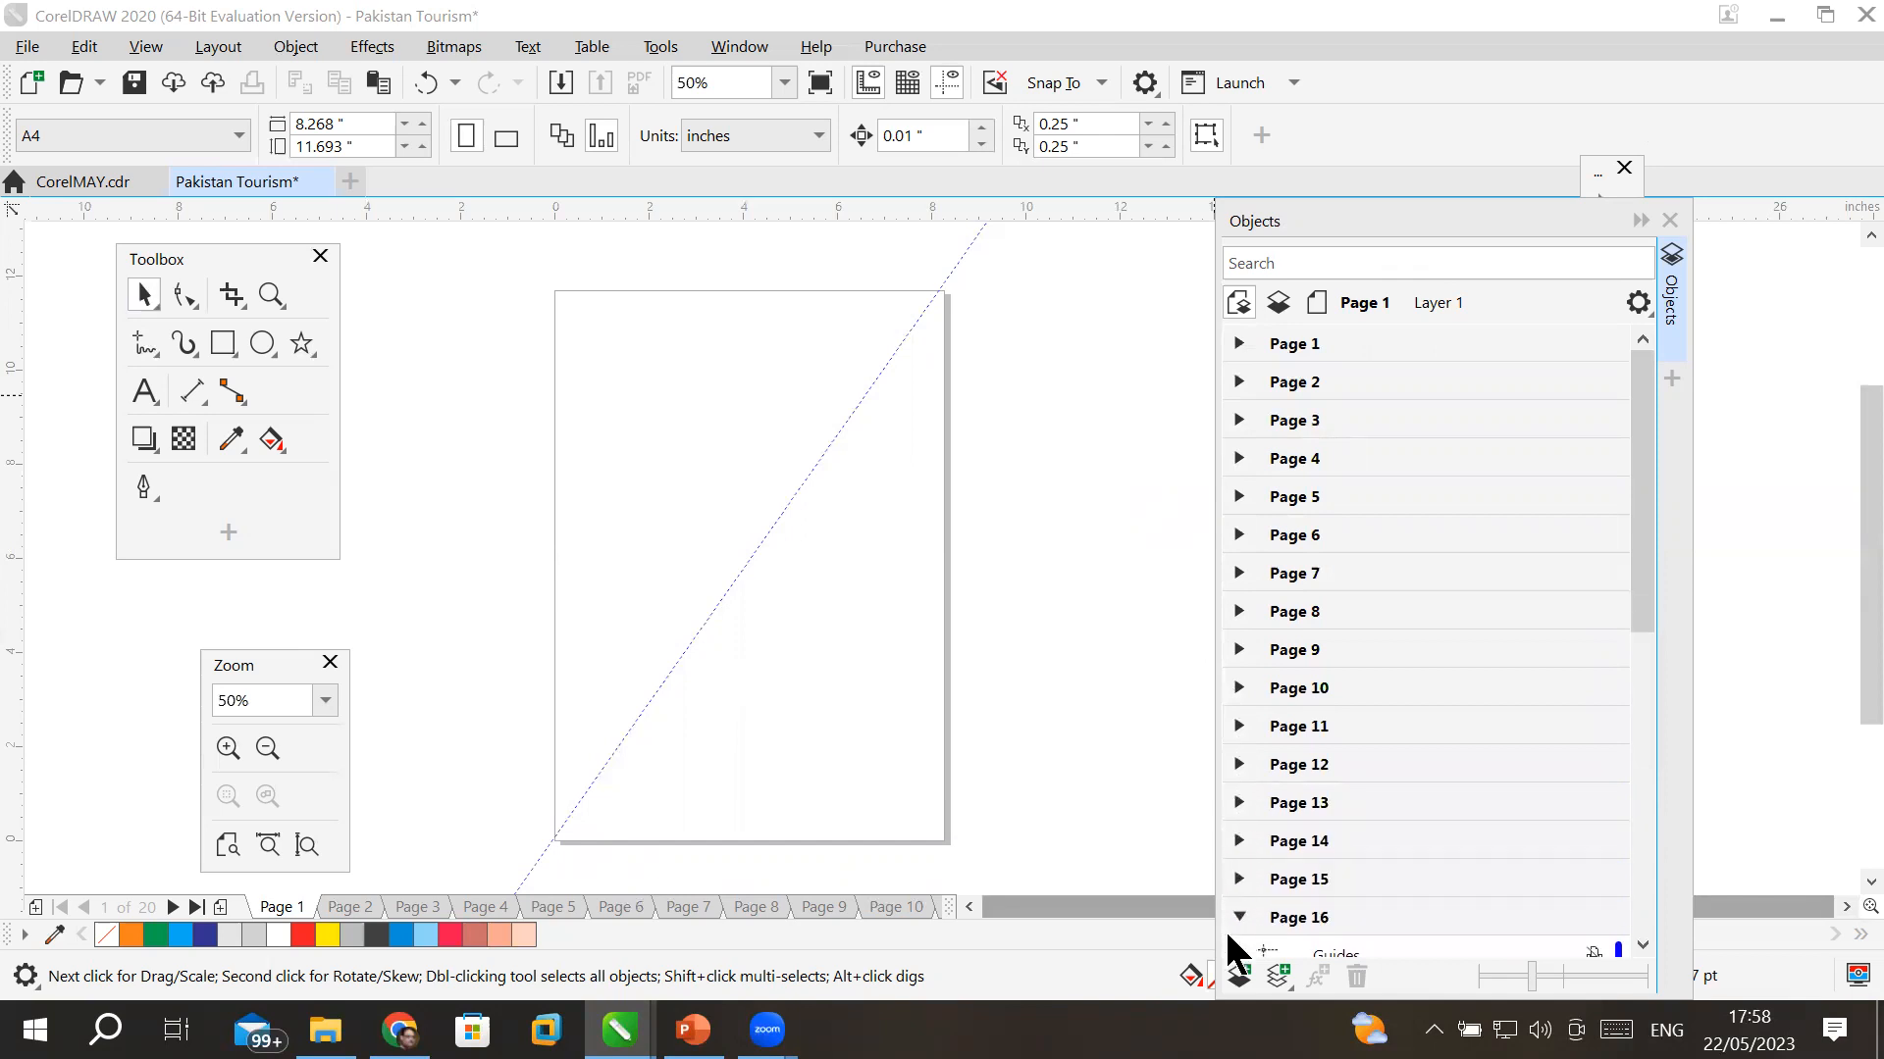
left_click(1238, 918)
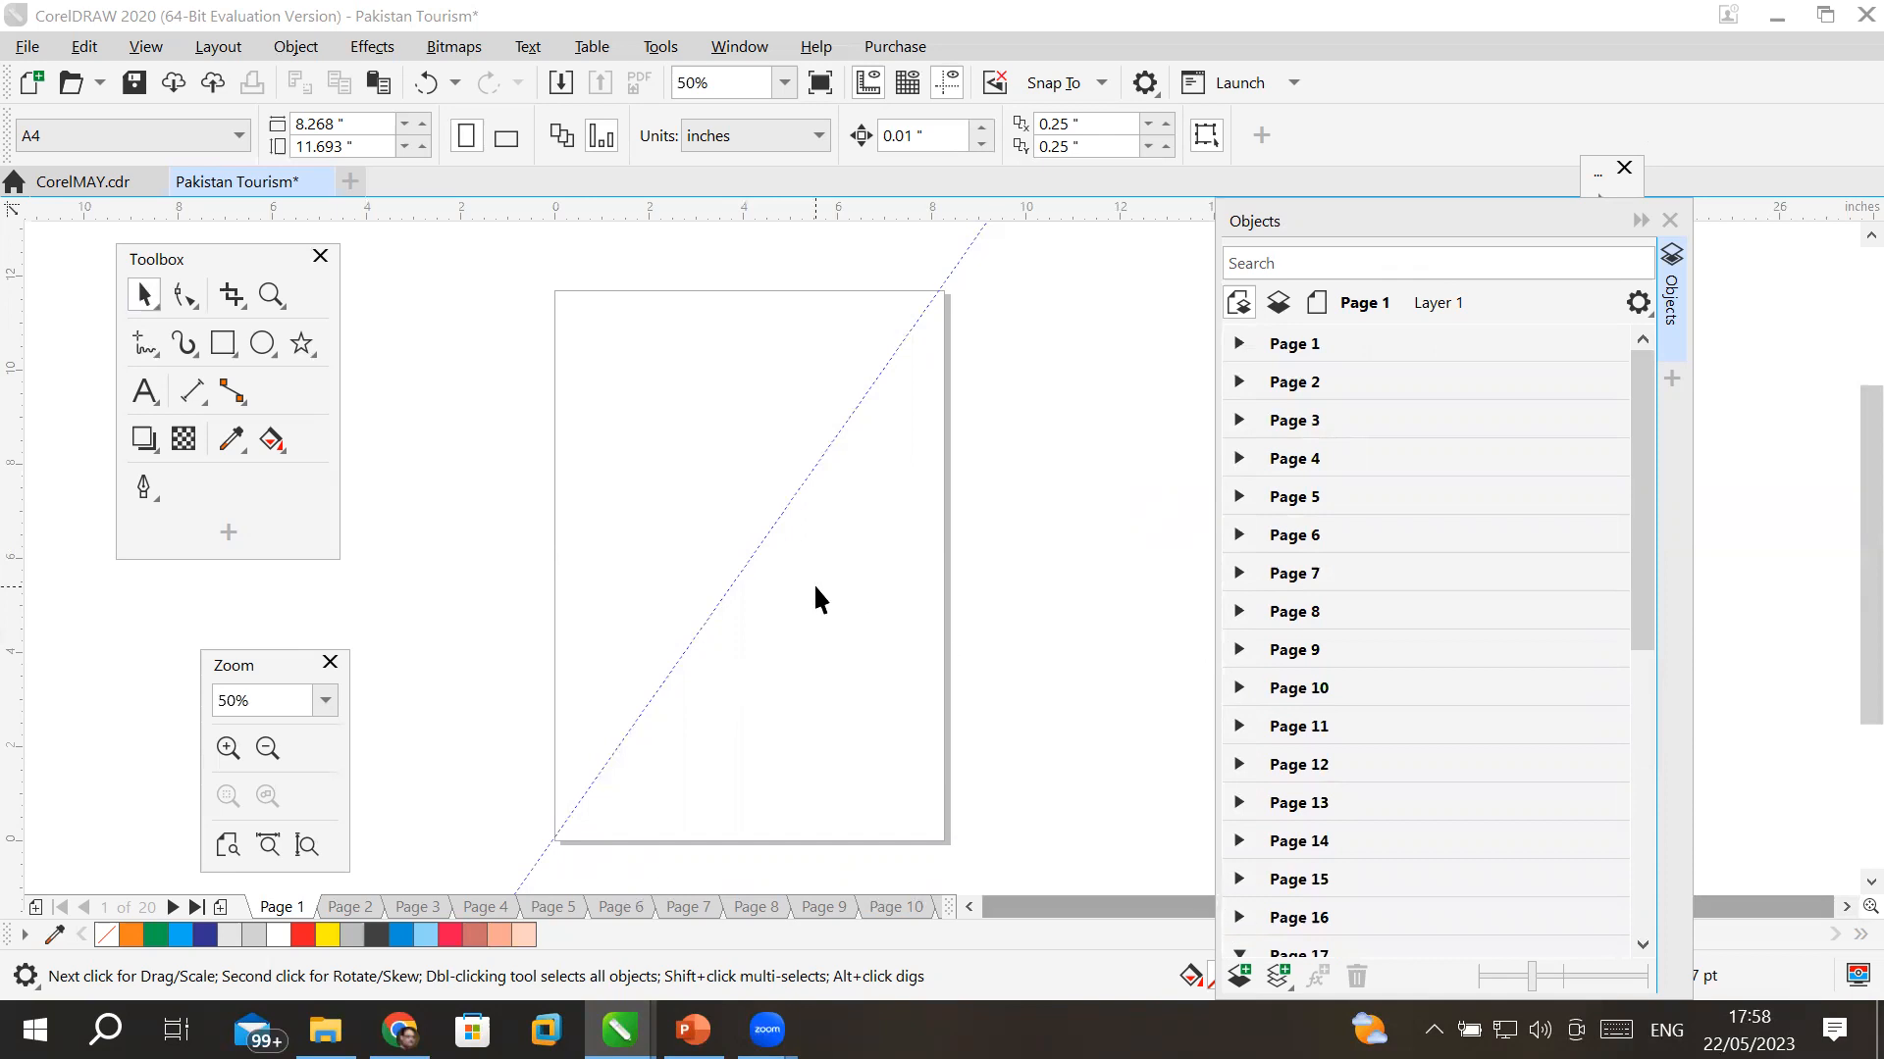
- Close all open documents and create a new five-page A4 portrait document in CMYK at 300 dpi
left_click(27, 47)
left_click(127, 268)
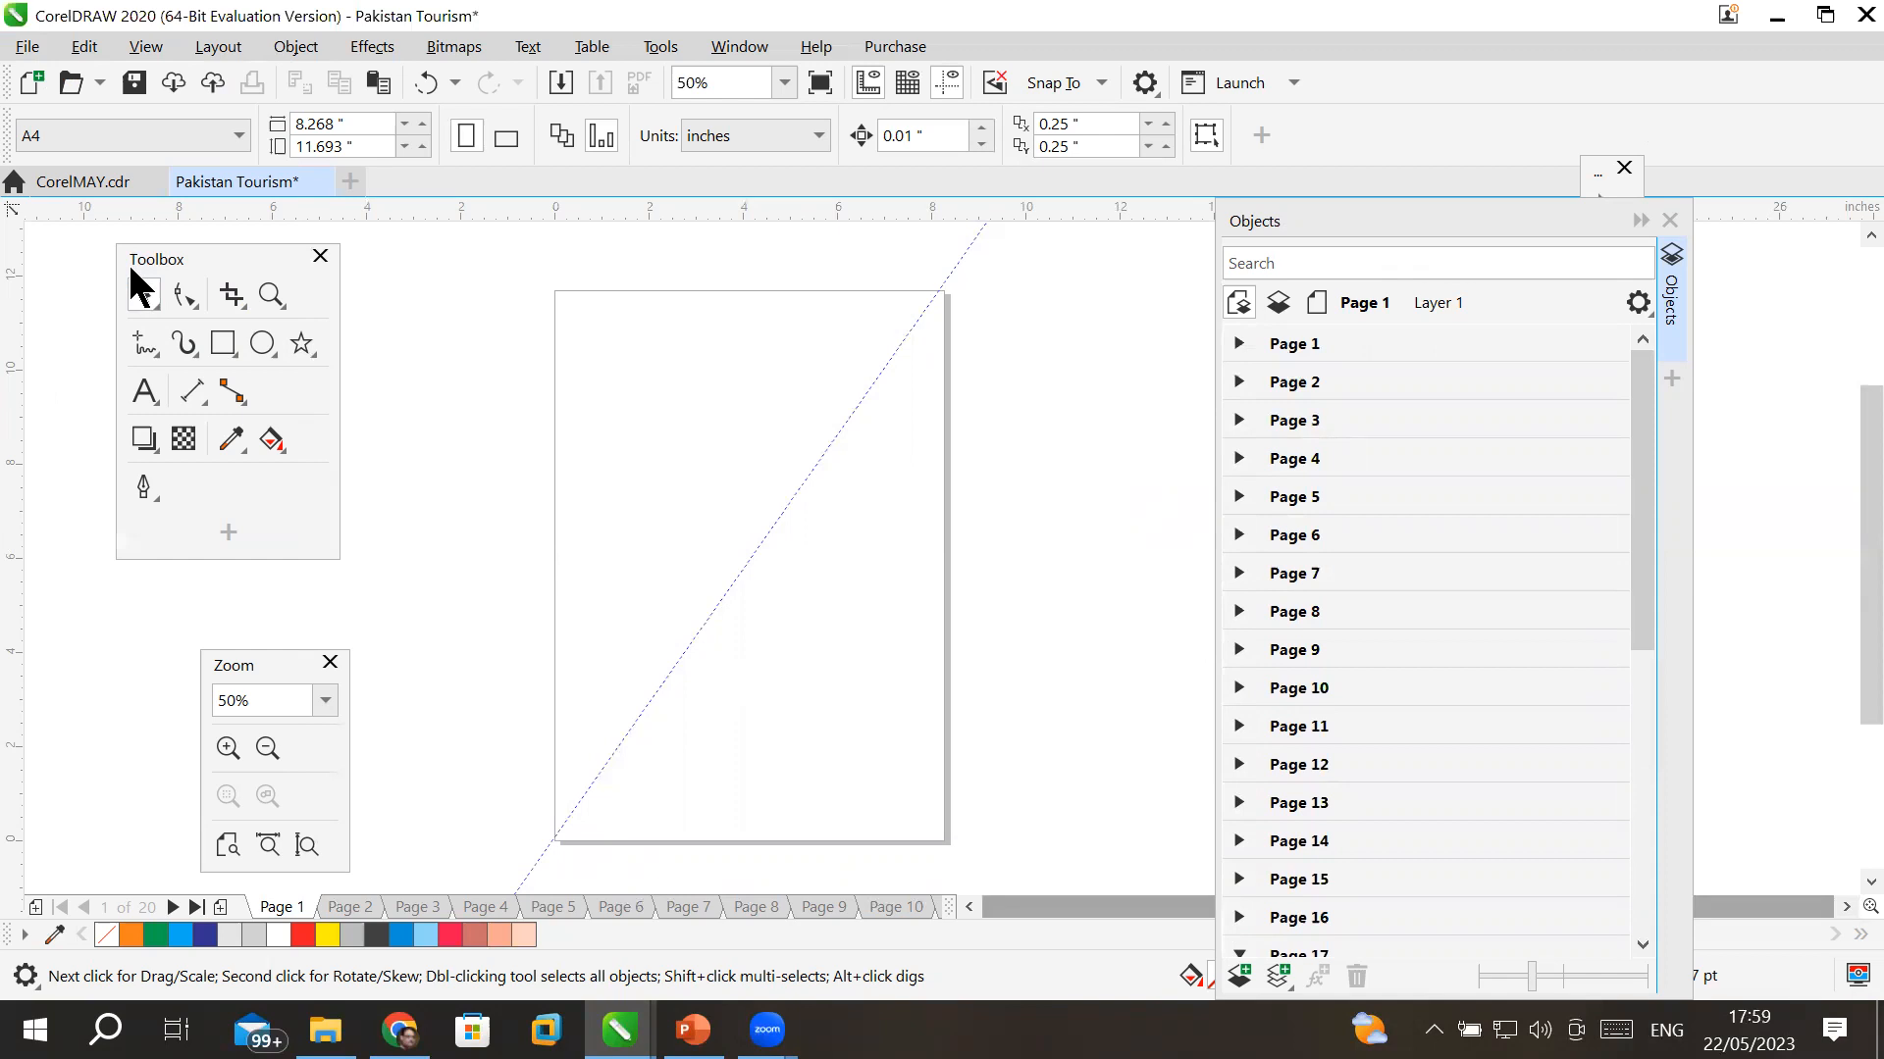
left_click(939, 579)
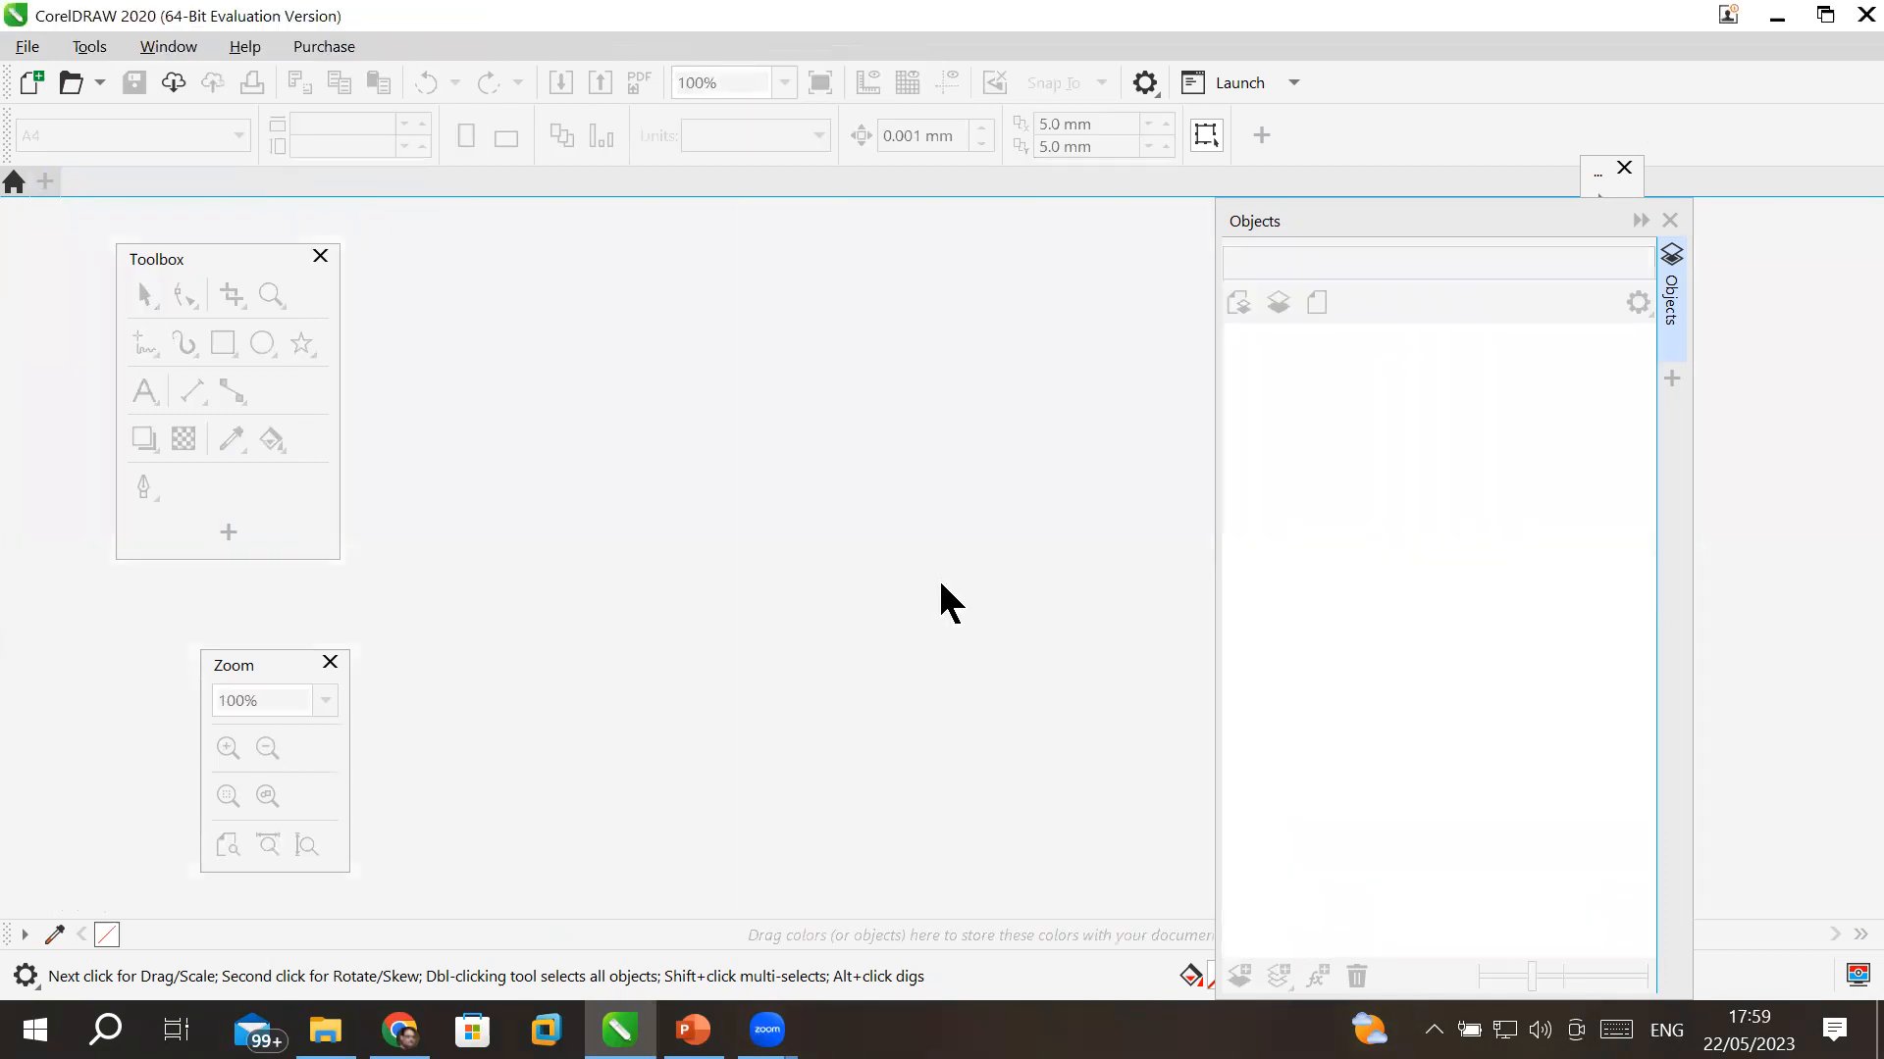
left_click(32, 84)
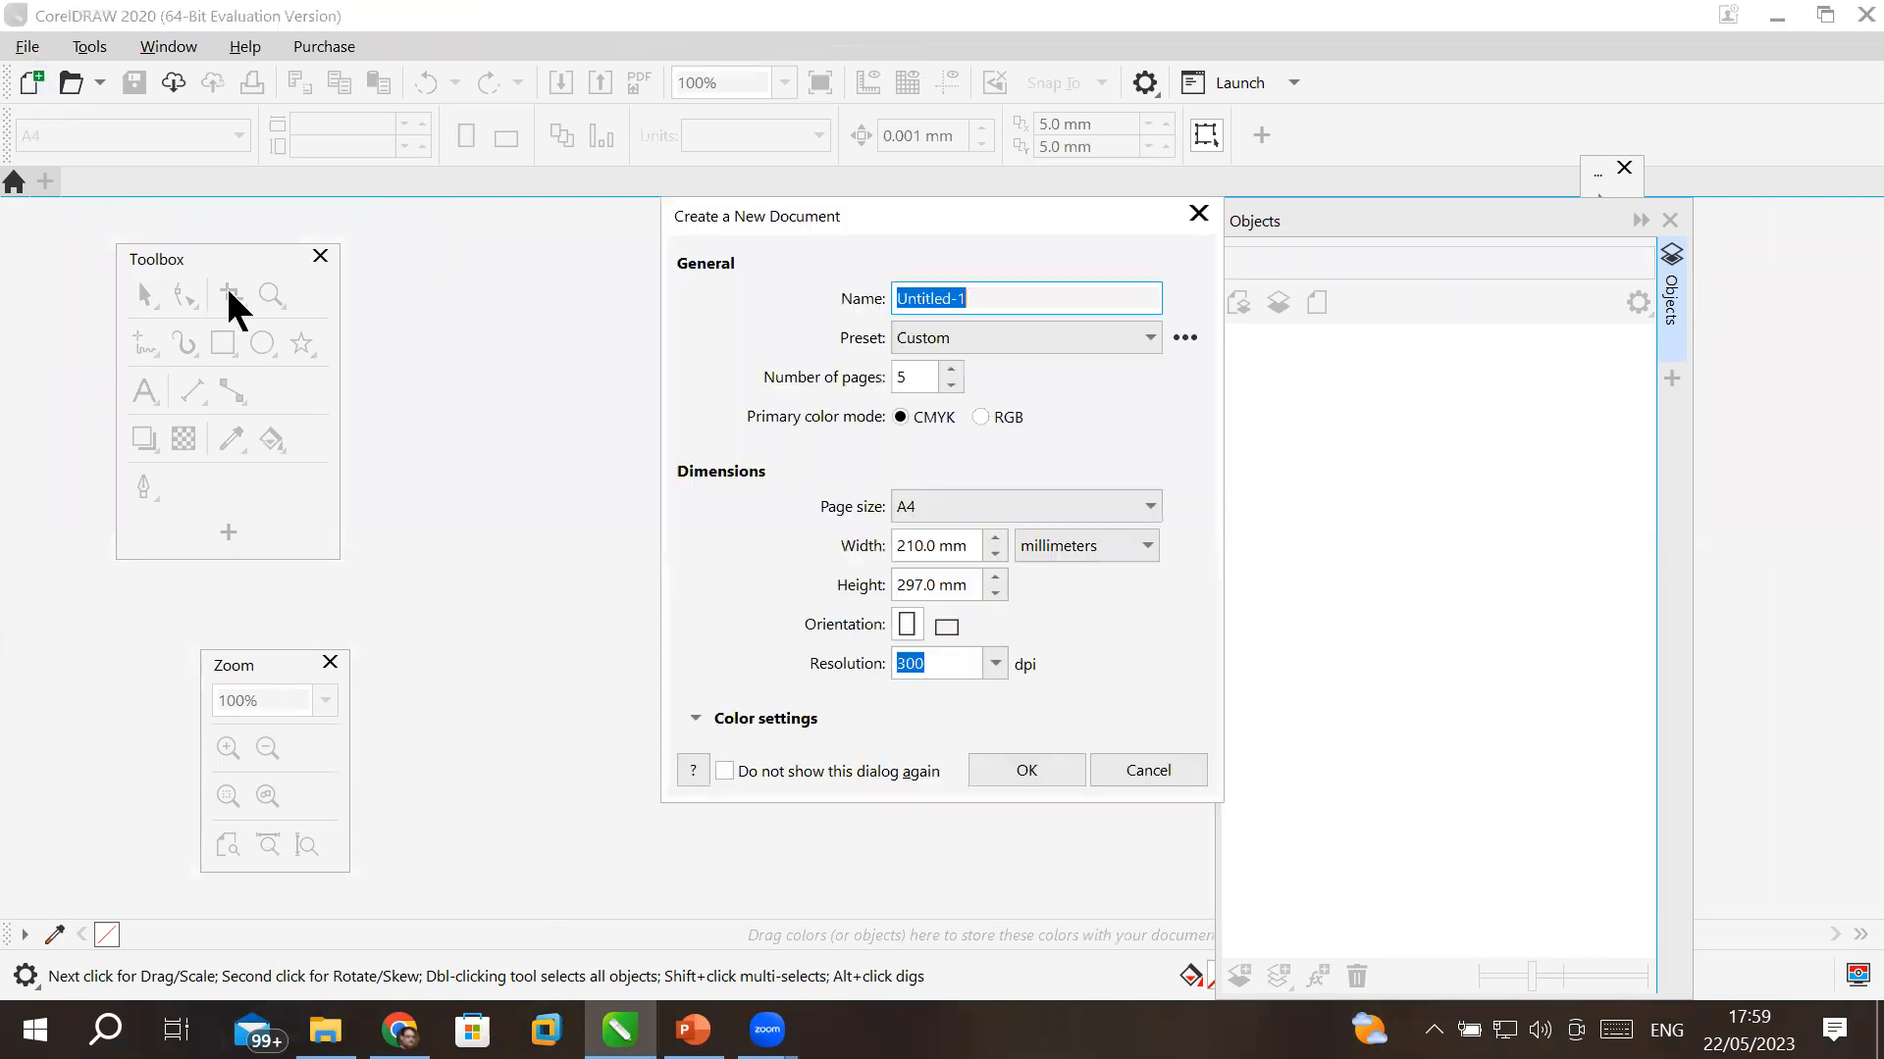
left_click(1031, 780)
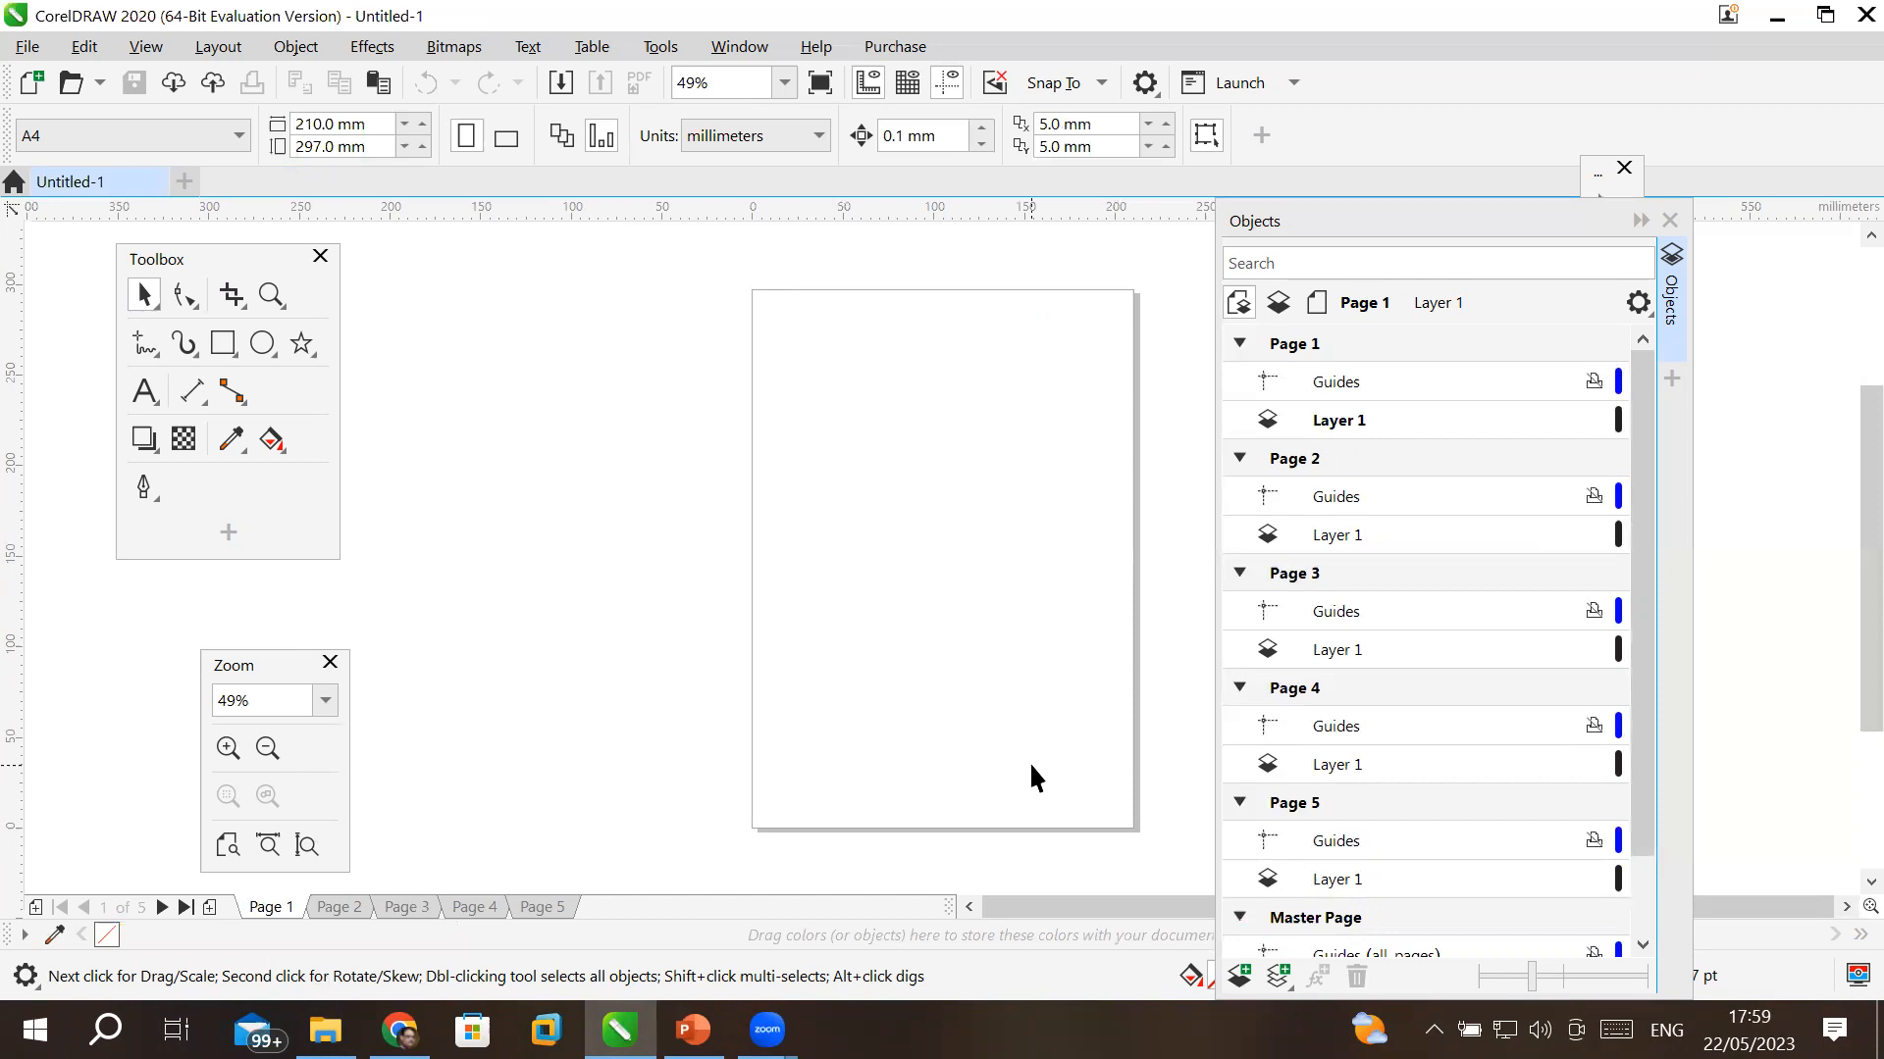
- Draw a square about 36 mm wide near page 1's upper-left corner and select its entry under Layer 1
left_click(223, 343)
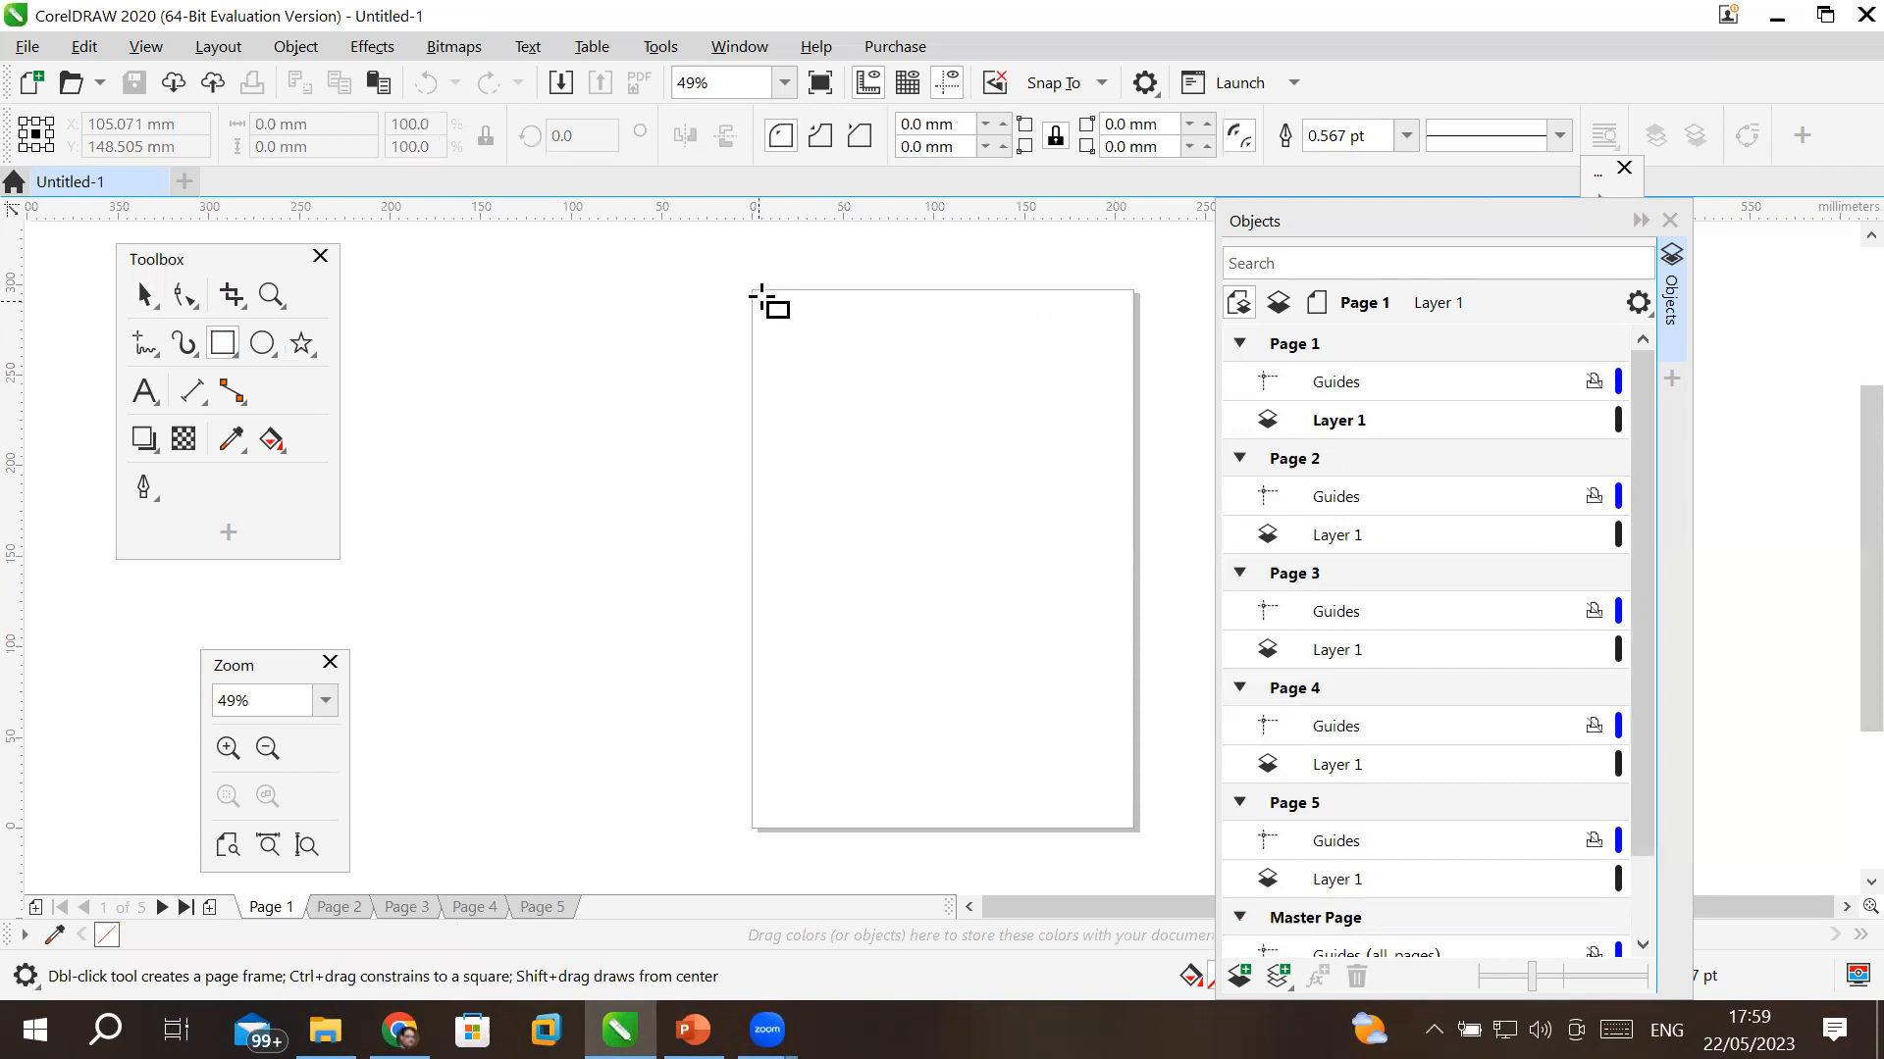
left_click_drag(751, 291, 822, 348)
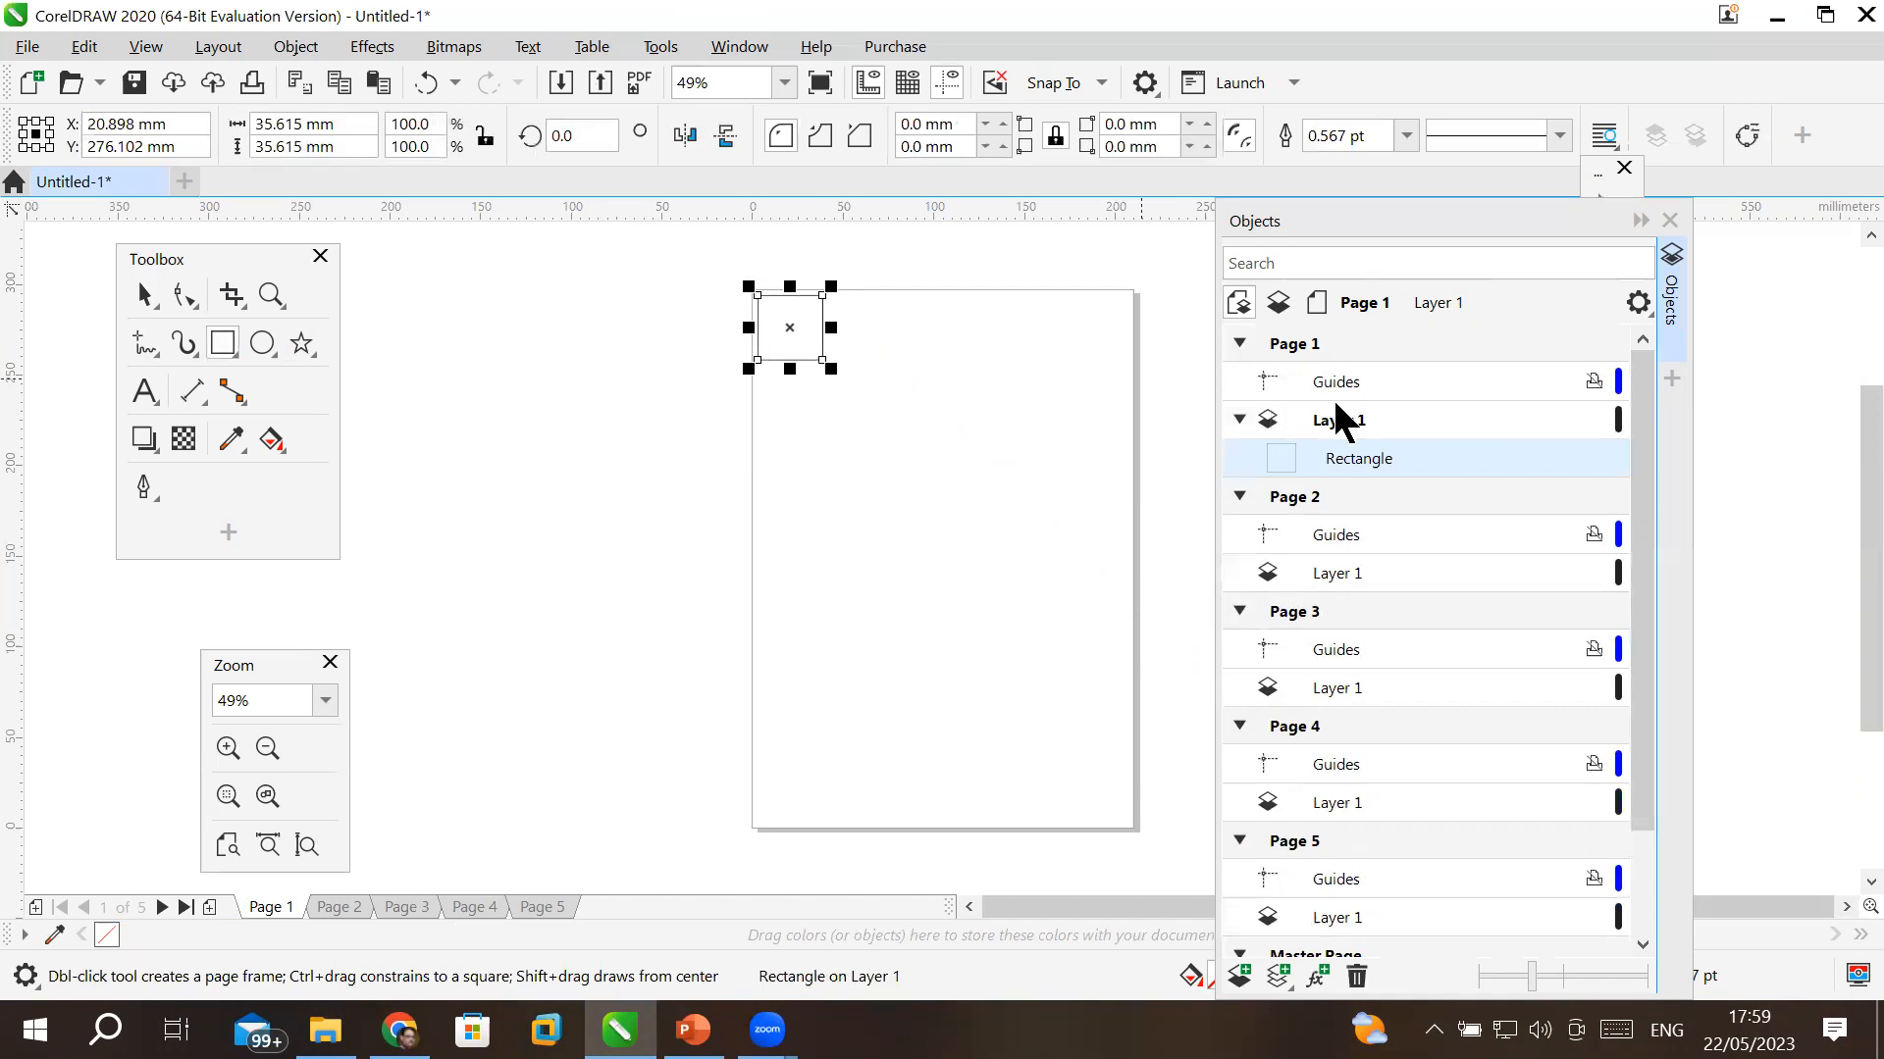
left_click(1336, 423)
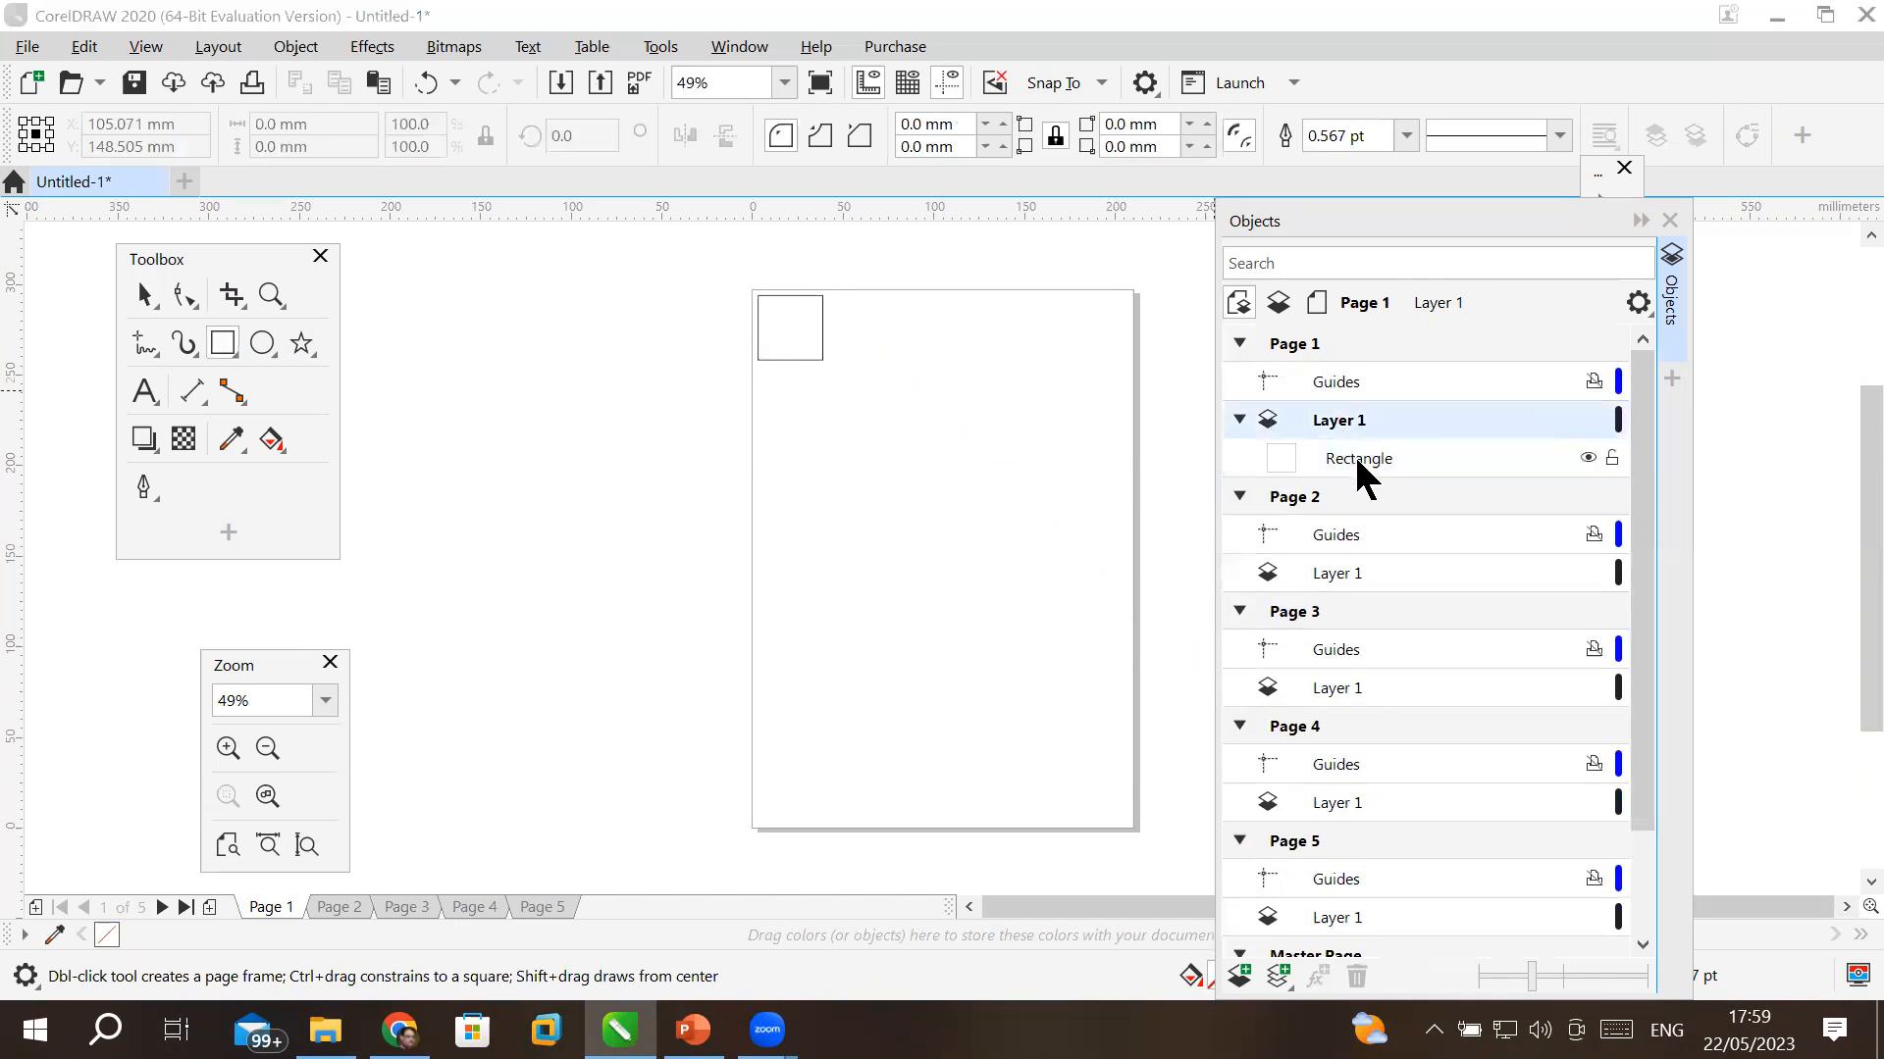
left_click(1353, 461)
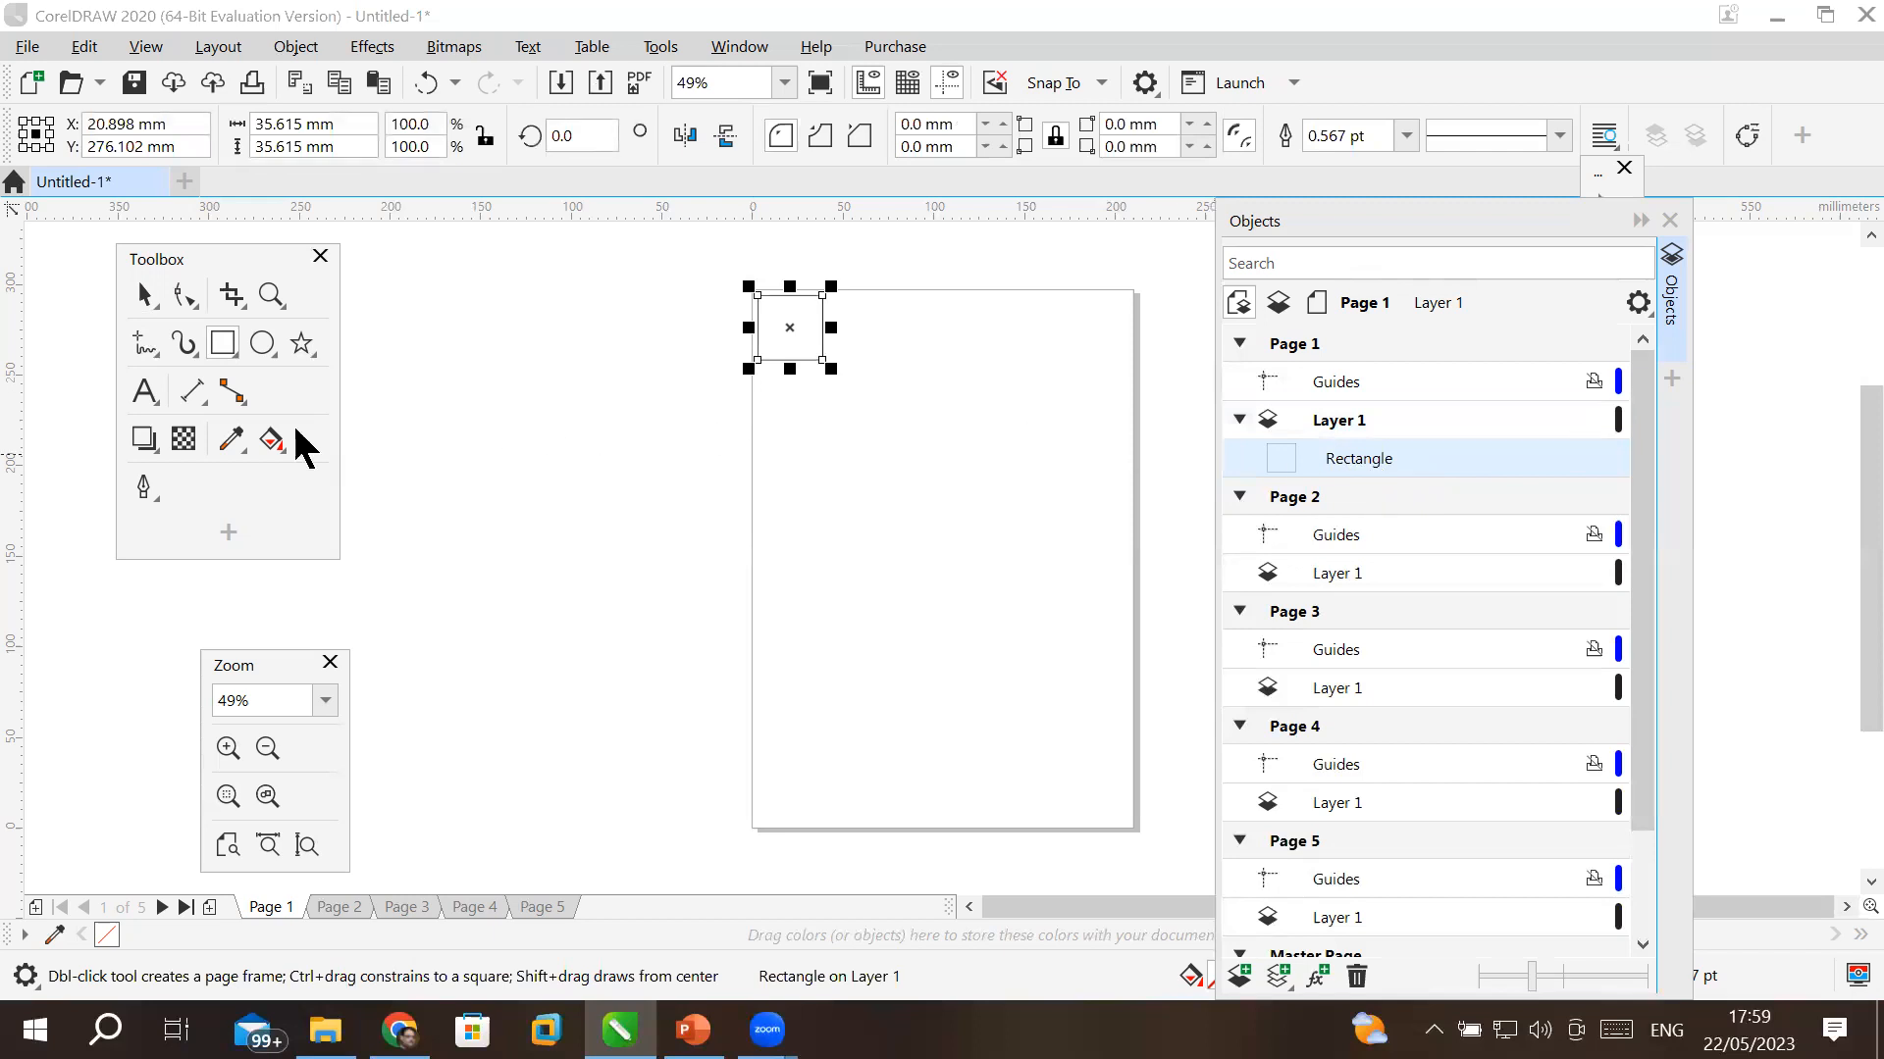
- Draw a circle about 36 mm across below the square and a three-sided polygon about 40 by 34 mm below the circle
left_click(262, 344)
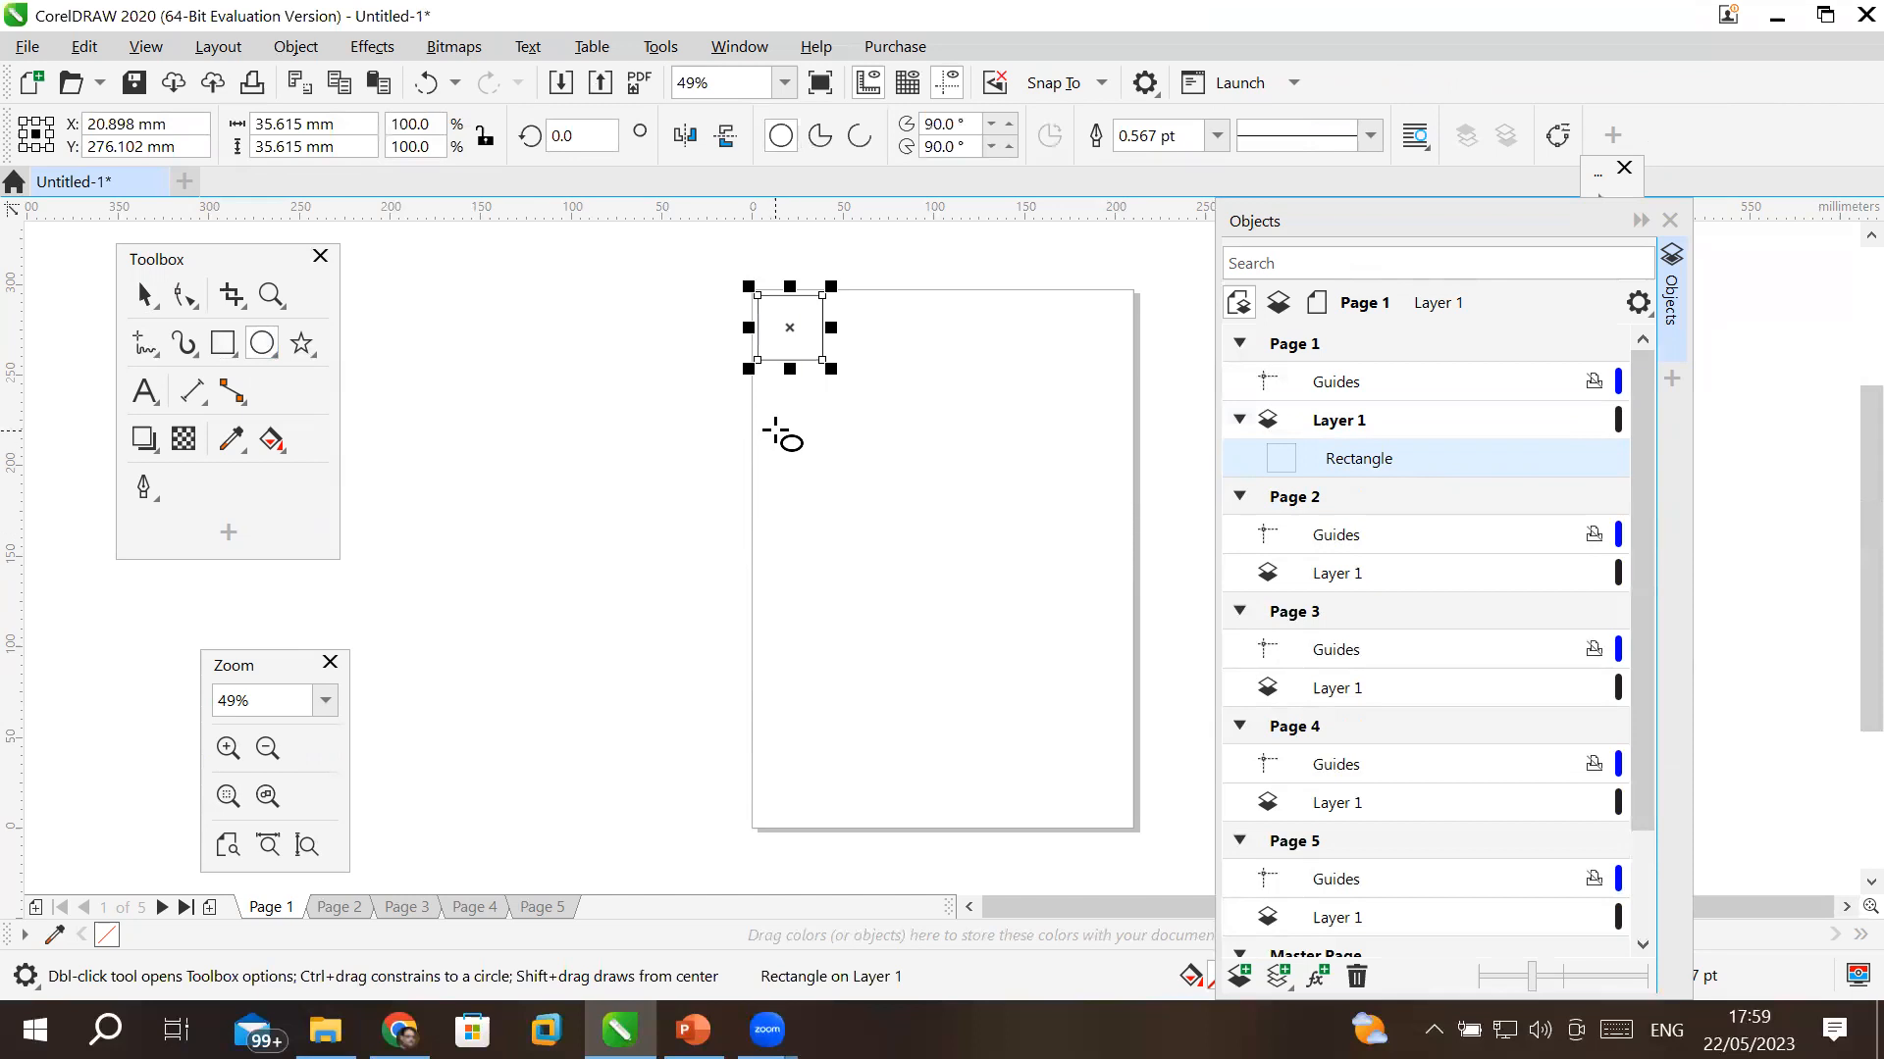
left_click_drag(773, 425, 841, 481)
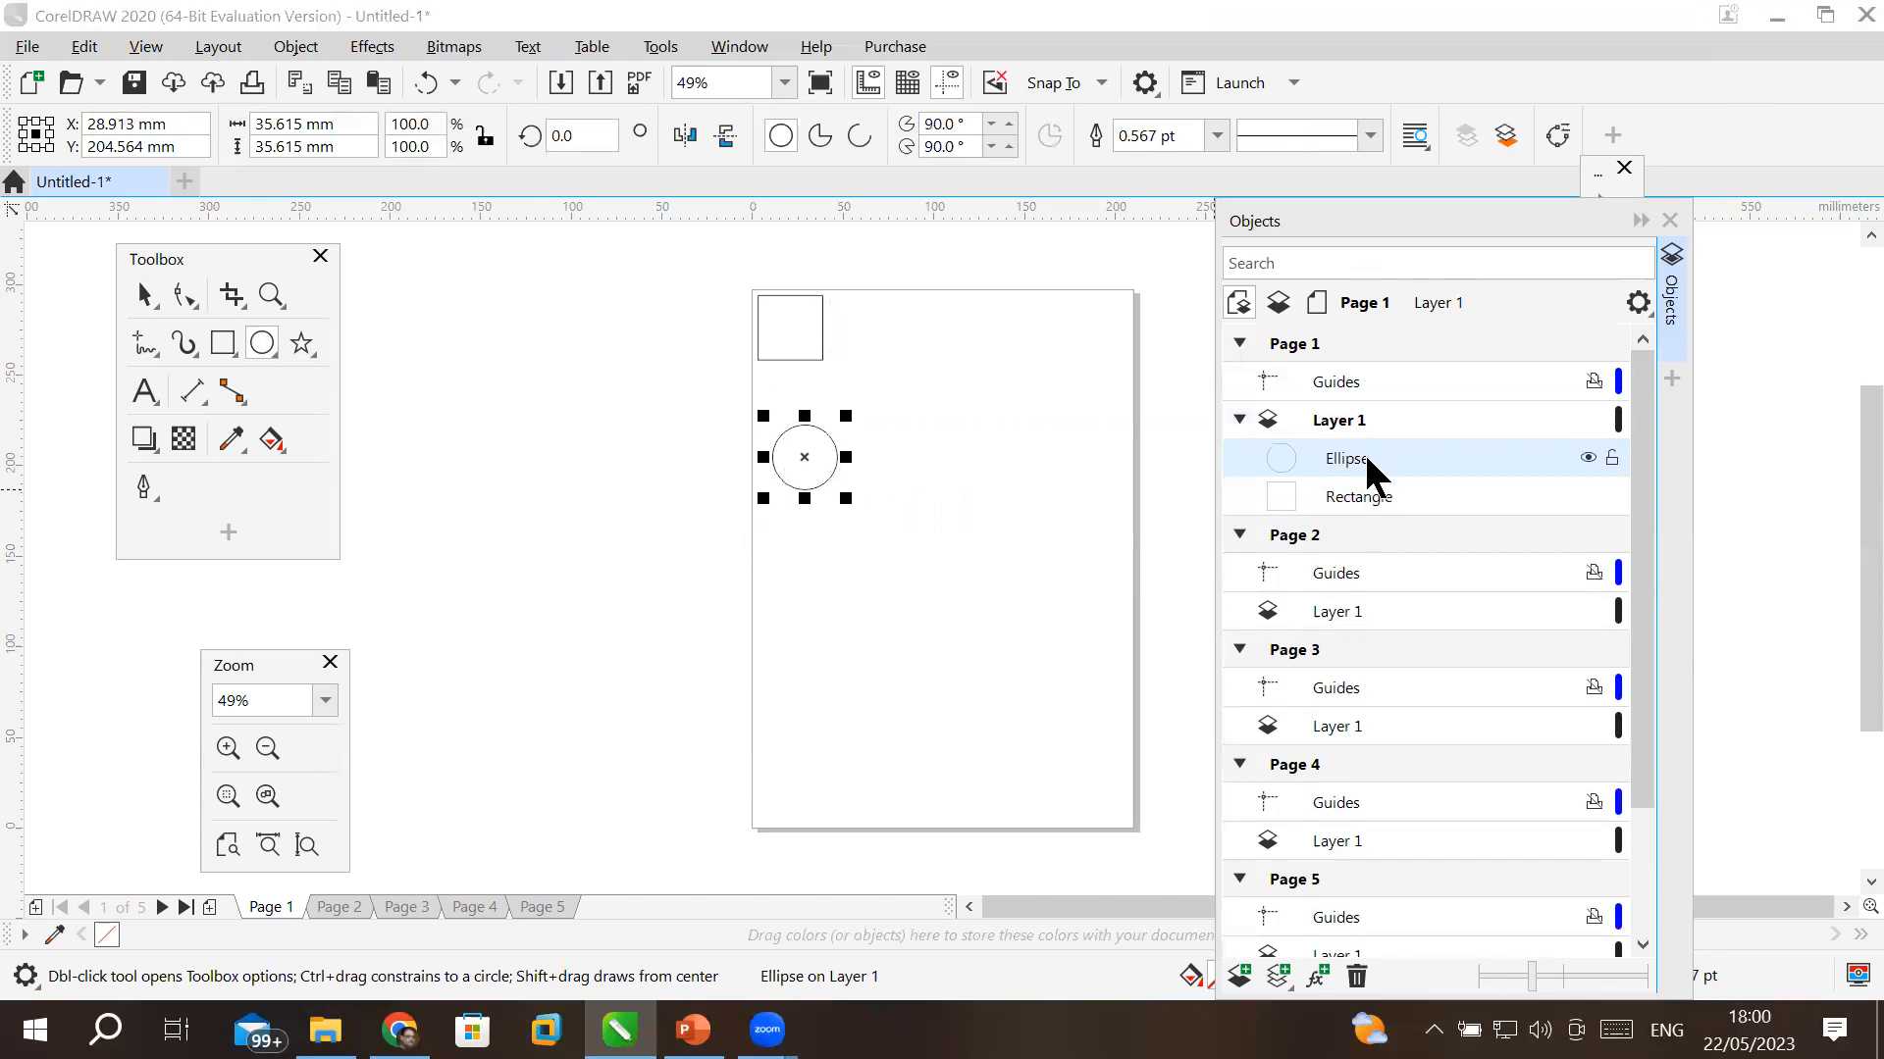
left_click(300, 343)
left_click(347, 390)
left_click_drag(806, 577, 883, 652)
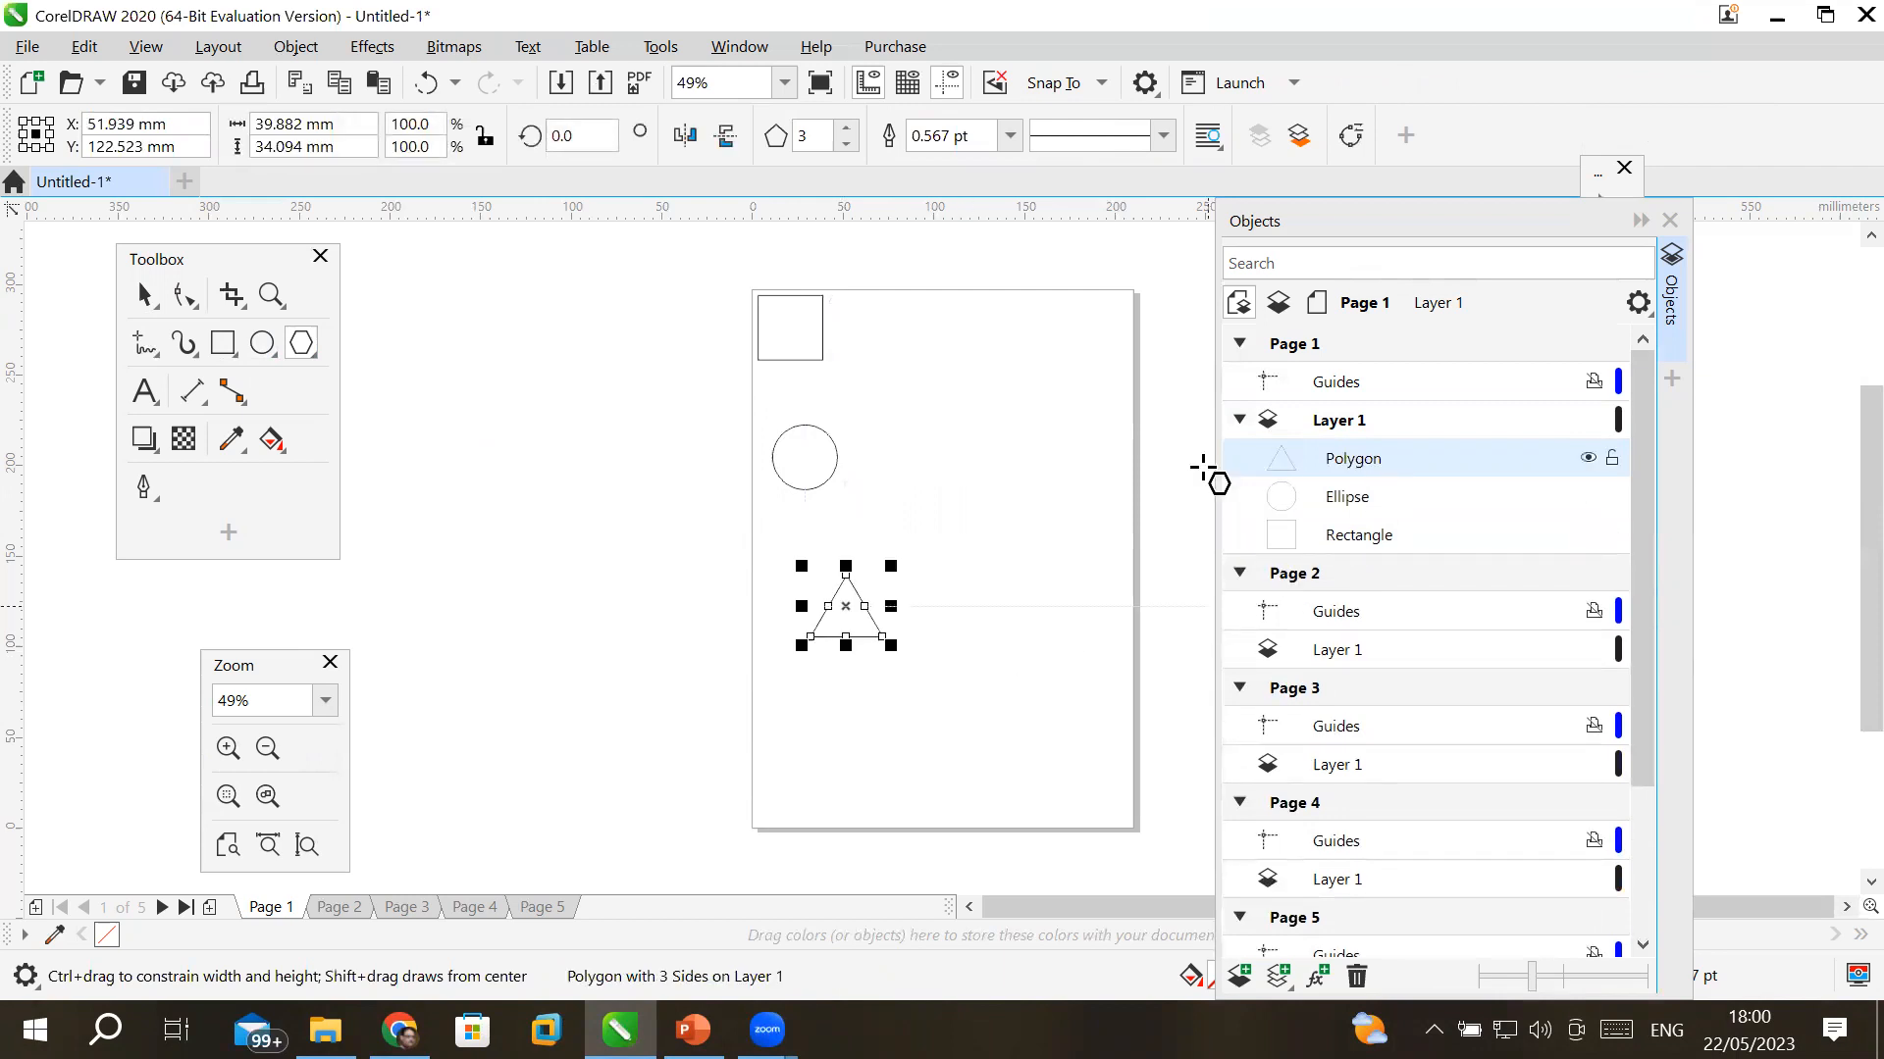
- Add the artistic text "Tourism page" to the right of the circle in 24 pt Arial
left_click(147, 397)
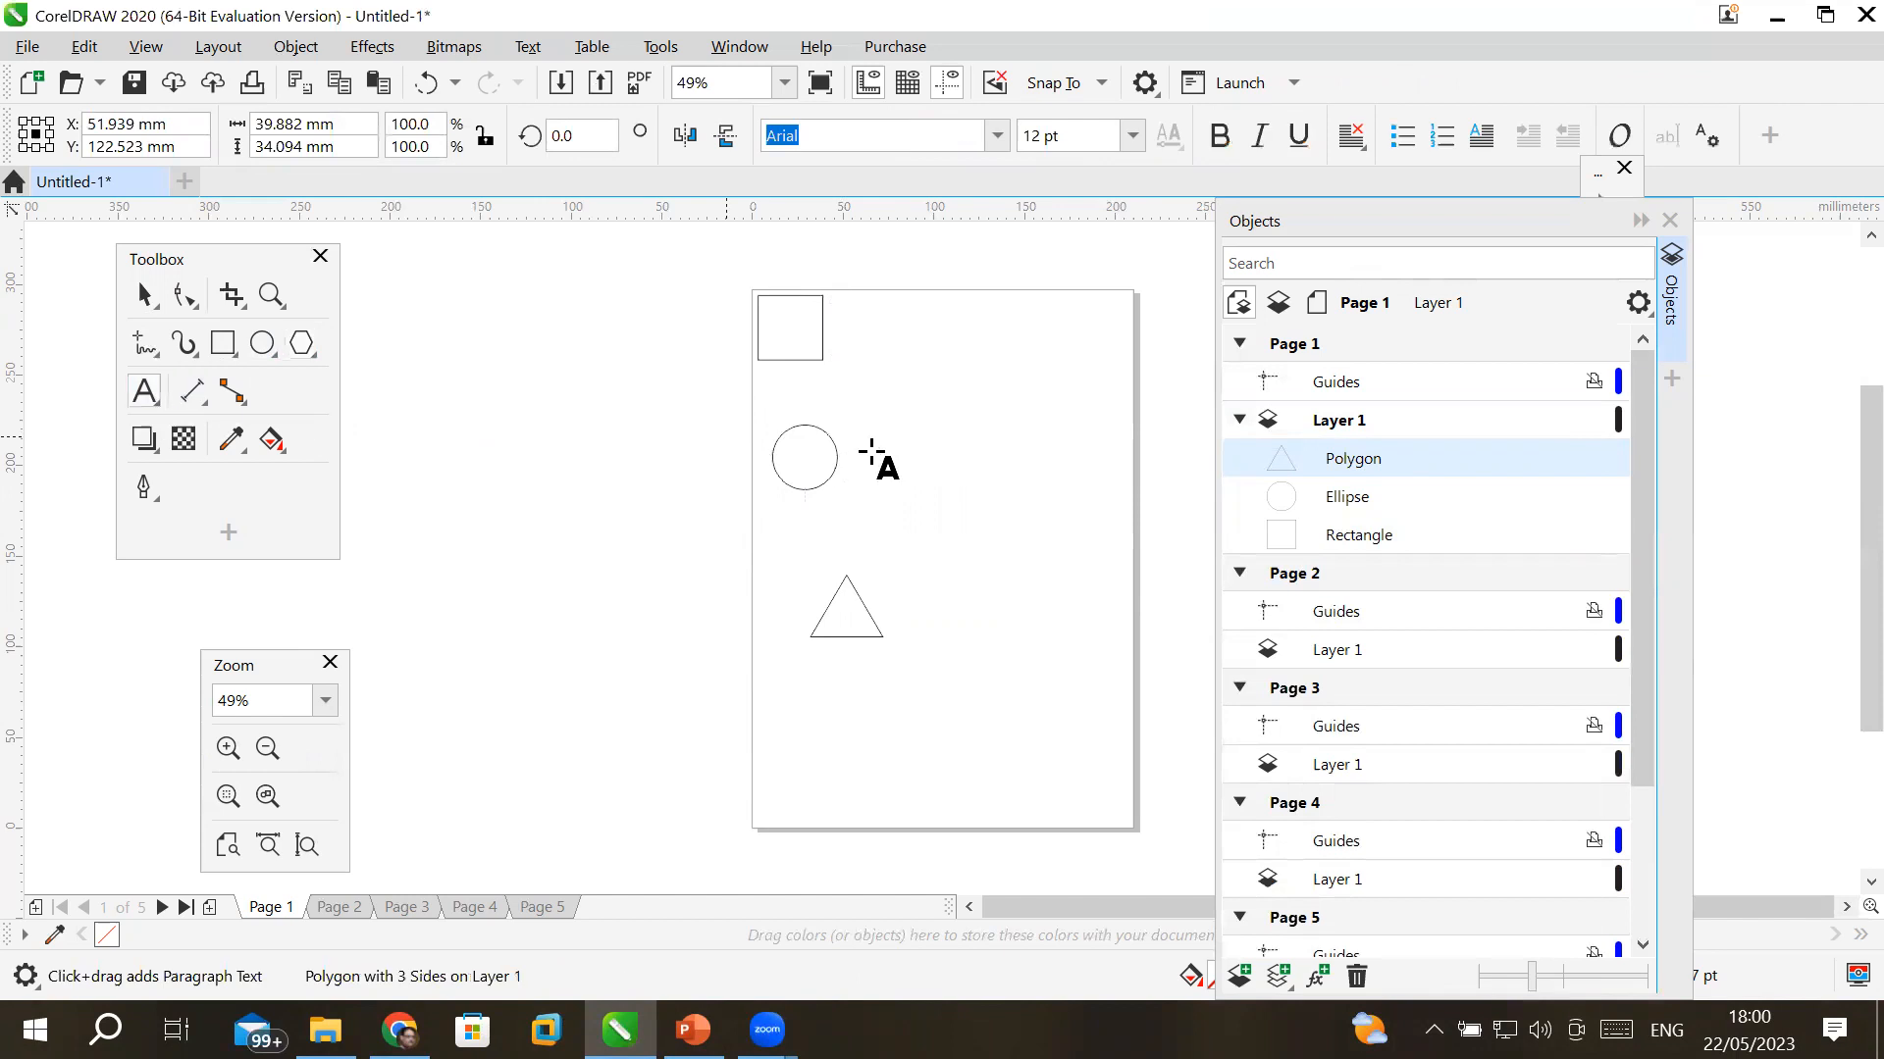
left_click(898, 420)
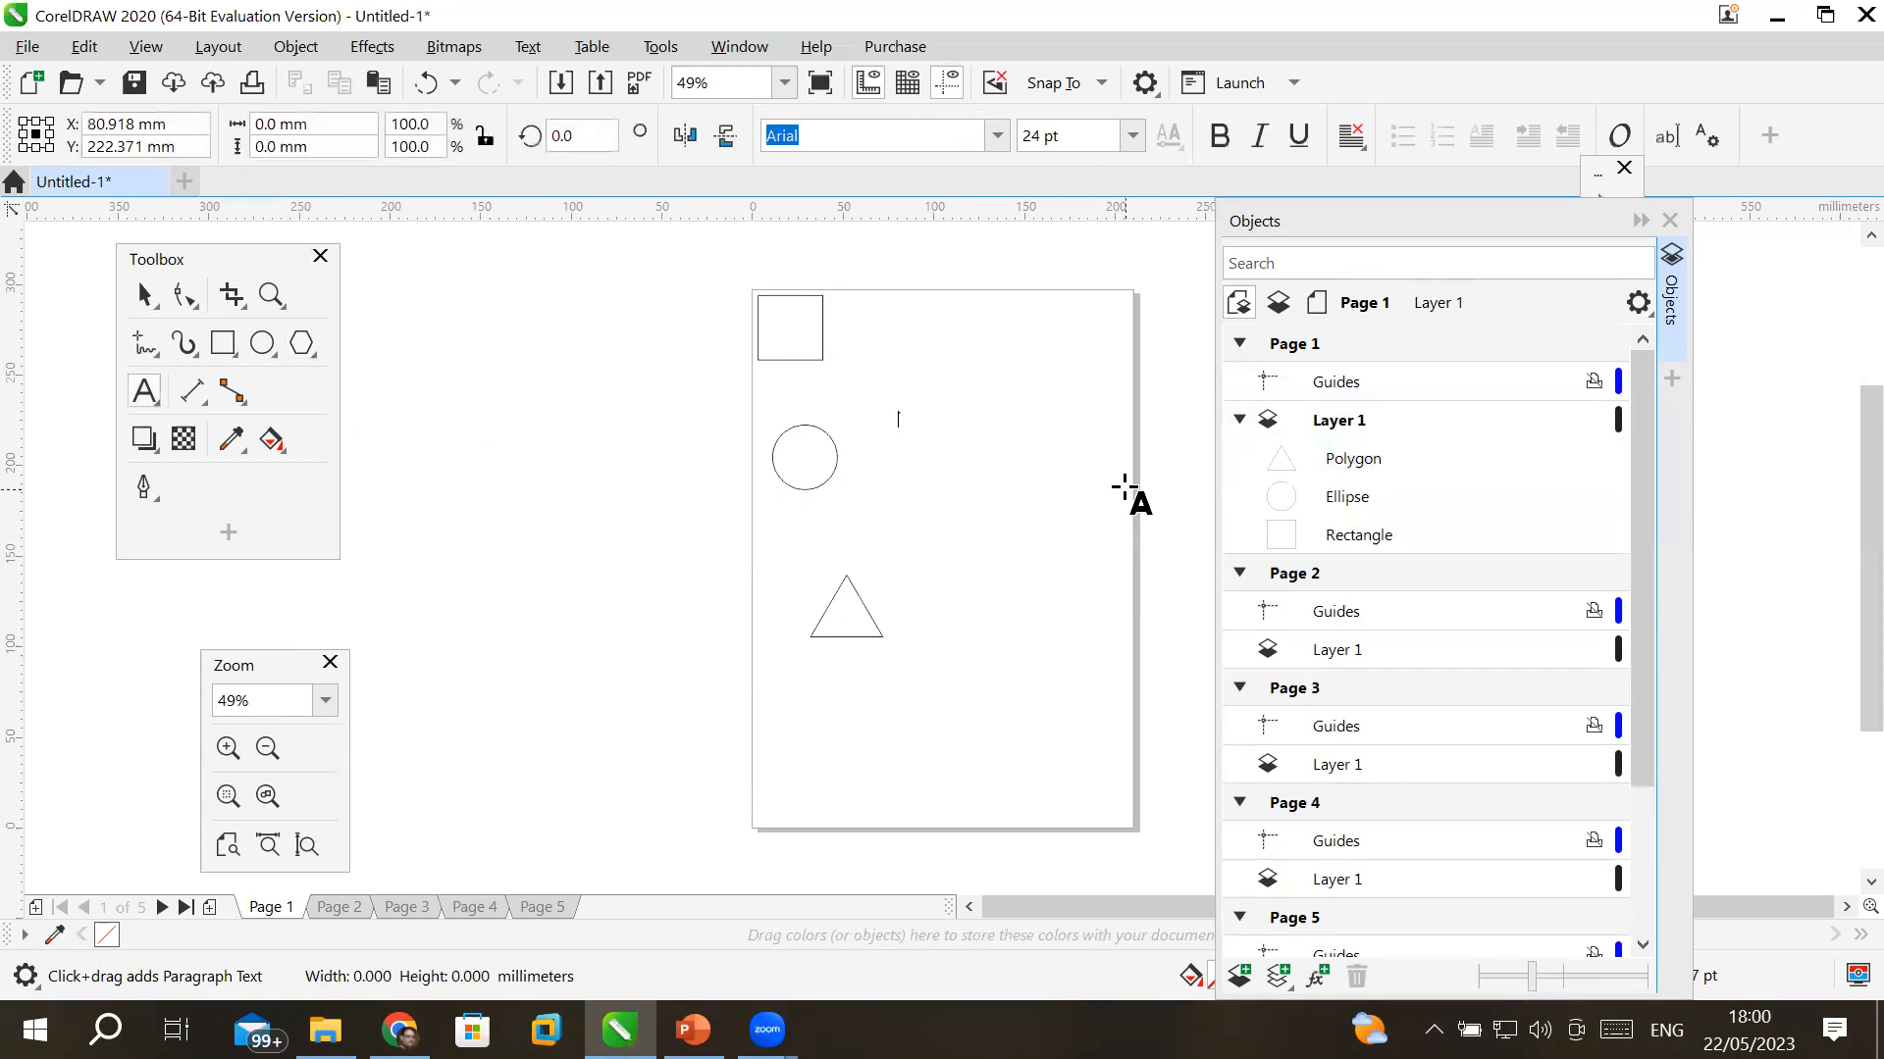
type("T")
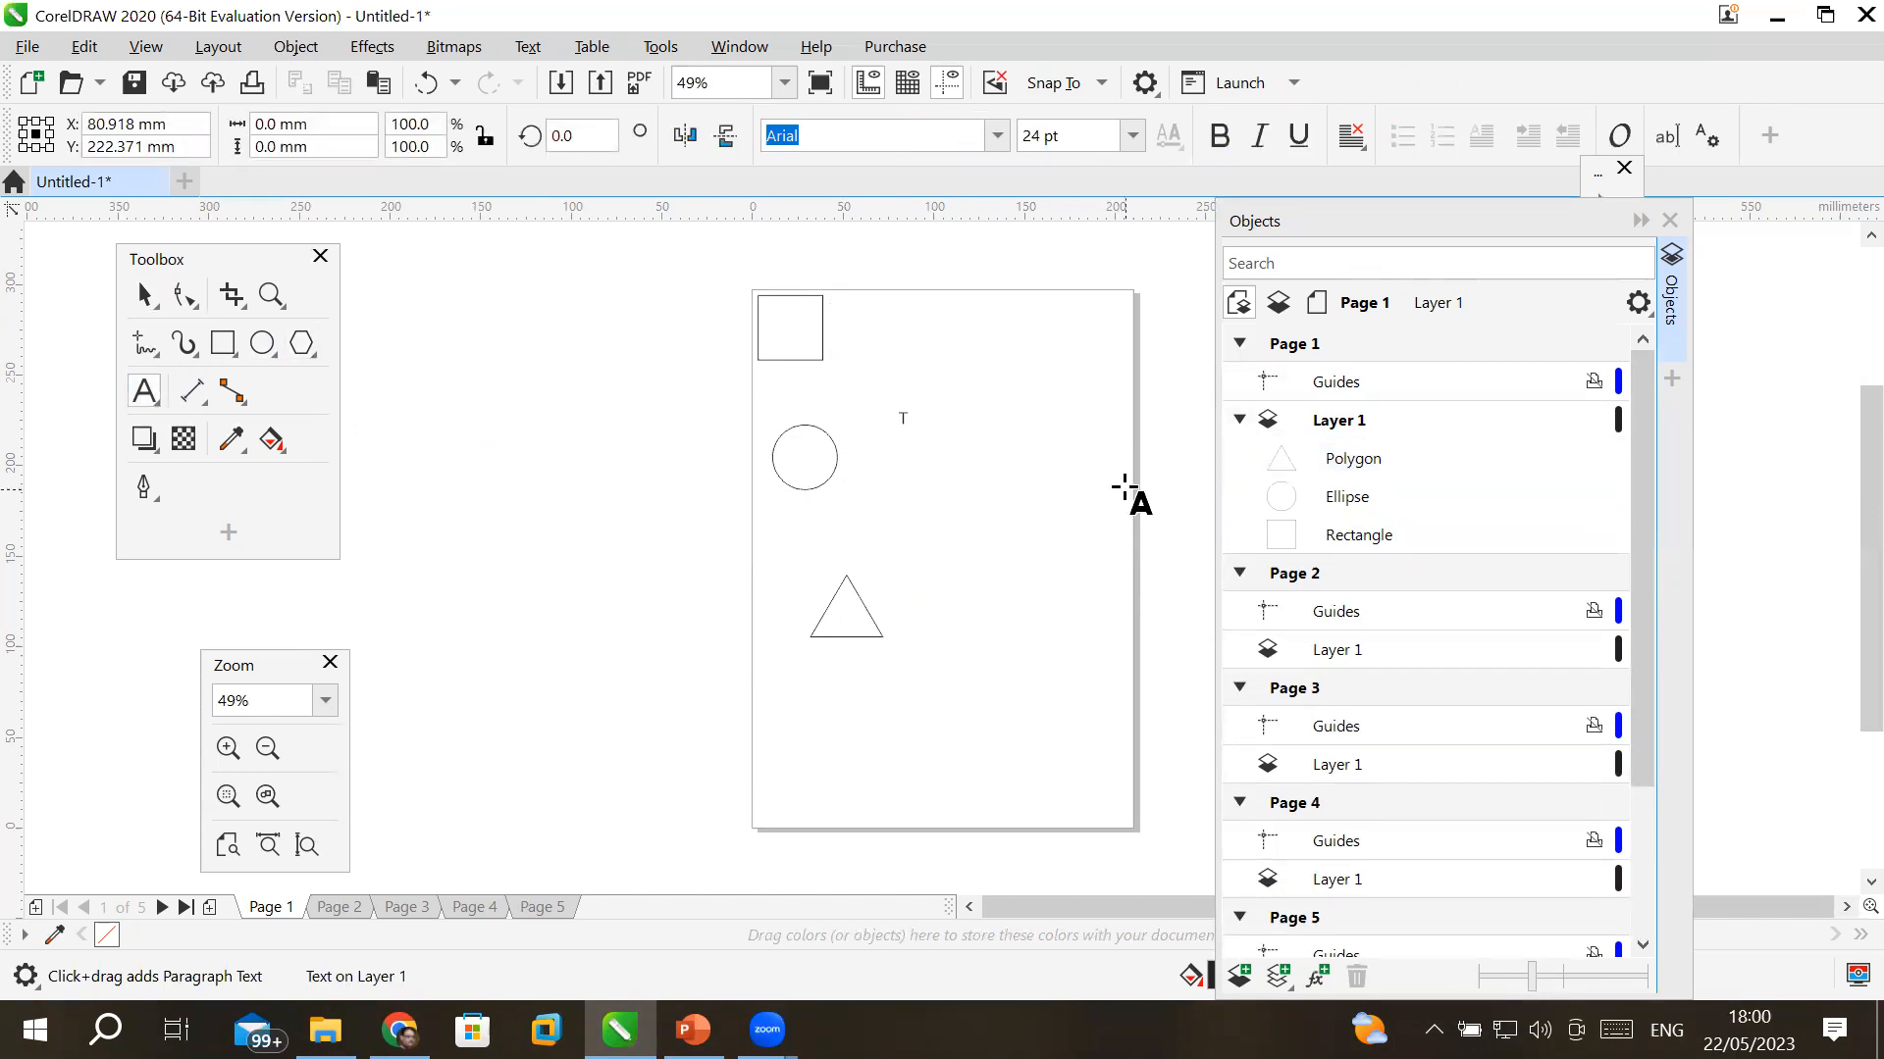
type("ourism page")
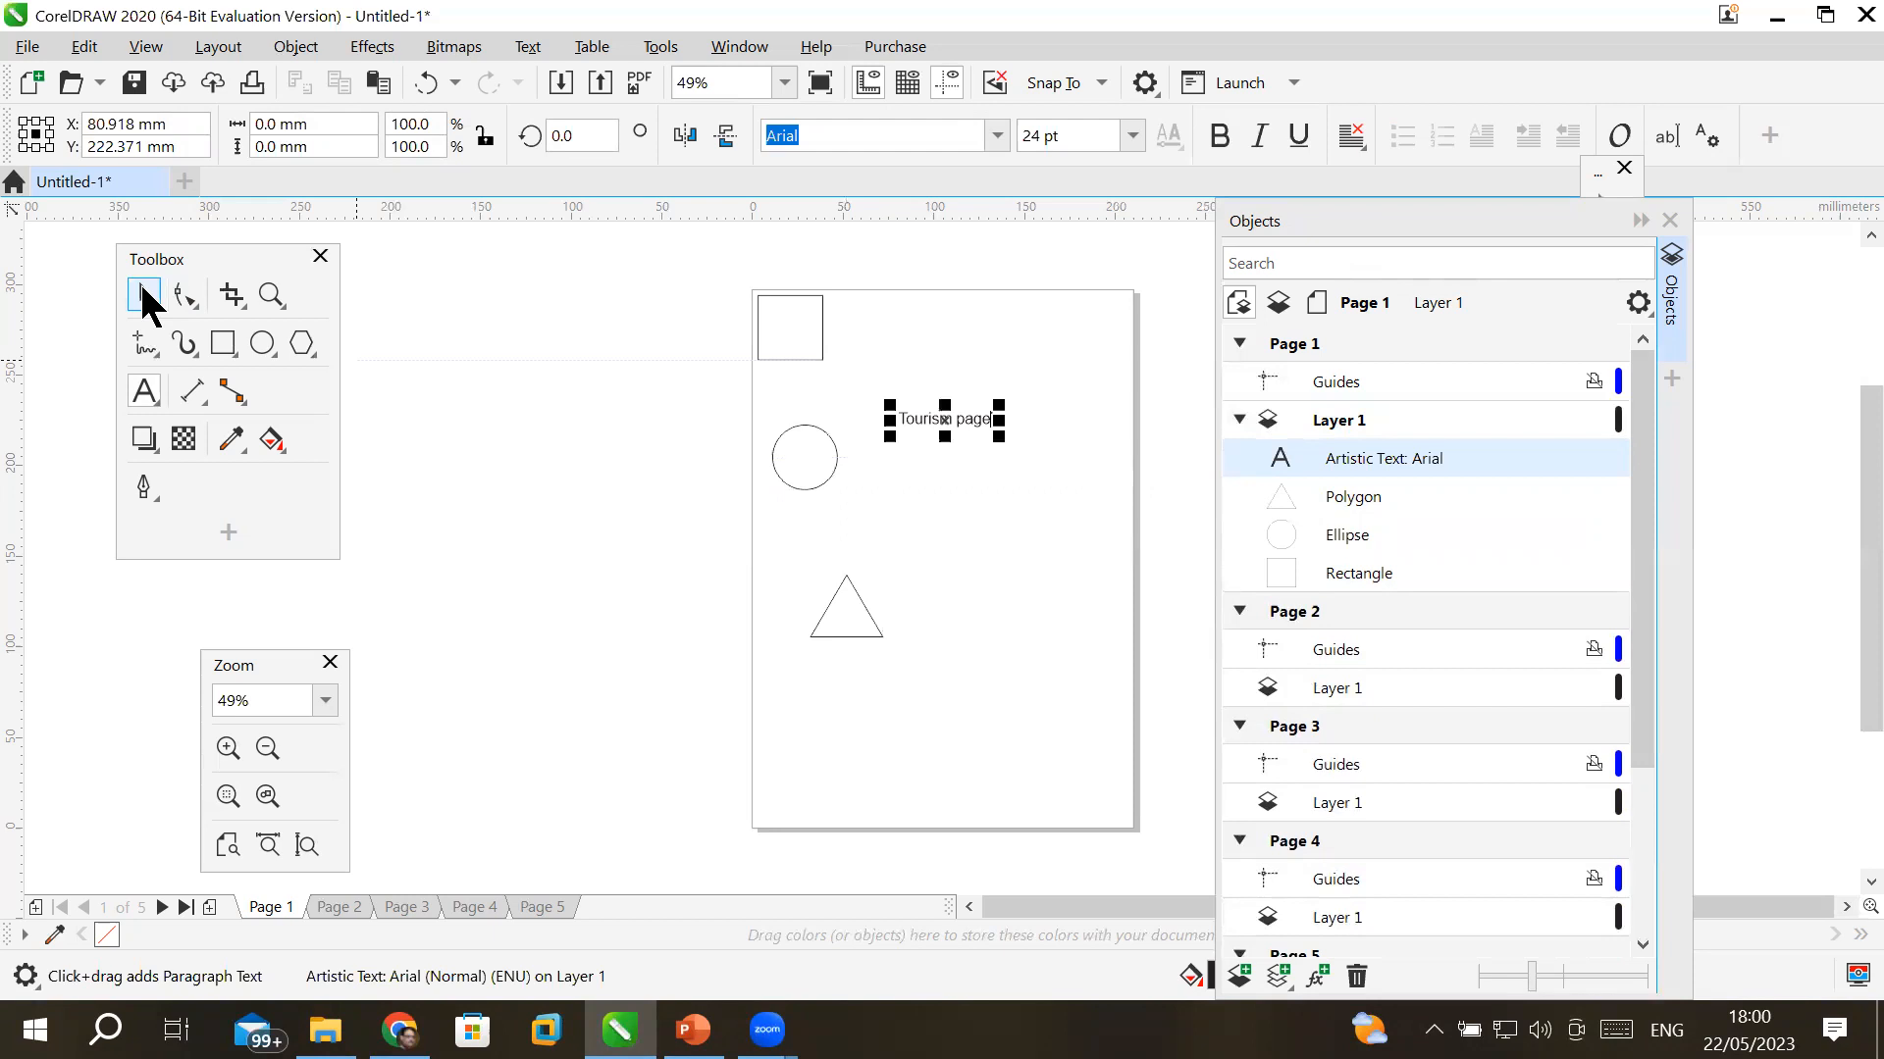
left_click(144, 295)
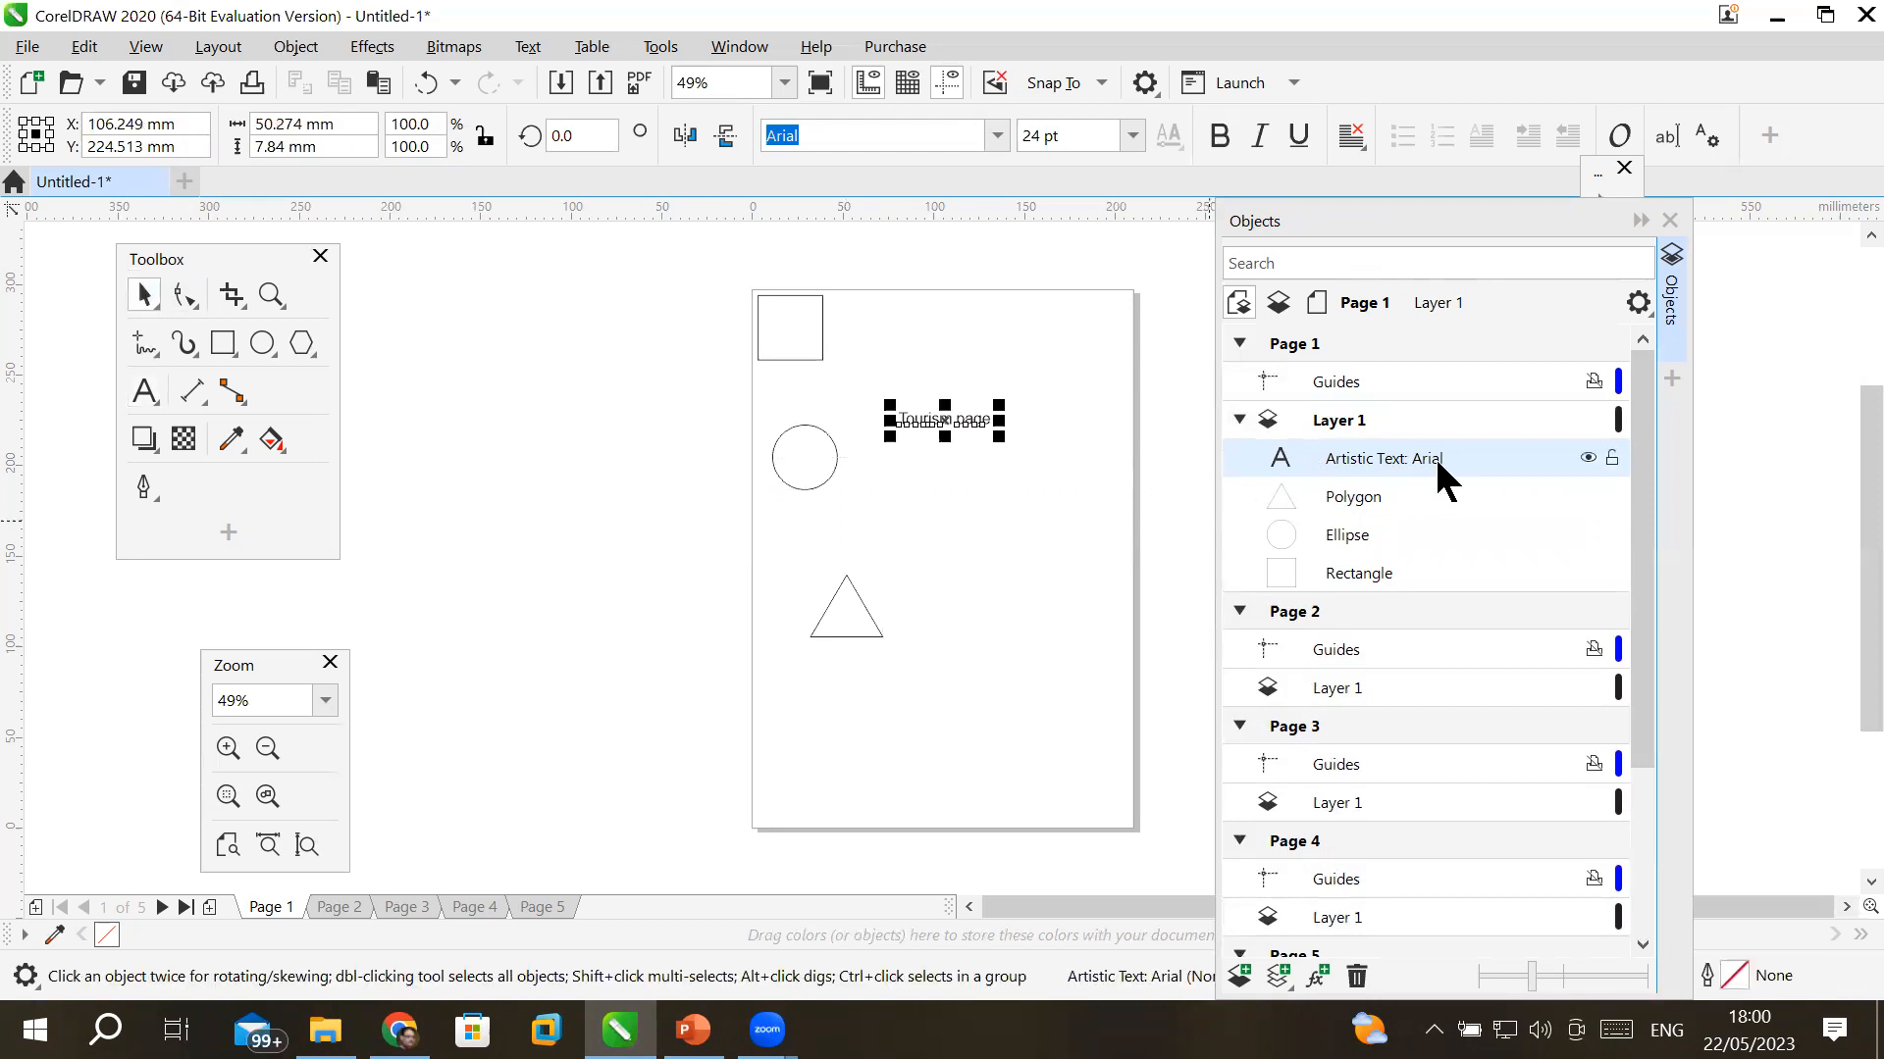
- Select the polygon, ellipse, rectangle and text entries of Layer 1 in turn to match each with its object on the page
left_click(1374, 502)
left_click(1347, 539)
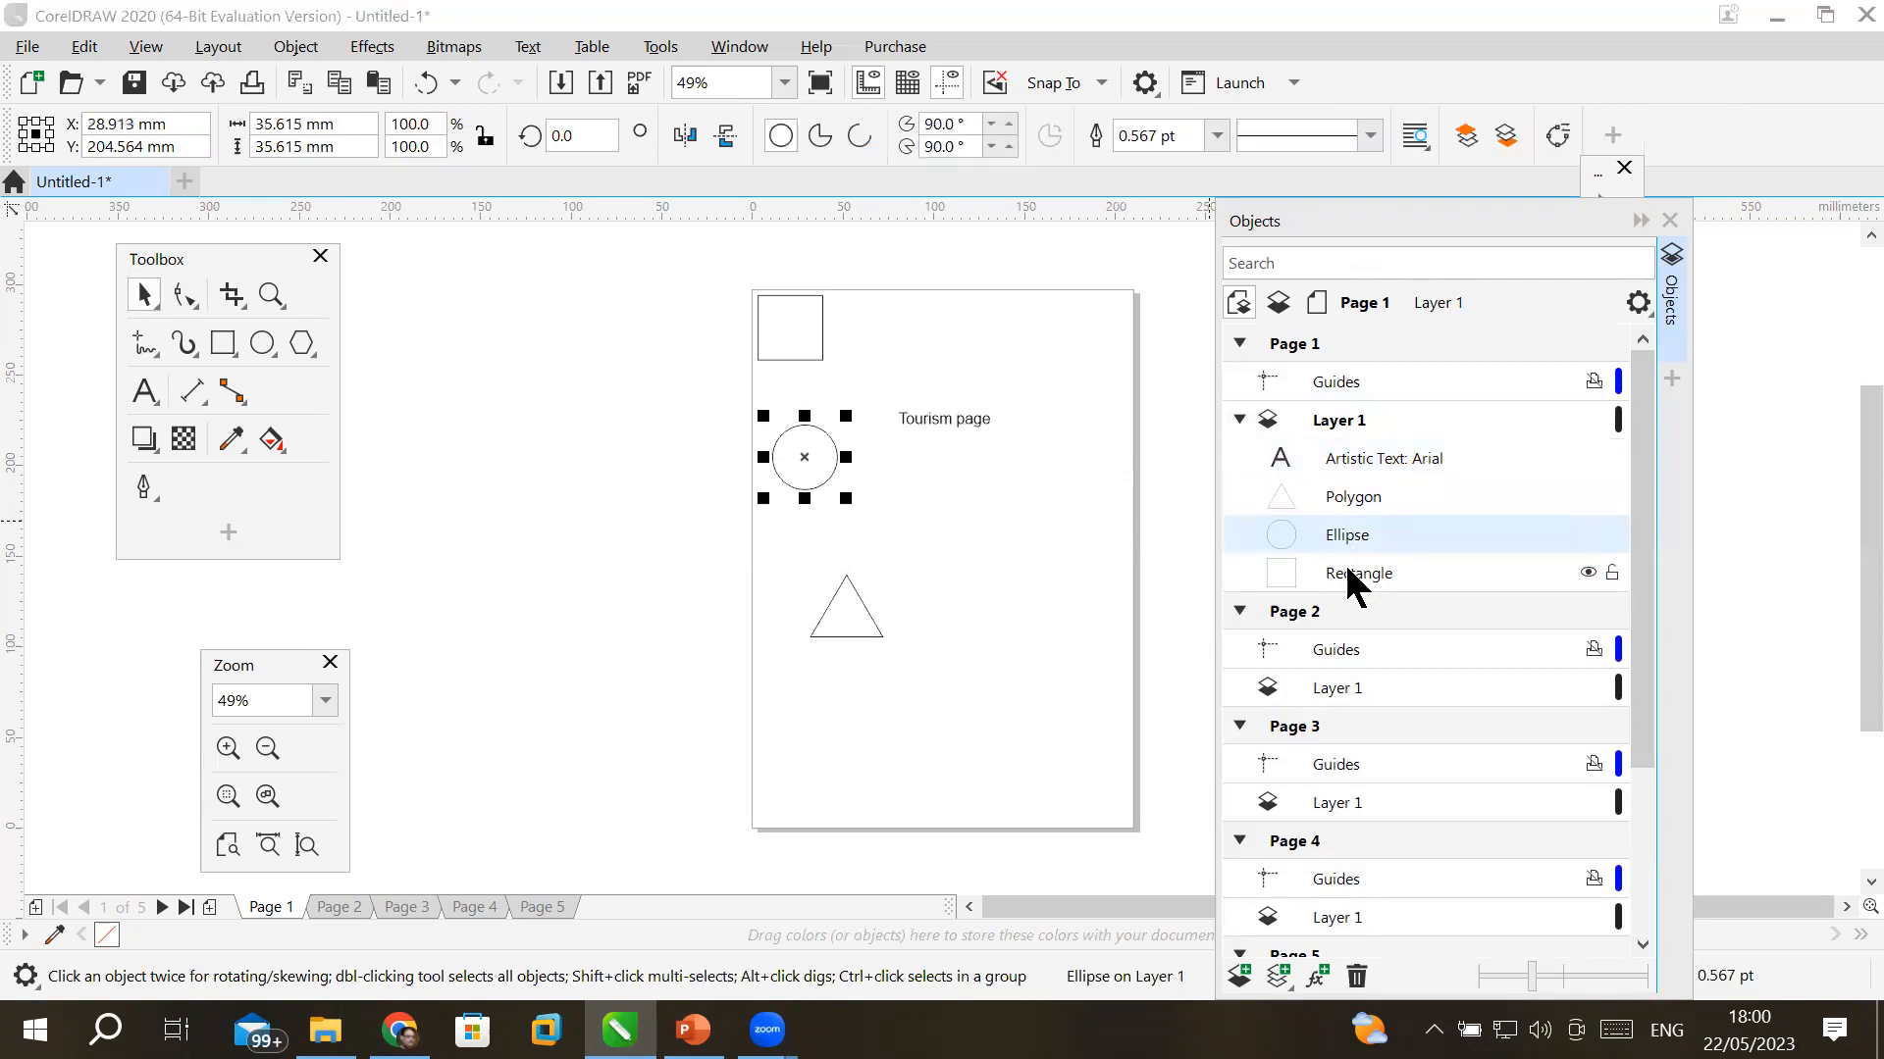
left_click(1351, 569)
left_click(1350, 535)
left_click(1374, 495)
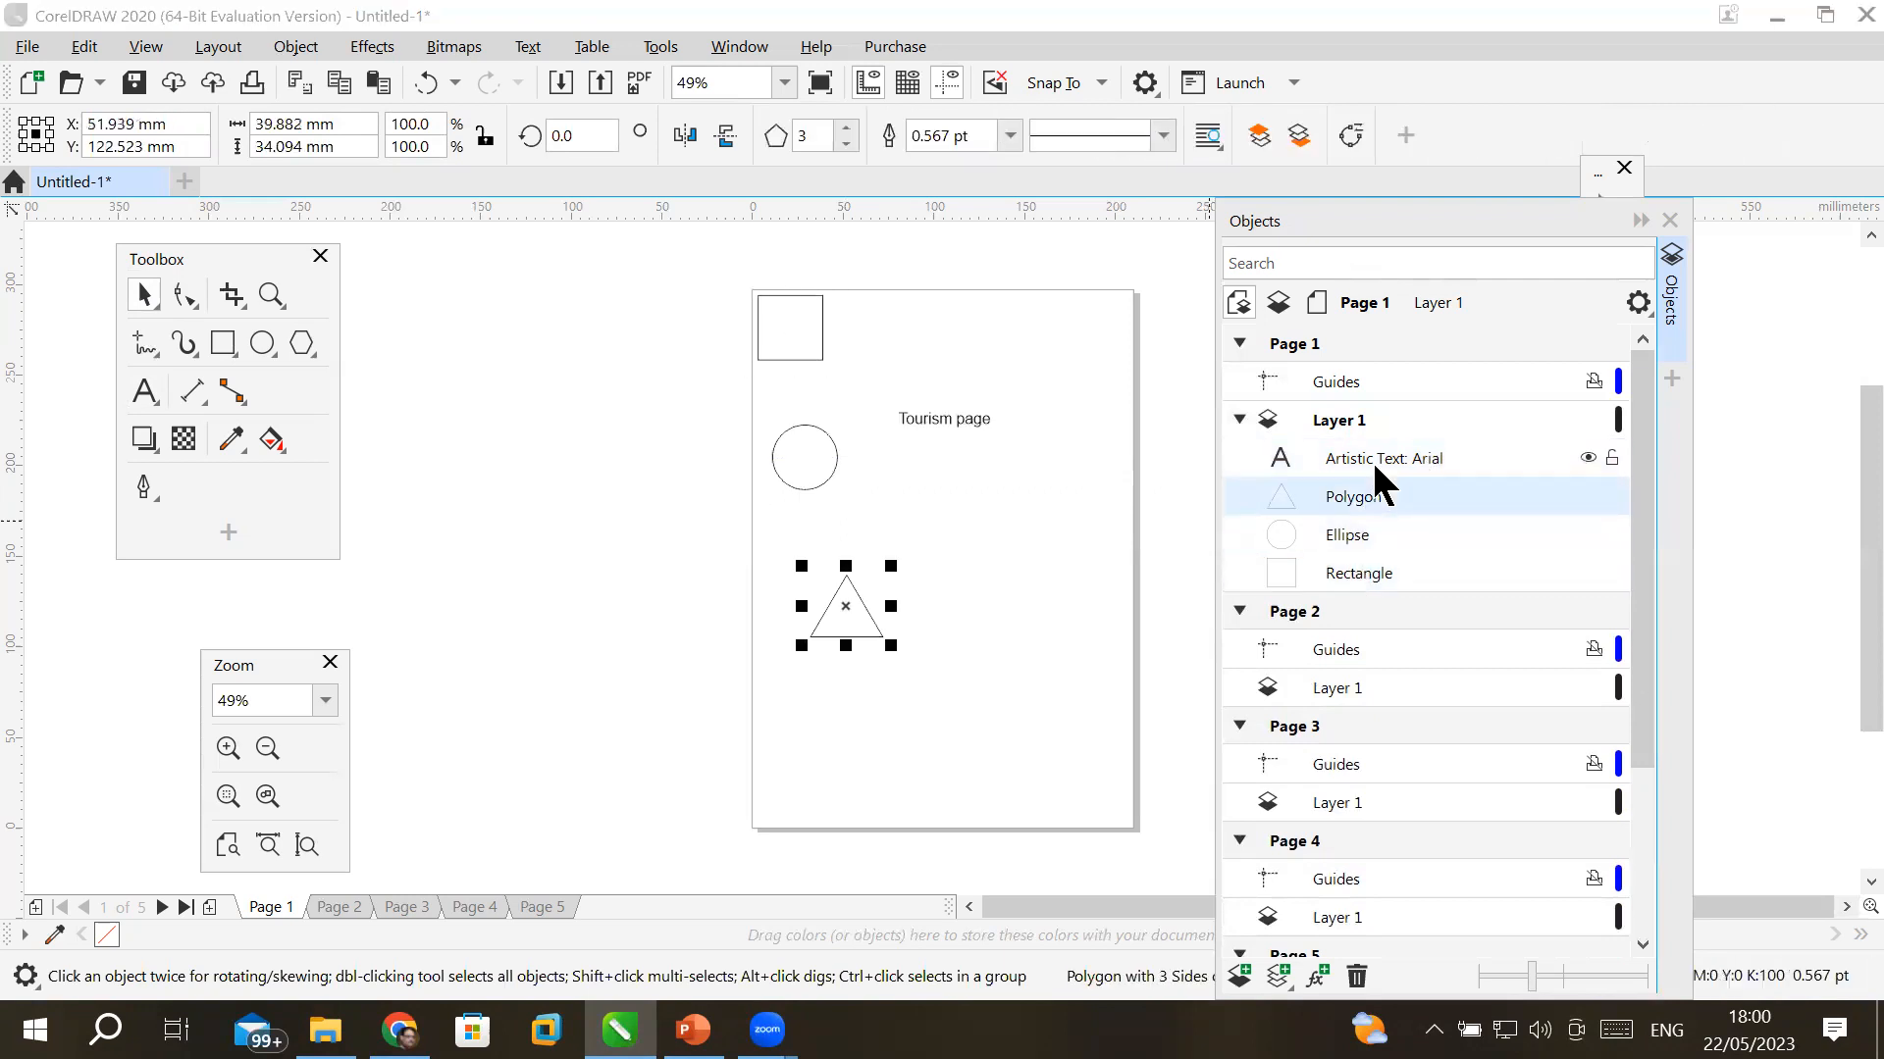
left_click(1373, 467)
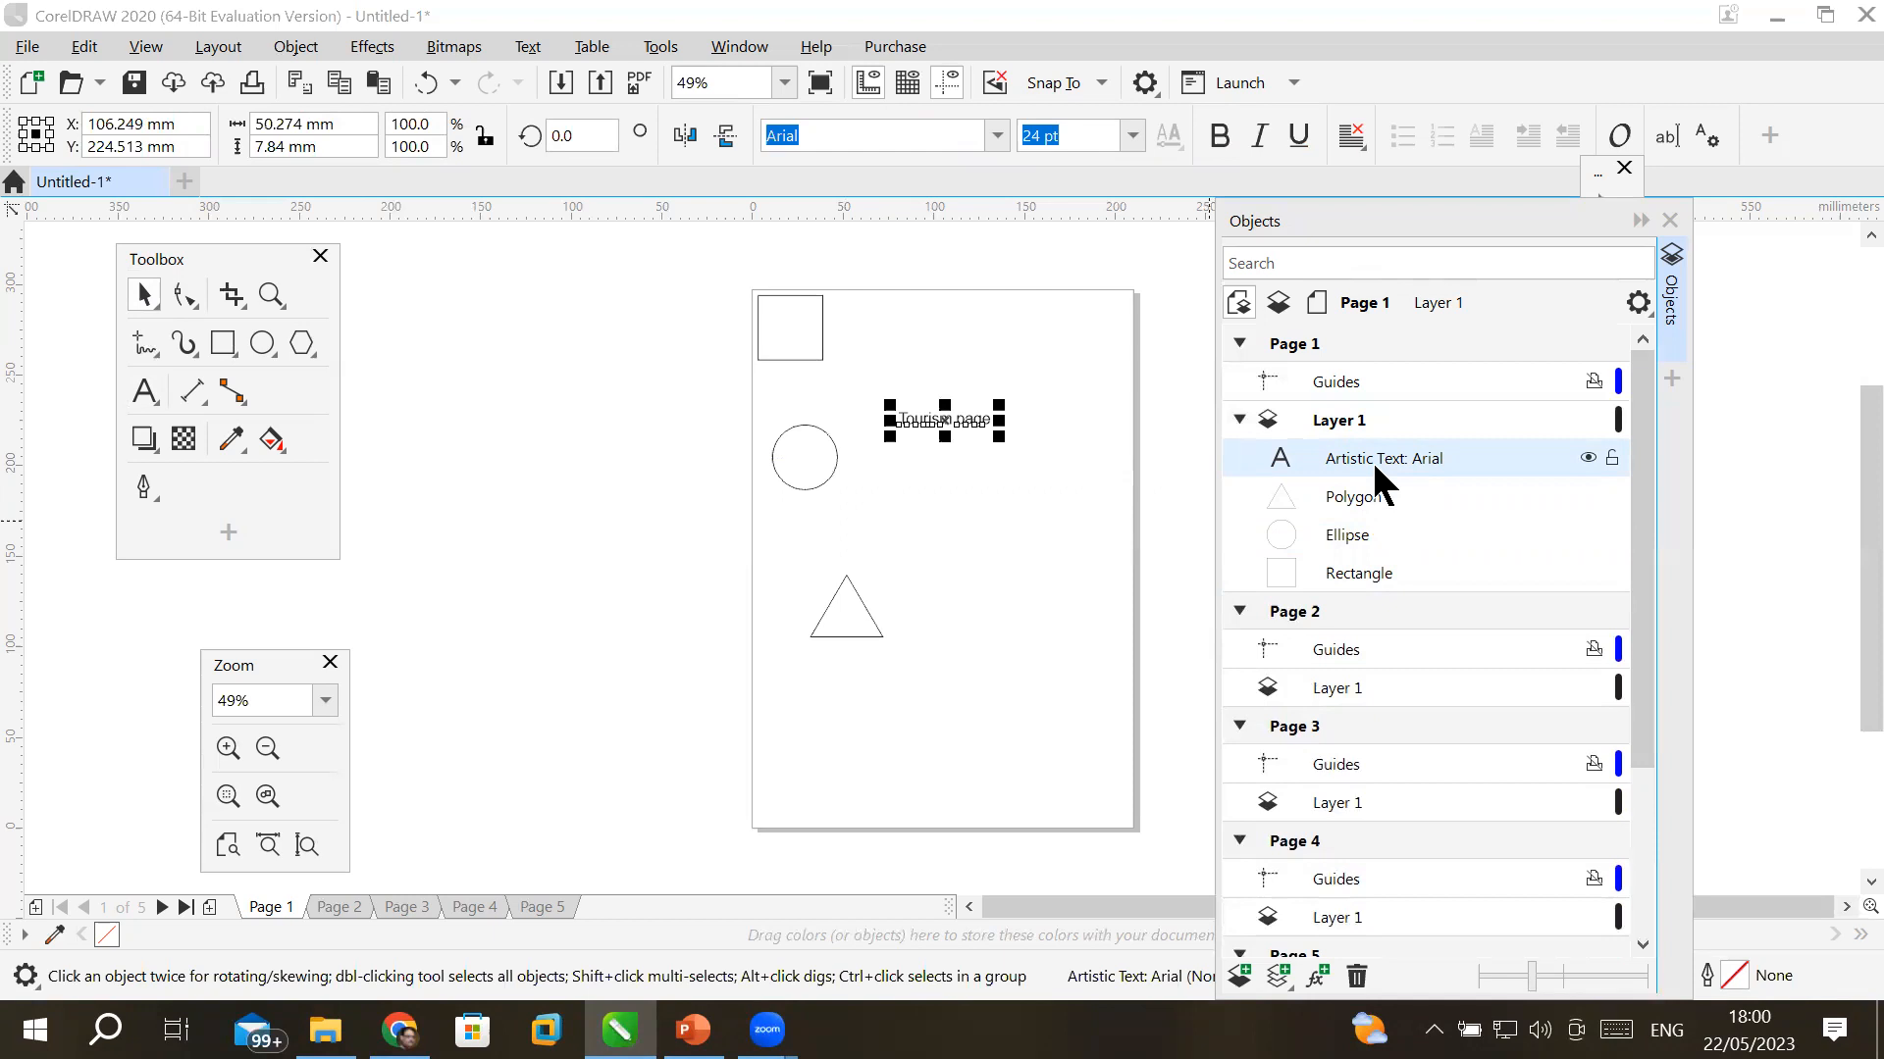
- Collapse the entries for Pages 1 to 5 and the Master Page in the object list
left_click(1239, 343)
left_click(1239, 382)
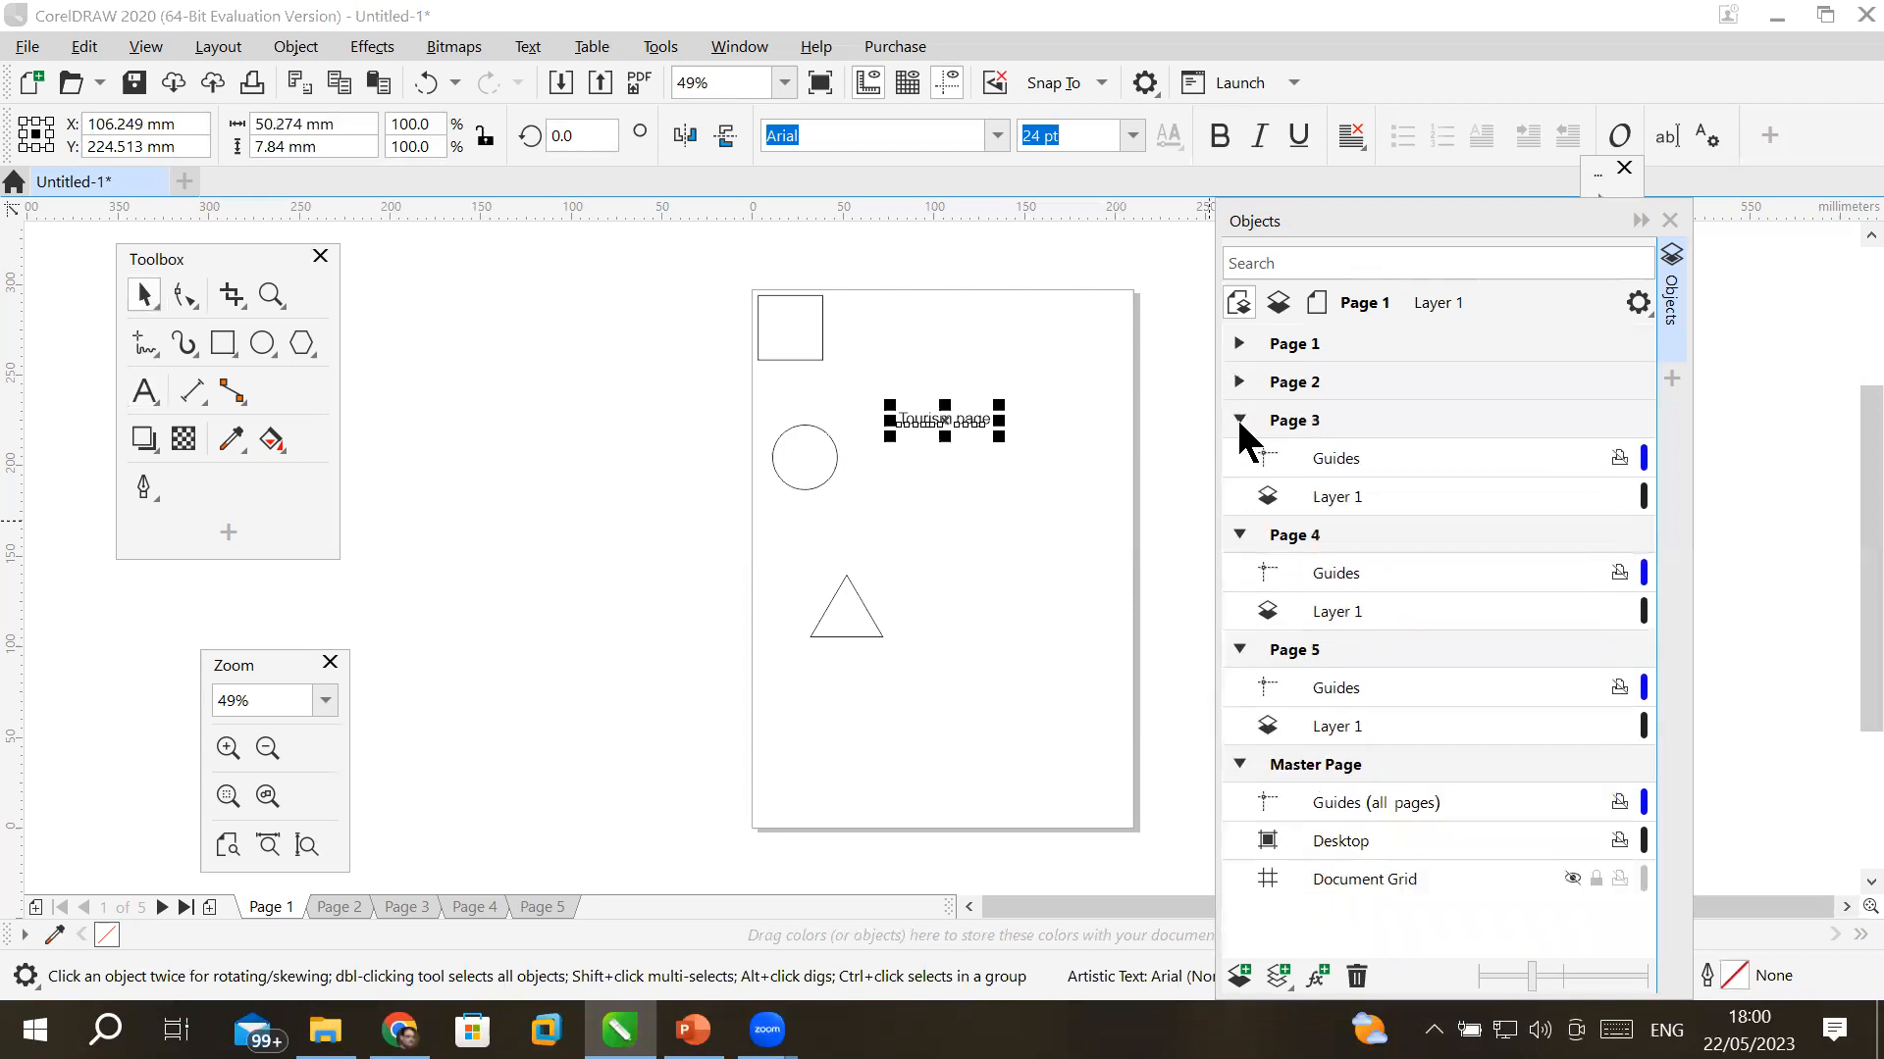
left_click(1239, 420)
left_click(1239, 458)
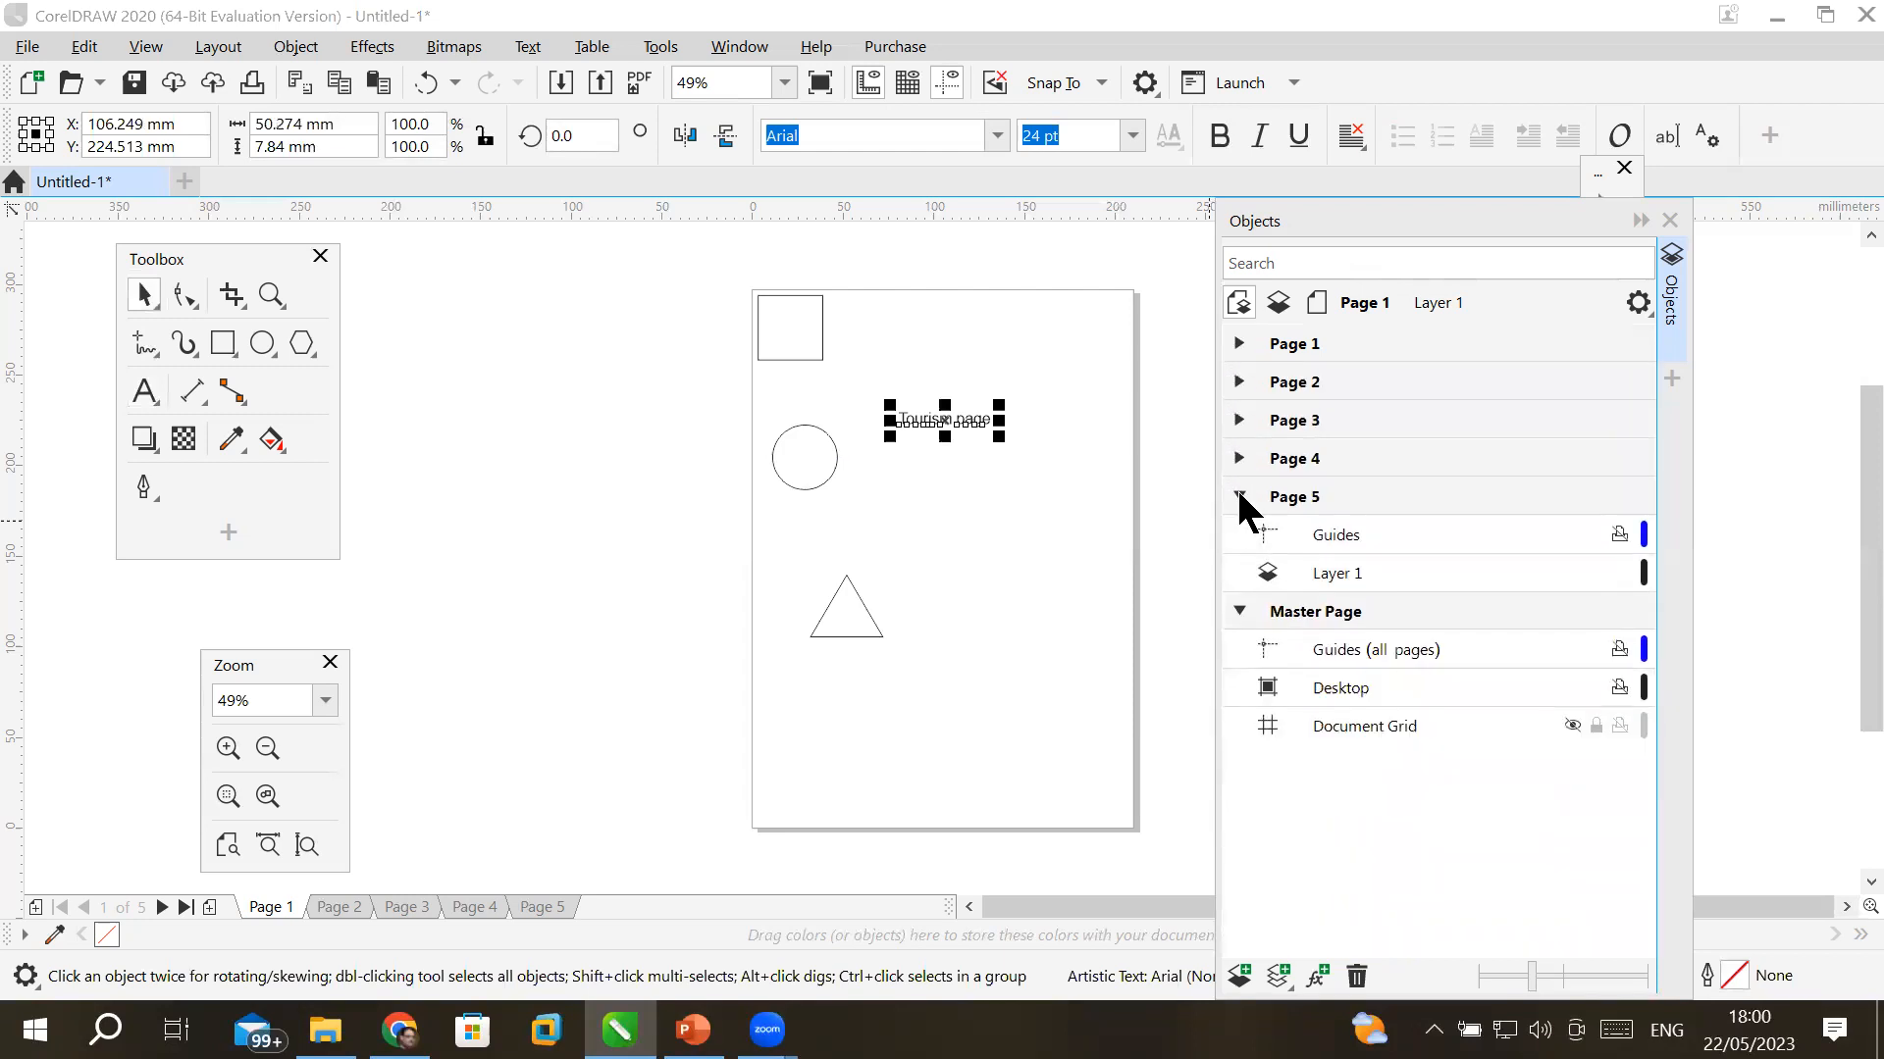
left_click(1239, 496)
left_click(1238, 534)
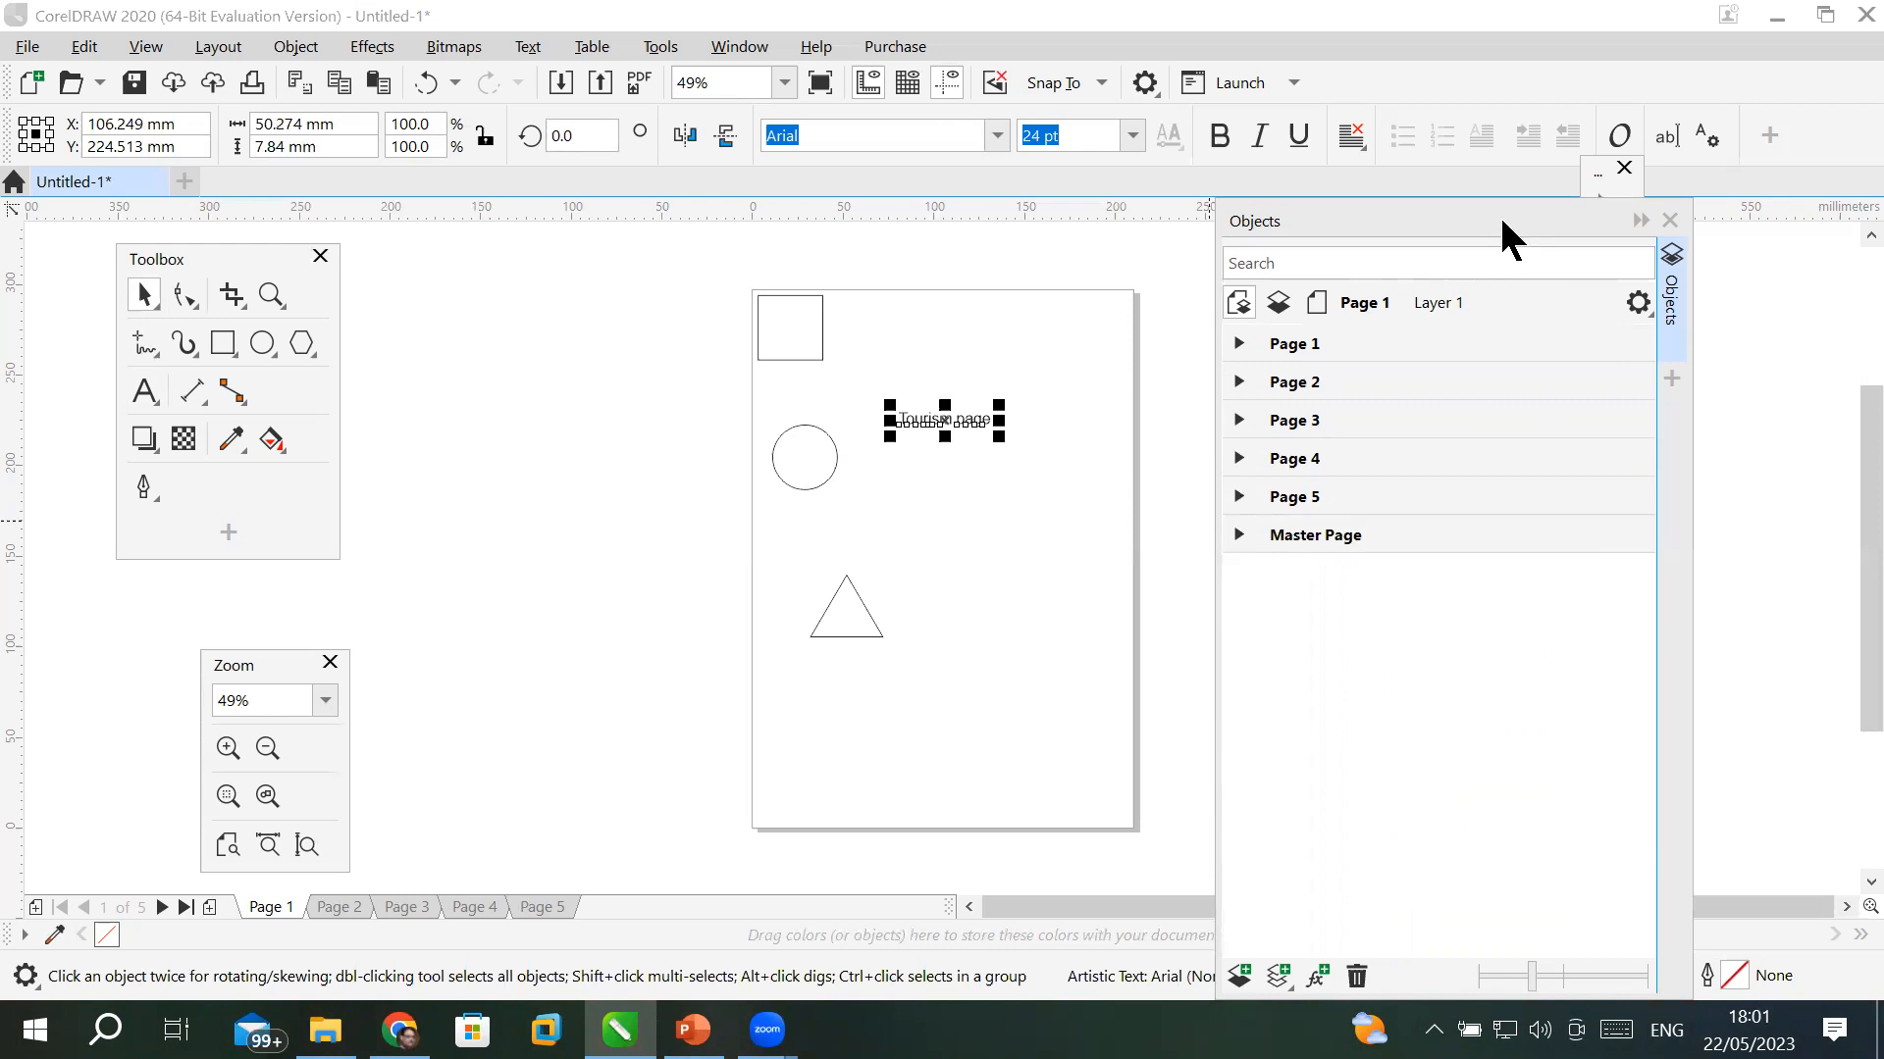
- Close the Objects docker, reopen it from the object commands, and close it again
left_click_drag(1499, 218, 1376, 288)
left_click(1431, 286)
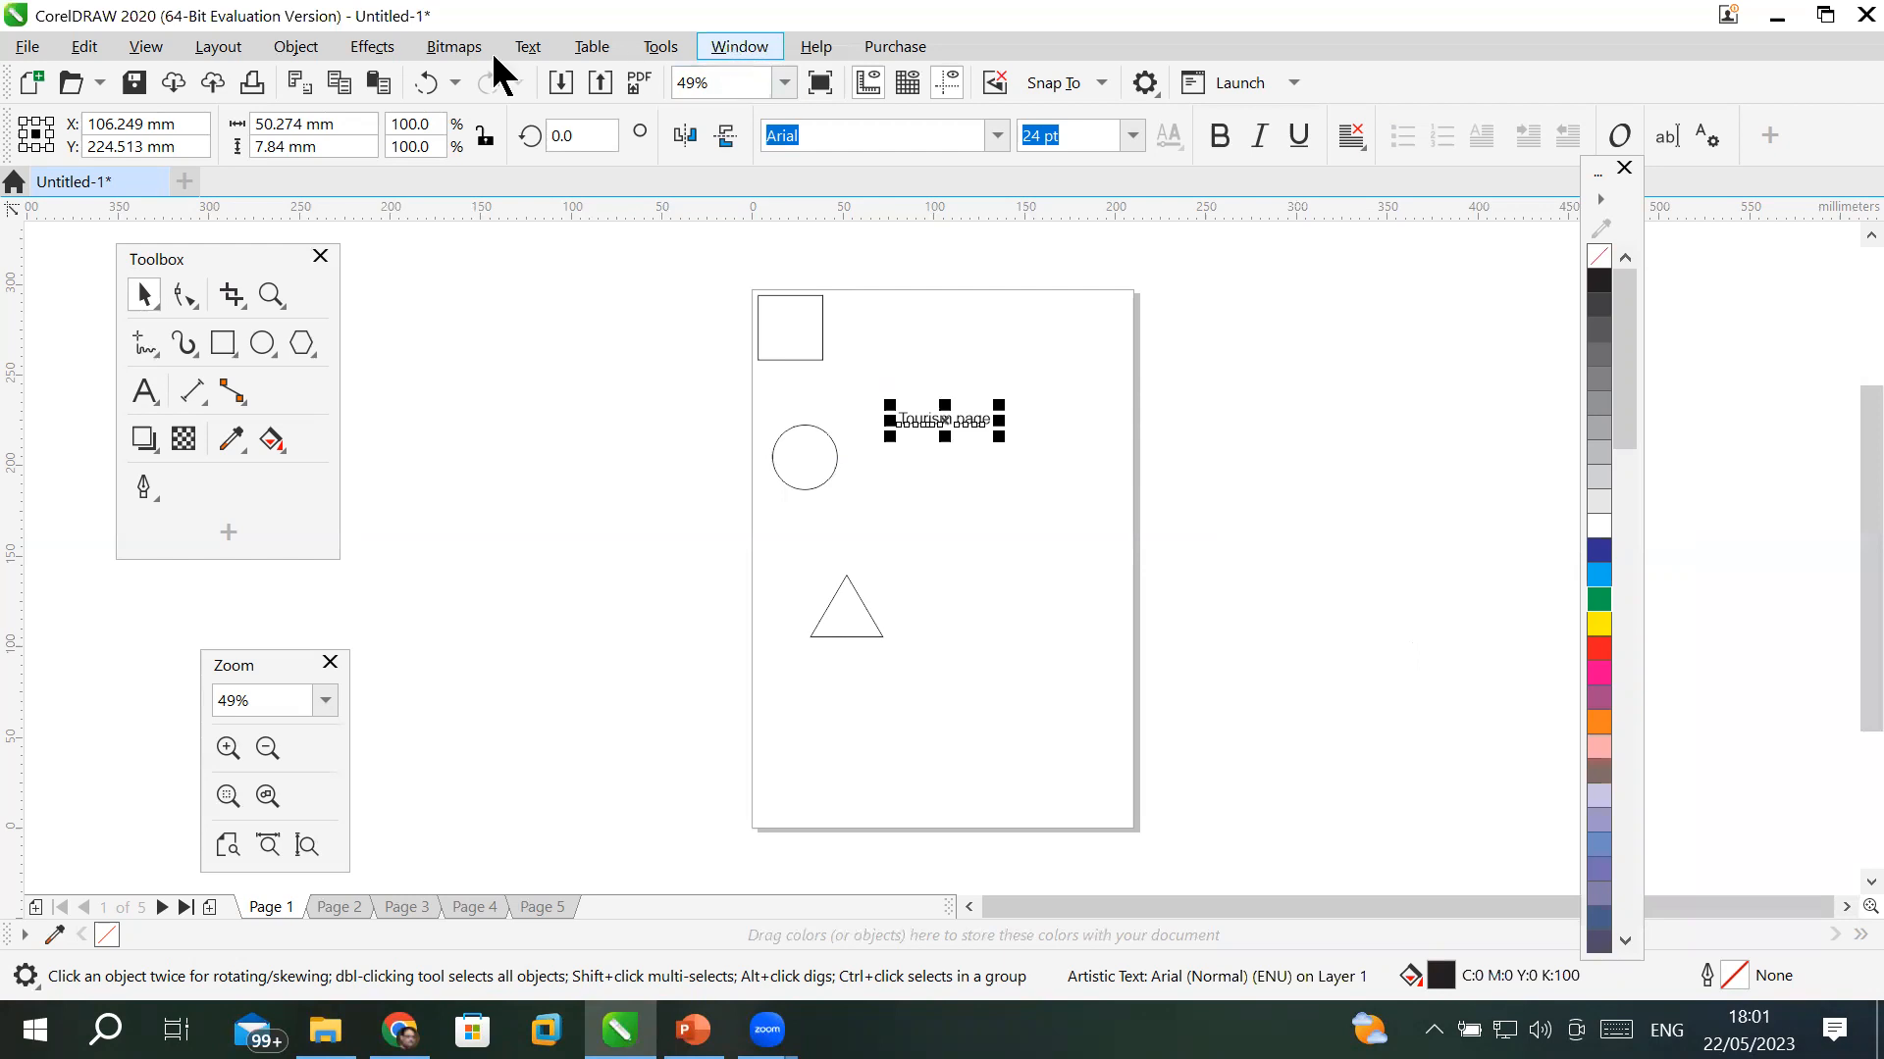
left_click(284, 39)
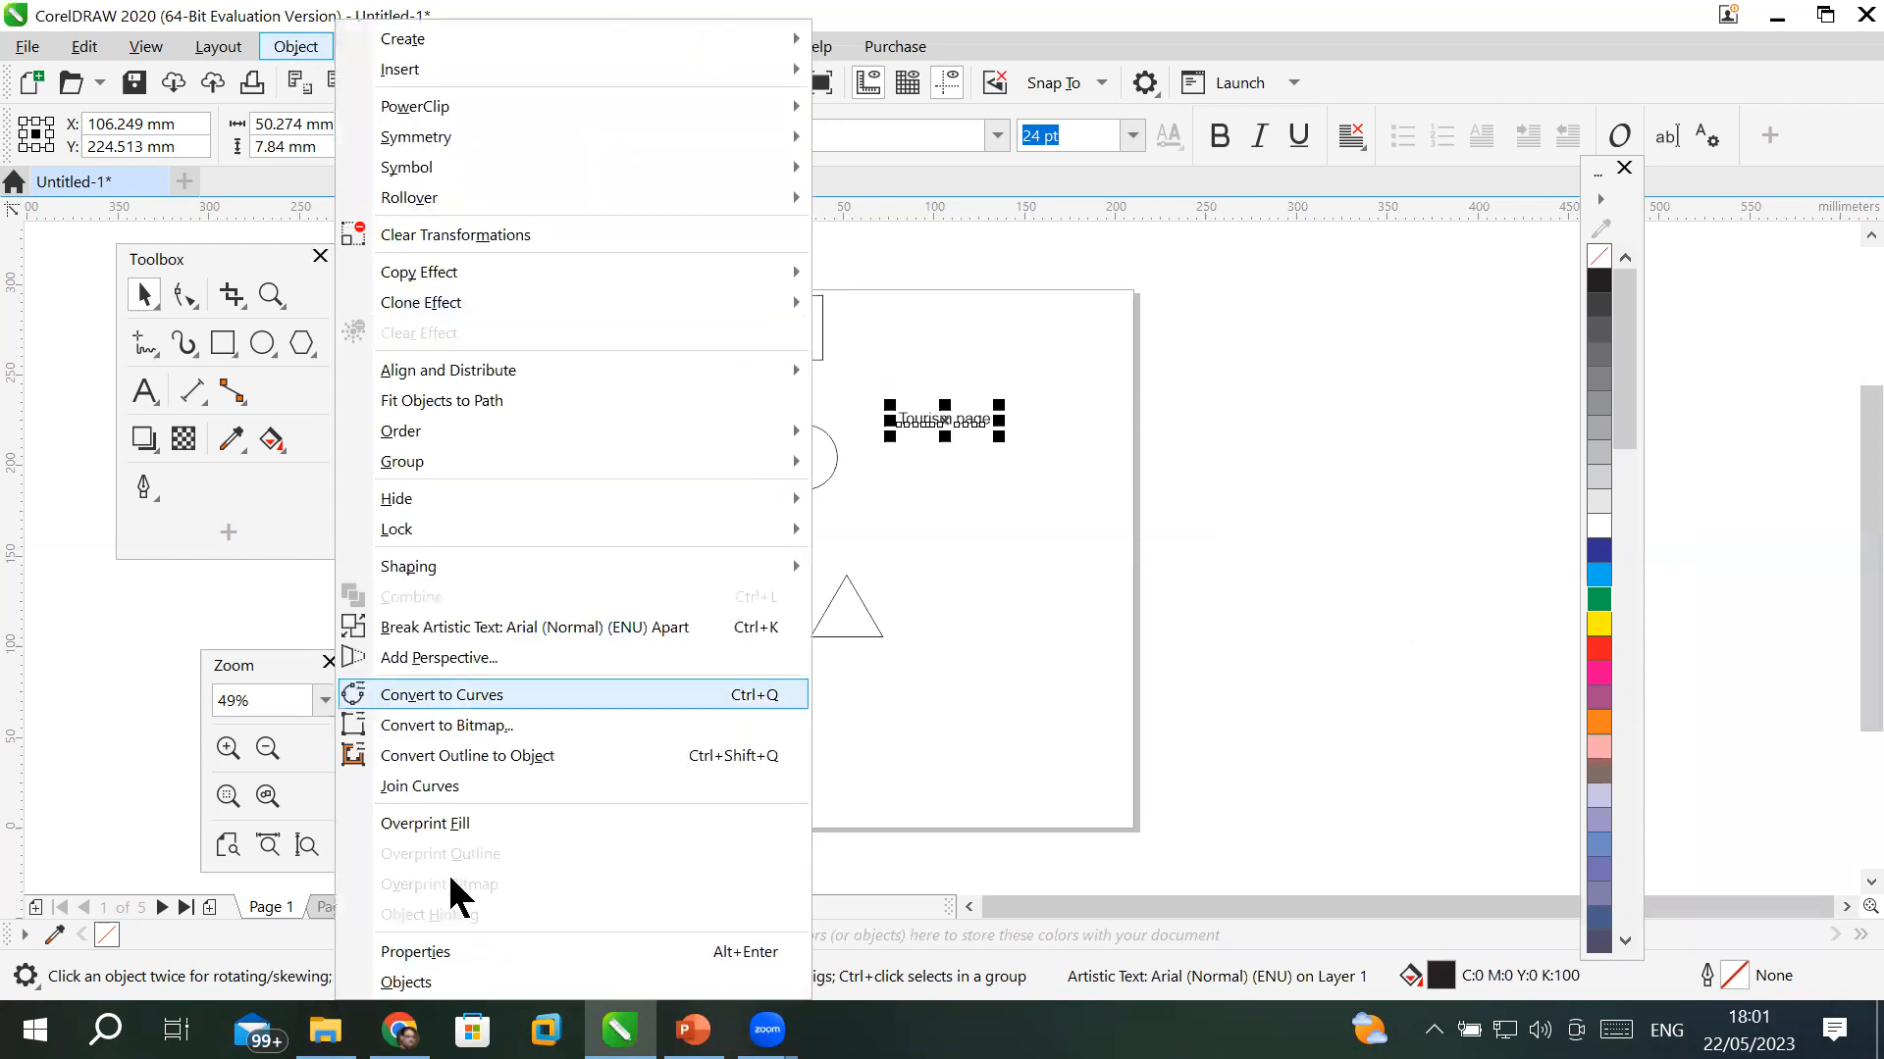
left_click(455, 952)
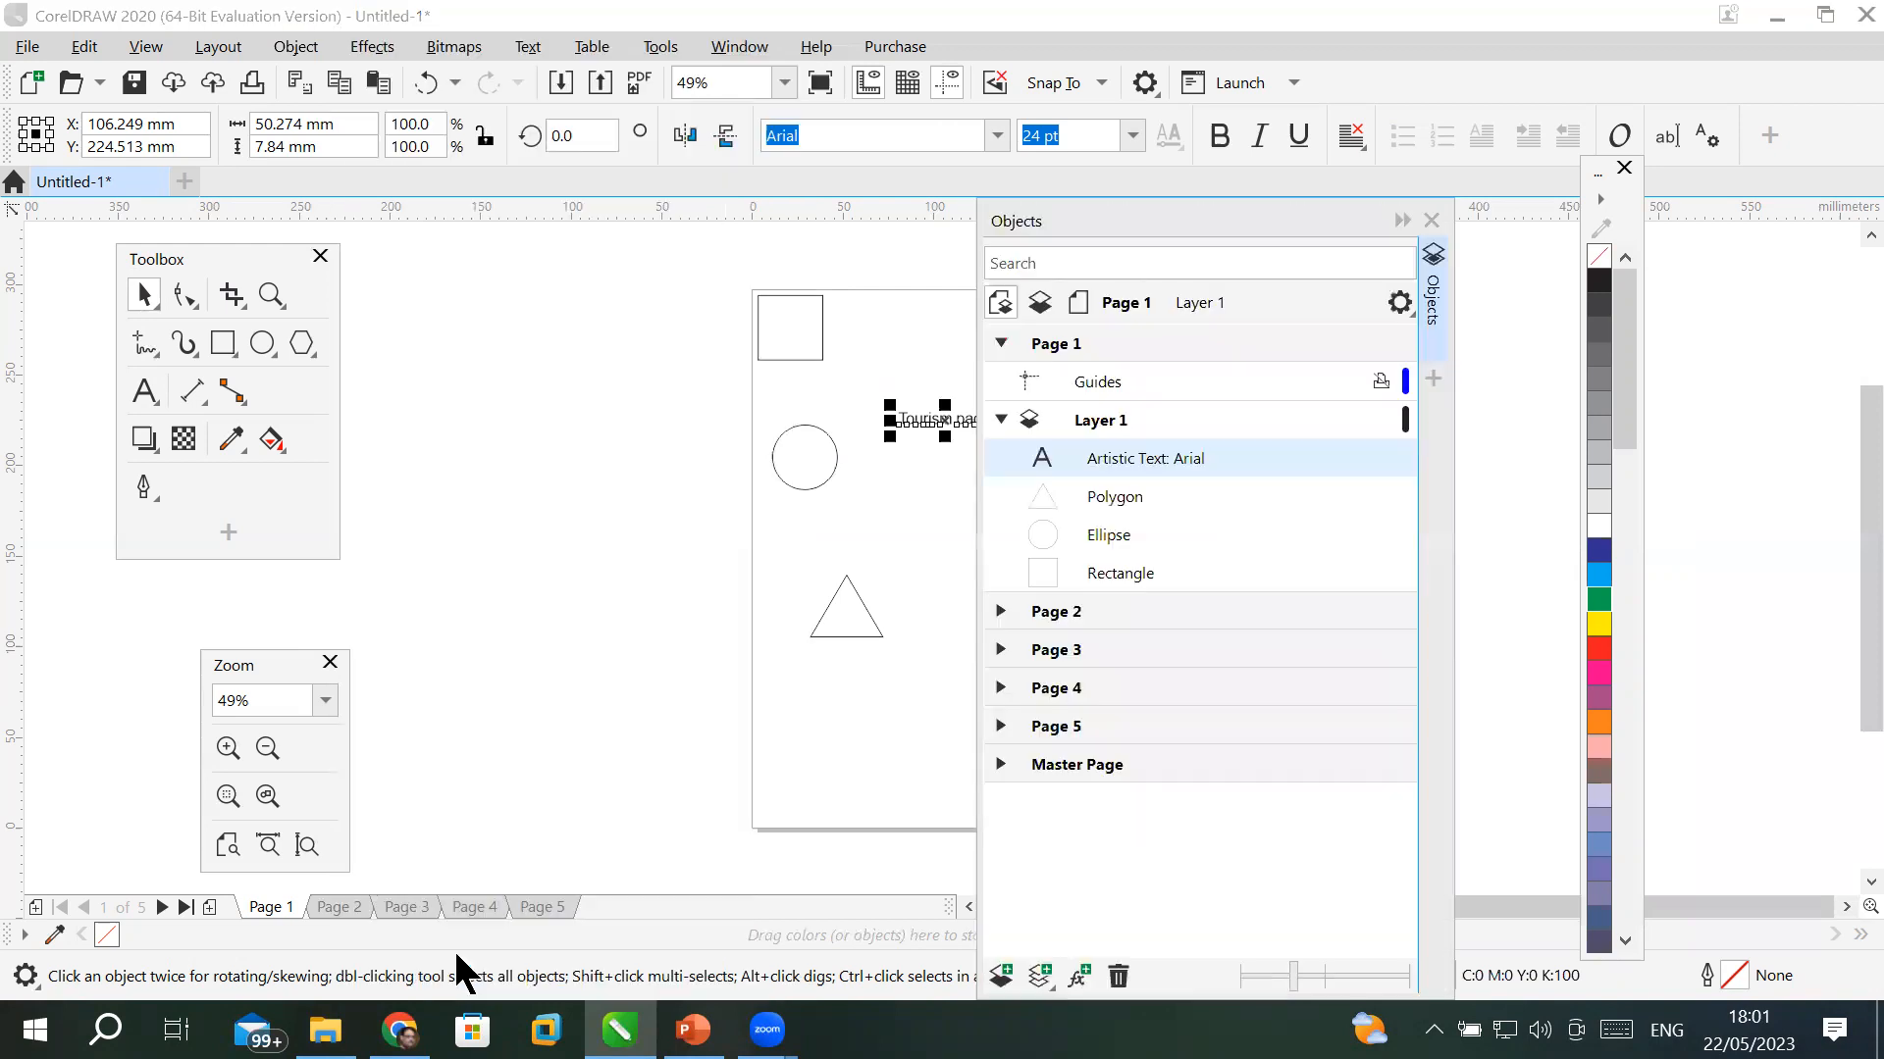
left_click_drag(1138, 216, 1341, 247)
left_click(1560, 241)
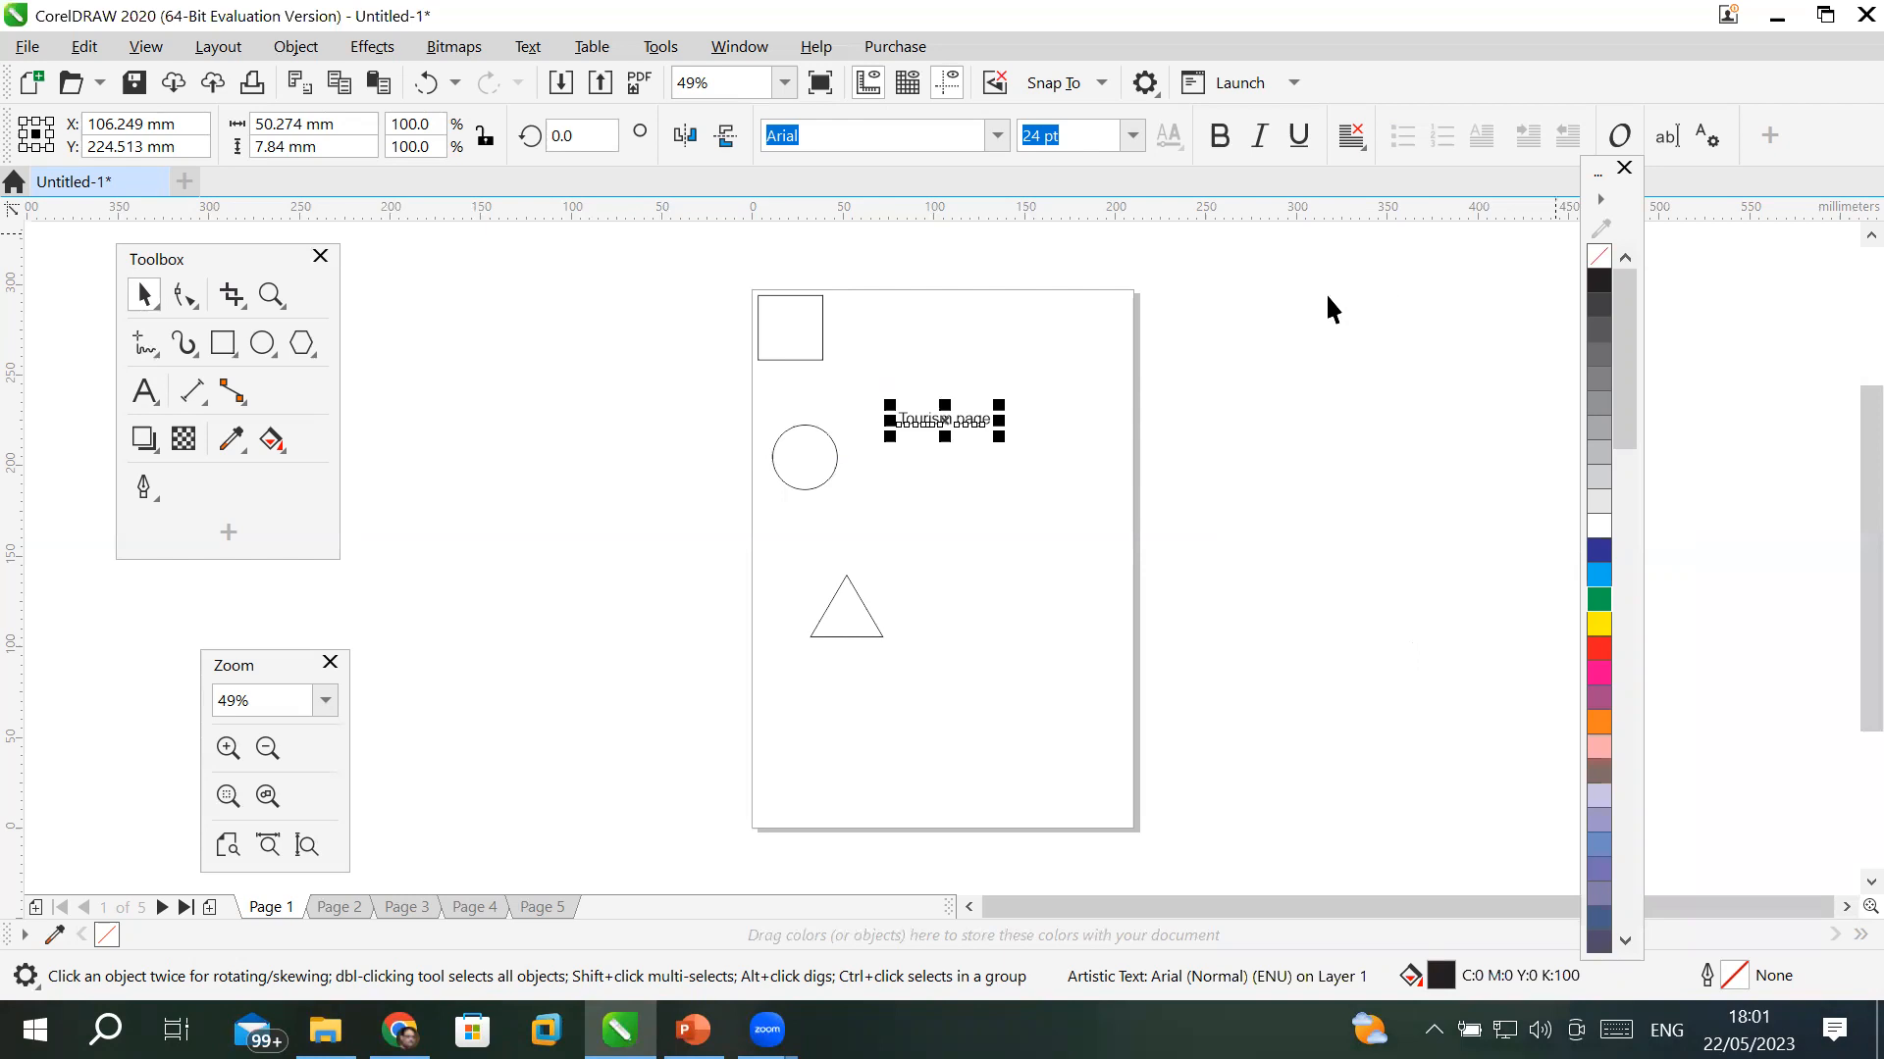
- Show the Objects docker from the list of available dockers and close it again
left_click(740, 46)
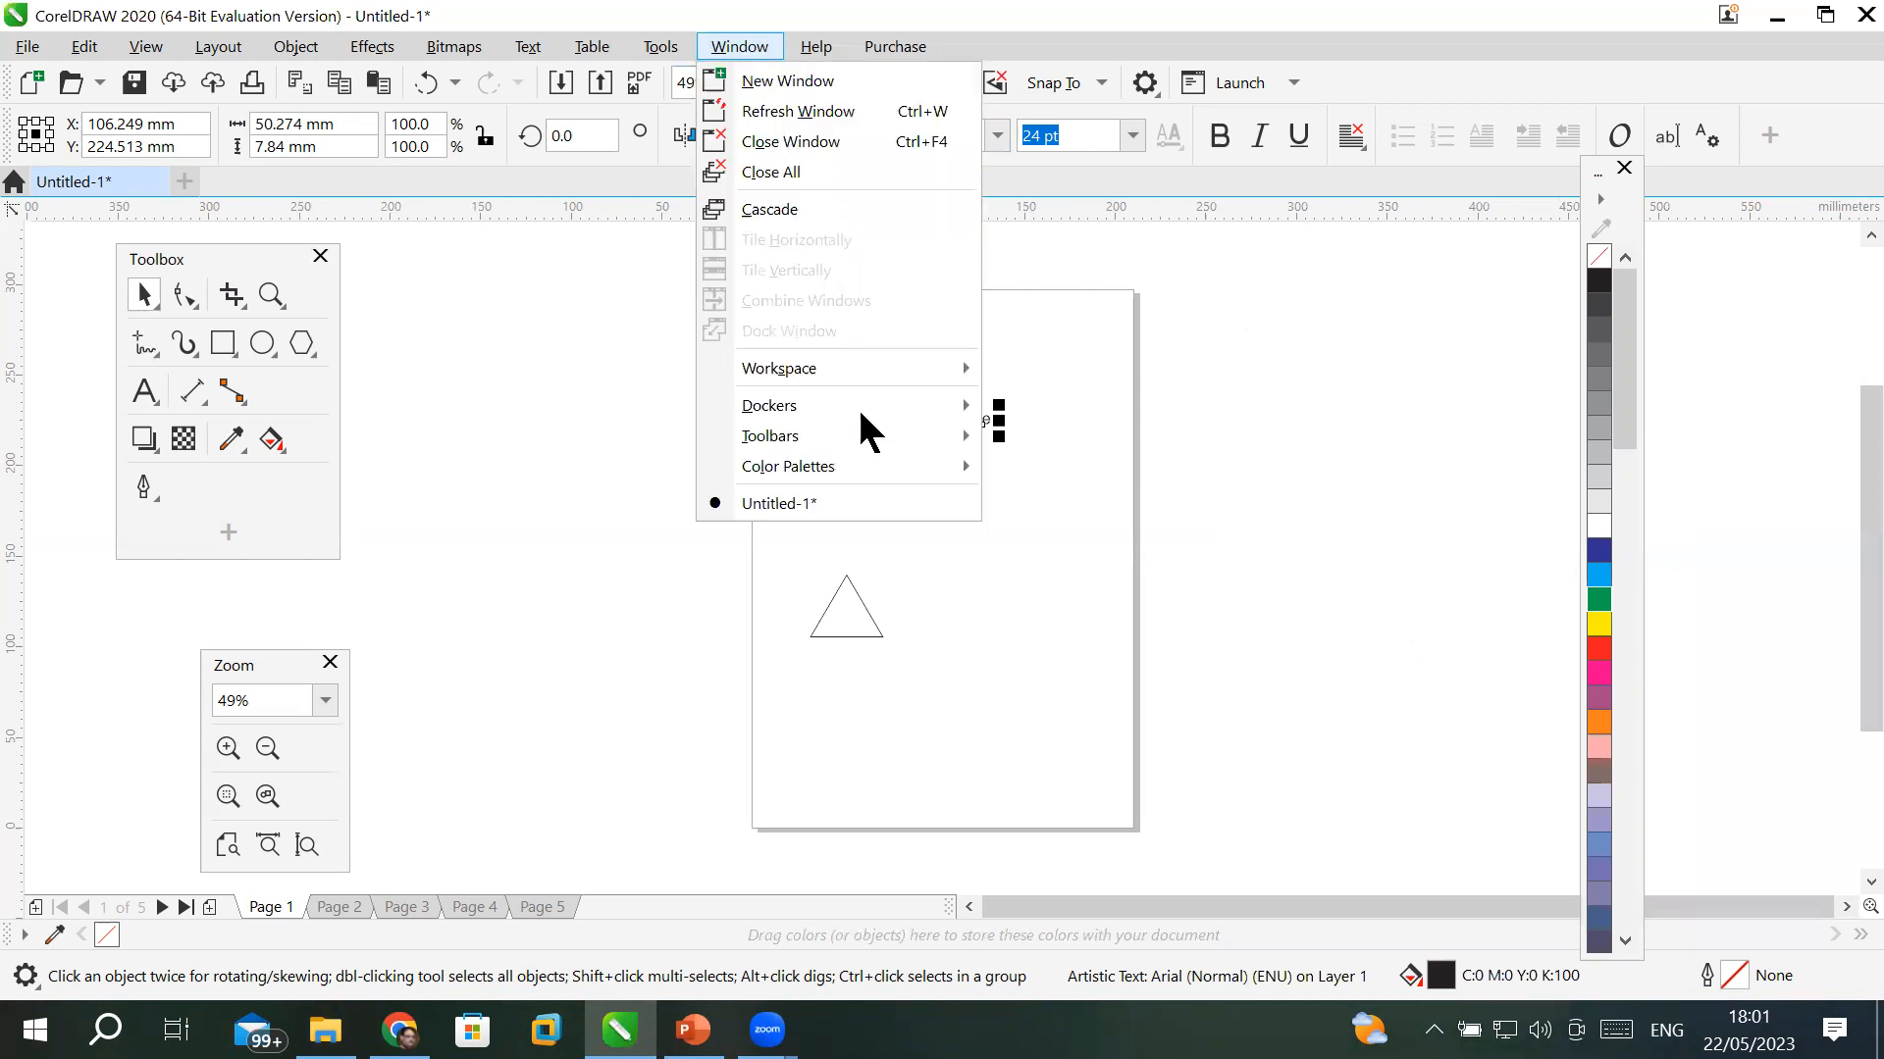
mouse_move(861, 433)
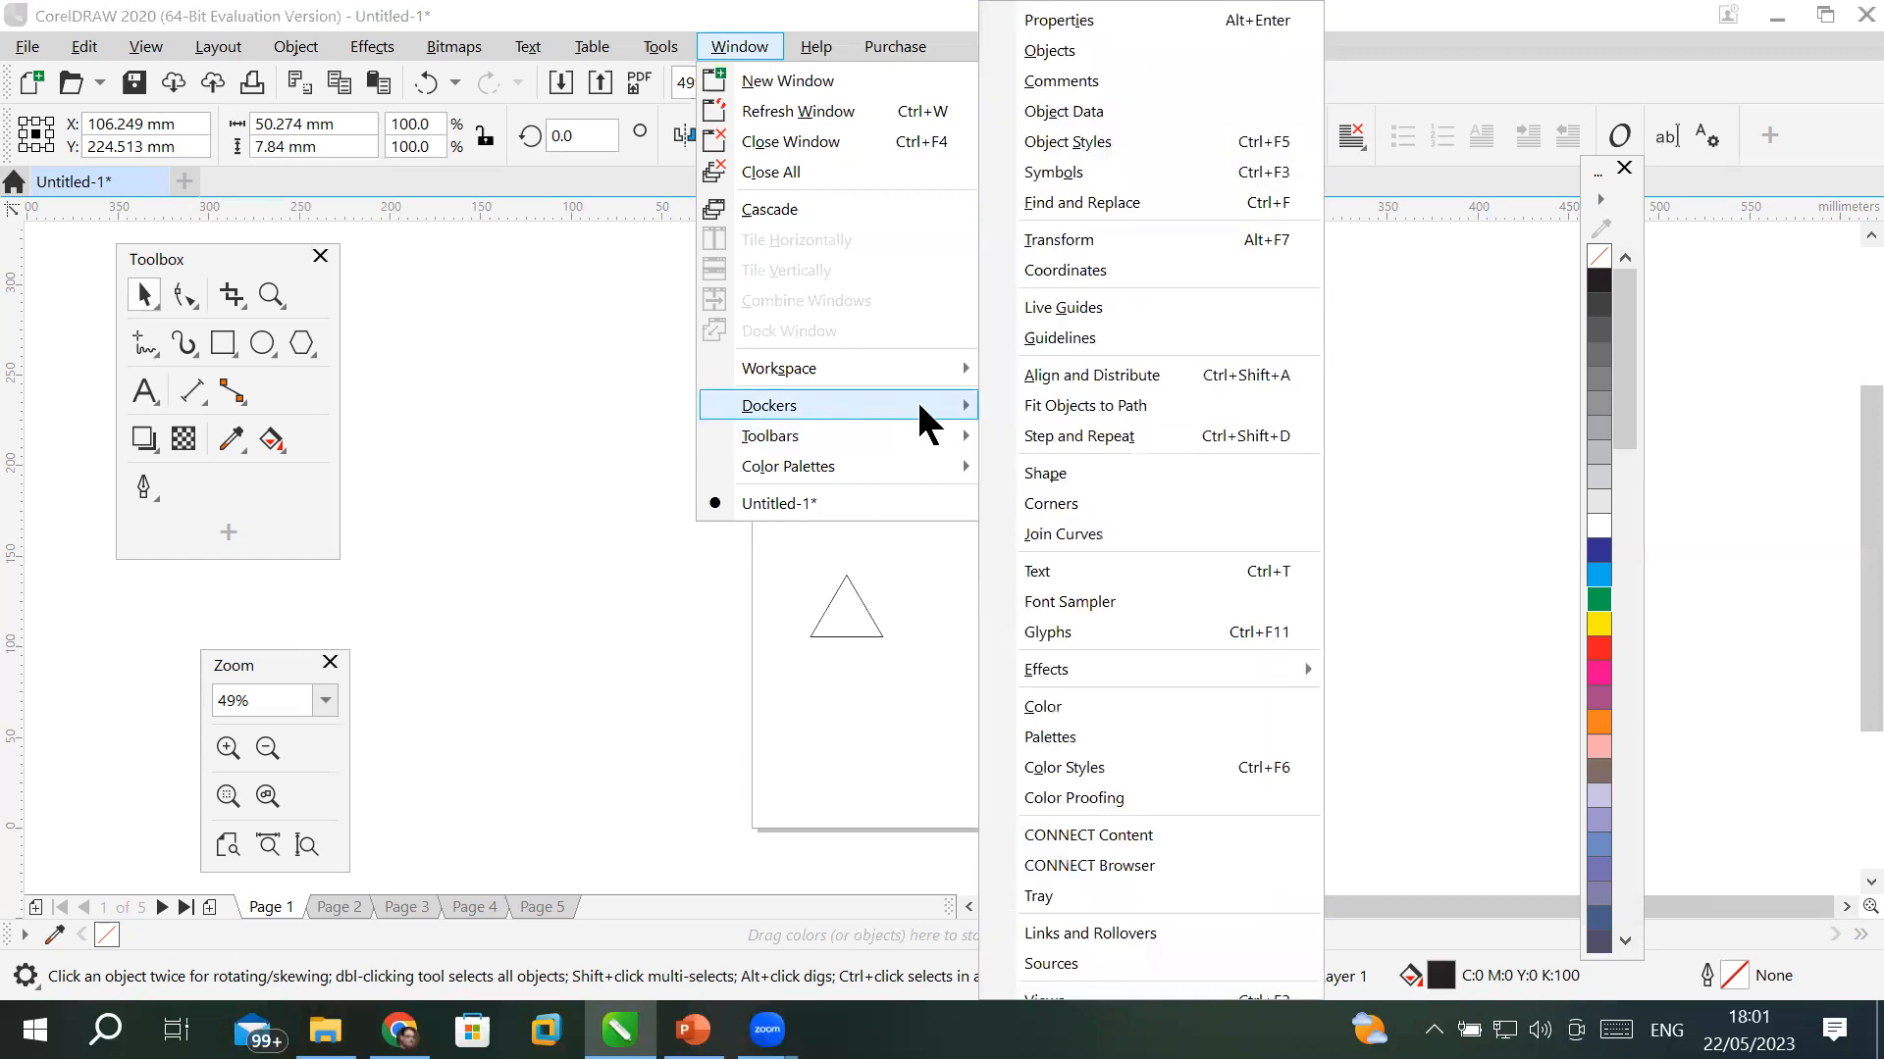
left_click(1152, 53)
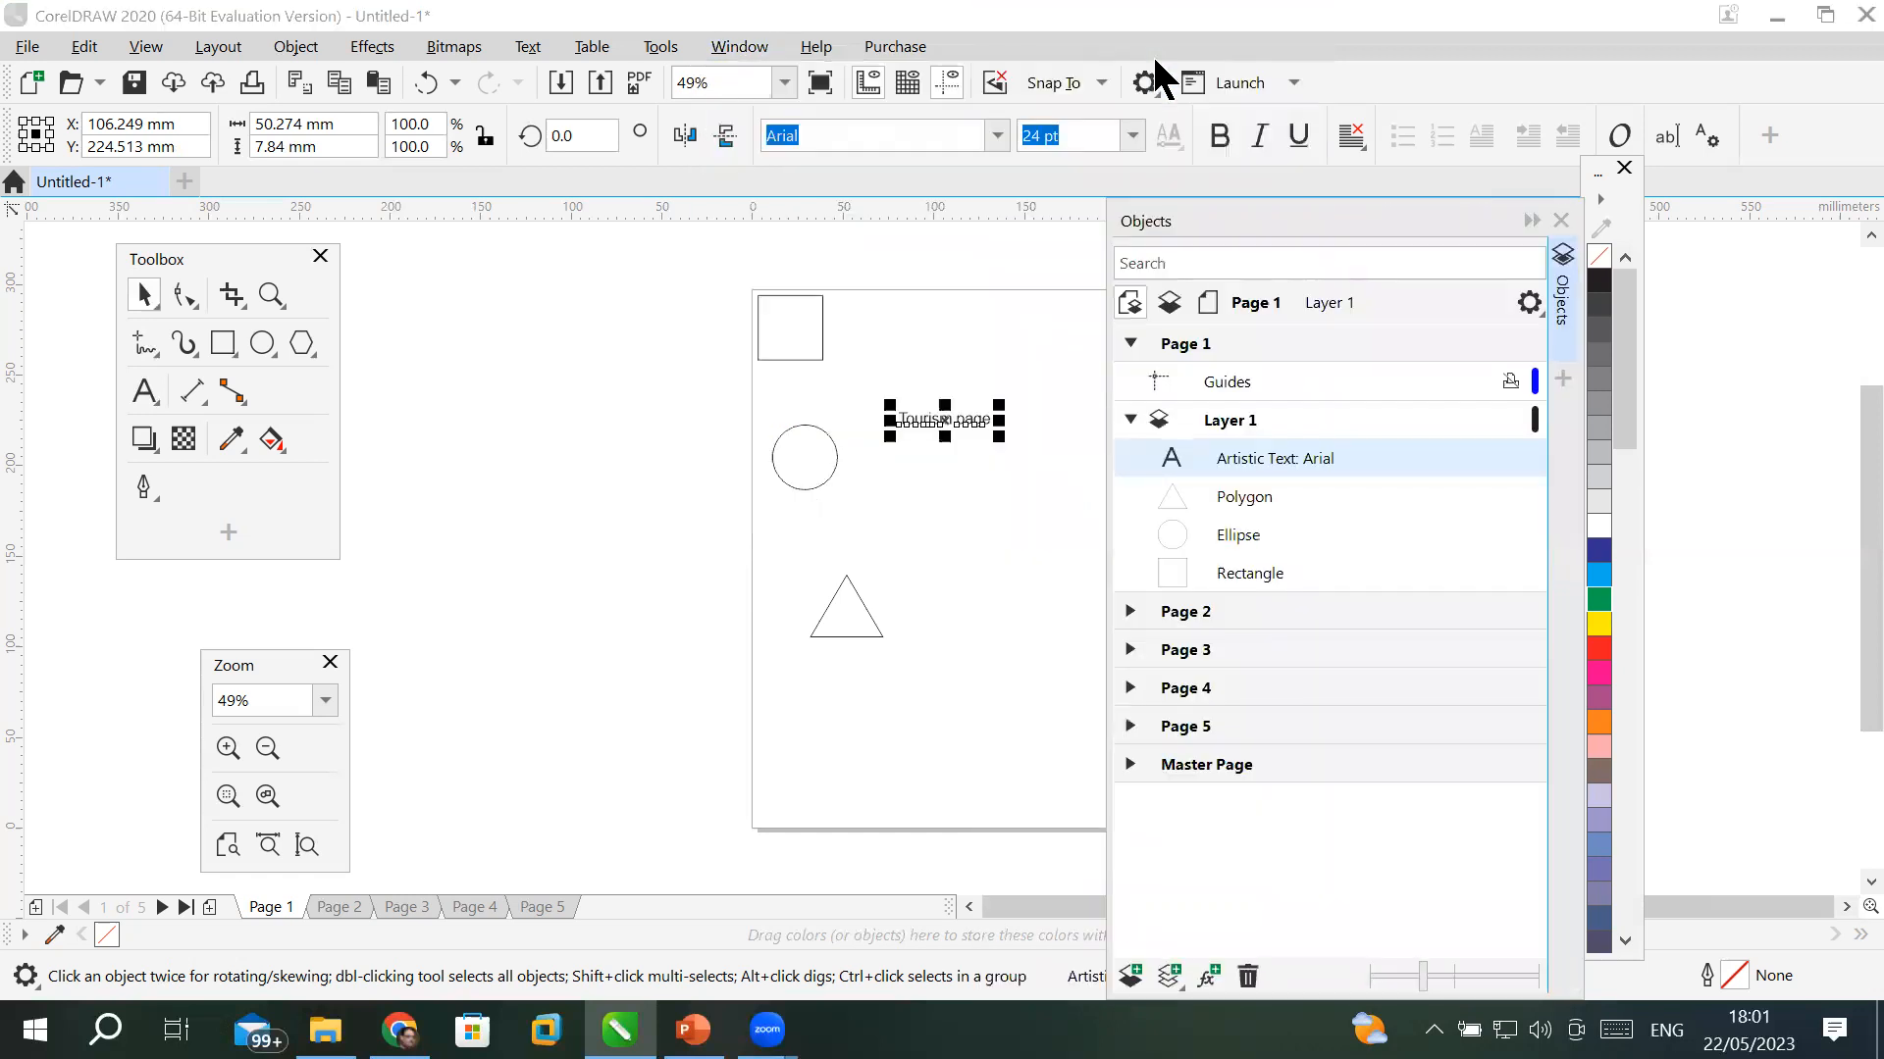
left_click(1561, 219)
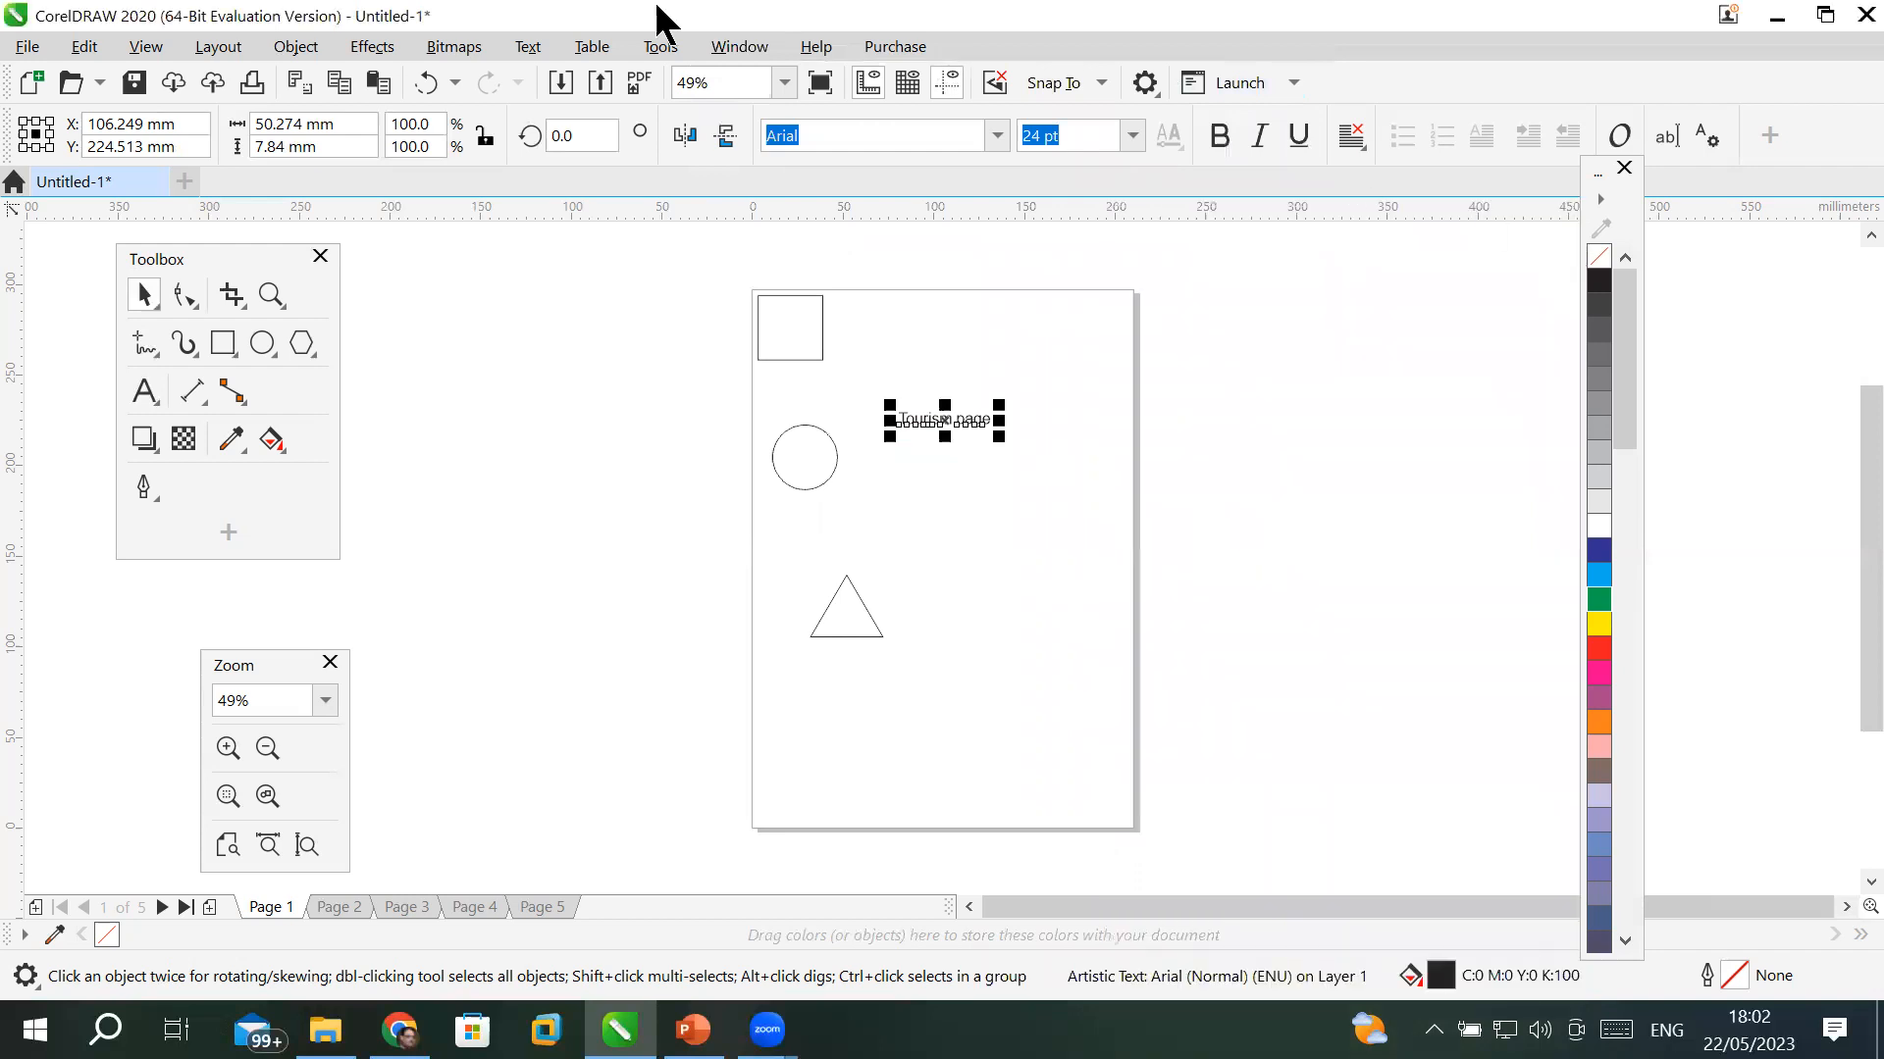
- Reopen the Objects docker from the object commands
left_click(283, 41)
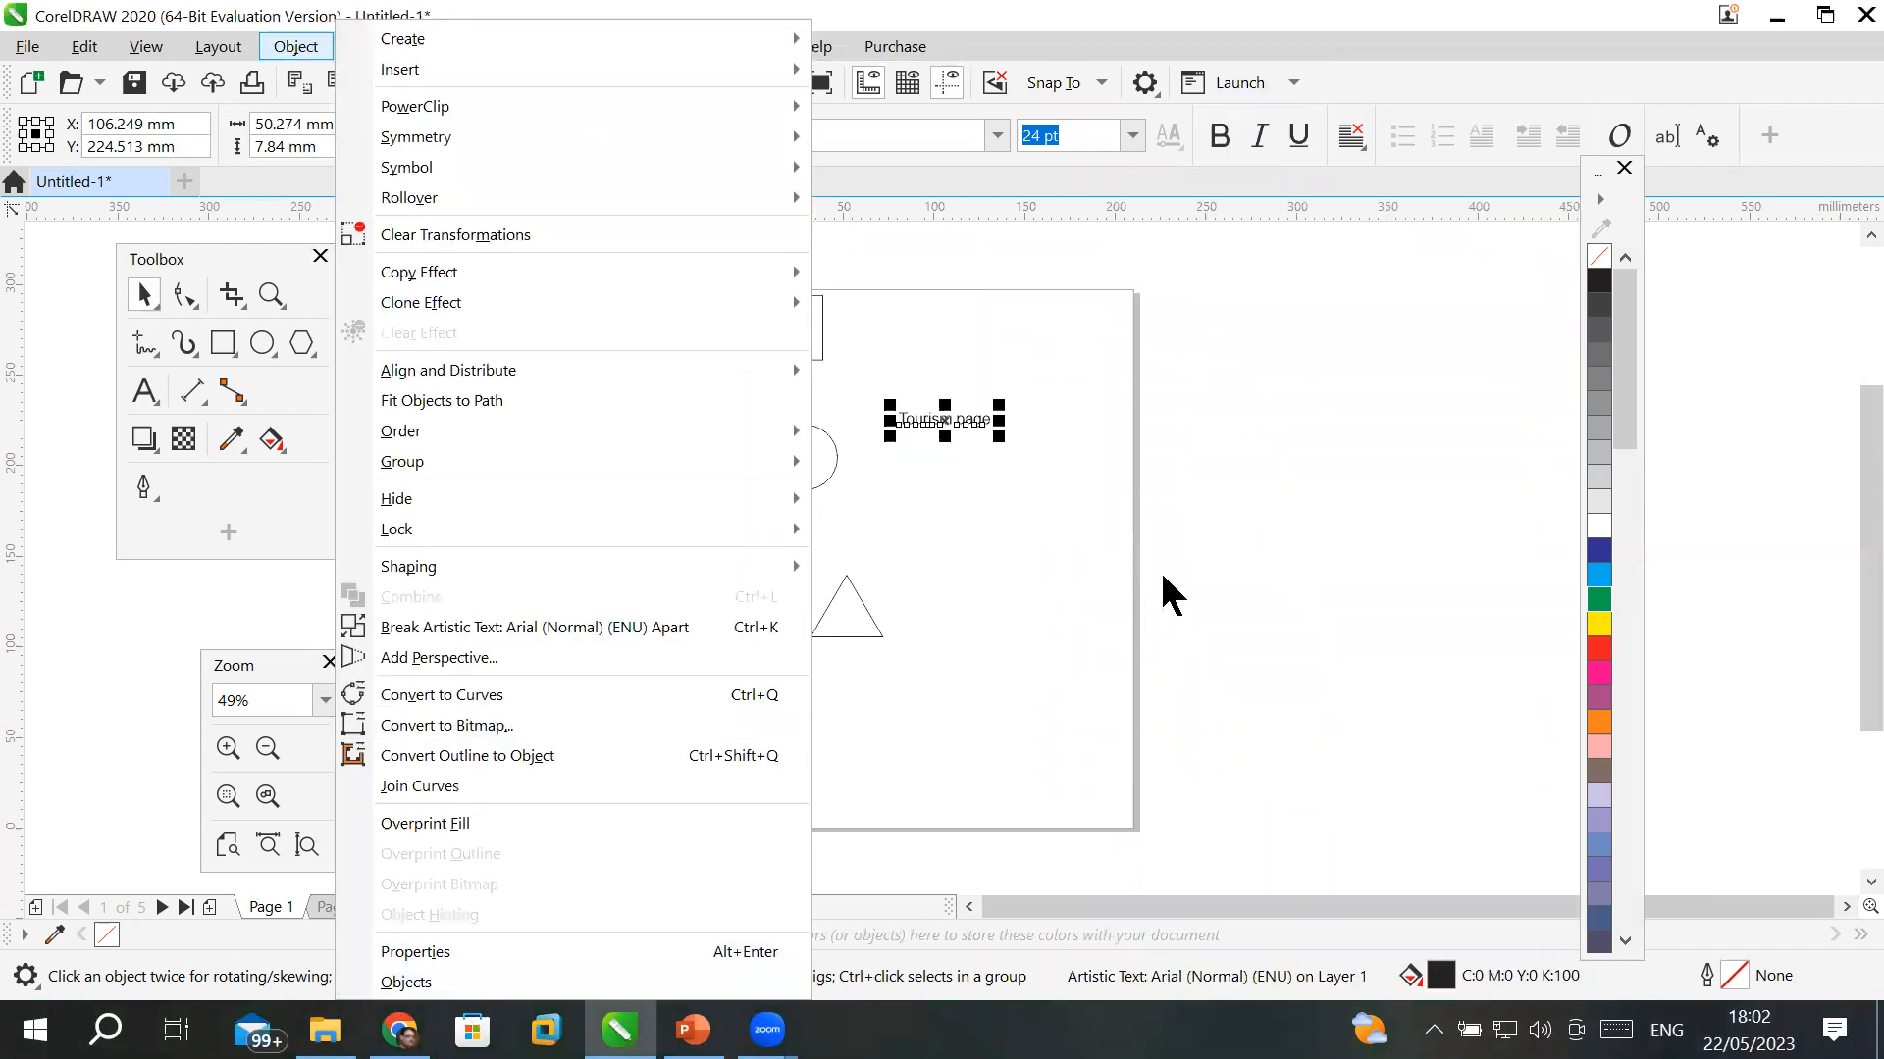
left_click(1184, 526)
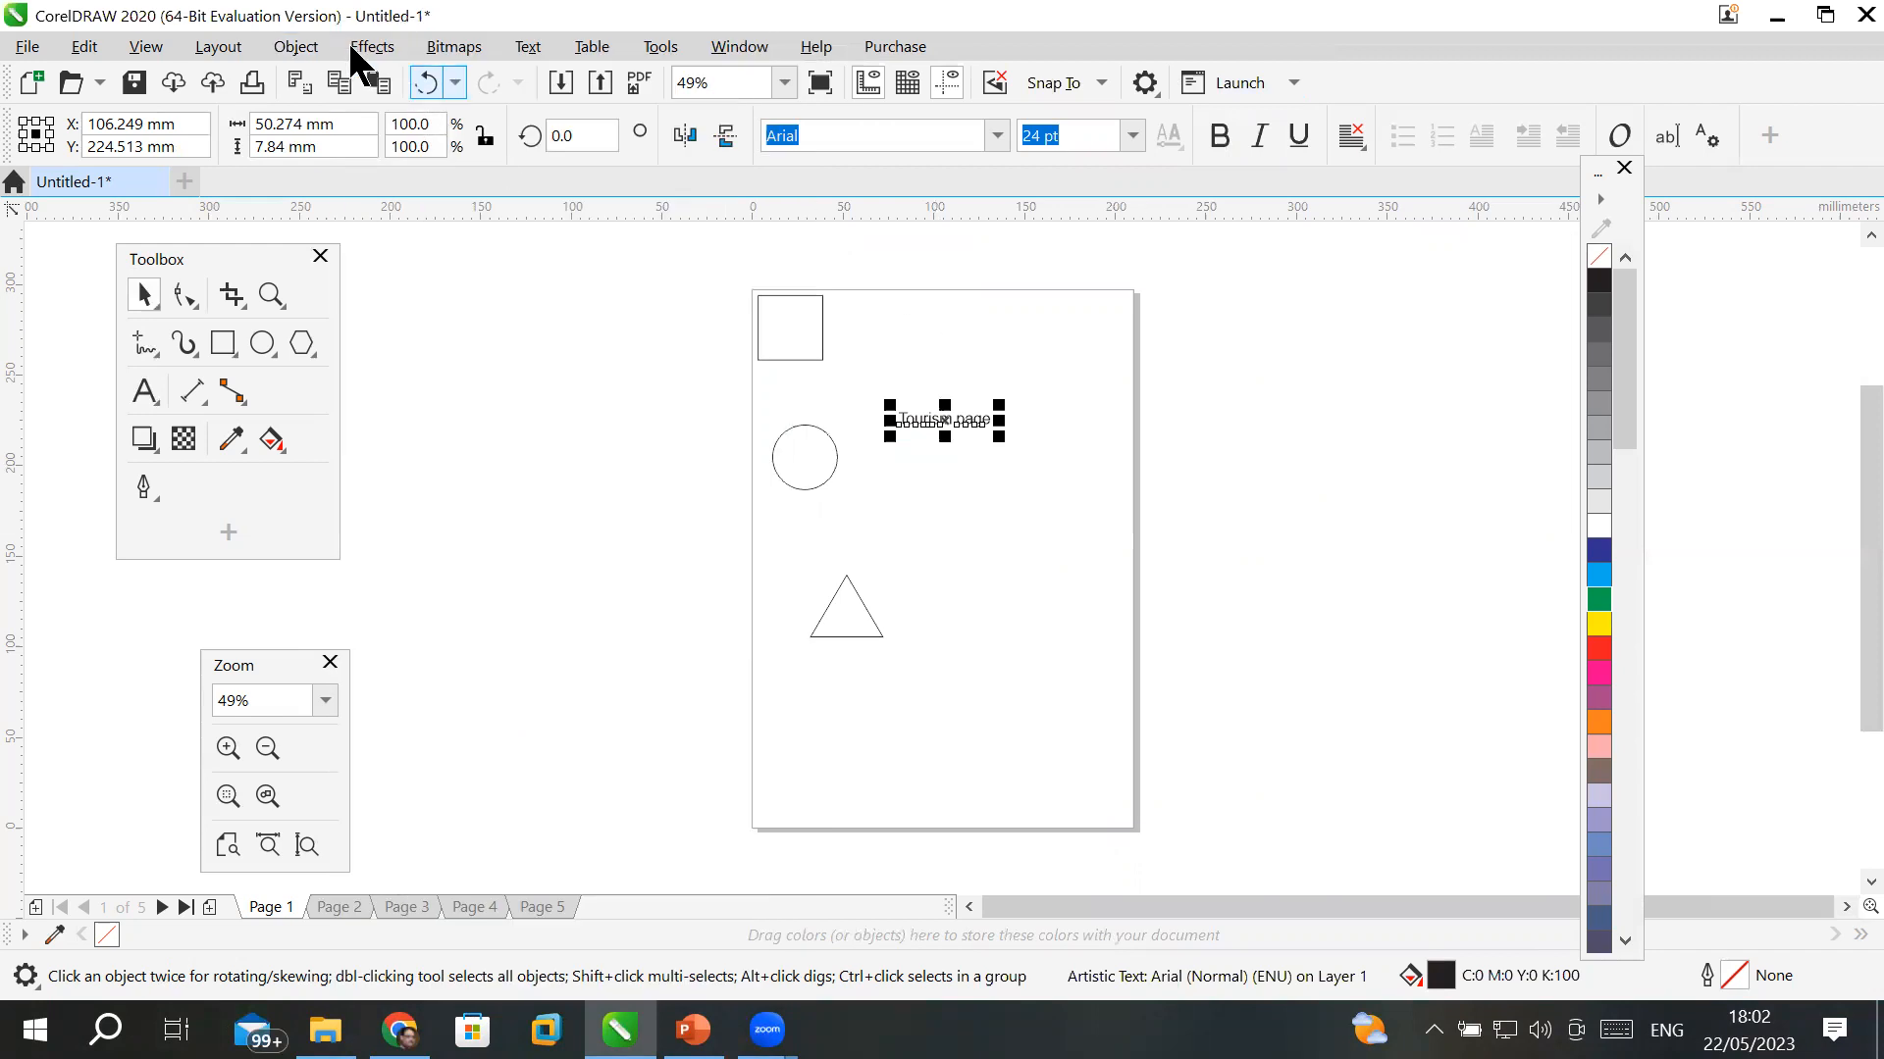
left_click(280, 46)
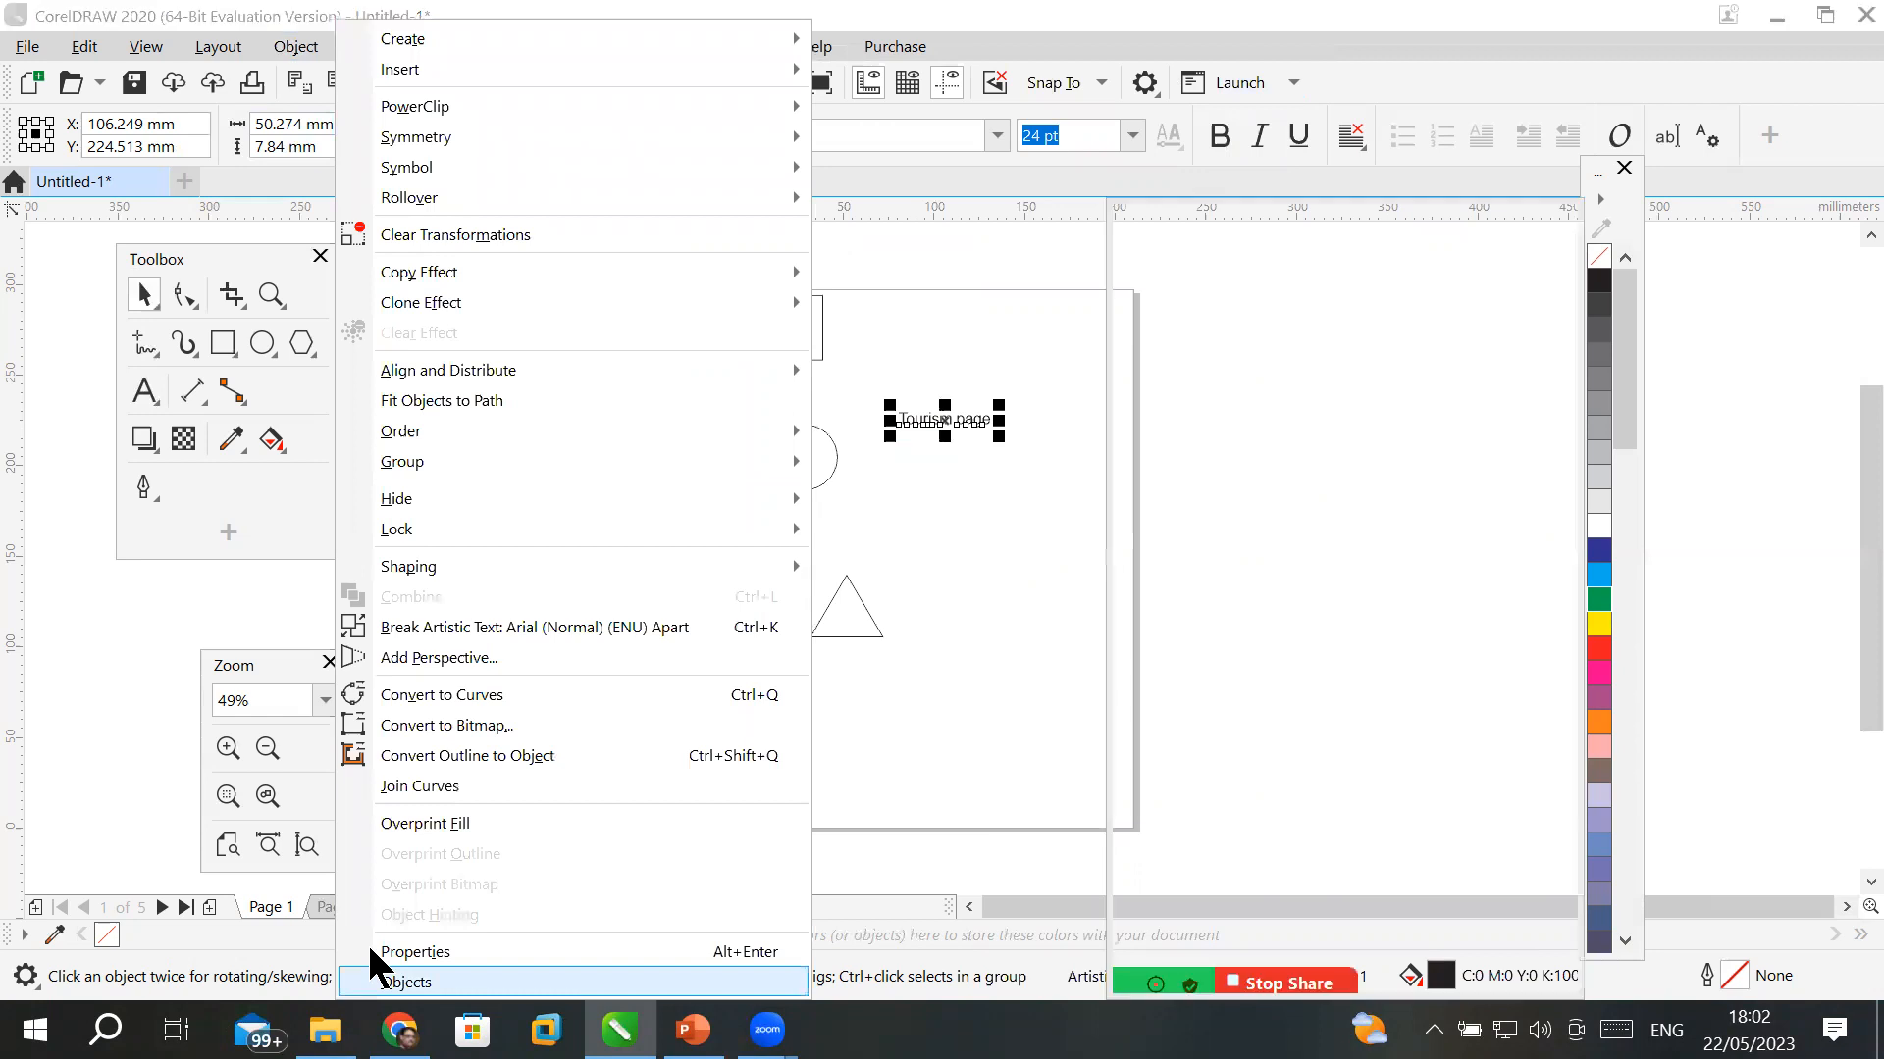
left_click(373, 979)
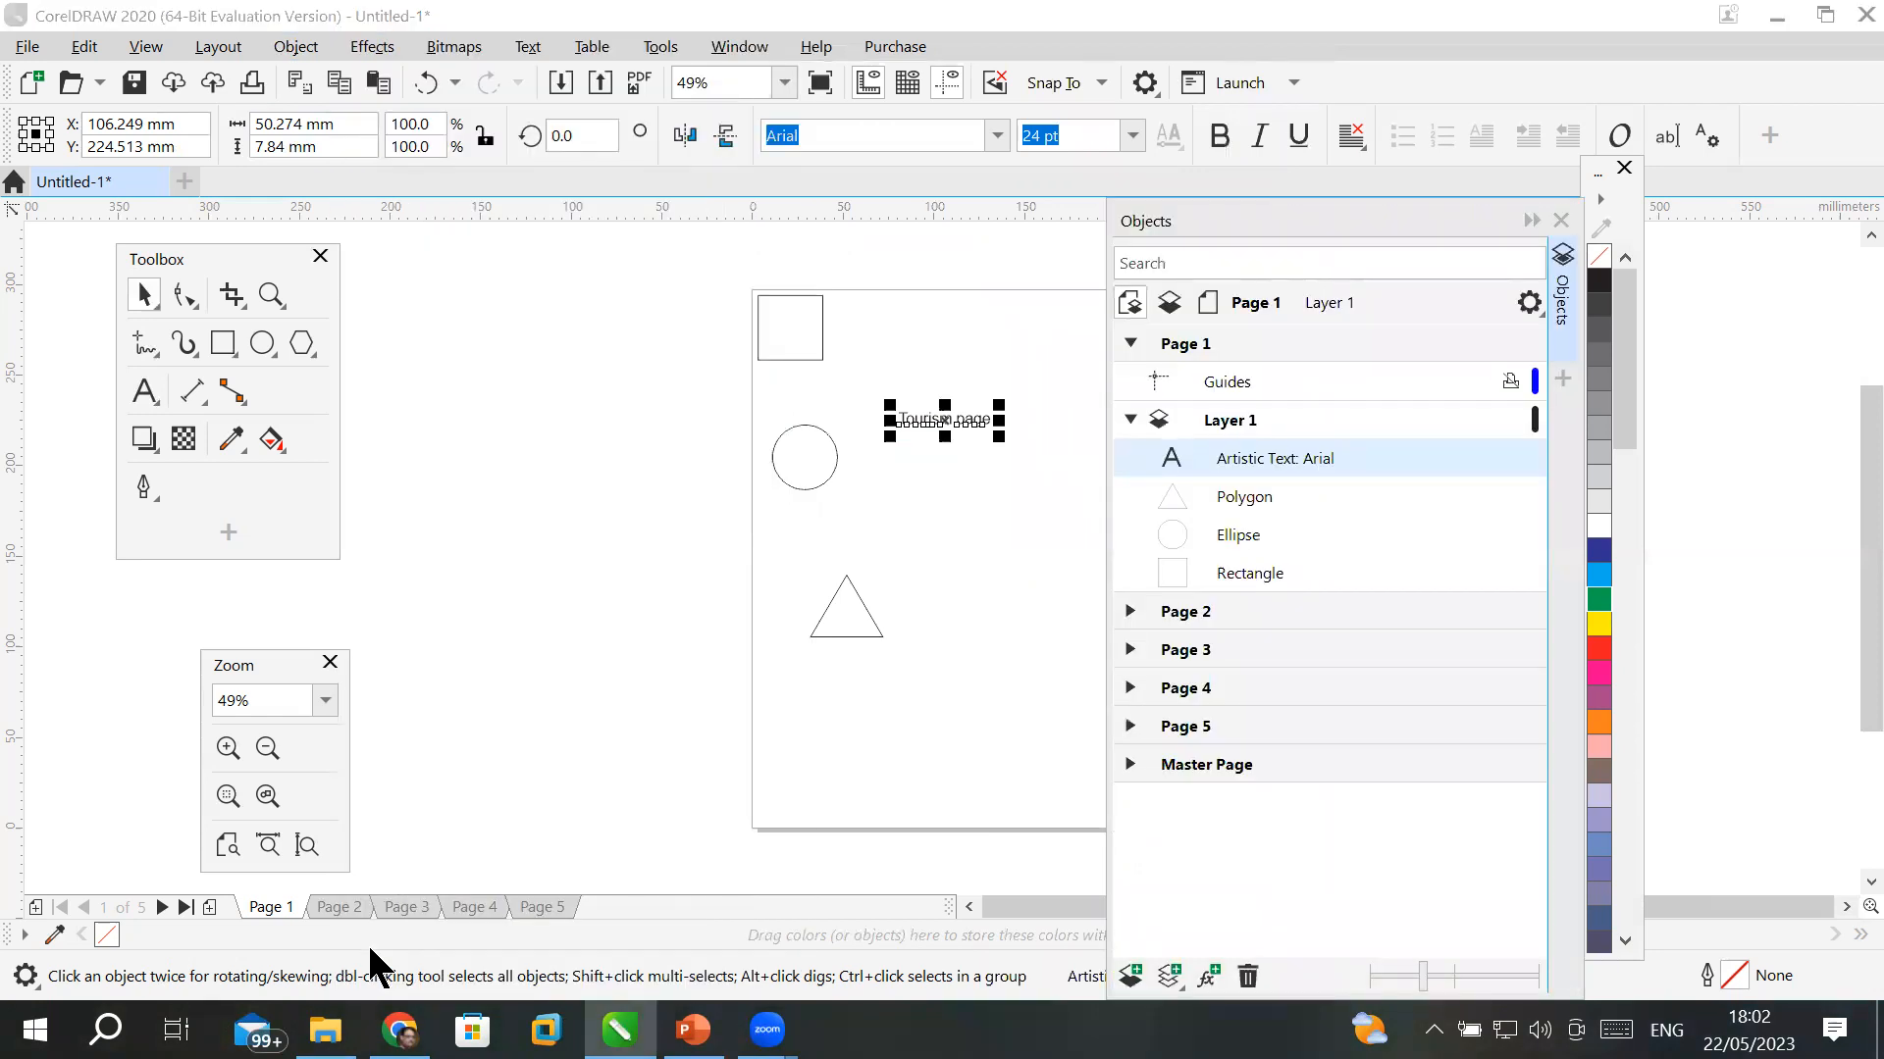
- Collapse Page 1 in the object list and select Pages 2, 3, 4, 5 and 1 in turn to view each page
left_click(1130, 340)
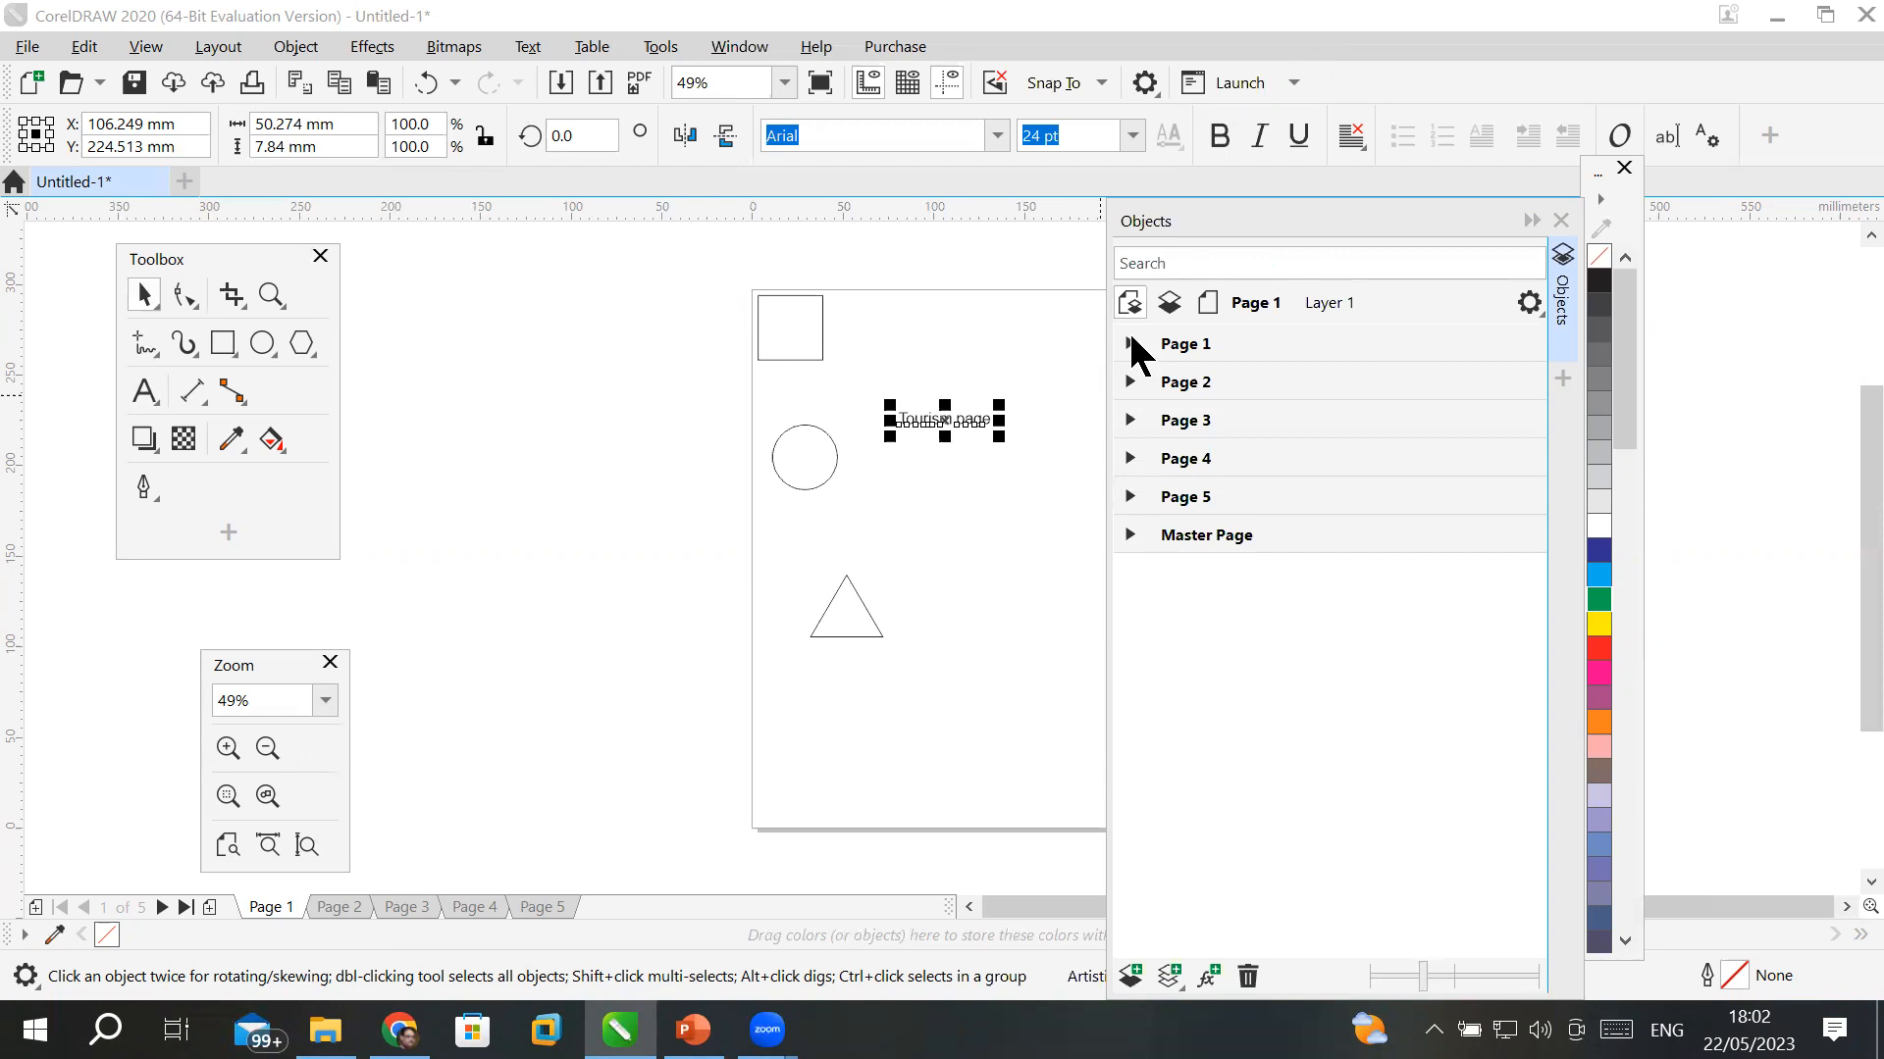
left_click(1203, 388)
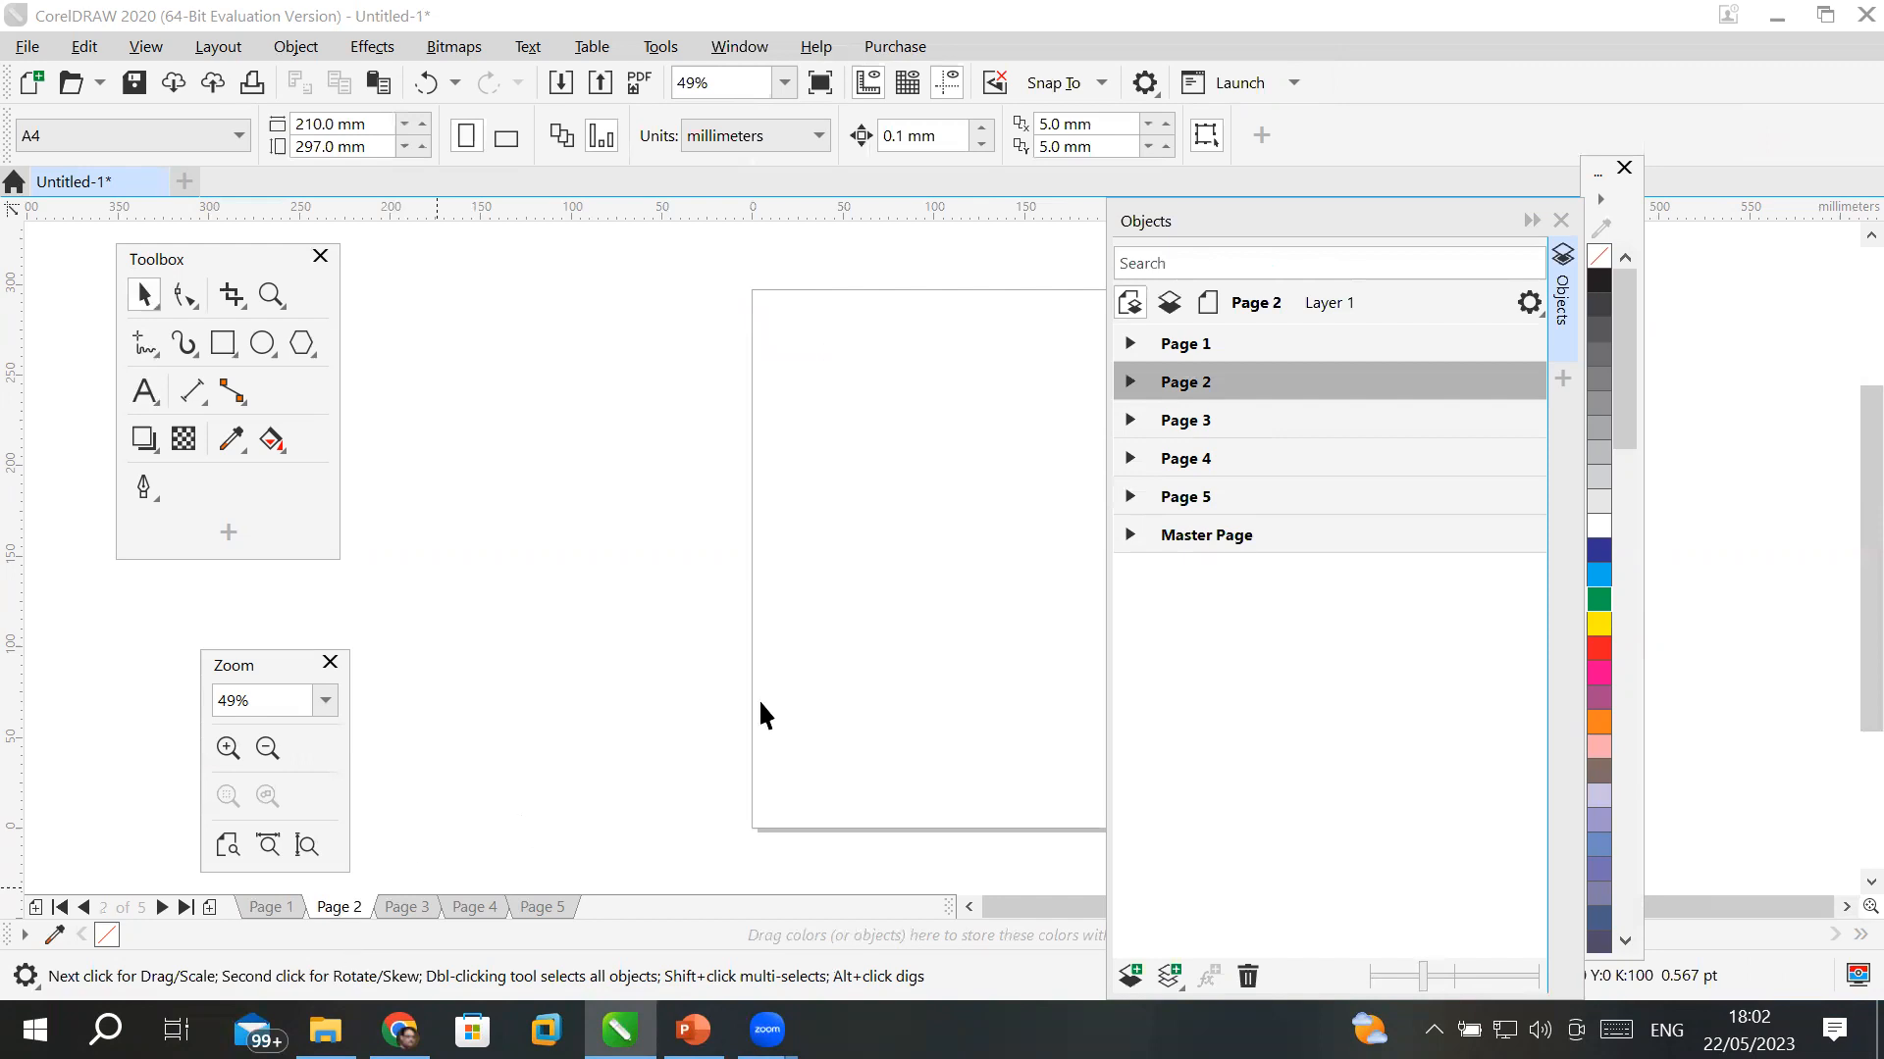
left_click(1185, 422)
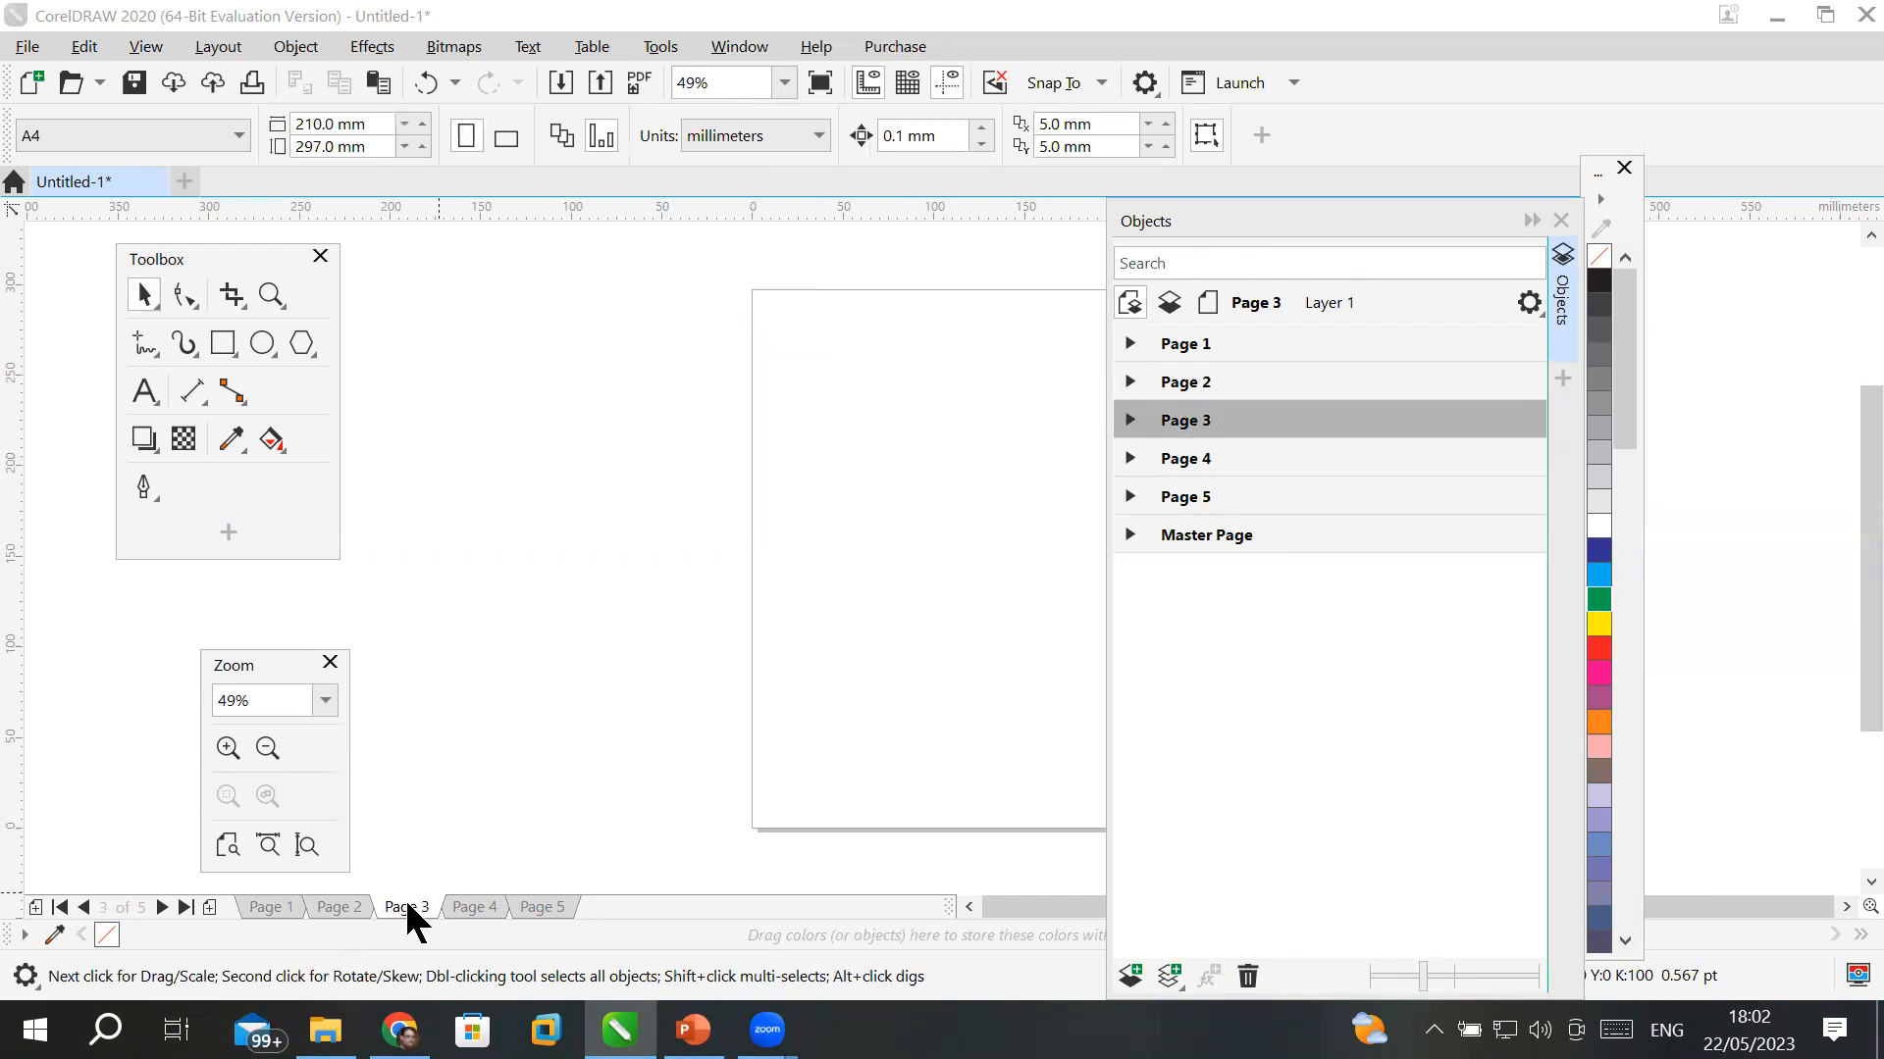
left_click(1228, 443)
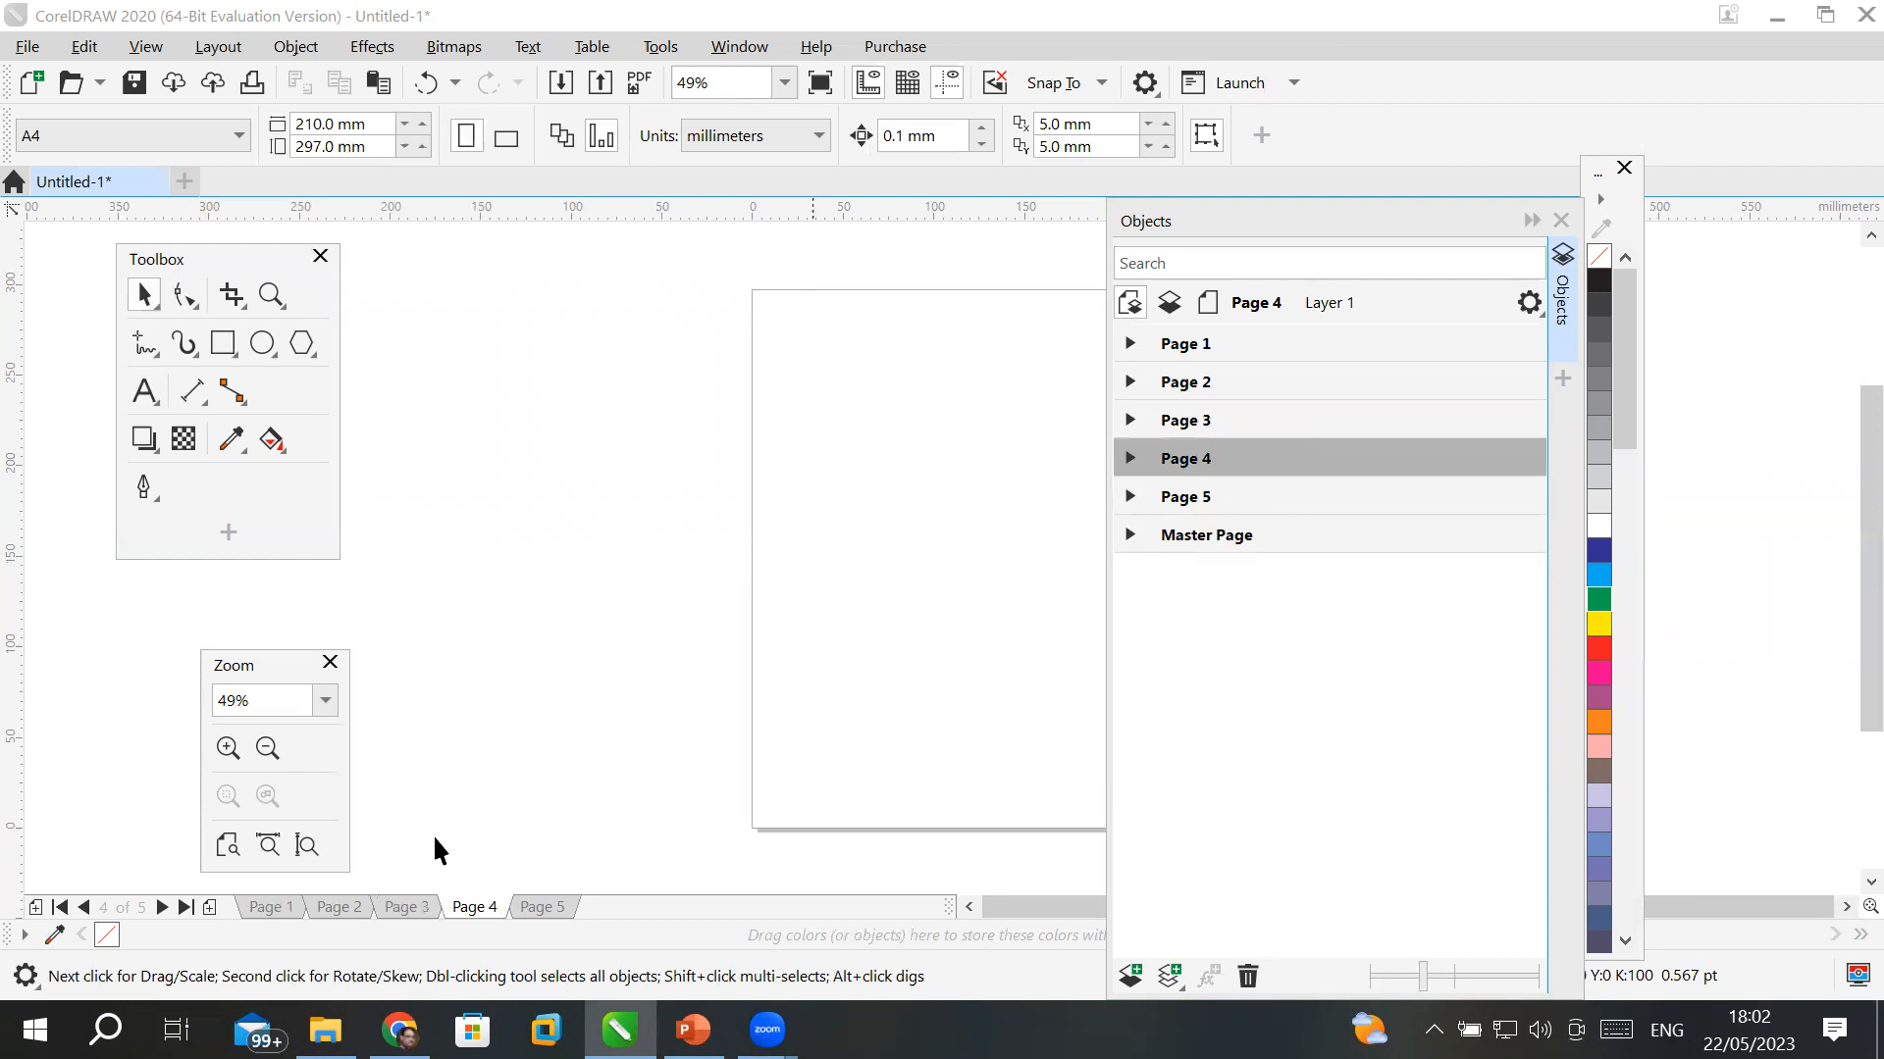
left_click(1205, 495)
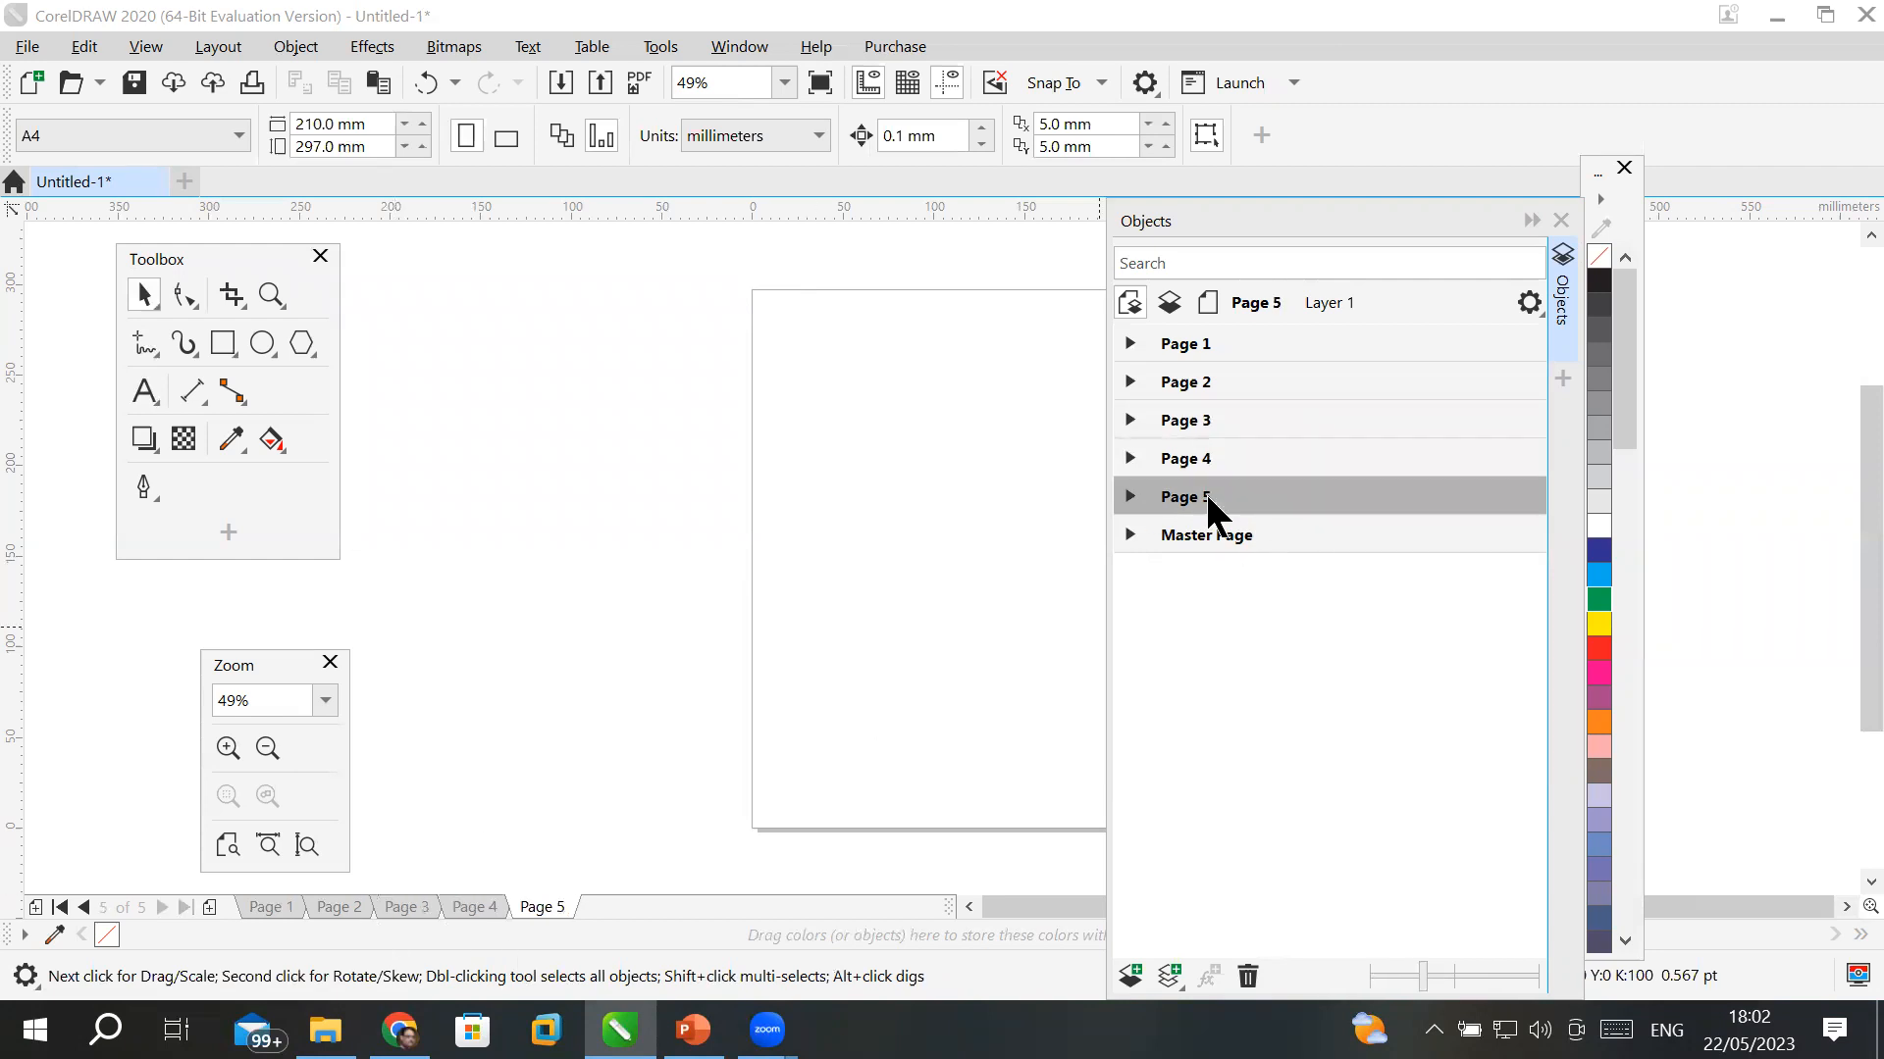
left_click(1207, 342)
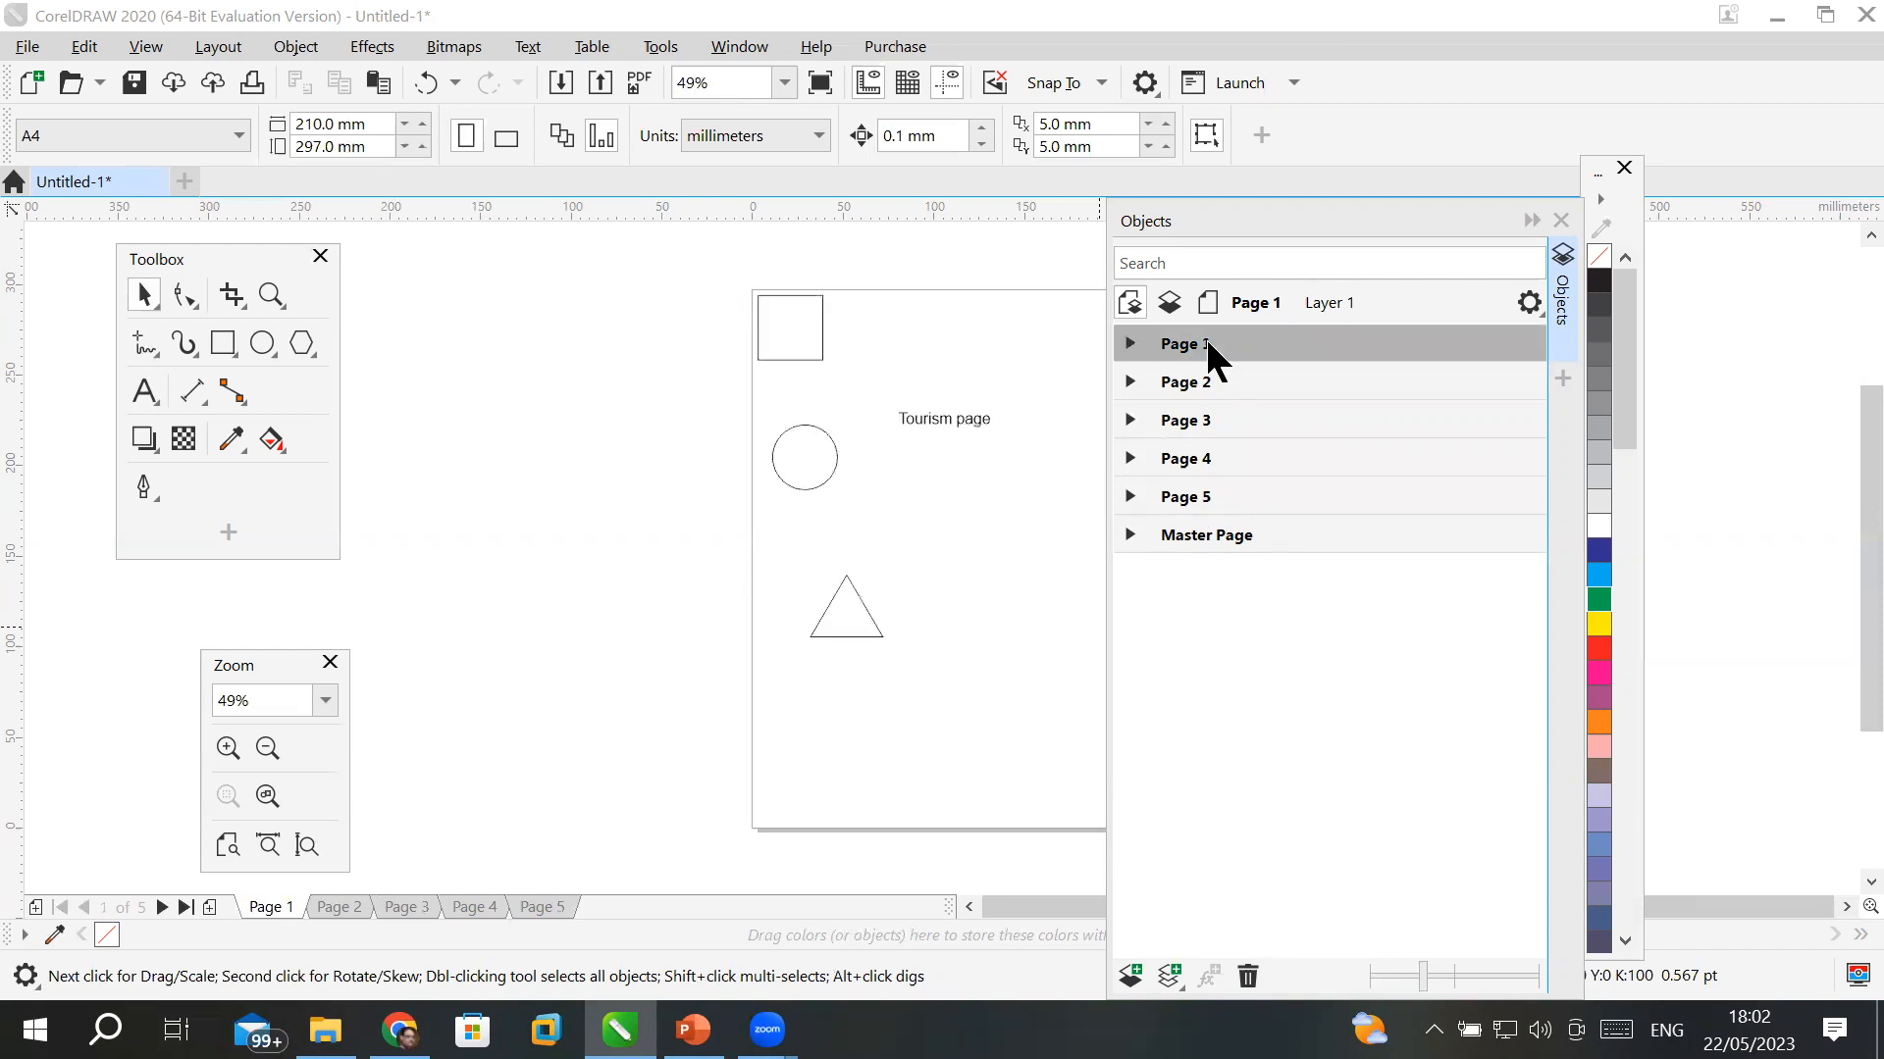
- Expand Page 1, make Layer 1 active and draw a rectangle about 164 by 92 mm at the page's lower-left corner
left_click(1129, 343)
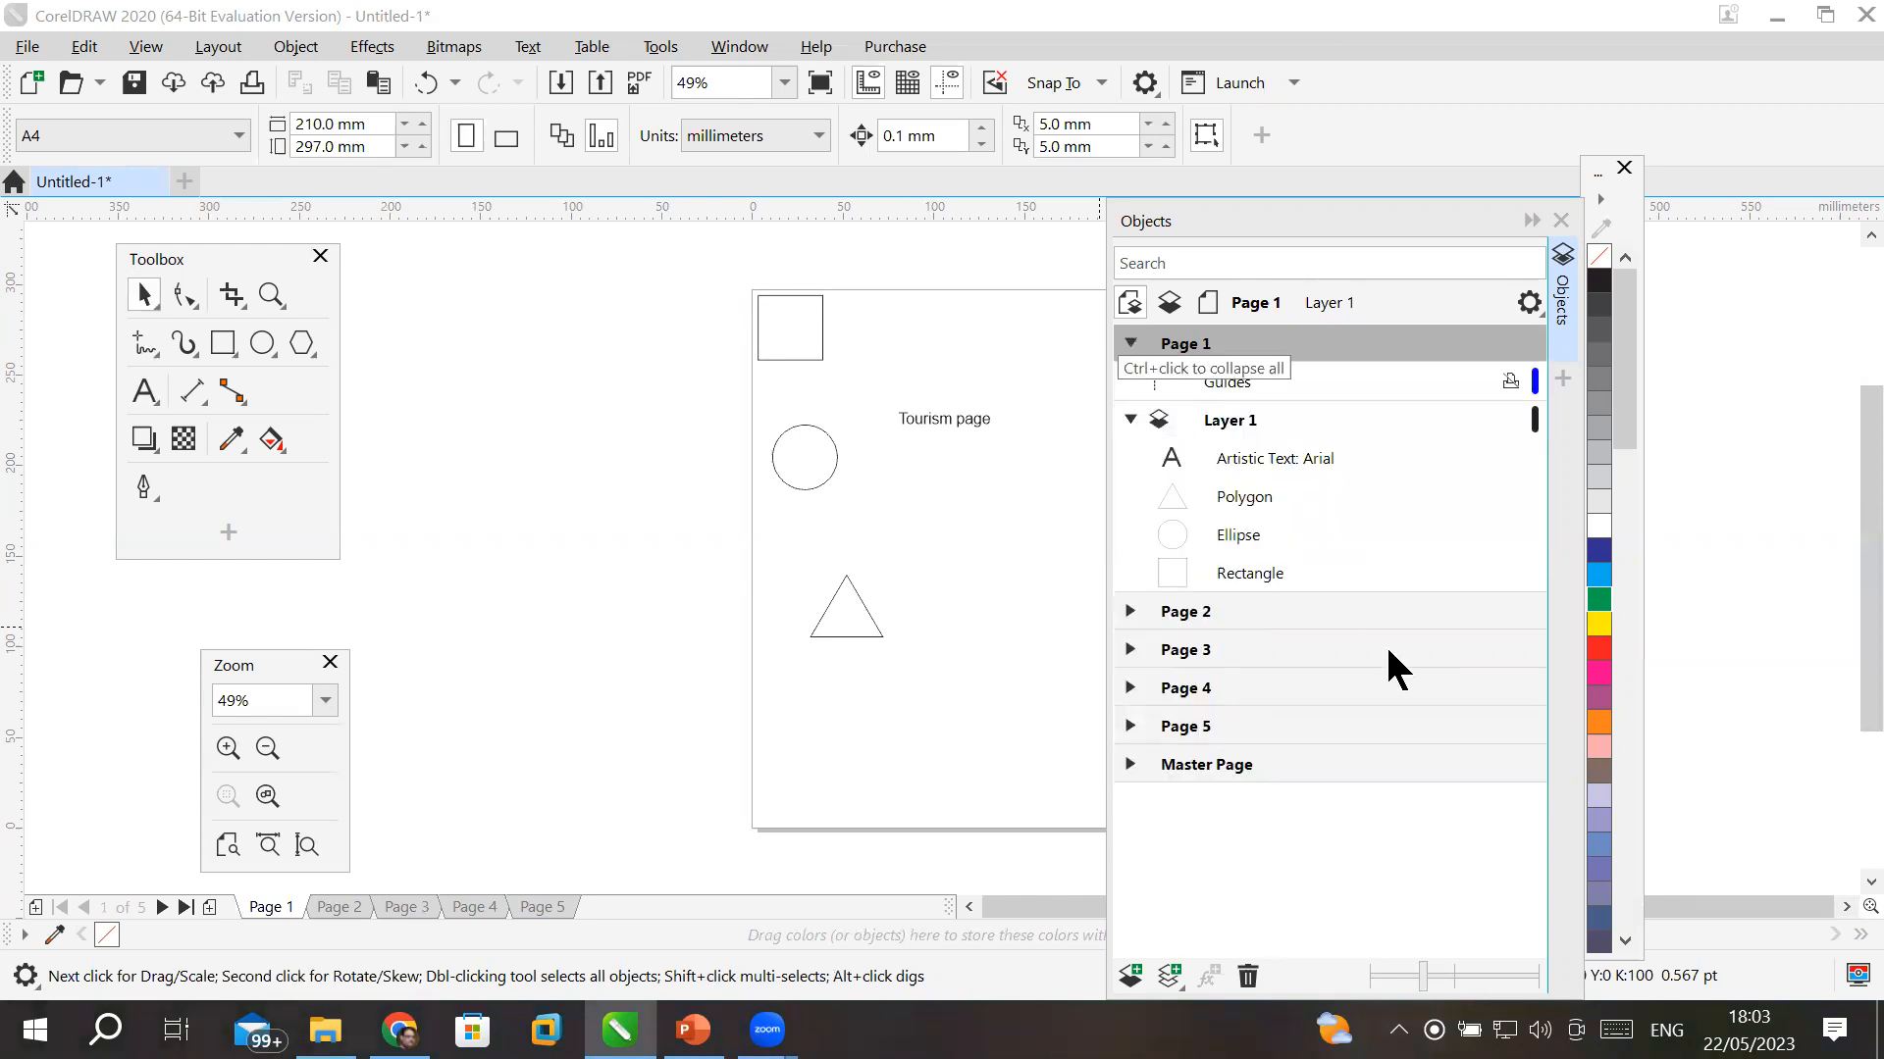
left_click(1218, 381)
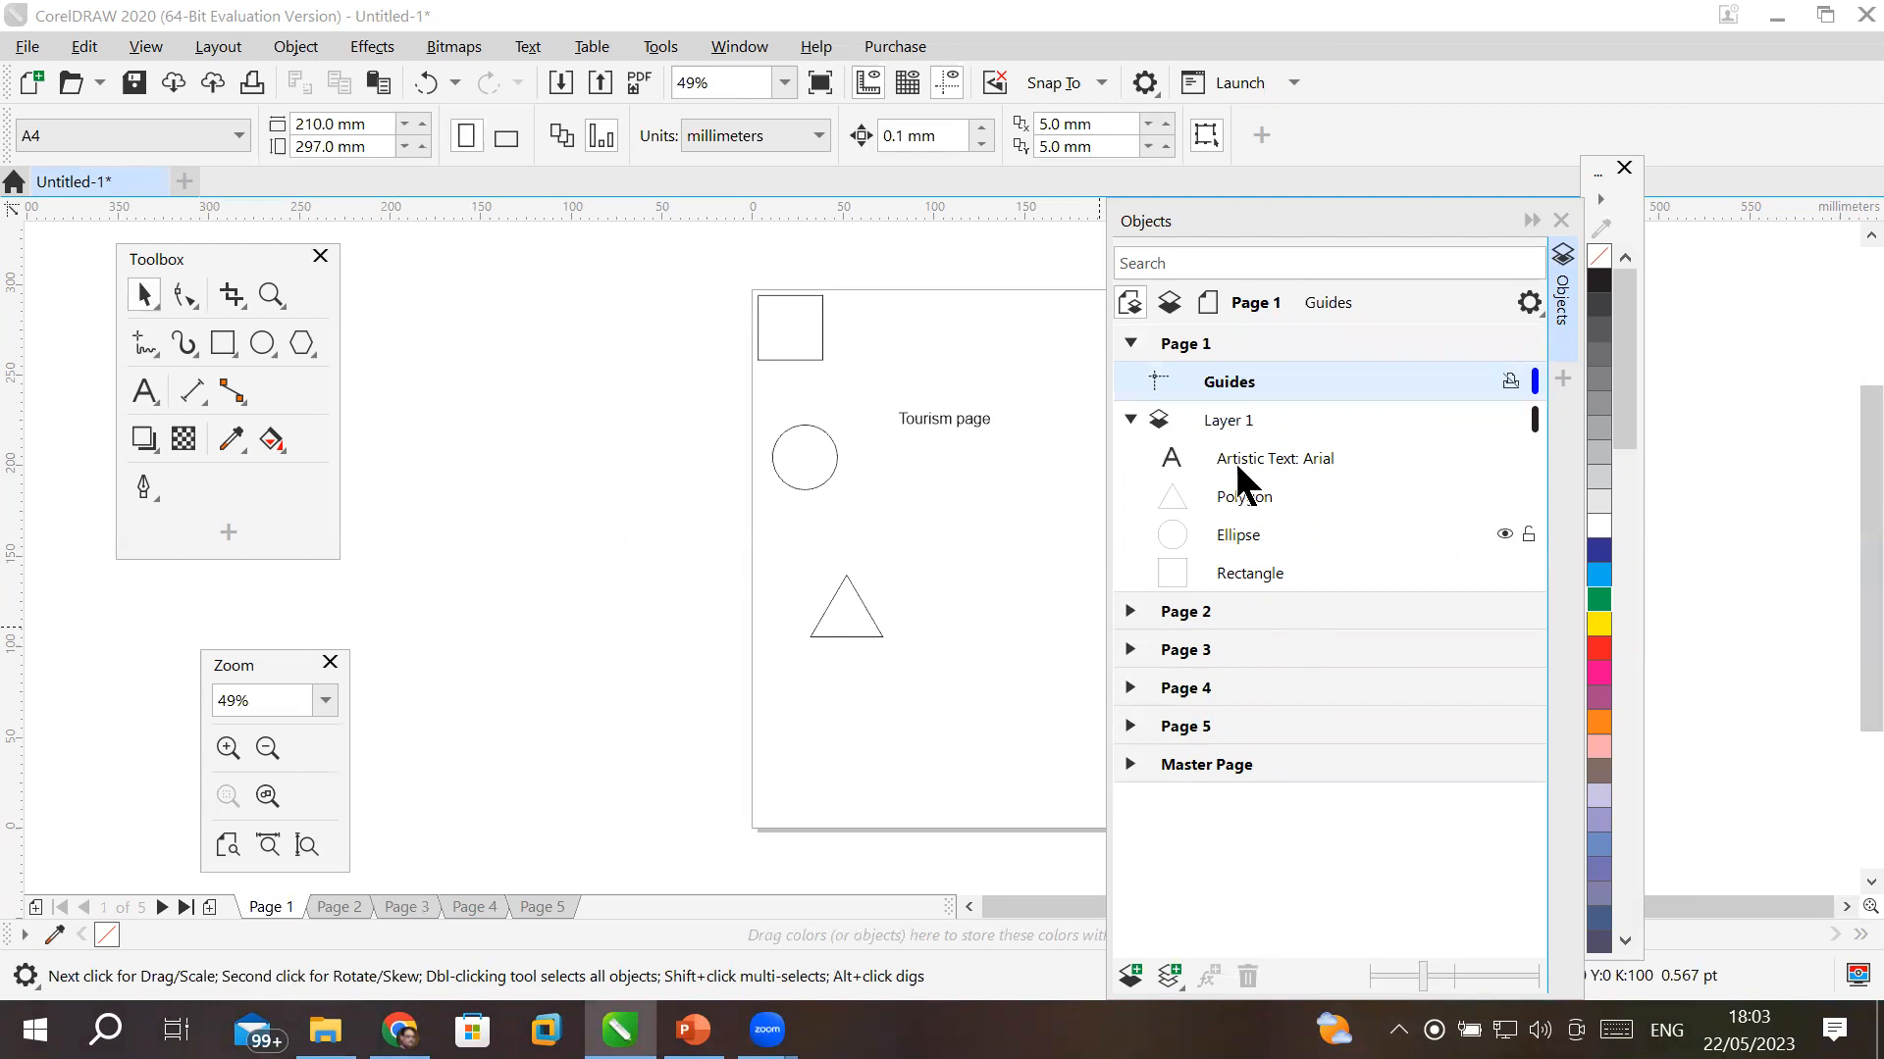
left_click(1231, 427)
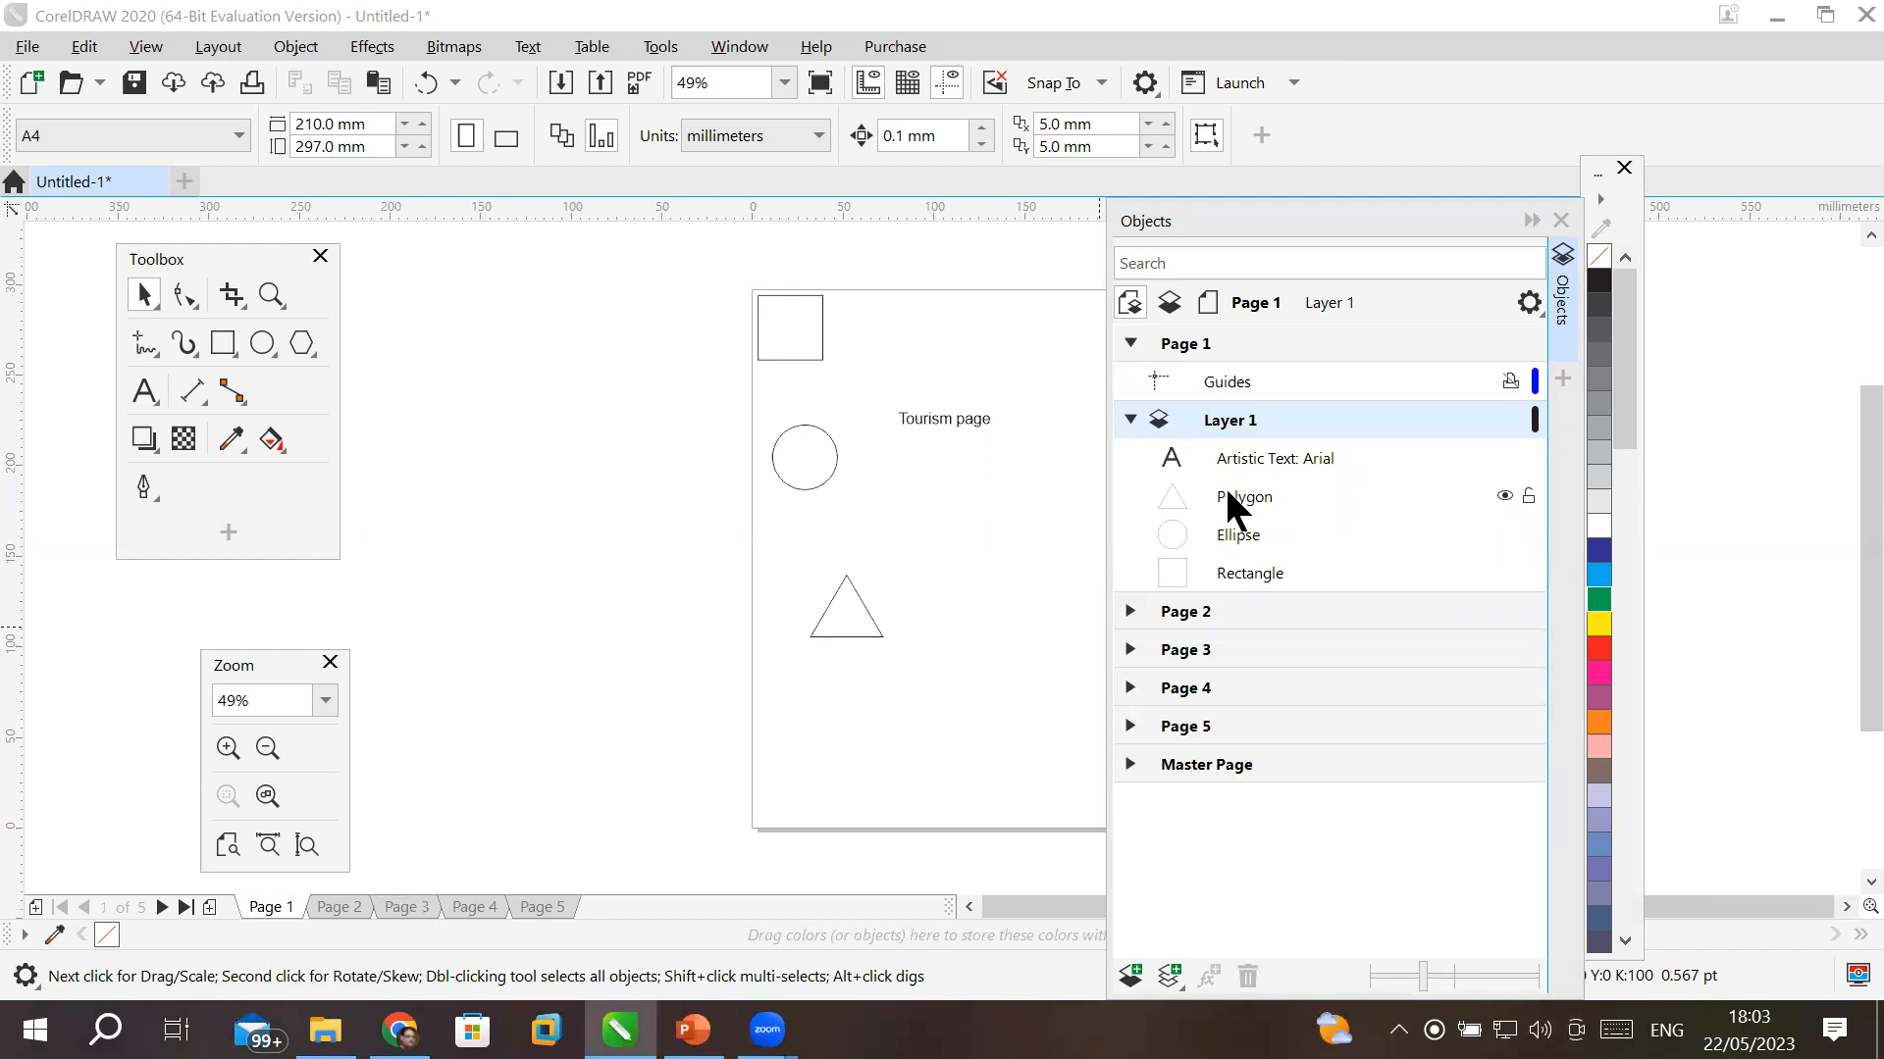
left_click(222, 337)
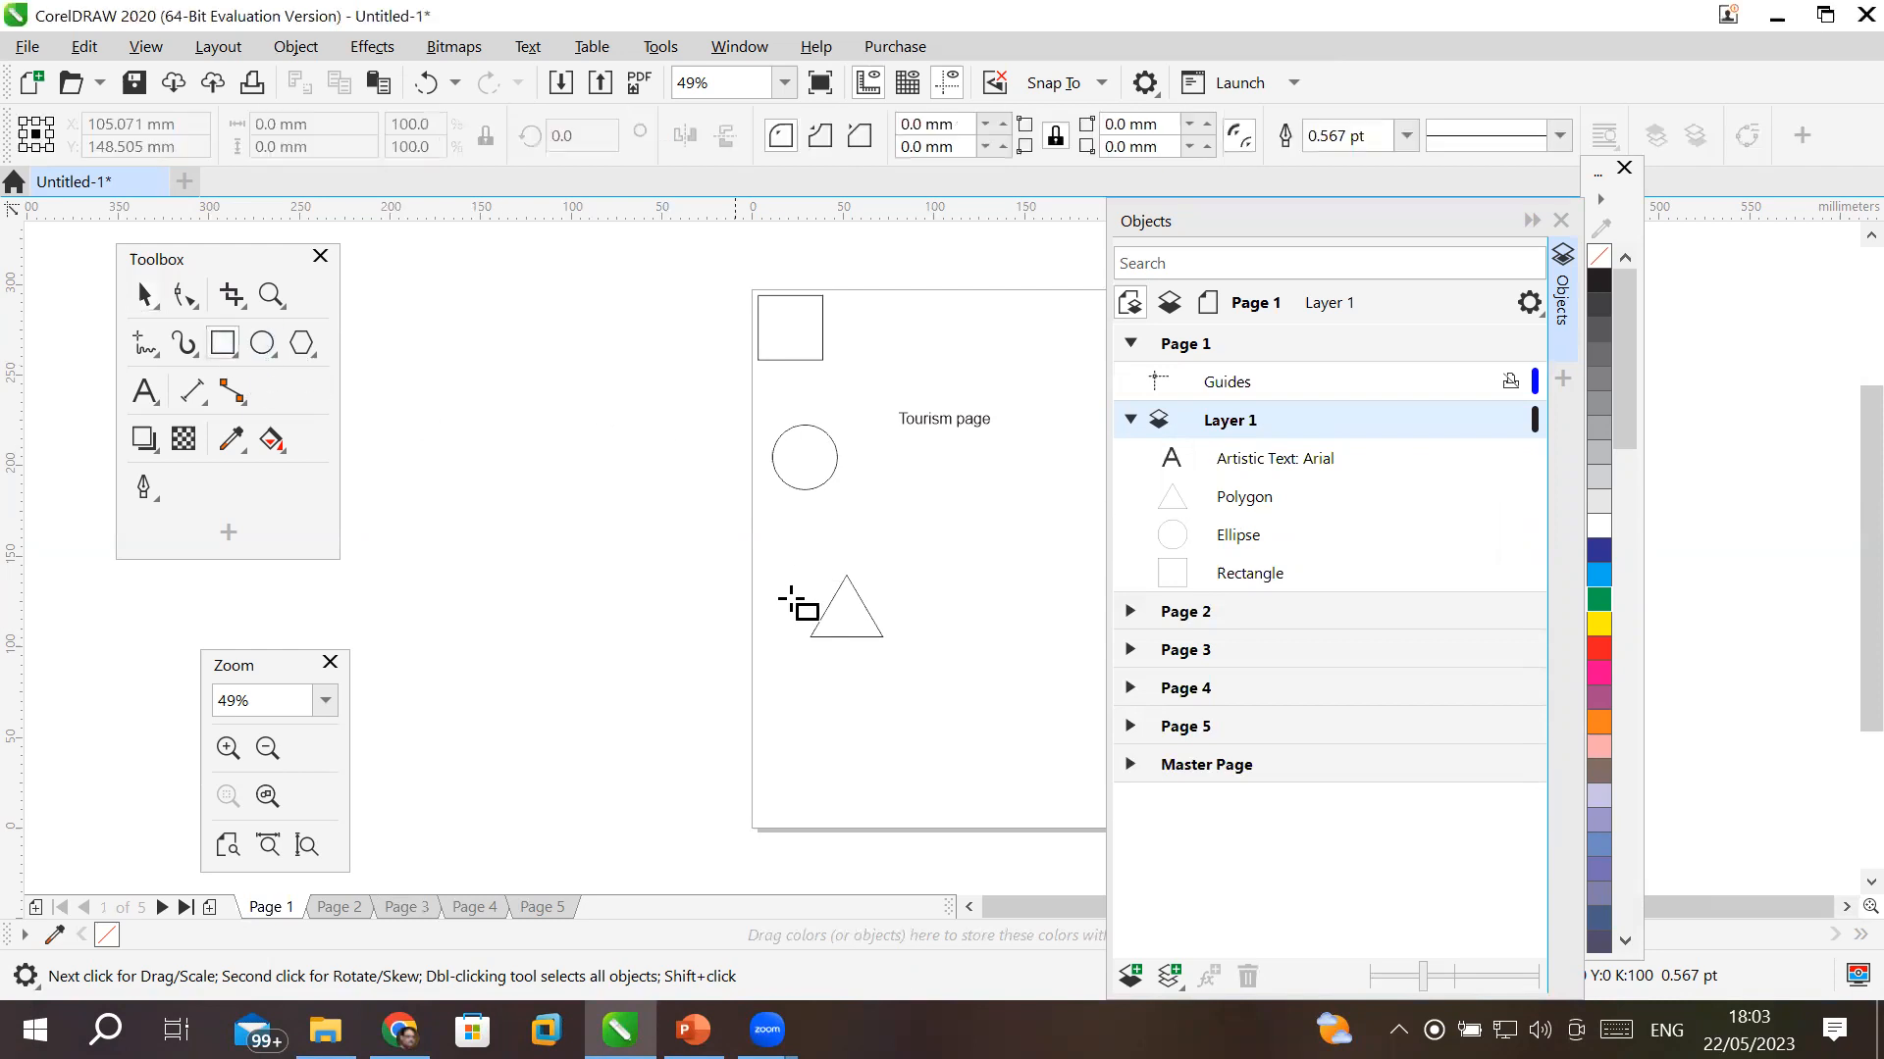
mouse_move(751, 660)
left_mouse_down()
mouse_move(1047, 790)
mouse_move(1049, 829)
left_mouse_up()
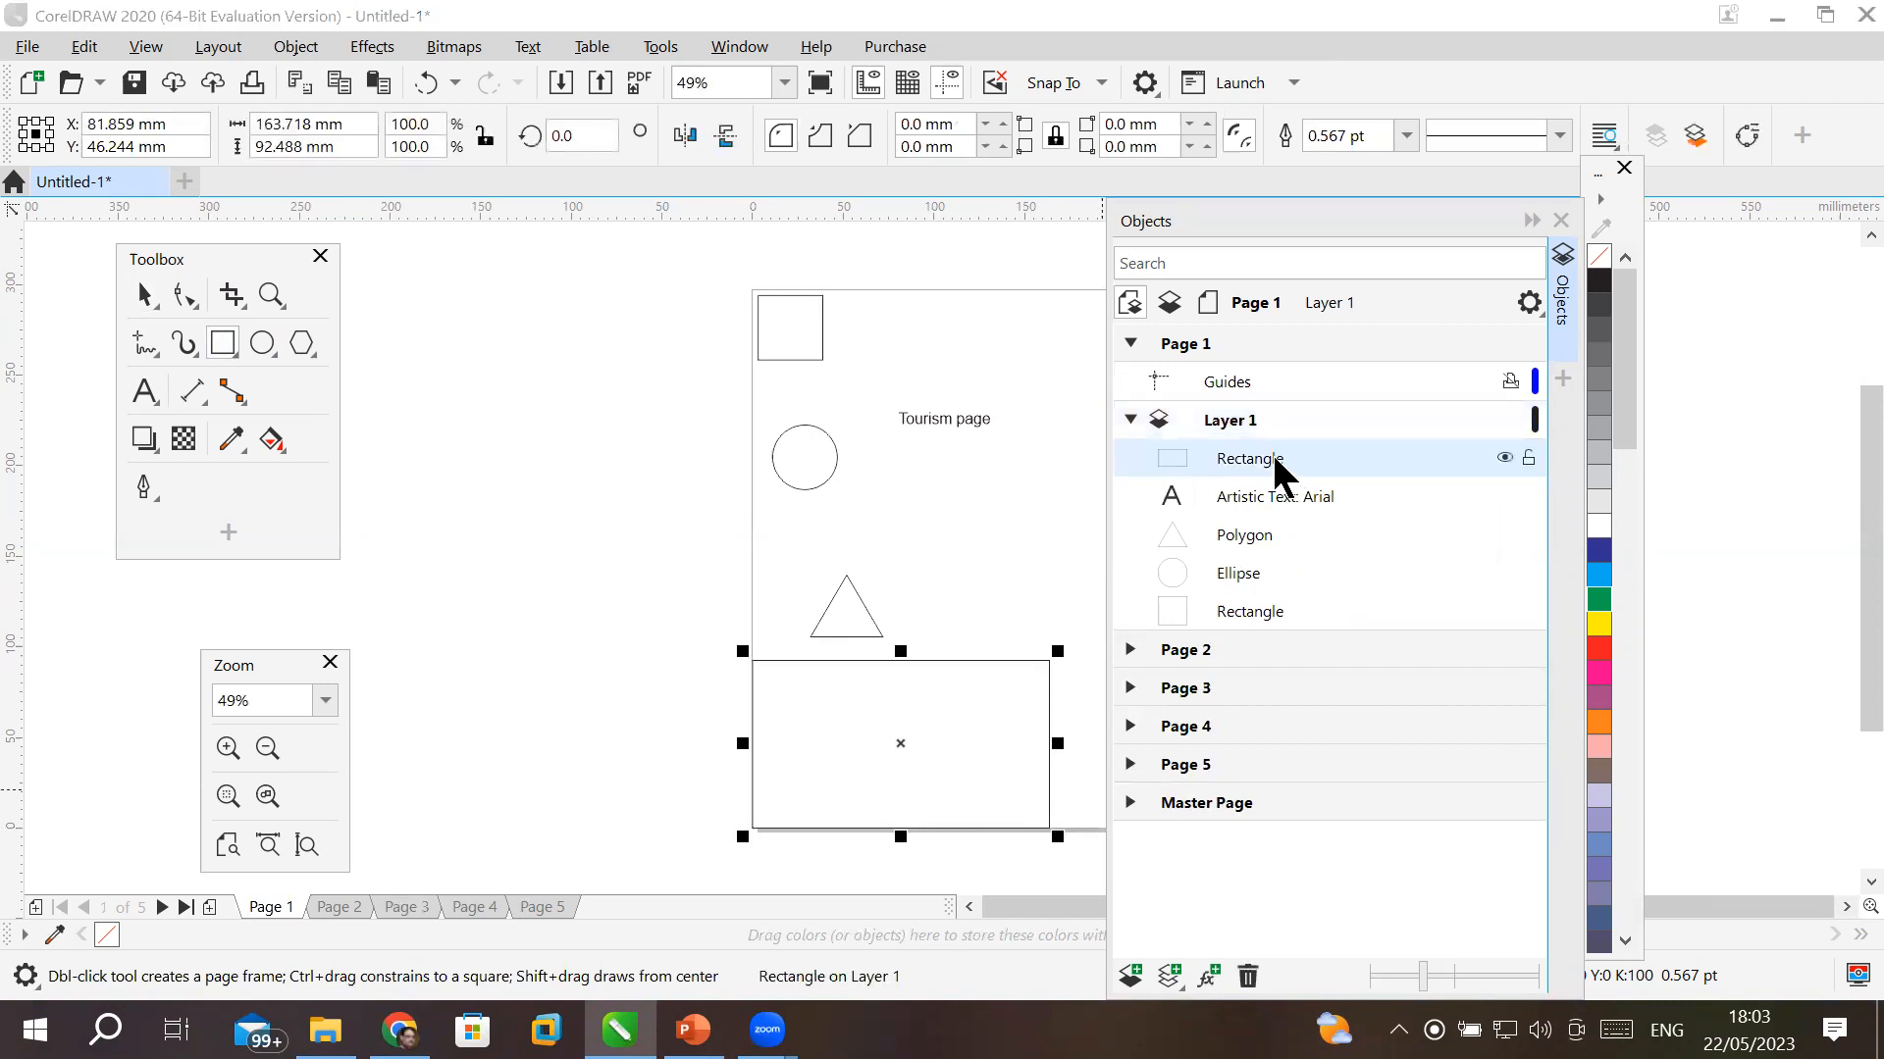
- Toggle the large rectangle's visibility repeatedly in the object list, leaving it shown
left_click(1504, 457)
left_click(1508, 453)
left_click(1508, 454)
left_click(1507, 454)
left_click(1505, 457)
left_click(1505, 457)
left_click(1505, 457)
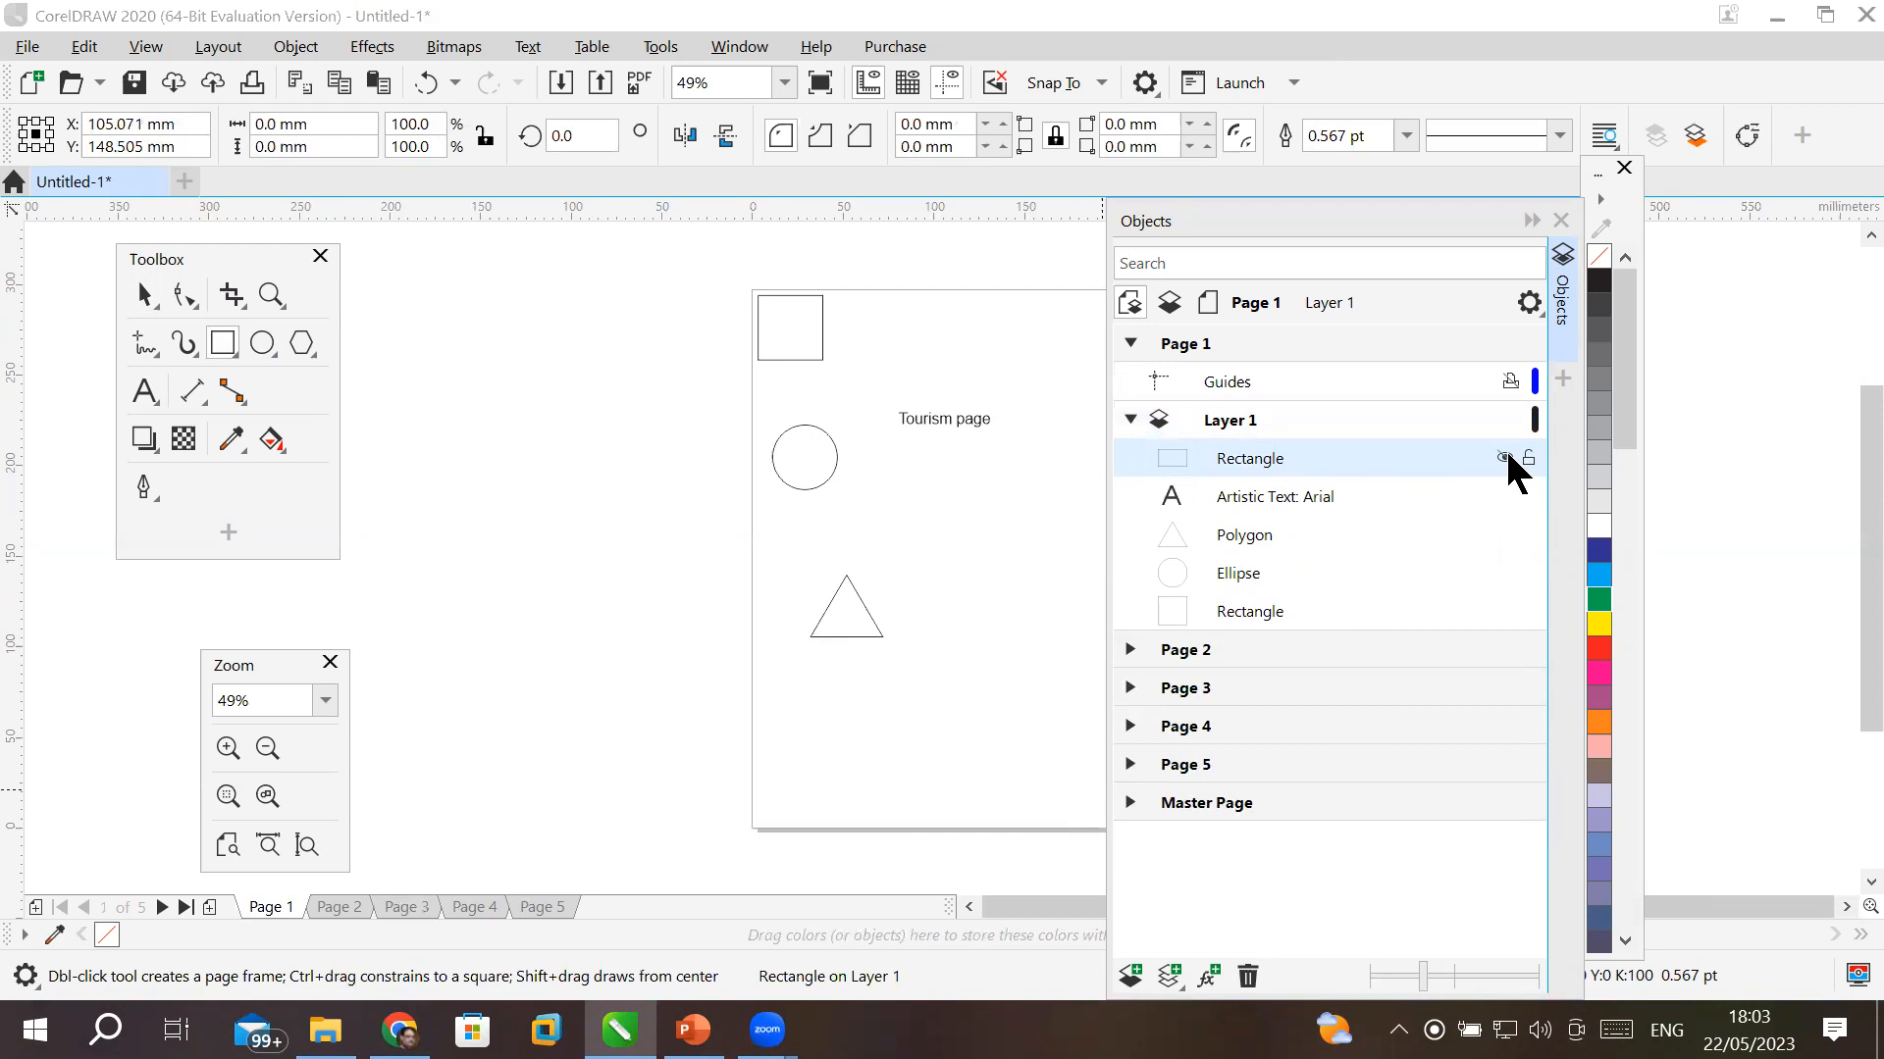
left_click(1505, 455)
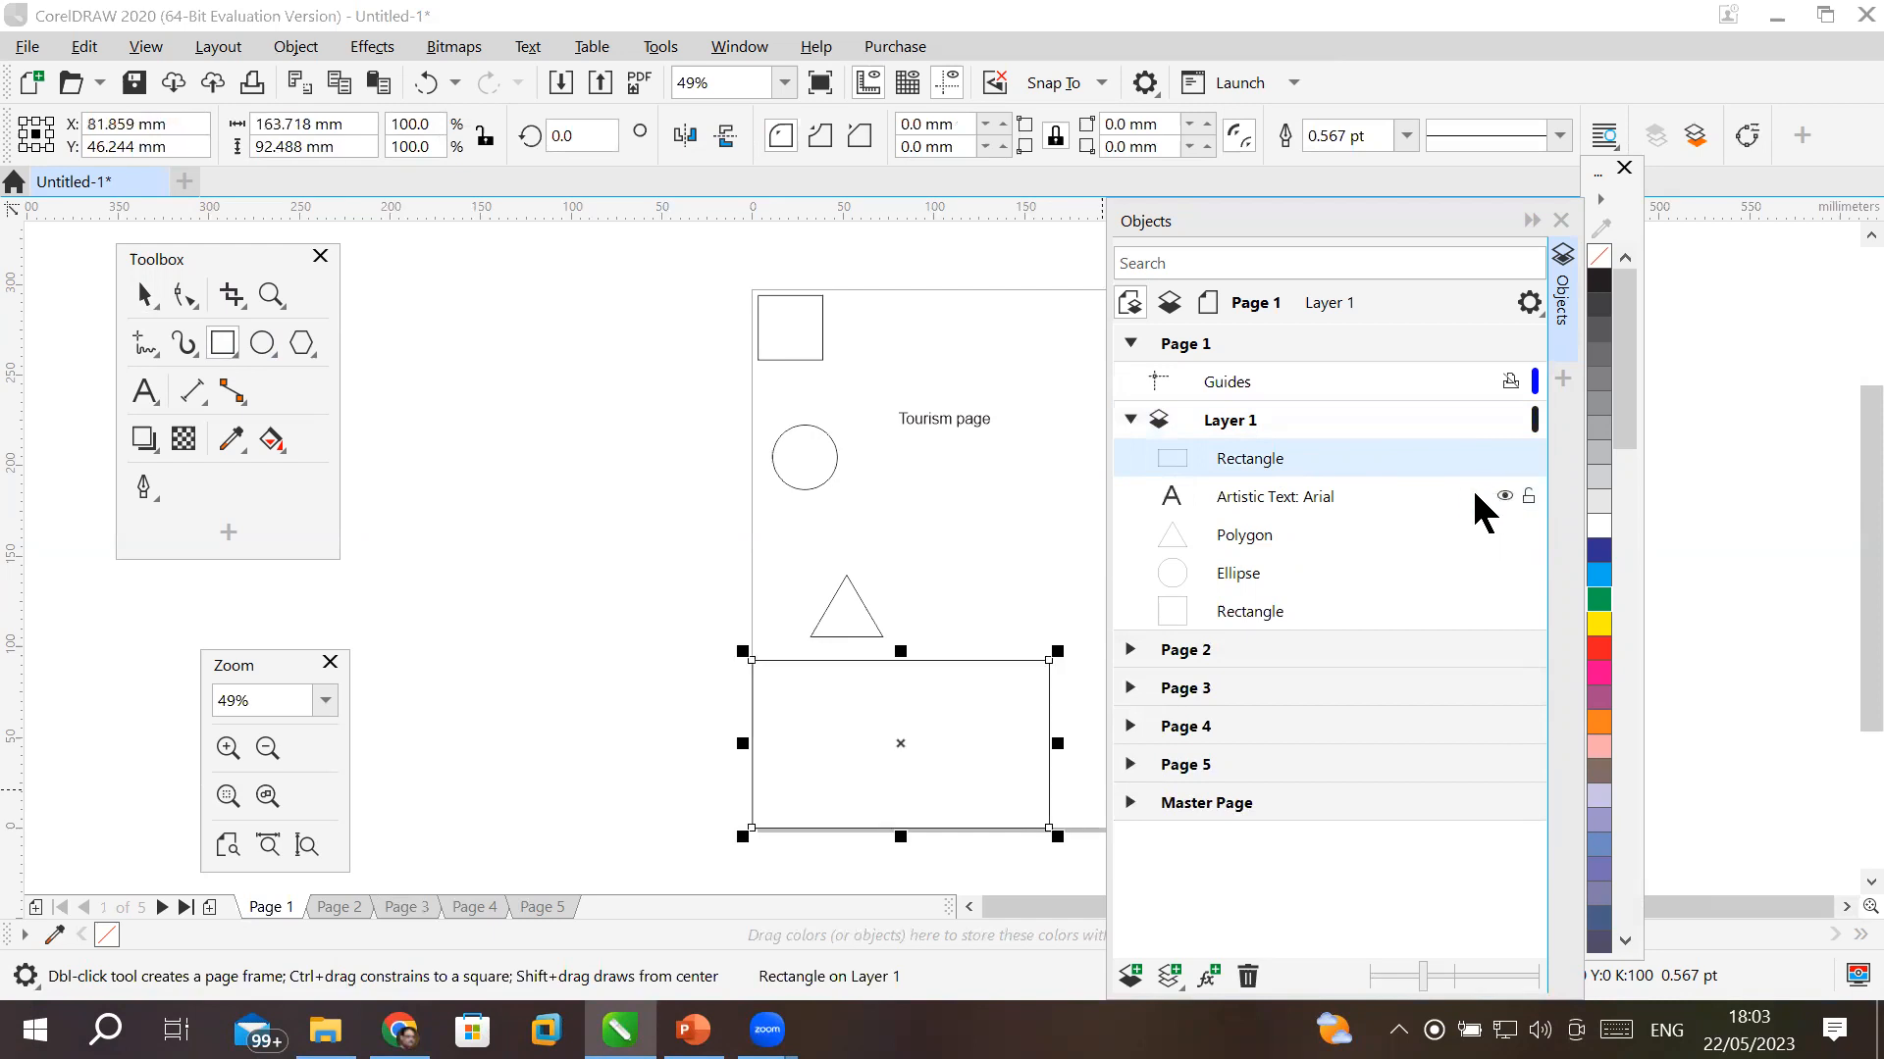
- Select the "Tourism page" text entry and toggle its visibility repeatedly, leaving the text shown
left_click(1475, 490)
left_click(1502, 495)
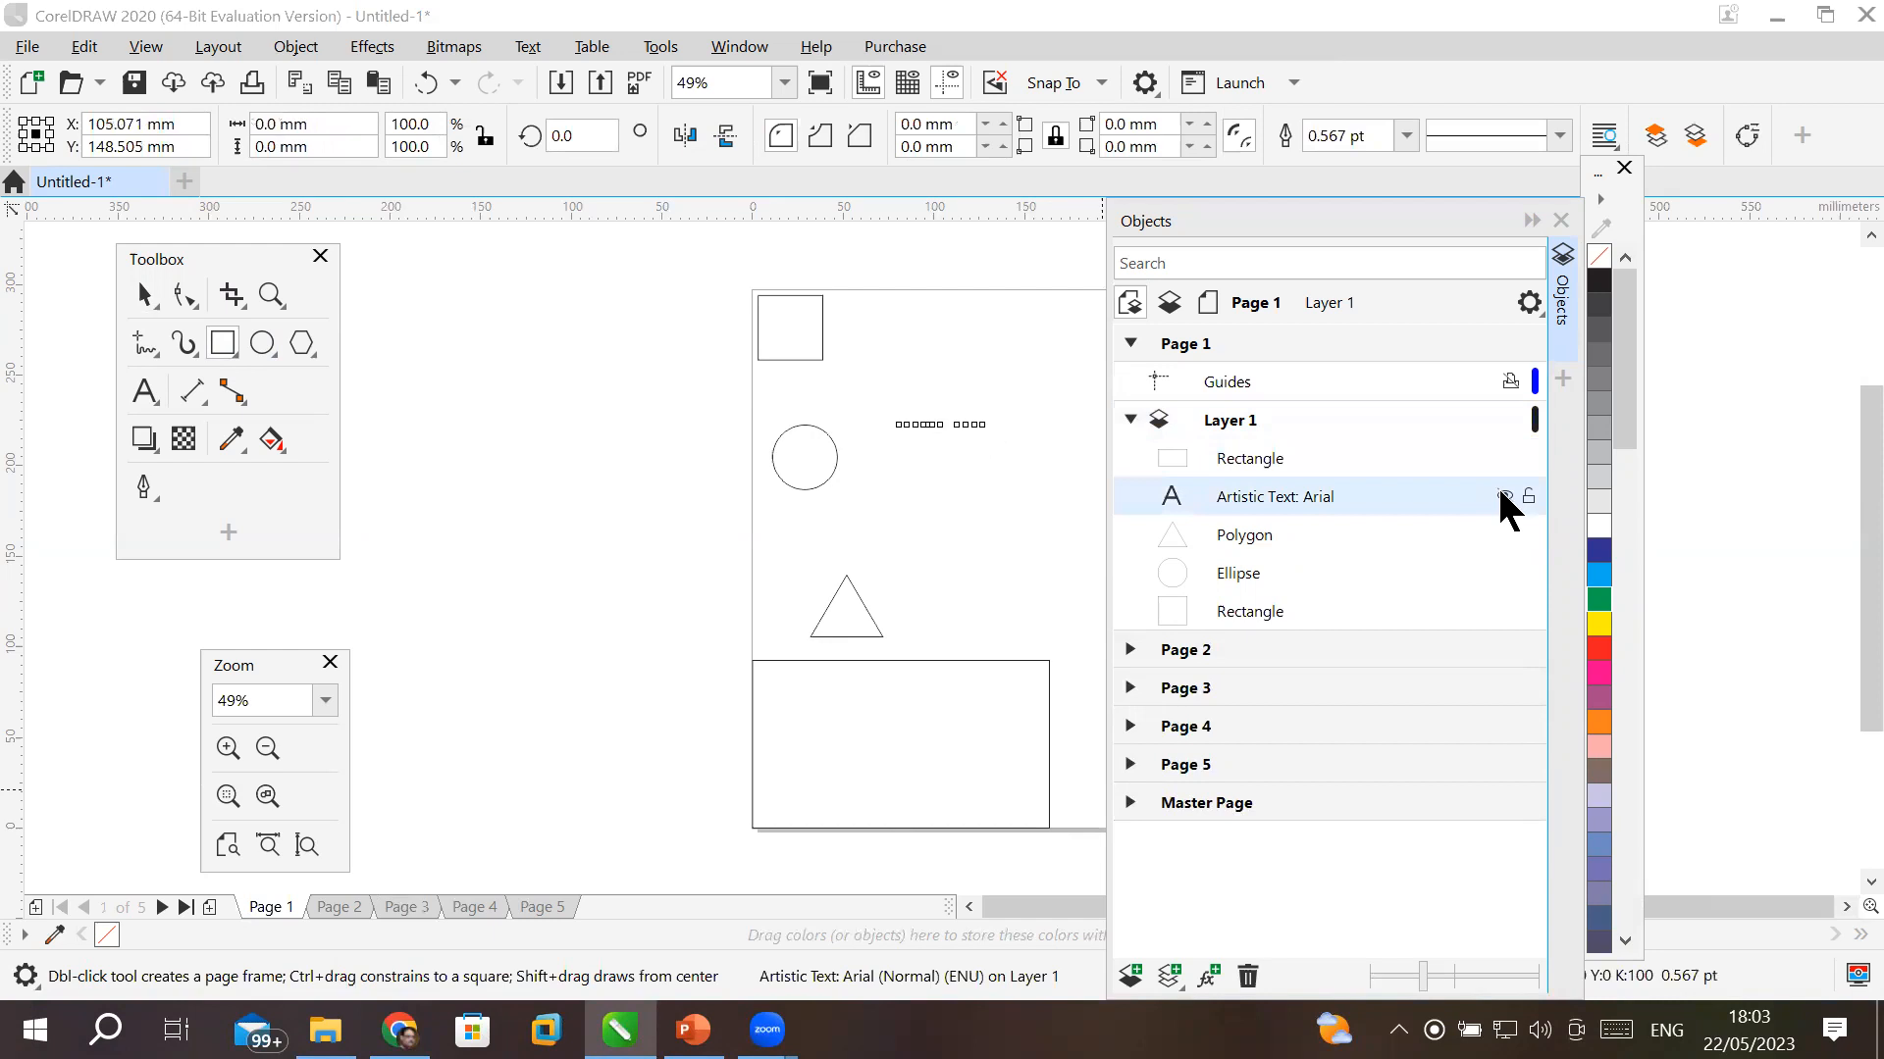
left_click(1501, 493)
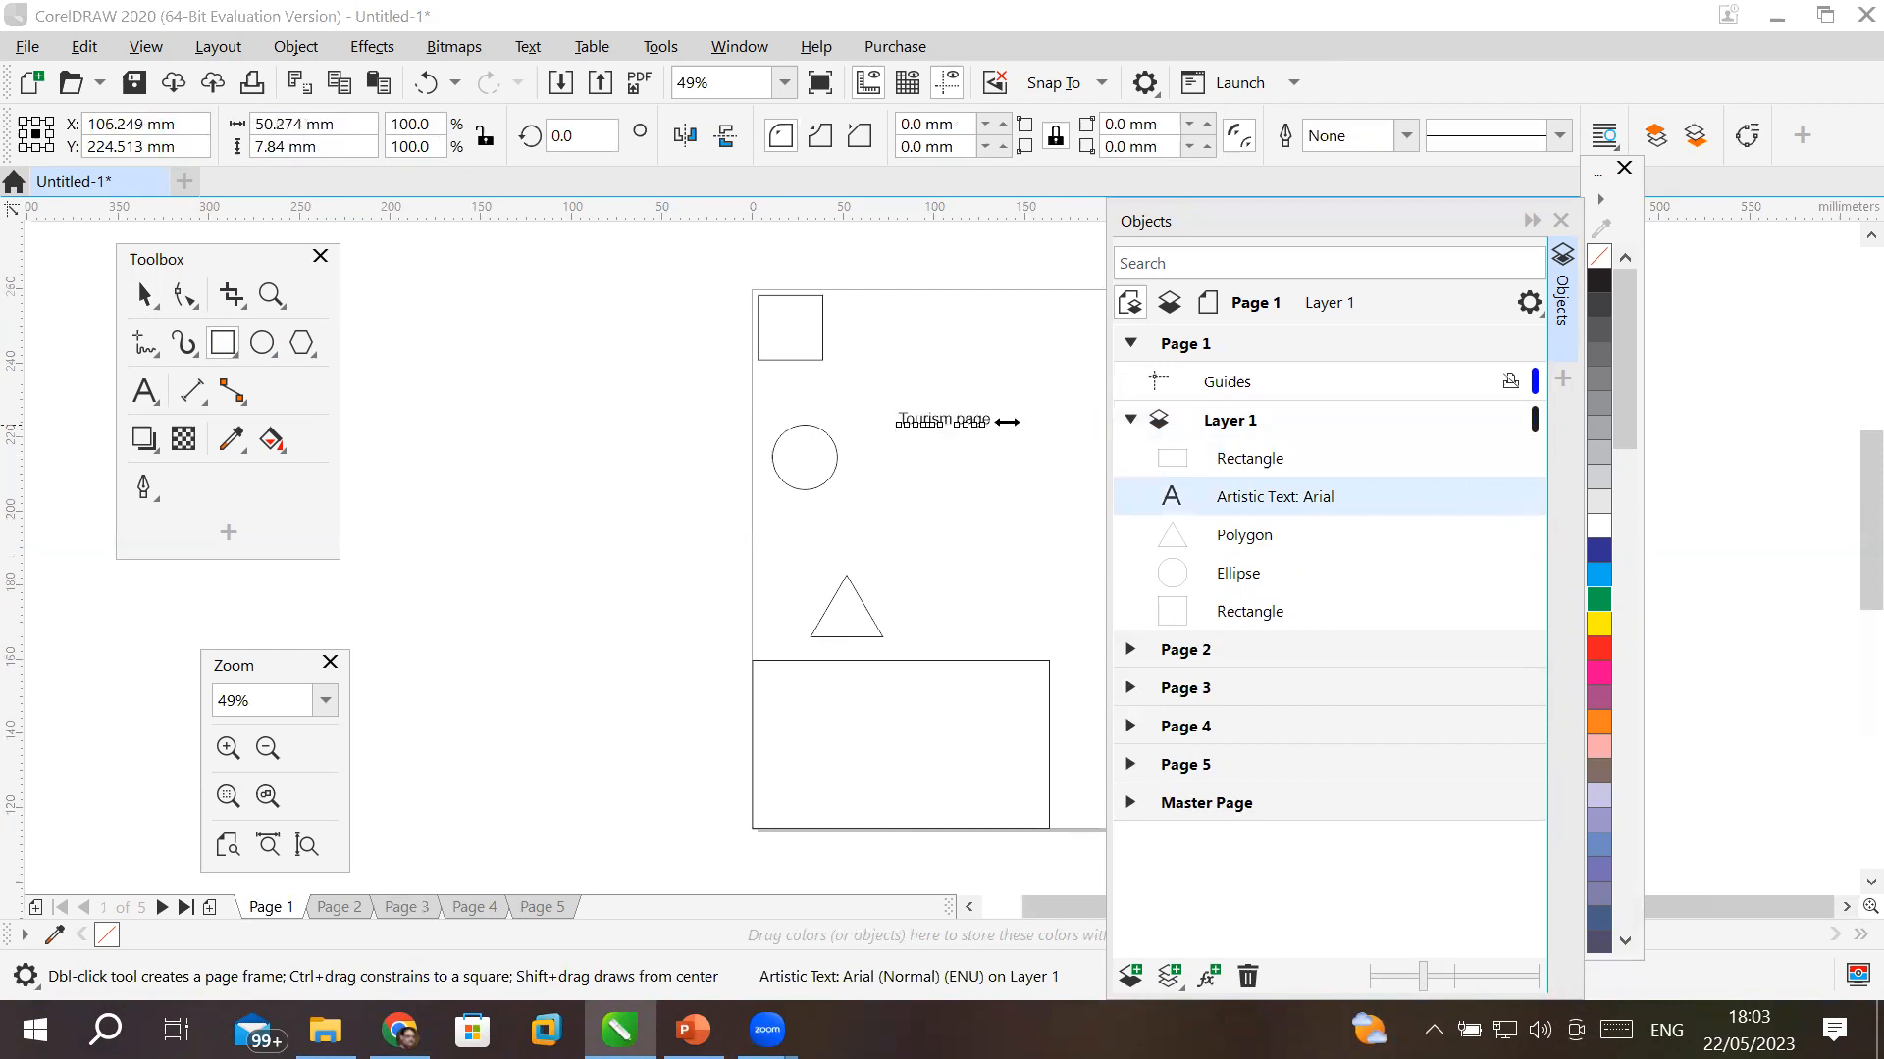
scroll(1002, 420, "up", 4)
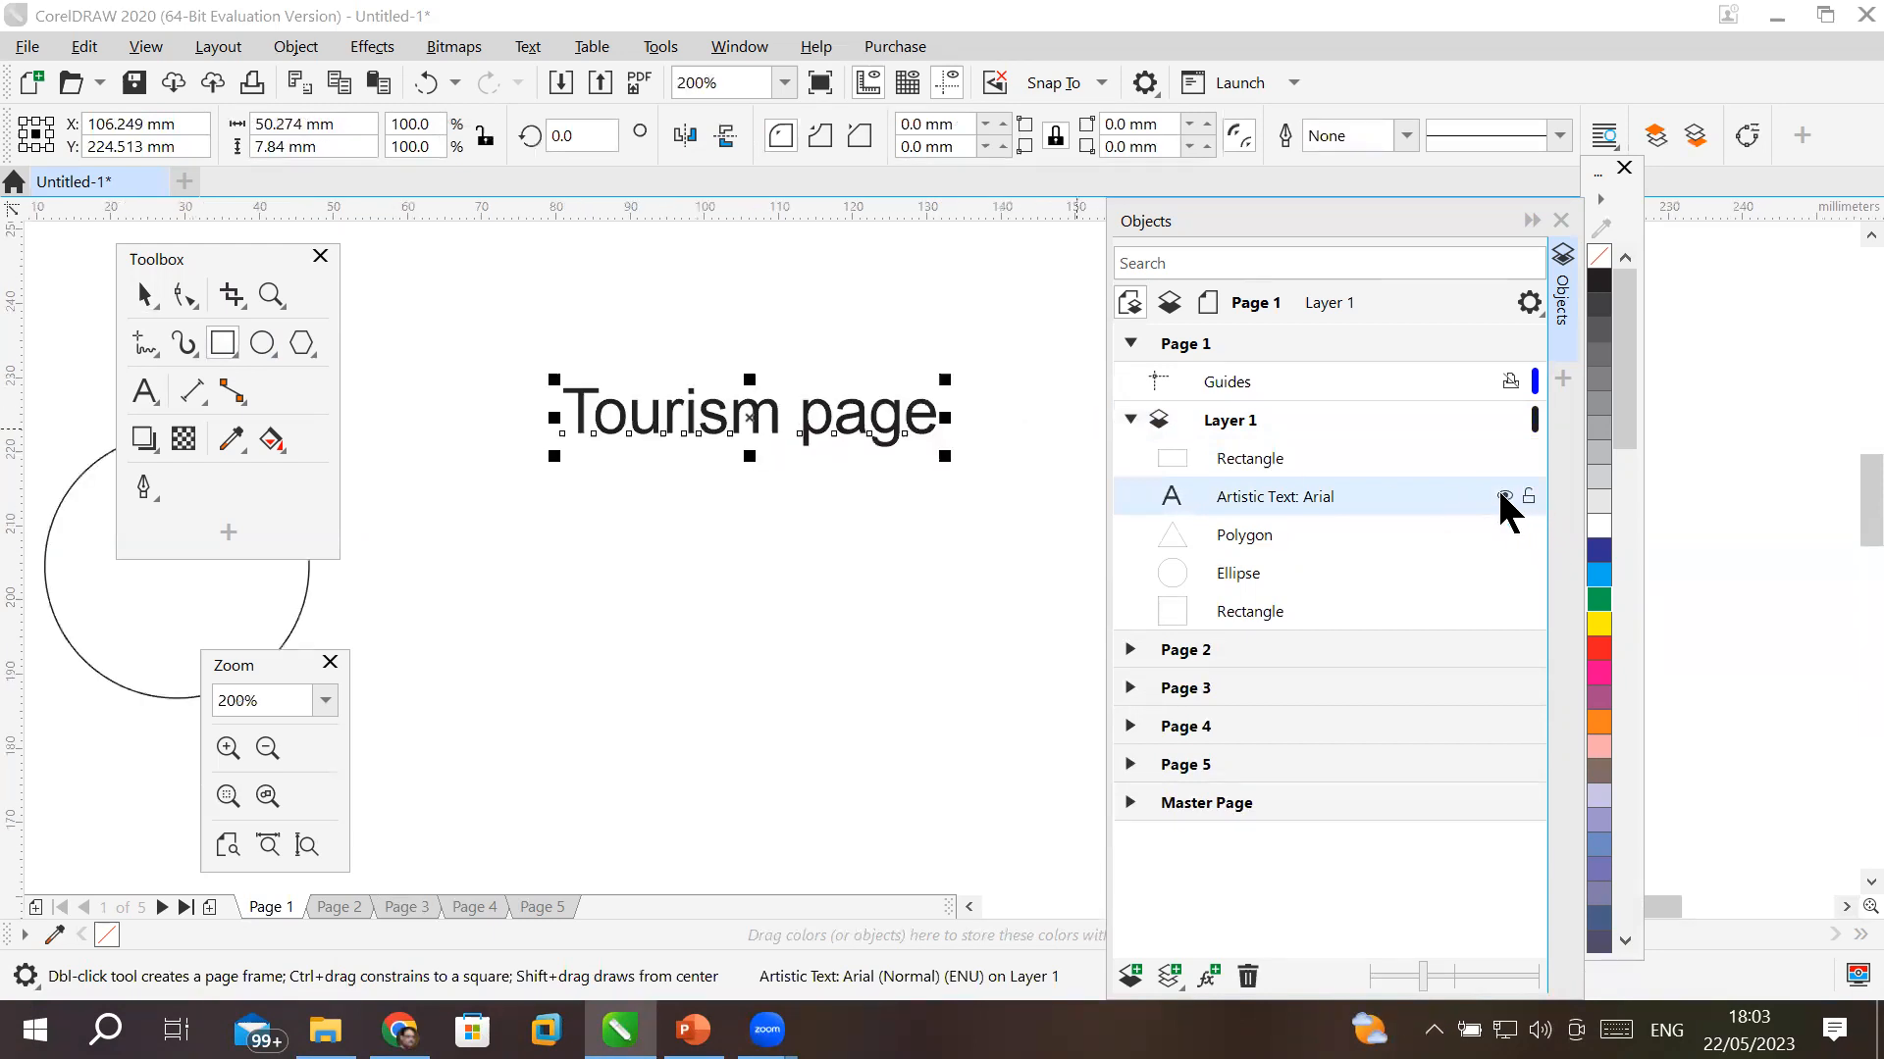
left_click(1502, 494)
left_click(1502, 495)
left_click(1502, 495)
left_click(1502, 494)
- Lock the "Tourism page" artistic text in the object list and inspect its handles up close
scroll(819, 561, "down", 4)
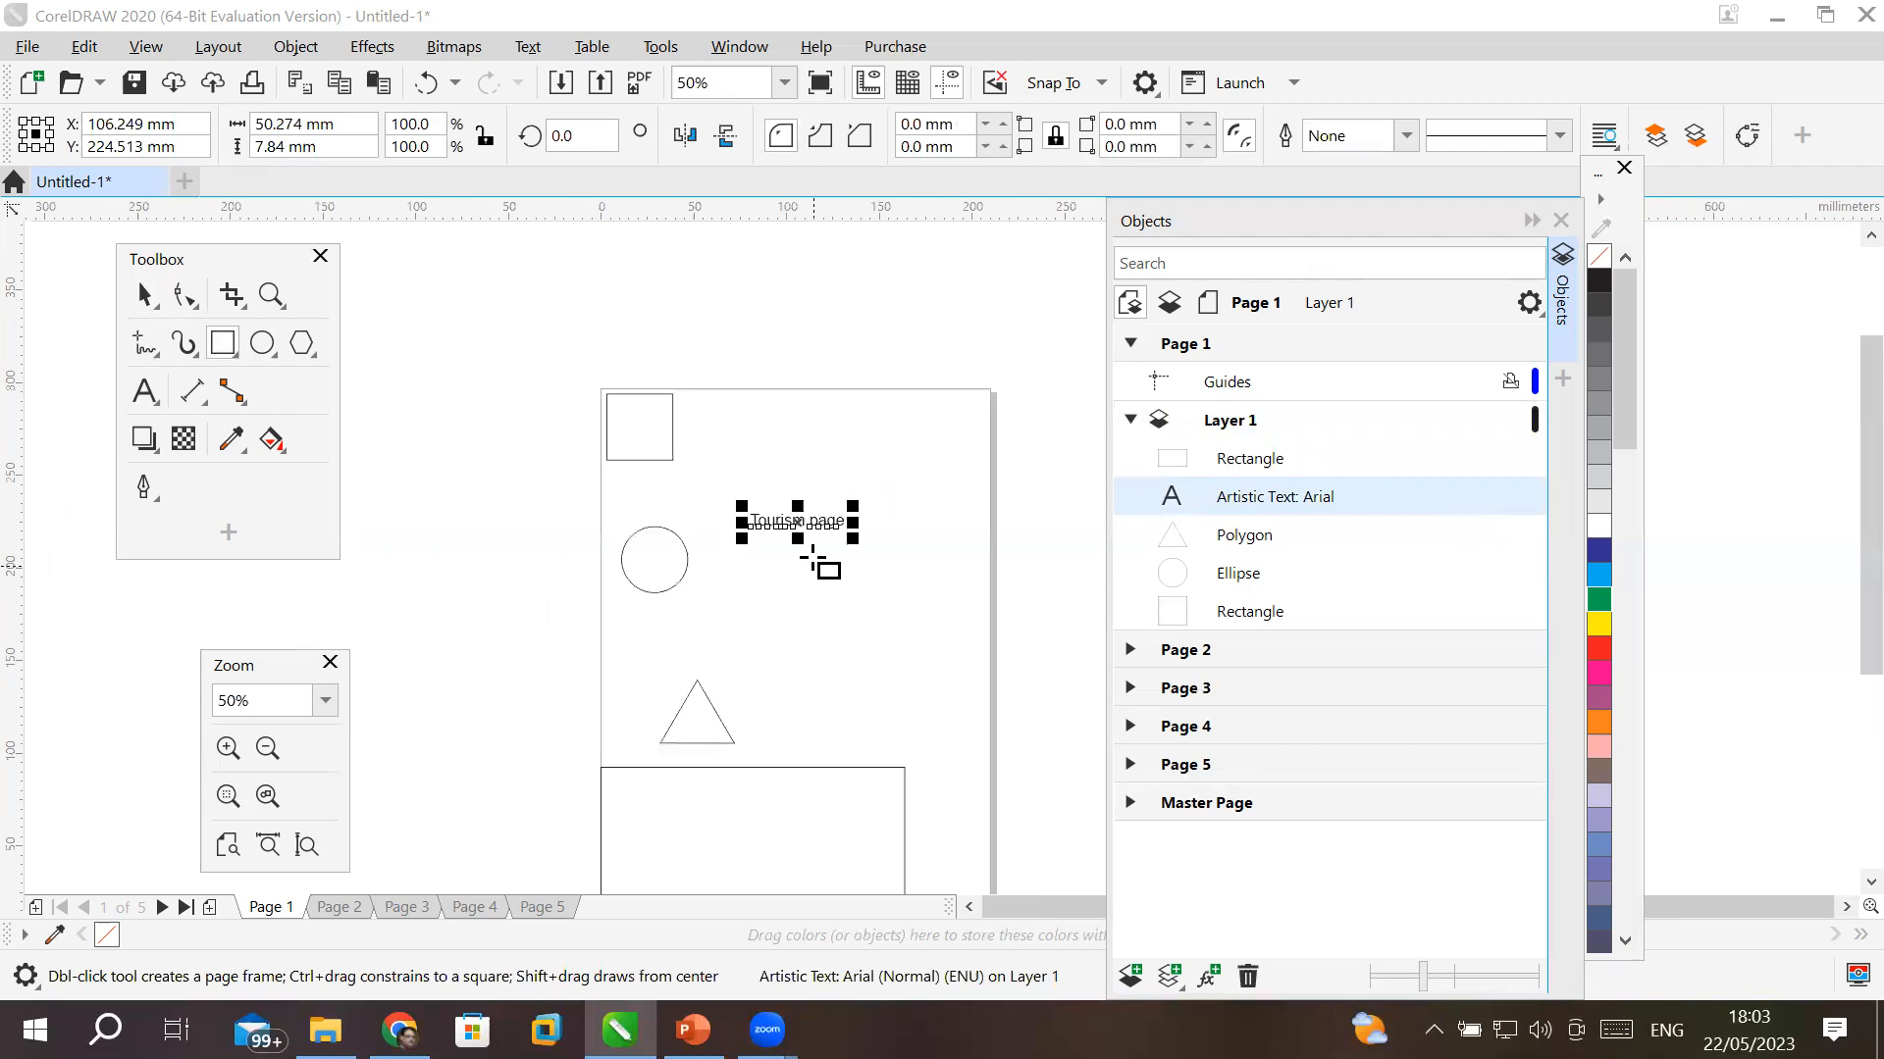
left_click(1527, 496)
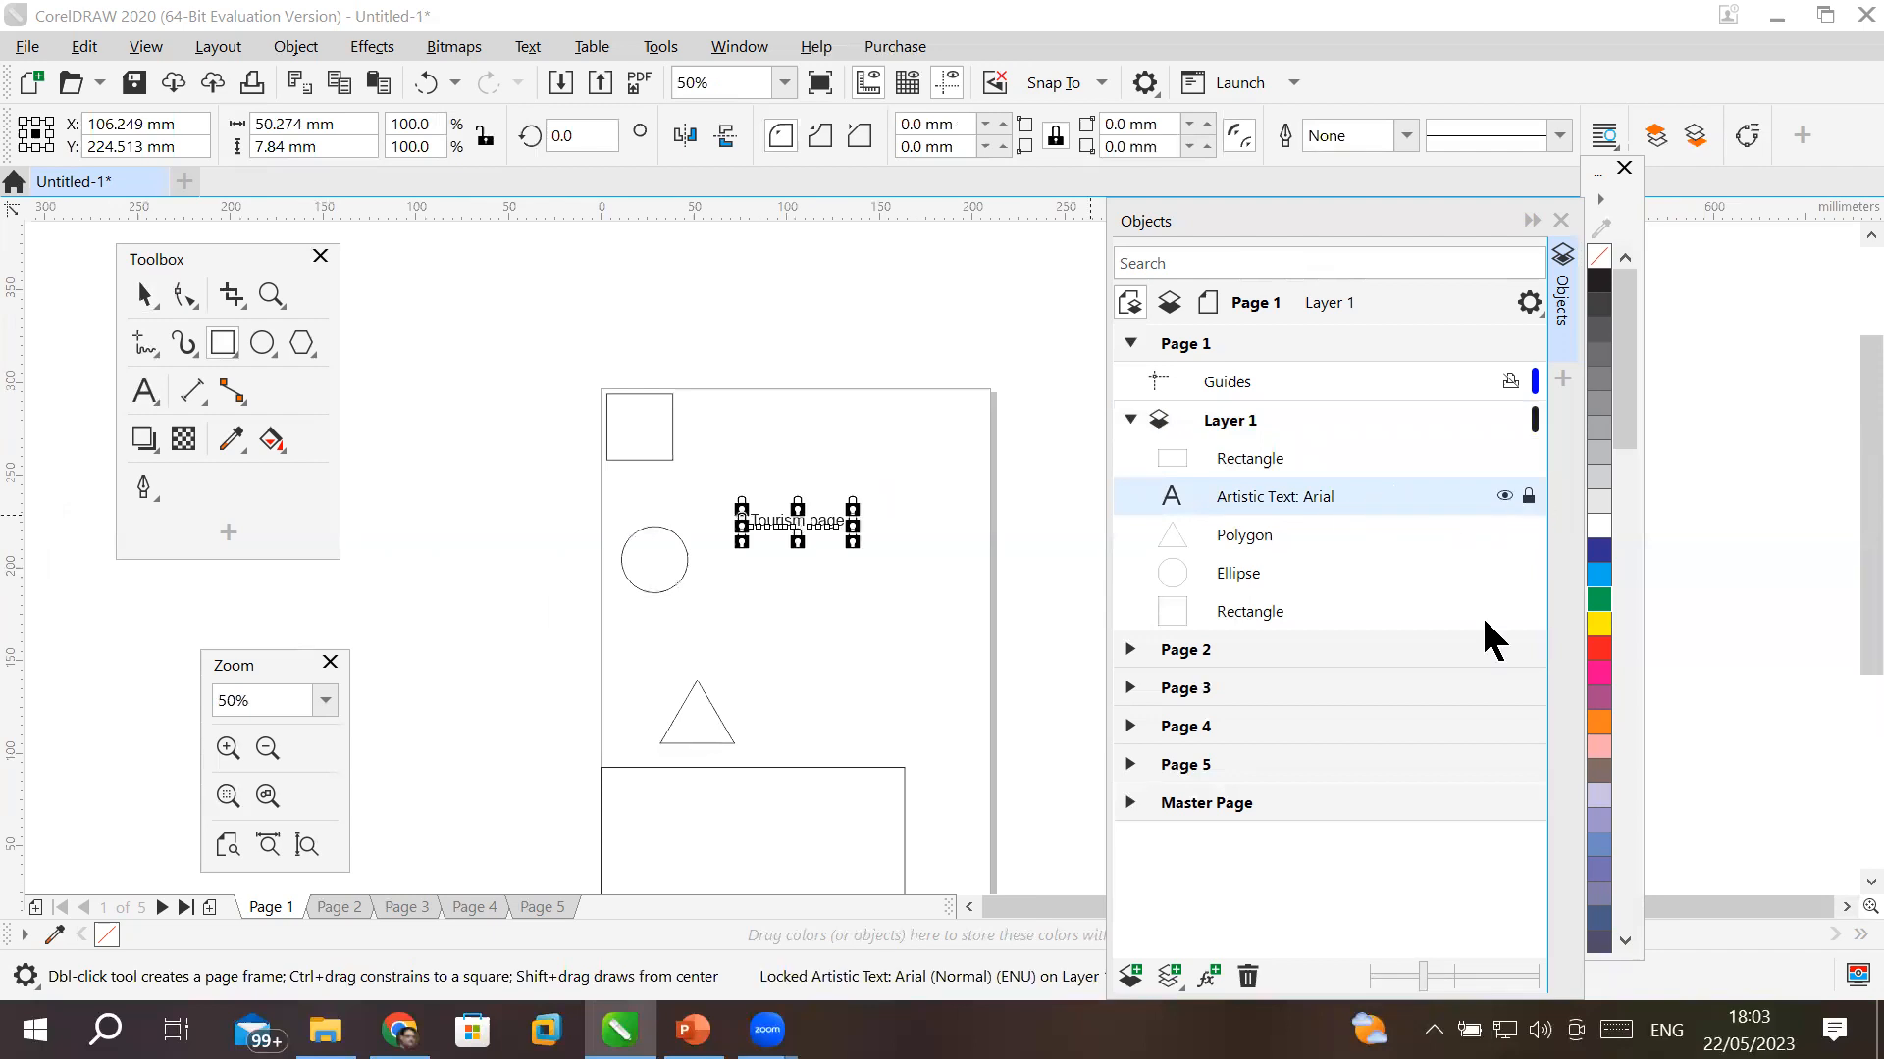
scroll(863, 549, "up", 6)
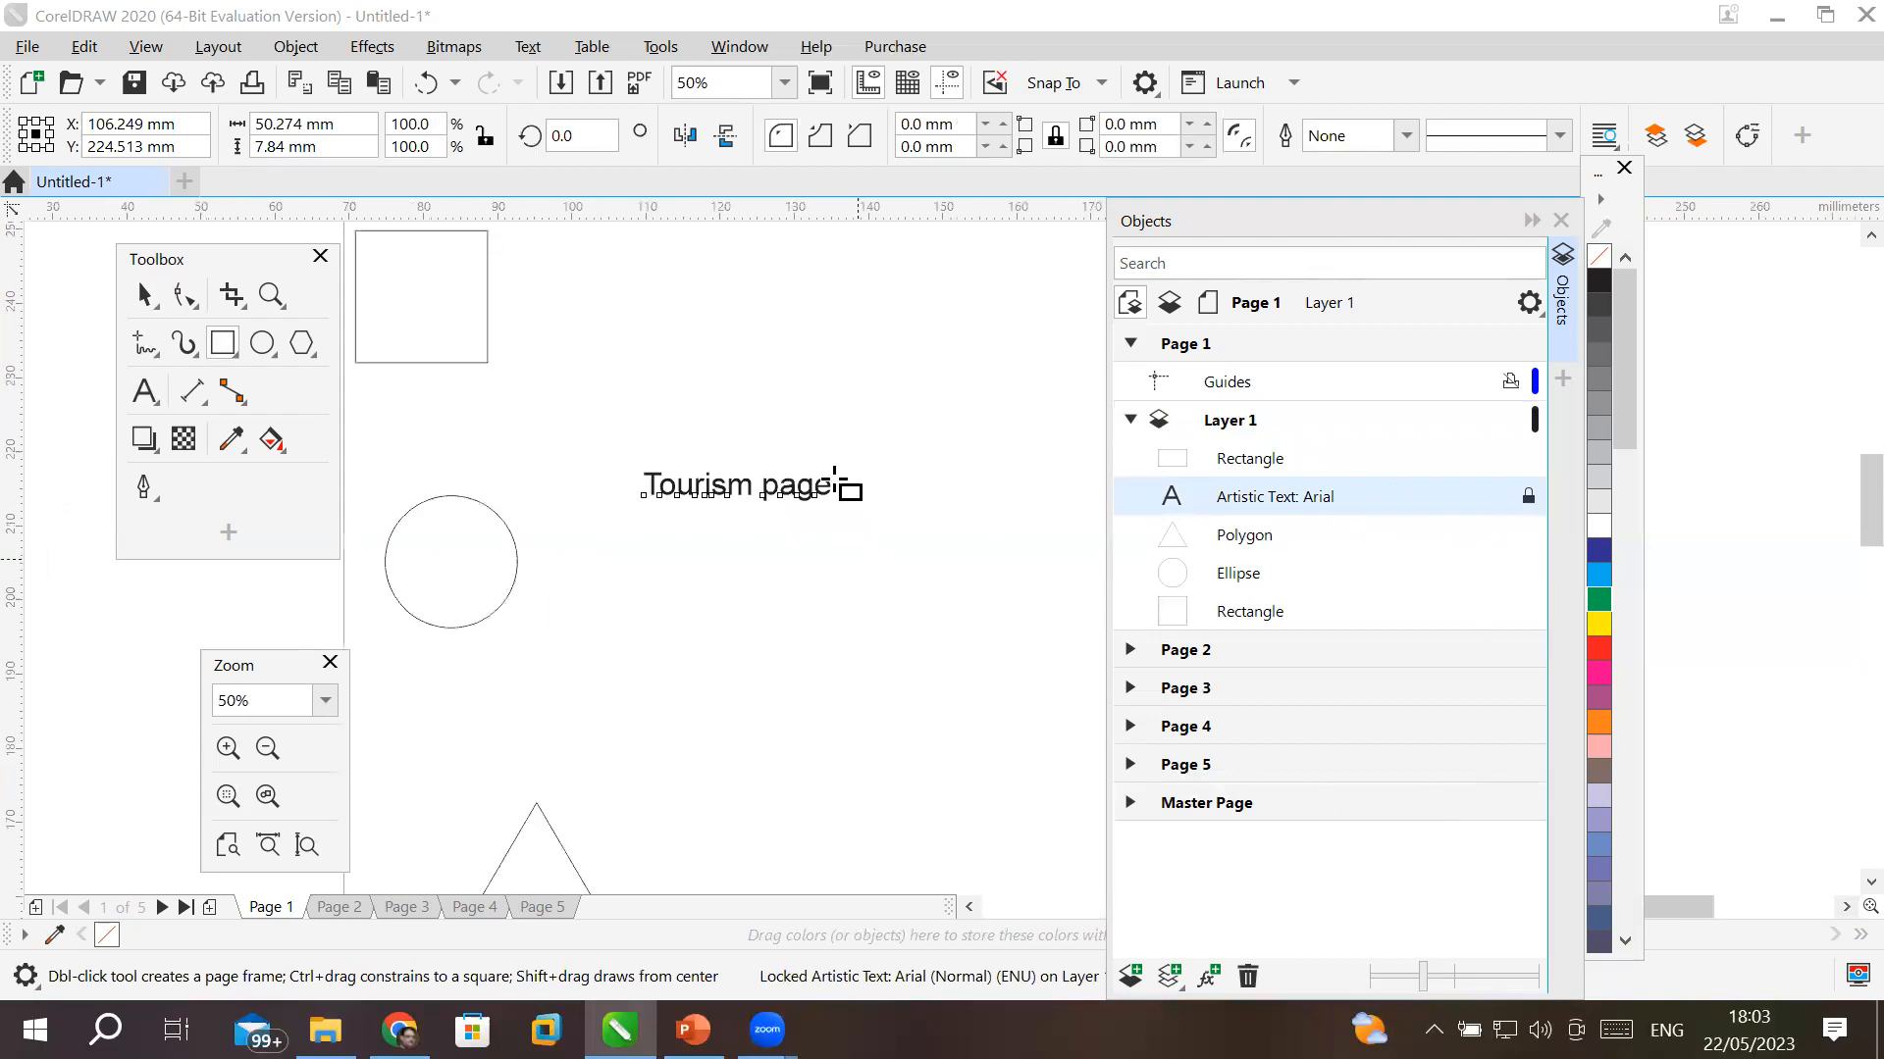
scroll(462, 244, "up", 2)
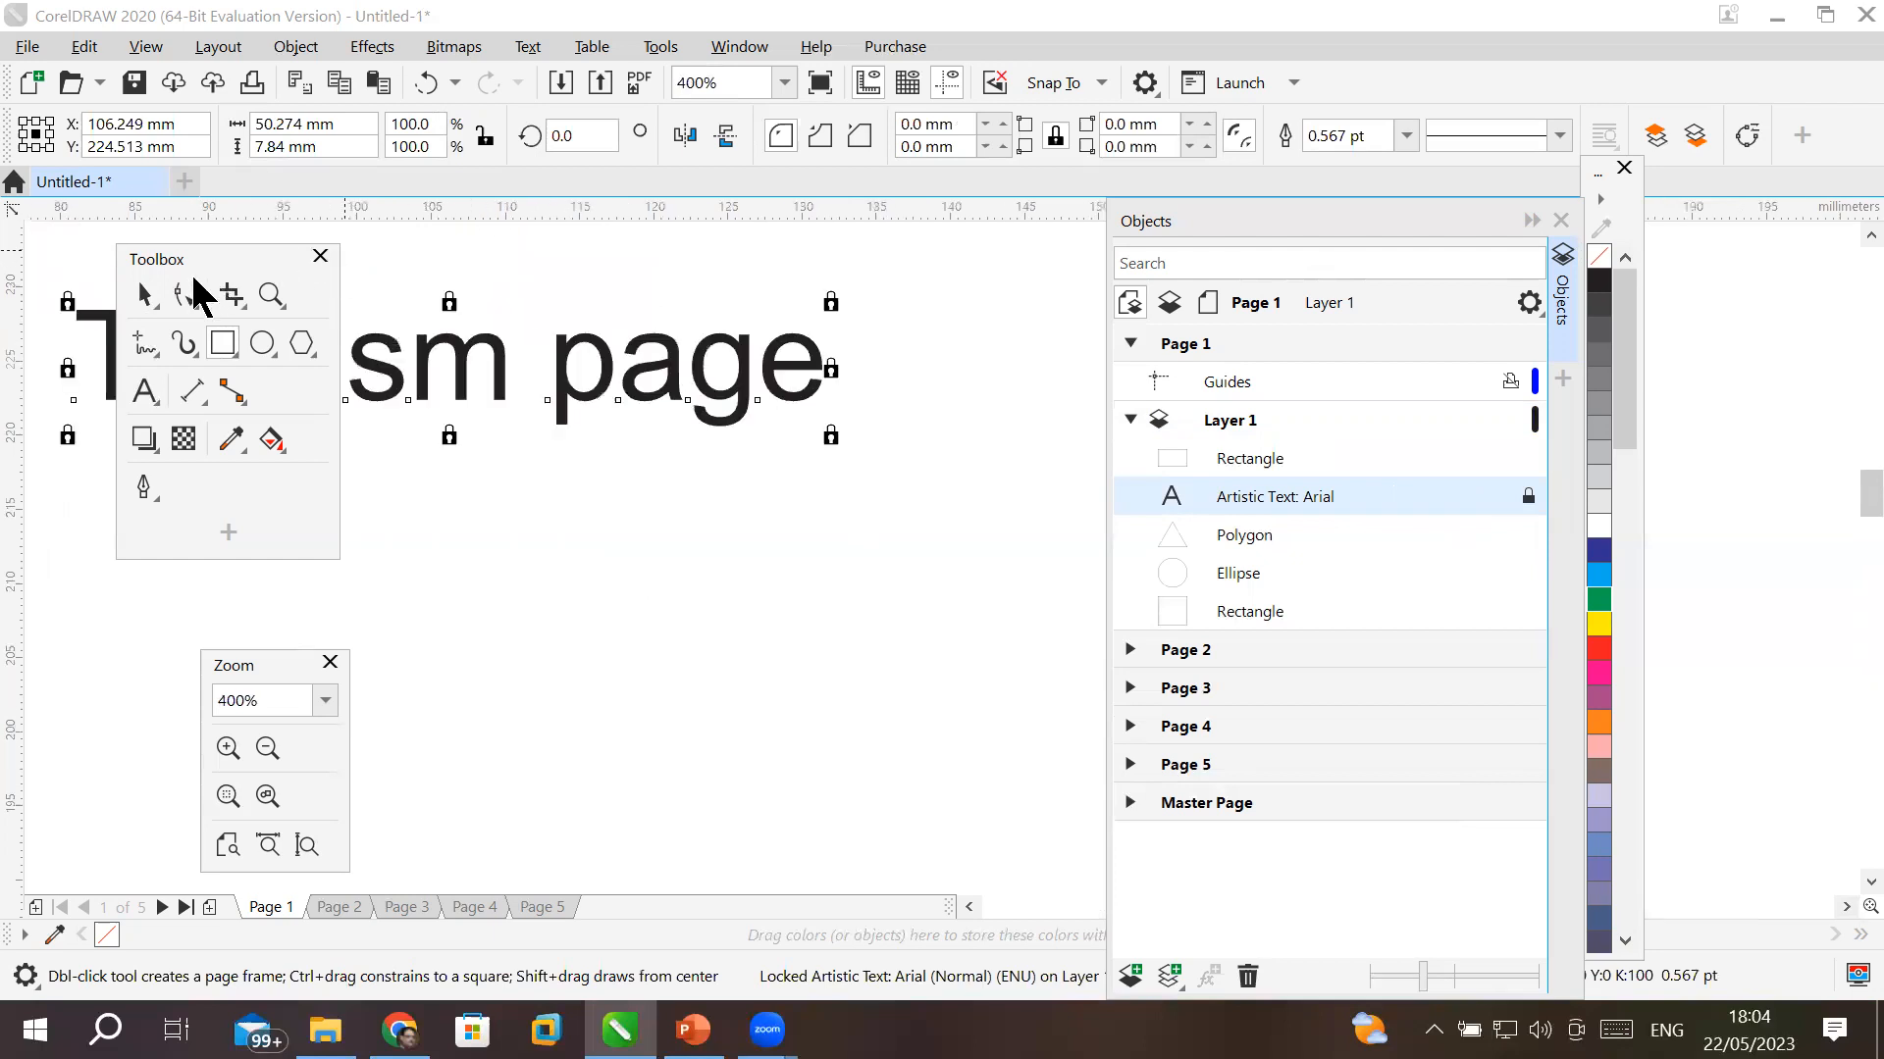
- Try to move the locked "Tourism page" text with the Pick tool, then unlock it
left_click(142, 296)
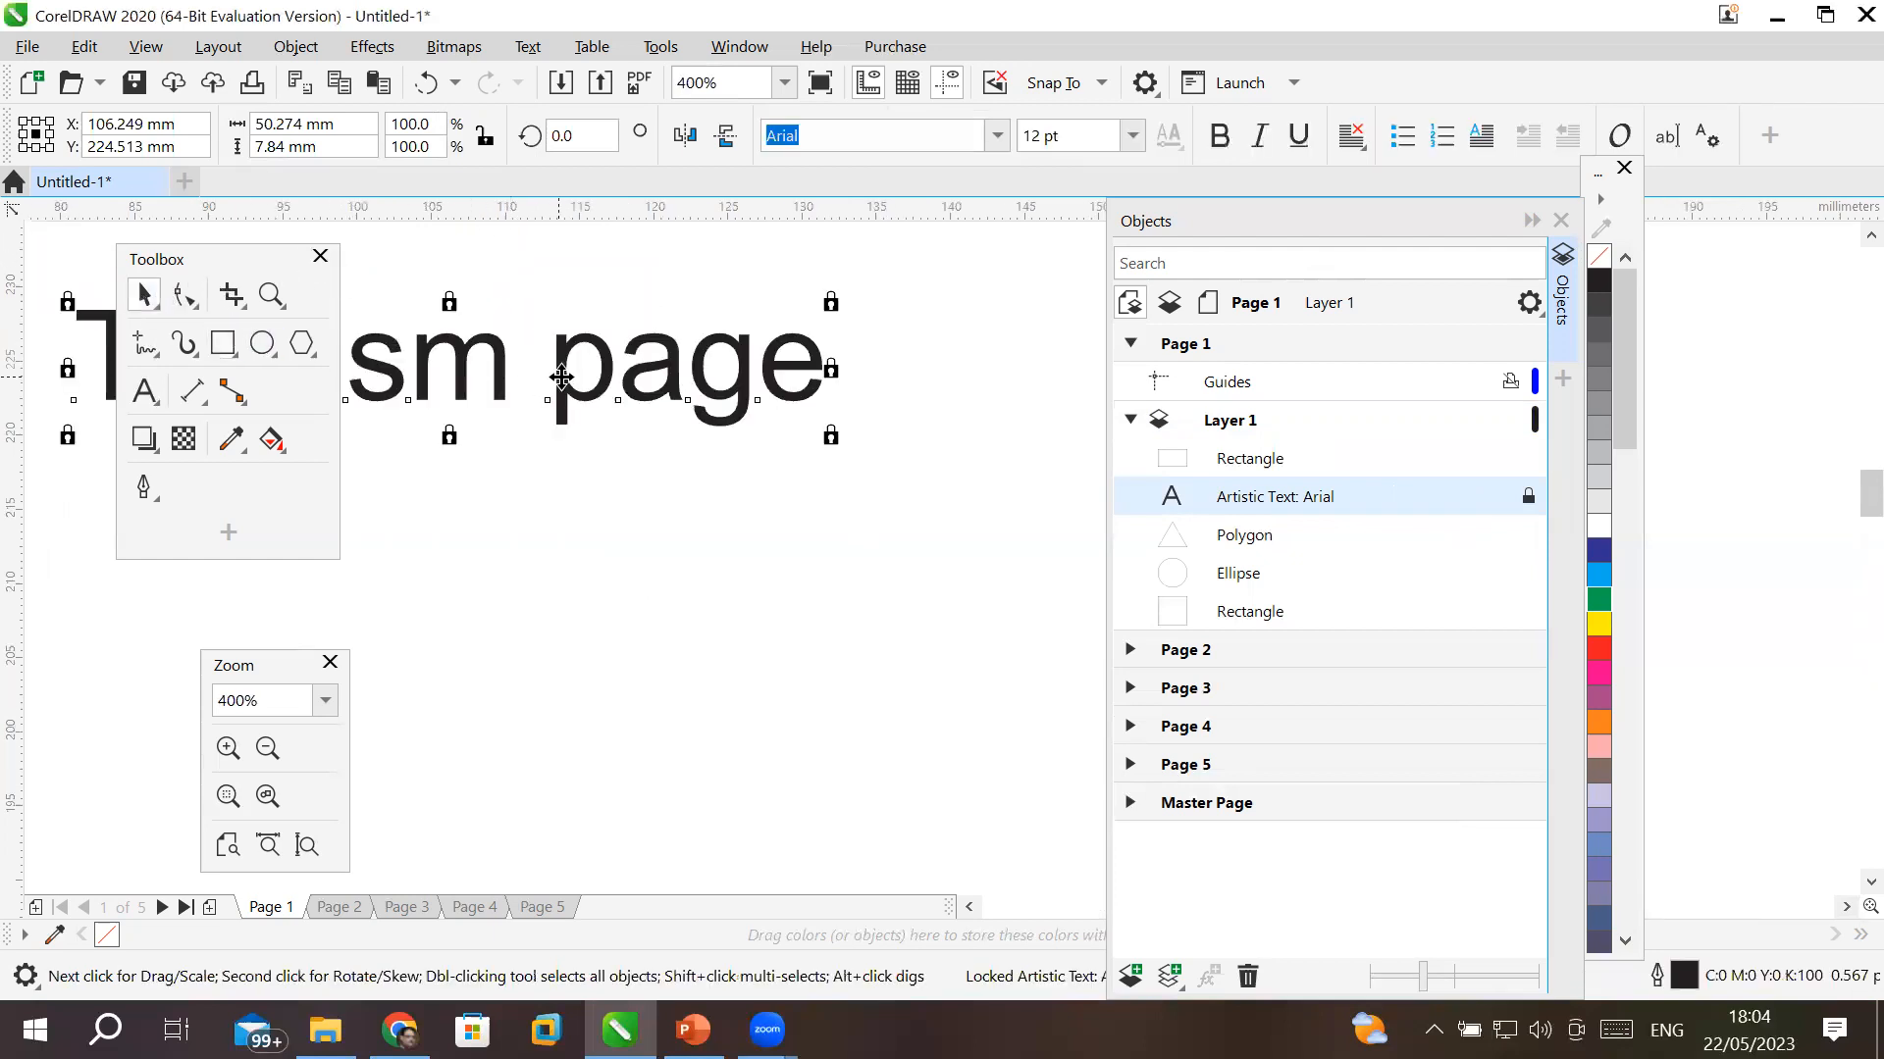
left_click_drag(559, 378, 652, 416)
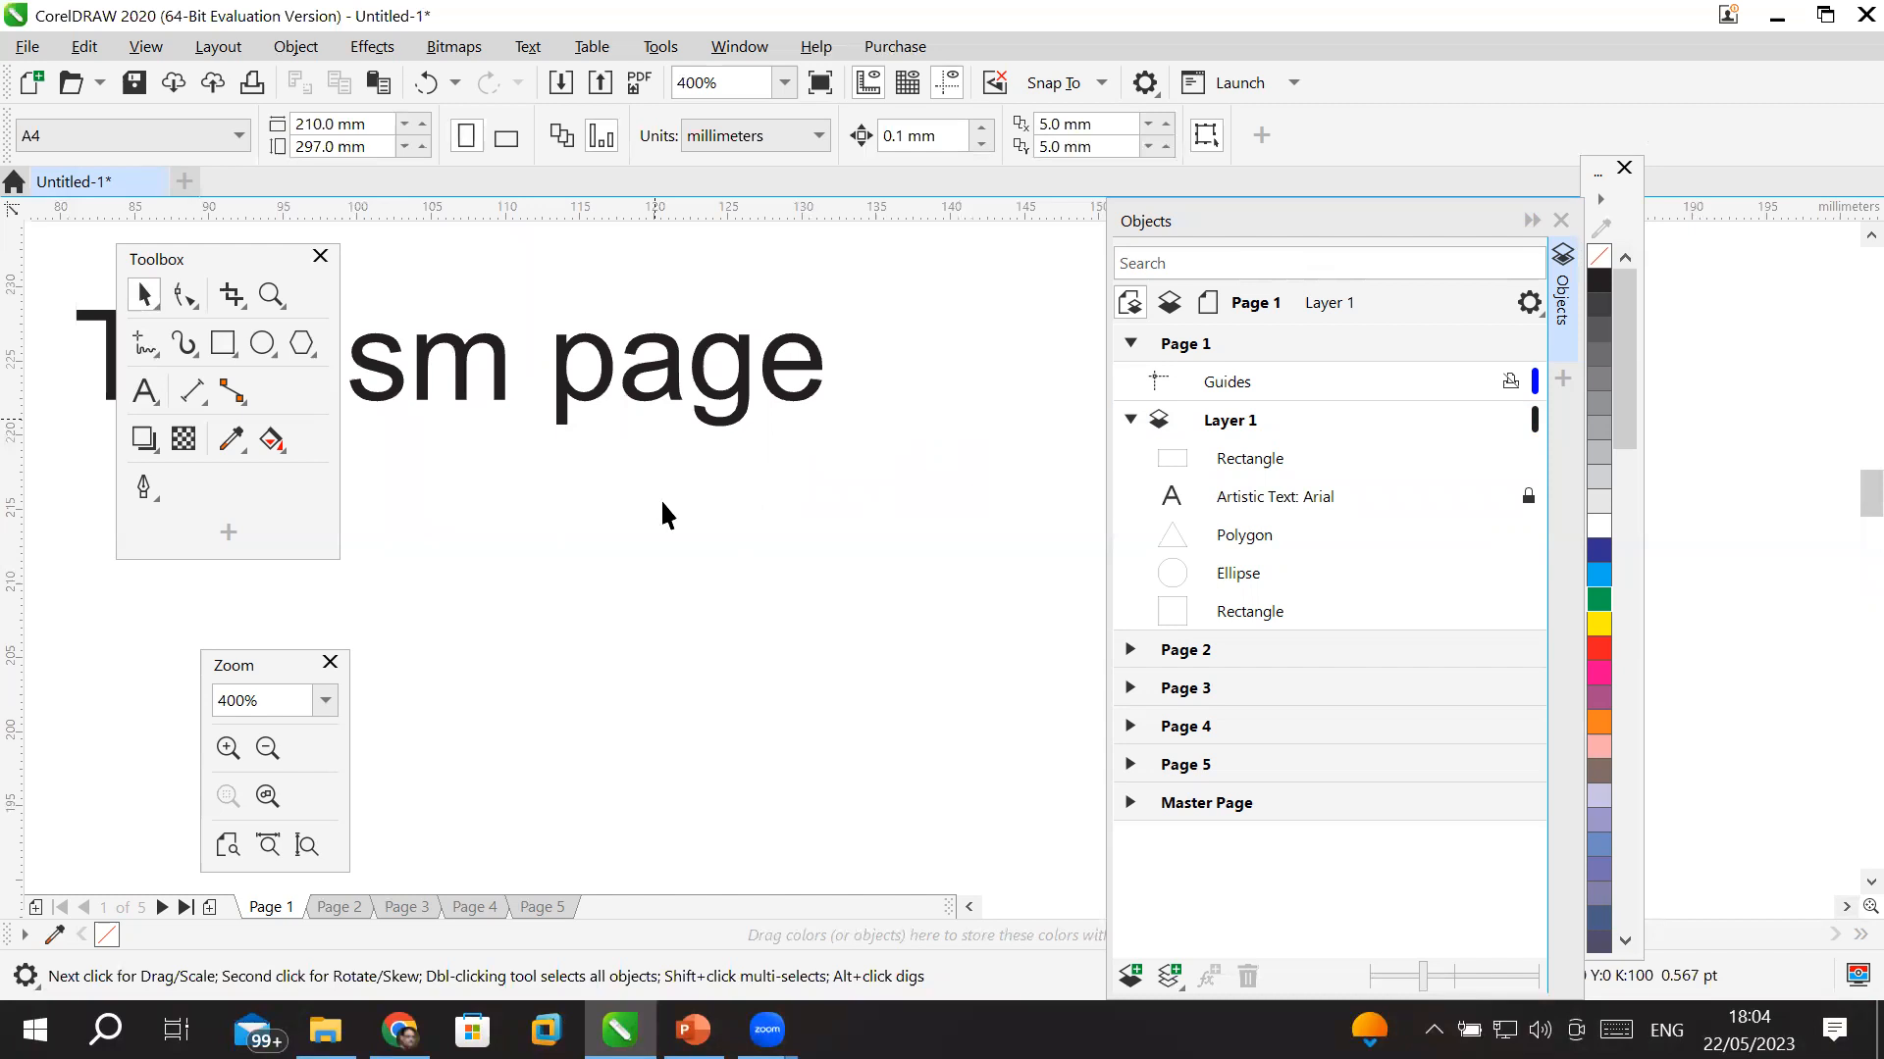
- Select all five objects on Page 1 with a rectangular marquee, then clear the selection
scroll(664, 503, "down", 5)
scroll(727, 534, "up", 1)
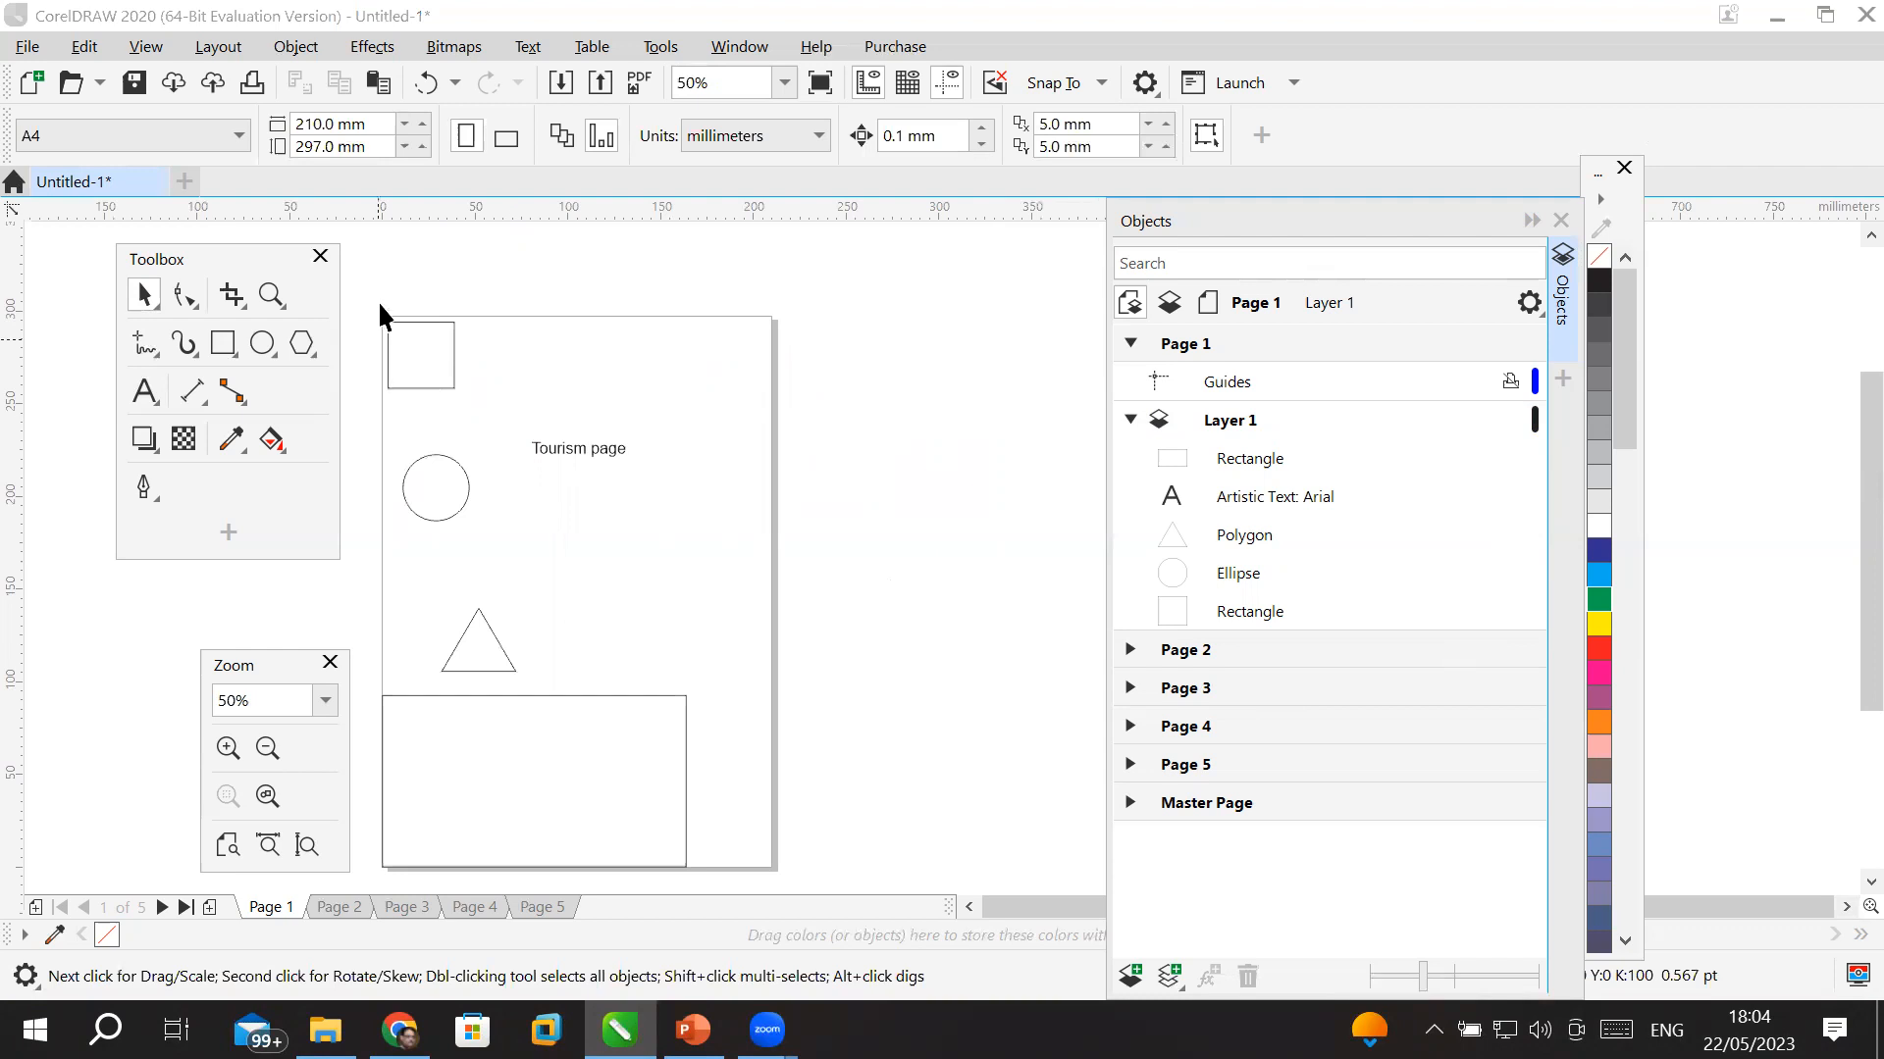
left_click_drag(361, 287, 827, 822)
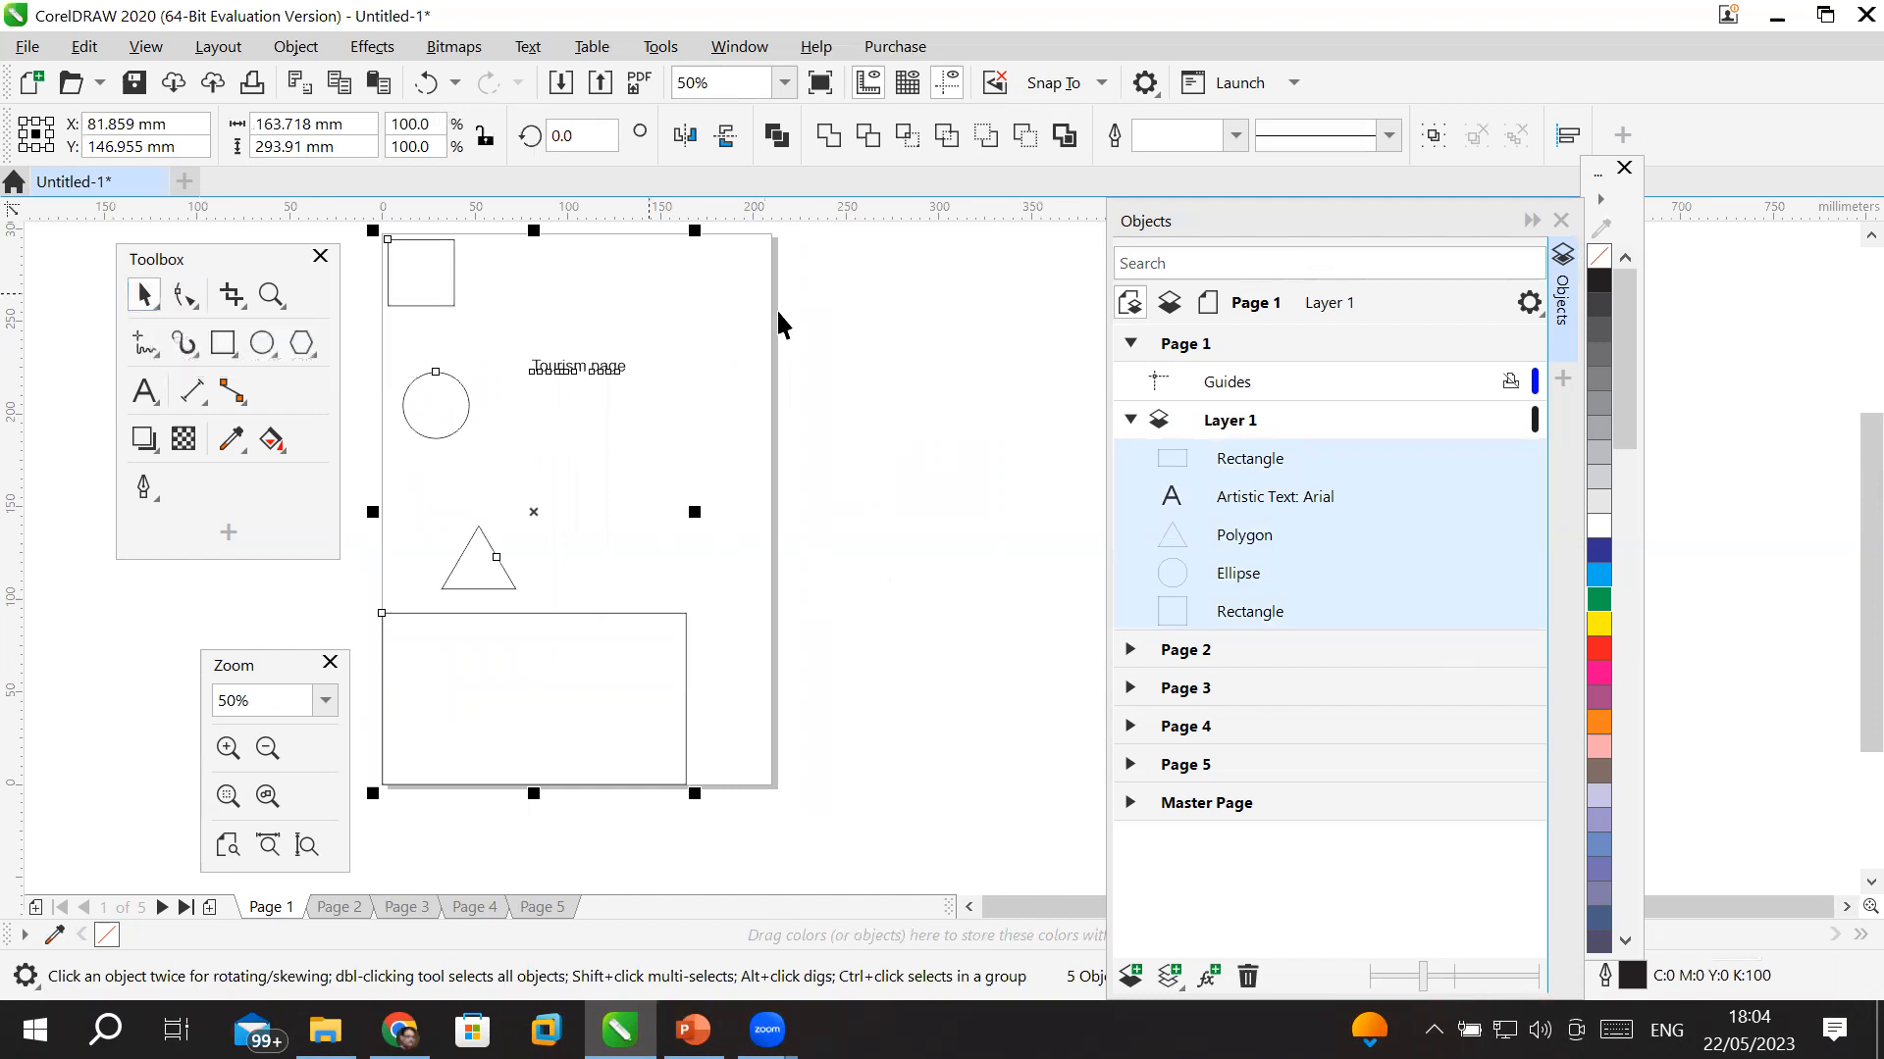
left_click(840, 312)
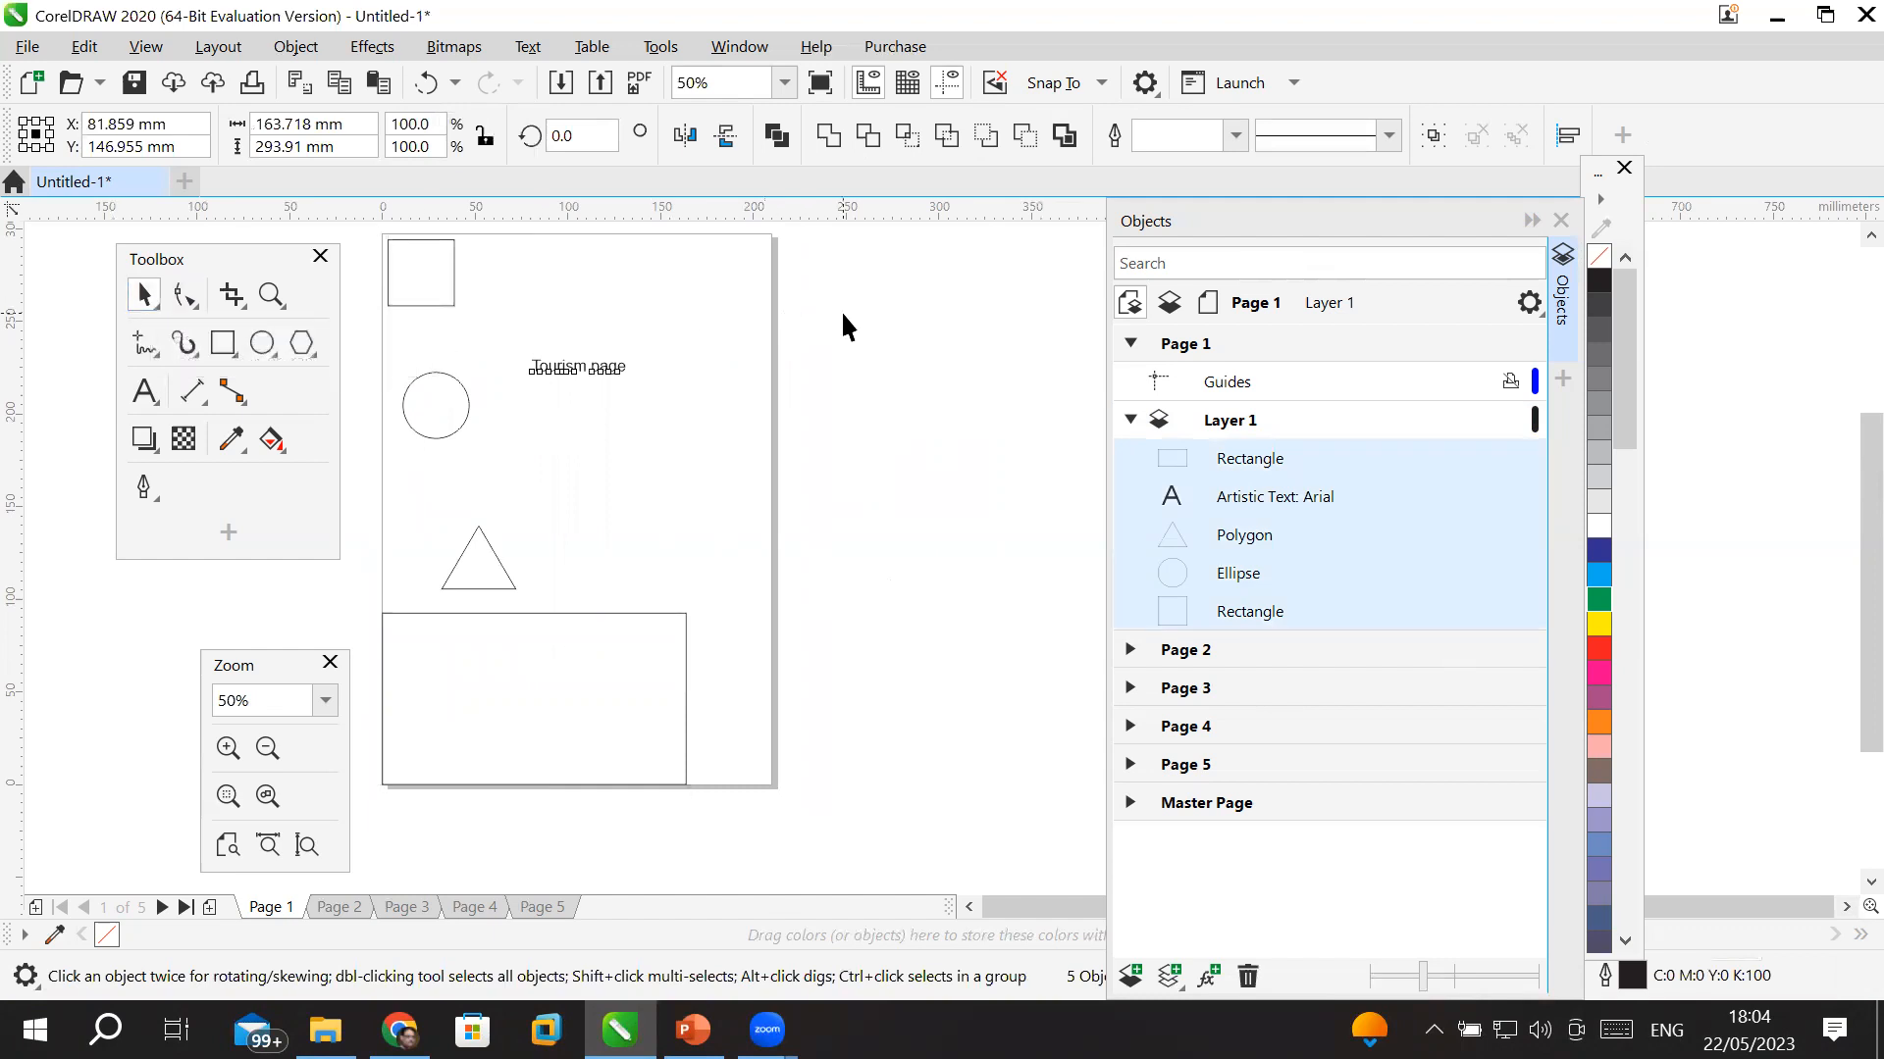
- Use the Freehand Pick tool to select the small square, the circle and the "Tourism page" text
left_click(141, 304)
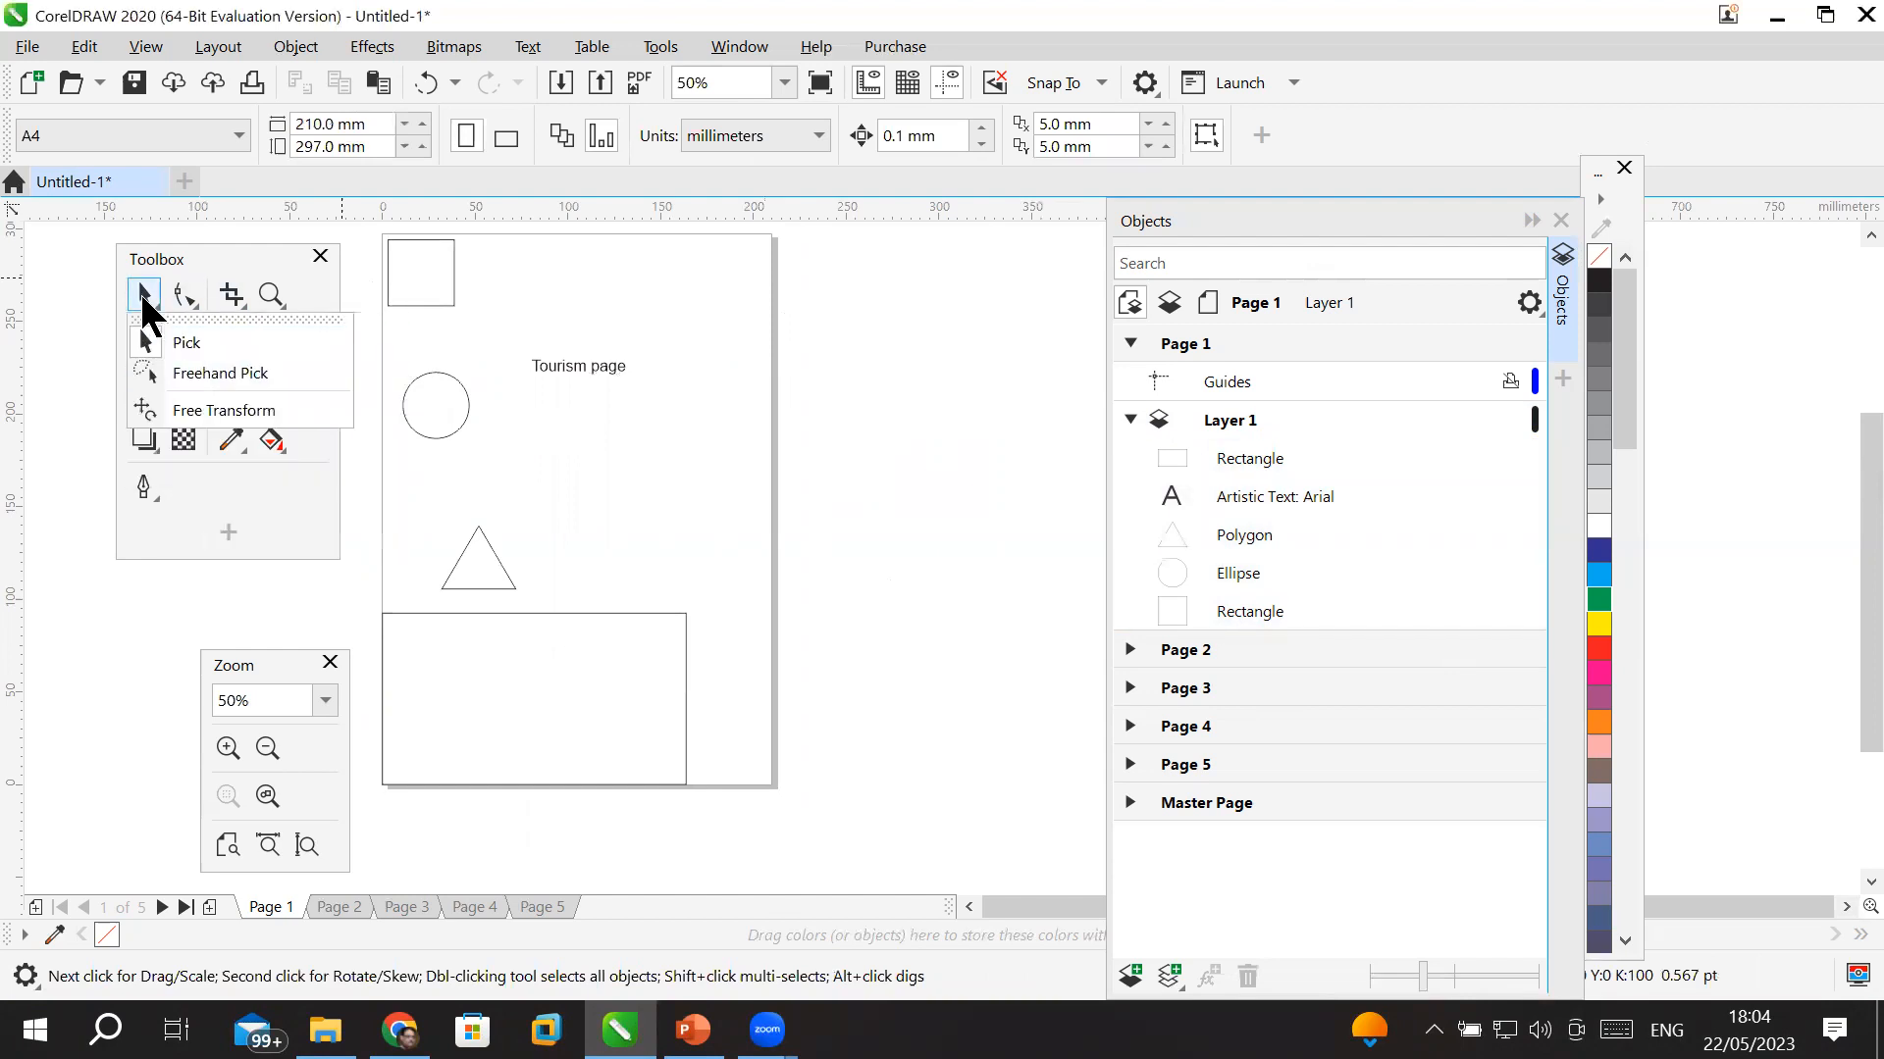
left_click(199, 371)
mouse_move(374, 228)
left_mouse_down()
mouse_move(514, 239)
mouse_move(511, 325)
mouse_move(409, 366)
mouse_move(353, 437)
mouse_move(378, 475)
mouse_move(494, 499)
mouse_move(507, 622)
mouse_move(433, 628)
left_mouse_up()
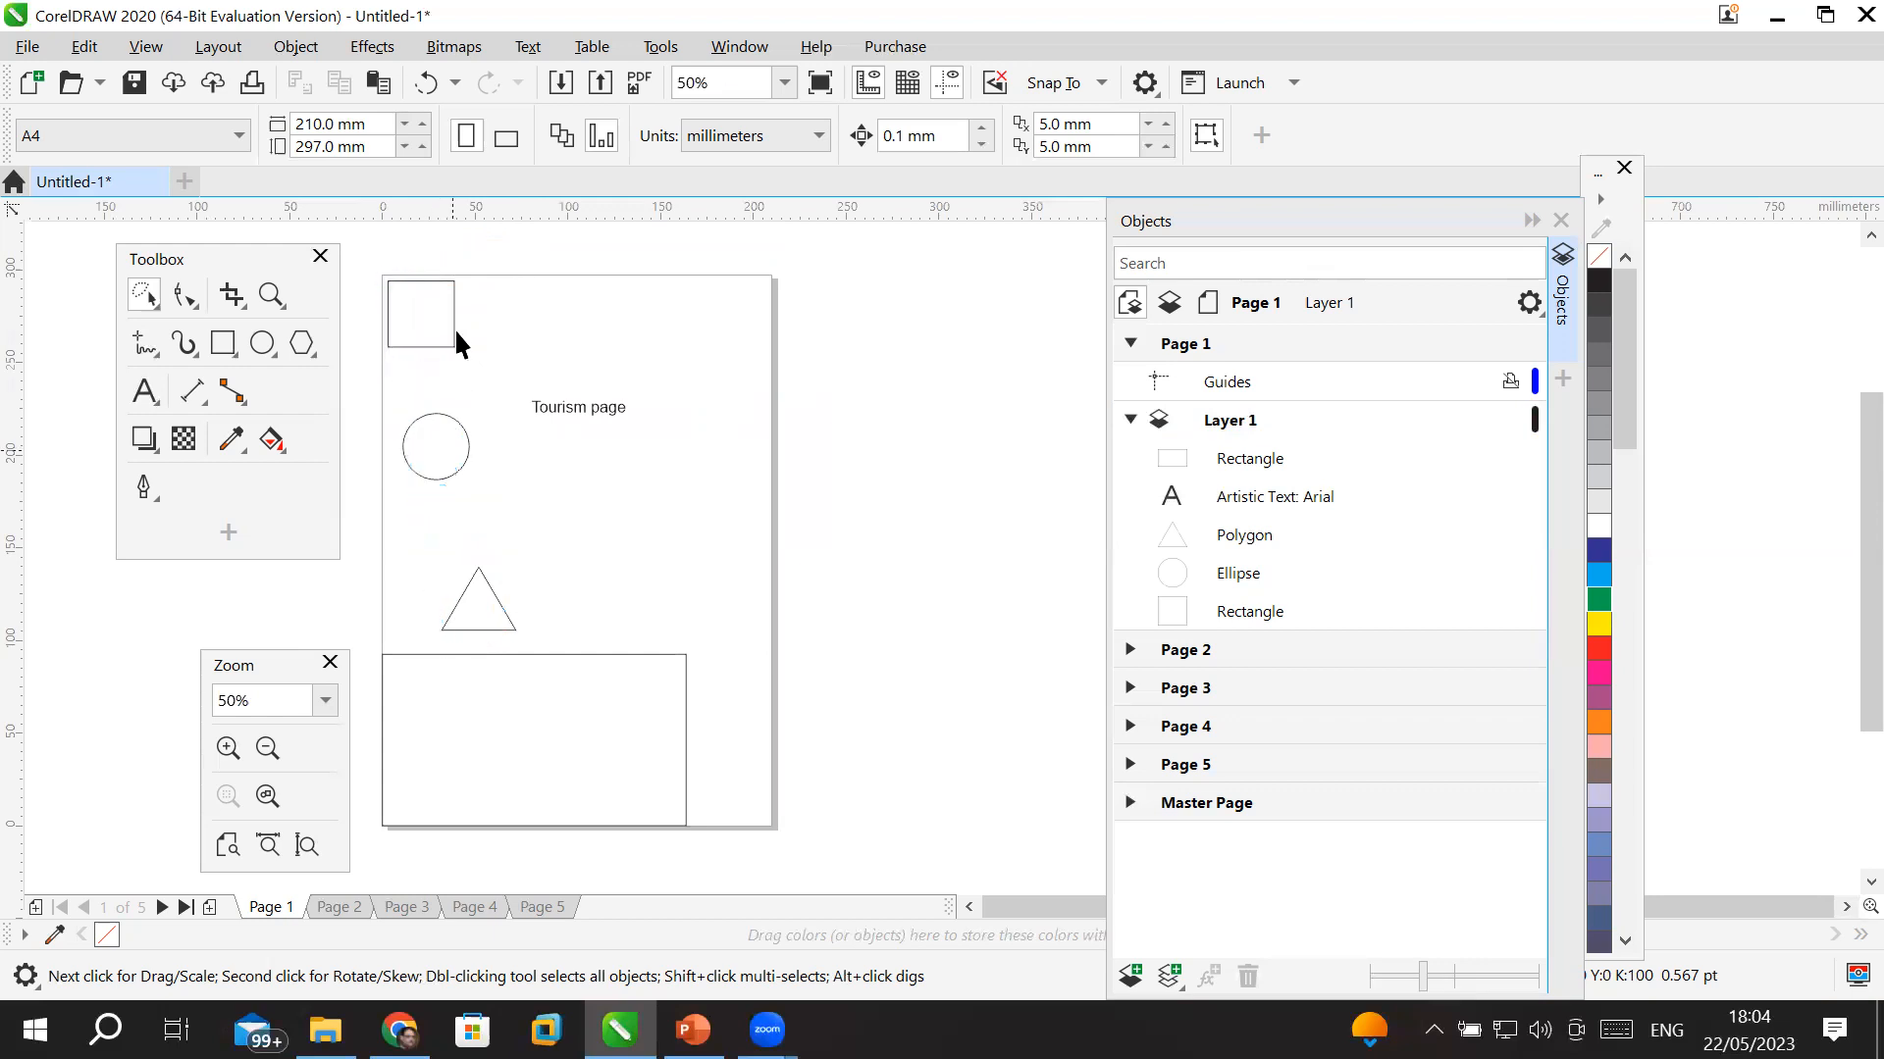
mouse_move(373, 259)
left_mouse_down()
mouse_move(627, 292)
mouse_move(690, 365)
left_mouse_up()
left_click_drag(532, 486, 370, 525)
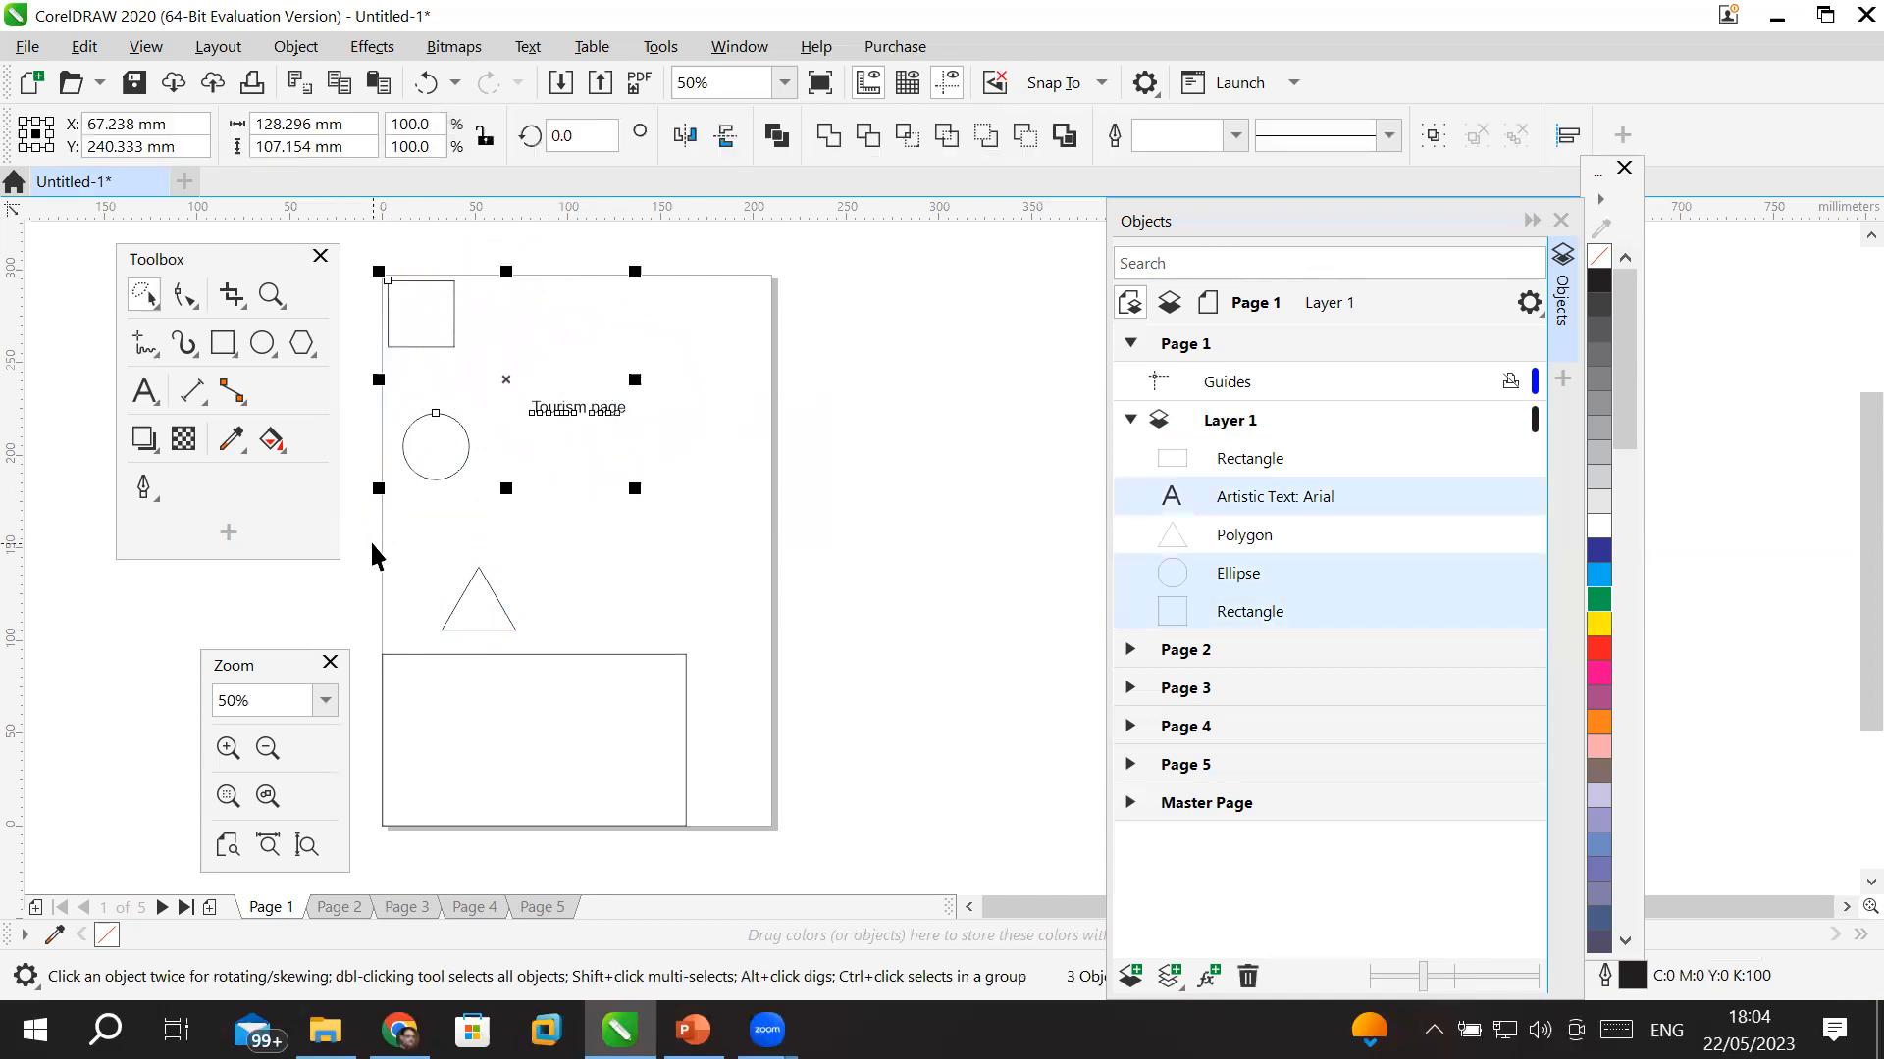
- Return to the Pick tool and select all five objects on the page with a rectangular marquee
left_click(146, 294)
left_click(147, 296)
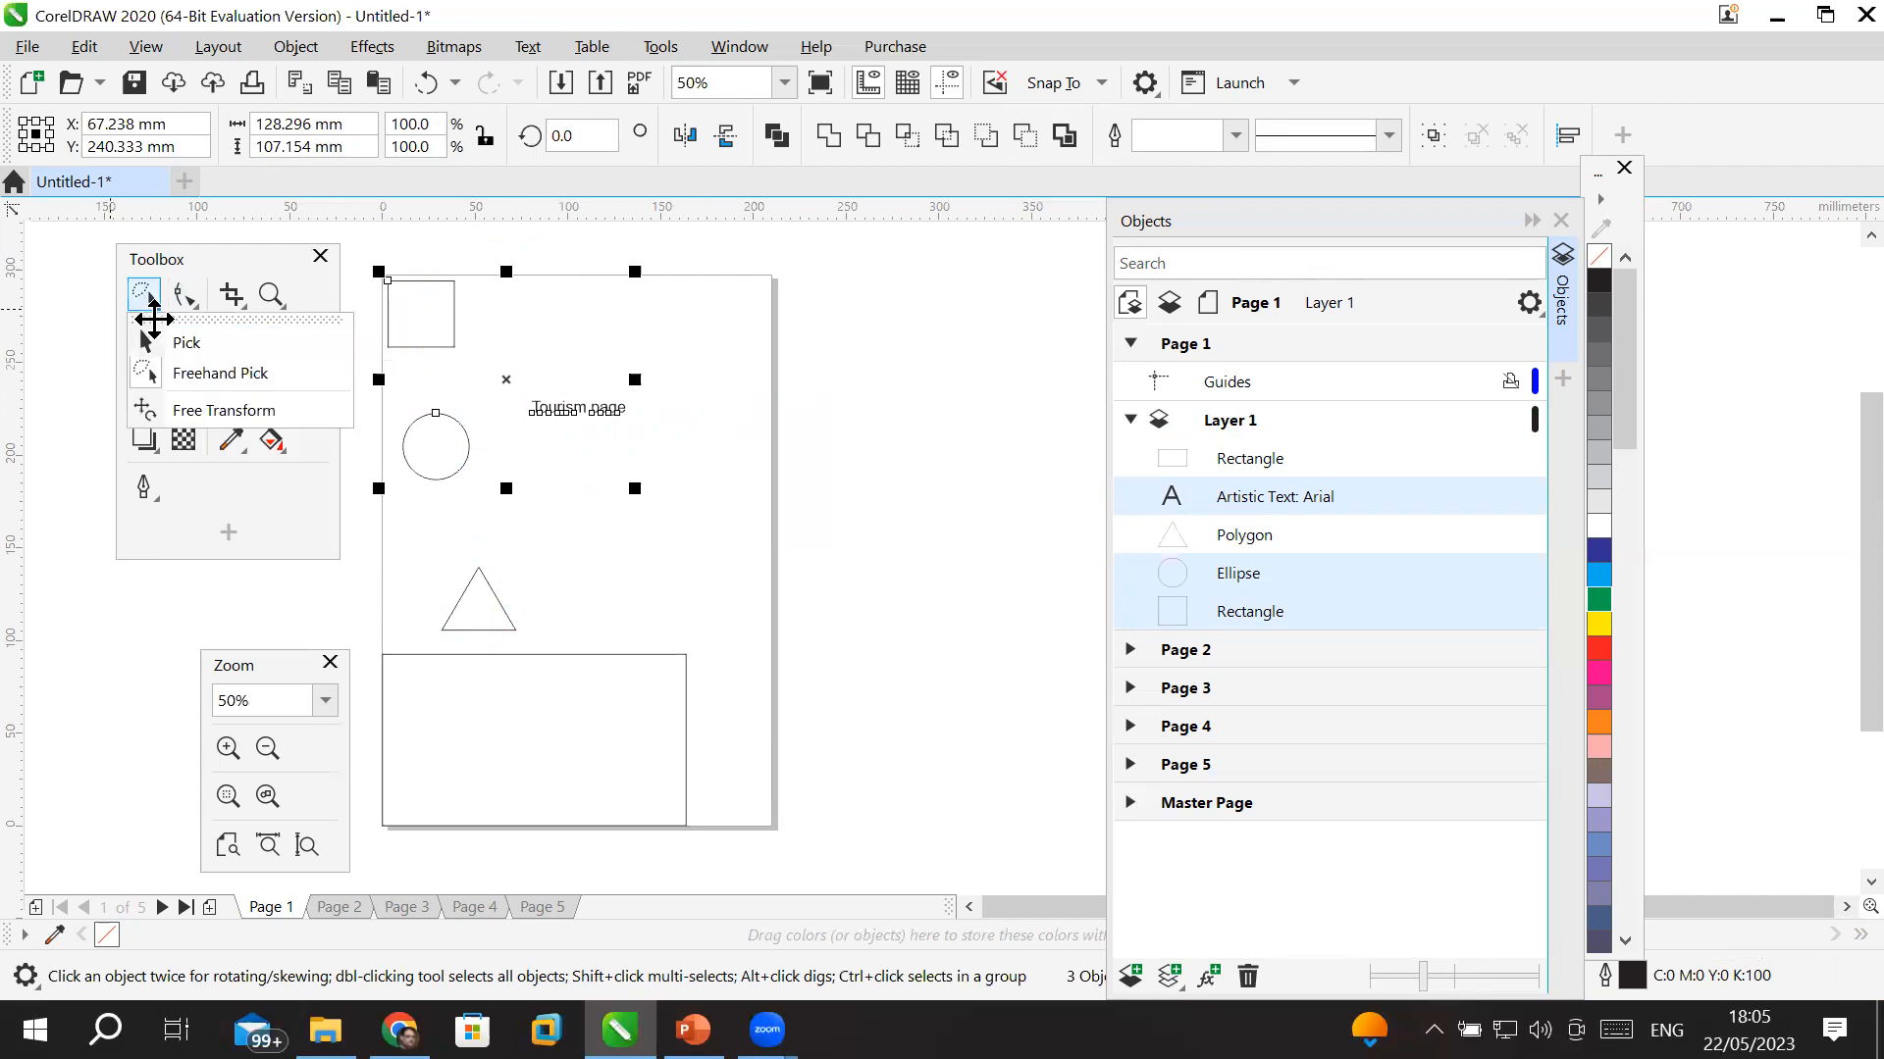
left_click(165, 344)
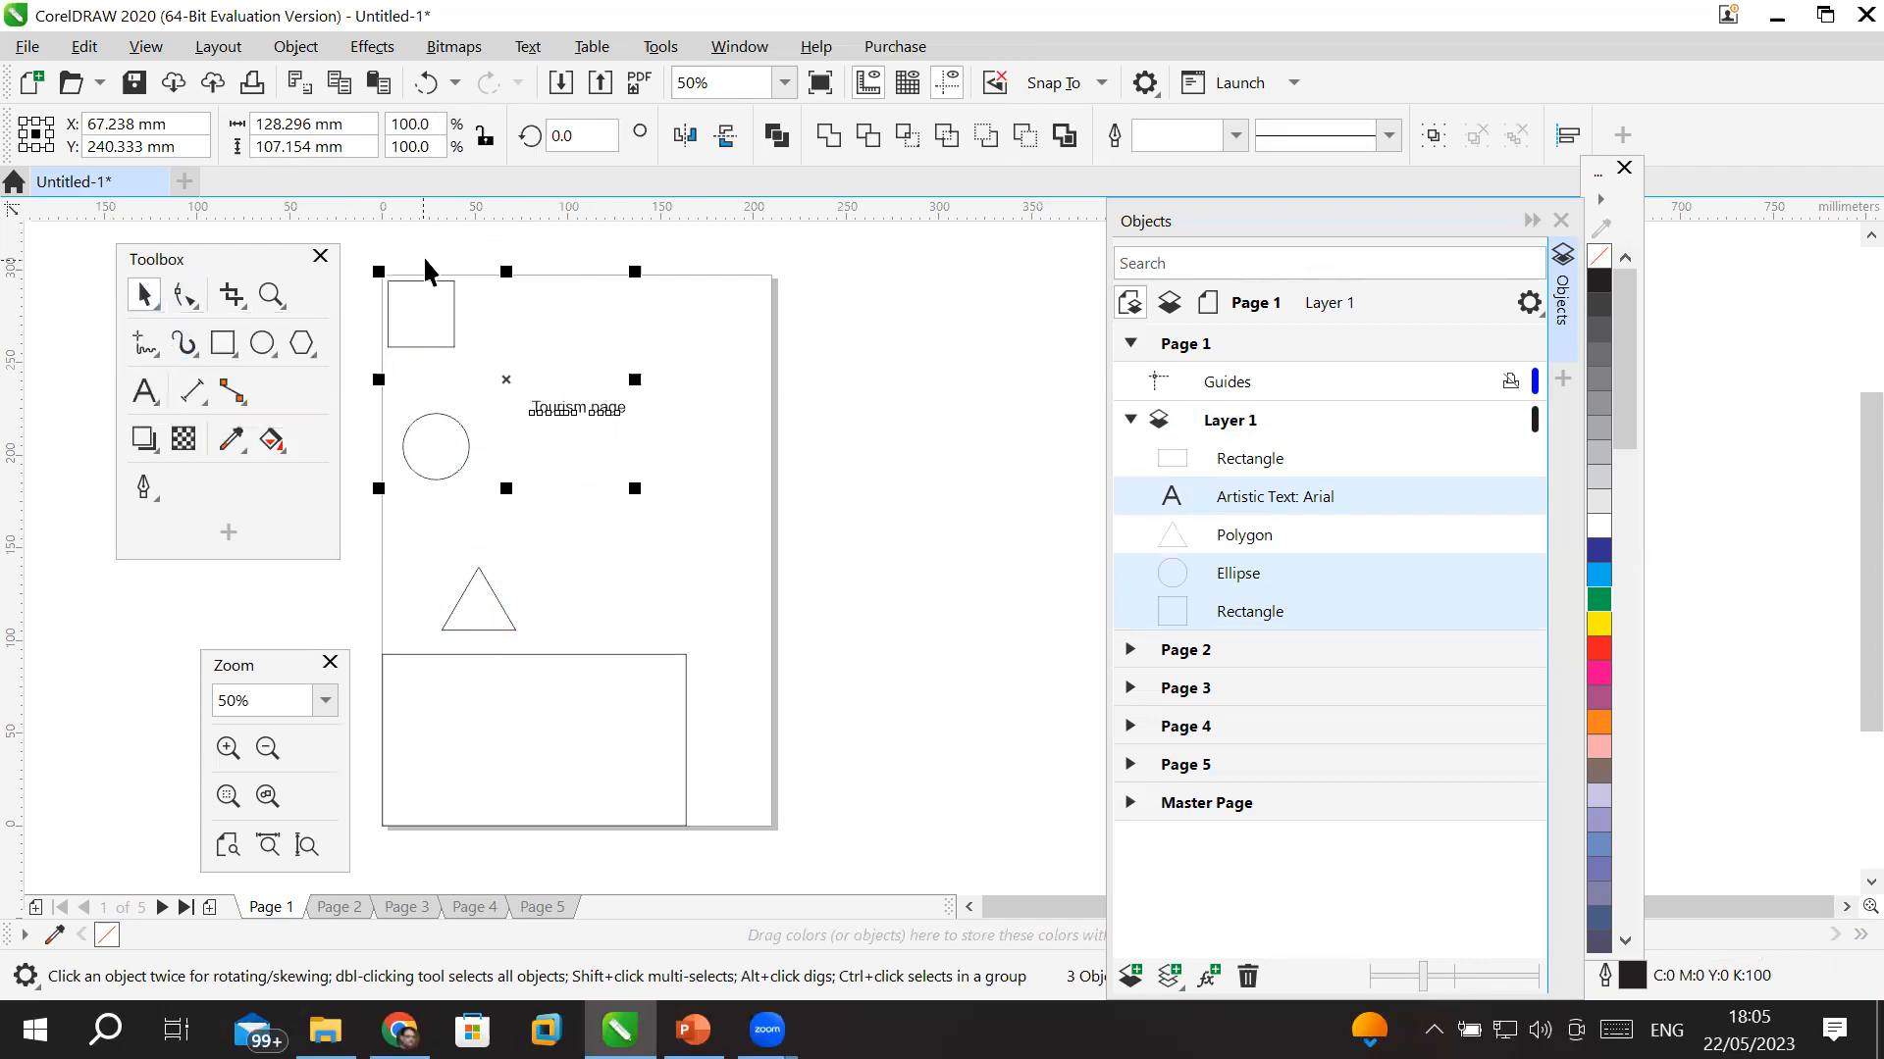
left_click(380, 249)
left_click_drag(351, 236, 756, 873)
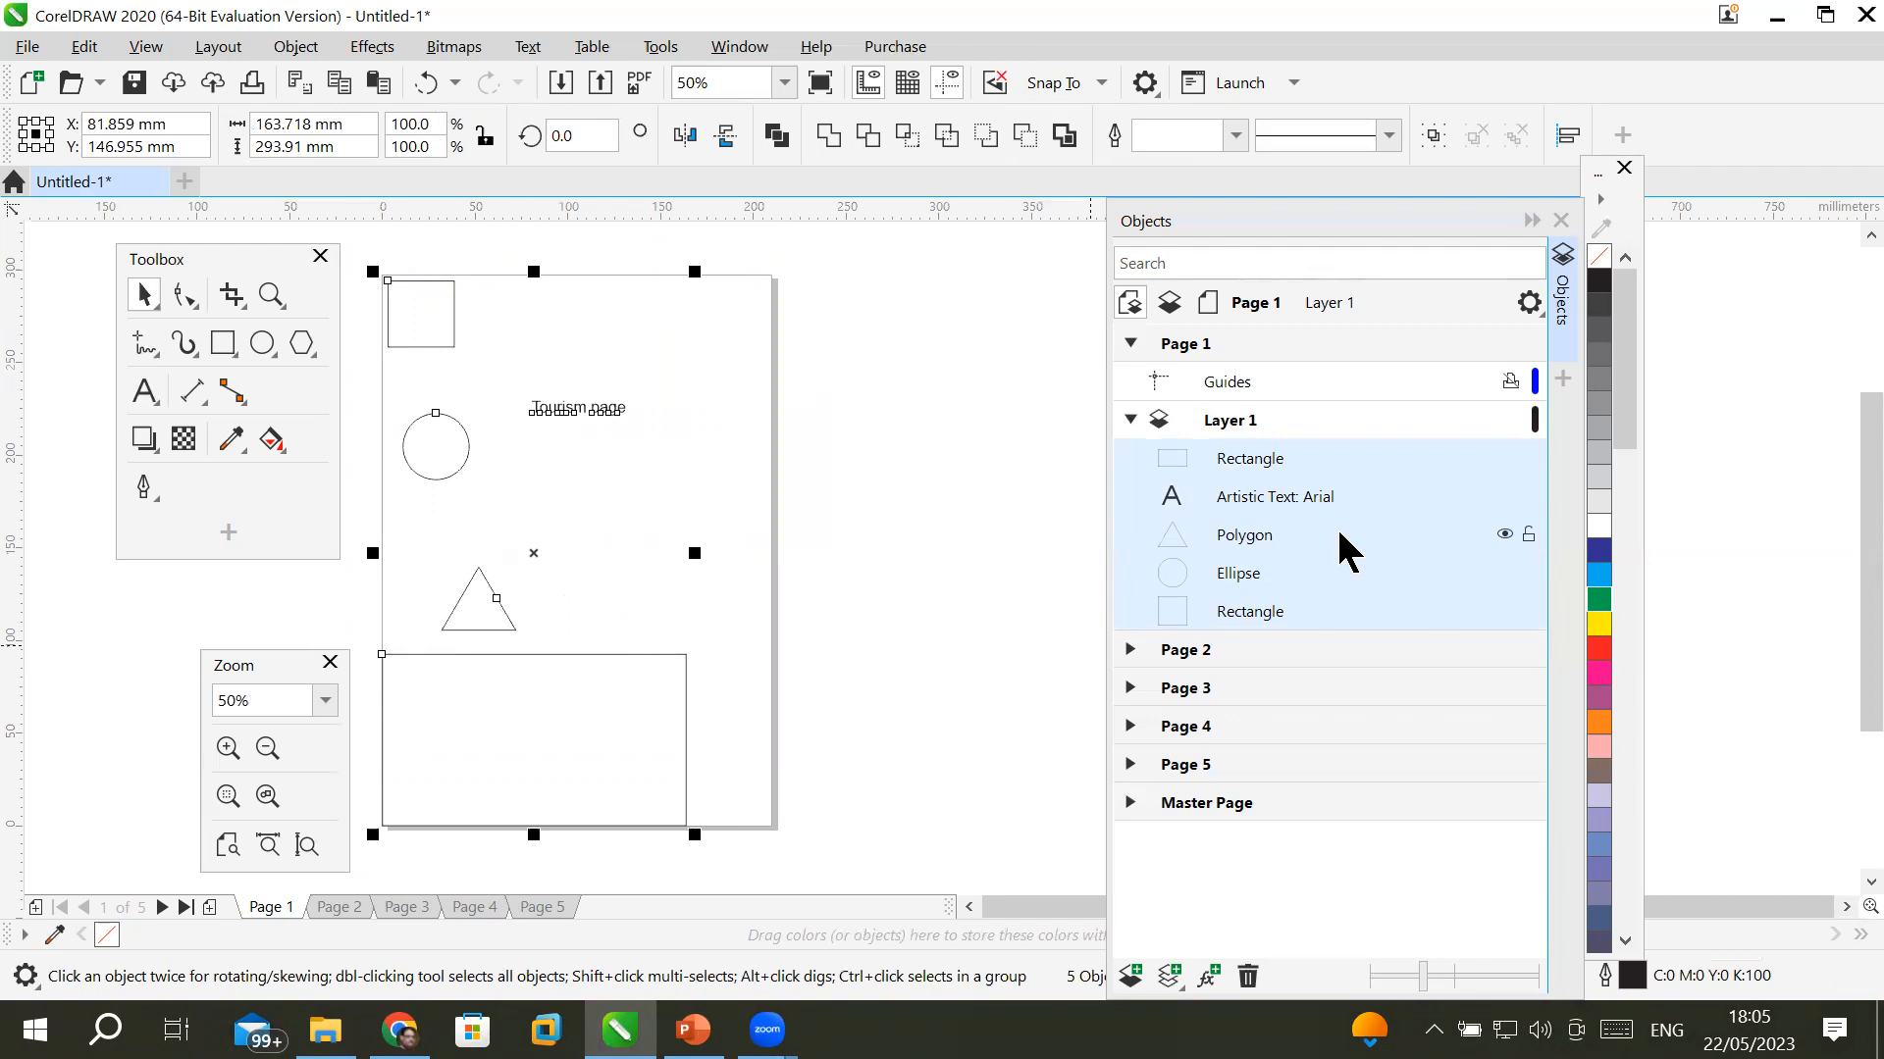
- Build up a selection of all five Layer 1 objects one by one in the object list, starting with the large rectangle
left_click(1323, 454)
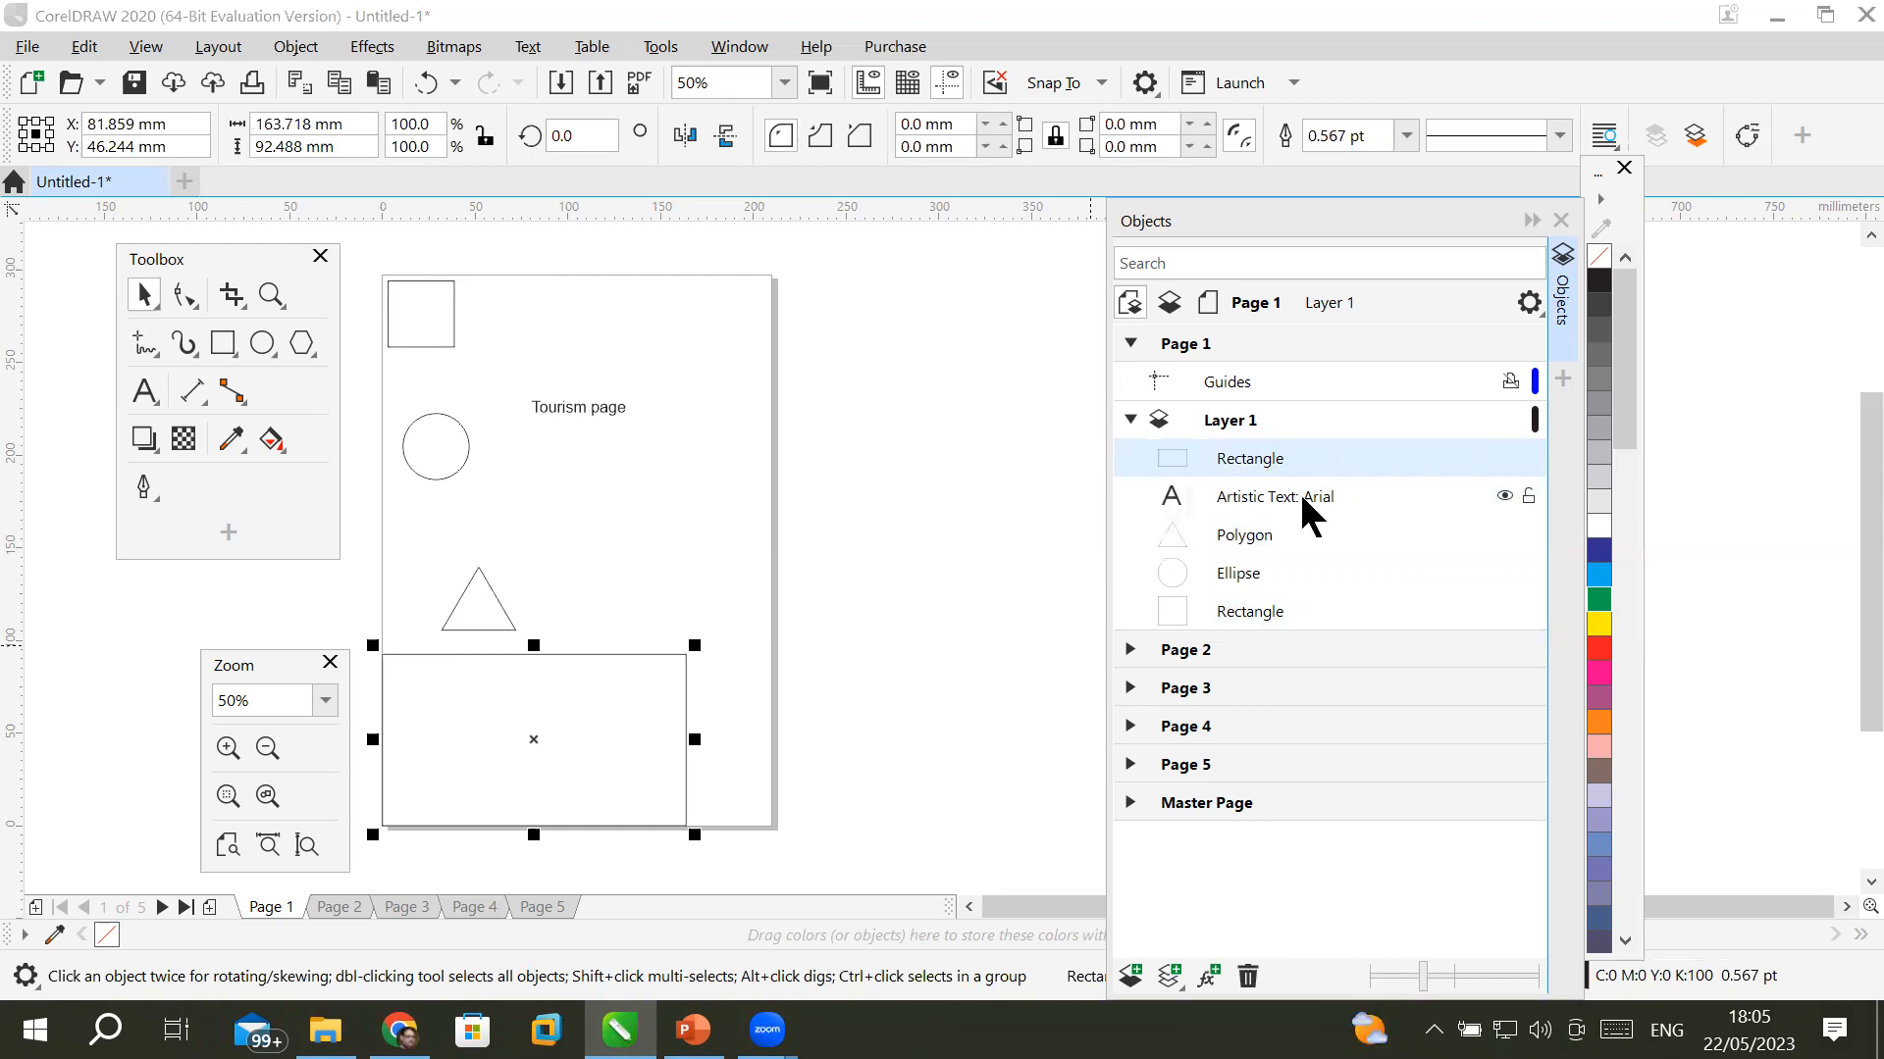
left_click(1299, 491, "ctrl")
left_click(1245, 539, "ctrl")
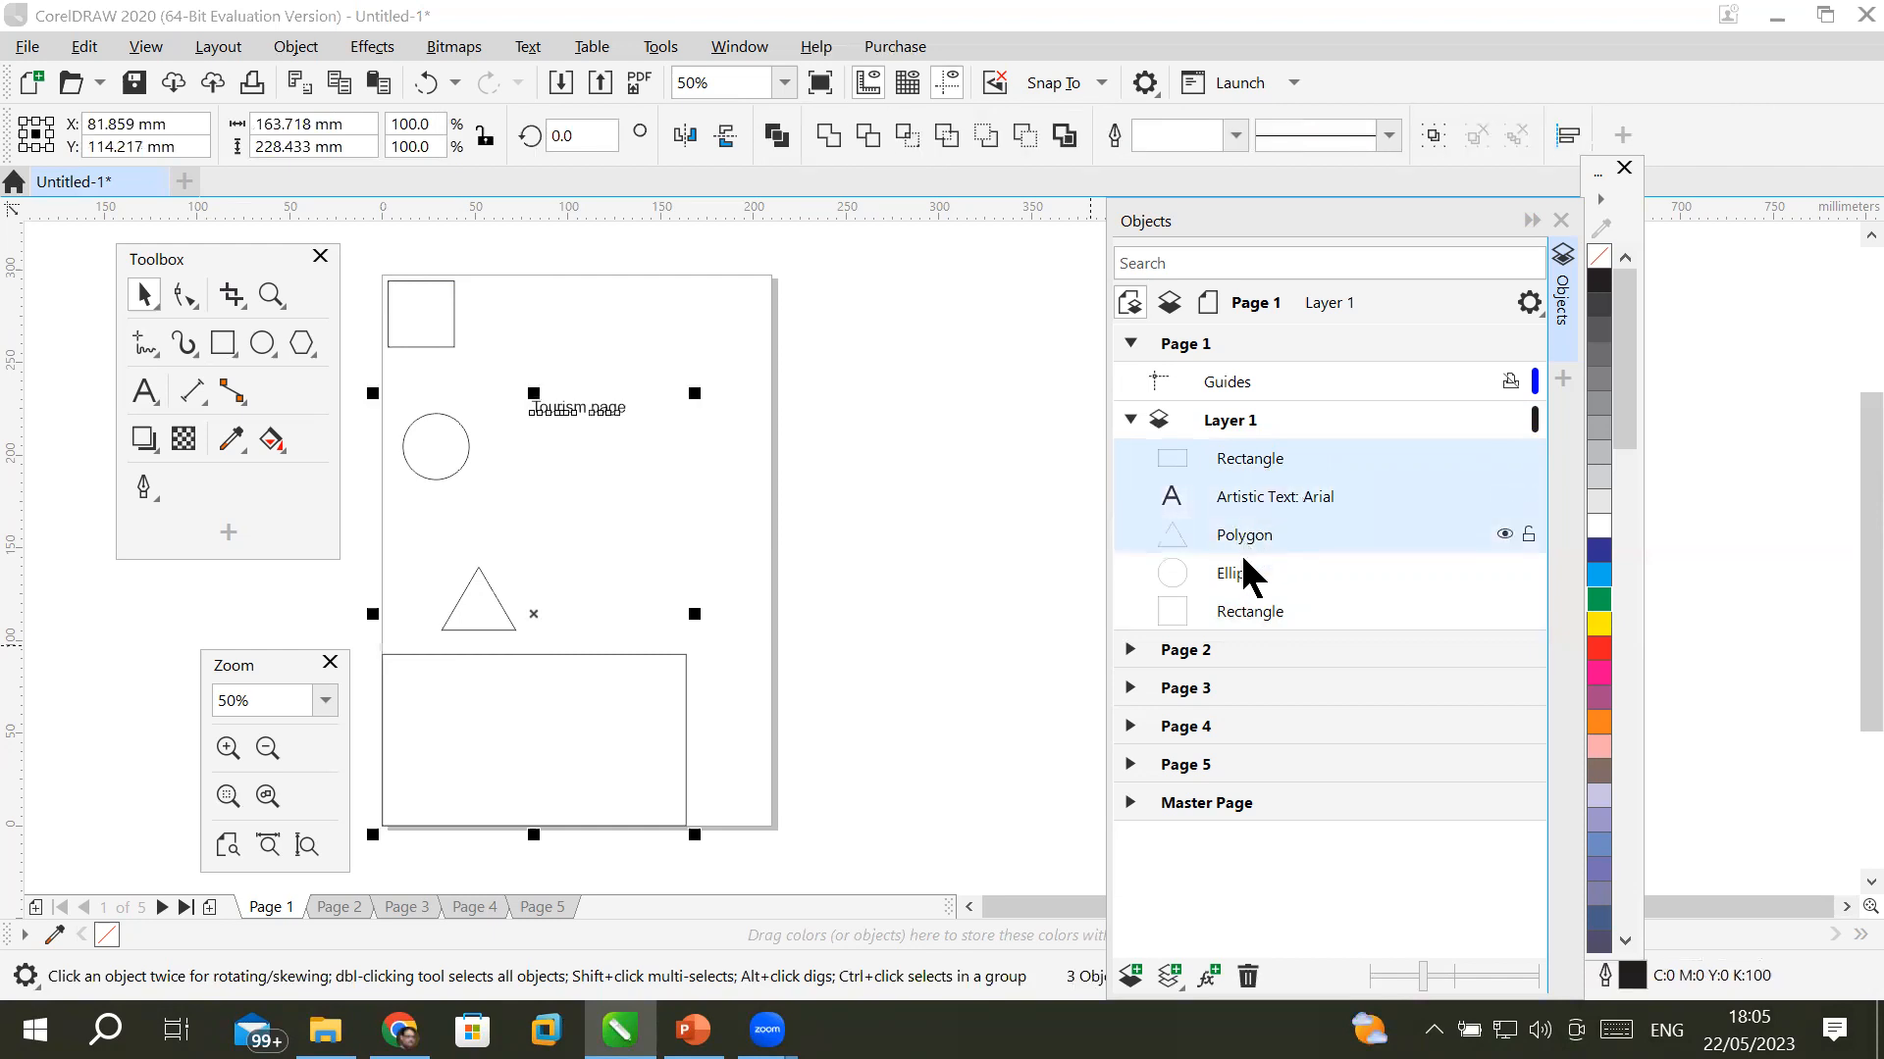
left_click(1240, 576, "ctrl")
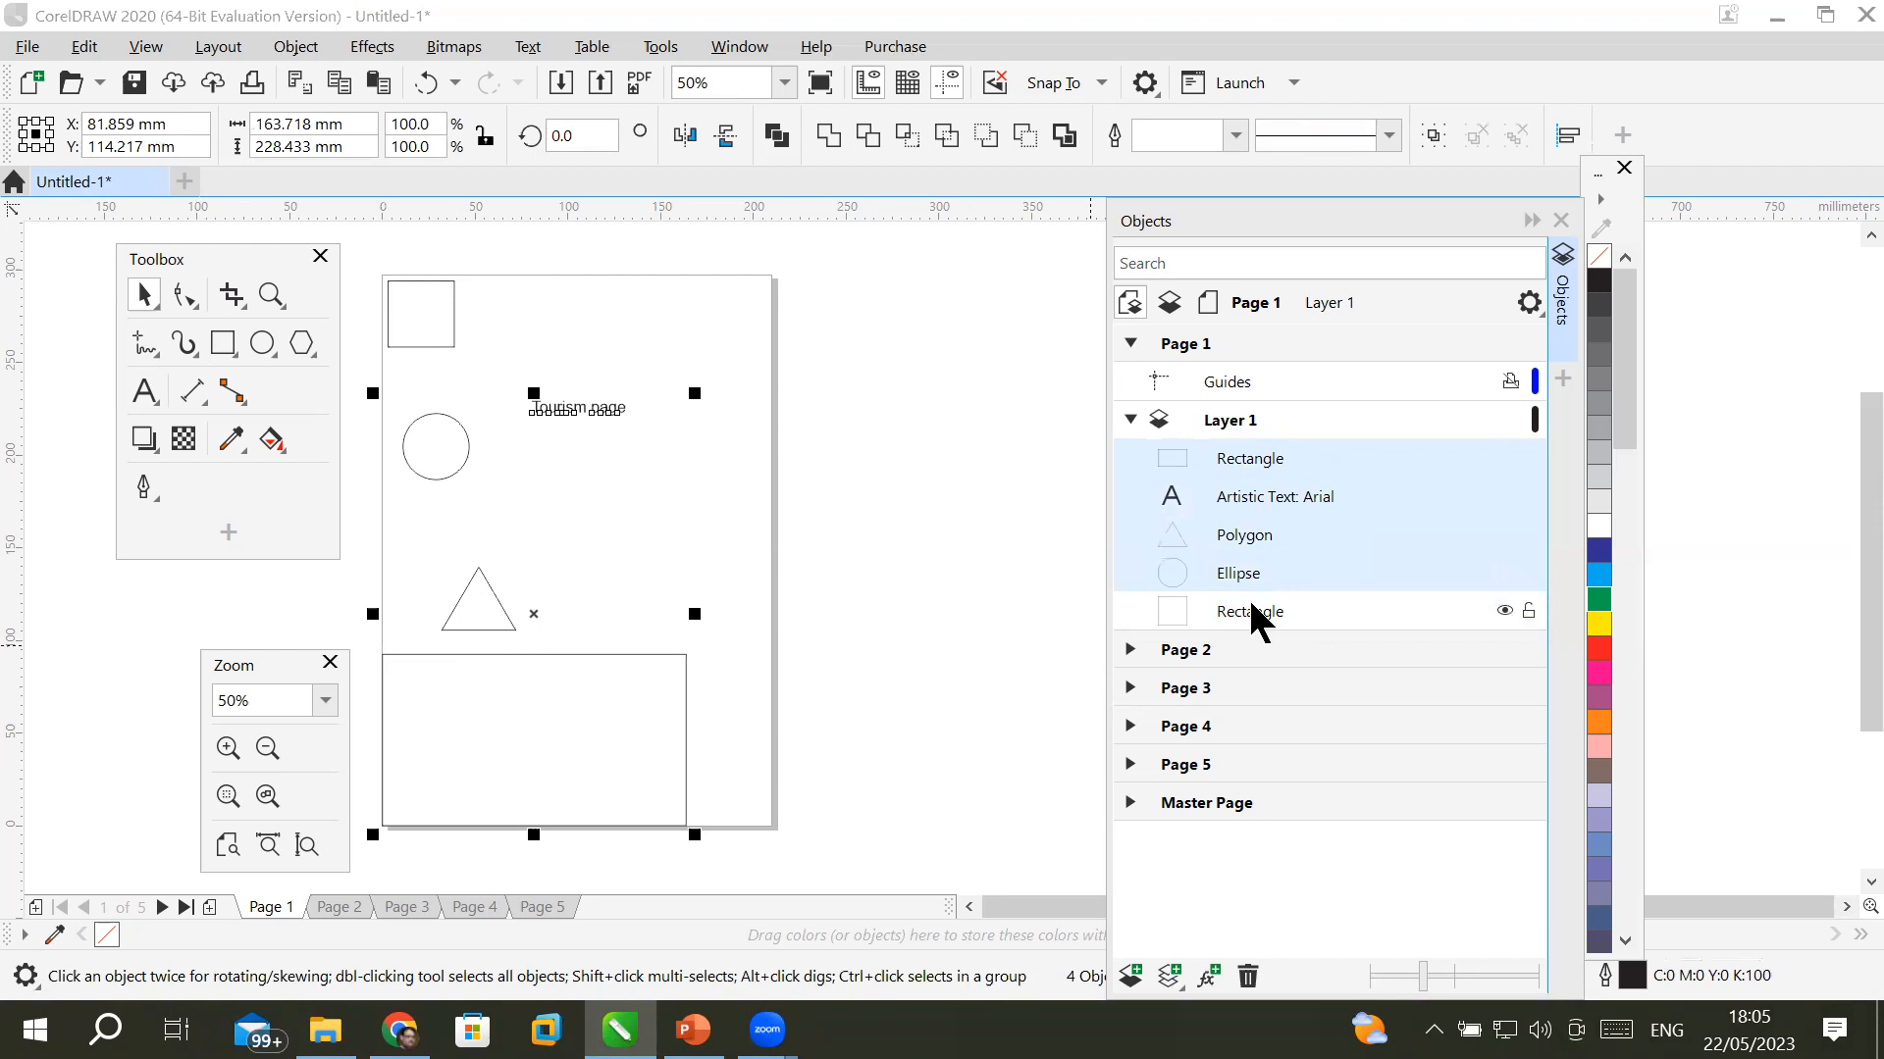
left_click(1252, 614, "ctrl")
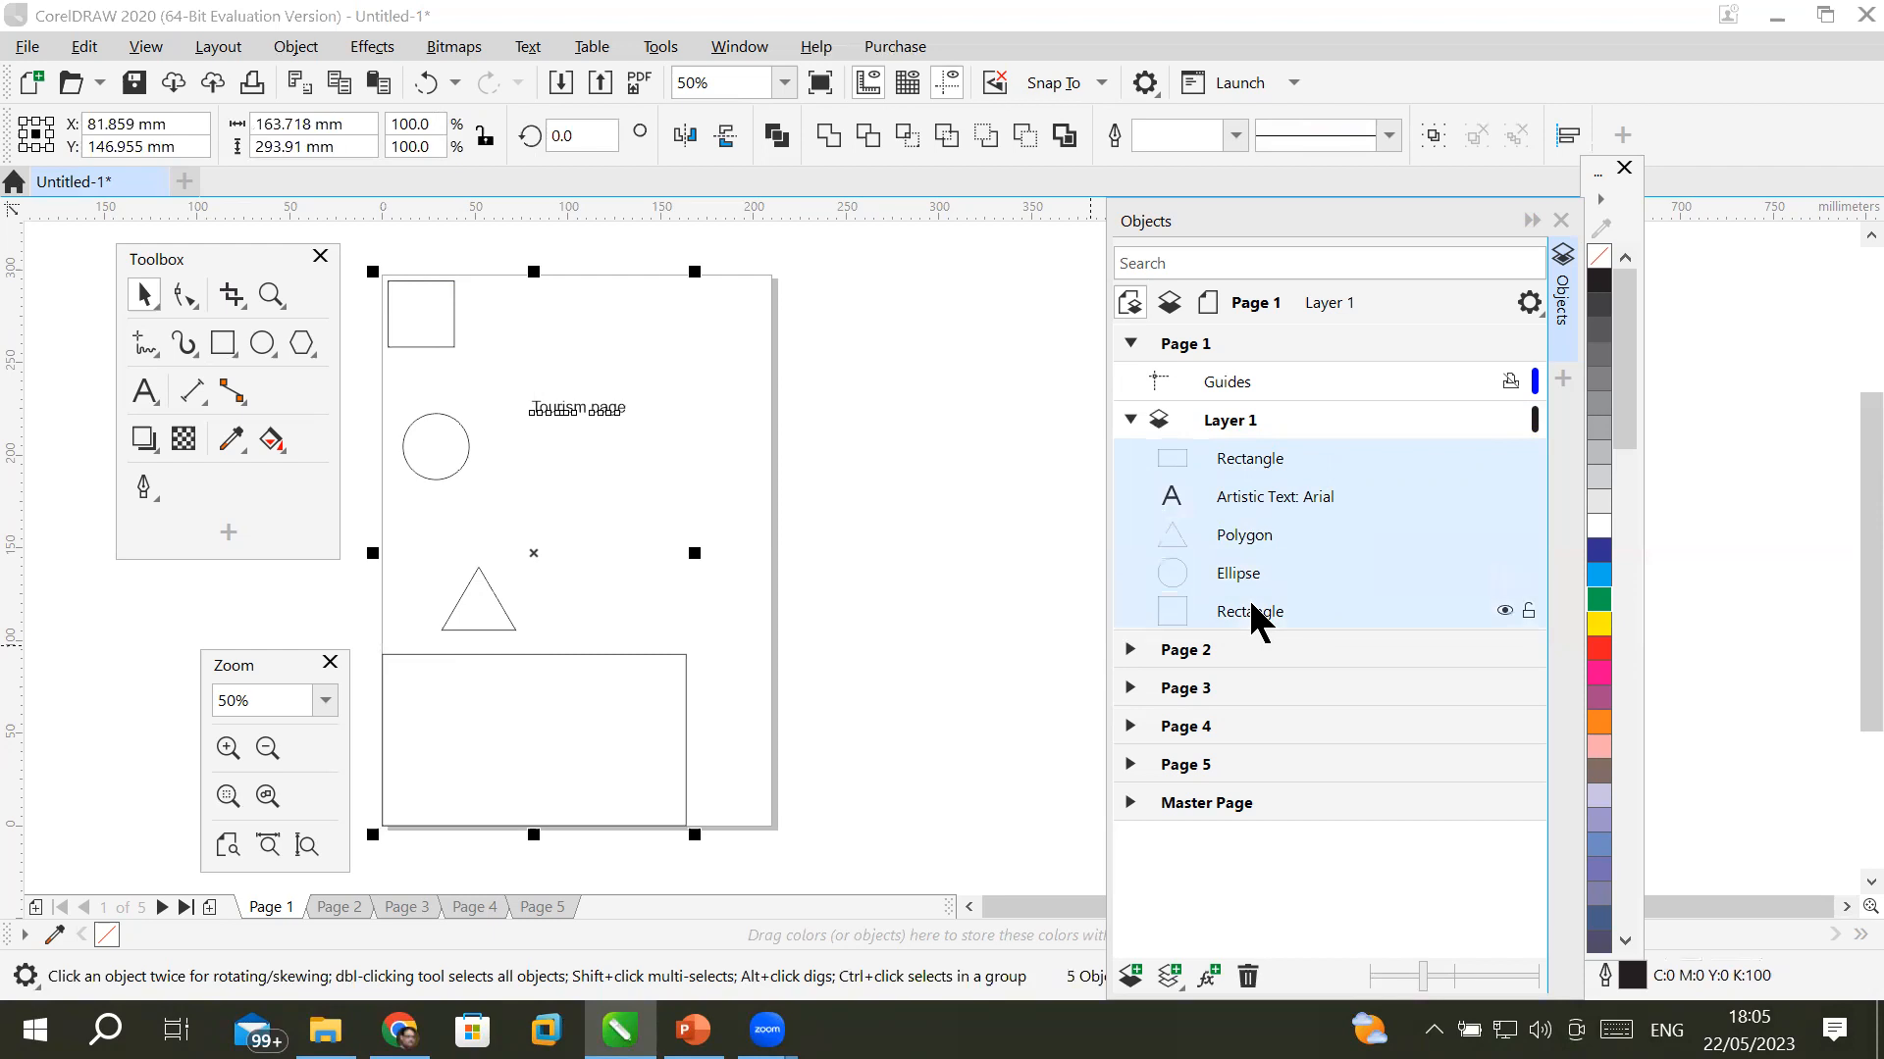
- Remove the Layer 1 objects from the selection one by one in the object list, starting with the large rectangle
left_click(1287, 458, "ctrl")
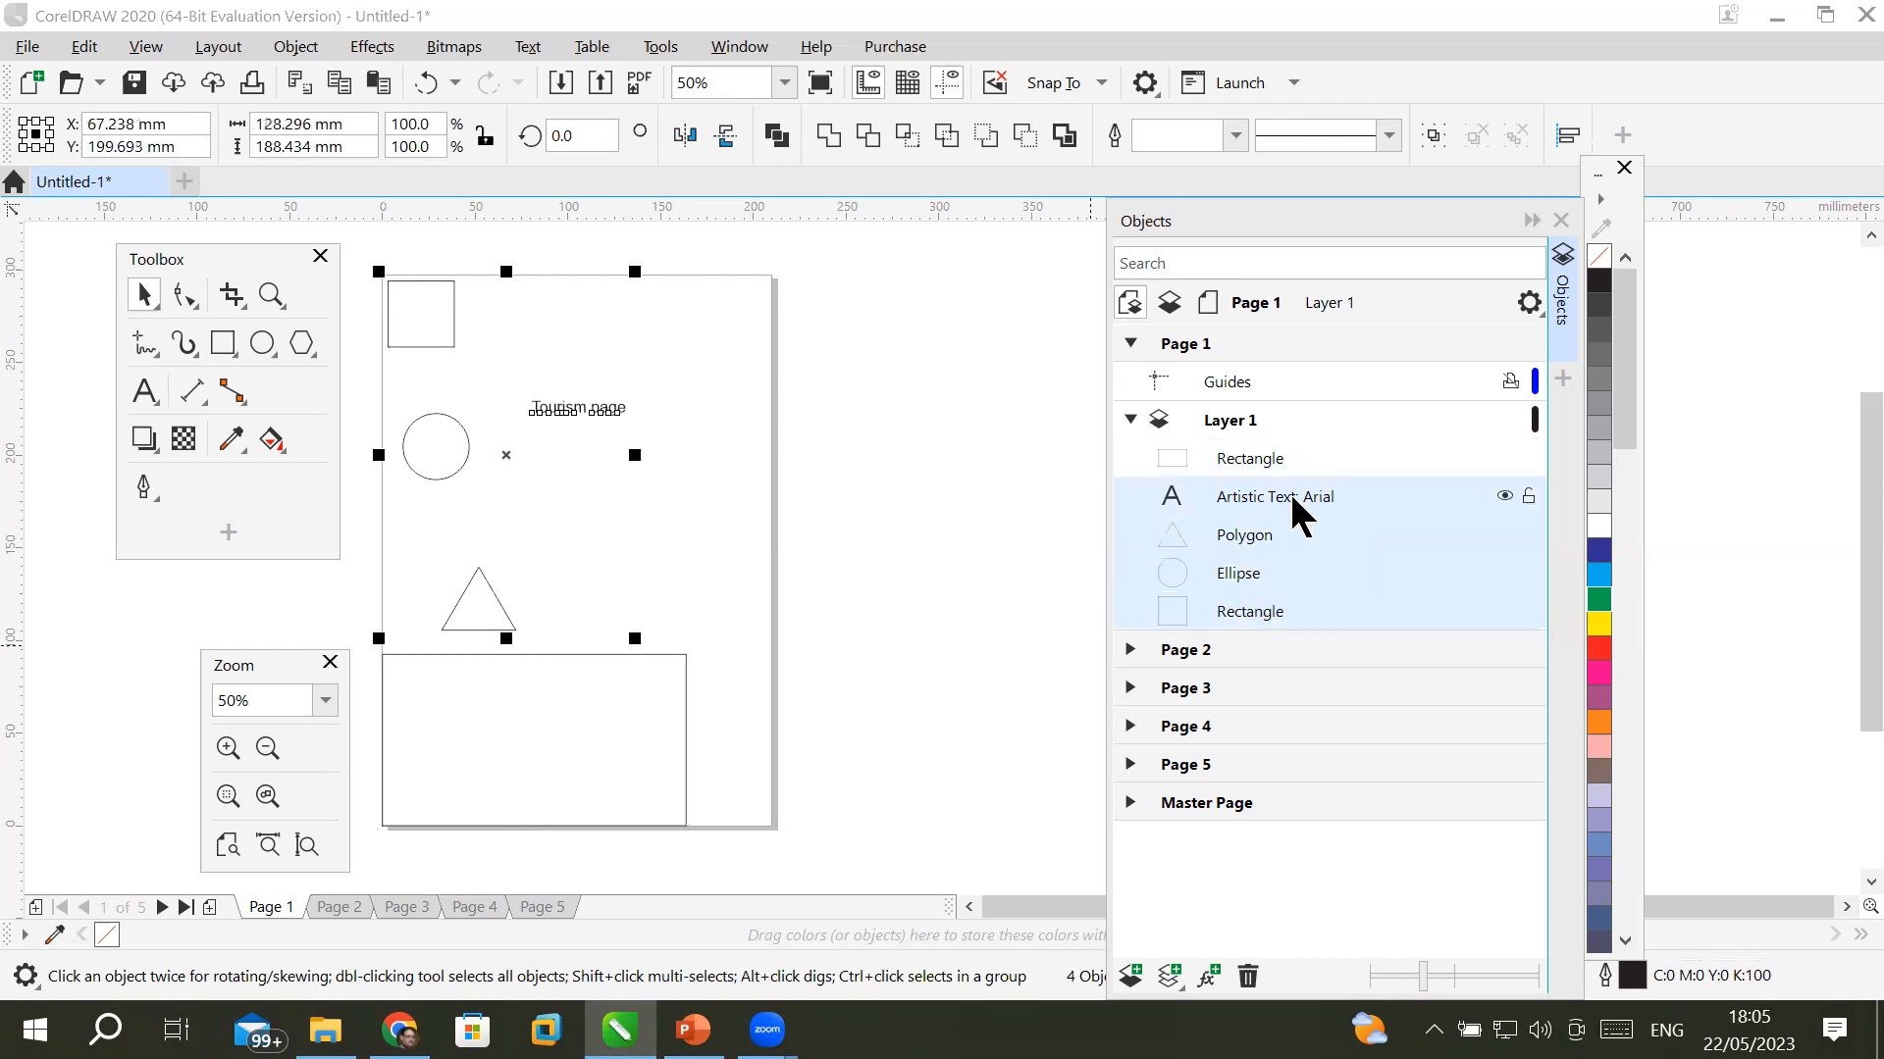
left_click(1289, 491, "ctrl")
left_click(1267, 534, "ctrl")
left_click(1246, 578, "ctrl")
left_click(1246, 604, "ctrl")
- Select the ellipse, polygon and artistic text together in the object list and delete them
left_click(1250, 575)
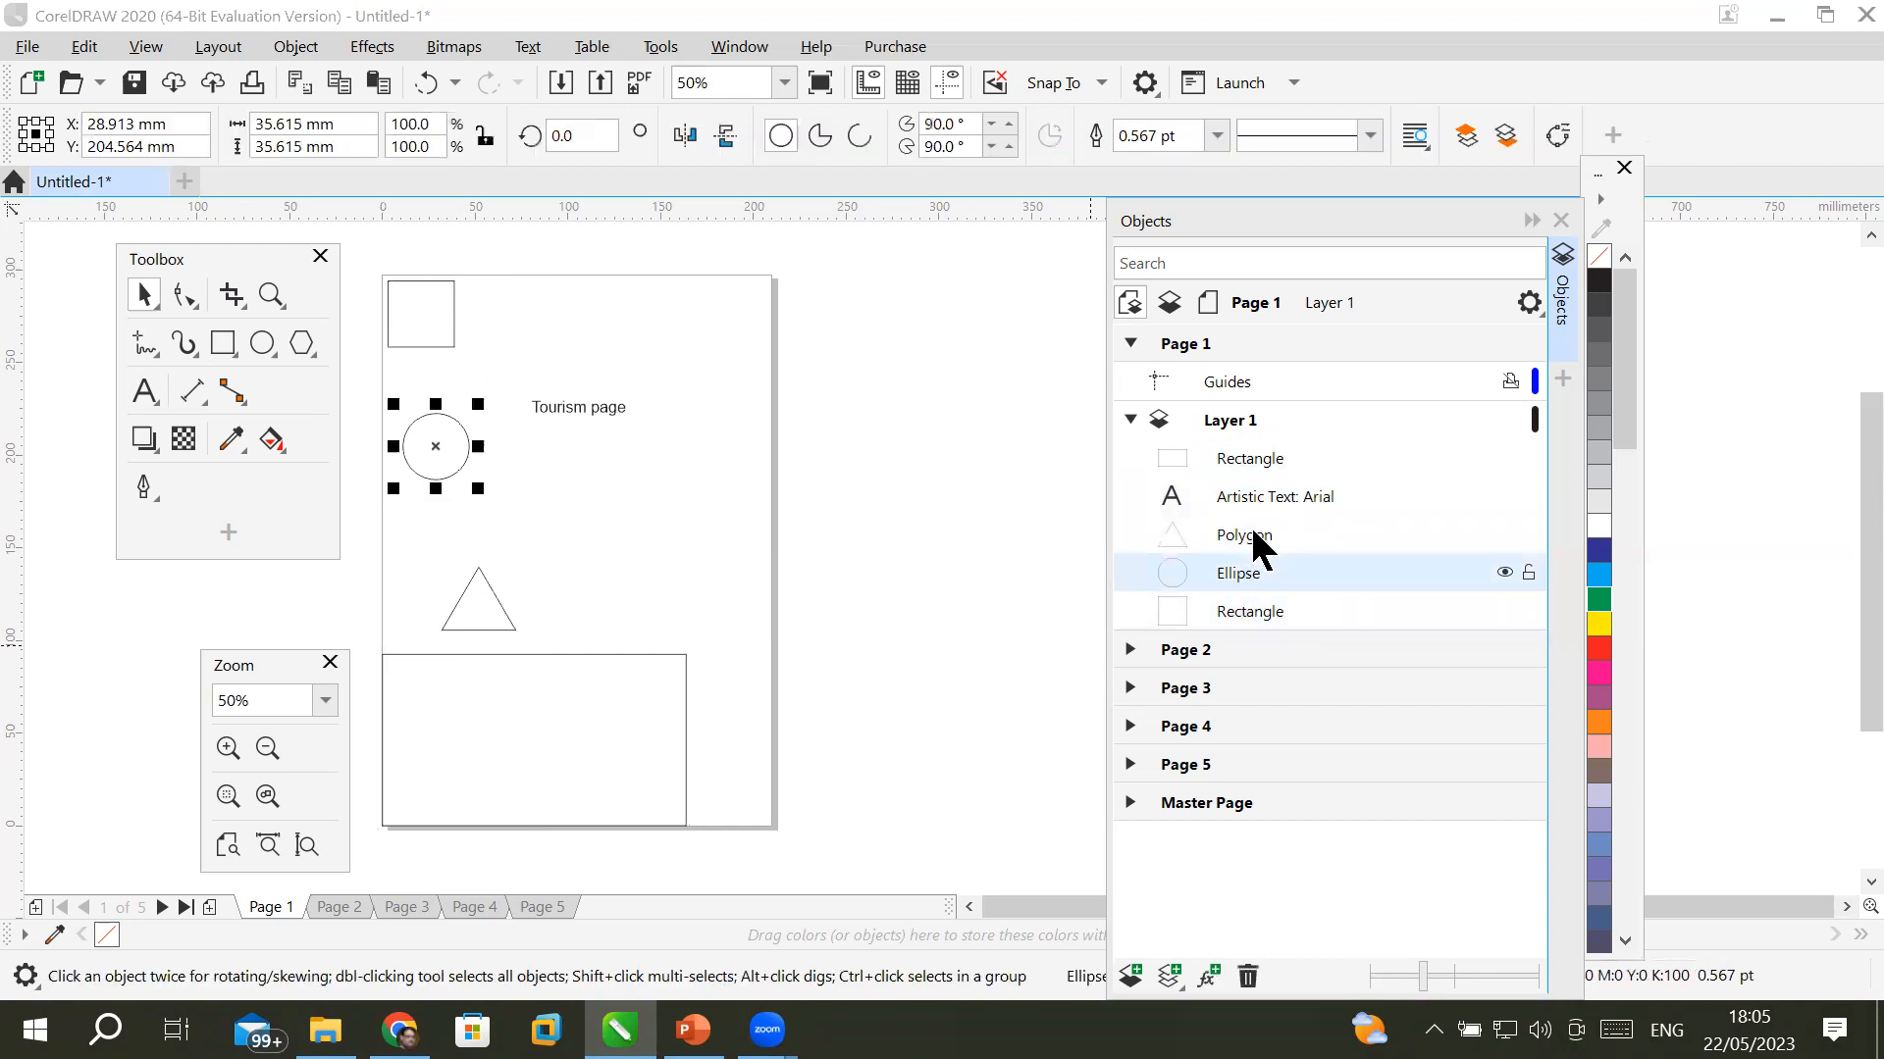
left_click(1250, 529, "ctrl")
left_click(1265, 500, "ctrl")
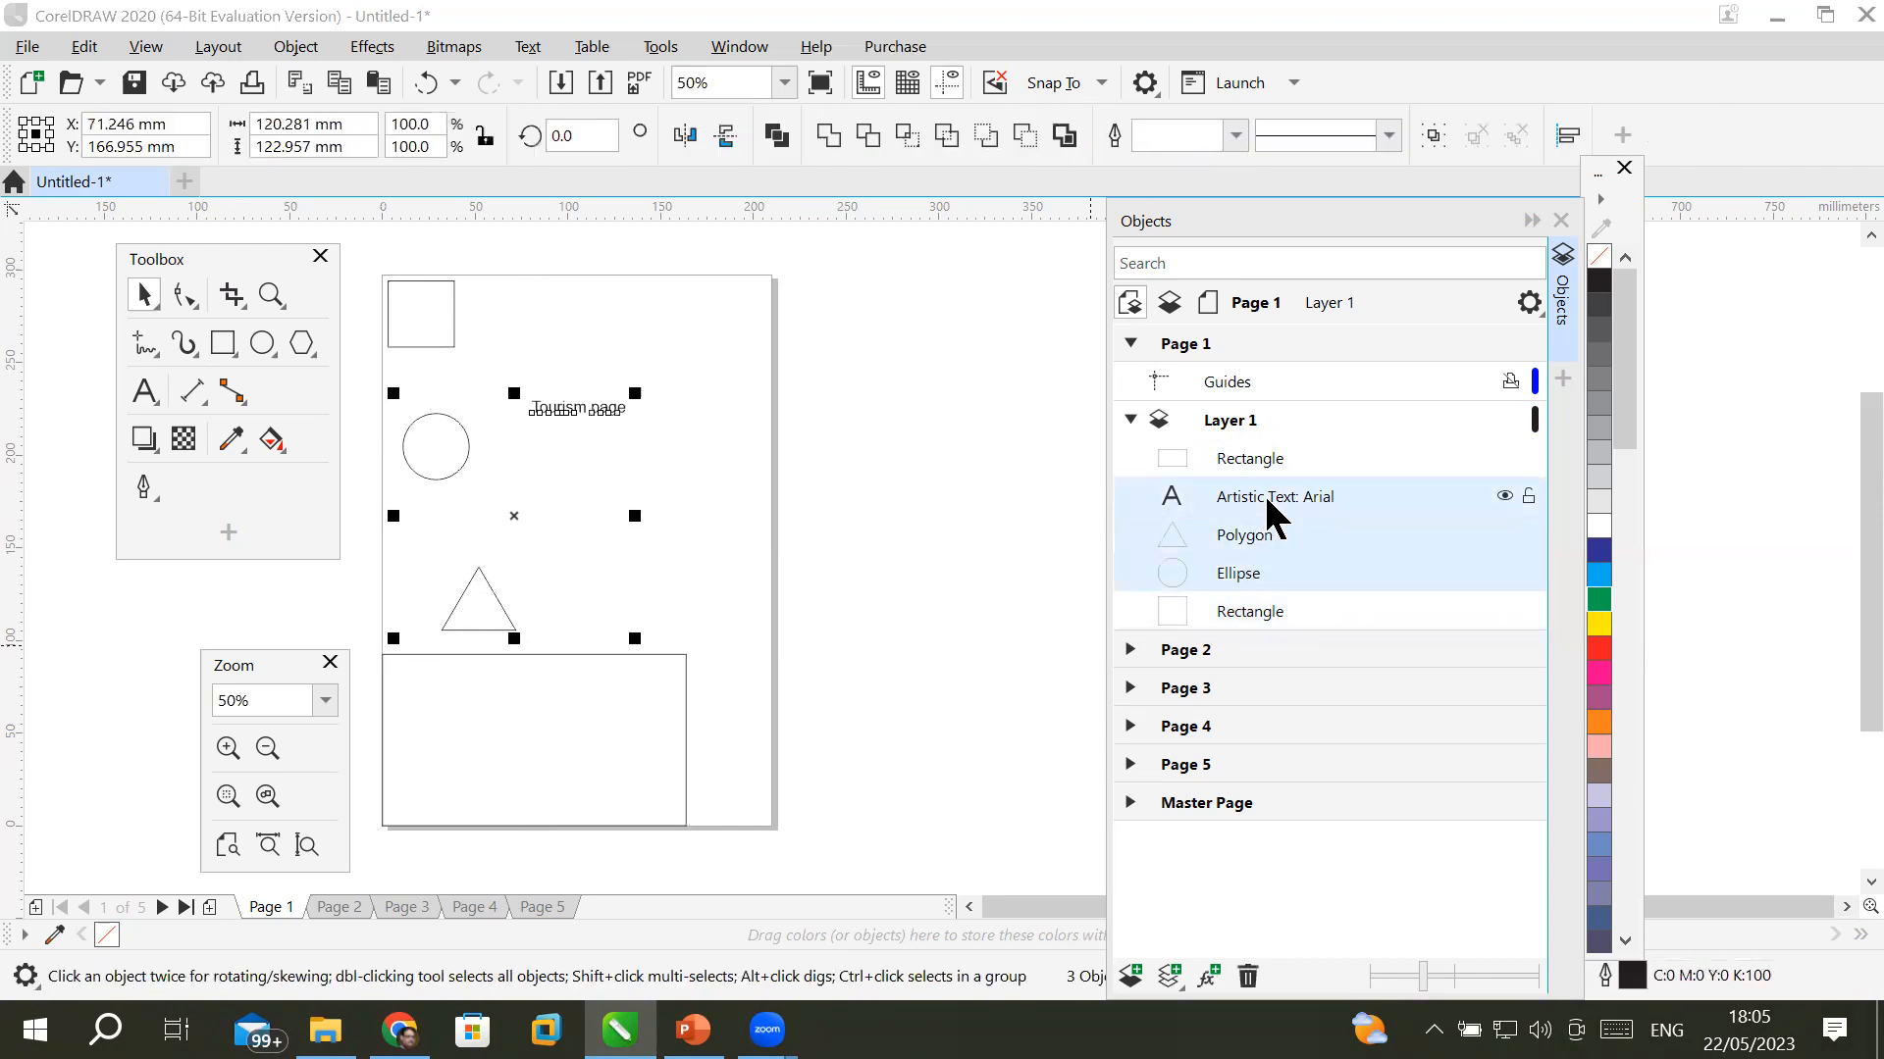
key("Delete")
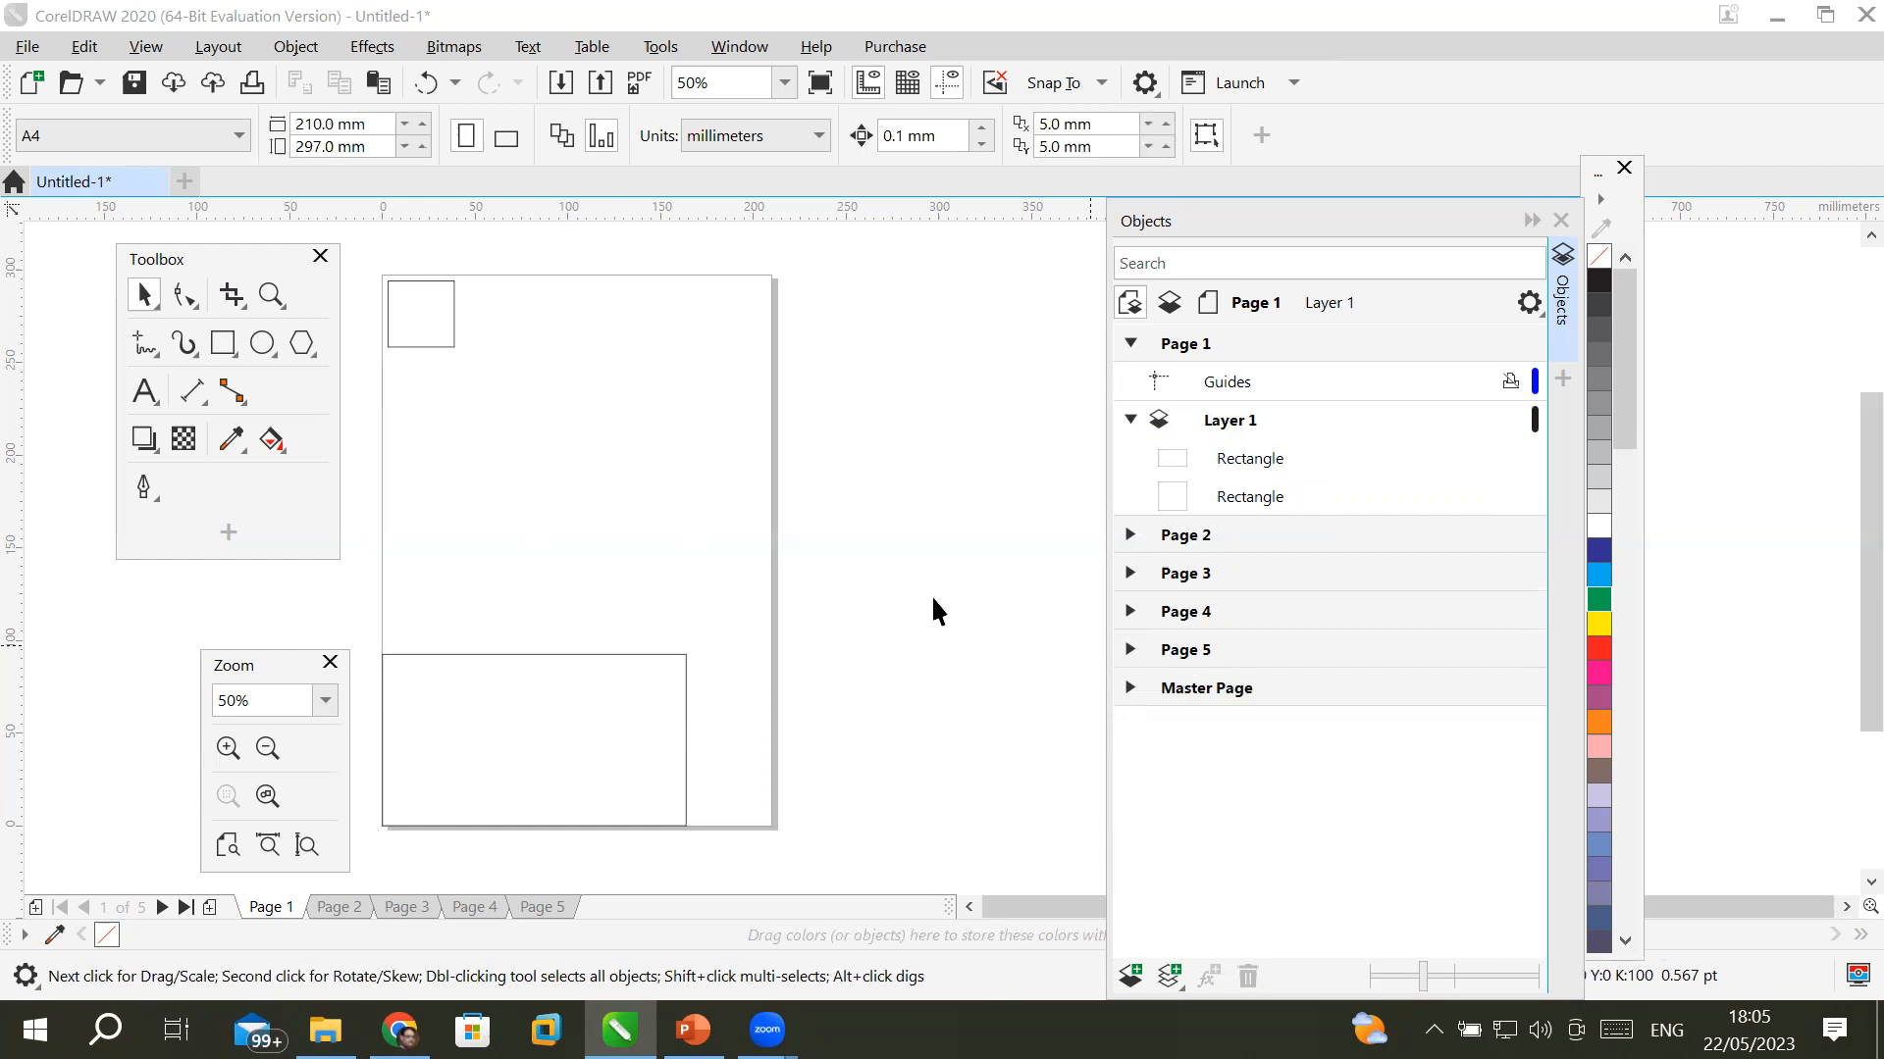
- Delete the small square and the large rectangle, leaving Page 1 empty
left_click(447, 333)
key("Delete")
left_click(539, 657)
key("Delete")
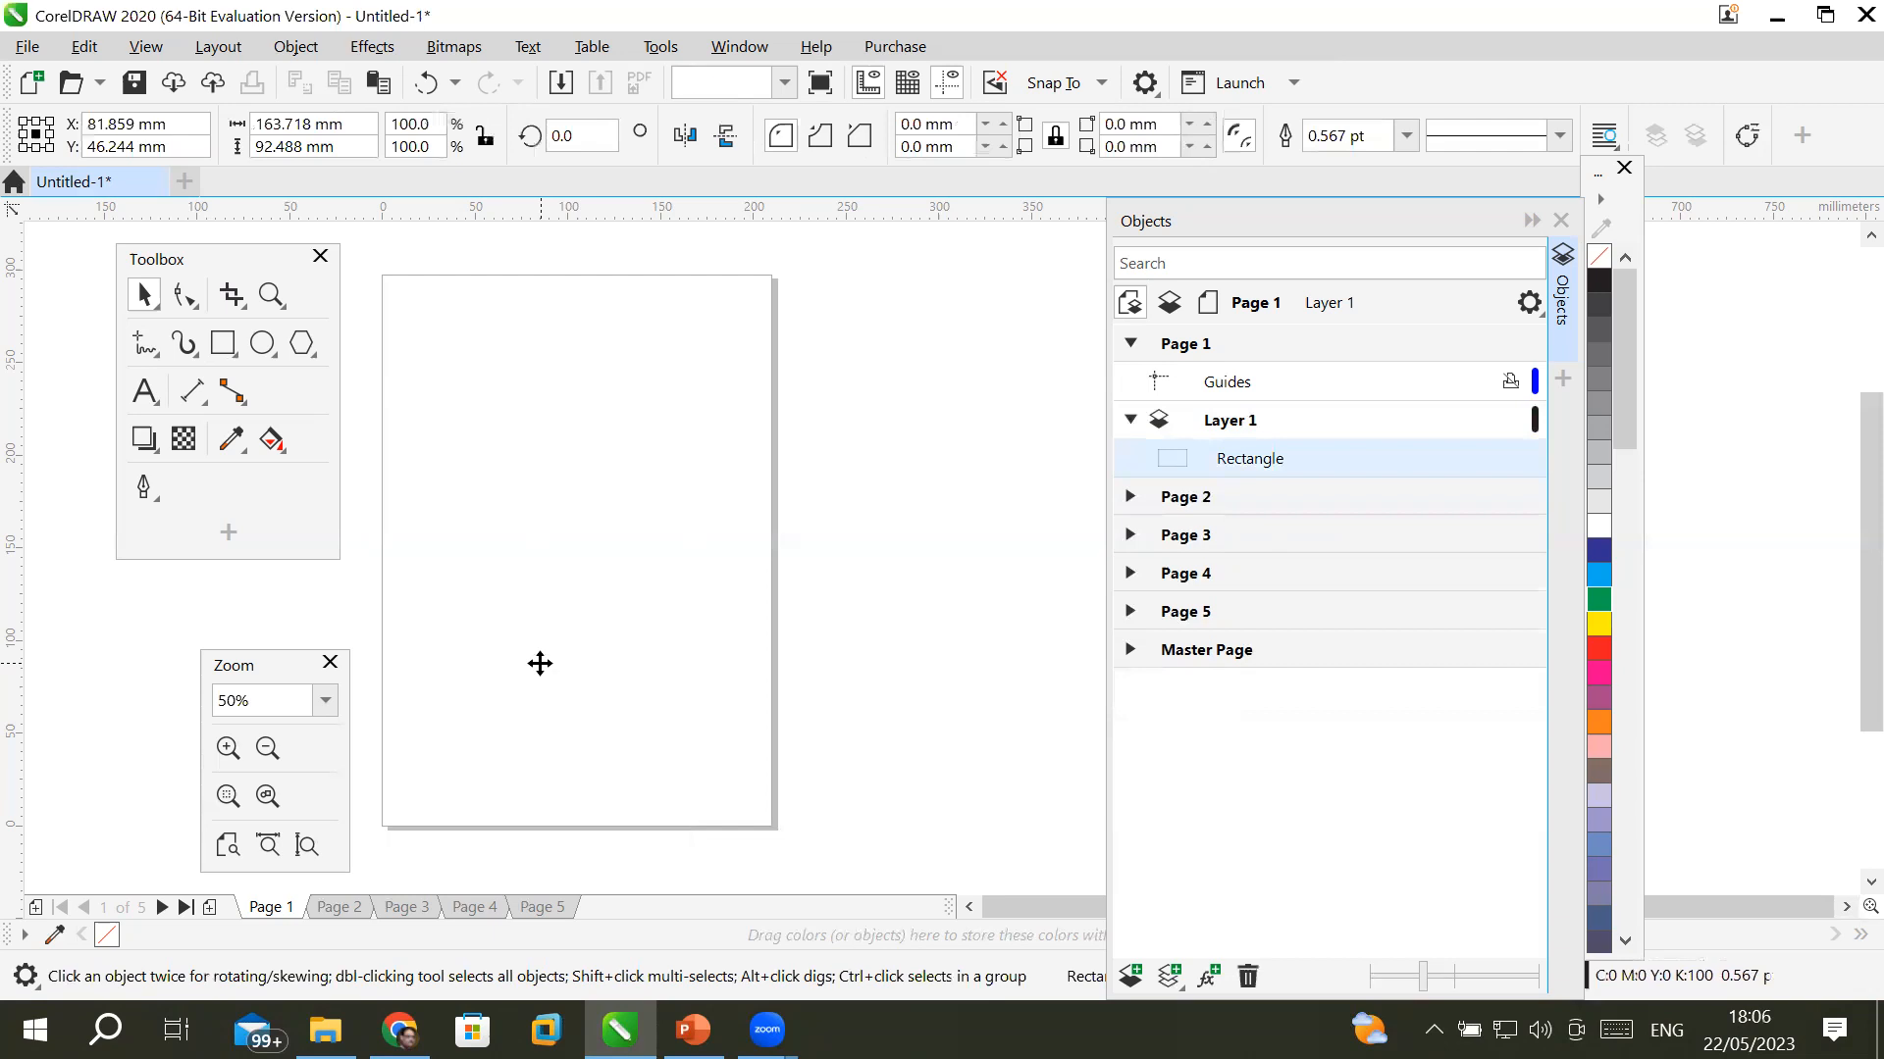
- Place all-pages guidelines, horizontal at about Y 141 mm and vertical at about X 107 mm, then undo both
left_click(224, 344)
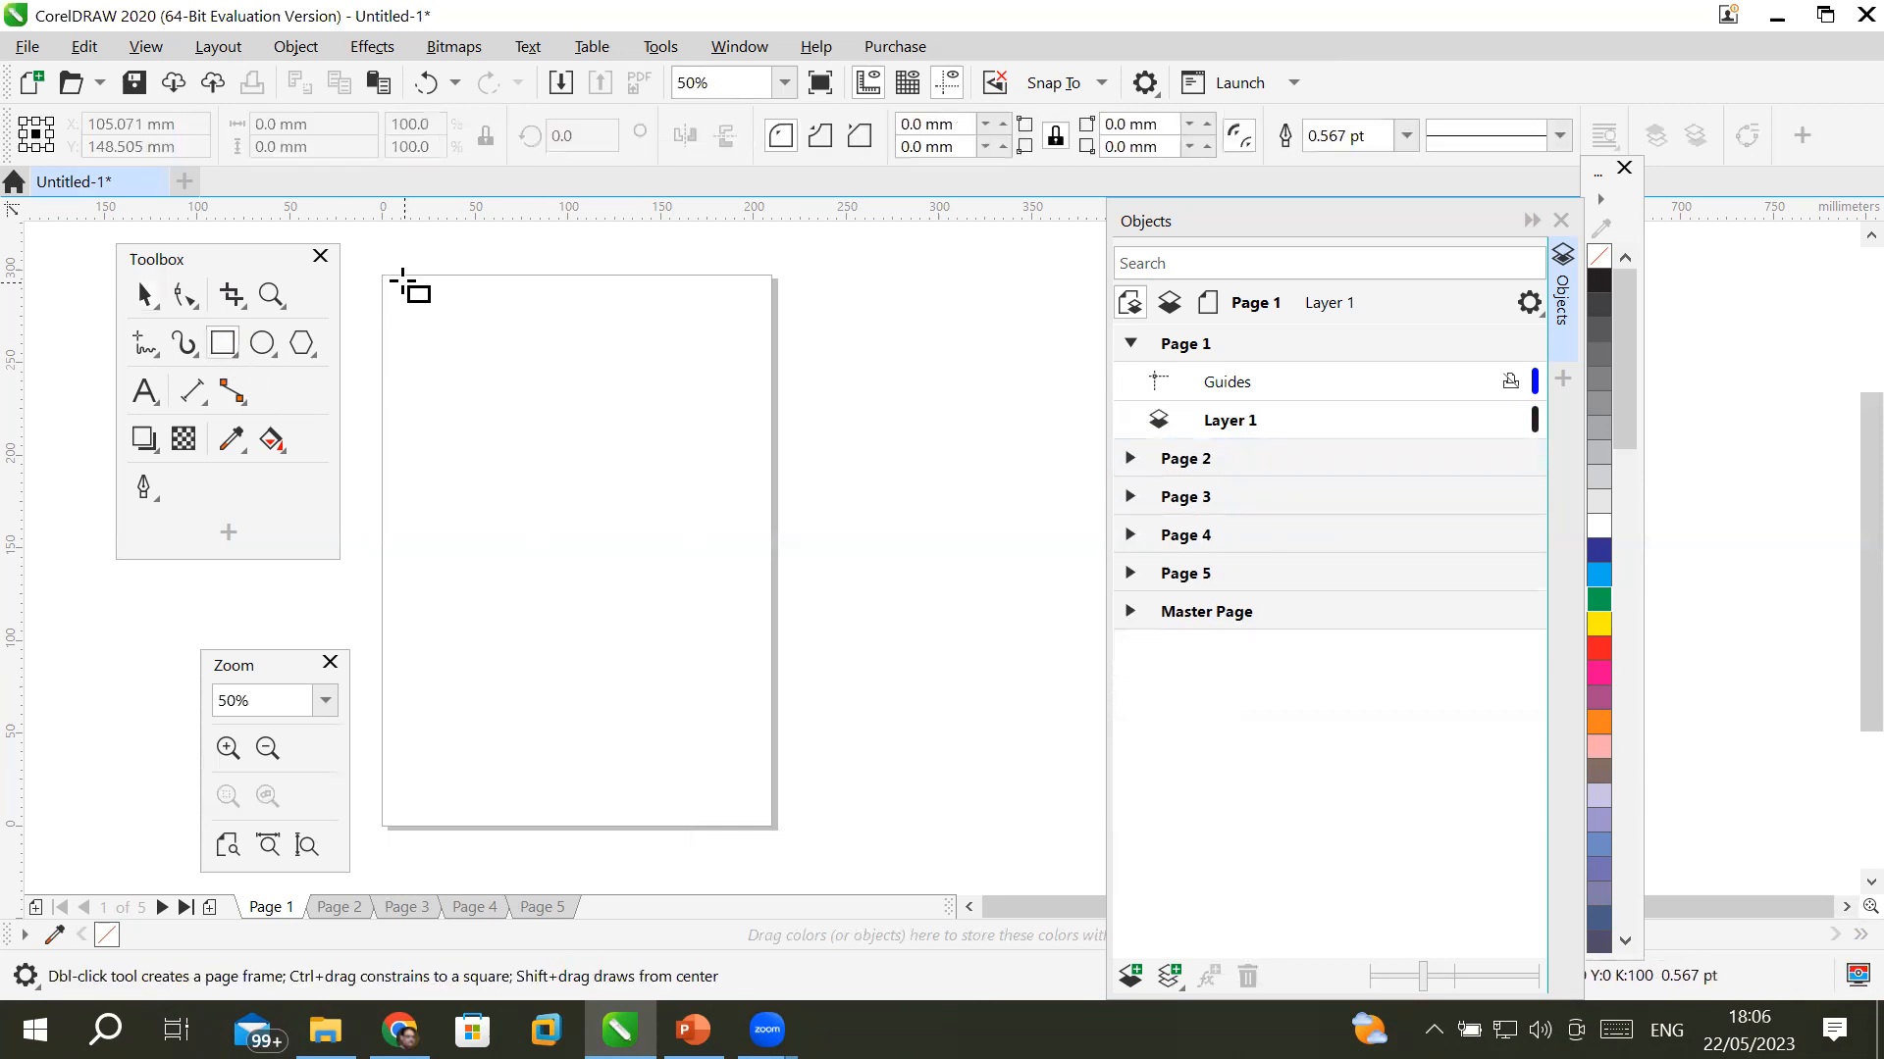
left_click(1213, 422)
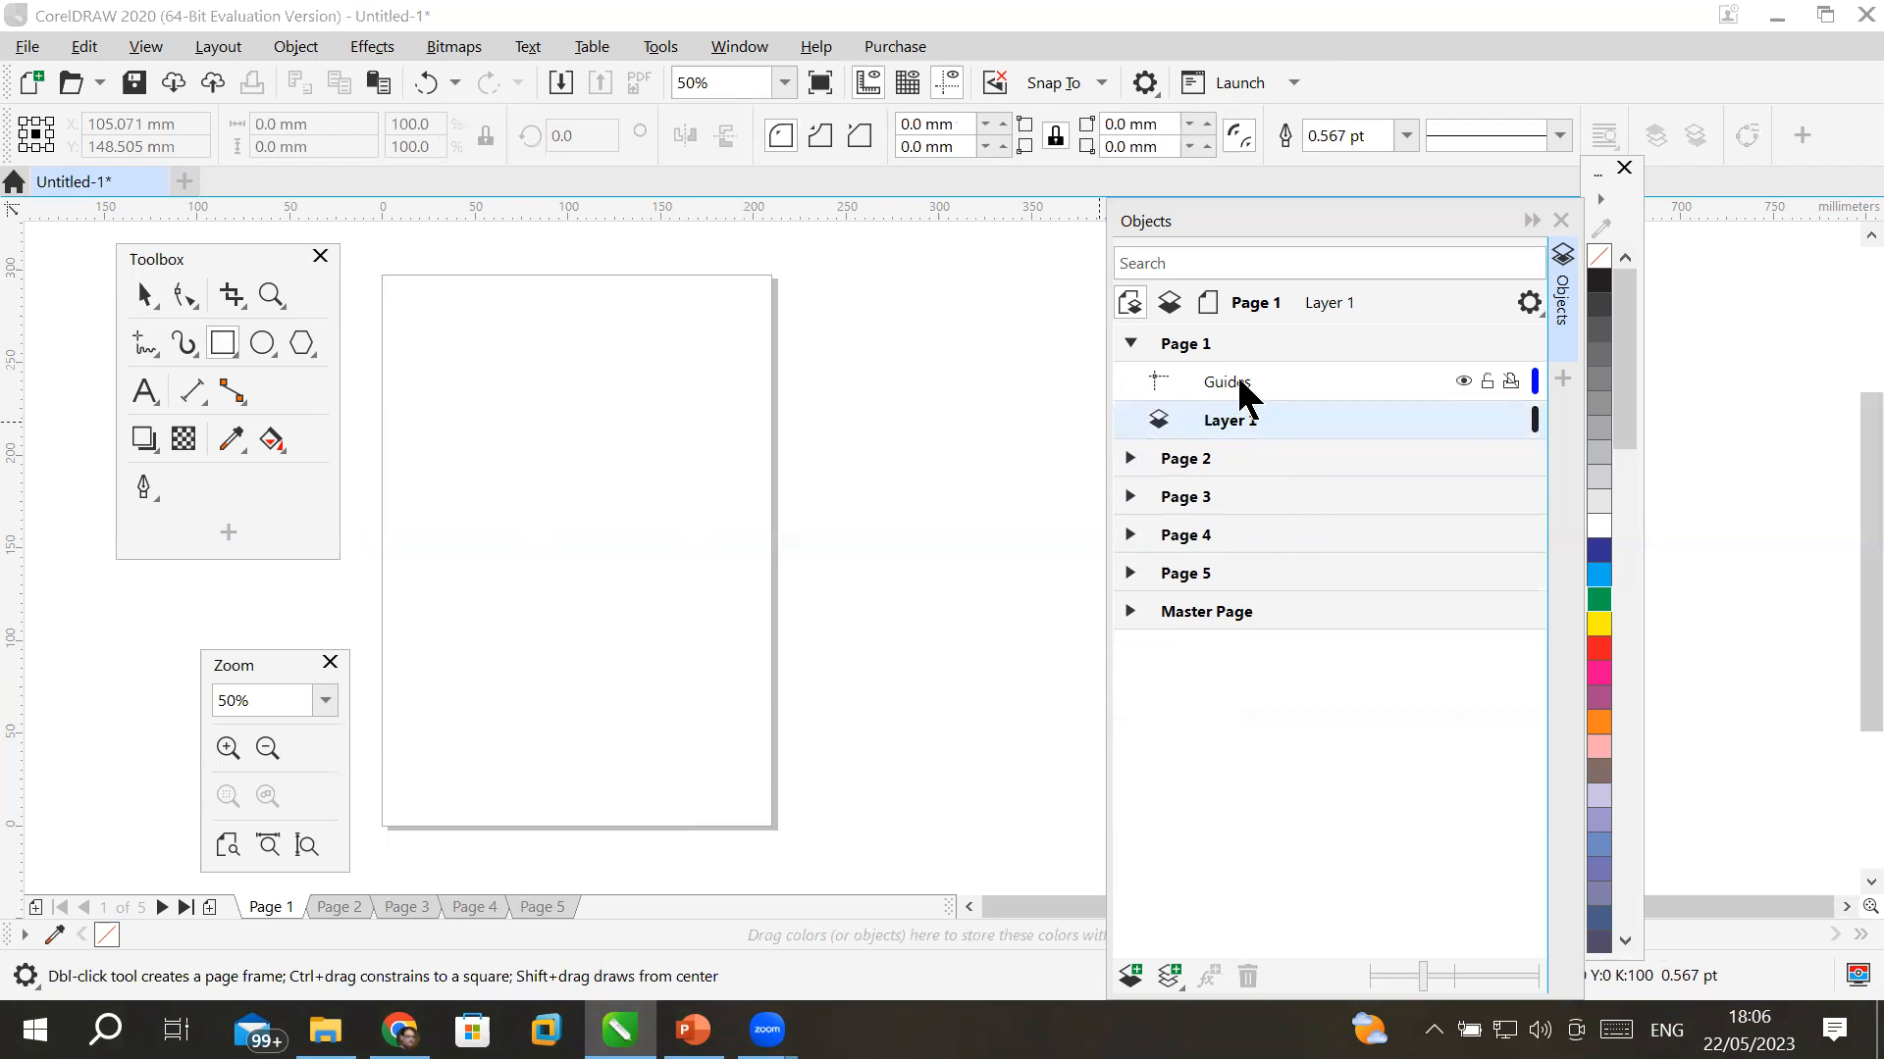
left_click_drag(649, 206, 673, 562)
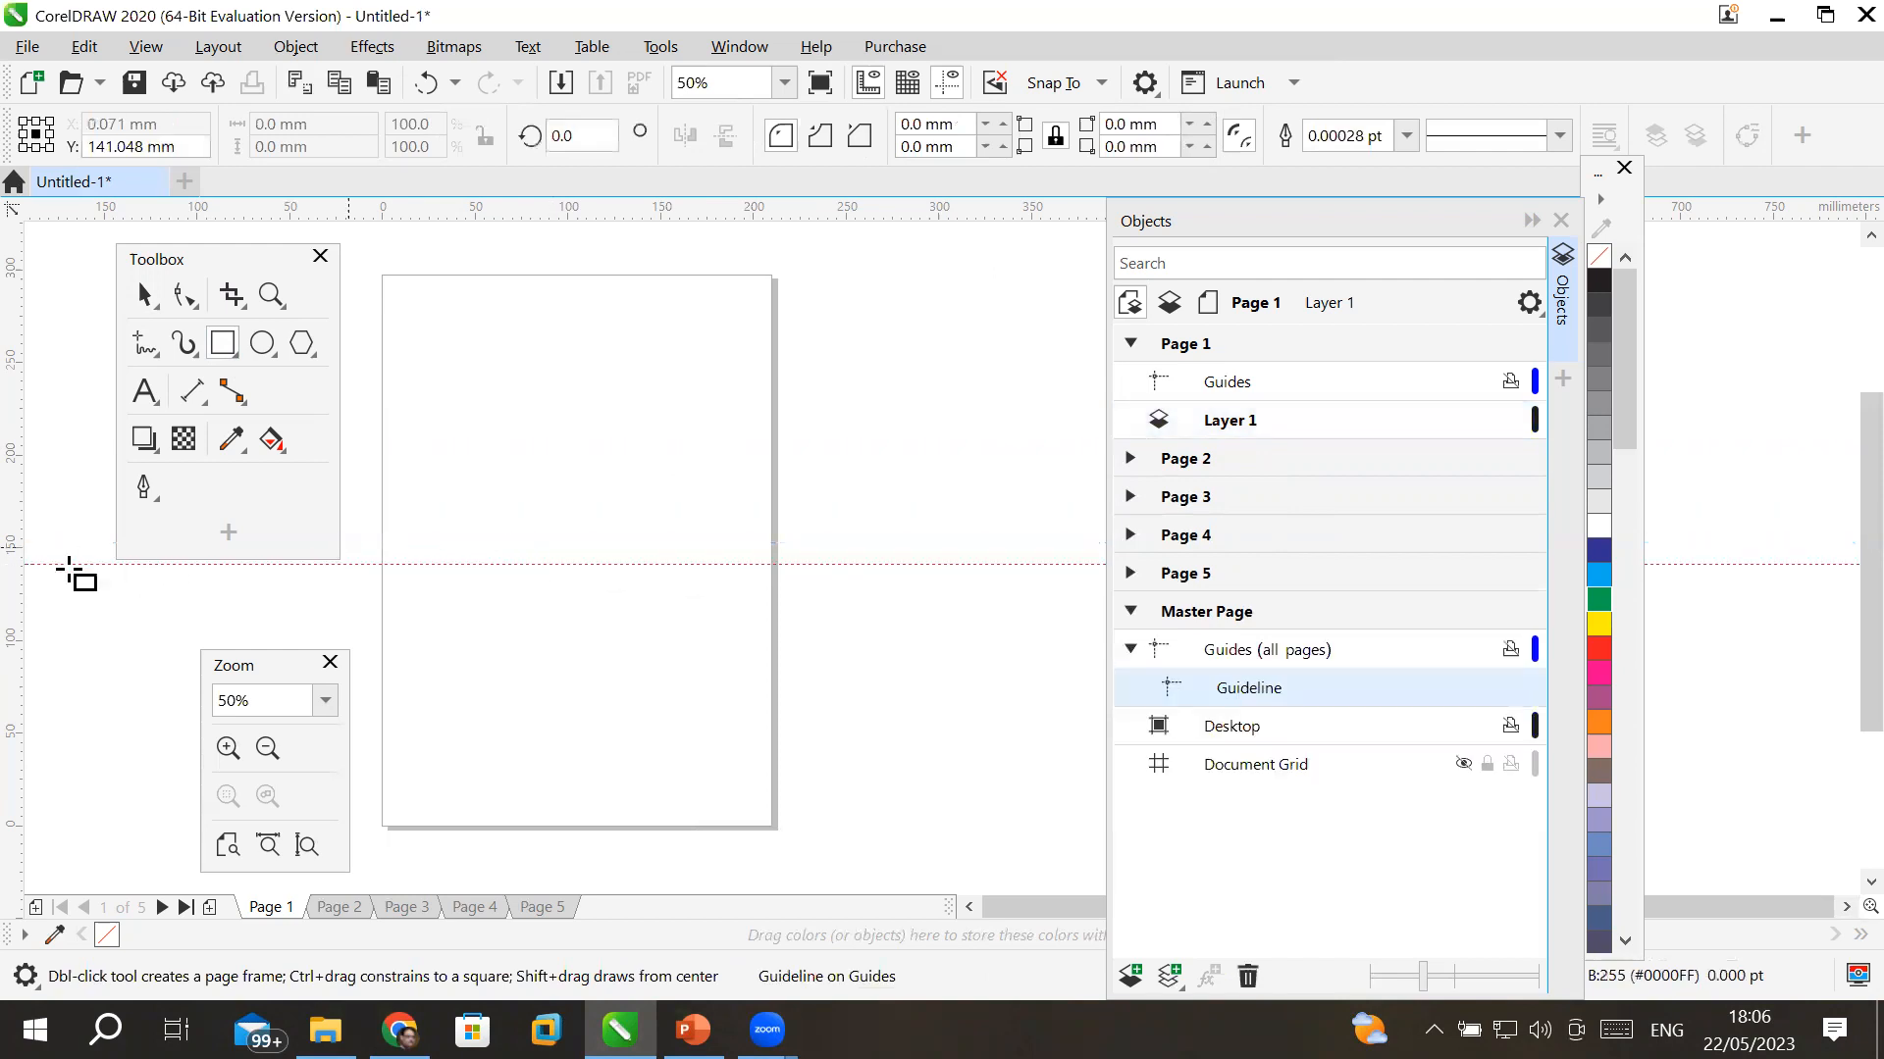
left_click_drag(15, 595, 580, 619)
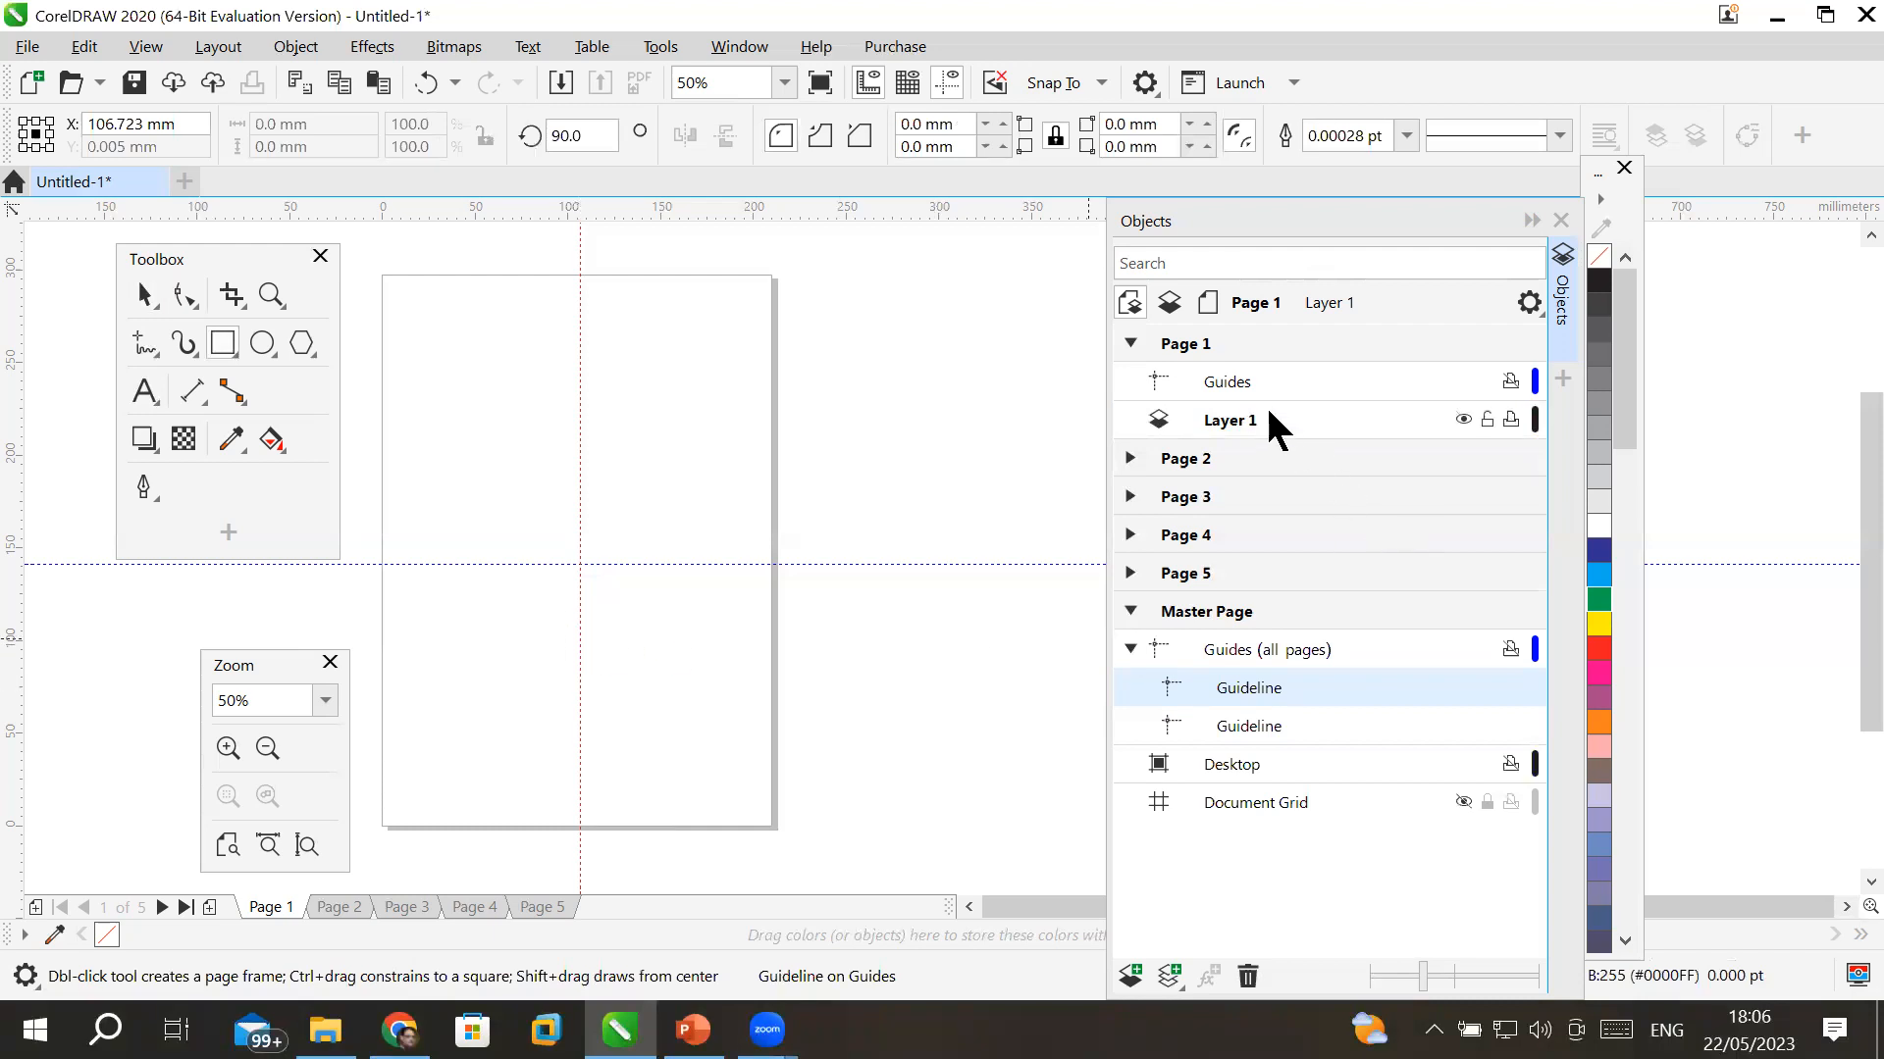
key("ctrl+z")
key("ctrl+z")
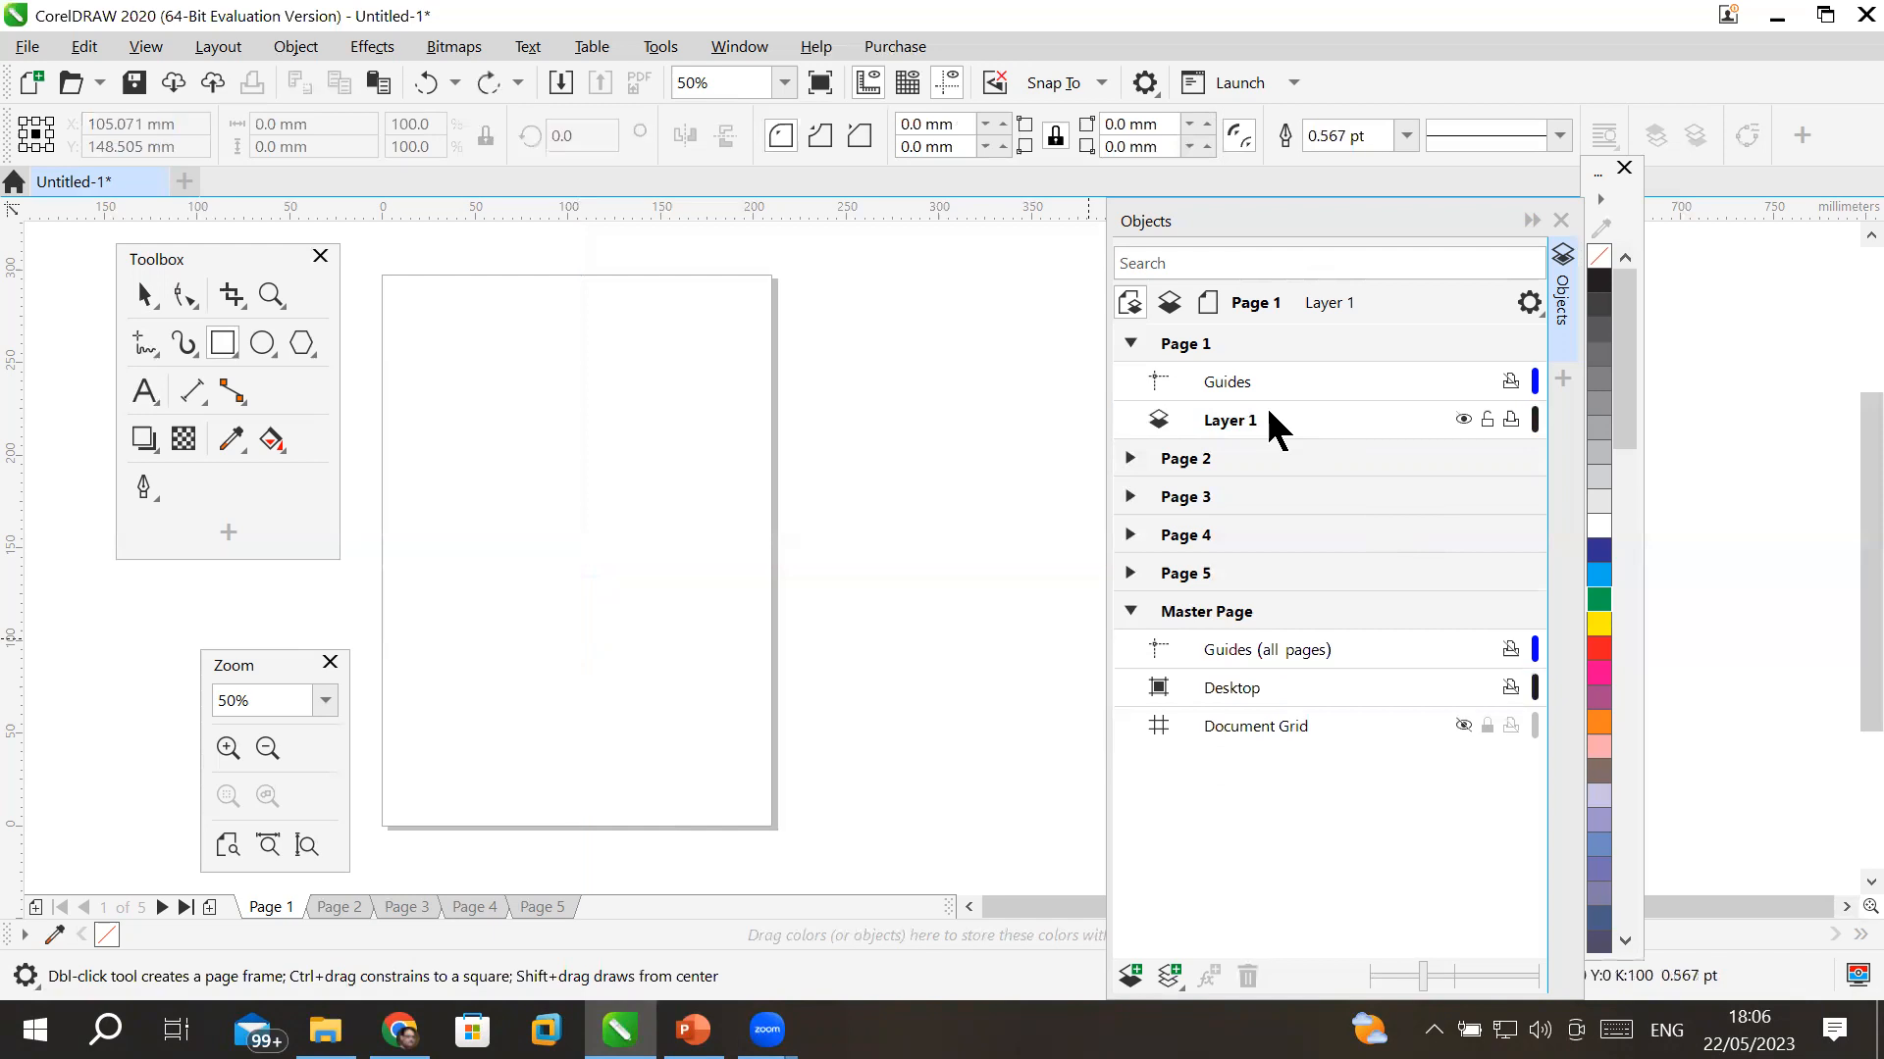
- Make Page 1's Guides layer active and add a horizontal guideline at about Y 146 mm and a vertical one at about X 101 mm
left_click(1226, 381)
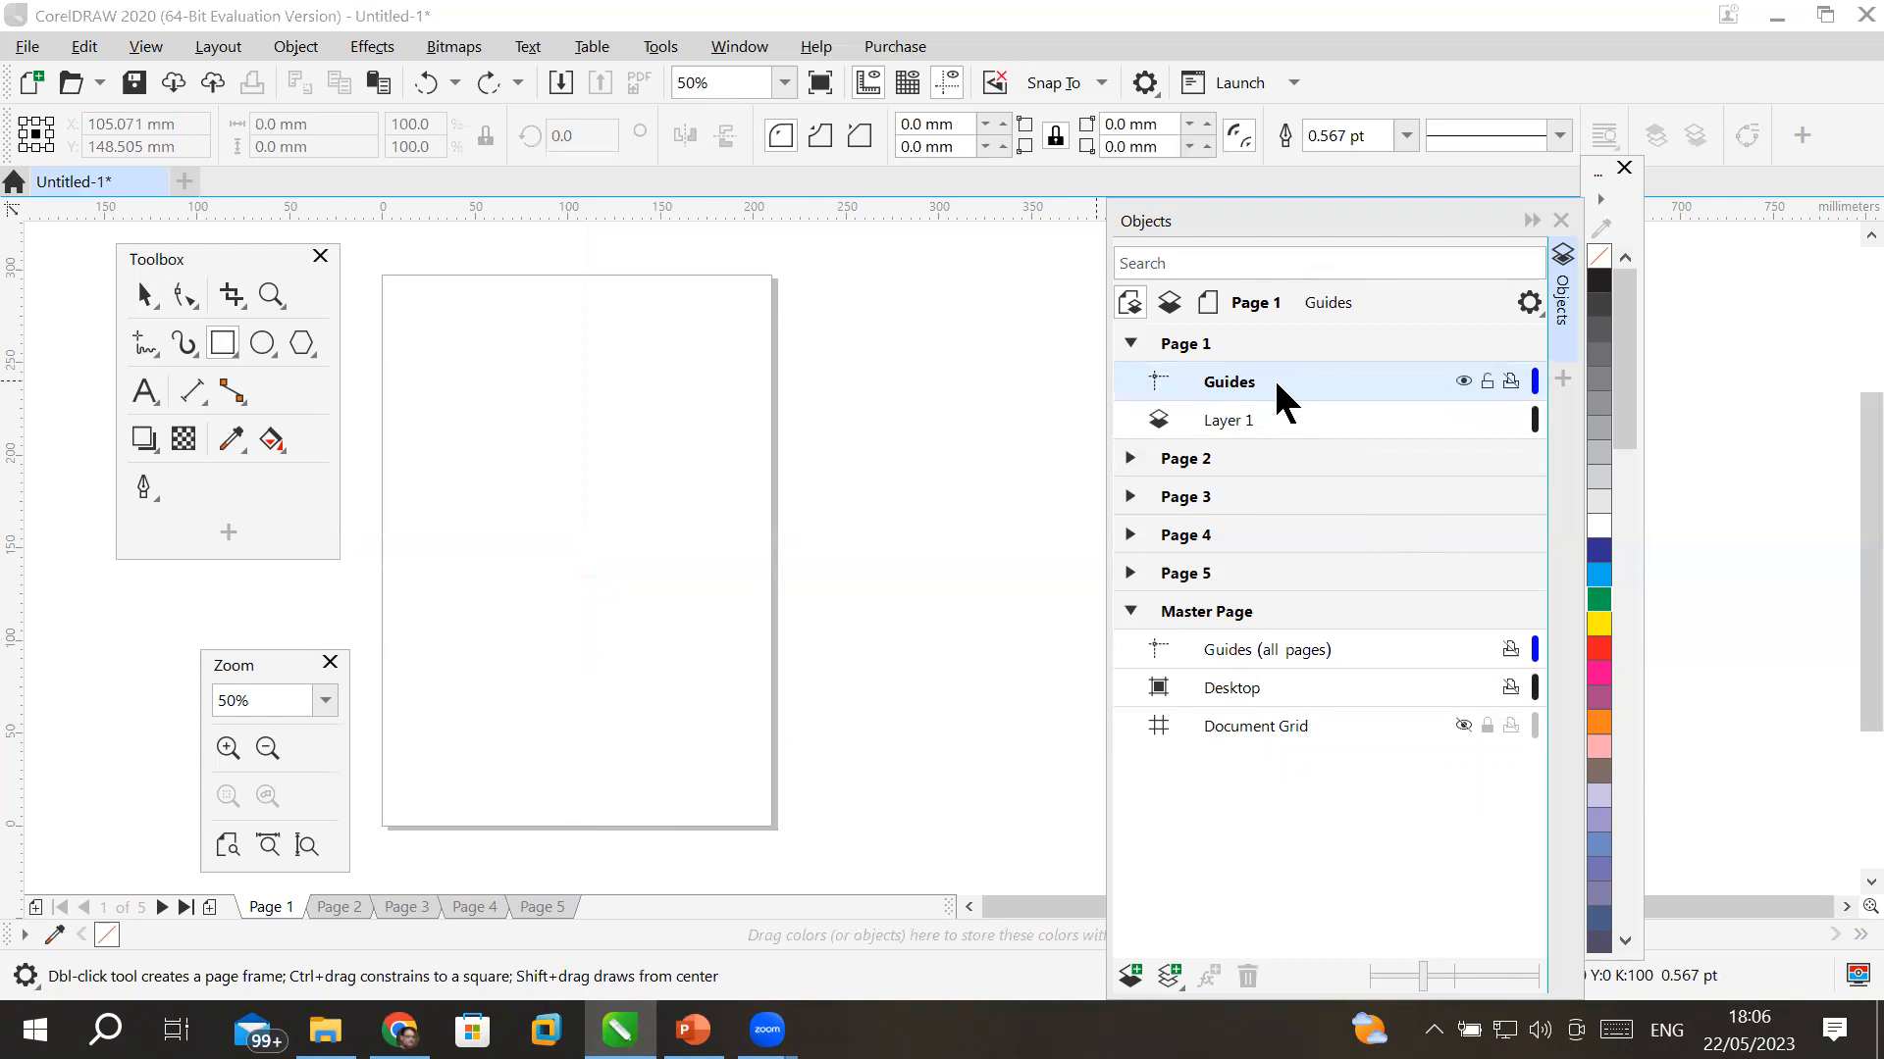
left_click(1199, 351)
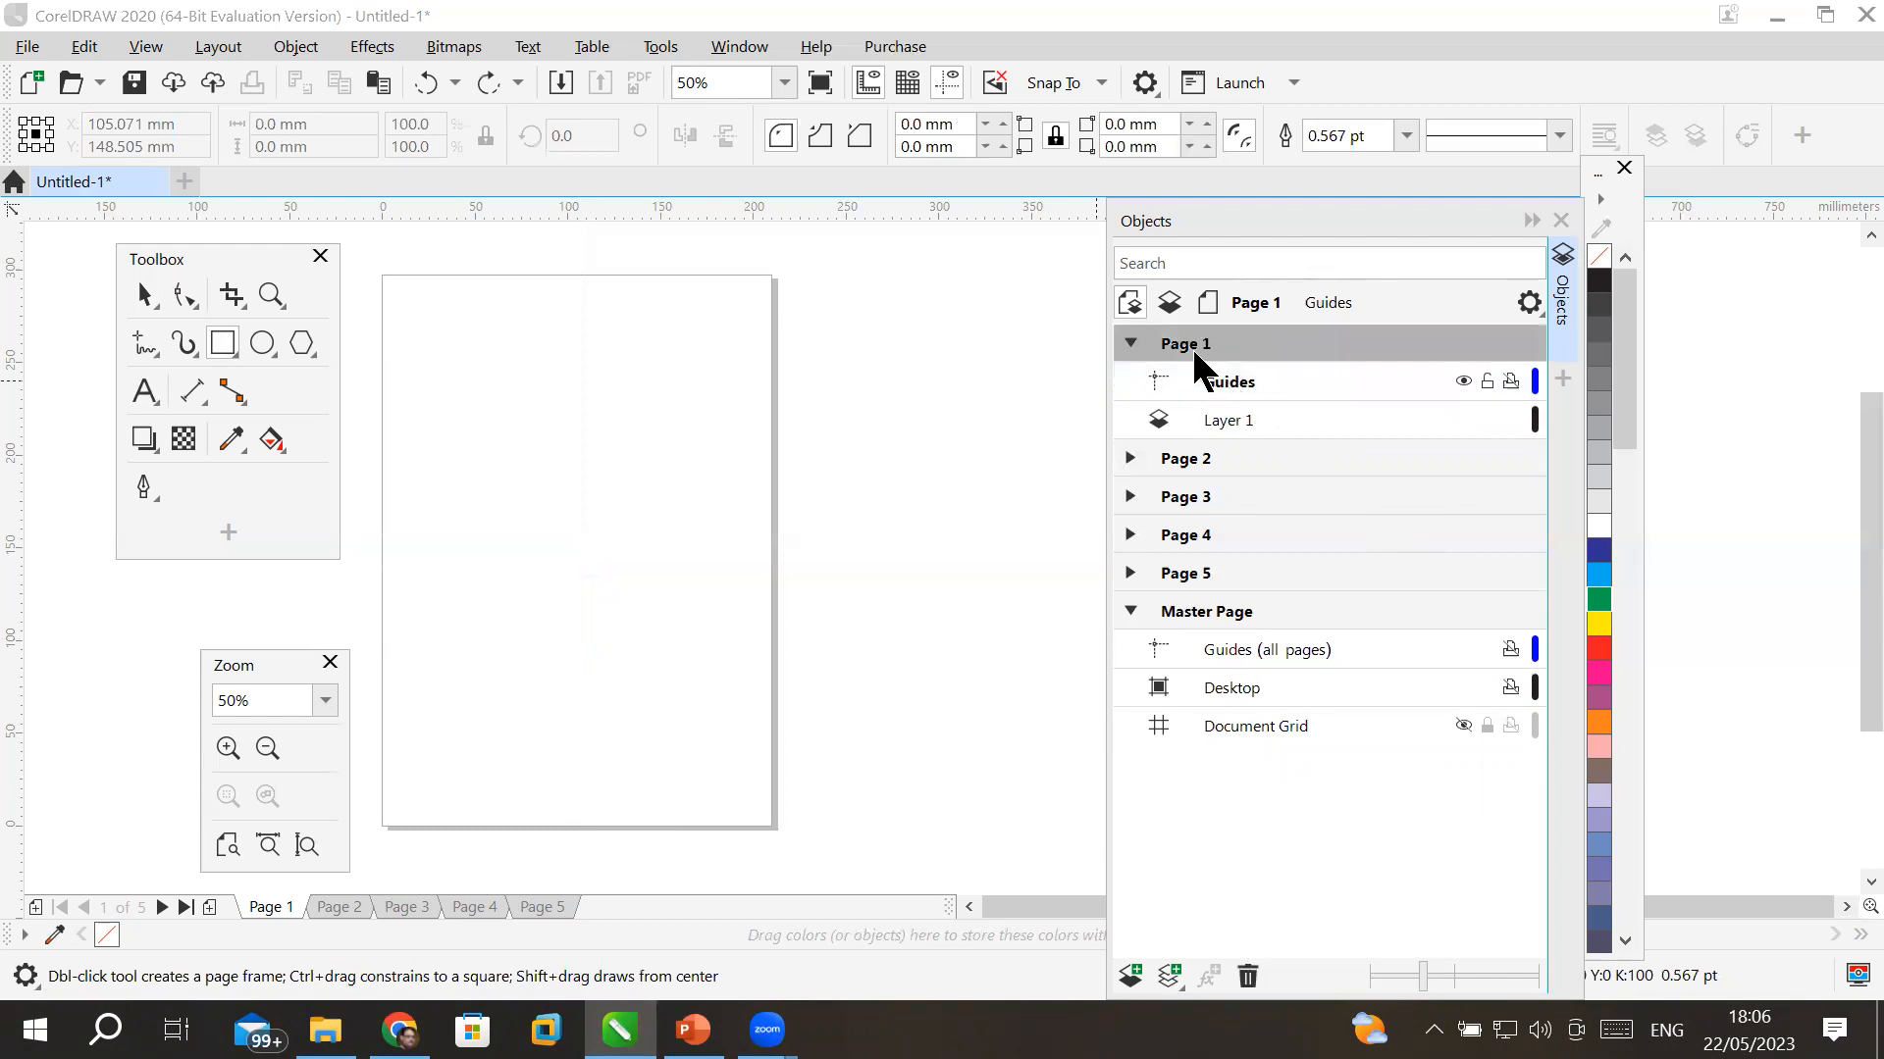
left_click(1219, 384)
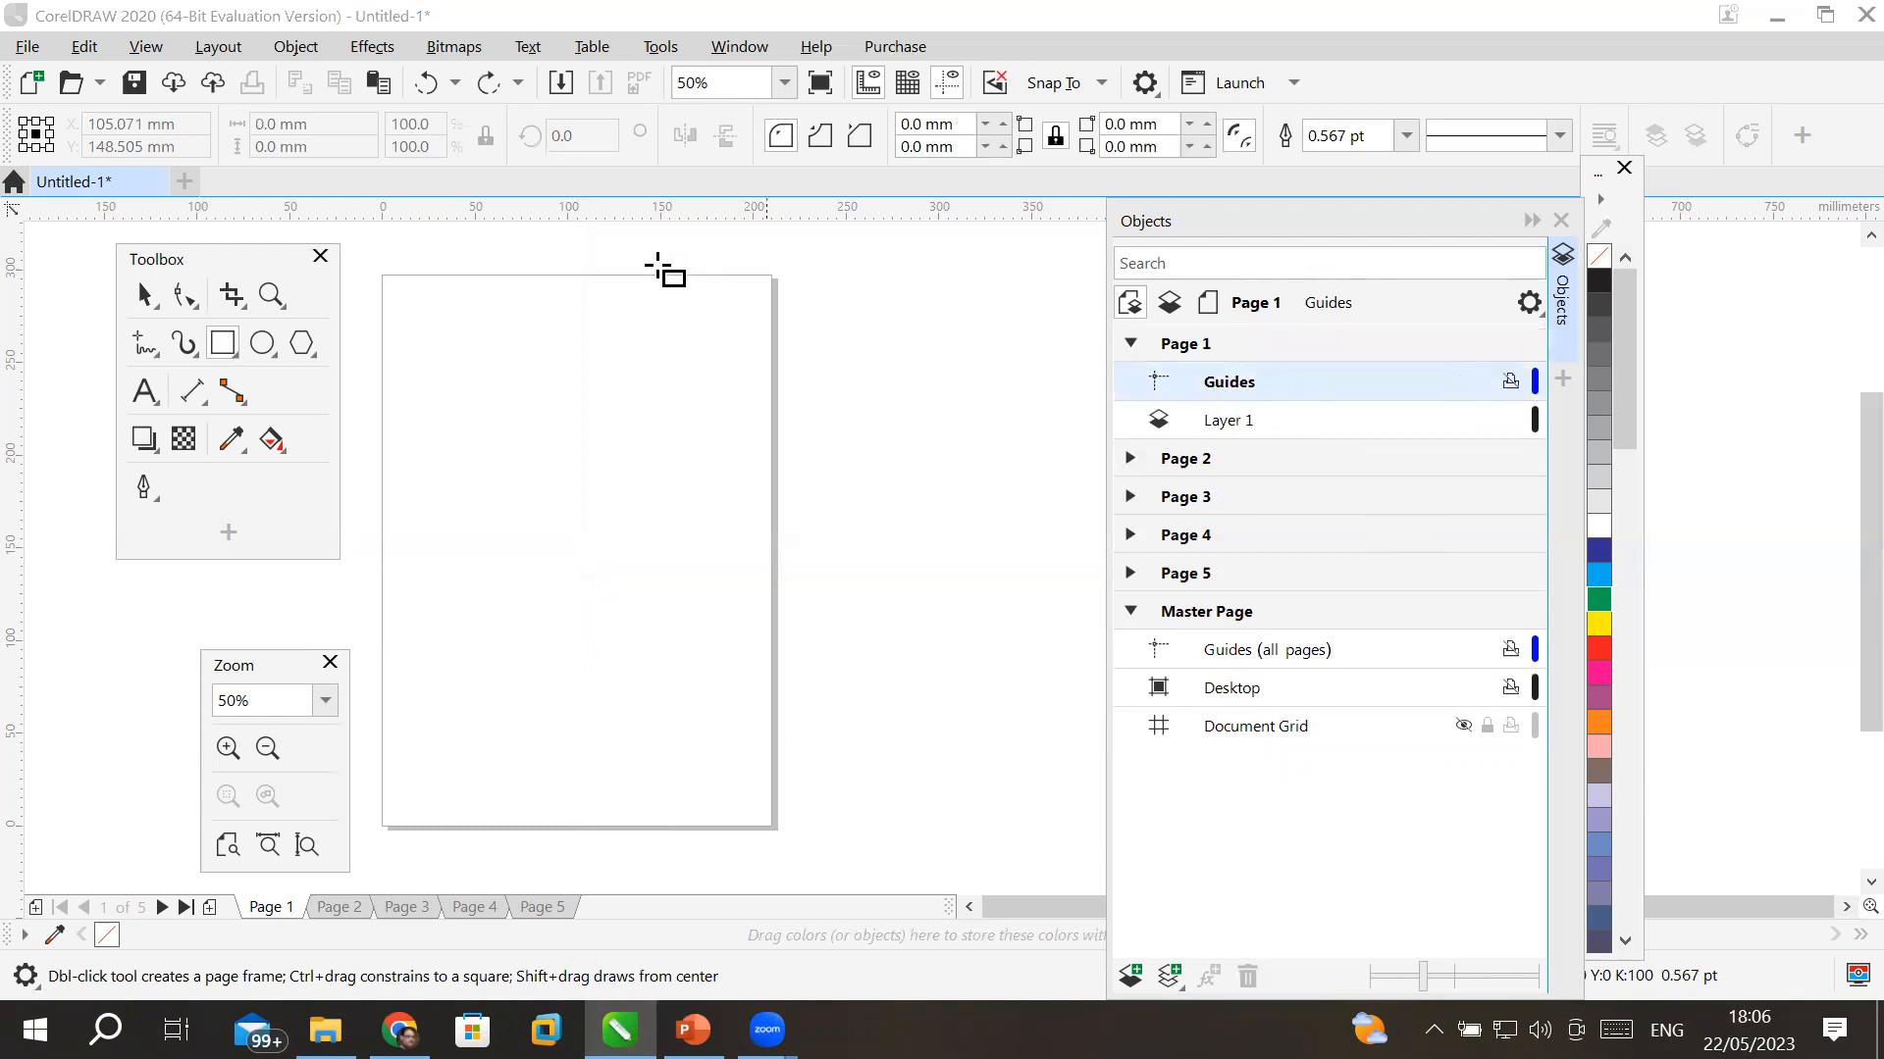
left_click_drag(649, 433, 658, 555)
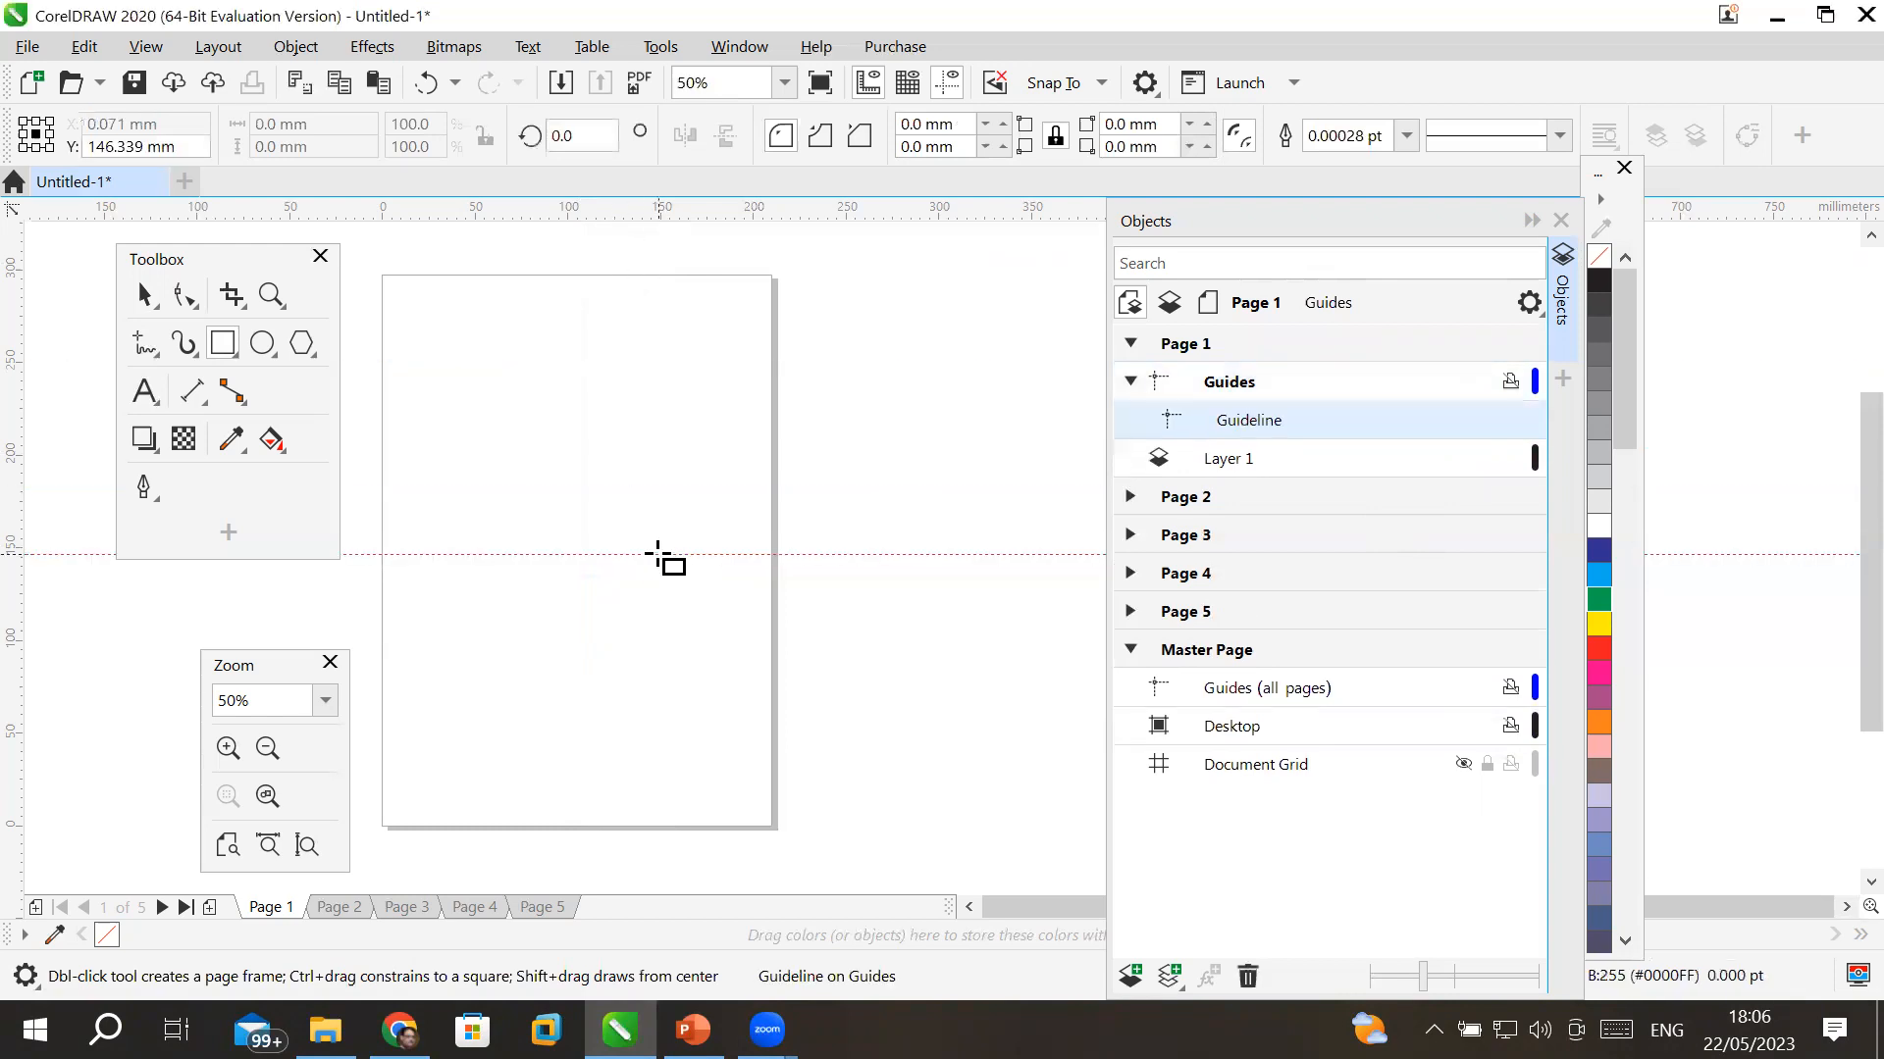
left_click_drag(10, 540, 569, 602)
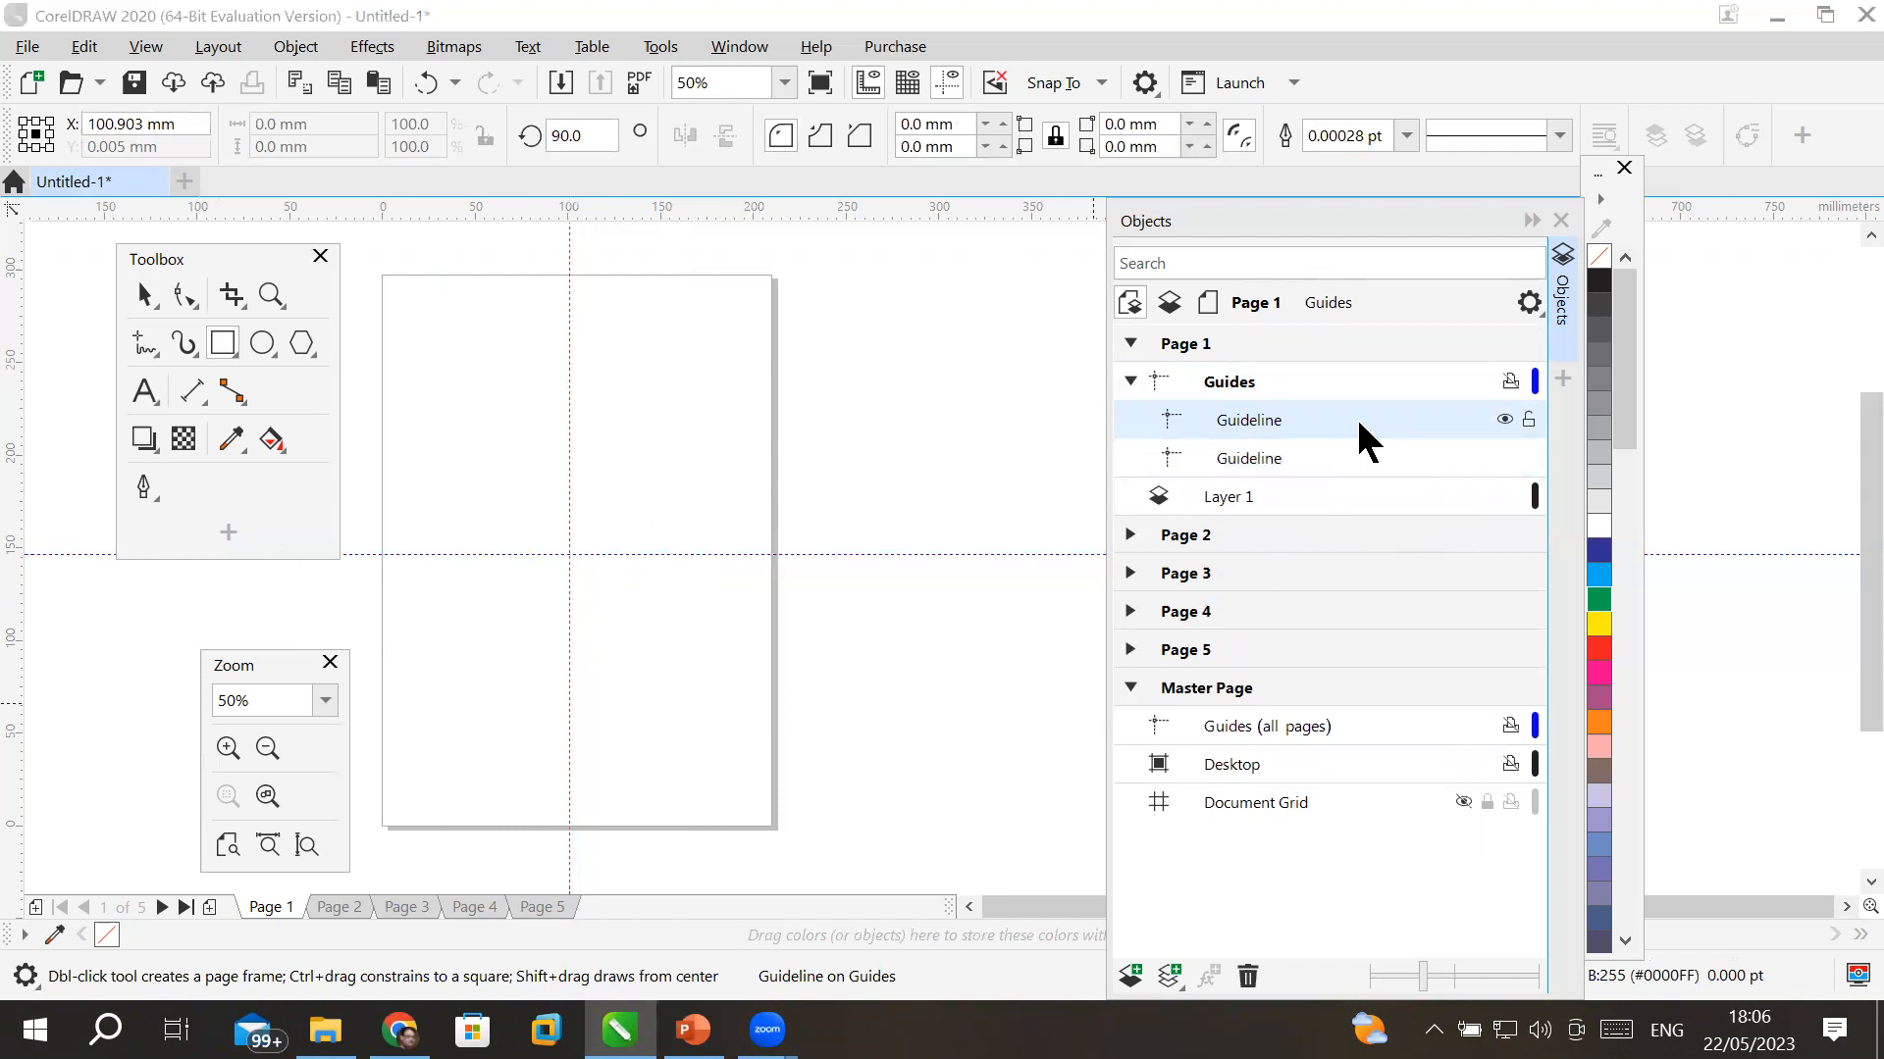
- Hide both guidelines on Page 1's Guides layer, then select them together and delete them
left_click(1505, 419)
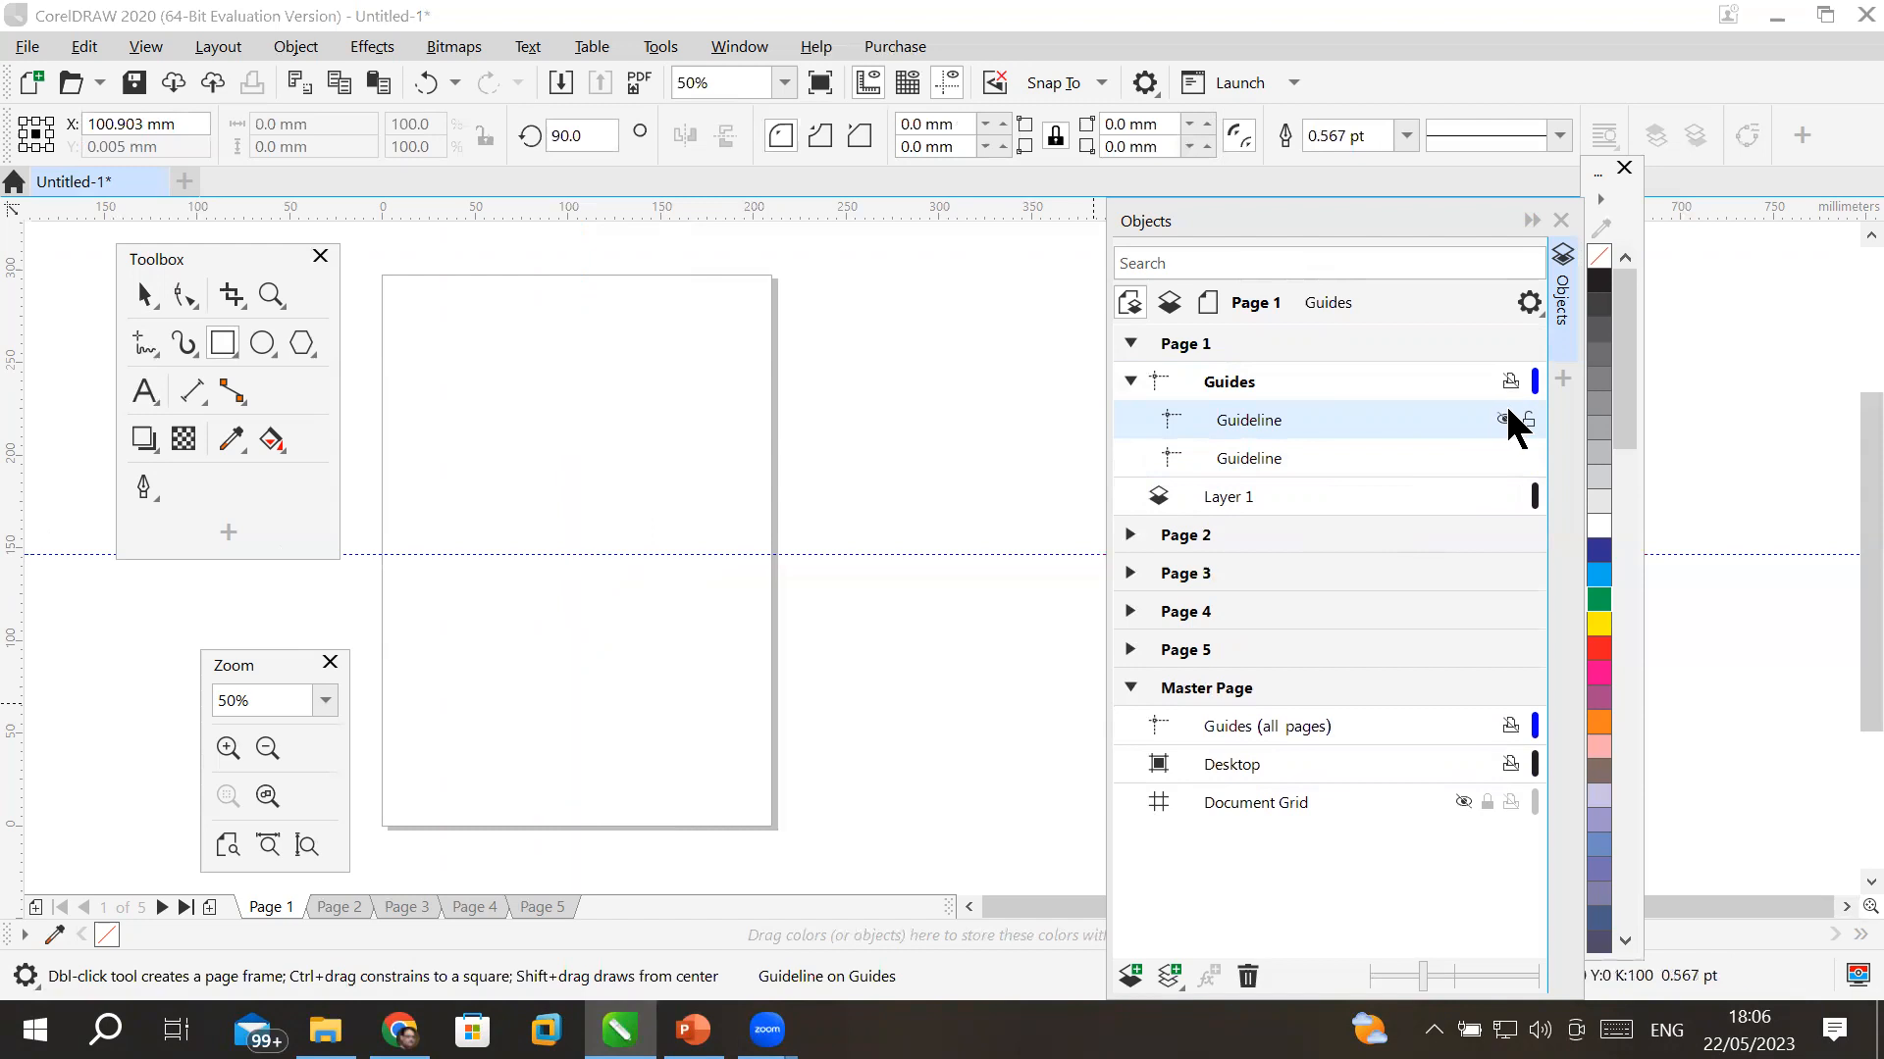
left_click(1504, 458)
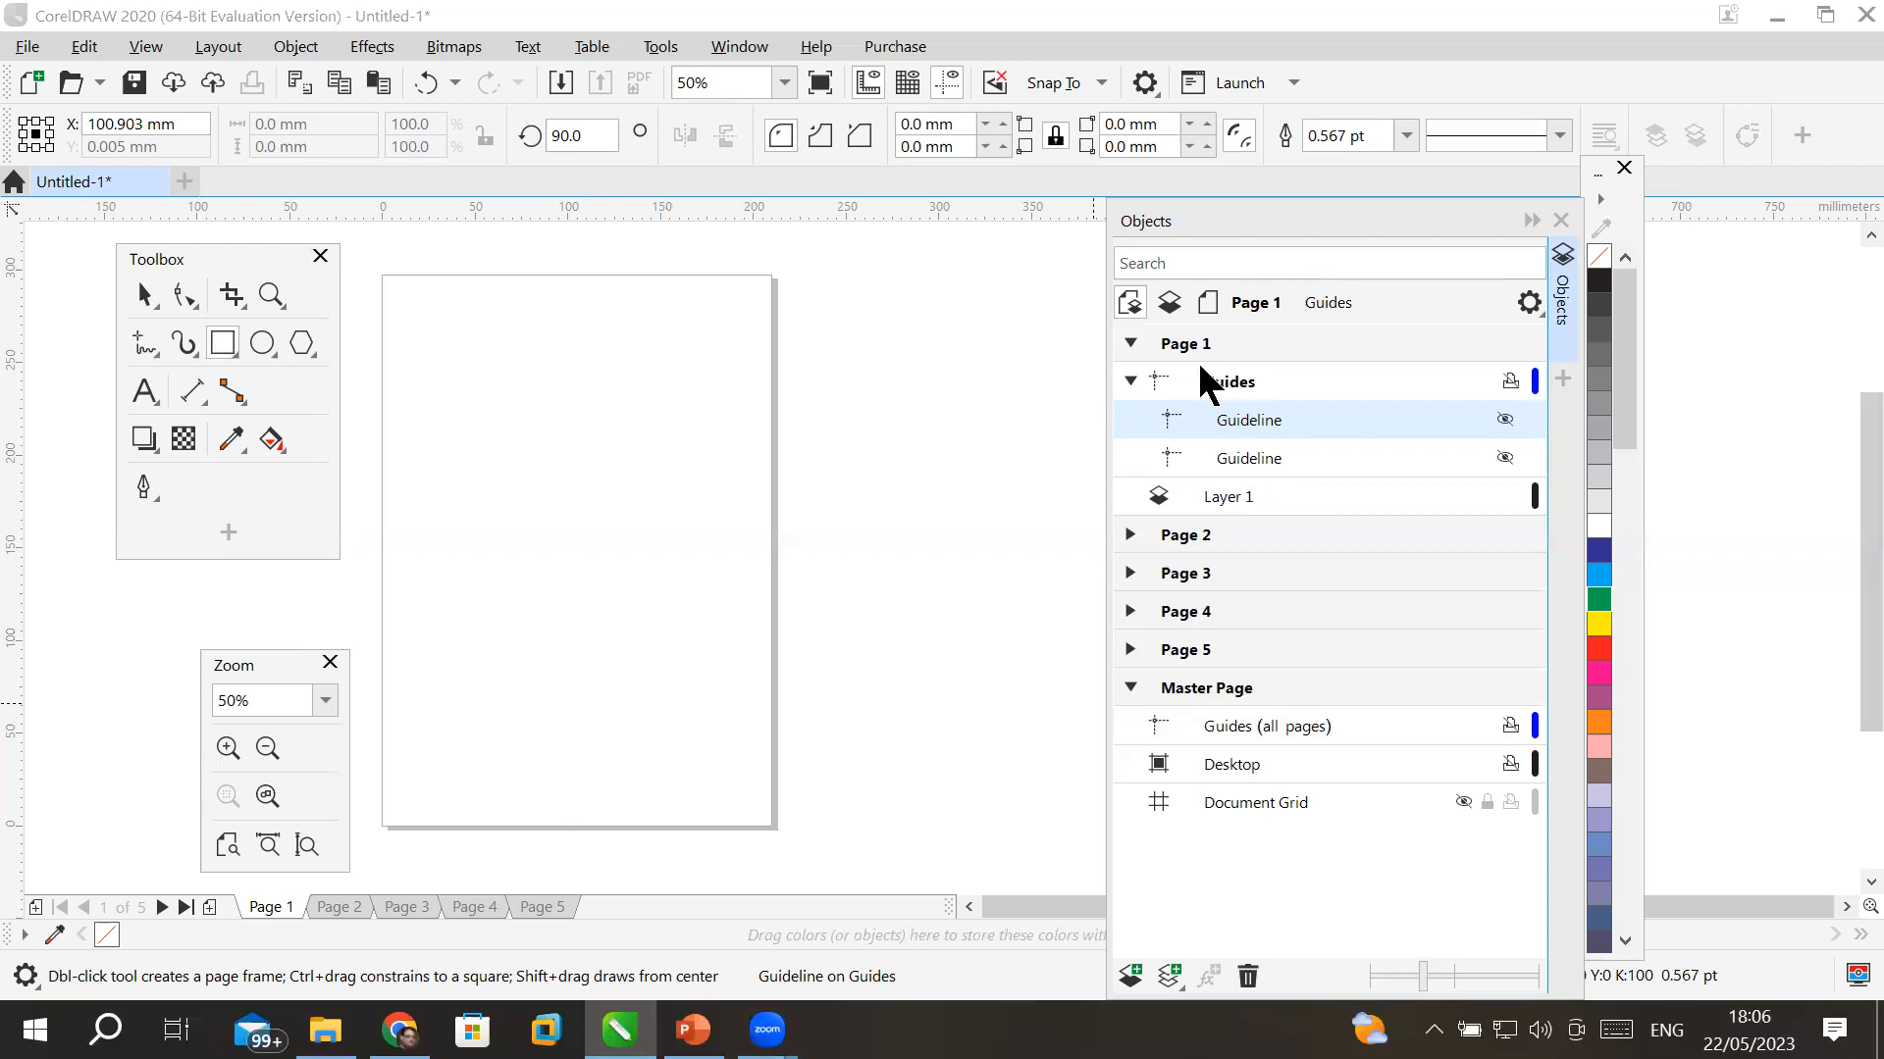
left_click(1253, 483, "shift")
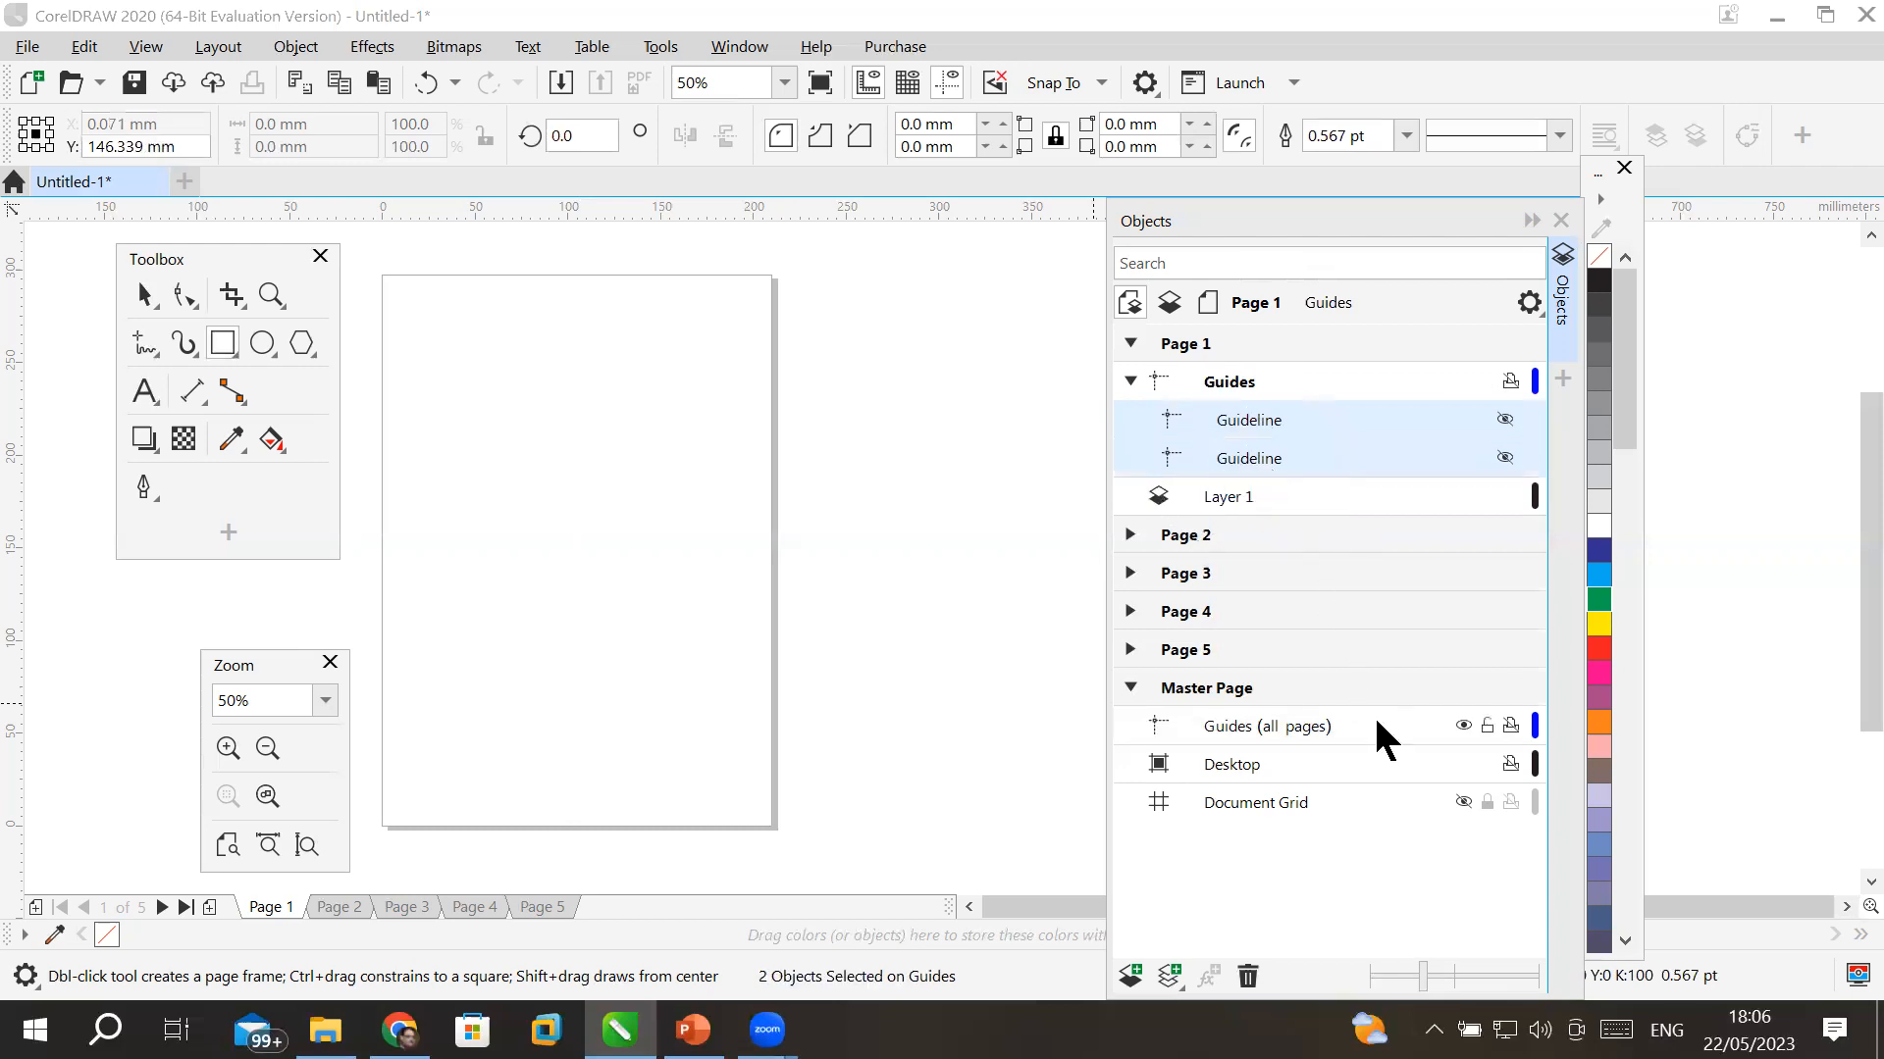
key("Delete")
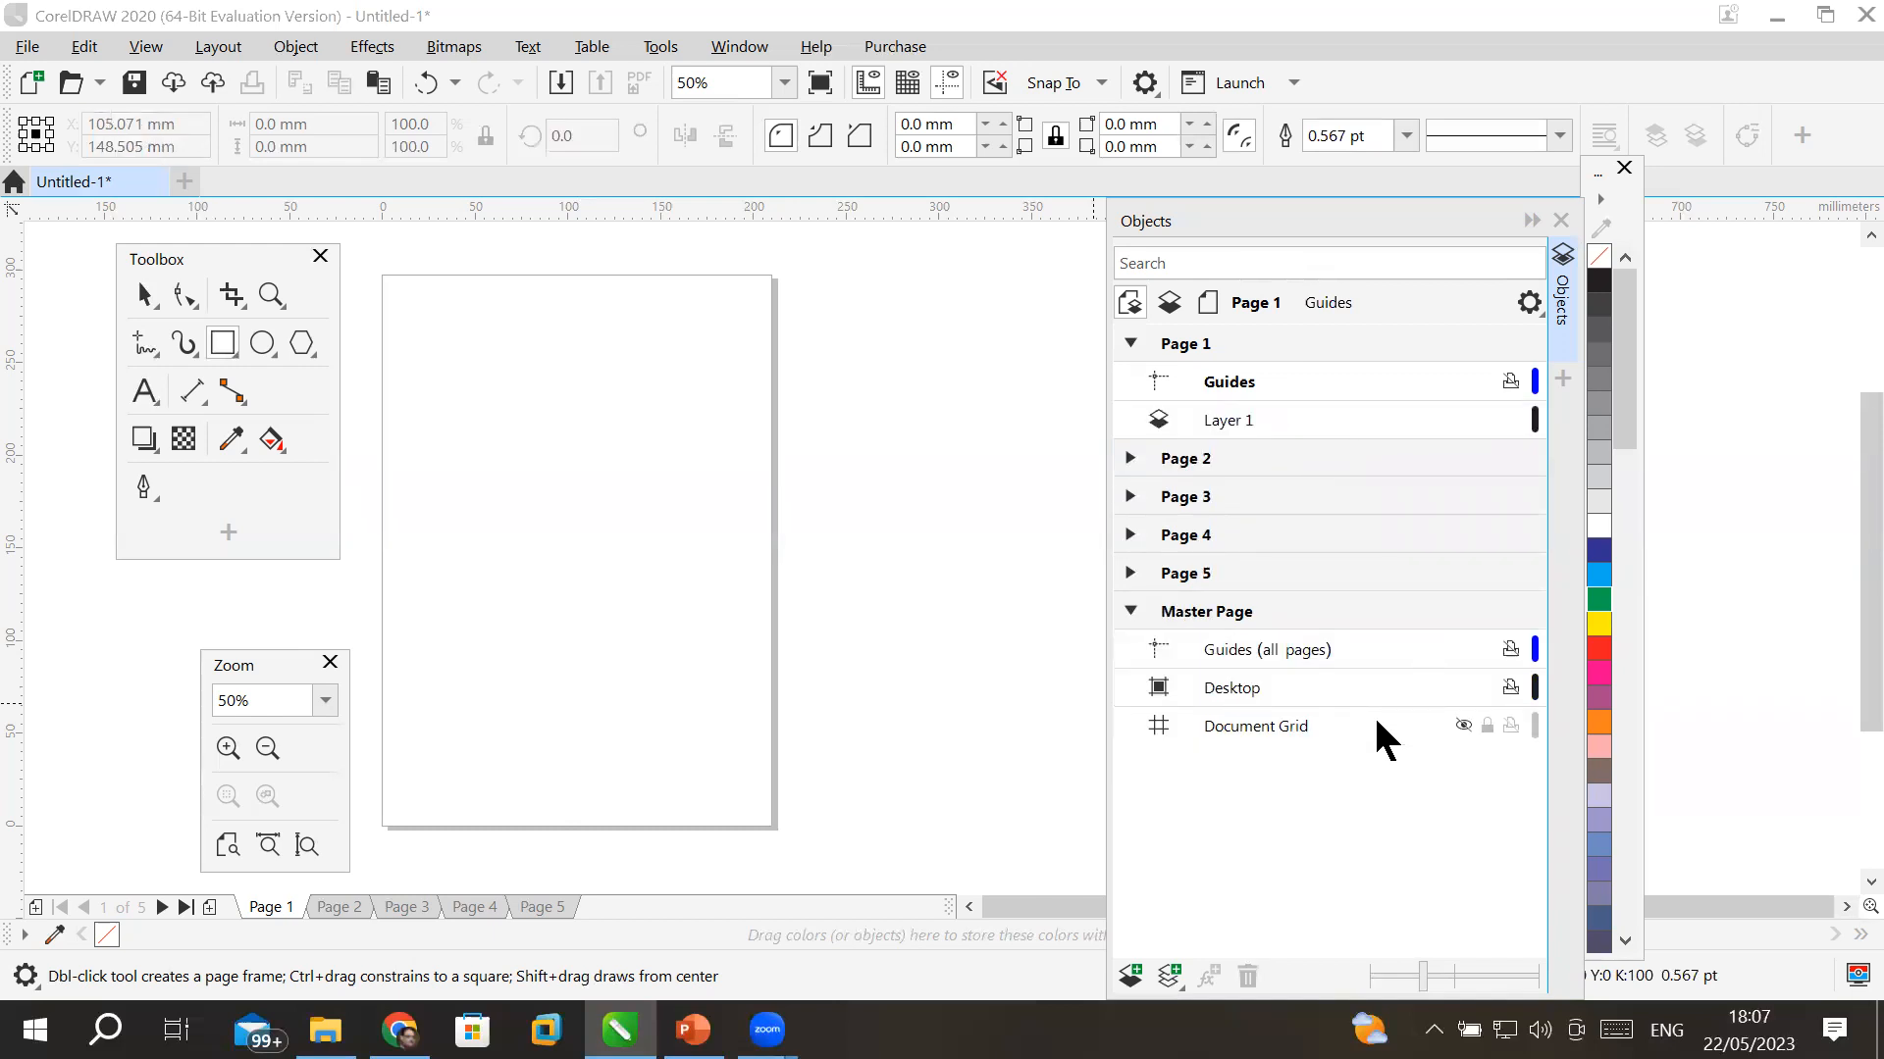
- Add a horizontal guideline at about Y 192 mm to Page 1's Guides layer, then select and delete it
left_click_drag(679, 210, 690, 468)
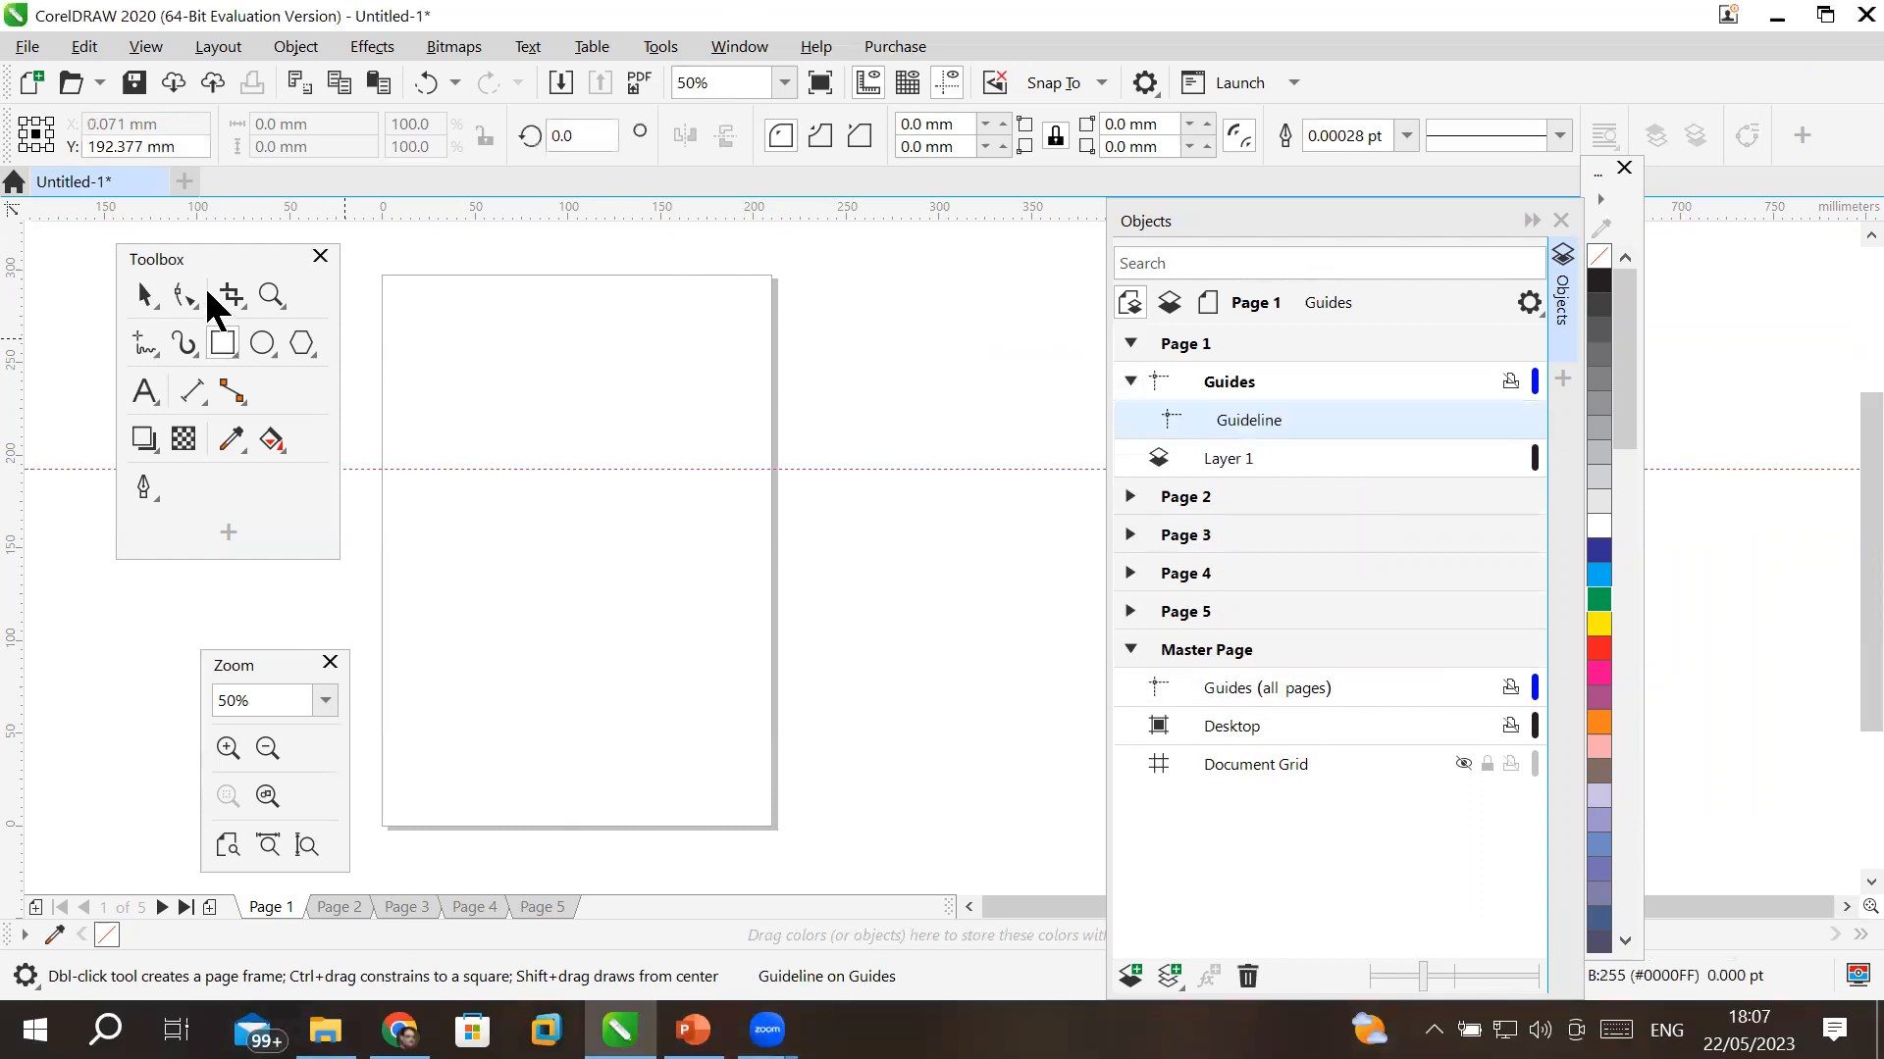
left_click(143, 295)
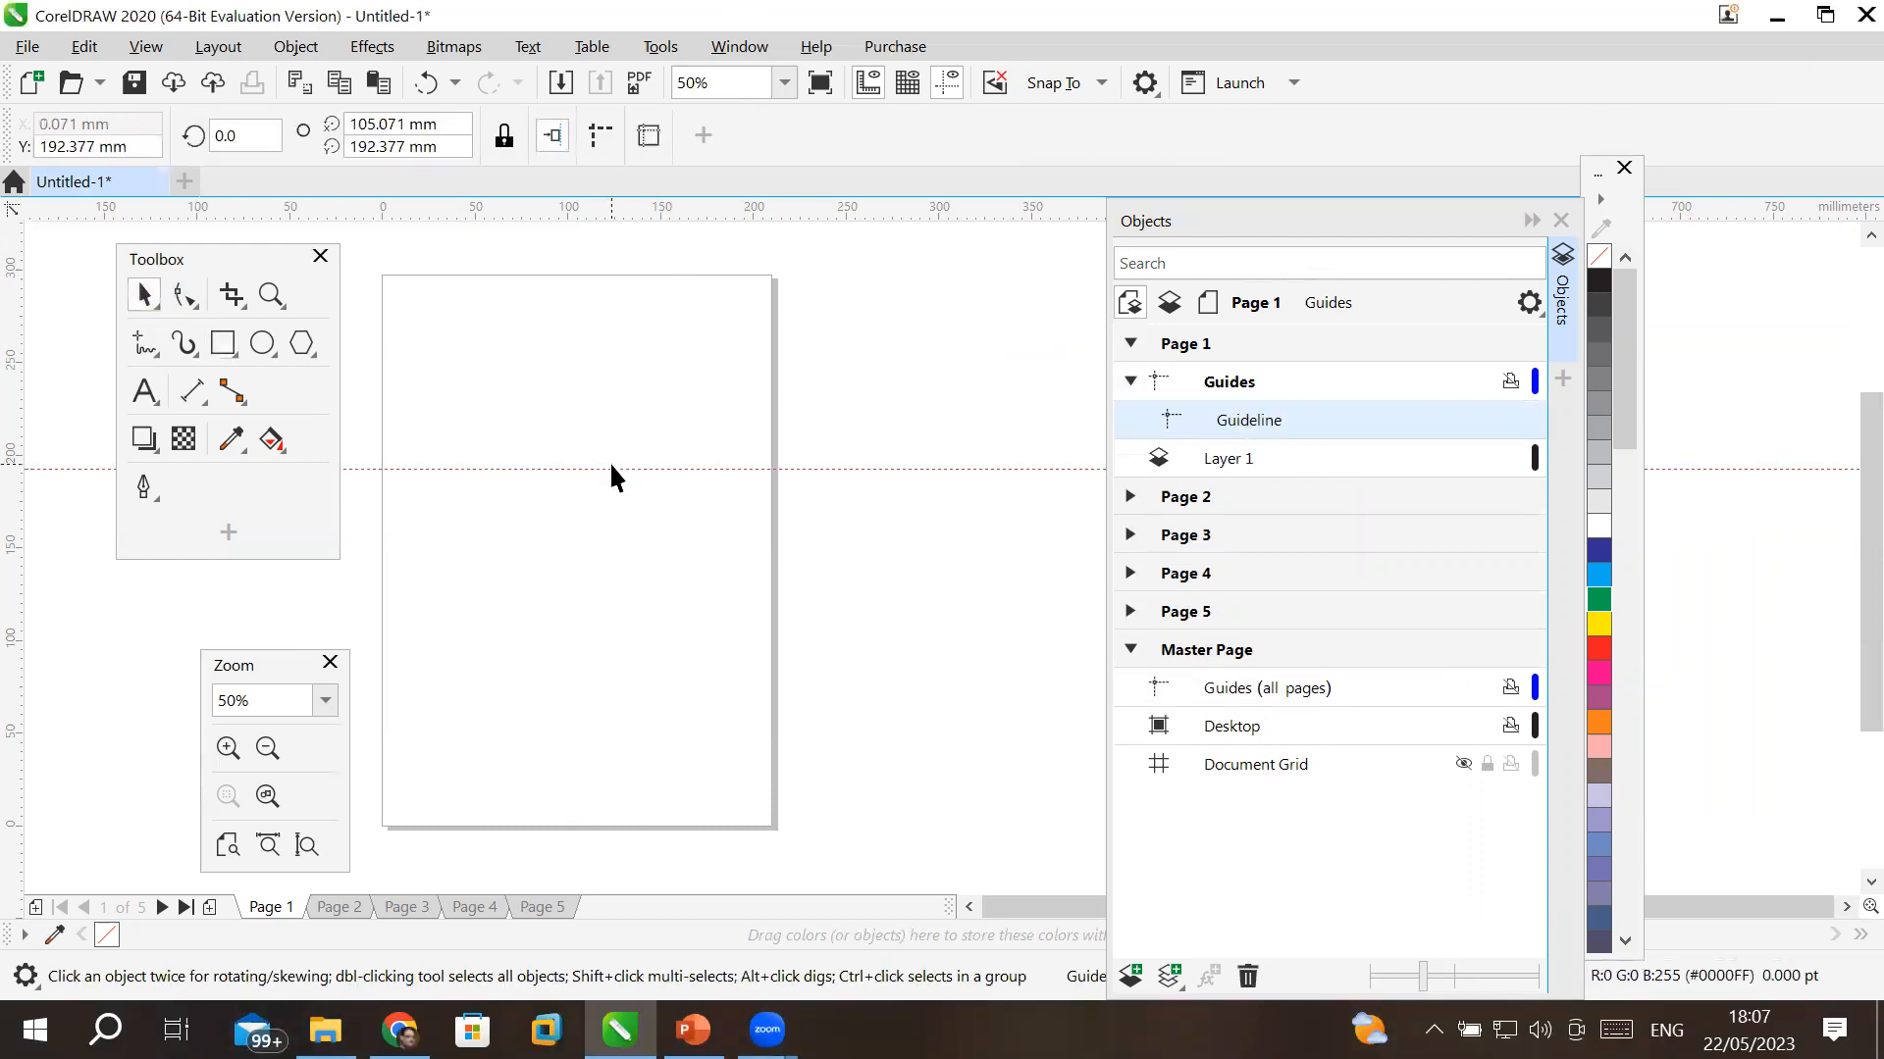
left_click(614, 469)
key("Delete")
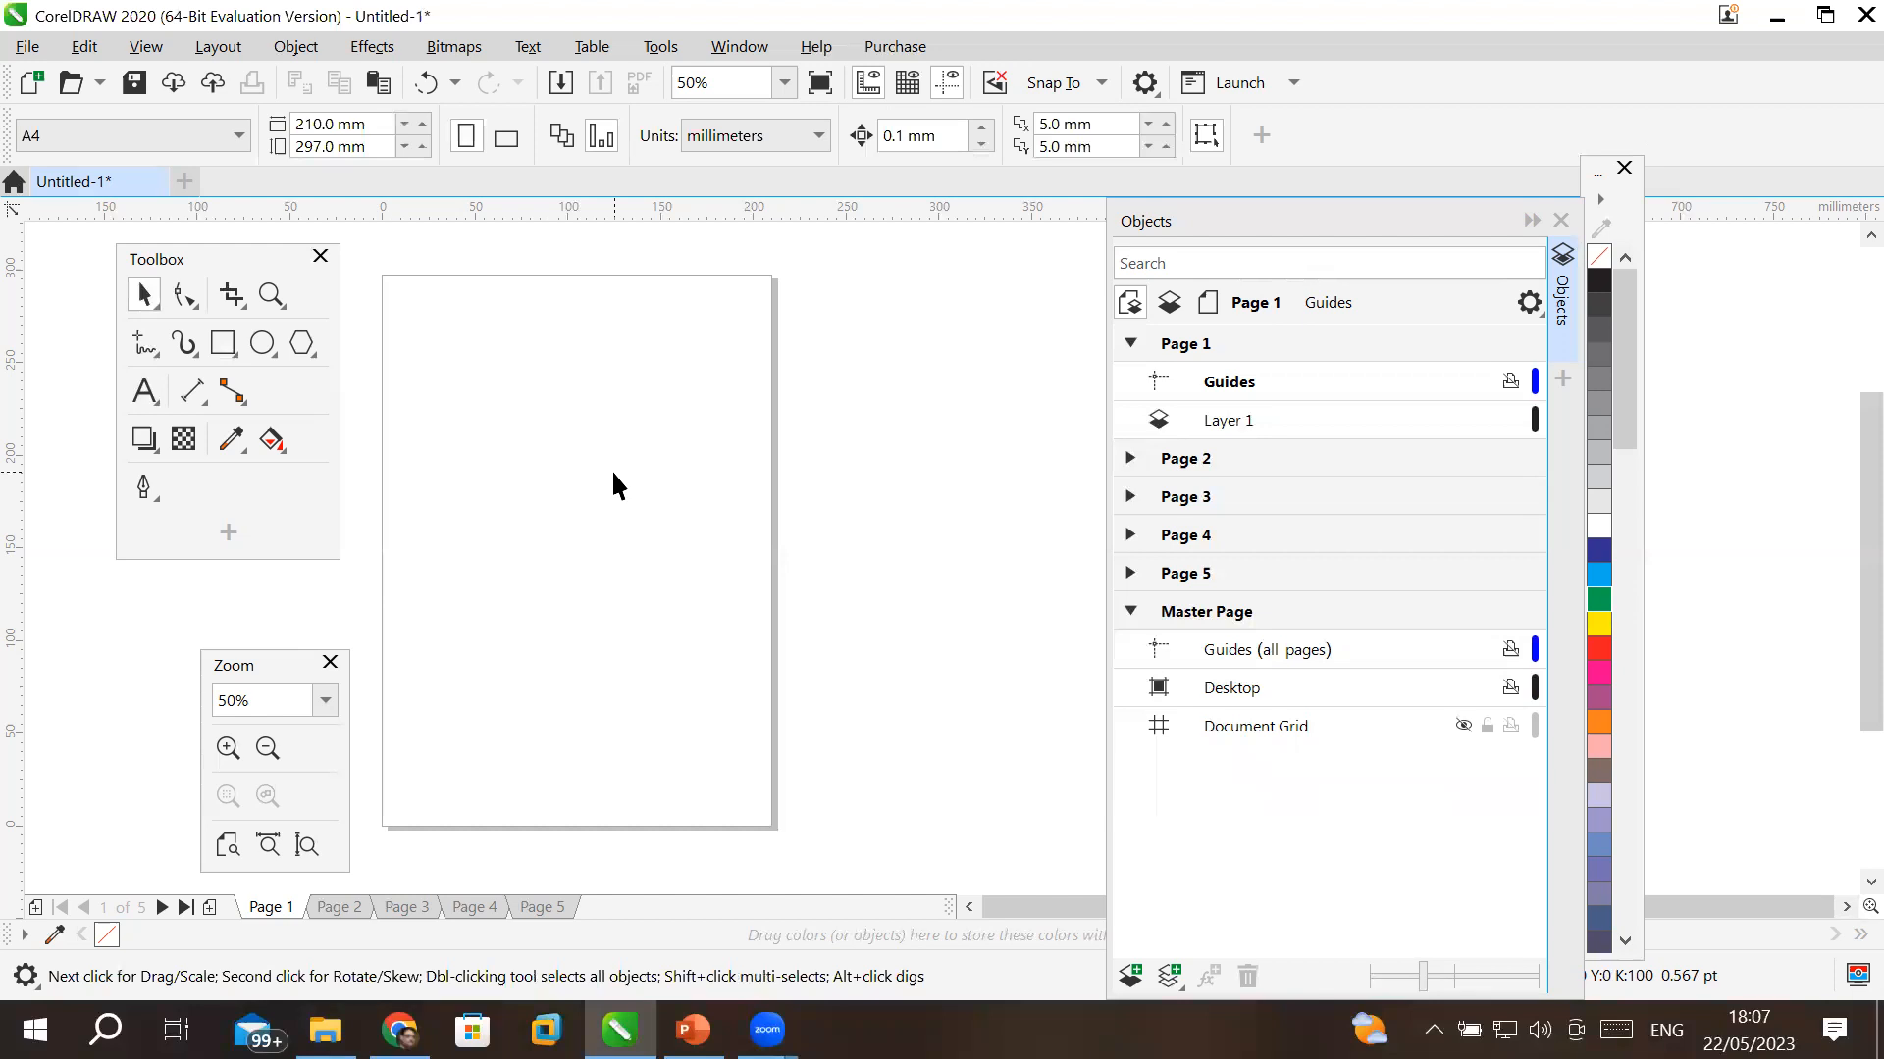
- Add a horizontal guideline at about Y 141 mm and a vertical one at about X 109 mm to Page 1's Guides layer
left_click_drag(642, 202, 638, 563)
left_click_drag(13, 551, 584, 550)
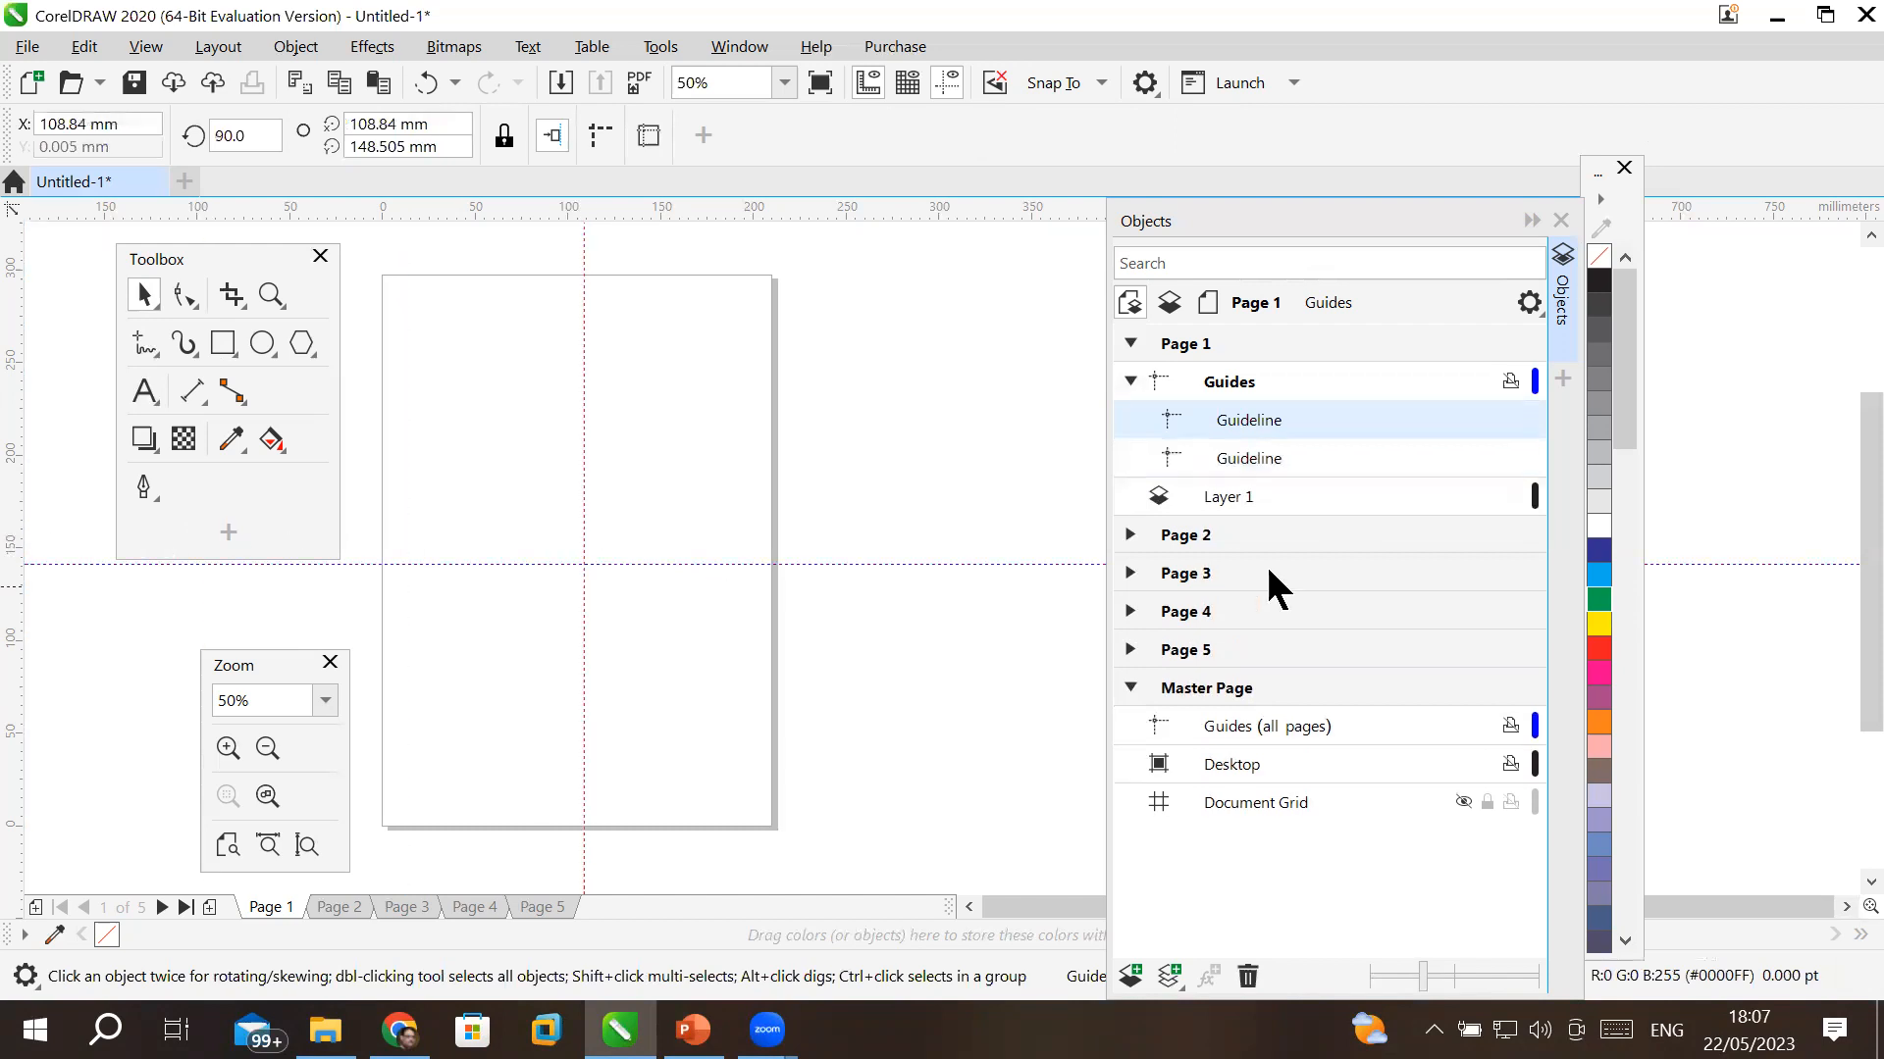
left_click(1211, 381)
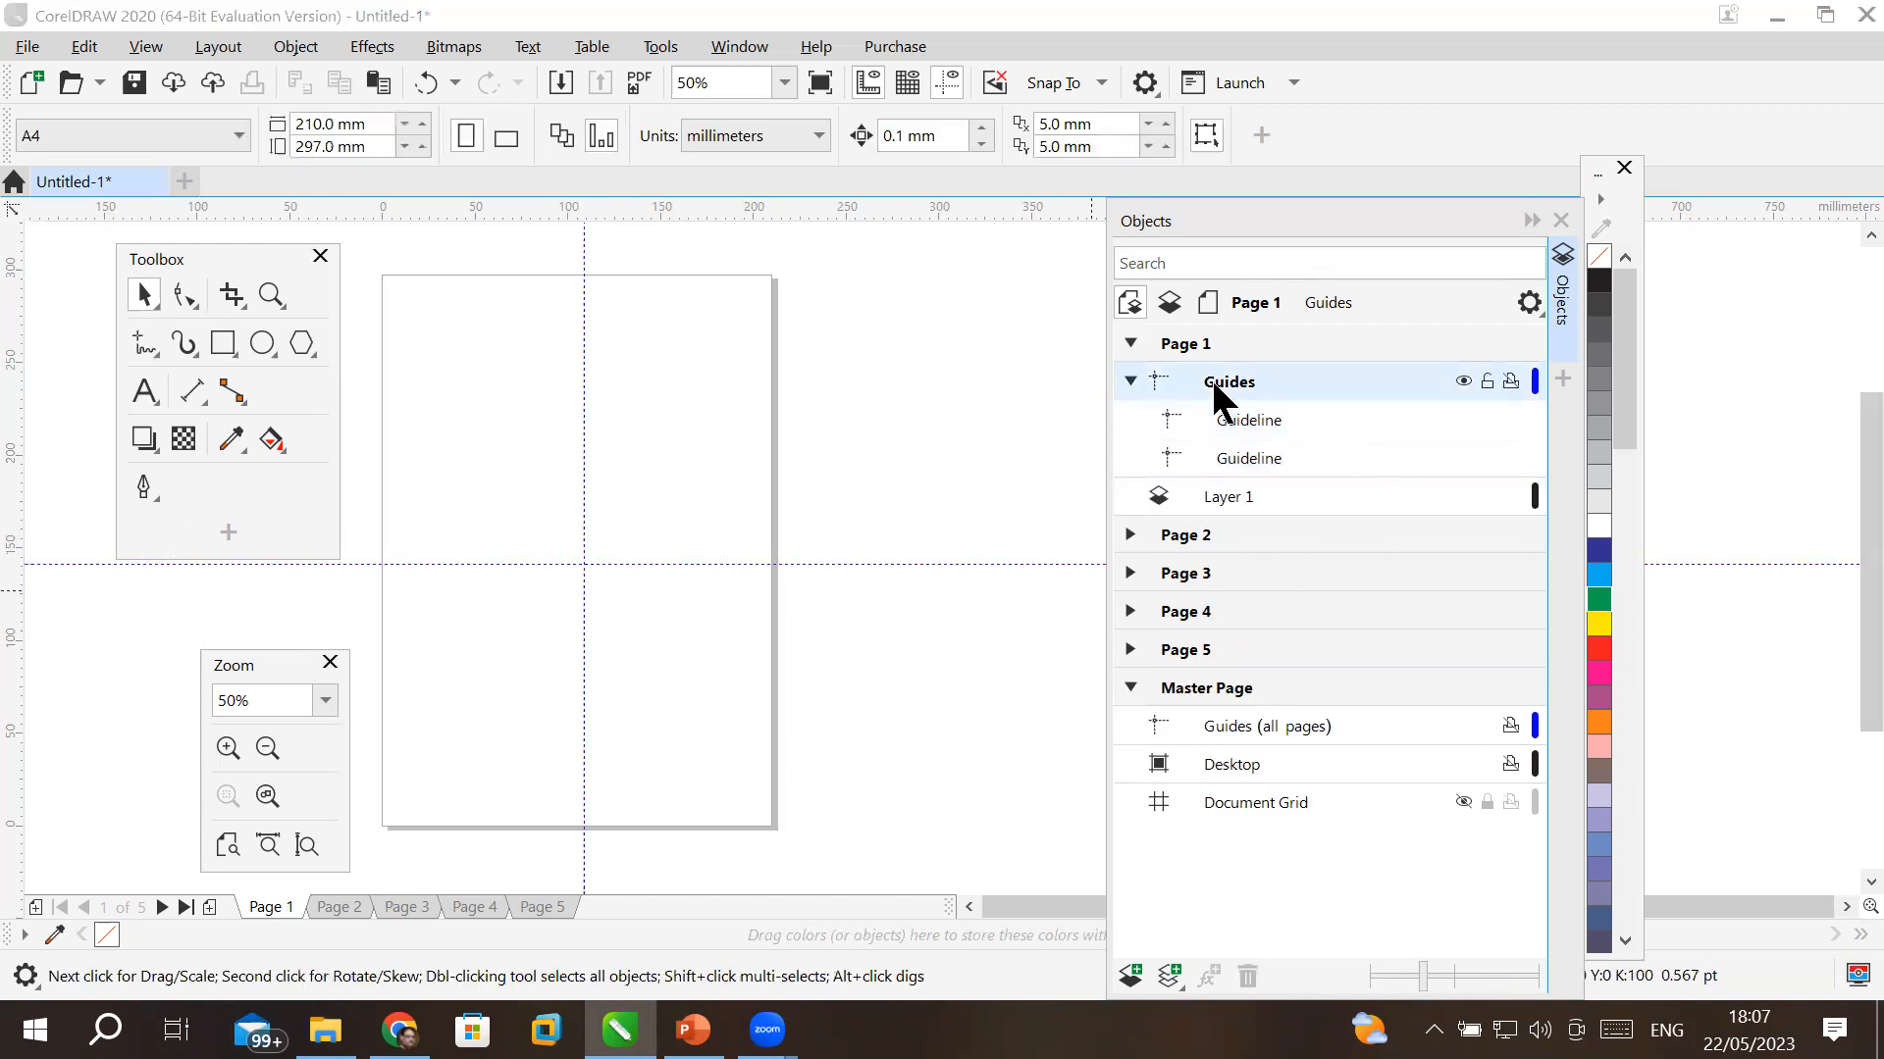
left_click(1262, 432)
left_click(1252, 459)
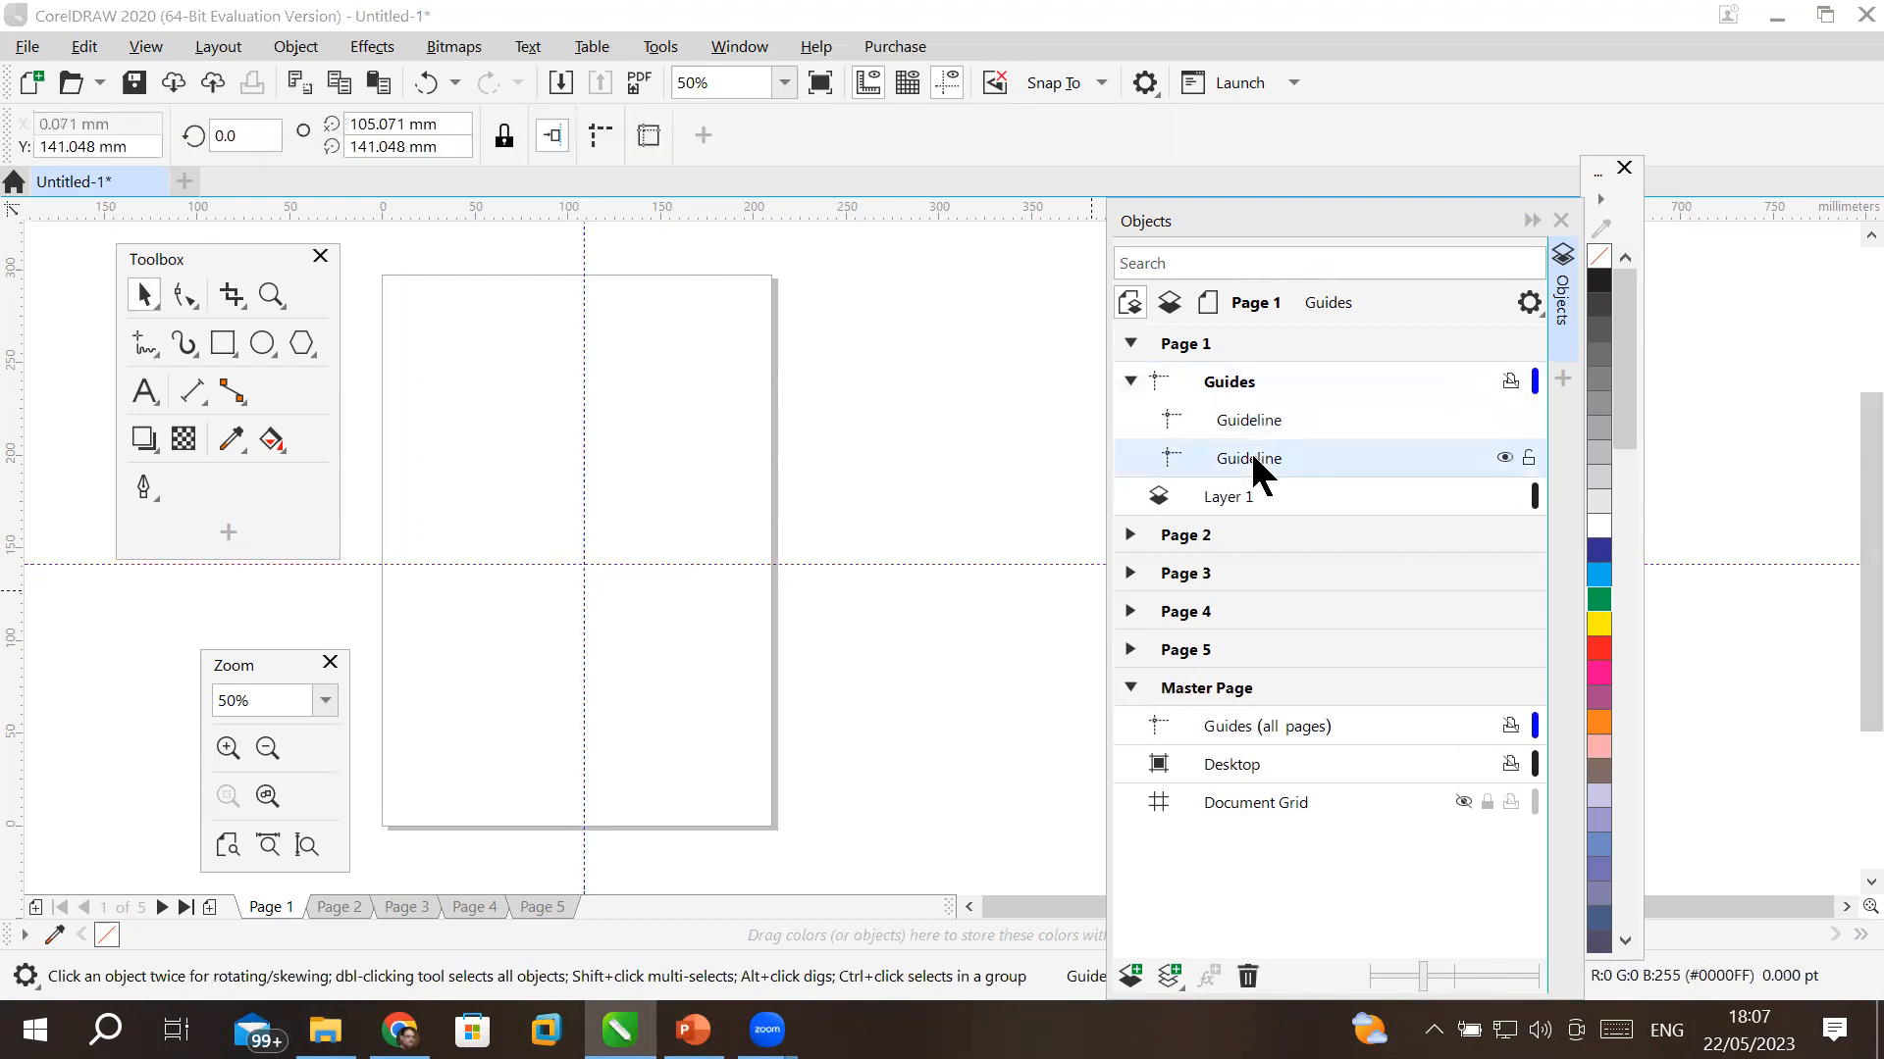
- Collapse Page 1 in the Objects docker, switch to Page 2 and expand its layers
left_click(1130, 381)
left_click(1129, 343)
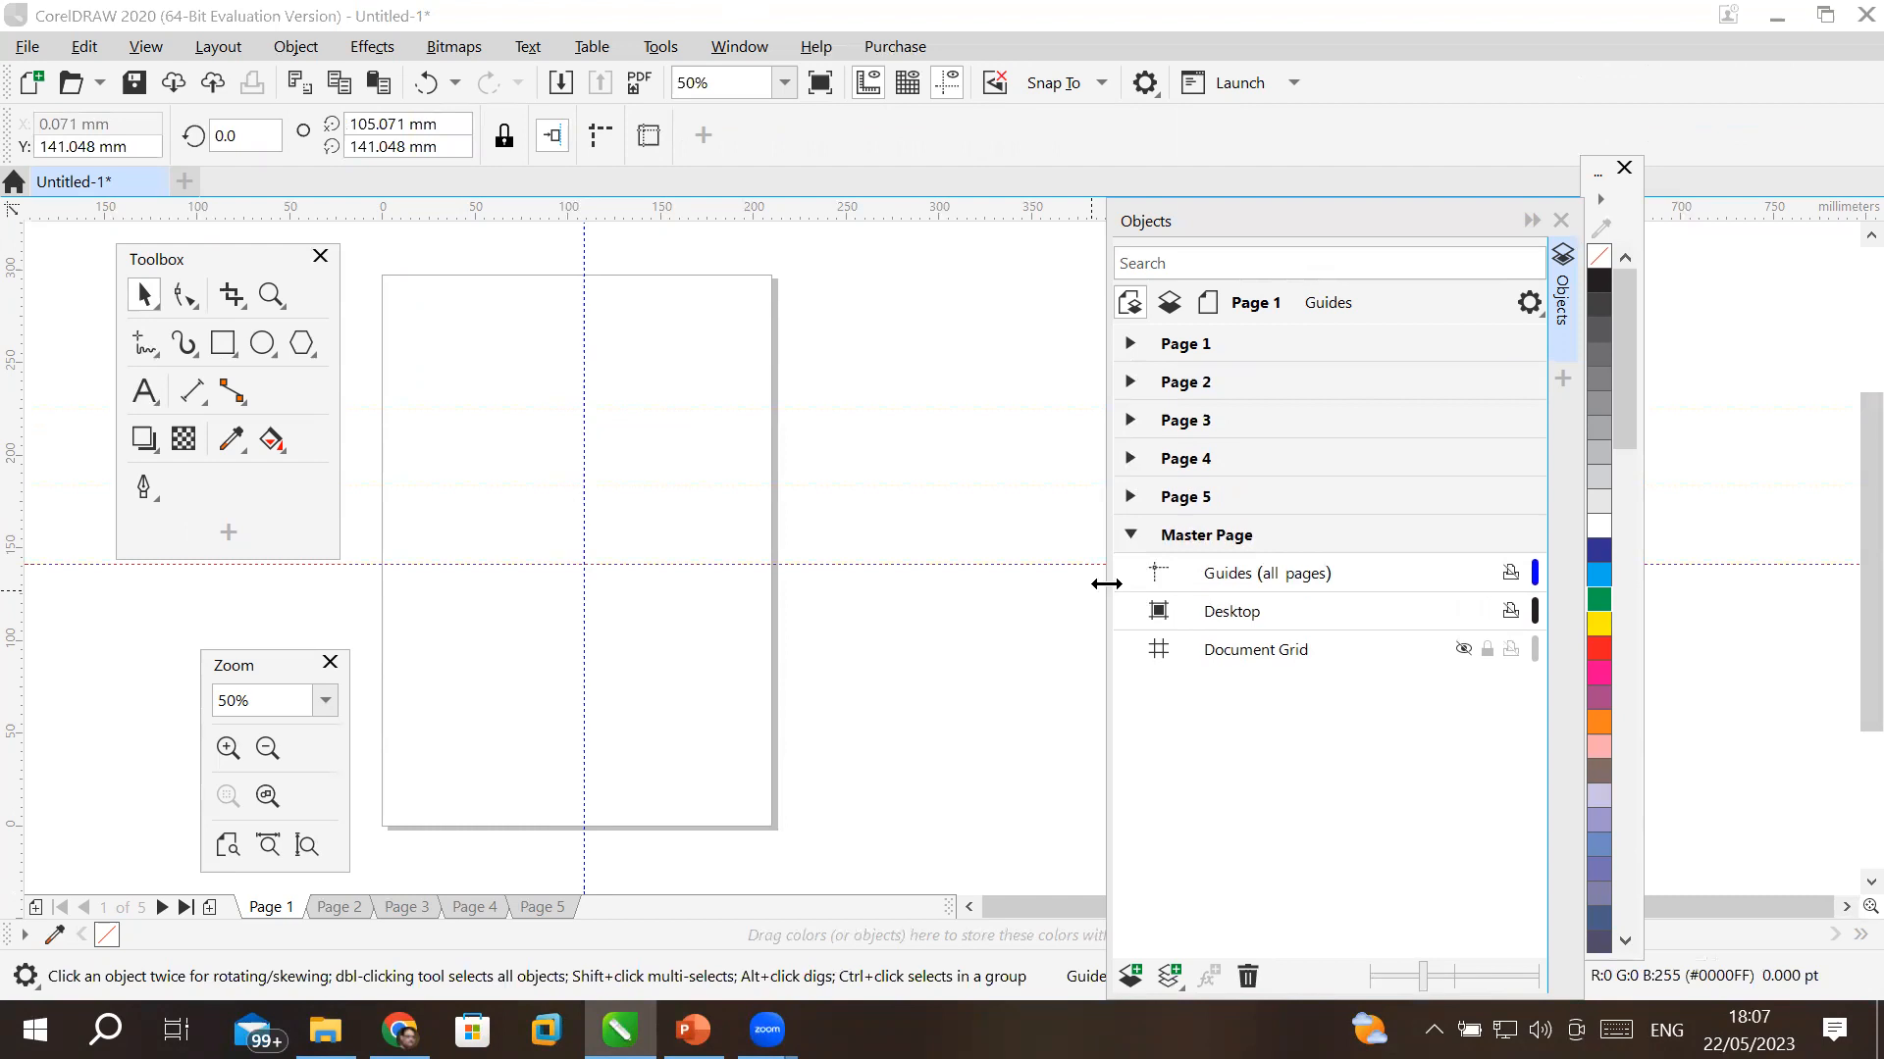
left_click(1173, 380)
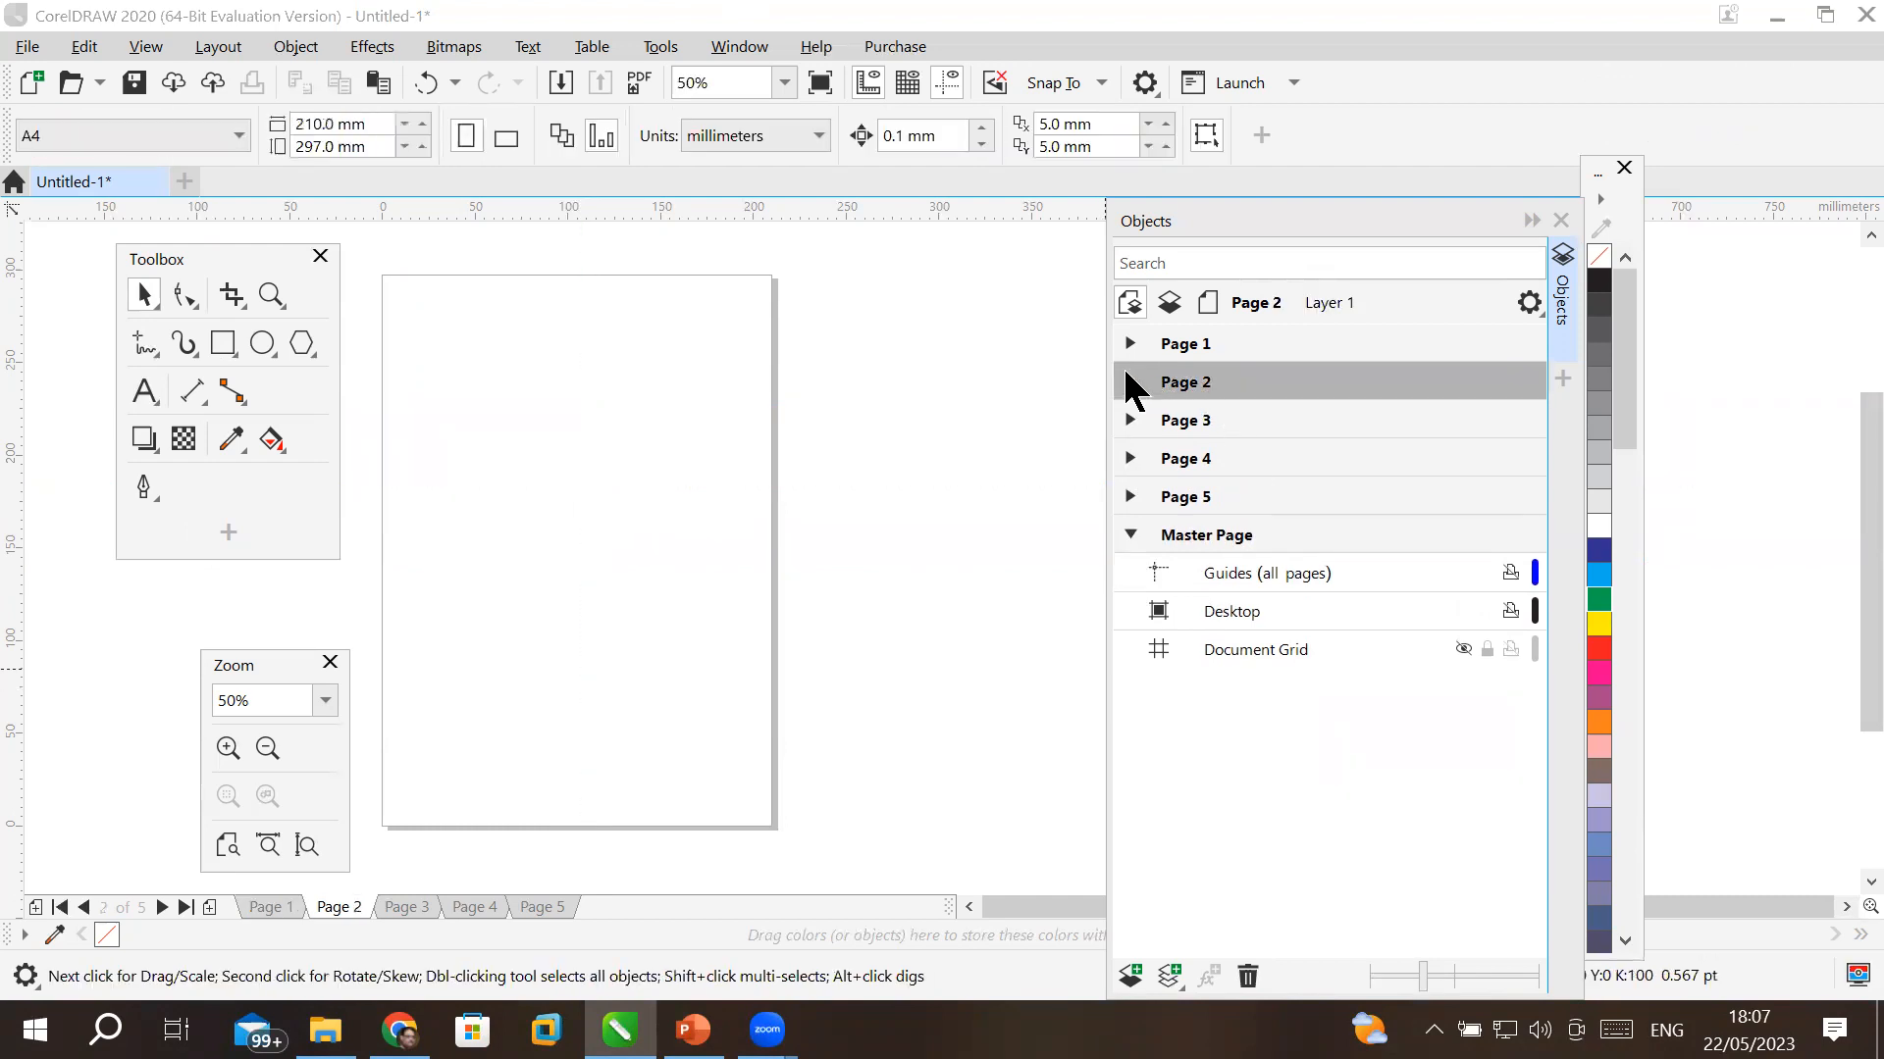
left_click(1130, 381)
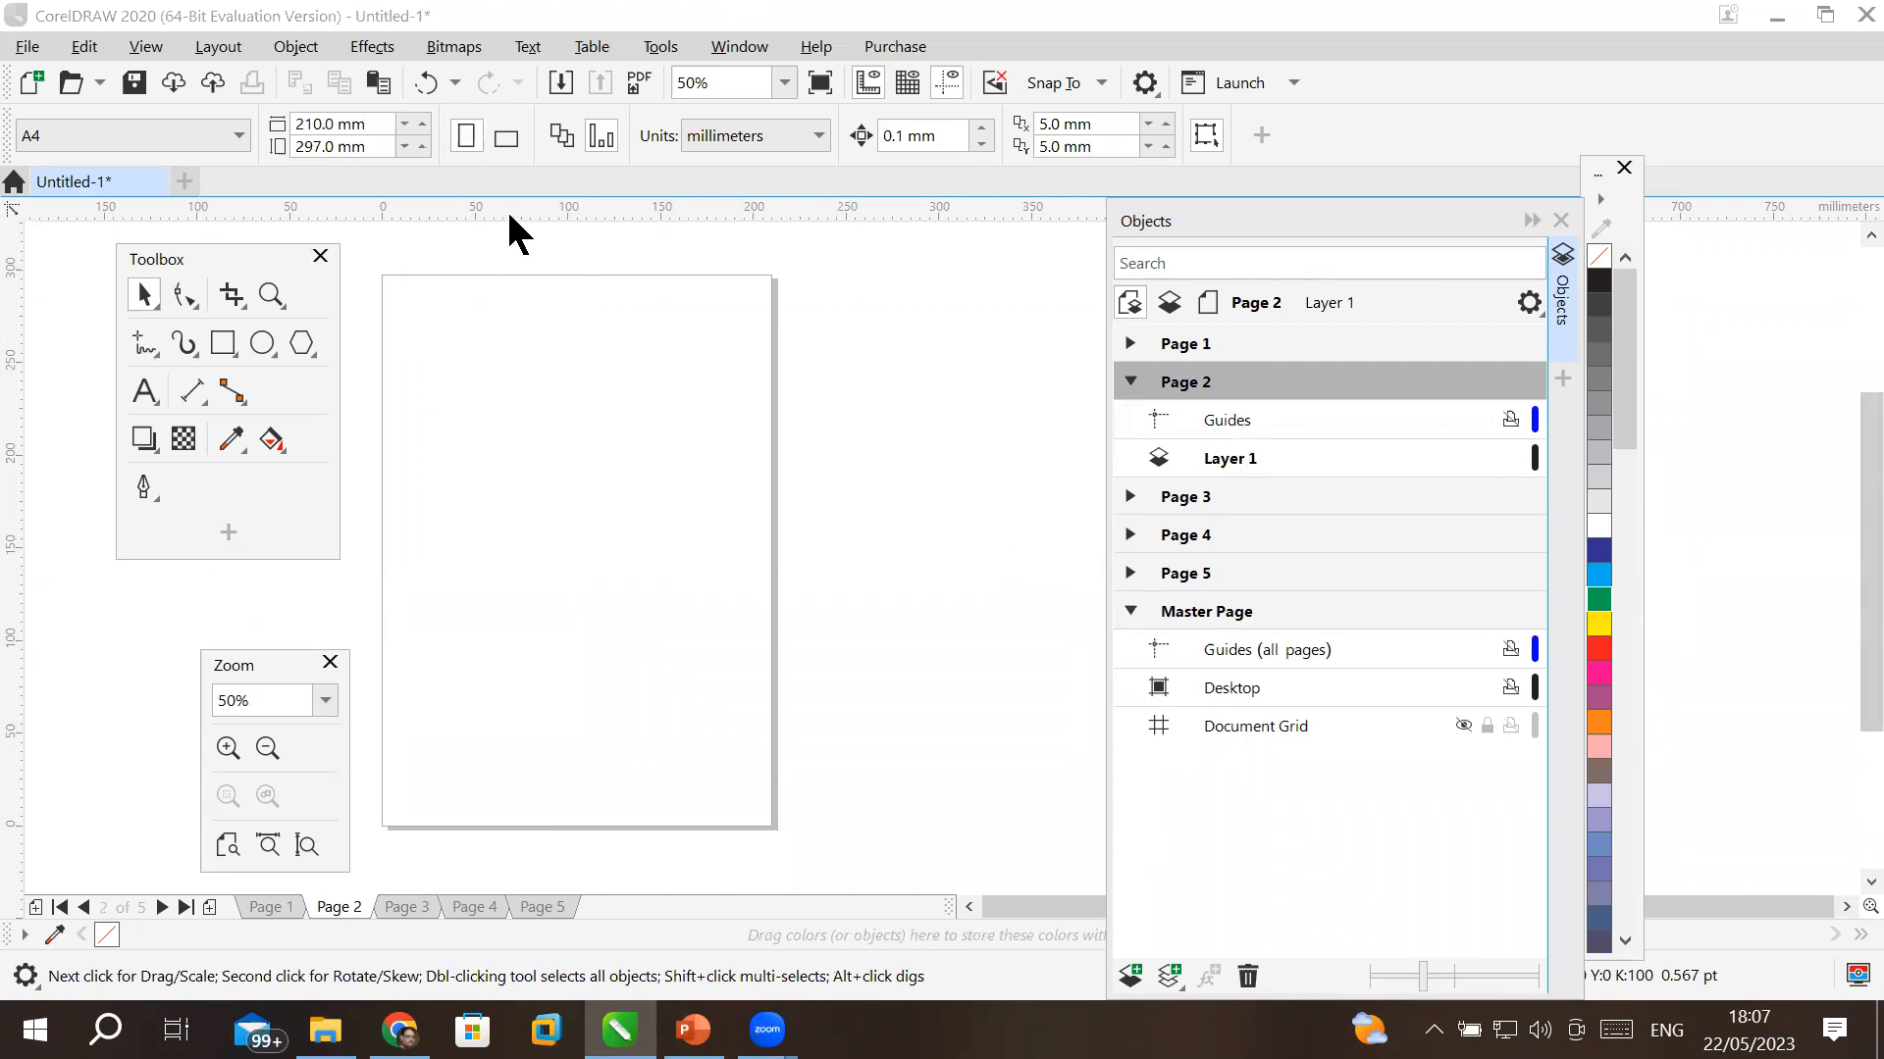
- Place several horizontal all-pages guidelines while Page 2's Layer 1 is active, including about Y 208 mm and Y 114 mm, then undo them
left_click_drag(509, 208, 536, 348)
left_click_drag(584, 210, 593, 439)
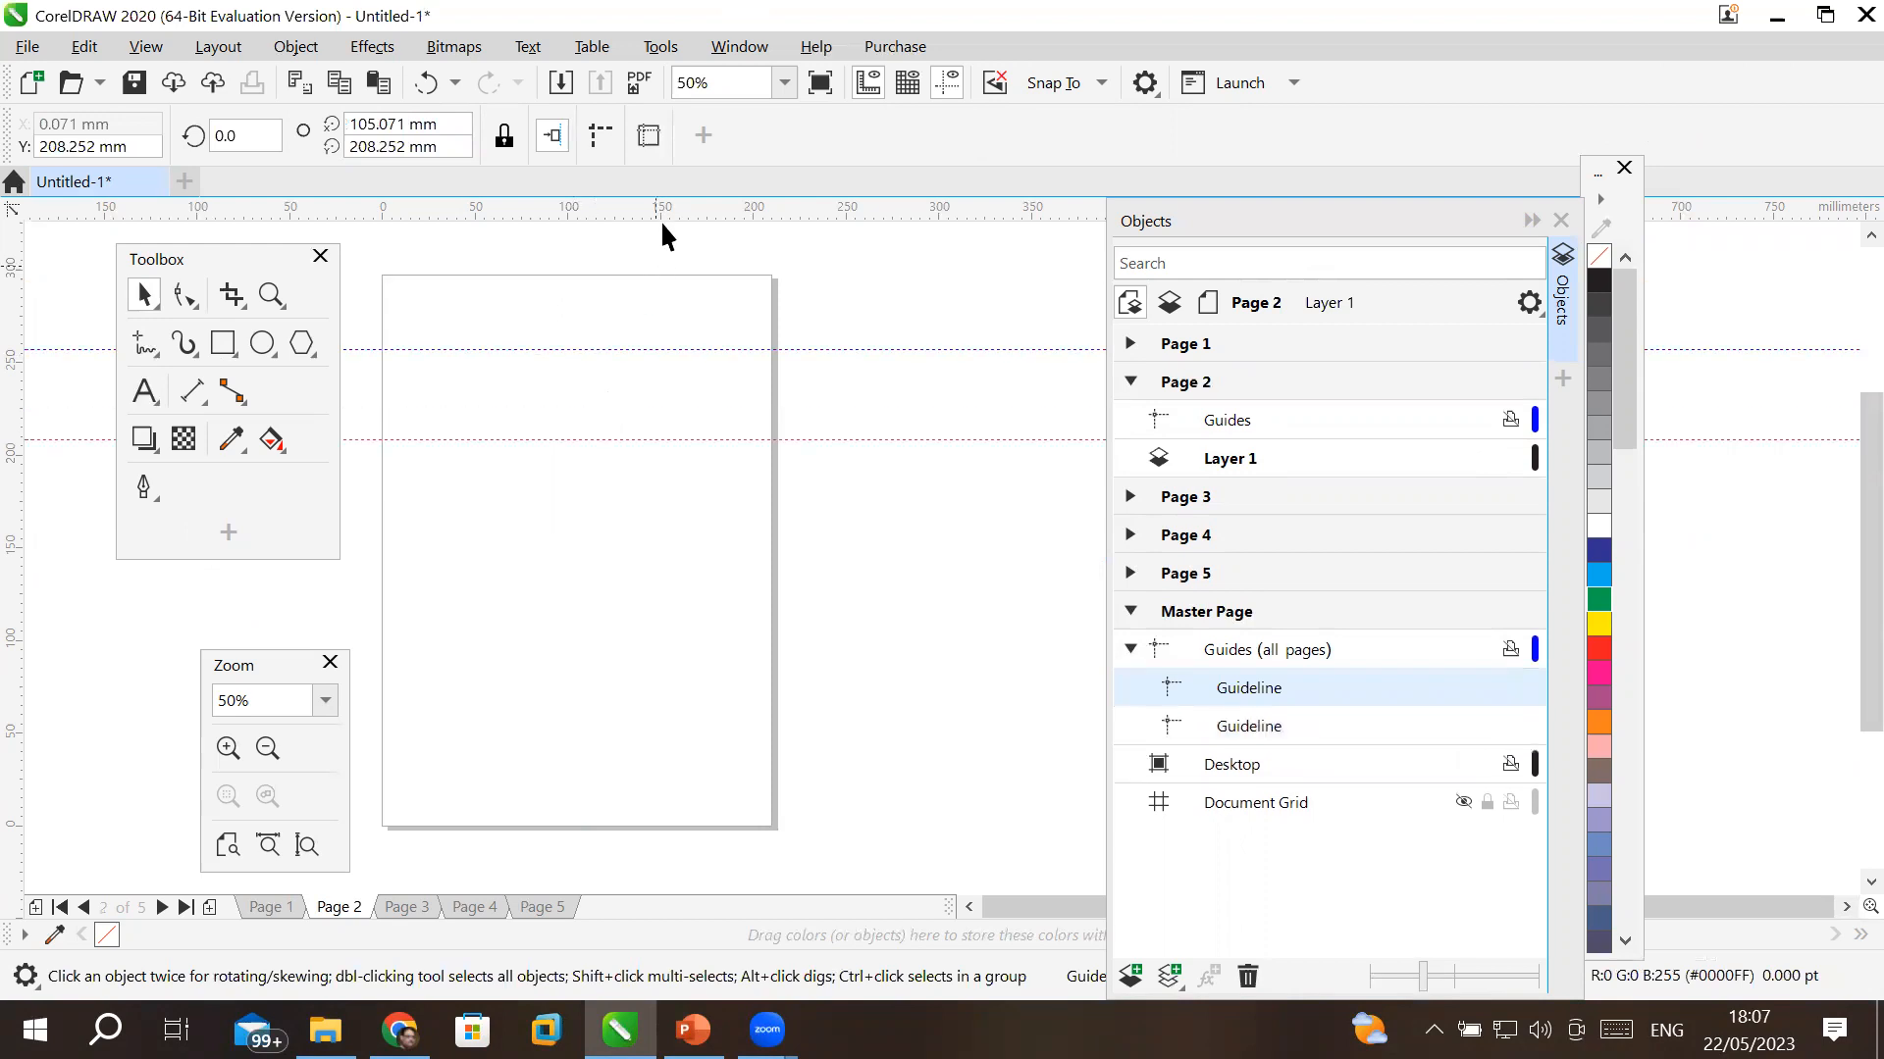
left_click_drag(663, 210, 678, 609)
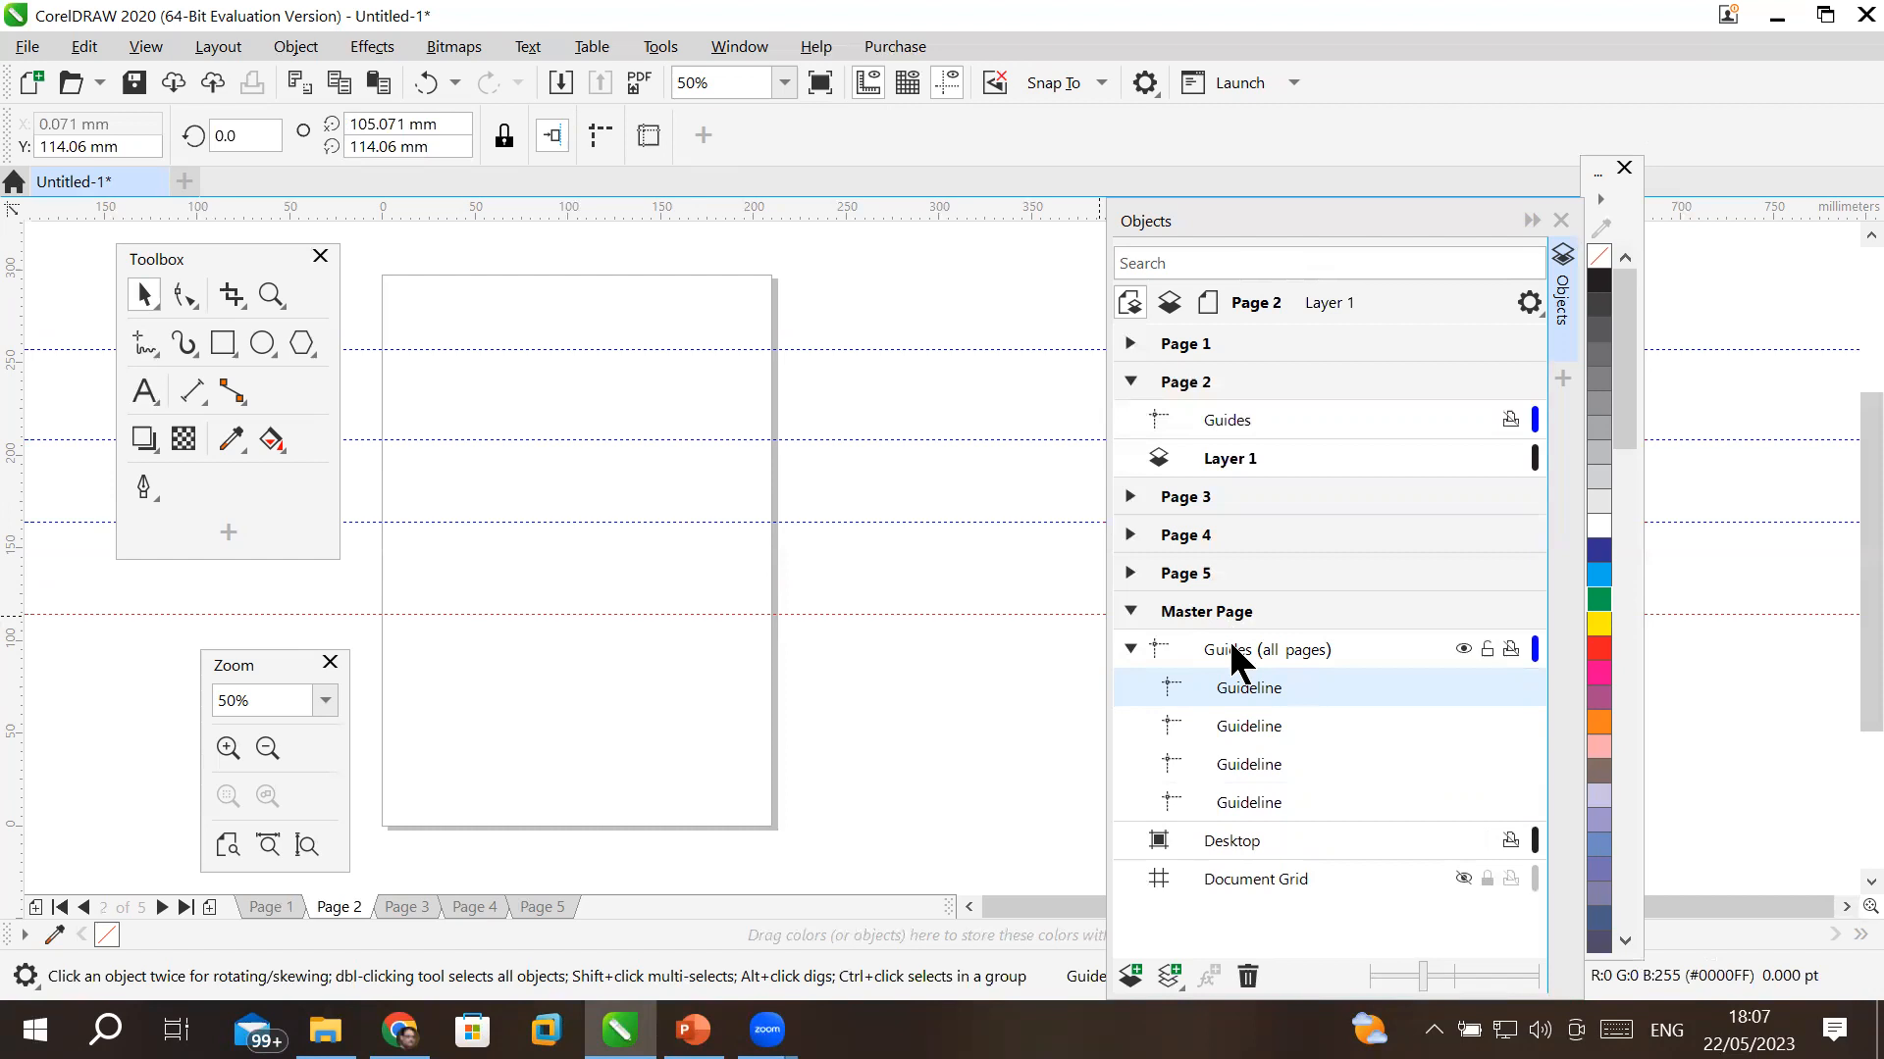
key("ctrl+z")
key("ctrl+z")
key("ctrl+z")
key("ctrl+z")
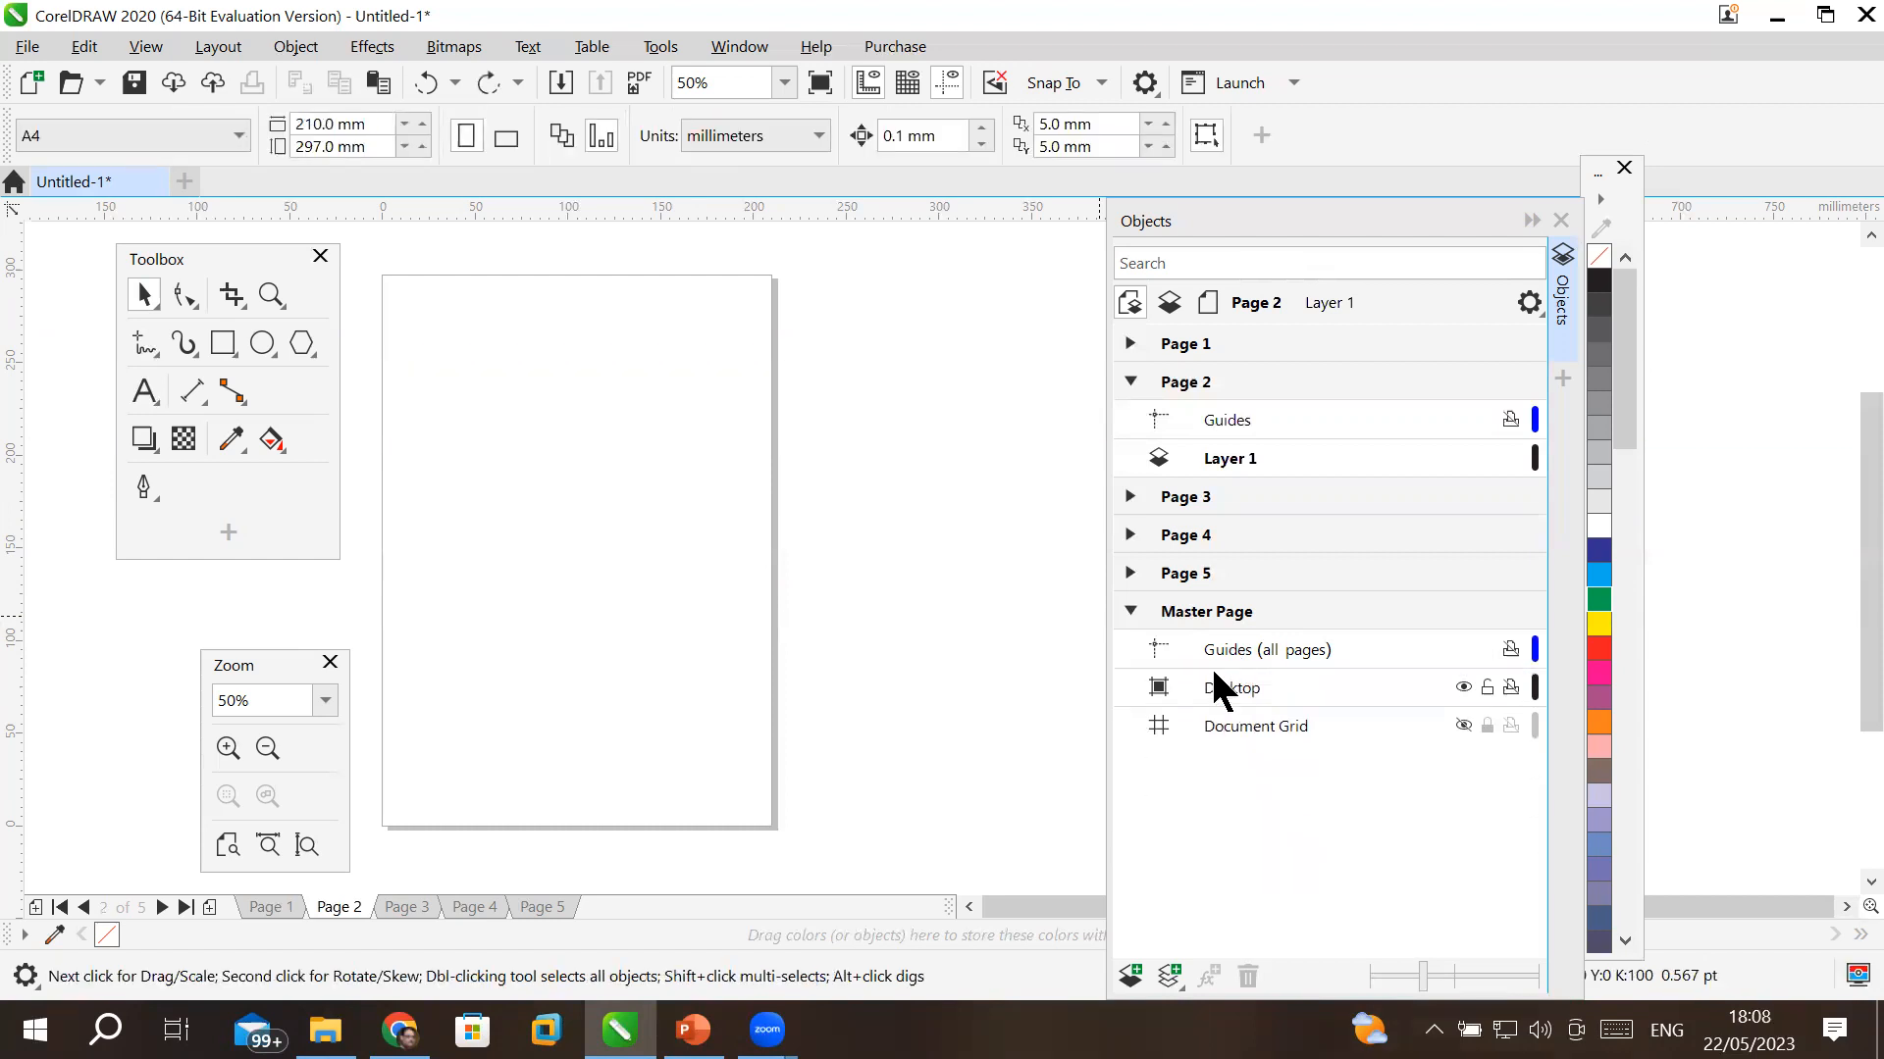
- Make Page 2's Guides layer active and add four spaced horizontal guidelines, including ones at about Y 219 mm and Y 139 mm
left_click(1249, 420)
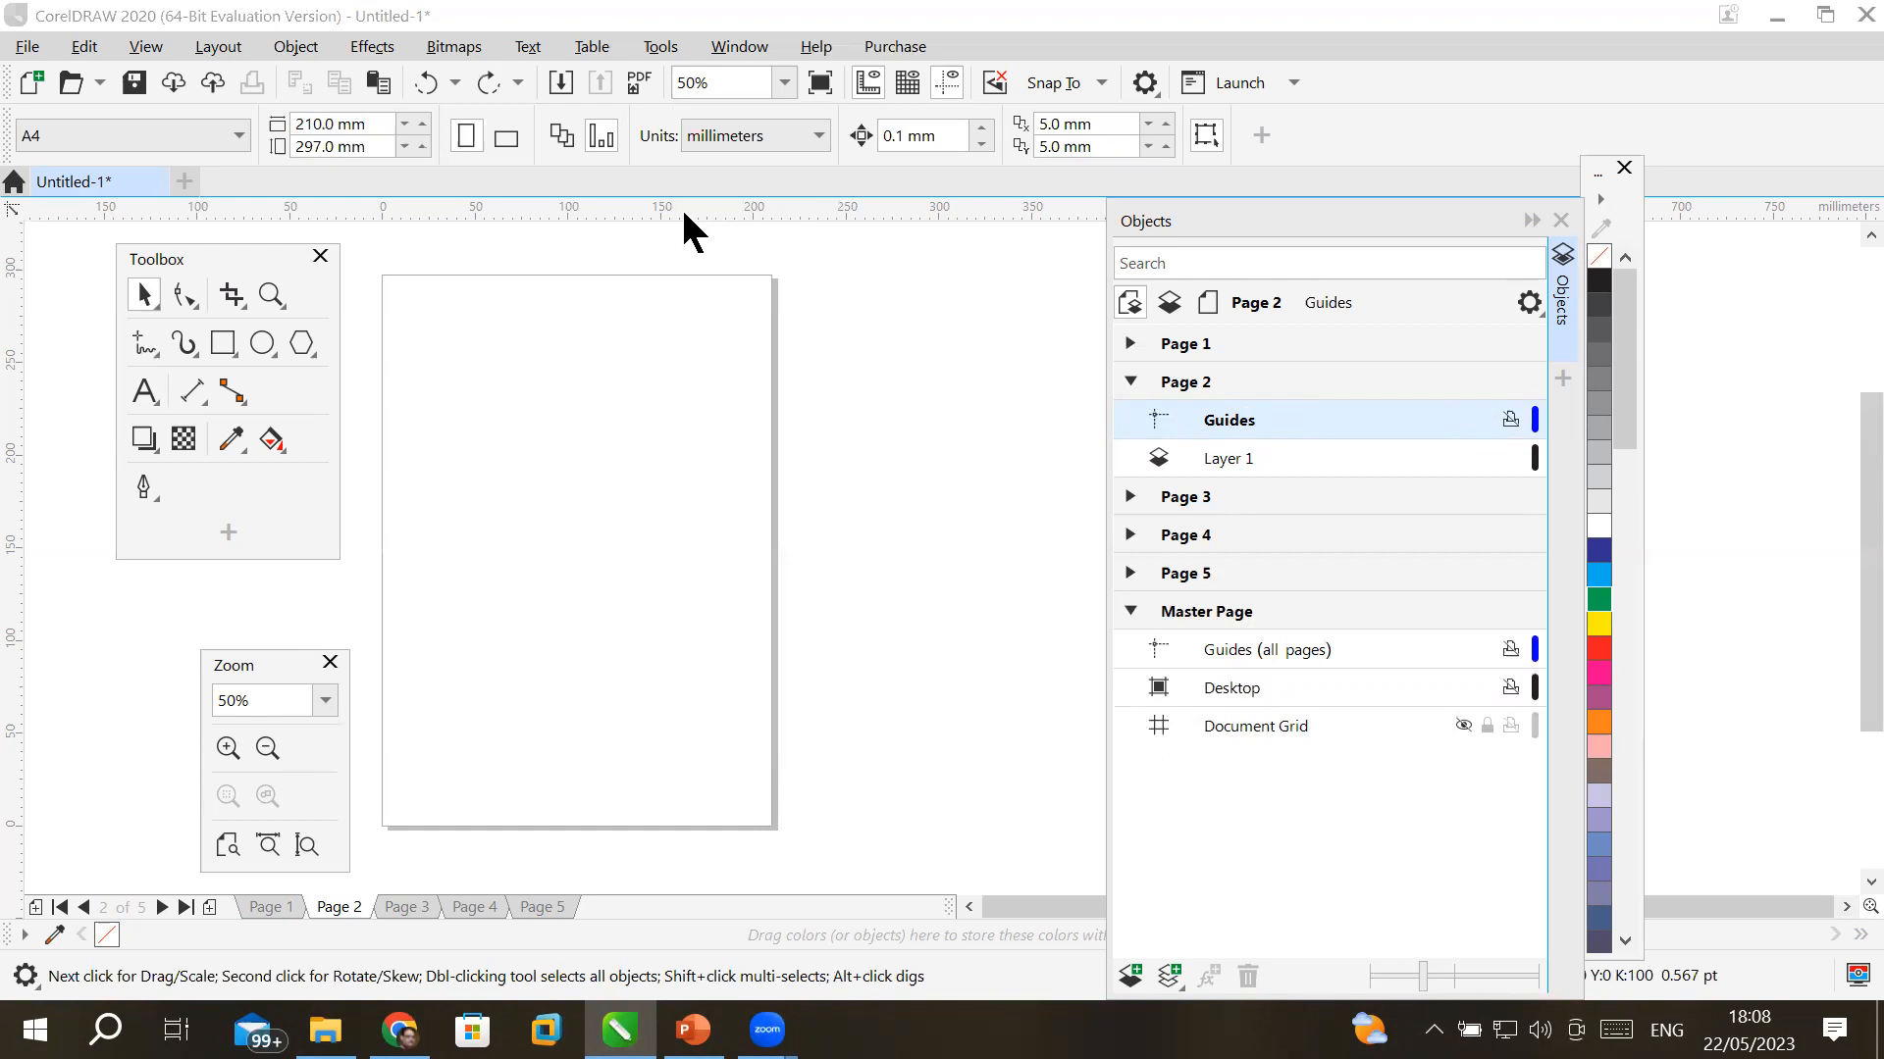
left_click_drag(684, 220, 698, 310)
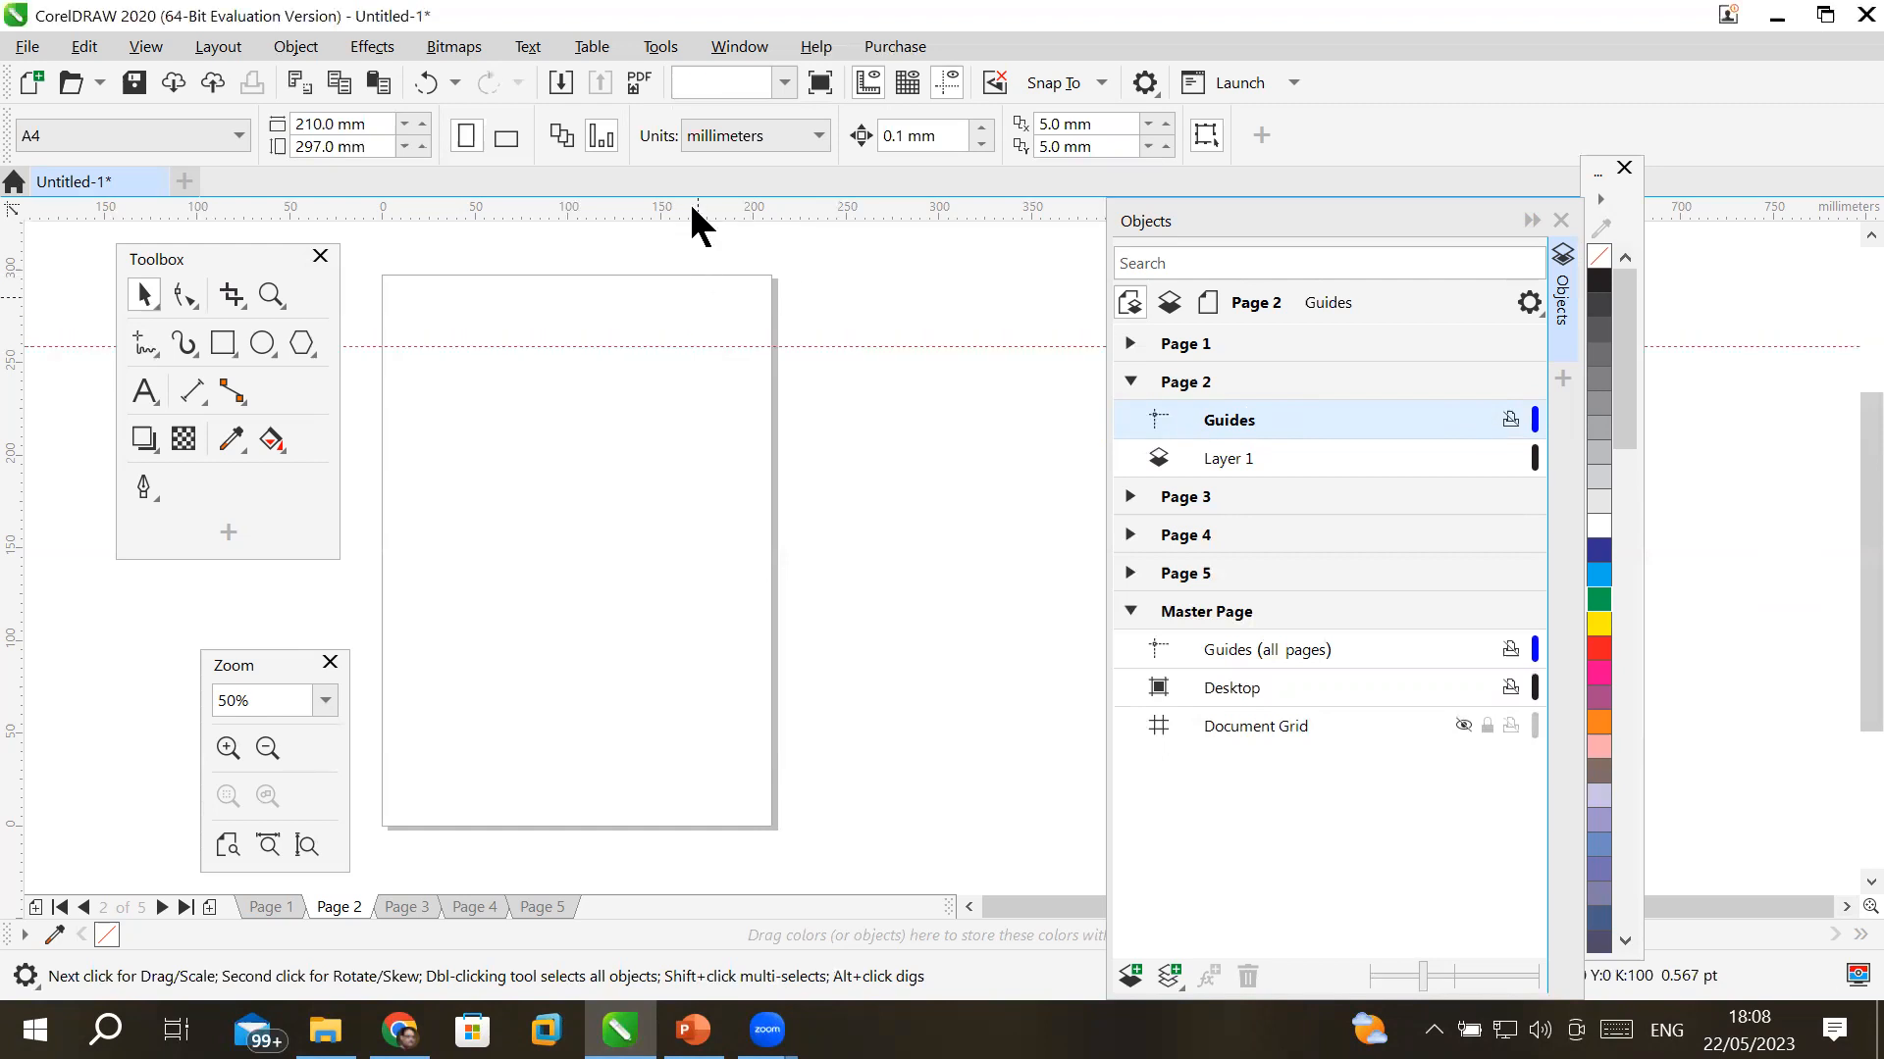
left_click_drag(688, 208, 710, 346)
left_click_drag(711, 409, 709, 419)
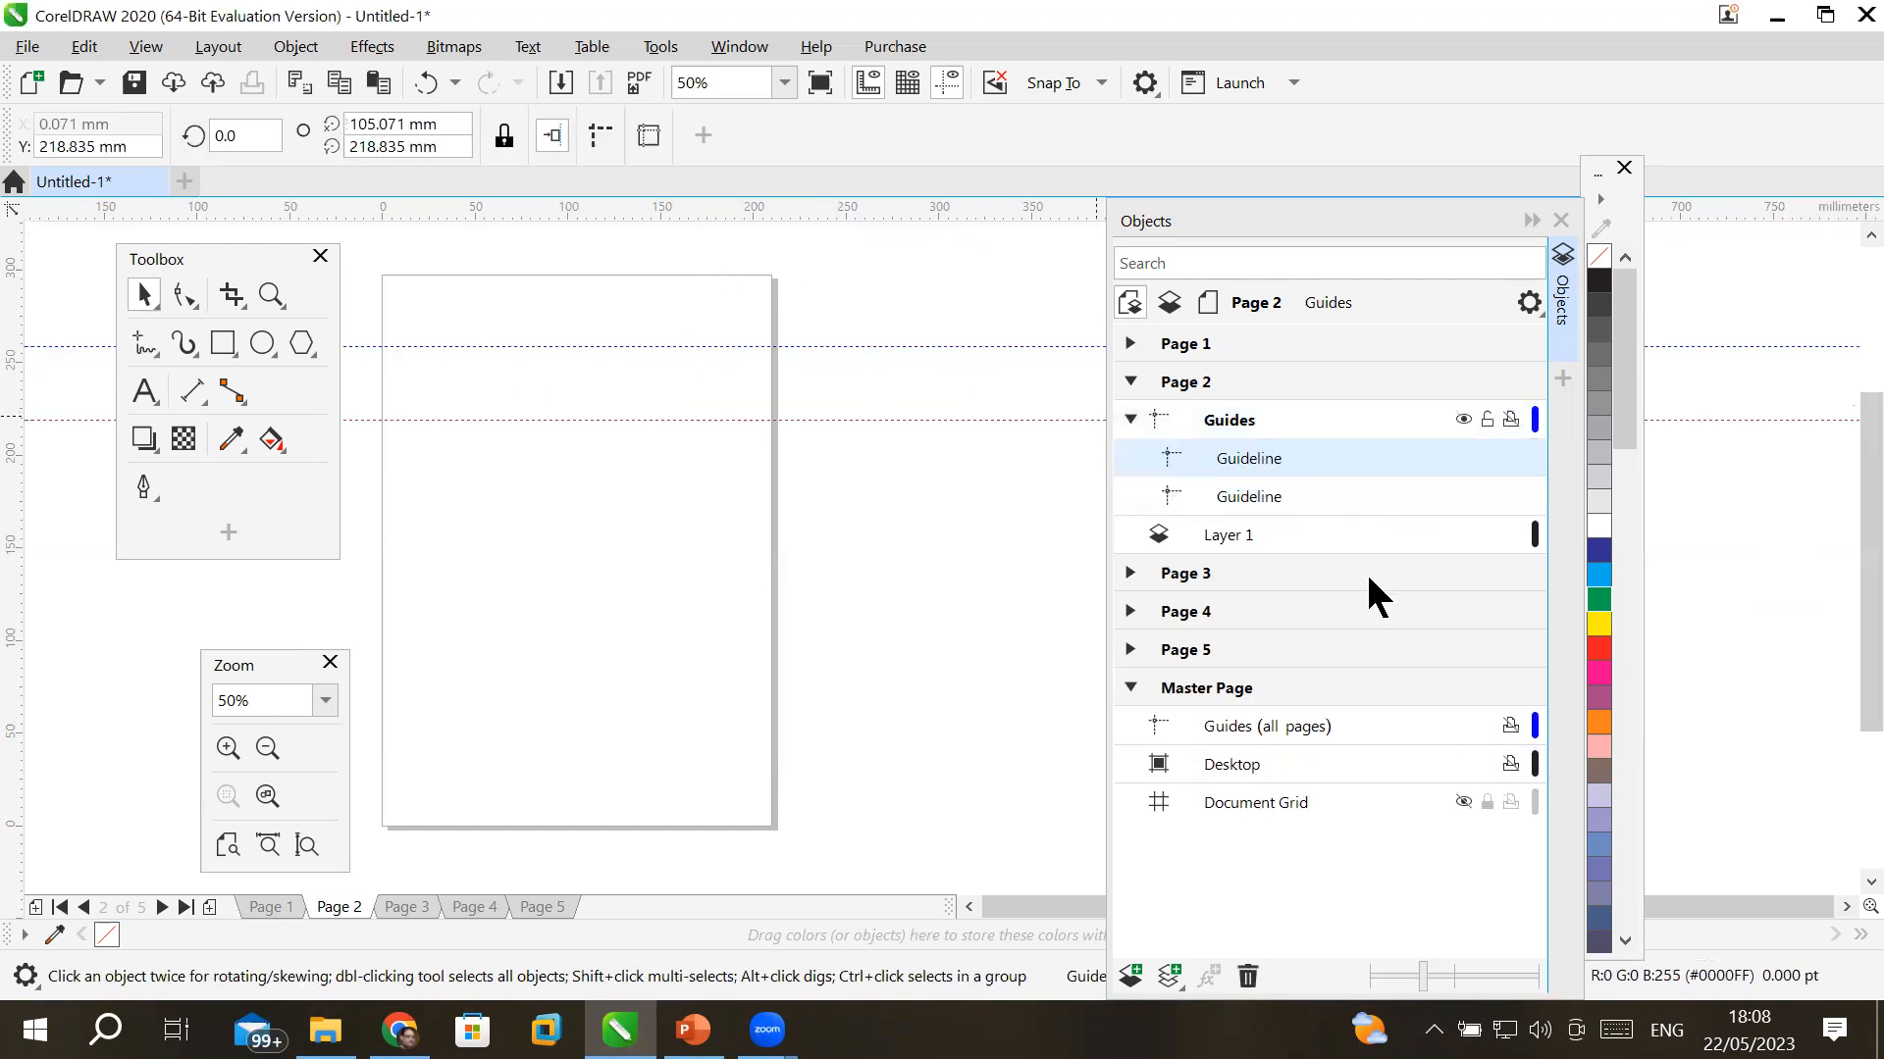
left_click_drag(671, 208, 673, 498)
left_click_drag(707, 211, 717, 569)
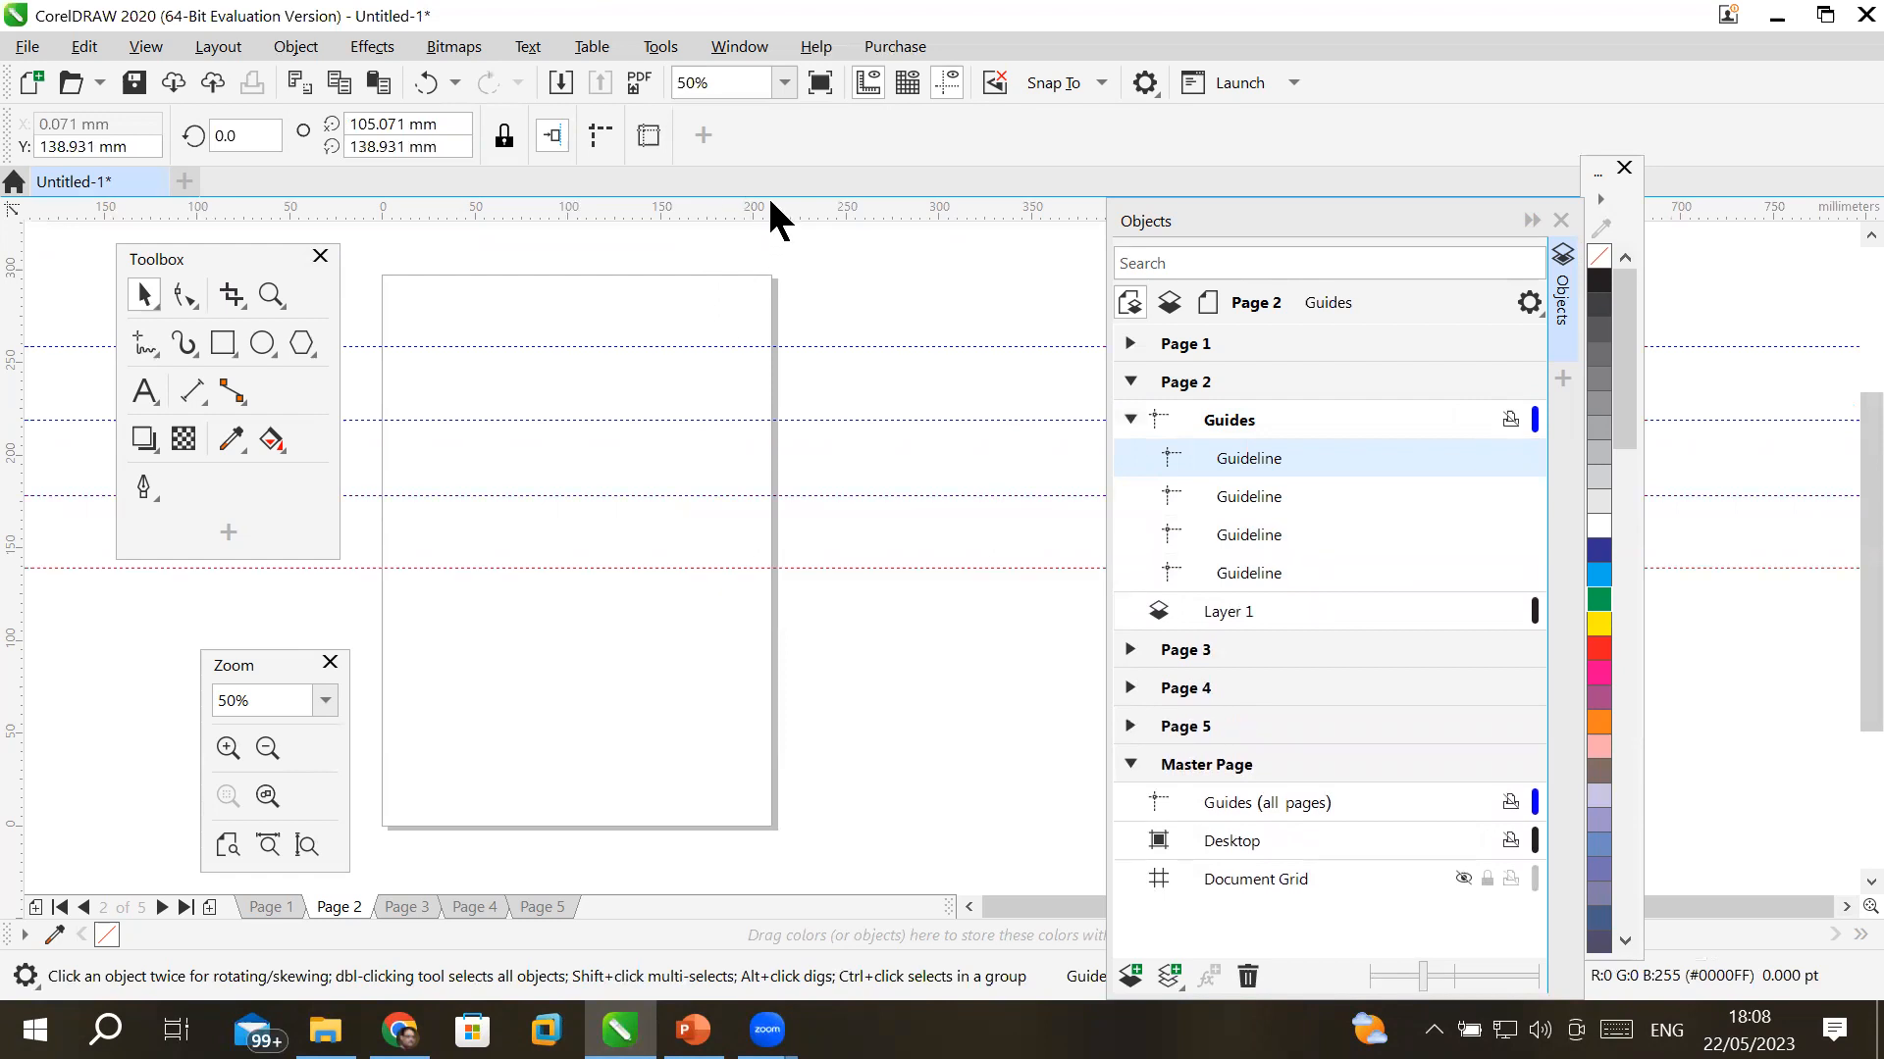
- Extend Page 2's guideline grid with three lower horizontals and three verticals: near the page centre, about X 52 mm and about X 165 mm
left_click_drag(762, 411, 737, 645)
left_click_drag(782, 209, 748, 729)
left_click_drag(769, 217, 758, 797)
left_click_drag(13, 559, 546, 568)
left_click_drag(12, 579, 478, 594)
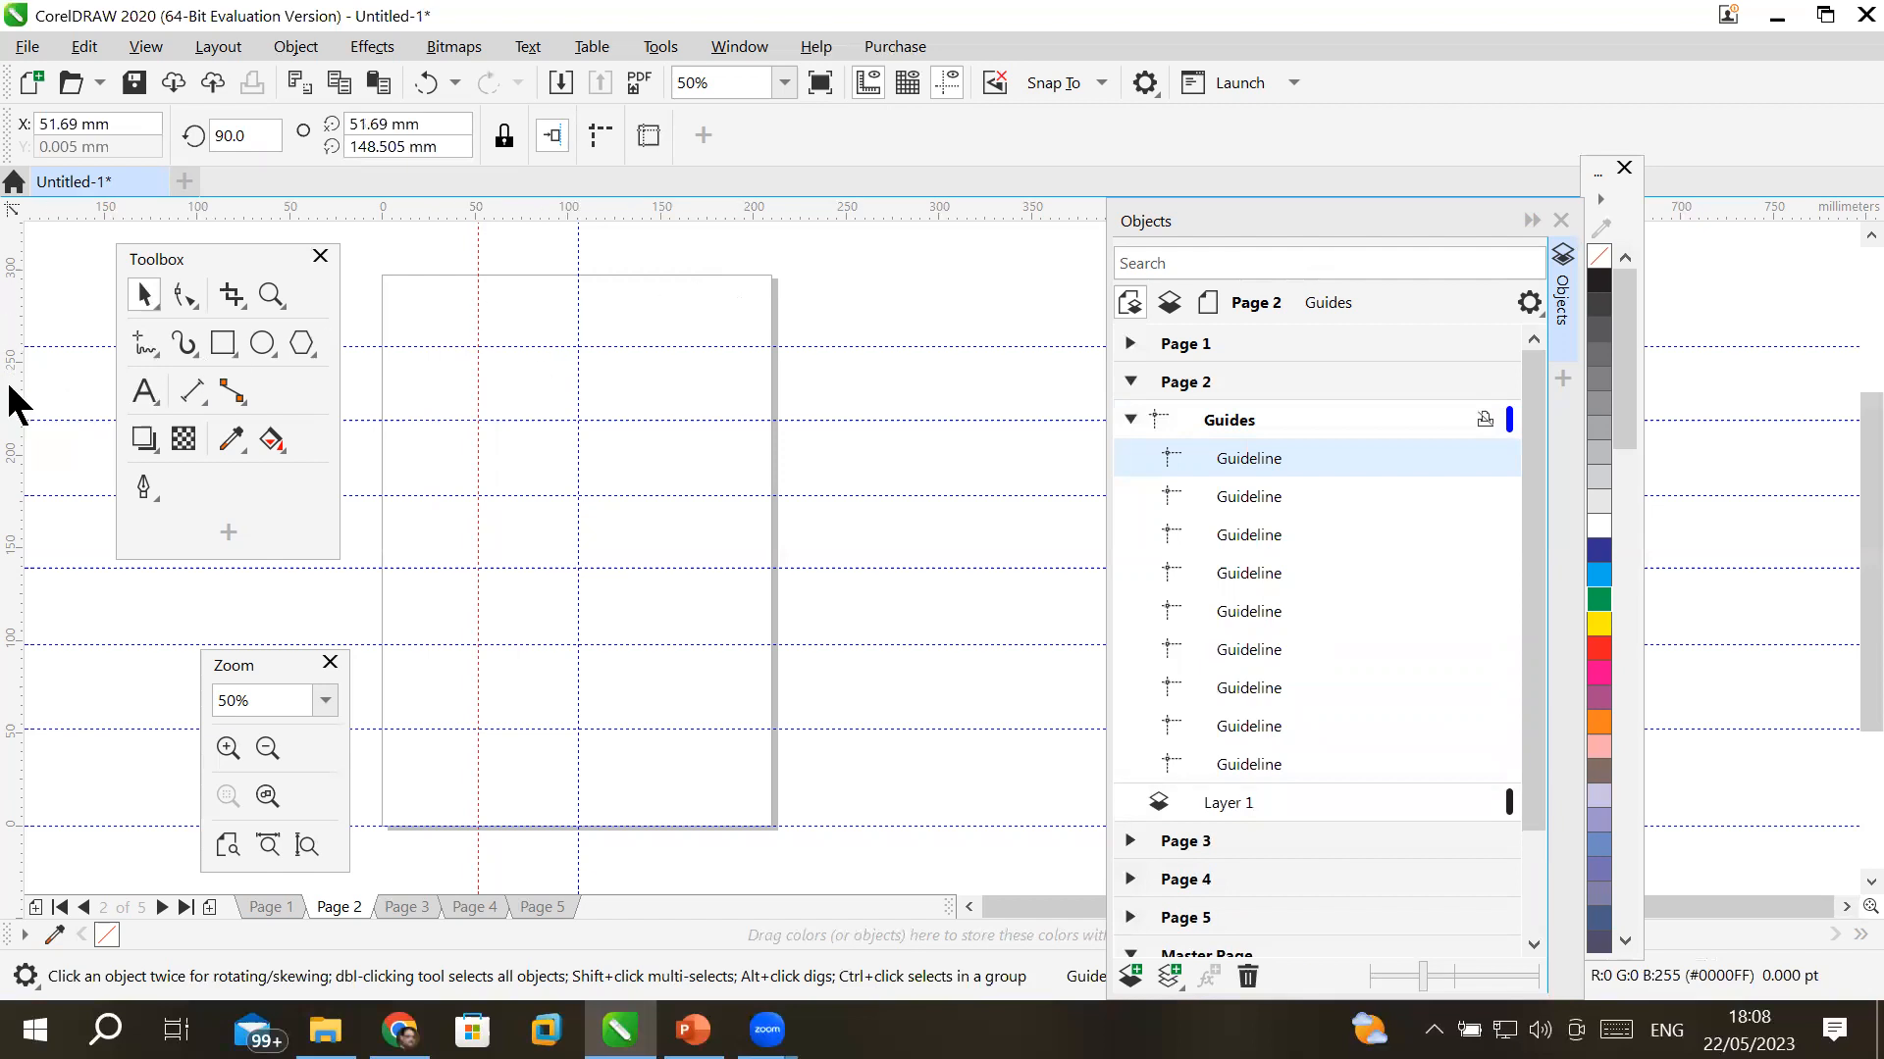
left_click_drag(560, 469, 689, 460)
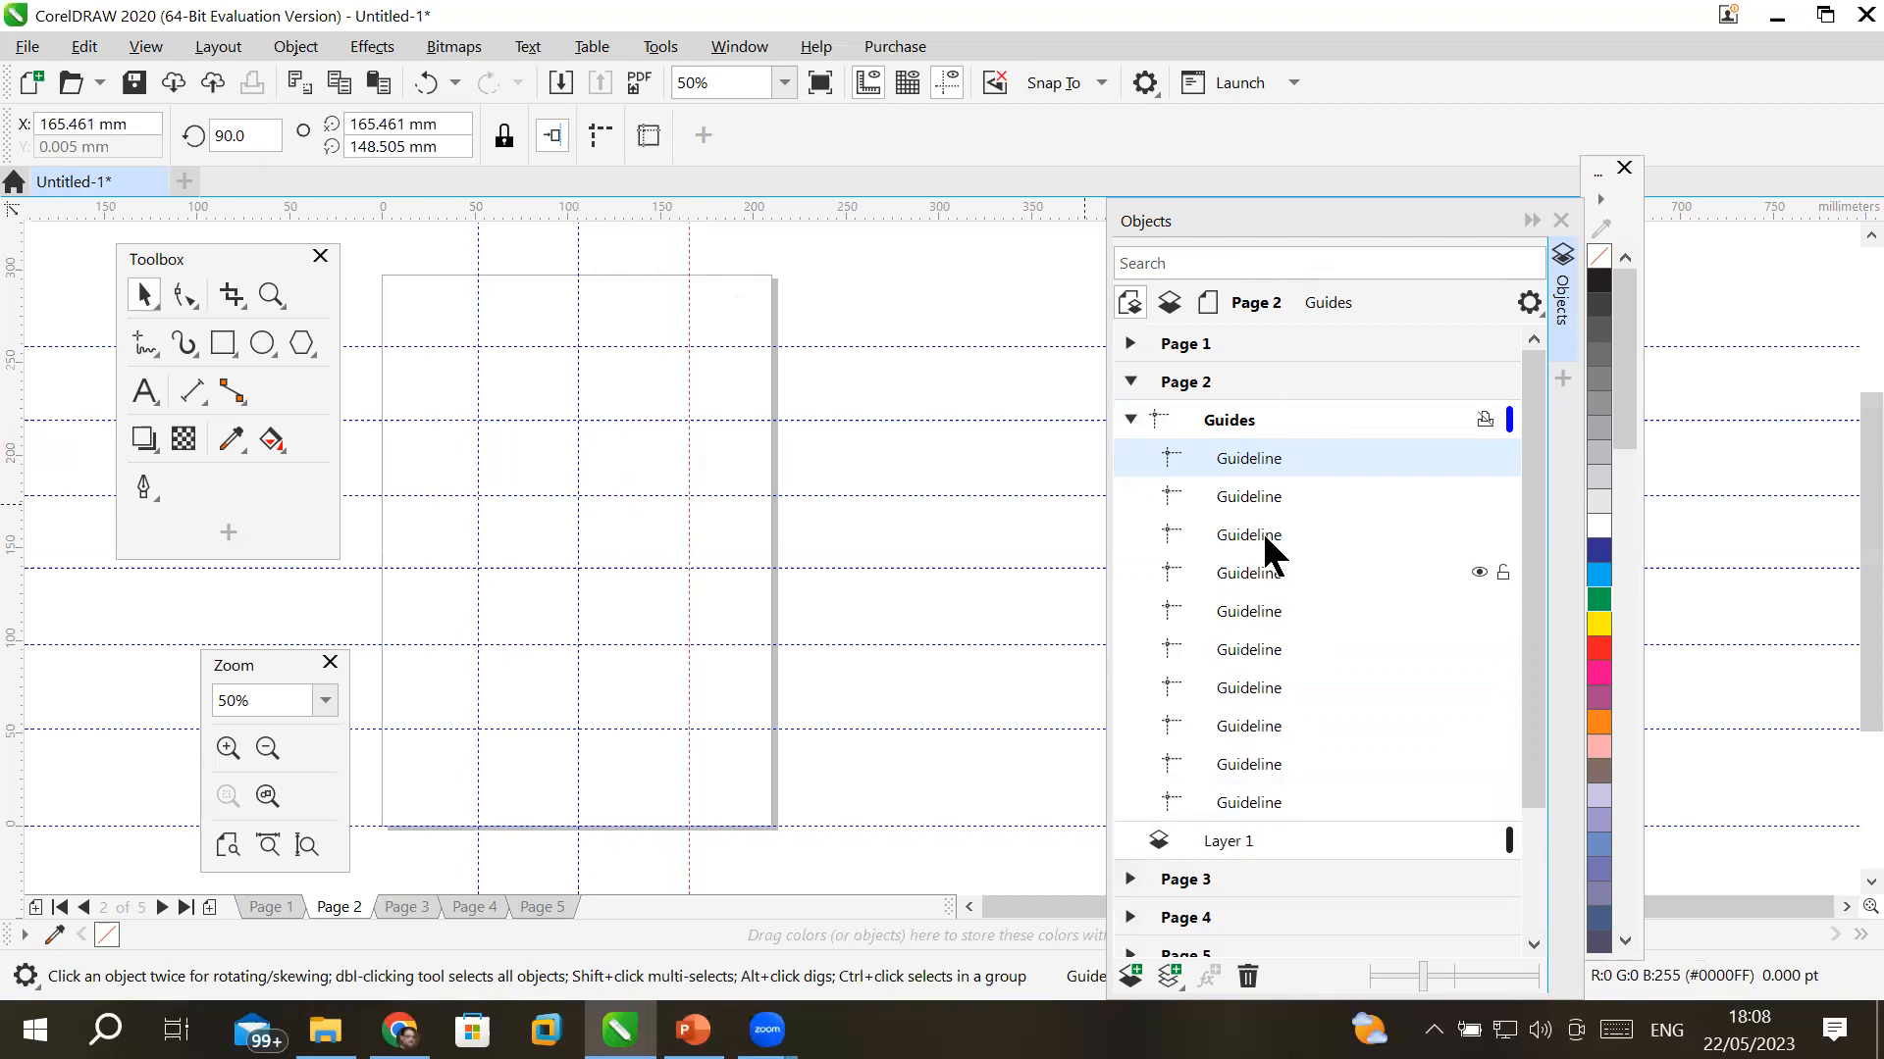
- Expand and collapse Page 2's Guides layer to check its guidelines, leave it collapsed and select Page 2
left_click(1130, 418)
left_click(1128, 419)
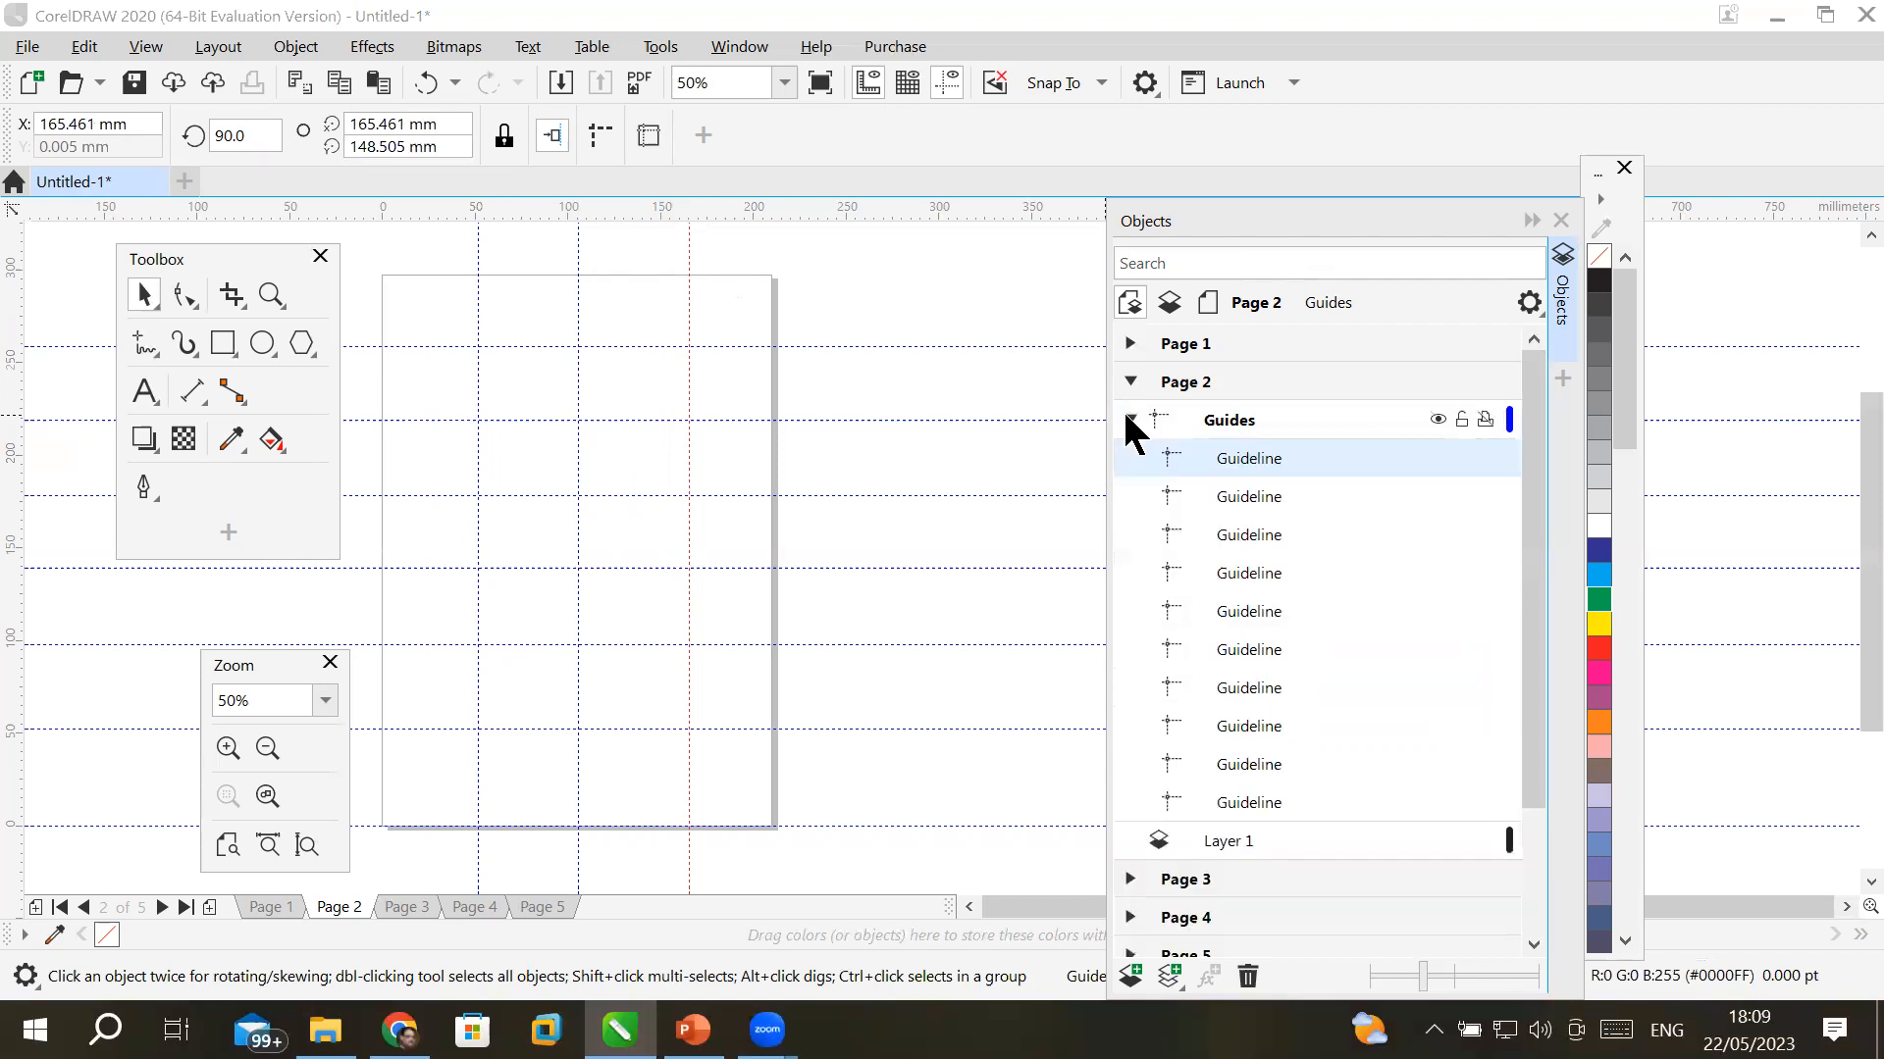
left_click(1128, 419)
left_click(1128, 419)
left_click(1128, 419)
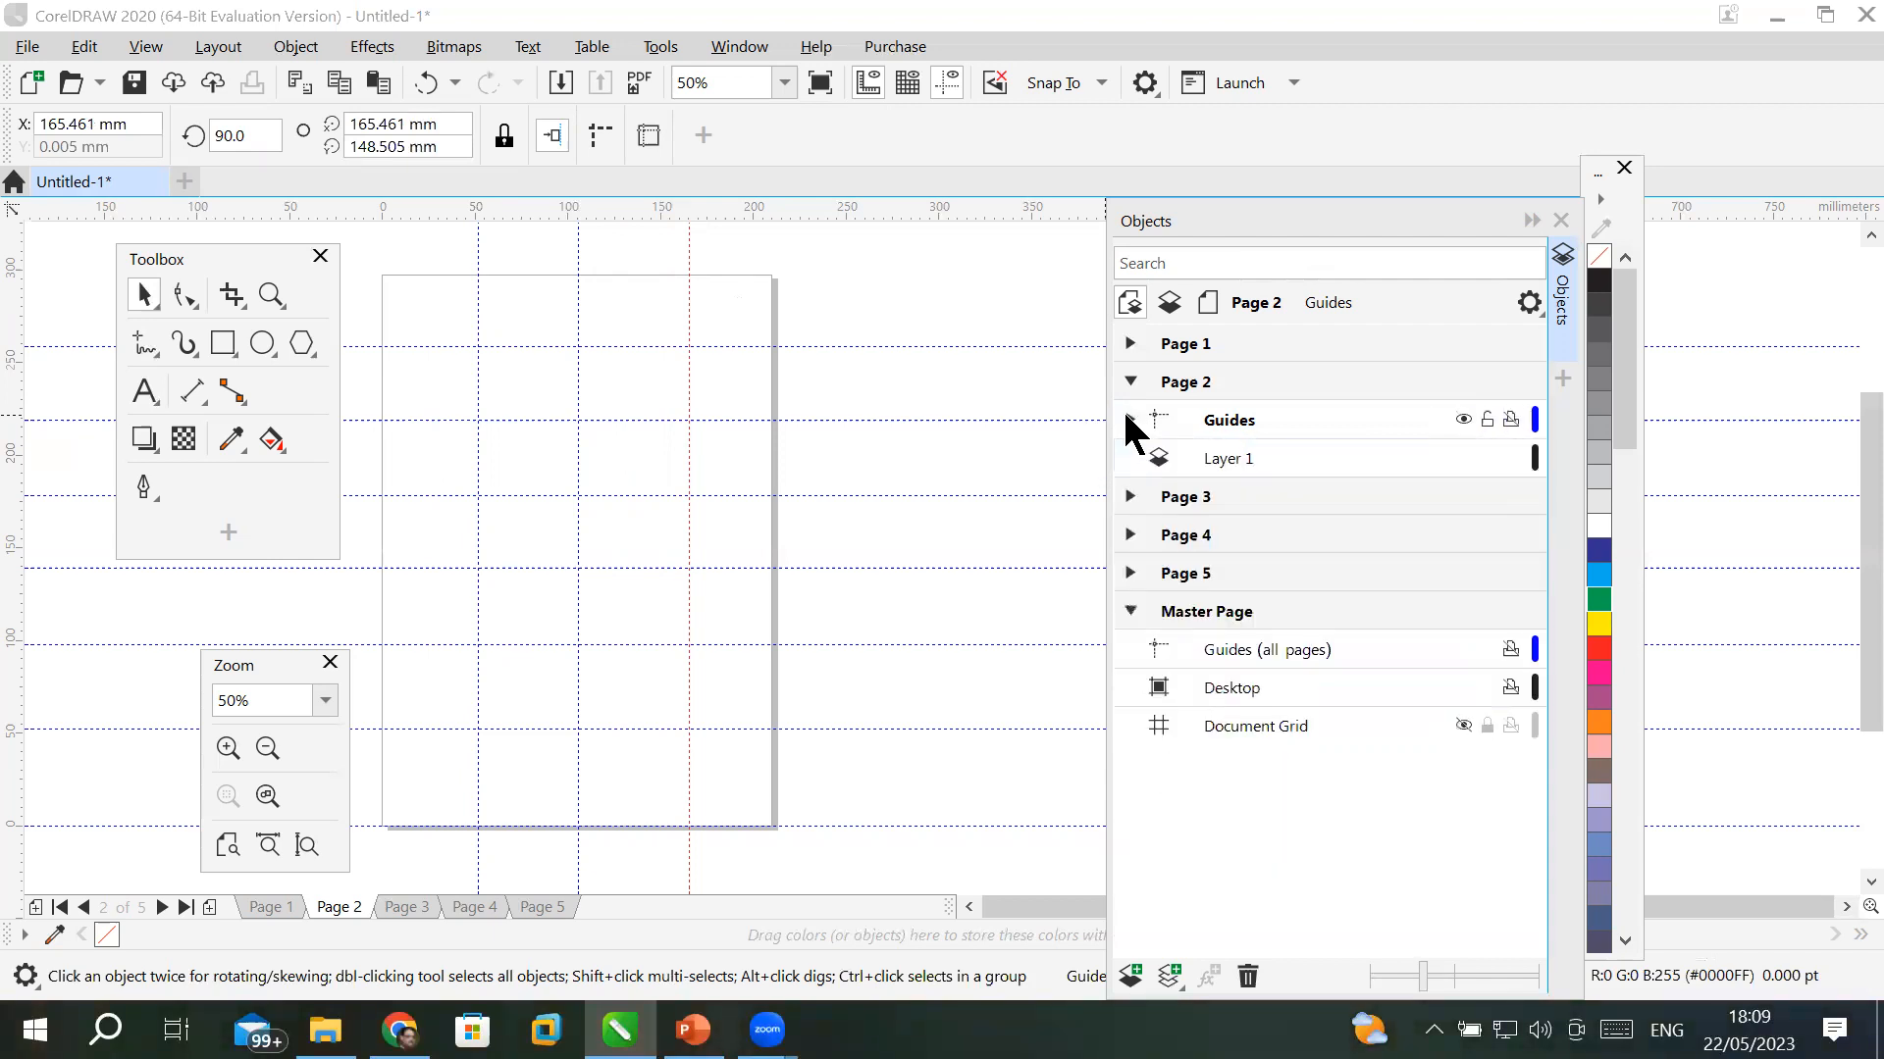
left_click(1189, 381)
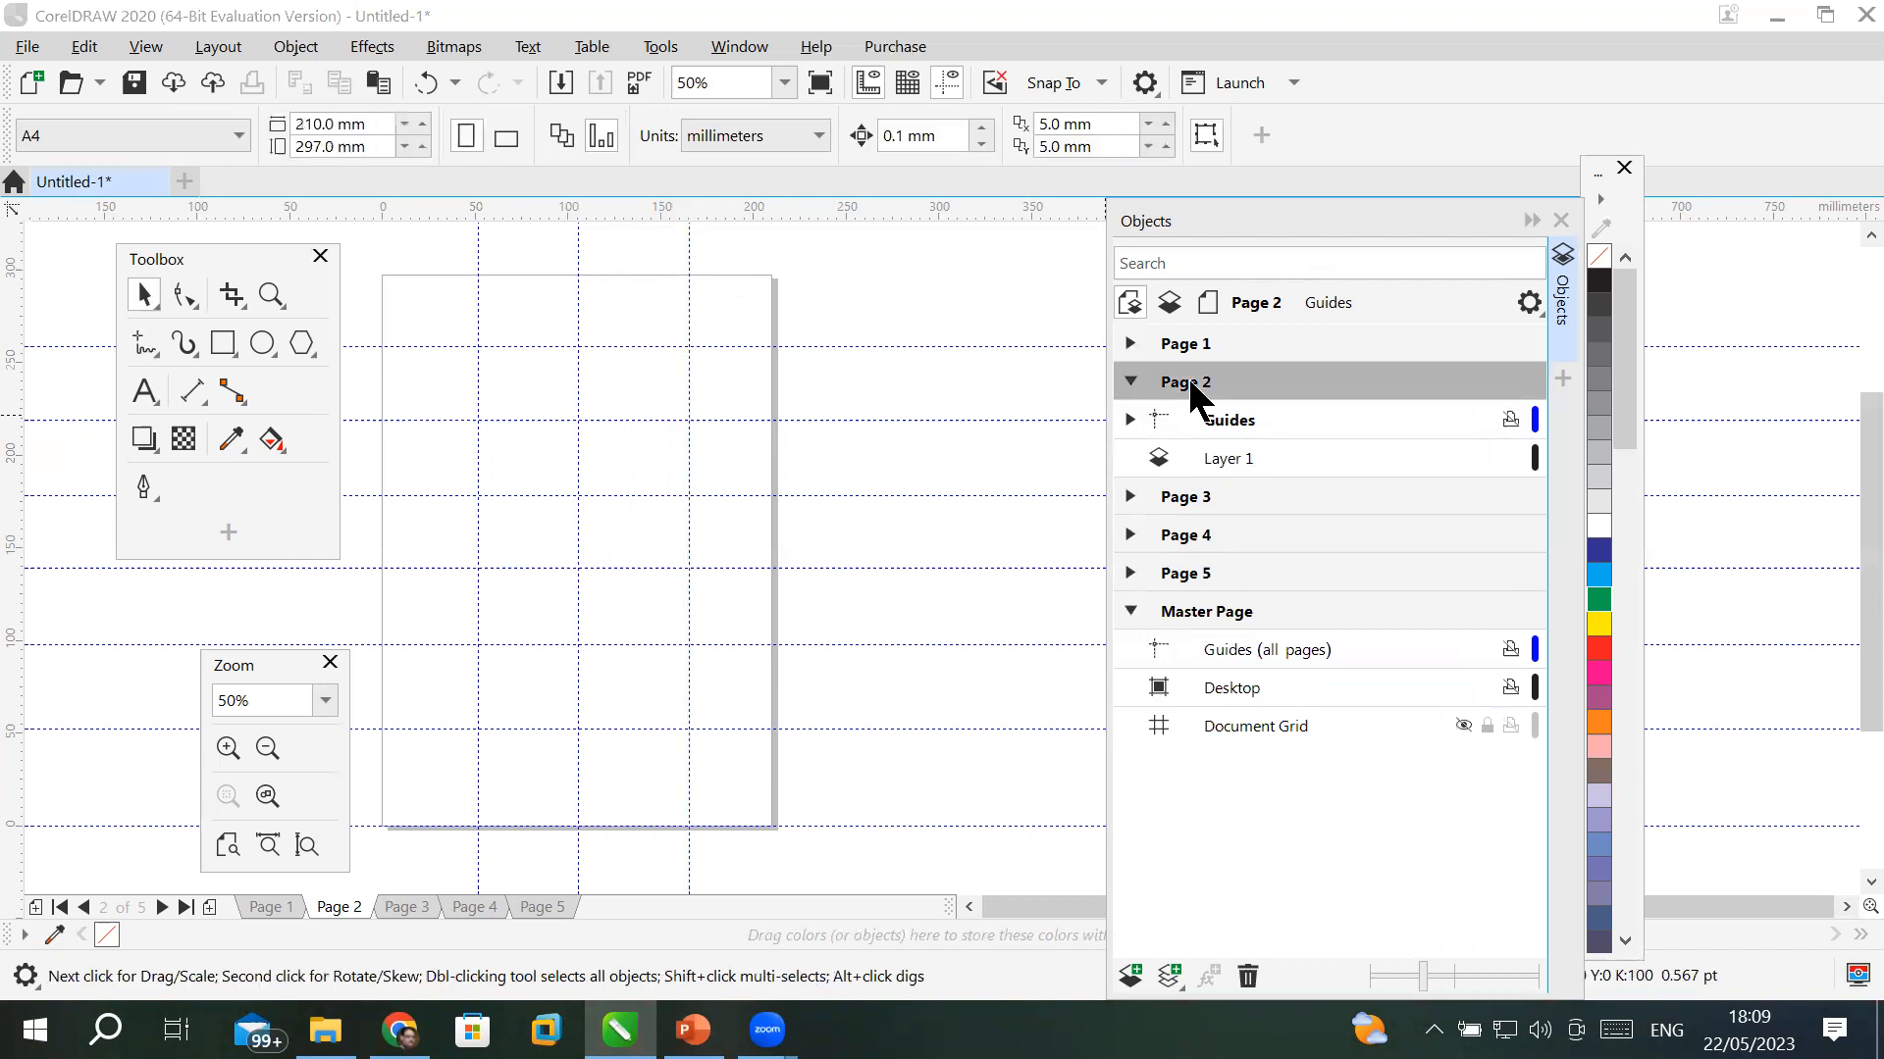
- Switch to Page 1 and back to Page 2 to compare the guidelines belonging to each page
left_click(1193, 345)
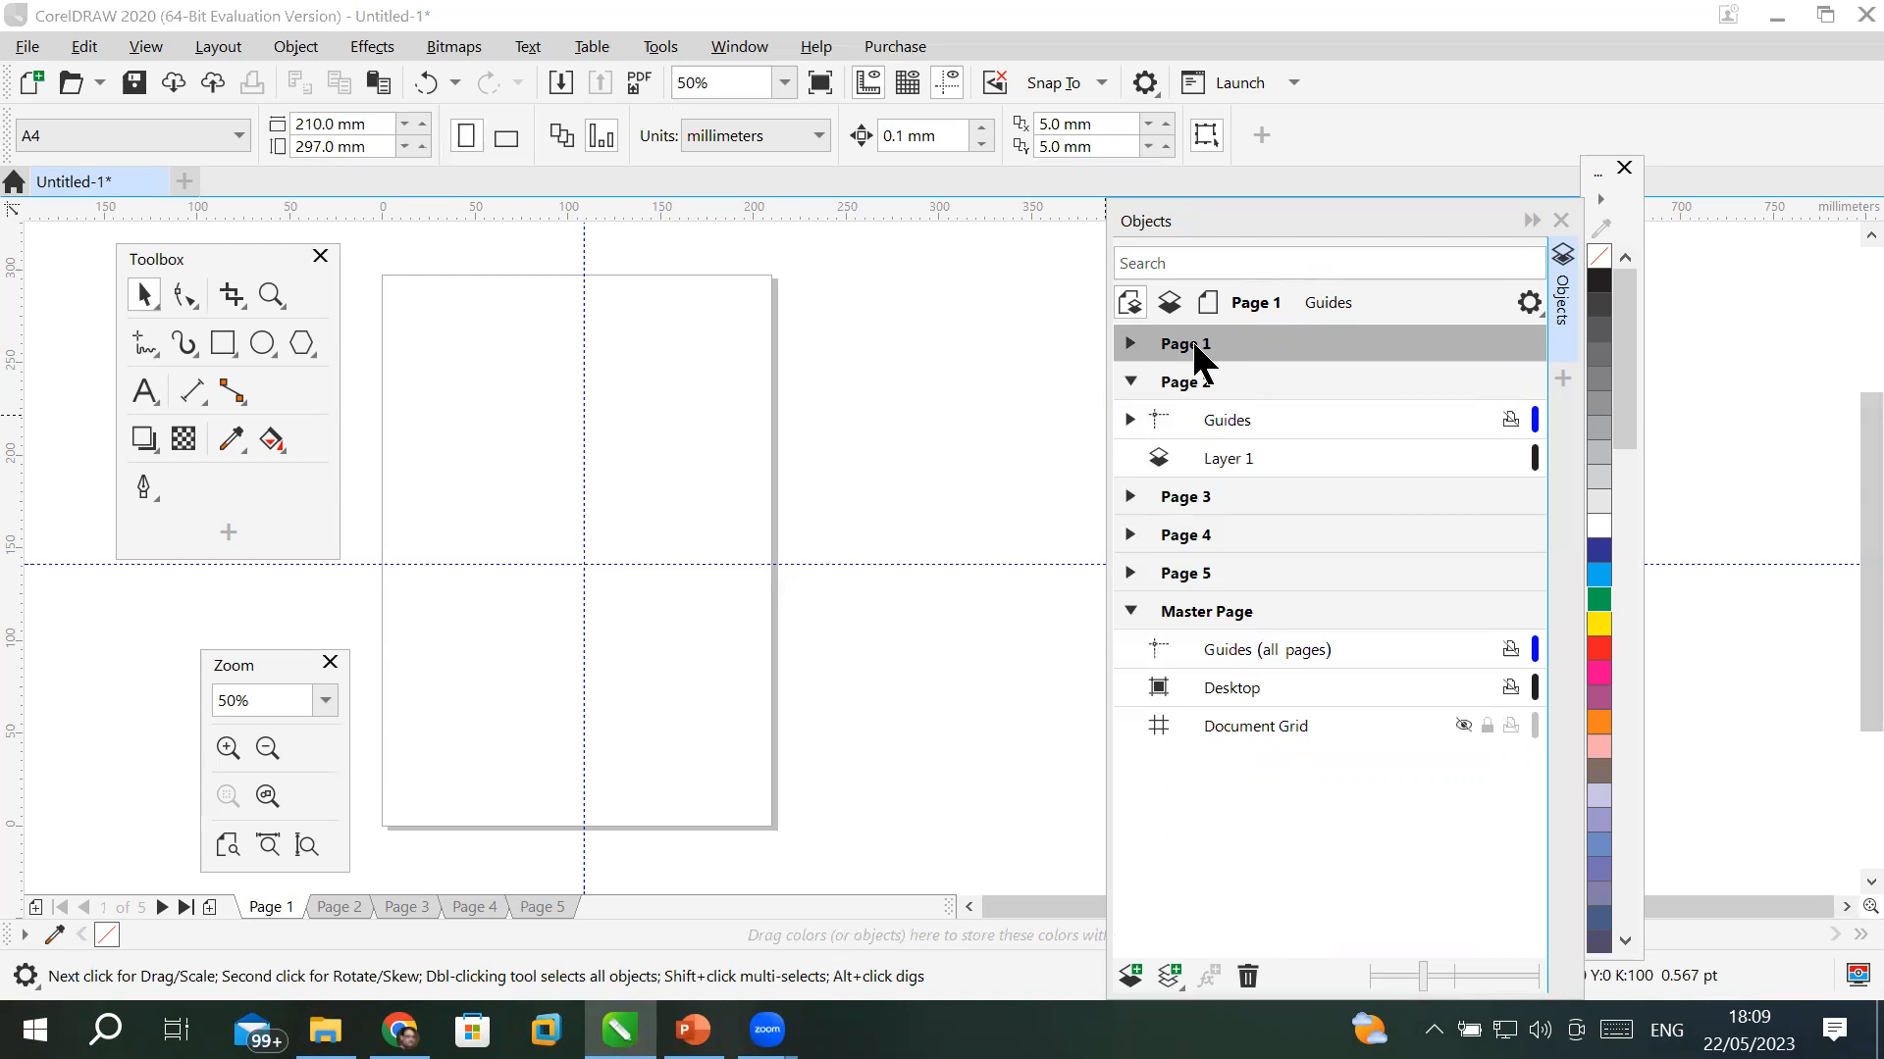
left_click(1129, 419)
left_click(1129, 419)
left_click(1189, 378)
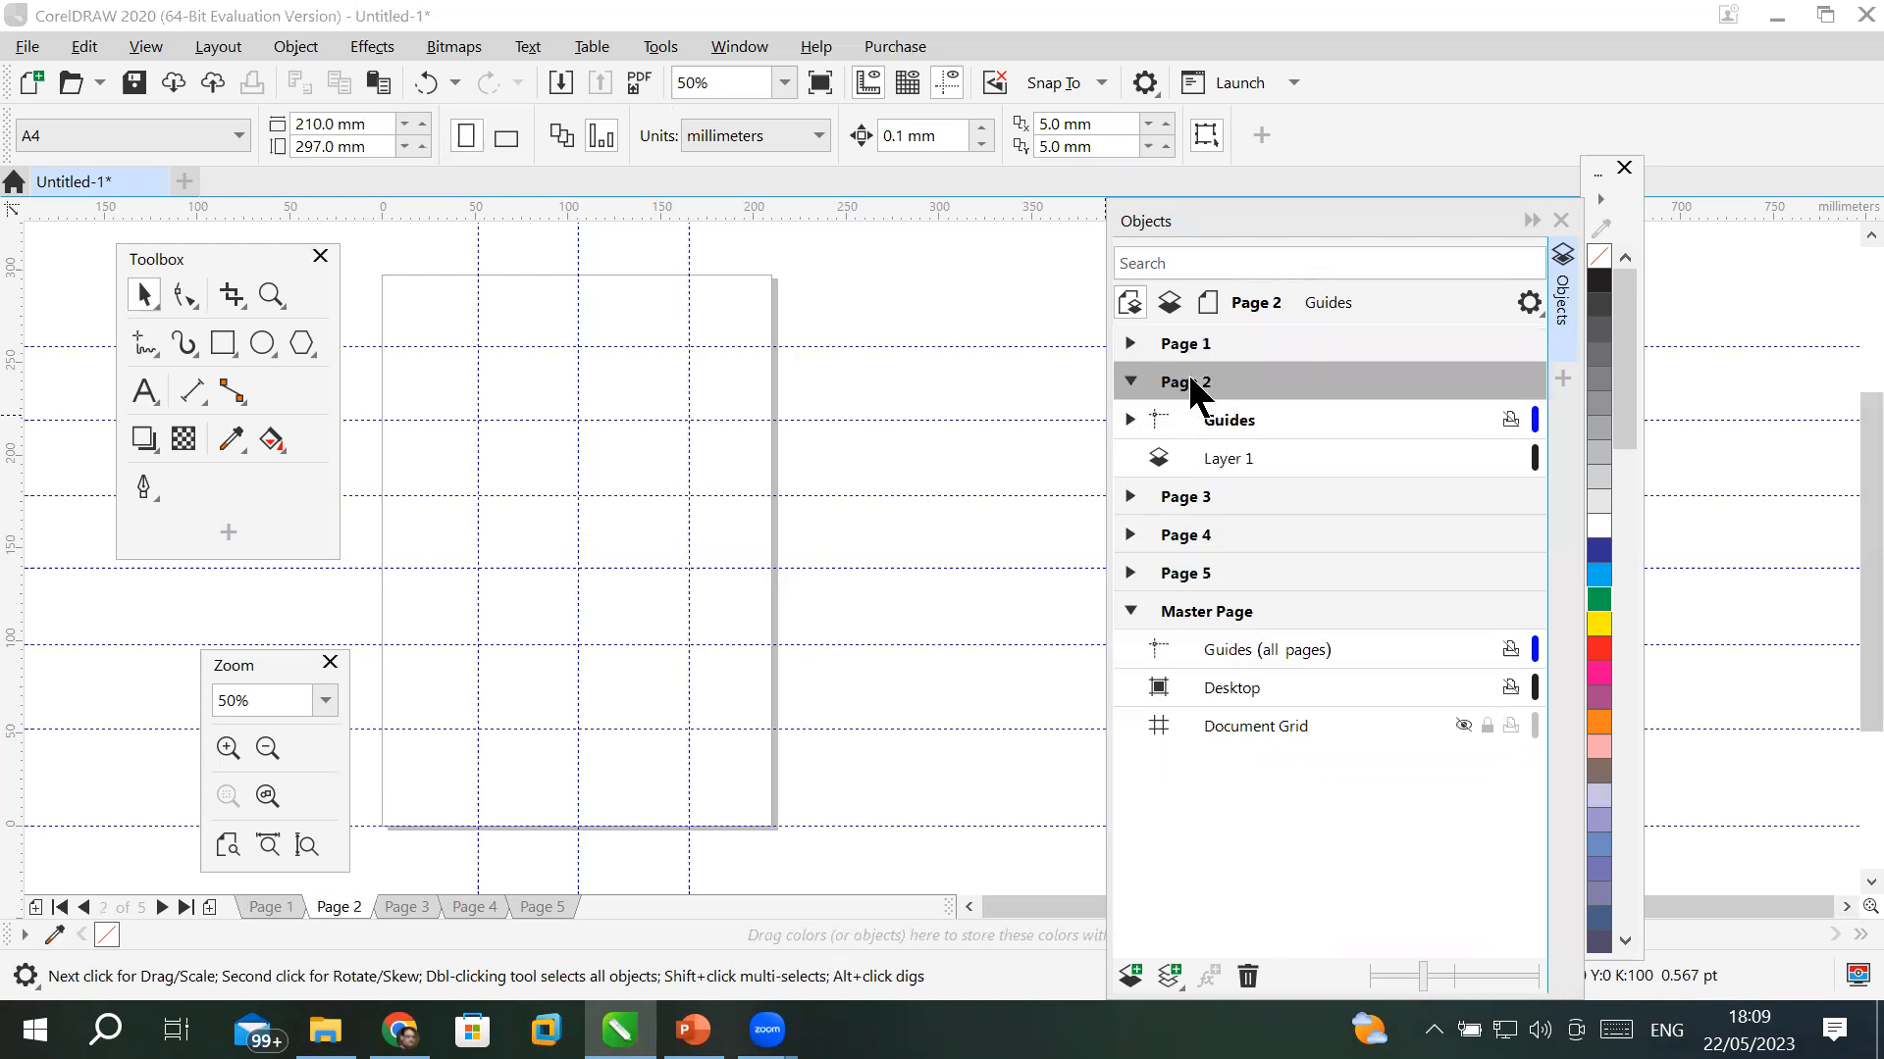
- Make Page 3's Guides layer active and add horizontal guidelines on the page's top edge at Y 297 mm and bottom edge at Y 0 mm
left_click(1189, 505)
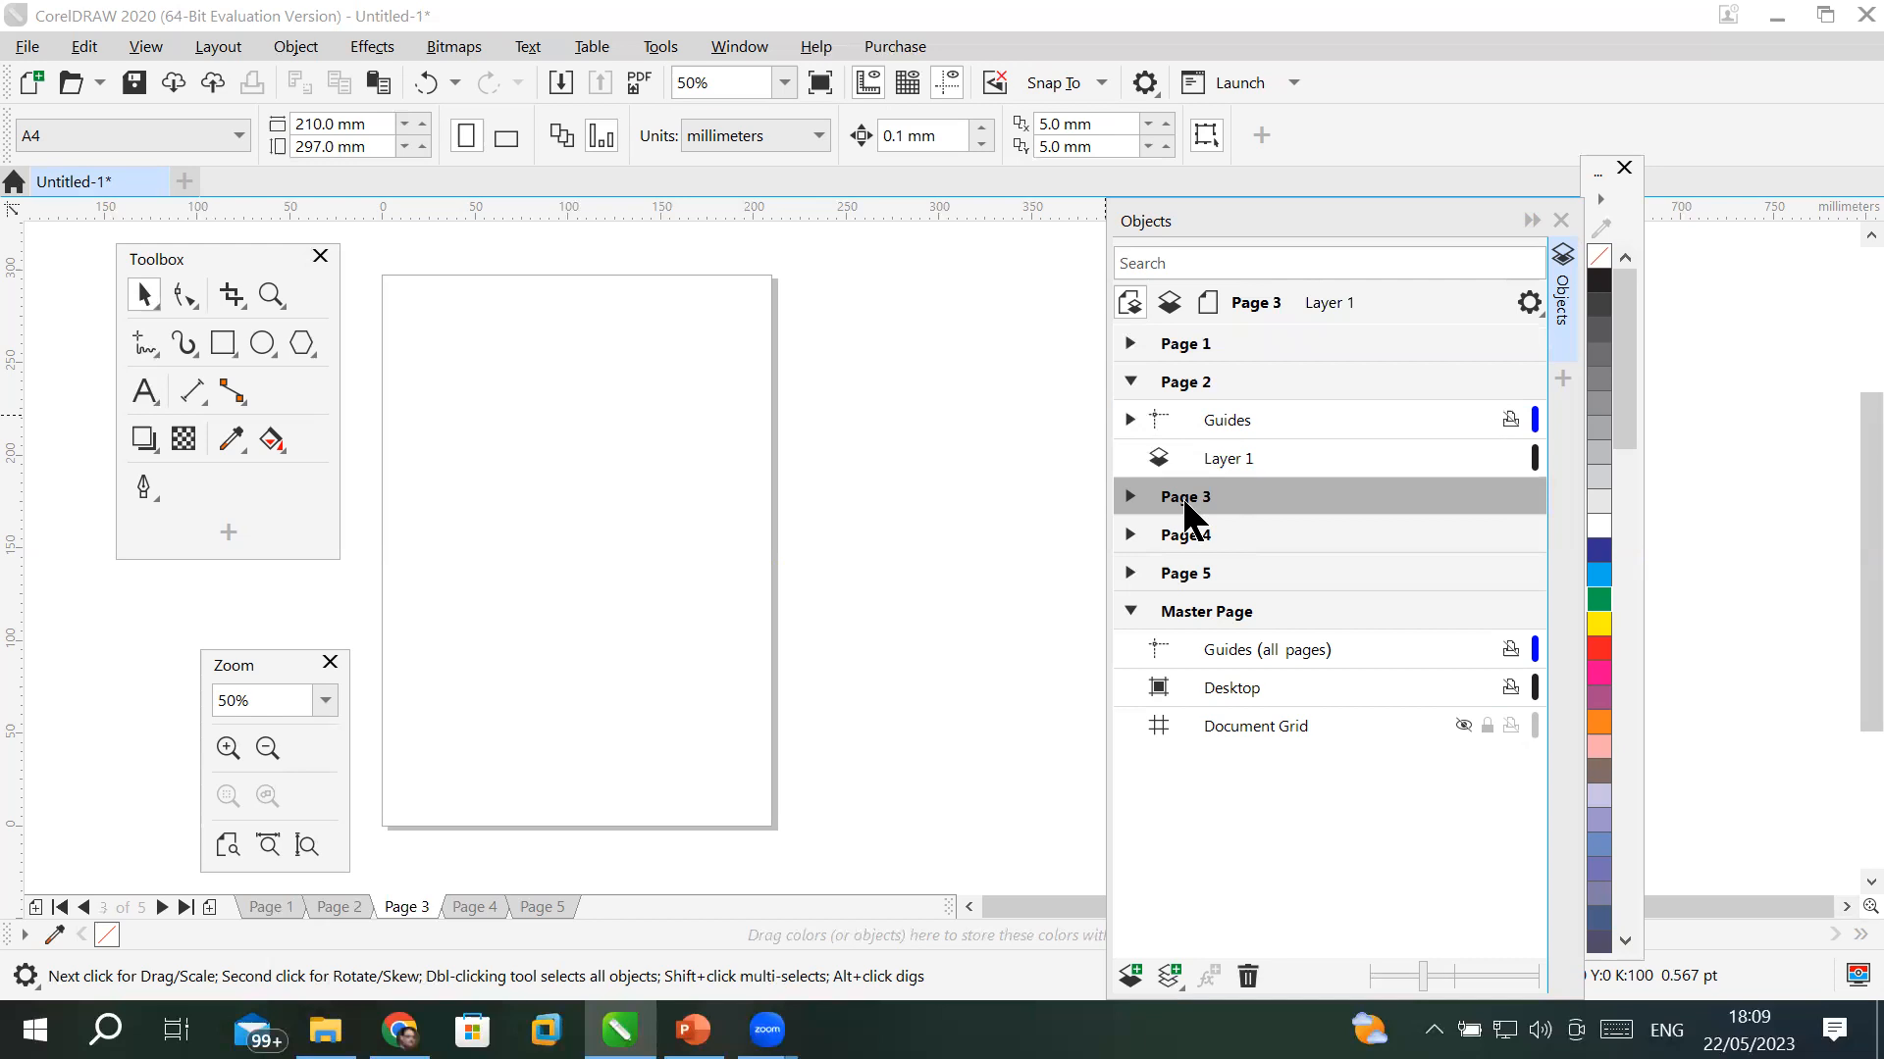
left_click(1129, 497)
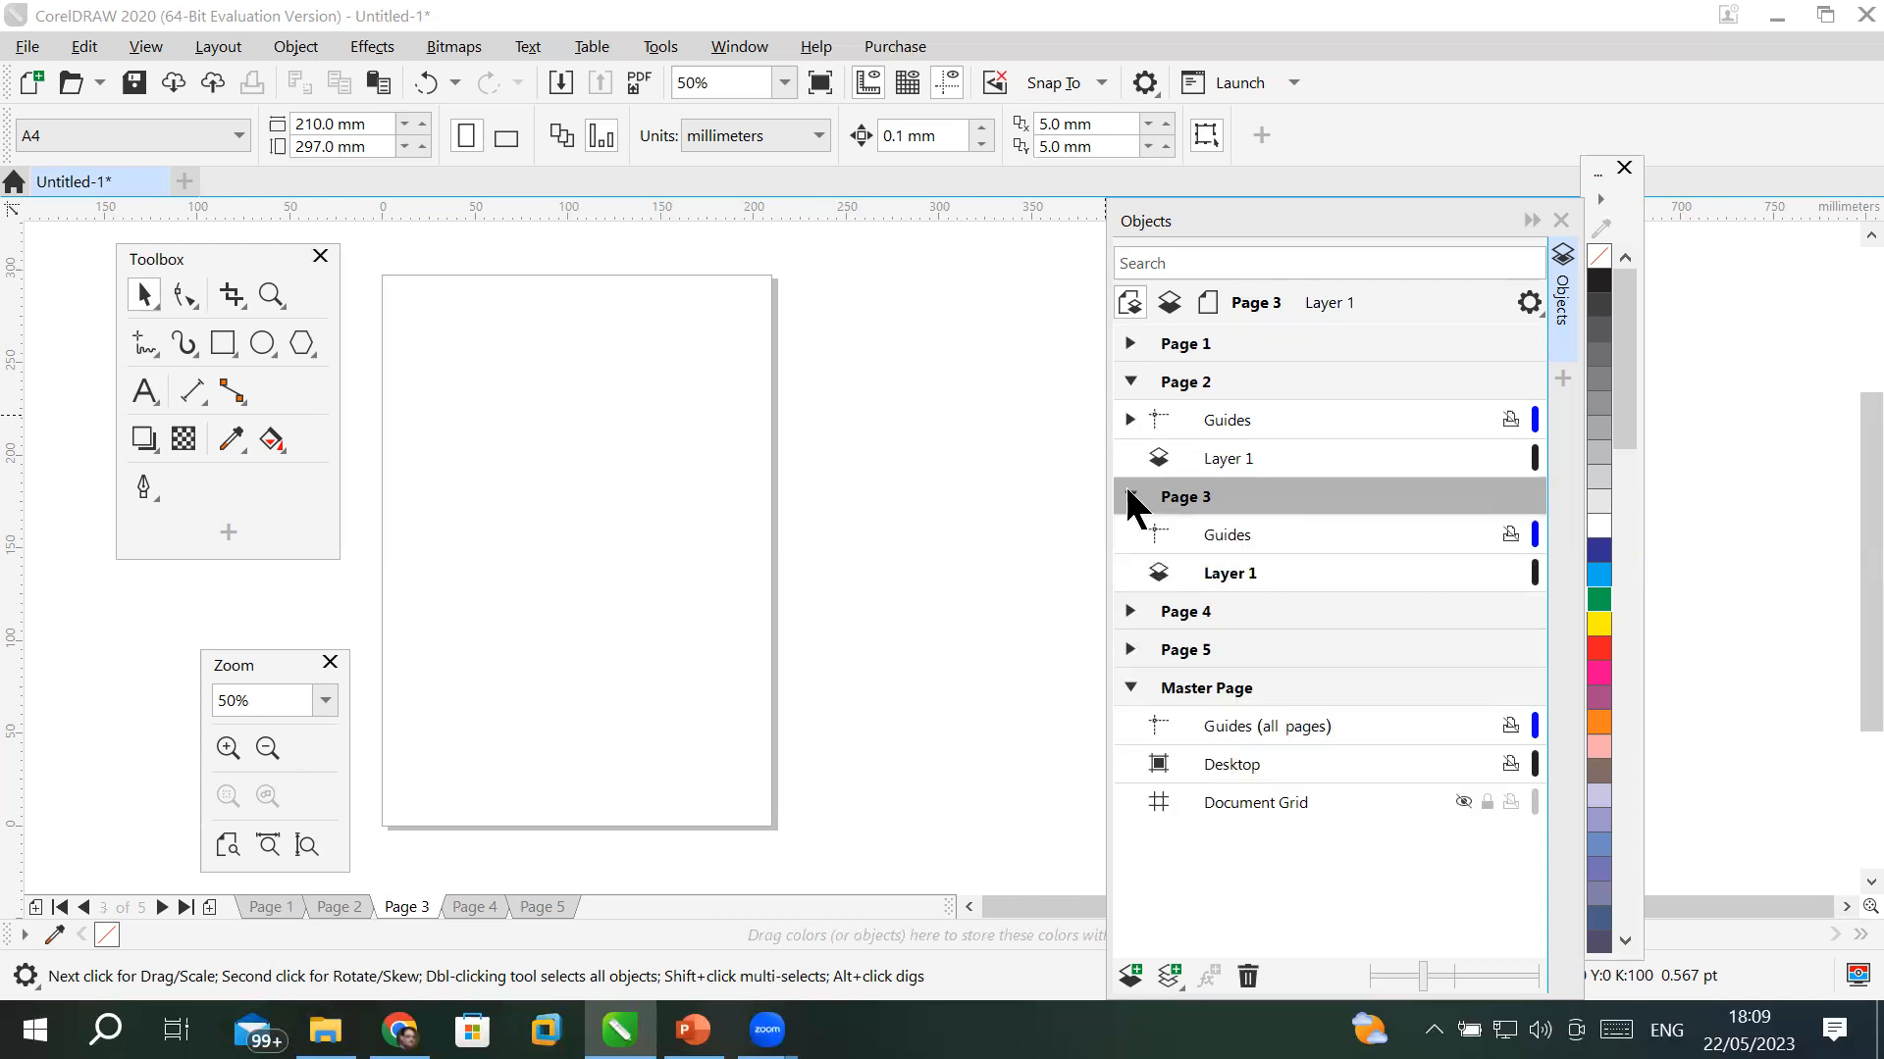
left_click(1228, 533)
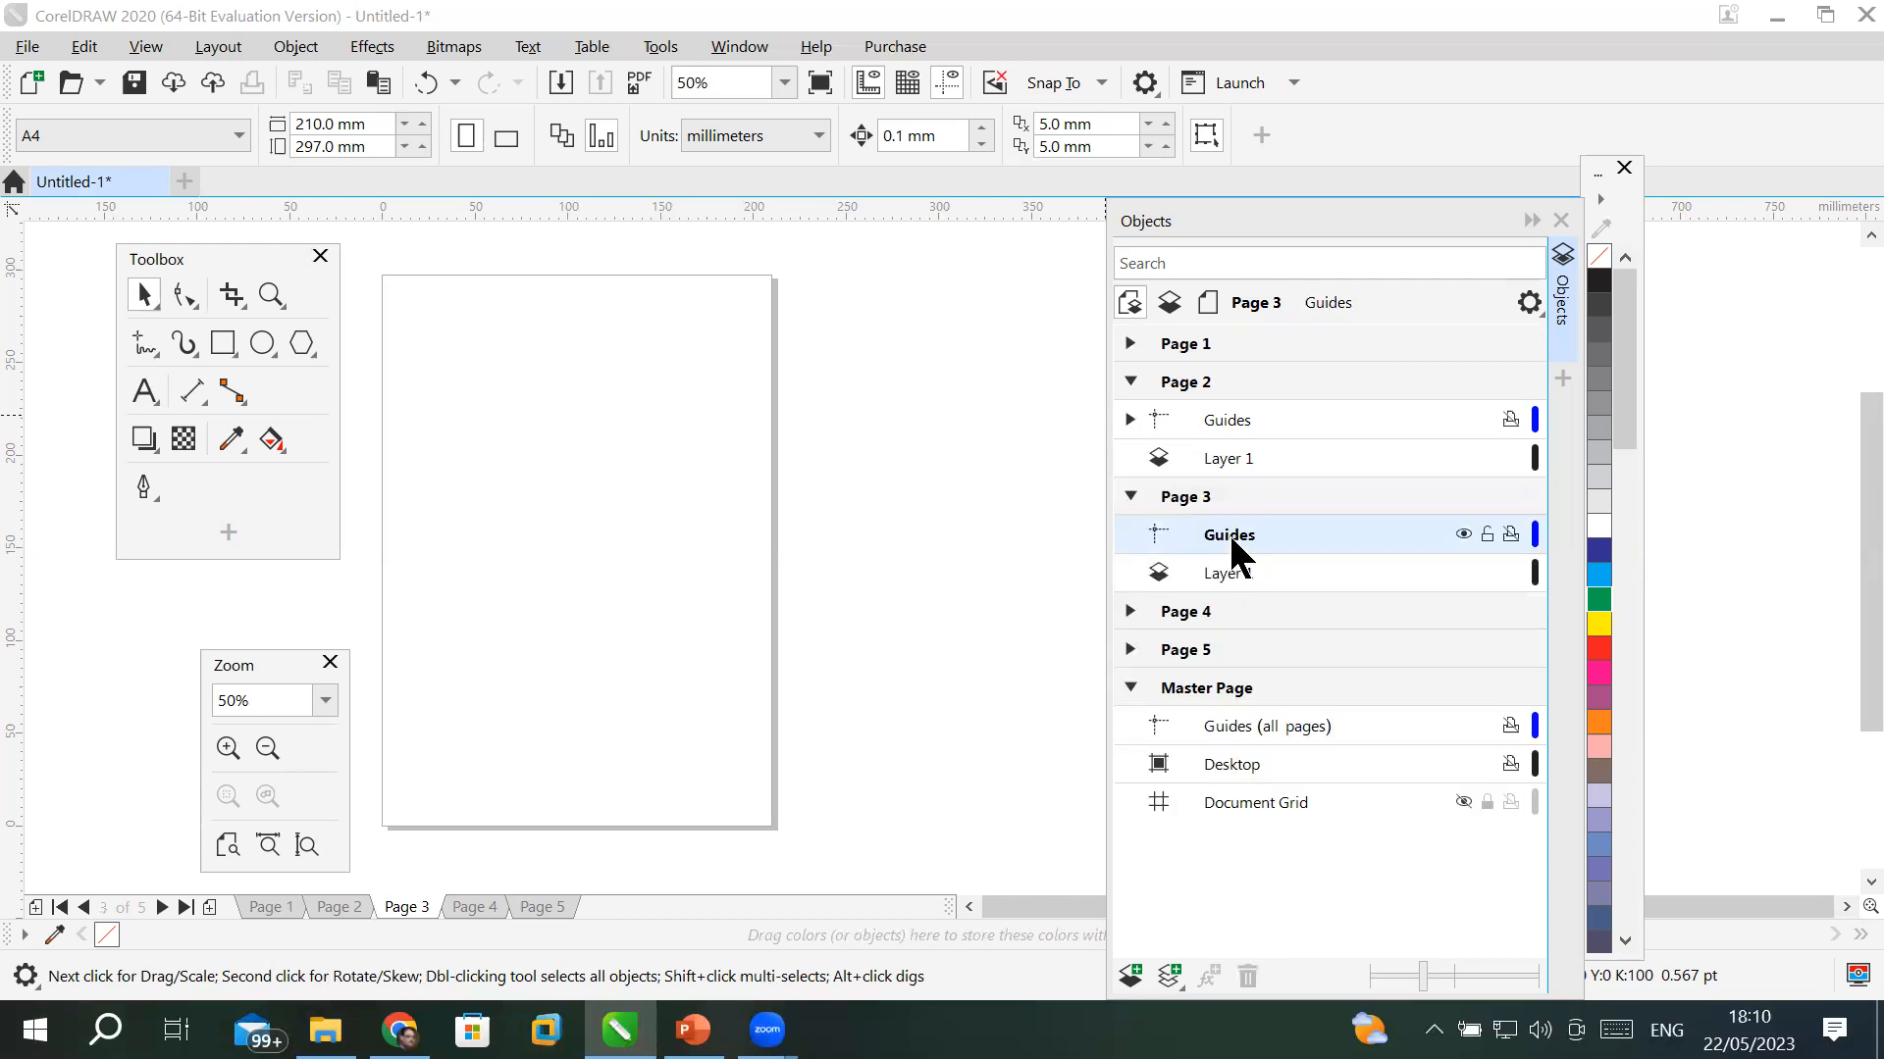
left_click_drag(613, 259, 615, 275)
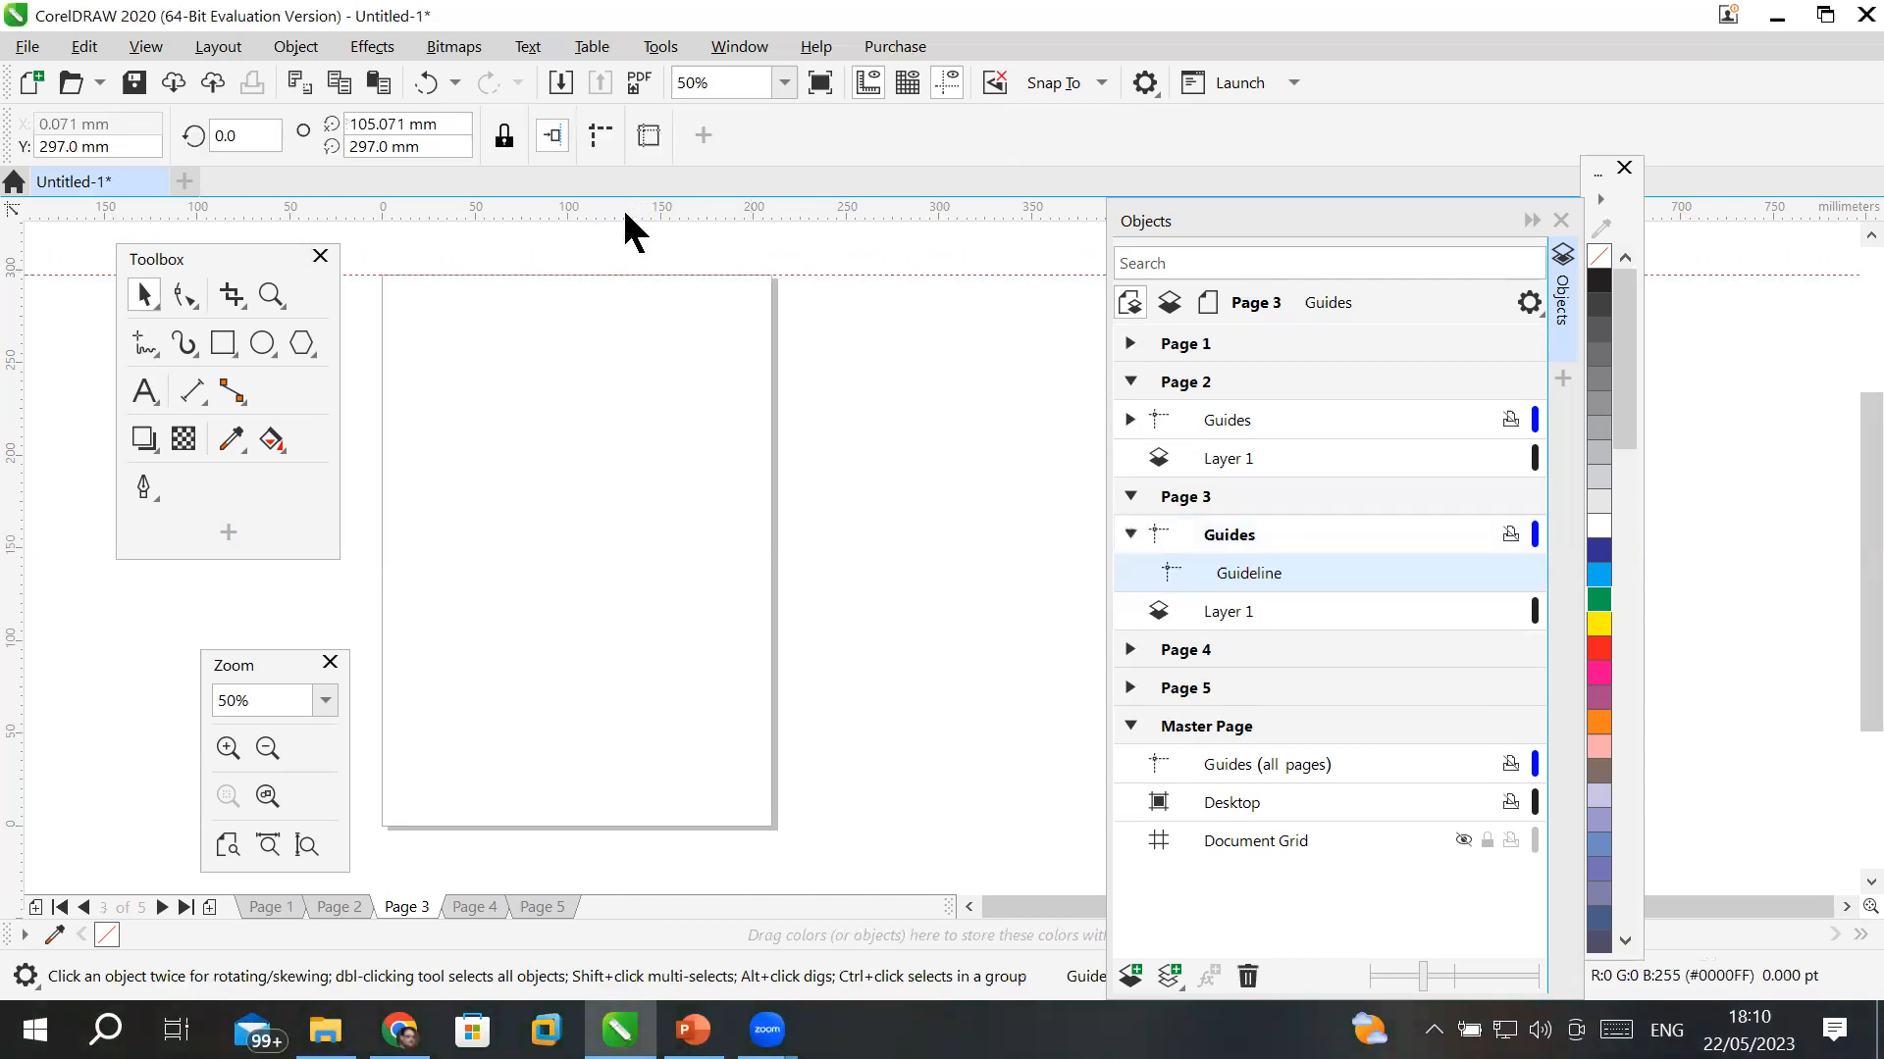
left_click_drag(655, 579, 673, 827)
- Add vertical guidelines on Page 3 at X 210 mm, X 0 mm and about X 109 mm, plus a horizontal one at about Y 145 mm
left_click_drag(11, 461, 773, 516)
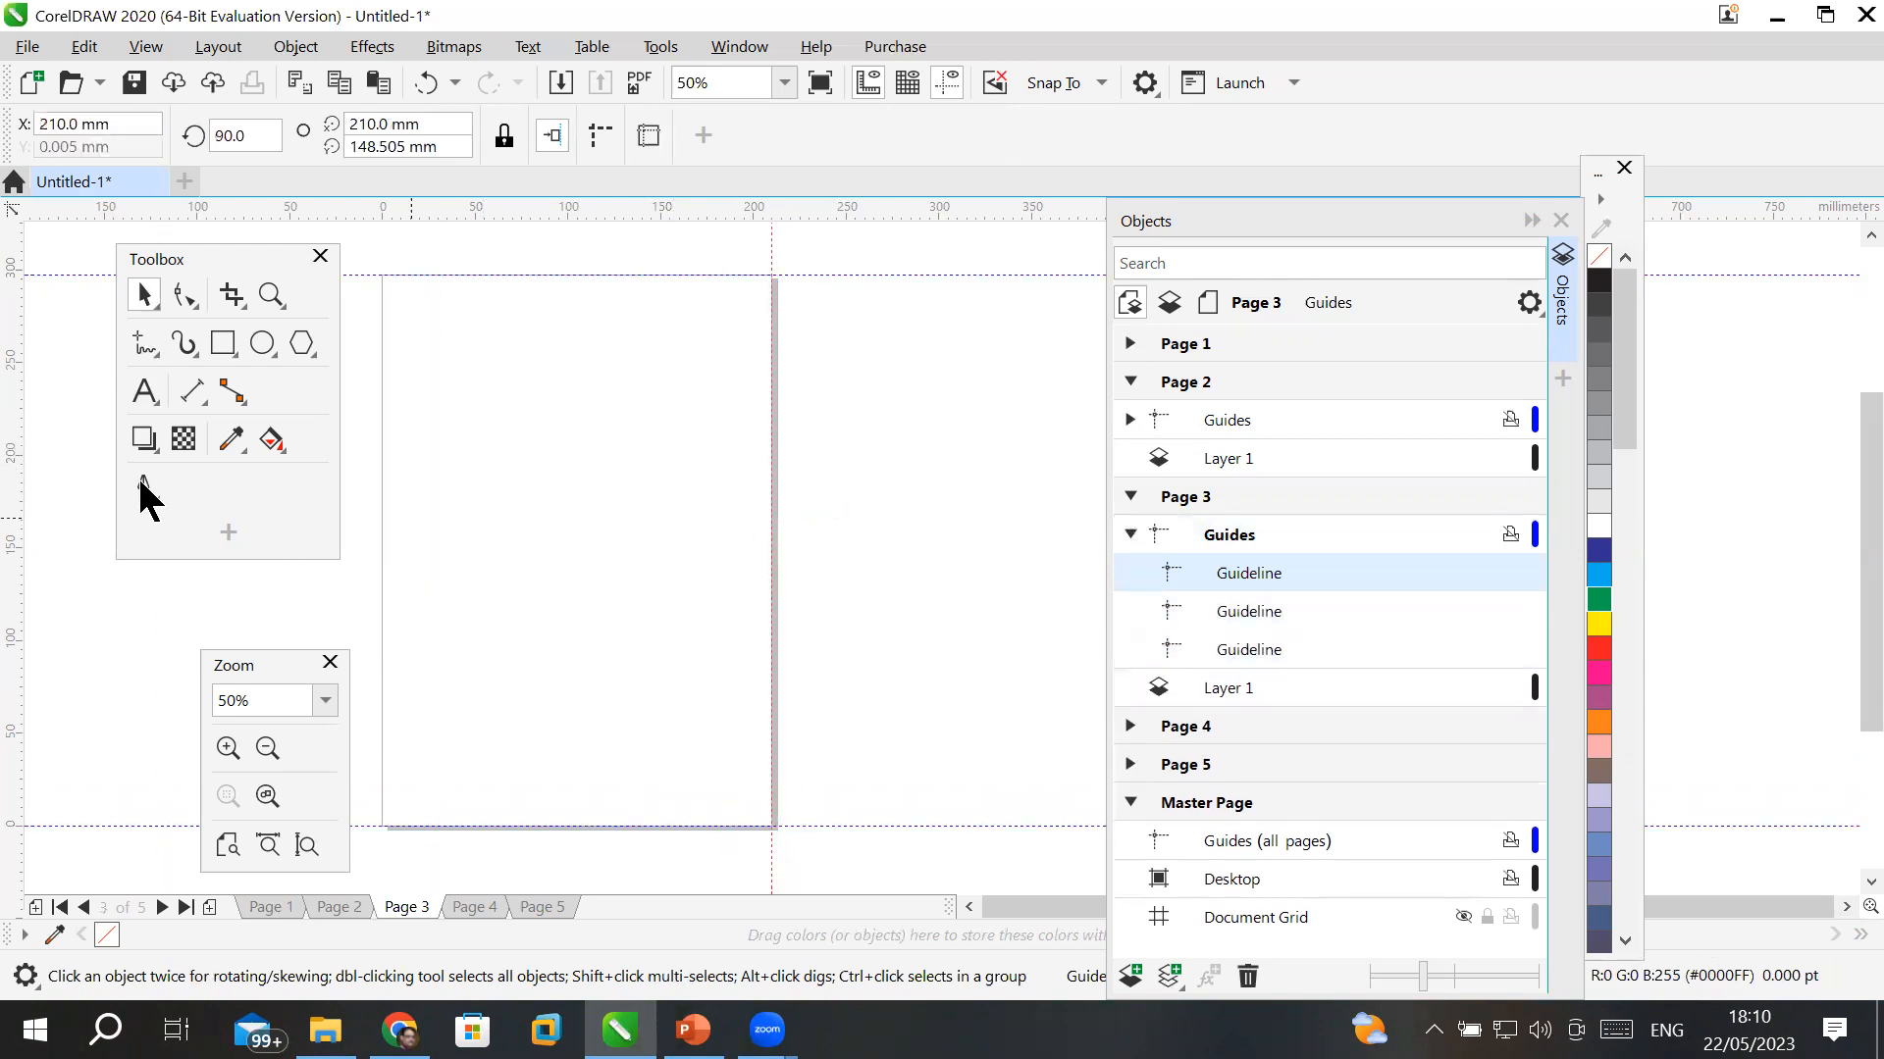
left_click_drag(10, 483, 383, 486)
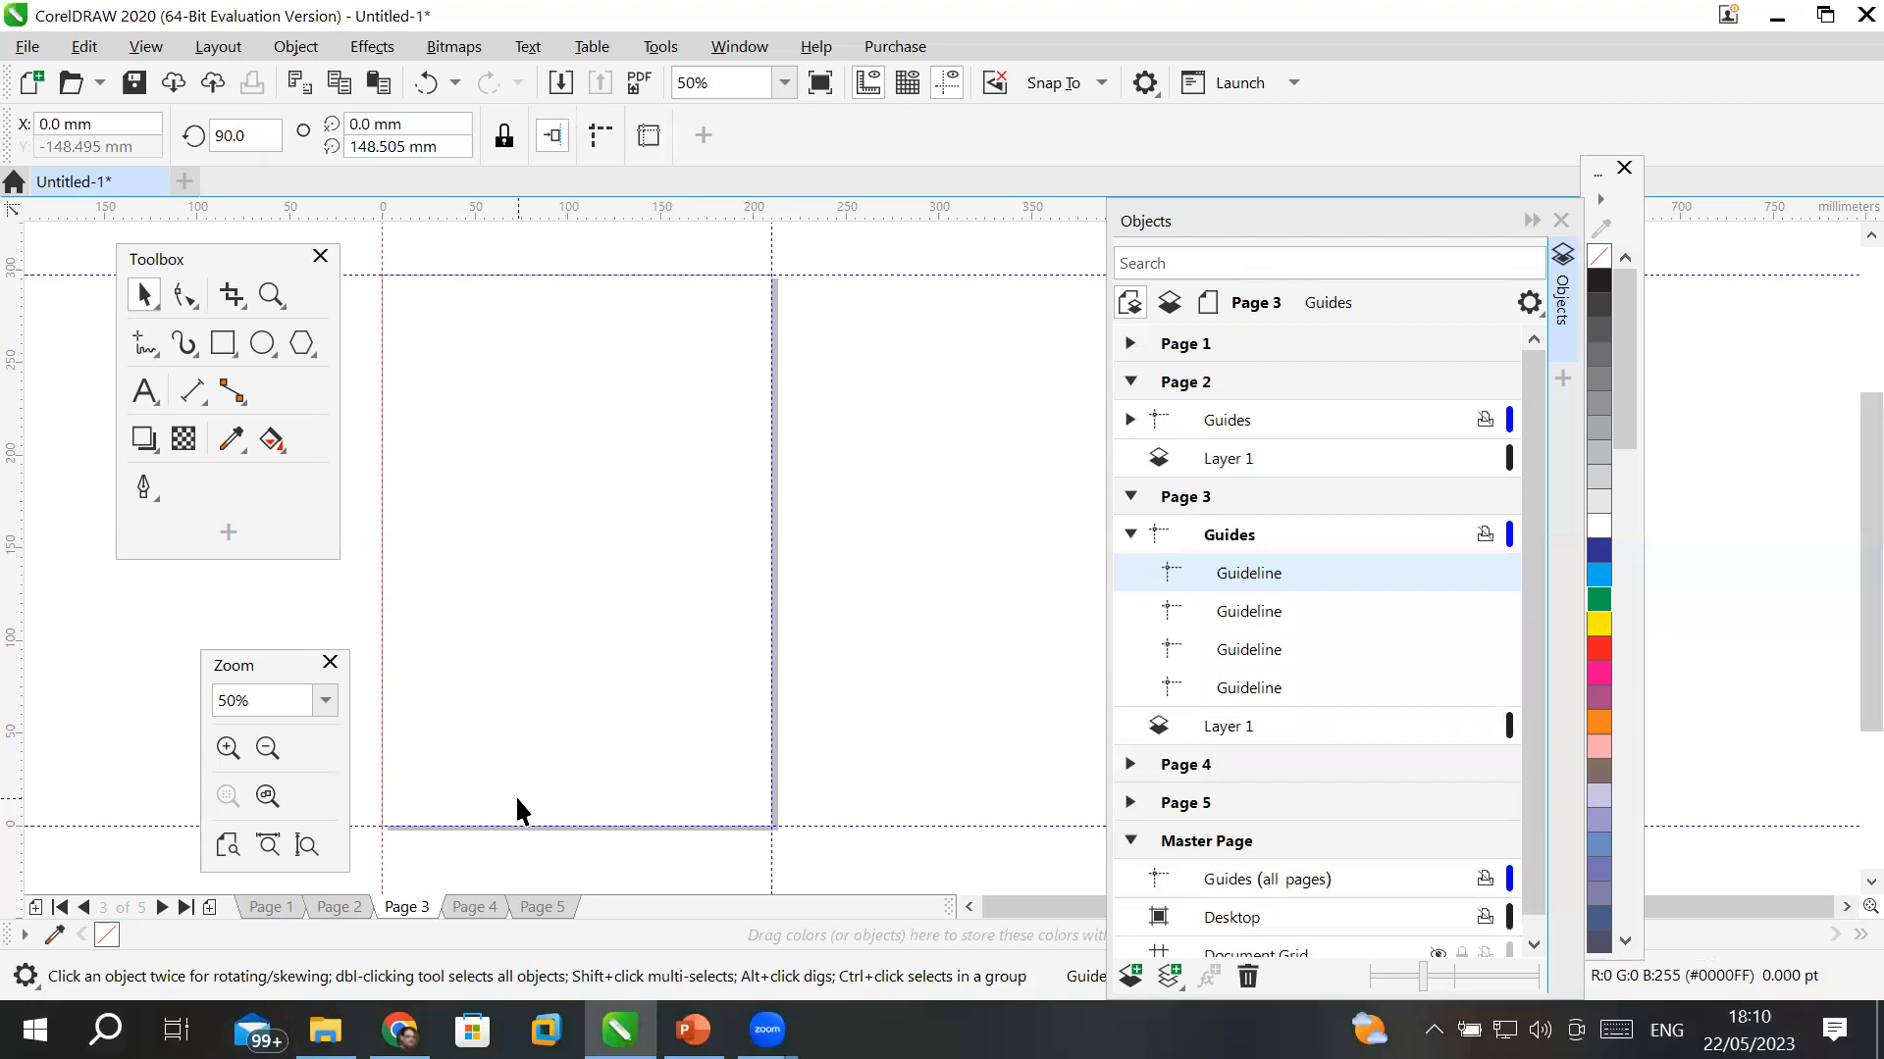
left_click_drag(6, 638, 583, 648)
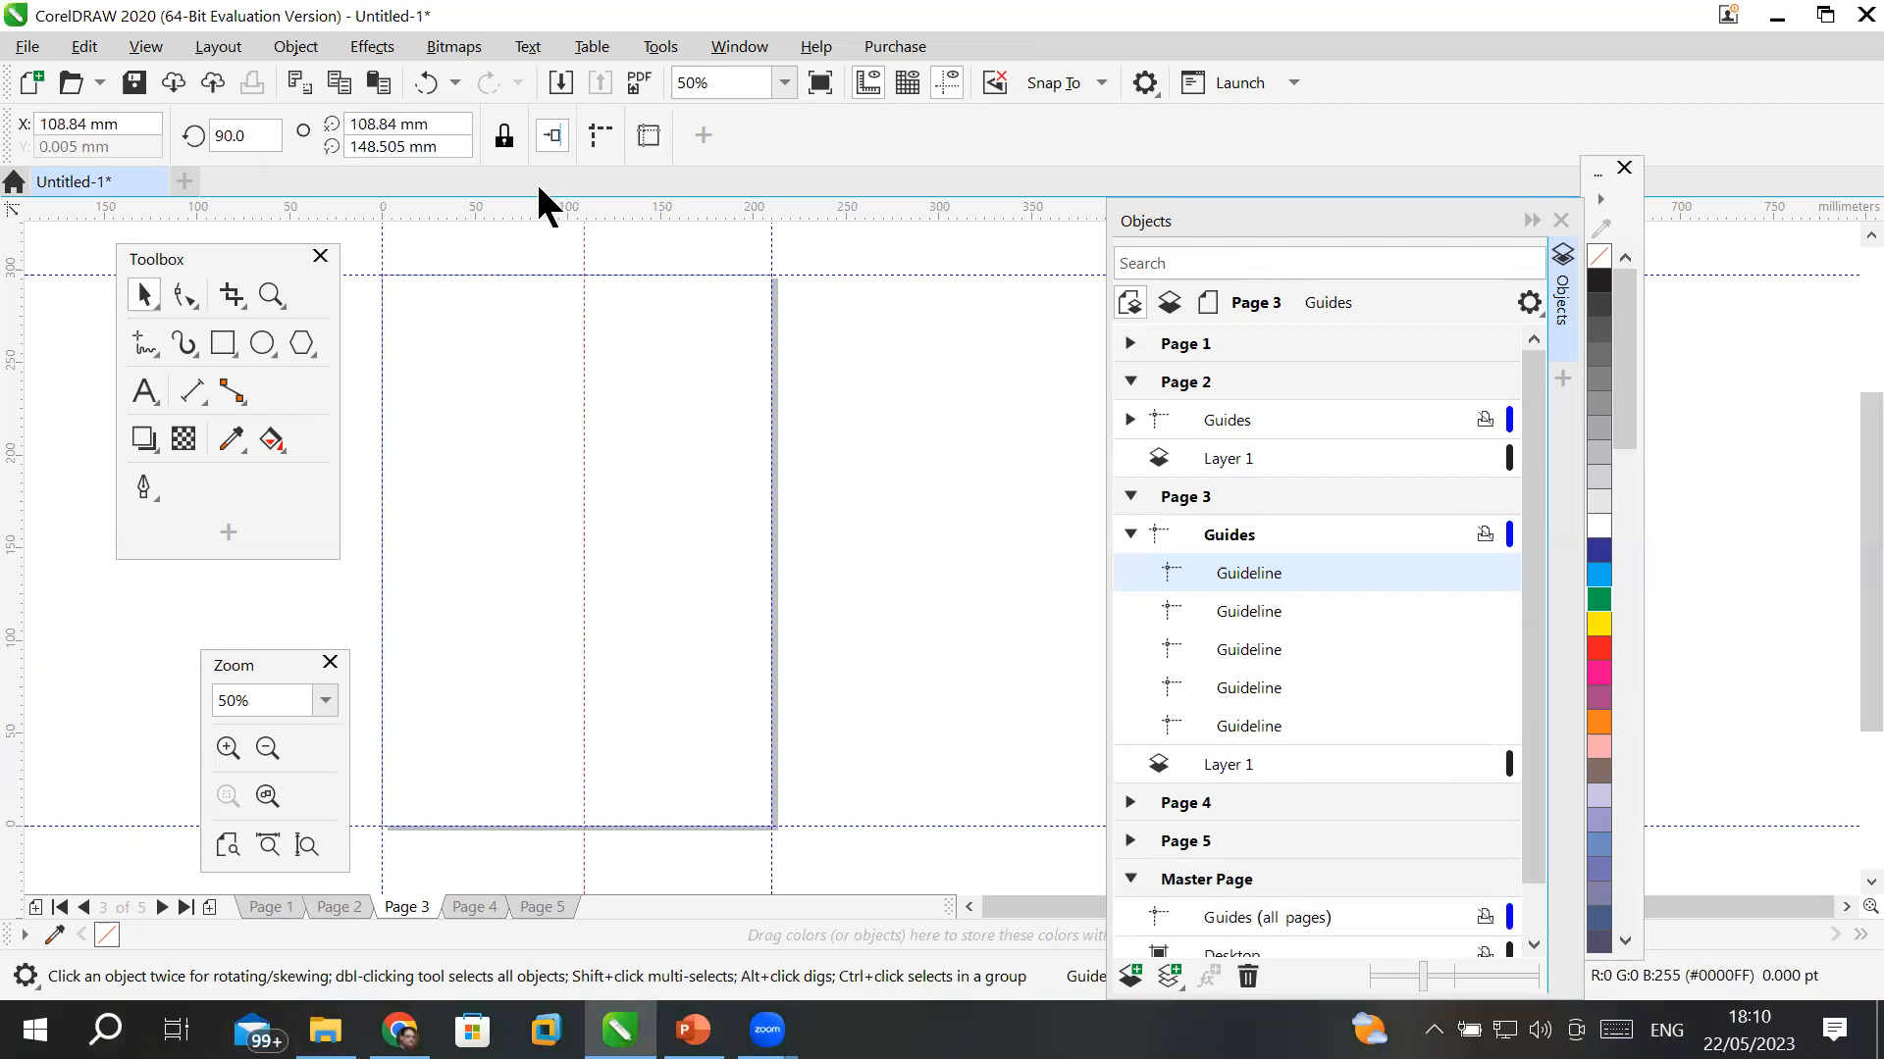
left_click_drag(563, 559, 563, 557)
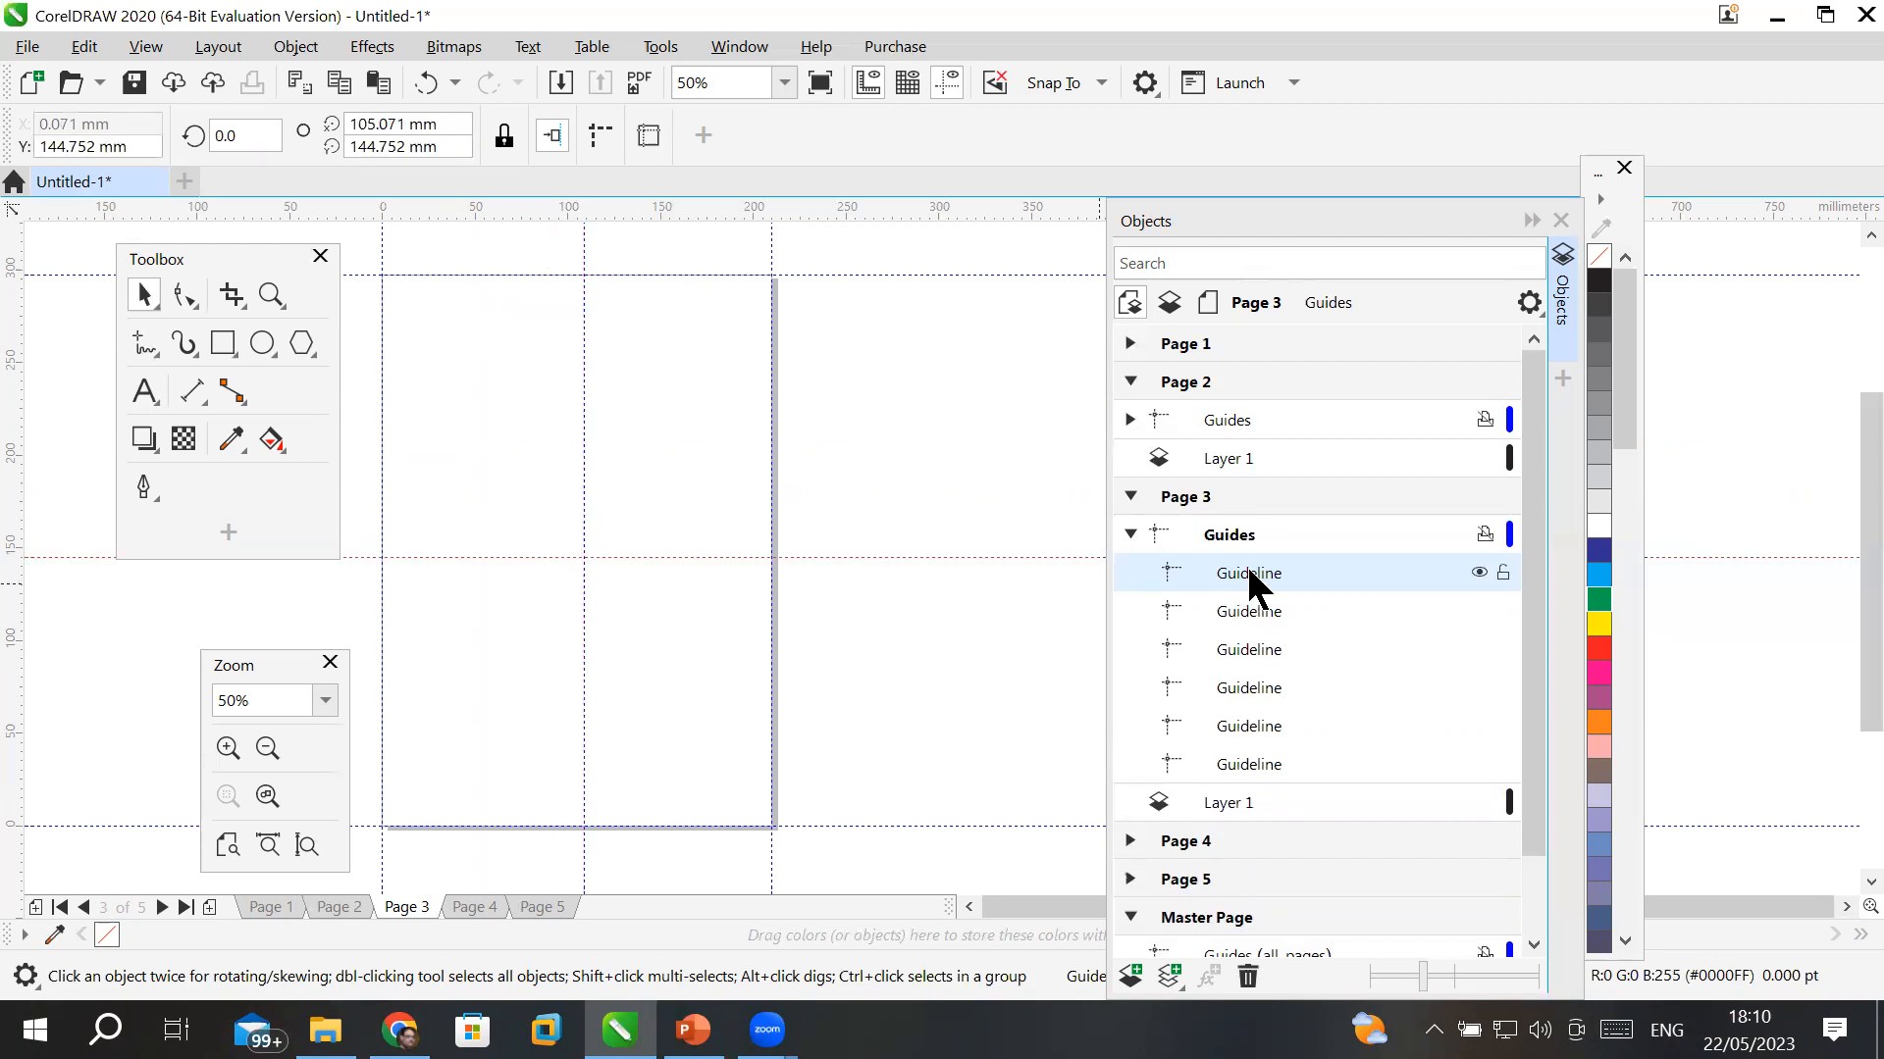
- Select Page 3's guidelines one by one to match each list entry with its line, ending on the central vertical guideline
left_click(1230, 611)
left_click(1233, 651)
left_click(1230, 686)
left_click(1225, 724)
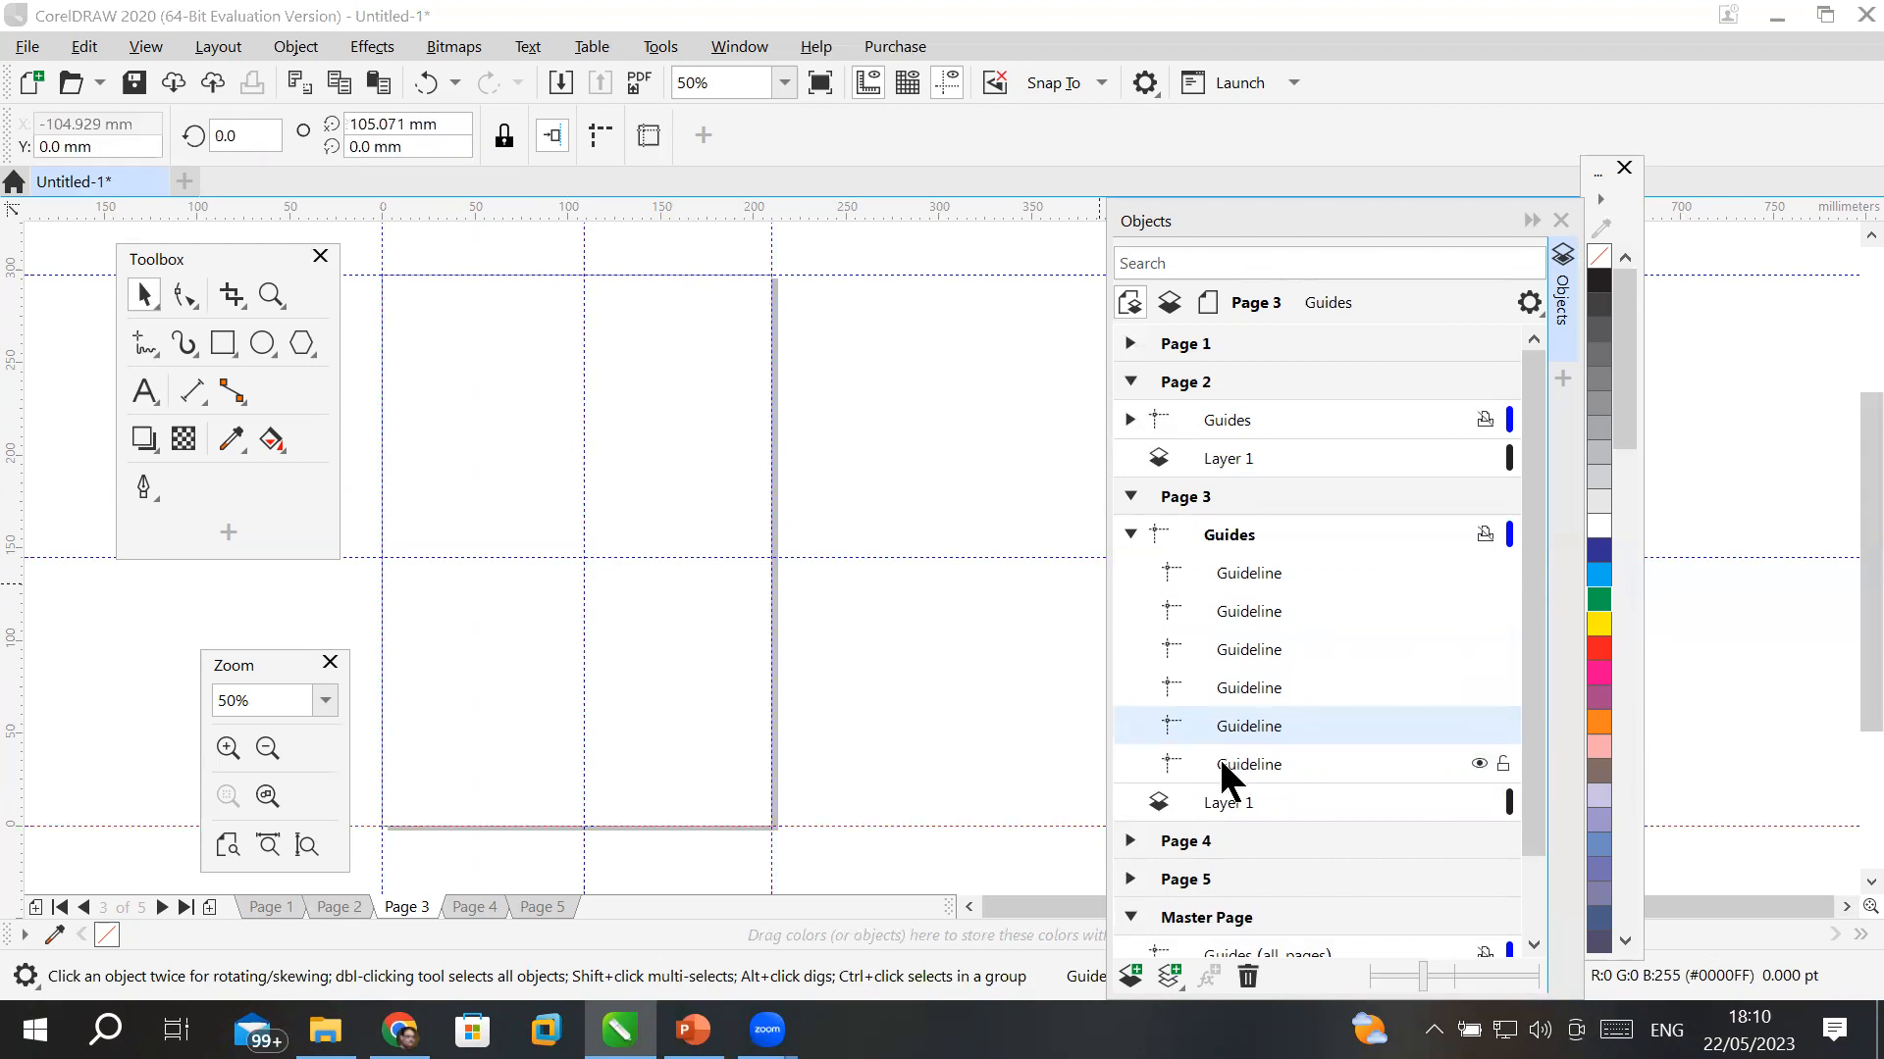
left_click(1225, 766)
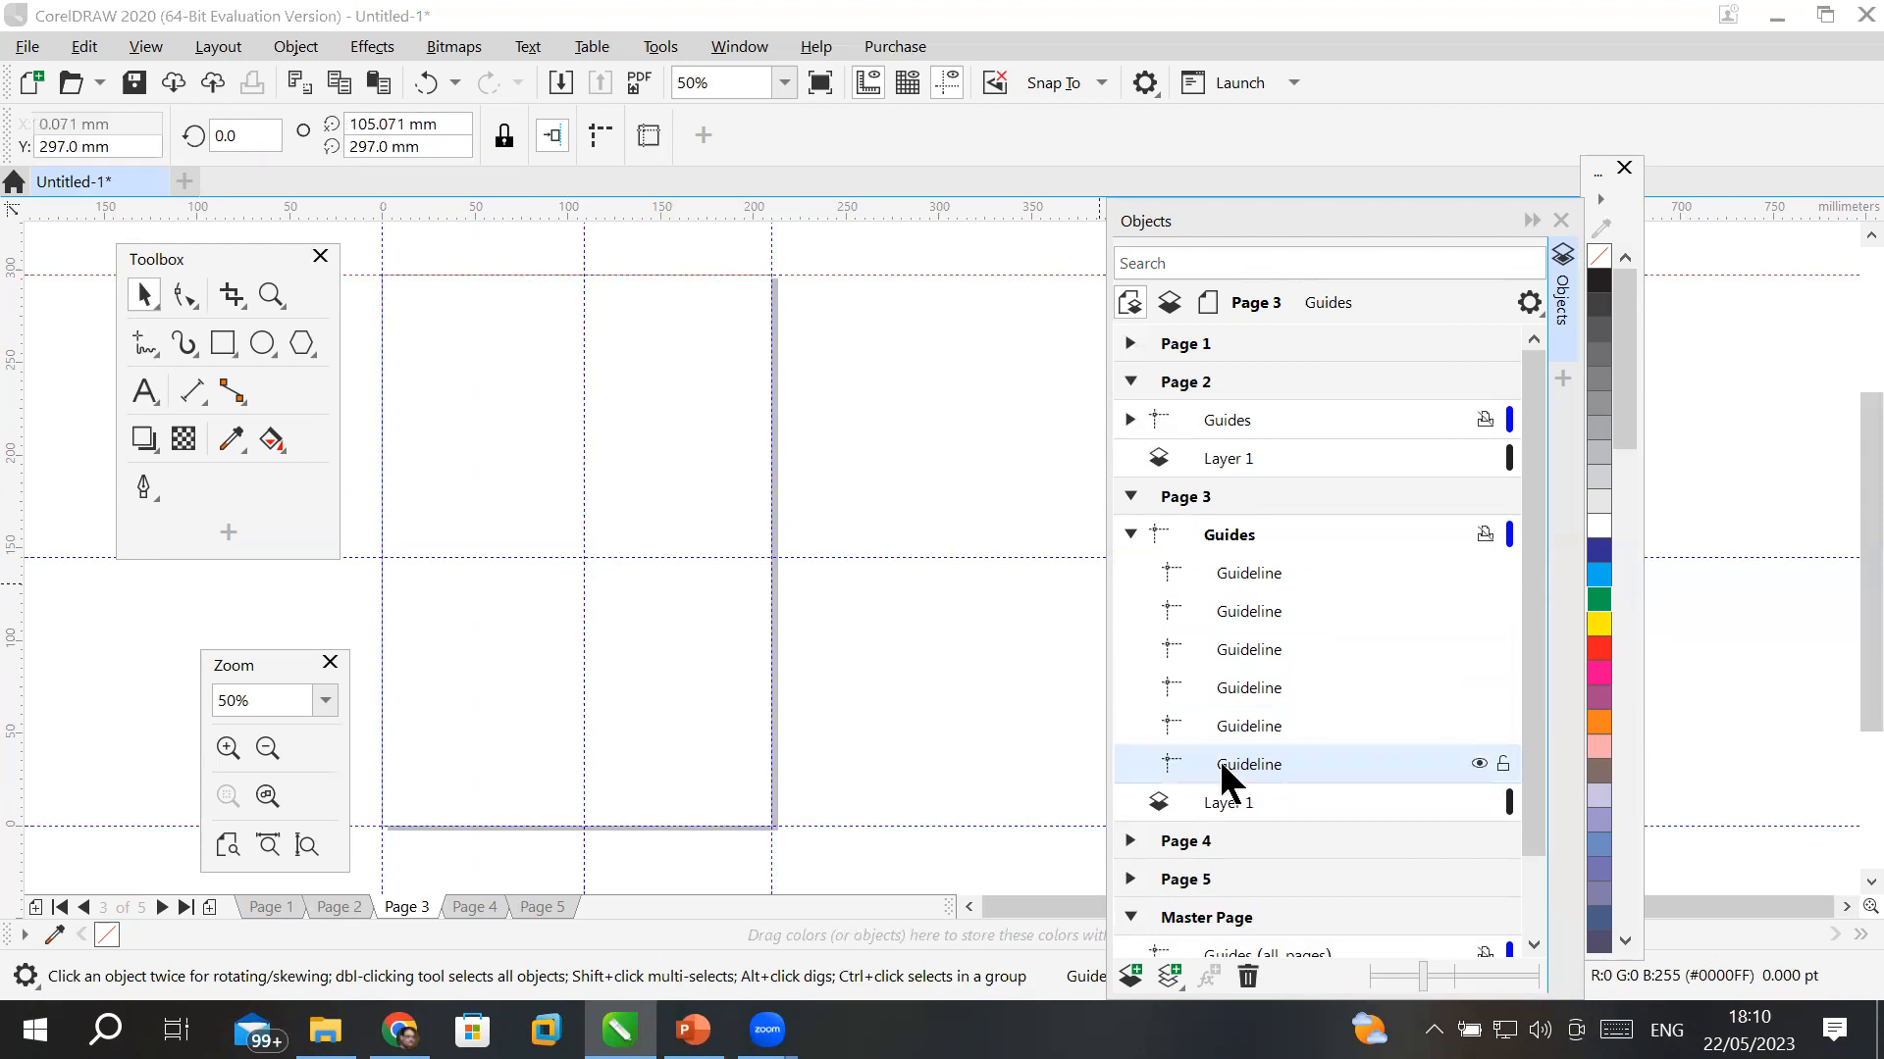
left_click(1248, 573)
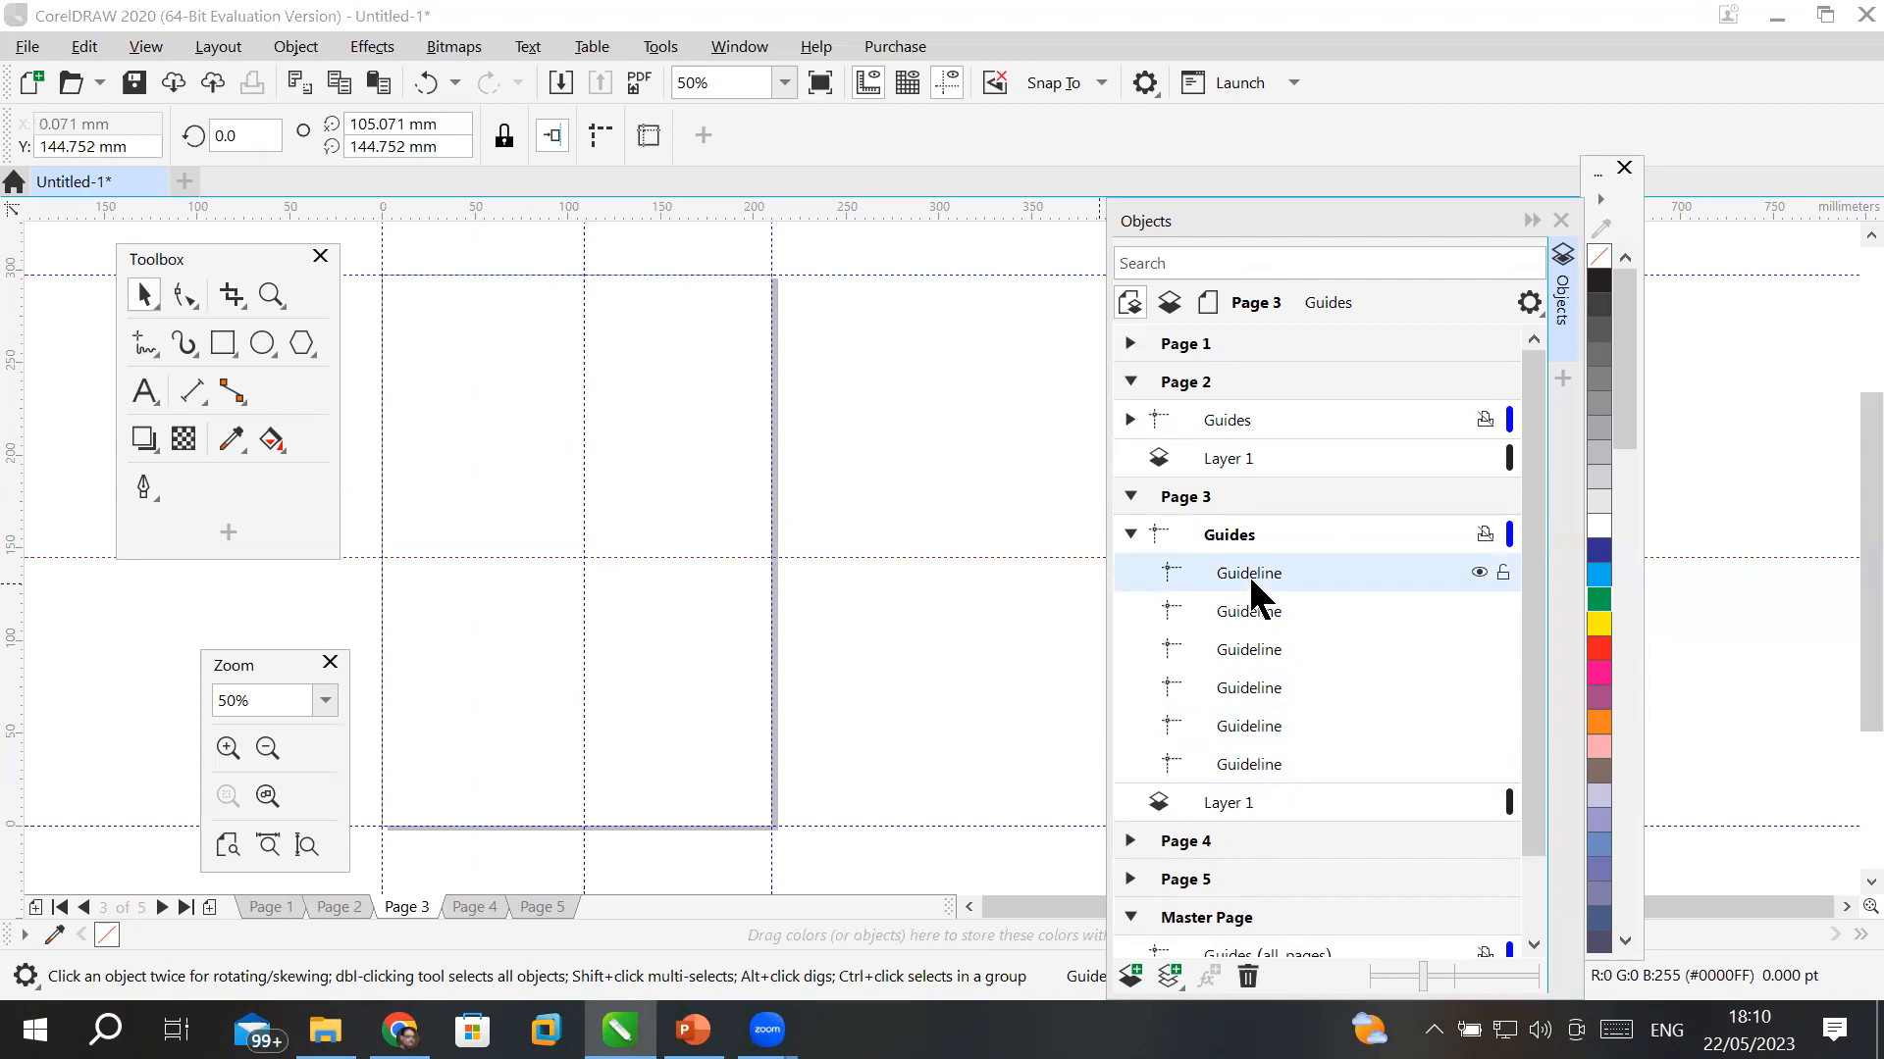
left_click(583, 421)
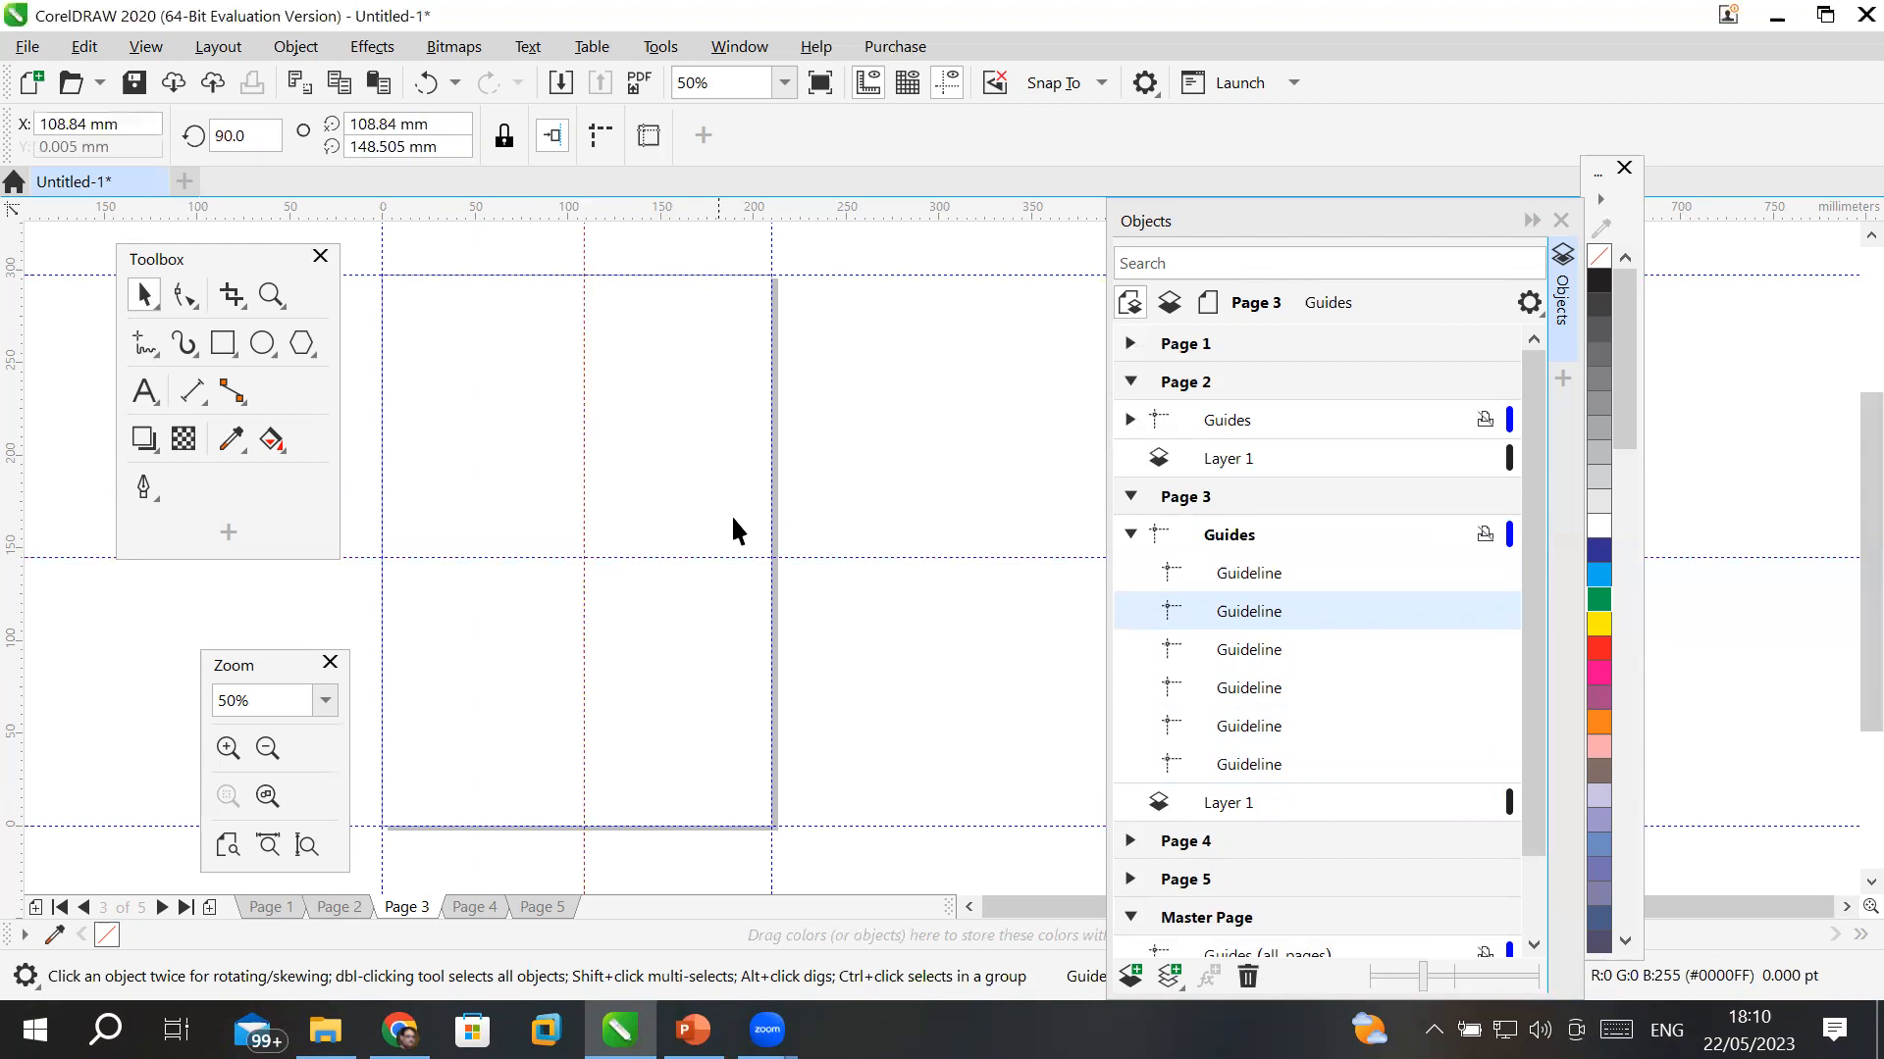
- Delete Page 3's central horizontal guideline and its central vertical guideline
left_click(728, 556)
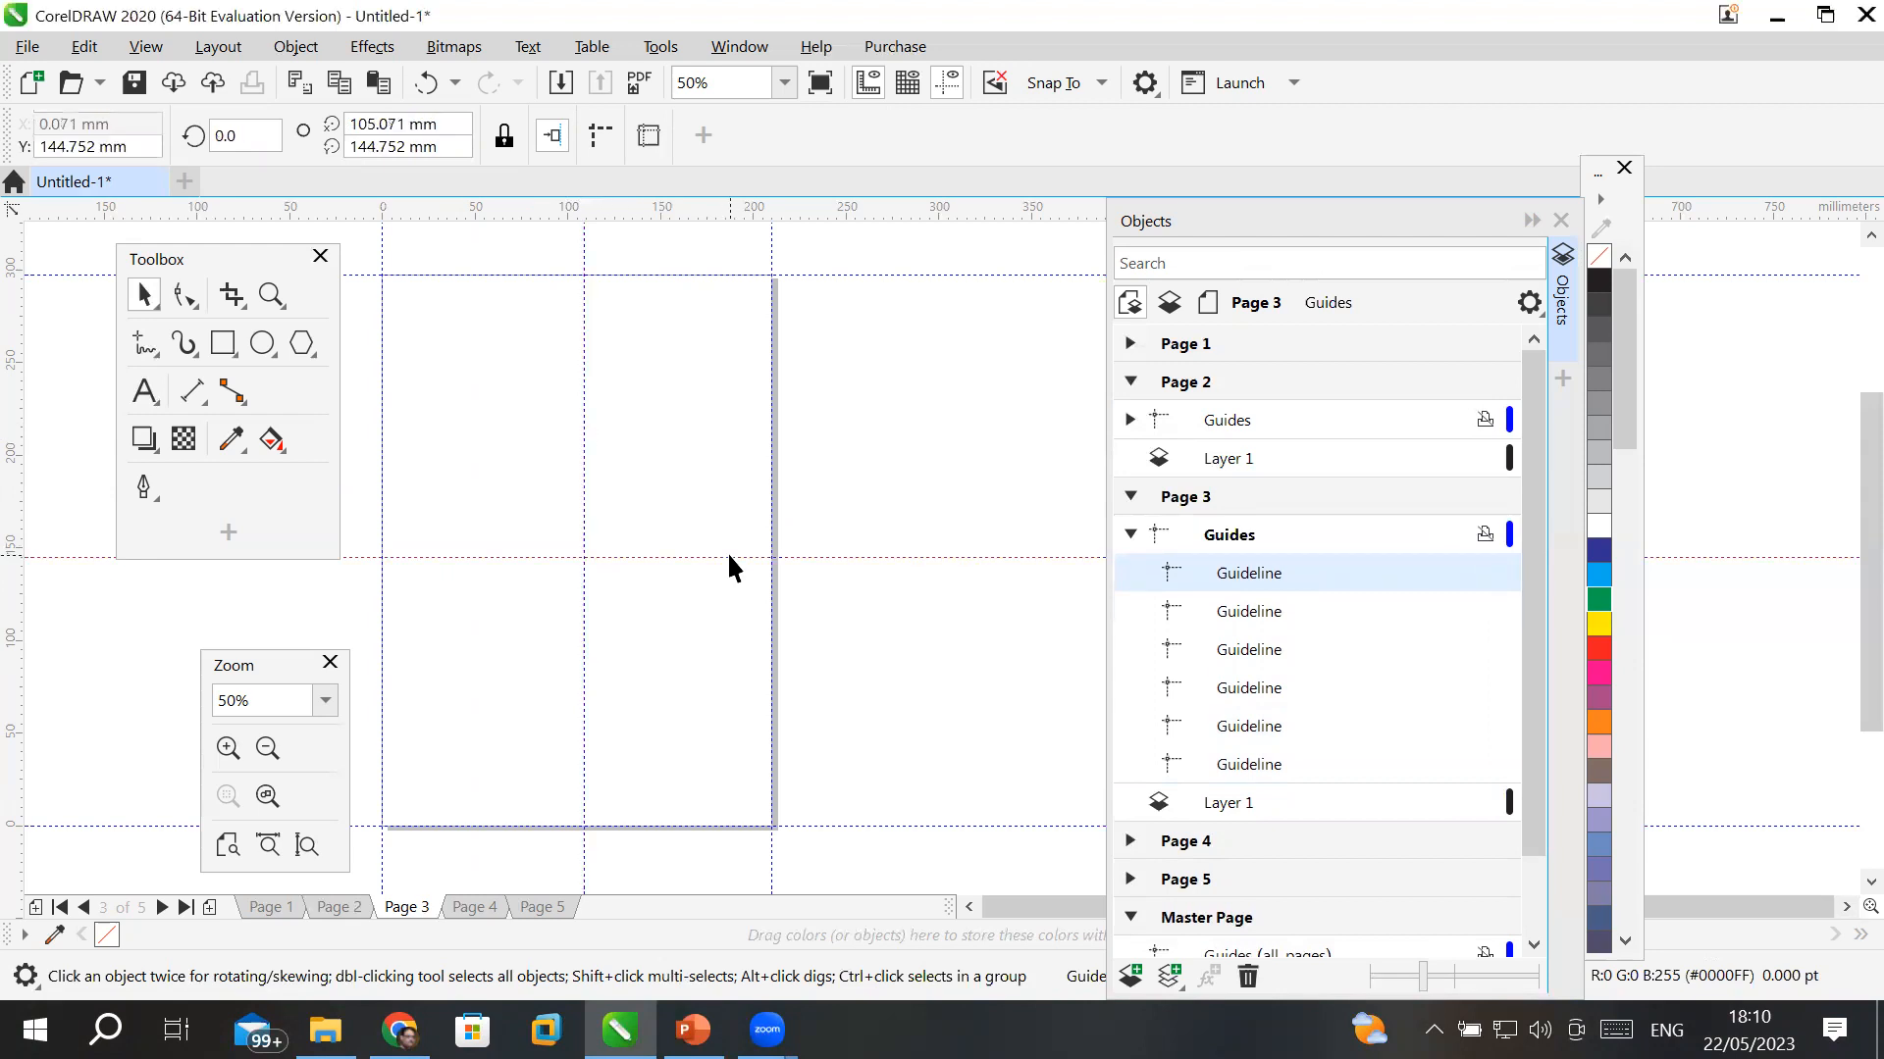
key("Delete")
left_click(1262, 569)
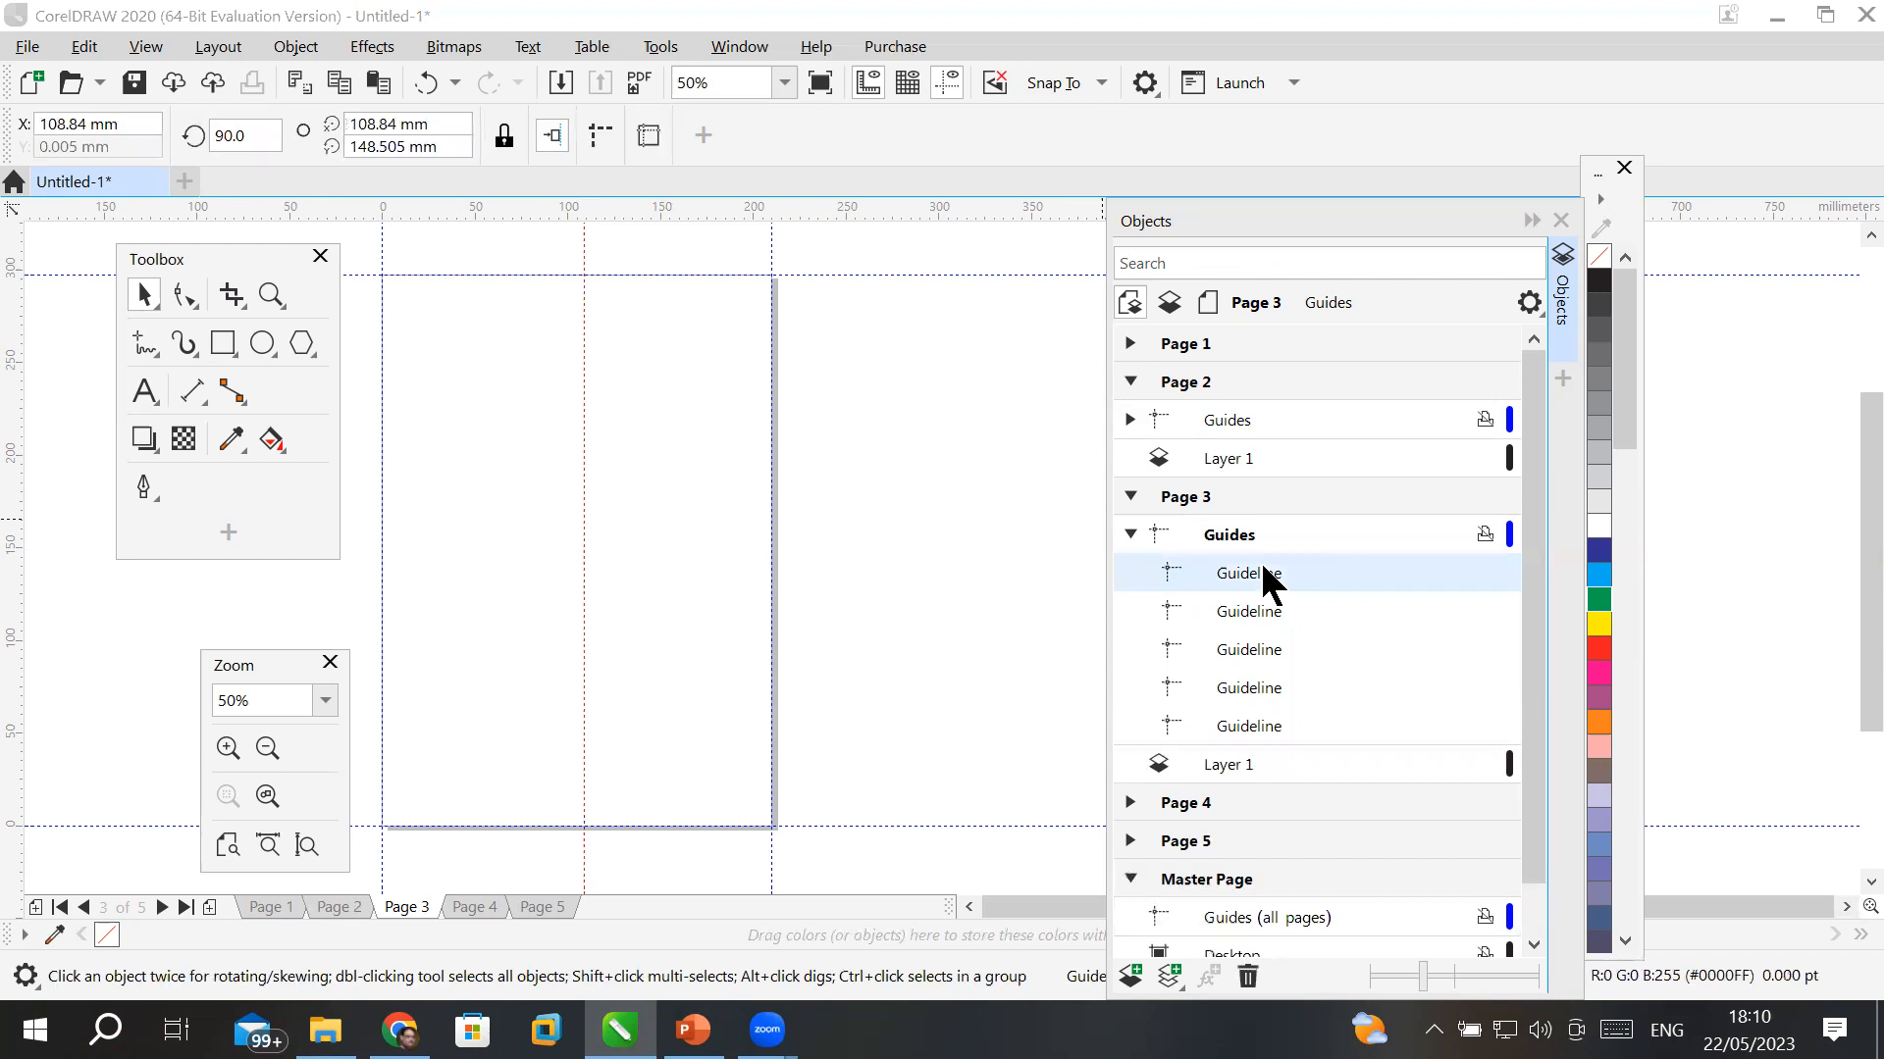
key("Delete")
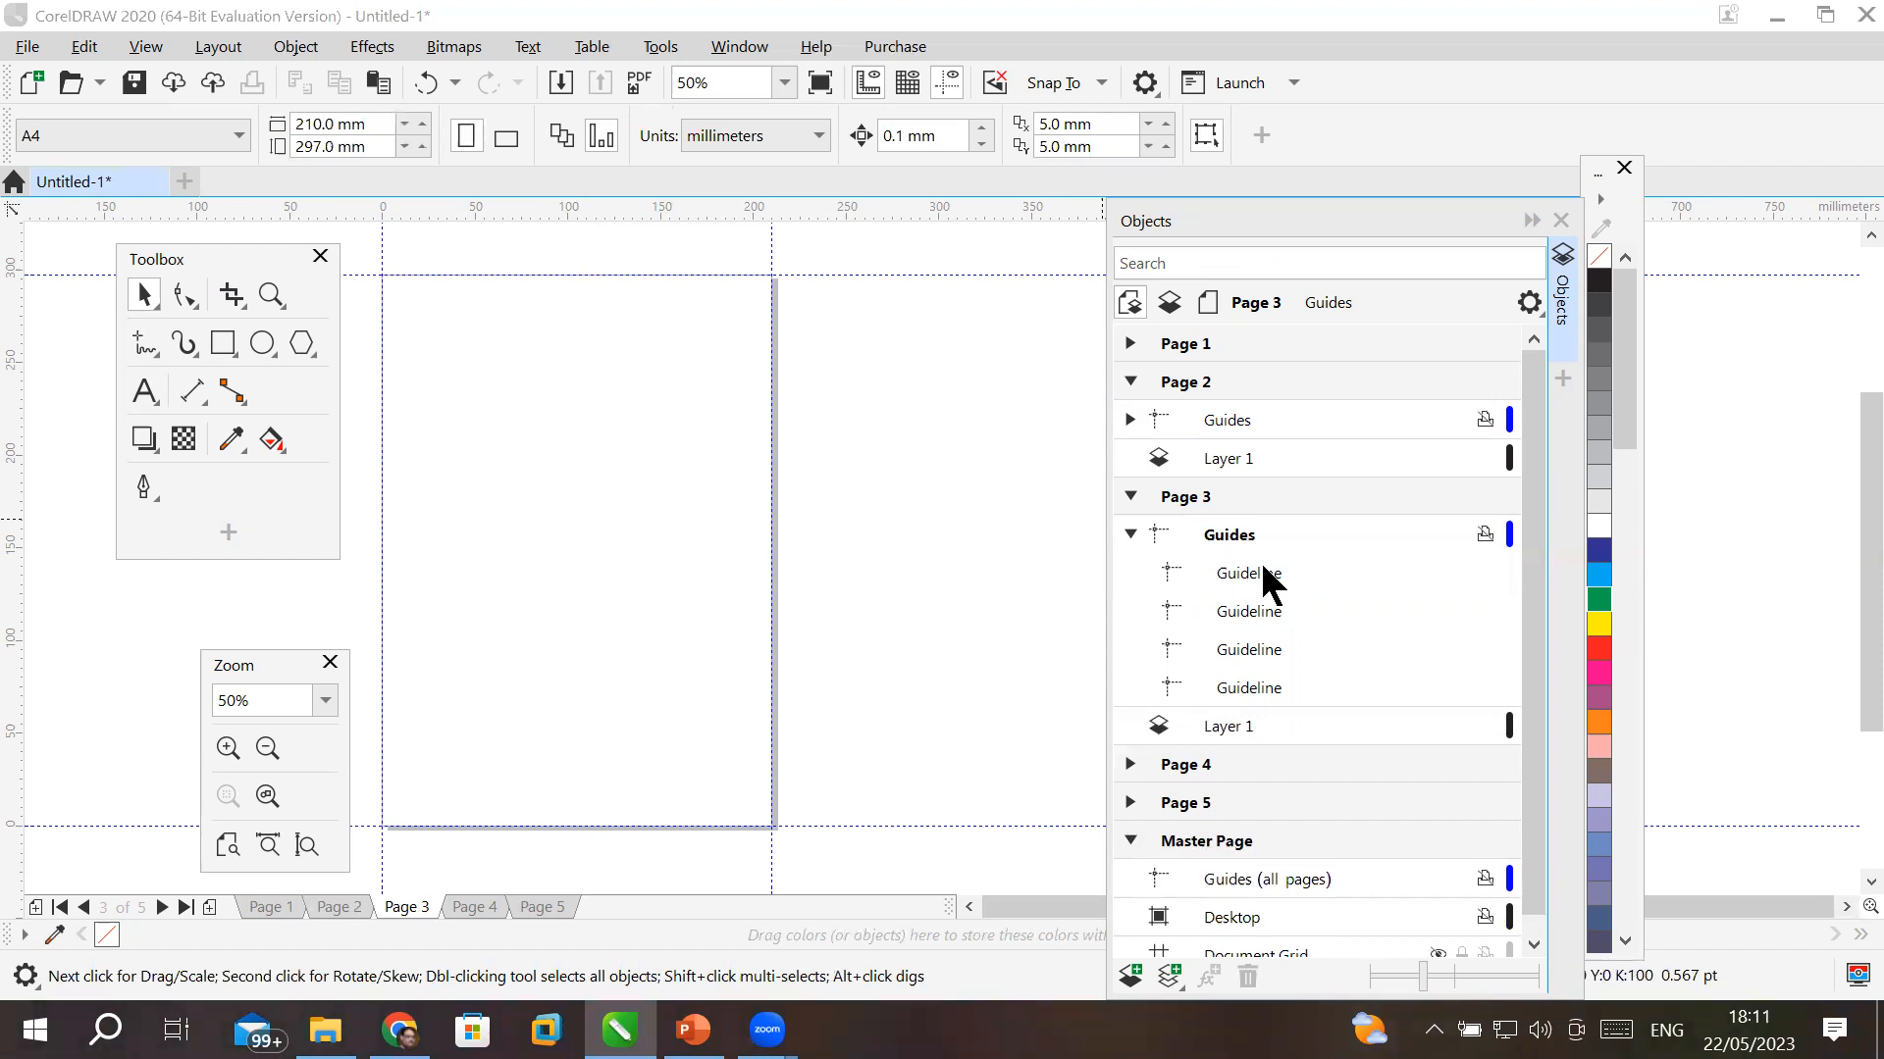
- Try adding a page-sized rectangle with a light pink fill to Page 1's Guides layer, and delete it
left_click(1174, 345)
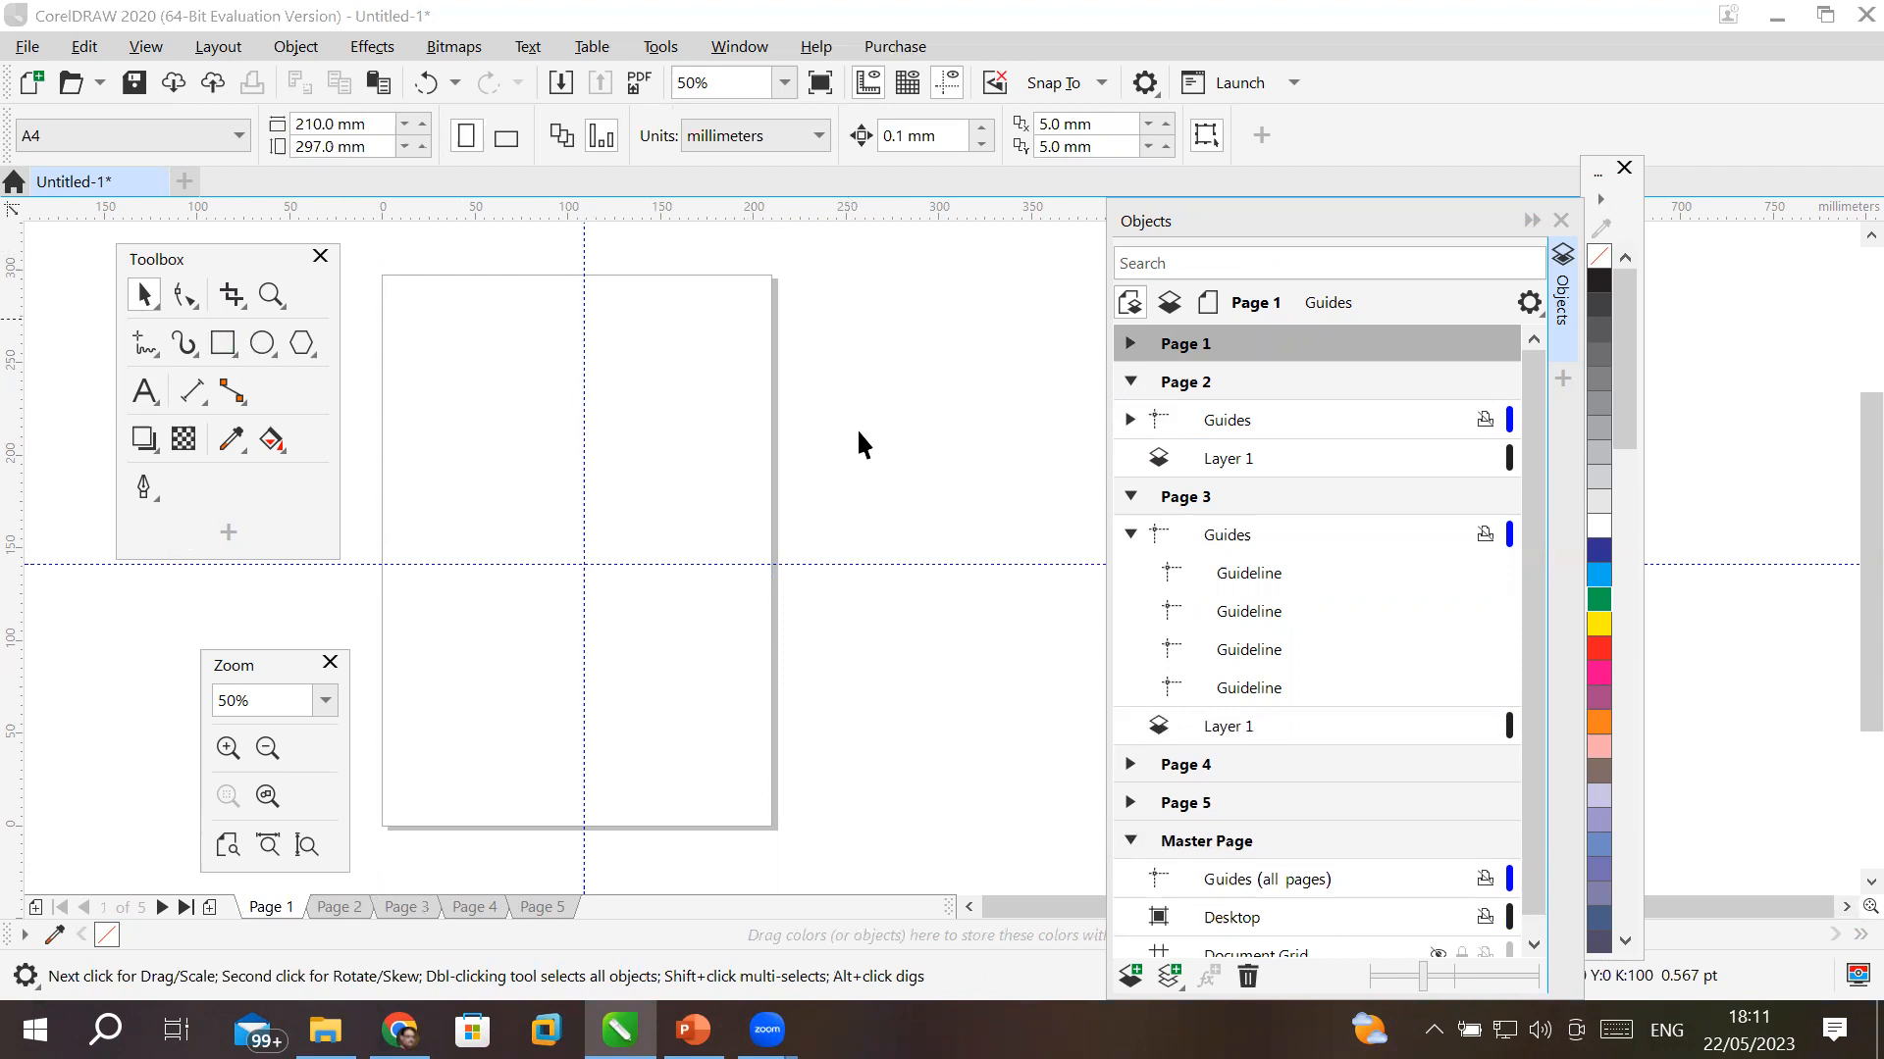
double_click(223, 347)
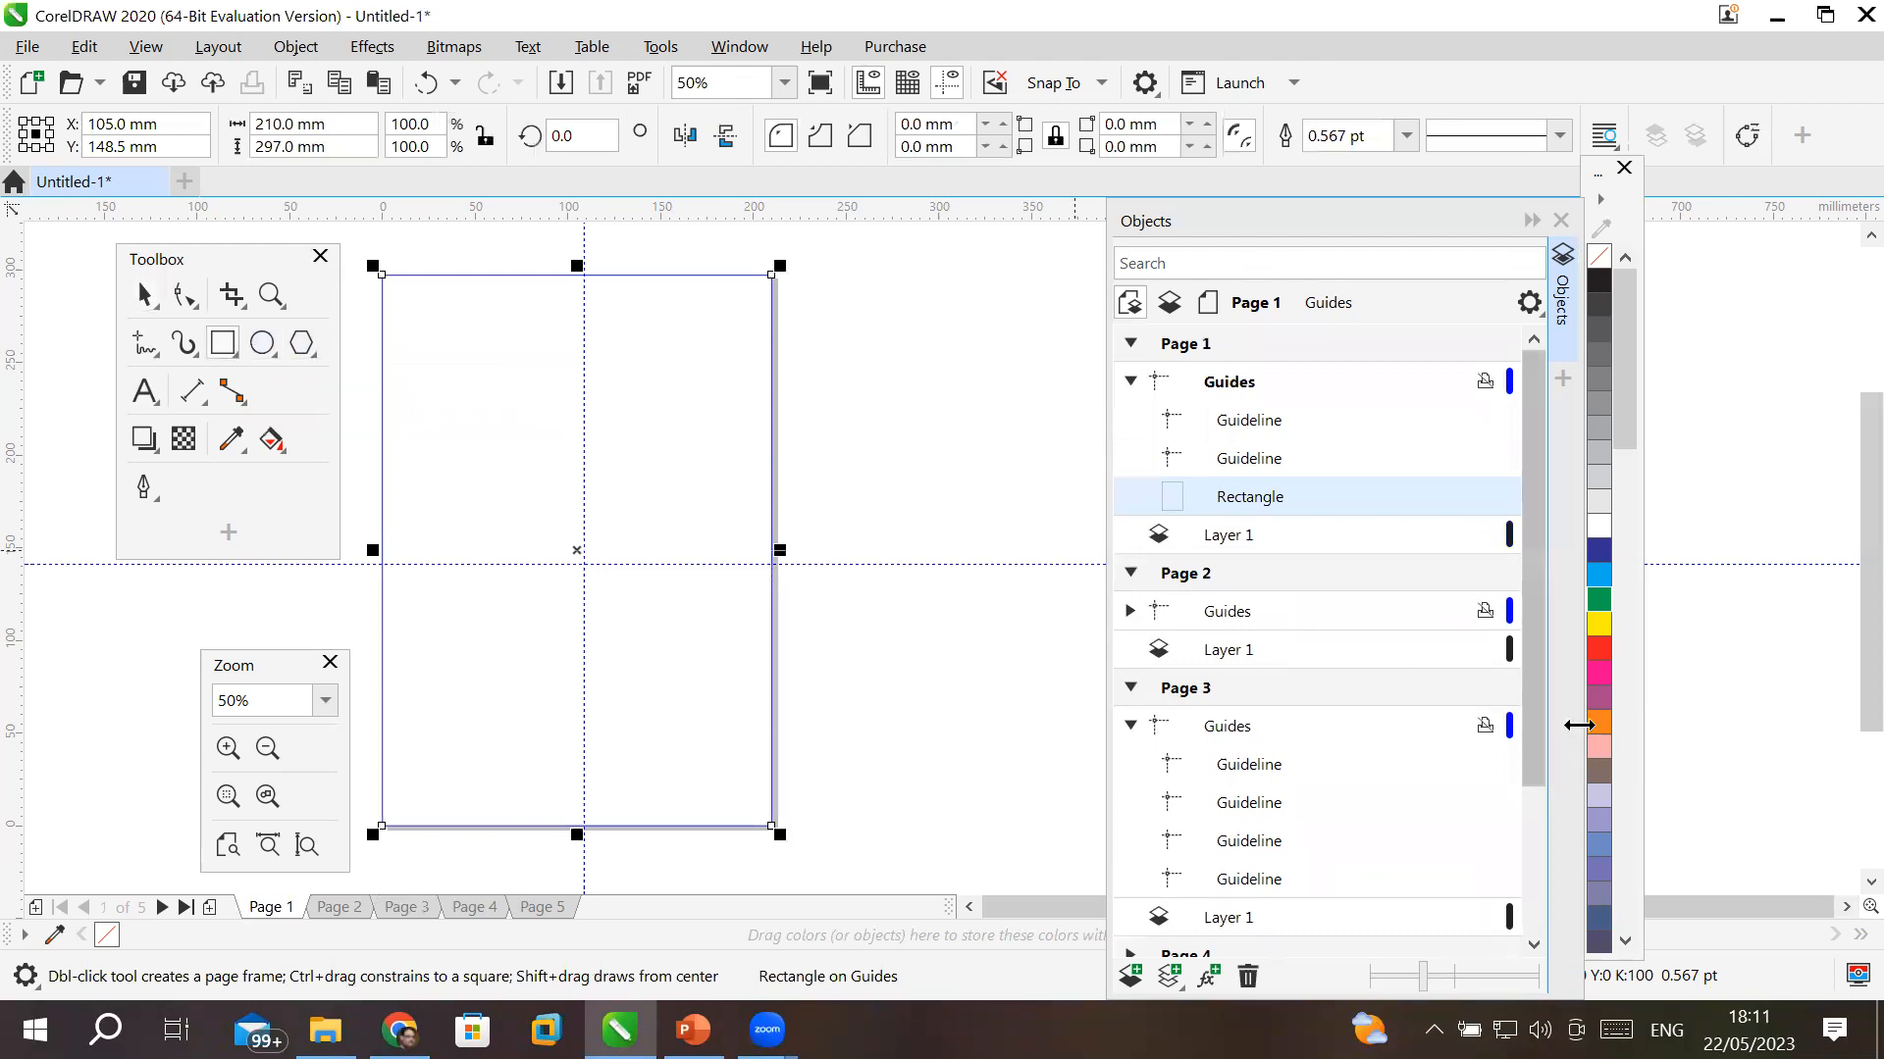
left_click(1606, 751)
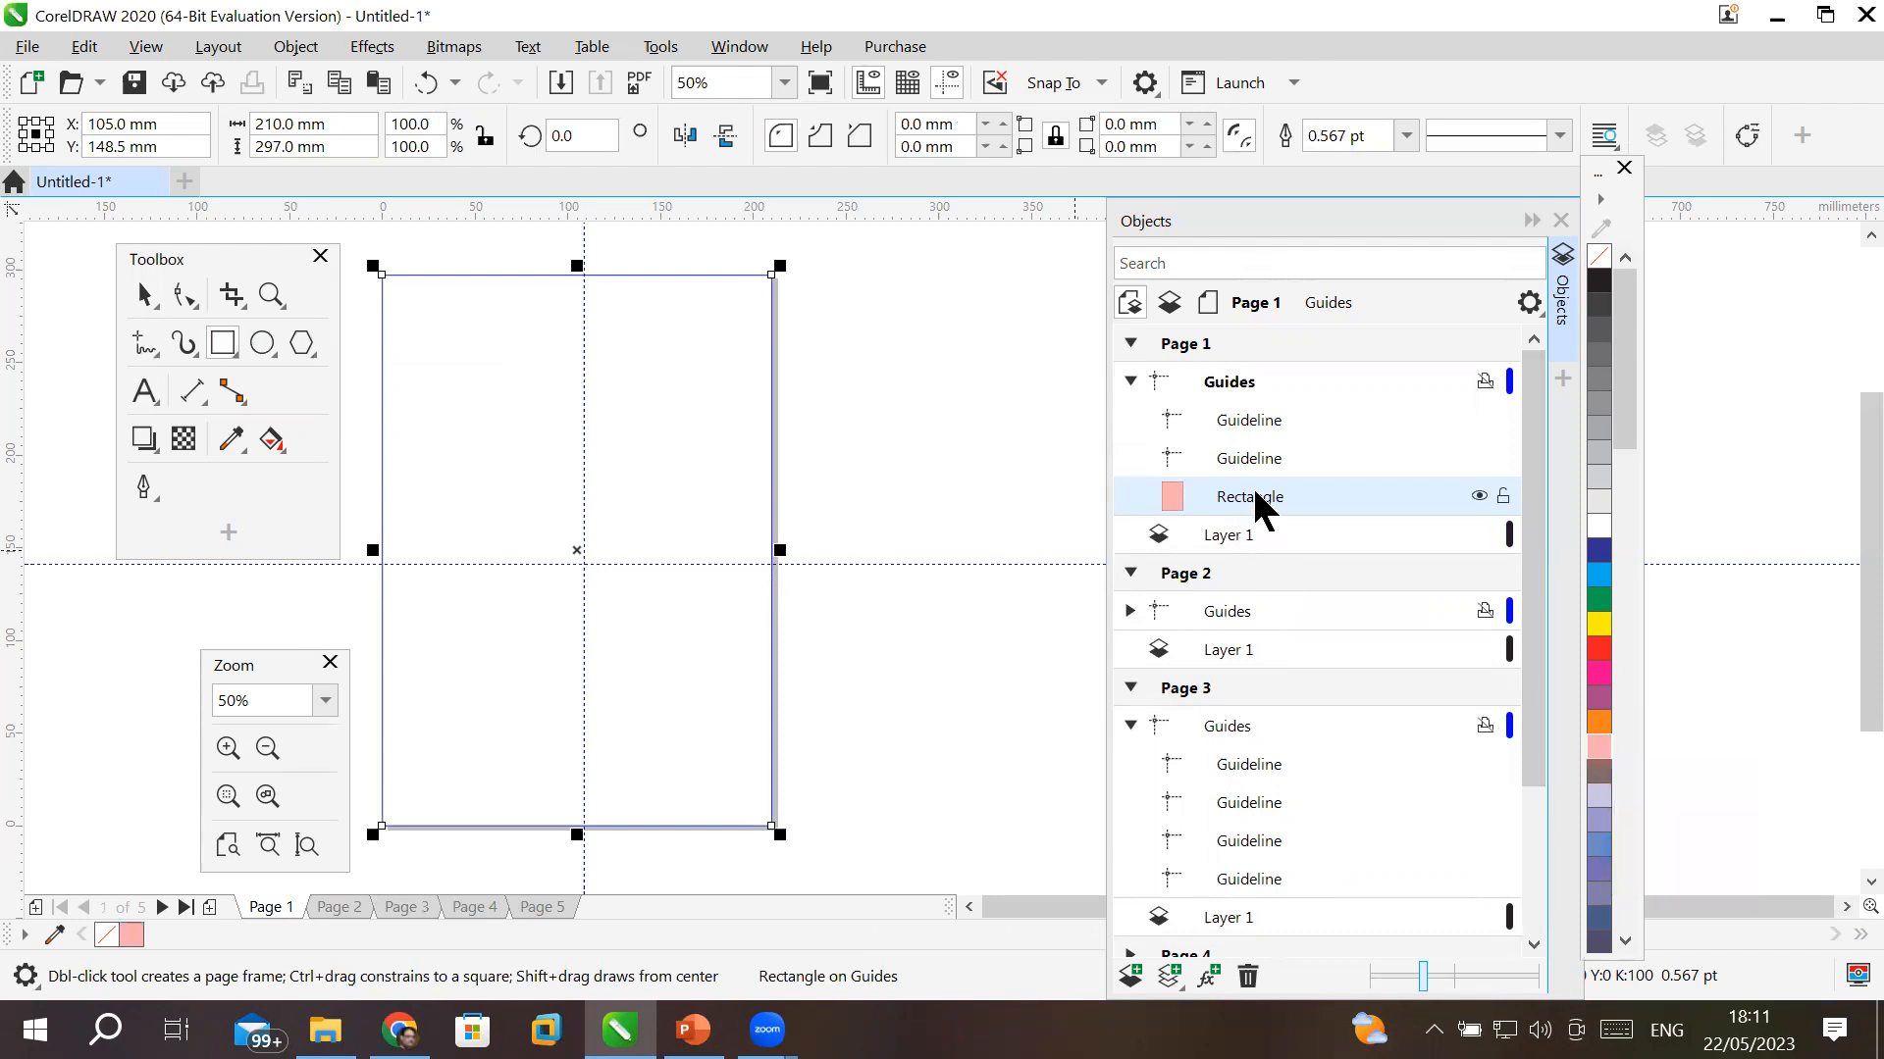
key("Delete")
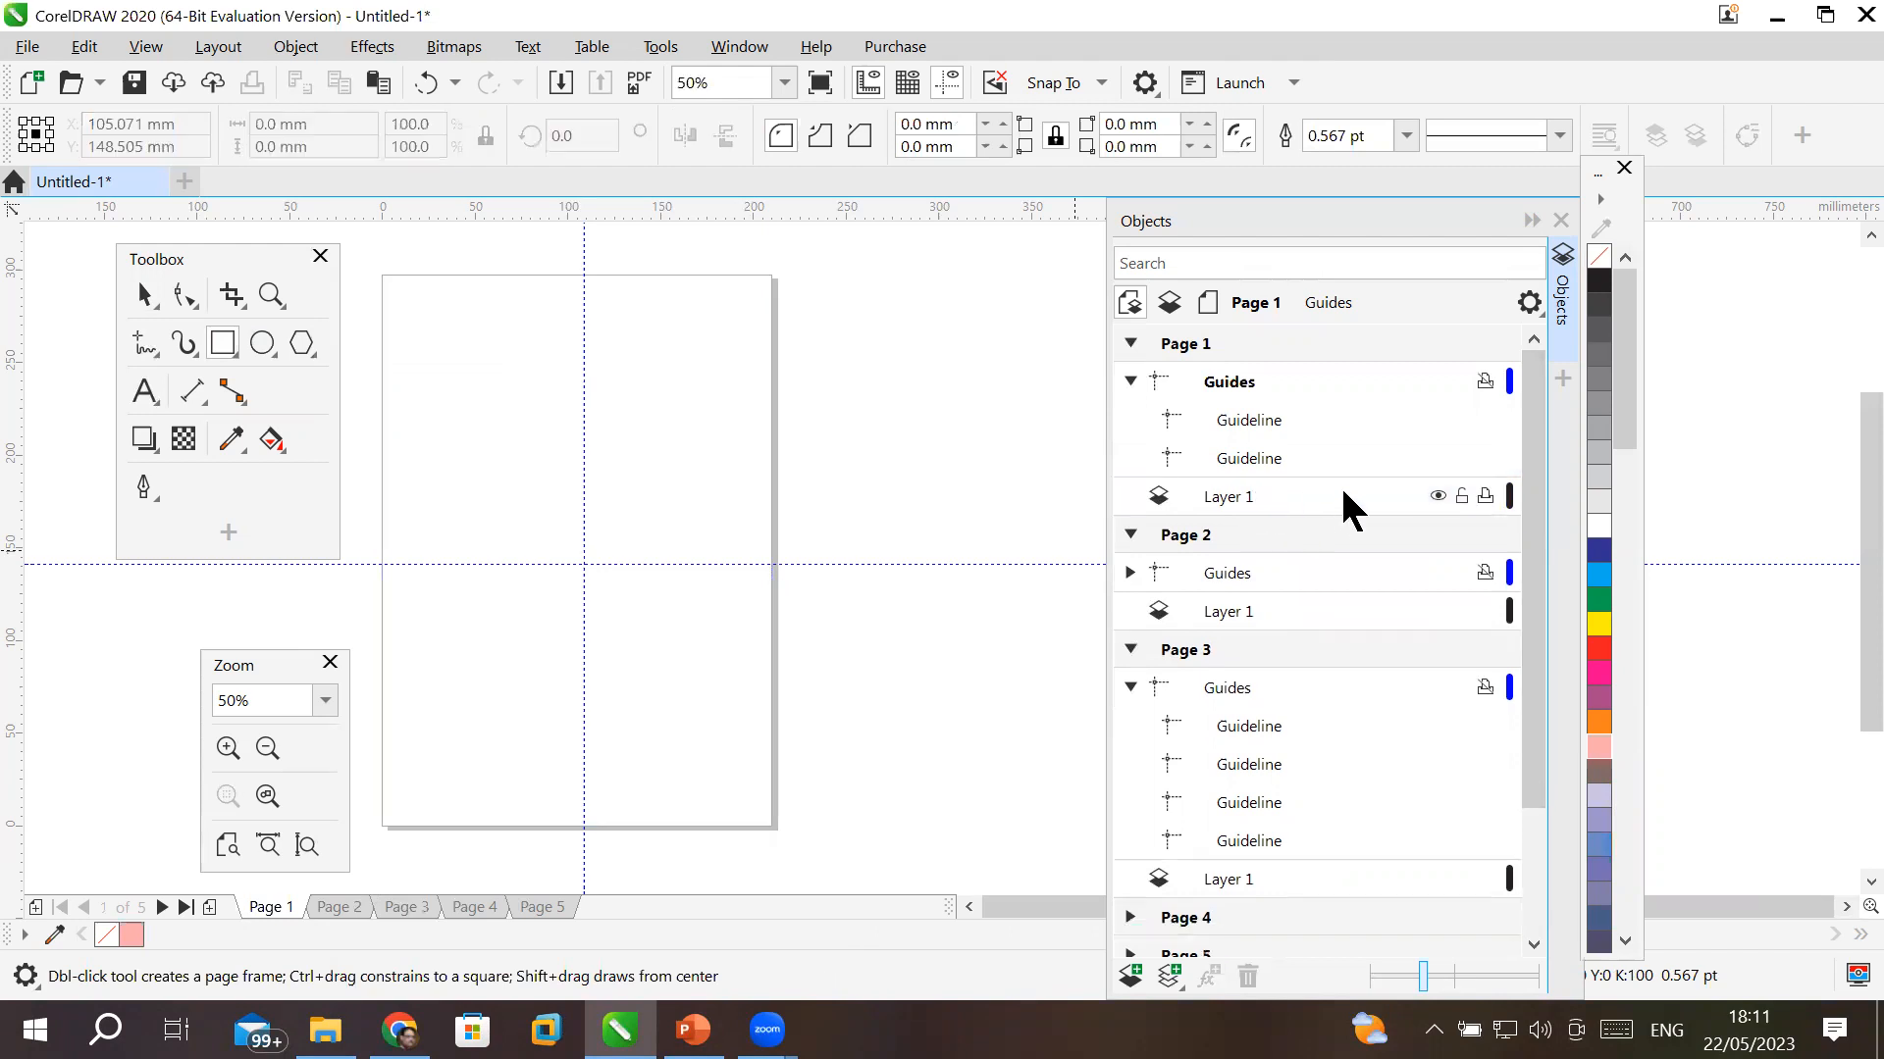
- Collapse Page 1's Guides list, make its Layer 1 active and add a 210 × 297 mm page-frame rectangle filled light pink
left_click(1189, 346)
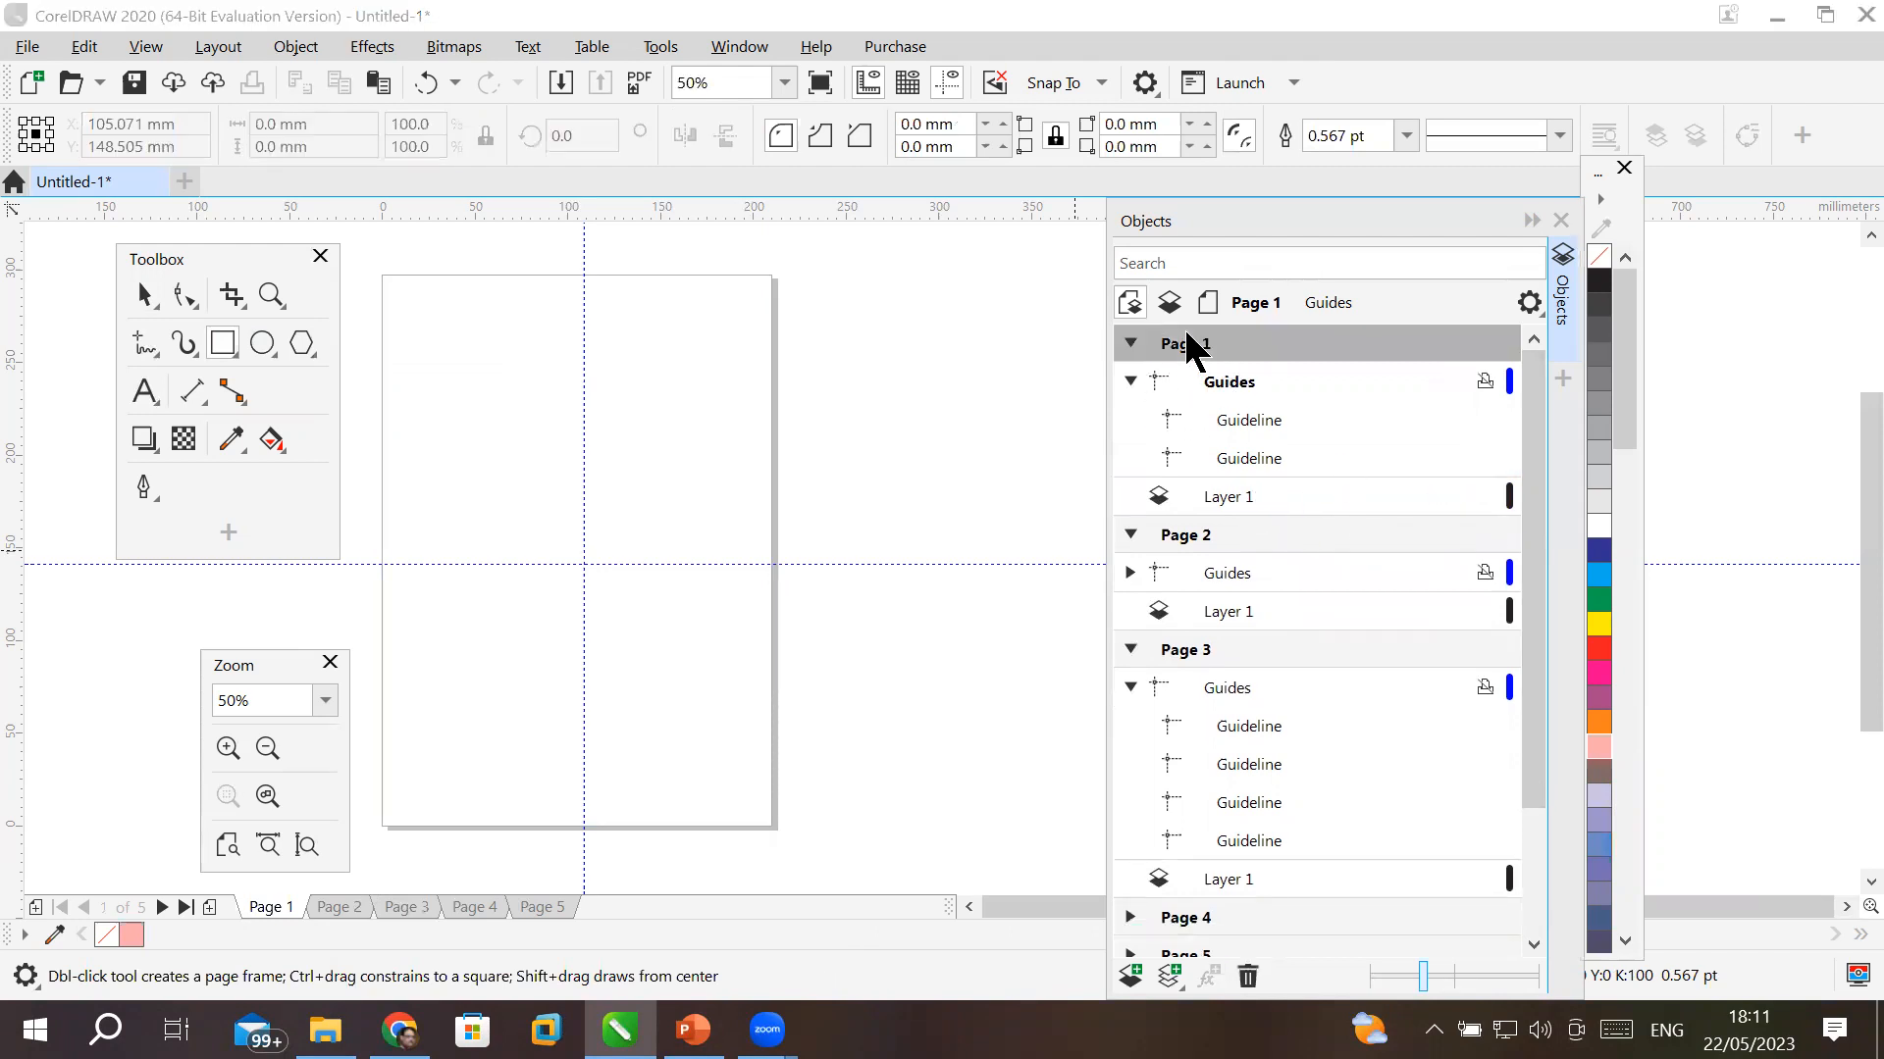
left_click(1216, 500)
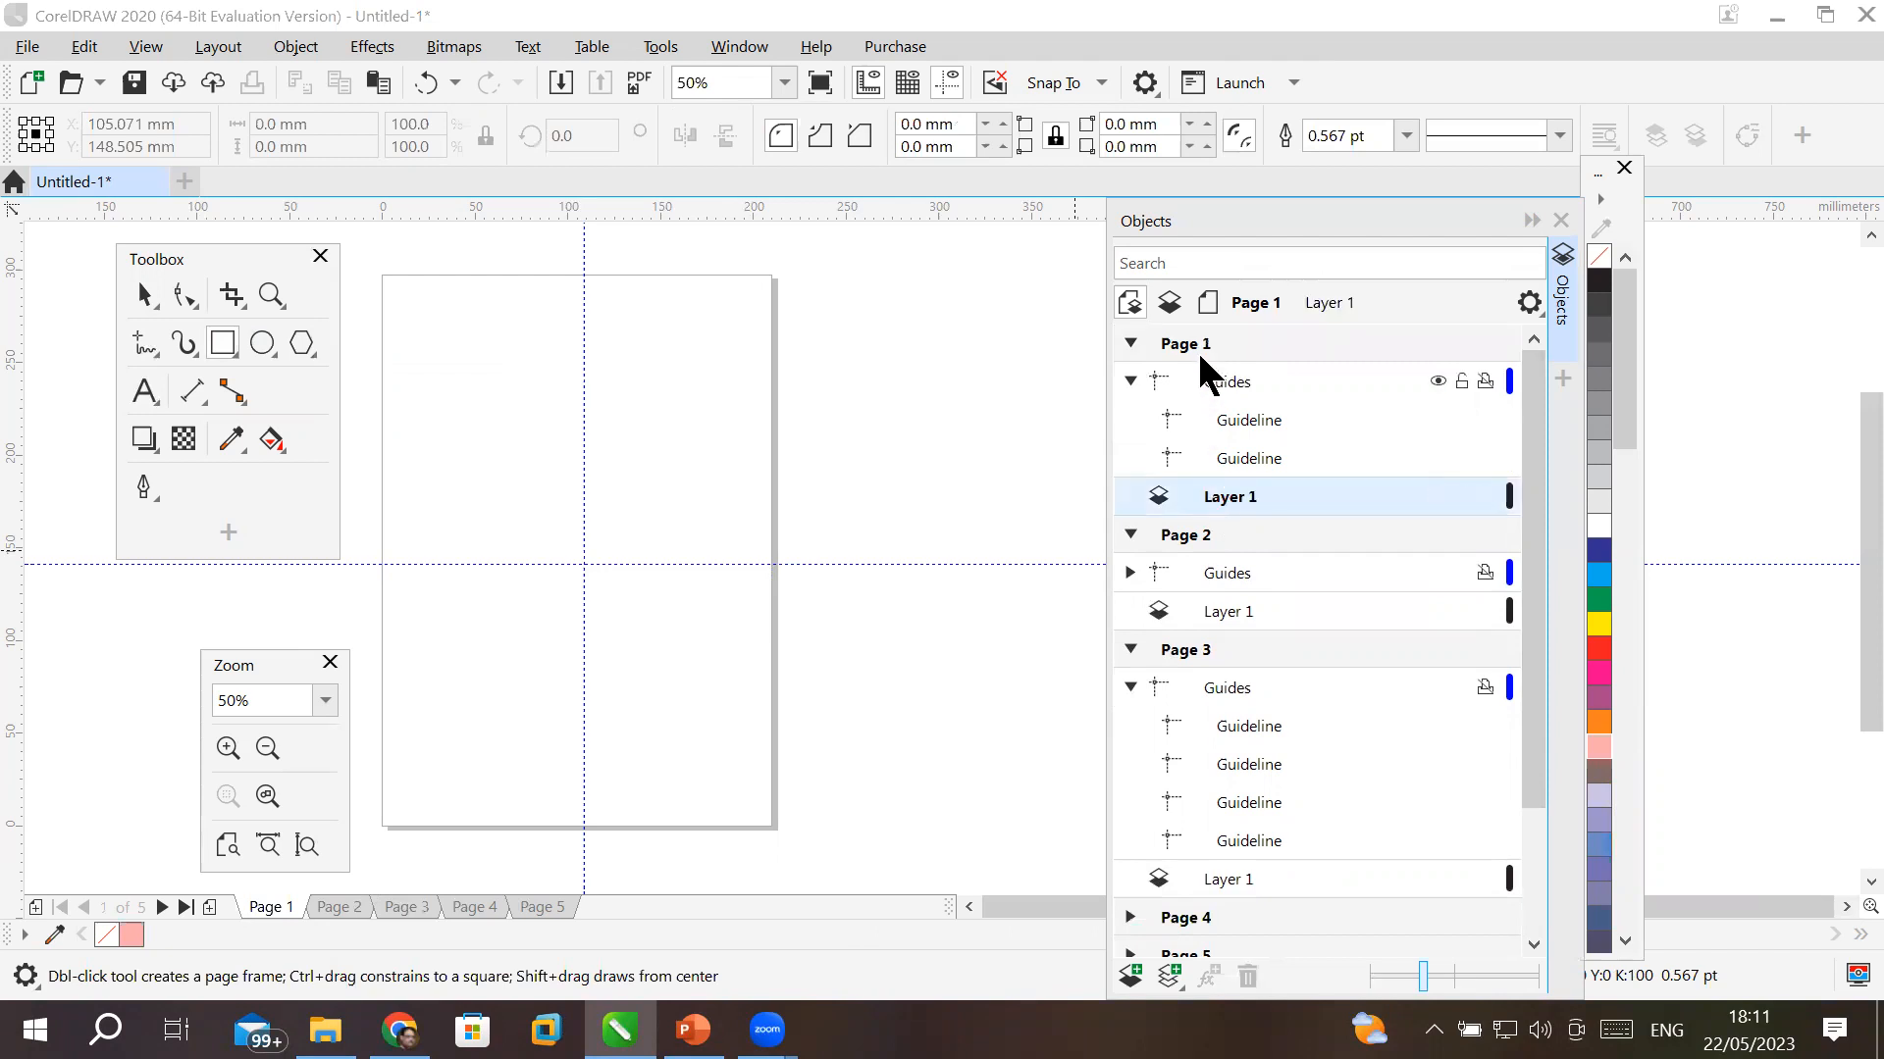
left_click(1209, 384)
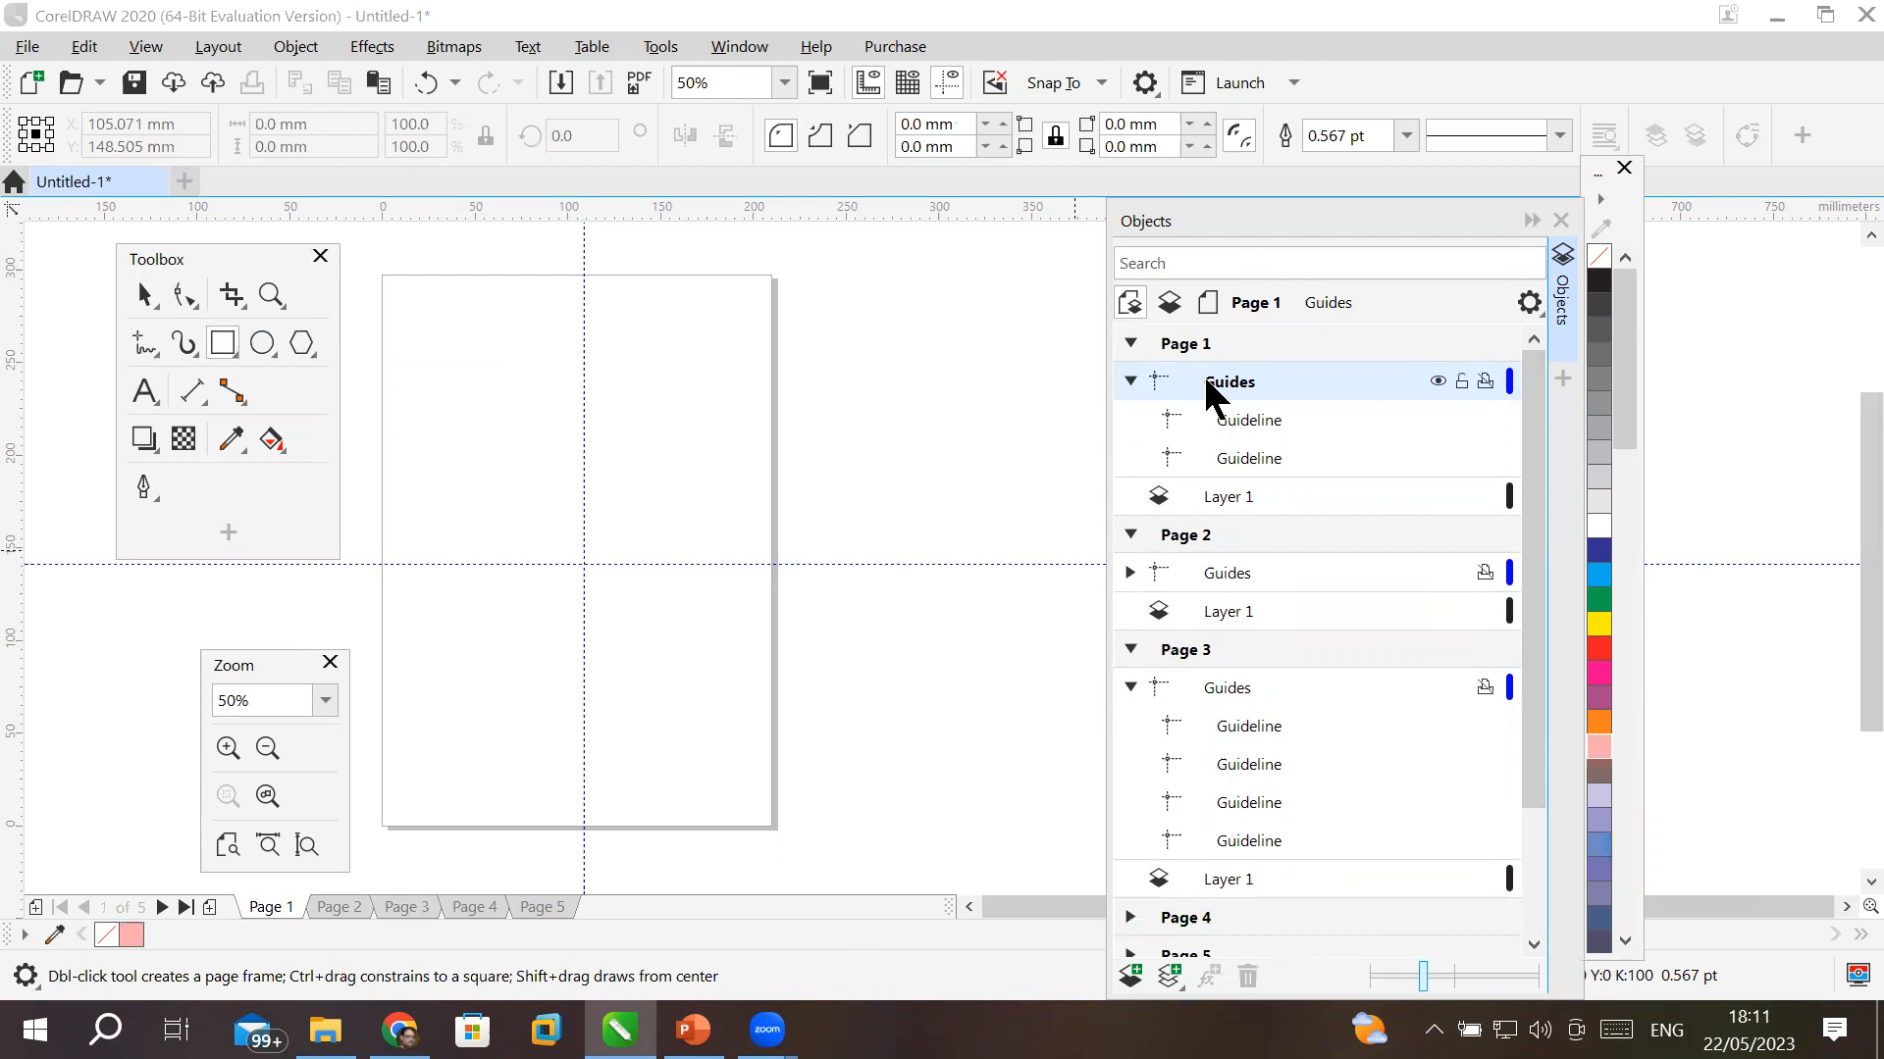
left_click(1130, 382)
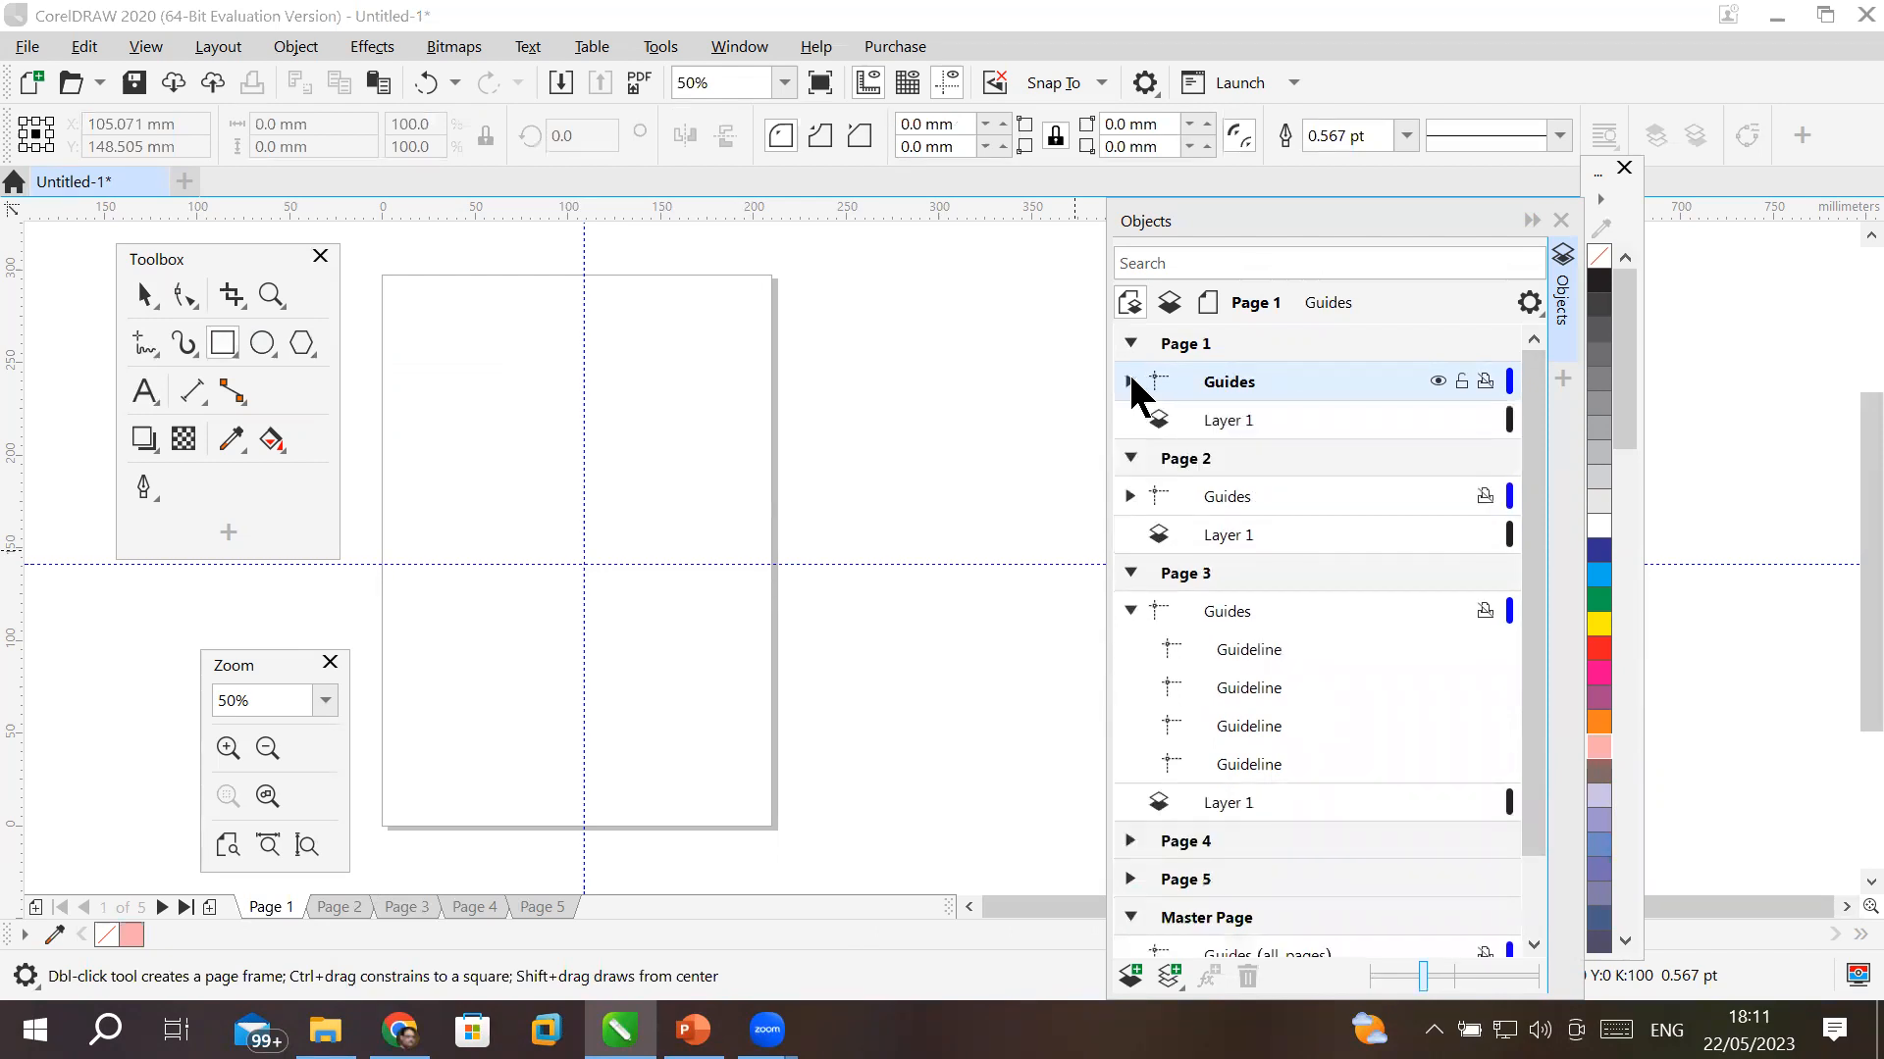
left_click(1227, 419)
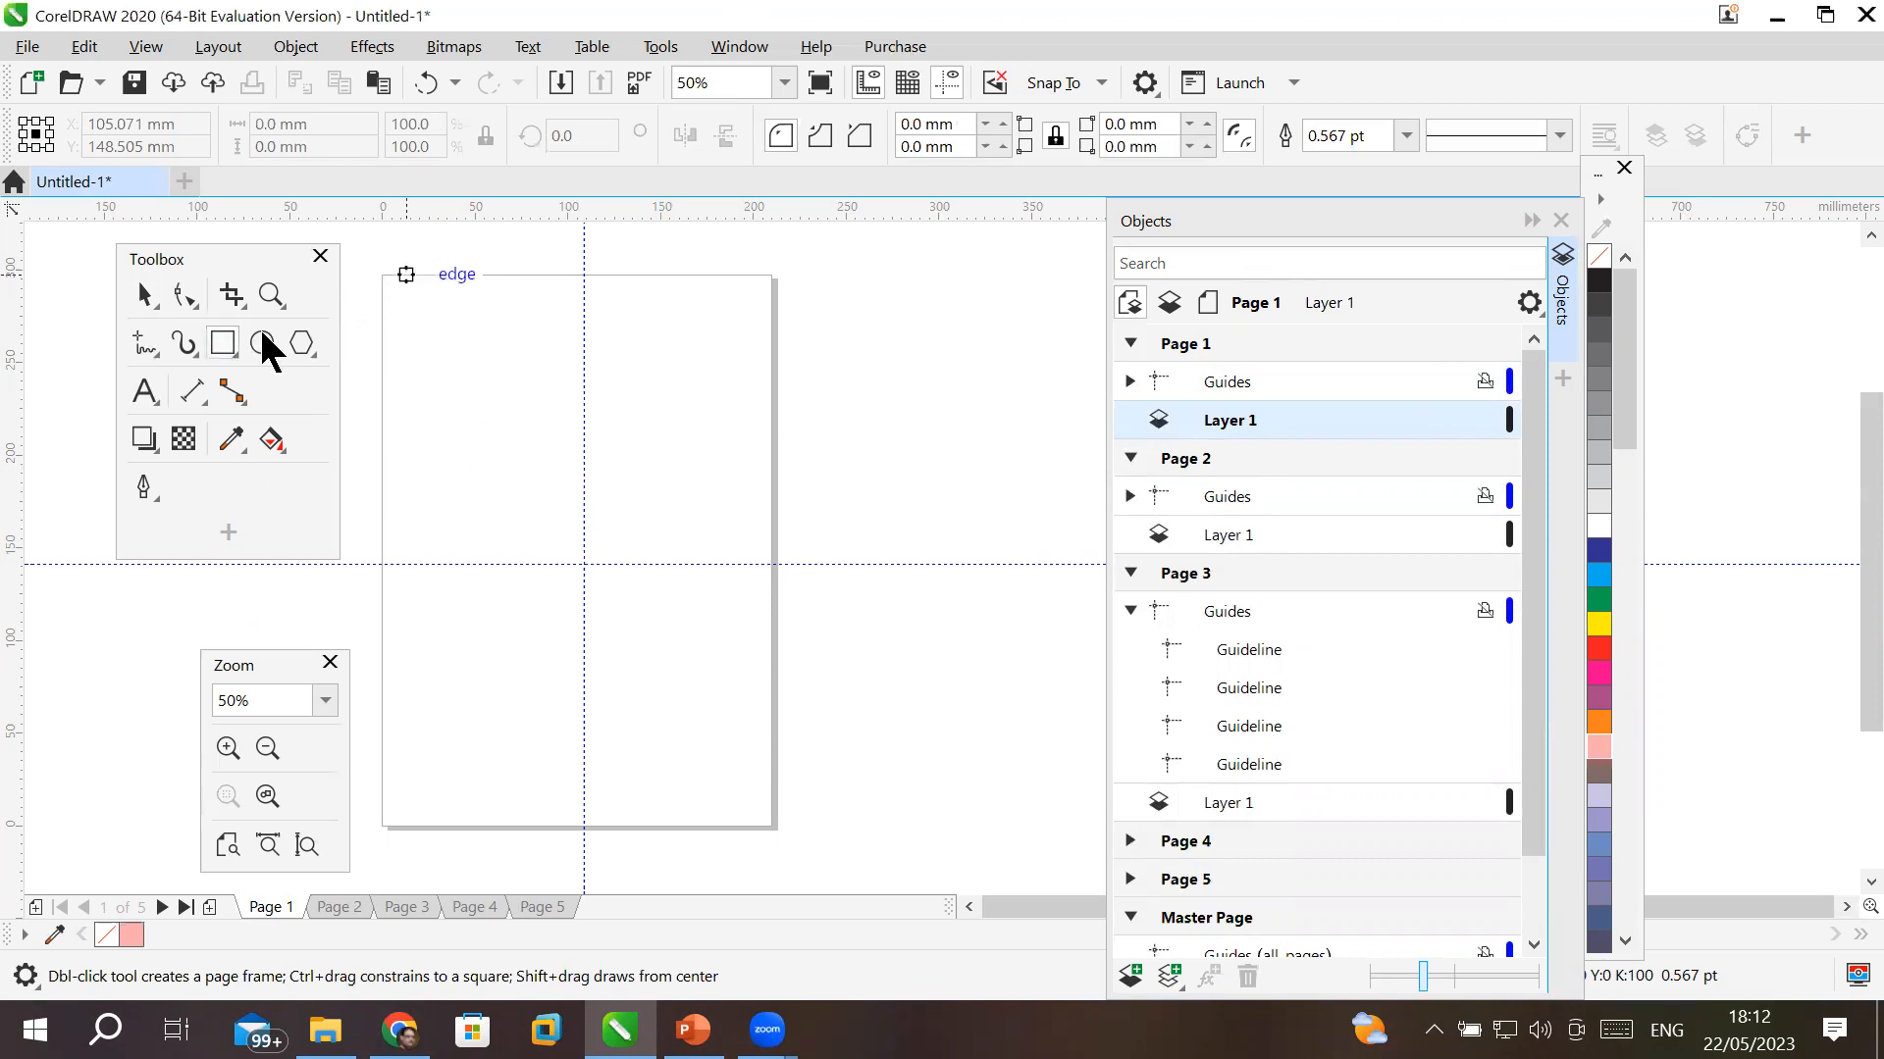
double_click(225, 327)
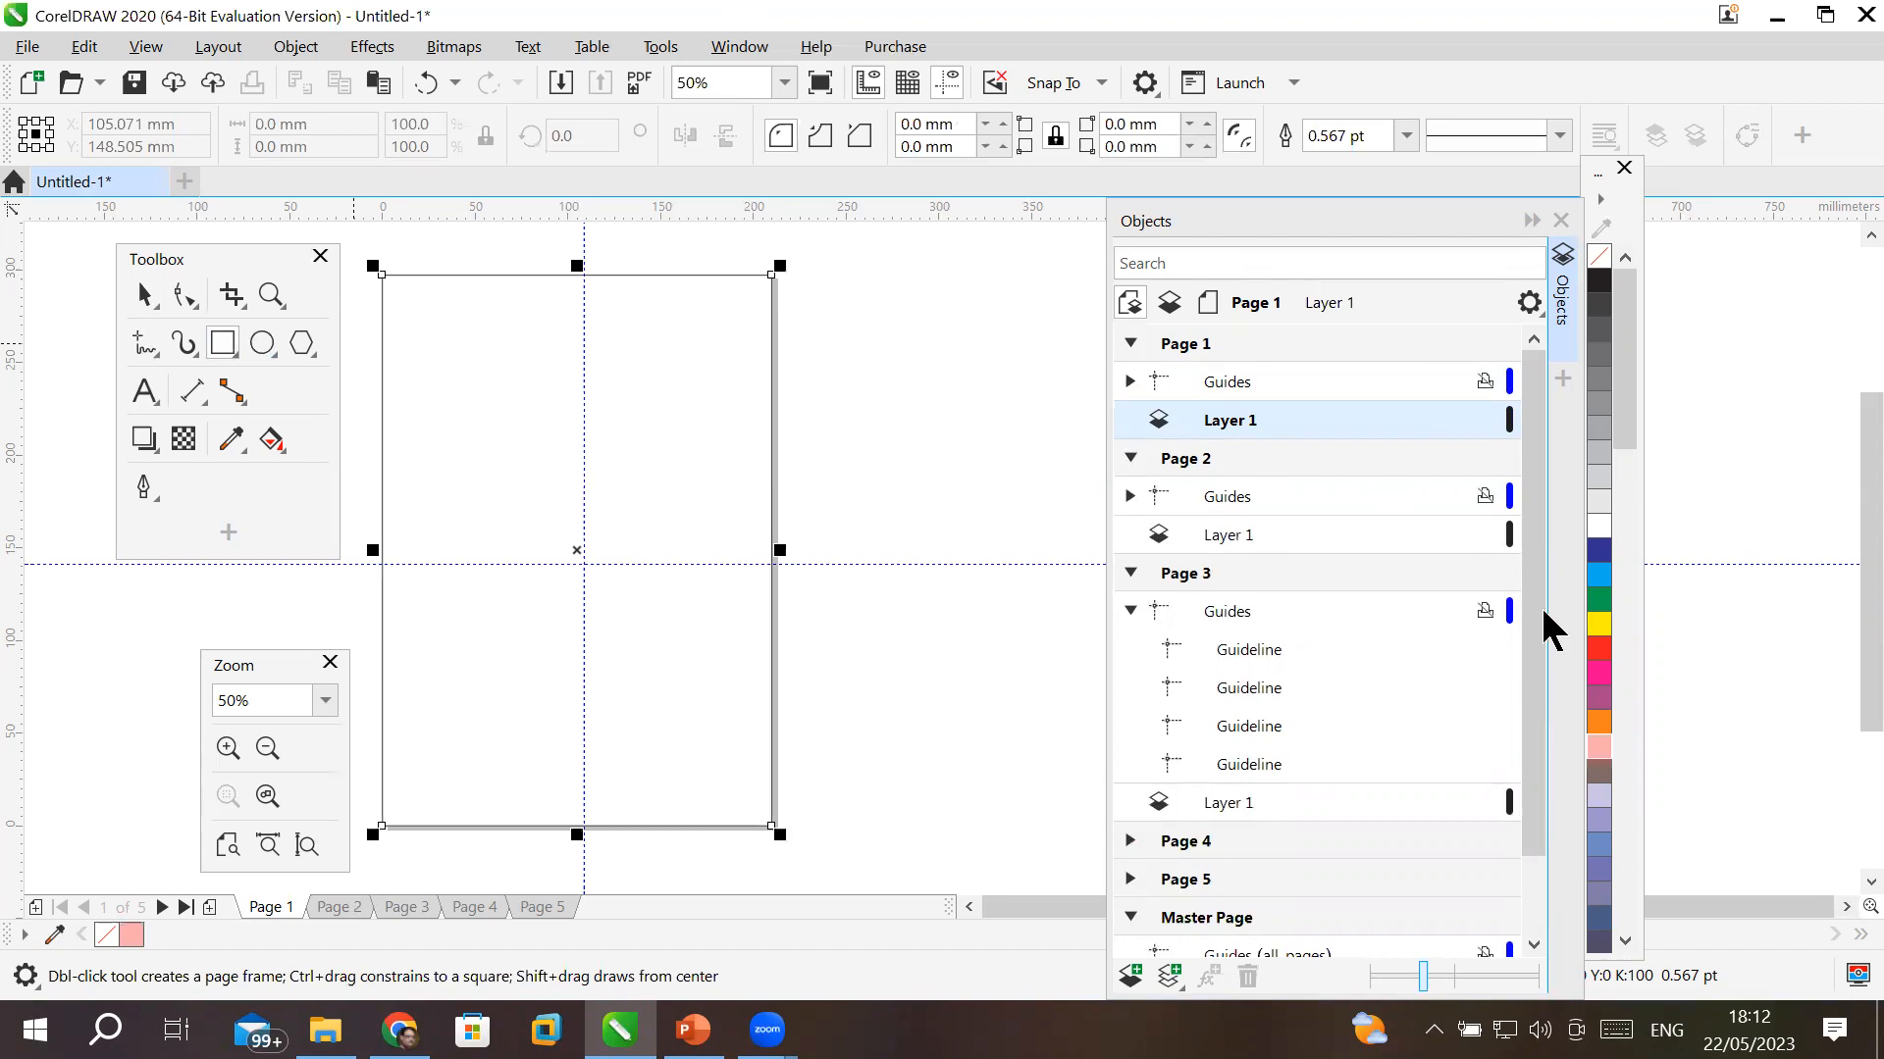
left_click(1600, 750)
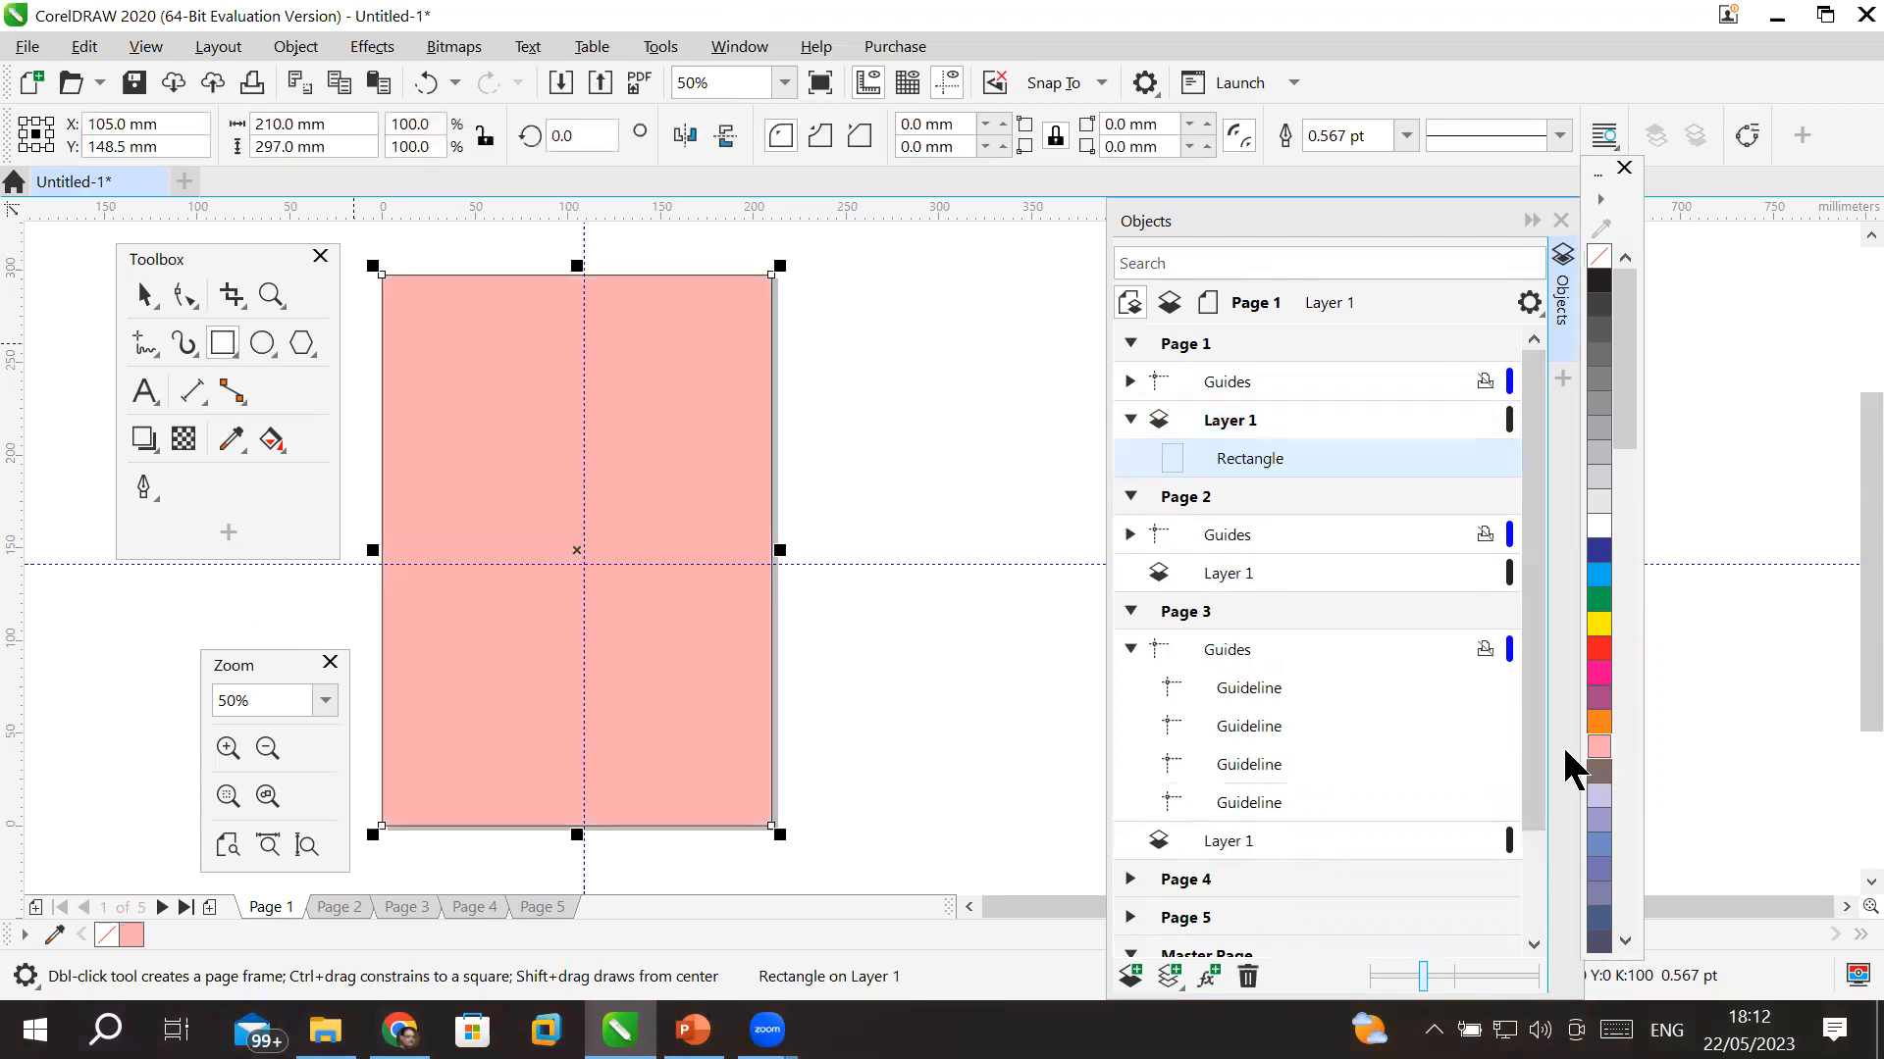
- Add the artistic text "Pakistan Historical Pages" in 24 pt Arial near the upper edge of Page 1
left_click(191, 390)
key("F8")
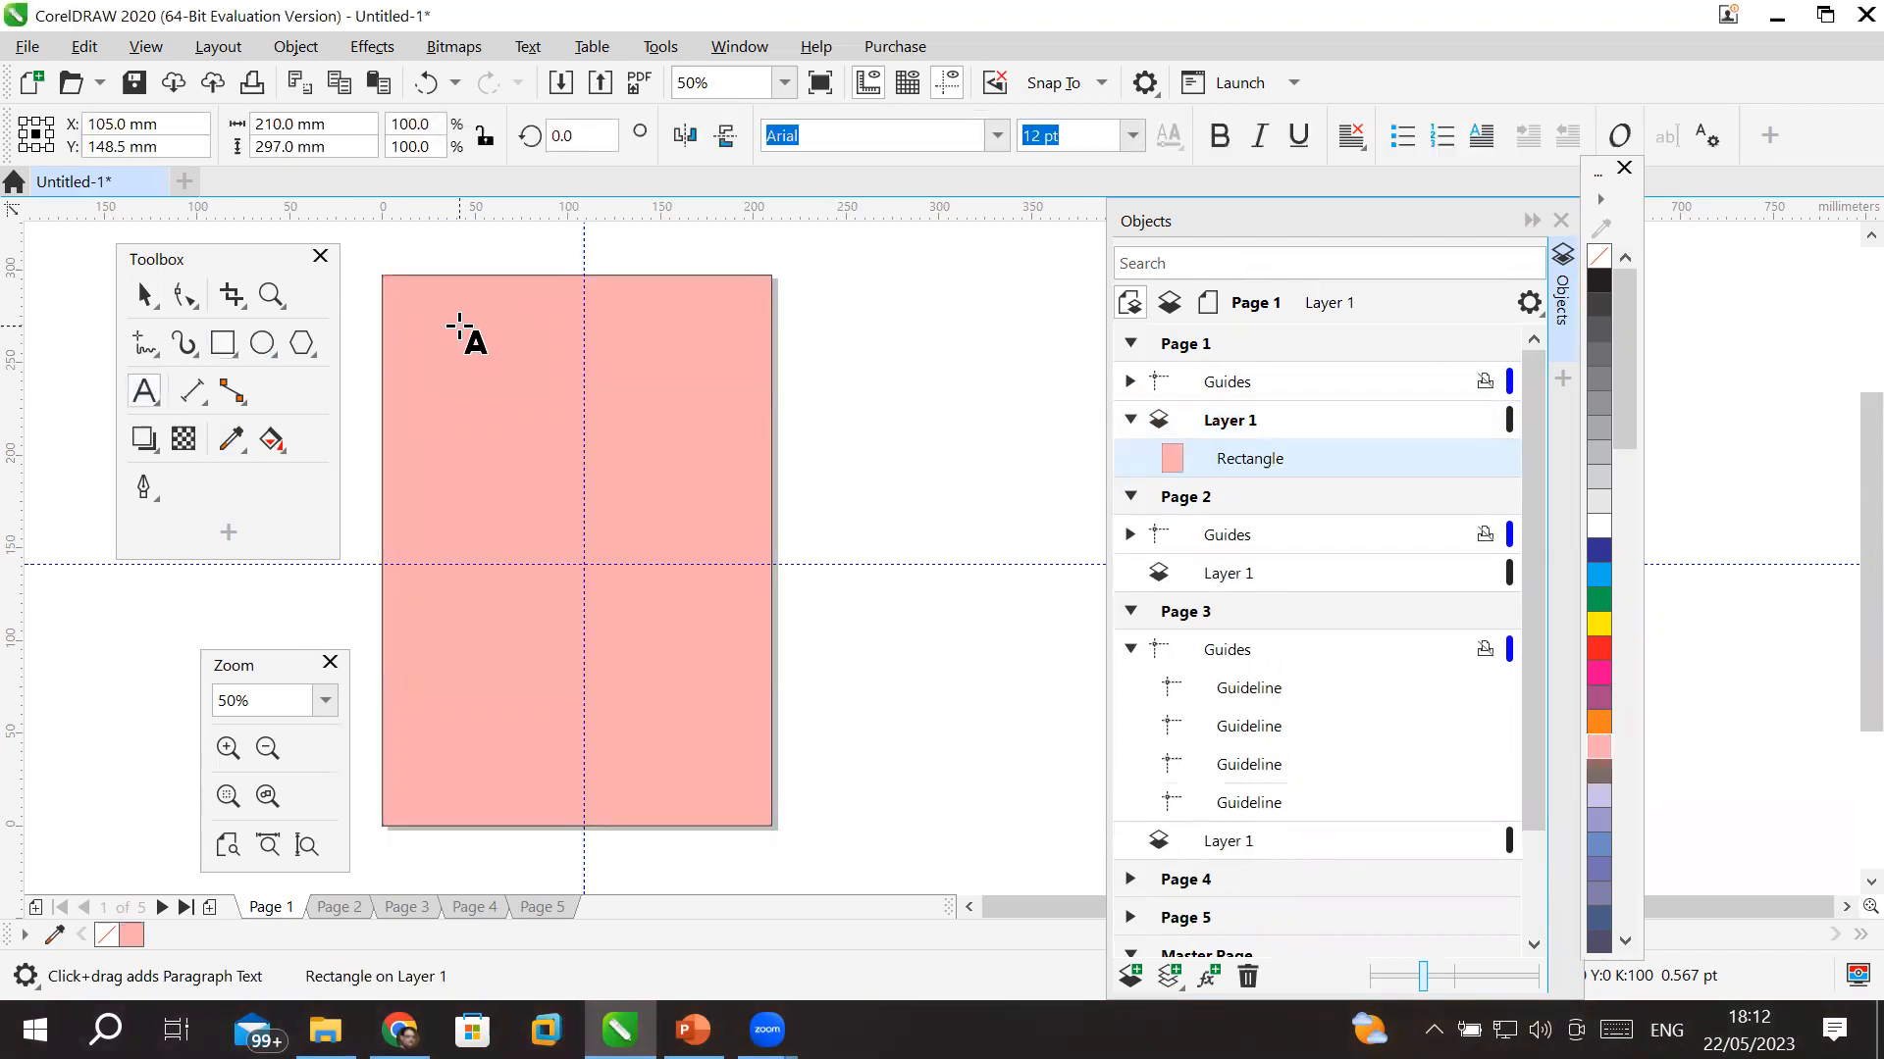
left_click(459, 327)
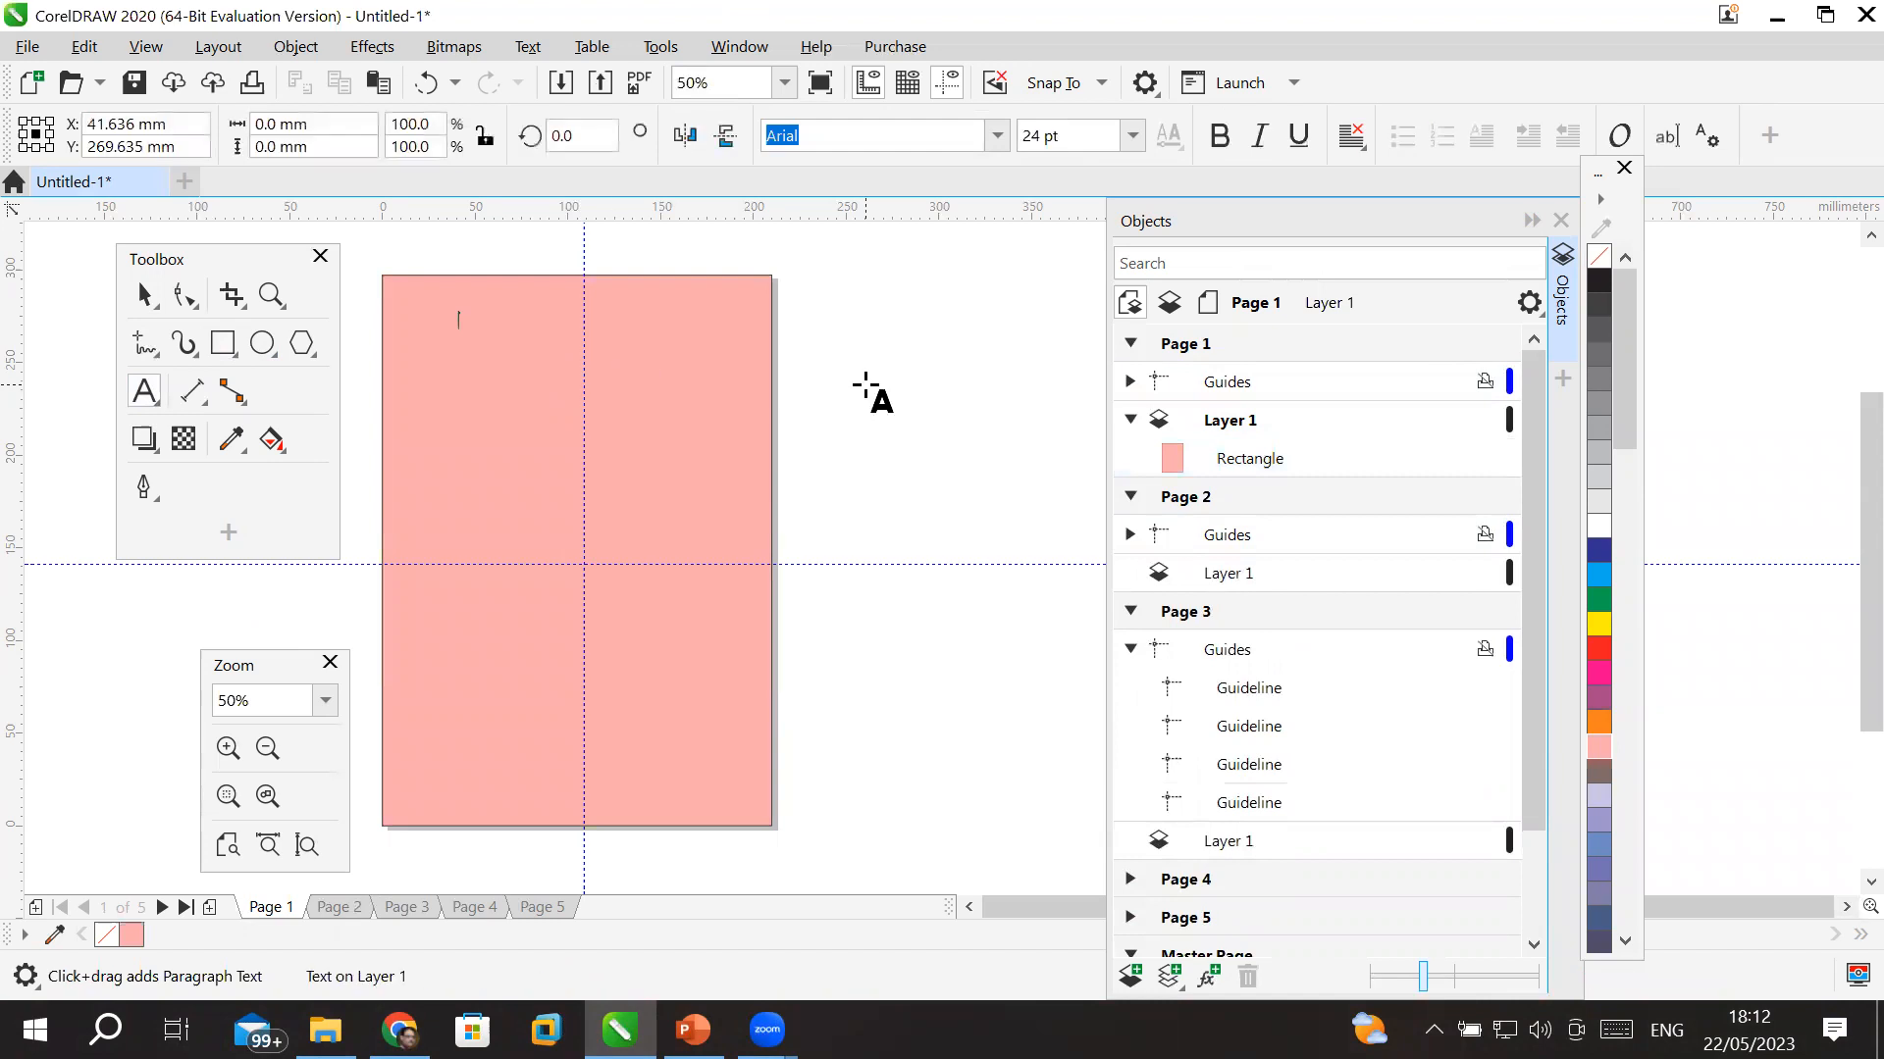
type("Pakista")
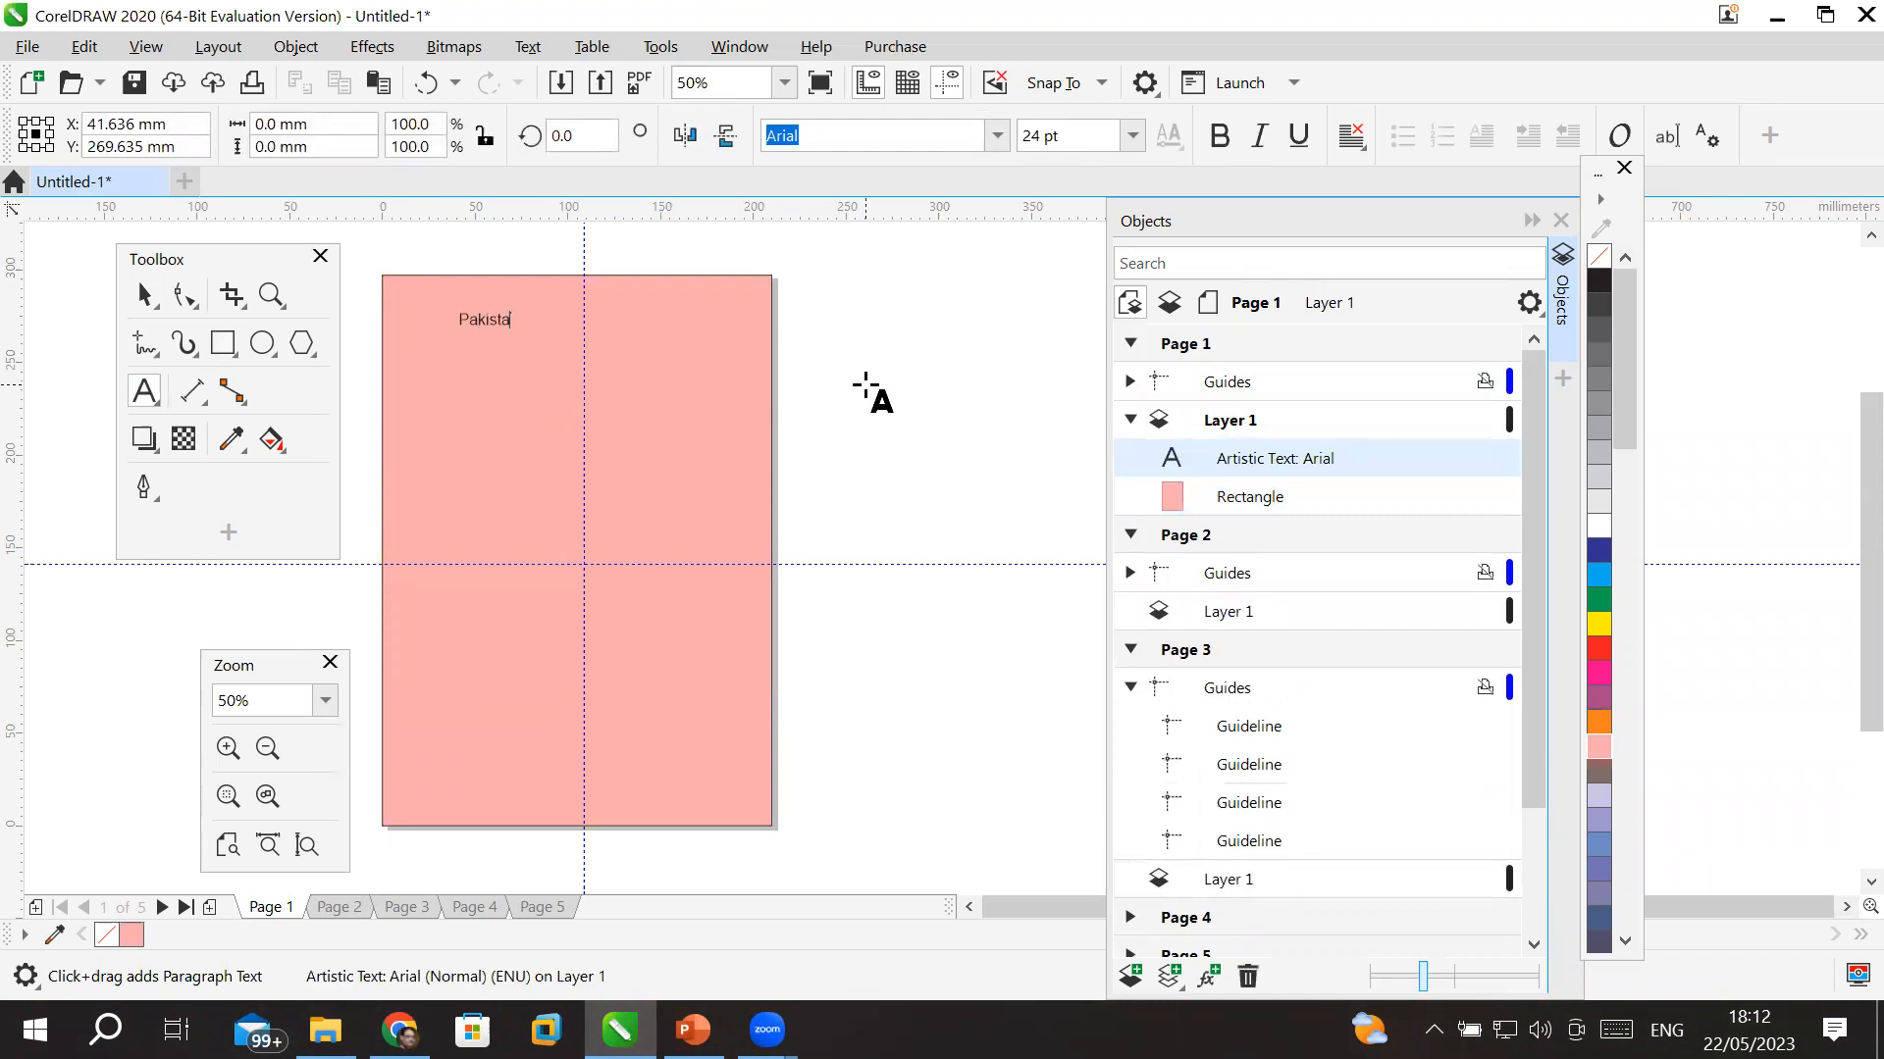
type("n Historical Pages")
left_click(144, 293)
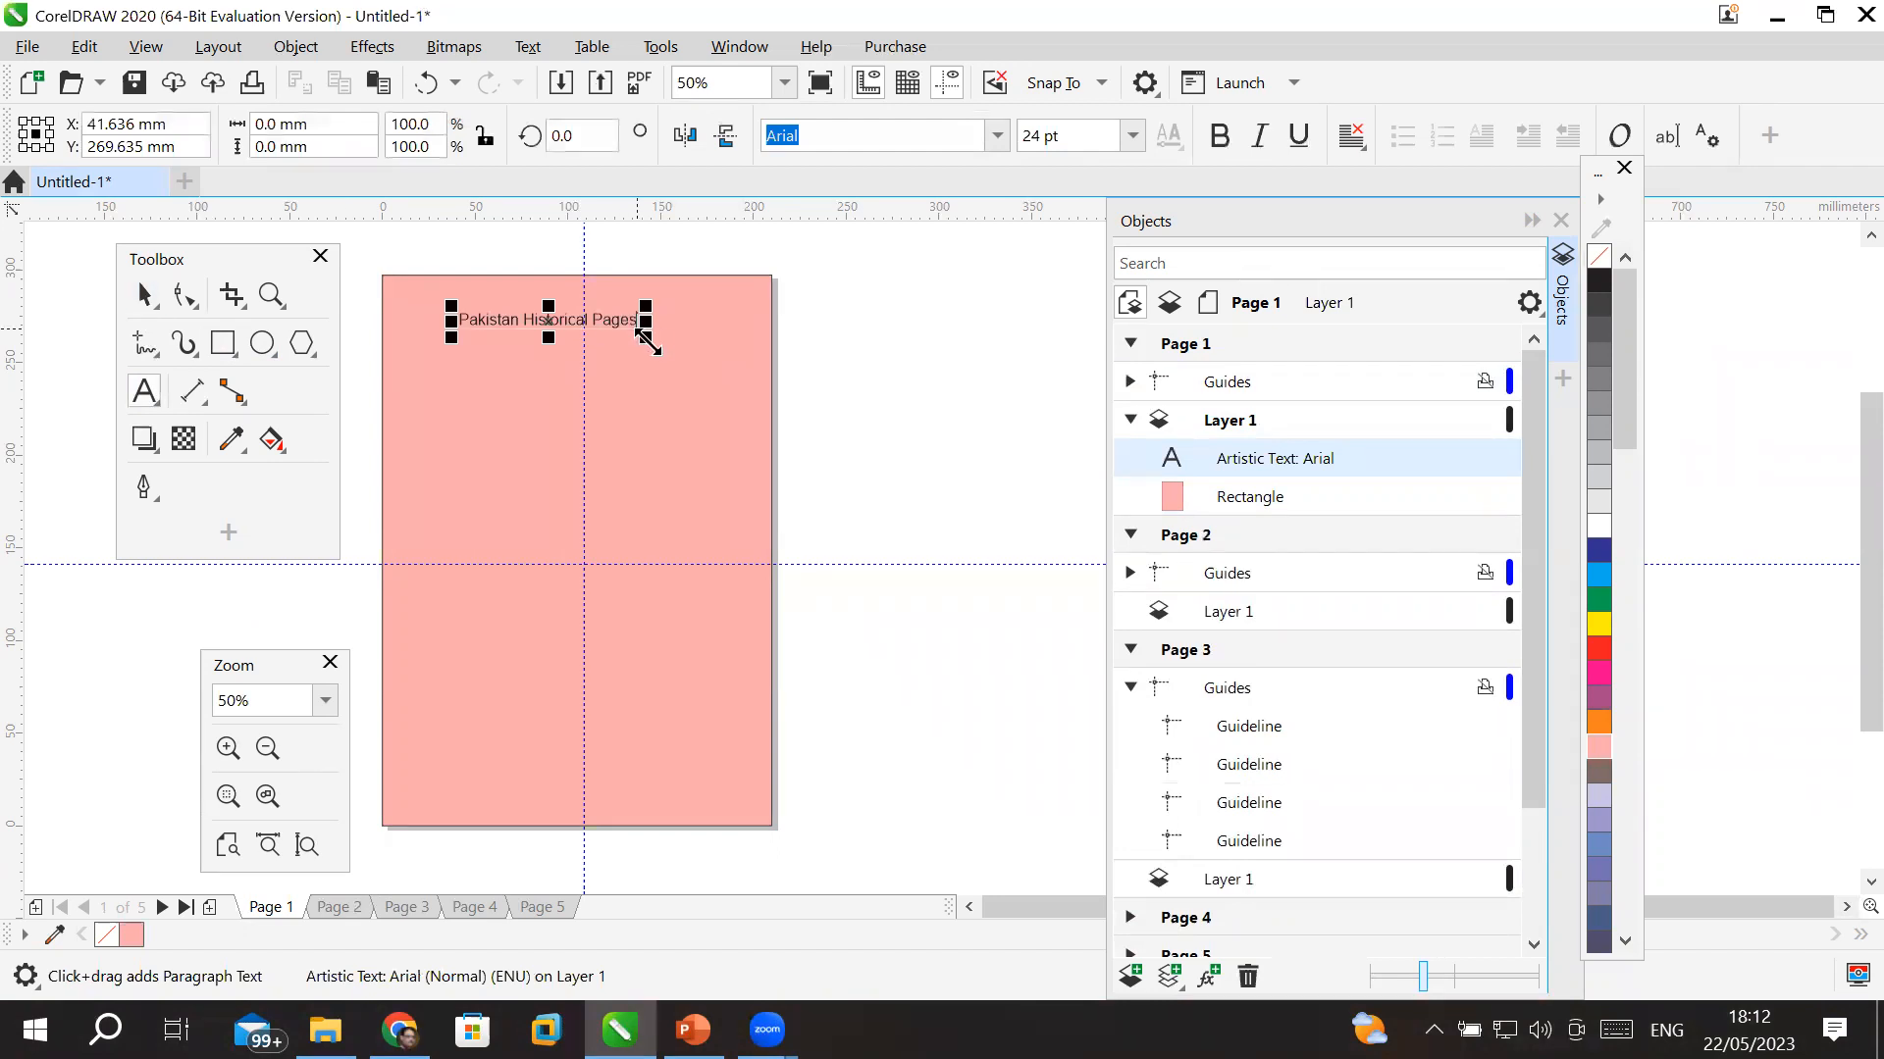
- Enlarge the title text to about 165 mm wide and move it to about X 110 mm, Y 280 mm
left_click_drag(648, 339, 686, 369)
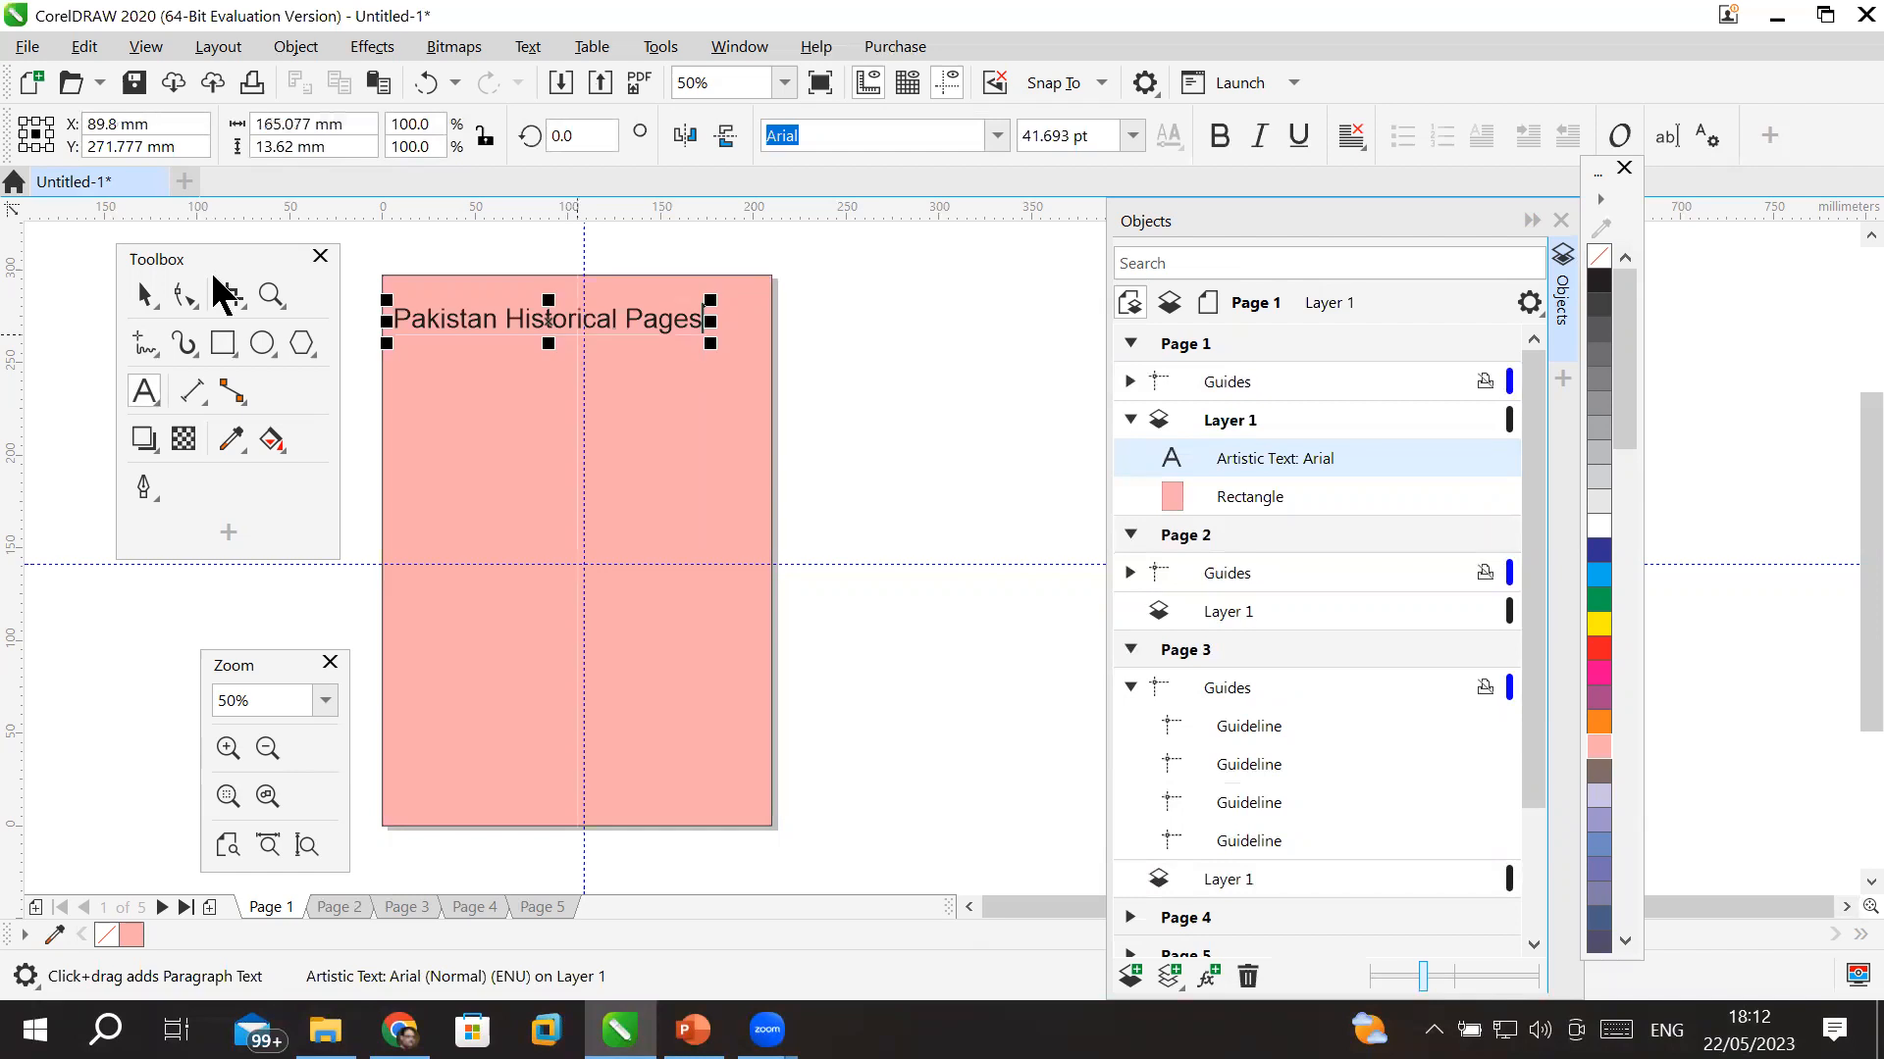
left_click(147, 295)
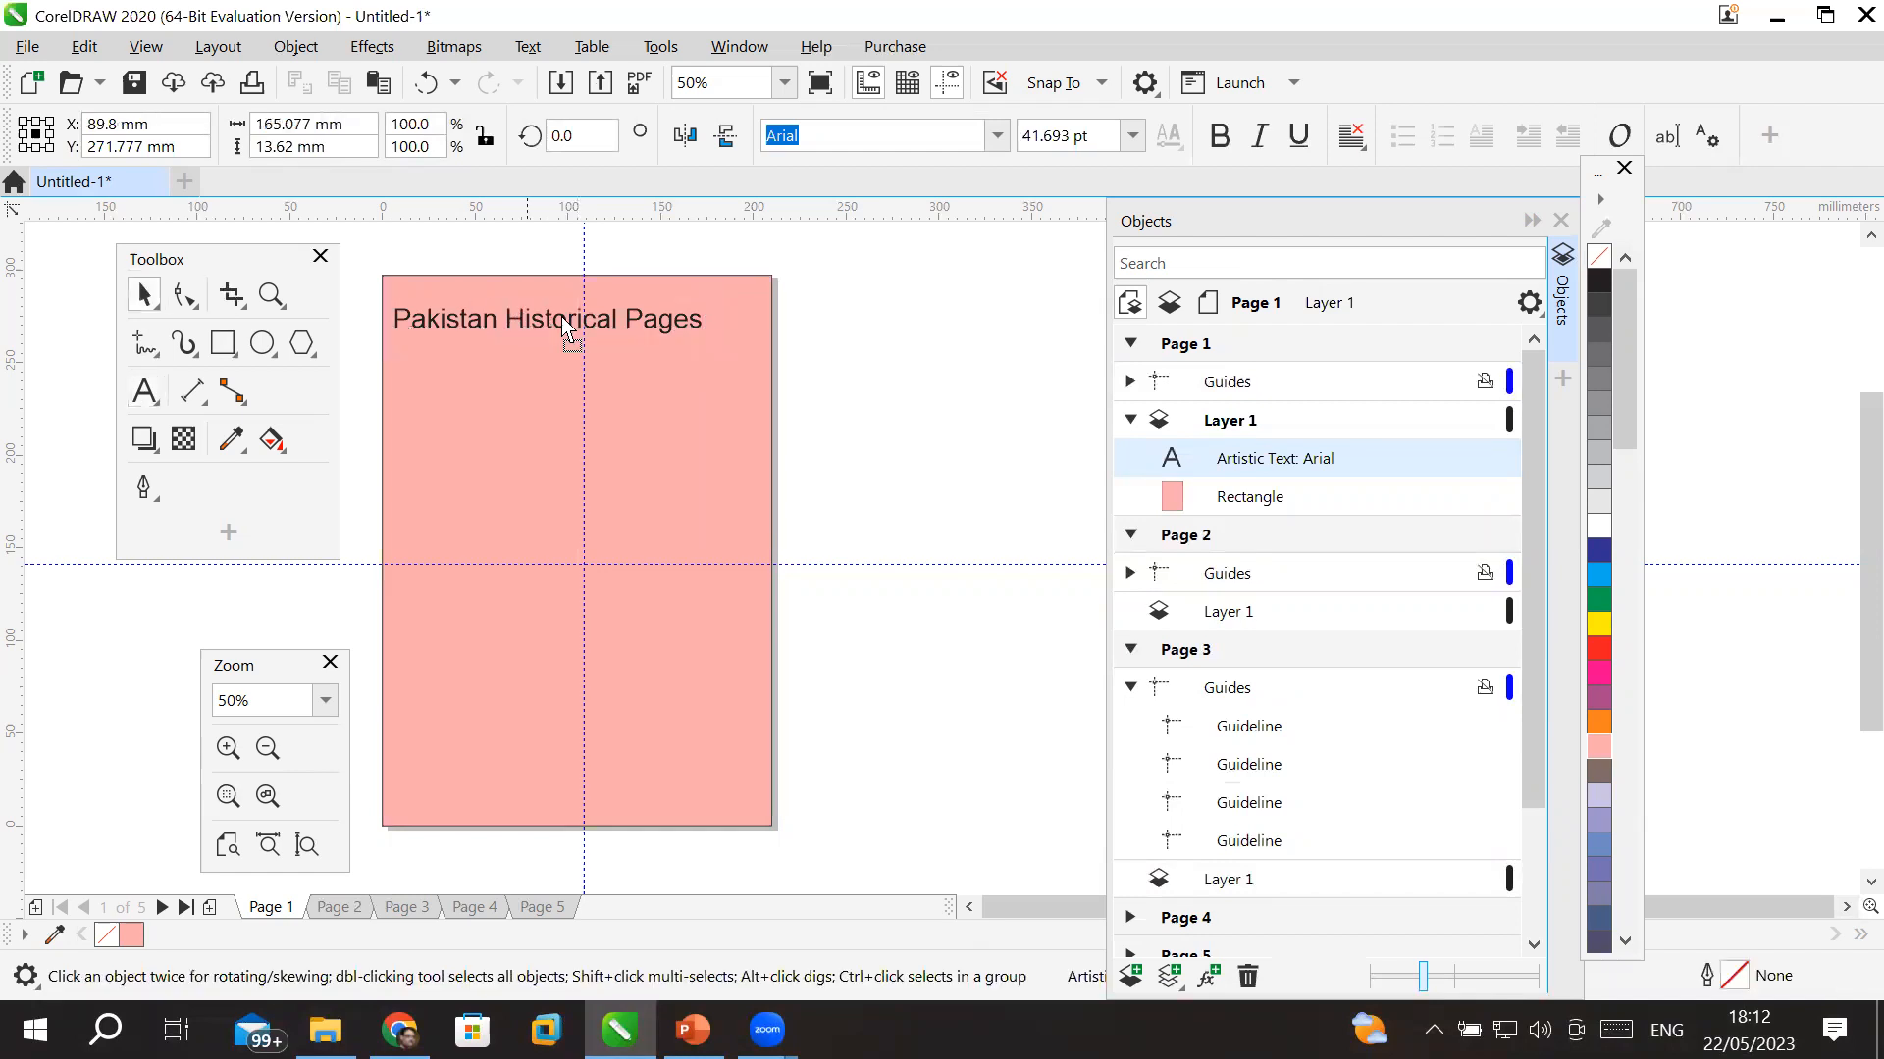
left_click_drag(555, 293, 593, 277)
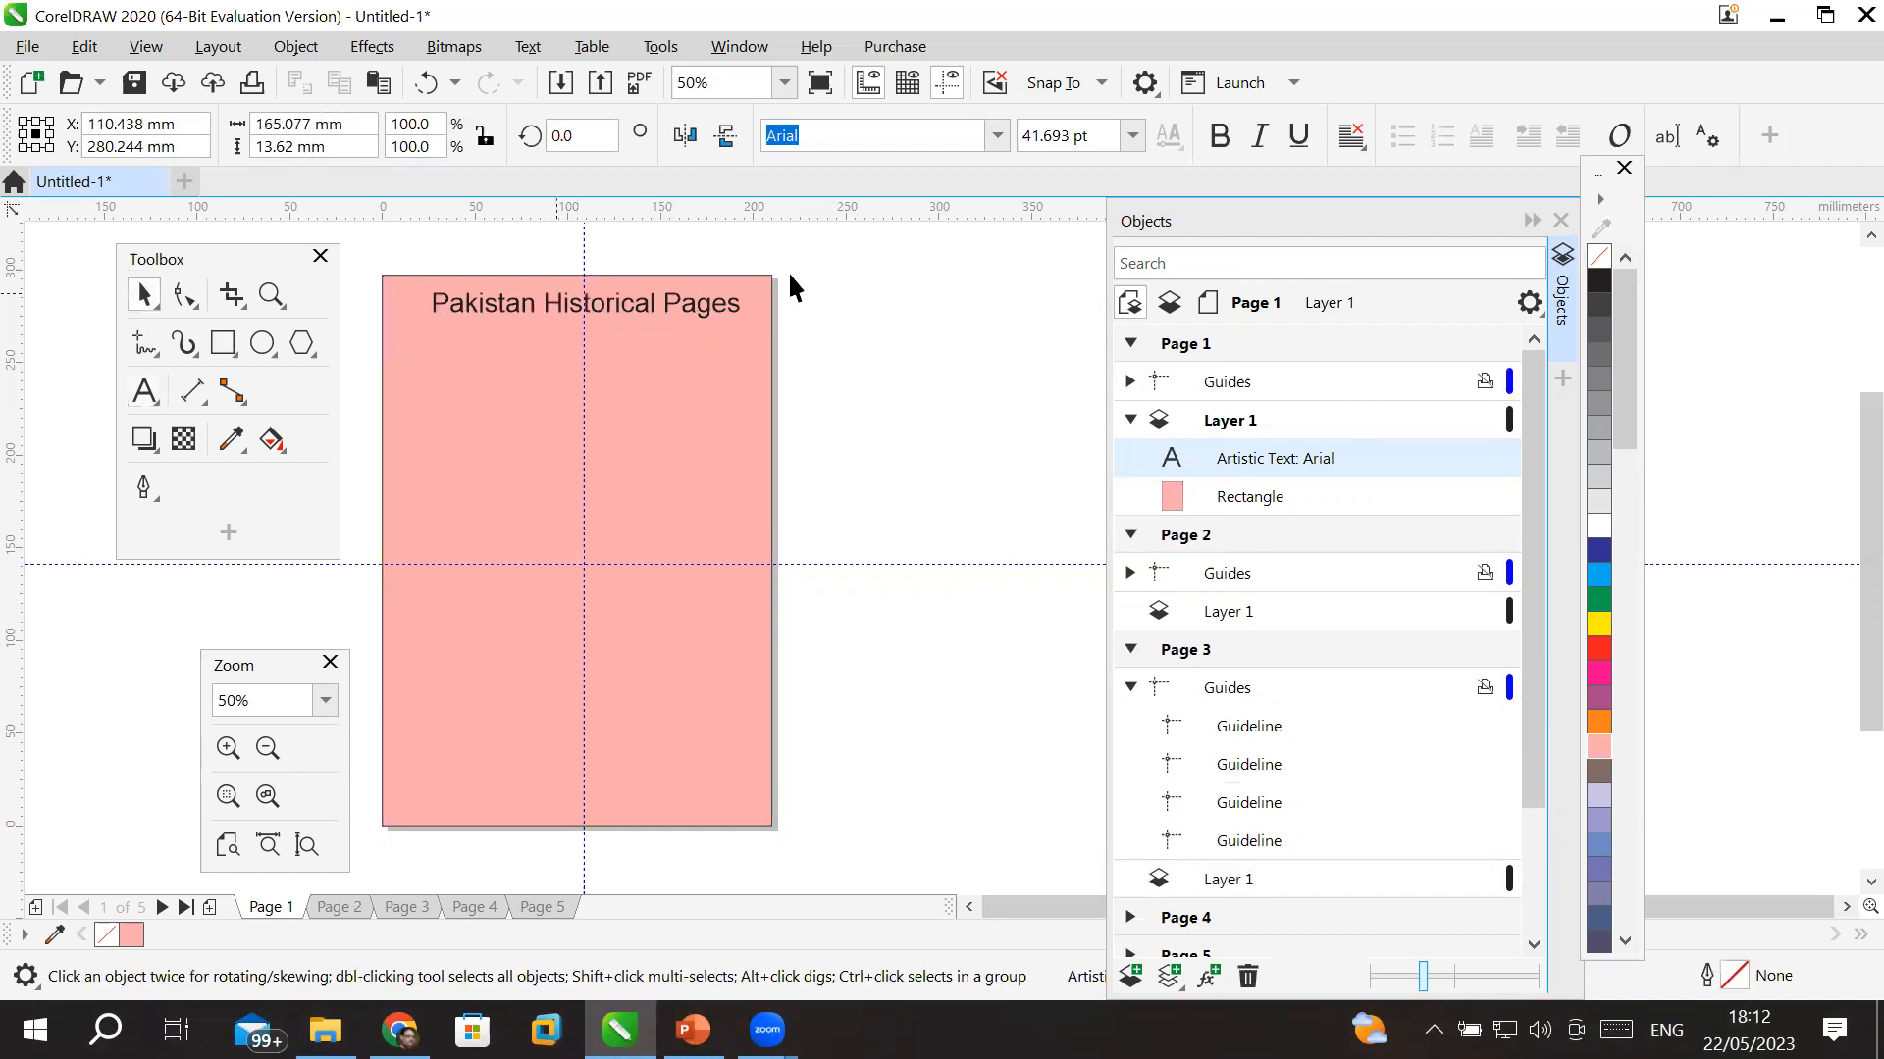
- Set the title's font to a Ampun Bang and shrink it to about 169 mm wide, centred across the page at X 105 mm
left_click(999, 140)
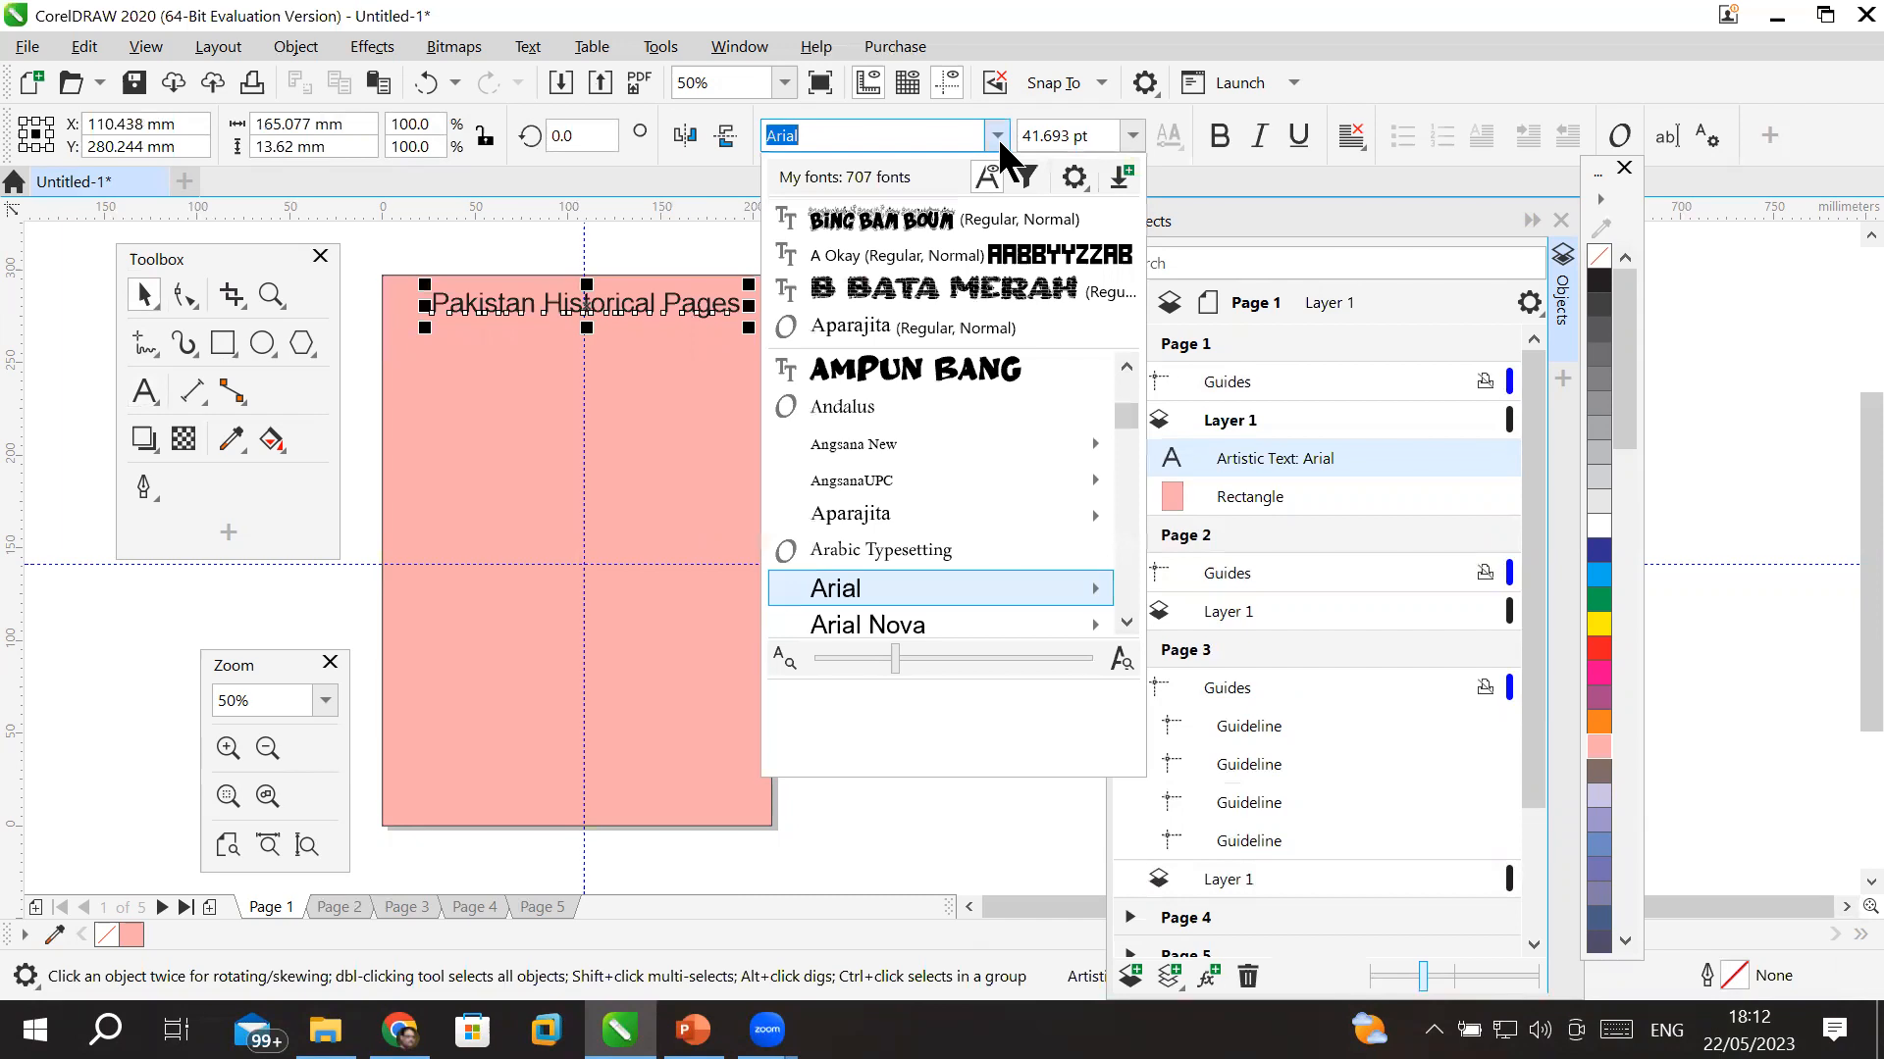
left_click(998, 375)
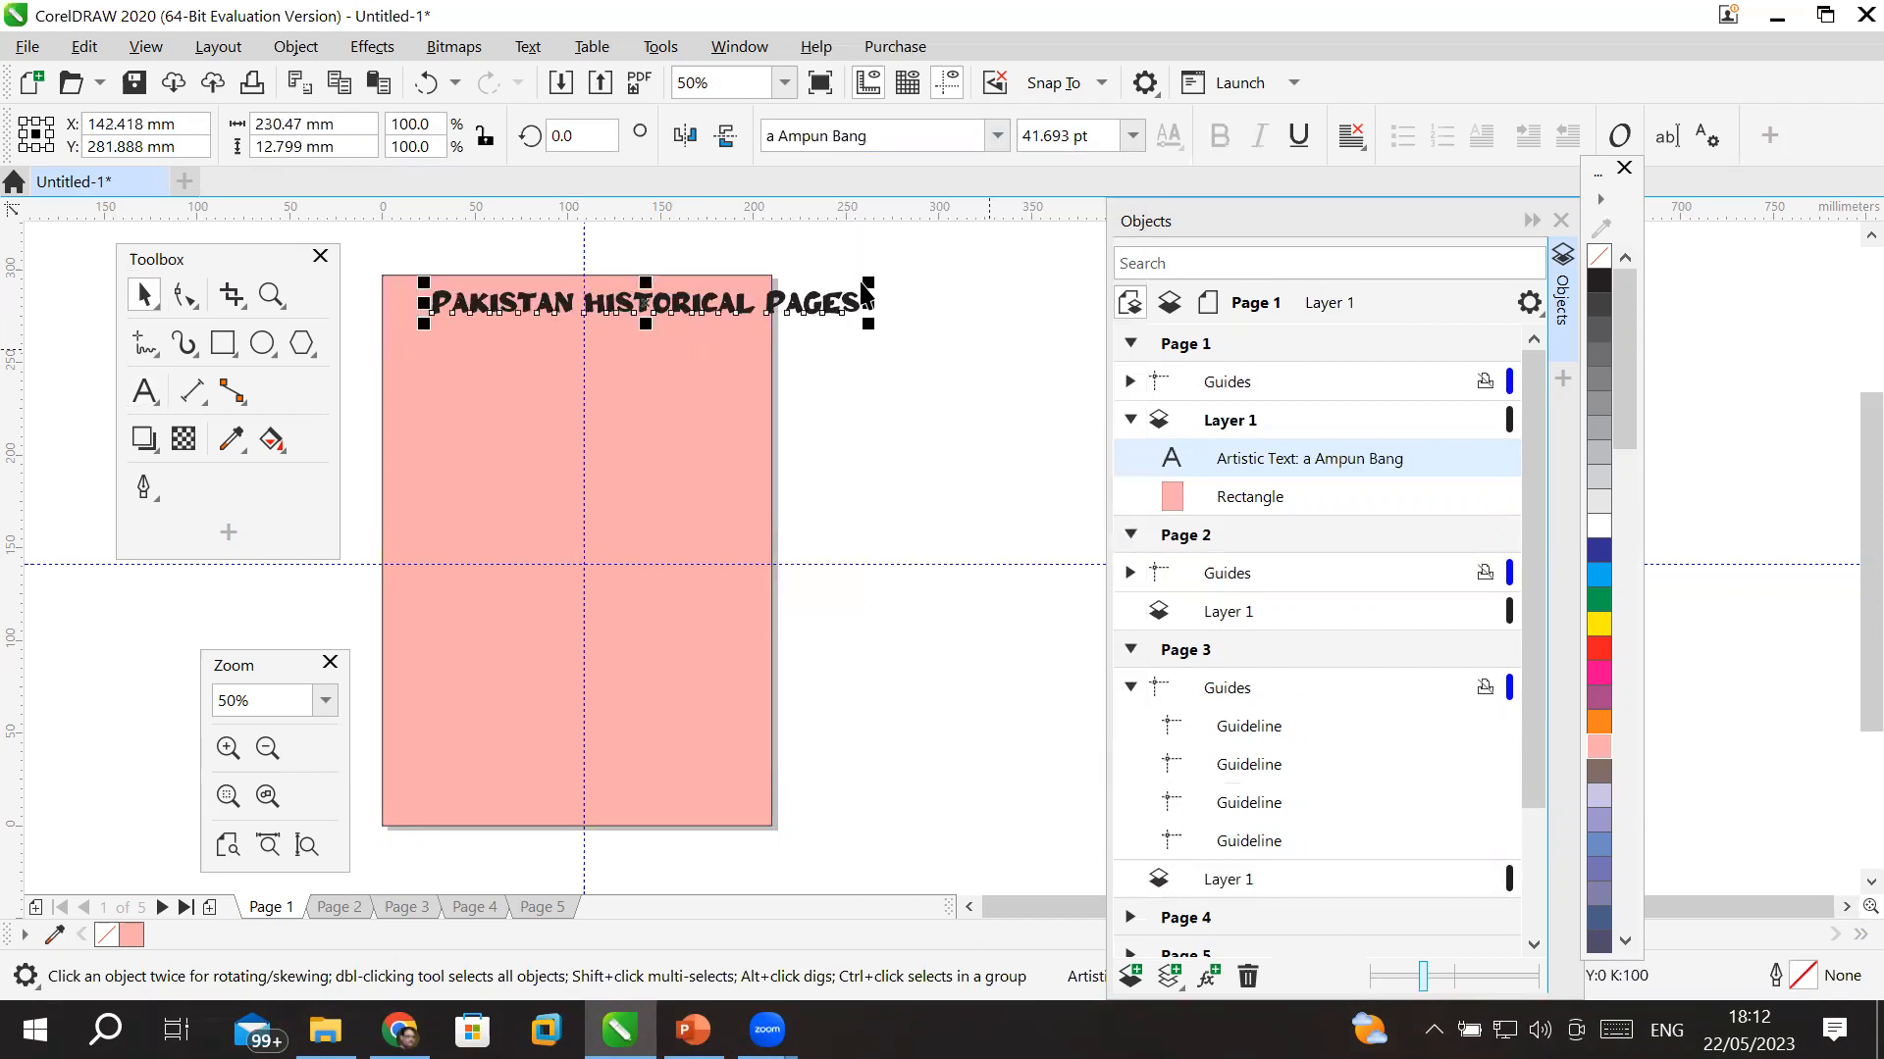
left_click_drag(870, 279, 639, 304)
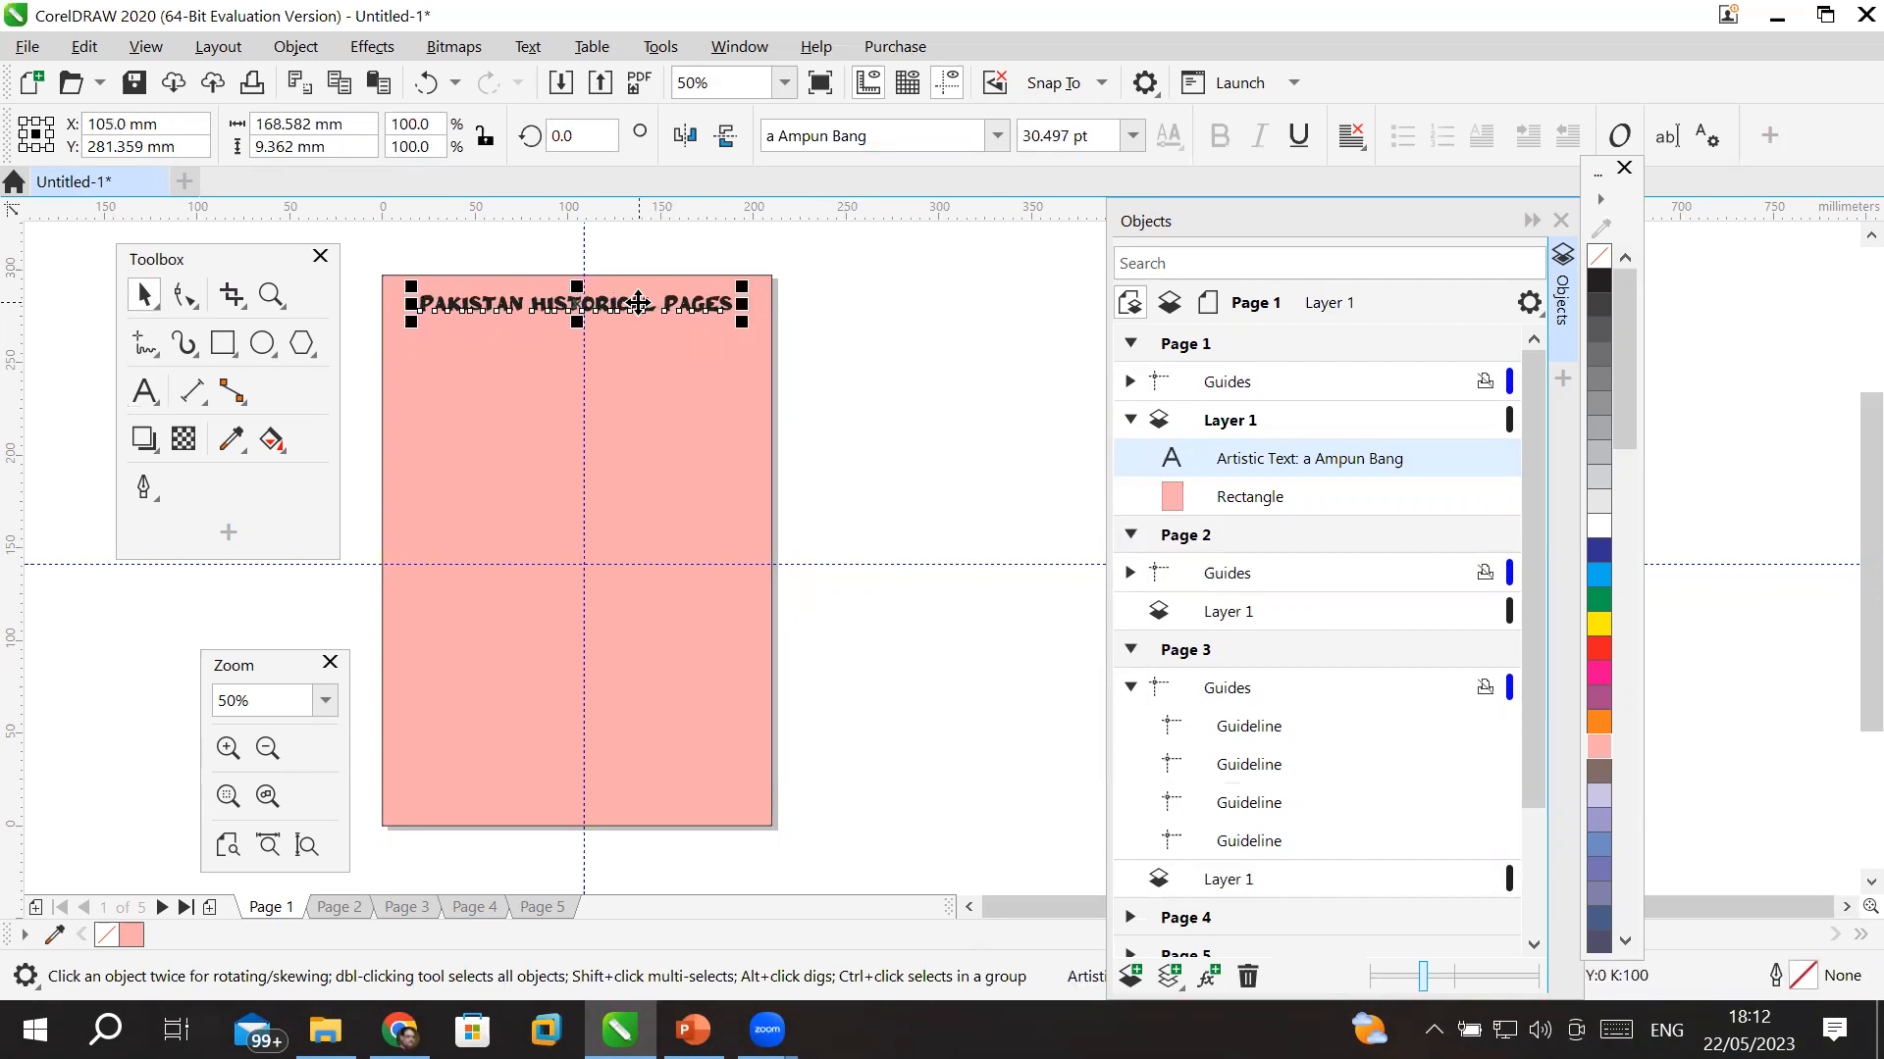
- Select the text and the rectangle in turn from Layer 1's object list, and recolour the rectangle pale lavender
left_click(1240, 439)
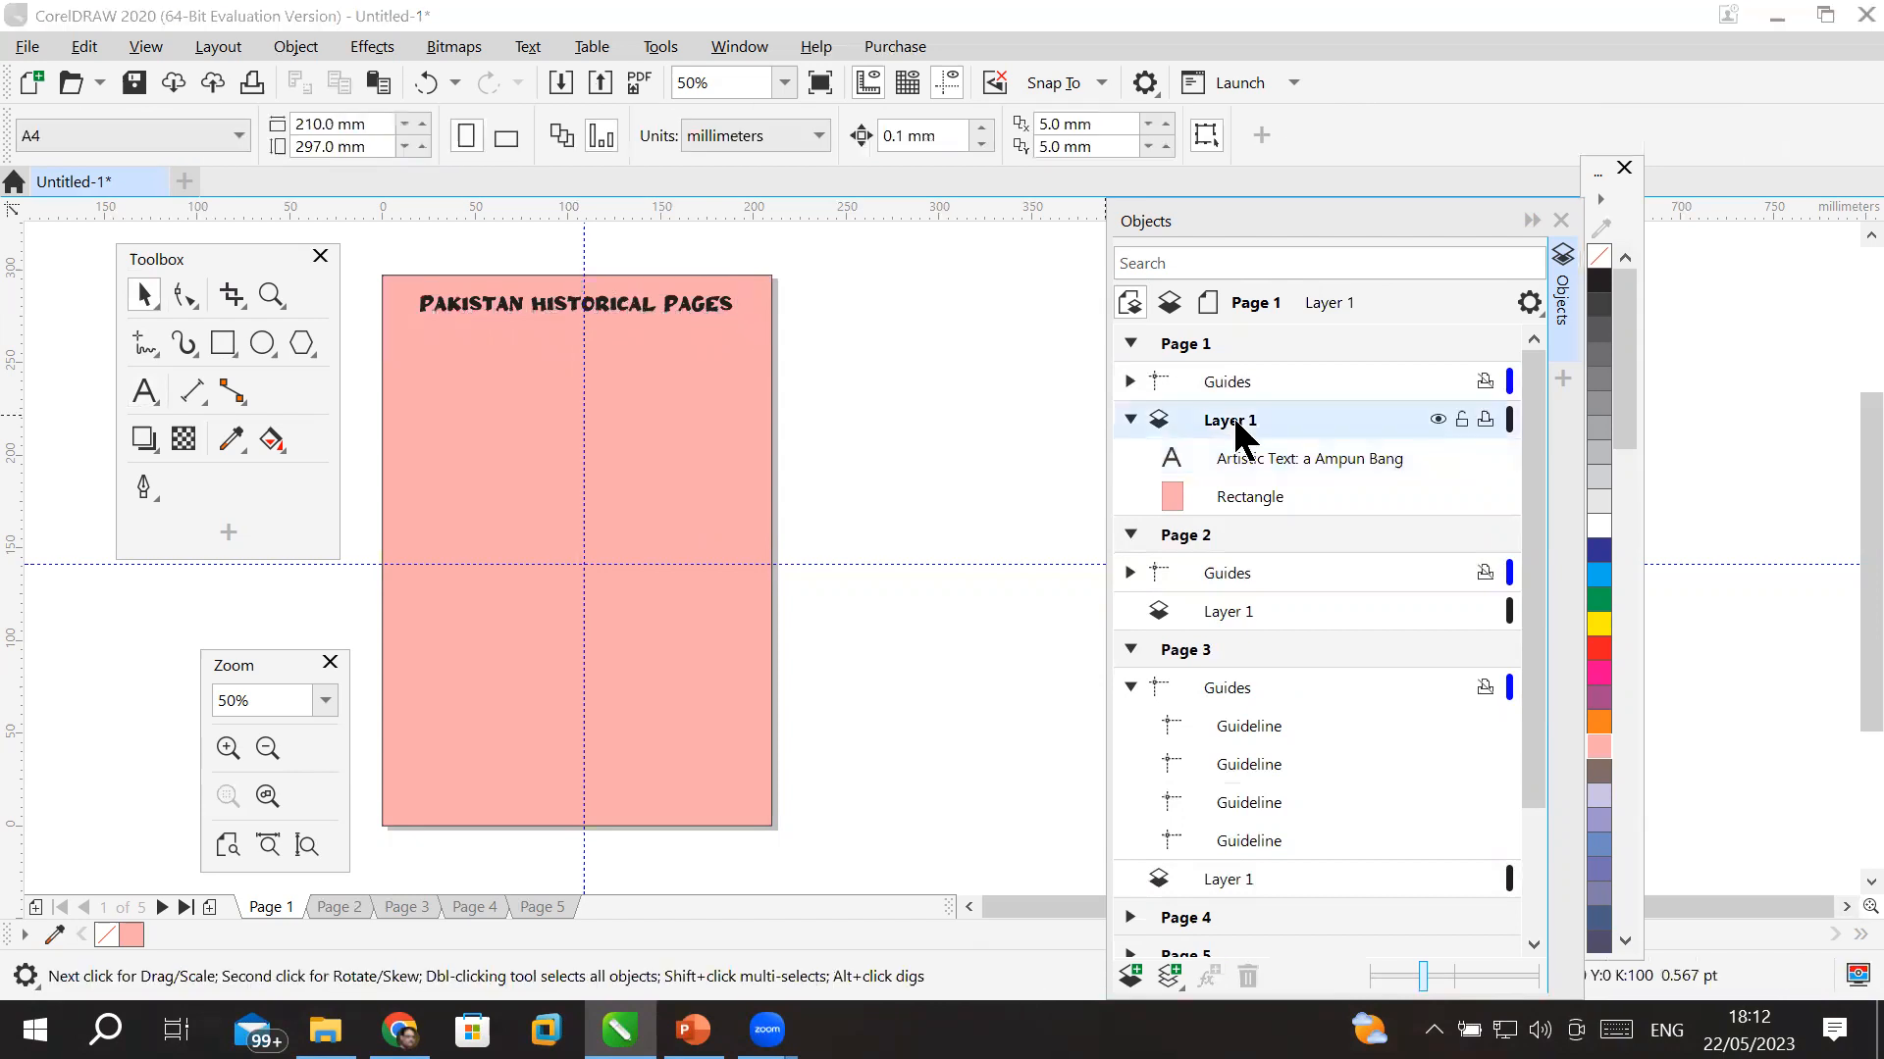
left_click(1242, 495)
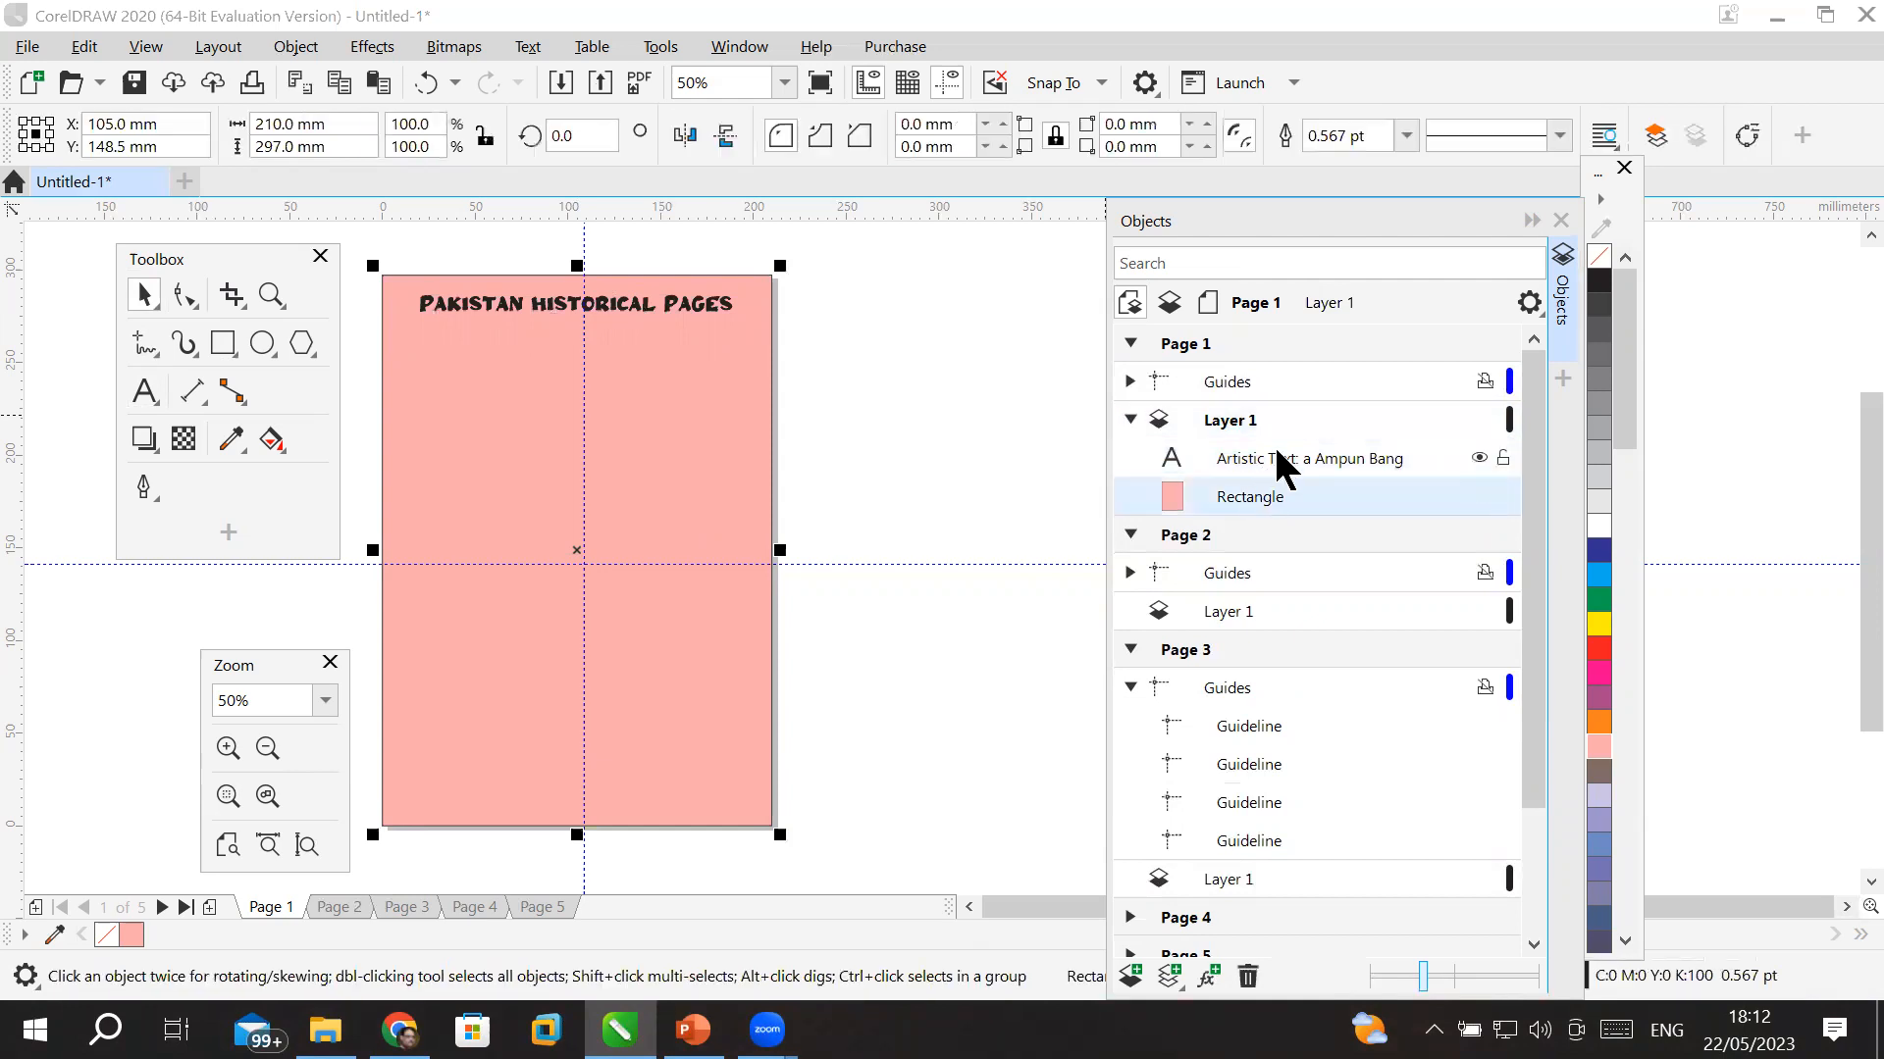
left_click(1281, 469)
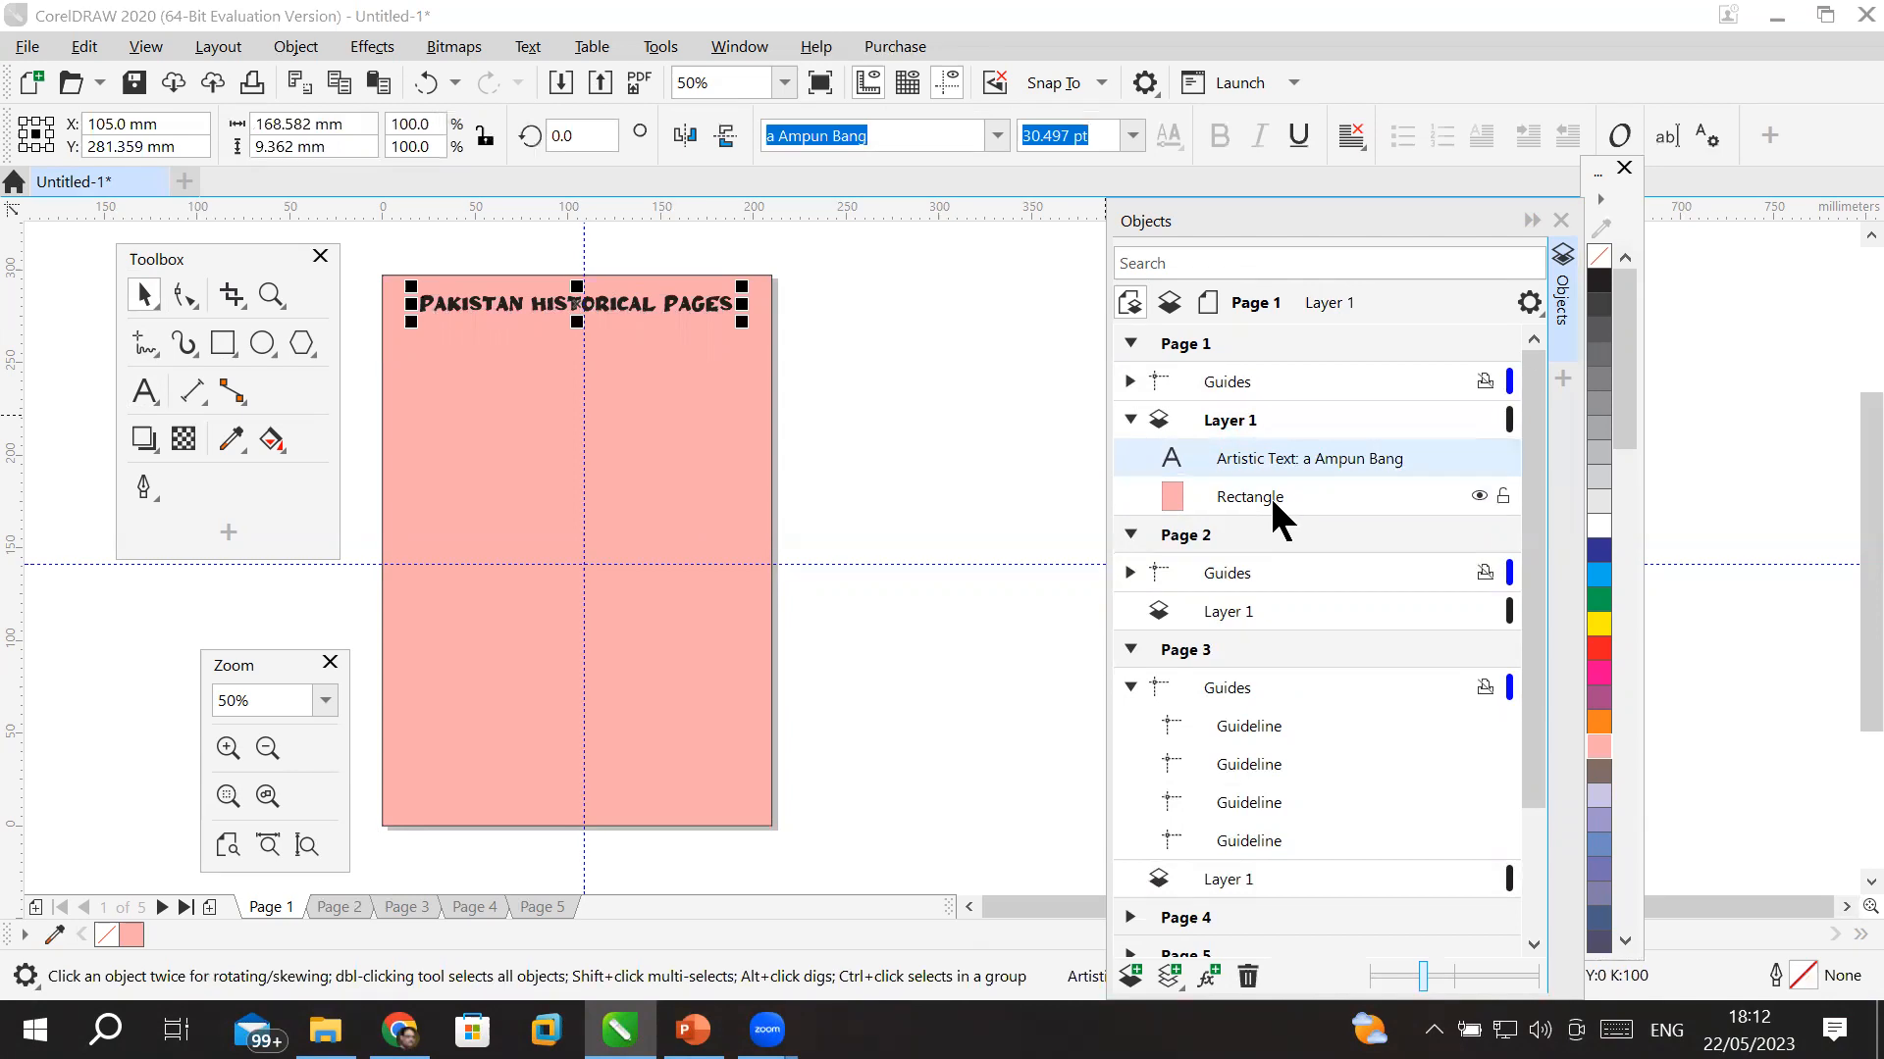
left_click(1269, 495)
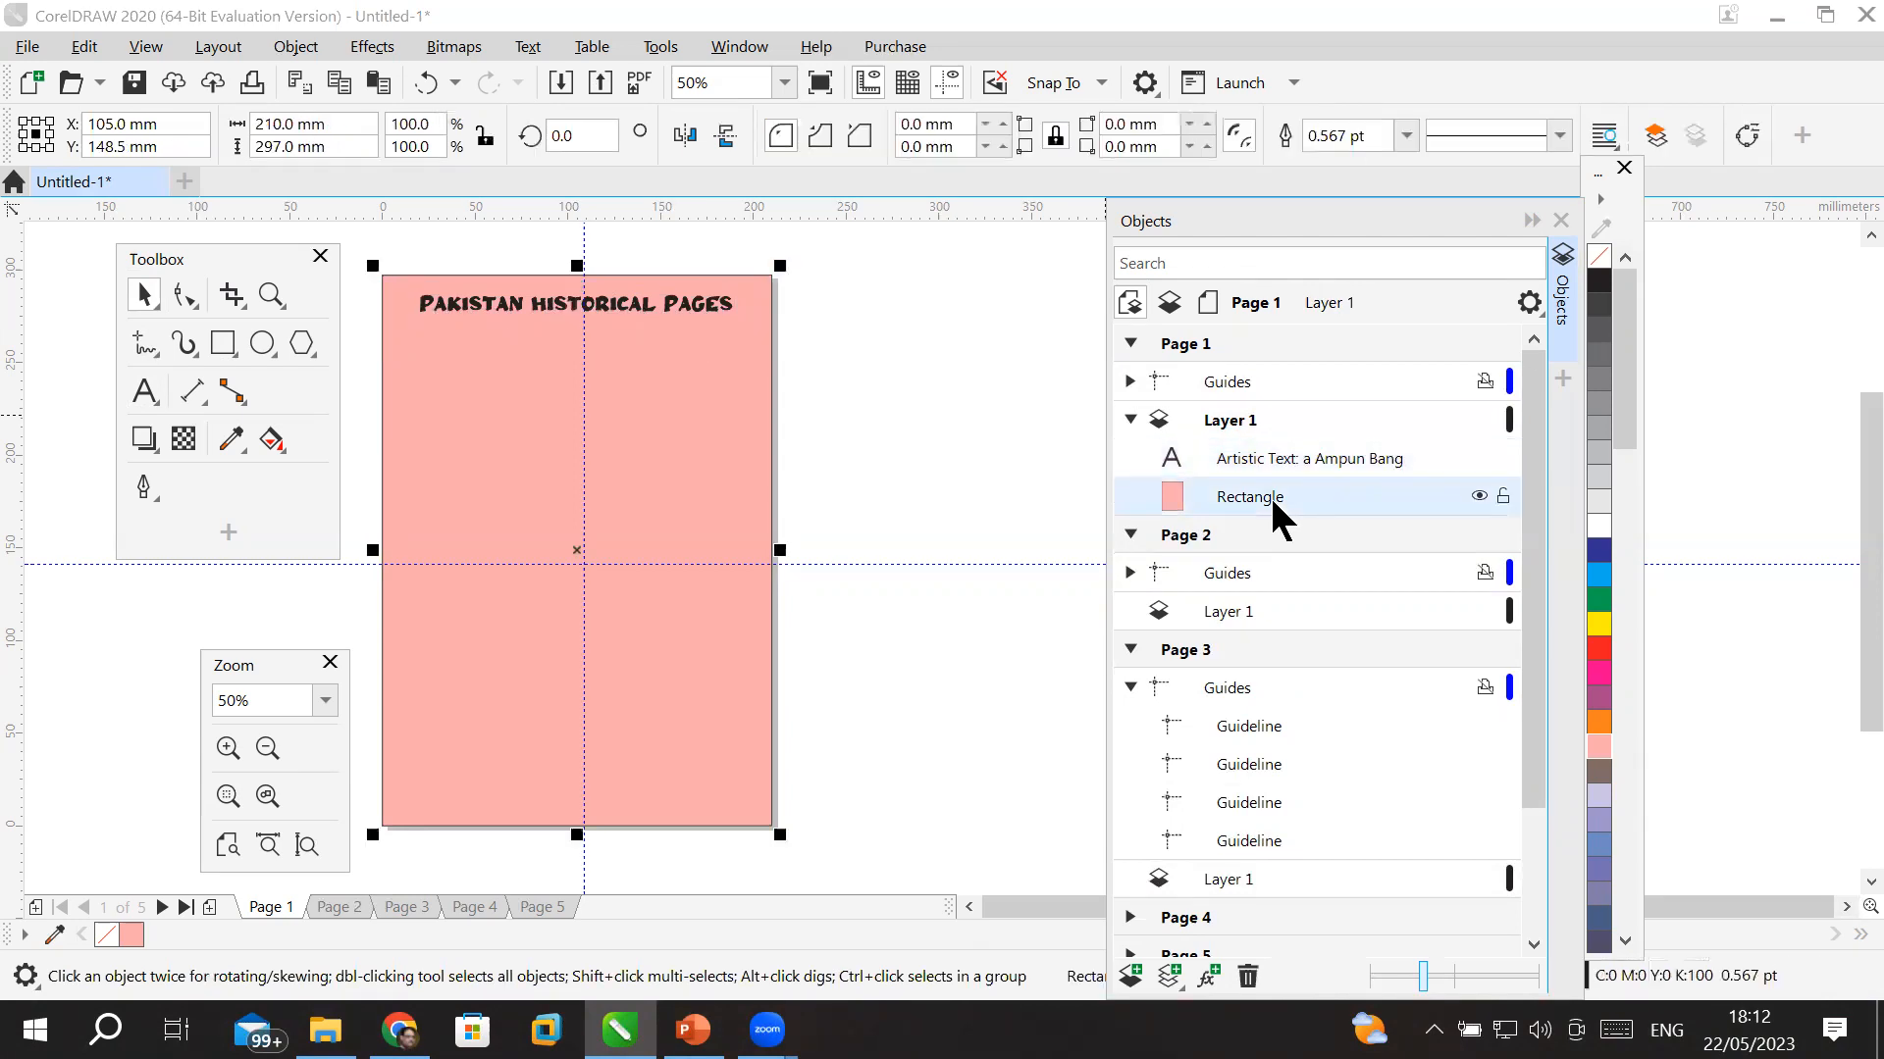
left_click(1601, 765)
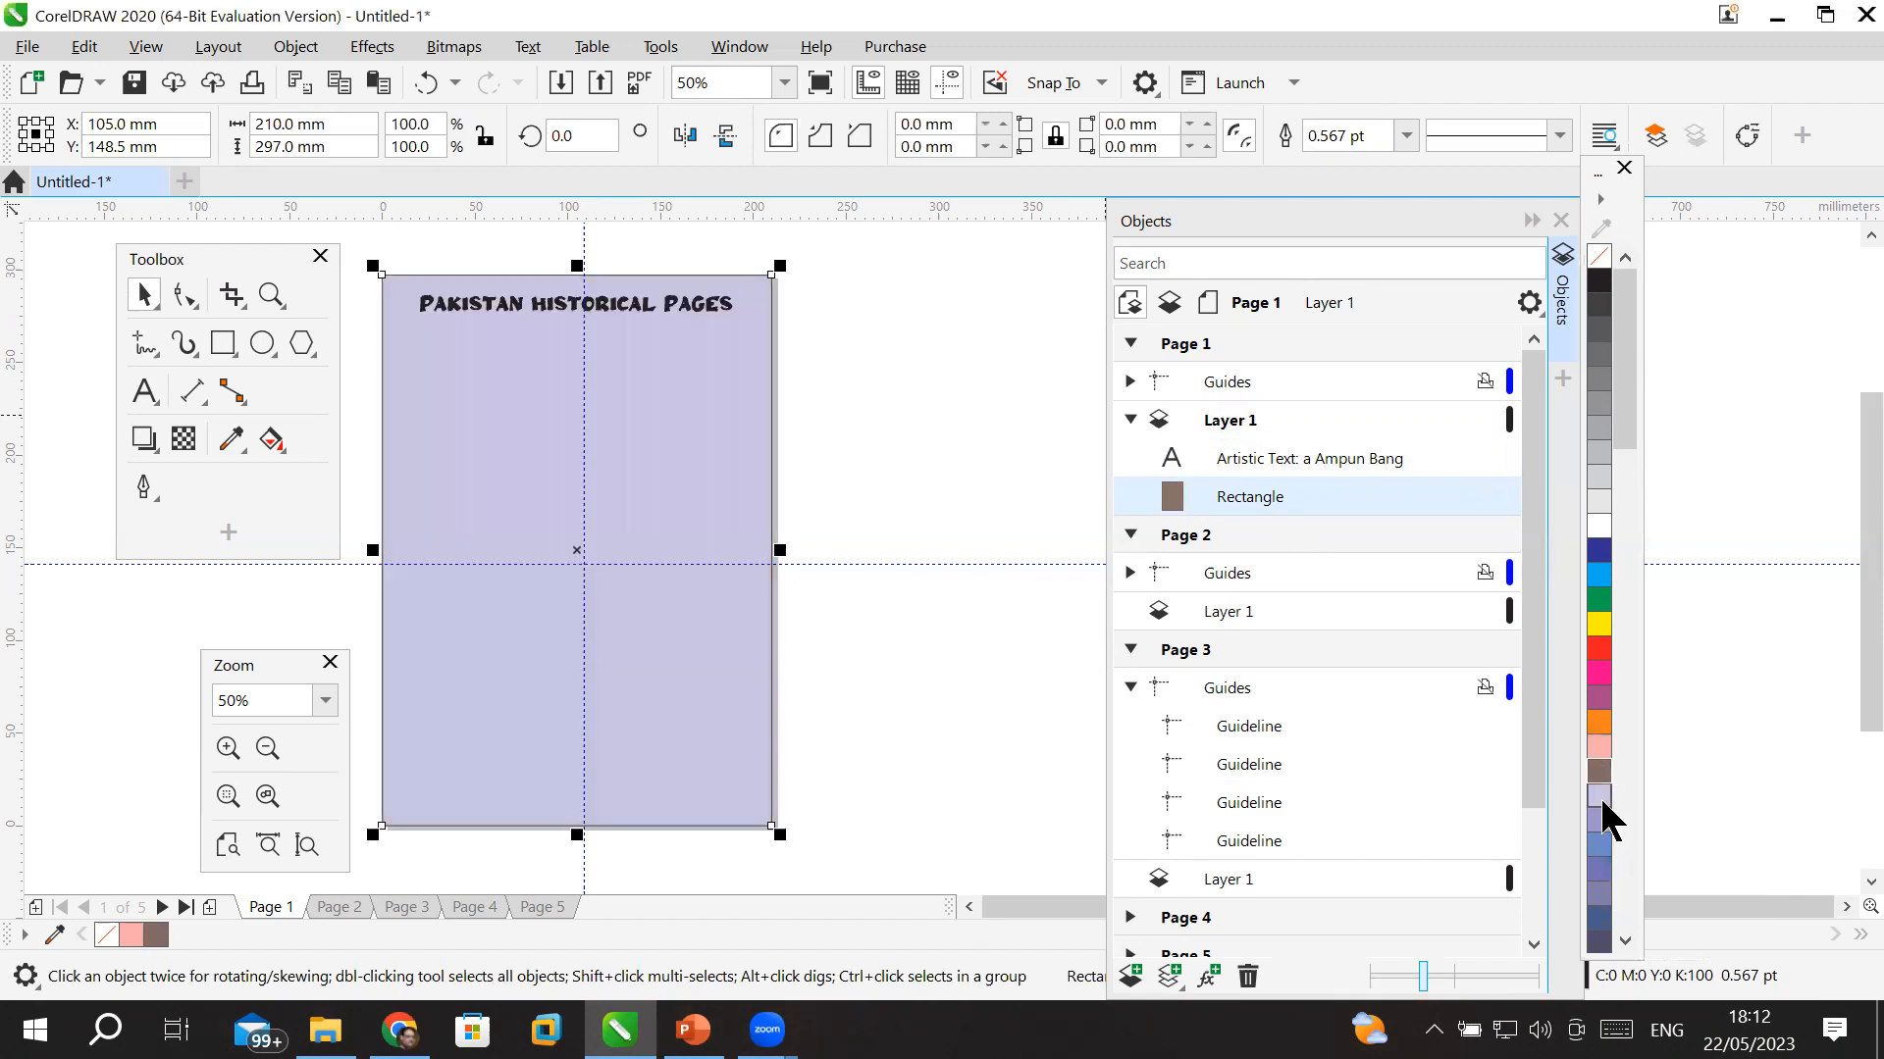
left_click(1602, 799)
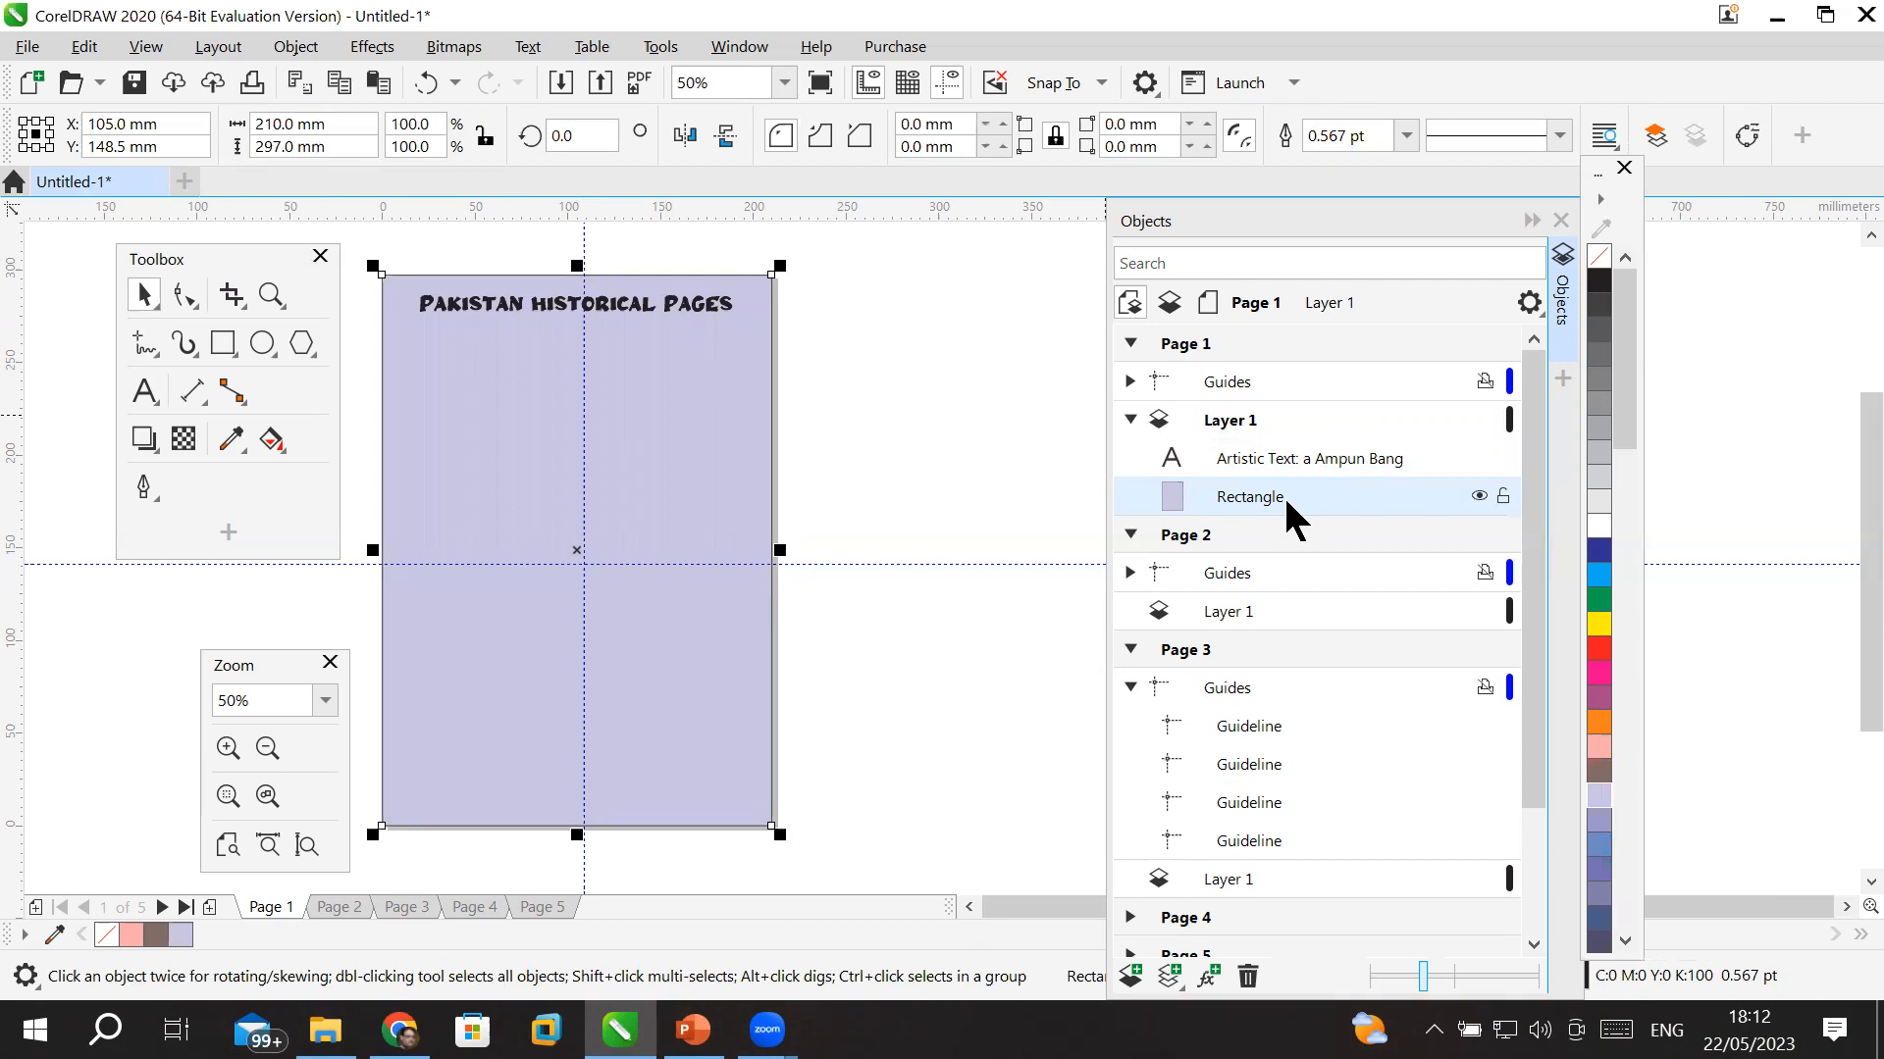
- Select the title text from Layer 1's object list, underline it and fill it with red
left_click(1312, 461)
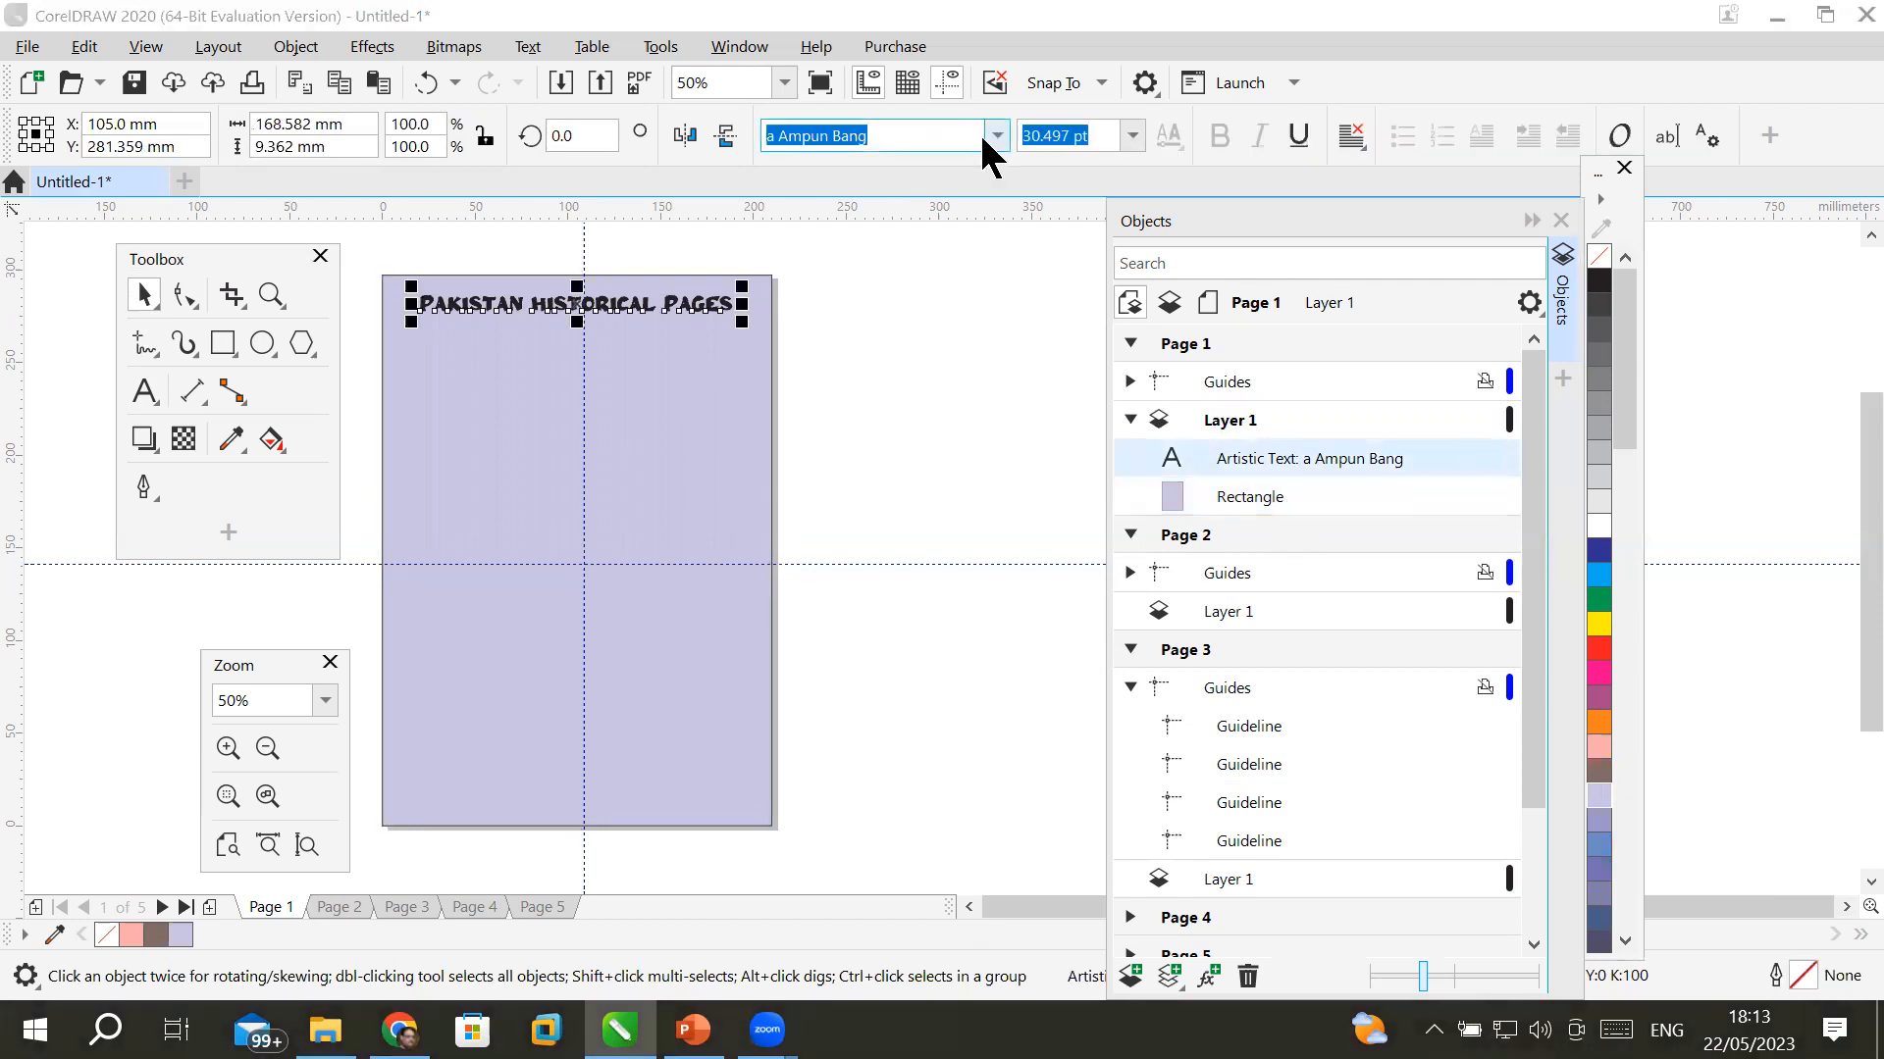
left_click(1300, 138)
scroll(591, 272, "up", 2)
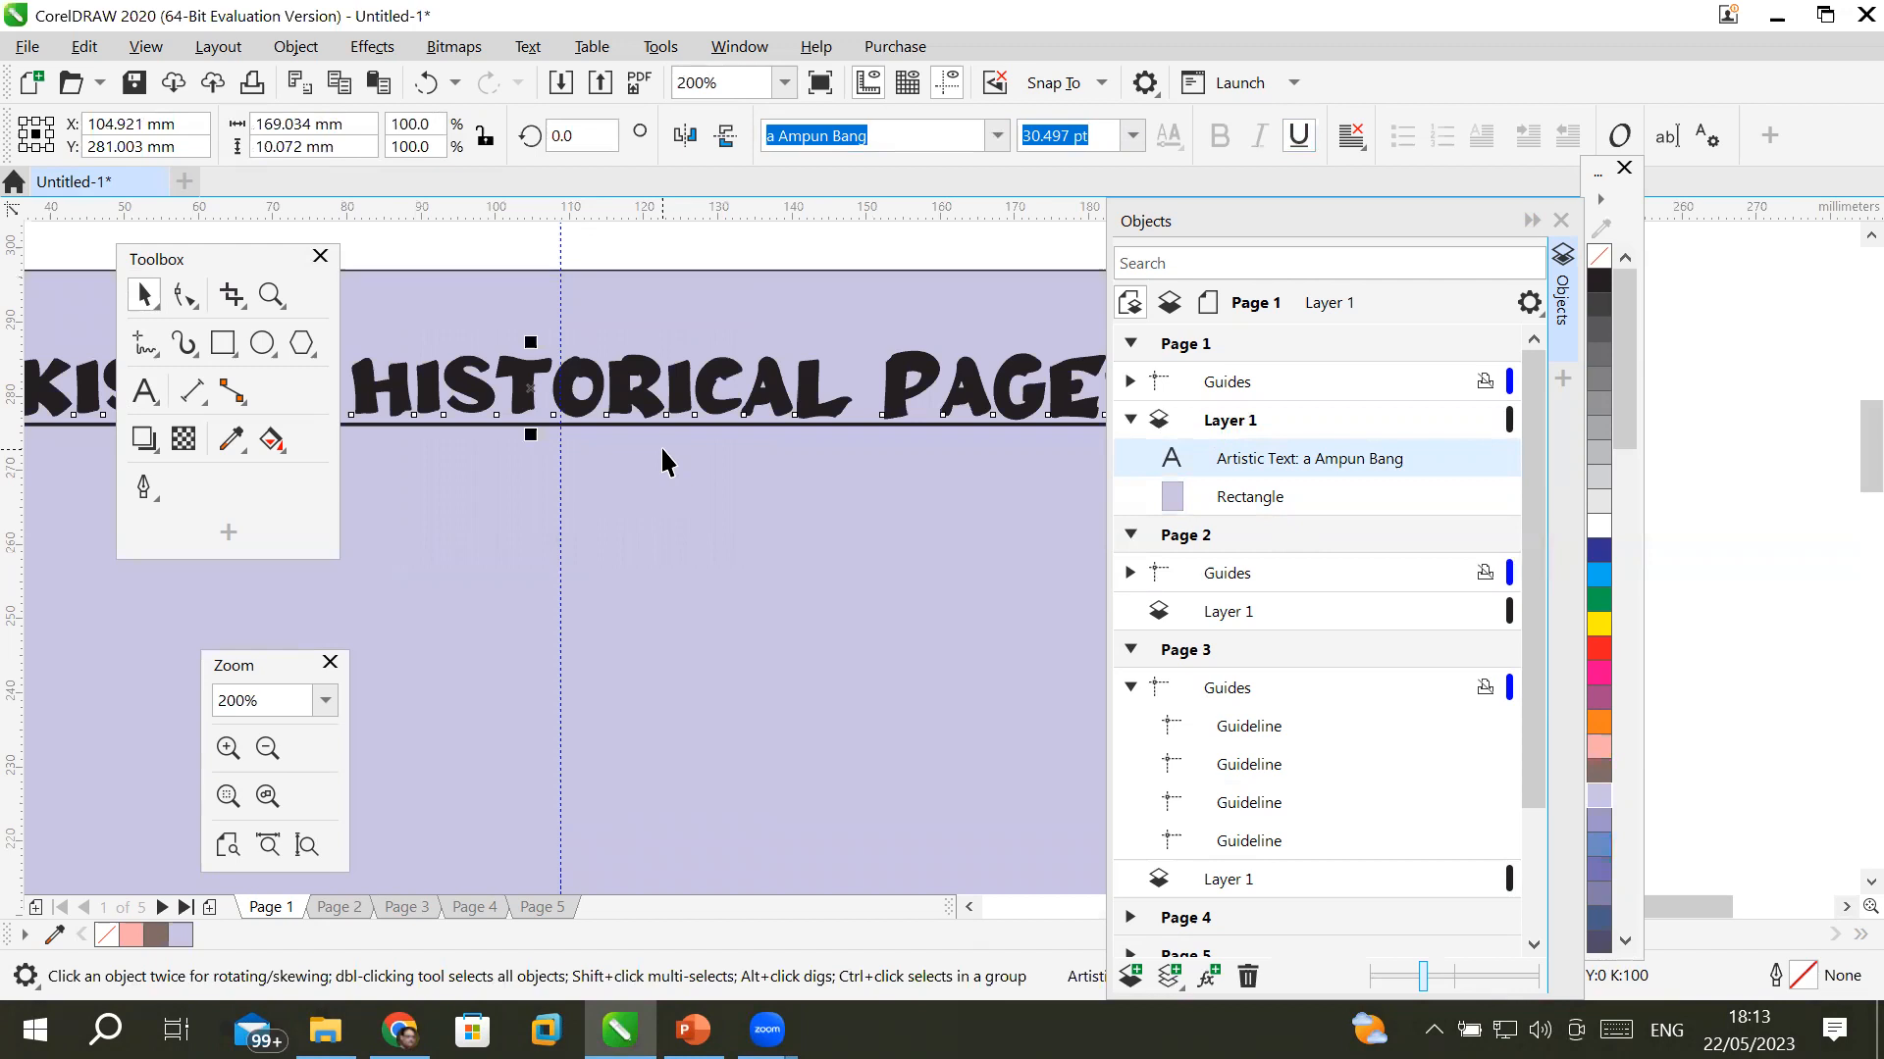
scroll(662, 450, "down", 1)
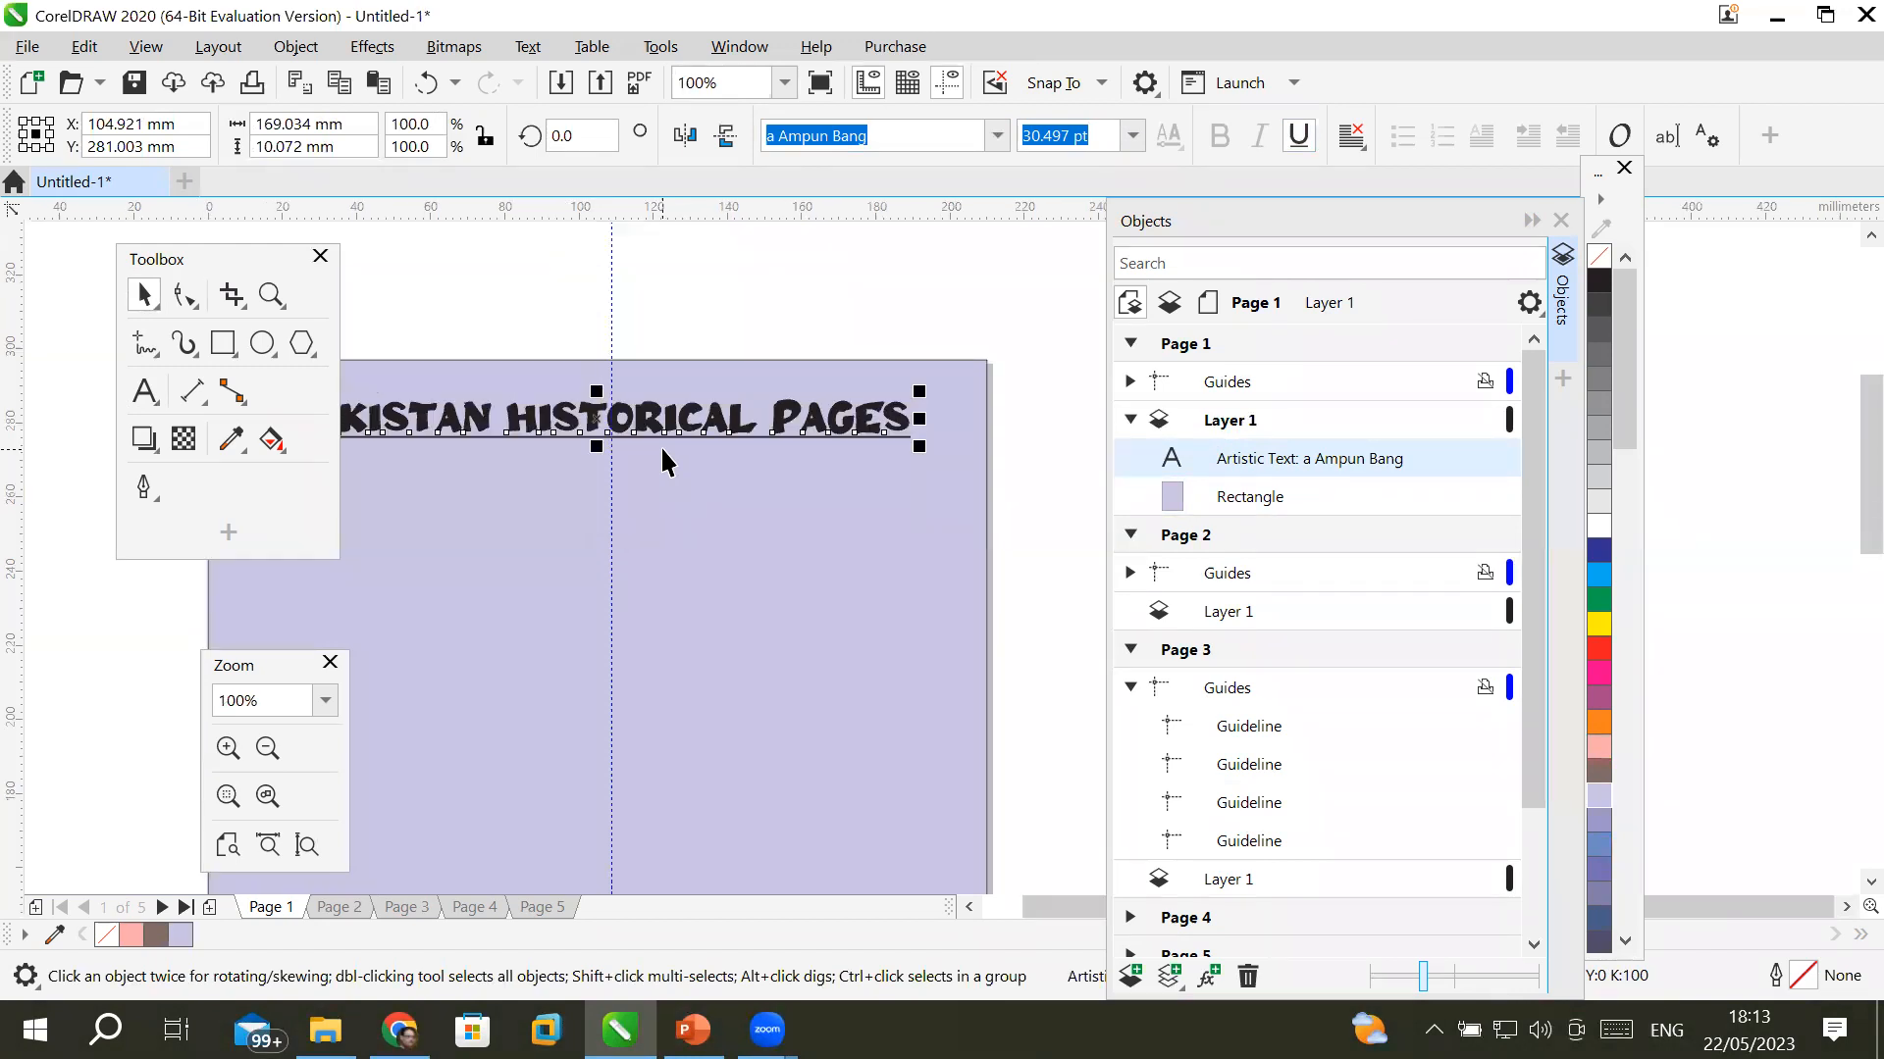
left_click(1597, 556)
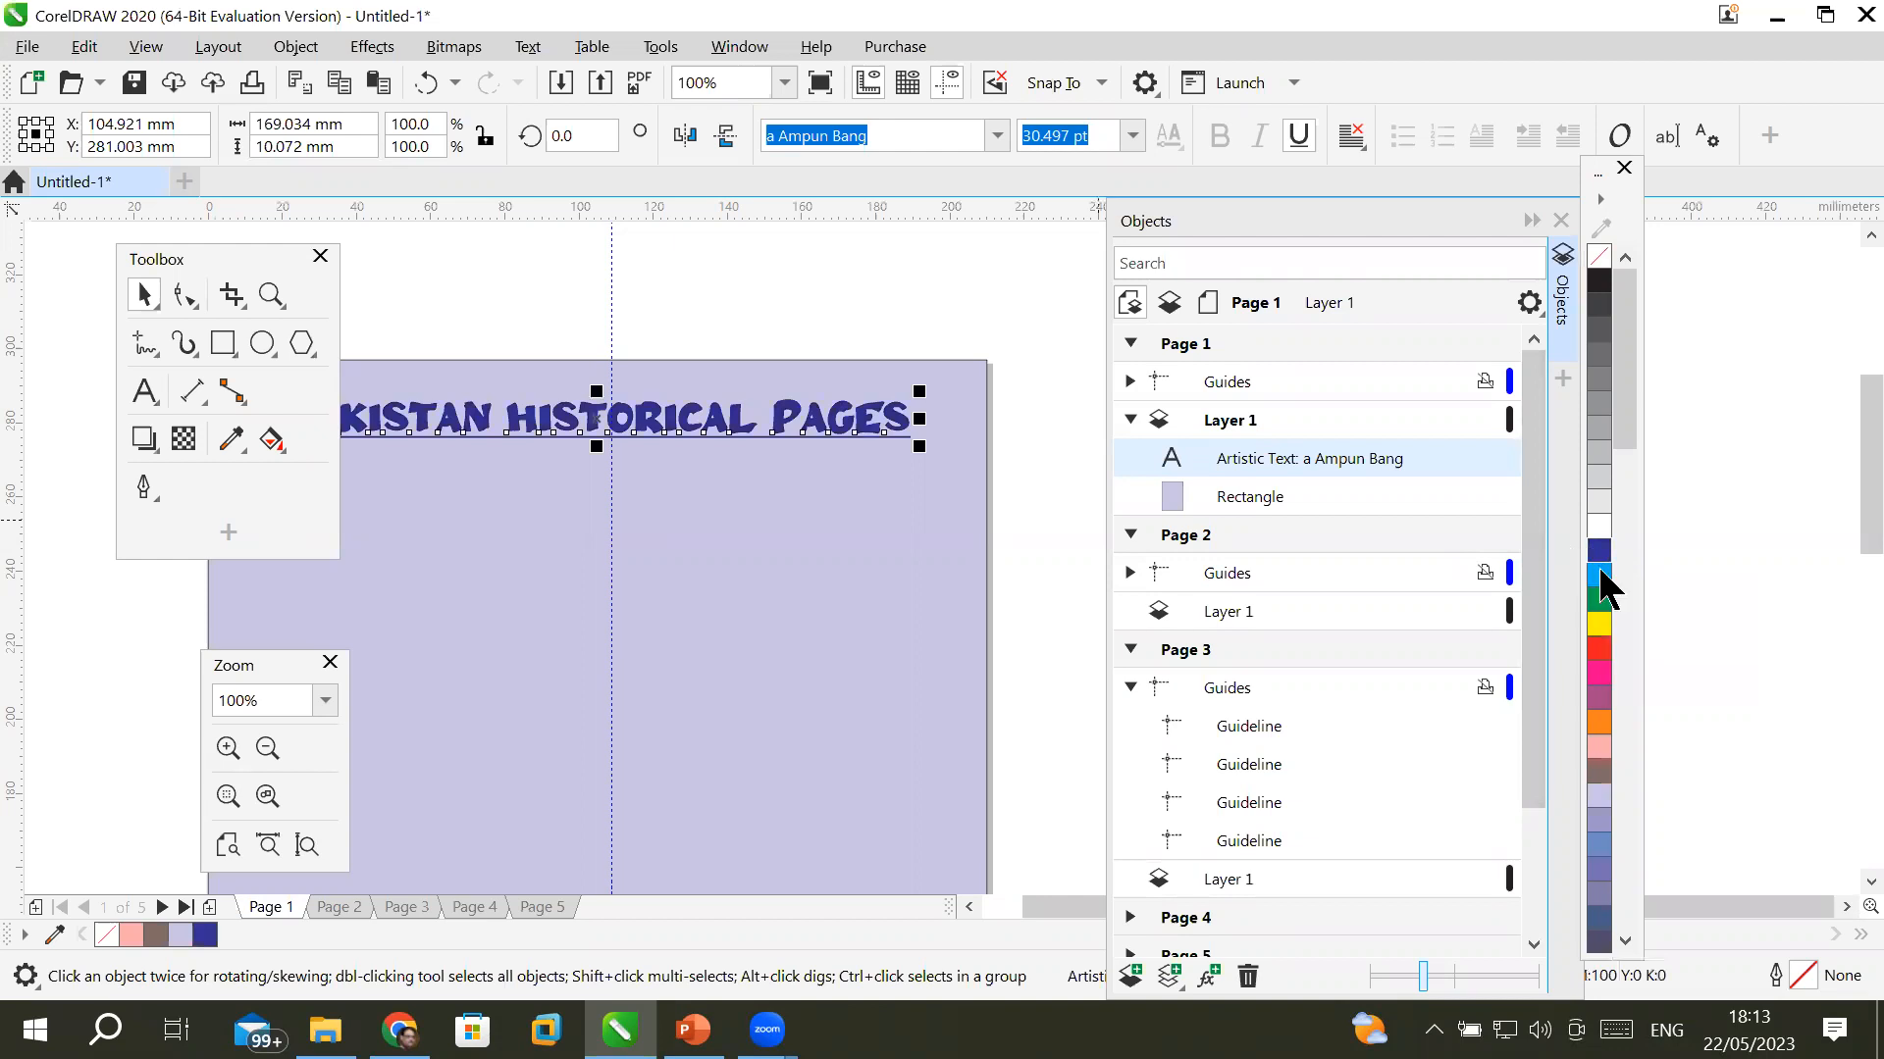
left_click(1599, 648)
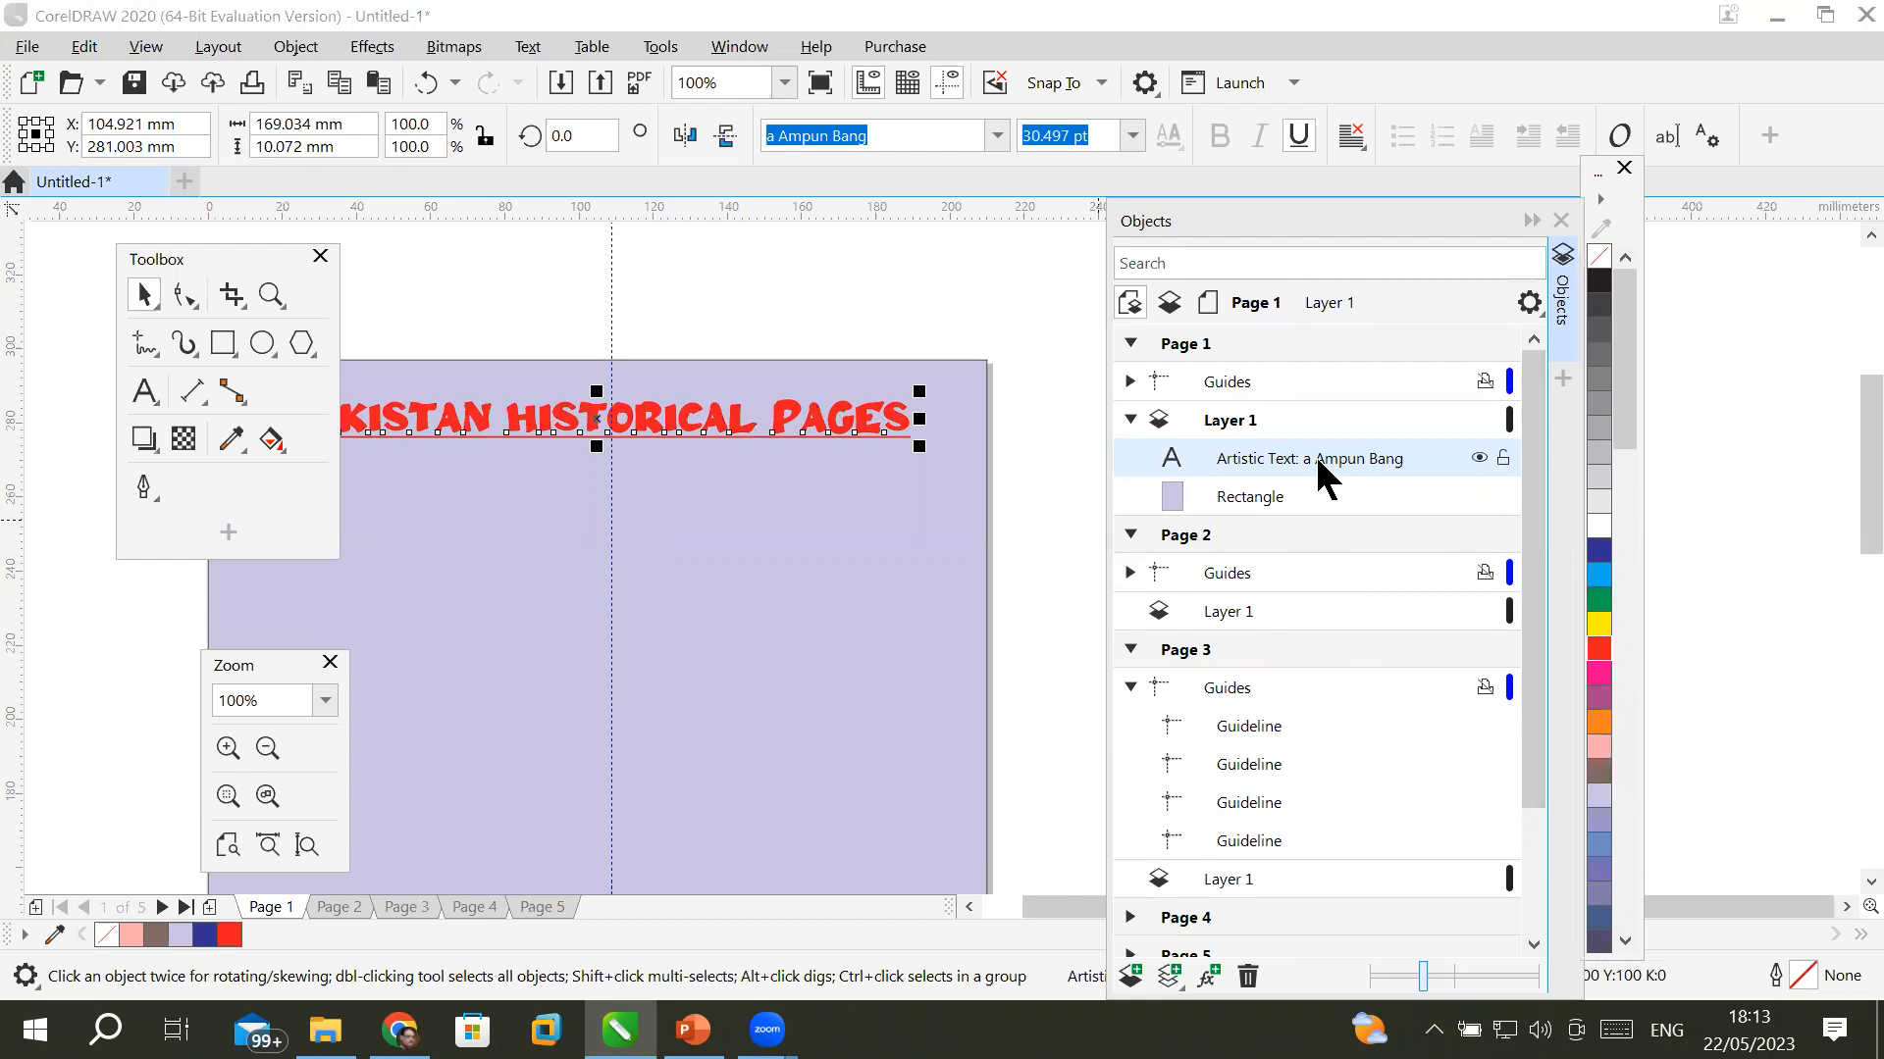
- Select the lavender rectangle and the title text in turn from Layer 1's object list
left_click(1253, 494)
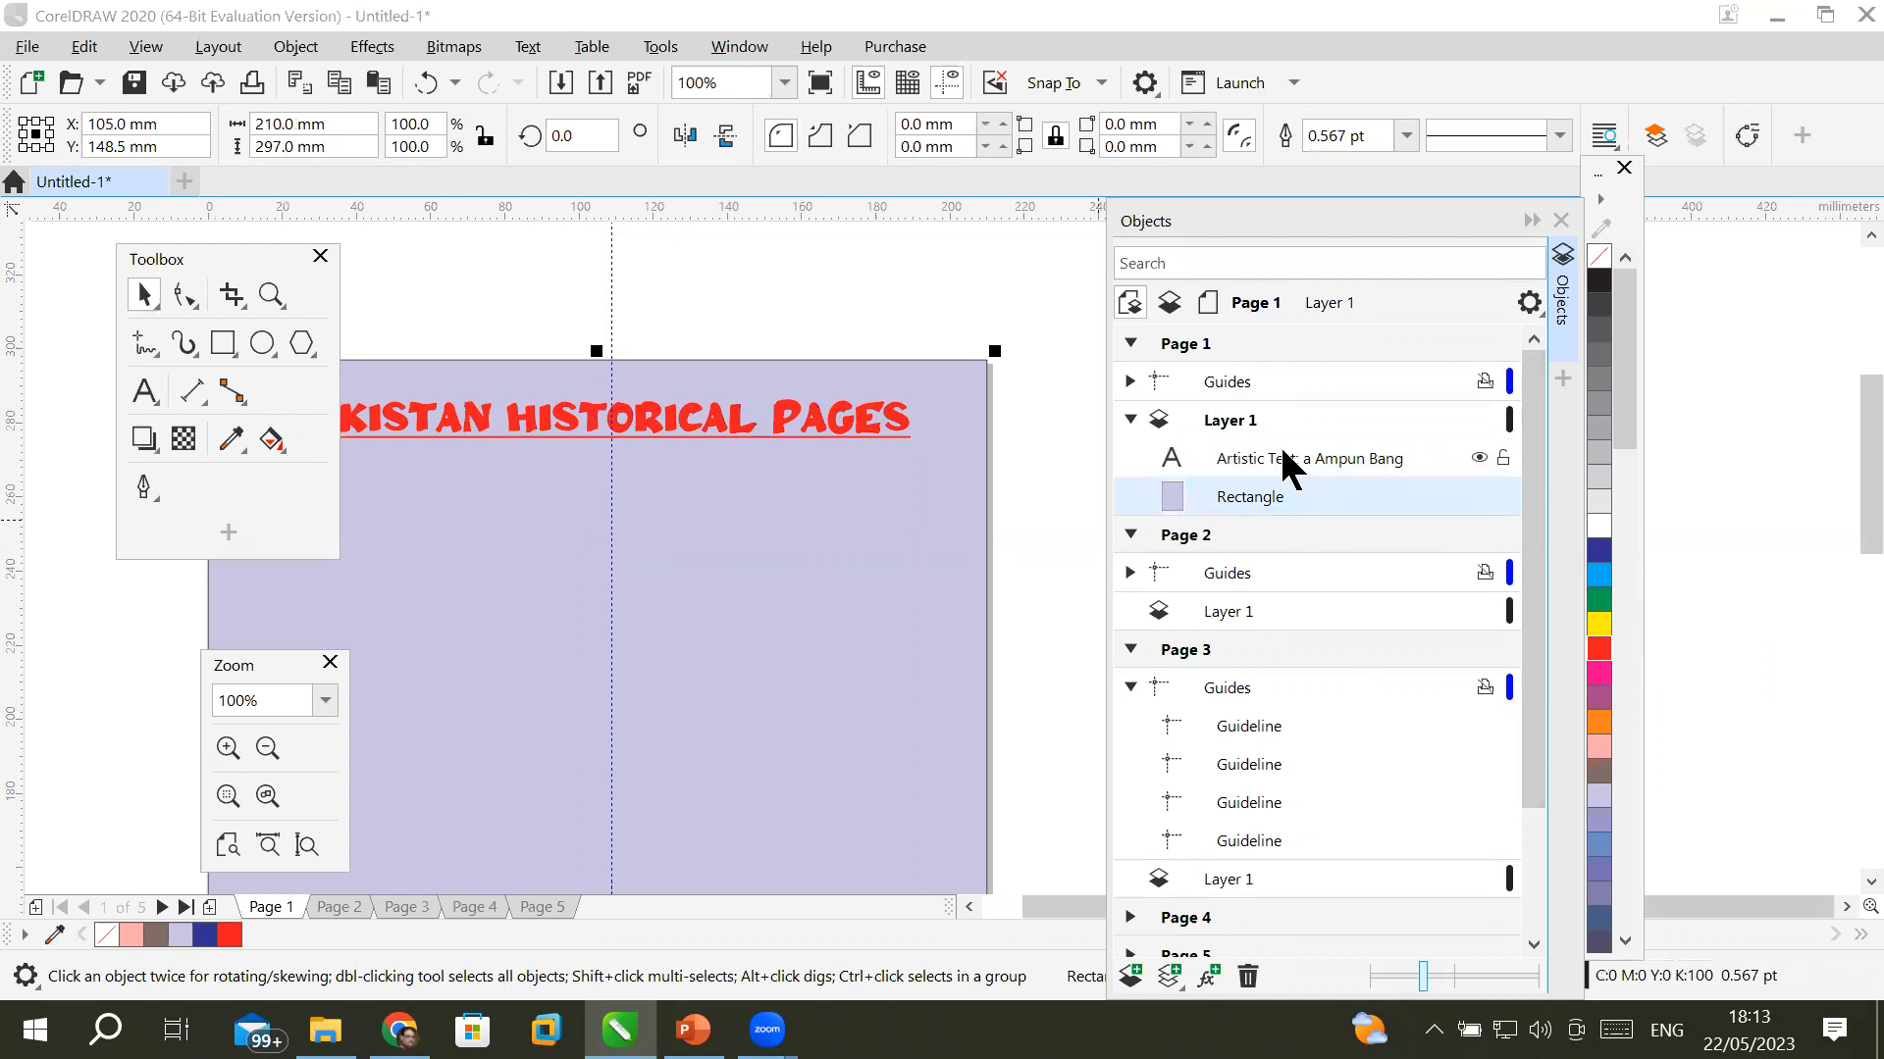
left_click(1287, 468)
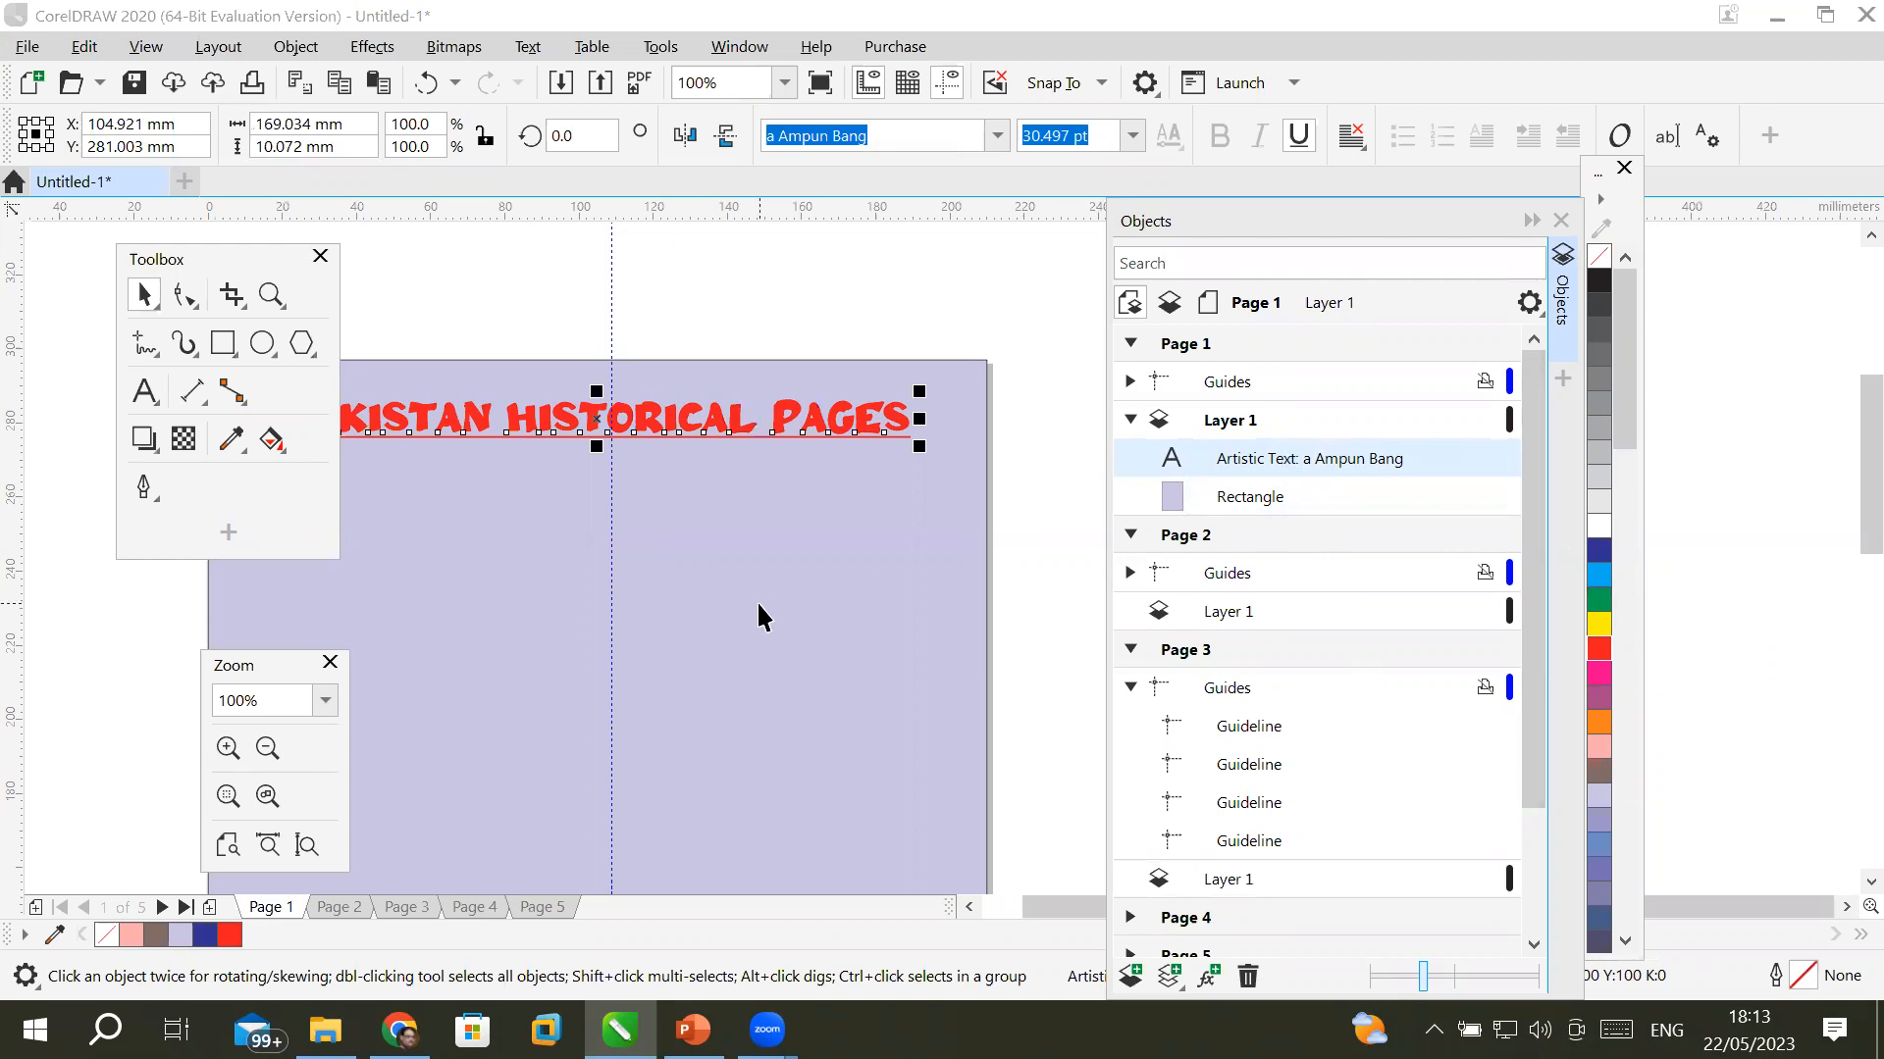
- Draw a rectangle about 210 mm wide and 26 mm high along the page's bottom edge and fill it with yellow
scroll(757, 601, "down", 1)
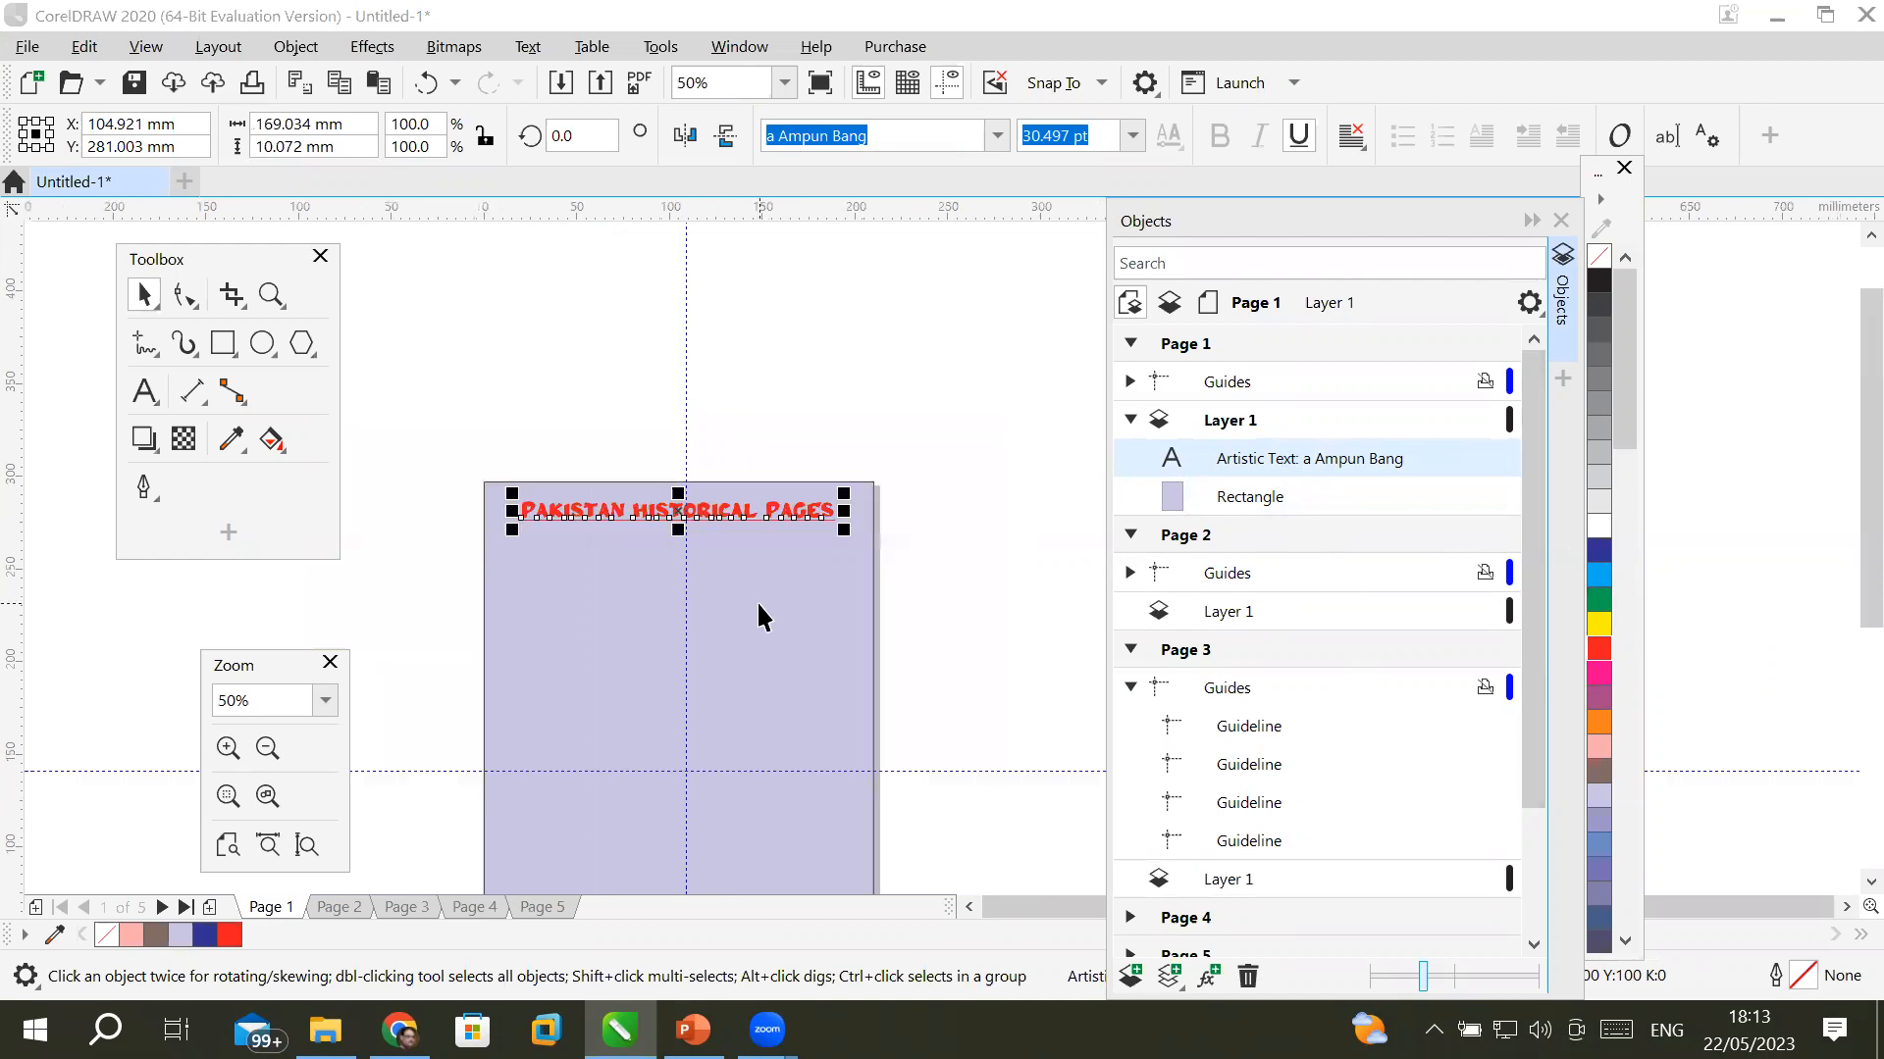
left_click(1869, 882)
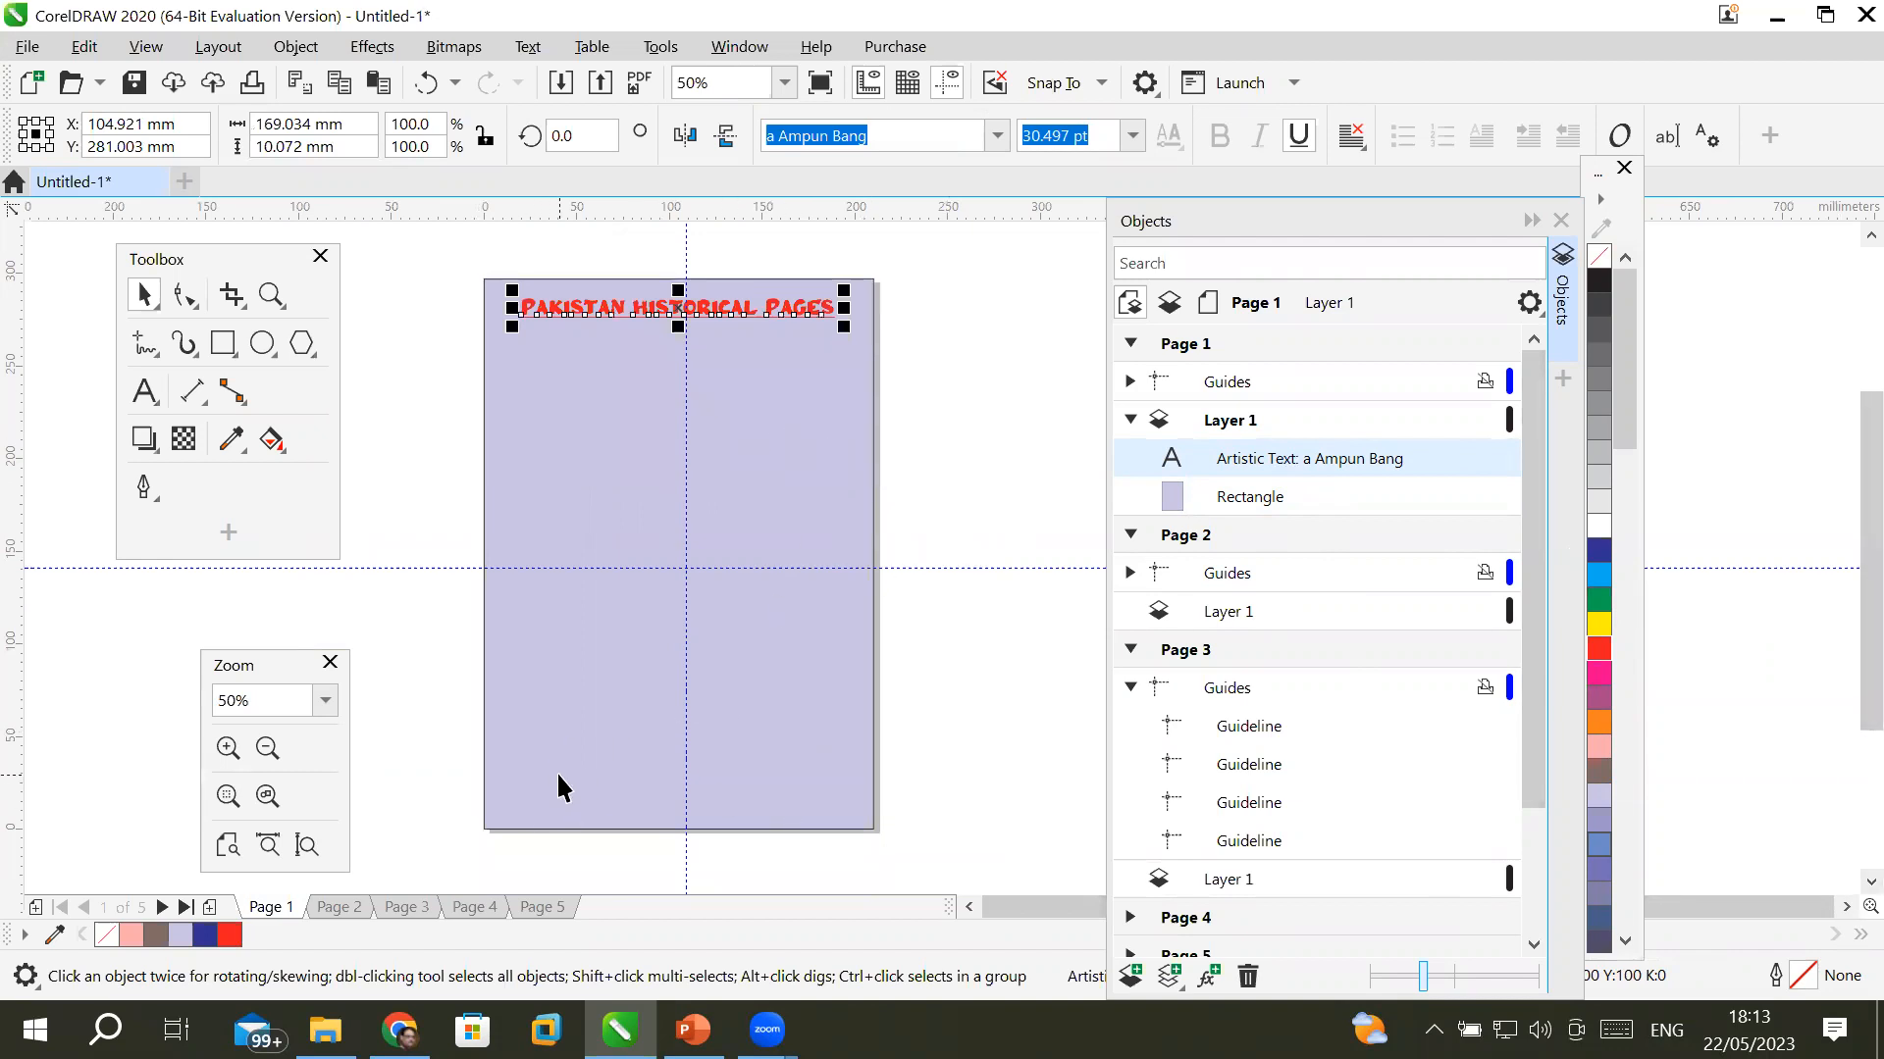
left_click(224, 344)
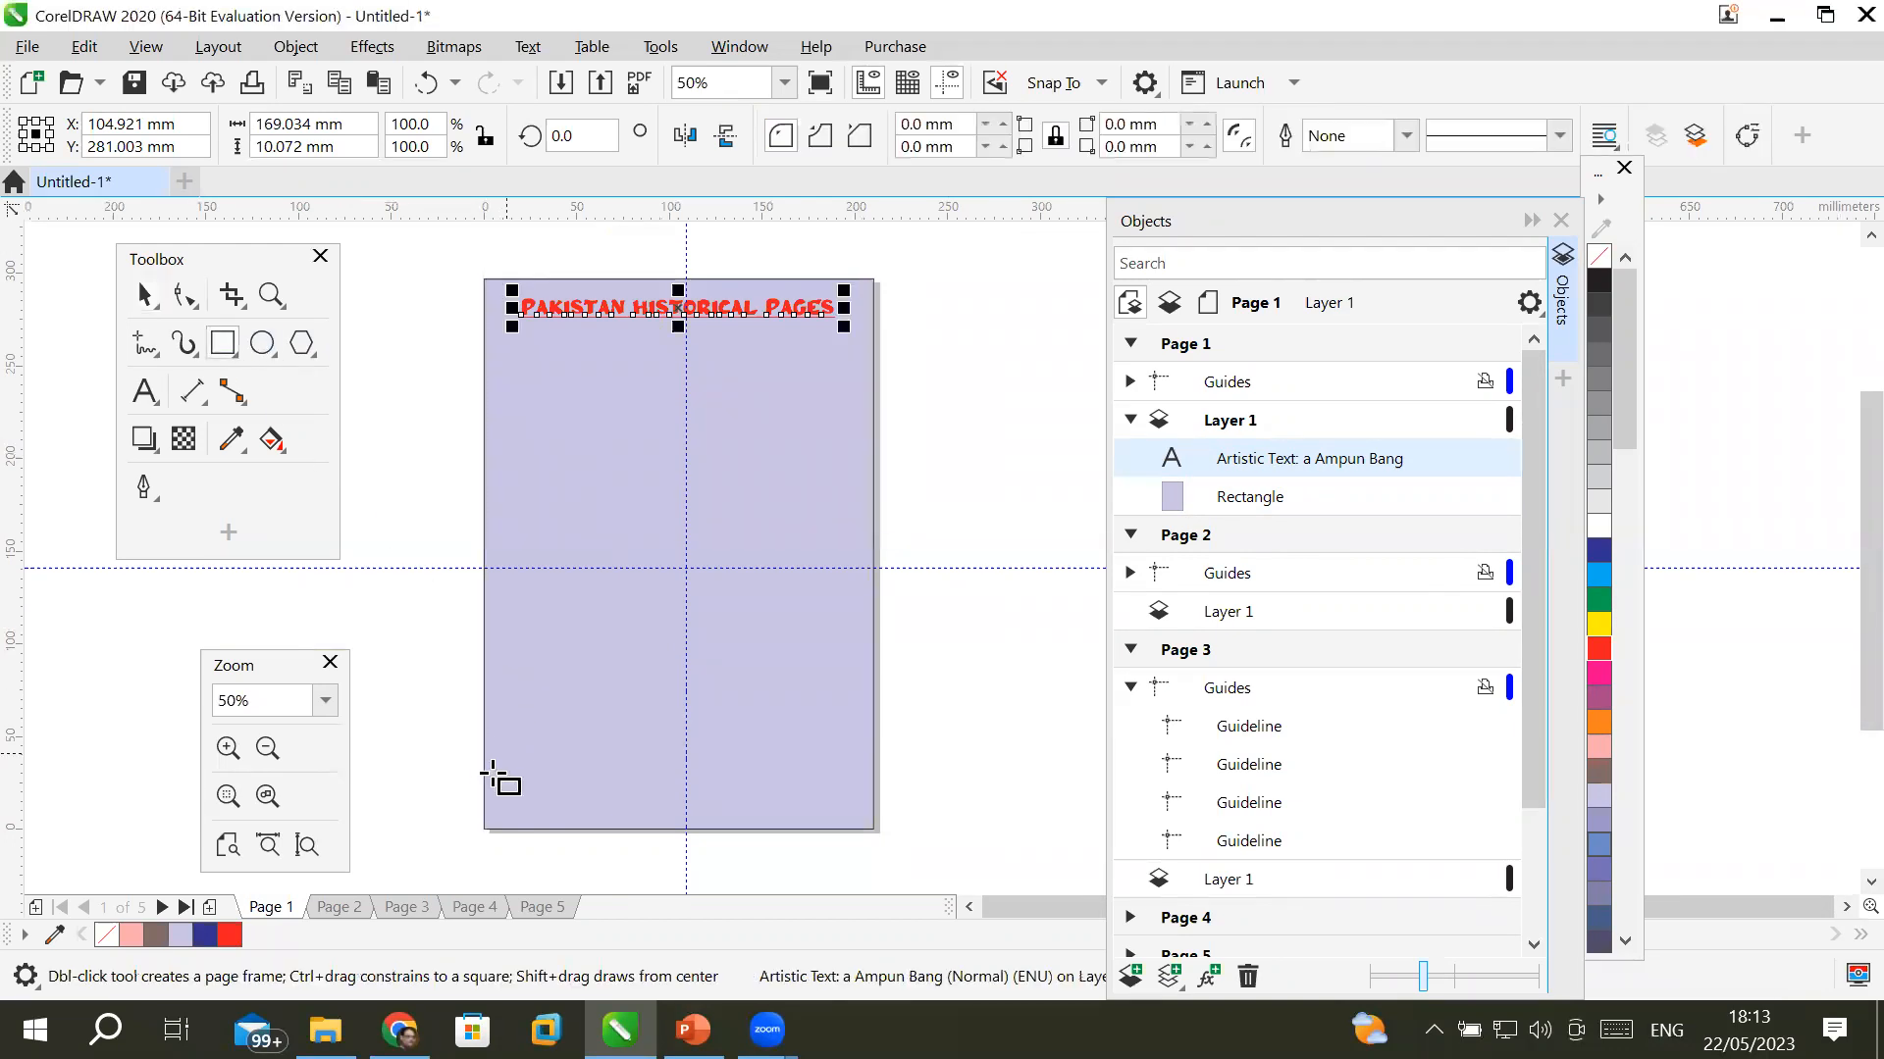
left_click_drag(484, 780, 873, 827)
left_click(1600, 624)
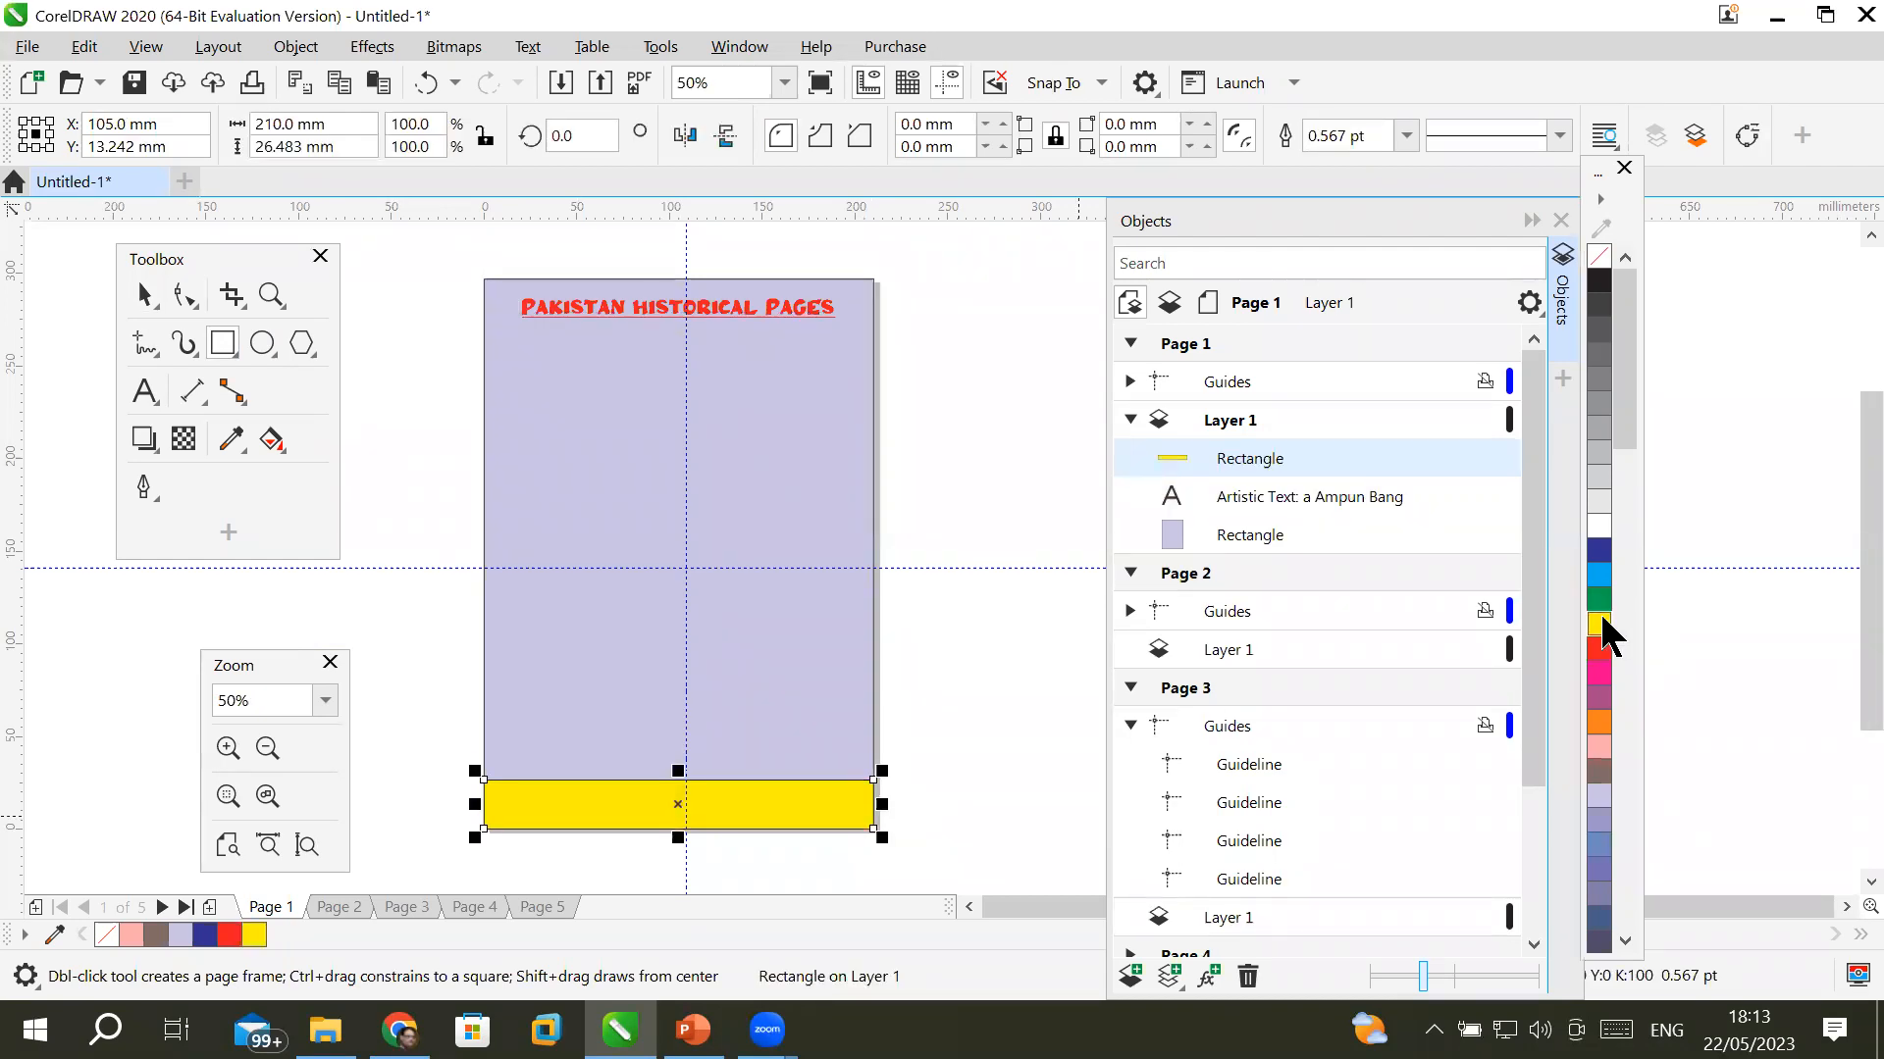
- Select Page 1's Layer 1, and in turn its yellow rectangle, title text and lavender rectangle from the object list
left_click(1219, 416)
left_click(1219, 420)
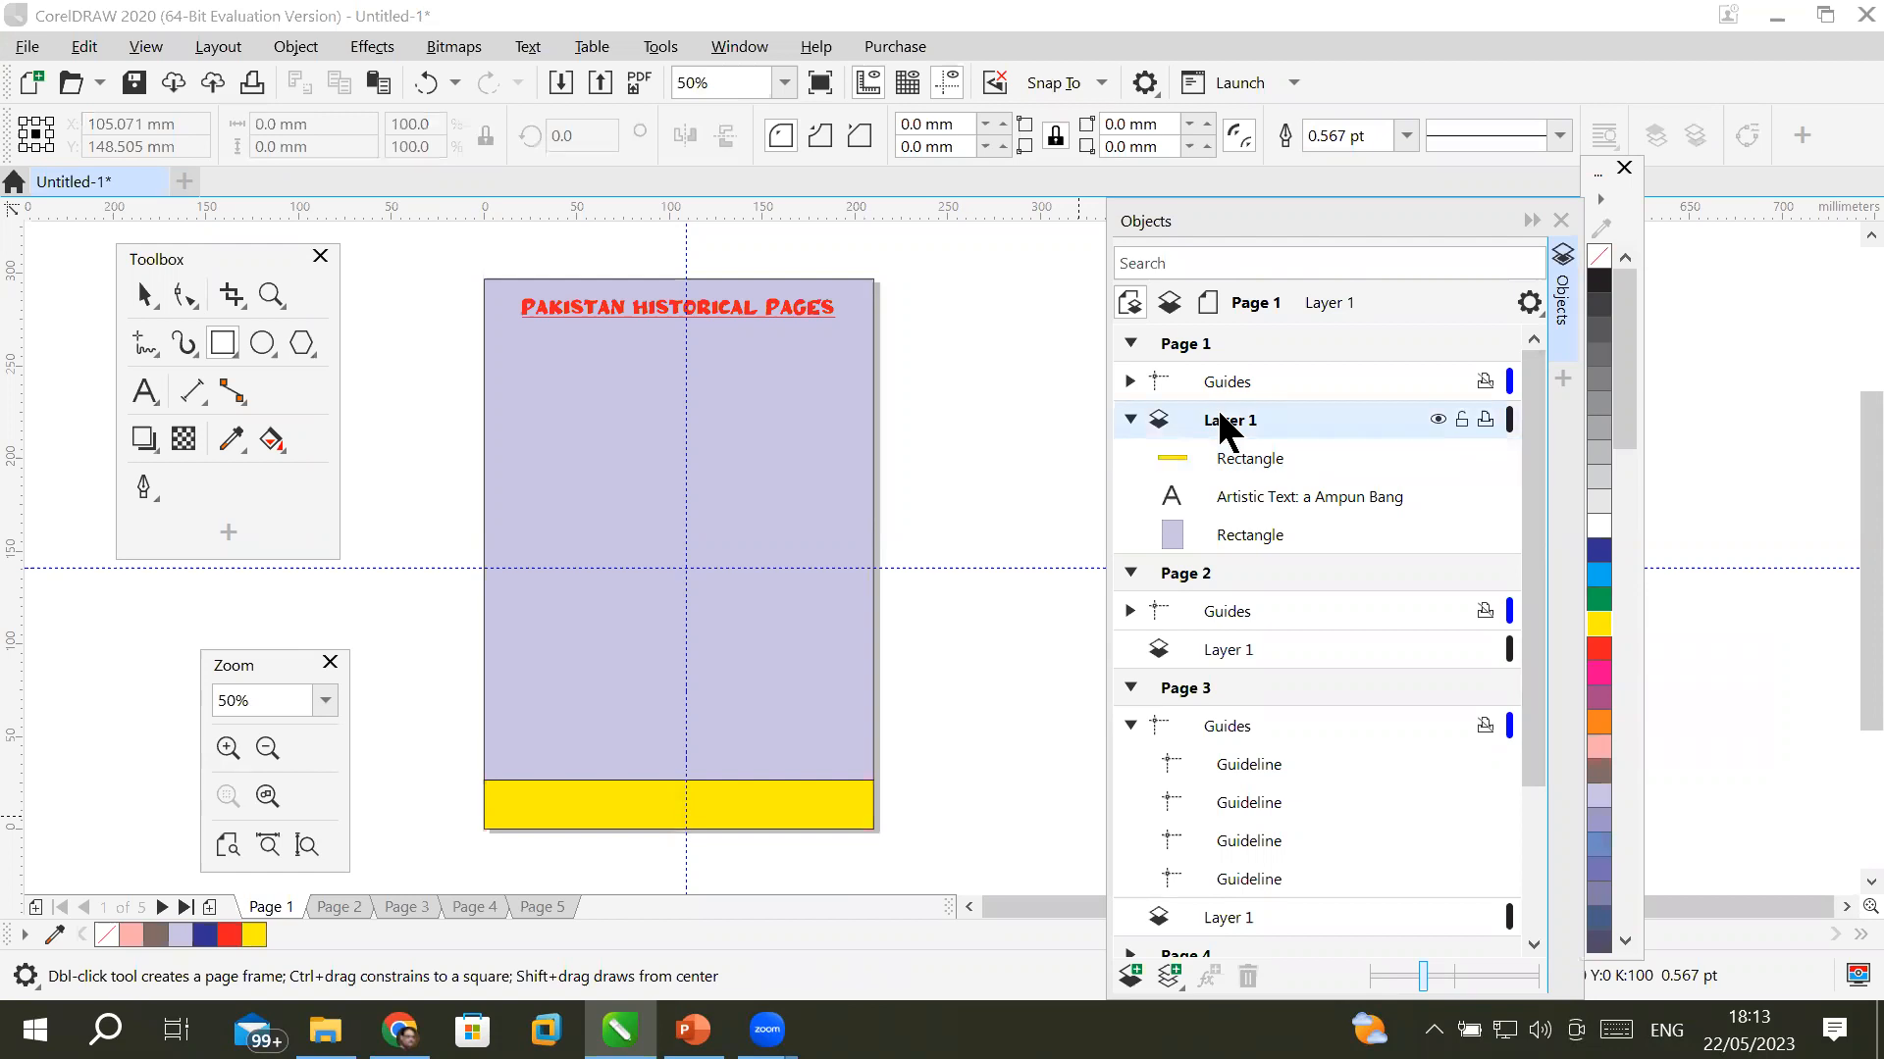
left_click(1272, 470)
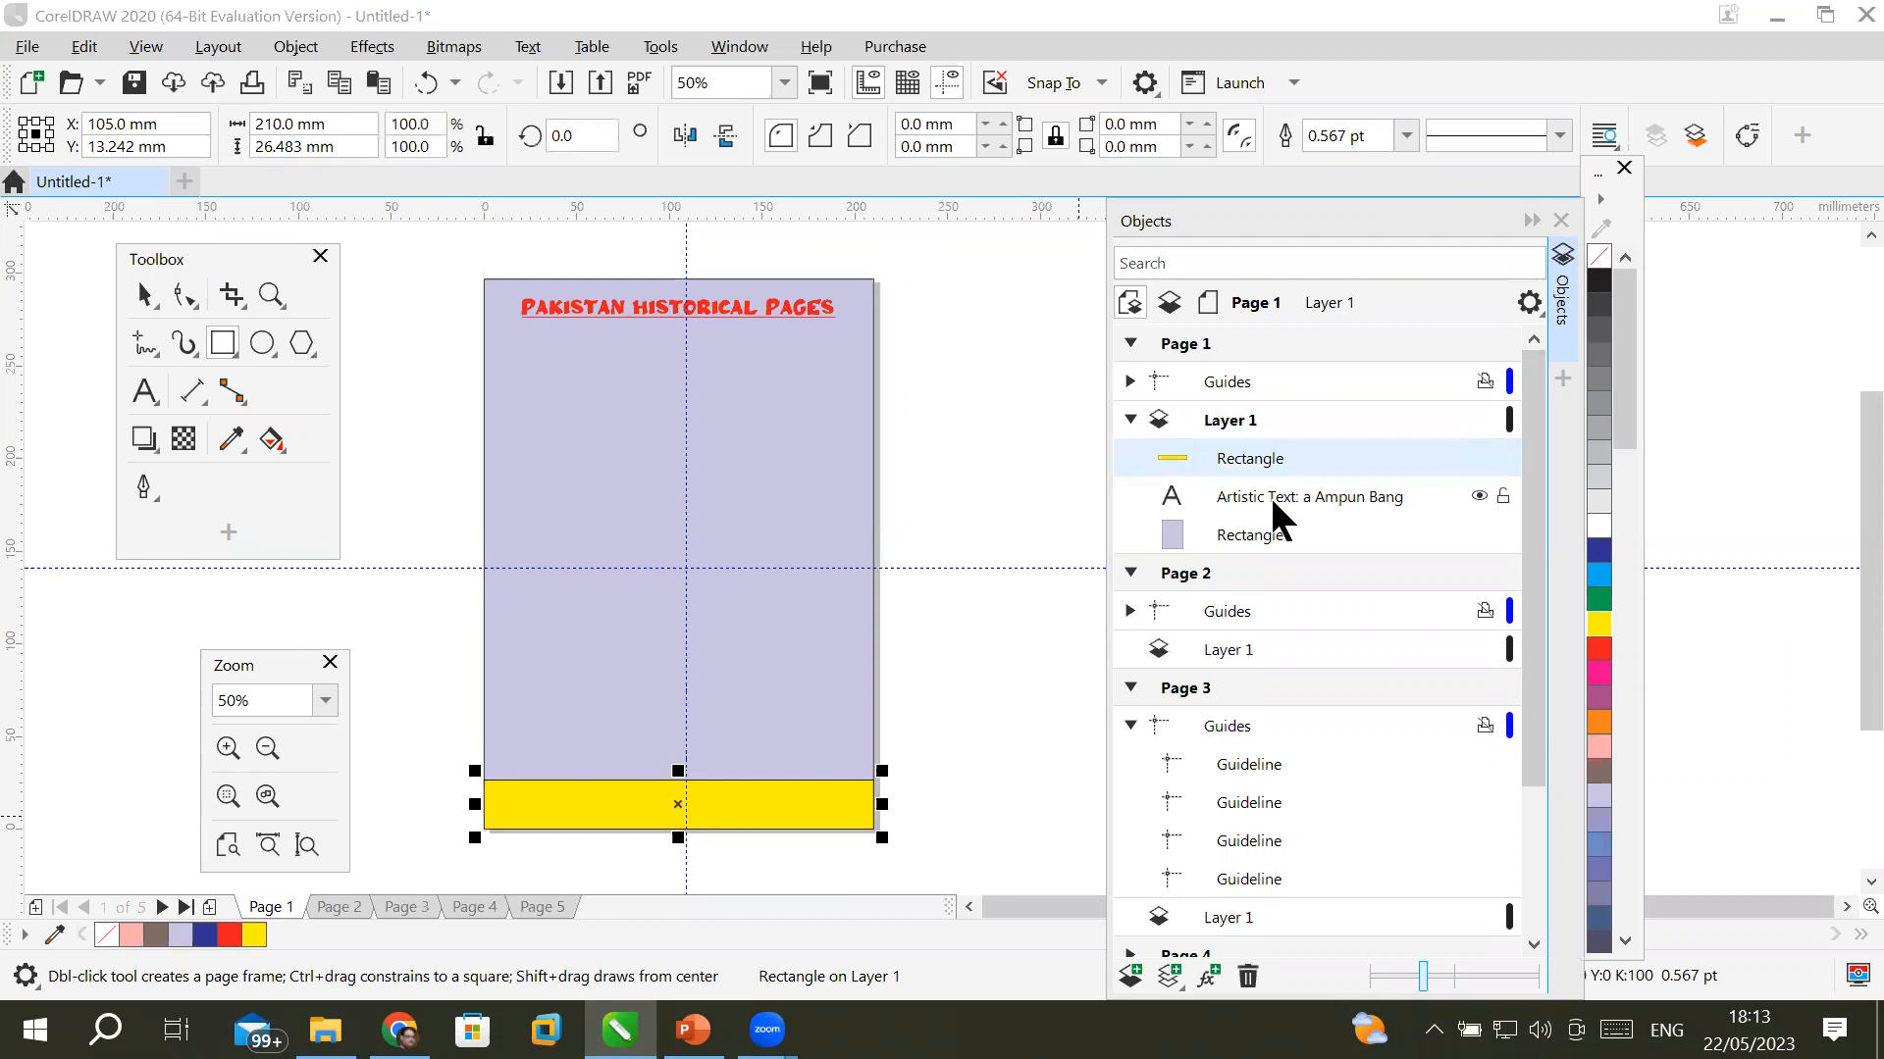
left_click(1269, 497)
left_click(1236, 543)
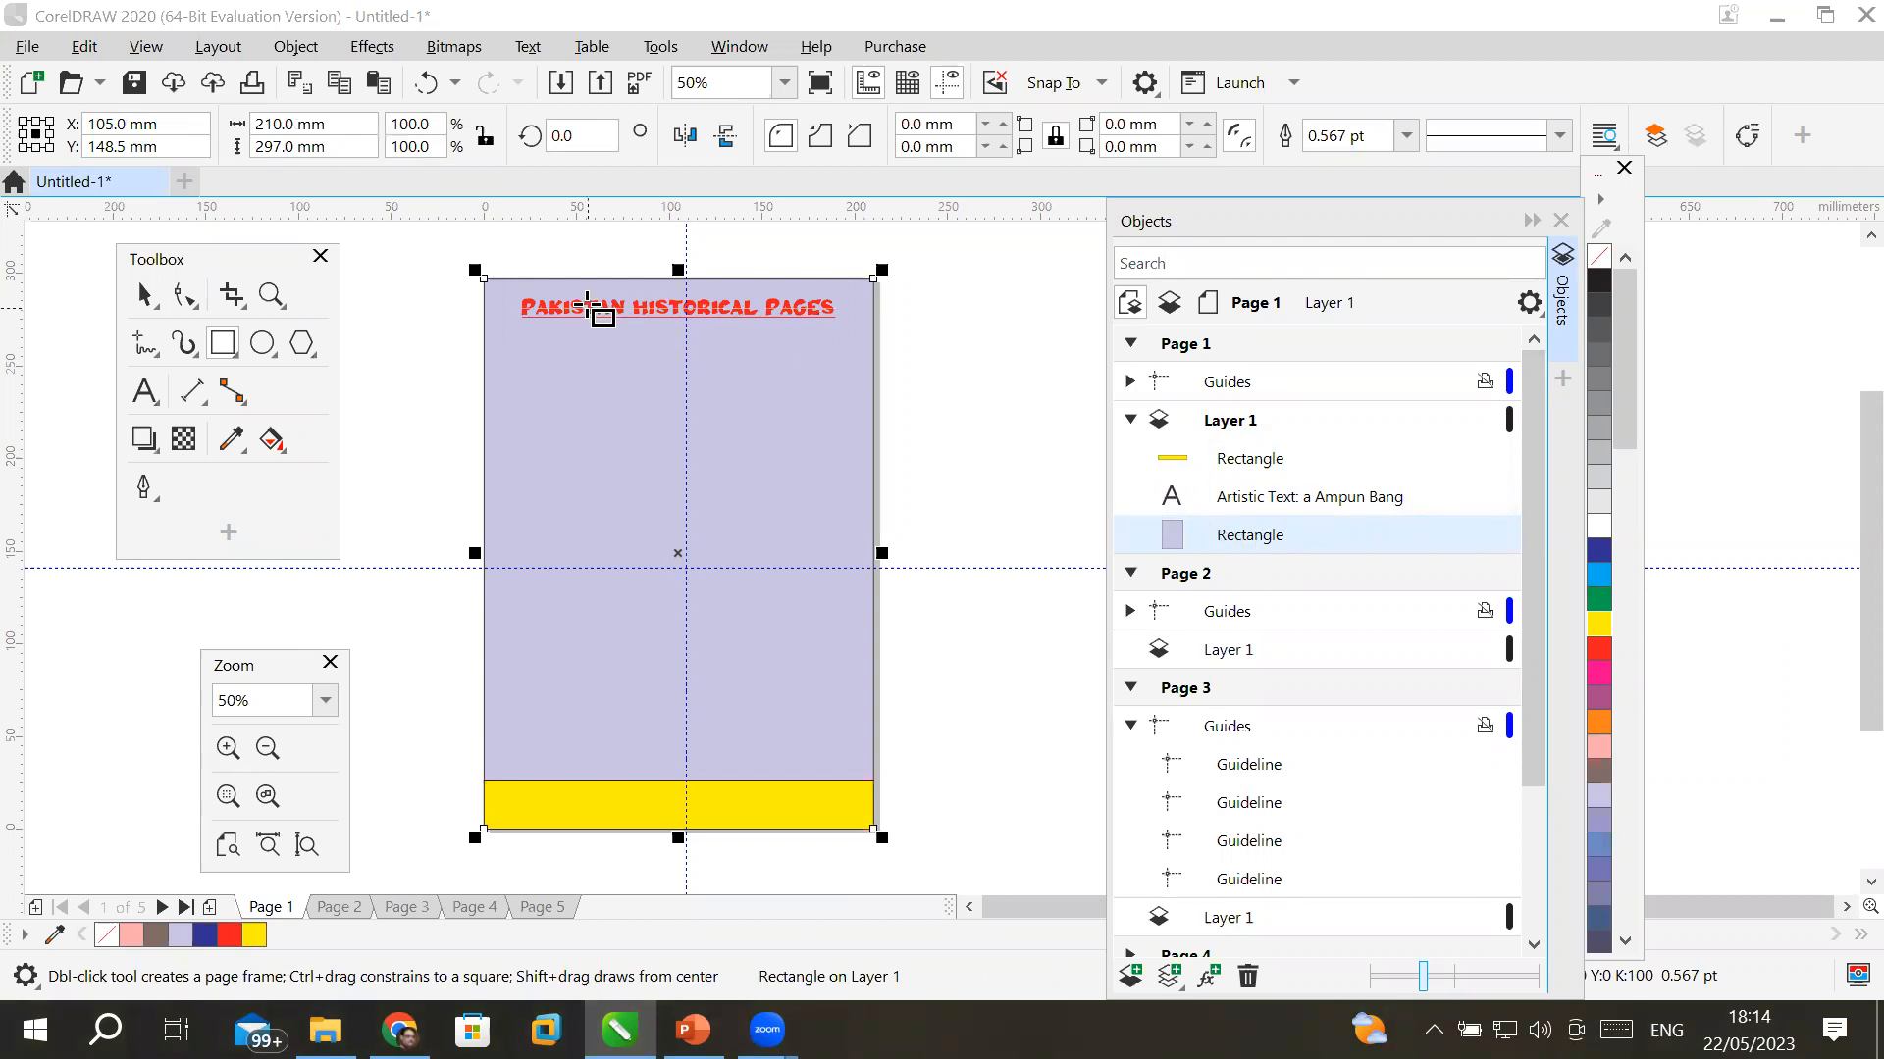
- Try moving the title text from the page's top down onto the yellow rectangle, and undo the move
left_click(142, 297)
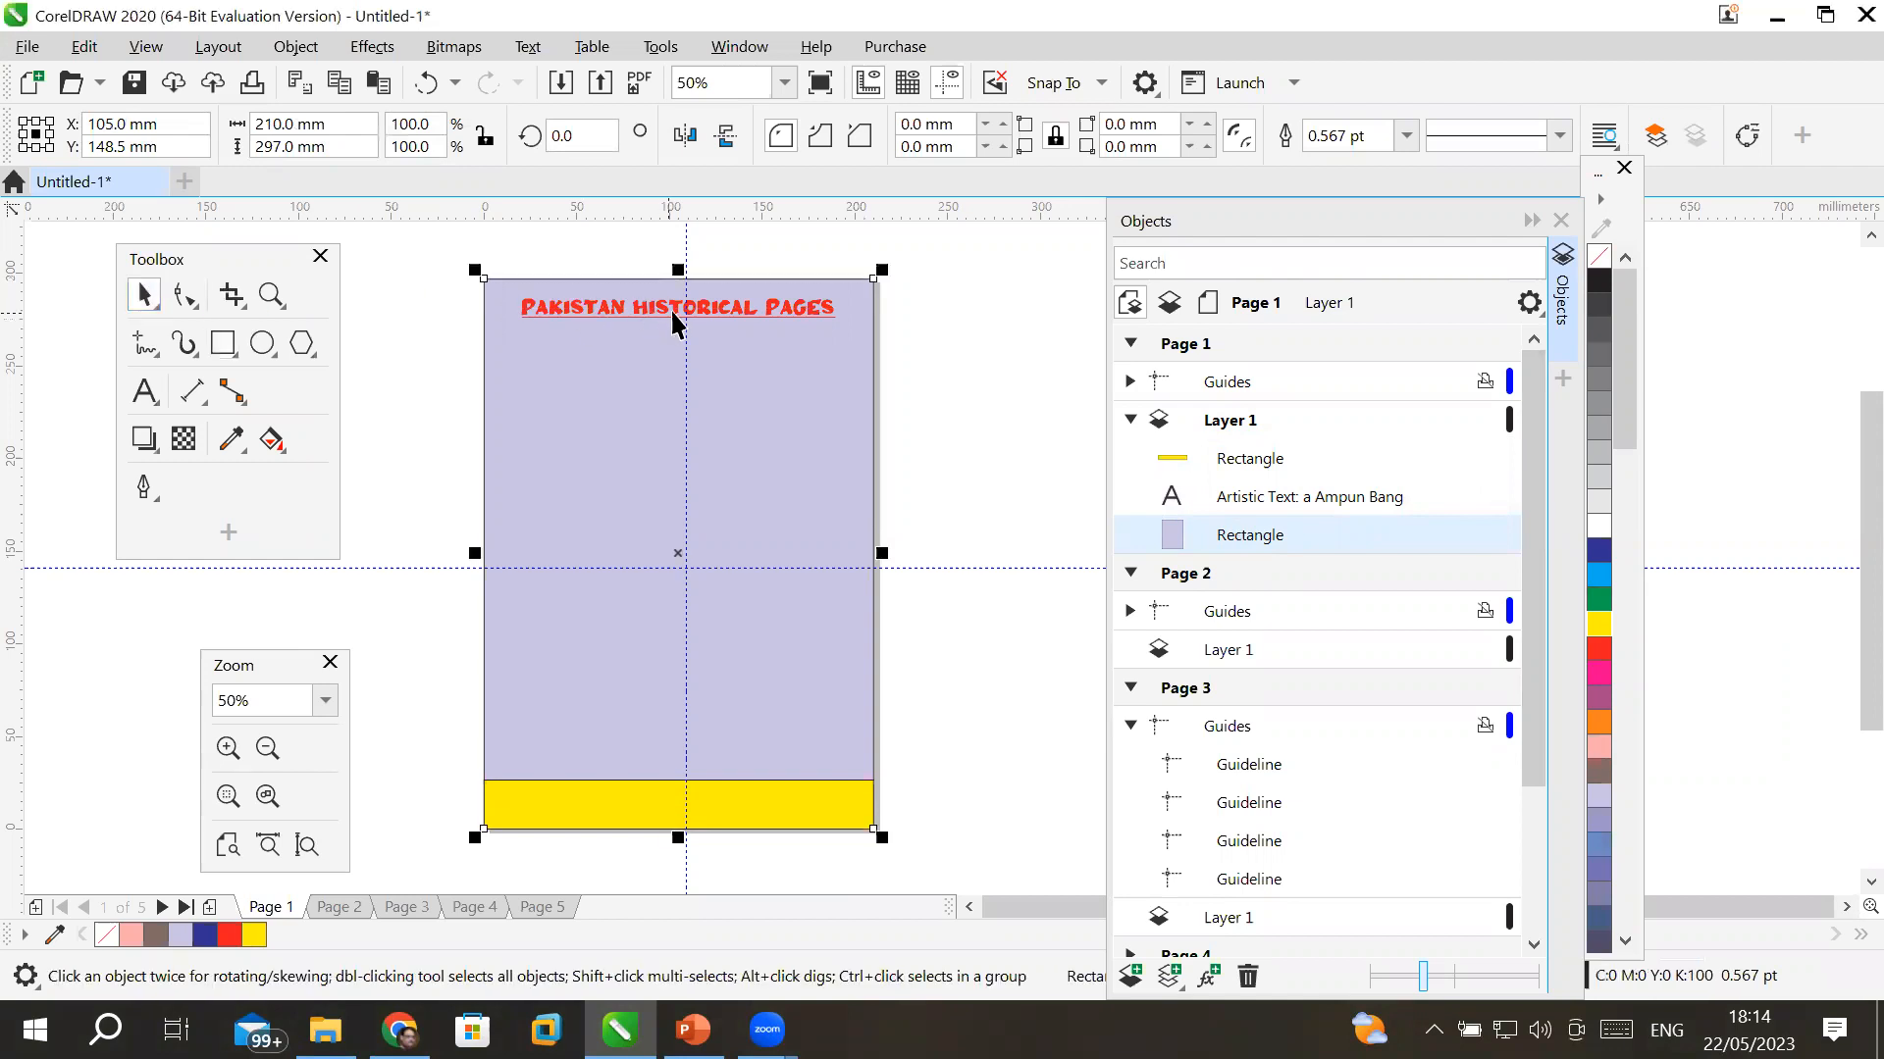
left_click(1264, 498)
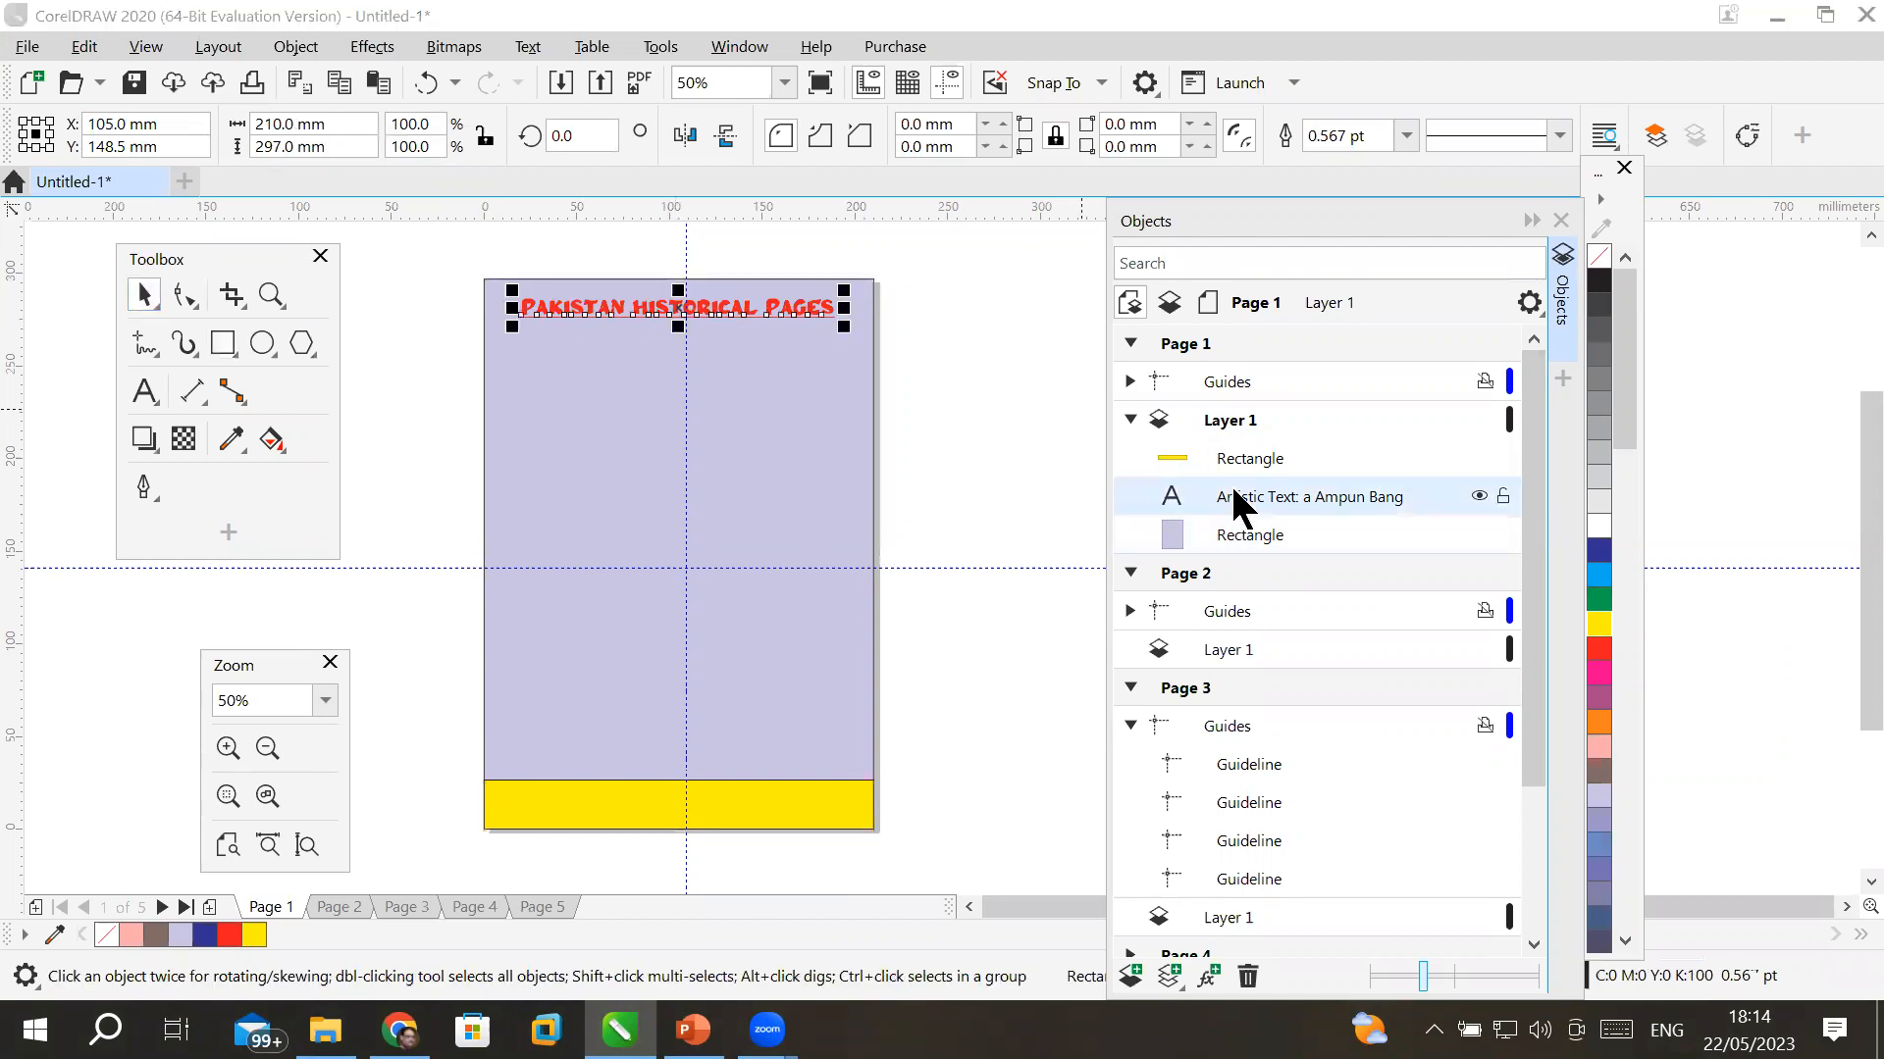
left_click_drag(645, 310, 656, 804)
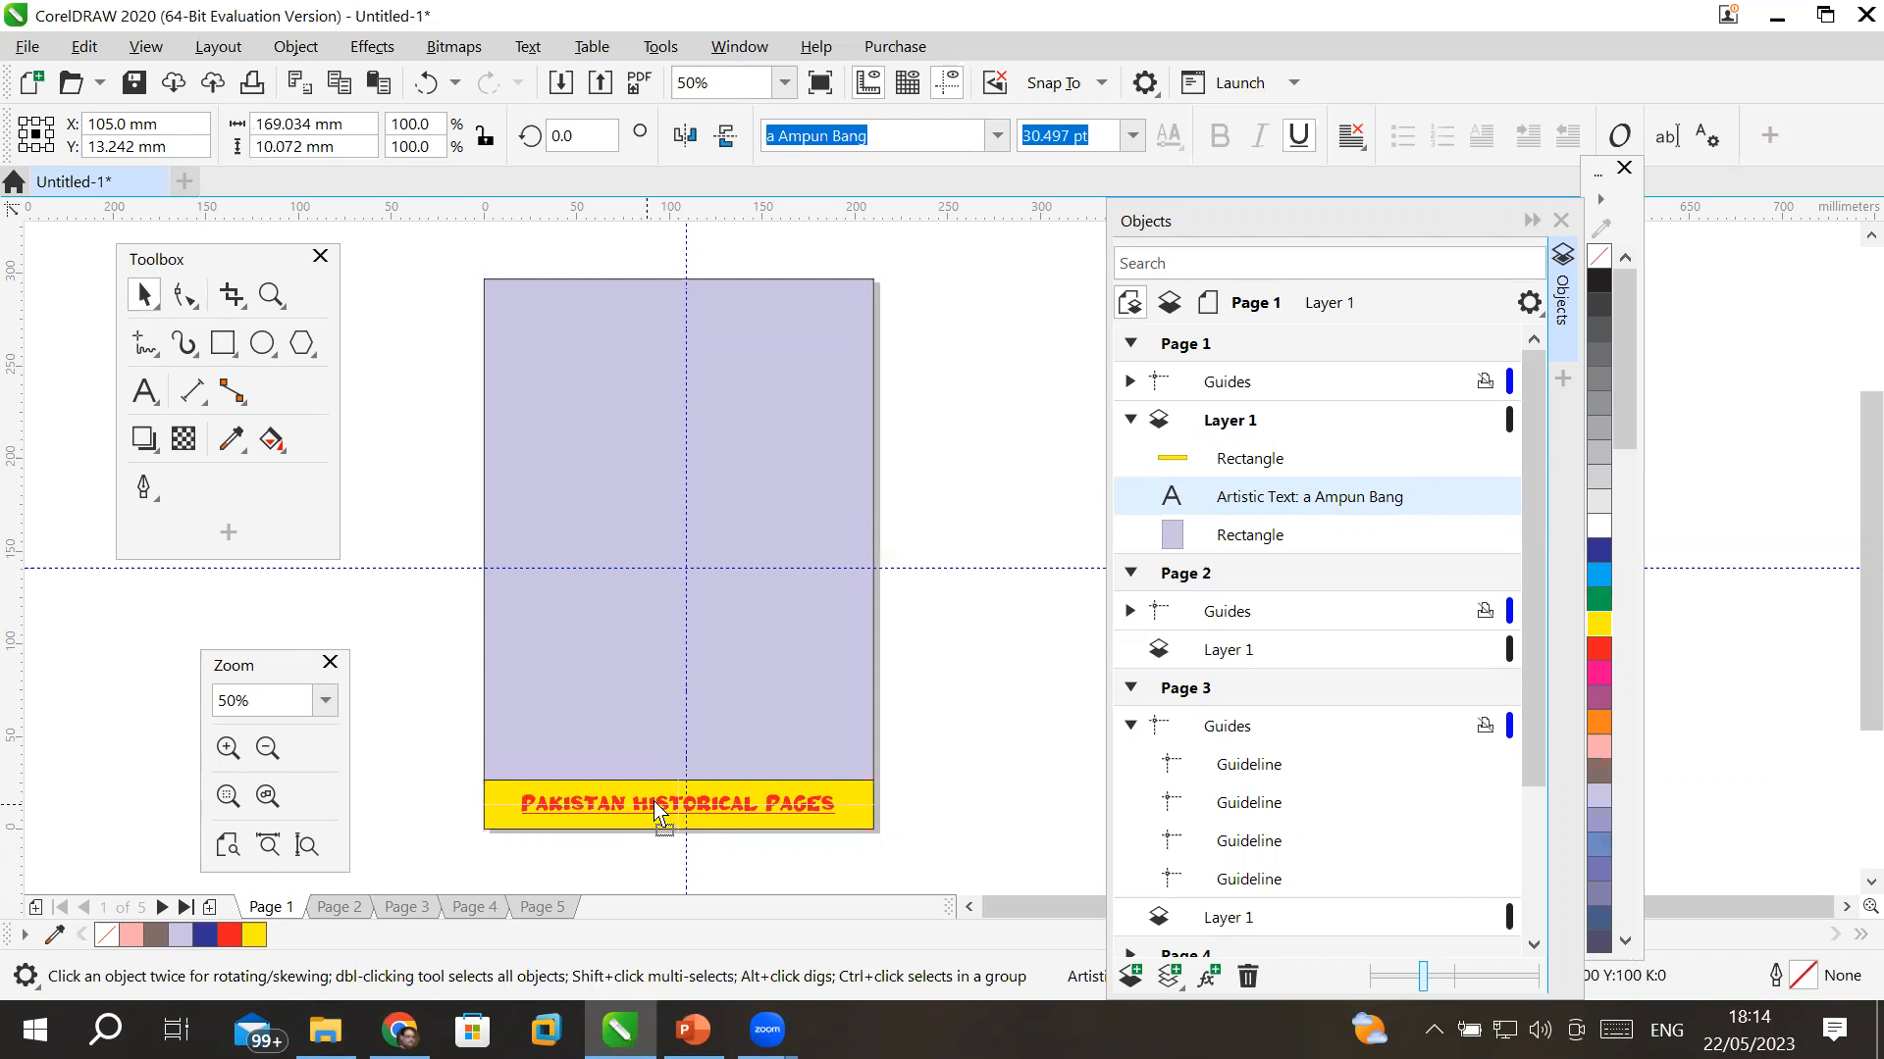
left_click_drag(653, 801, 653, 801)
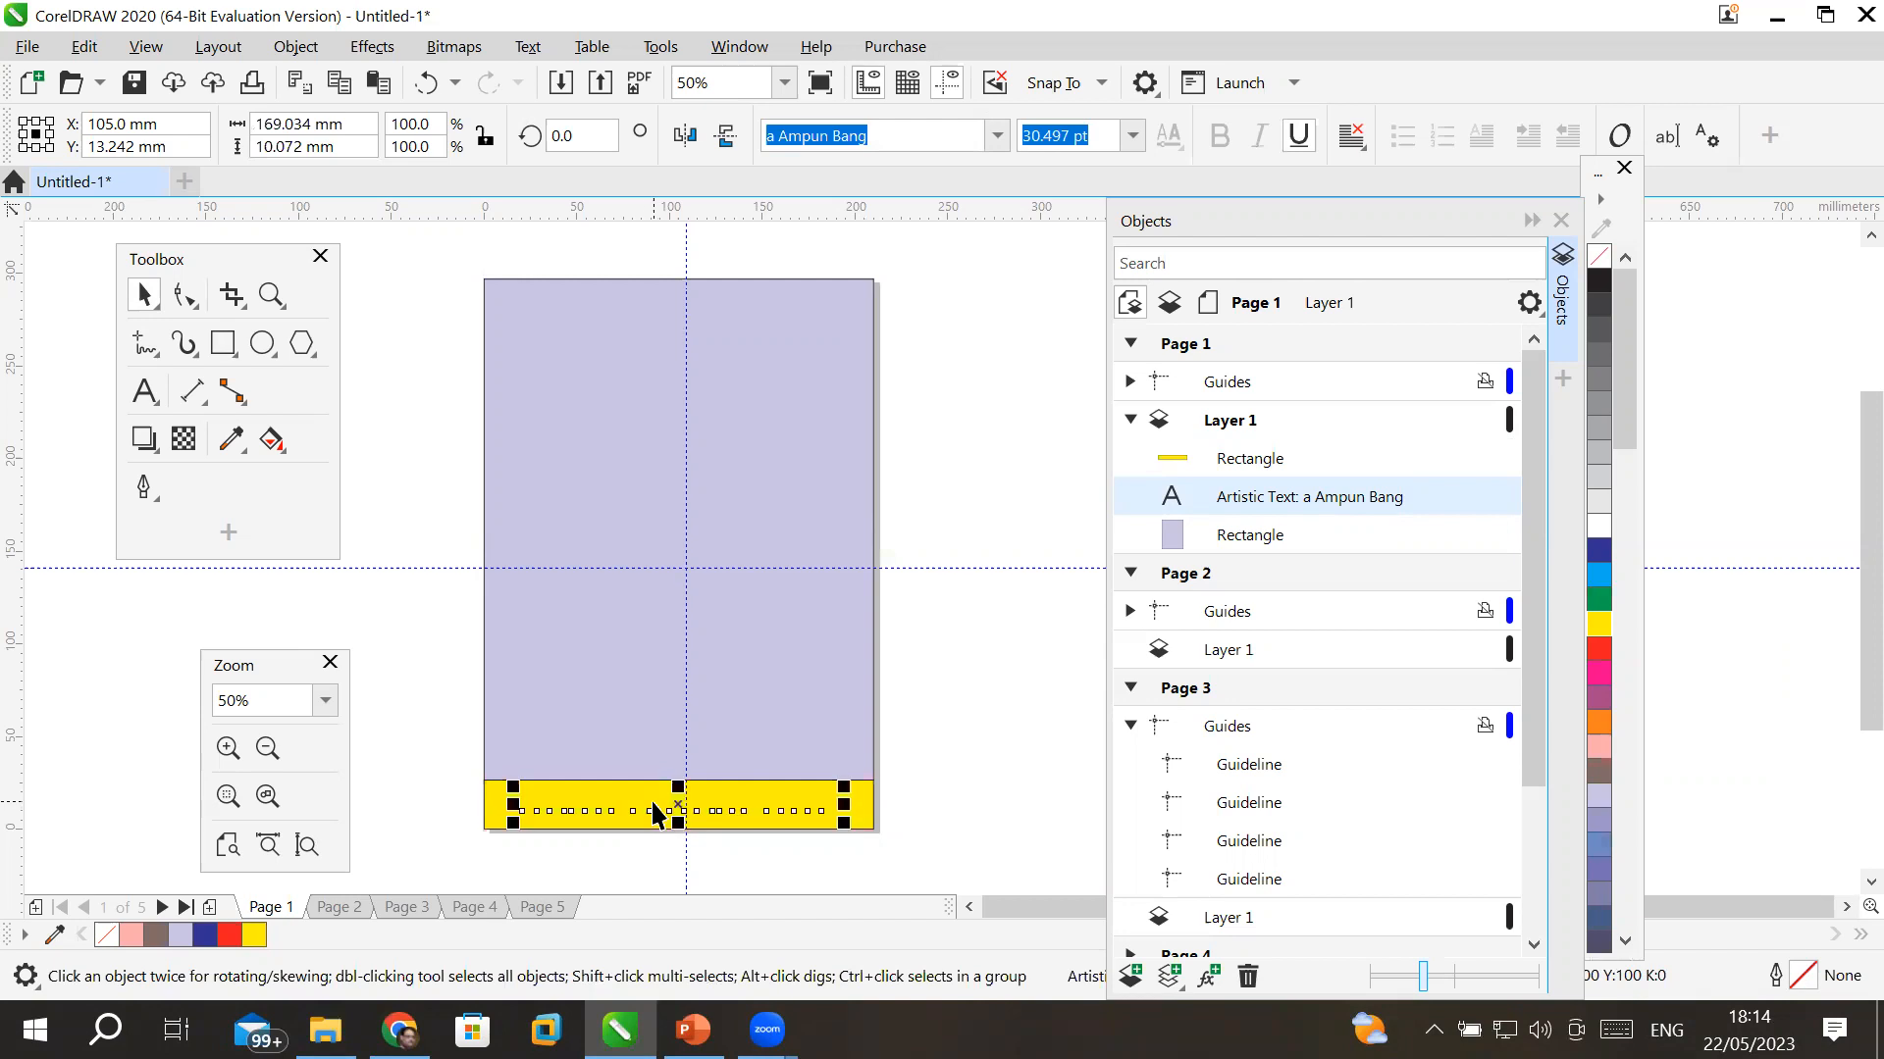
key("ctrl+z")
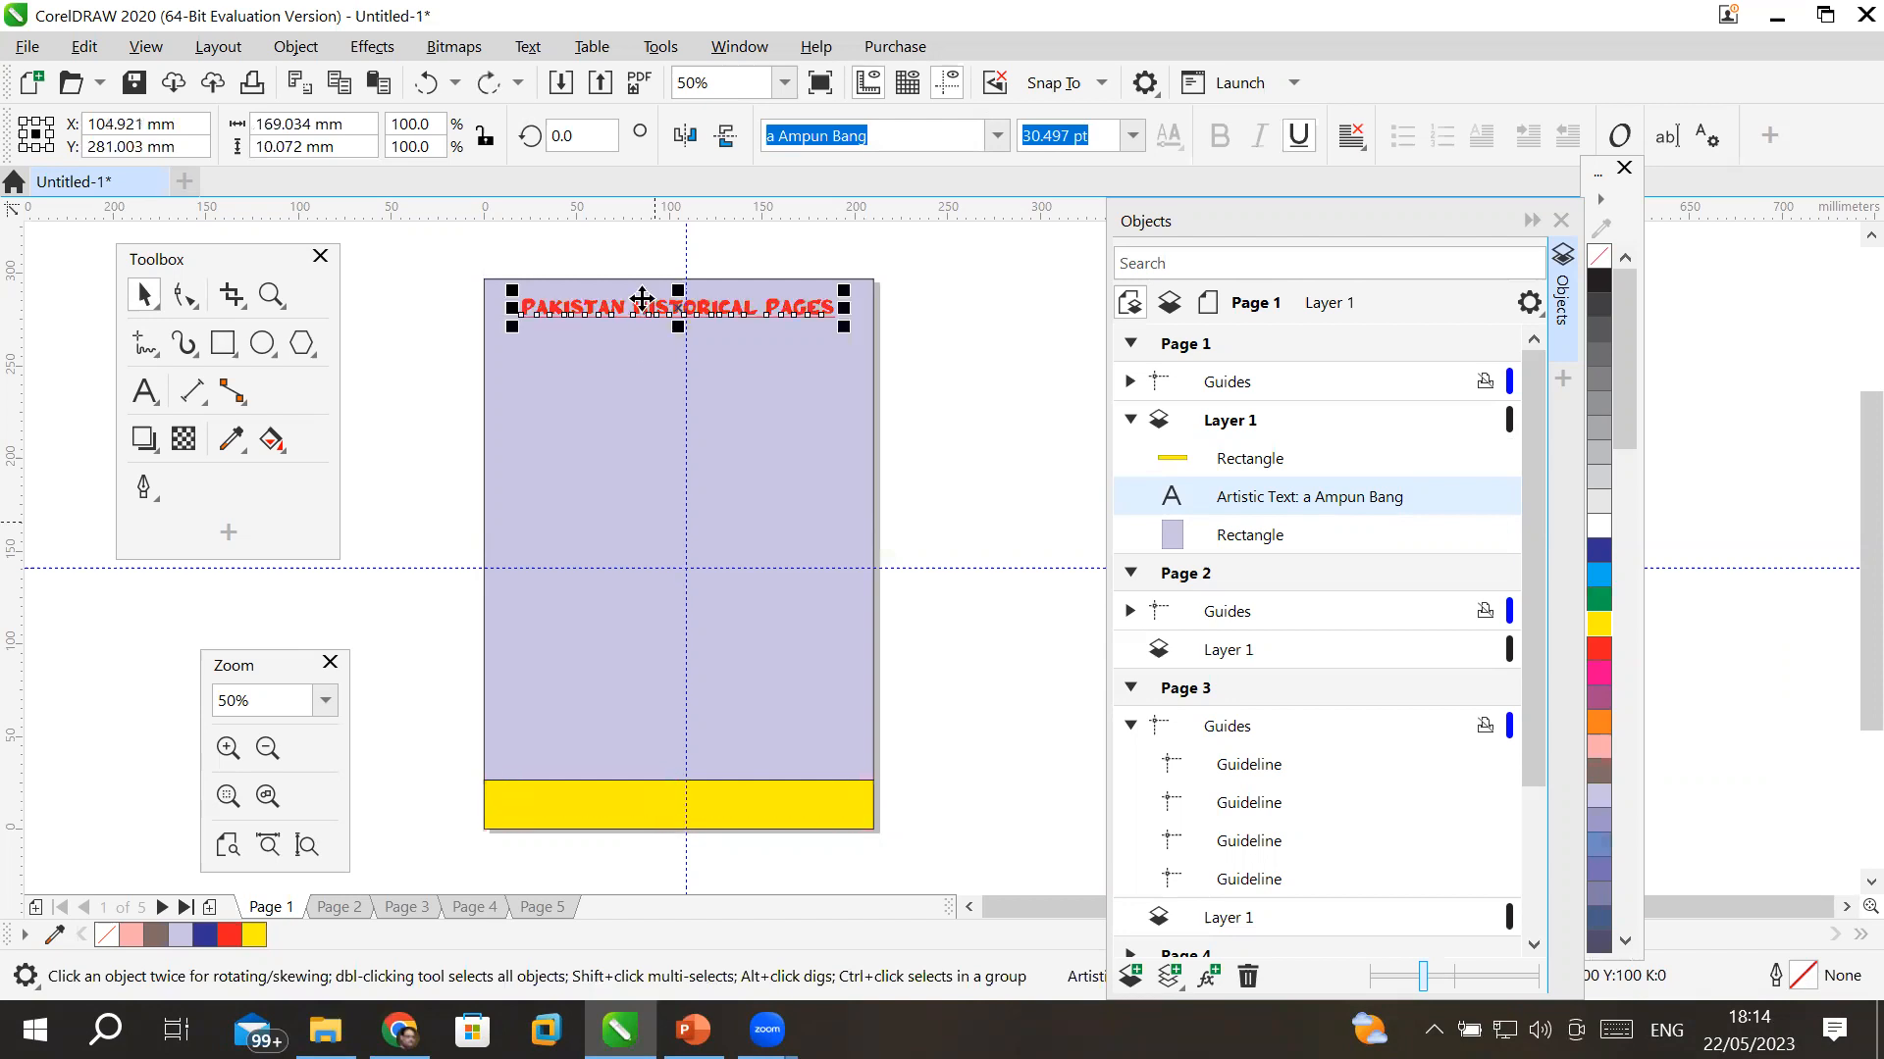
- Place a copy of the title text centred on the yellow rectangle at X 105 mm, Y about 13 mm, and fill it with blue
left_click_drag(642, 298, 650, 793)
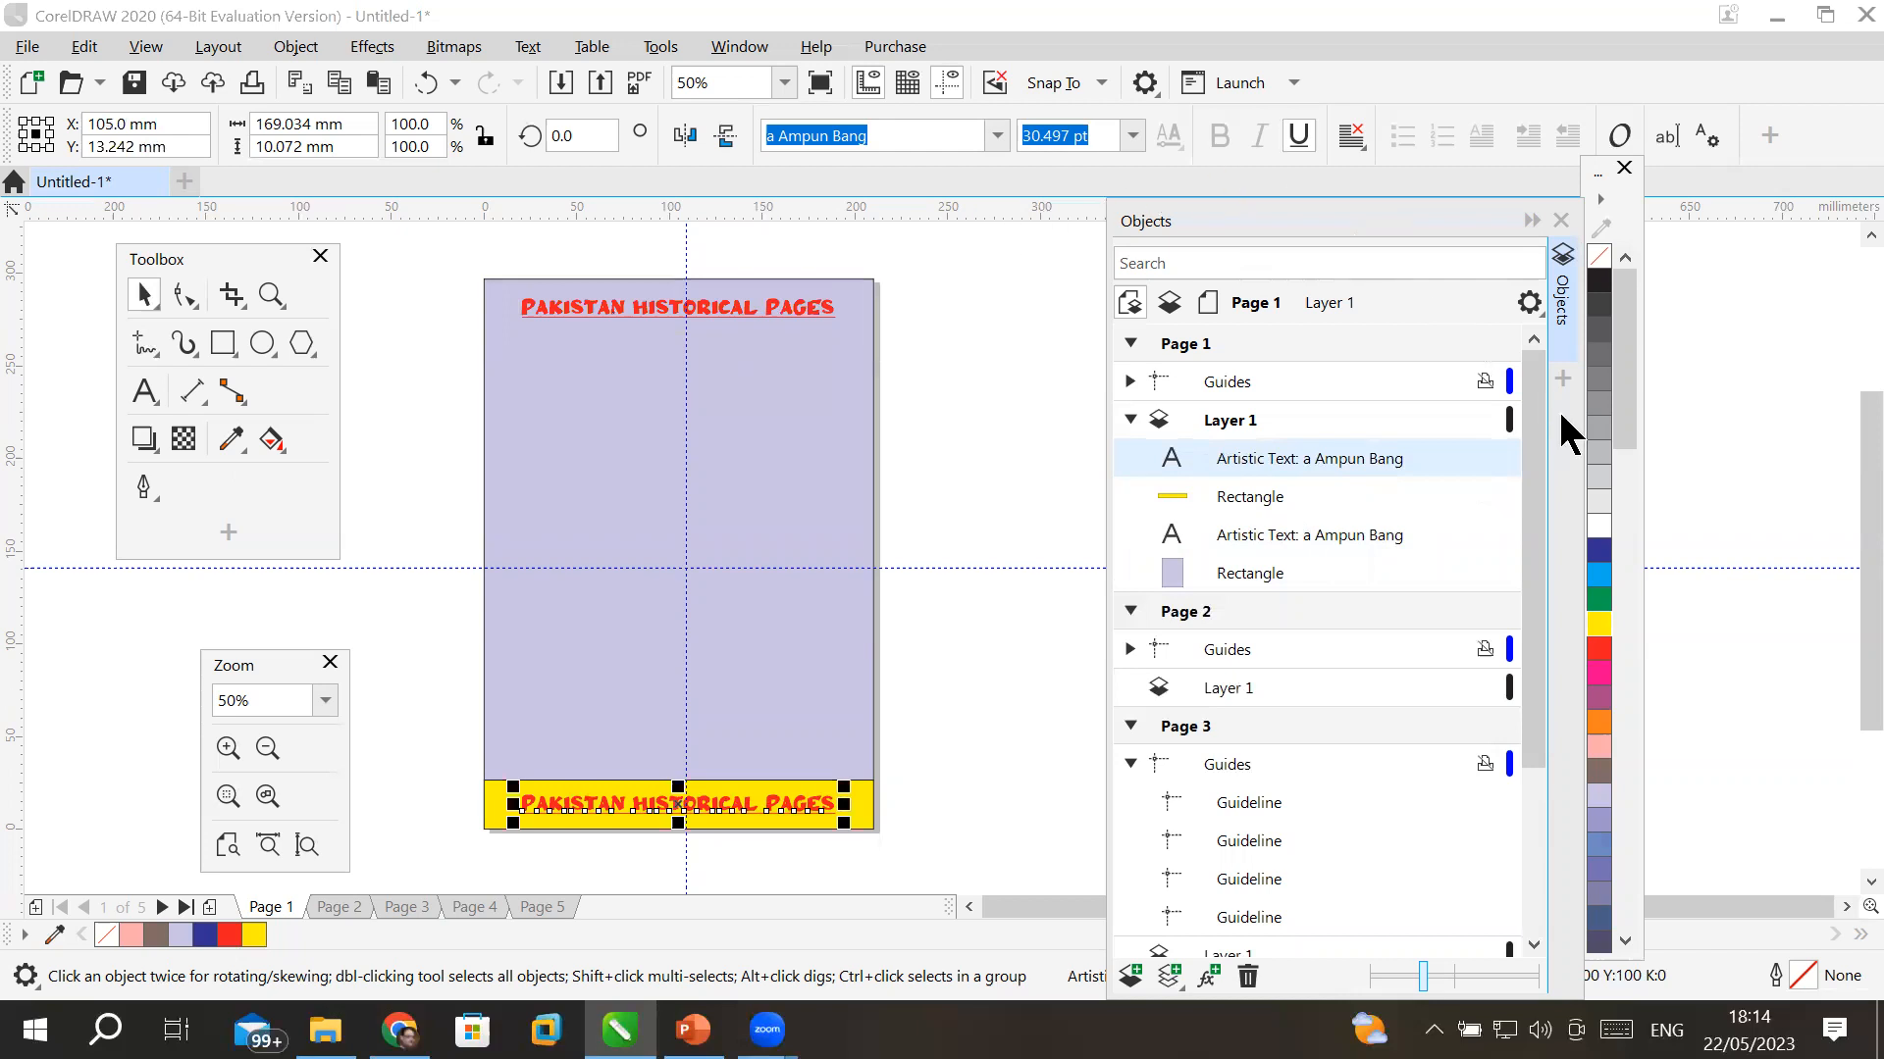
left_click(1599, 551)
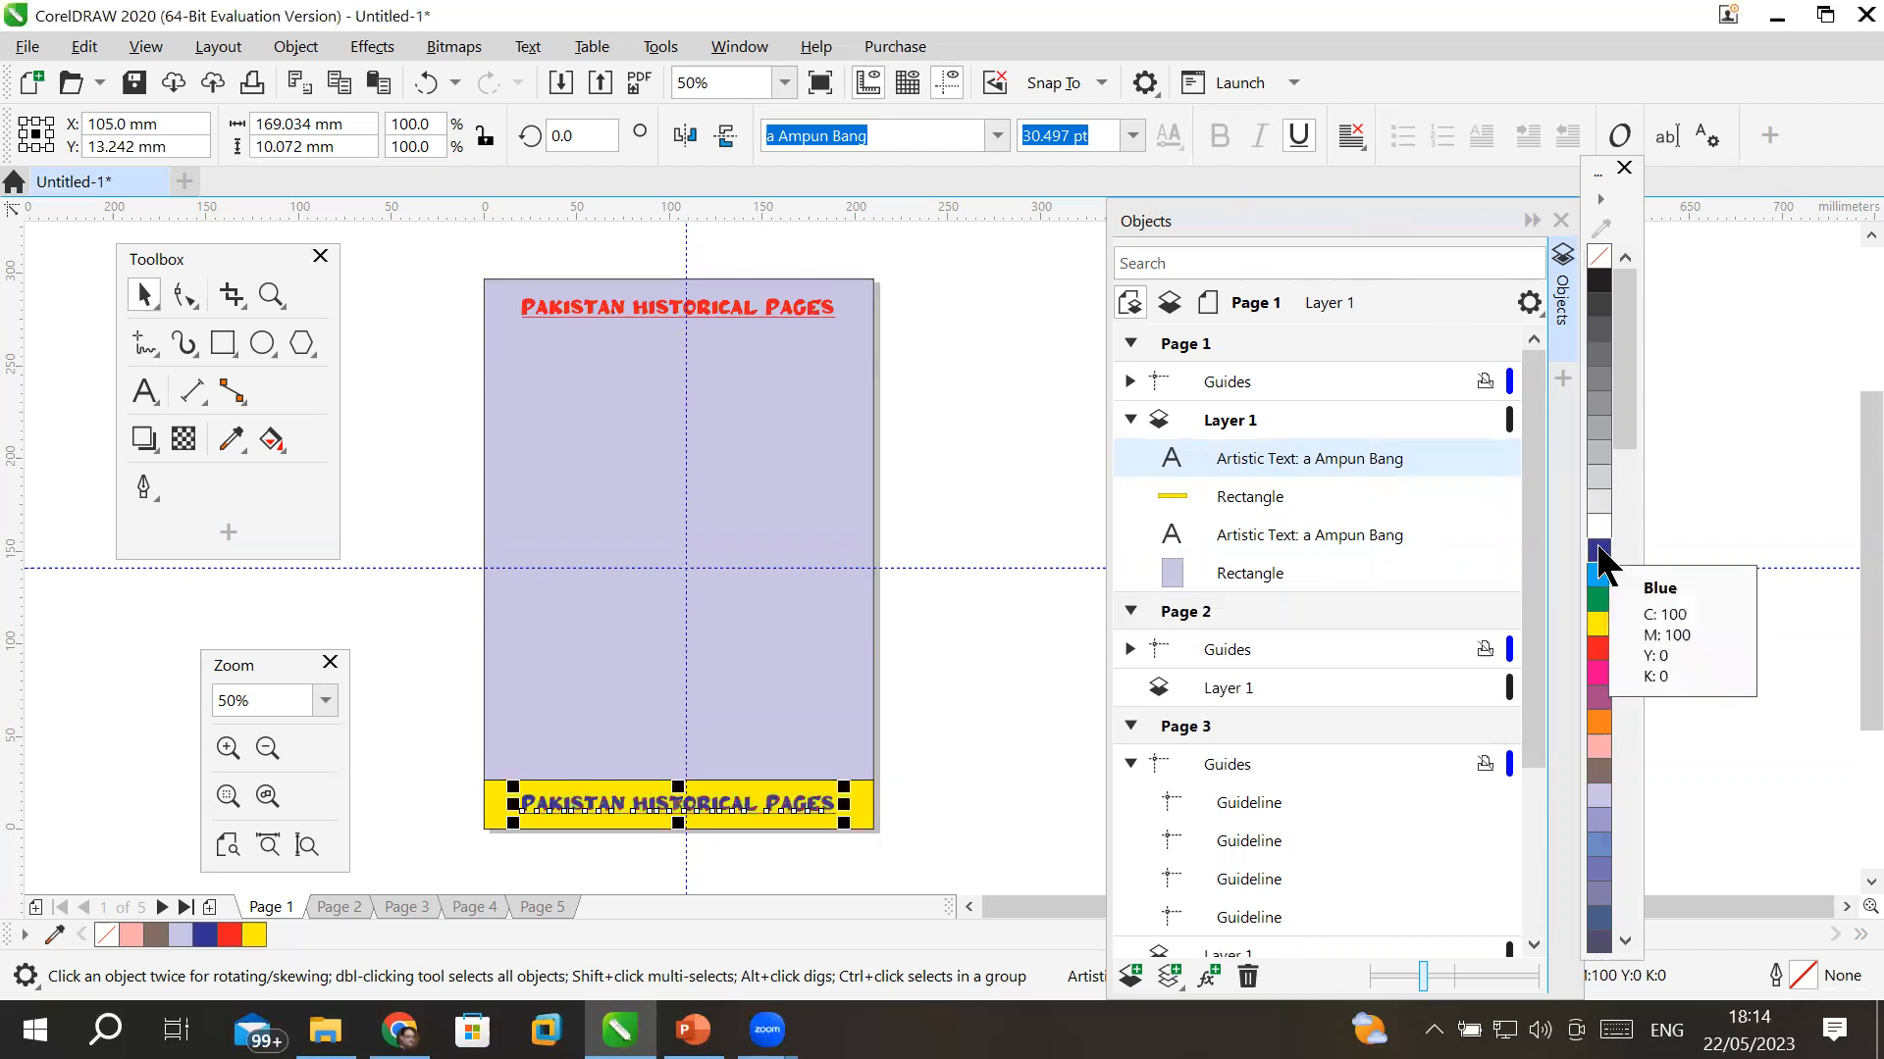
left_click(1599, 599)
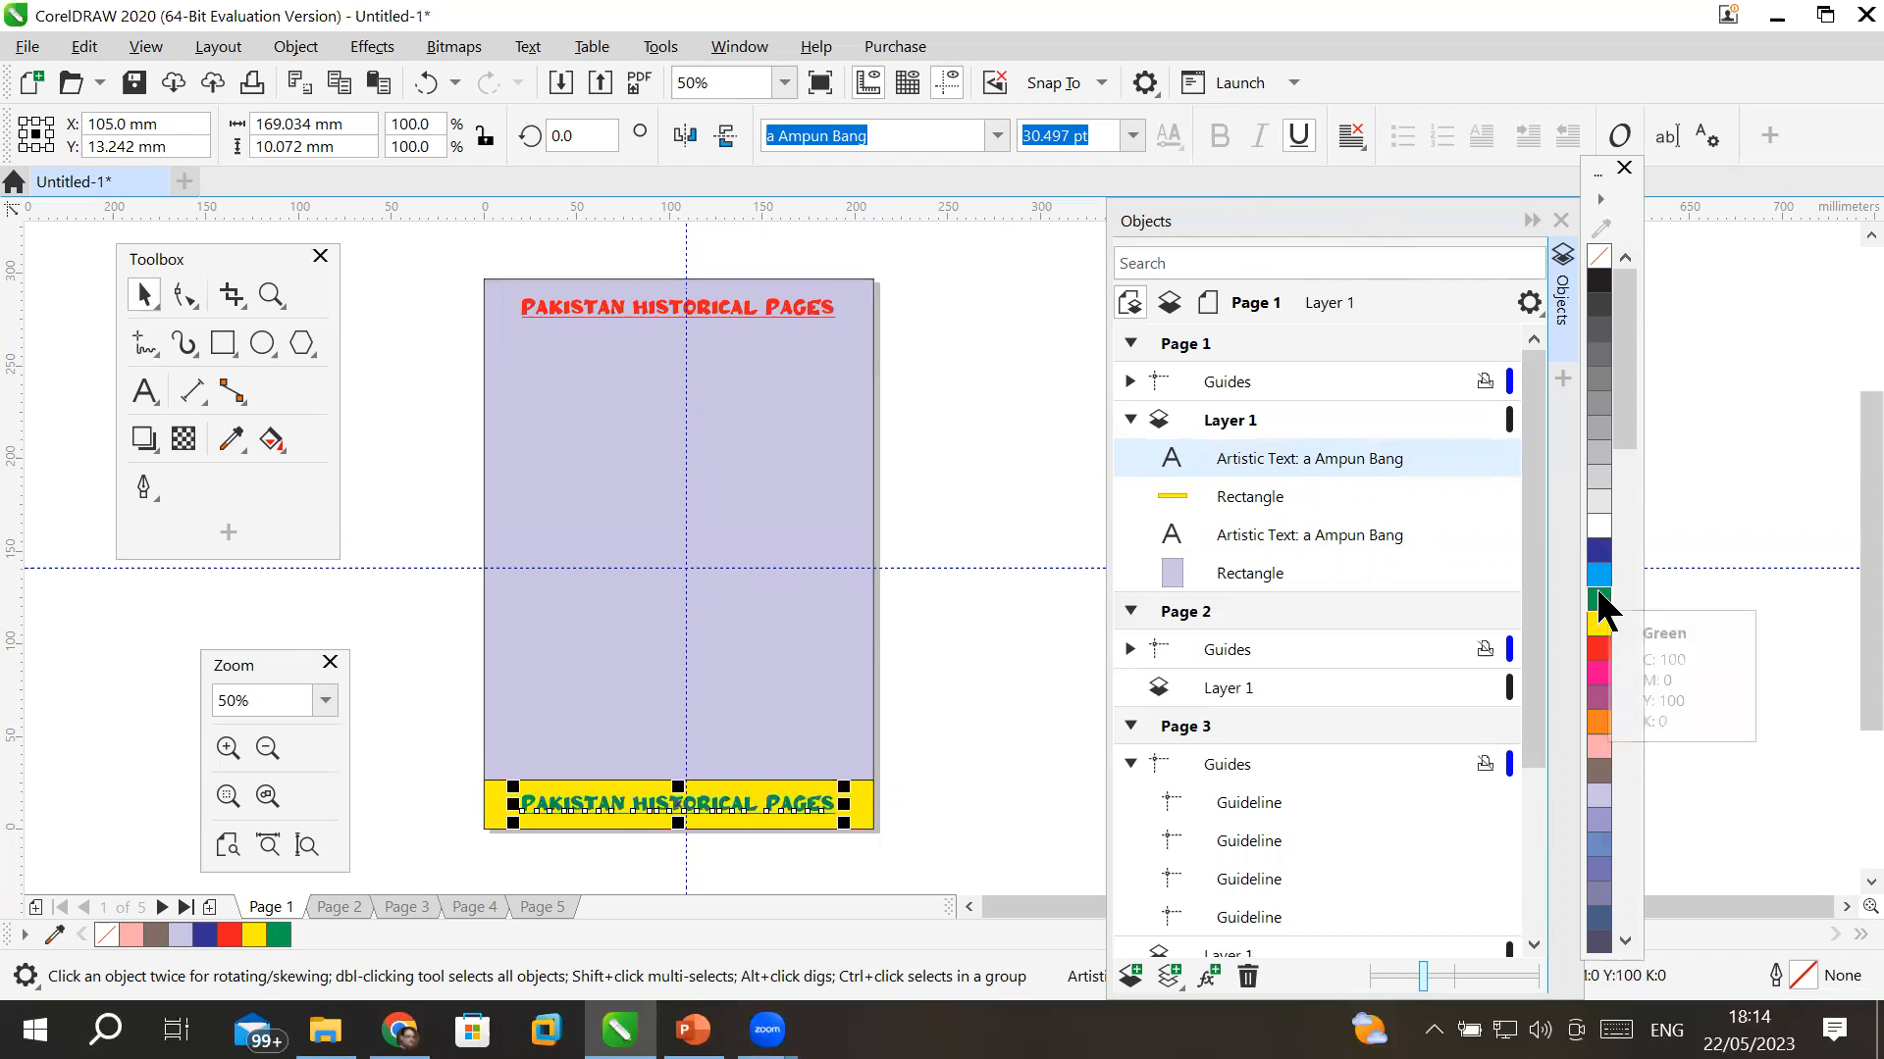
left_click(1597, 650)
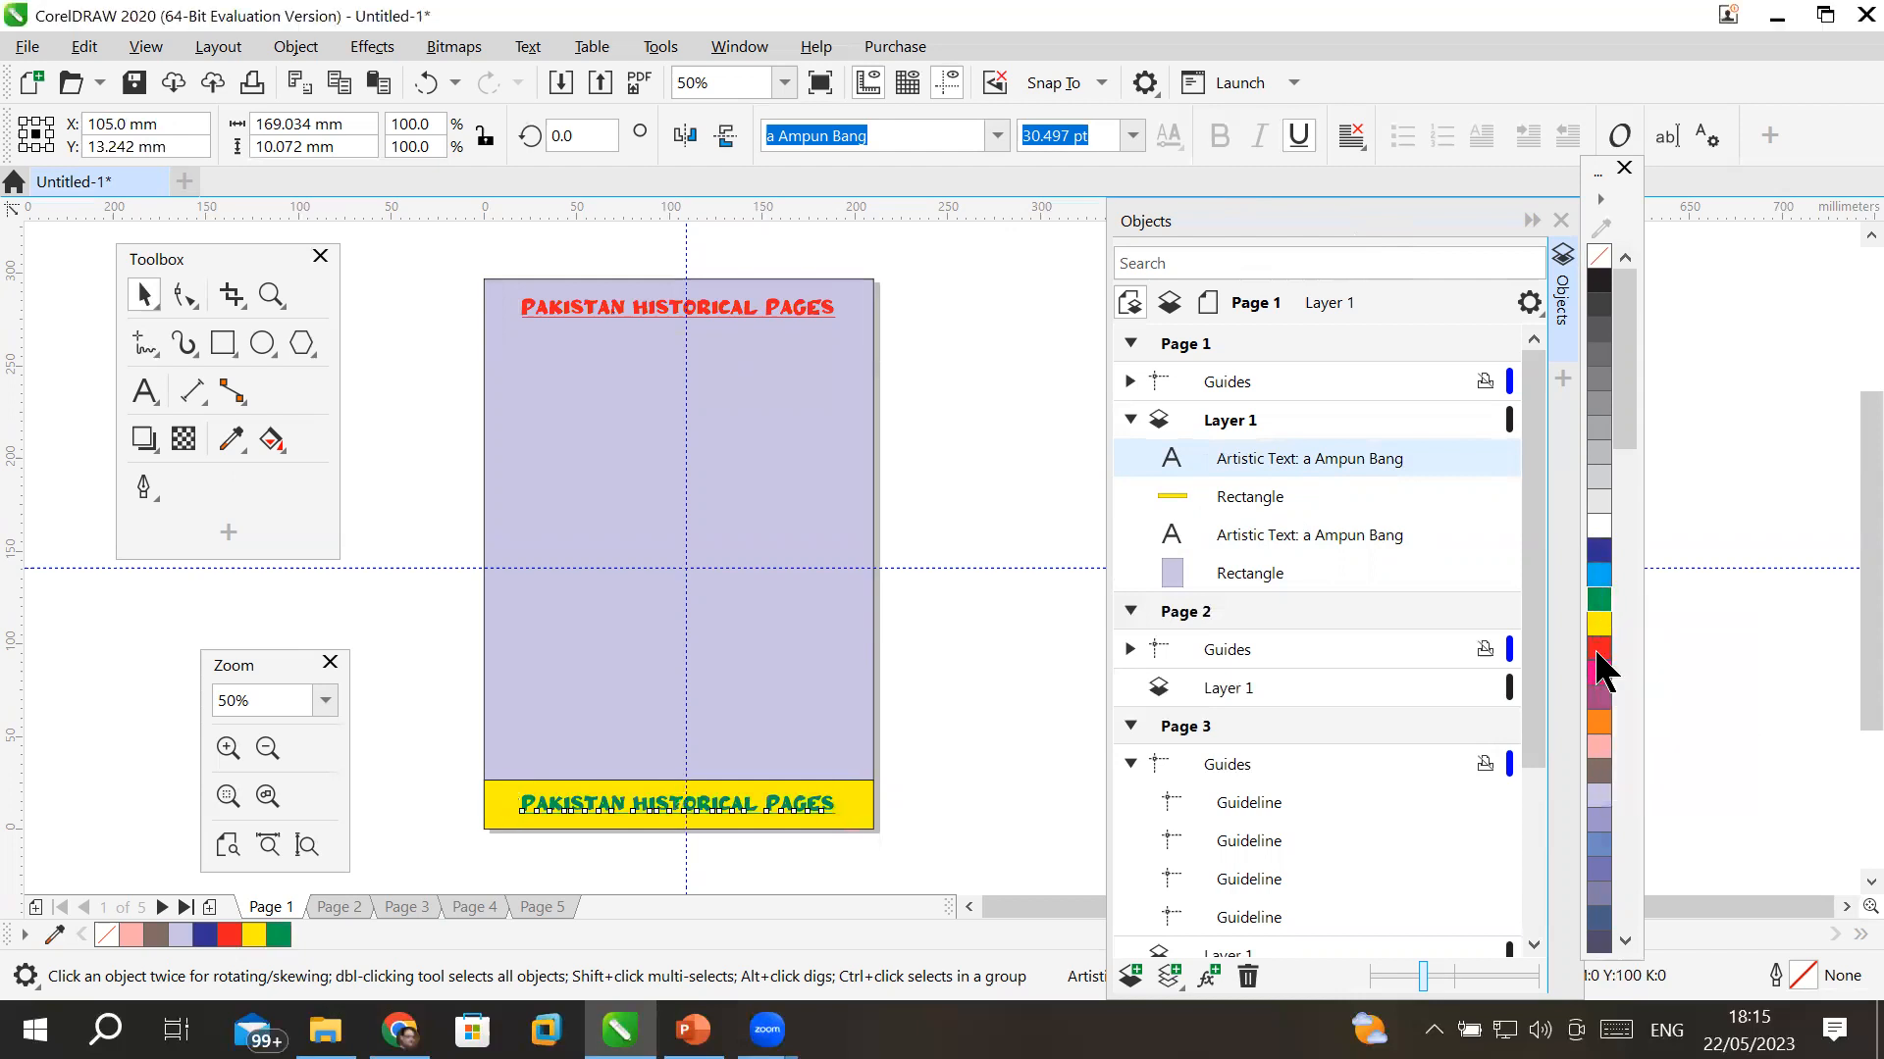
left_click(1599, 552)
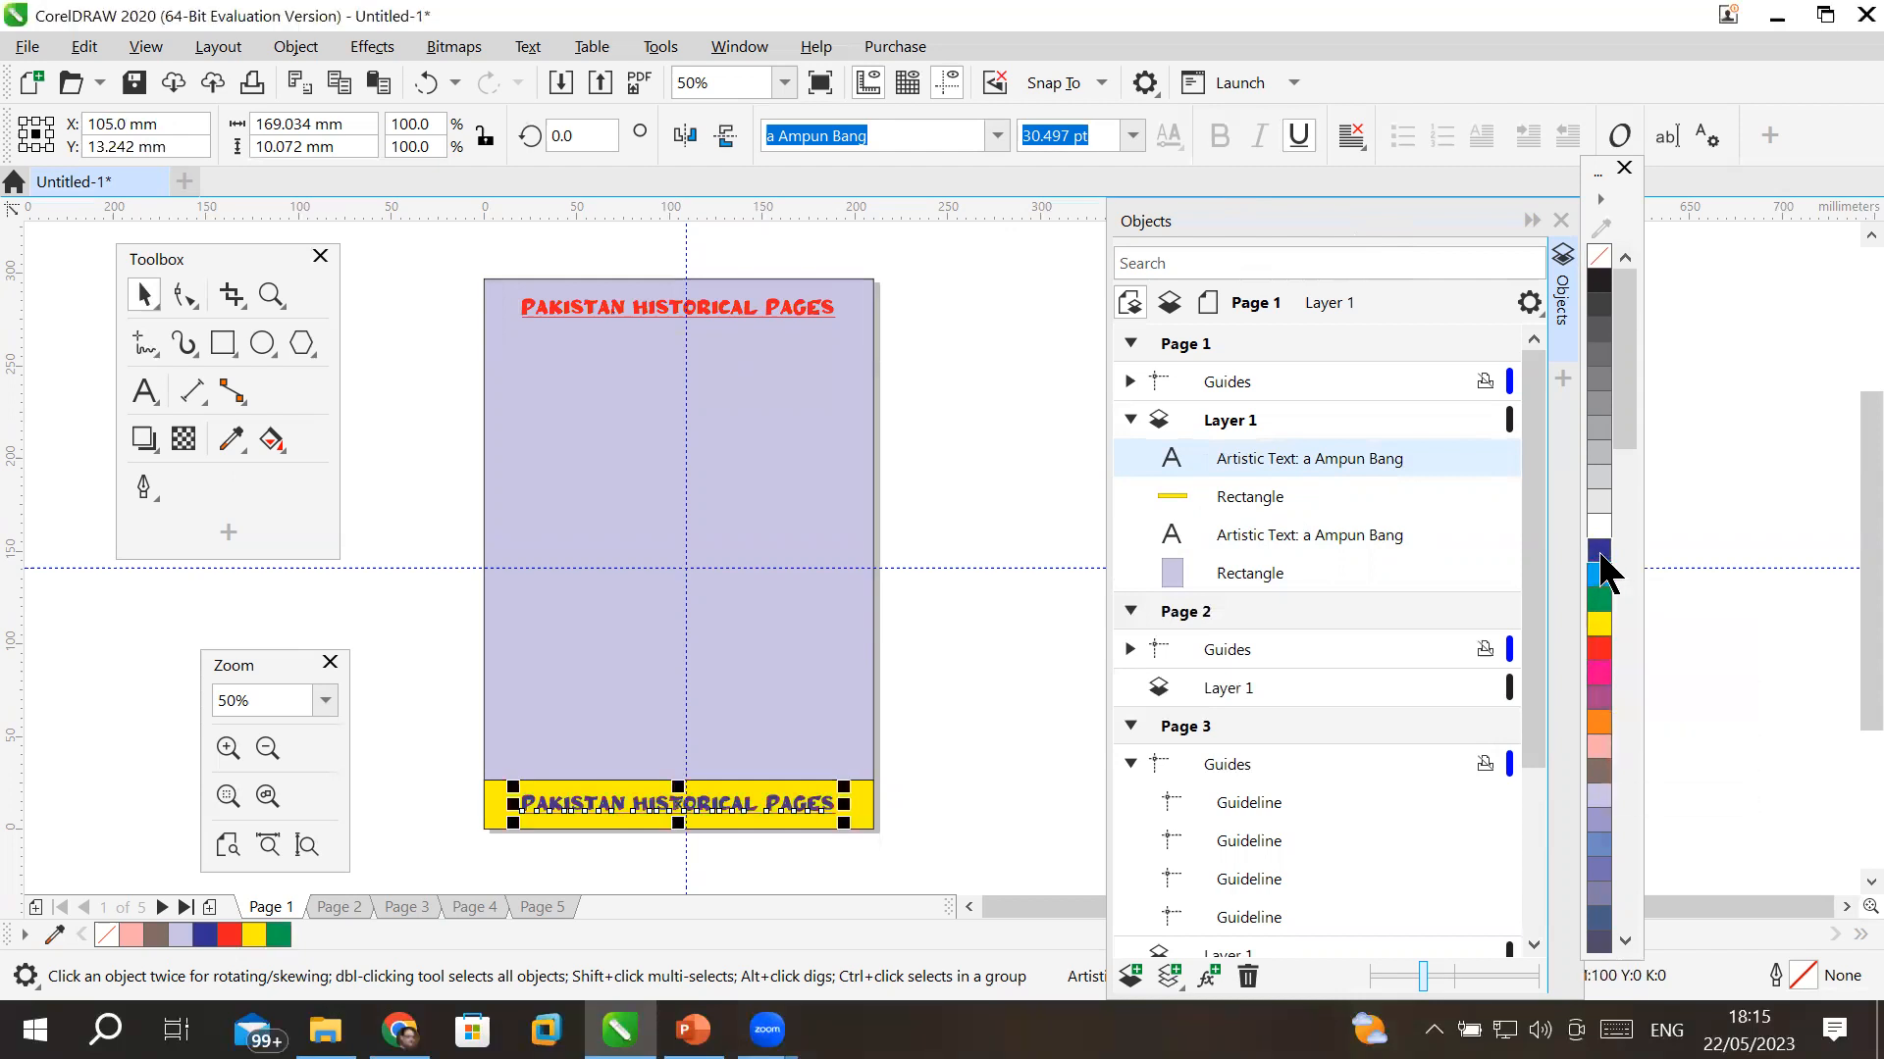
- Draw a header rectangle about 210 by 38 mm across the full page width, over the red title at the page's top
left_click(552, 247)
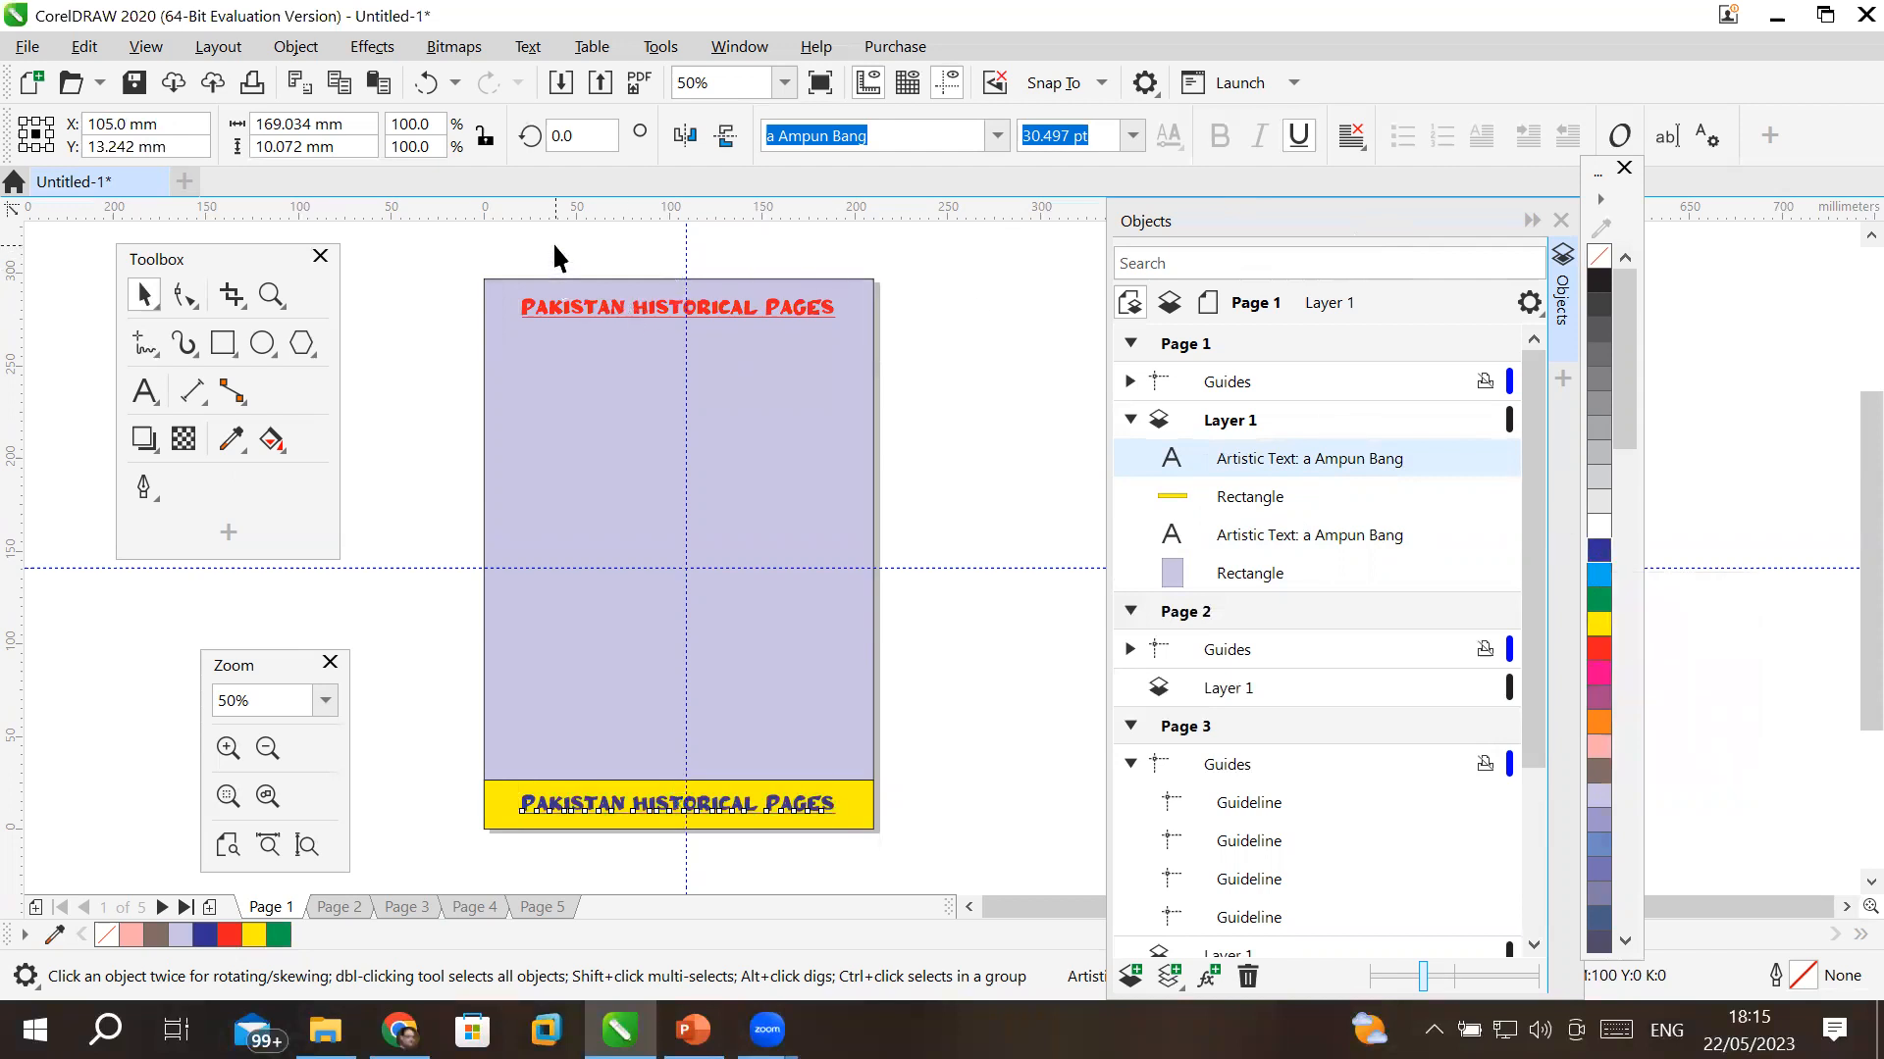
scroll(578, 260, "up", 1)
scroll(578, 260, "down", 2)
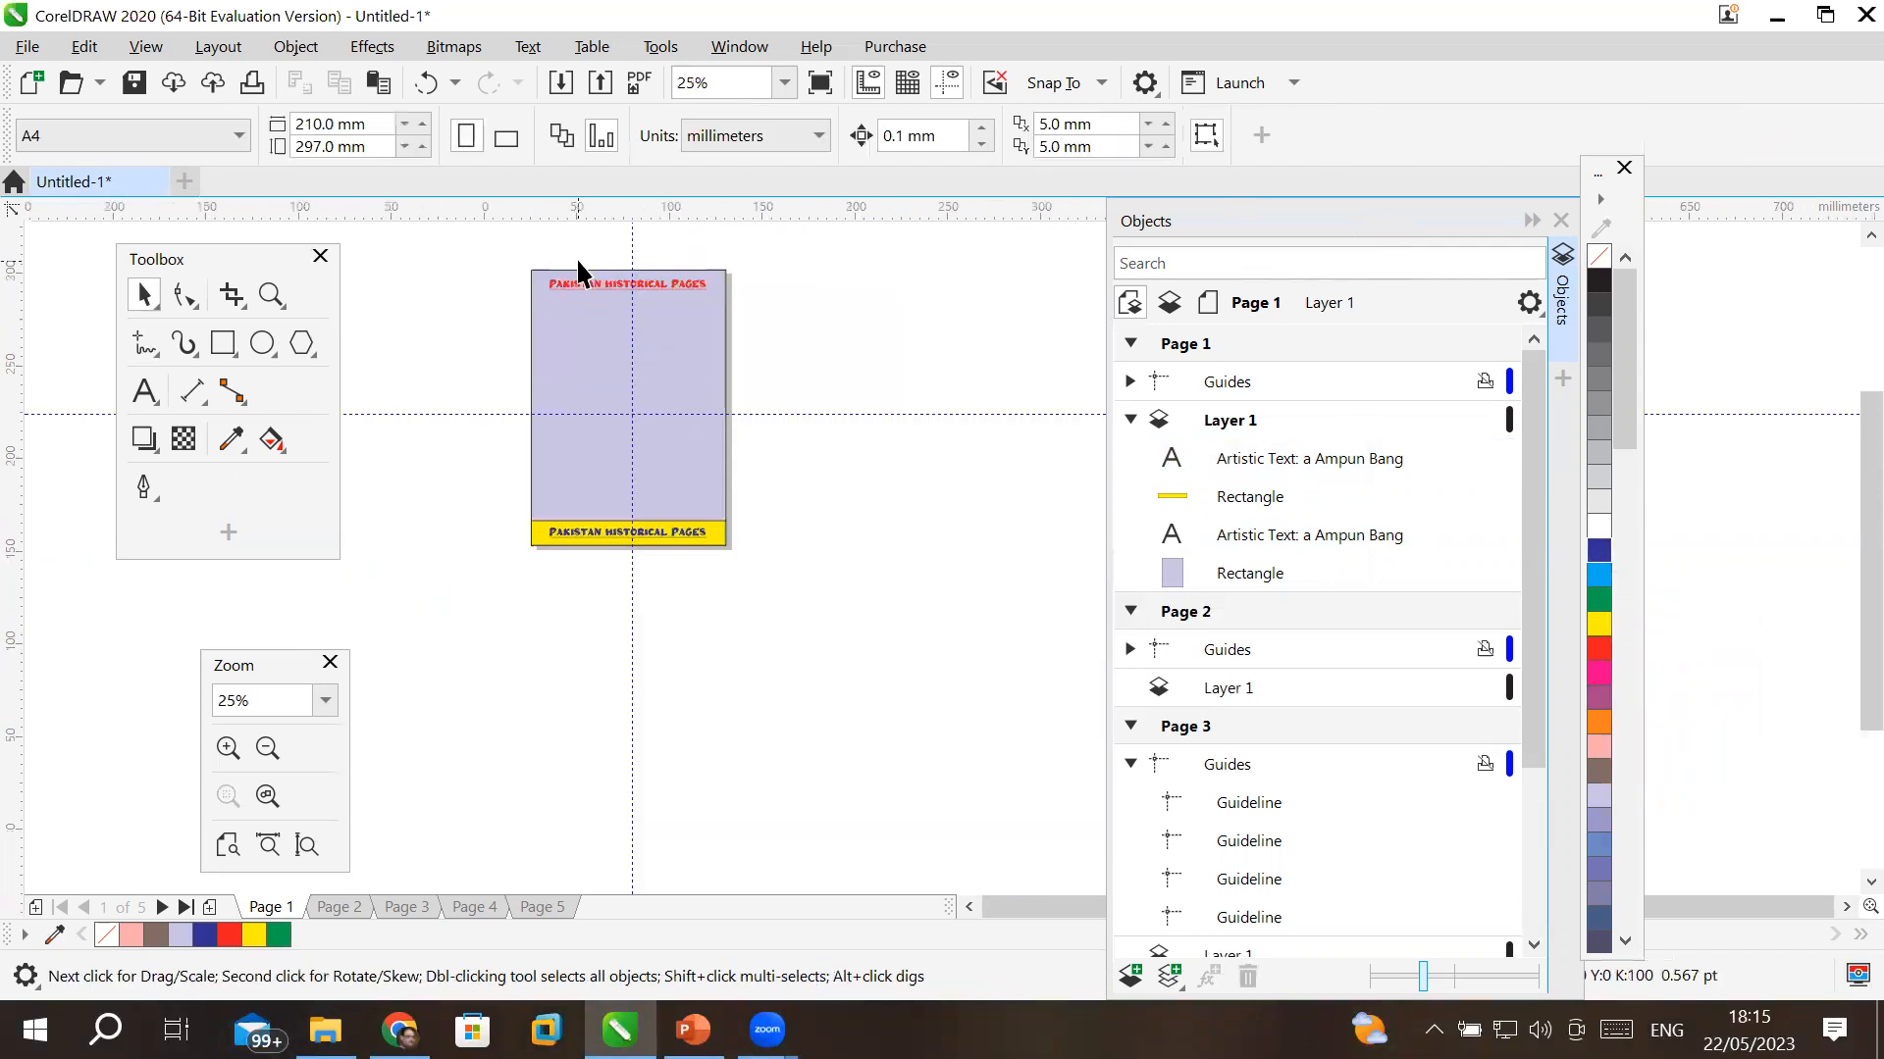
scroll(577, 260, "up", 1)
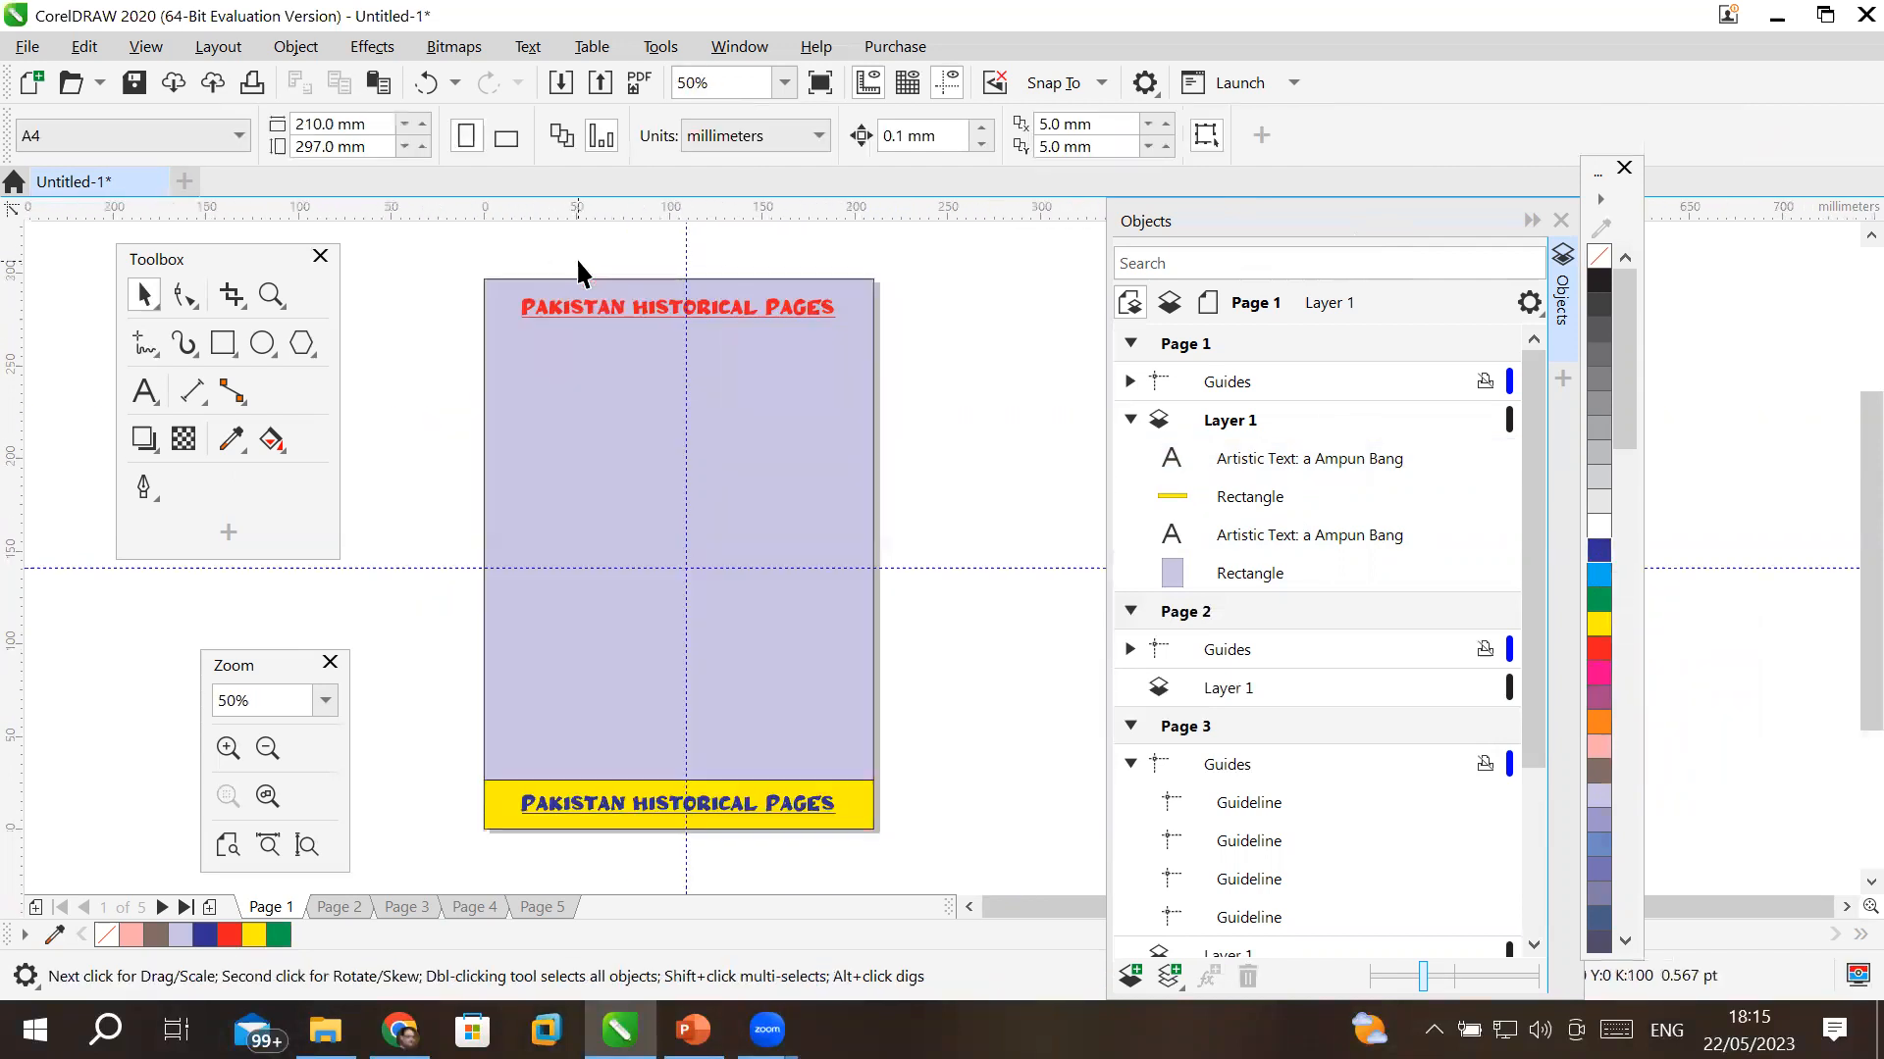
left_click(225, 343)
left_click_drag(483, 279, 873, 350)
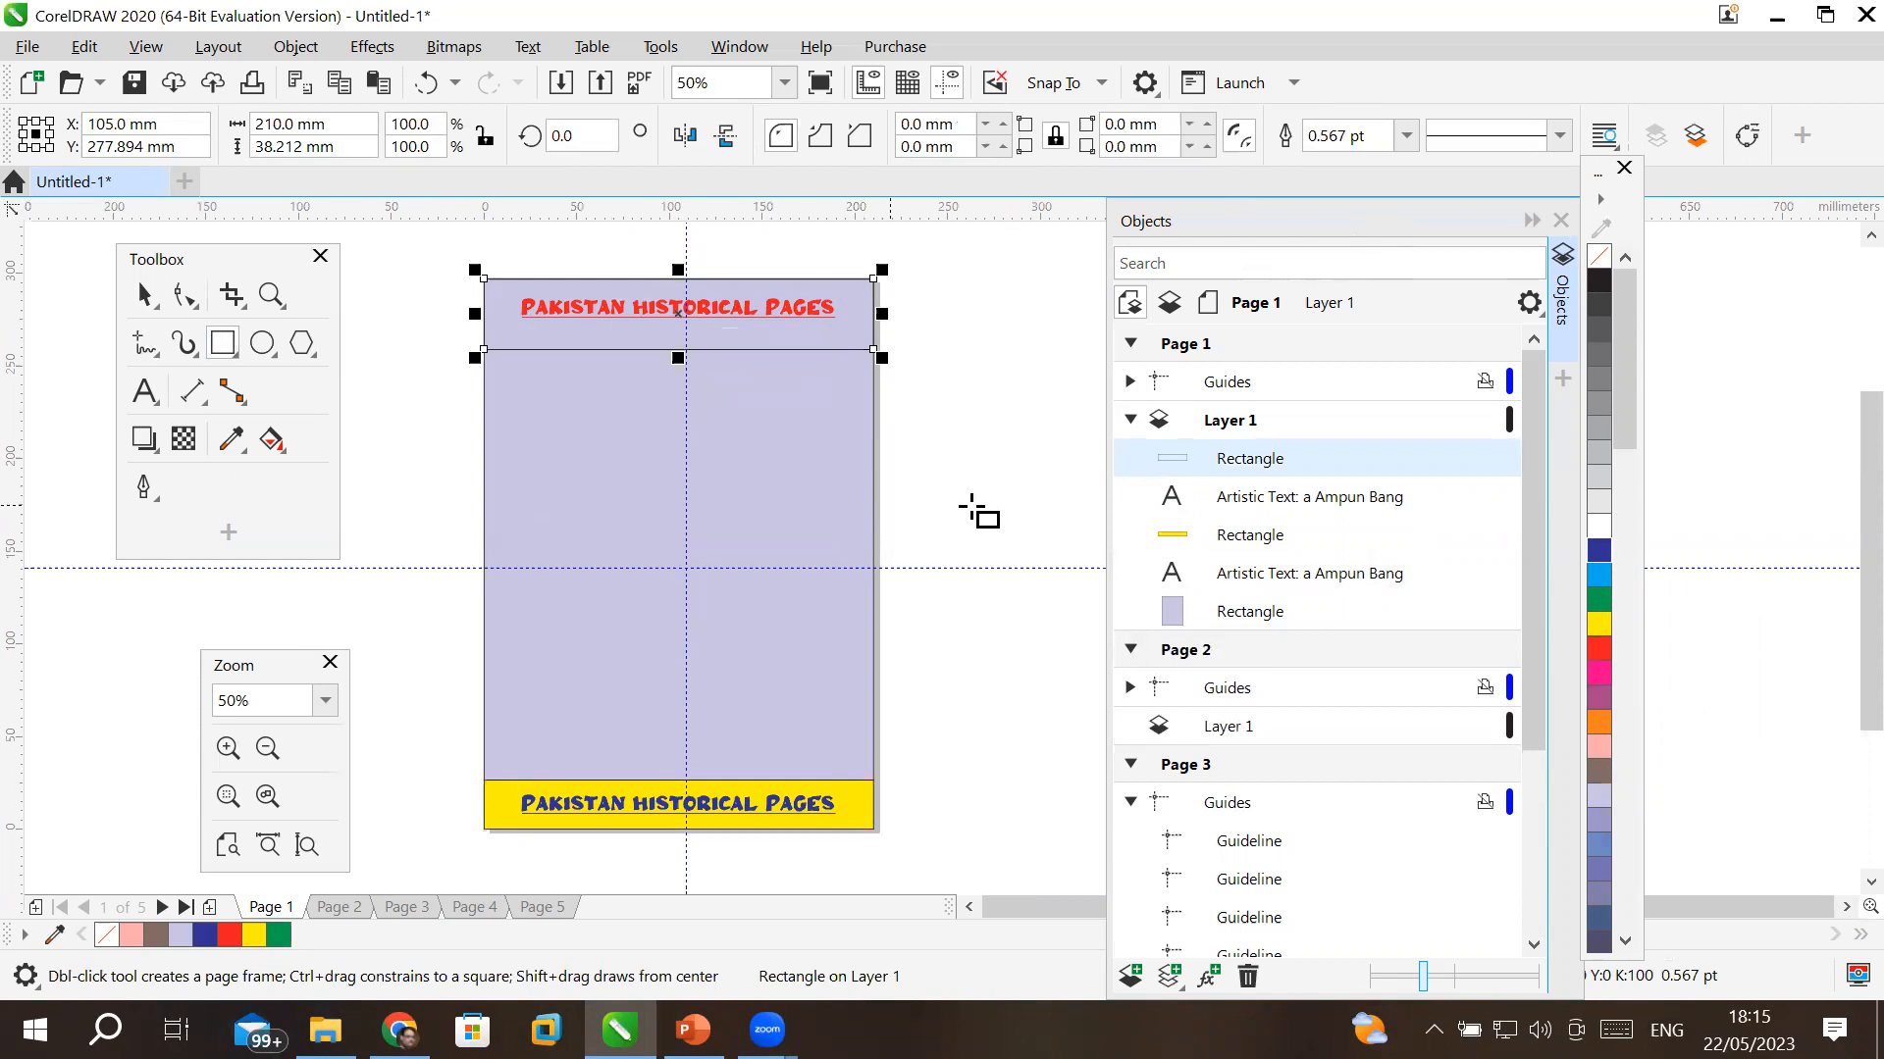
- Fill the new header rectangle with light blue and move it between the red title text and the lavender background in the stack
left_click(1280, 461)
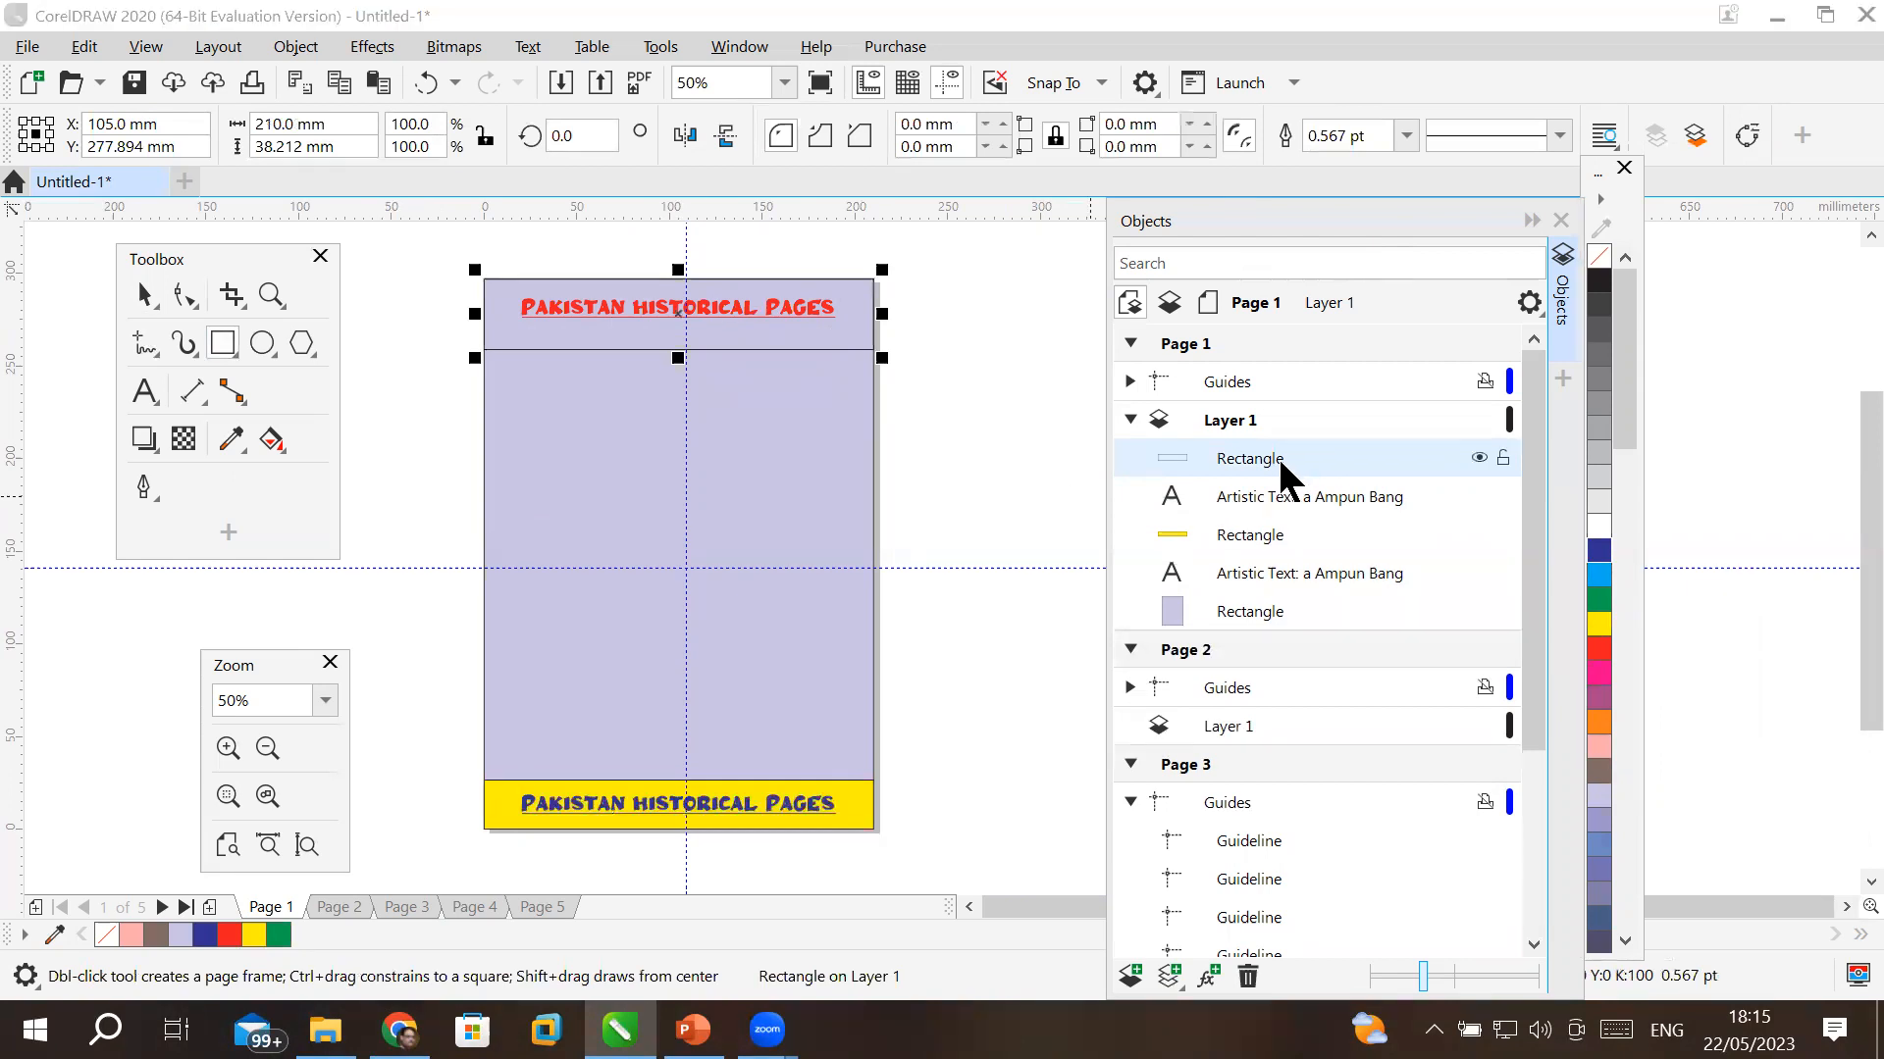
left_click(1276, 576)
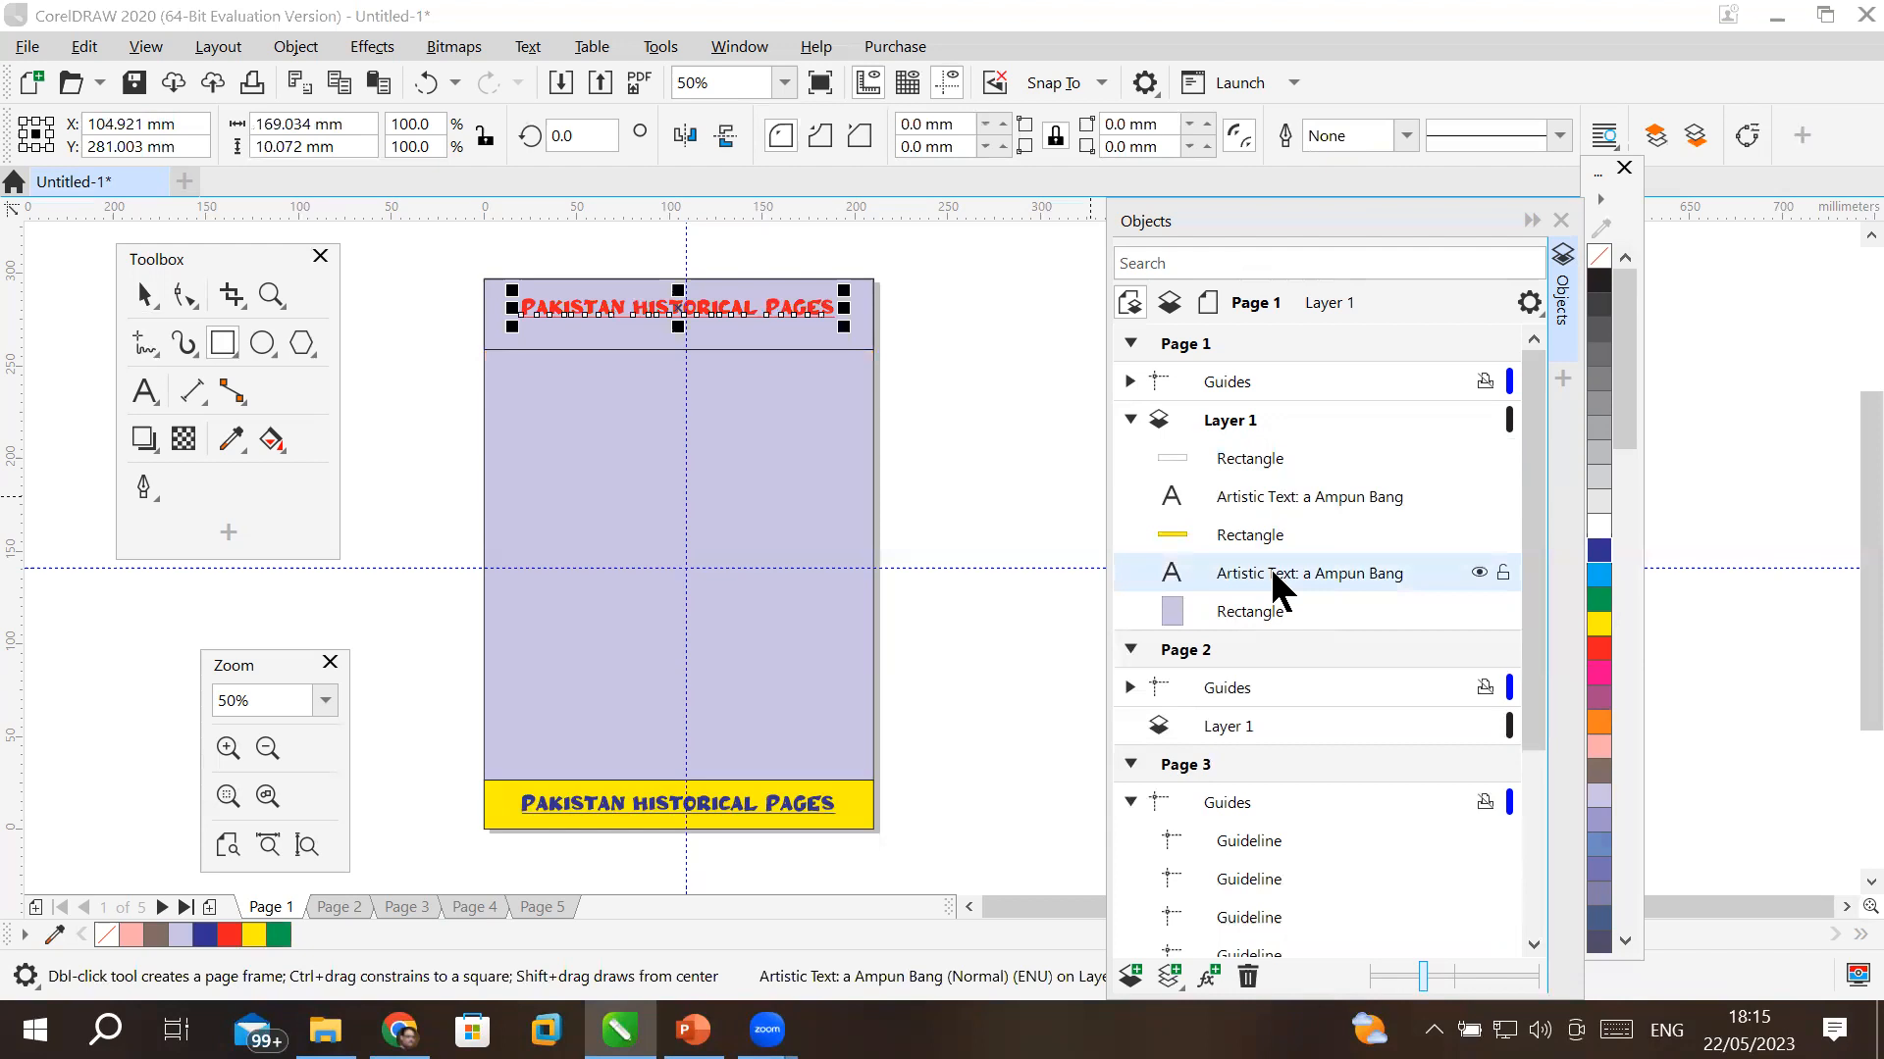
left_click(1242, 459)
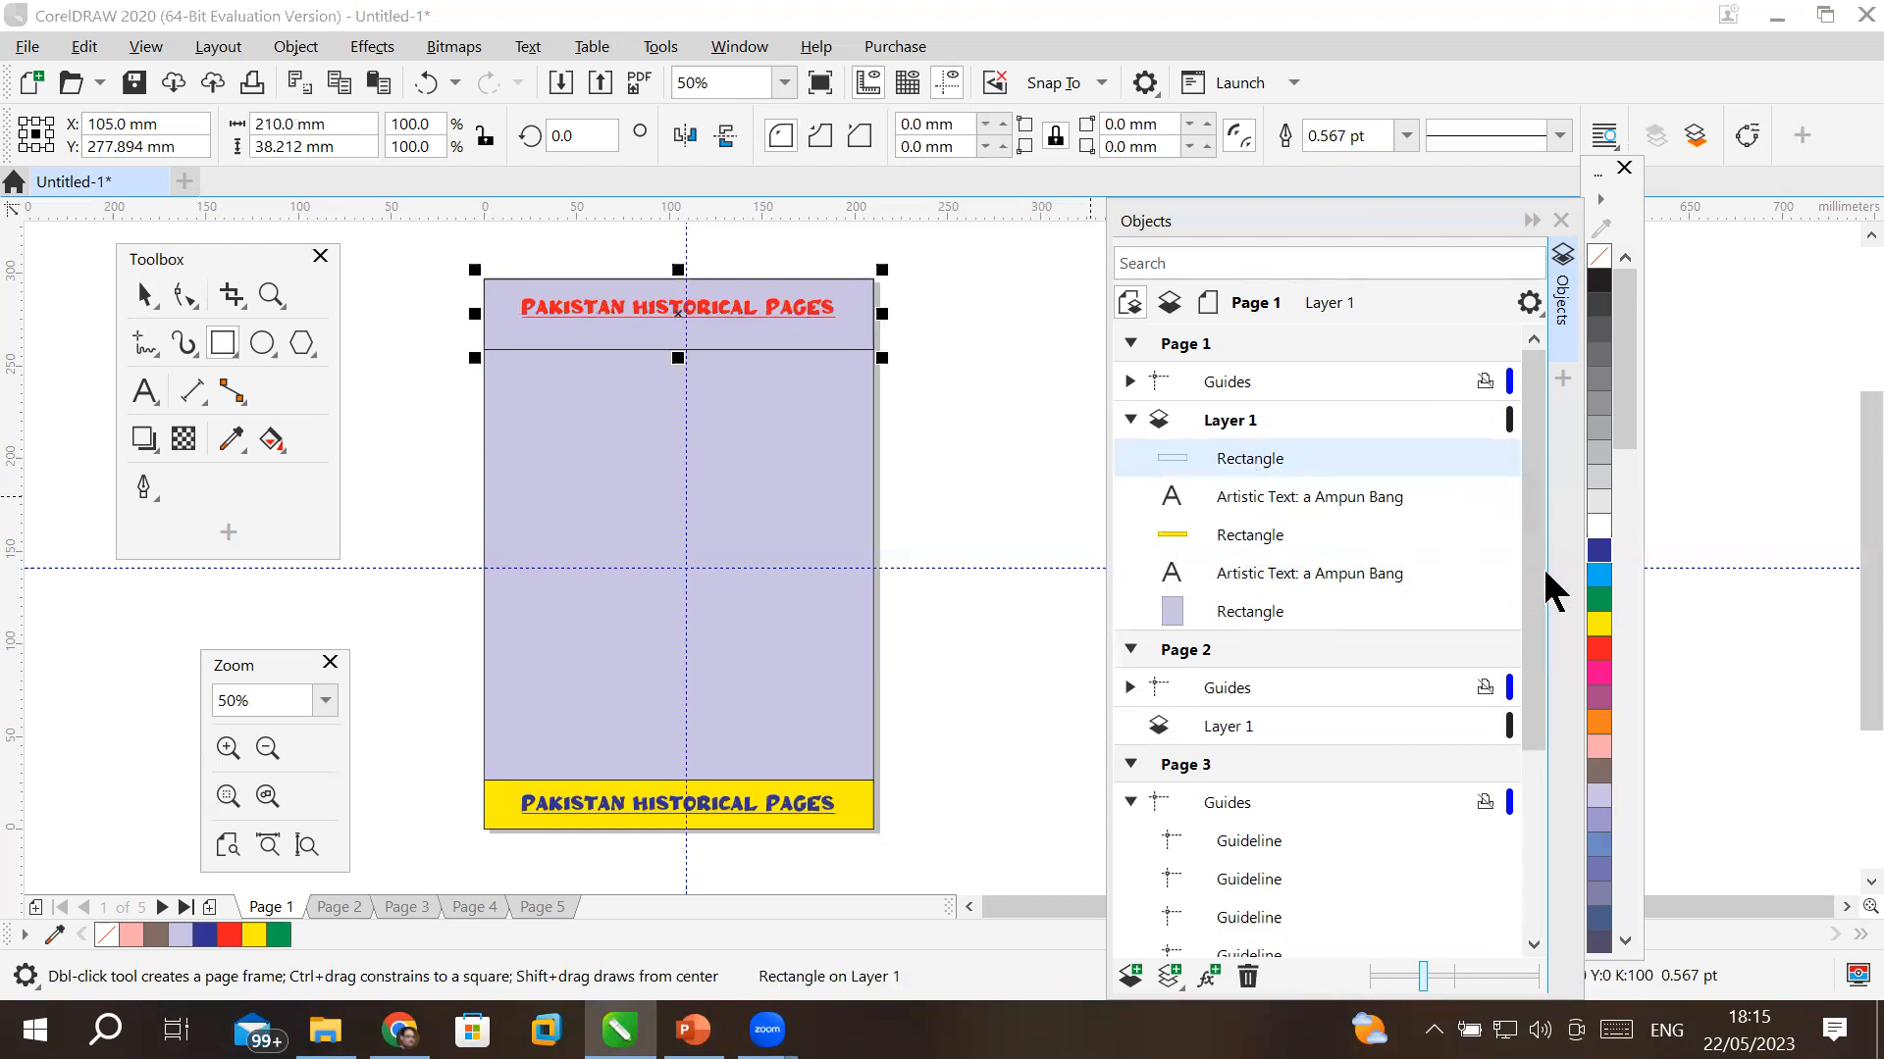
left_click(1596, 581)
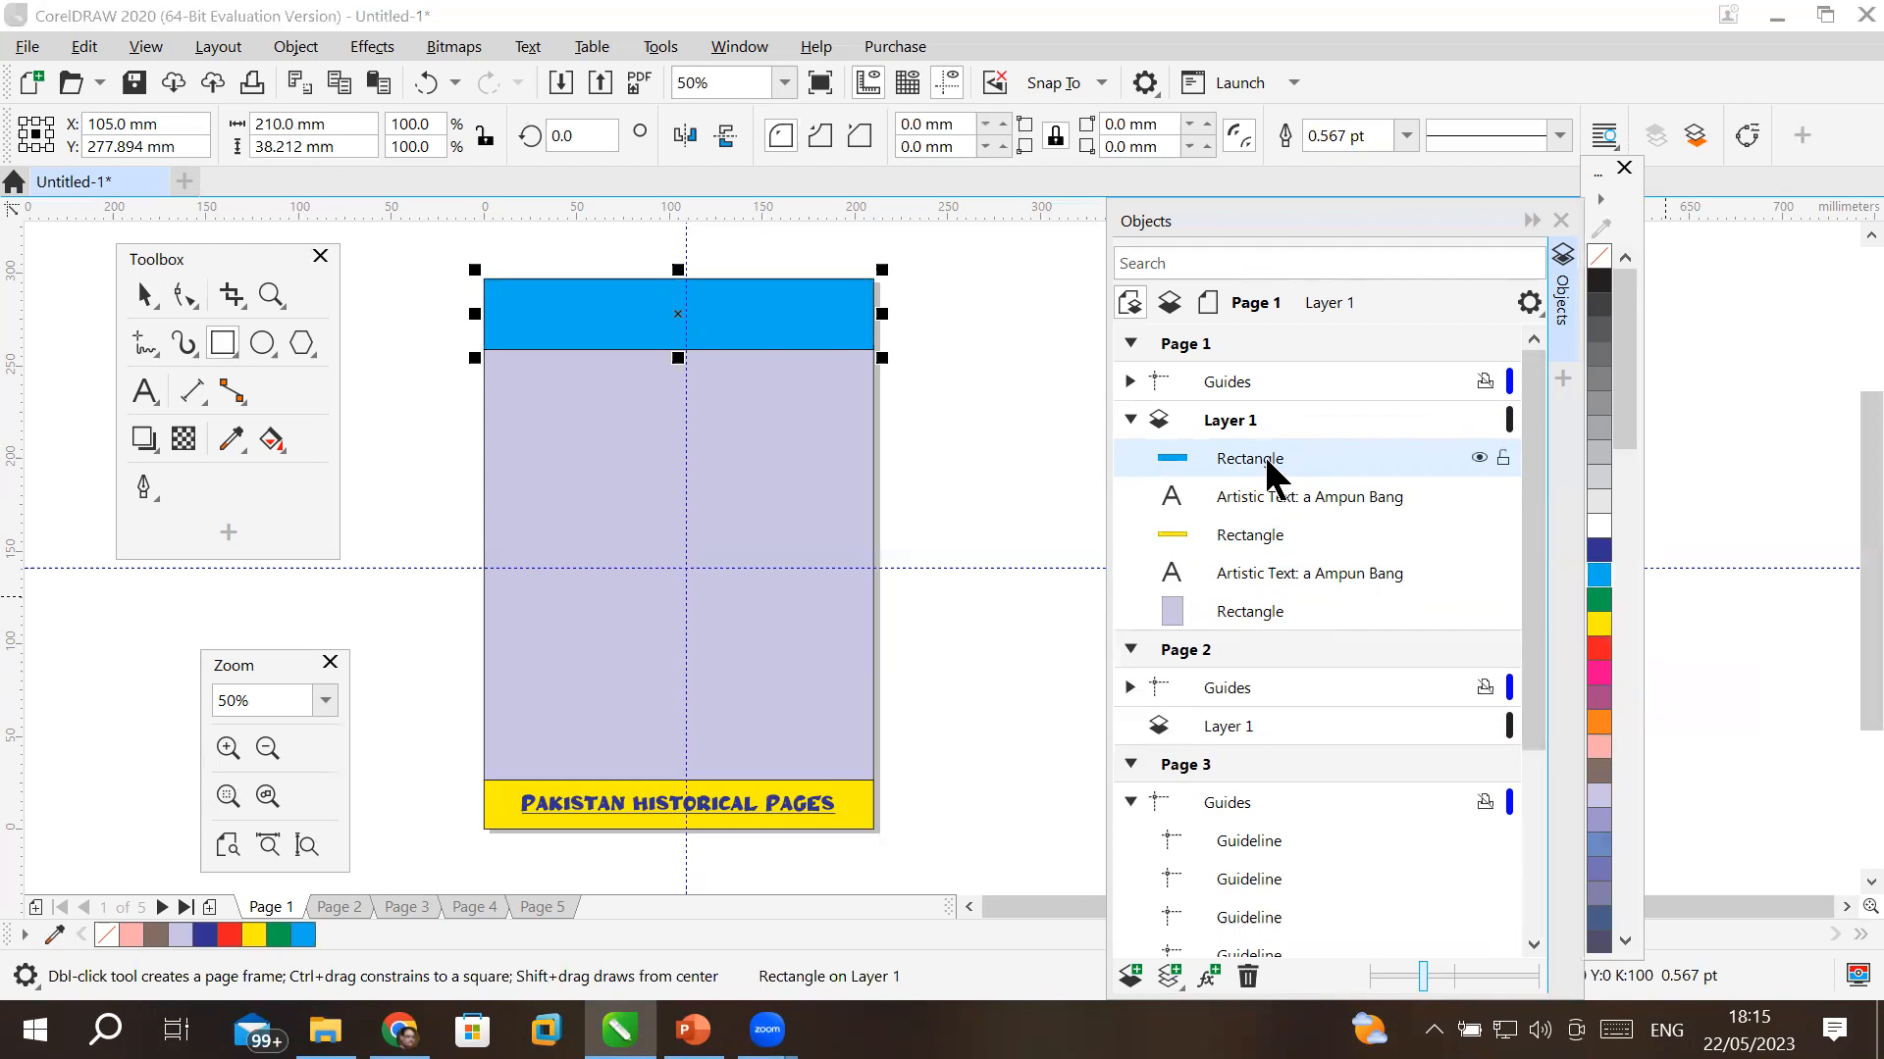
left_click_drag(1268, 461, 1280, 586)
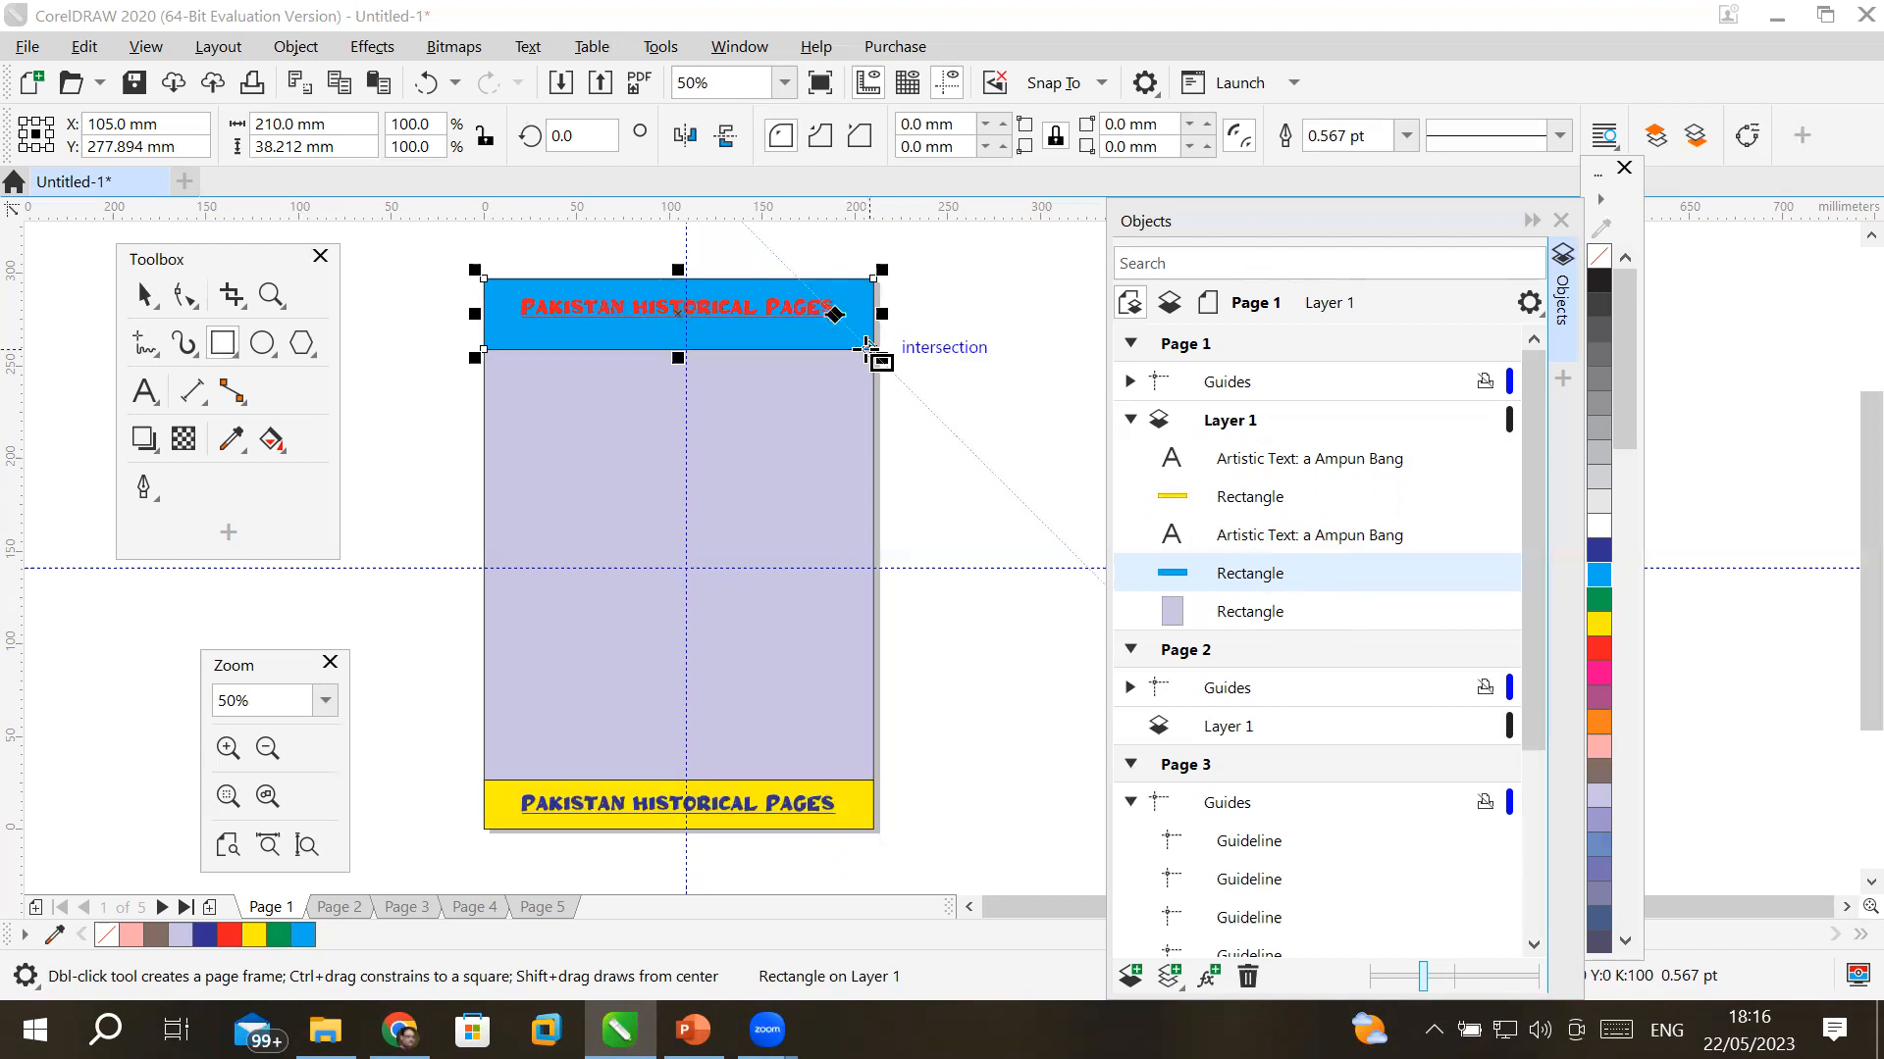
- Bring the blue header rectangle to the front of the page with the Order command
left_click(144, 295)
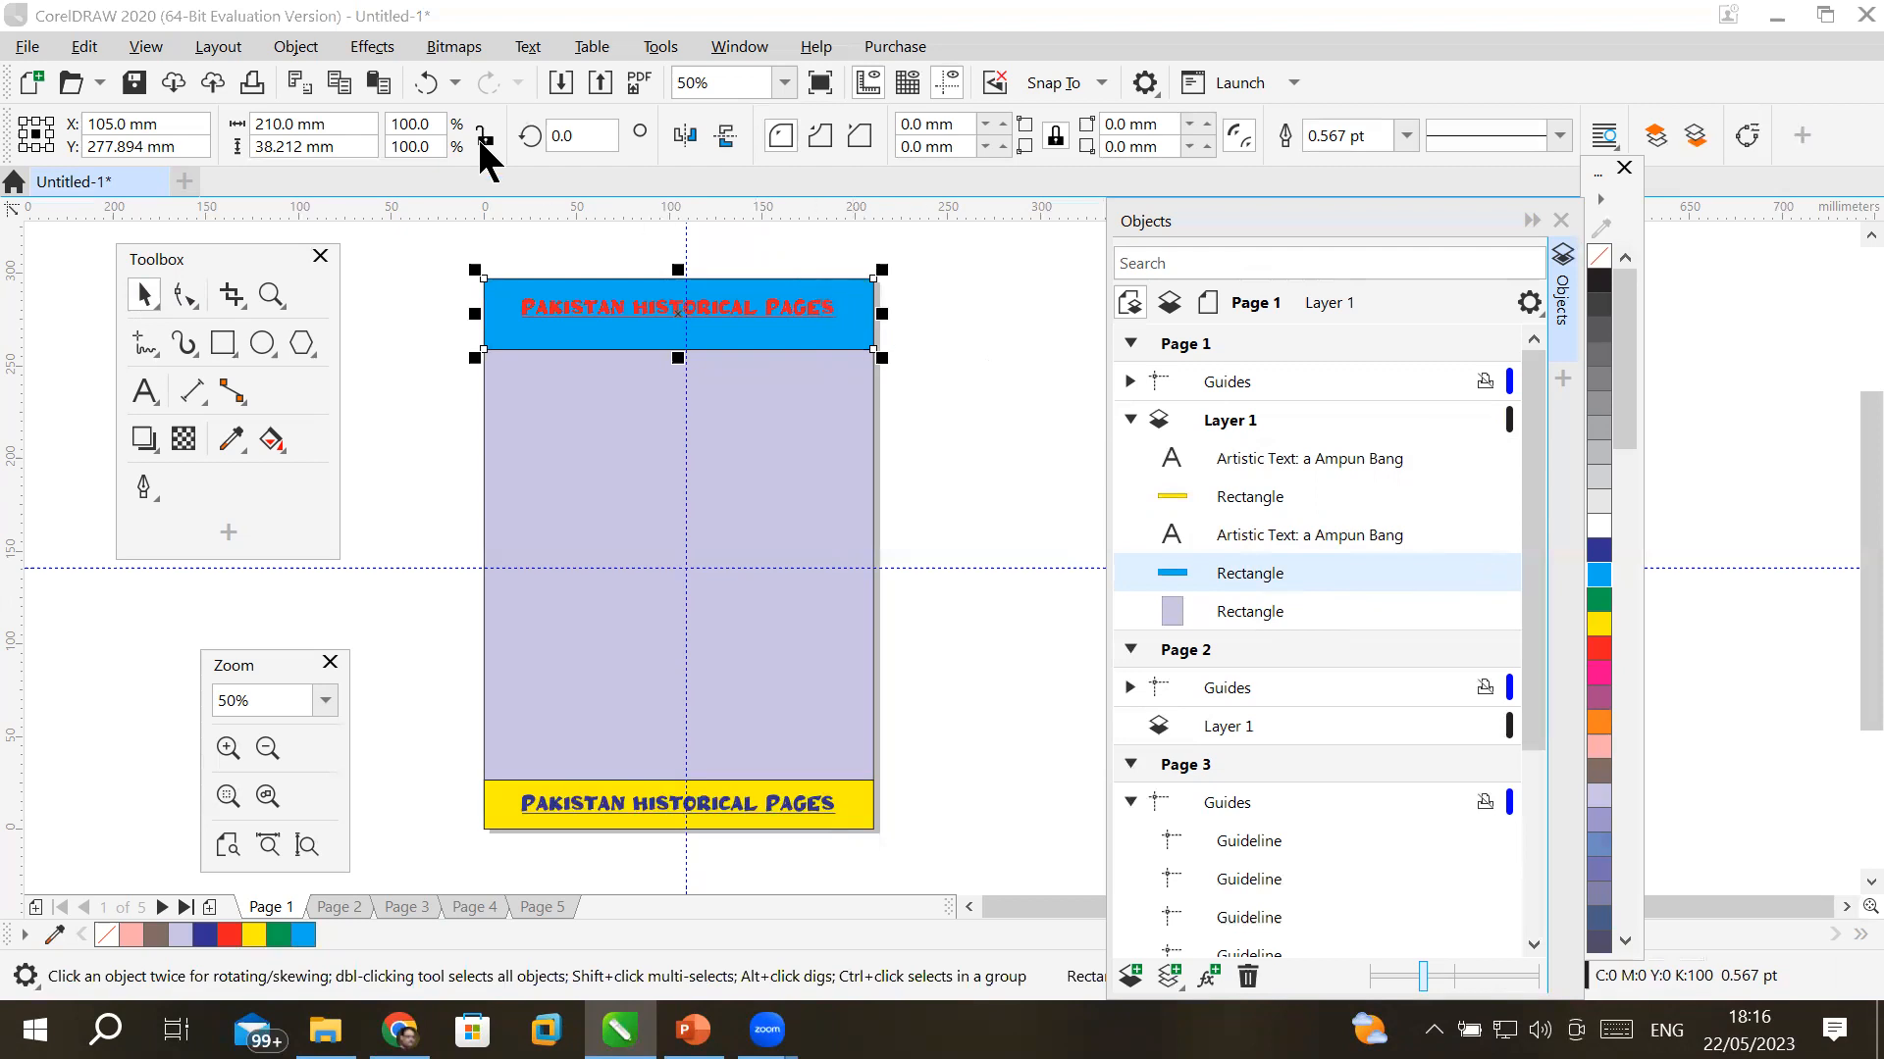
left_click(297, 49)
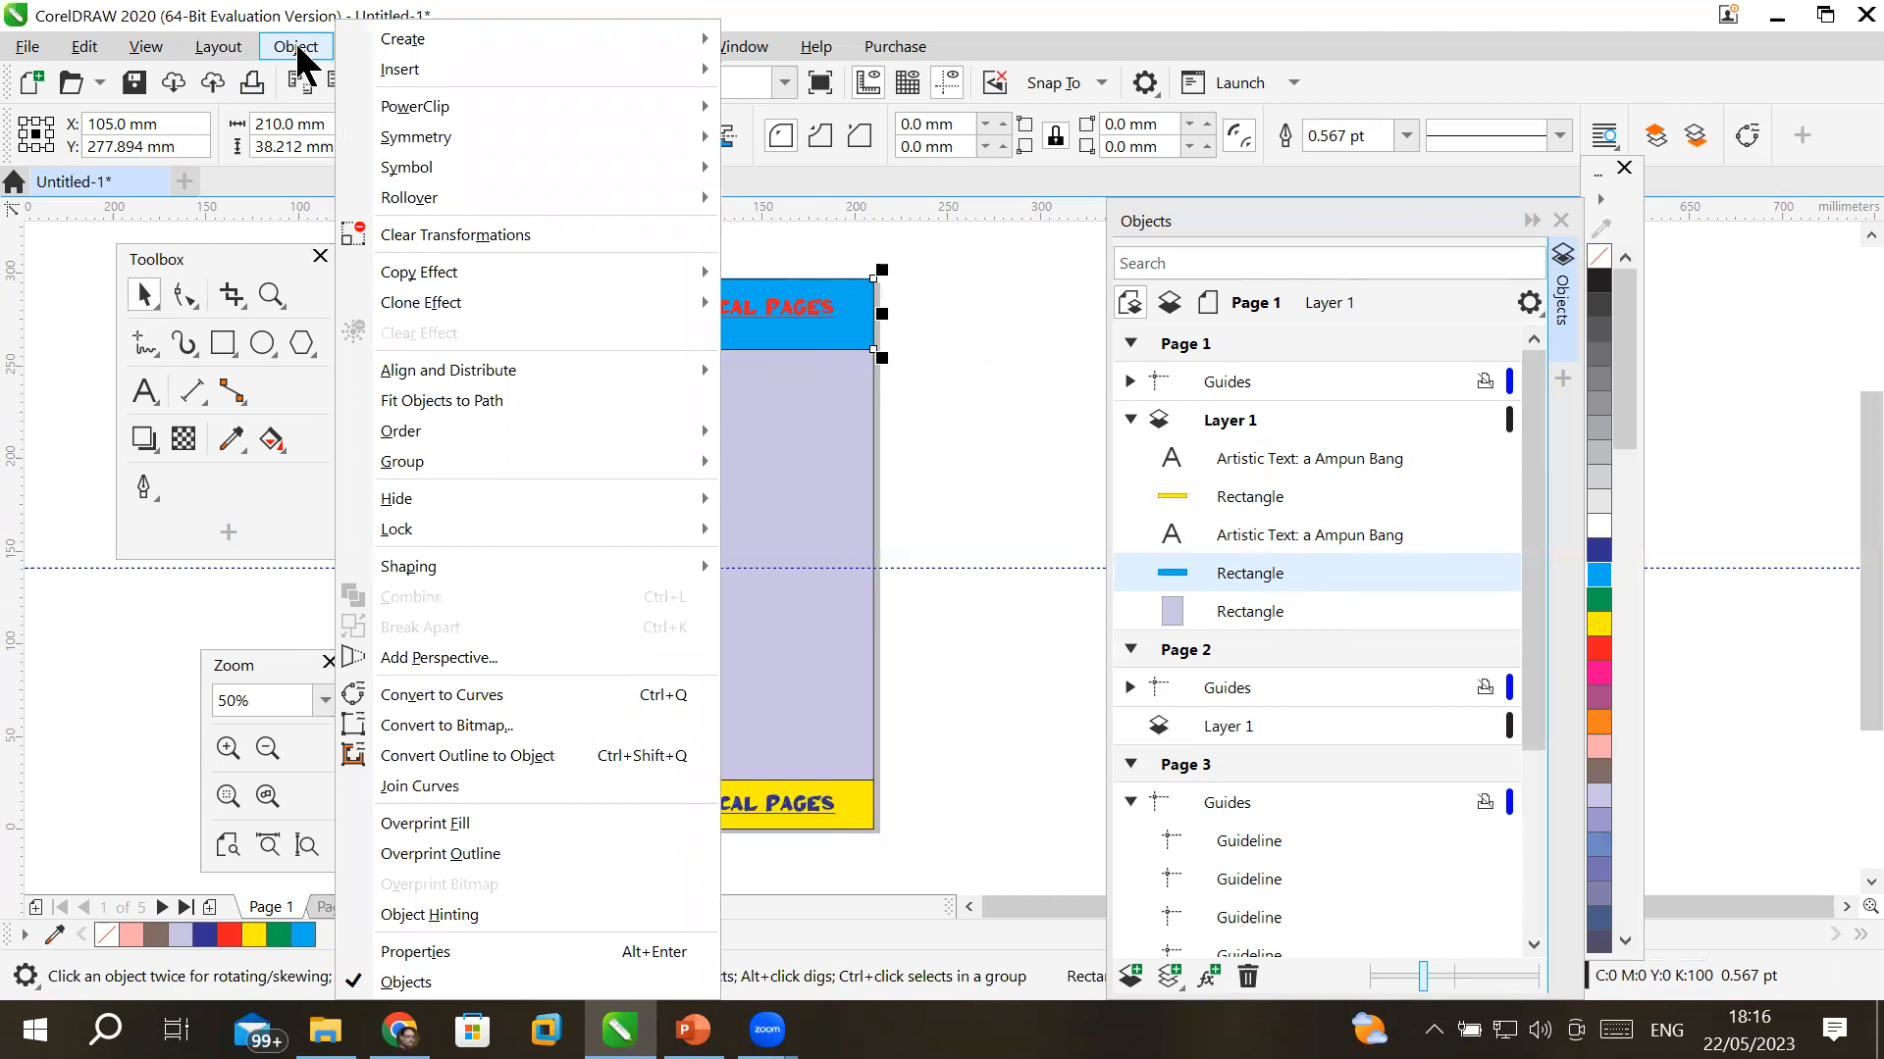
mouse_move(524, 420)
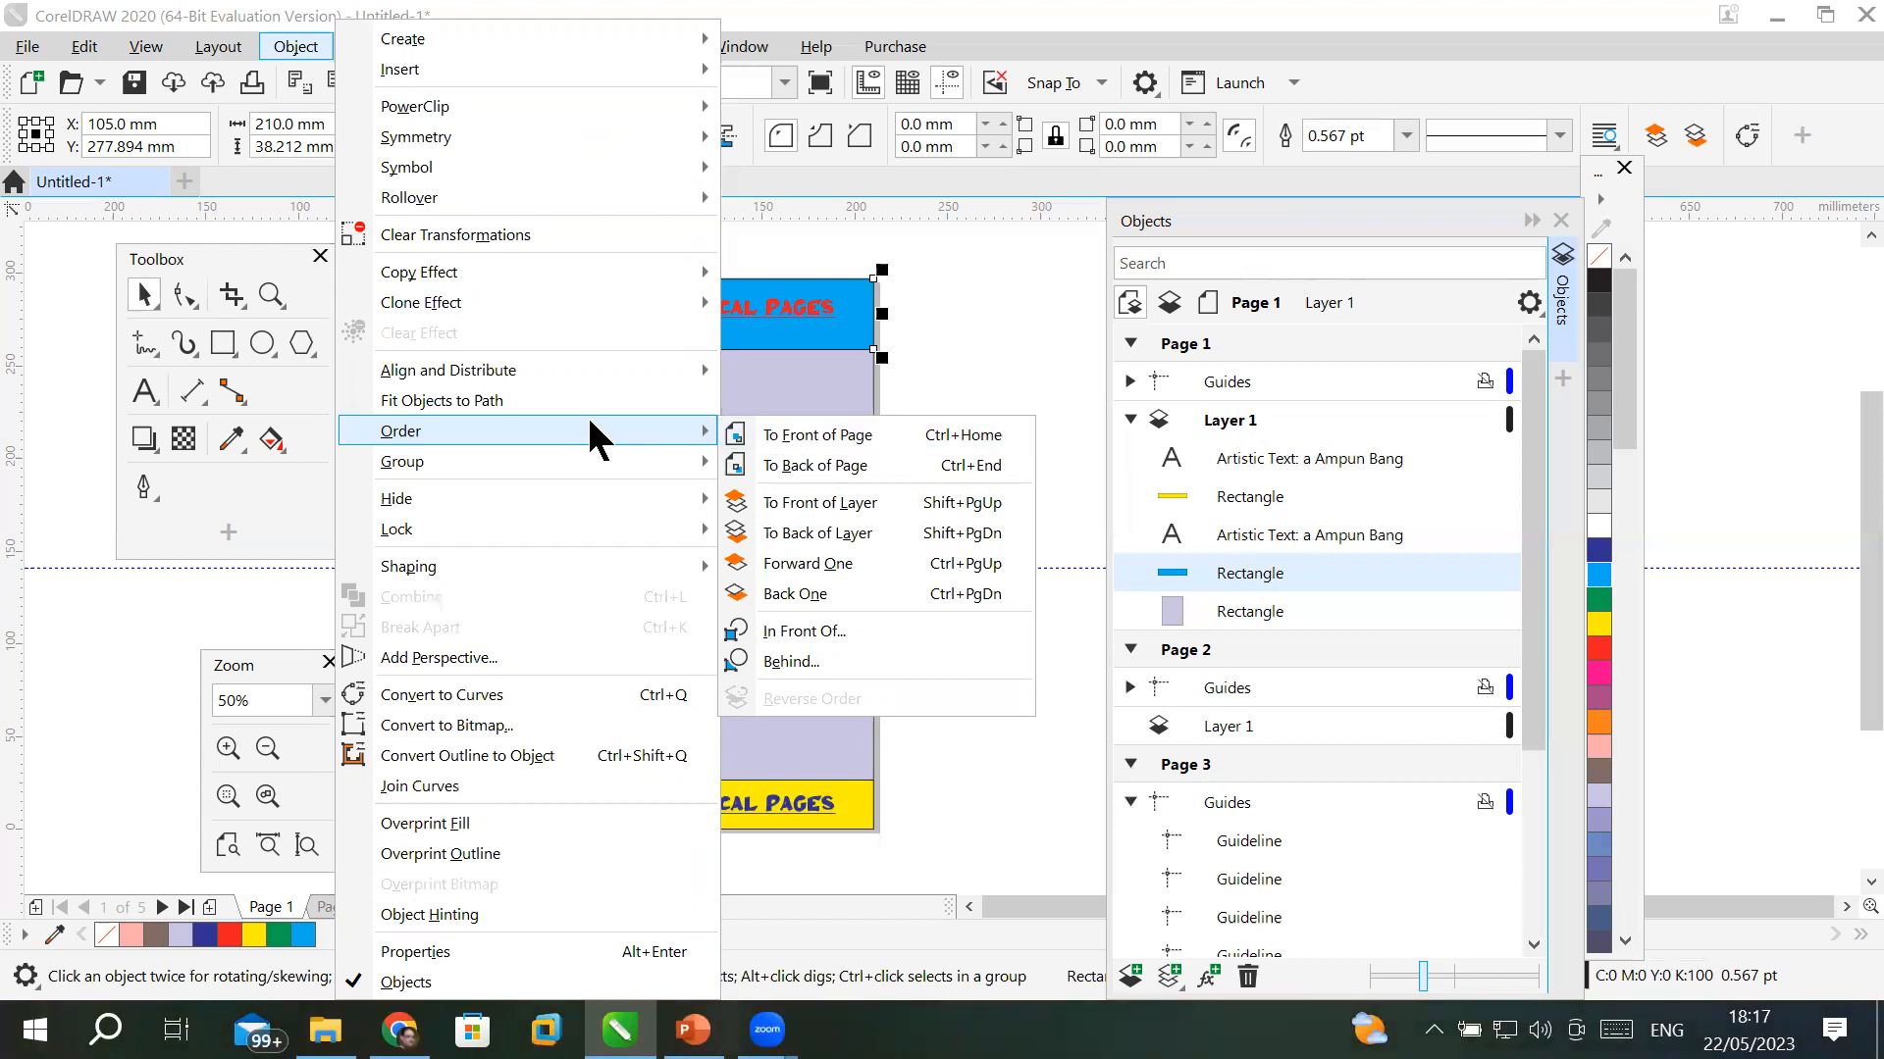
left_click(835, 434)
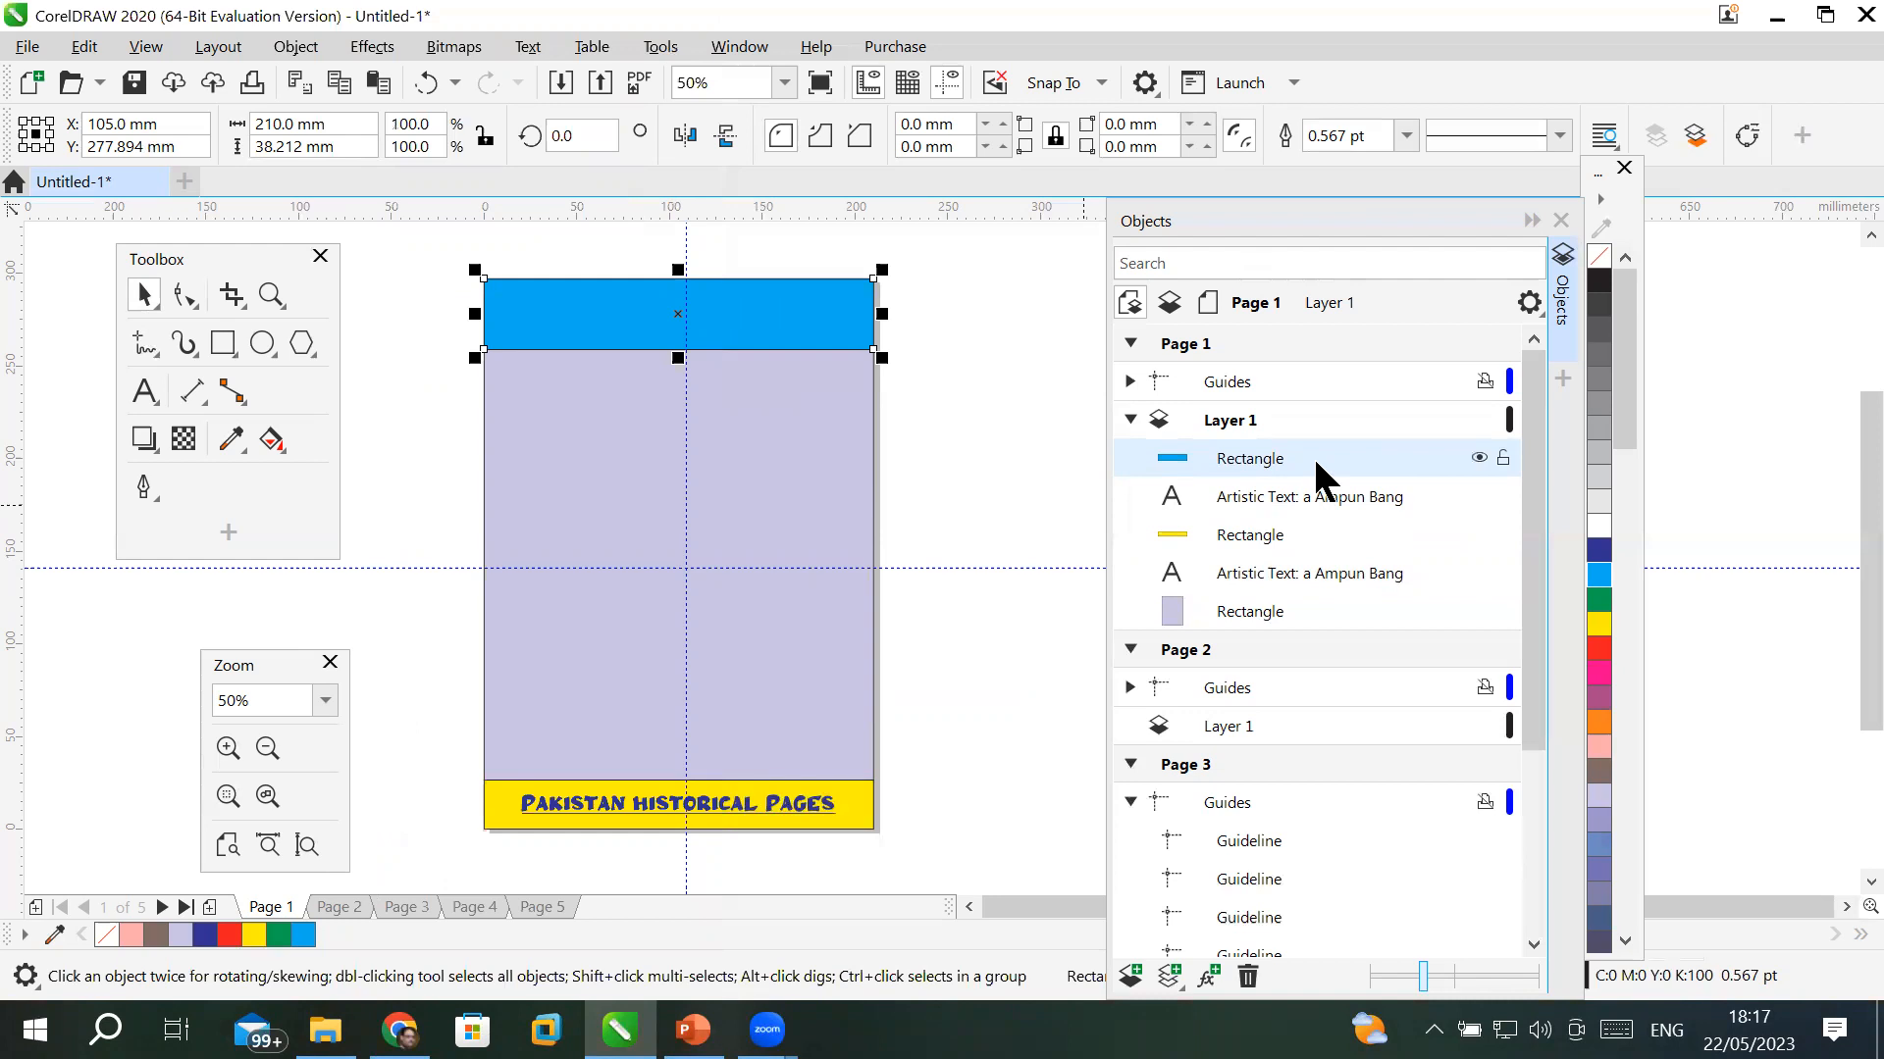
- Send the blue header rectangle to the back of the page and deselect it
left_click(296, 49)
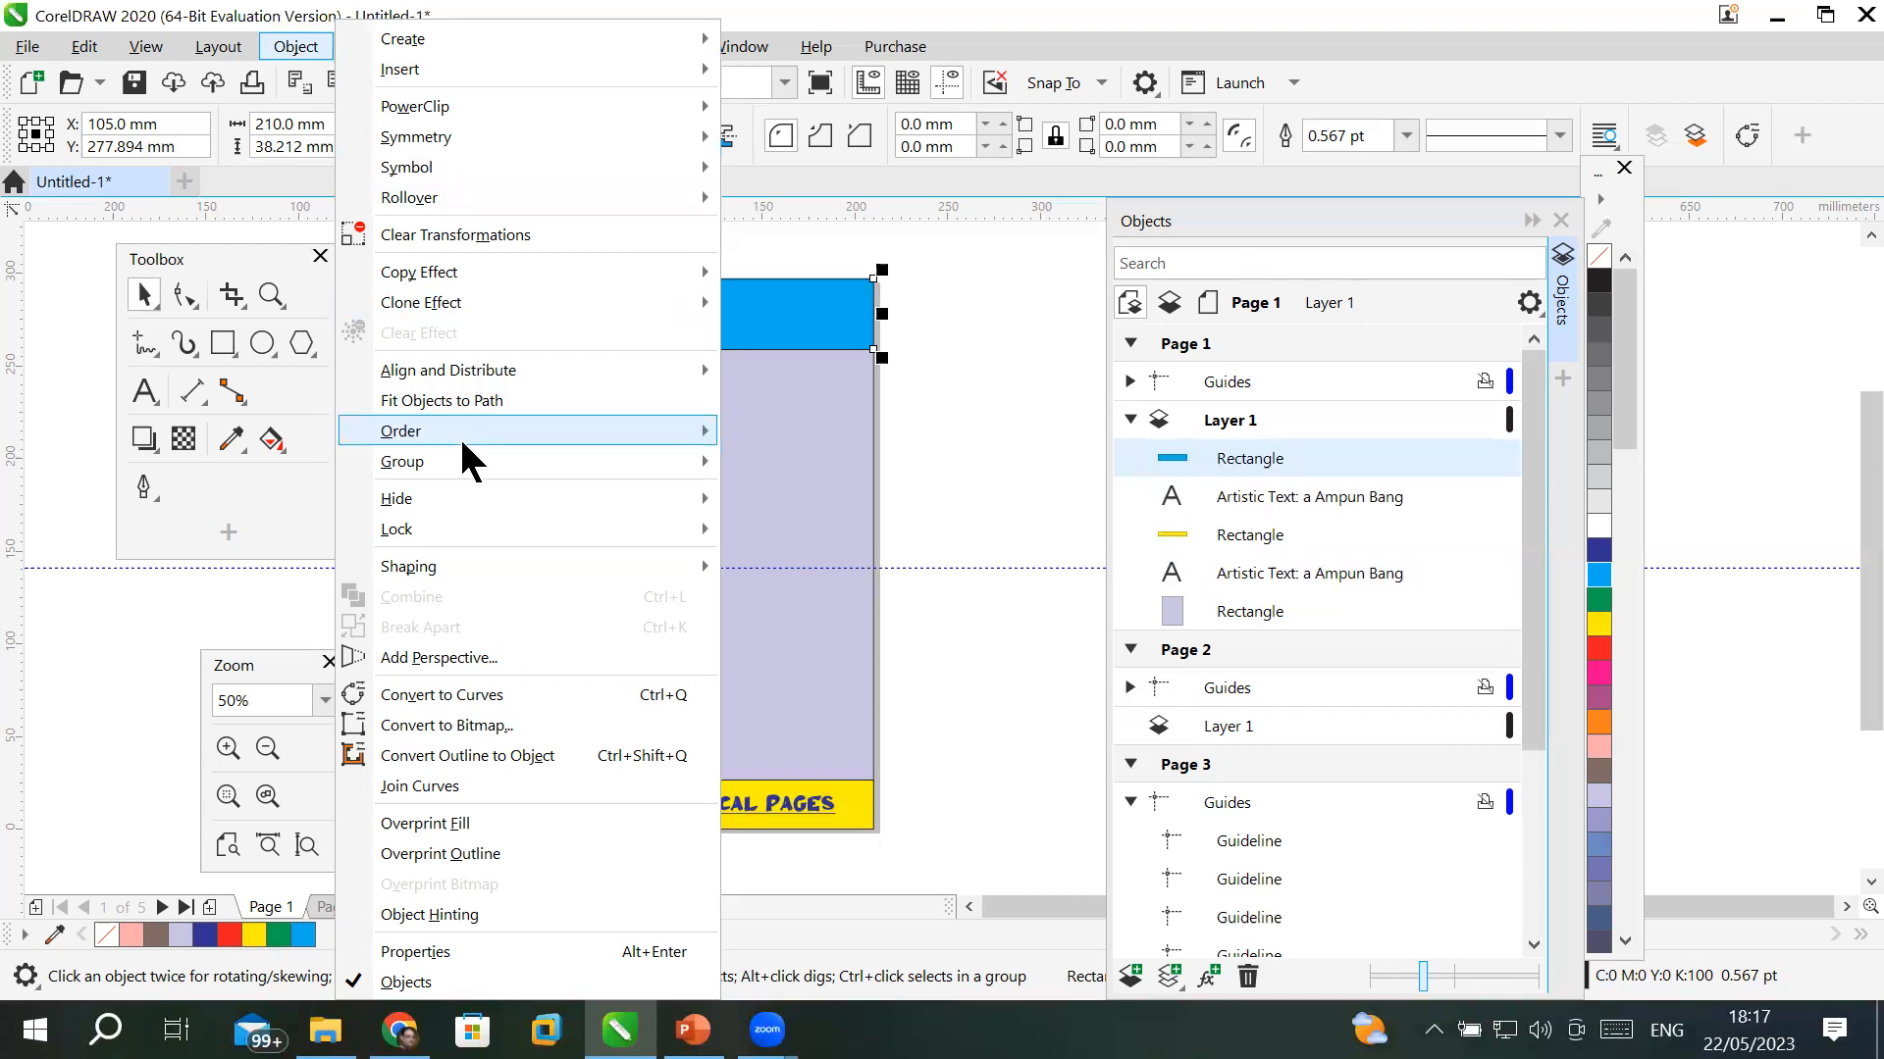
mouse_move(463, 441)
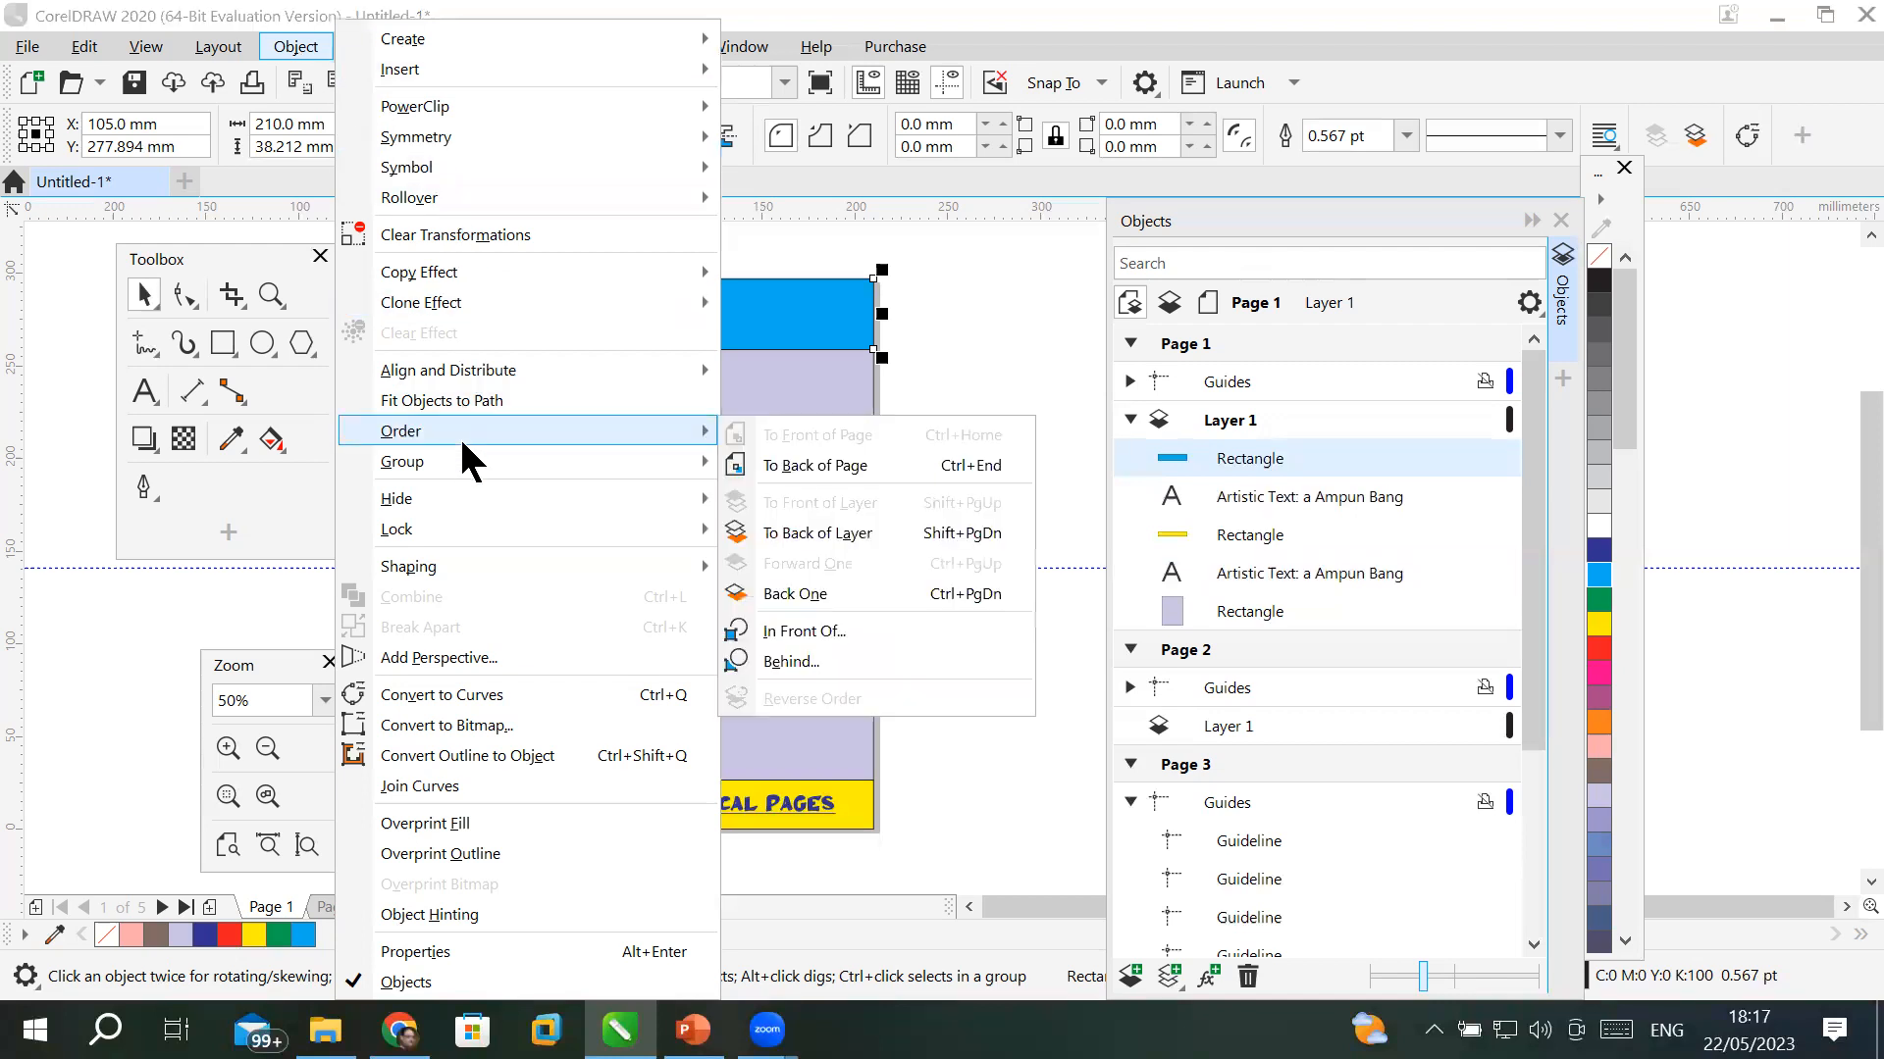
left_click(917, 465)
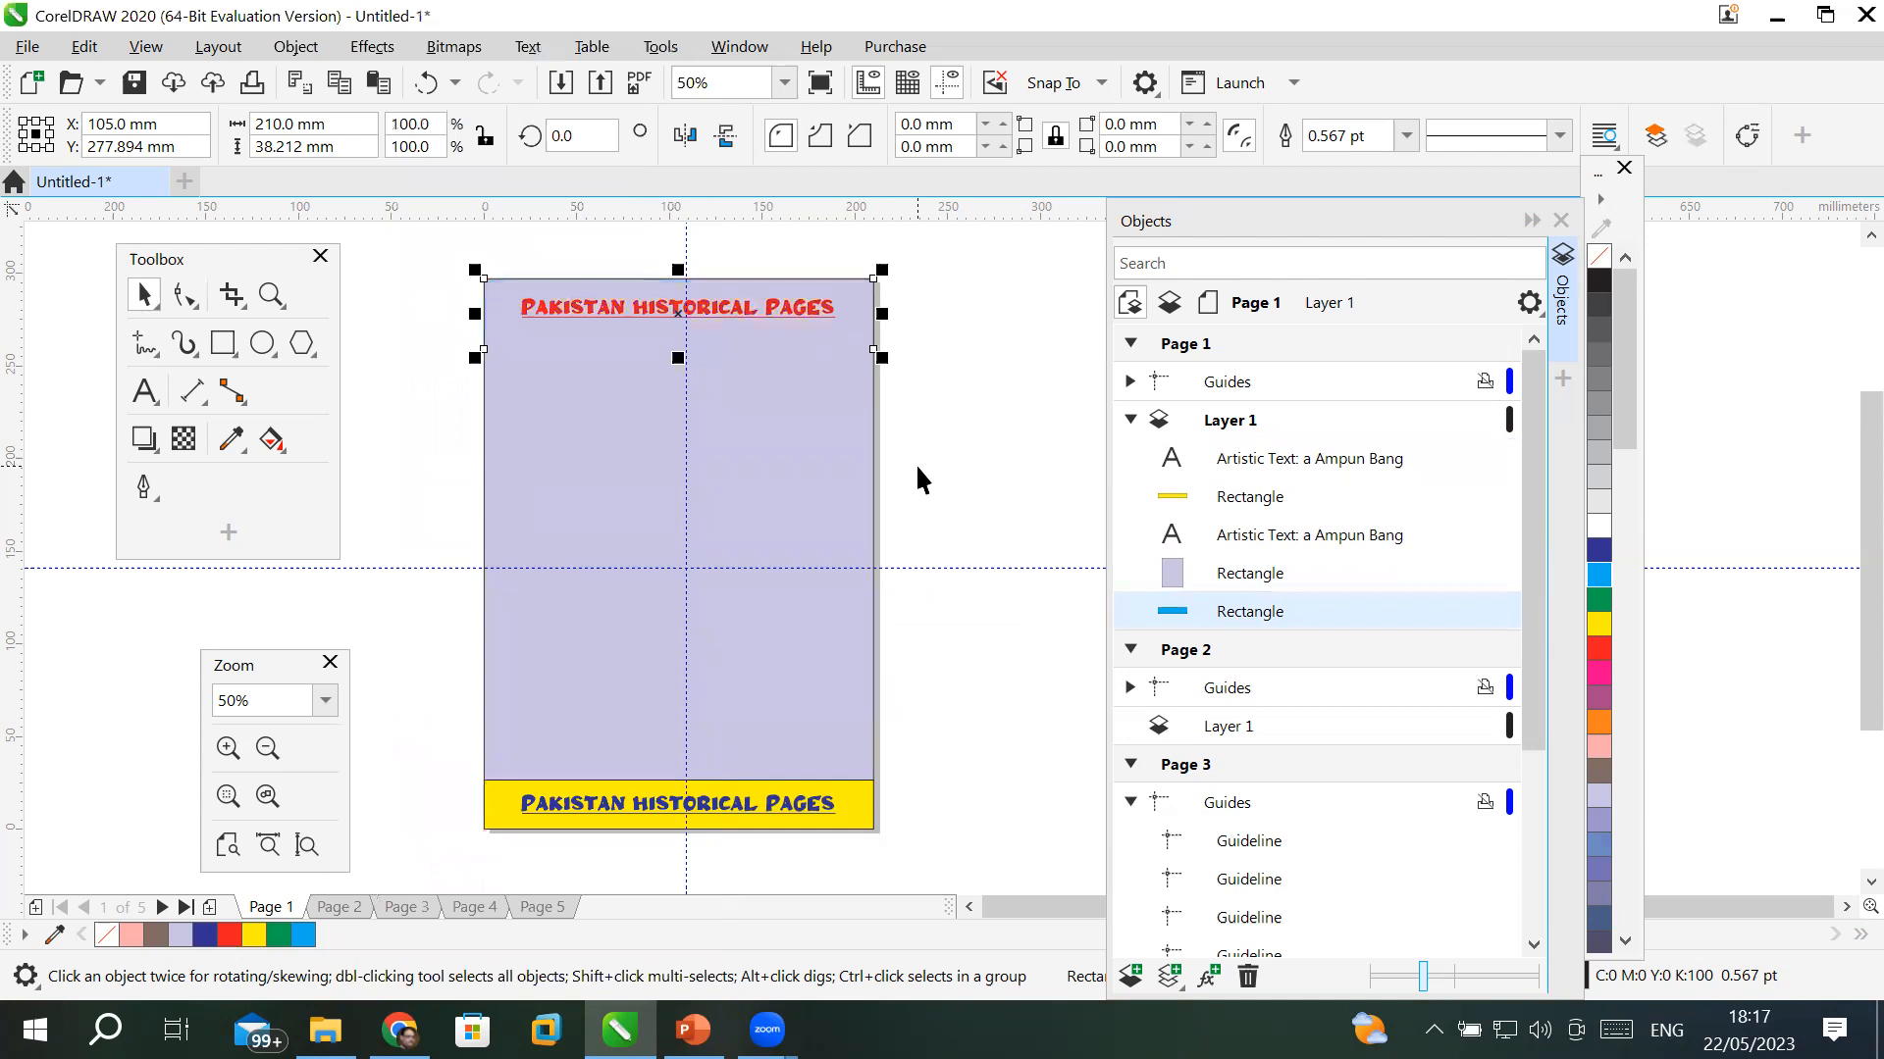
left_click(1015, 432)
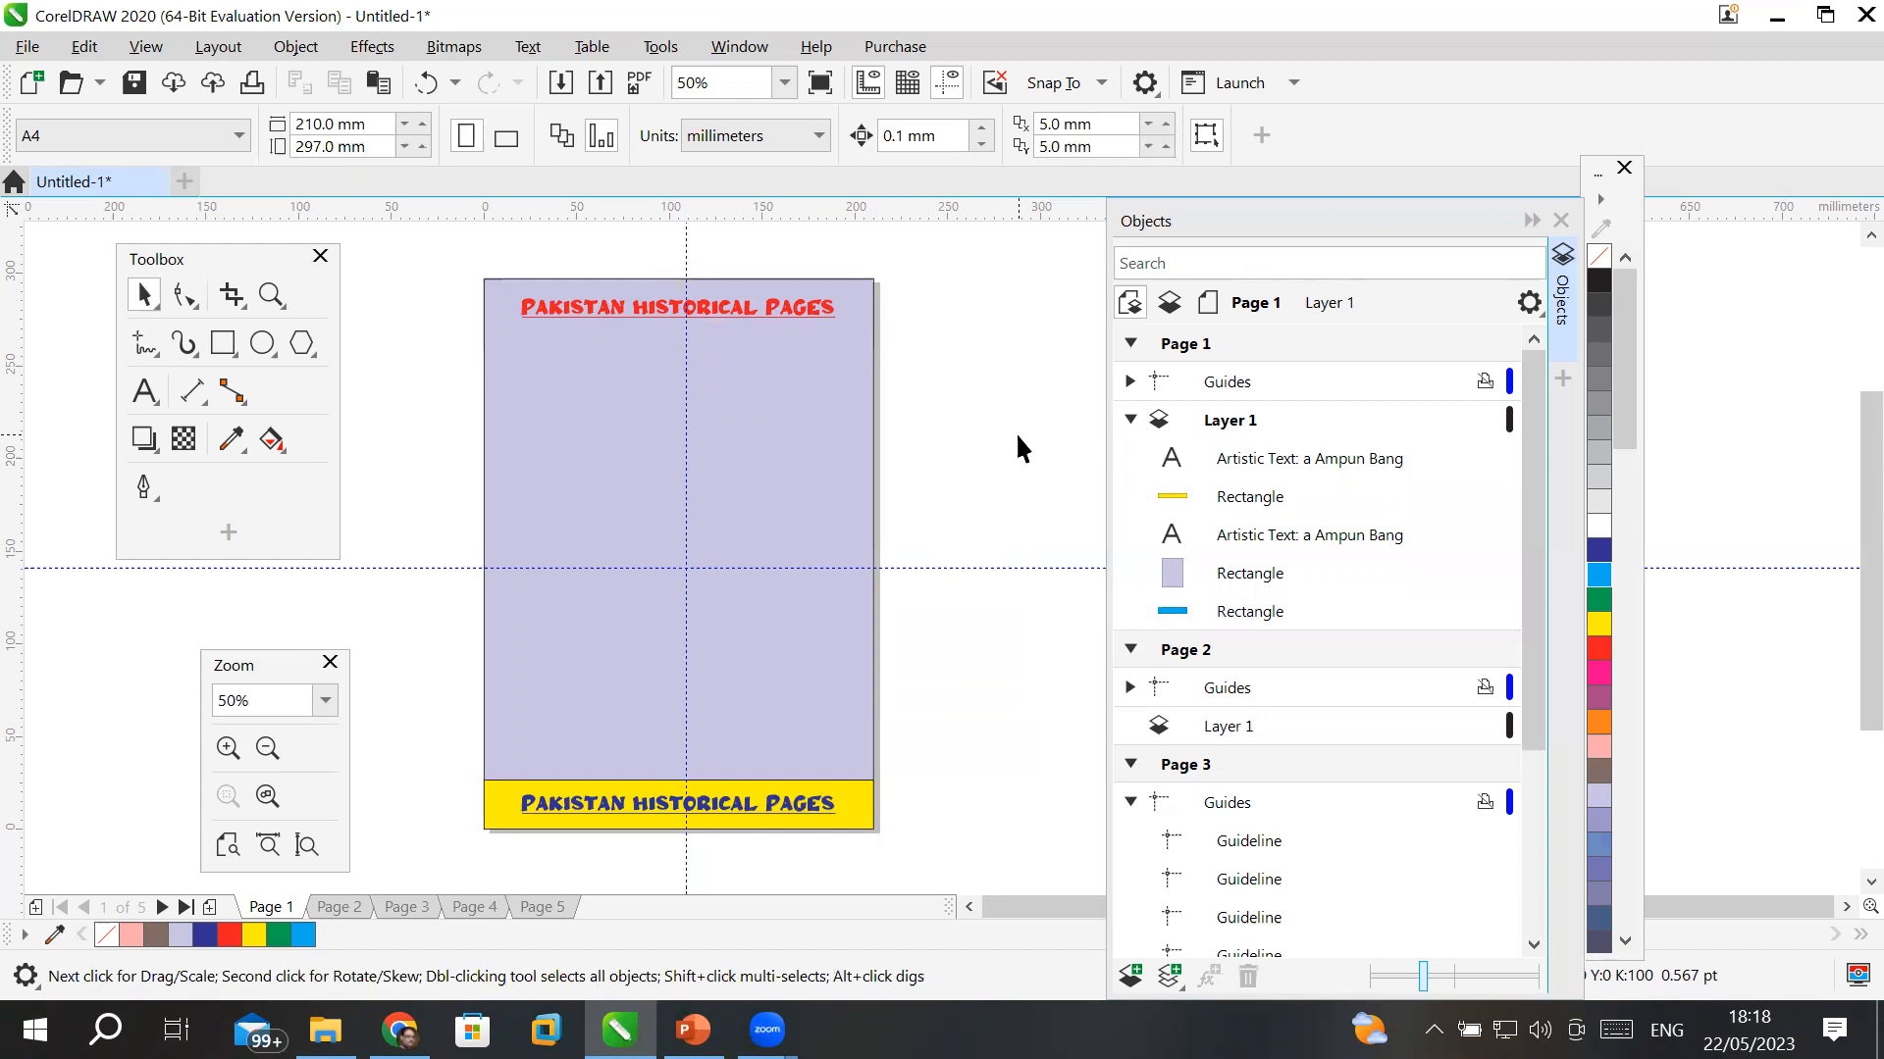
- Restack the blue rectangle above the lavender background in the object list, and return it to the bottom of Layer 1
left_click(1280, 473)
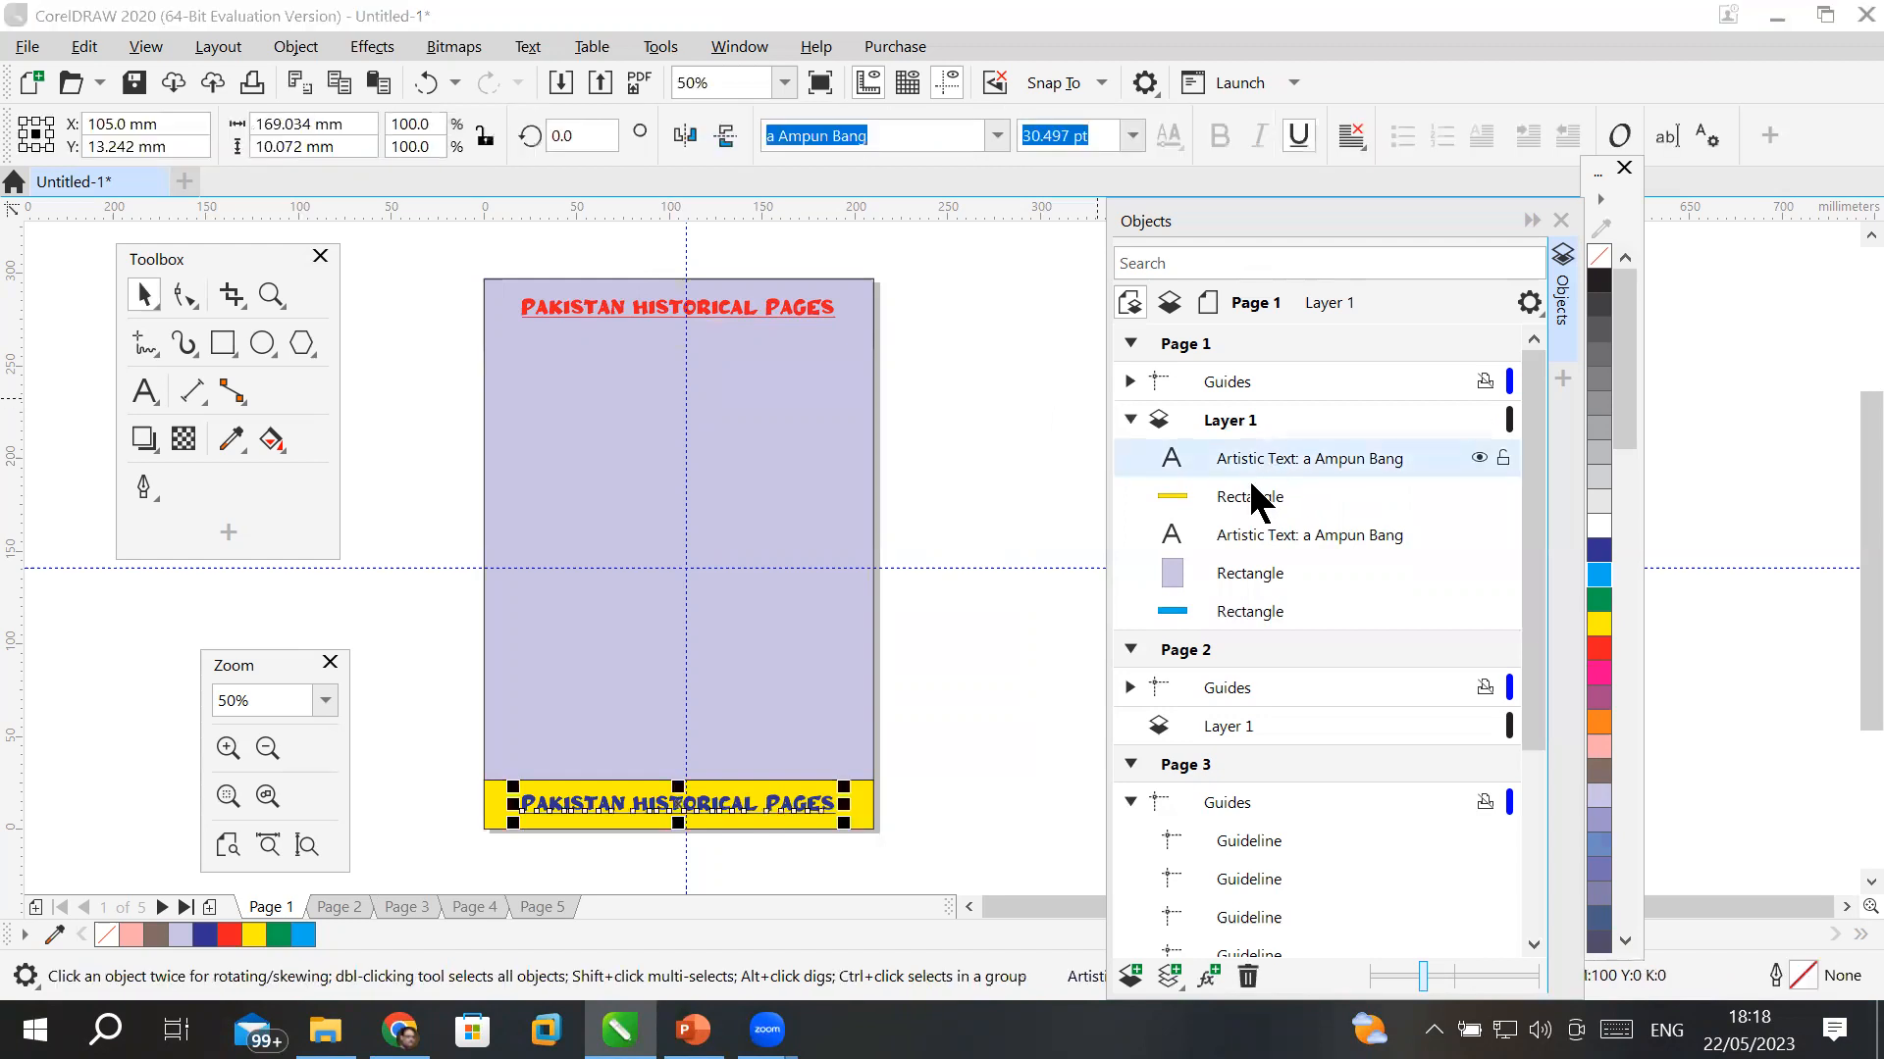
left_click(1245, 497)
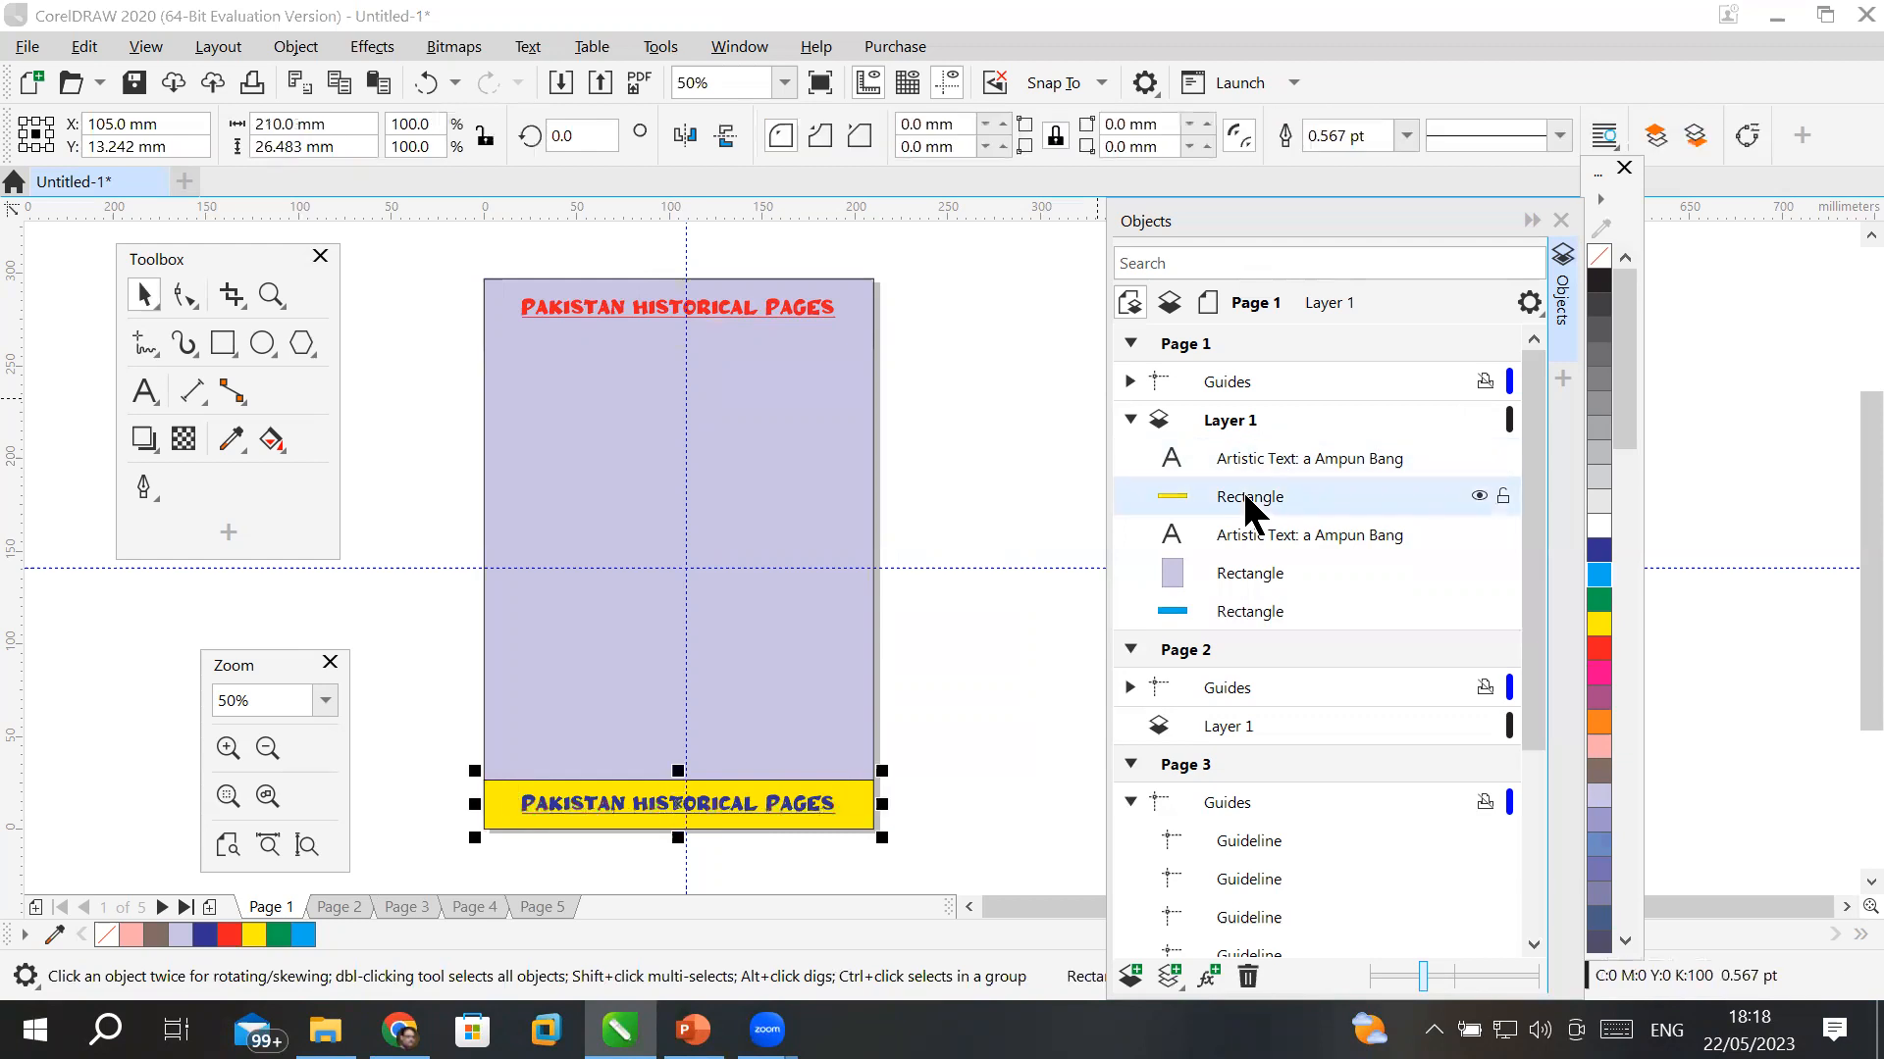
left_click(1279, 536)
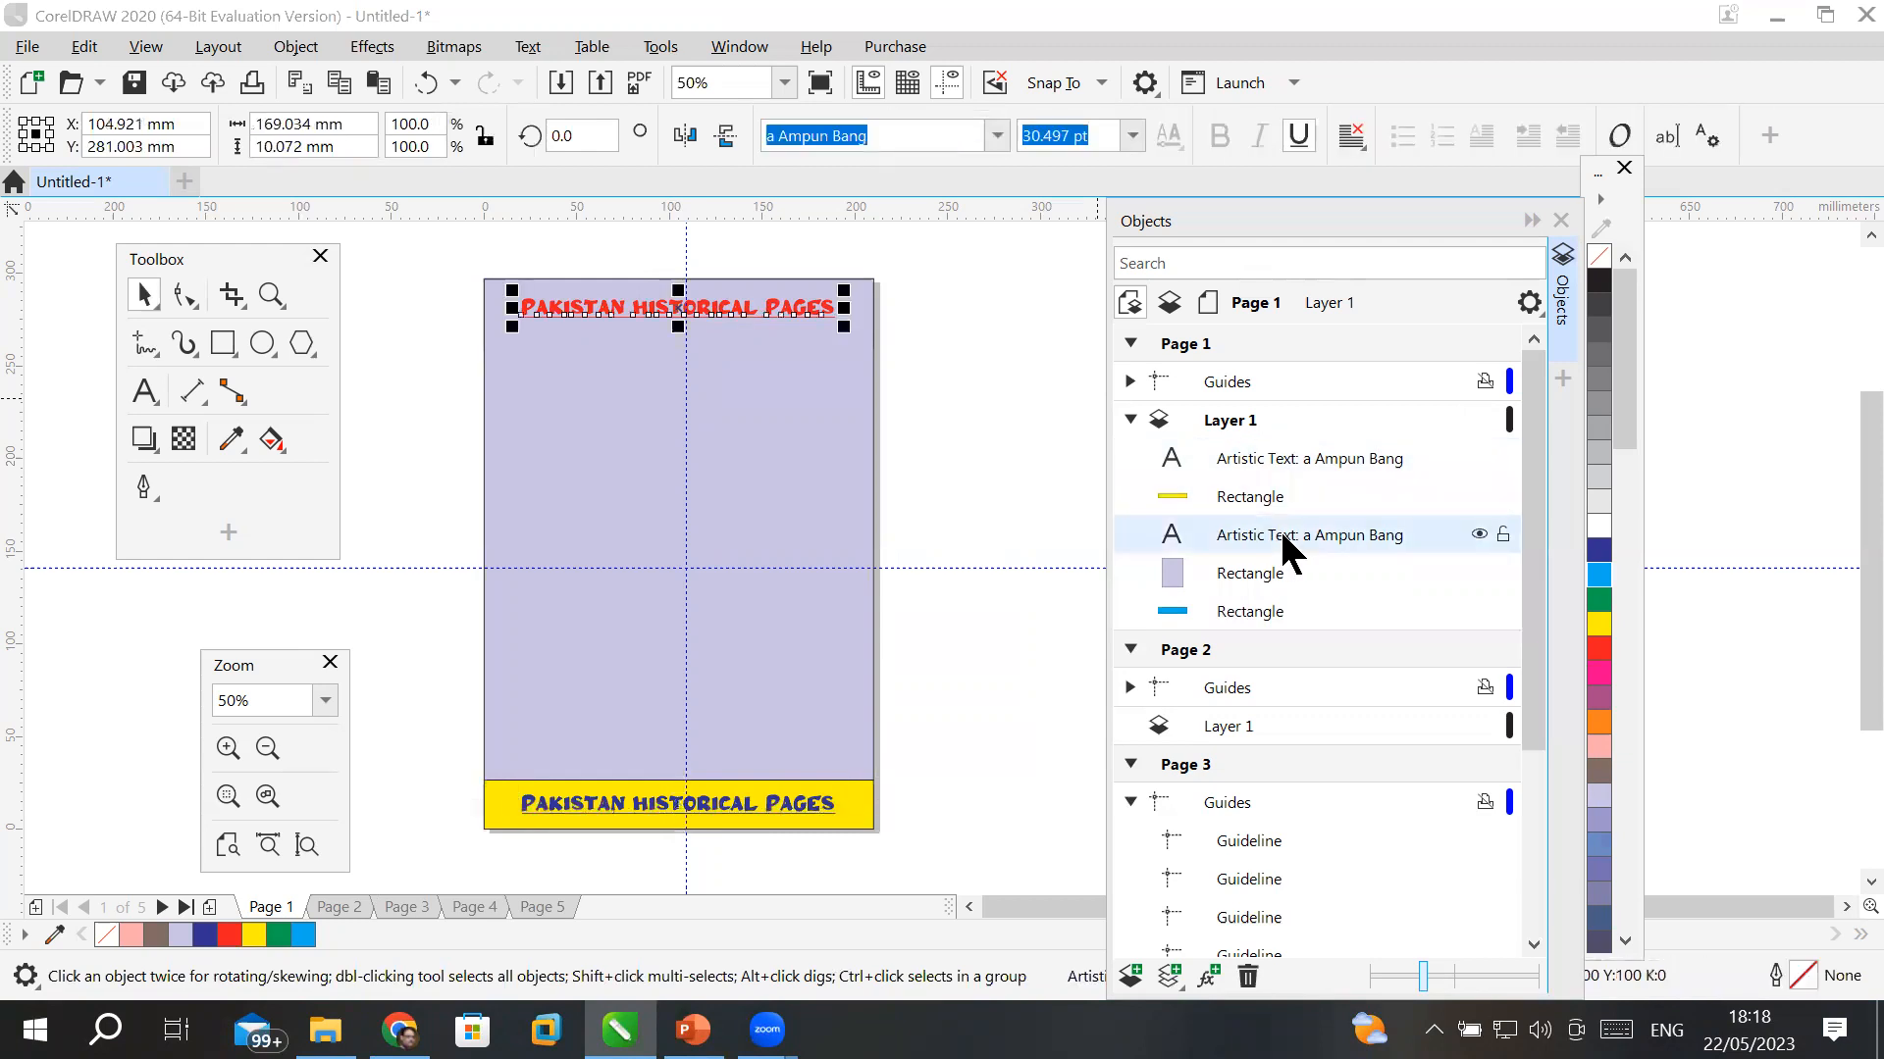
left_click(1260, 579)
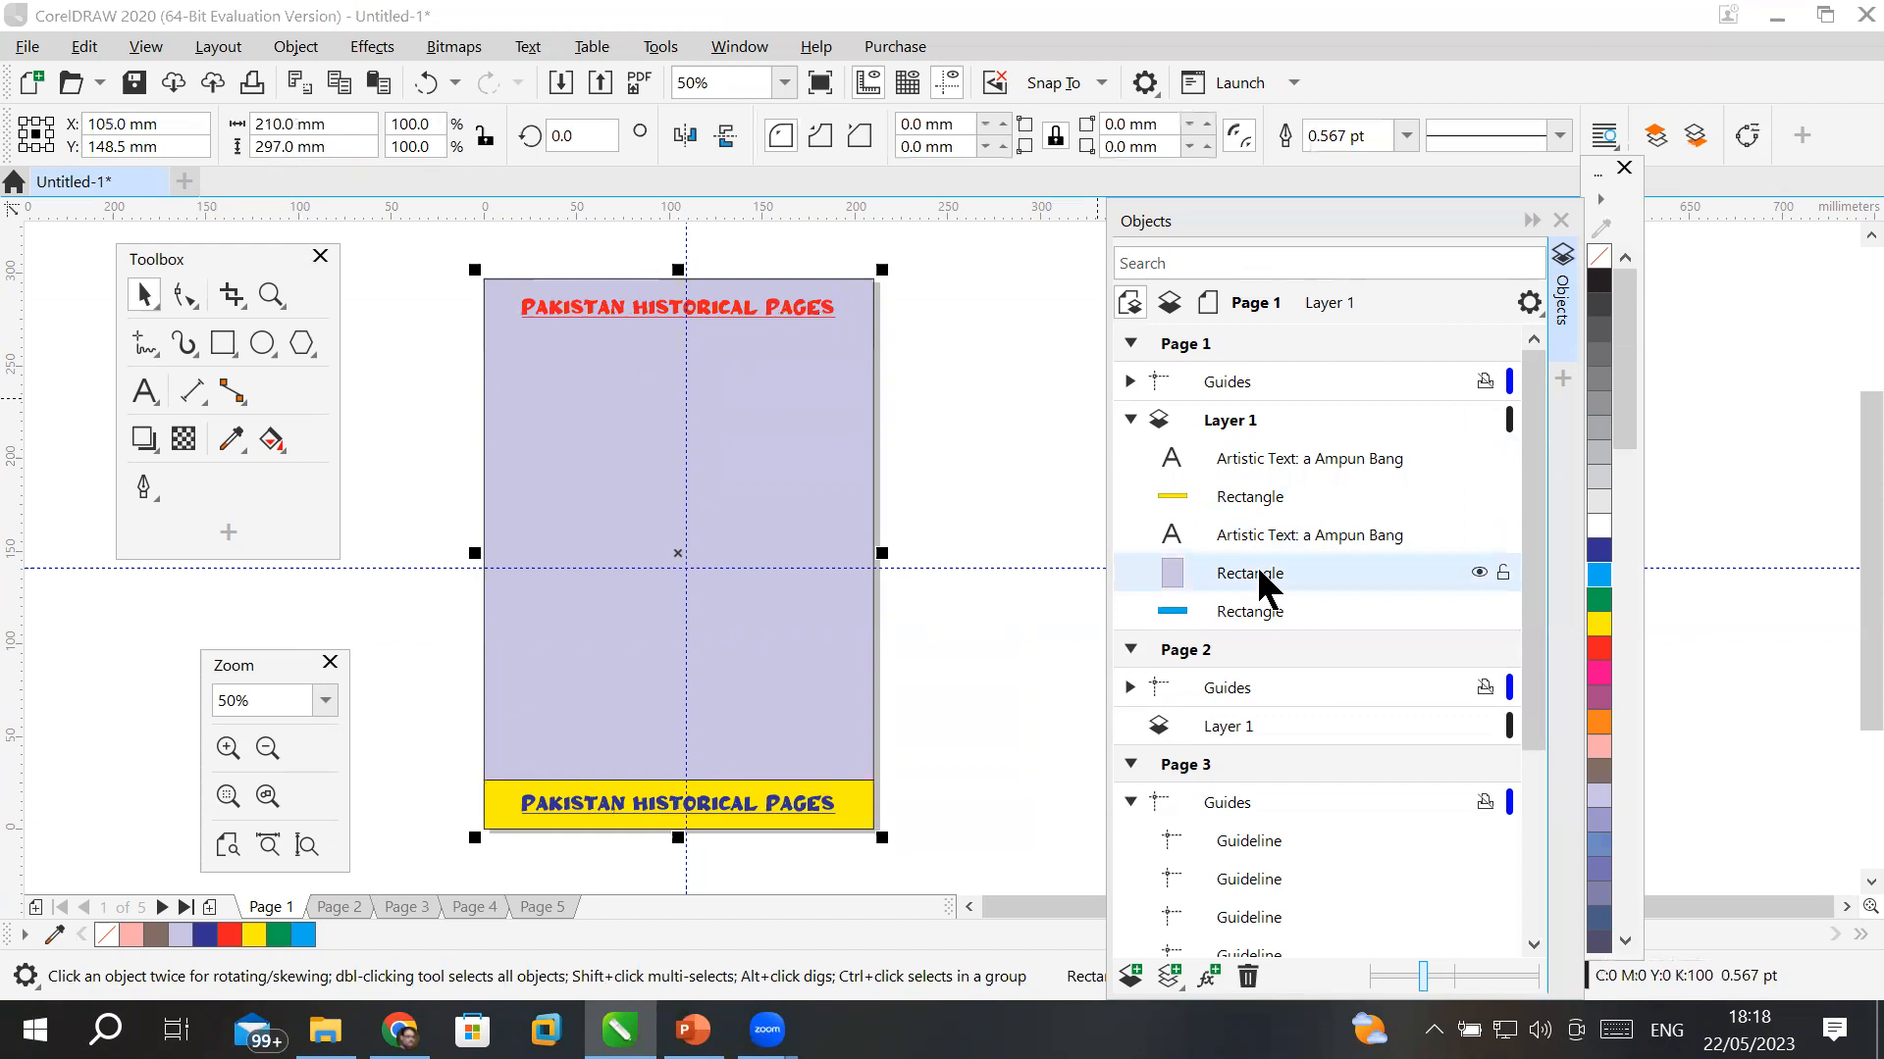
left_click(1250, 608)
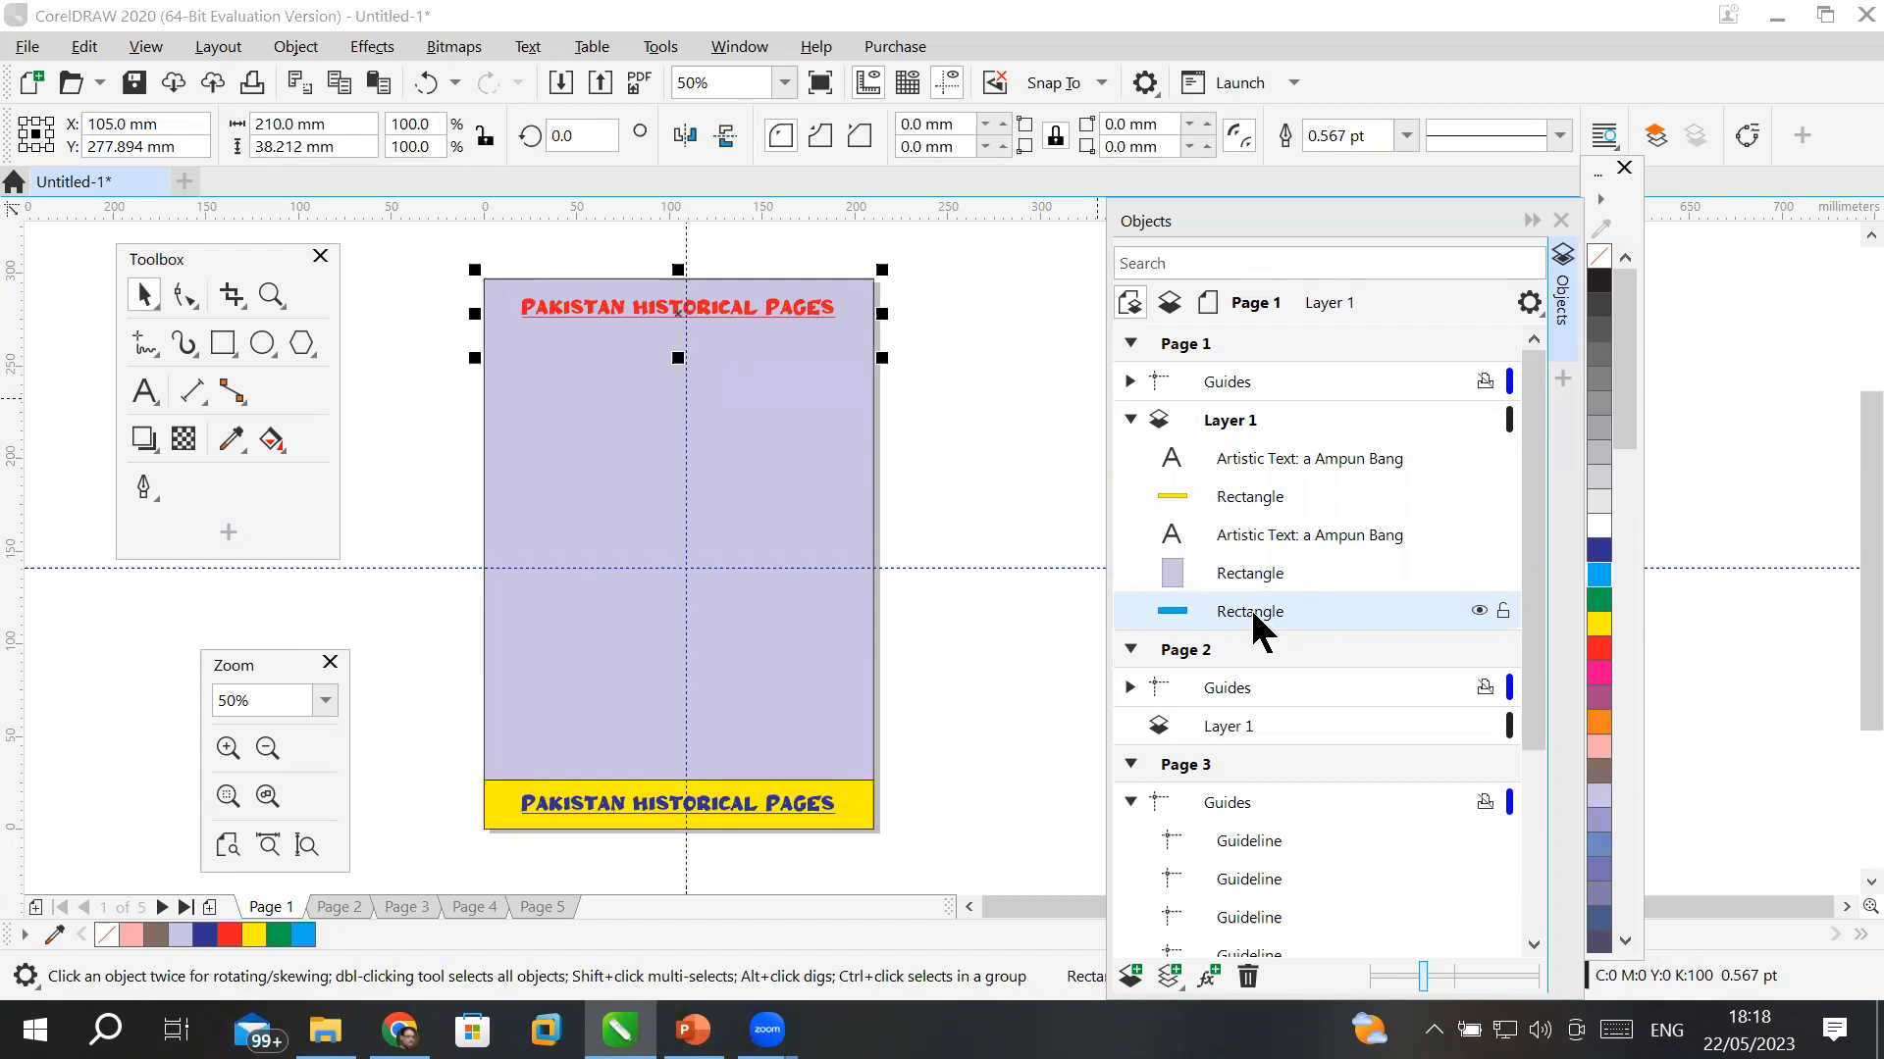
left_click_drag(1259, 612, 1275, 574)
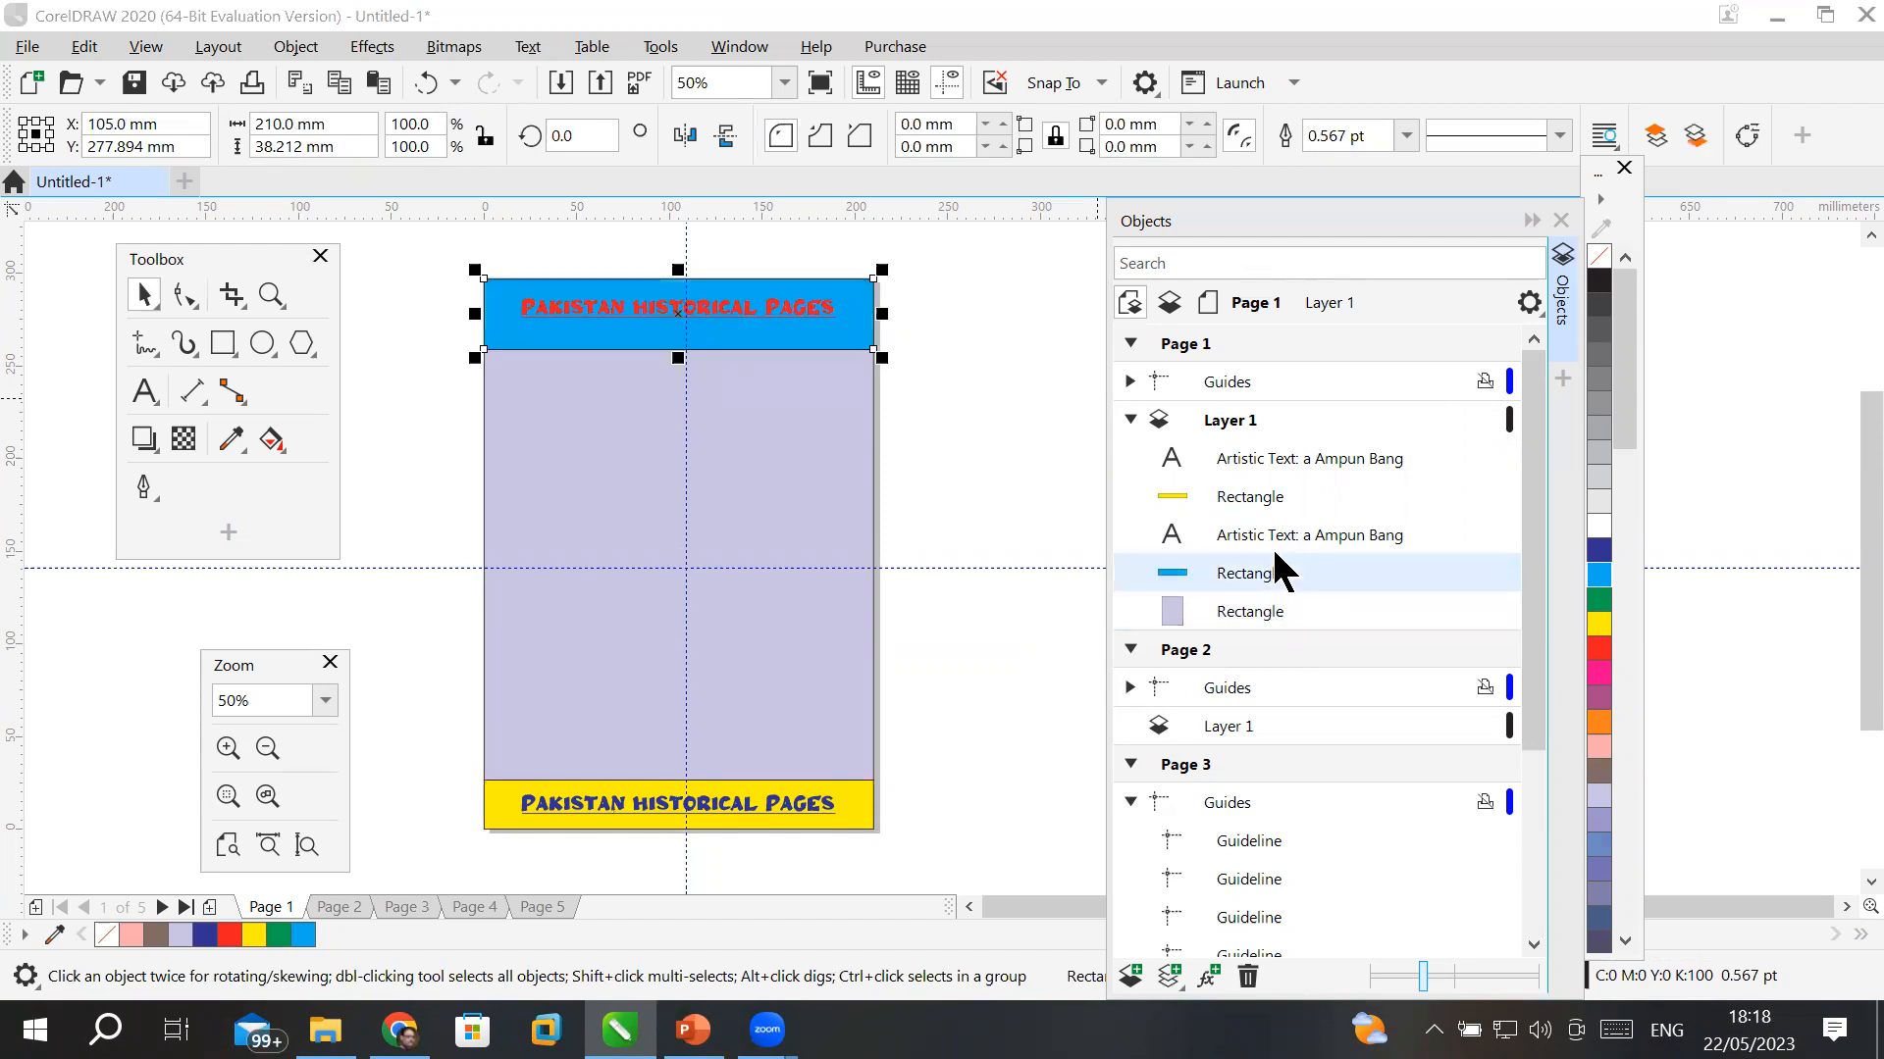
left_click_drag(1261, 567, 1270, 623)
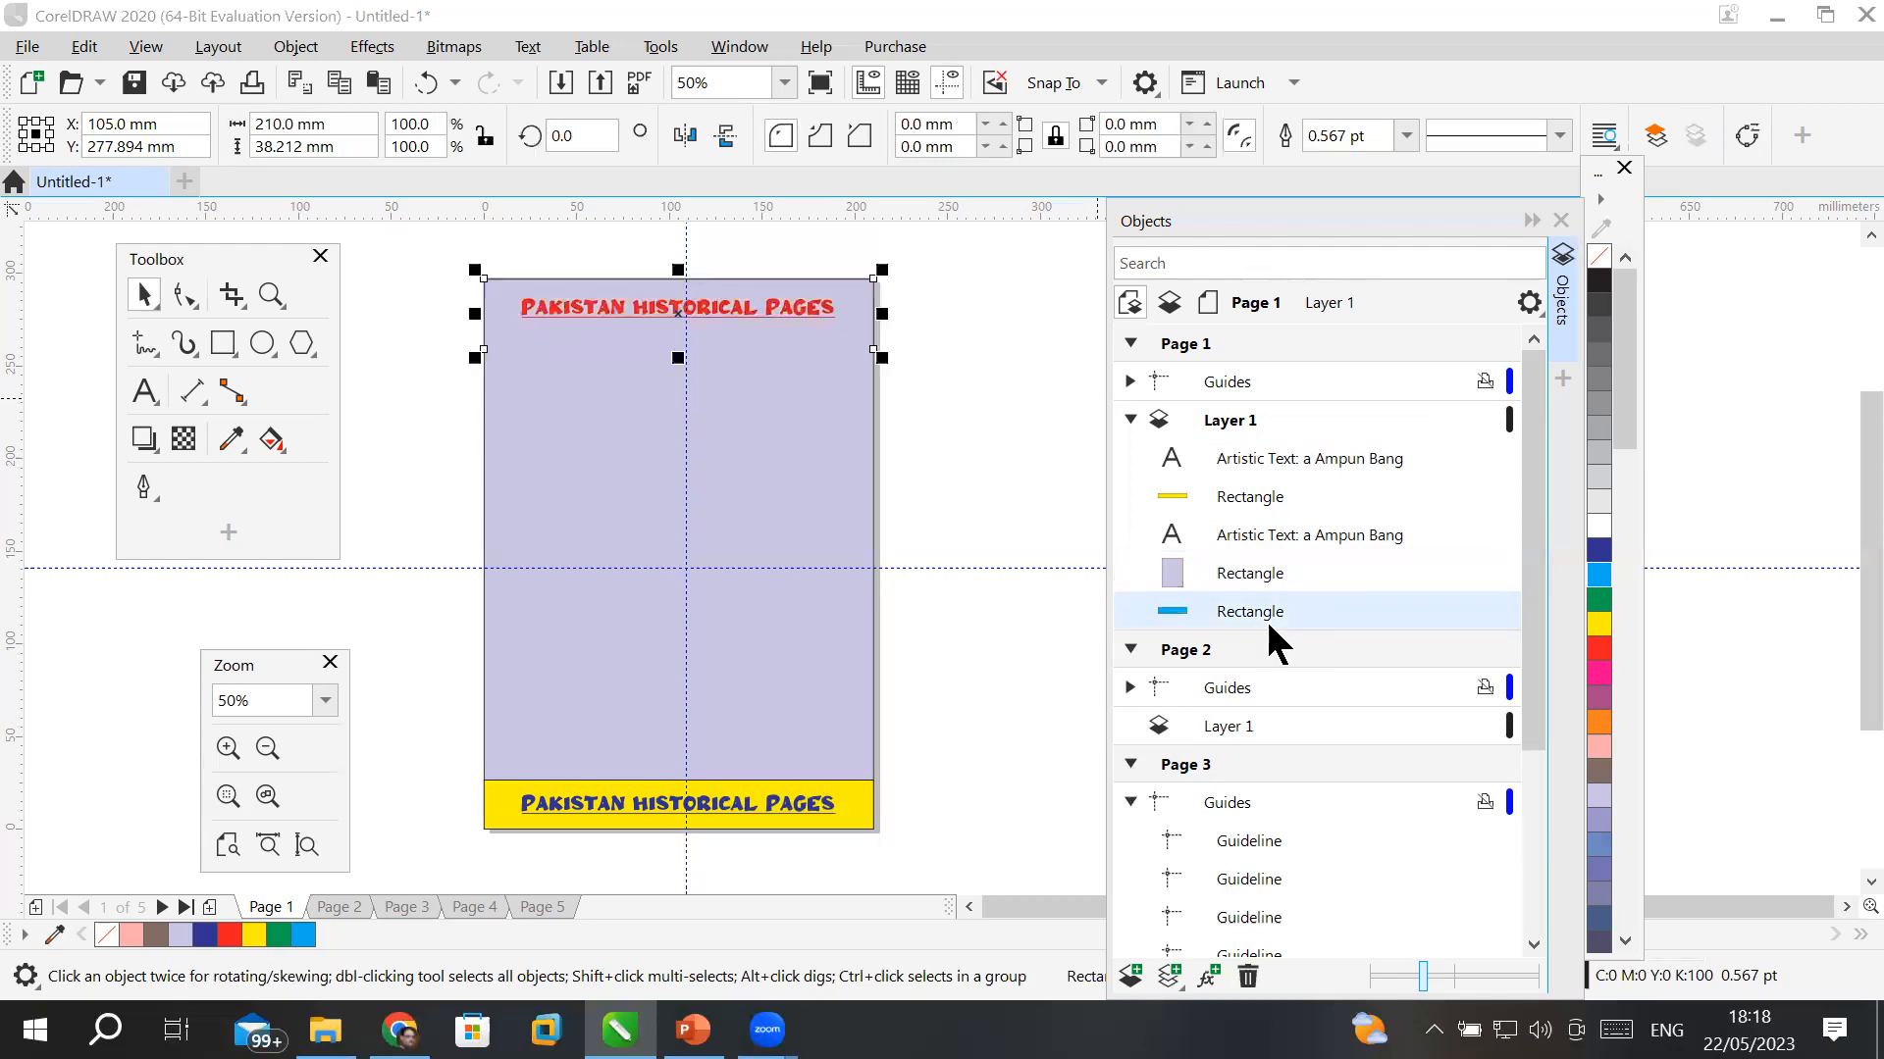
- Move the blue header rectangle forward one level, above the lavender background
left_click(291, 46)
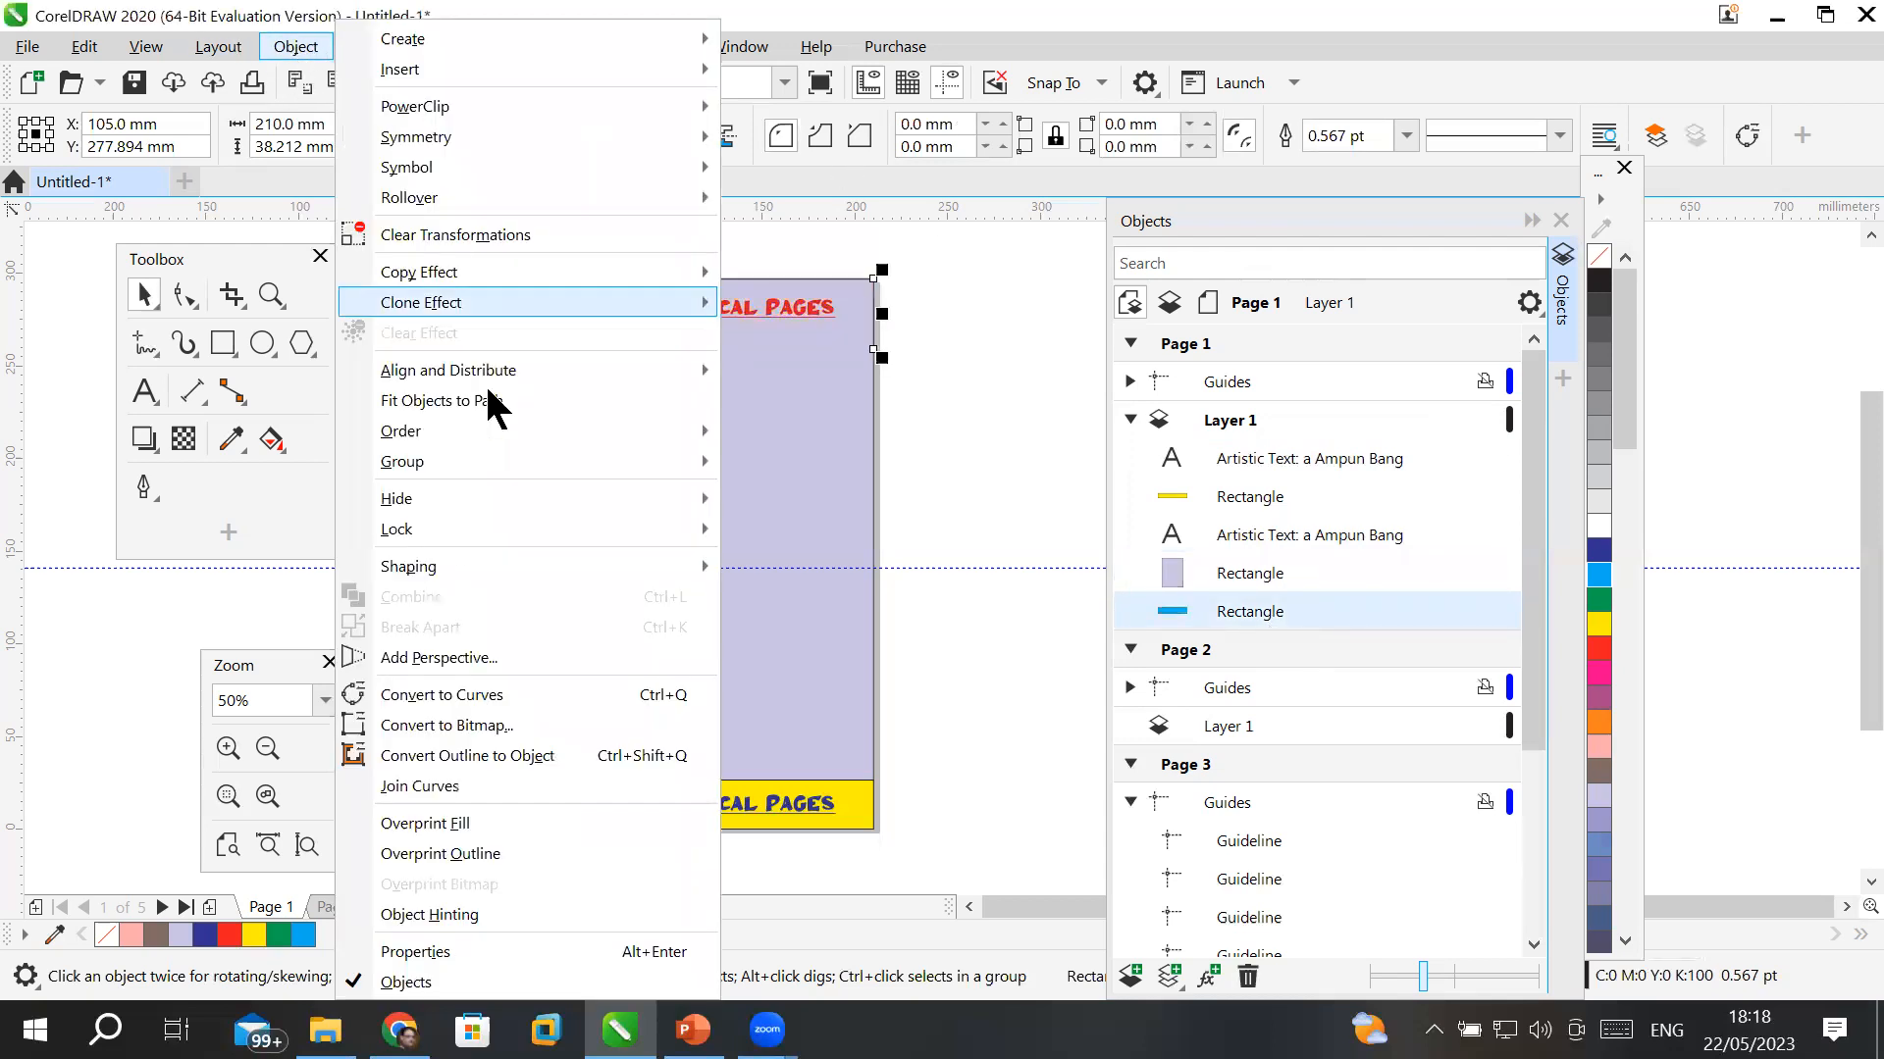
mouse_move(491, 424)
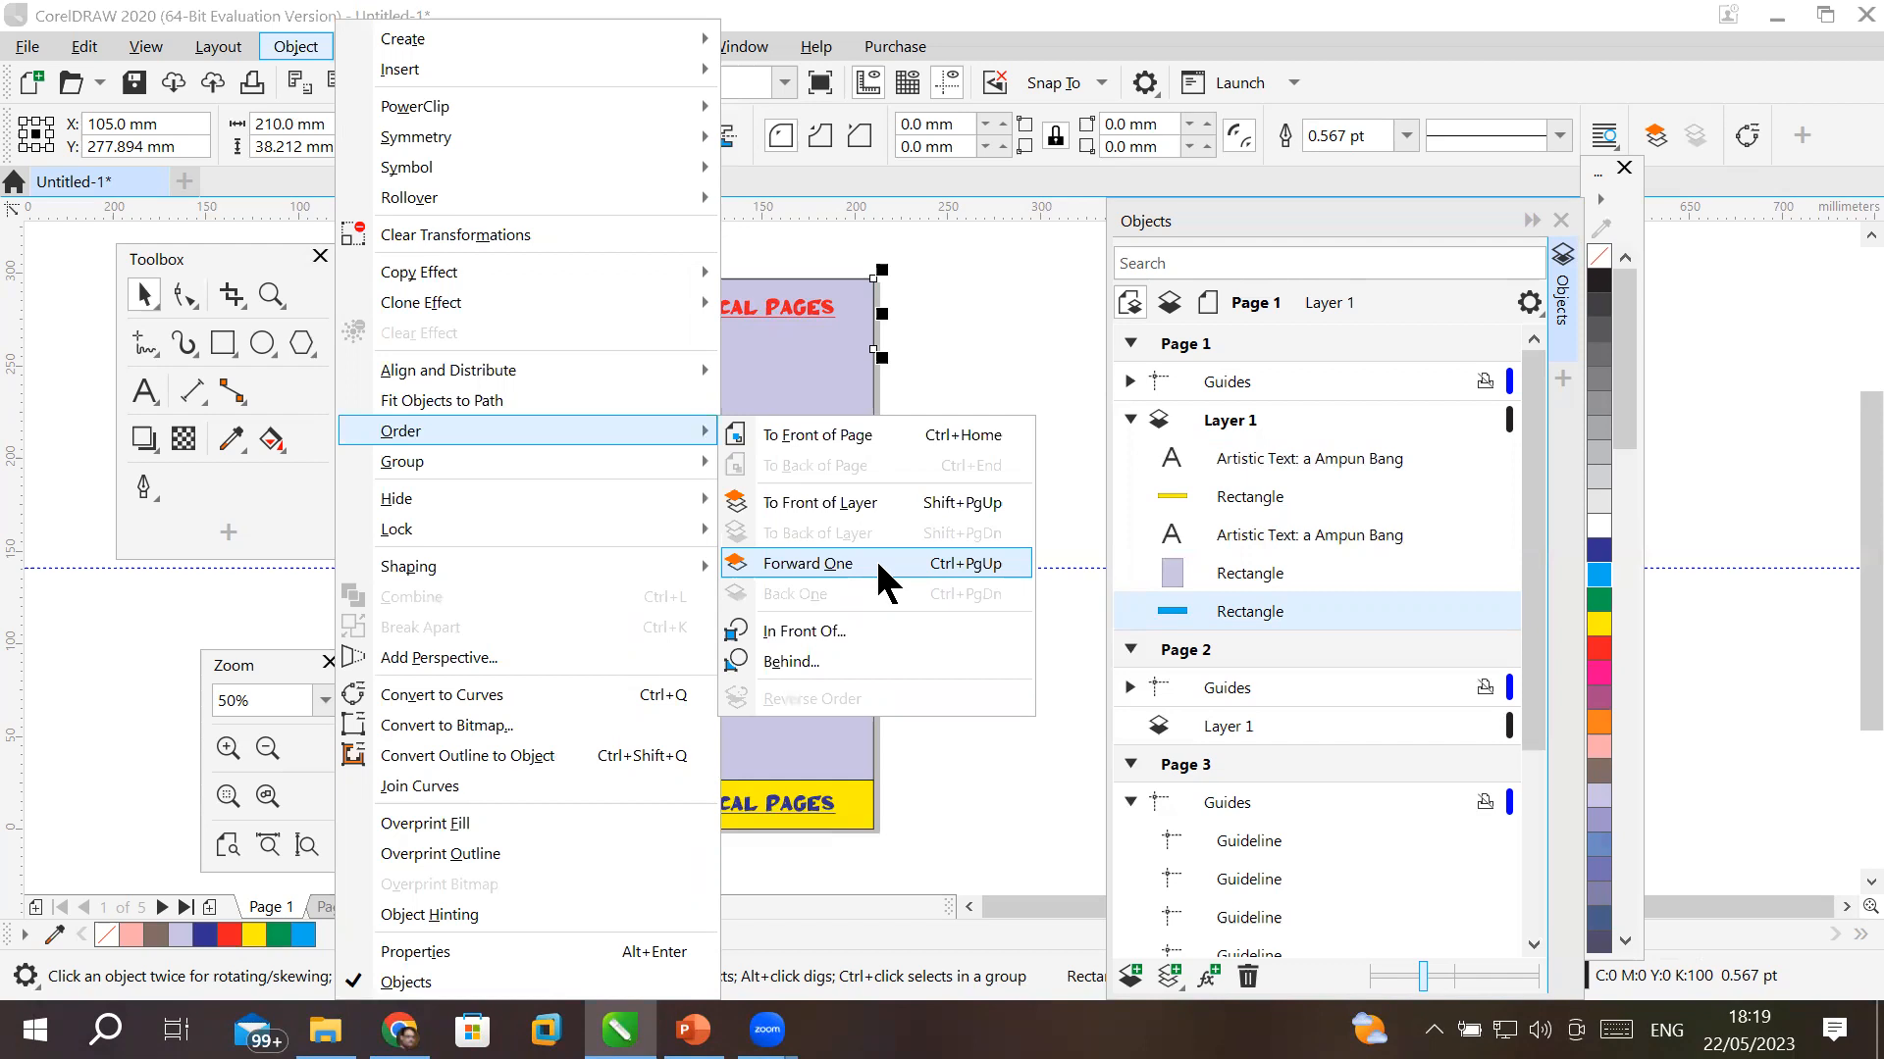
left_click(878, 563)
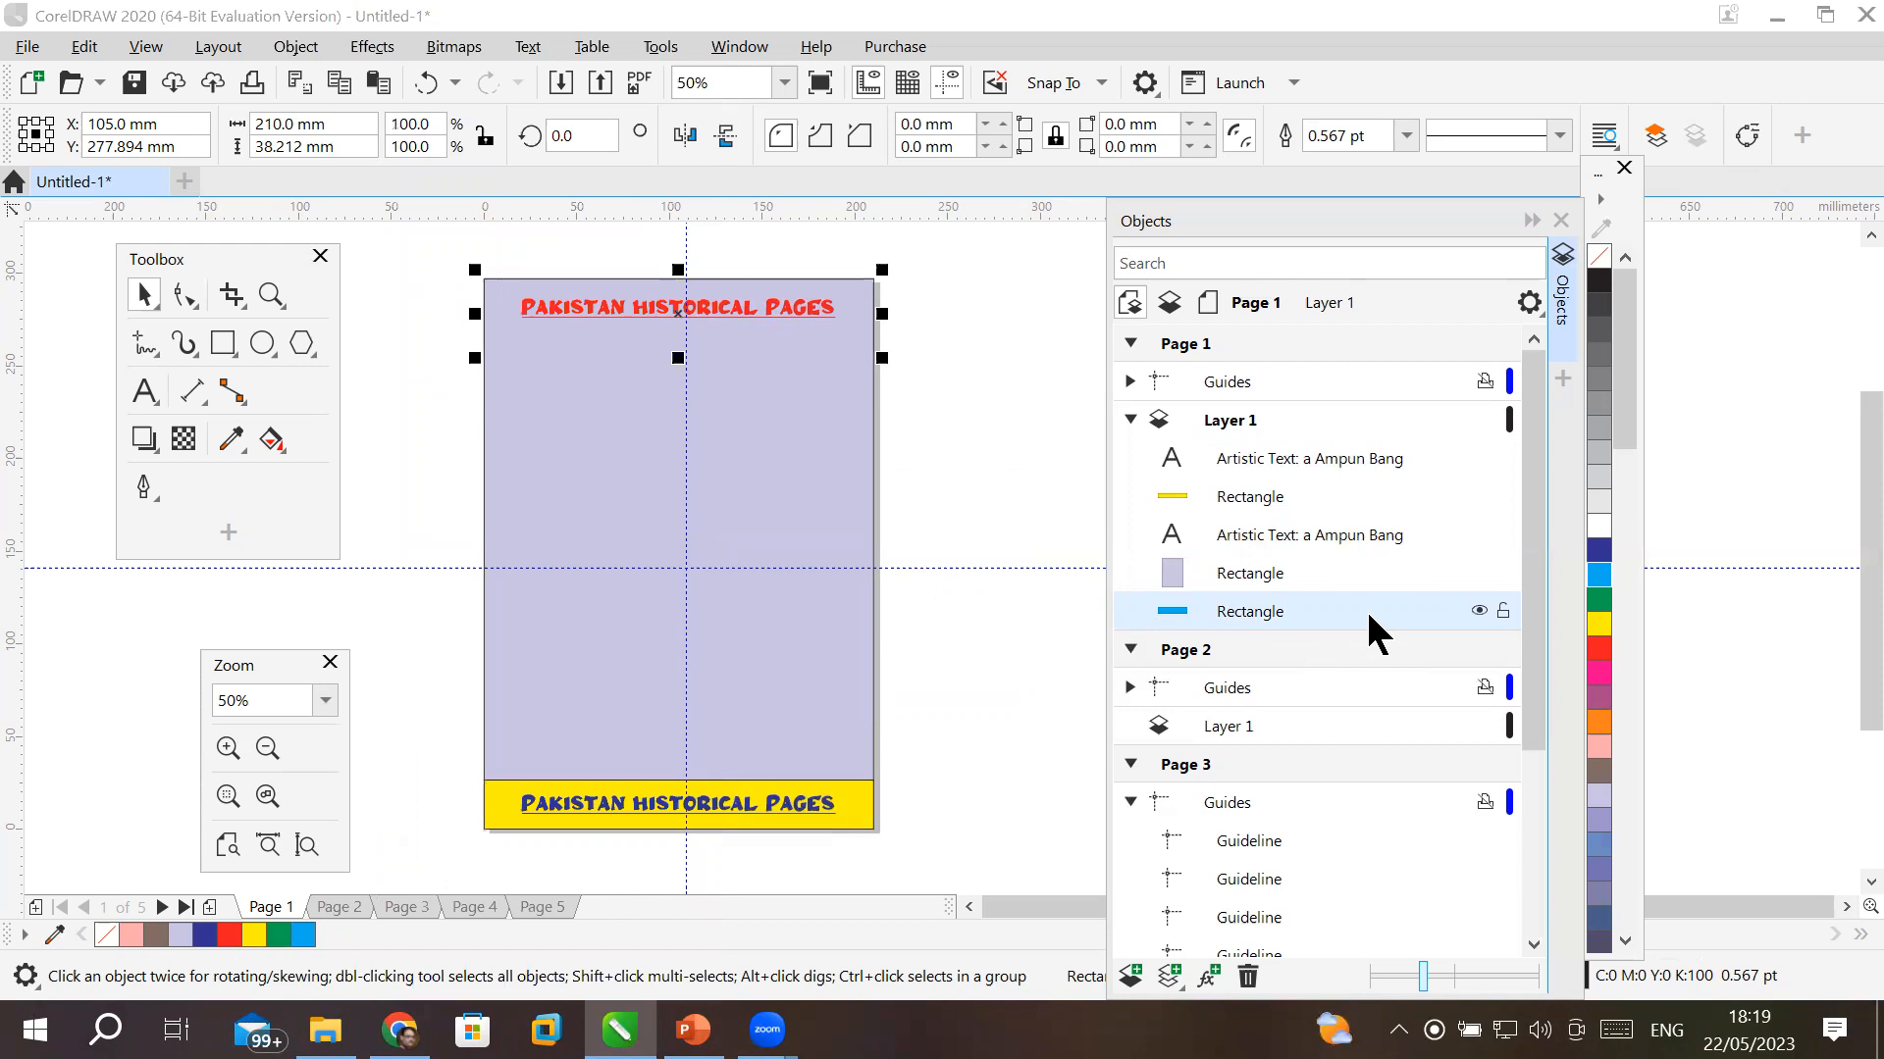
key("ctrl+Page_Up")
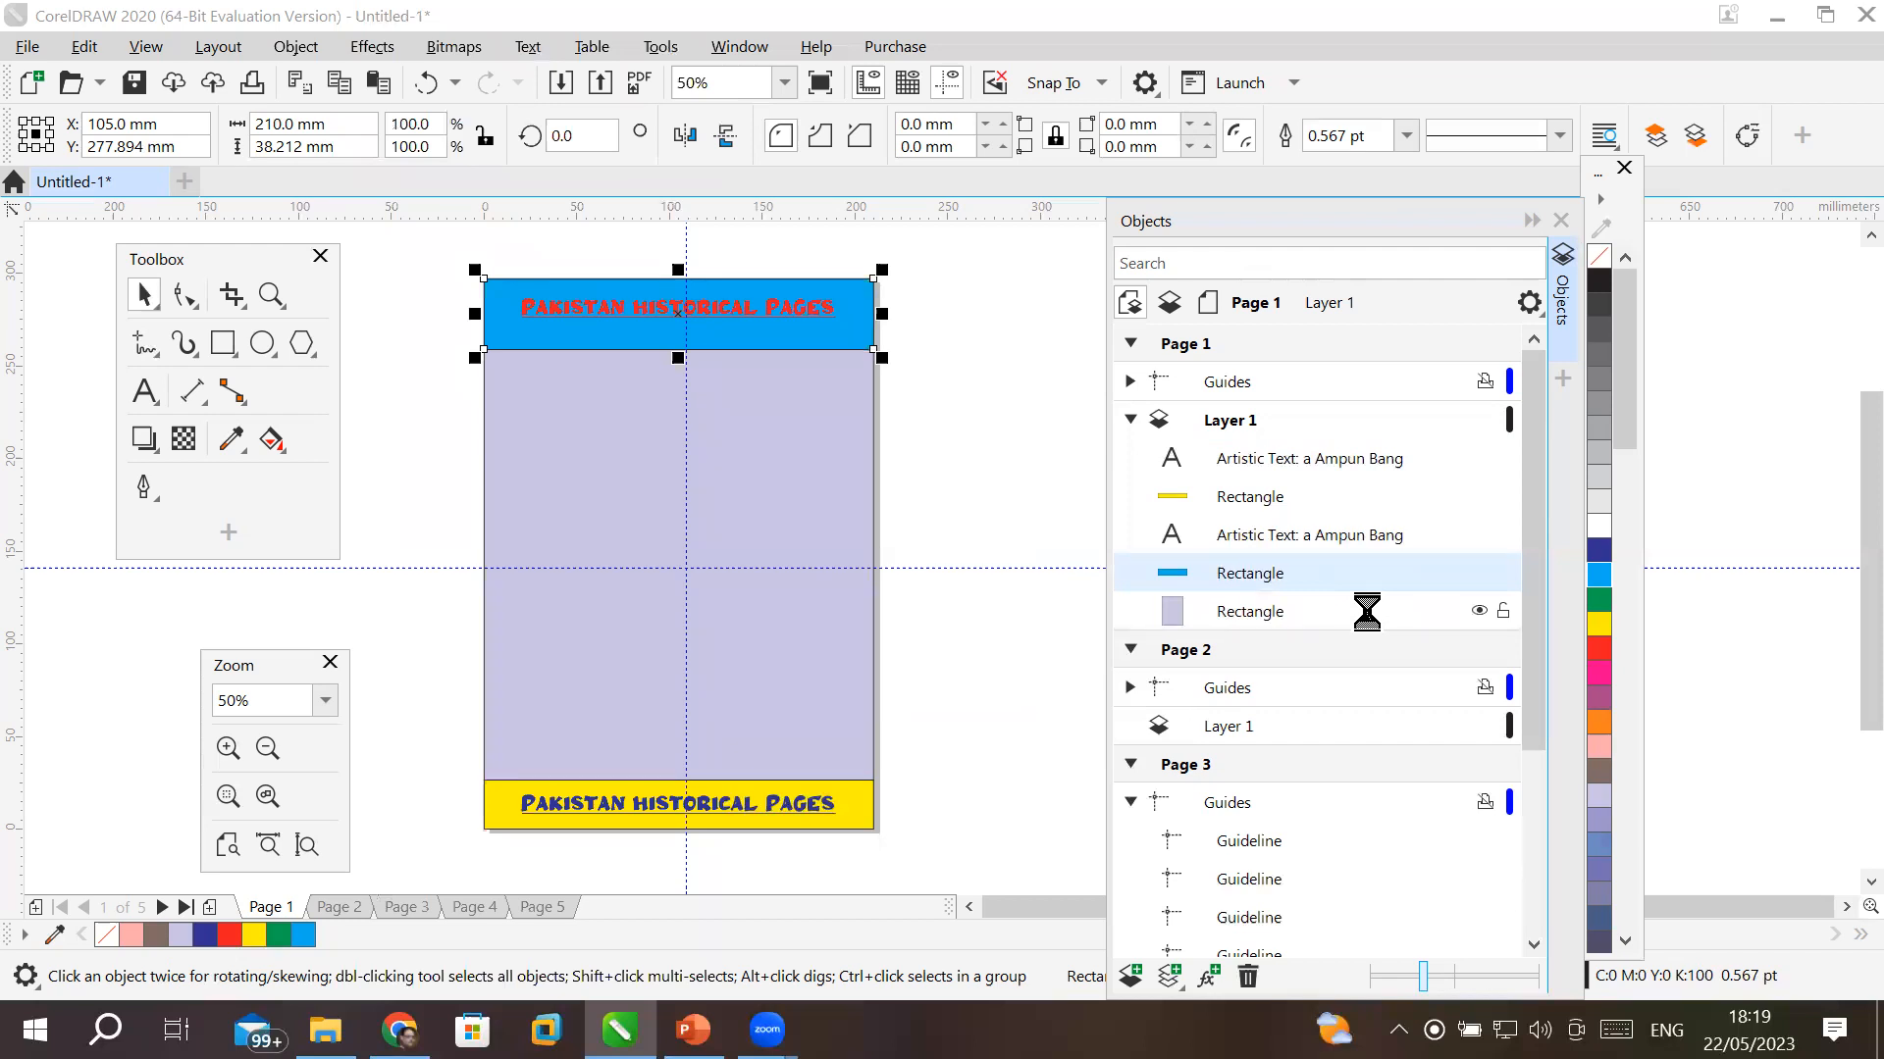
- Shift the blue rectangle forward and back one level repeatedly, ending directly behind the red title text
key("ctrl+Page_Up")
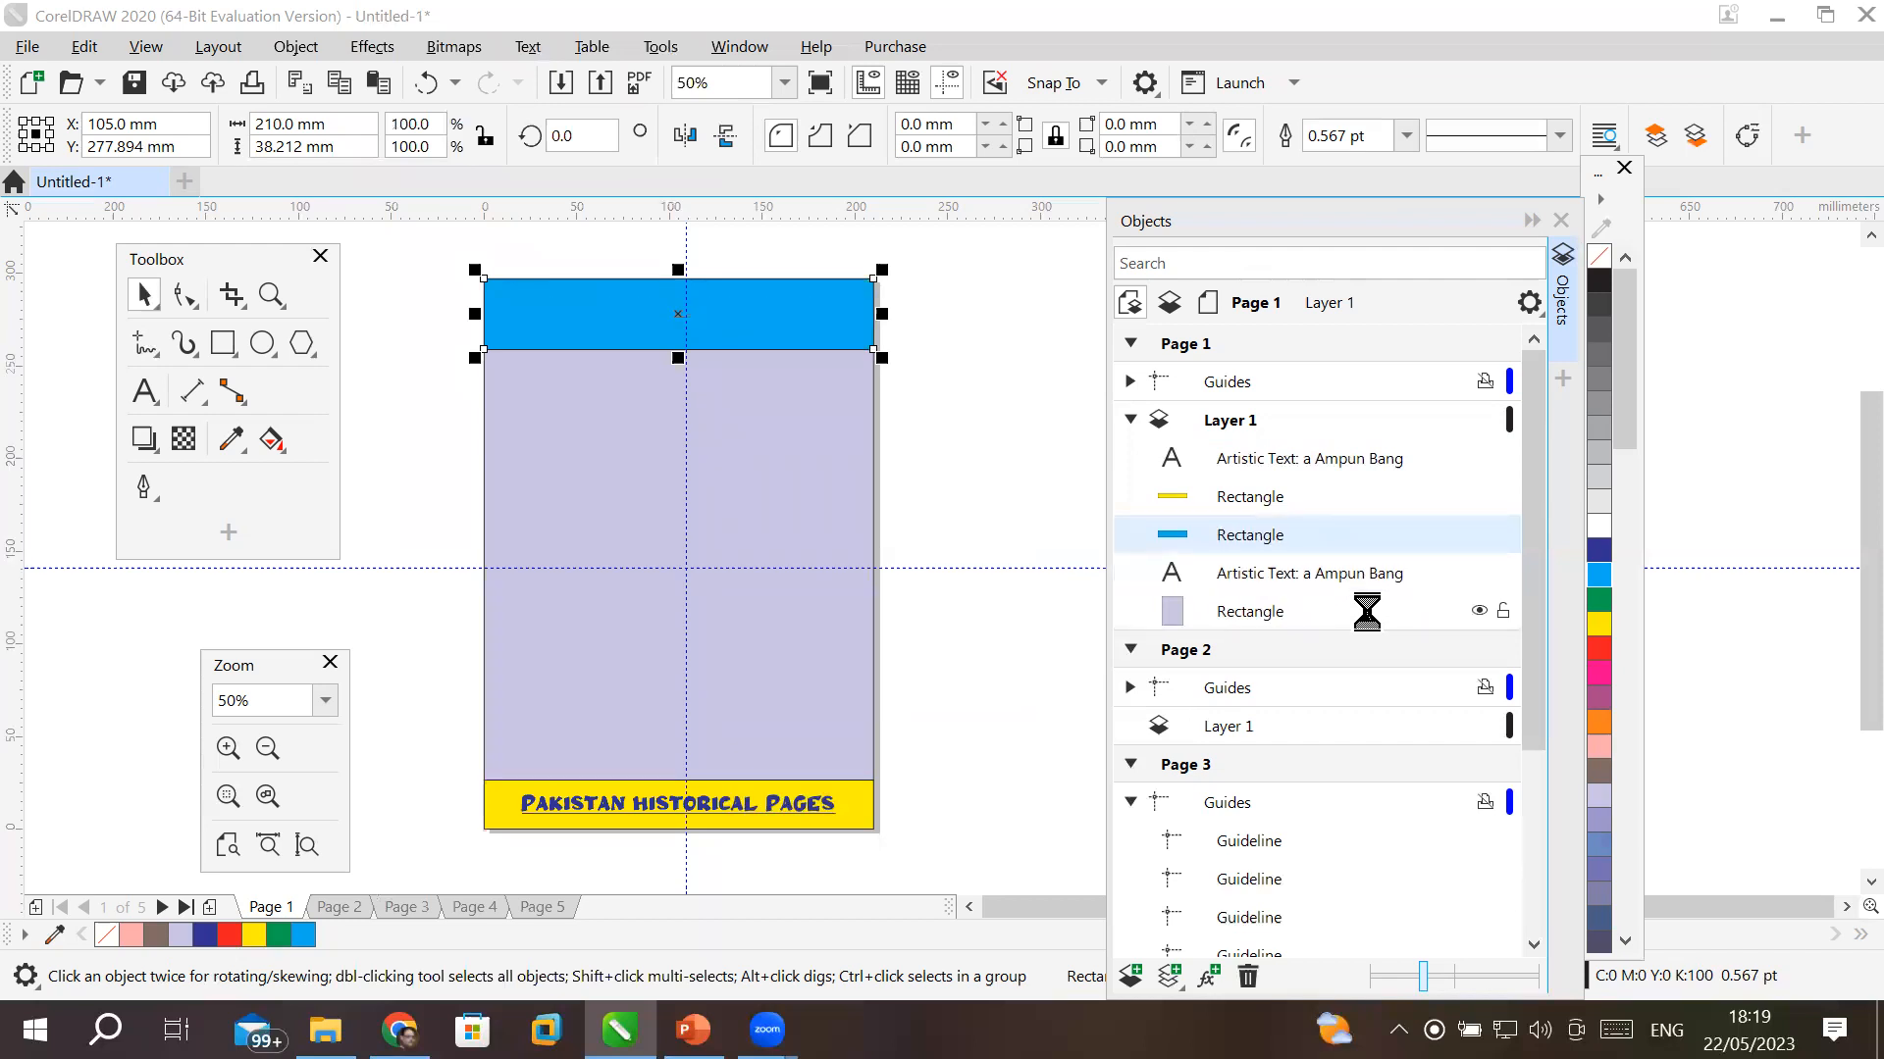
key("ctrl+Page_Down")
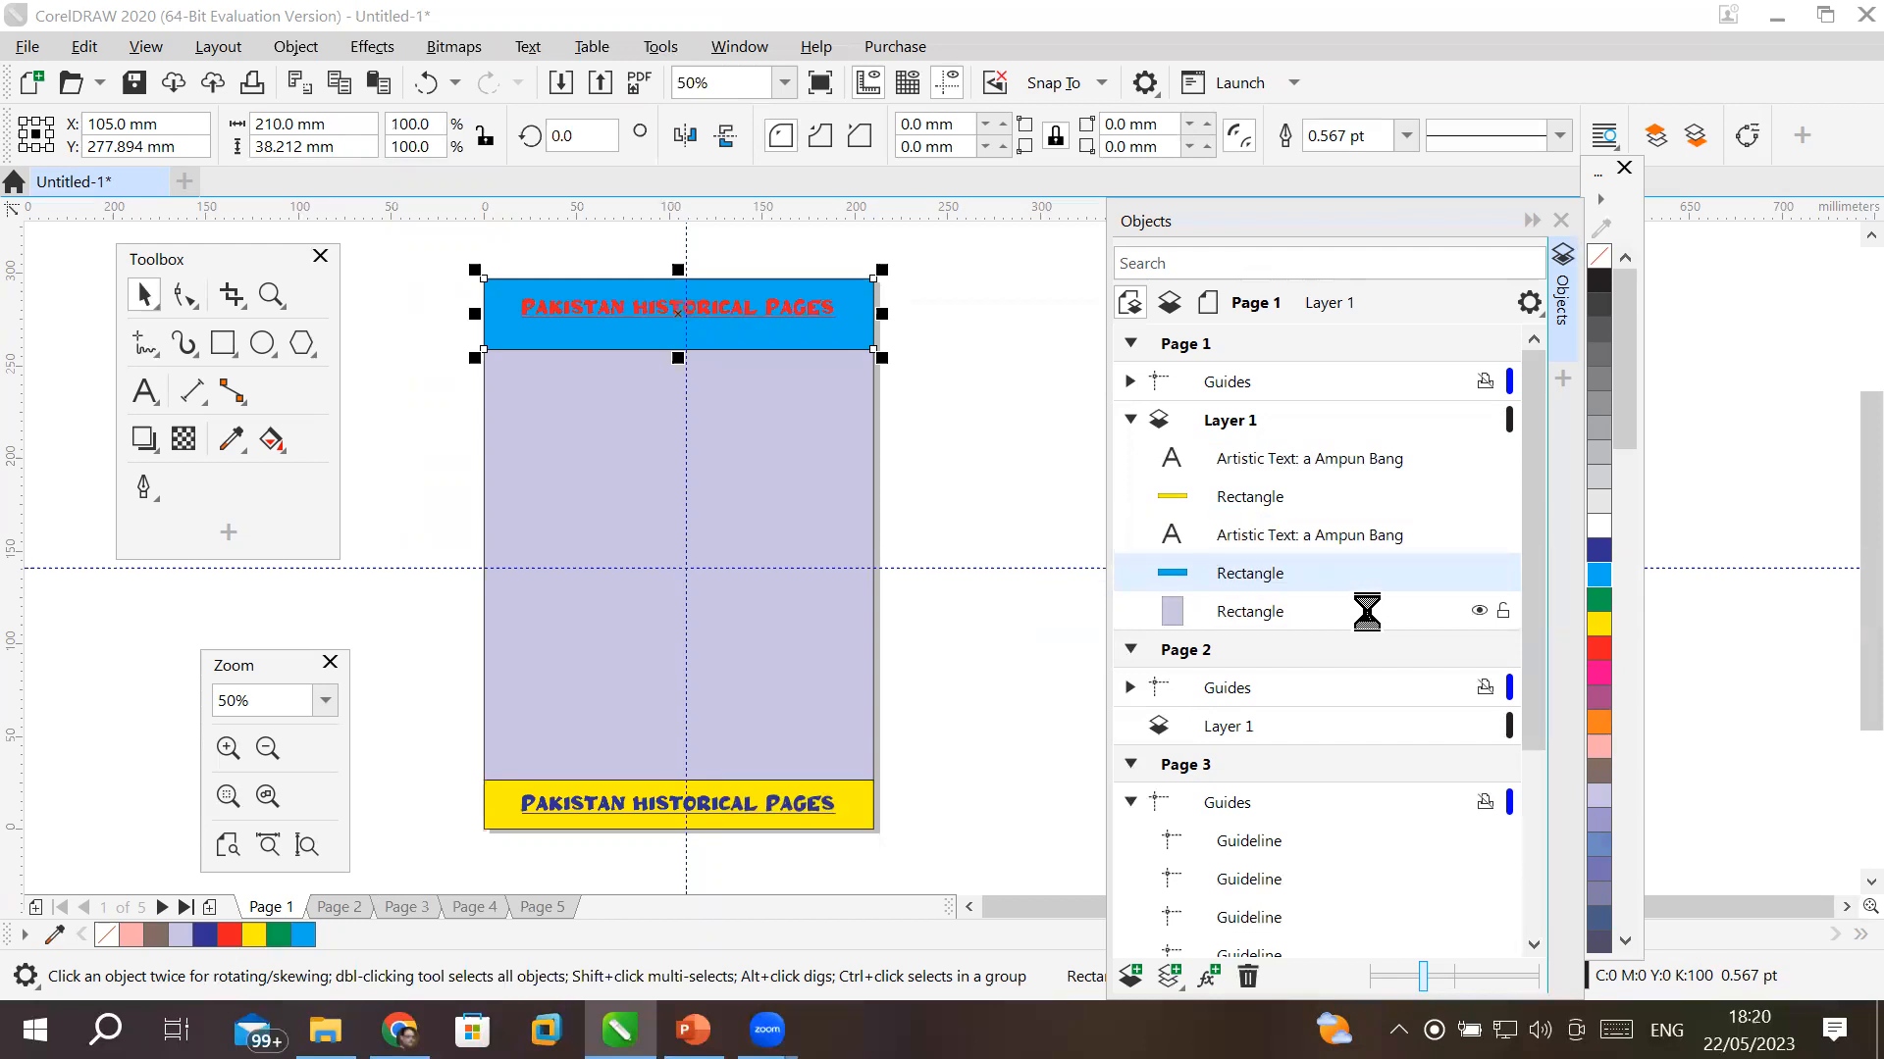
key("ctrl+Page_Down")
key("ctrl+Page_Up")
key("ctrl+Page_Up")
key("ctrl+Page_Down")
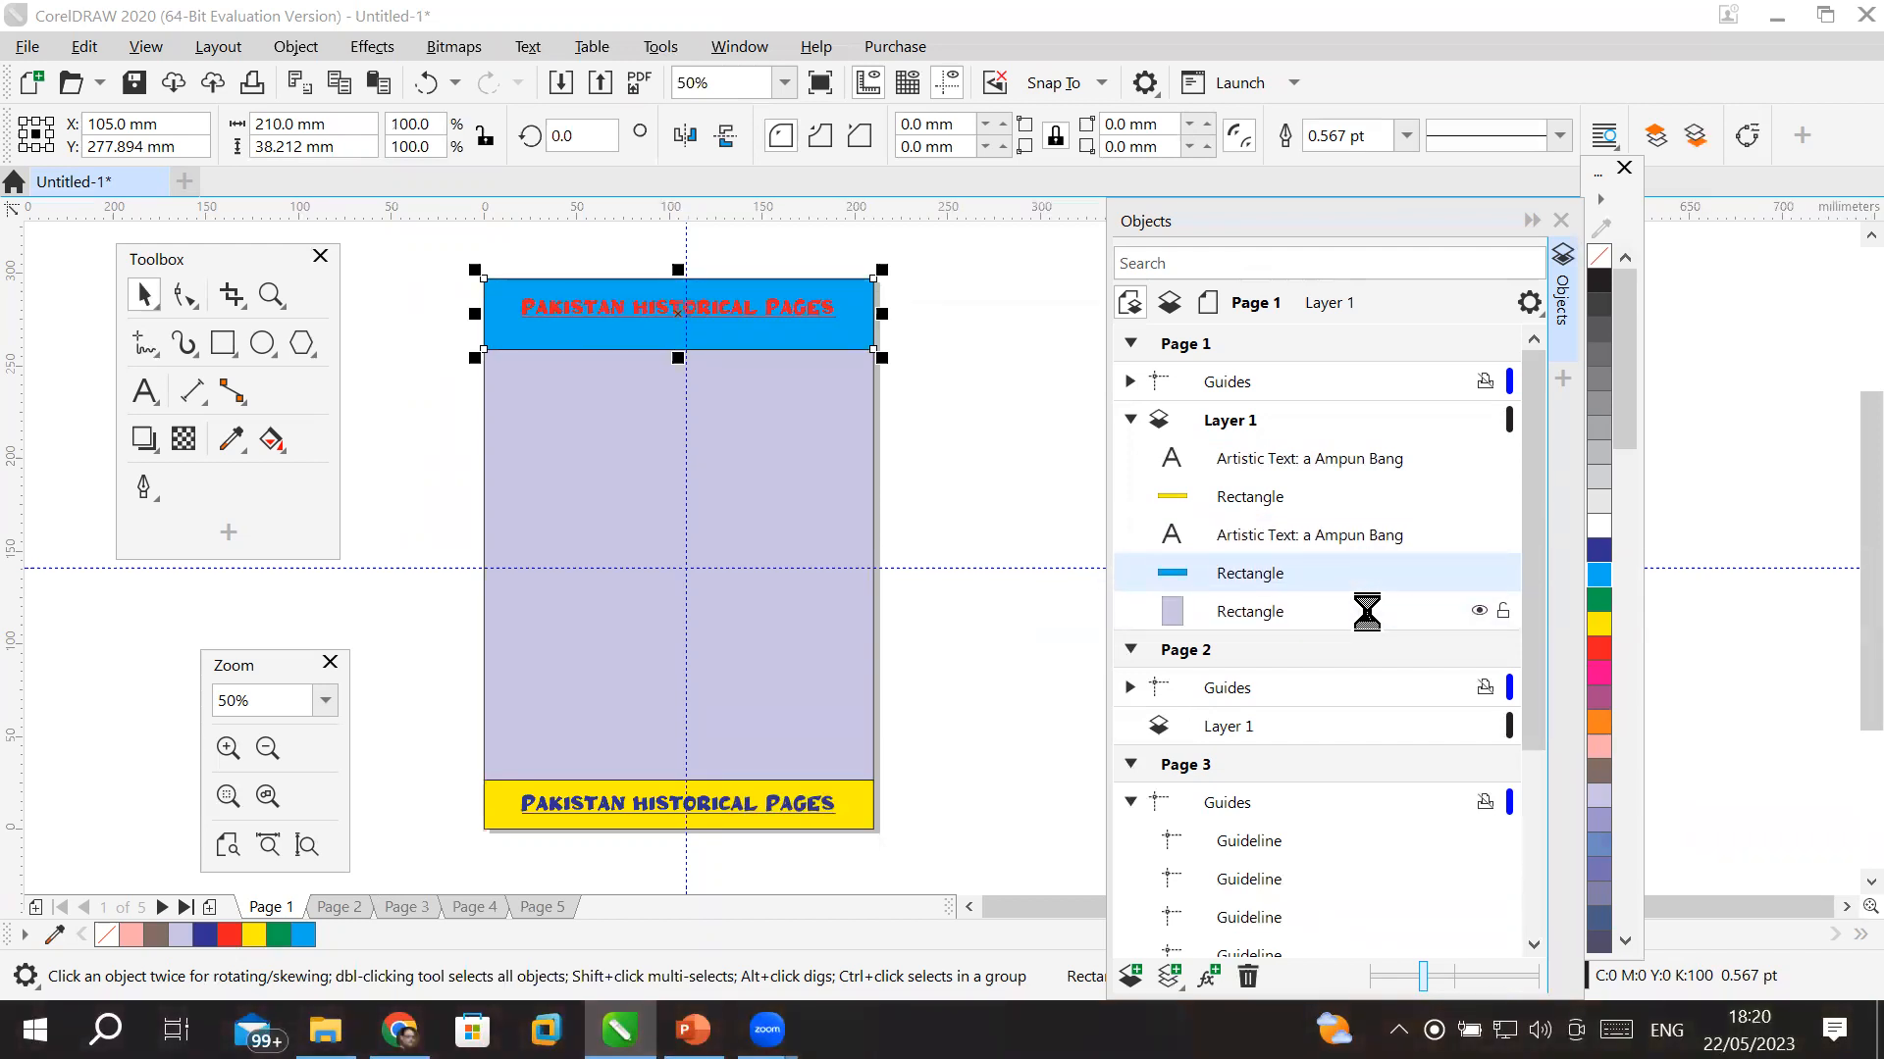
key("ctrl+Page_Down")
key("ctrl+Page_Up")
key("ctrl+Page_Up")
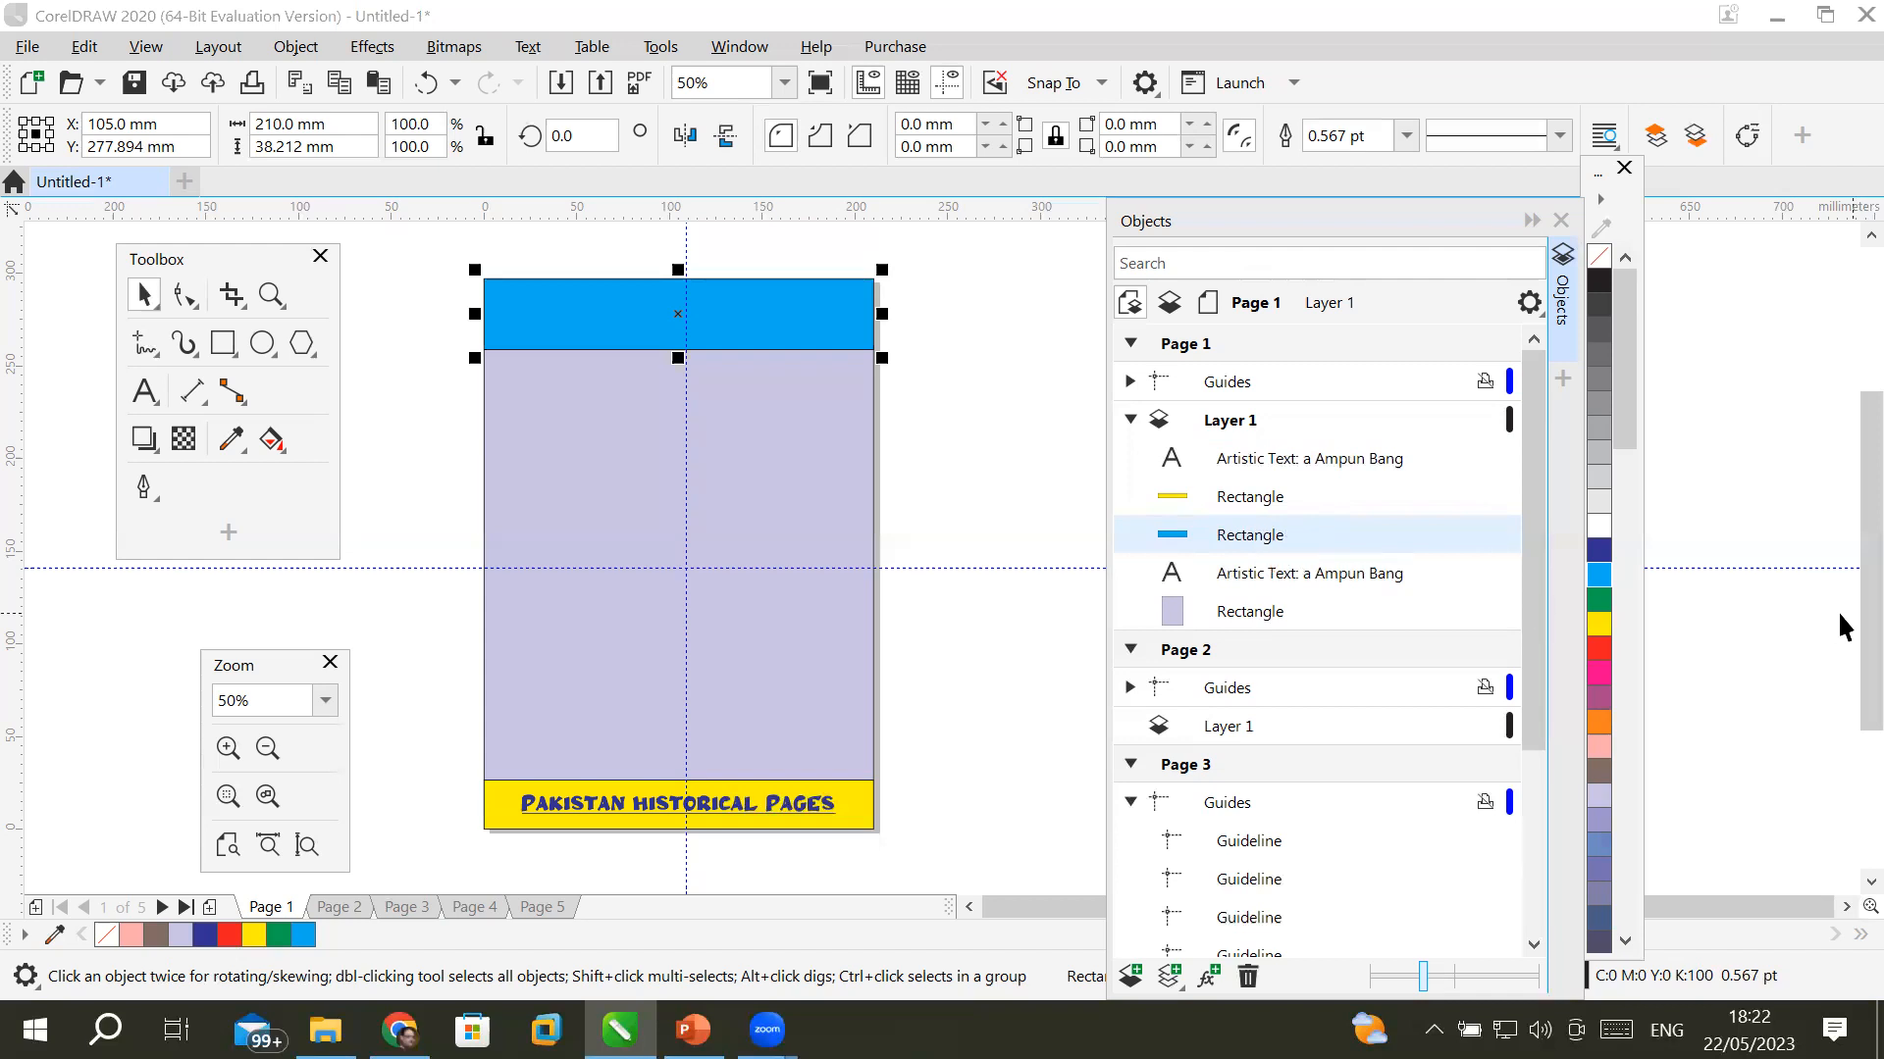
key("ctrl+Page_Down")
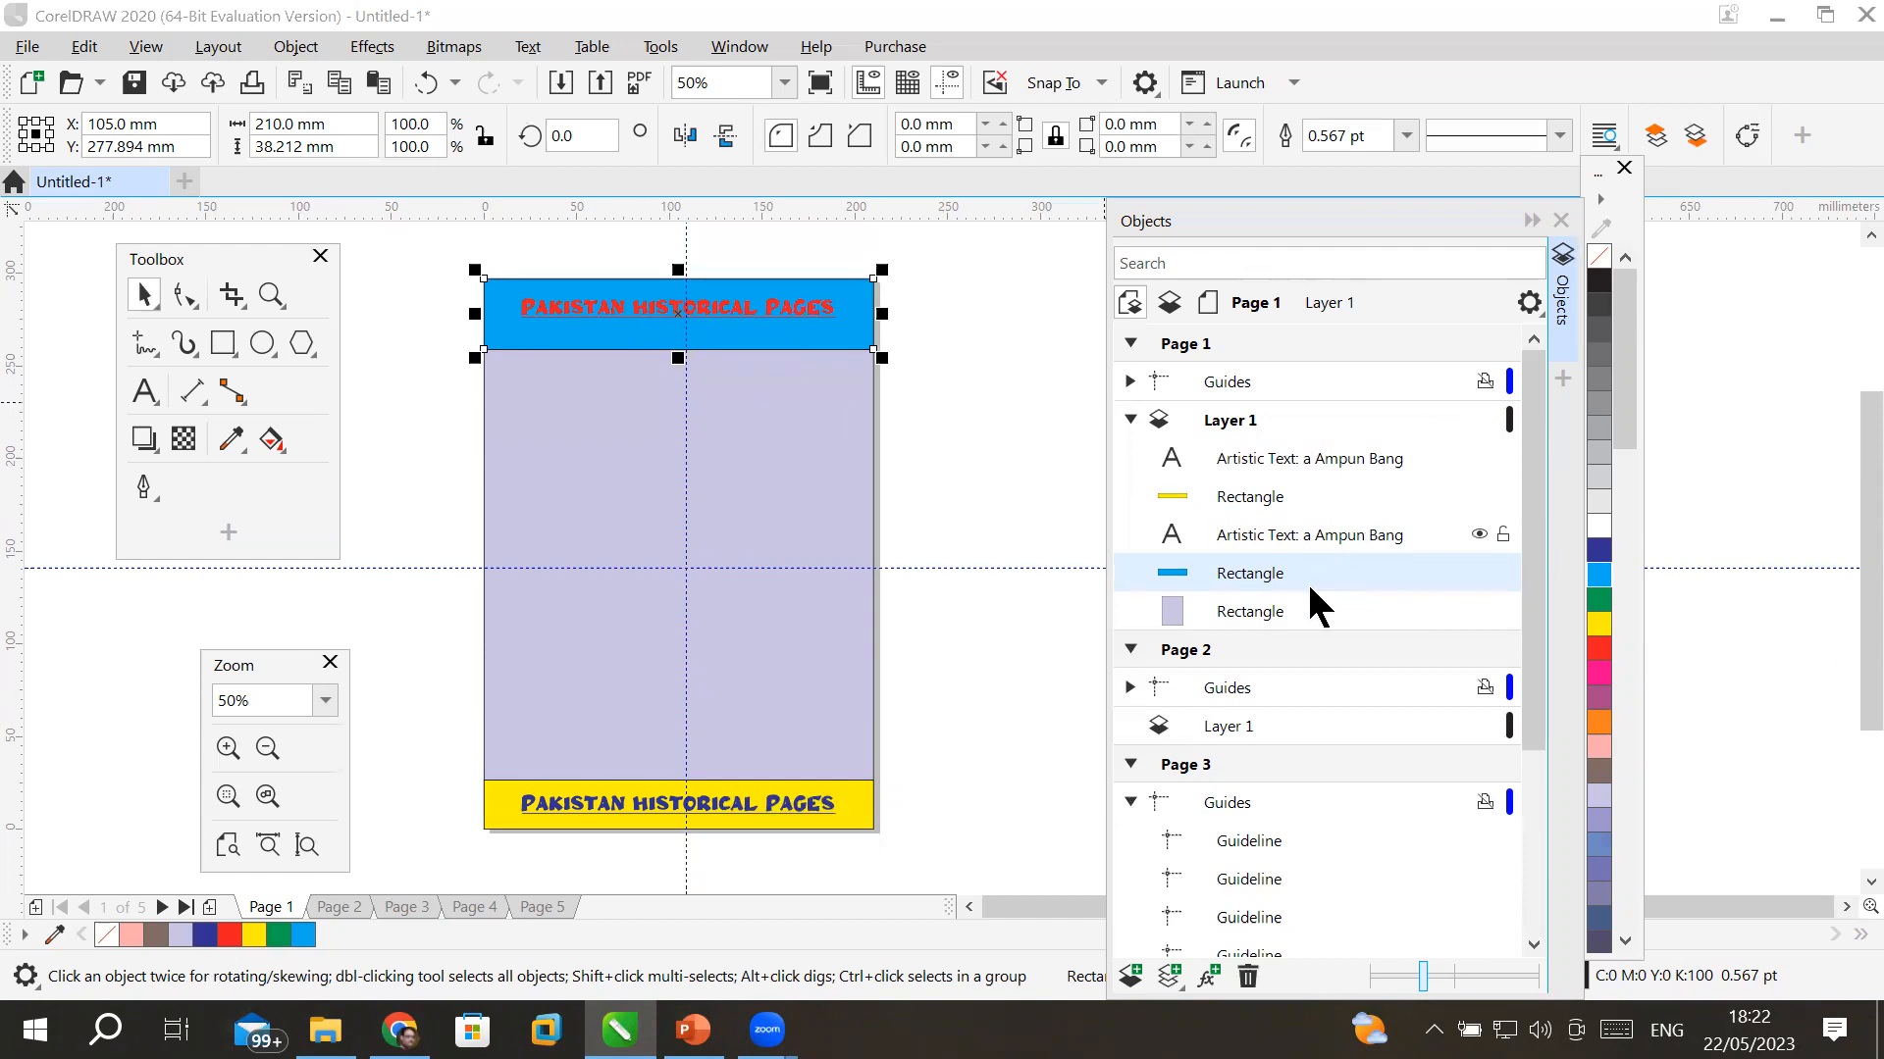
left_click(292, 49)
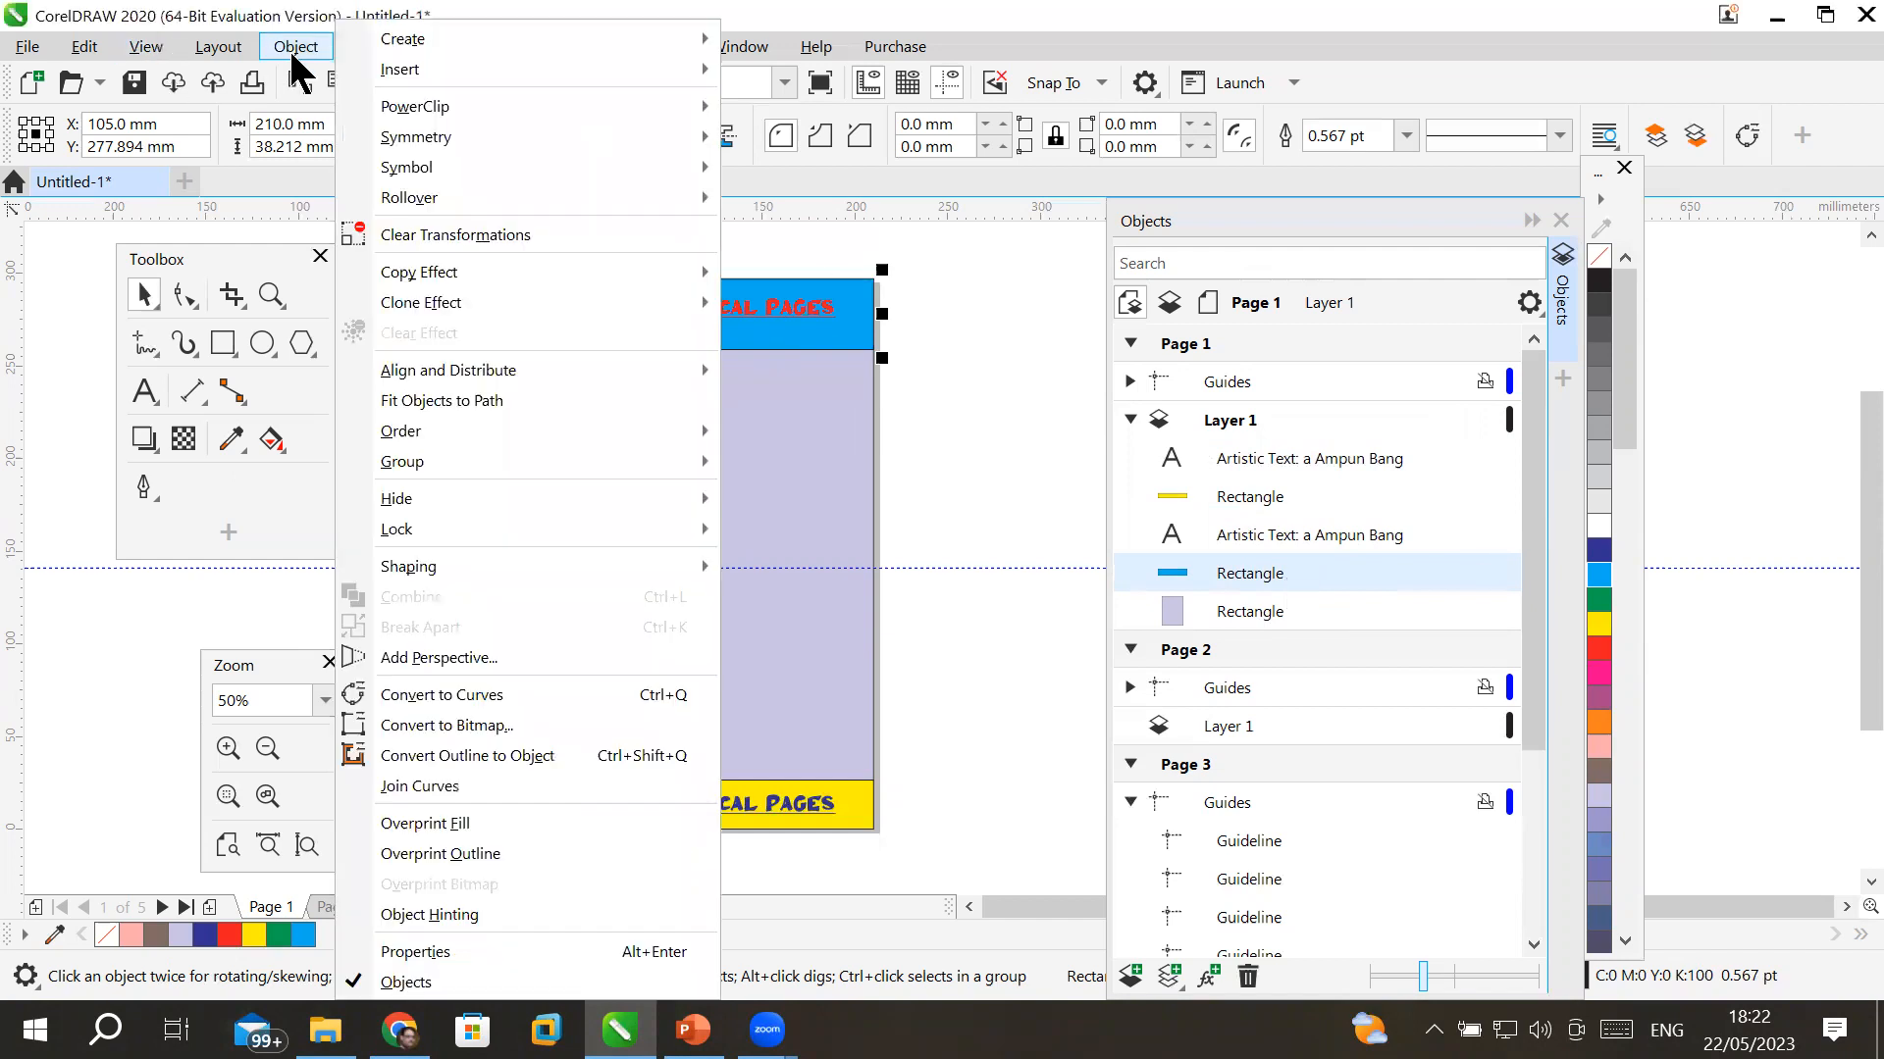
mouse_move(452, 432)
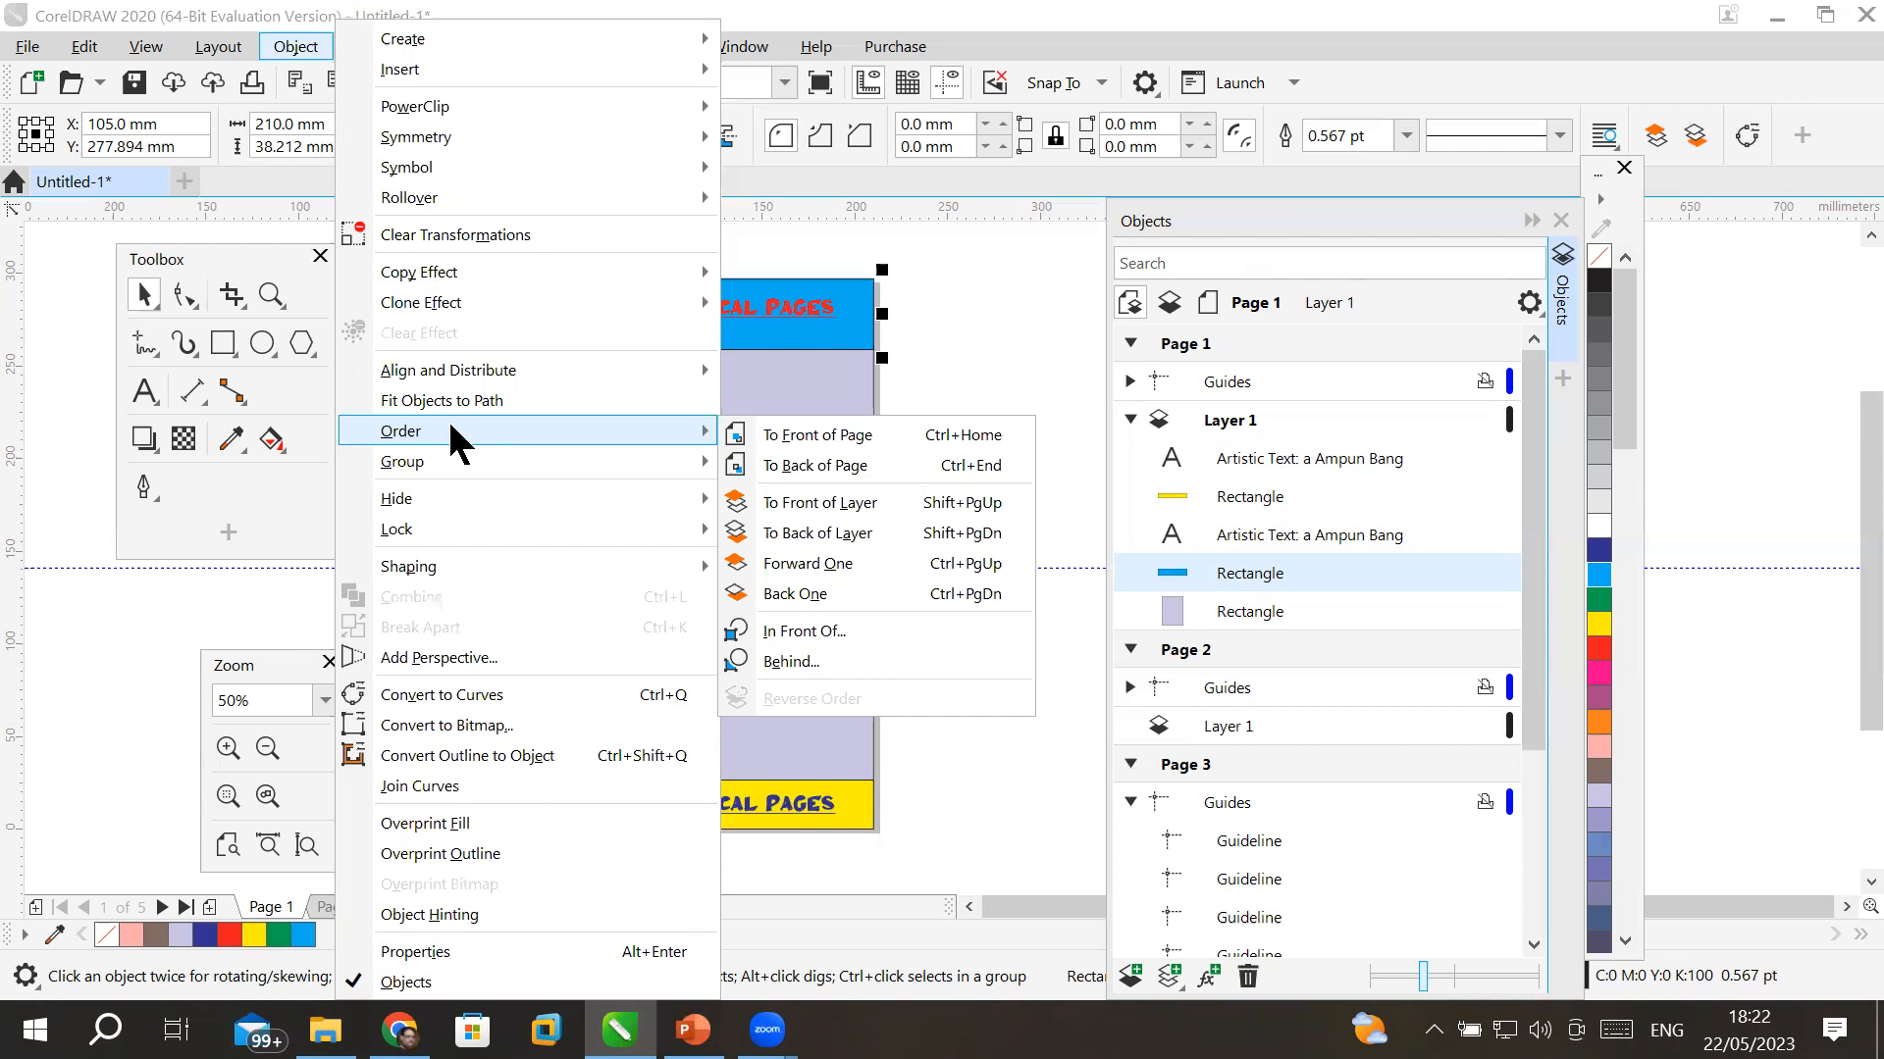
key("Escape")
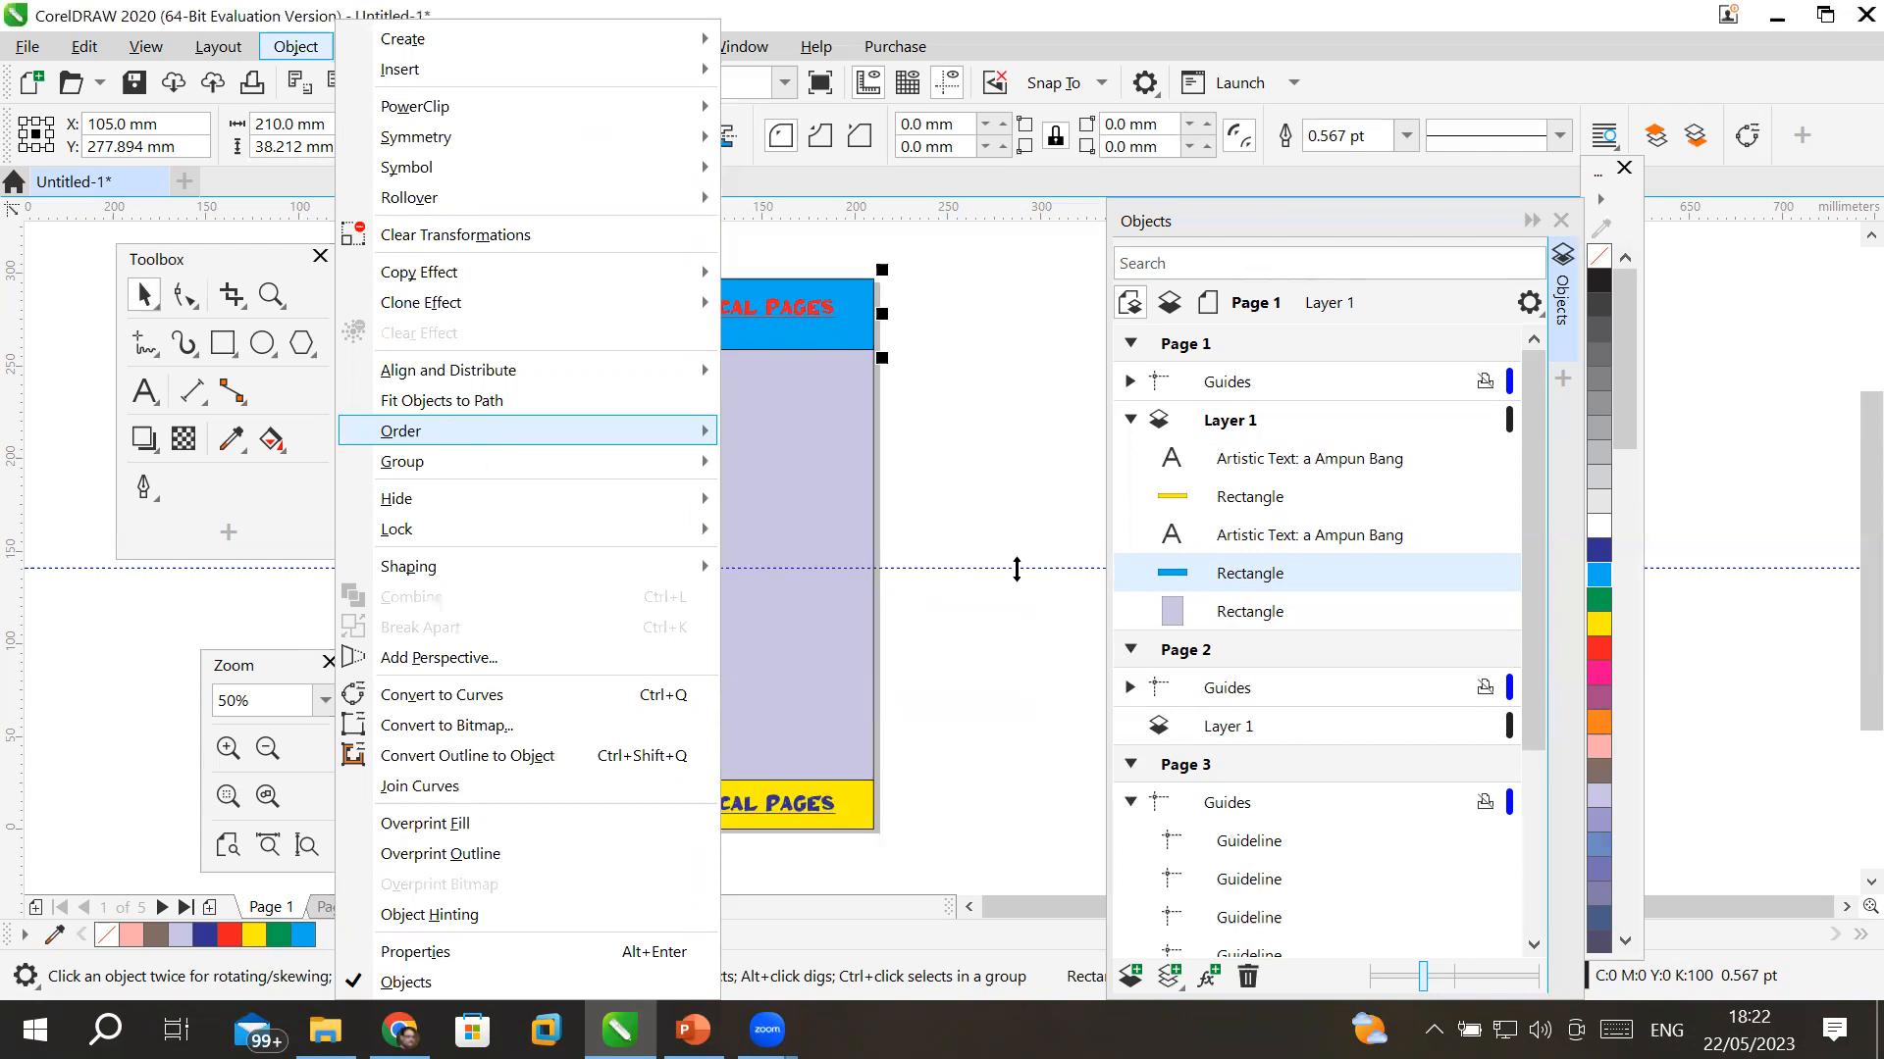
key("Escape")
- Move the lavender background rectangle to the top of Layer 1 in the object list, undoing the accidental grouping with the text
left_click(1266, 618)
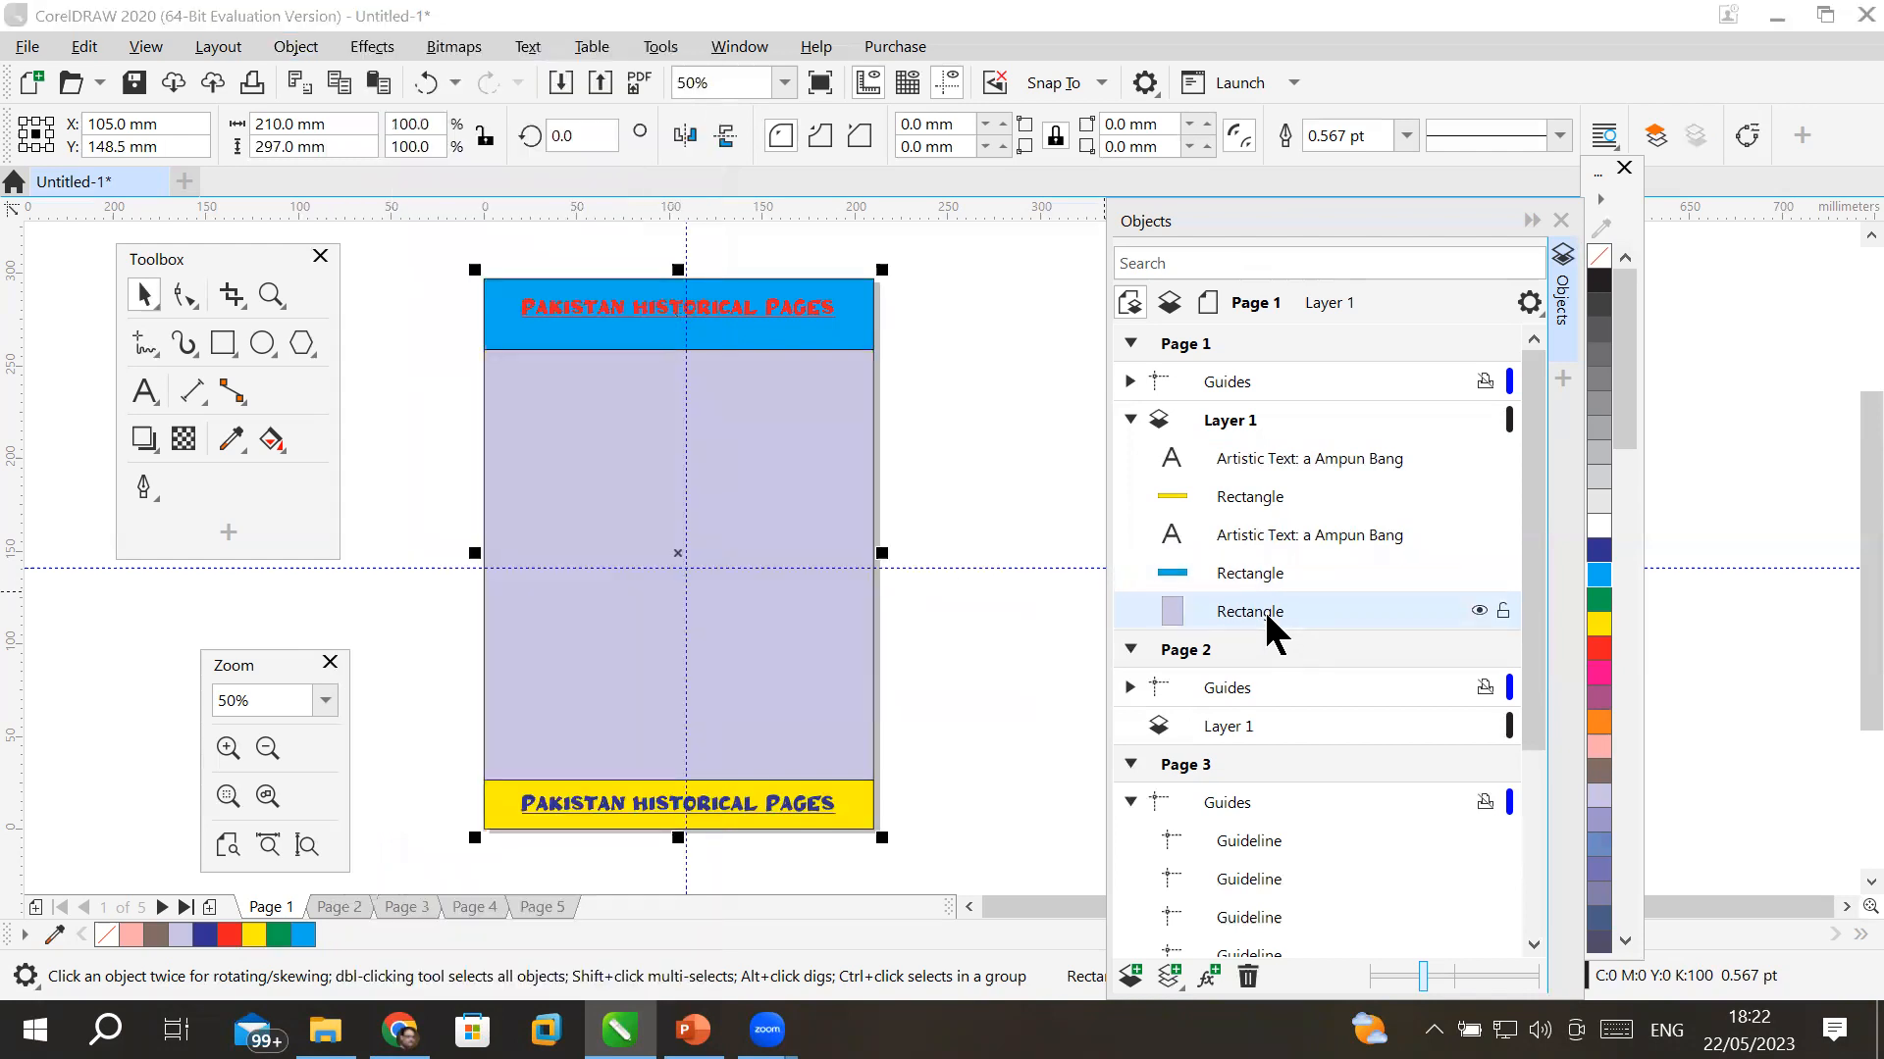
left_click_drag(1272, 633, 1291, 475)
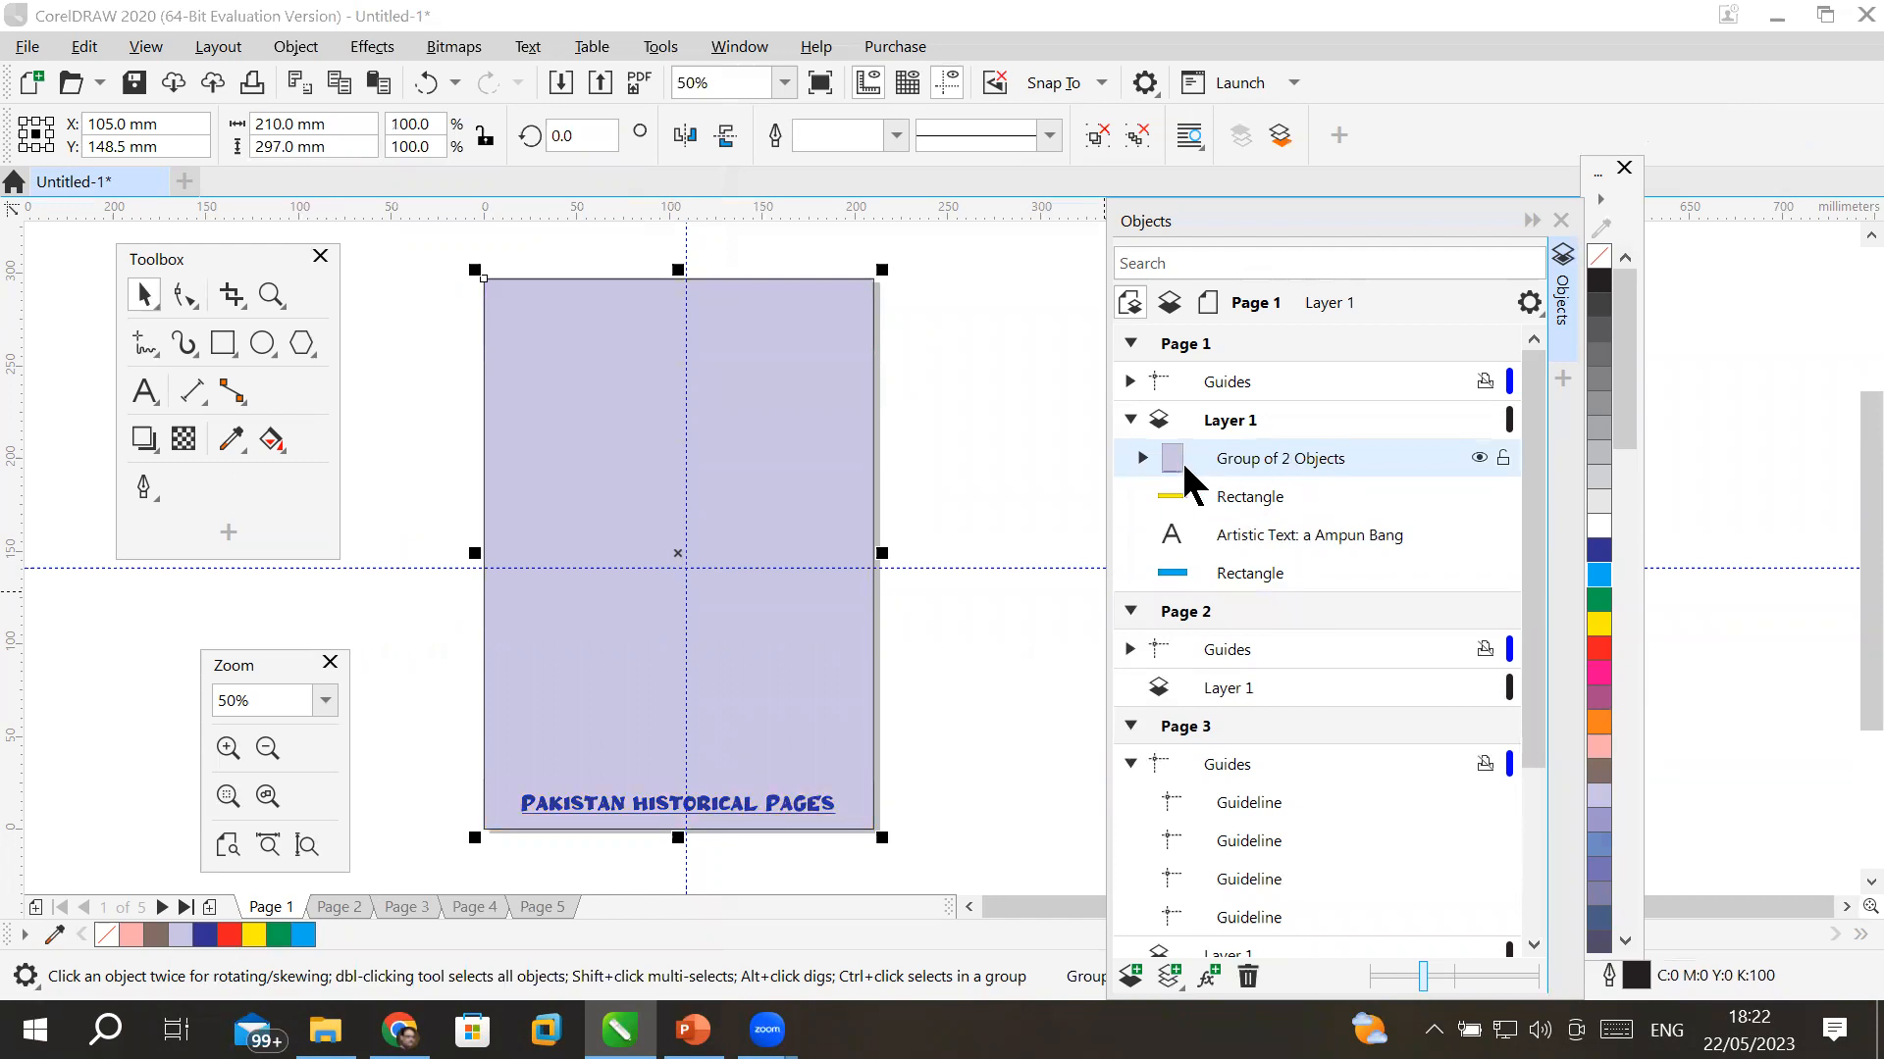
key("ctrl+z")
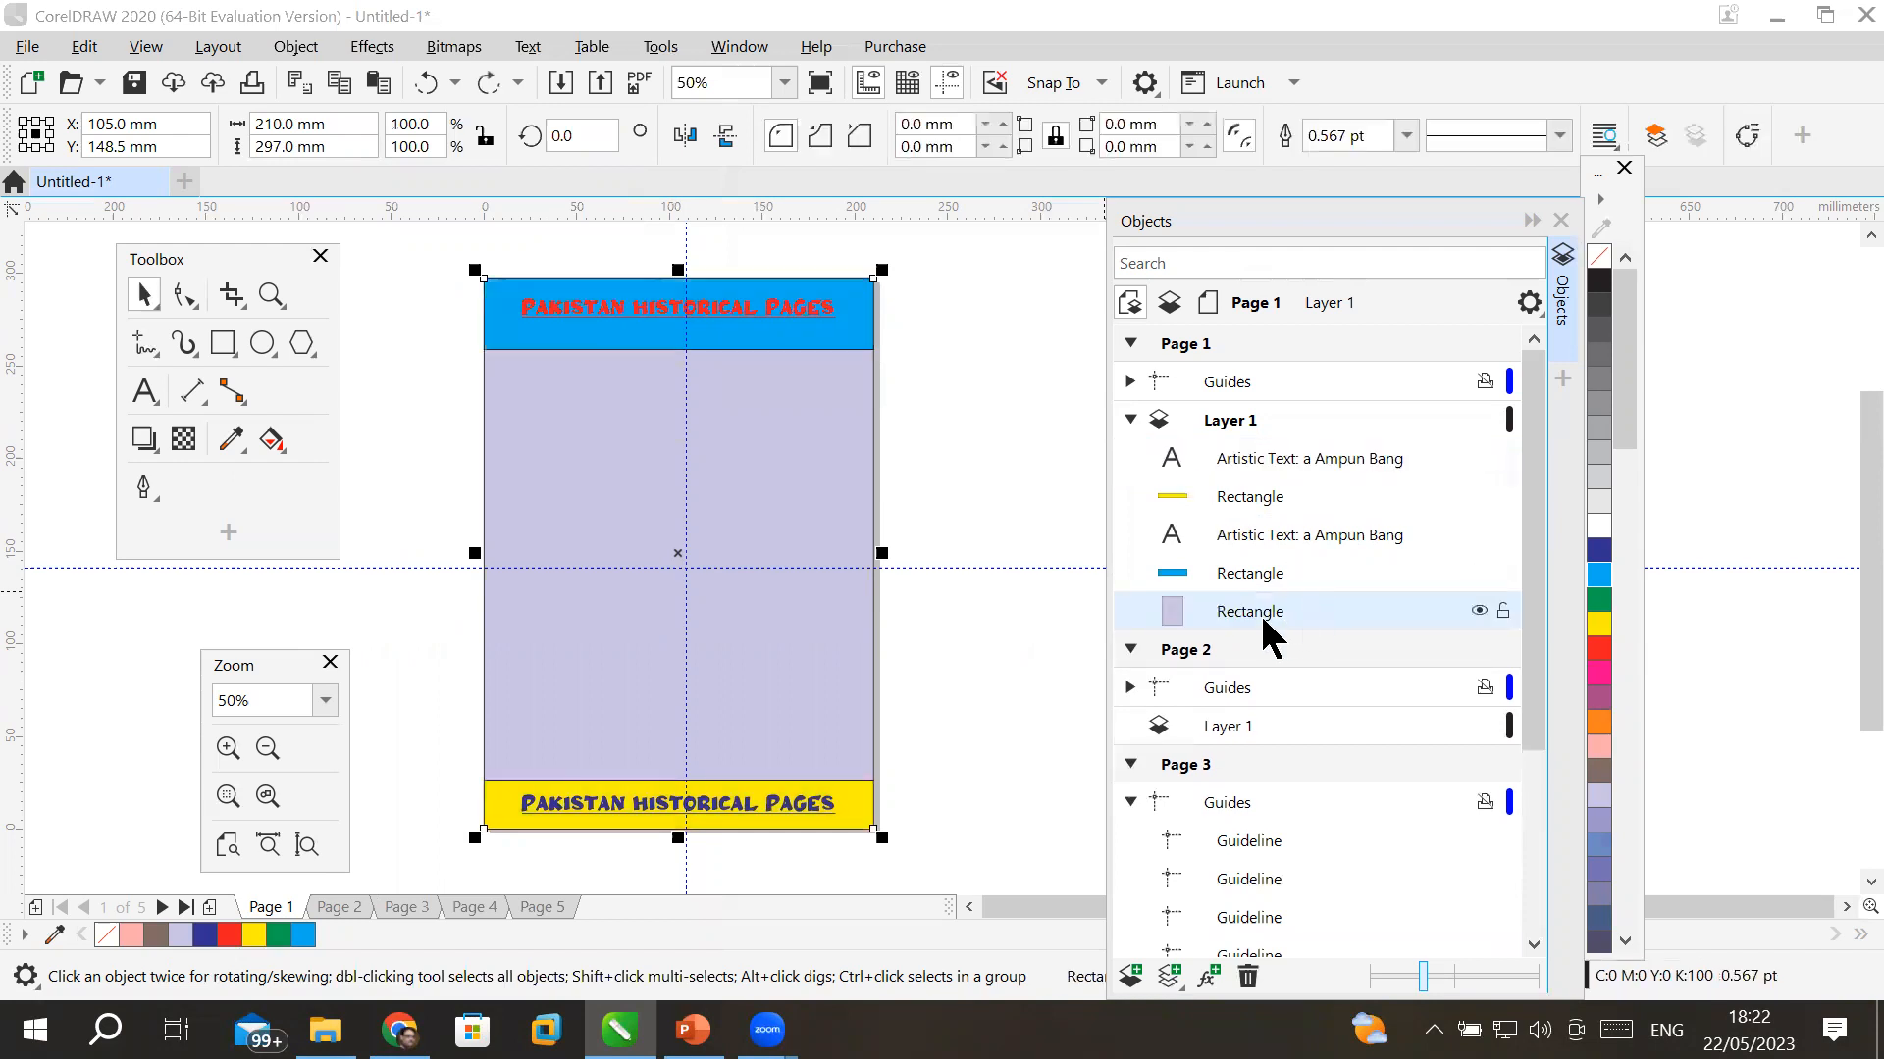
left_click_drag(1264, 616, 1287, 454)
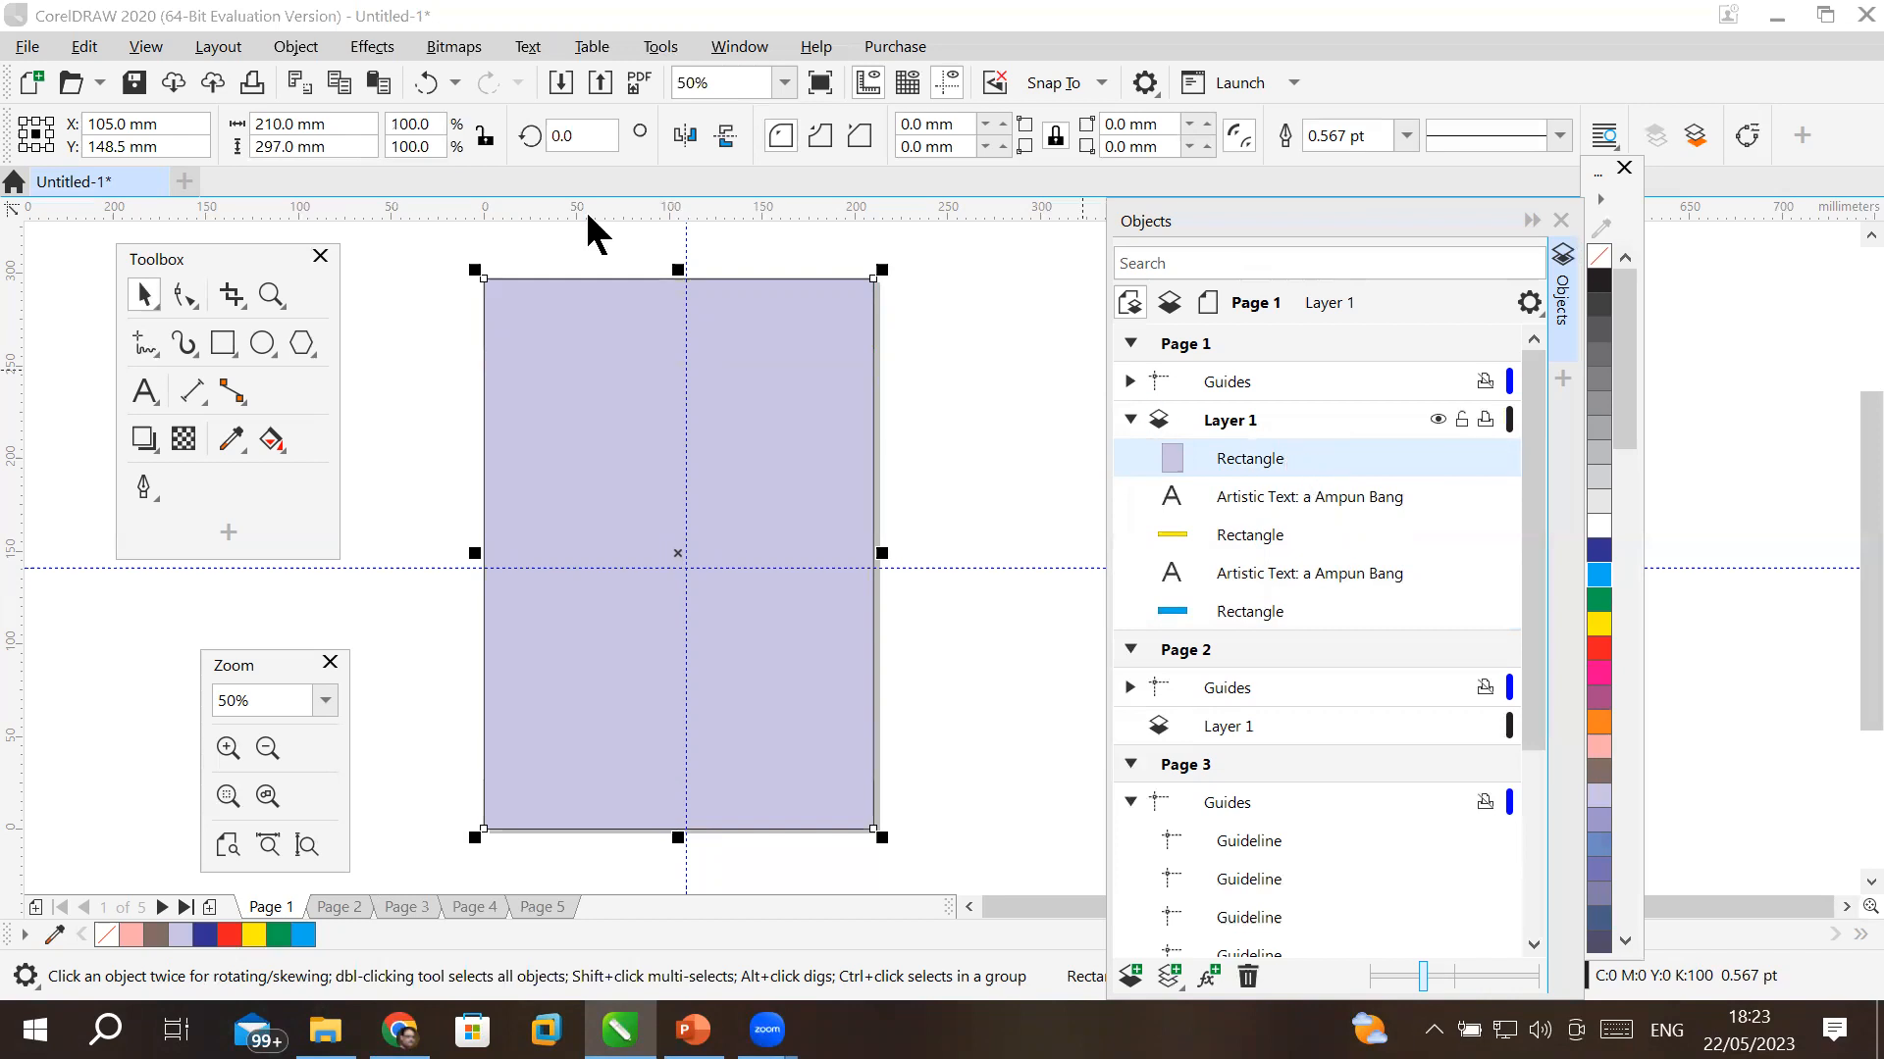
- Send the lavender rectangle back one level at a time until it sits at the bottom of Layer 1
left_click(305, 48)
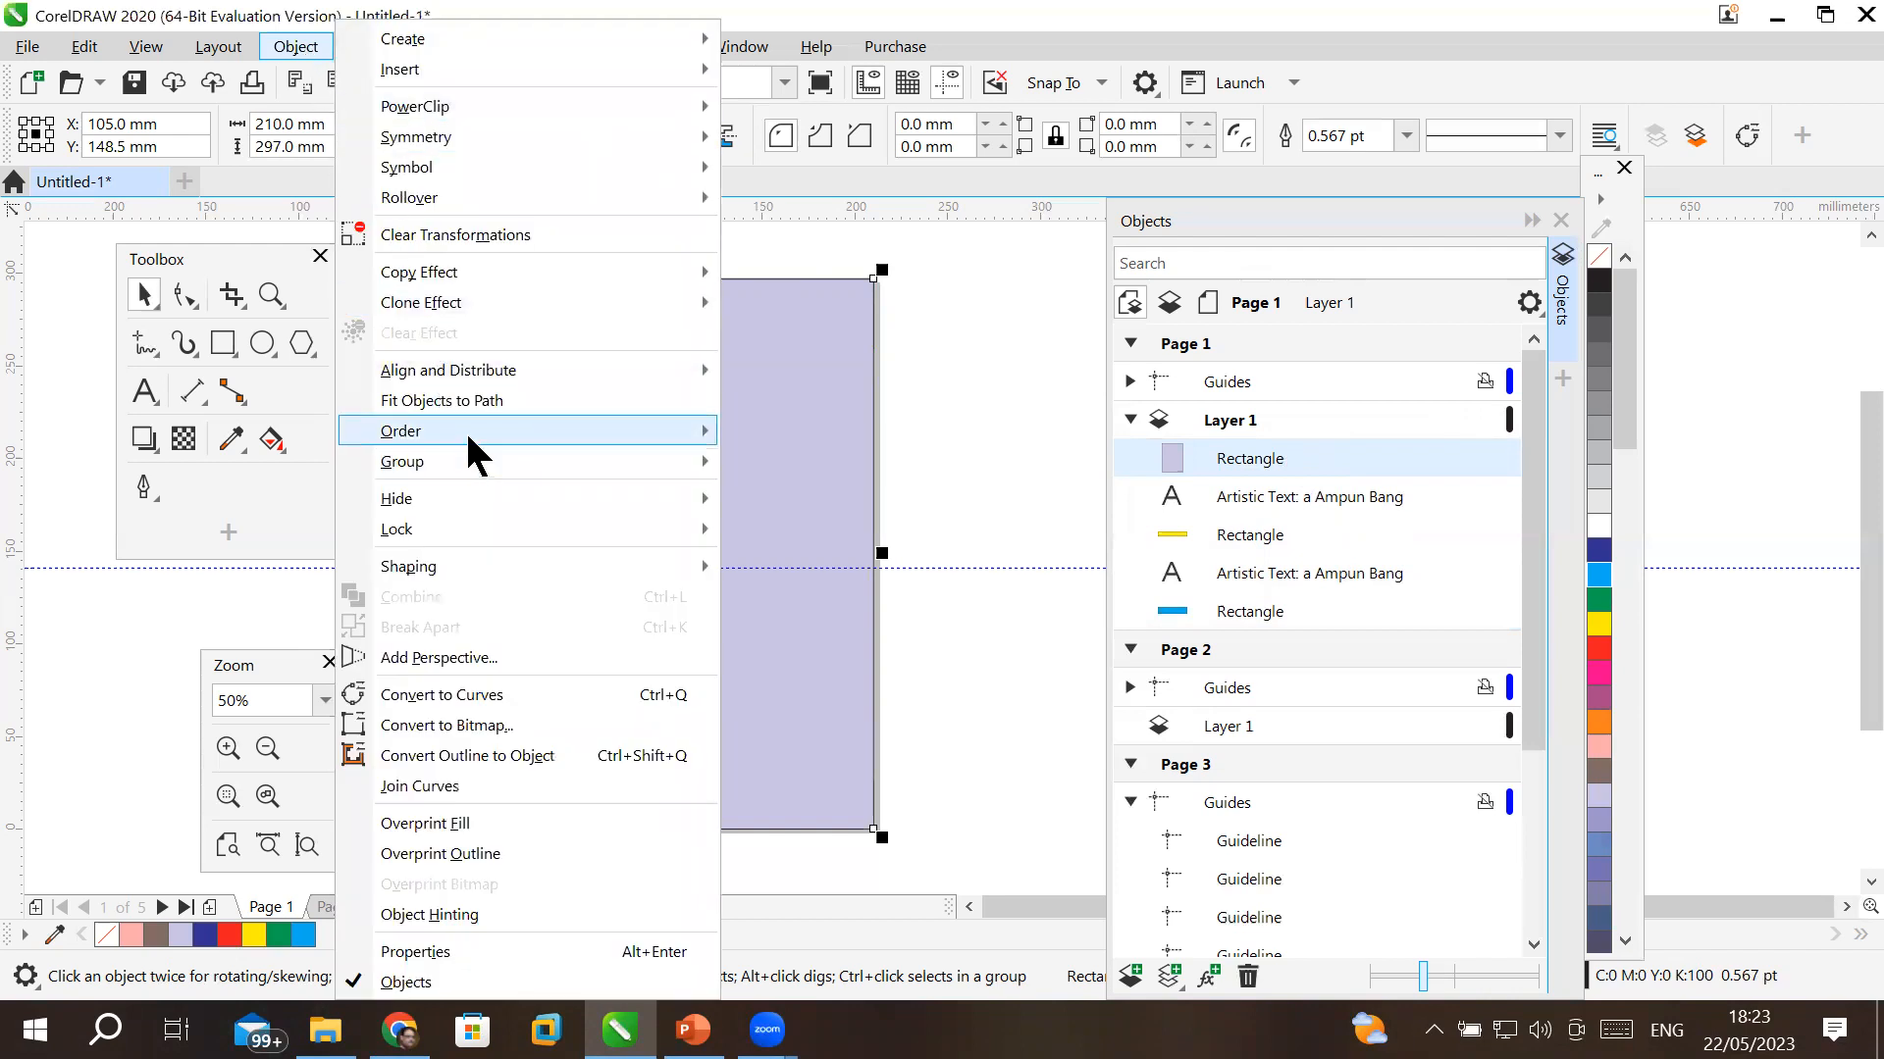
mouse_move(465, 430)
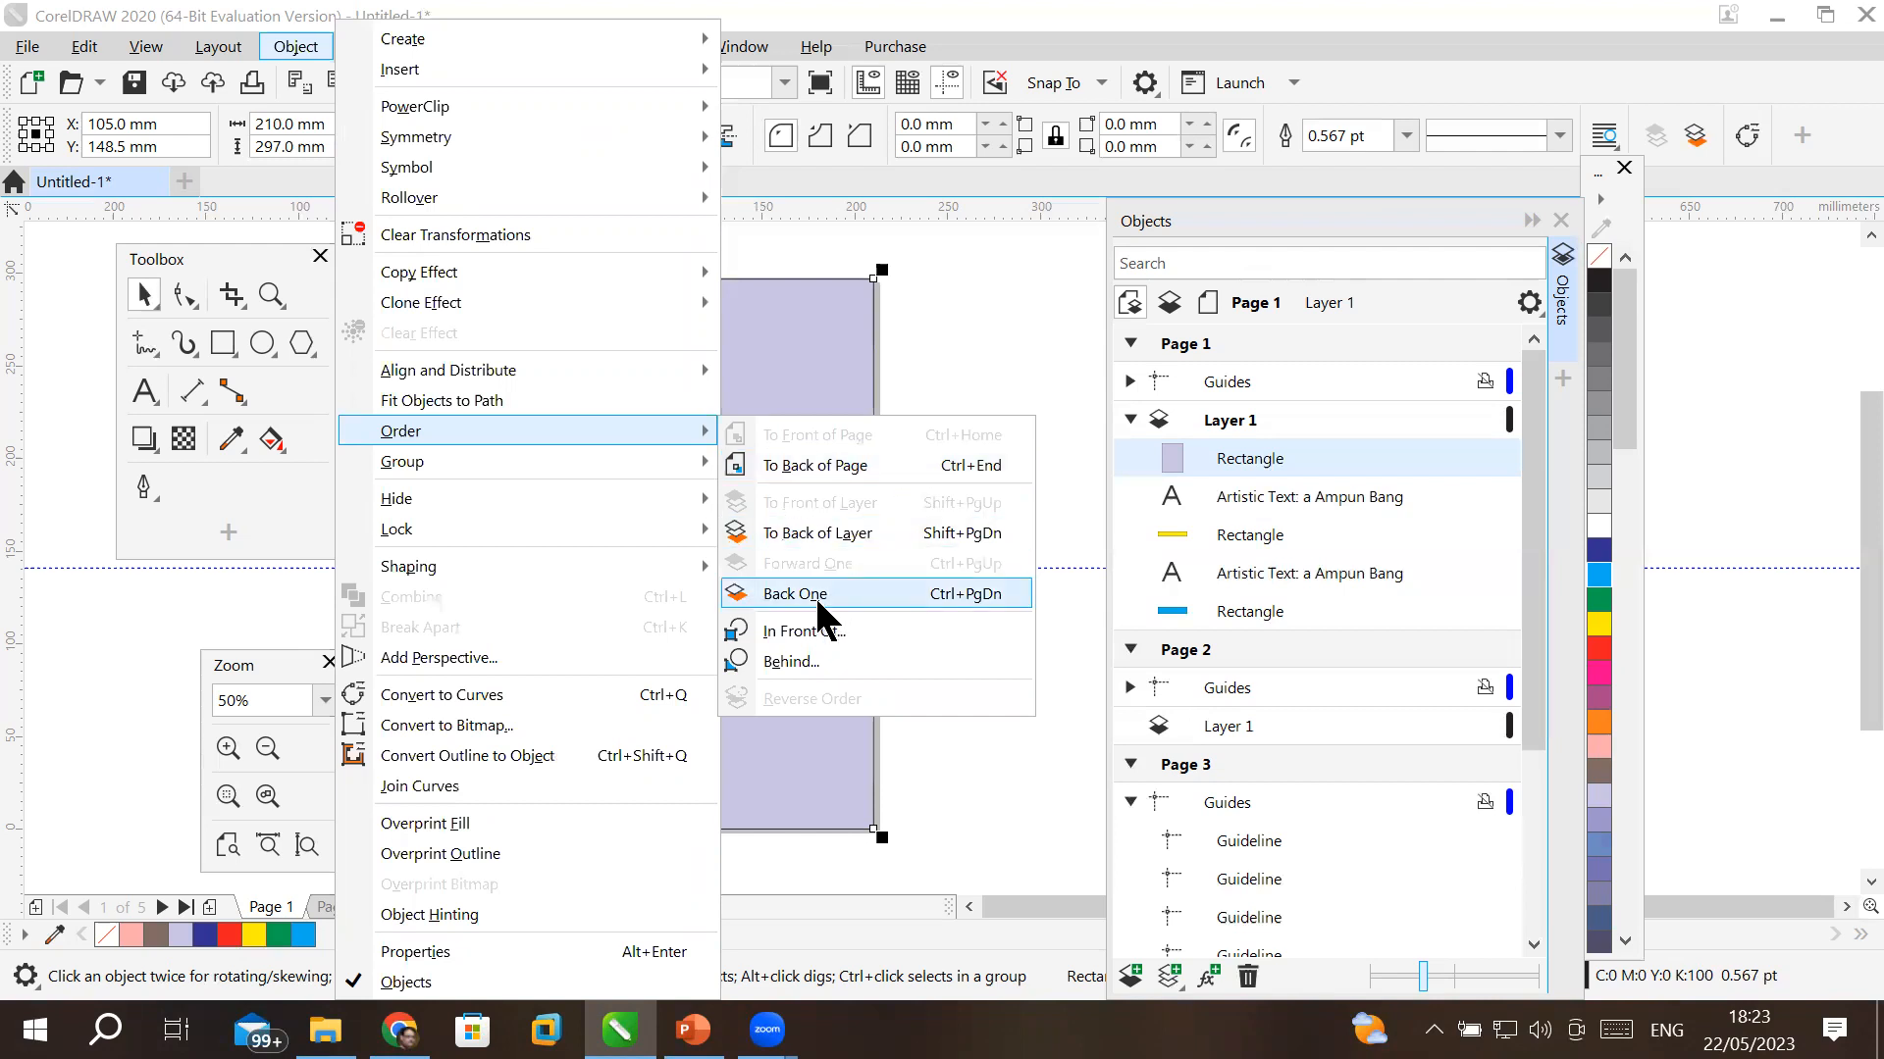
left_click(1306, 481)
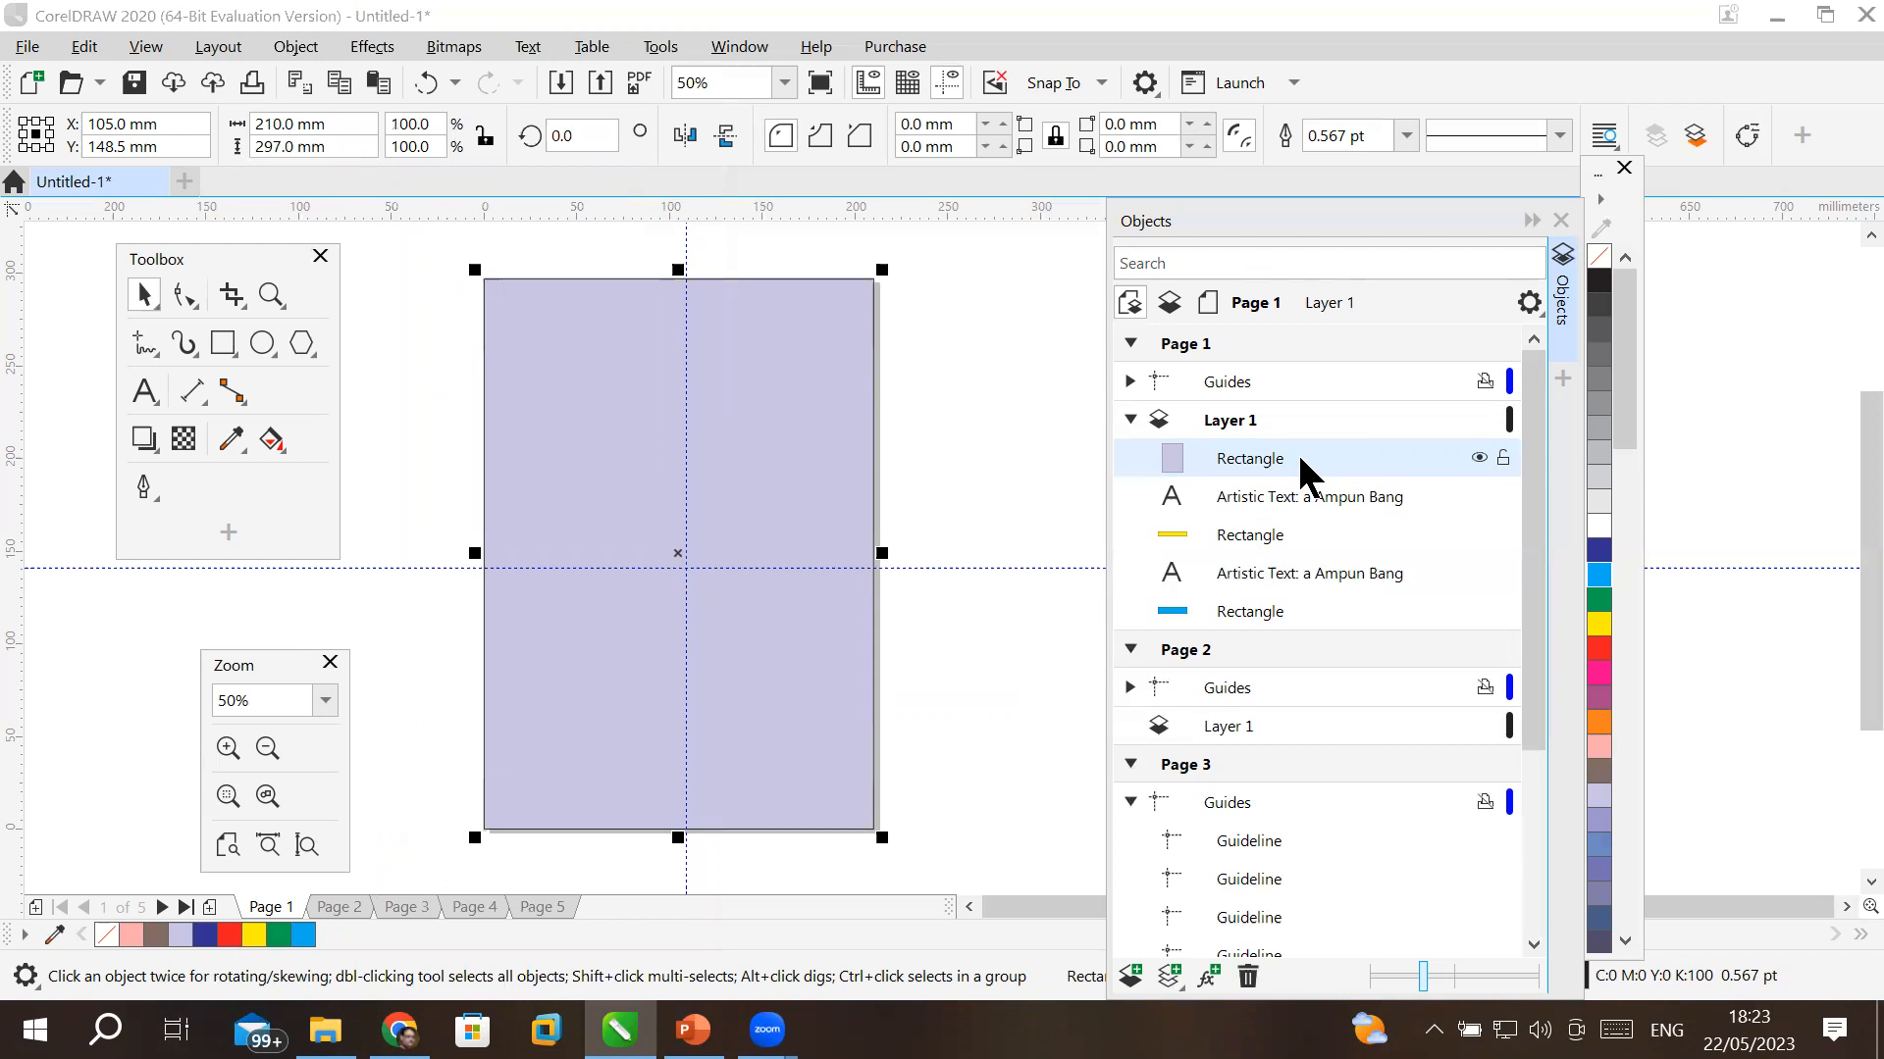
key("ctrl+Page_Down")
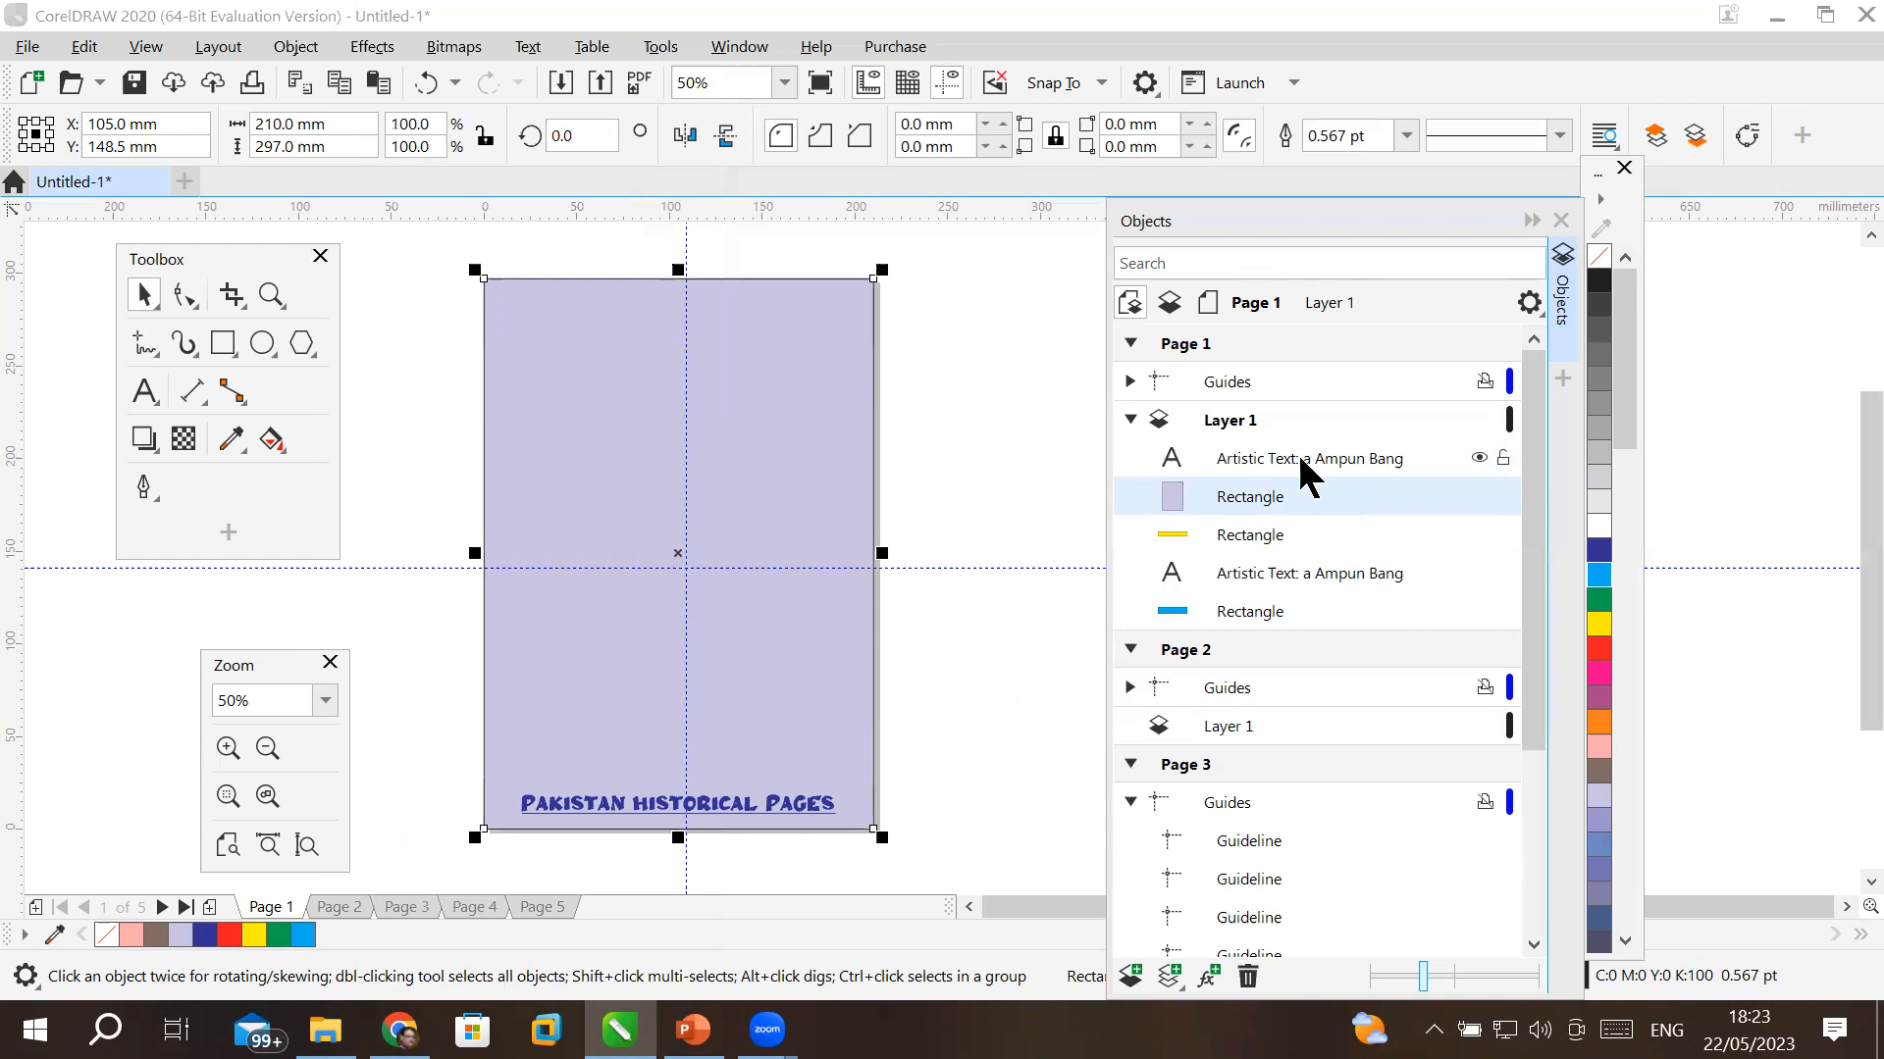
key("ctrl+Page_Down")
key("ctrl+Page_Down")
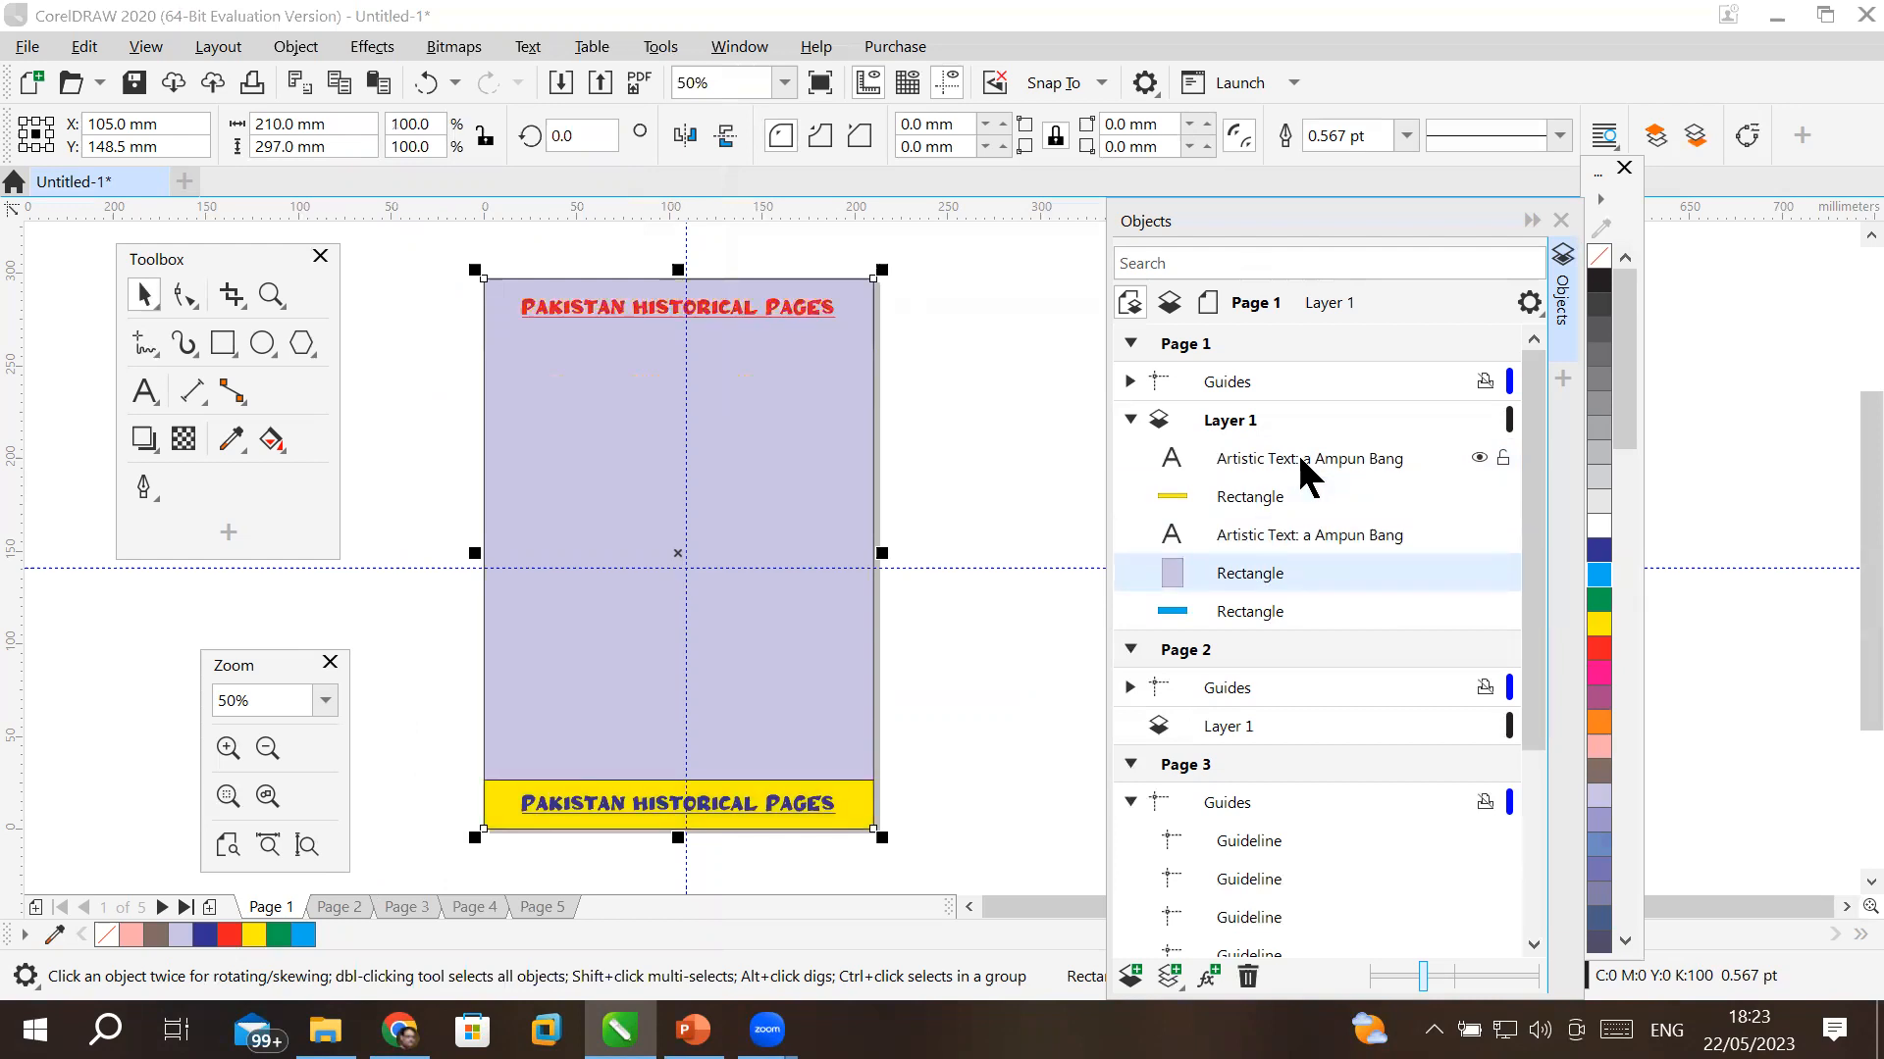
key("ctrl+Page_Down")
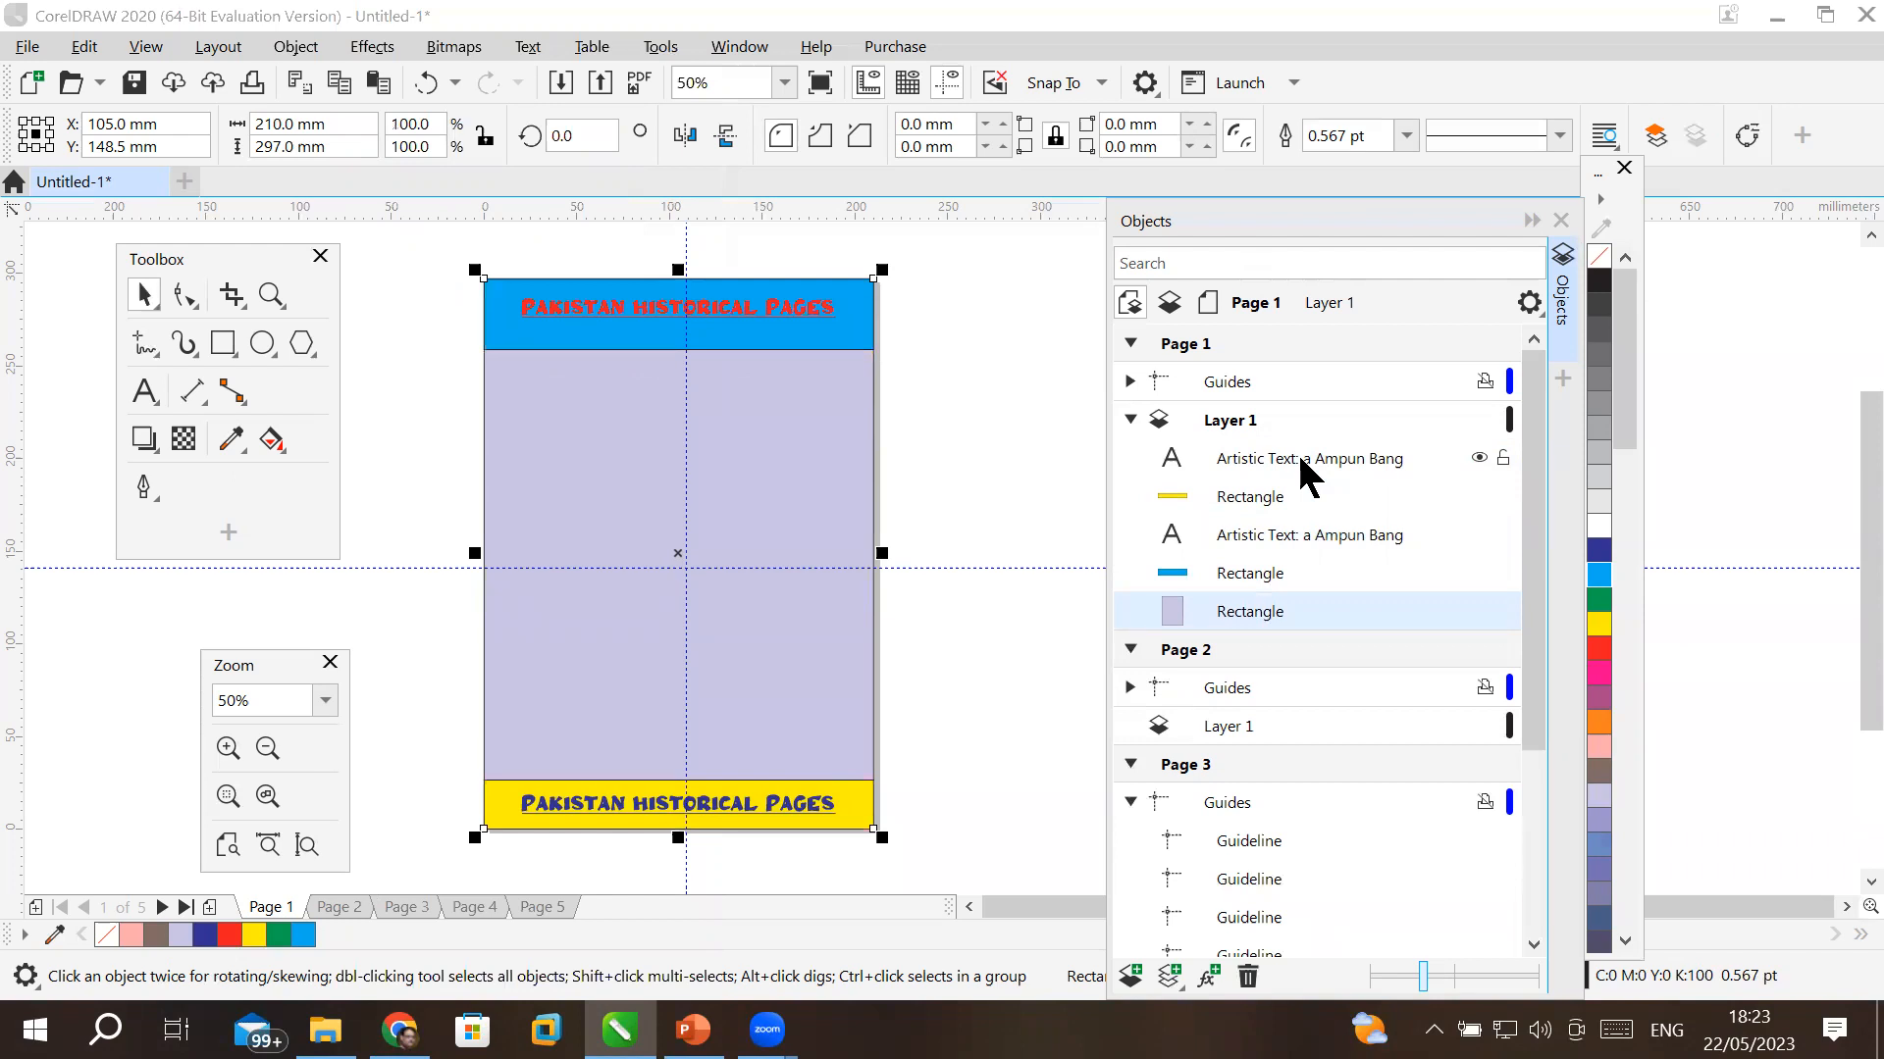
- Bring the lavender rectangle forward level by level to the top of Layer 1, and return it to the bottom
key("ctrl+Page_Up")
key("ctrl+Page_Up")
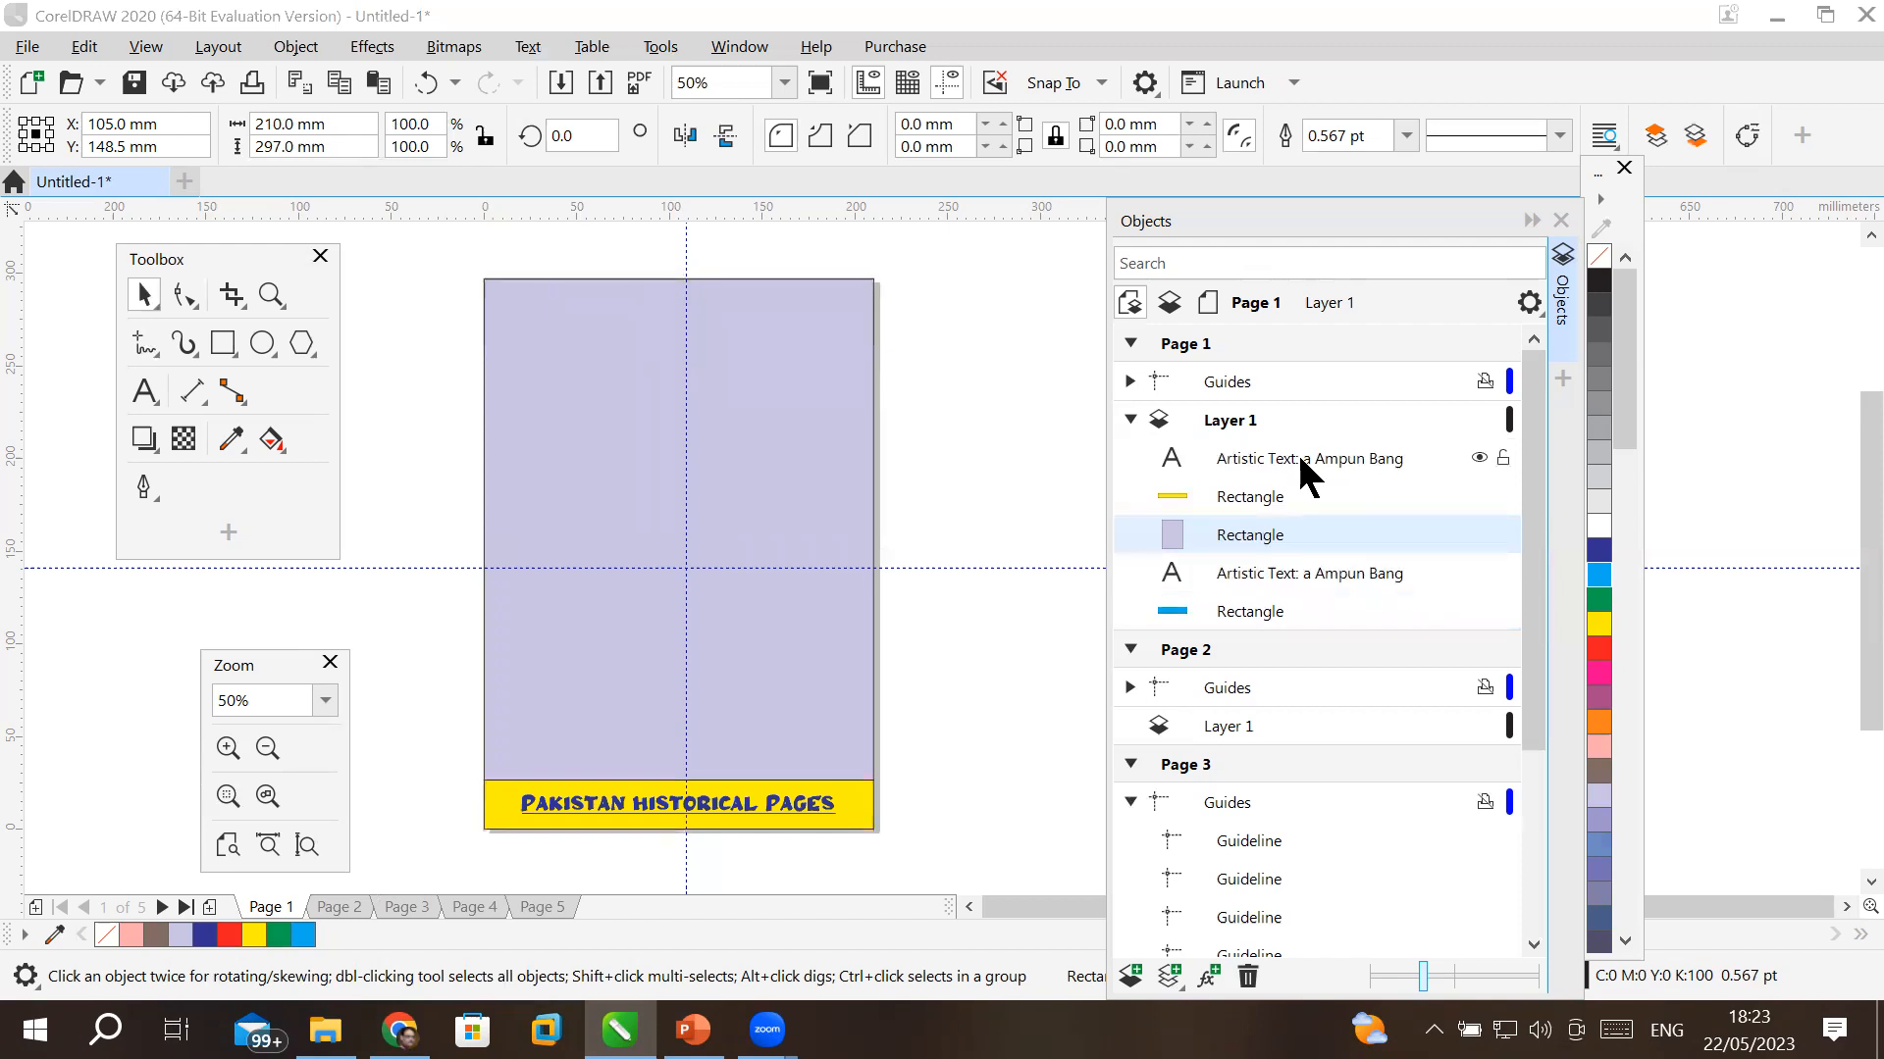
key("ctrl+Page_Up")
key("ctrl+Page_Up")
key("ctrl+Page_Down")
key("ctrl+Page_Down")
key("ctrl+Page_Down")
key("ctrl+Page_Down")
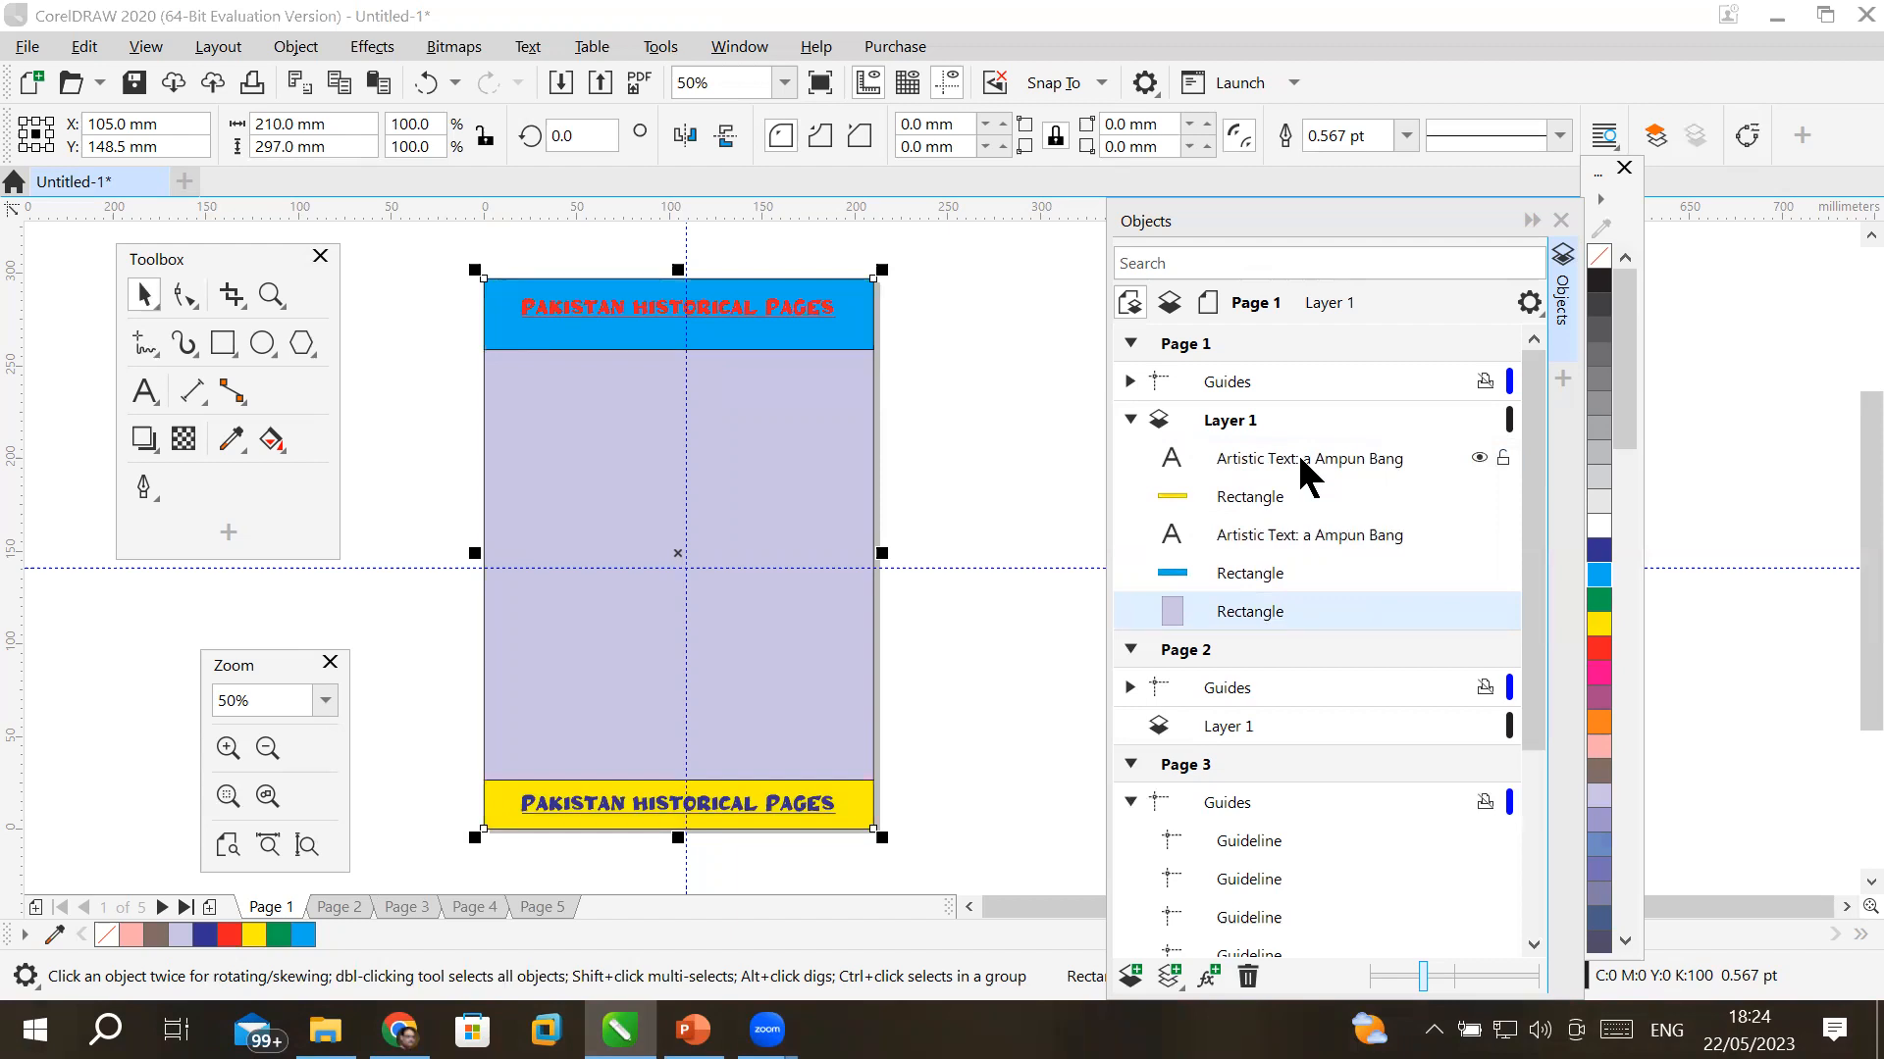
- Try drawing a square about 23 mm wide on the Guides layer in Page 2's top-left corner, and undo it
left_click(1188, 648)
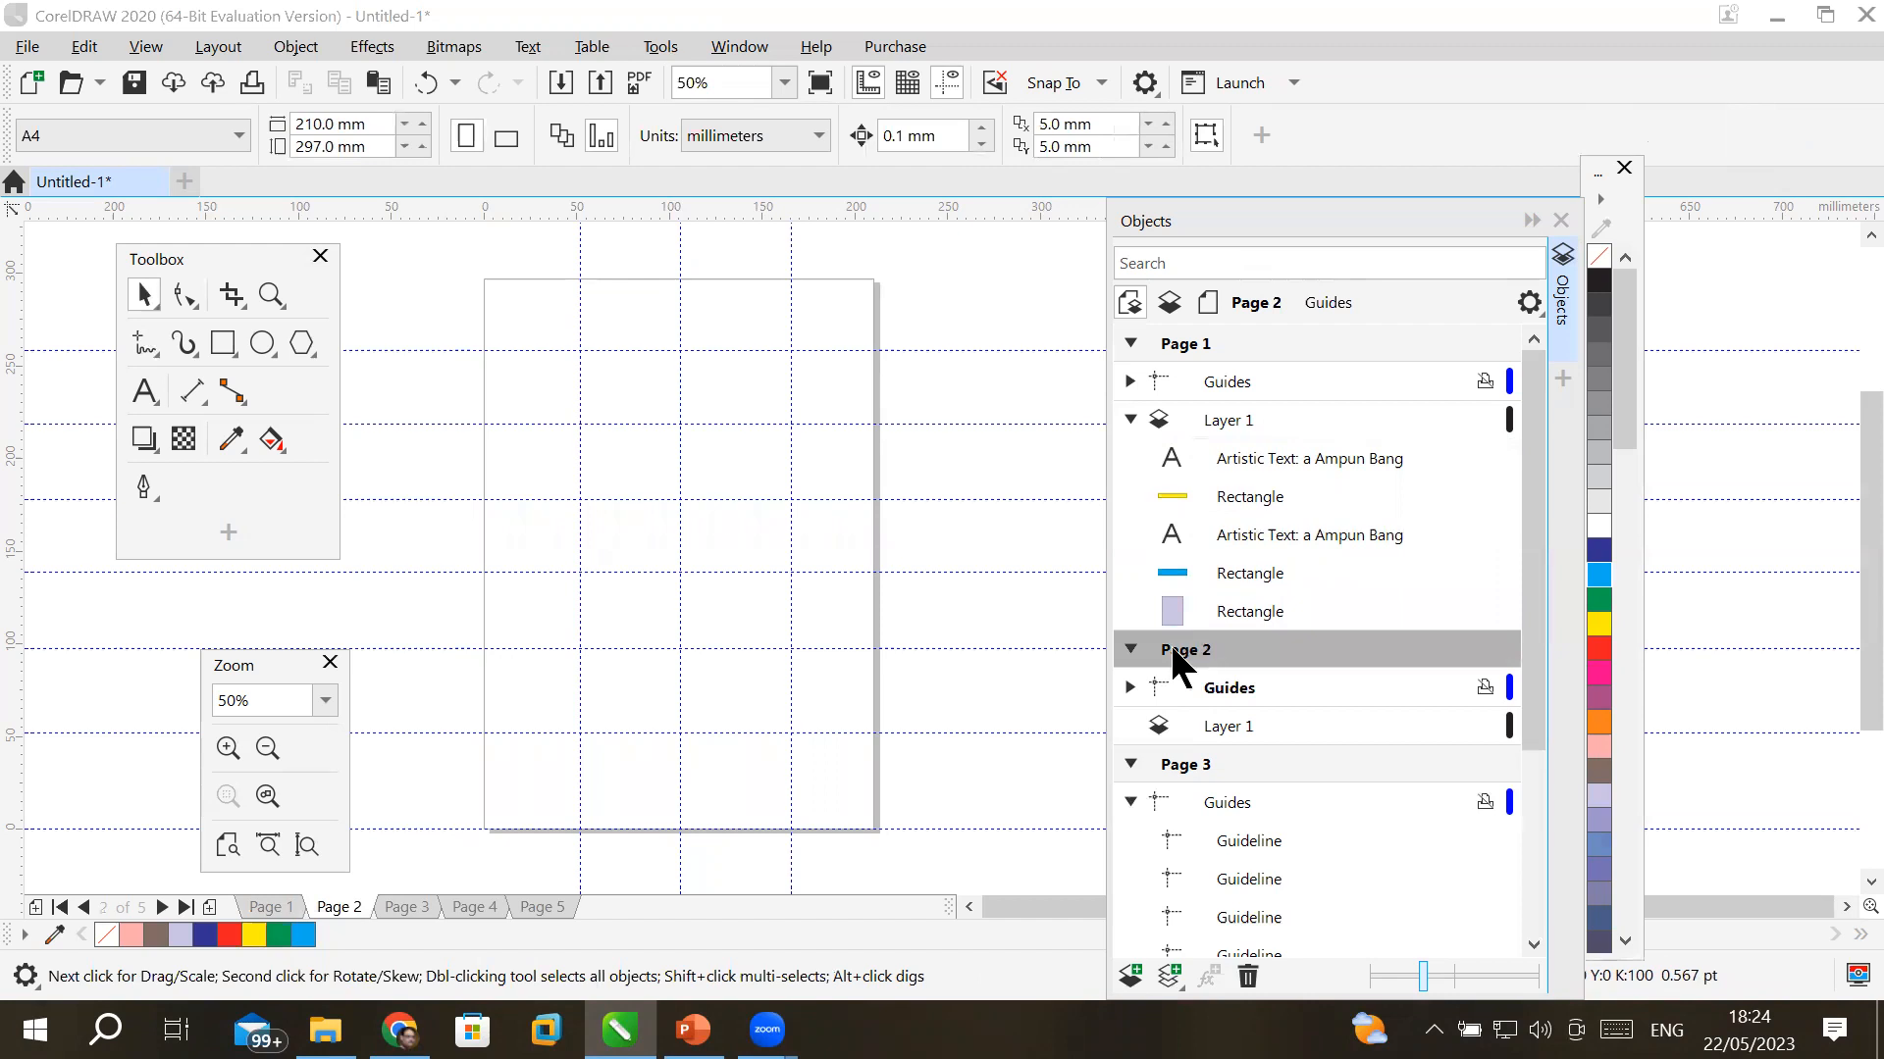
left_click(219, 345)
left_click_drag(484, 279, 527, 321)
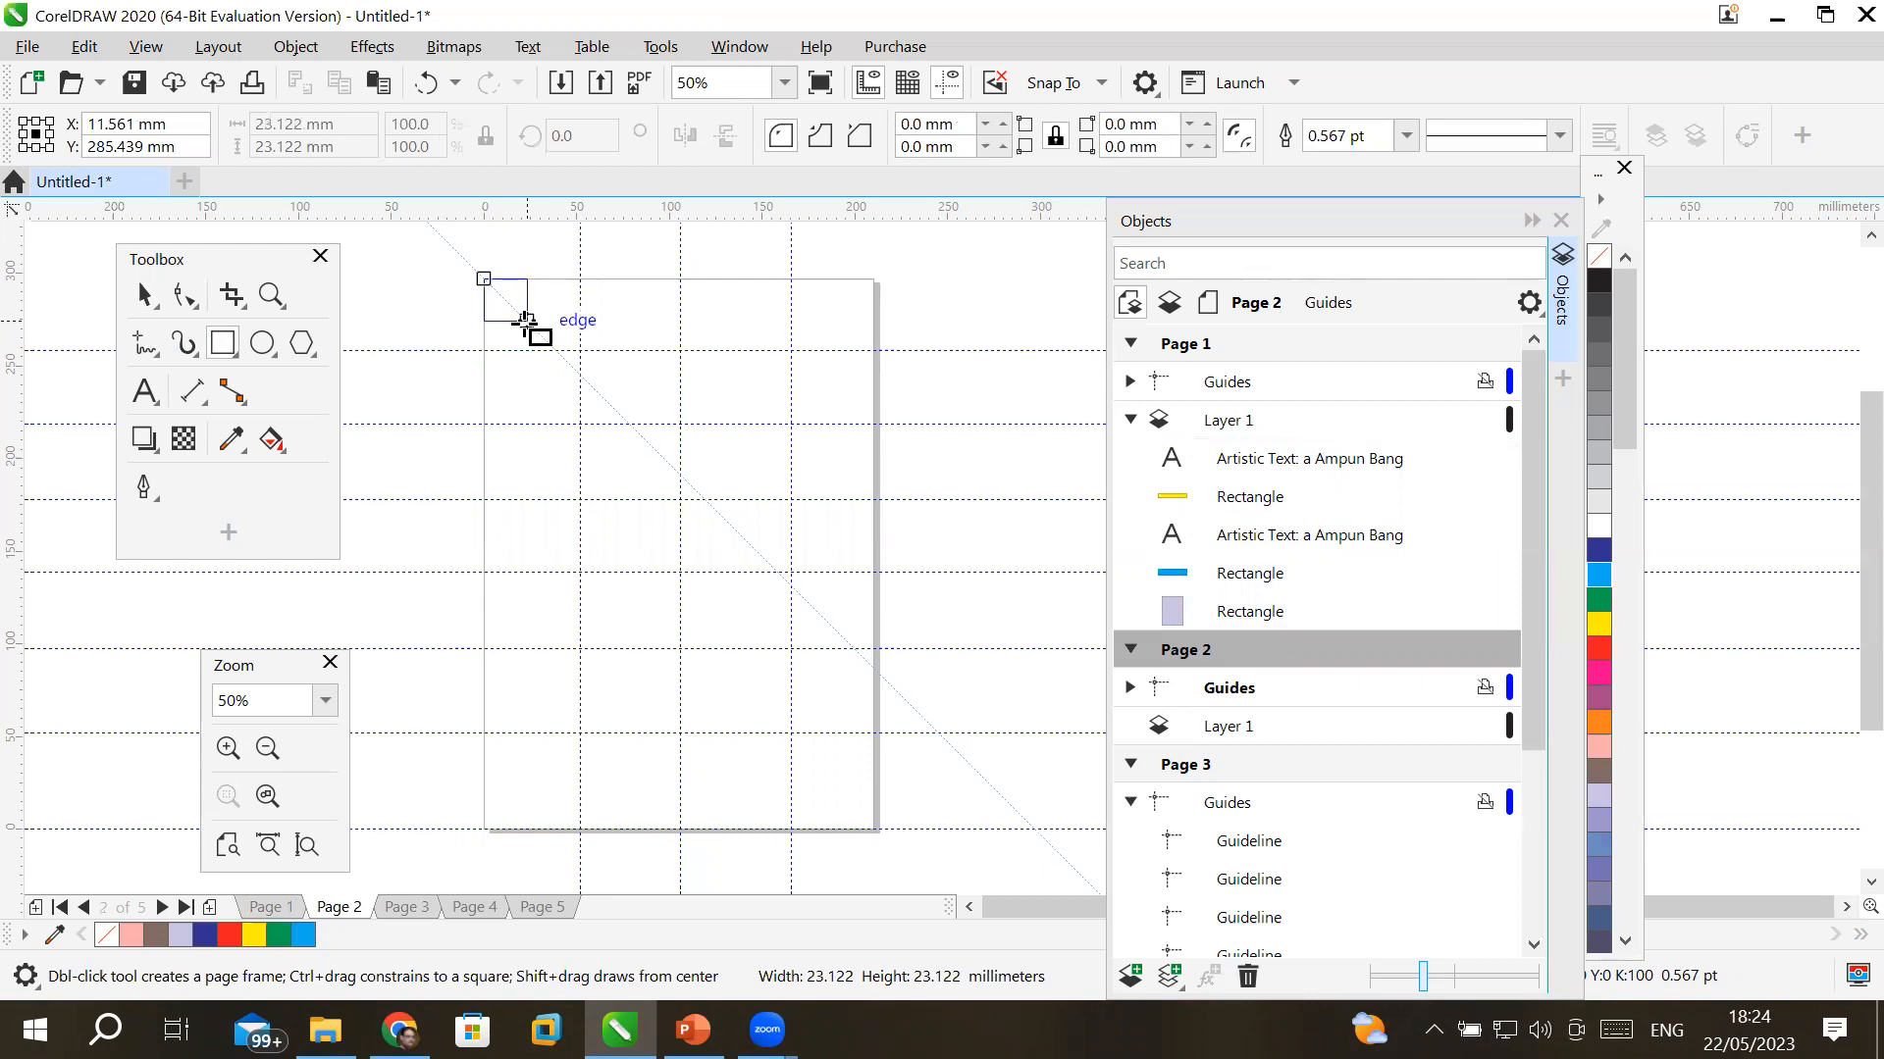
left_click_drag(525, 321, 527, 320)
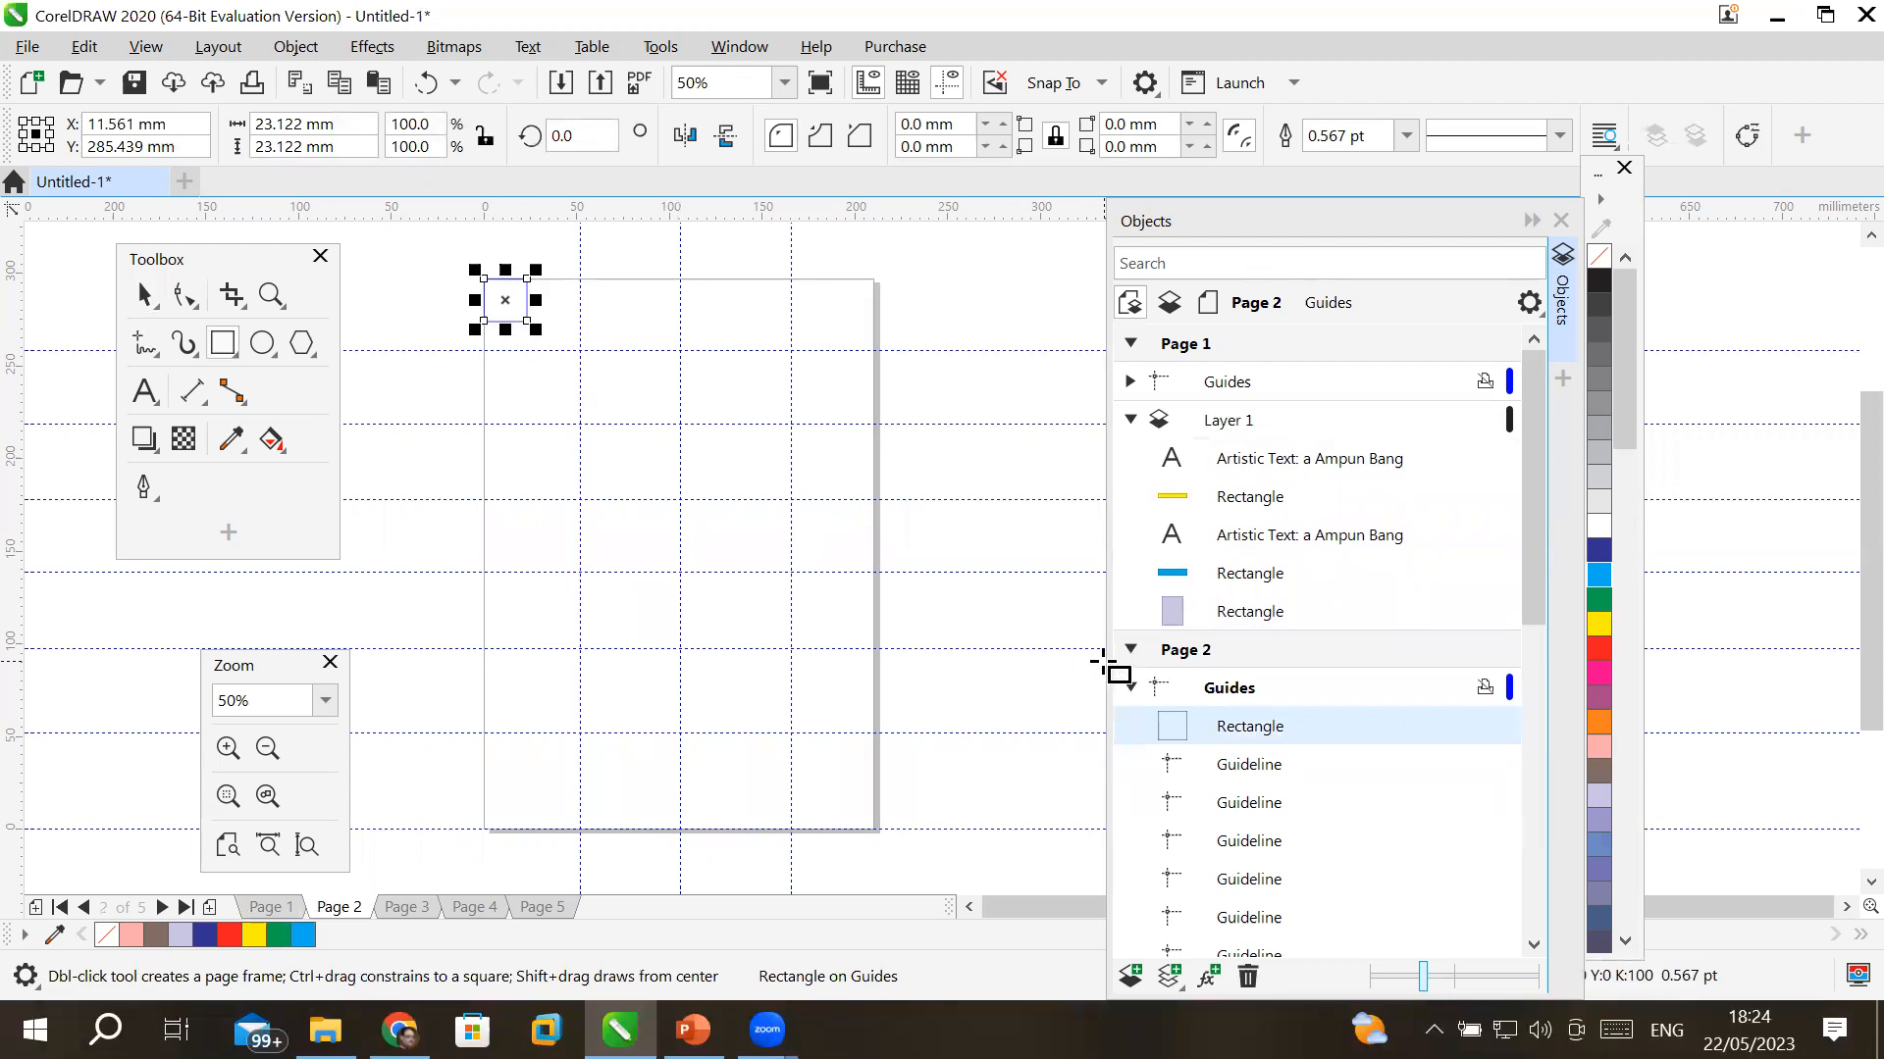
key("ctrl+z")
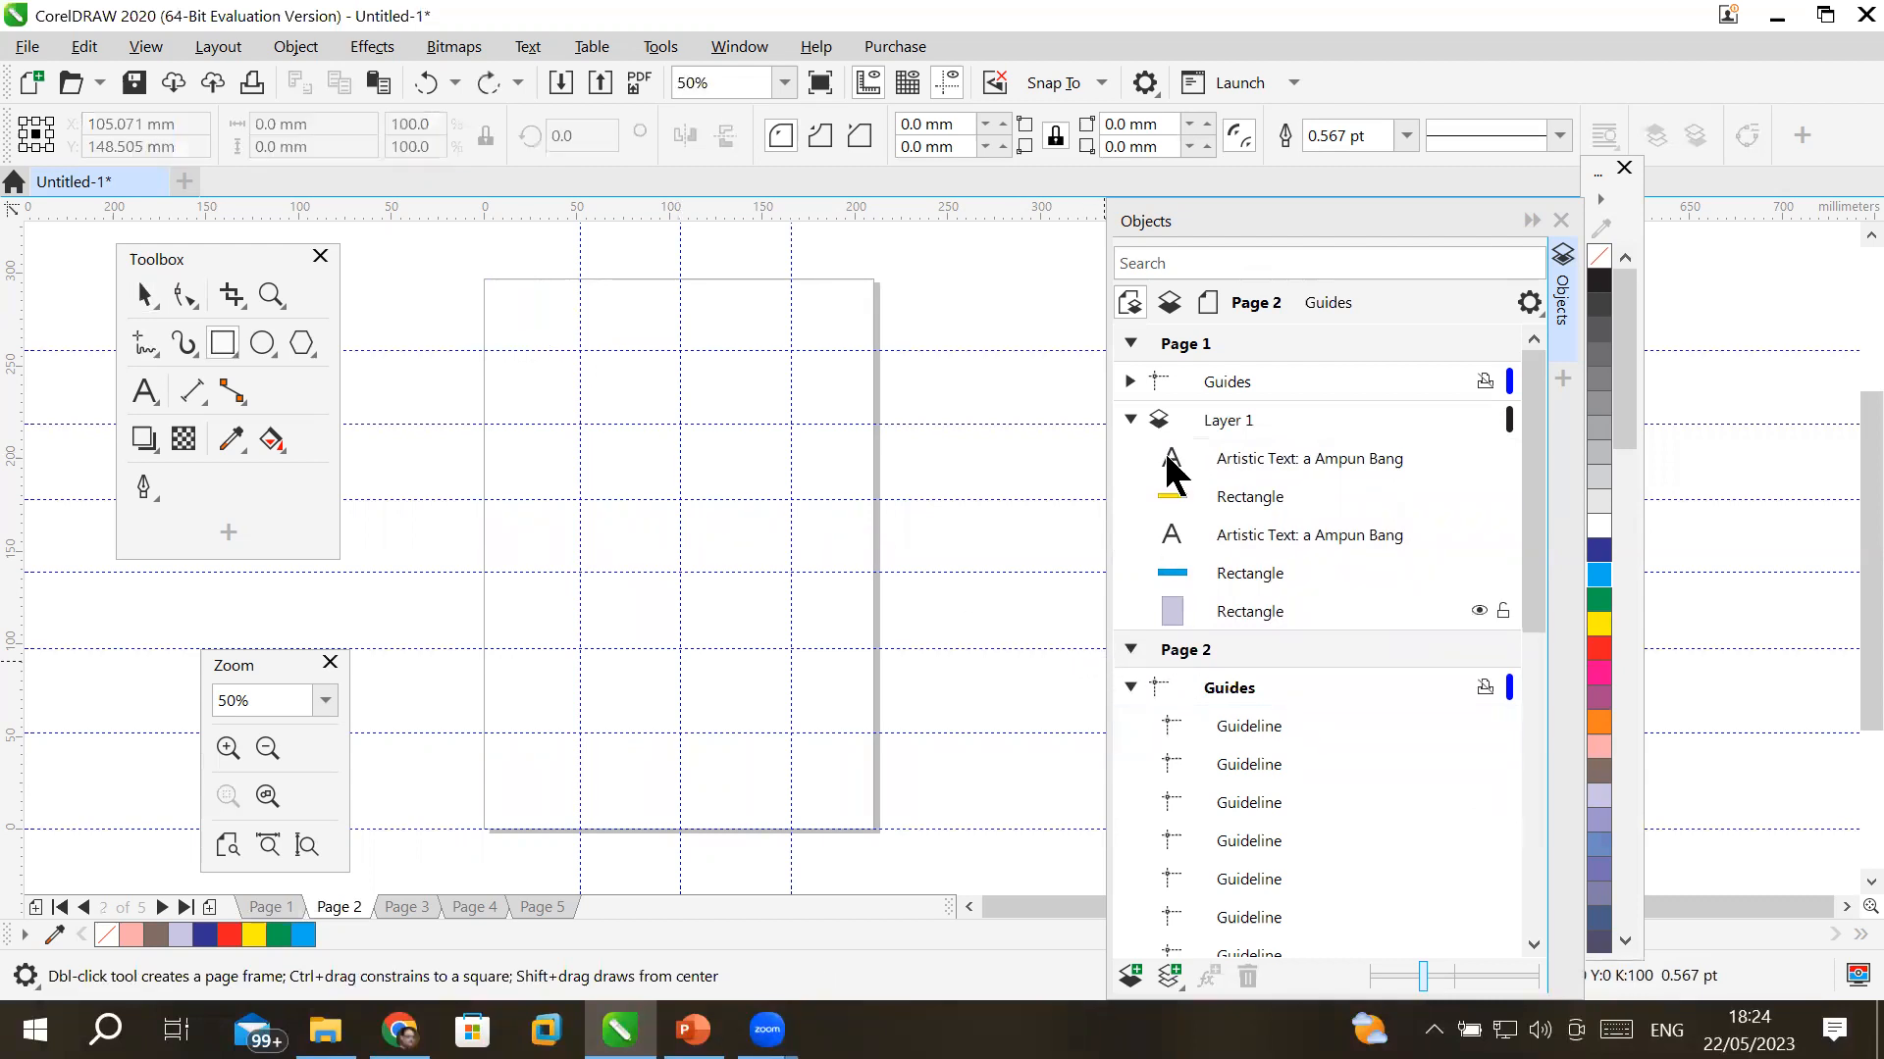
- Collapse Page 1 and Page 2's guides in the object list, and make Page 2 the active page
left_click(1132, 380)
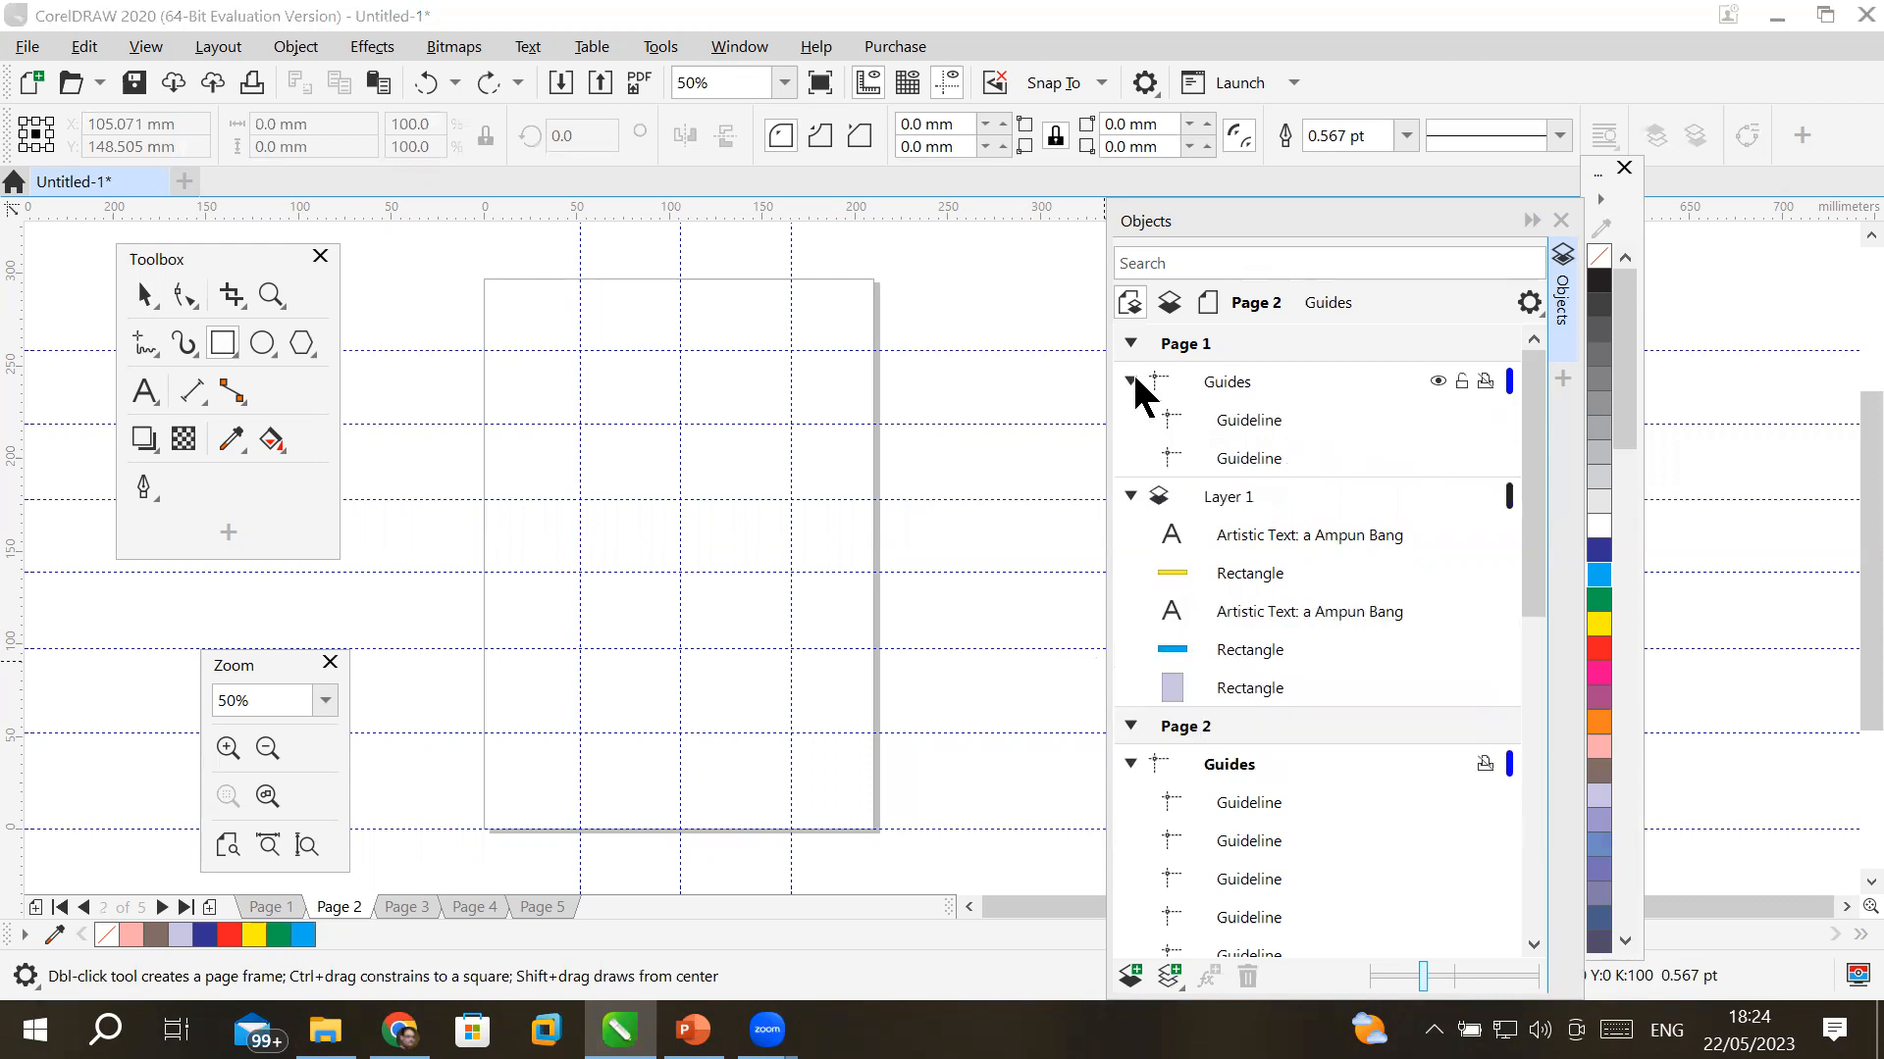
left_click(1130, 344)
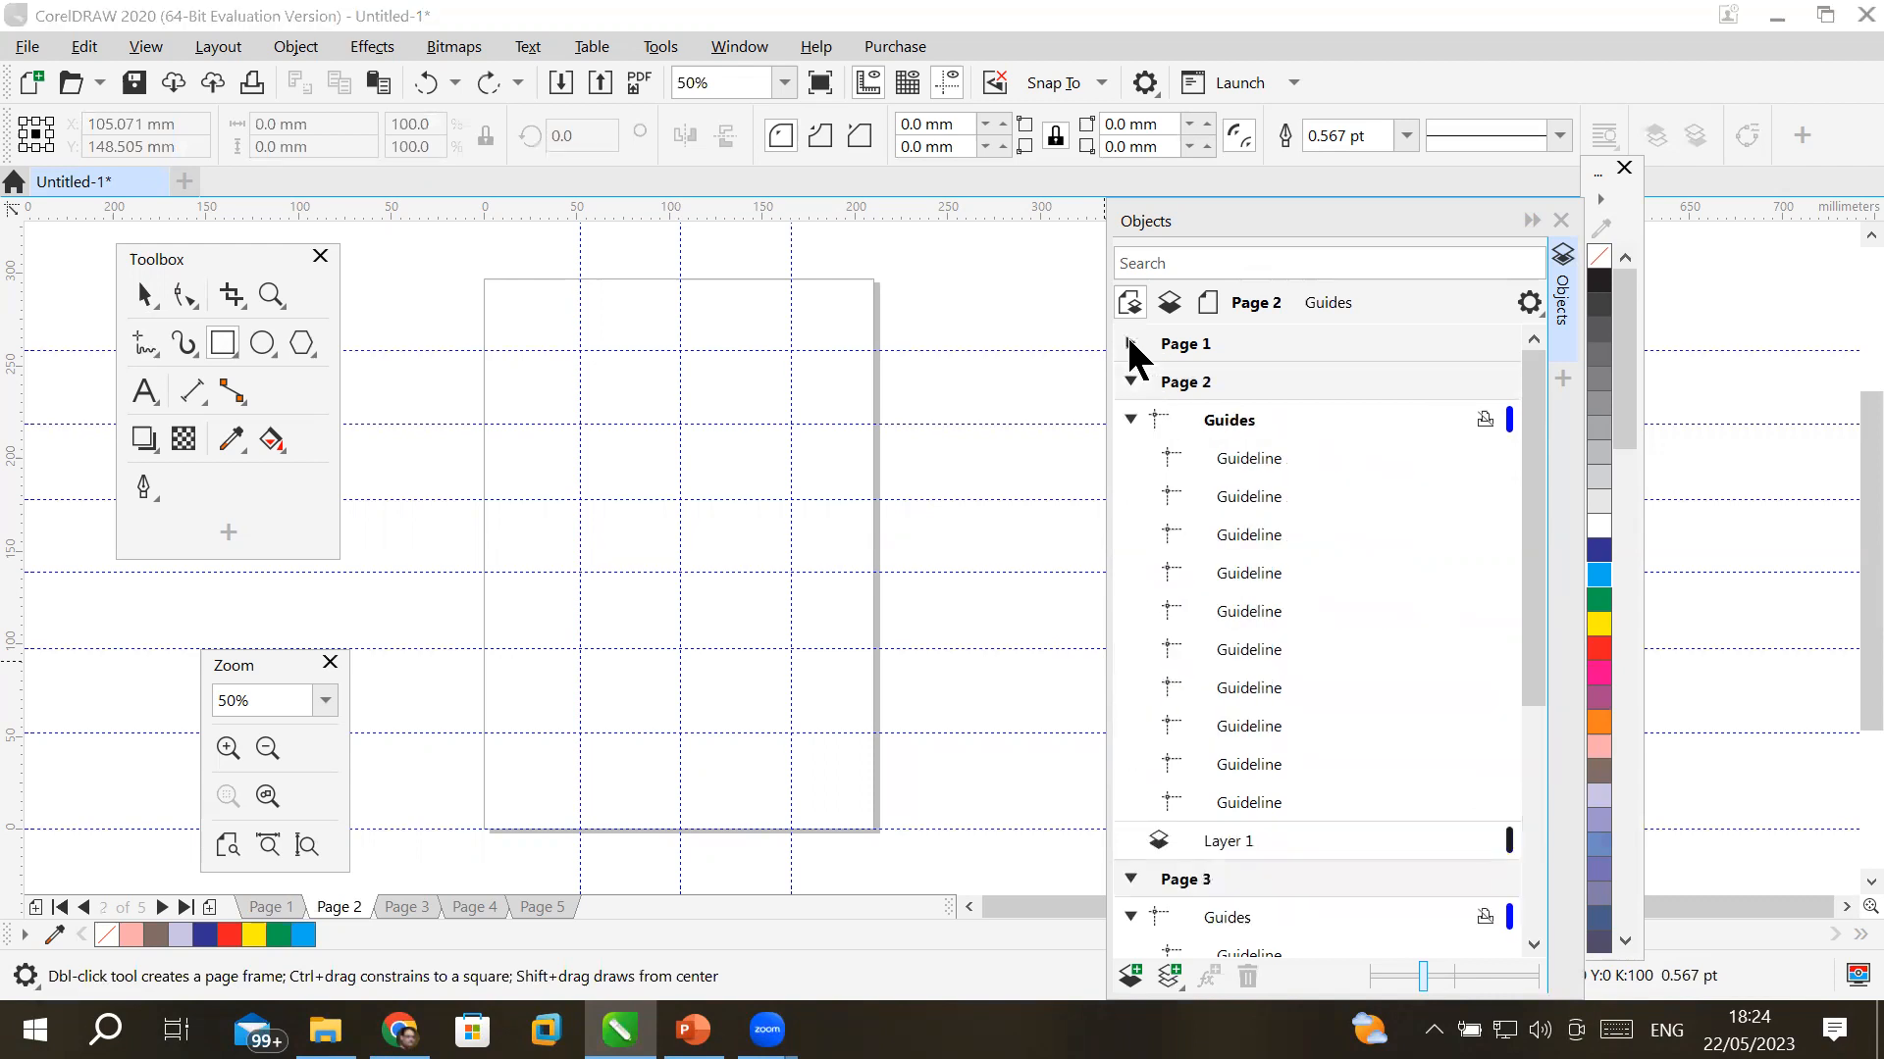
left_click(1185, 346)
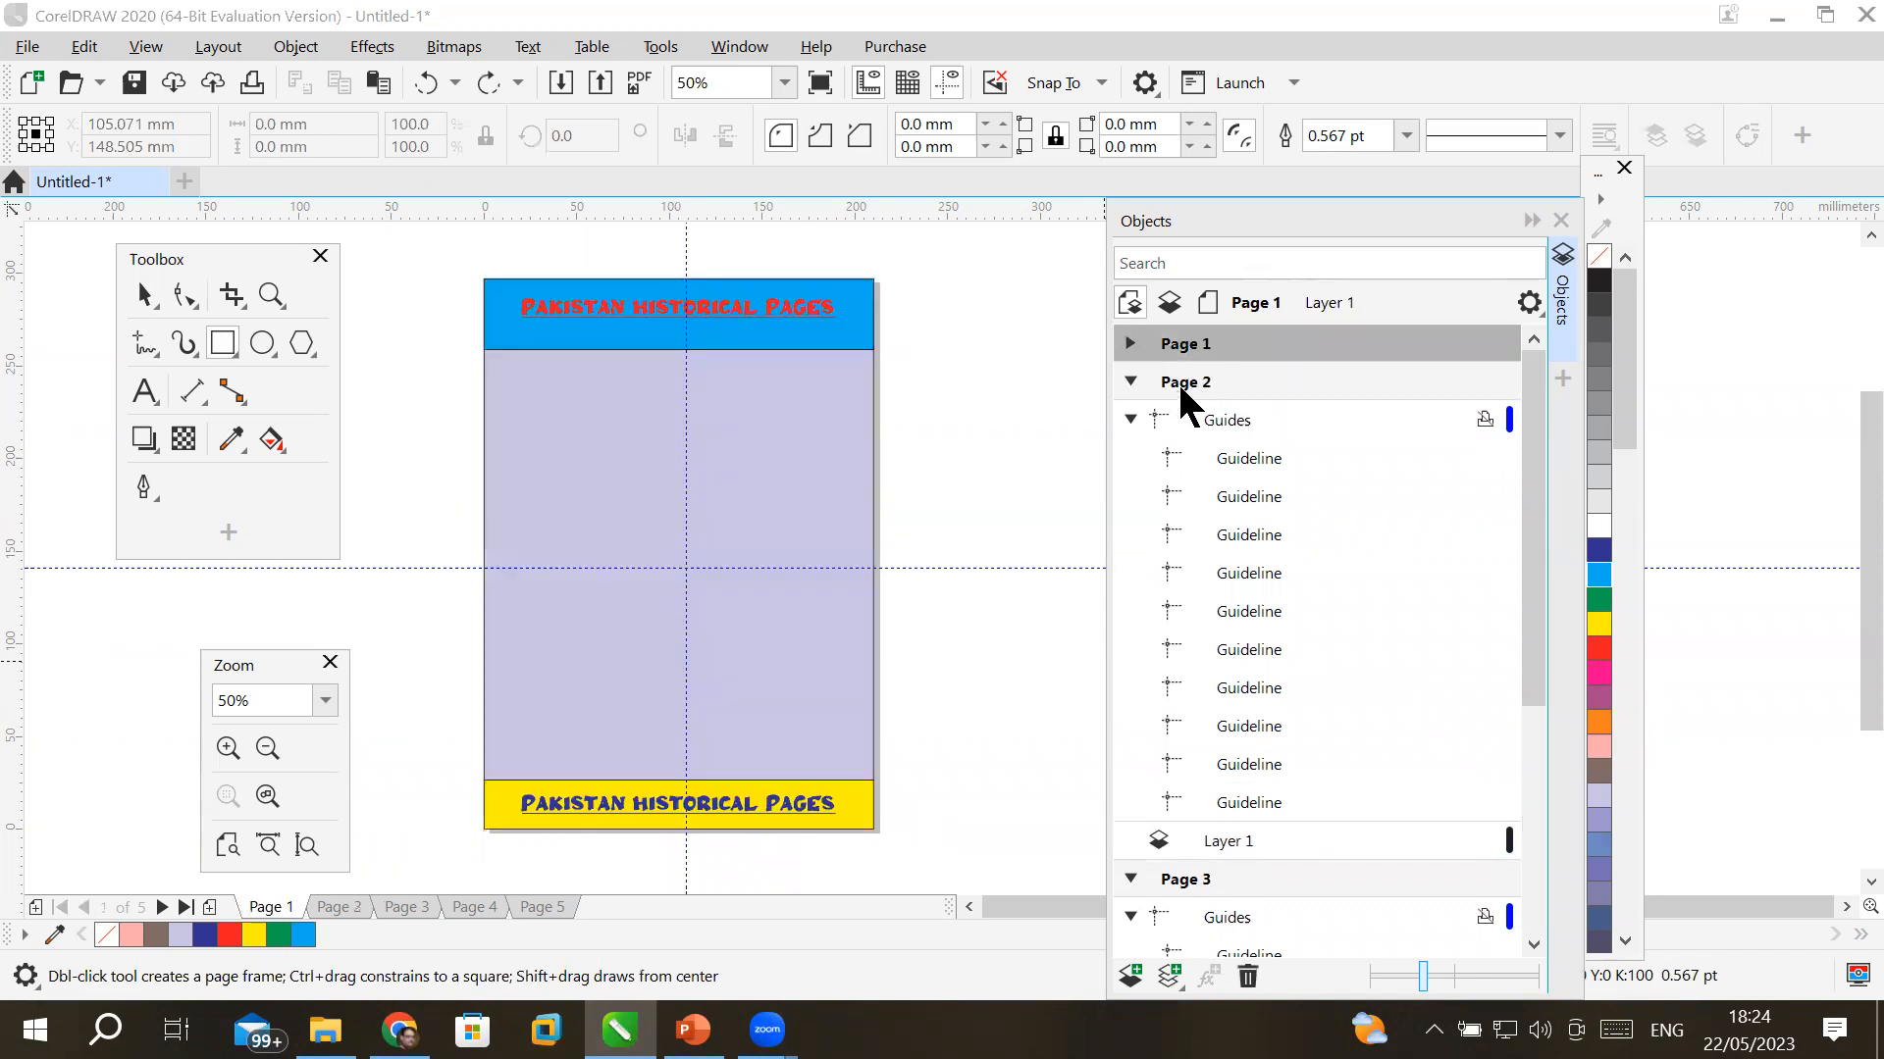
left_click(1179, 381)
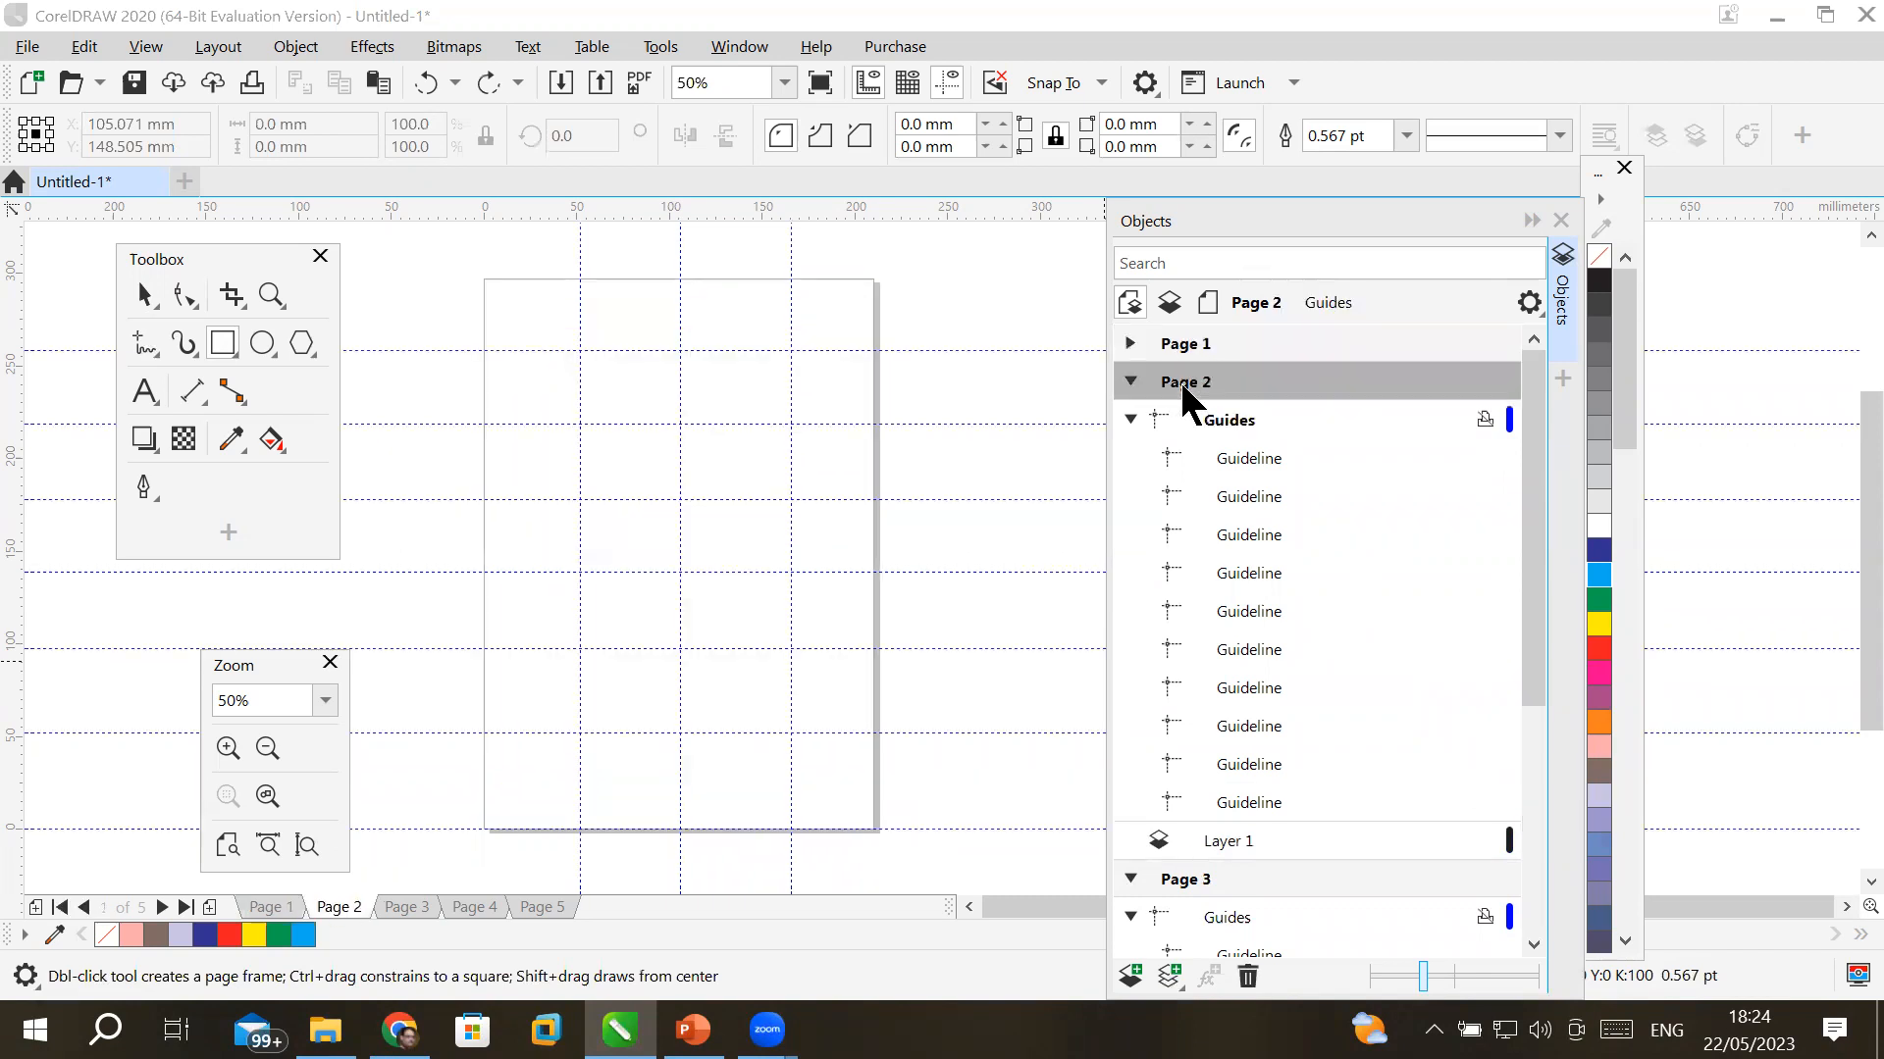
left_click(1131, 420)
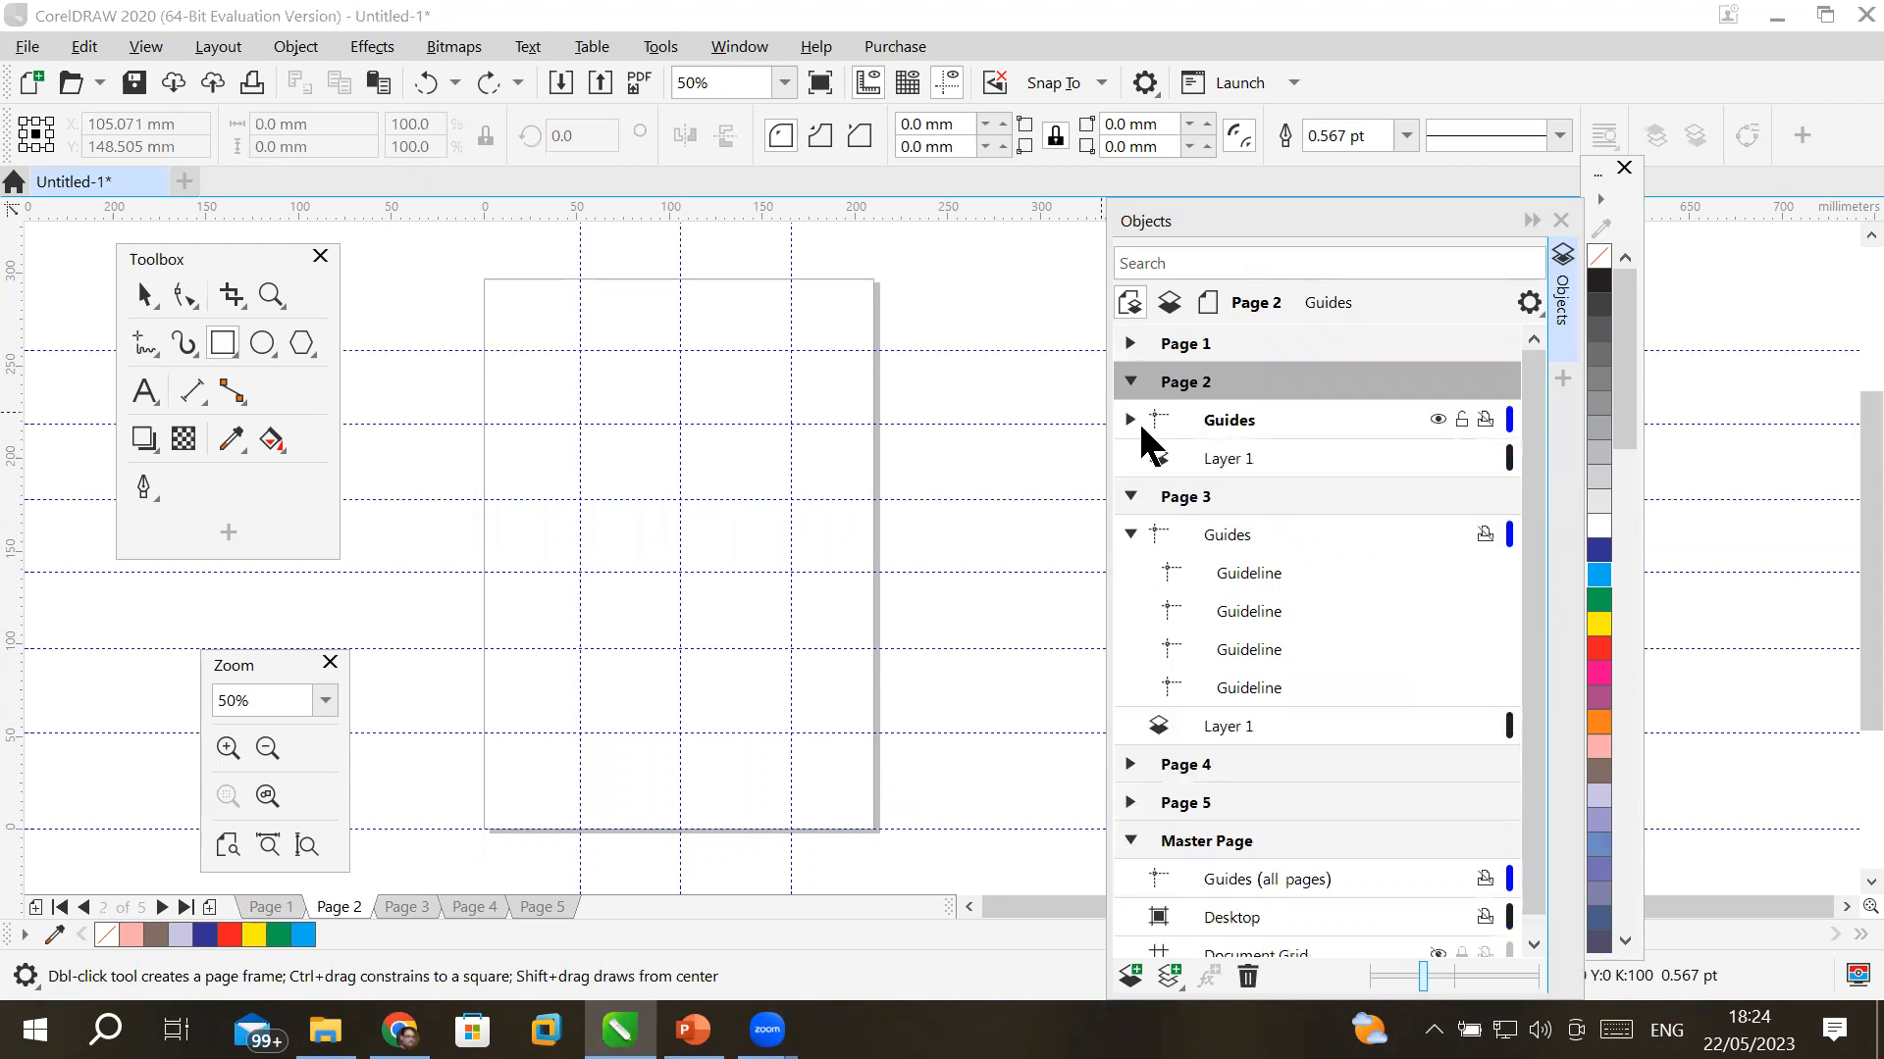
- Toggle the visibility of Page 2's Guides layer off and on several times, leaving the guides shown
left_click(1438, 420)
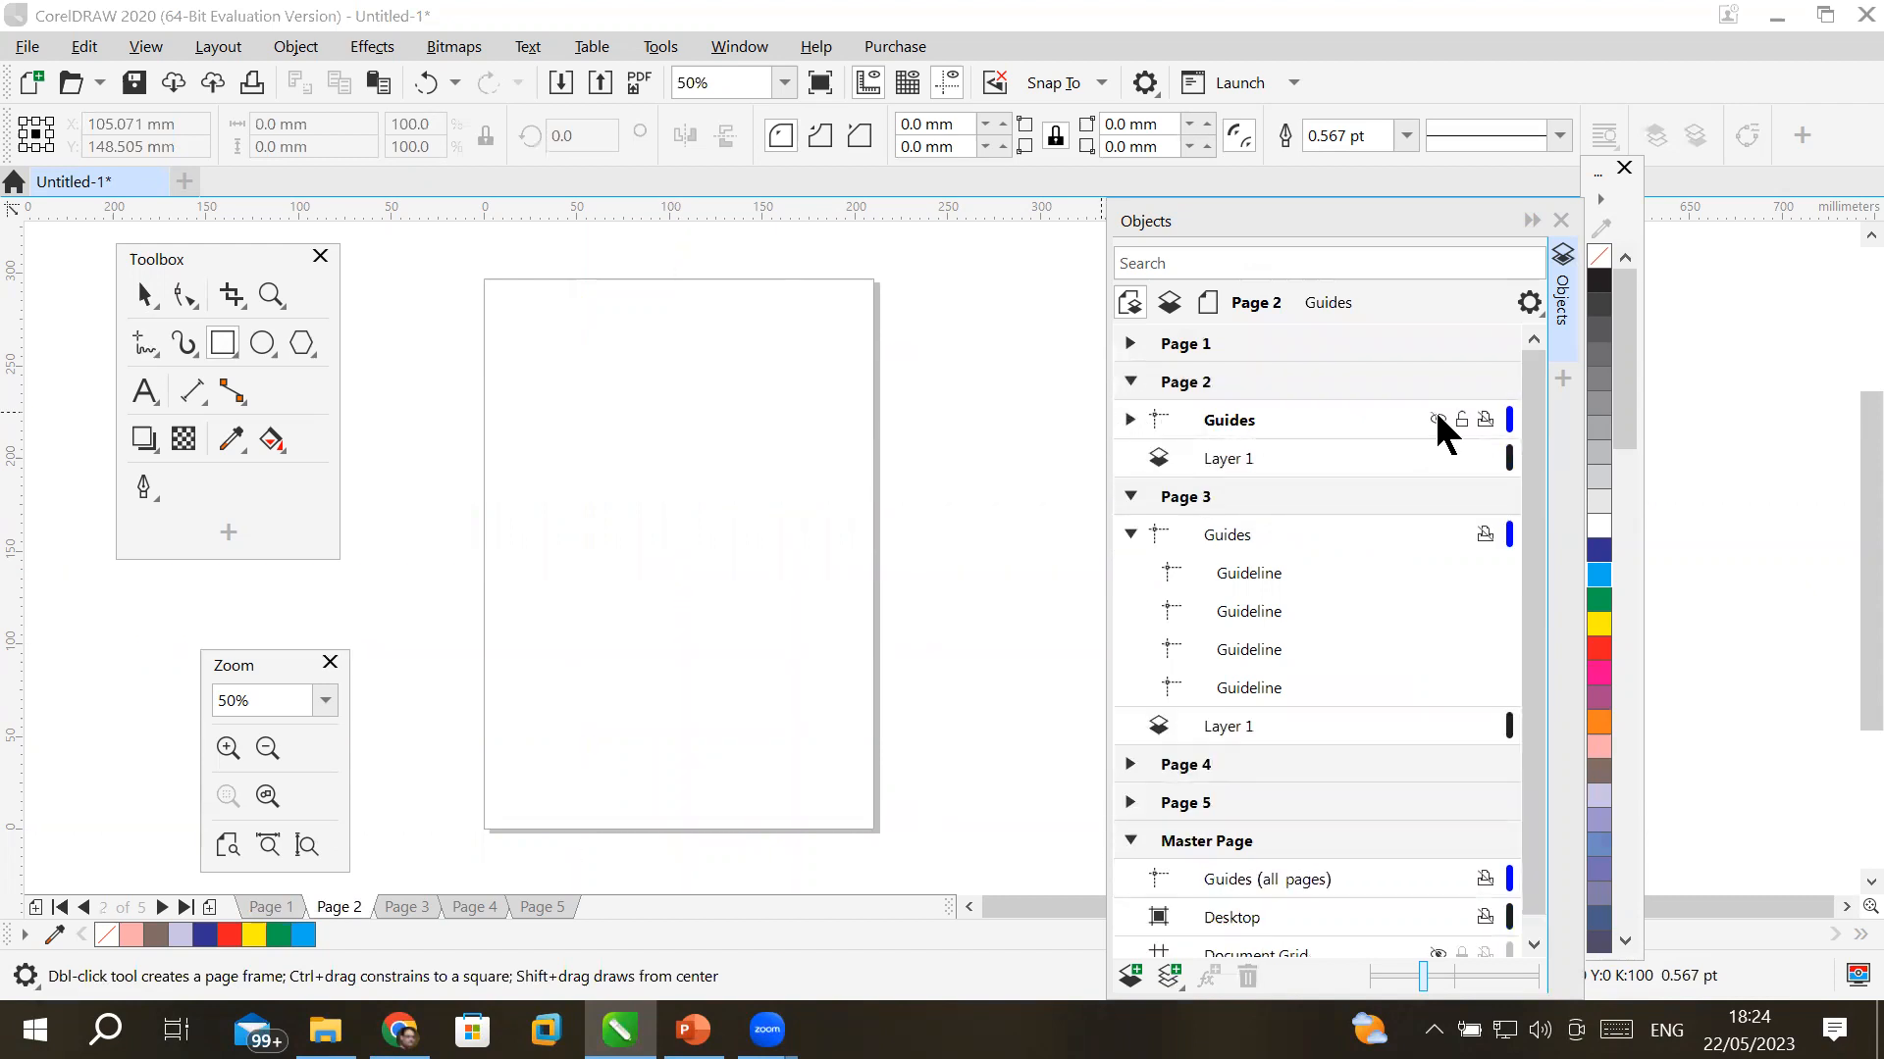
left_click(1438, 420)
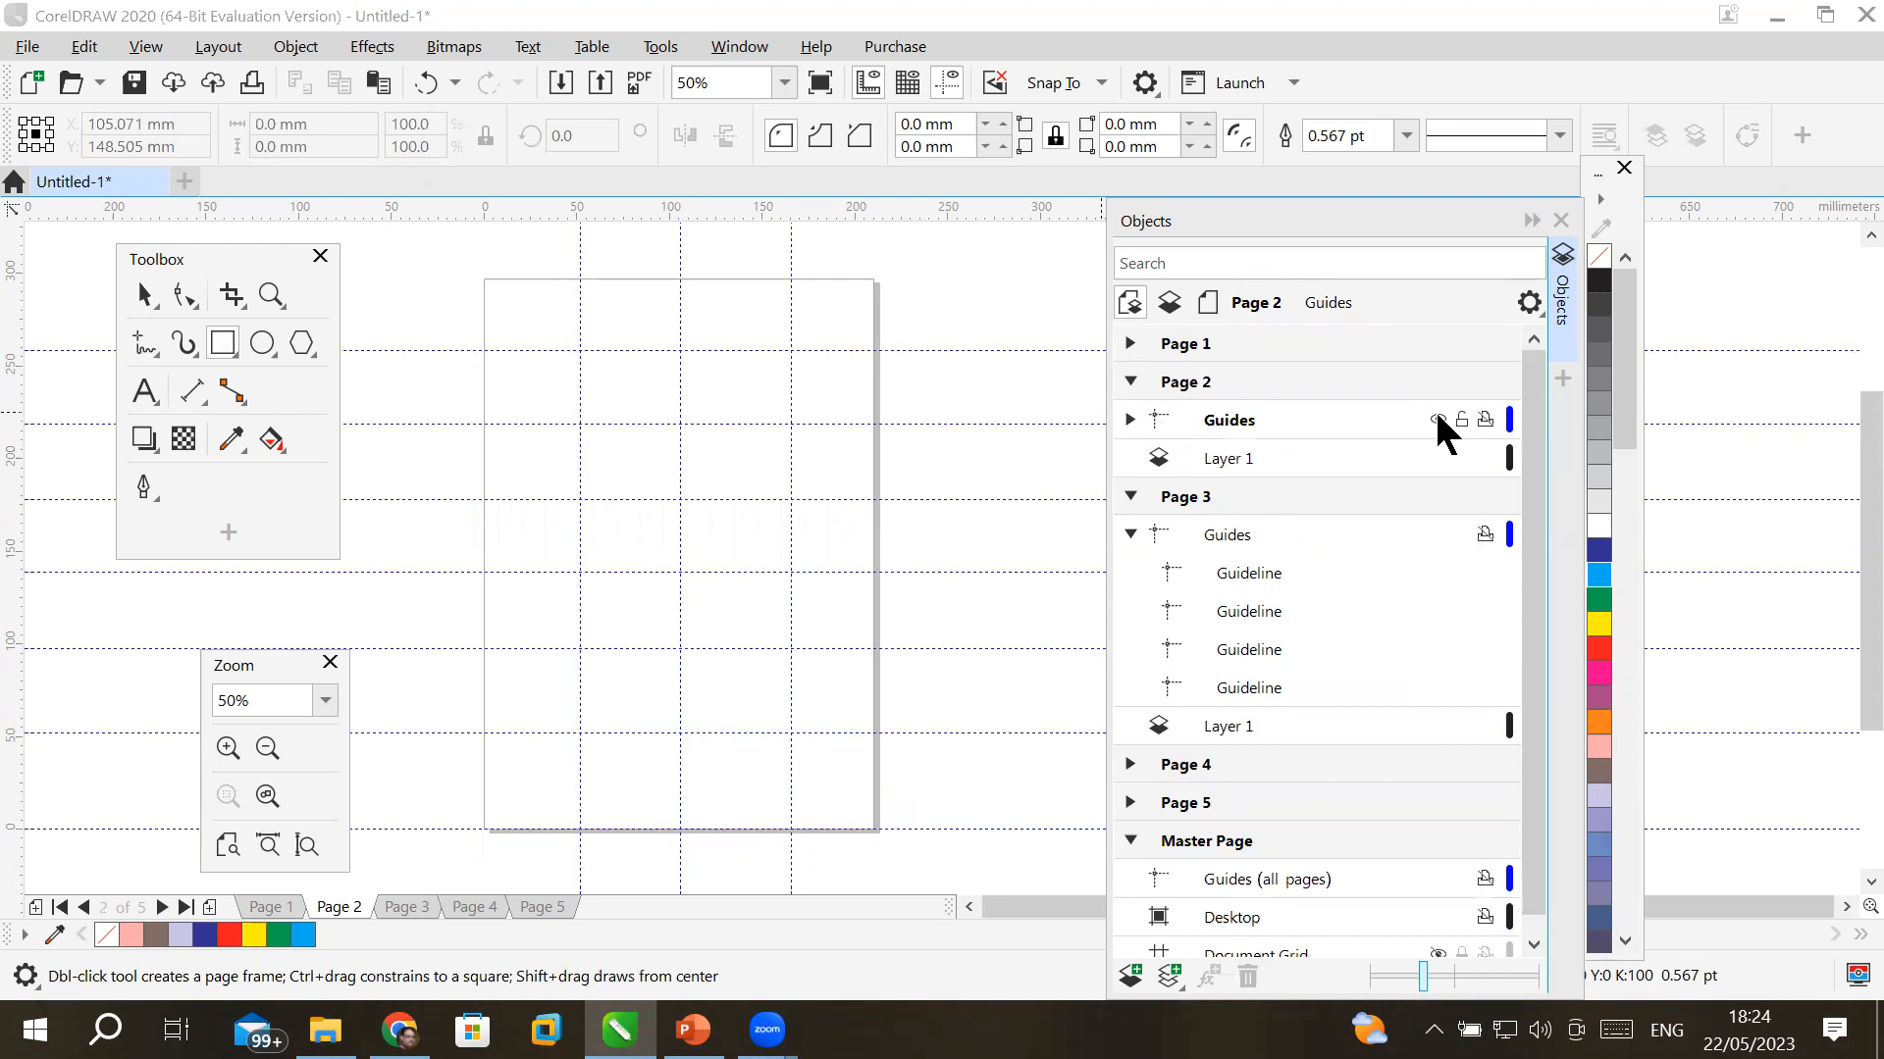
left_click(1438, 420)
left_click(1438, 420)
left_click(1438, 420)
left_click(1438, 420)
left_click(1438, 420)
left_click(1438, 420)
- Draw a square about 21 mm wide on Page 2's Layer 1 in the page's top-left corner, and fill it dark blue
left_click(1221, 463)
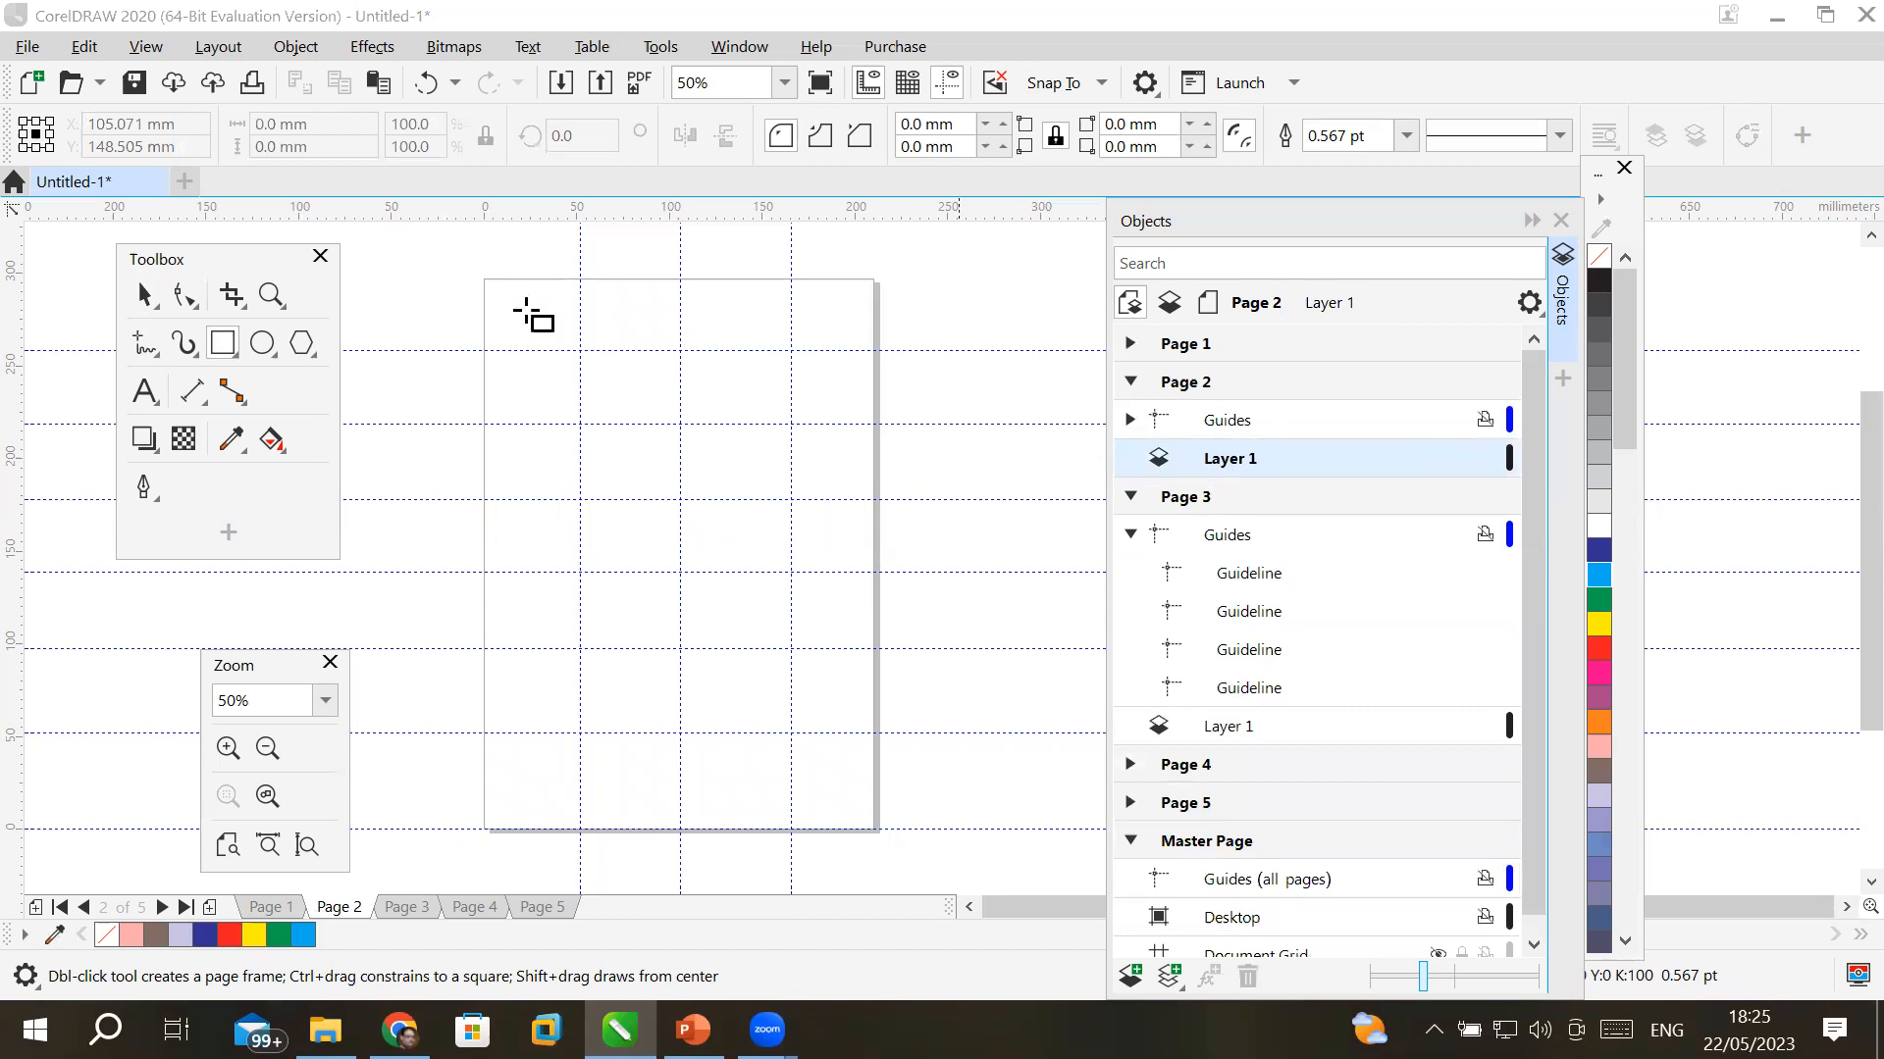
left_click(219, 345)
left_click_drag(483, 279, 528, 321)
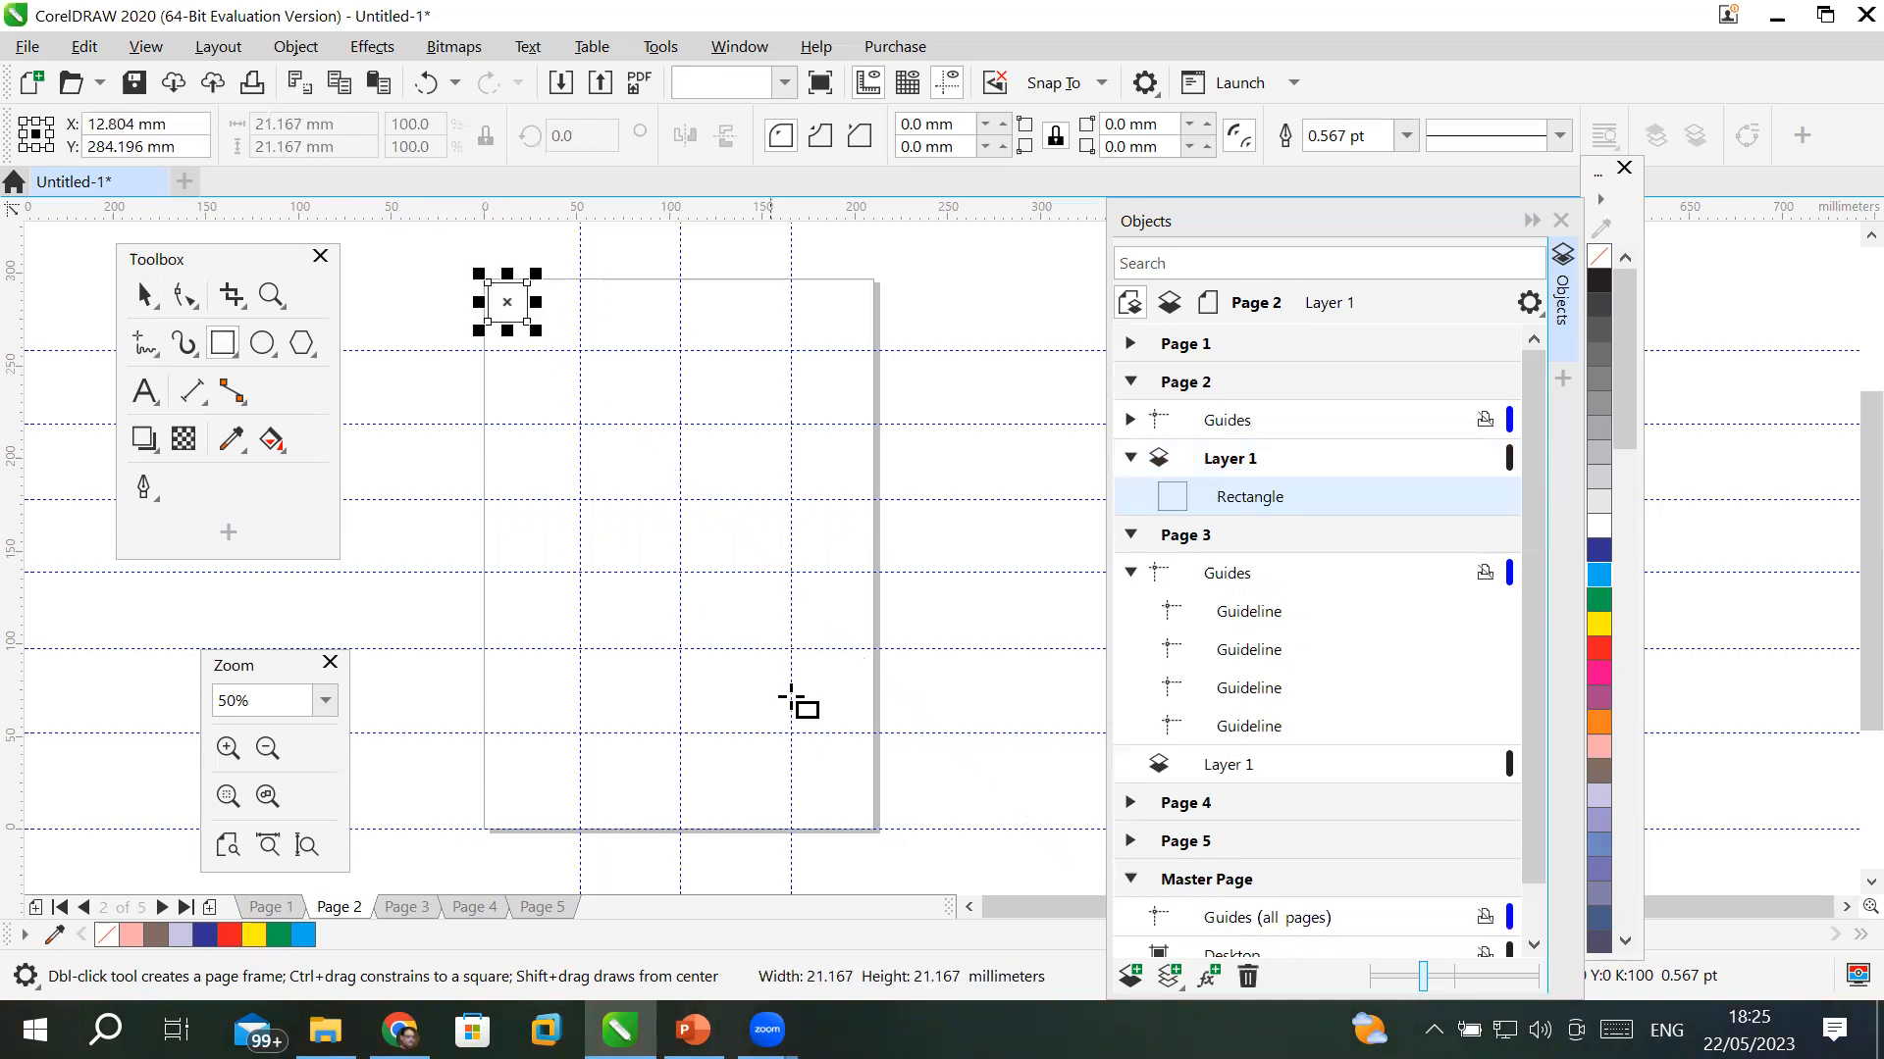
left_click(1597, 549)
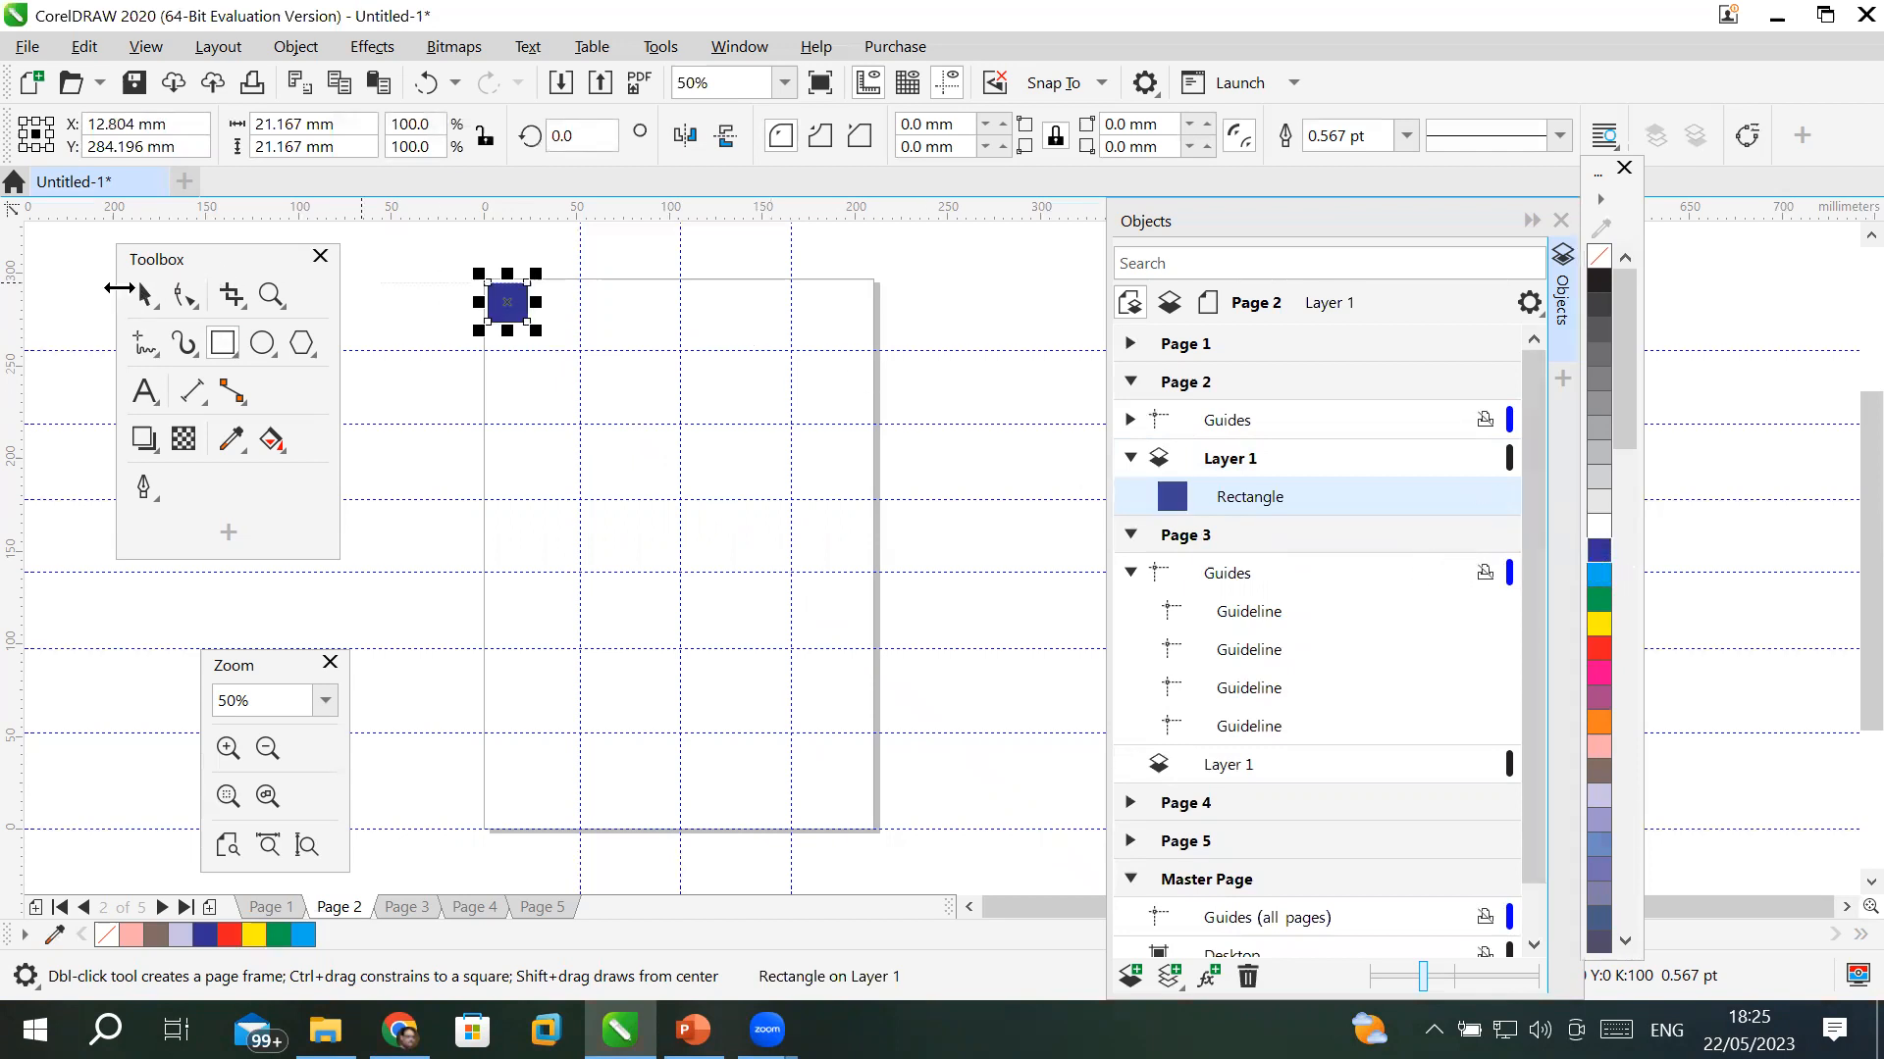
- Try shifting the dark blue square about 26 mm to the right along the page's top edge, undoing each move
key("space")
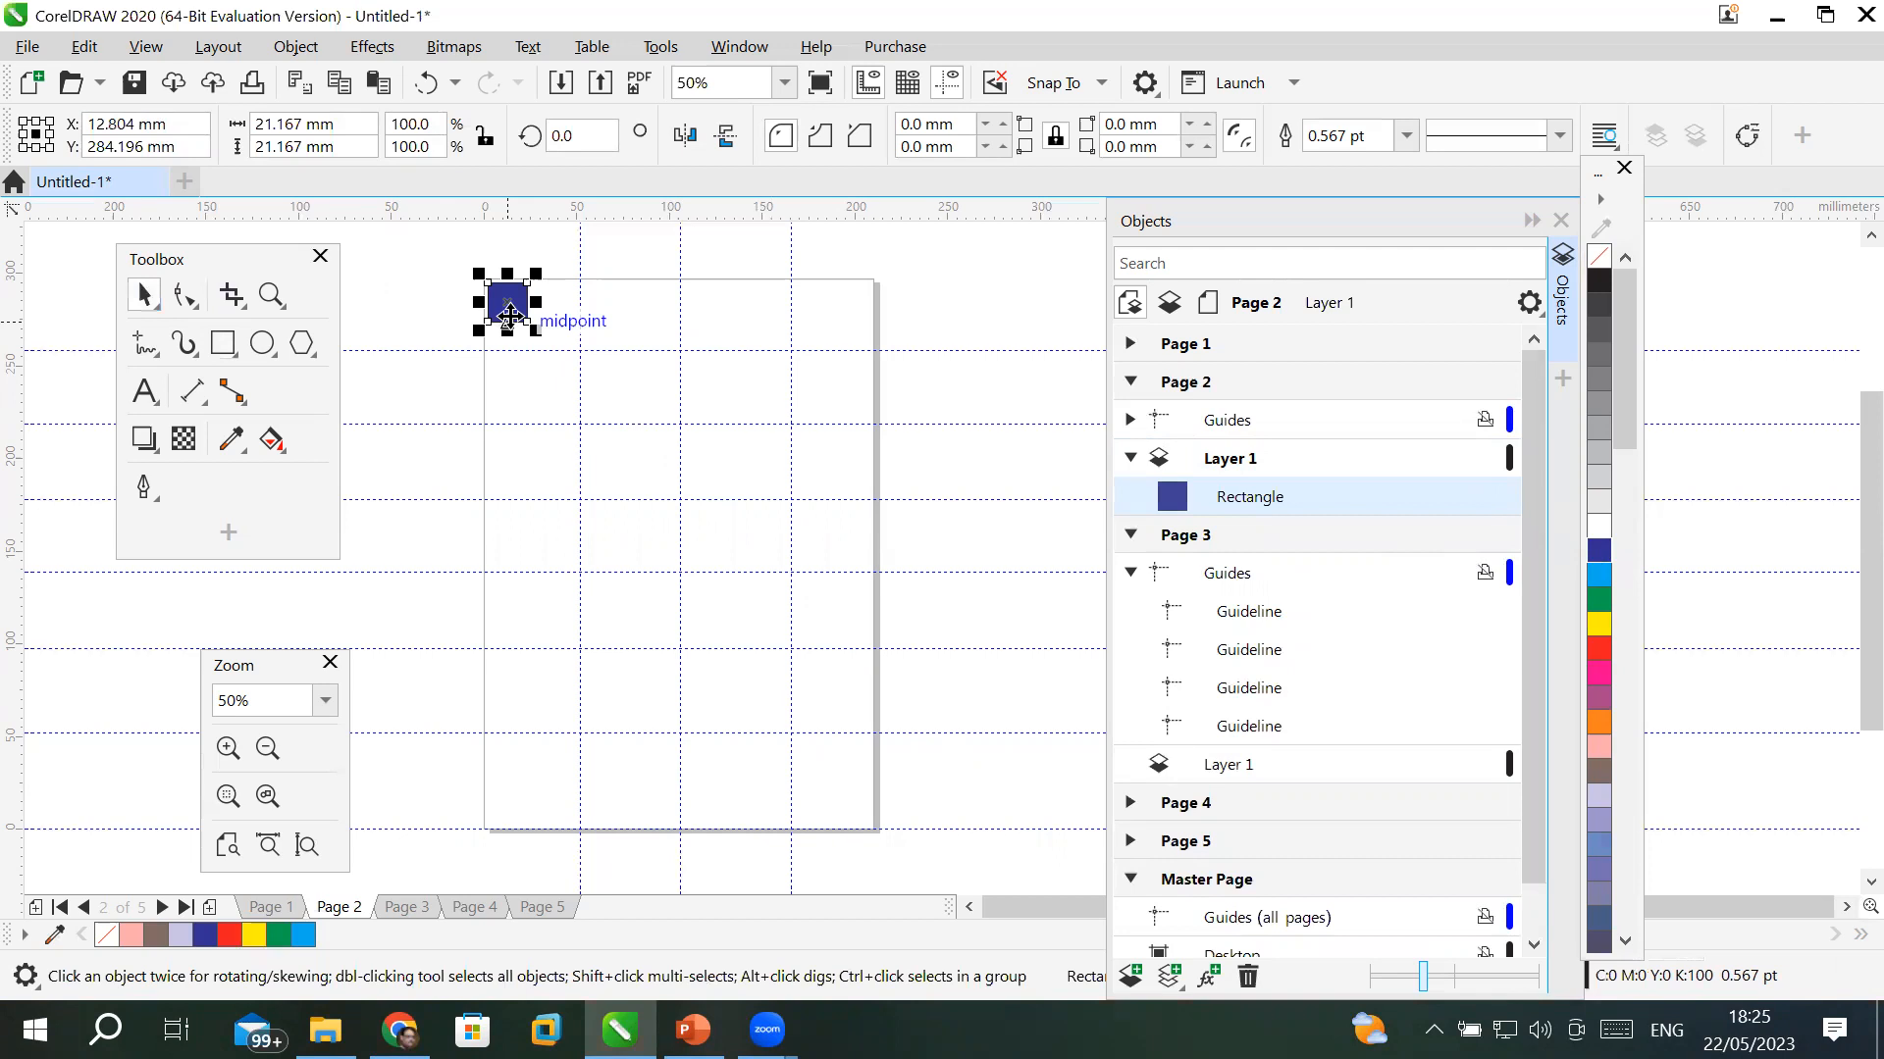
scroll(509, 315, "up", 2)
left_click_drag(520, 316, 614, 322)
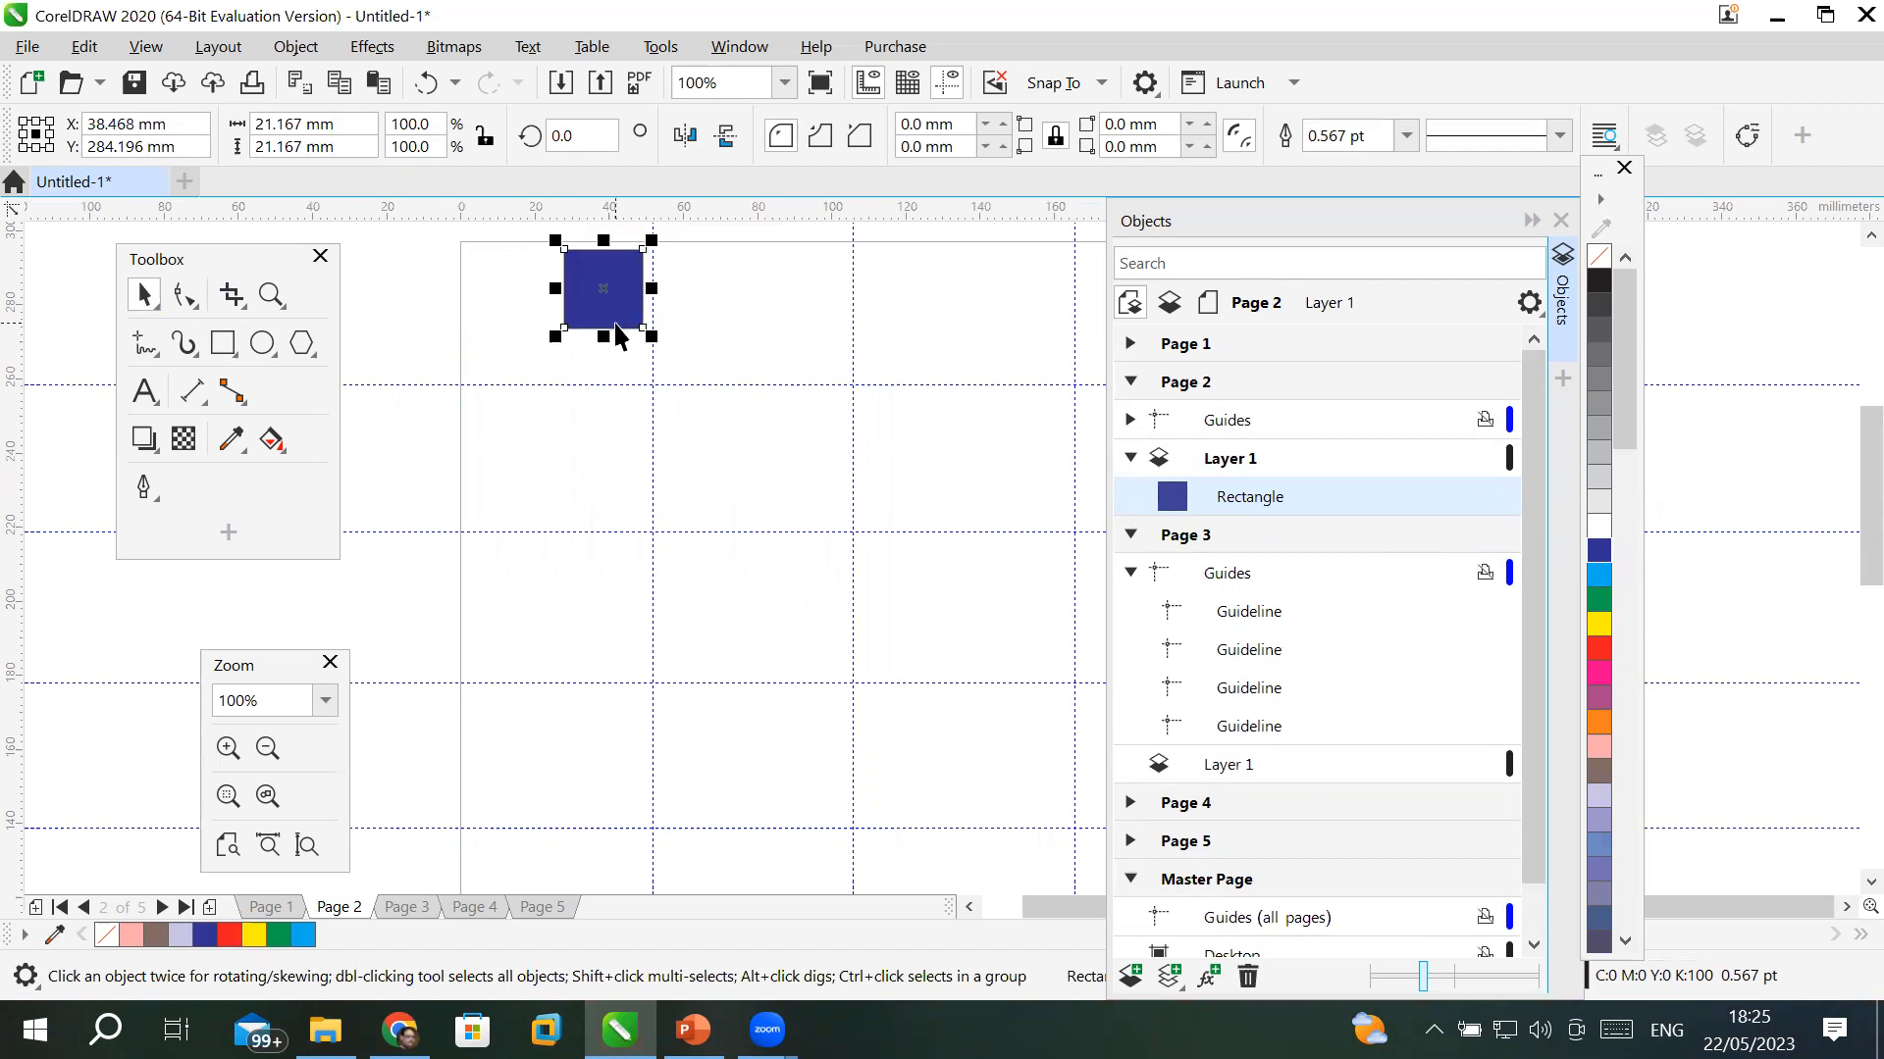
key("ctrl+z")
left_click_drag(538, 310, 656, 337)
scroll(665, 346, "down", 1)
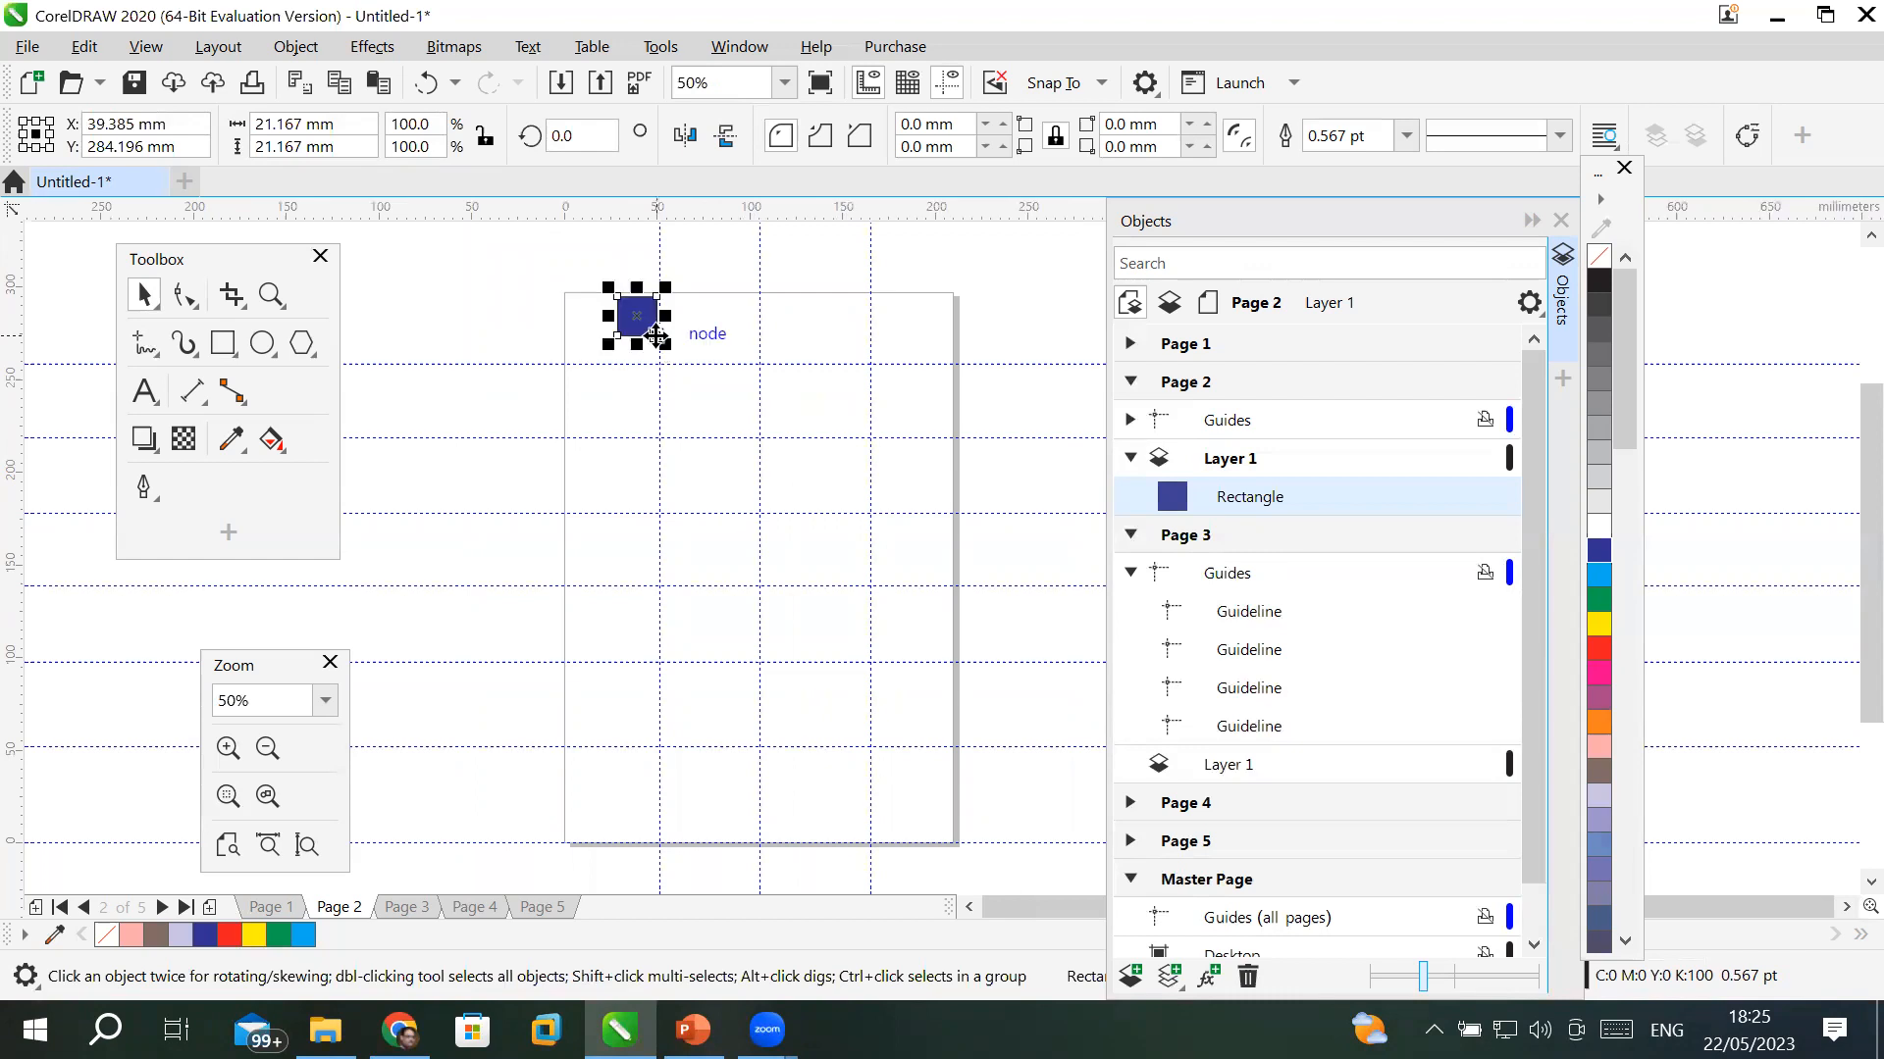
key("ctrl+z")
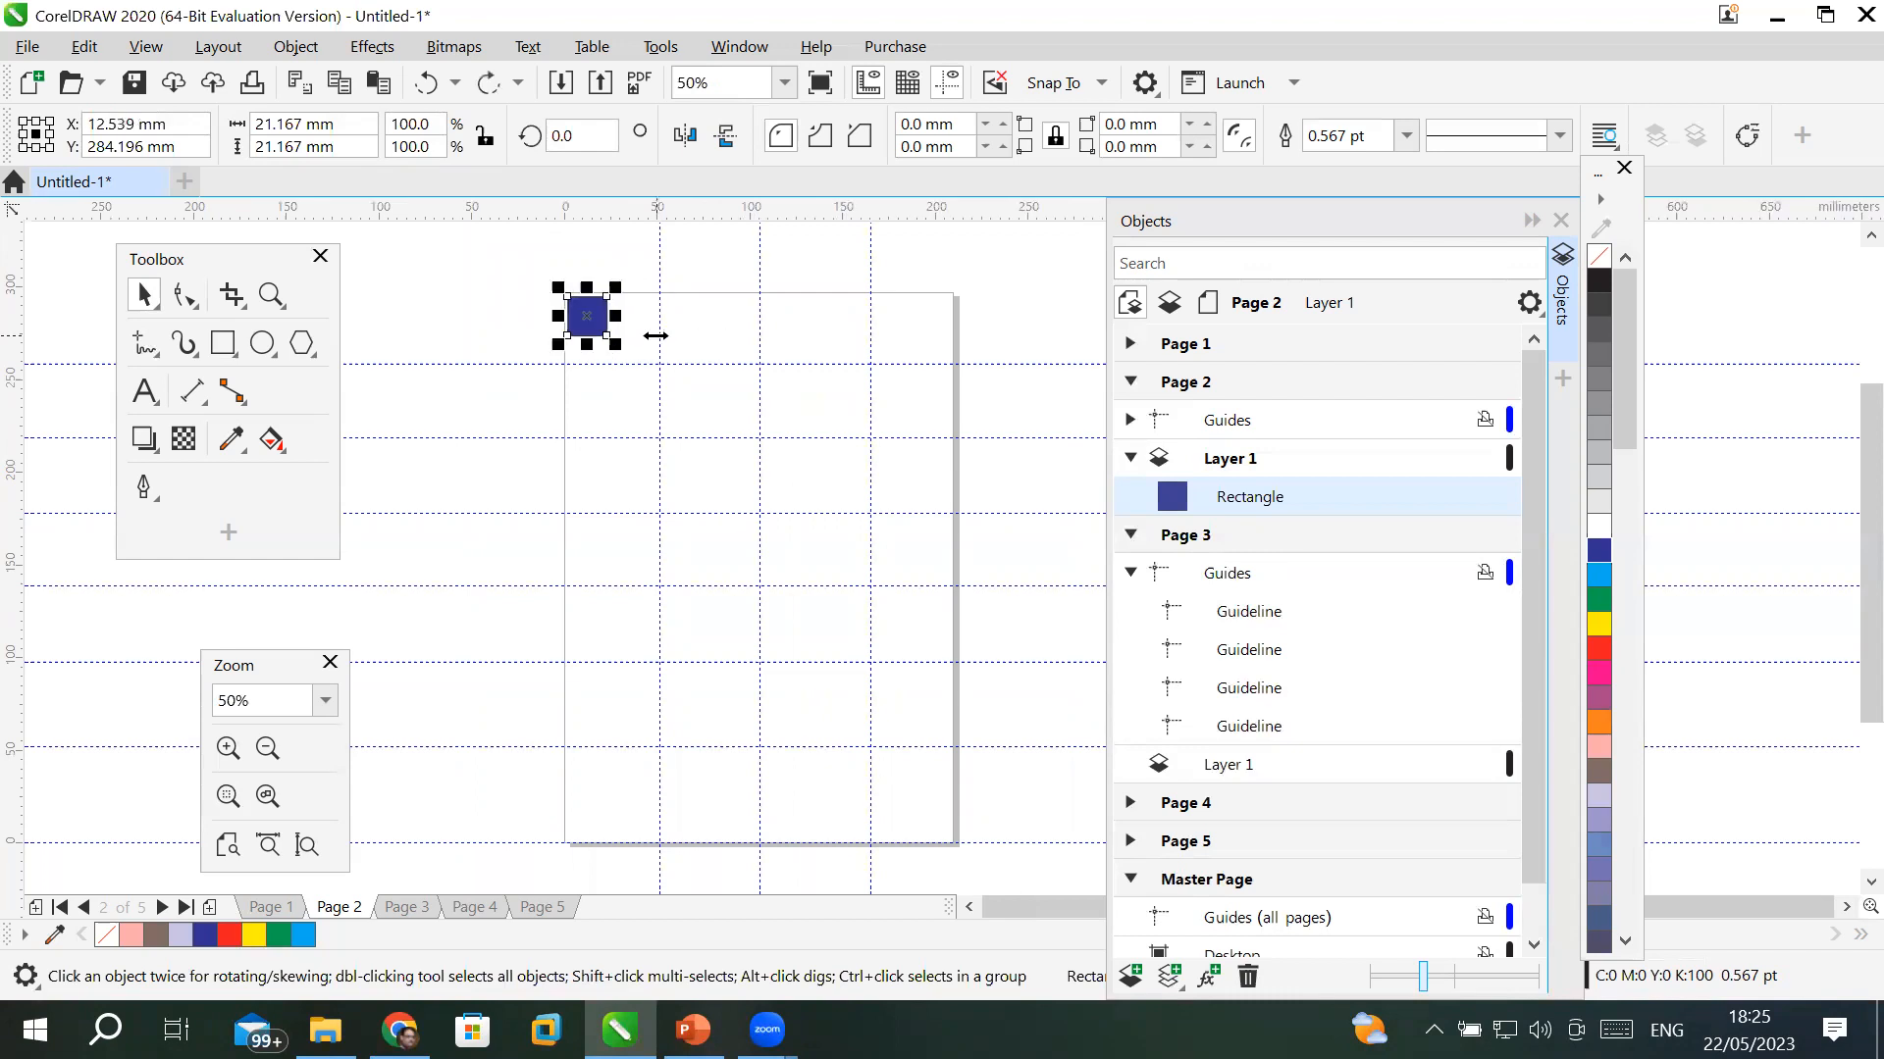
- Copy the dark blue square about 27 mm to the right and repeat the duplication to form a row of eight
left_click_drag(593, 308, 649, 315)
right_click(649, 315)
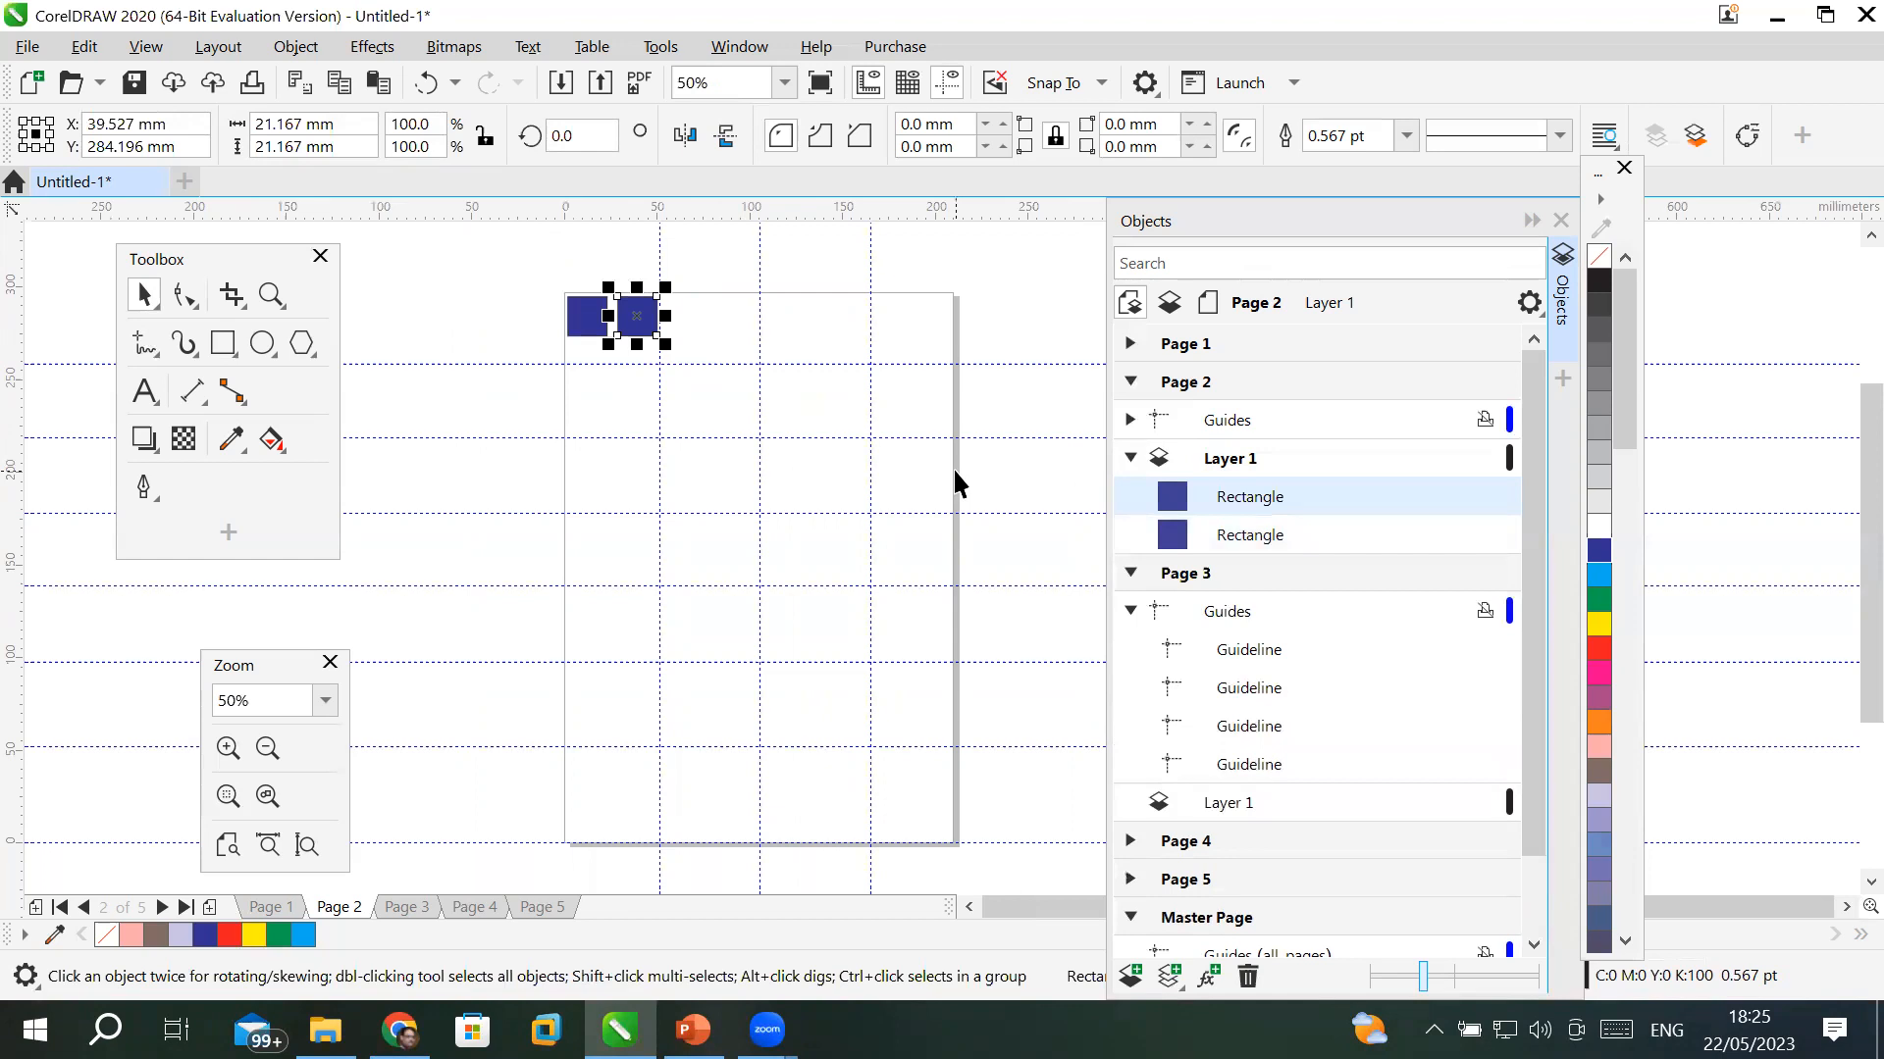
key("ctrl+d")
key("ctrl+d")
key("ctrl+d")
key("ctrl+d")
key("ctrl+d")
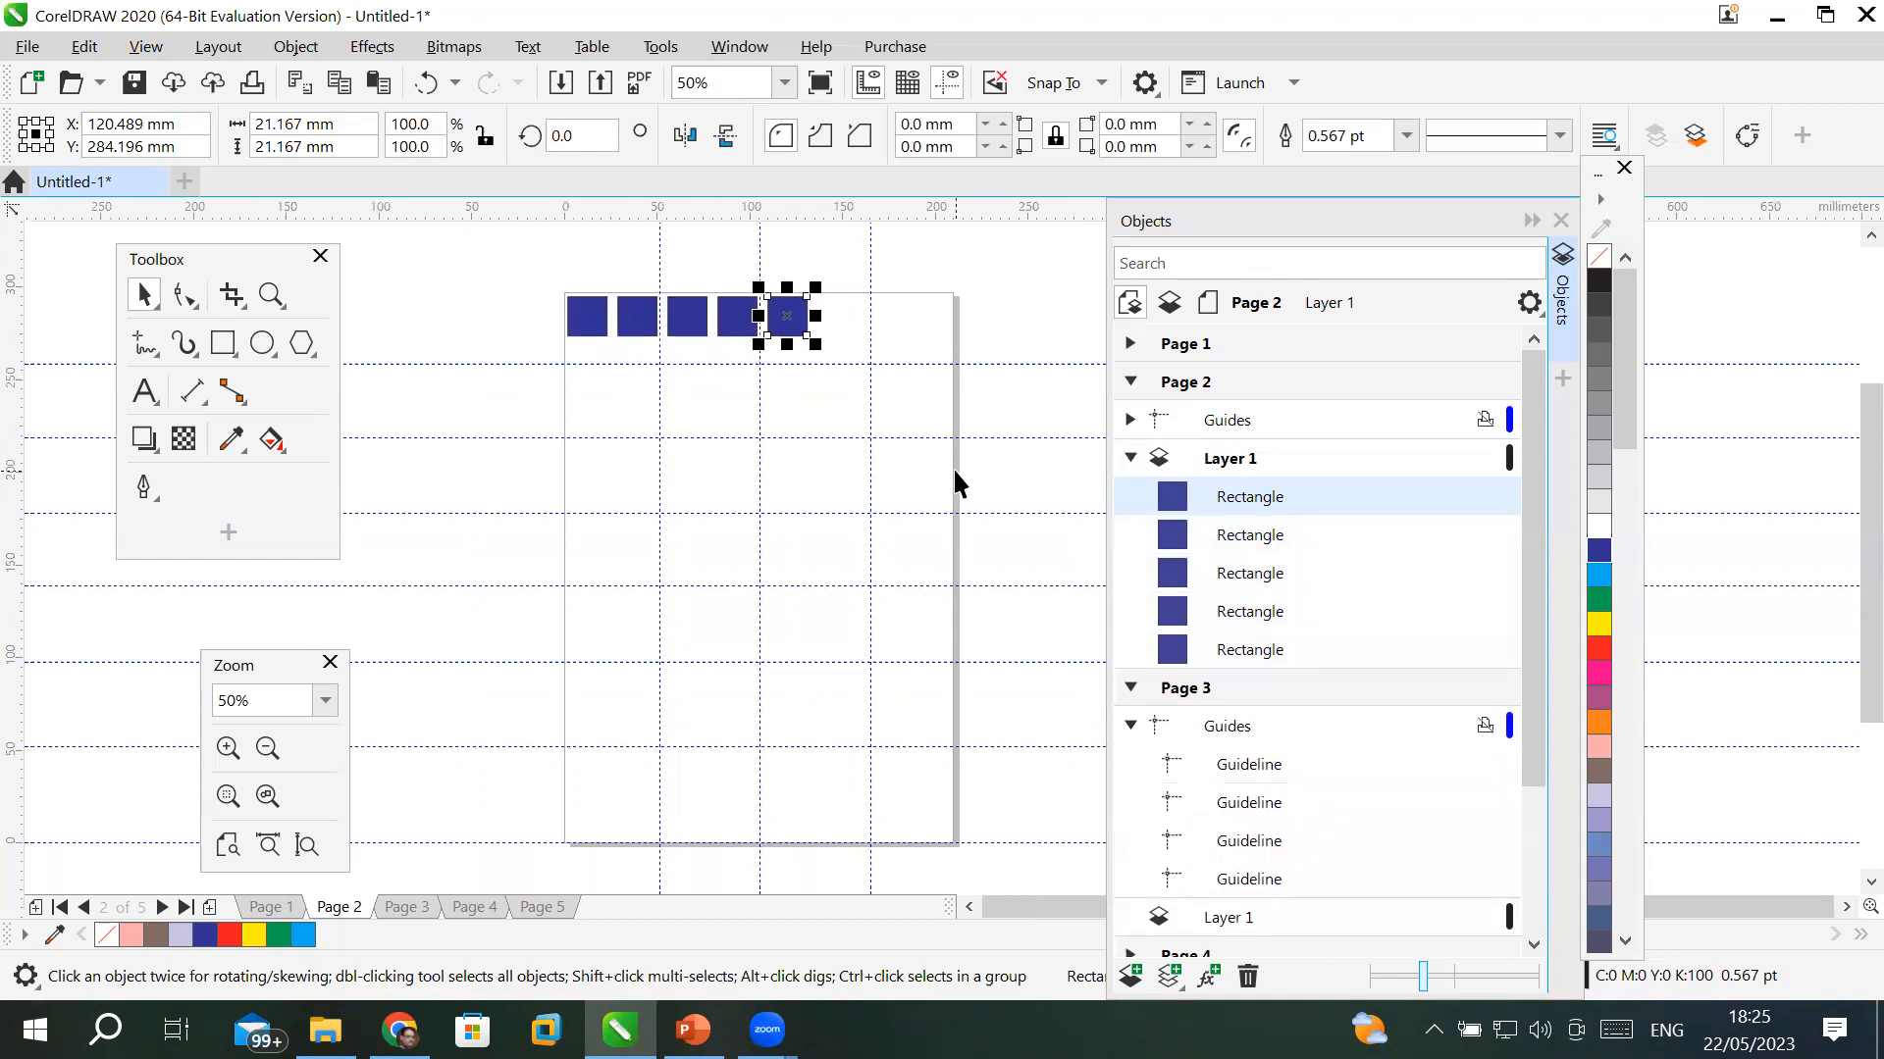
key("ctrl+d")
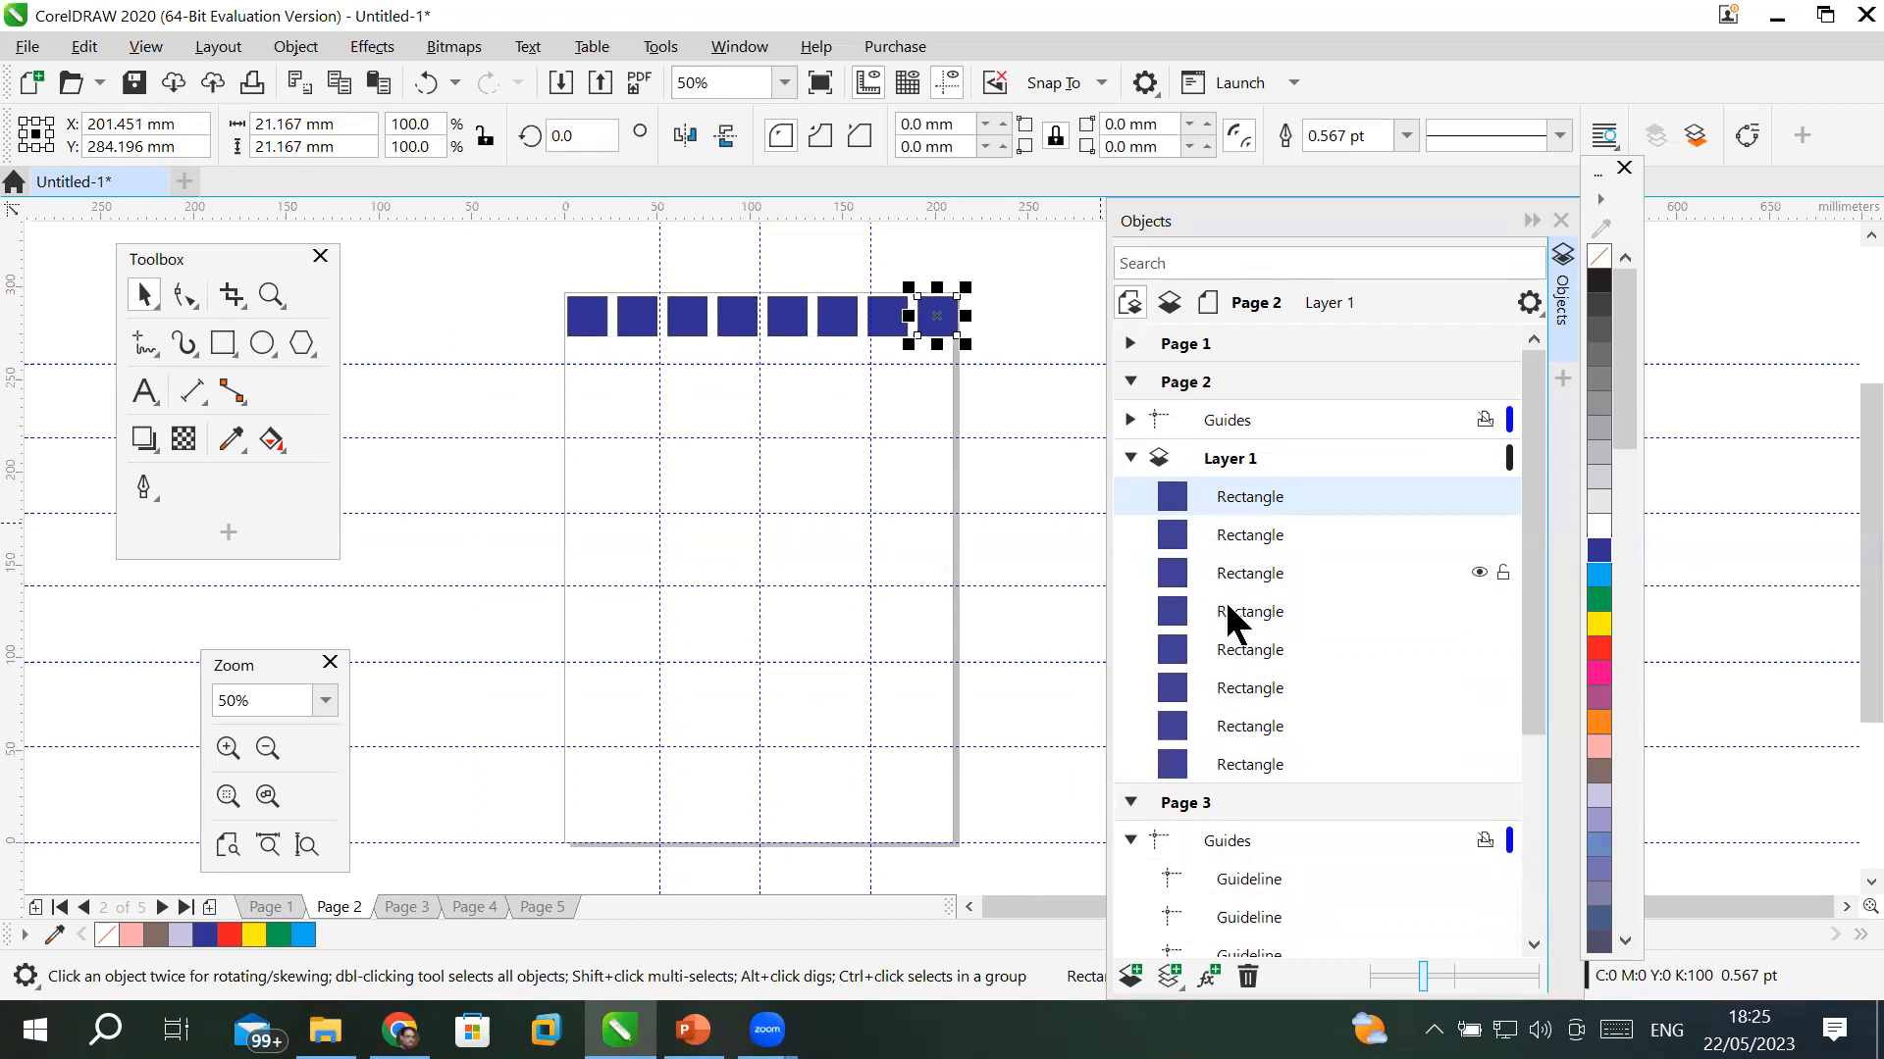
- Select all eight squares on the page, and reselect the same range of rectangles from the object list
left_click_drag(519, 272, 1009, 367)
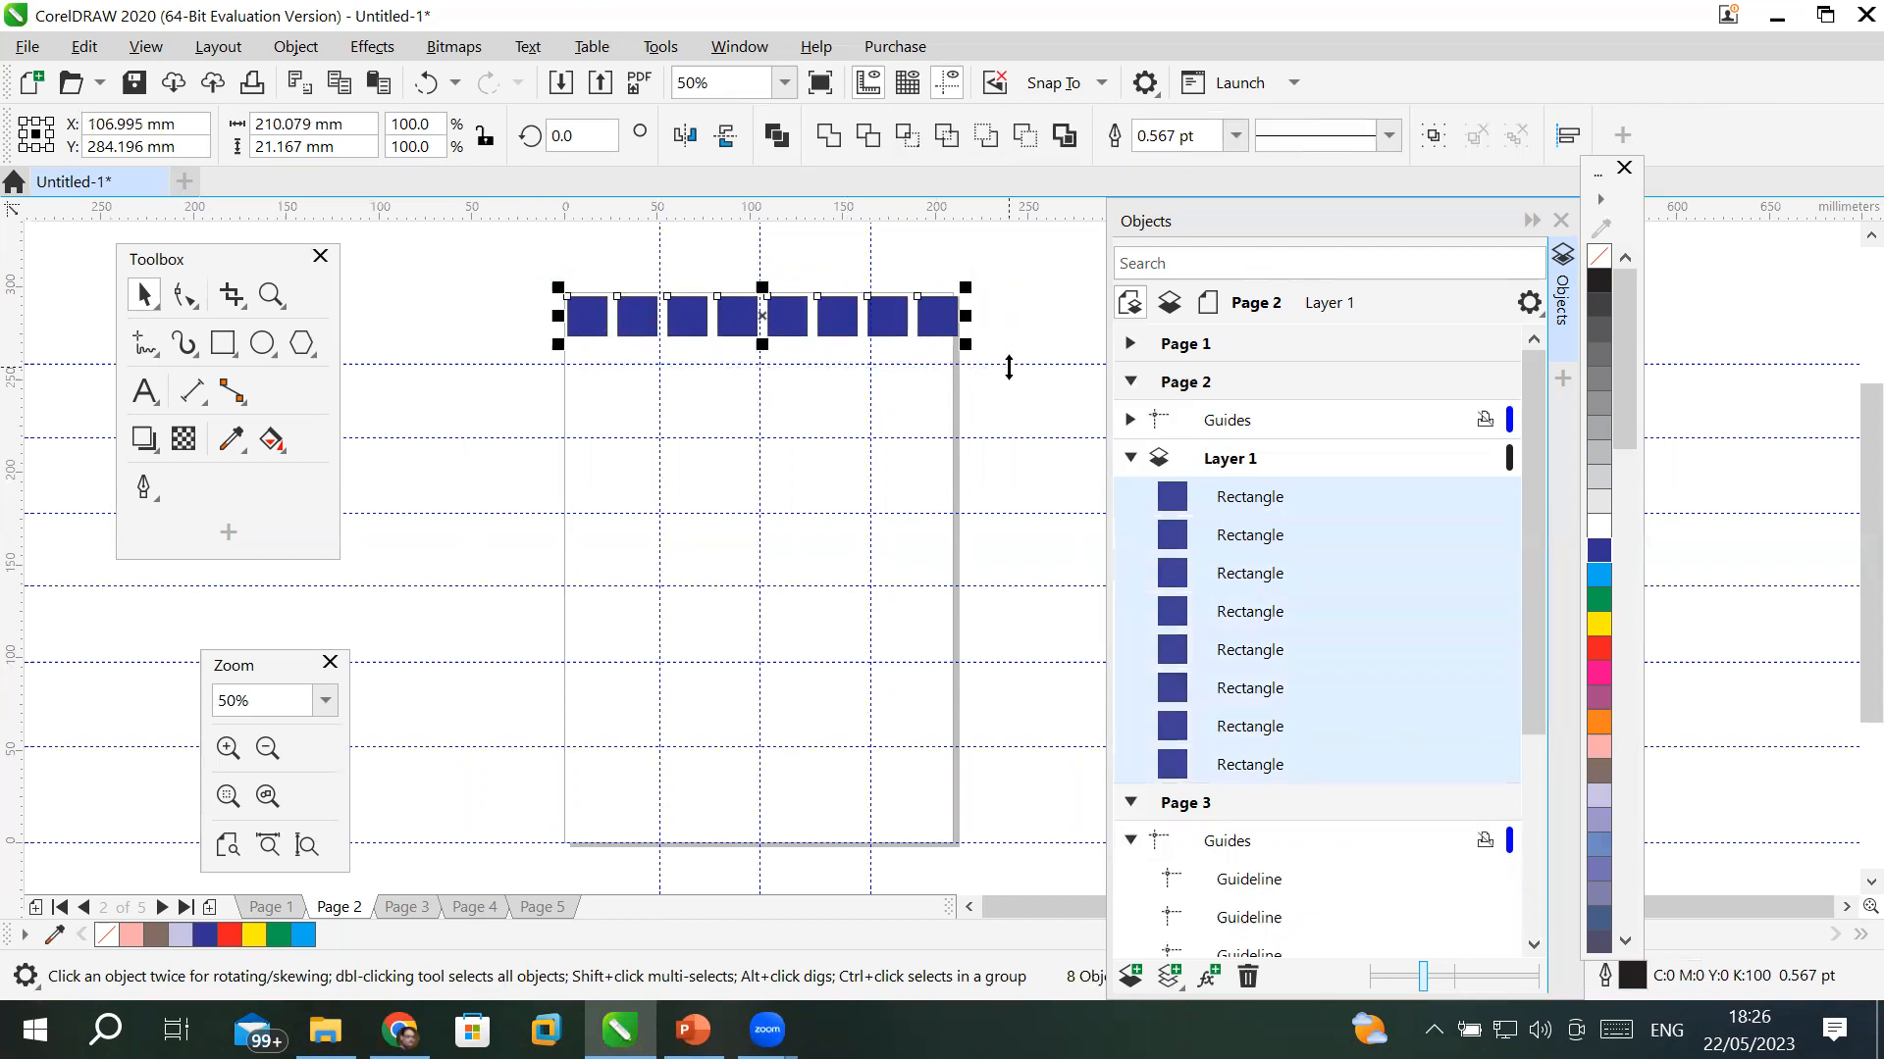
left_click(1309, 502)
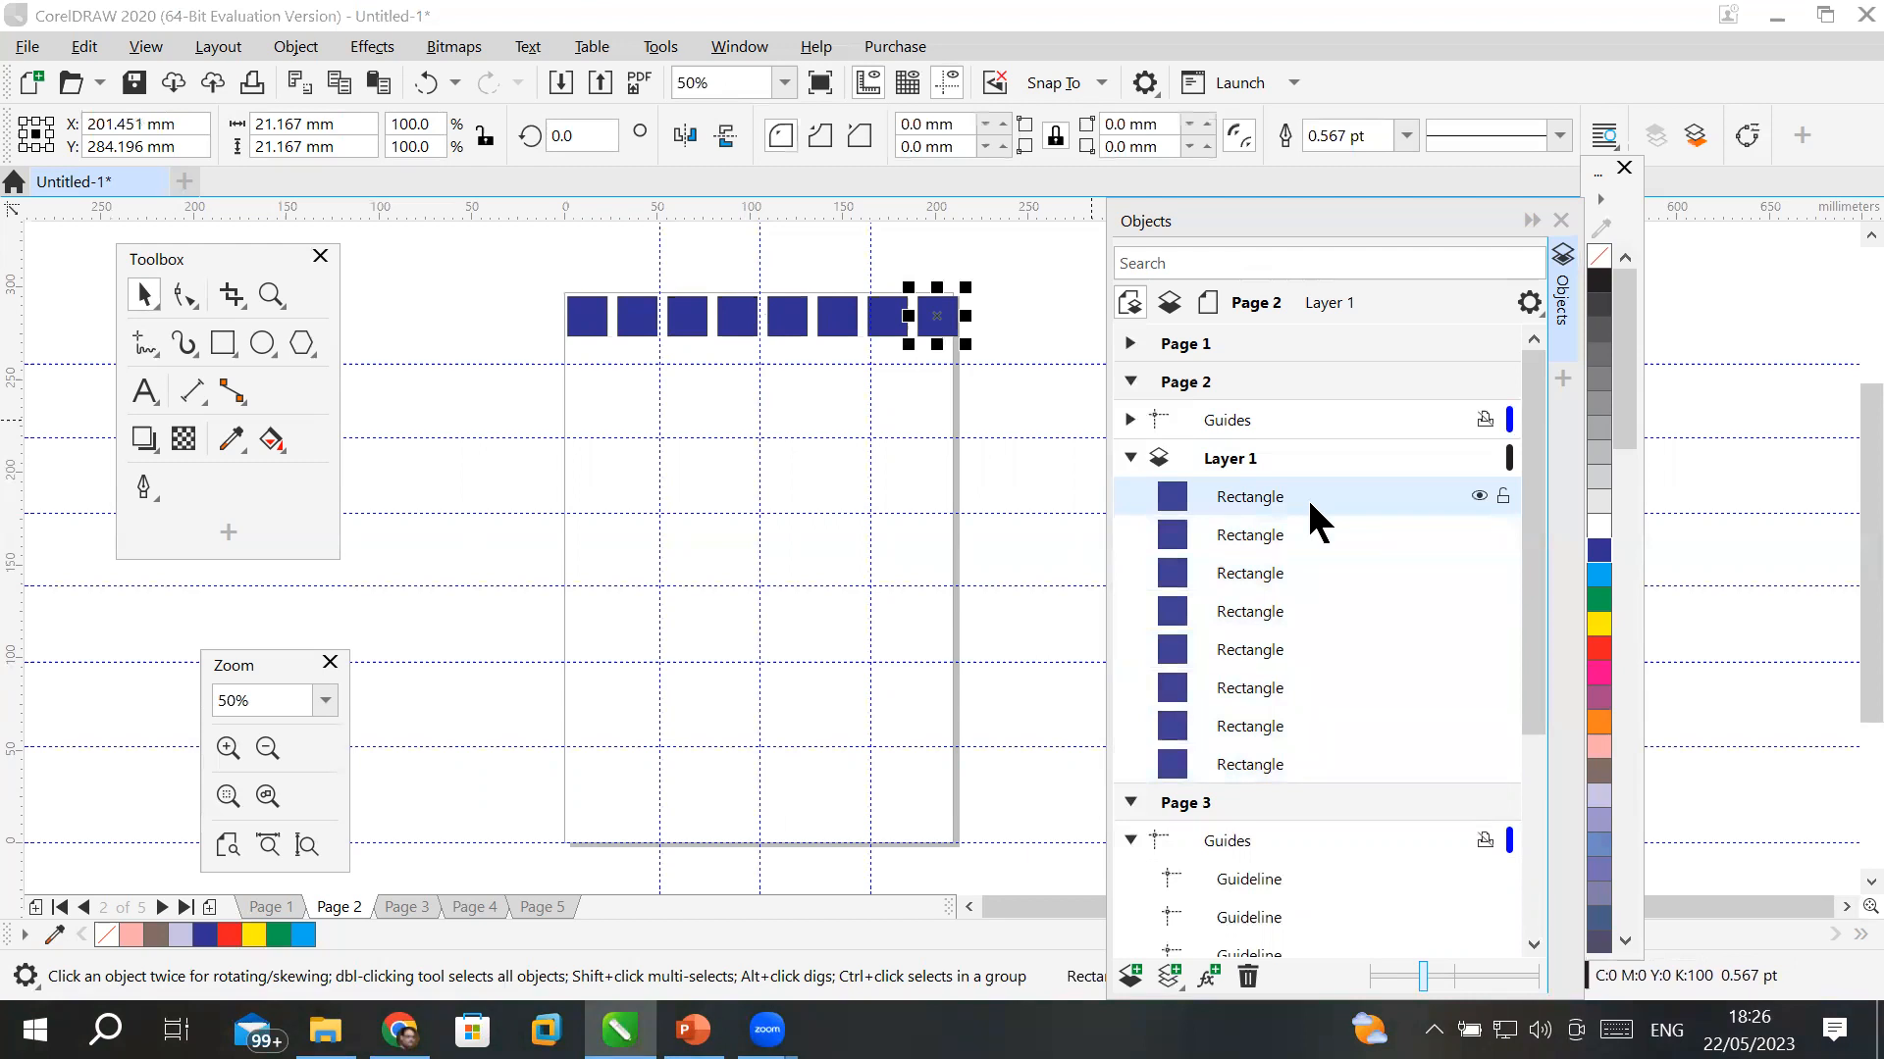
left_click_drag(1533, 665, 1533, 716)
left_click(1262, 697, "shift")
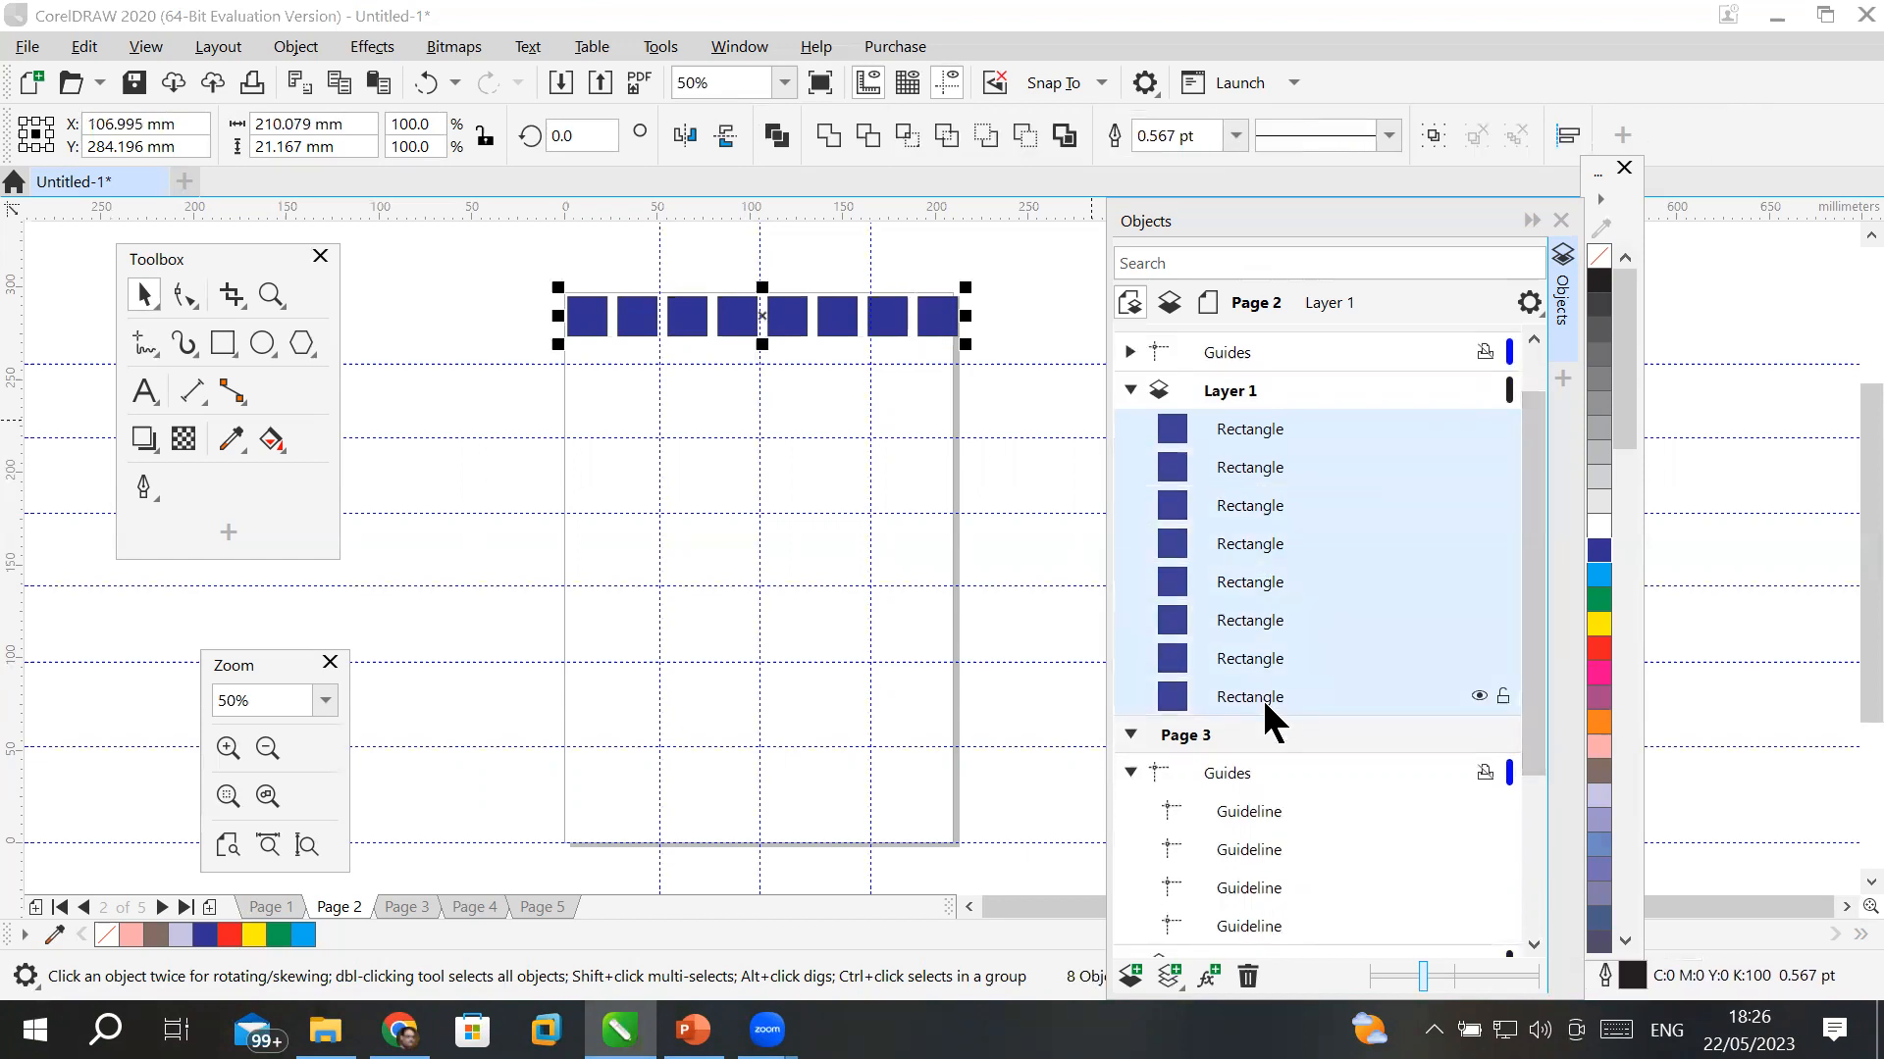
left_click(224, 346)
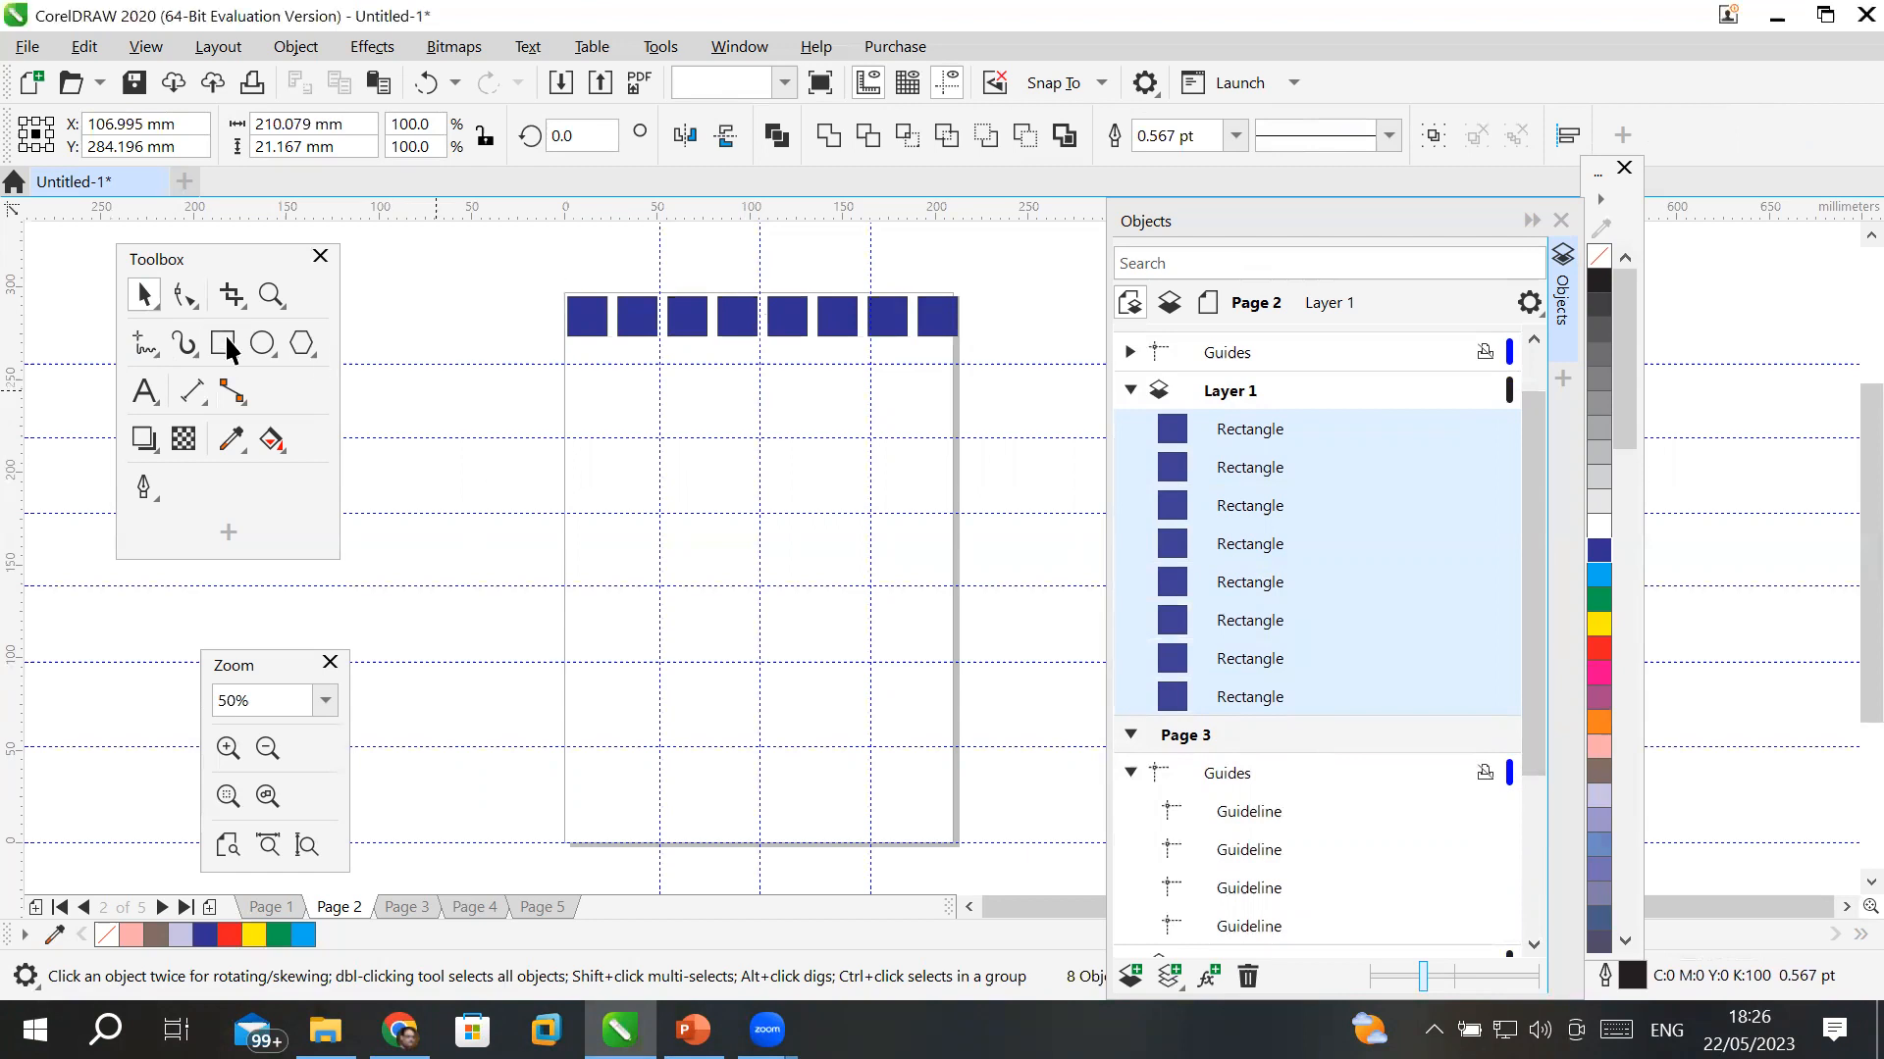
left_click(145, 296)
- Select the row of squares, copy it about 28 mm straight down, and fill the copied row light blue
left_click_drag(471, 242, 1048, 373)
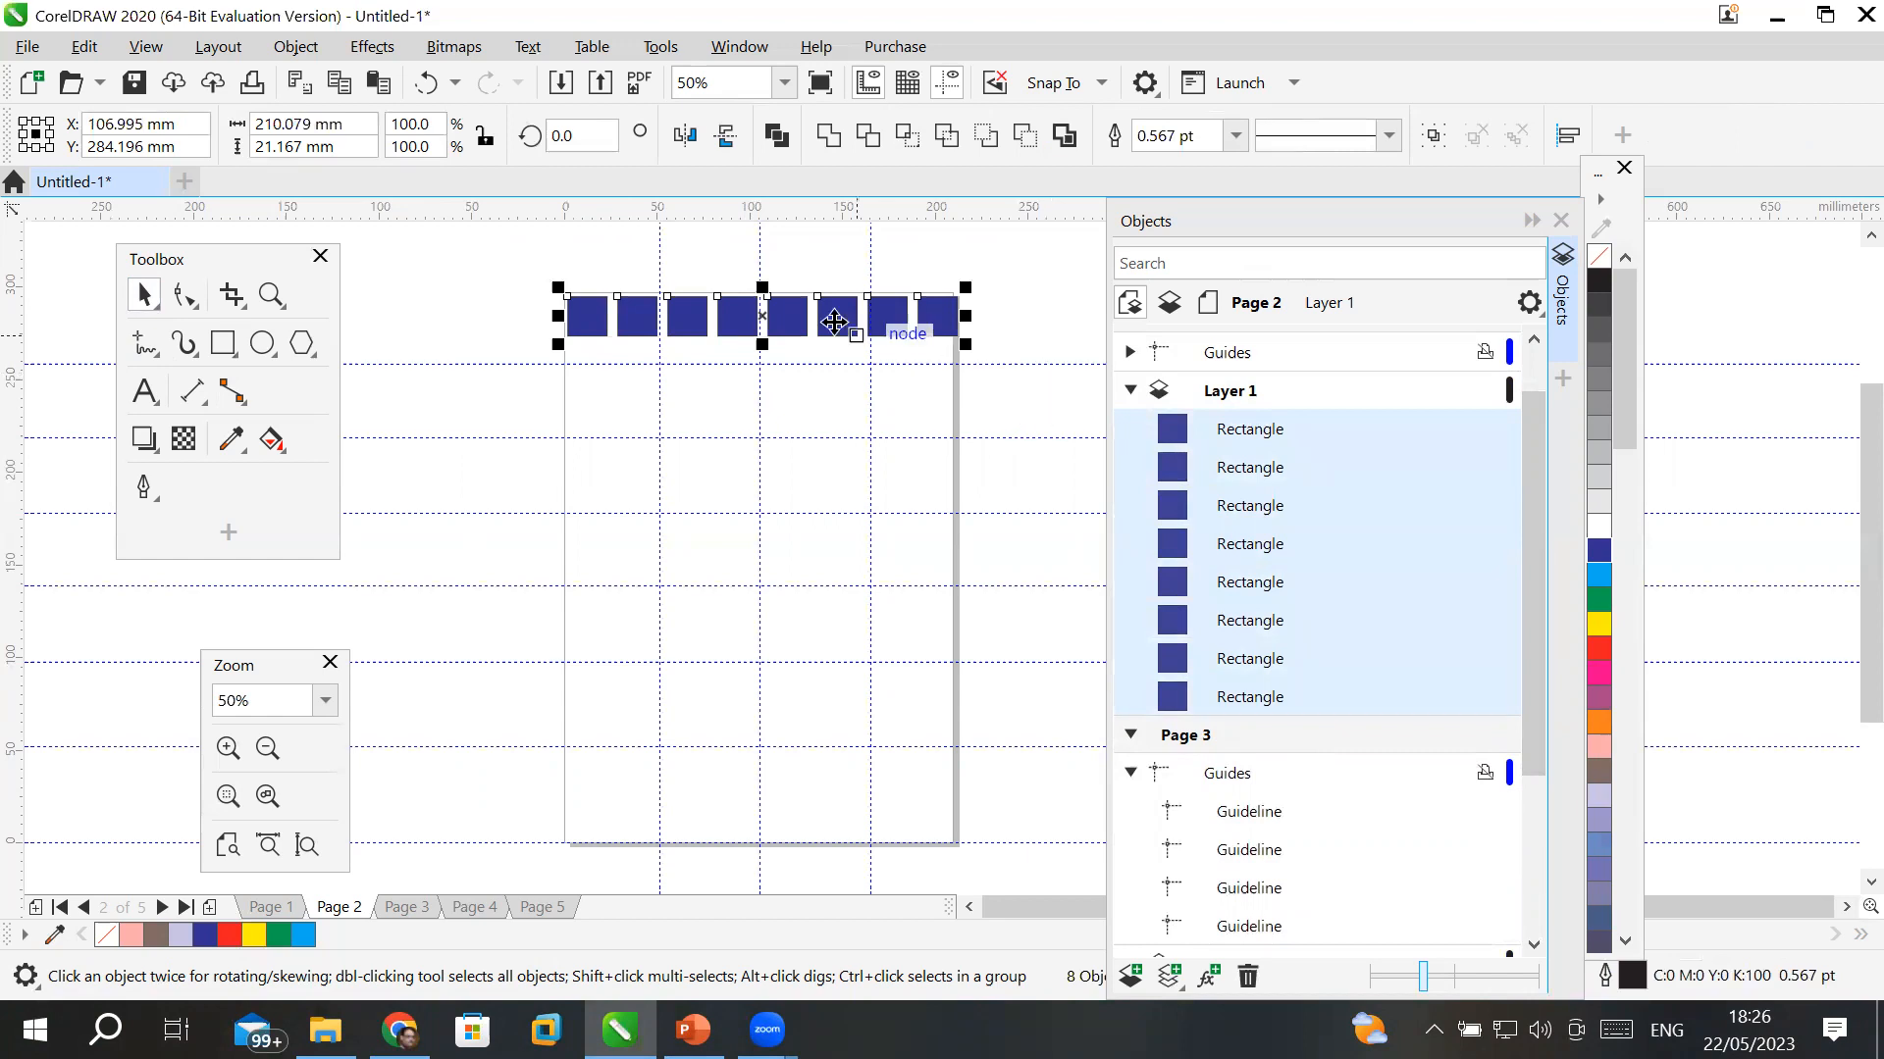
left_click_drag(835, 319, 839, 365)
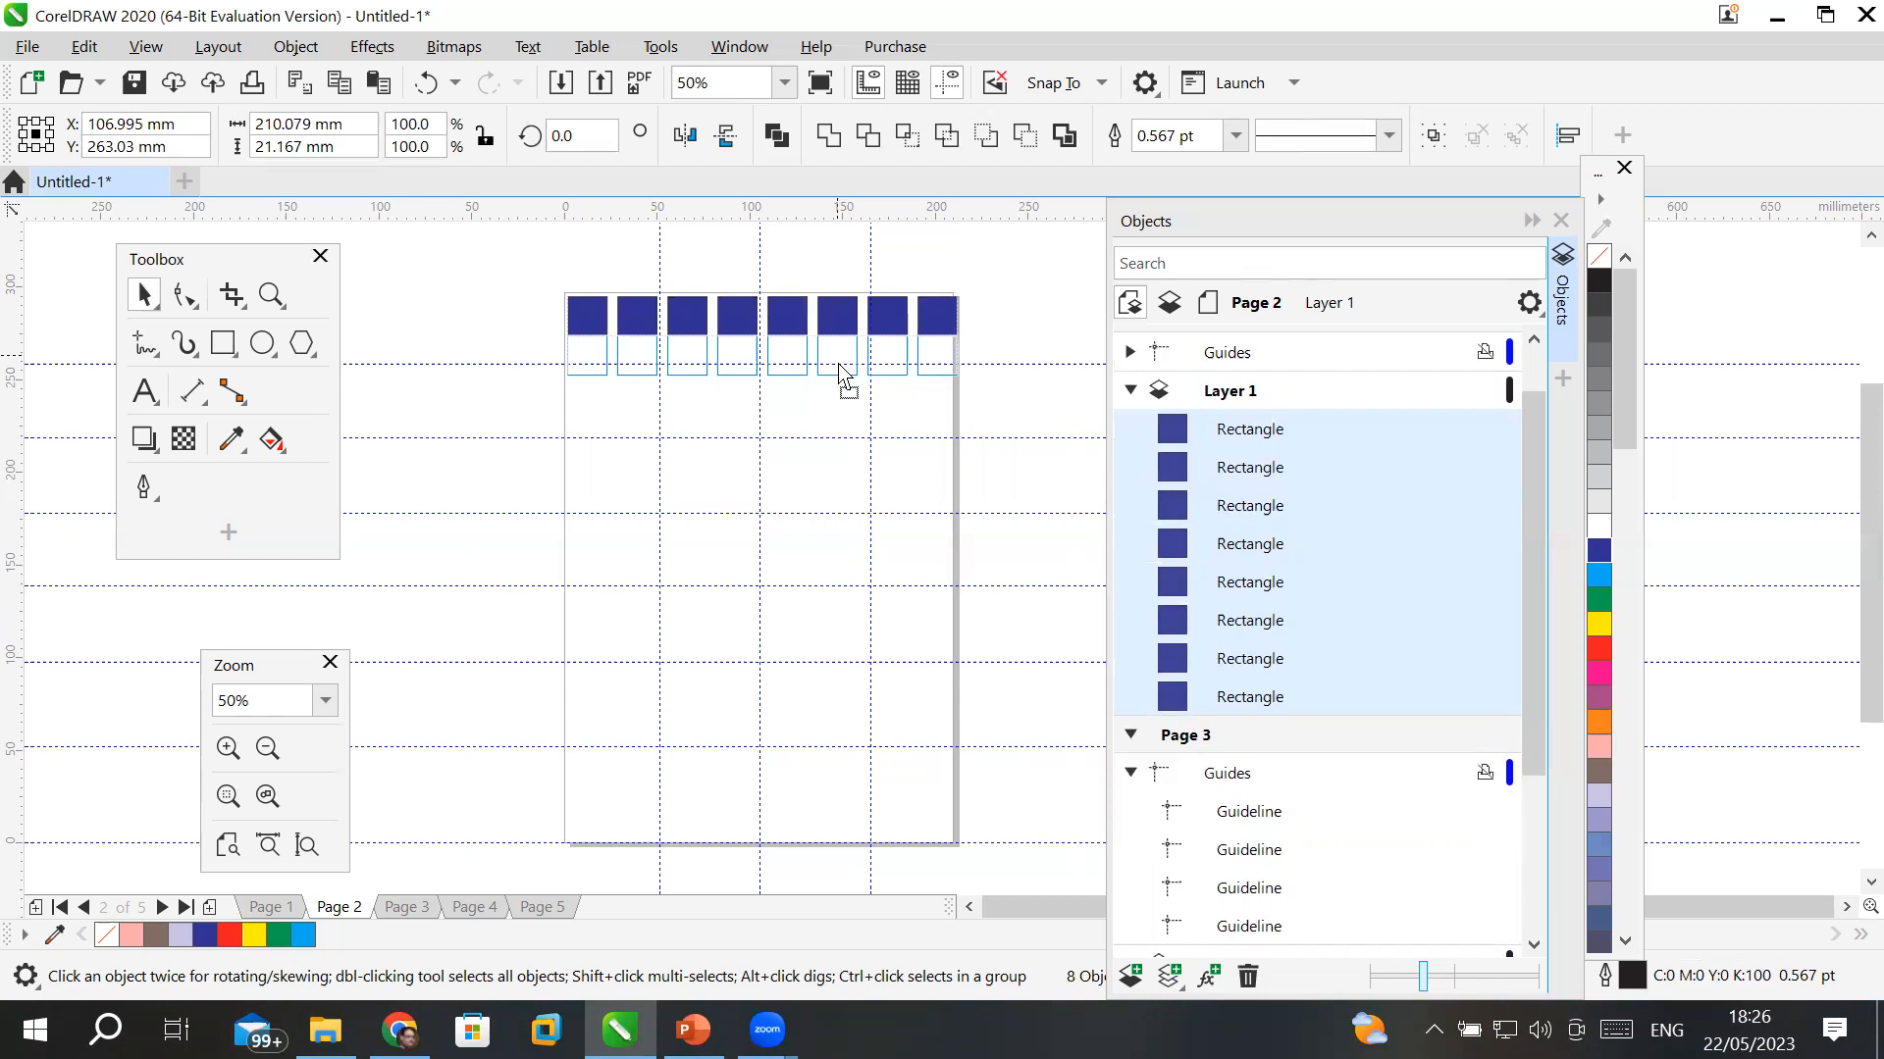
left_click_drag(840, 372, 841, 390)
left_click_drag(840, 371, 841, 370)
right_click(841, 369)
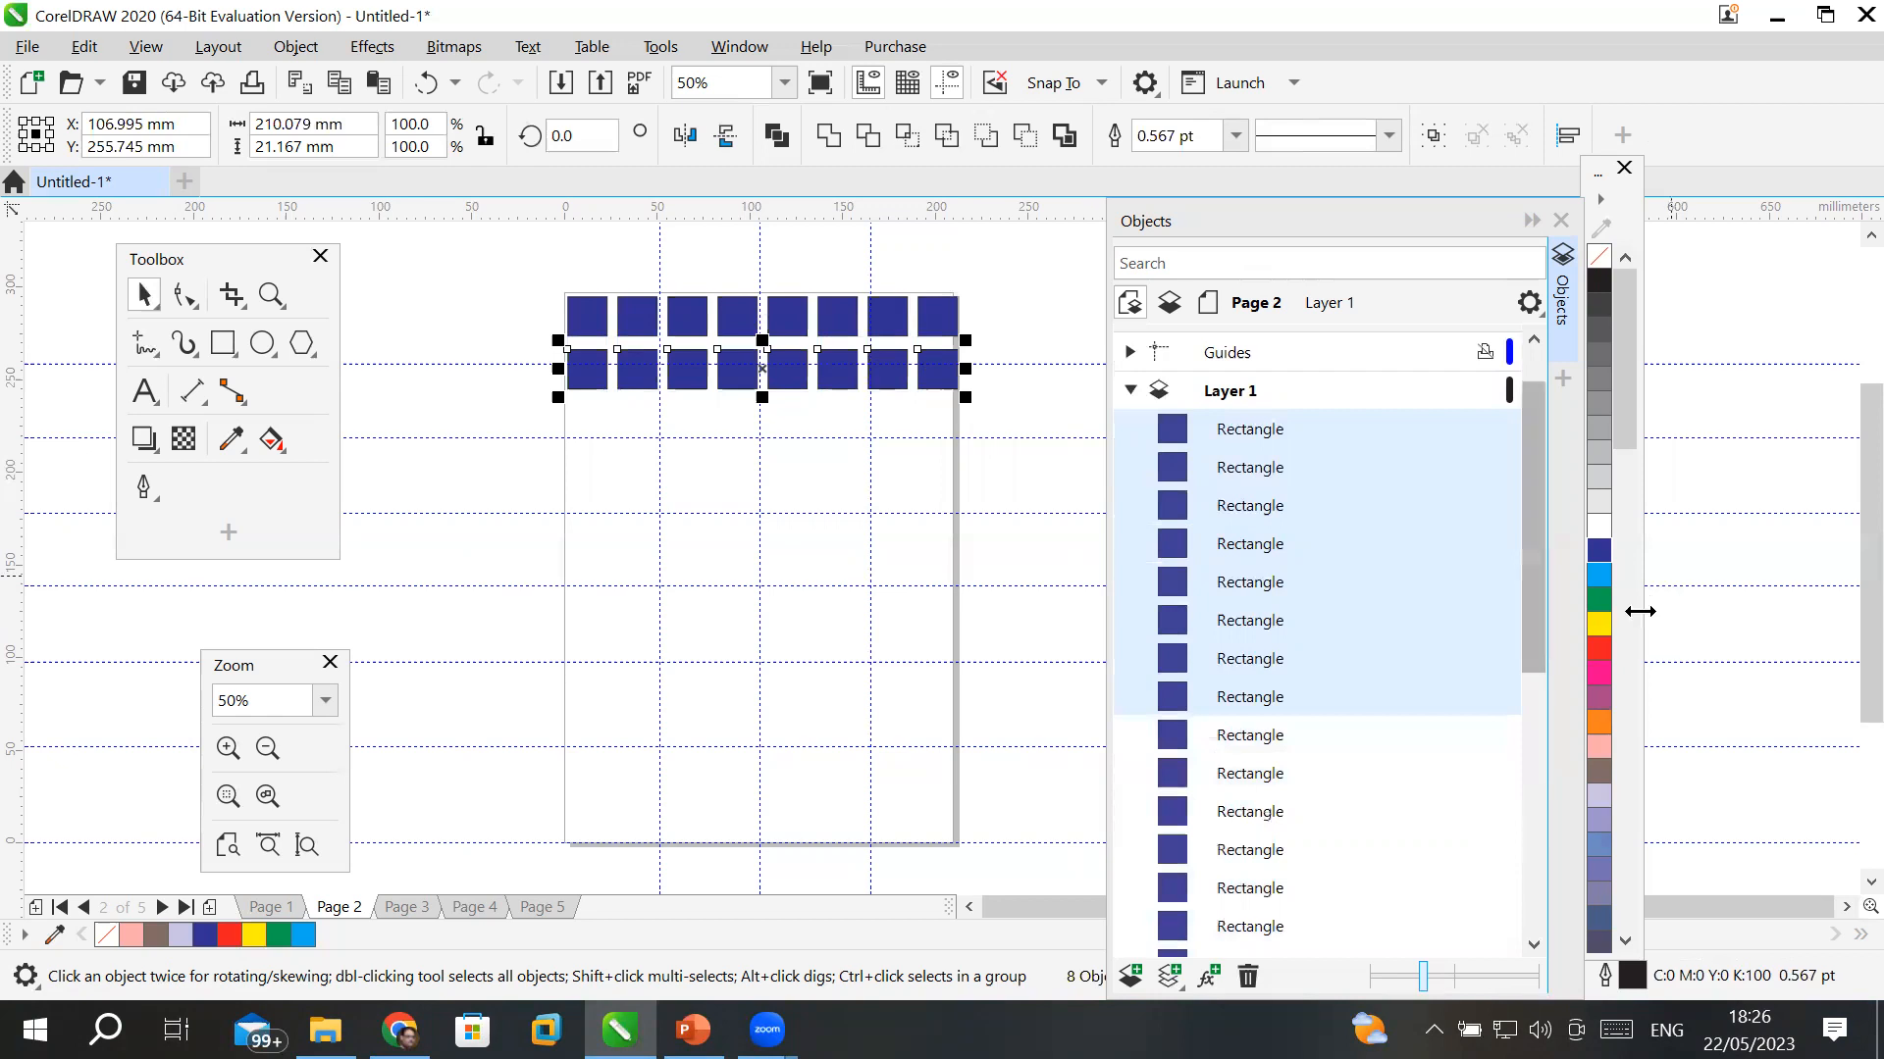
left_click(1597, 581)
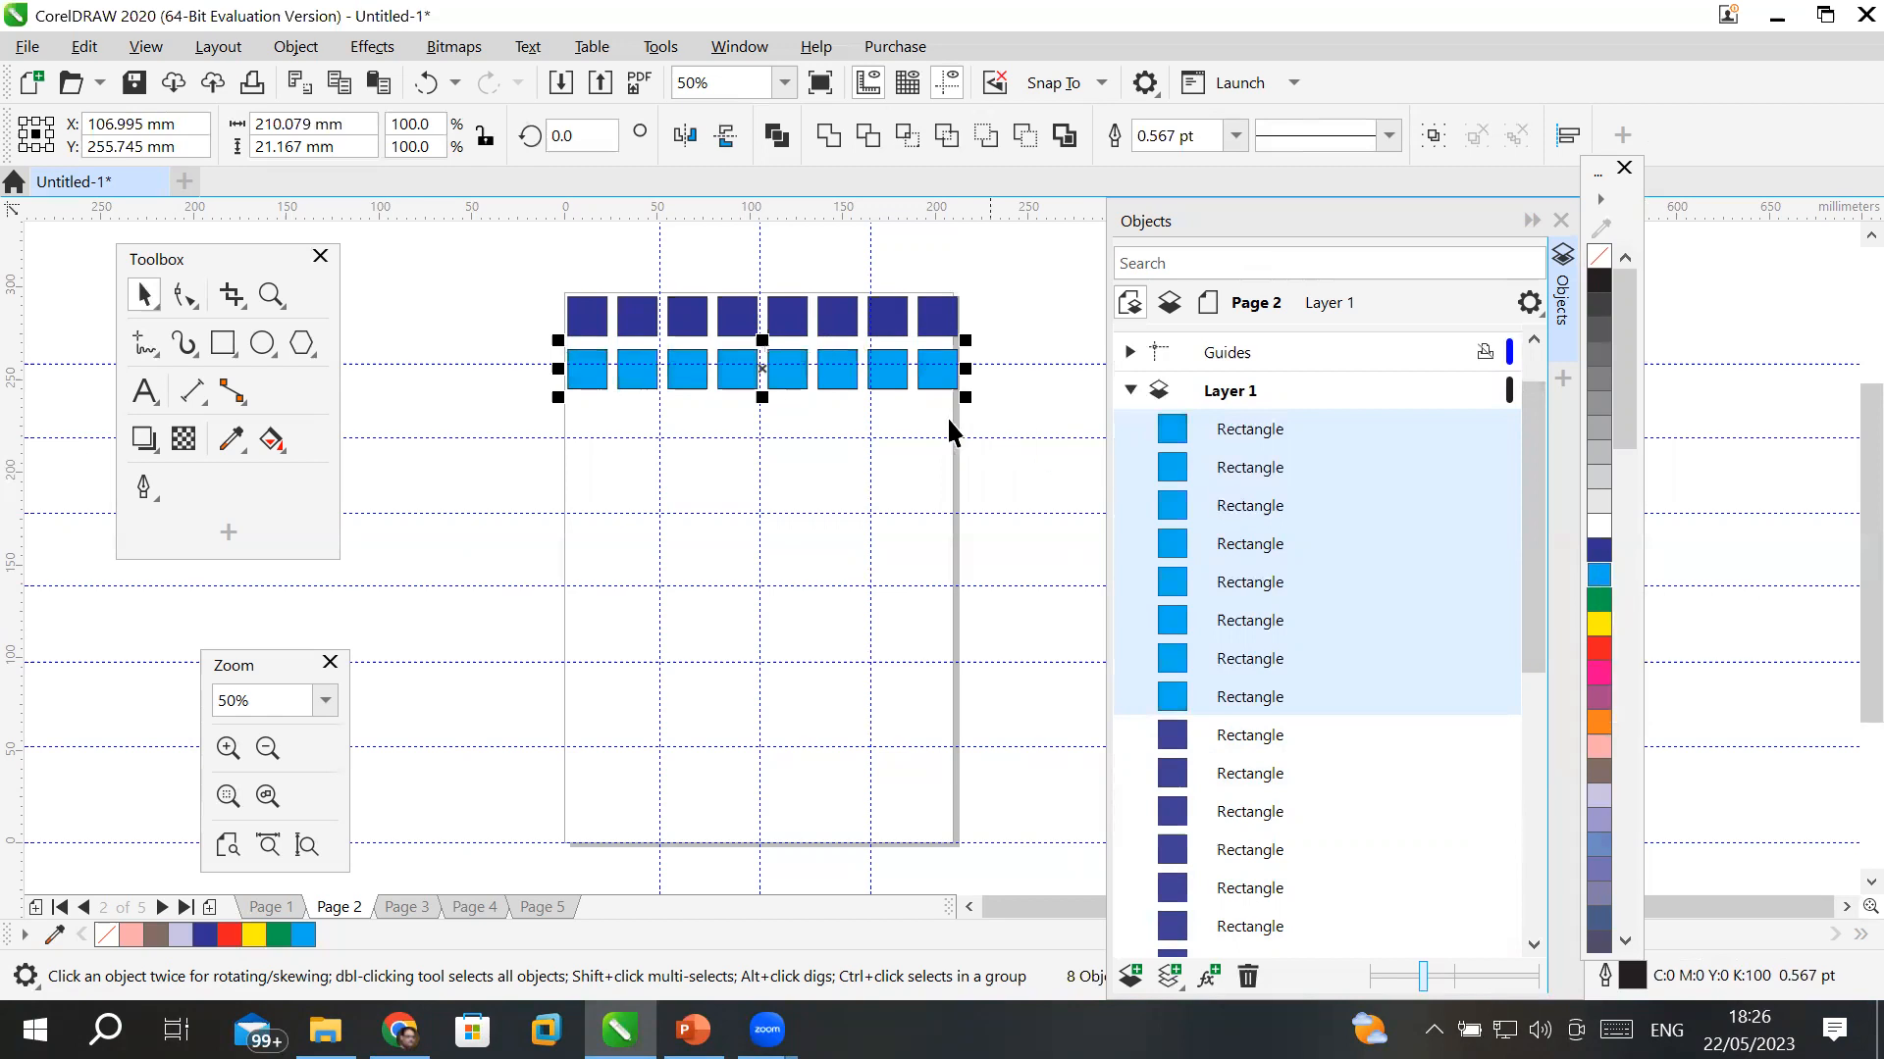
- Copy both rows together about 57 mm straight down, and repeat the copy three times to make ten alternating rows
left_click(500, 277)
key("ctrl+a")
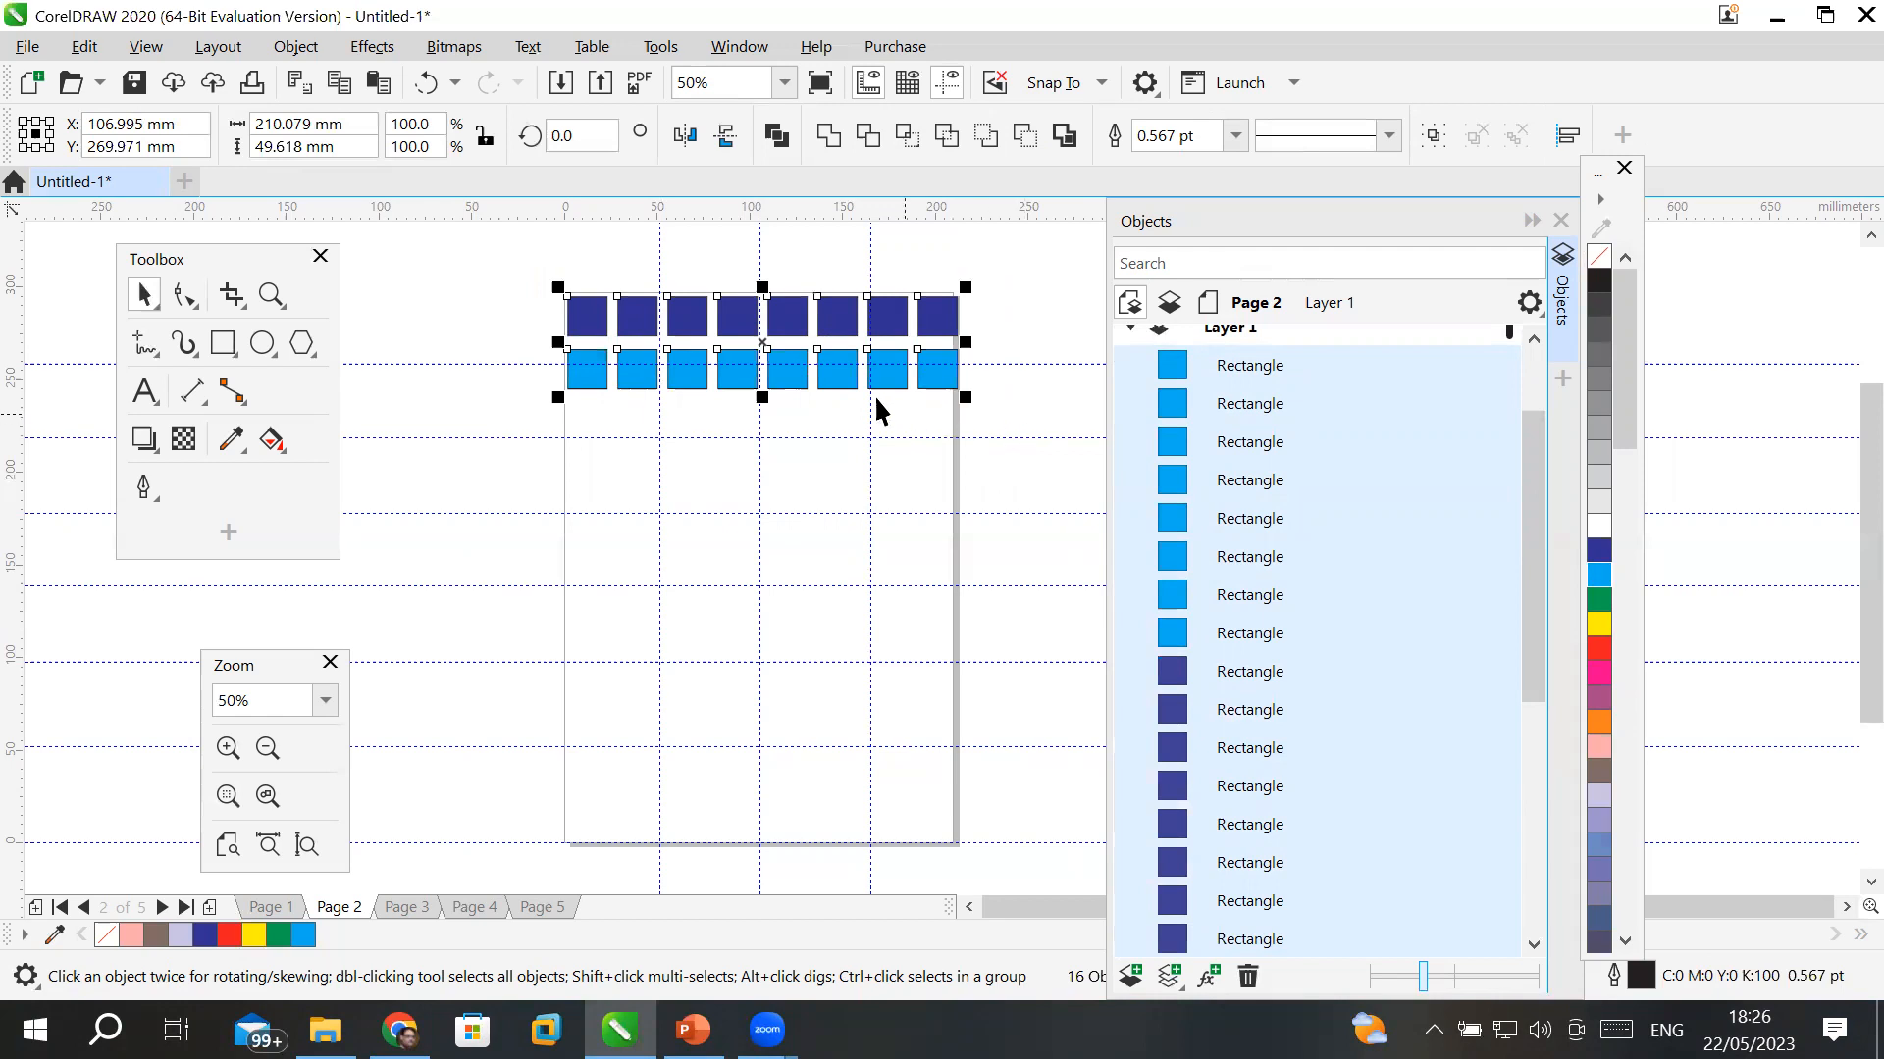
left_click_drag(841, 374, 839, 490)
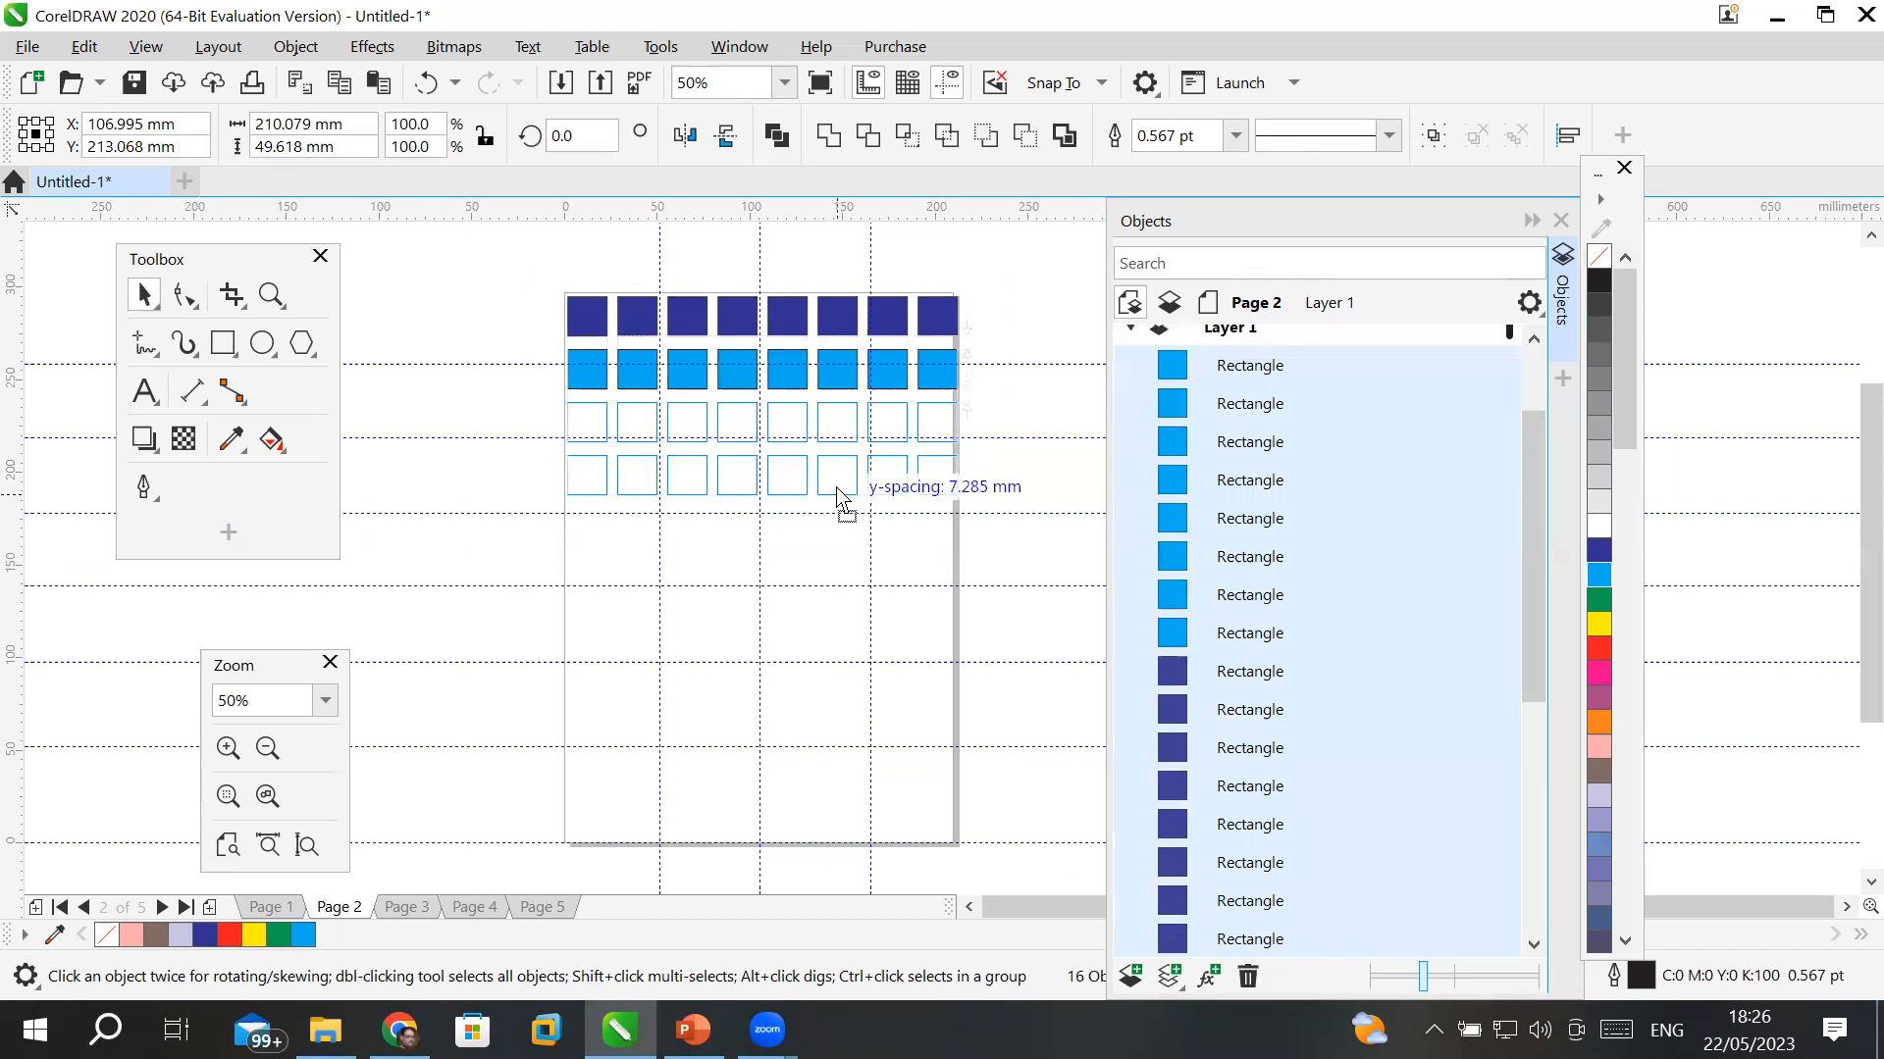
left_click_drag(837, 488, 837, 490)
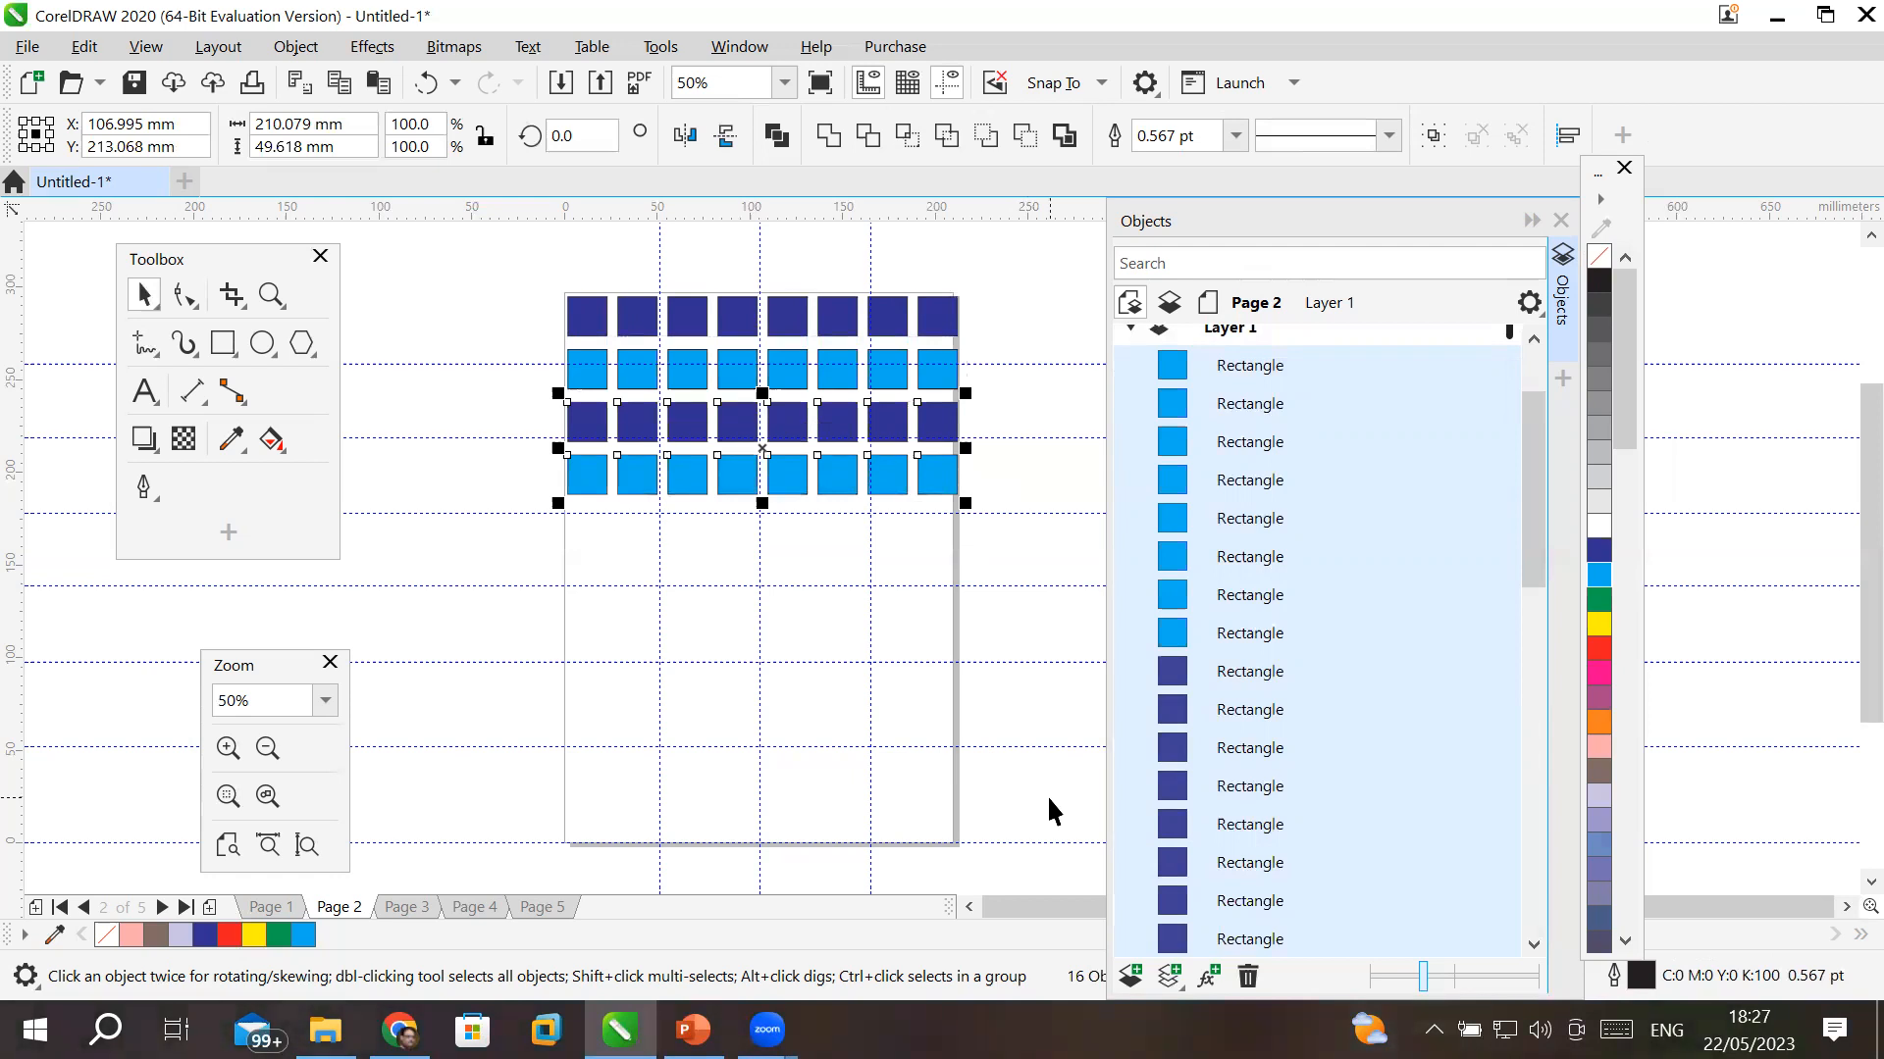
key("ctrl+r")
key("ctrl+r")
key("ctrl+r")
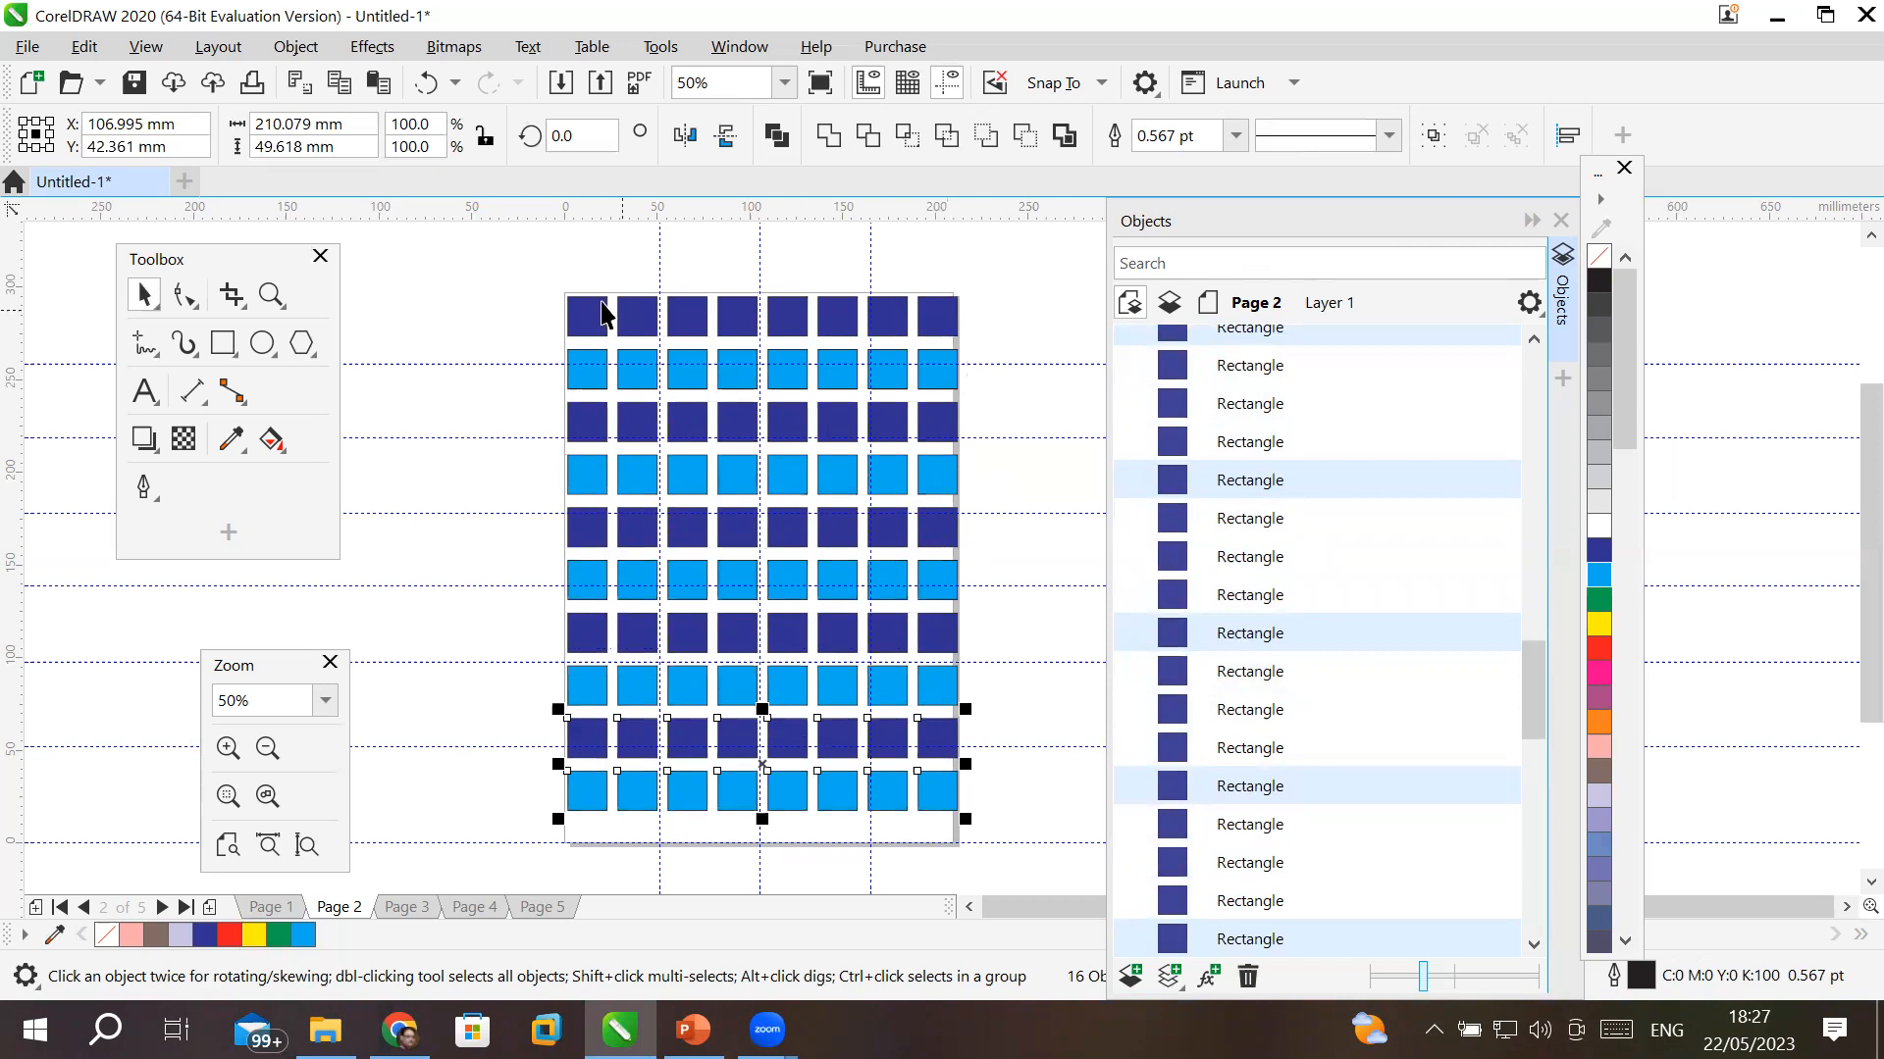
- Select the whole grid of squares and nudge it down about 5 mm in small 0.1 mm increments
left_click_drag(506, 254, 999, 858)
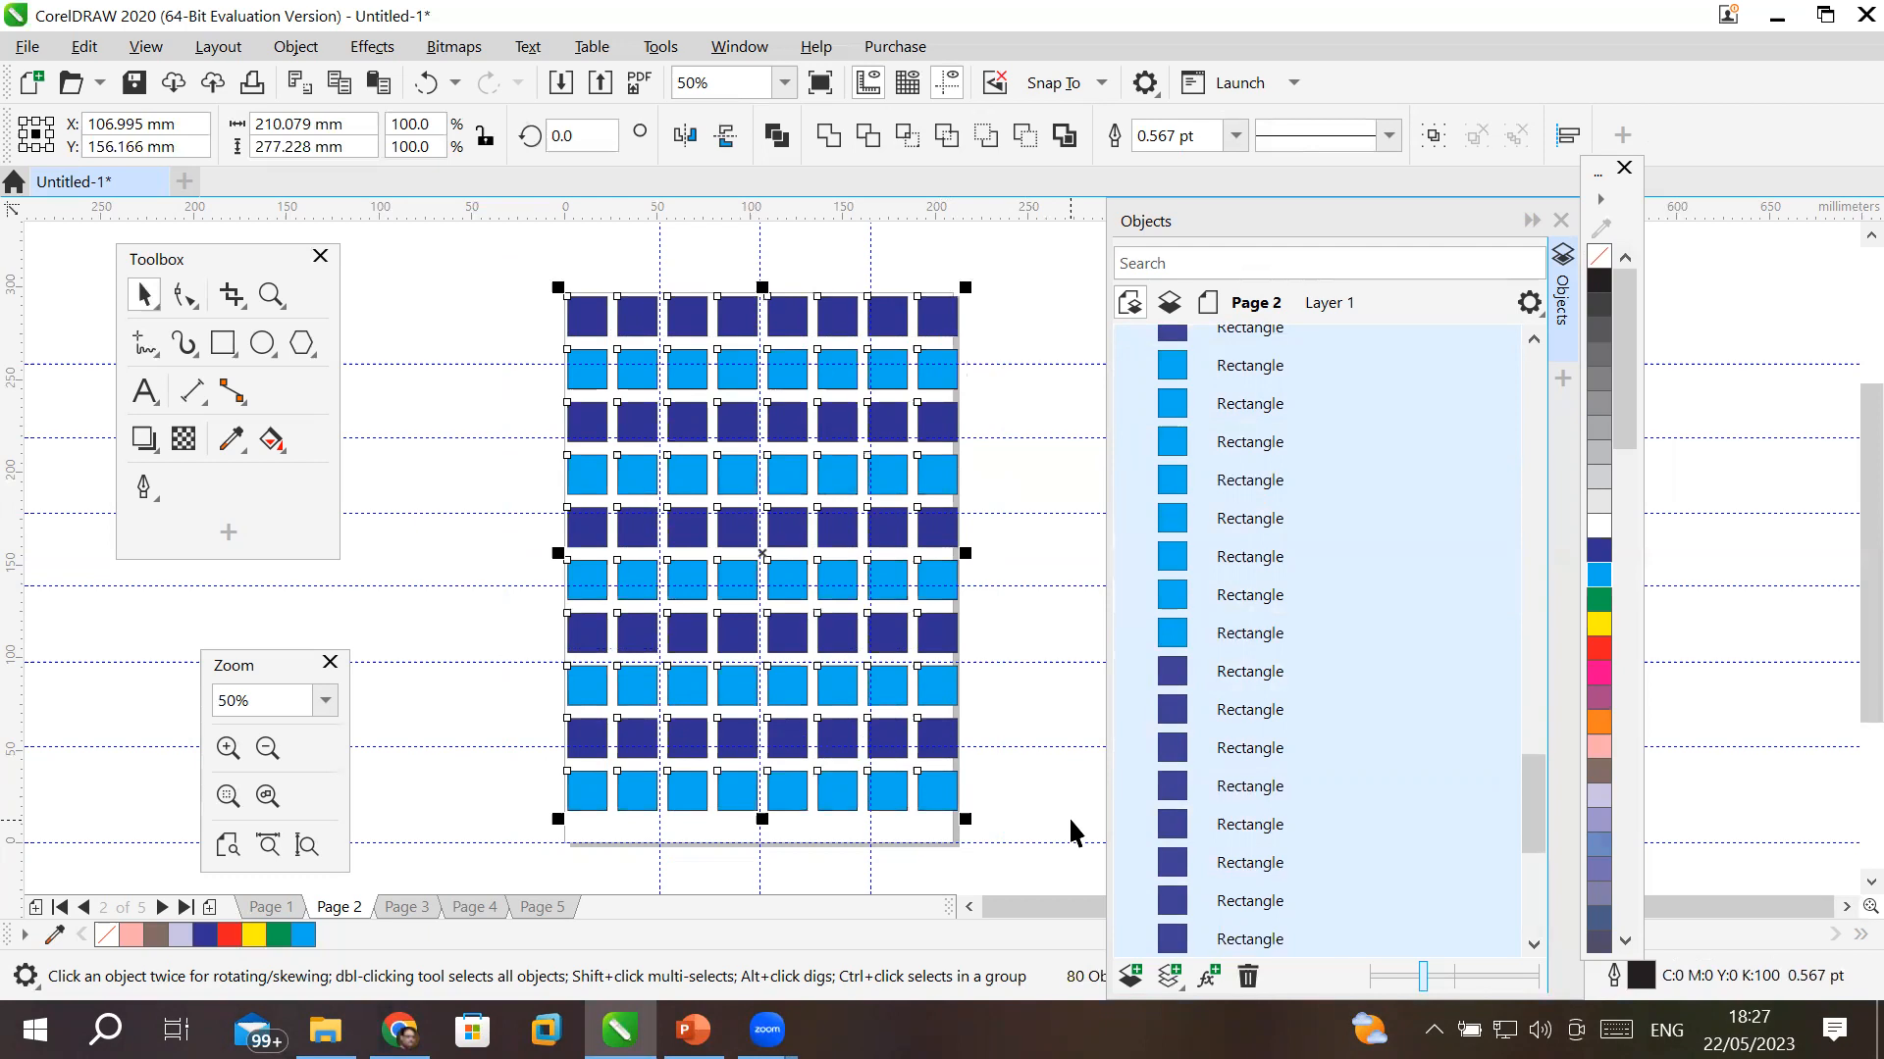
left_click(1568, 135)
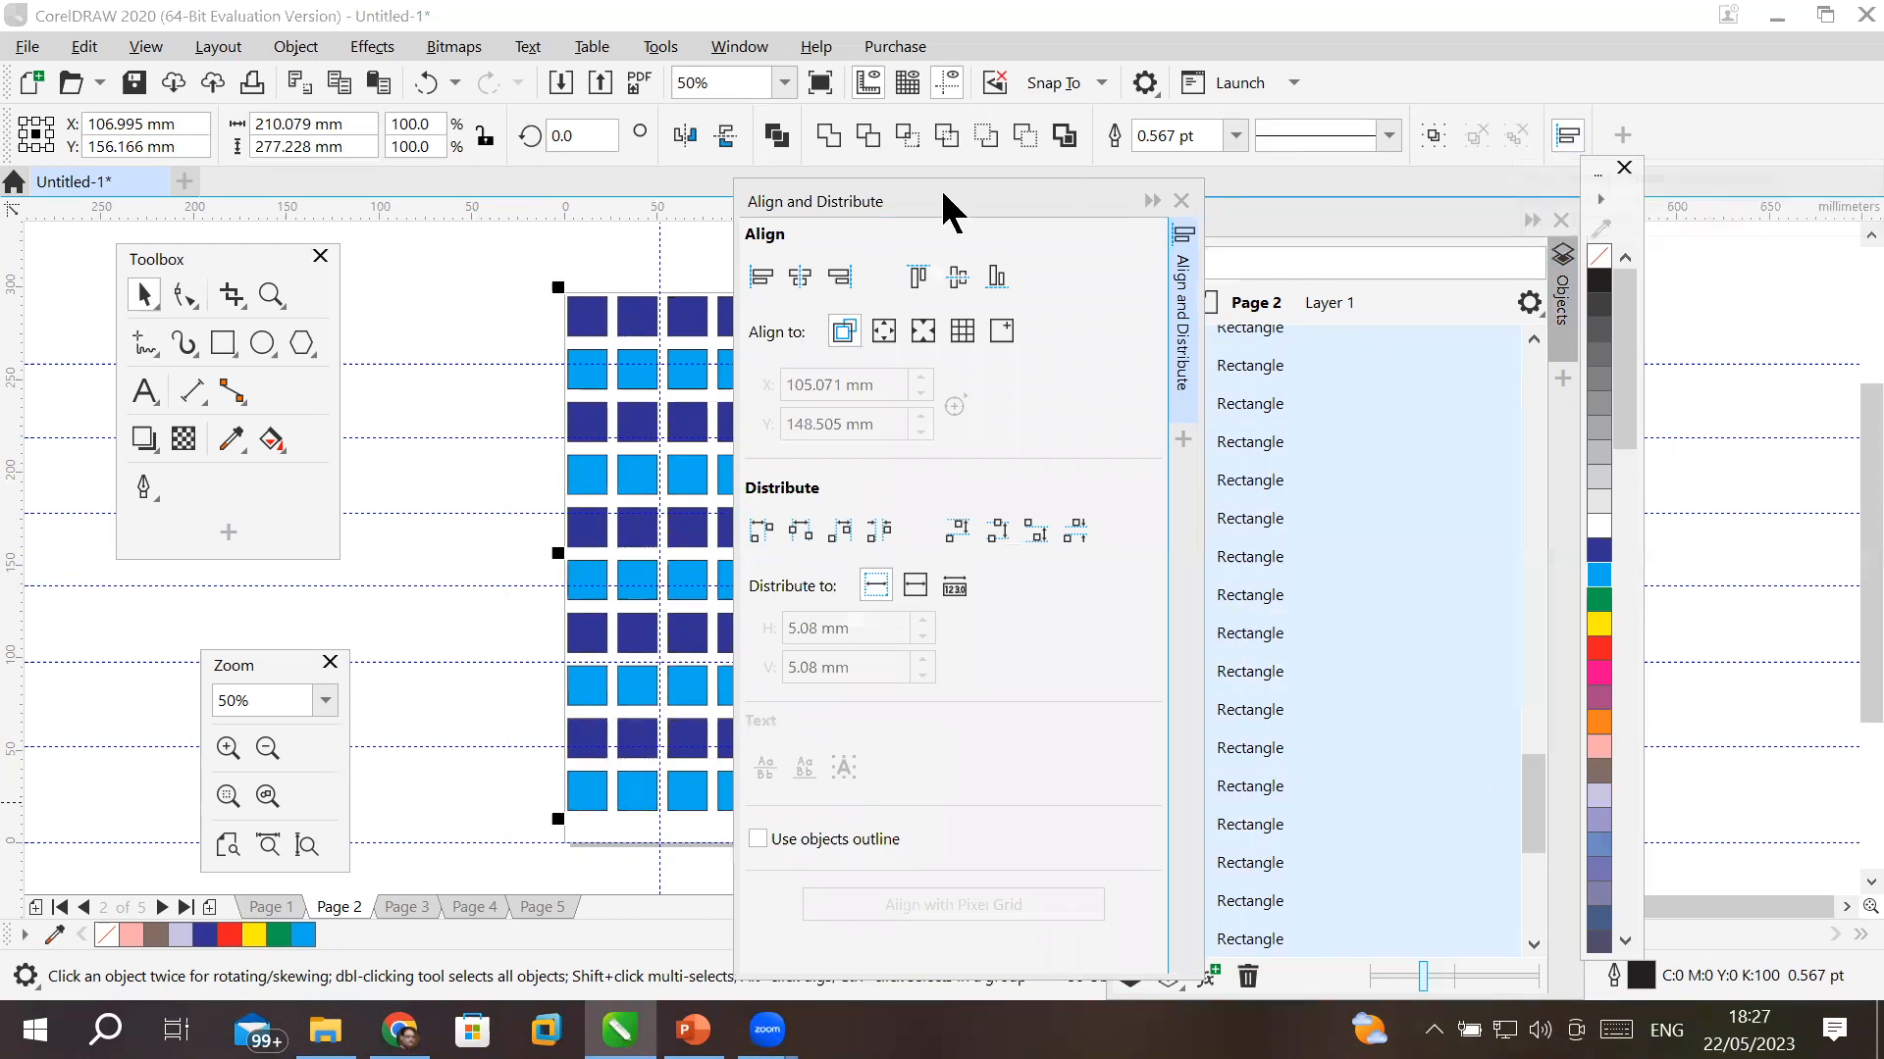
left_click(1181, 199)
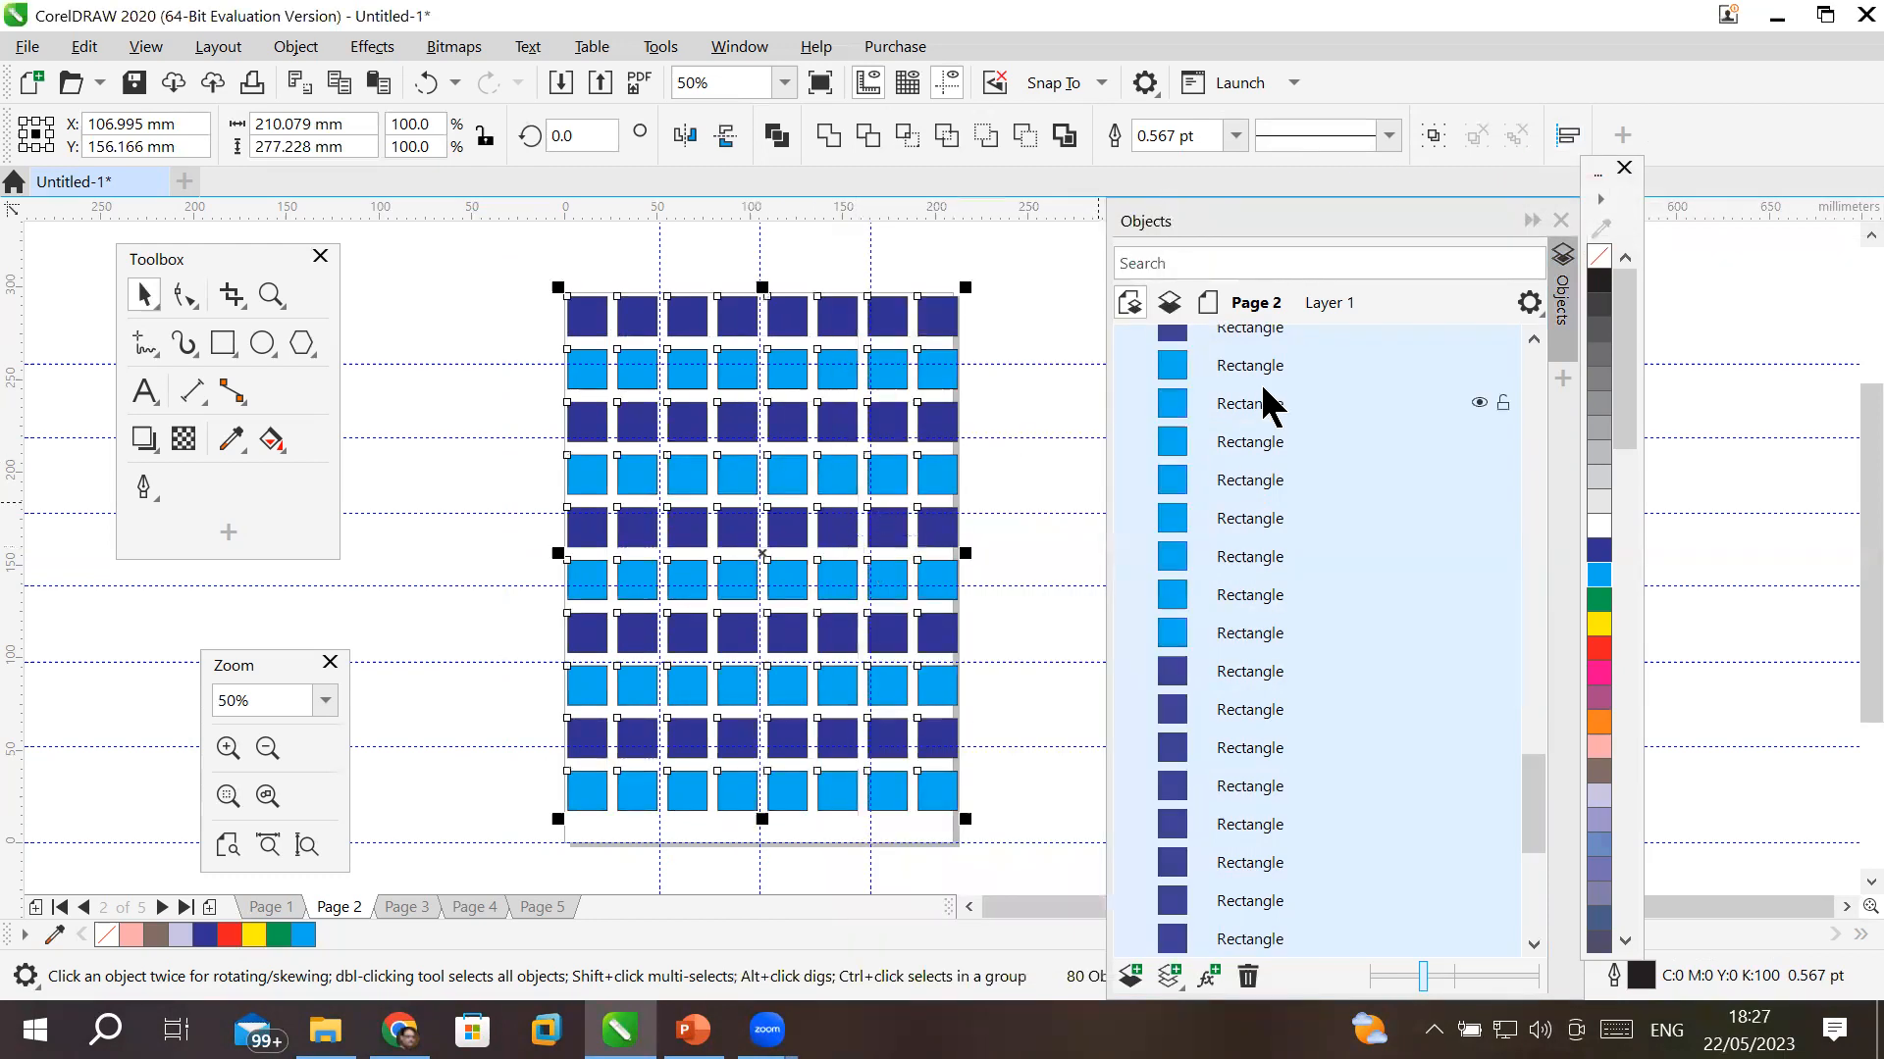
key("Down")
key("Down")
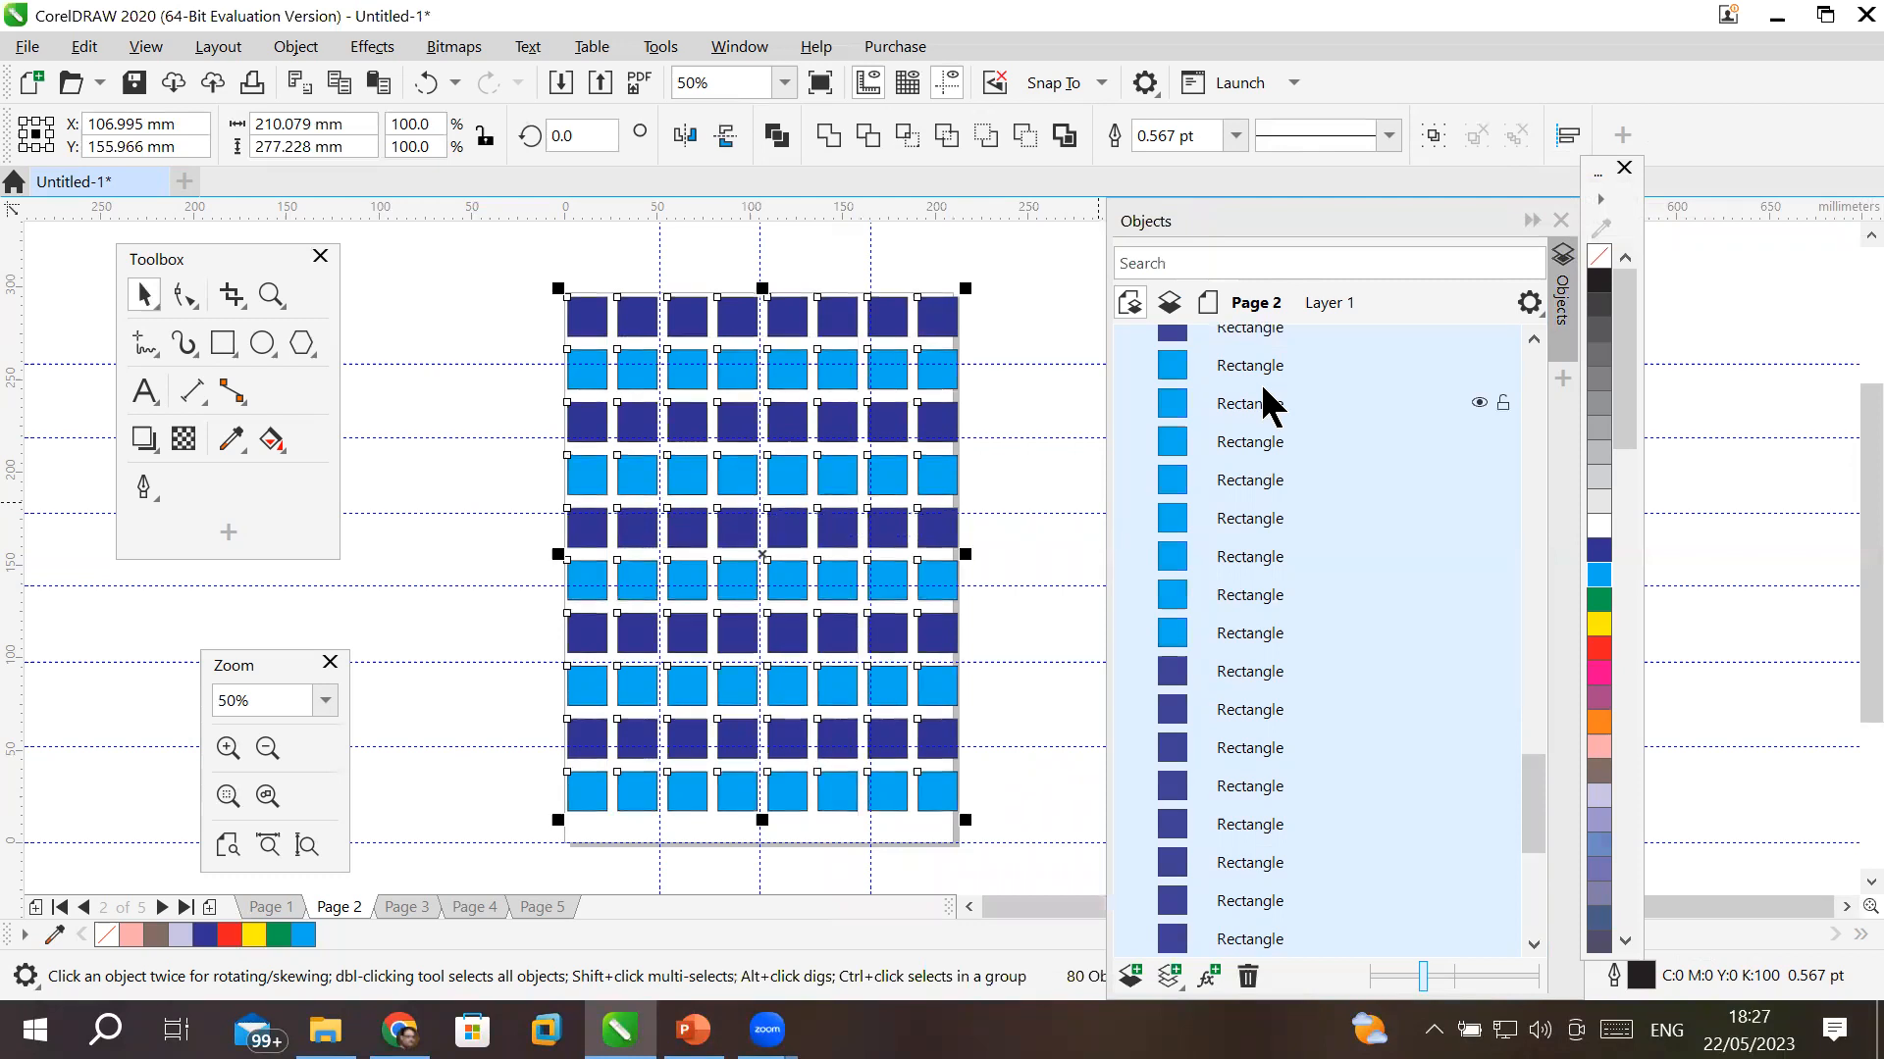
key("Down")
key("Down")
key("Down")
key("Down")
key("Down")
key("Down")
key("Down")
key("Down")
key("Down")
key("Down")
key("Down")
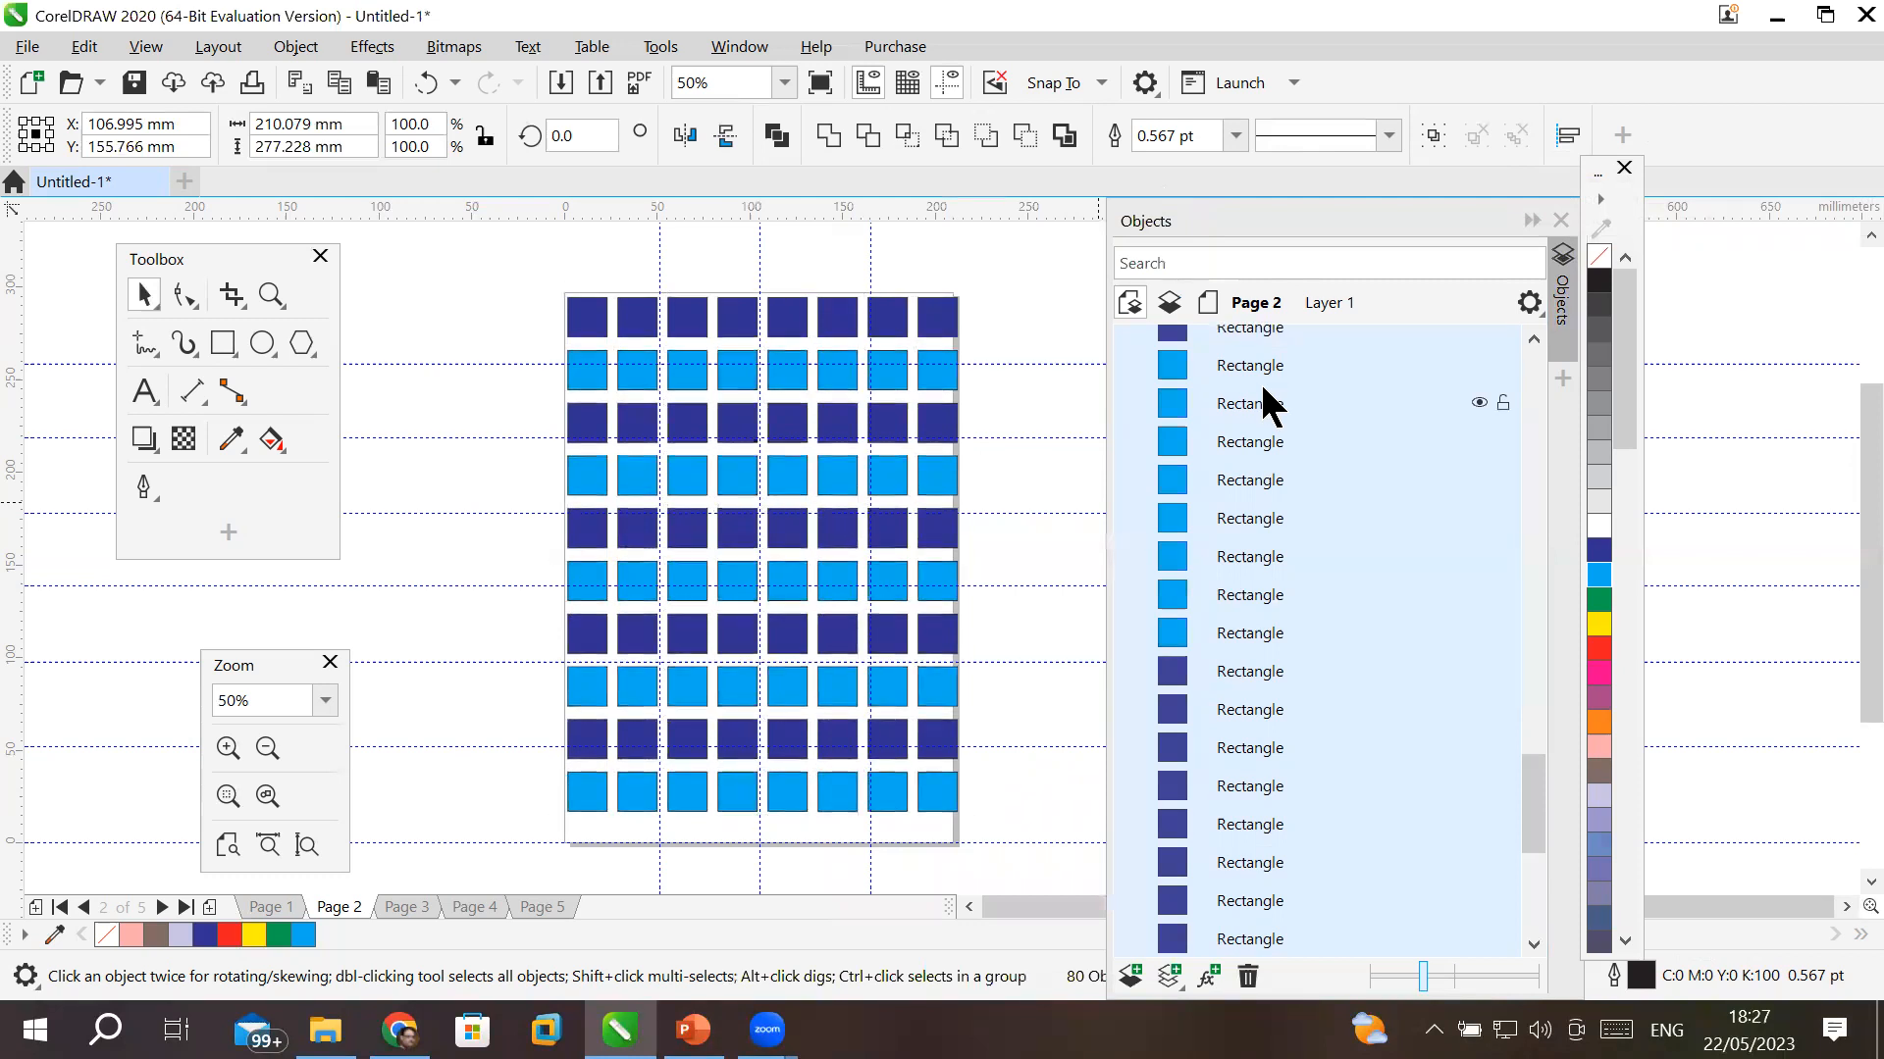
key("Down")
key("Down")
key("Down")
key("Down")
key("Down")
key("Down")
key("Down")
key("Down")
key("Down")
key("Down")
key("Down")
key("Down")
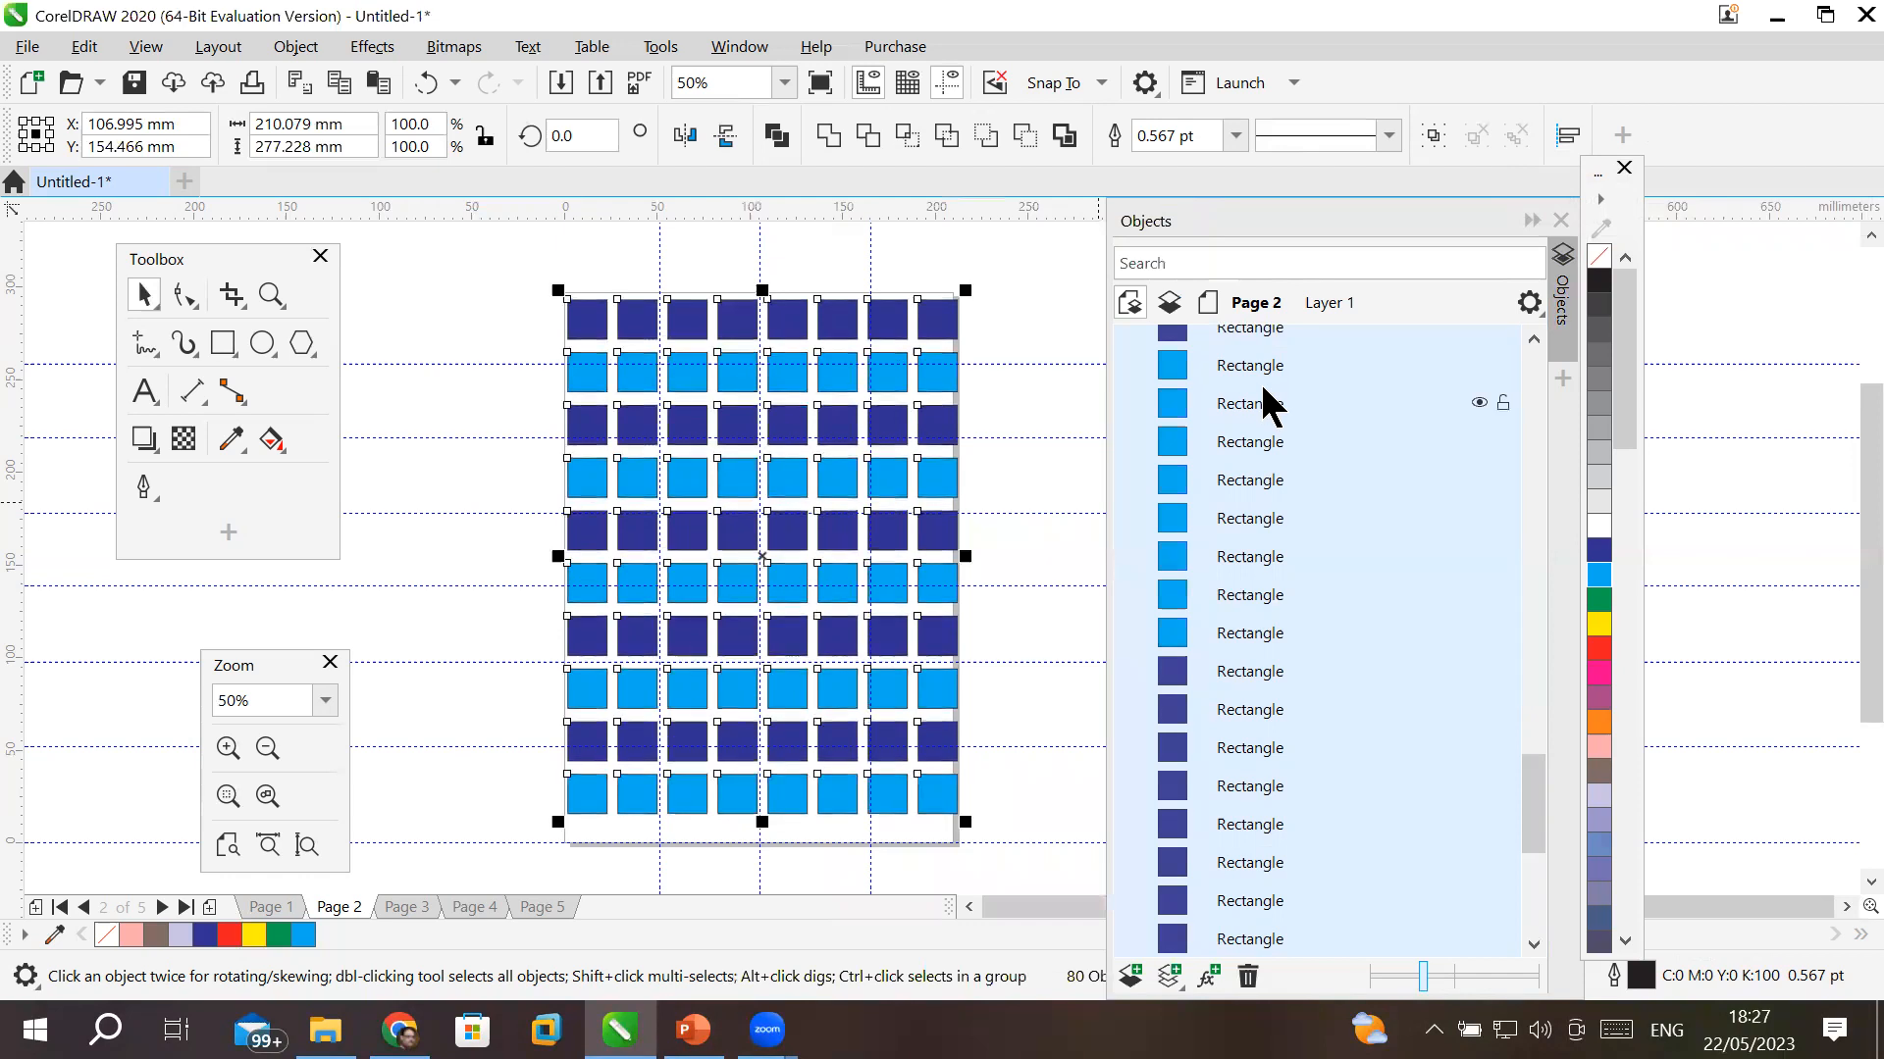
key("Down")
key("Down")
key("Down")
key("Down")
key("Down")
key("Down")
key("Down")
key("Down")
key("Down")
key("Down")
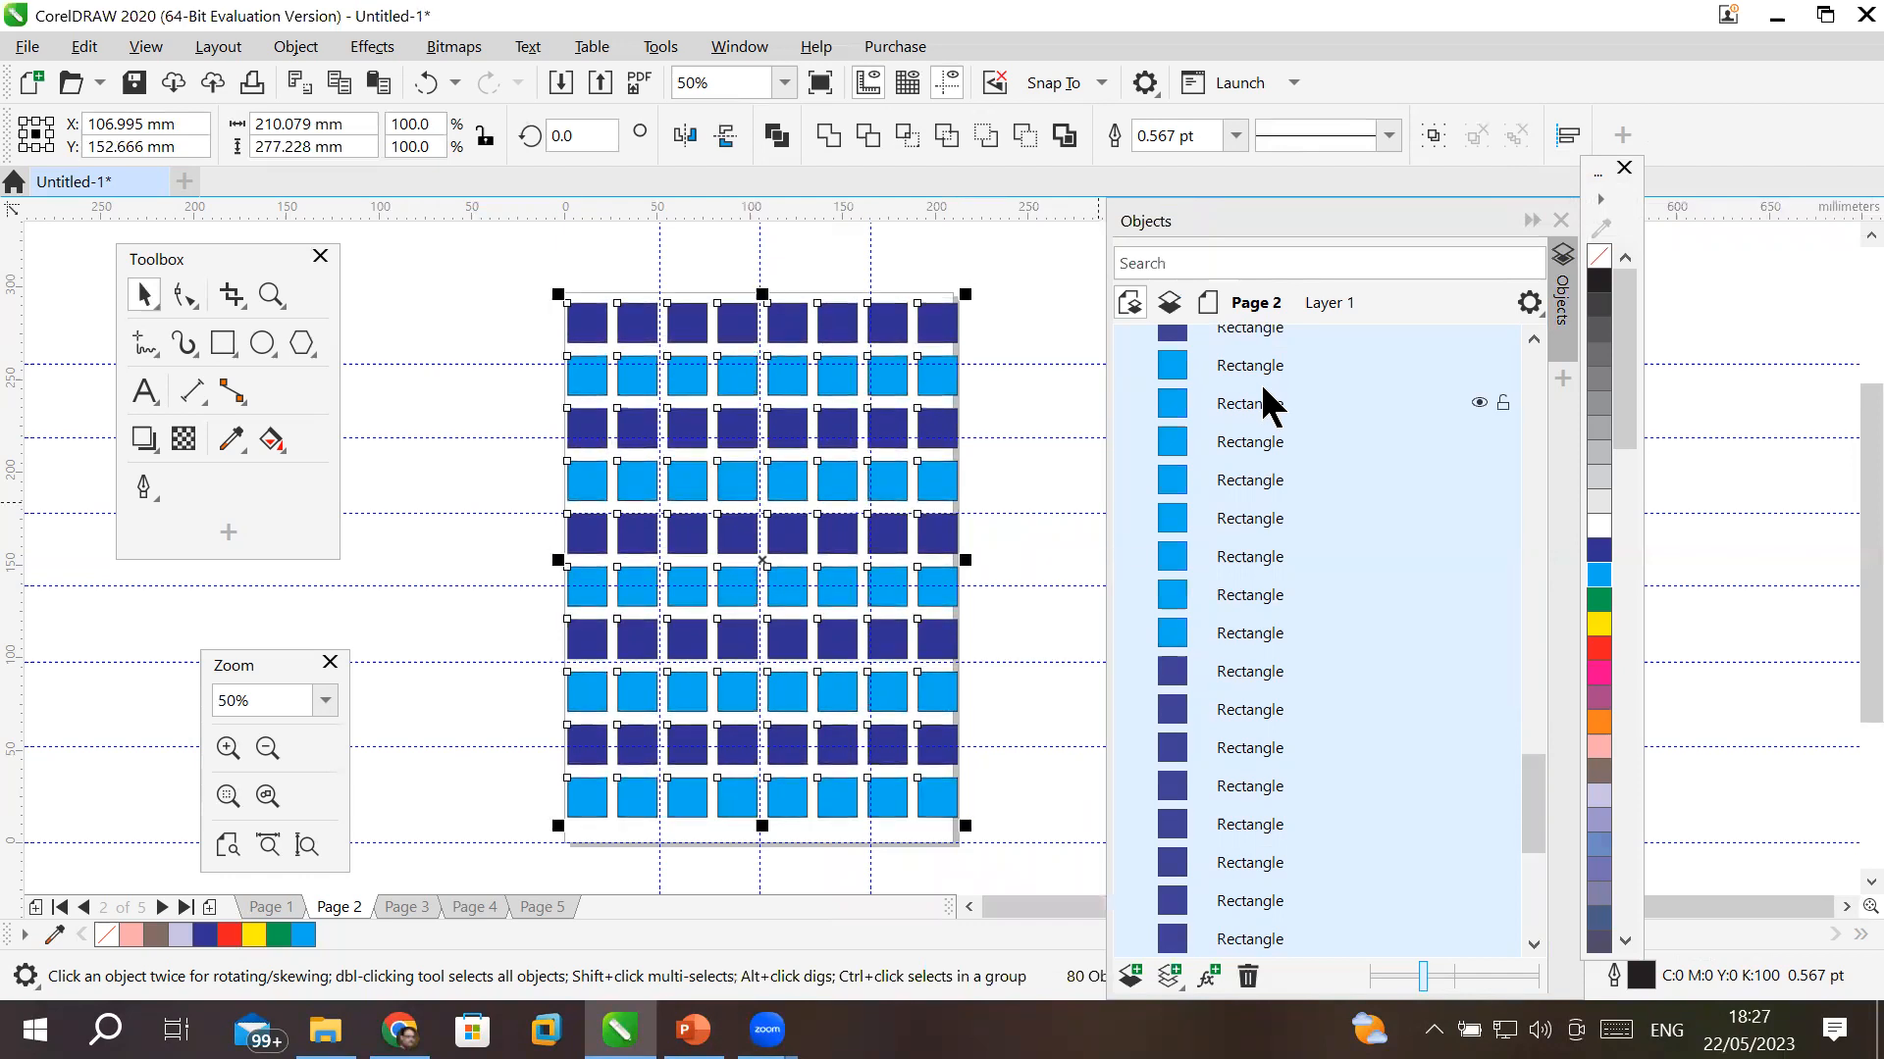
key("Down")
key("Down")
key("Down")
key("Down")
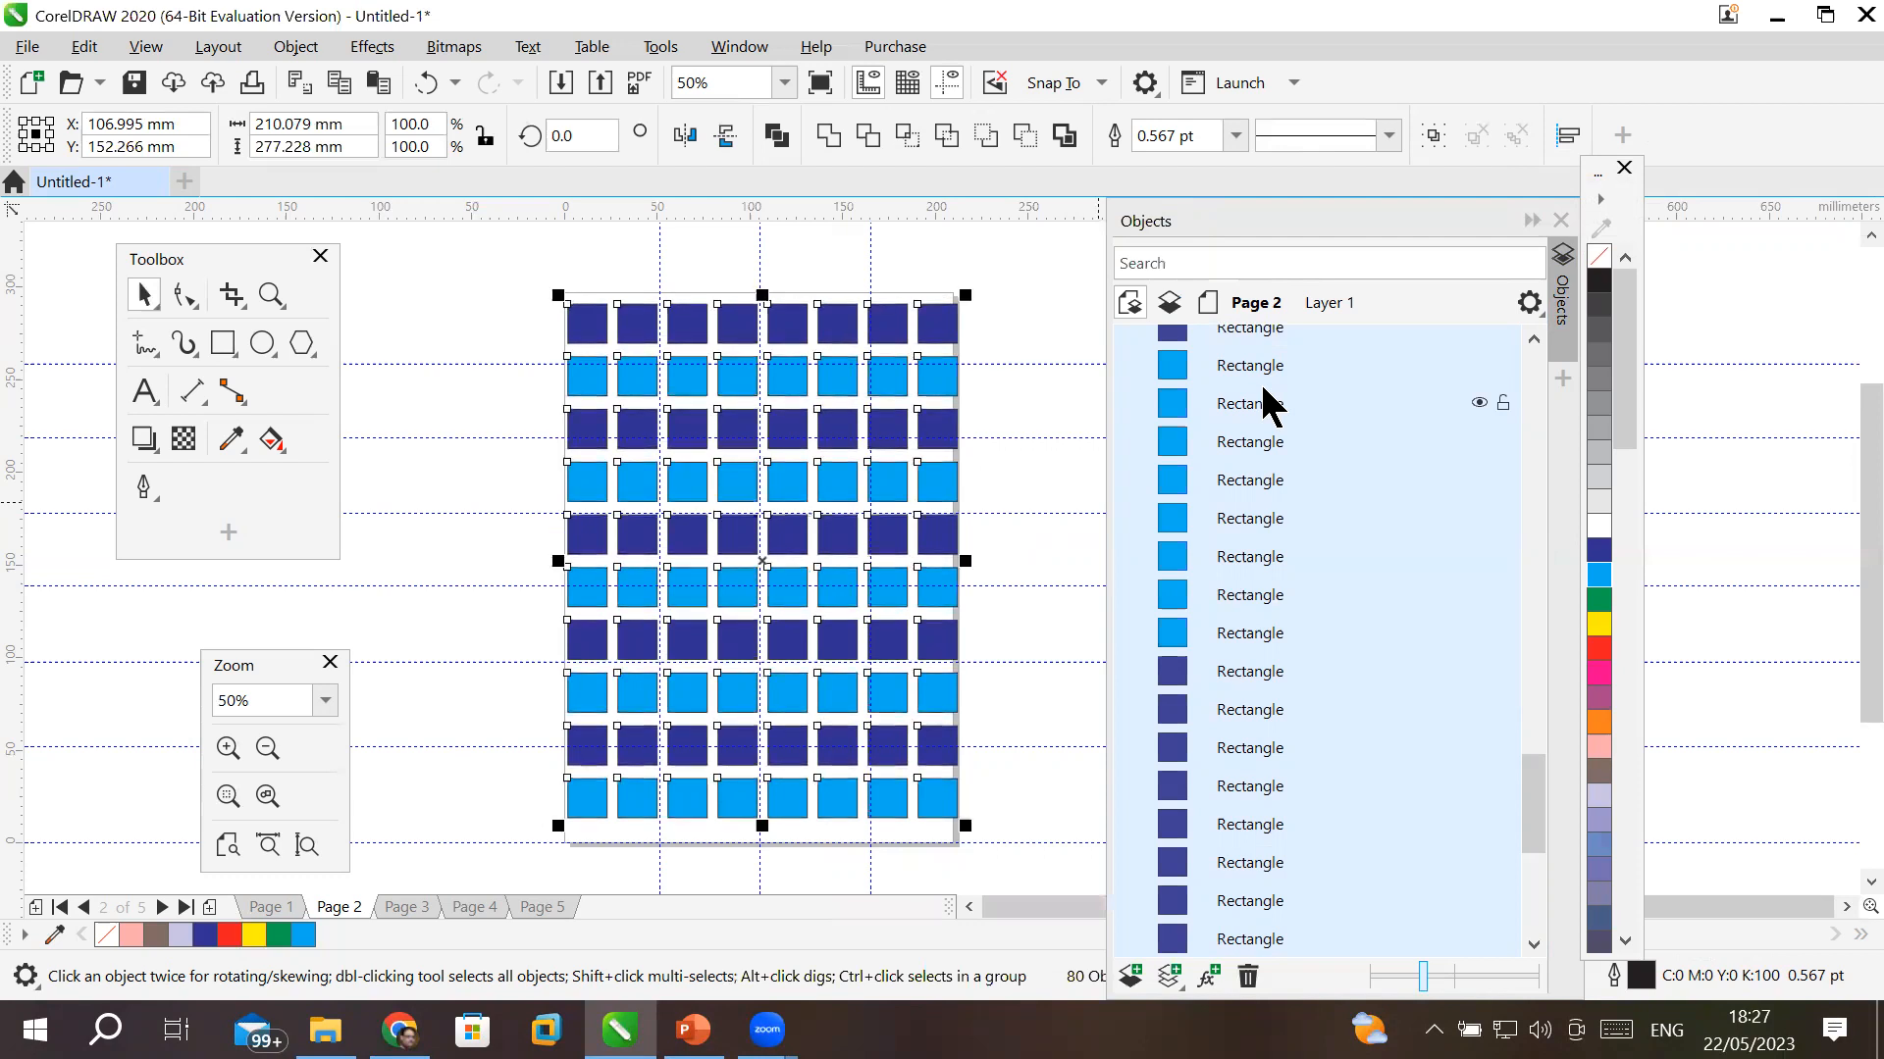
key("Down")
key("Down")
key("Down")
key("Down")
key("Down")
key("Down")
key("Down")
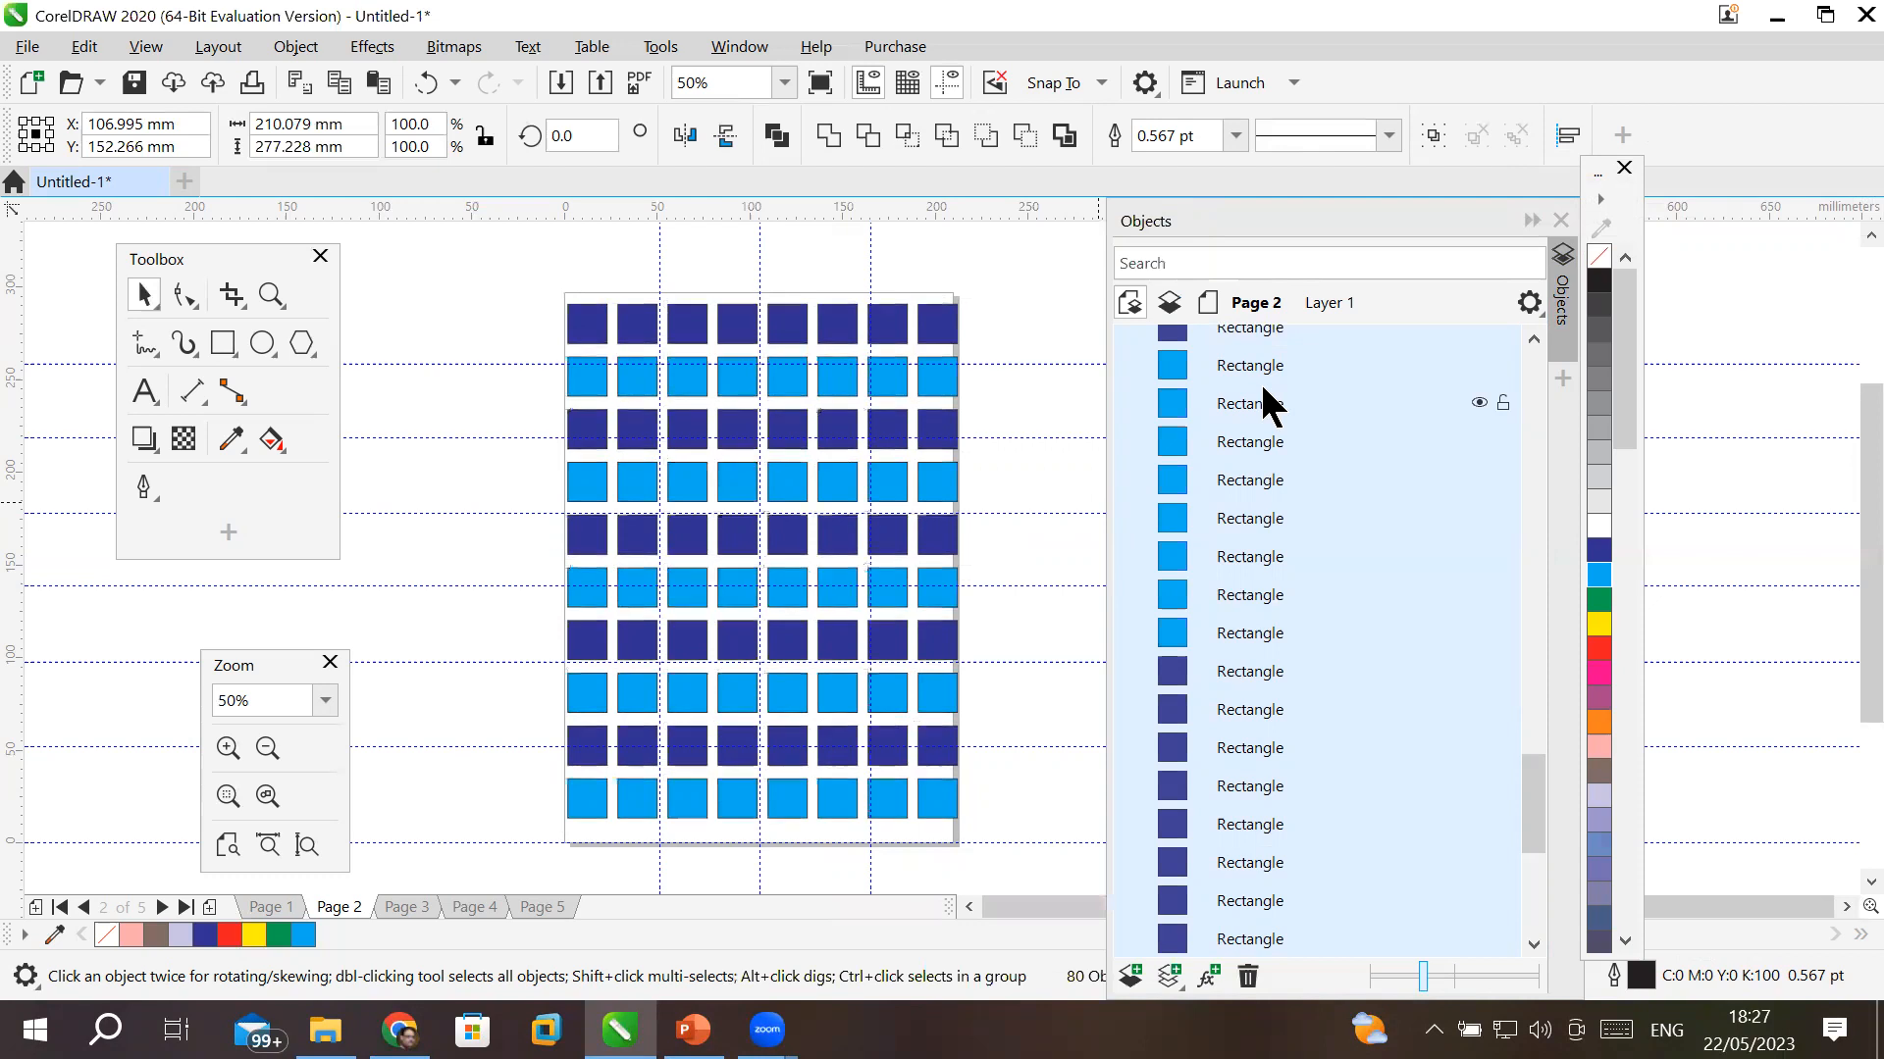
key("Down")
key("Down")
key("Down")
key("Down")
key("Down")
key("Down")
key("Down")
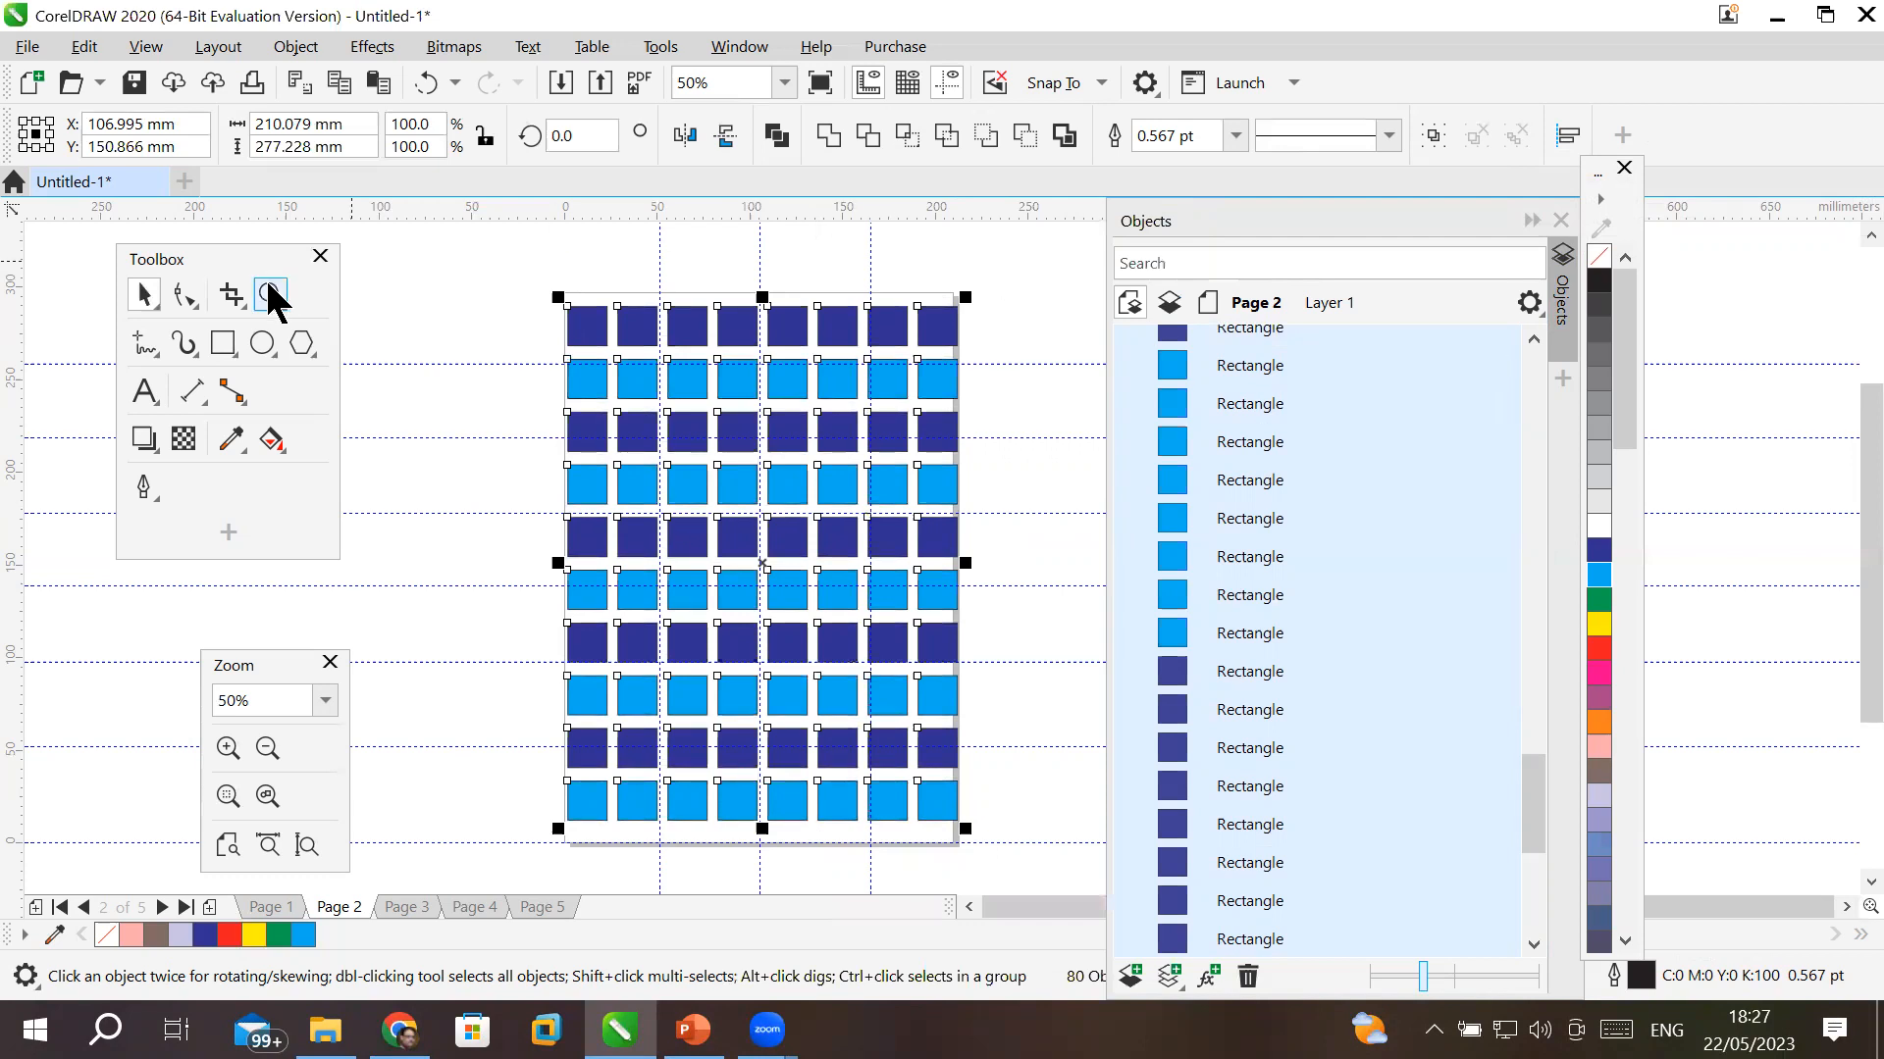
- Deselect the grid and set the nudge distance to 100 mm
left_click(508, 238)
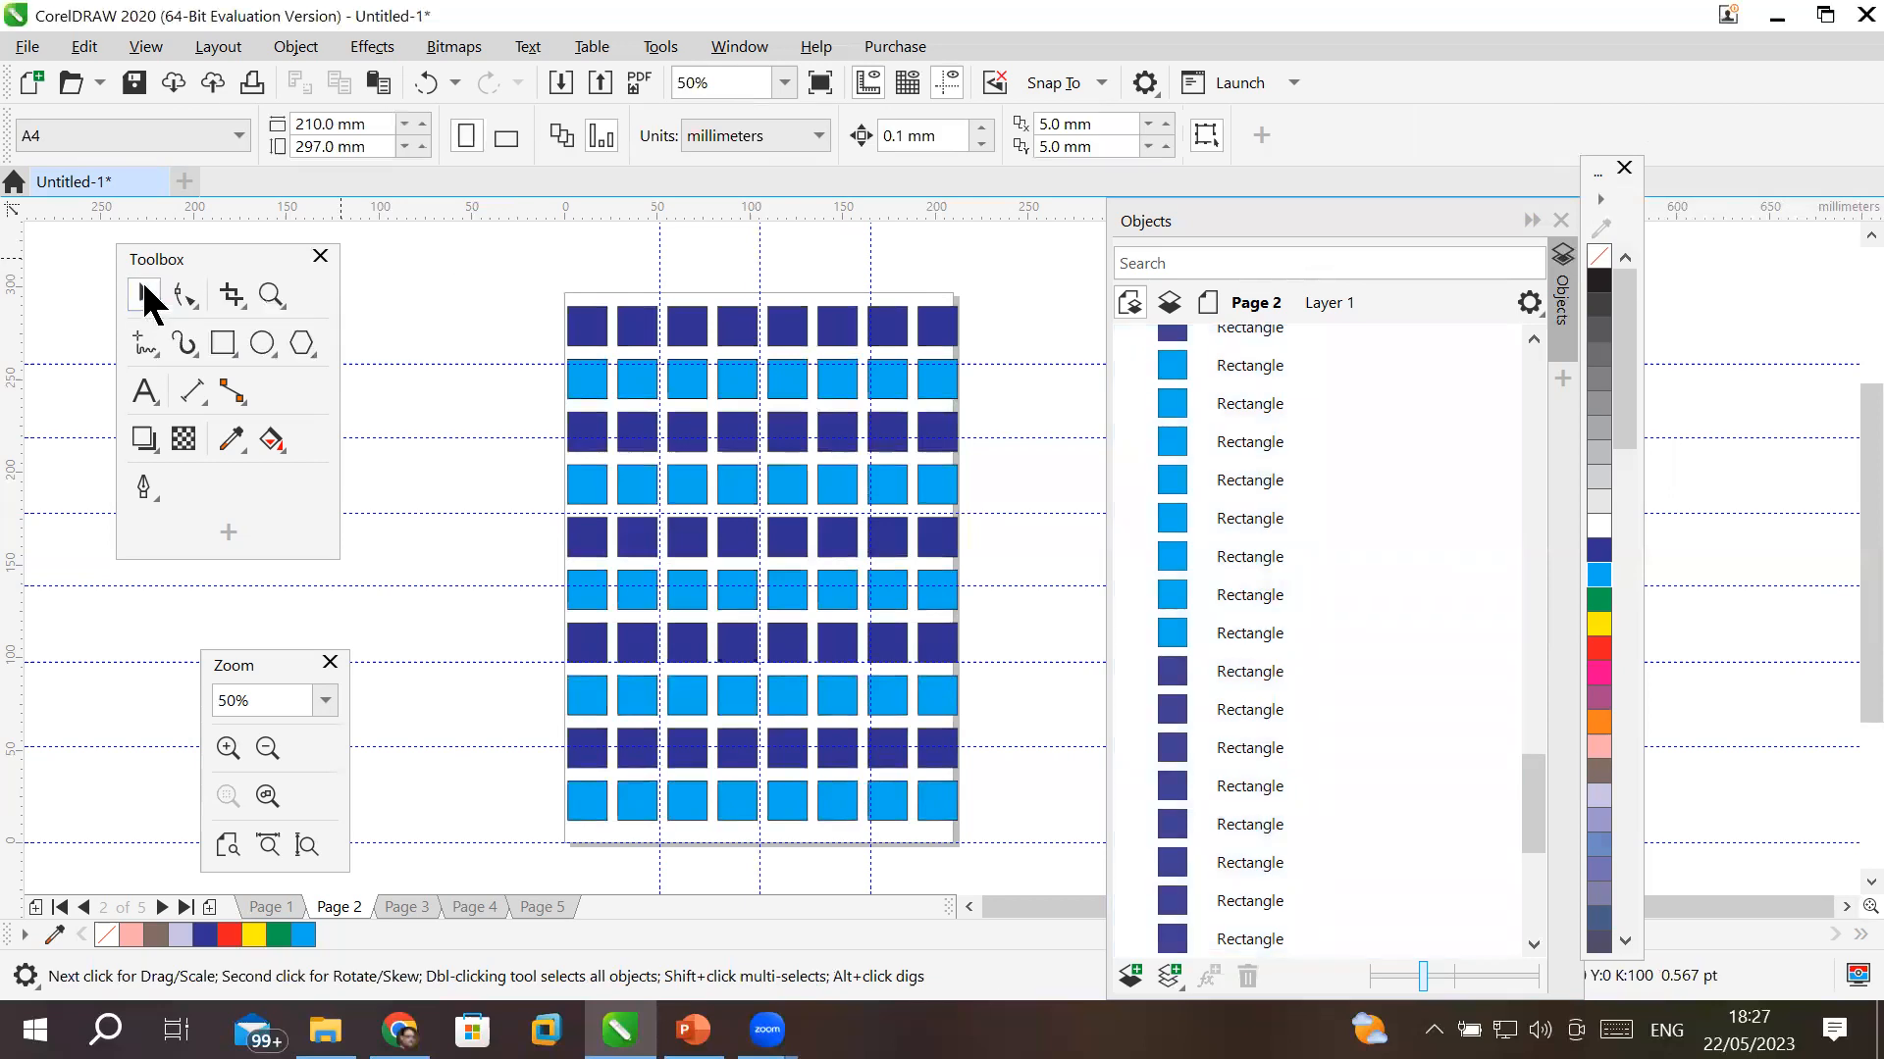
left_click(961, 131)
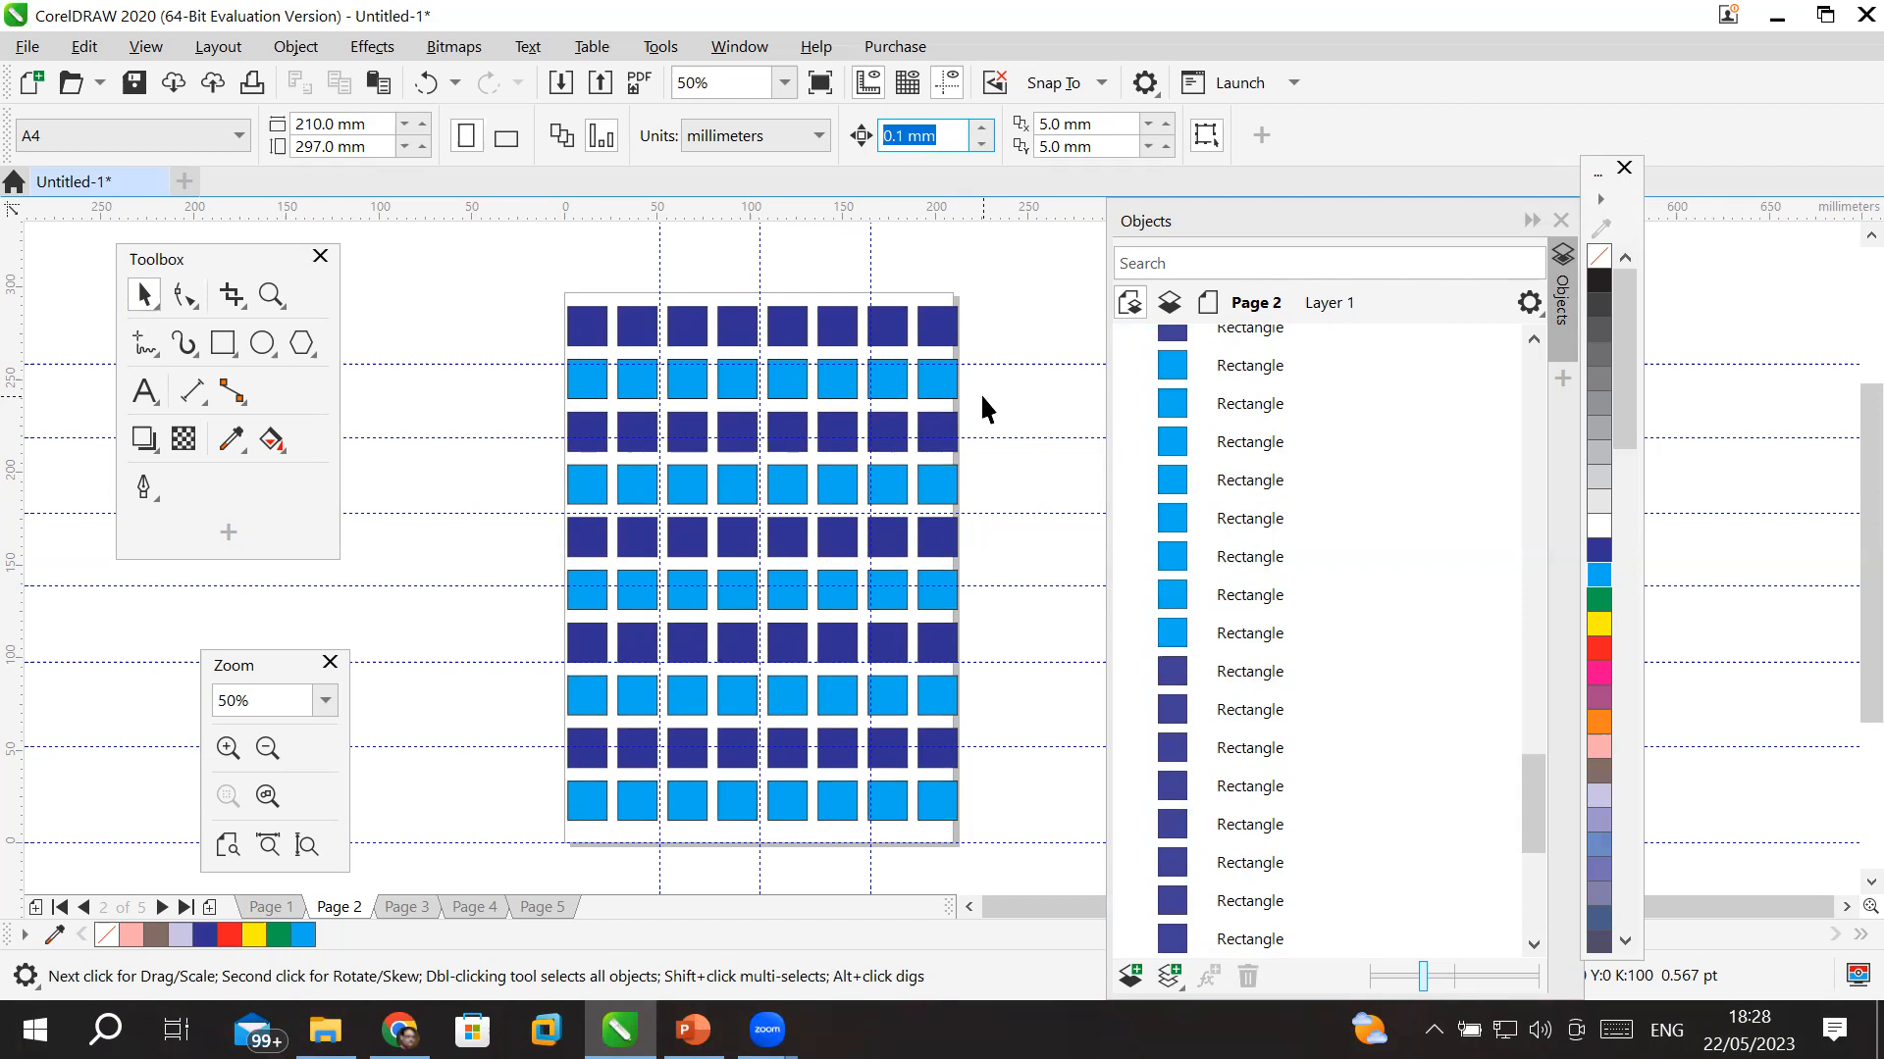
left_click(942, 132)
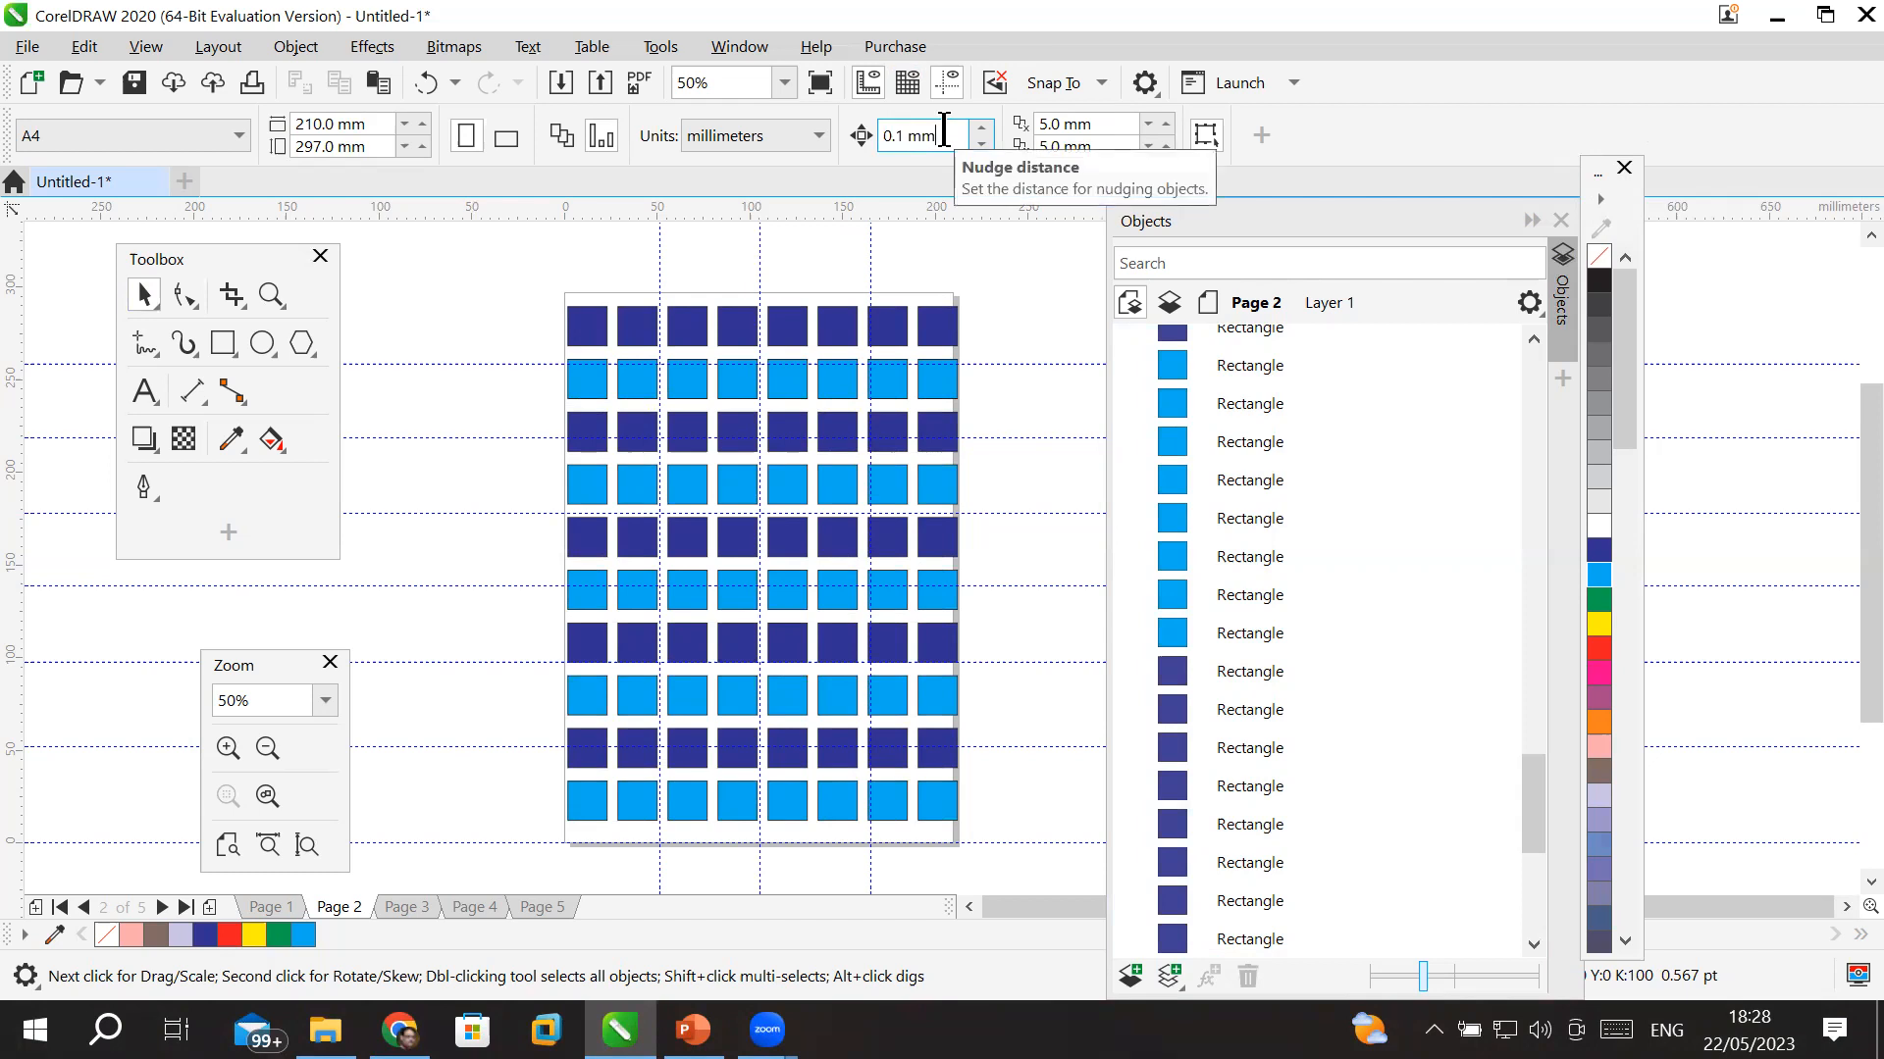
double_click(895, 135)
type("100")
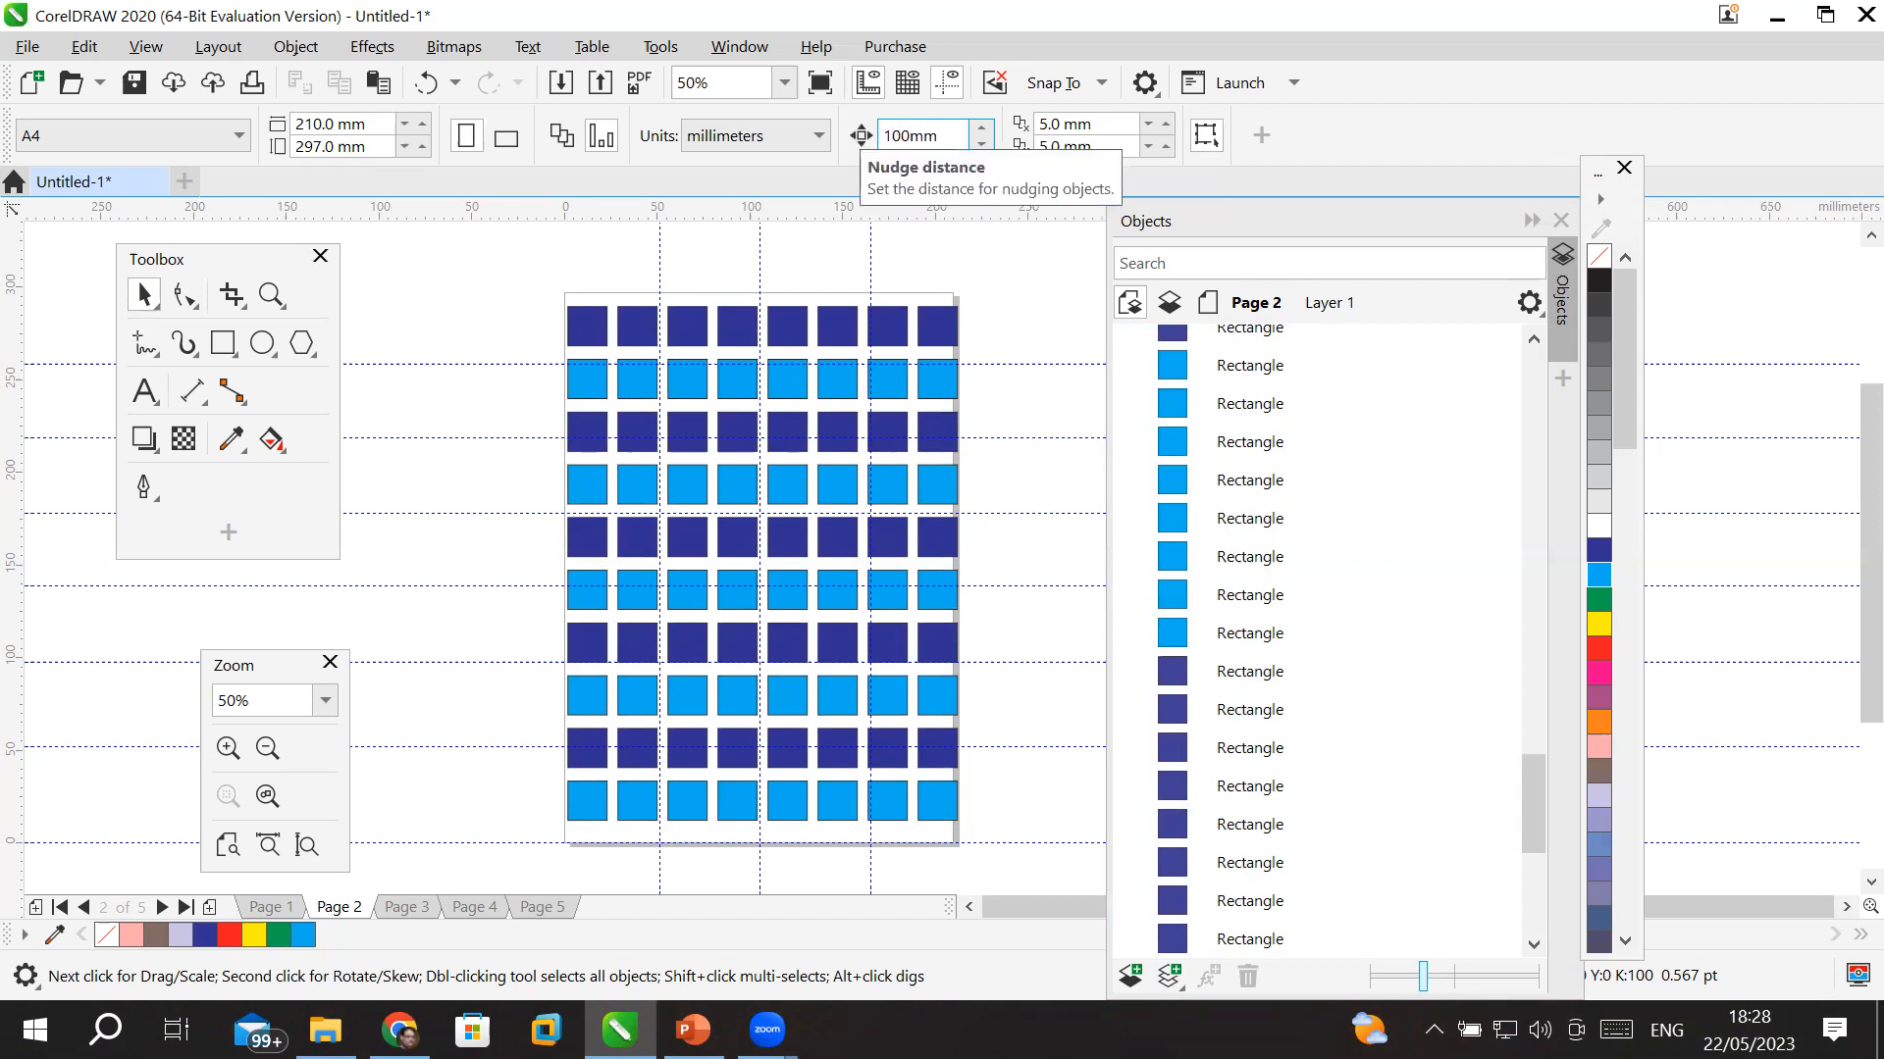
key("Return")
- Select the whole grid and nudge it 100 mm down and up, bringing it back to its starting position
left_click_drag(452, 253, 1009, 875)
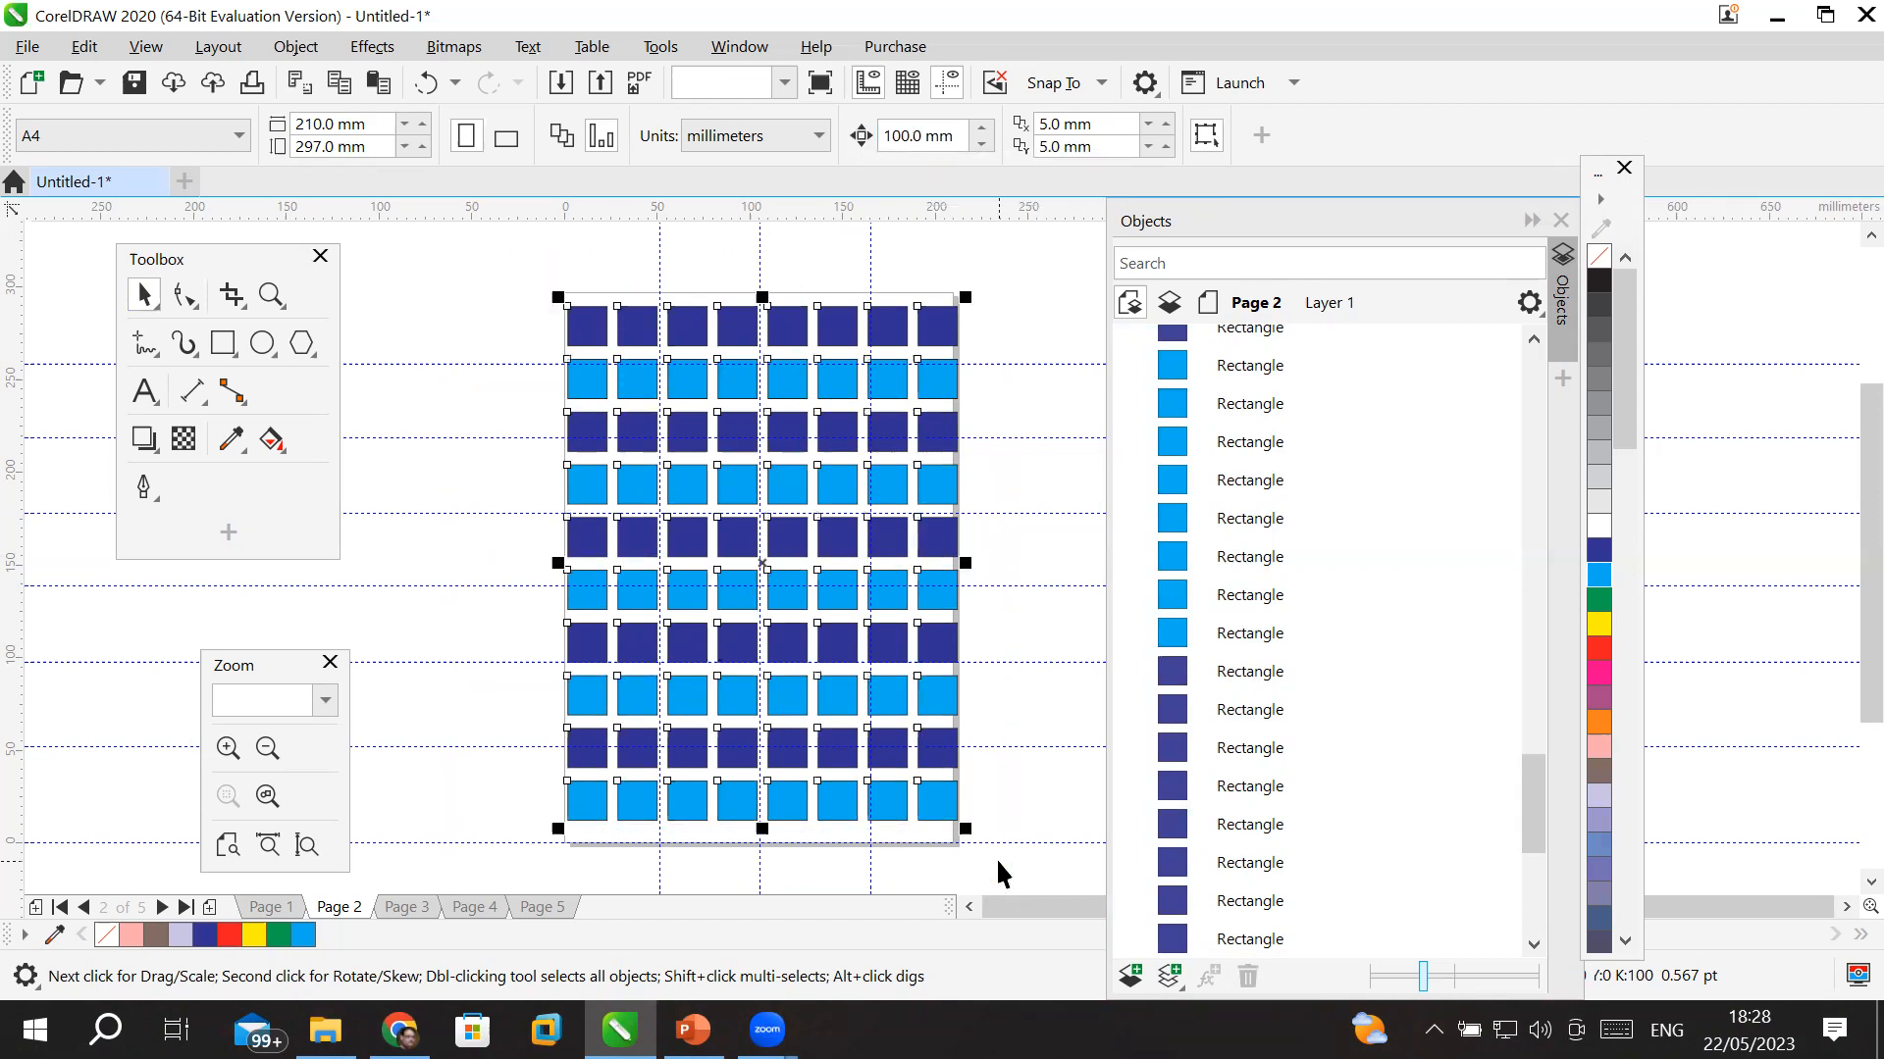
key("Down")
key("Up")
key("Up")
key("Down")
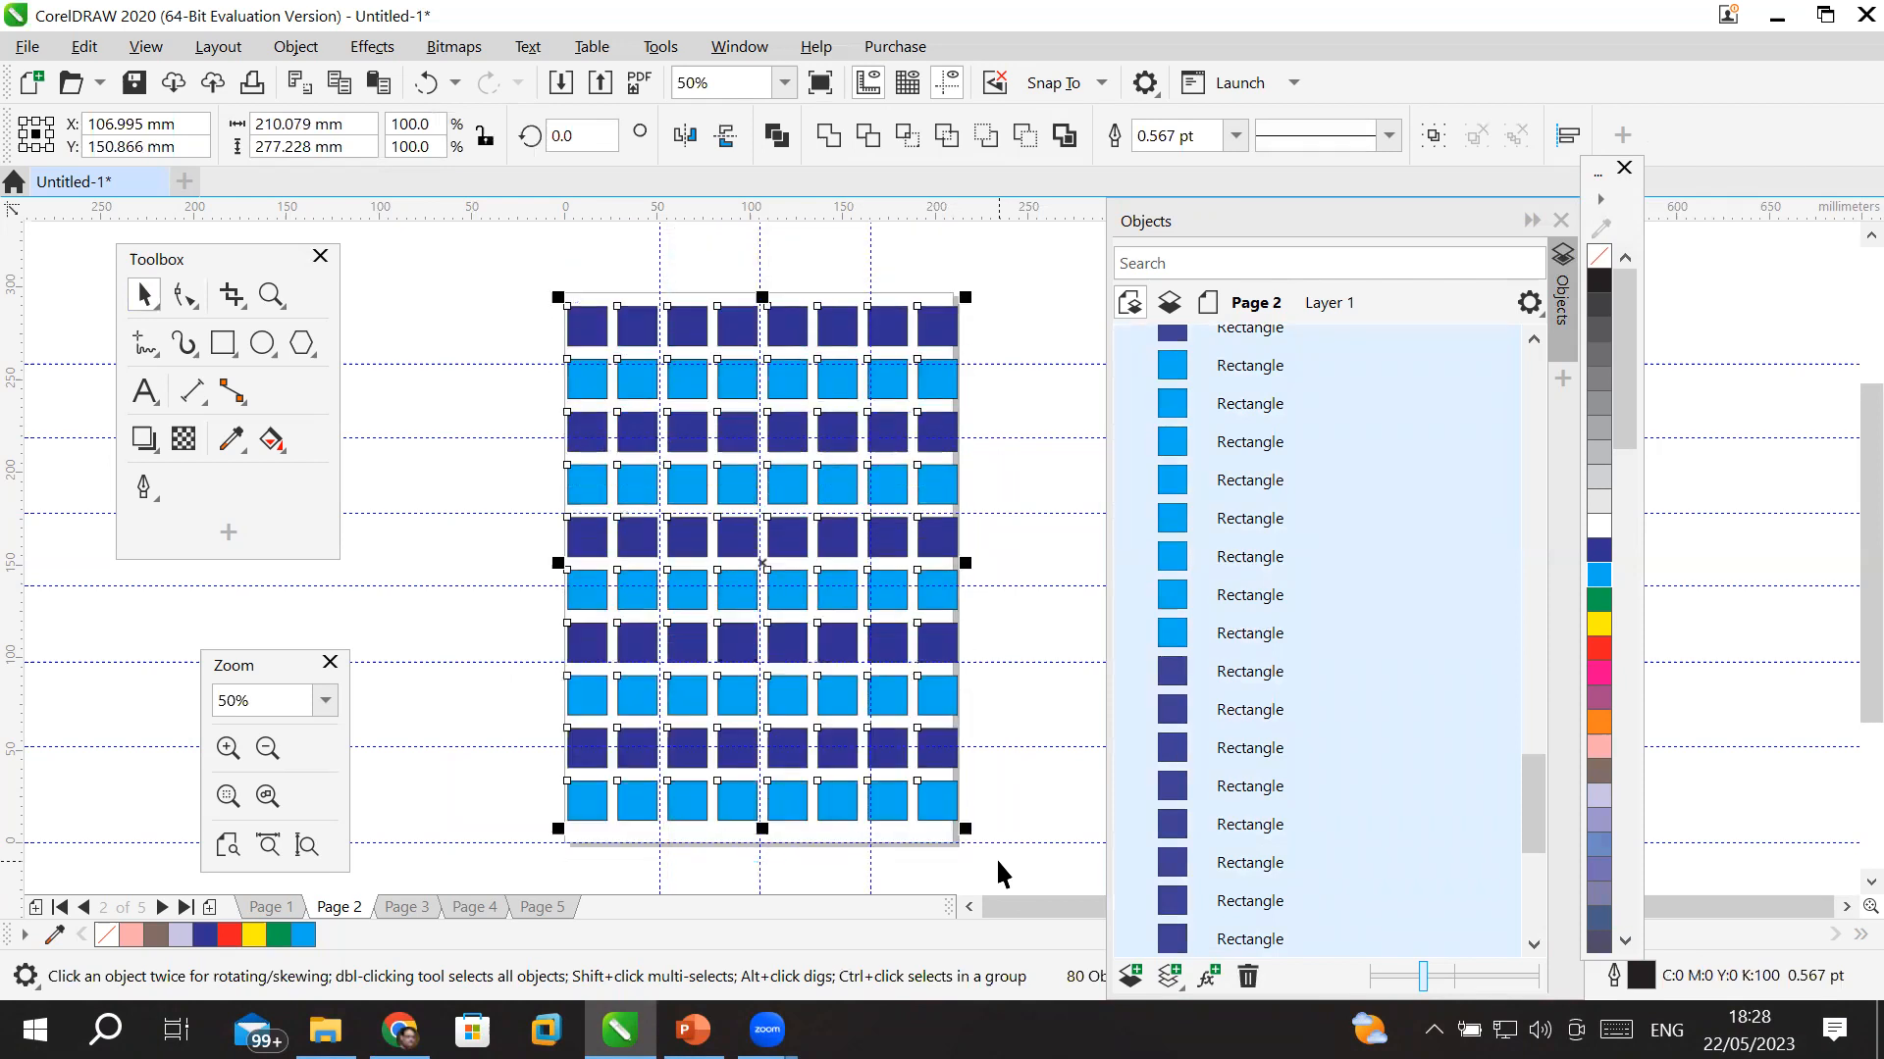
- Nudge the grid 100 mm left and right repeatedly, return it to its starting position, and deselect it
key("Left")
key("Right")
key("Right")
key("Left")
key("Left")
key("Right")
key("Right")
key("Left")
key("Left")
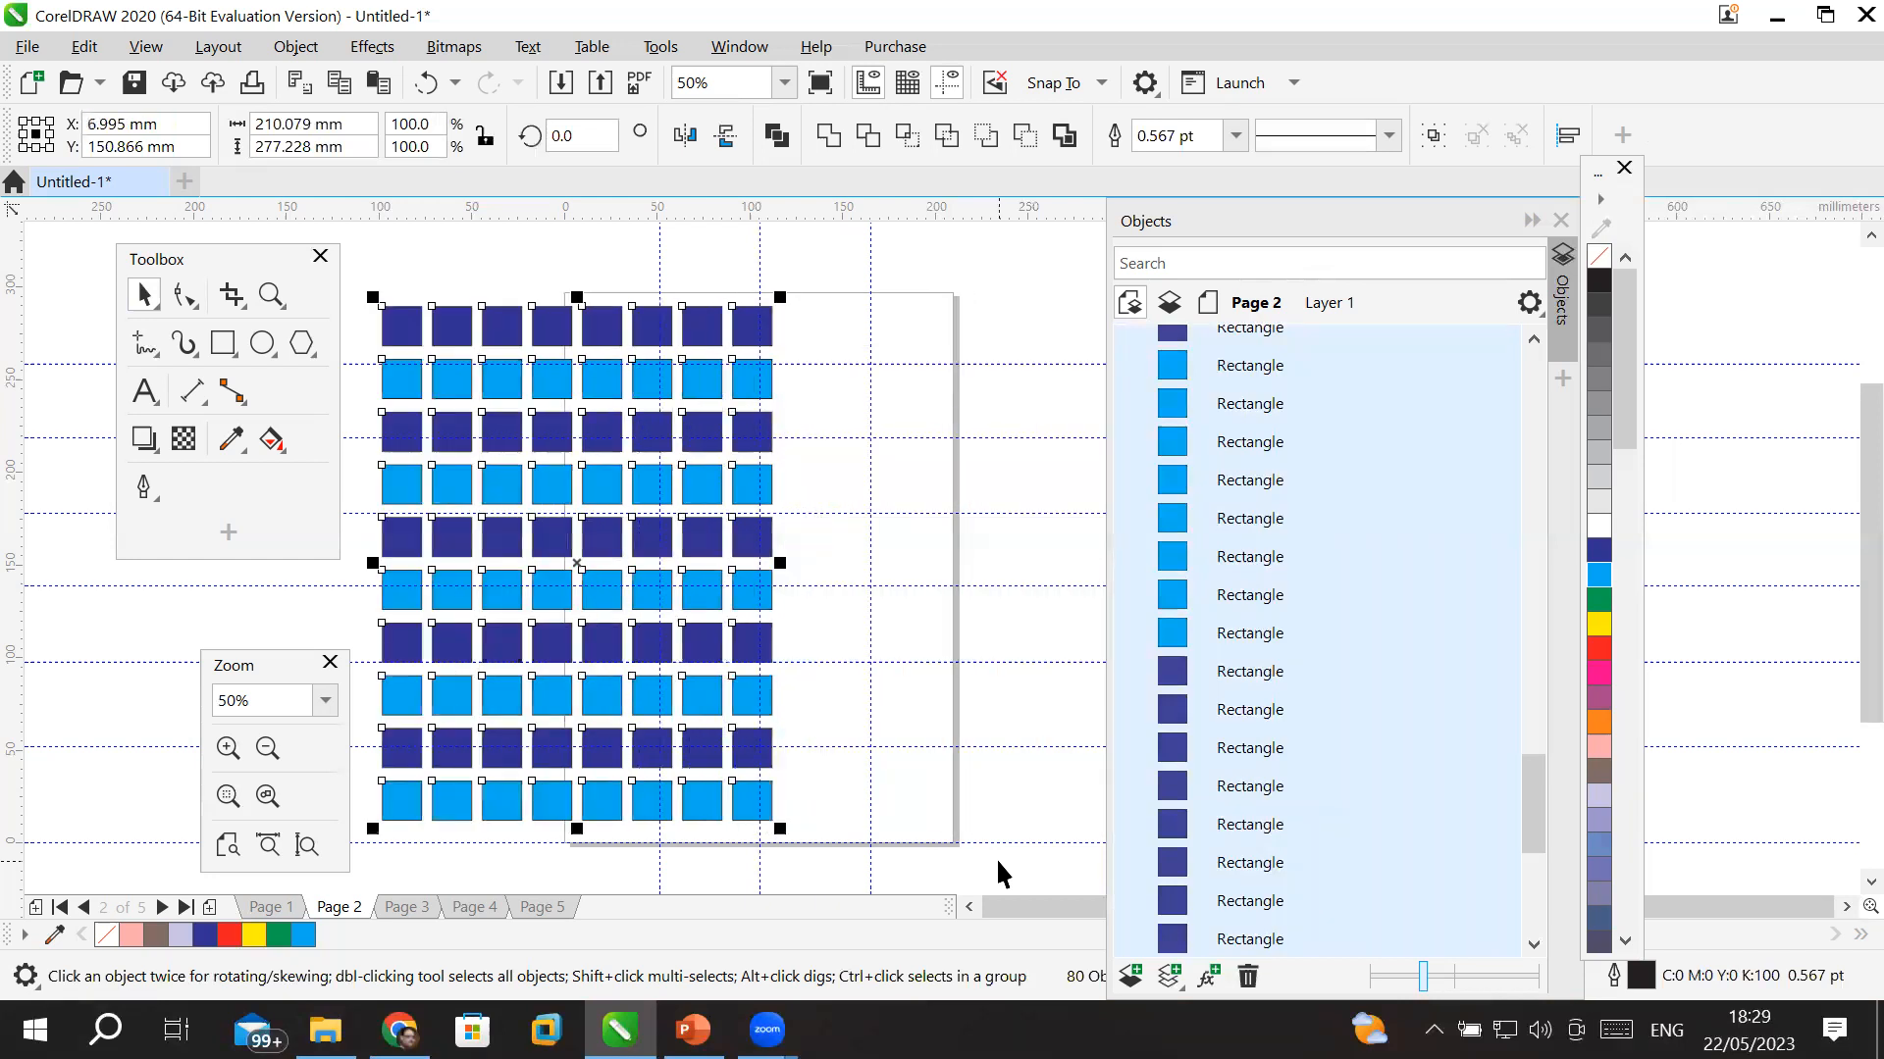
key("Right")
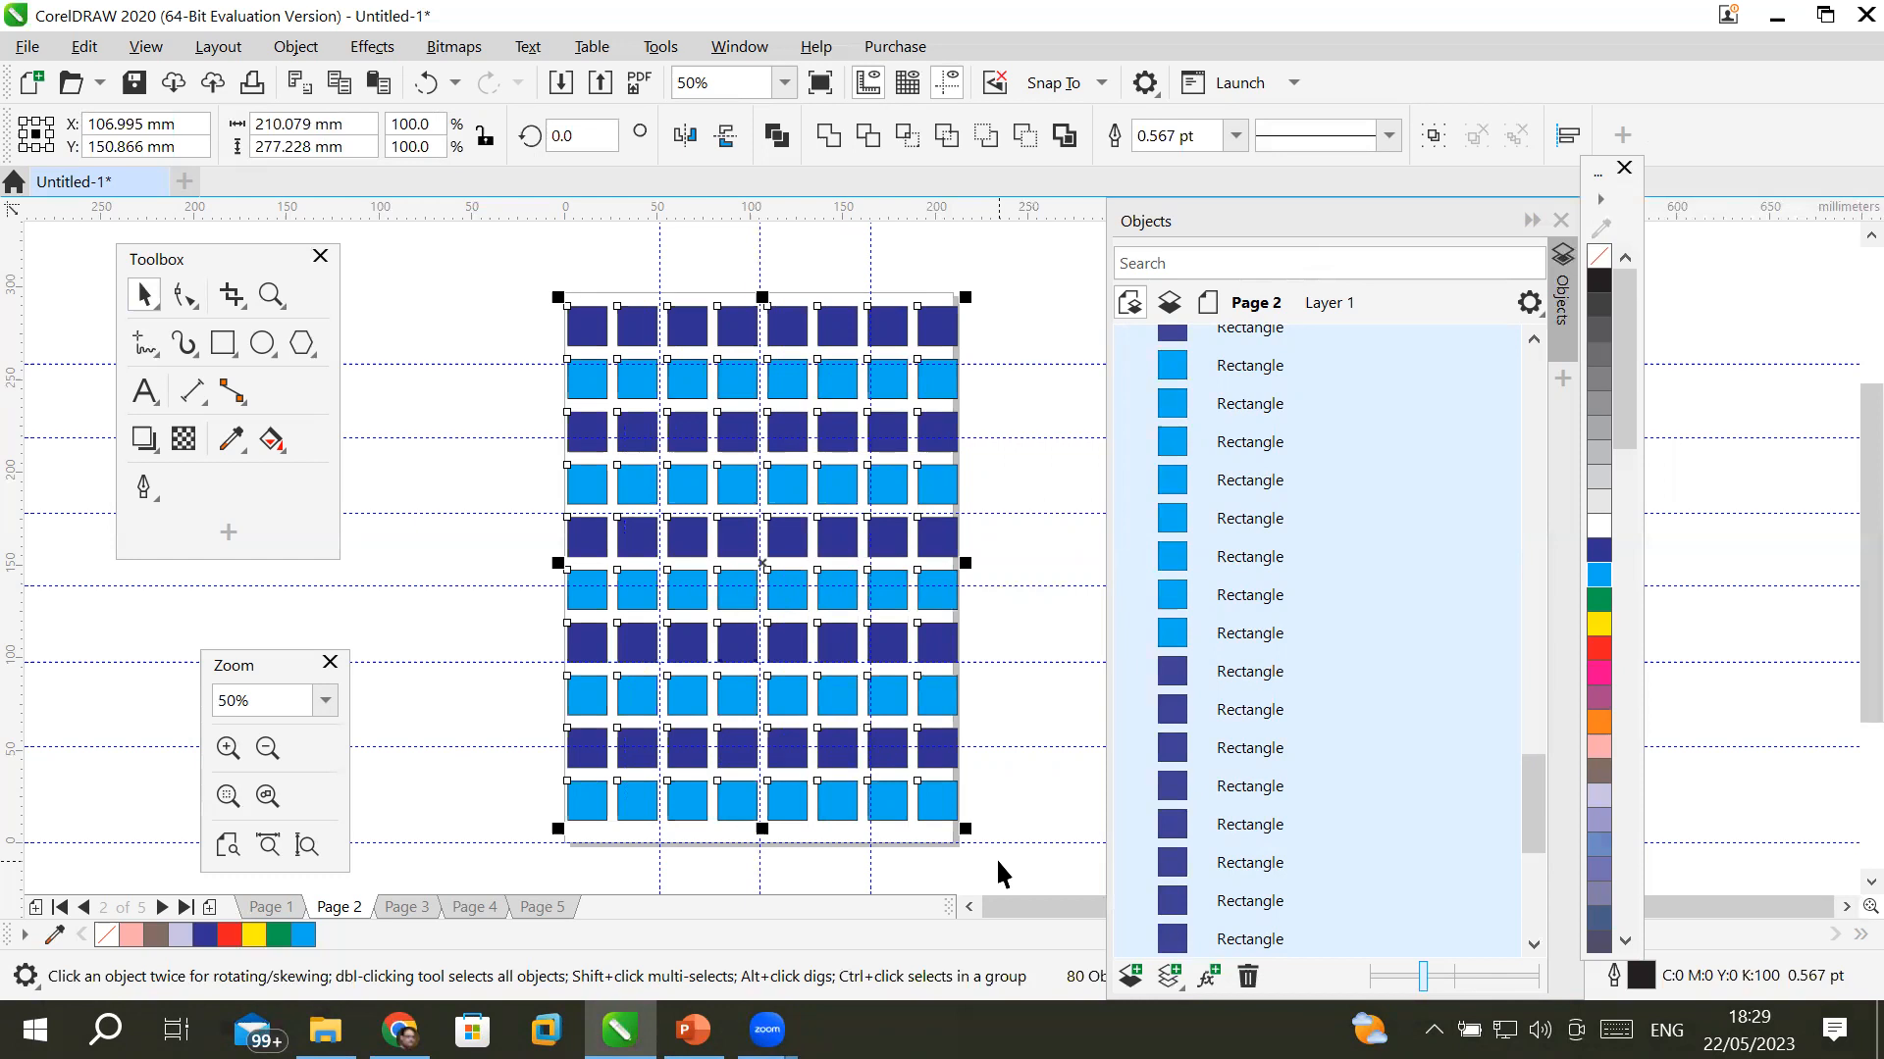
key("Right")
key("Left")
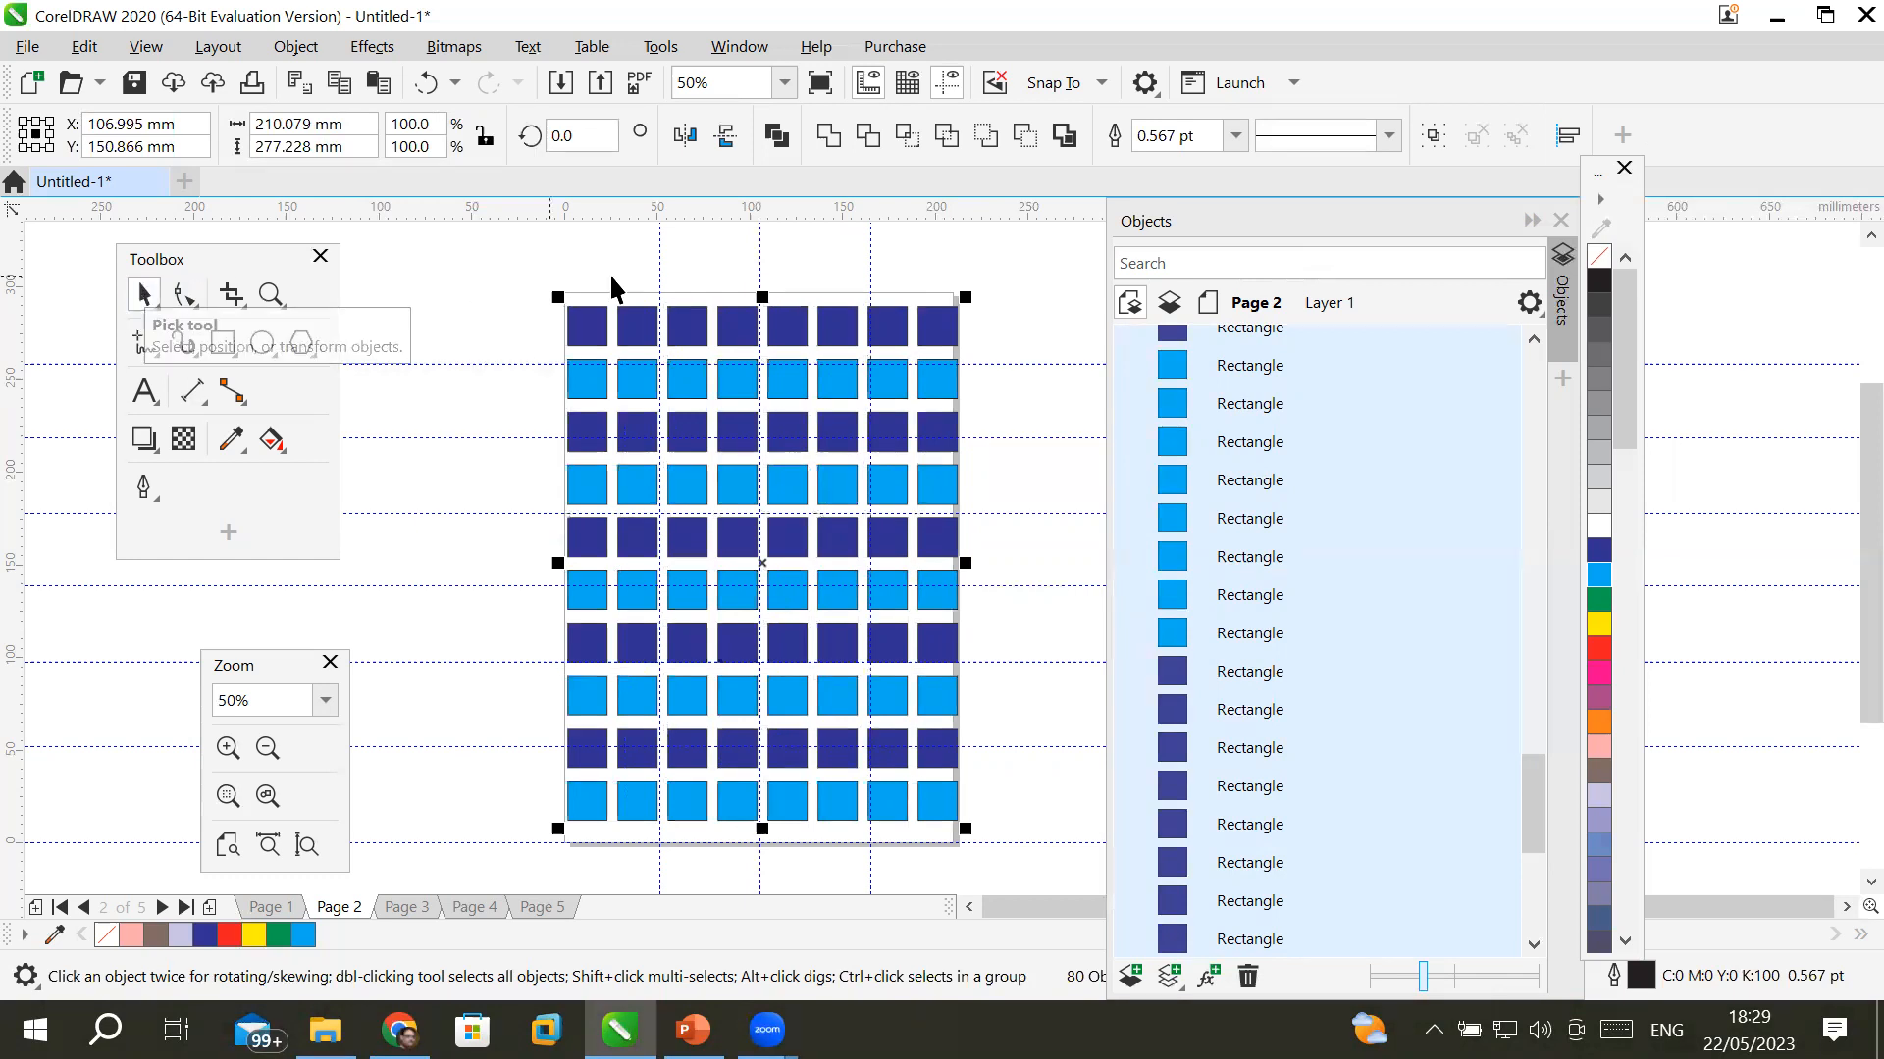
left_click(511, 247)
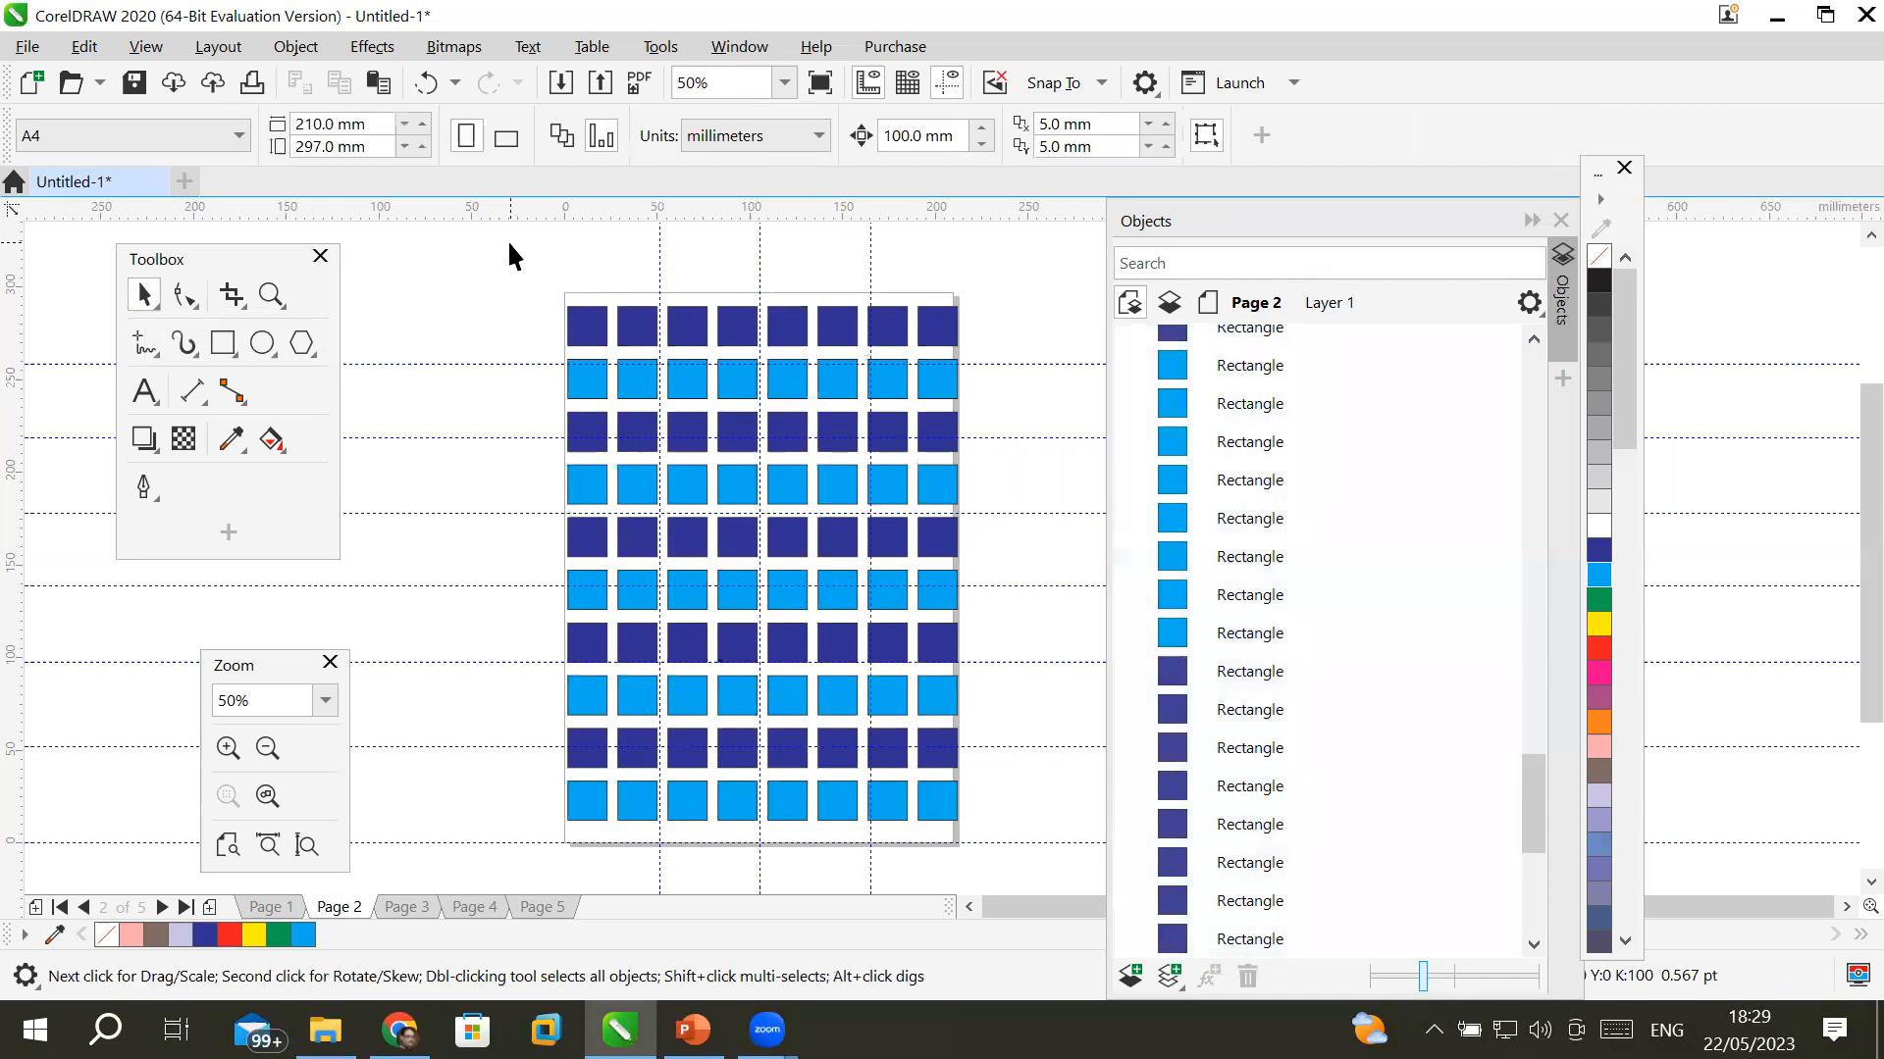
- Select the top-left dark square and nudge it off the page in 100 mm increments up, left and down
left_click_drag(917, 135, 862, 137)
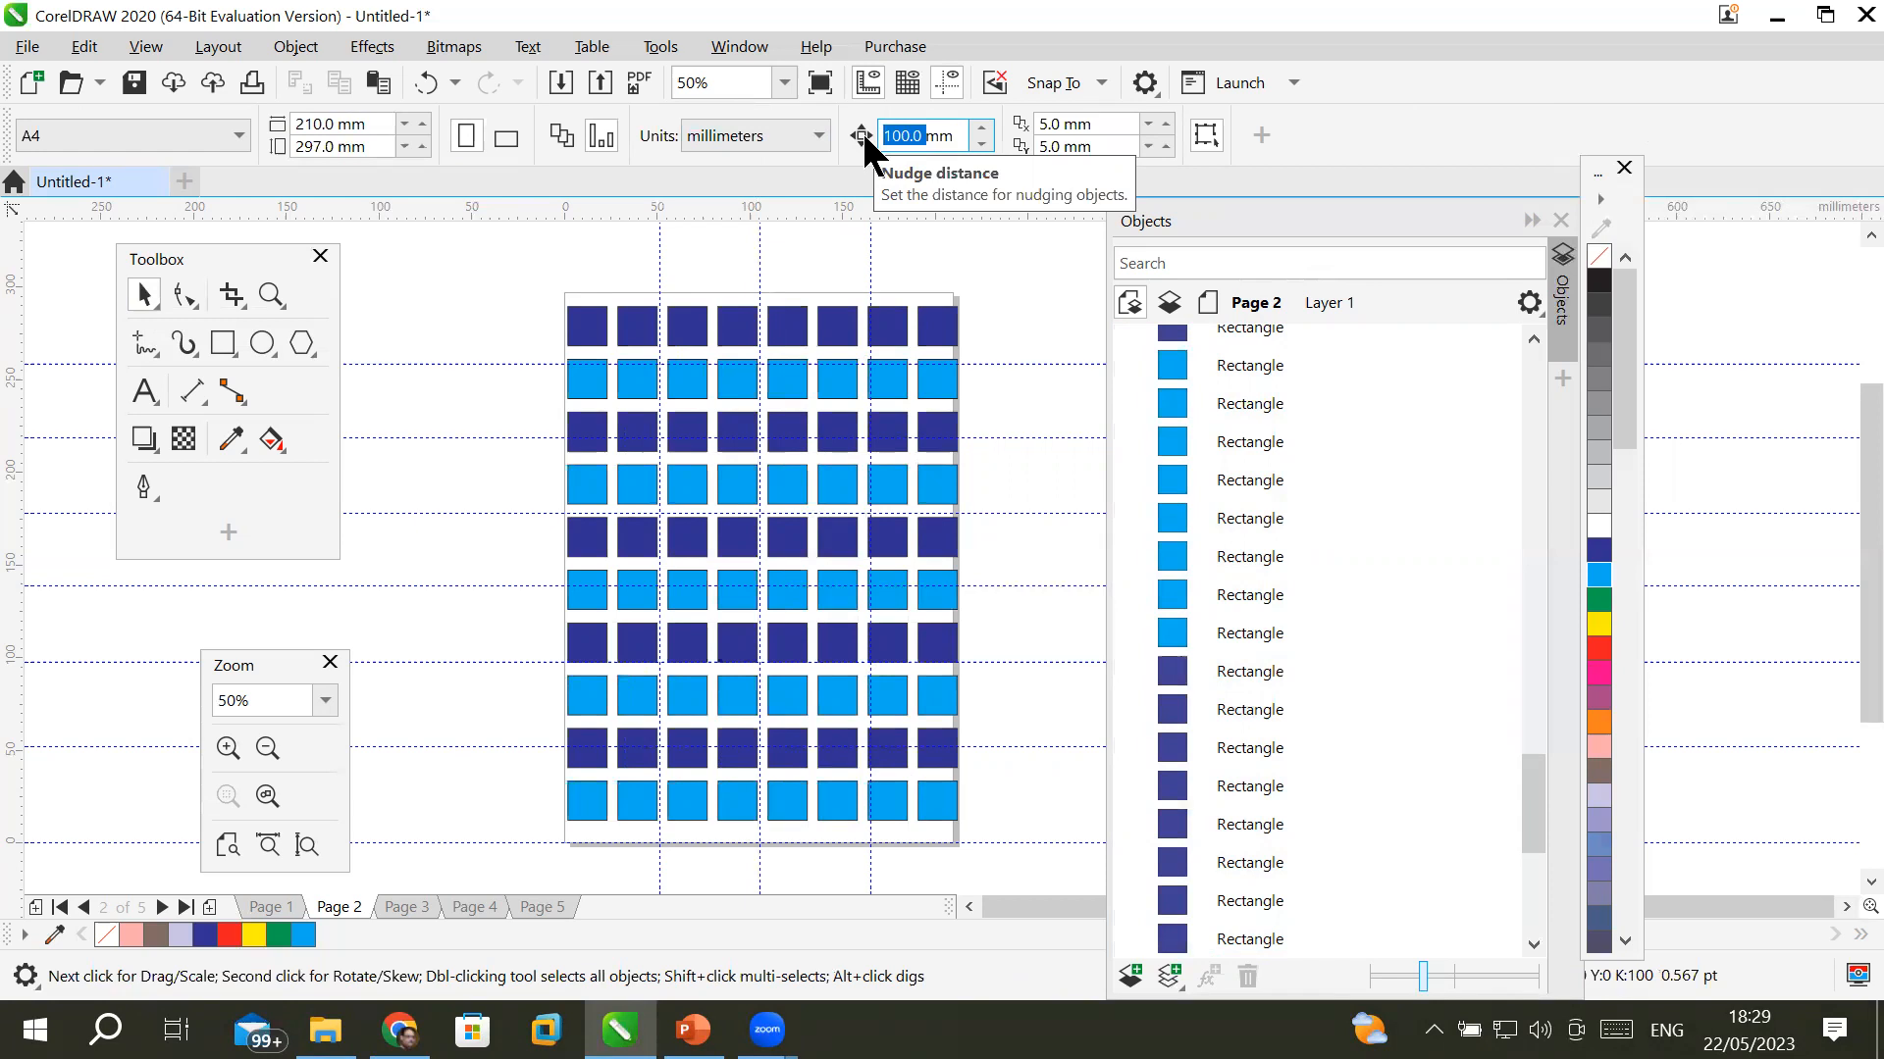
left_click(922, 135)
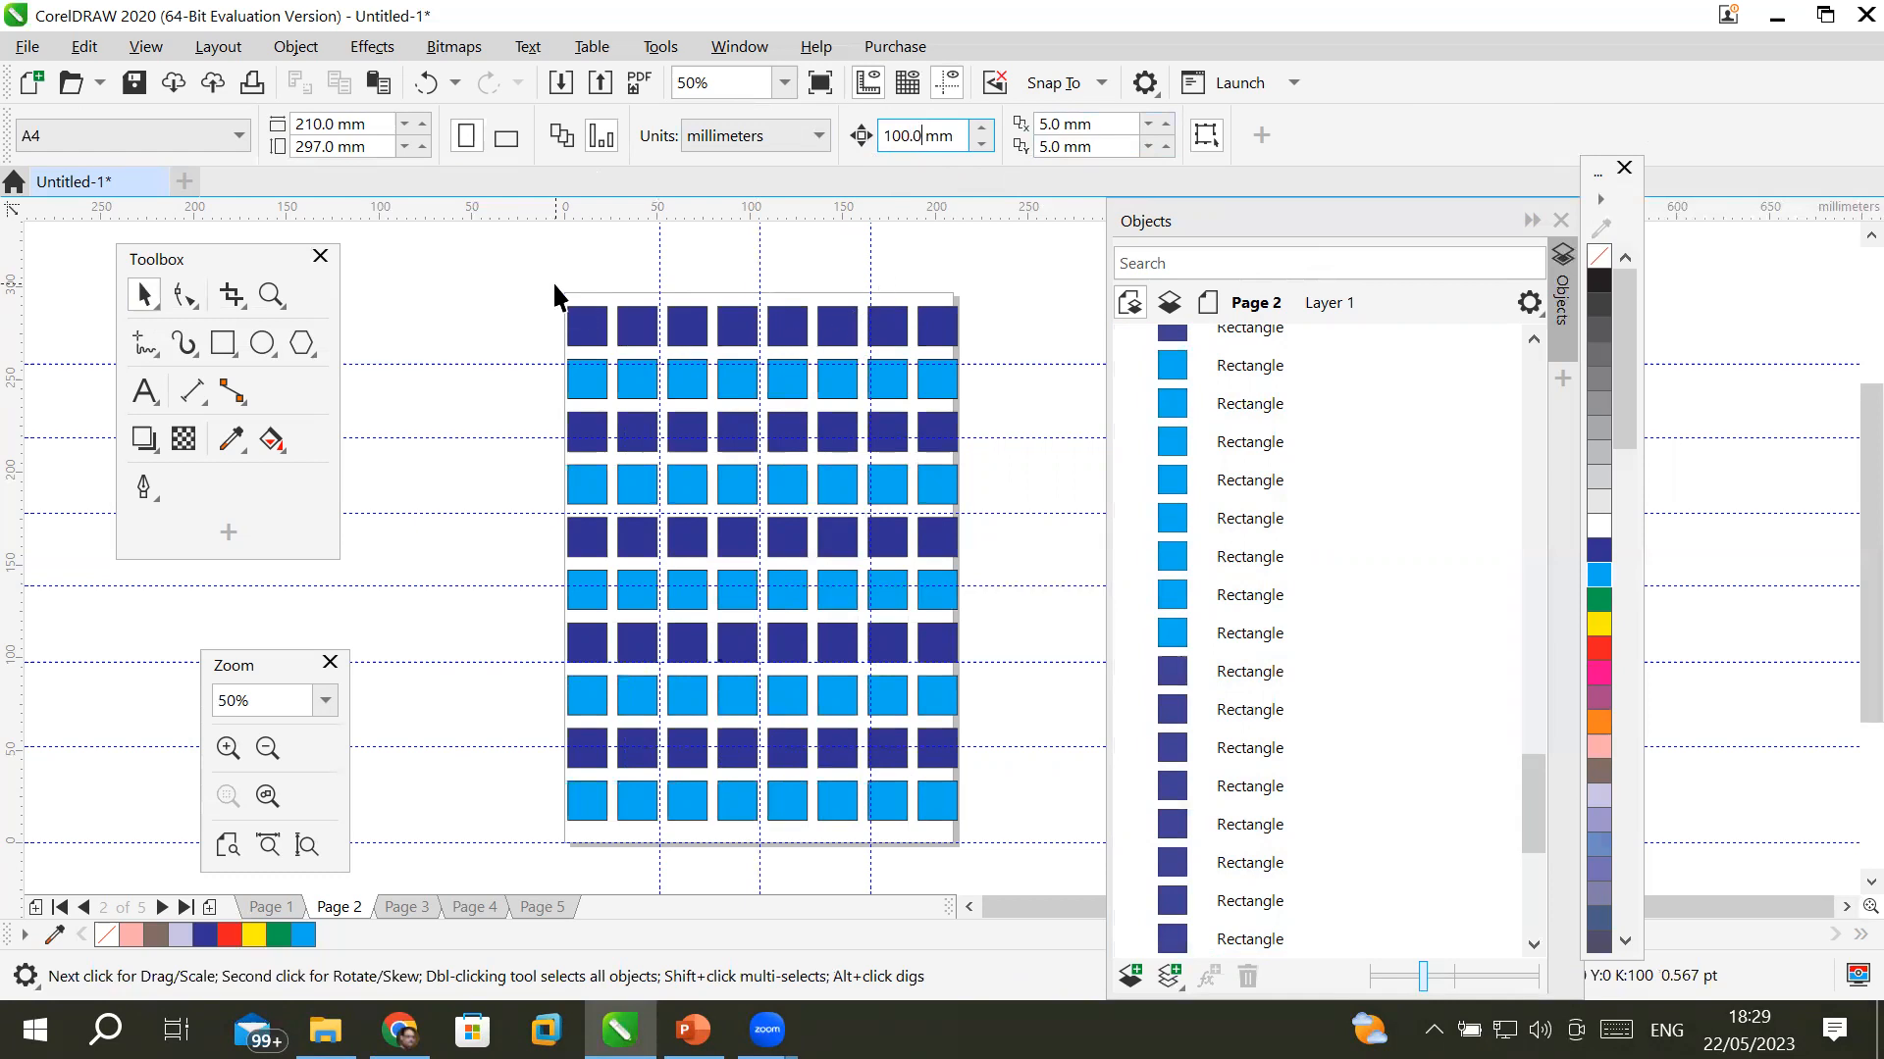
left_click(586, 328)
key("Up")
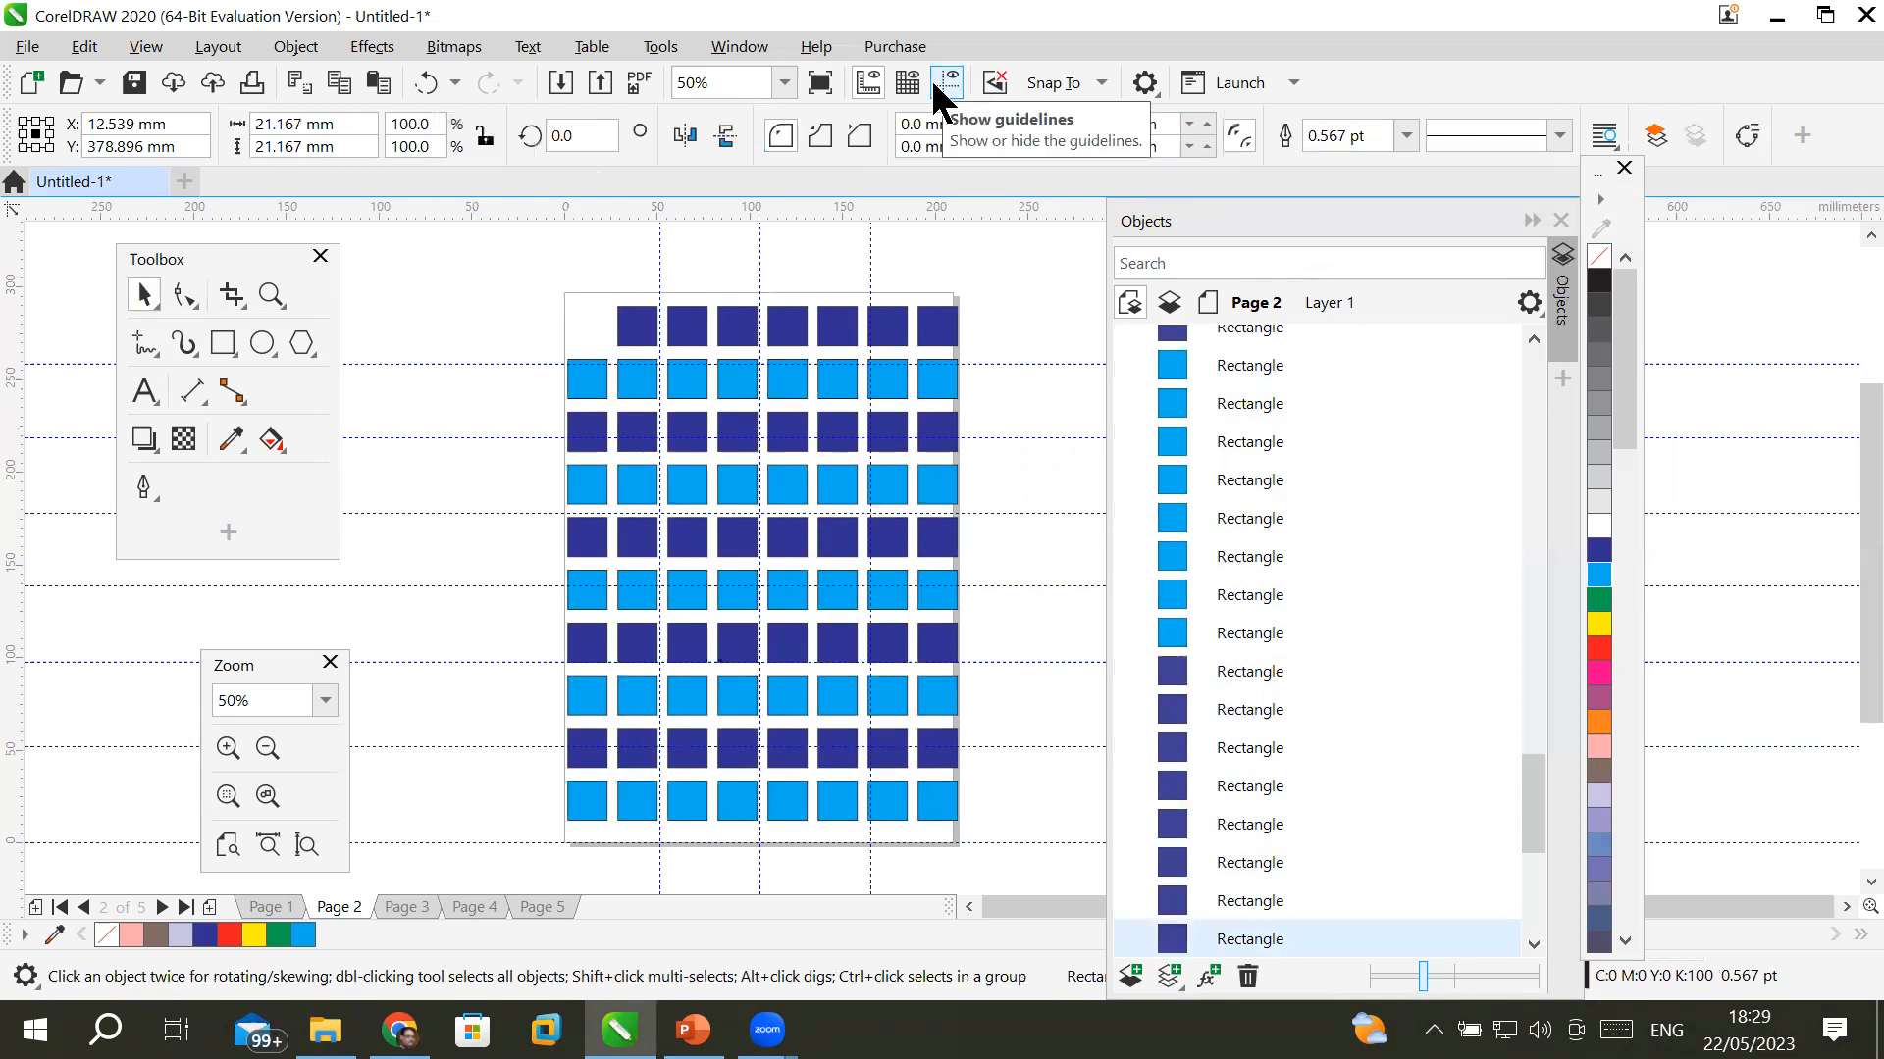
key("Left")
key("Left")
key("Down")
key("Down")
key("Down")
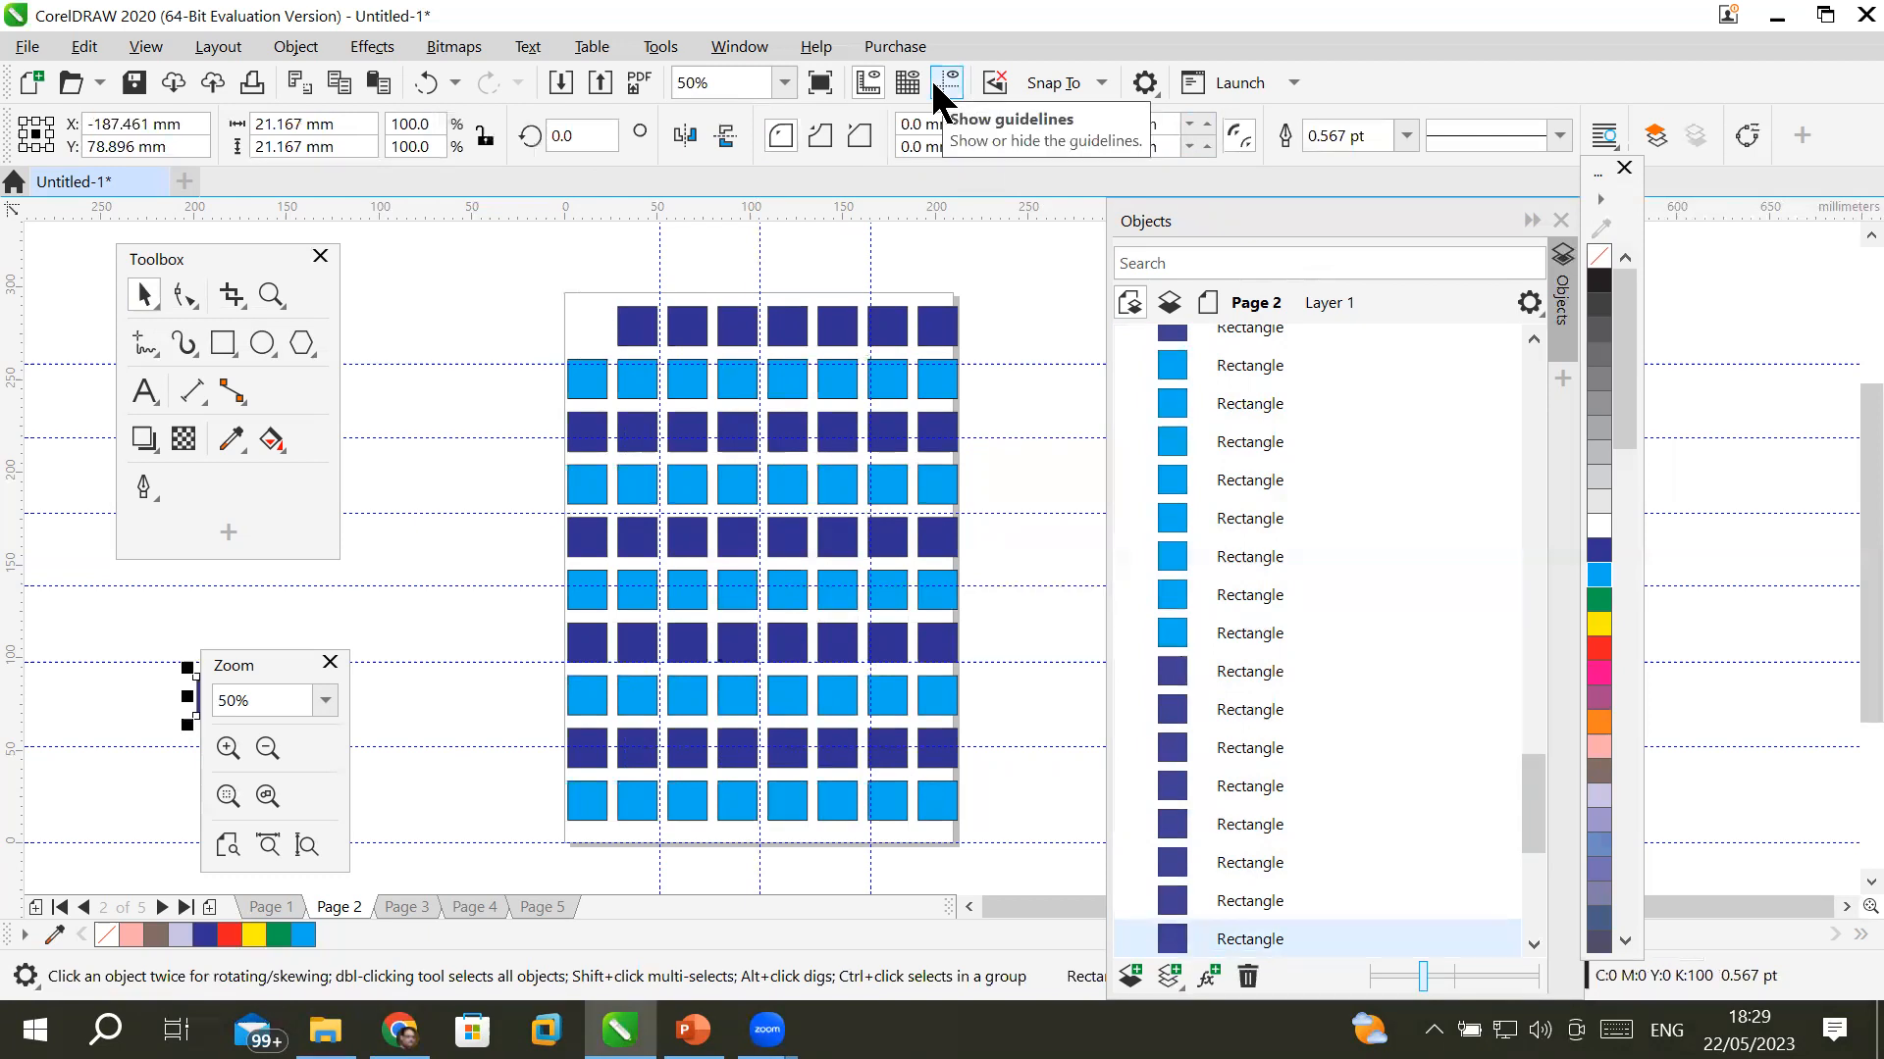
- Nudge the displaced dark square in 100 mm increments back to its starting place in the grid and deselect it
key("Right")
key("Up")
key("Up")
key("Up")
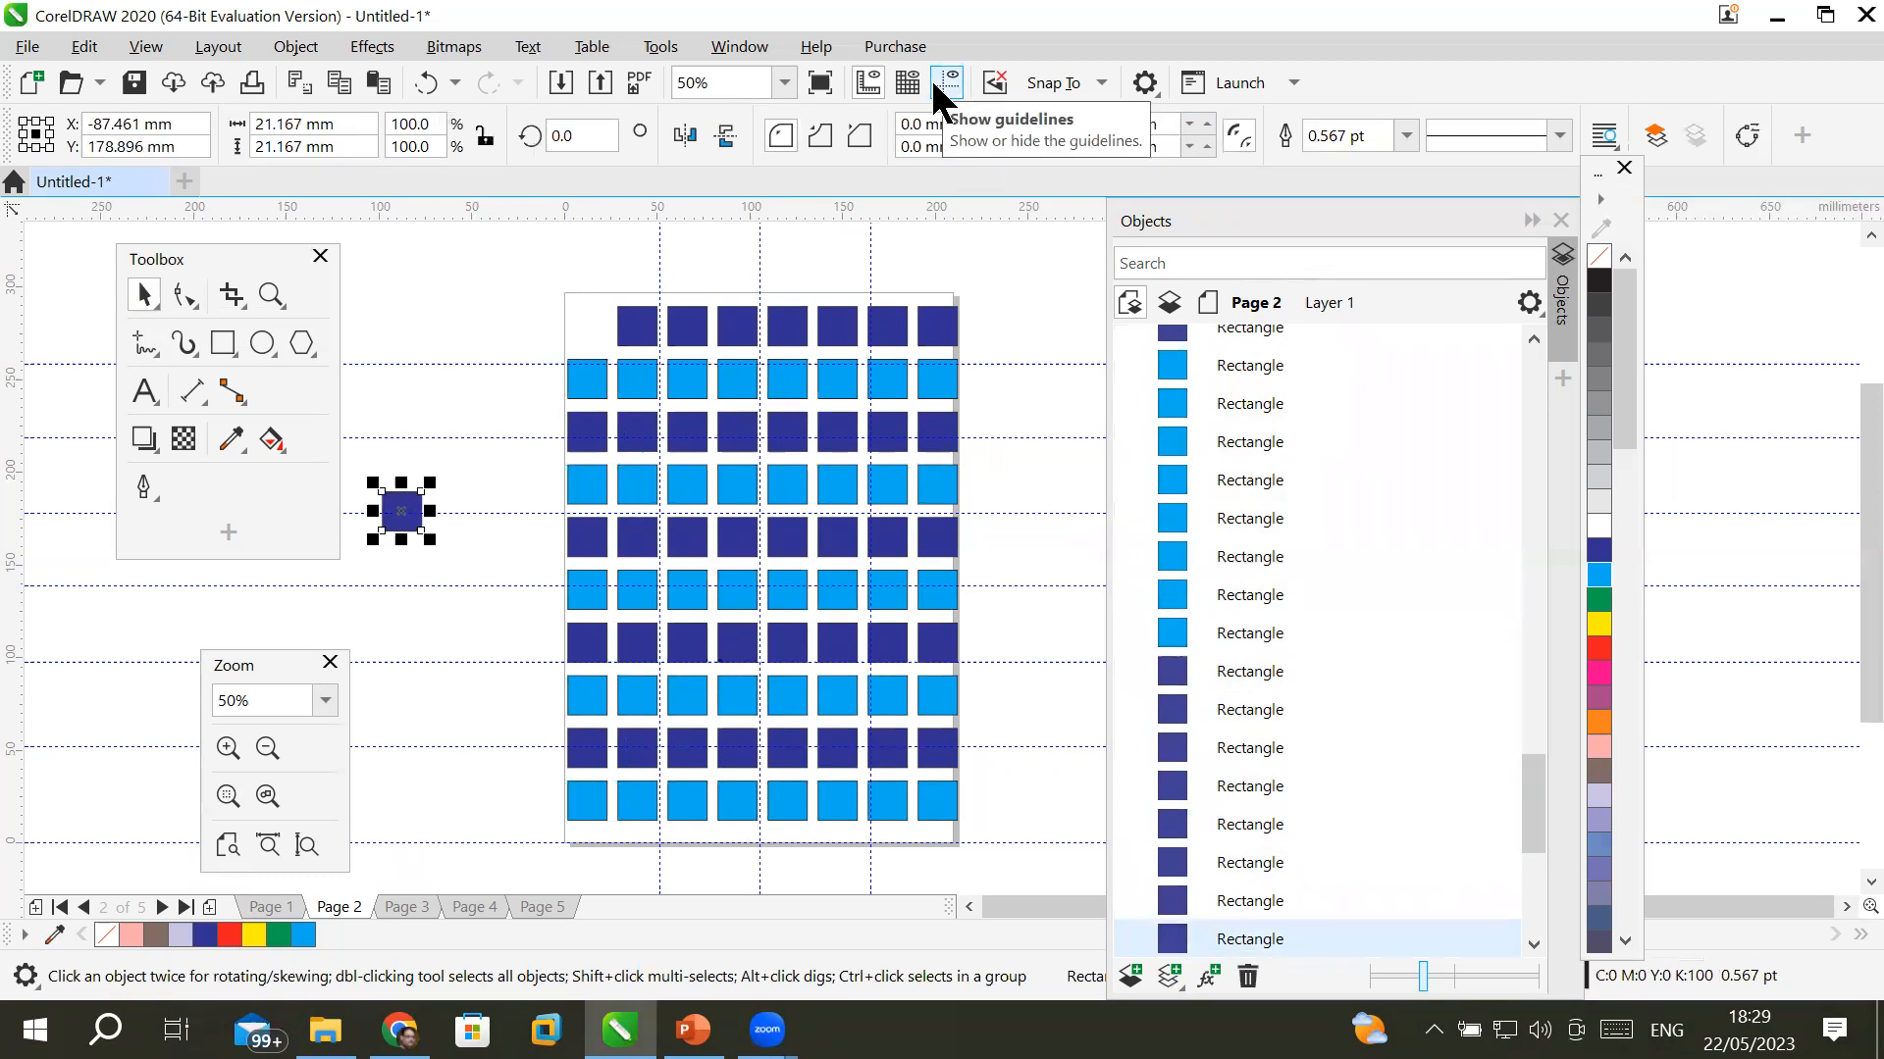
key("Down")
key("Down")
key("Up")
key("Up")
key("Up")
key("Down")
key("Down")
key("Down")
key("Up")
key("Up")
key("Up")
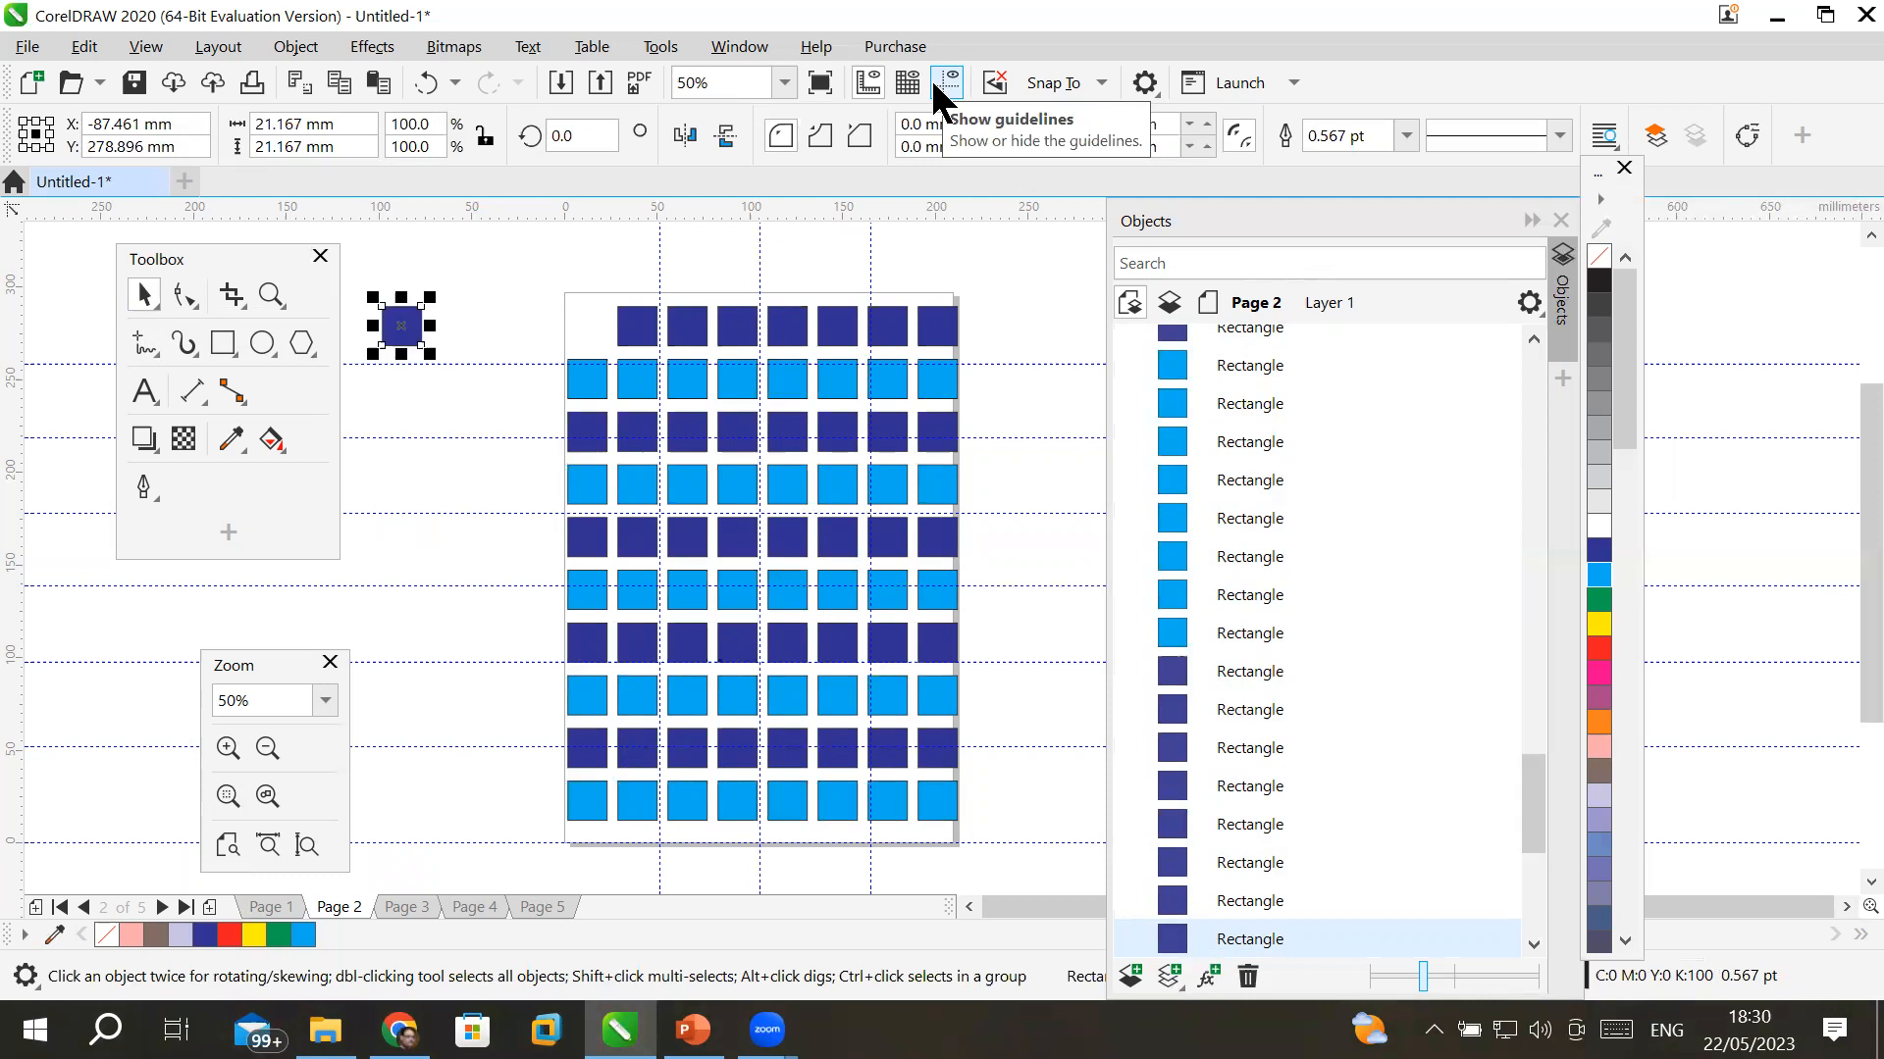
key("Right")
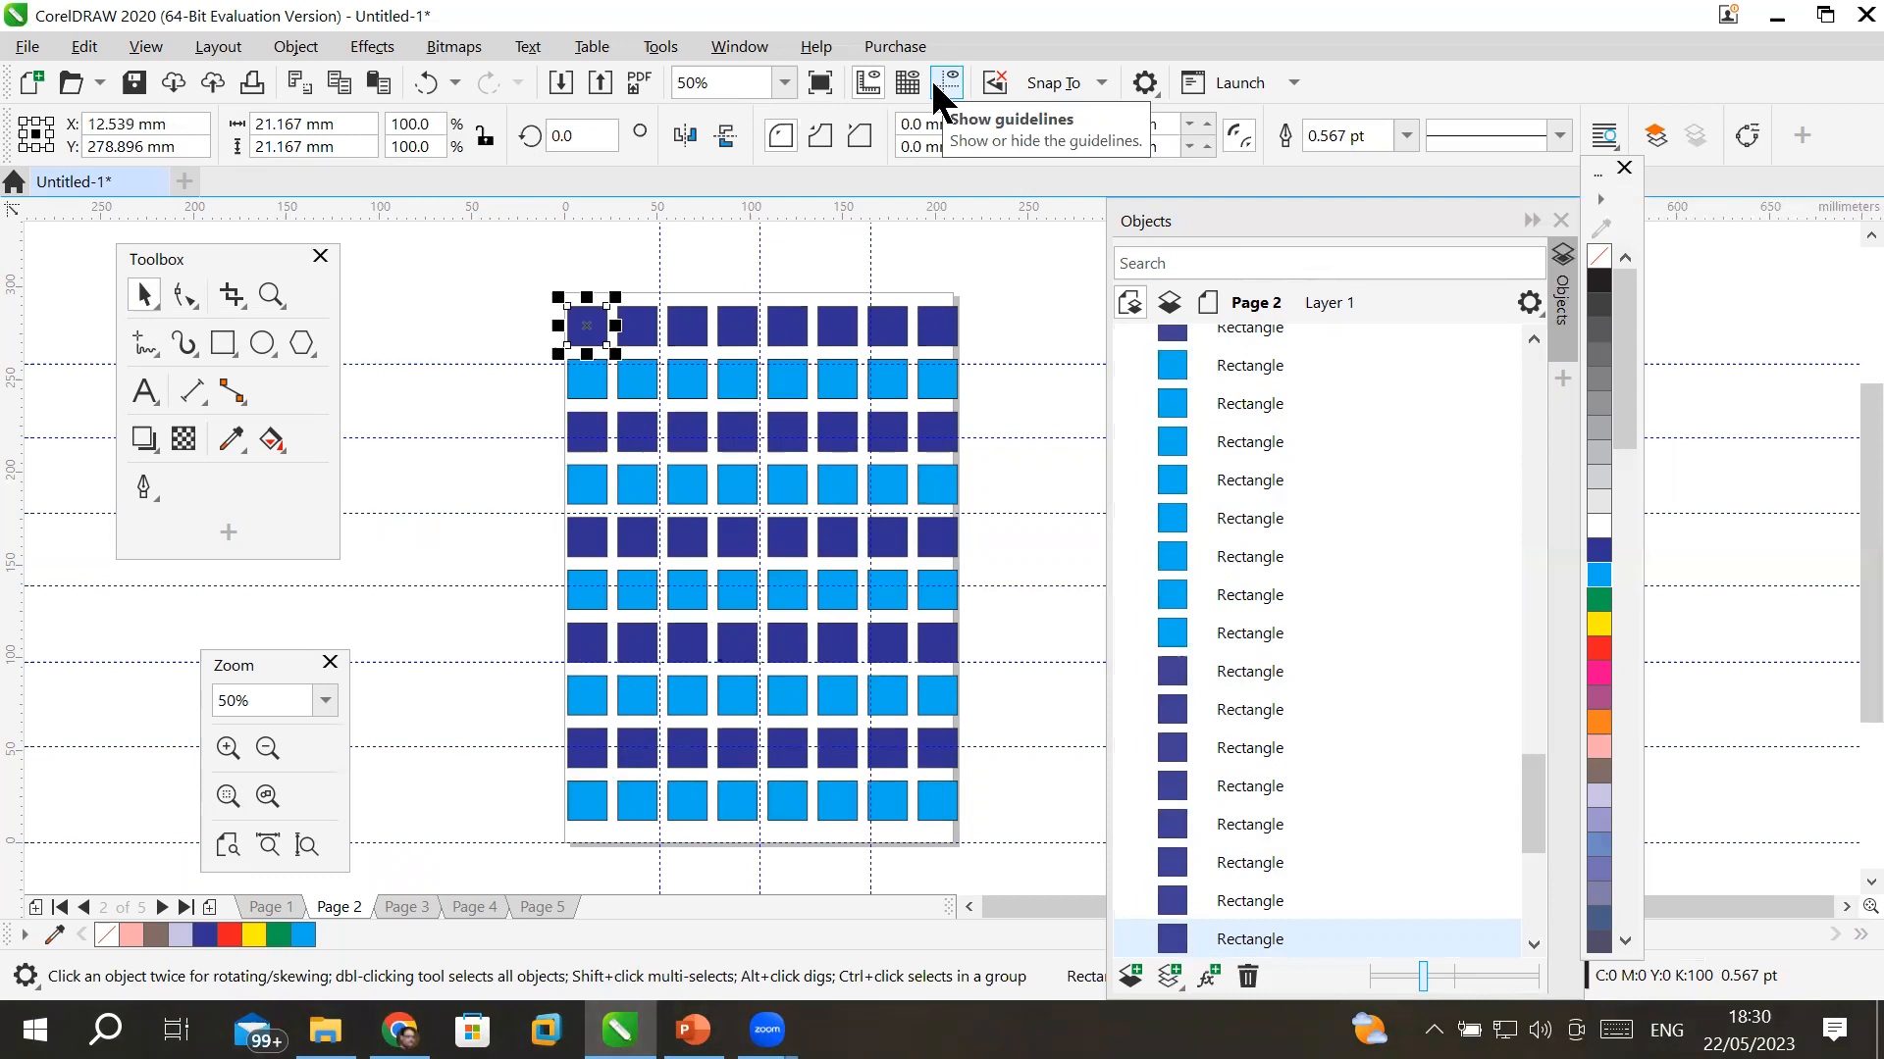
left_click(845, 261)
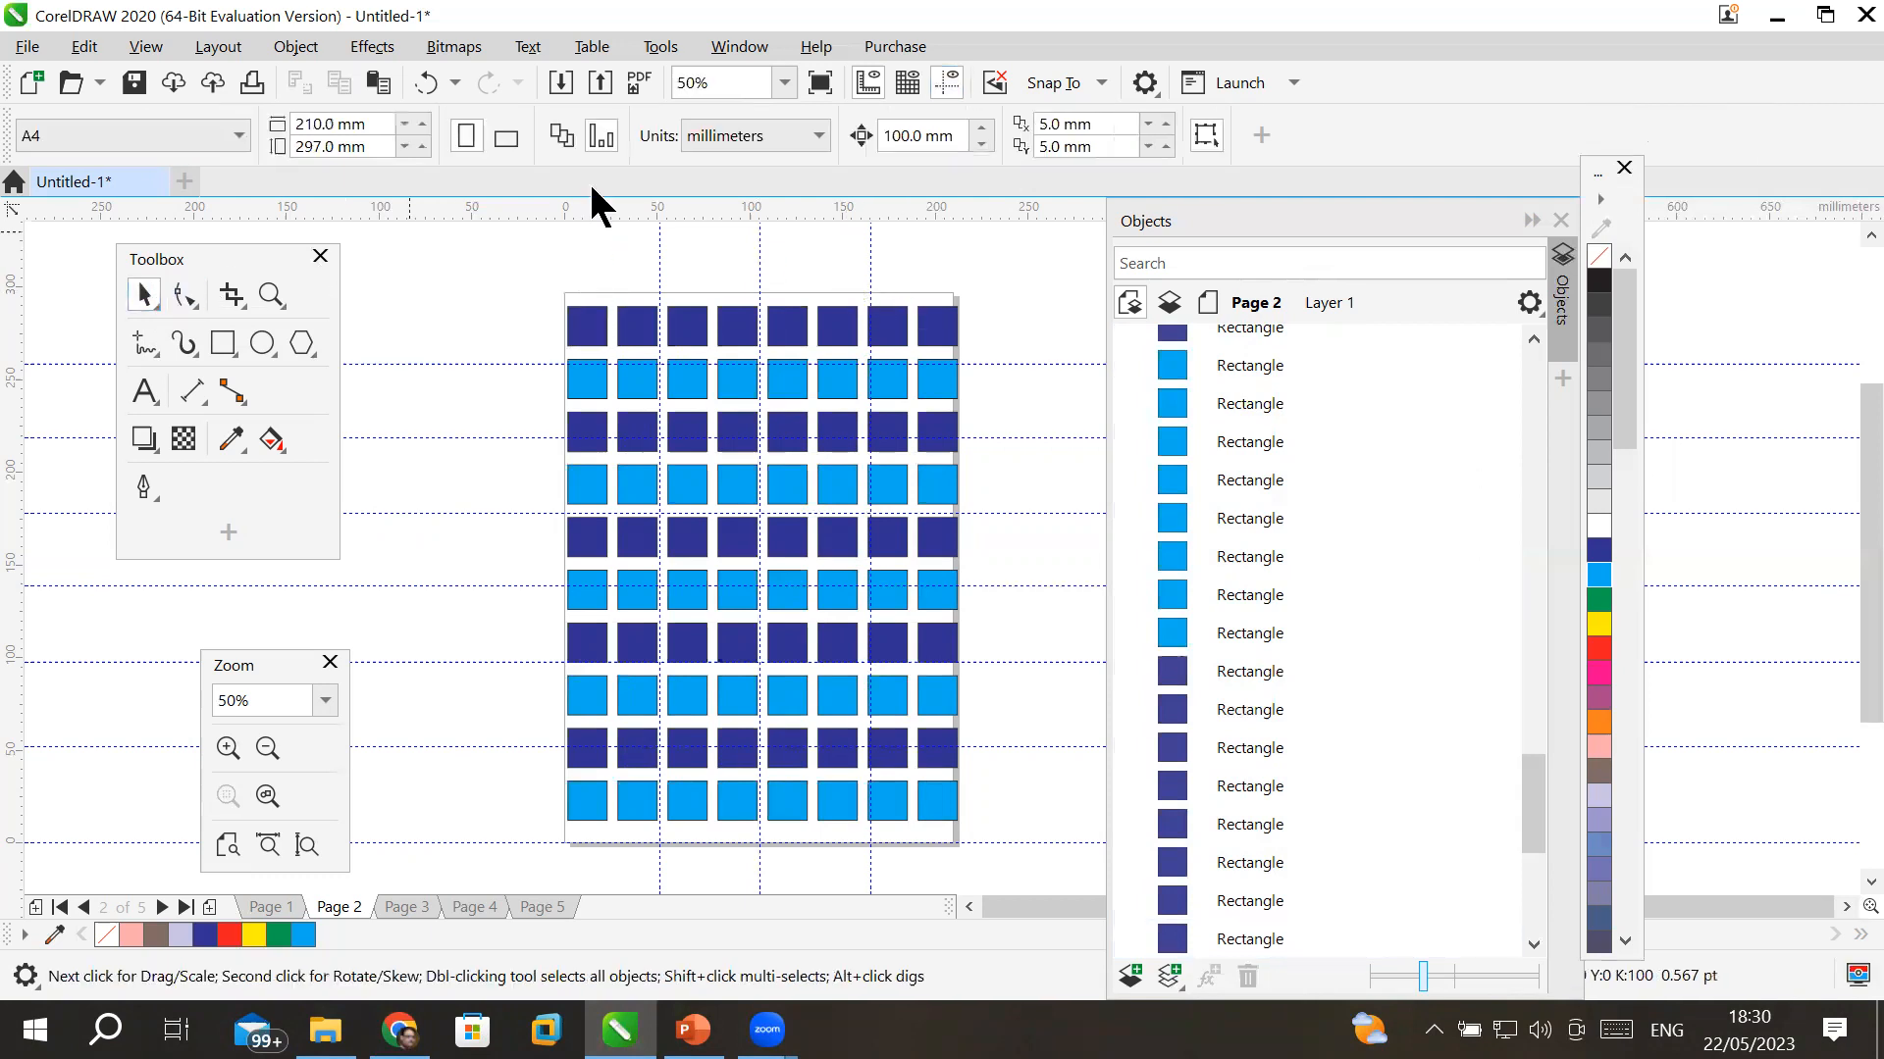
- Set the nudge distance to 0.1 mm
double_click(895, 134)
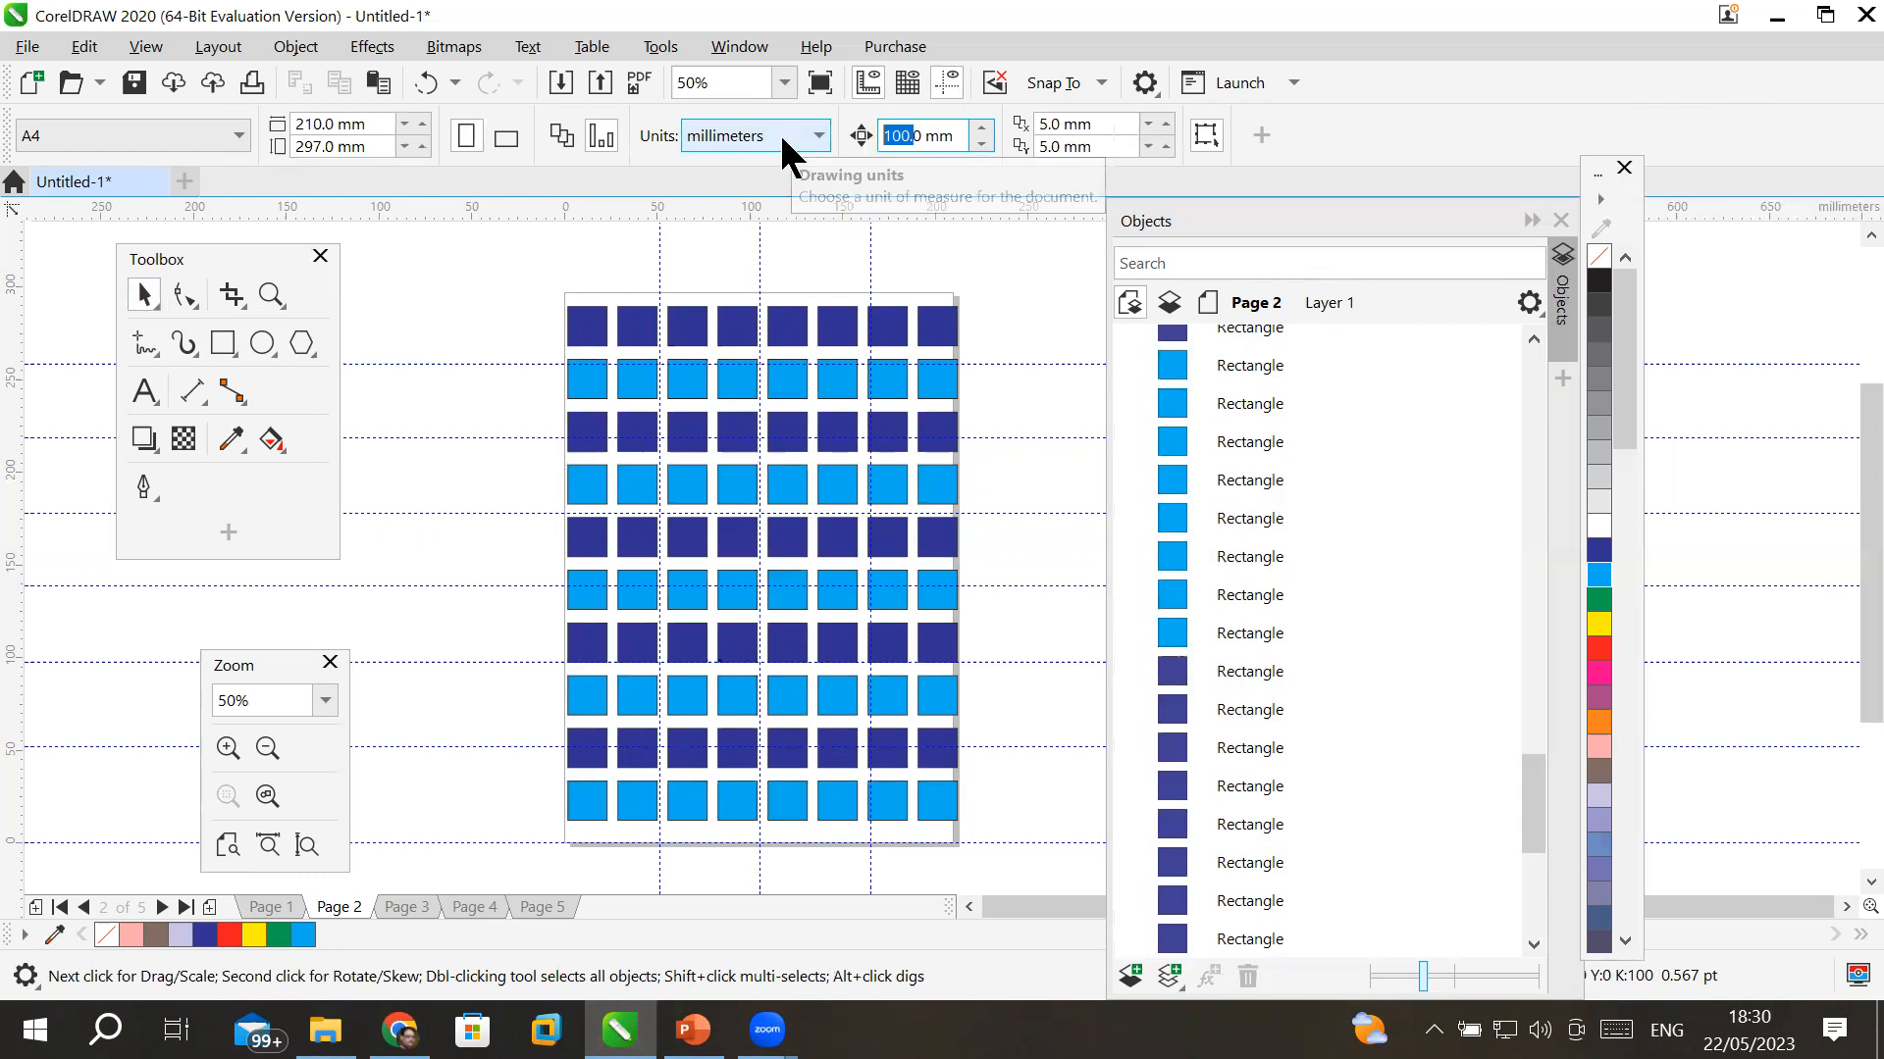
type(".1")
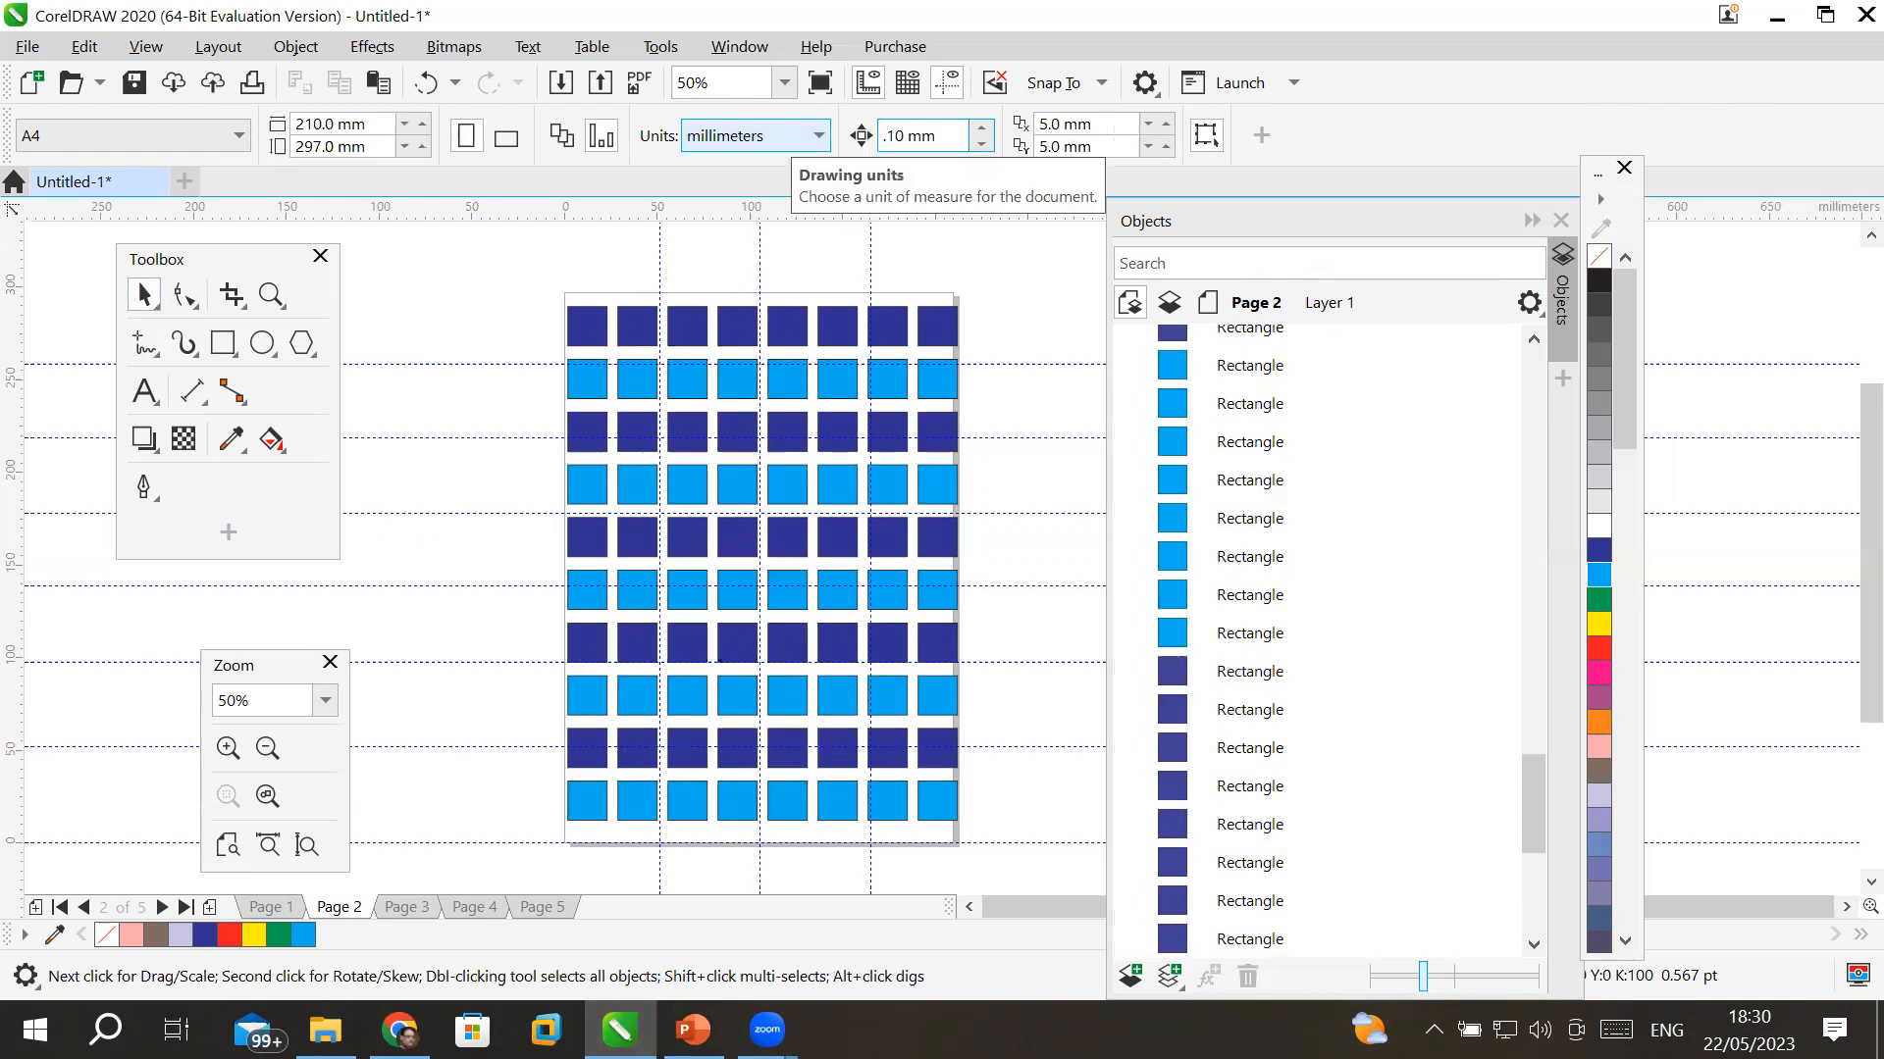
key("Delete")
key("Return")
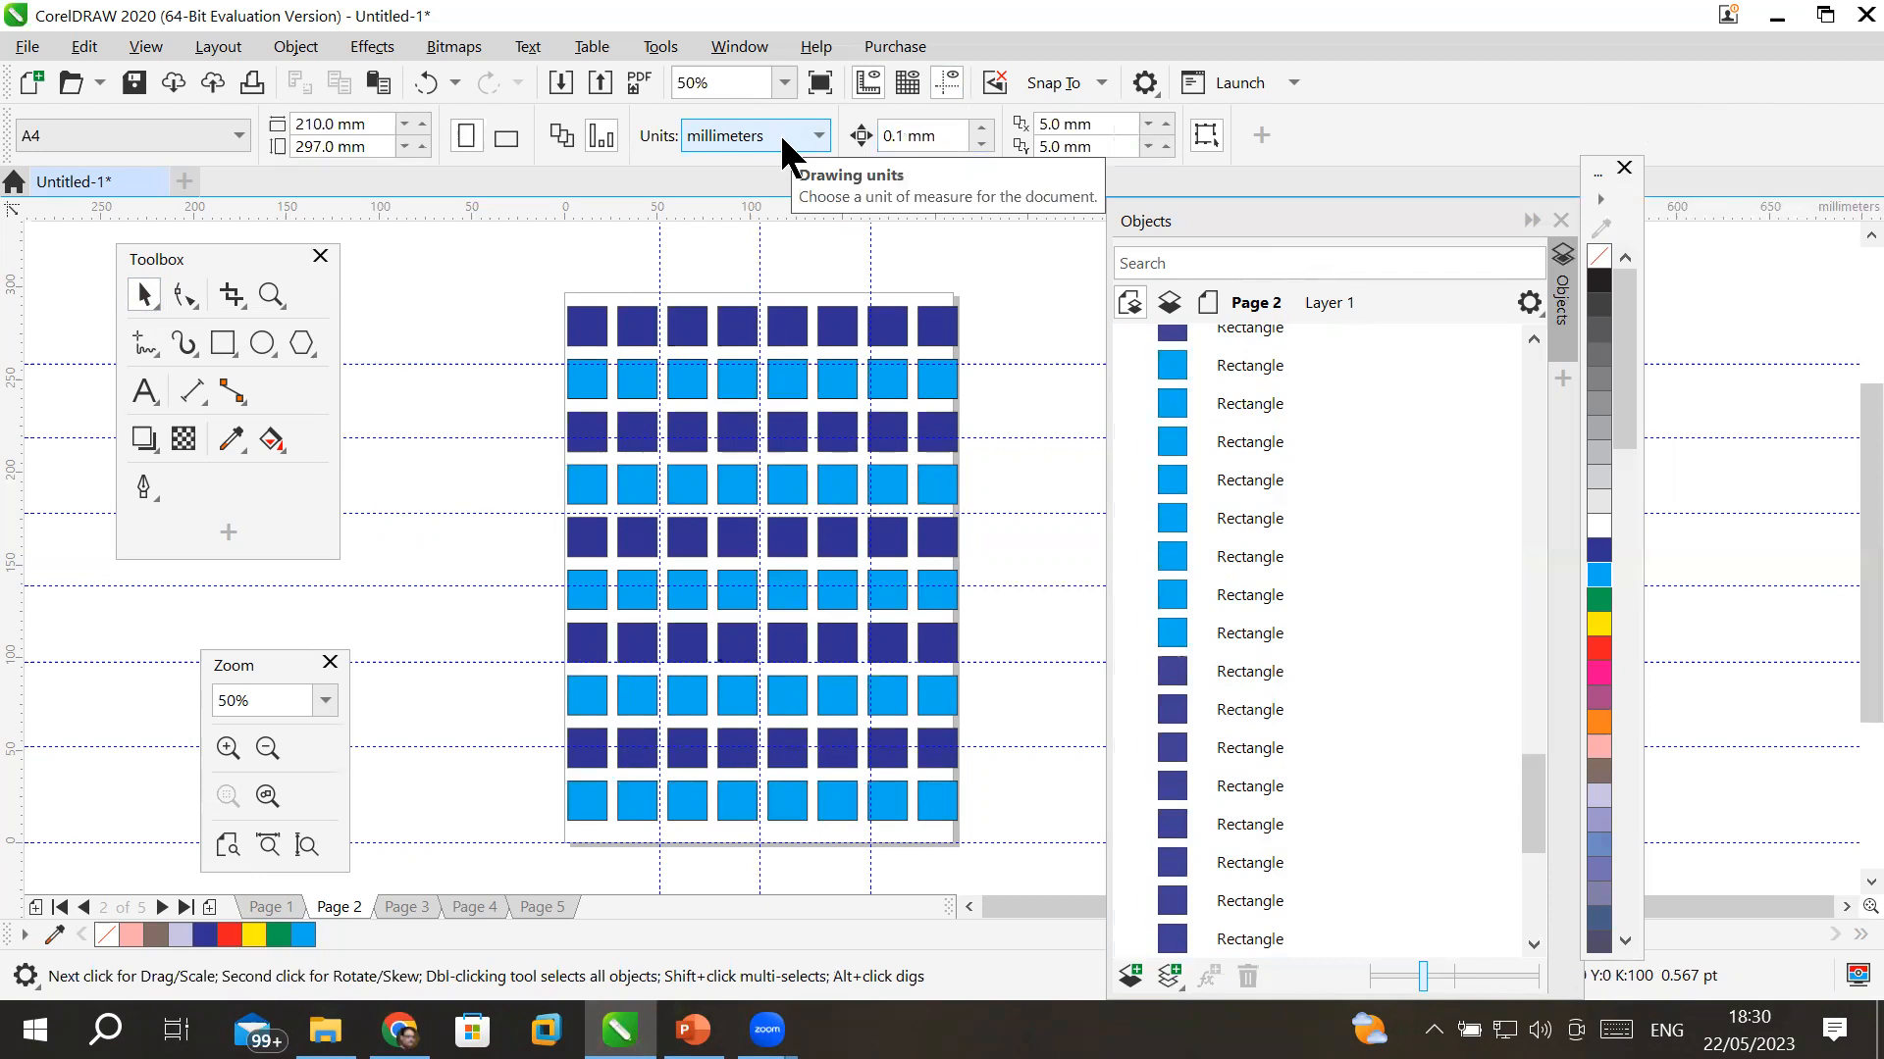
- Select the top-left square and nudge it 0.6 mm up and 1.9 mm left in 0.1 mm increments
left_click(586, 314)
key("Up")
key("Up")
key("Up")
key("Up")
key("Up")
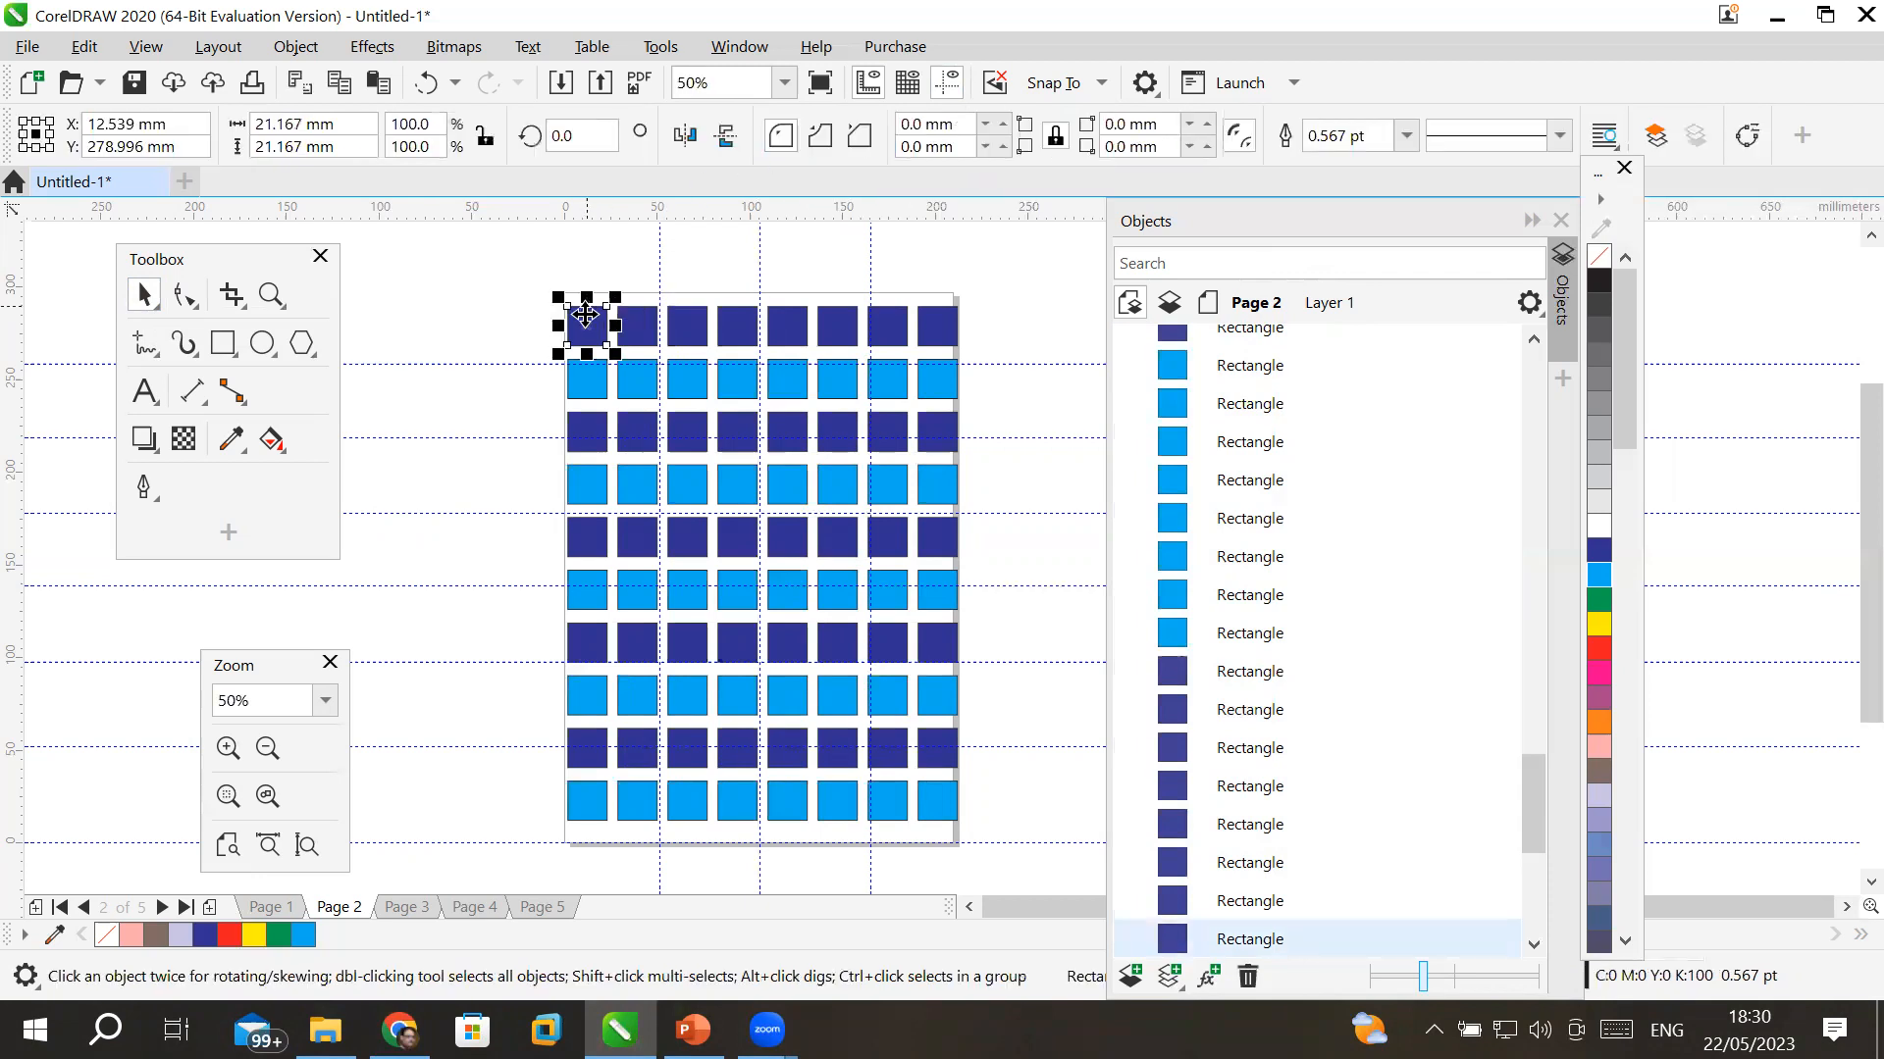
key("Left")
key("Left")
key("Left")
key("Left")
key("Left")
key("Left")
key("Left")
key("Left")
key("Left")
key("Left")
key("Left")
key("Left")
key("Left")
key("Left")
key("Left")
key("Left")
key("Left")
key("Left")
key("Left")
key("Up")
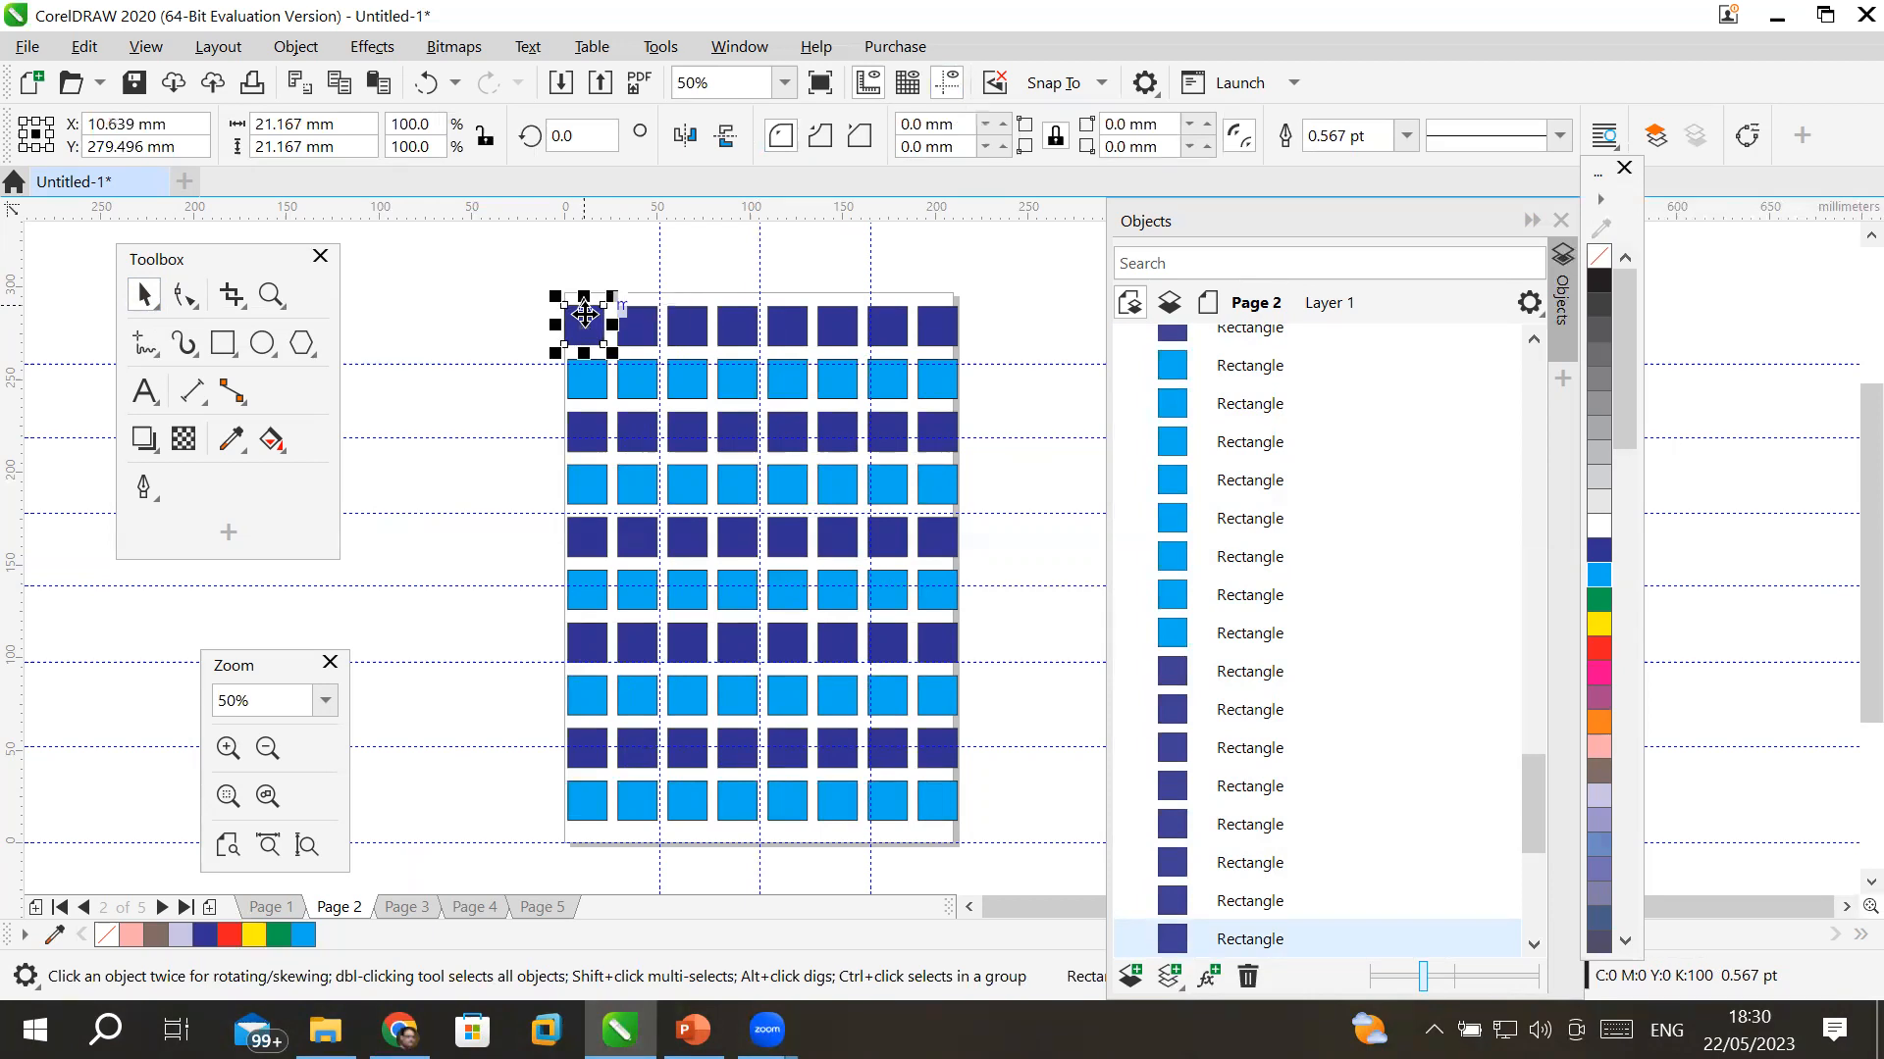
- Nudge the top-left square 1.4 mm right and 0.5 mm down in 0.1 mm increments
key("Right")
key("Right")
key("Right")
key("Right")
key("Right")
key("Right")
key("Right")
key("Right")
key("Right")
key("Right")
key("Right")
key("Right")
key("Down")
key("Down")
key("Down")
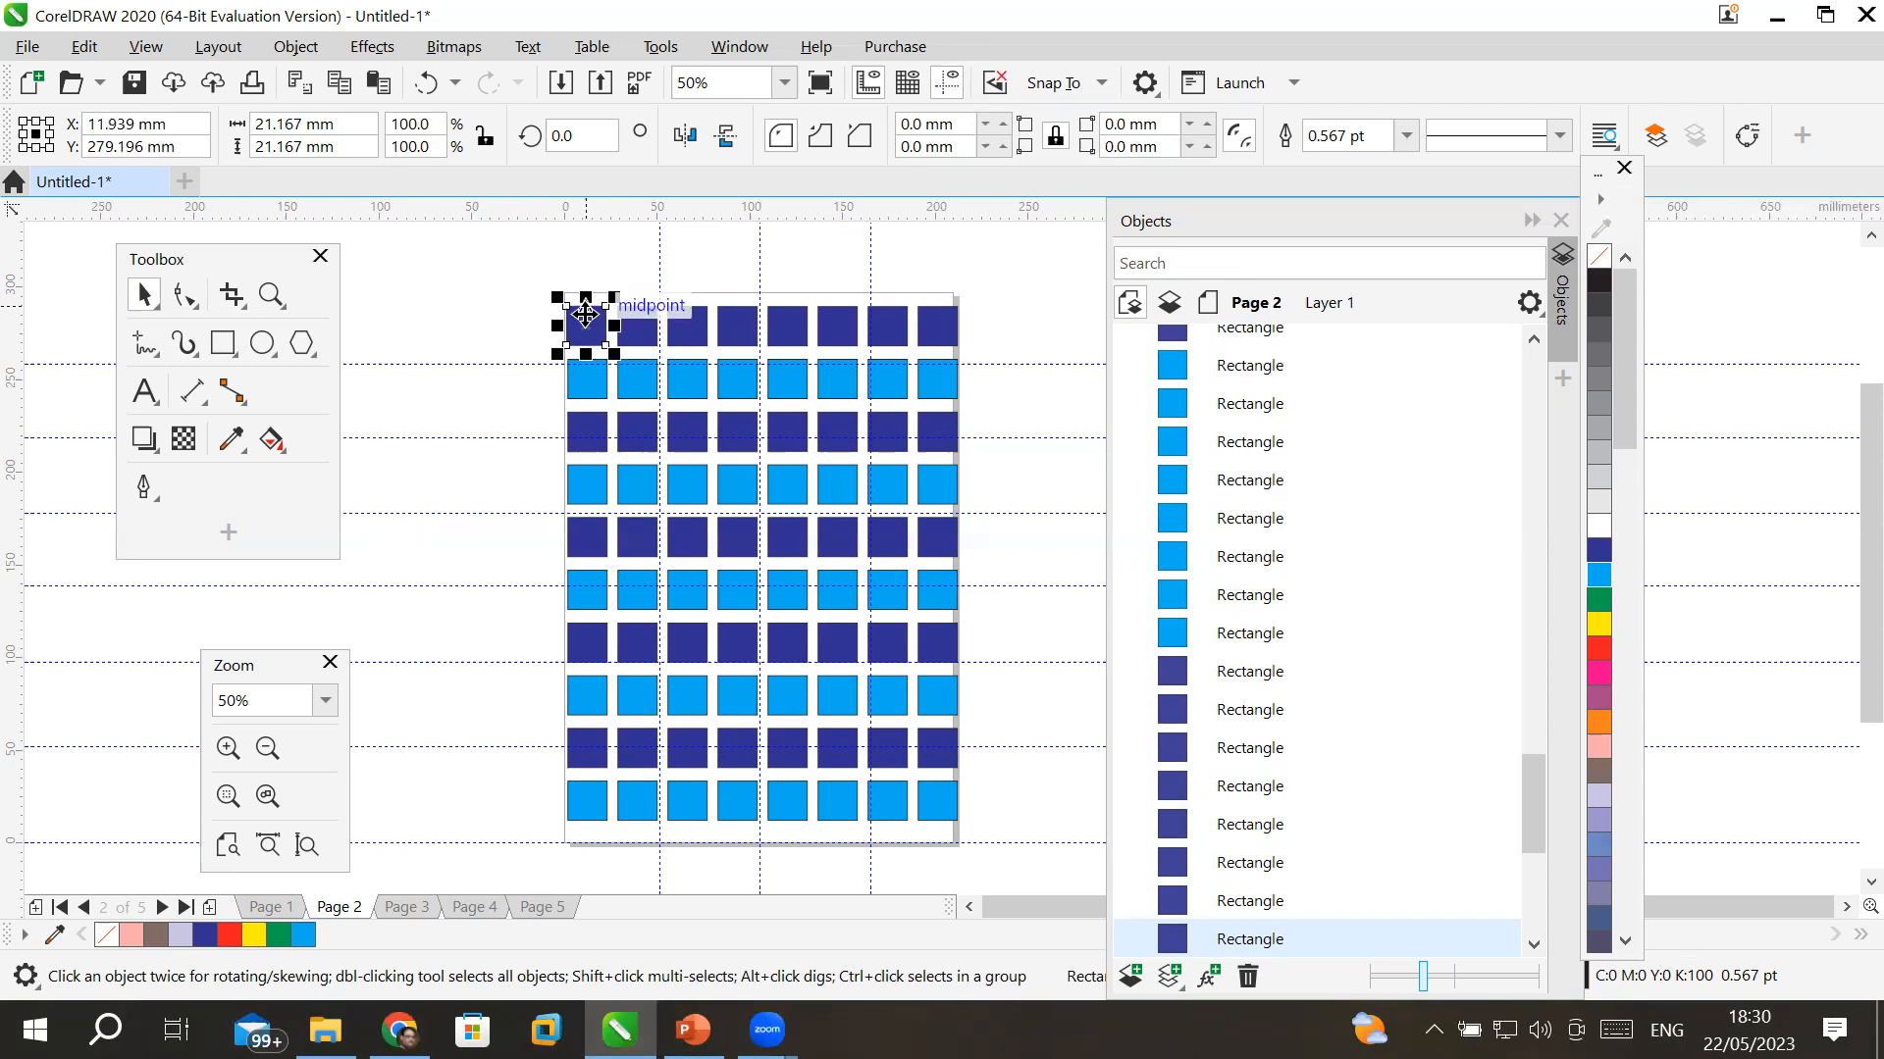
key("Right")
key("Right")
key("Down")
key("Down")
- Try selecting the third column's squares one at a time, starting from the top, and reselect only its top square
left_click(688, 322)
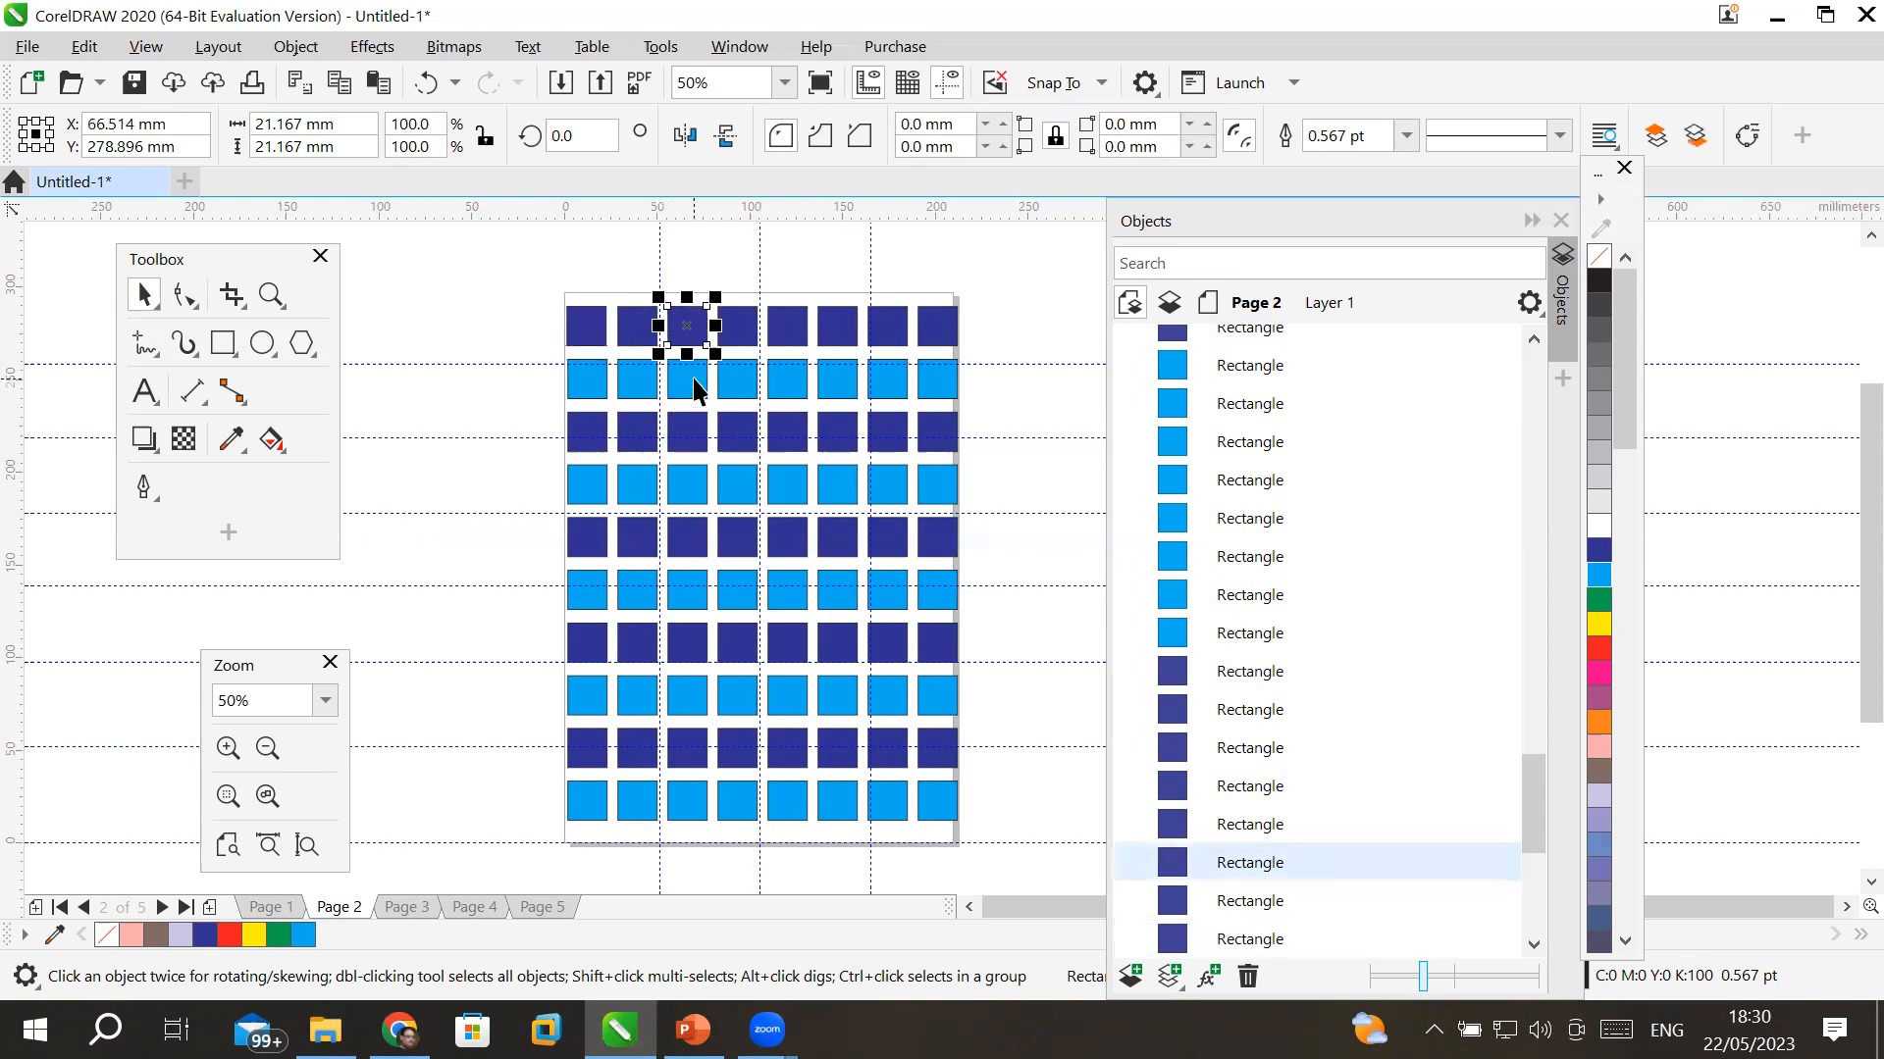
left_click(693, 388, "shift")
left_click(681, 433, "shift")
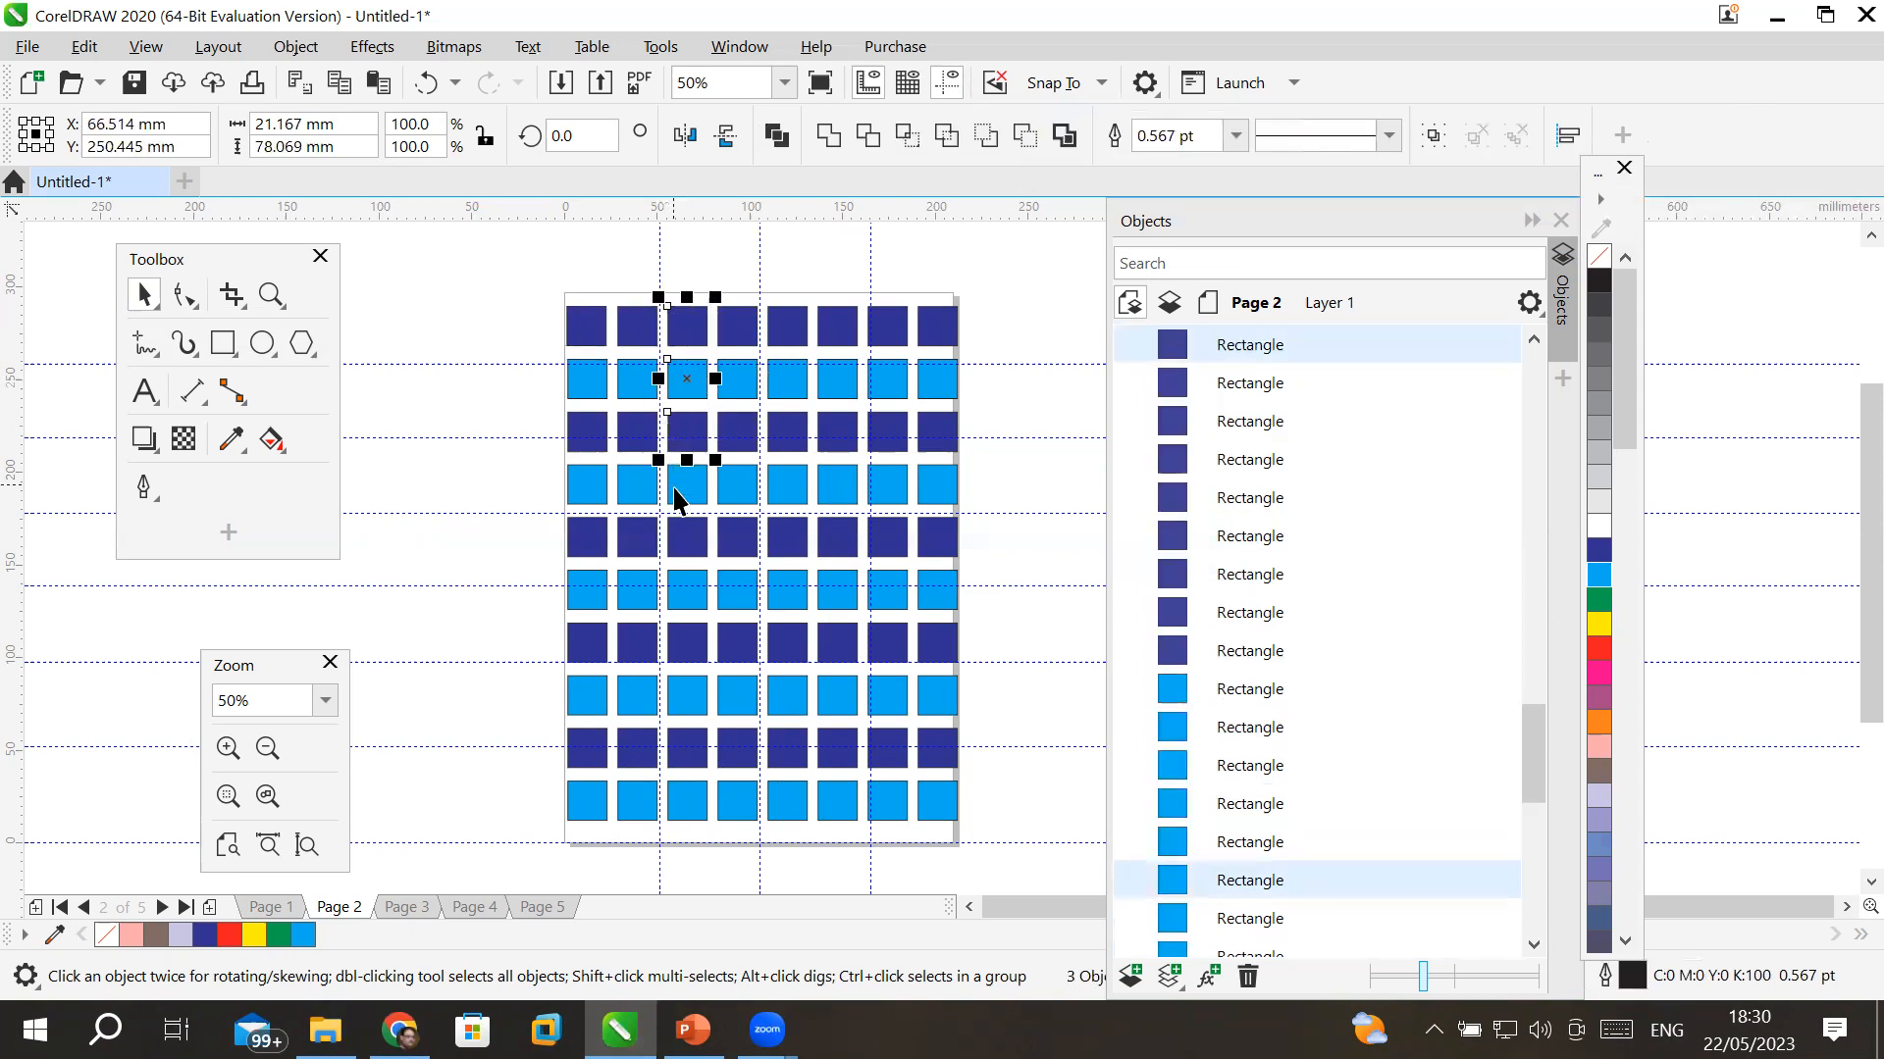
left_click(694, 486, "shift")
left_click(689, 586)
left_click(685, 322)
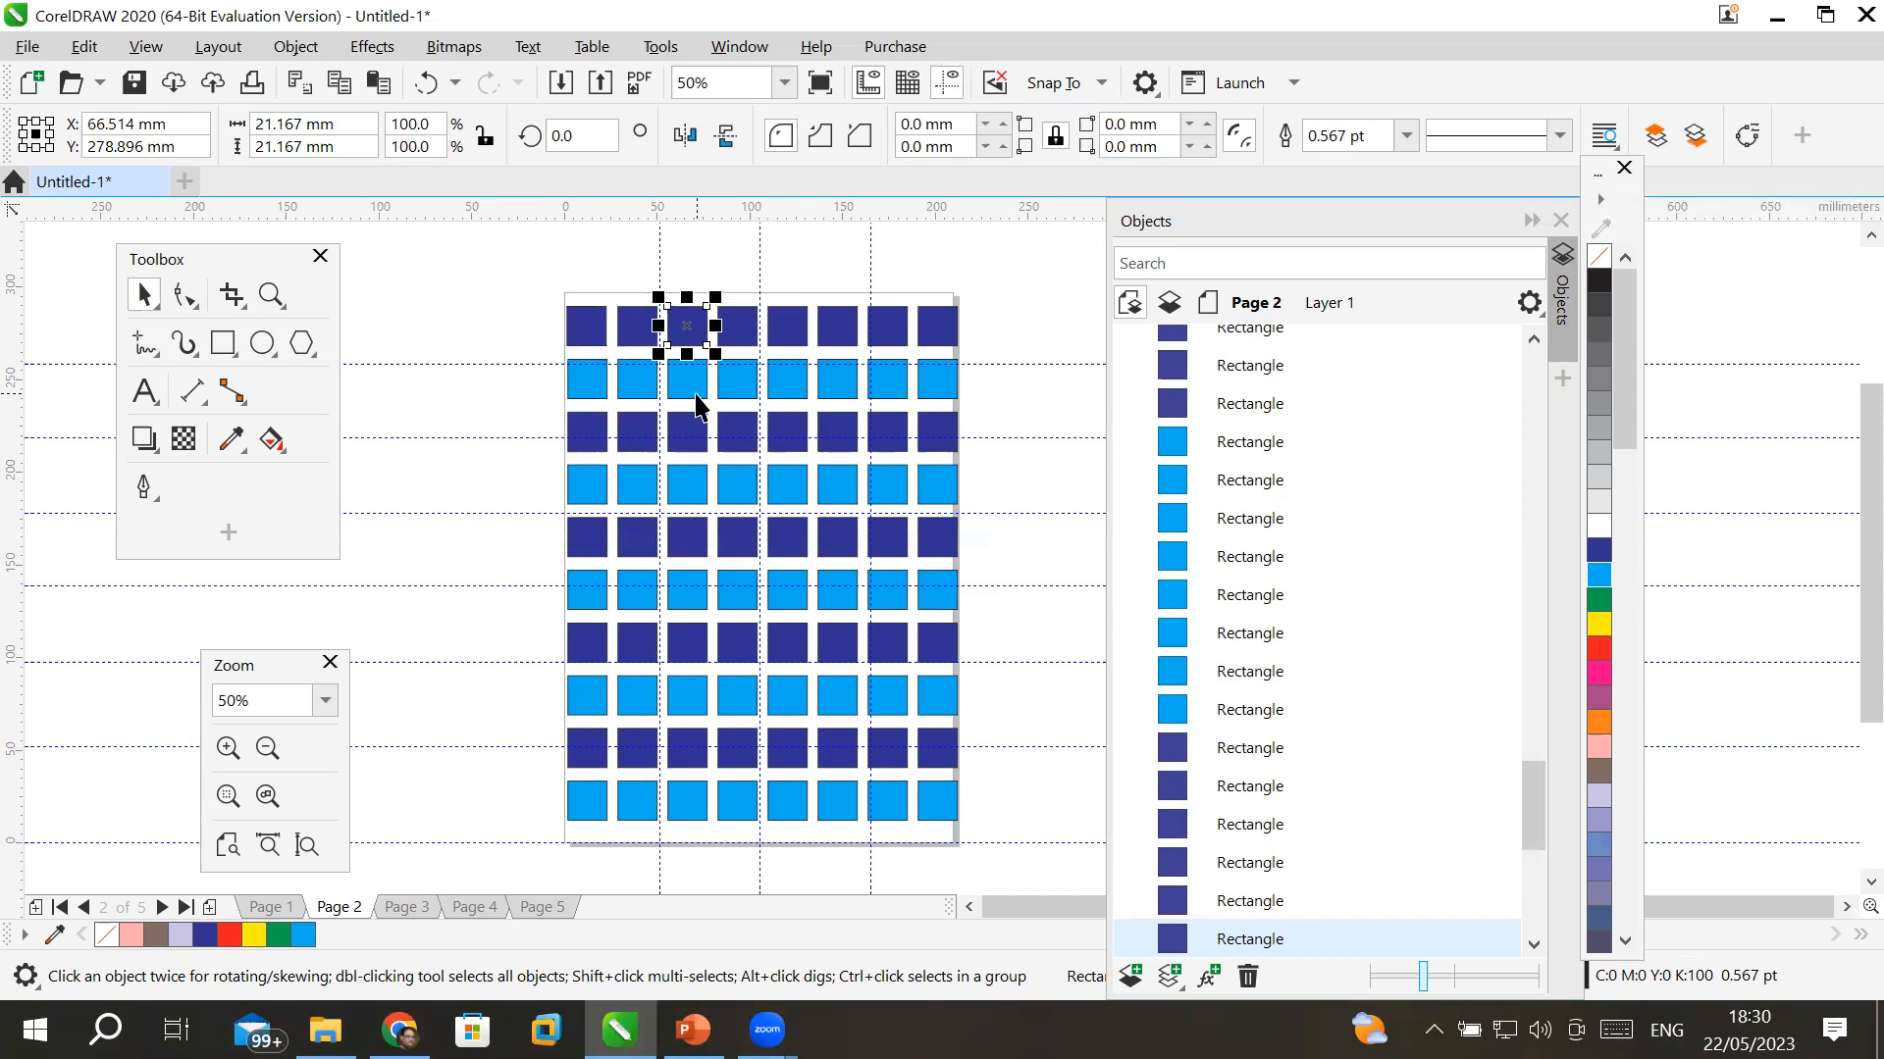
- Switch to the Freehand Pick tool and select all ten squares of the third column with one freehand stroke
left_click(144, 300)
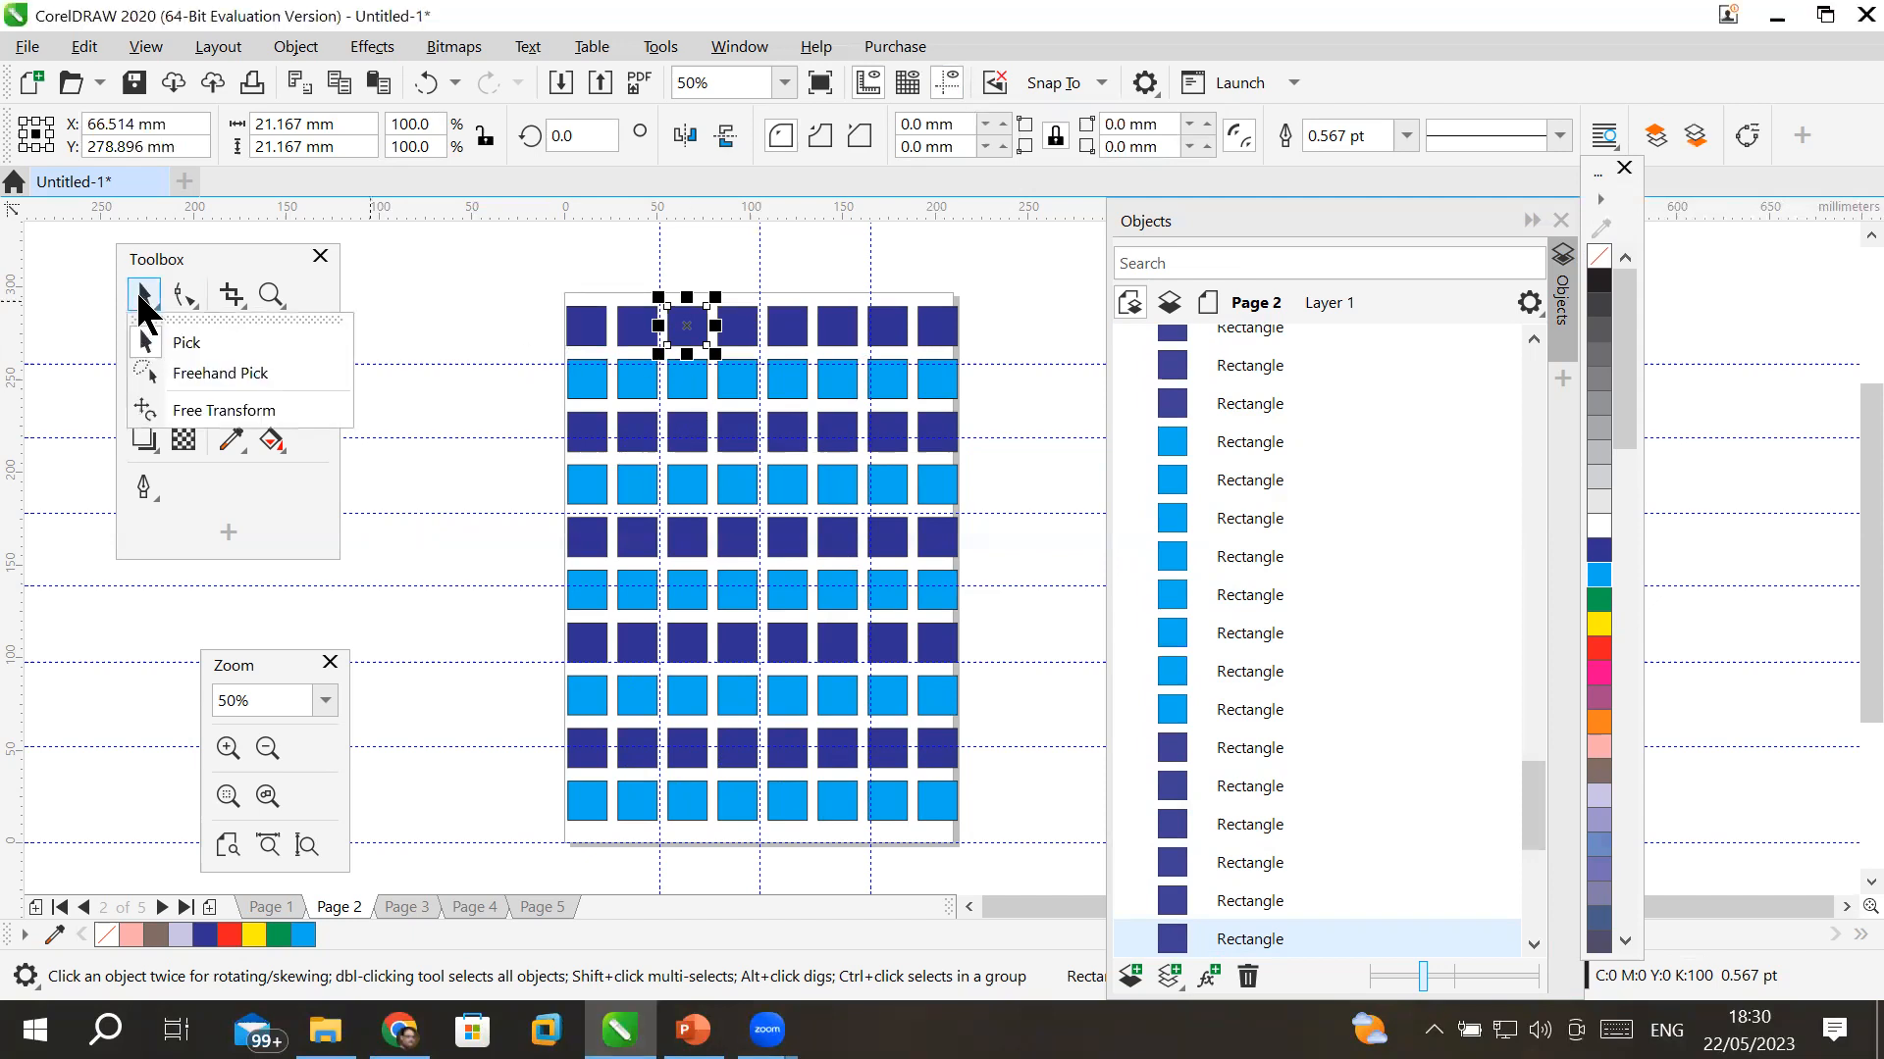
left_click(183, 295)
left_click(147, 295)
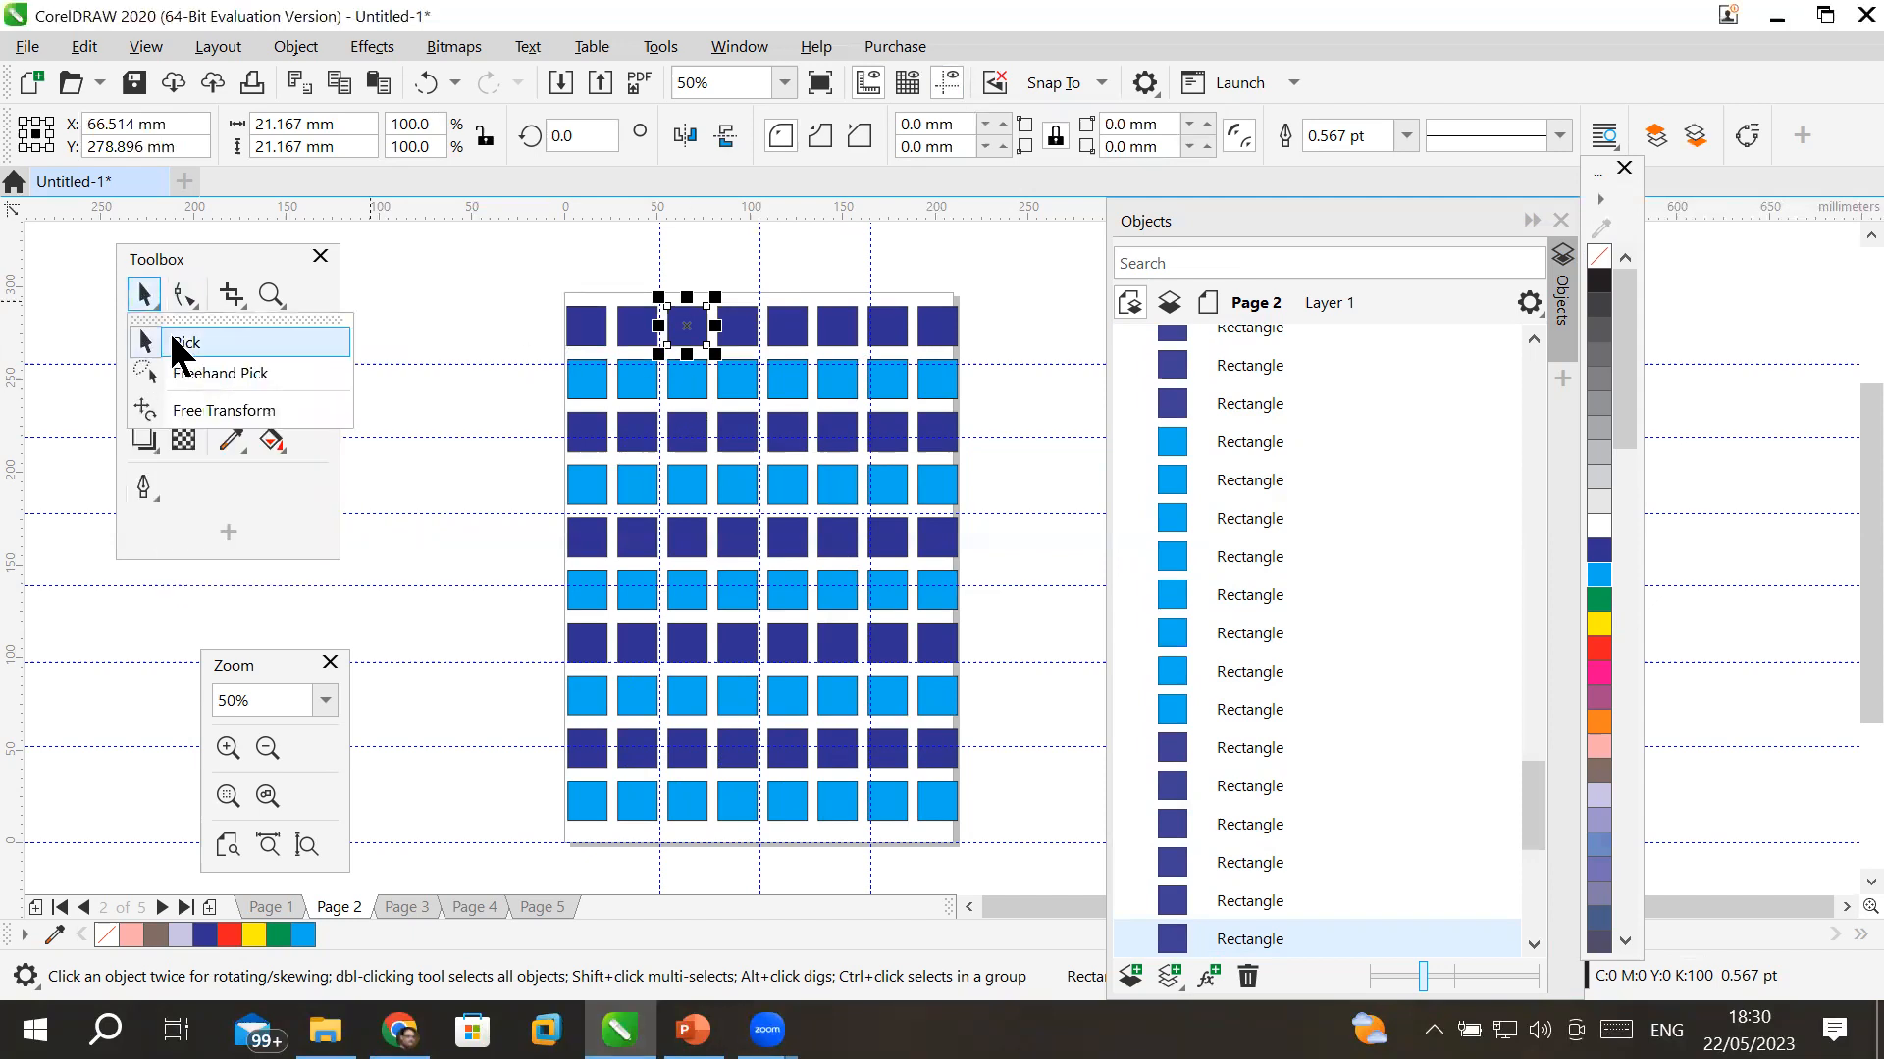
left_click(214, 373)
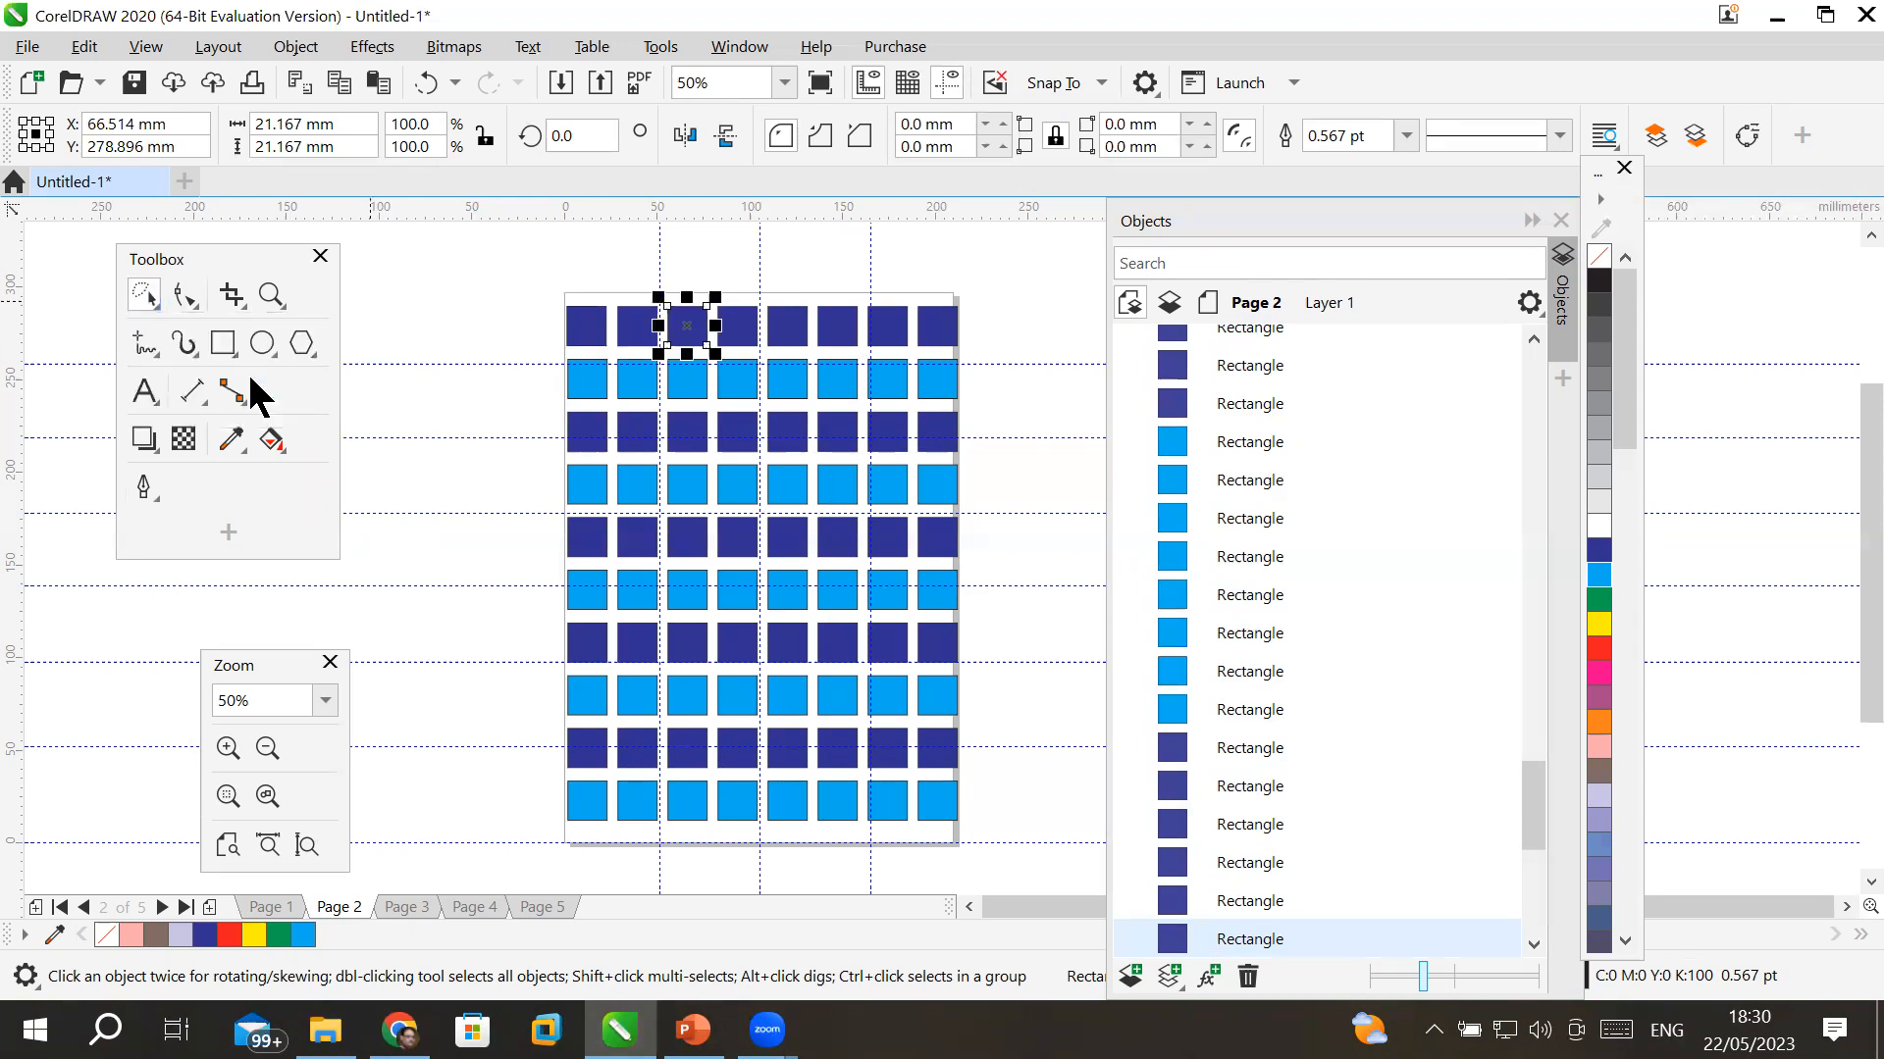
left_click(660, 245)
left_click(661, 281)
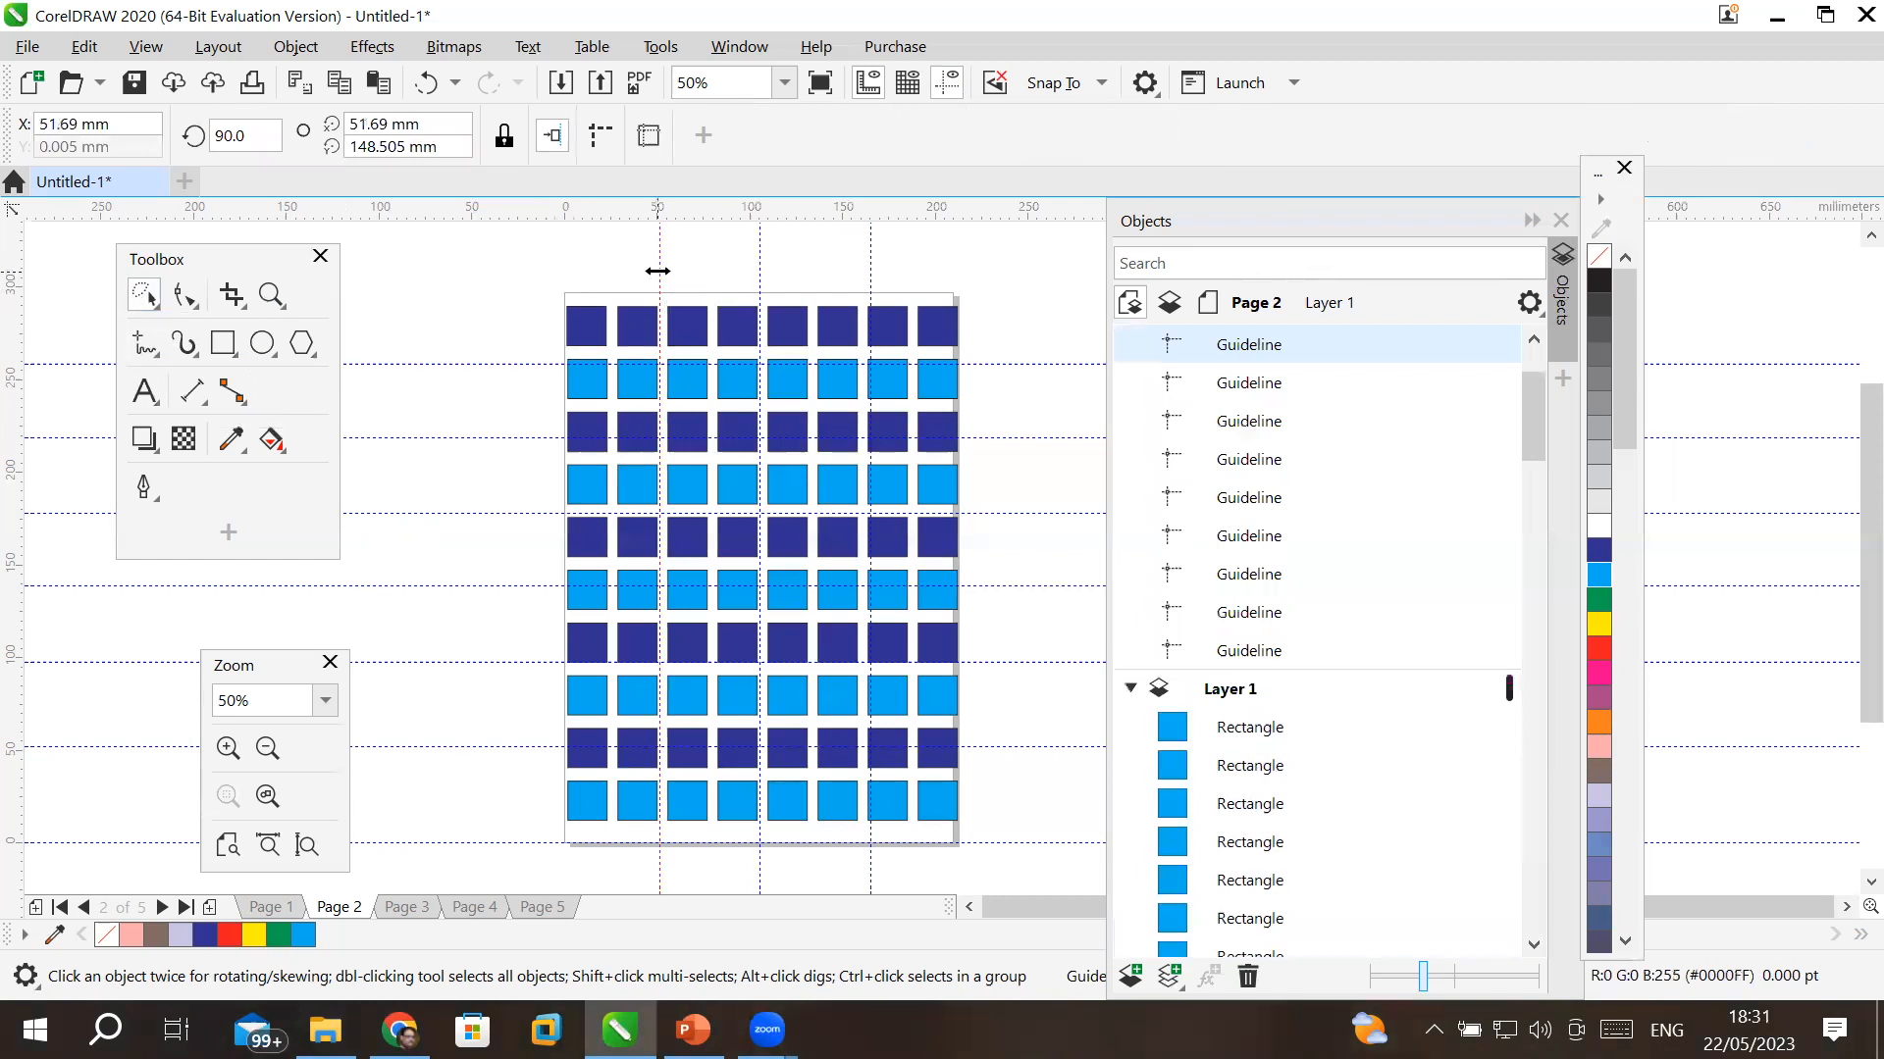
mouse_move(674, 272)
left_mouse_down()
mouse_move(660, 788)
mouse_move(665, 822)
mouse_move(699, 828)
mouse_move(727, 821)
mouse_move(741, 561)
mouse_move(715, 307)
left_mouse_up()
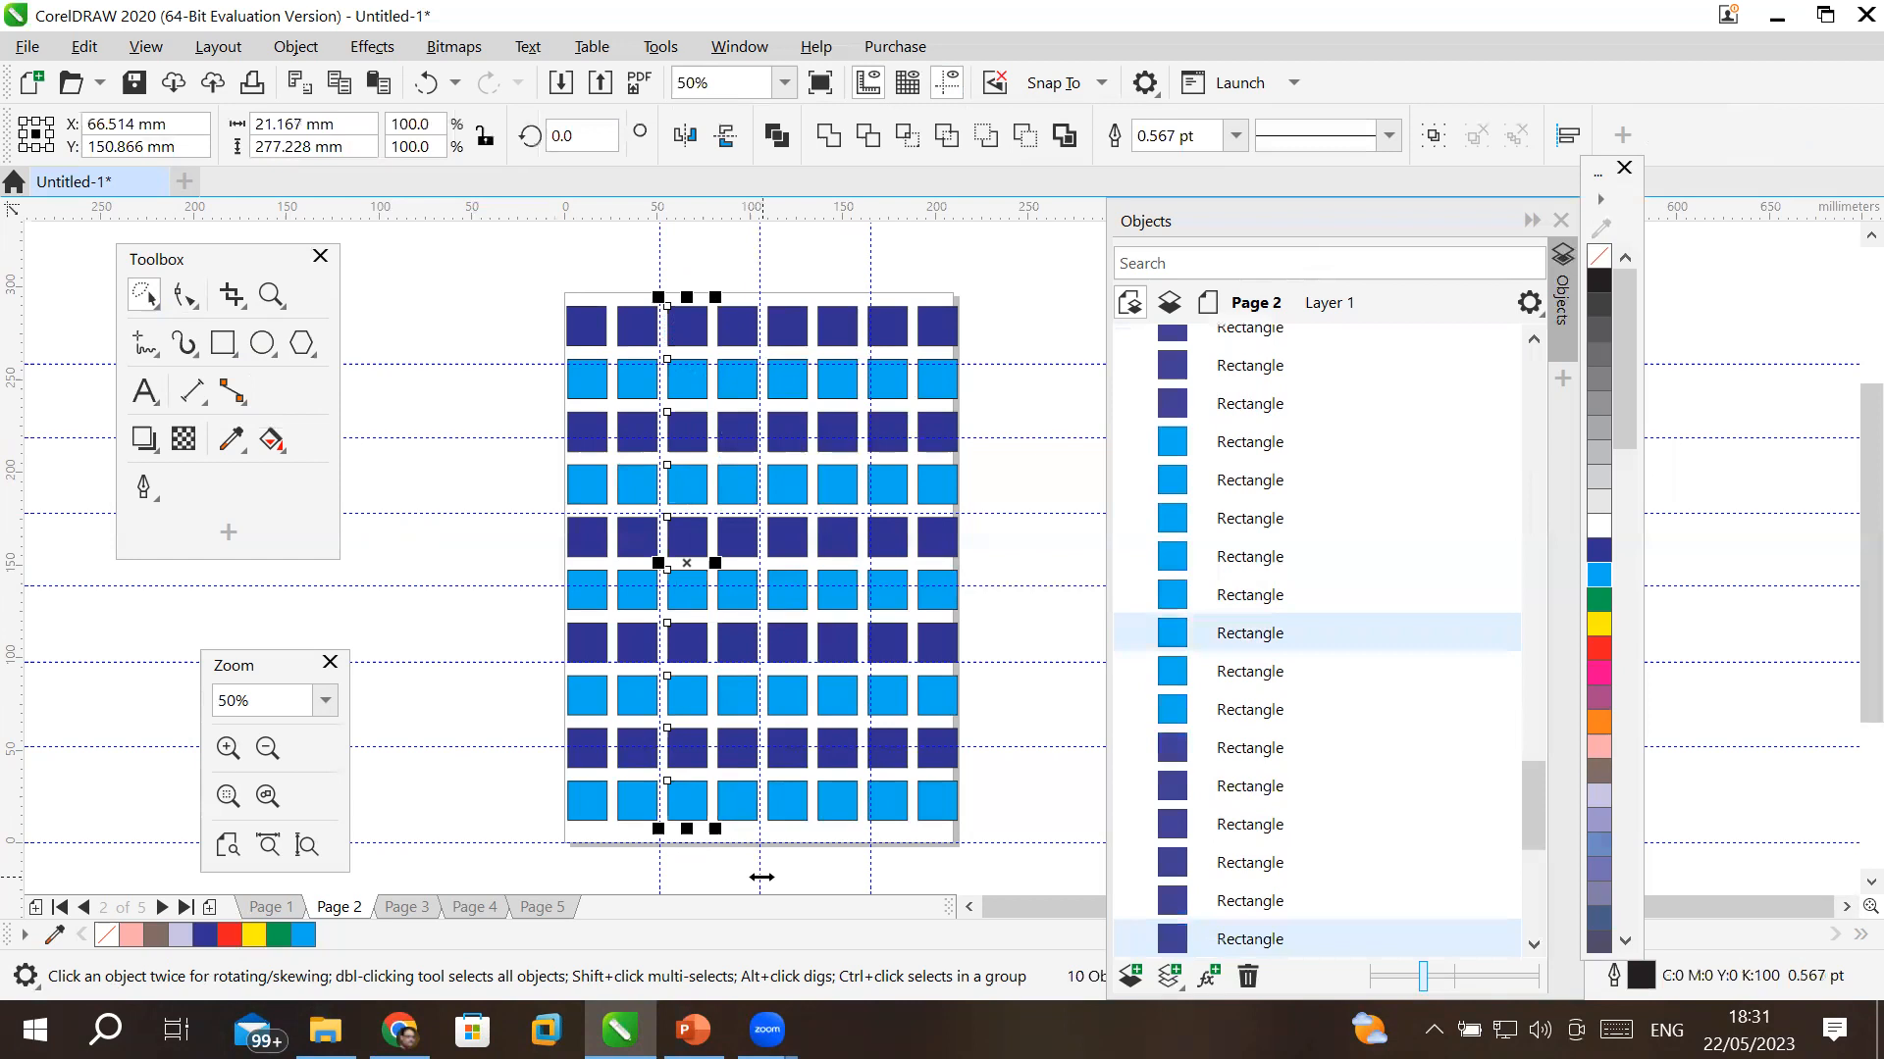
- Select the whole first column with the Freehand Pick tool and nudge it 1.4 mm right in 0.1 mm increments
left_click(147, 292)
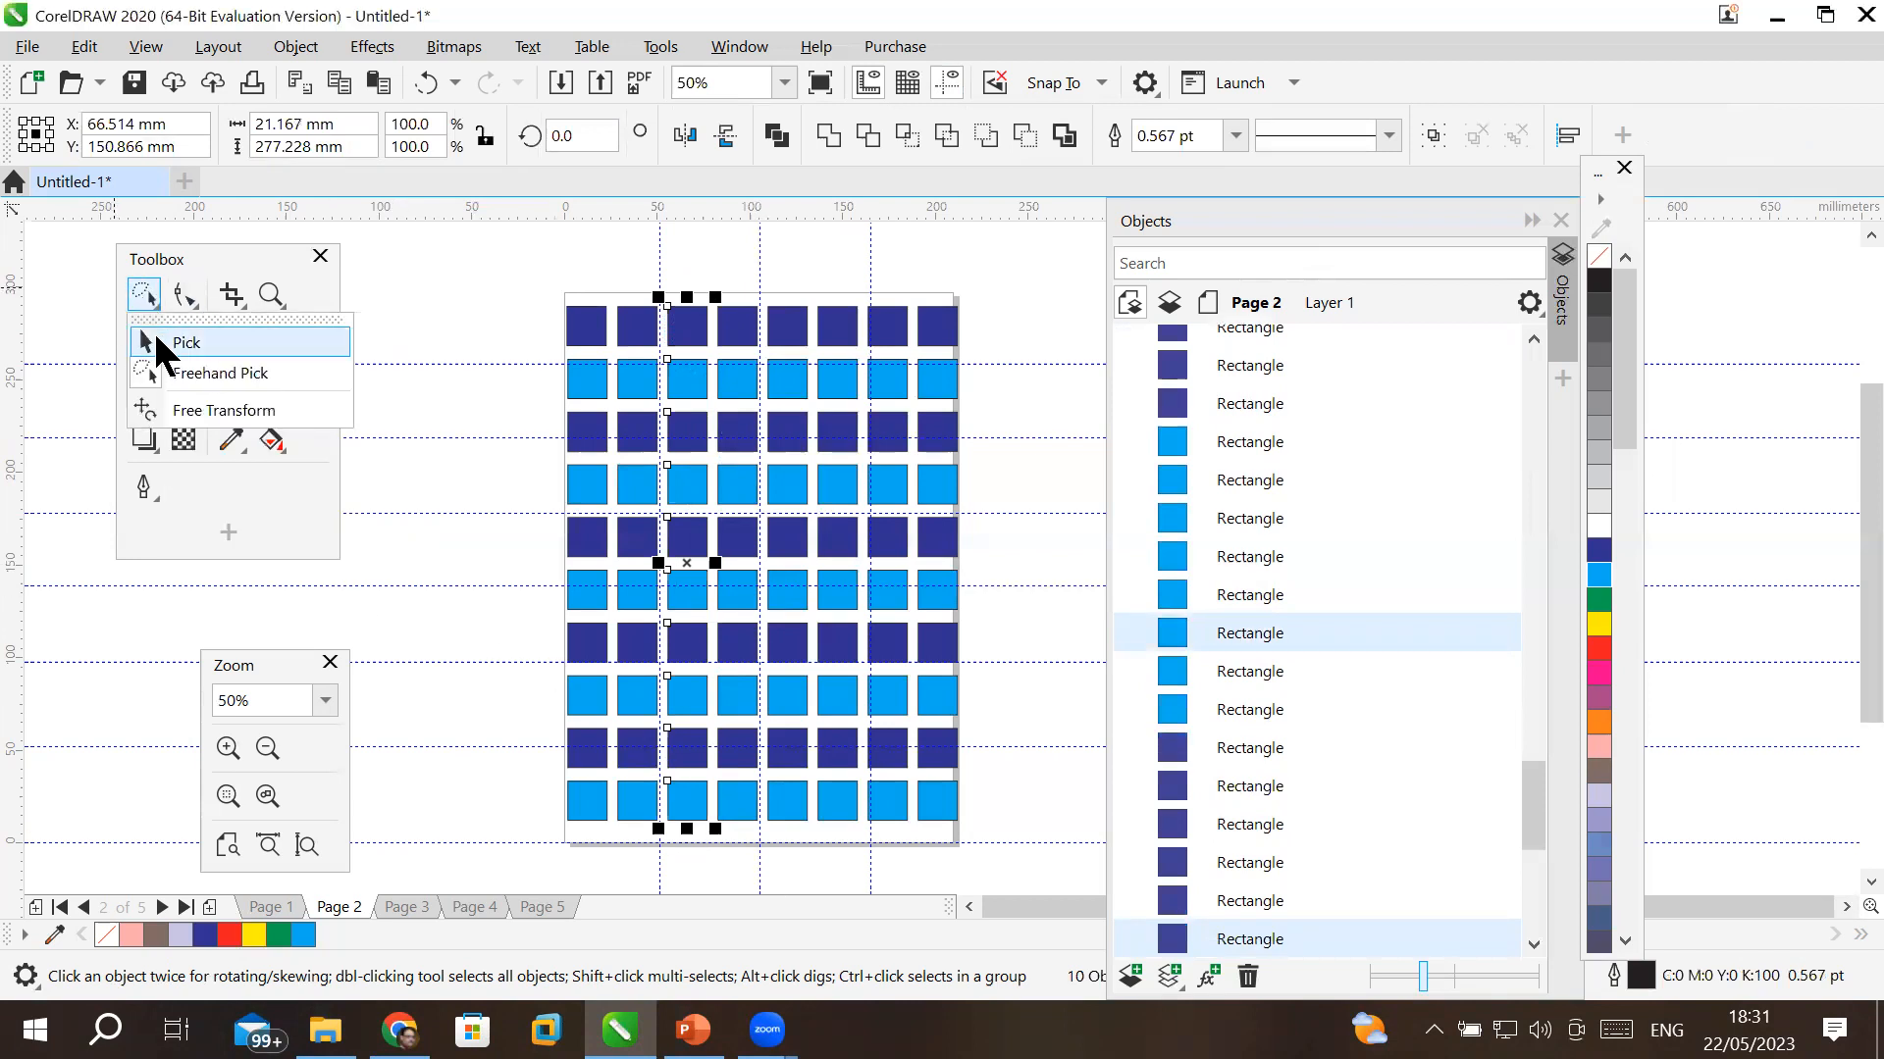
left_click(204, 371)
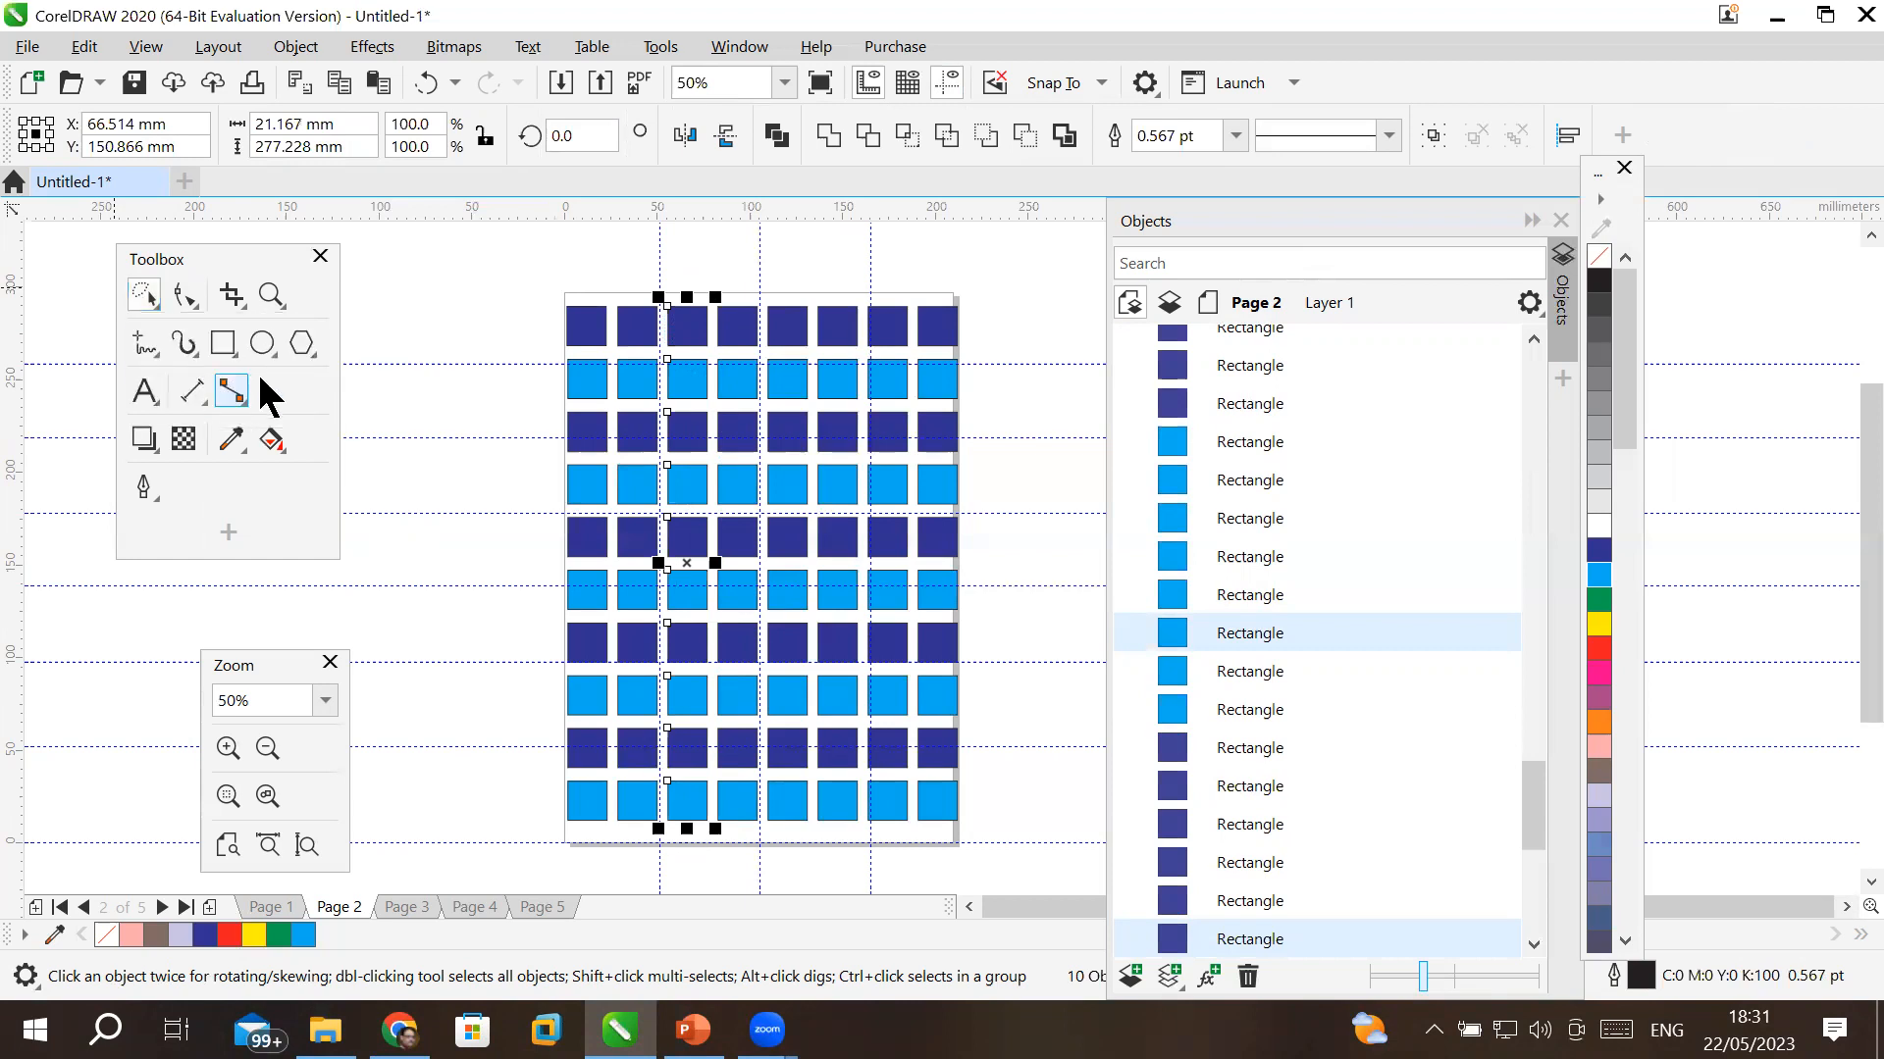
left_click(517, 271)
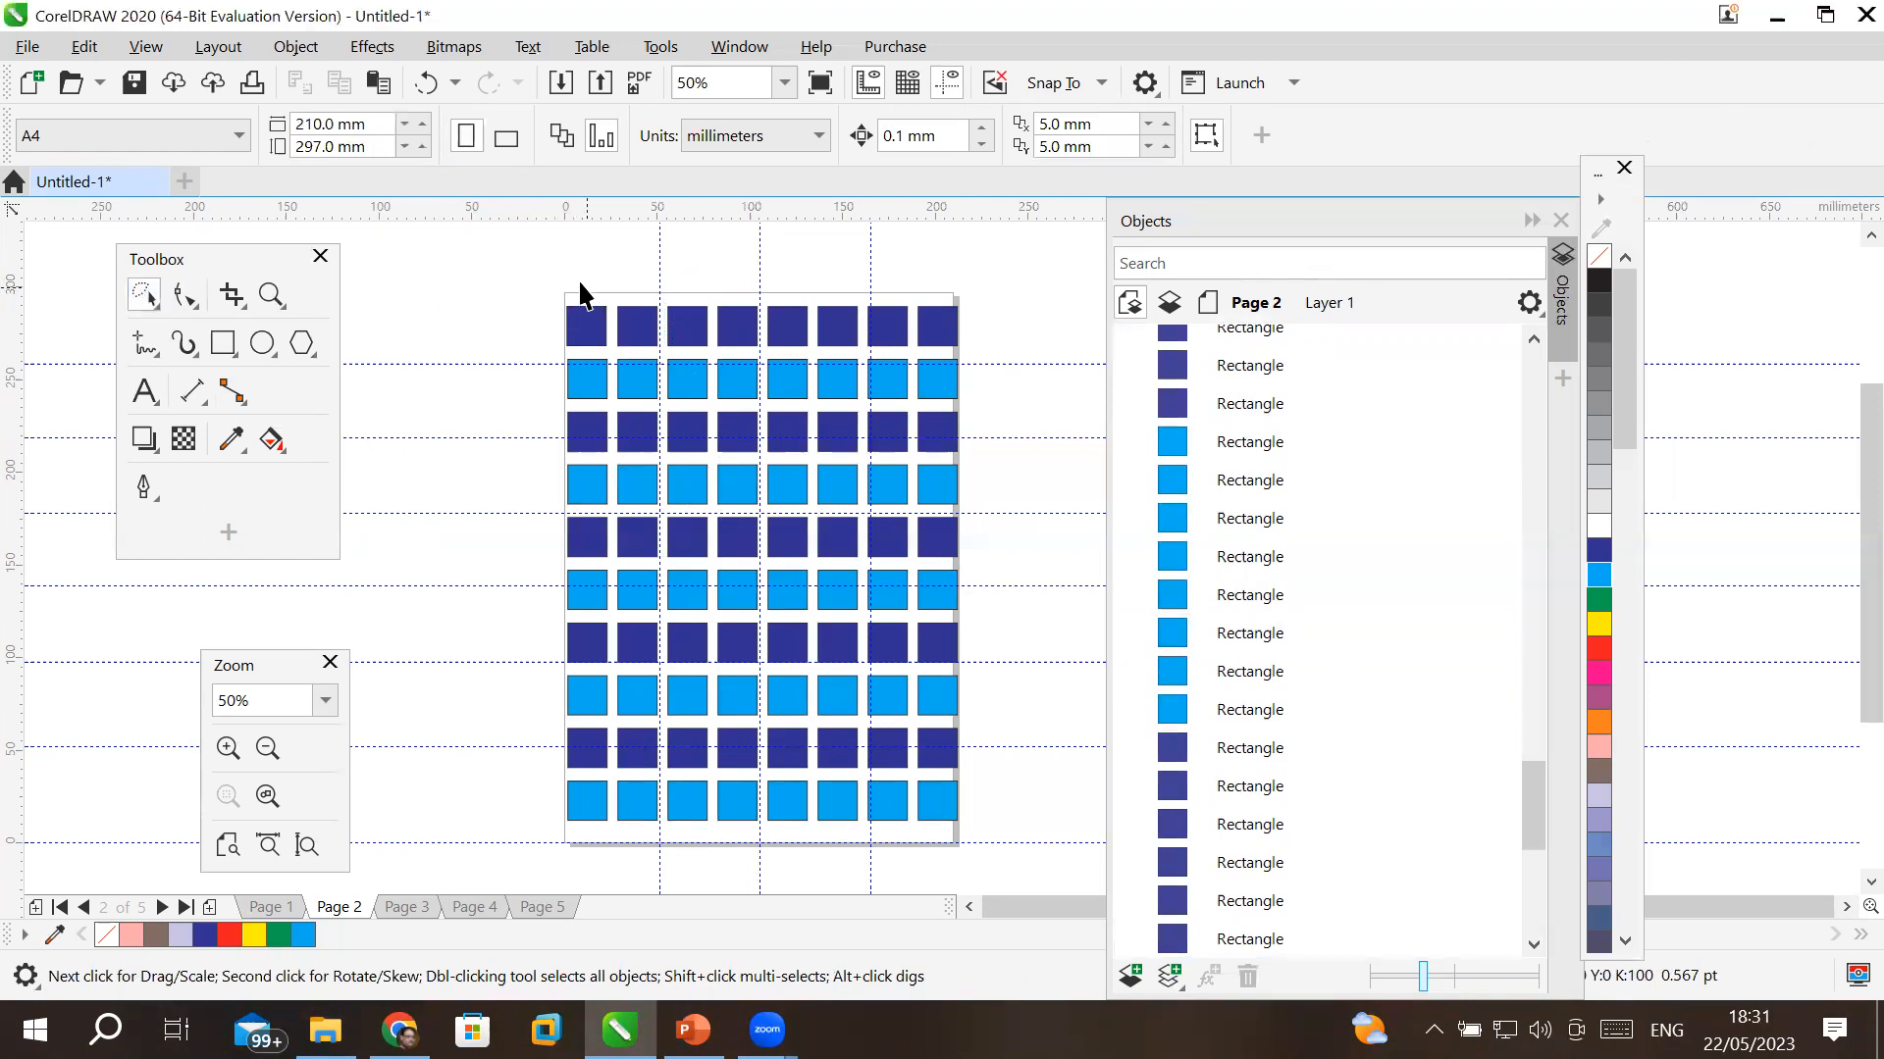
mouse_move(560, 273)
left_mouse_down()
mouse_move(525, 378)
mouse_move(507, 649)
mouse_move(517, 766)
mouse_move(556, 841)
mouse_move(592, 840)
mouse_move(647, 796)
mouse_move(643, 299)
left_mouse_up()
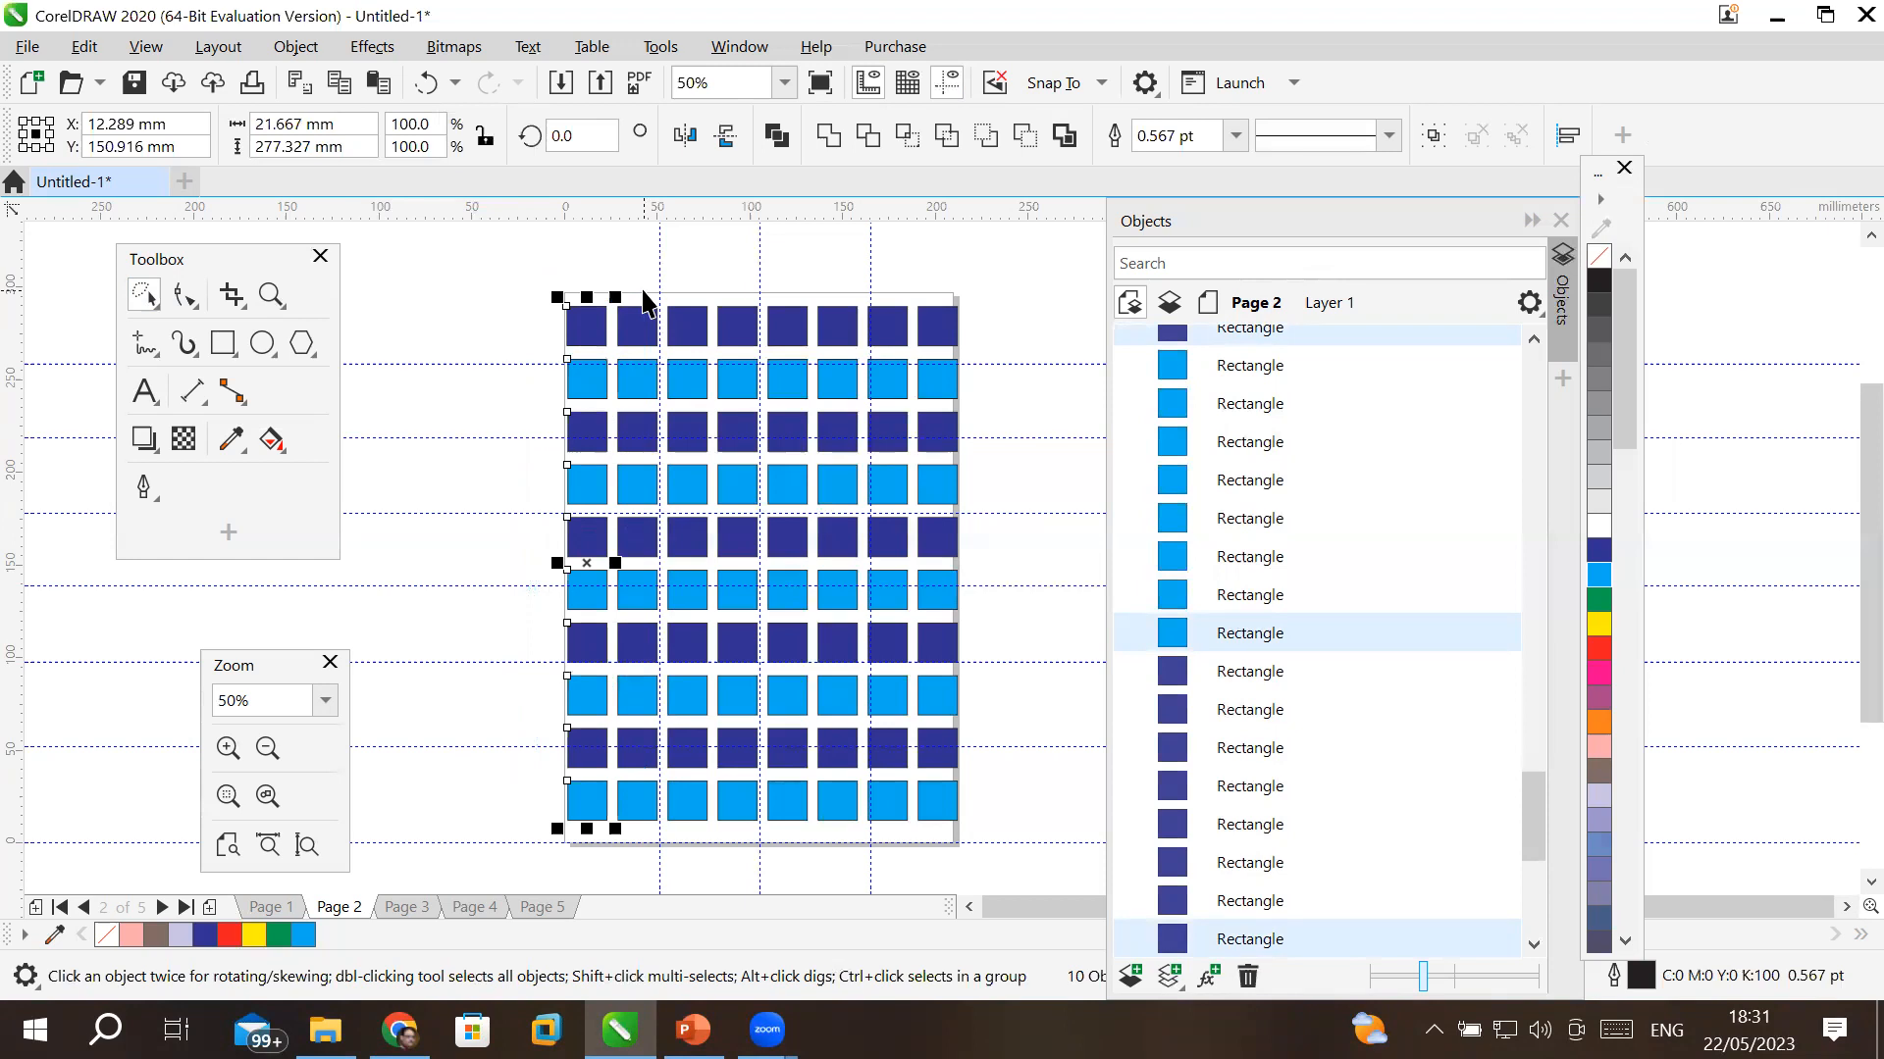
key("Right")
key("Right")
key("Right")
key("Right")
key("Right")
key("Right")
key("Right")
key("Right")
key("Right")
key("Right")
key("Right")
key("Right")
key("Right")
key("Right")
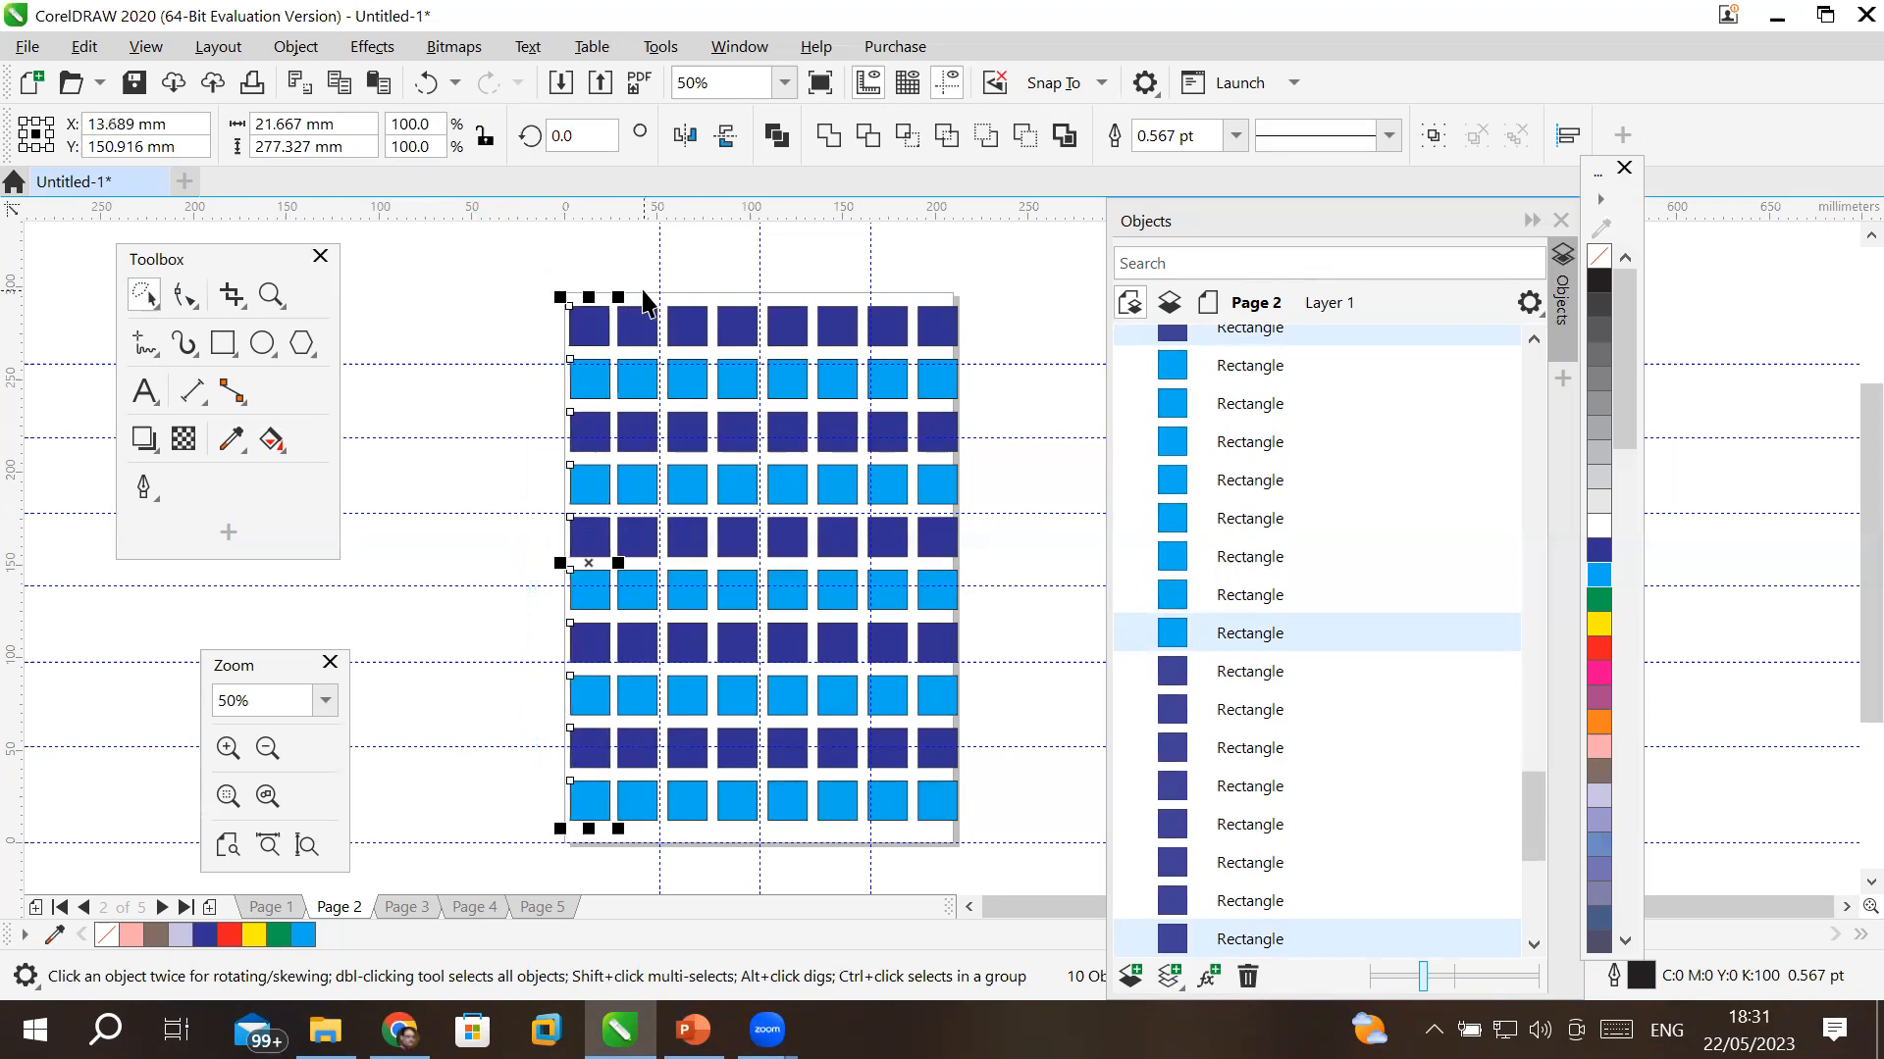
- Select the whole last column with the Freehand Pick tool and nudge it 1.9 mm left in 0.1 mm increments
left_click(973, 269)
mouse_move(974, 295)
left_mouse_down()
mouse_move(1005, 836)
mouse_move(965, 856)
mouse_move(905, 834)
mouse_move(883, 707)
mouse_move(893, 272)
mouse_move(916, 251)
left_mouse_up()
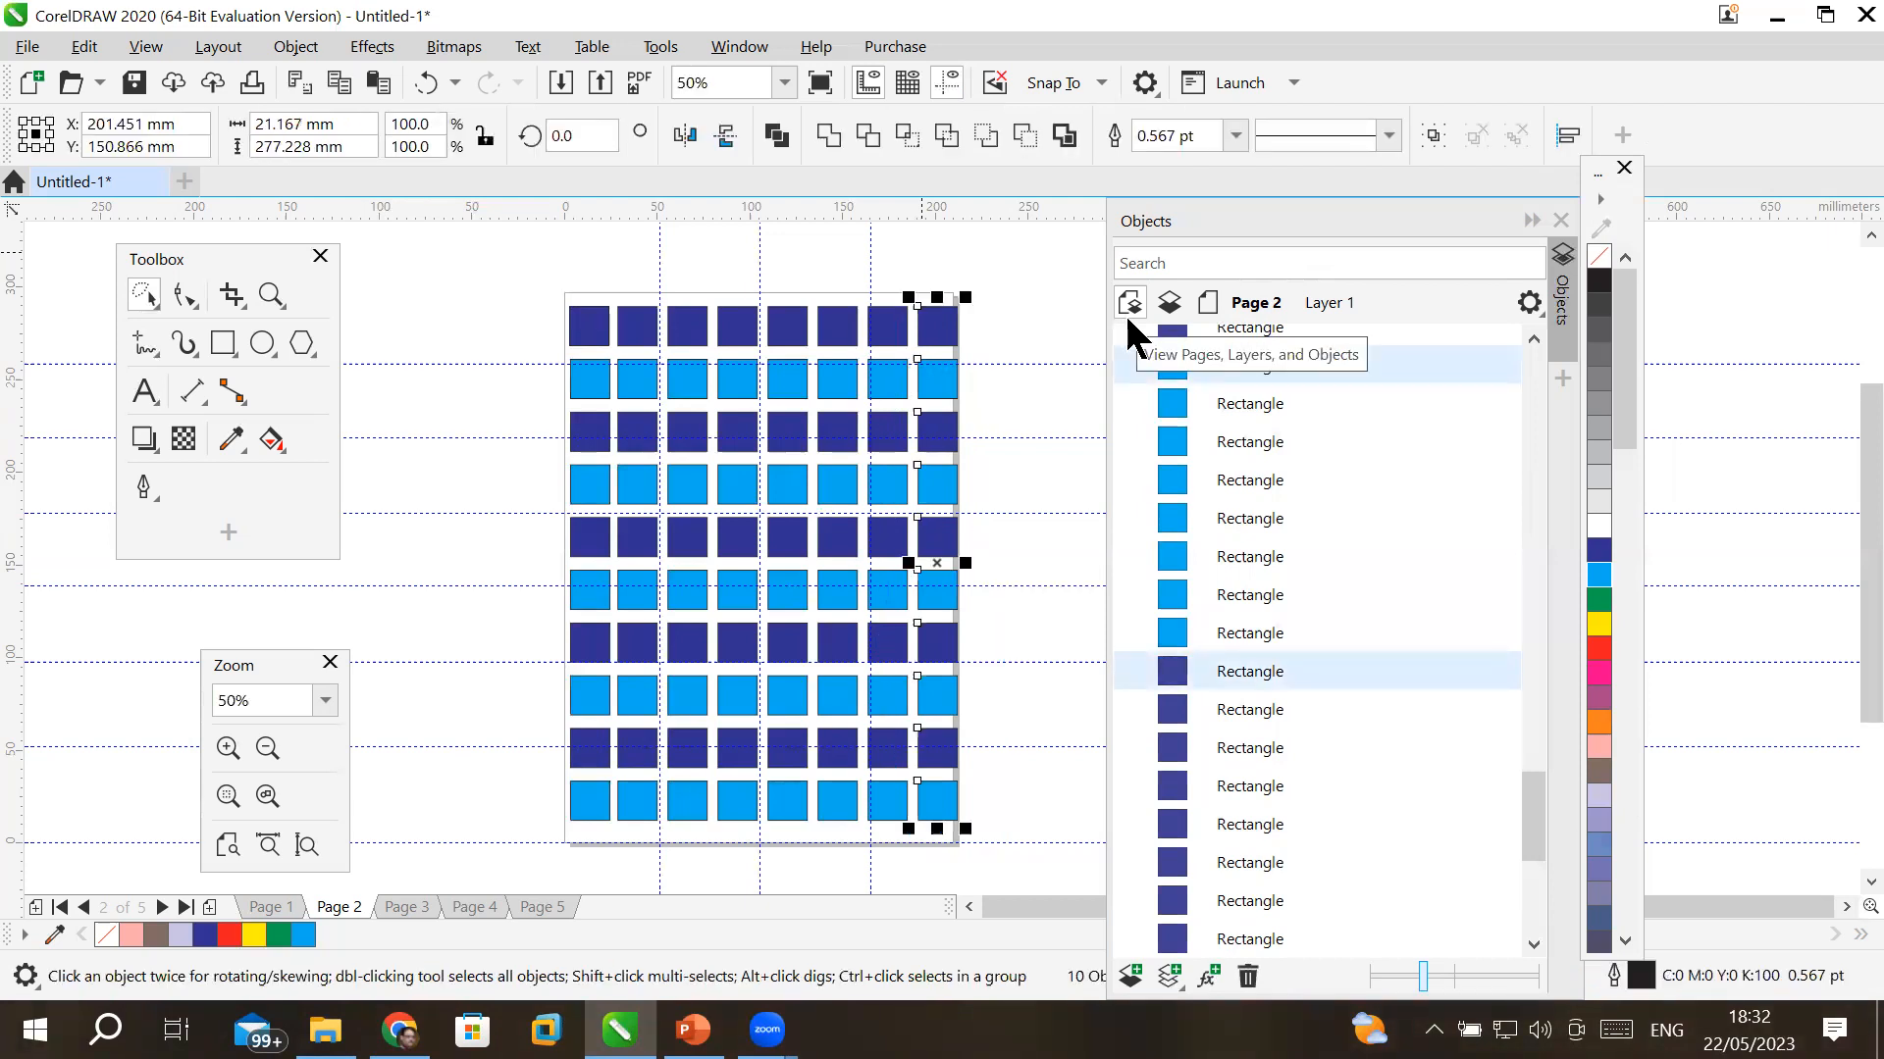
key("Left")
key("Left")
key("Left")
key("Left")
key("Left")
key("Left")
key("Left")
key("Left")
key("Left")
key("Left")
key("Left")
key("Left")
key("Left")
key("Left")
key("Left")
key("Left")
key("Left")
key("Left")
key("Left")
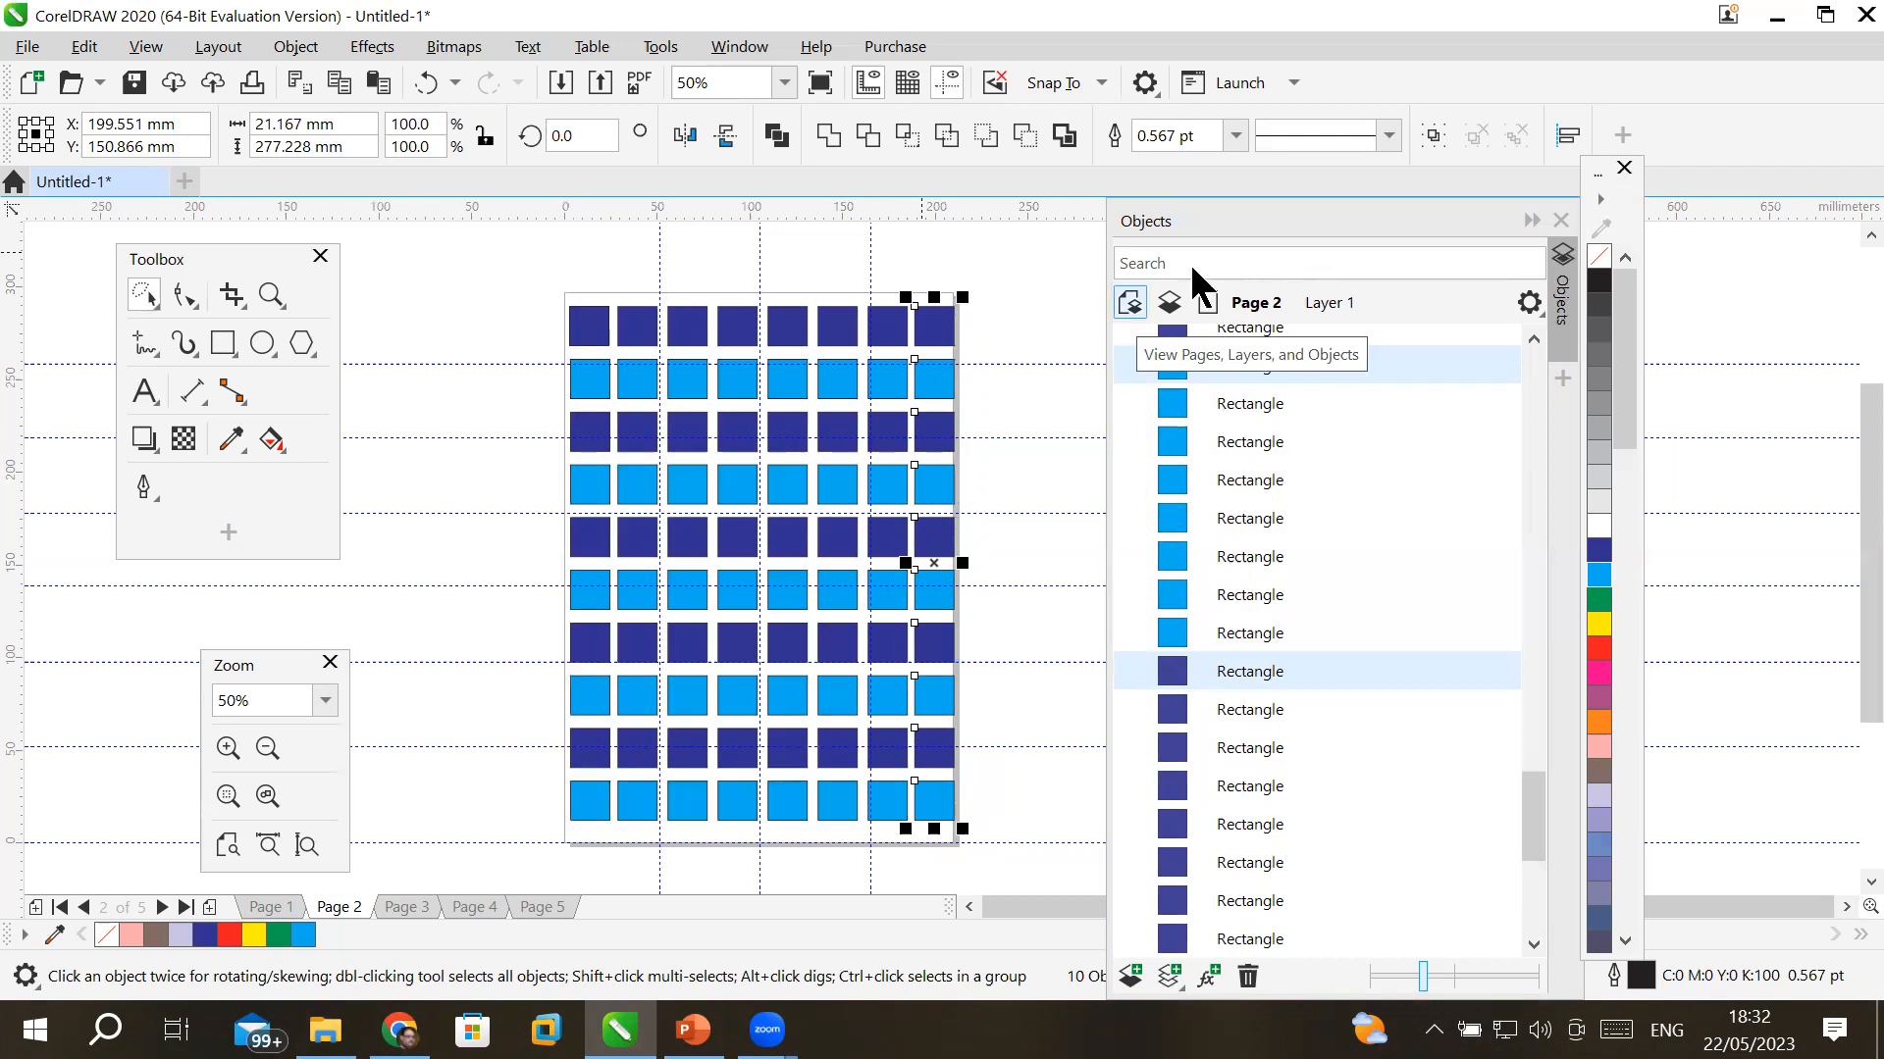
- Open the Edit settings in the CorelDRAW options and activate the constrain angle value for editing
left_click(1144, 83)
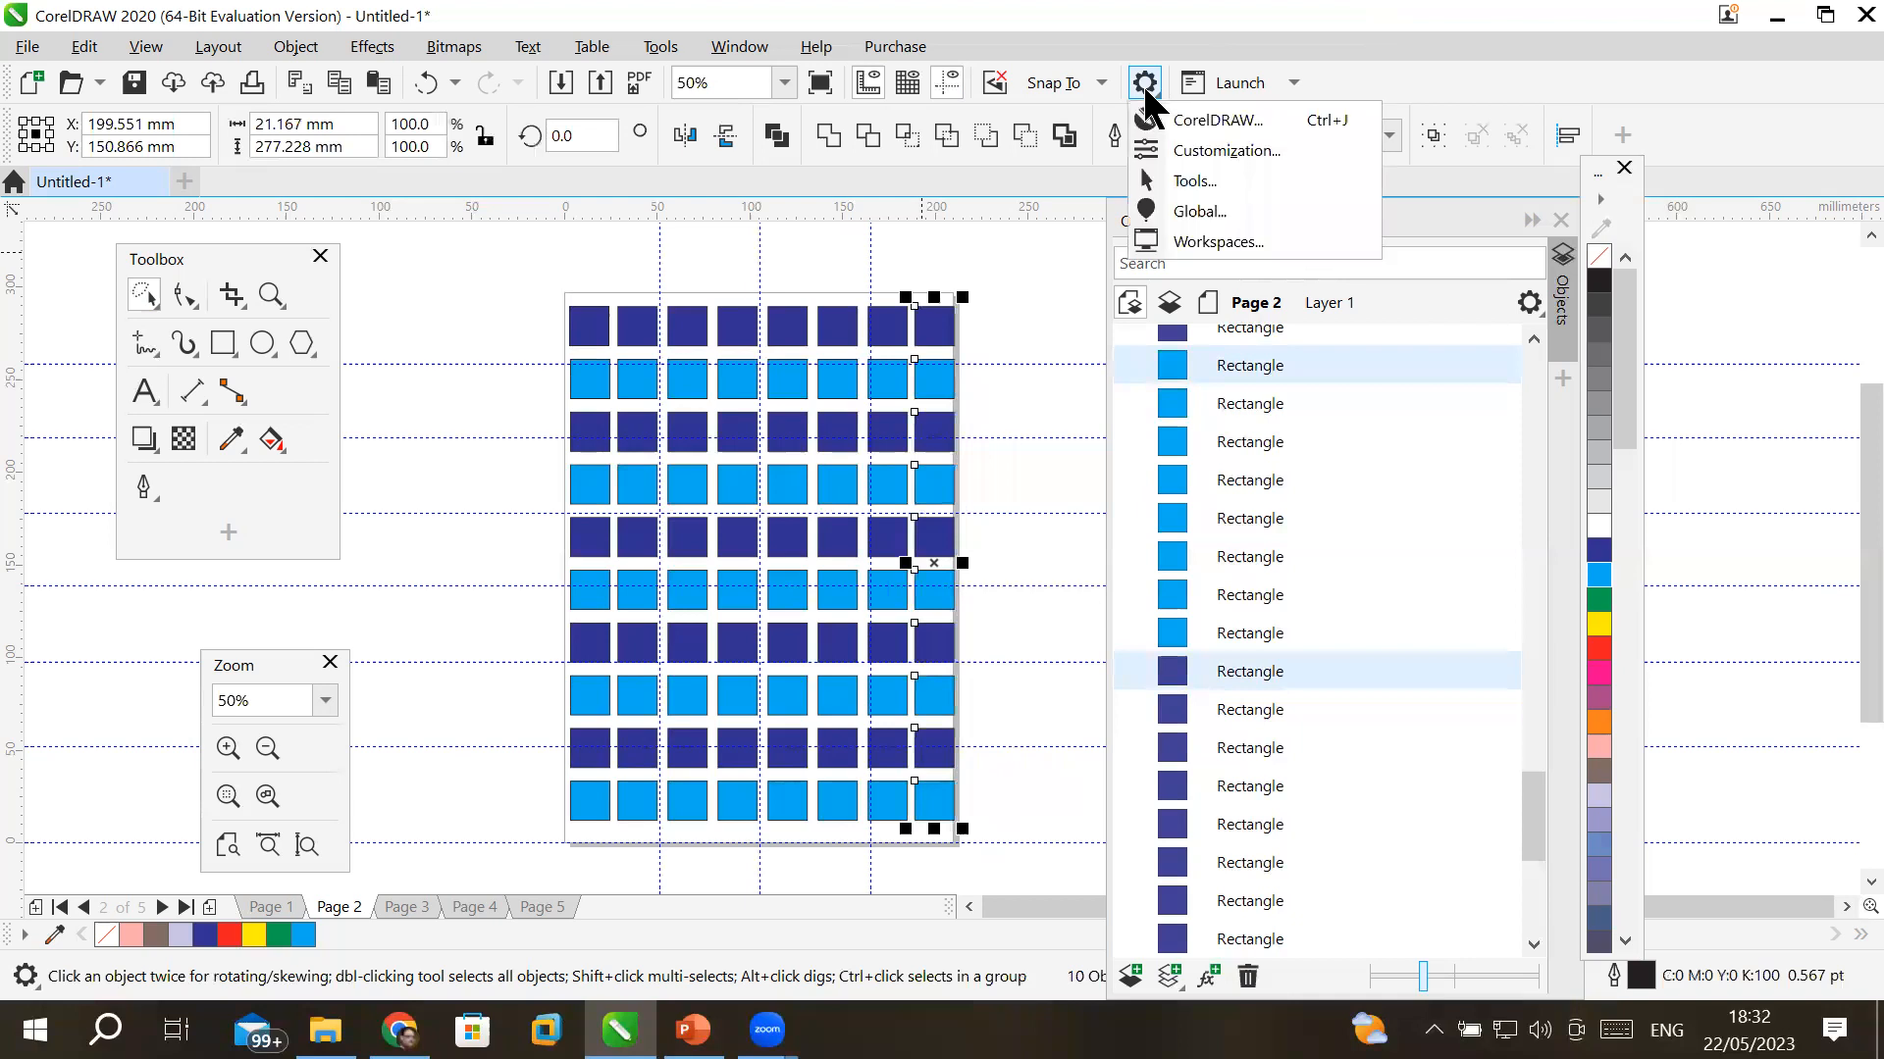
left_click(1181, 127)
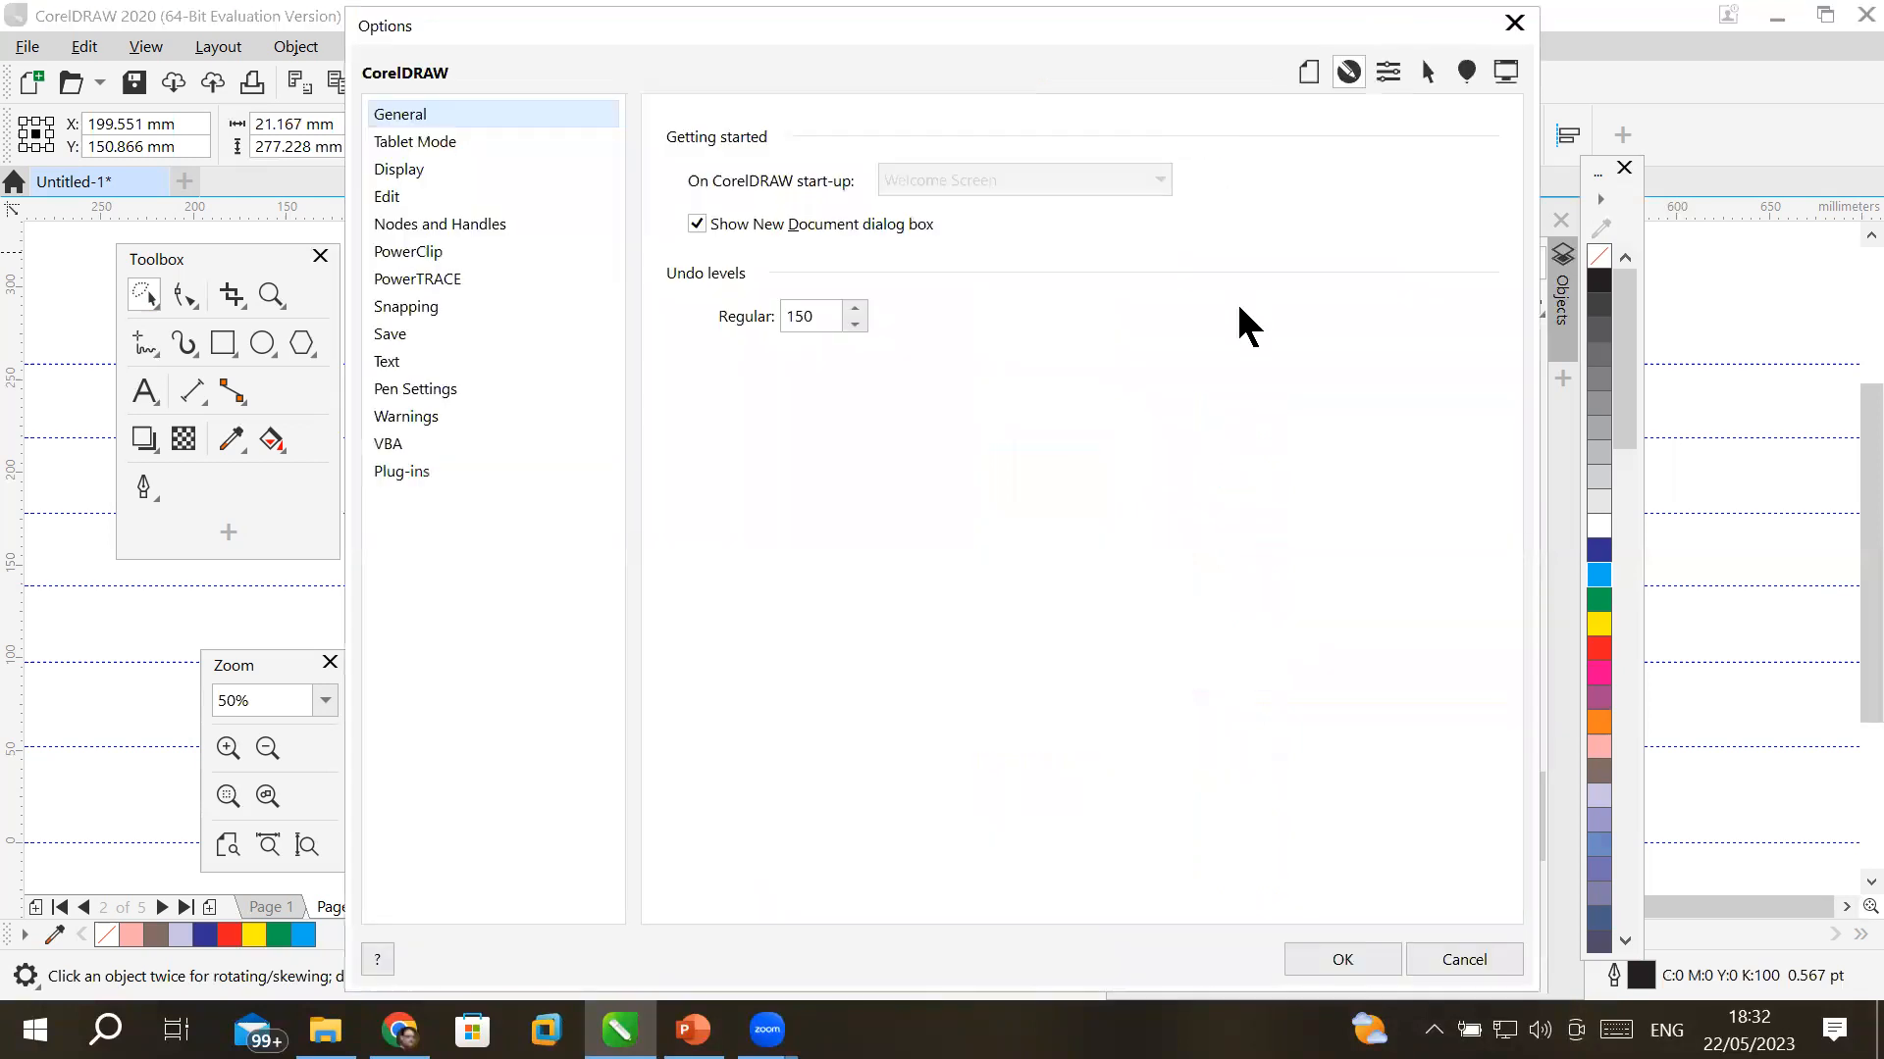
left_click(384, 145)
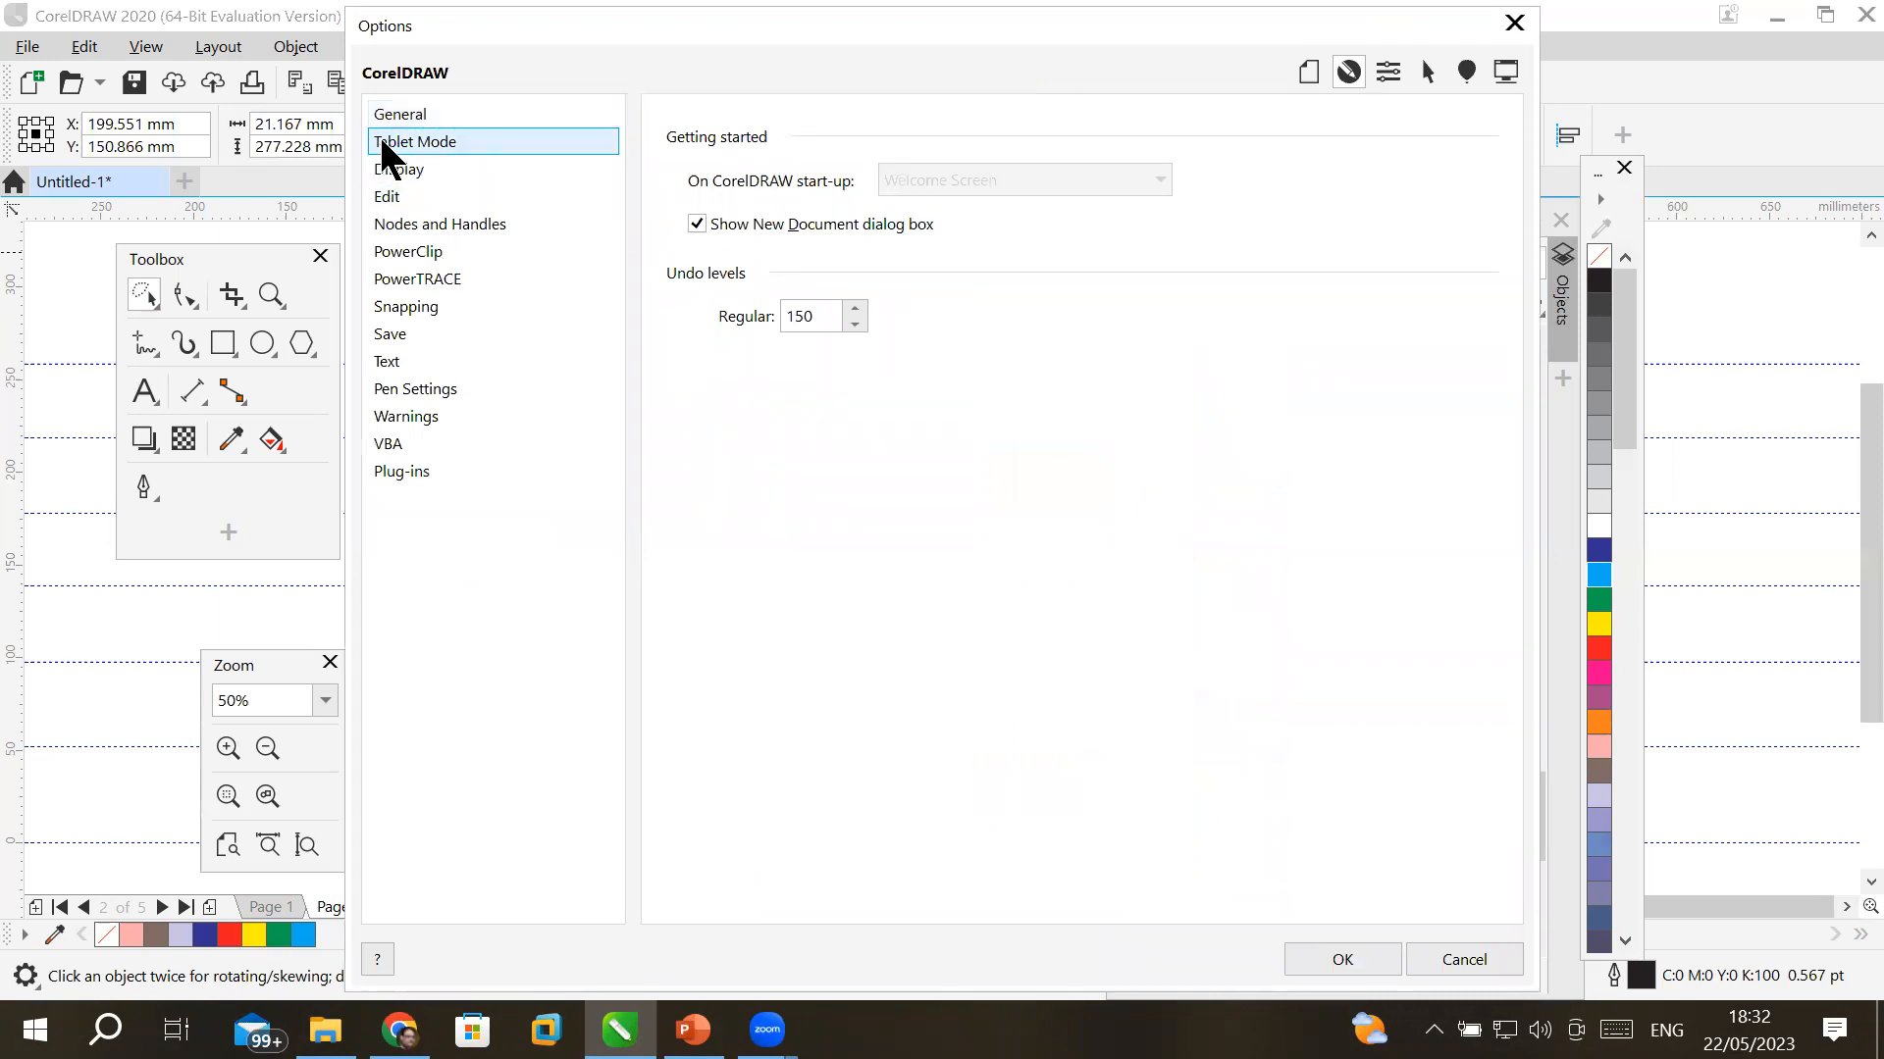
left_click(406, 195)
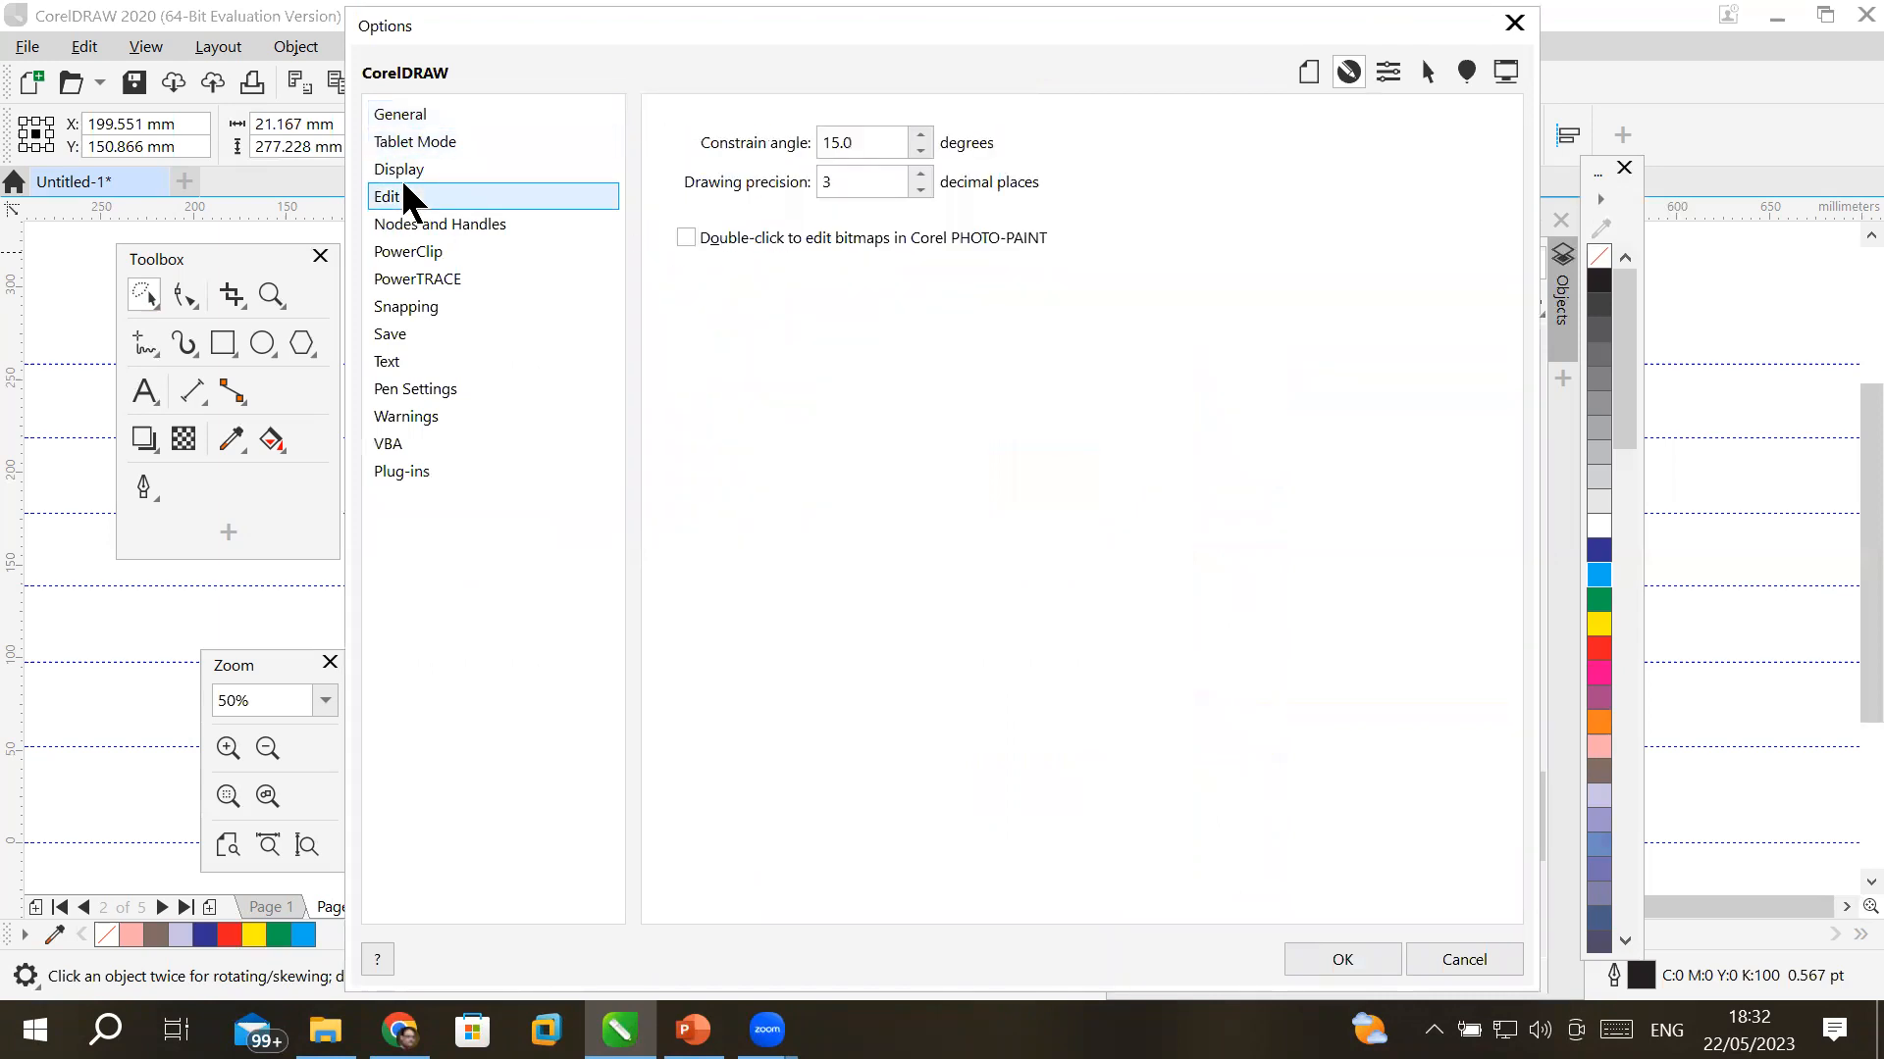
left_click(837, 143)
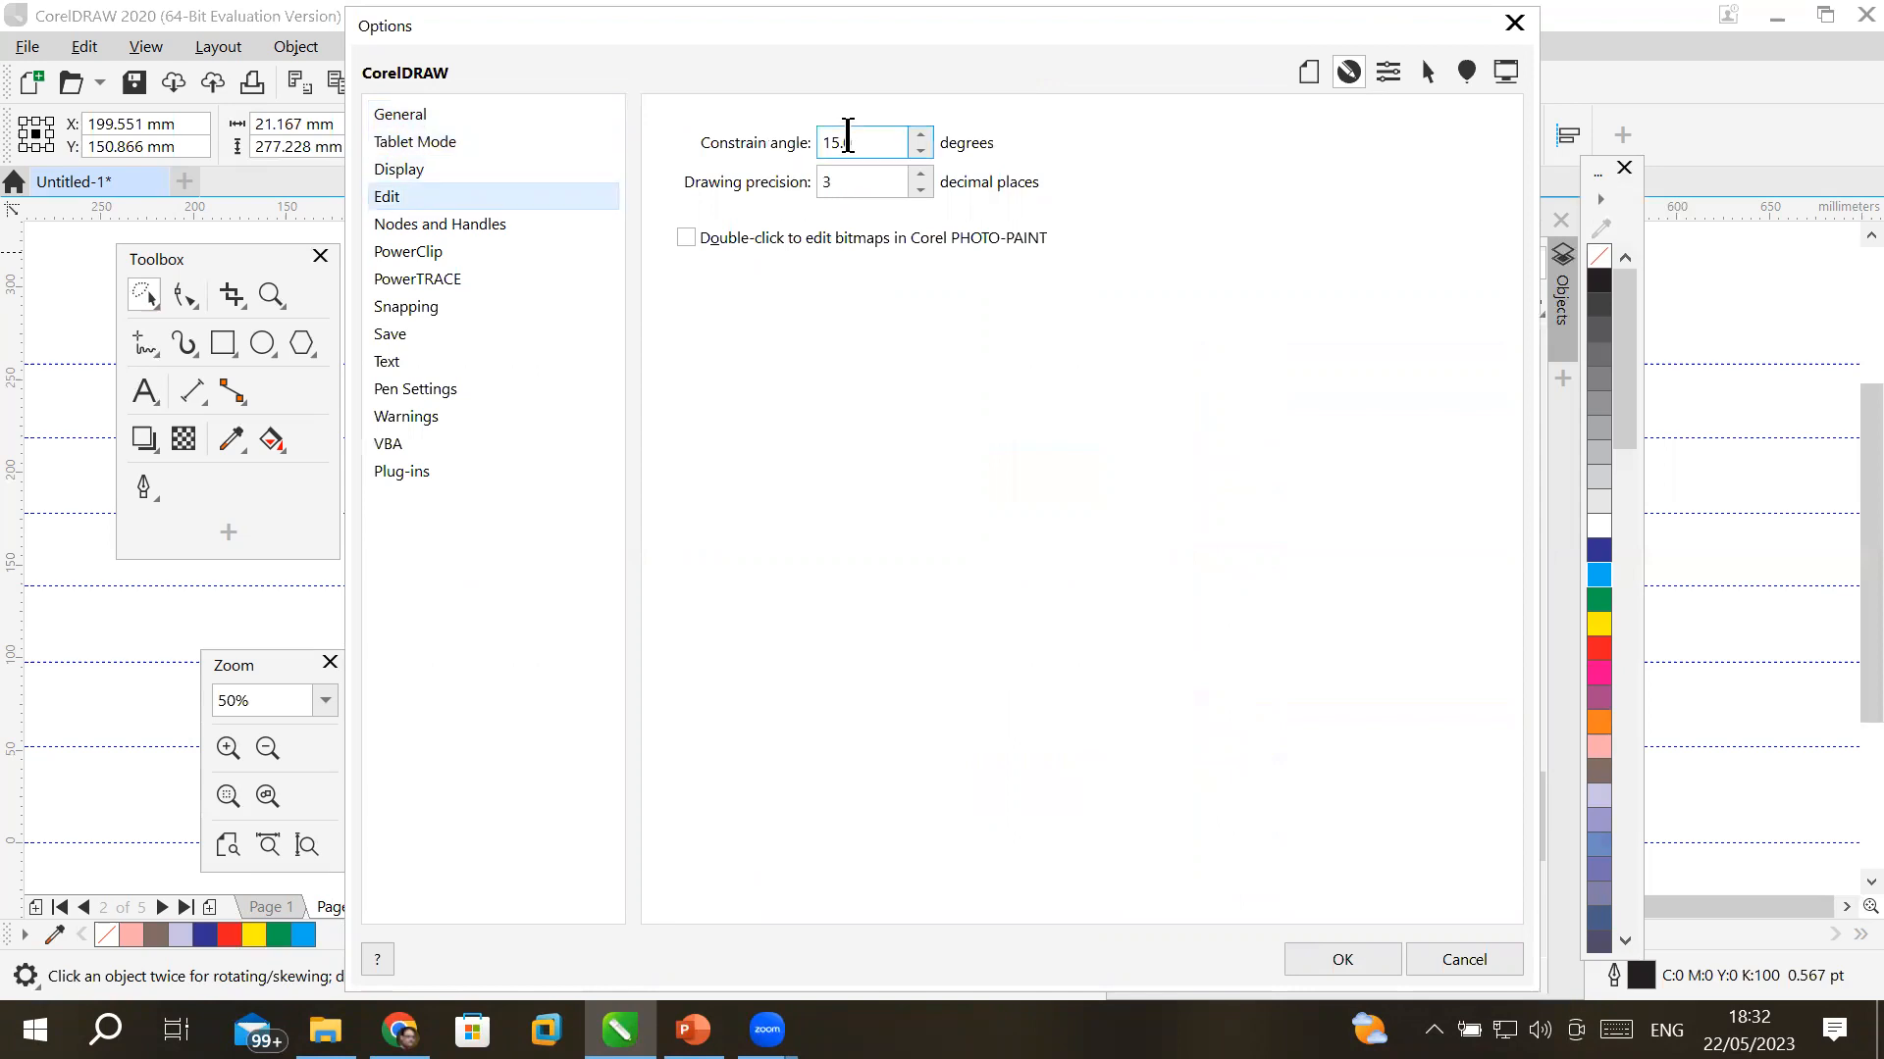
mouse_move(874, 143)
left_mouse_down()
mouse_move(755, 138)
mouse_move(884, 130)
mouse_move(760, 136)
mouse_move(879, 150)
mouse_move(821, 162)
mouse_move(869, 162)
left_mouse_up()
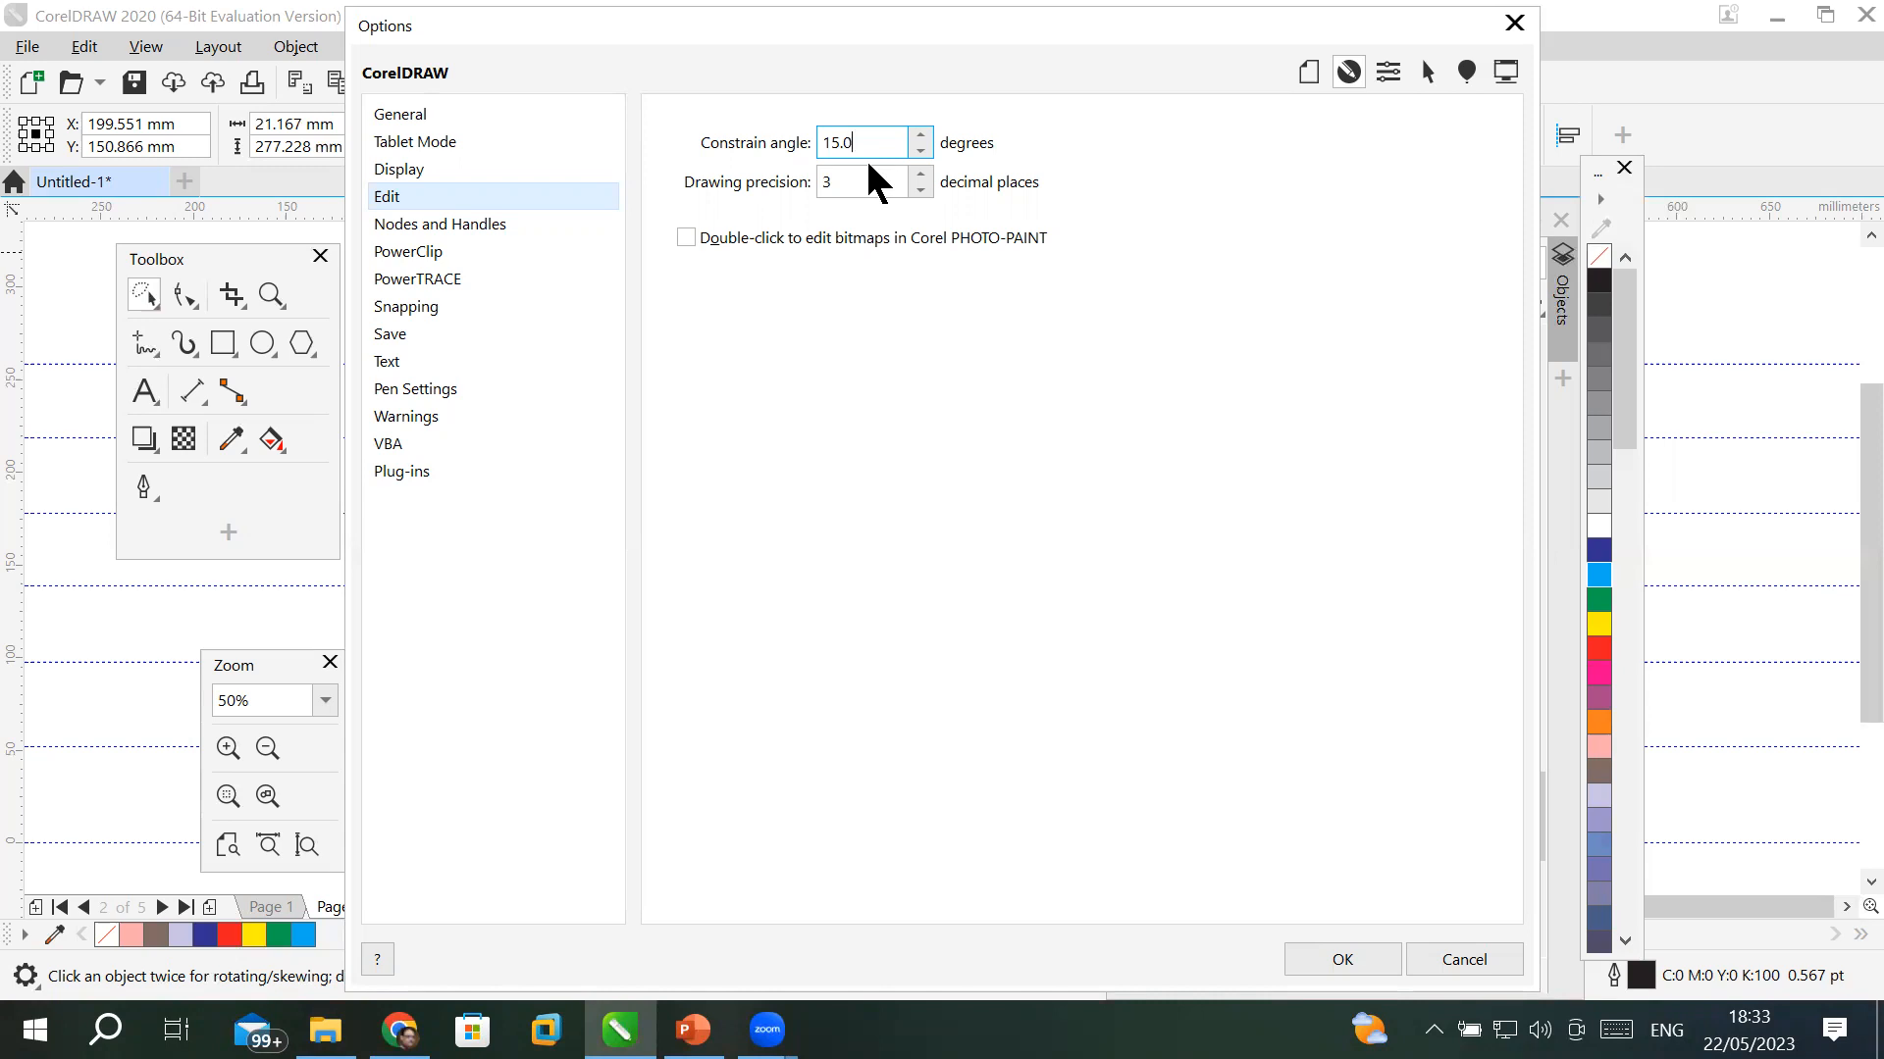
- Look through the Nodes and Handles, PowerClip, Snapping, Save, Text and Pen Settings pages of the CorelDRAW options
left_click(479, 226)
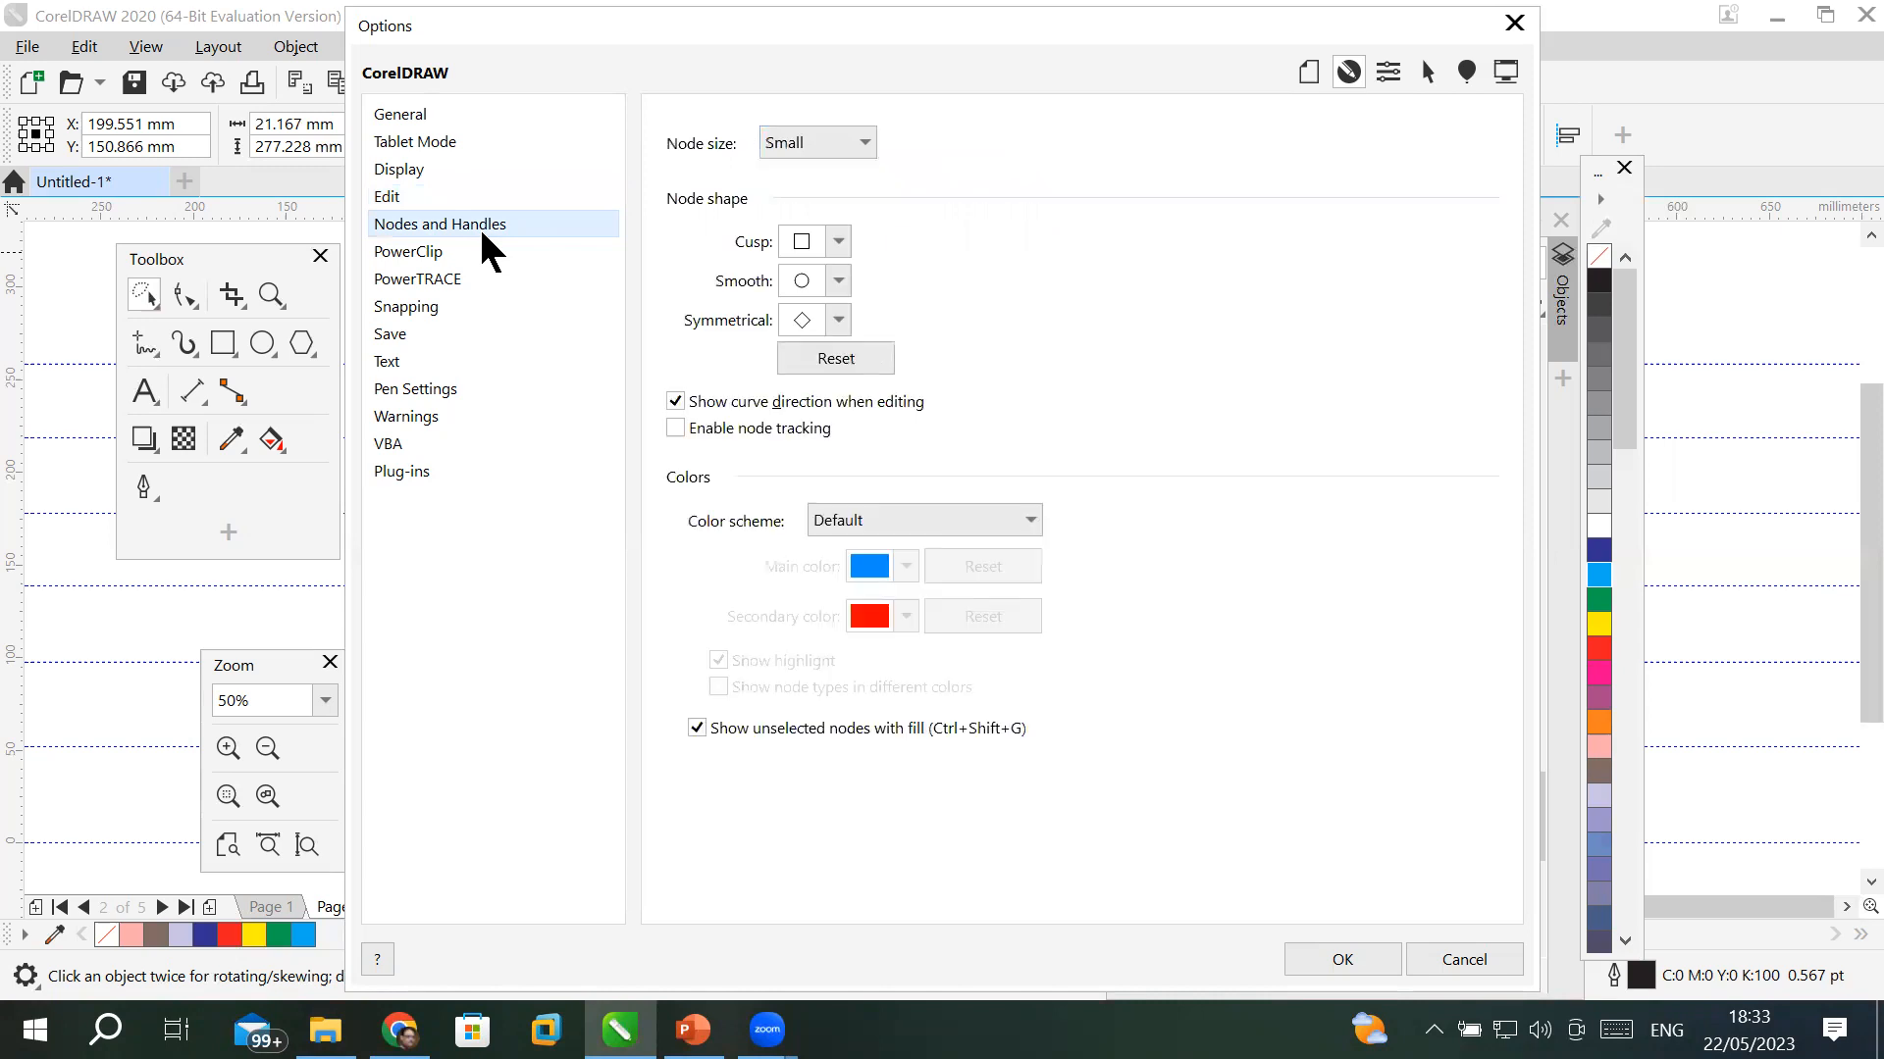
left_click(434, 250)
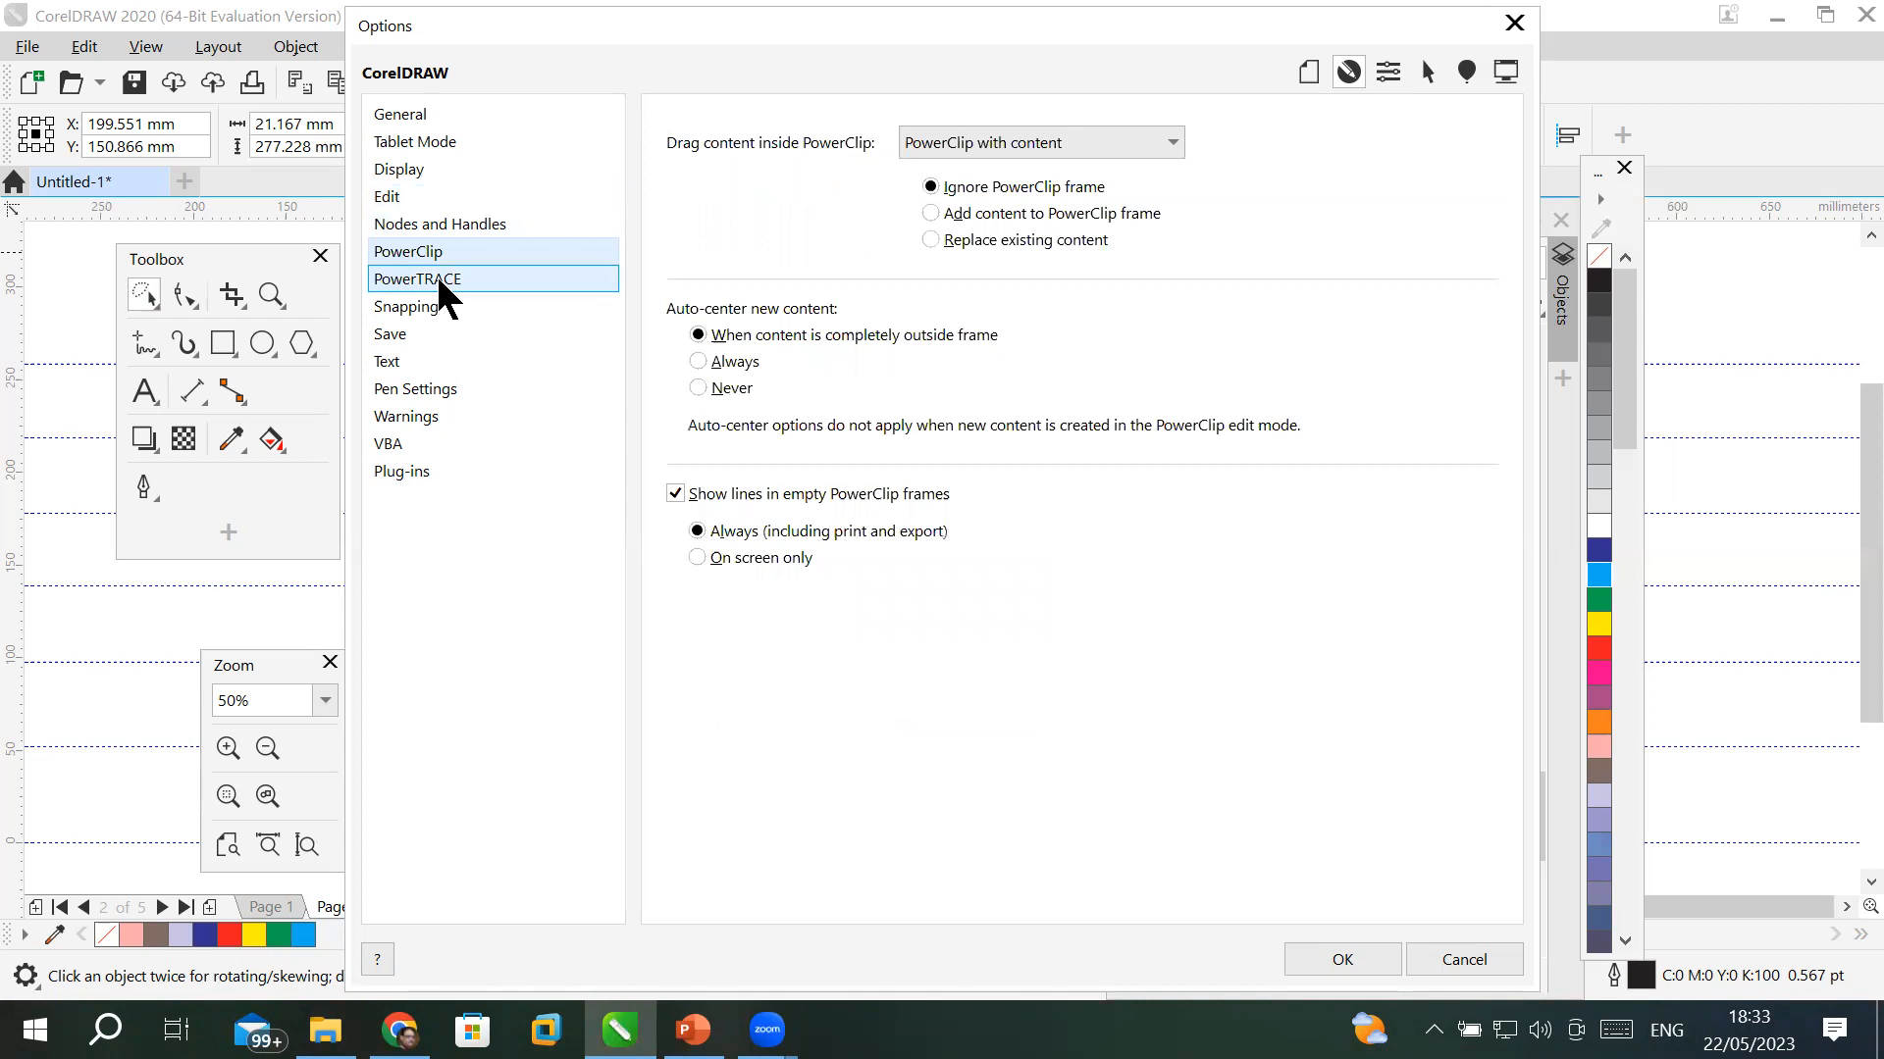
left_click(435, 303)
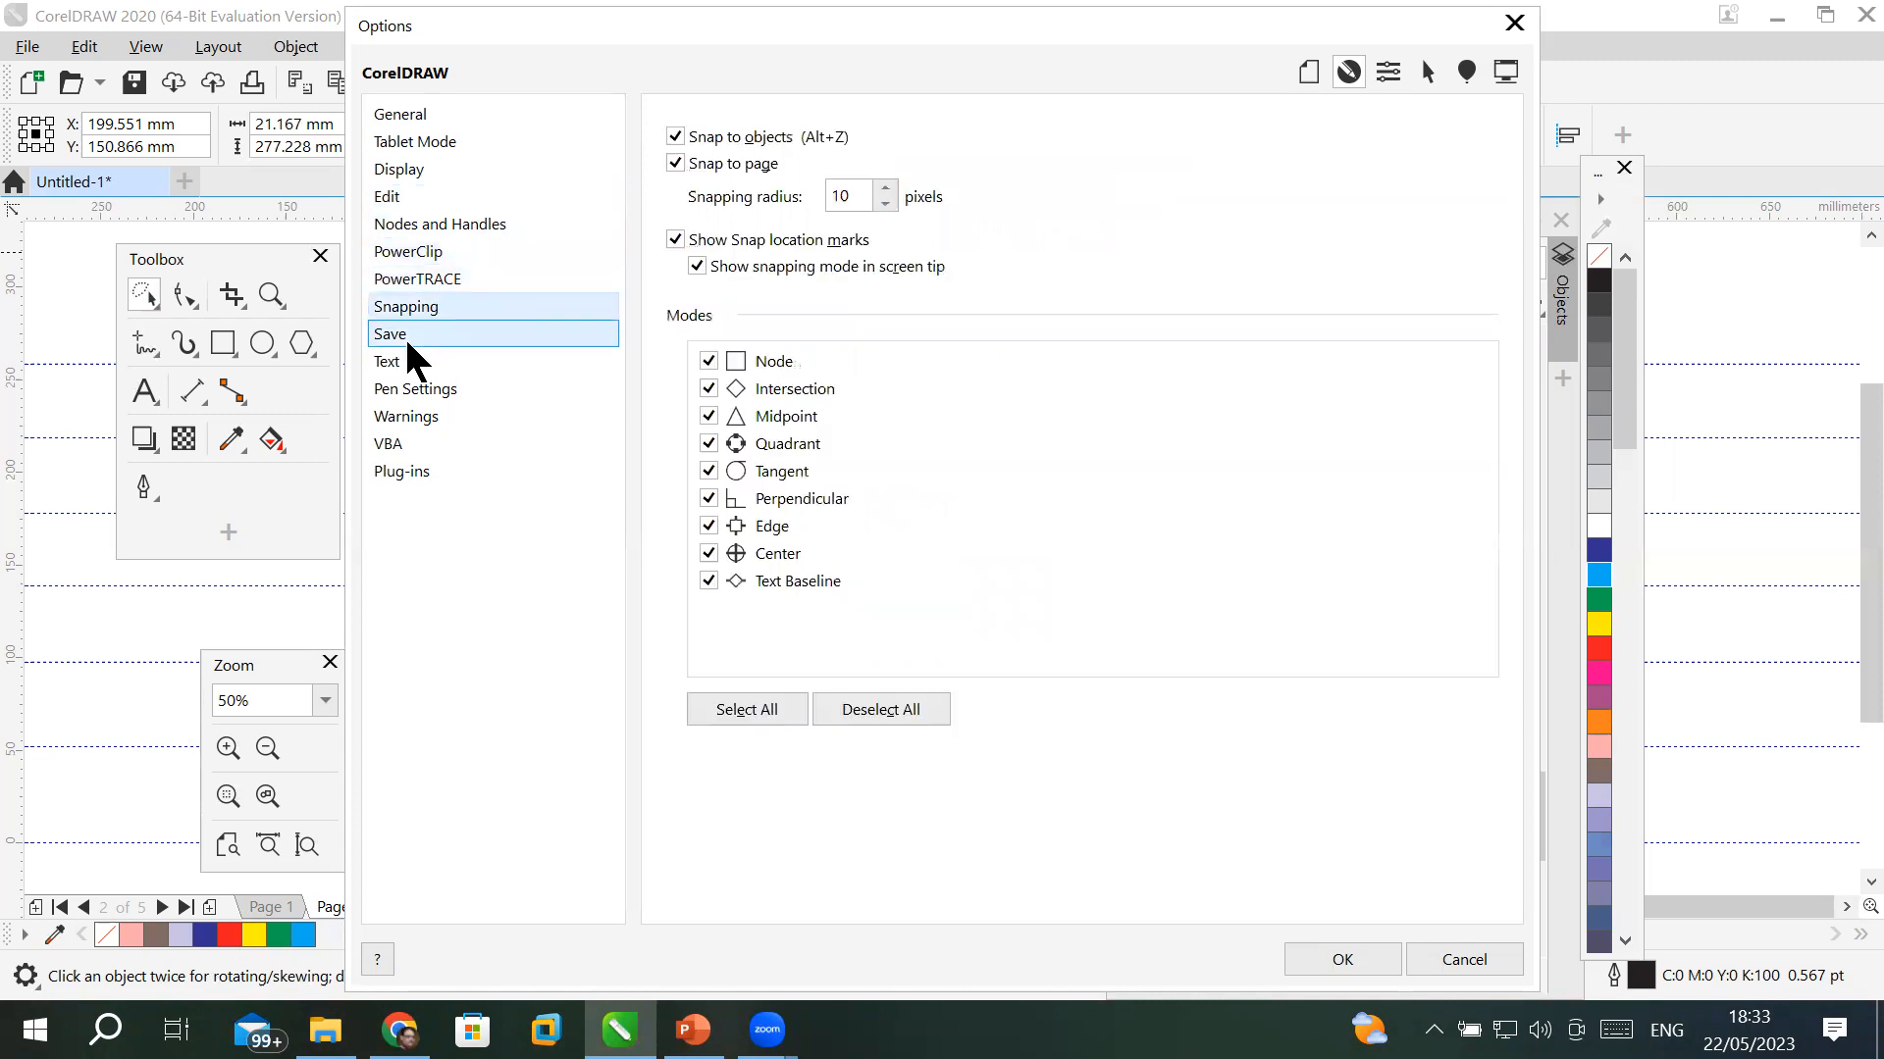
left_click(408, 338)
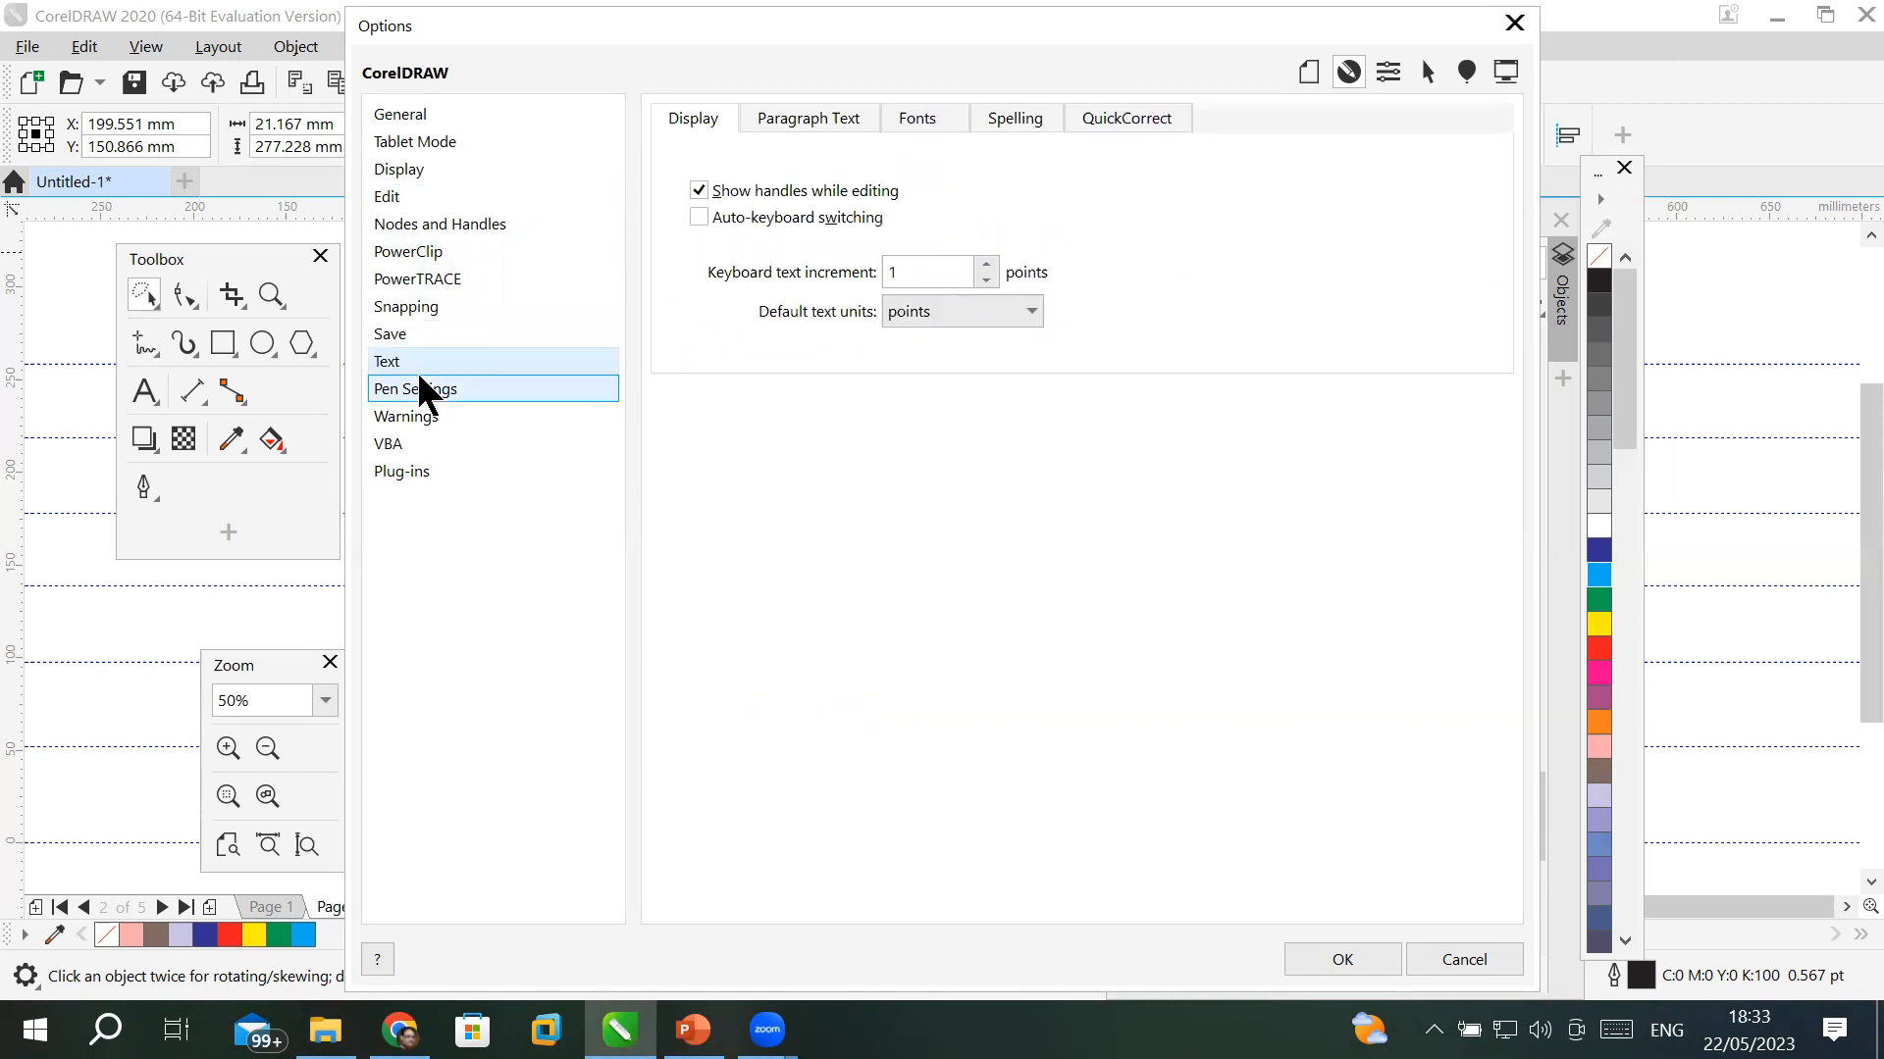
left_click(422, 389)
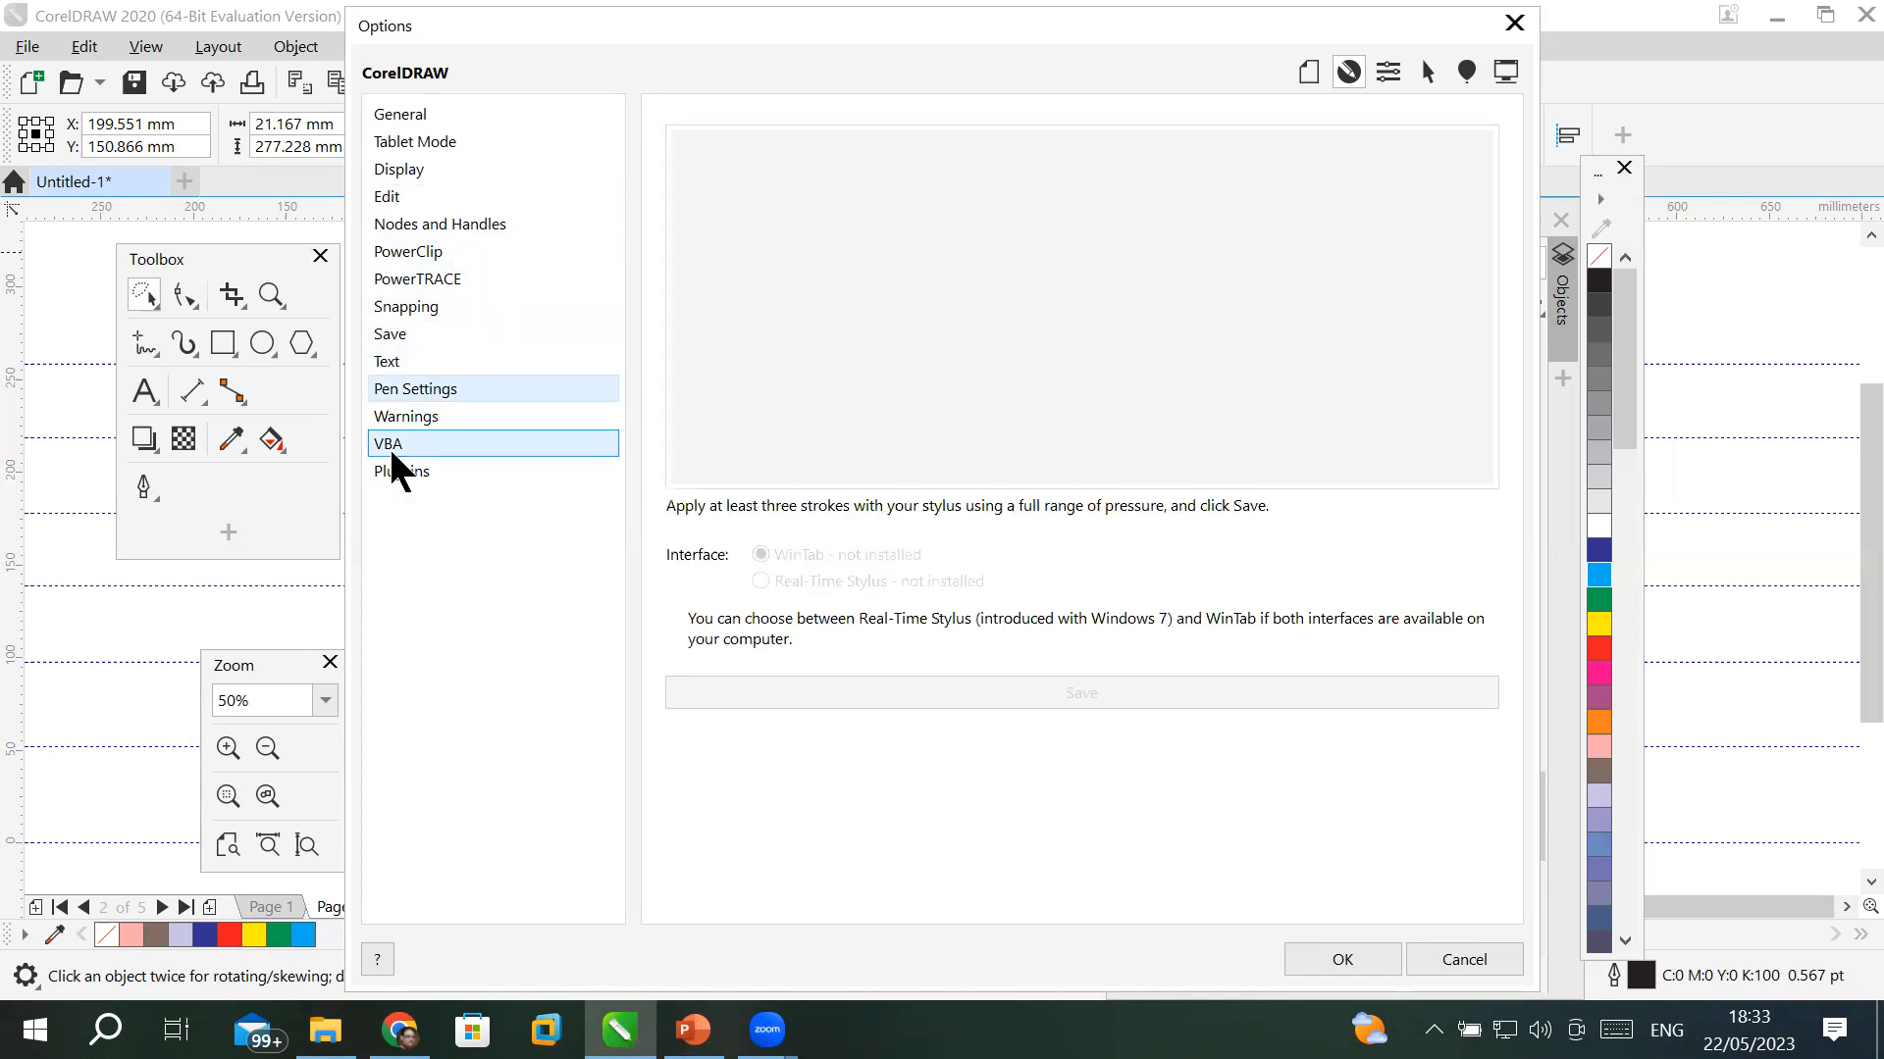
- Look through the document options for page size, guidelines, background, grid and rulers
left_click(1311, 69)
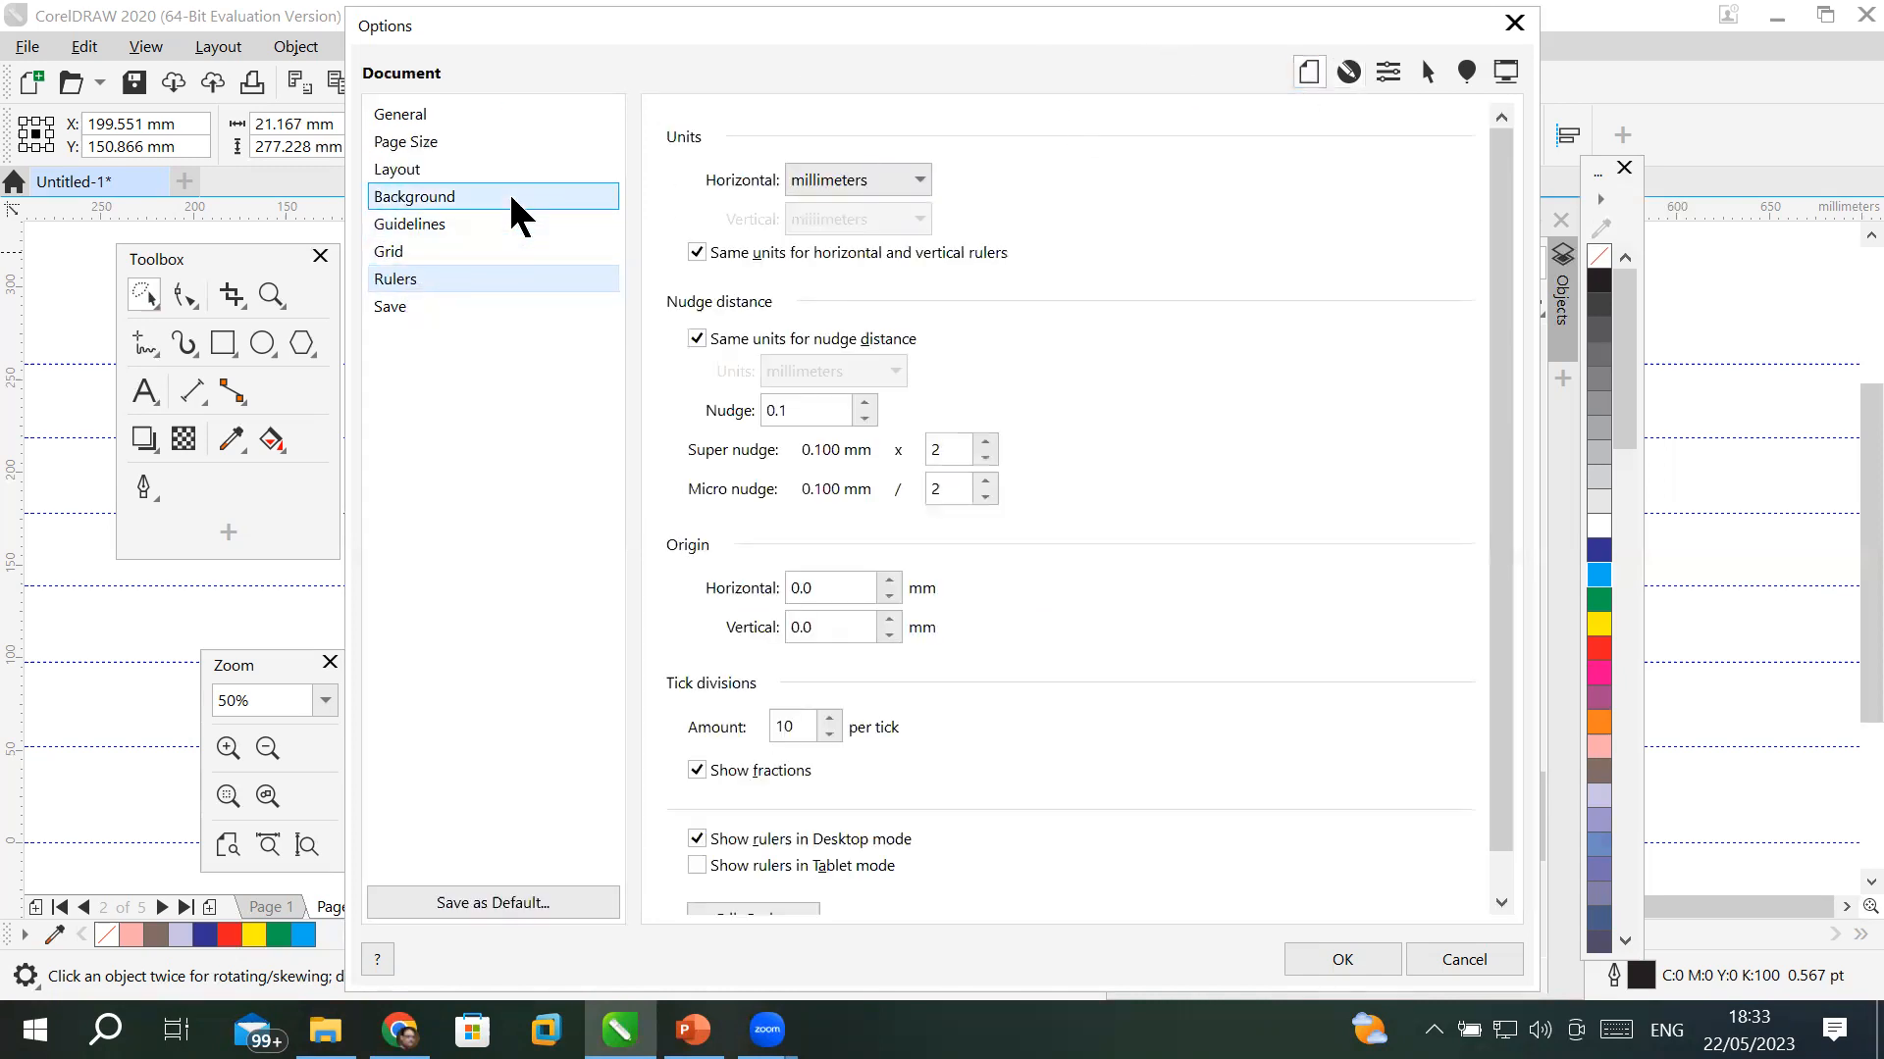
left_click(432, 140)
left_click(425, 226)
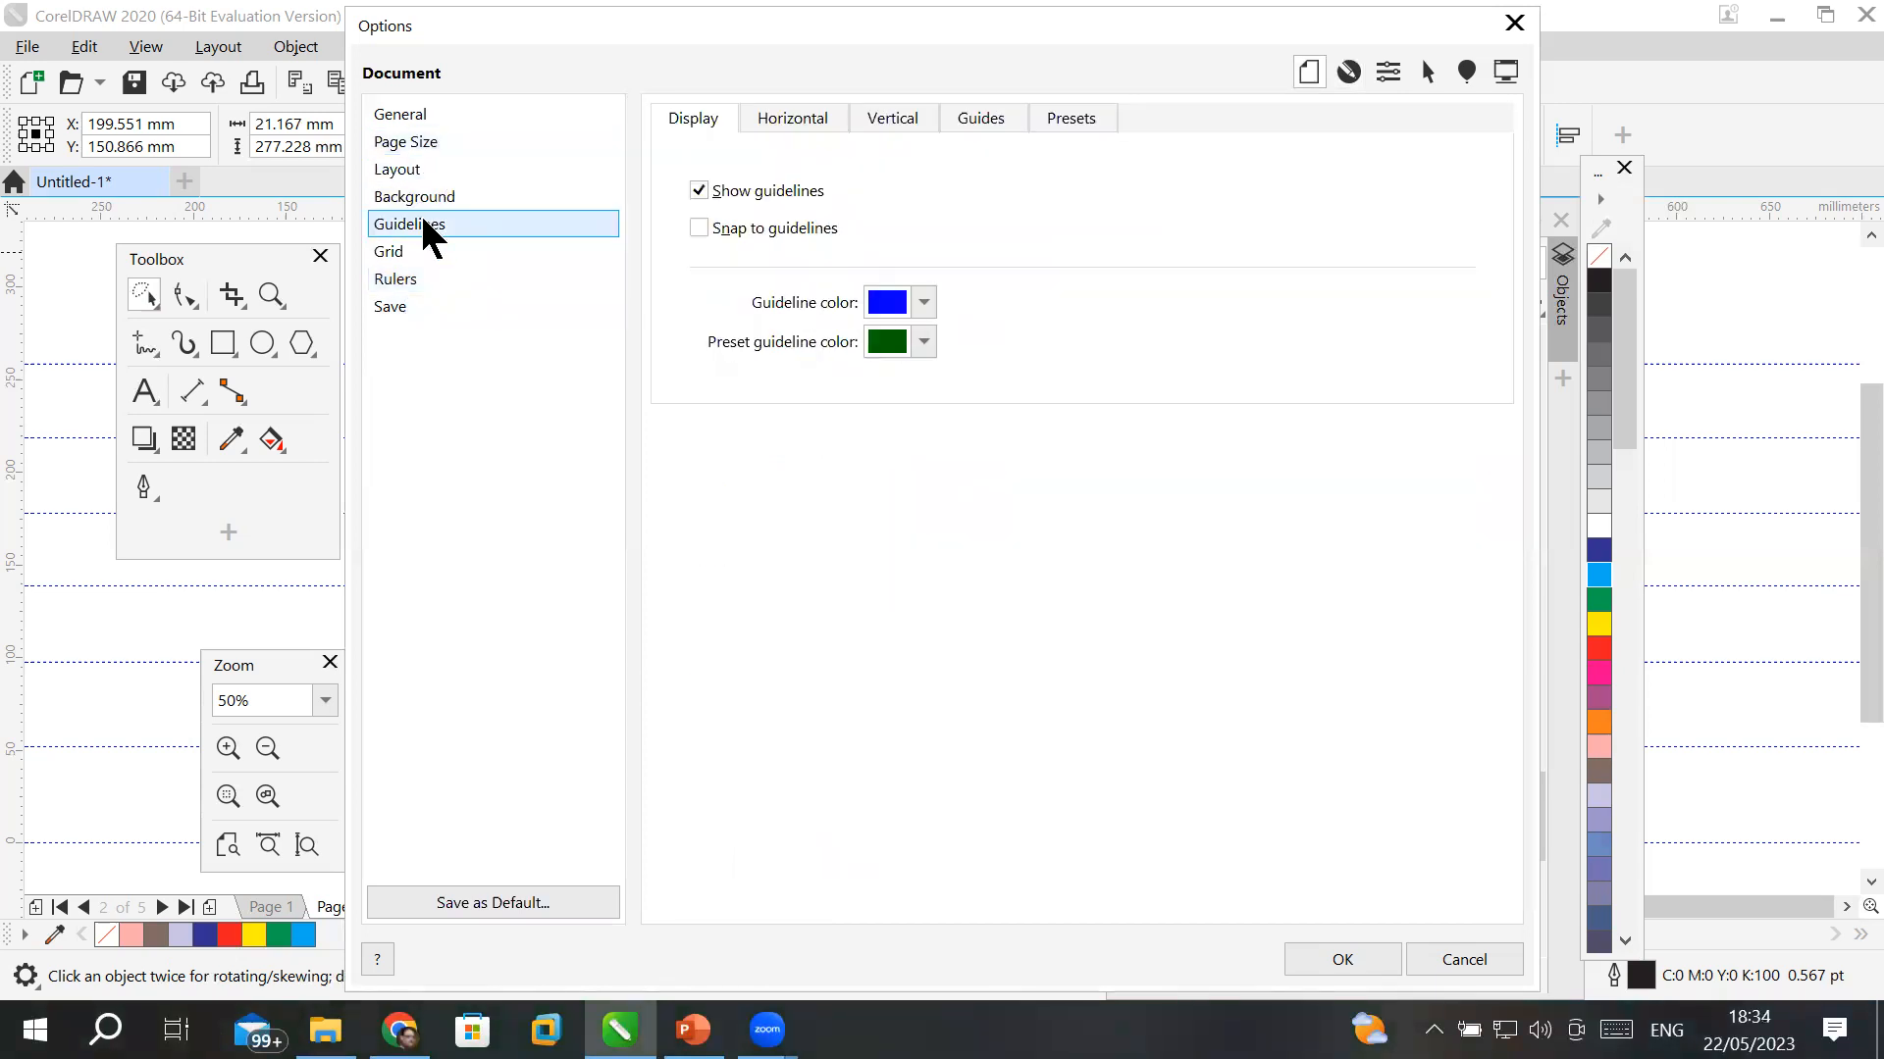
left_click(433, 197)
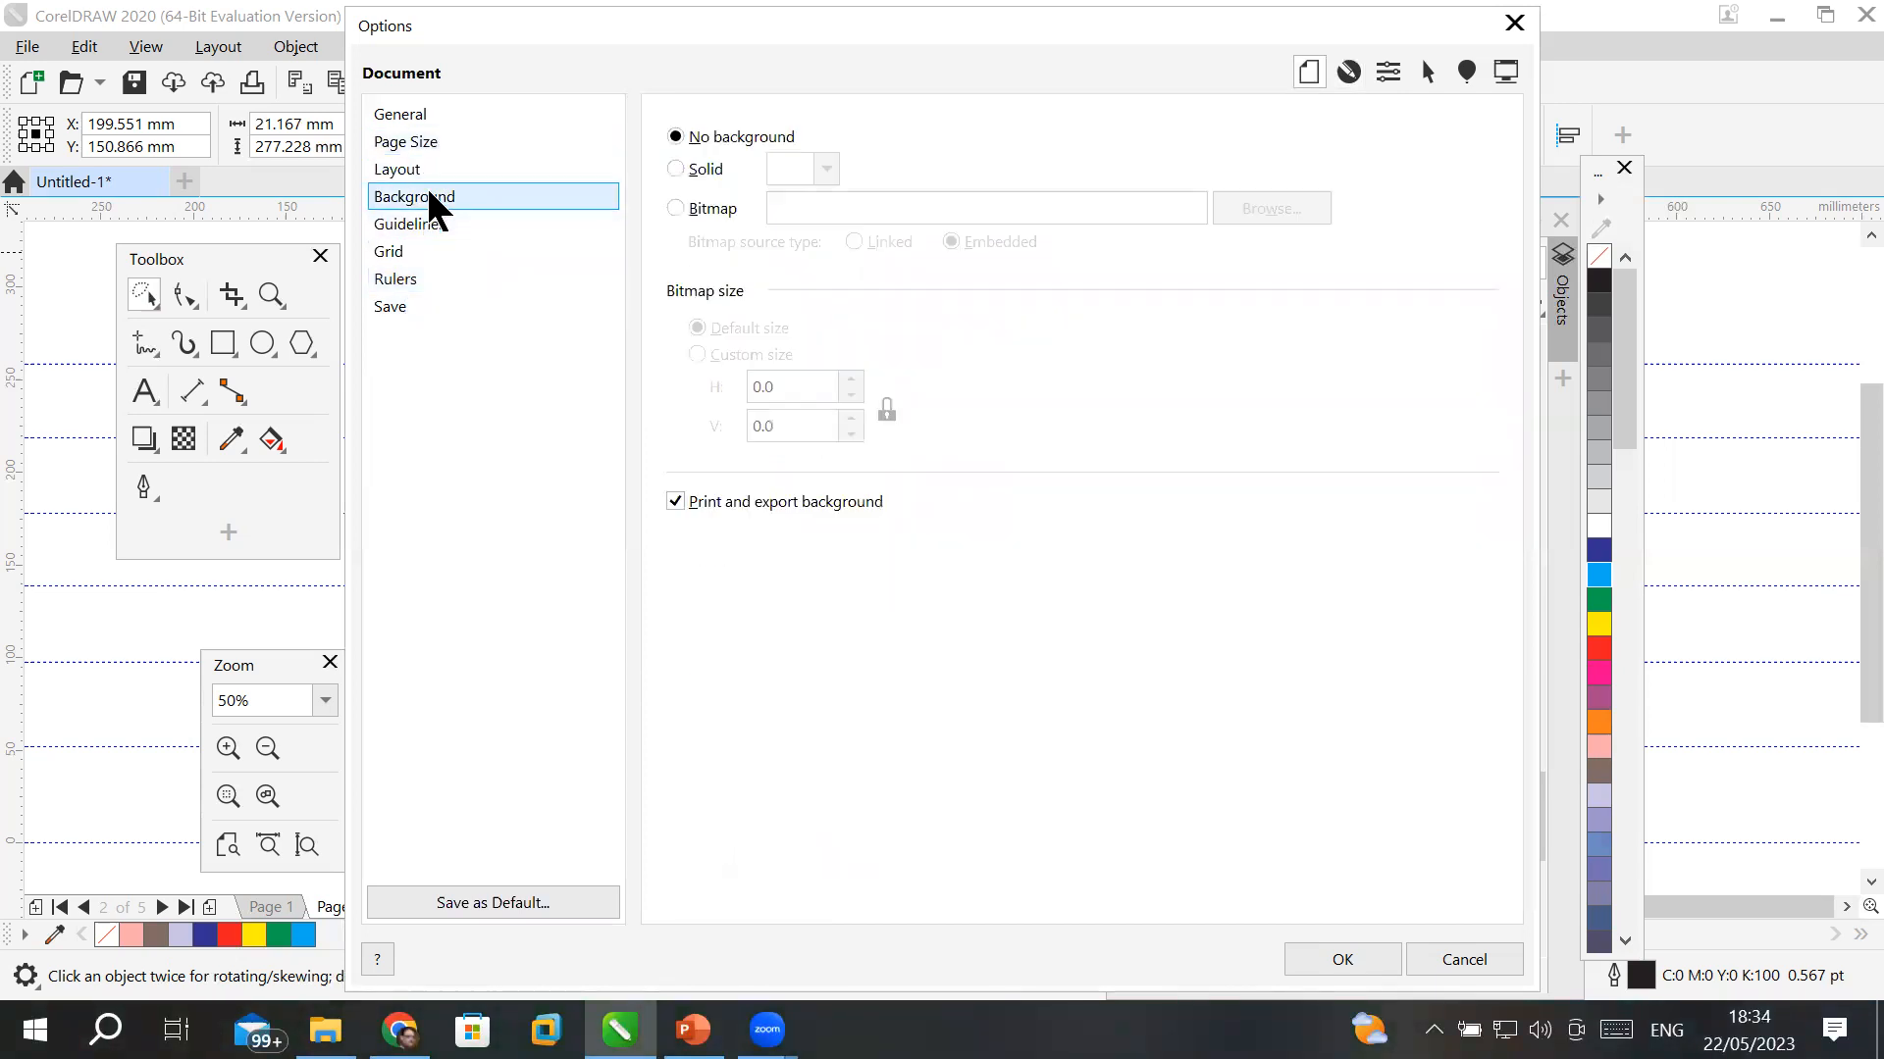
left_click(418, 252)
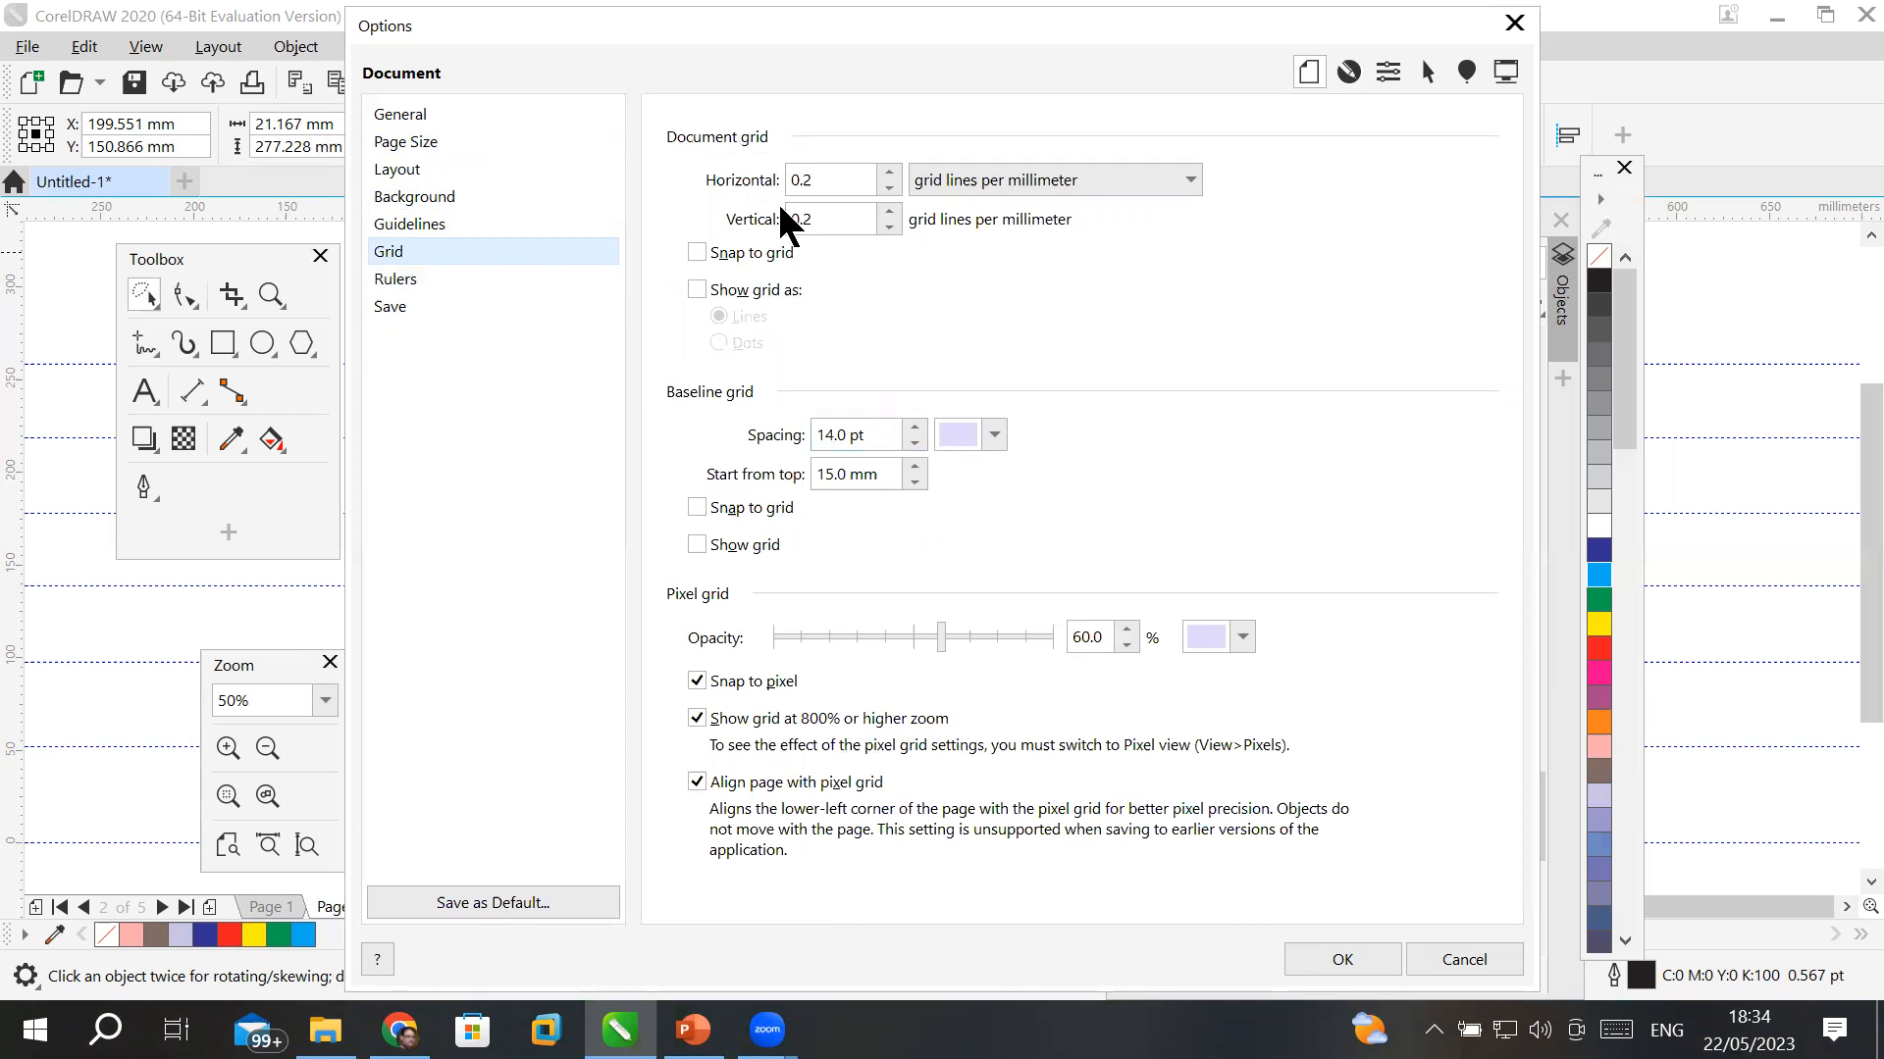
left_click(414, 279)
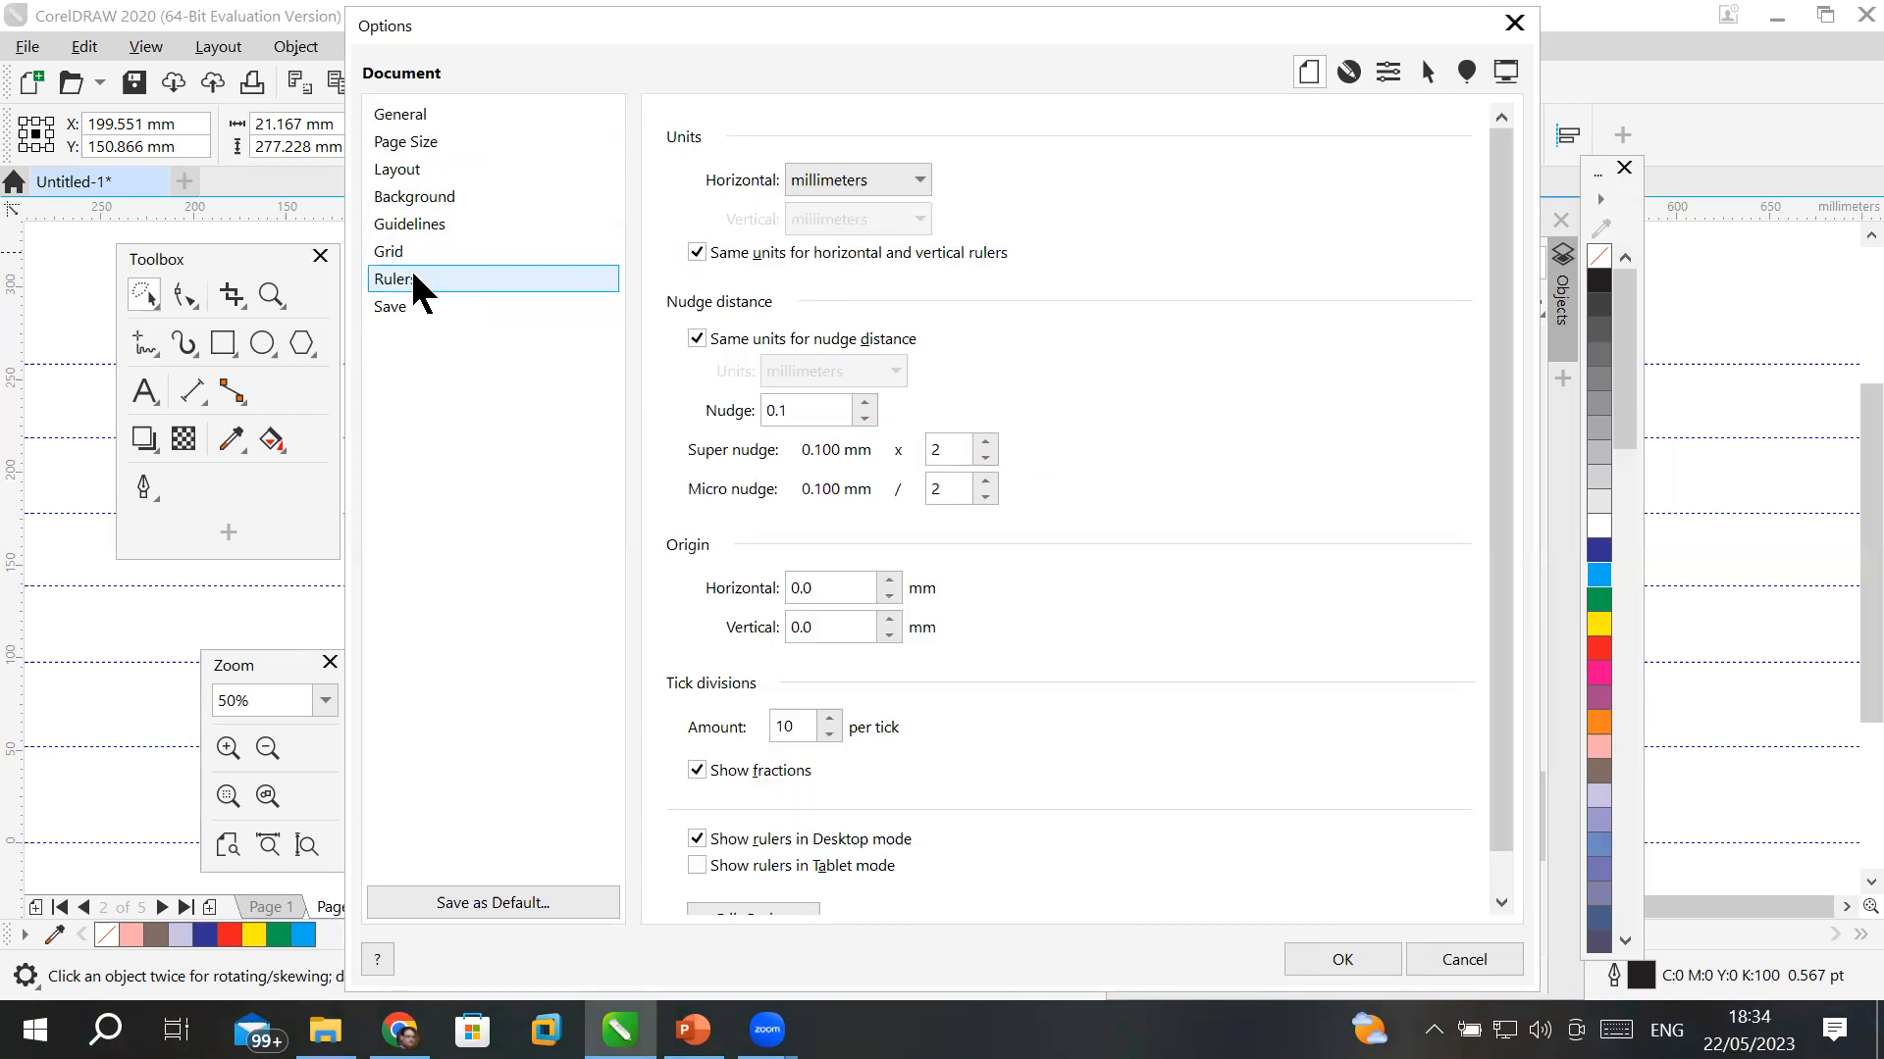
- Examine the nudge distance value in the document's Rulers options, then close the options without changes
left_click_drag(812, 410, 684, 378)
left_click(782, 396)
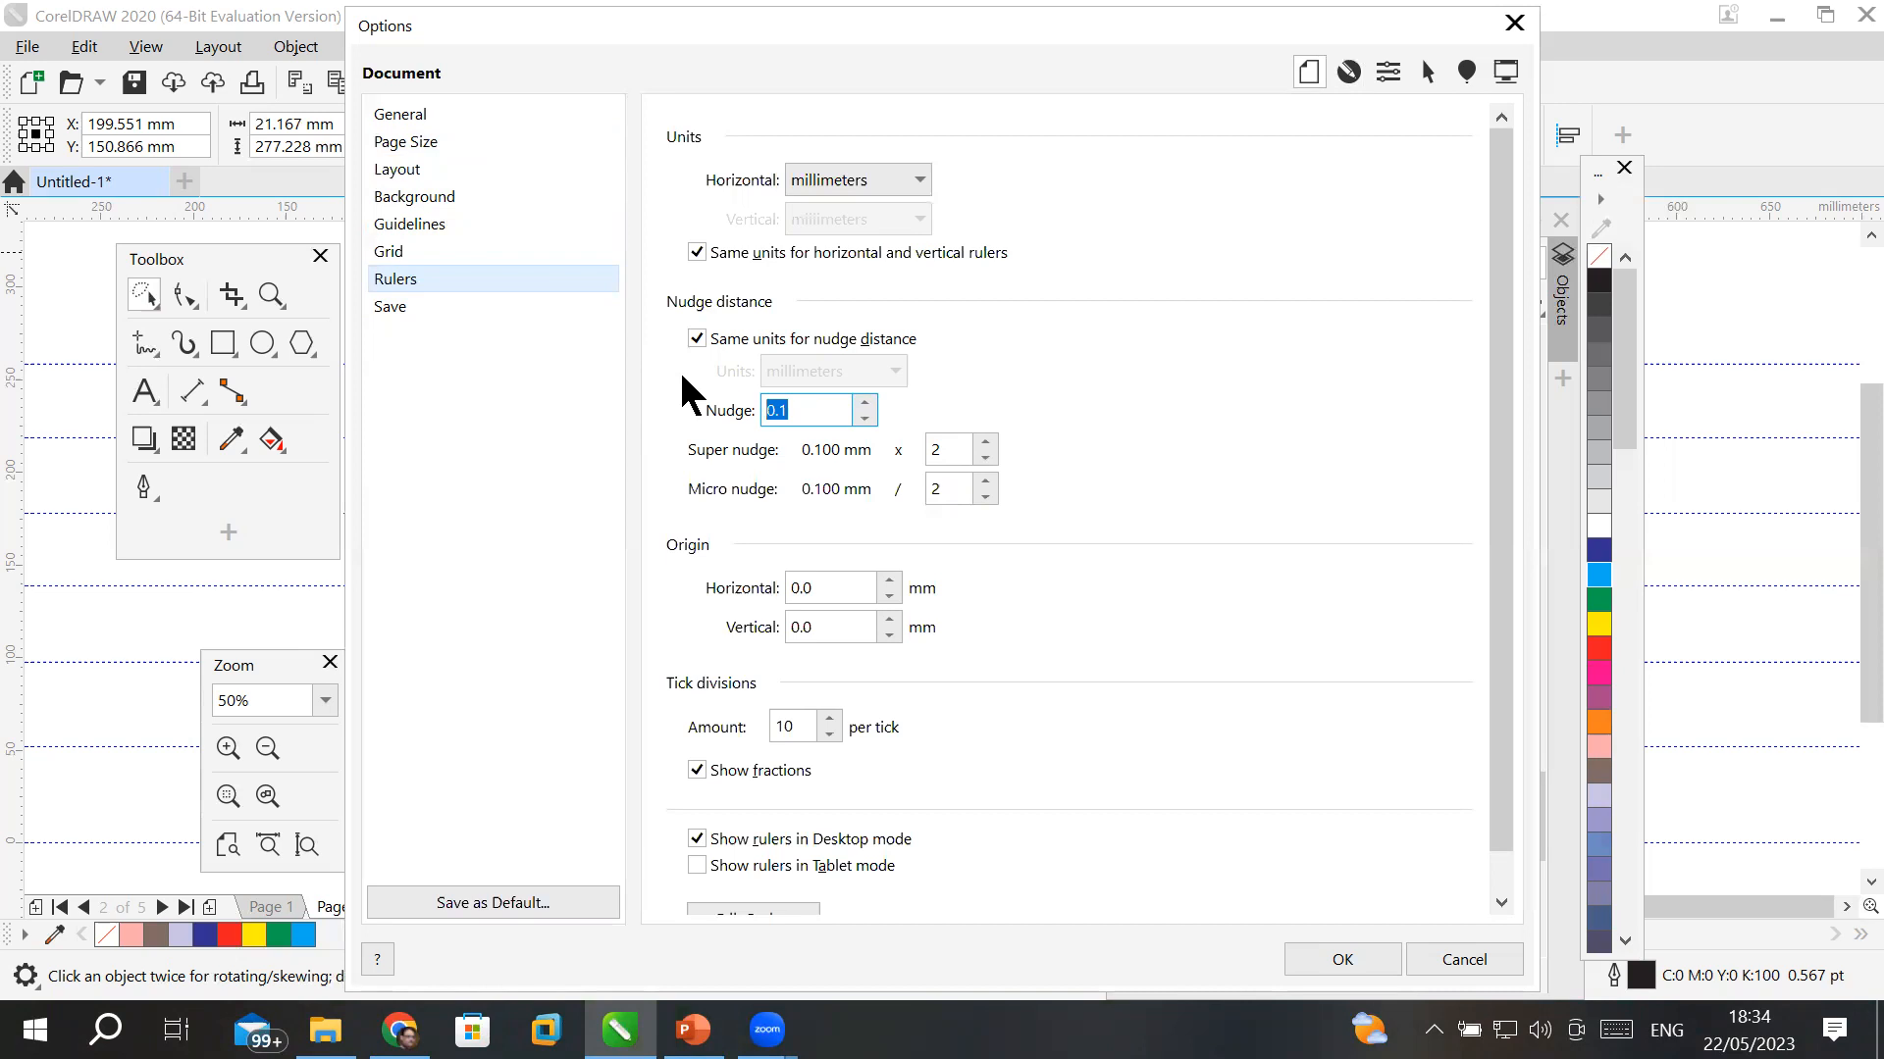
left_click(818, 407)
left_click(397, 275)
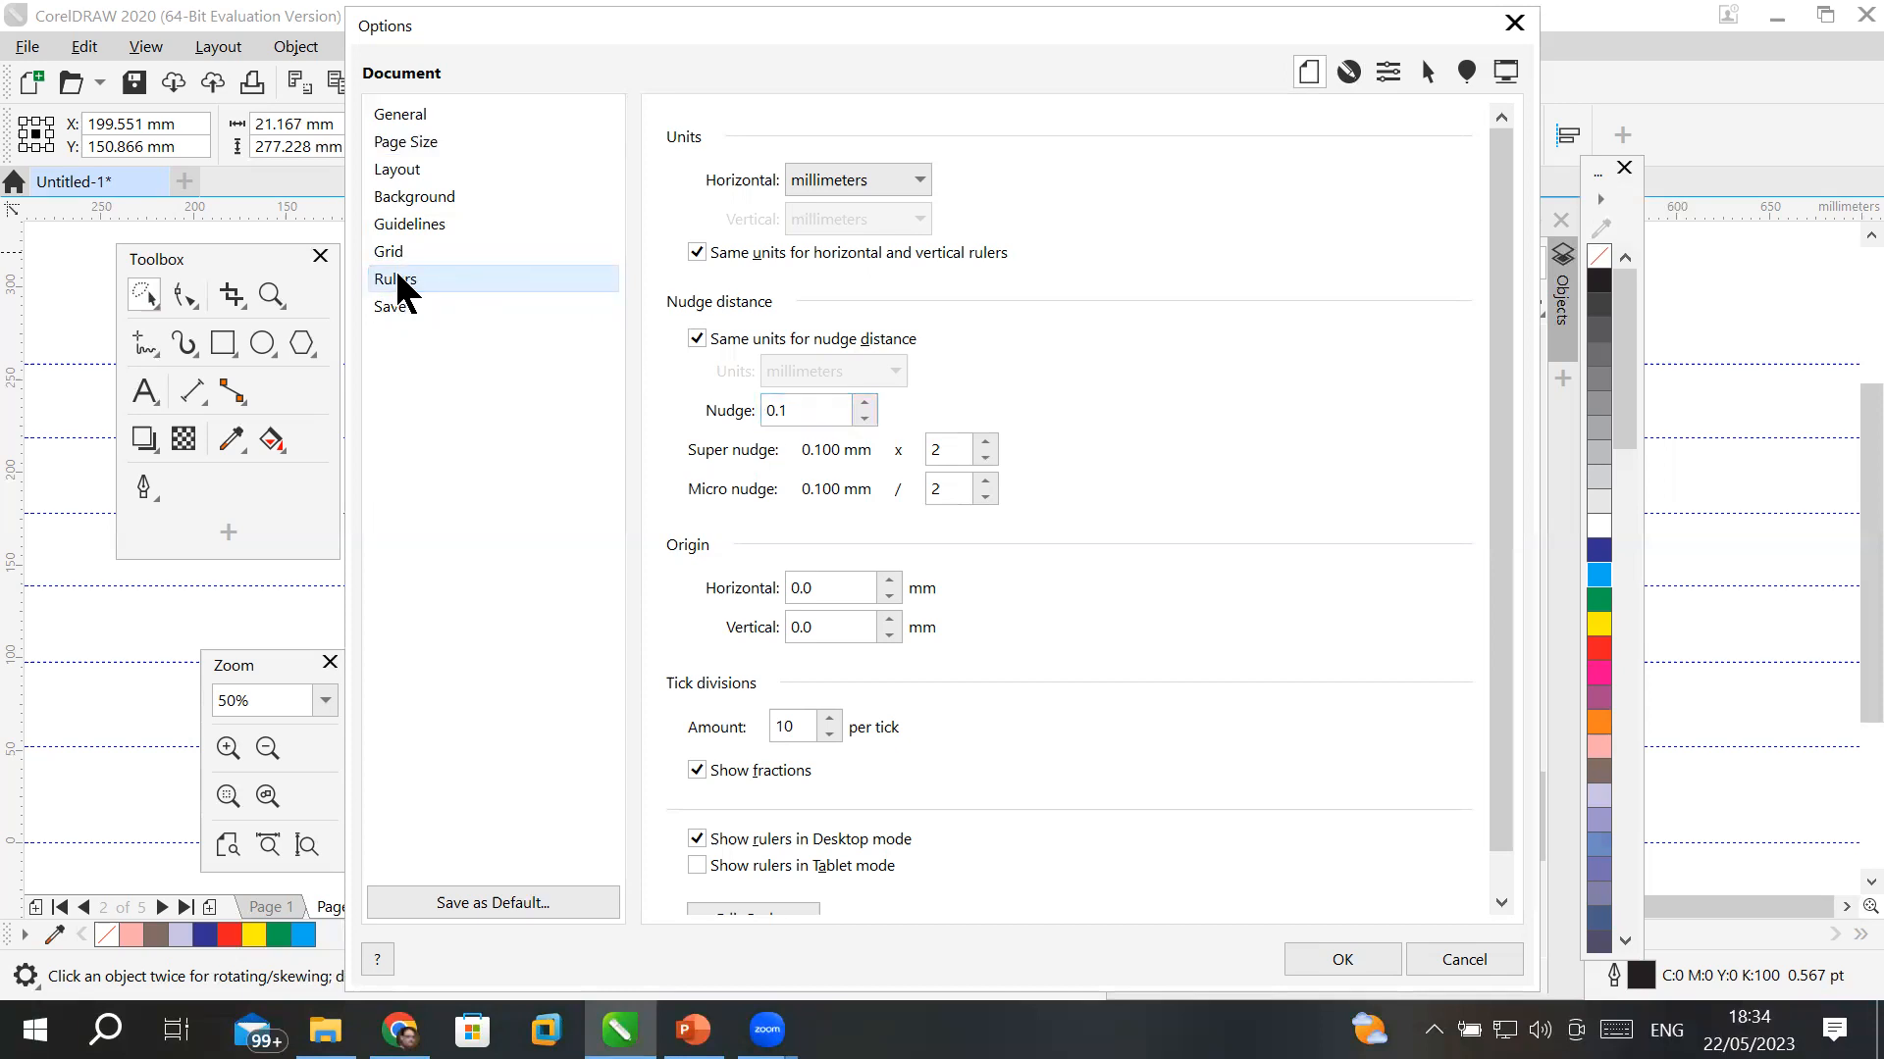
left_click(1514, 23)
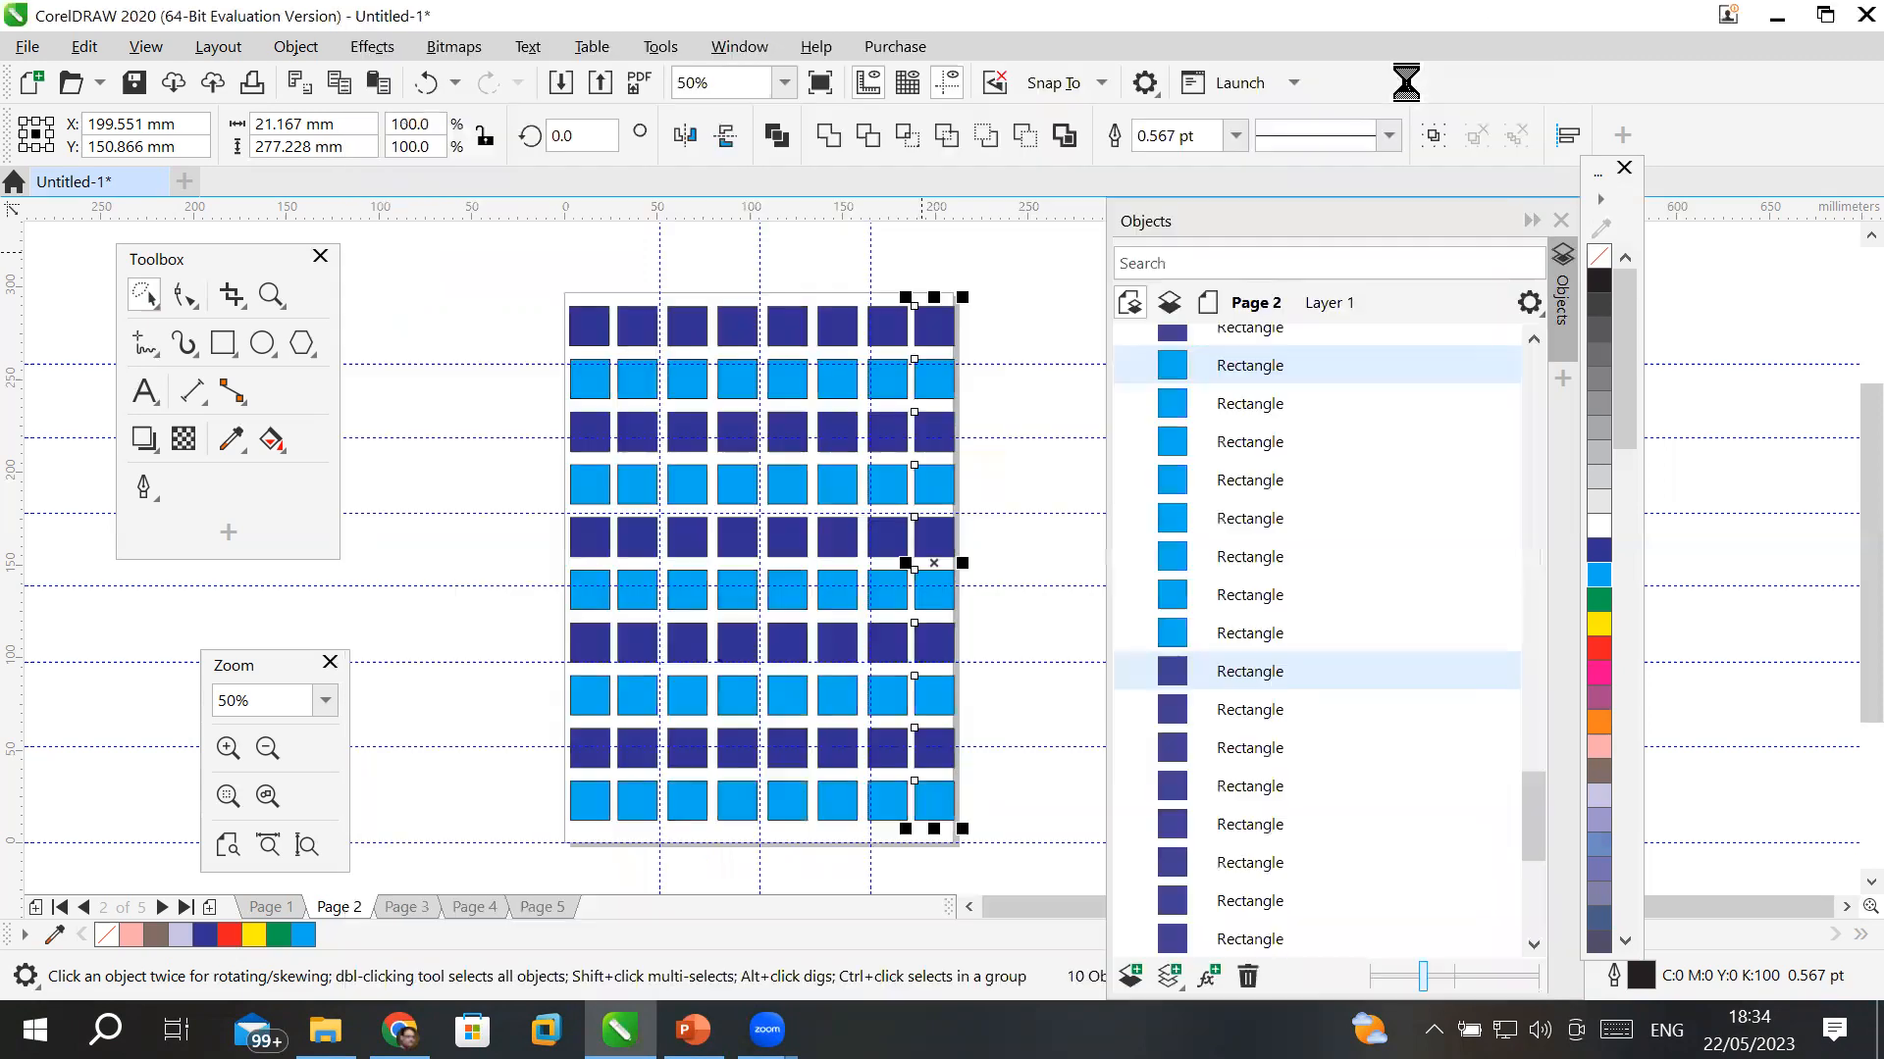
- Reopen the document's Rulers options and inspect the nudge distance and the super nudge multiplier
left_click(1135, 81)
left_click(1218, 116)
left_click(1145, 83)
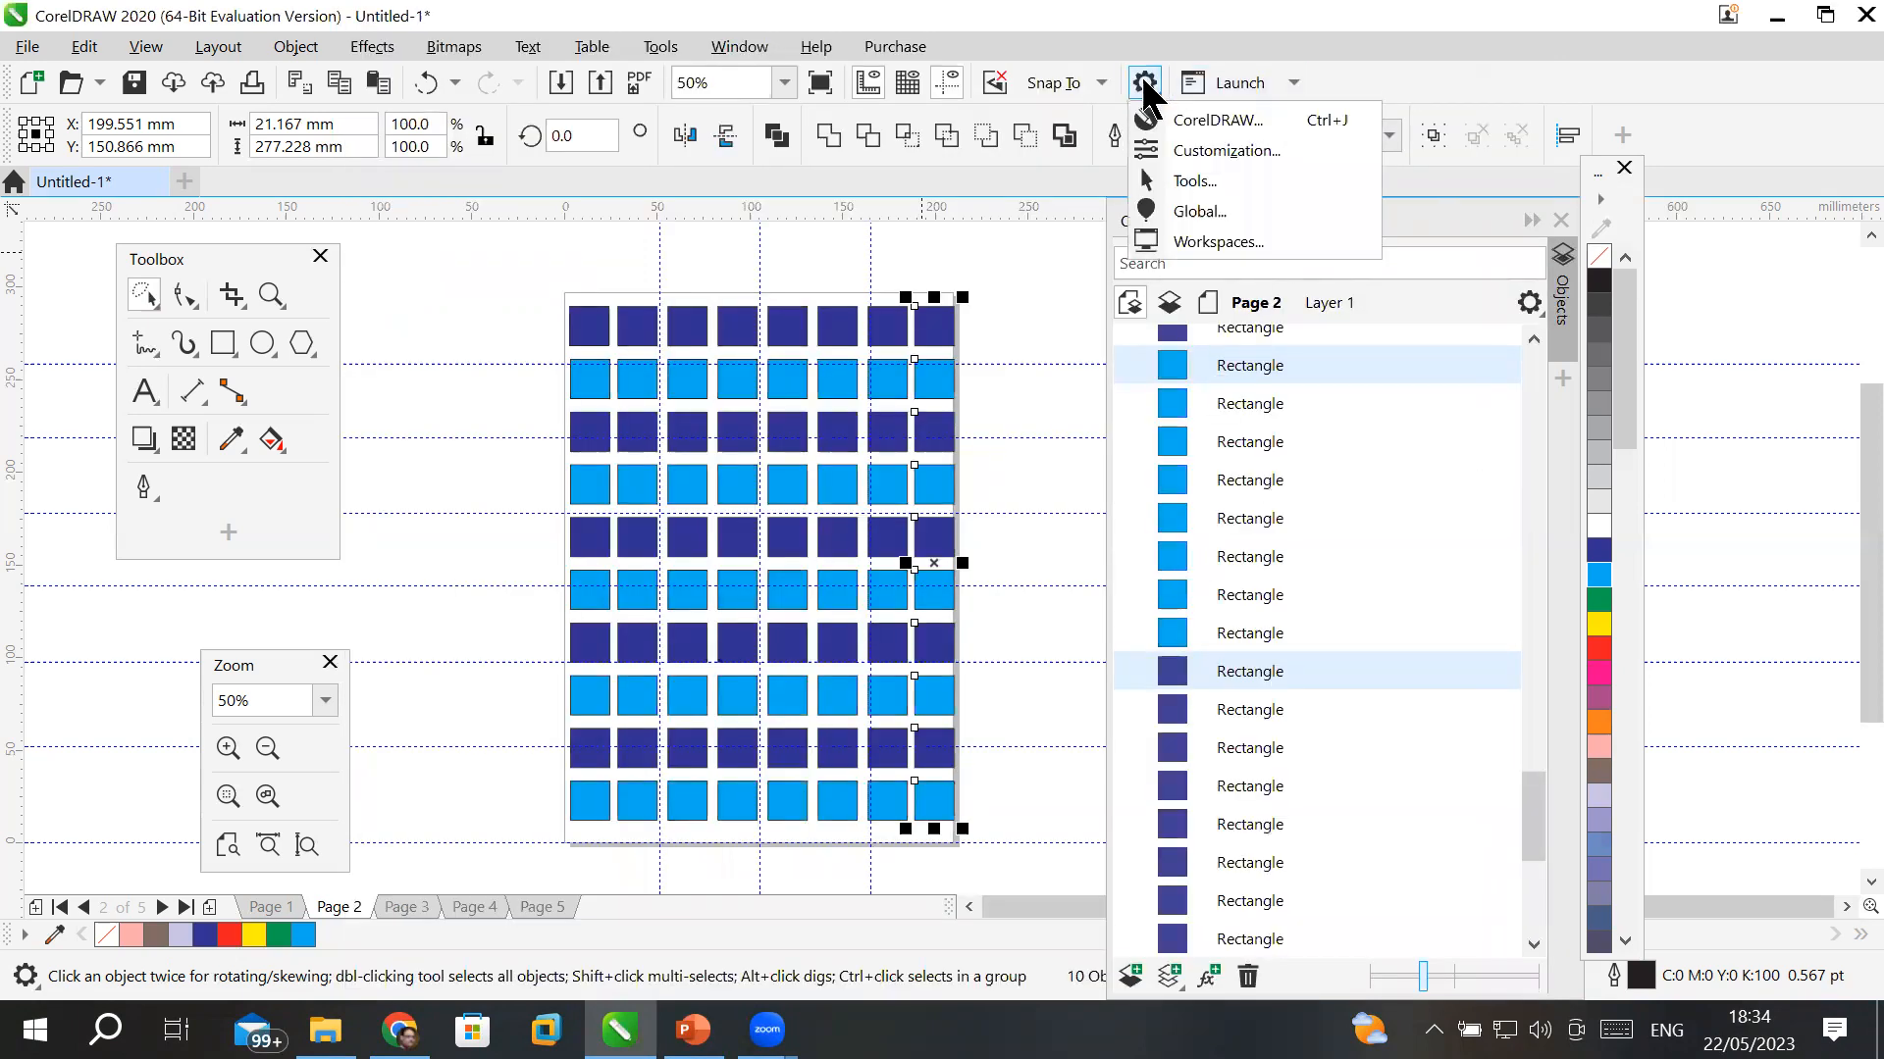
left_click(1221, 118)
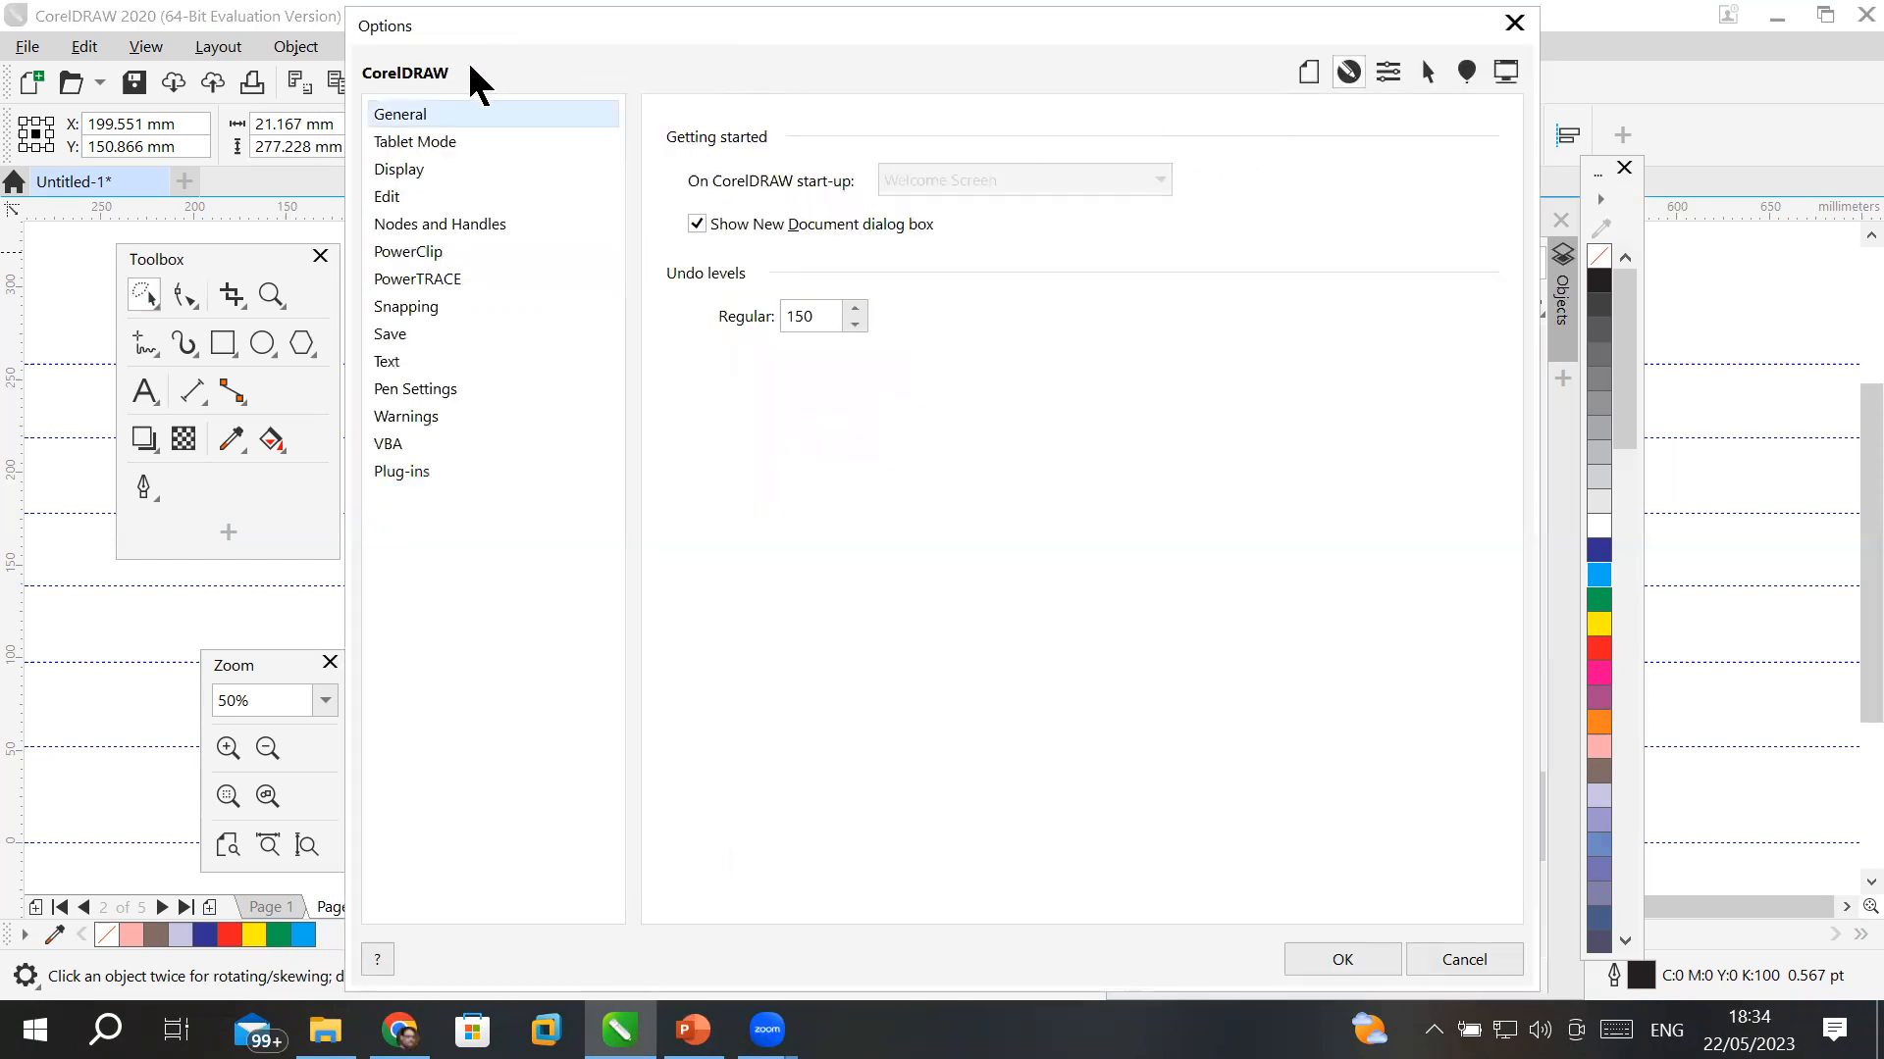
left_click(1307, 70)
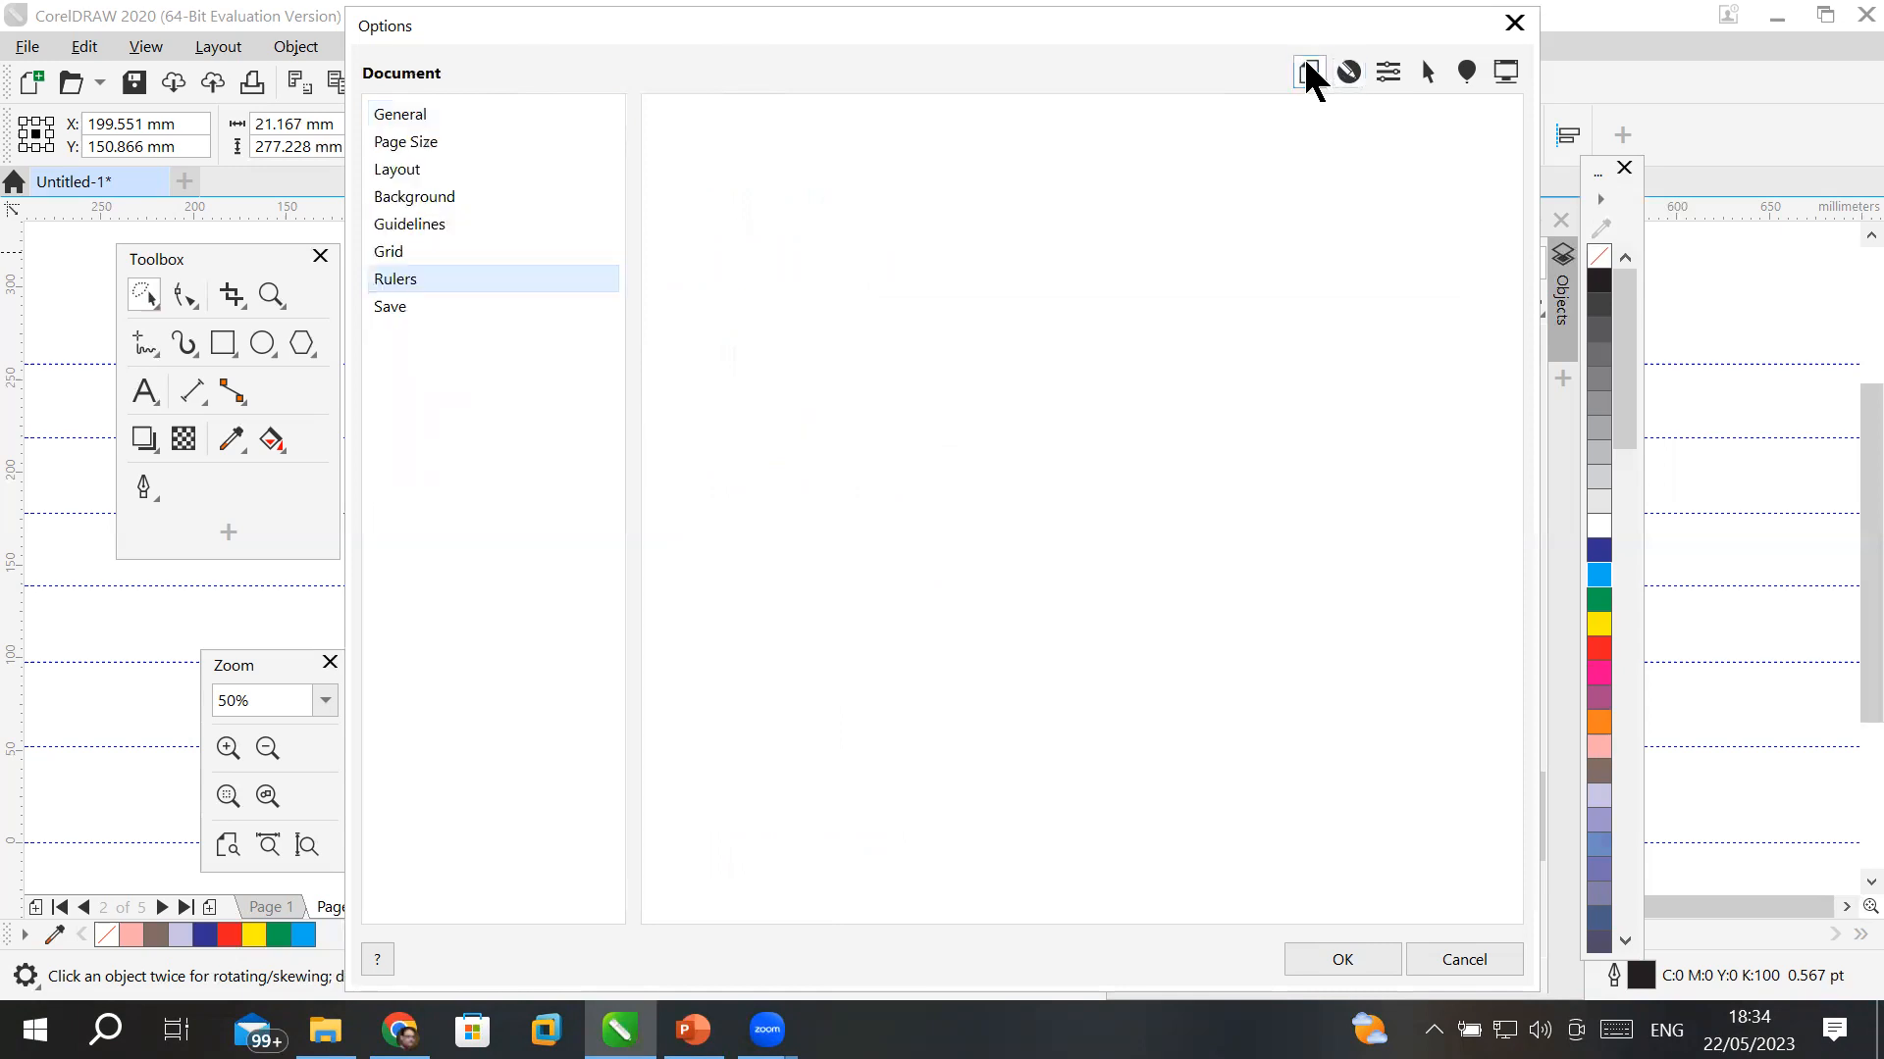
left_click(410, 253)
left_click(422, 277)
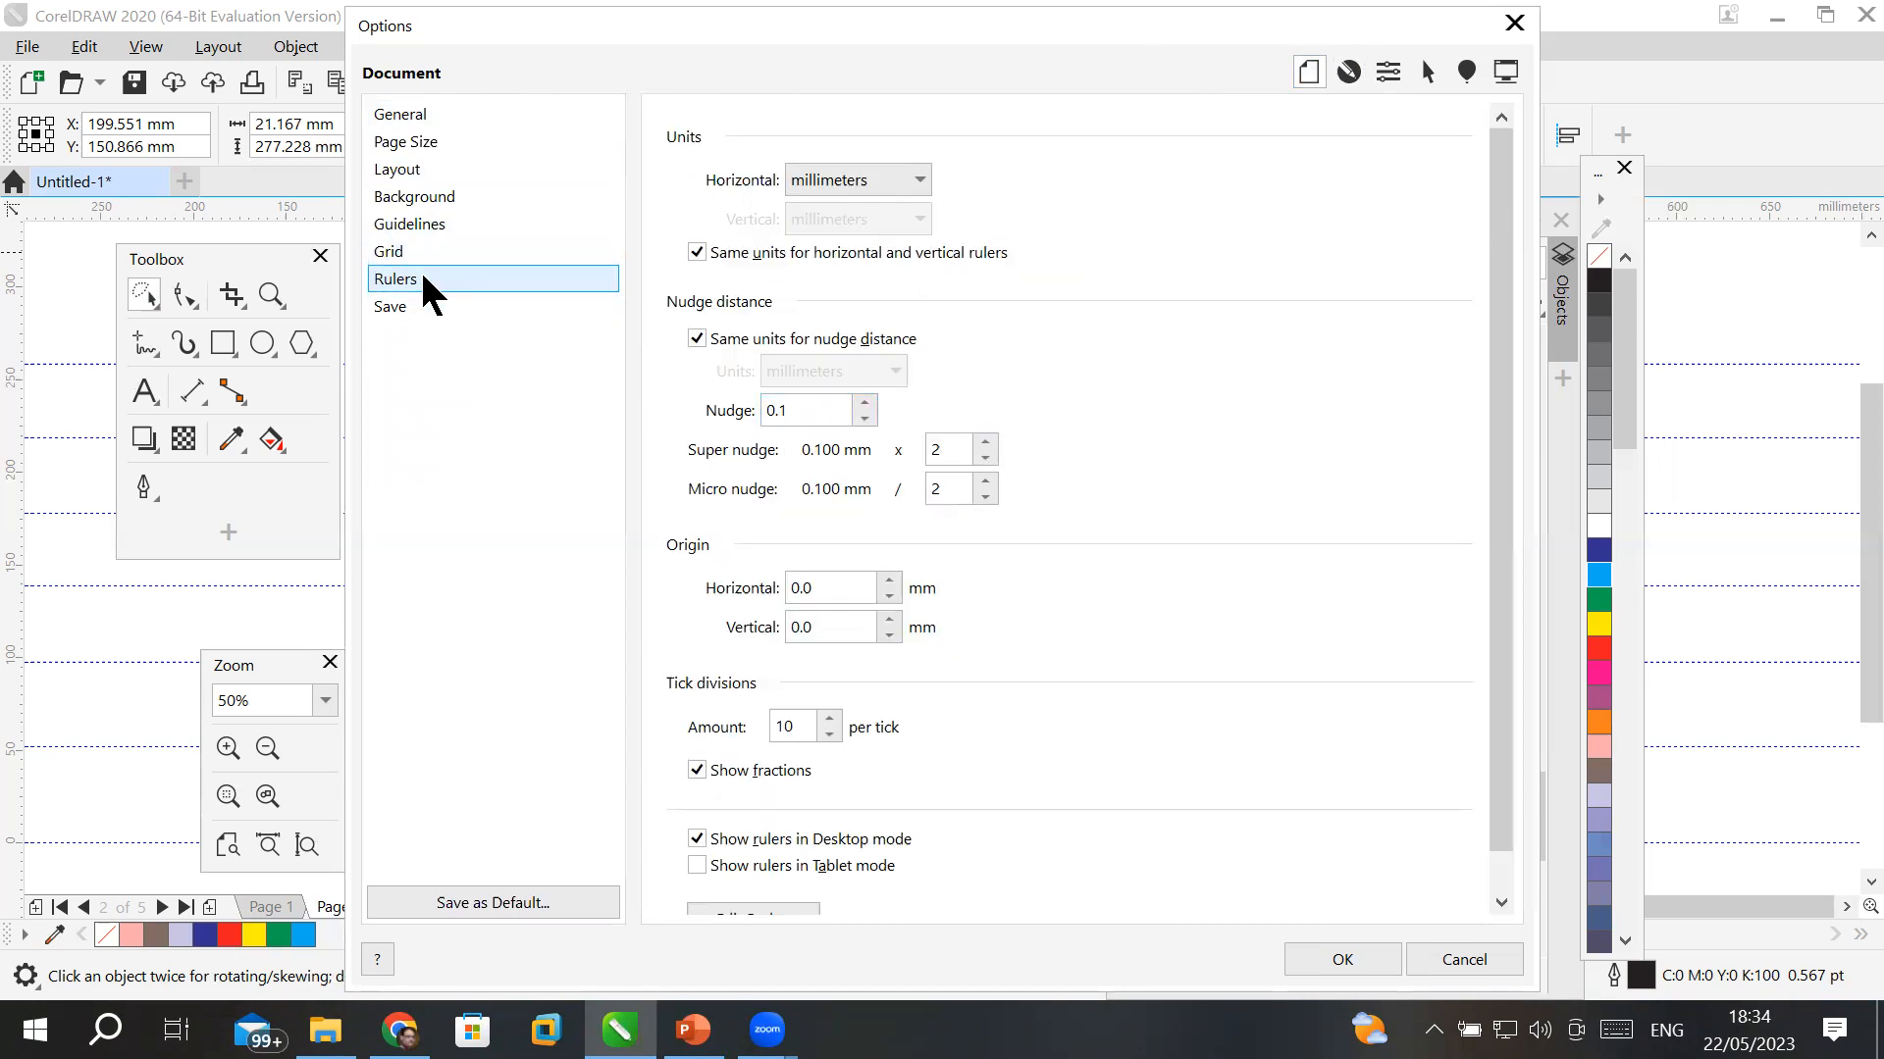
double_click(820, 410)
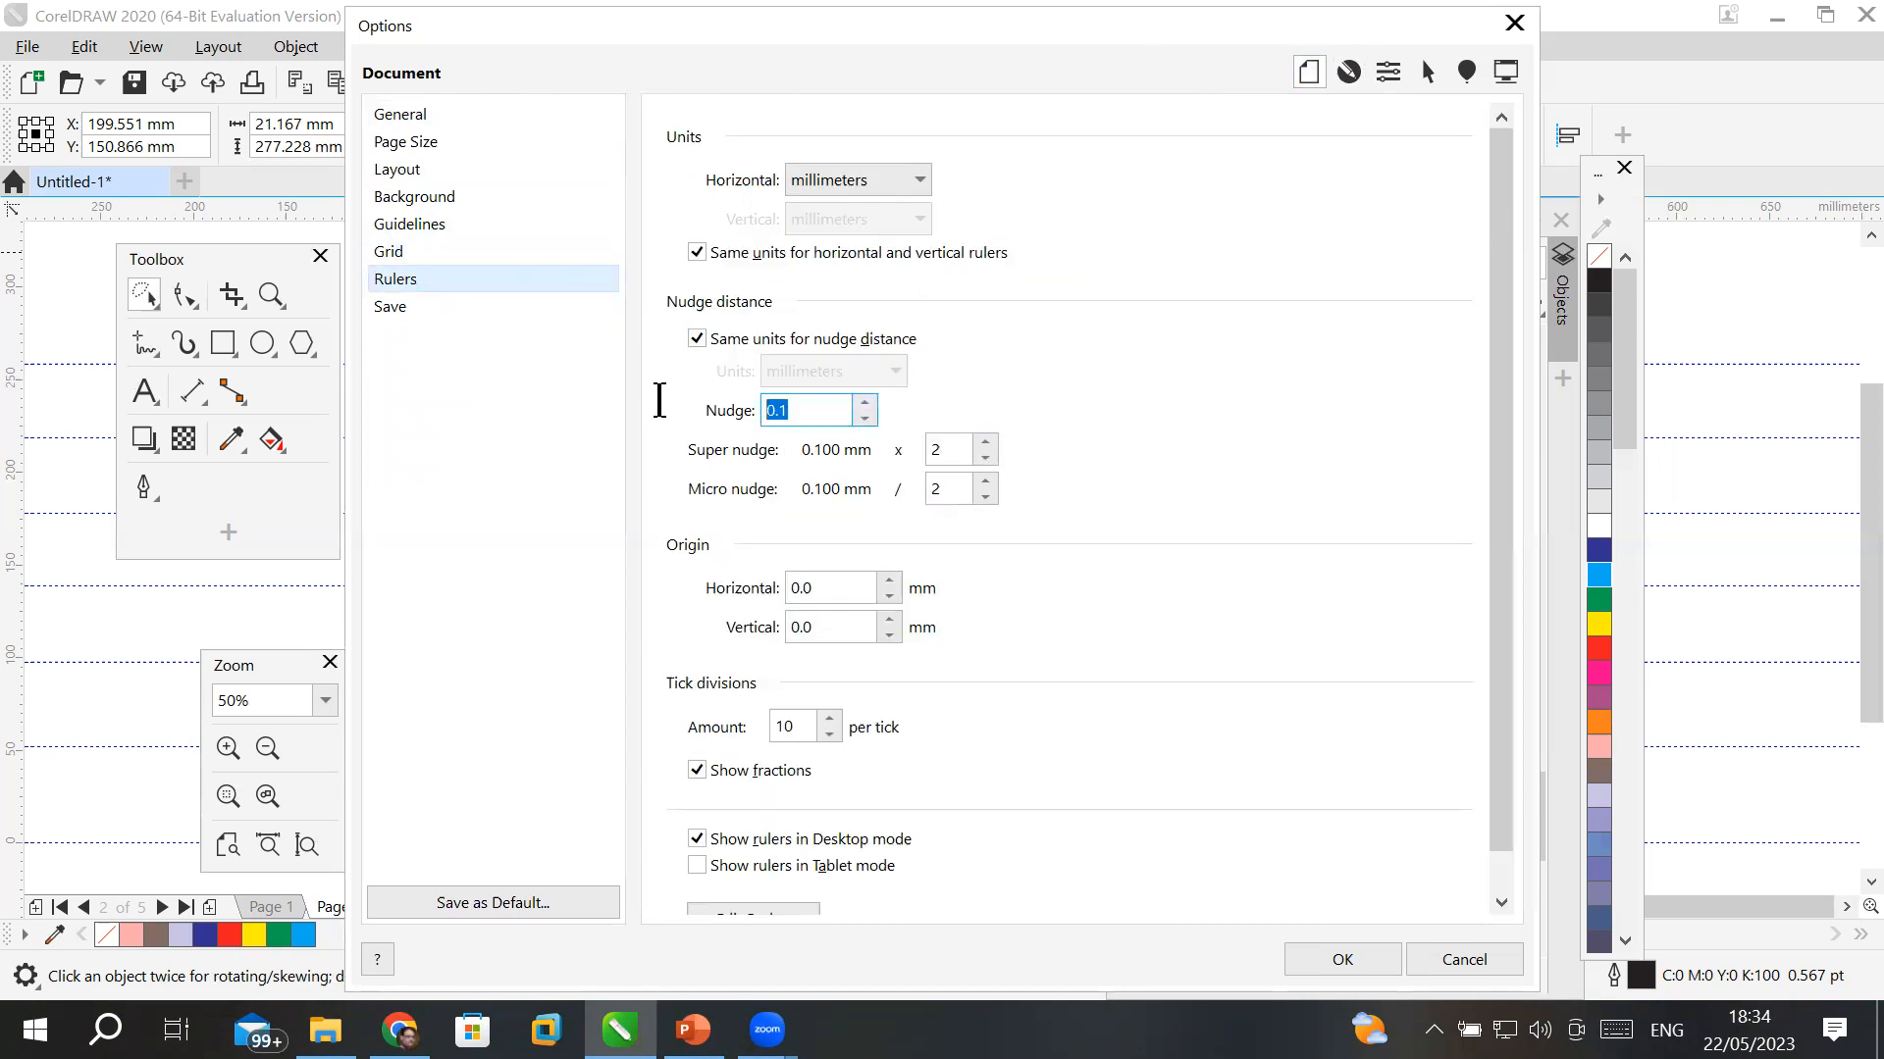
left_click(790, 410)
left_click_drag(961, 449, 1005, 459)
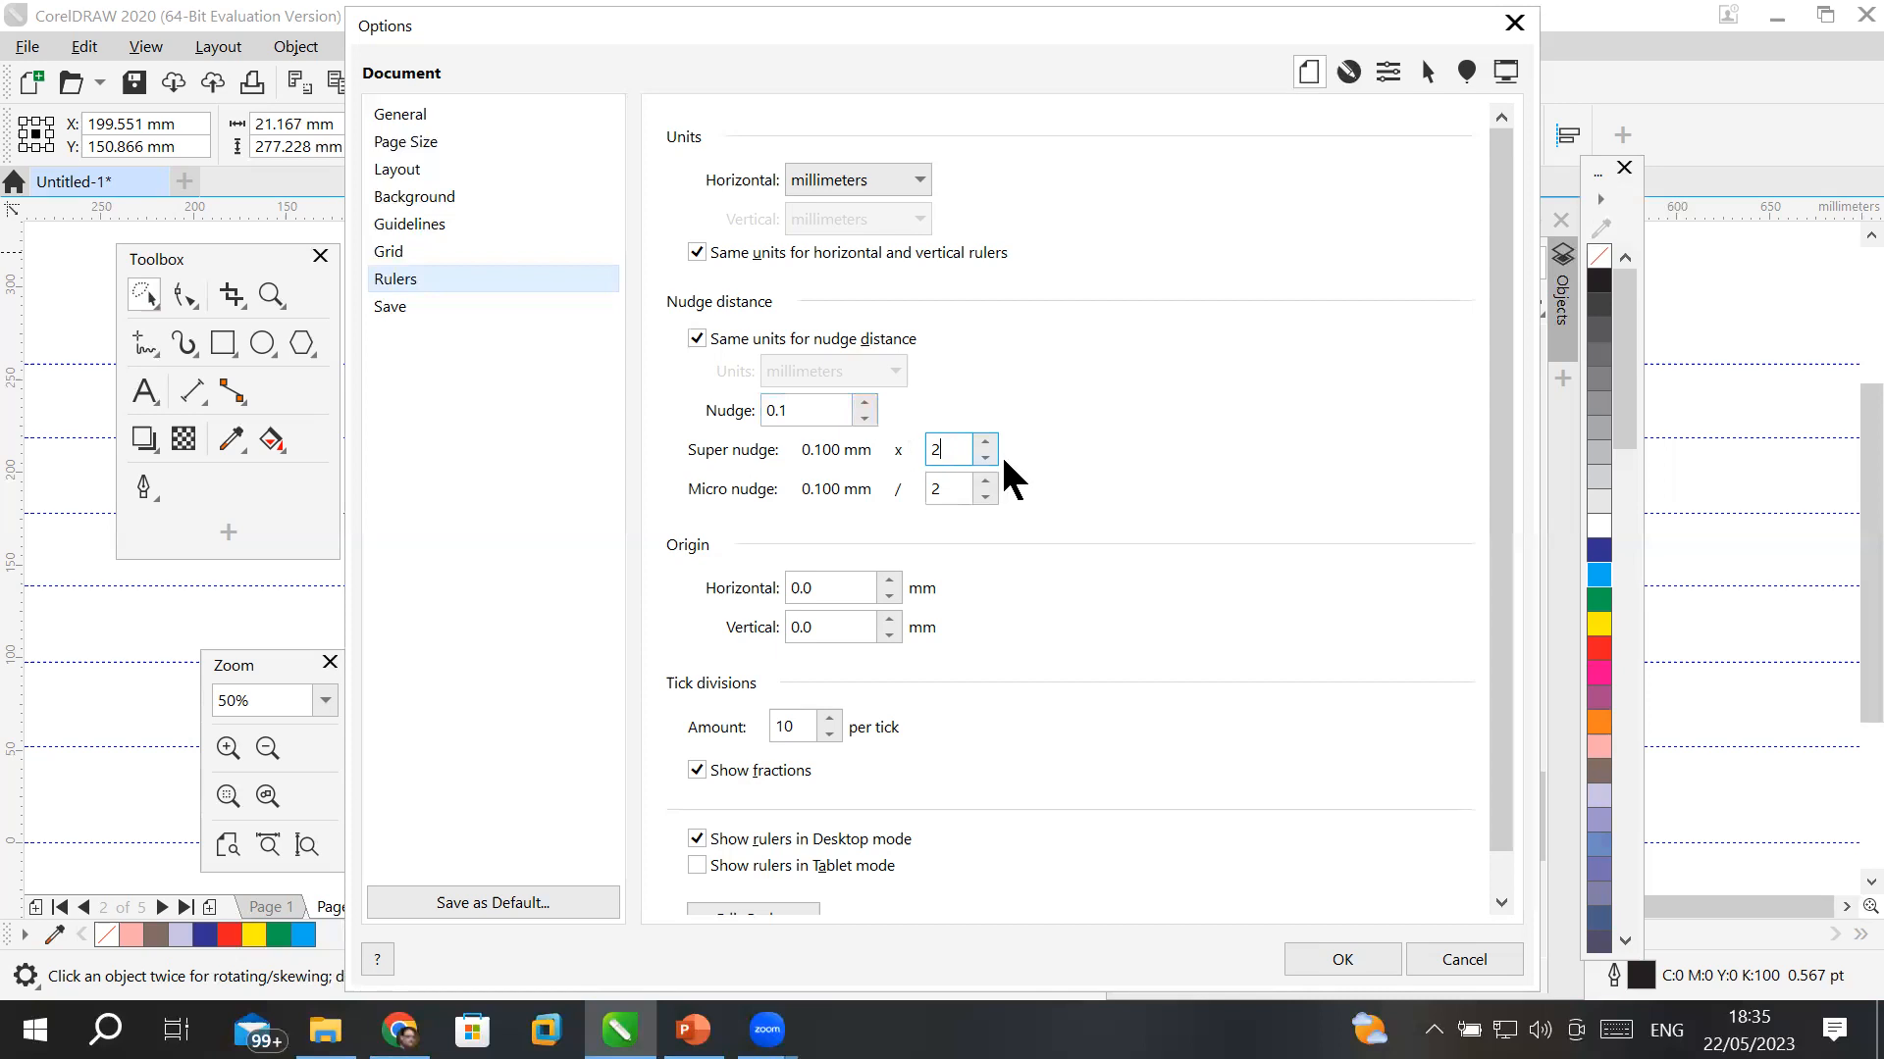
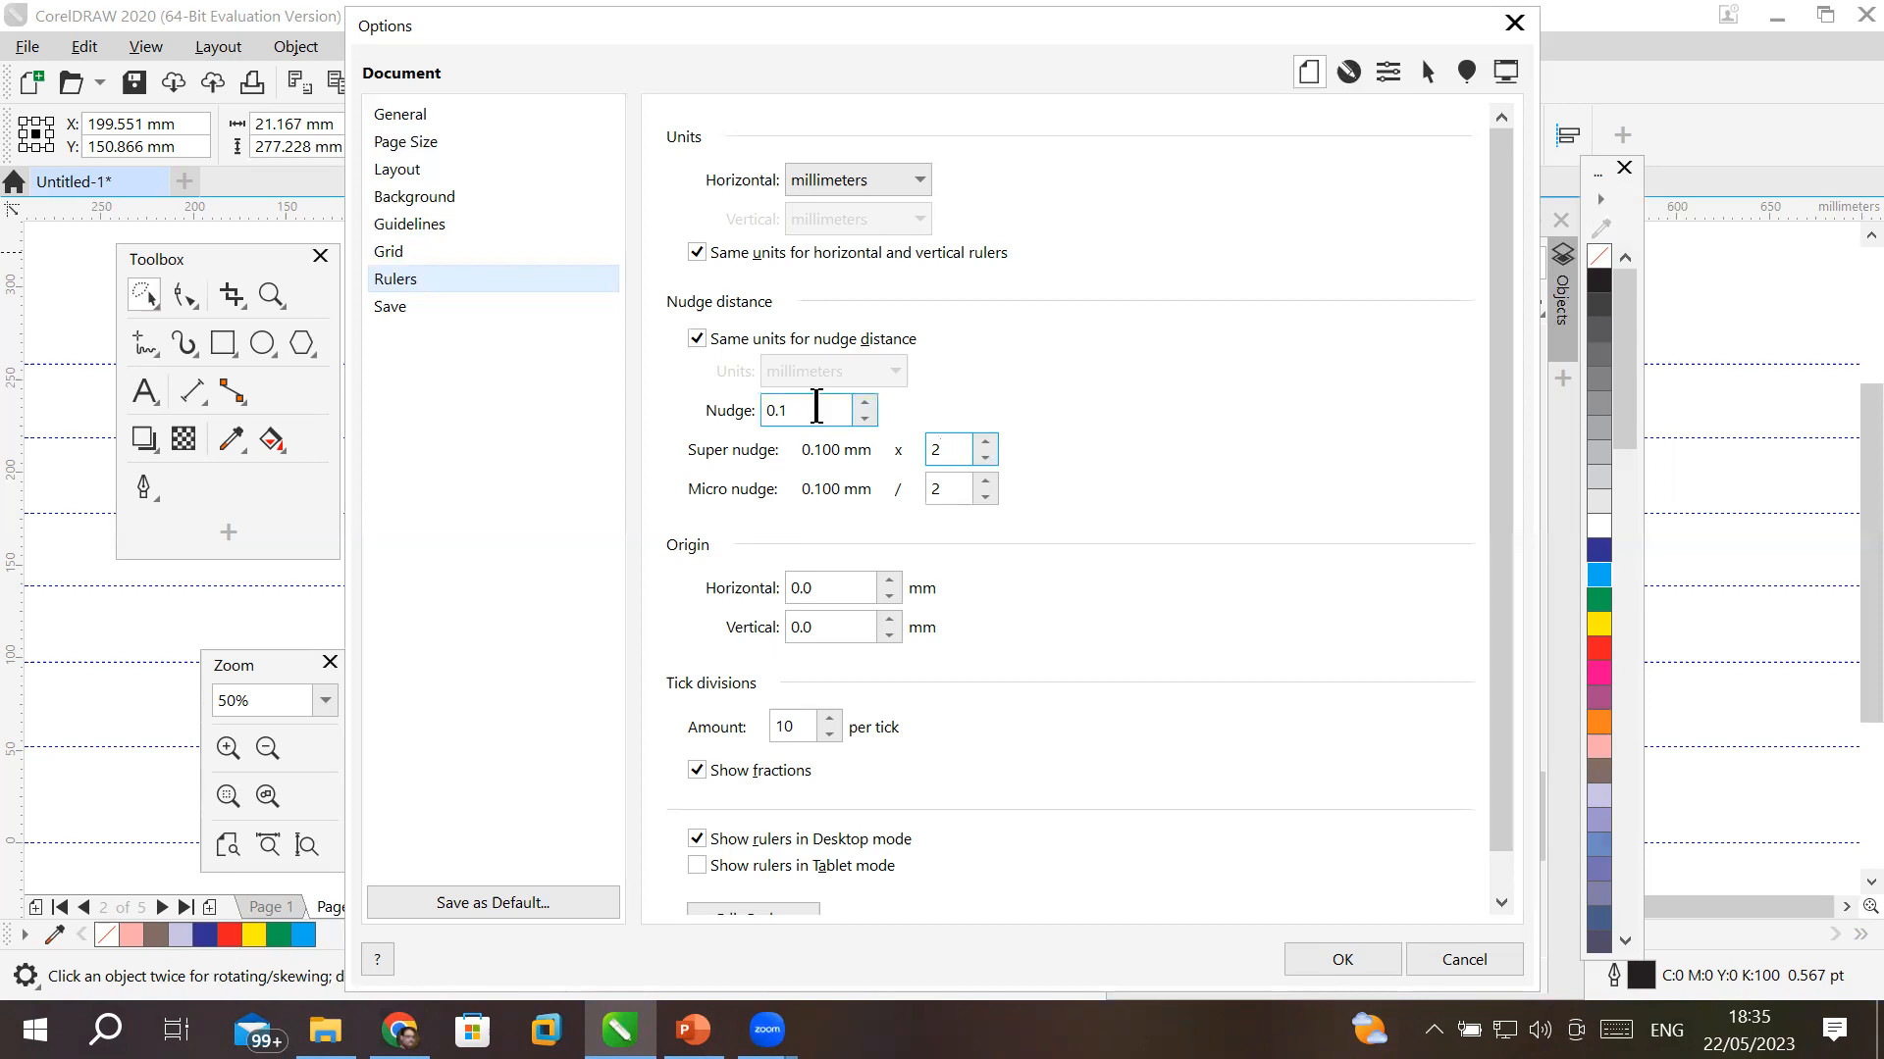
- Set the document's nudge distance to 1.0 mm and apply the options
left_click_drag(816, 406, 675, 410)
type("1")
left_click(960, 449)
left_click_drag(959, 449, 895, 449)
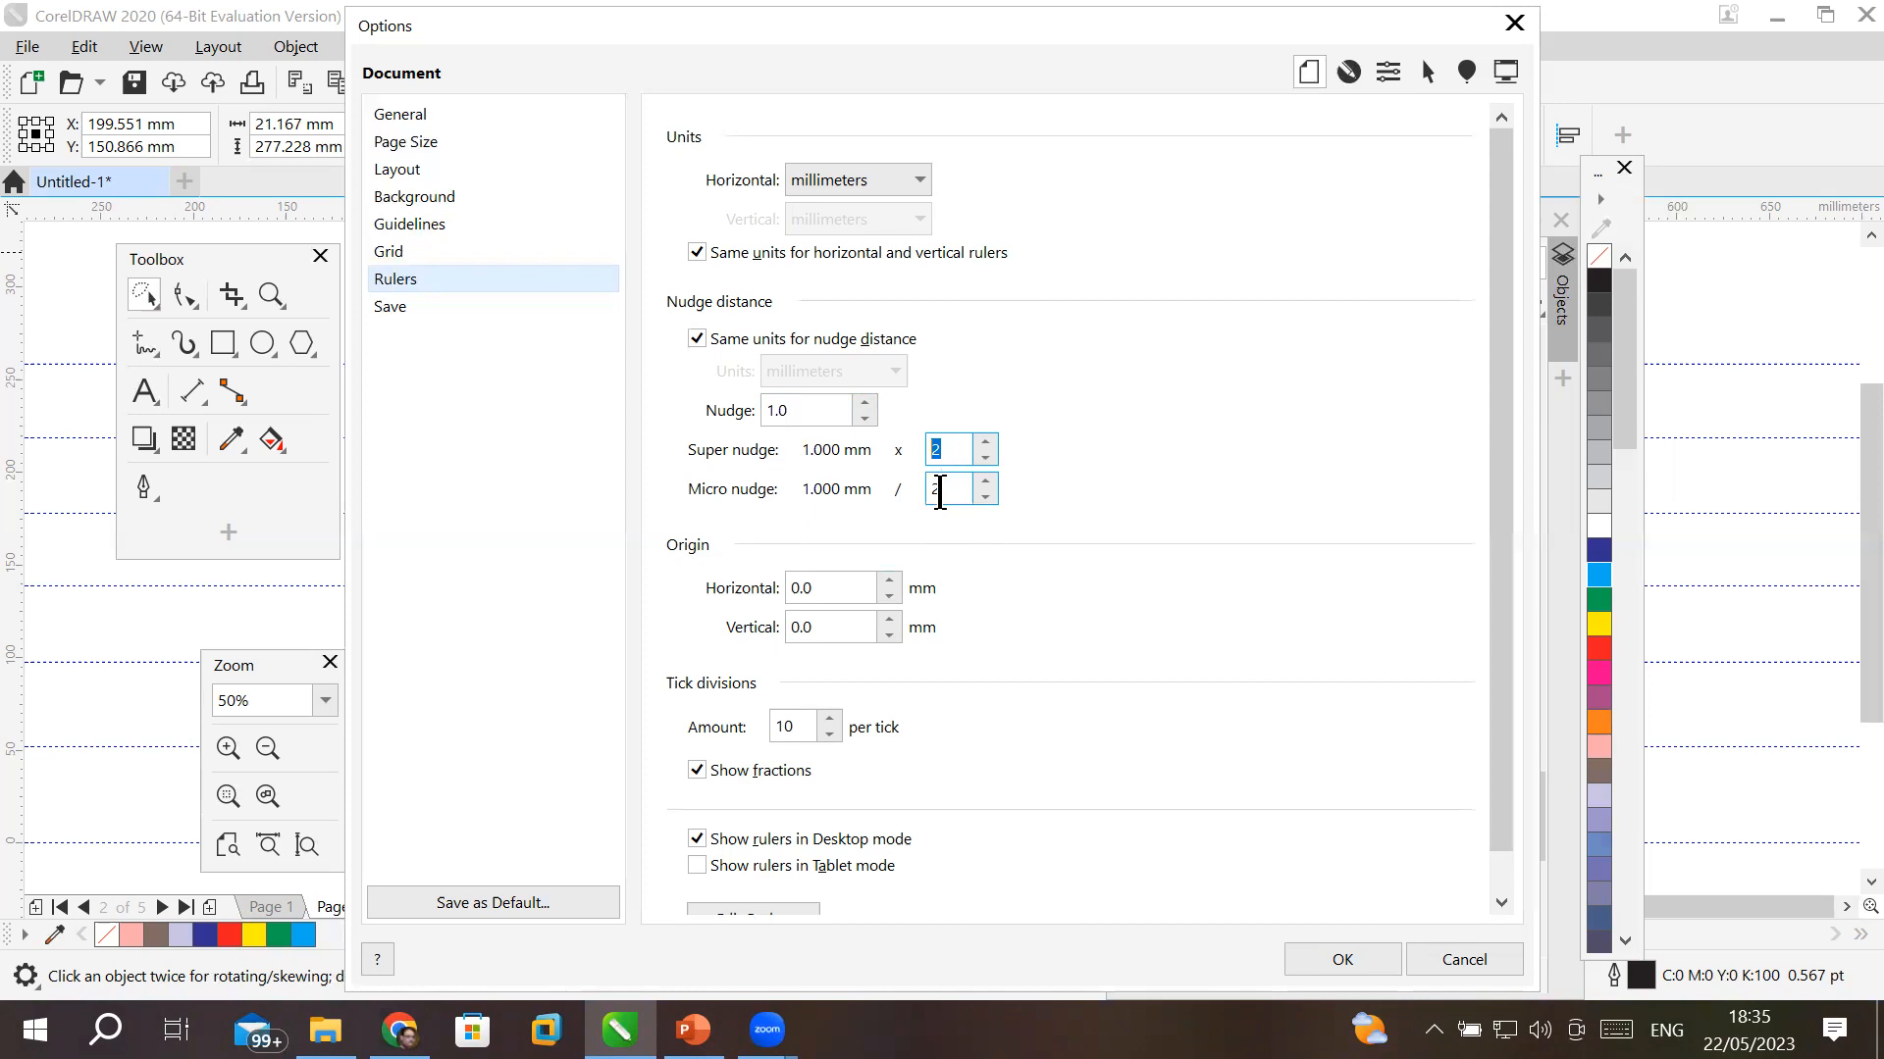
left_click_drag(940, 494, 899, 491)
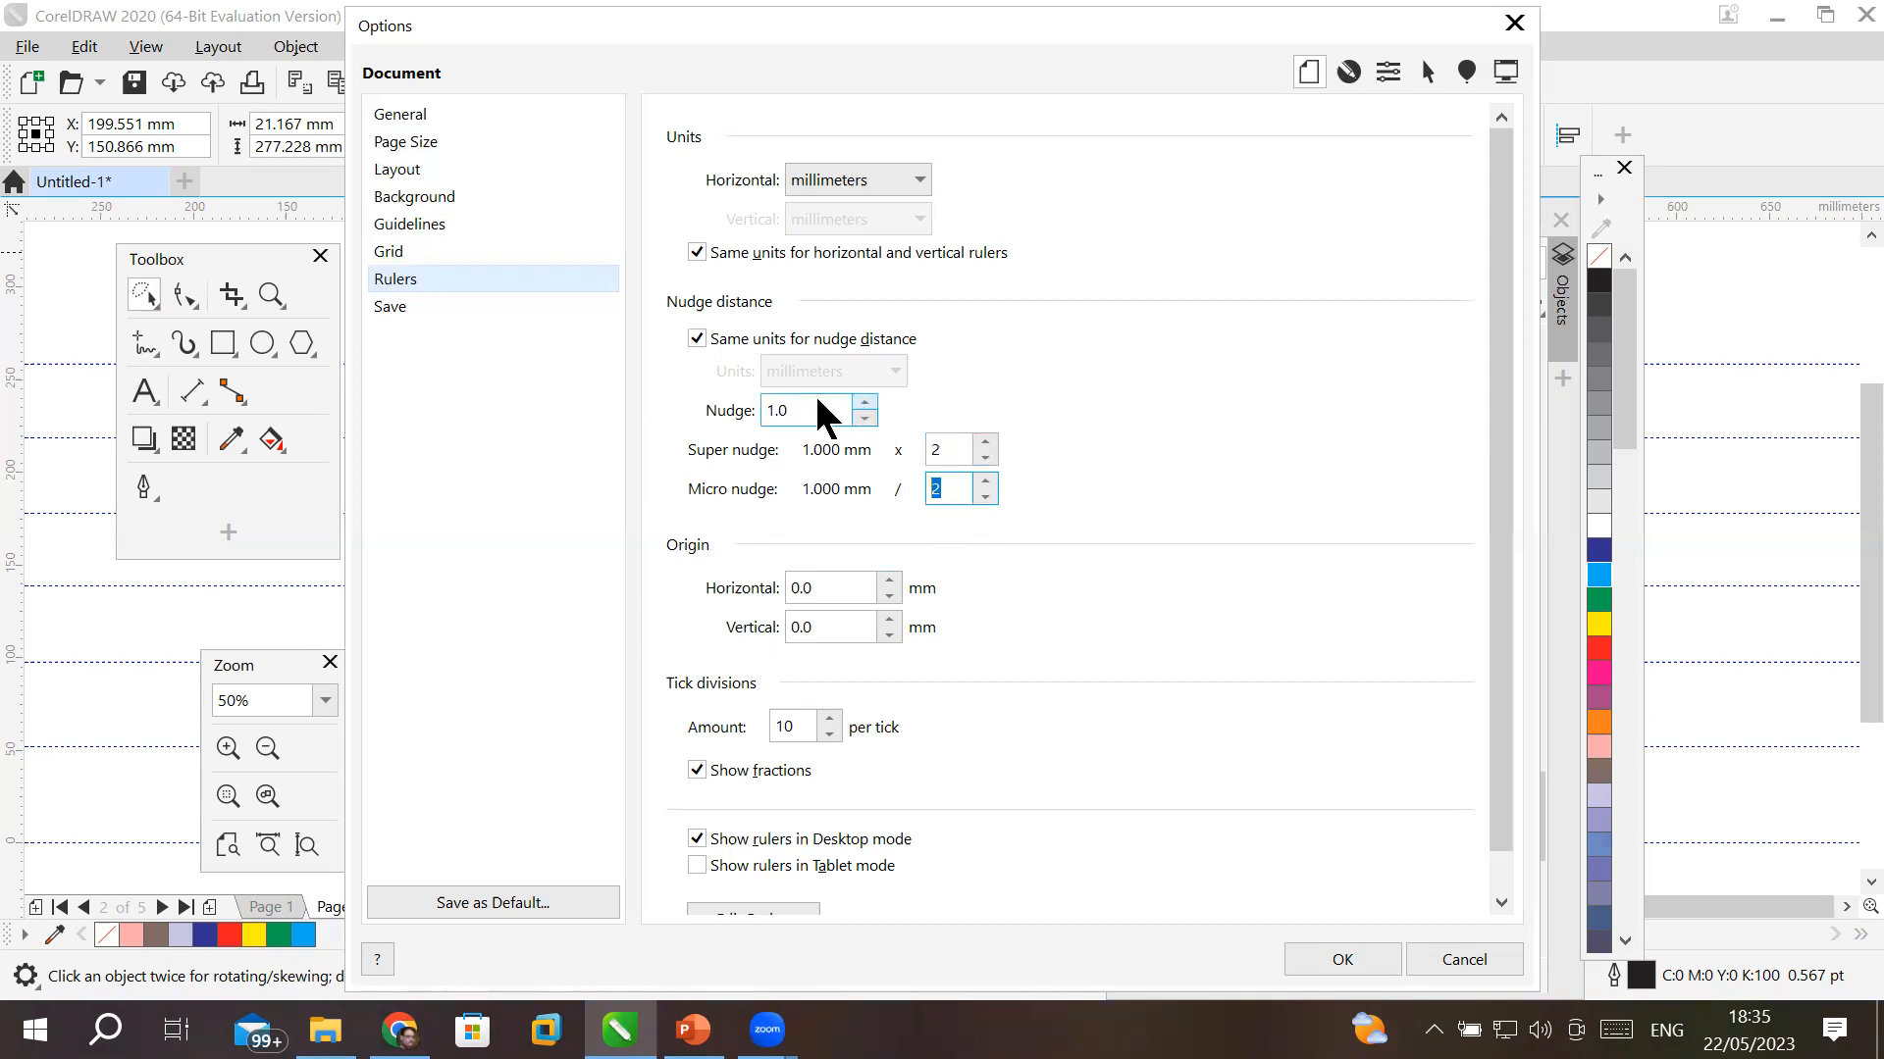
left_click_drag(812, 419, 647, 420)
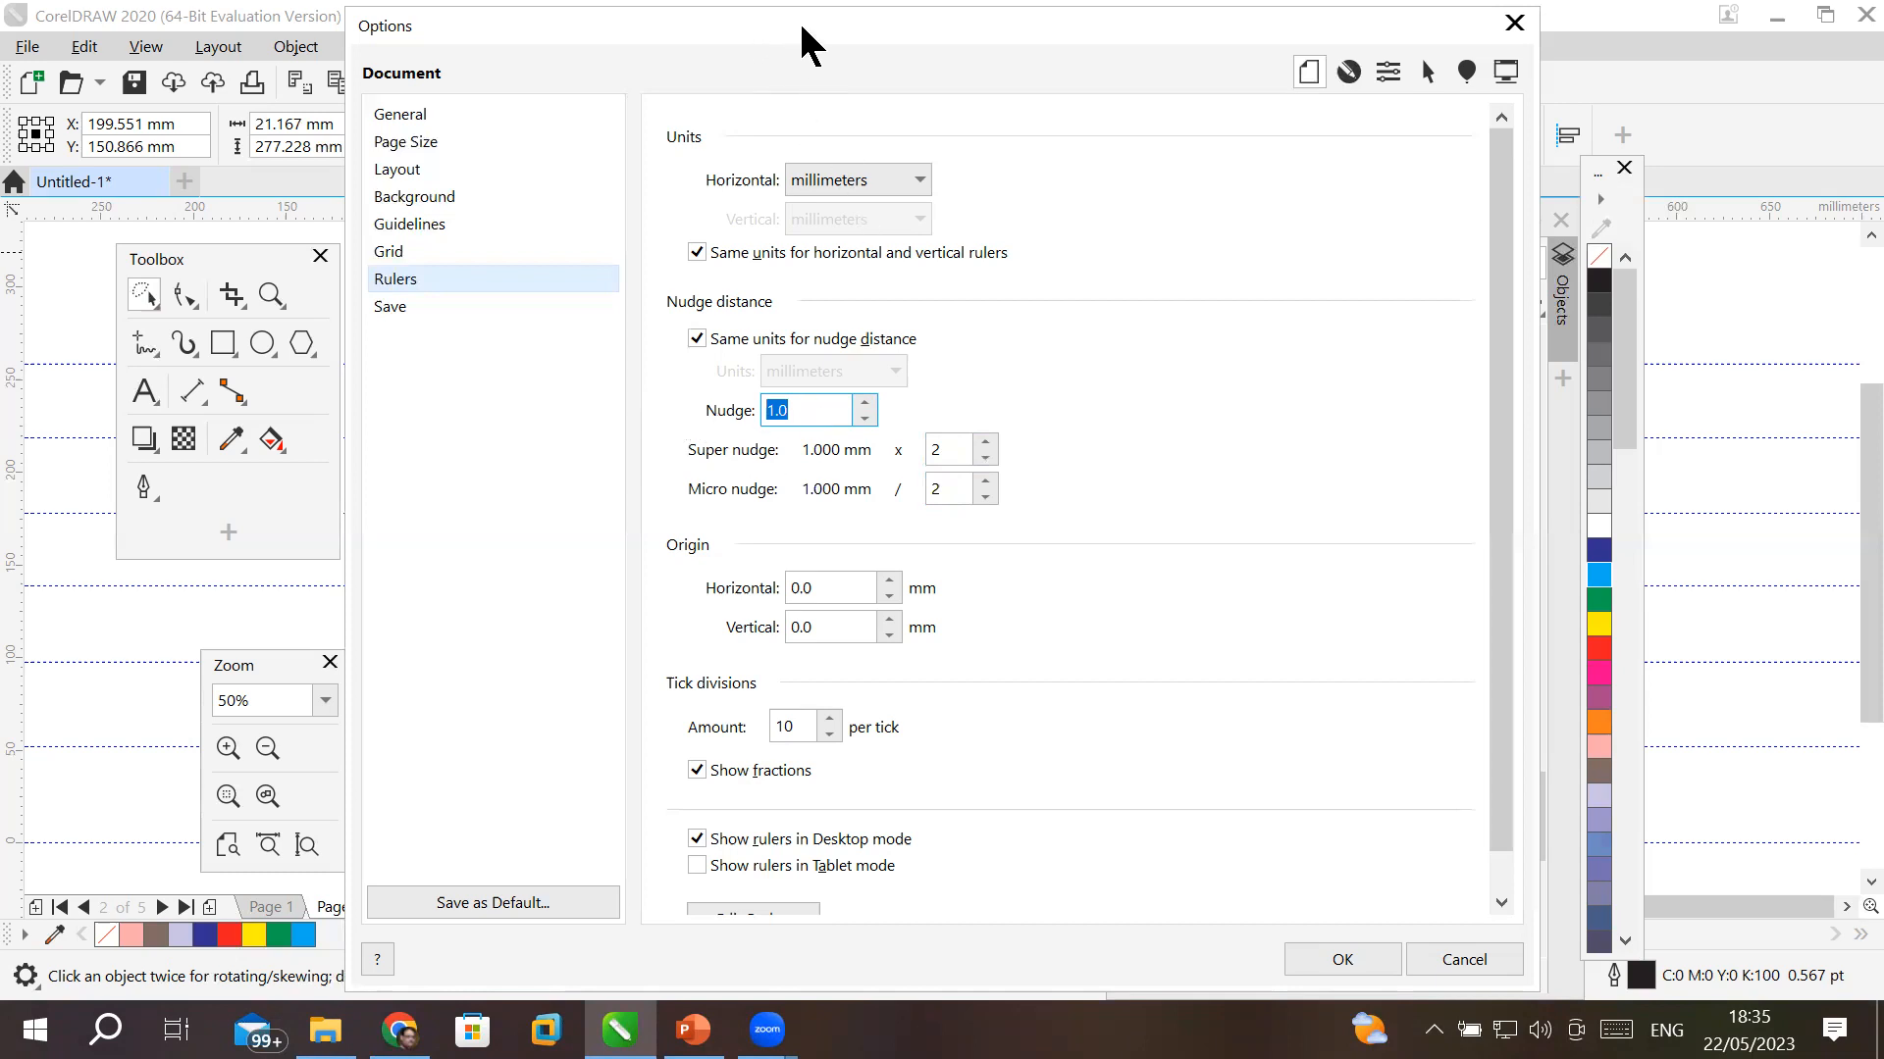
left_click_drag(780, 27, 605, 22)
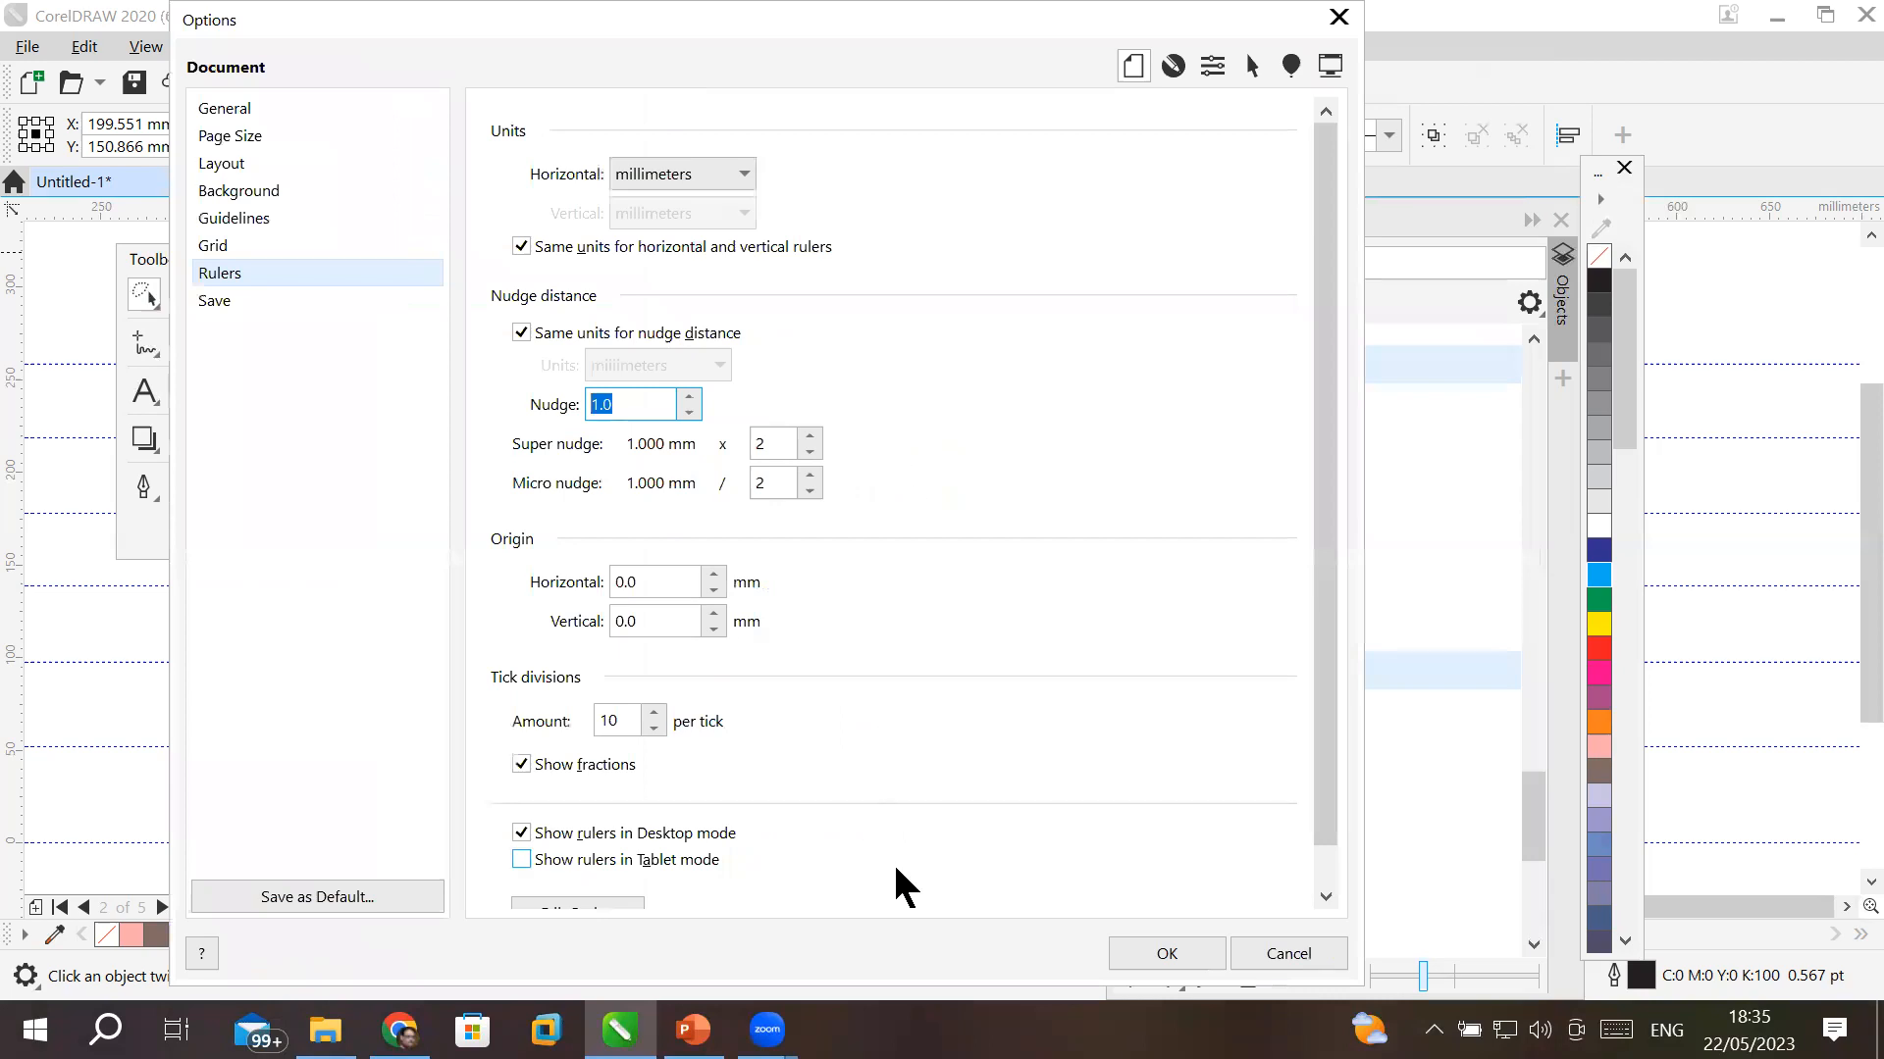
left_click(1179, 949)
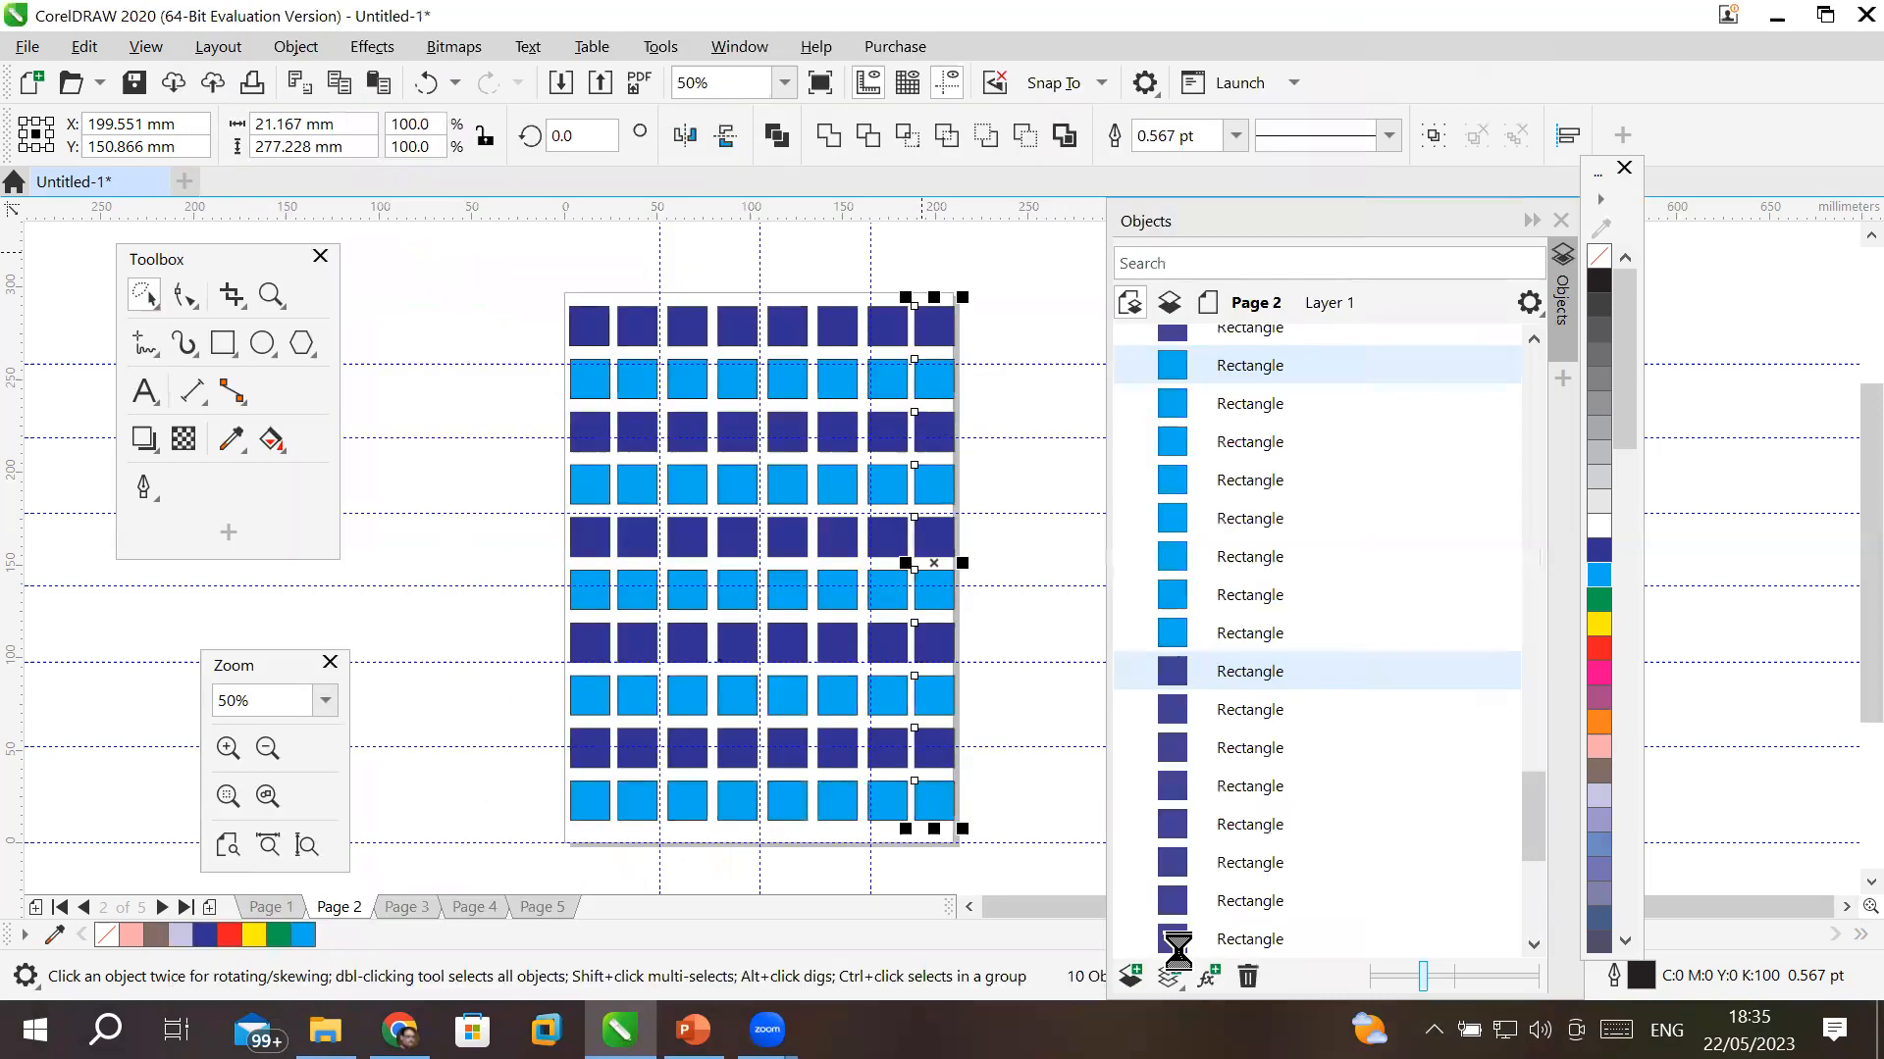
- Move the first dark blue square of the top row off the page's upper-left corner and nudge it 27 mm right in 1 mm increments
left_click(589, 319)
left_click_drag(588, 319, 461, 245)
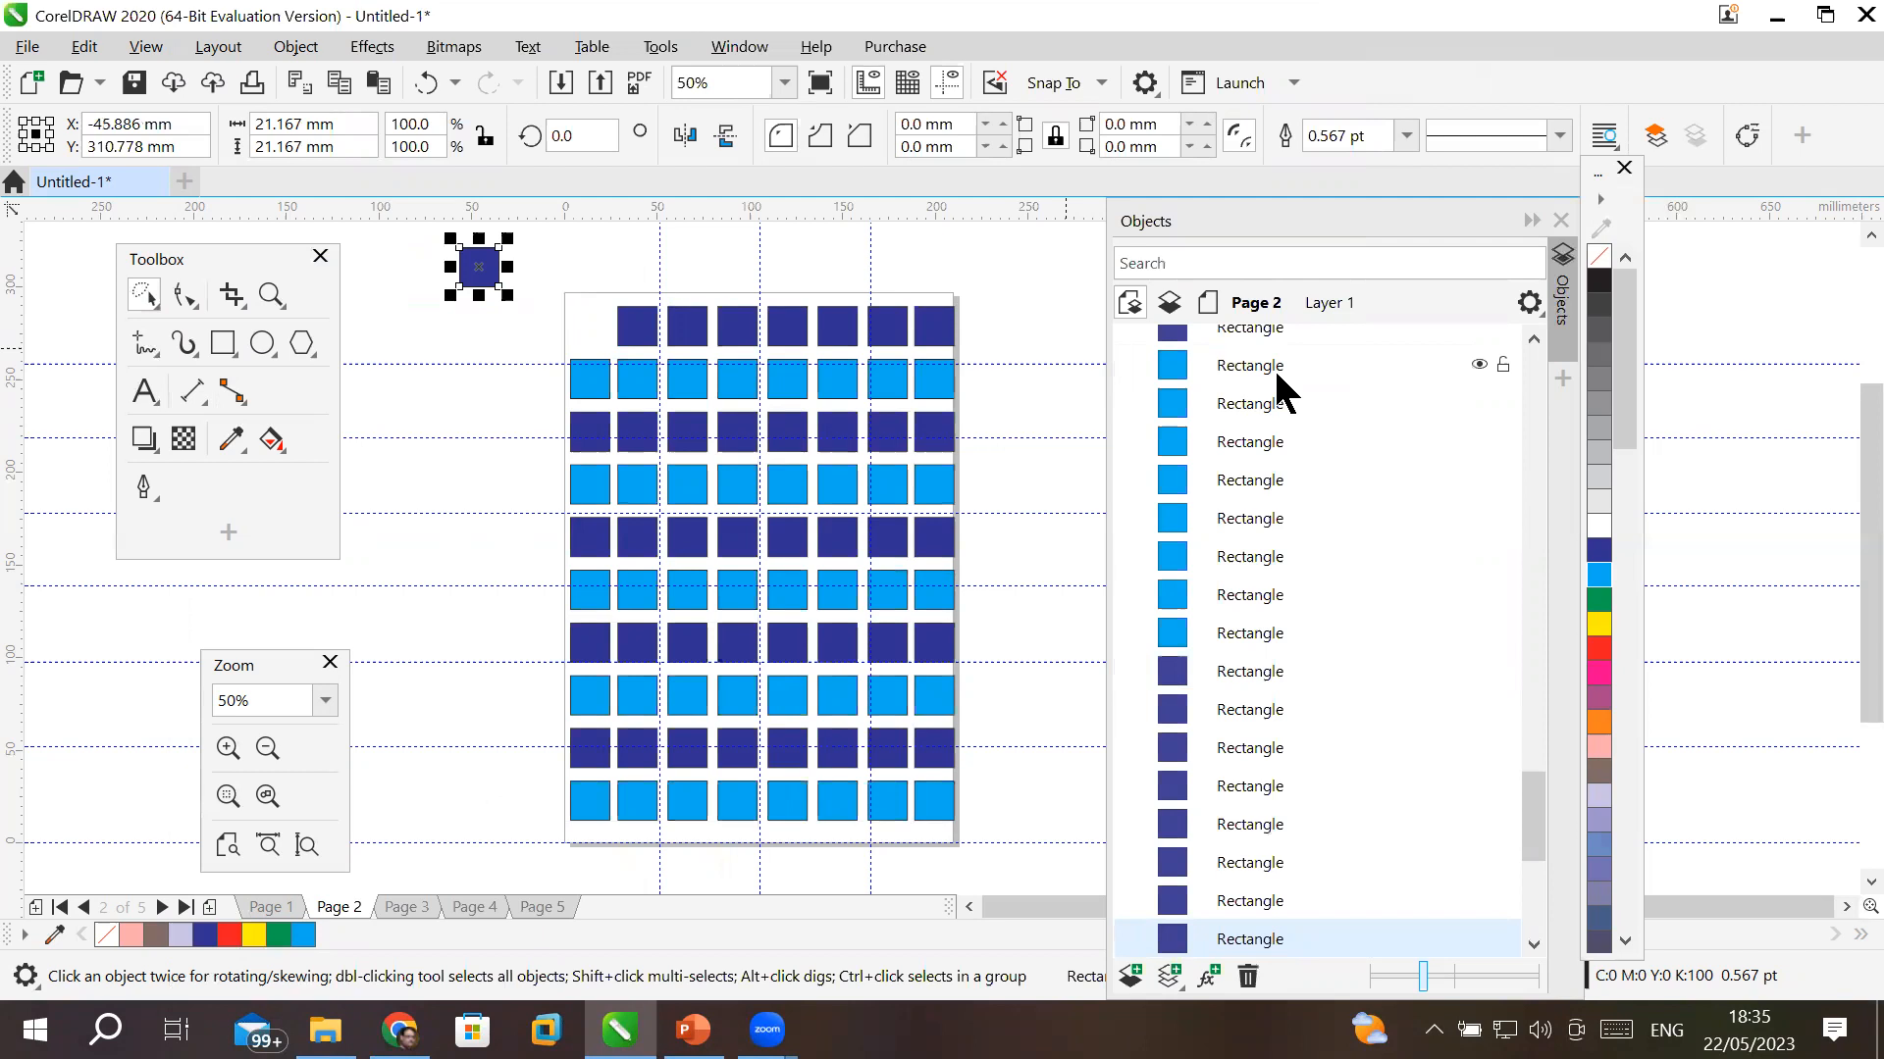
key("Right")
key("Right")
key("Right")
key("Right")
key("Right")
key("Right")
key("Right")
key("Right")
key("Right")
key("Right")
key("Right")
key("Right")
key("Right")
key("Right")
key("Right")
key("Right")
key("Right")
key("Right")
key("Right")
key("Right")
key("Right")
key("Right")
key("Right")
key("Right")
key("Right")
key("Right")
key("Right")
key("Right")
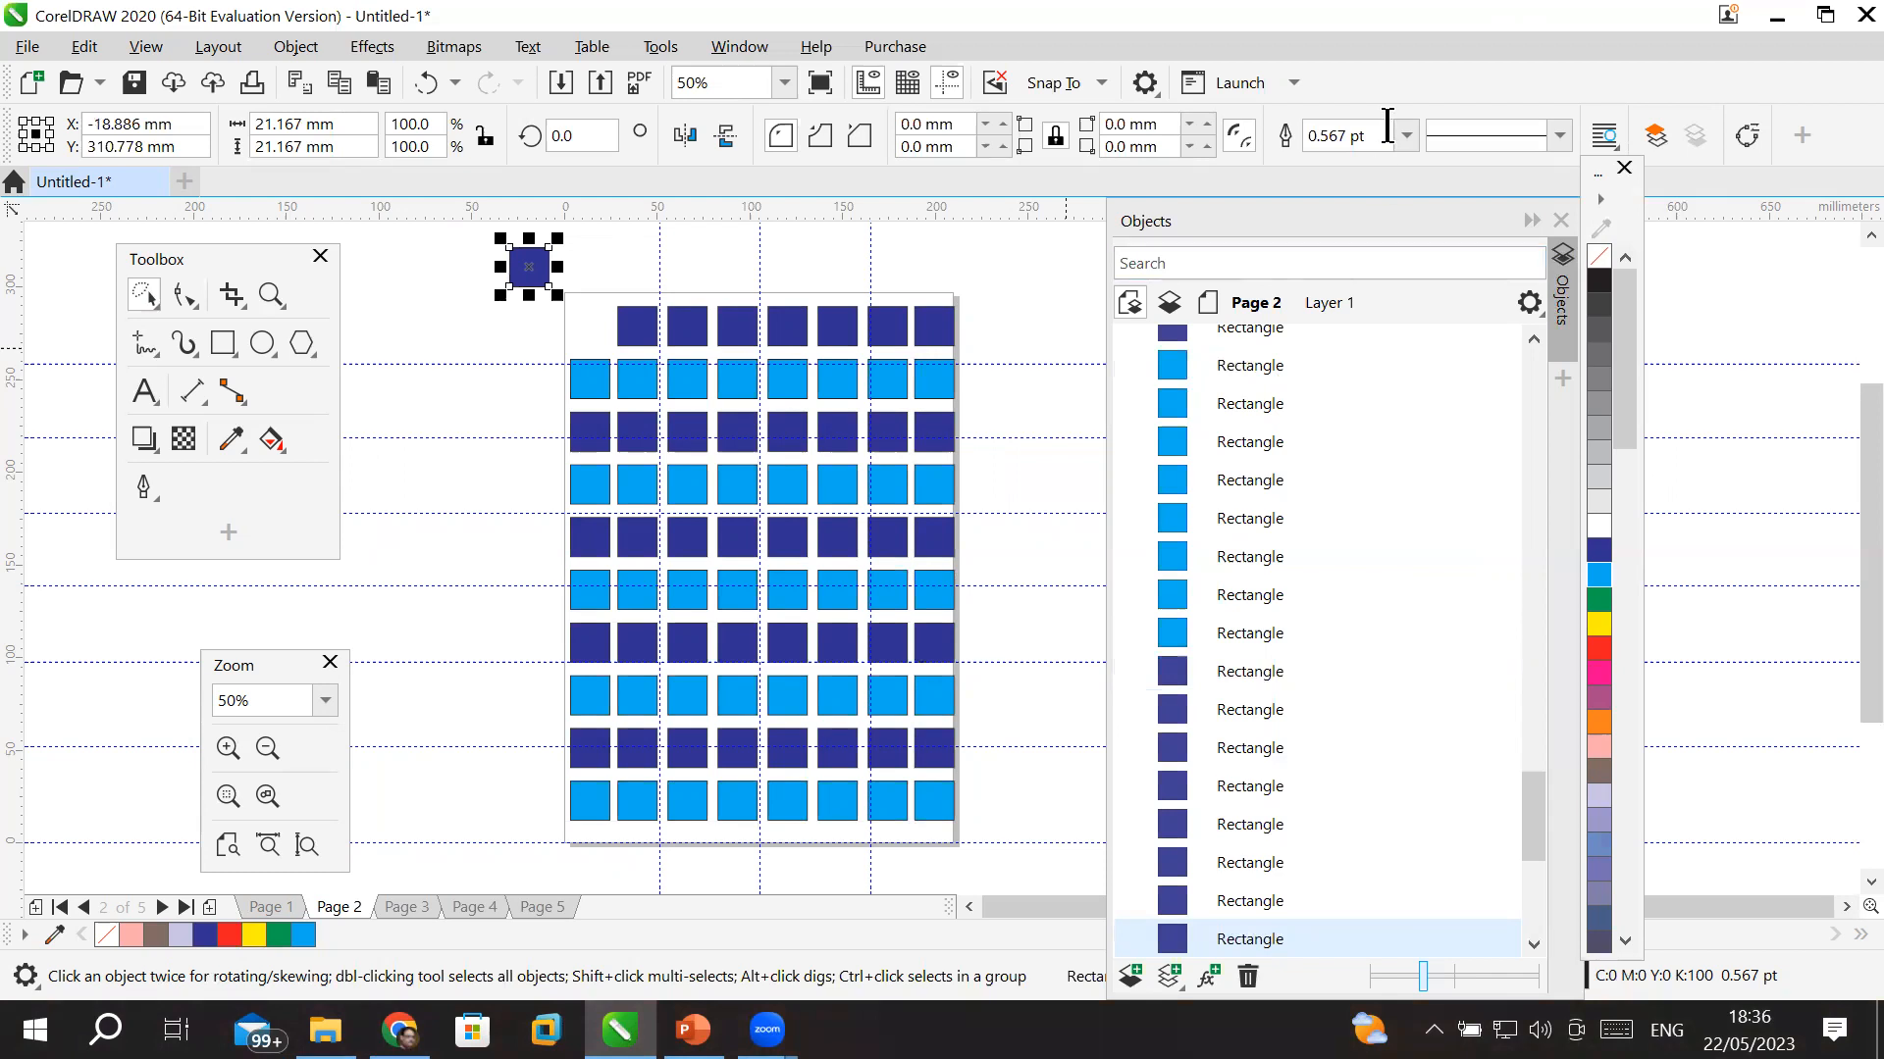
- Reopen the document's Rulers options and switch the ruler units to inches
left_click(1600, 234)
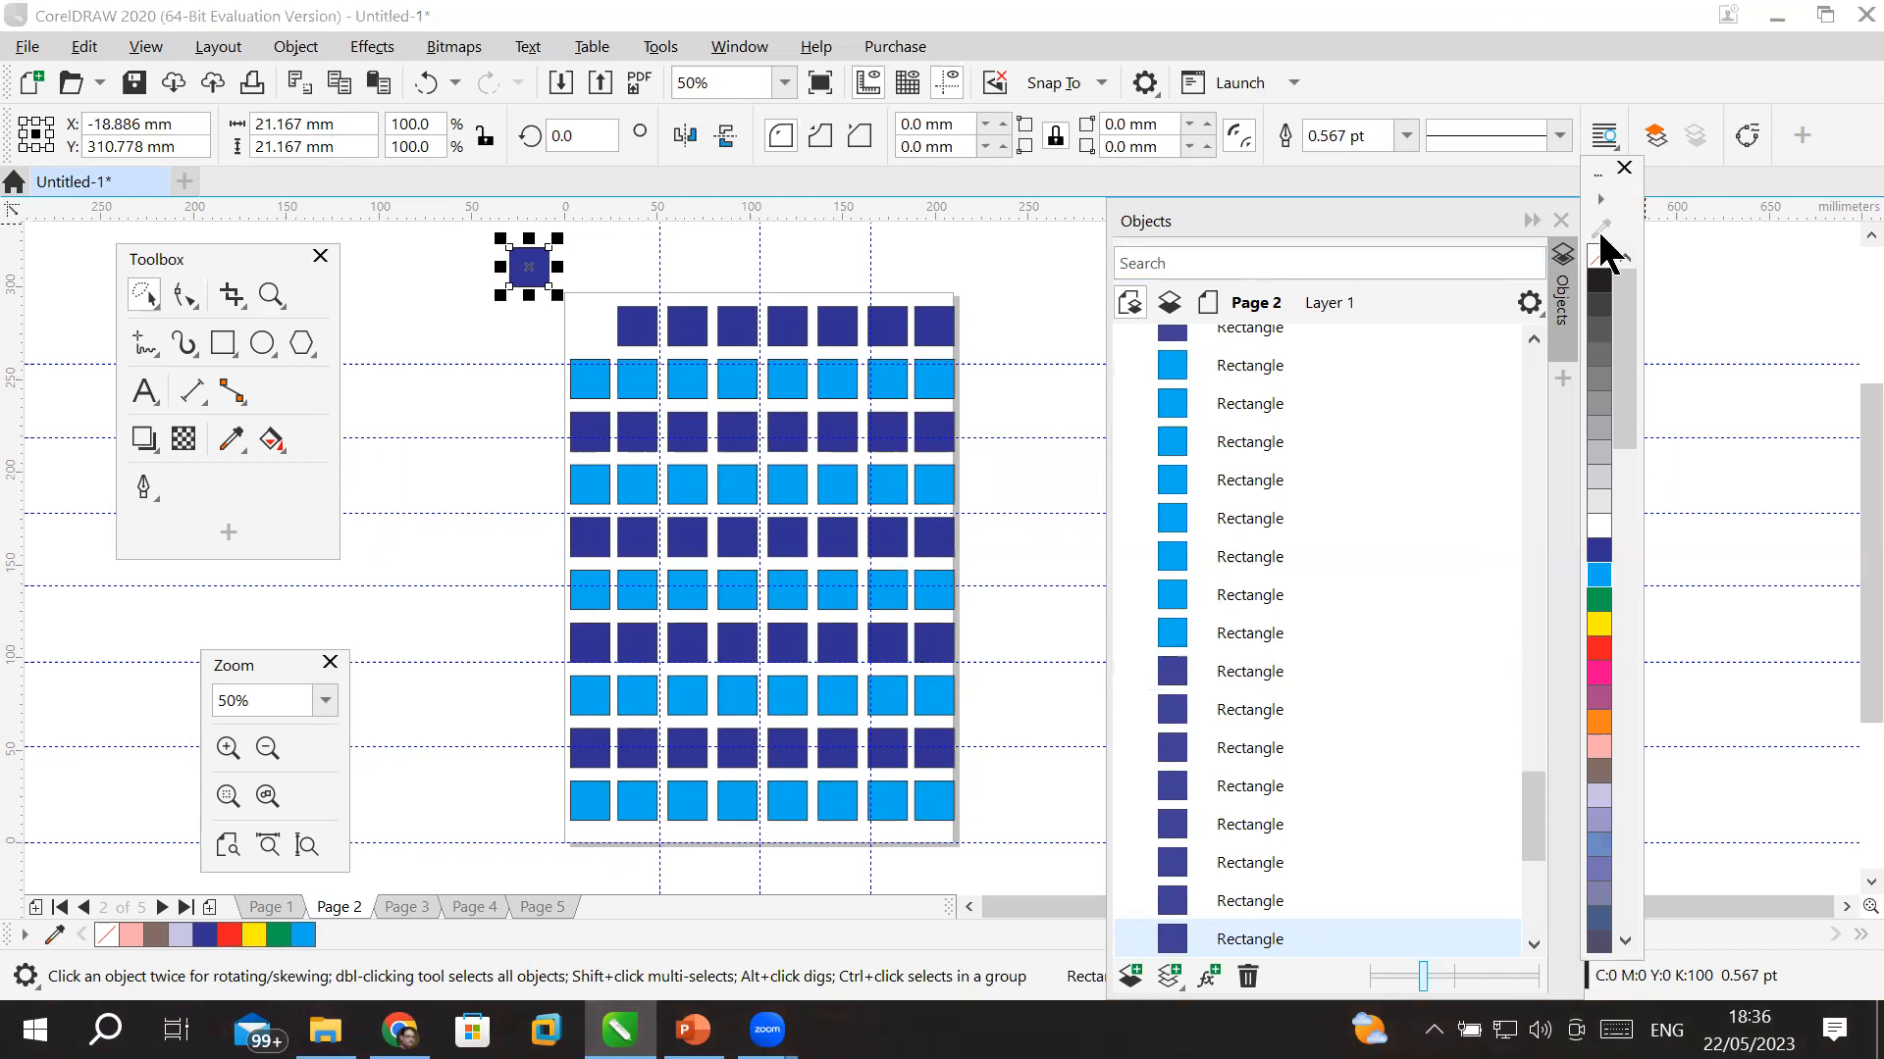
left_click(1151, 69)
left_click(1151, 70)
left_click(1141, 80)
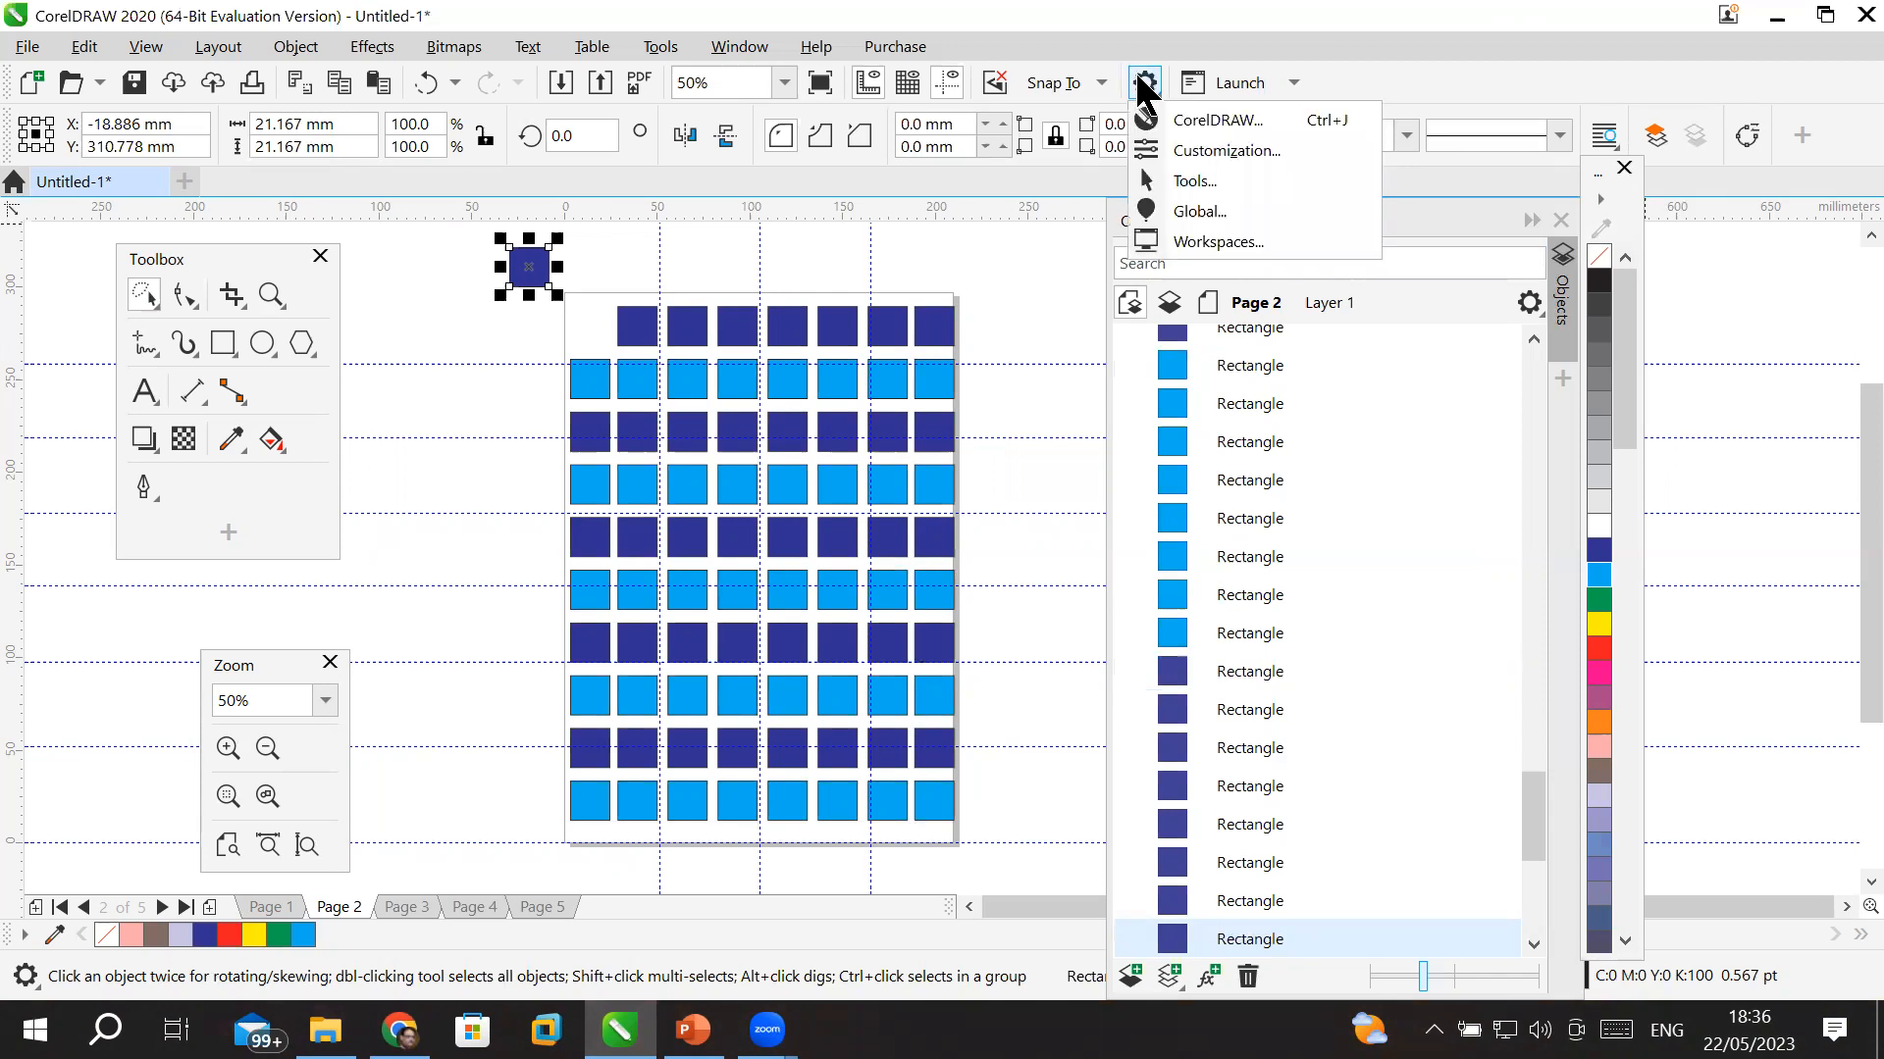
left_click(1181, 118)
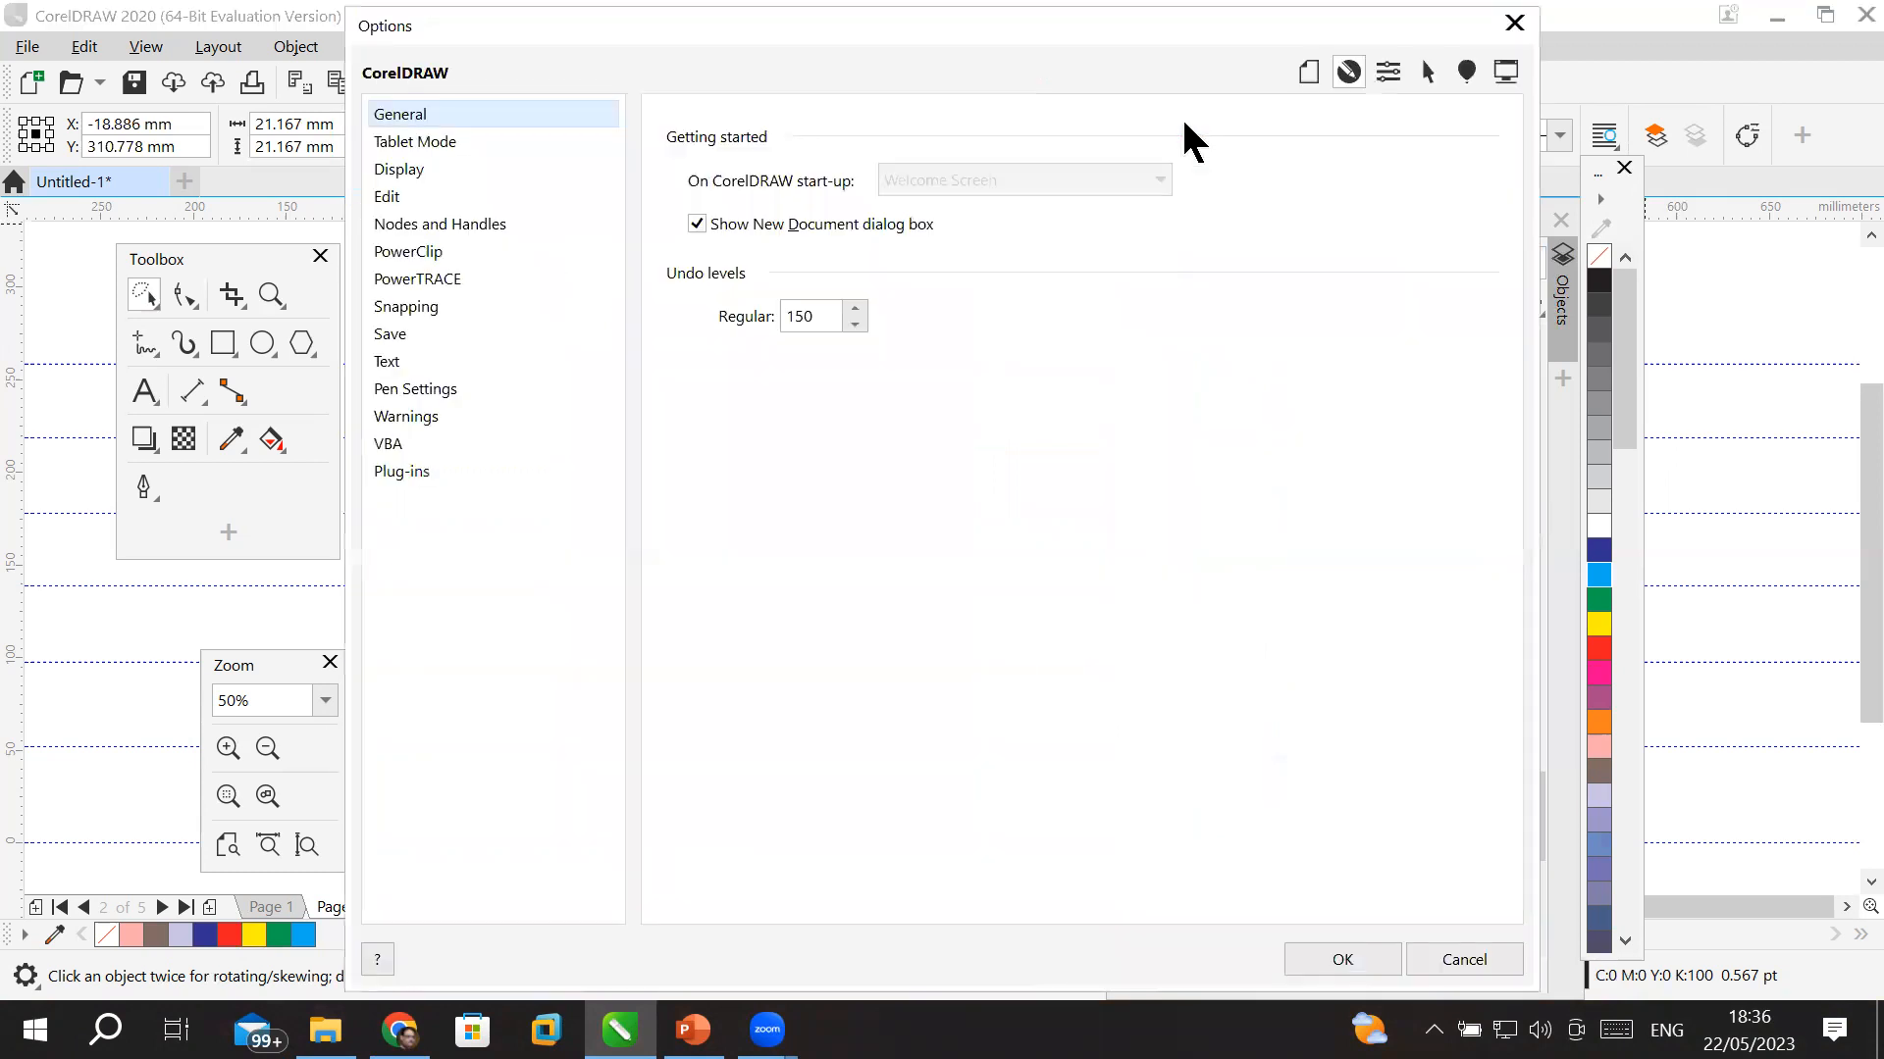
left_click(1307, 84)
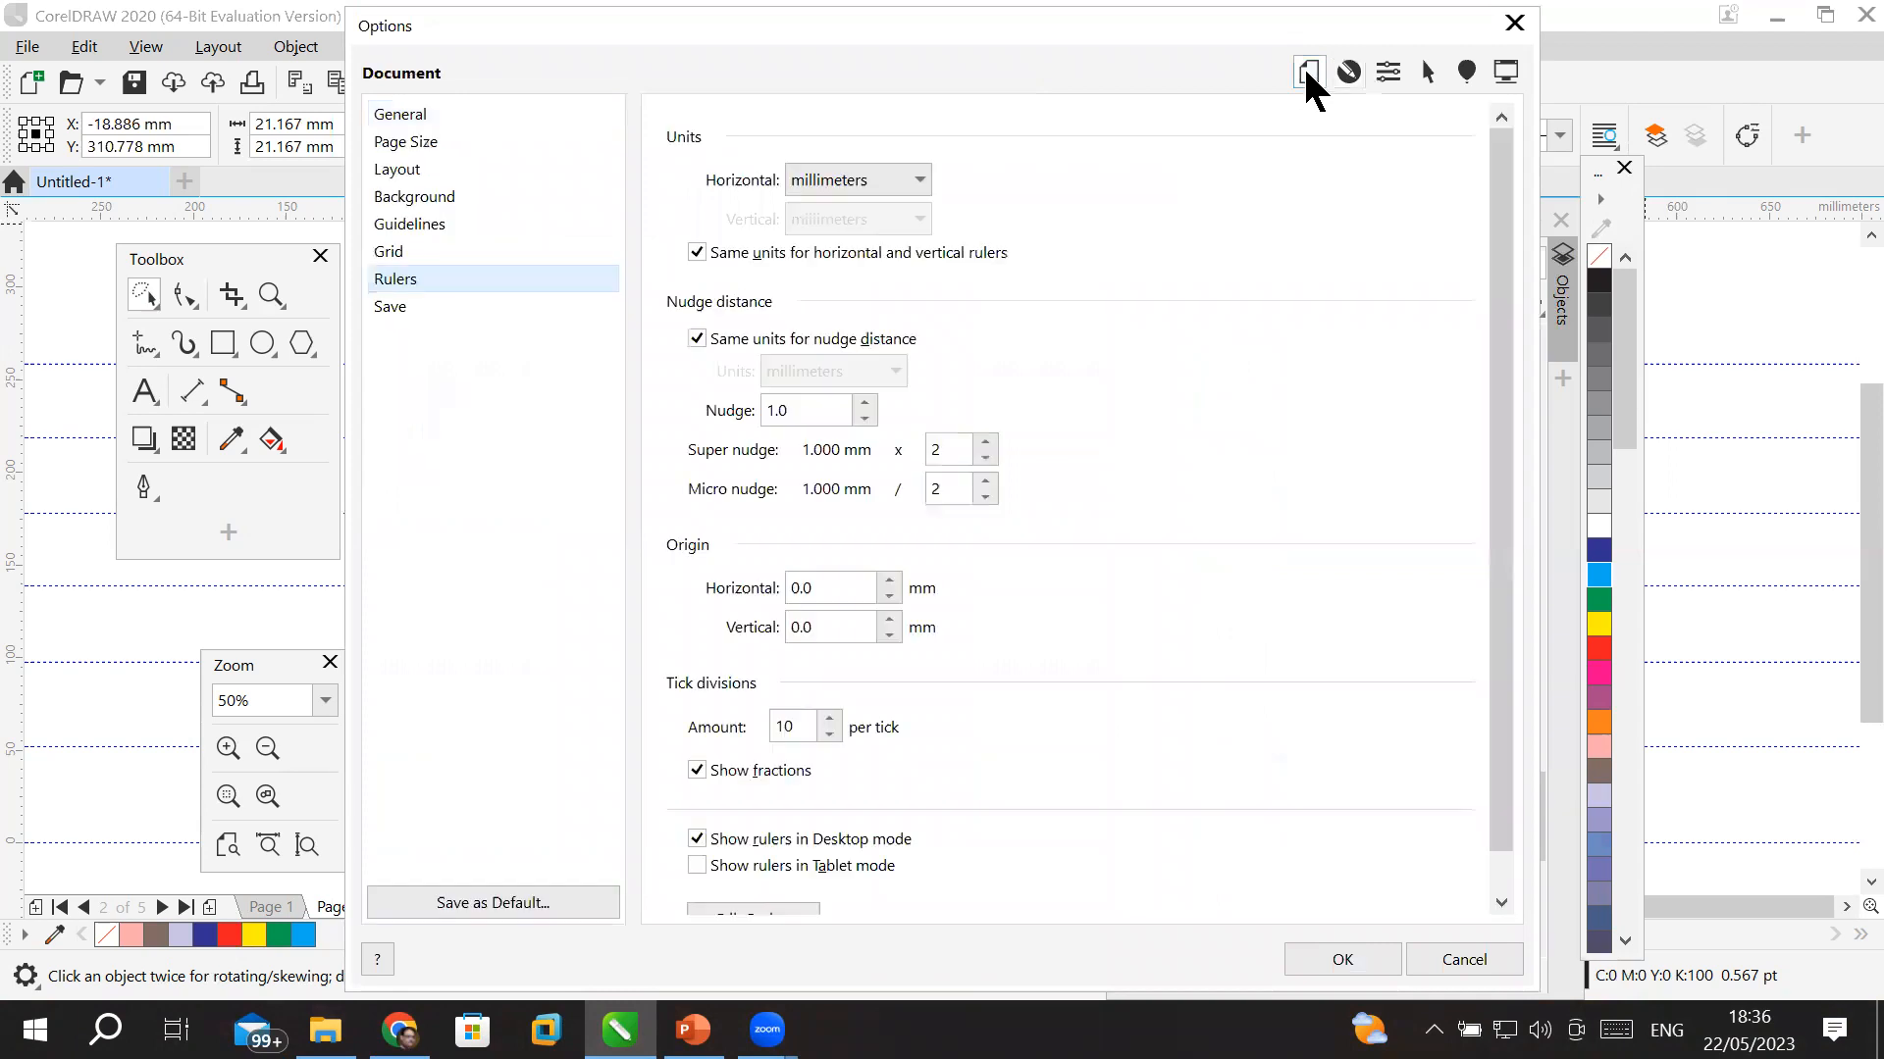
left_click(803, 410)
right_click(803, 408)
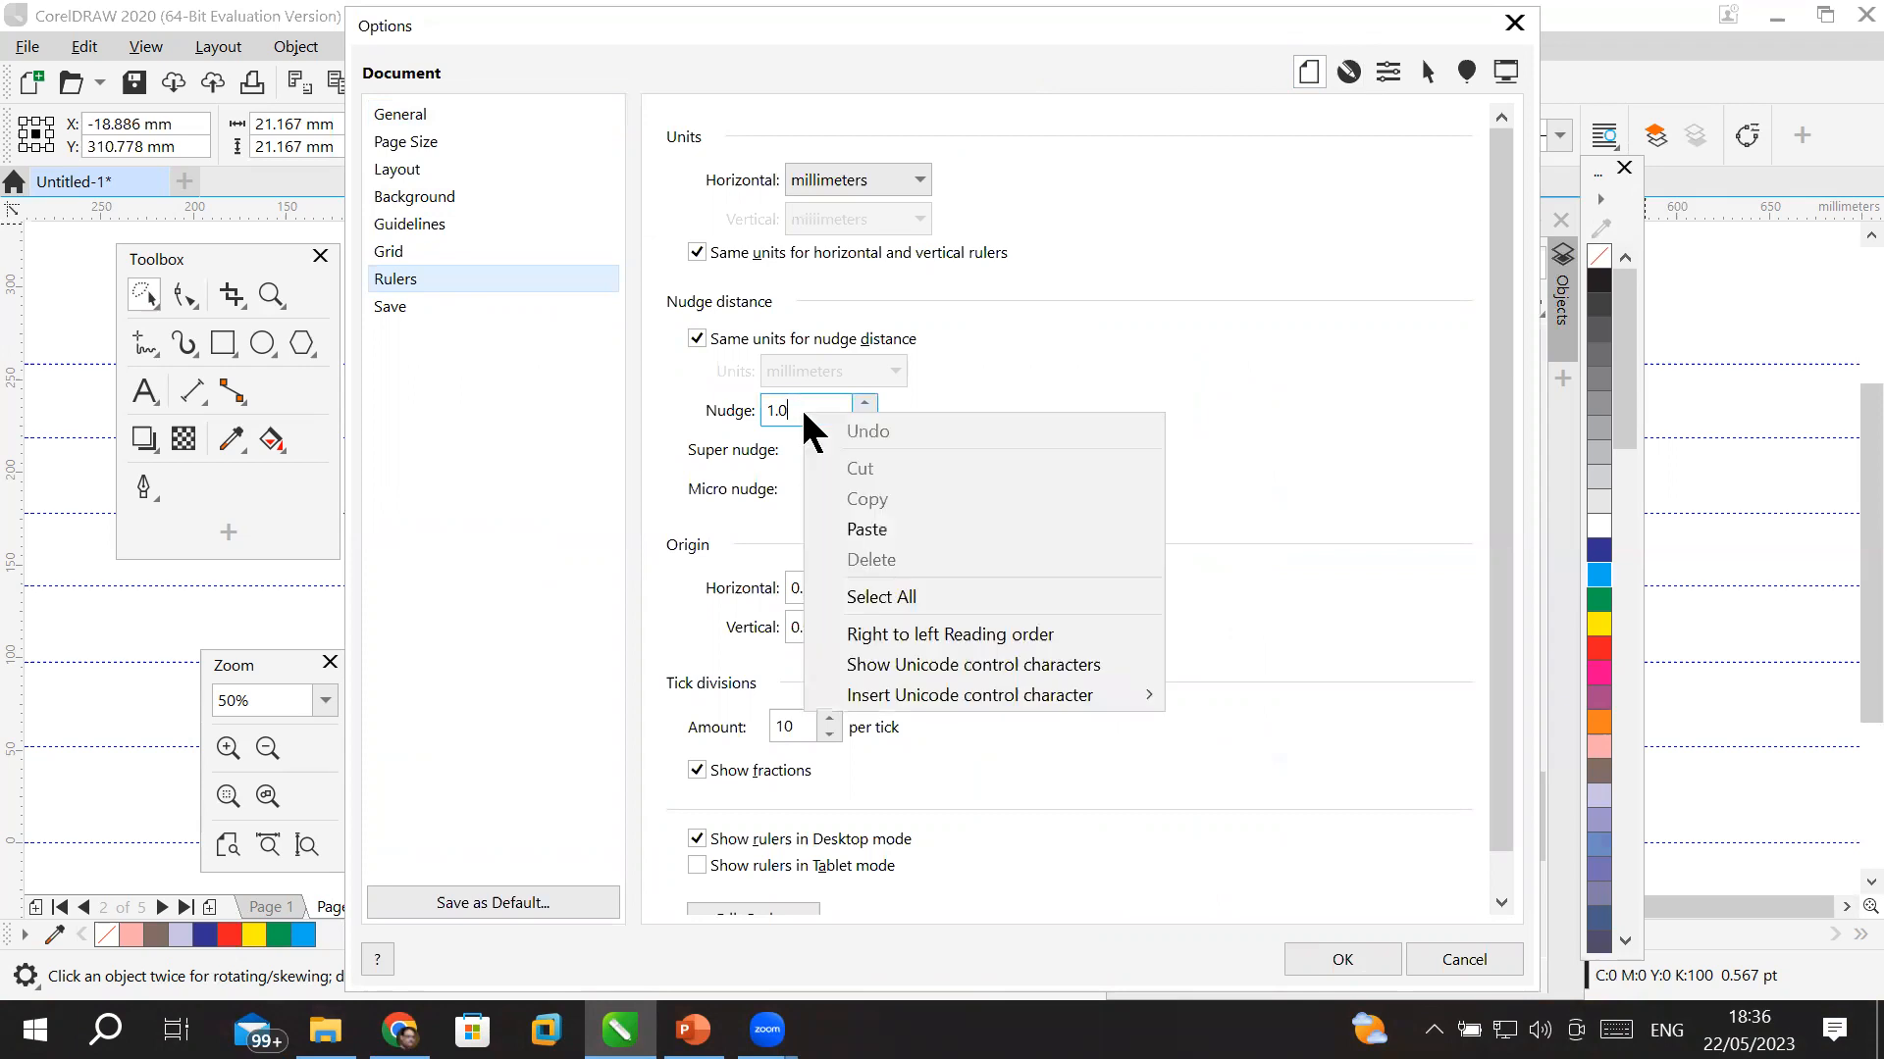
left_click(795, 410)
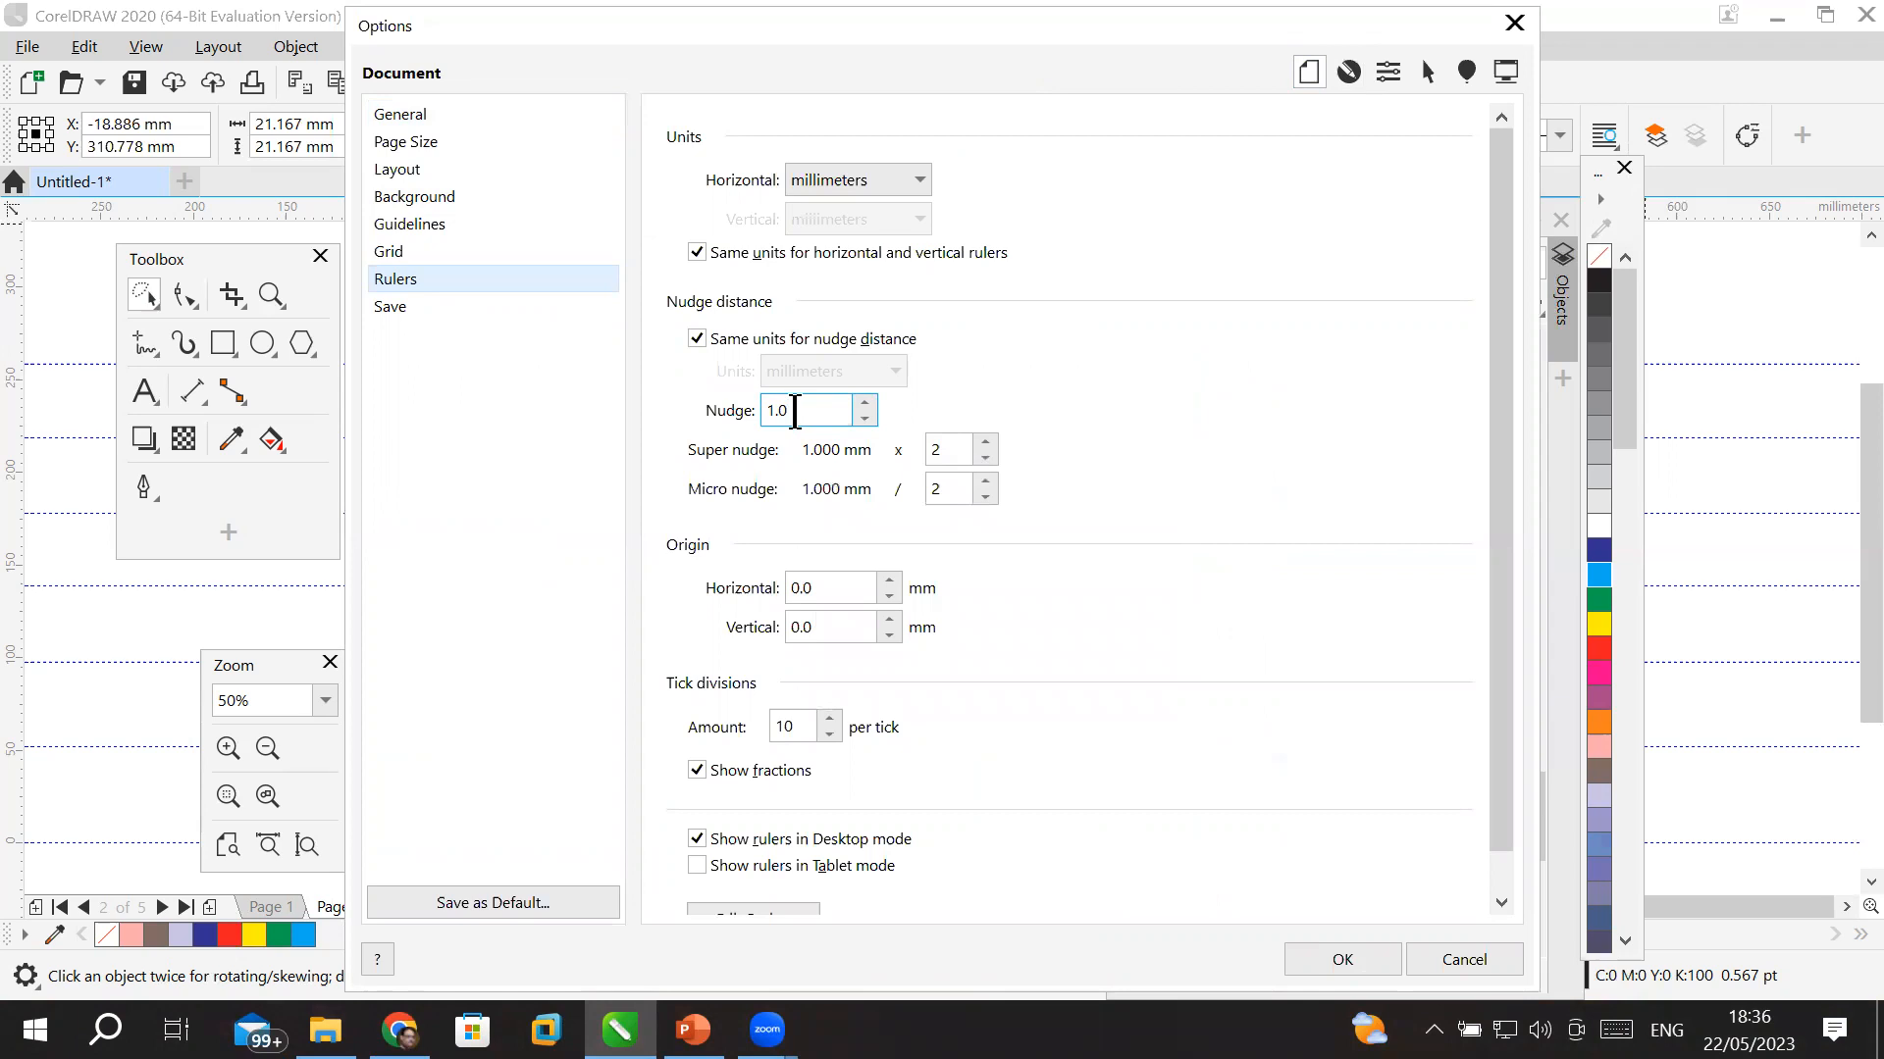
left_click(891, 179)
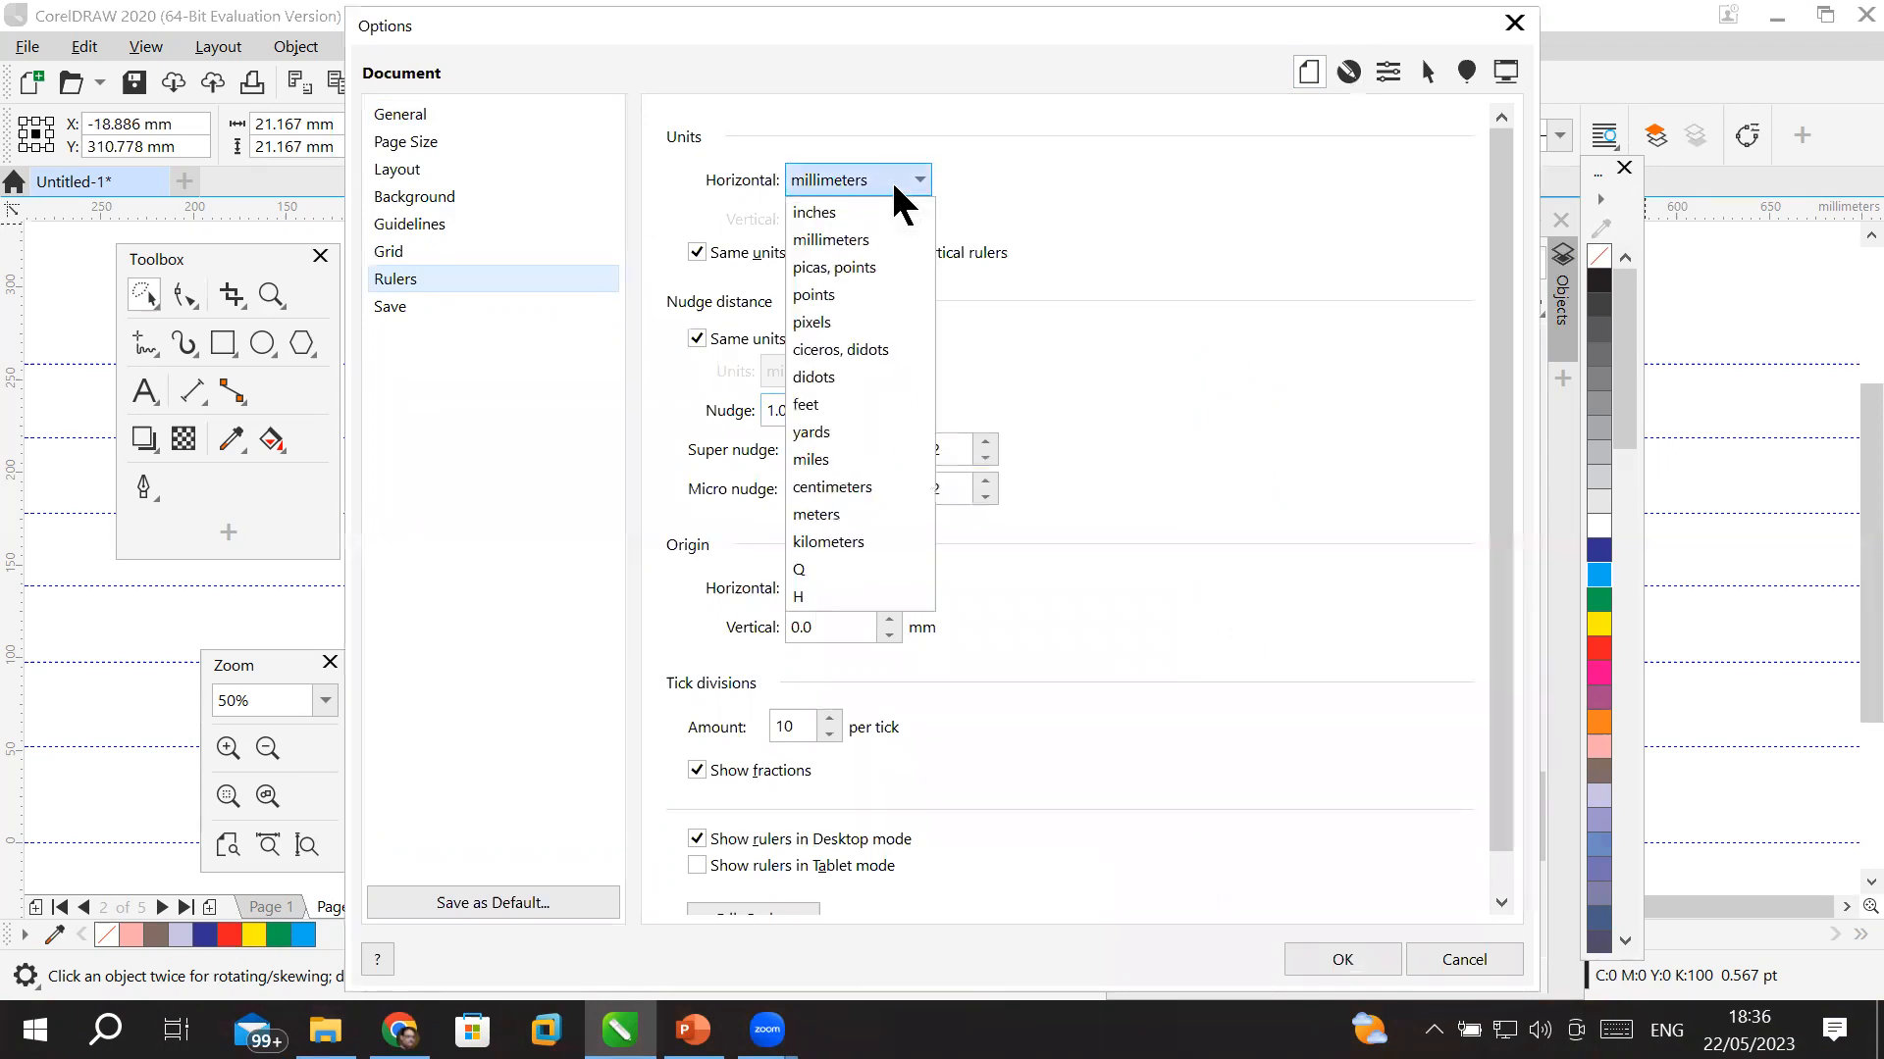
left_click(852, 217)
- Set the document's nudge distance to 1.0 inch and apply the options
left_click(833, 410)
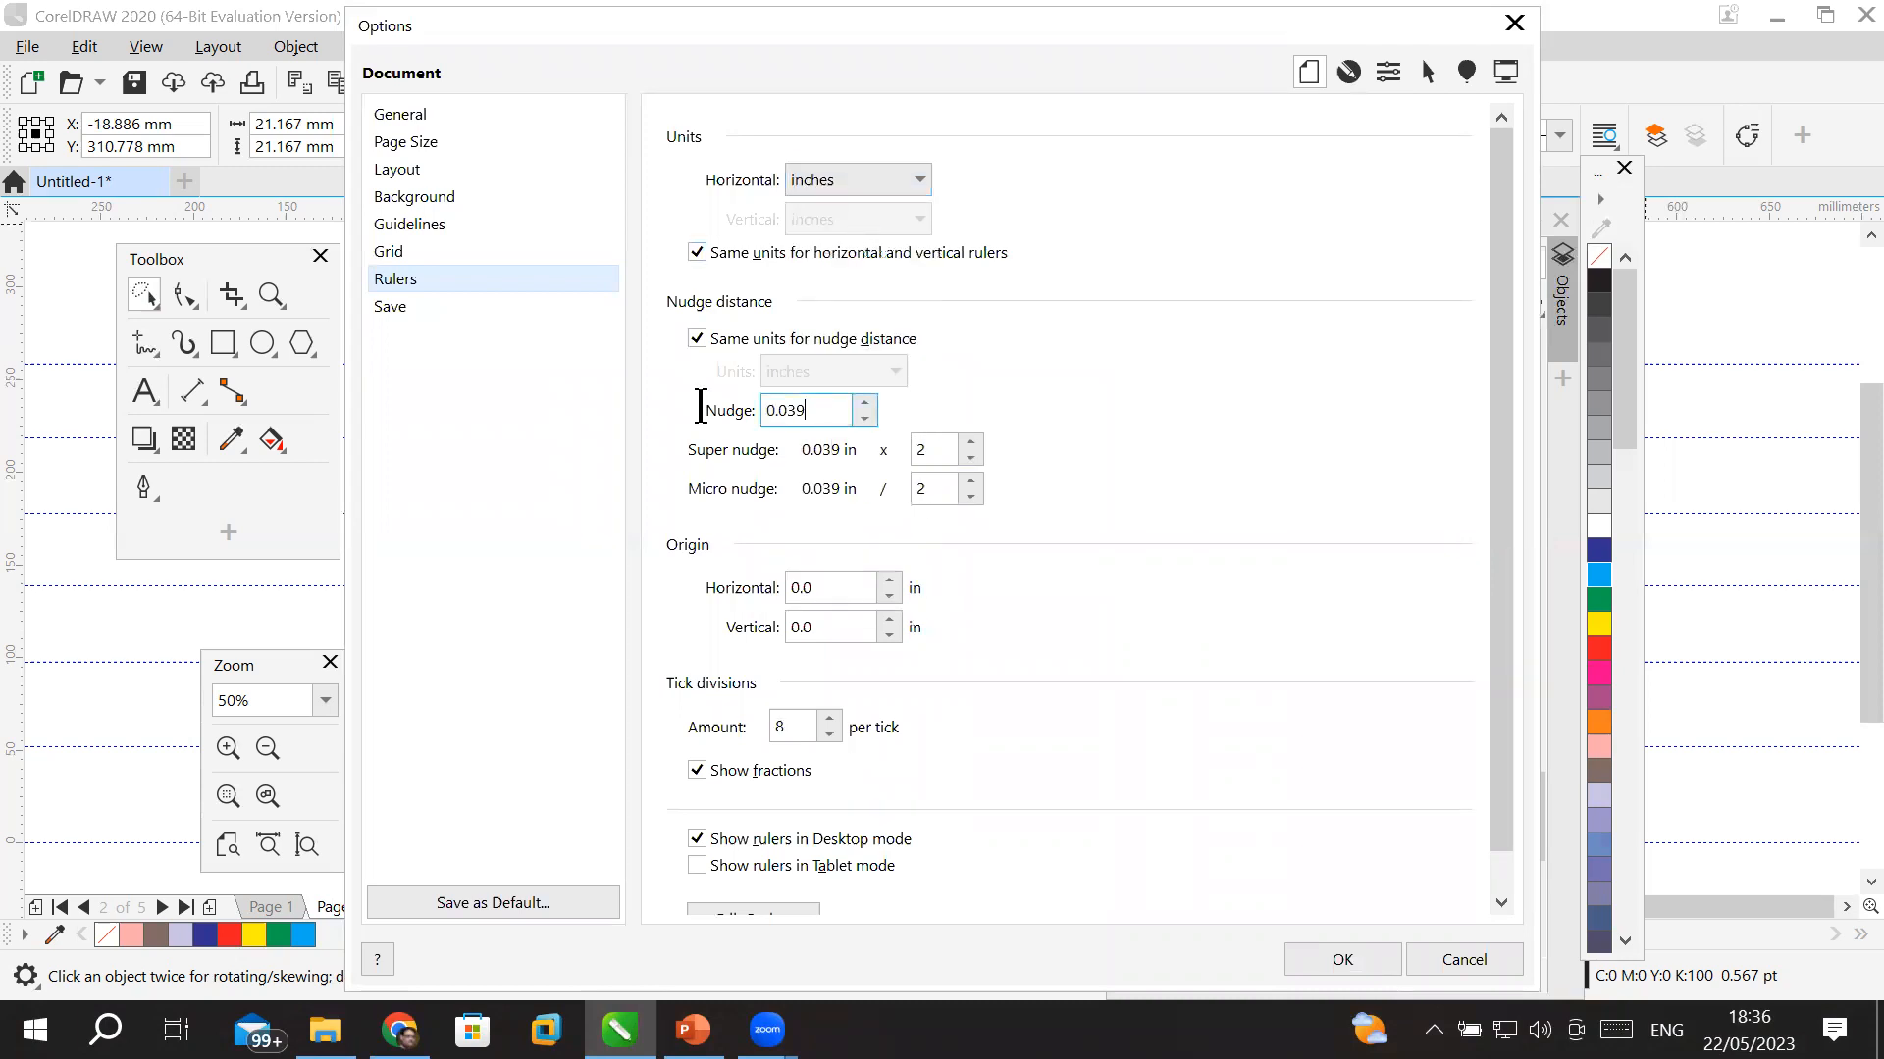
left_click_drag(700, 406, 664, 412)
type("`")
key("BackSpace")
type("1")
left_click(883, 182)
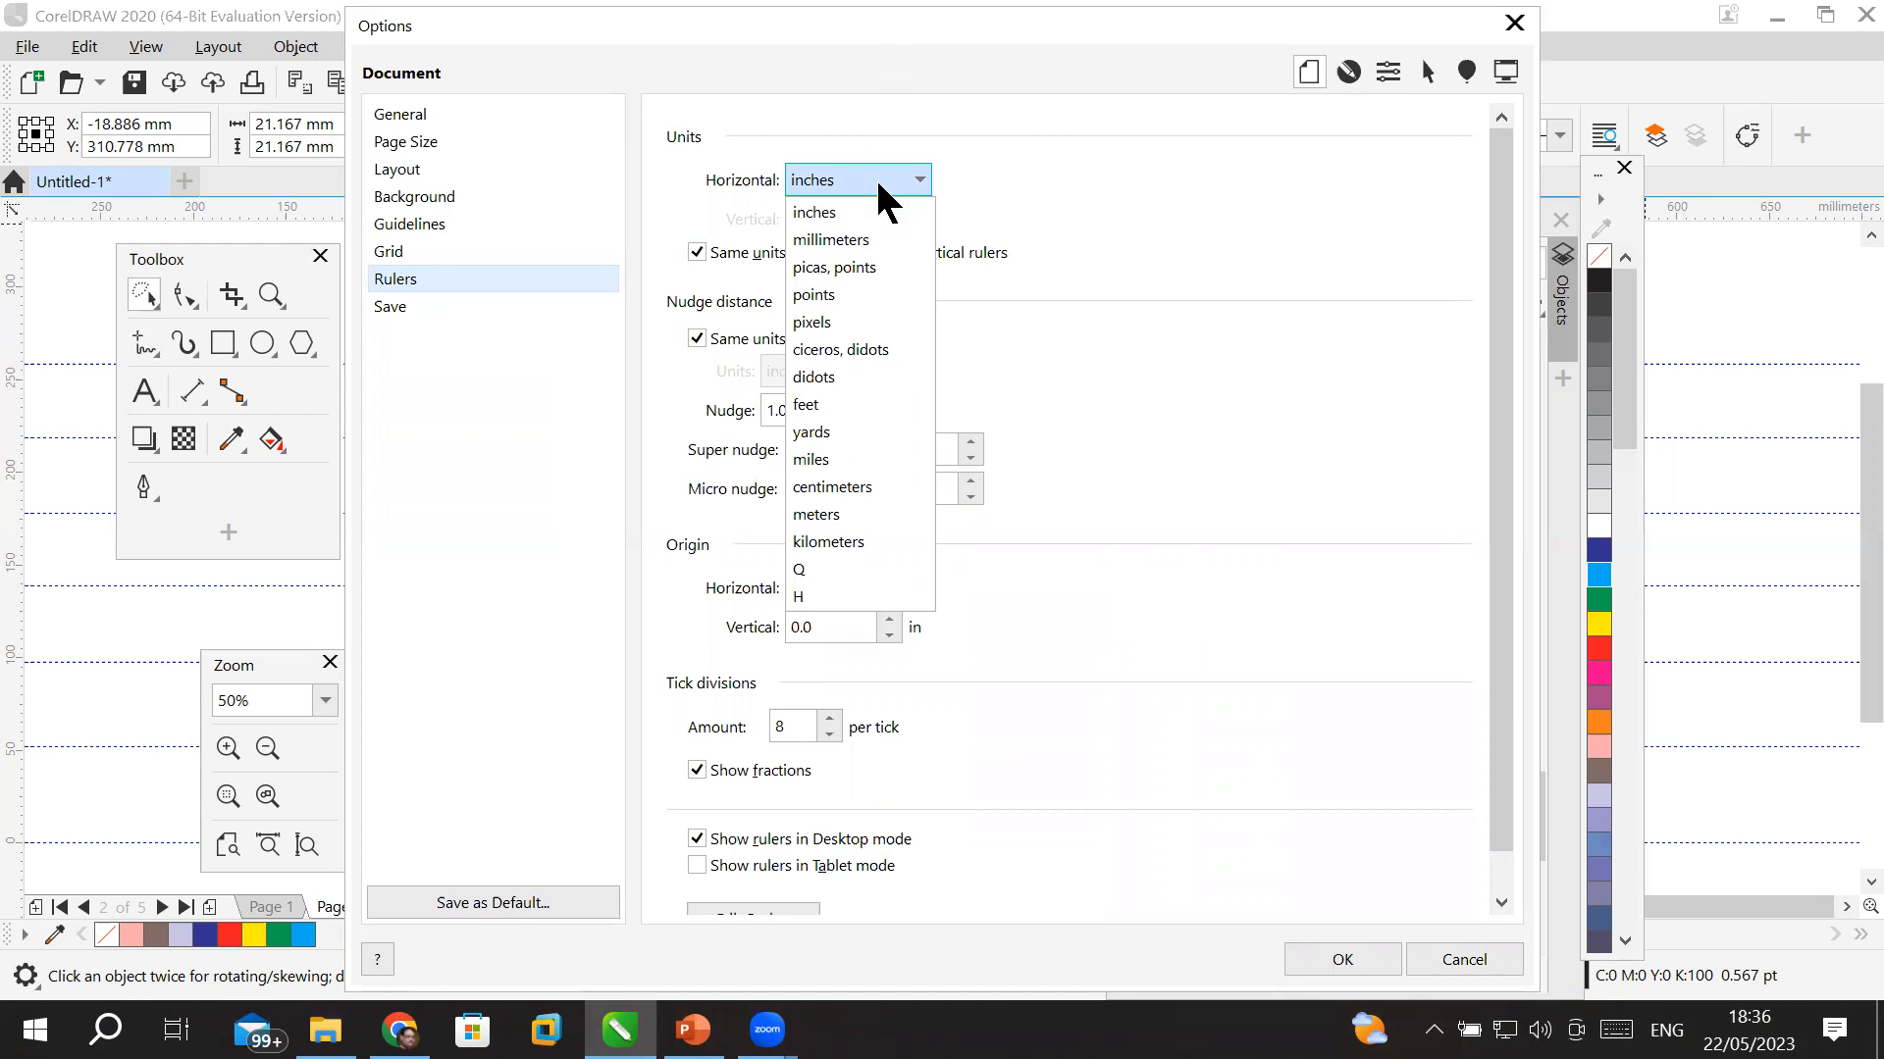
left_click(886, 191)
left_click_drag(809, 410, 652, 433)
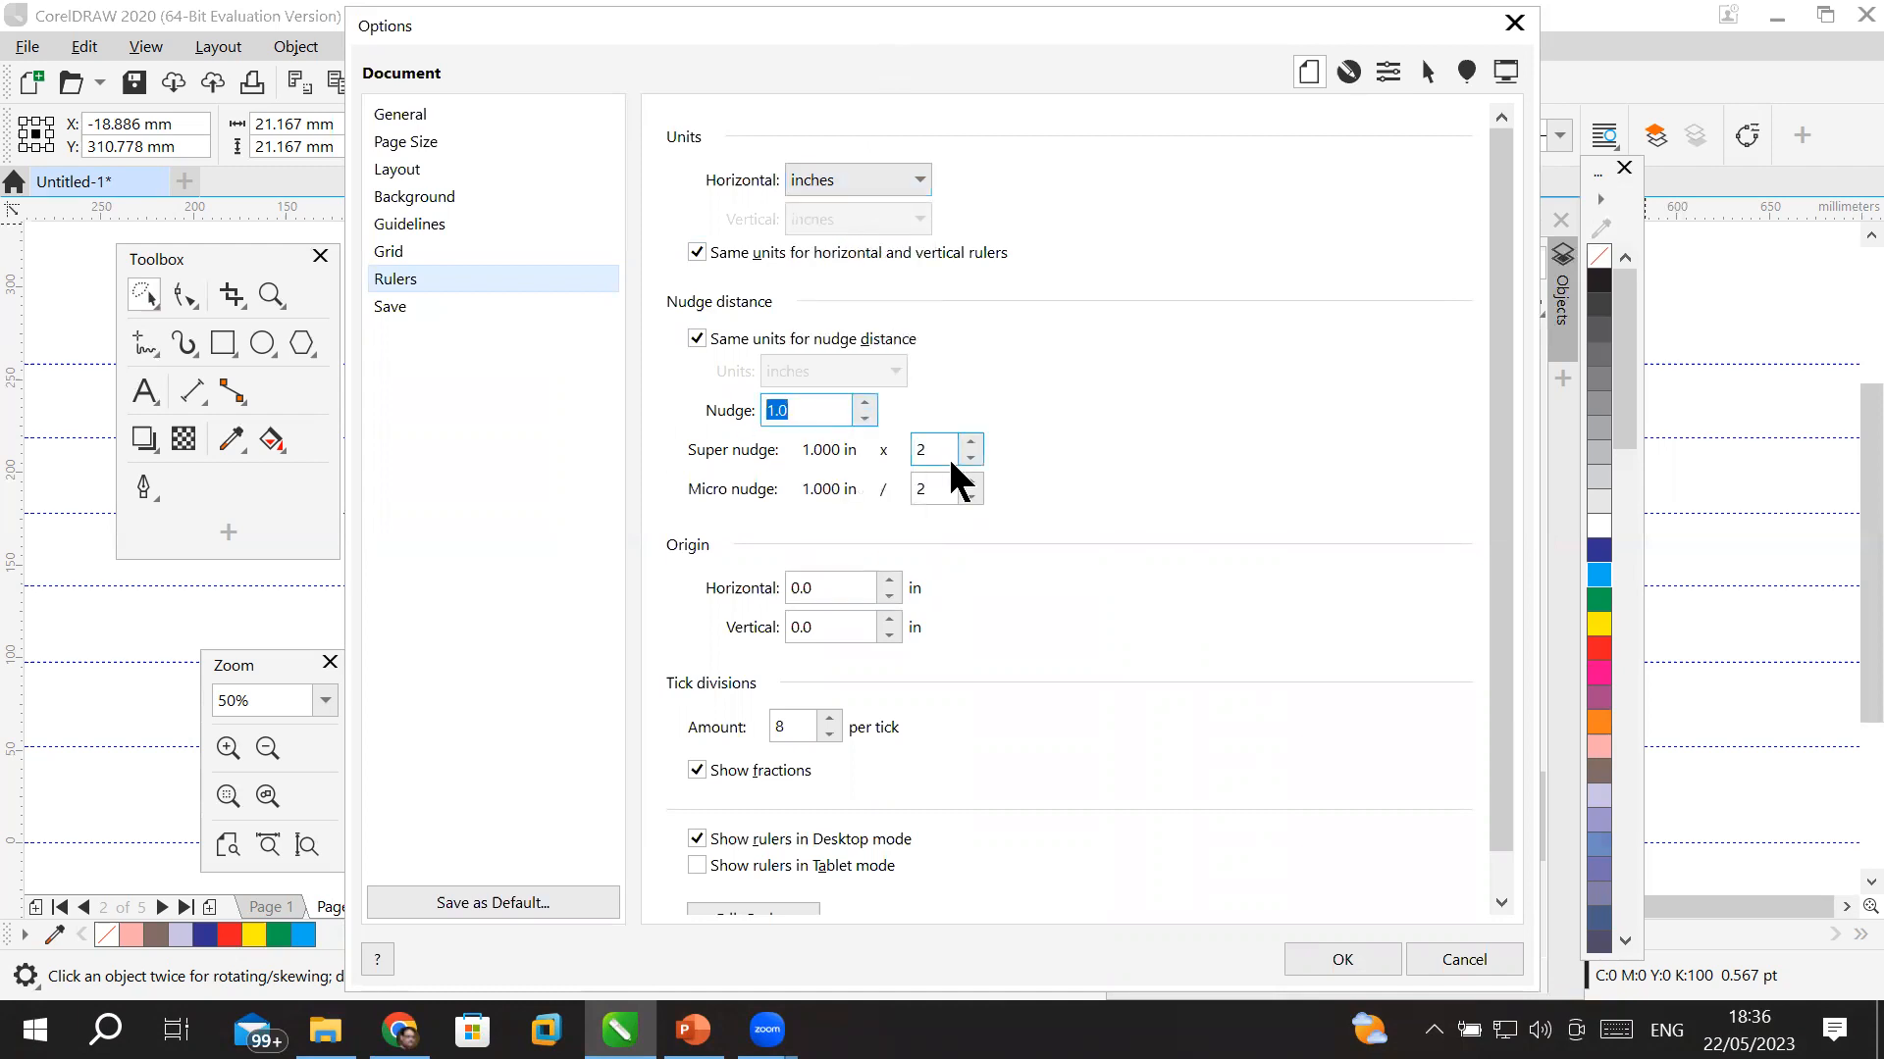
left_click_drag(948, 450, 855, 493)
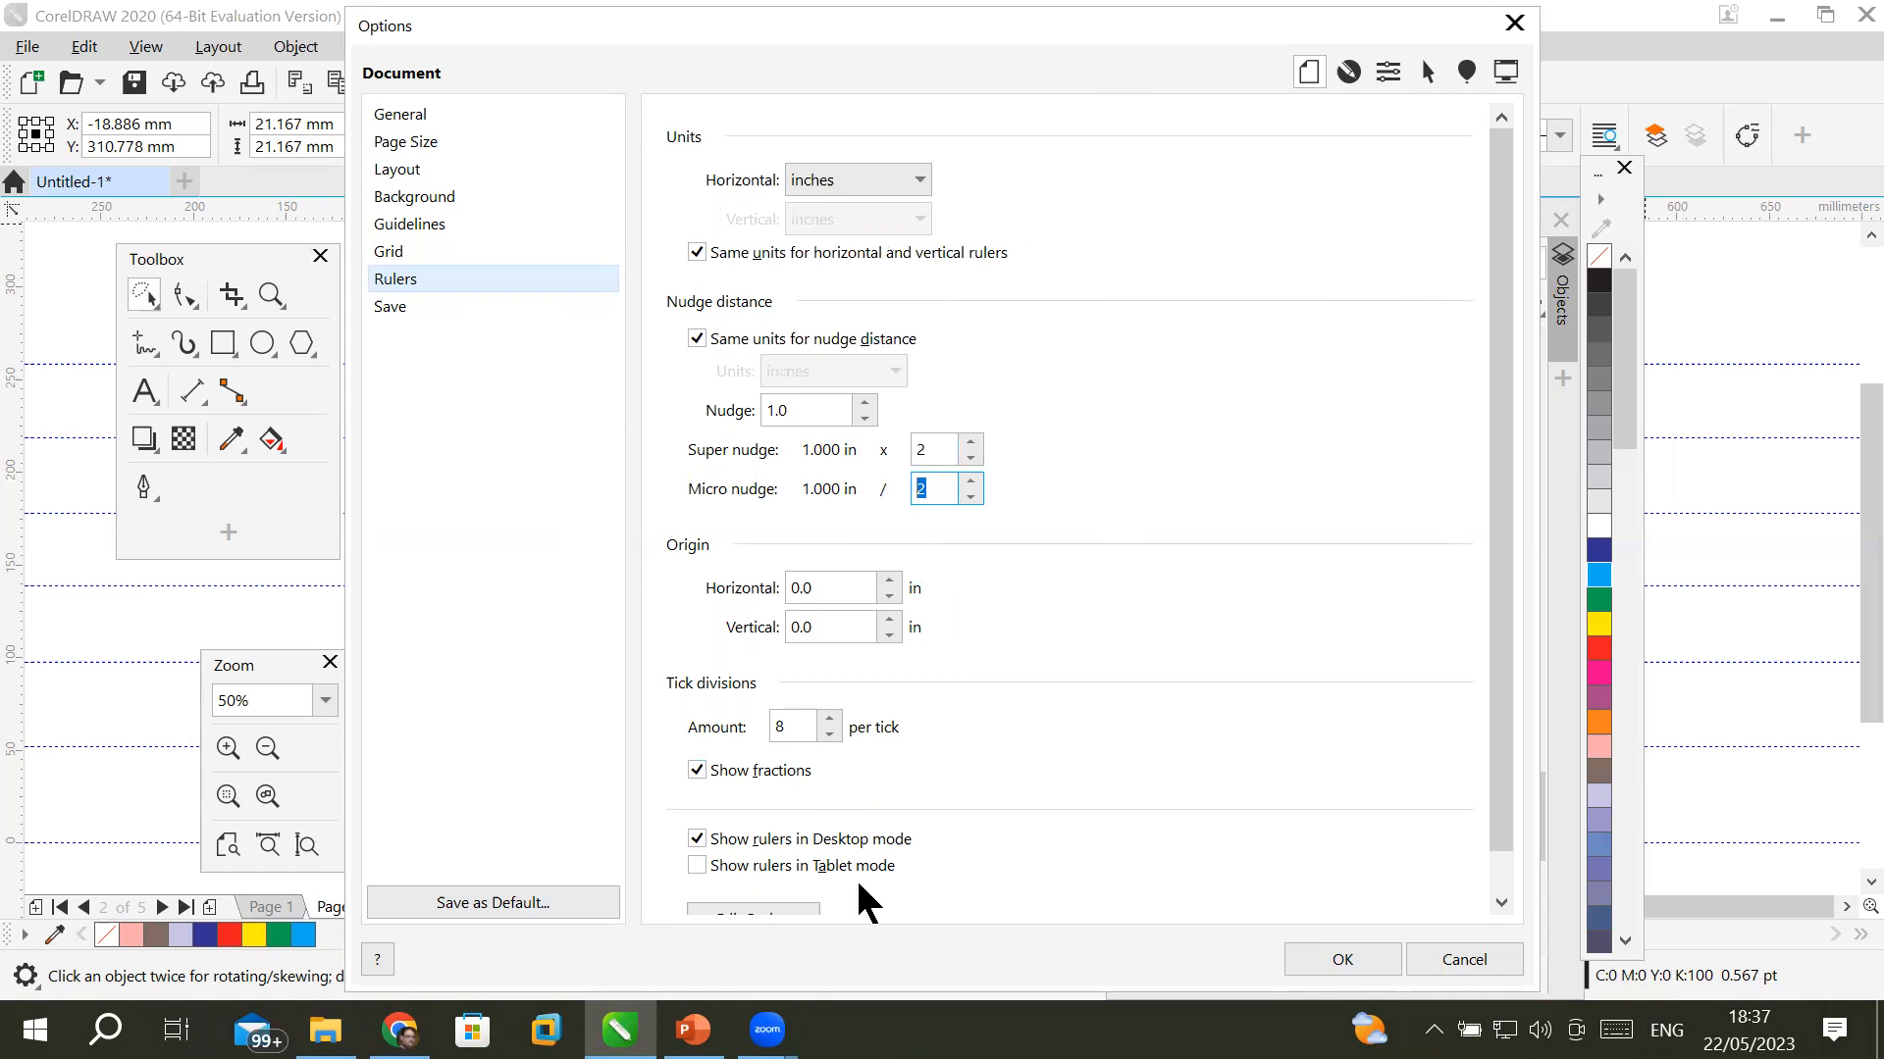
left_click(1307, 955)
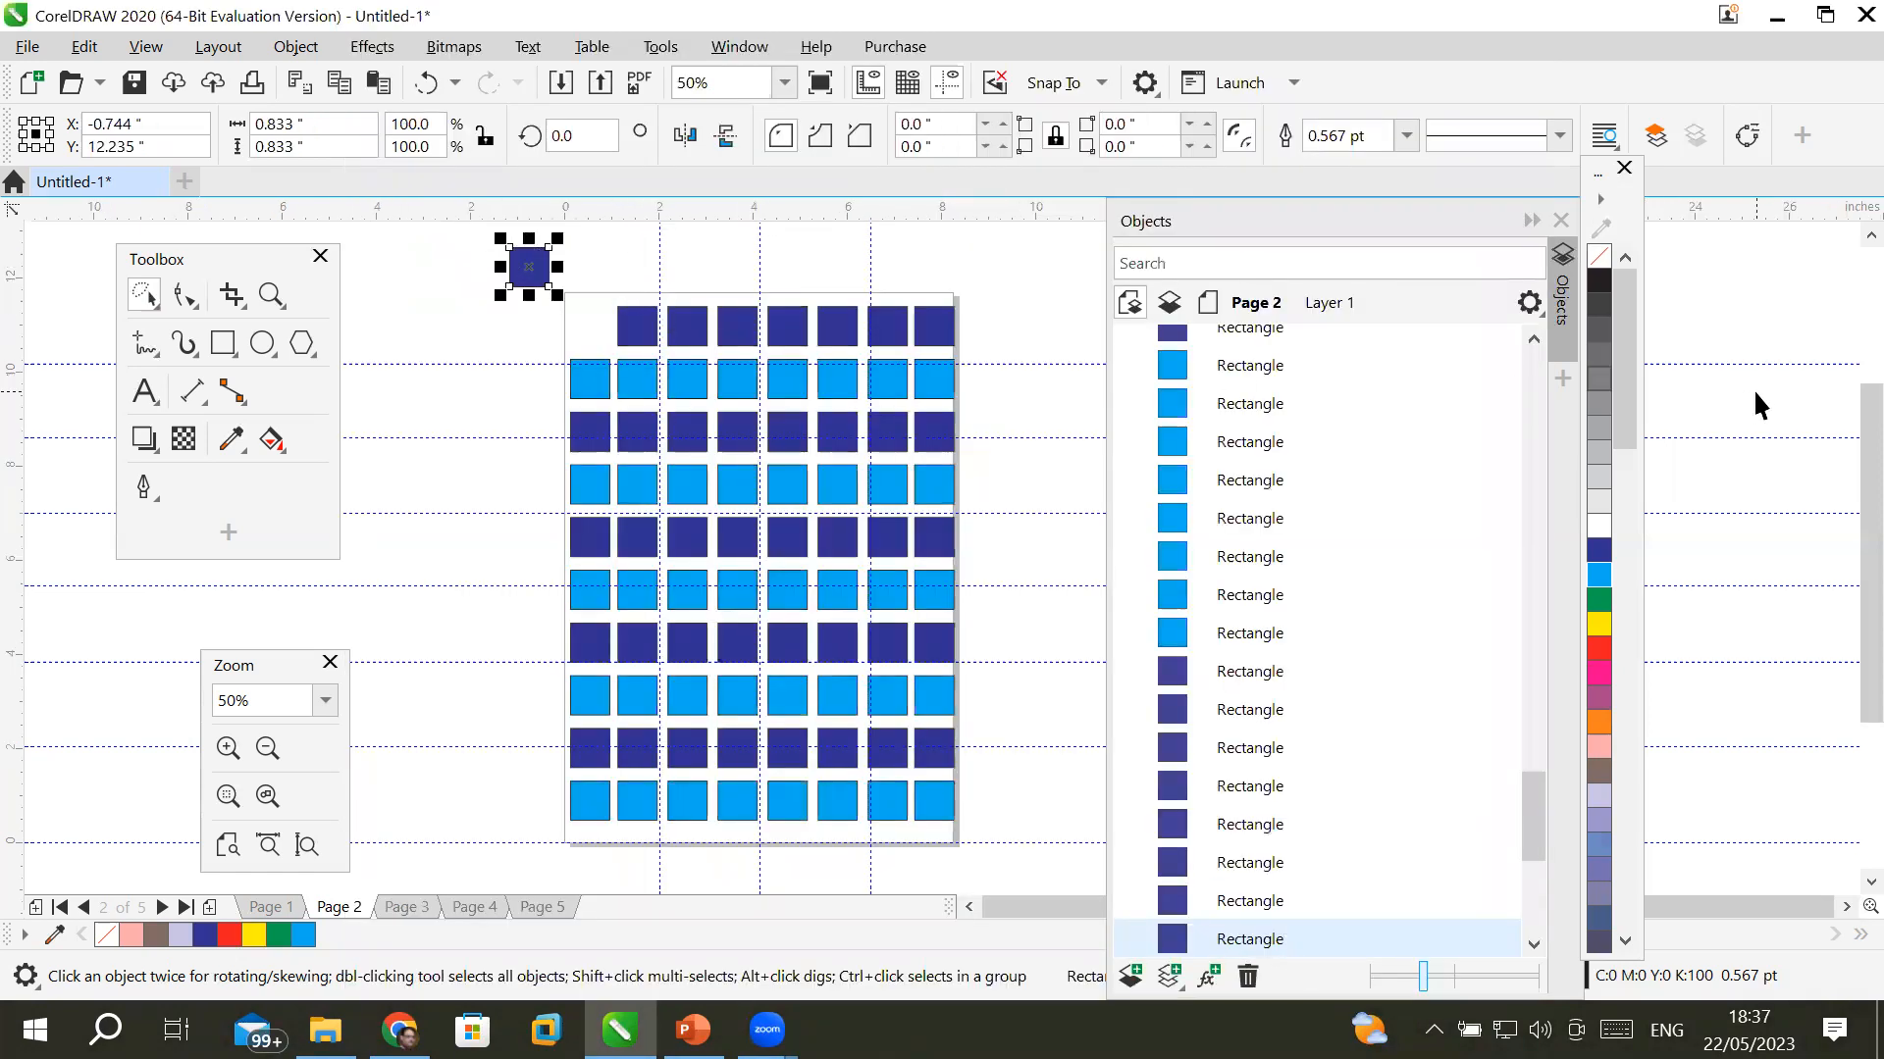
- Reopen the ruler setup, inspect the ruler units and nudge distances, and close it without changes
right_click(713, 199)
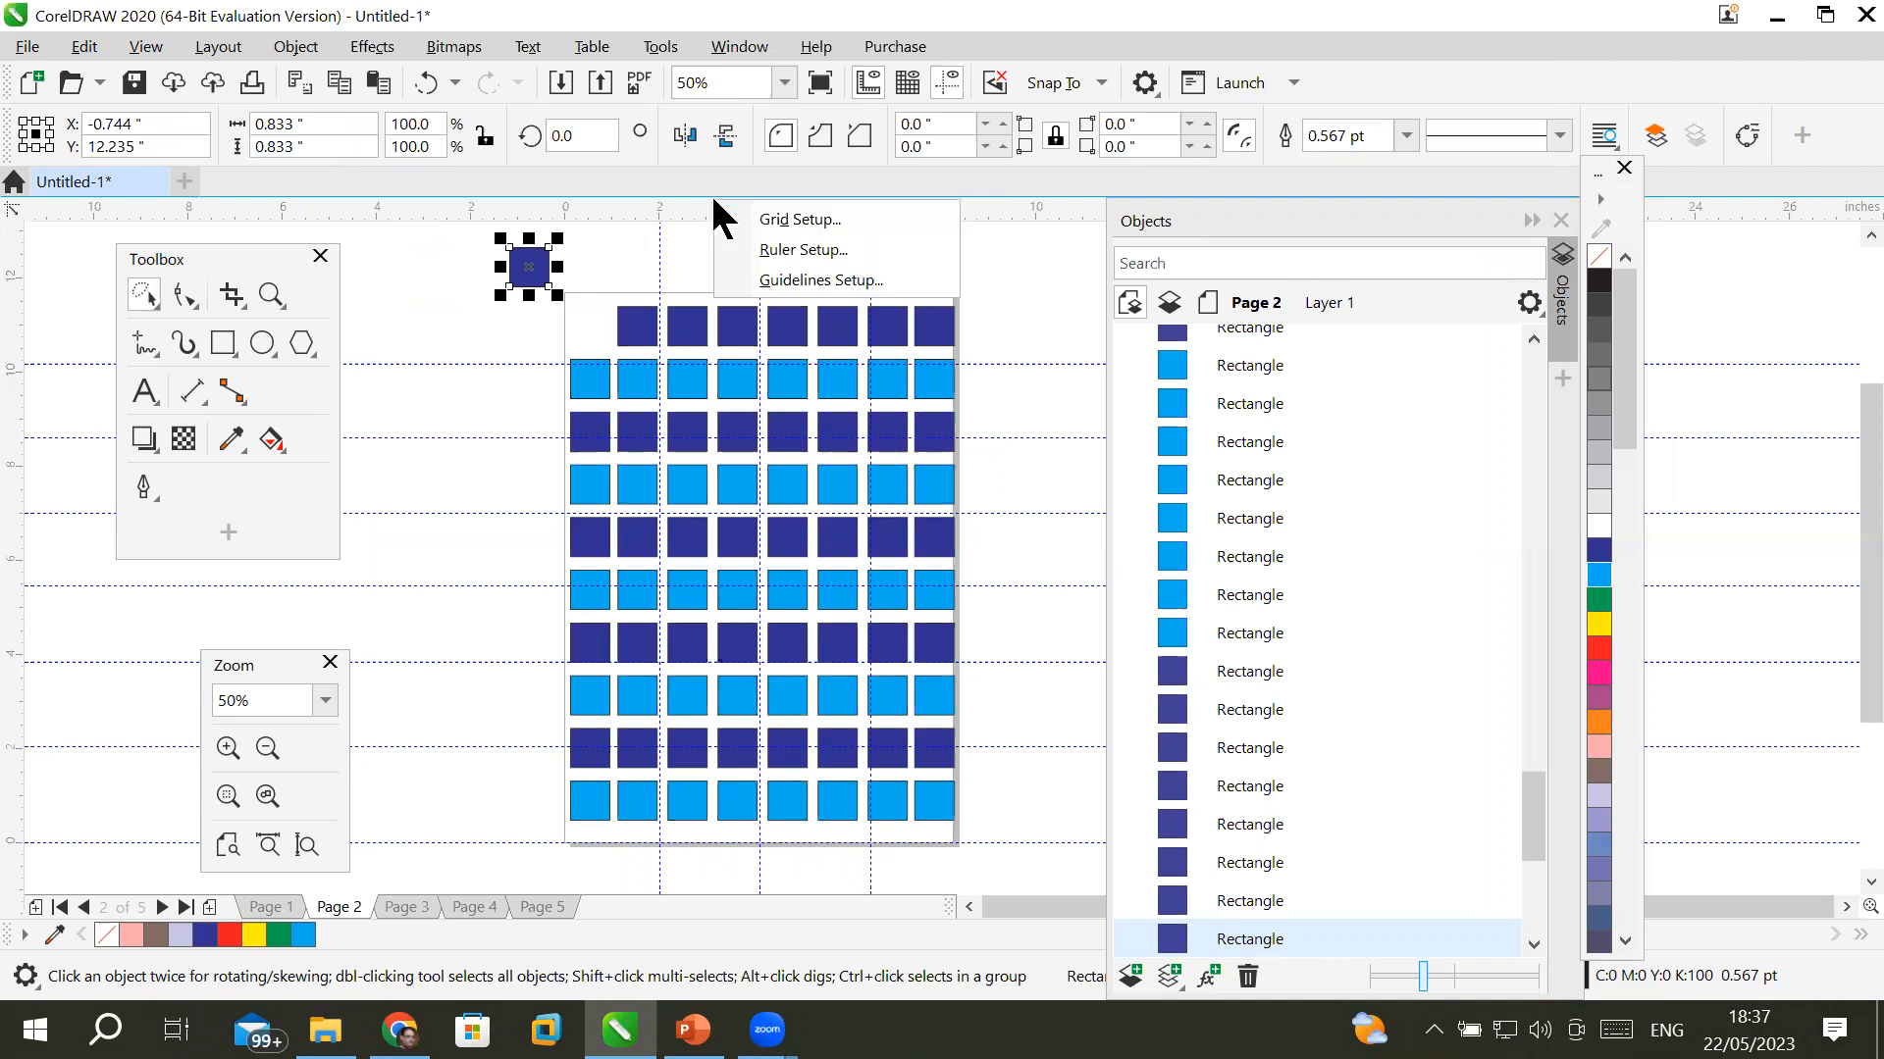
left_click(847, 251)
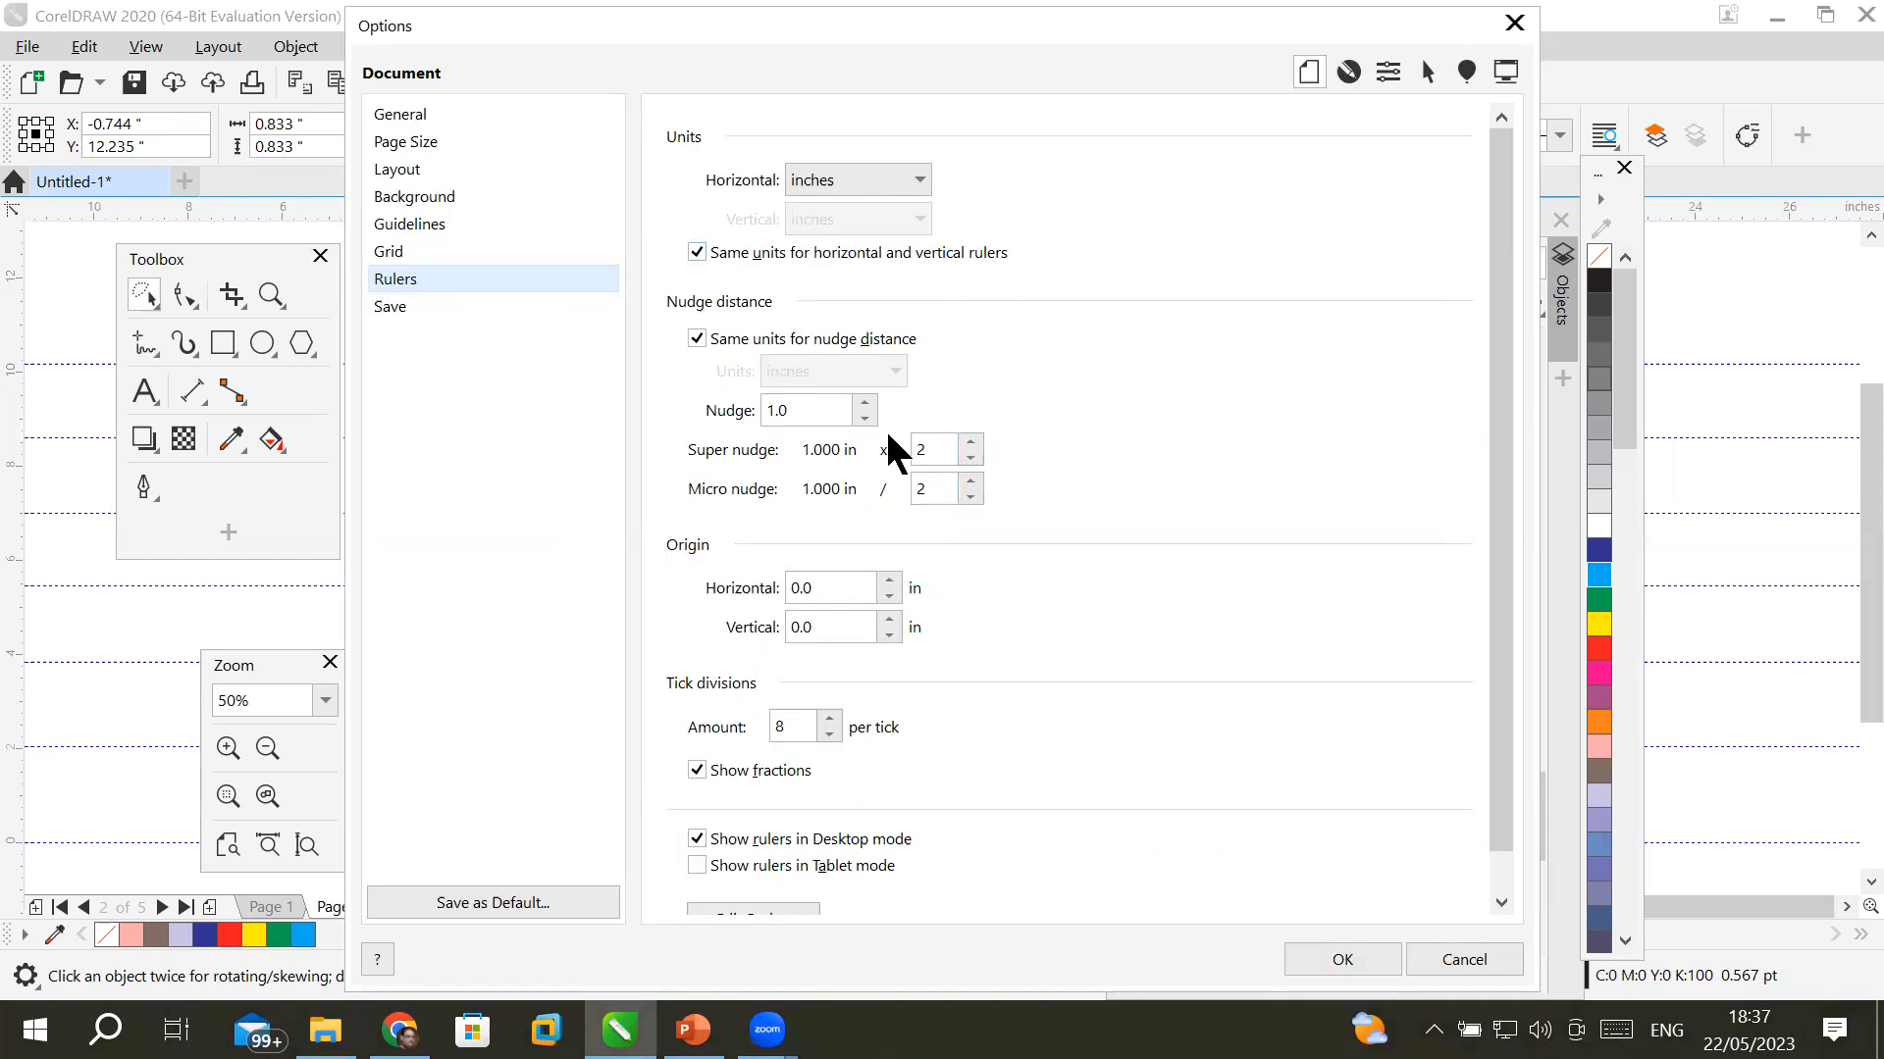
left_click(834, 184)
left_click(837, 186)
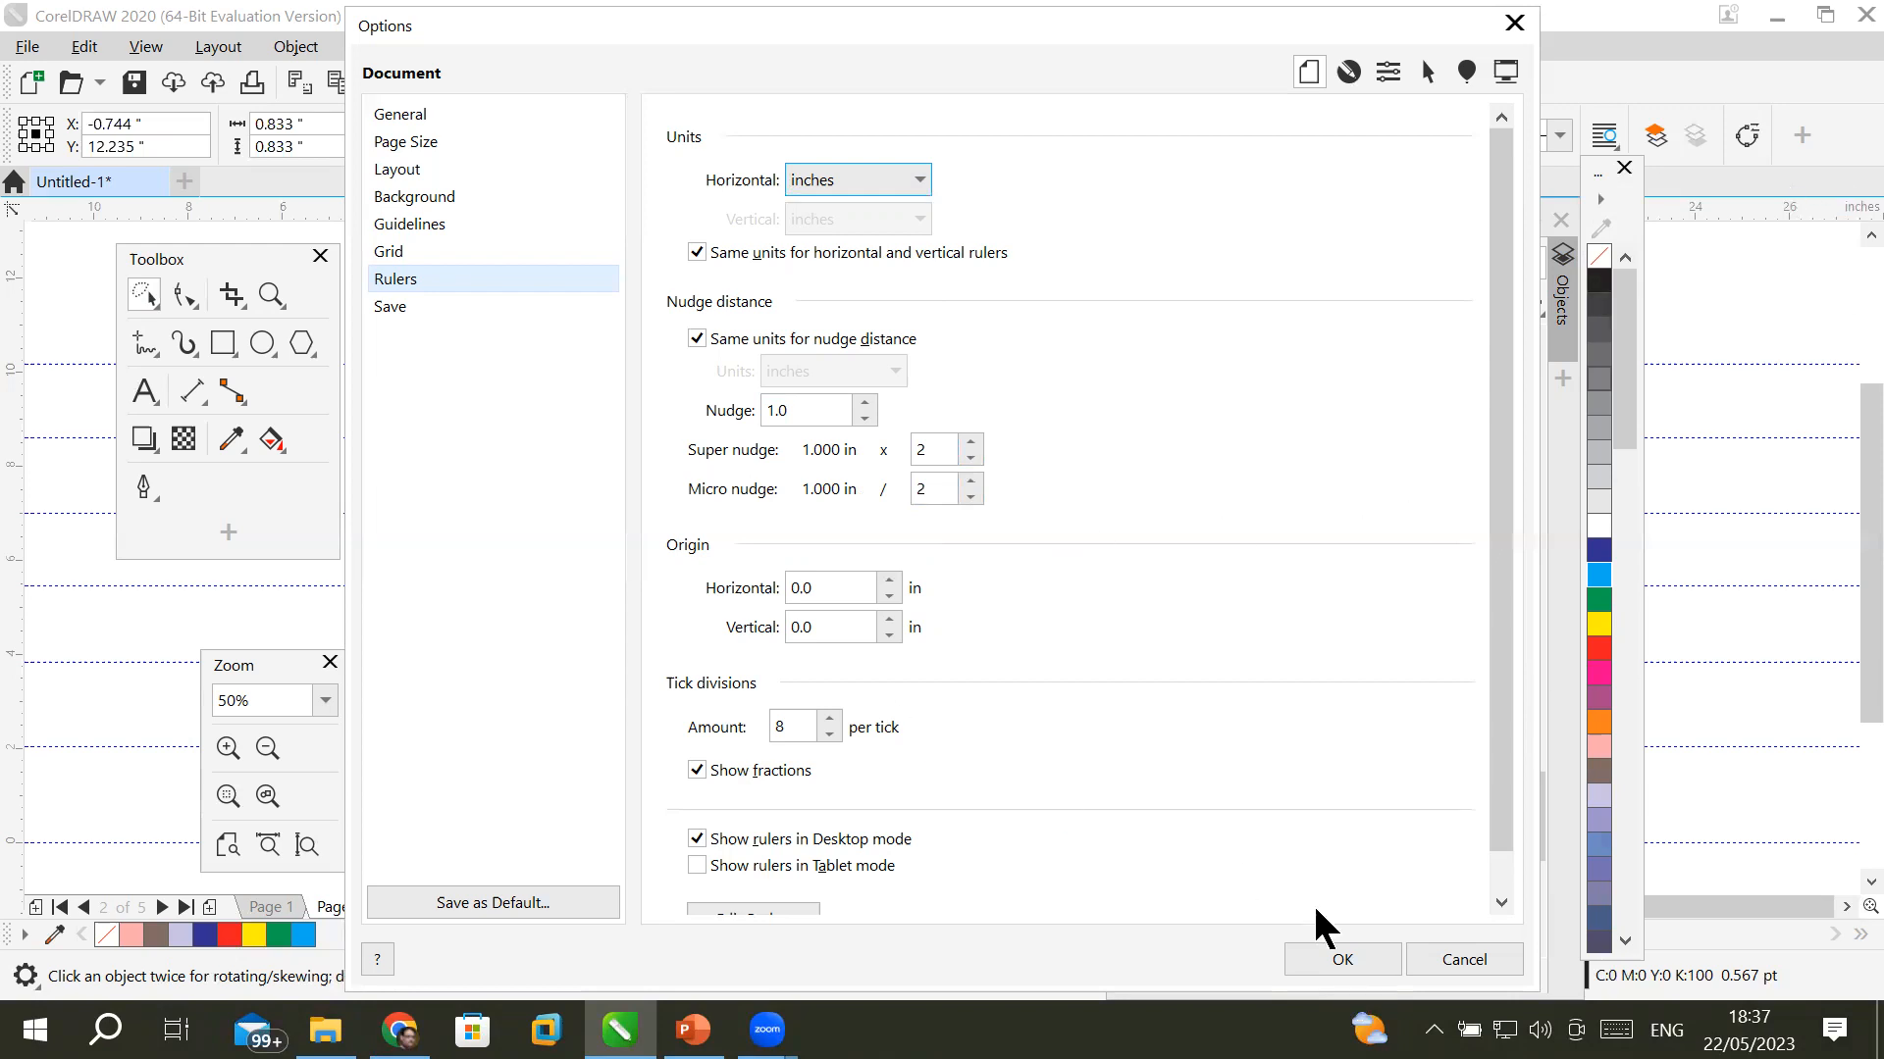
left_click(1488, 962)
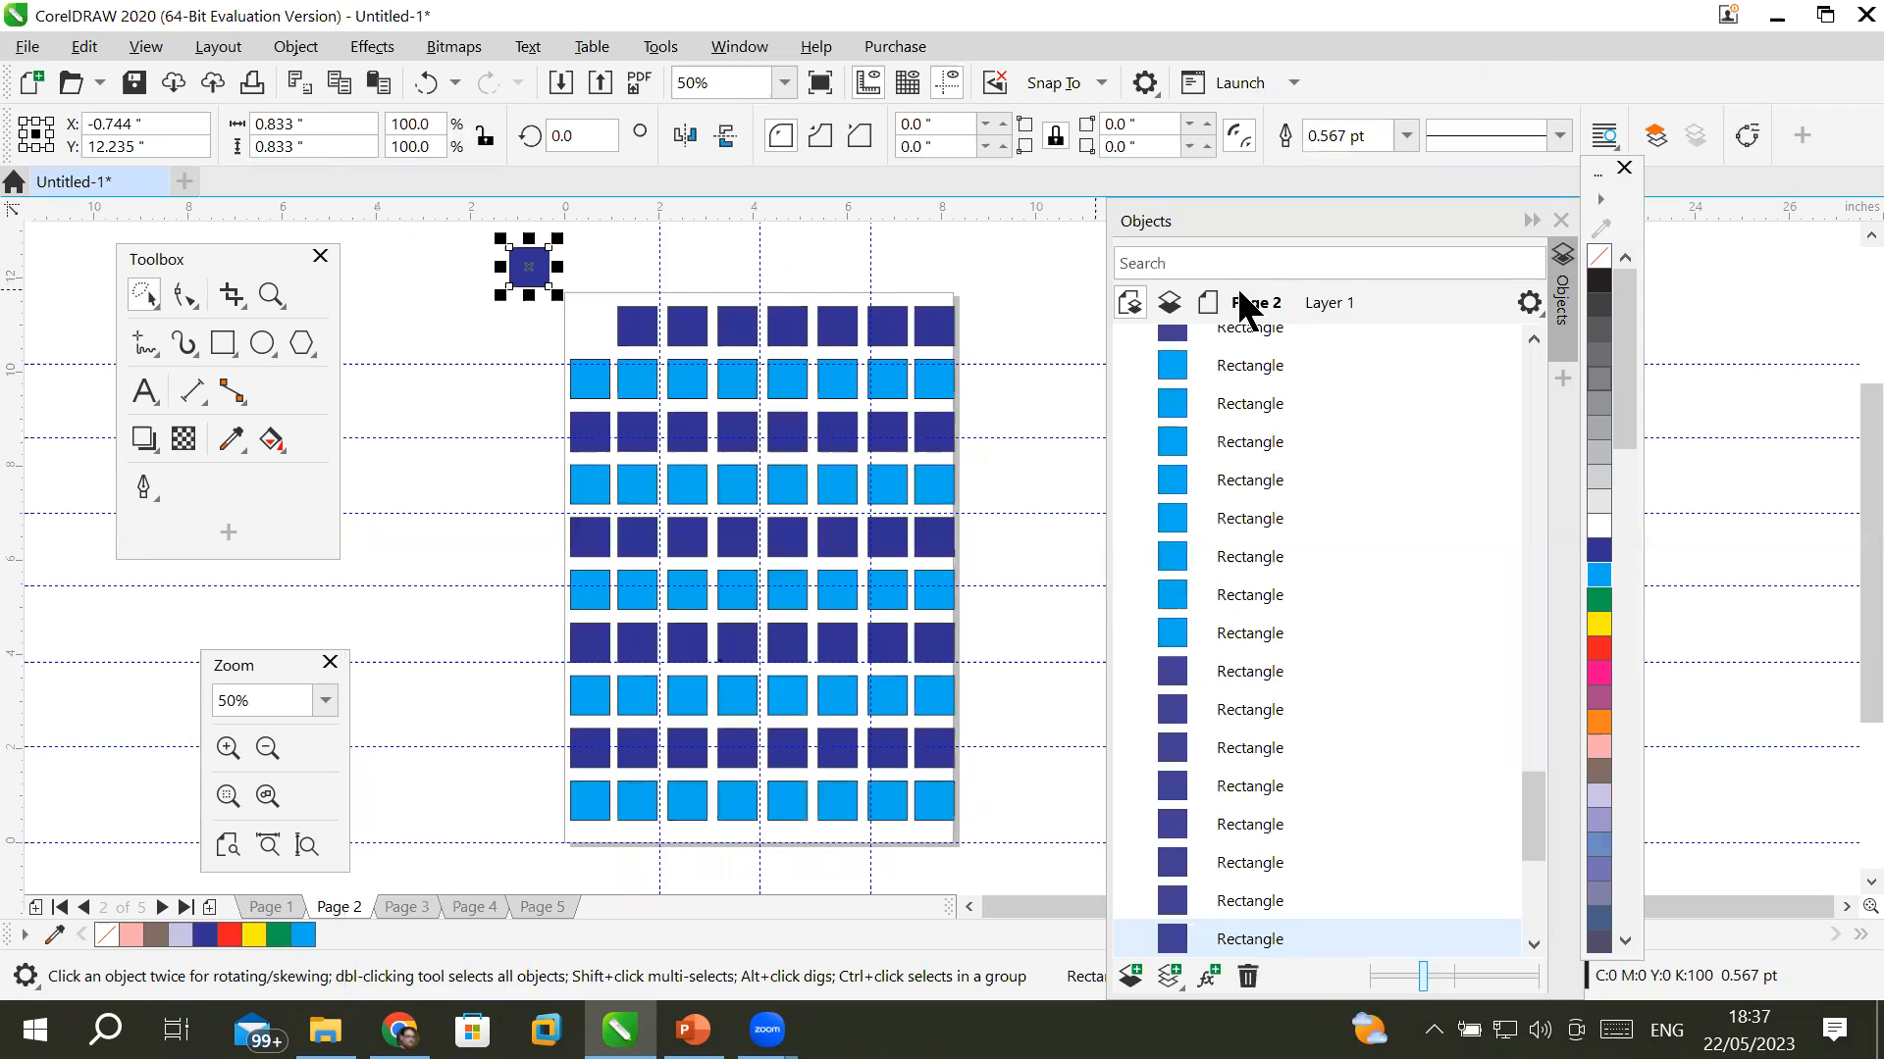
- Nudge the dark blue square above the page's upper-left corner 7 inches right in 1-inch increments
key("Right")
key("Right")
key("Right")
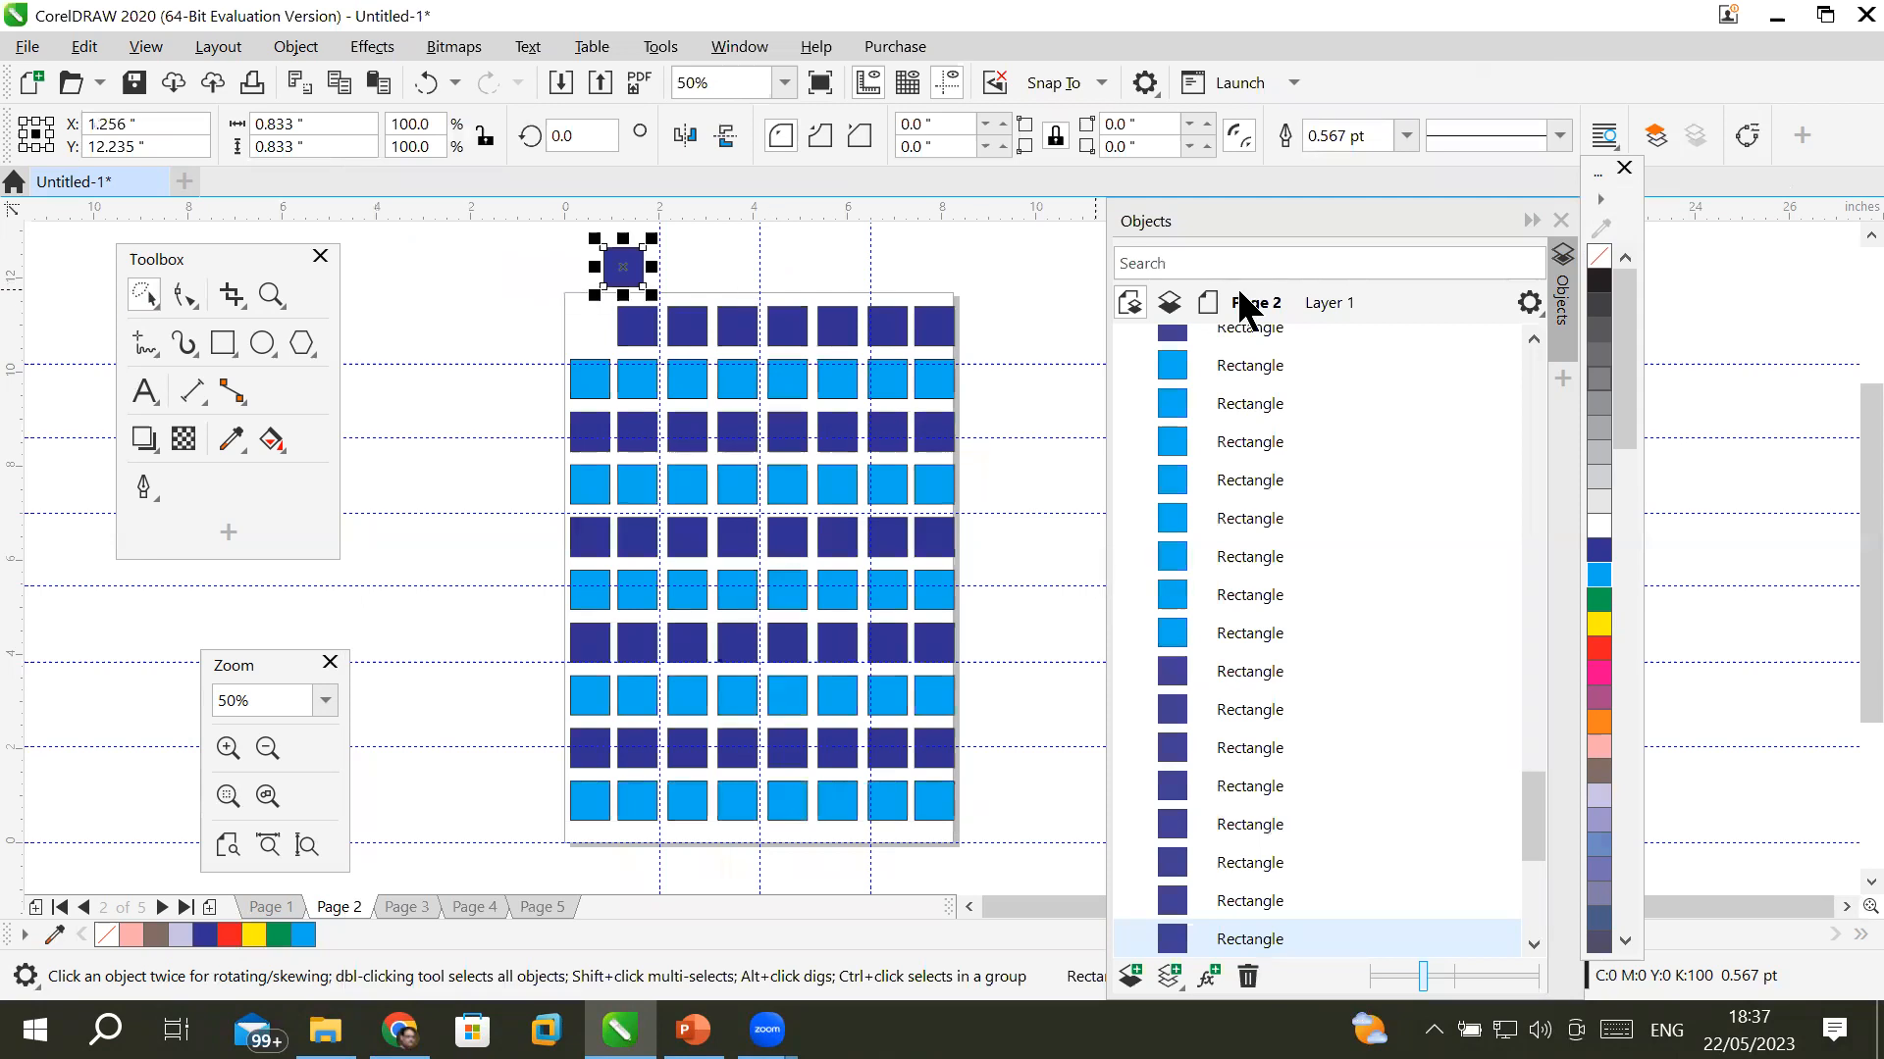
key("Right")
key("Left")
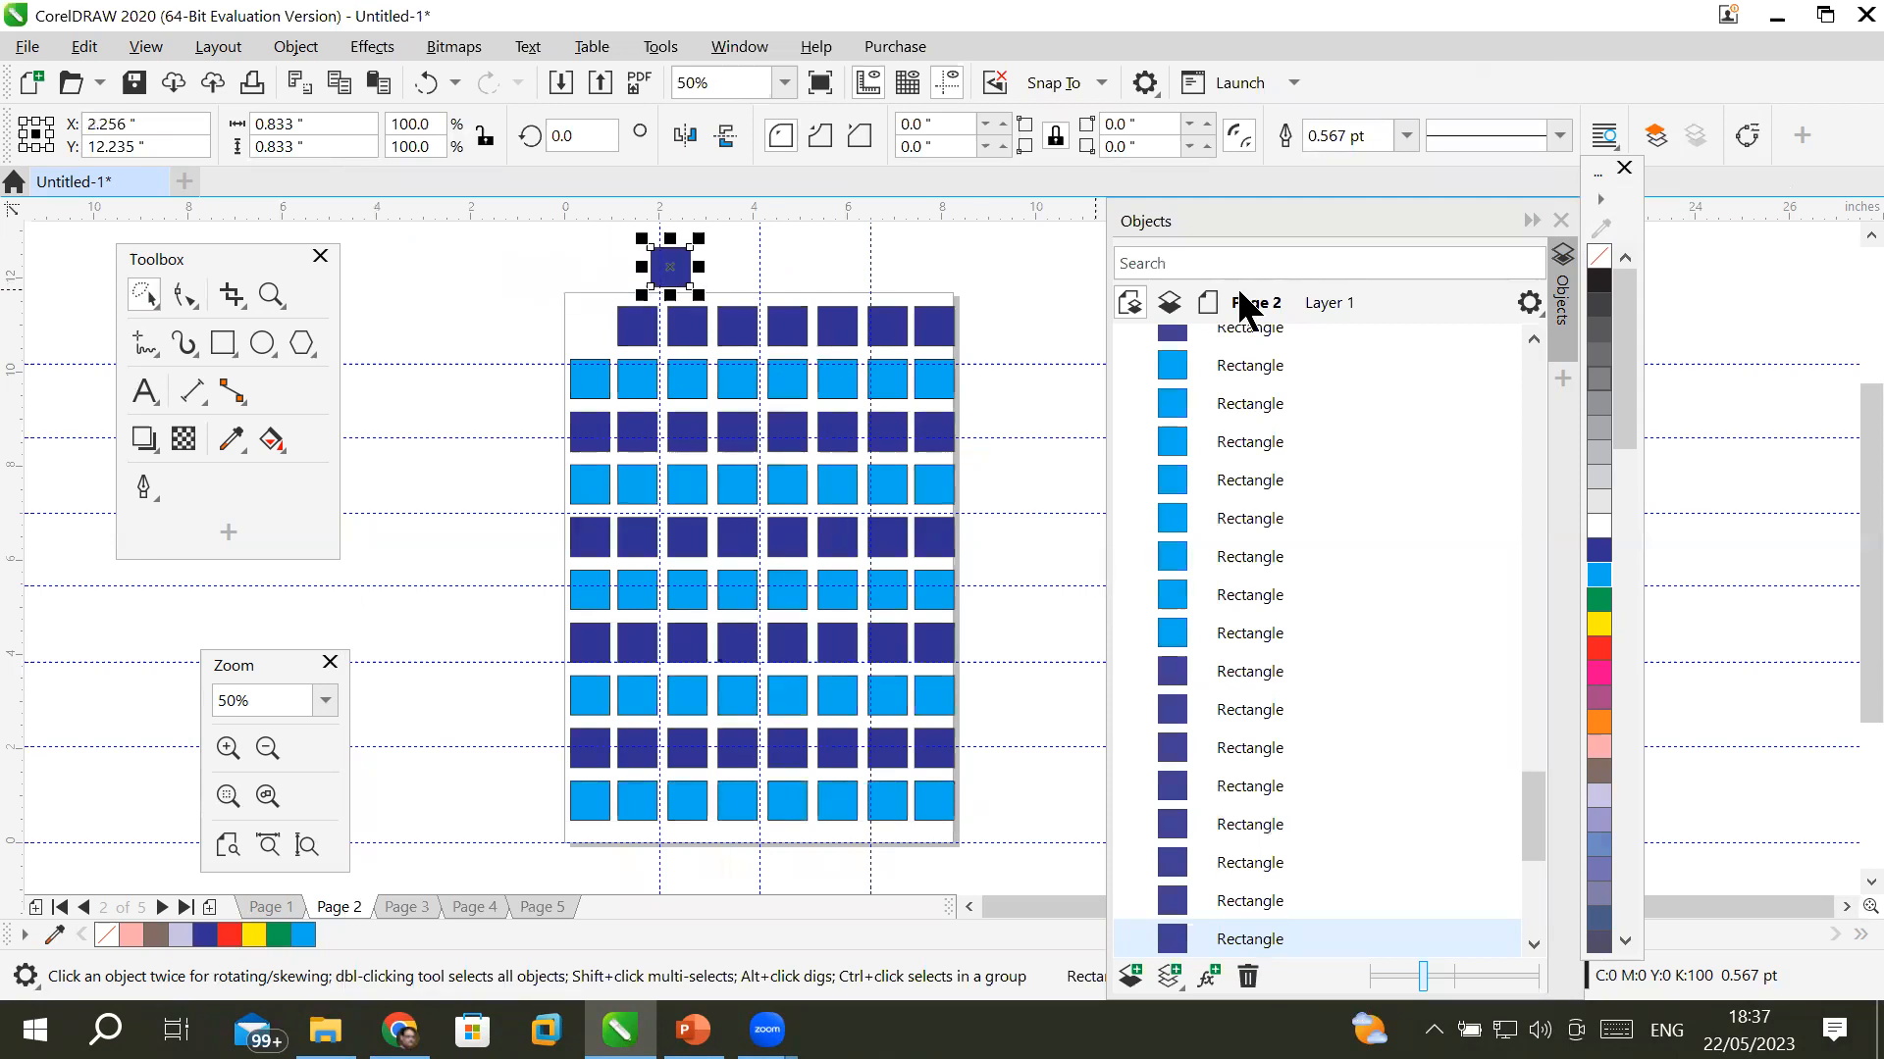
key("Right")
key("Right")
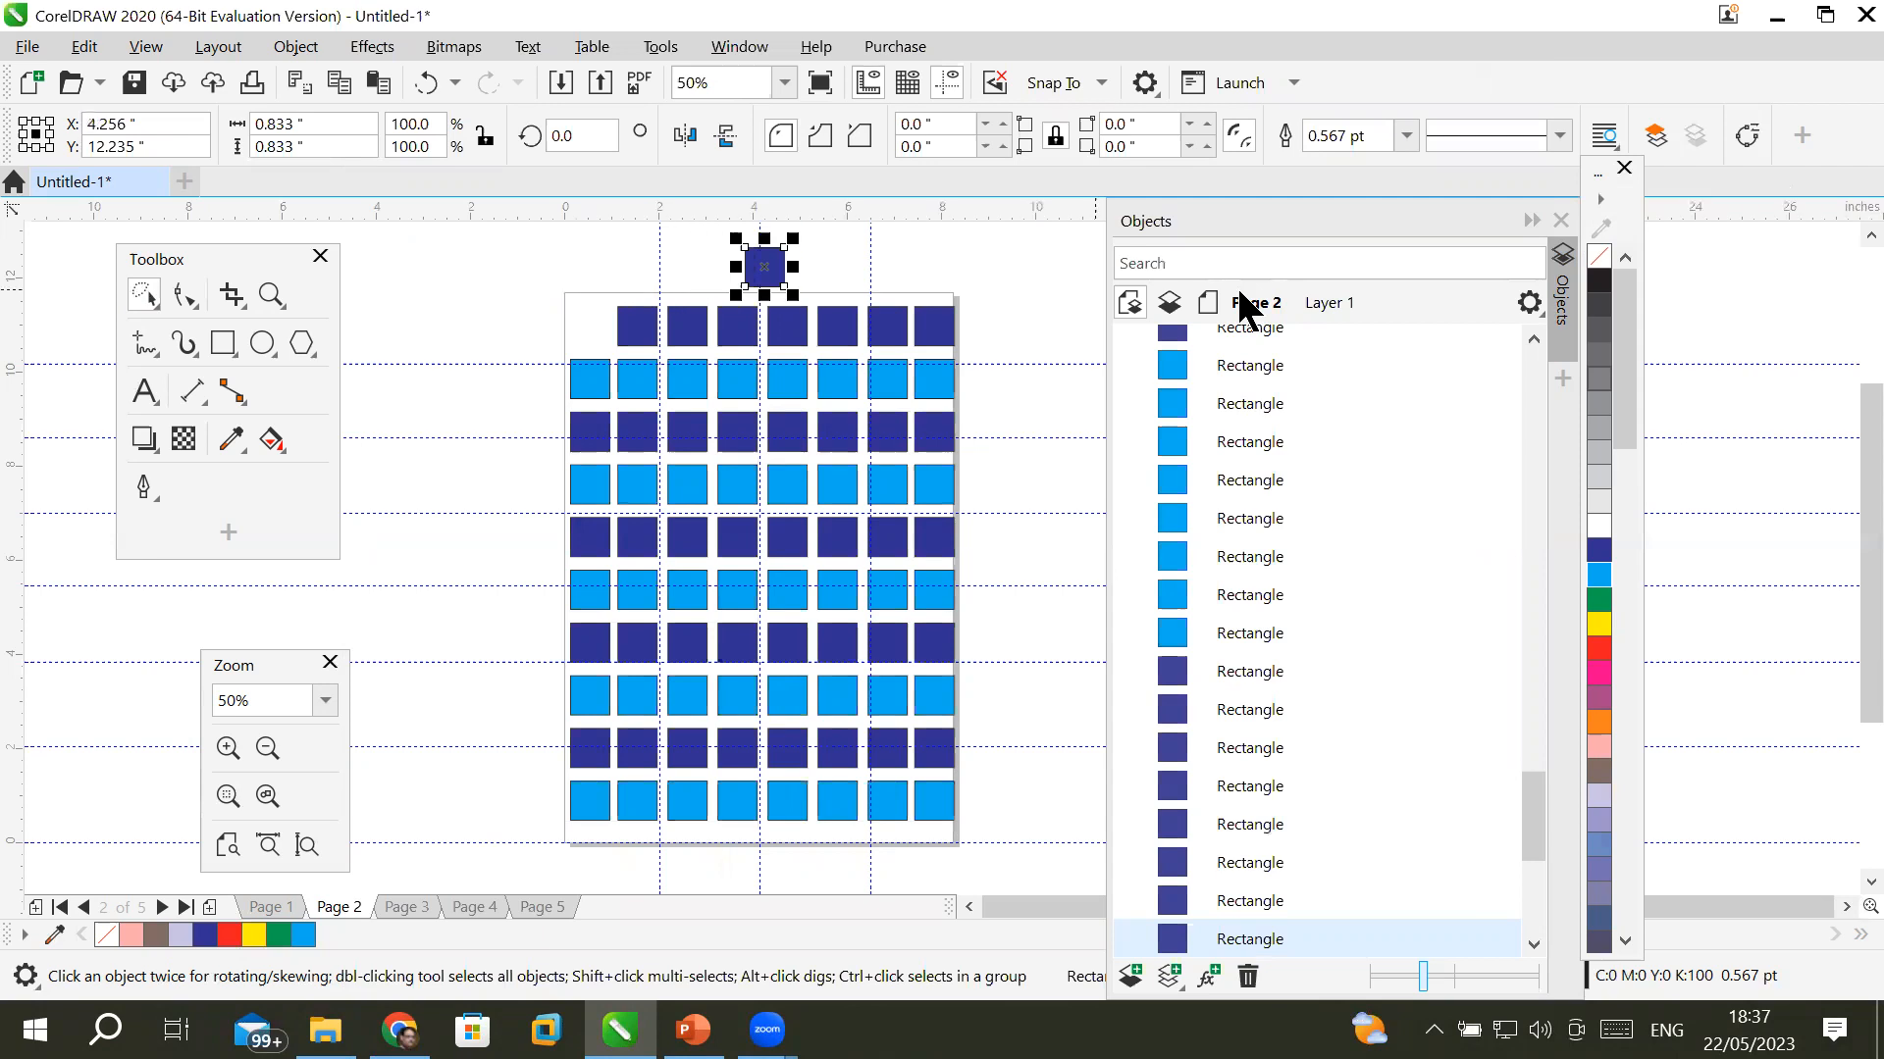
key("Right")
key("Right")
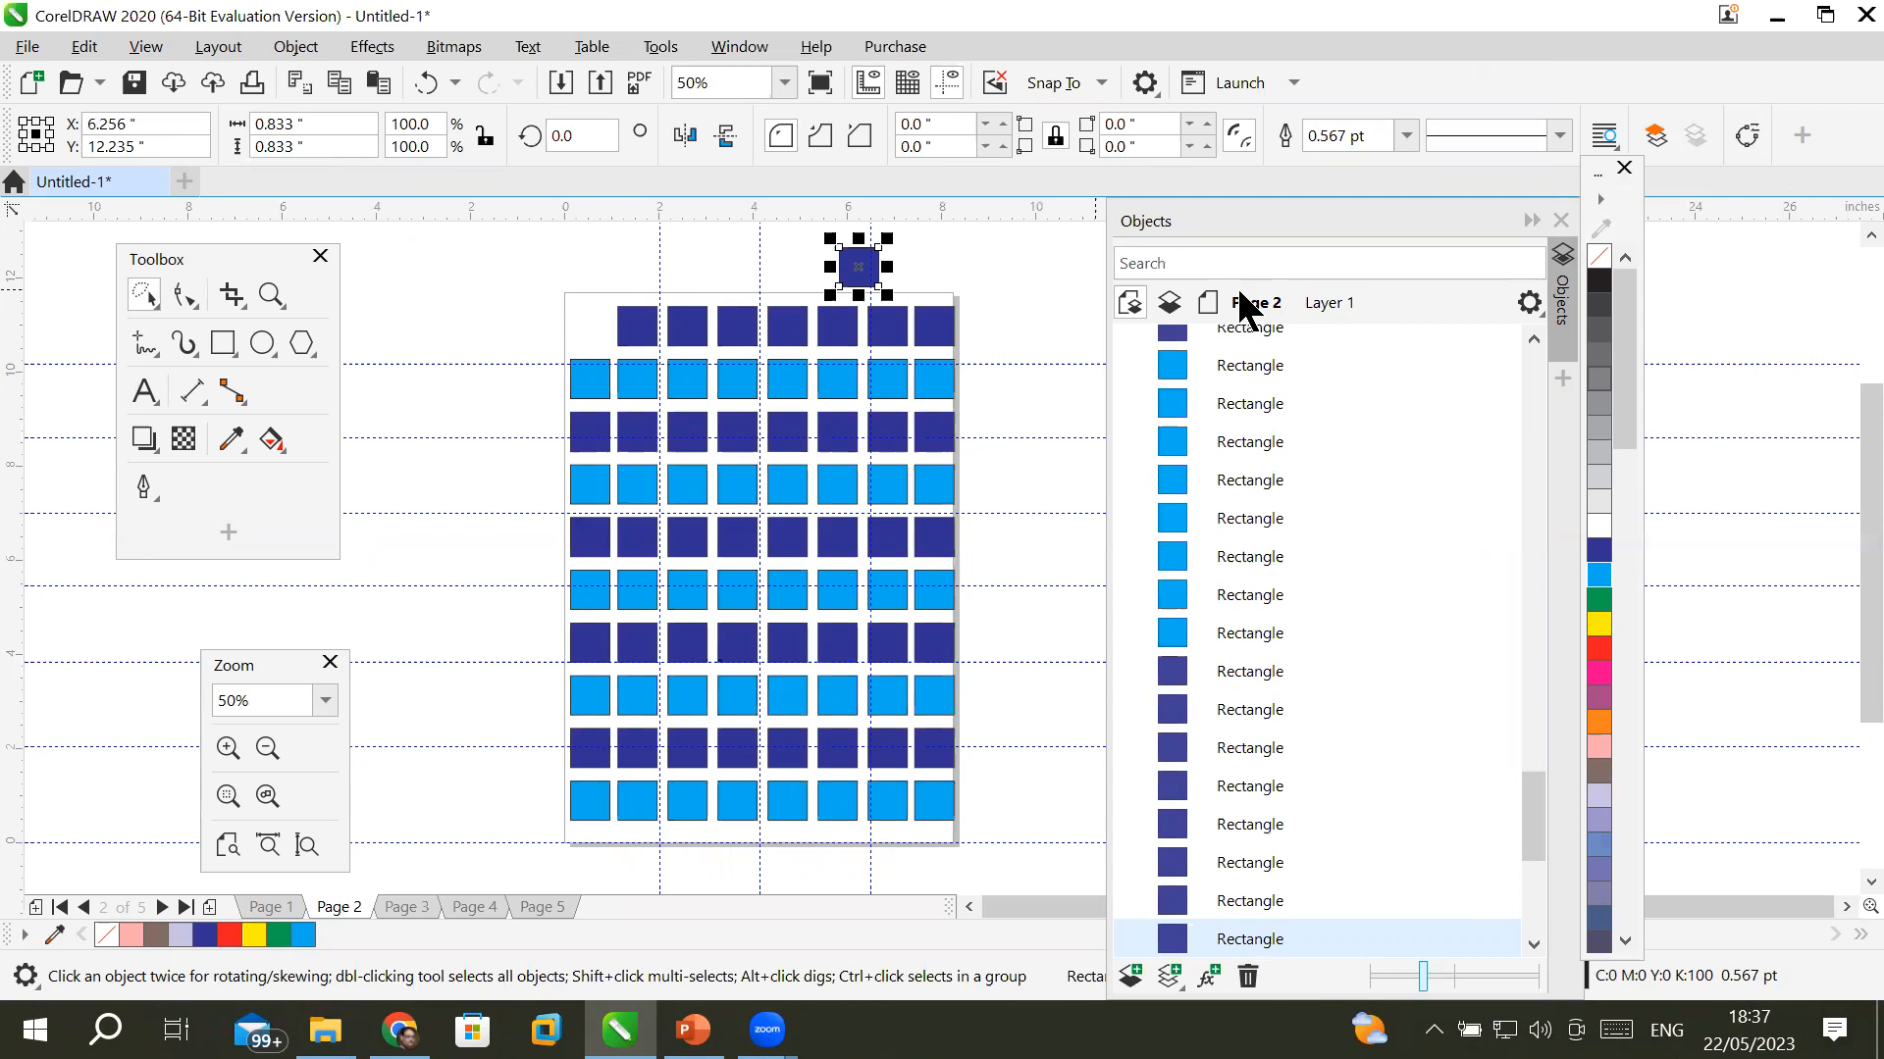
- Nudge the dark blue square 7 inches left in 1-inch increments, back past the page's upper-left corner
key("Left")
key("Left")
key("Left")
key("Left")
key("Left")
key("Left")
key("Left")
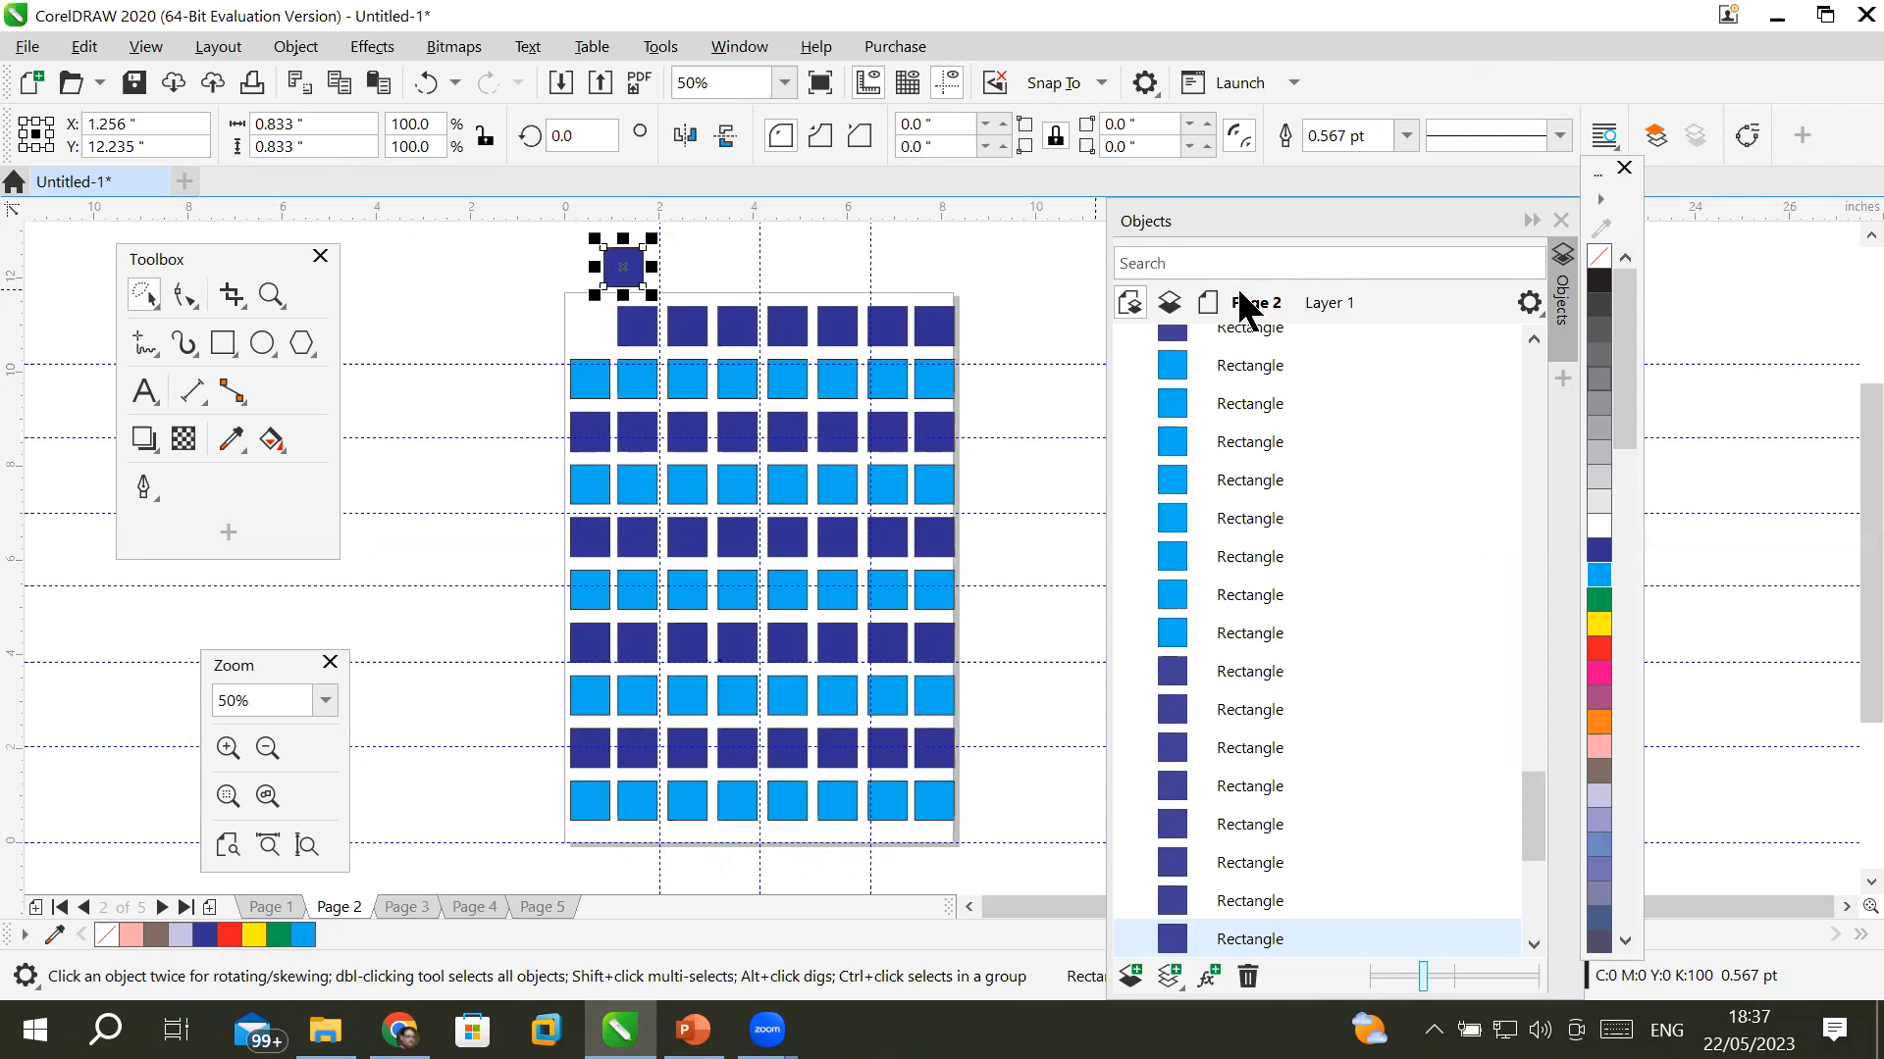
- Nudge the square down along the page's left edge and back up to its starting height in 1-inch increments
key("Down")
key("Down")
key("Down")
key("Down")
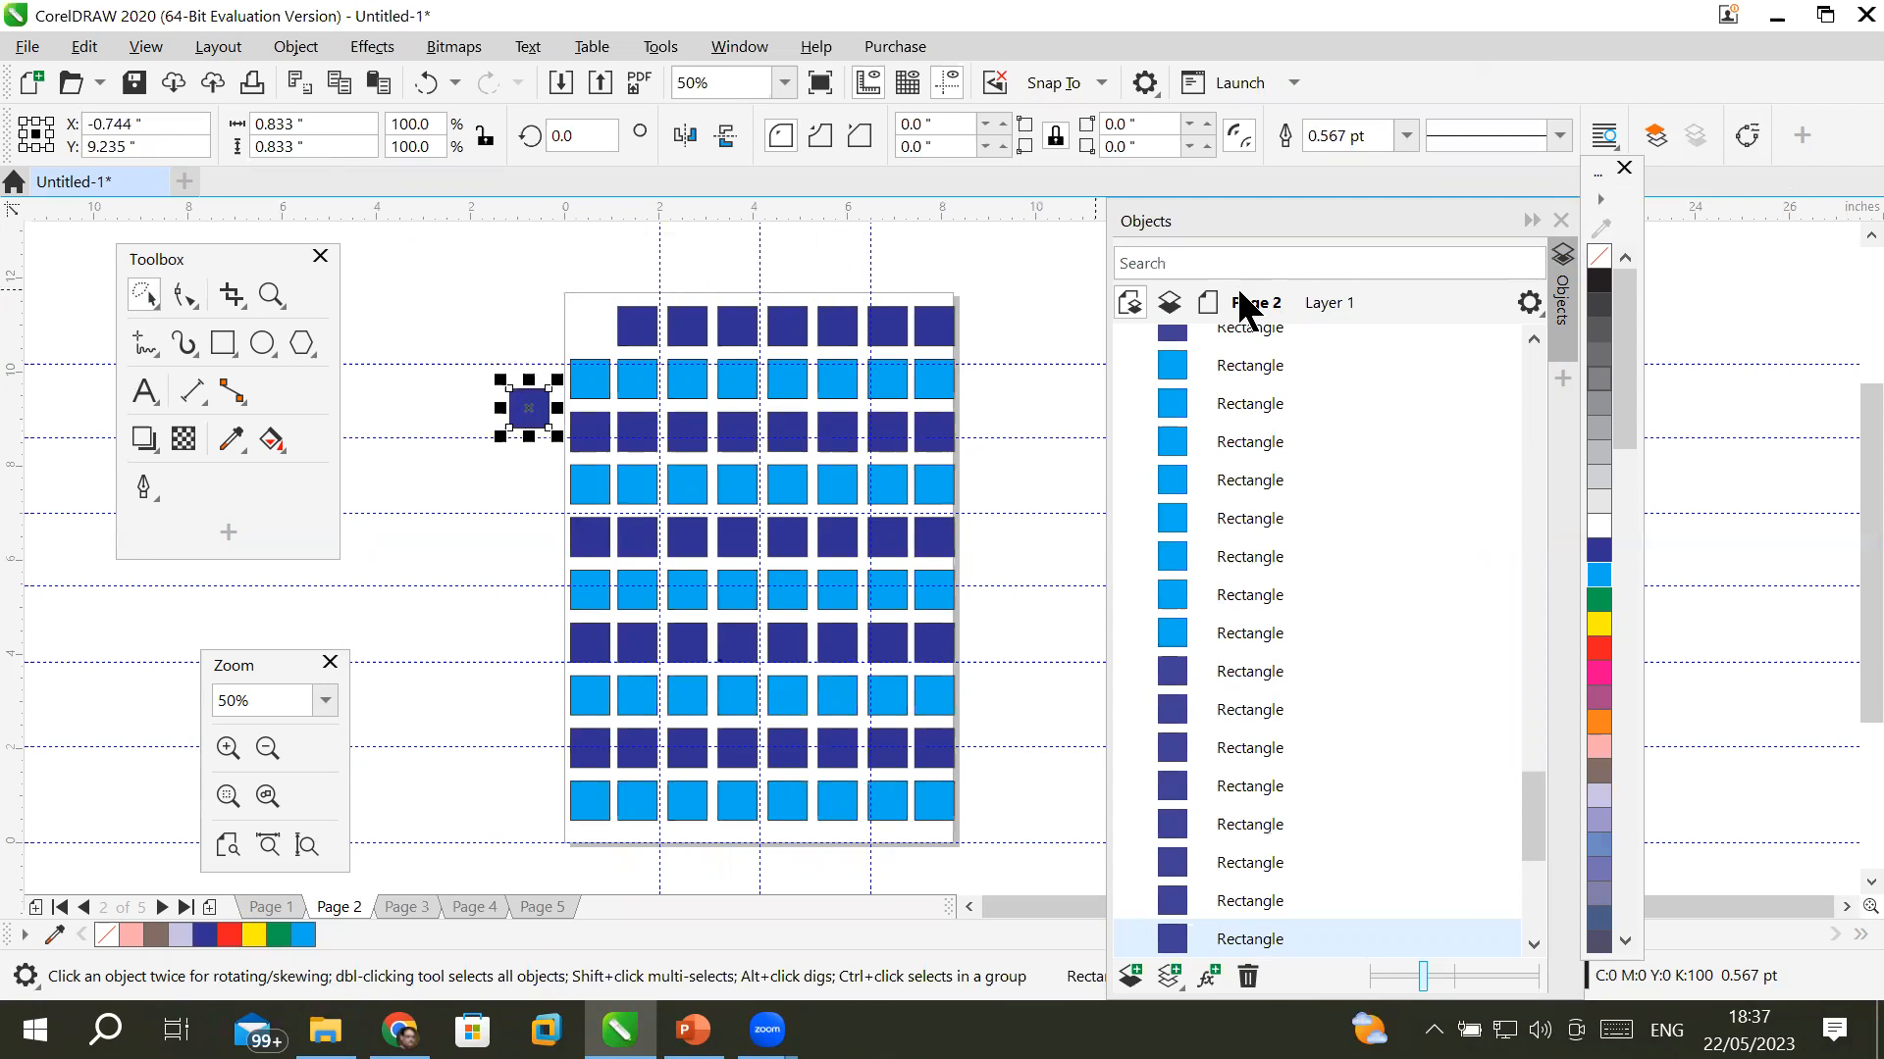
key("Down")
key("Up")
key("Up")
key("Up")
key("Up")
key("Up")
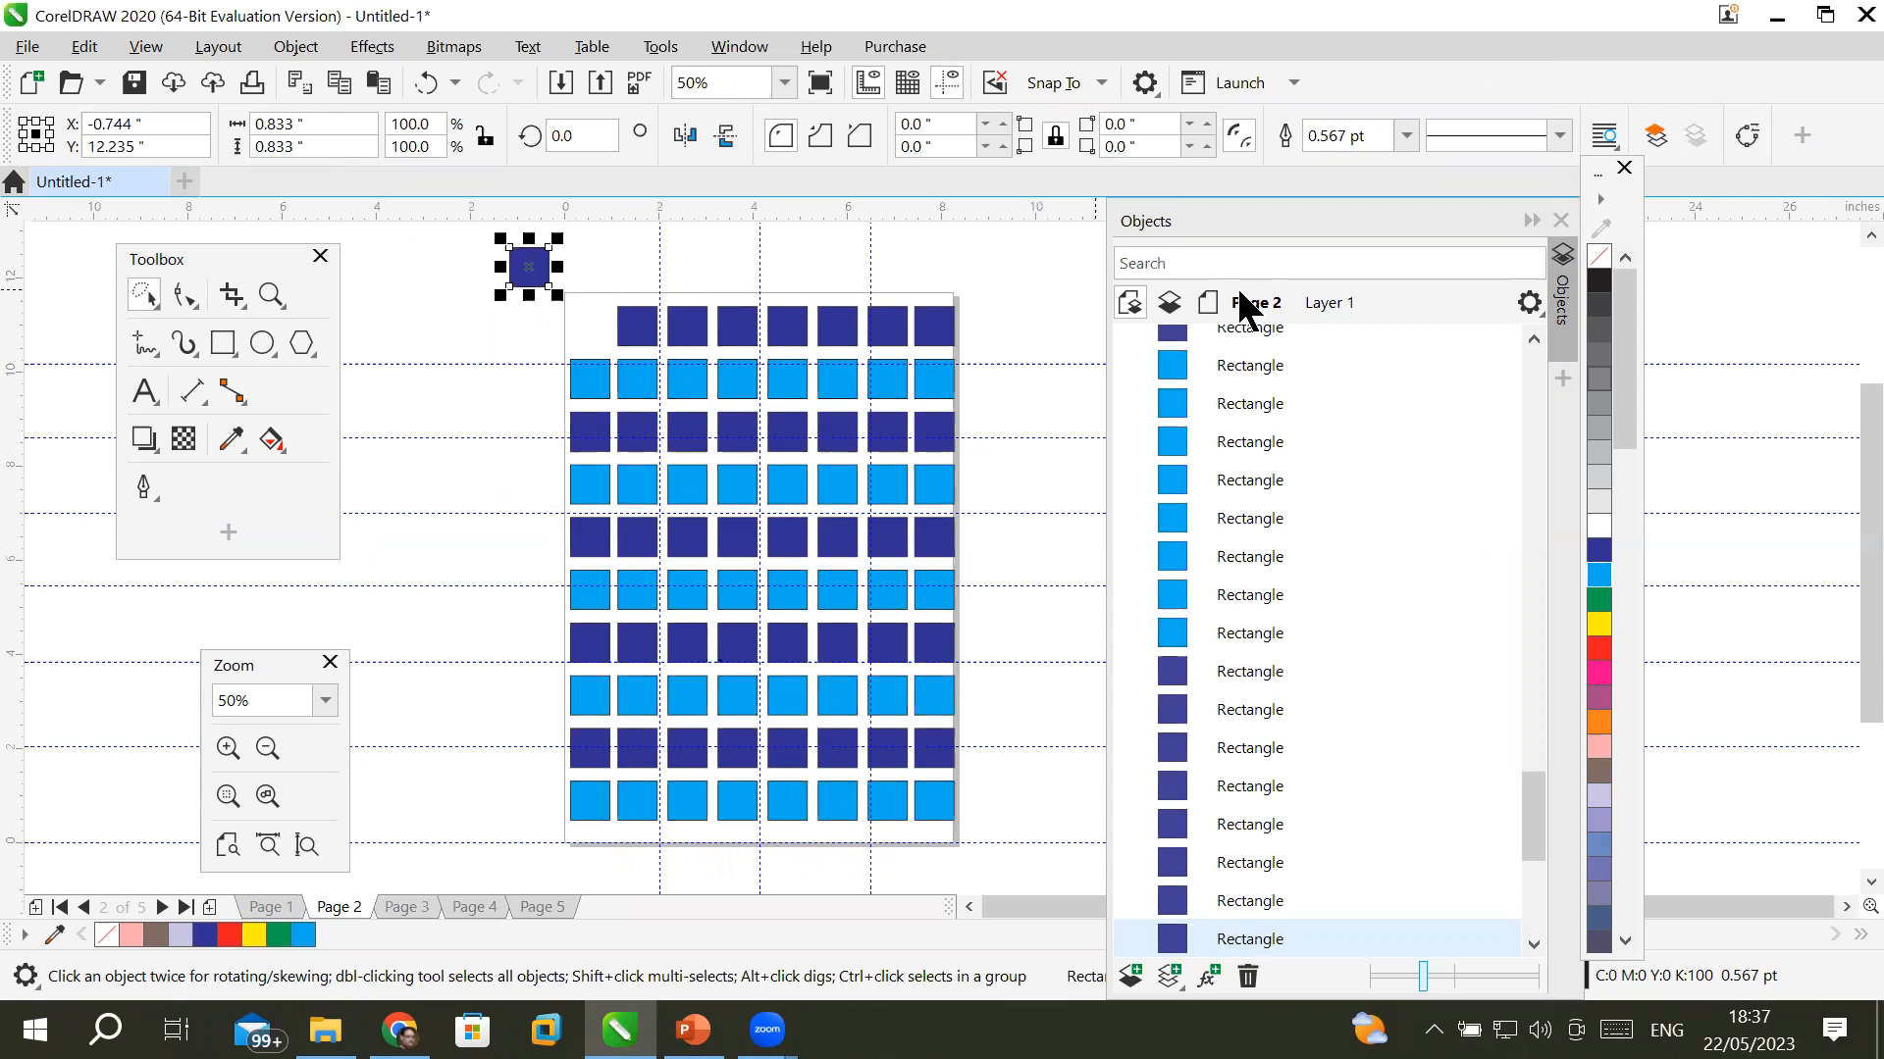
- Nudge the square 1 inch right and super-nudge it 2 inches back and forth several times
key("Right")
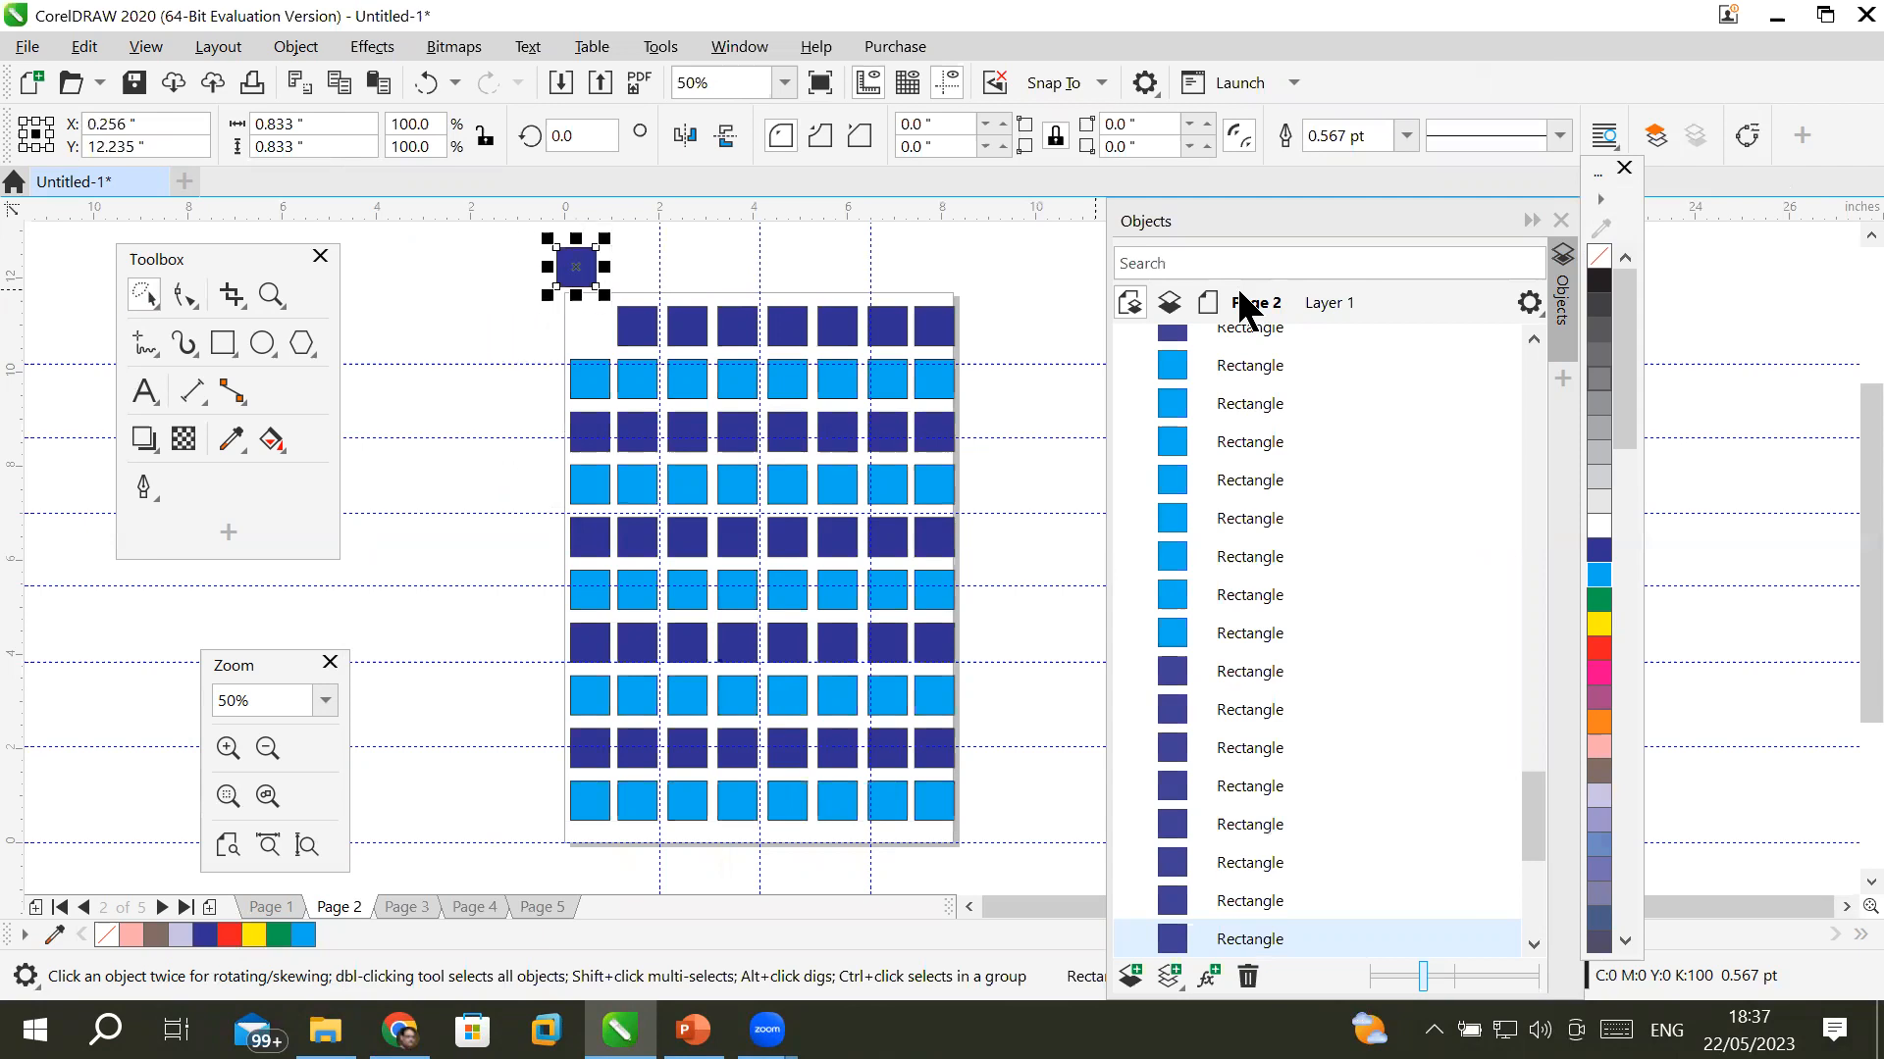
key("Right")
key("Right")
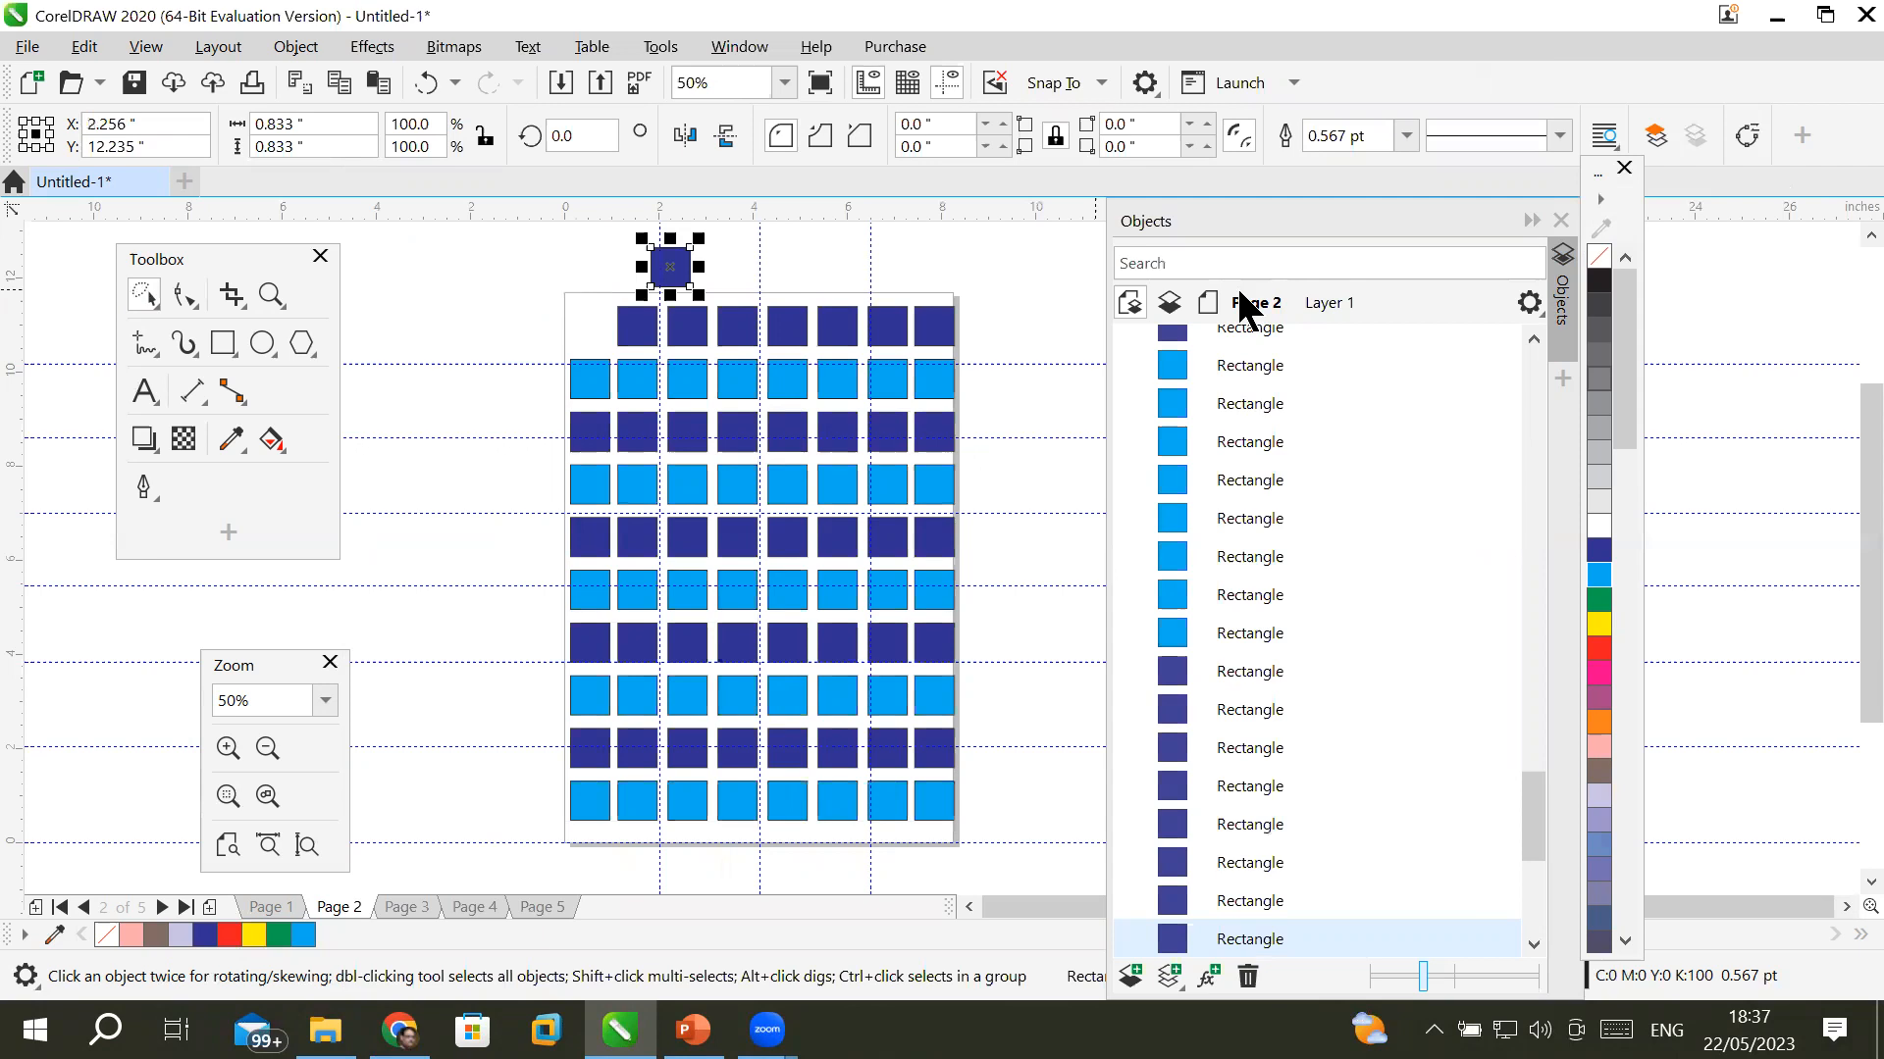
key("Left")
key("Left")
key("Right")
key("Right")
key("Left")
key("Left")
key("Right")
key("Right")
key("Left")
key("Left")
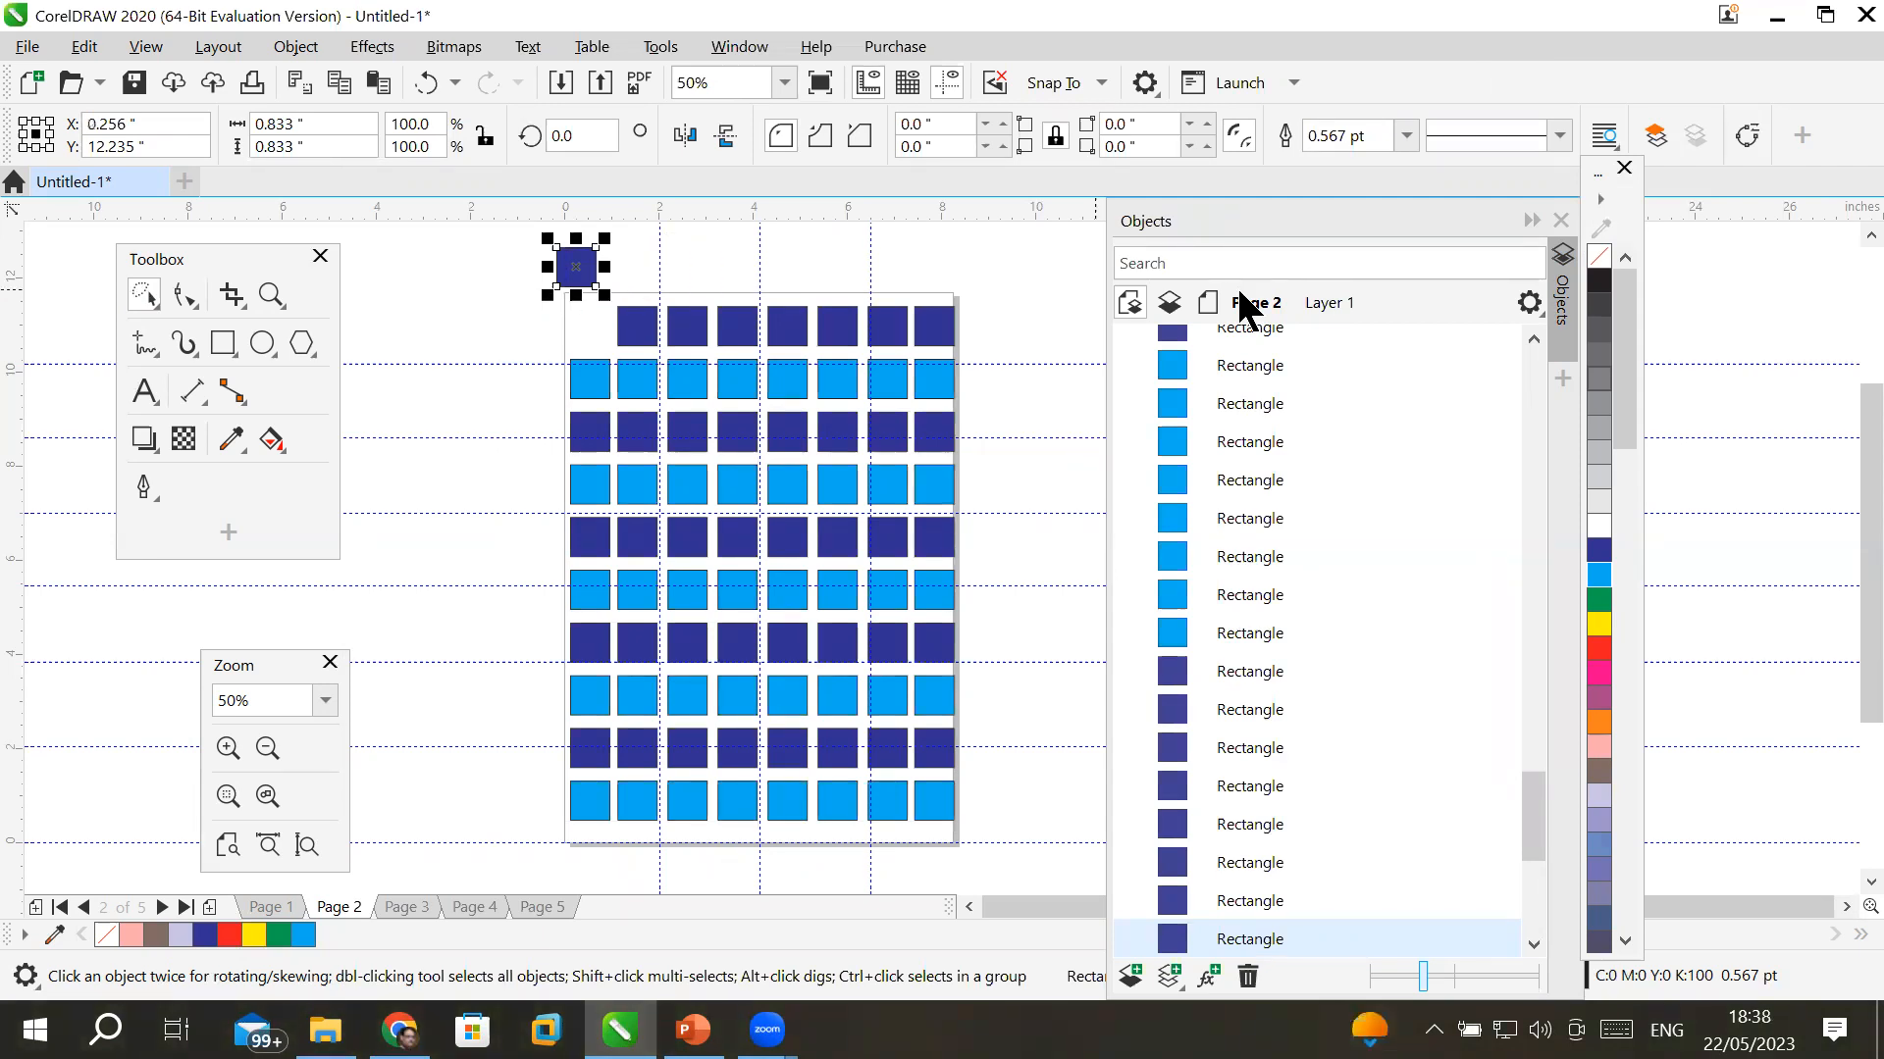
- Super-nudge the square 8 inches right to the page's upper-right corner and back the same distance
key("Right")
key("Right")
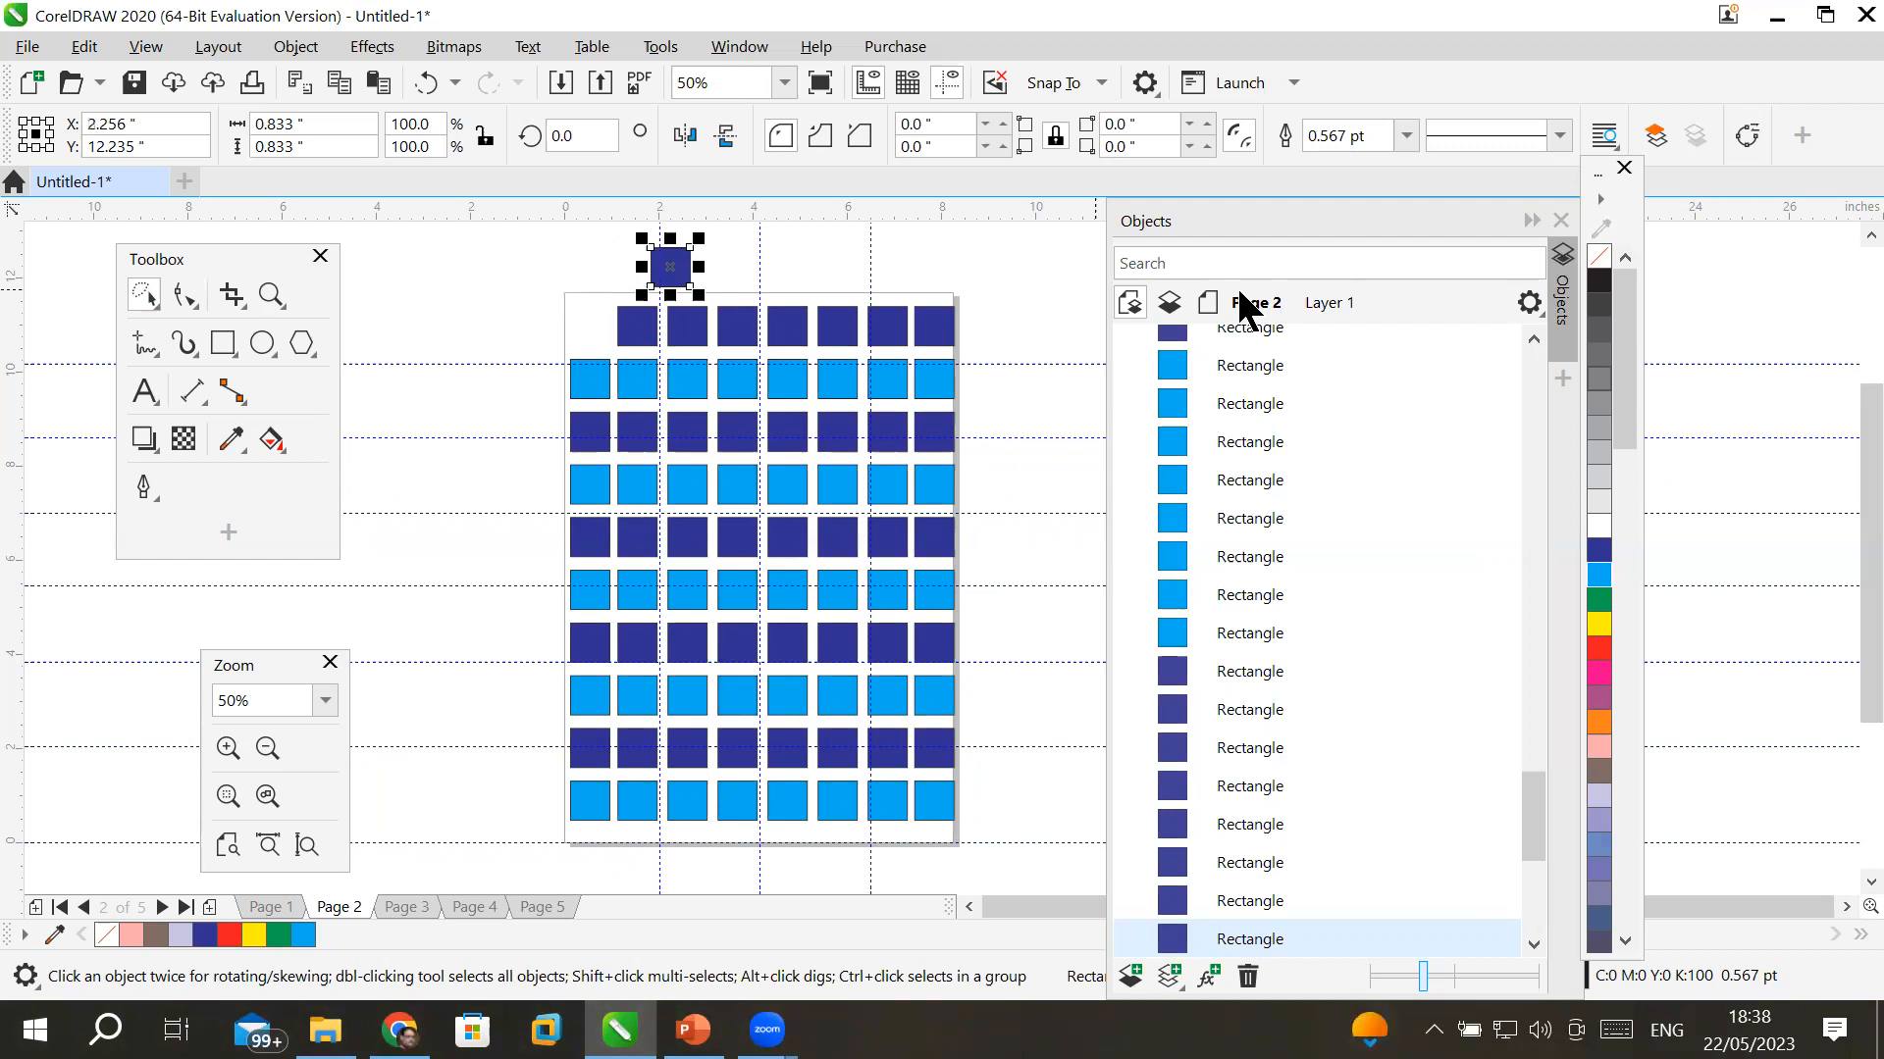
key("Right")
key("Right")
key("Right")
key("Right")
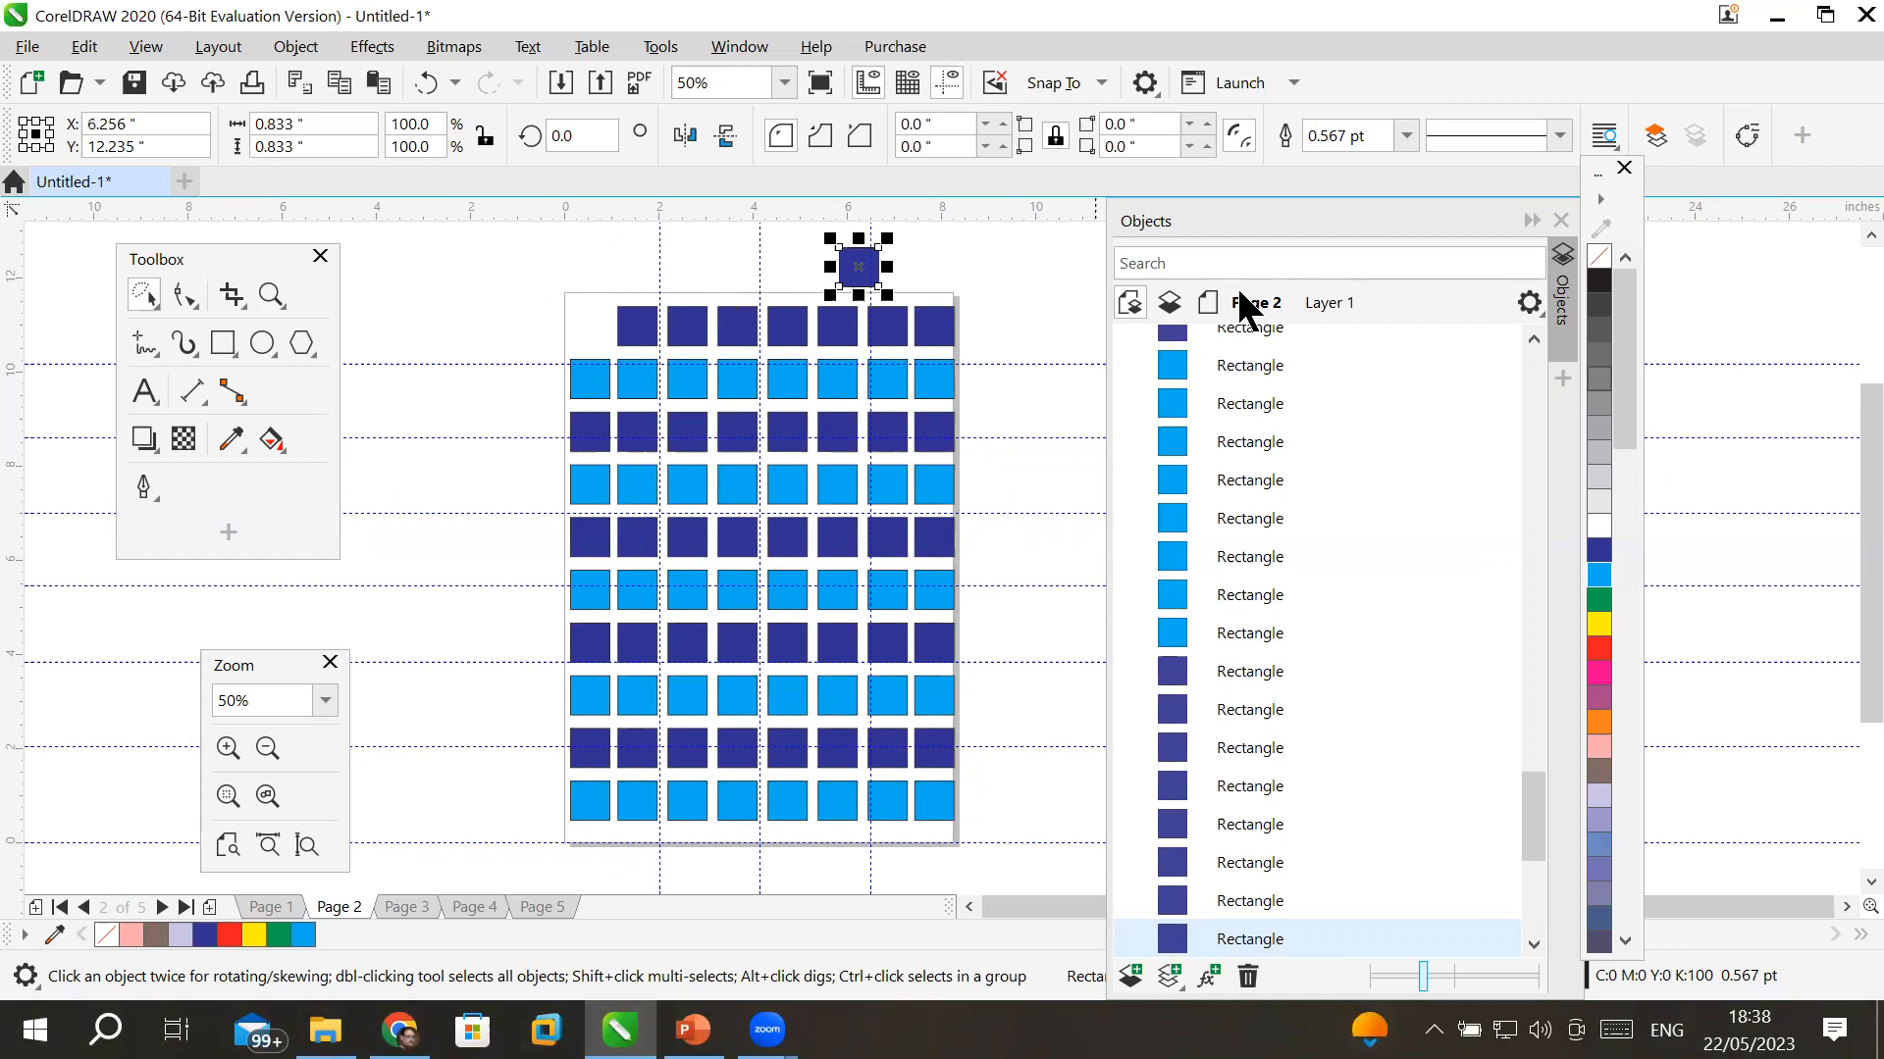
key("Right")
key("Right")
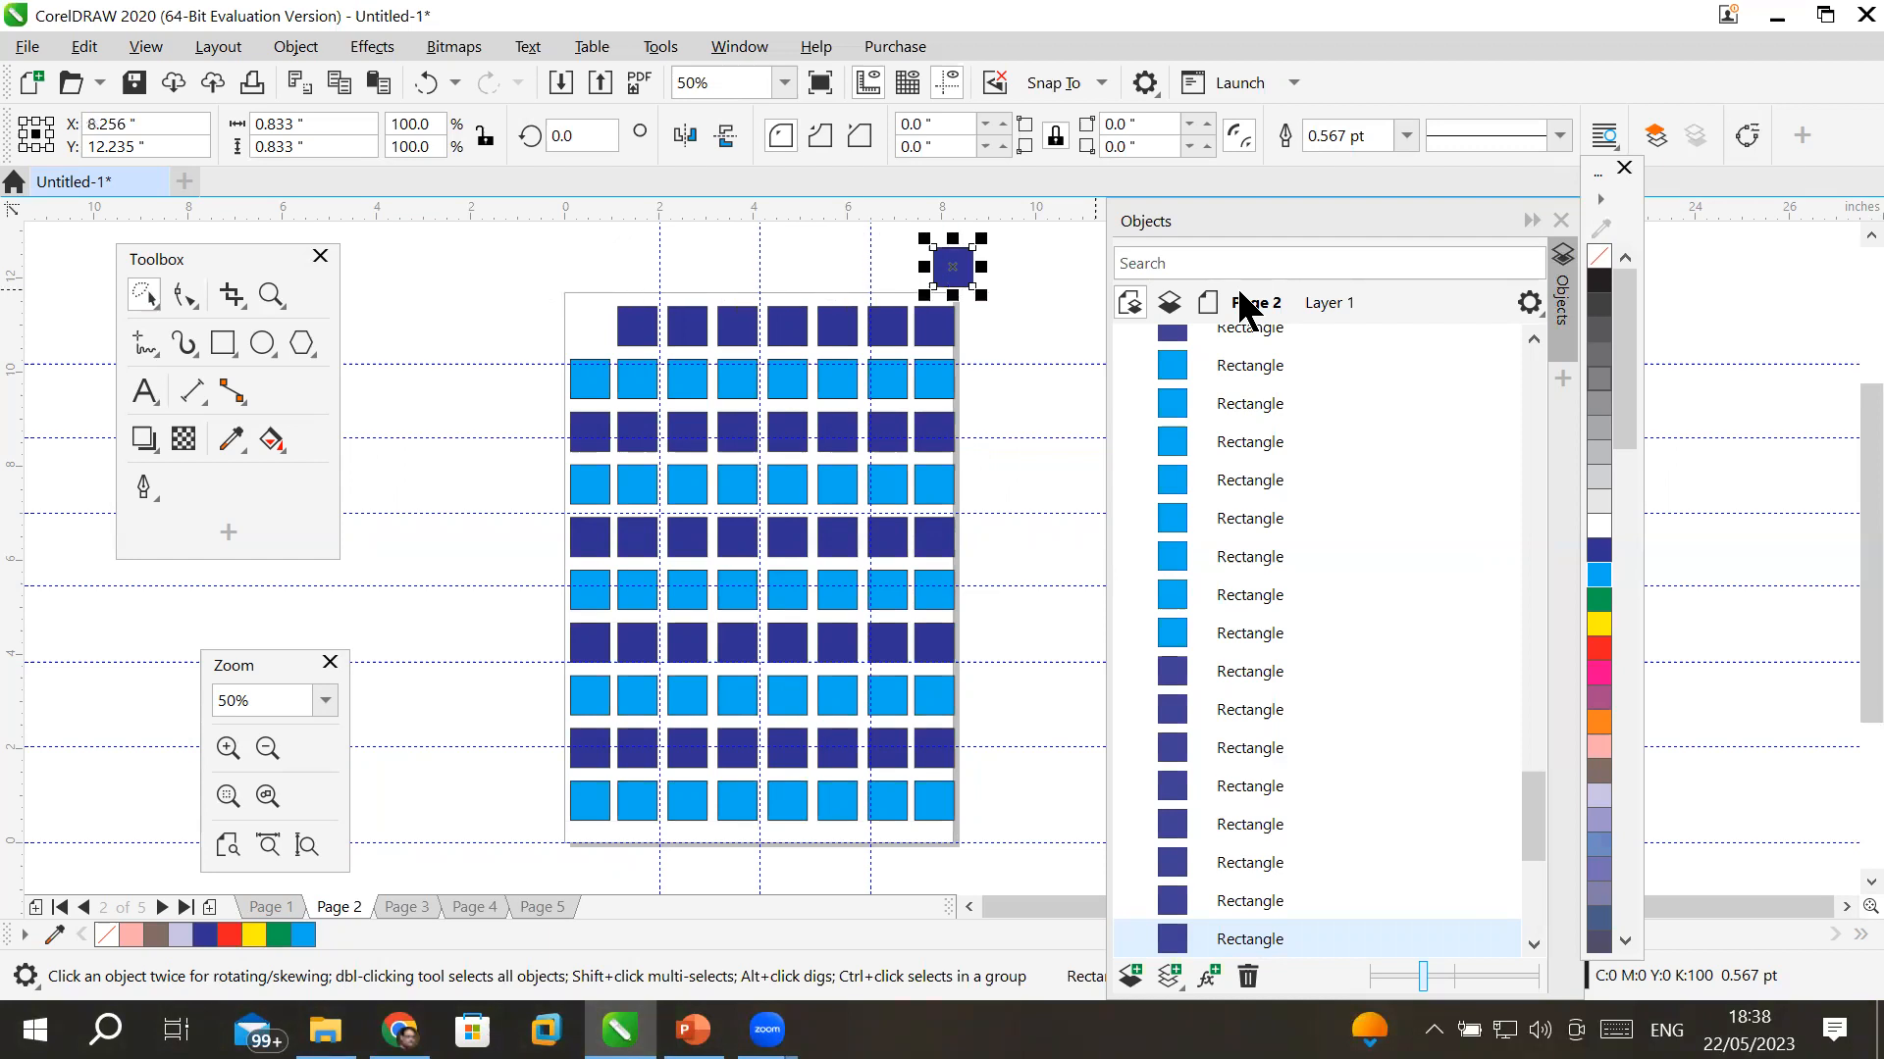
key("Left")
key("Left")
key("Left")
key("Left")
key("Left")
key("Left")
key("Left")
key("Left")
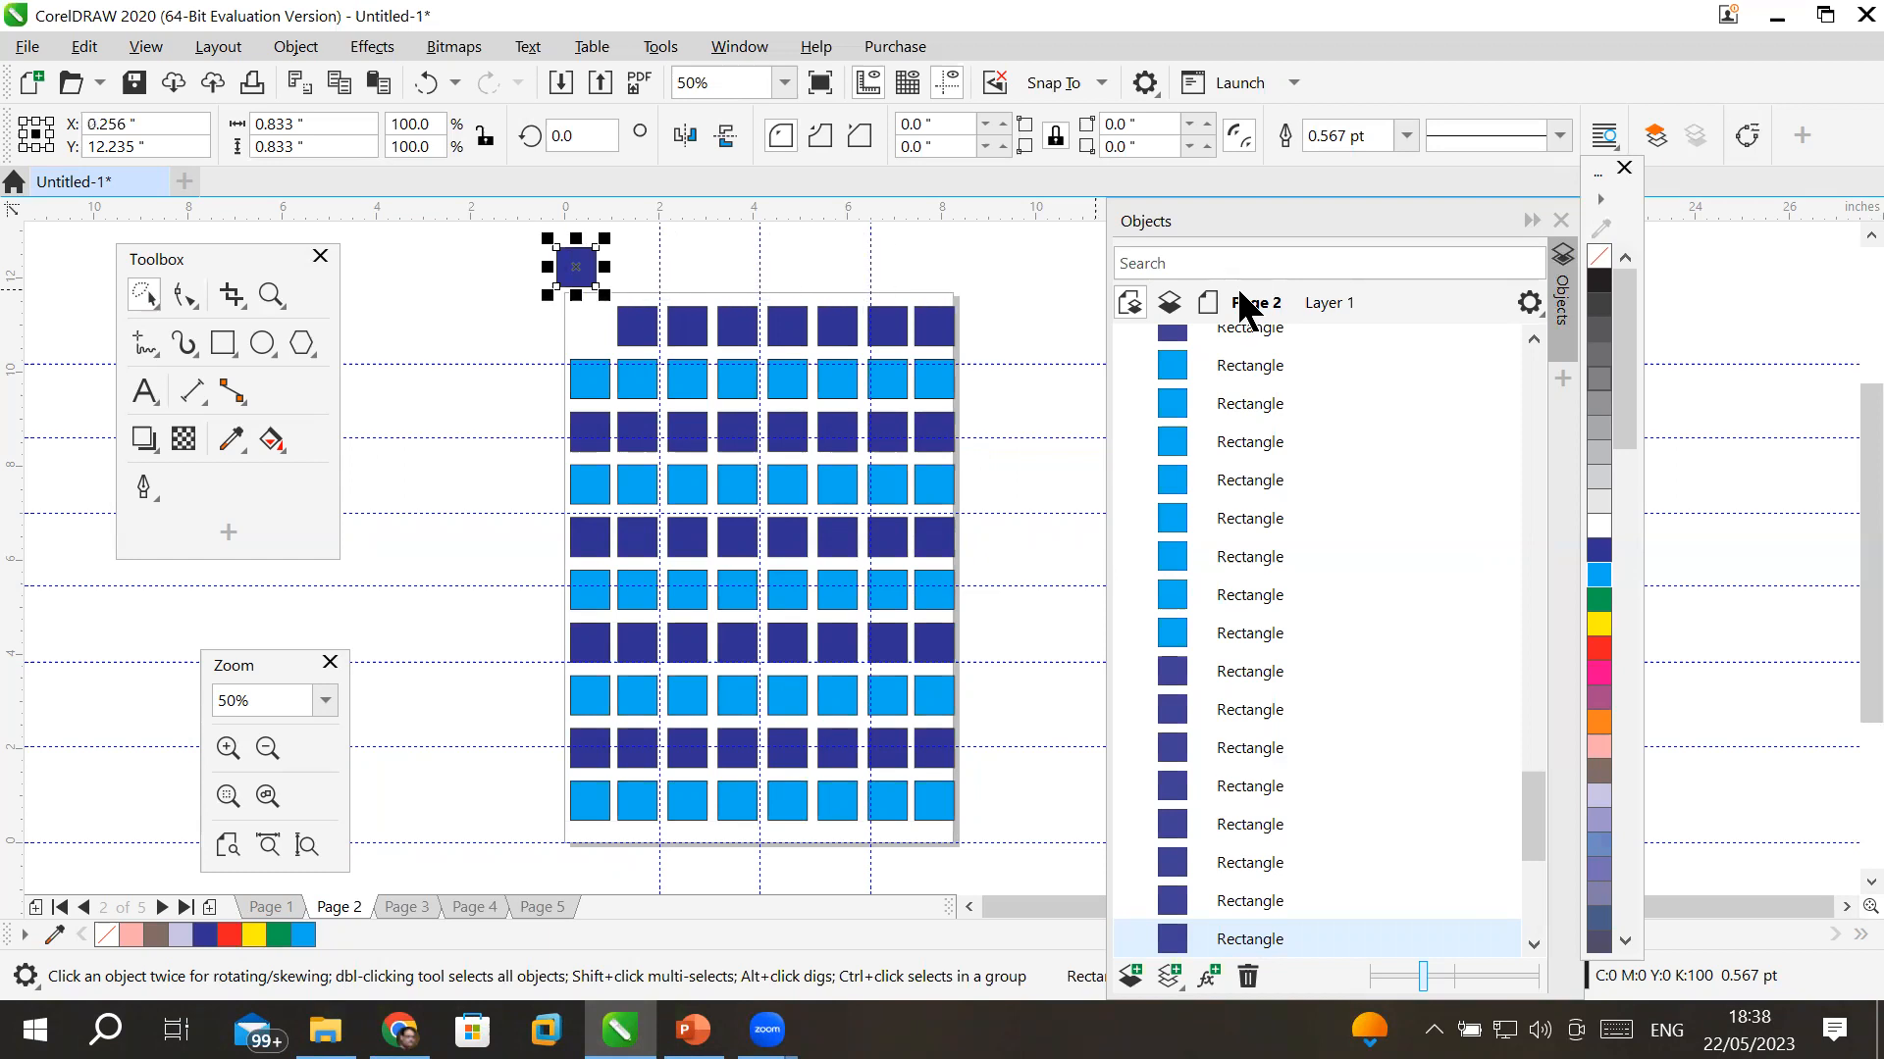
- Micro-nudge the square 3 inches right in 0.5-inch increments
key("Right")
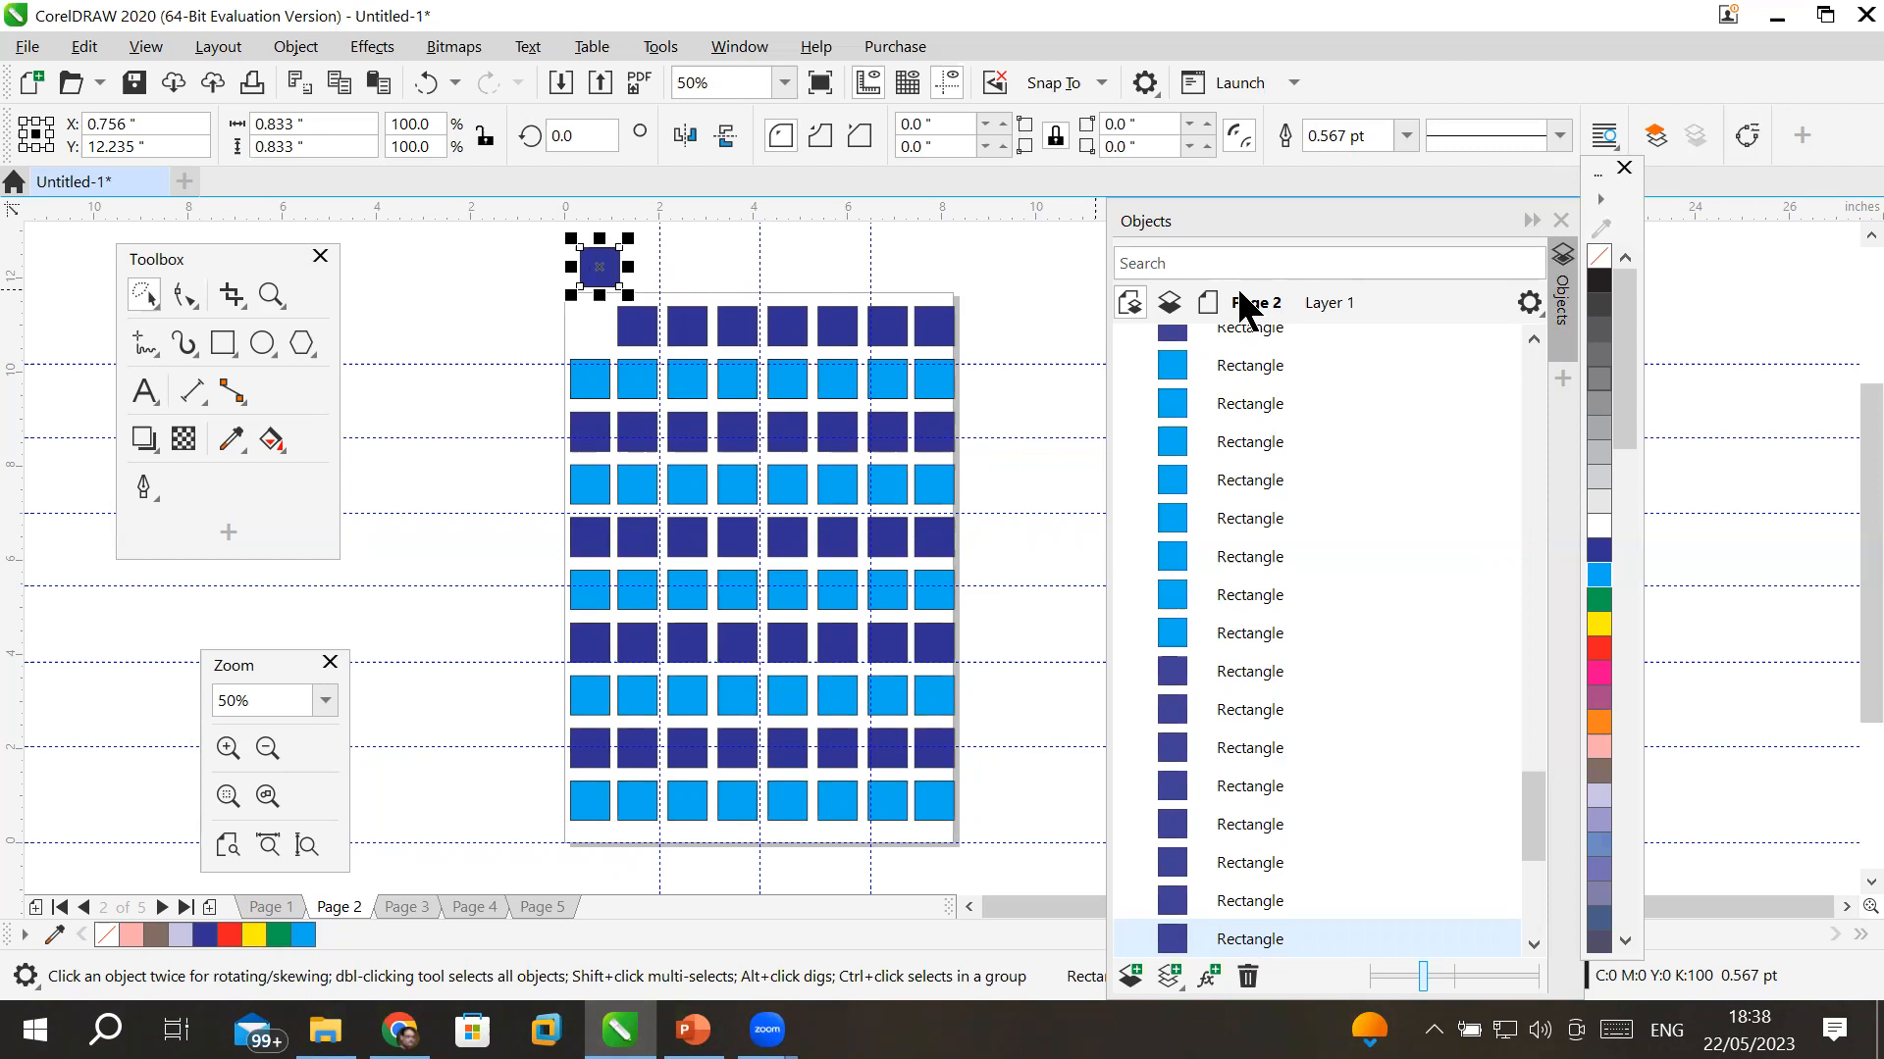
key("Right")
key("Right")
key("Right")
key("Right")
key("Right")
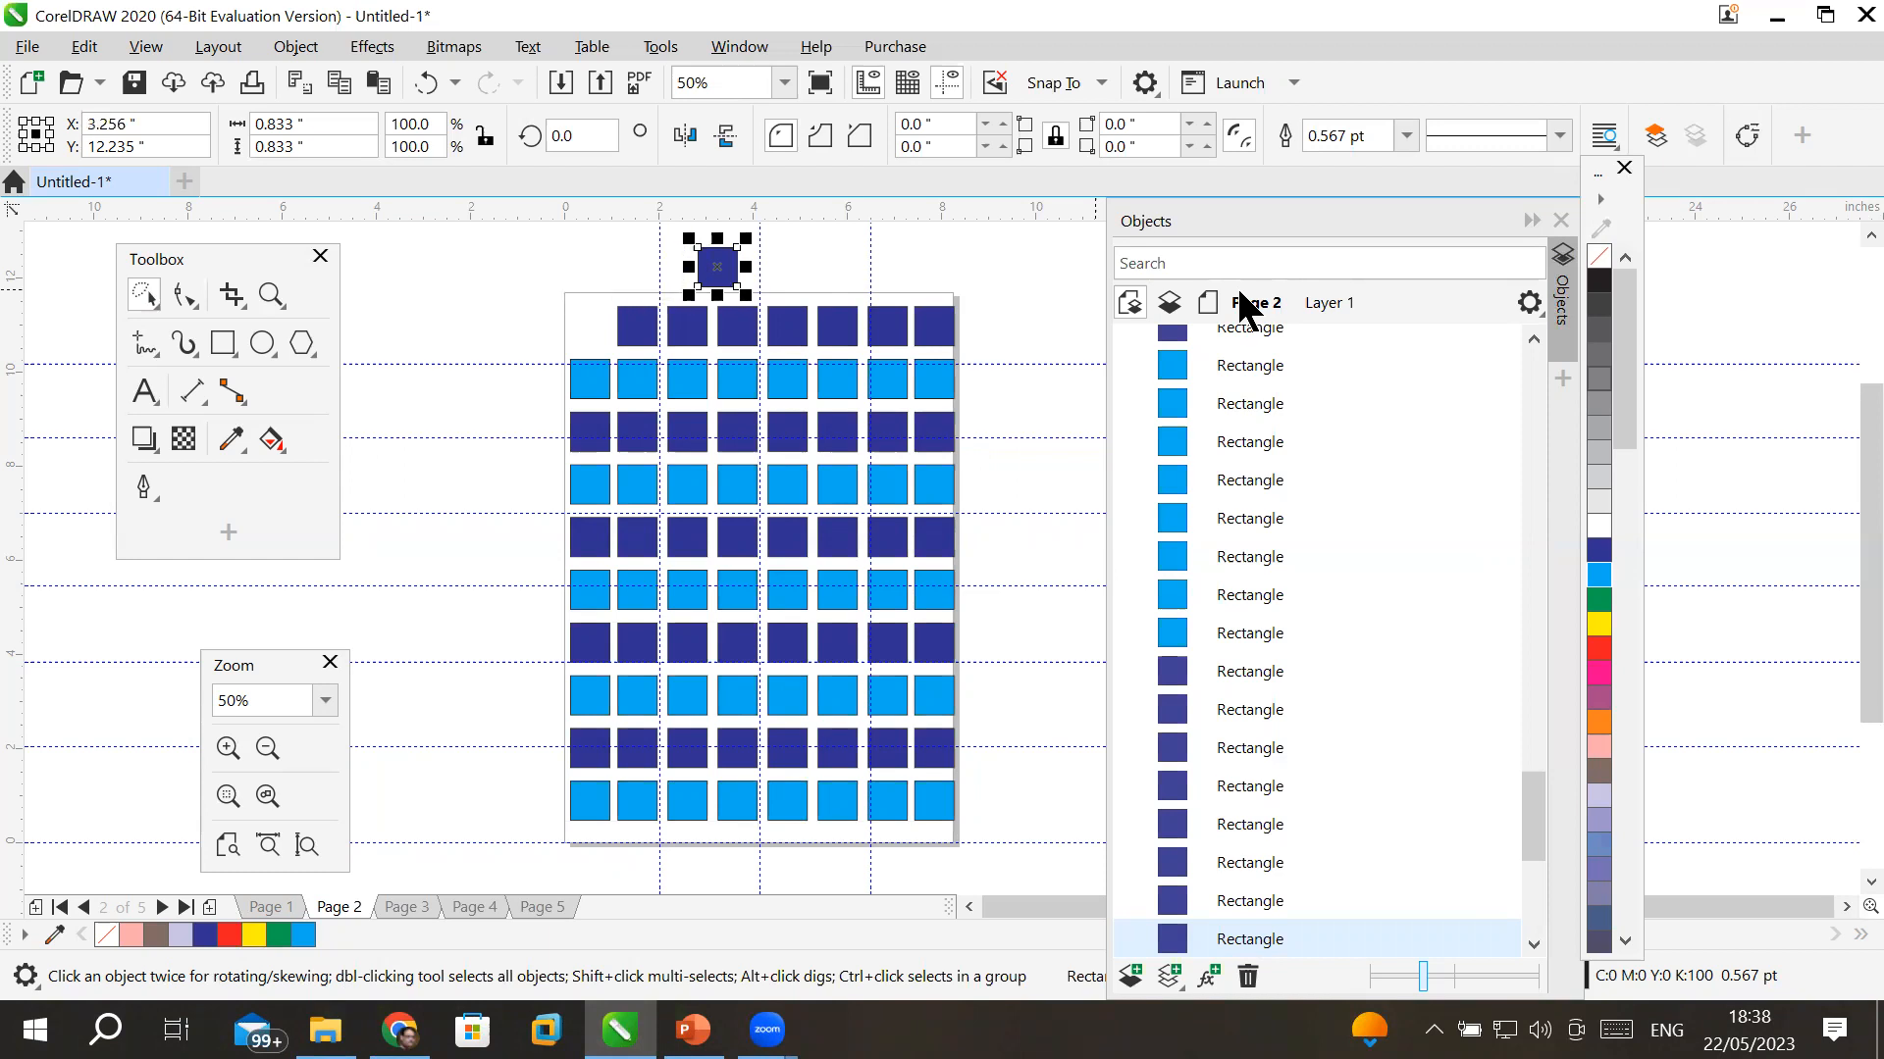
- Undo the square's micro-nudges until it is back above the page's left edge
key("ctrl+z")
key("ctrl+z")
key("ctrl+z")
key("ctrl+z")
key("ctrl+z")
key("Left")
- Super-nudge the square 8 inches right and back, and repeat single 2-inch super-nudges right and left
key("shift+Right")
key("shift+Right")
key("shift+Right")
key("shift+Right")
key("shift+Left")
key("shift+Left")
key("shift+Left")
key("shift+Left")
key("shift+Right")
key("shift+Left")
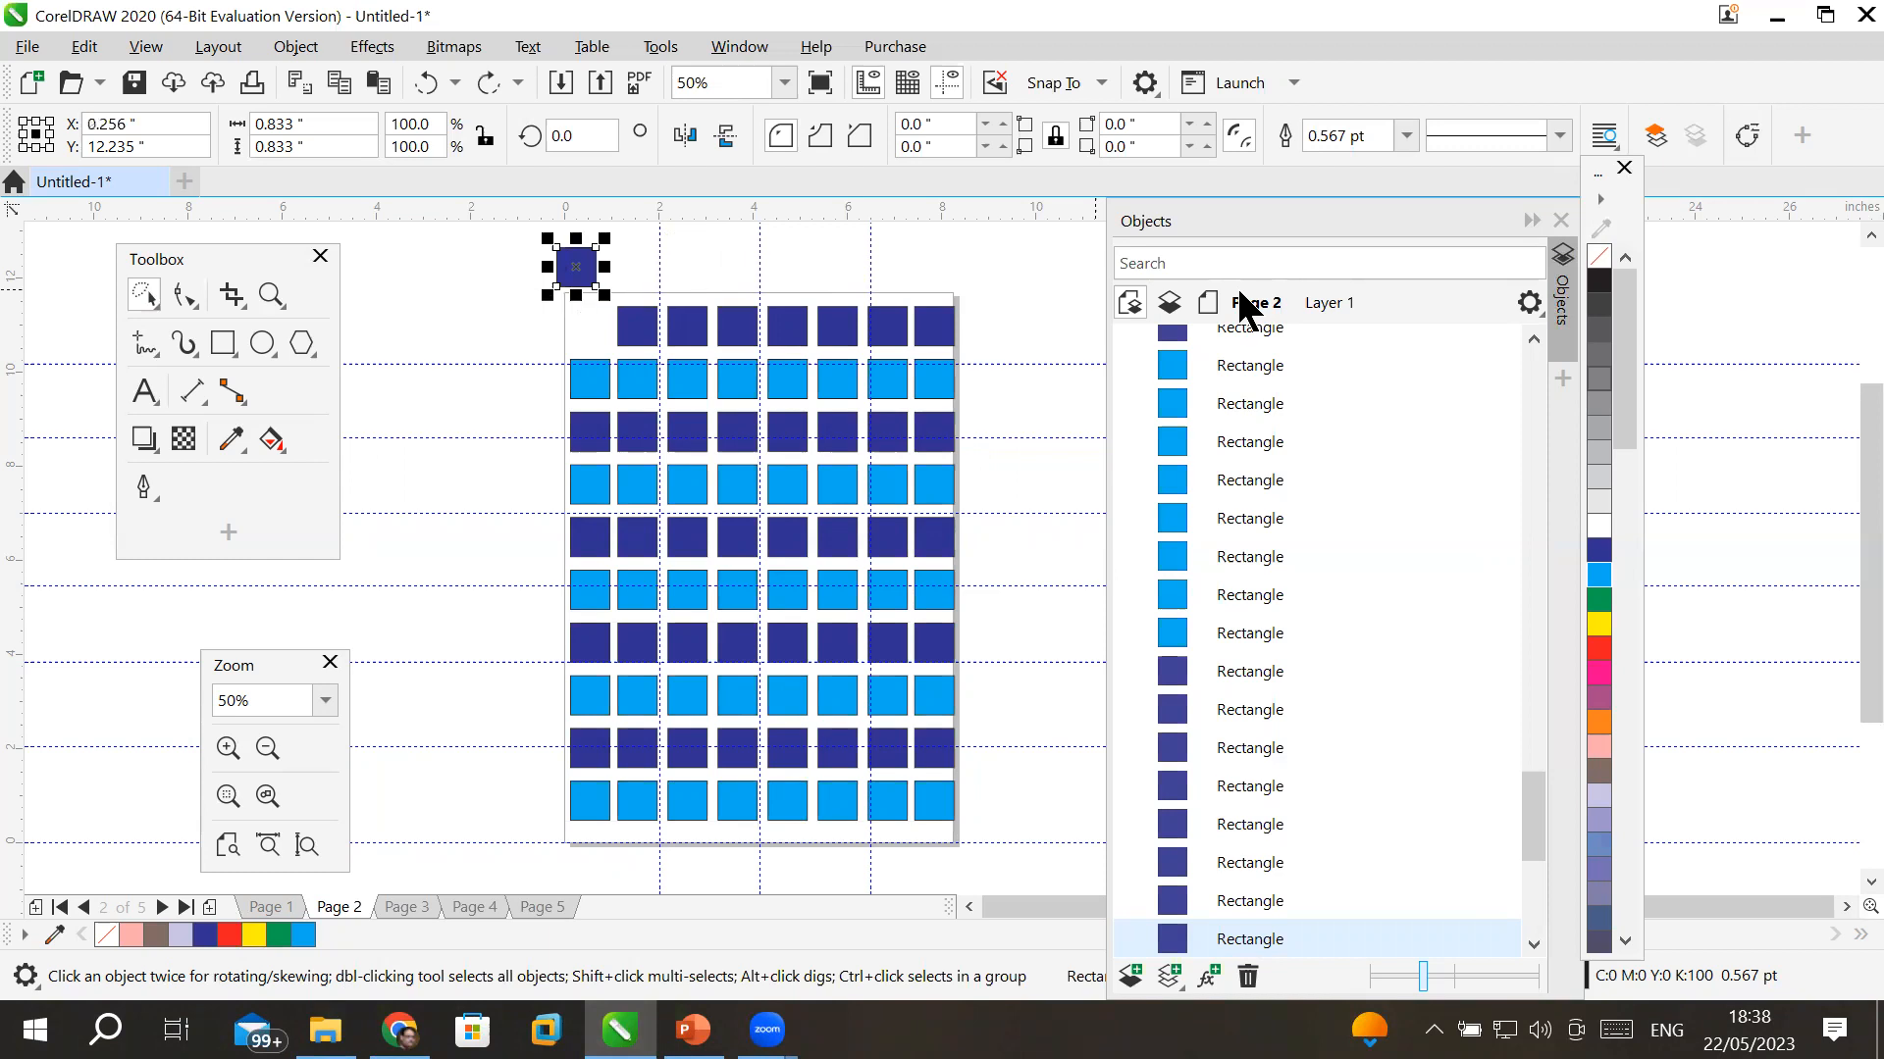
key("shift+Right")
key("shift+Left")
key("shift+Right")
key("shift+Left")
- Nudge the square left off the page, down beside it and back up in 1-inch increments
key("Left")
key("Left")
key("Down")
key("Down")
key("Down")
key("Down")
key("Down")
key("Down")
key("Up")
key("Up")
key("Up")
key("Up")
key("Up")
- Nudge the square right above the page's top edge and back left in 1-inch increments
key("Right")
key("Right")
key("Right")
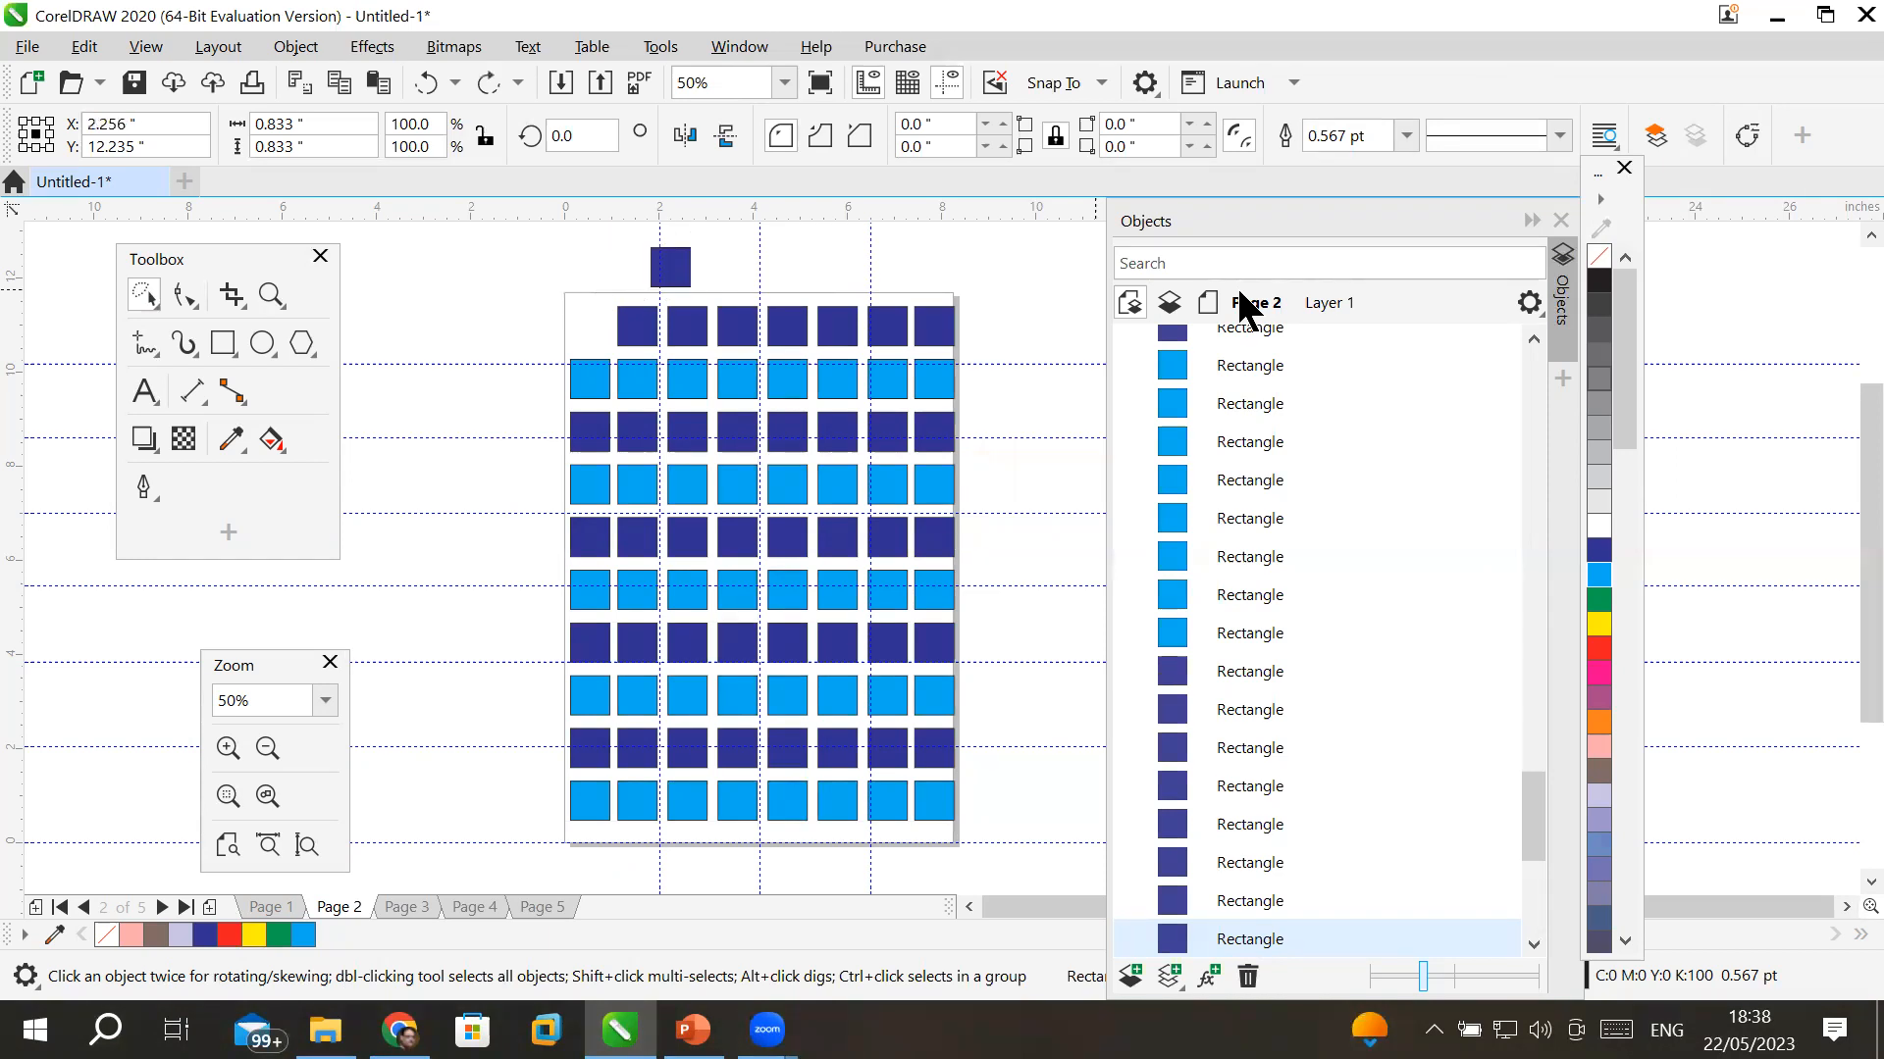
key("Right")
key("Right")
key("Right")
key("Left")
key("Left")
key("Left")
key("Right")
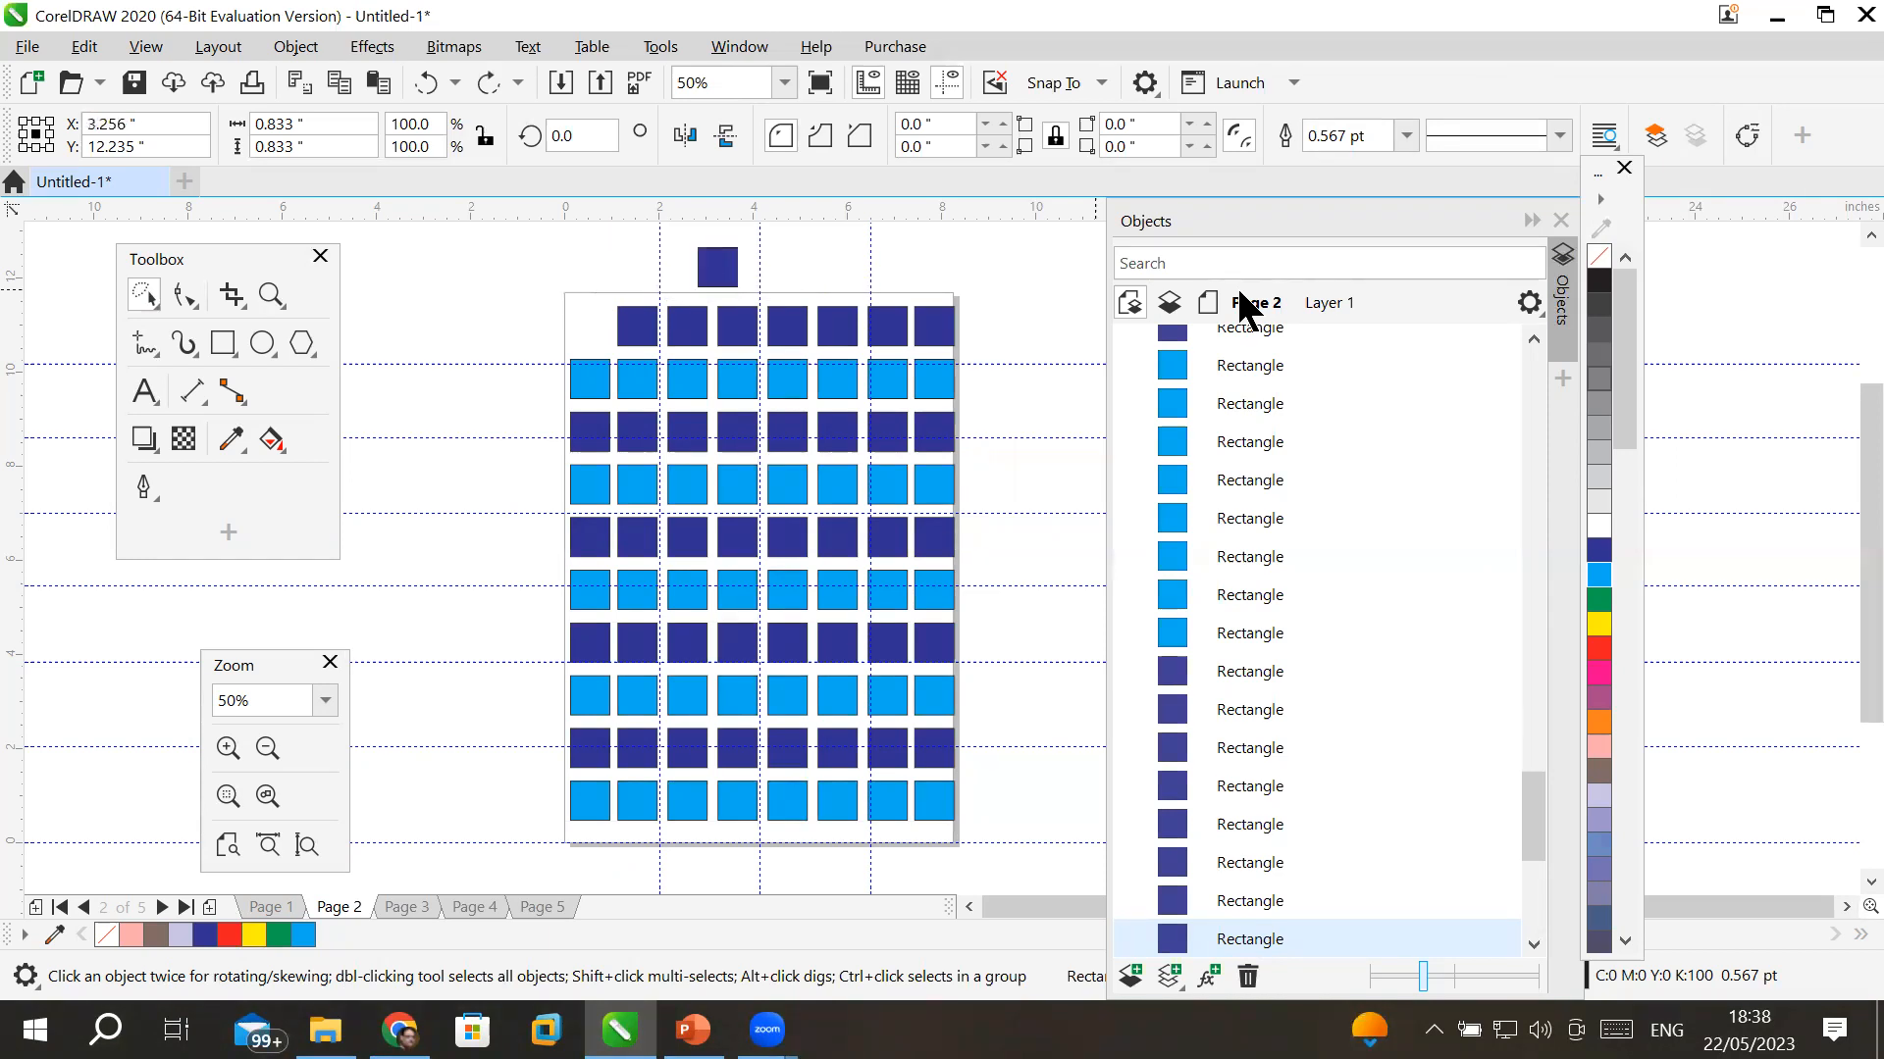
key("Left")
key("Left")
key("Left")
key("Left")
- Micro-nudge the square left until it sits outside the page's upper-left corner
key("ctrl+Left")
key("ctrl+Left")
key("ctrl+Left")
key("ctrl+Left")
key("ctrl+Left")
key("ctrl+Left")
key("ctrl+Left")
key("ctrl+Left")
key("ctrl+Left")
key("ctrl+Left")
key("ctrl+Left")
key("ctrl+Left")
key("ctrl+Left")
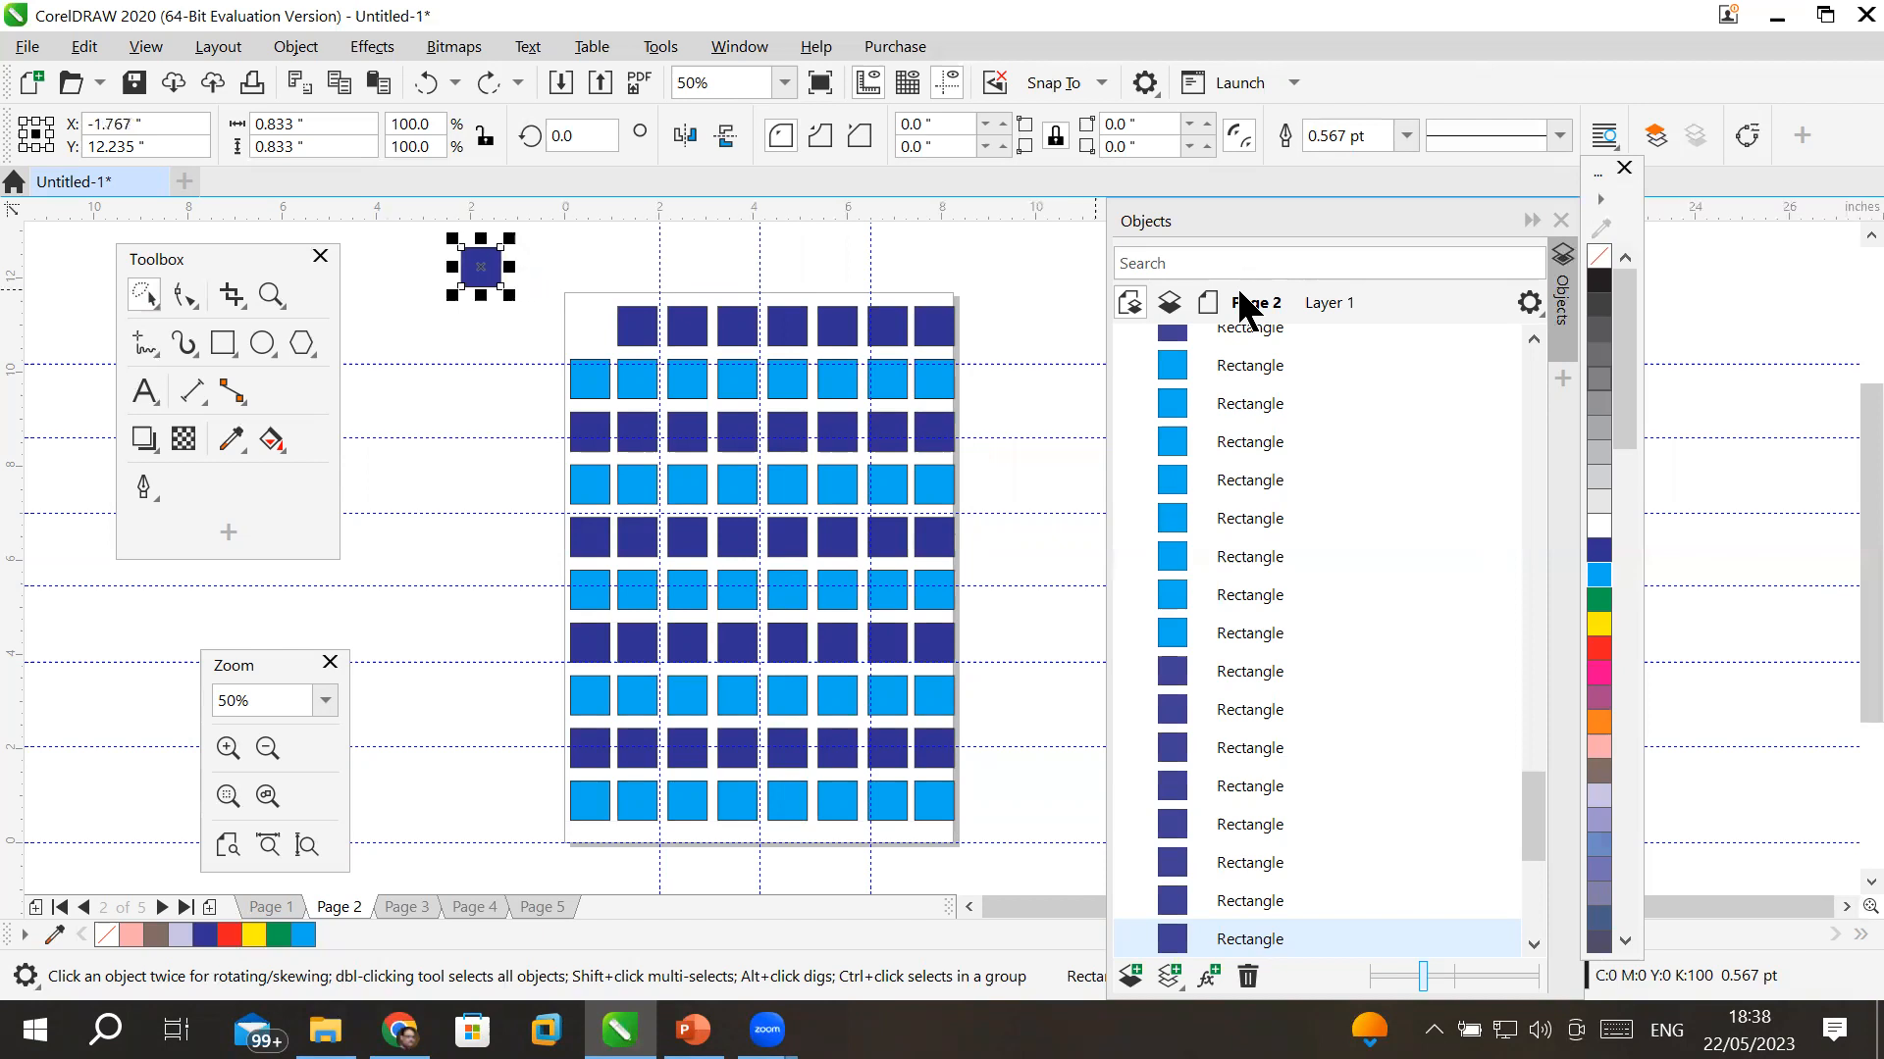
key("ctrl+Left")
- Move the square back into the empty first position of Page 2's top row
left_click_drag(481, 279, 592, 338)
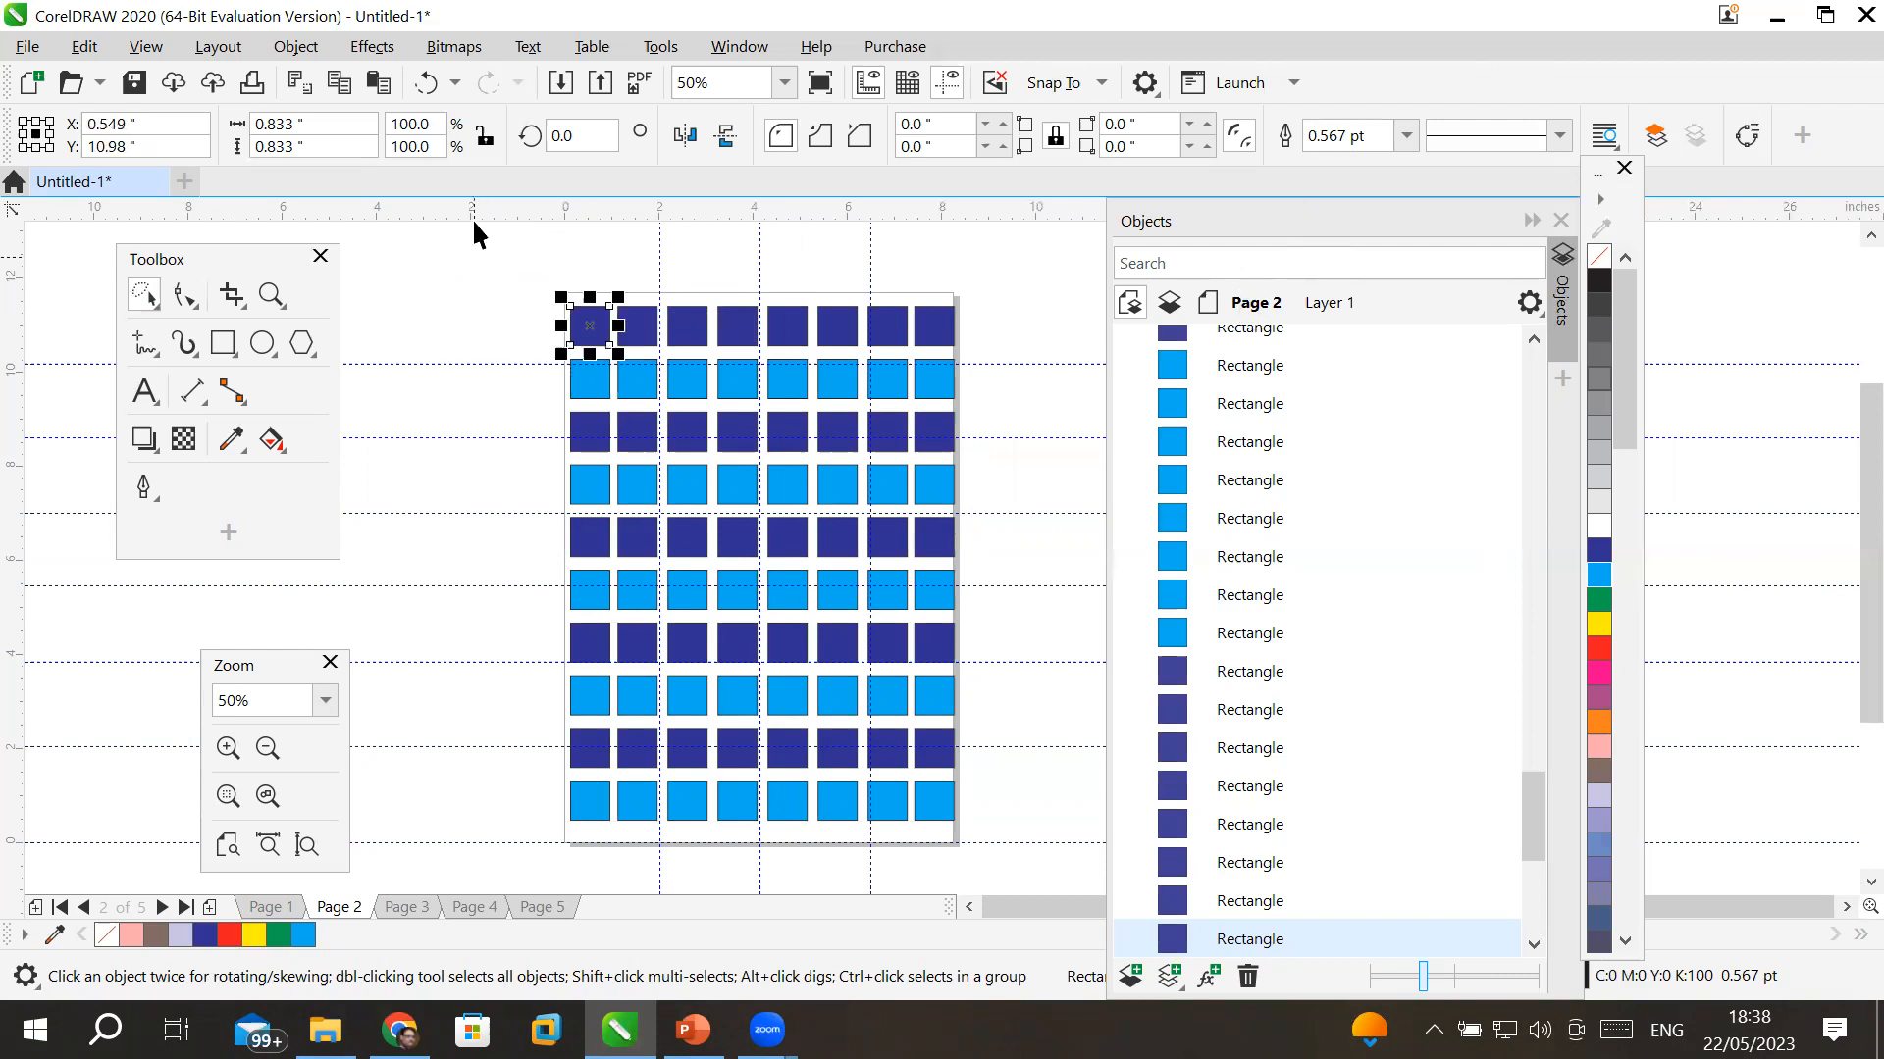
left_click(988, 840)
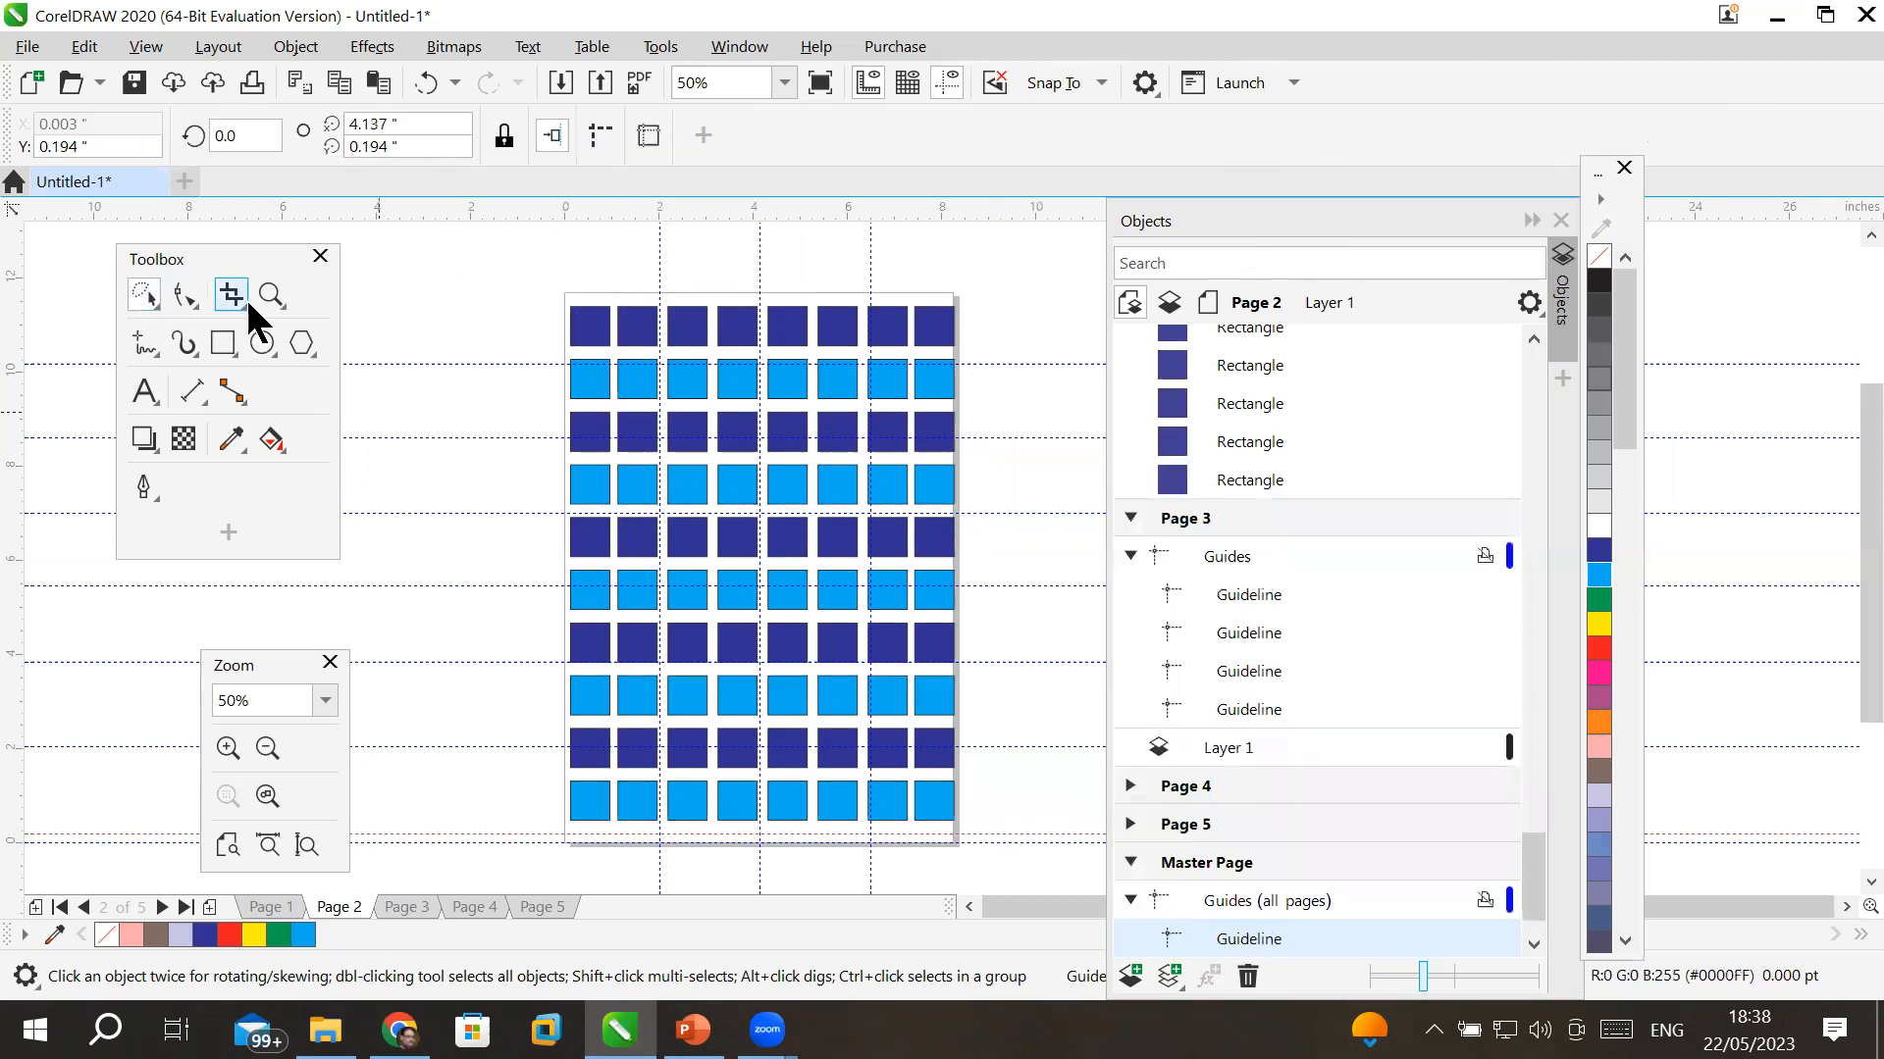
- Draw four ellipses above the page's upper-left corner, including a narrow one about 0.5 by 1.48 inches and a small one about 0.9 by 0.83 inches
left_click(144, 292)
mouse_move(147, 312)
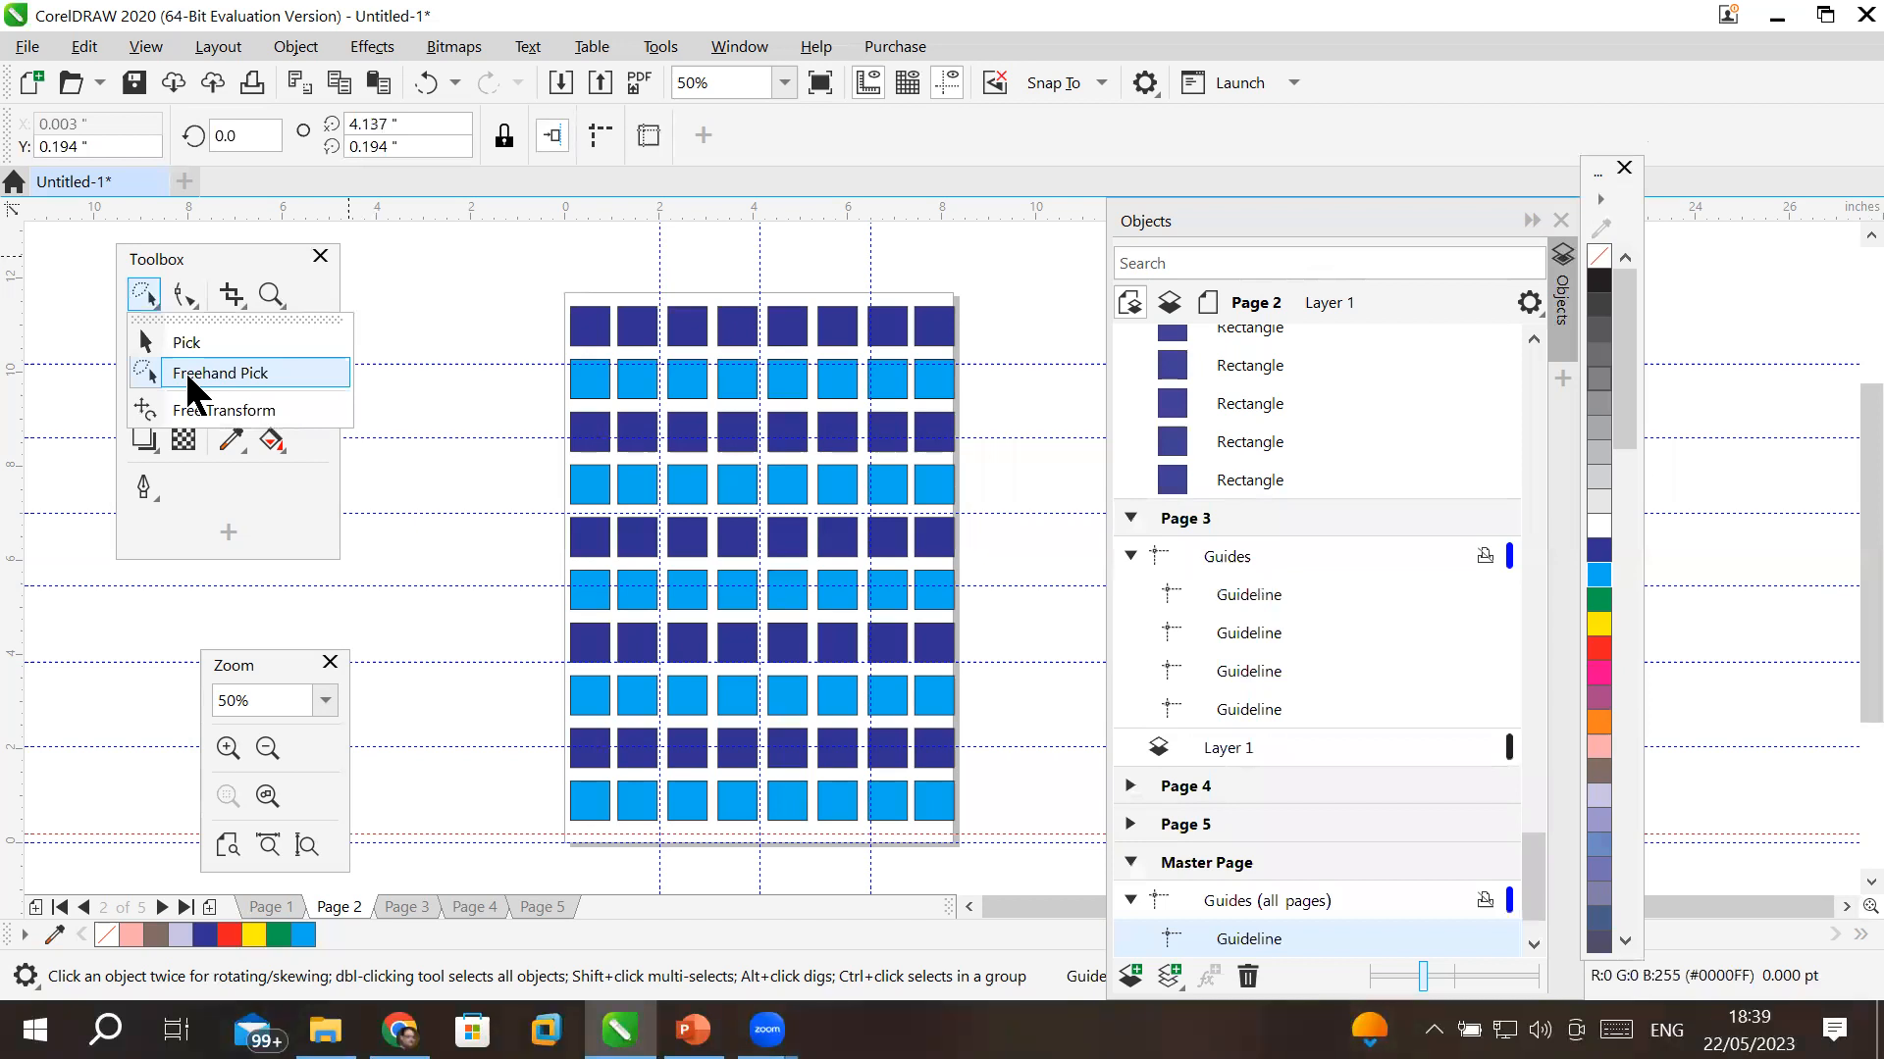
left_click_drag(1854, 420, 1855, 362)
left_click(262, 343)
mouse_move(429, 232)
left_mouse_down()
mouse_move(490, 292)
mouse_move(584, 299)
mouse_move(627, 333)
left_mouse_up()
left_click_drag(455, 328, 498, 369)
left_click_drag(517, 278, 541, 347)
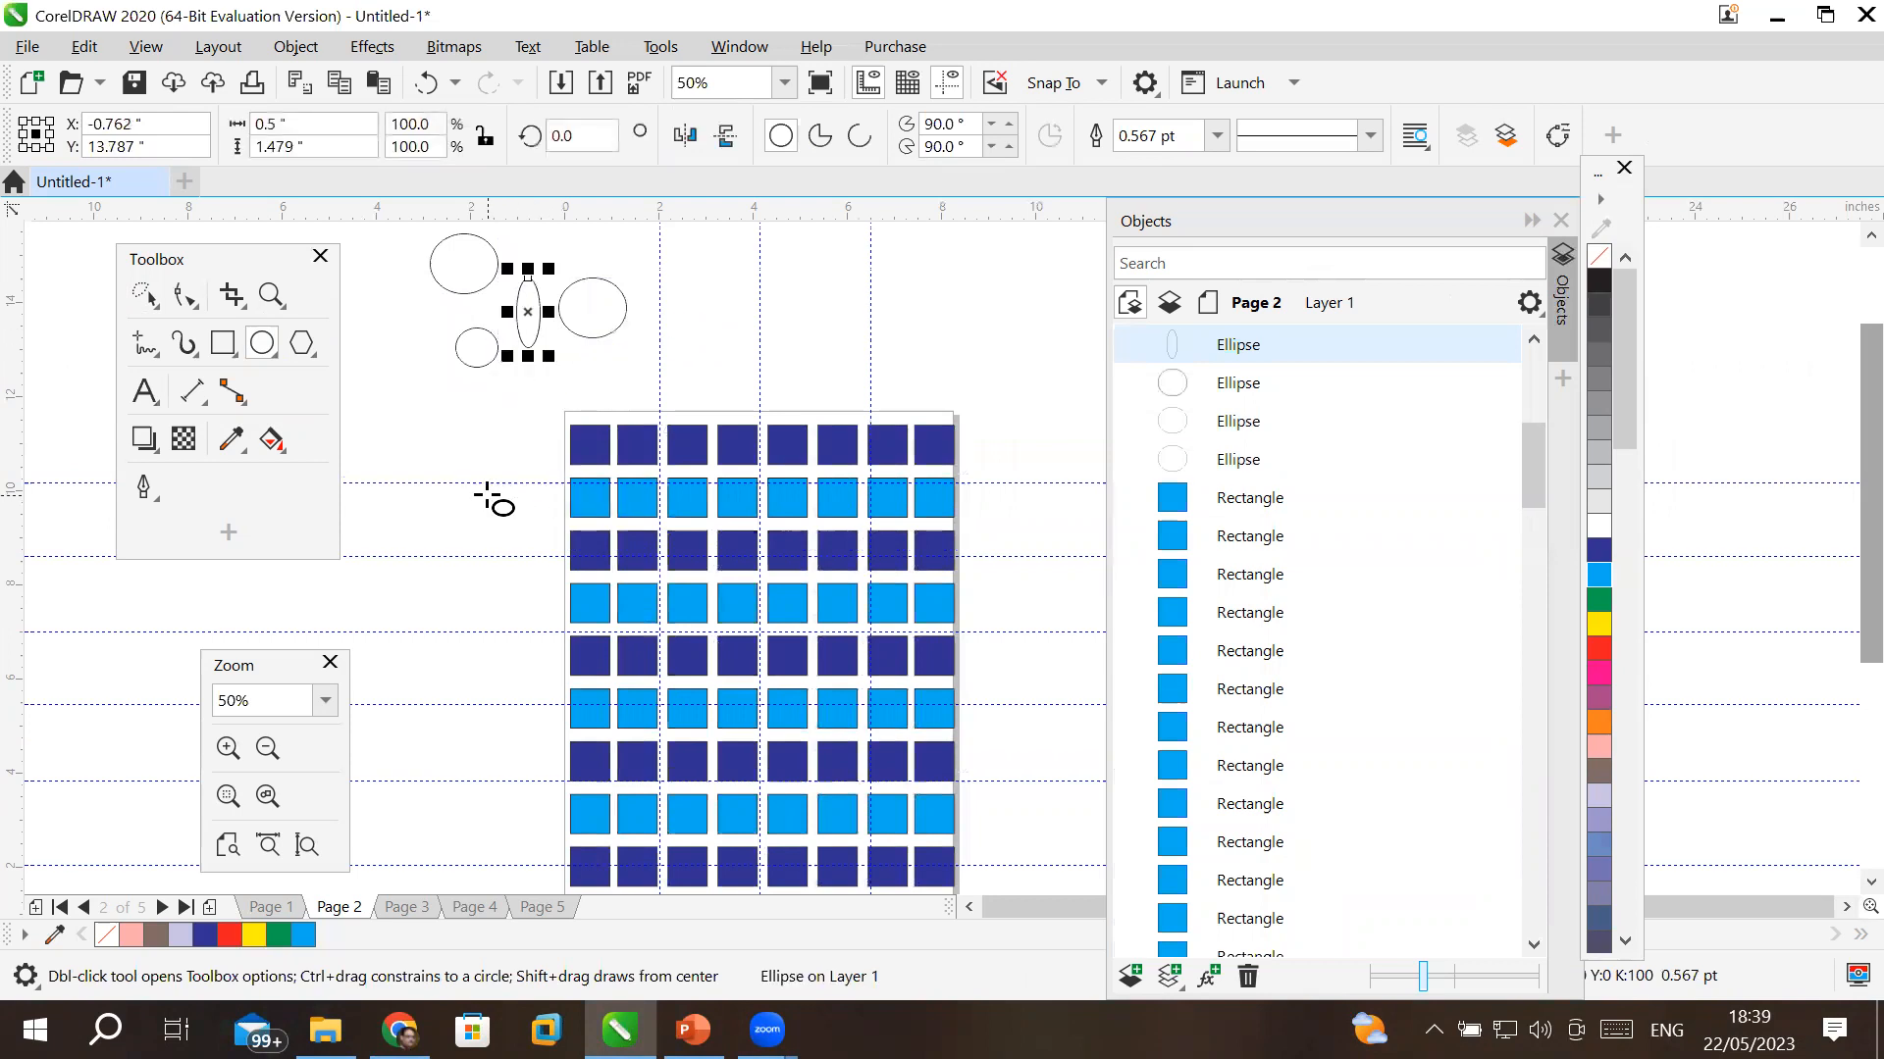
- Lasso the large left ellipse and the narrow ellipse with Freehand Pick, fill them Blue, and undo the fill
left_click(144, 295)
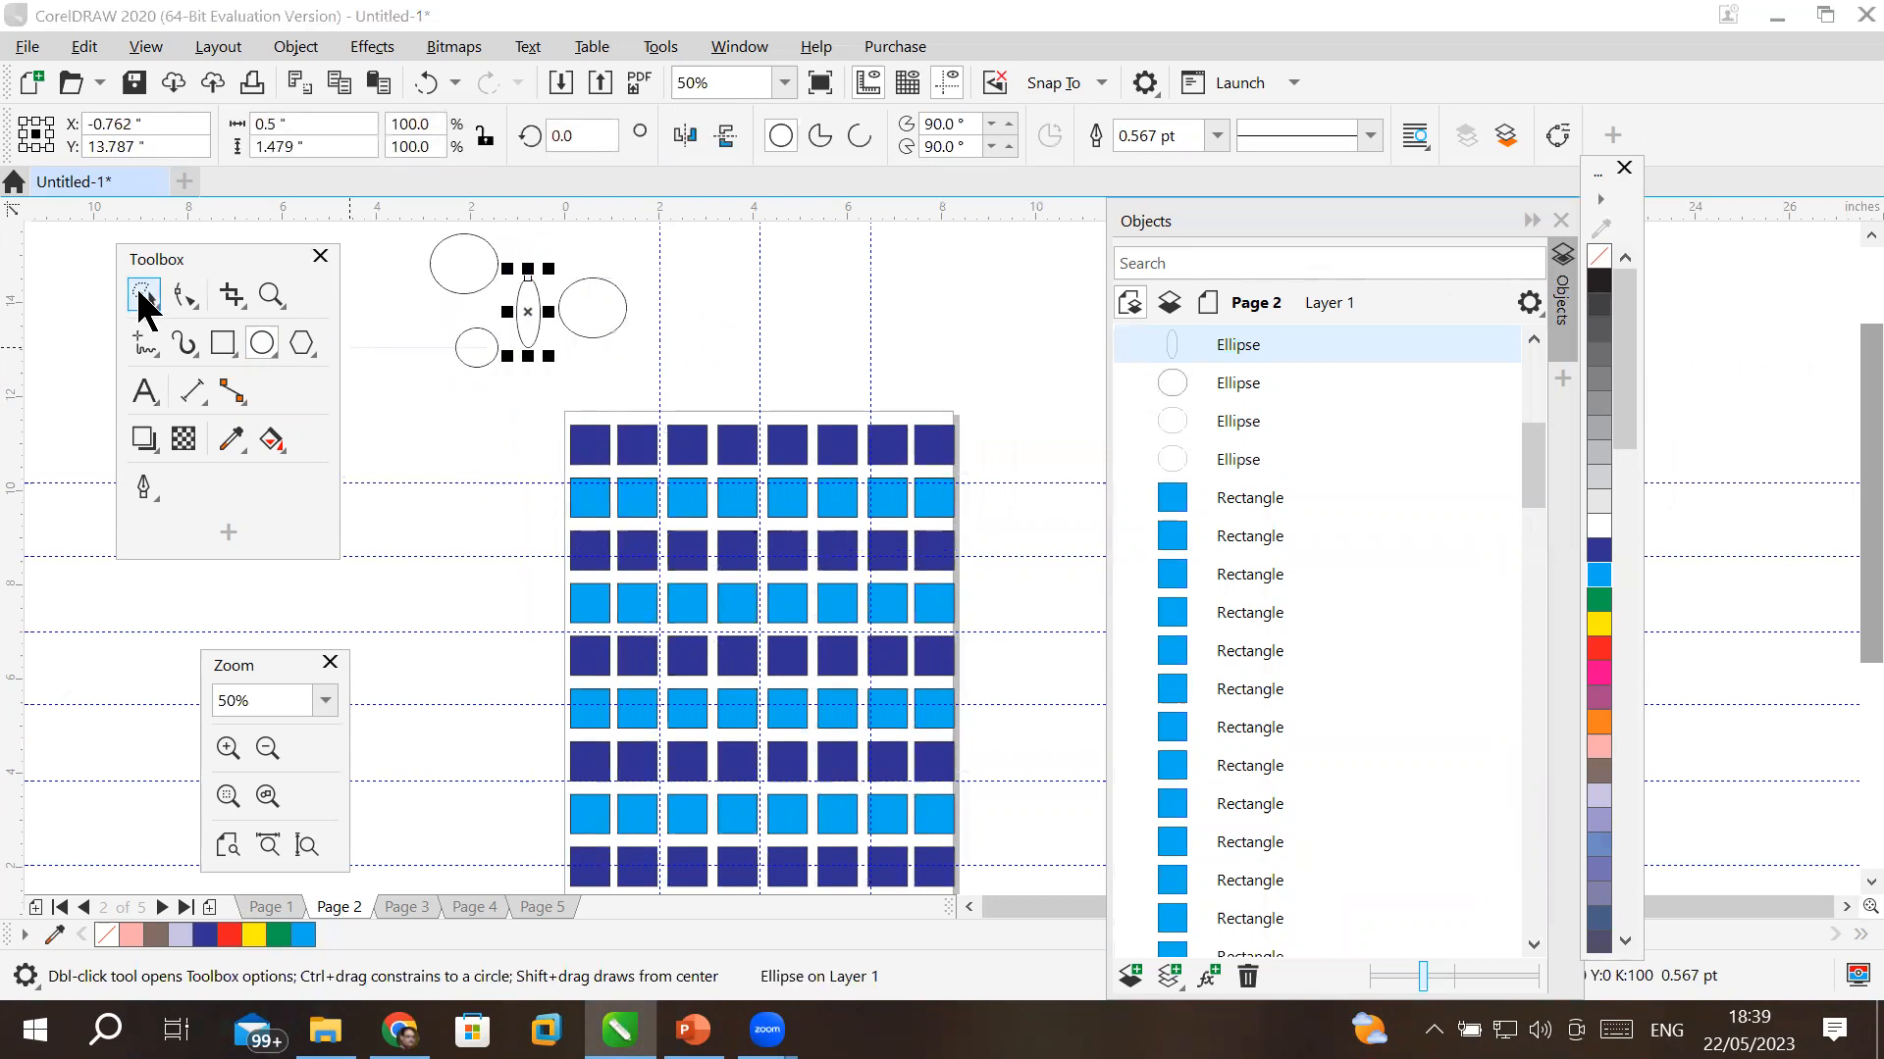
left_click(414, 229)
scroll(456, 224, "up", 3)
scroll(471, 240, "up", 2)
mouse_move(475, 236)
left_mouse_down()
mouse_move(540, 502)
mouse_move(519, 512)
mouse_move(495, 469)
mouse_move(409, 453)
left_mouse_up()
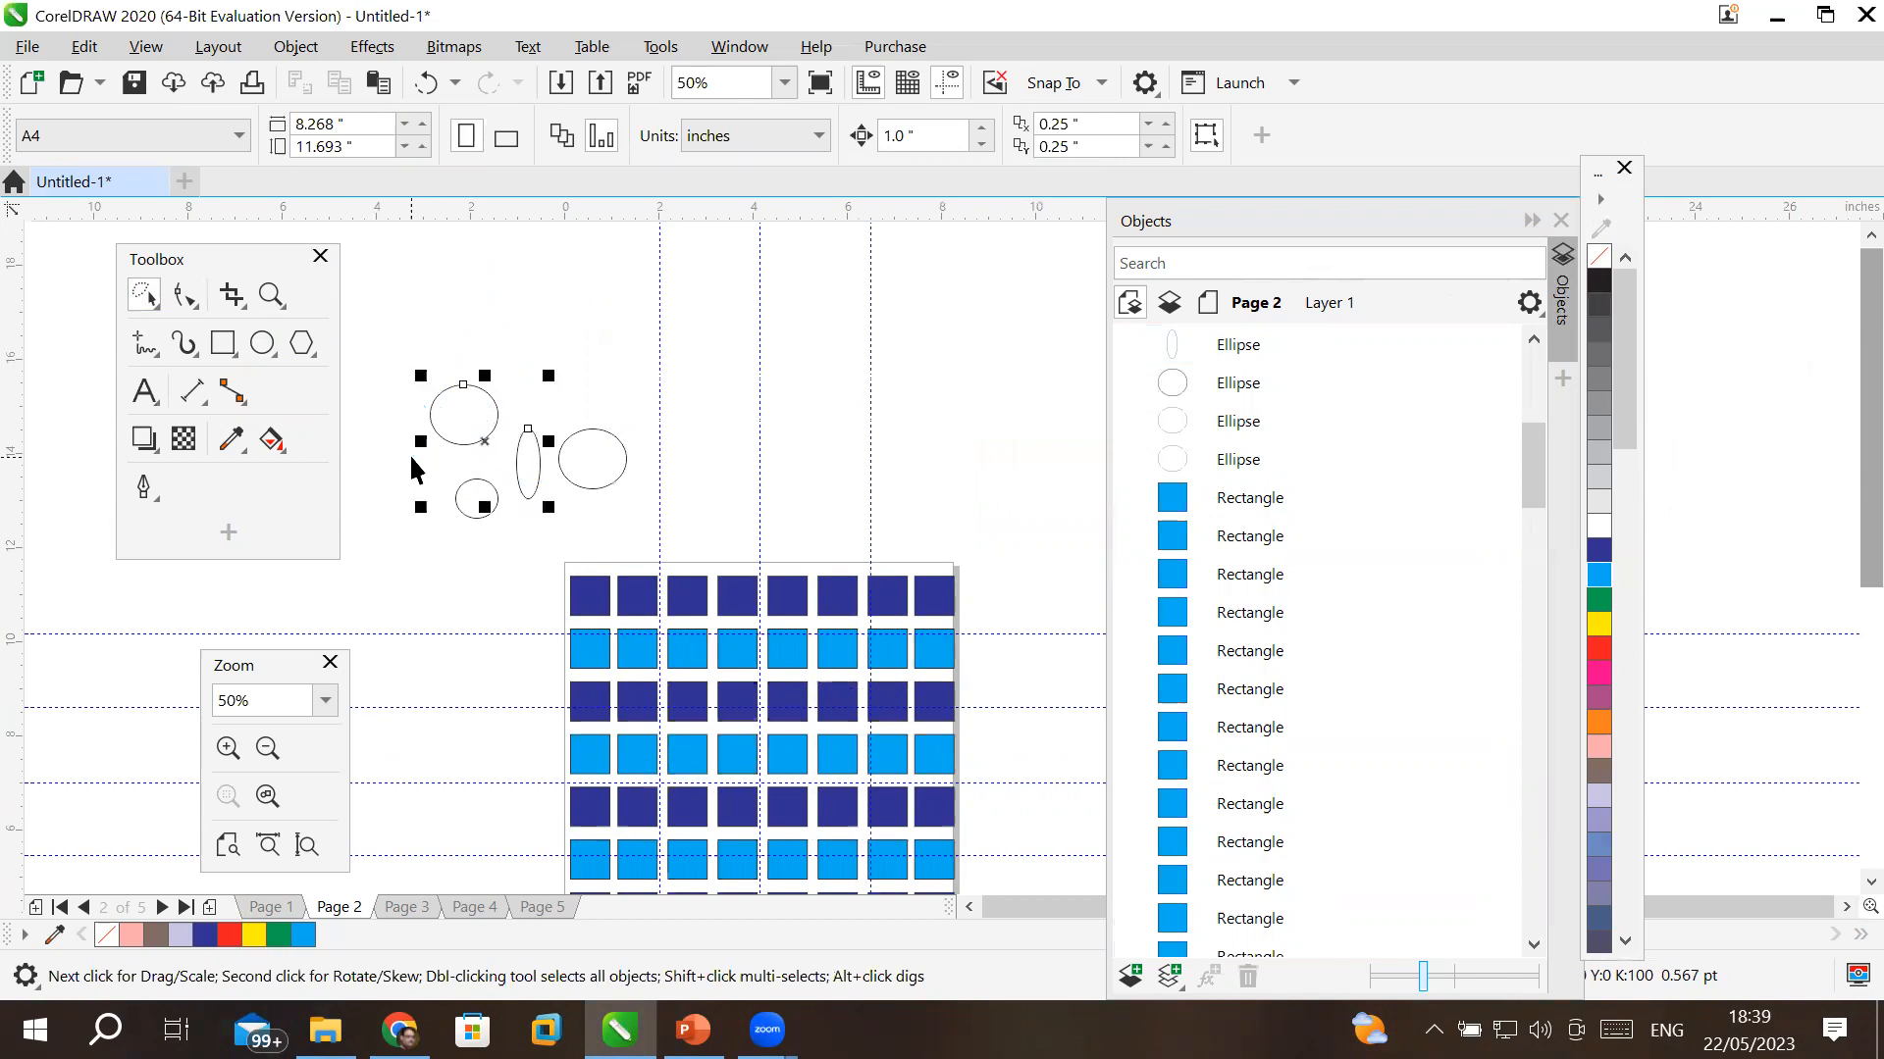
left_click(1597, 549)
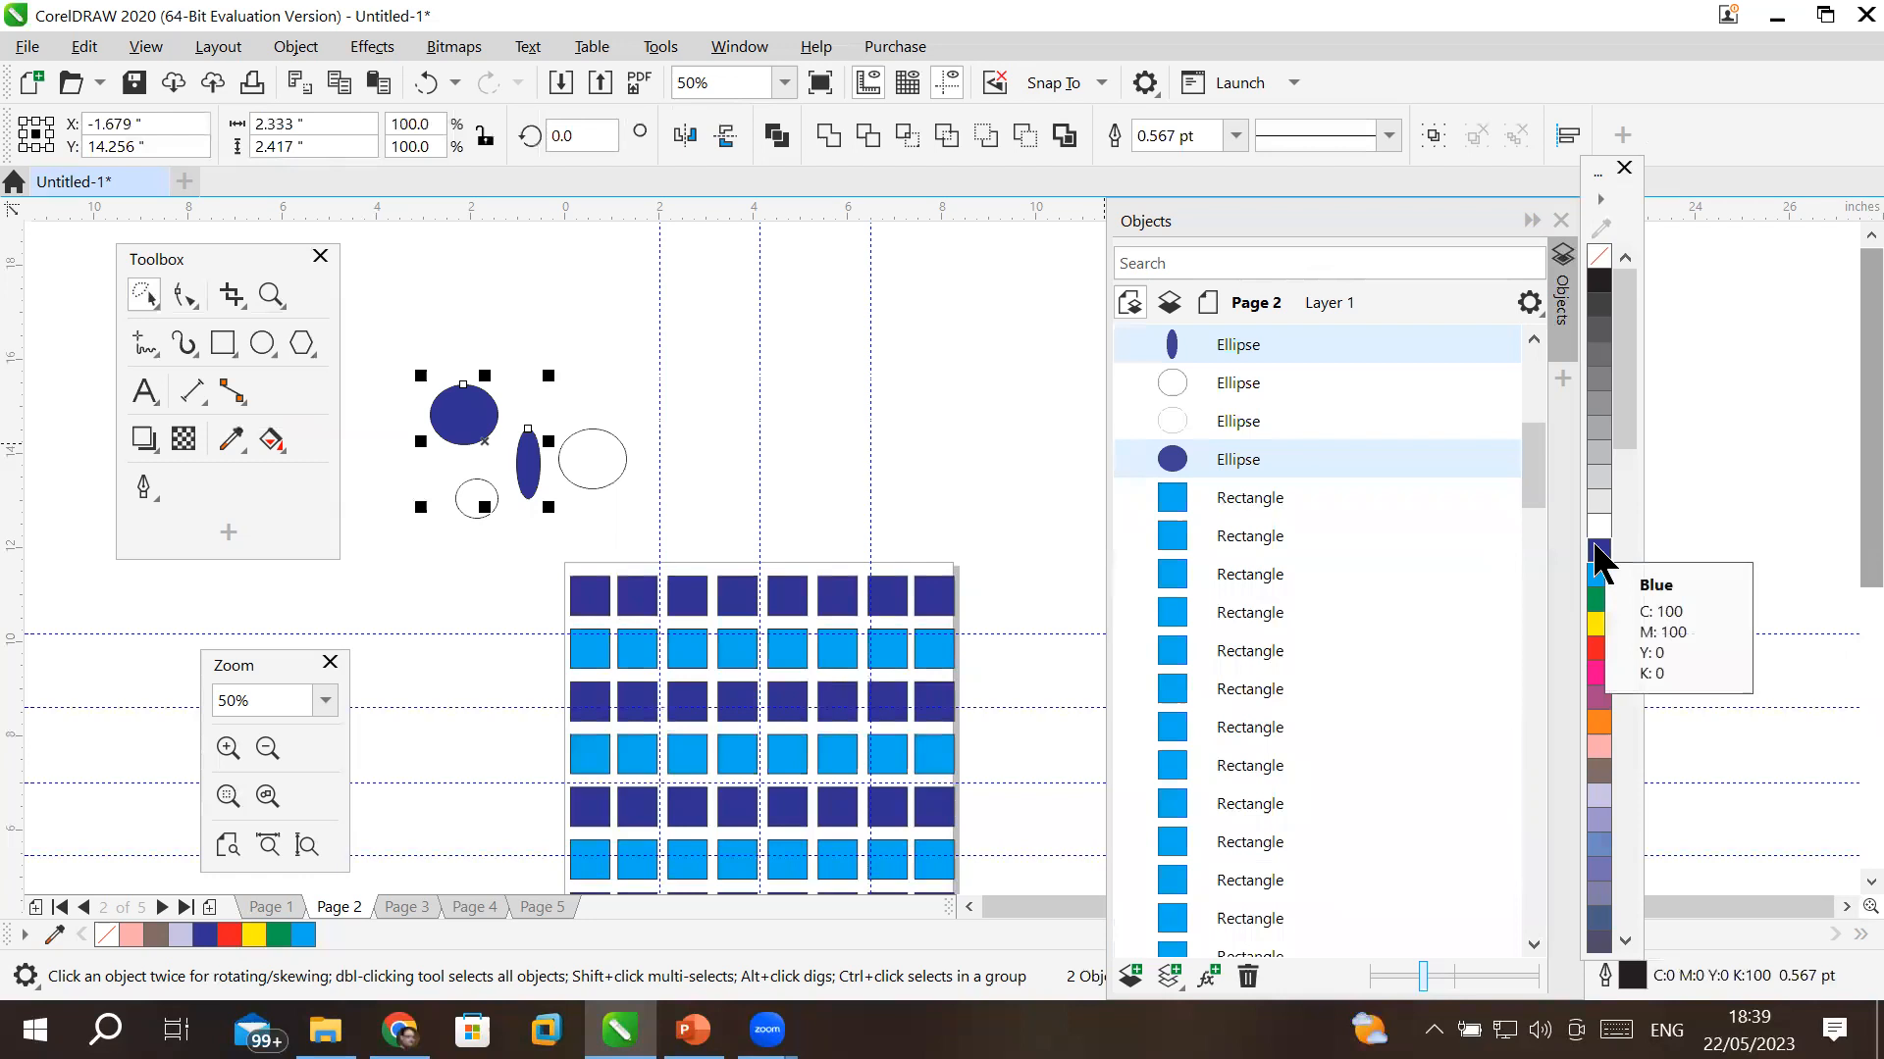
key("ctrl+z")
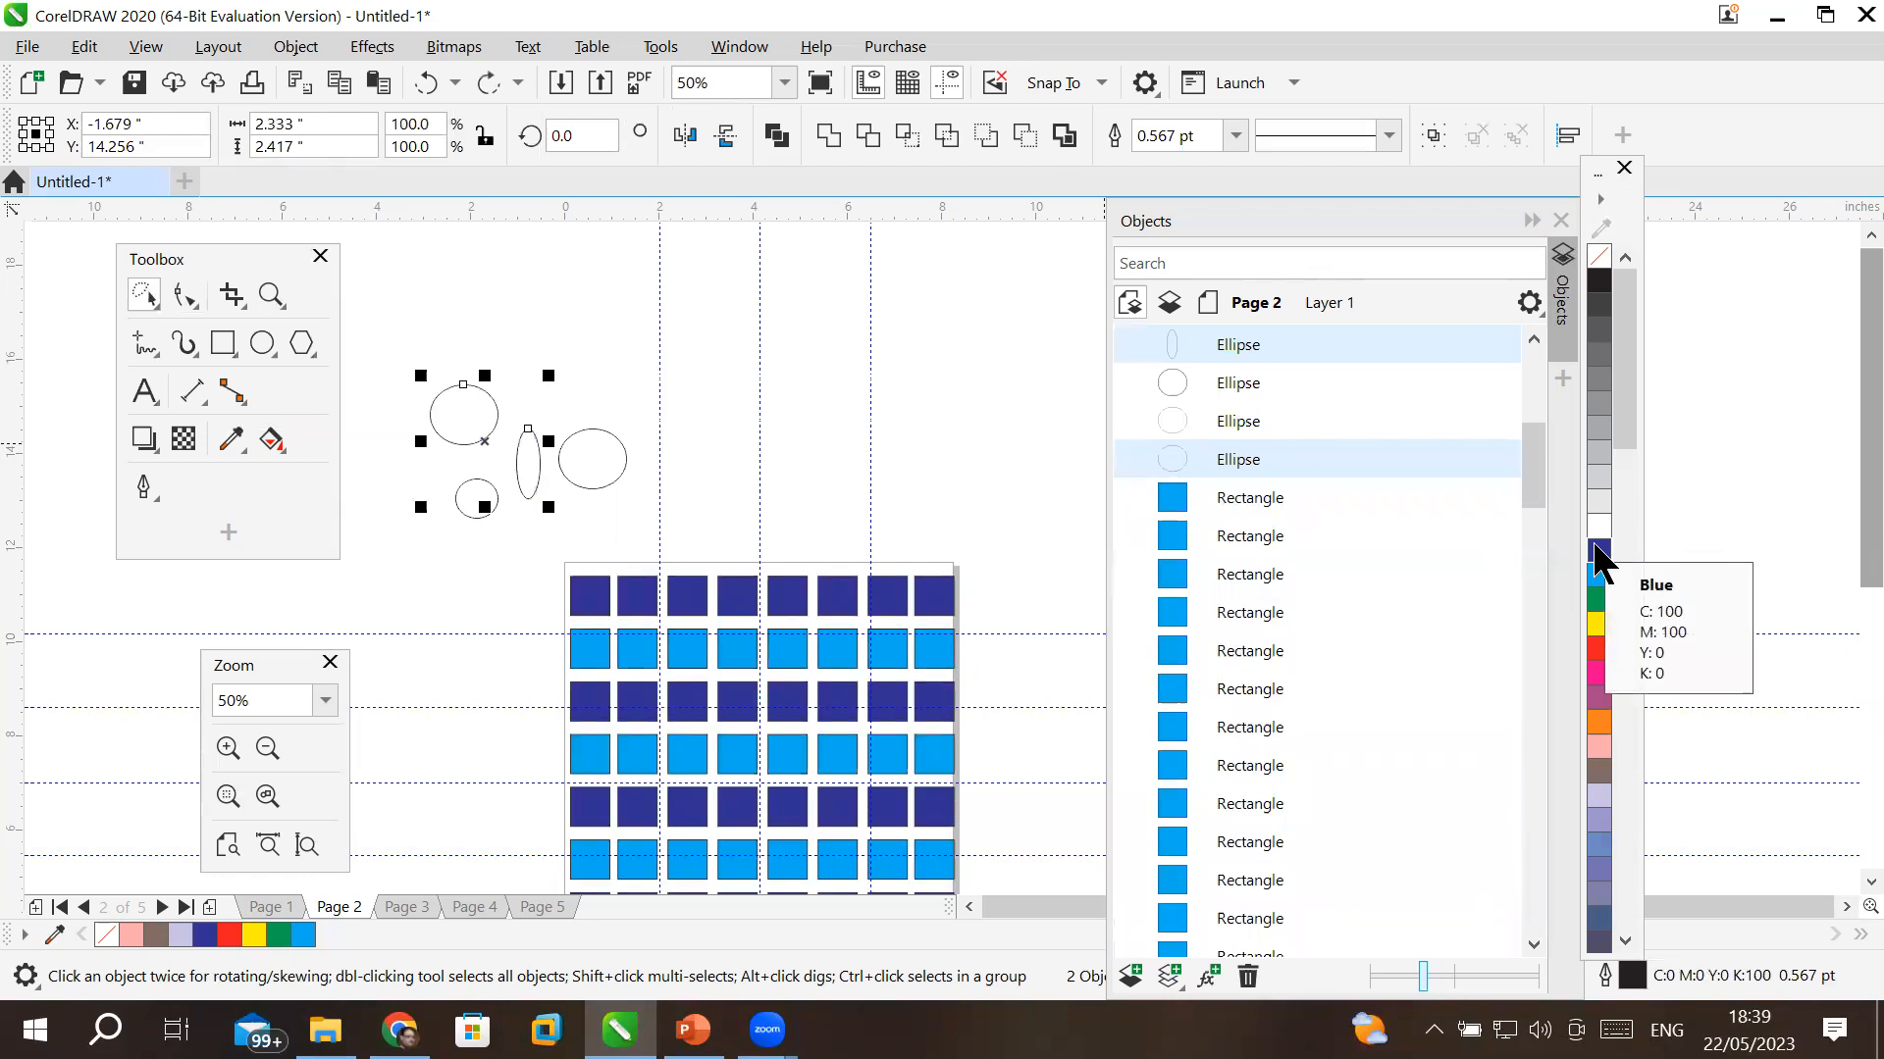
left_click(663, 378)
left_click(490, 535)
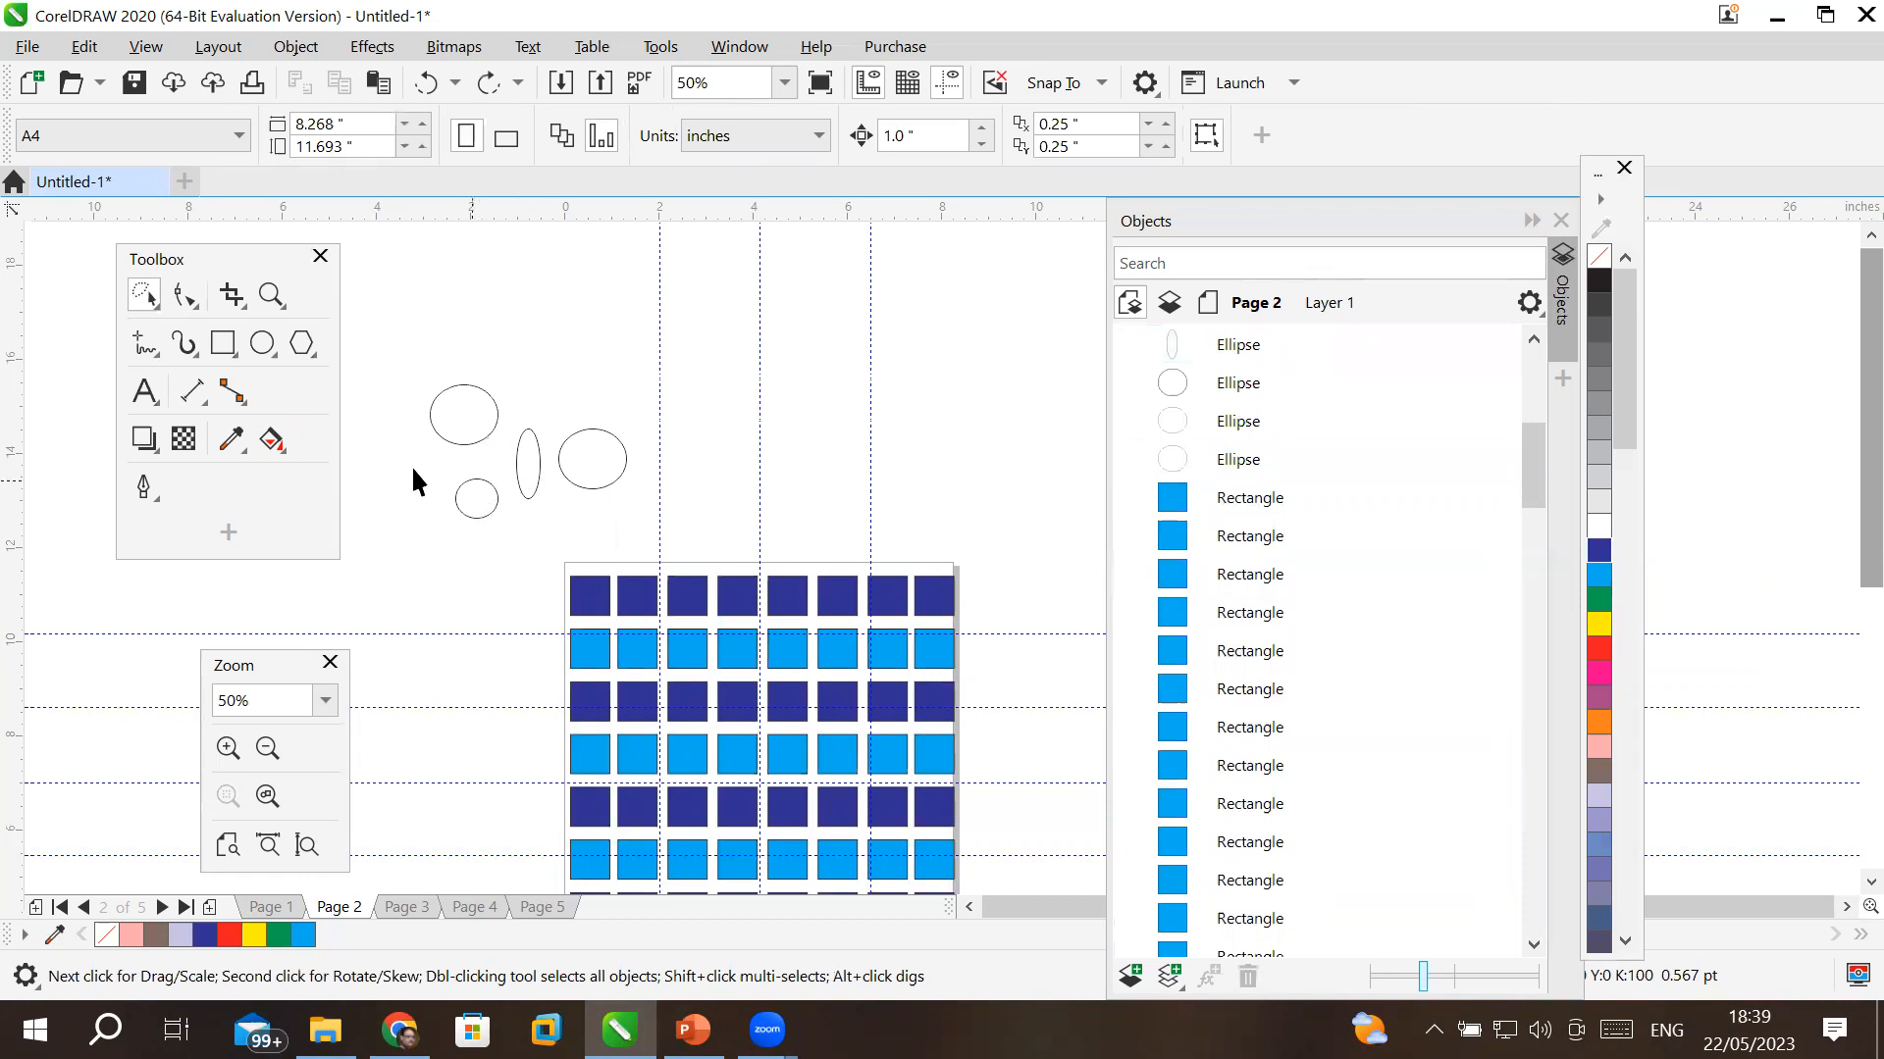
- Move the large left ellipse slightly down and to the right, and deselect it
left_click(469, 443)
mouse_move(469, 444)
left_mouse_down()
mouse_move(492, 439)
mouse_move(492, 461)
left_mouse_up()
left_click(609, 367)
left_click(673, 392)
- Marquee-select the large left, small and narrow ellipses with the Pick tool, and clear the selection
left_click(149, 304)
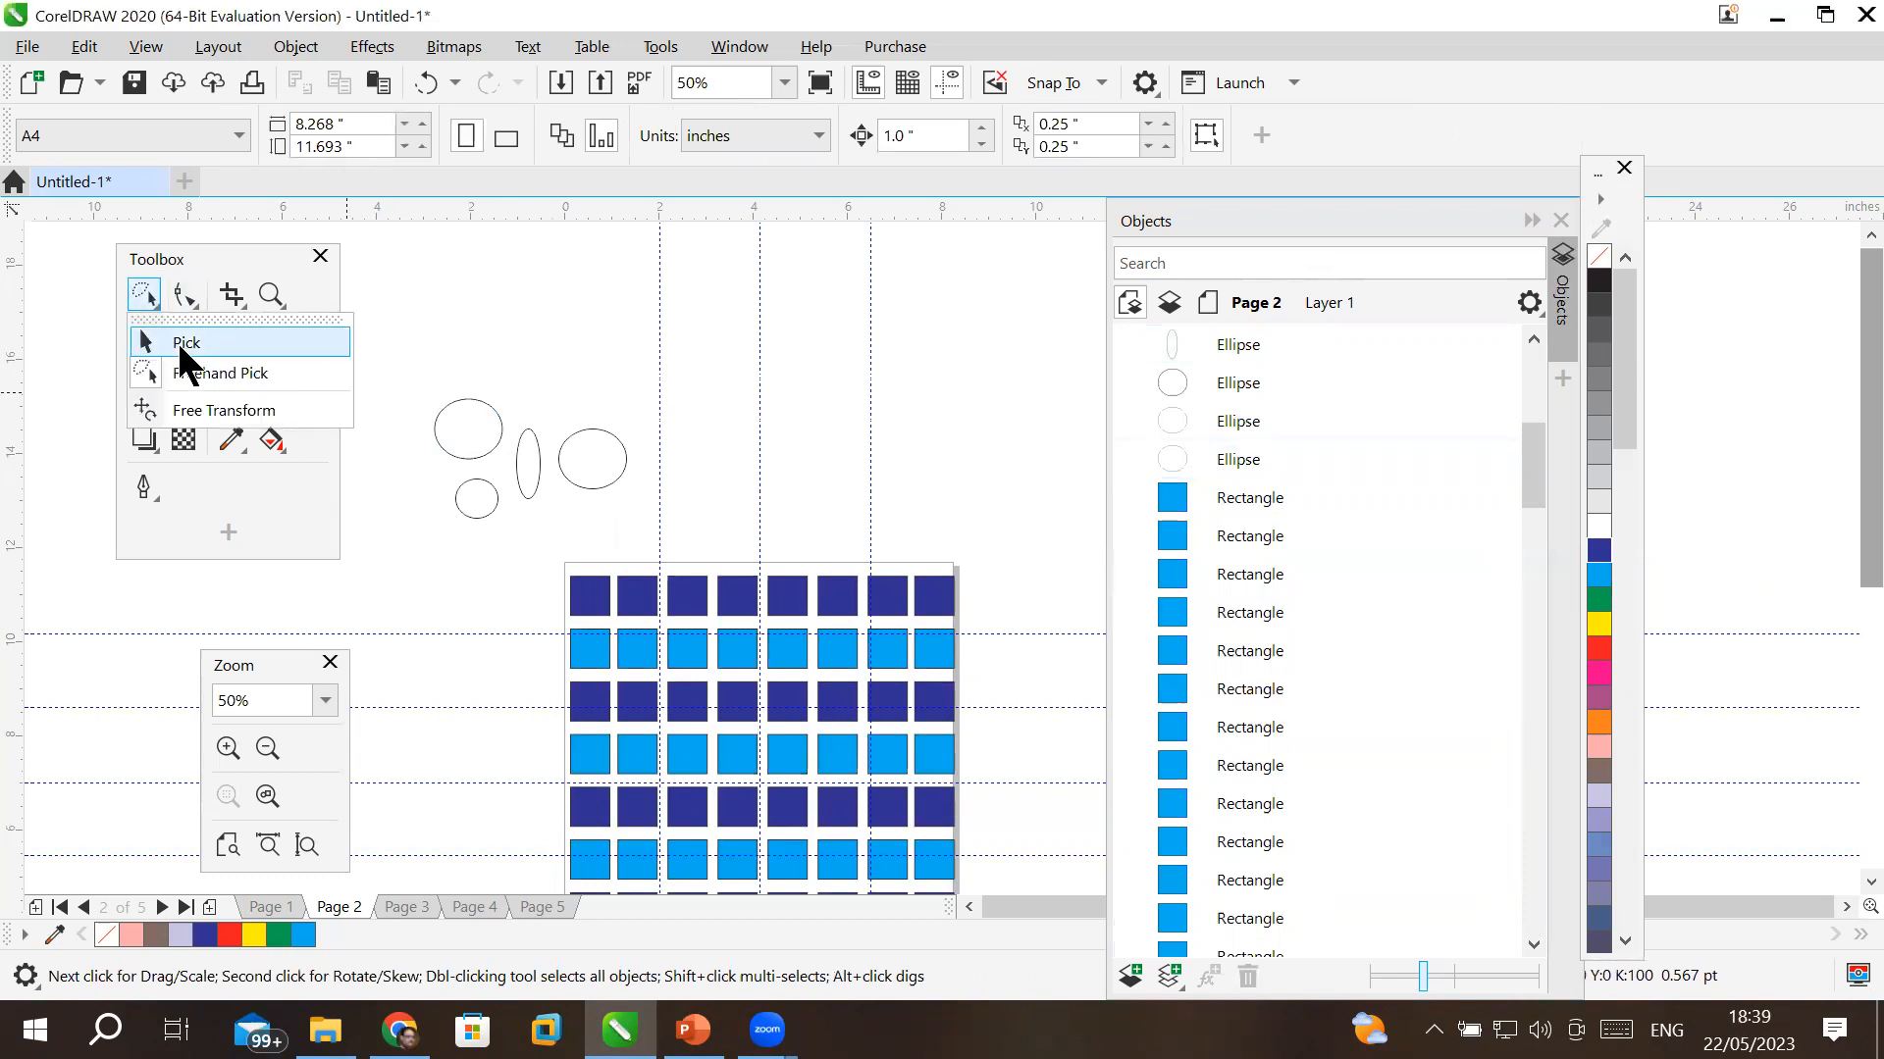
left_click(181, 350)
left_click_drag(519, 535, 539, 526)
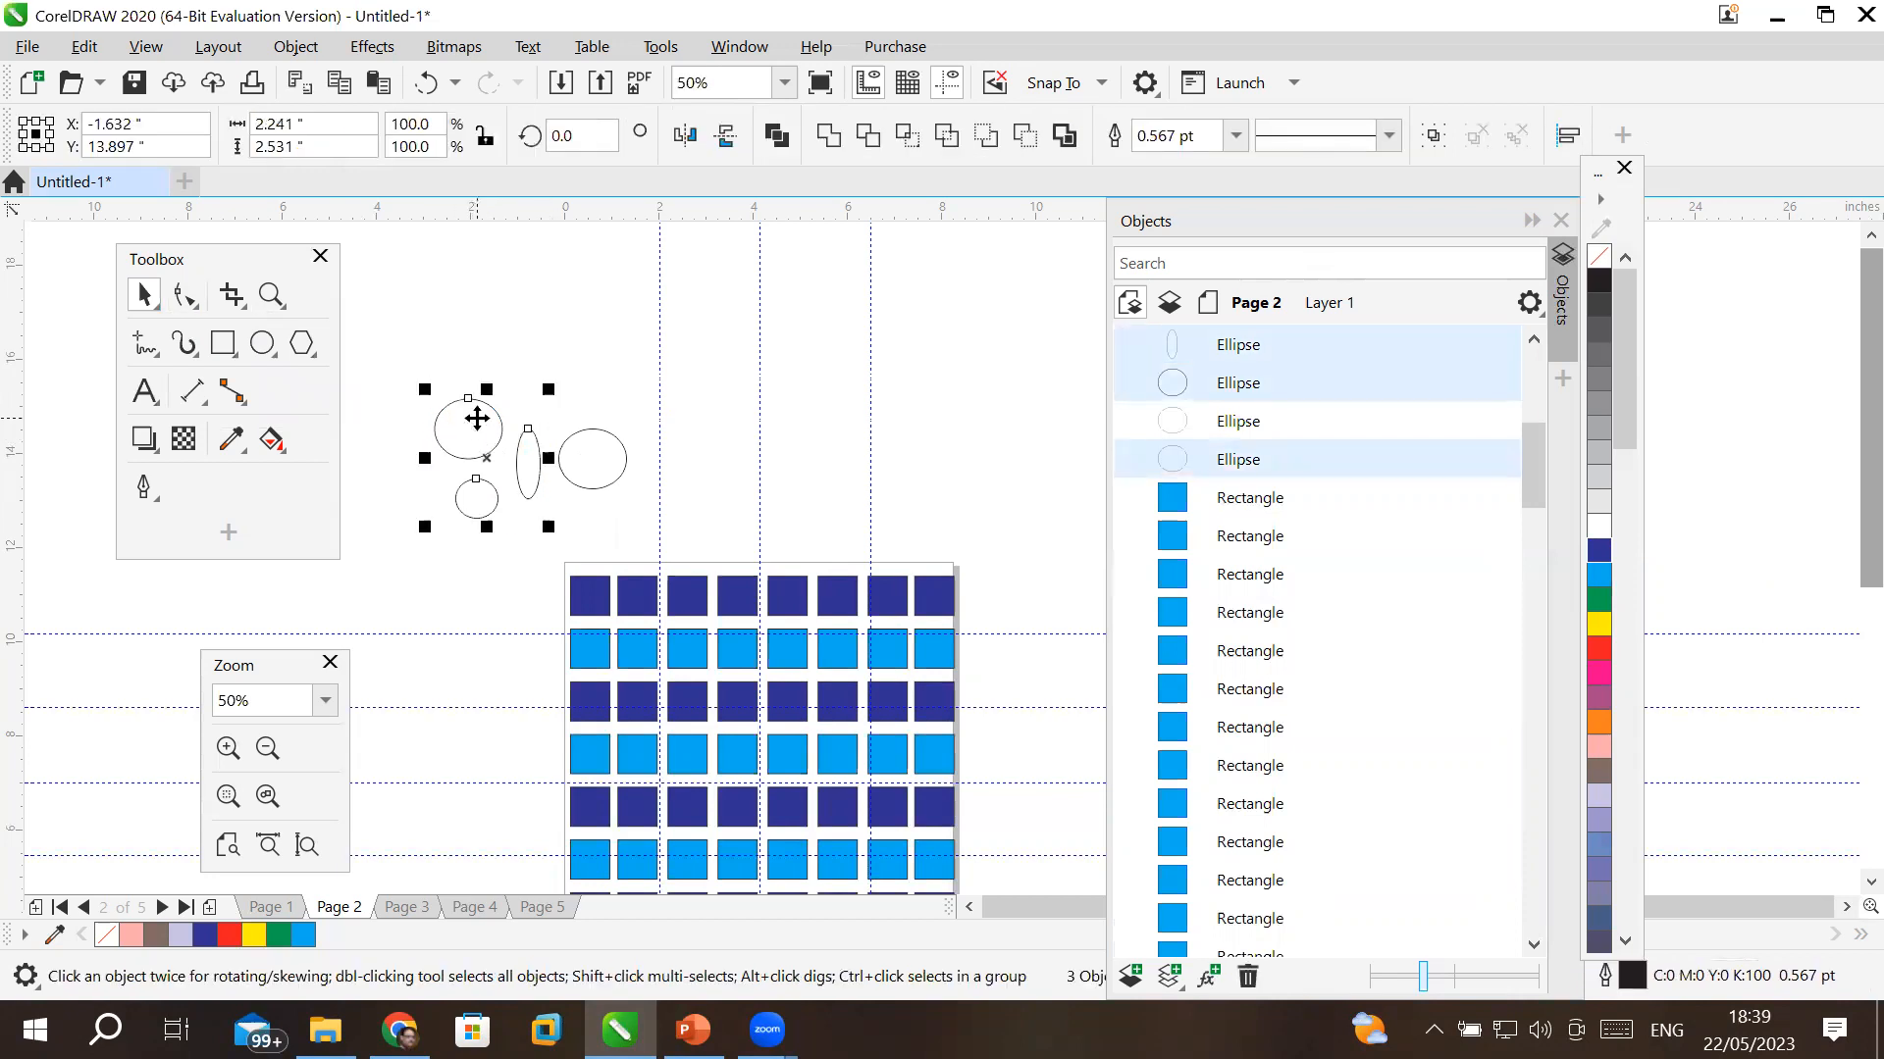
left_click(683, 396)
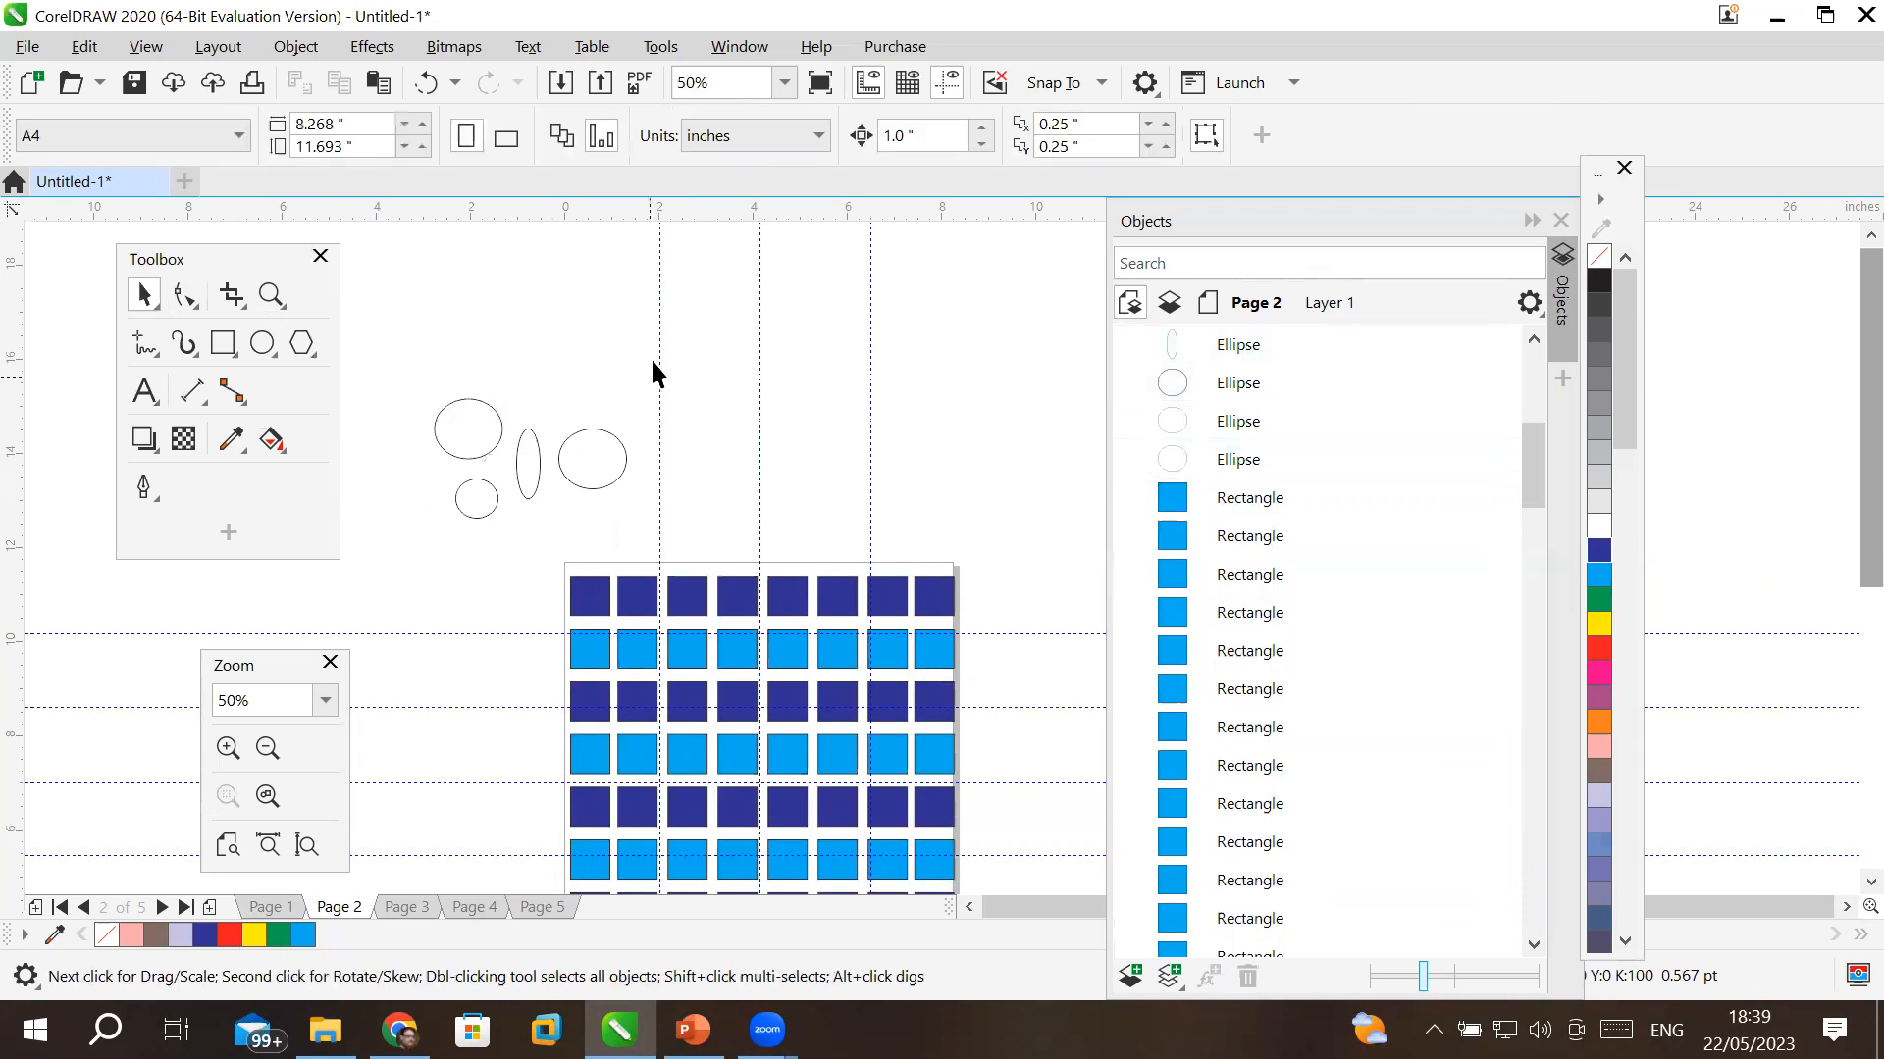
- Select the narrow ellipse together with the small ellipse on the canvas, and clear the selection
left_click(528, 428)
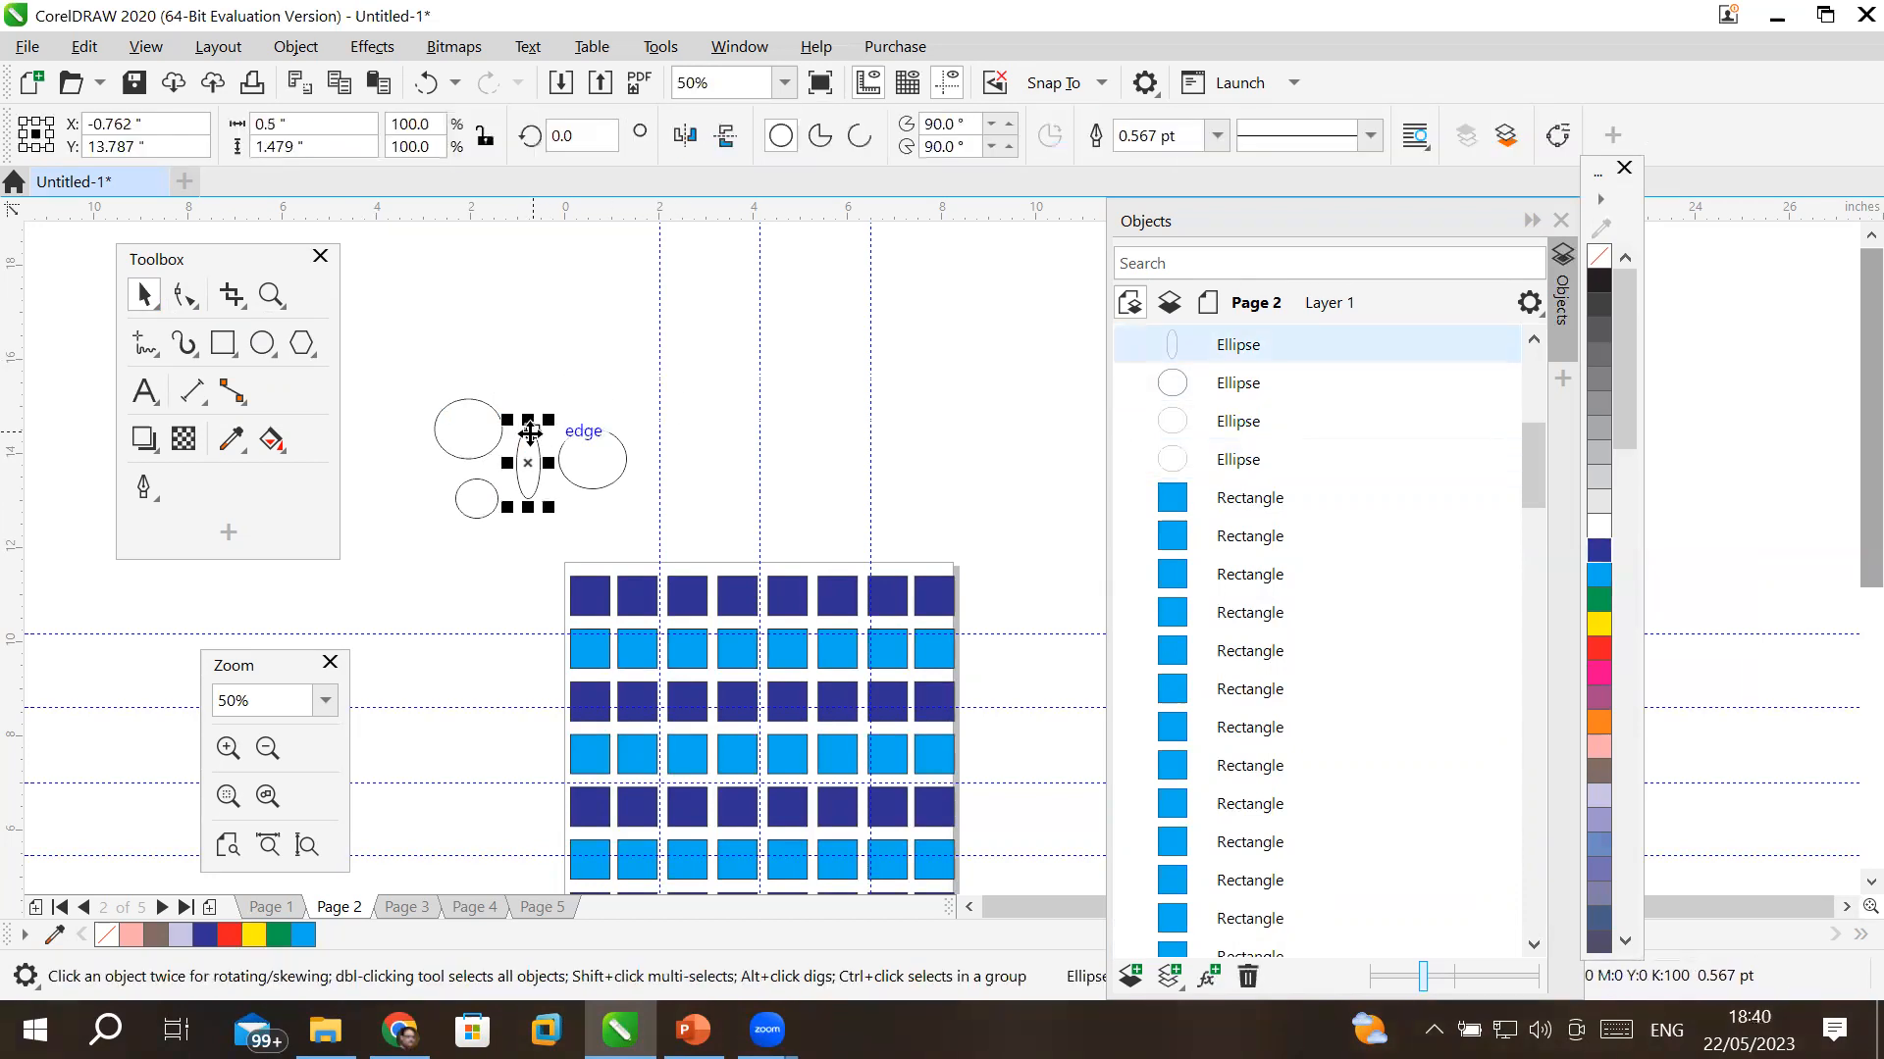
left_click(477, 495, "shift")
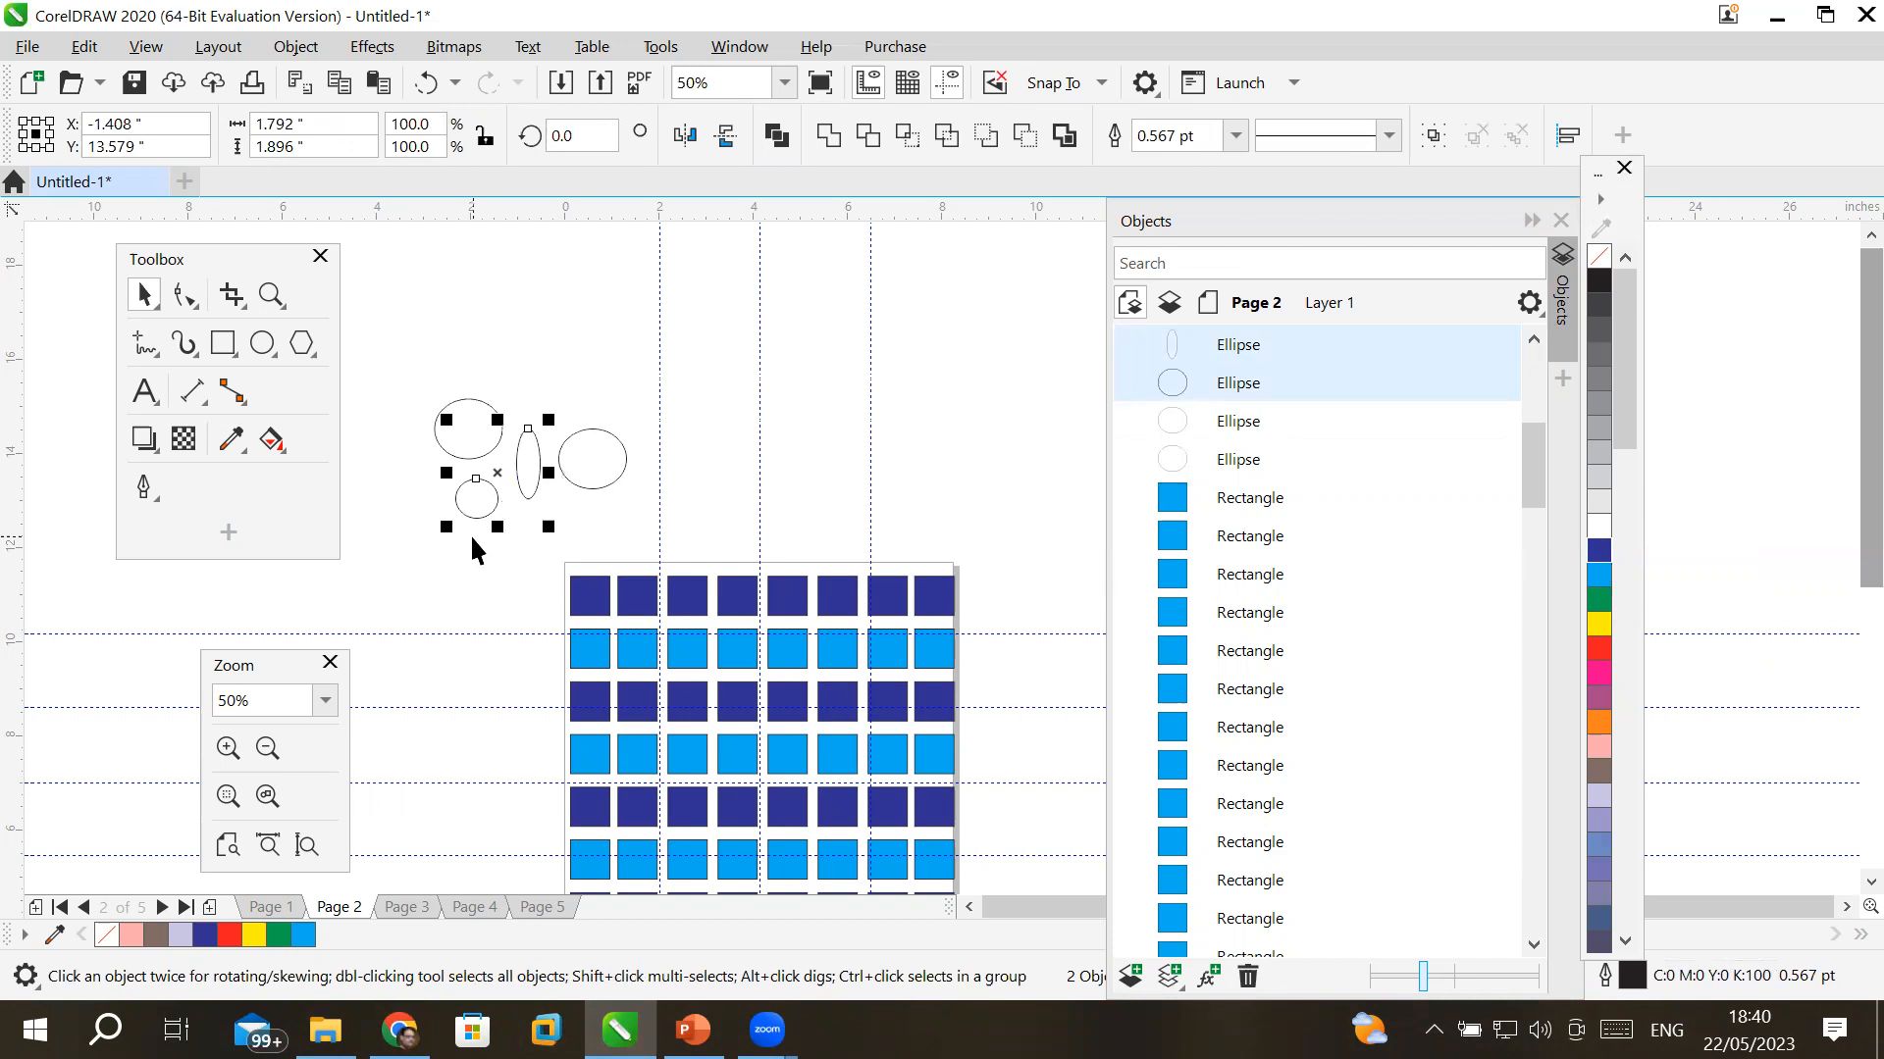
left_click(587, 349)
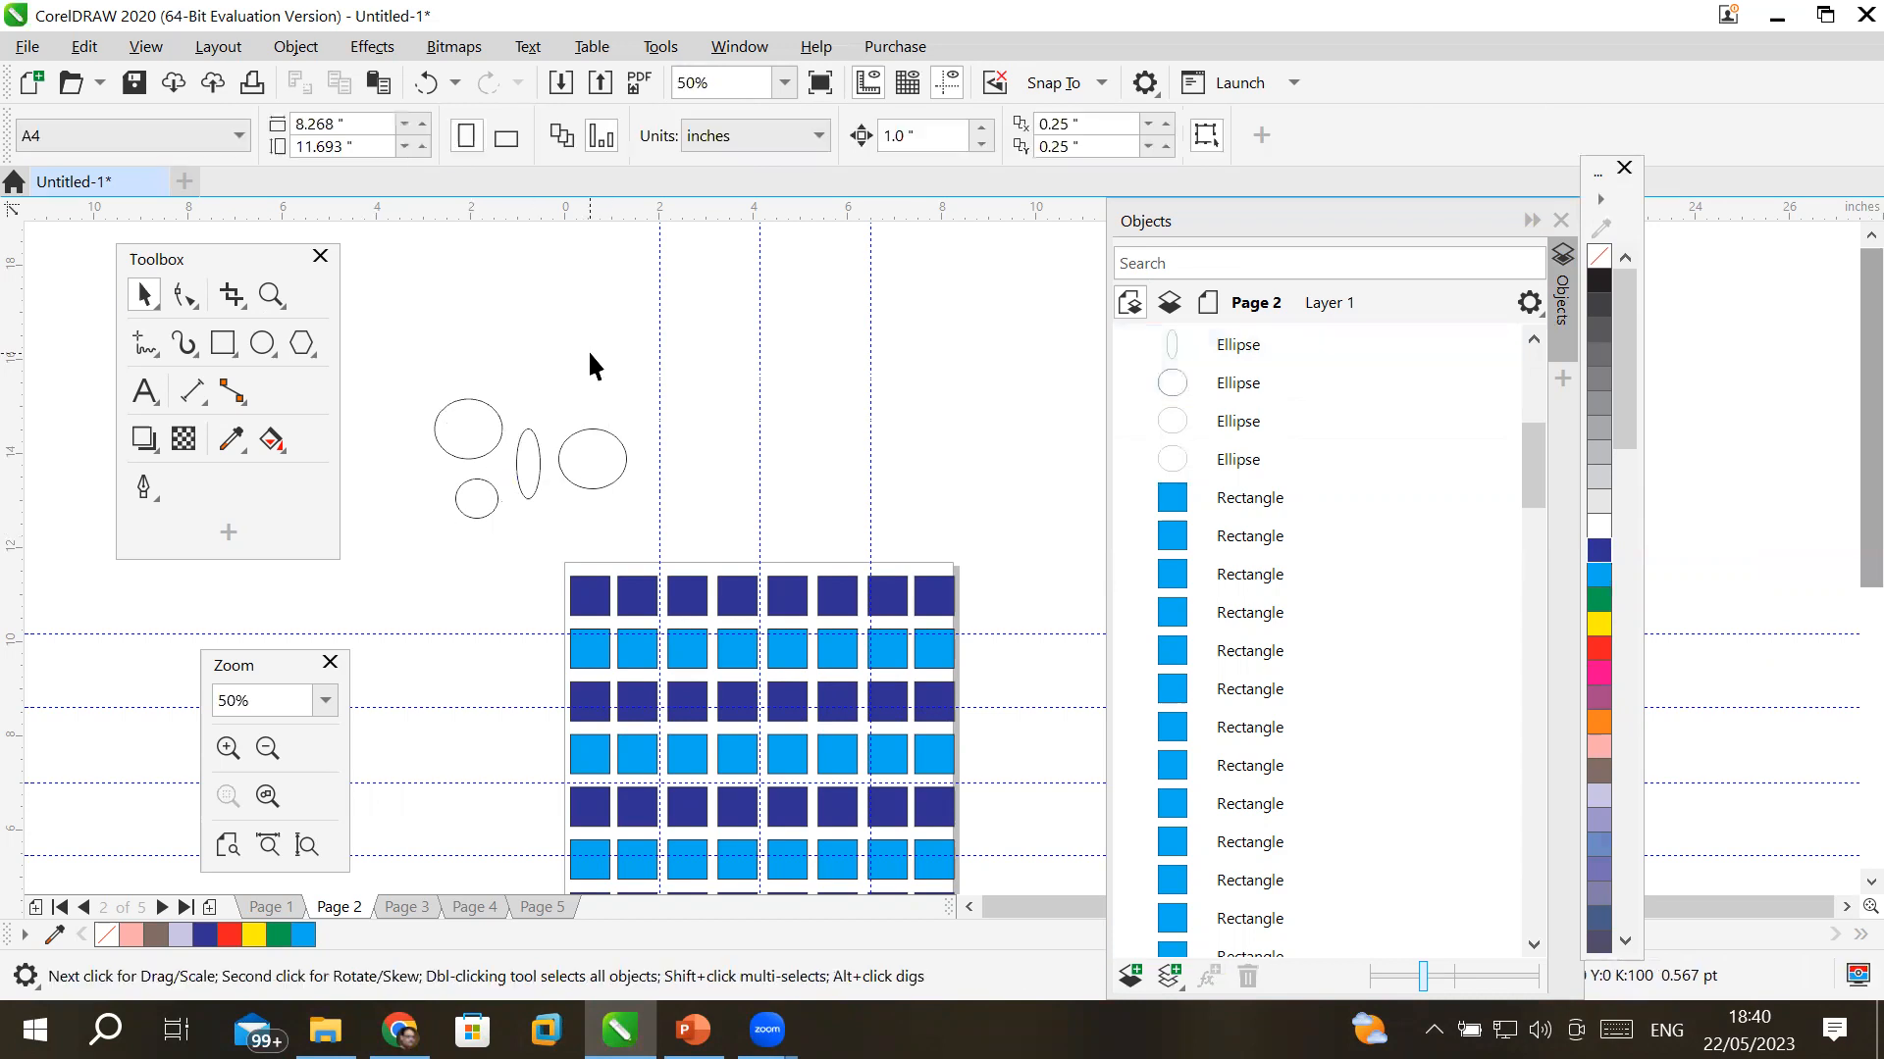
- Select the narrow and large left ellipses from the object list, fill them Yellow, and undo the fill
left_click(1250, 342)
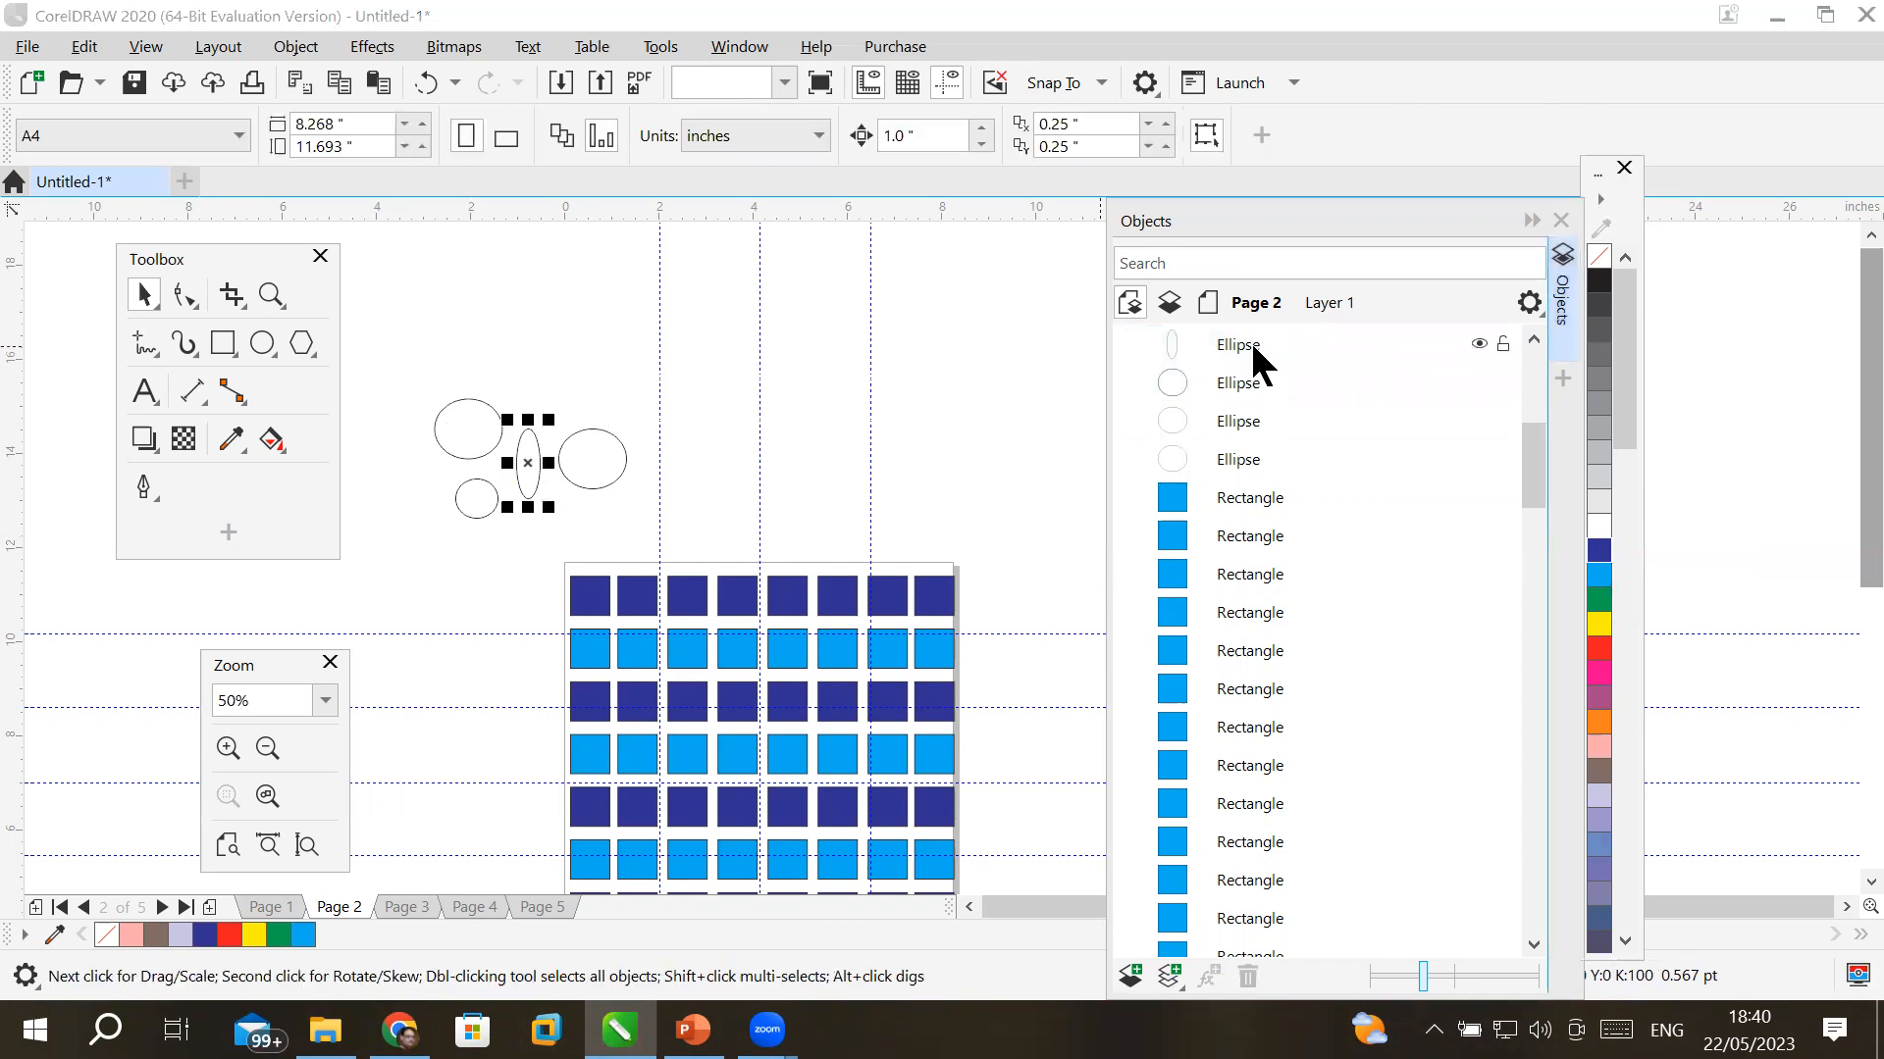
left_click(1250, 422, "ctrl")
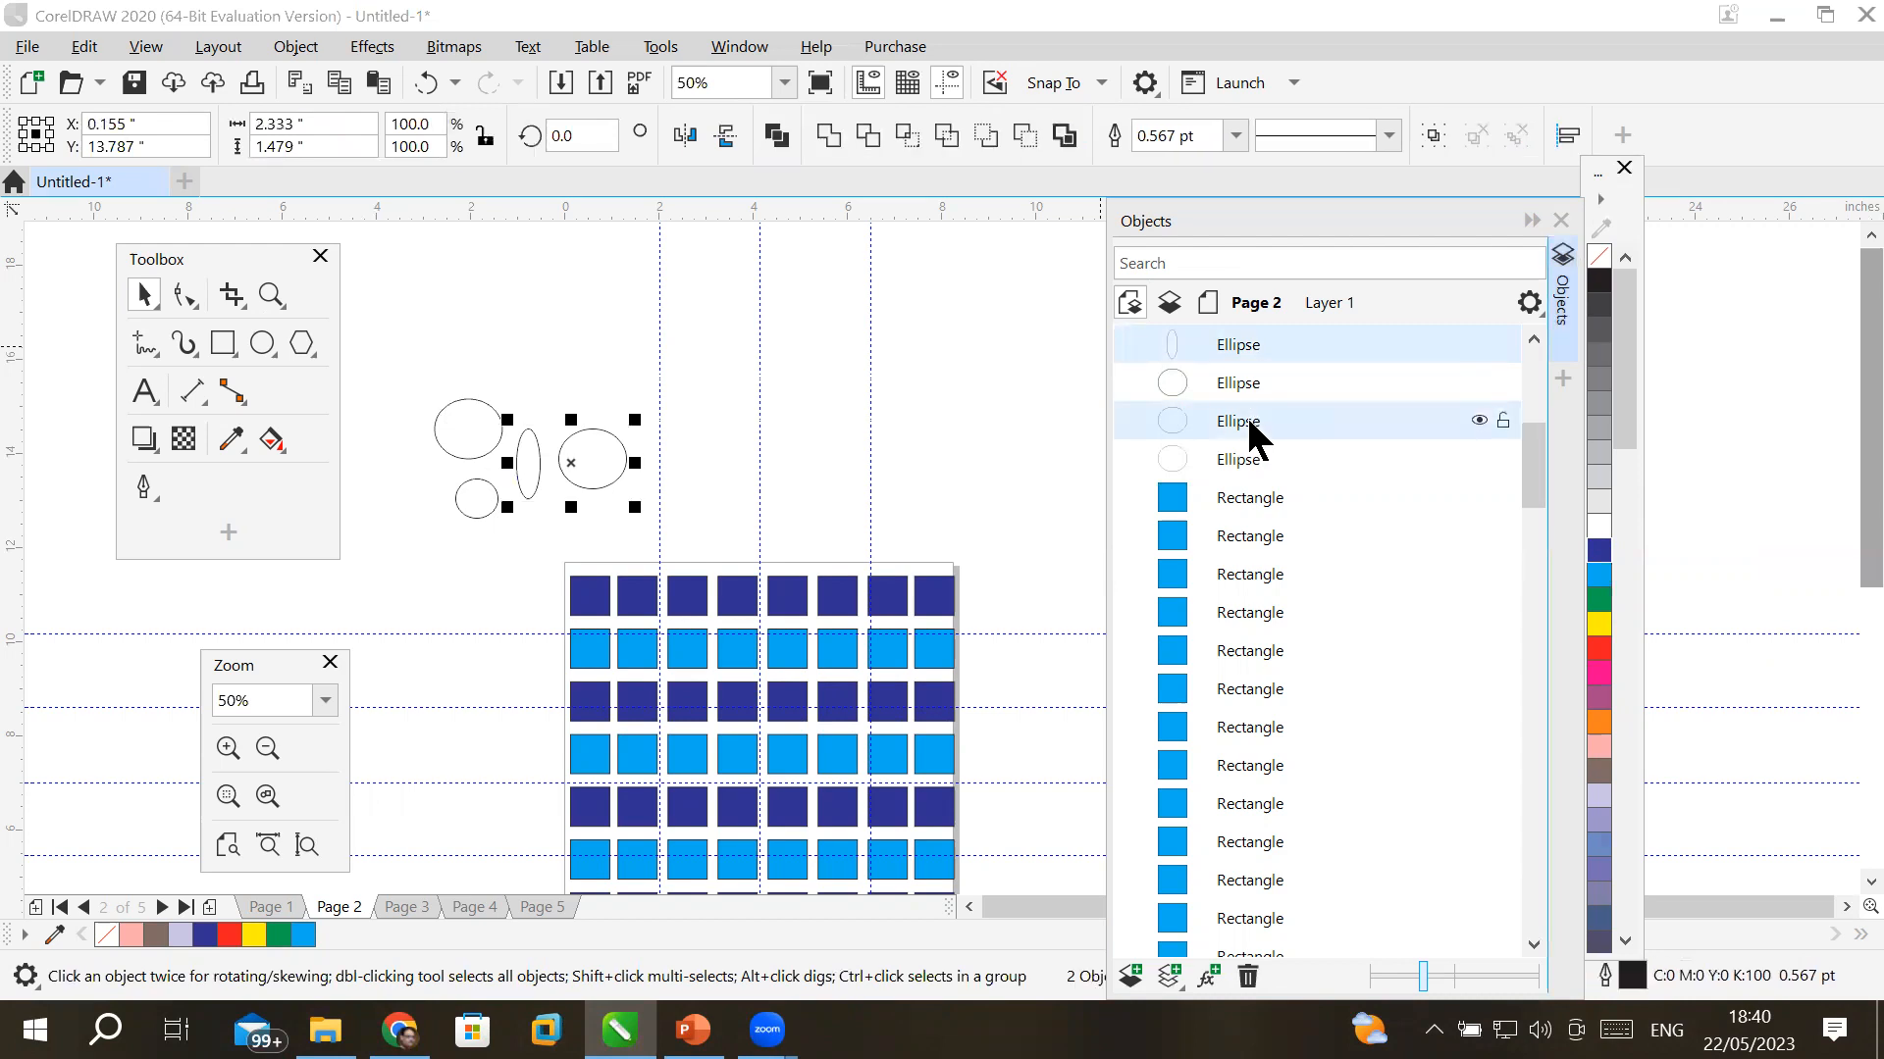
left_click(1240, 461, "ctrl")
left_click(1238, 424, "ctrl")
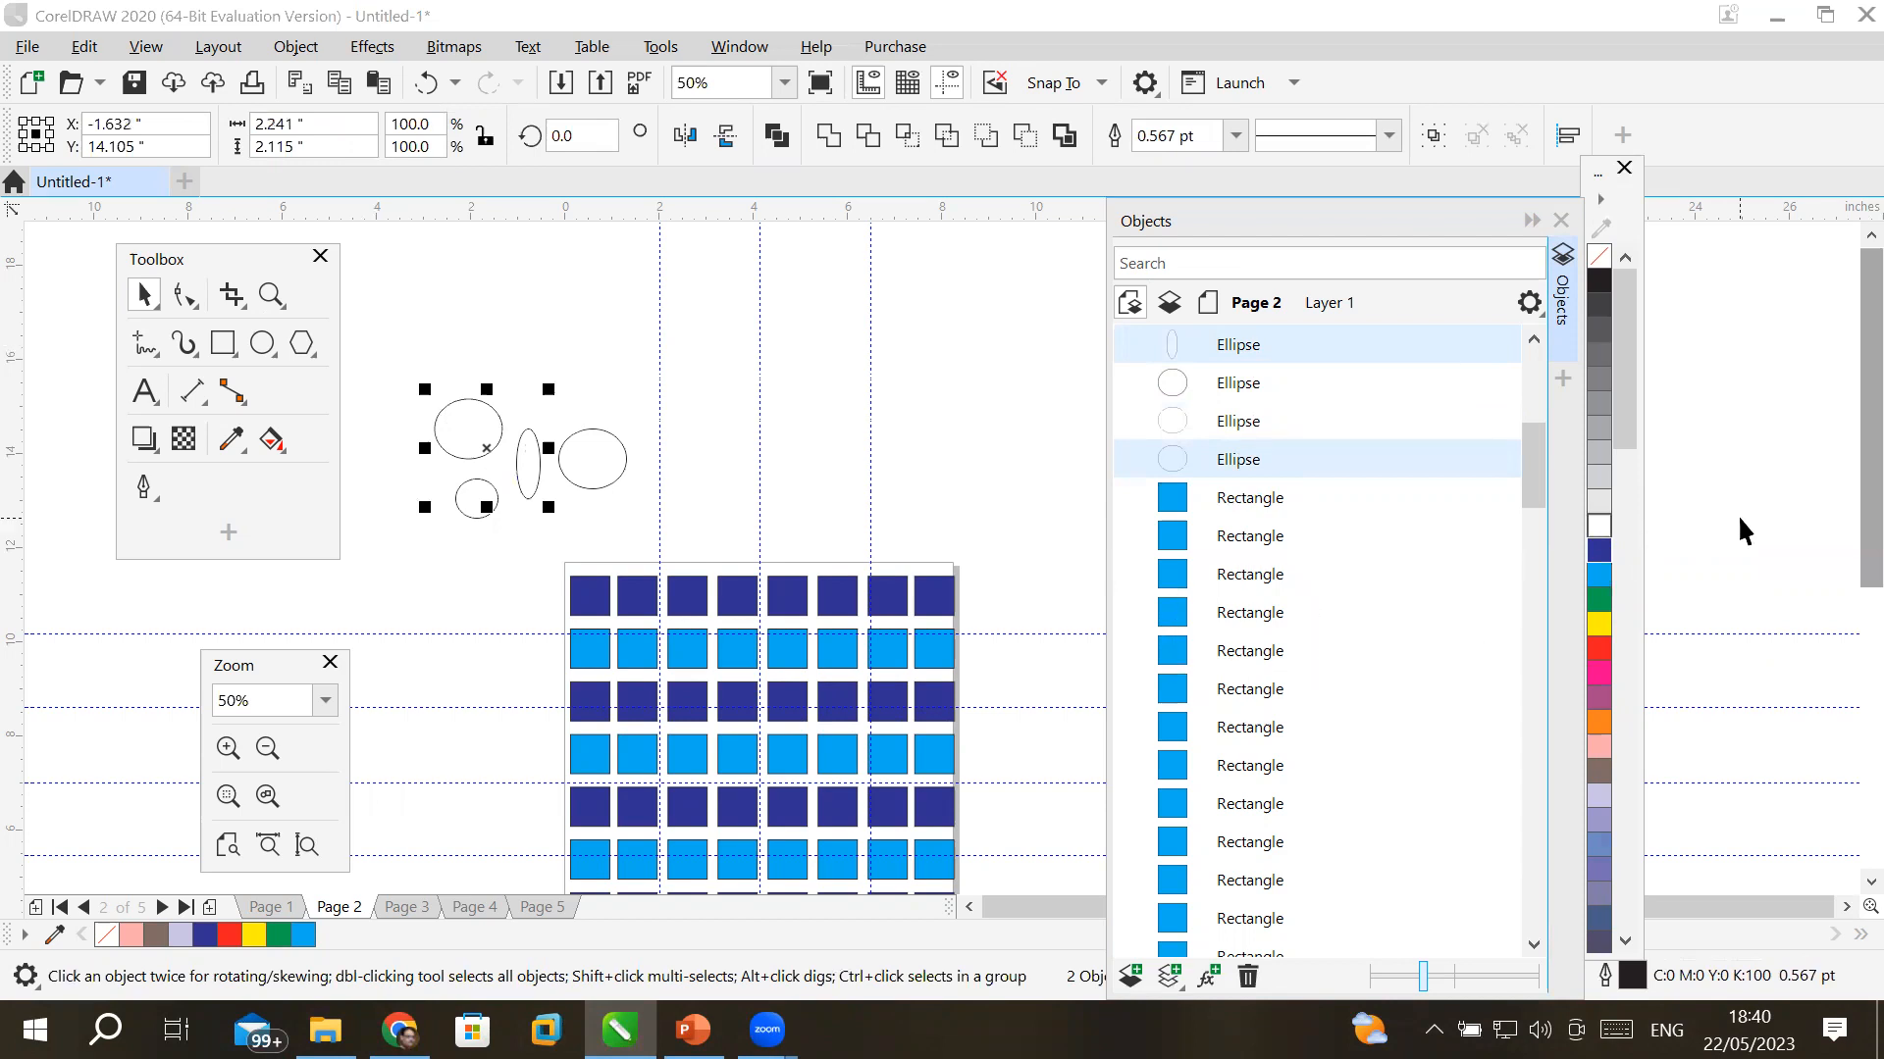
left_click(1599, 625)
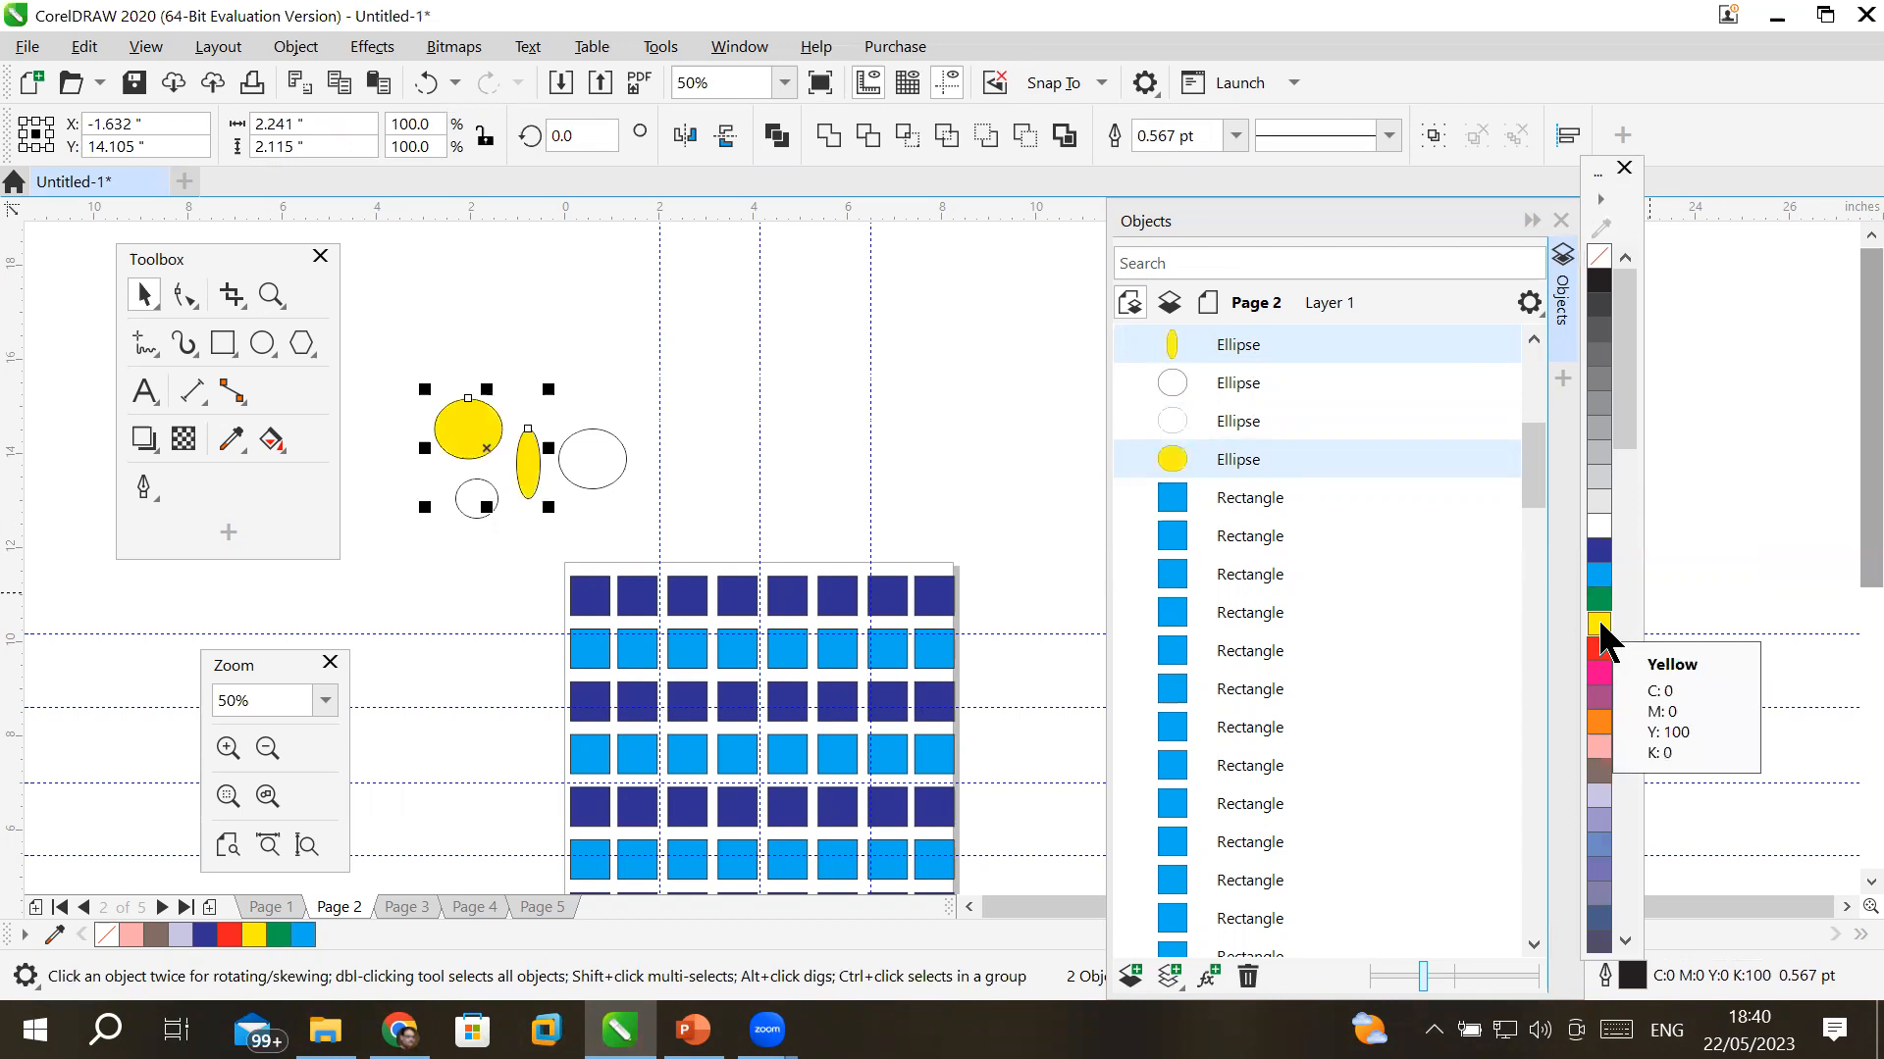
key("ctrl+z")
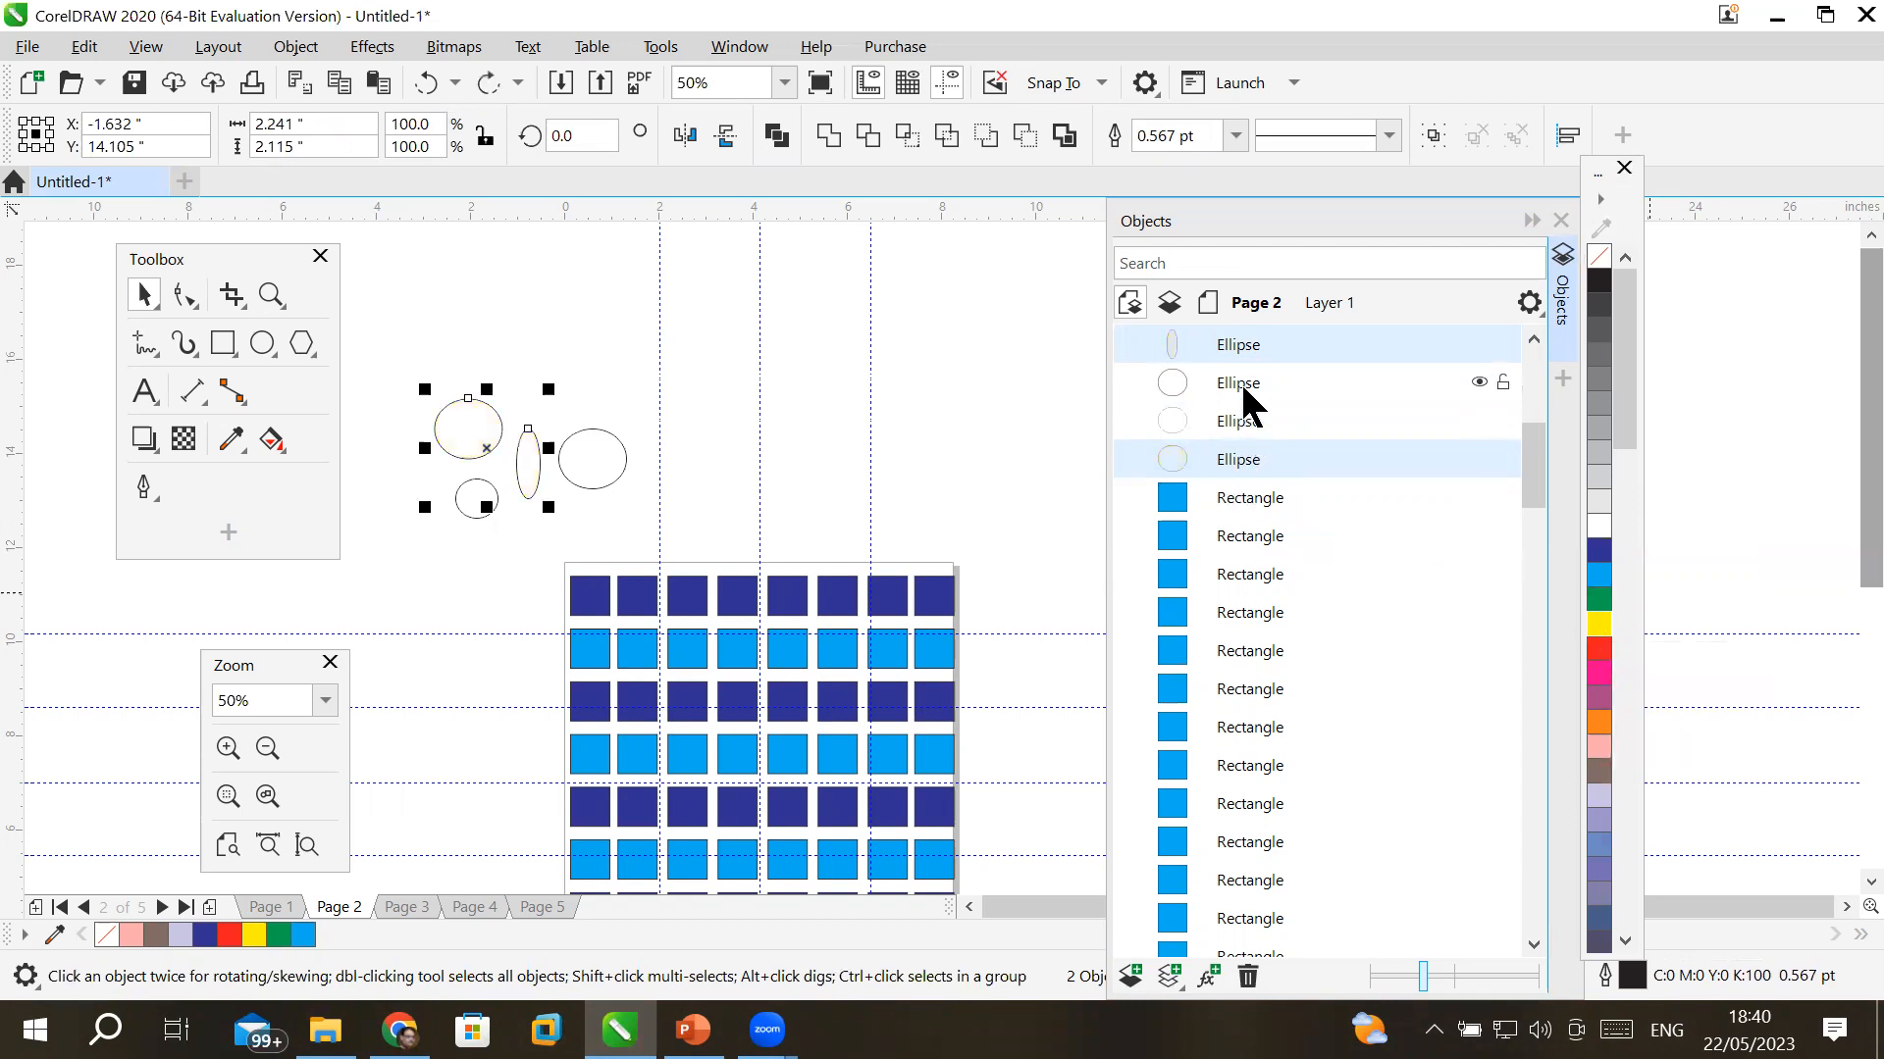
- Select the small and narrow ellipses from the object list, fill them Blue, and undo the fill
left_click(1242, 385)
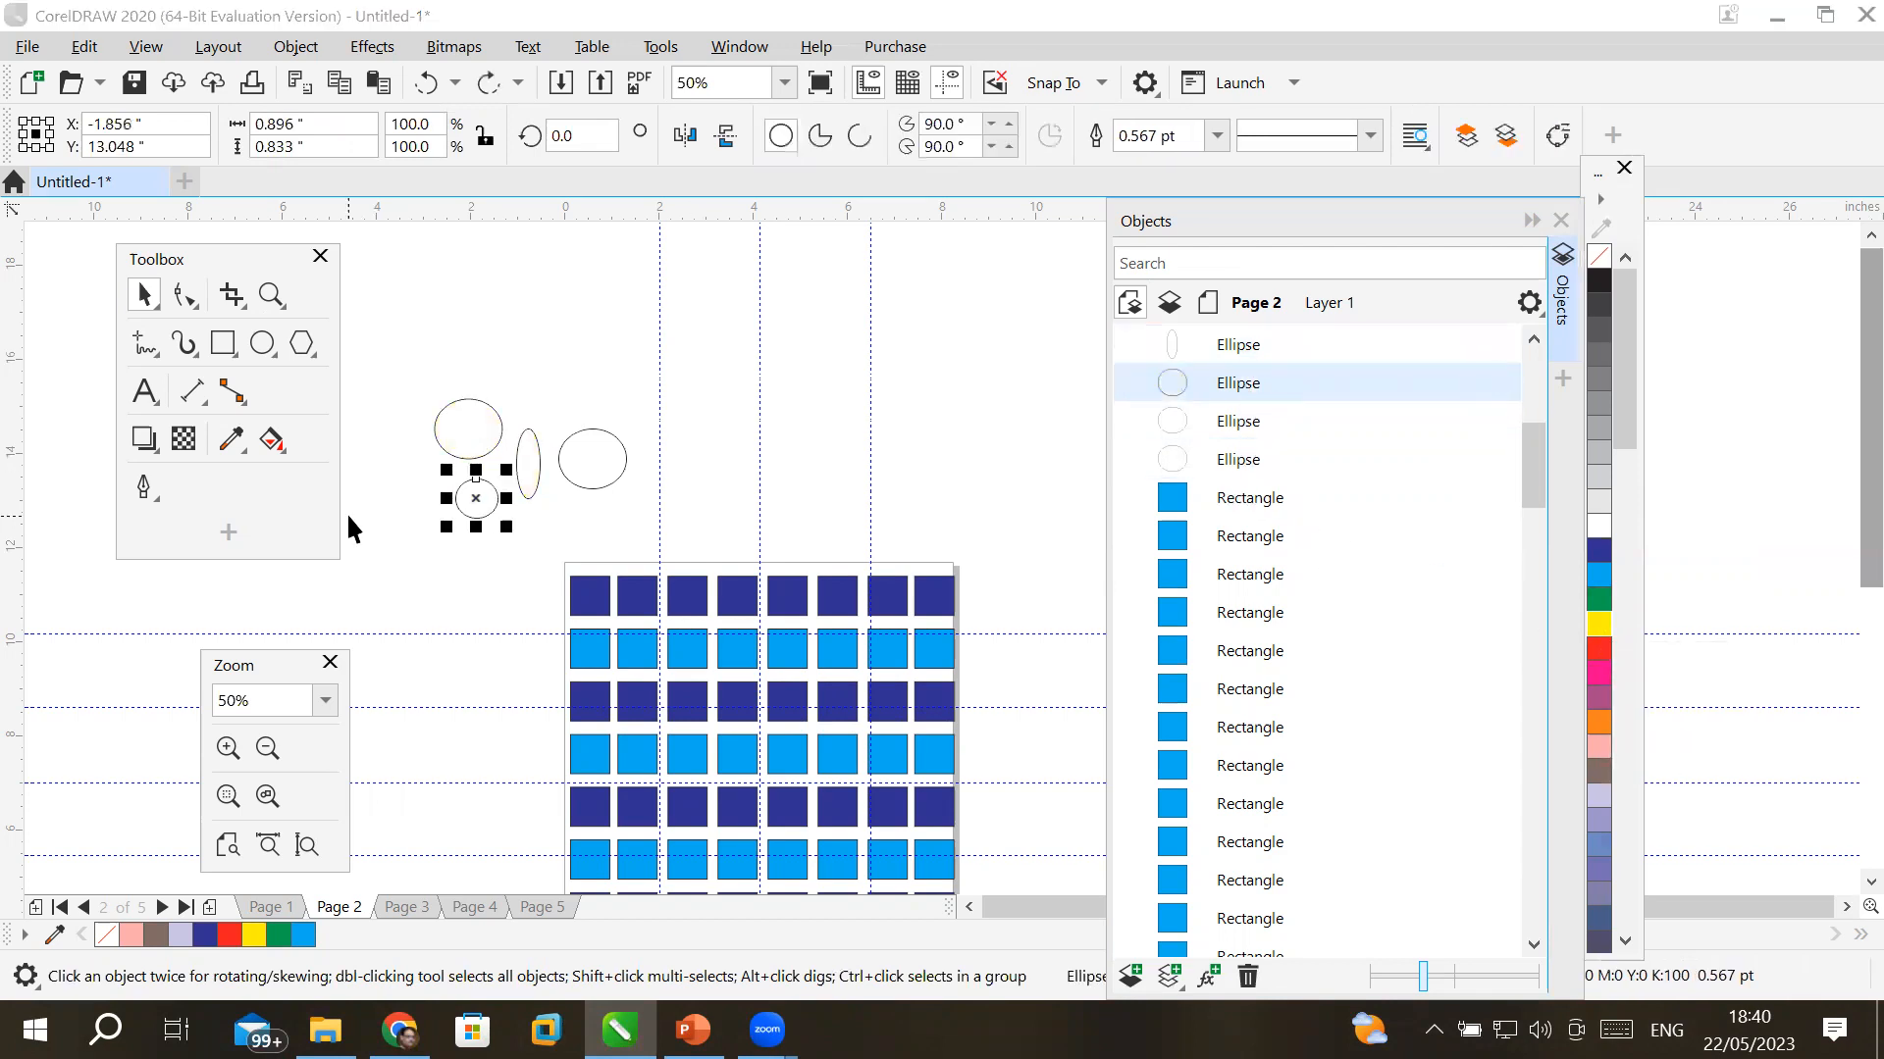
left_click(1237, 346, "shift")
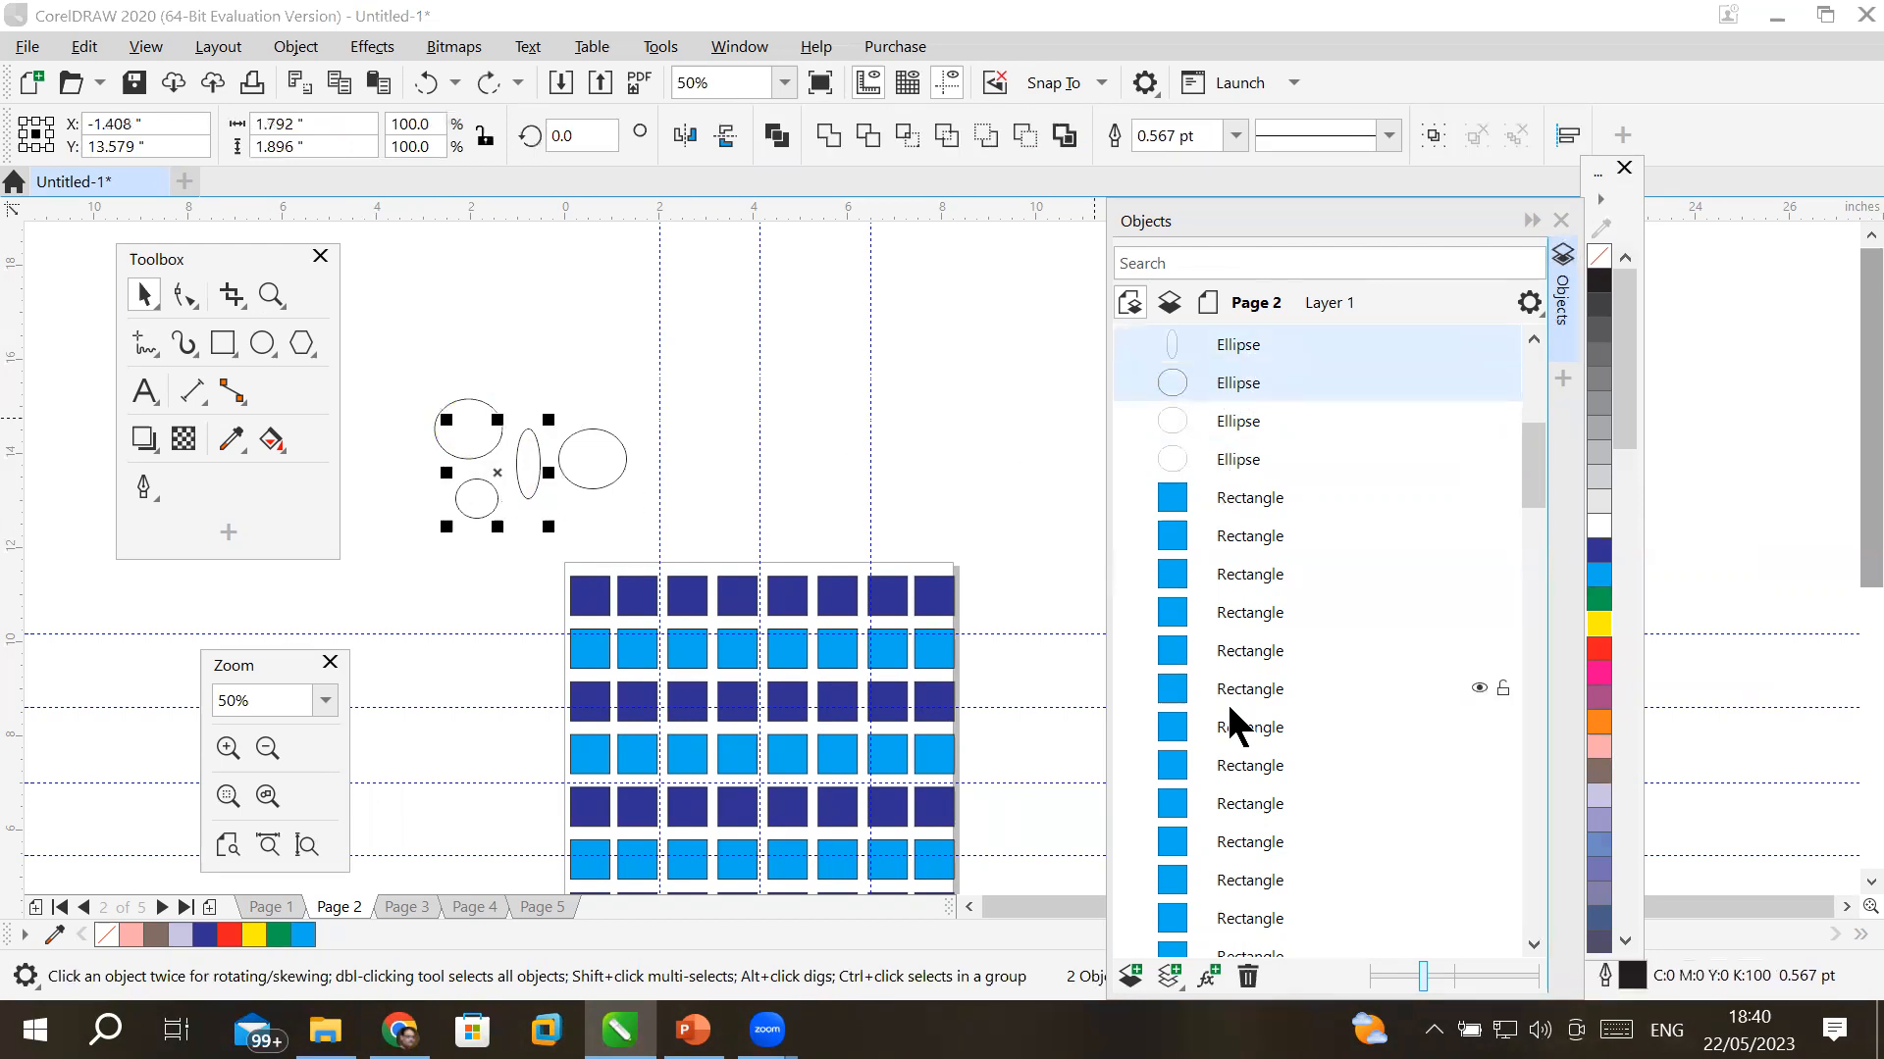
left_click(1602, 551)
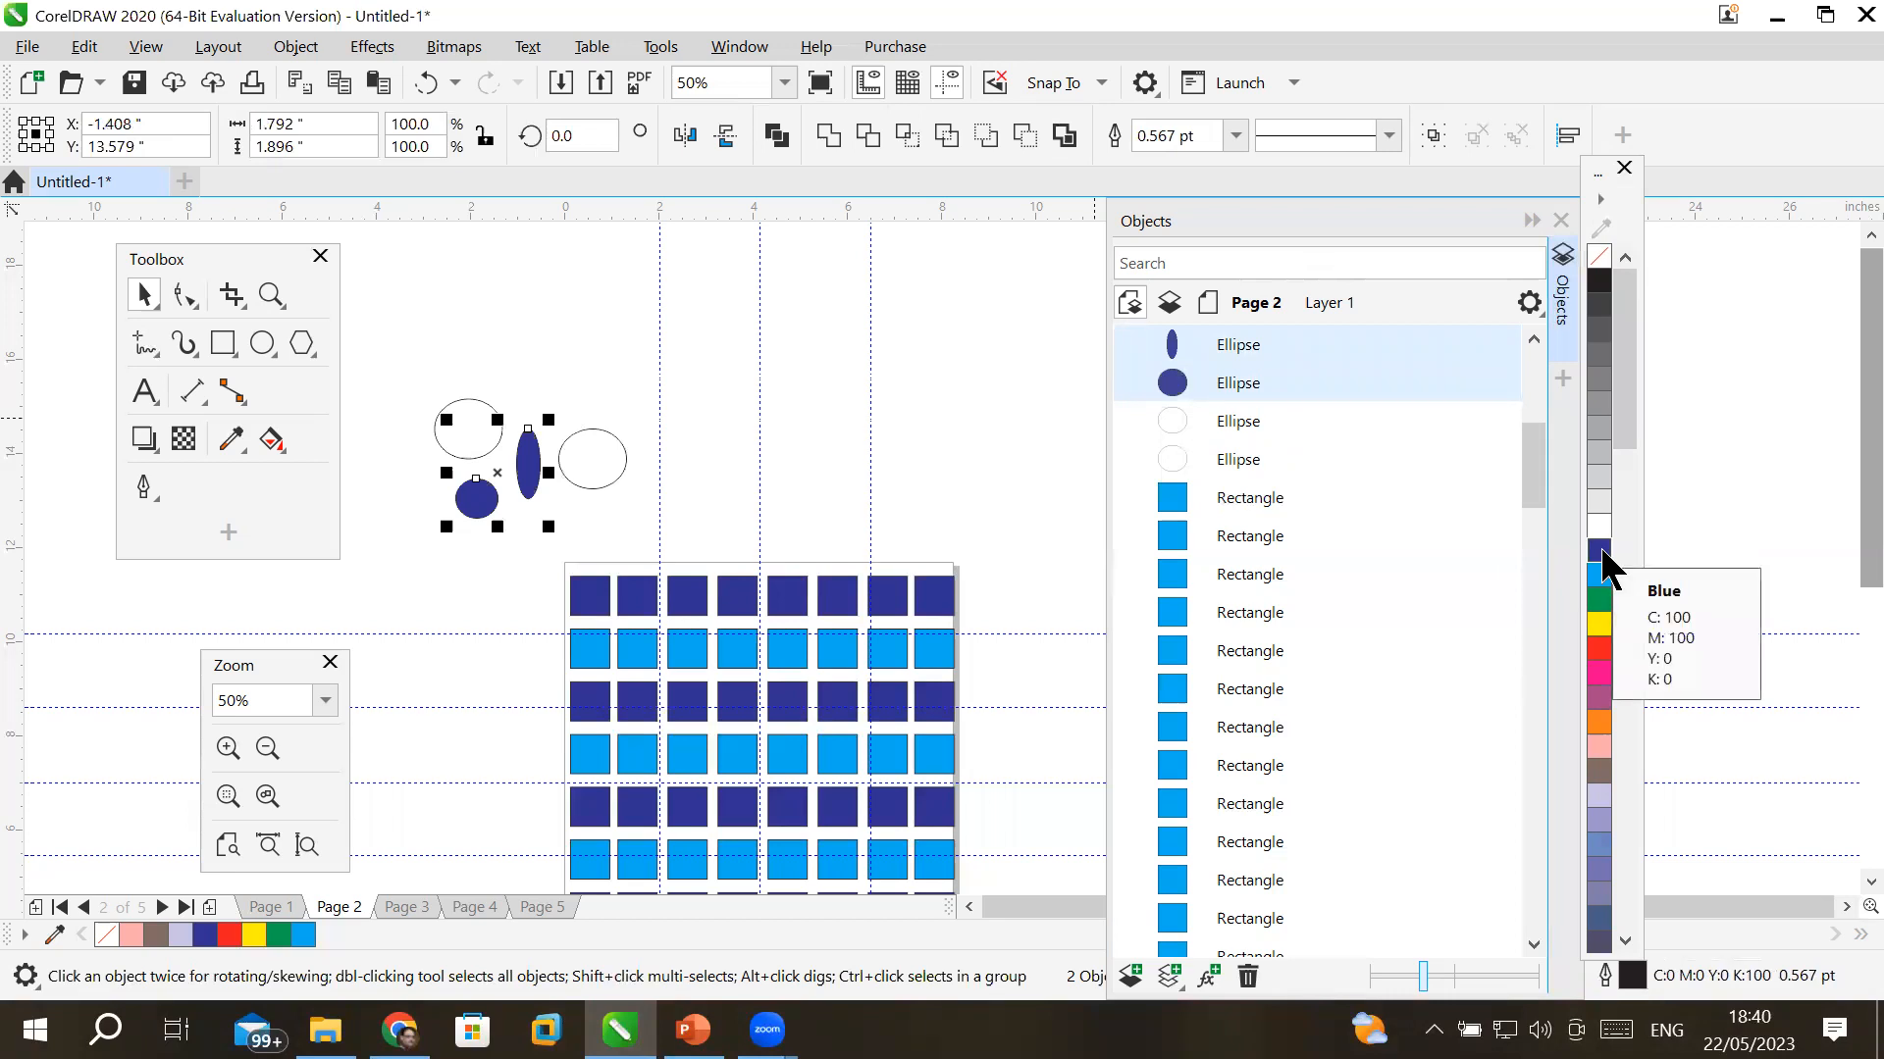
key("ctrl+z")
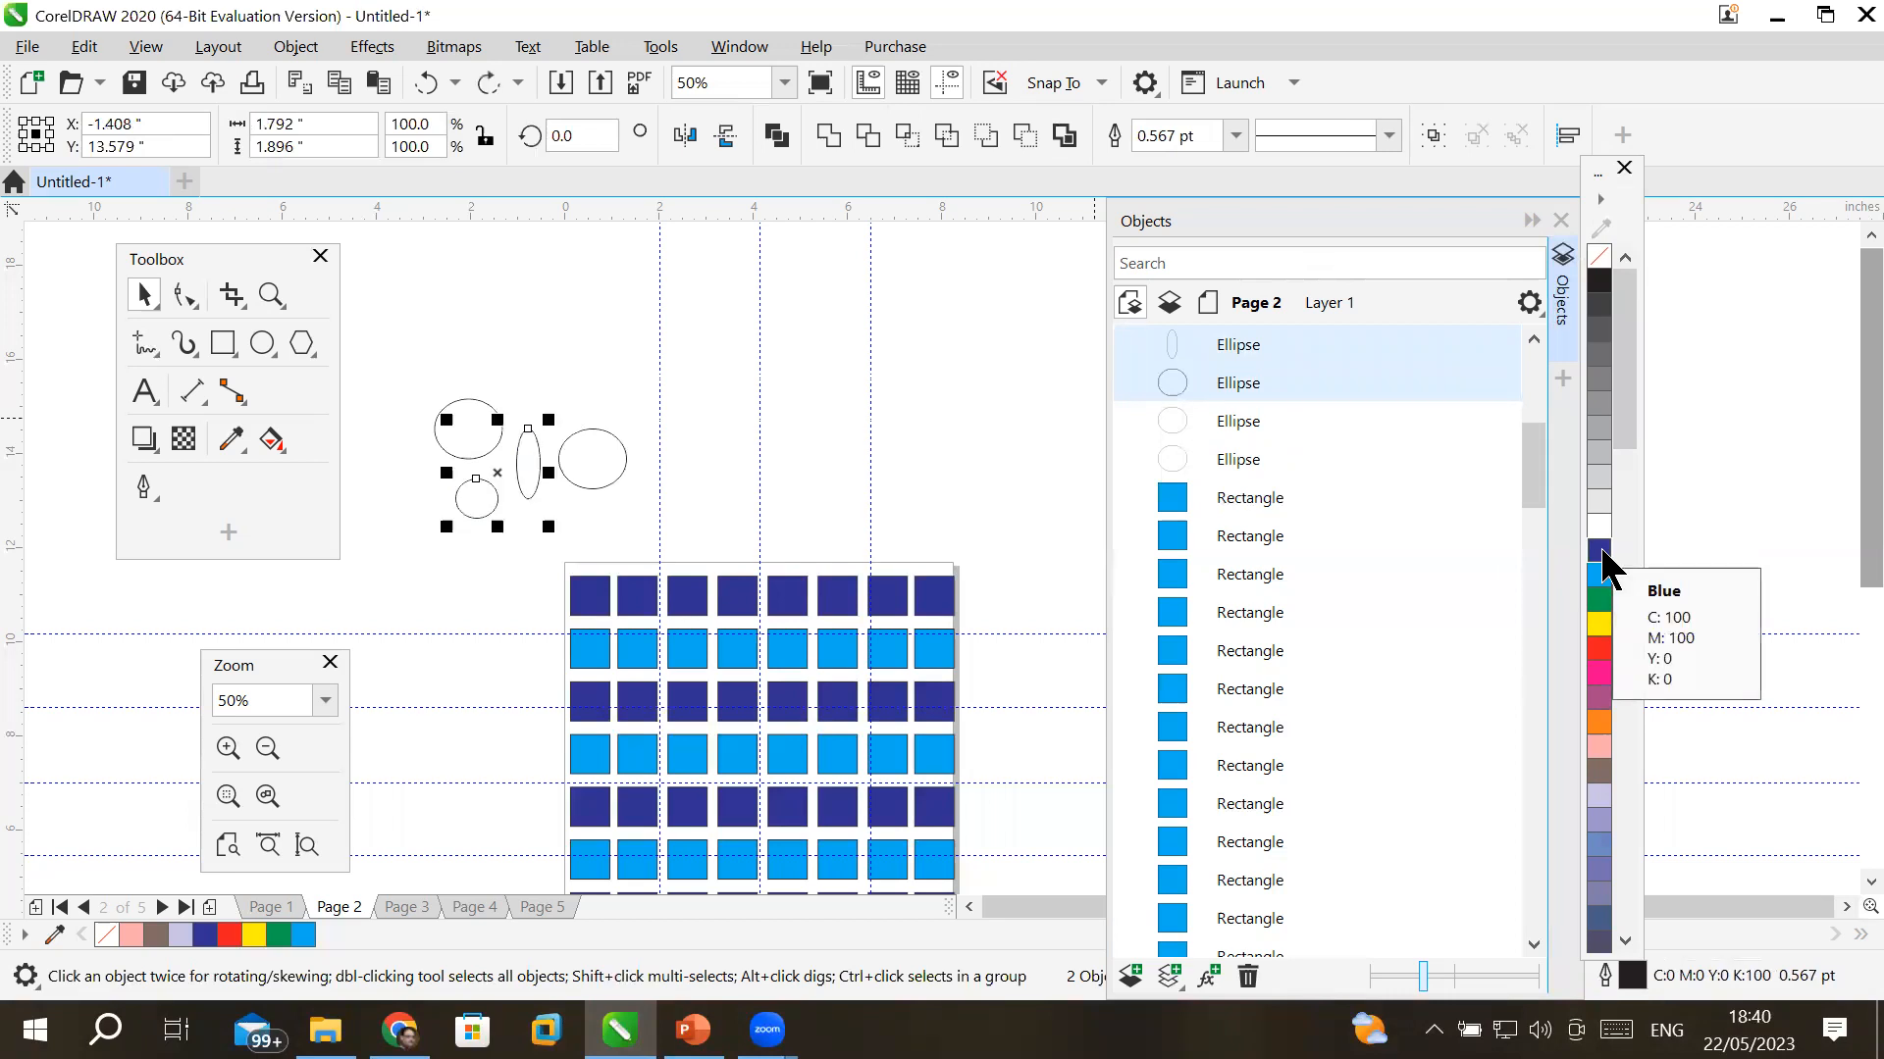
- Lasso the small and narrow ellipses together with Freehand Pick and fill them with Cyan
left_click(146, 298)
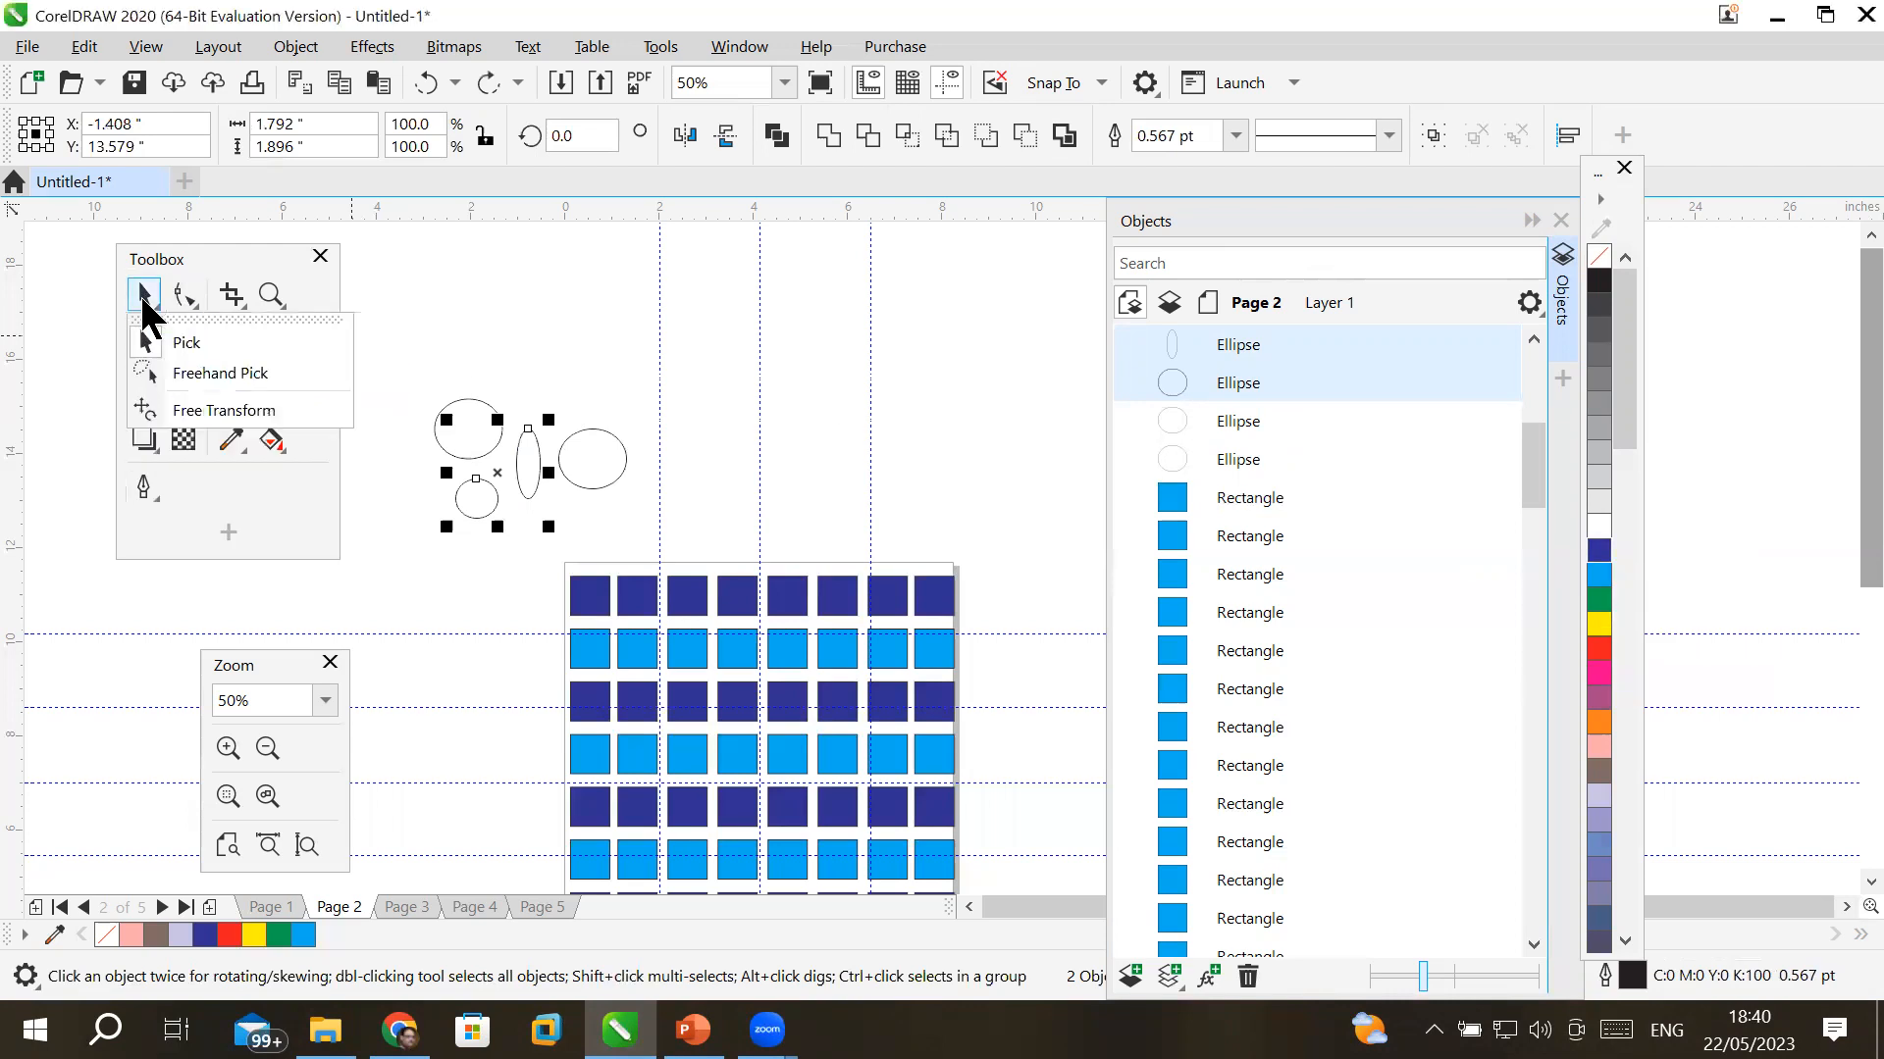
left_click(196, 374)
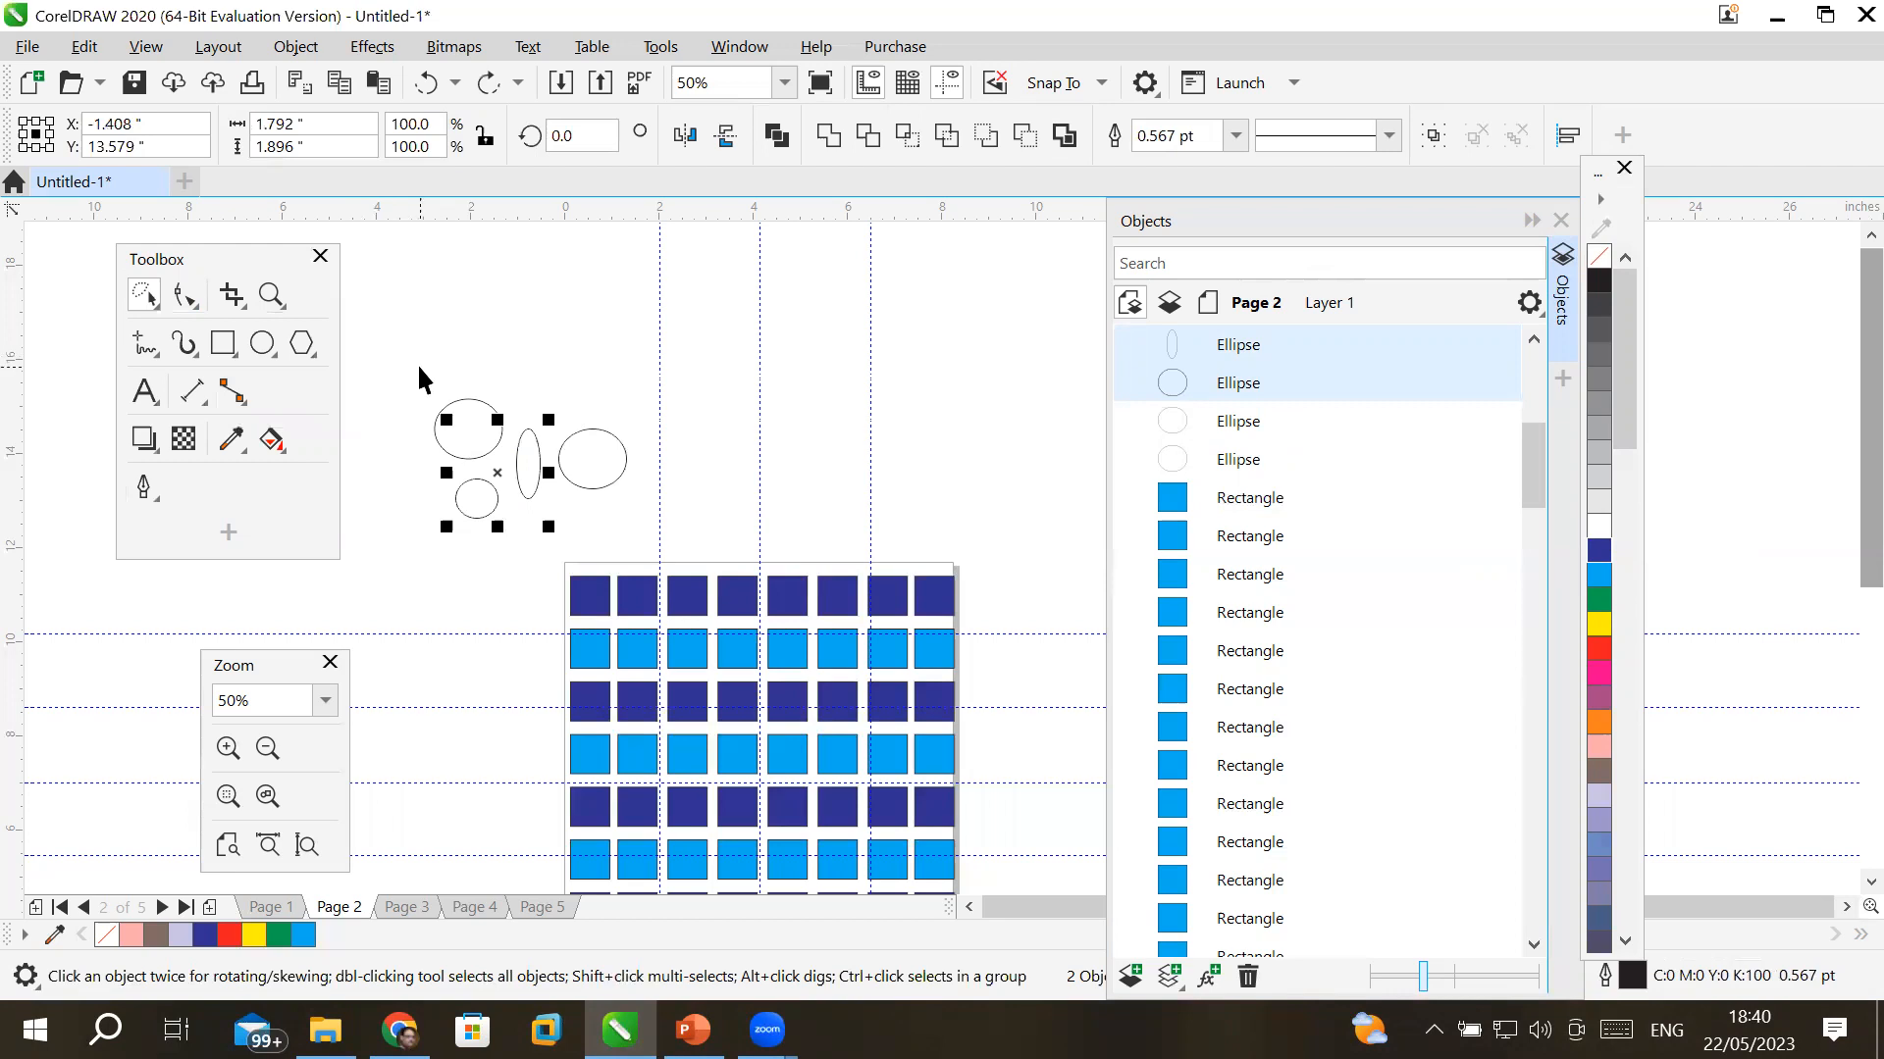
left_click(417, 365)
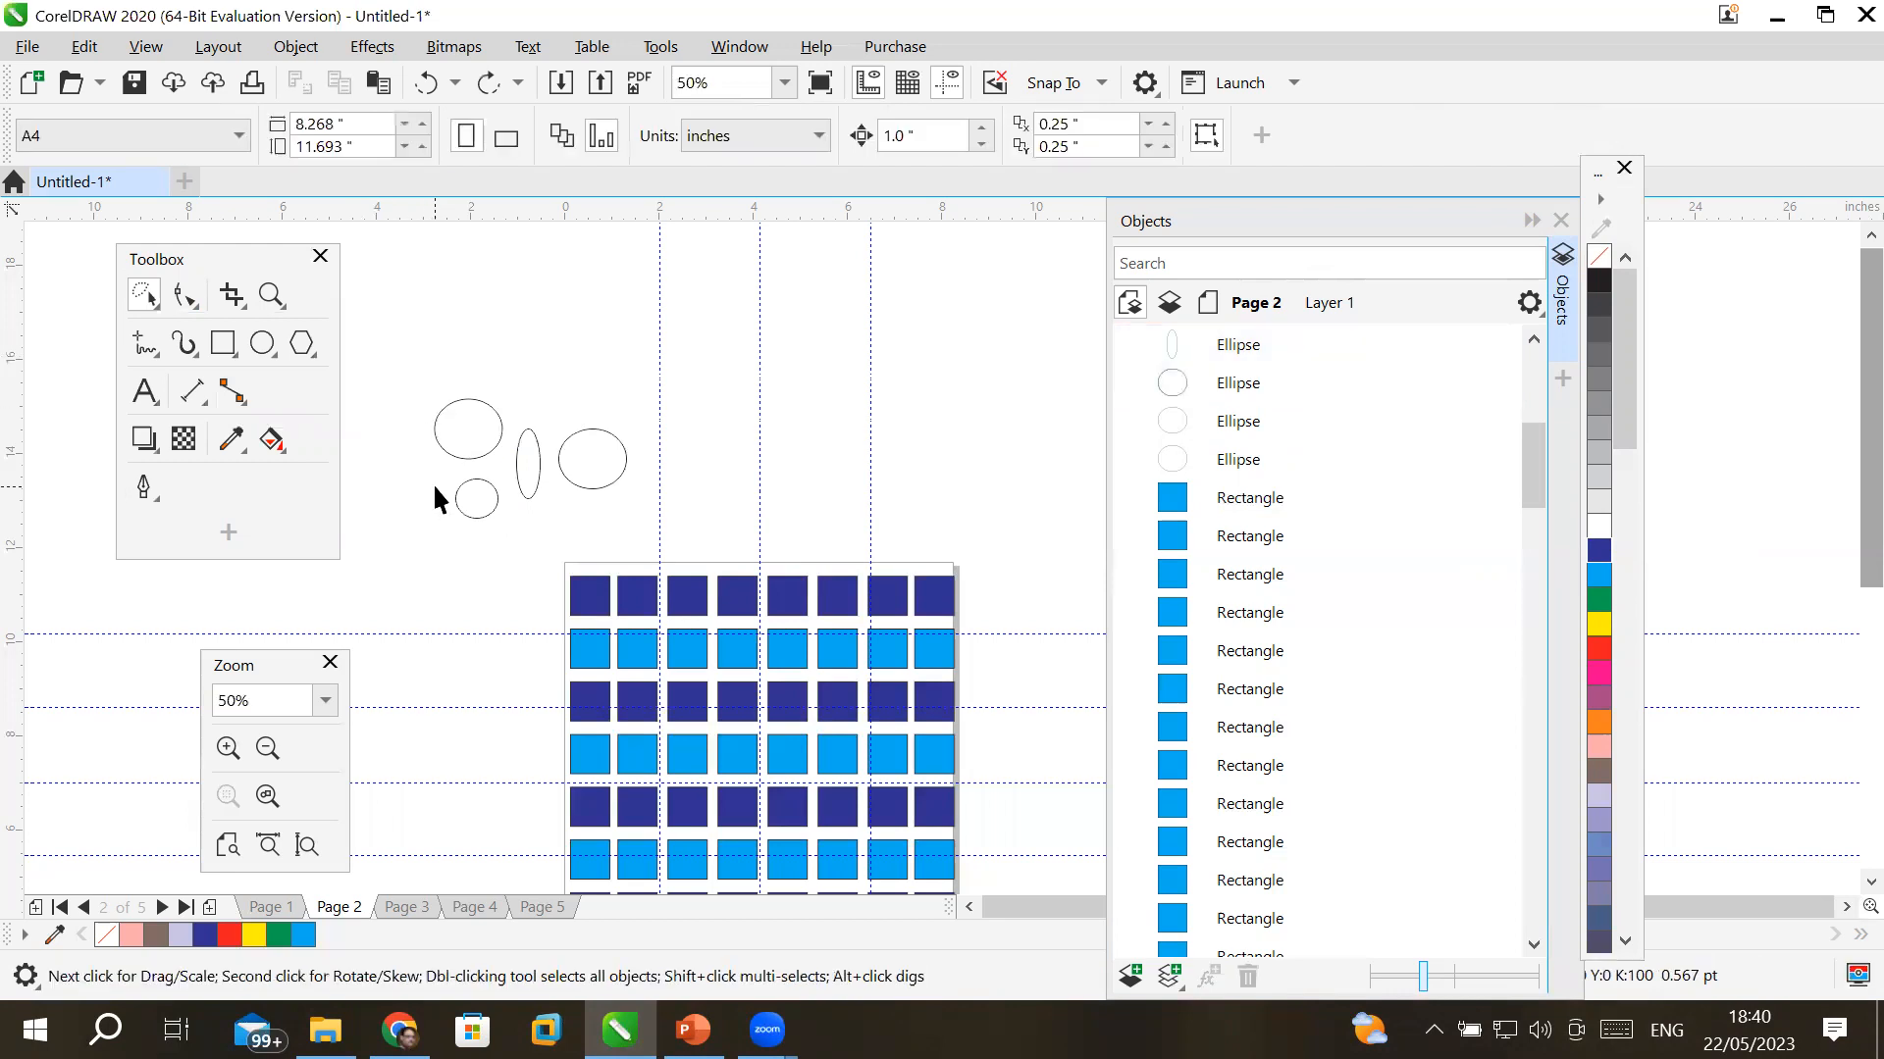
mouse_move(502, 477)
left_mouse_down()
mouse_move(497, 554)
mouse_move(459, 554)
left_mouse_up()
mouse_move(468, 471)
left_mouse_down()
mouse_move(523, 405)
mouse_move(545, 525)
left_mouse_up()
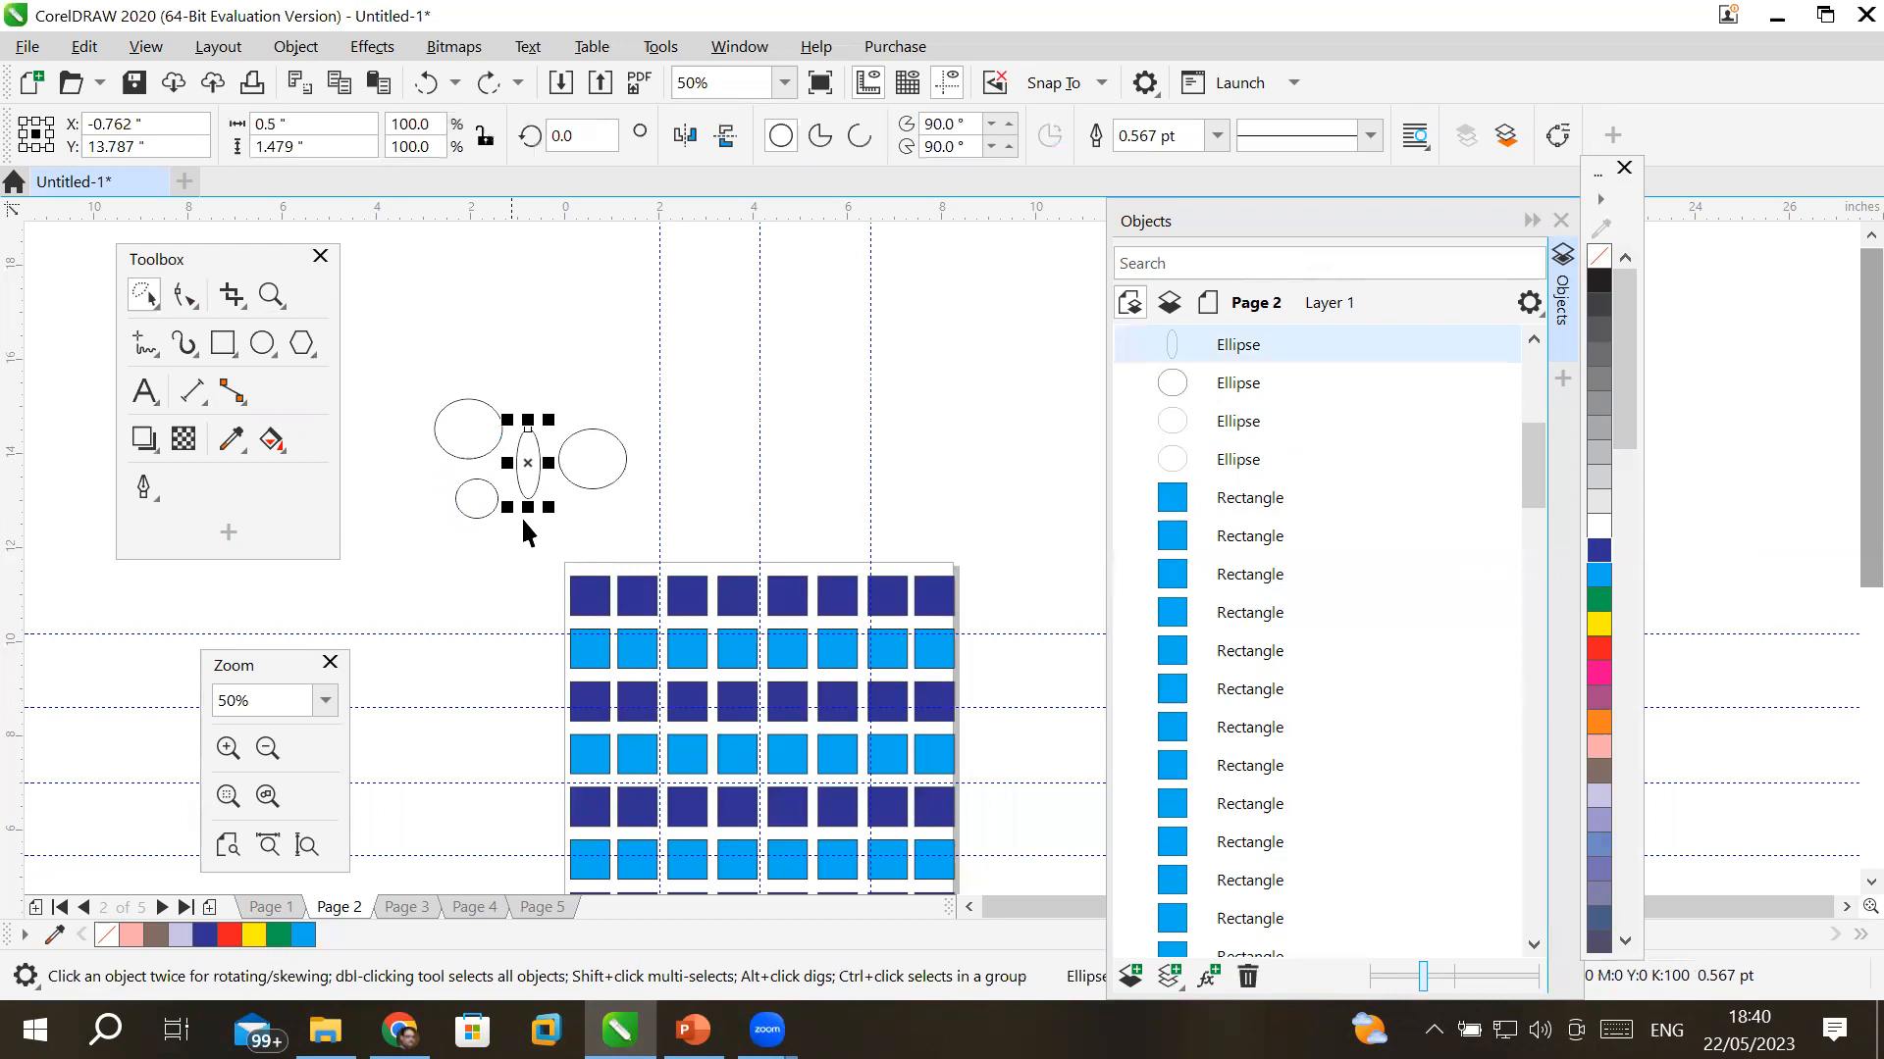
left_click(528, 362)
mouse_move(541, 384)
left_mouse_down()
mouse_move(550, 465)
mouse_move(509, 522)
mouse_move(425, 514)
left_mouse_up()
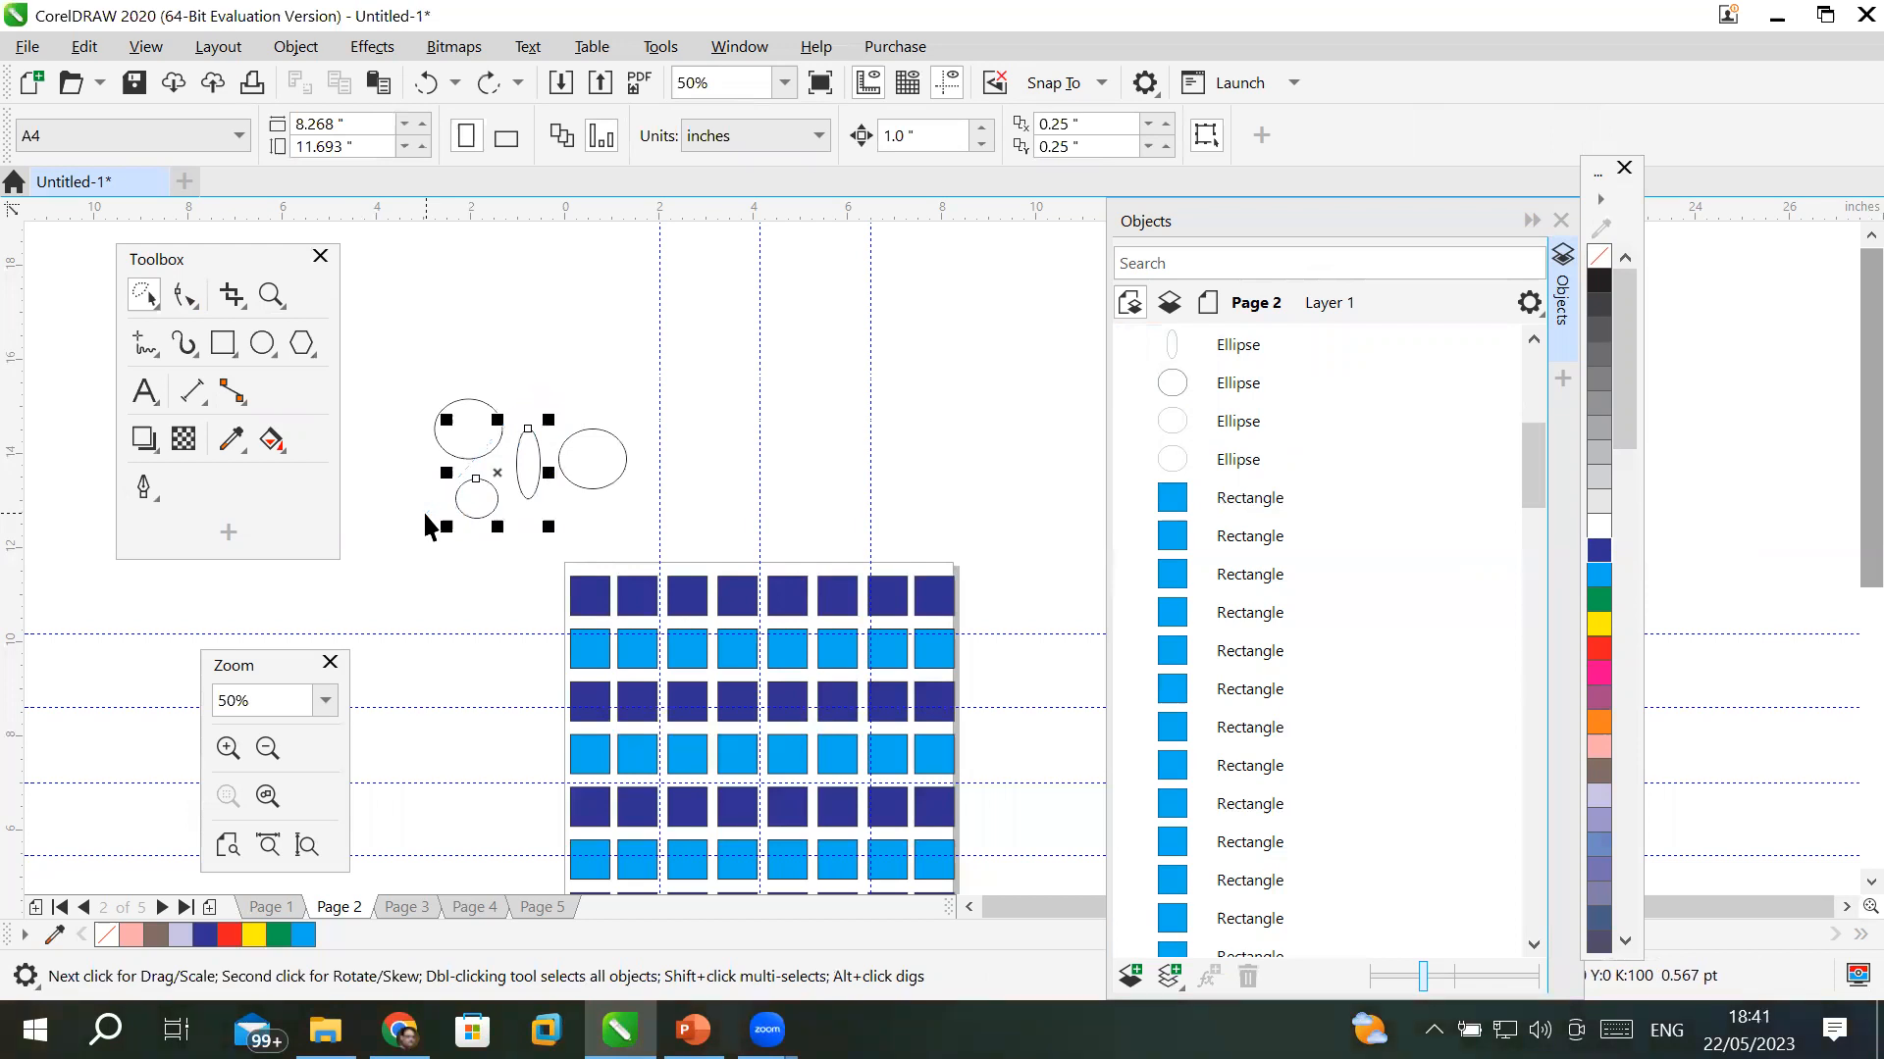
left_click(1600, 575)
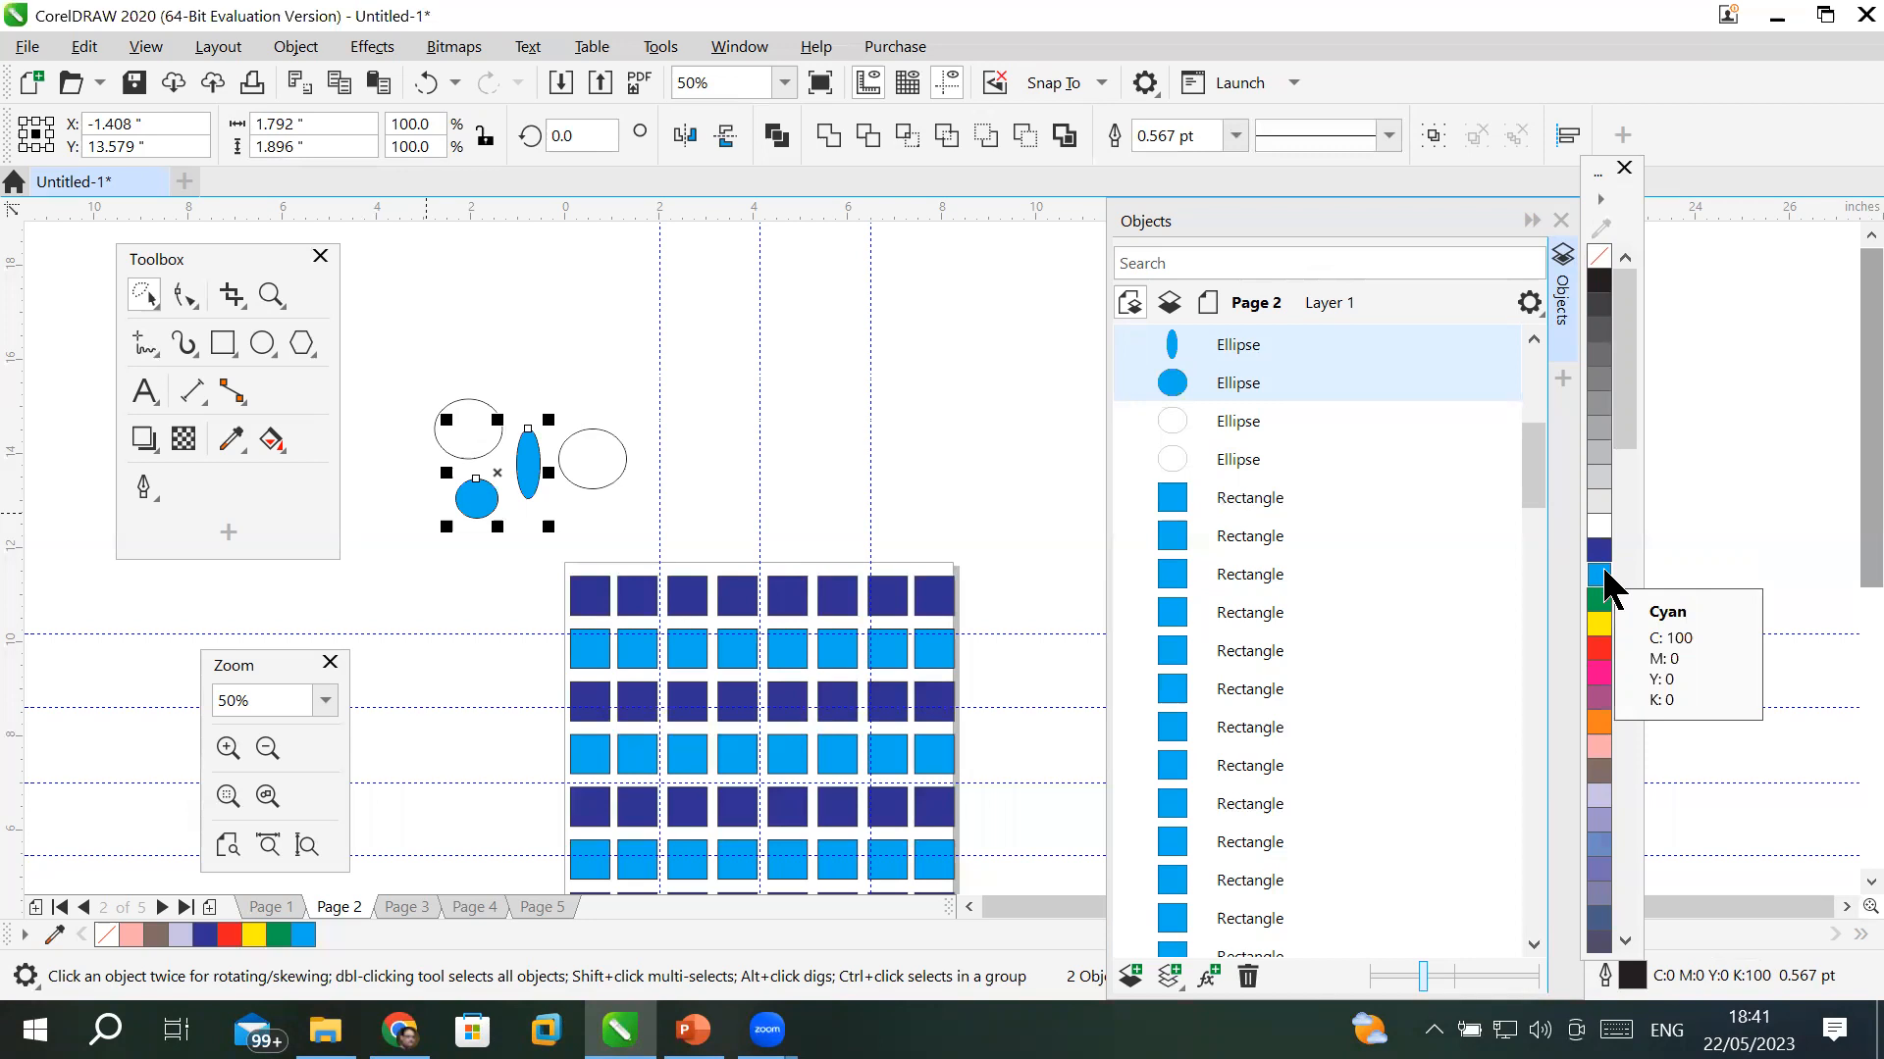
- Delete the narrow ellipse and both large ellipses together using Freehand Pick, and delete the remaining small ellipse
left_click(649, 366)
mouse_move(412, 358)
left_mouse_down()
mouse_move(453, 496)
mouse_move(664, 539)
mouse_move(690, 516)
mouse_move(687, 450)
left_mouse_up()
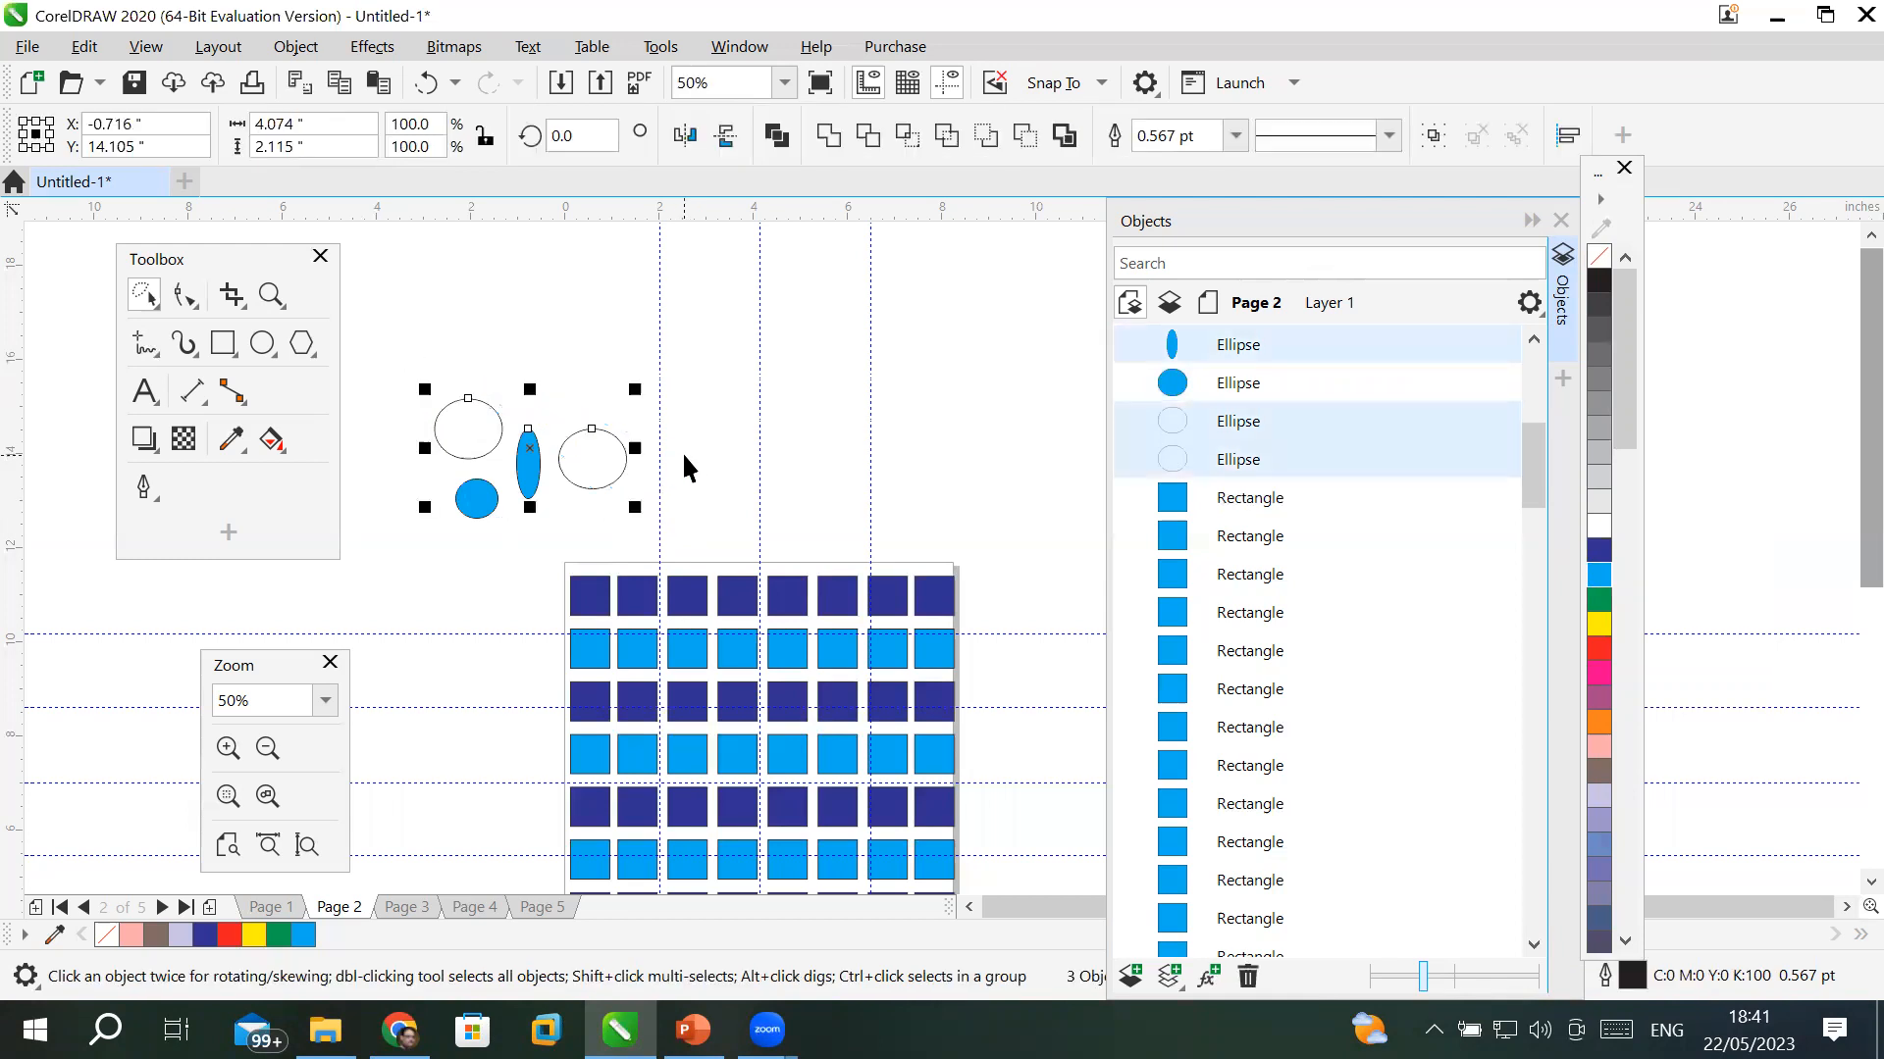
key("Delete")
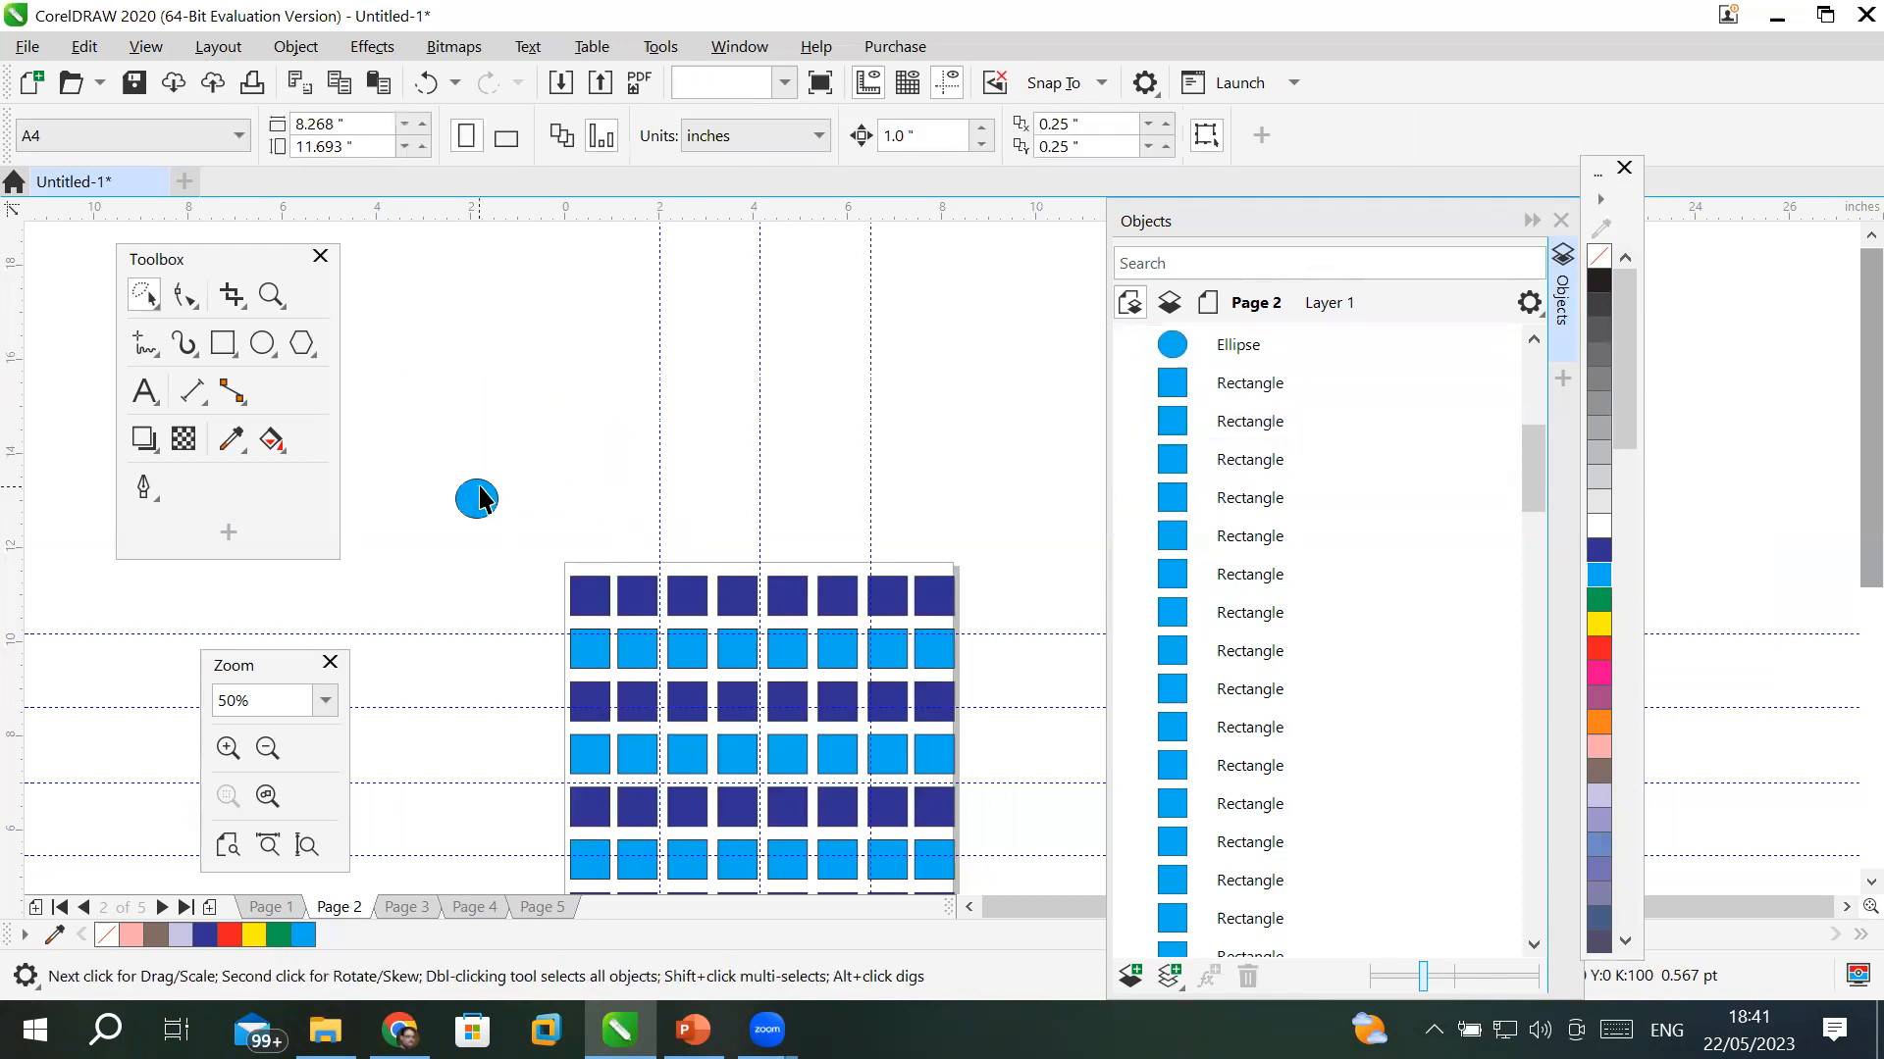
left_click(479, 488)
key("Delete")
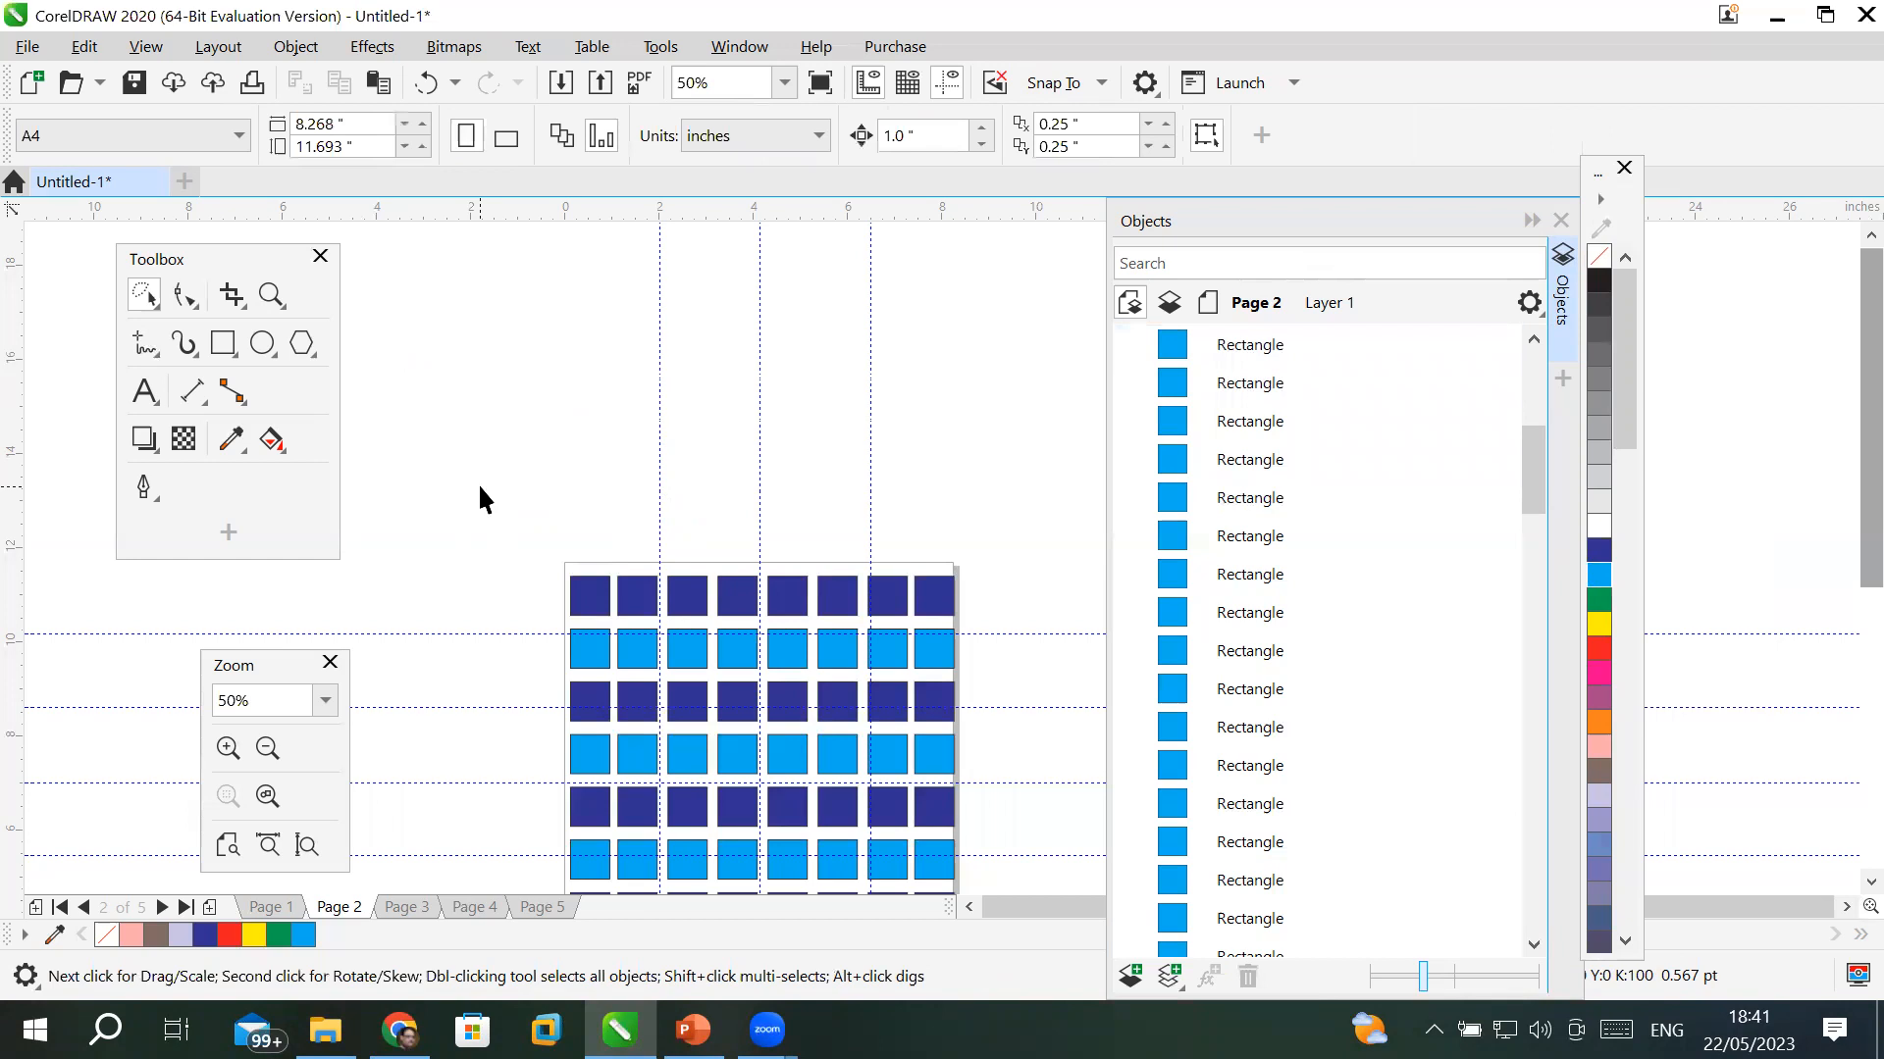
- Select all the squares on Page 2 with the Pick tool
scroll(490, 485, "down", 4)
scroll(490, 481, "up", 2)
mouse_move(490, 481)
left_mouse_down()
mouse_move(660, 769)
mouse_move(782, 845)
mouse_move(675, 721)
left_mouse_up()
left_click(152, 290)
left_click(143, 306)
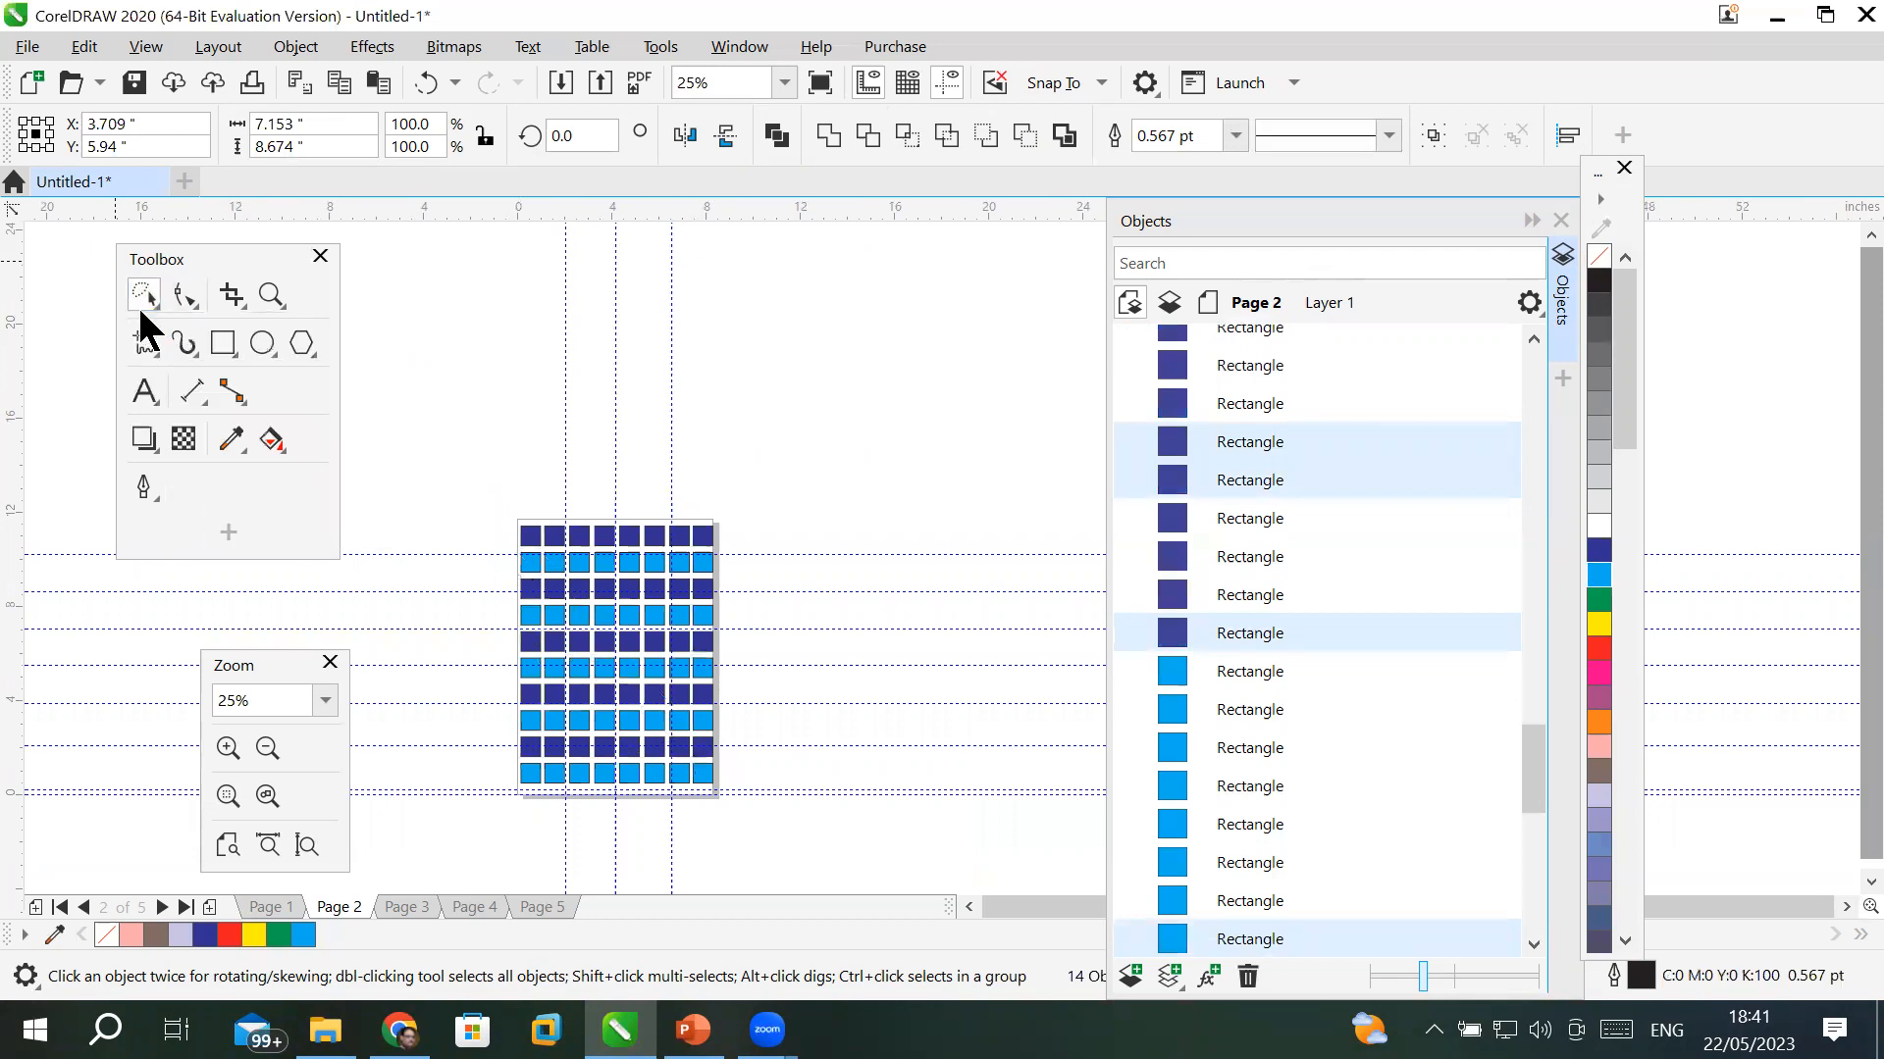
left_click(139, 297)
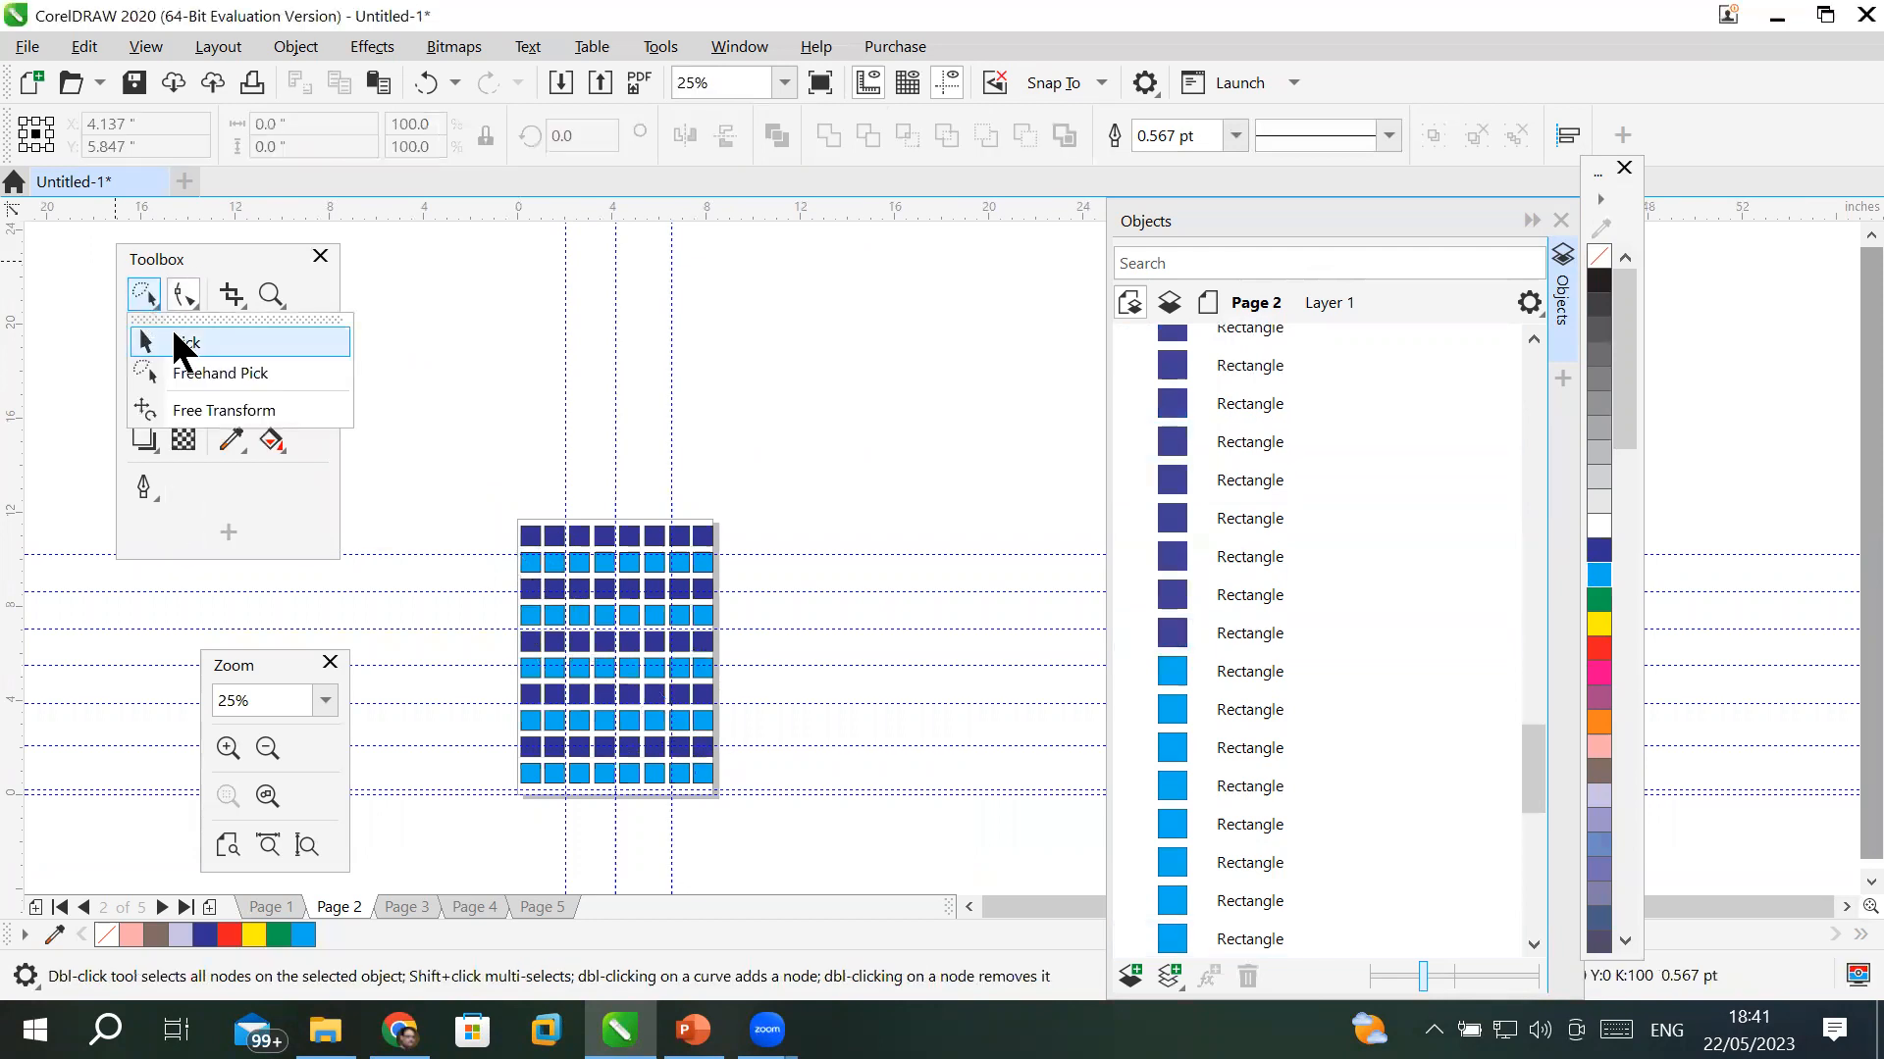
left_click(174, 335)
left_click_drag(480, 471, 761, 842)
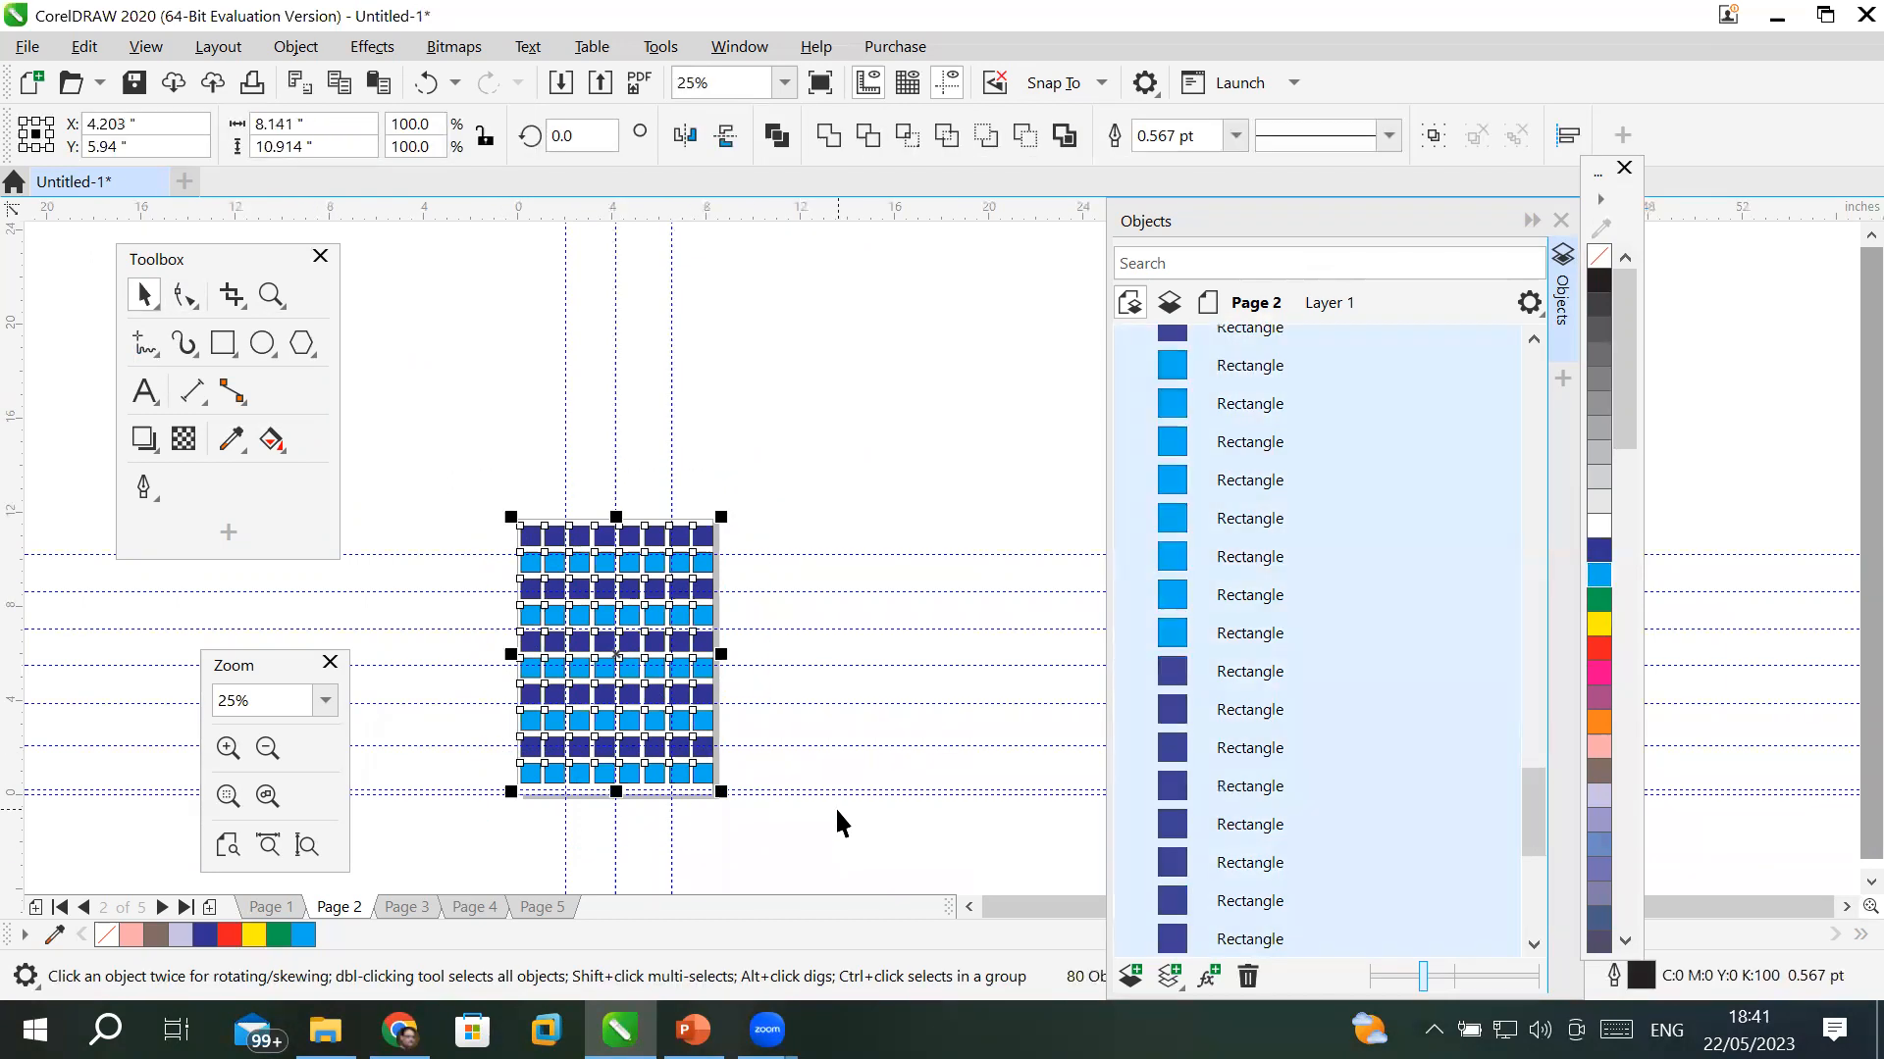
- Nudge the selected squares 10 inches to the right and 9 inches up in 1-inch increments
key("Right")
key("Right")
key("Right")
key("Right")
key("Right")
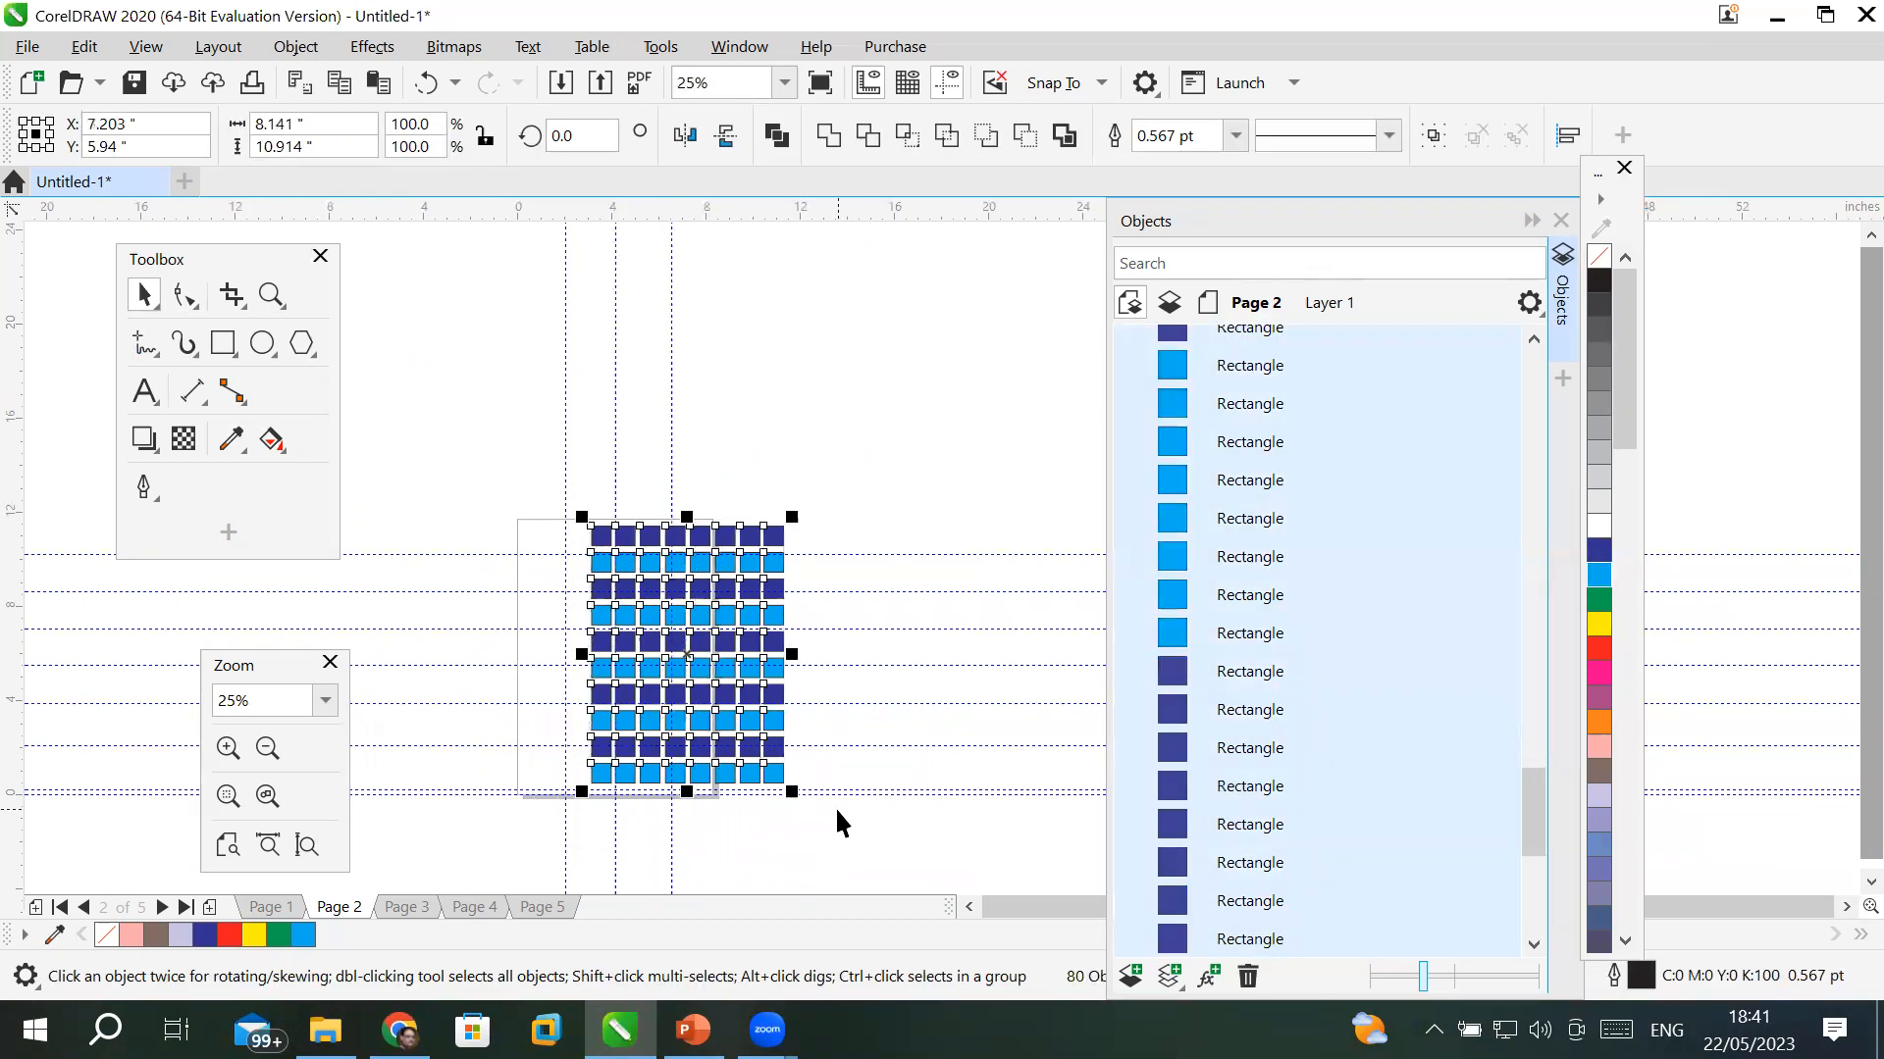
key("Right")
key("Up")
key("Up")
key("Up")
key("Up")
key("Up")
key("Up")
key("Up")
key("Up")
key("Up")
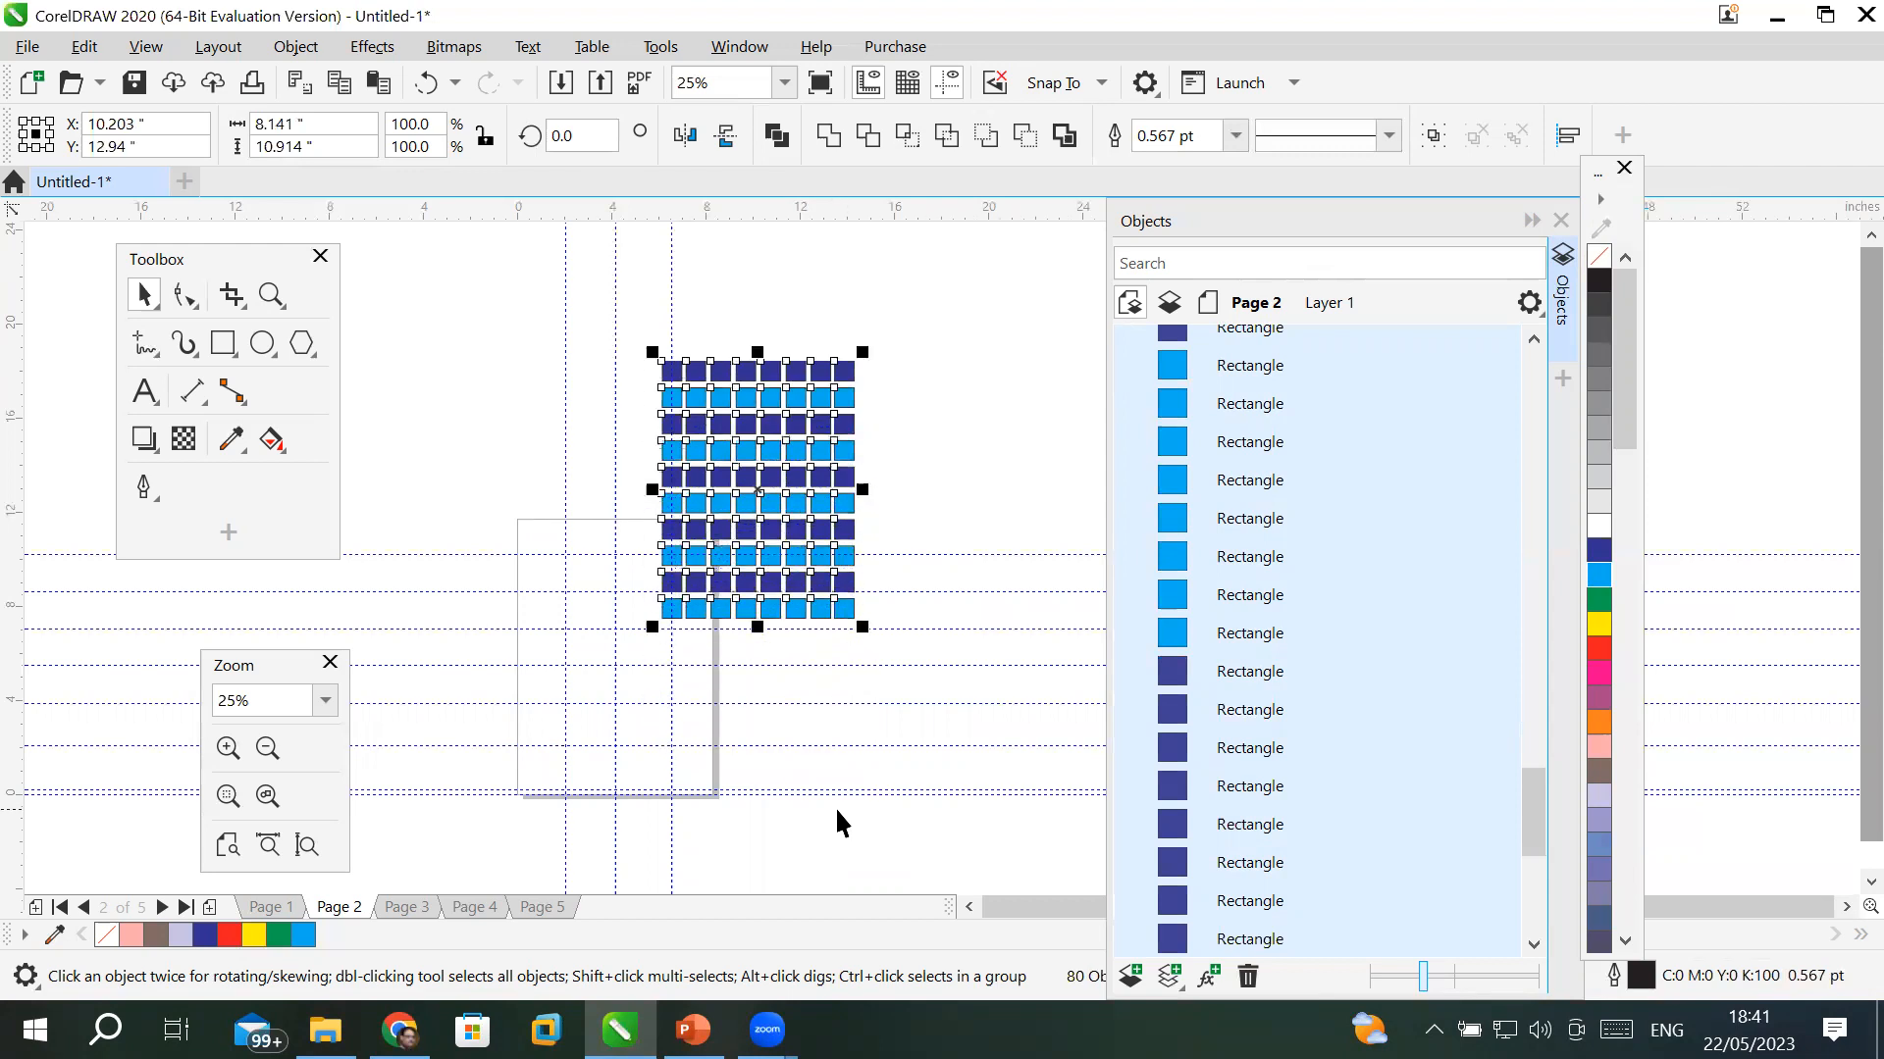
key("Right")
key("Right")
key("Right")
key("Right")
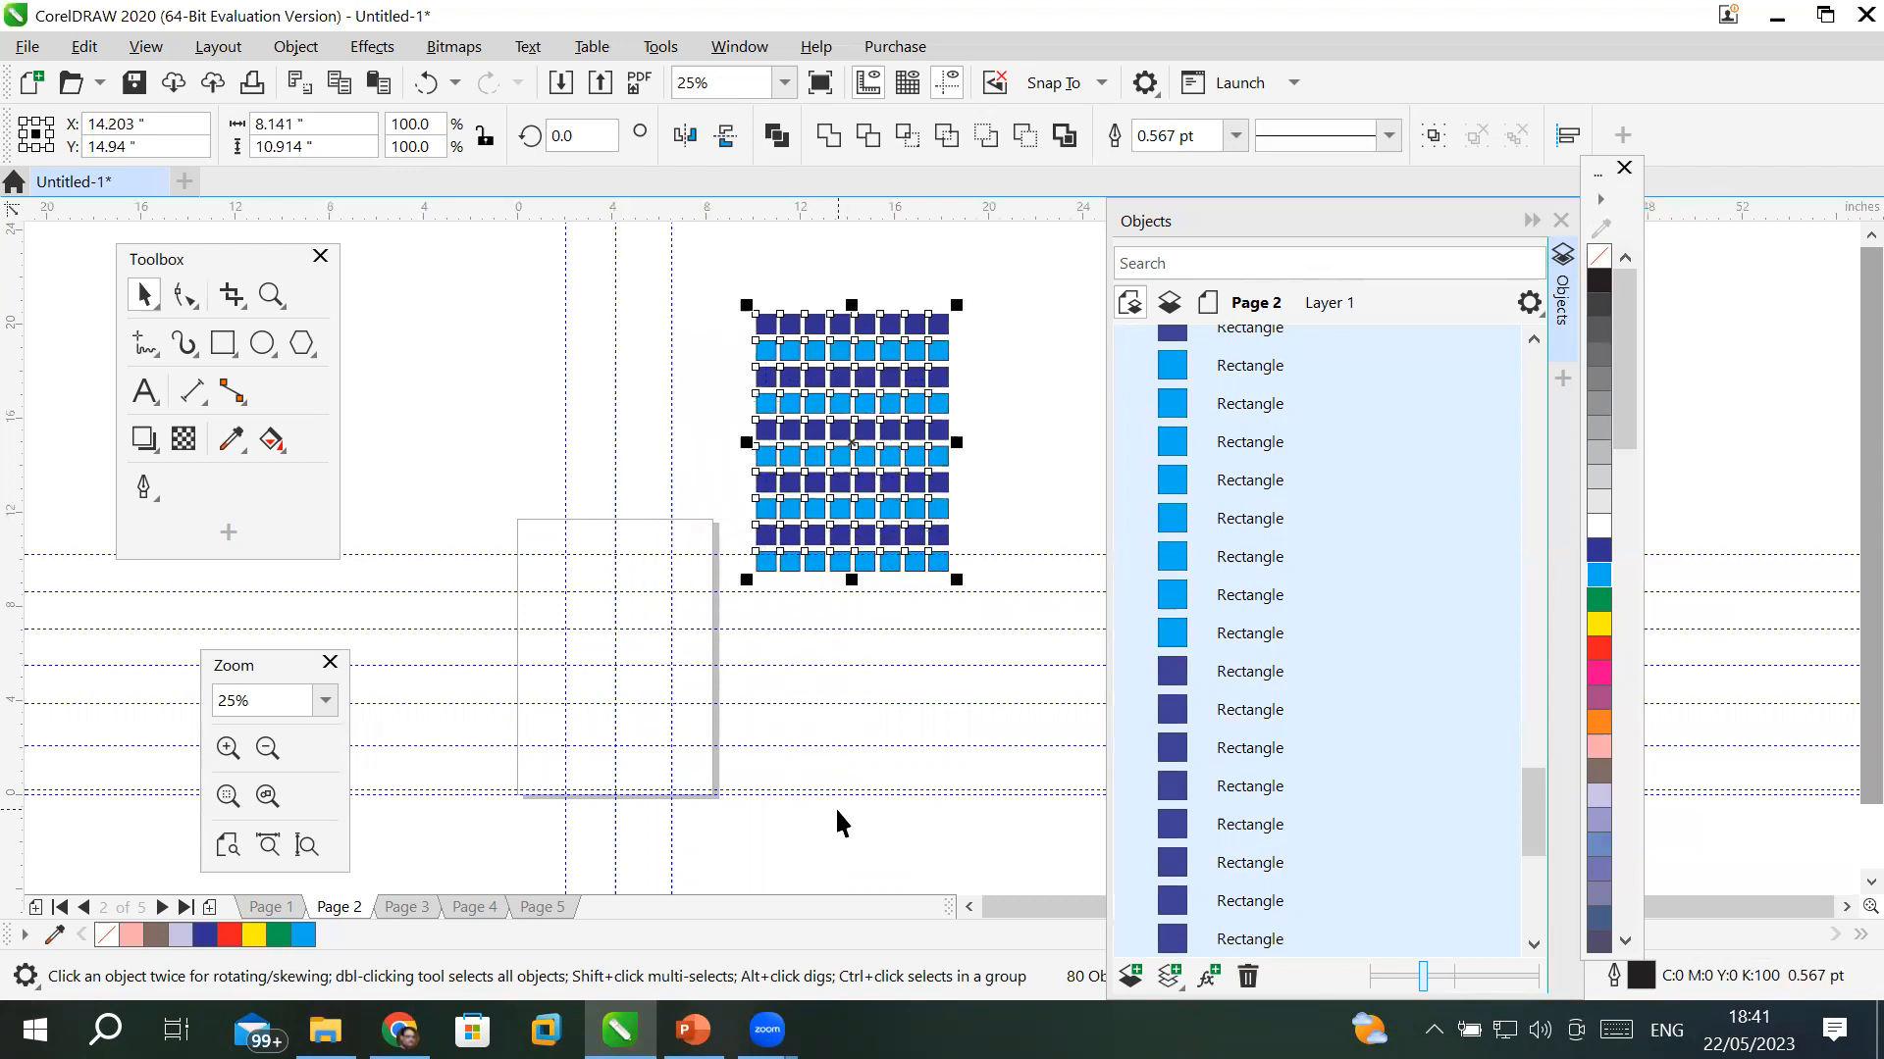
- Nudge the selected squares 10 inches to the left and 9 inches down, back onto the page
key("Left")
key("Left")
key("Left")
key("Left")
key("Left")
key("Left")
key("Left")
key("Left")
key("Left")
key("Left")
key("Left")
key("Left")
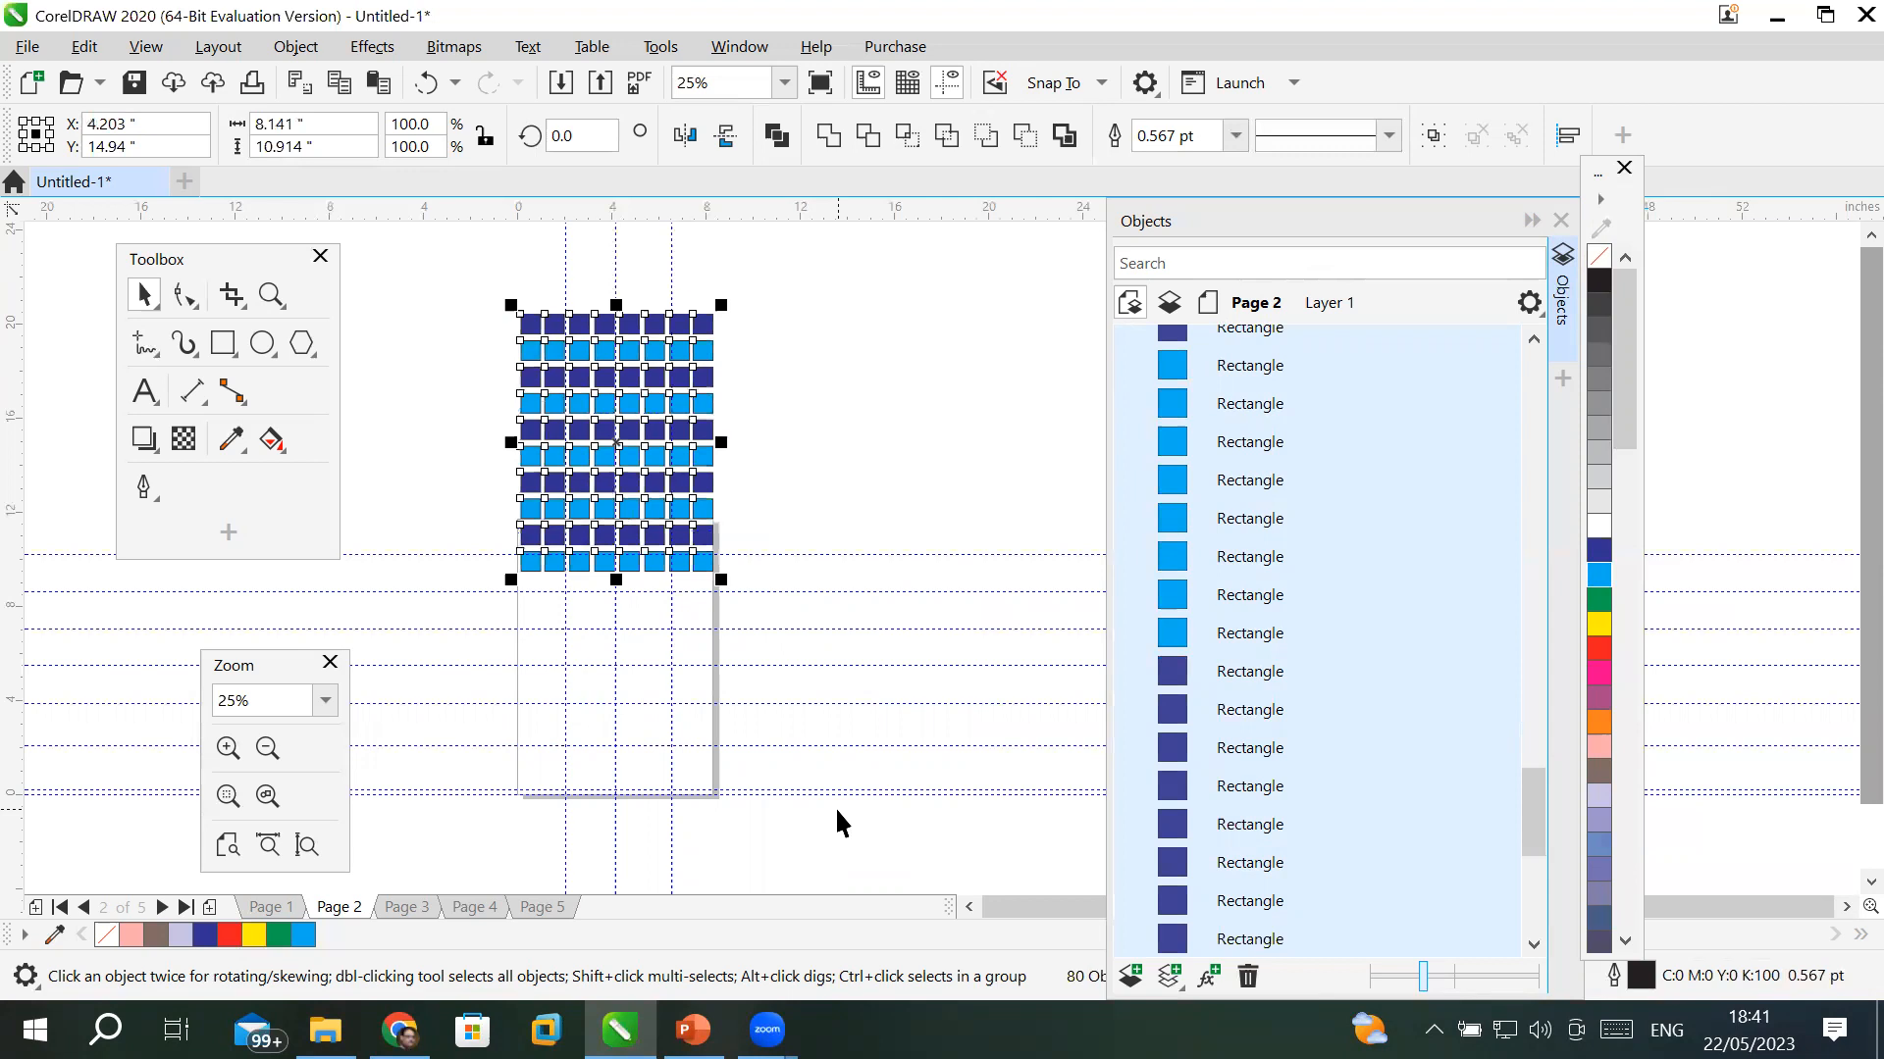
key("Down")
key("Down")
key("Right")
key("Right")
key("Right")
key("Right")
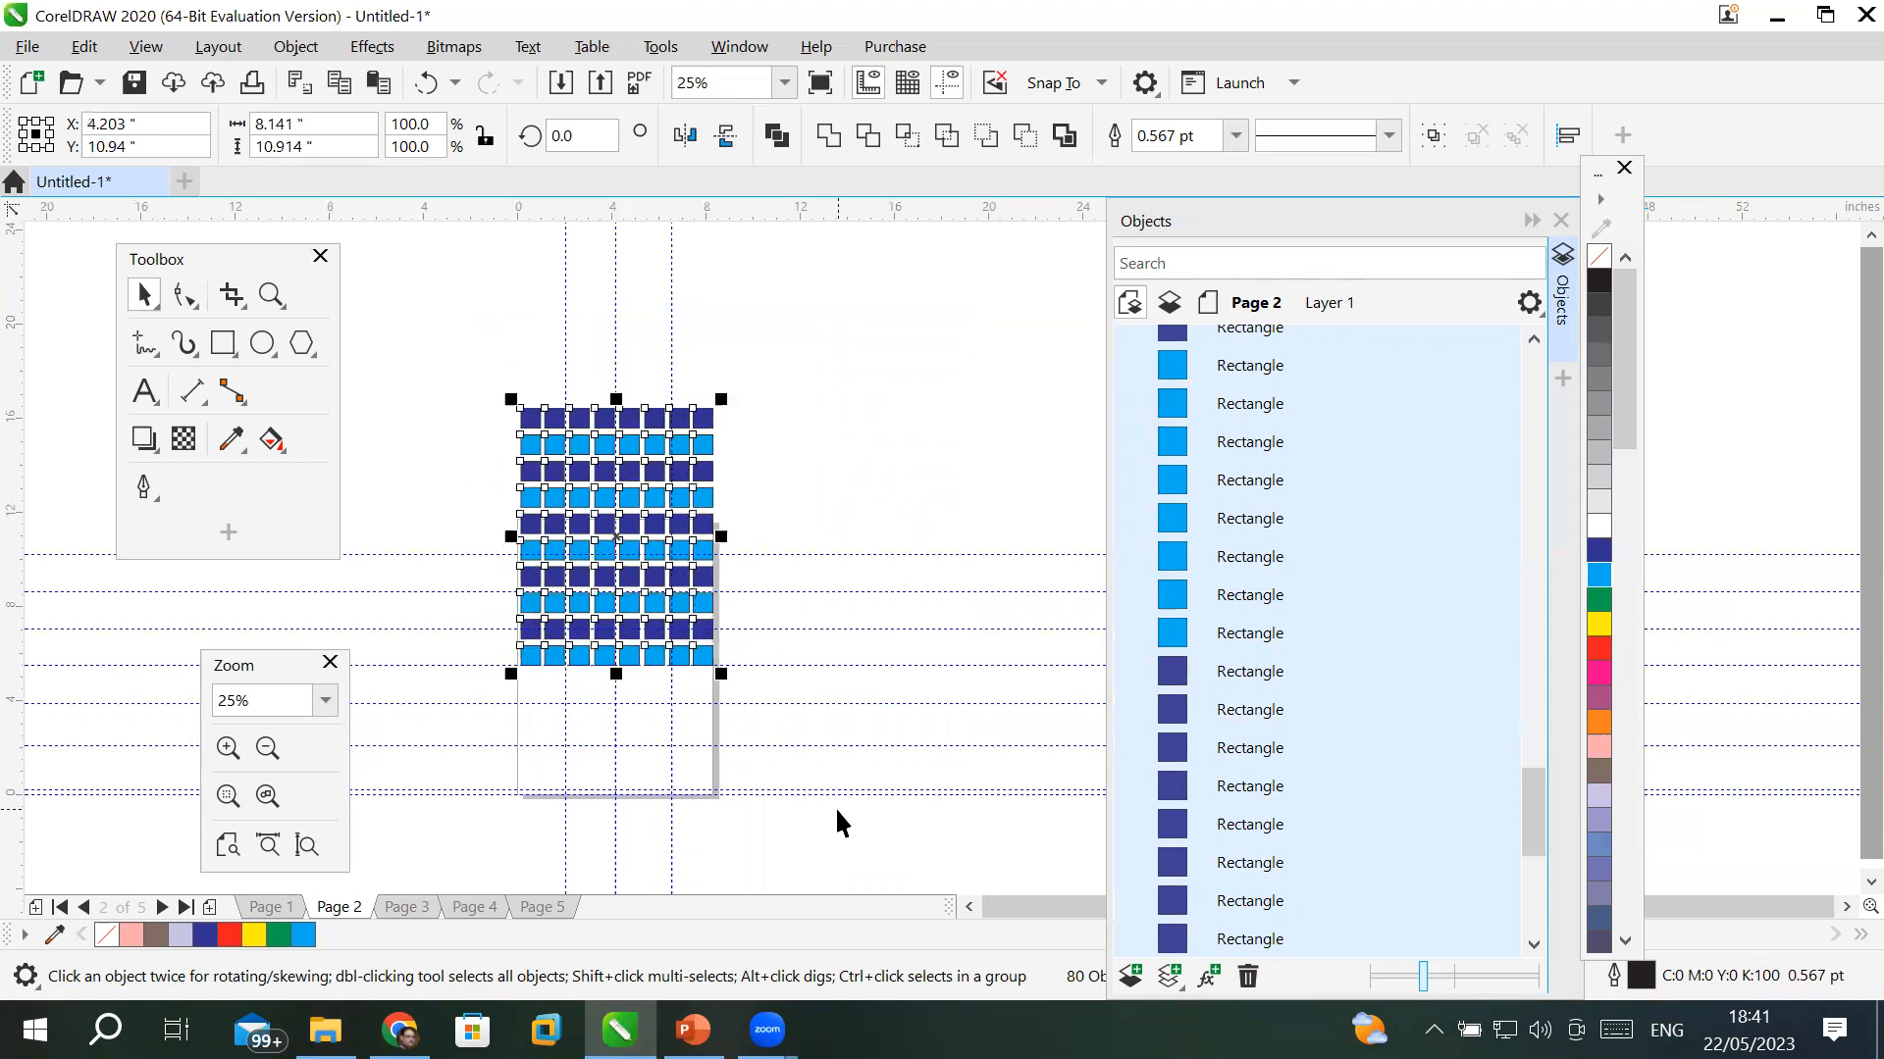
key("Down")
key("Down")
key("Down")
key("Down")
key("Down")
key("Down")
key("Down")
key("Down")
key("Down")
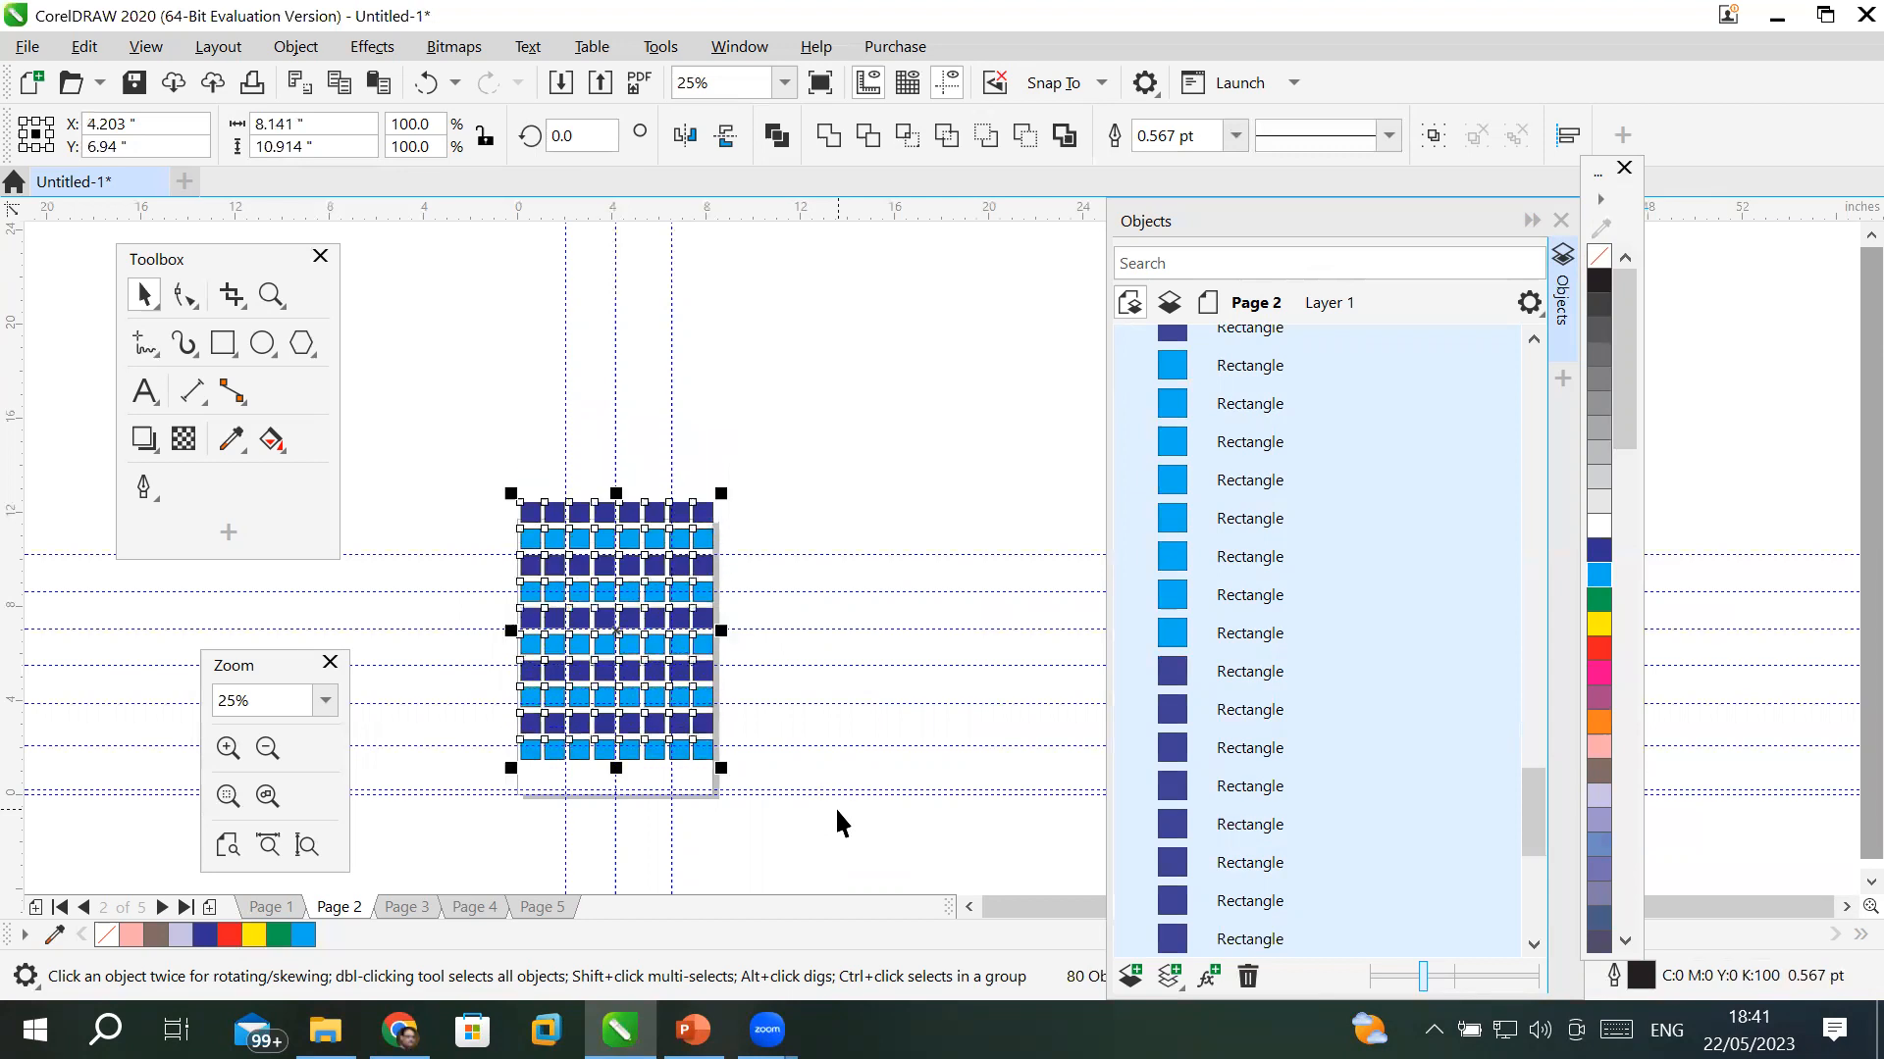
key("Down")
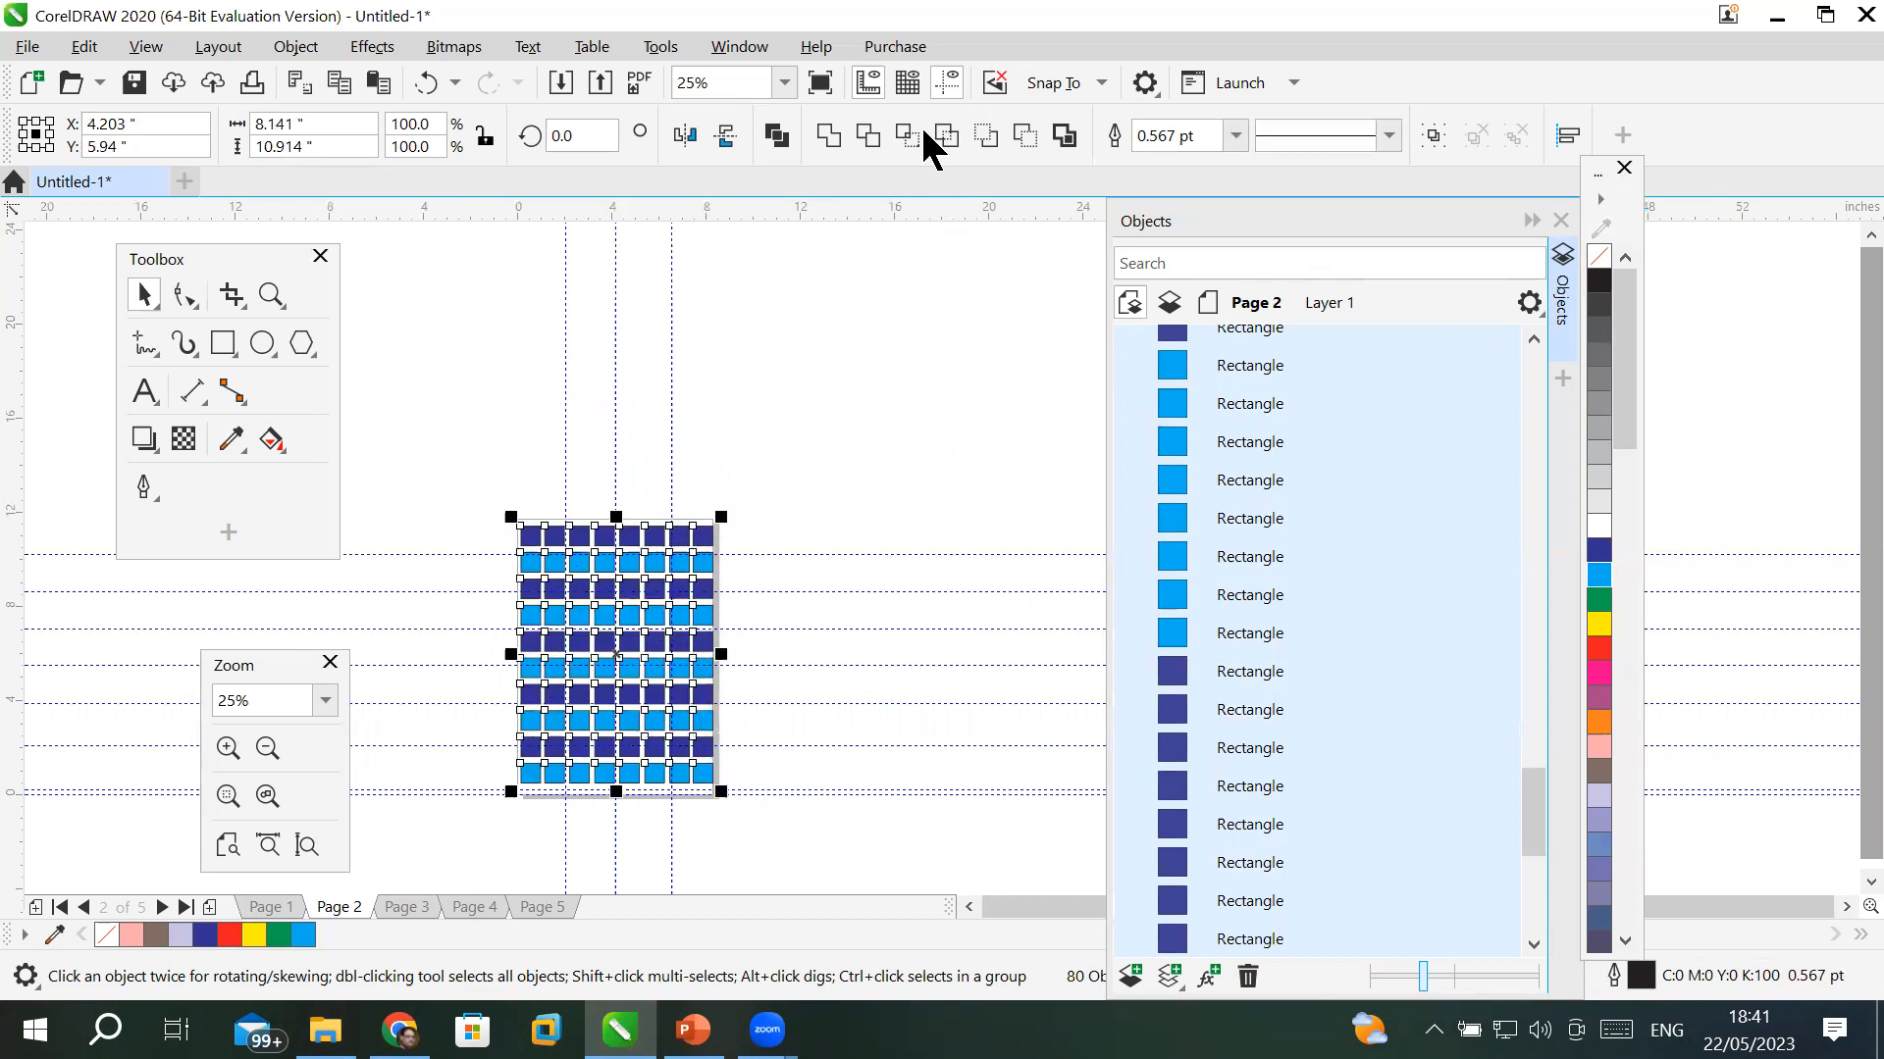
- Open the document's ruler options and set the horizontal units to millimeters
left_click(1148, 81)
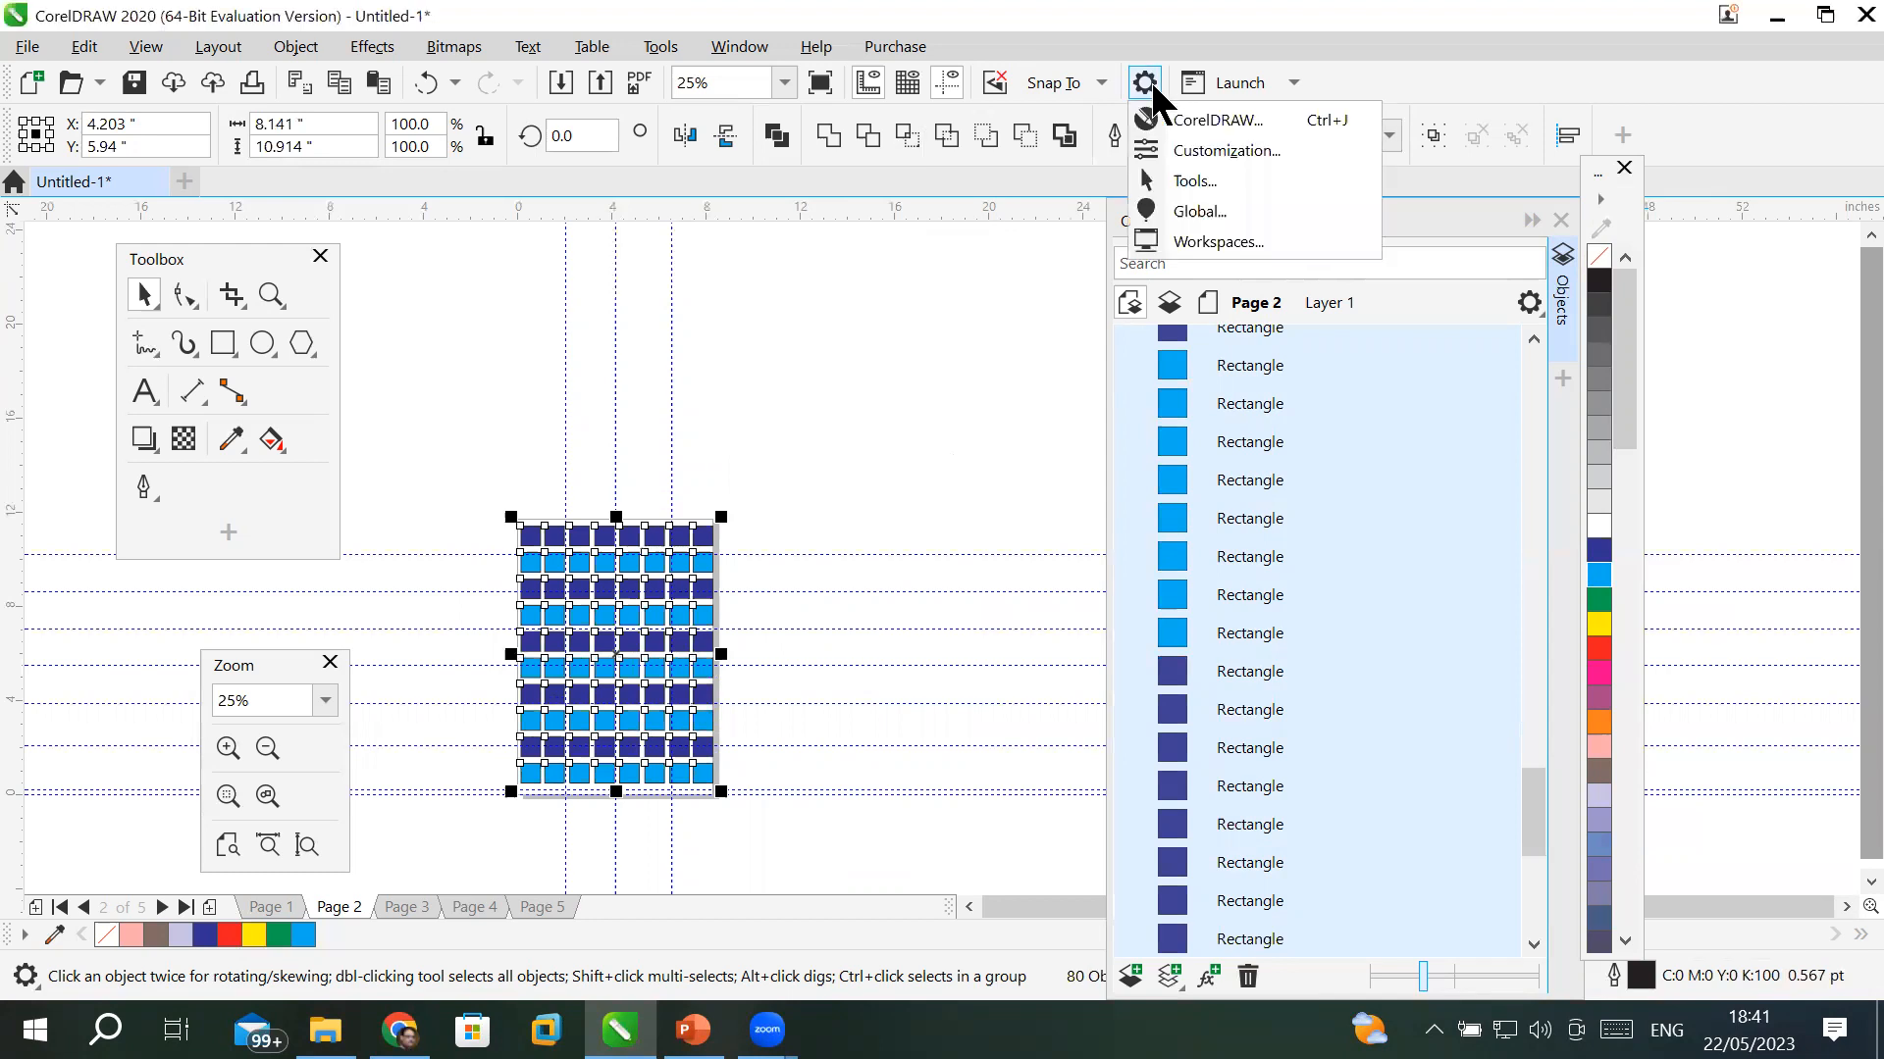
left_click(1192, 121)
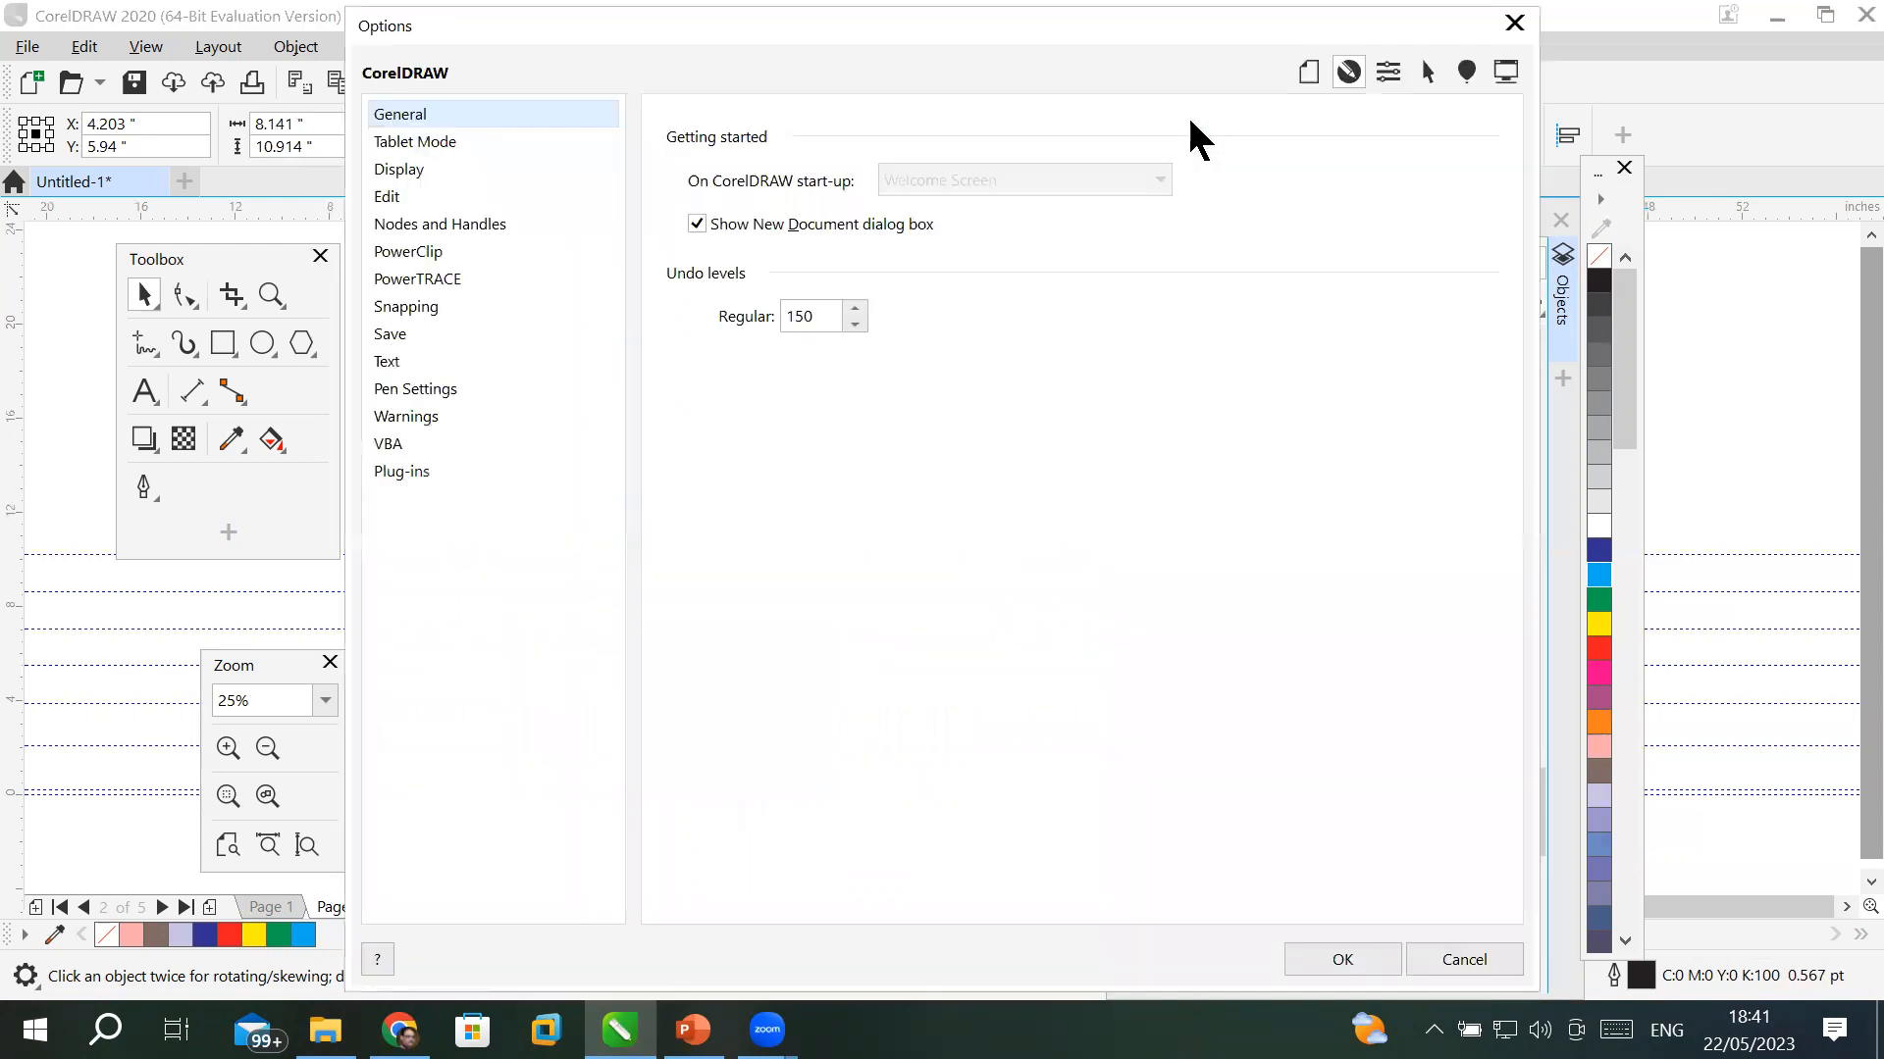
left_click(1310, 74)
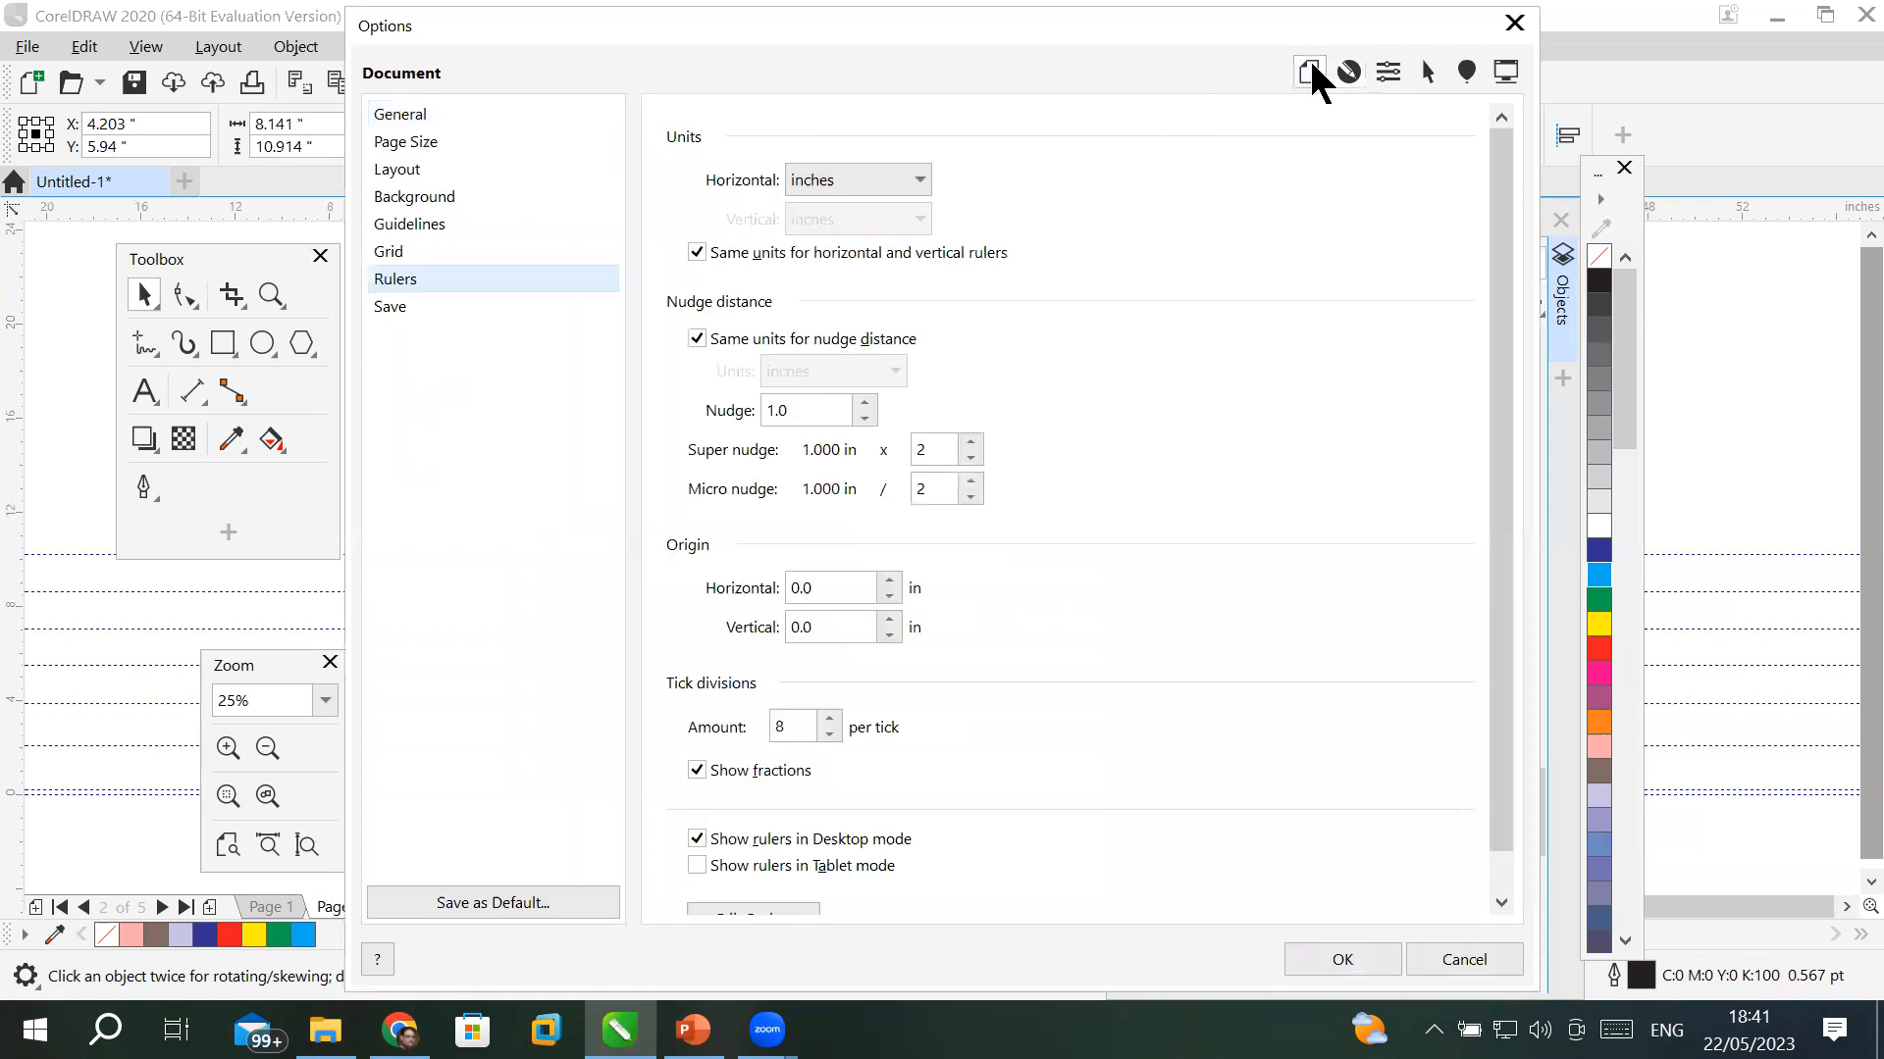
left_click_drag(820, 409, 672, 416)
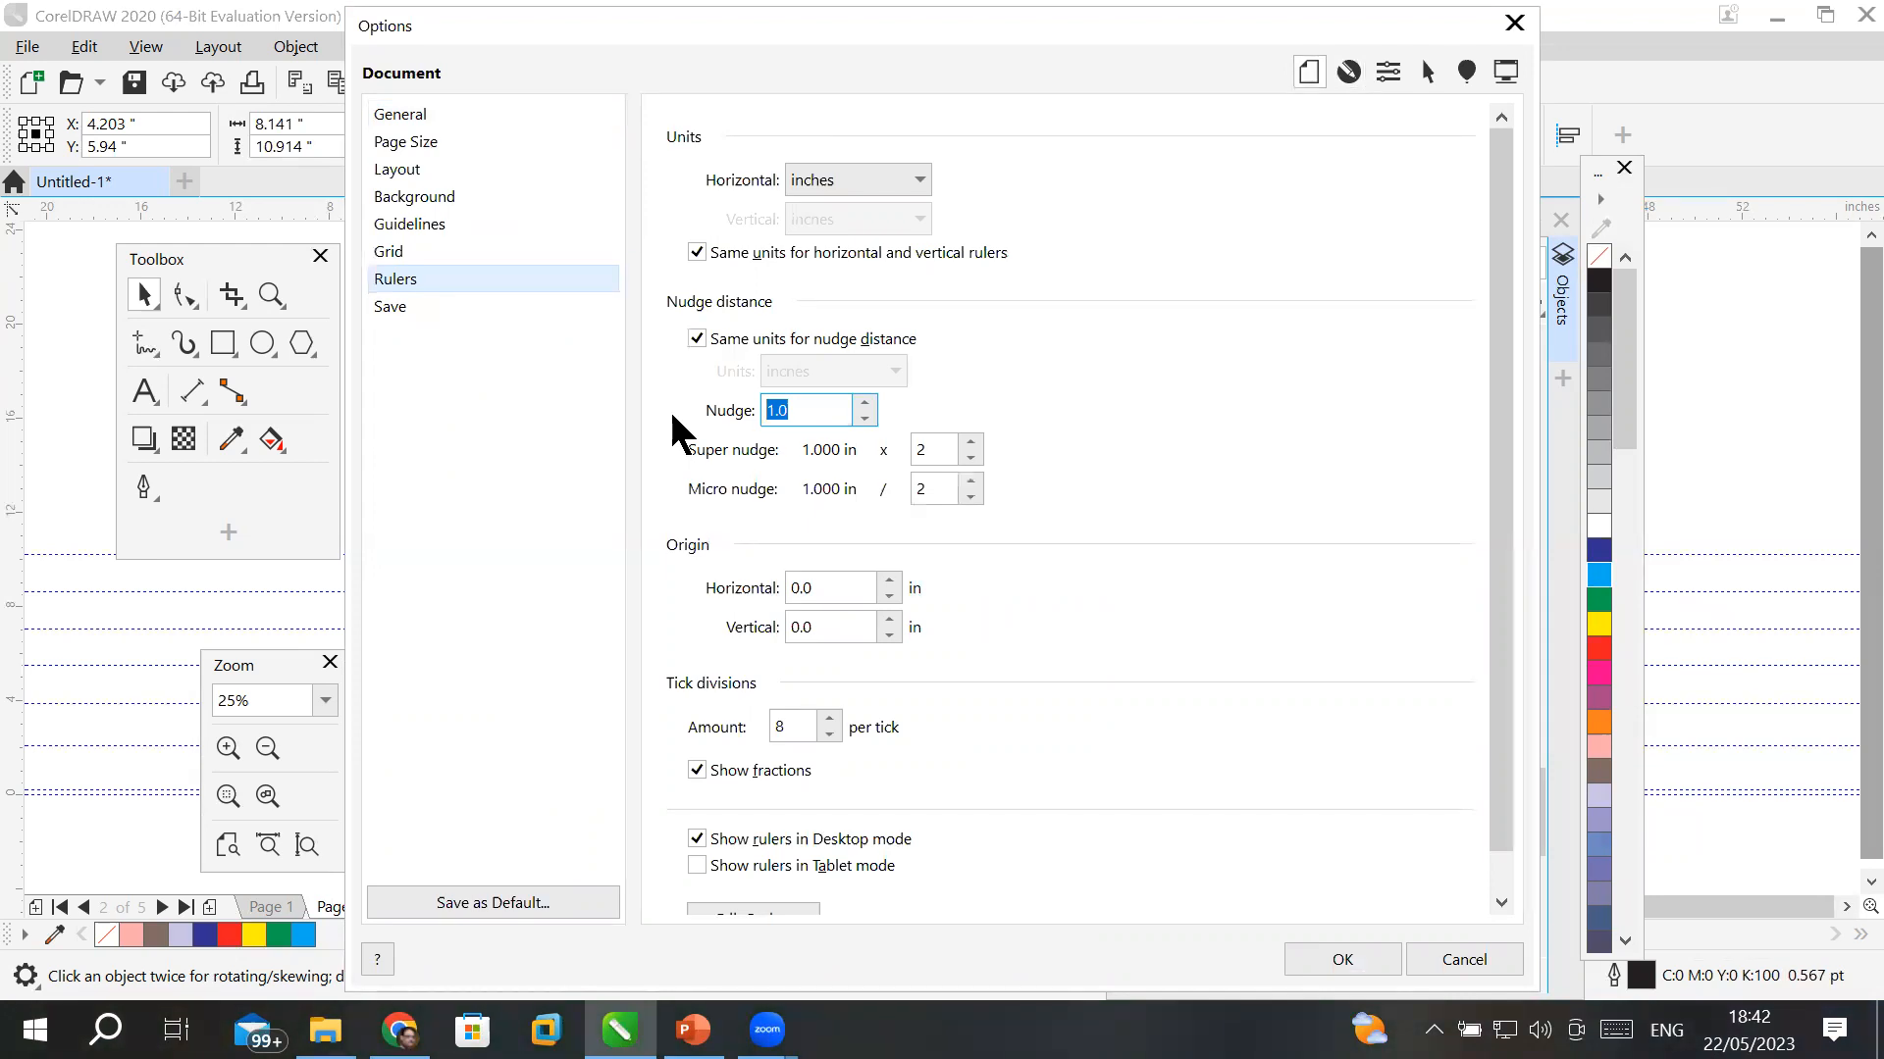
left_click(895, 181)
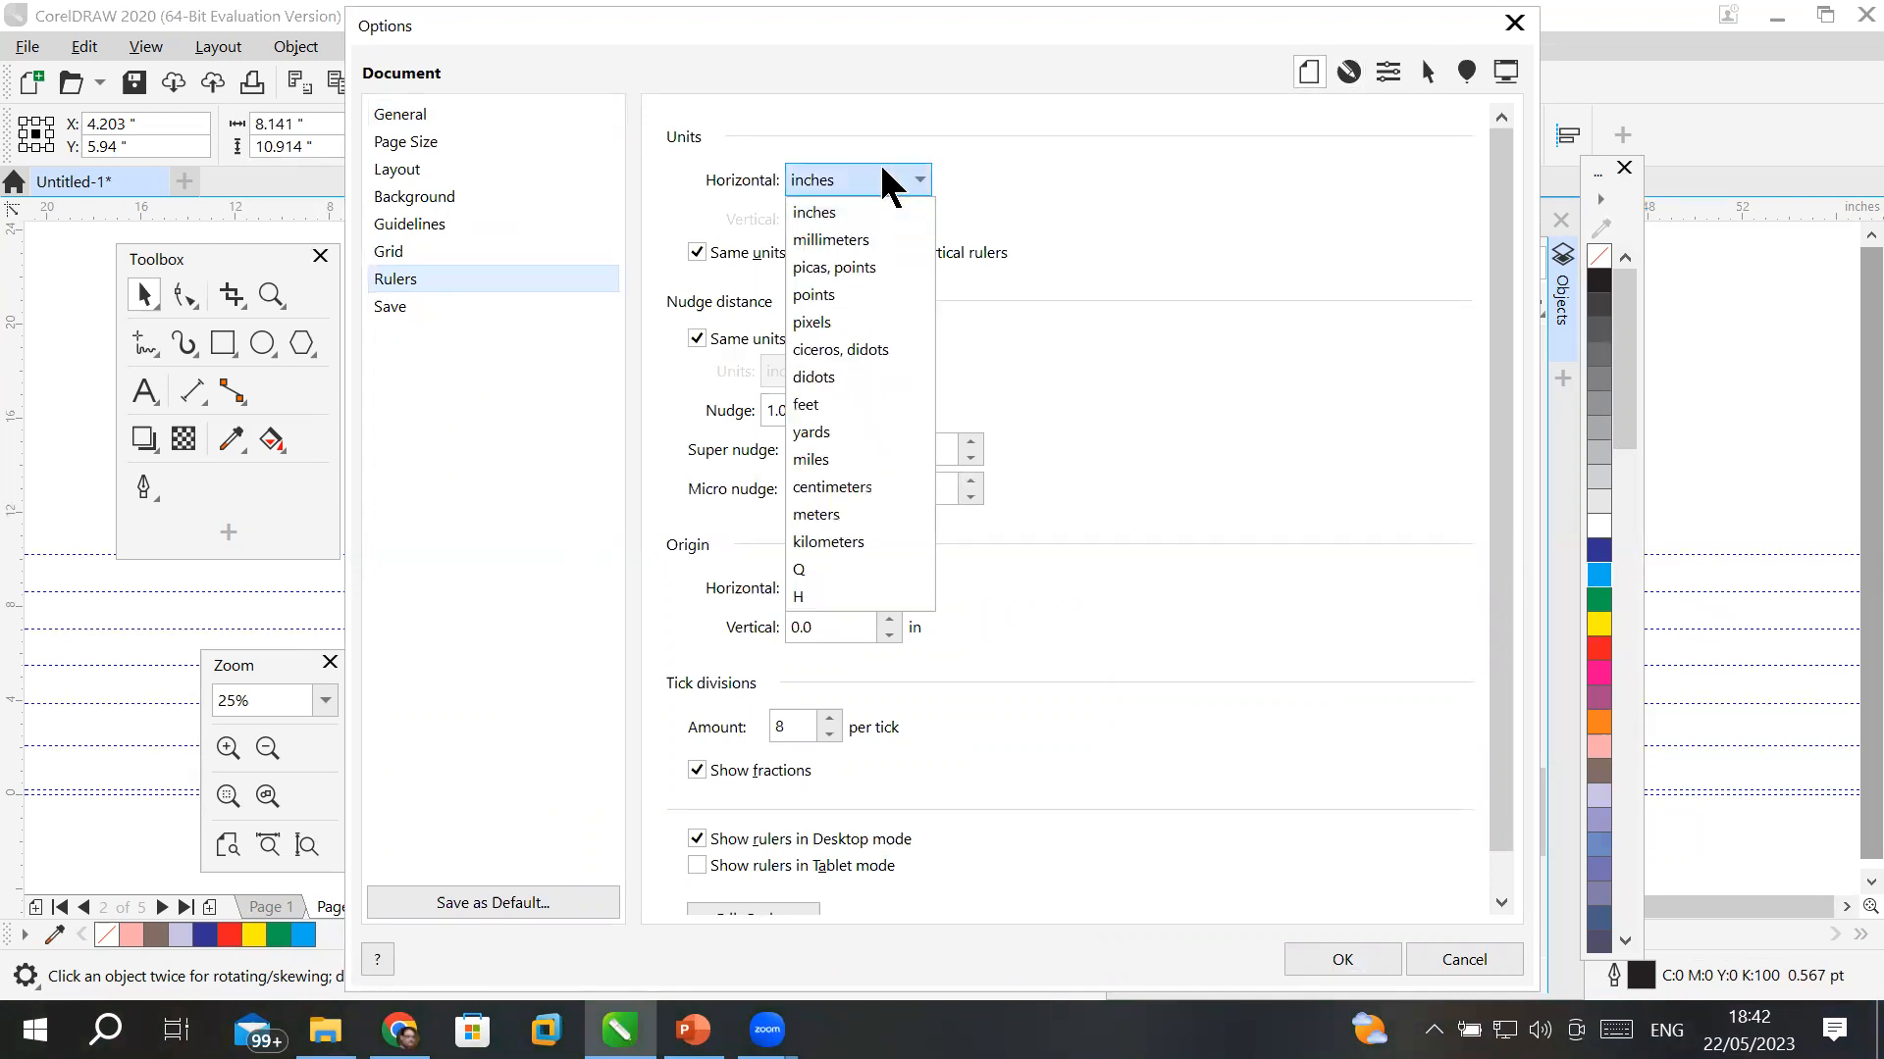
left_click(876, 243)
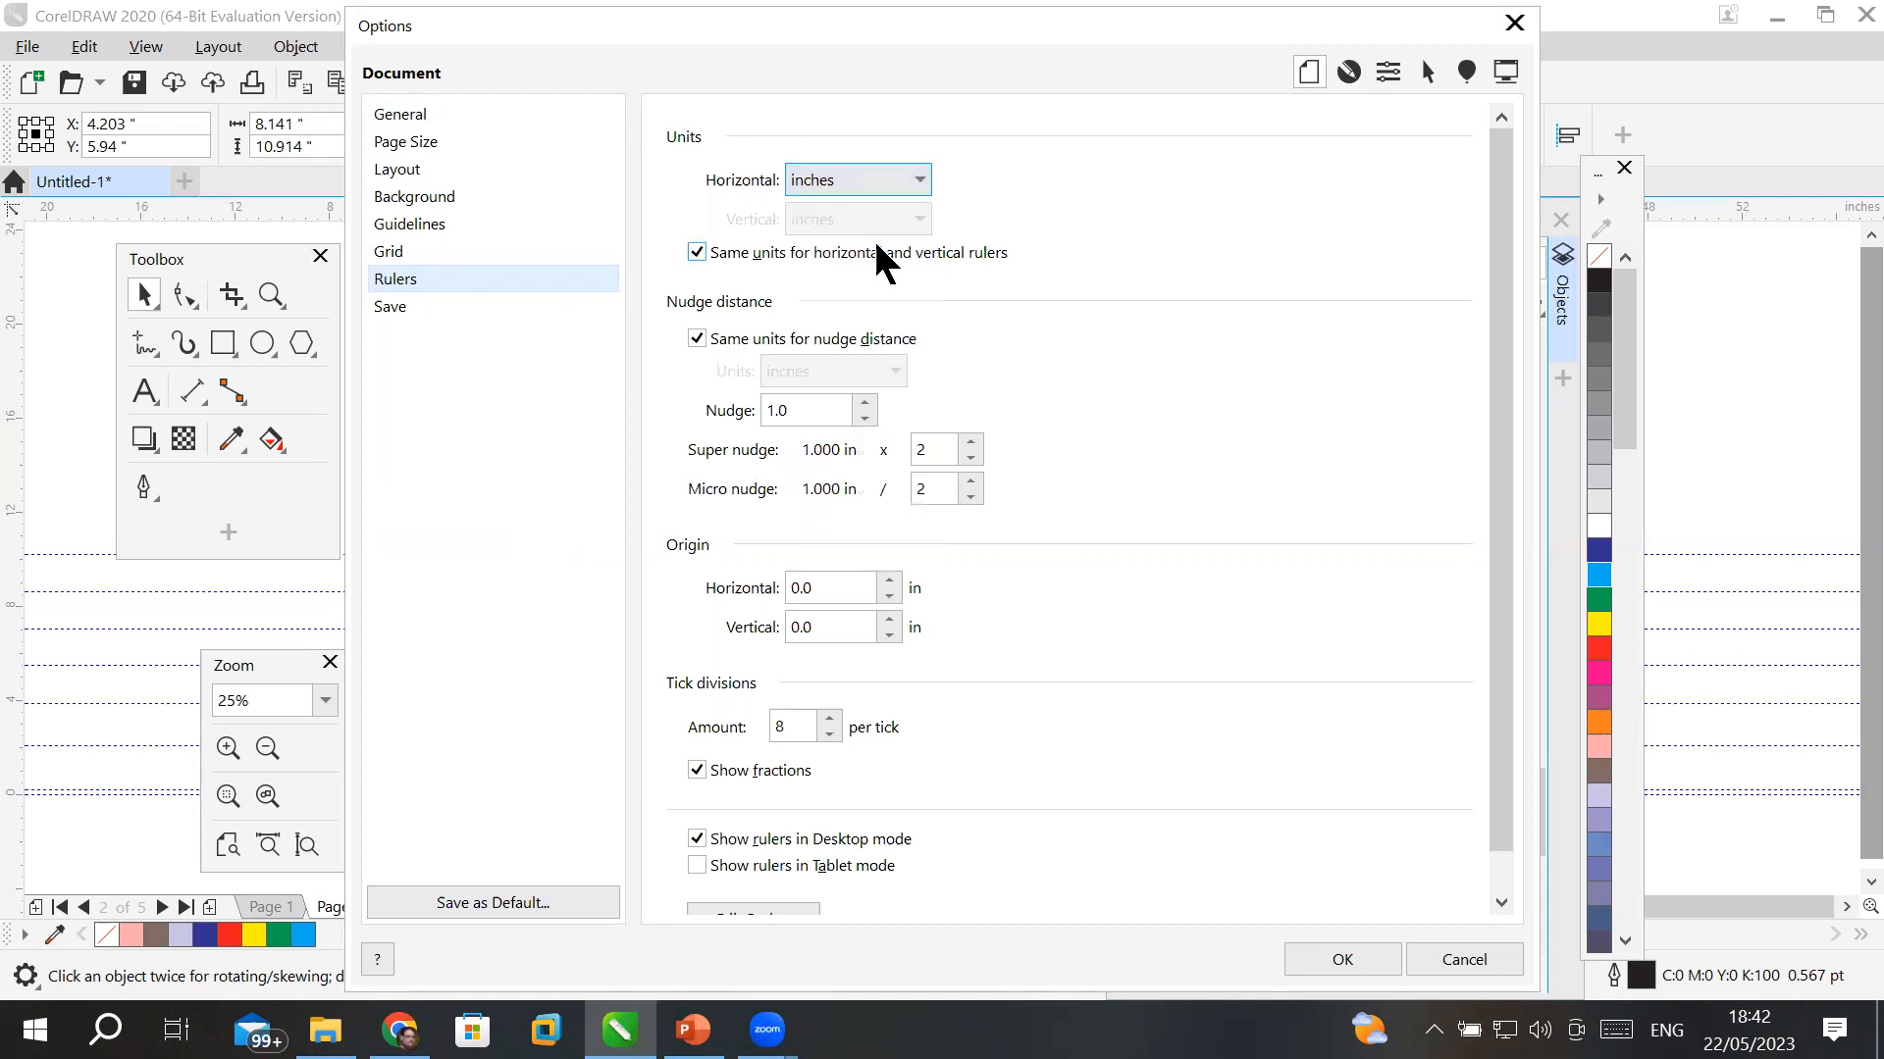
- Set the nudge distance to 0.1 mm in the ruler options and close them without applying
left_click(839, 410)
left_click_drag(839, 410, 673, 412)
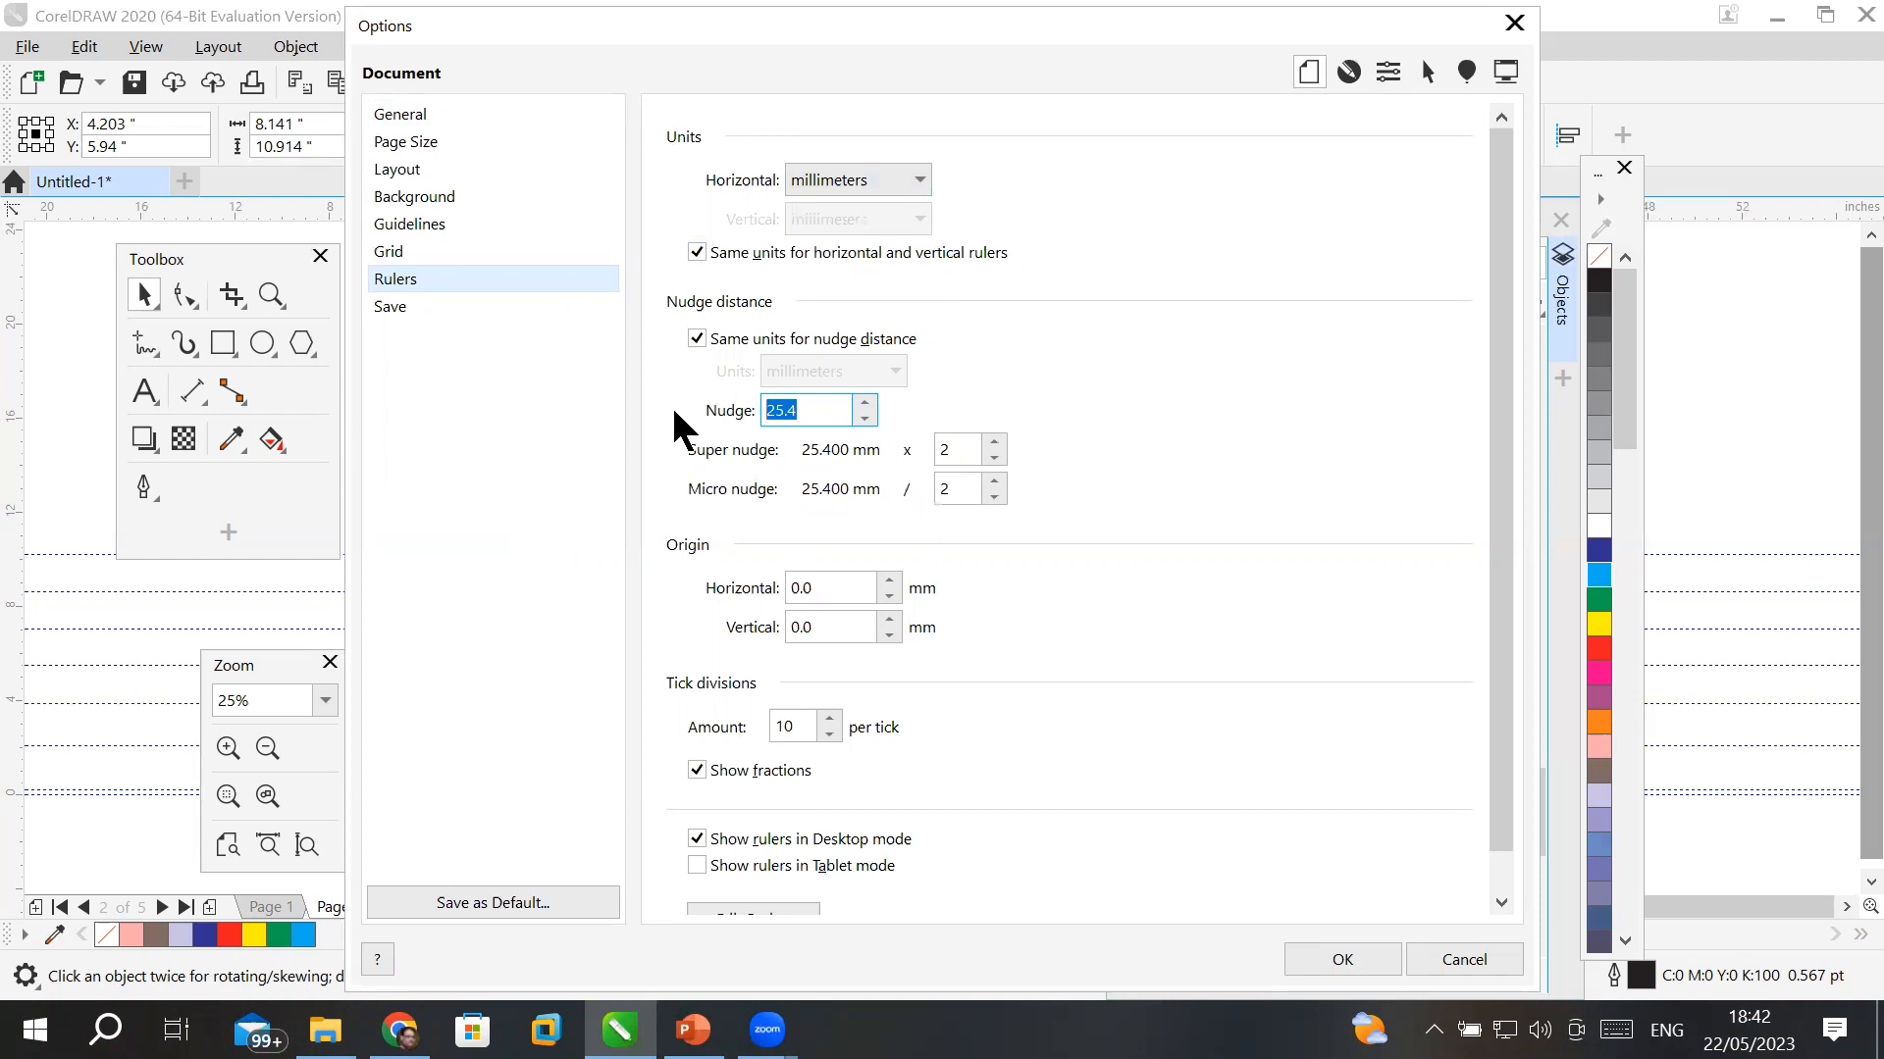
type(".1")
left_click(966, 448)
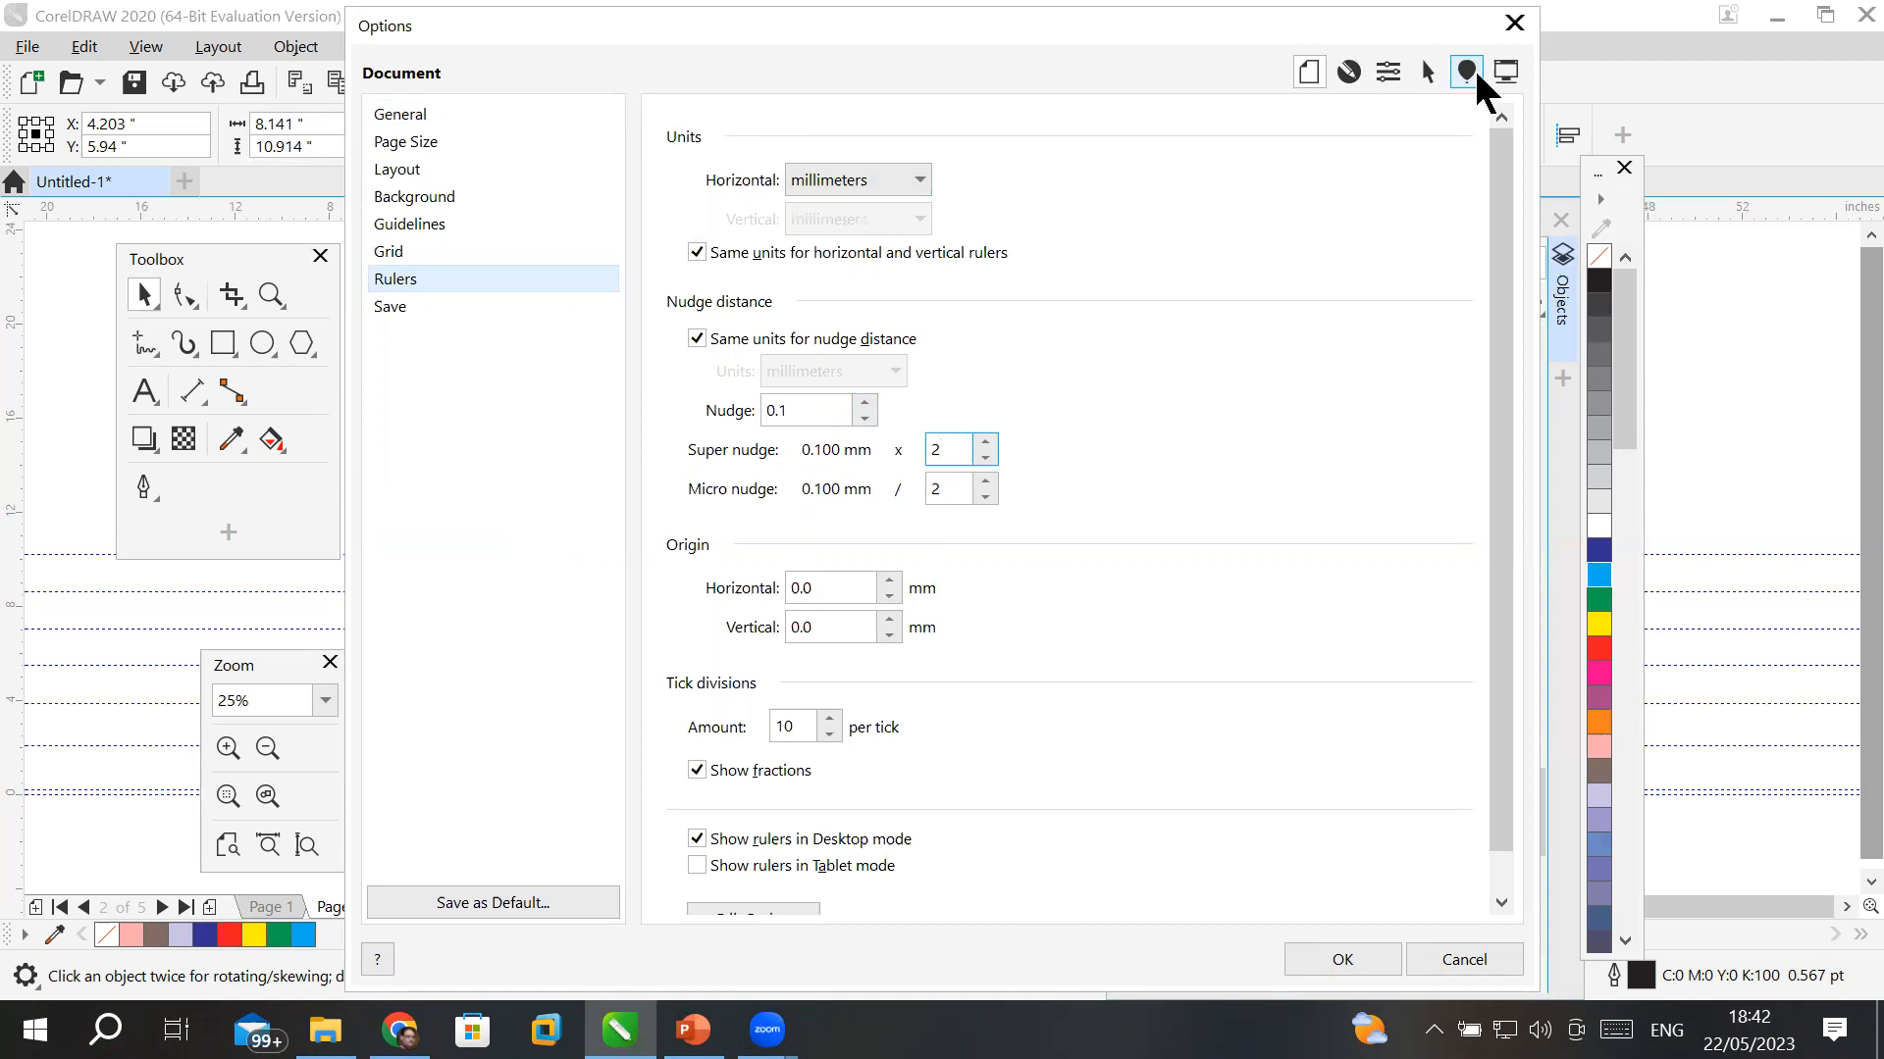
left_click(1509, 24)
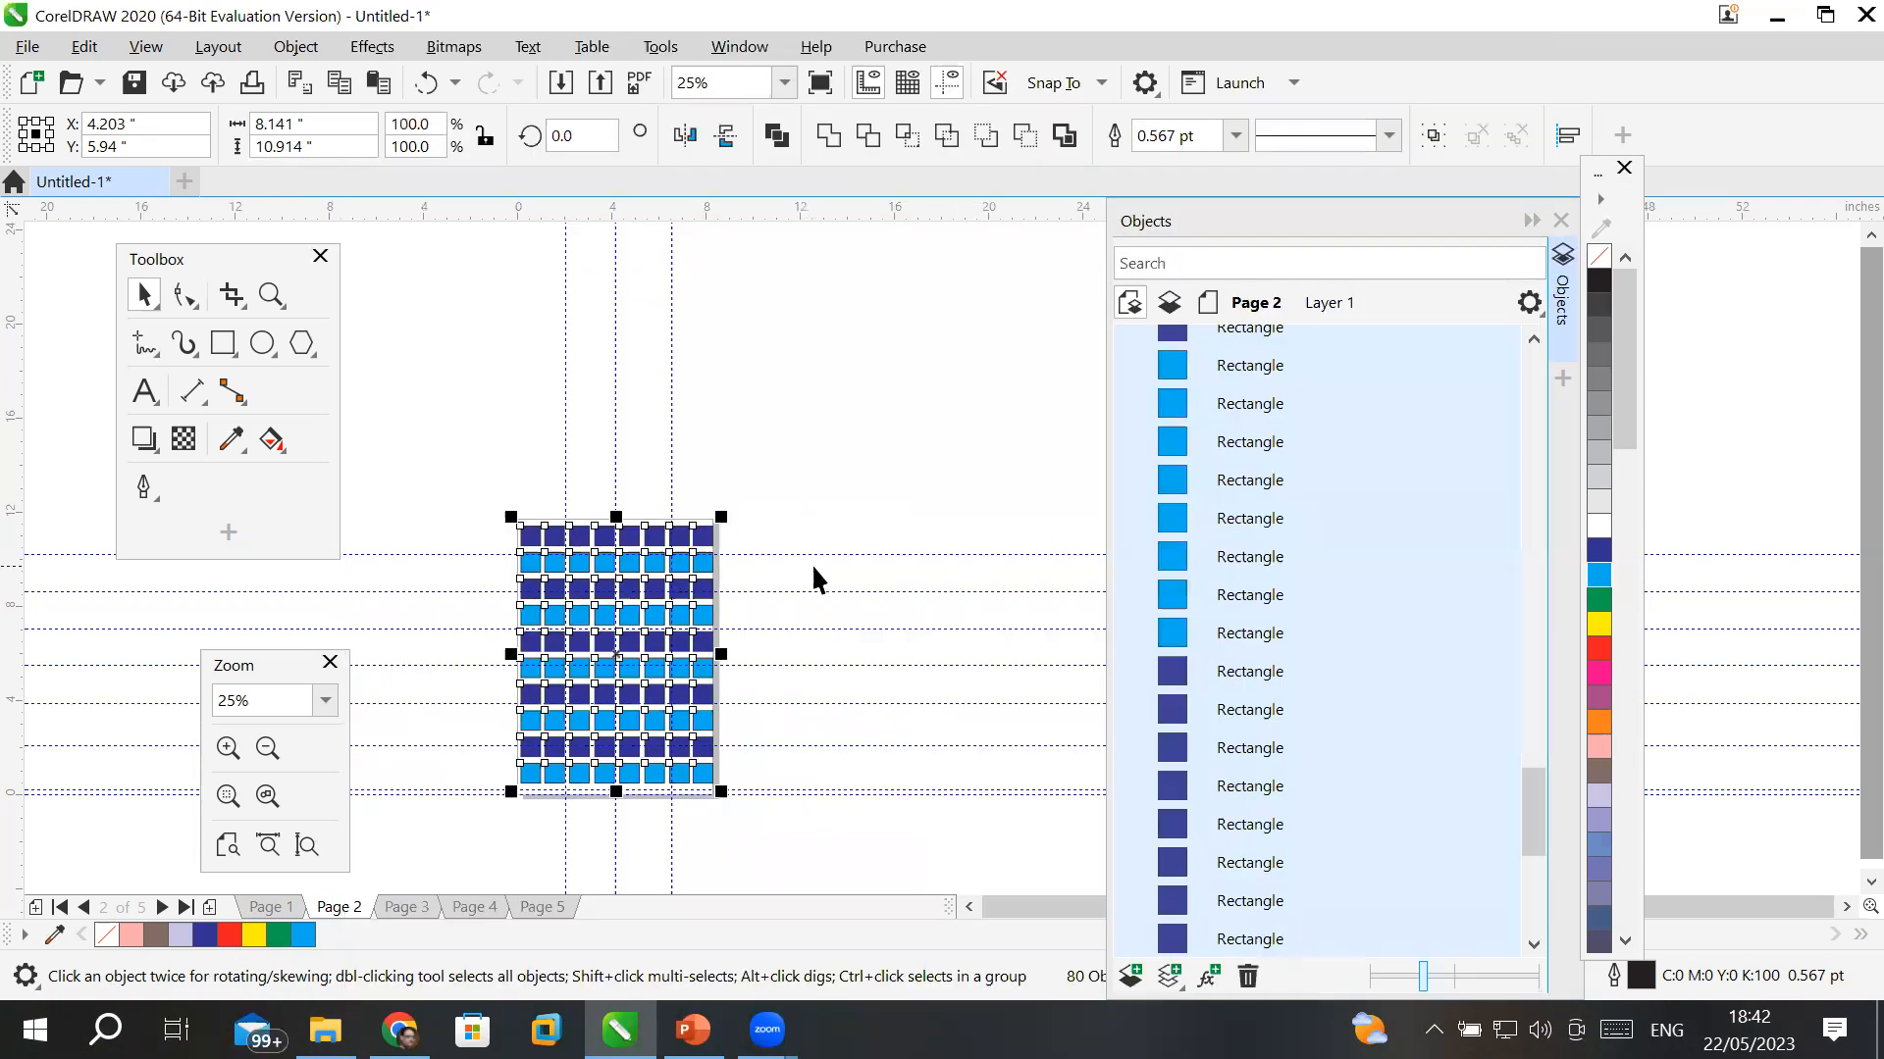
- Draw an ellipse about 3.6 by 3.9 inches above the page and duplicate it 12 times
left_click(265, 339)
left_click_drag(486, 324, 569, 412)
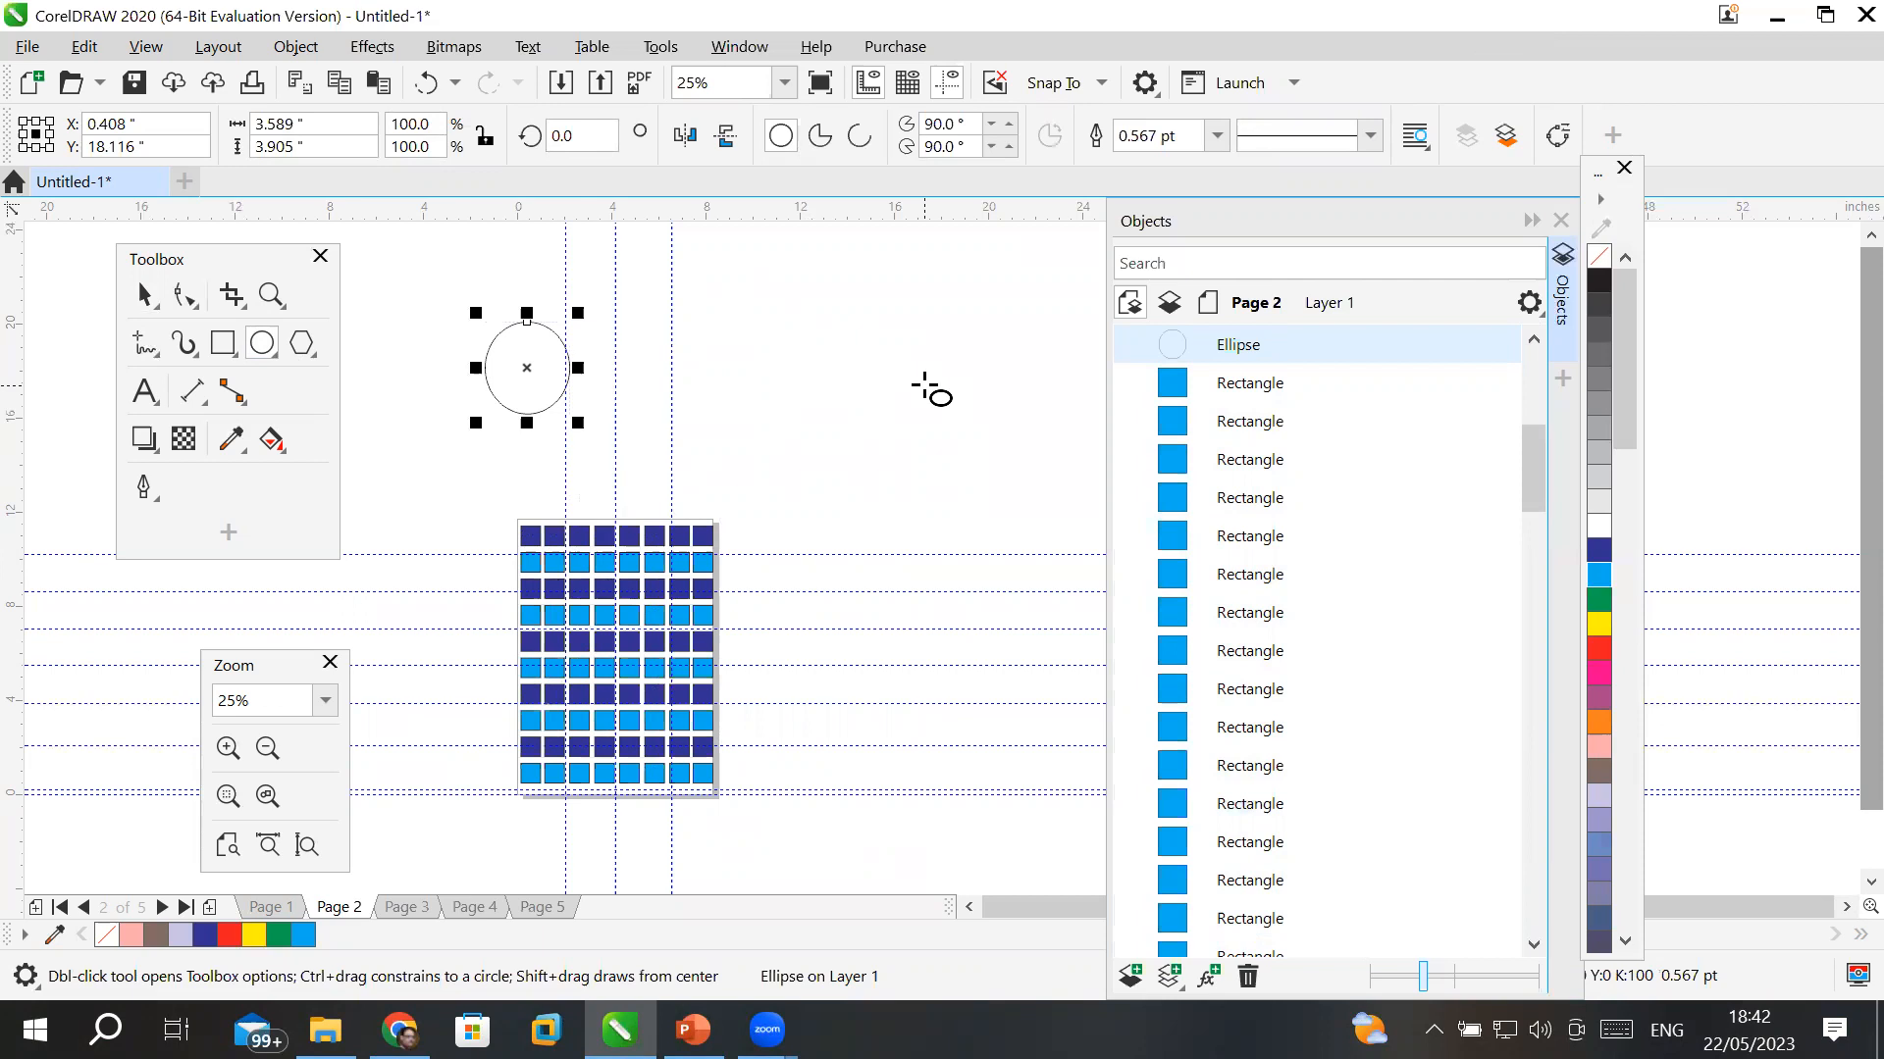
key("ctrl+d")
key("ctrl+d")
key("ctrl+d")
key("ctrl+d")
key("ctrl+d")
key("ctrl+d")
key("ctrl+d")
key("ctrl+d")
key("ctrl+d")
key("ctrl+d")
key("ctrl+d")
key("ctrl+d")
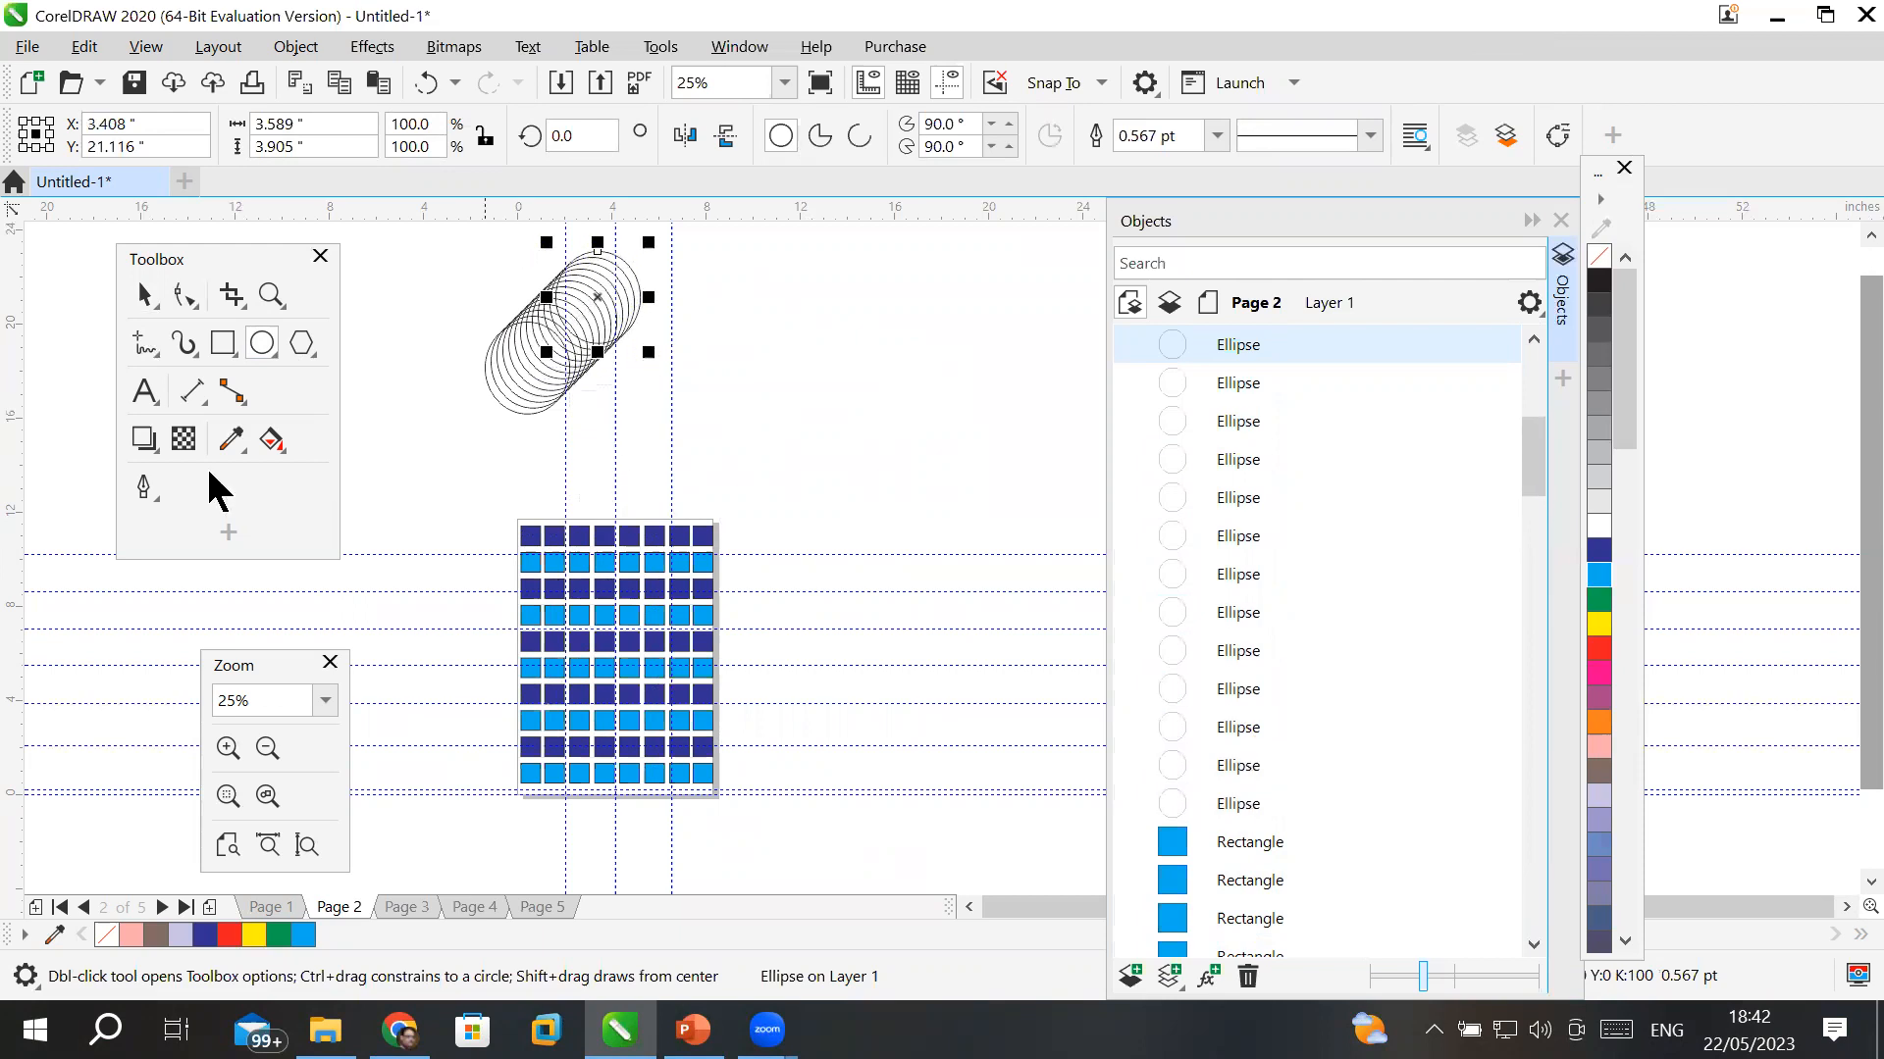
- Draw a rectangle about 3.6 by 2.6 inches above and right of the page and duplicate it 18 times
left_click(224, 343)
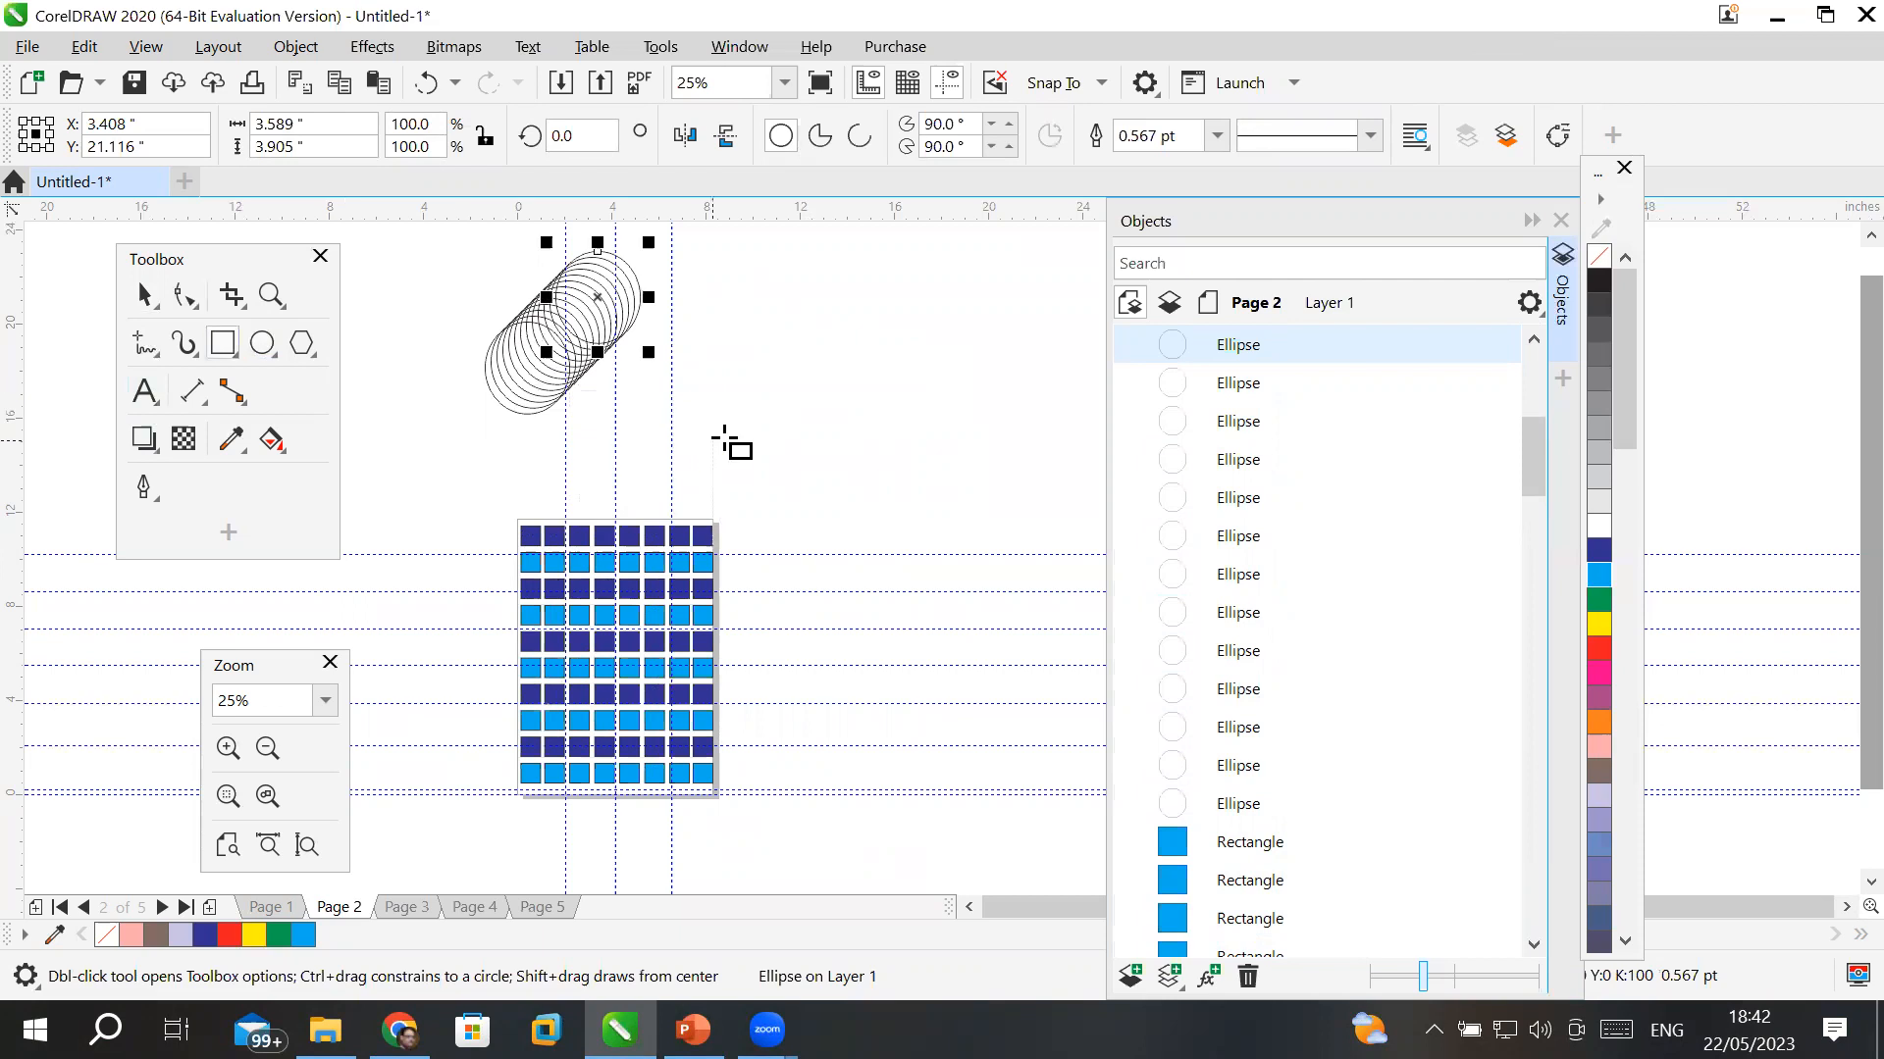
left_click_drag(733, 409, 813, 470)
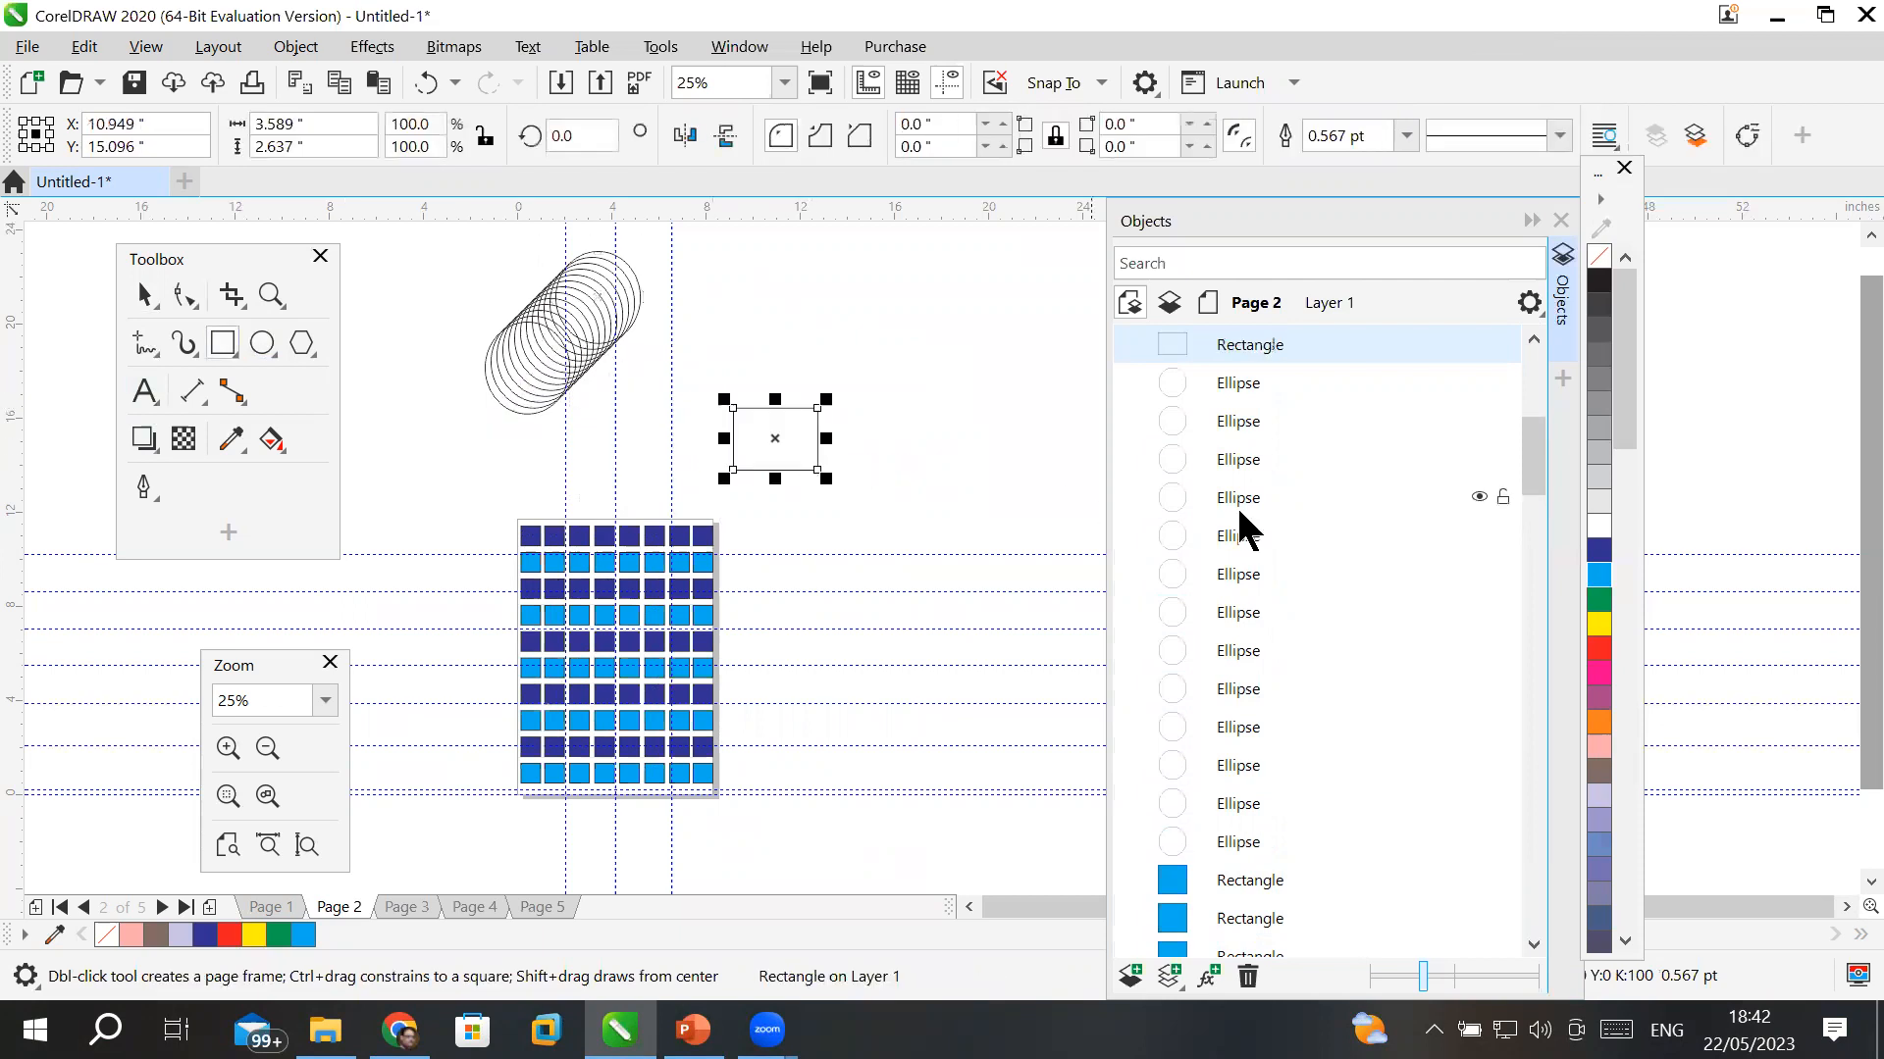
key("ctrl+d")
key("ctrl+d")
key("ctrl+d")
key("ctrl+d")
key("ctrl+d")
key("ctrl+d")
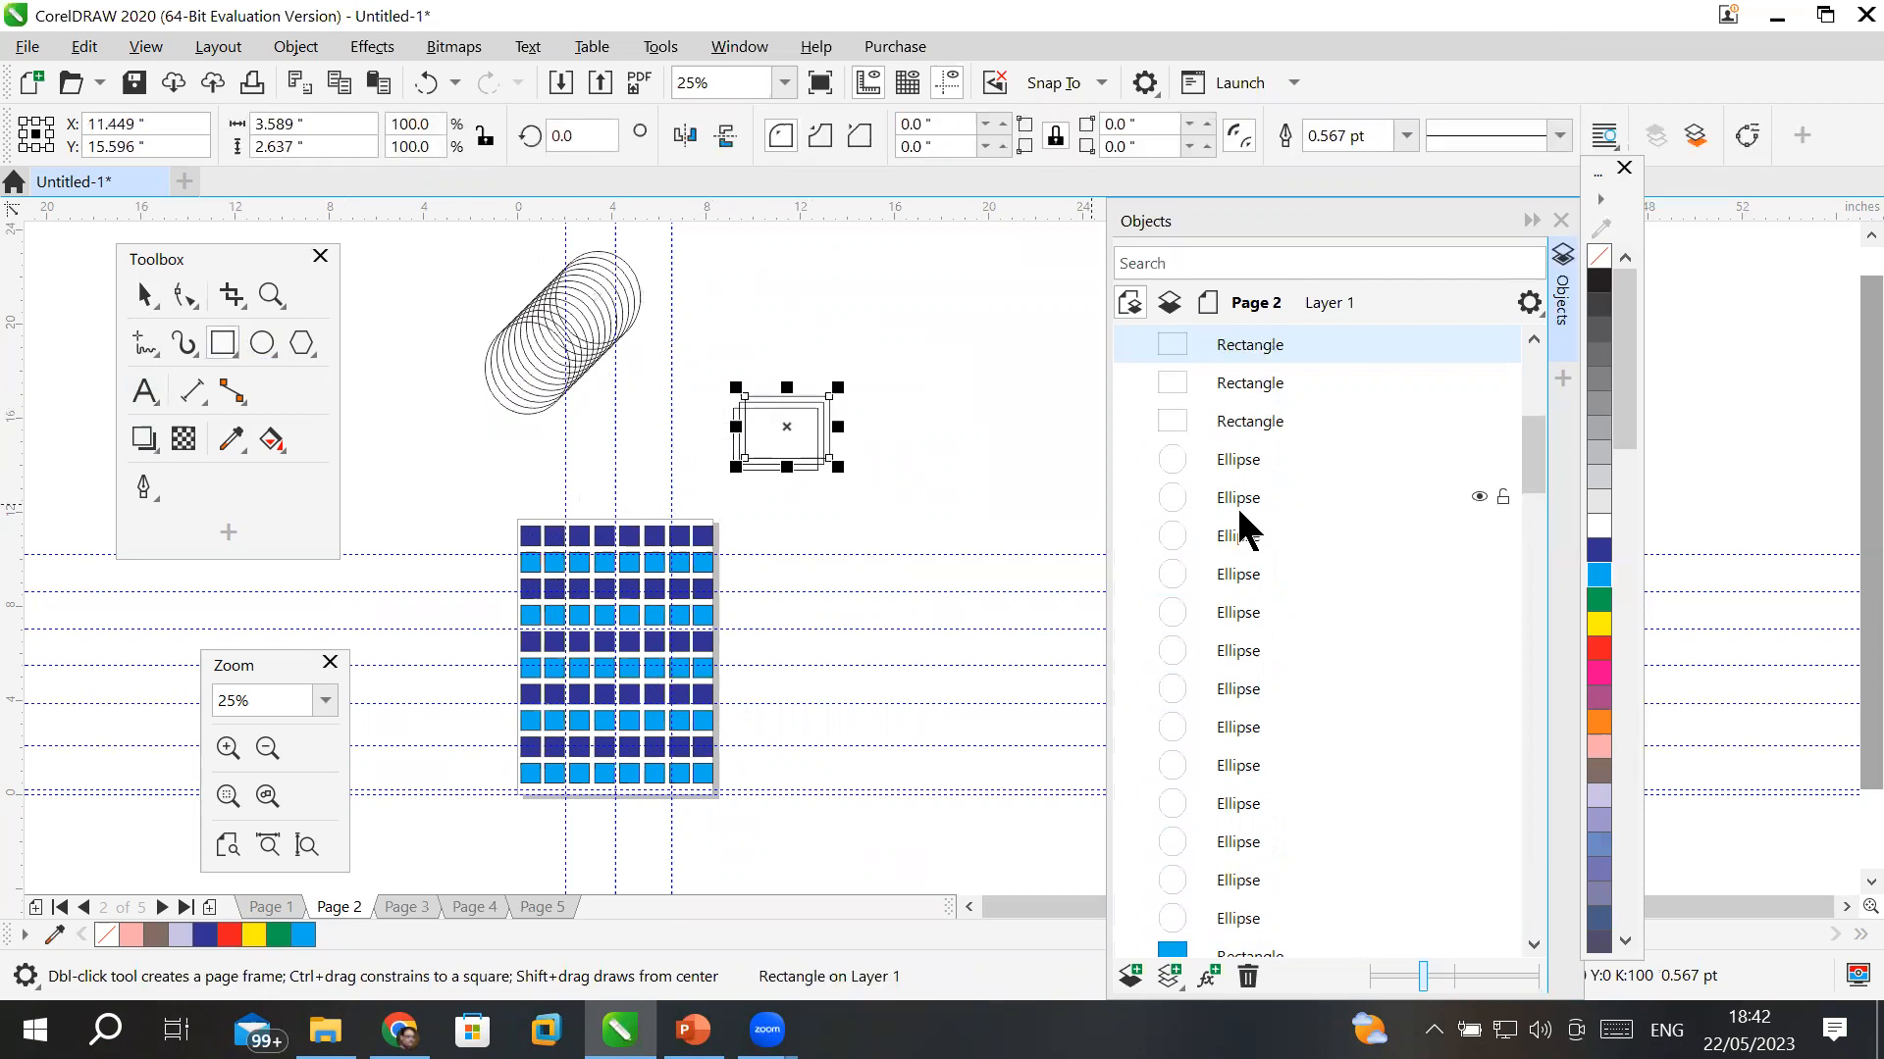
key("ctrl+d")
key("ctrl+d")
key("ctrl+d")
key("ctrl+d")
key("ctrl+d")
key("ctrl+d")
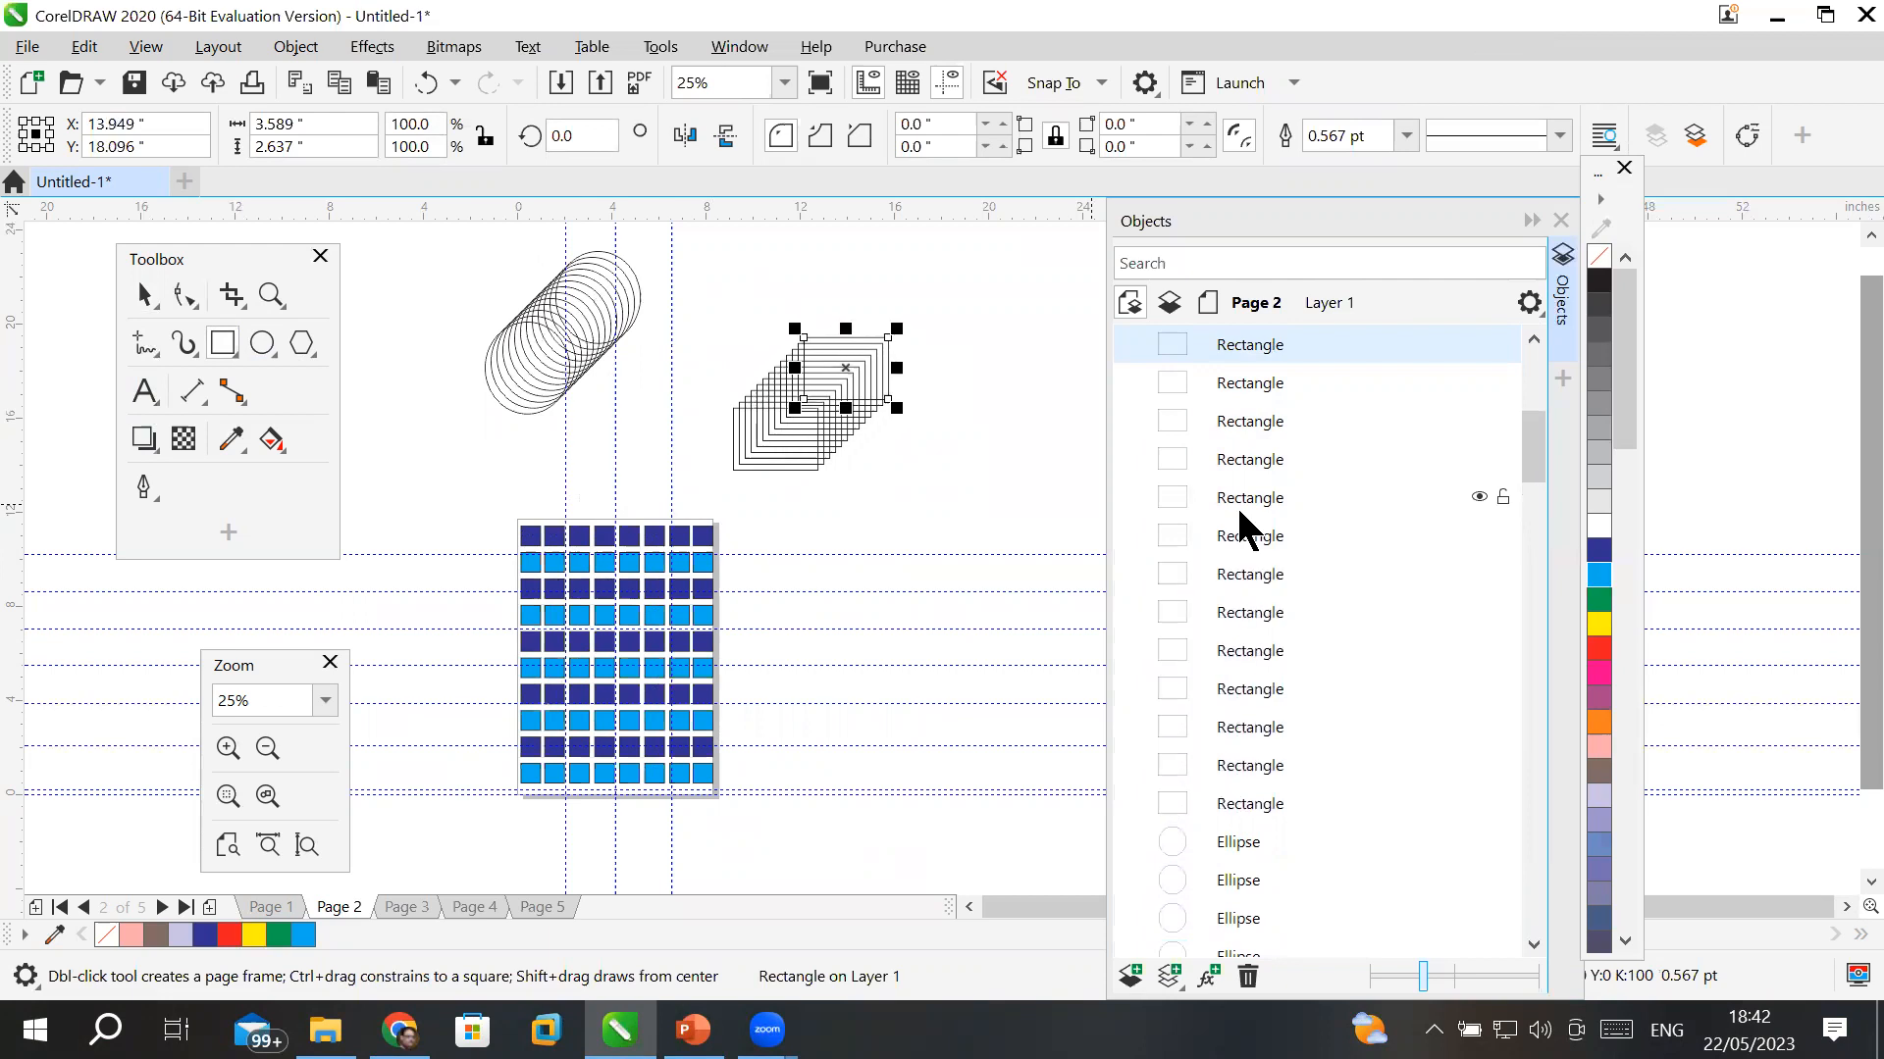
key("ctrl+d")
key("ctrl+d")
key("ctrl+d")
key("ctrl+d")
key("ctrl+d")
key("ctrl+d")
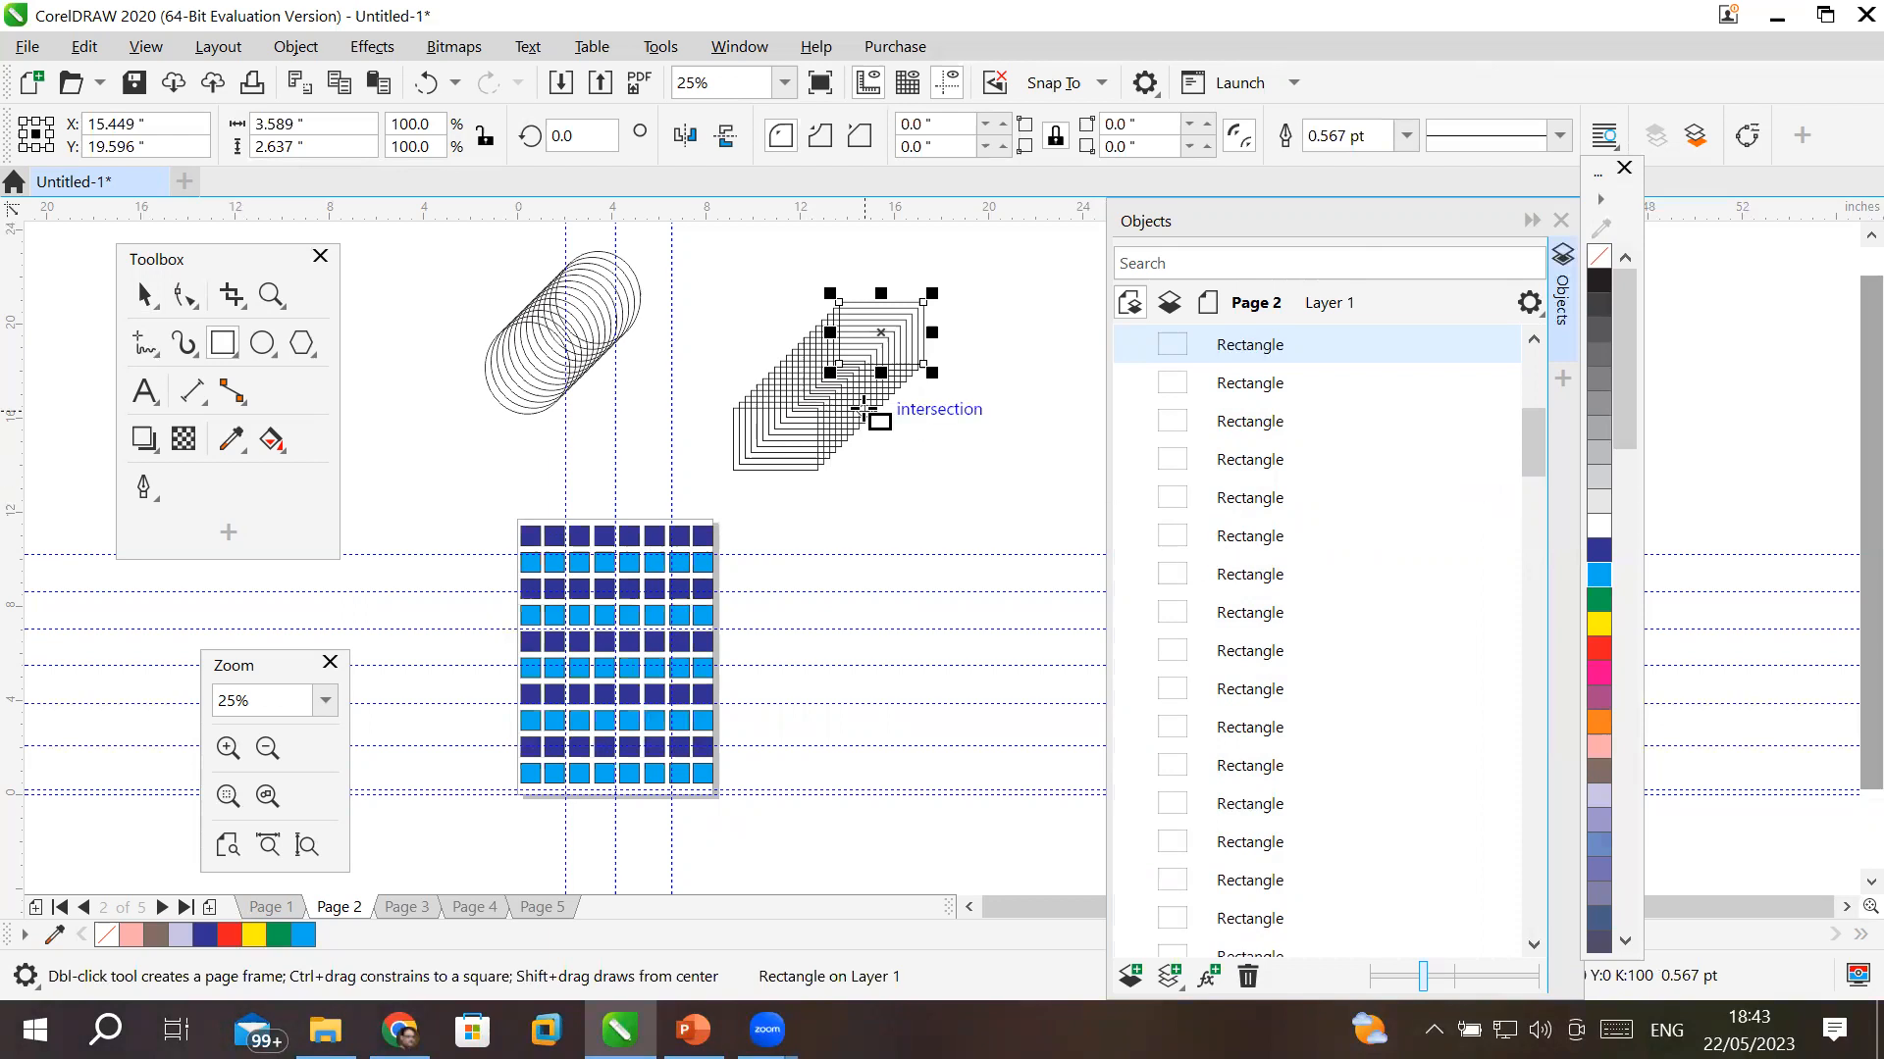
- Clear the selection with the Pick tool and examine the horizontal and vertical duplicate distance settings
left_click(147, 285)
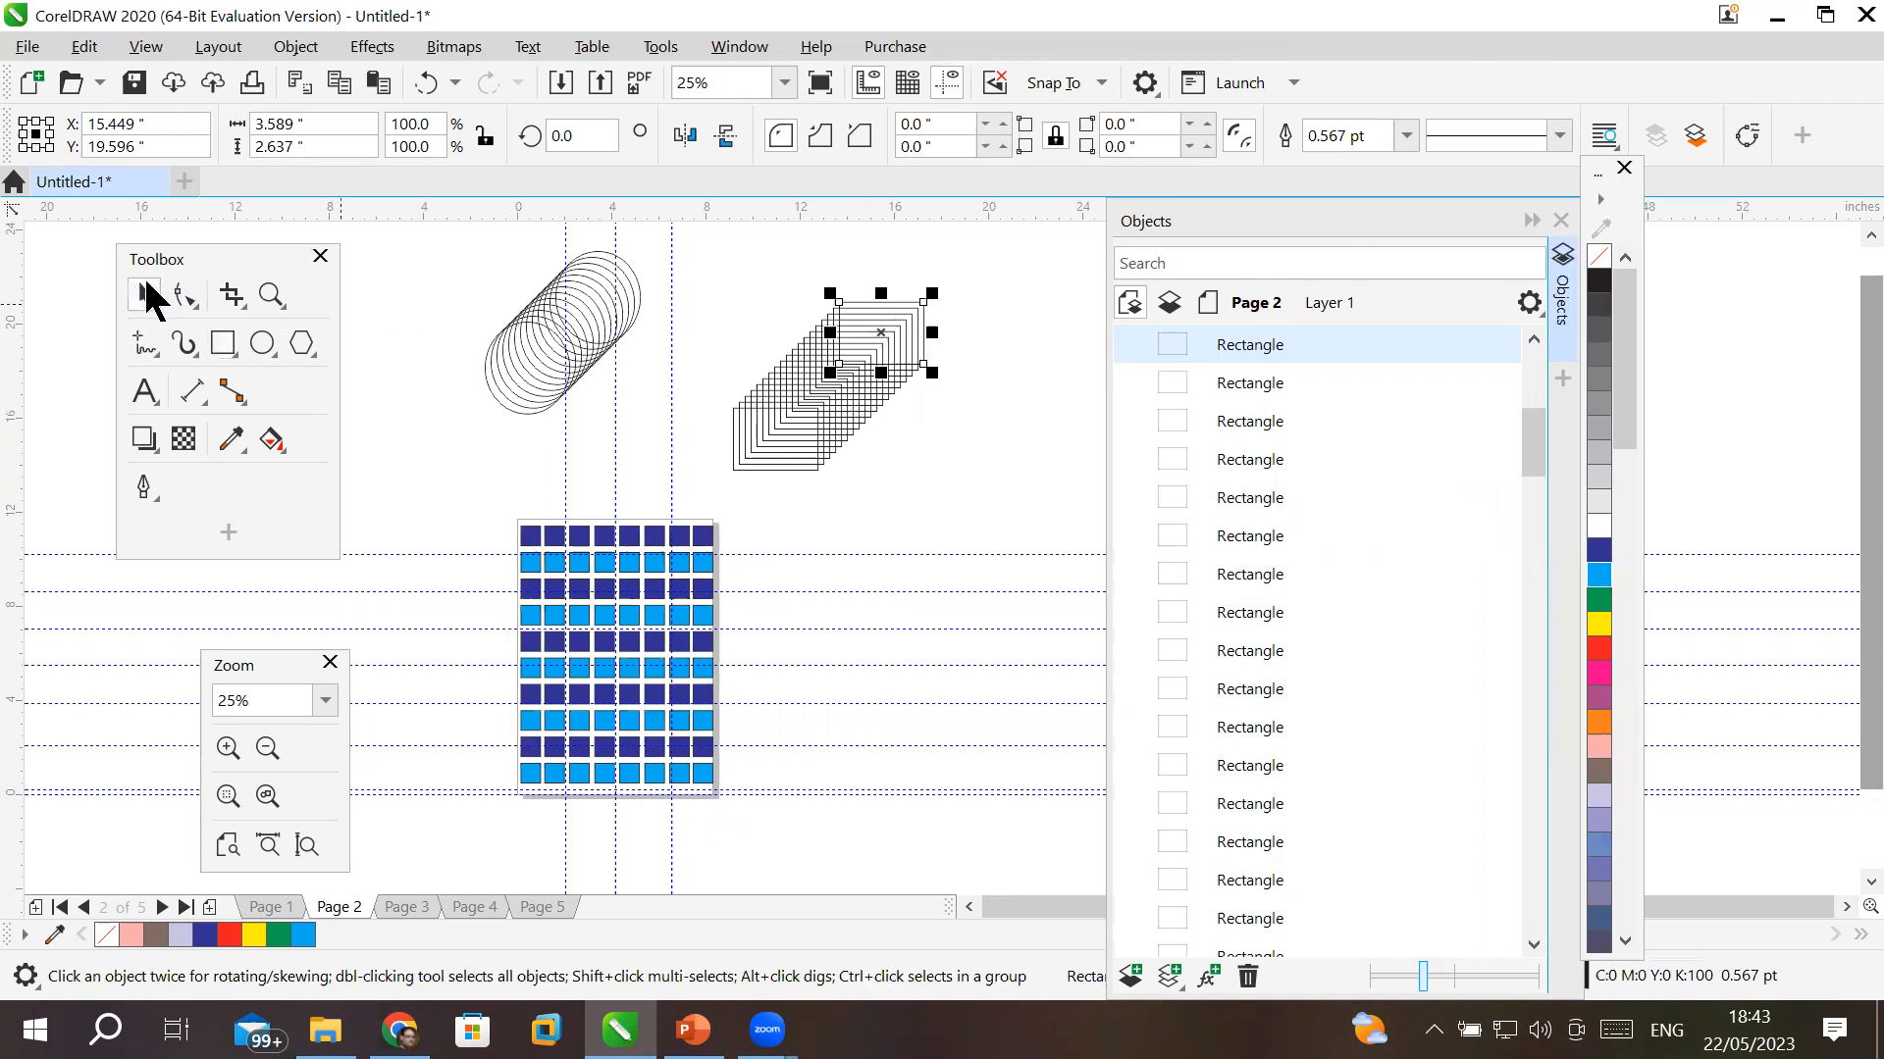
left_click(740, 255)
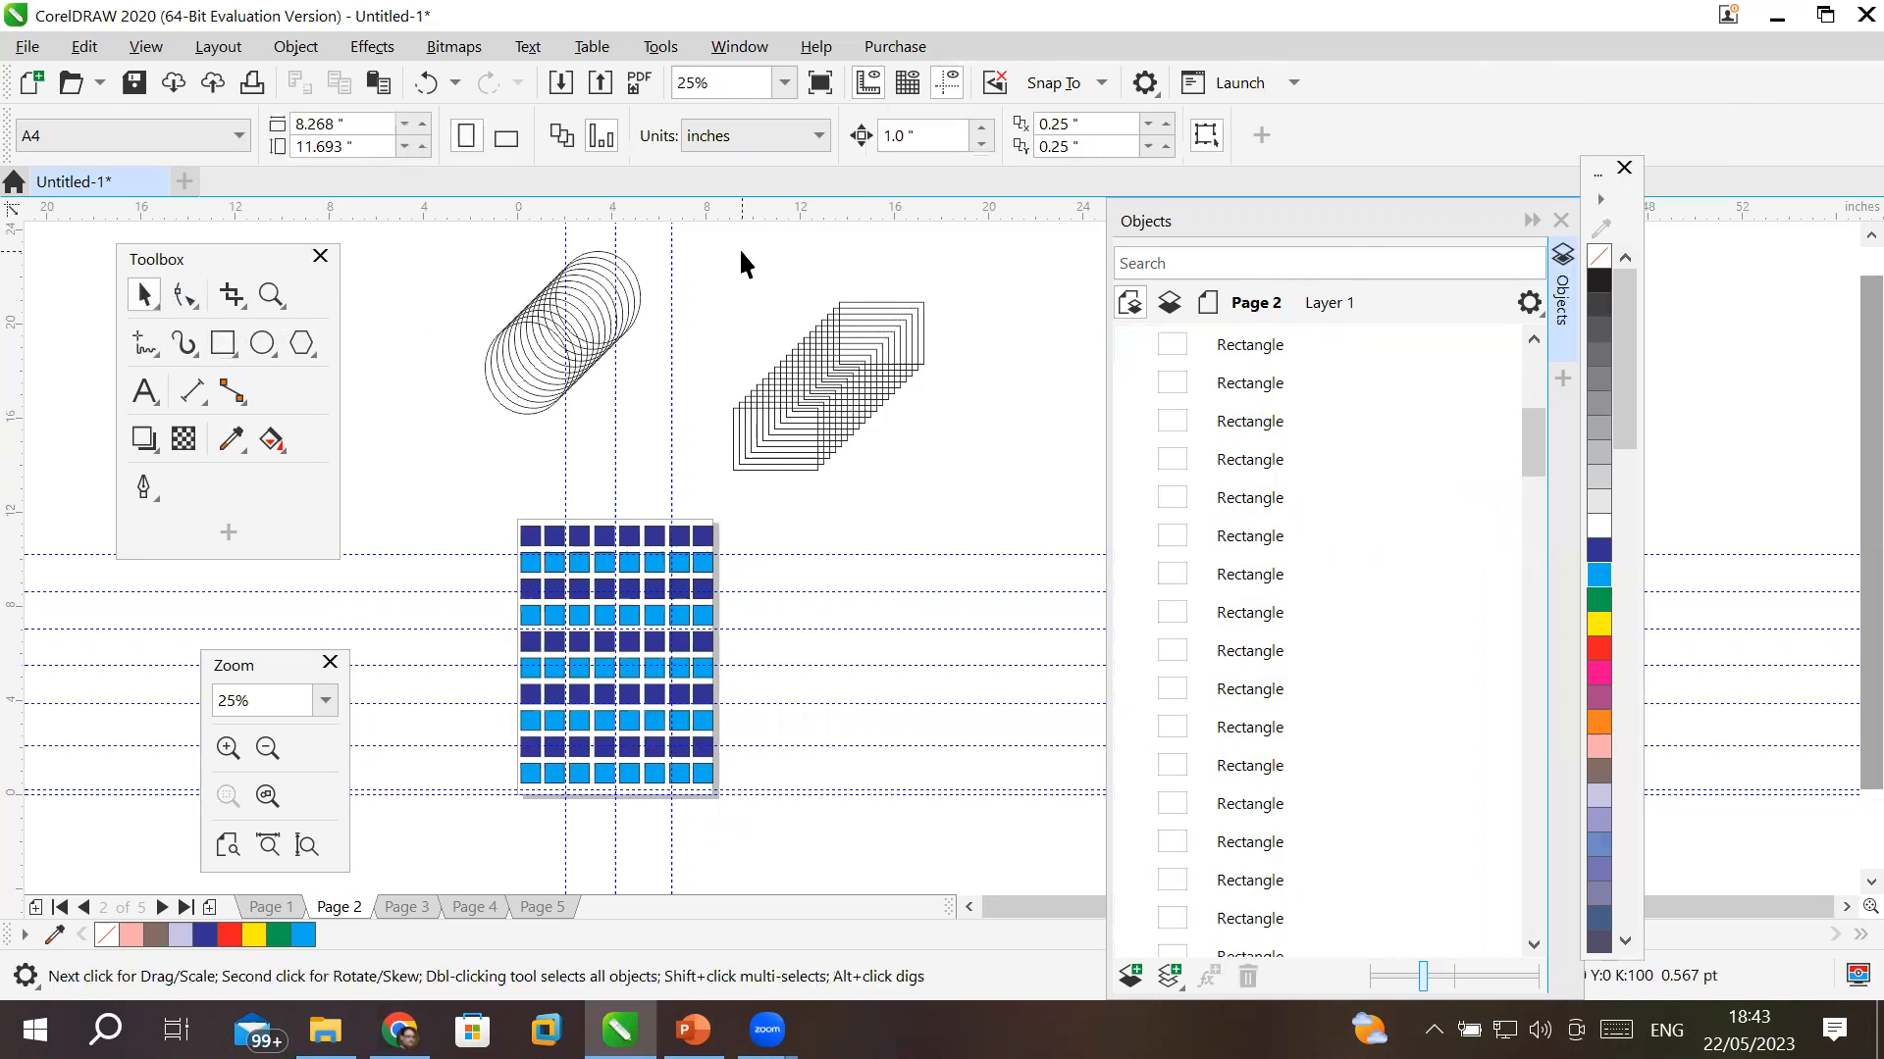
left_click(1118, 124)
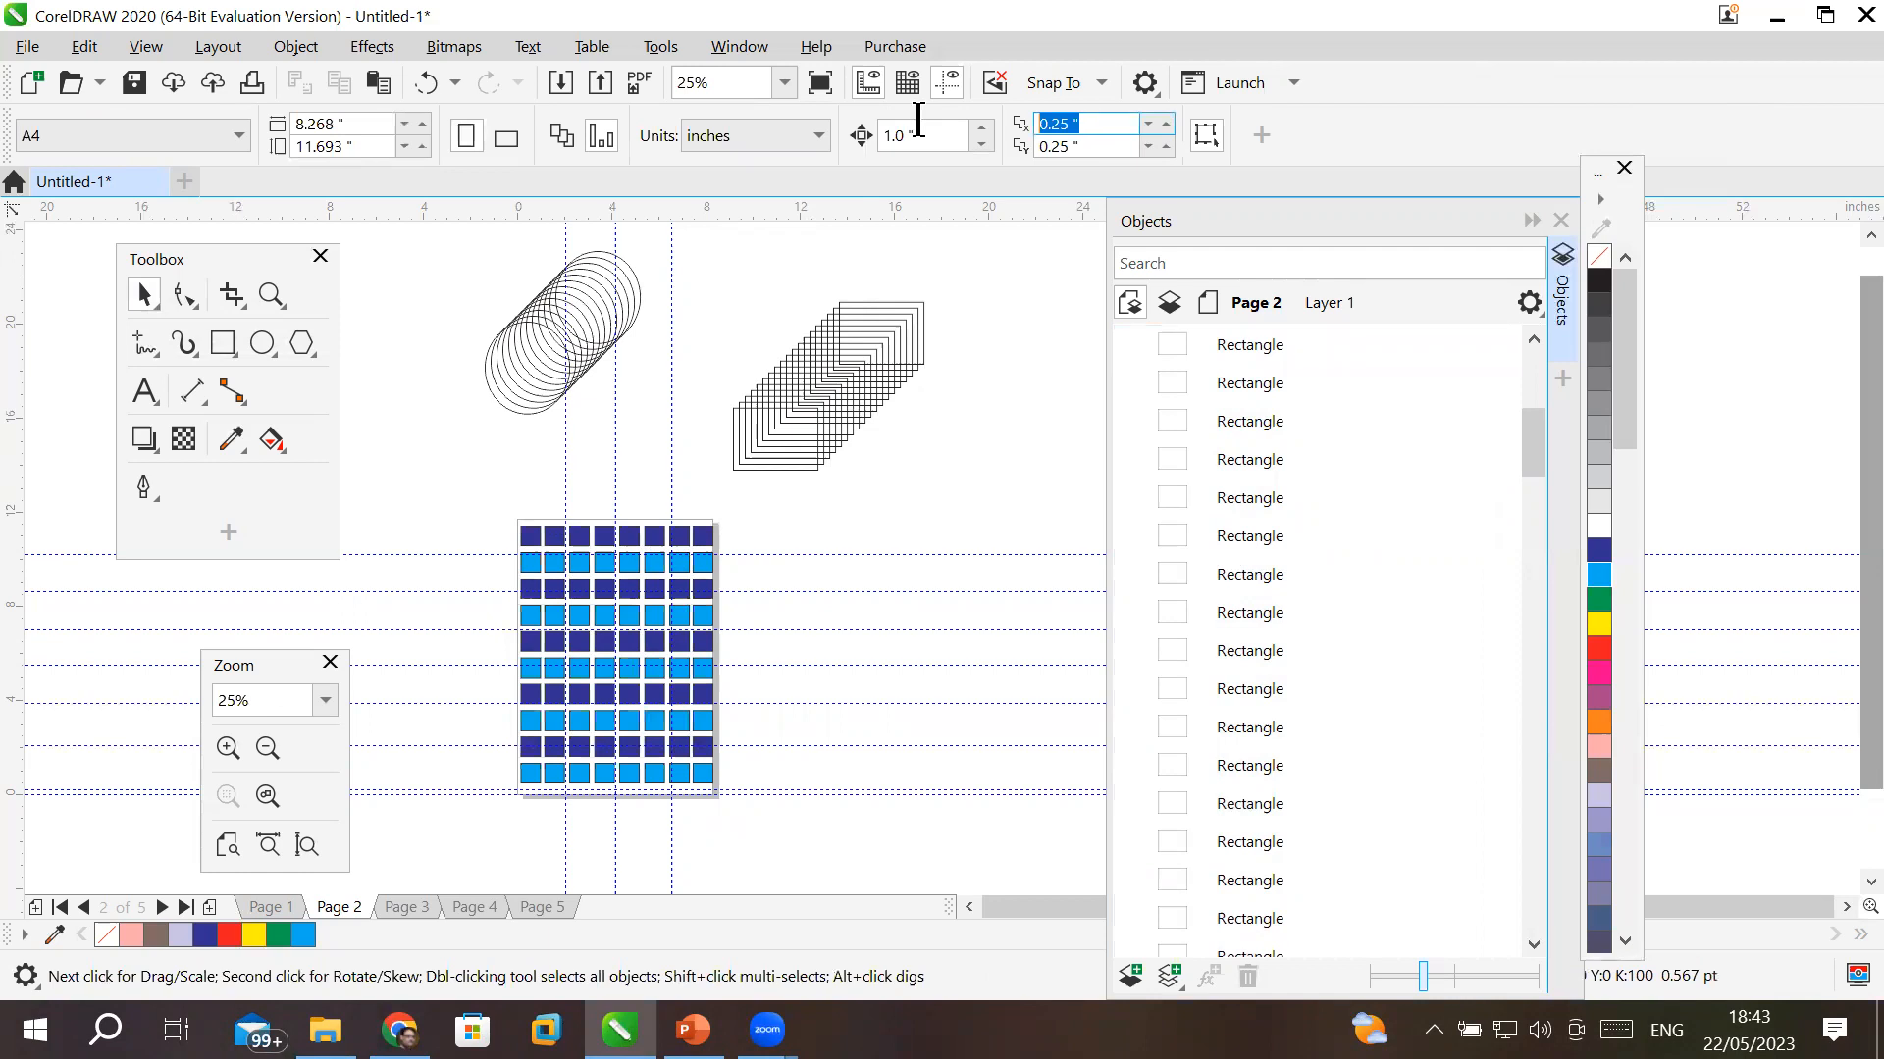
left_click(1097, 146)
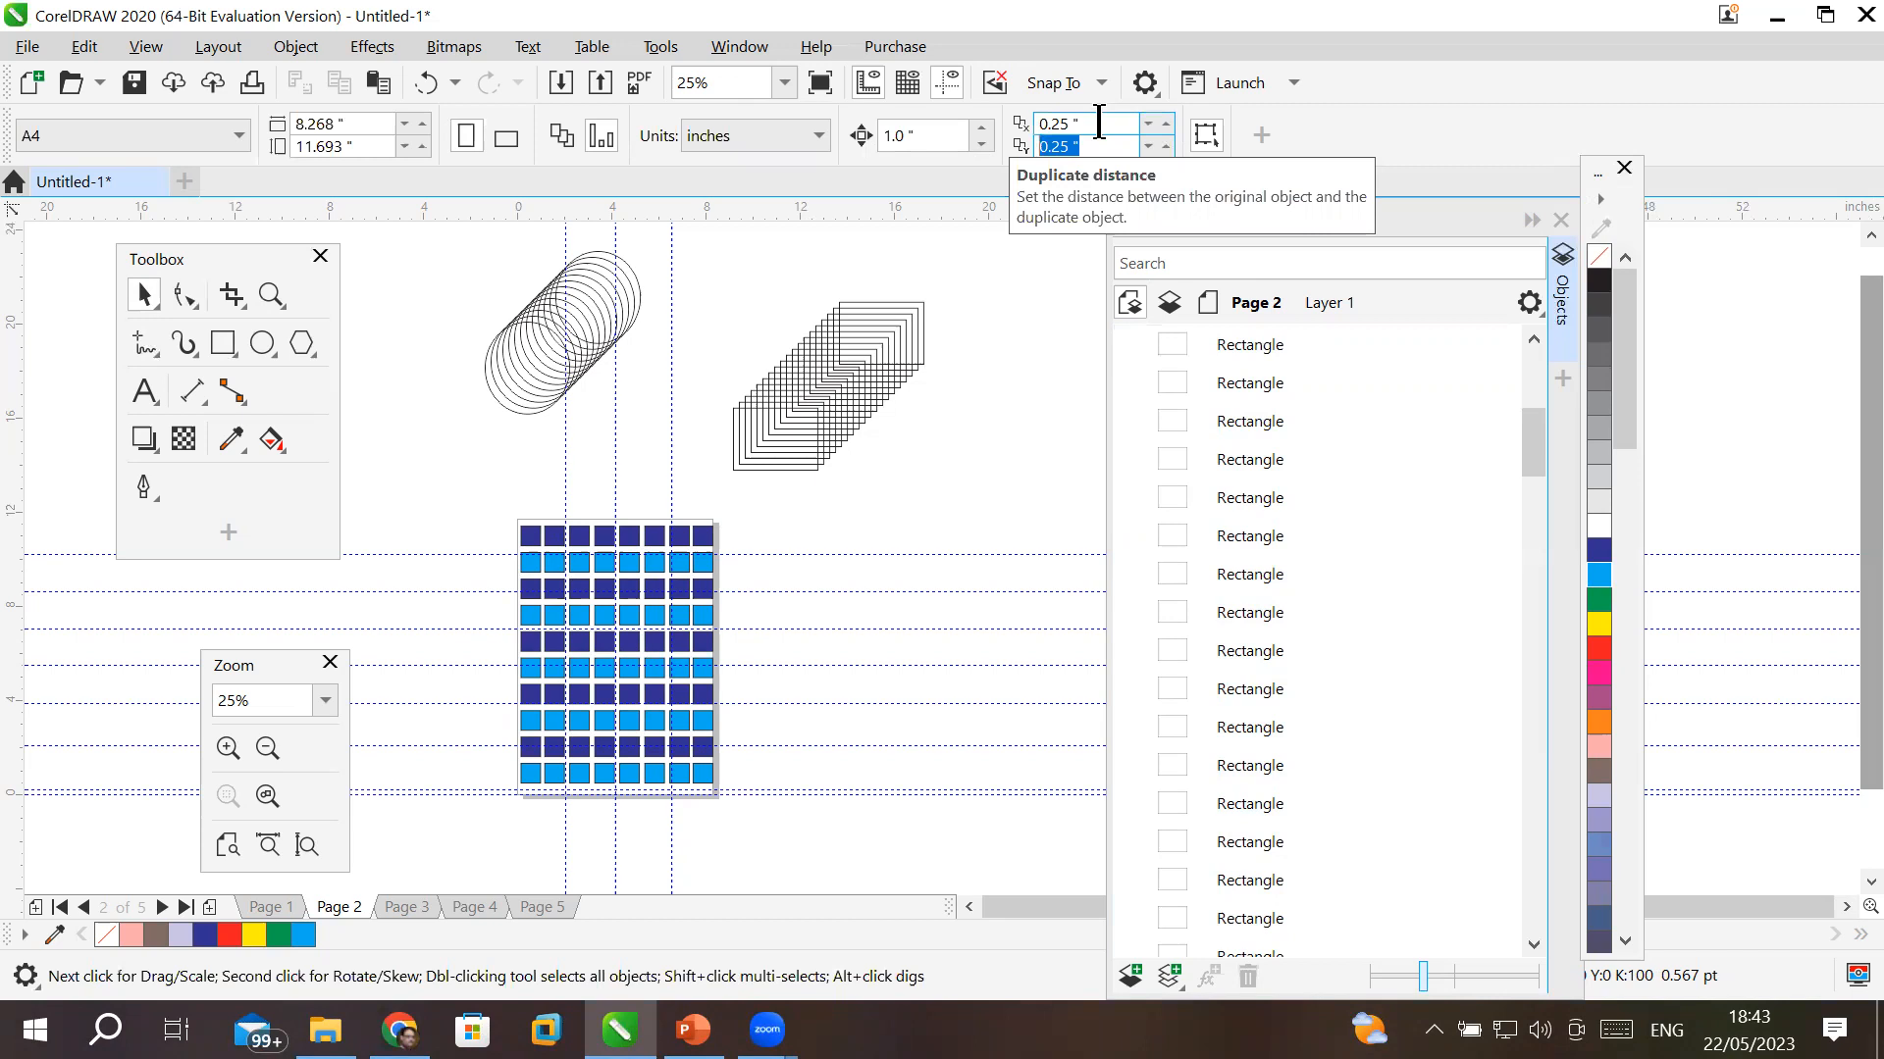
- Add the artistic text "Traings" above the page and enlarge it to about 13.9 by 4 inches
left_click(145, 392)
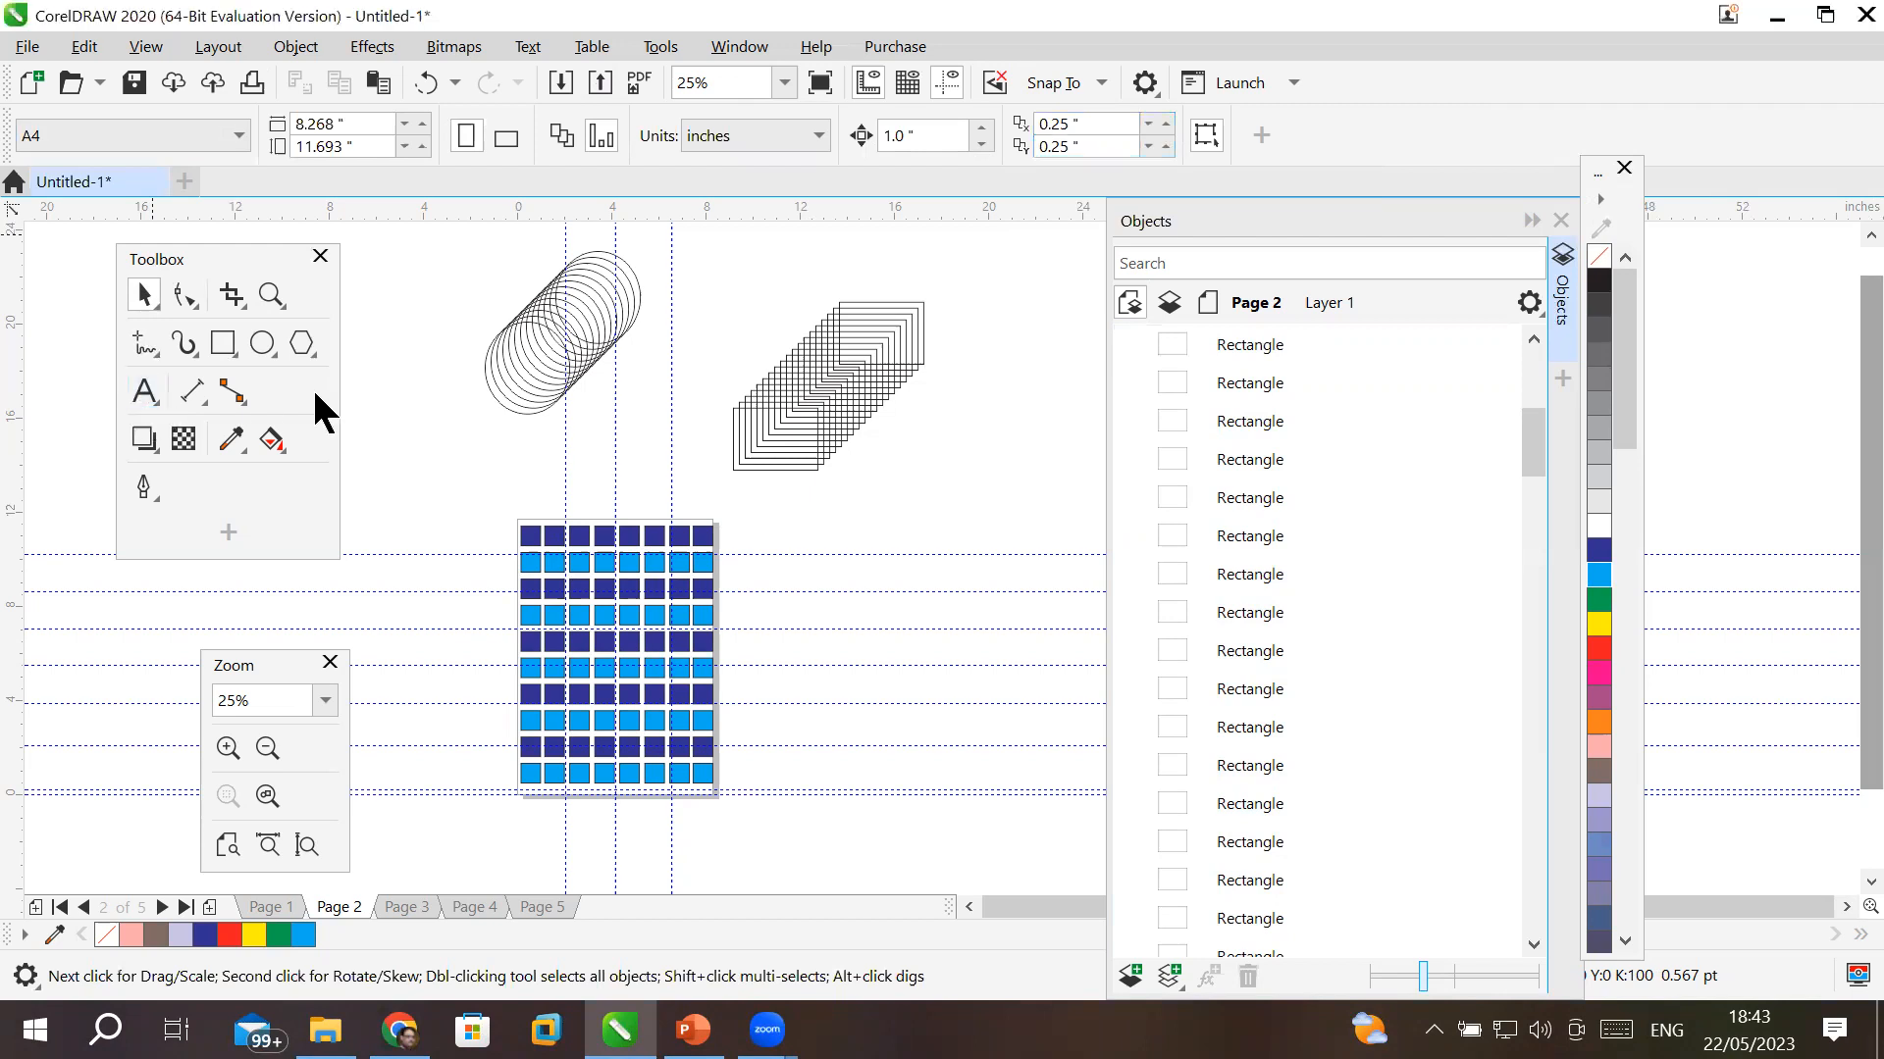
left_click(727, 540)
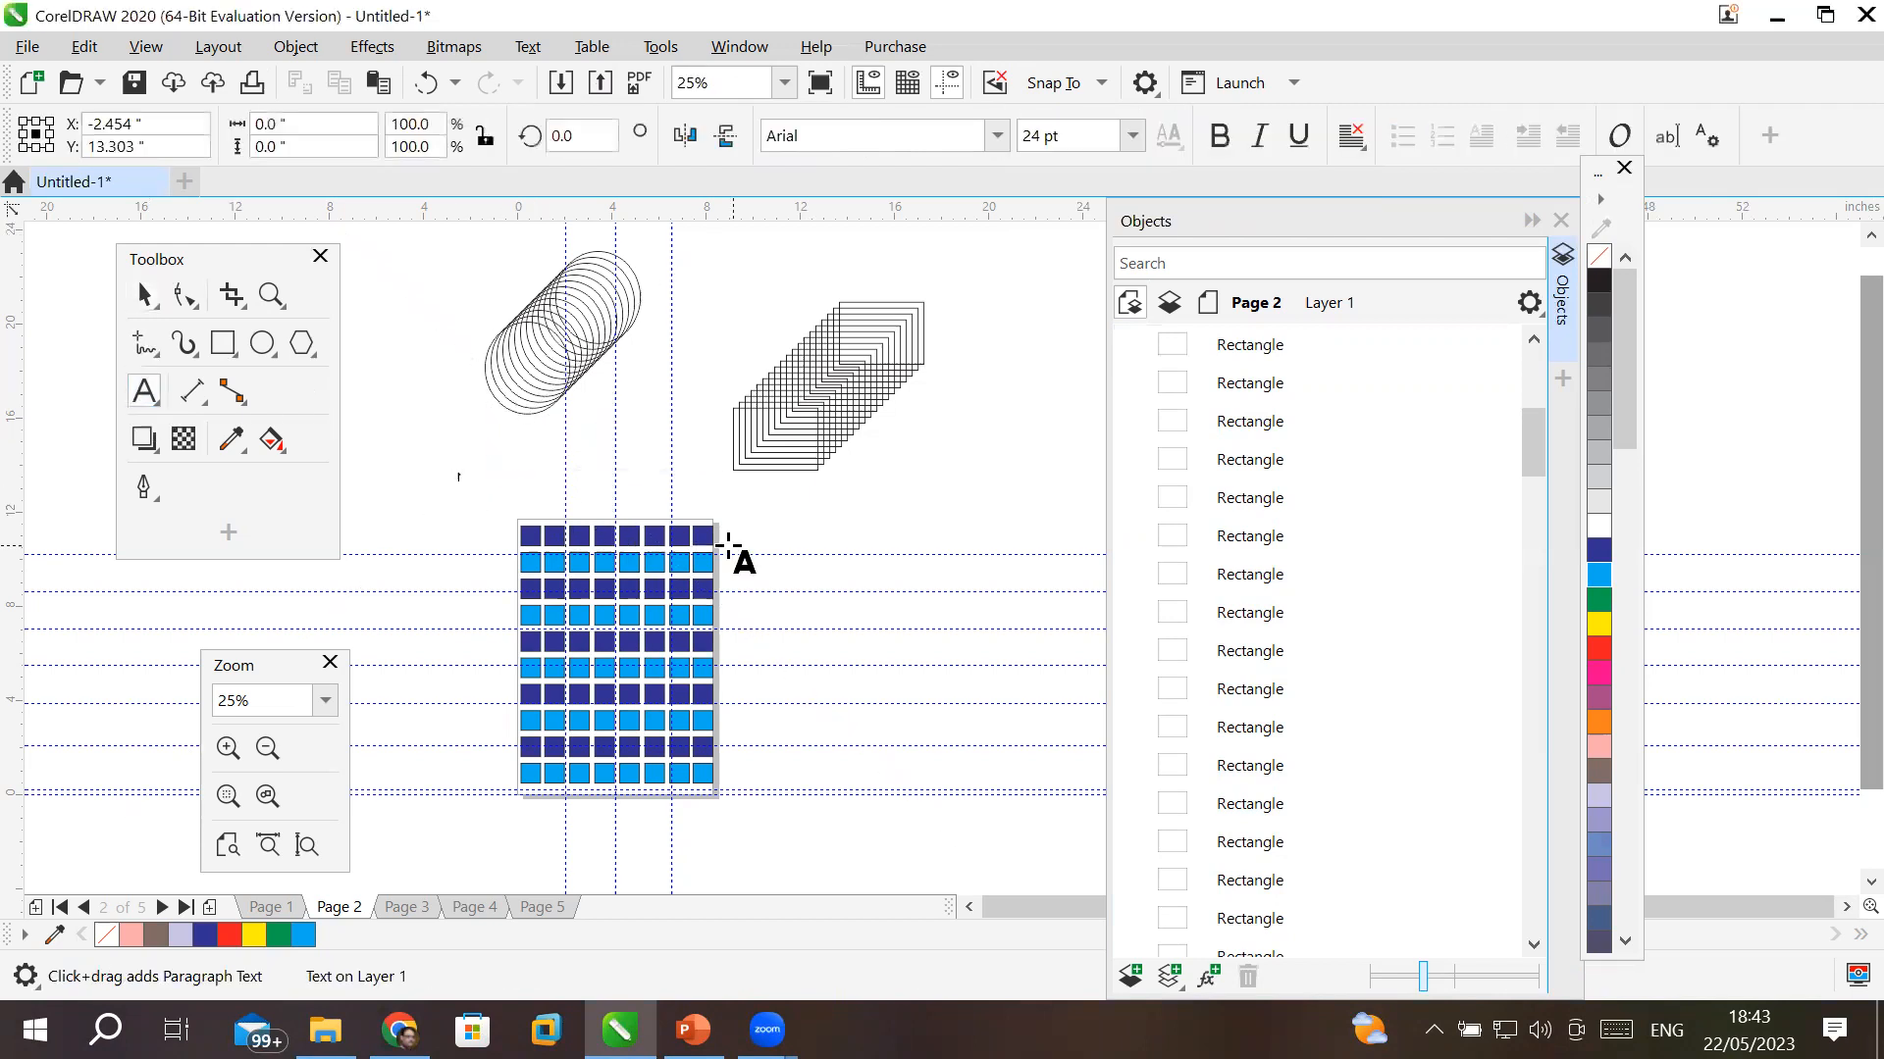
type("Traingl")
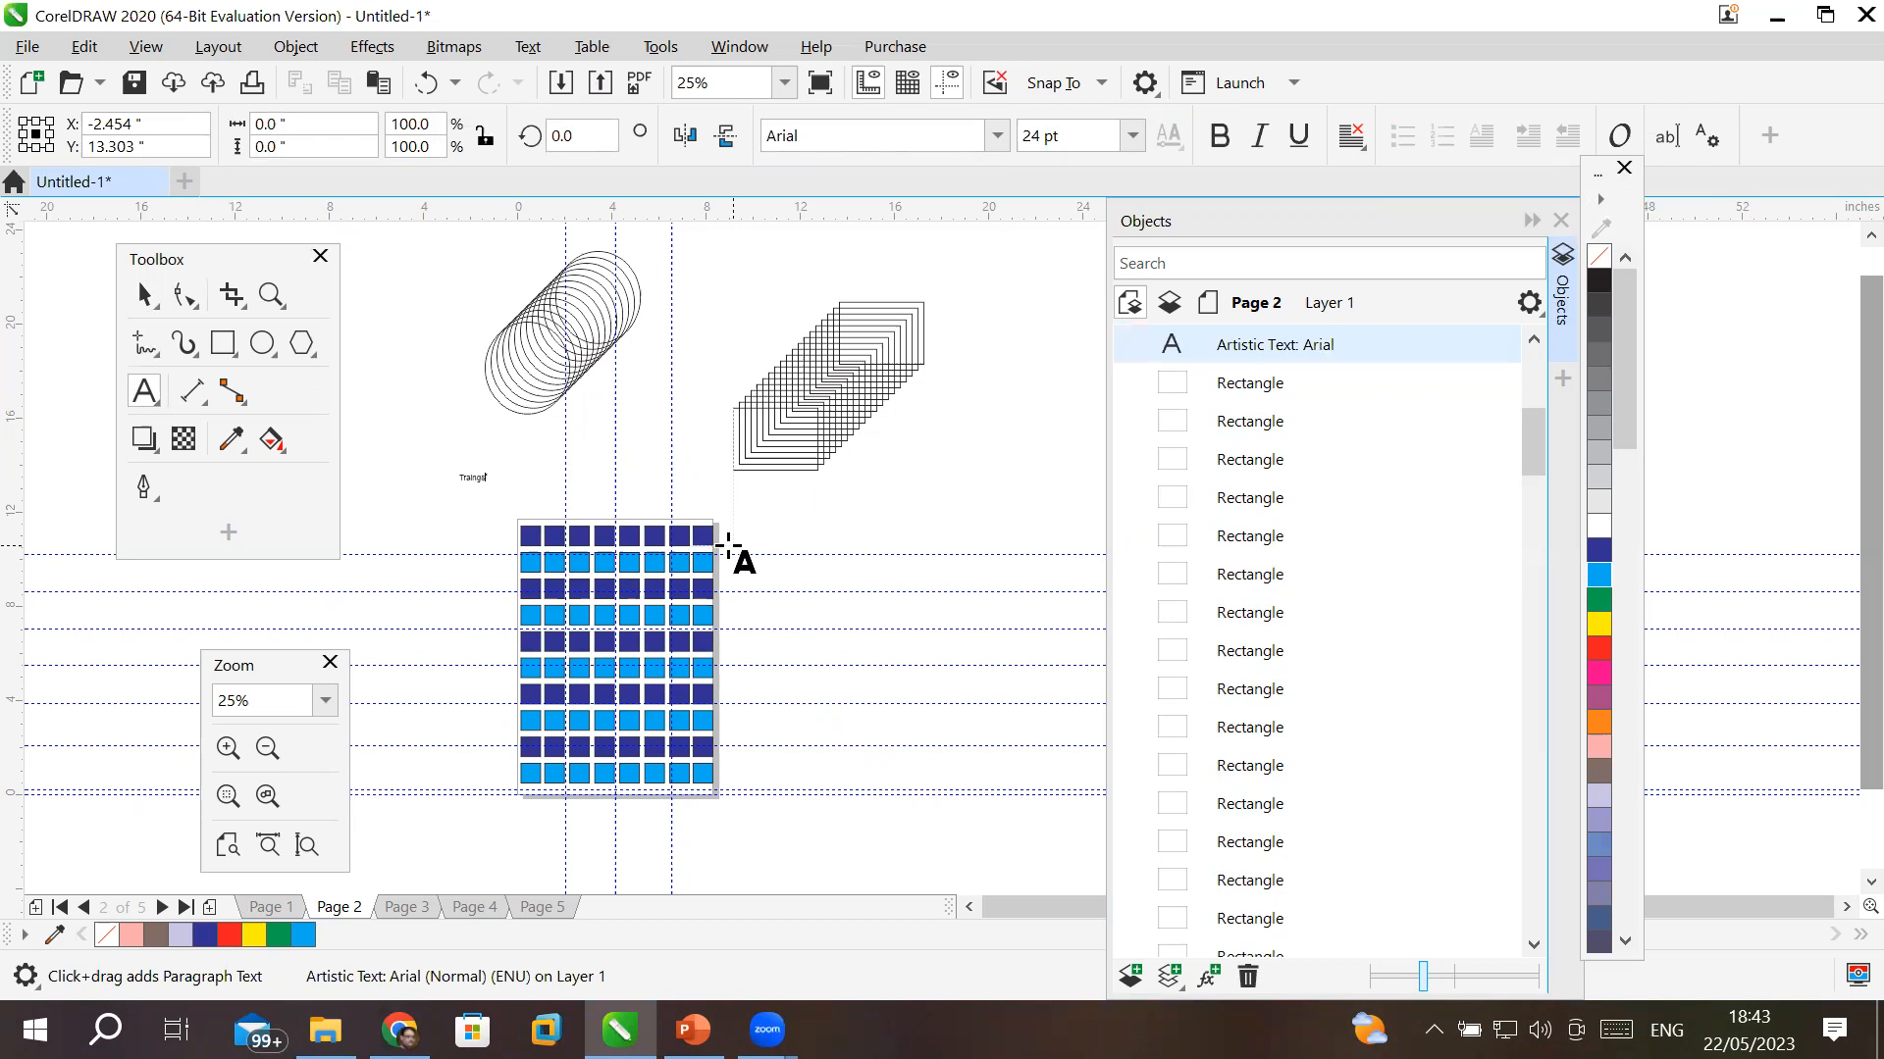
left_click(144, 294)
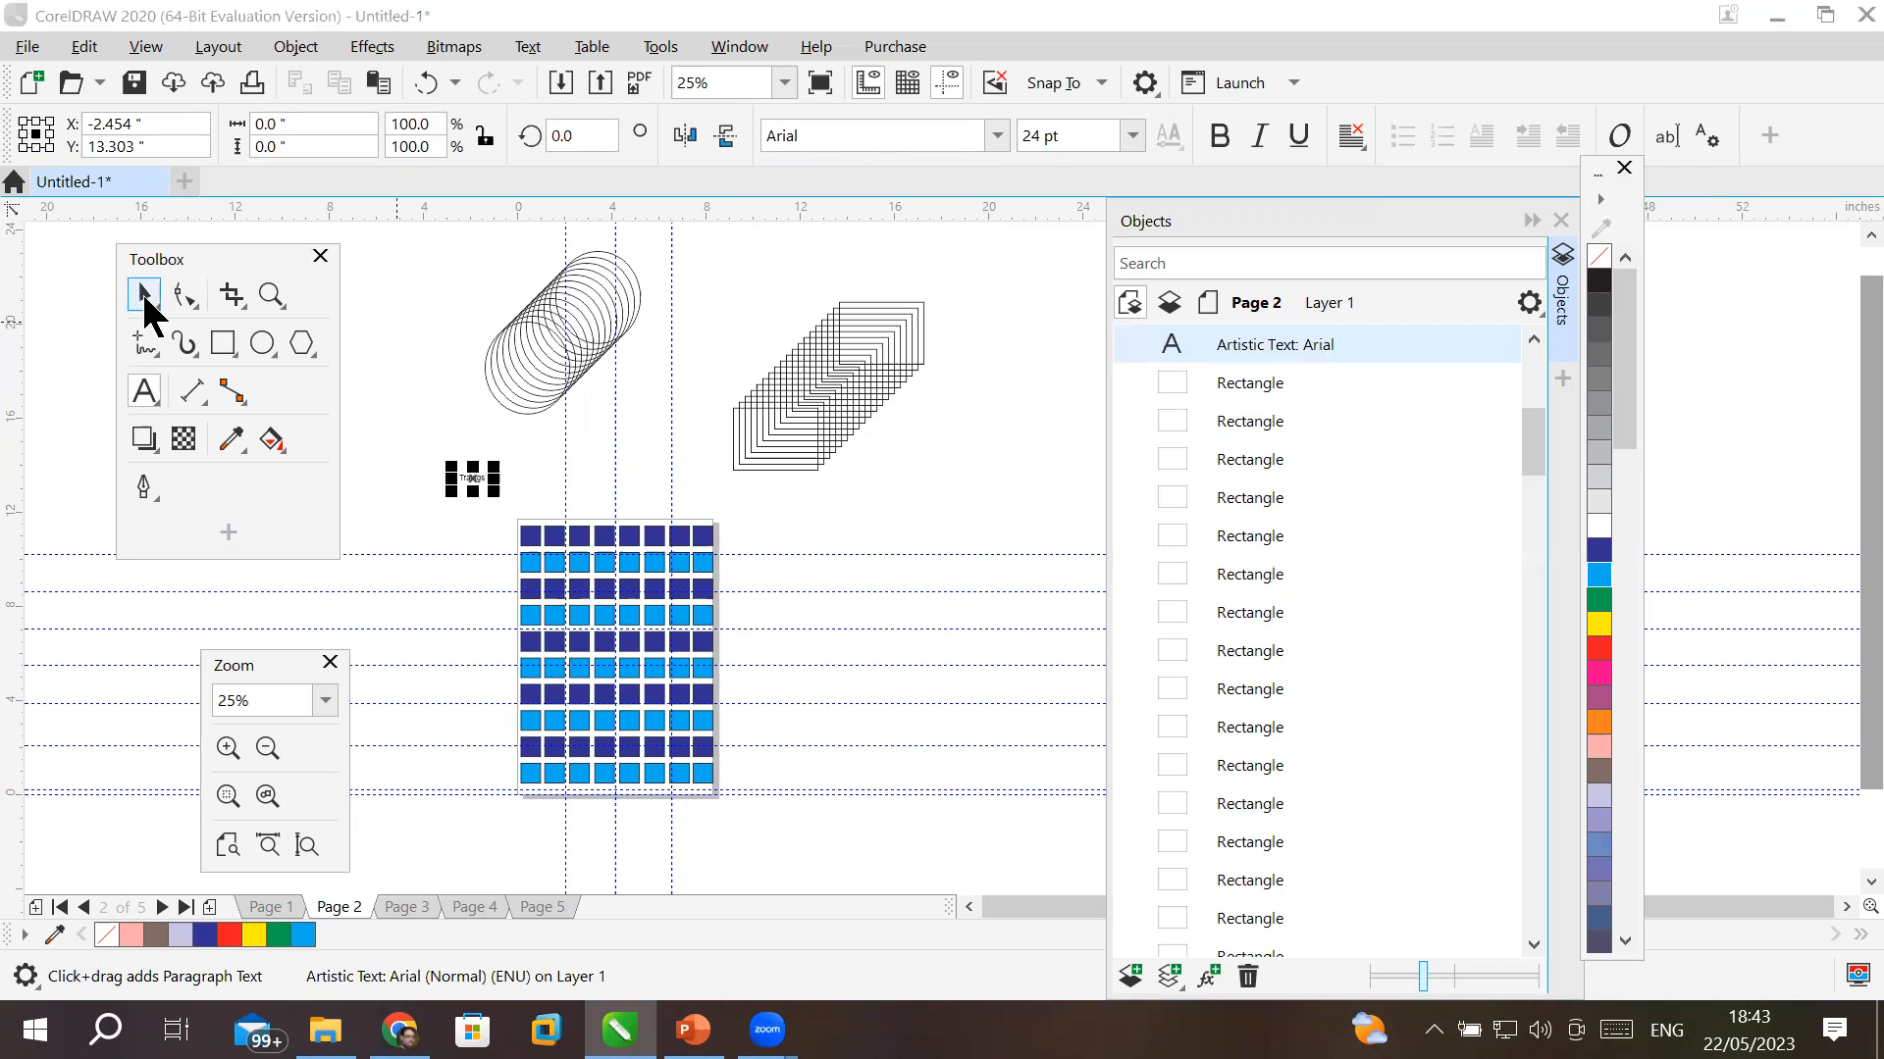
left_click_drag(499, 491, 644, 534)
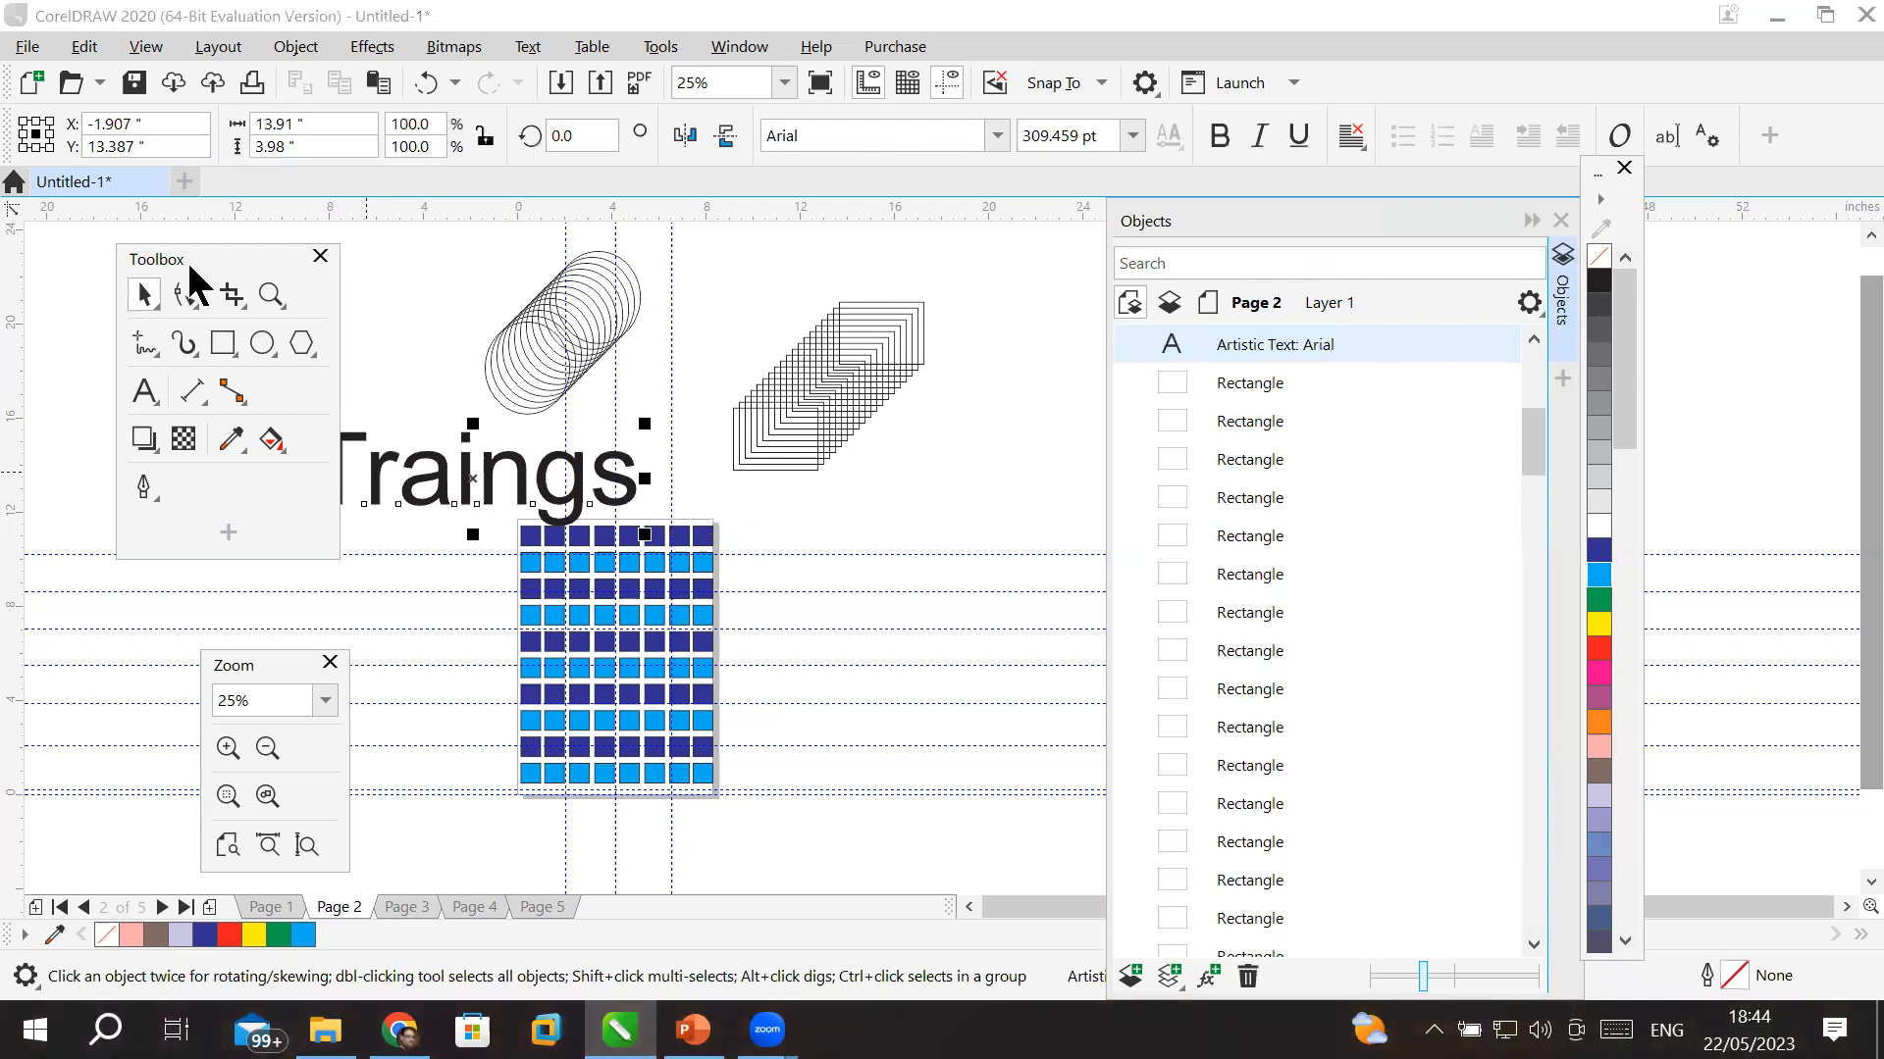
- Move the floating toolbox clear of the enlarged text and duplicate the text 12 times
left_click_drag(196, 260, 126, 405)
key("ctrl+d")
key("ctrl+d")
key("ctrl+d")
key("ctrl+d")
key("ctrl+d")
key("ctrl+d")
key("ctrl+d")
key("ctrl+d")
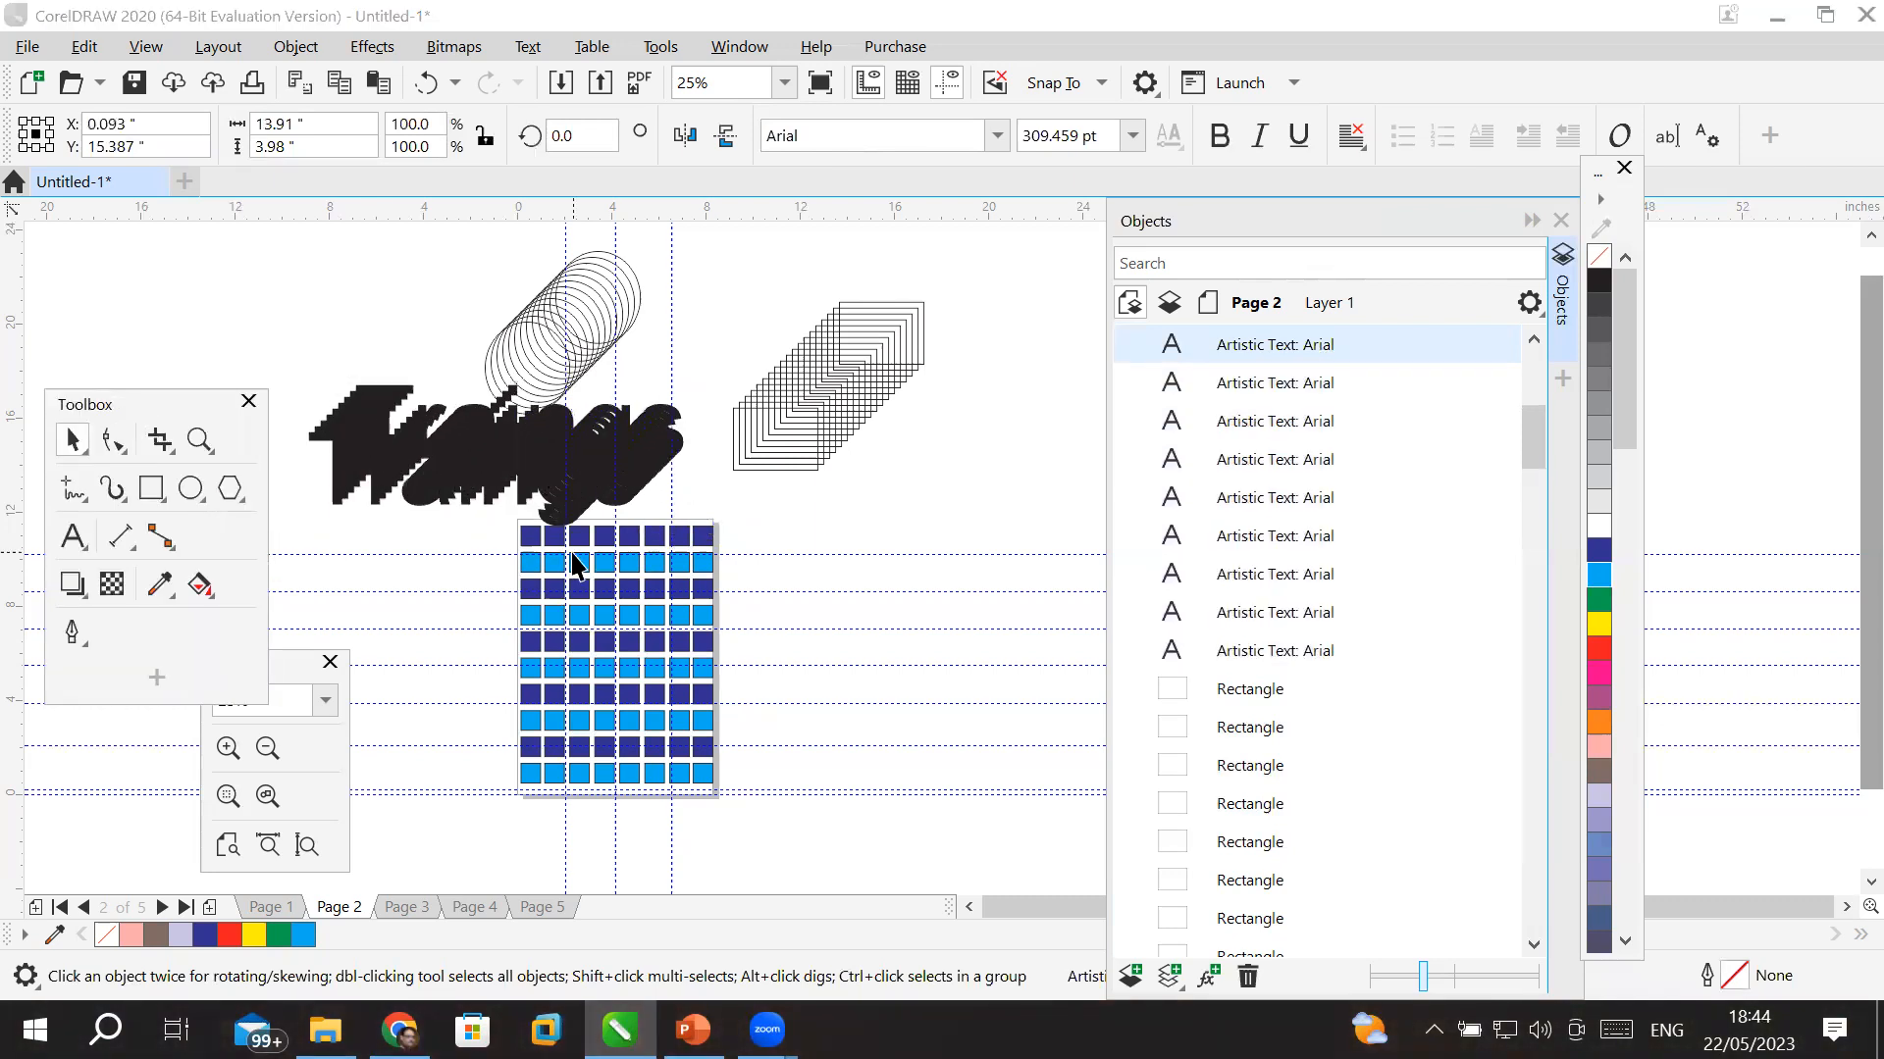
key("ctrl+d")
key("ctrl+d")
key("ctrl+d")
key("ctrl+d")
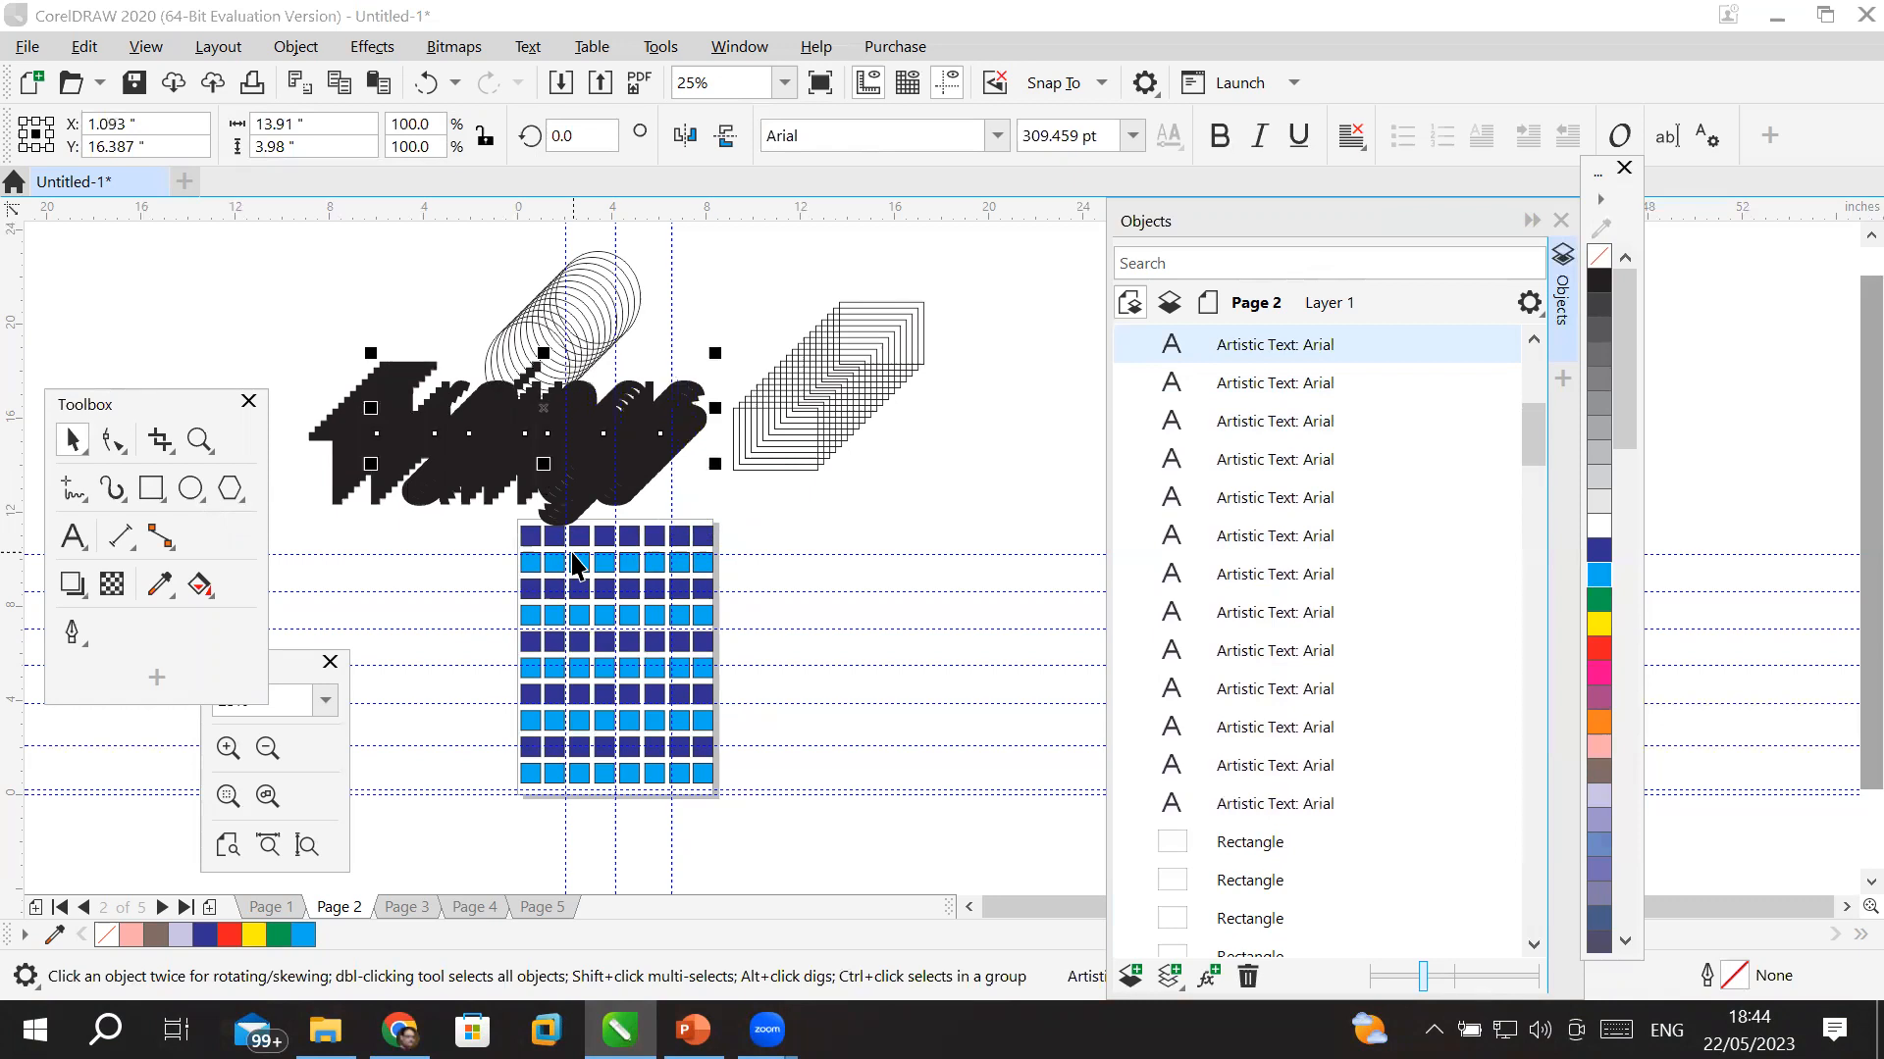
- Undo the text duplicates and the enlargement, and delete the remaining text object
key("ctrl+z")
key("ctrl+z")
key("ctrl+z")
key("ctrl+z")
key("ctrl+z")
key("ctrl+z")
key("ctrl+z")
key("ctrl+z")
key("ctrl+z")
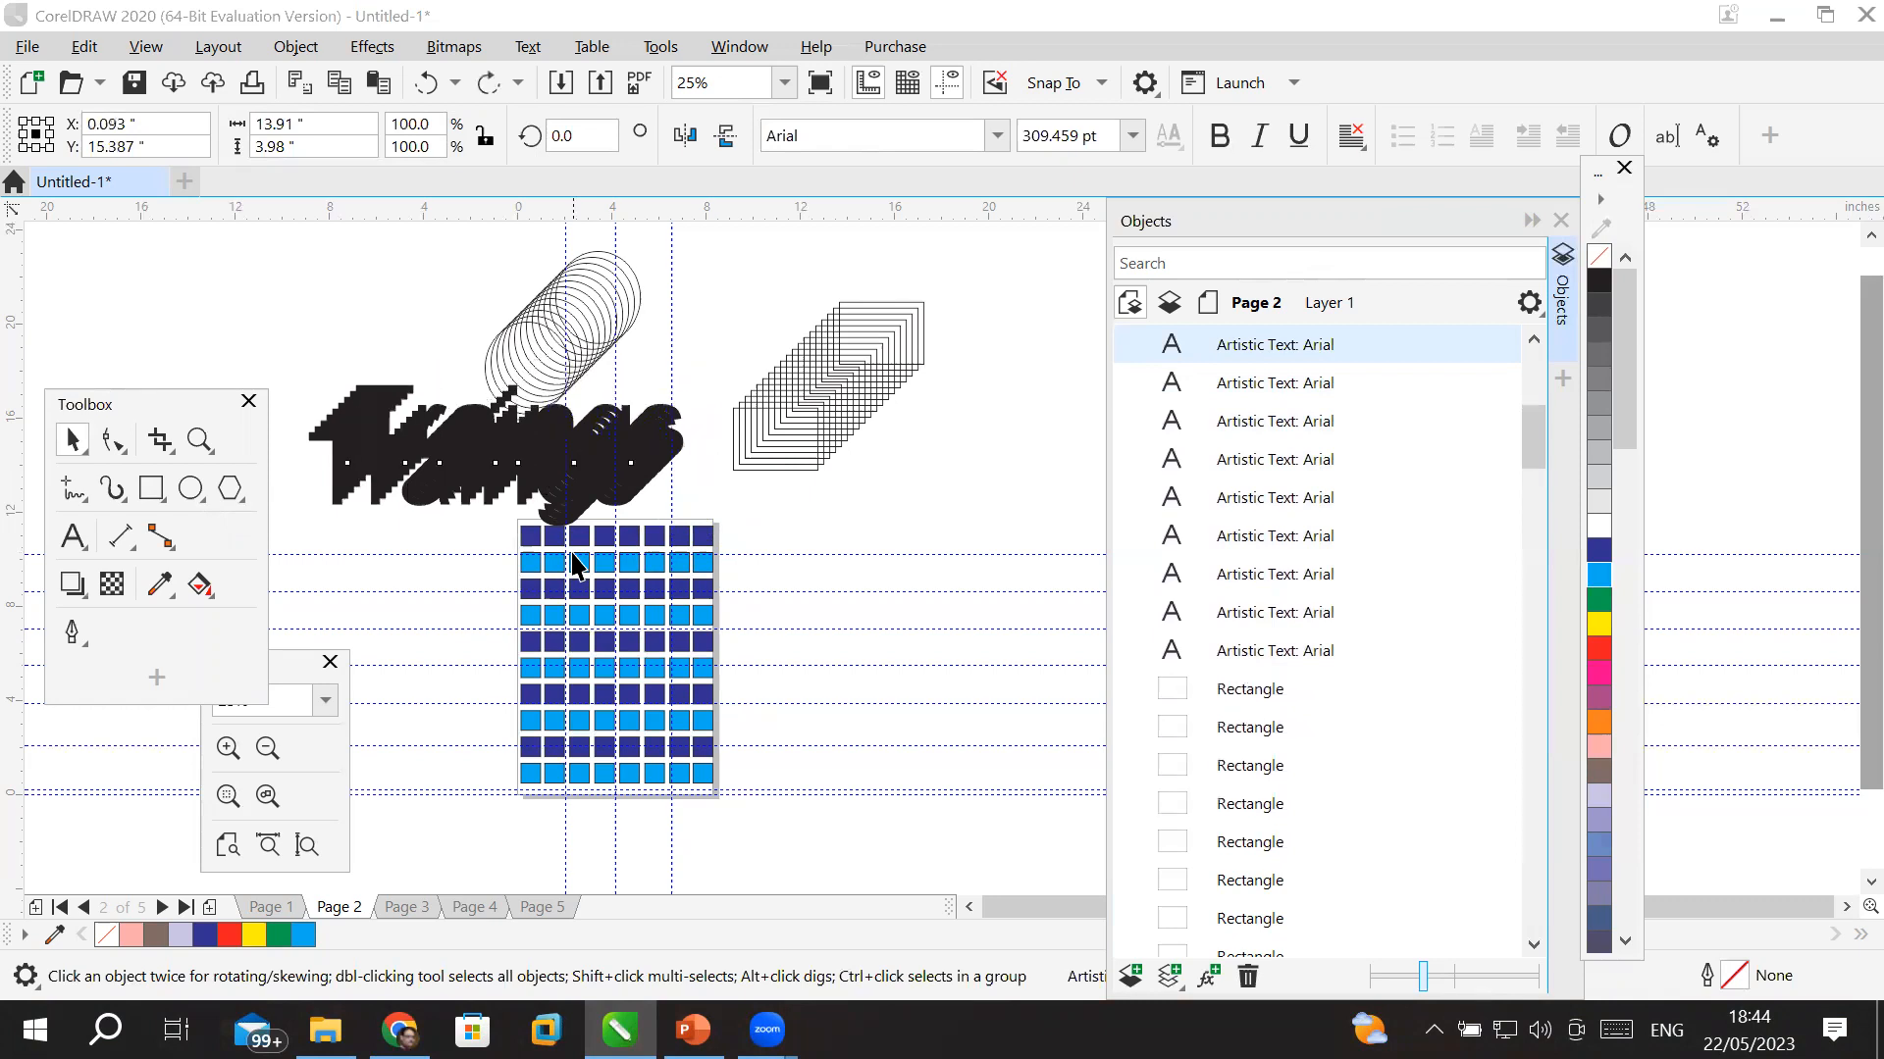
key("ctrl+z")
key("ctrl+z")
key("ctrl+z")
key("ctrl+z")
key("ctrl+z")
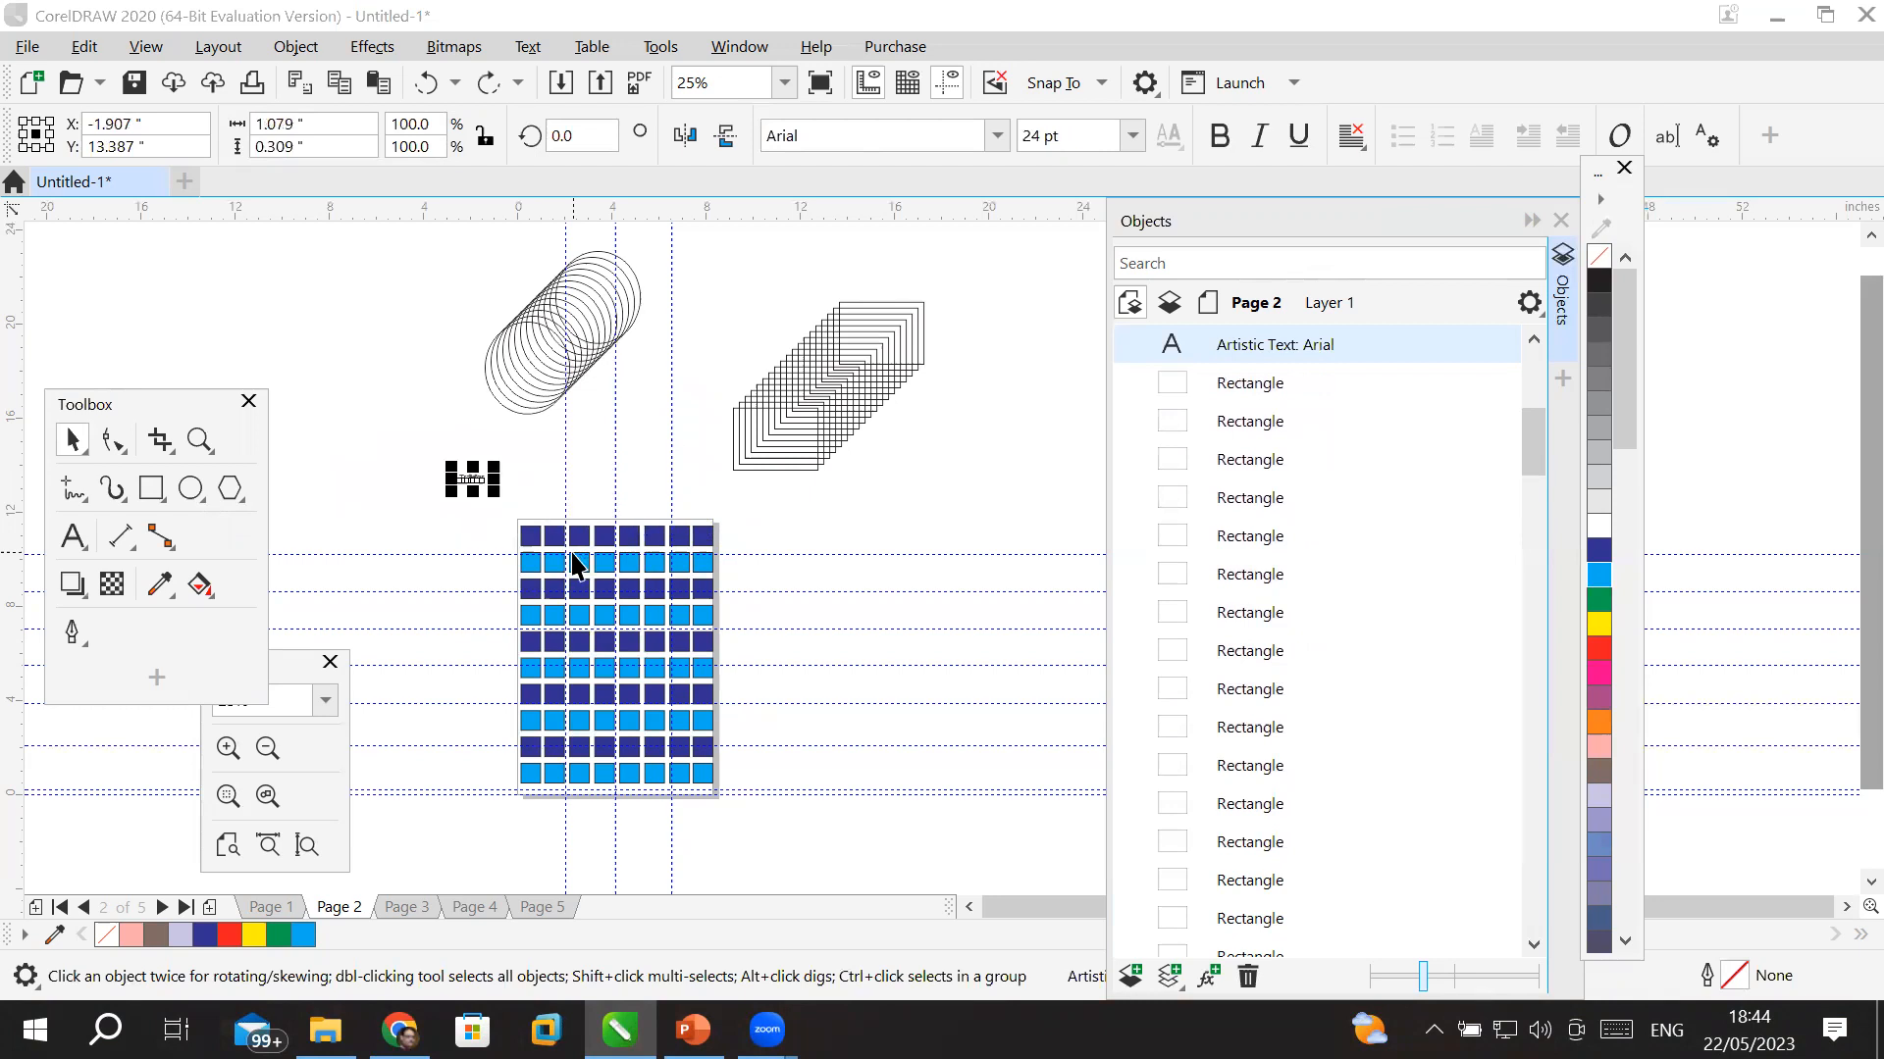
key("Delete")
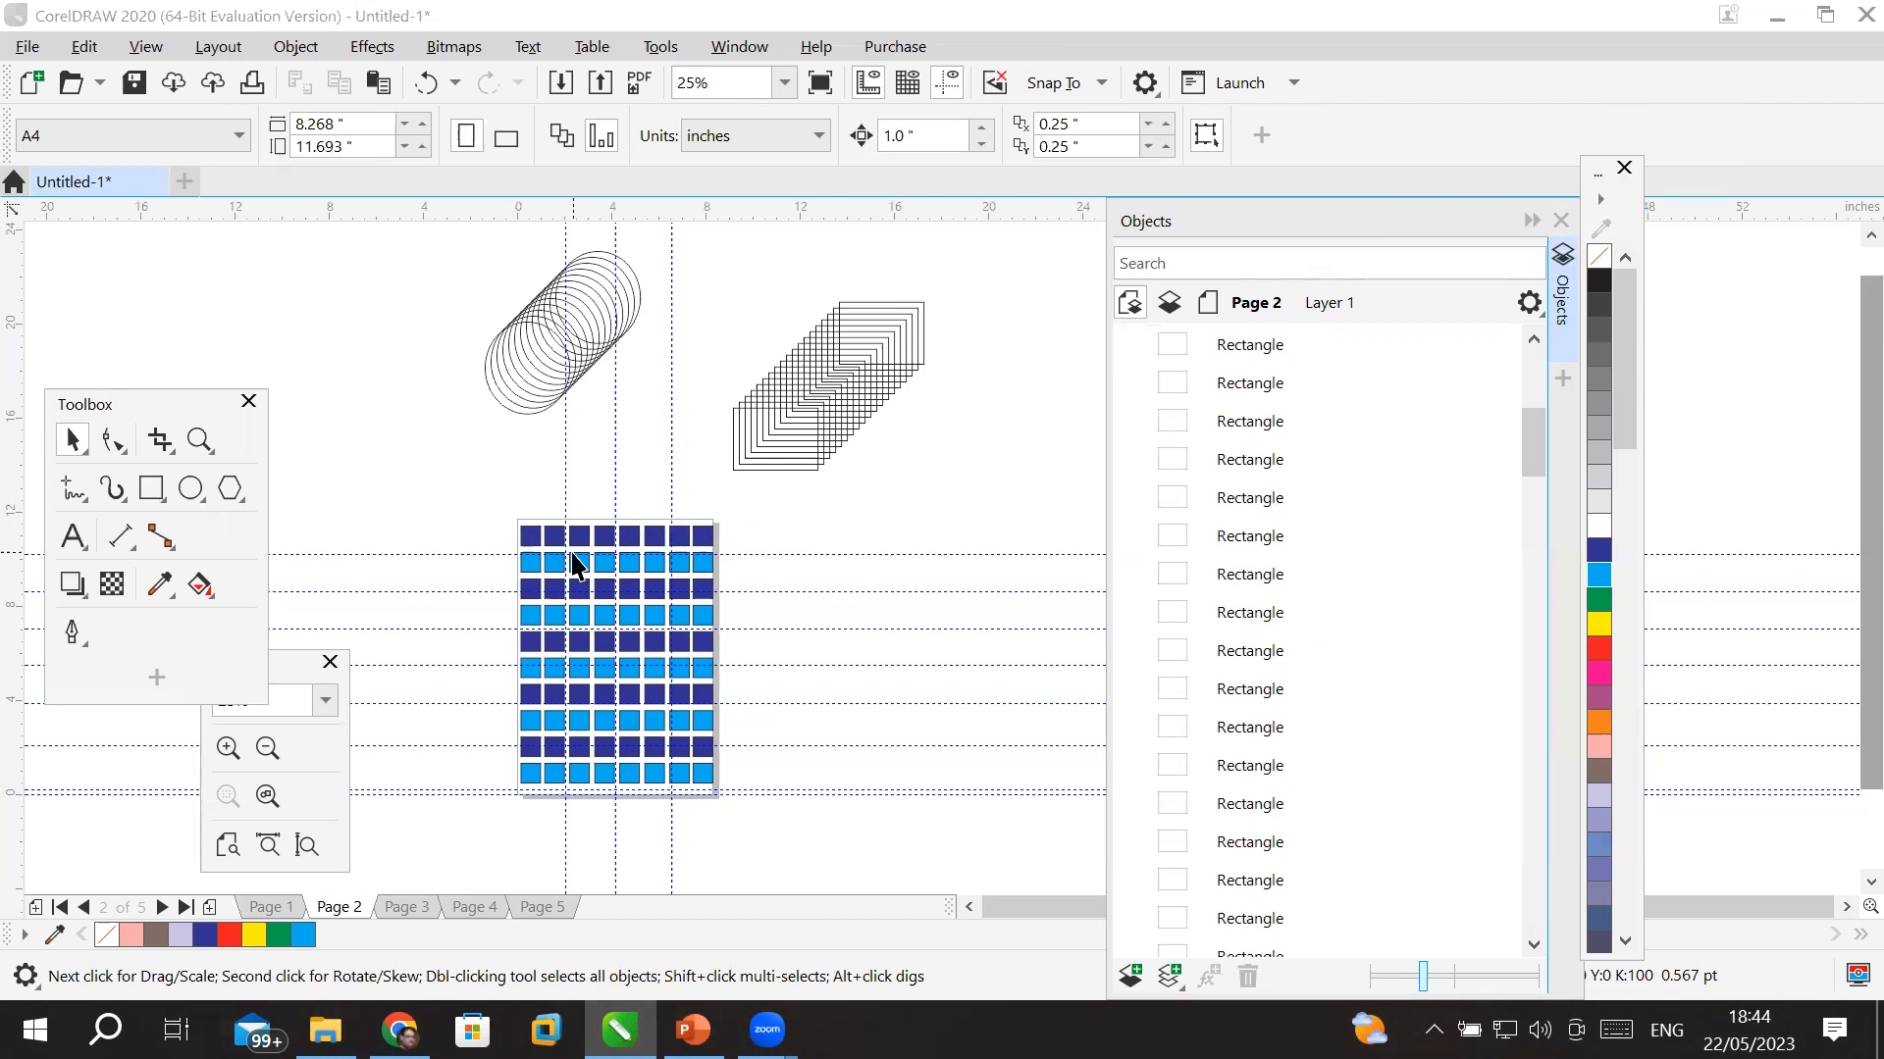
- Set the horizontal duplicate distance to -0.25 inches
left_click(1069, 124)
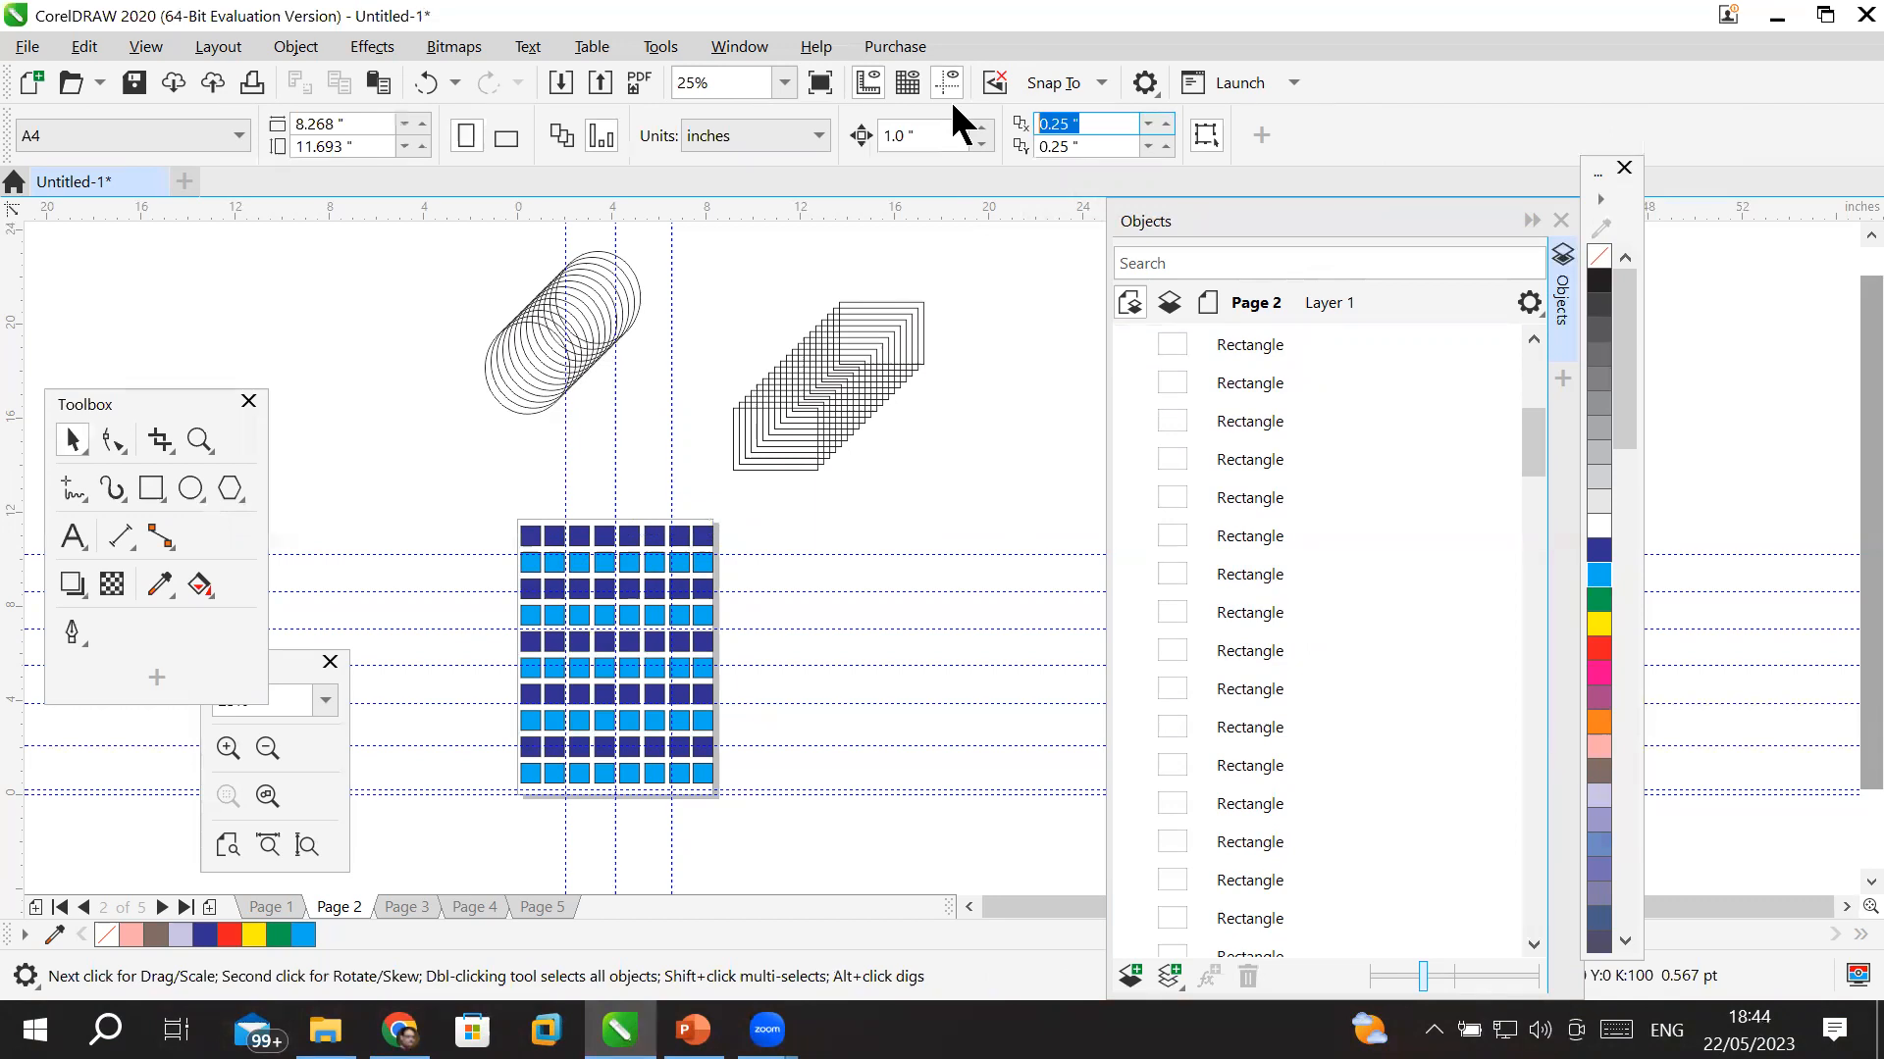
left_click(1146, 120)
left_click(1146, 120)
left_click(1146, 119)
left_click(1146, 119)
left_click(1146, 120)
left_click(1146, 120)
left_click(1146, 120)
left_click(1146, 120)
left_click(1146, 120)
left_click(1145, 120)
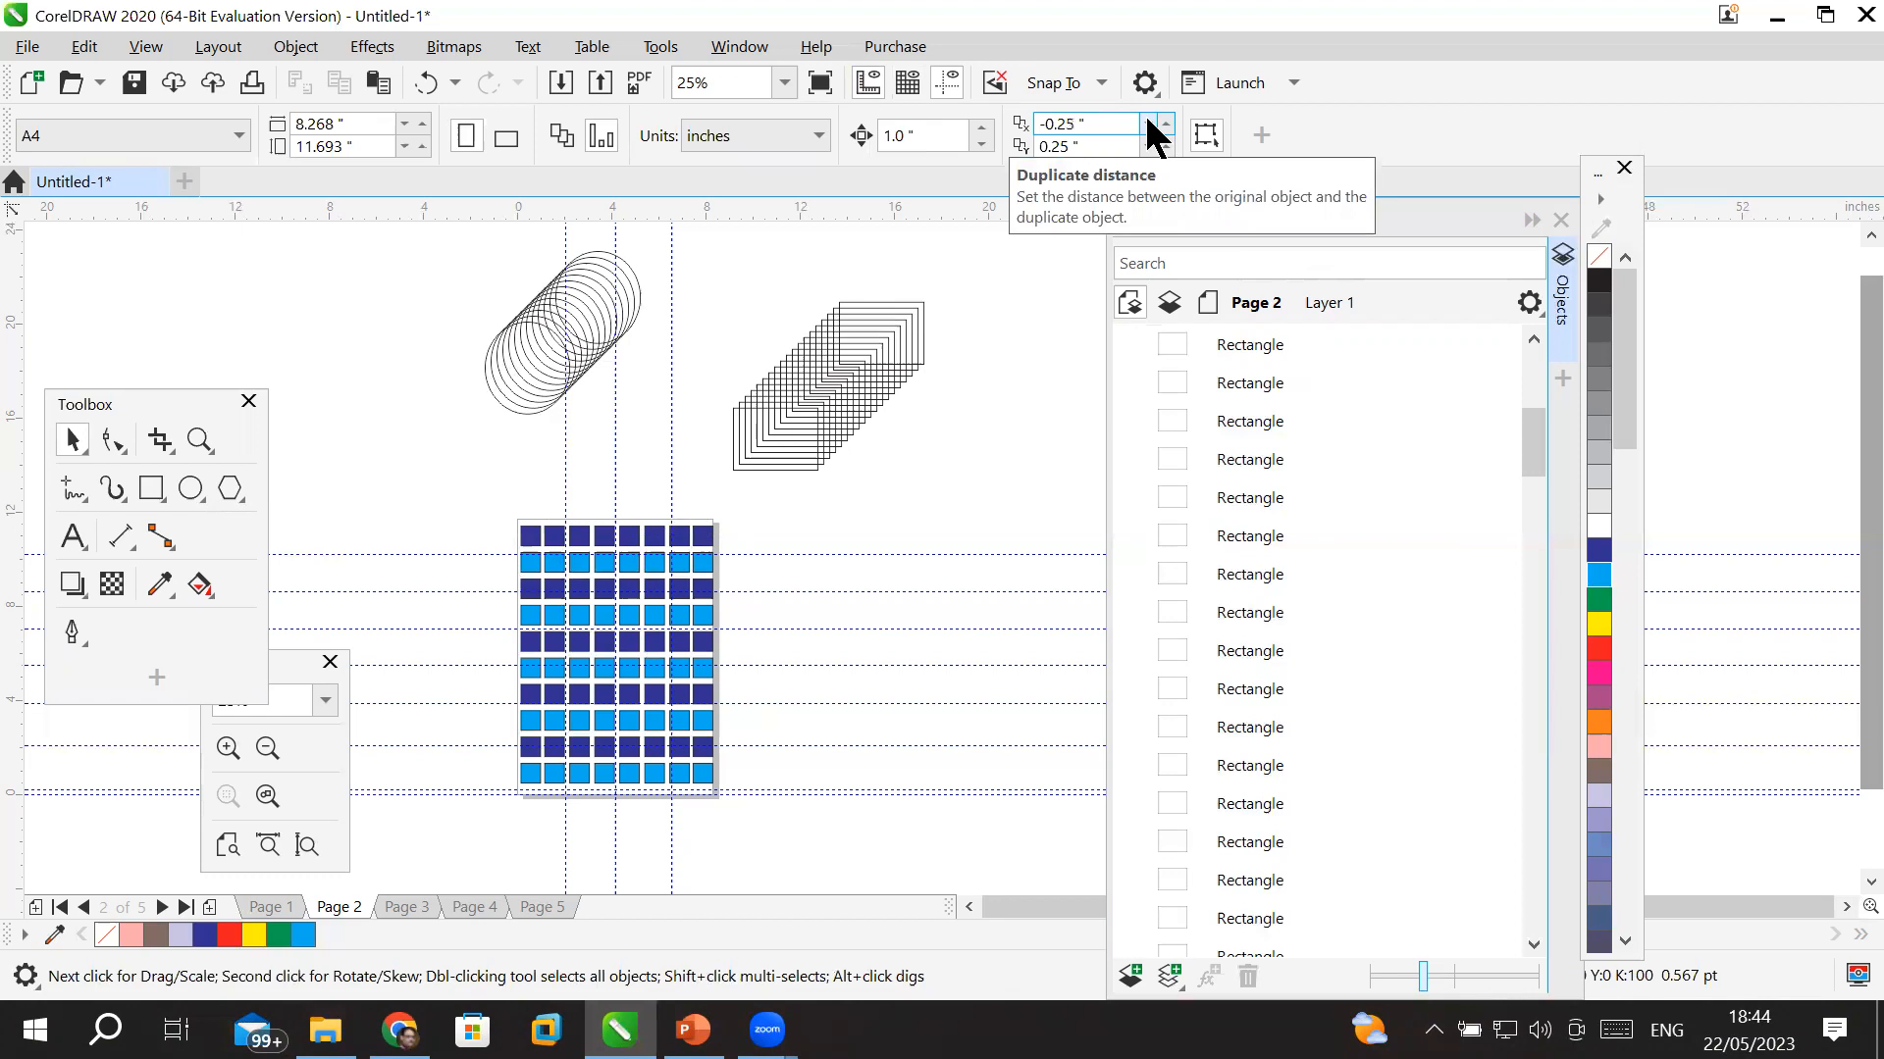
- Set the vertical duplicate distance to -1.0 inch
left_click(1109, 149)
left_click(1148, 146)
left_click(1149, 147)
left_click(1149, 146)
left_click(1148, 146)
left_click(1149, 146)
left_click(1148, 146)
left_click(1149, 146)
double_click(1149, 147)
left_click(1148, 146)
double_click(1149, 146)
double_click(1149, 146)
left_click(1149, 147)
left_click(1149, 146)
left_click(1149, 147)
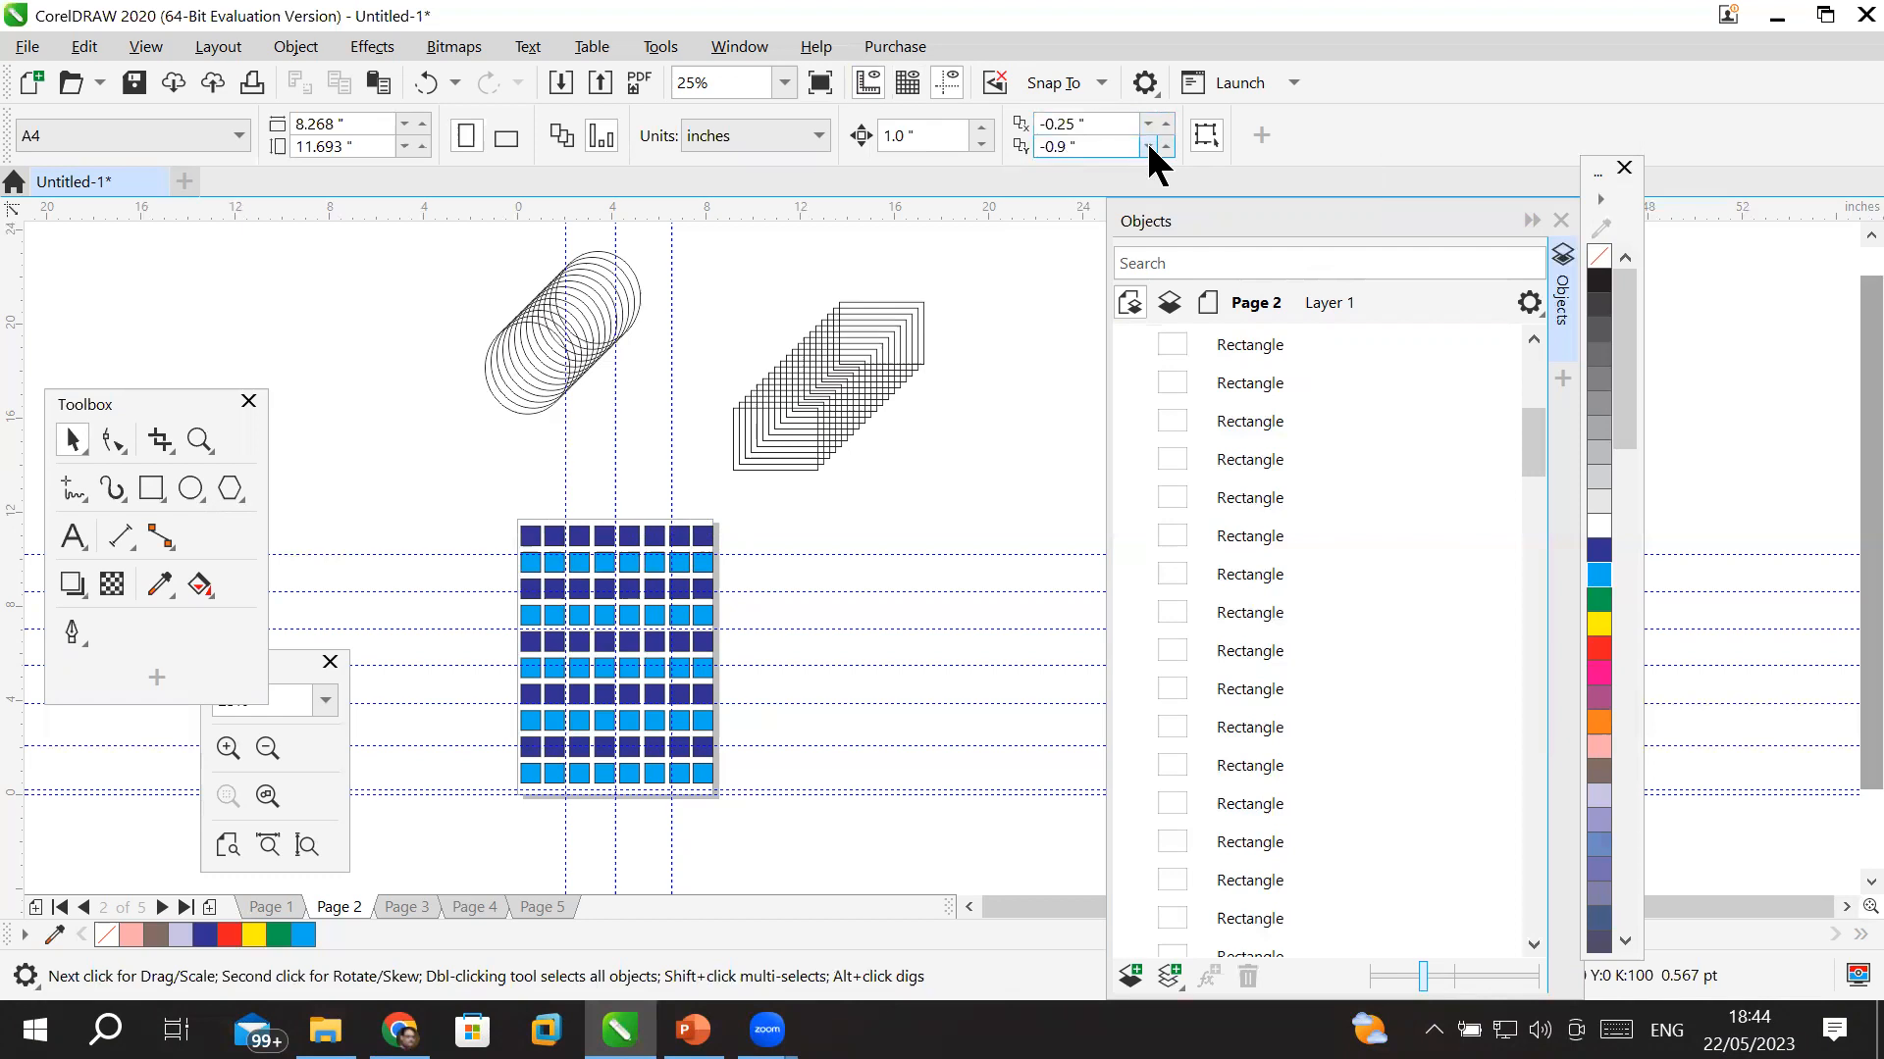
left_click(1149, 146)
left_click(1148, 144)
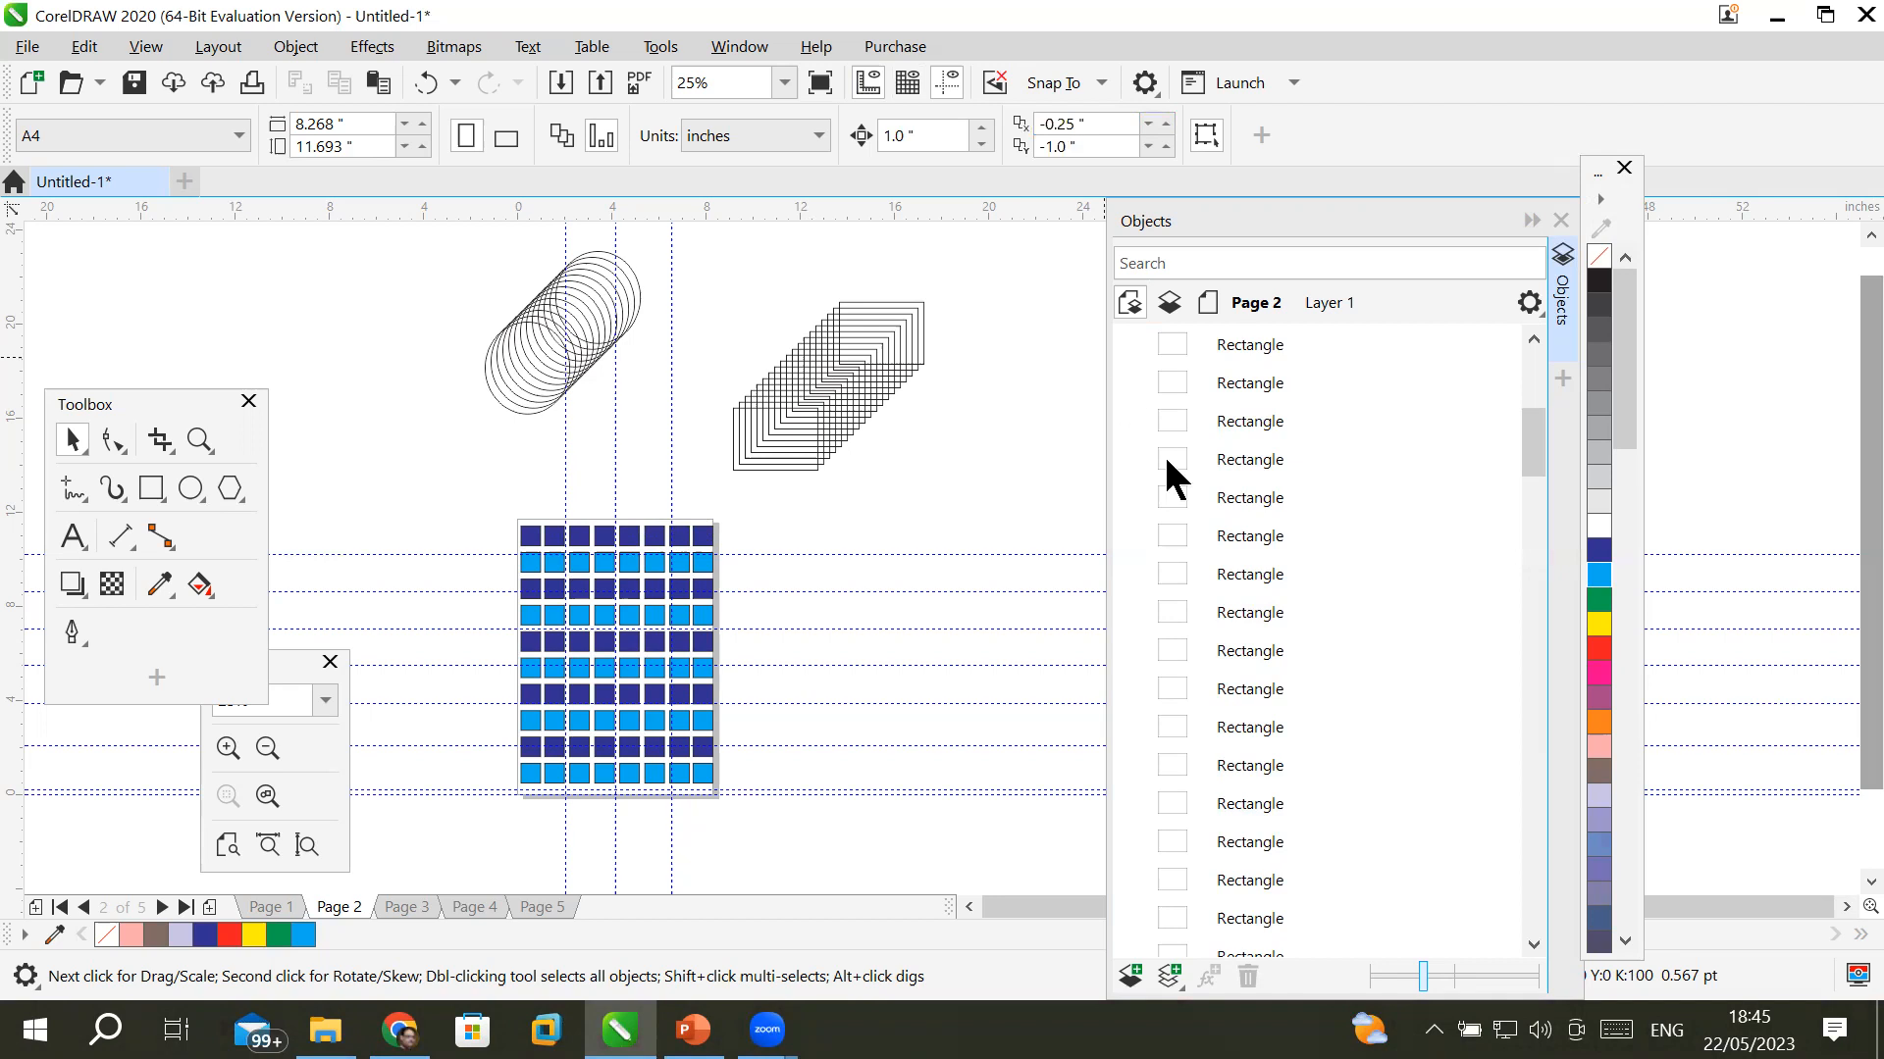
- Delete all the duplicated ellipses and rectangles above the page
left_click_drag(446, 232, 968, 510)
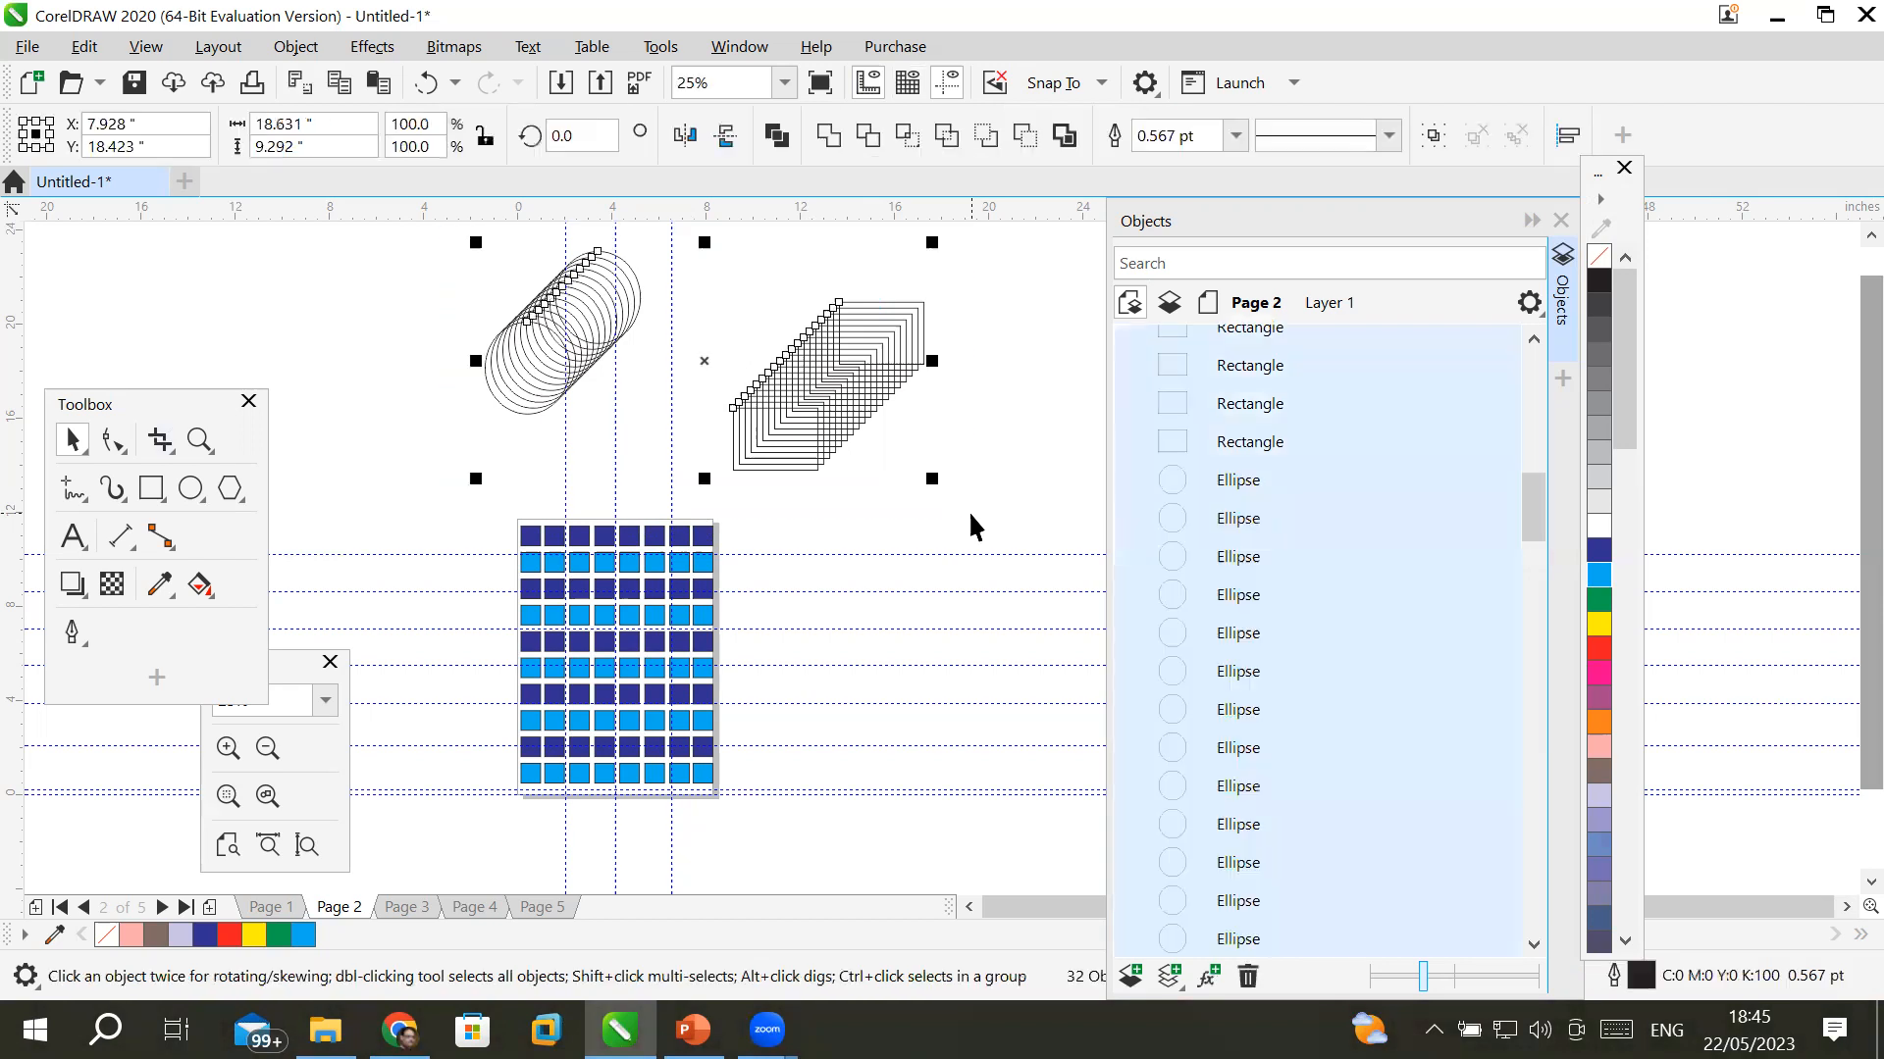
key("Delete")
- Draw an ellipse about 4.4 by 3.7 inches above and left of the page and duplicate it 7 times
left_click(190, 487)
left_click_drag(361, 374, 481, 477)
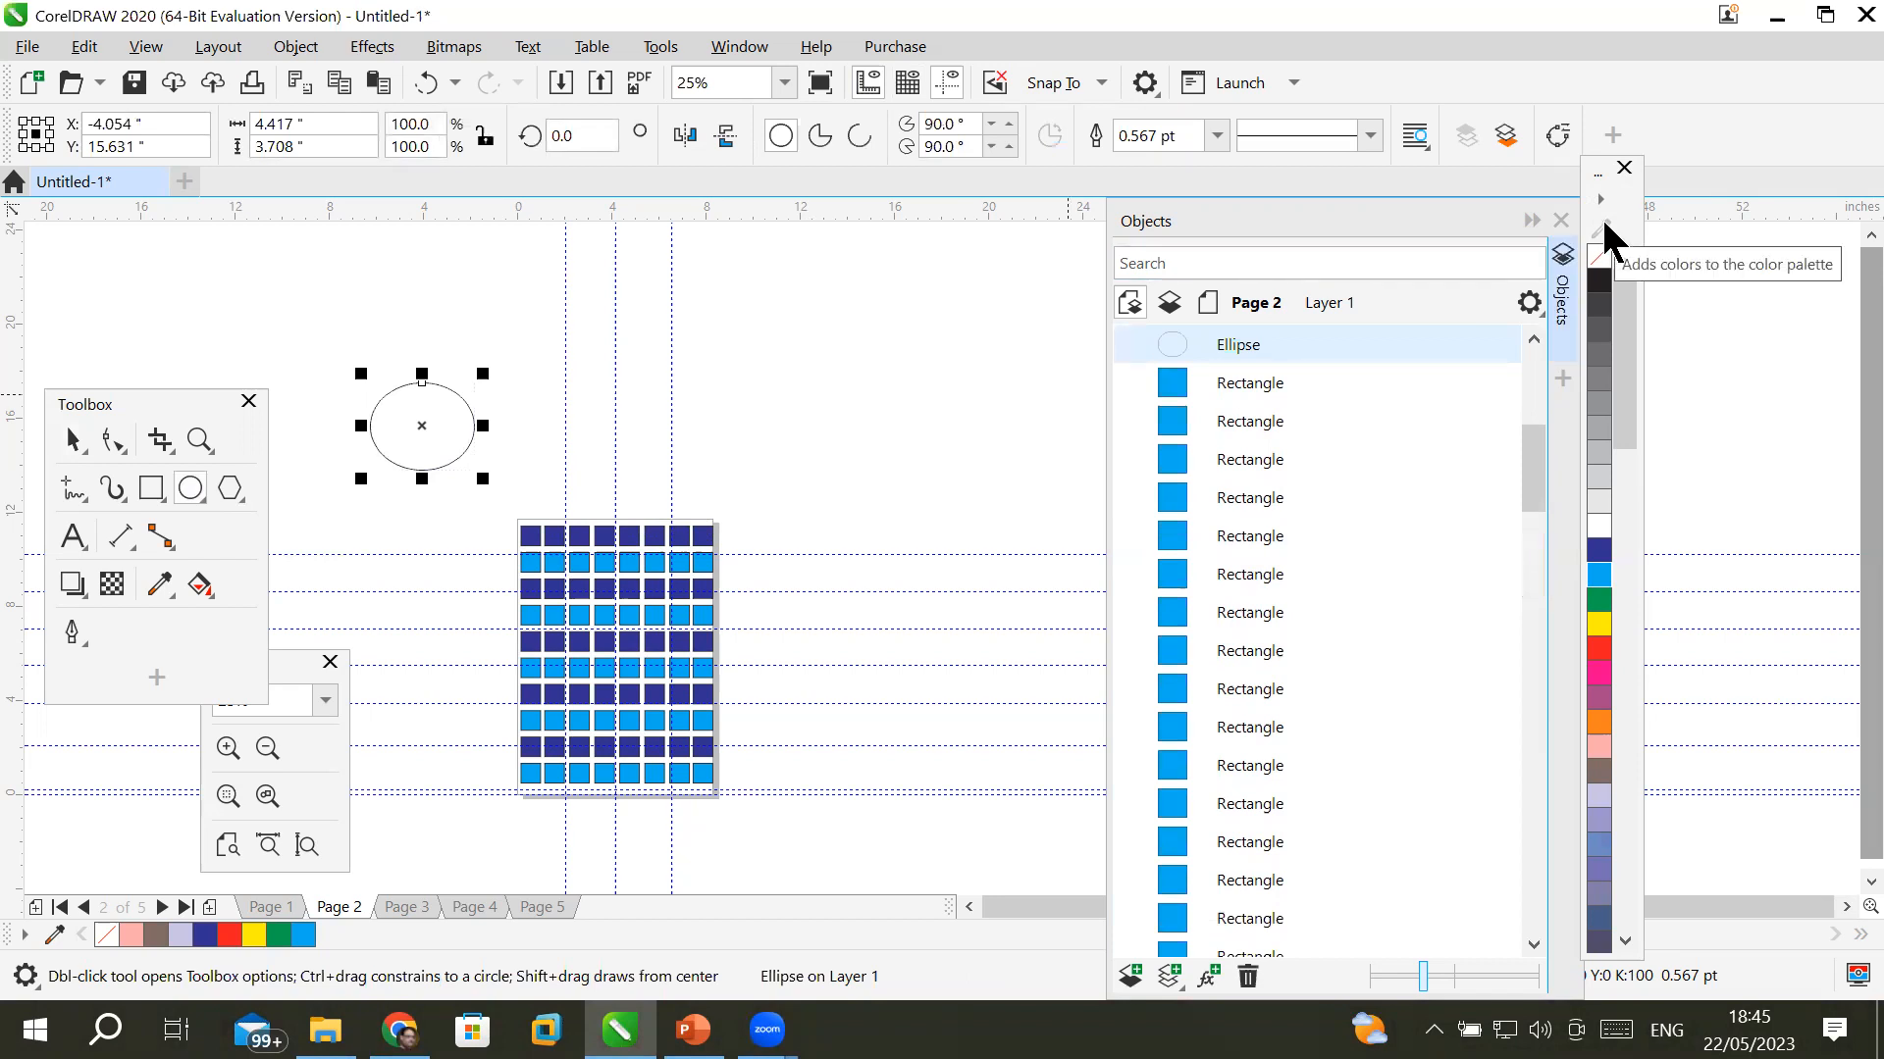
key("ctrl+d")
key("ctrl+d")
key("ctrl+d")
key("ctrl+d")
key("ctrl+d")
key("ctrl+d")
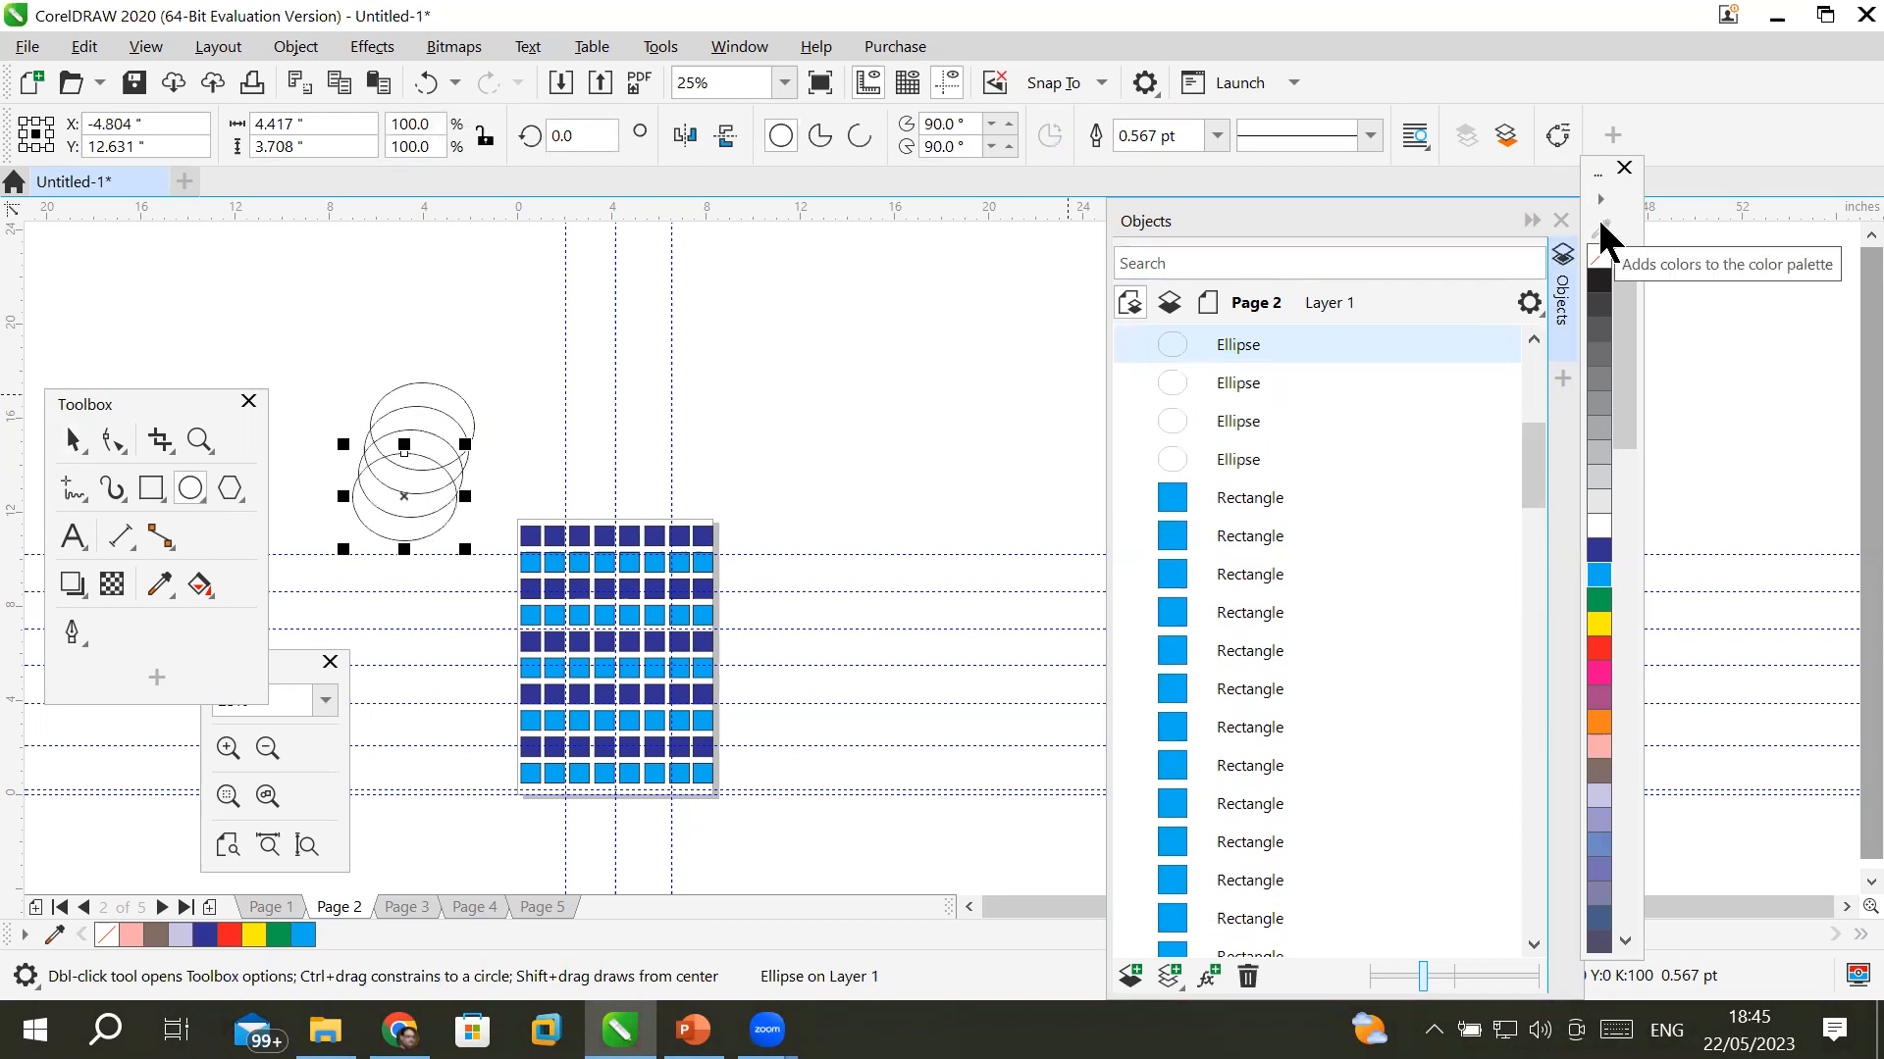
key("ctrl+d")
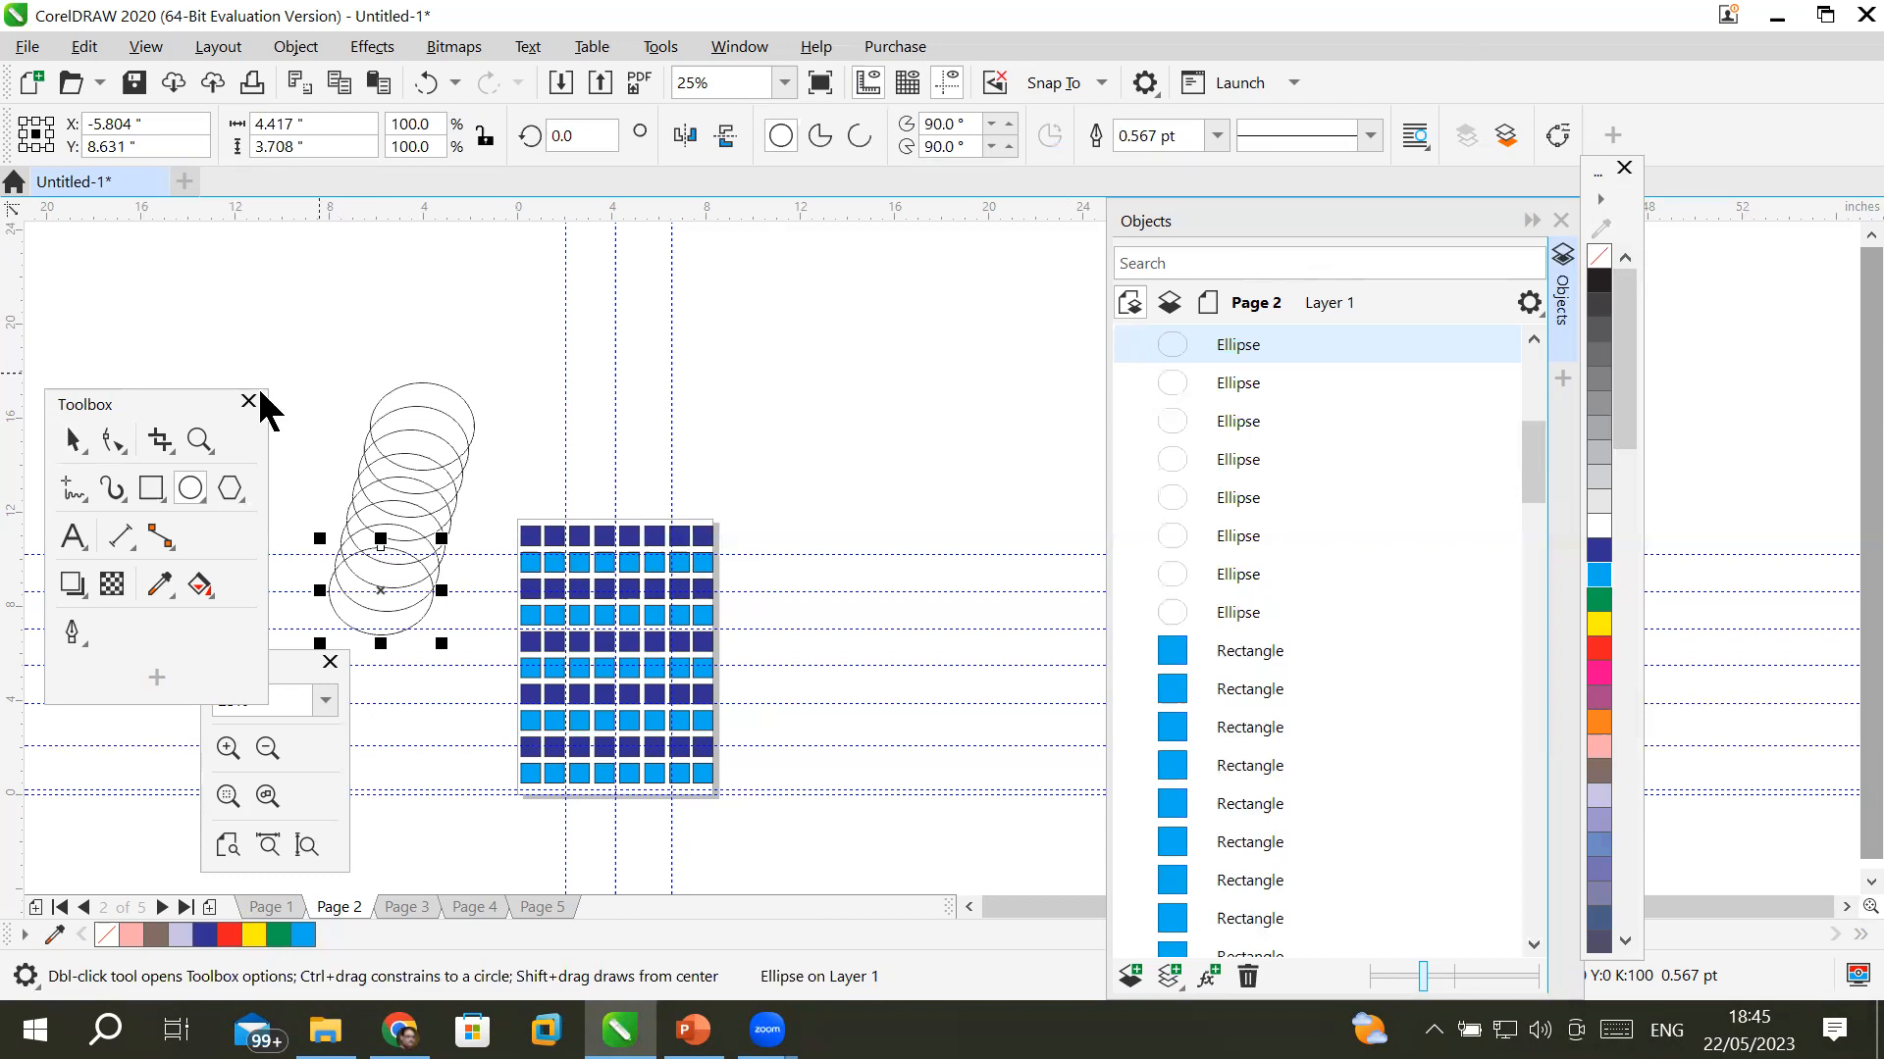
- Select the whole stack of overlapping ellipses beside the page and delete it
left_click(71, 440)
left_click(308, 342)
left_click_drag(360, 492, 483, 644)
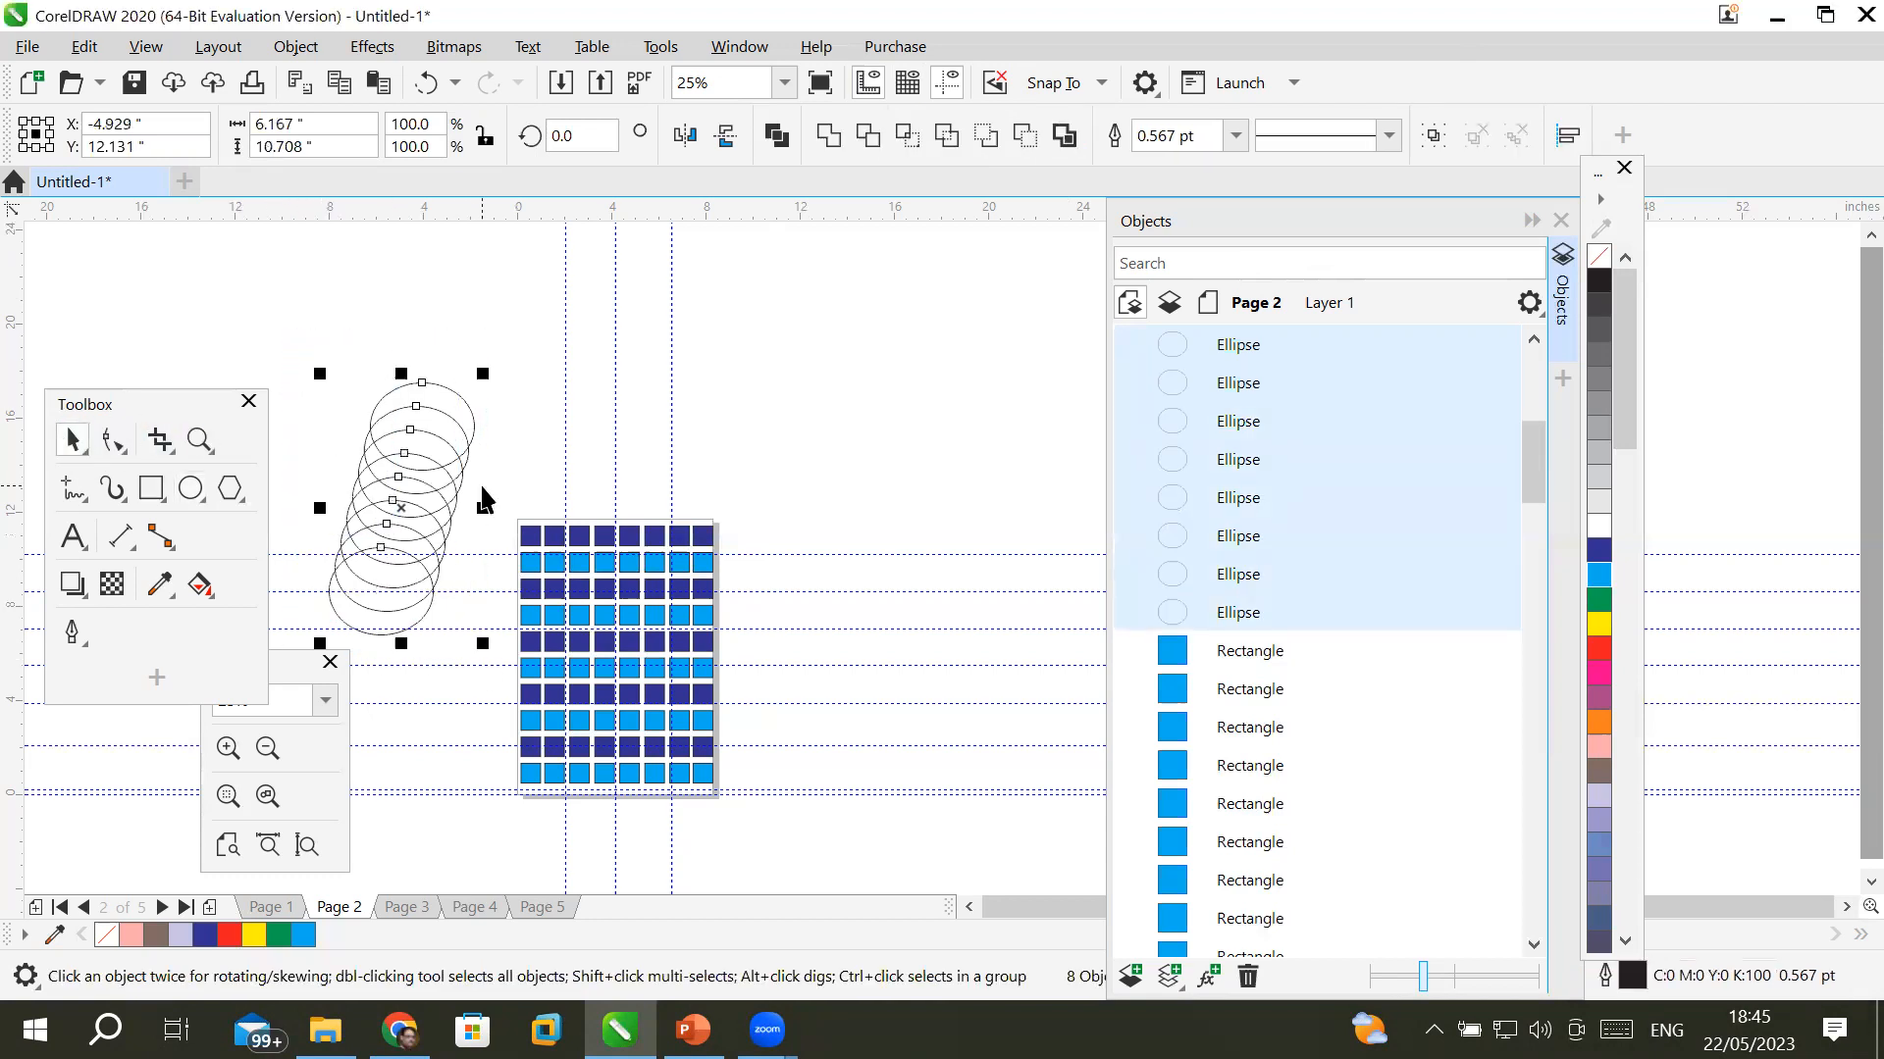
key("Delete")
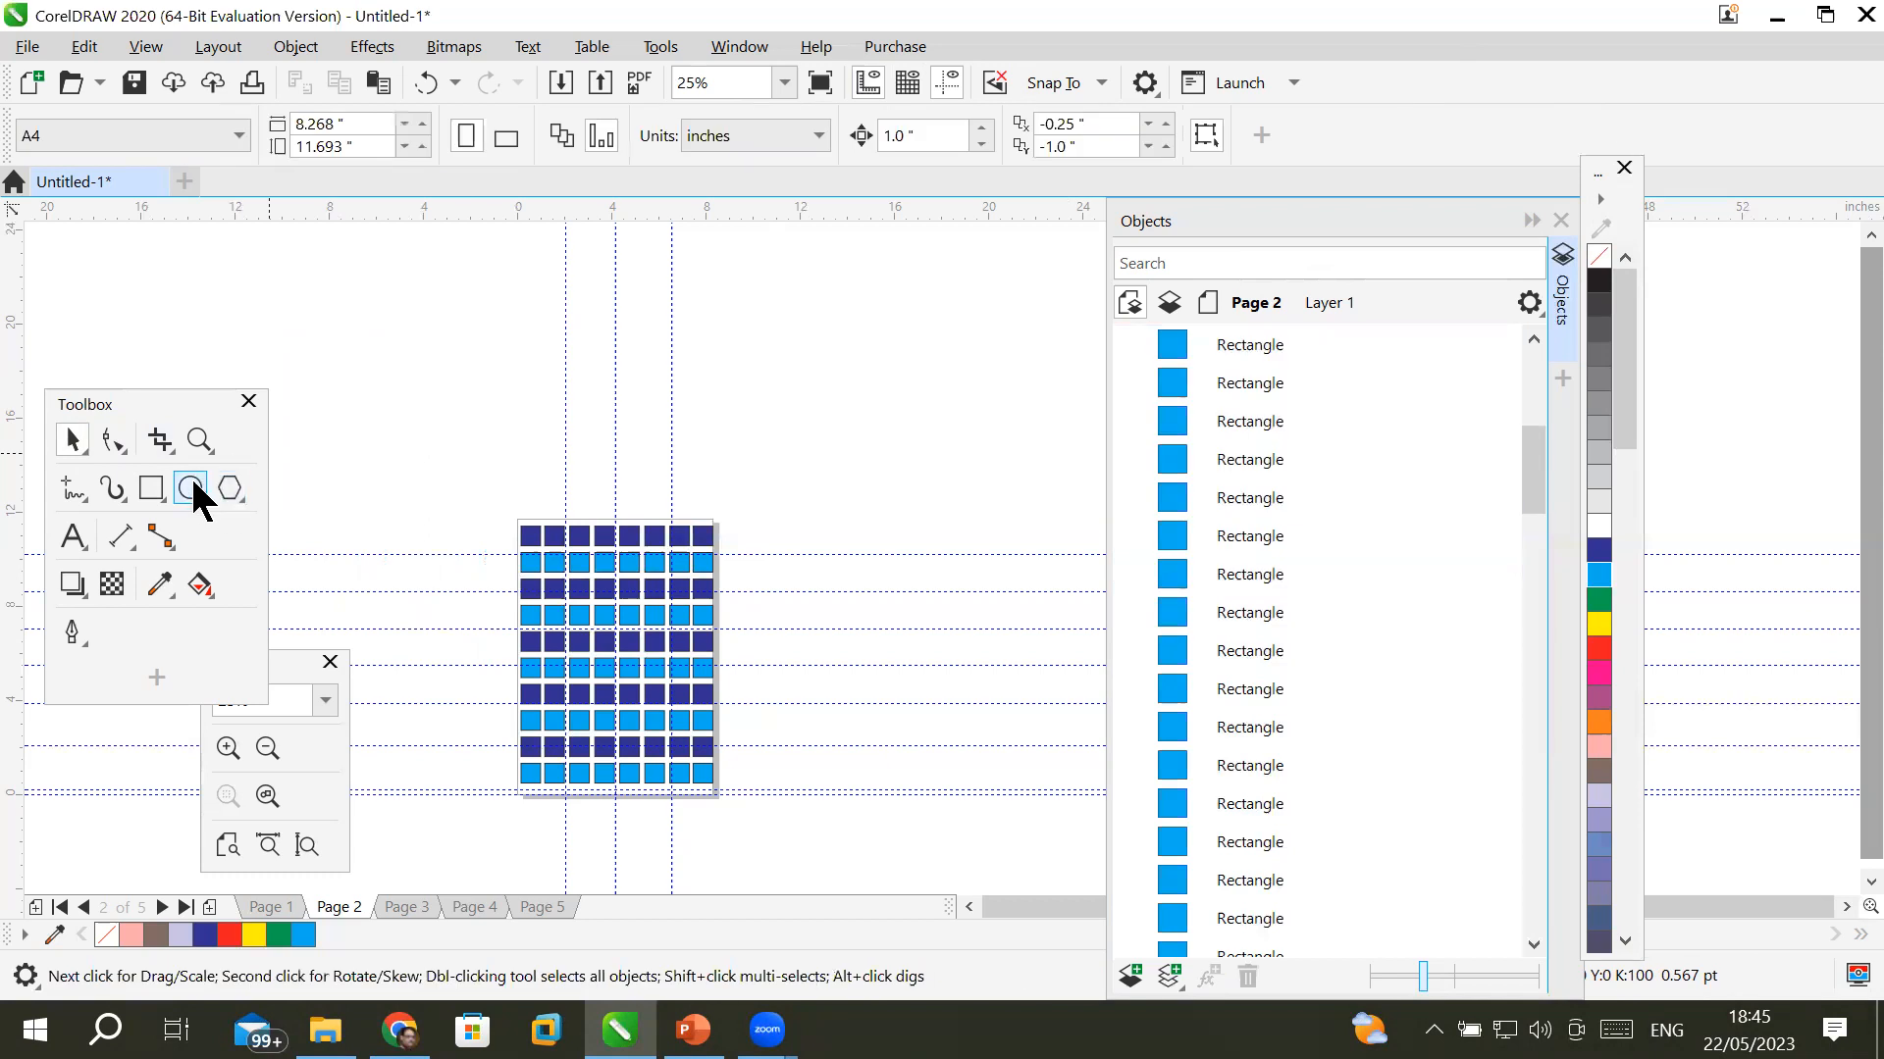
- Draw a rectangle about 3.25 by 3.1 inches above and left of the page, fill it with Cyan and deselect it
left_click(151, 489)
left_click_drag(386, 301, 461, 375)
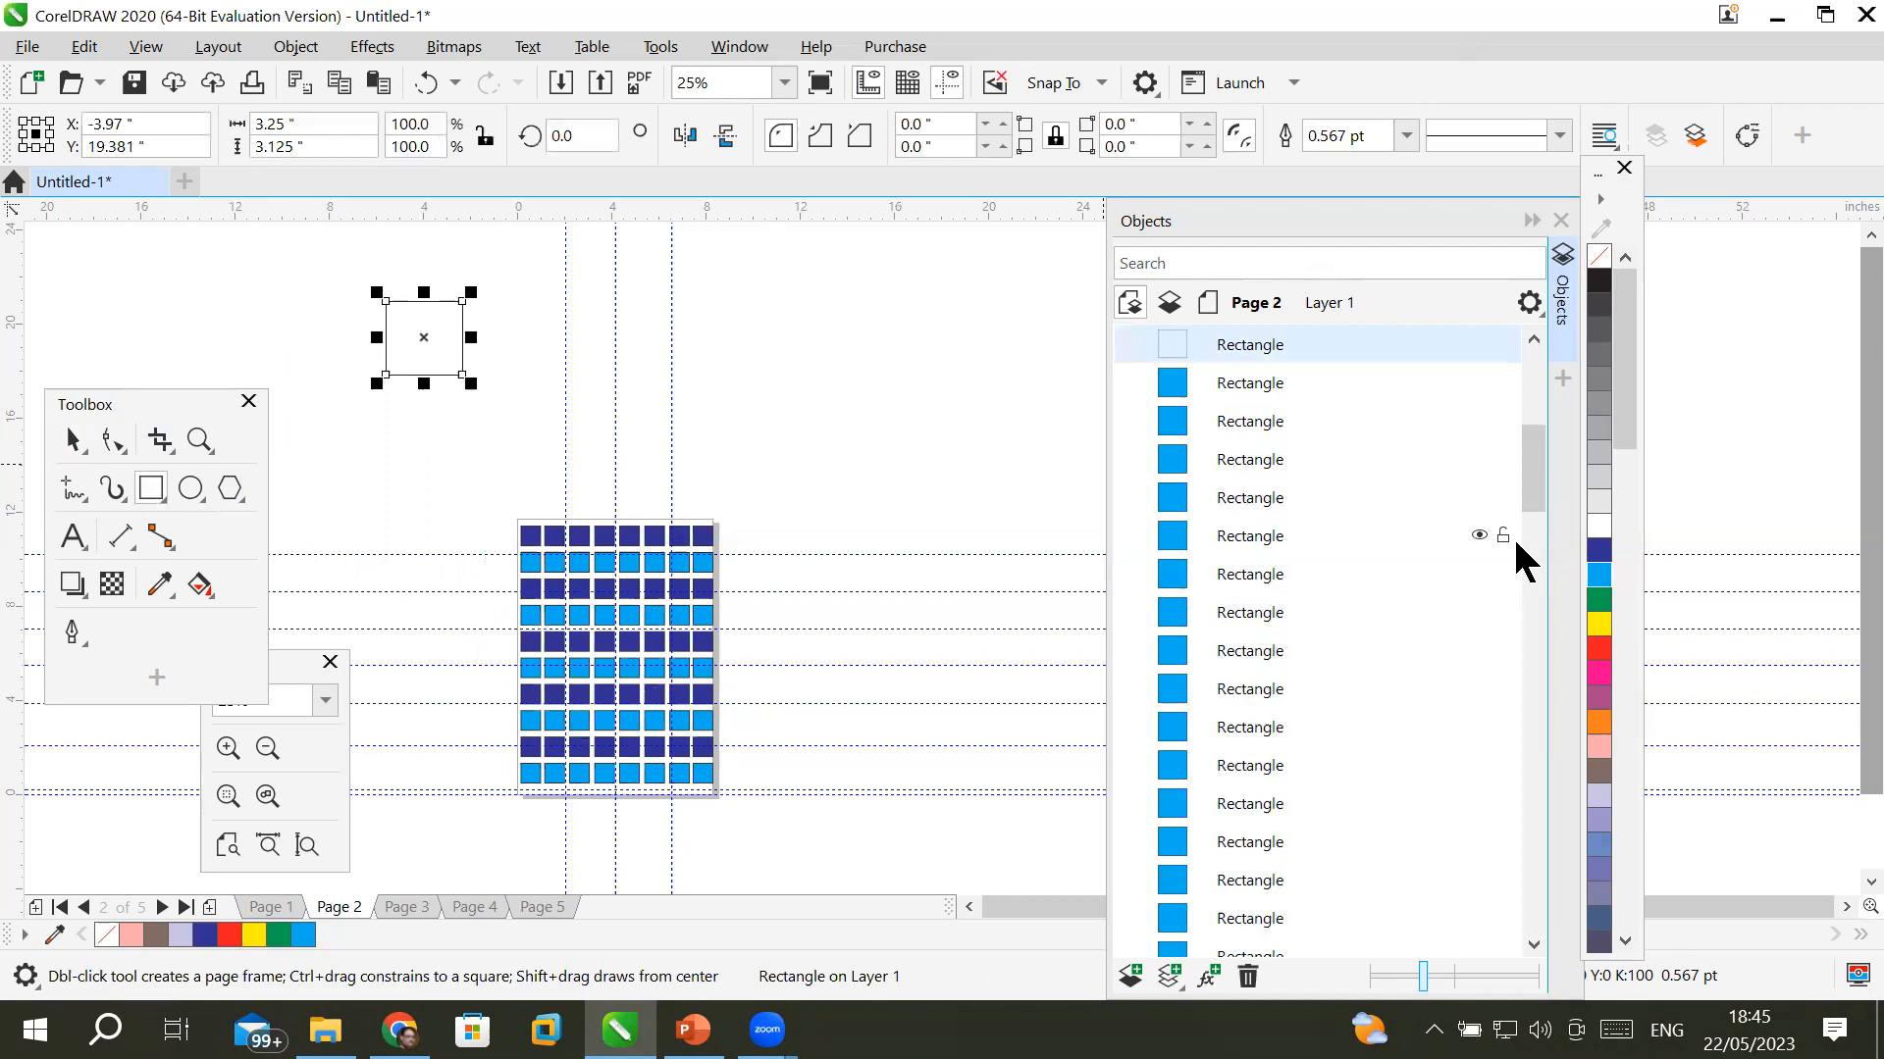
left_click(1600, 577)
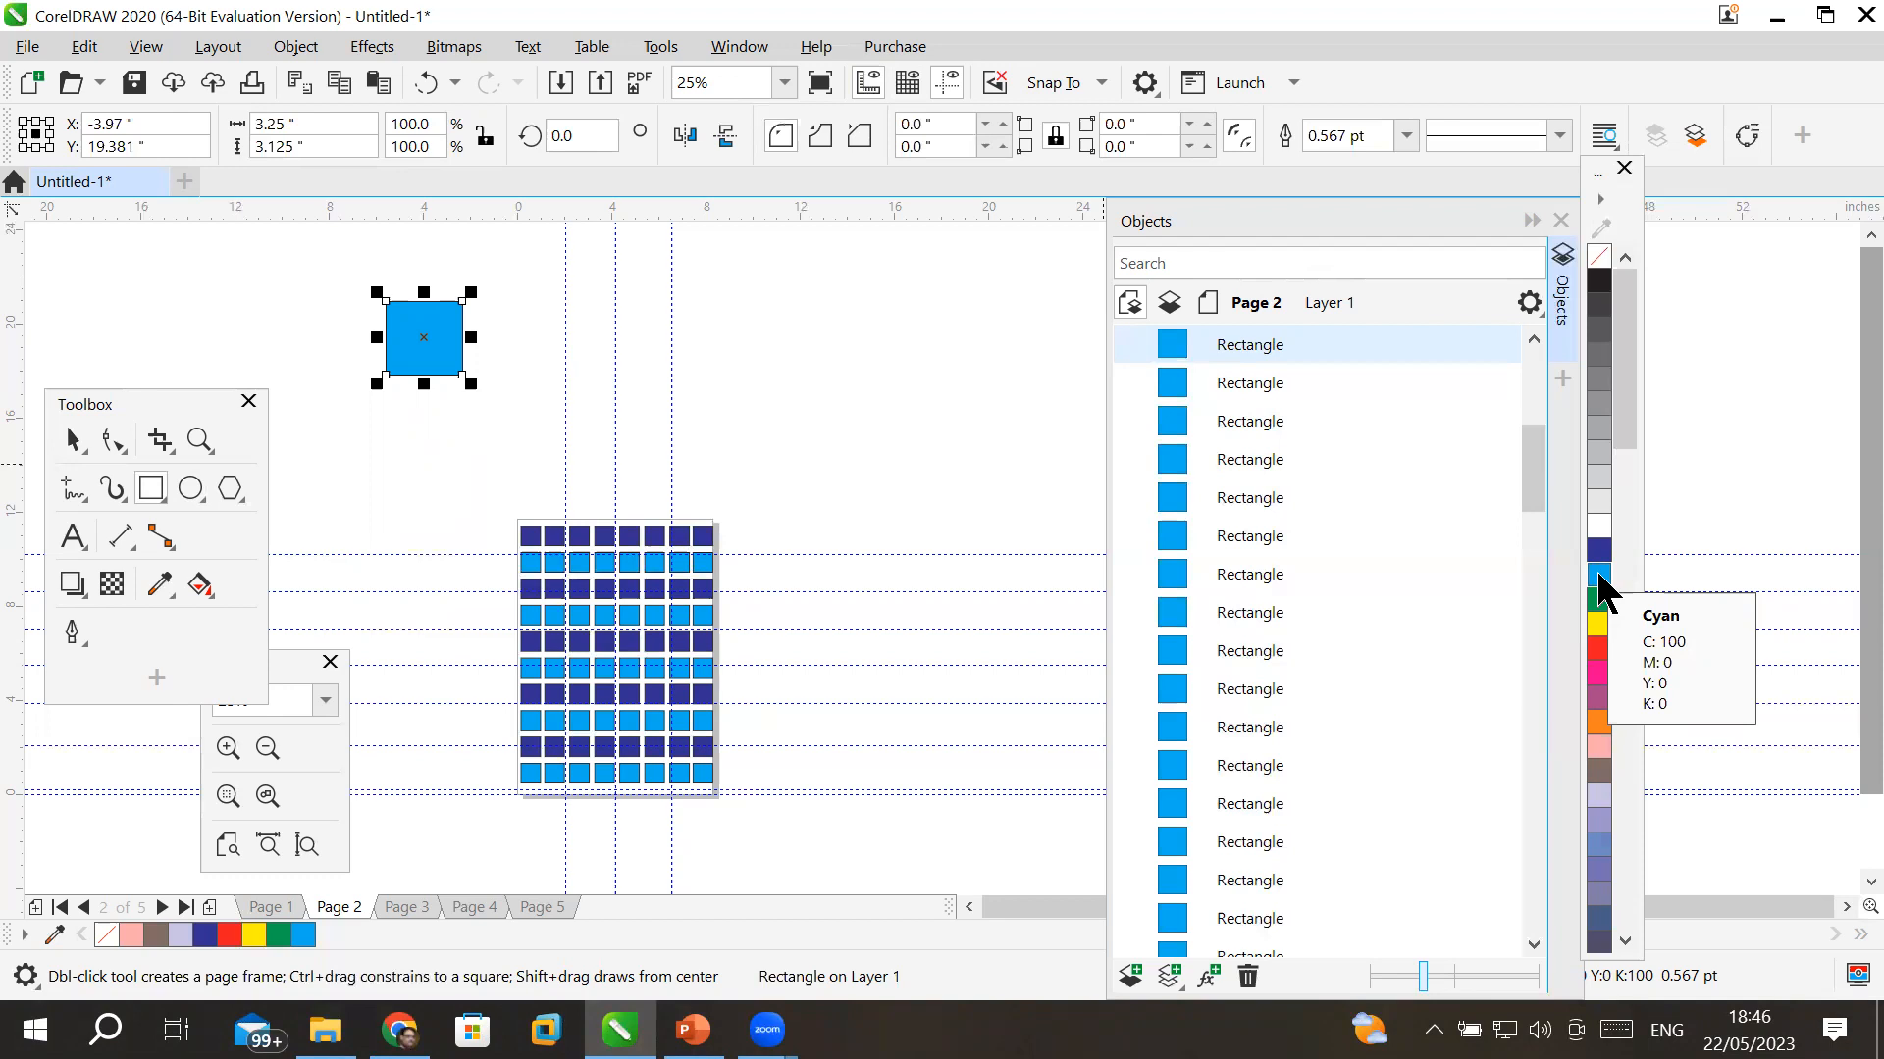
left_click(72, 442)
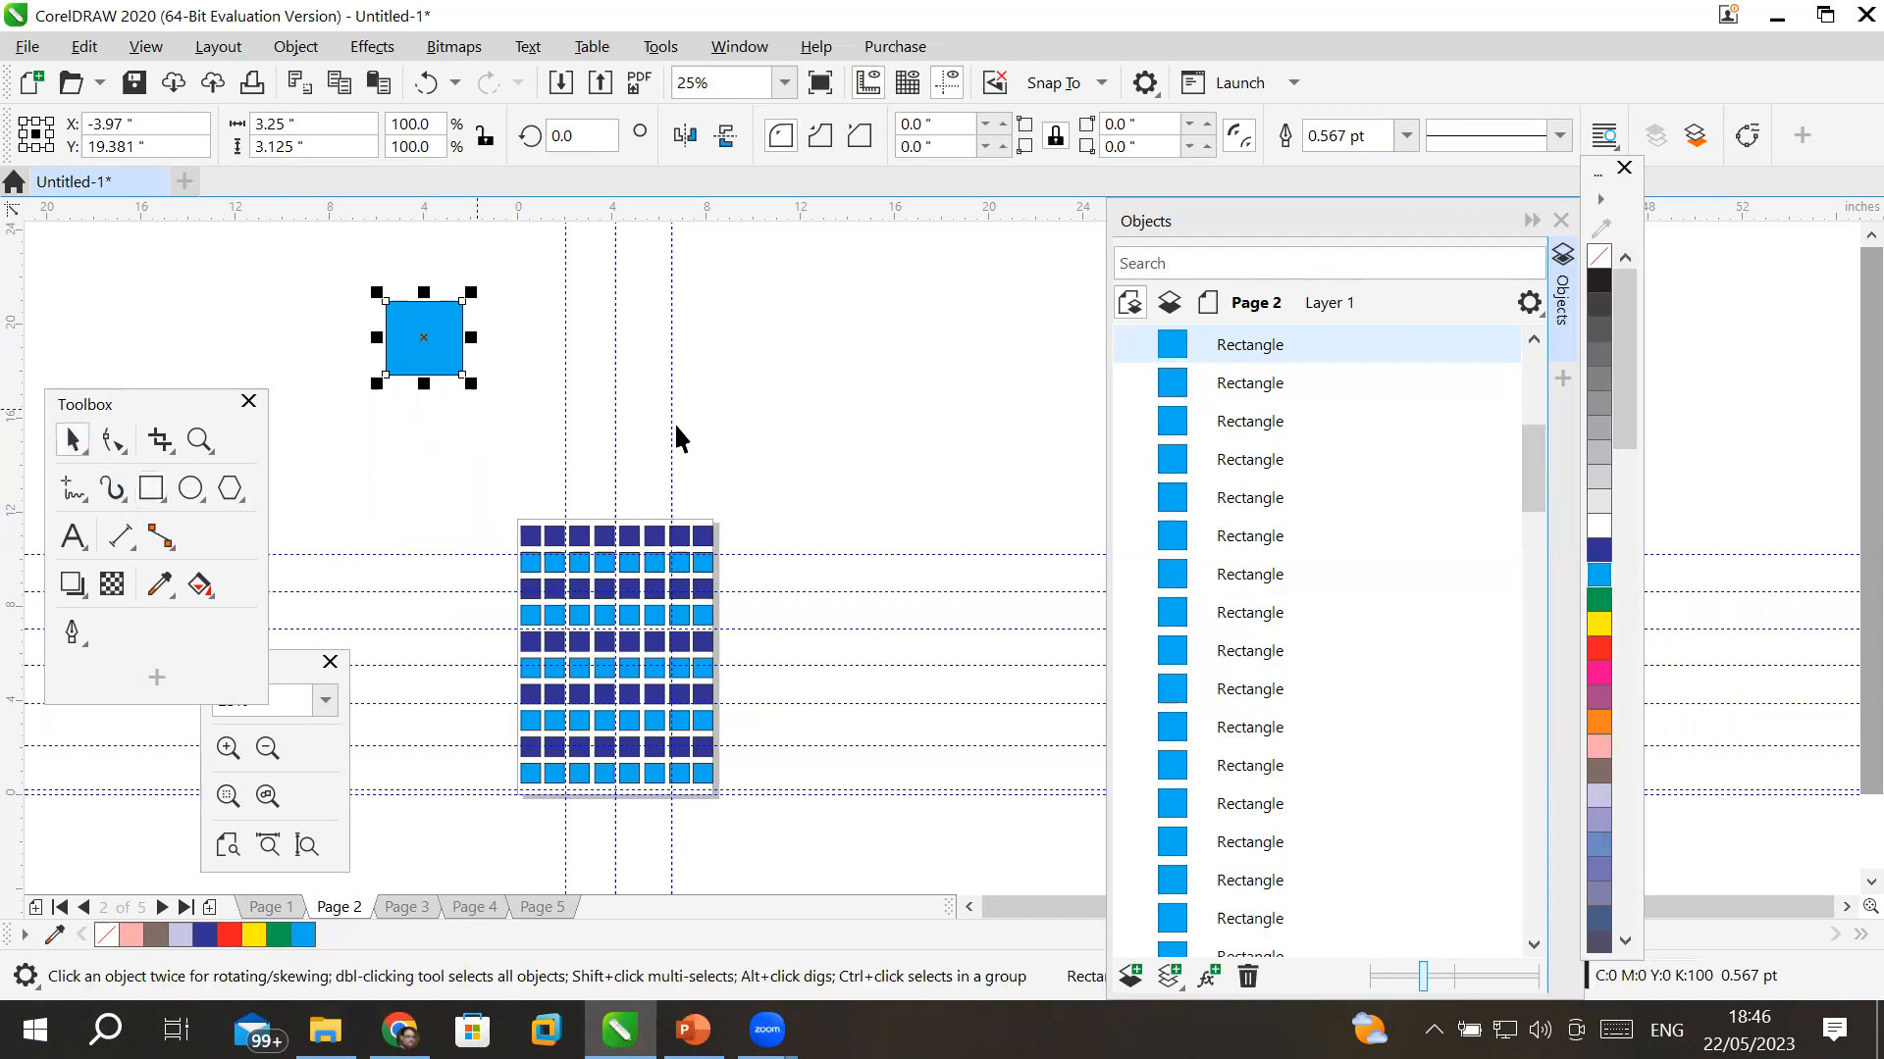
left_click(727, 338)
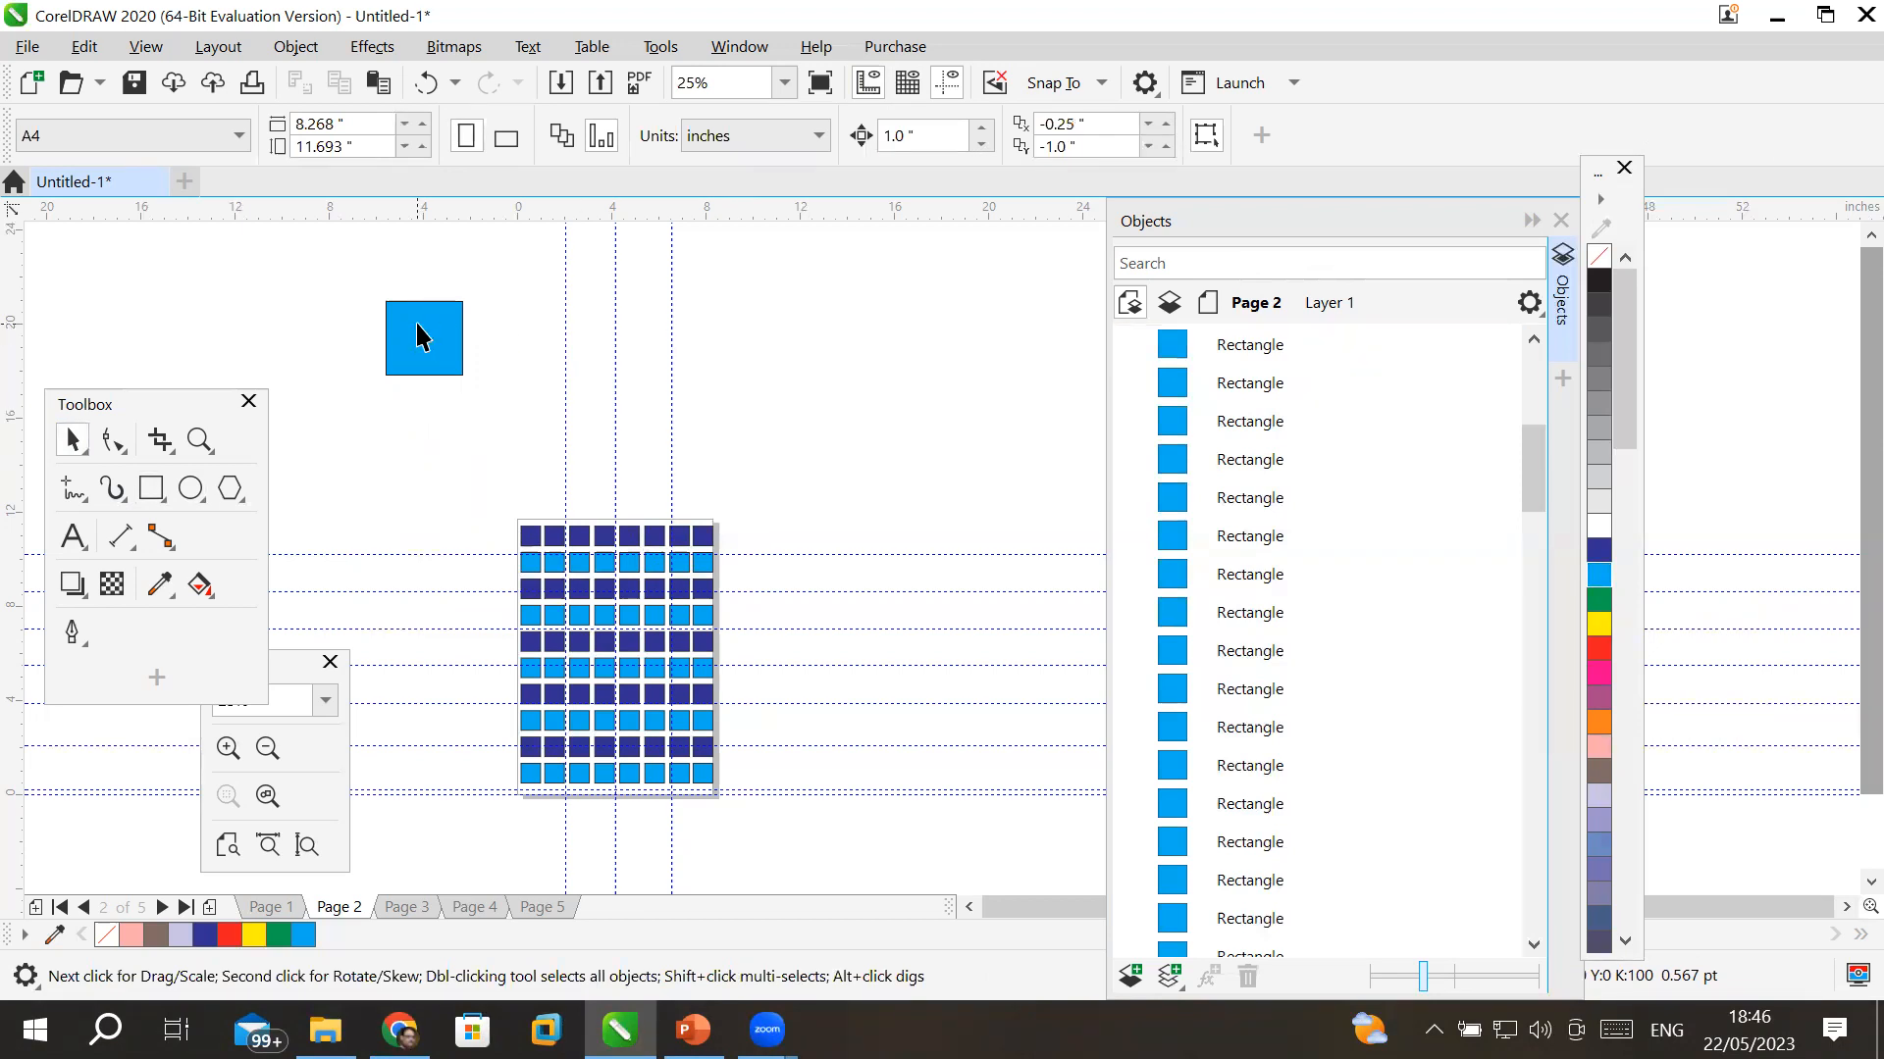
- Set the duplicate distance to 2 inches horizontally and 0 inches vertically
left_click_drag(1097, 127, 925, 122)
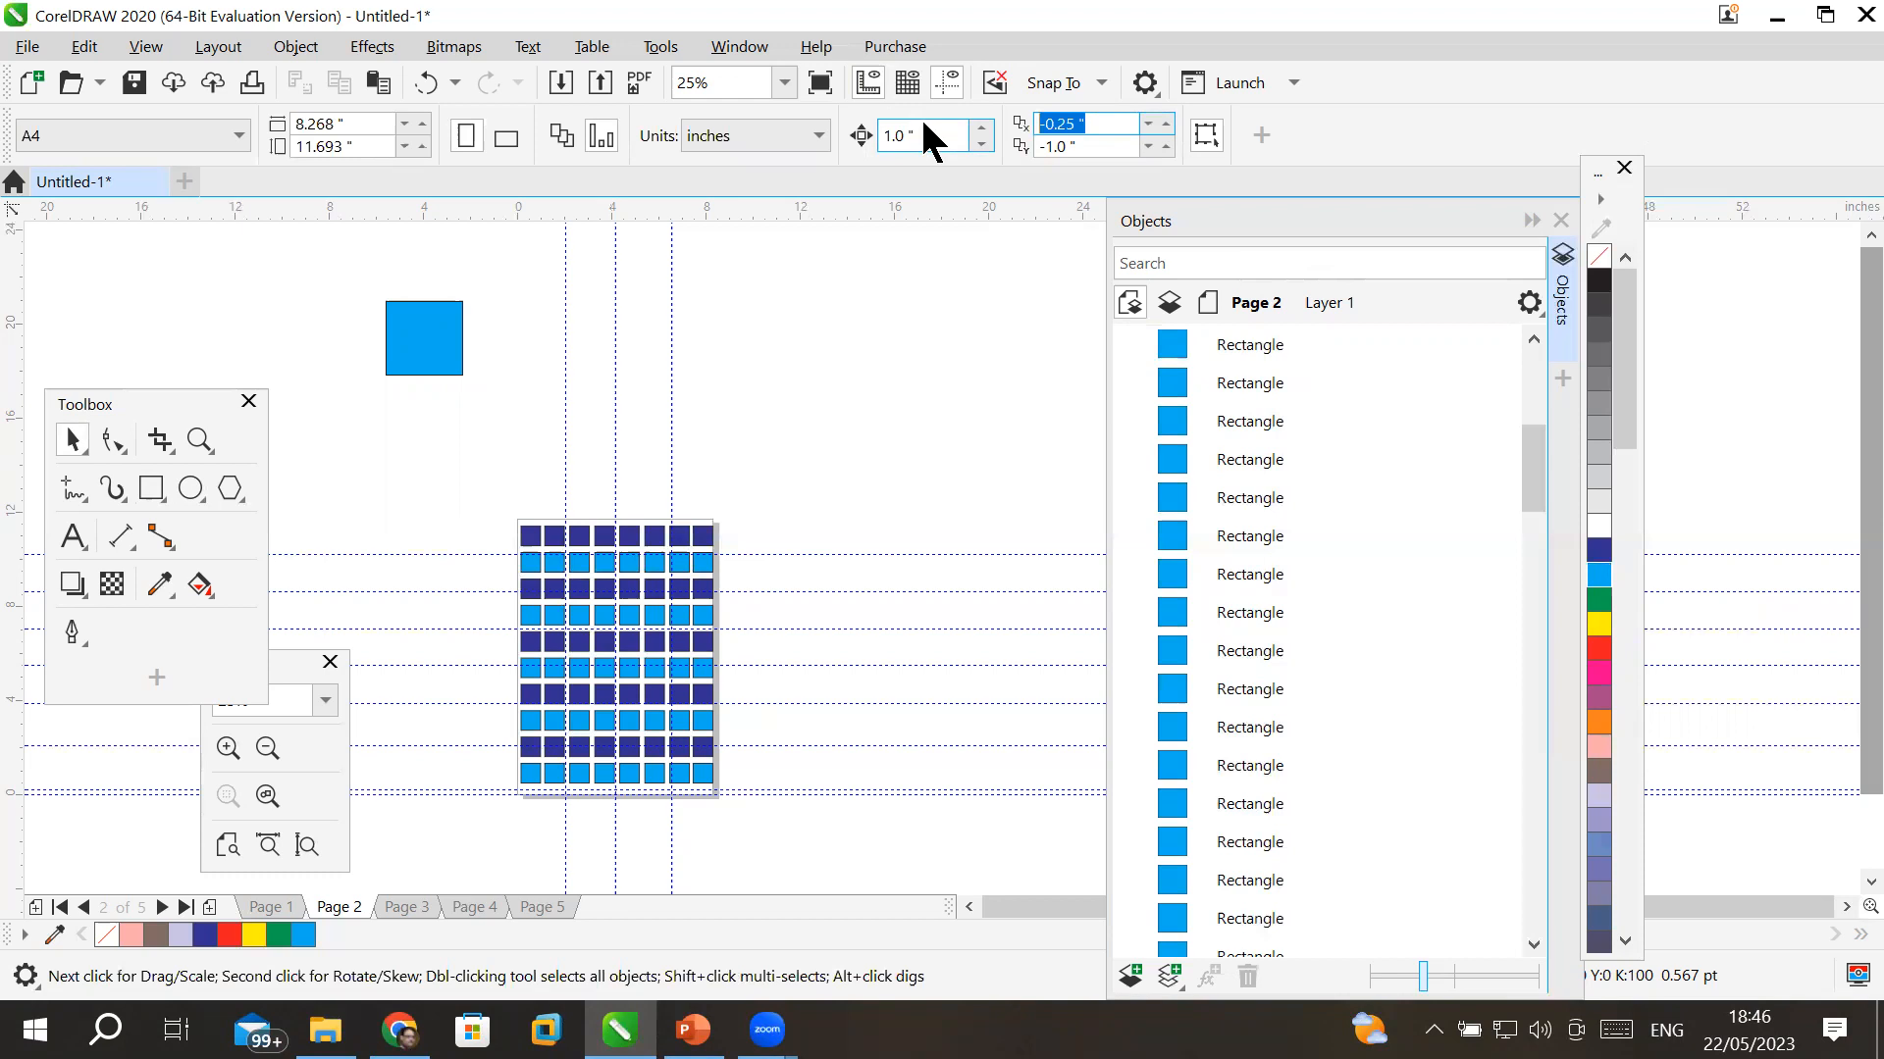
type("2")
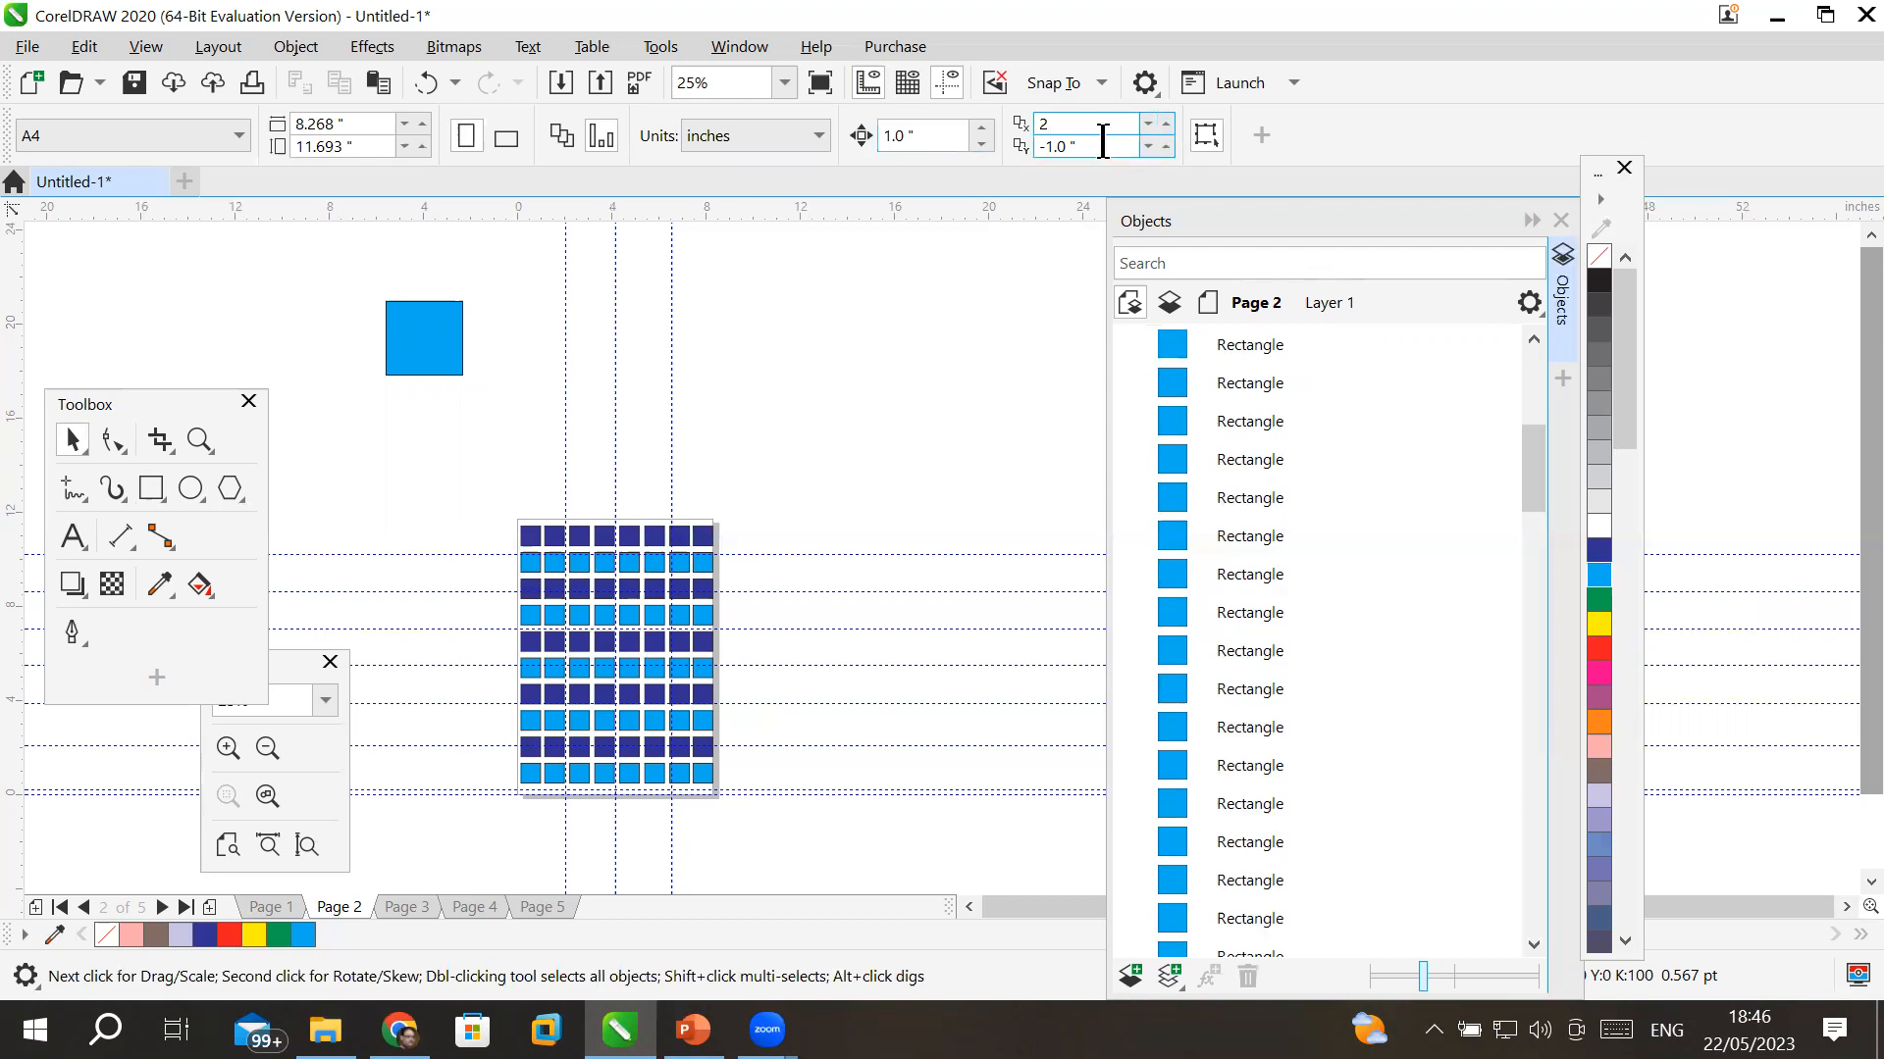
key("Tab")
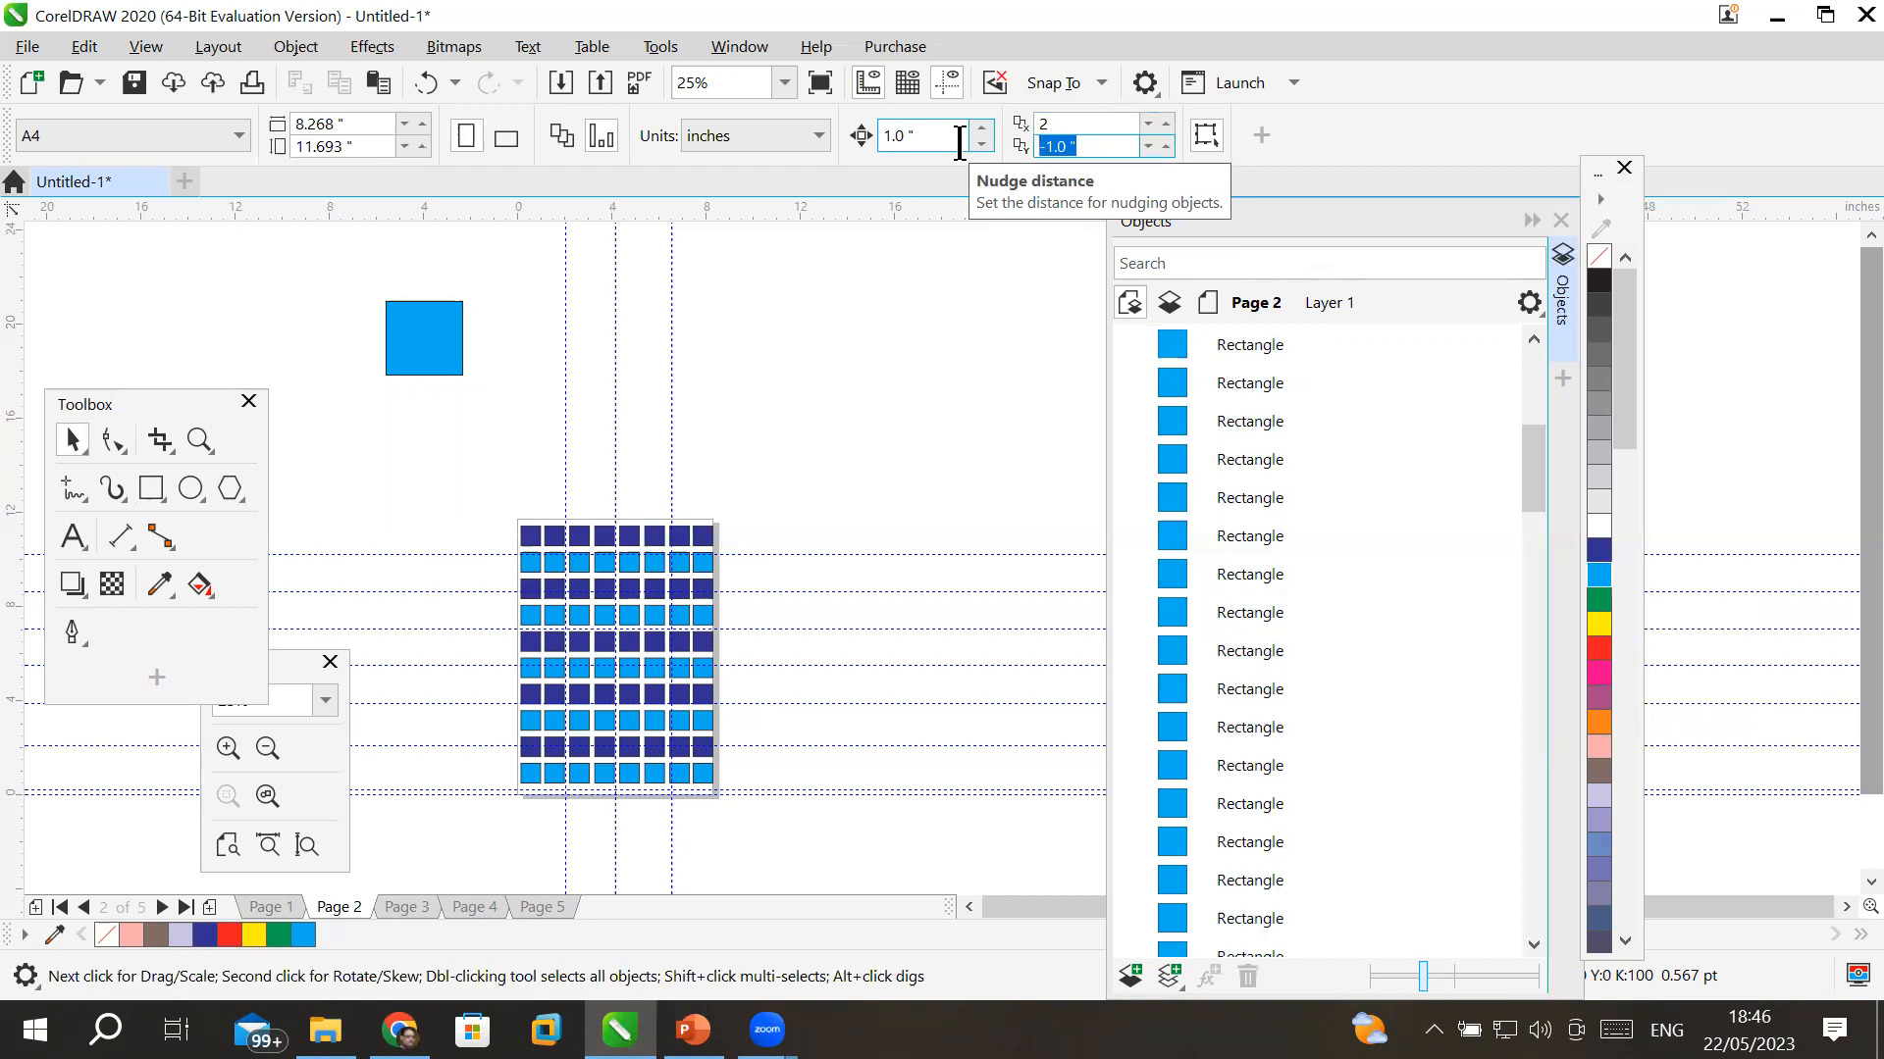
type("0")
key("Return")
- Duplicate the large cyan rectangle above the page 8 times into a horizontal row and clear the selection
left_click(440, 318)
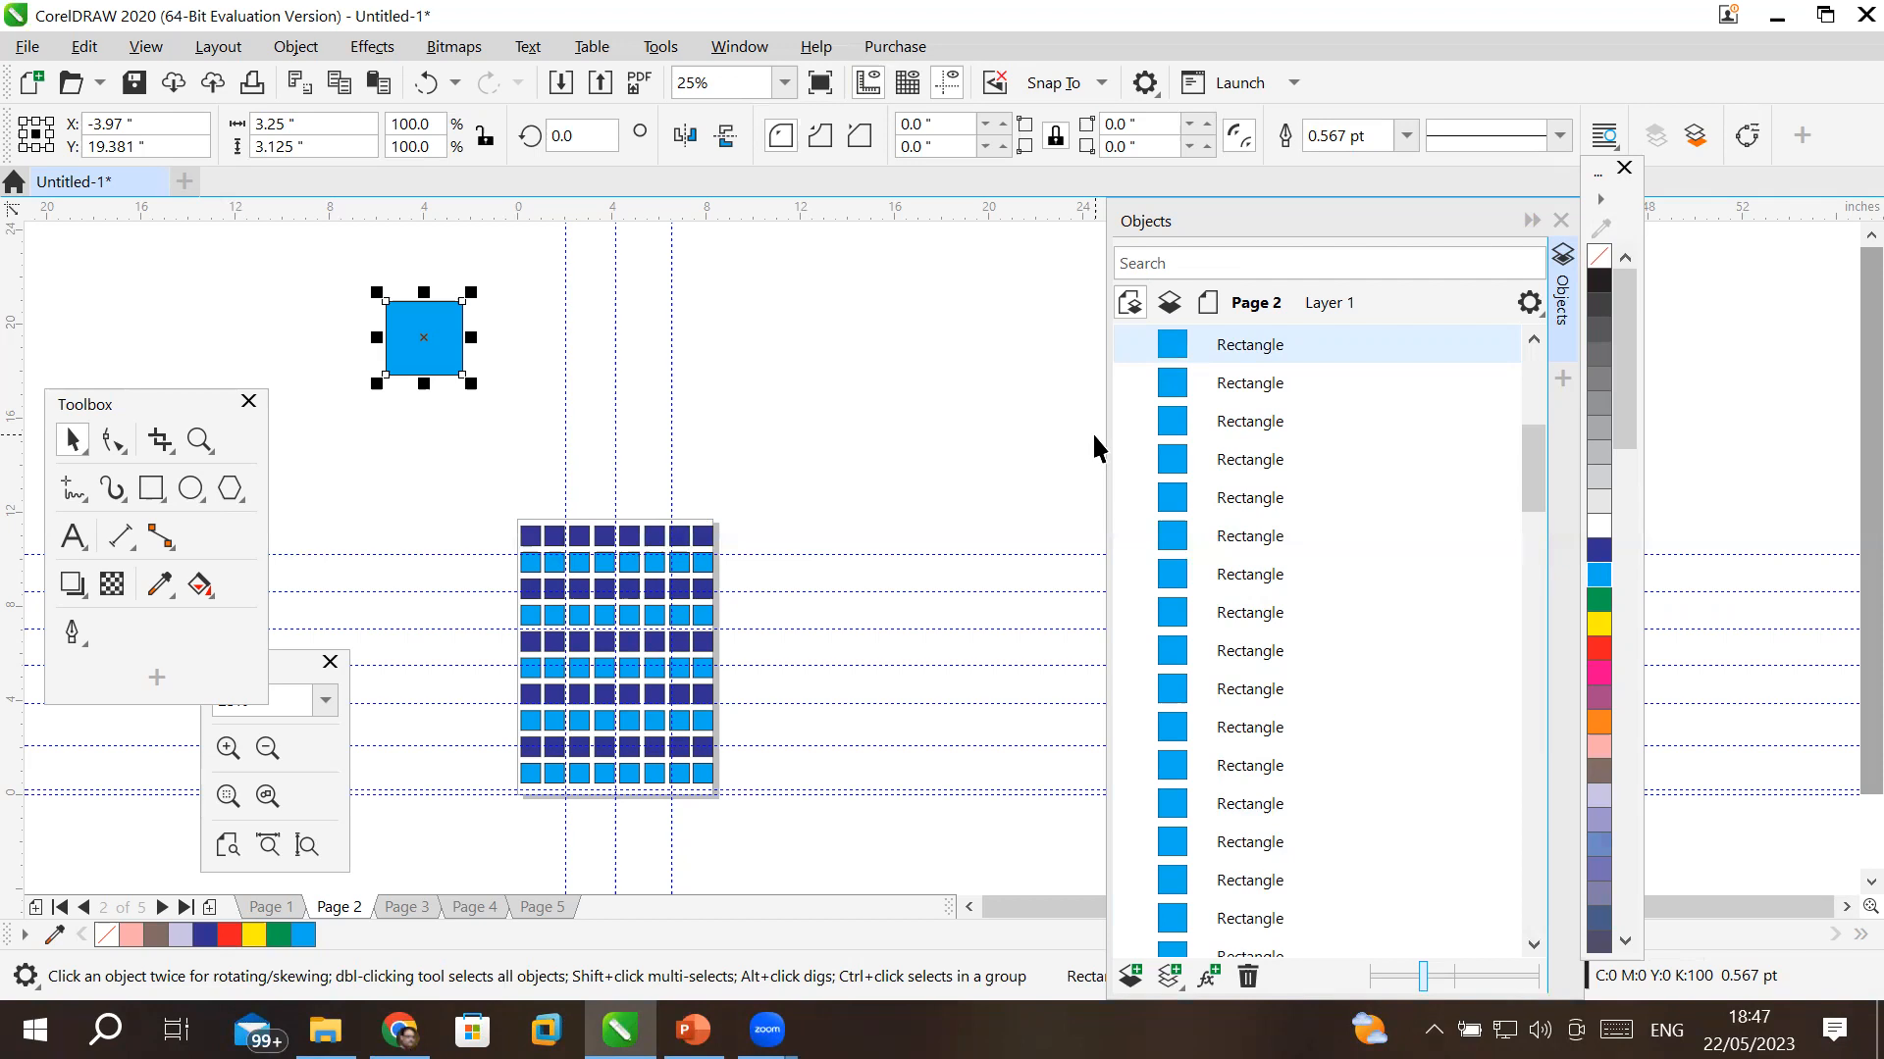
key("ctrl+d")
key("ctrl+d")
key("ctrl+d")
key("ctrl+d")
key("ctrl+d")
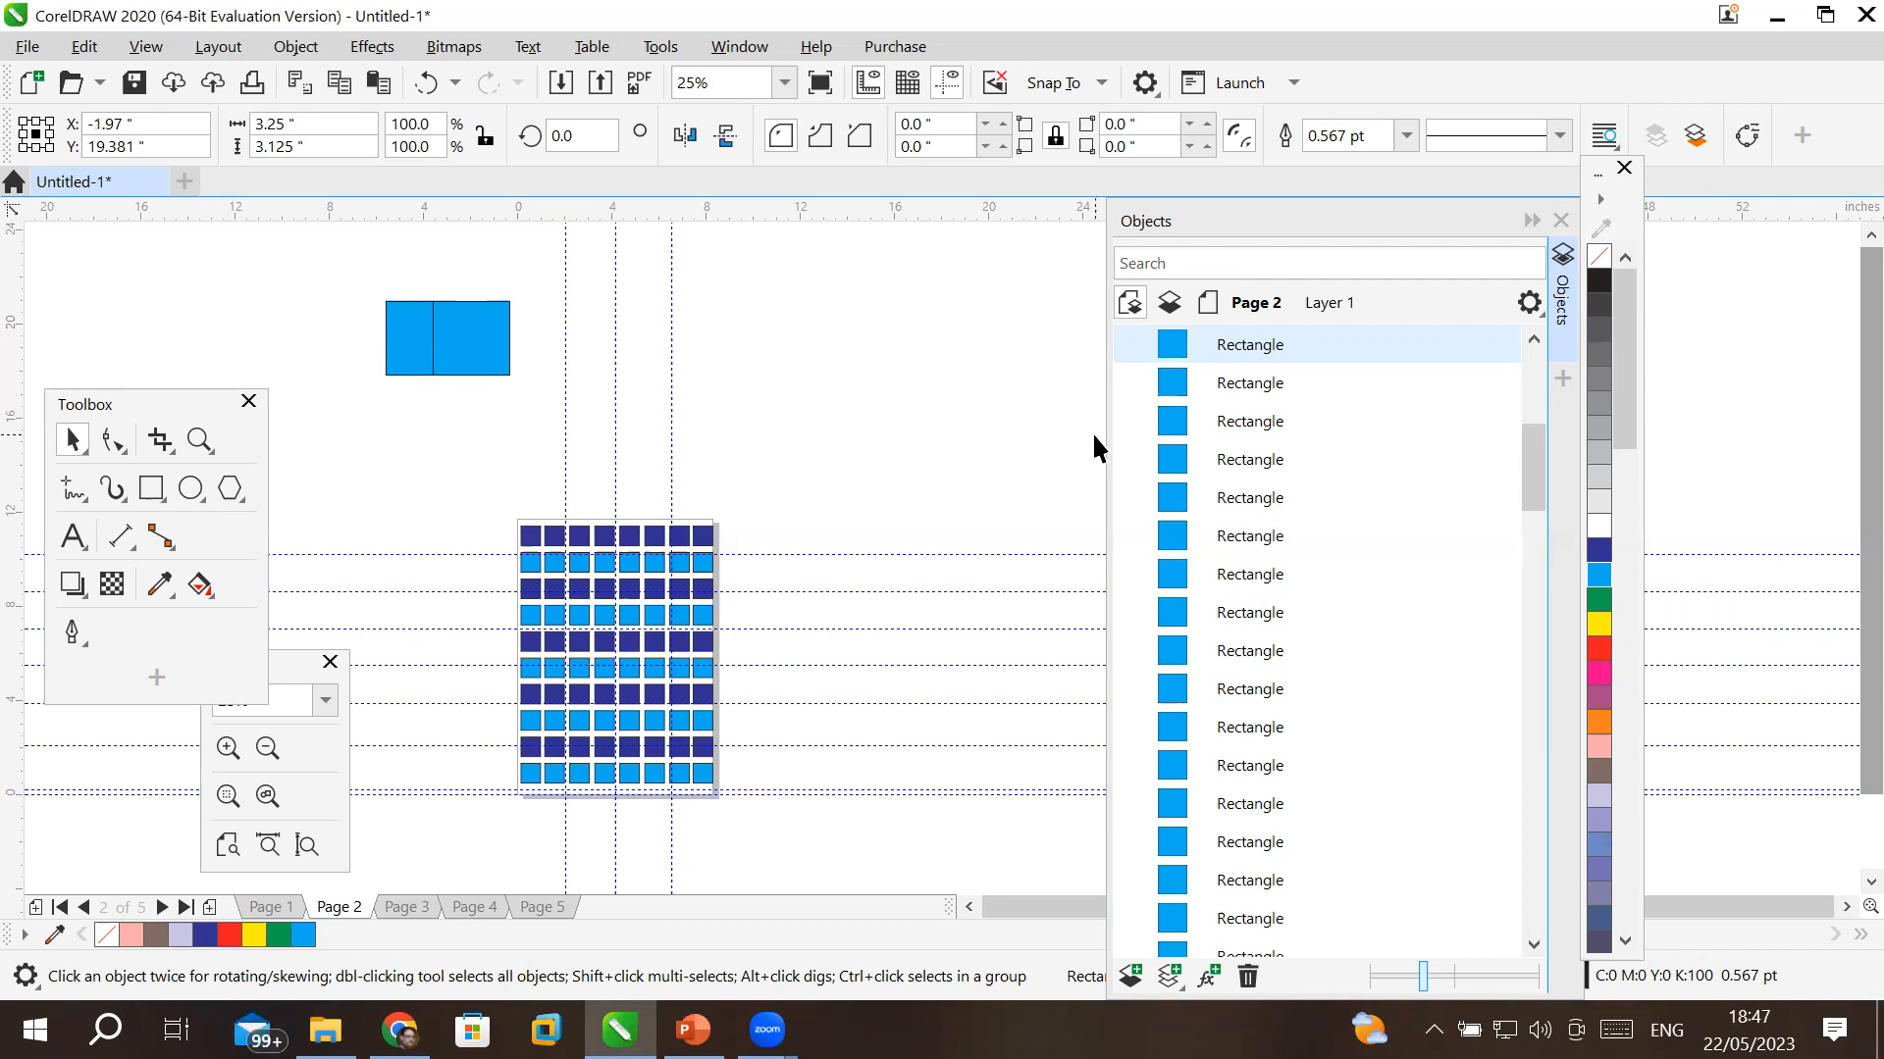
key("ctrl+d")
key("ctrl+d")
key("ctrl+d")
key("Escape")
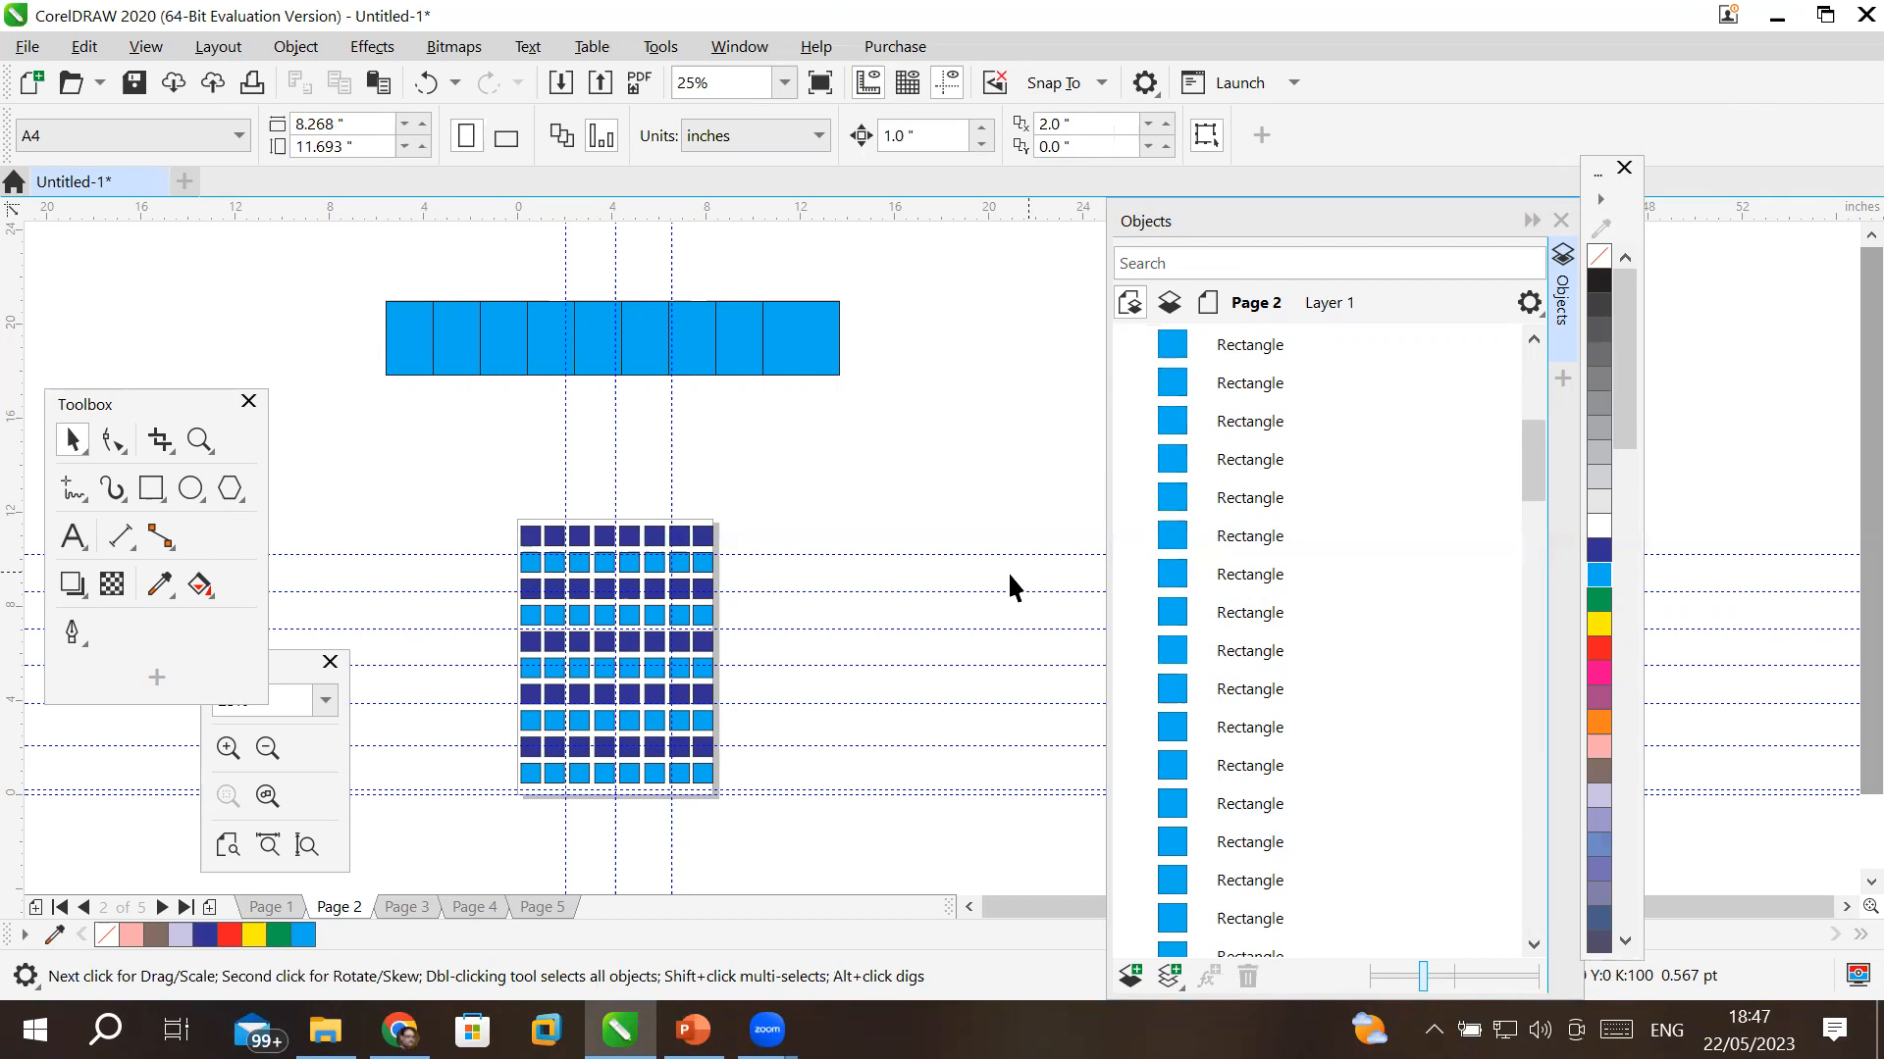
- Set the duplicate distance to 0 inches horizontally and -3 inches vertically
left_click_drag(886, 418, 910, 469)
left_click(908, 474)
left_click(1094, 124)
type("0")
key("Tab")
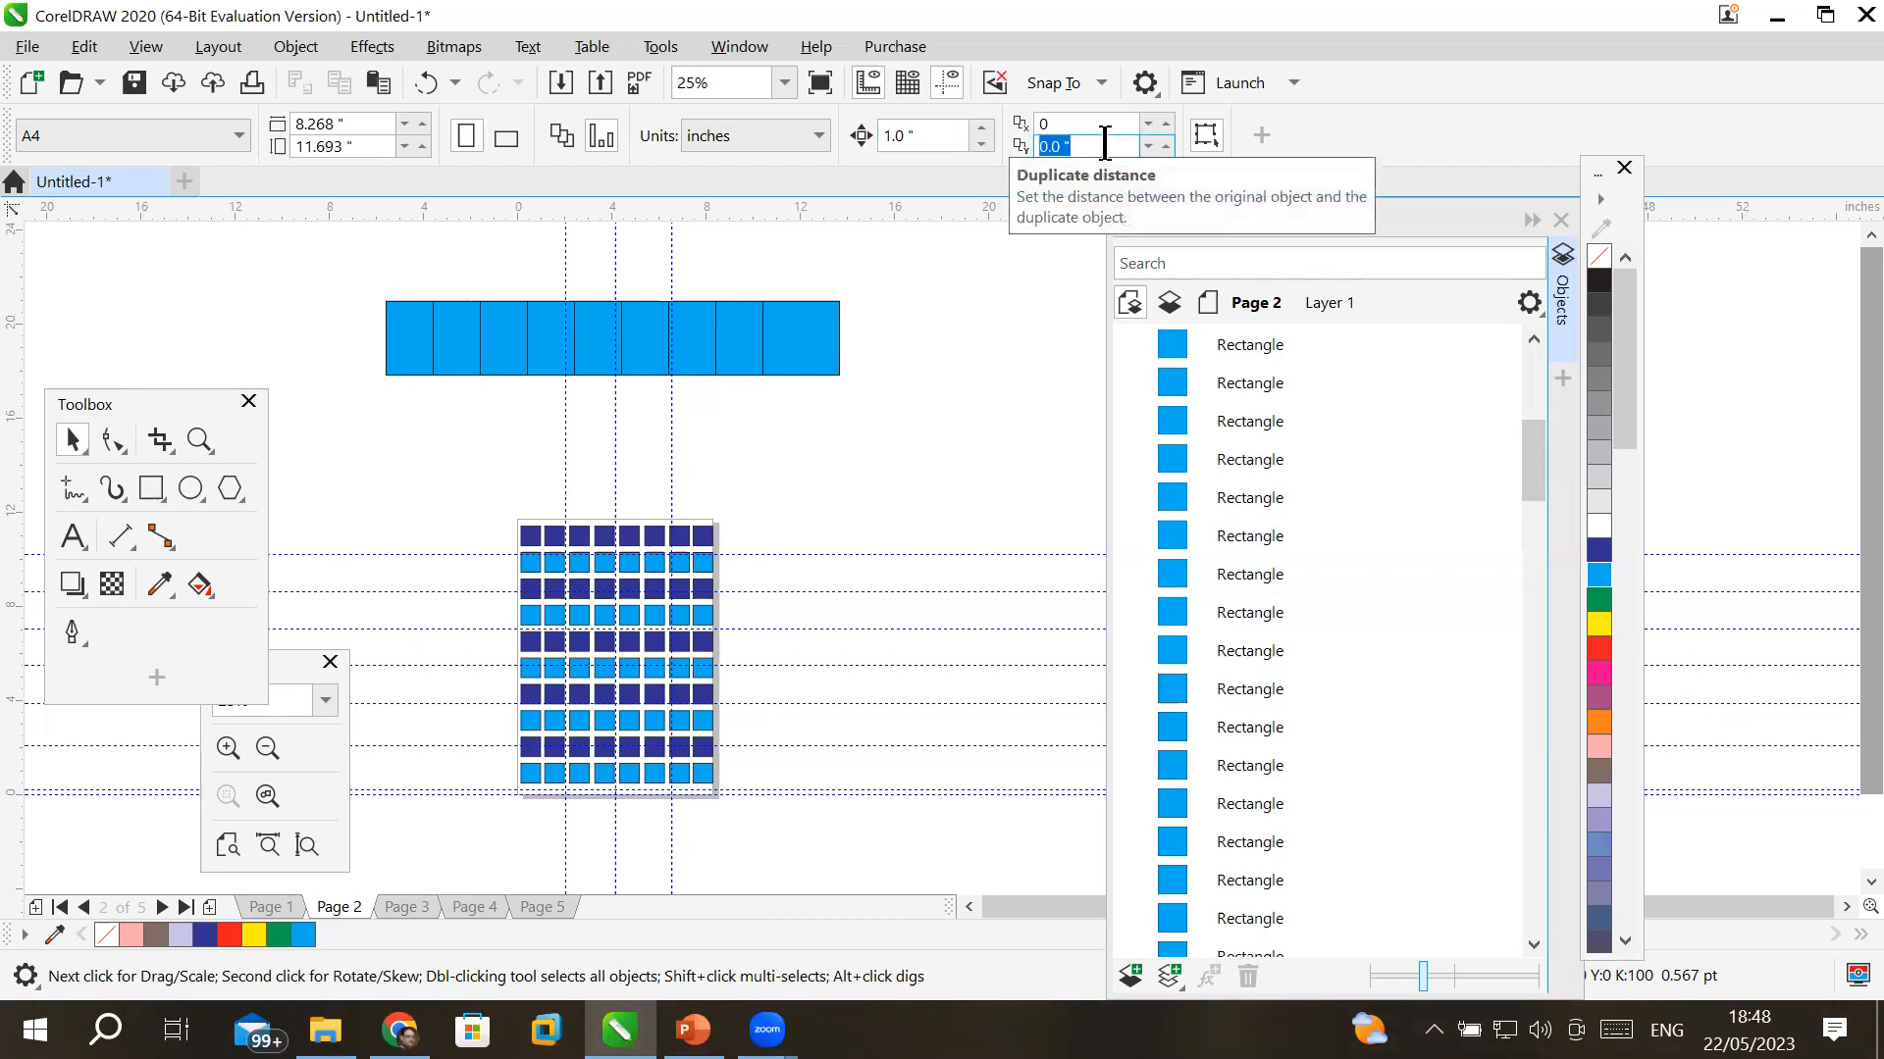
type("-3")
key("Return")
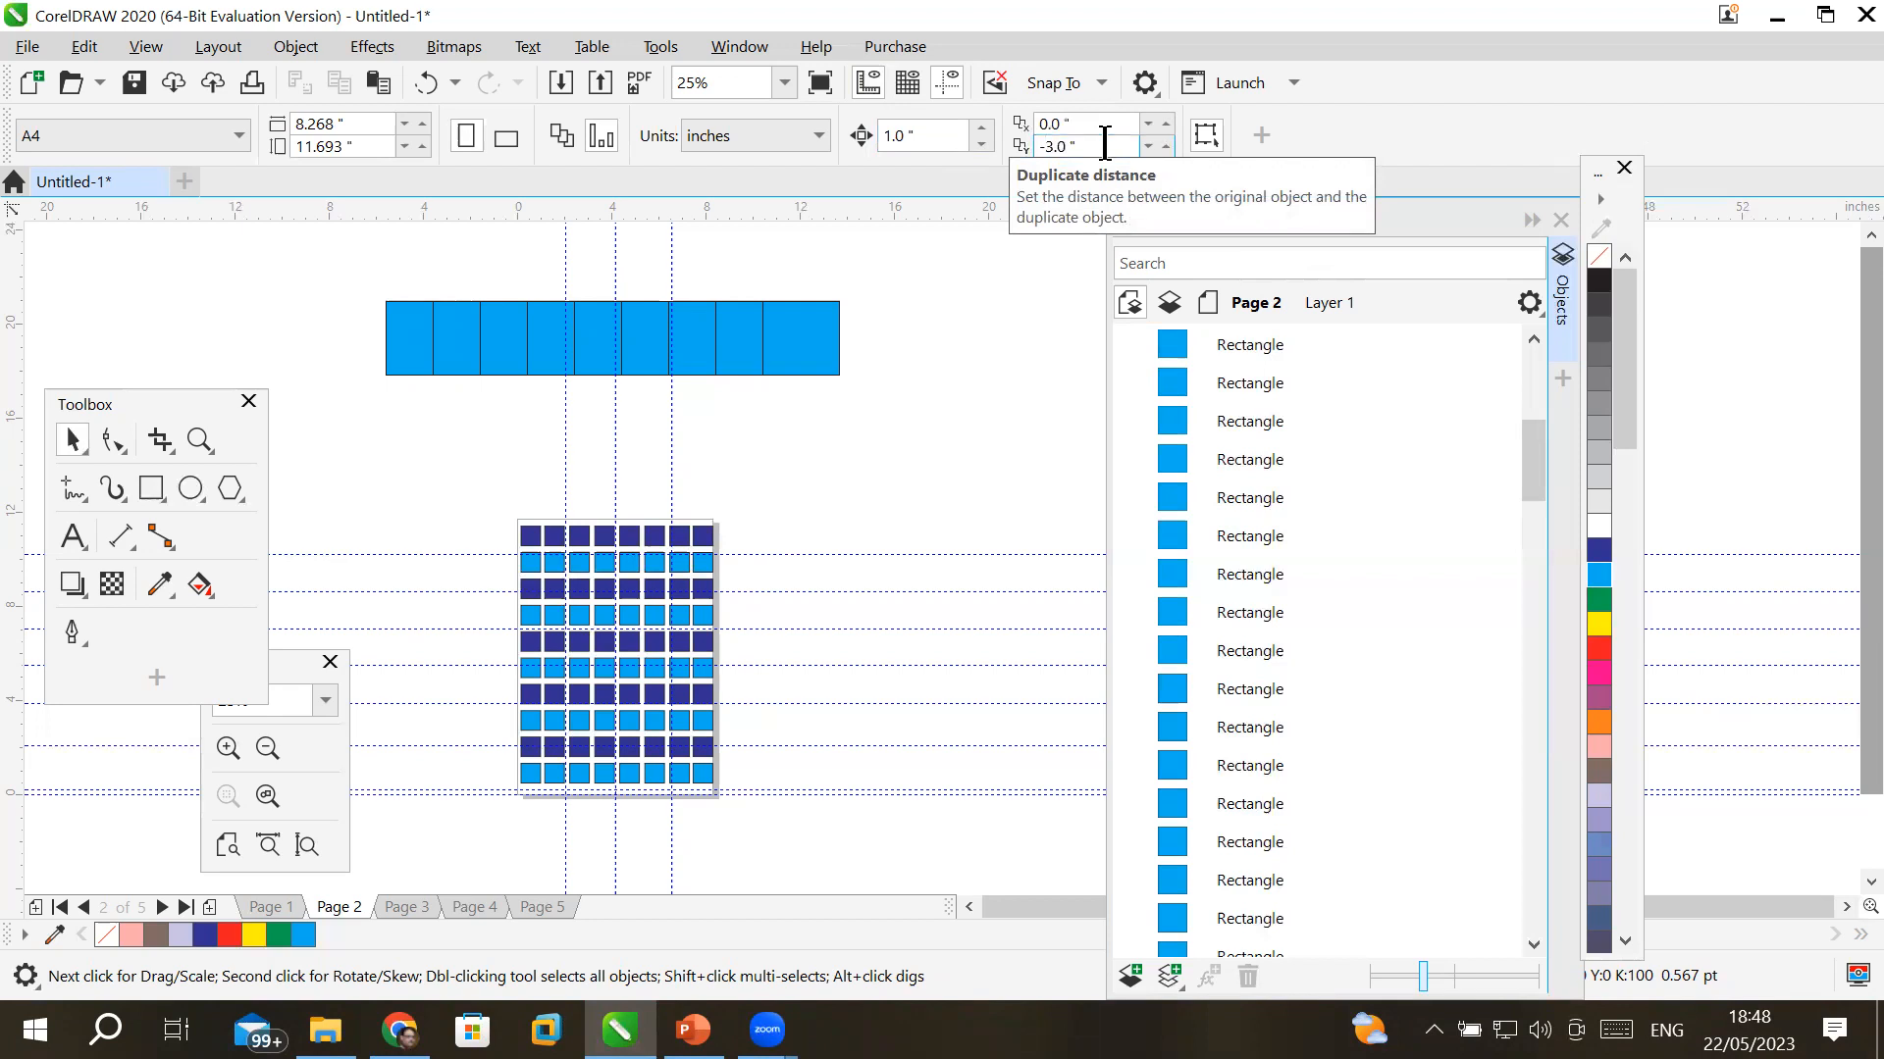
- Draw a three-sided polygon about 4 by 2.8 inches to the right of the page and fill it with Red
left_click(232, 493)
left_click_drag(802, 458, 918, 545)
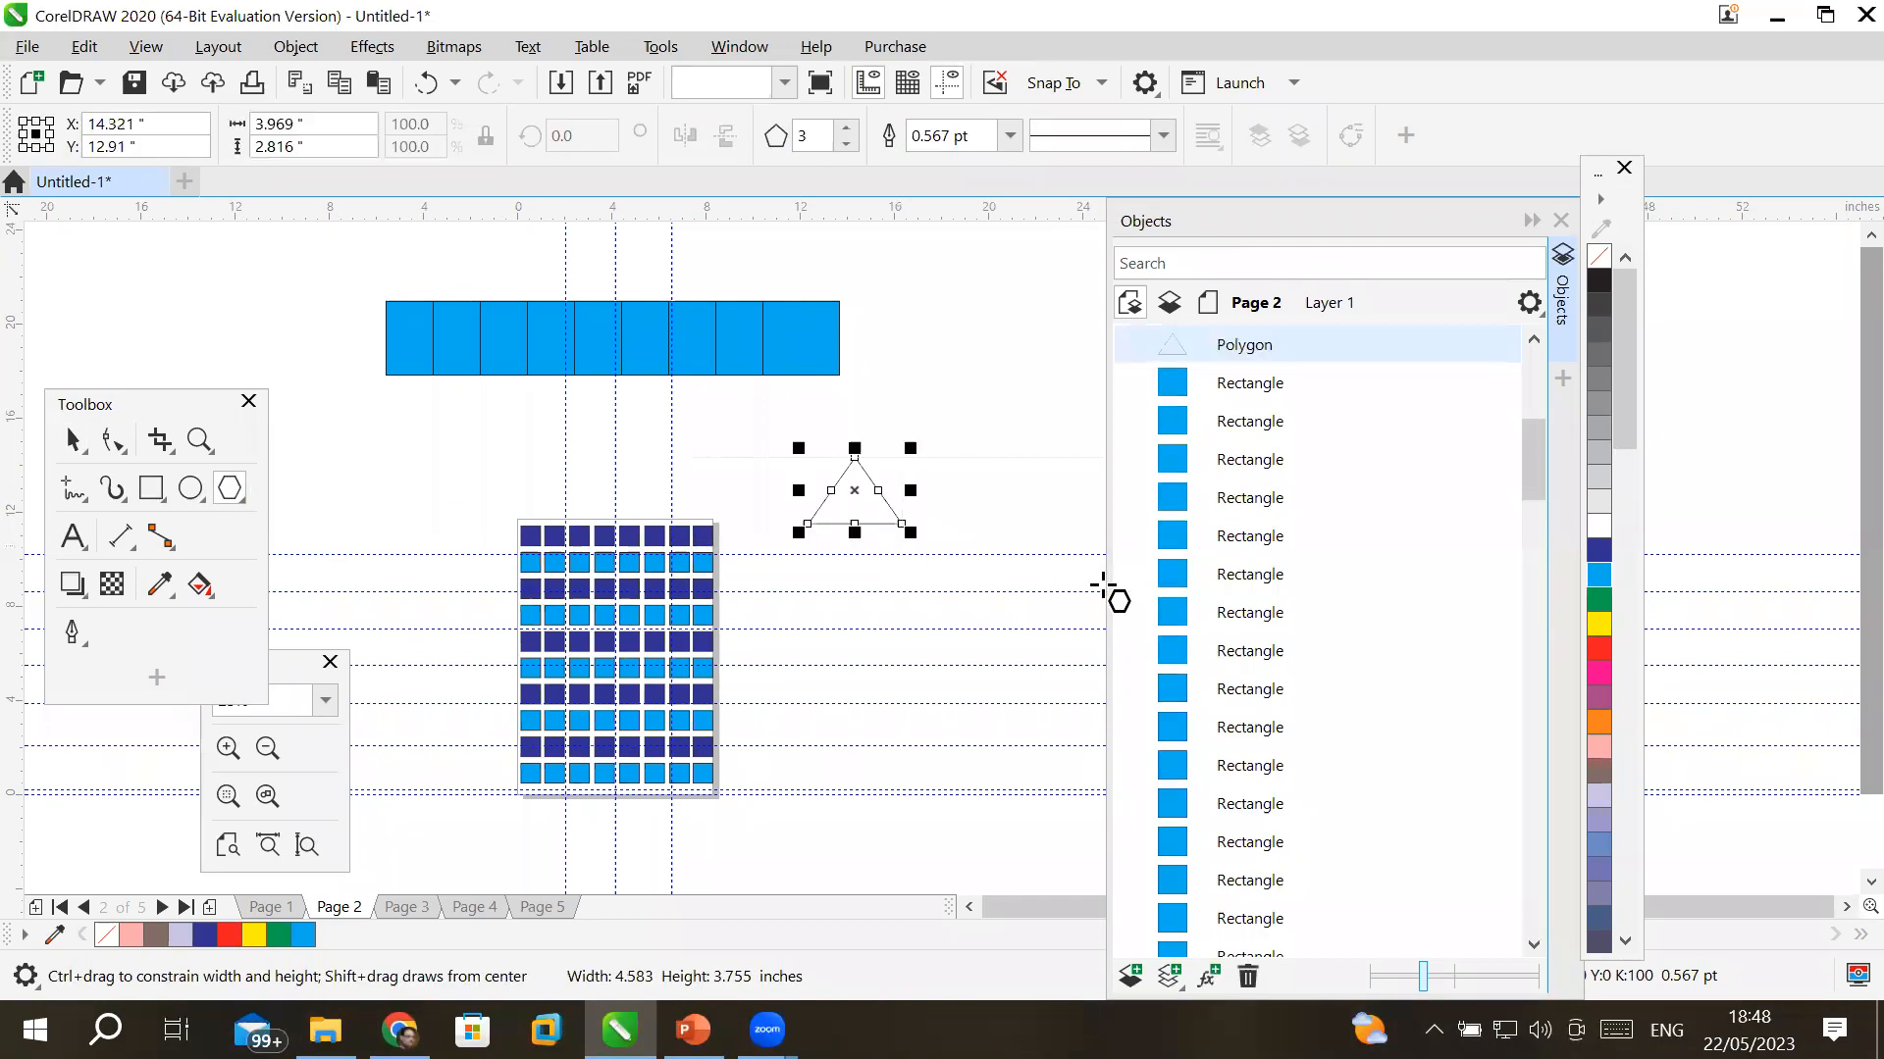
left_click(1604, 645)
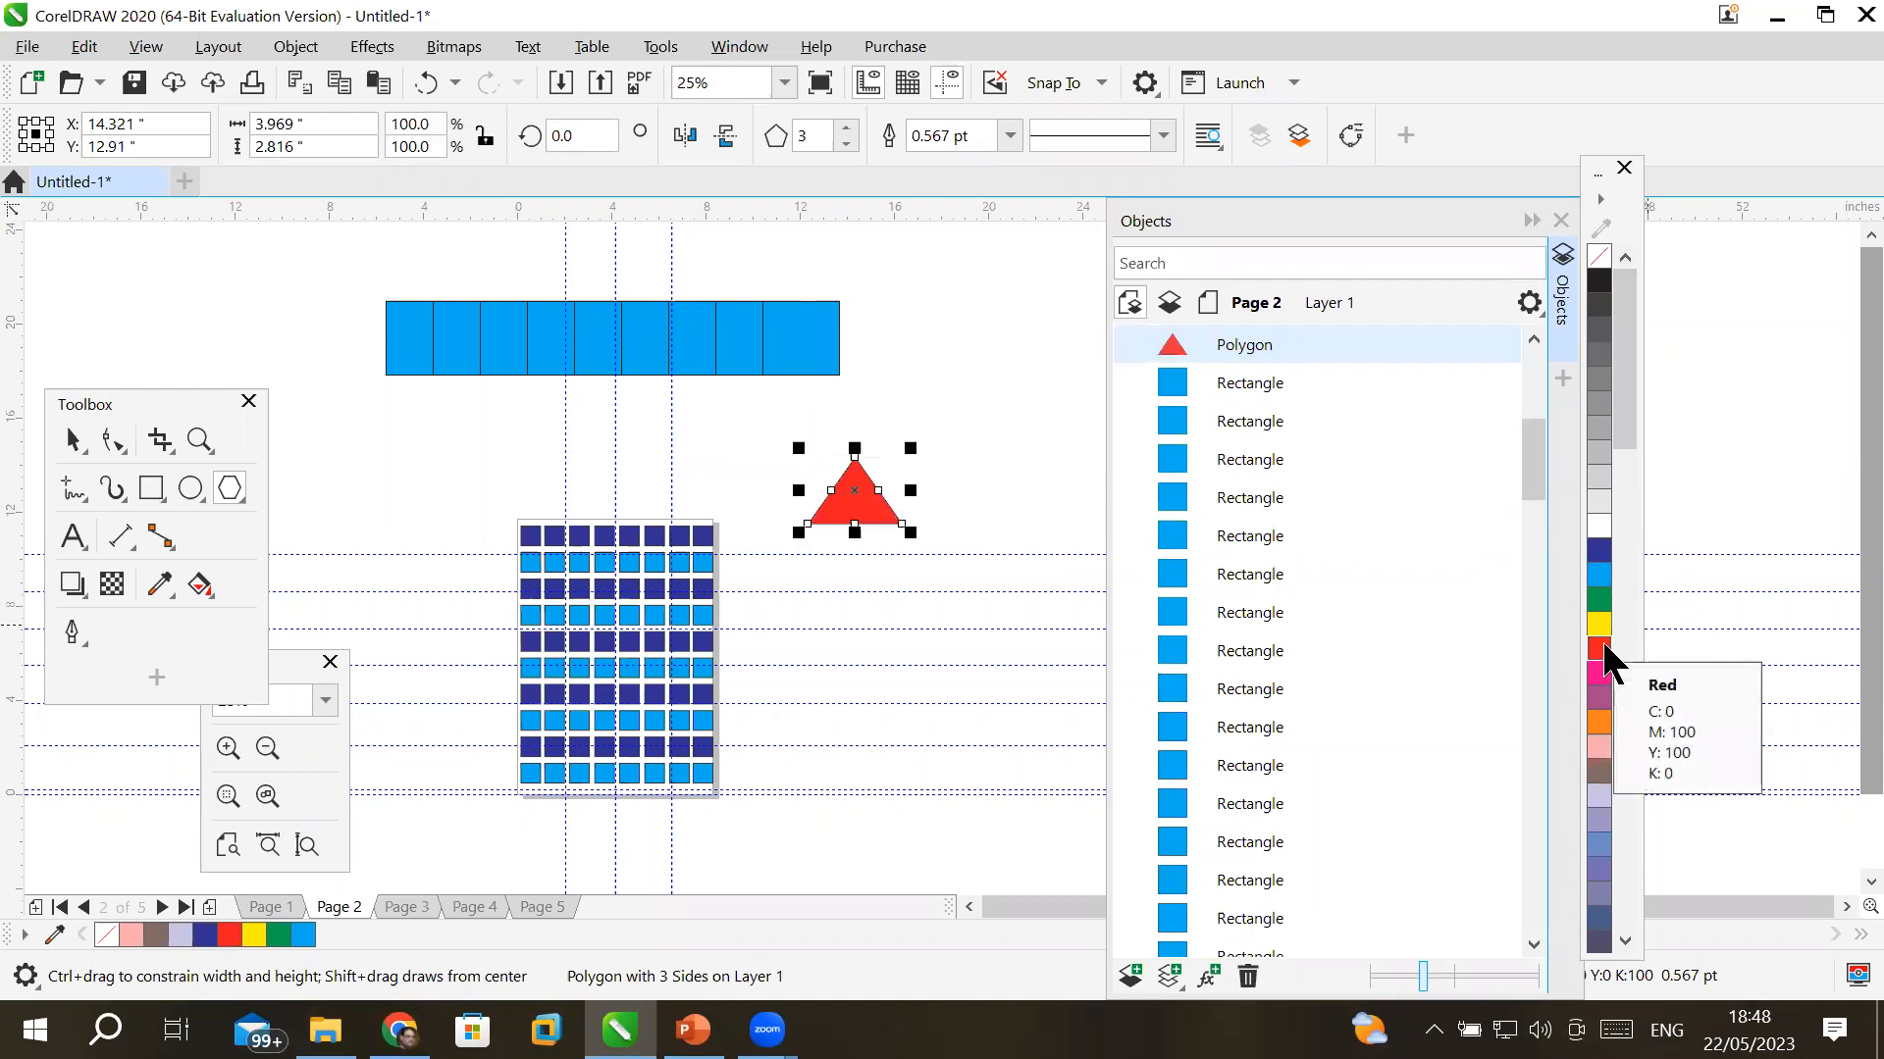
- Duplicate the red triangle 4 times into a vertical column beside the page
key("ctrl+d")
key("ctrl+d")
key("ctrl+d")
key("ctrl+d")
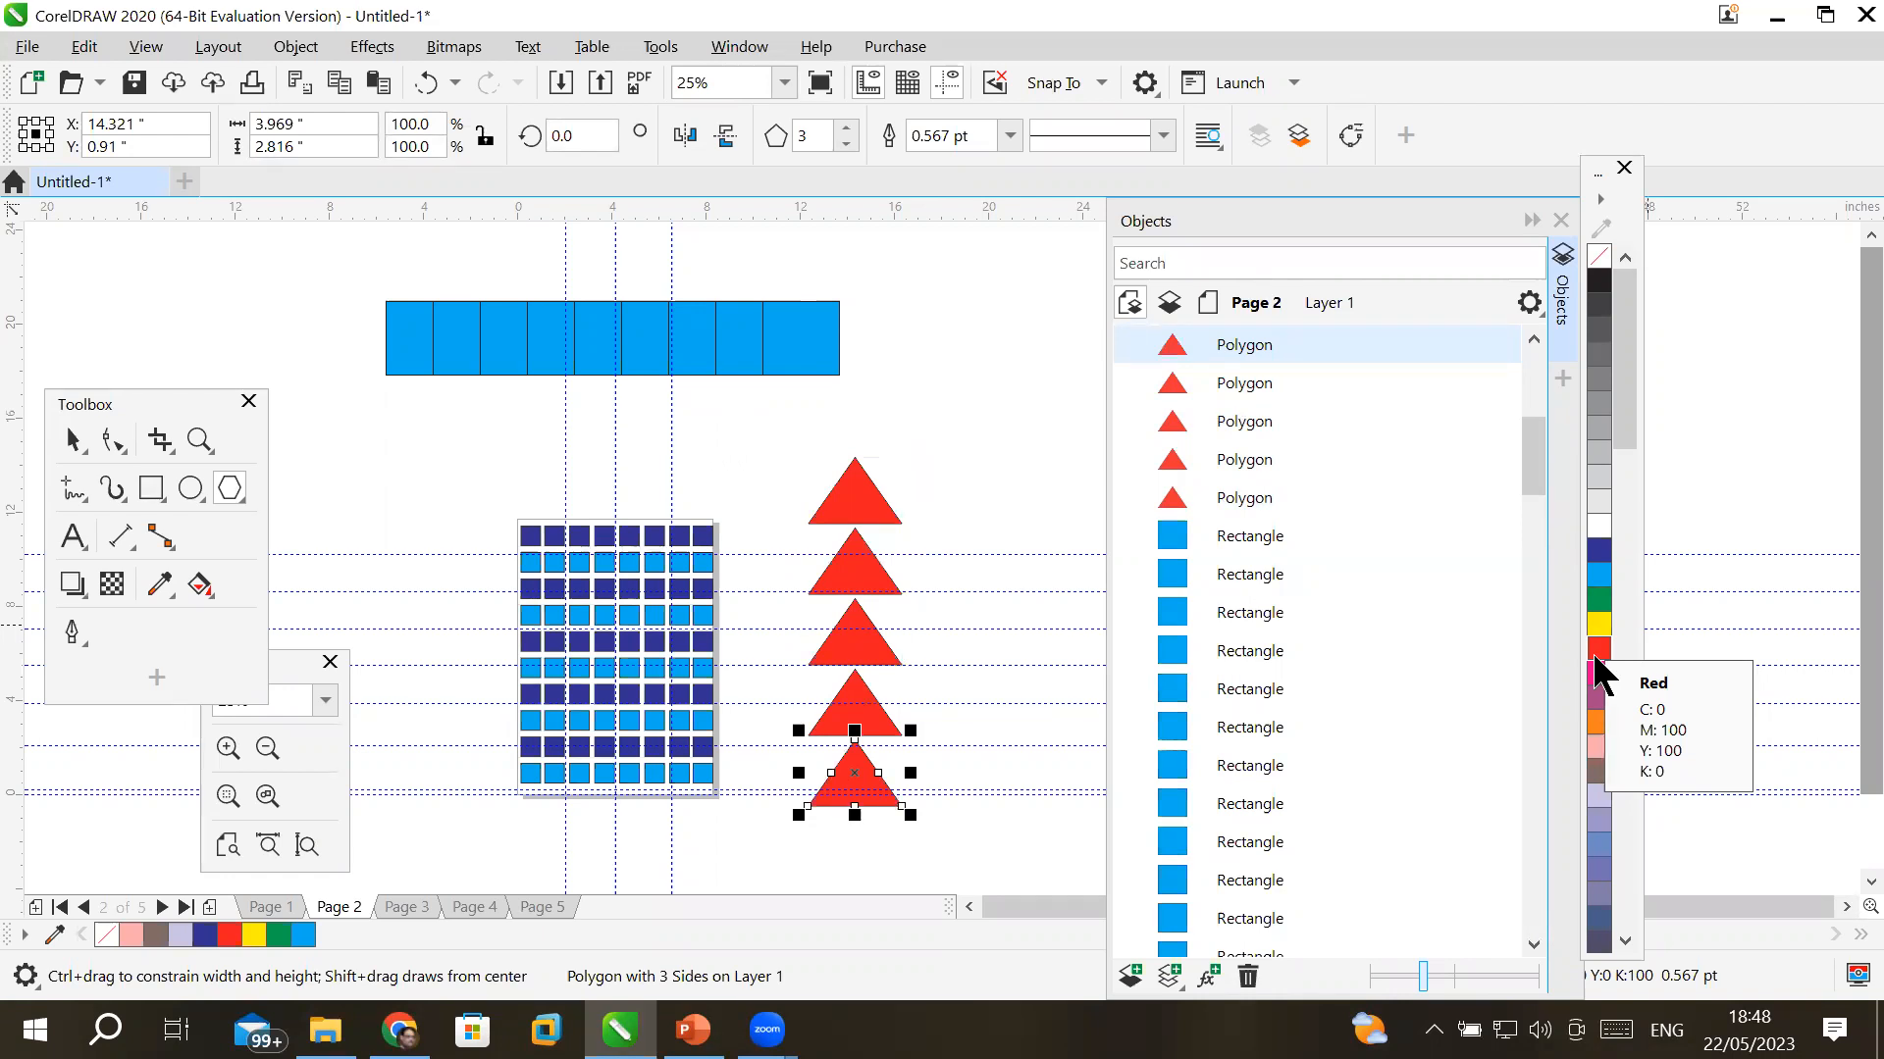
- Draw an ellipse about 1.7 by 1.8 inches to the right of the red triangle column and fill it with Blue
left_click(190, 487)
left_click_drag(959, 439, 1017, 499)
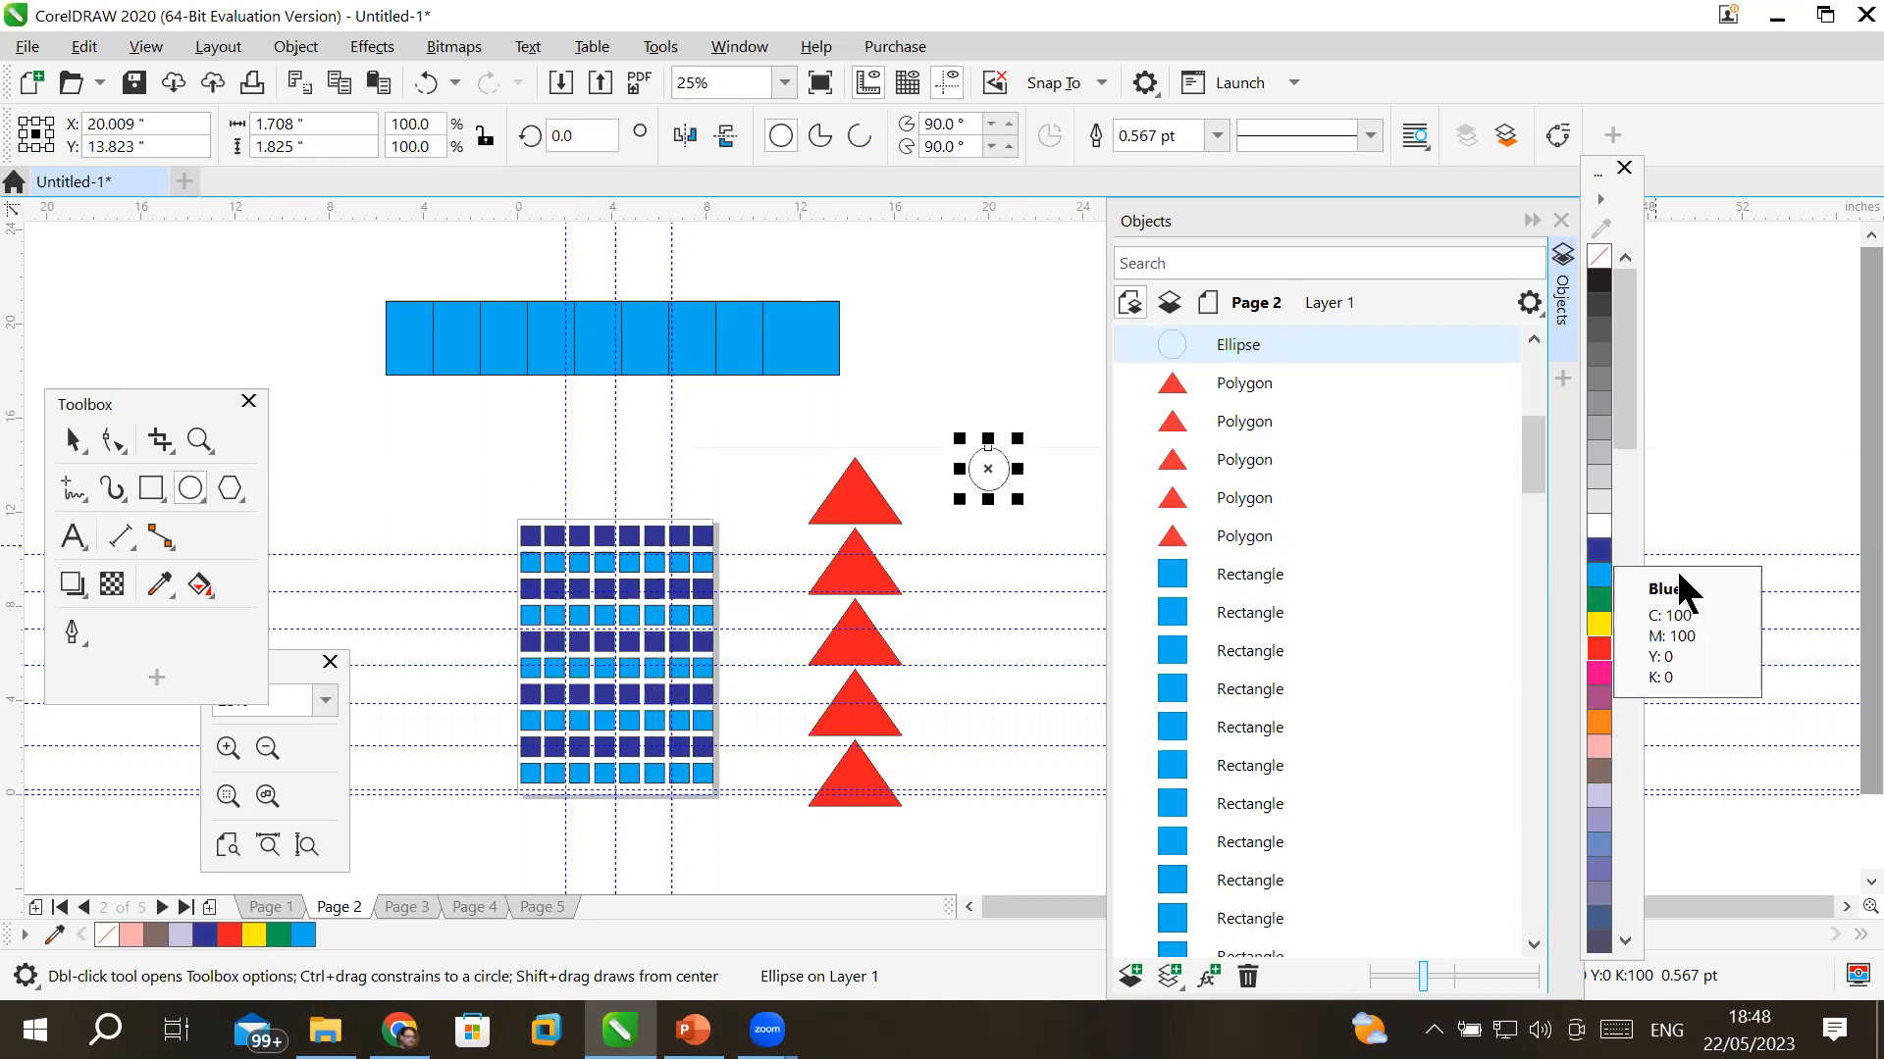
left_click(1599, 550)
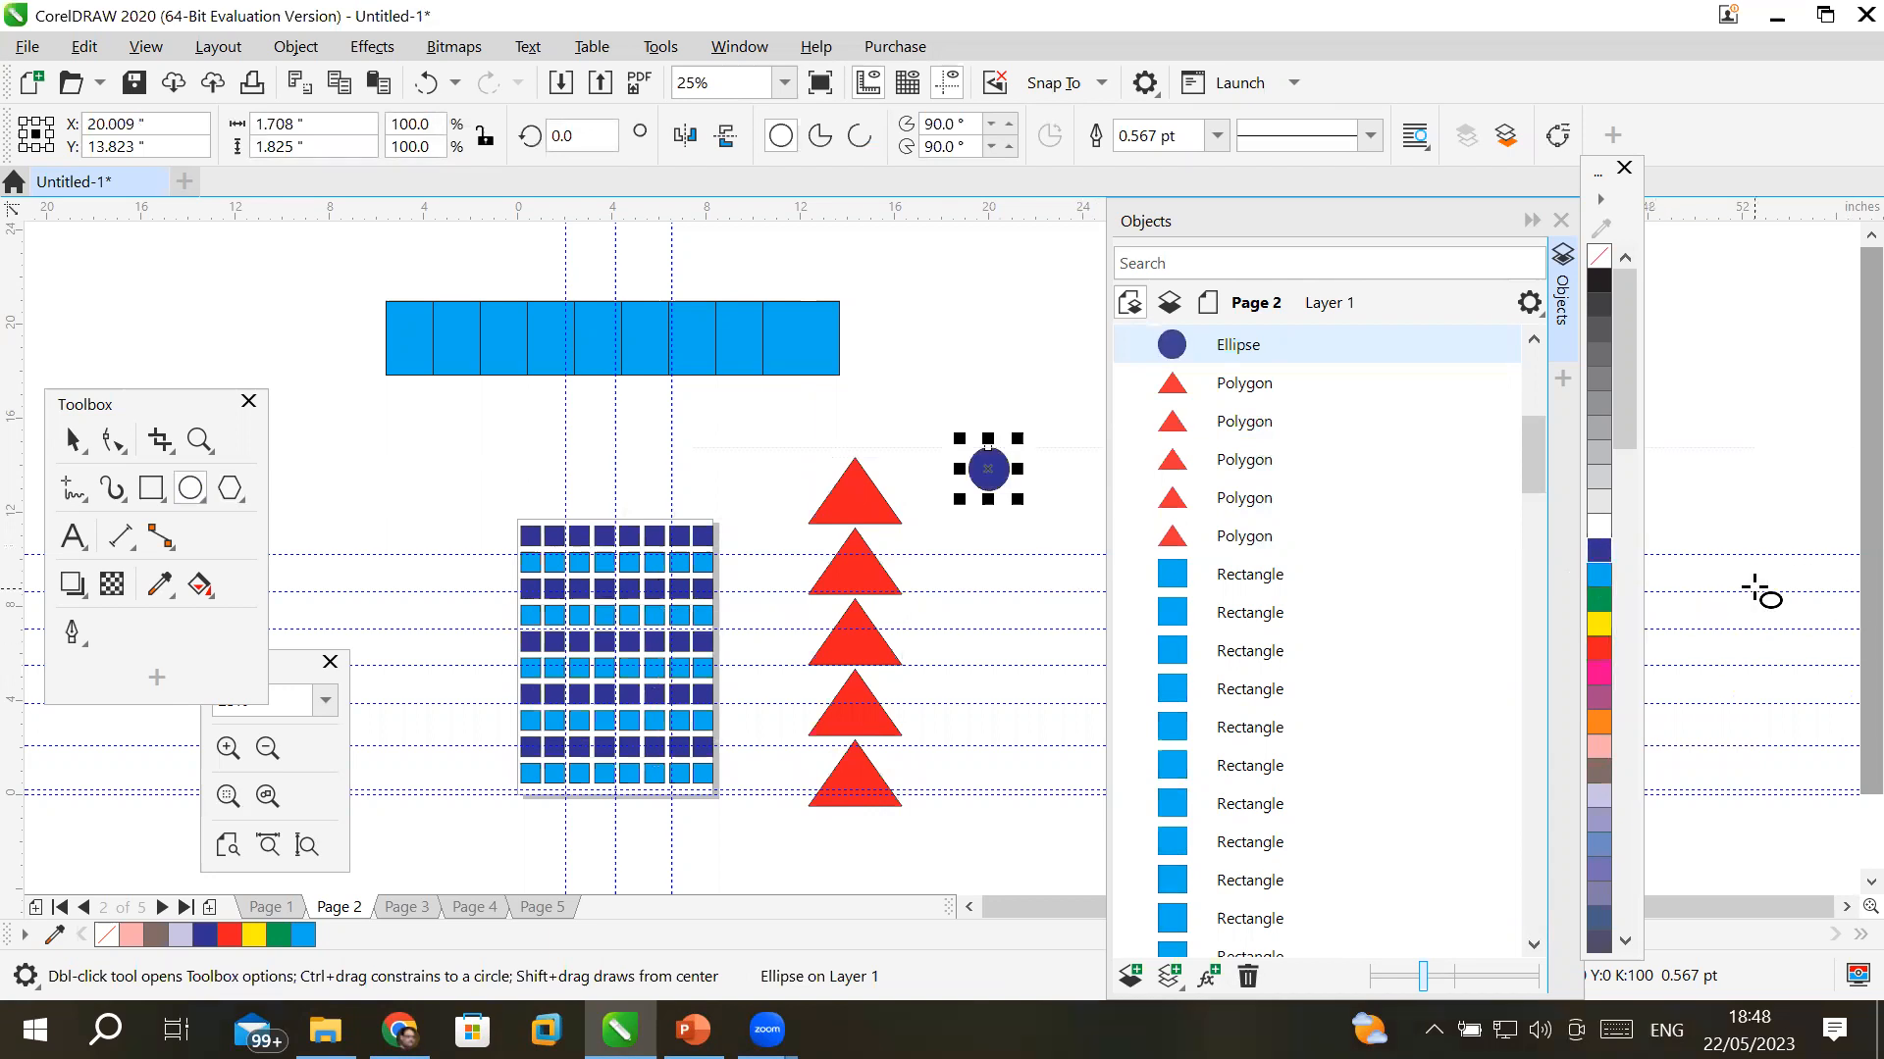
- Duplicate the blue ellipse 4 times into a vertical column beside the triangles
key("ctrl+d")
key("ctrl+d")
key("ctrl+d")
key("ctrl+d")
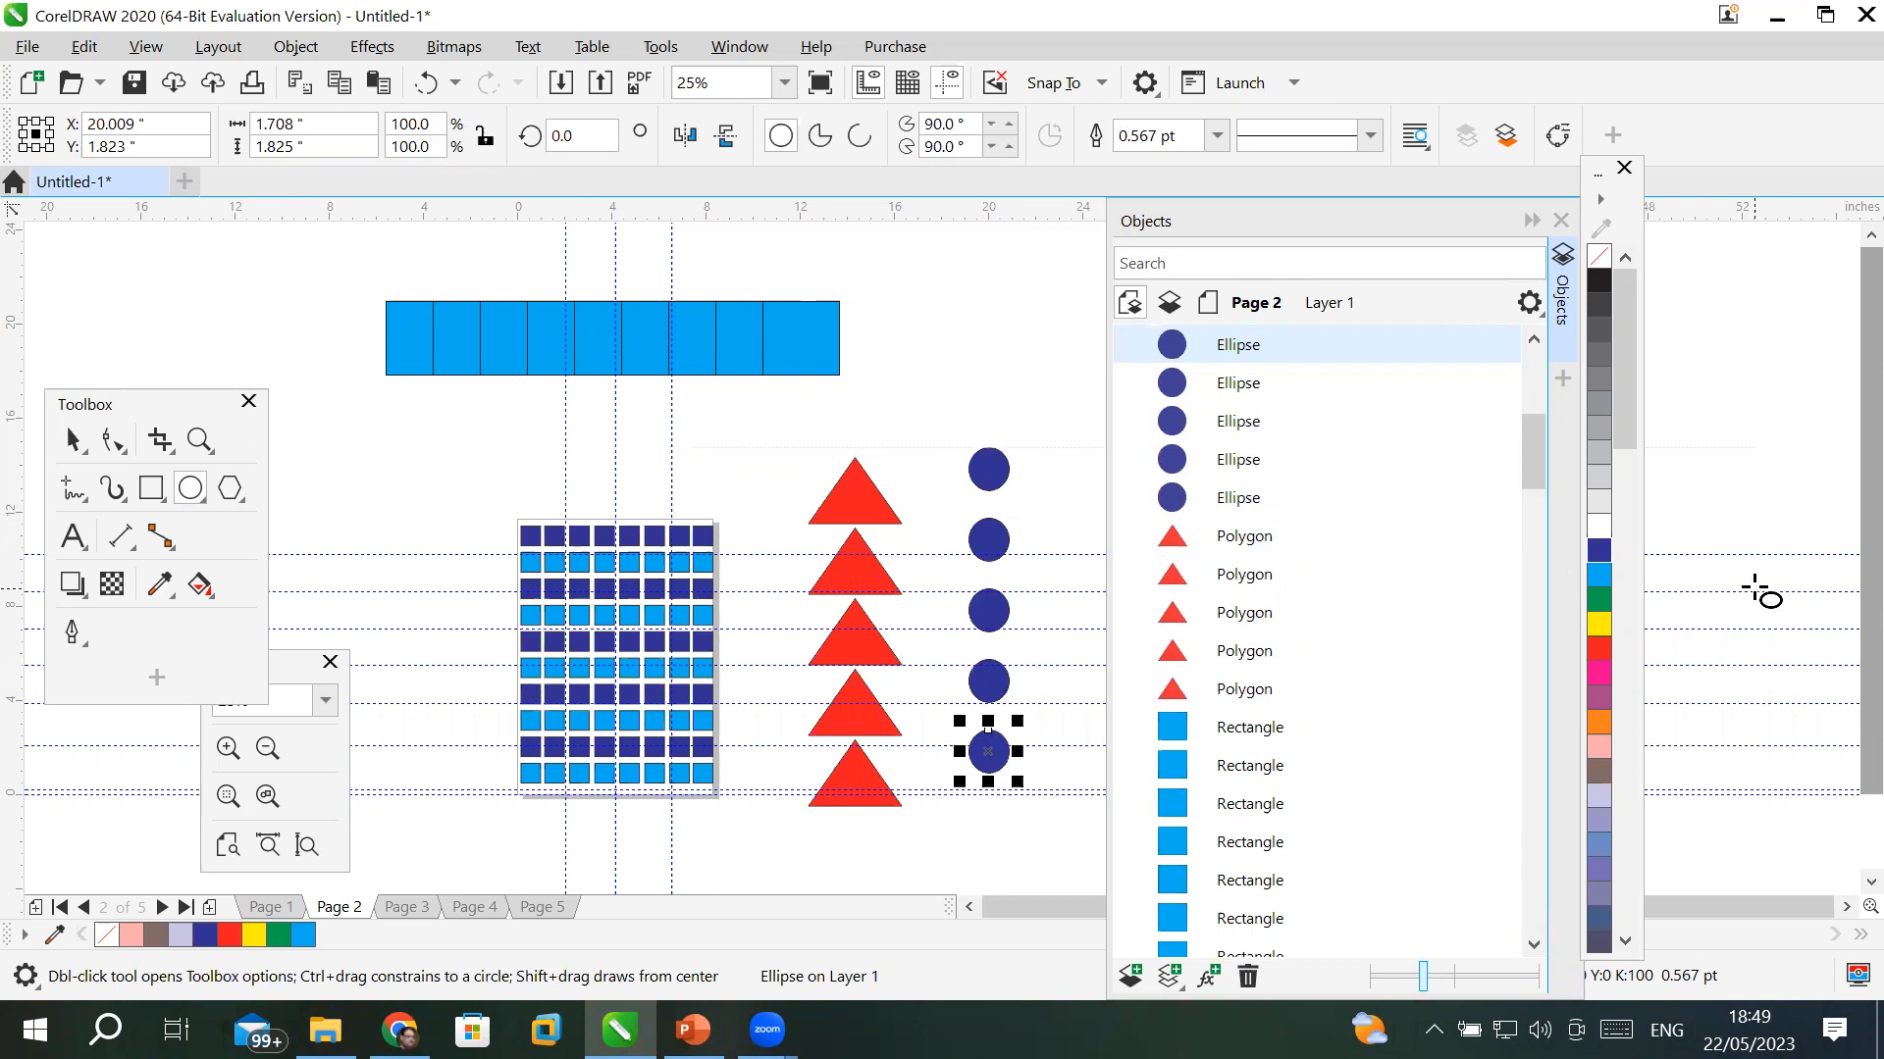
- Look through the Document, CorelDRAW, Customization and Tools options, ending at the Rectangle tool's default settings
left_click(1144, 83)
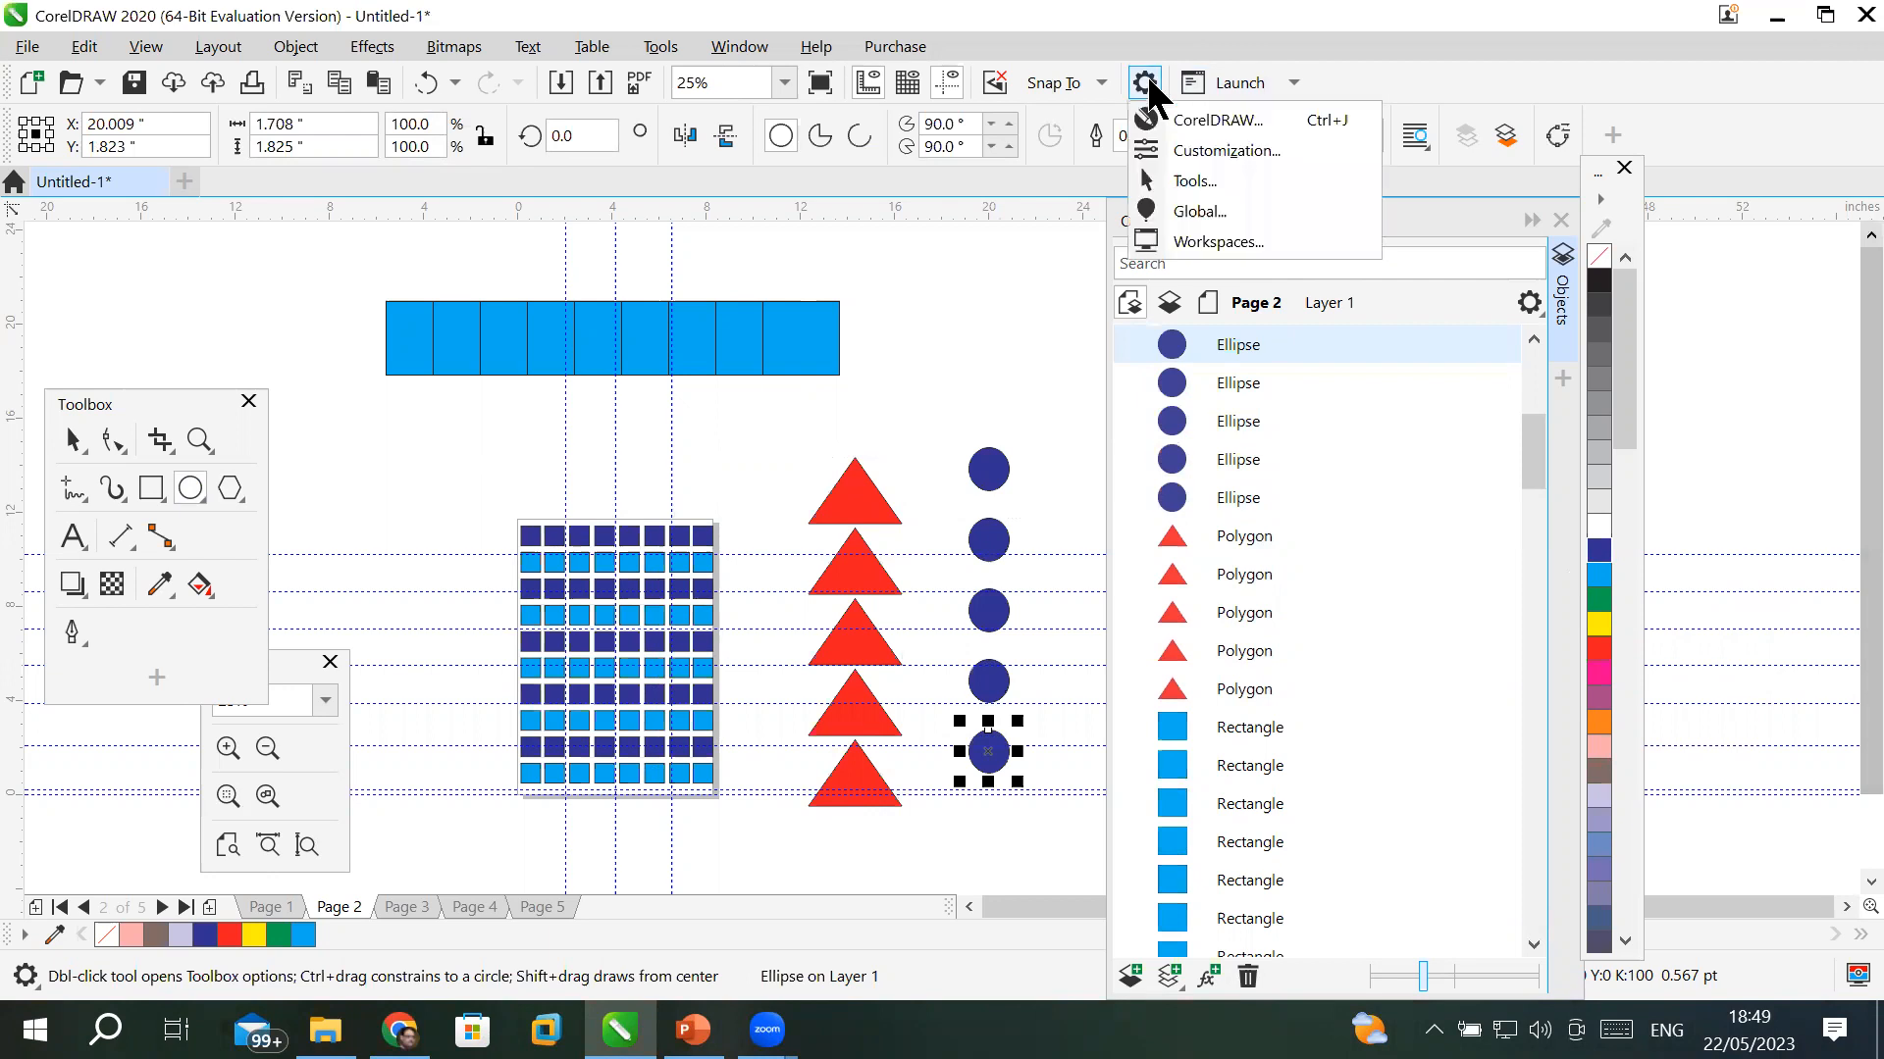
left_click(1215, 120)
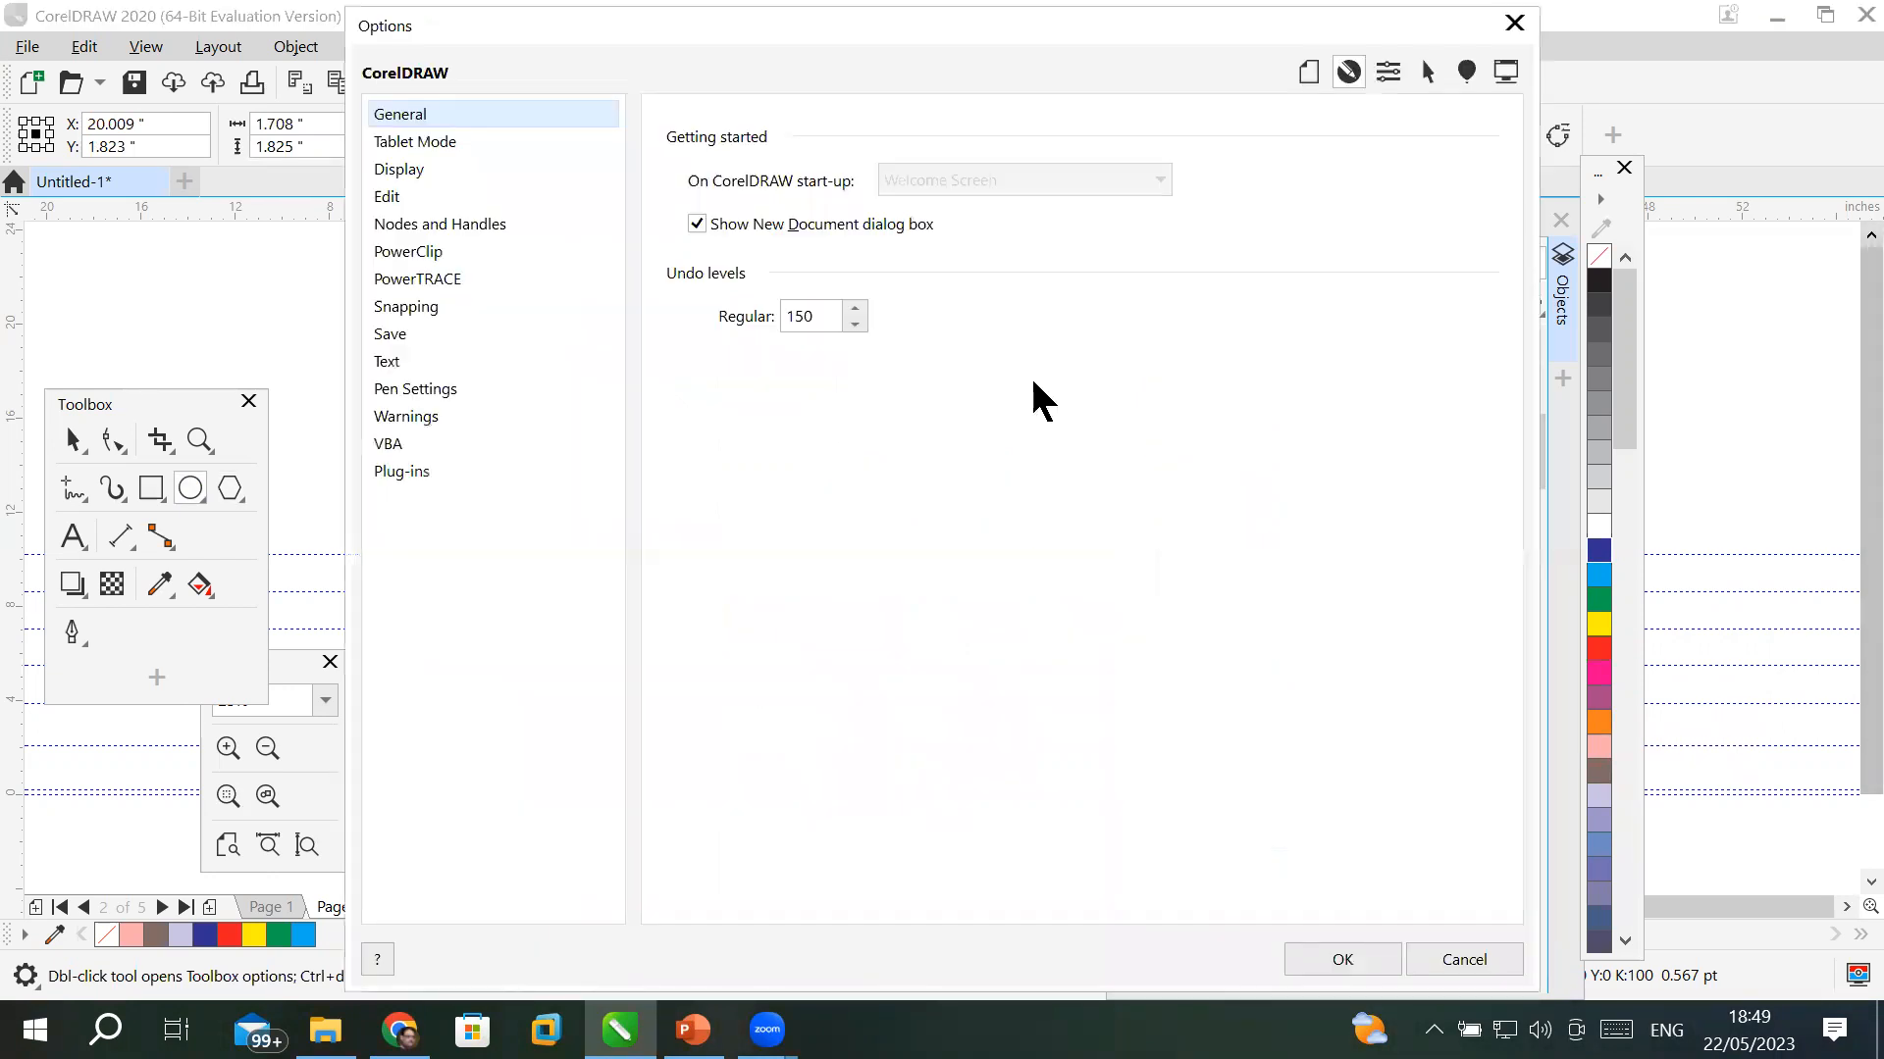
left_click(1308, 79)
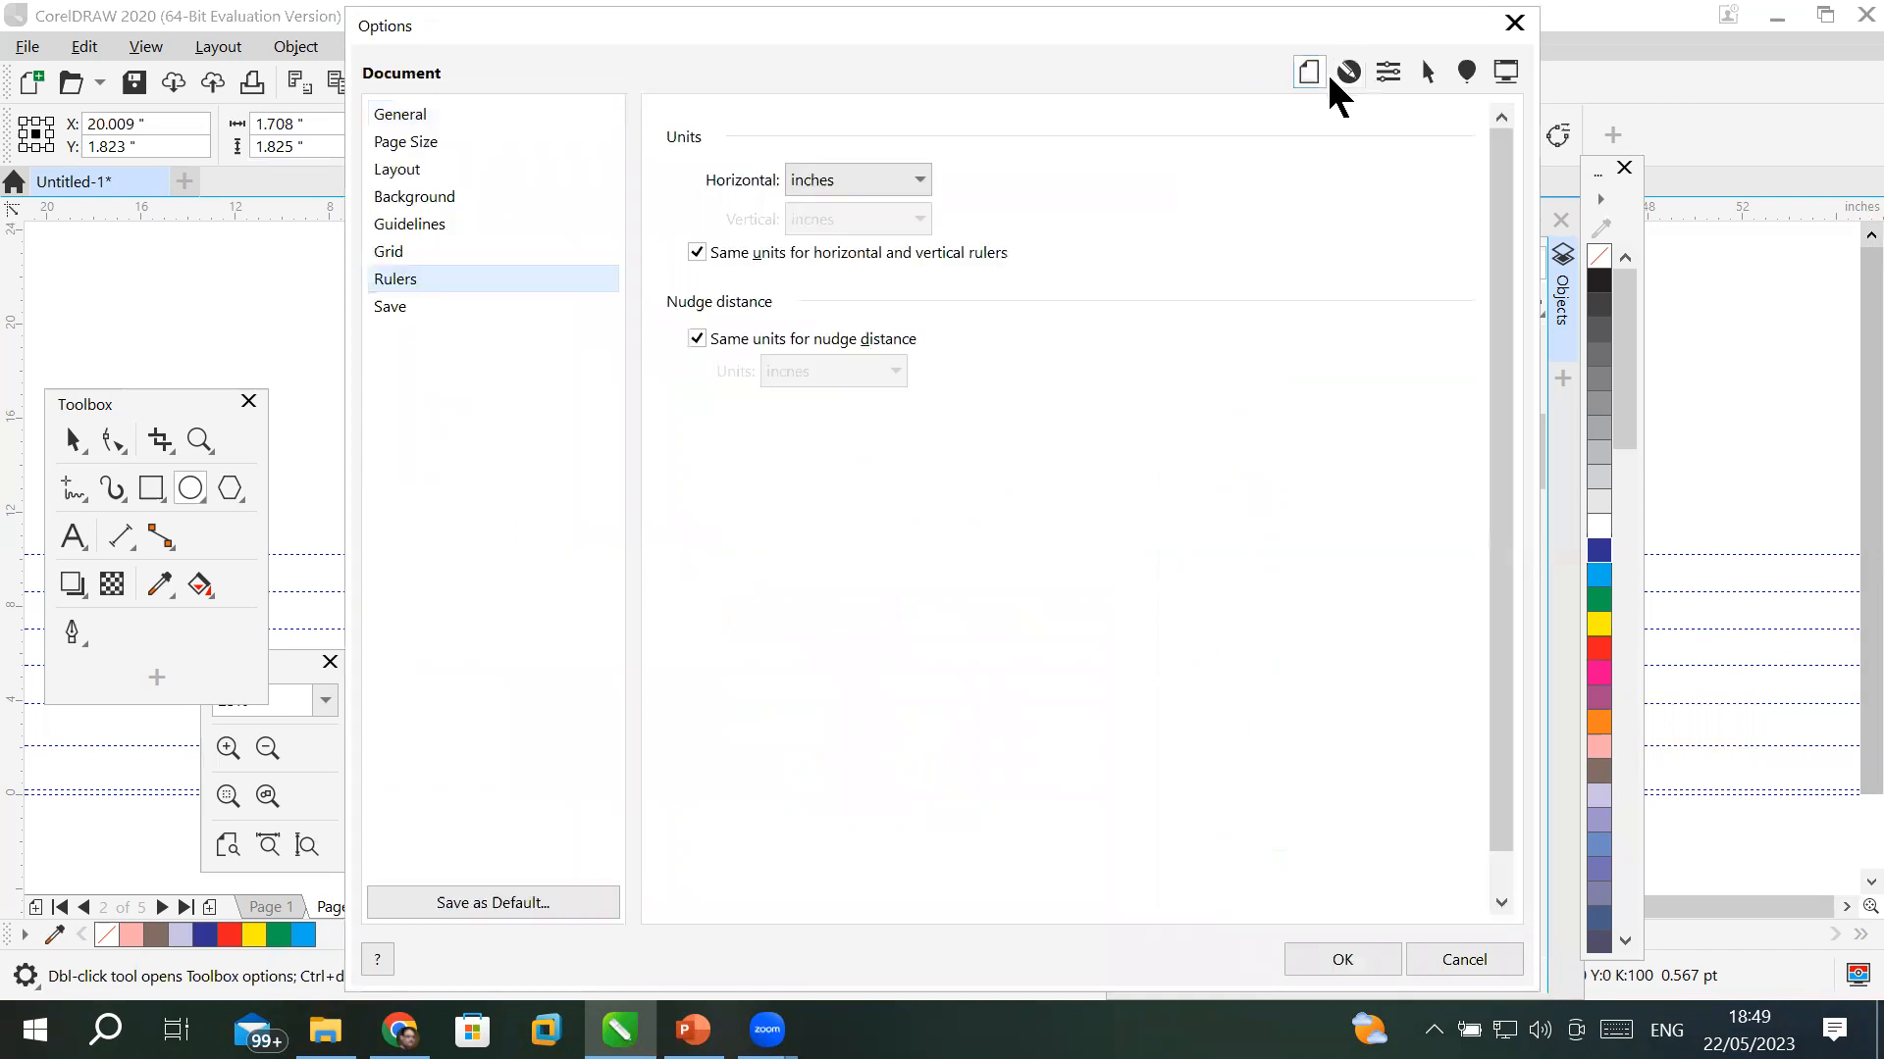
left_click(1348, 76)
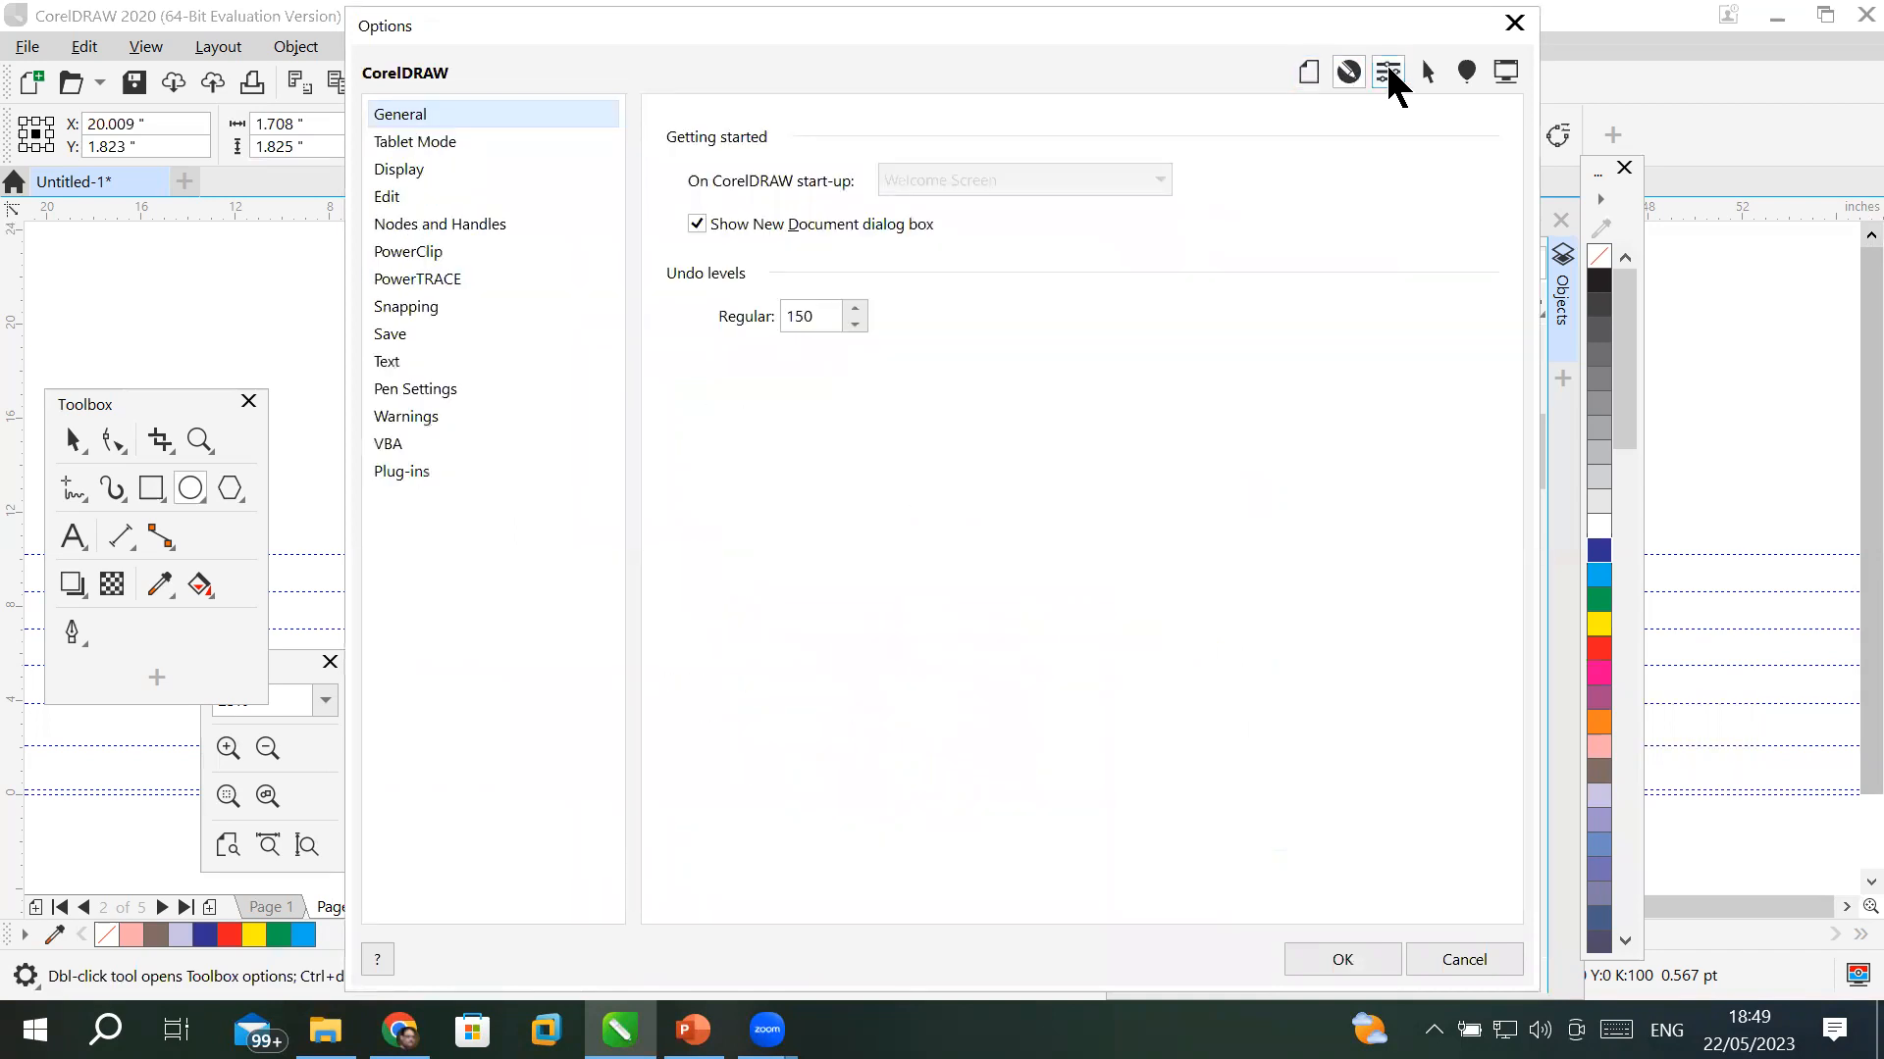
left_click(1389, 73)
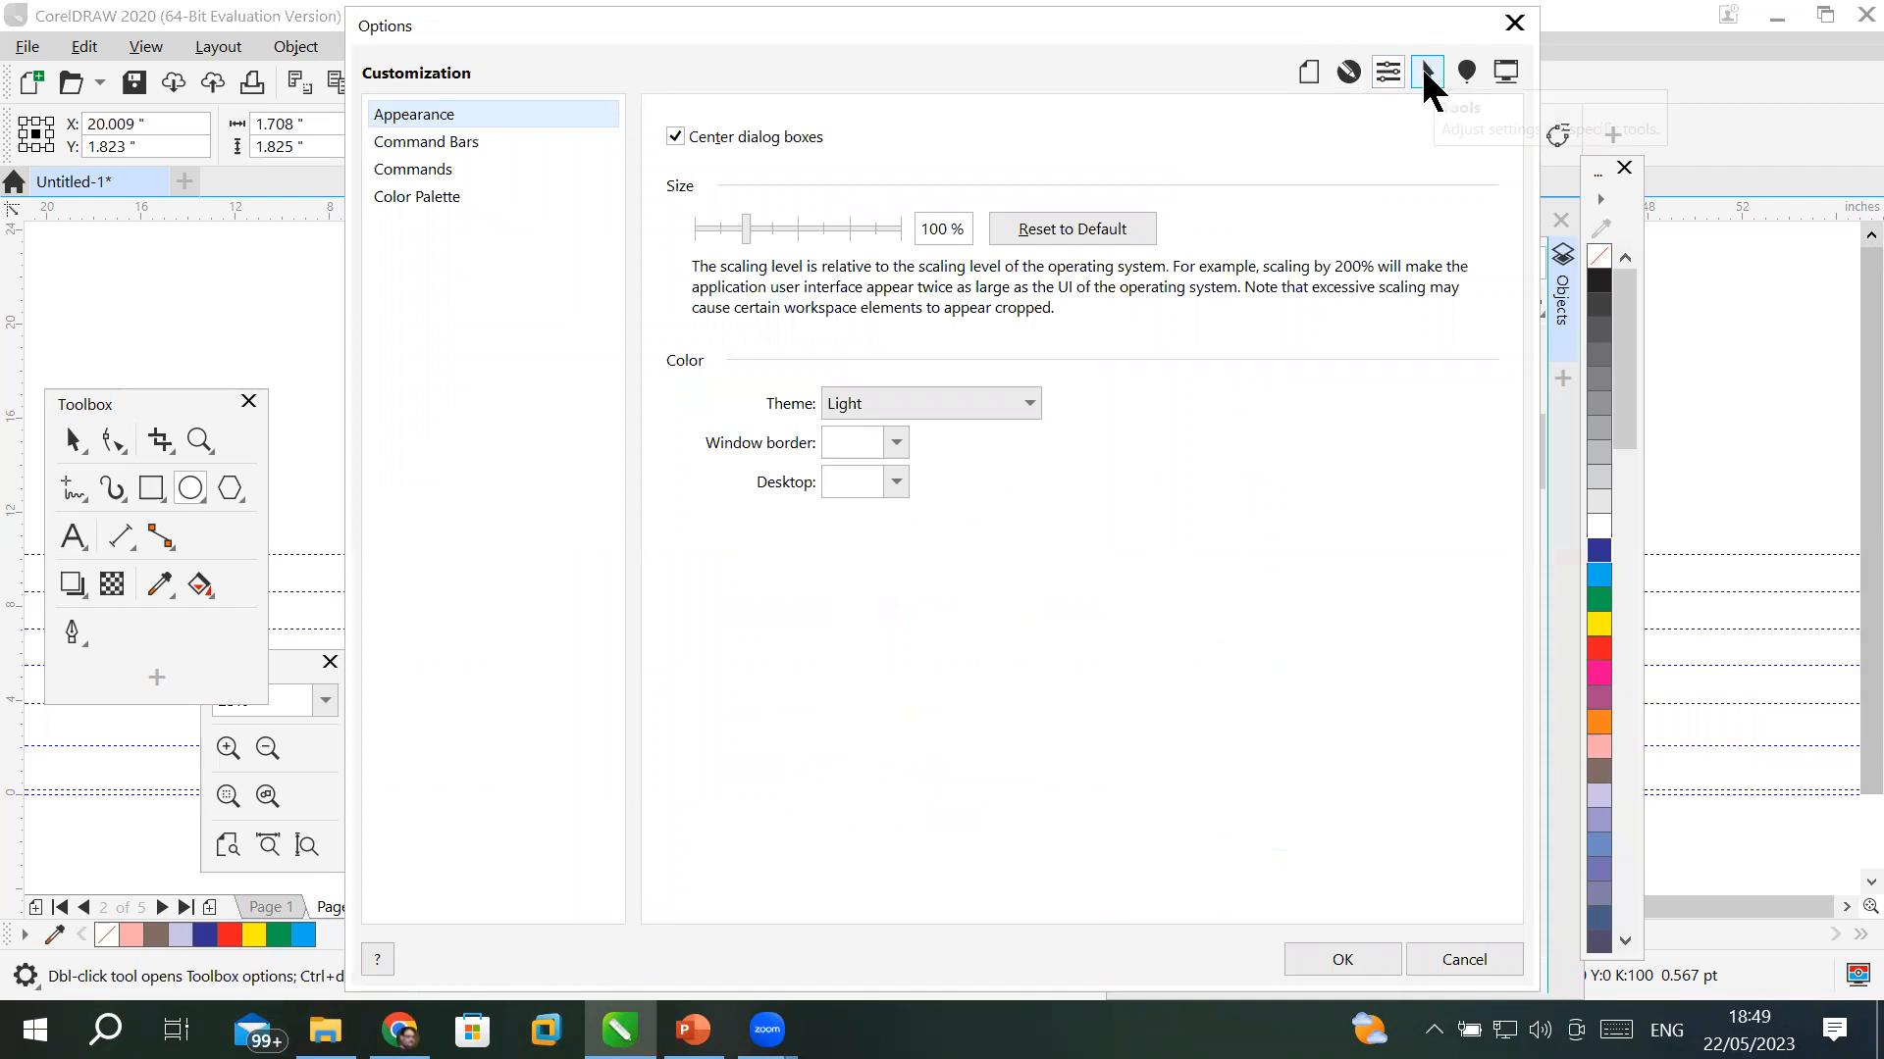
left_click(1423, 71)
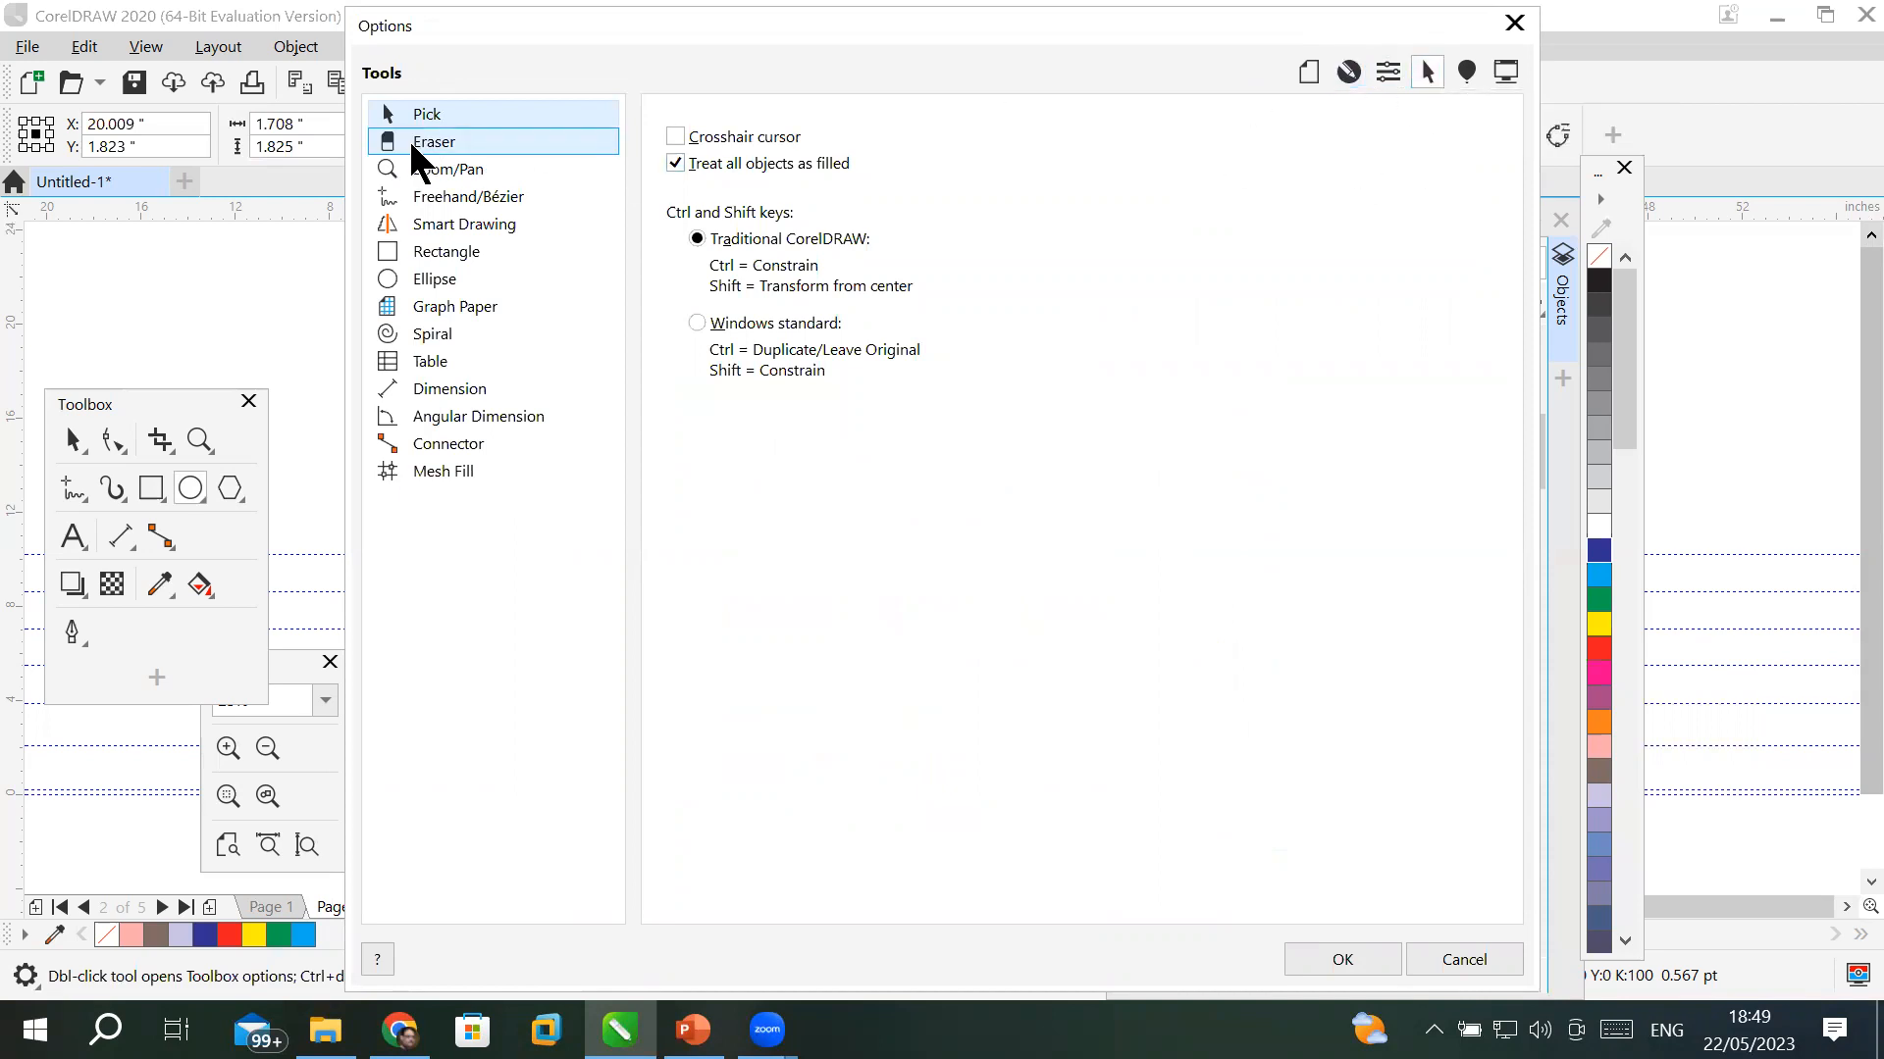
left_click(459, 149)
left_click(463, 169)
left_click(485, 194)
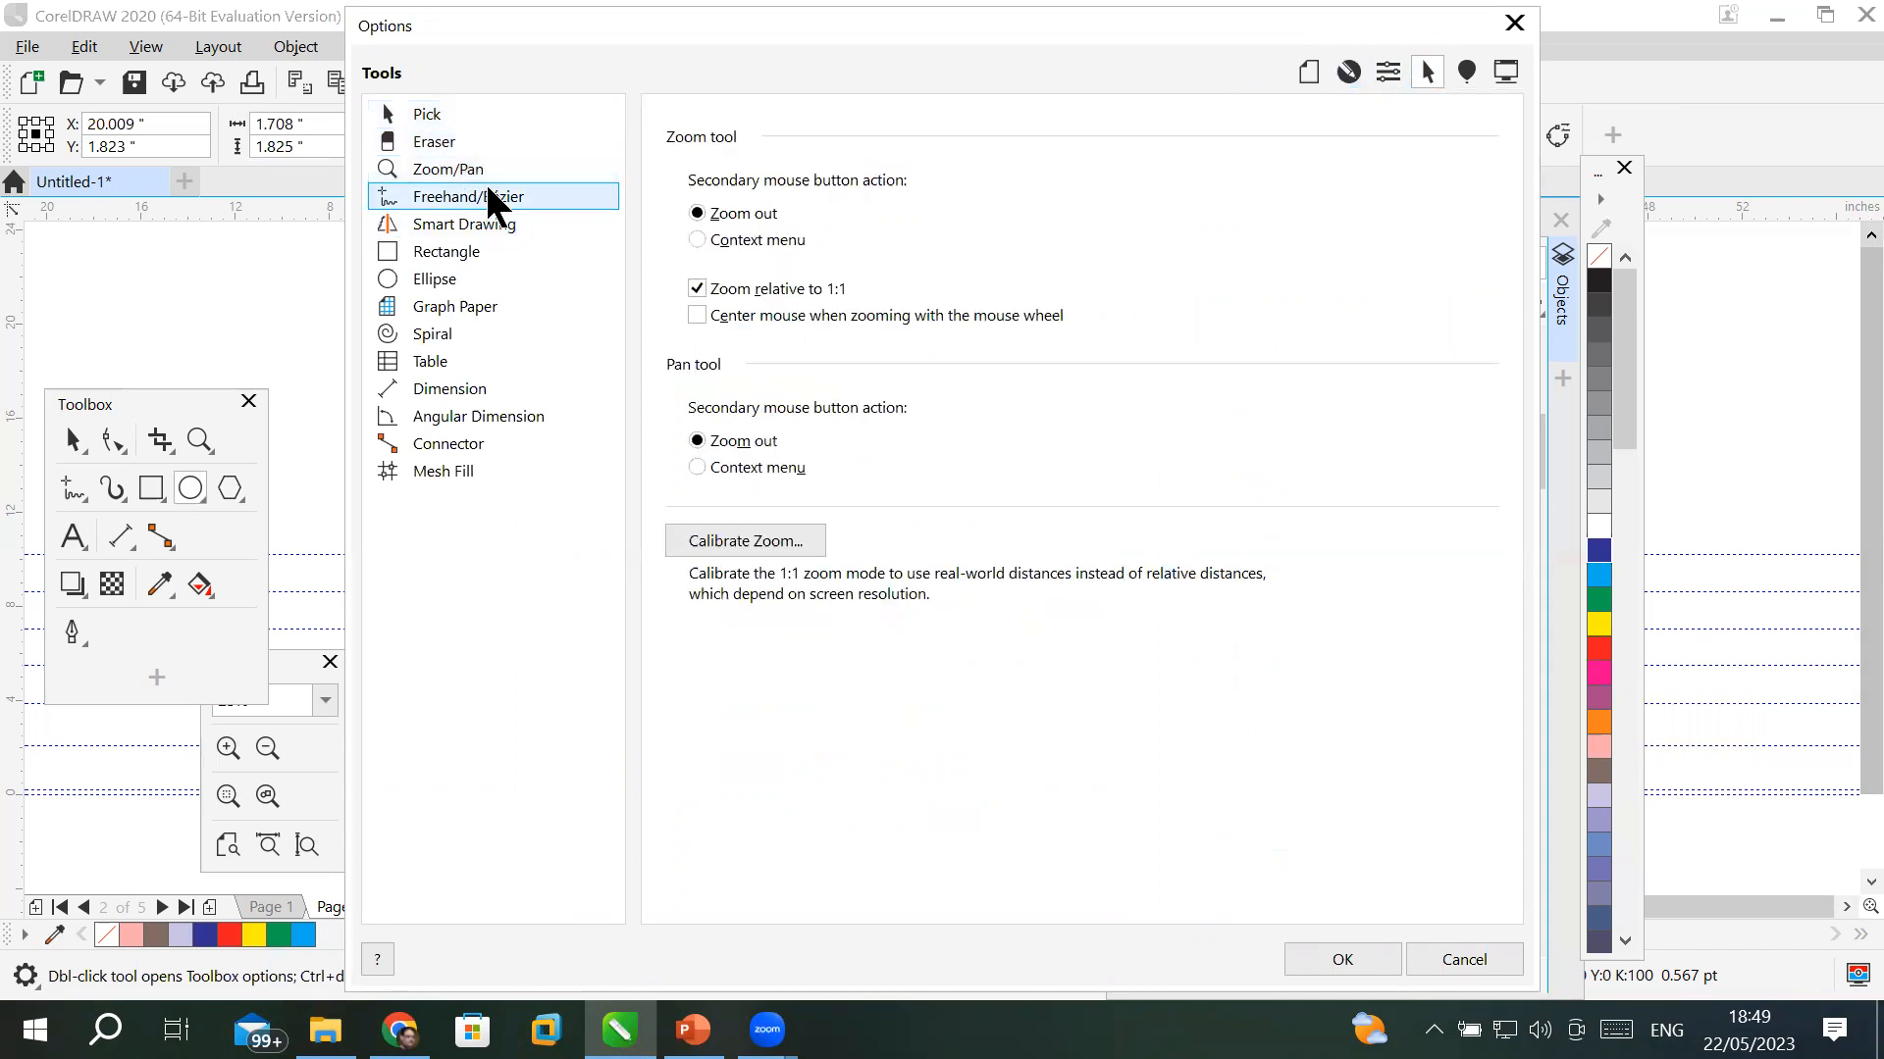
left_click(485, 224)
left_click(457, 251)
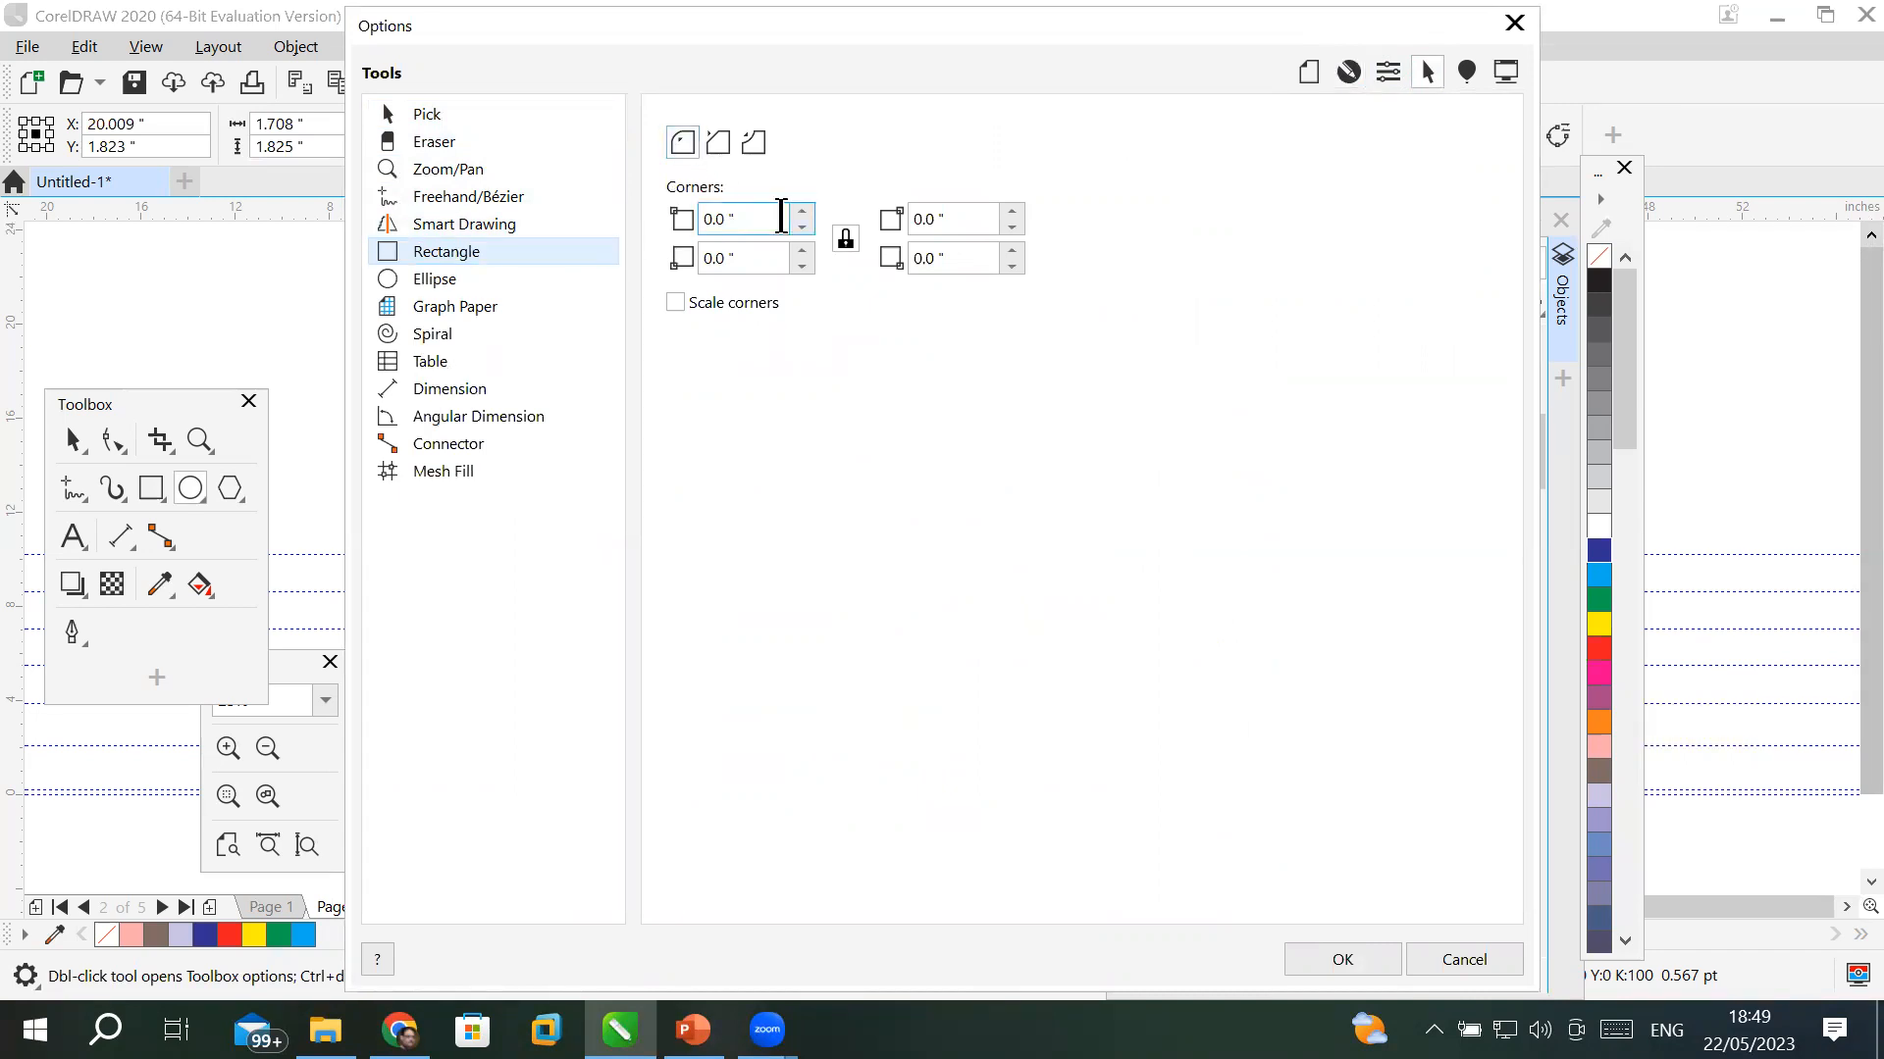
- Set the Rectangle tool's default rounded corner radius to 0.1 inches for all four corners
left_click(802, 211)
left_click(802, 212)
left_click(803, 212)
left_click(803, 212)
left_click(803, 212)
left_click(803, 211)
left_click(1333, 963)
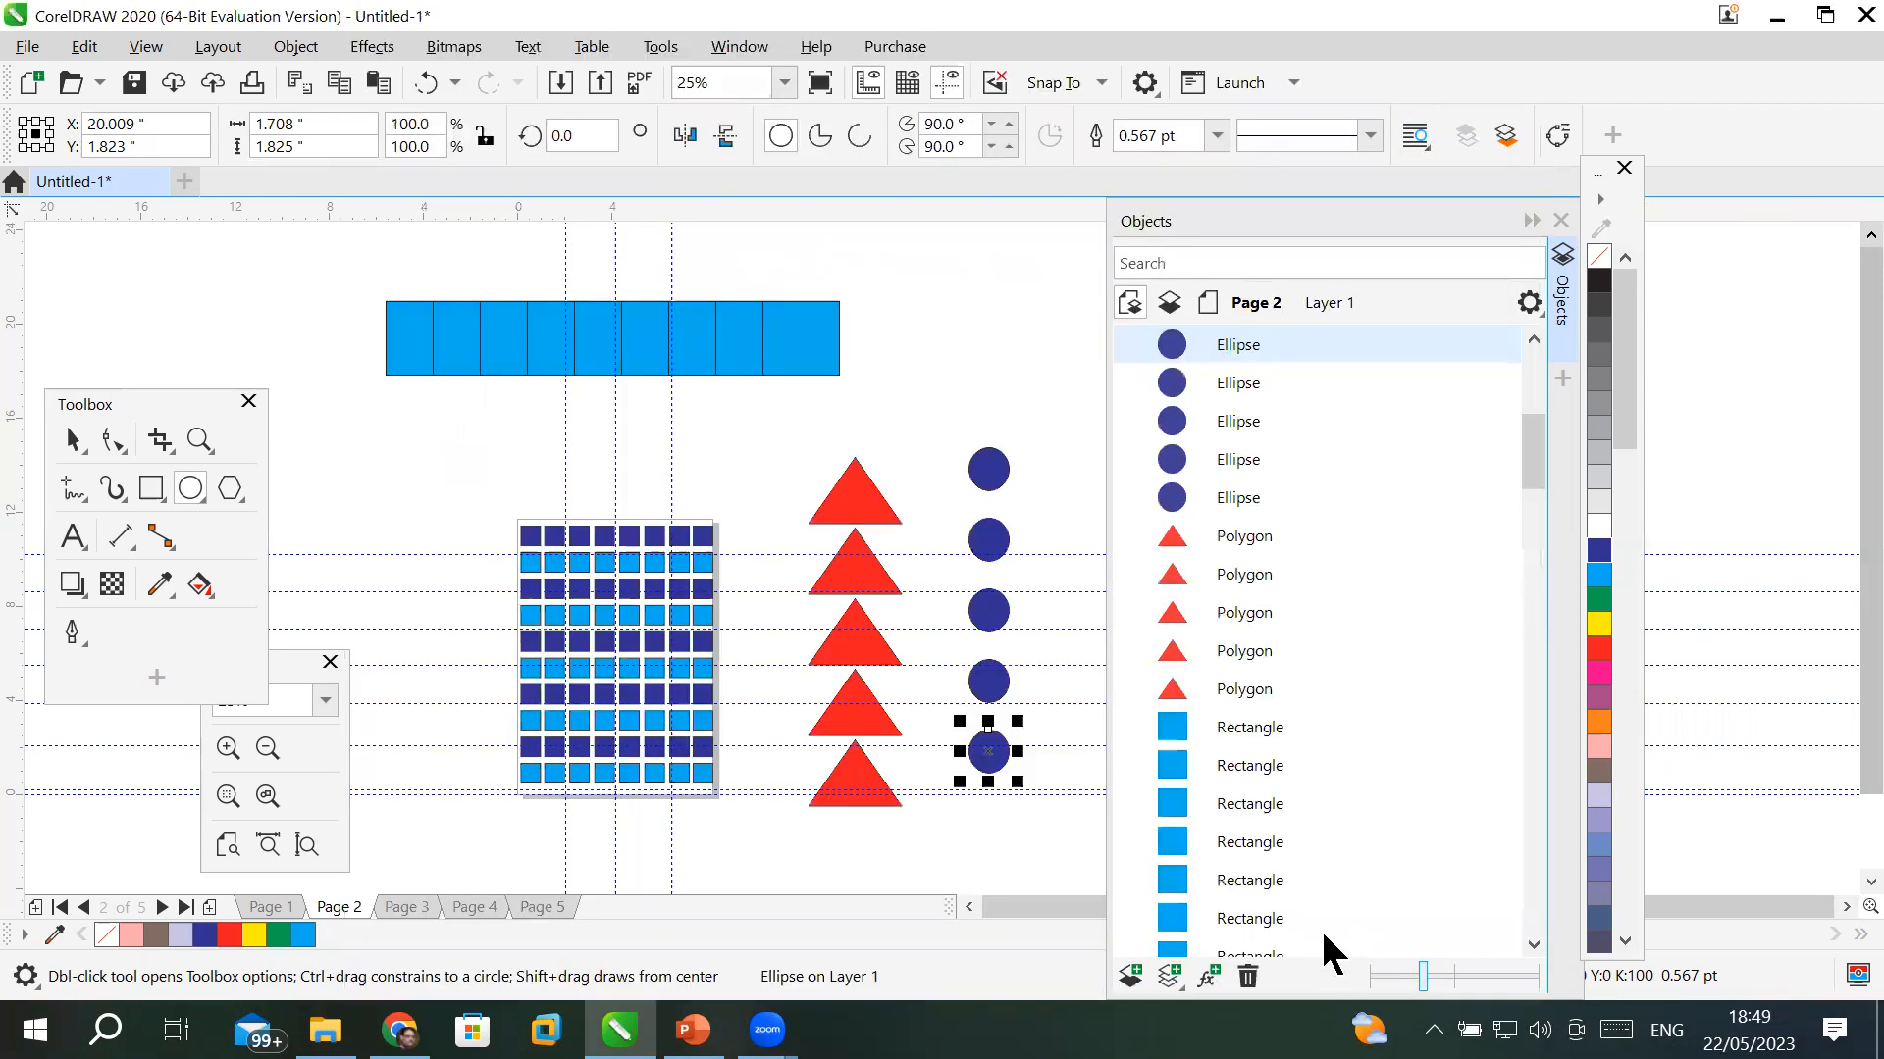
- Draw an ellipse about 2.4 by 2.8 inches beside the cyan row and a rounded rectangle about 5.8 by 4.6 inches above the blue ellipses
left_click_drag(184, 246, 259, 328)
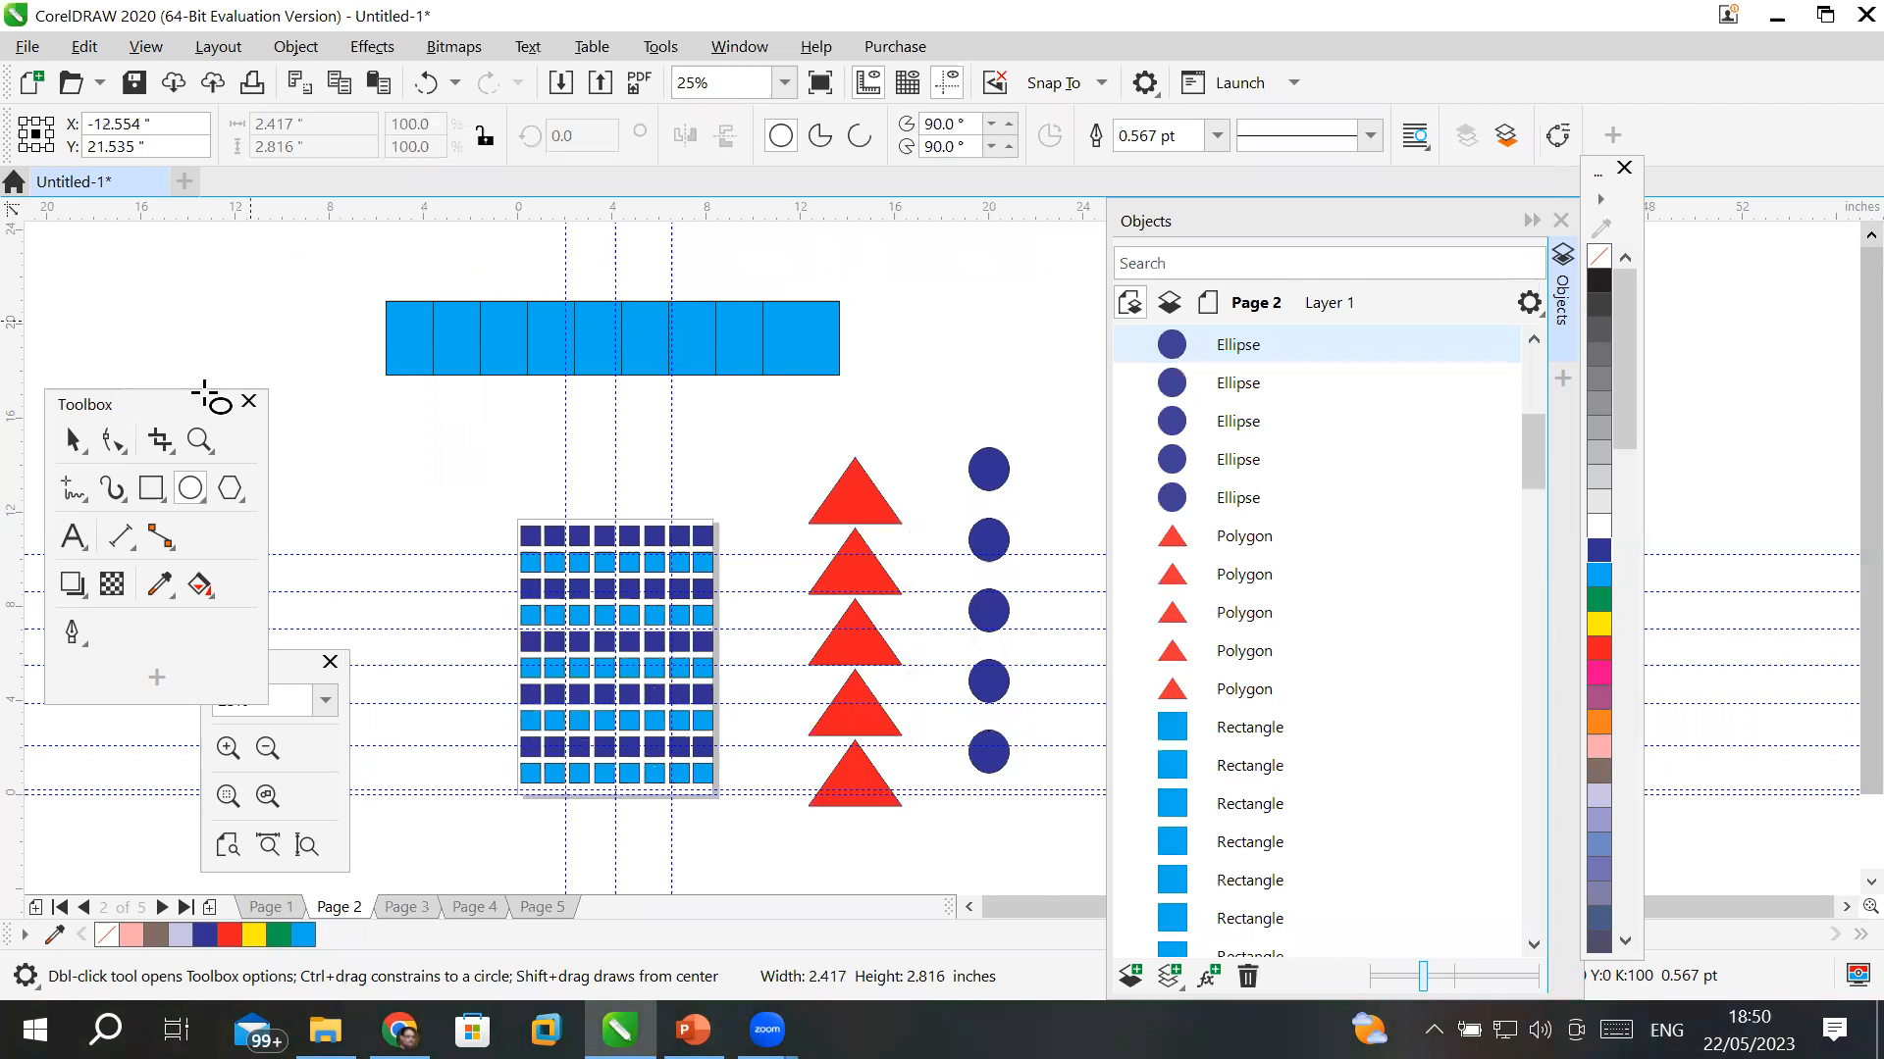
left_click(152, 488)
left_click_drag(916, 289, 1053, 398)
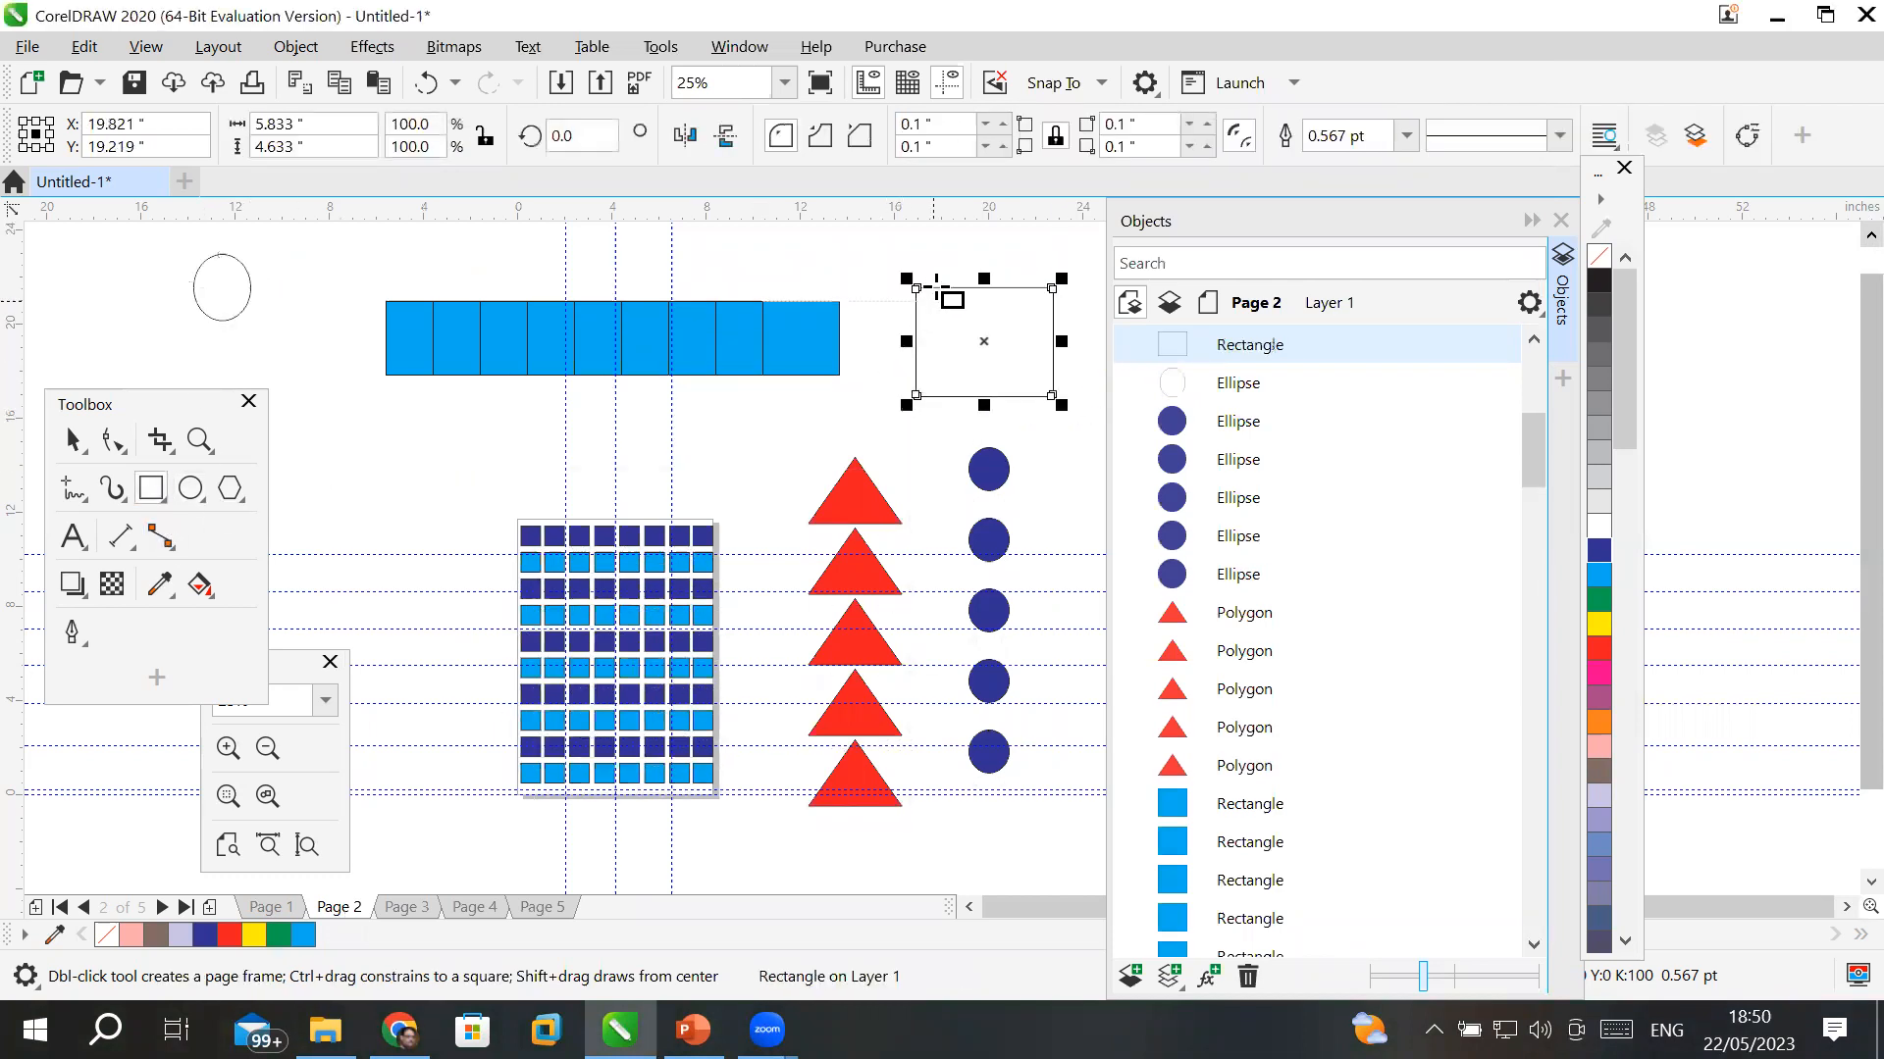
scroll(937, 286, "up", 2)
scroll(939, 286, "up", 1)
scroll(853, 345, "up", 3)
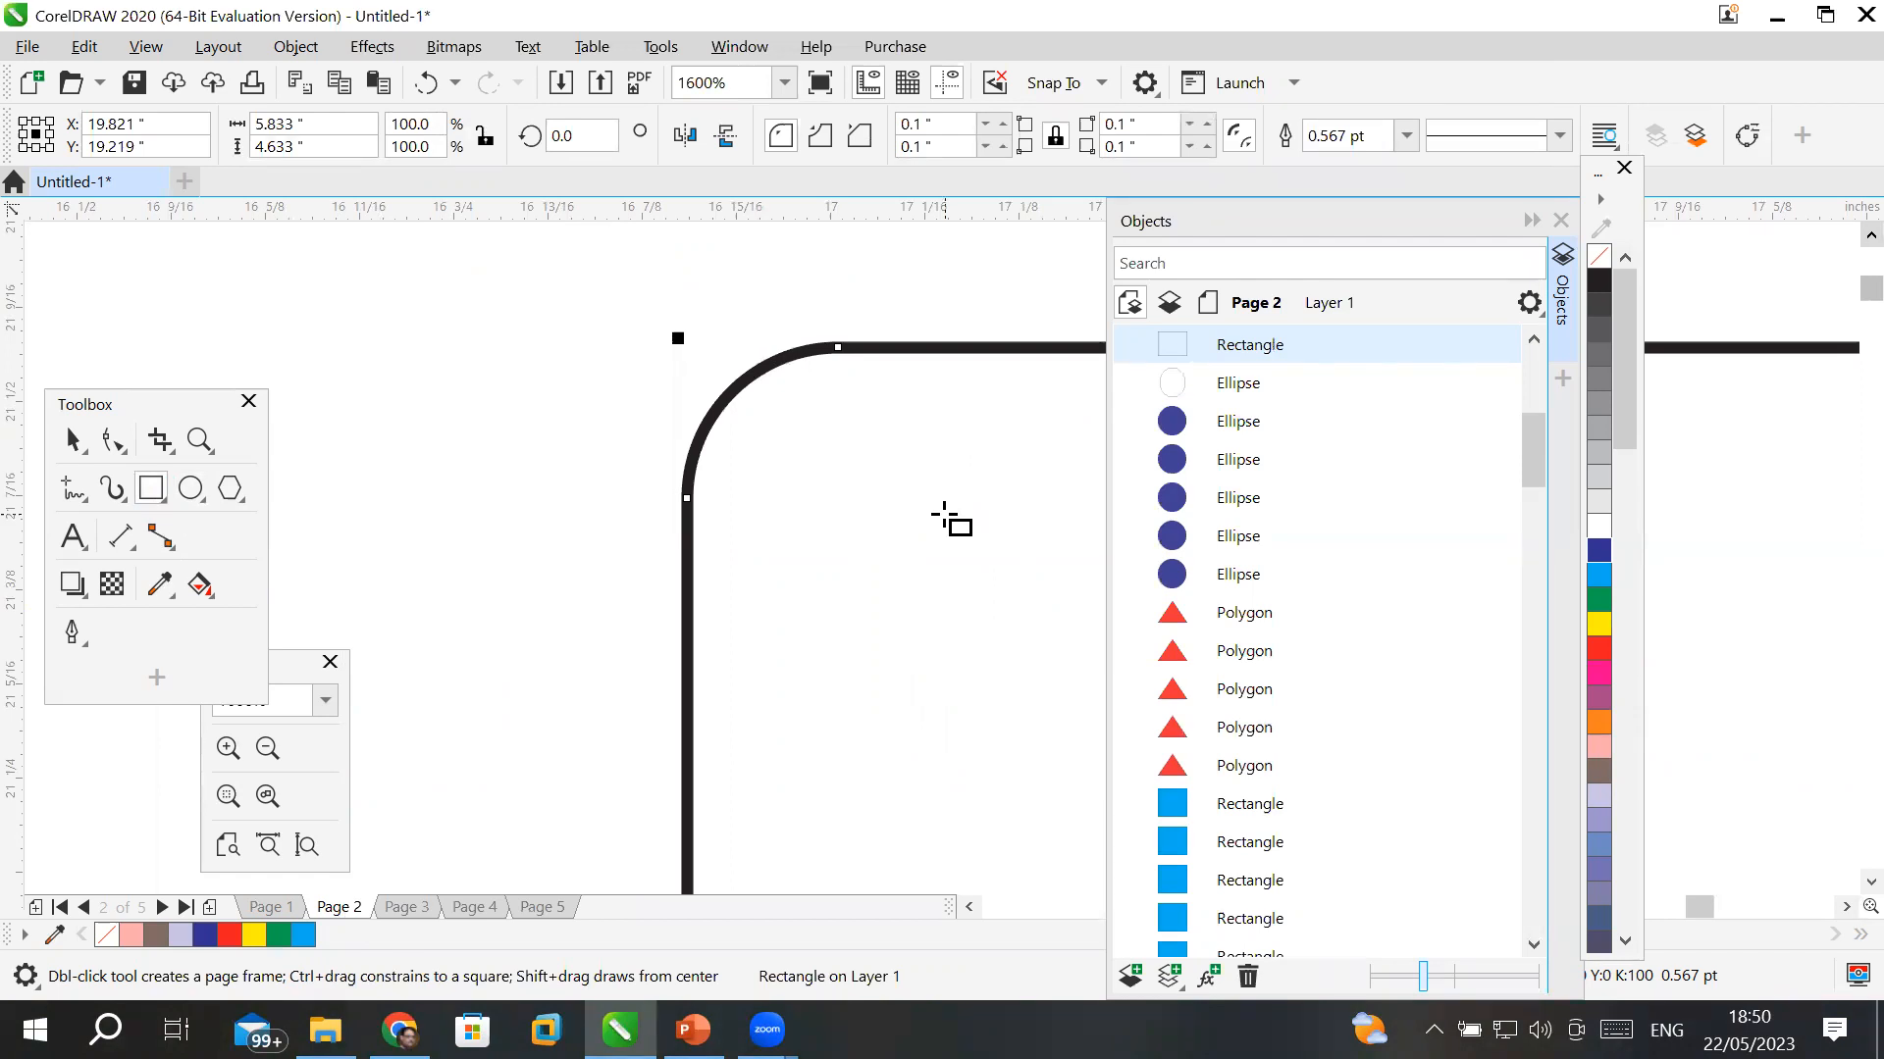
scroll(892, 523, "down", 3)
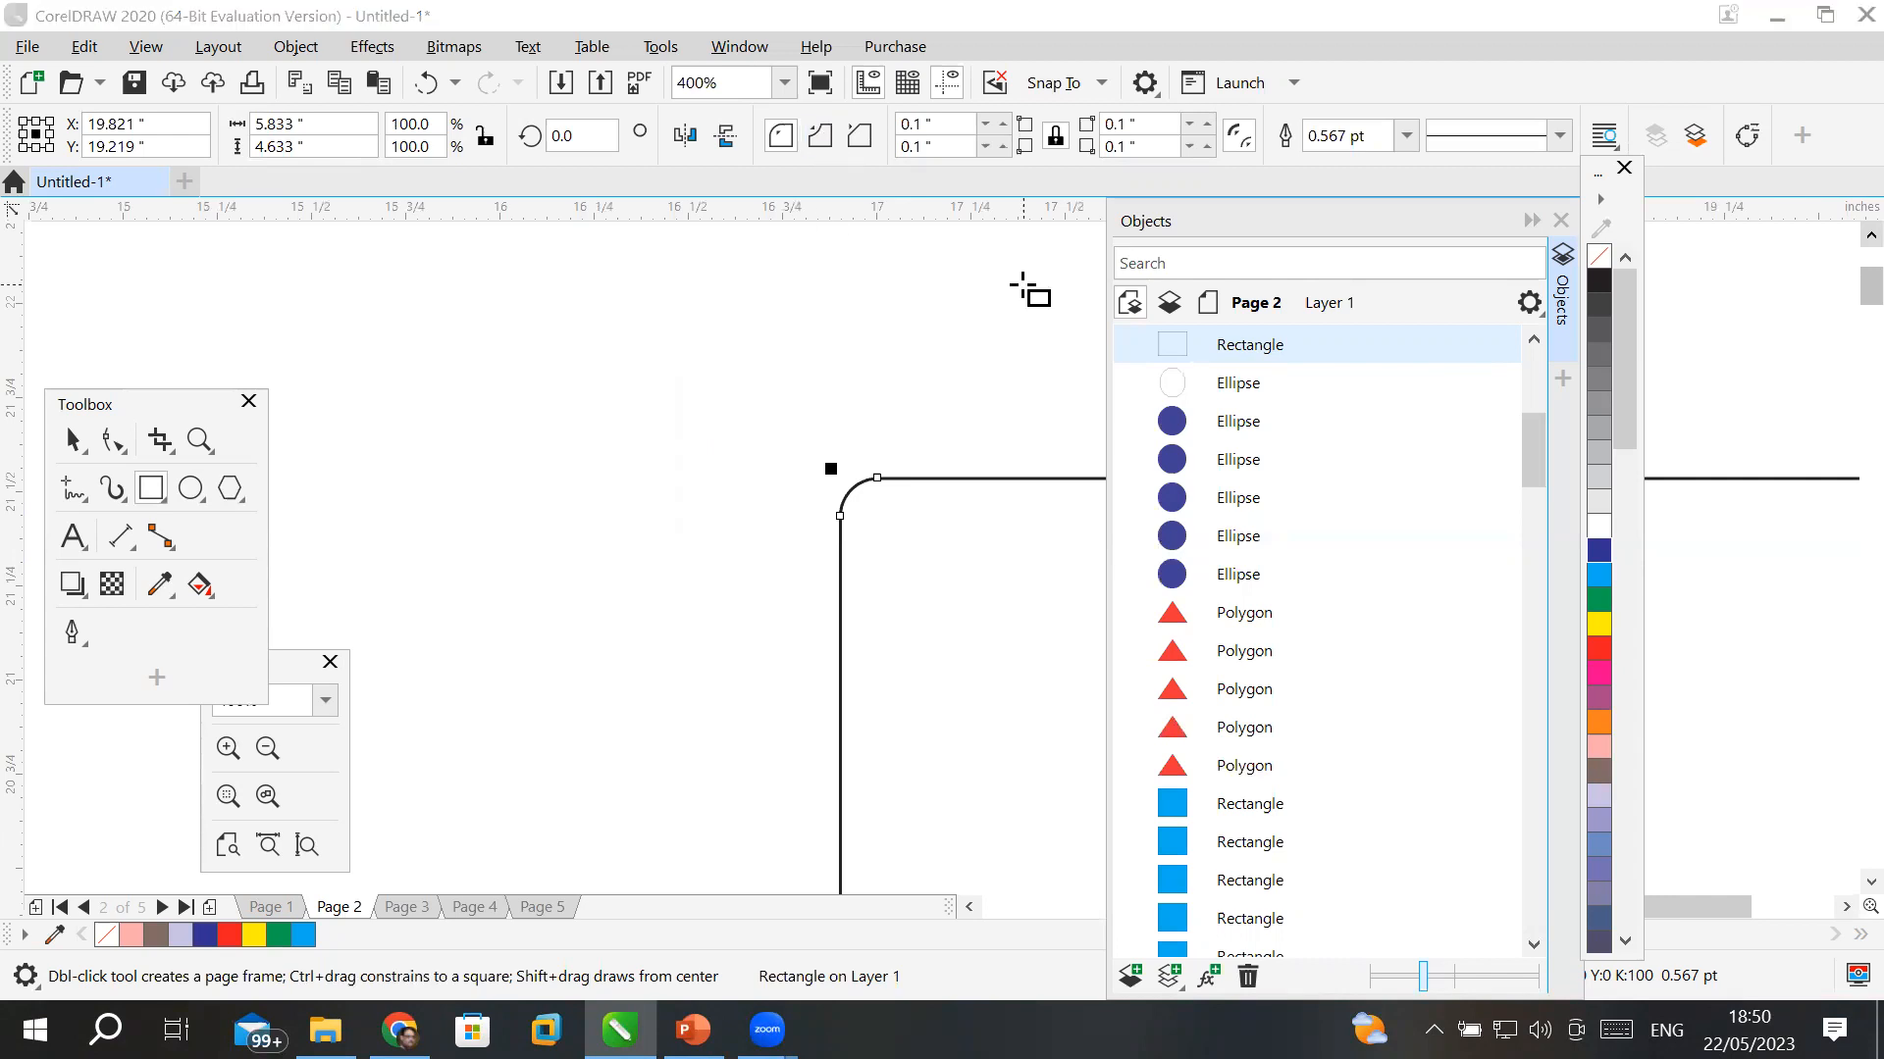
- Set the Rectangle tool's default corners to chamfered at 0.23 inches and draw a rectangle about 1 by 1.1 inches beside the rounded one
left_click(1145, 83)
left_click(1202, 117)
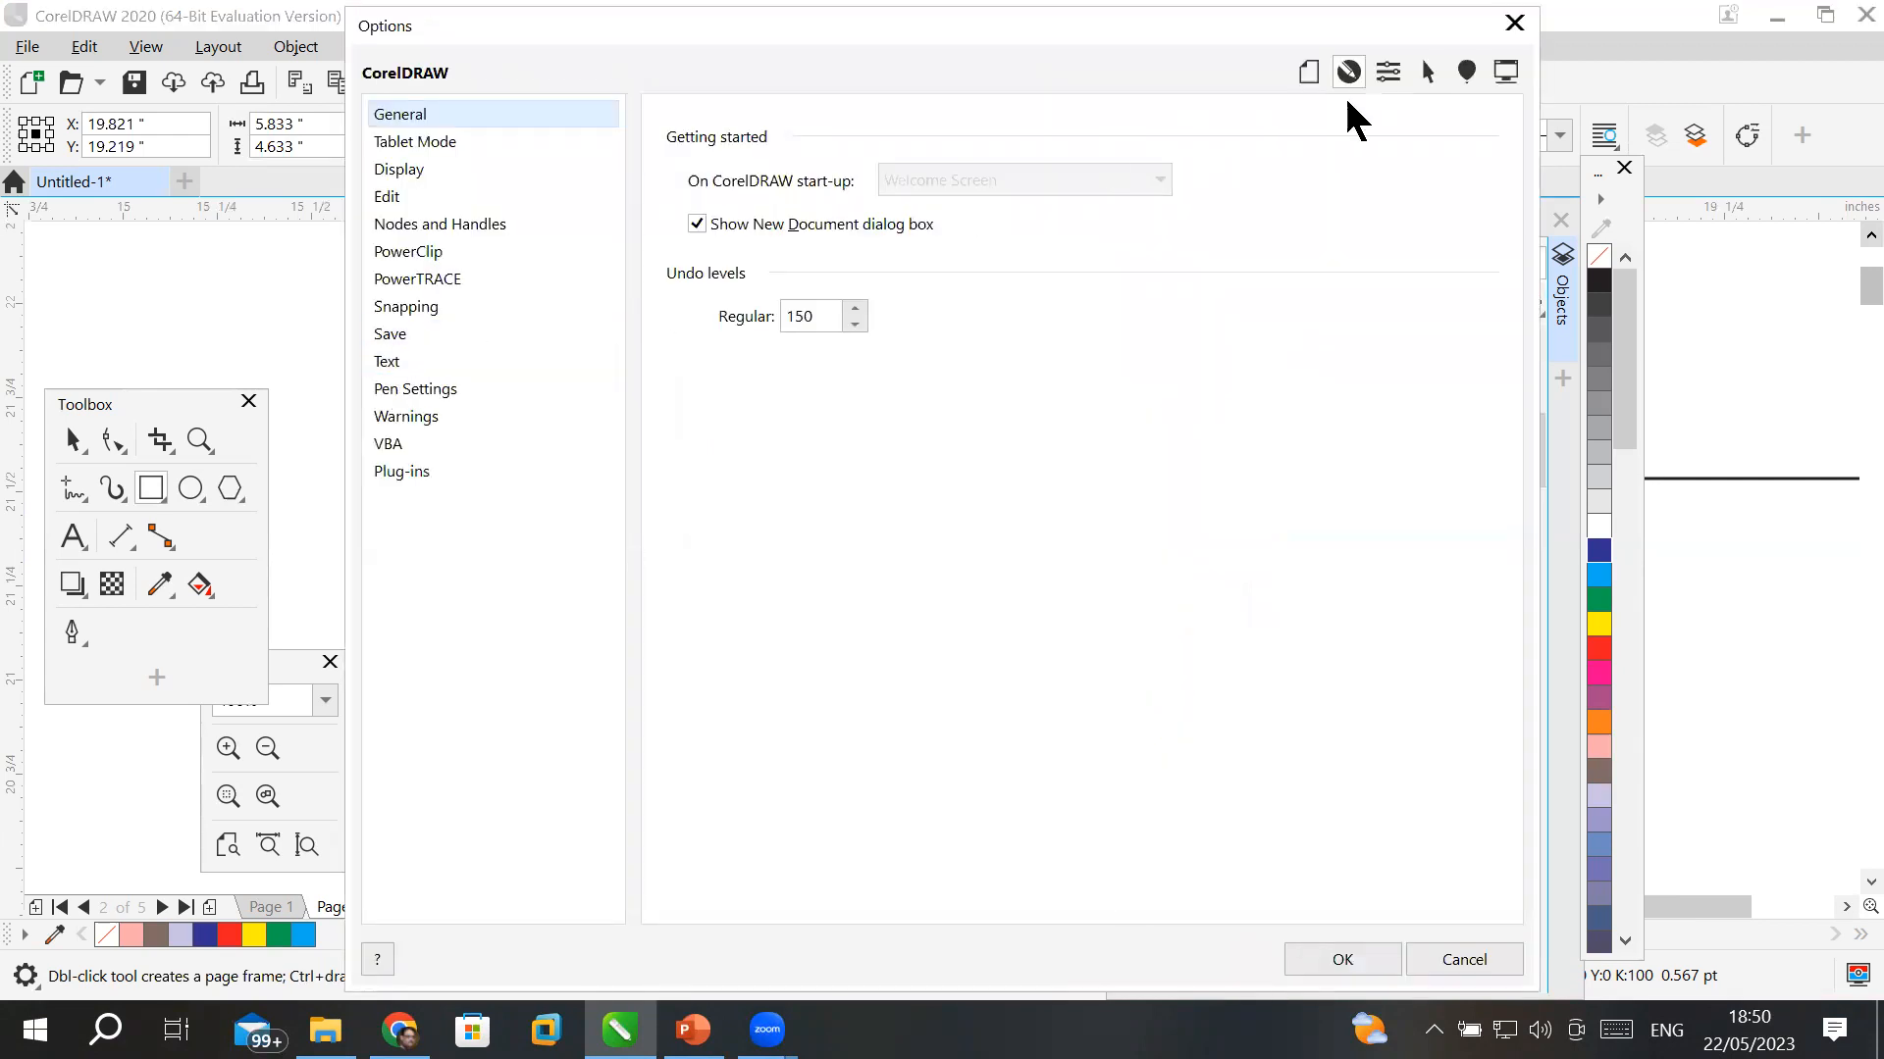
left_click(1425, 72)
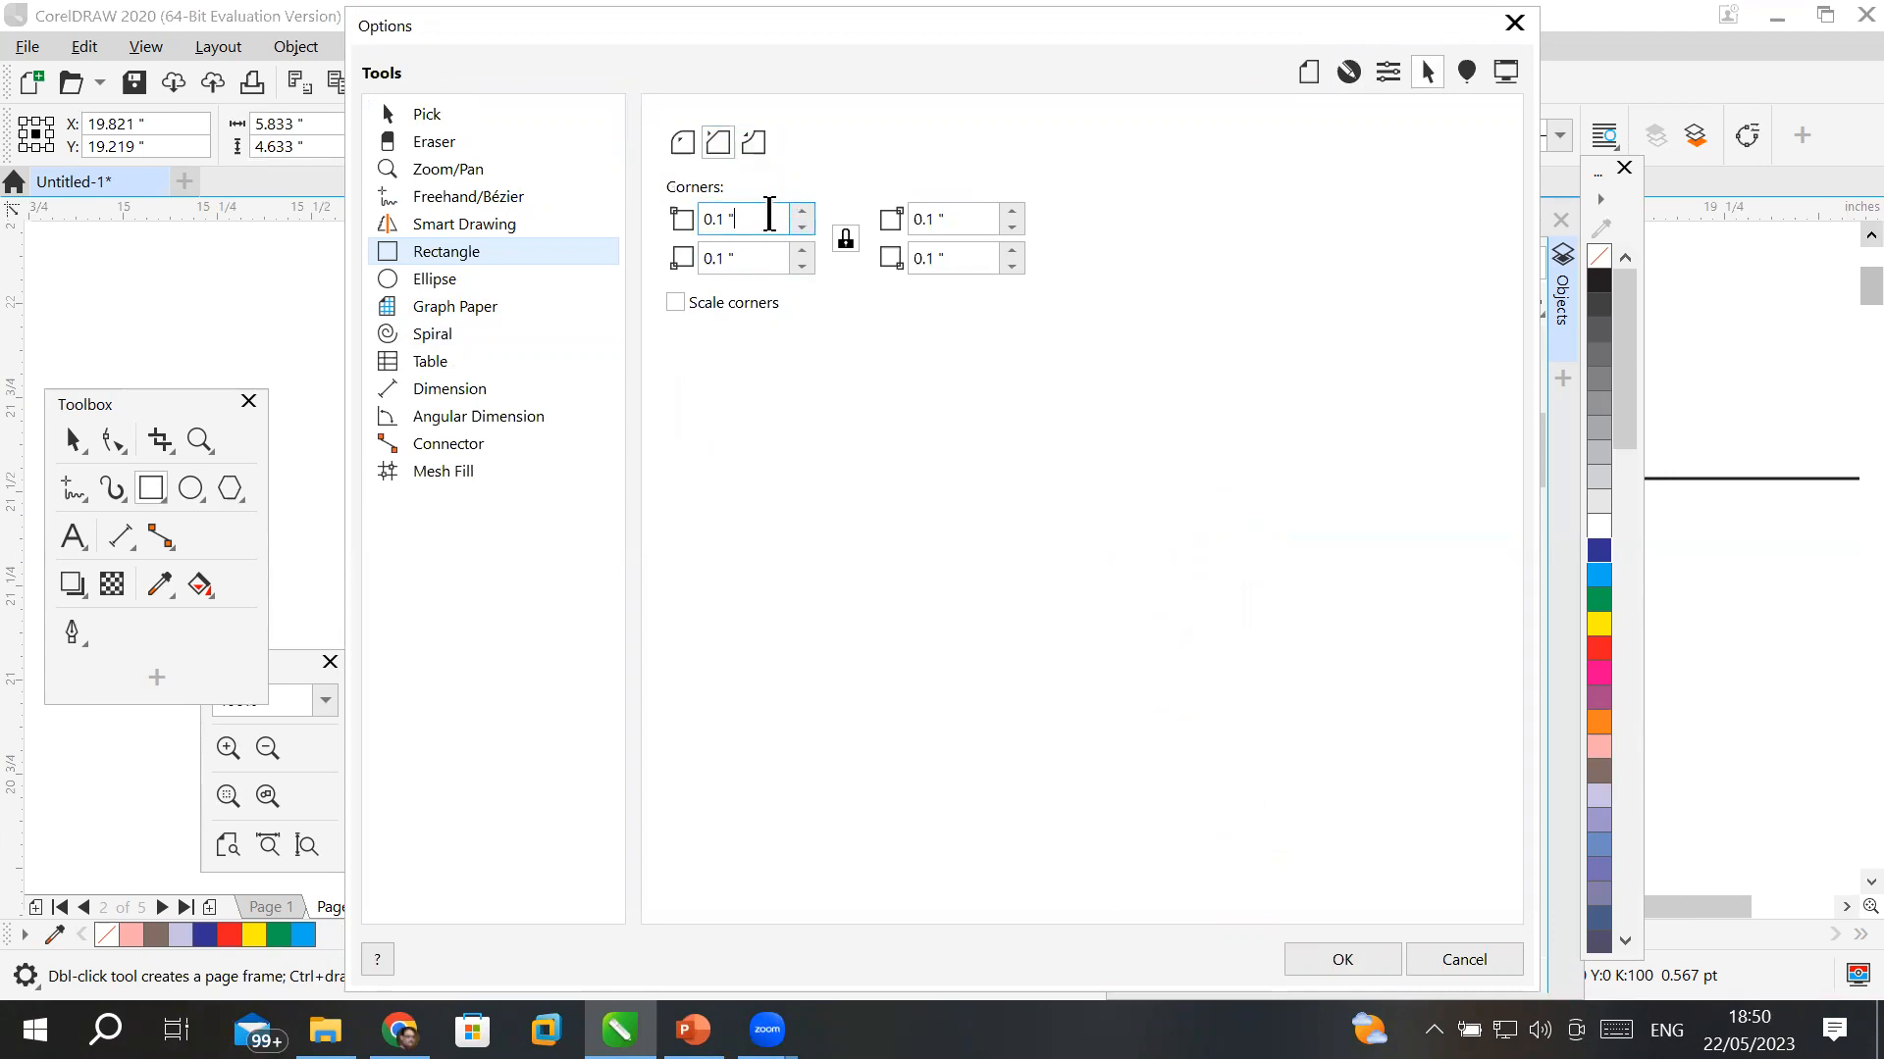
left_click(802, 211)
left_click(803, 211)
left_click(803, 208)
left_click(1363, 961)
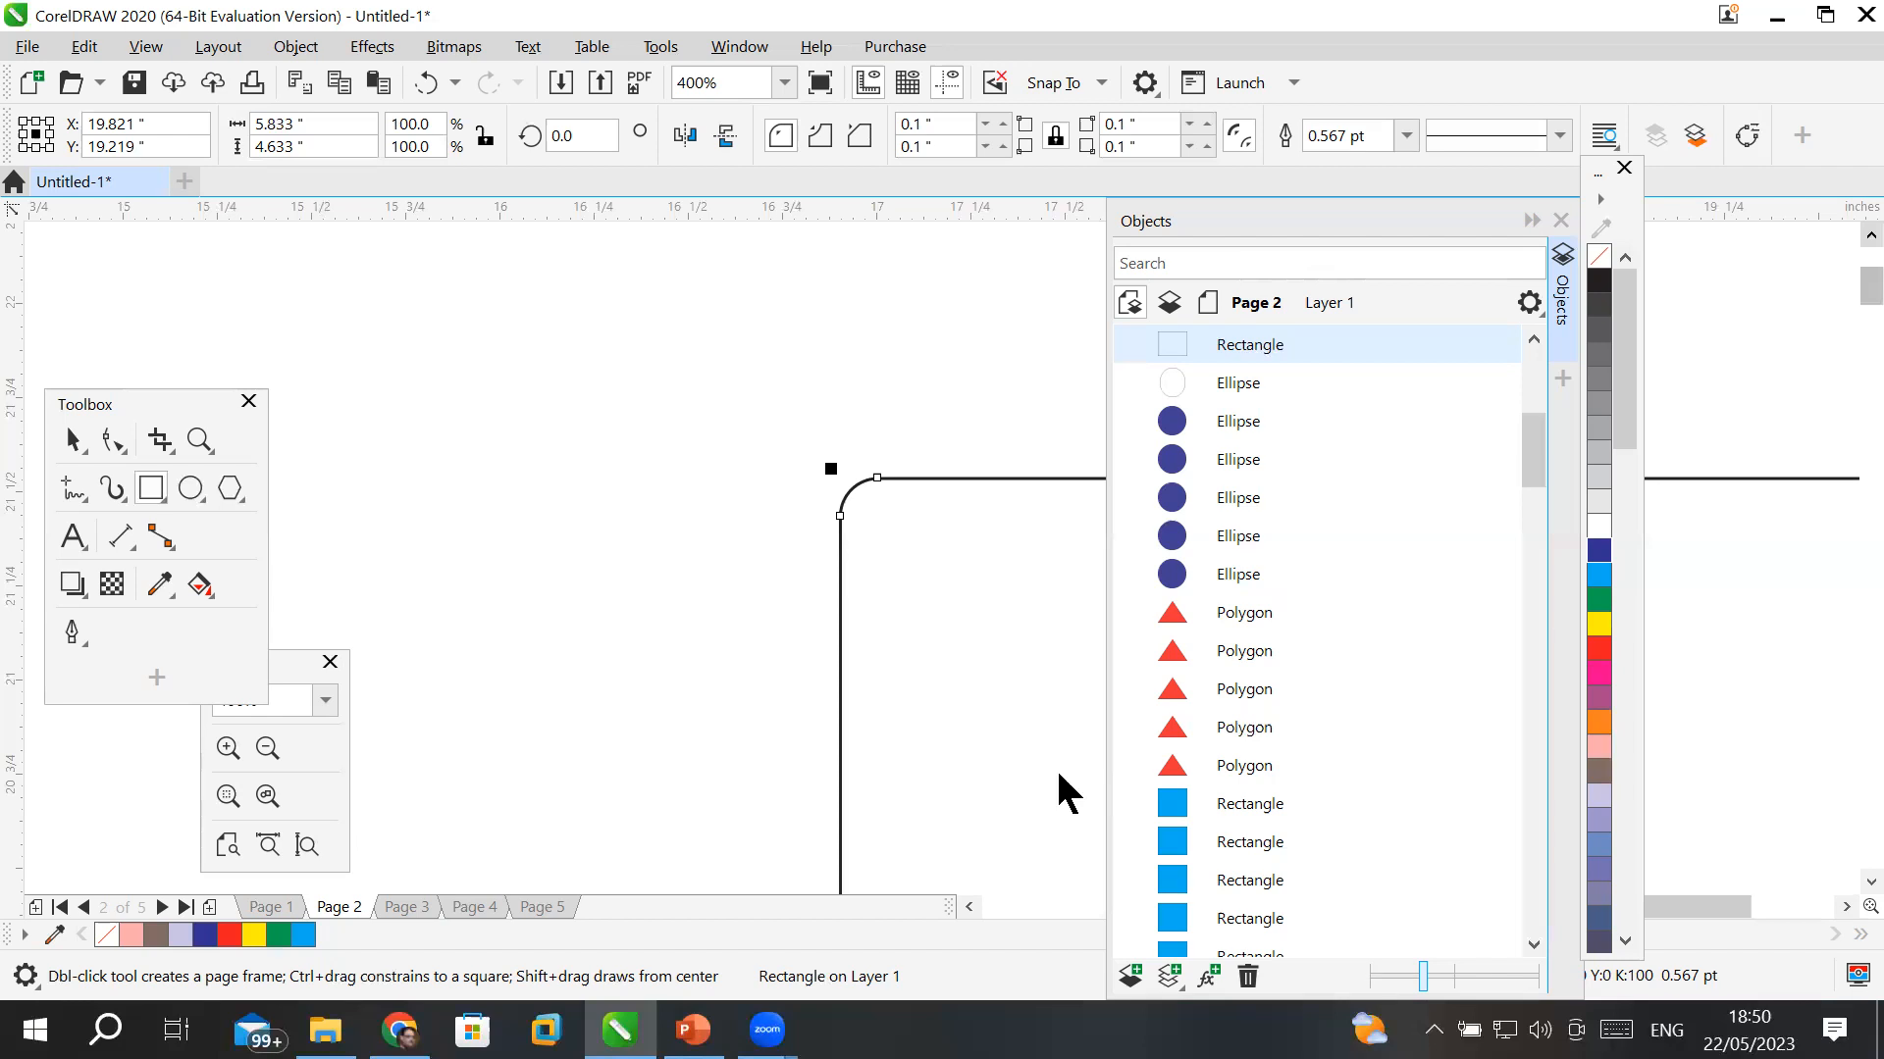
left_click_drag(364, 300, 745, 717)
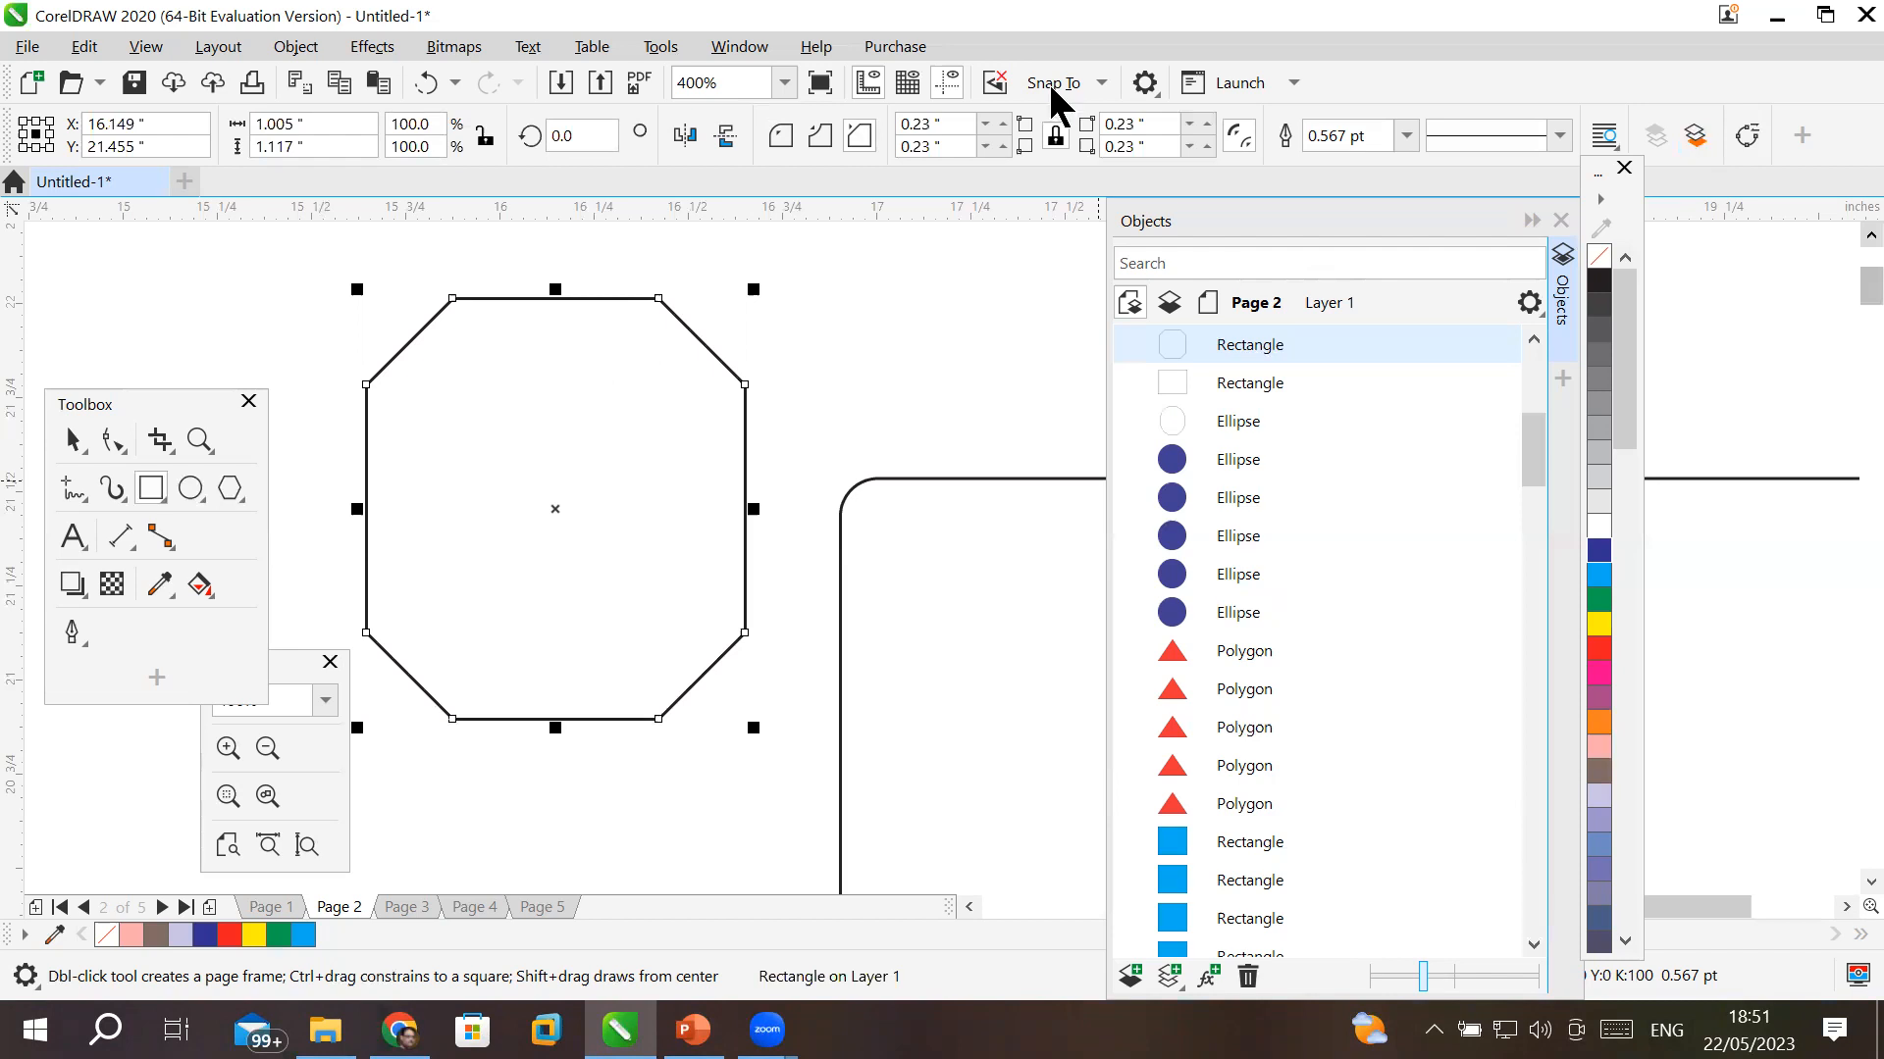
- Set the document's vertical duplicate offset to 0 inches
left_click(1146, 84)
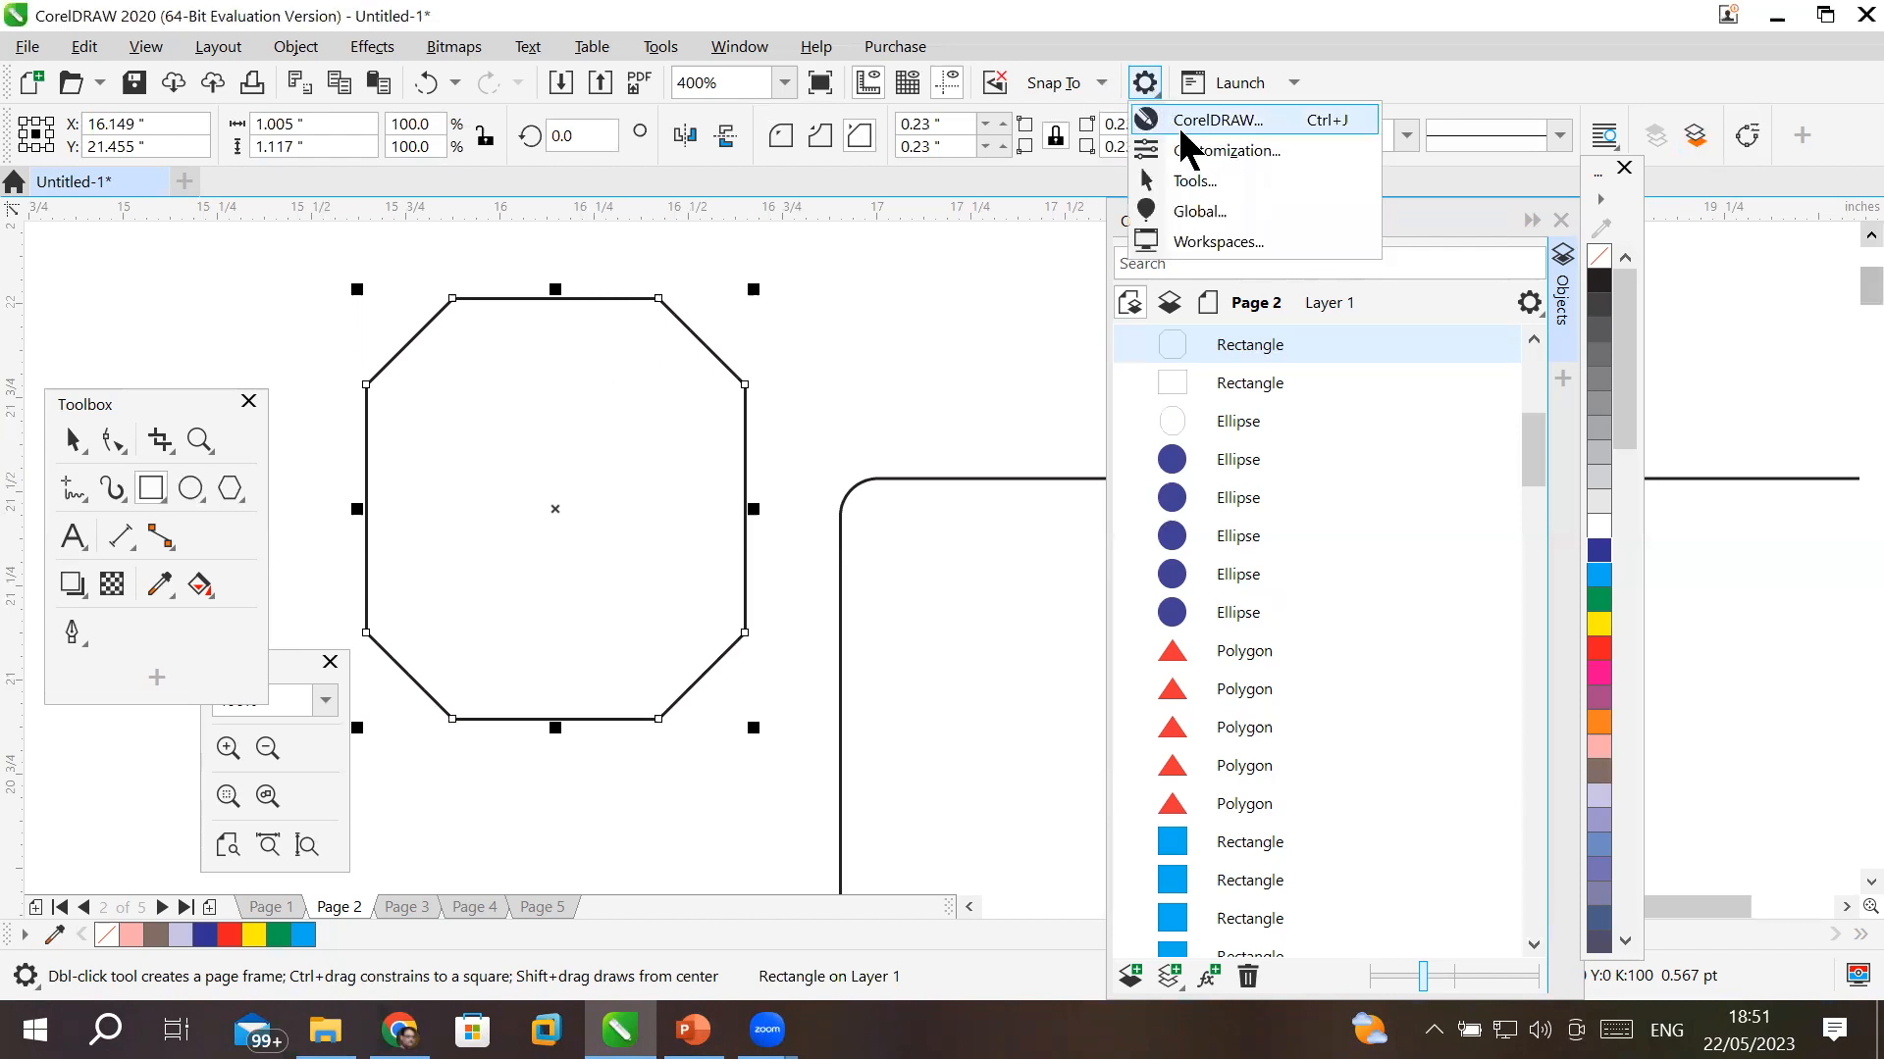
left_click(1182, 126)
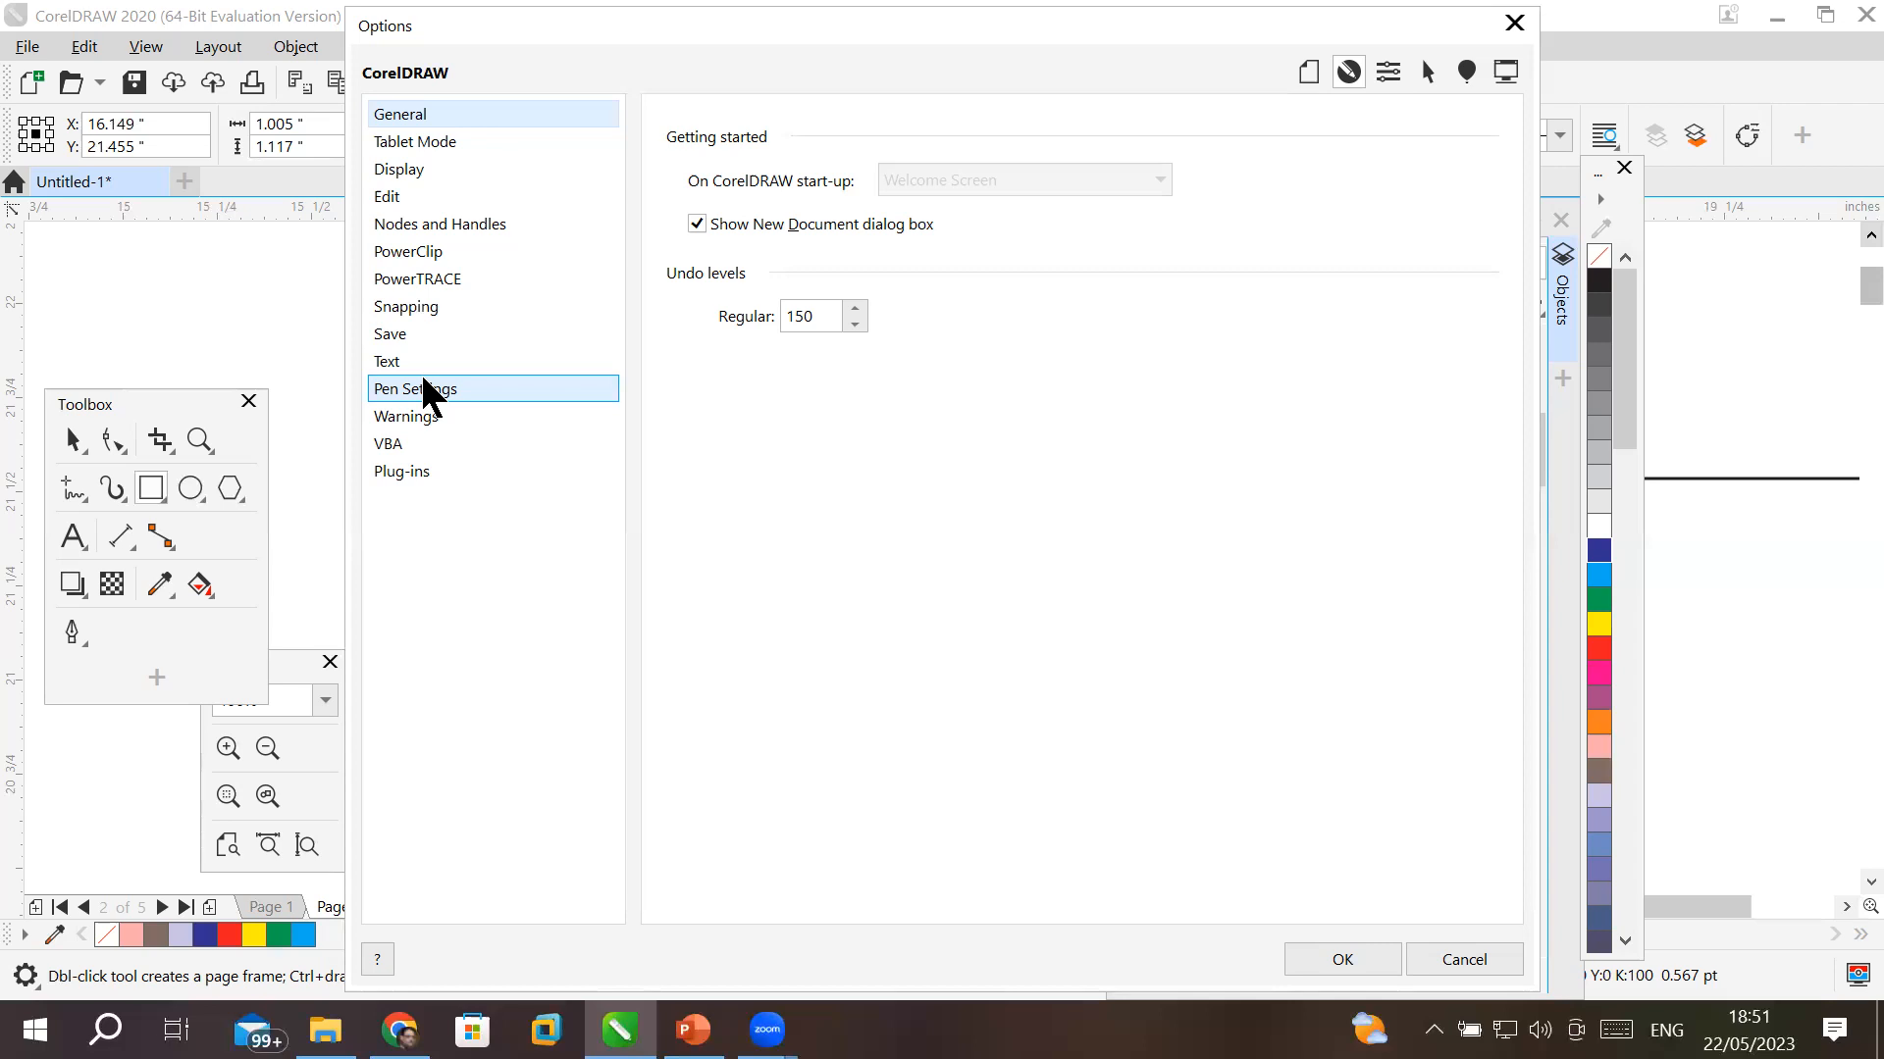
left_click(1310, 74)
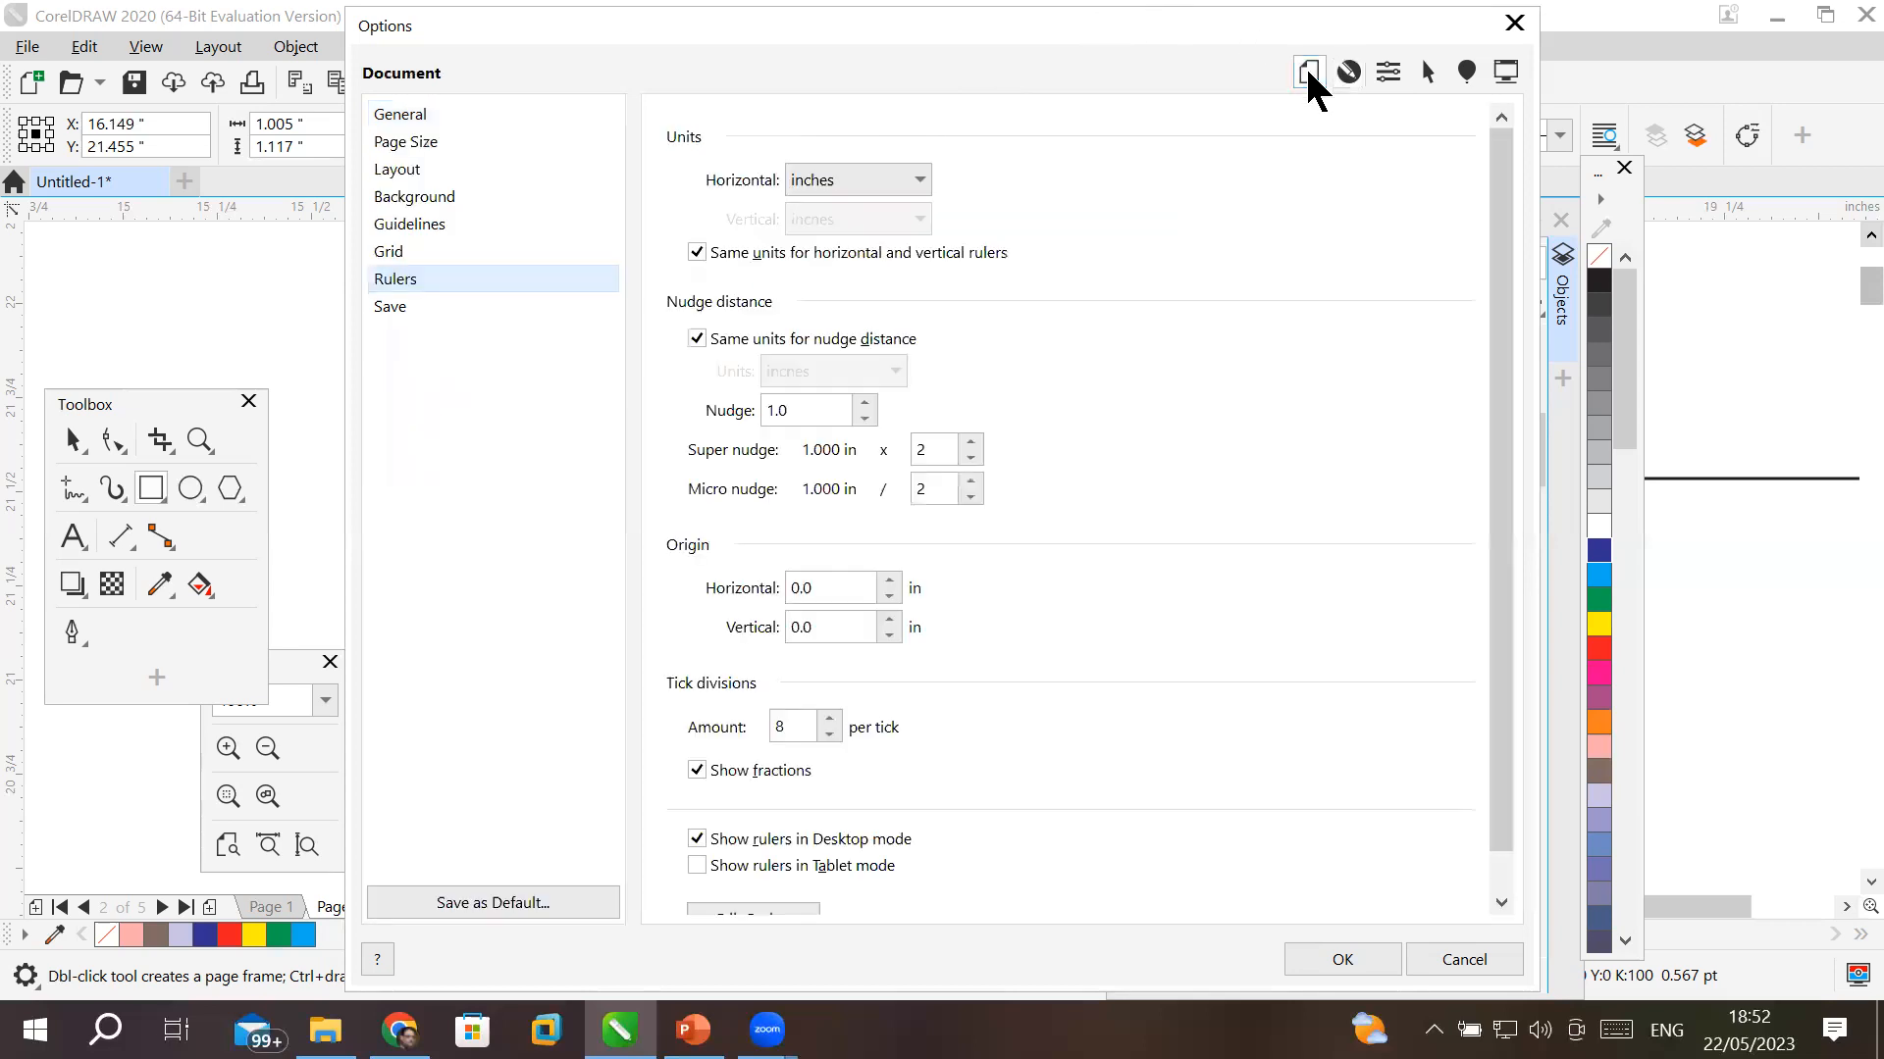
left_click(403, 253)
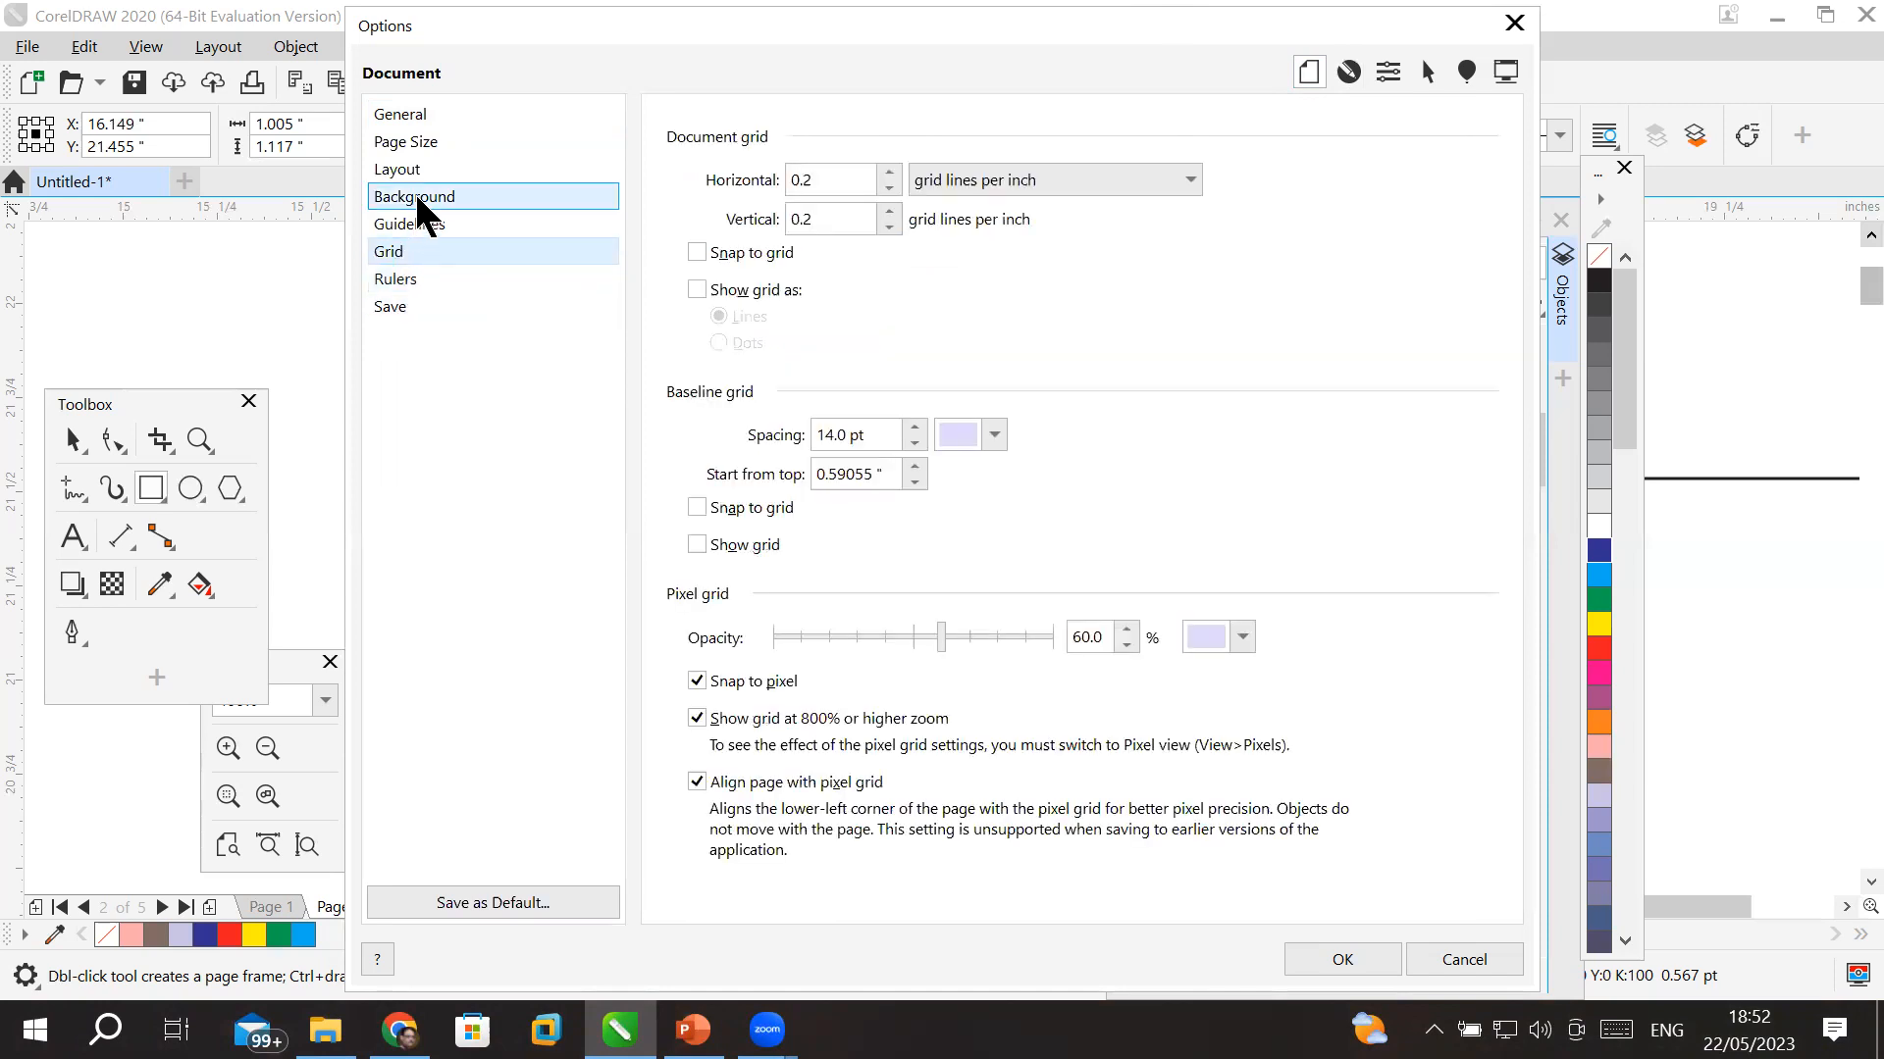
left_click(420, 147)
left_click(421, 116)
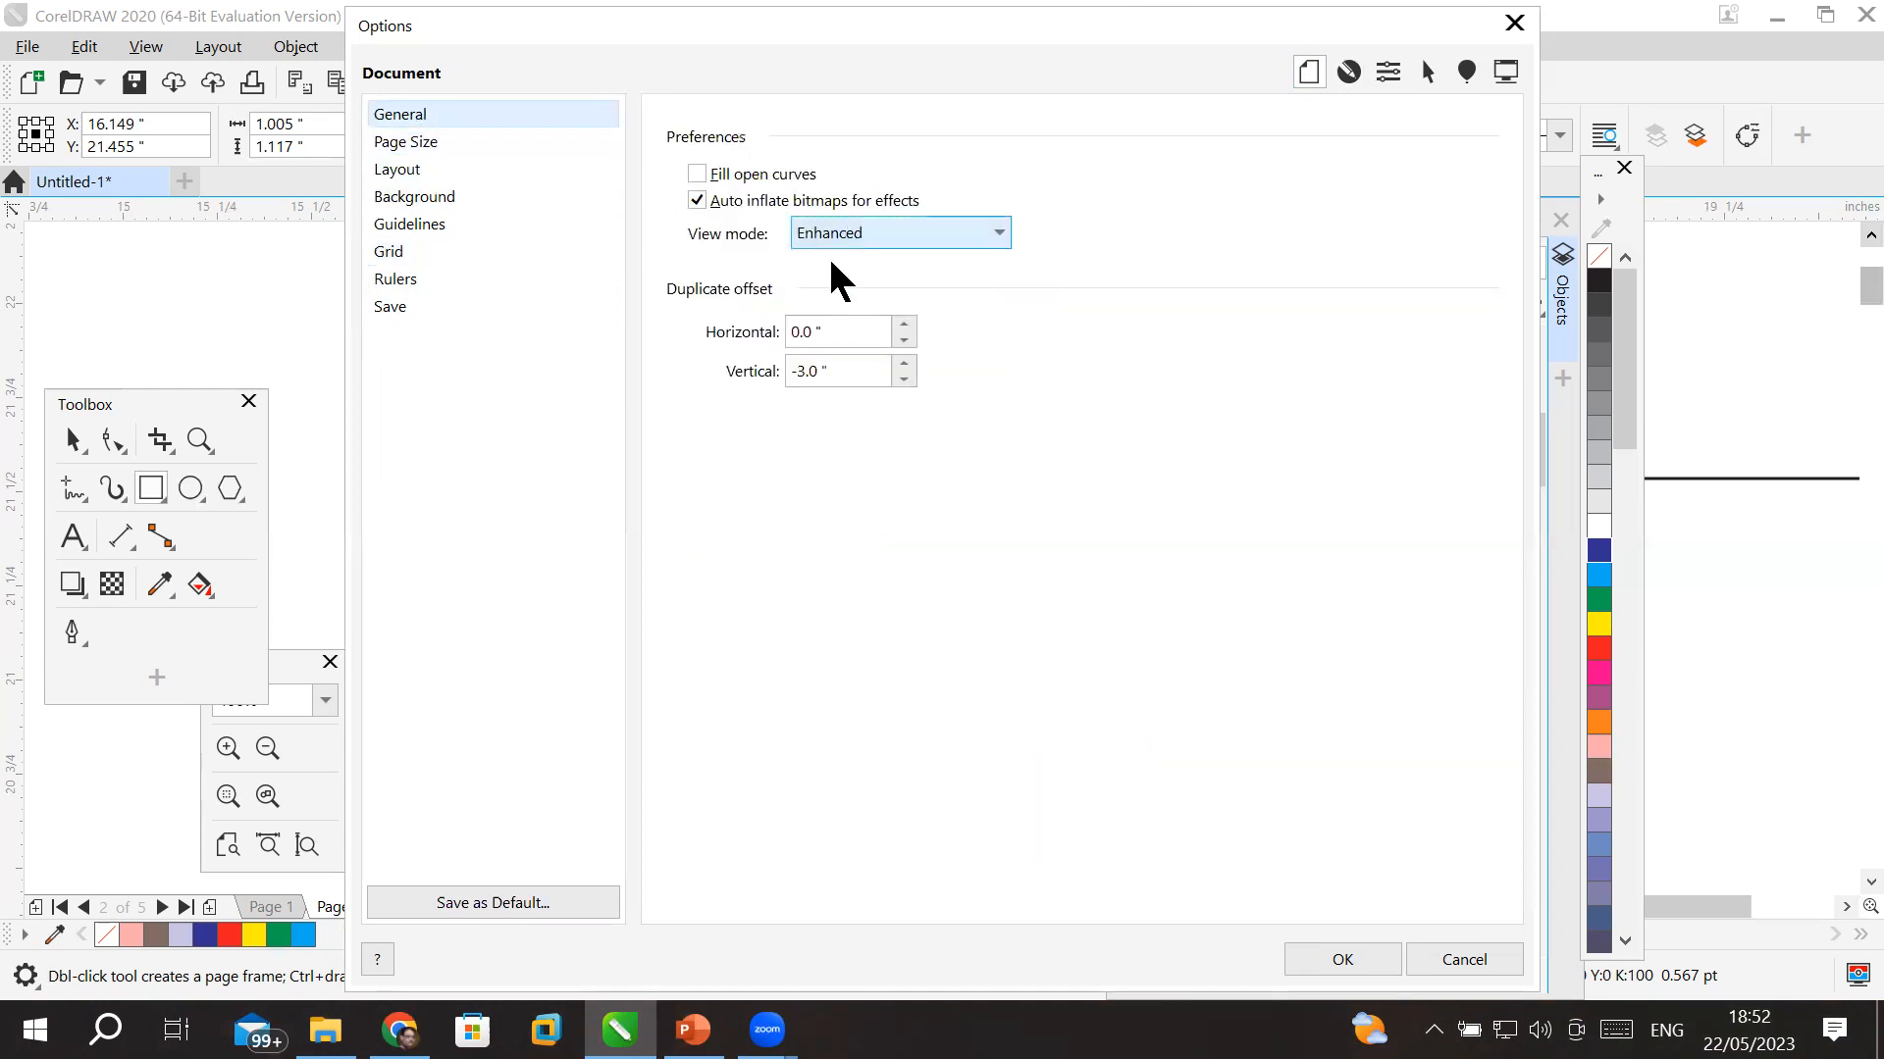
double_click(845, 331)
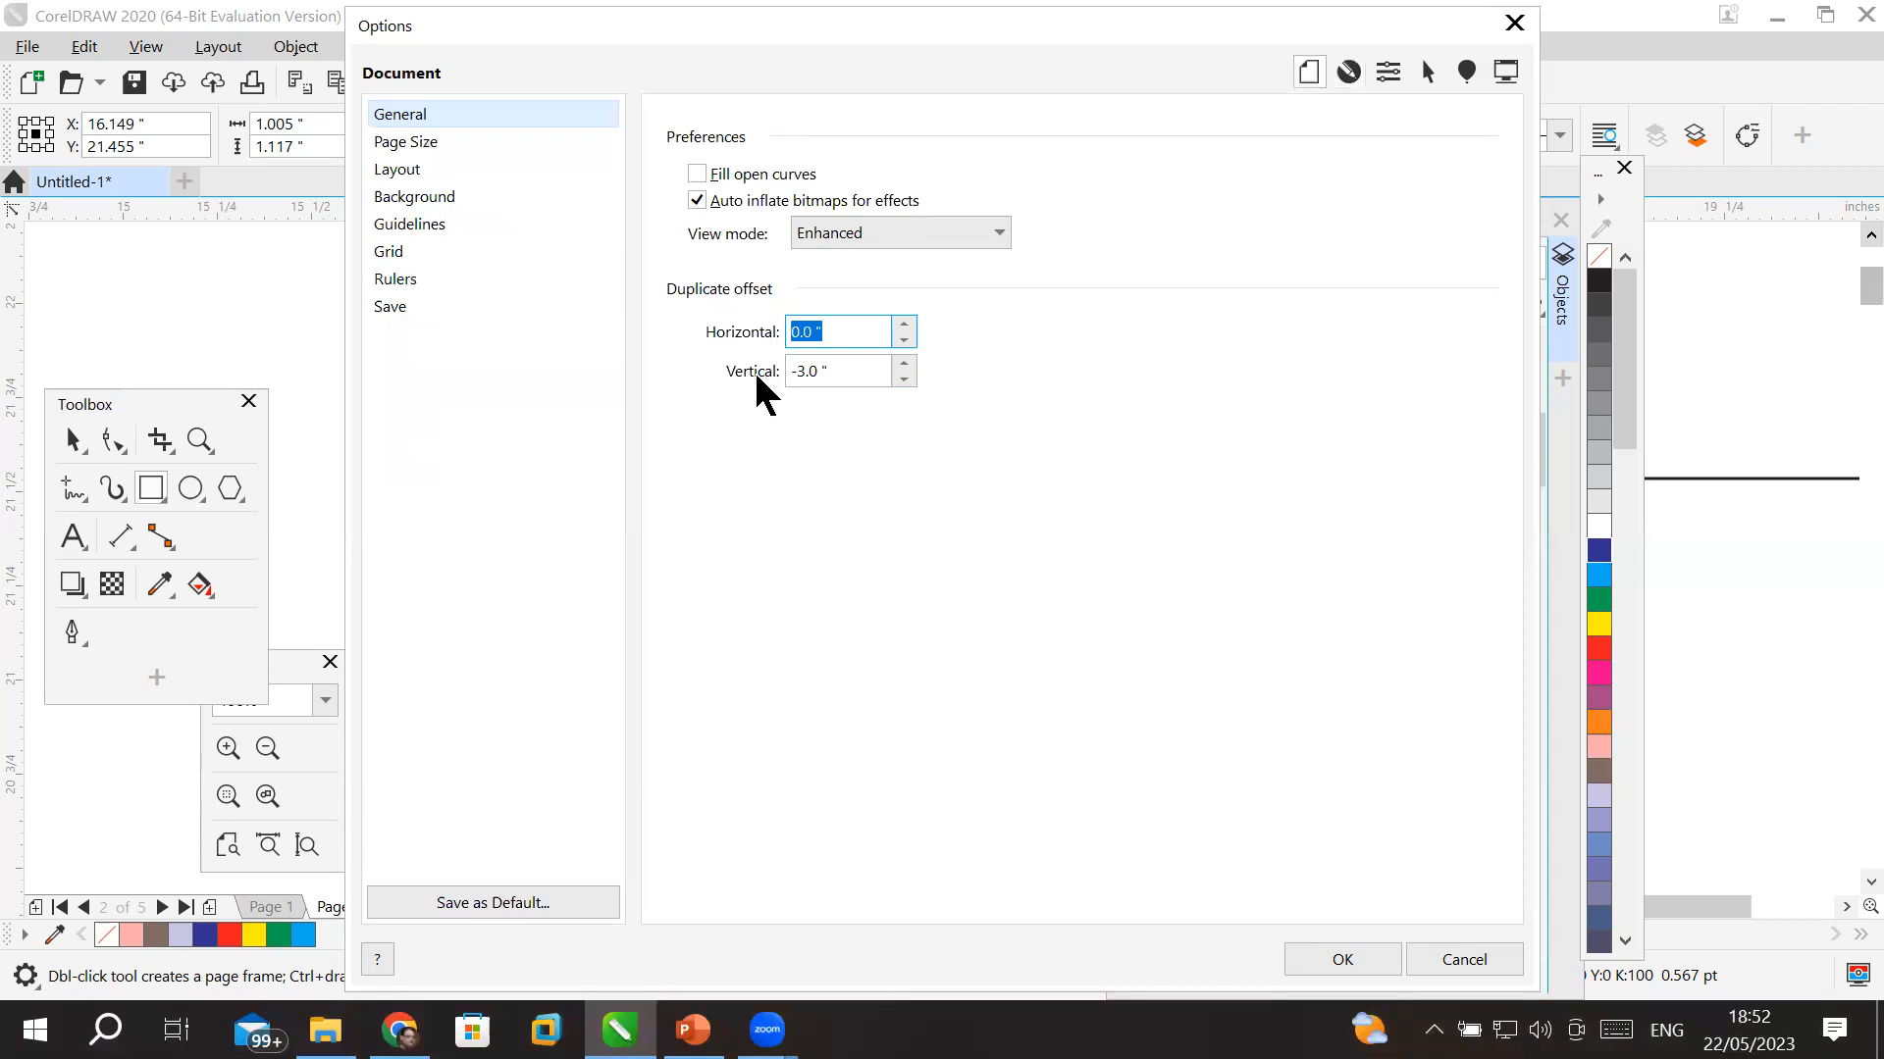
double_click(837, 375)
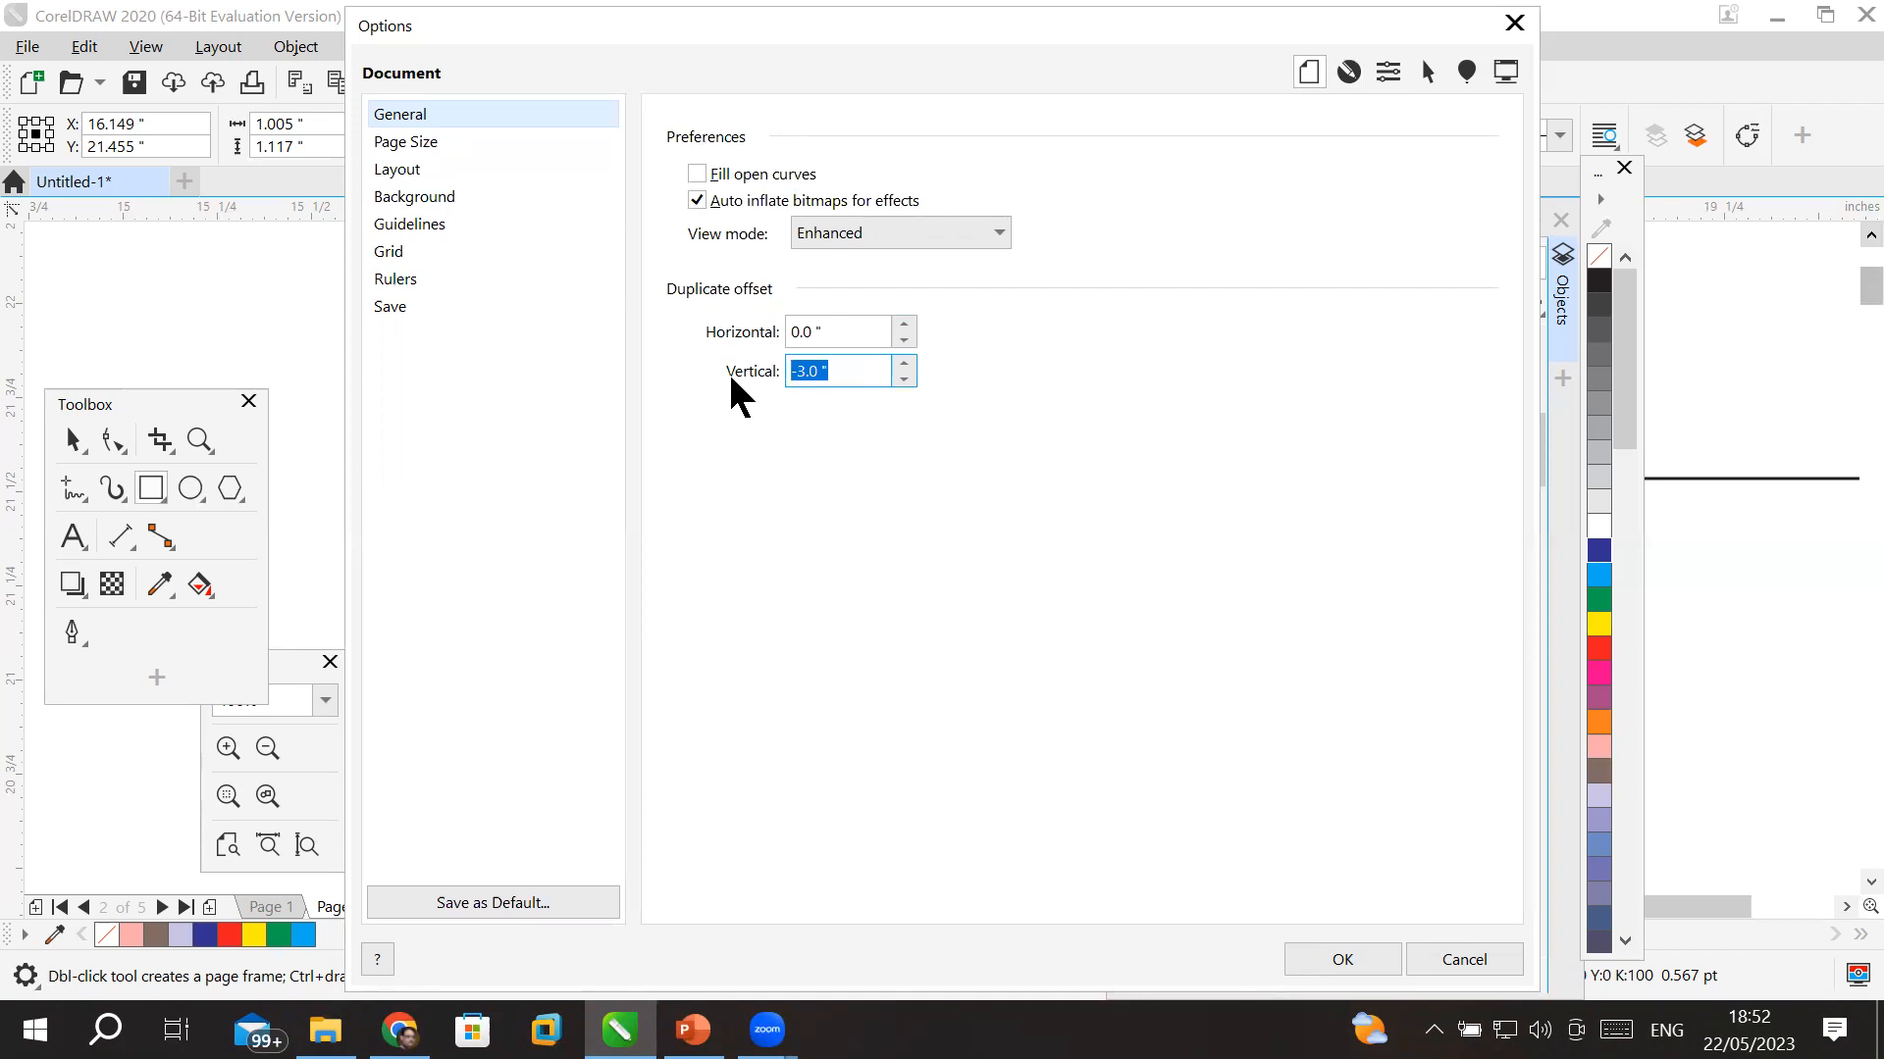
left_click(868, 371)
left_click_drag(868, 371, 622, 368)
type("0")
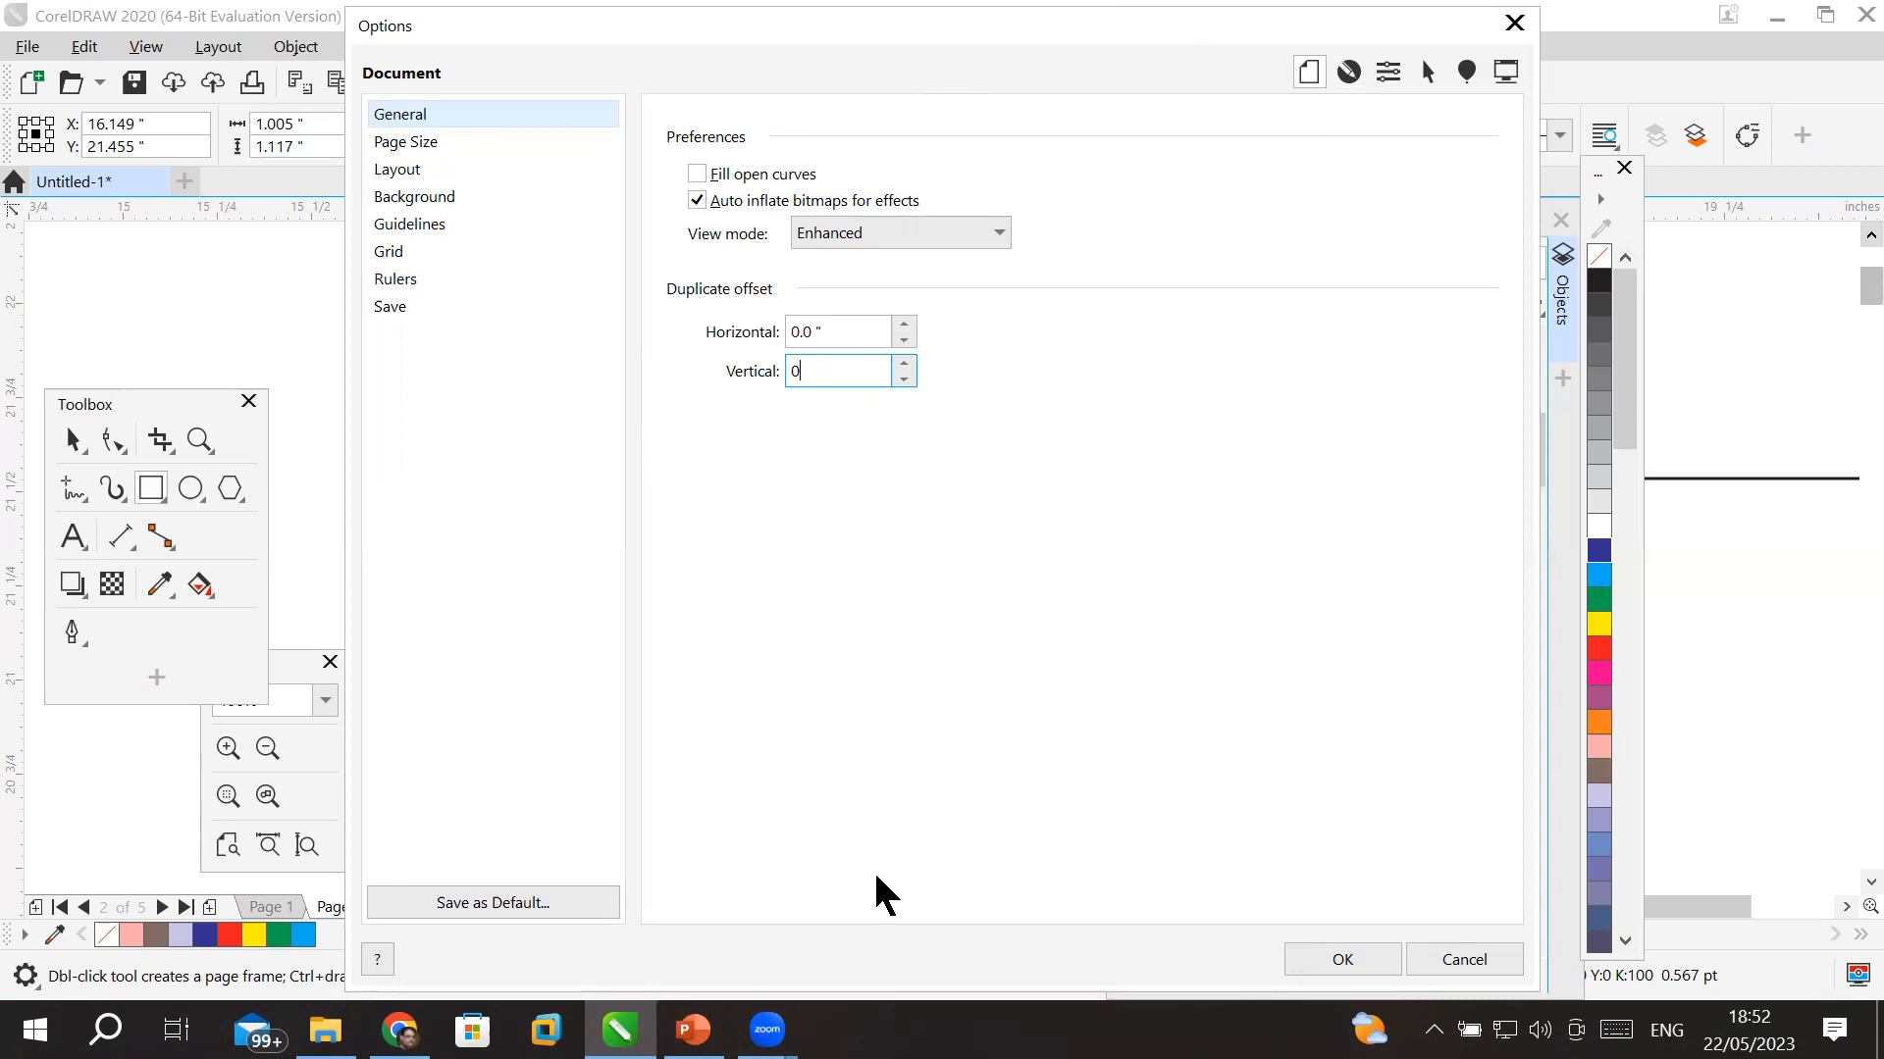
left_click(1342, 960)
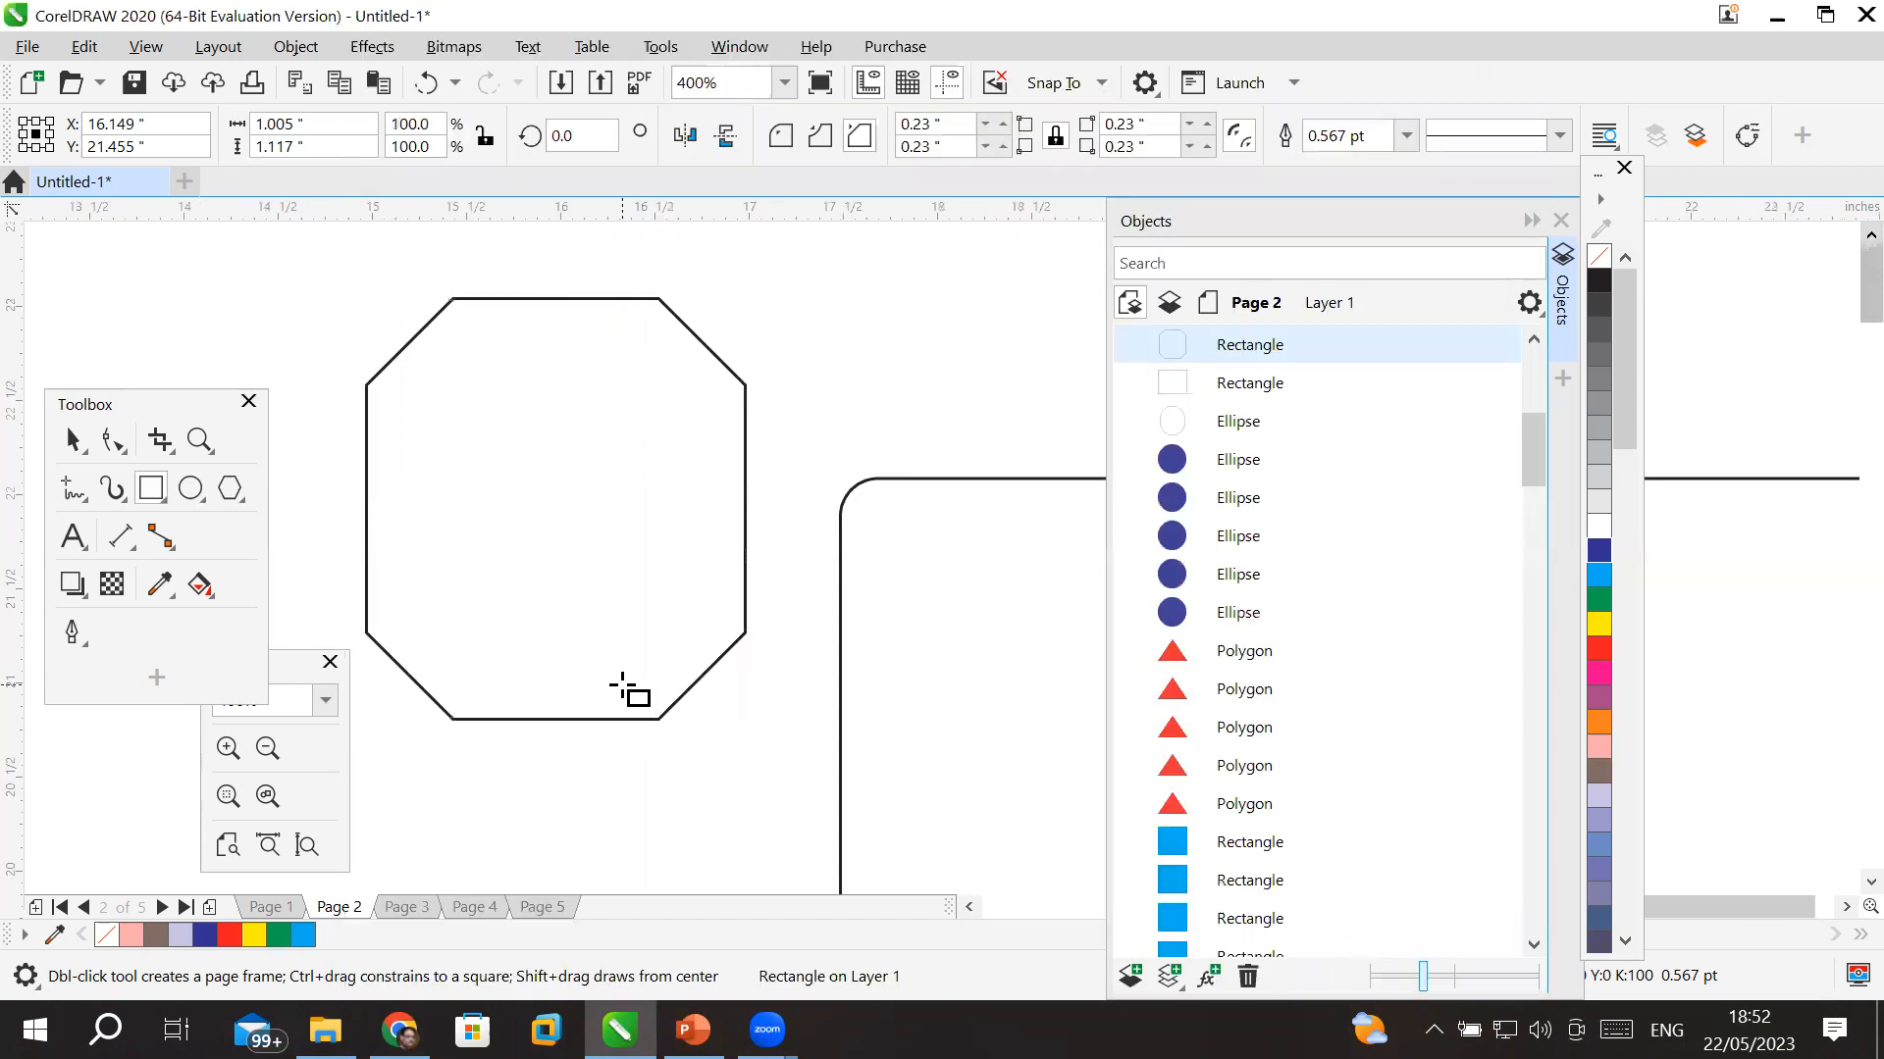
- Move the chamfered rectangle straight up by about 1.2 inches
scroll(628, 687, "down", 2)
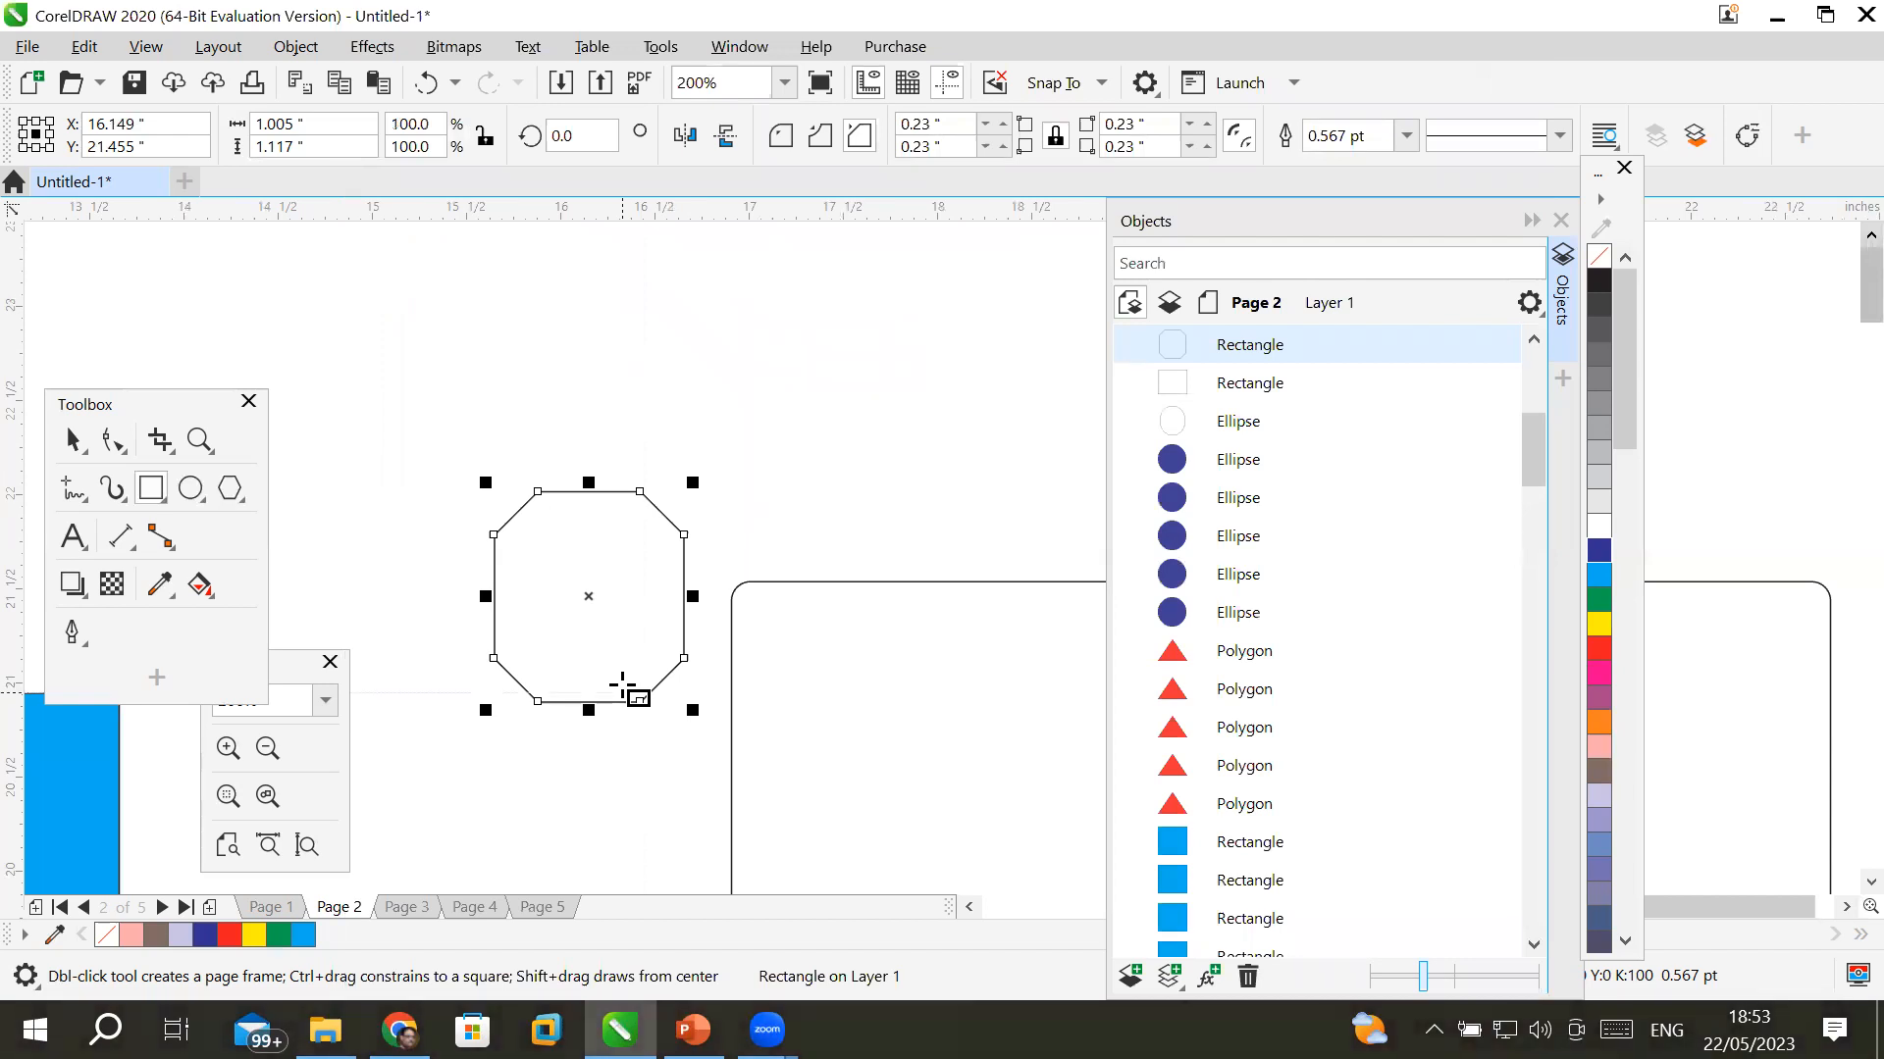
left_click(74, 444)
left_click_drag(555, 492, 559, 265)
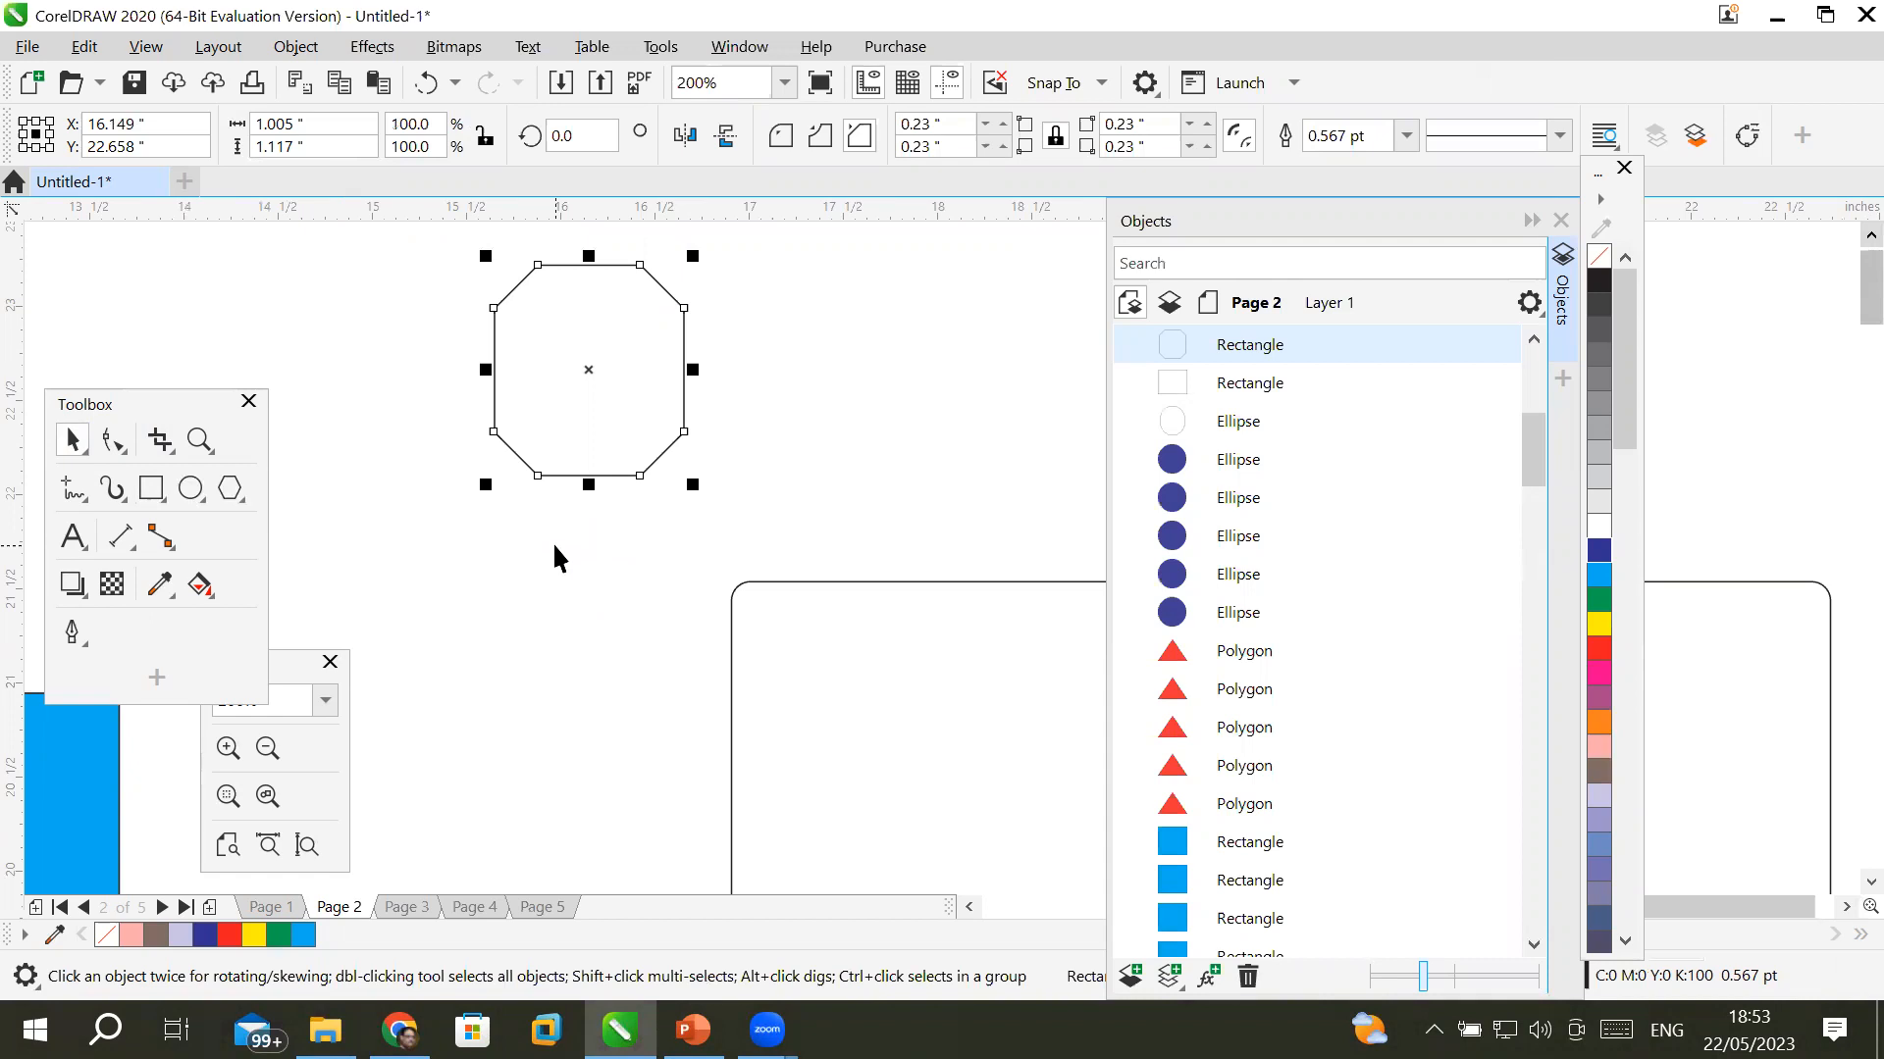
- Duplicate the chamfered rectangle 3 times in place and select the topmost copy
key("ctrl+v")
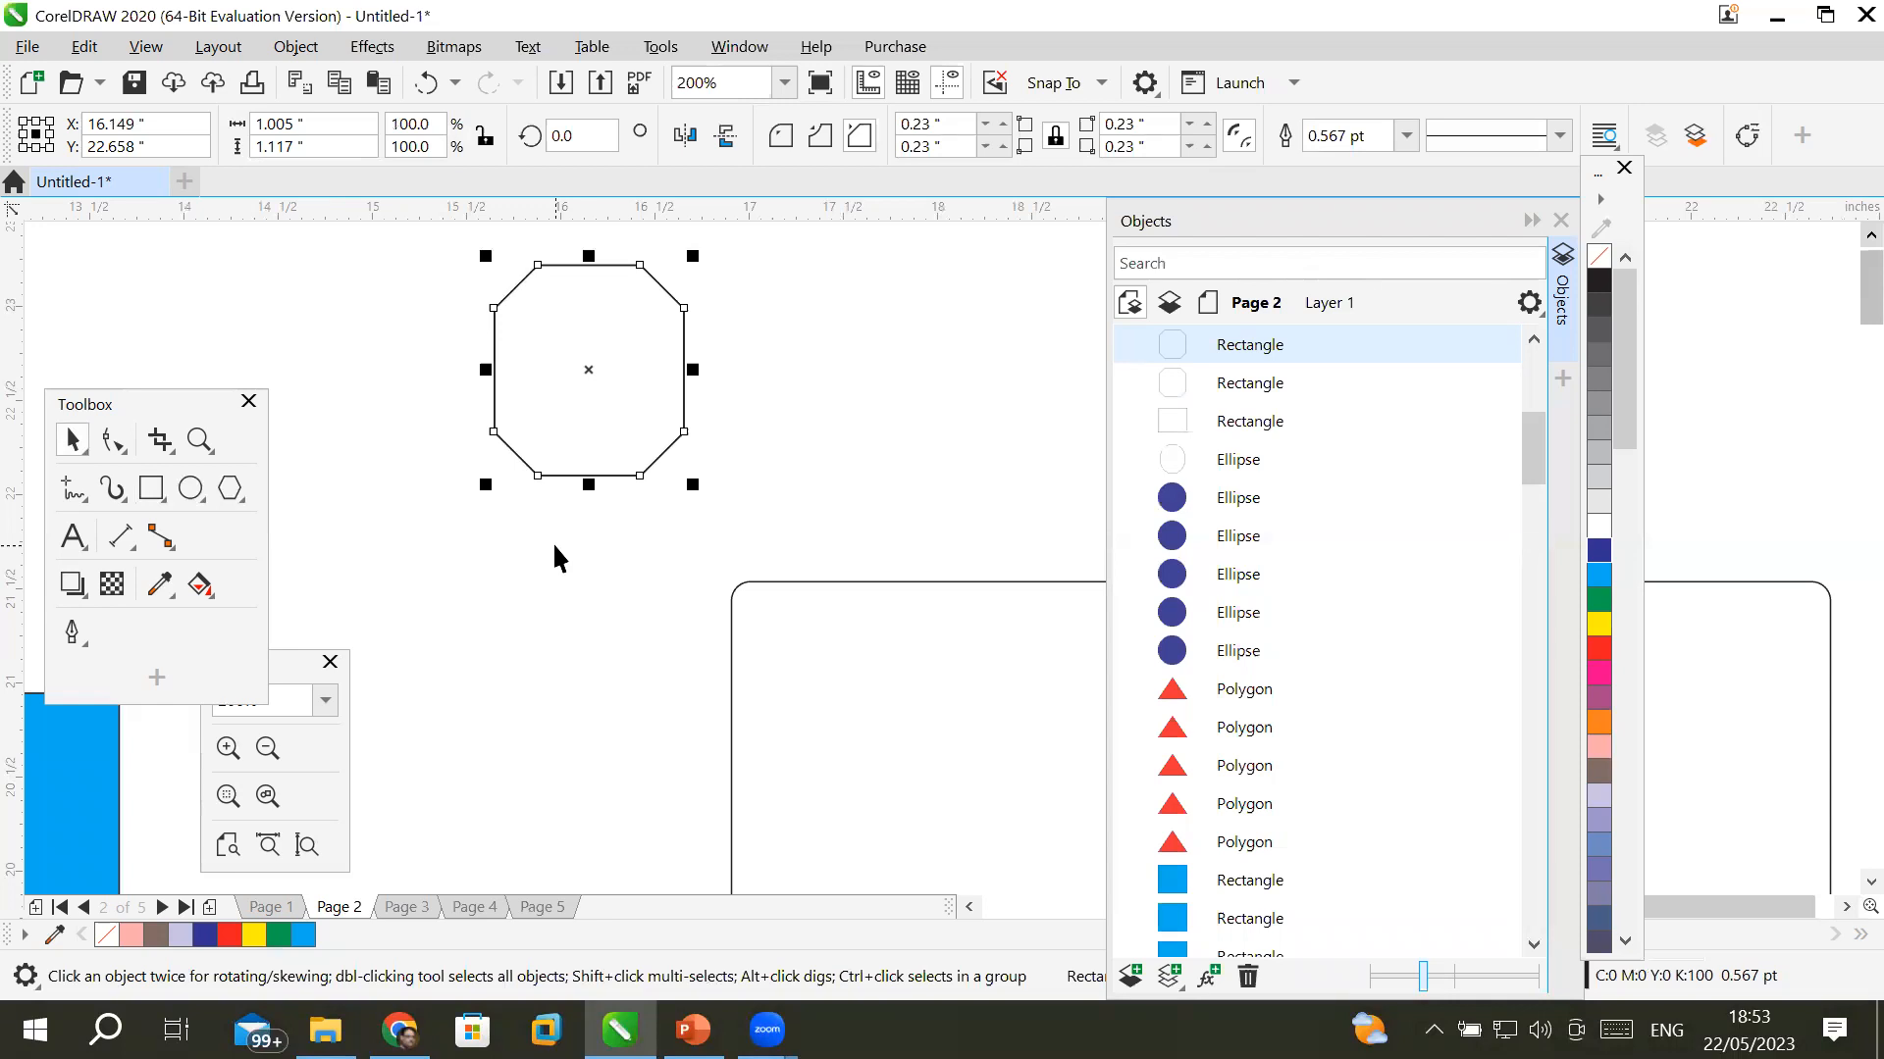
key("ctrl+v")
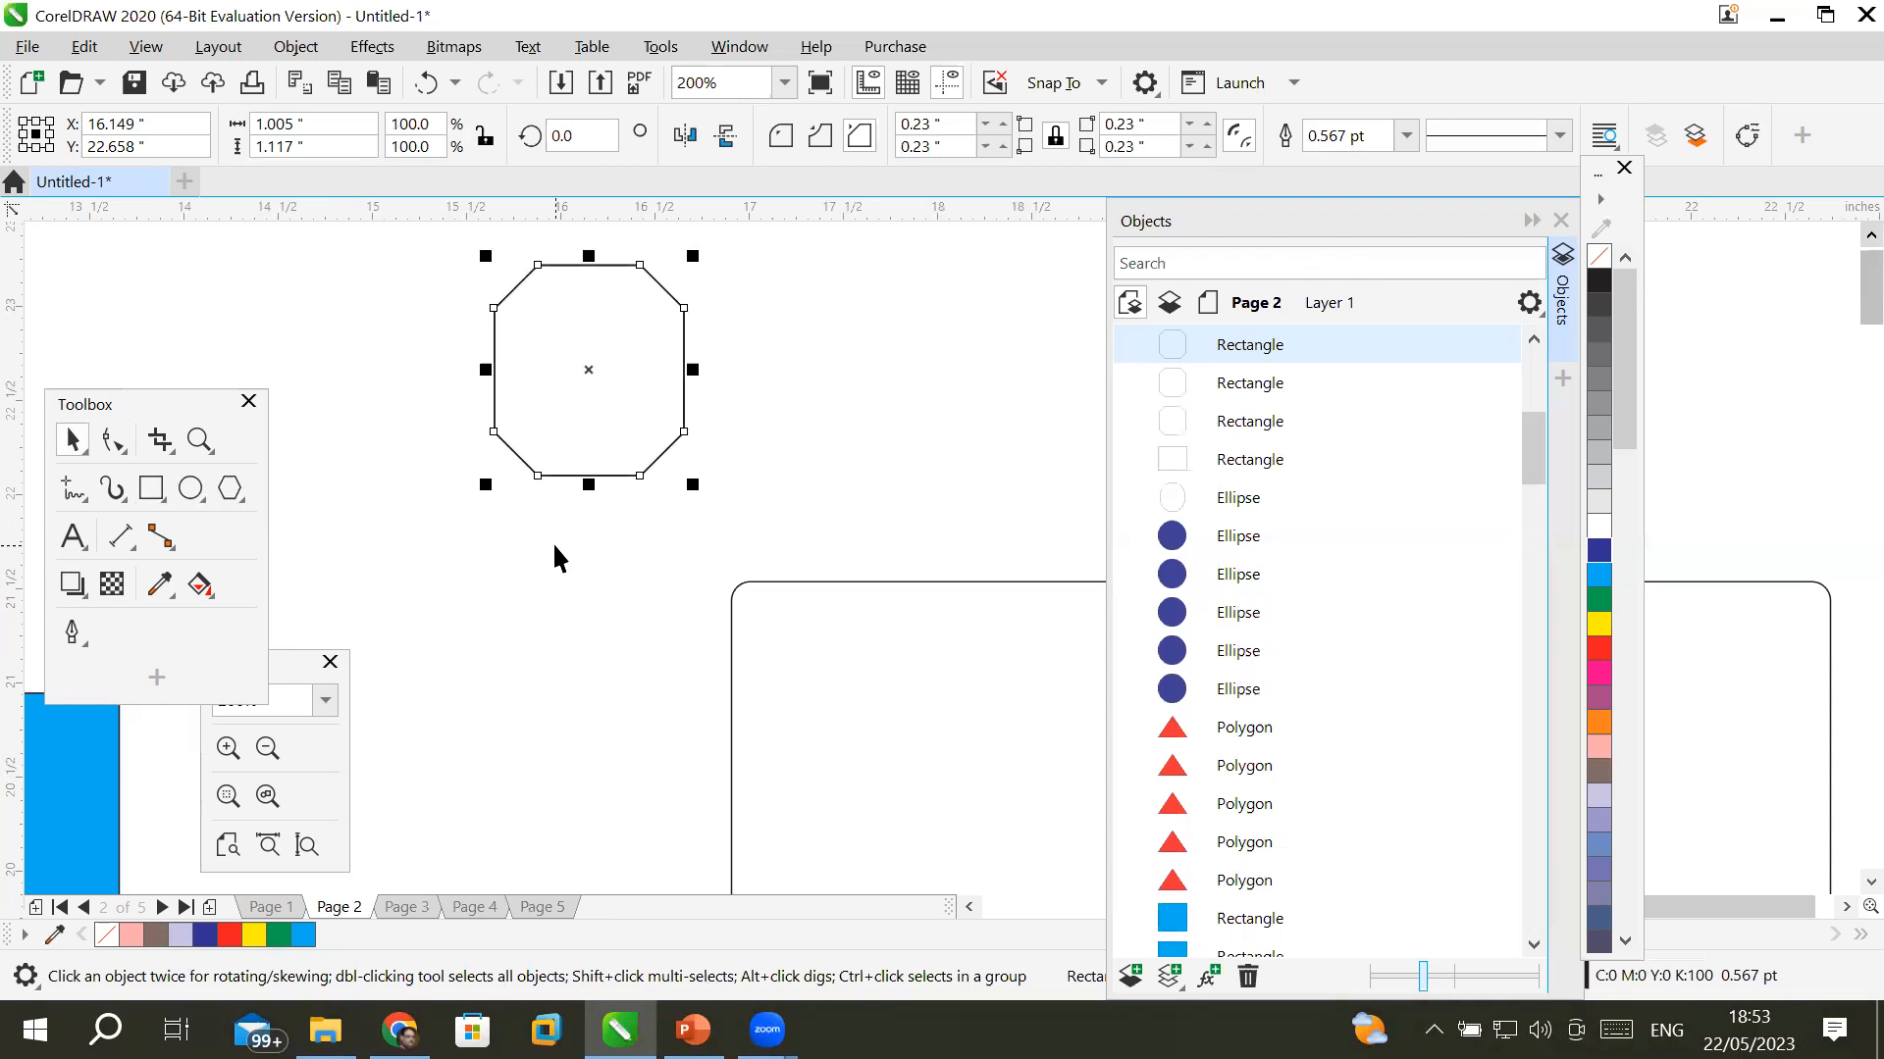
key("ctrl+v")
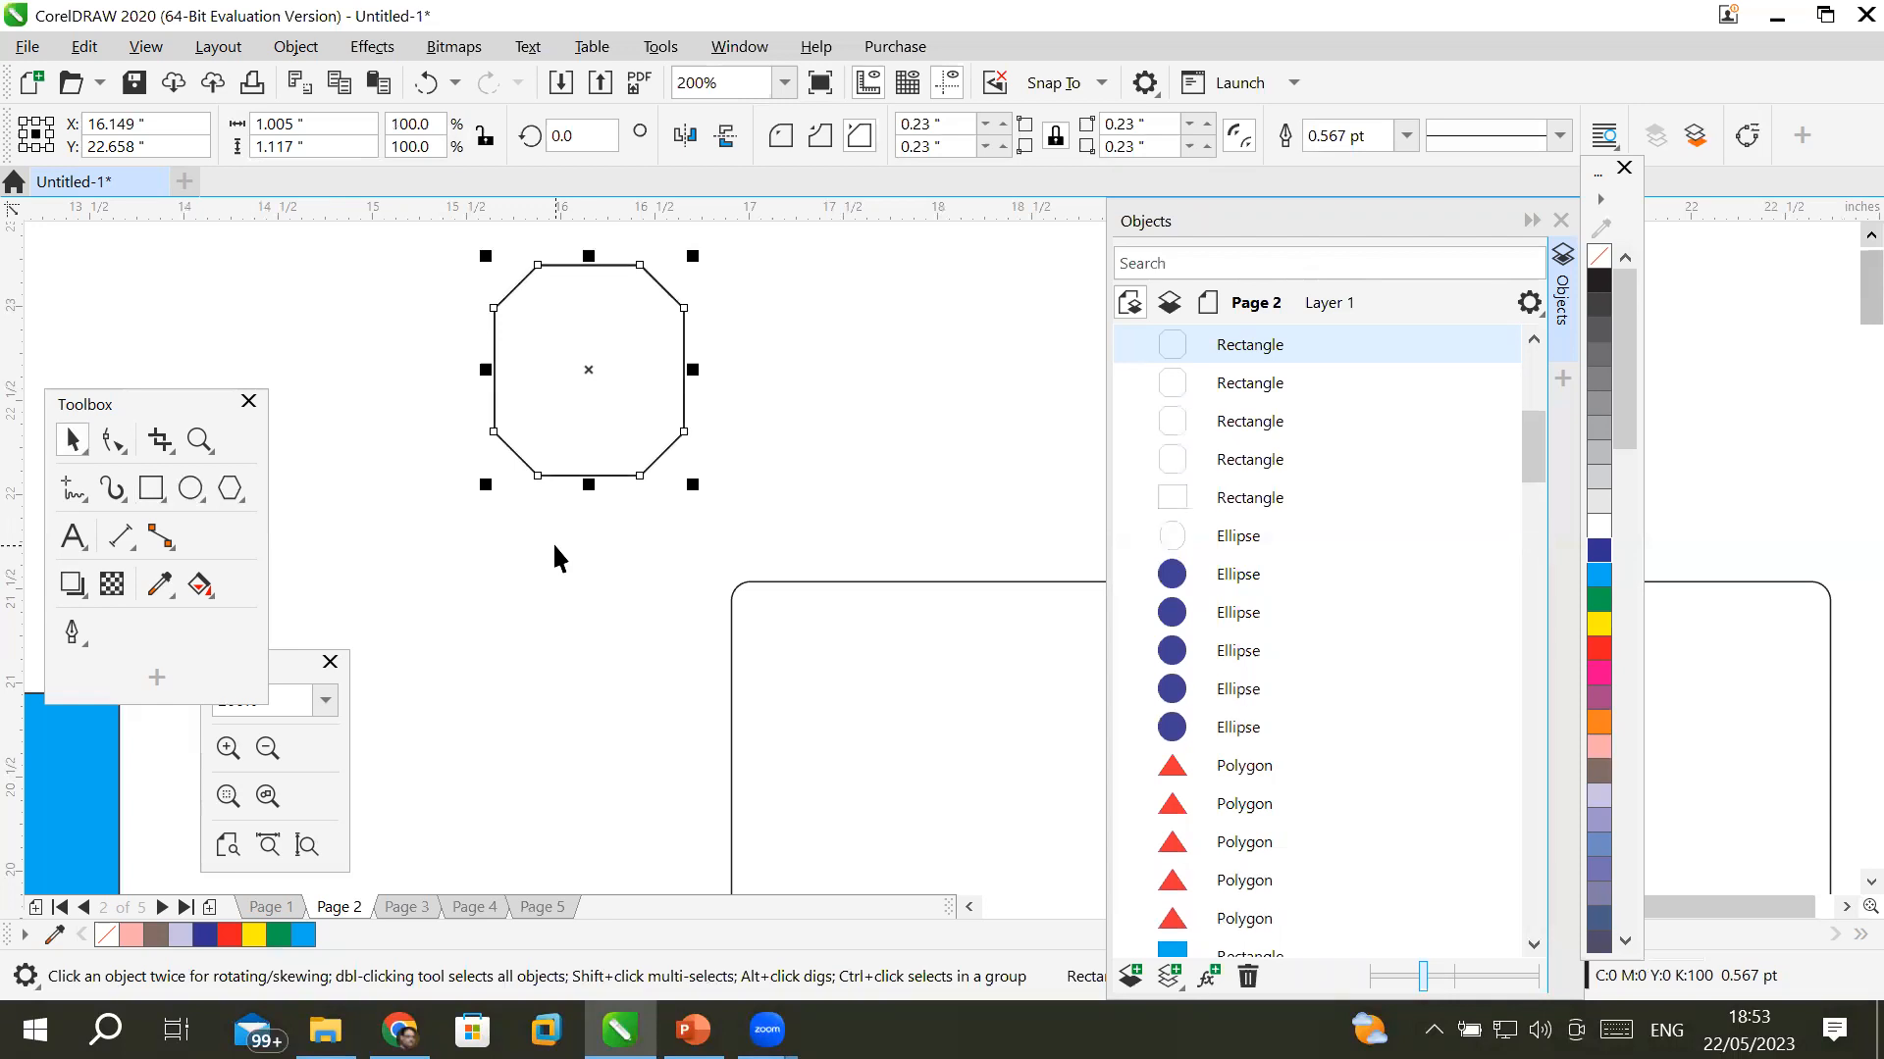
left_click(1233, 344)
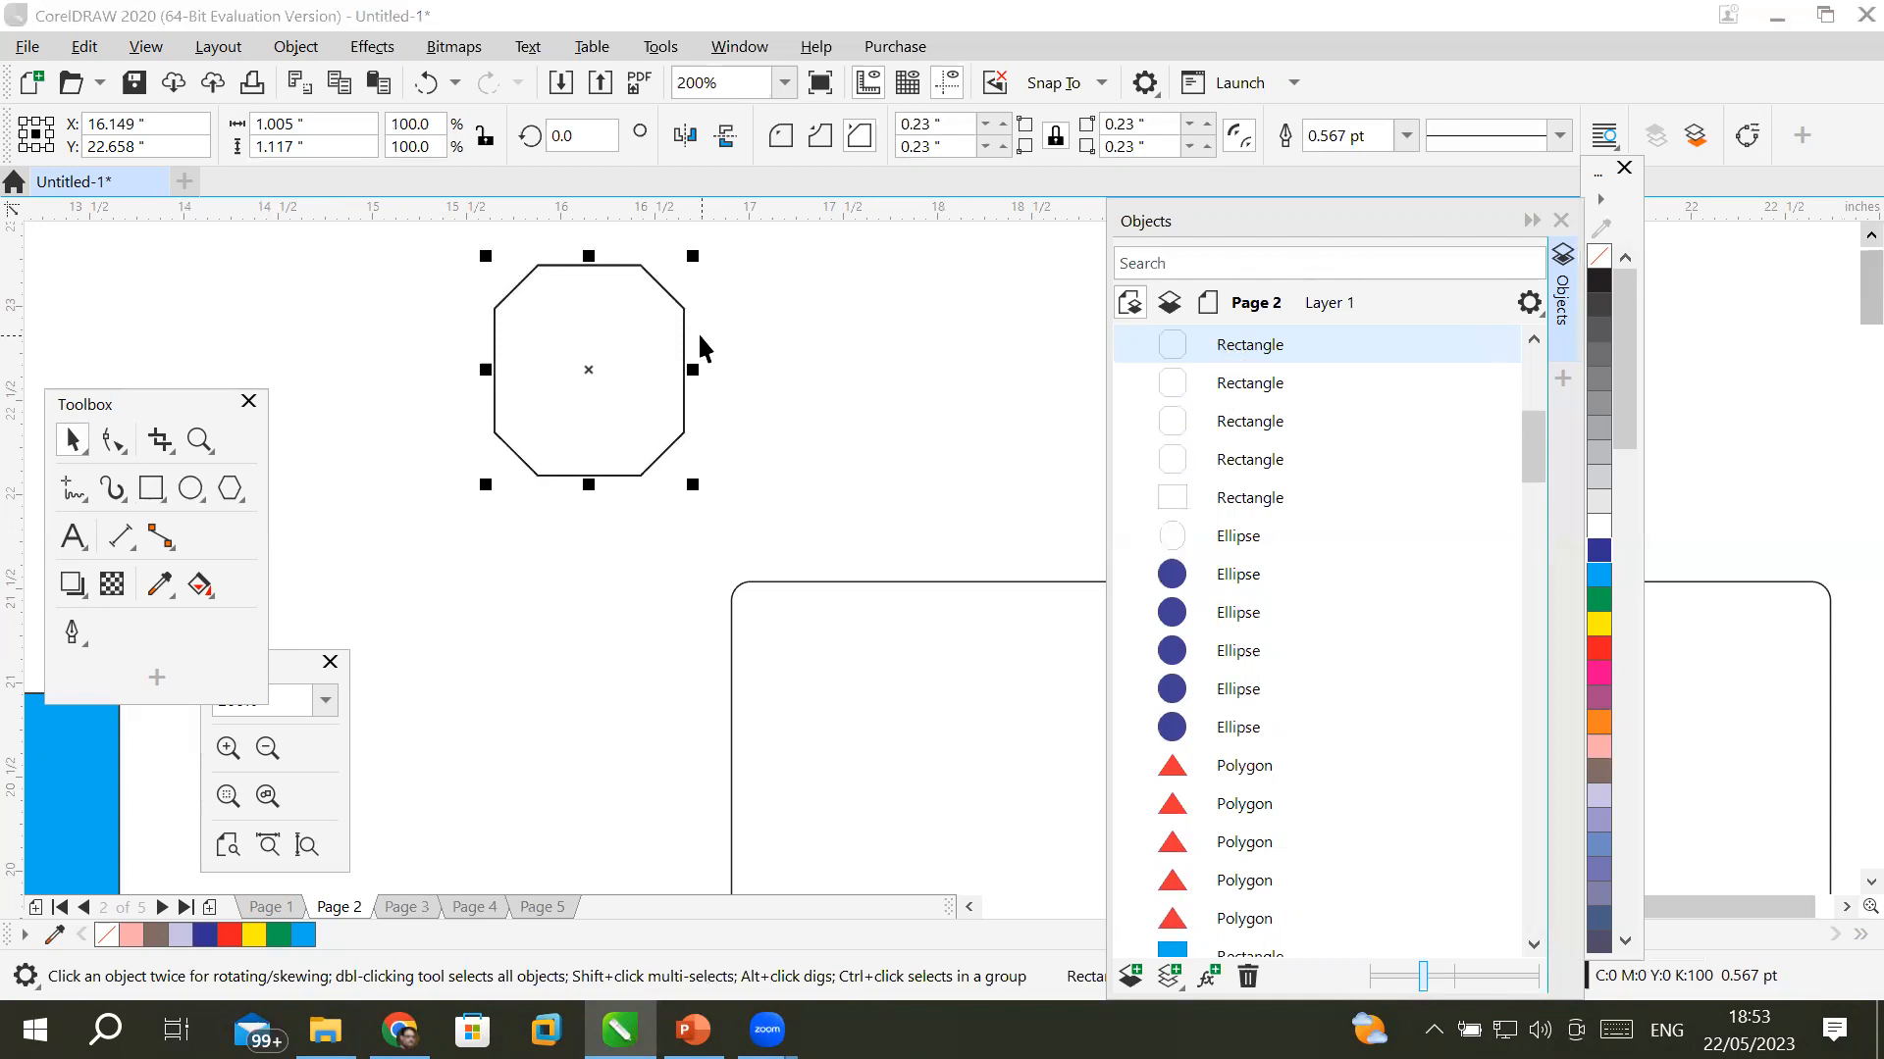
- Spread the four stacked chamfered rectangles into a horizontal row, with centres about 1.15 inches apart, moving the Objects docker out of the way
left_click_drag(664, 306, 876, 312)
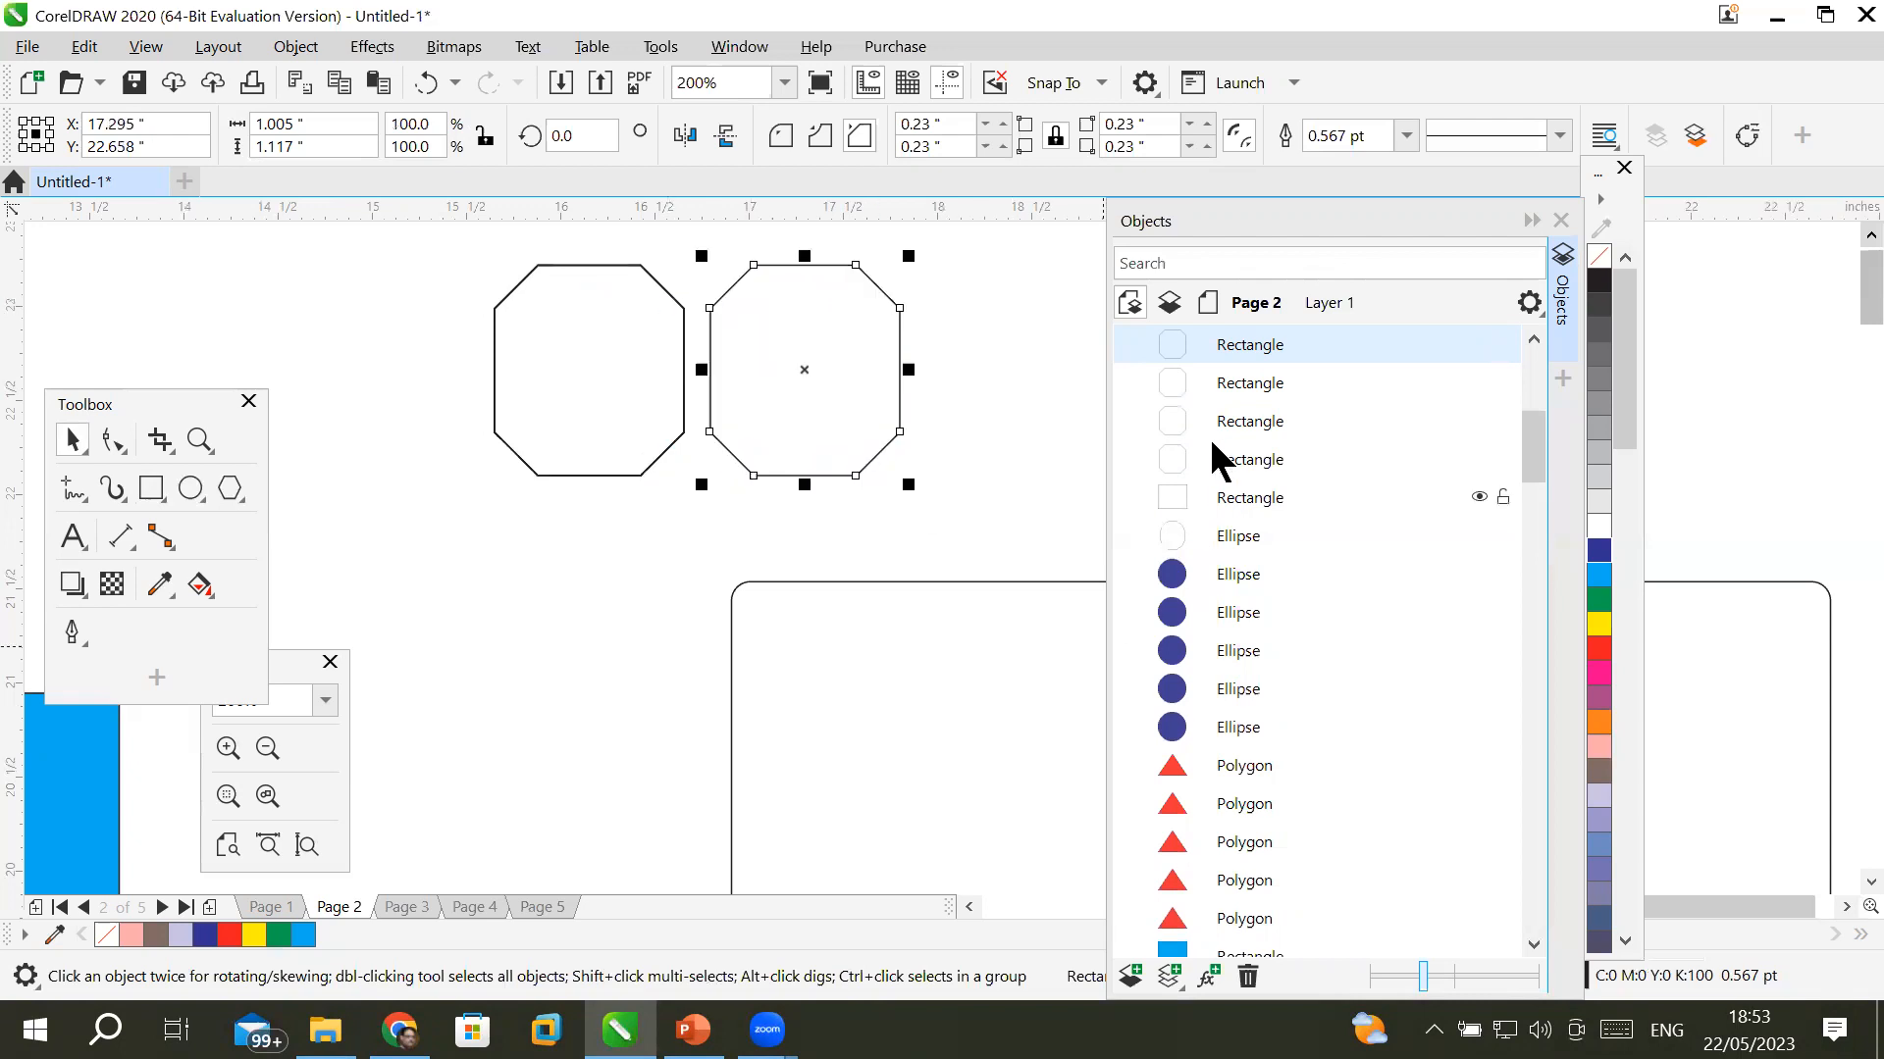
left_click(1229, 387)
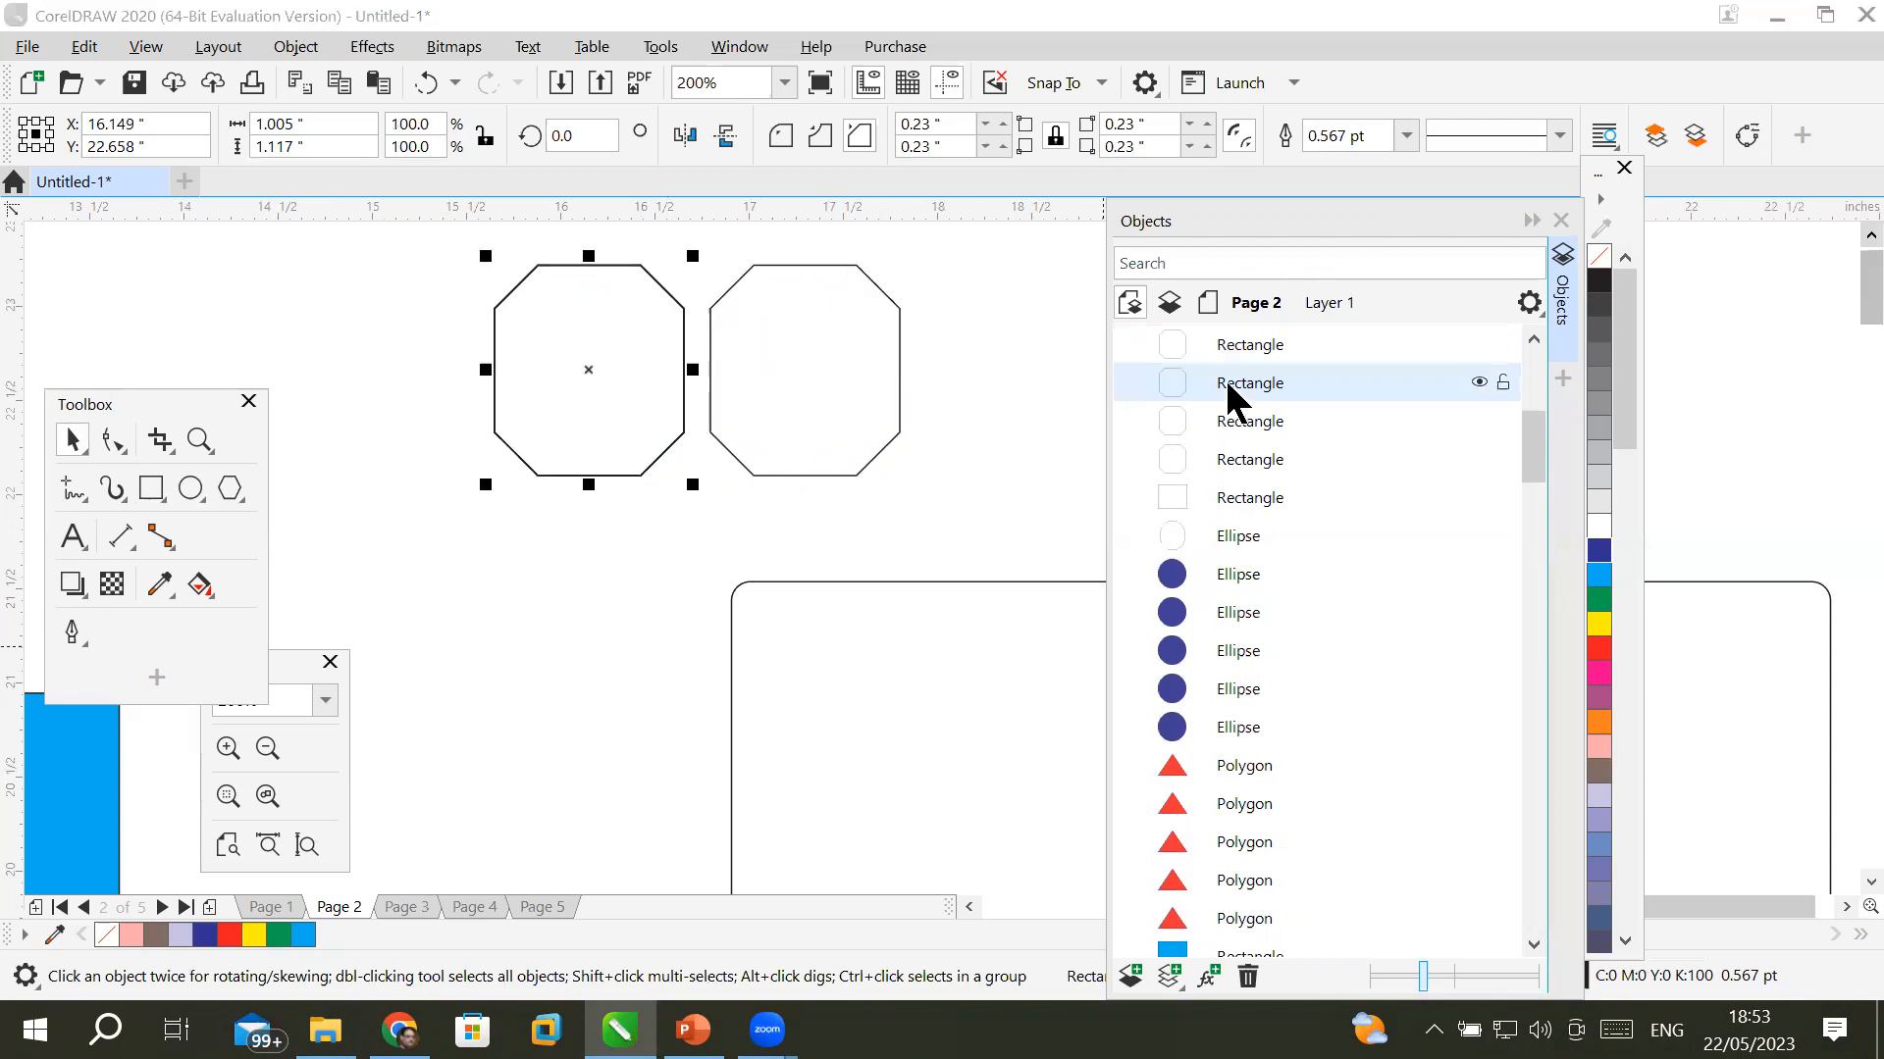
left_click_drag(736, 404, 1125, 410)
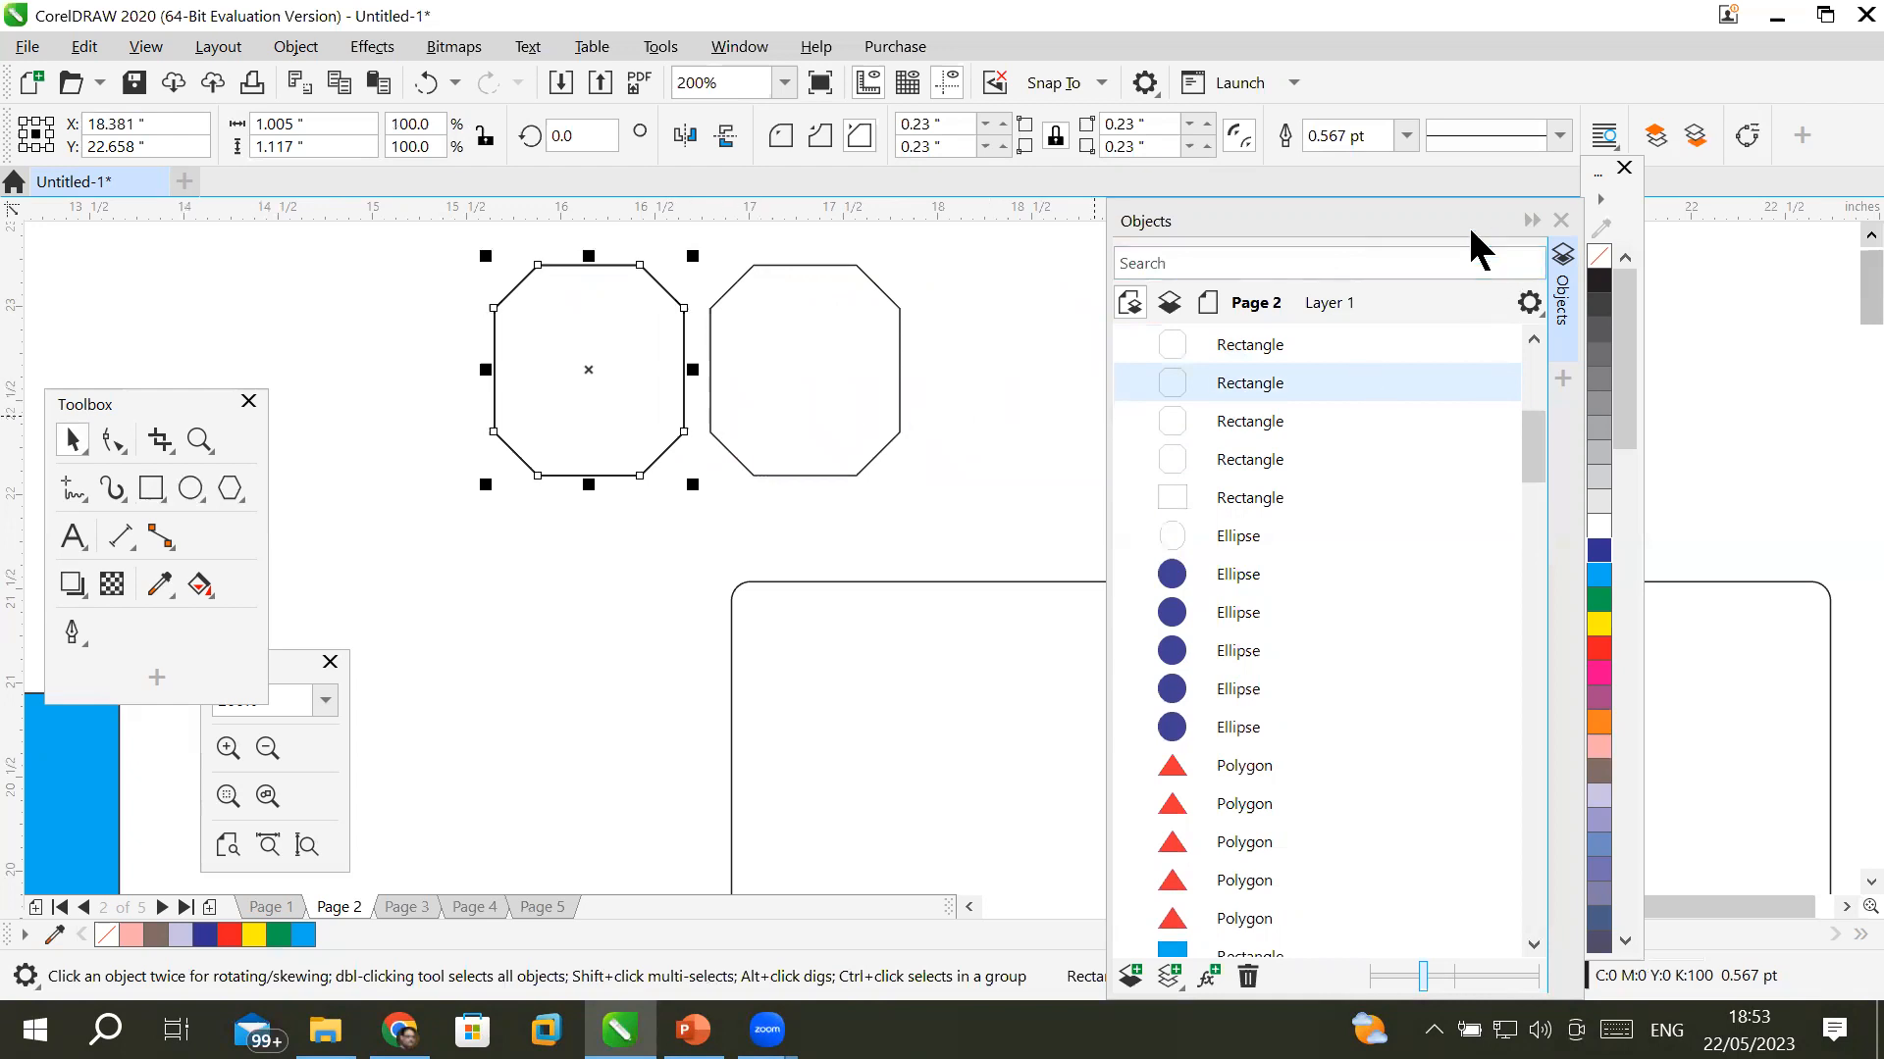
left_click(1362, 214)
left_click_drag(1362, 213, 1327, 512)
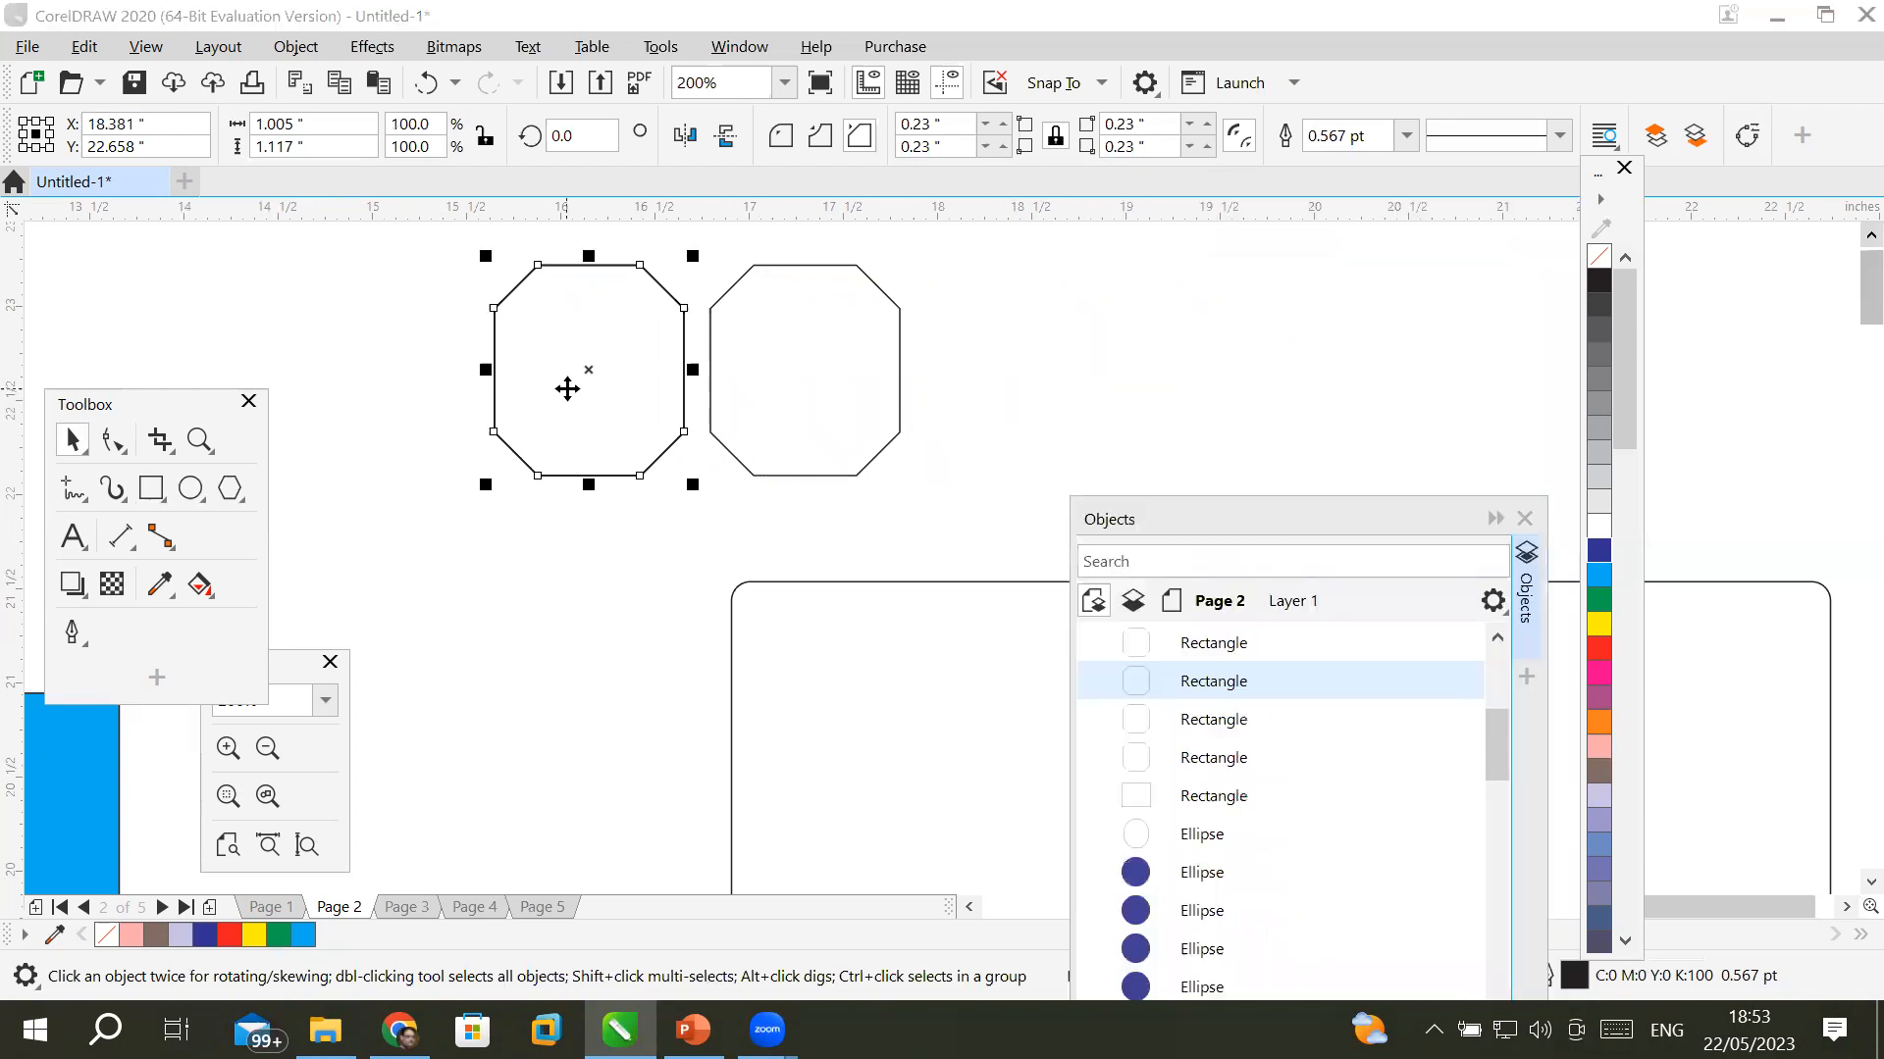
left_click_drag(633, 469, 1061, 474)
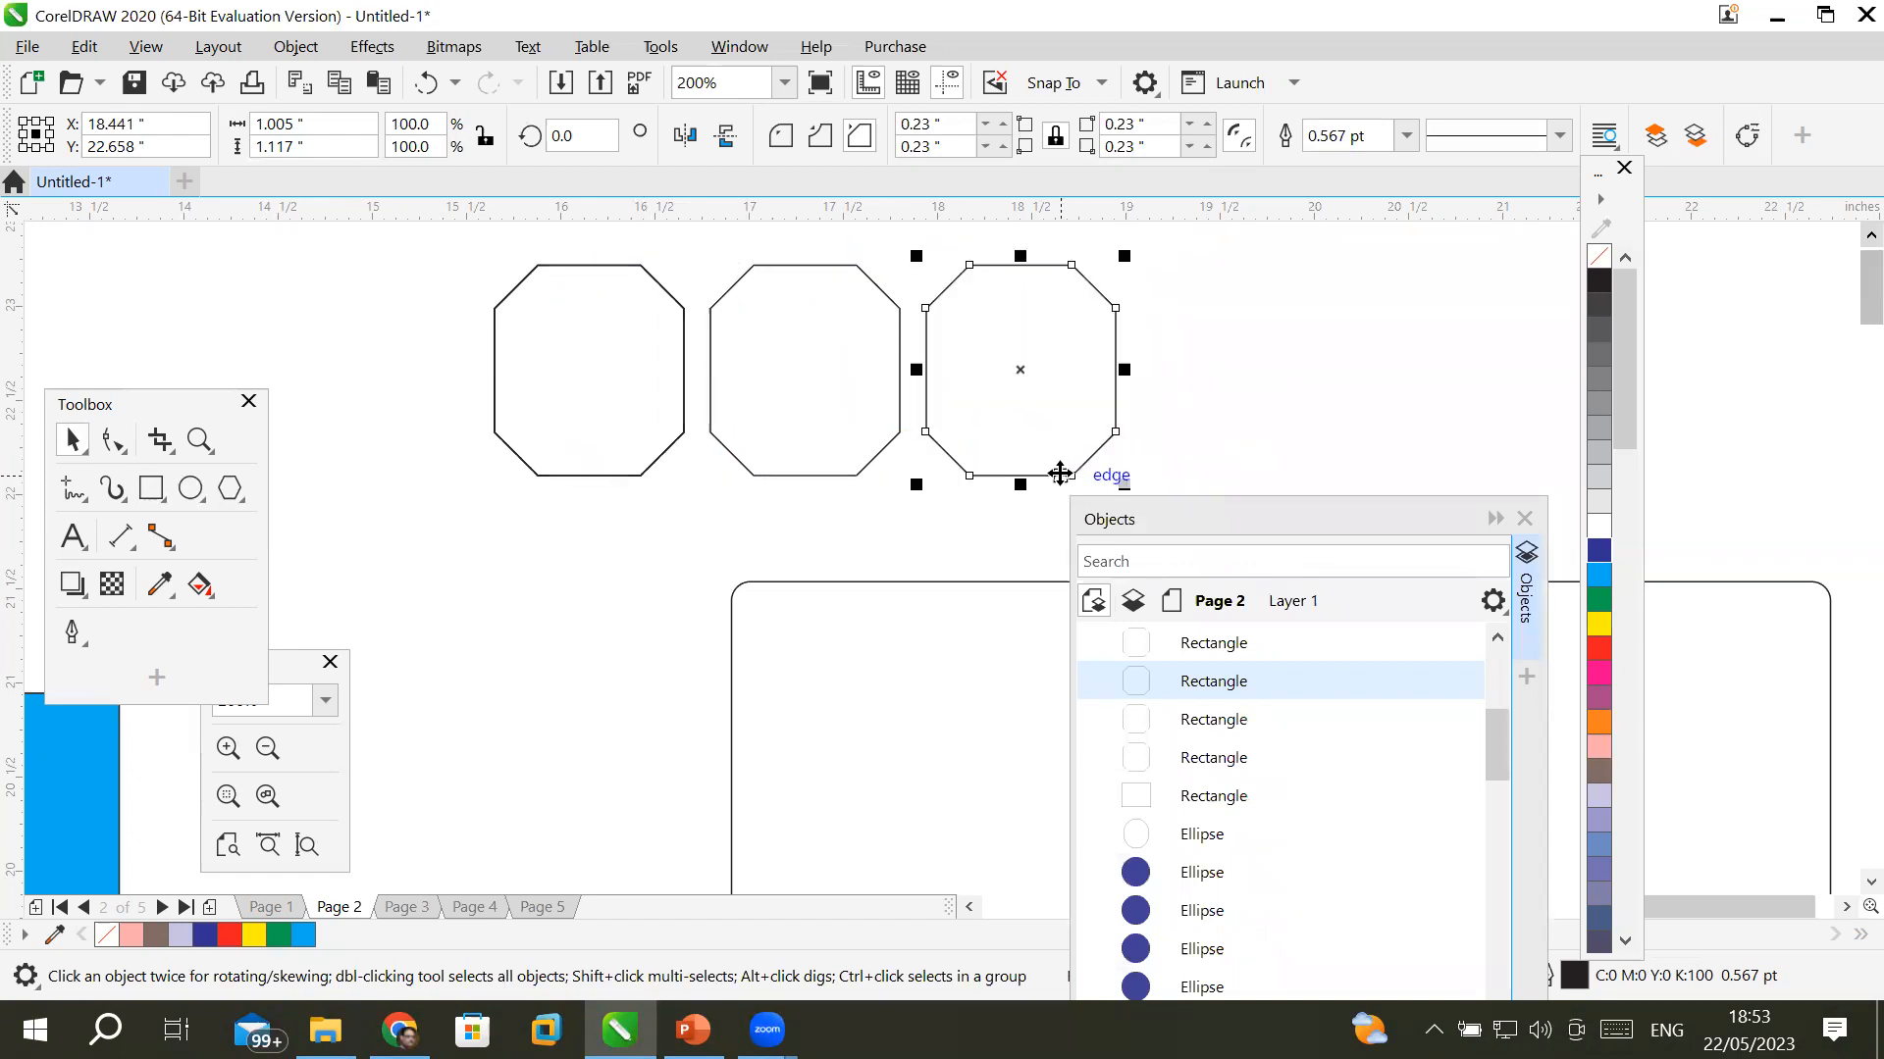
left_click_drag(651, 457, 1300, 473)
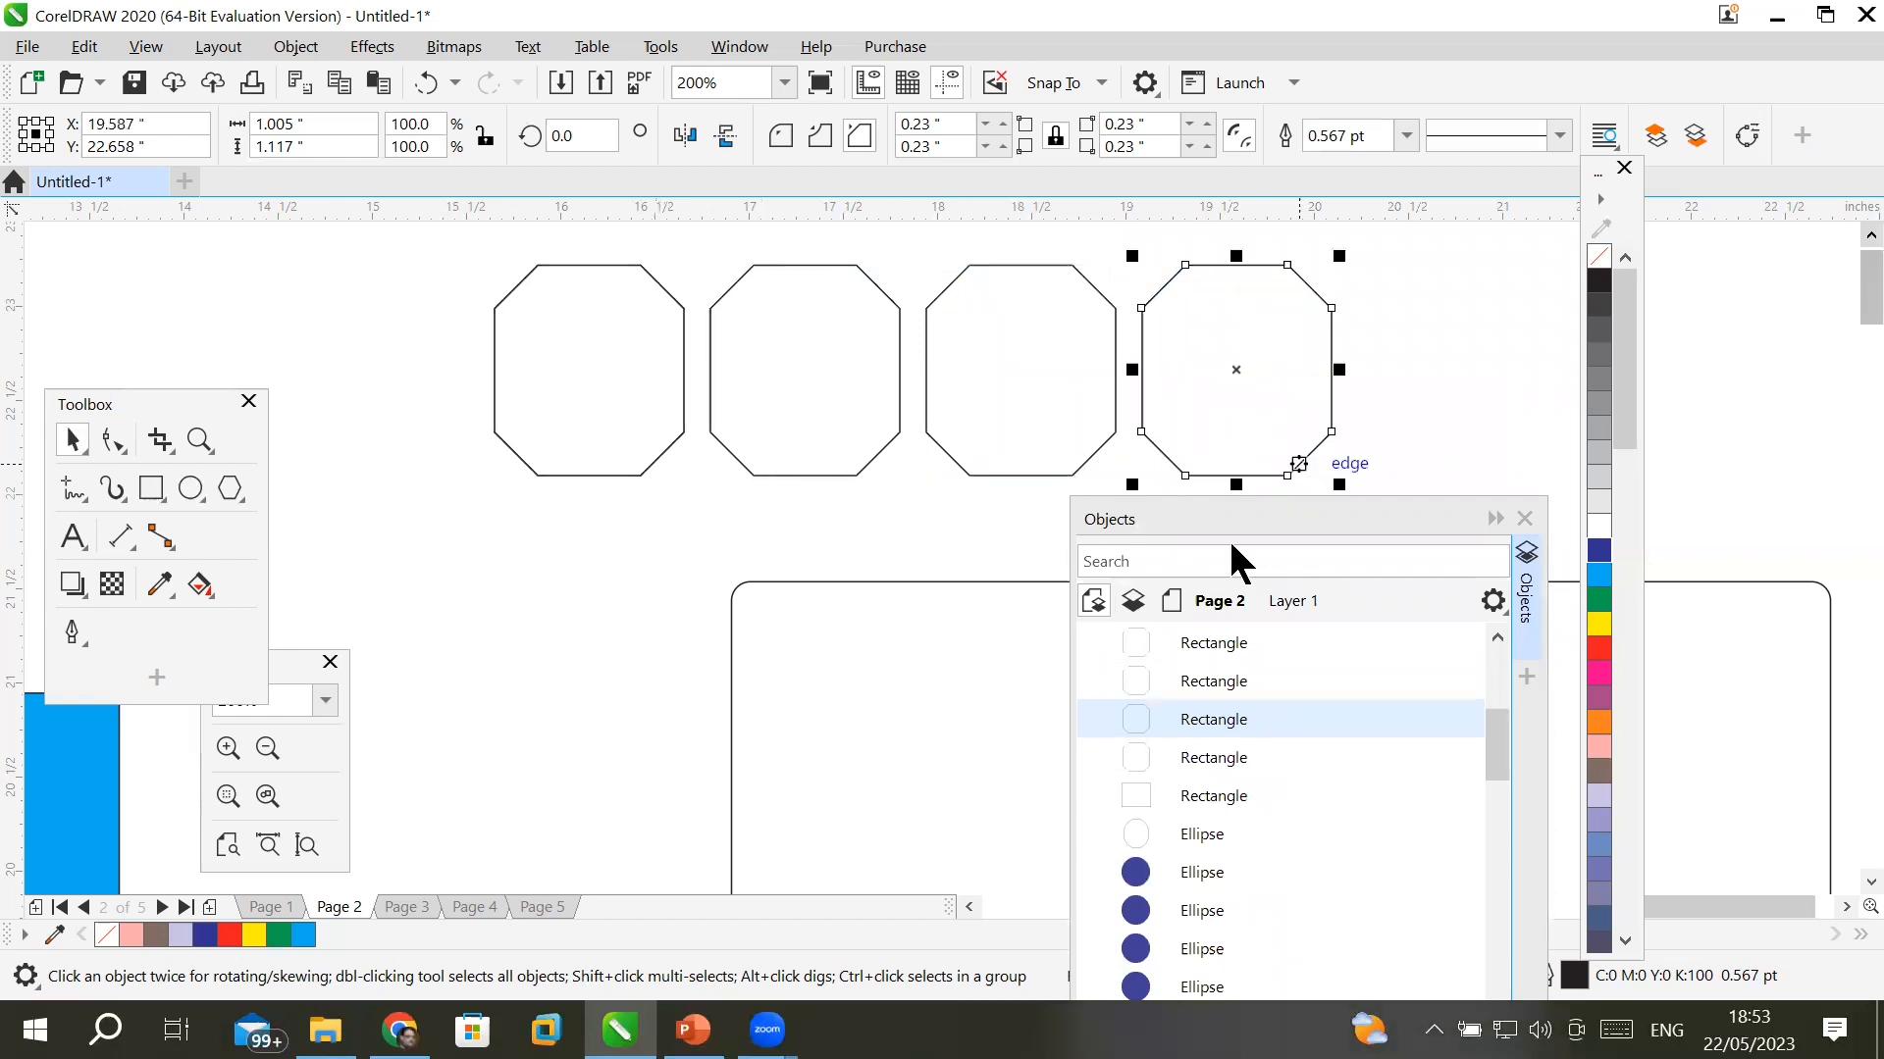
left_click_drag(643, 475, 588, 473)
left_click(616, 532)
scroll(619, 536, "down", 4)
scroll(619, 537, "up", 1)
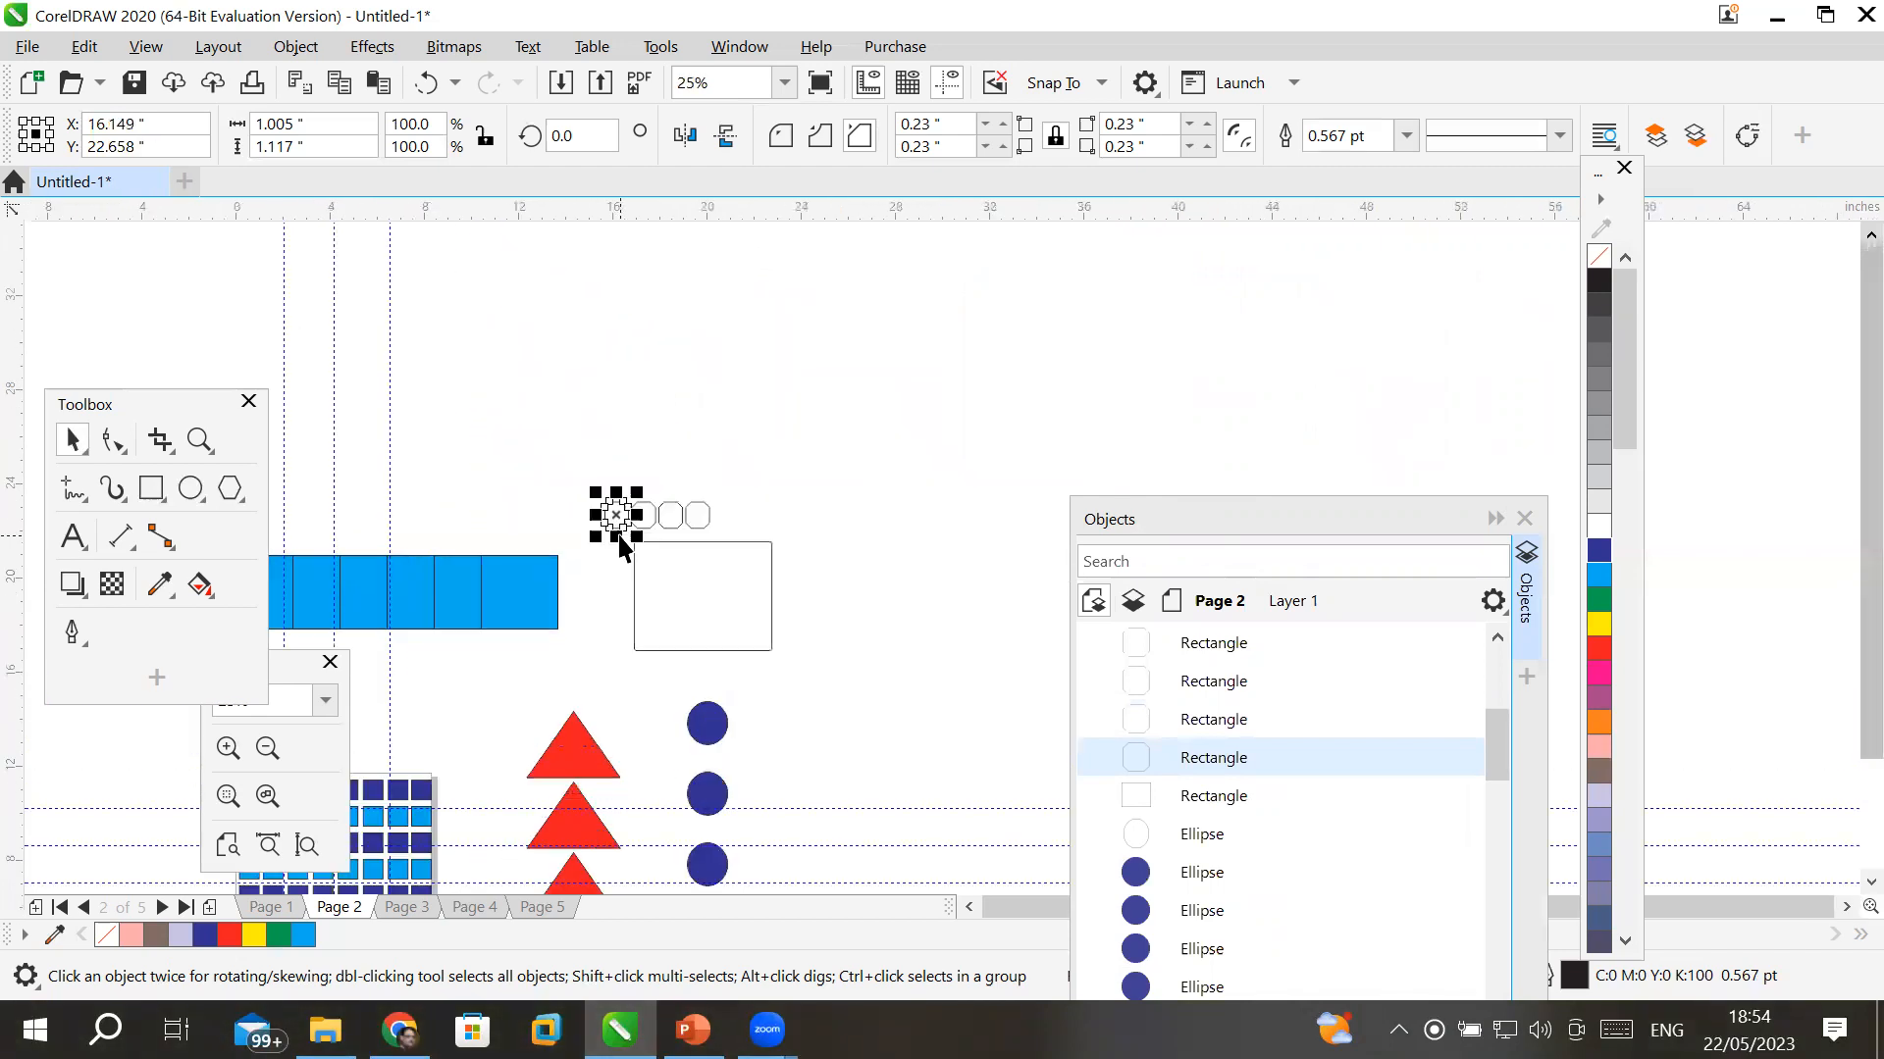
scroll(734, 520, "up", 2)
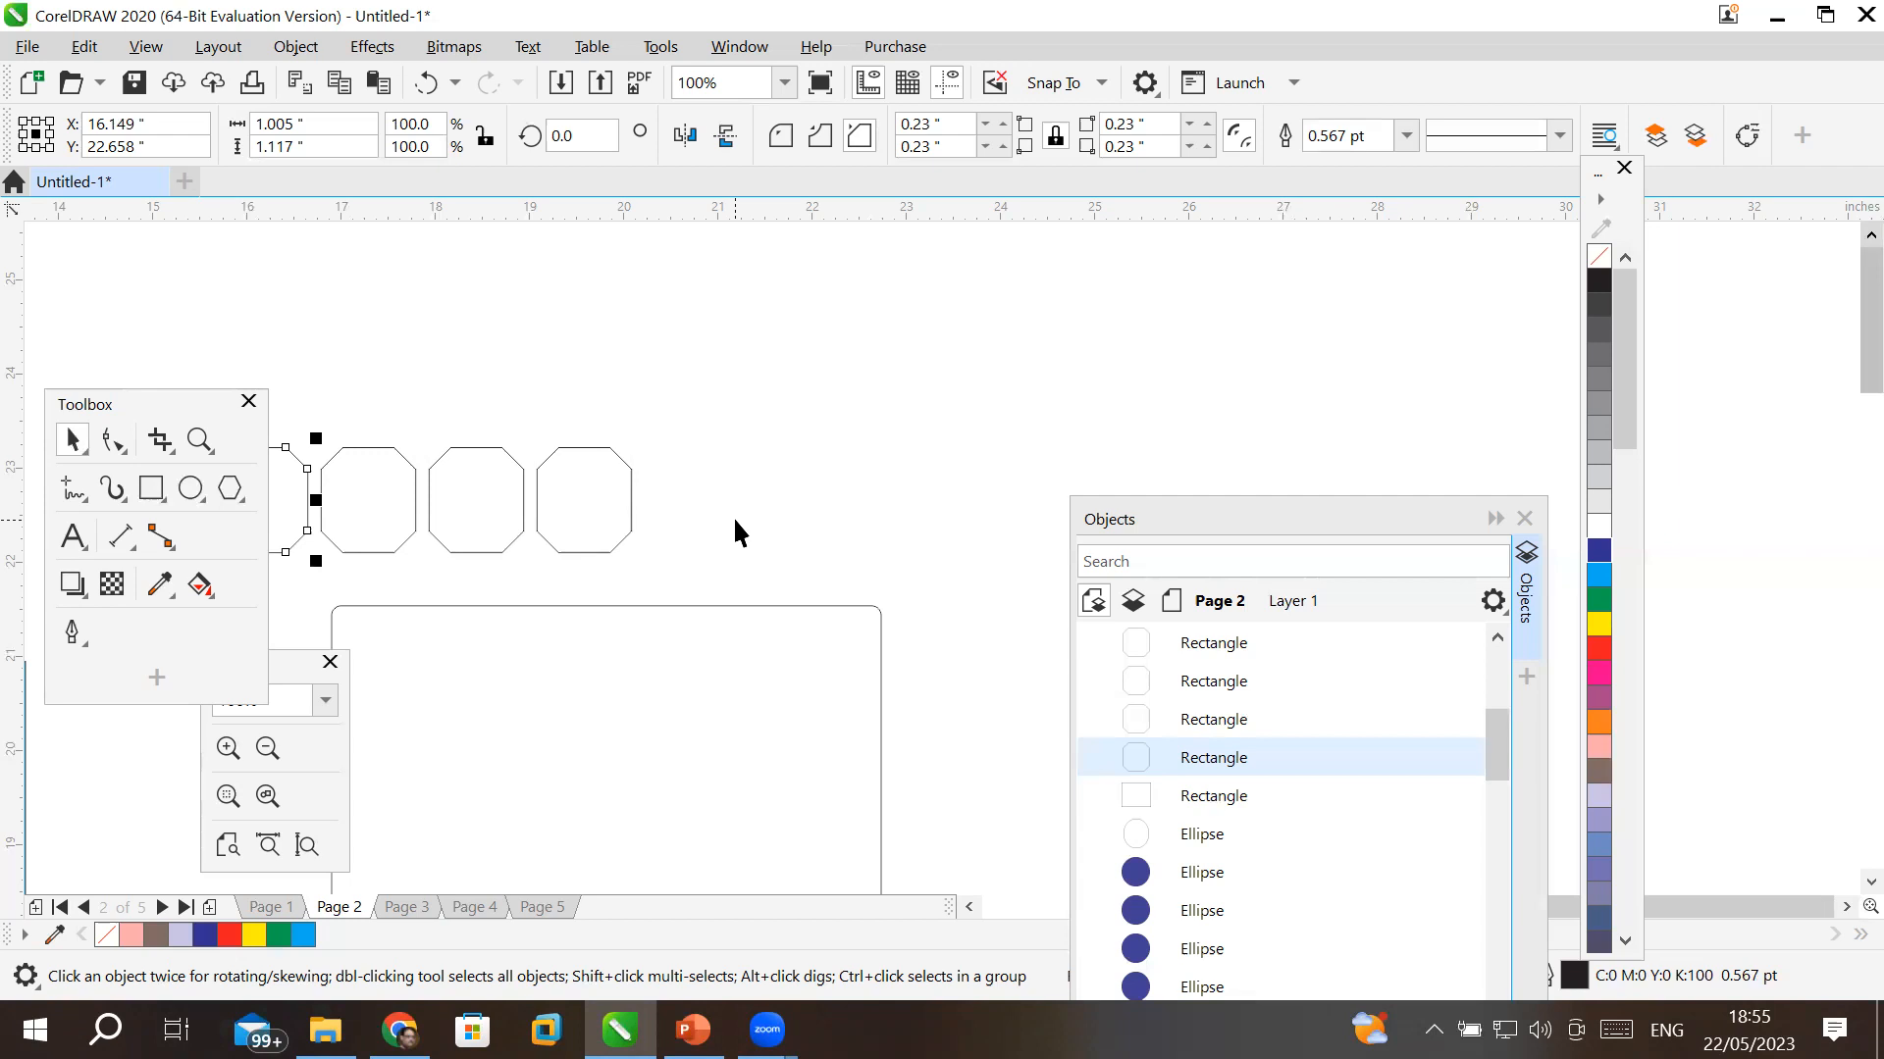
scroll(805, 589, "down", 2)
scroll(838, 721, "up", 2)
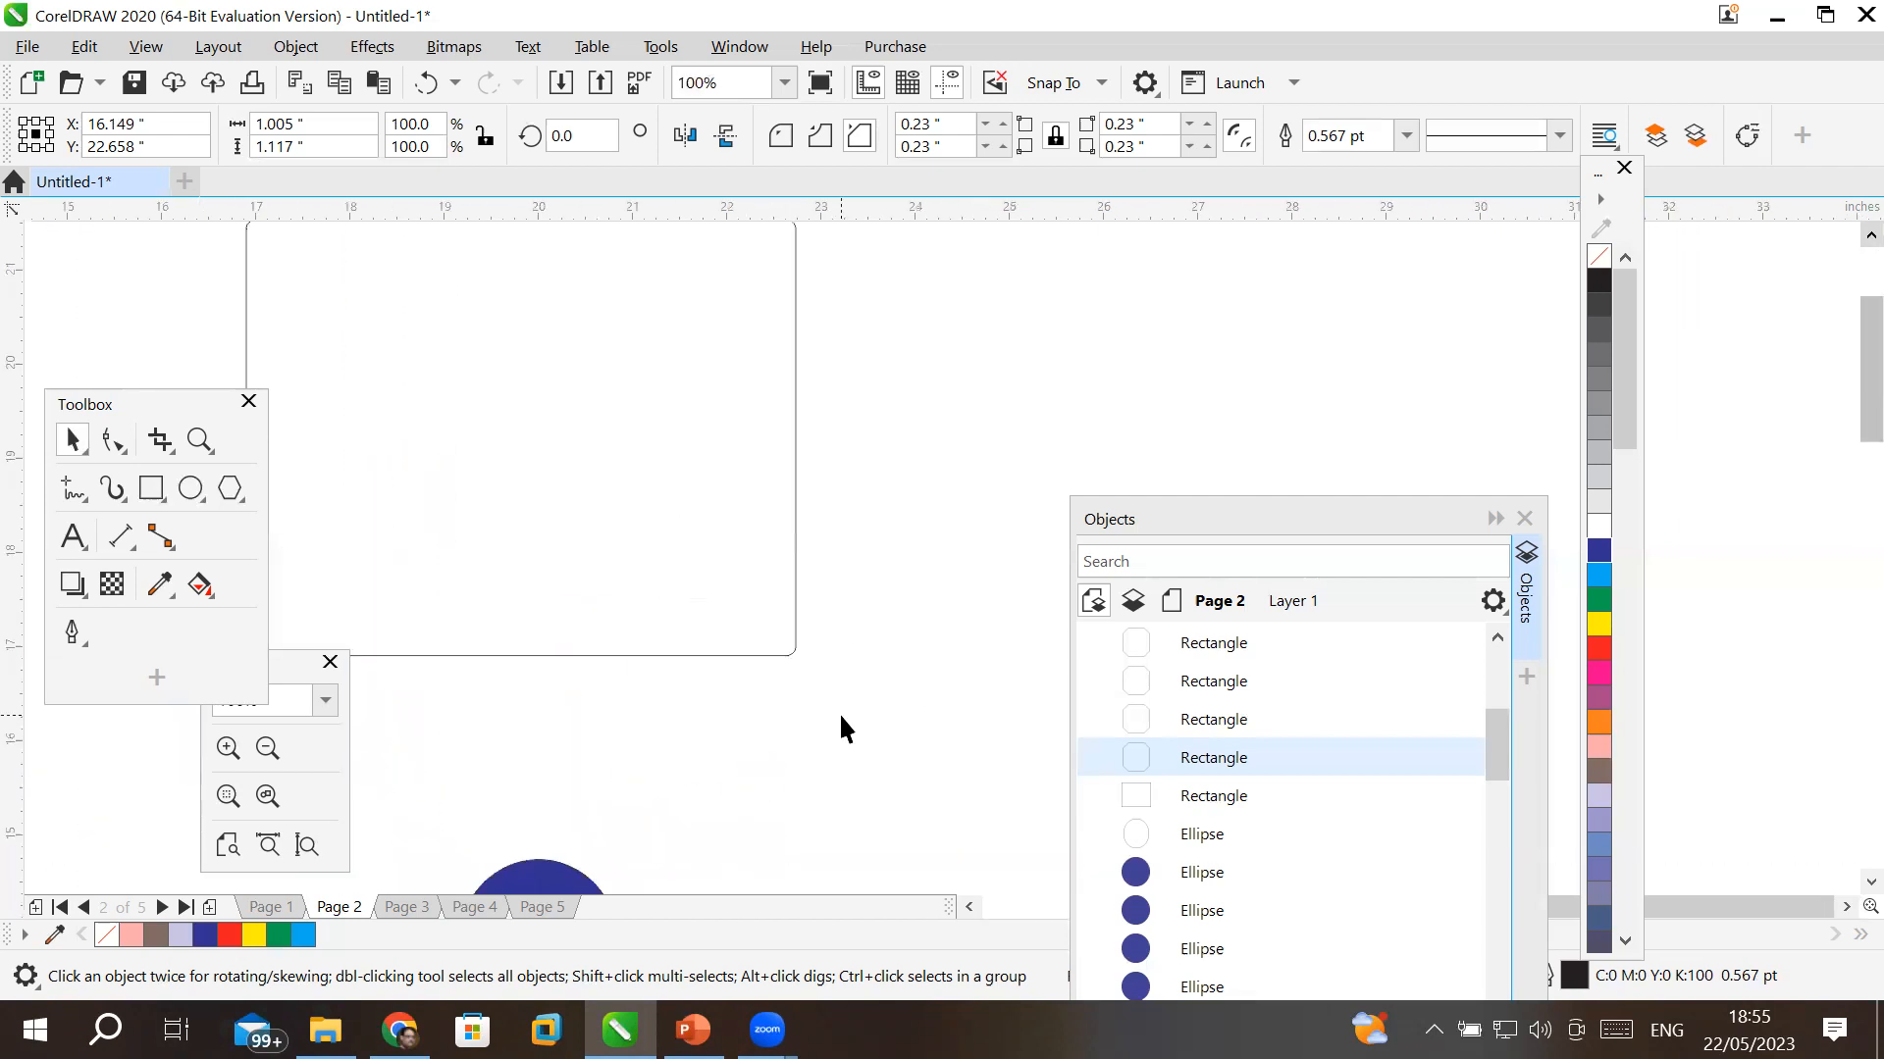
- Move the Objects docker higher and collapse the Page 2 and Page 3 entries with their guides and layers
left_click(1204, 516)
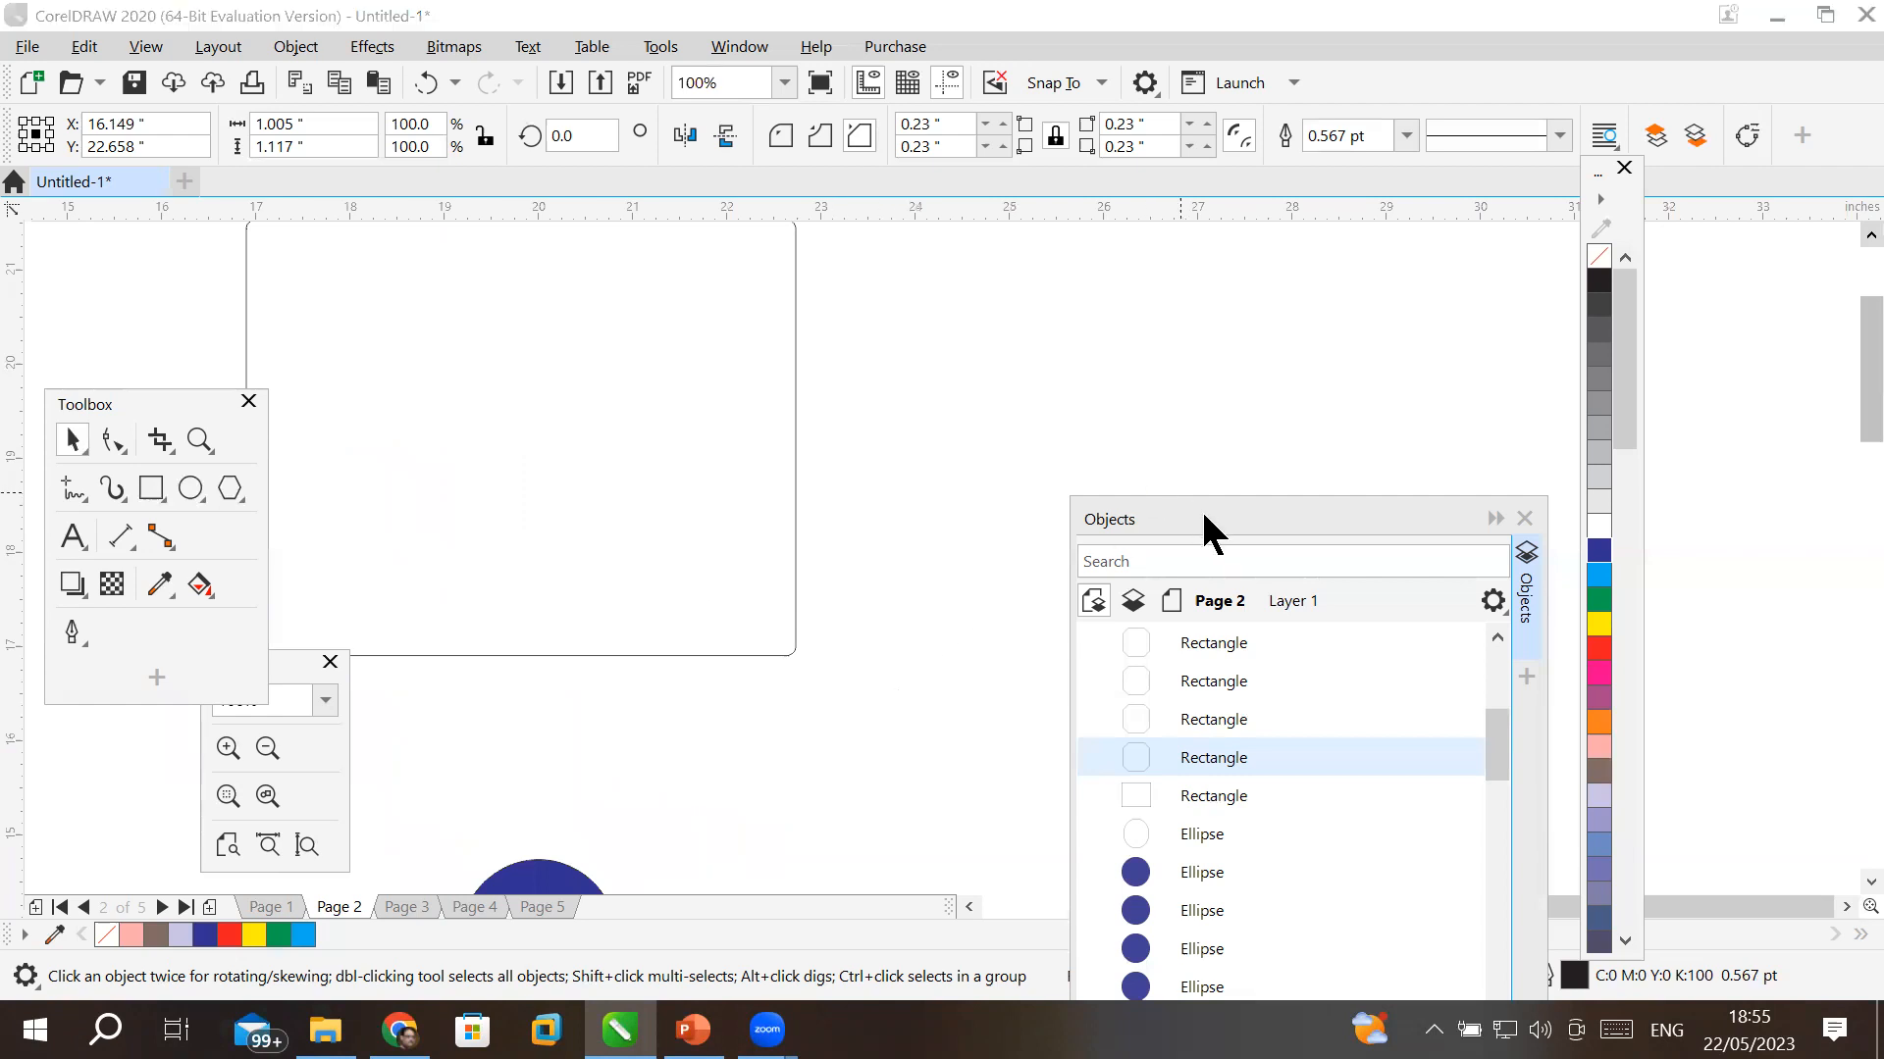
left_click_drag(1202, 514, 1170, 171)
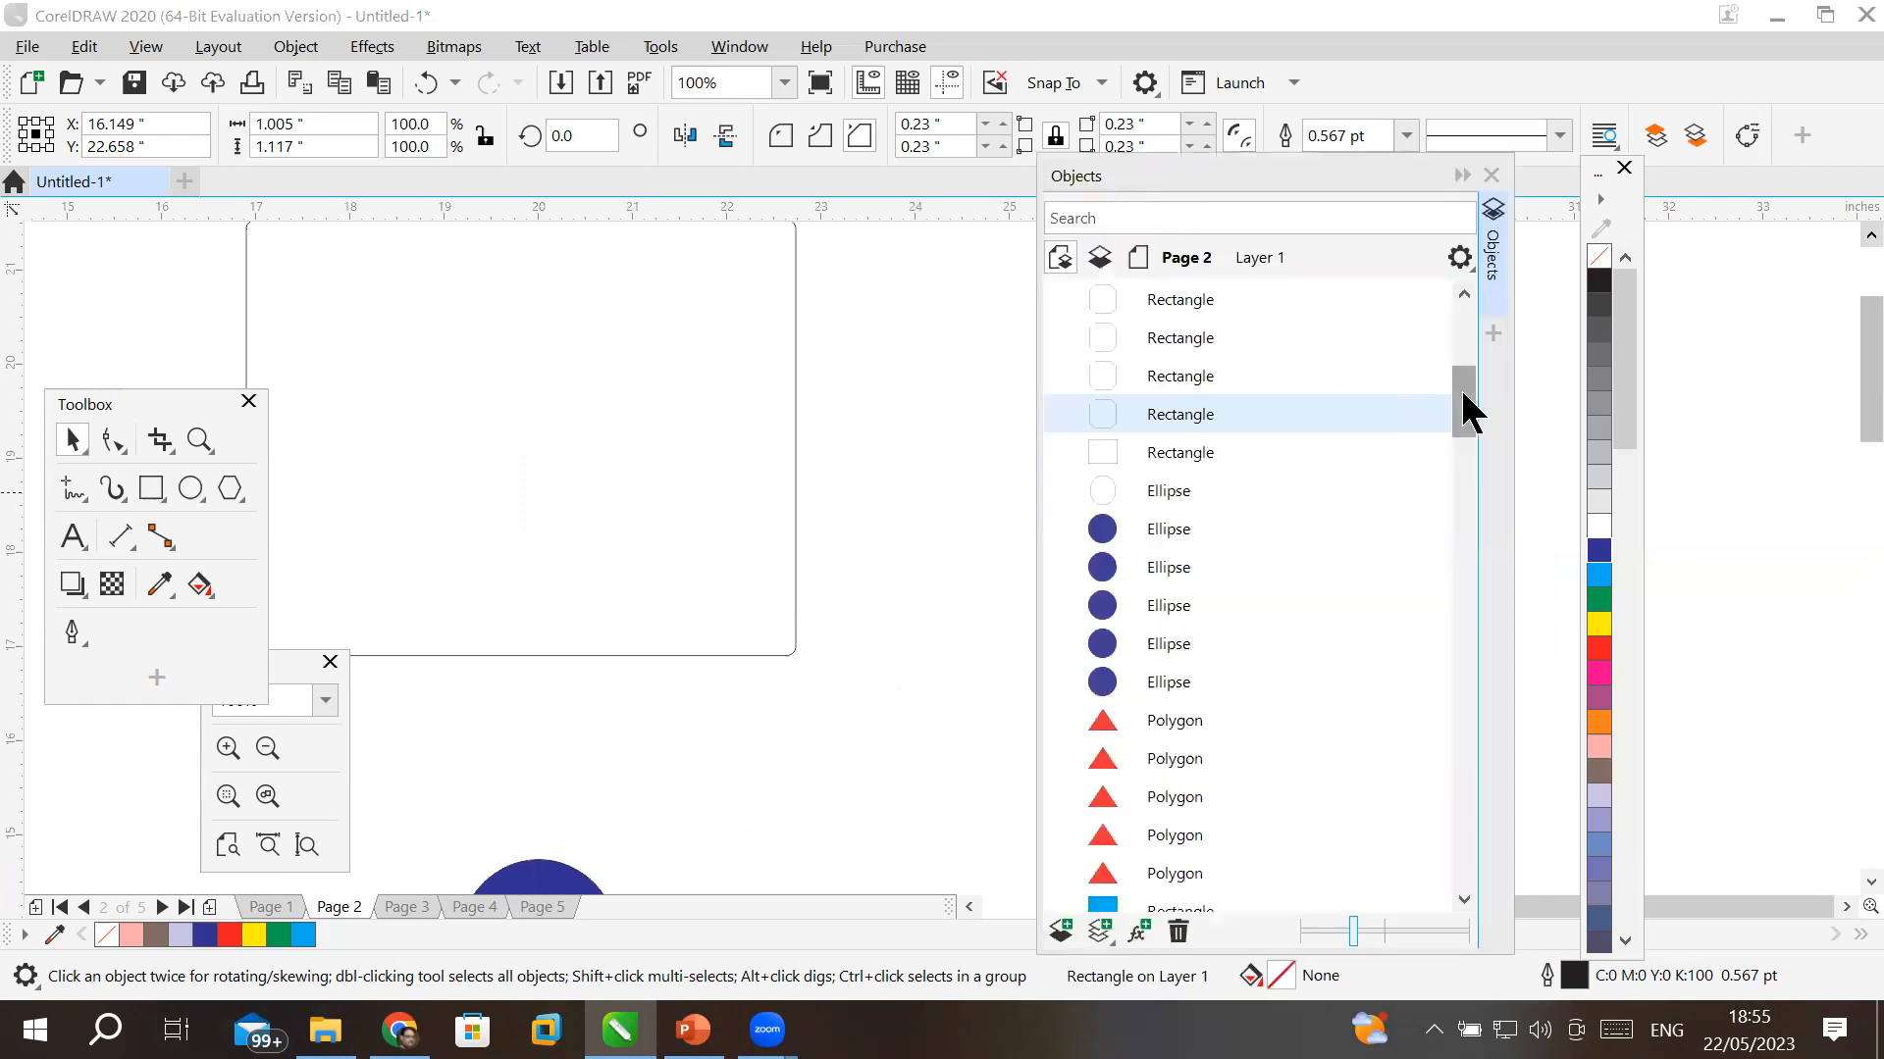
left_click_drag(1465, 405, 1438, 312)
left_click(1061, 374)
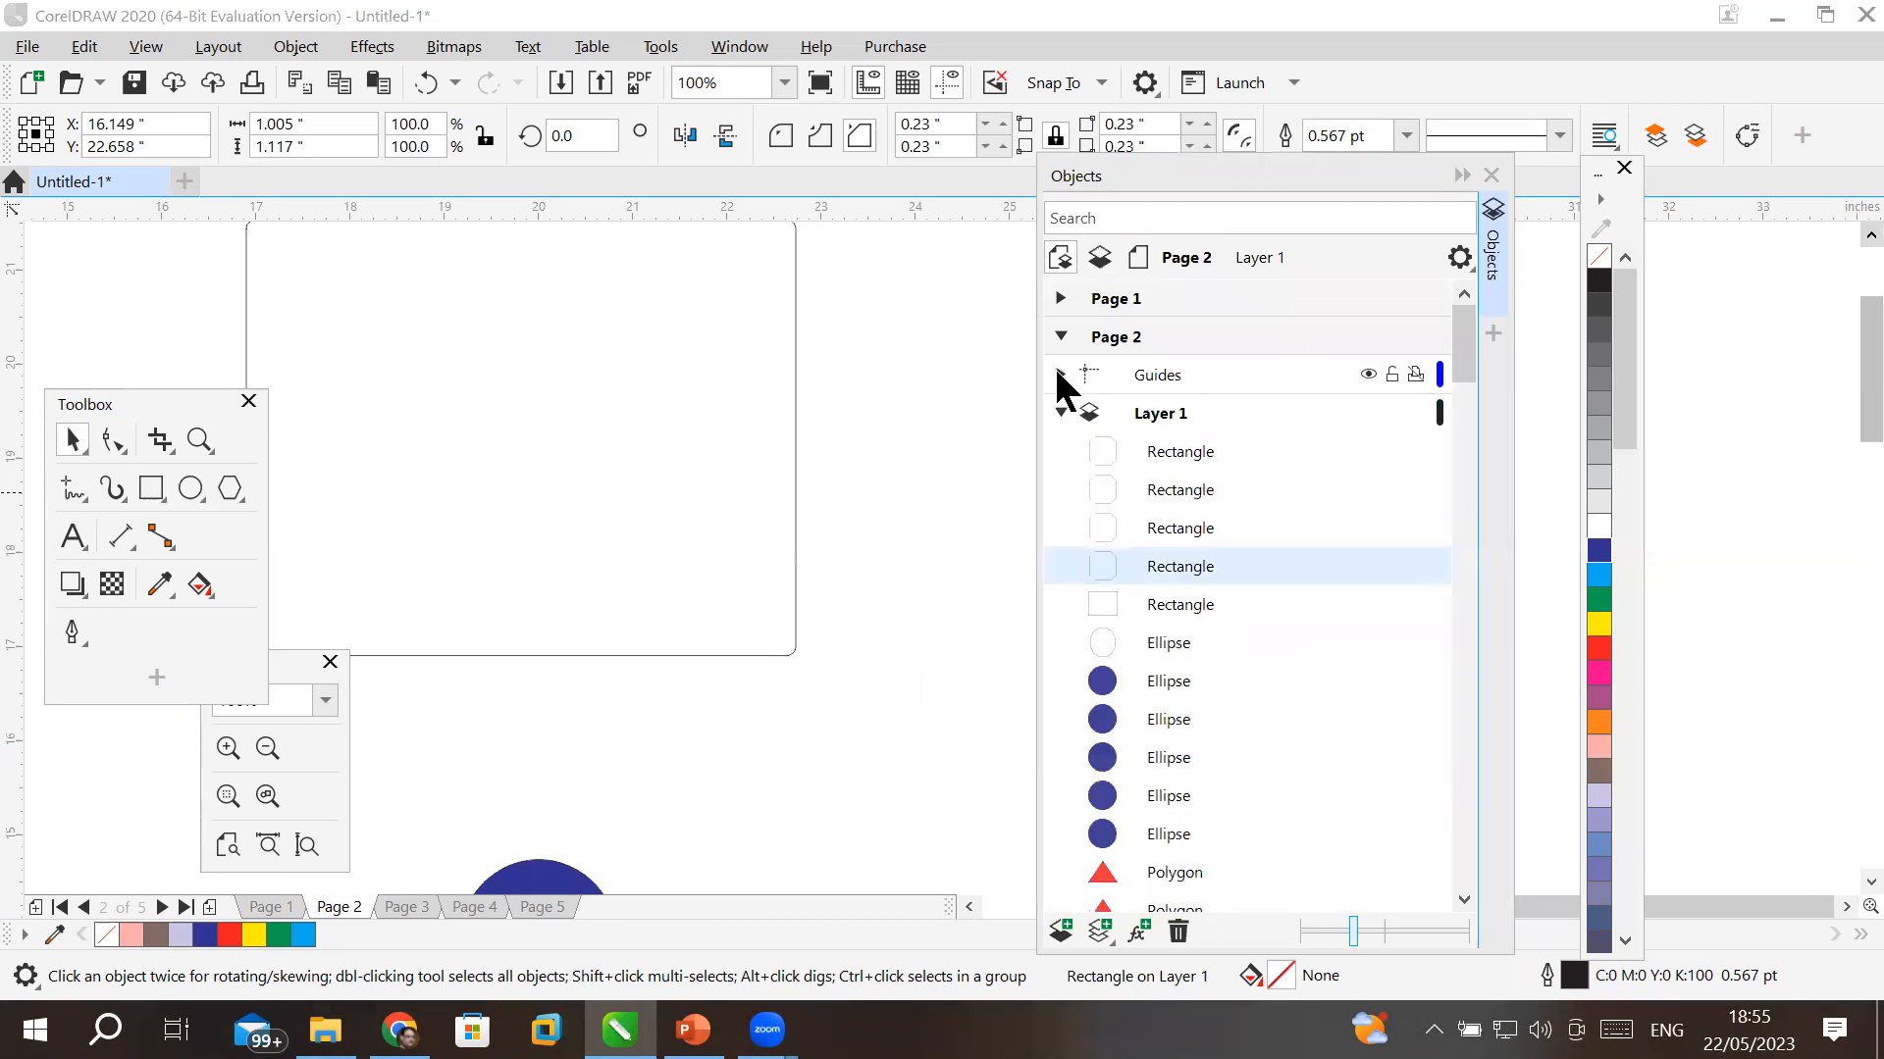
left_click(1060, 413)
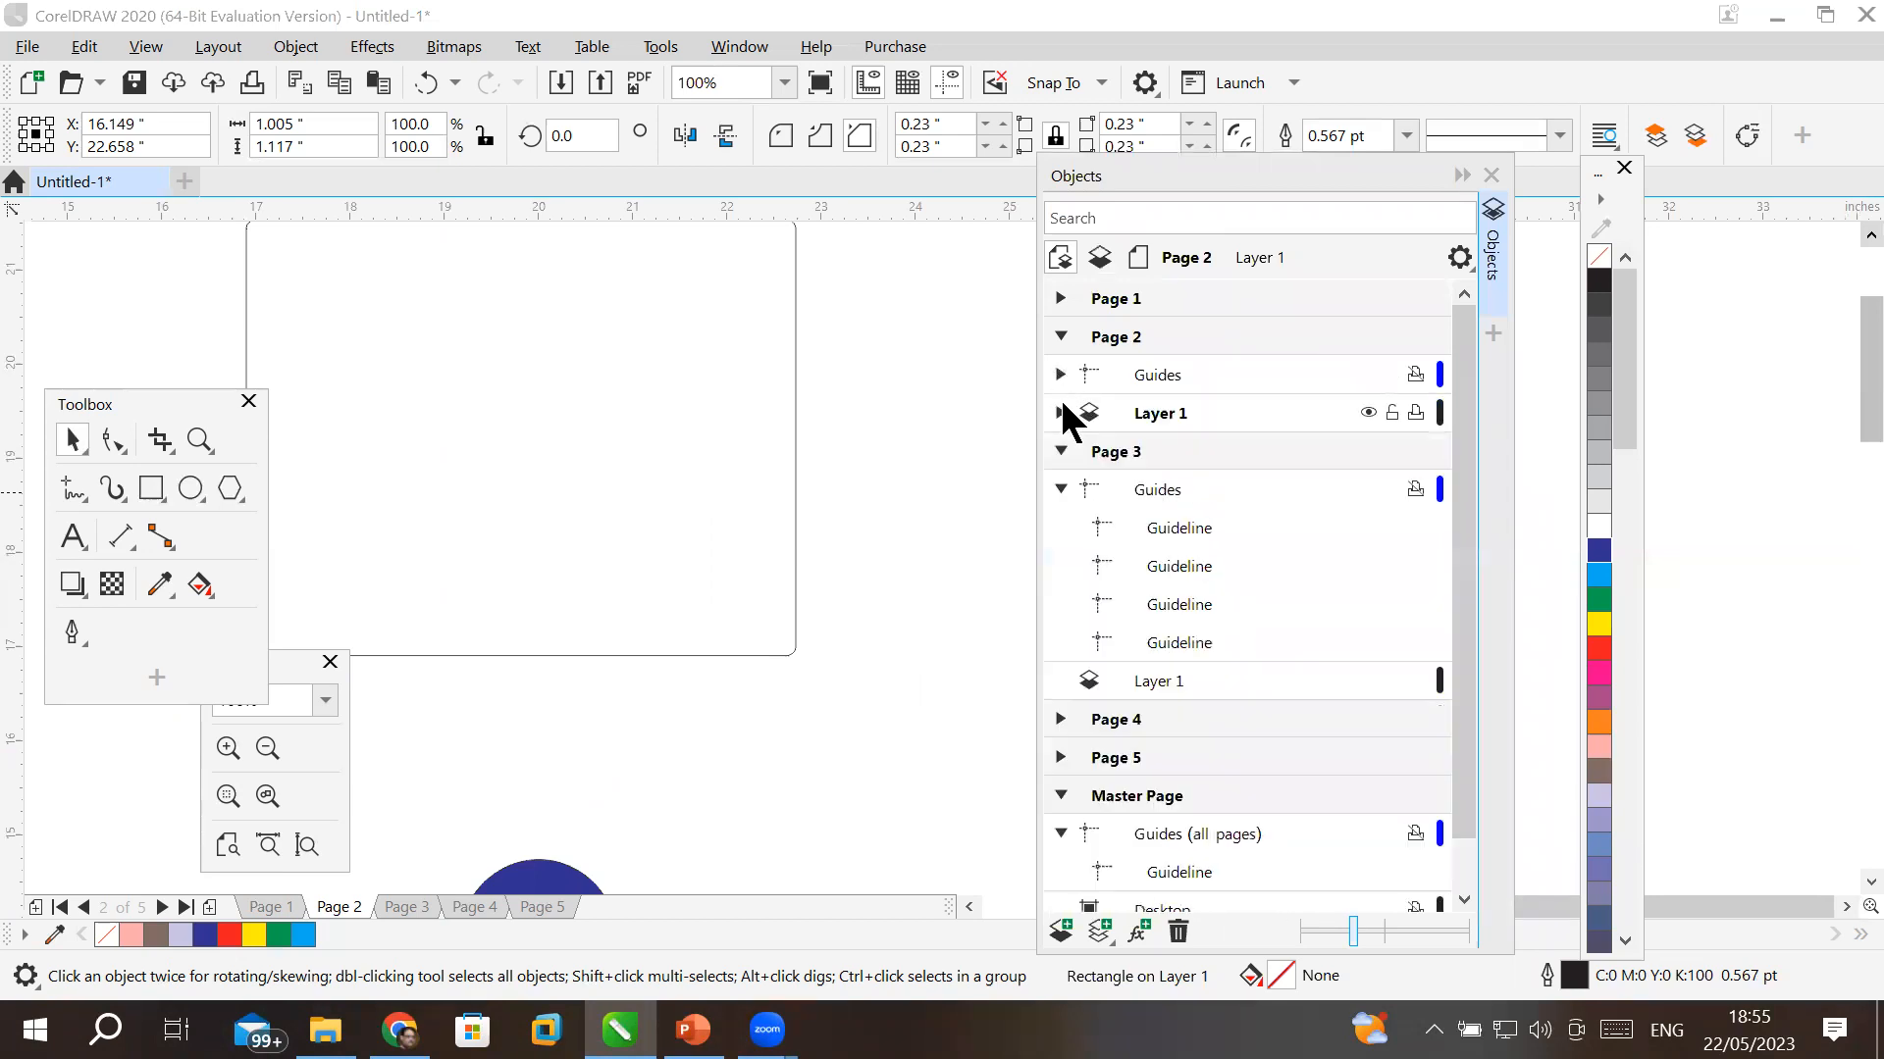
left_click(1060, 337)
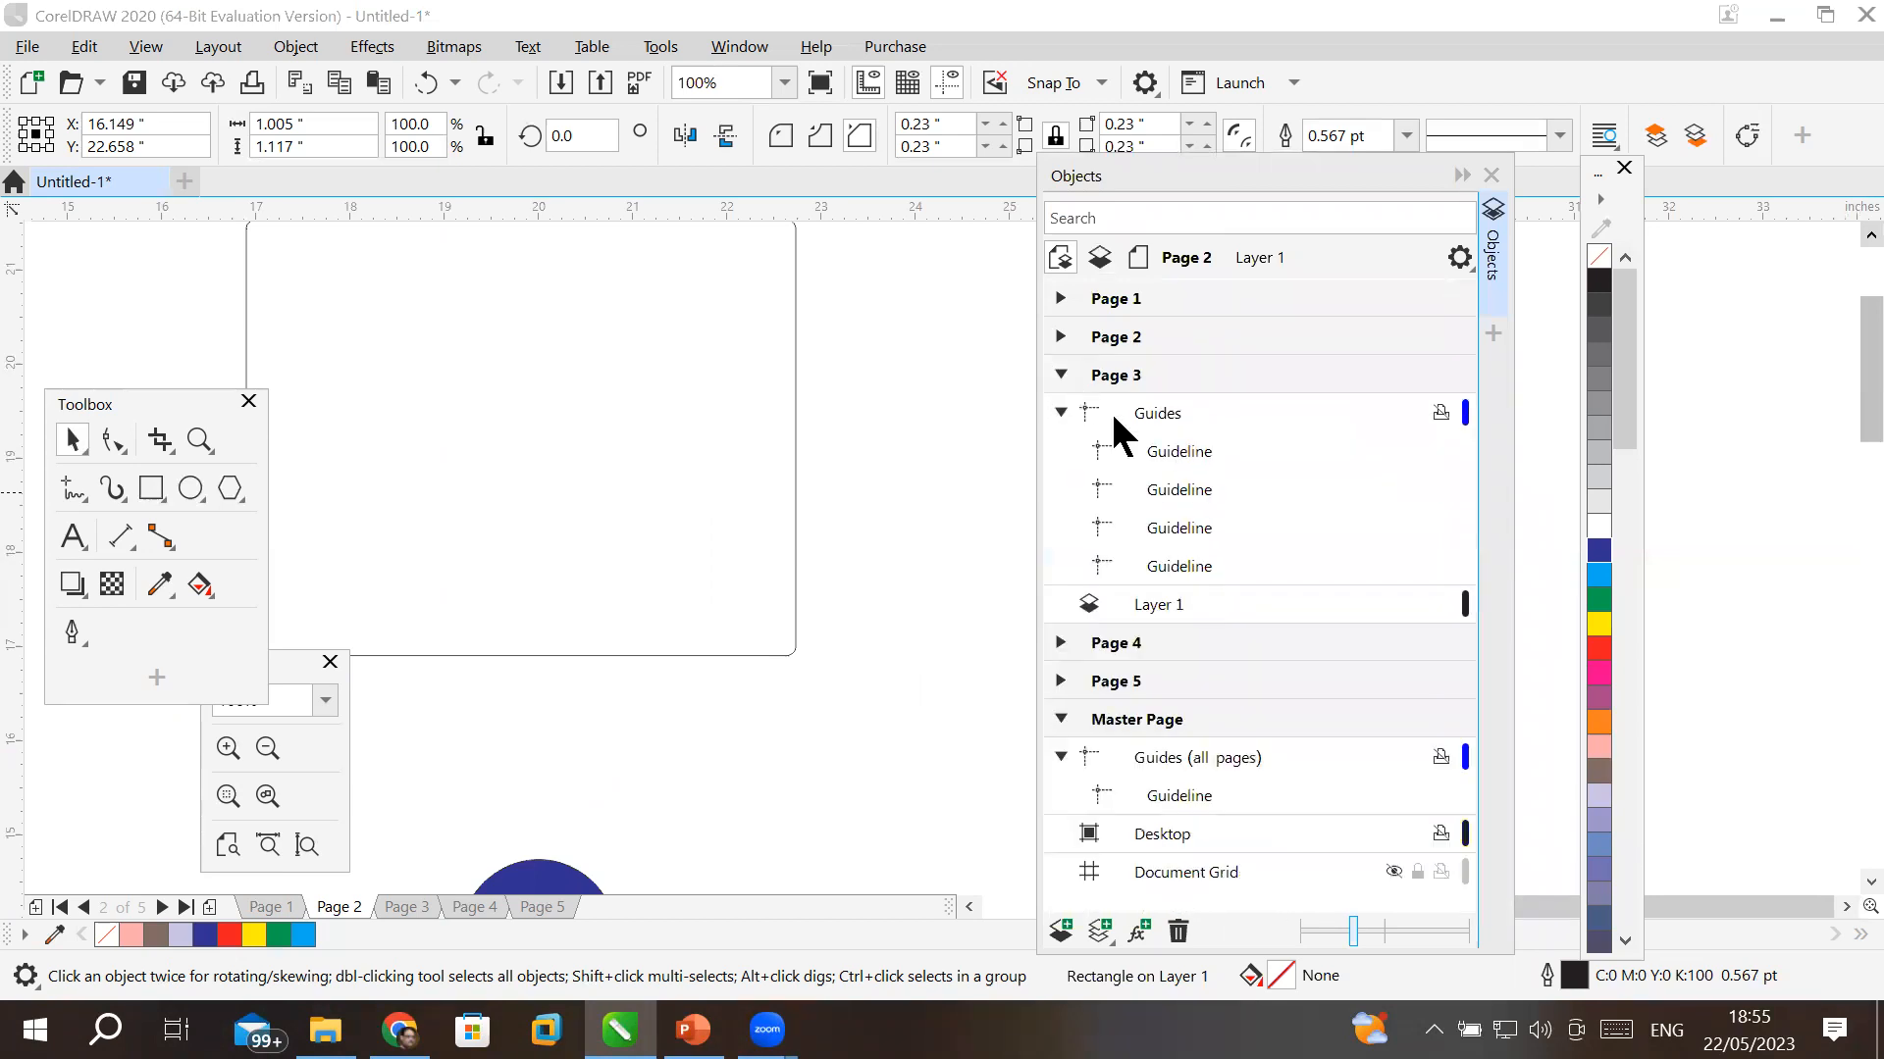
left_click(1059, 411)
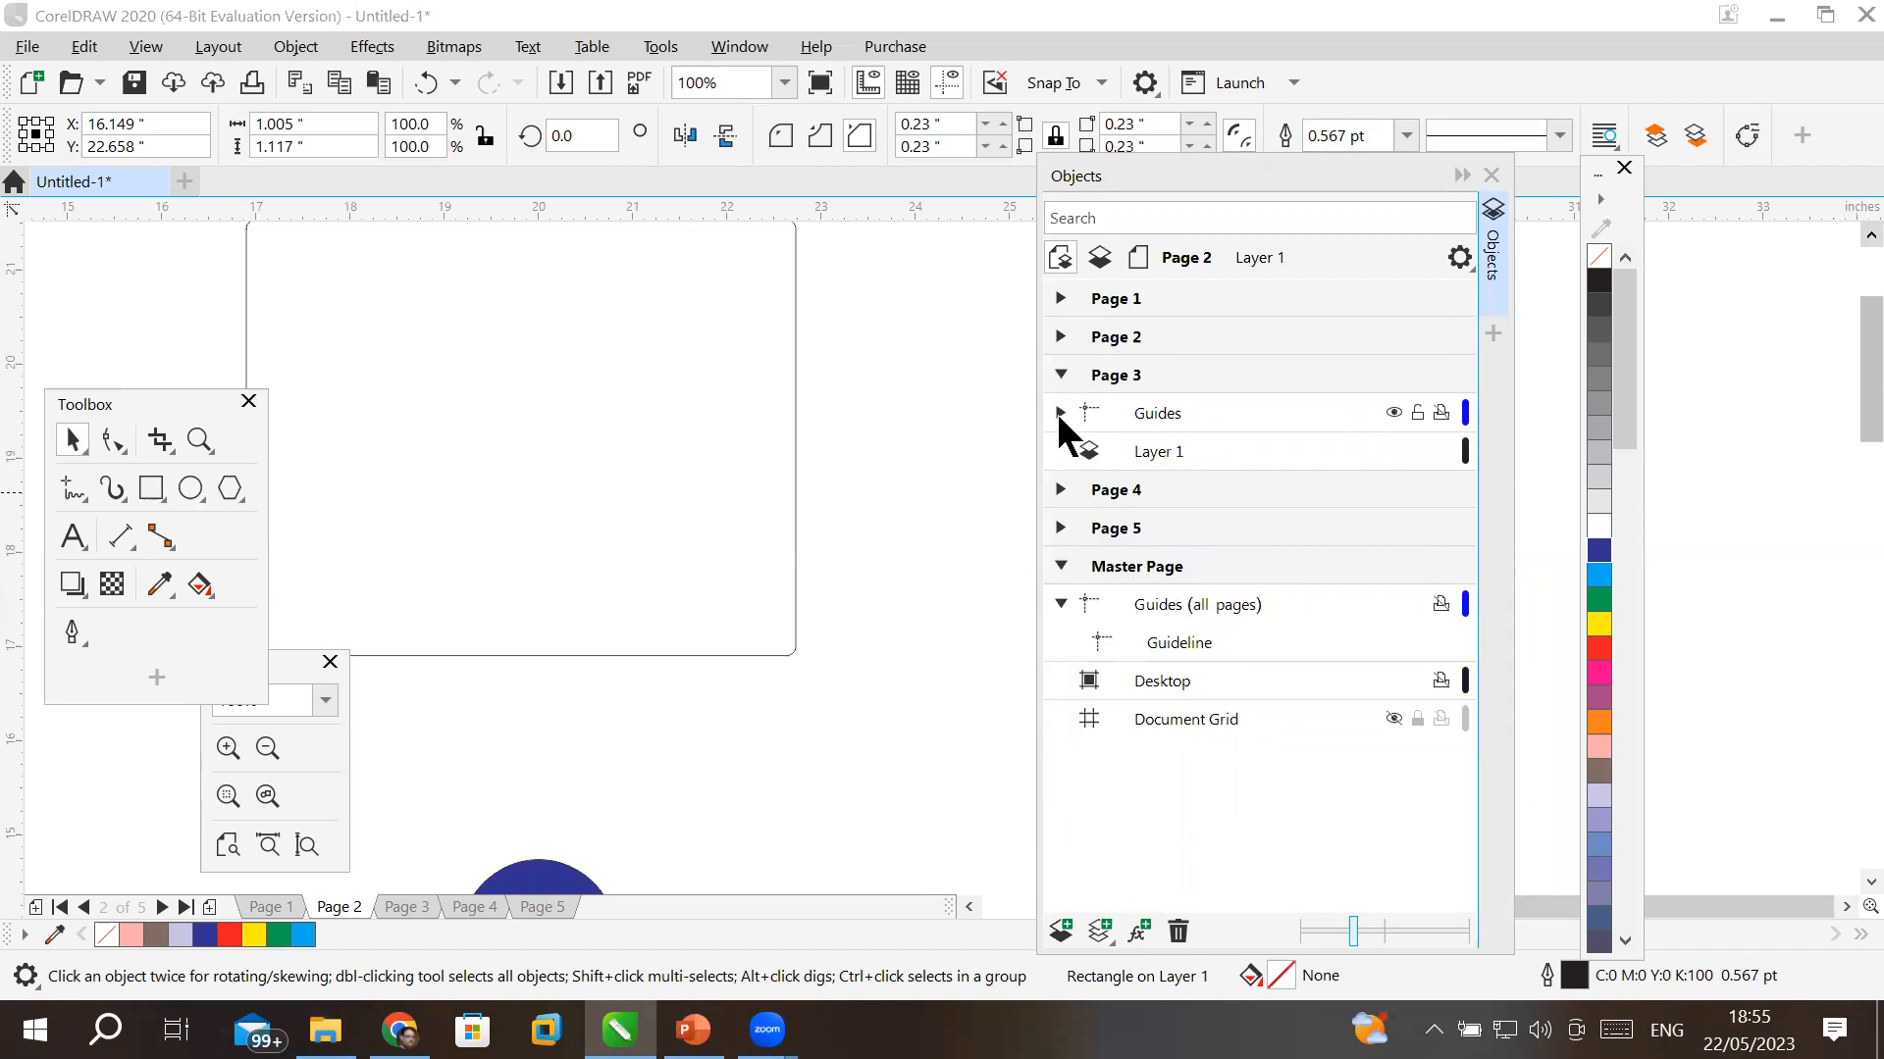
left_click(1058, 412)
left_click(1058, 373)
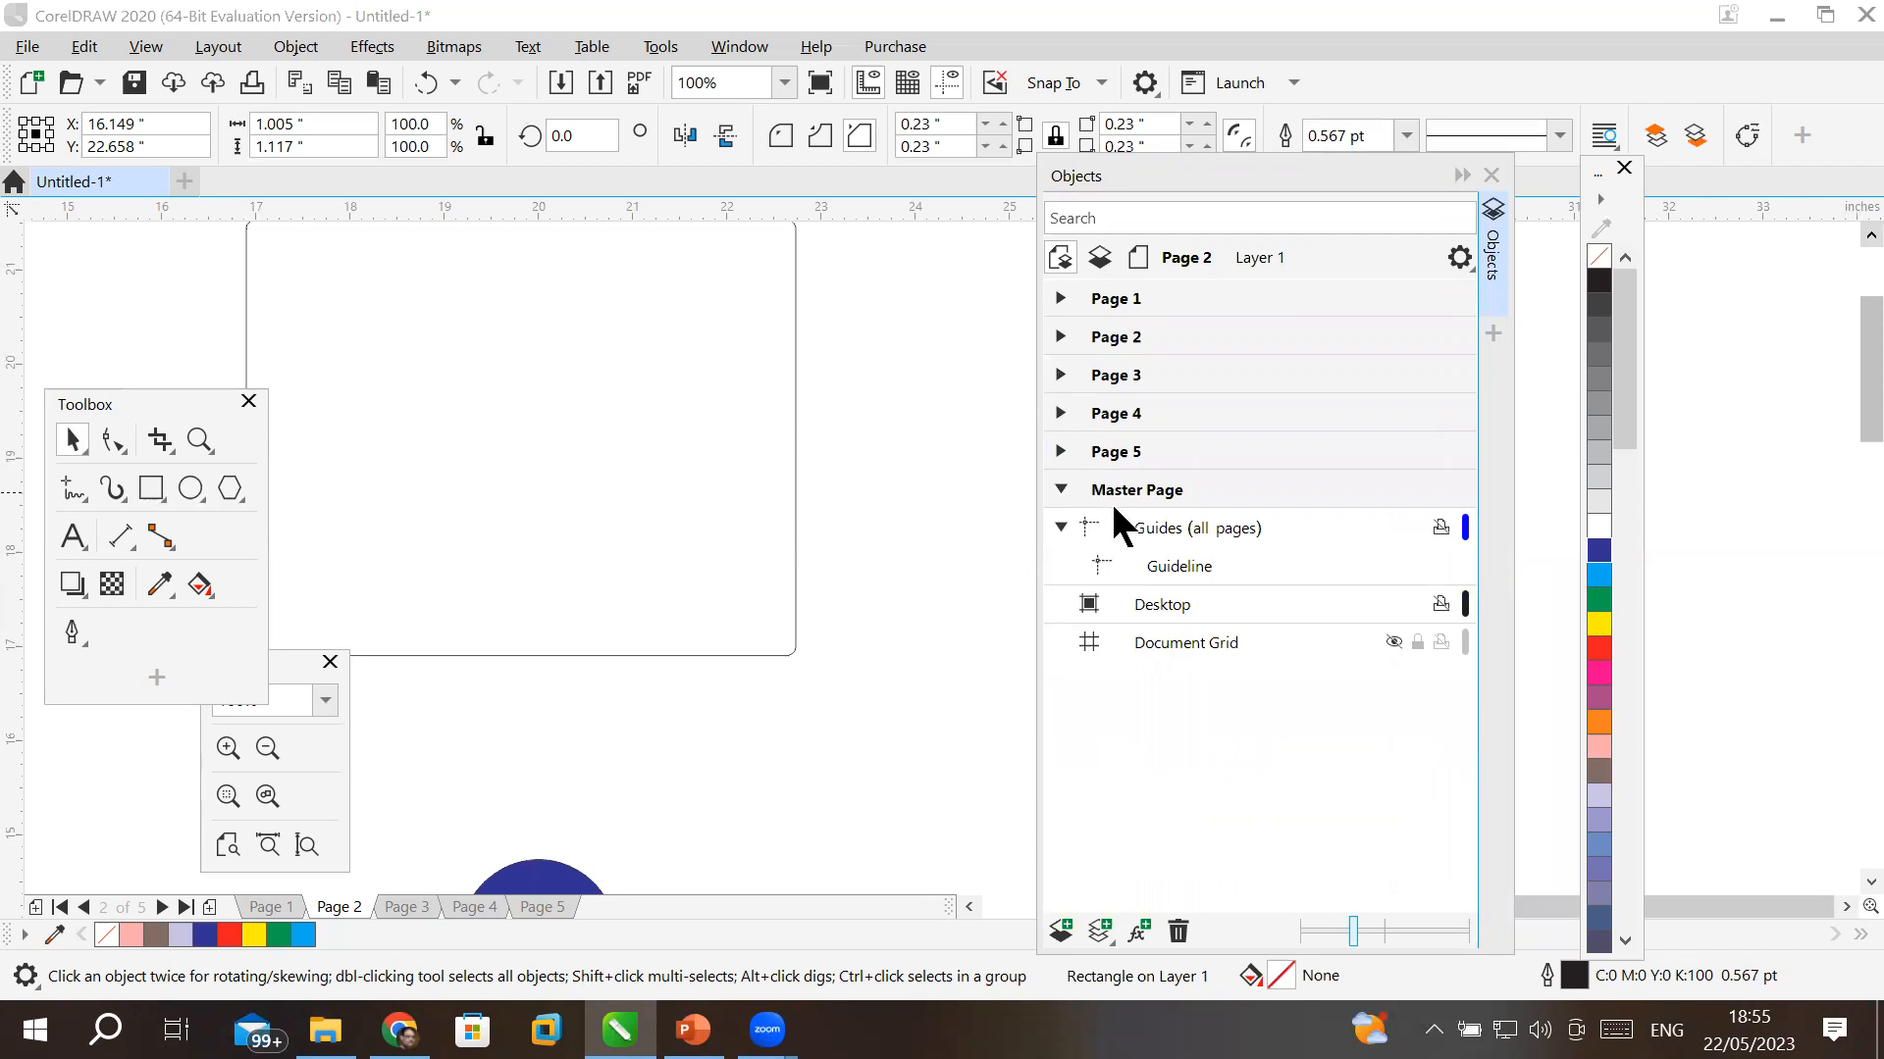
- View Pages 1, 2, 3 and 4 from the Objects docker and return to Page 1
left_click(1117, 299)
scroll(789, 442, "down", 1)
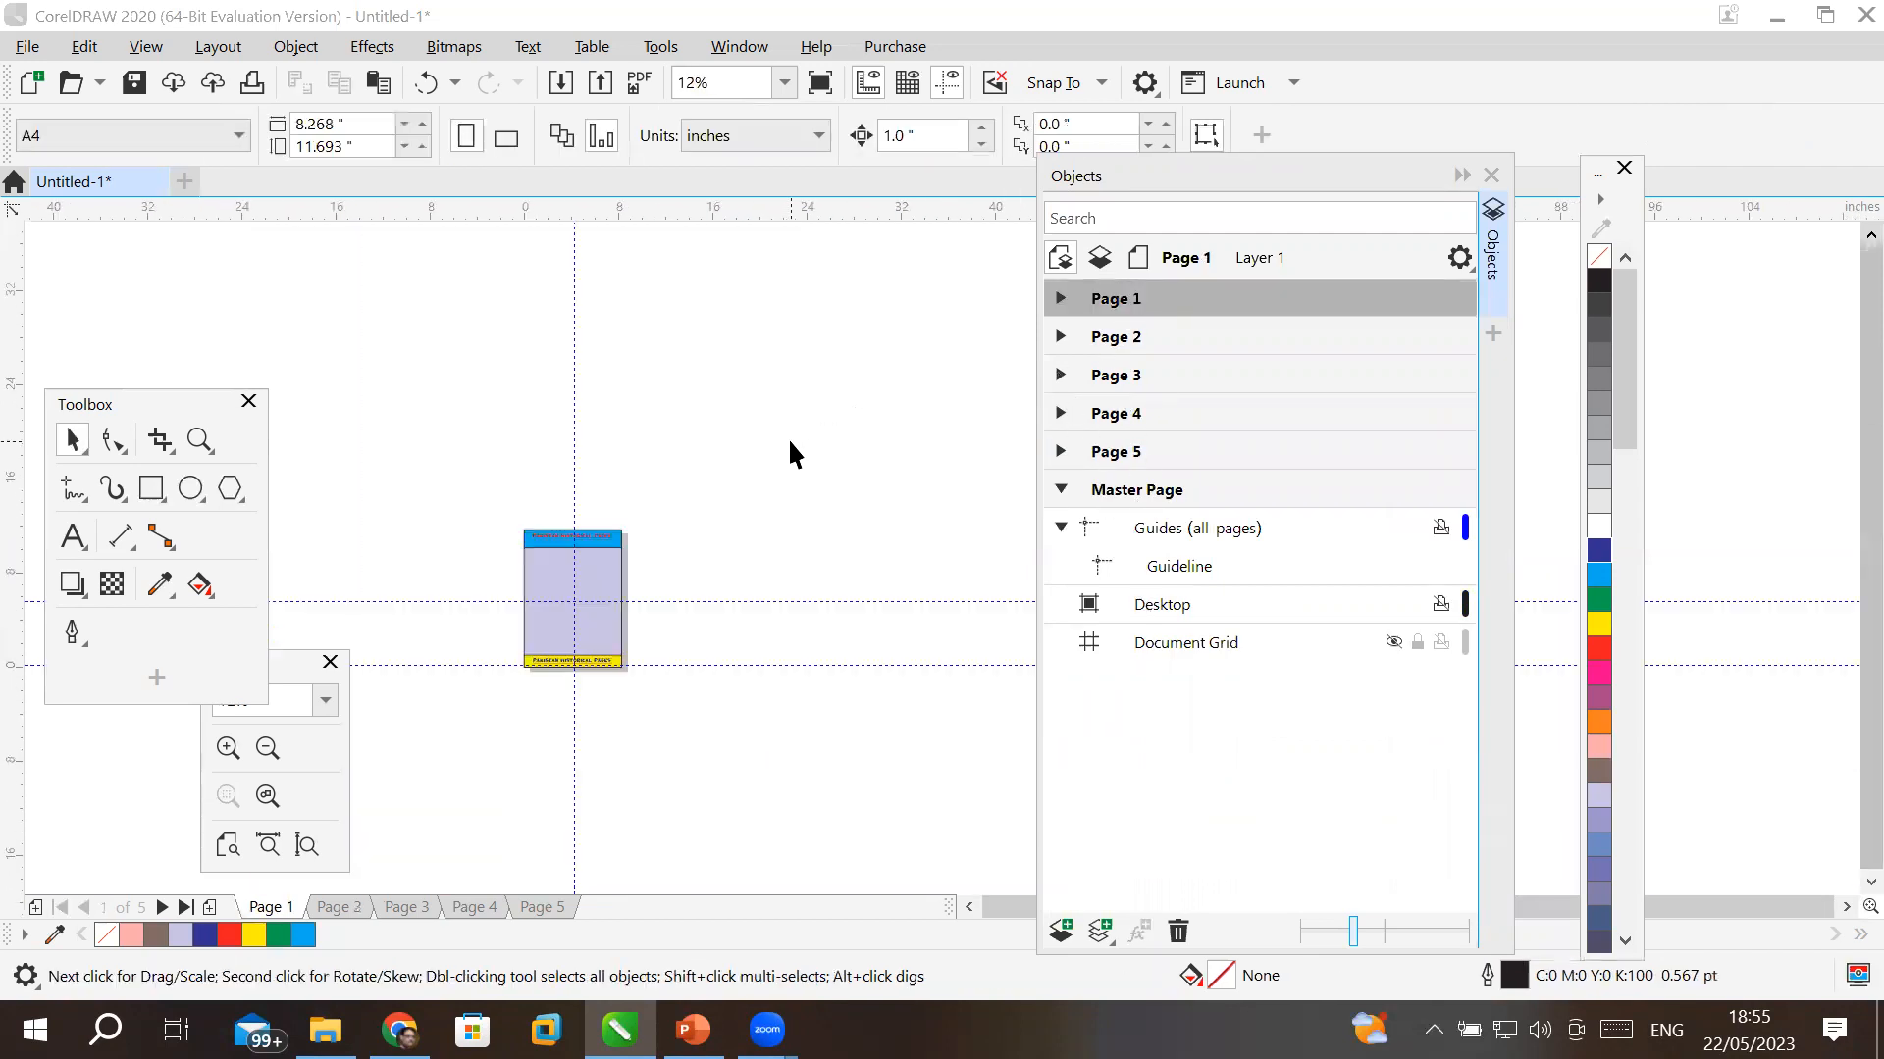
scroll(577, 666, "up", 2)
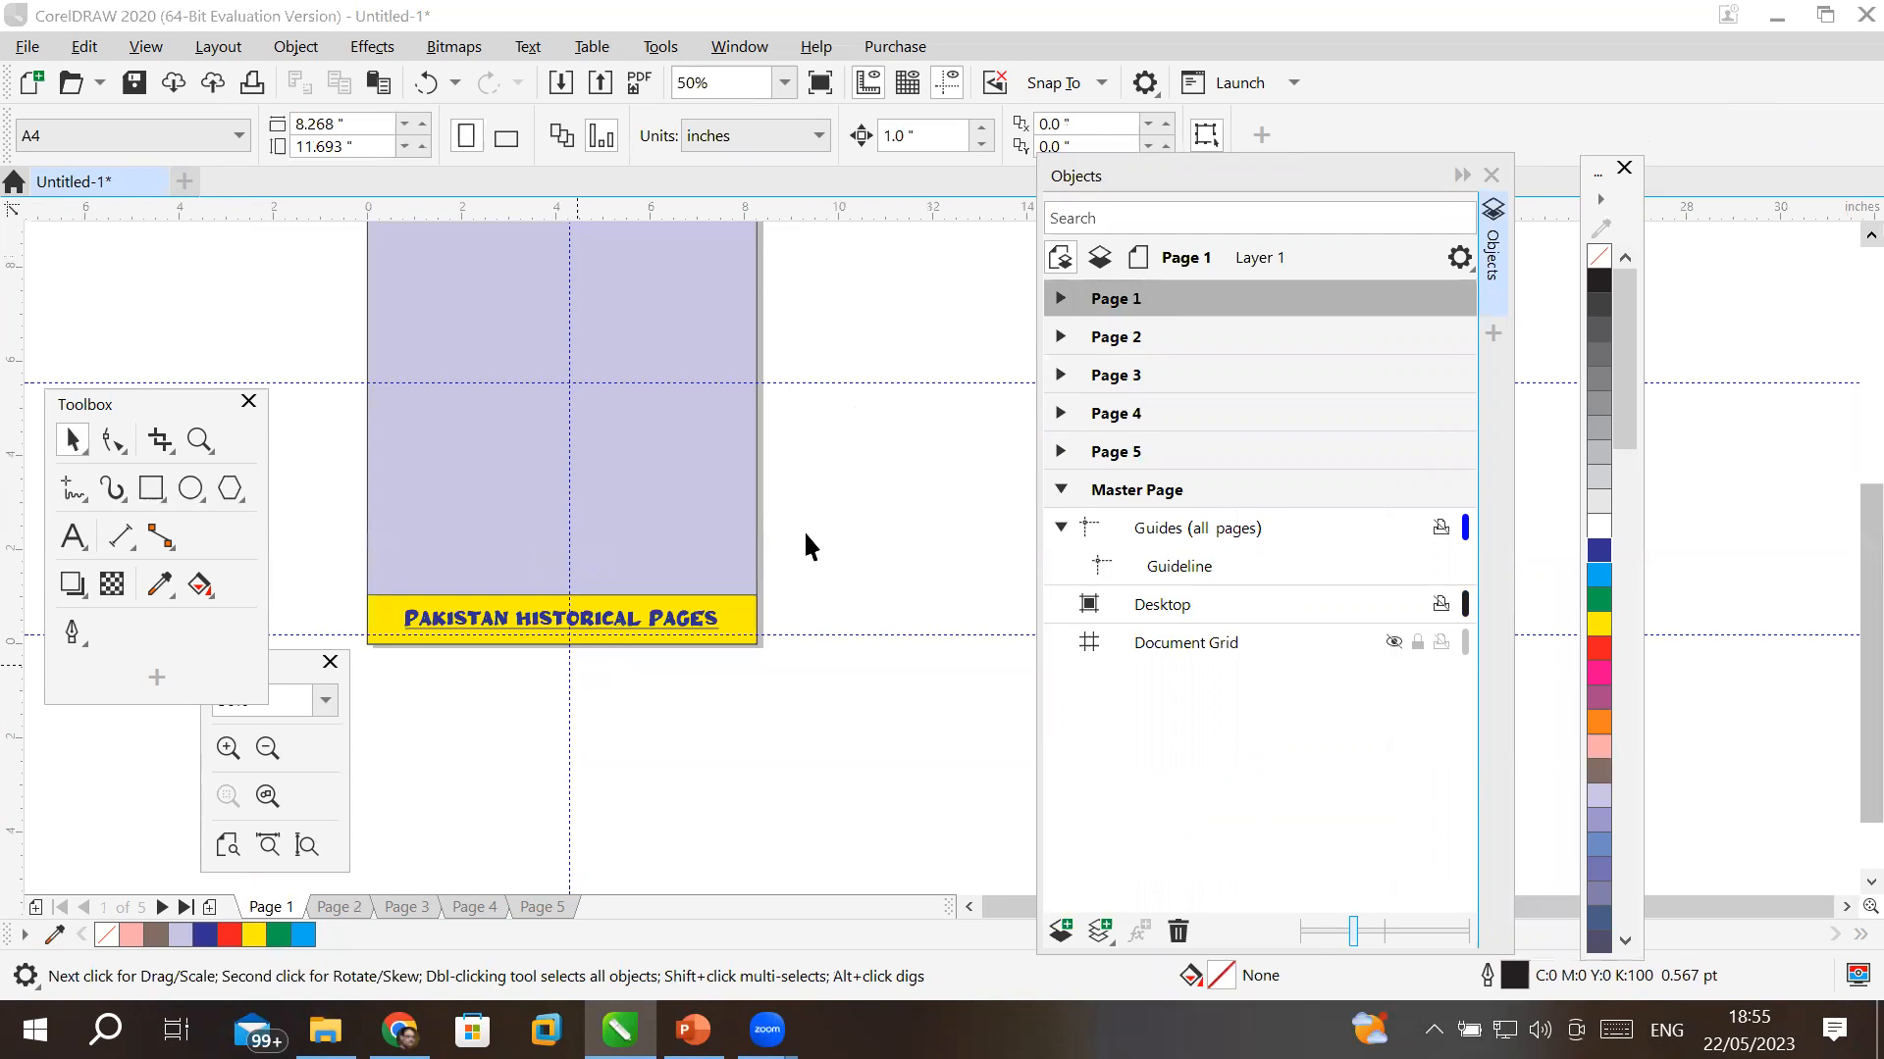
left_click(1127, 336)
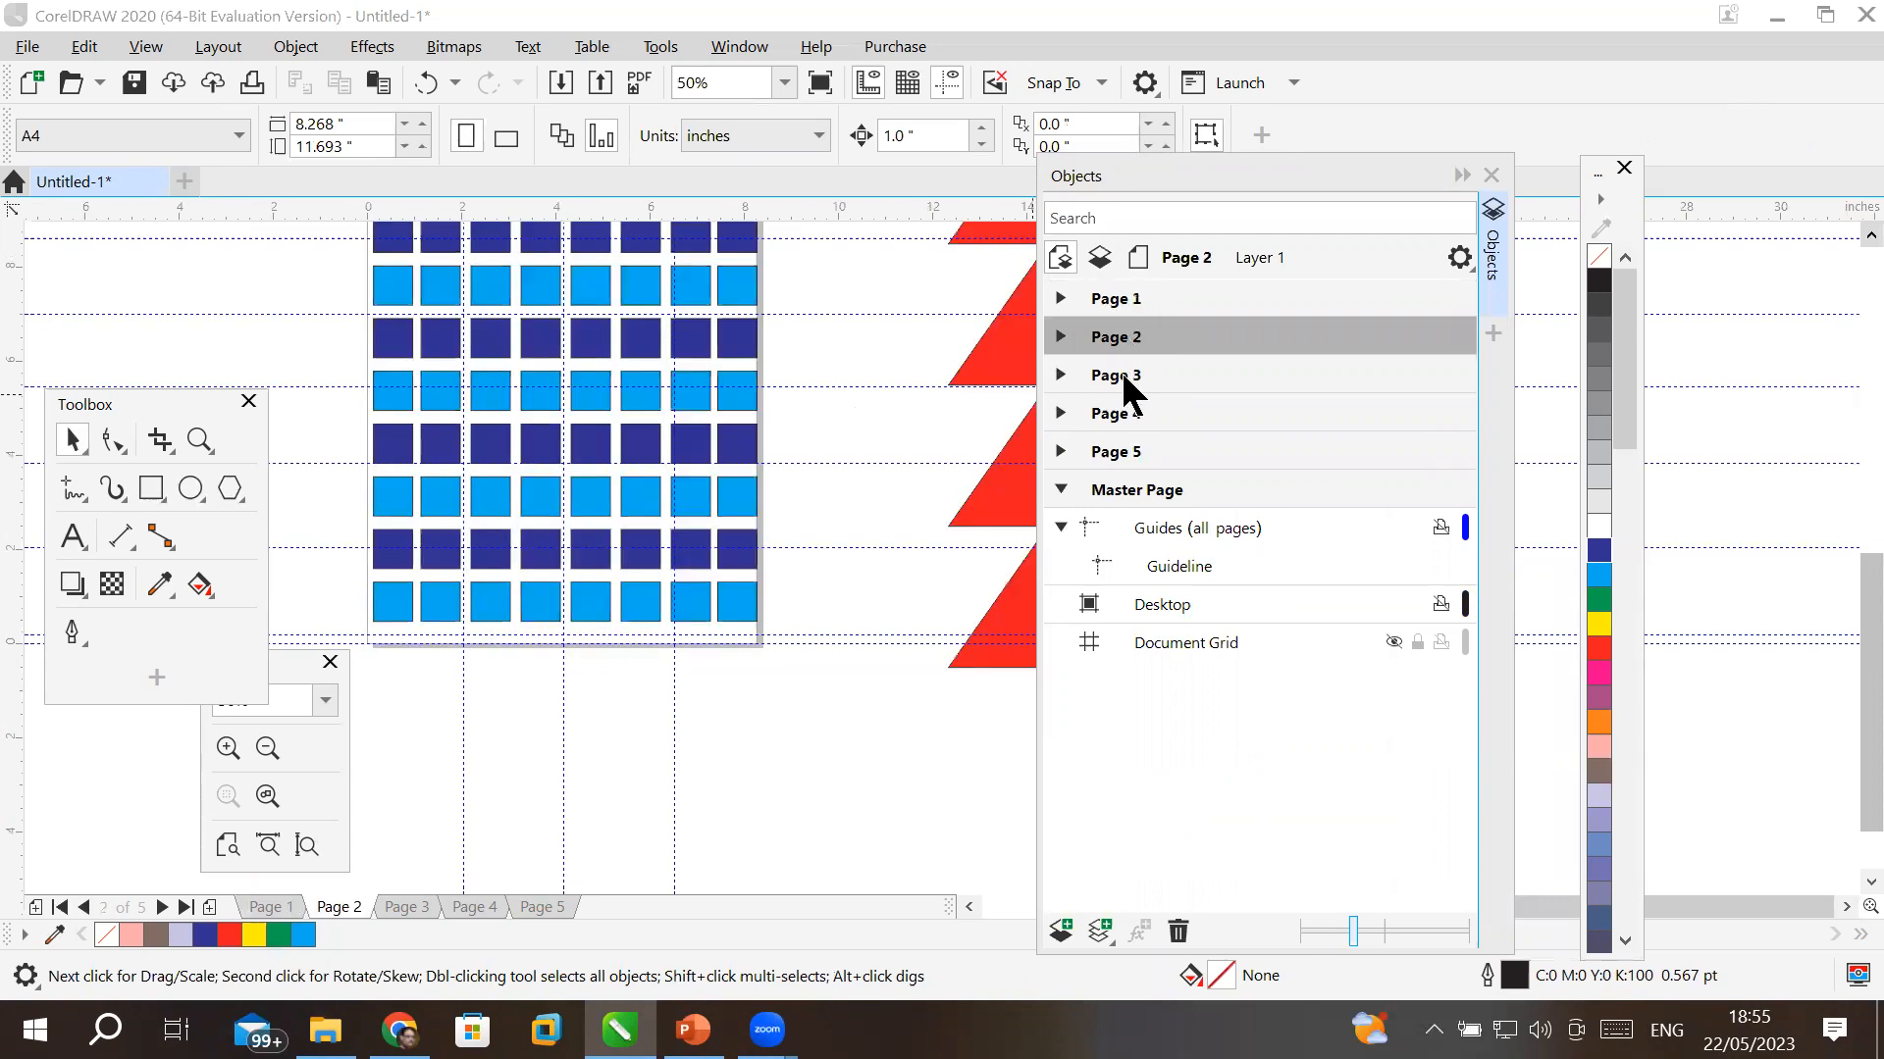
left_click(1125, 378)
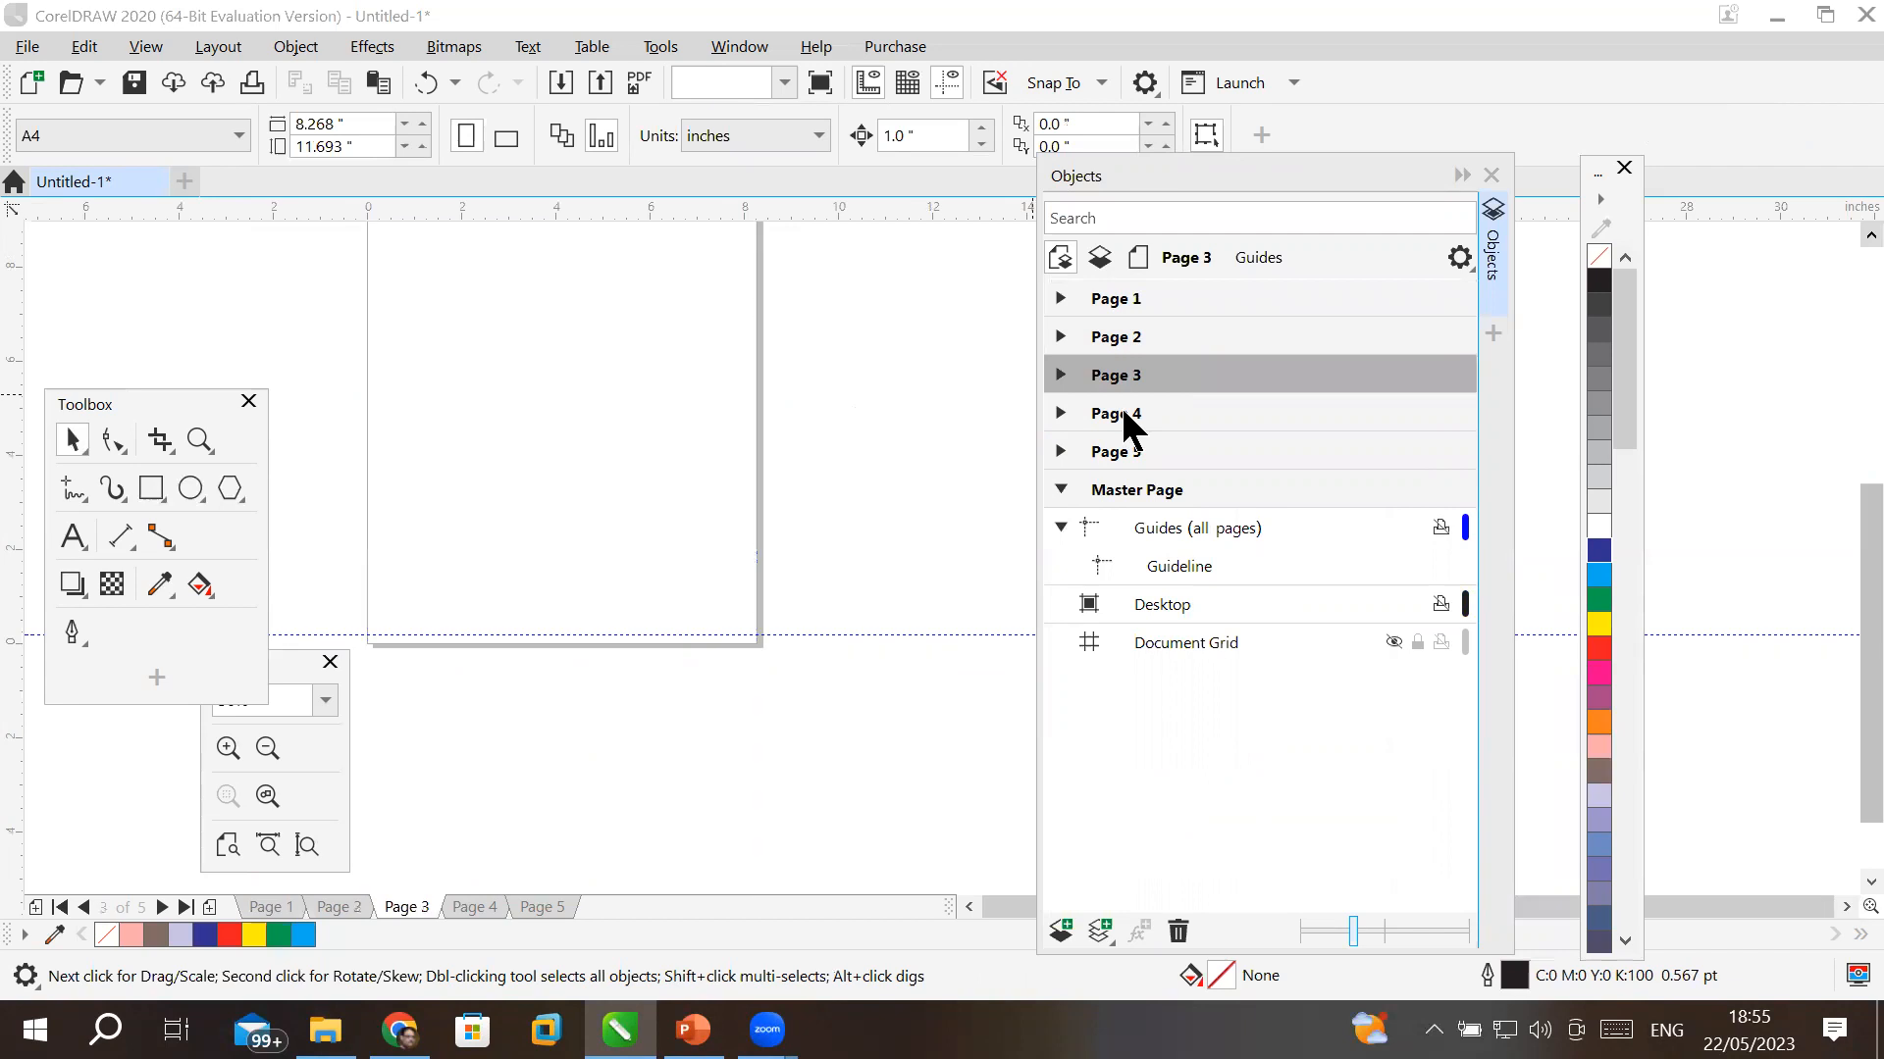
left_click(1128, 419)
left_click(1090, 341)
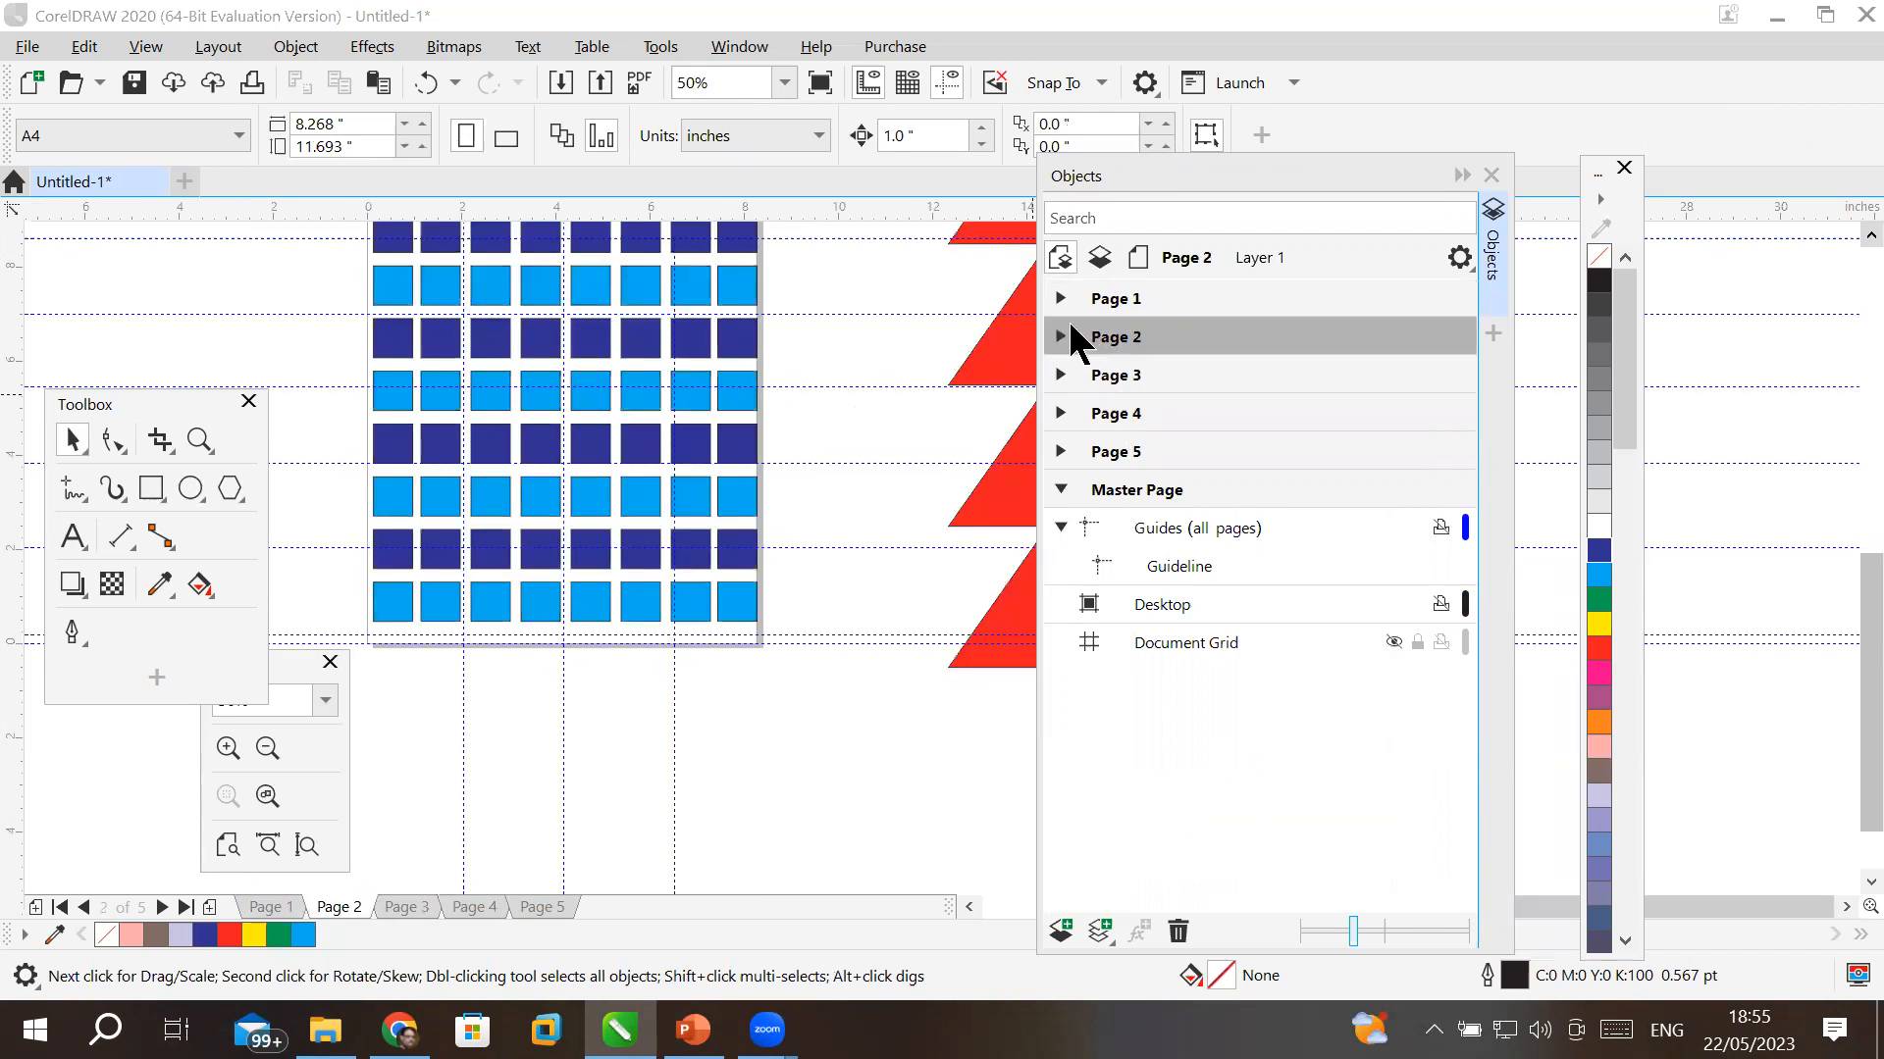
left_click(1101, 300)
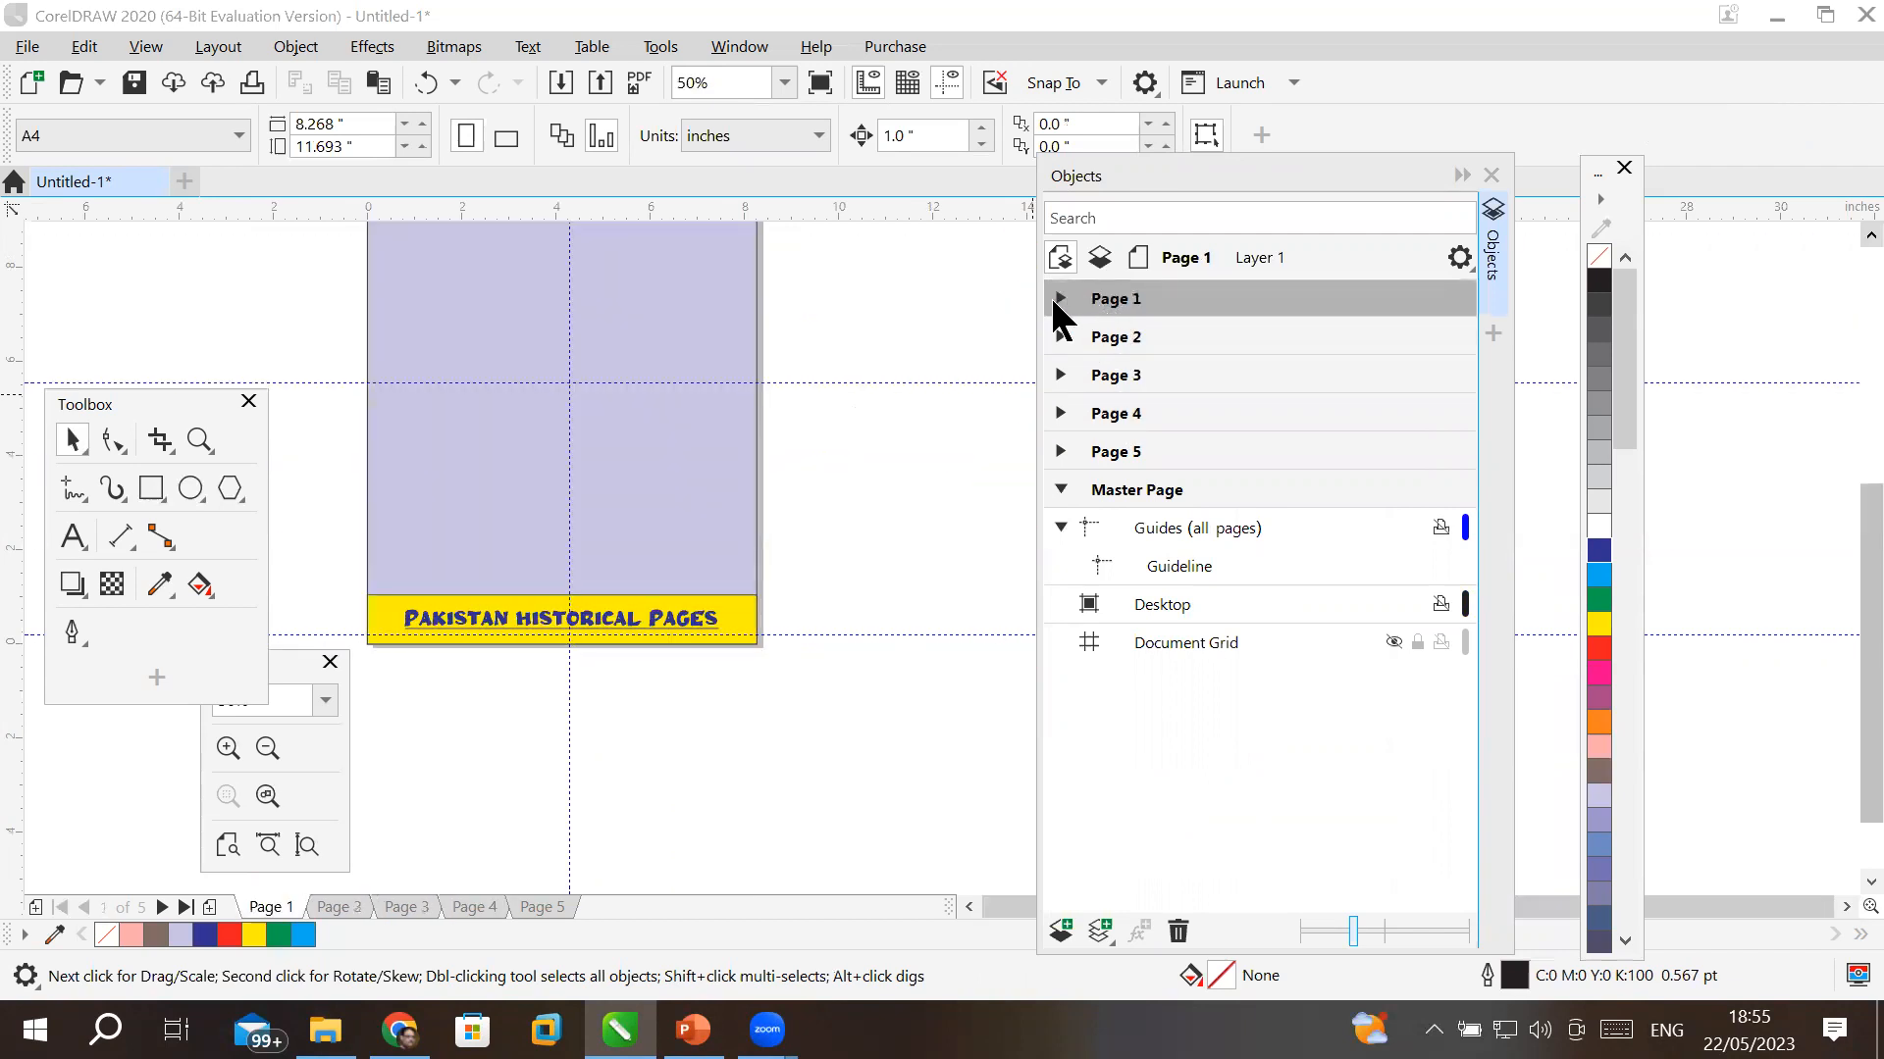
- Expand the Page 1 entry in the Objects docker and collapse its Guides and Layer 1 lists
left_click(1055, 304)
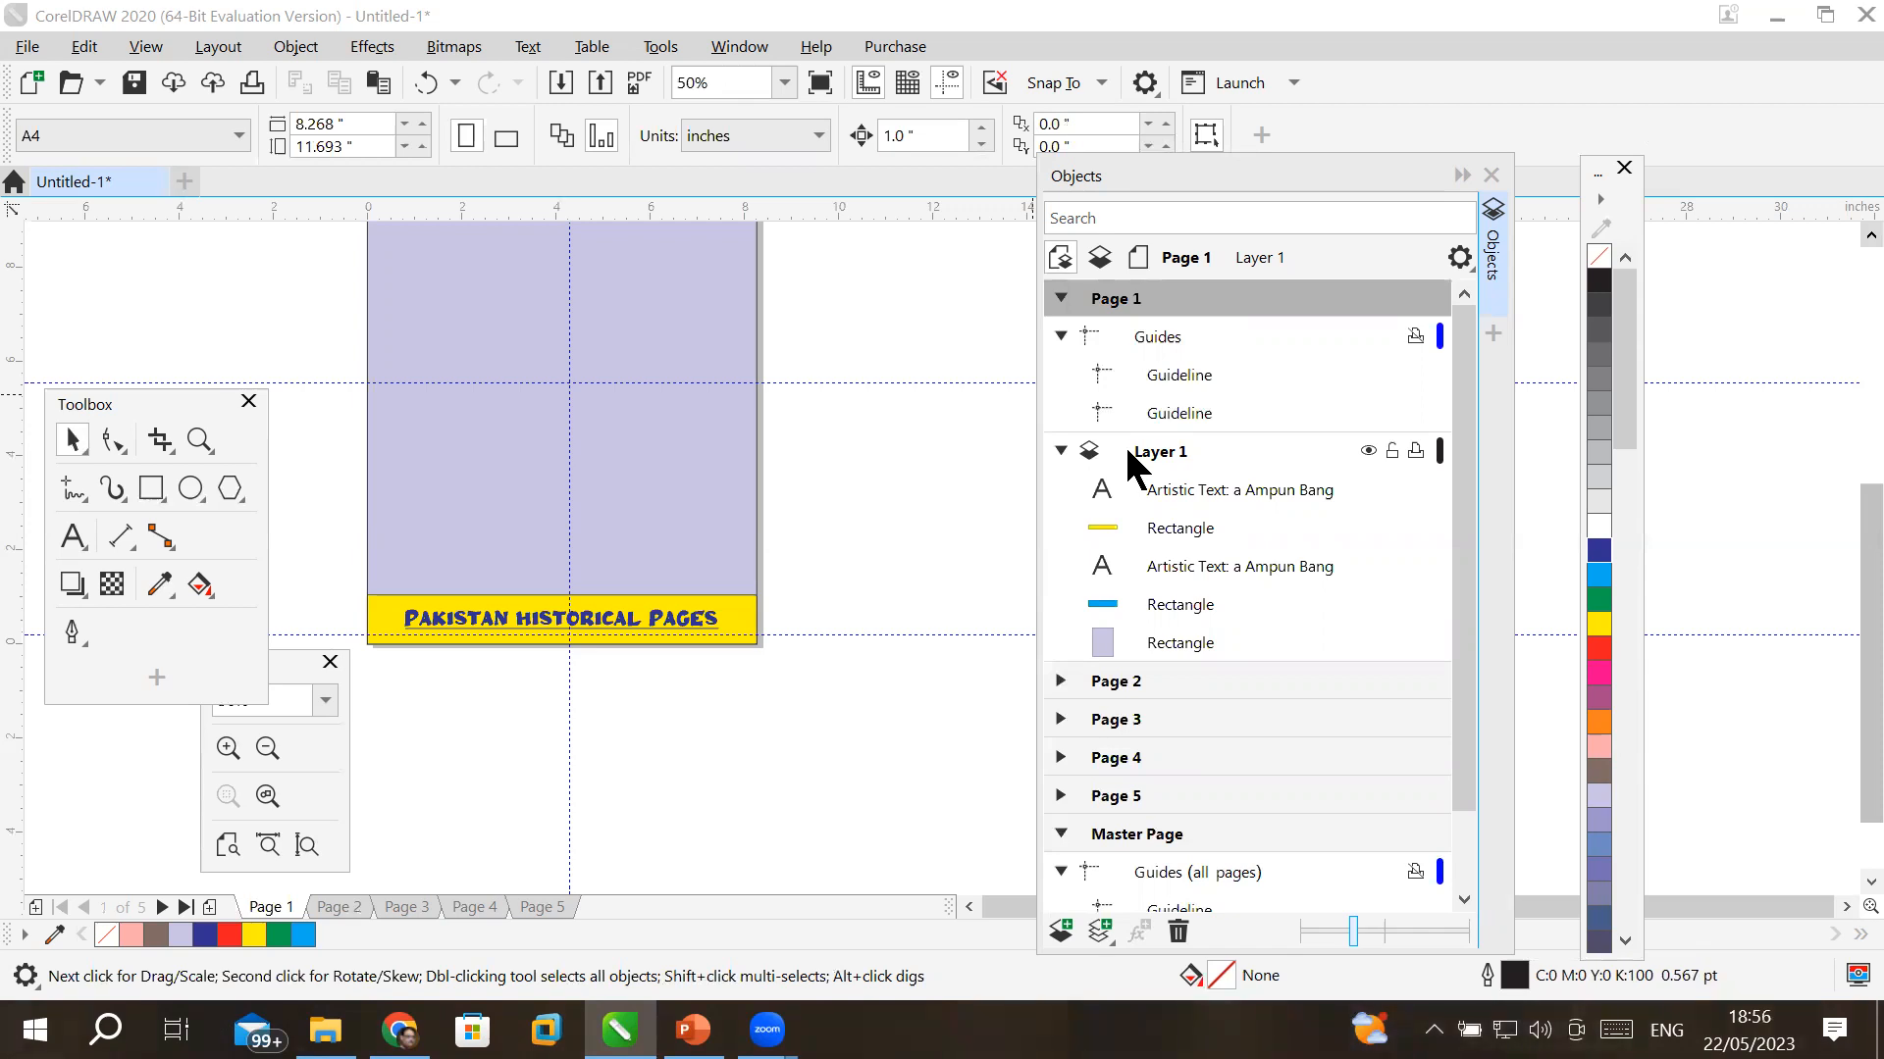
left_click(1061, 452)
left_click(1061, 335)
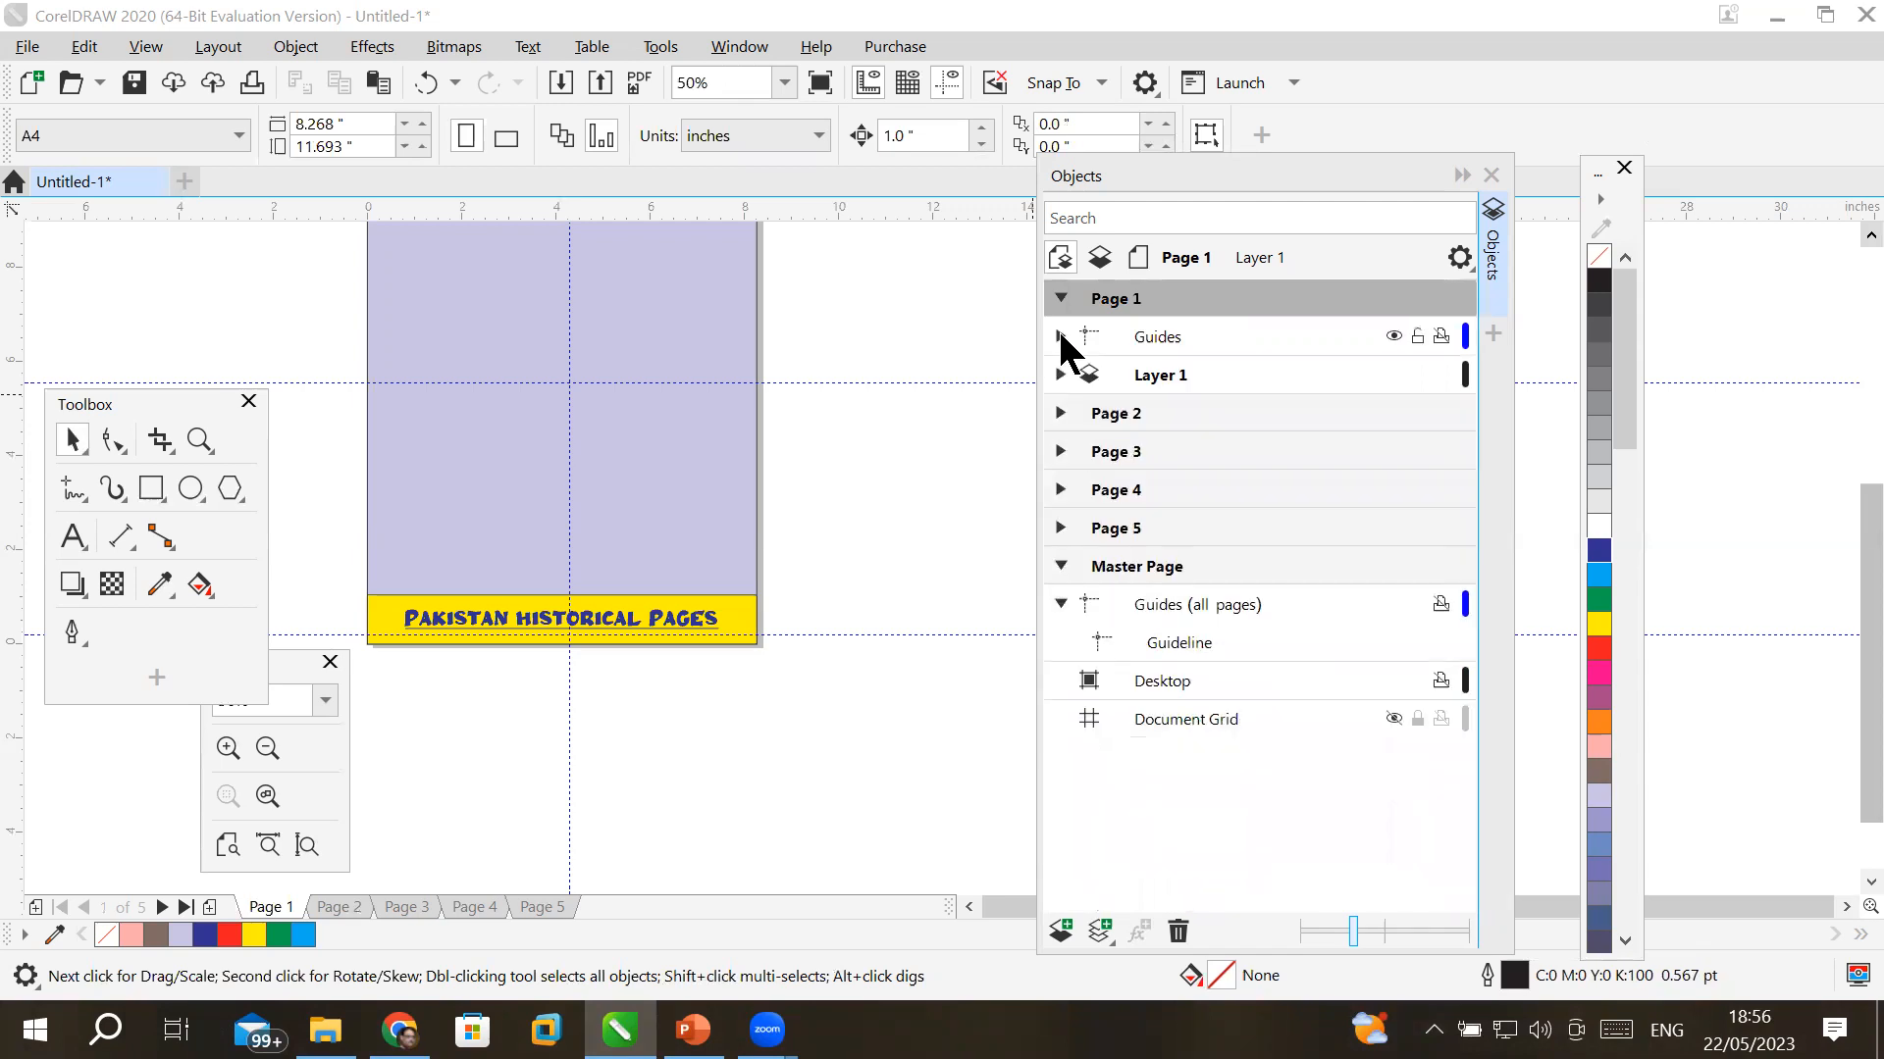
- Select the Master Page and examine the available Insert Page Number options
left_click(1151, 567)
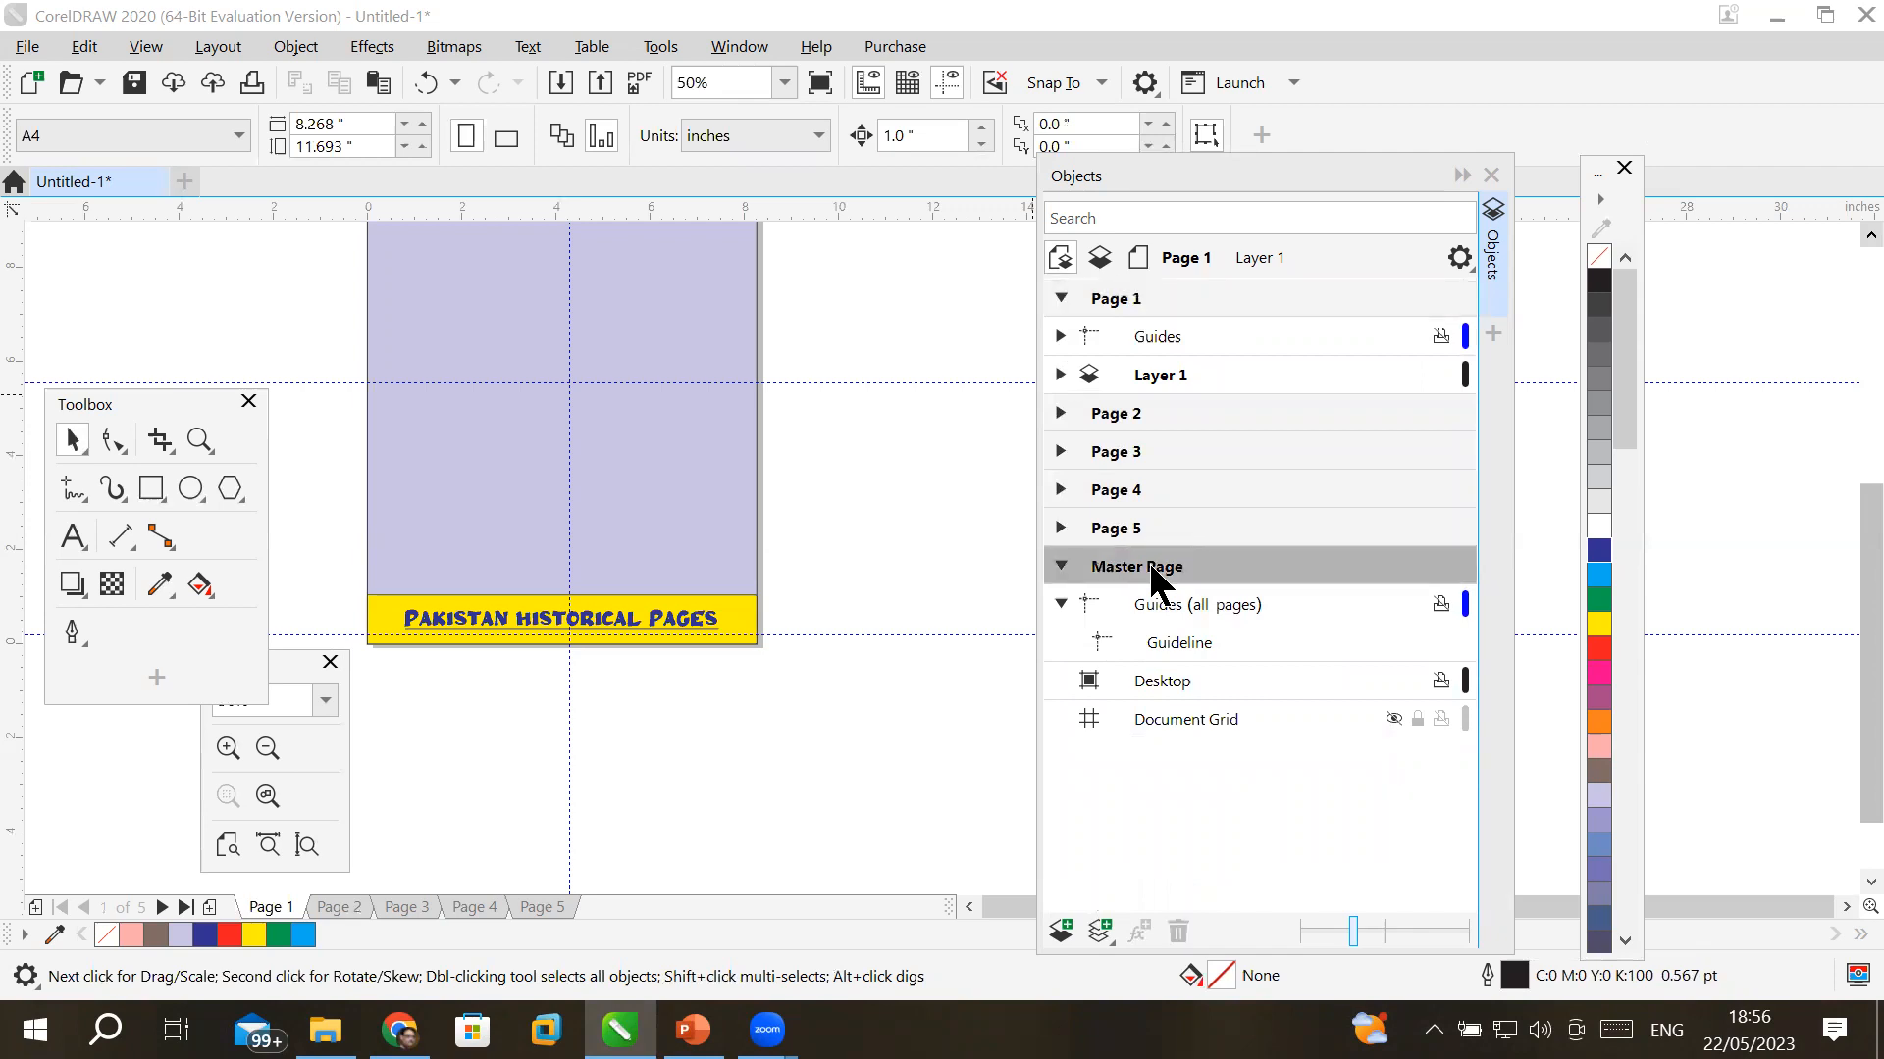
left_click(218, 47)
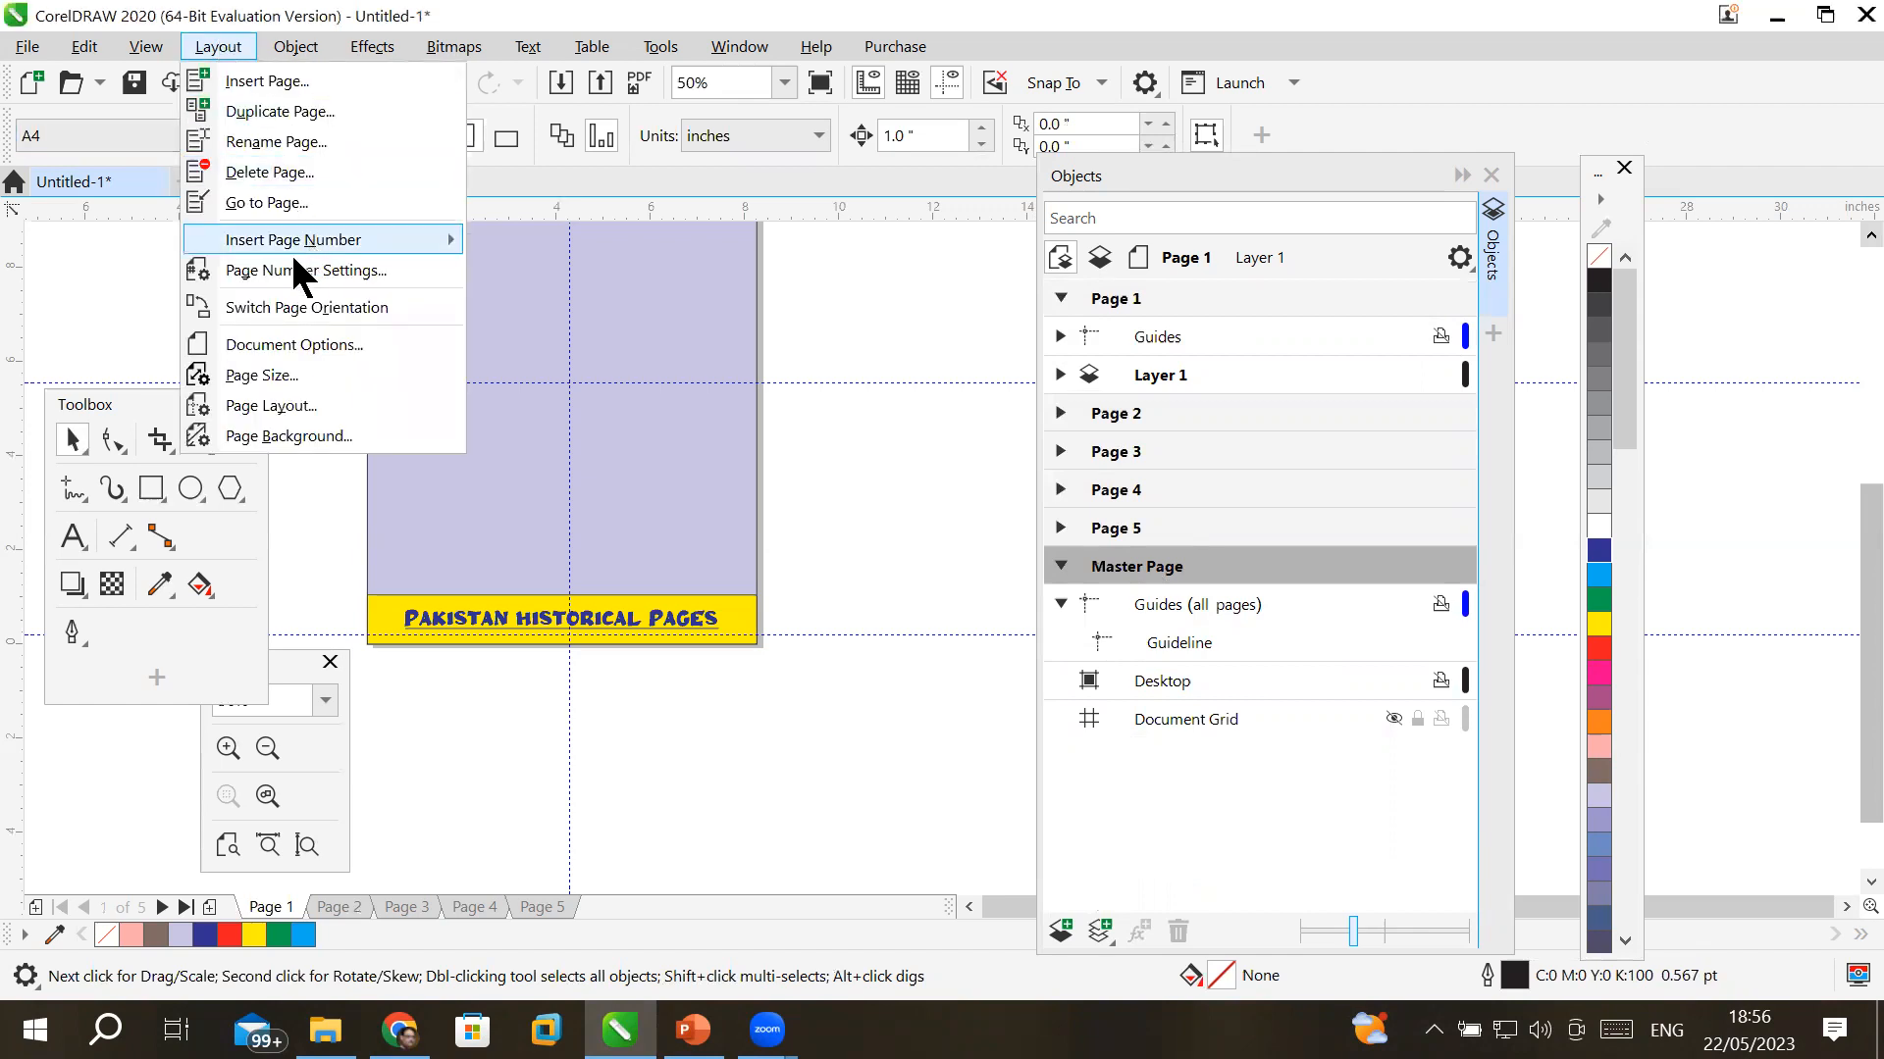
mouse_move(321, 245)
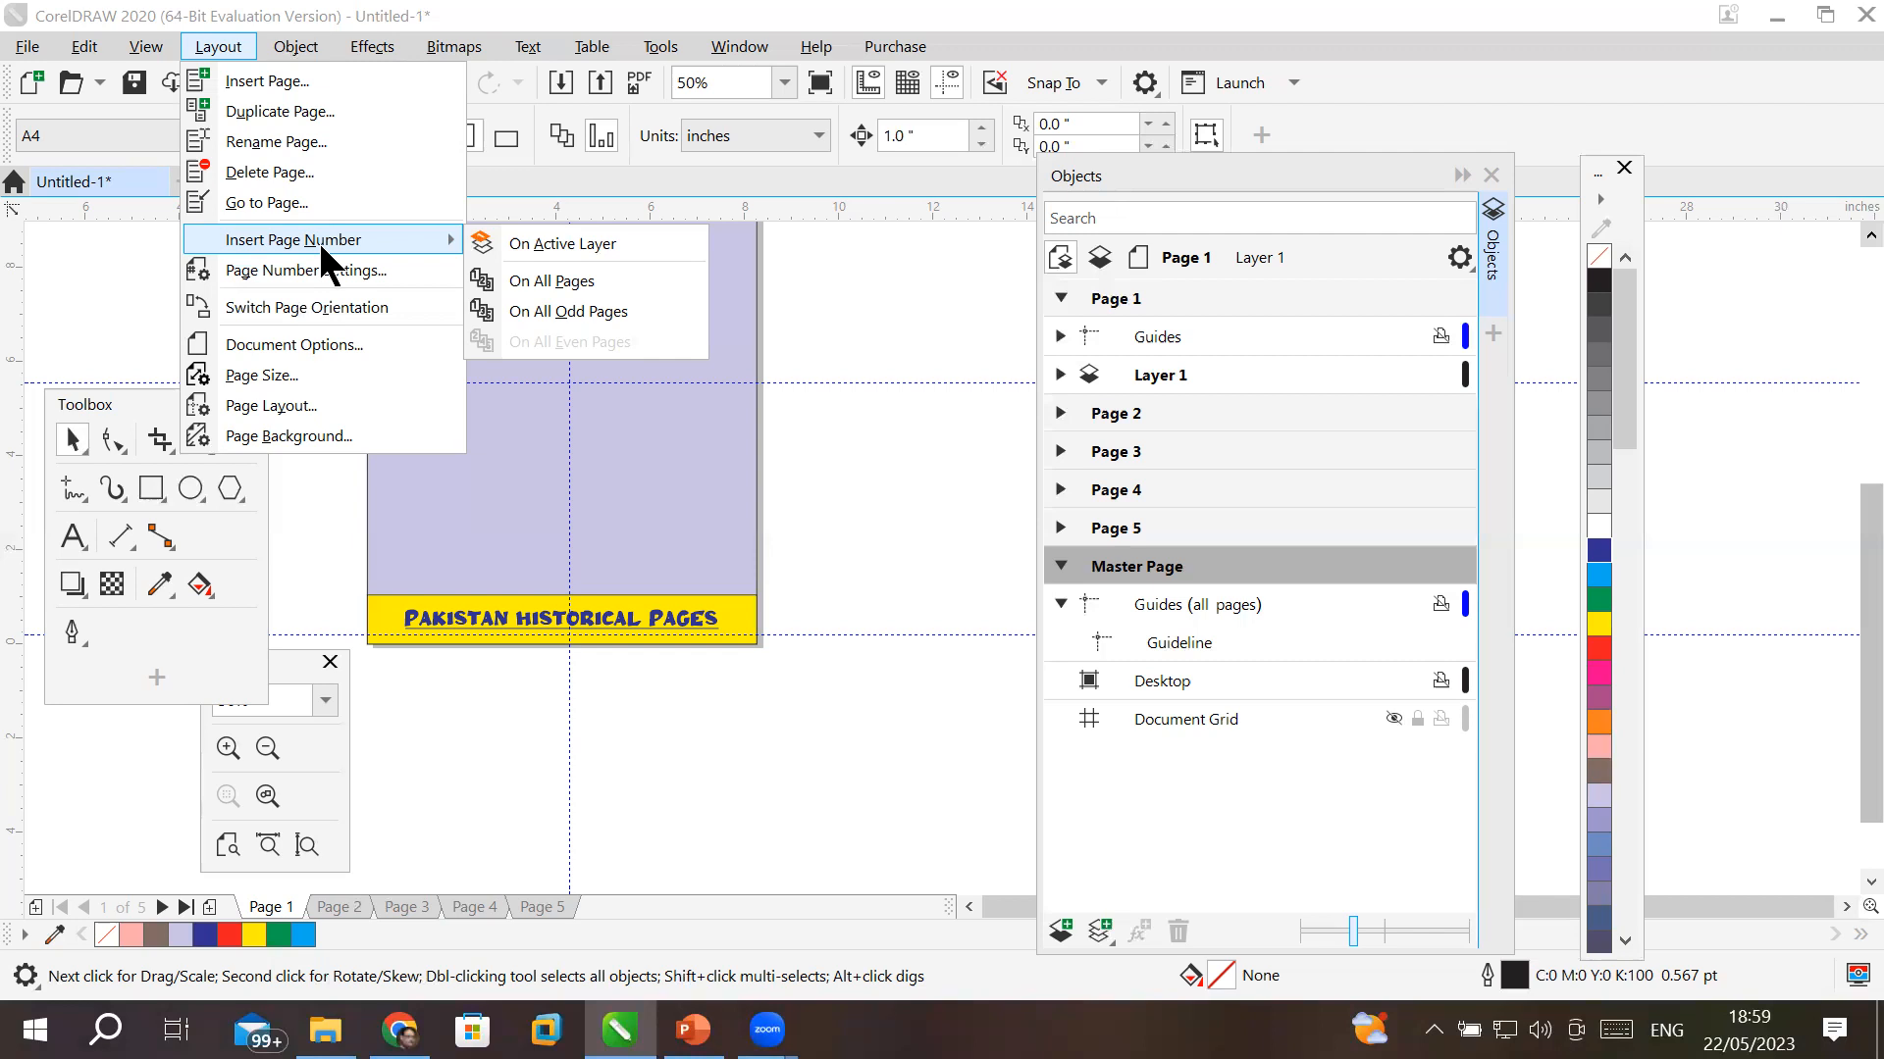
key("Escape")
key("Escape")
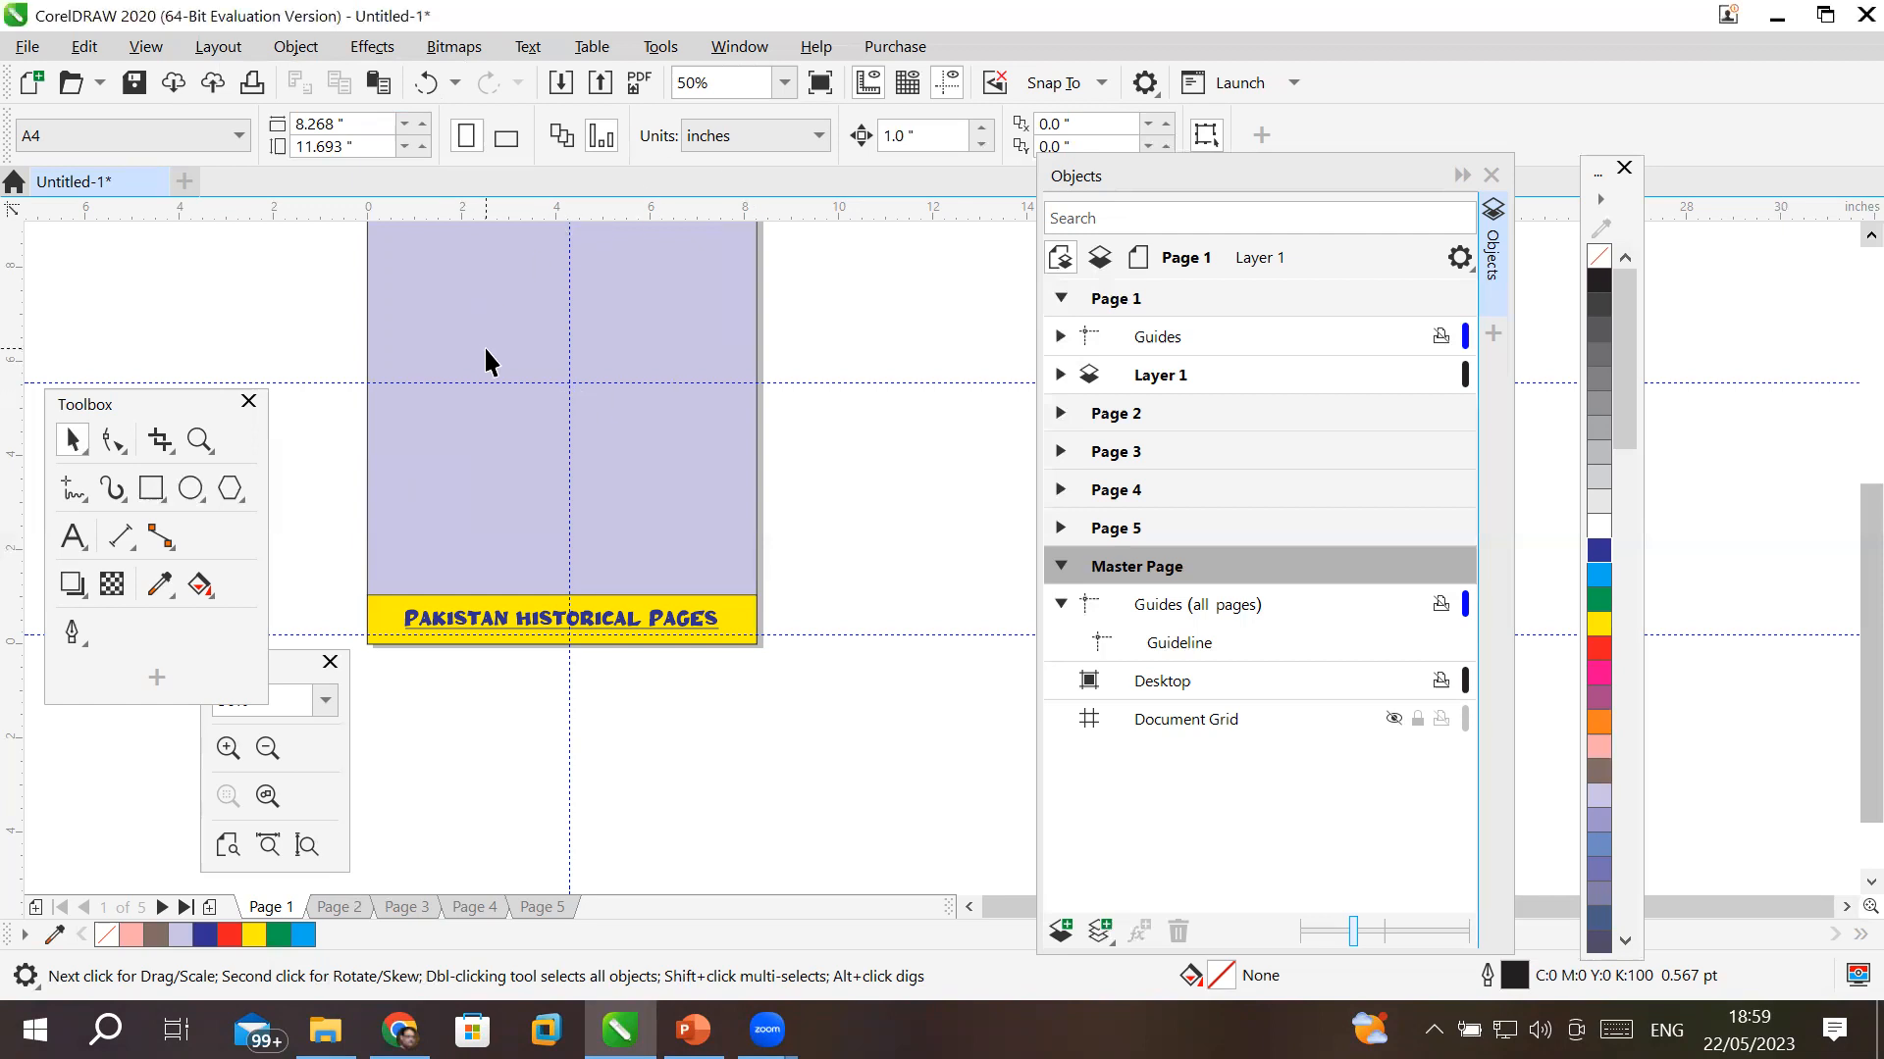
- Select the lavender background rectangle on Page 1 and set its outline width to 10 pt
left_click(642, 313)
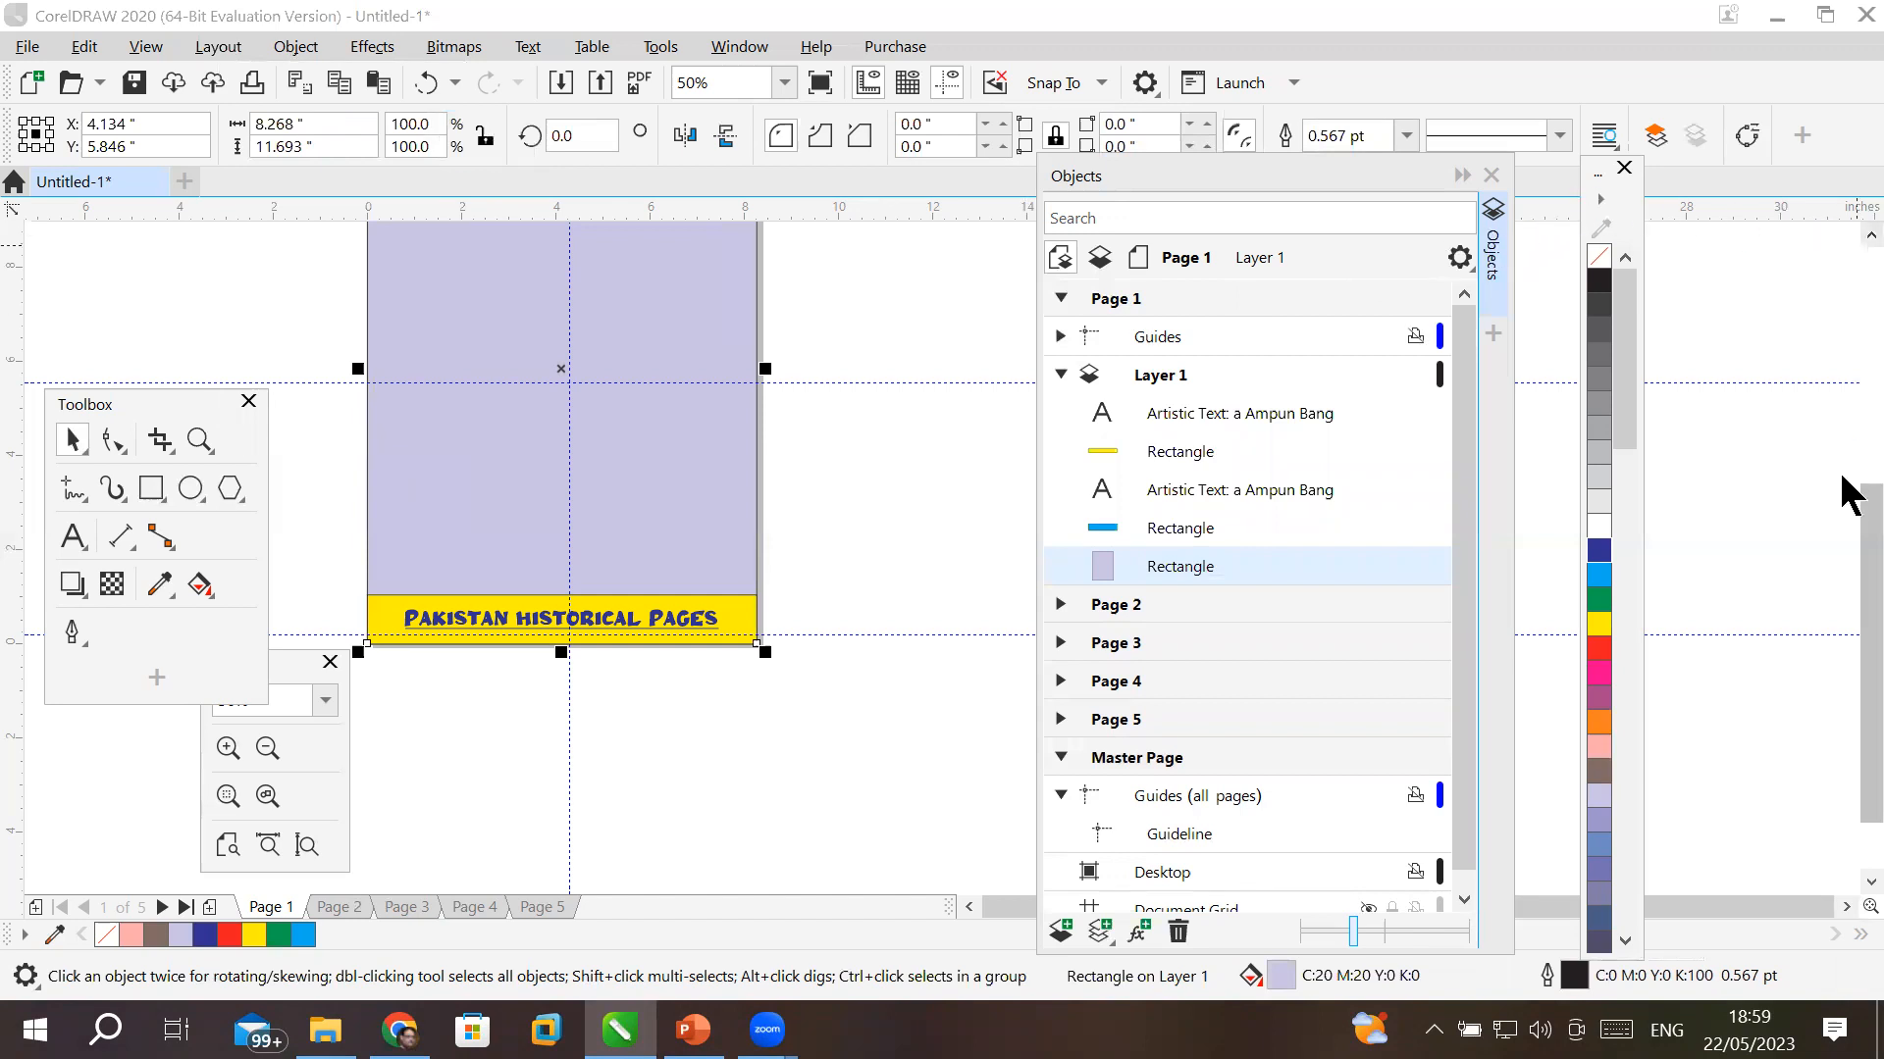
left_click_drag(1854, 526, 1854, 425)
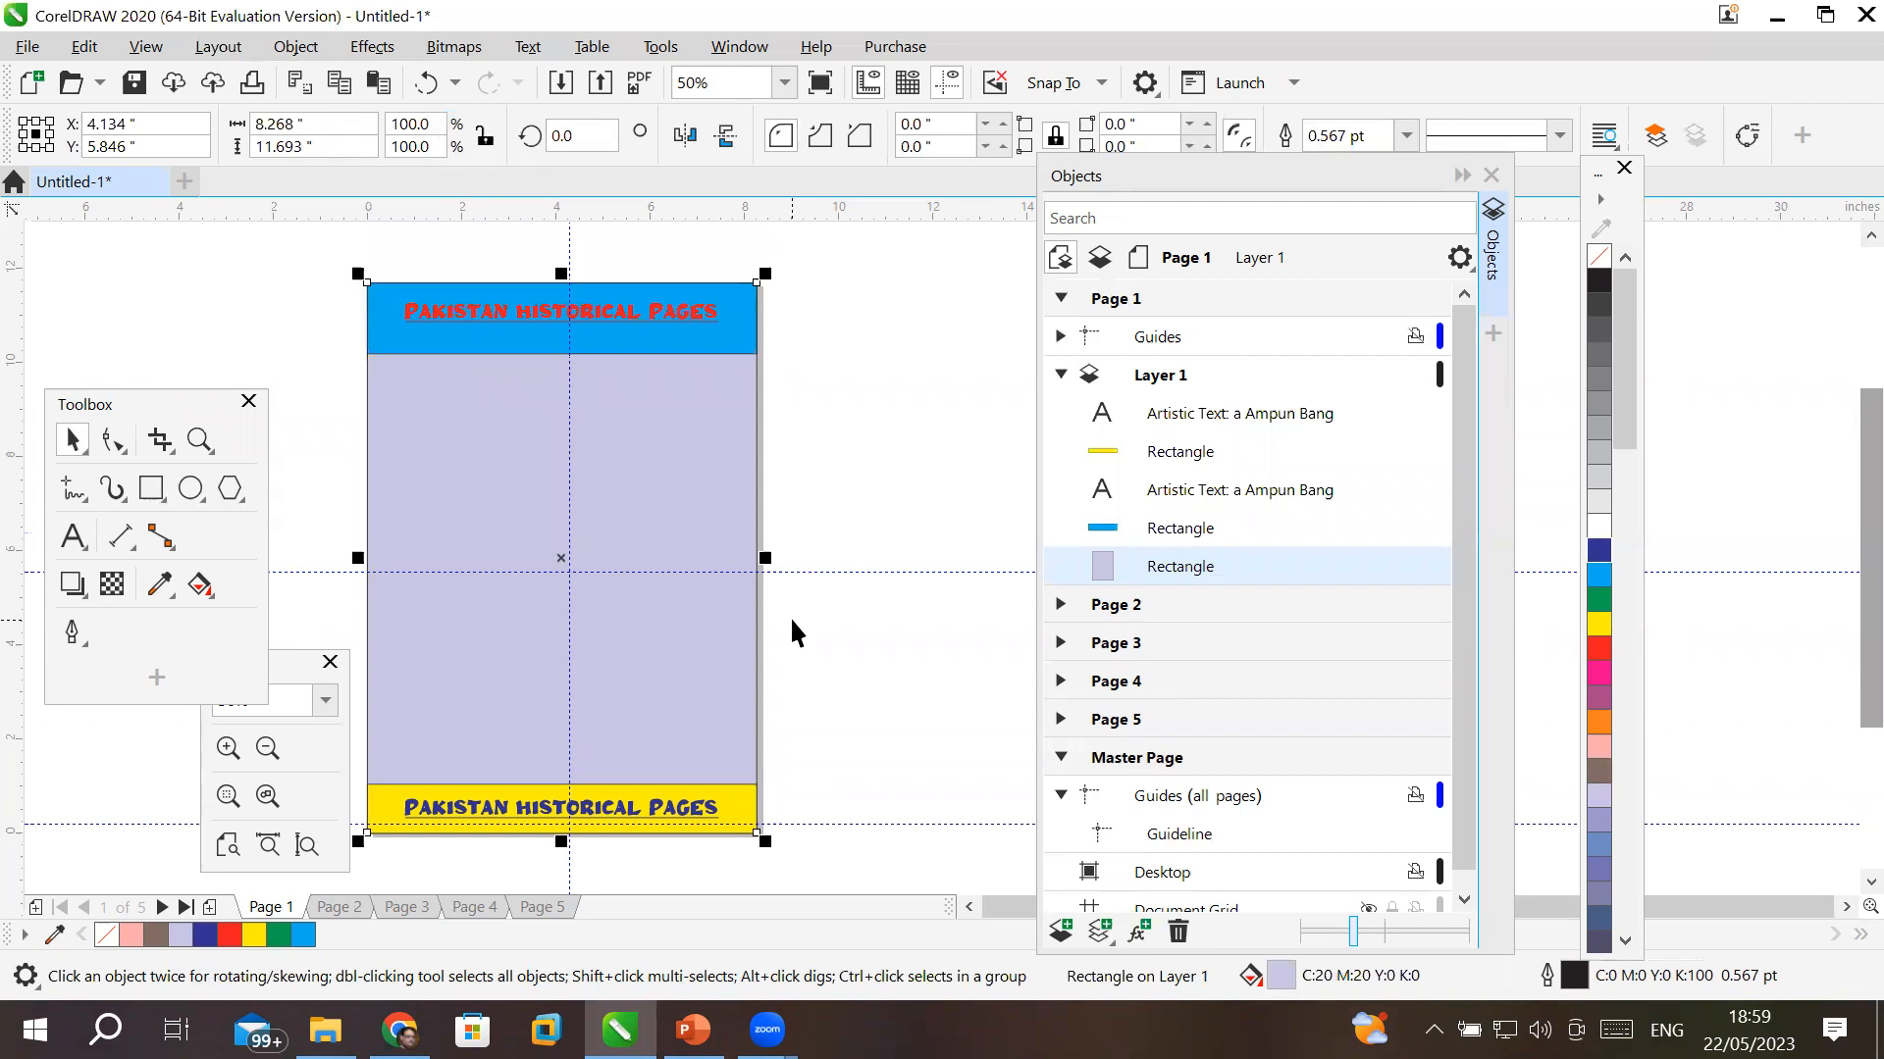
left_click(1408, 138)
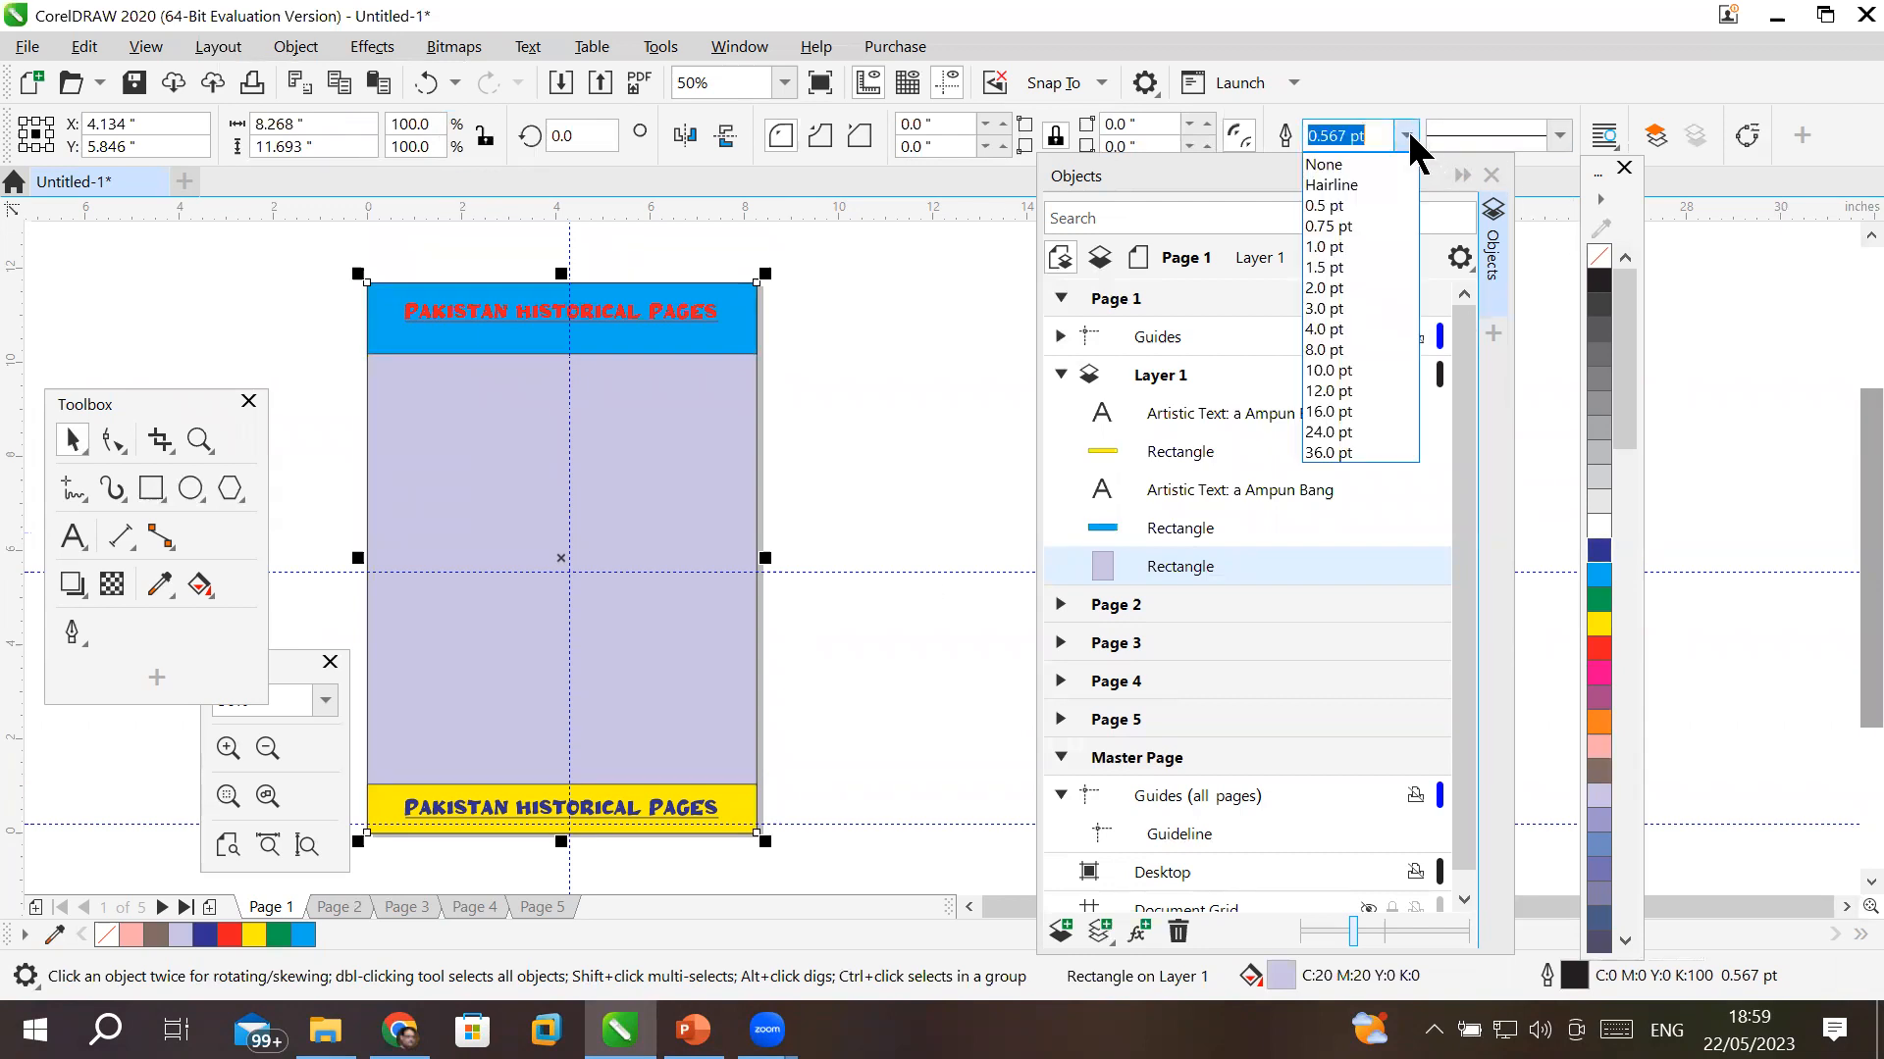
left_click(1348, 373)
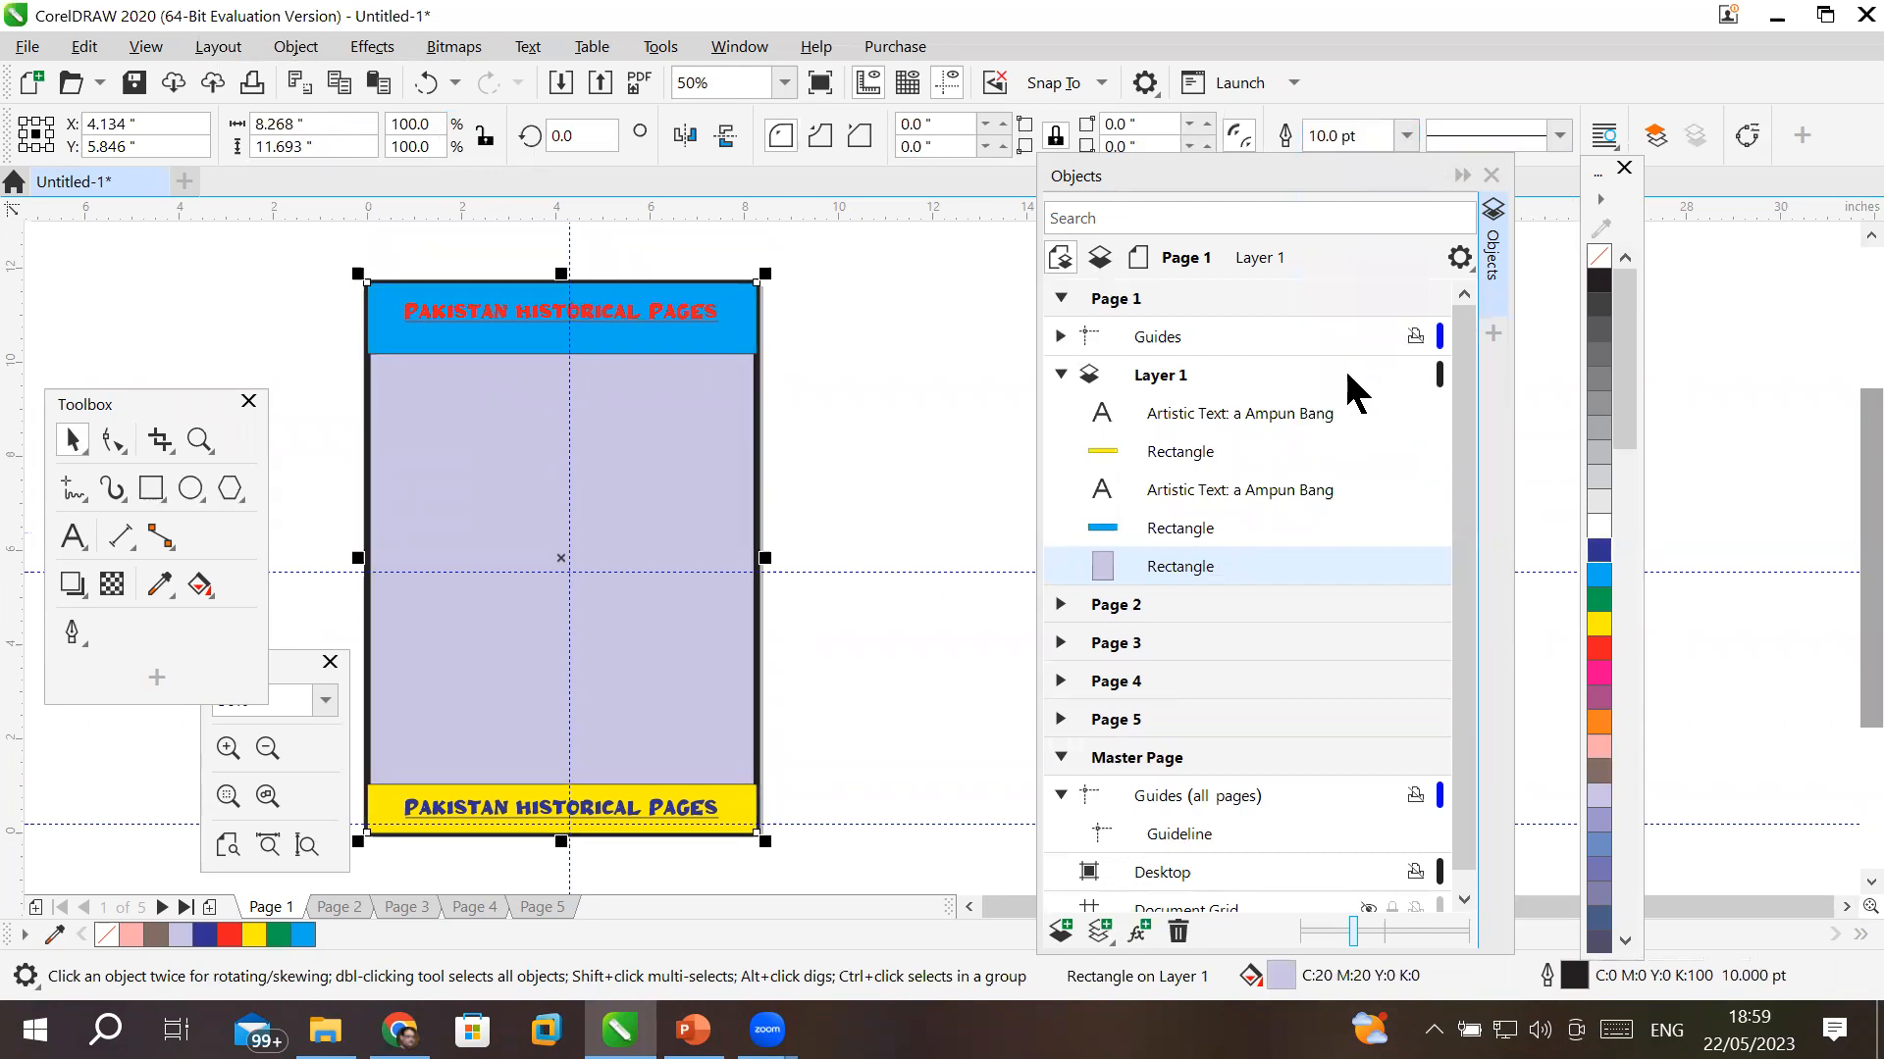
- Set the lavender background rectangle's outline width to 24 pt and apply a square dashed line style
left_click(1406, 137)
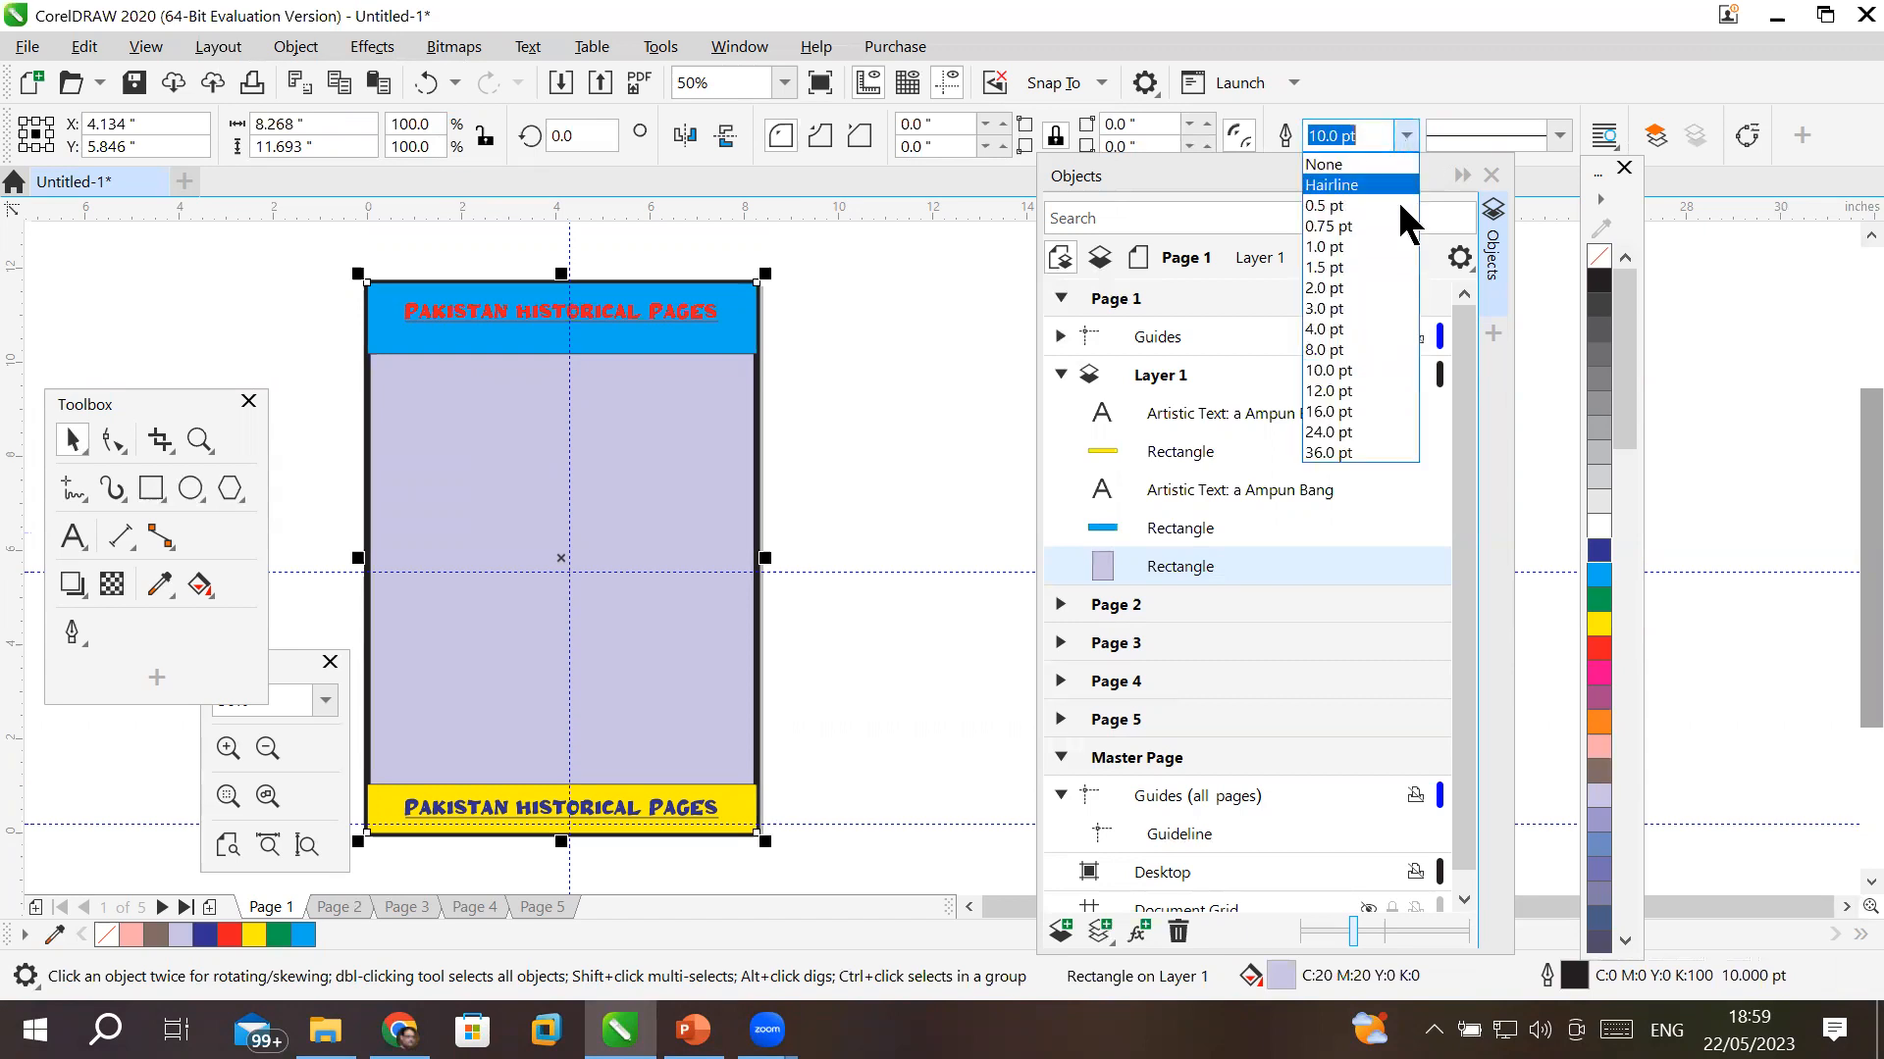
left_click(1363, 432)
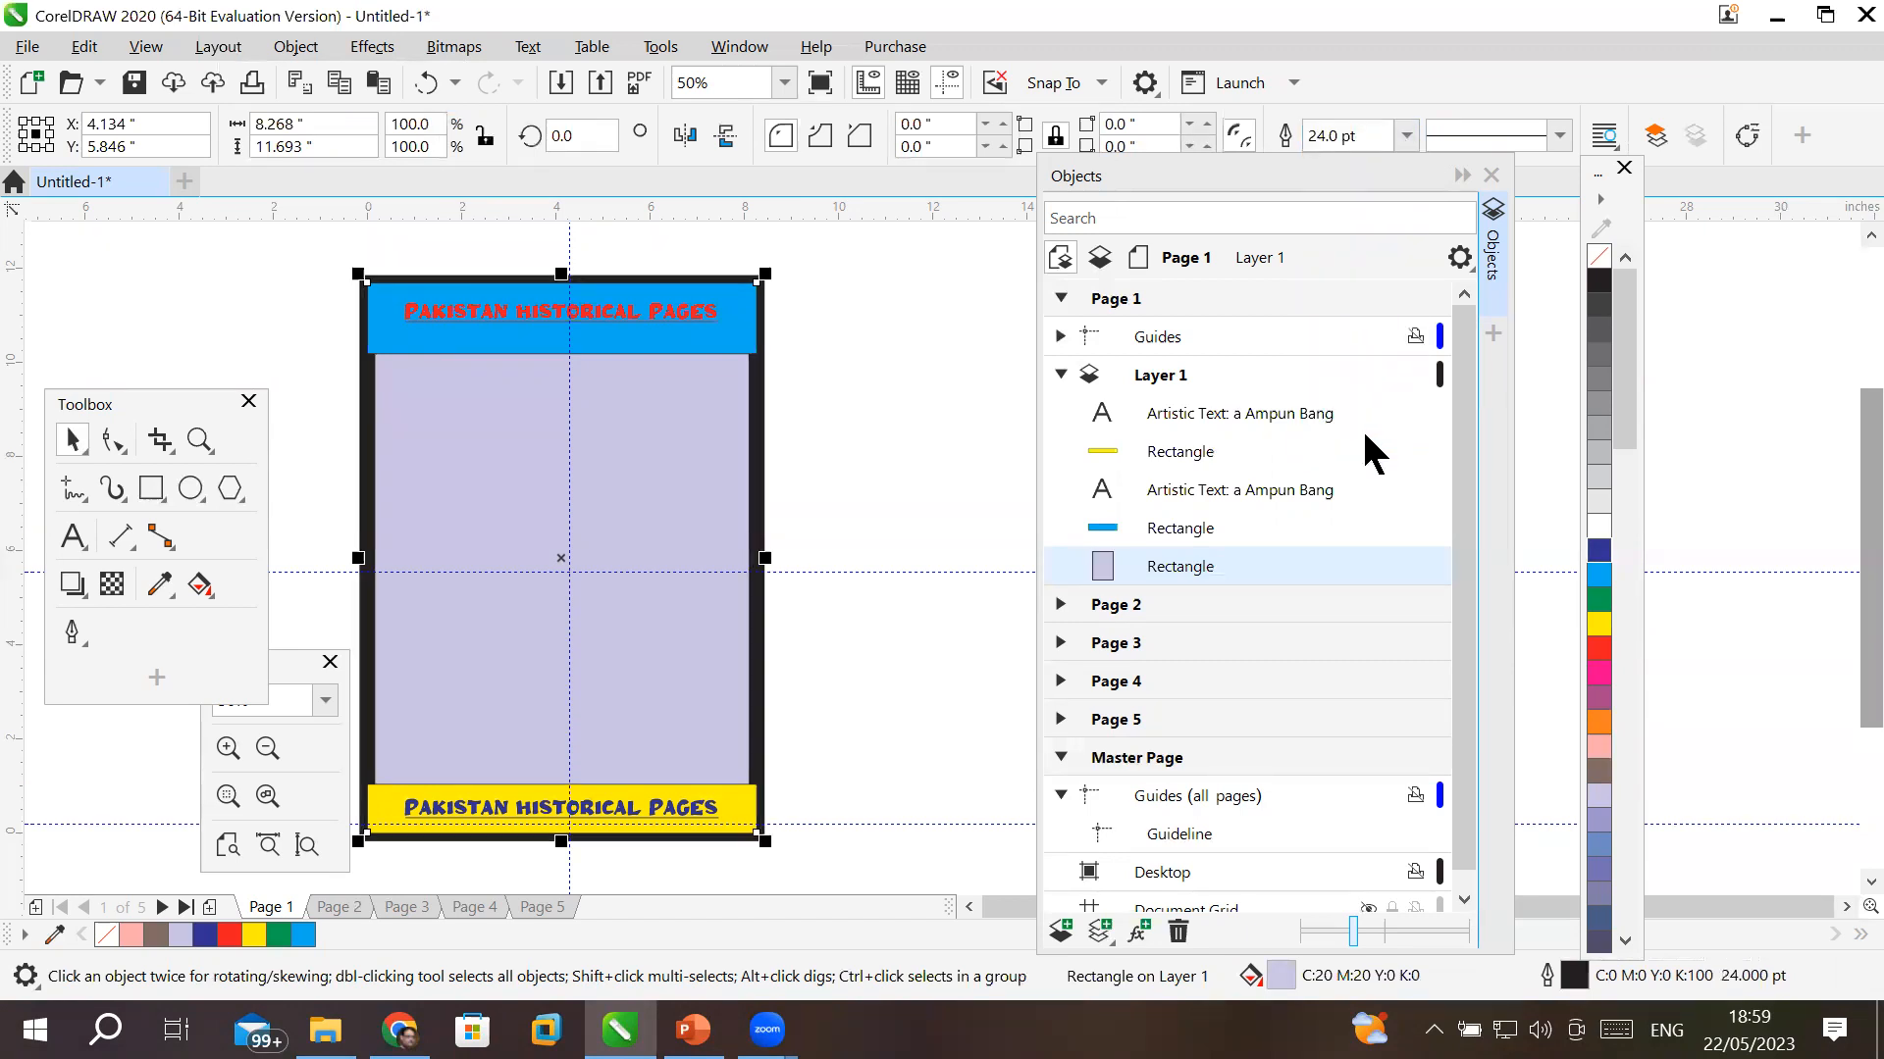
left_click(1560, 136)
left_click(1534, 259)
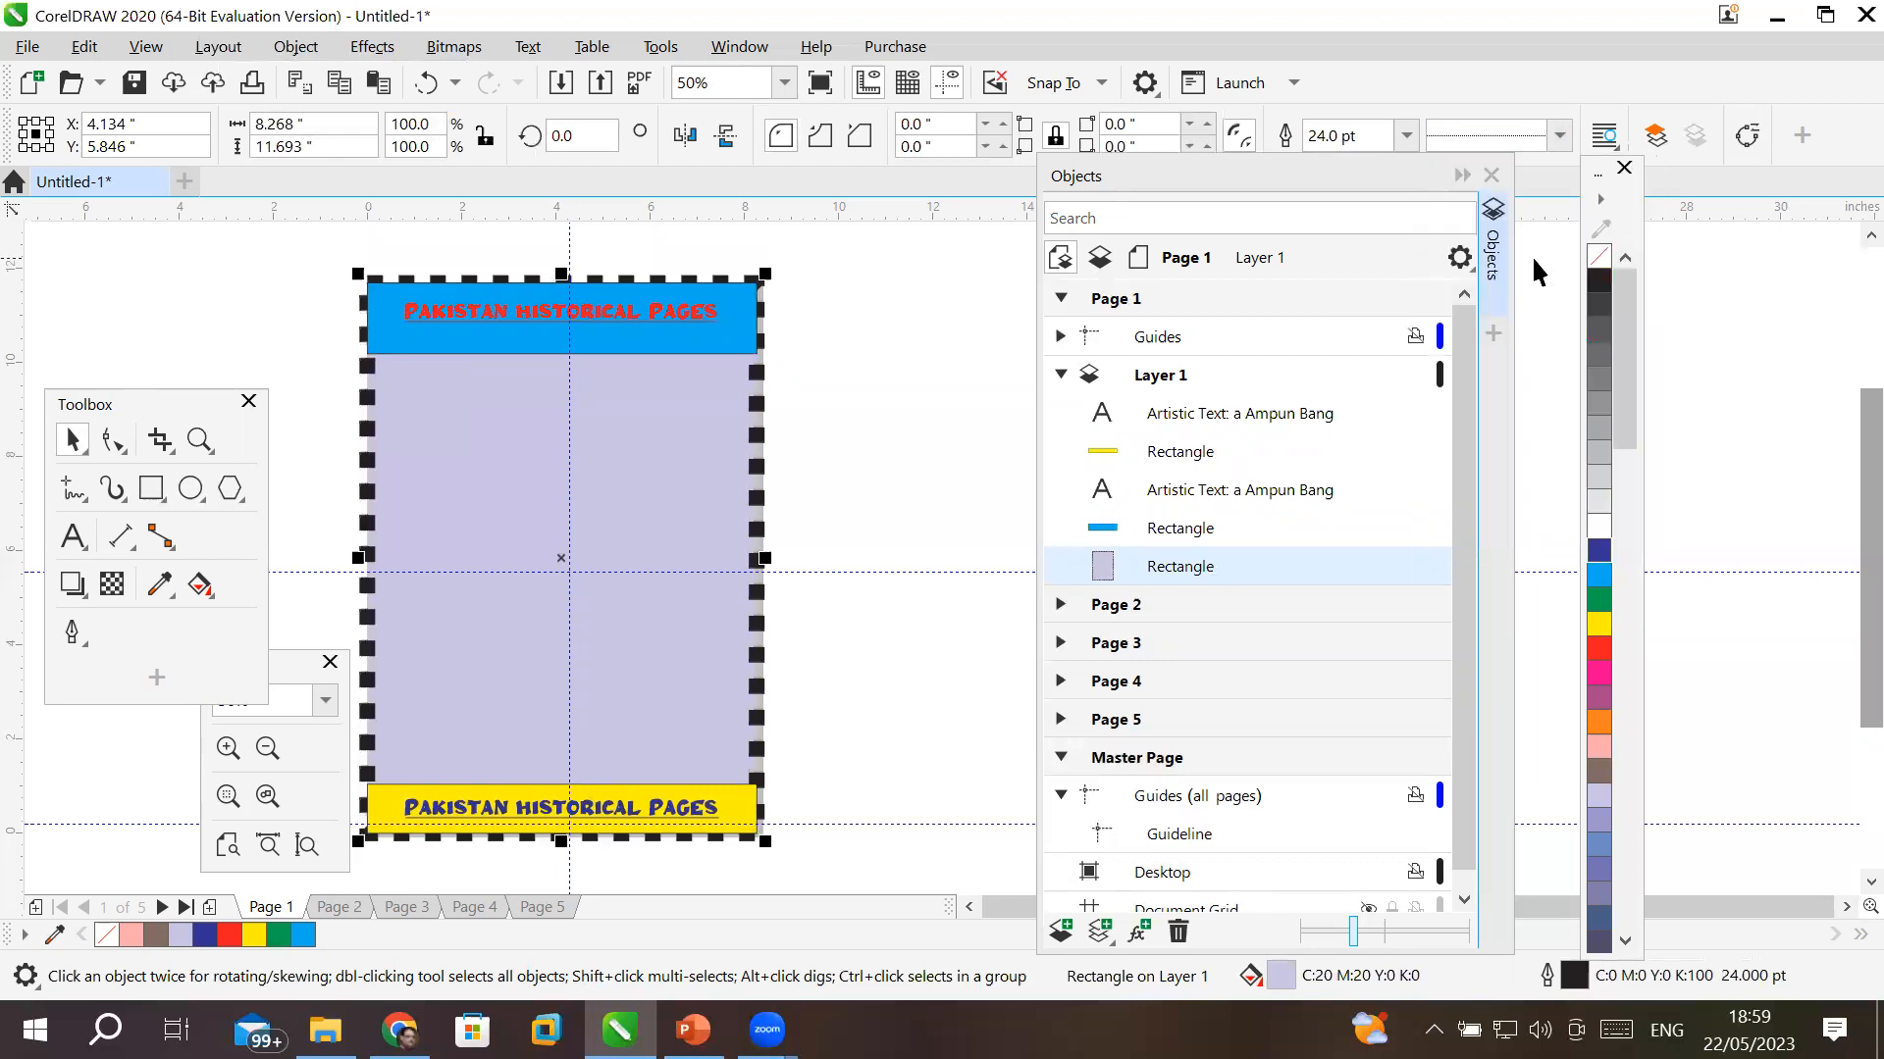